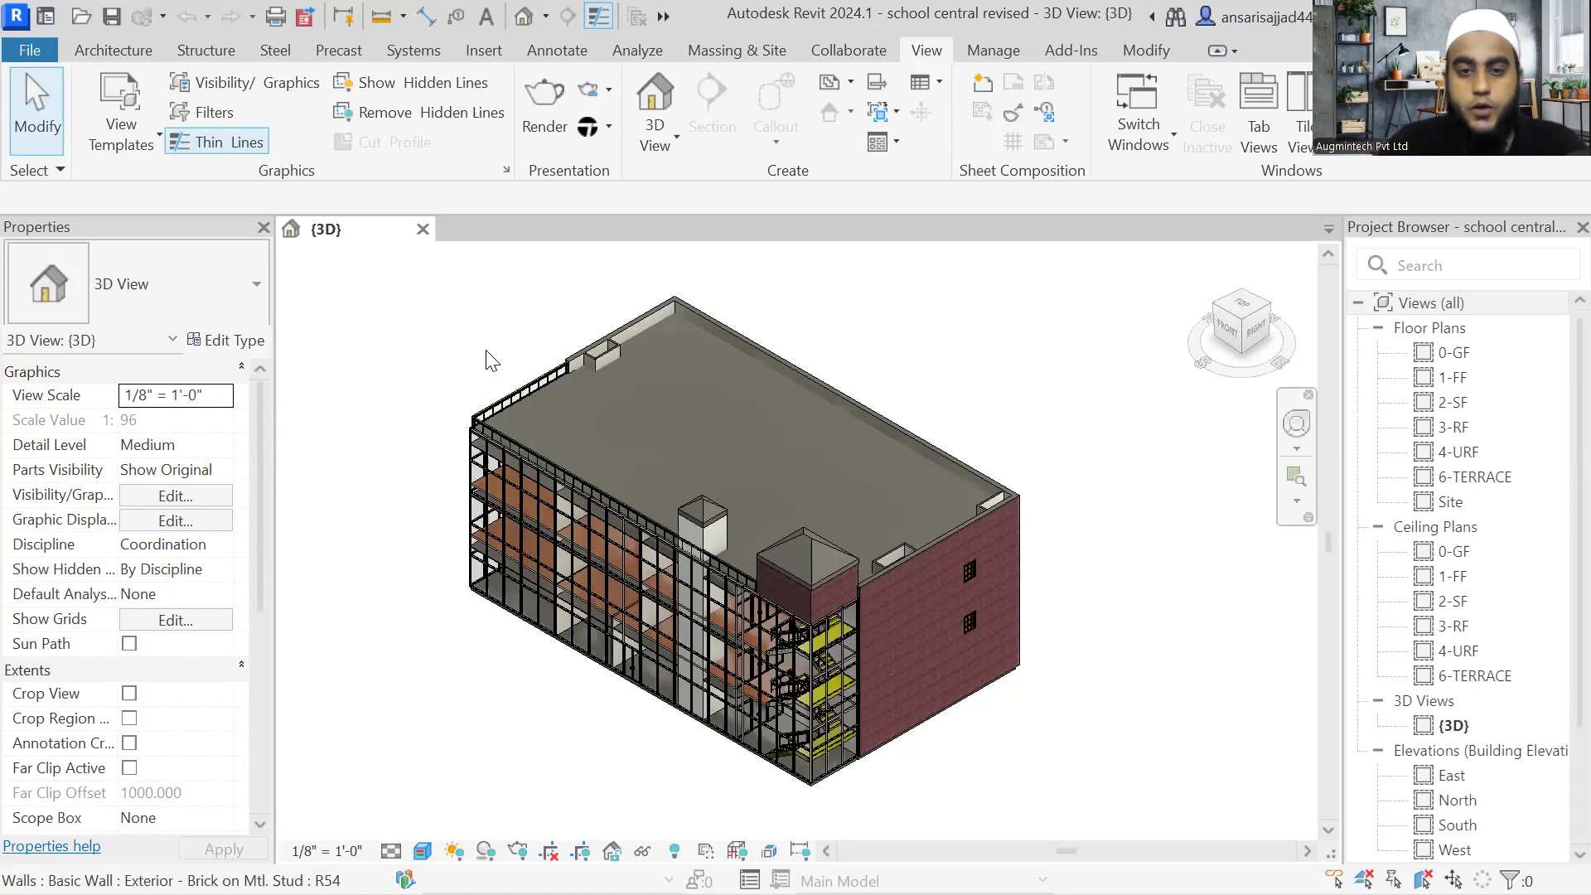
pyautogui.moveTo(860, 334); pyautogui.dragTo(796, 366, button='middle')
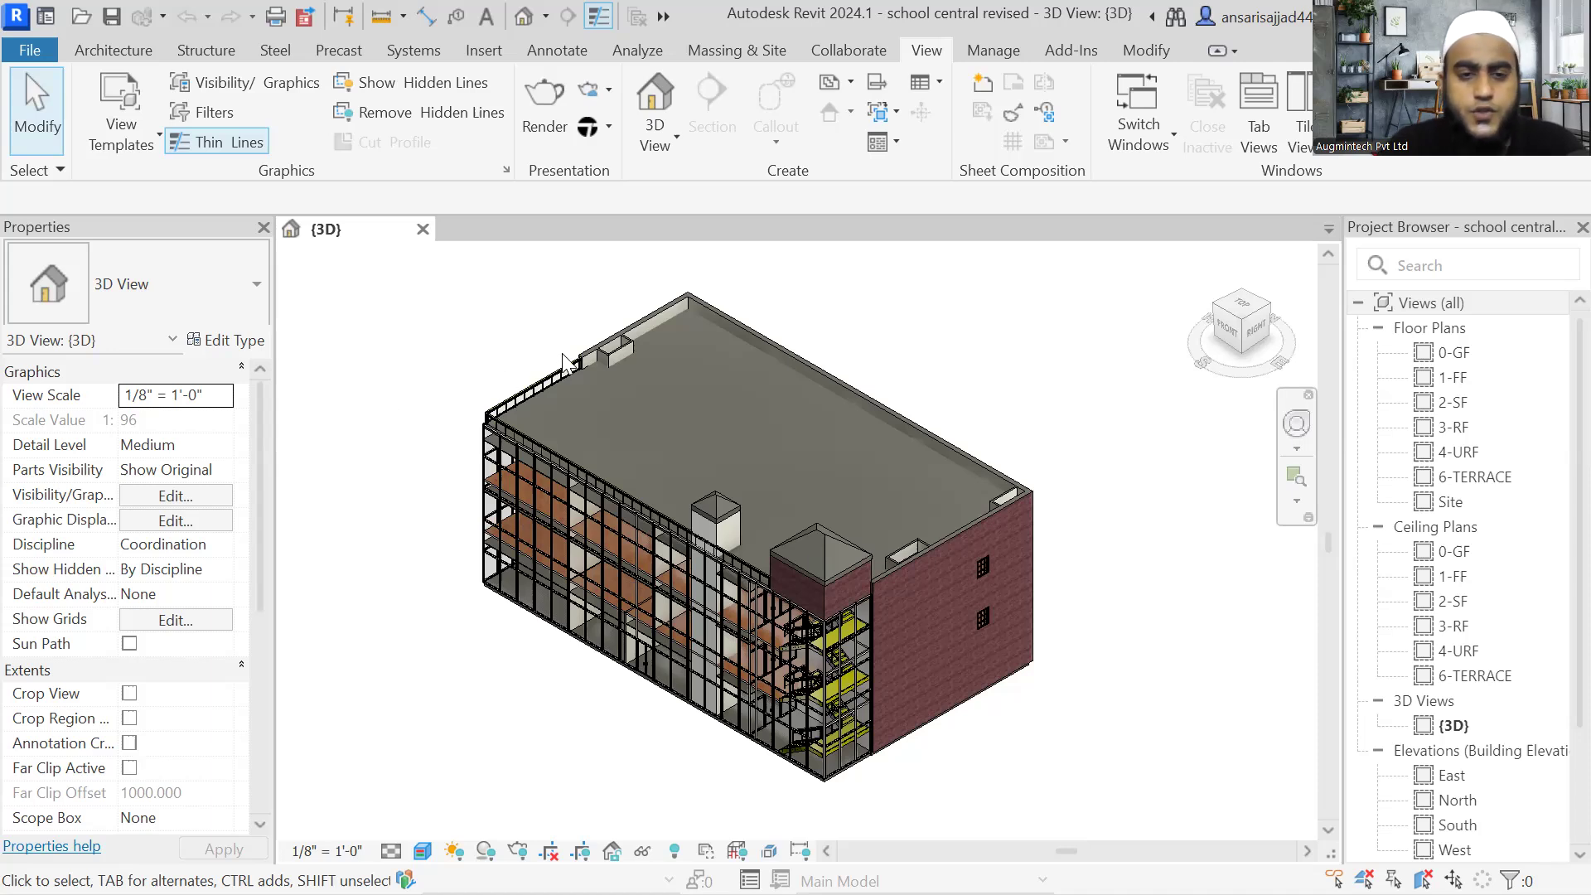
pyautogui.moveTo(357, 385); pyautogui.dragTo(406, 412, button='middle')
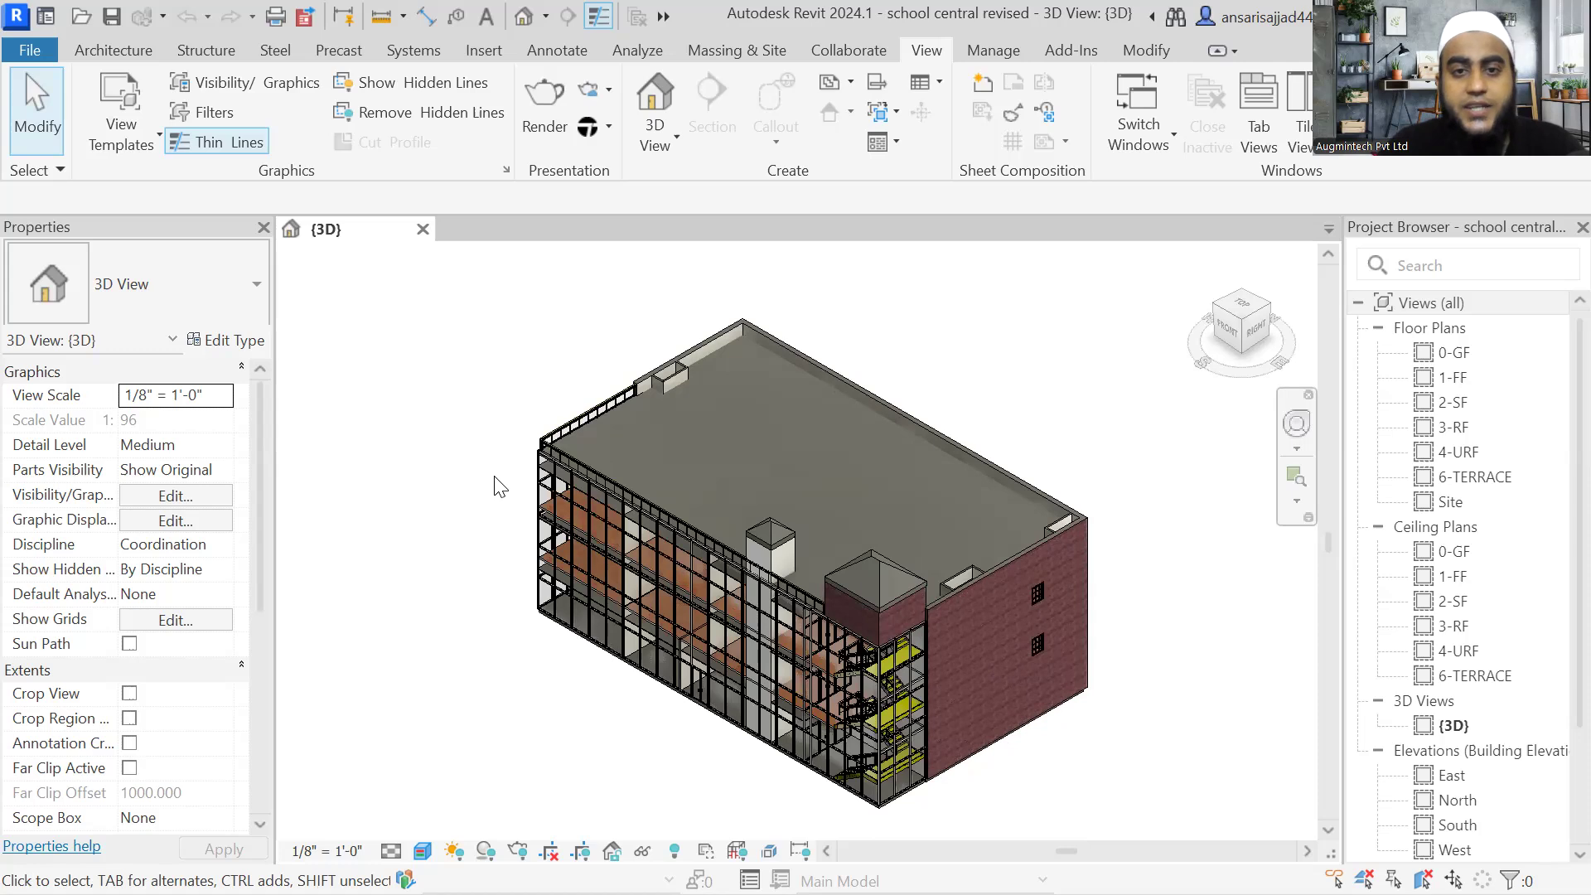
pyautogui.moveTo(495, 482); pyautogui.dragTo(491, 487, button='middle')
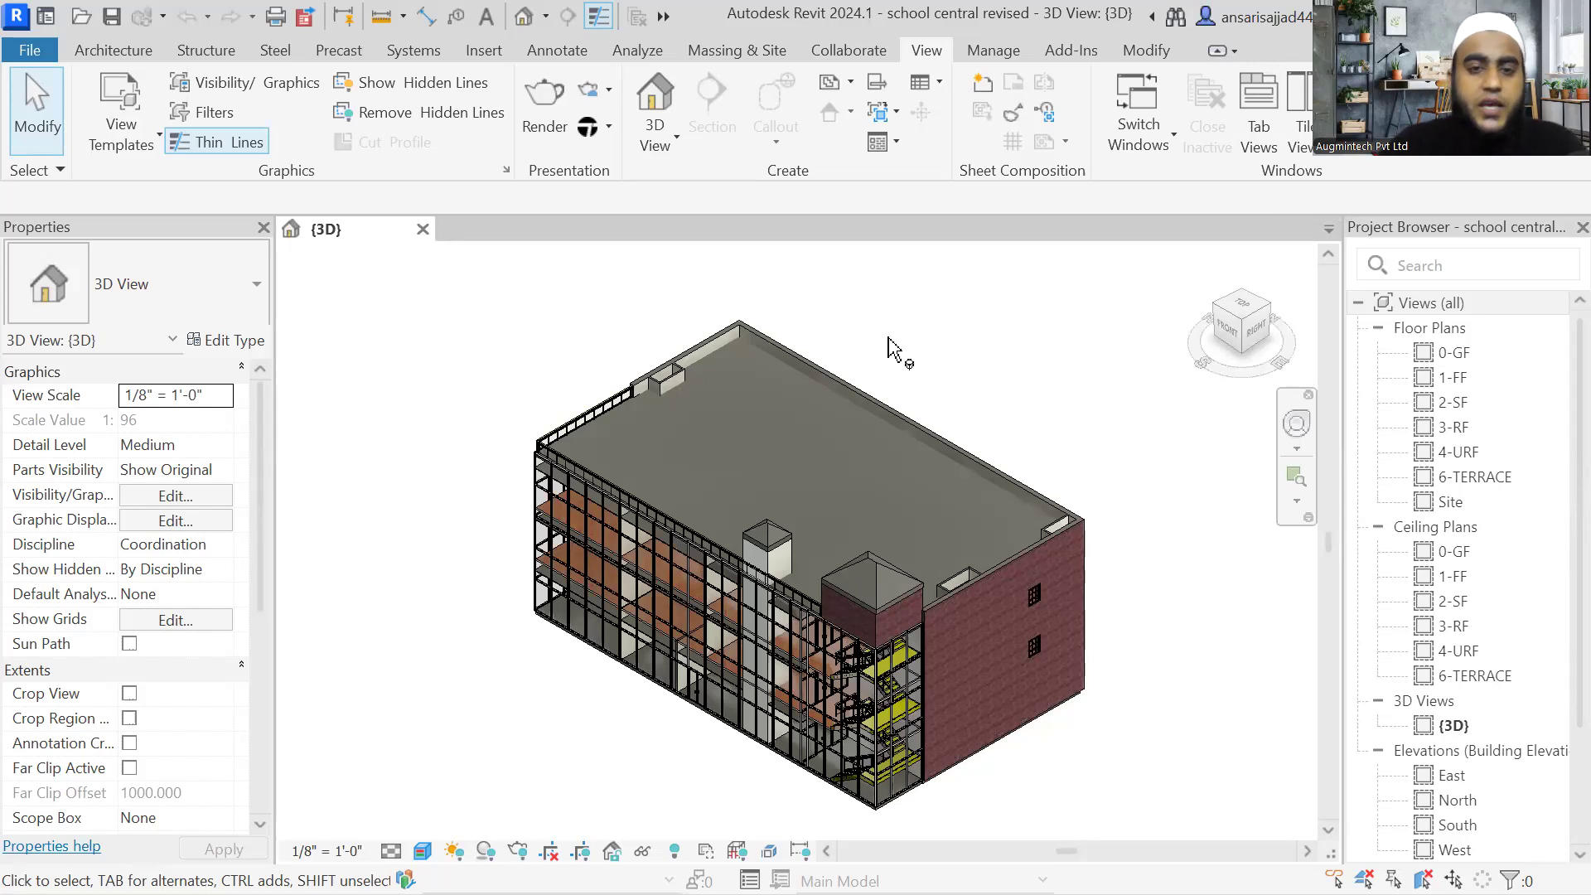
pyautogui.moveTo(880, 330); pyautogui.dragTo(846, 329, button='middle')
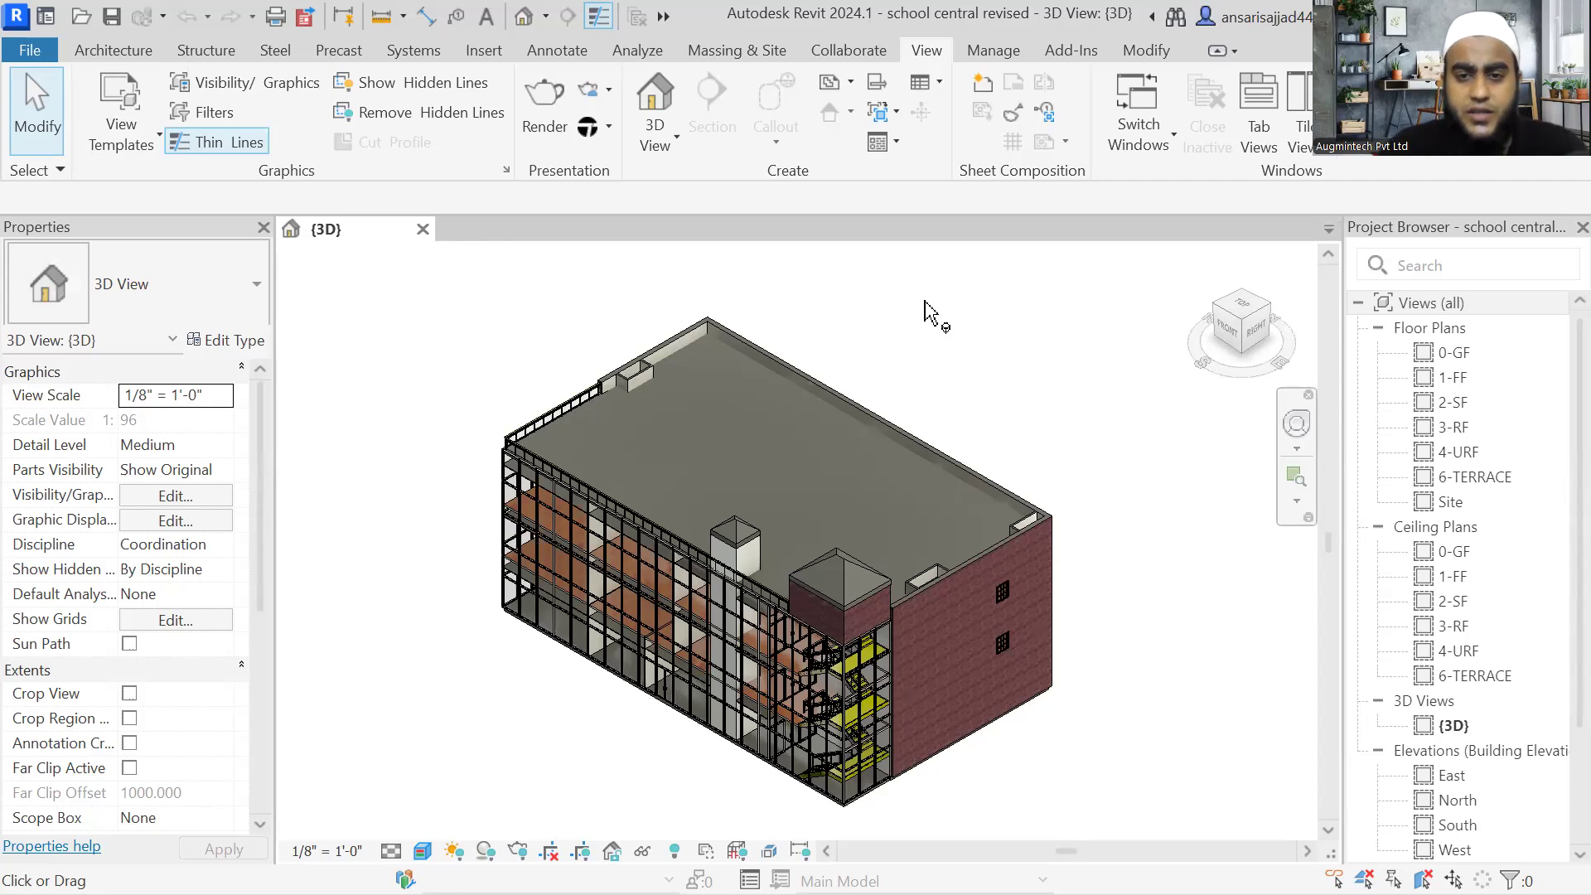
pyautogui.moveTo(931, 311); pyautogui.dragTo(879, 313, button='middle')
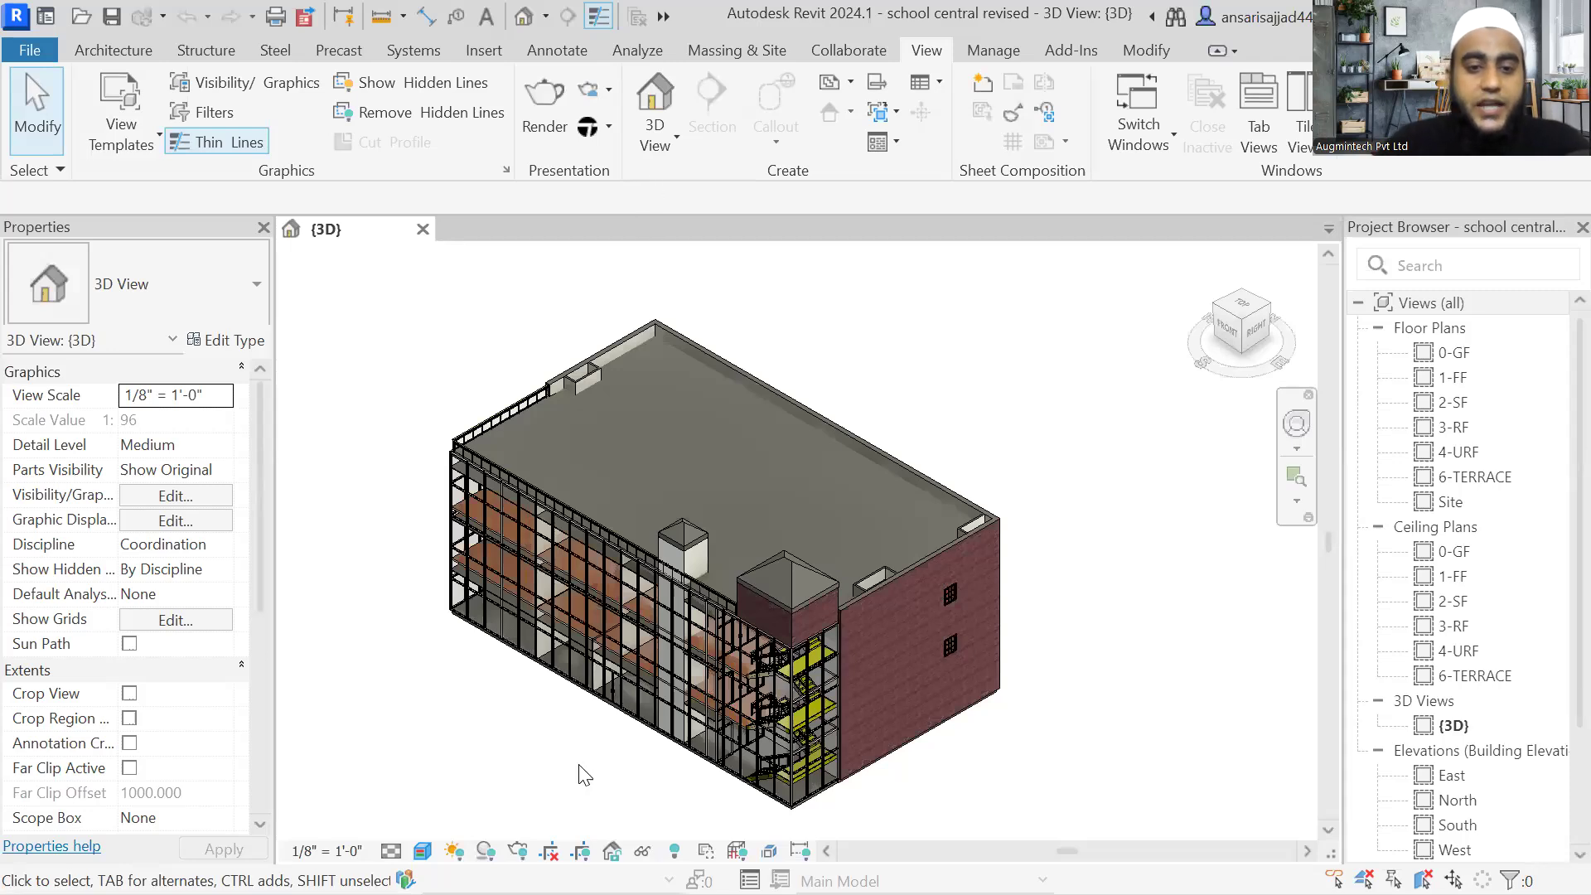
pyautogui.moveTo(490, 355); pyautogui.dragTo(565, 312, button='middle')
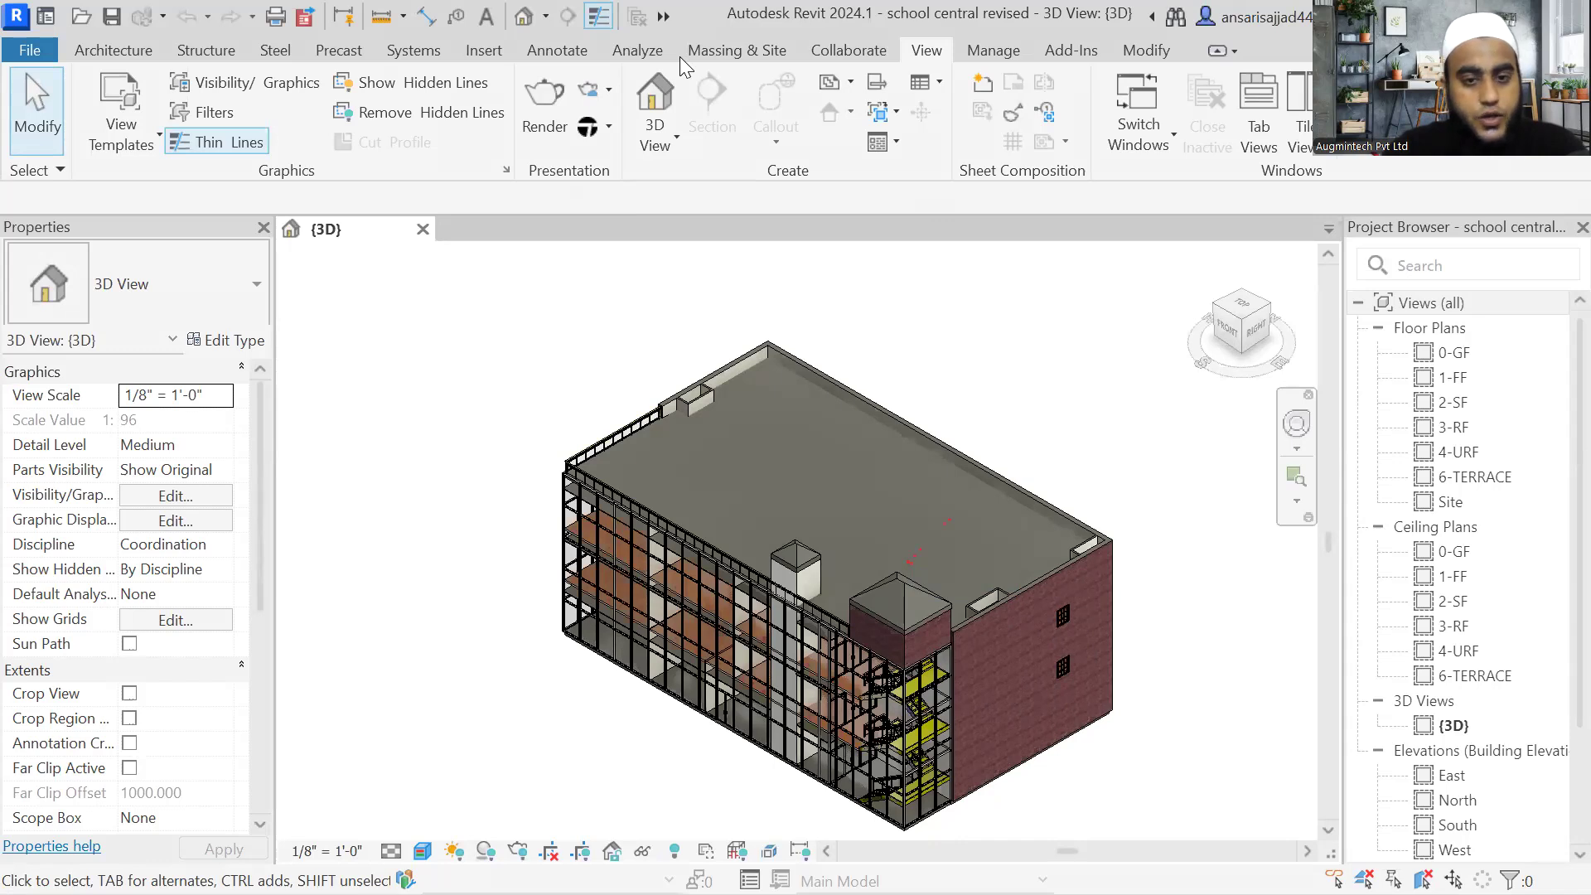
pyautogui.moveTo(899, 323); pyautogui.dragTo(558, 359, button='middle')
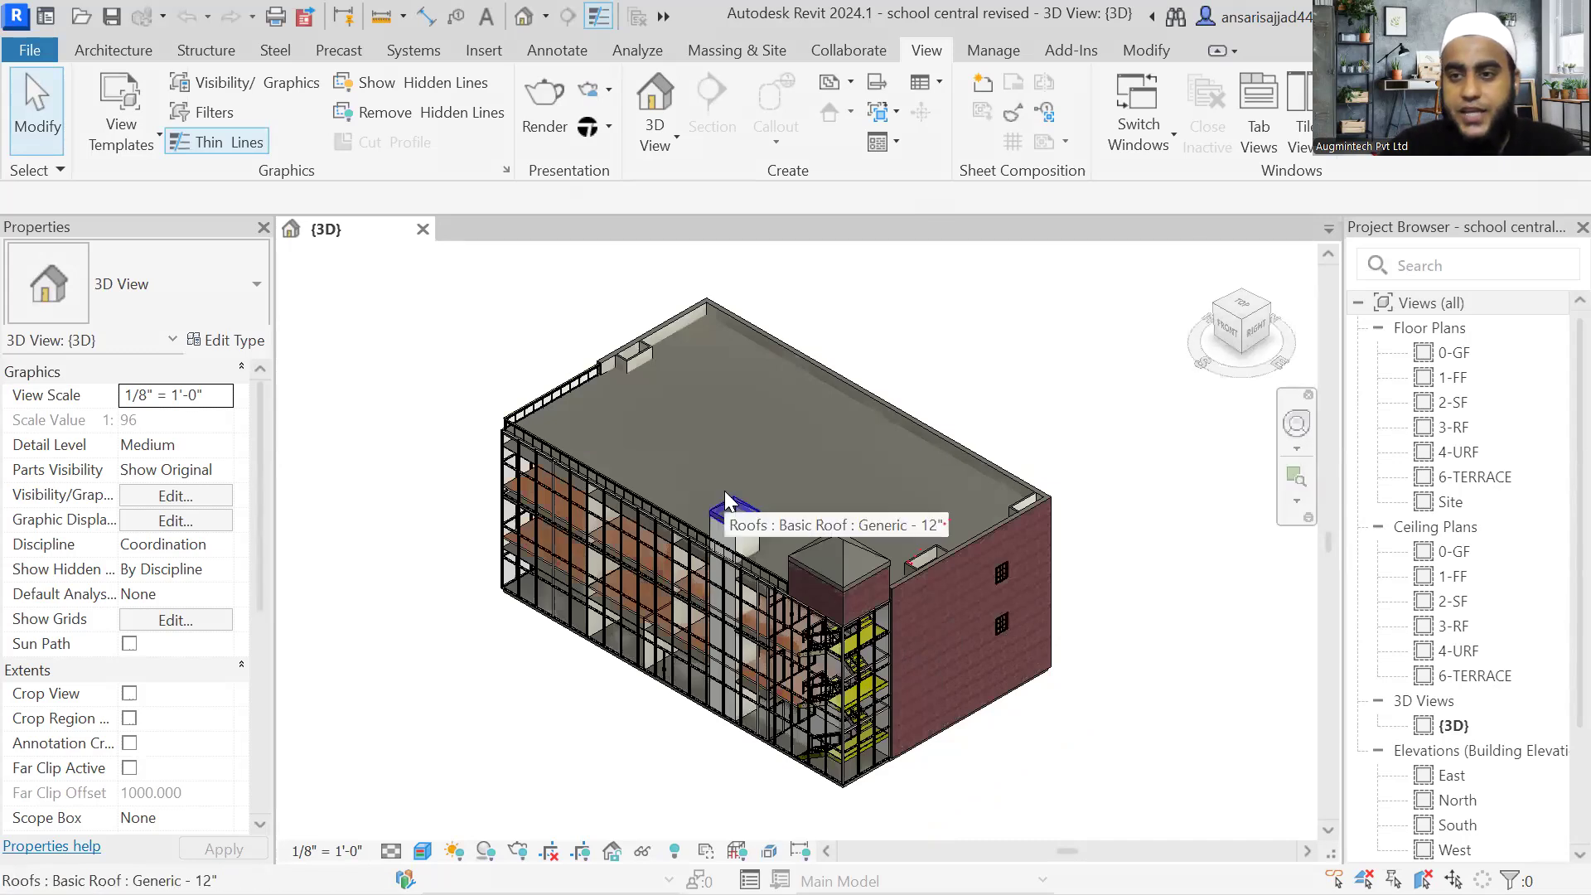
pyautogui.moveTo(561, 643); pyautogui.dragTo(567, 632, button='middle')
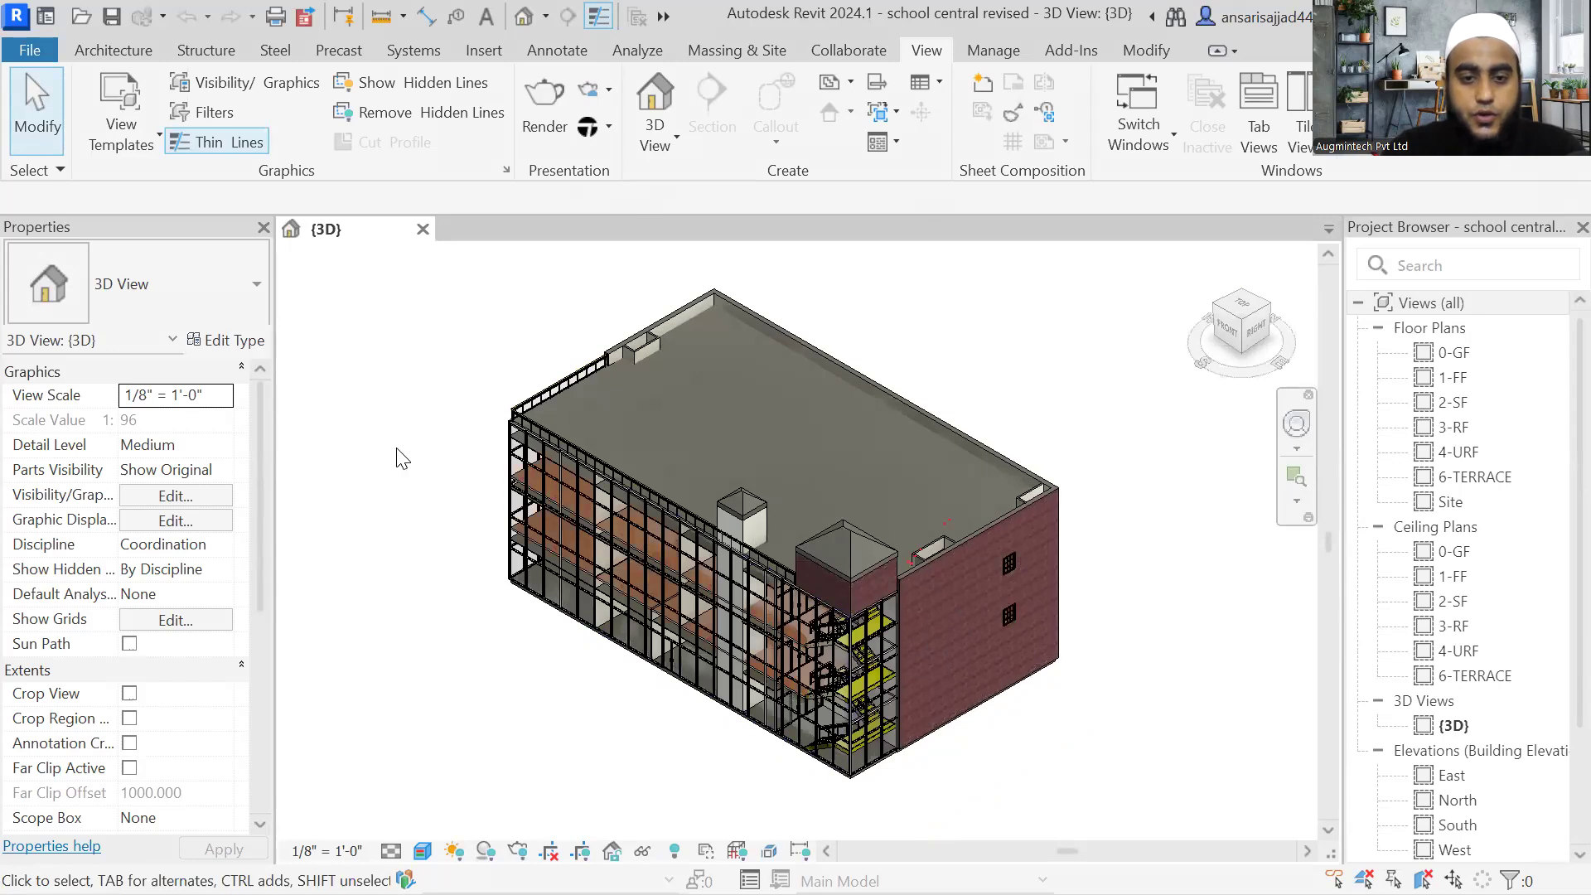
pyautogui.moveTo(626, 477); pyautogui.dragTo(585, 457, button='middle')
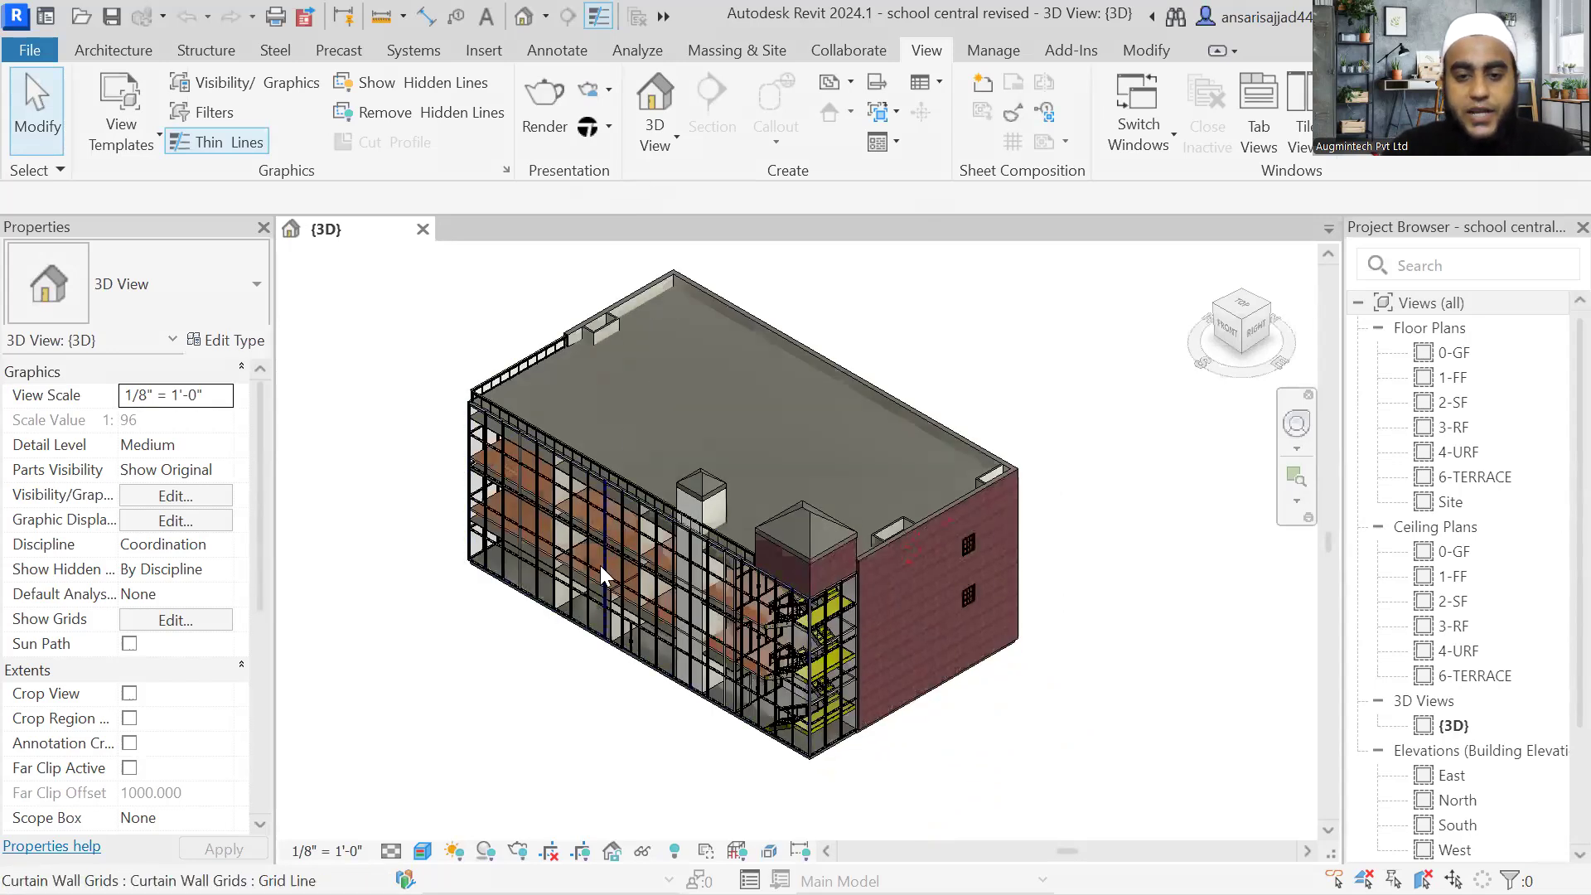
pyautogui.keyDown('shift'); pyautogui.moveTo(630, 650); pyautogui.dragTo(750, 394, button='middle'); pyautogui.keyUp('shift')
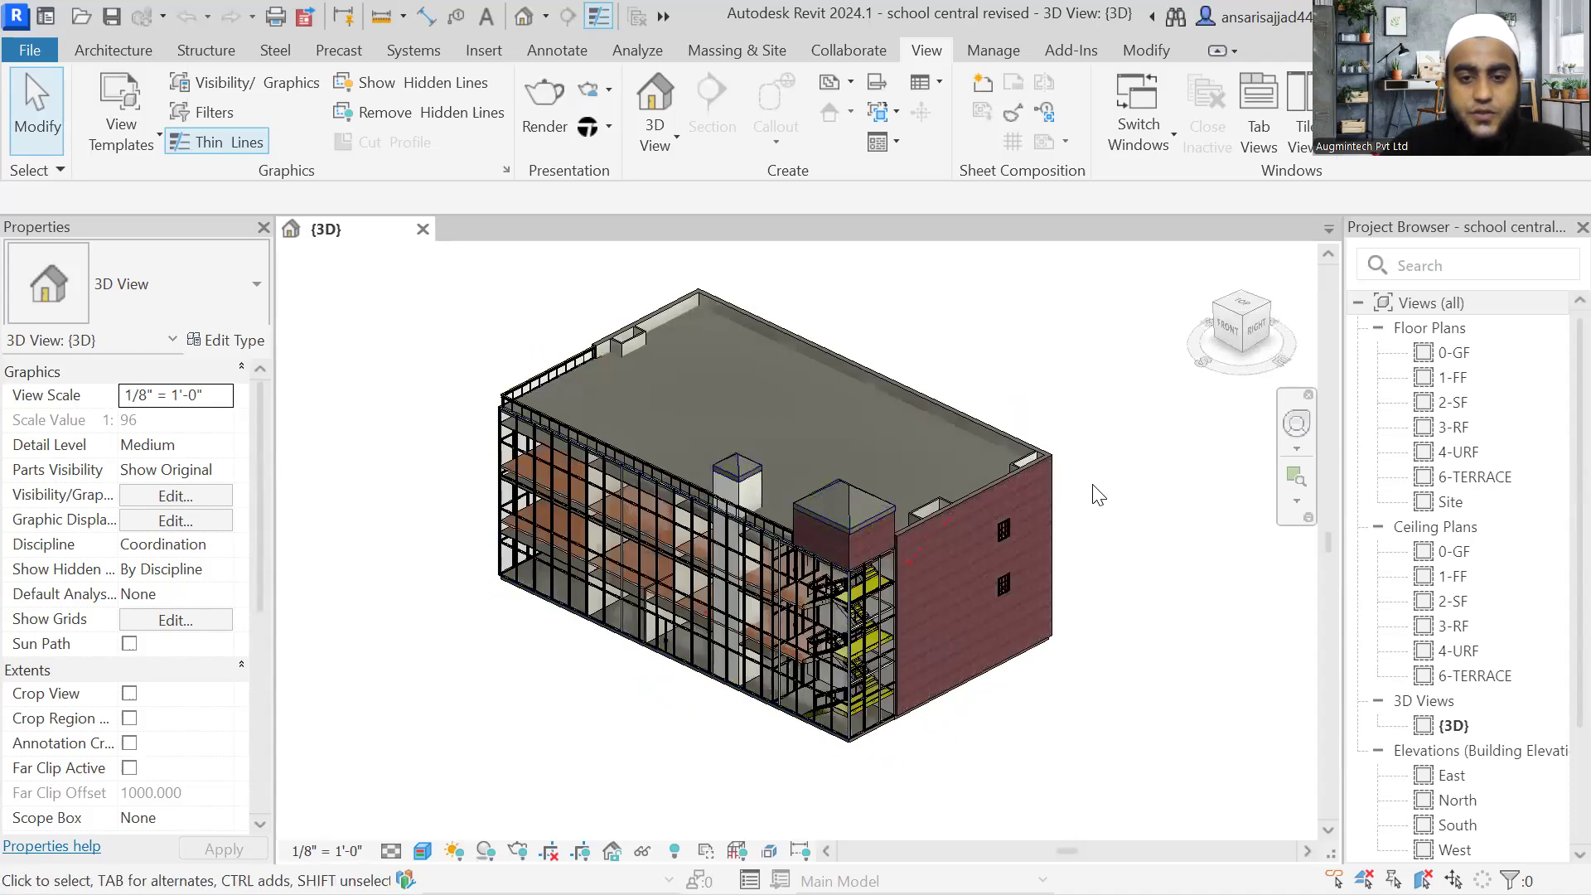
pyautogui.keyDown('shift'); pyautogui.moveTo(1064, 556); pyautogui.dragTo(1049, 499, button='middle'); pyautogui.keyUp('shift')
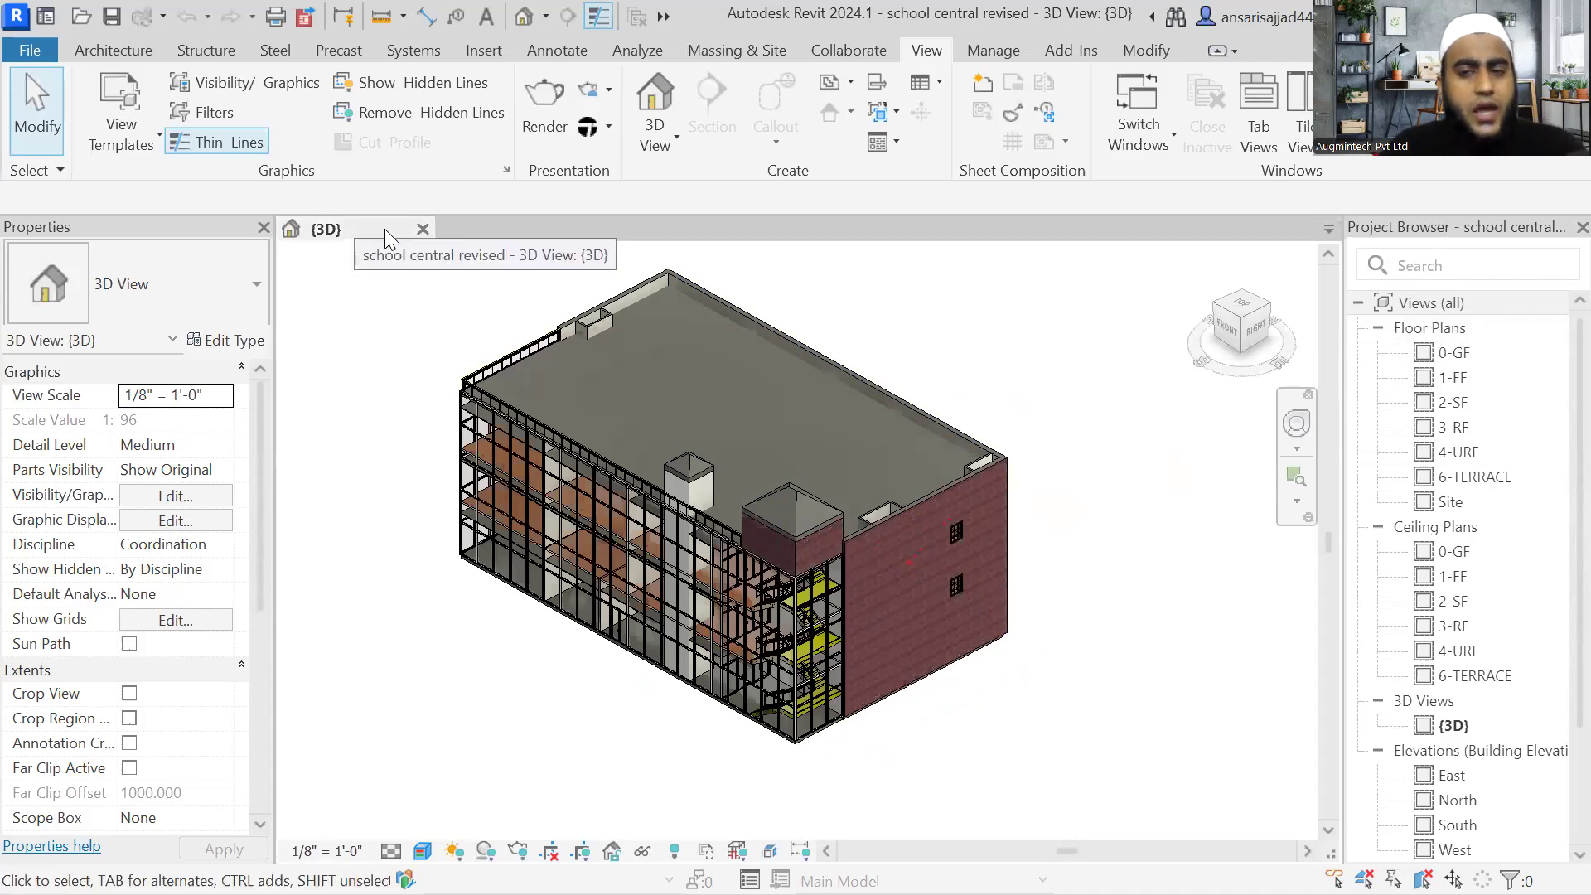
pyautogui.moveTo(402, 384); pyautogui.dragTo(406, 398, button='middle')
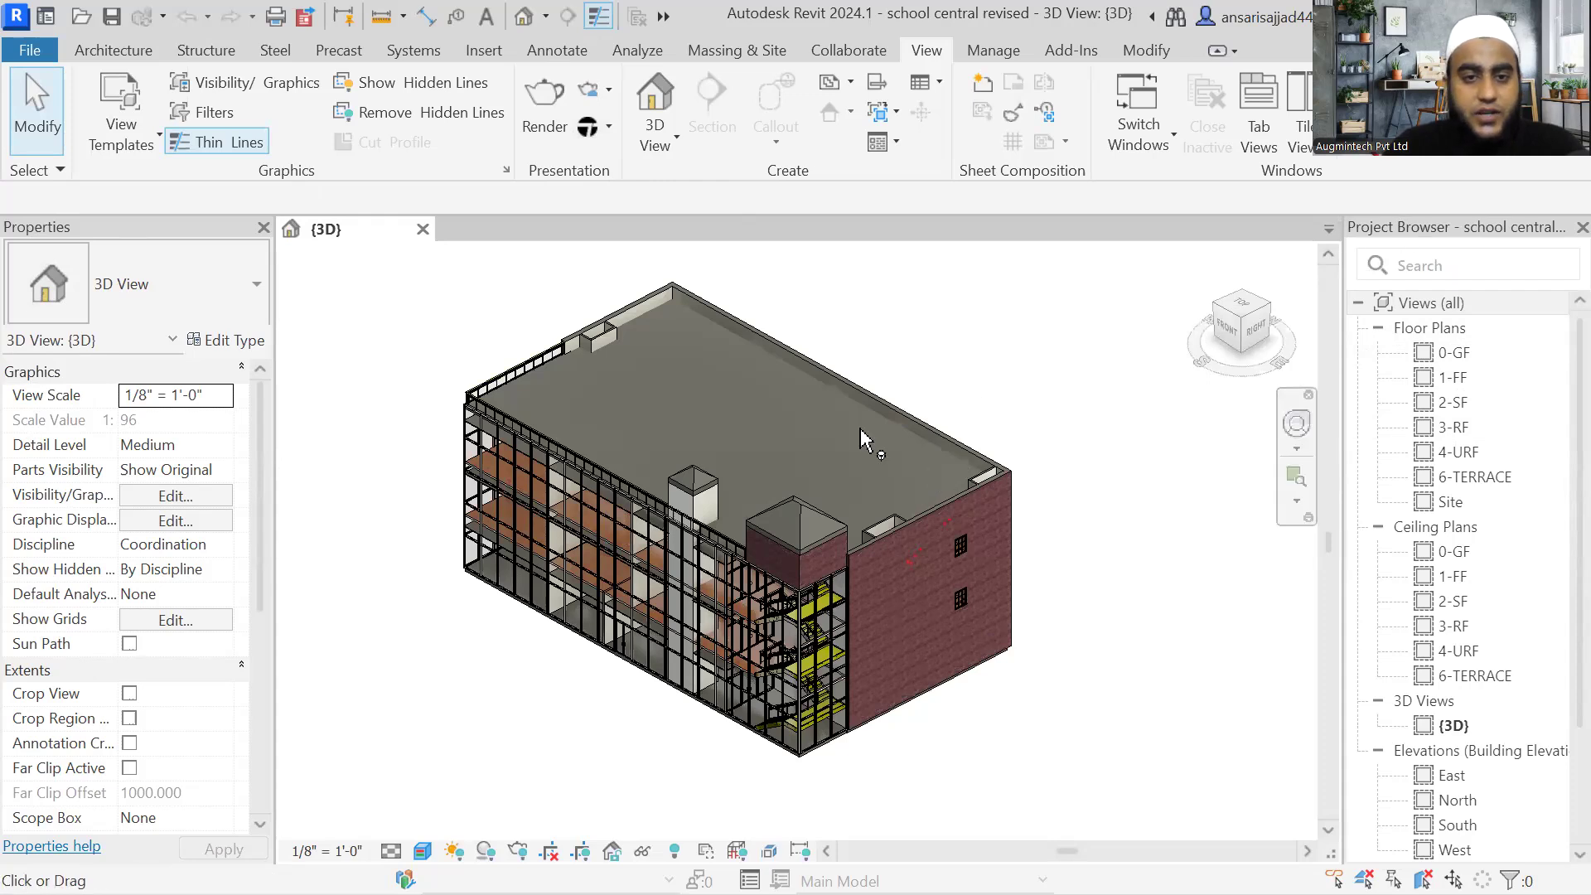
pyautogui.moveTo(1007, 409); pyautogui.dragTo(995, 403, button='middle')
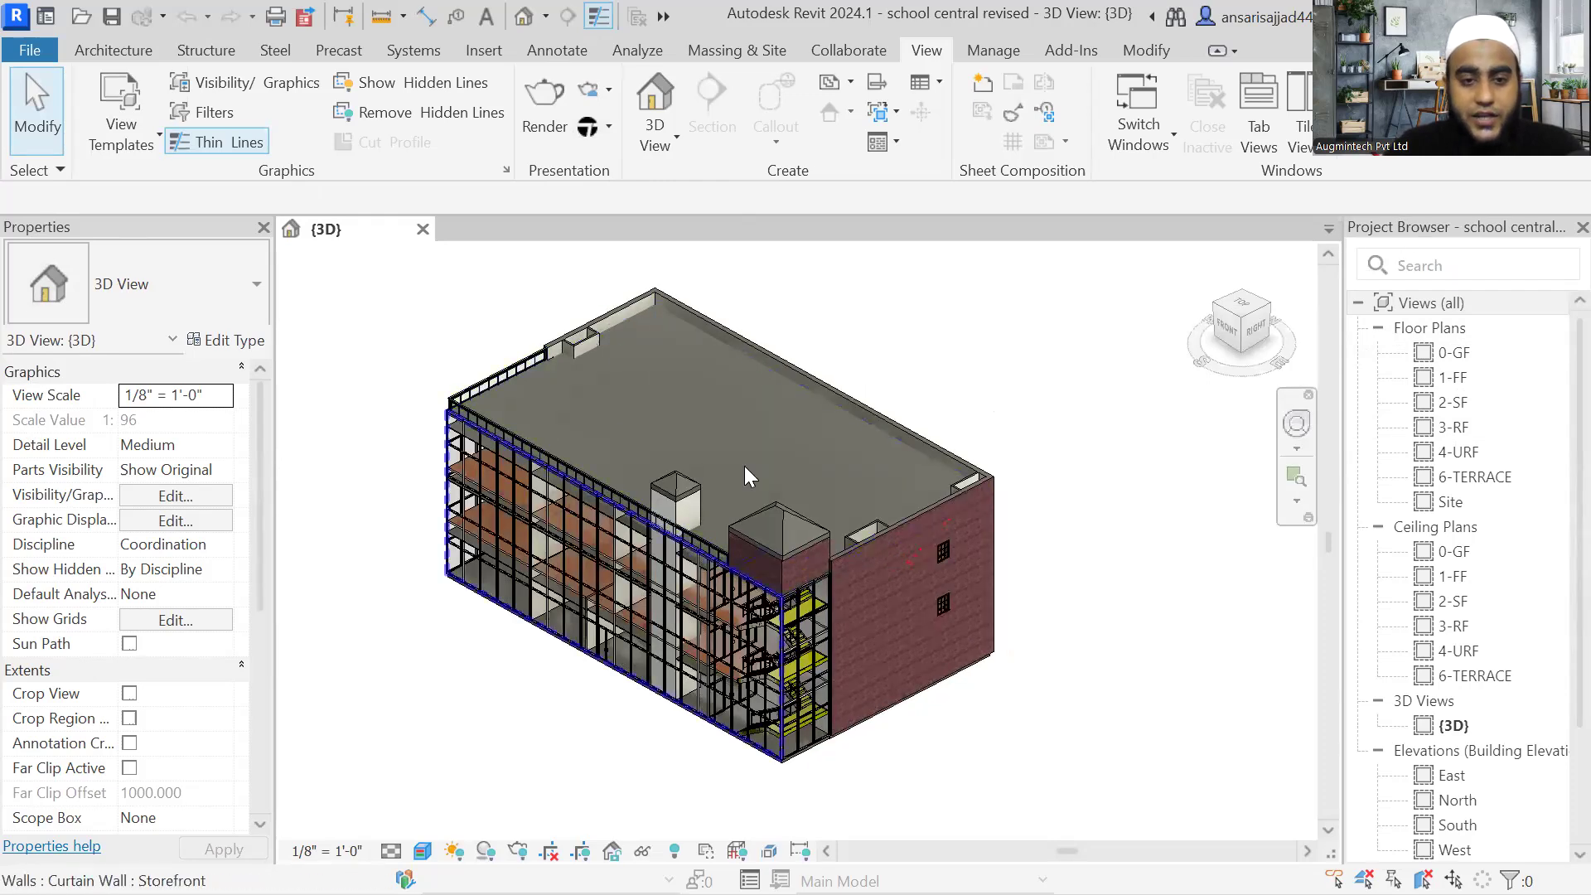
pyautogui.middleClick(926, 390)
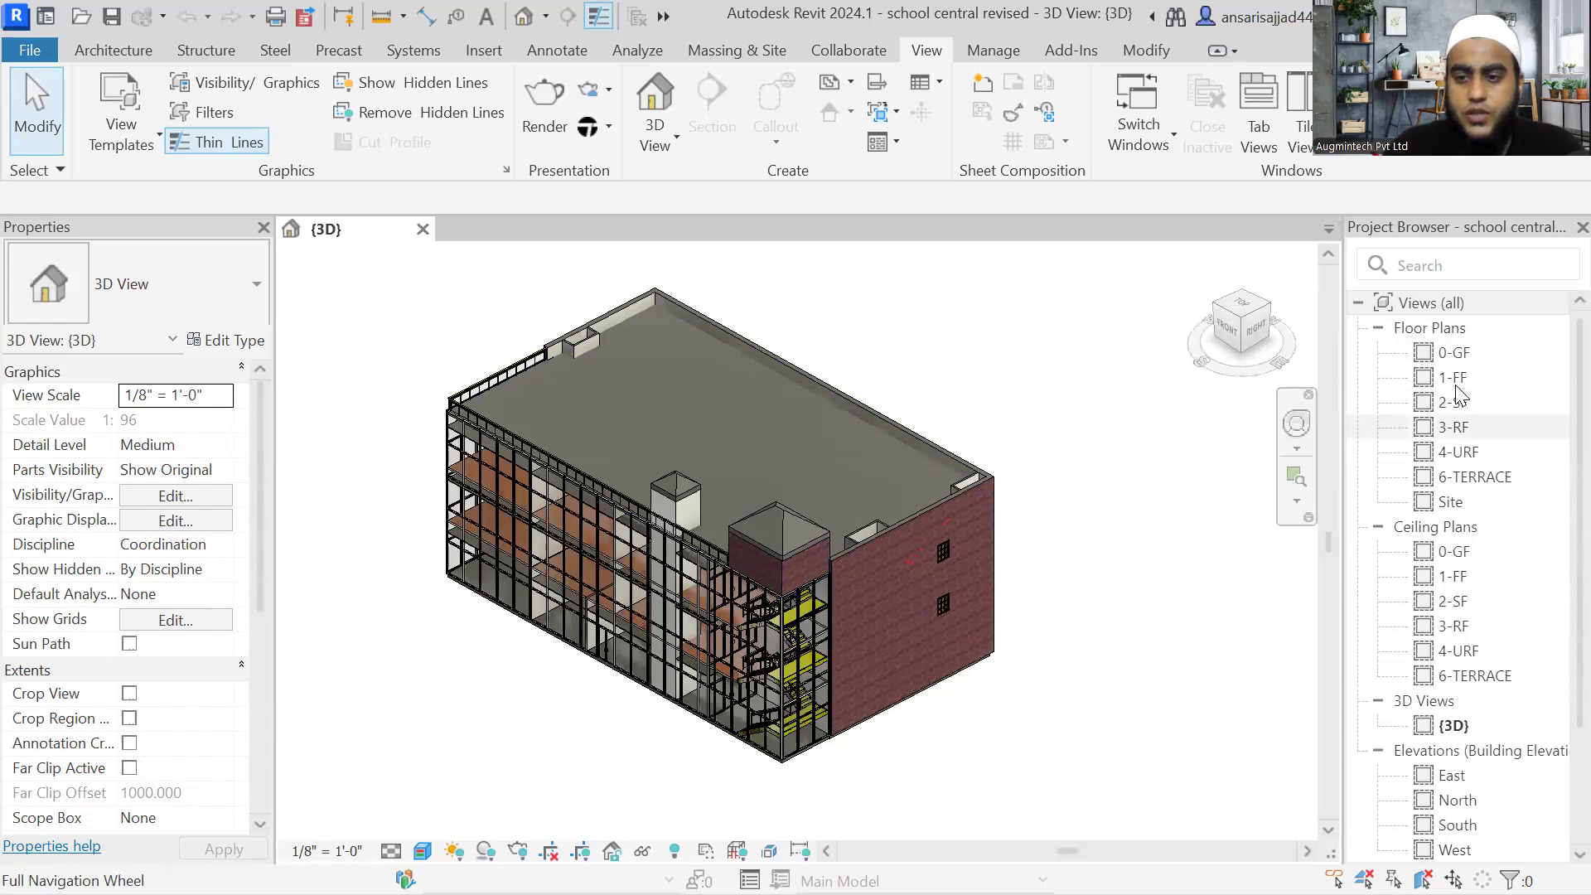
# Step: Look through the school's floor plans one after another: 0-GF, 1-FF, 2-SF and 3-RF
pyautogui.doubleClick(1456, 354)
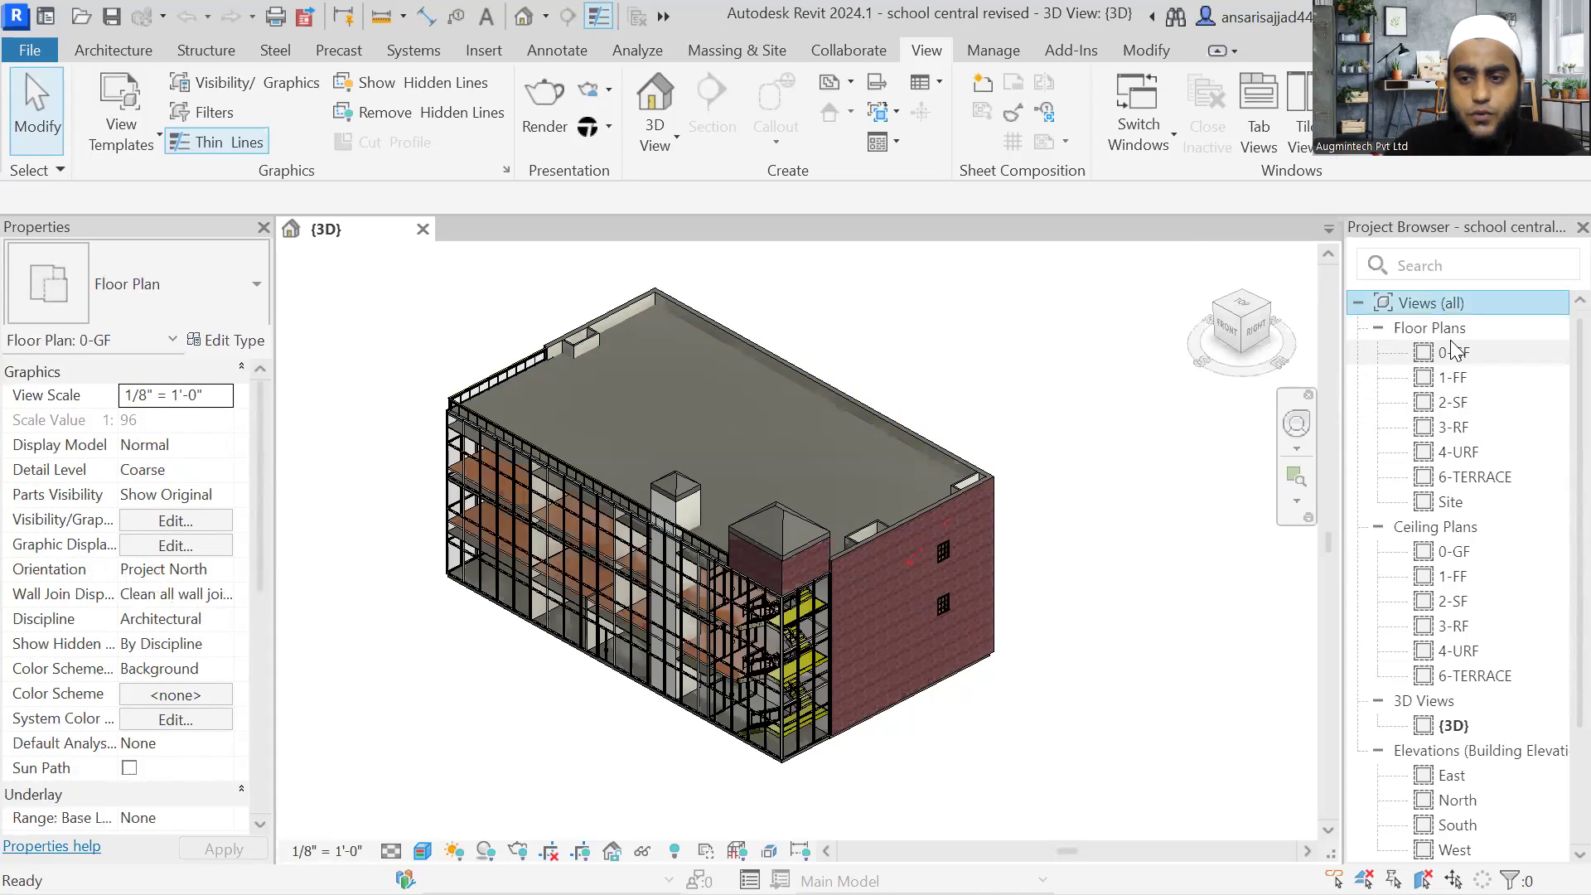
pyautogui.scroll(3, 896, 654)
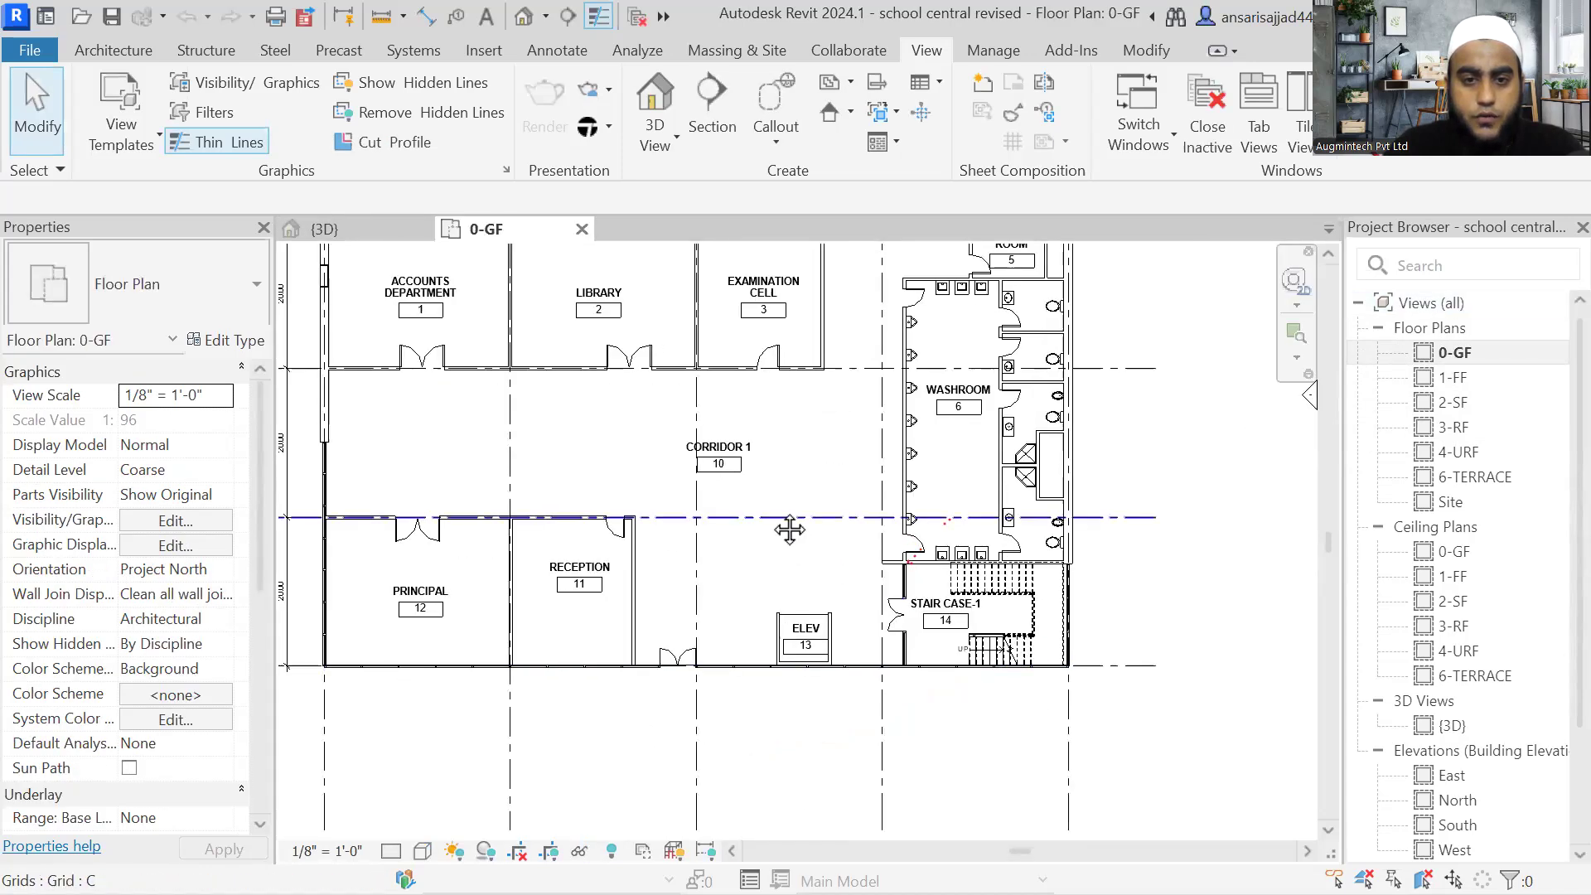
pyautogui.moveTo(708, 463); pyautogui.dragTo(758, 537, button='middle')
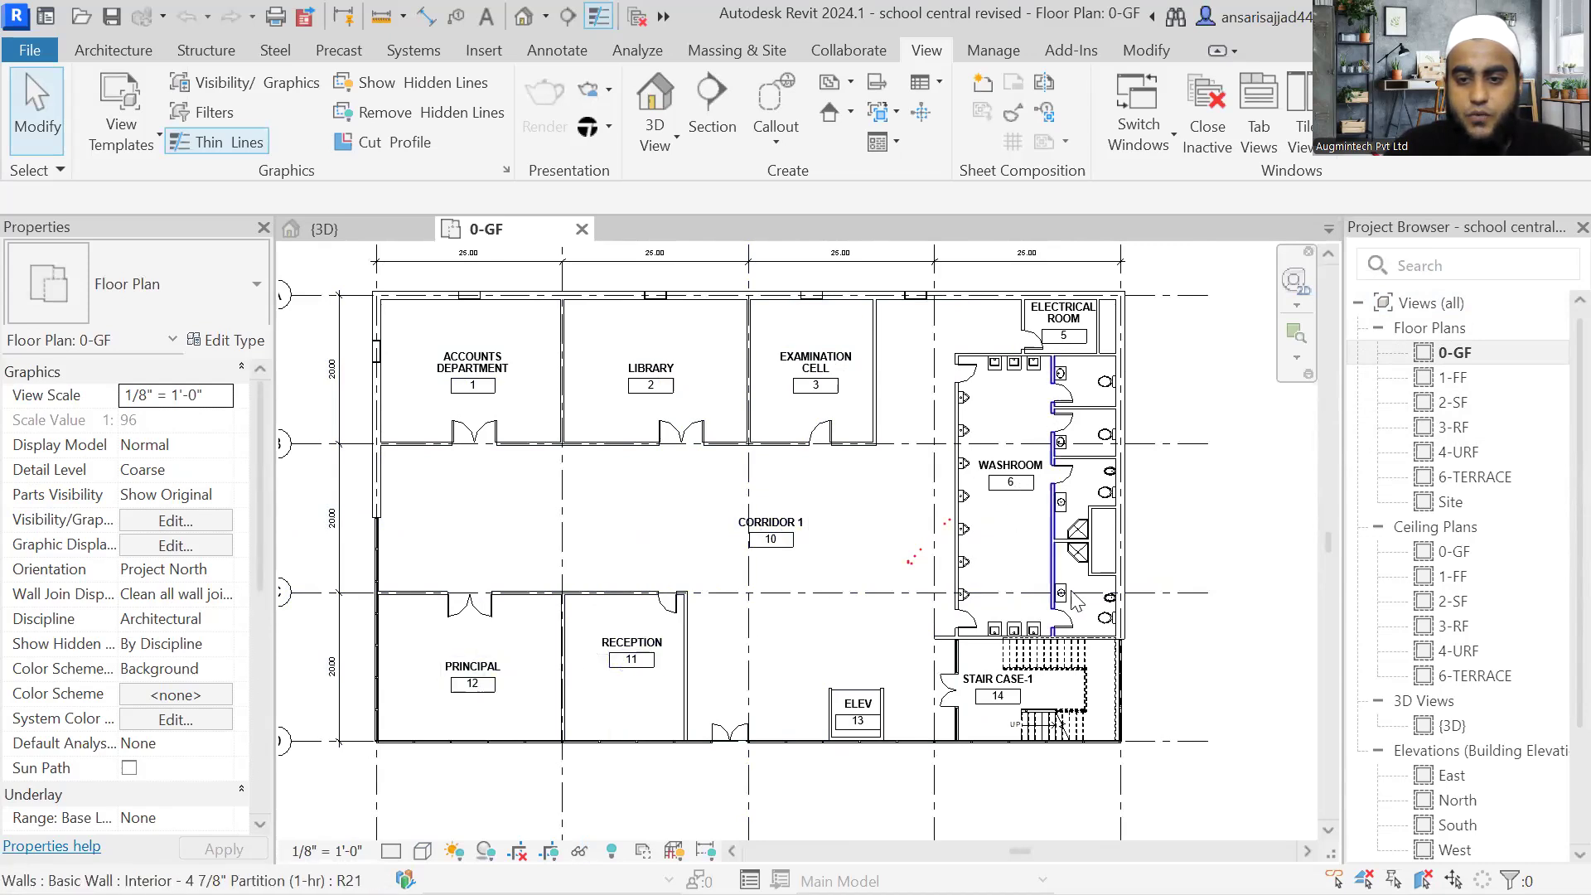
pyautogui.click(1442, 382)
pyautogui.doubleClick(1442, 380)
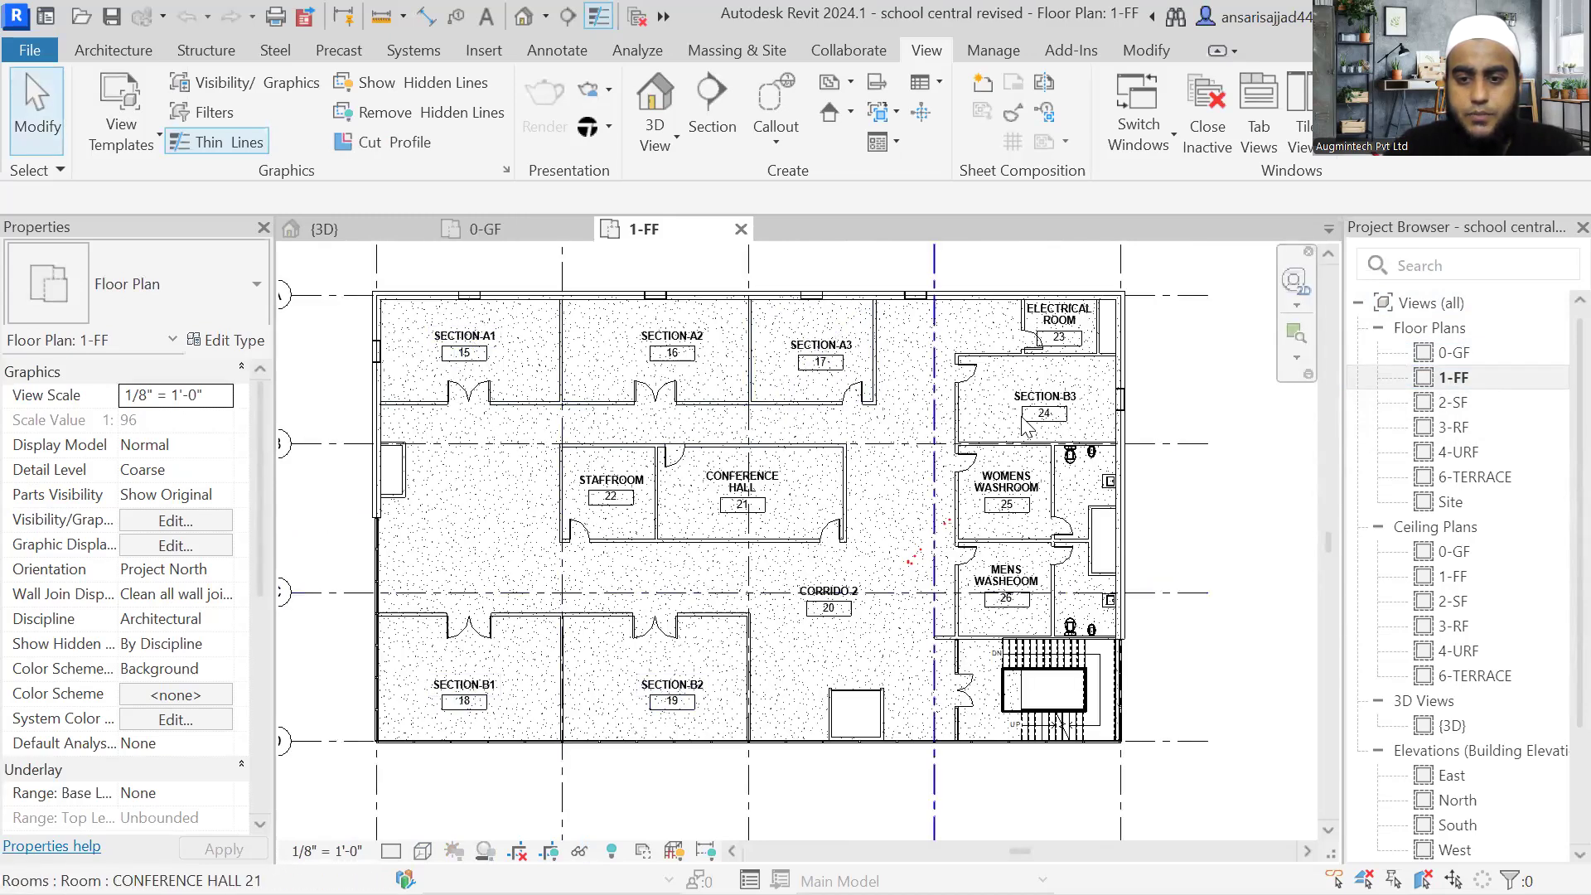
pyautogui.doubleClick(1455, 403)
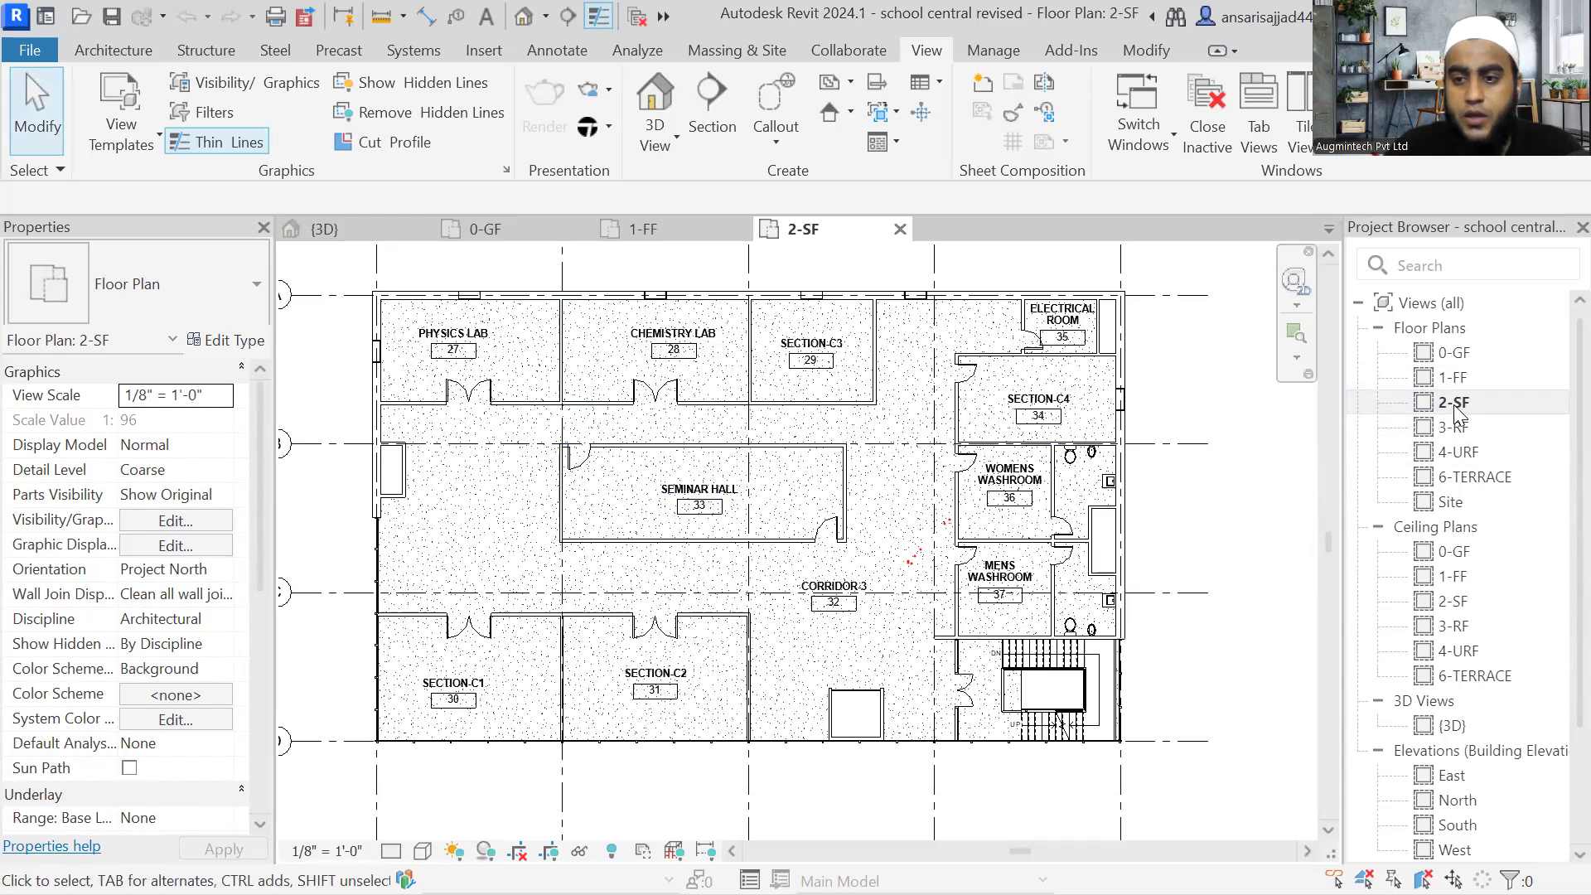
pyautogui.doubleClick(1462, 429)
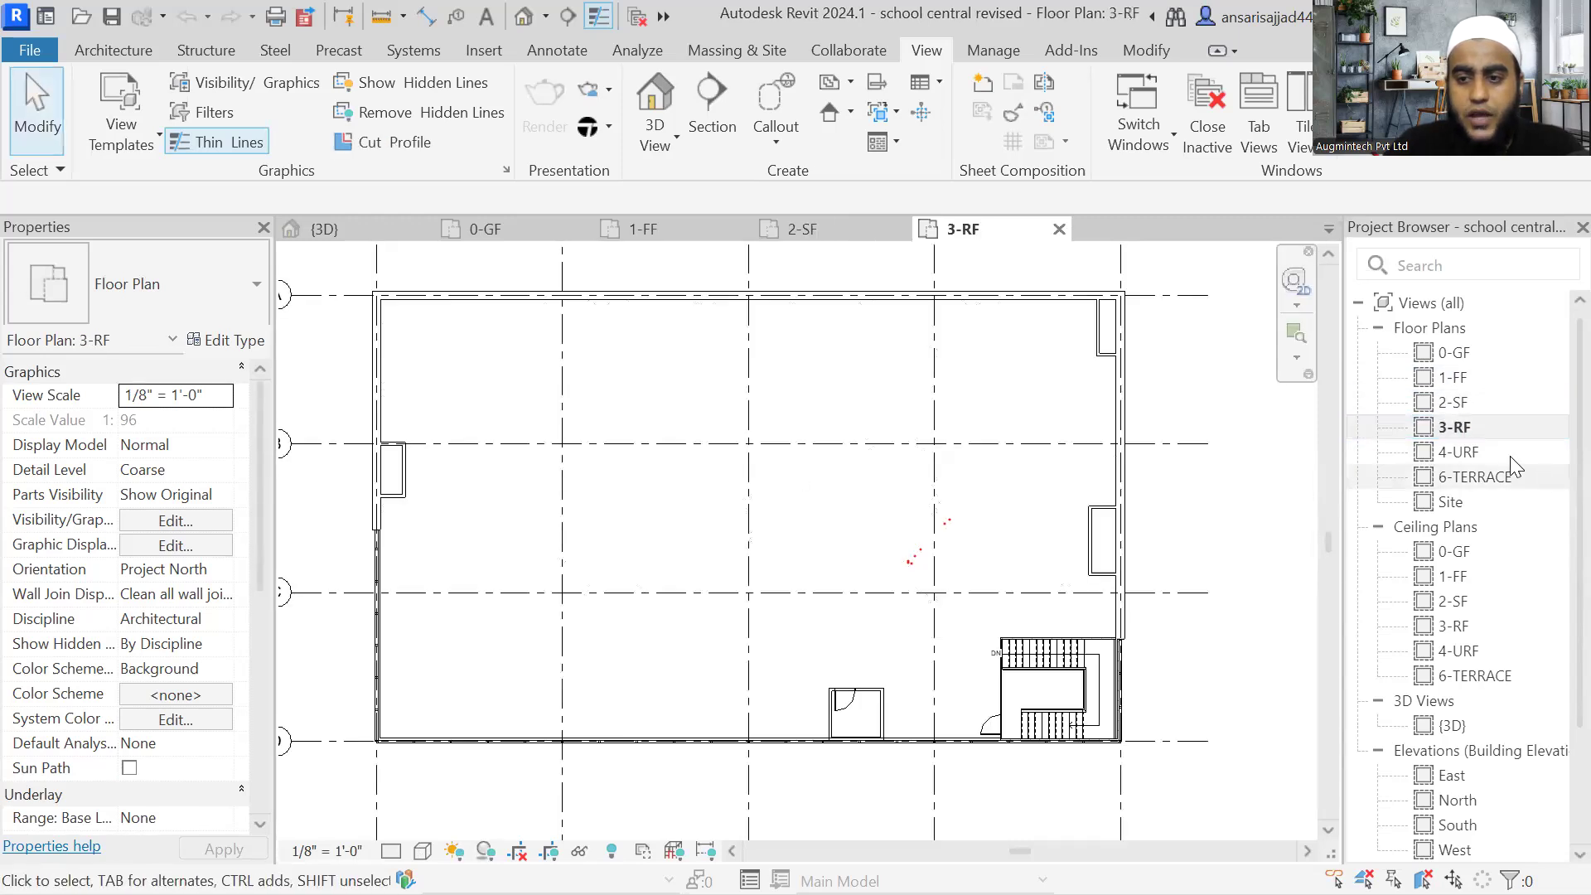
# Step: Return to the {3D} view and close the 3-RF, 2-SF, 1-FF and 0-GF plan views
pyautogui.click(1451, 332)
pyautogui.click(393, 226)
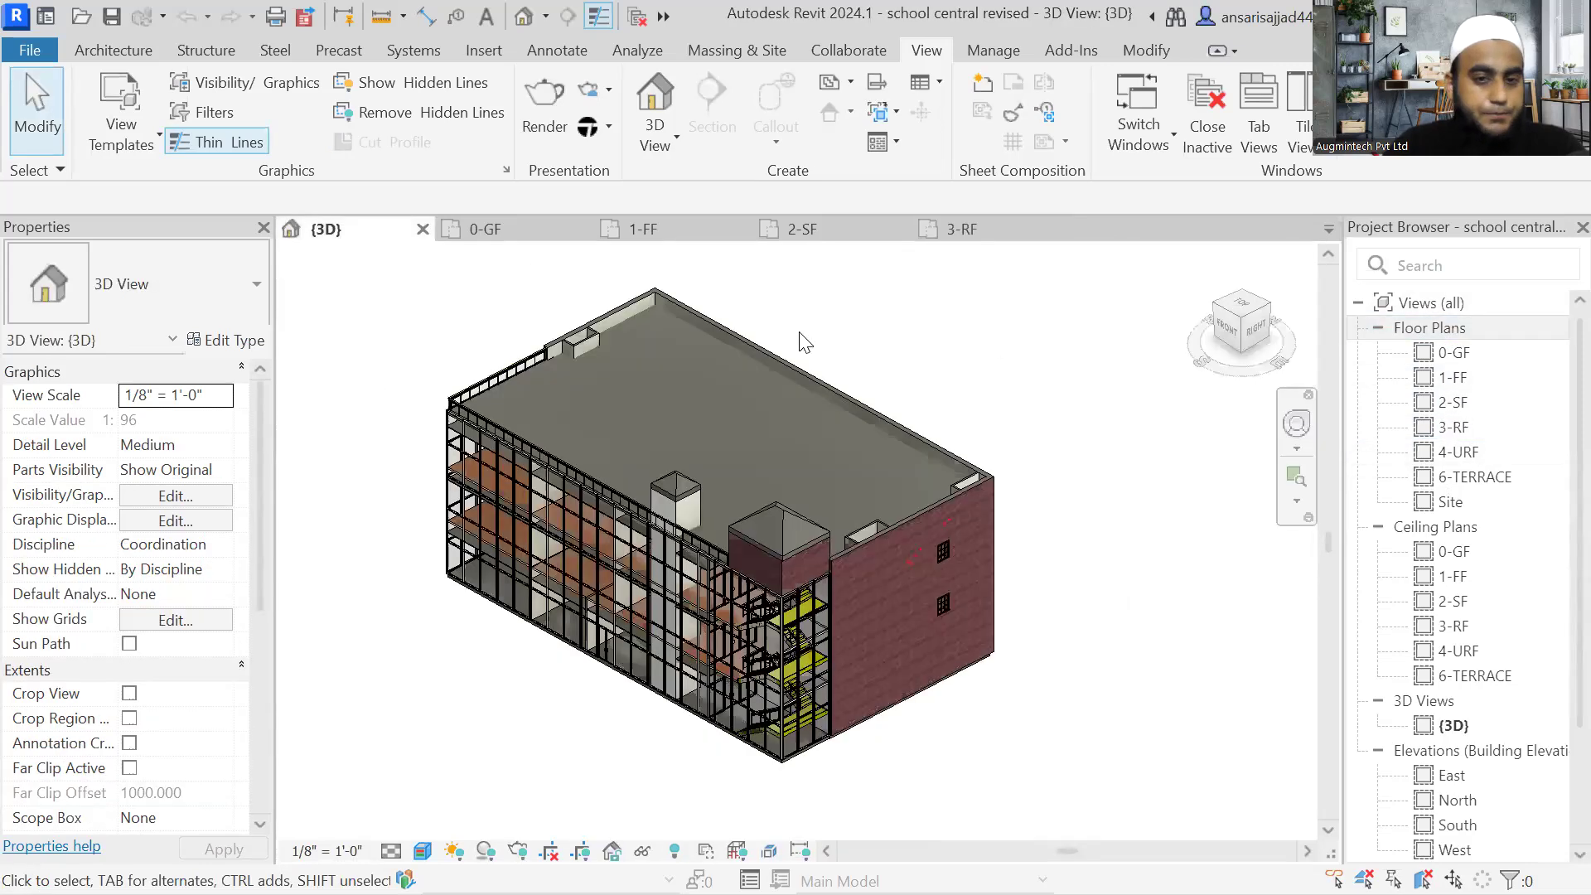
pyautogui.moveTo(901, 382); pyautogui.dragTo(888, 375, button='middle')
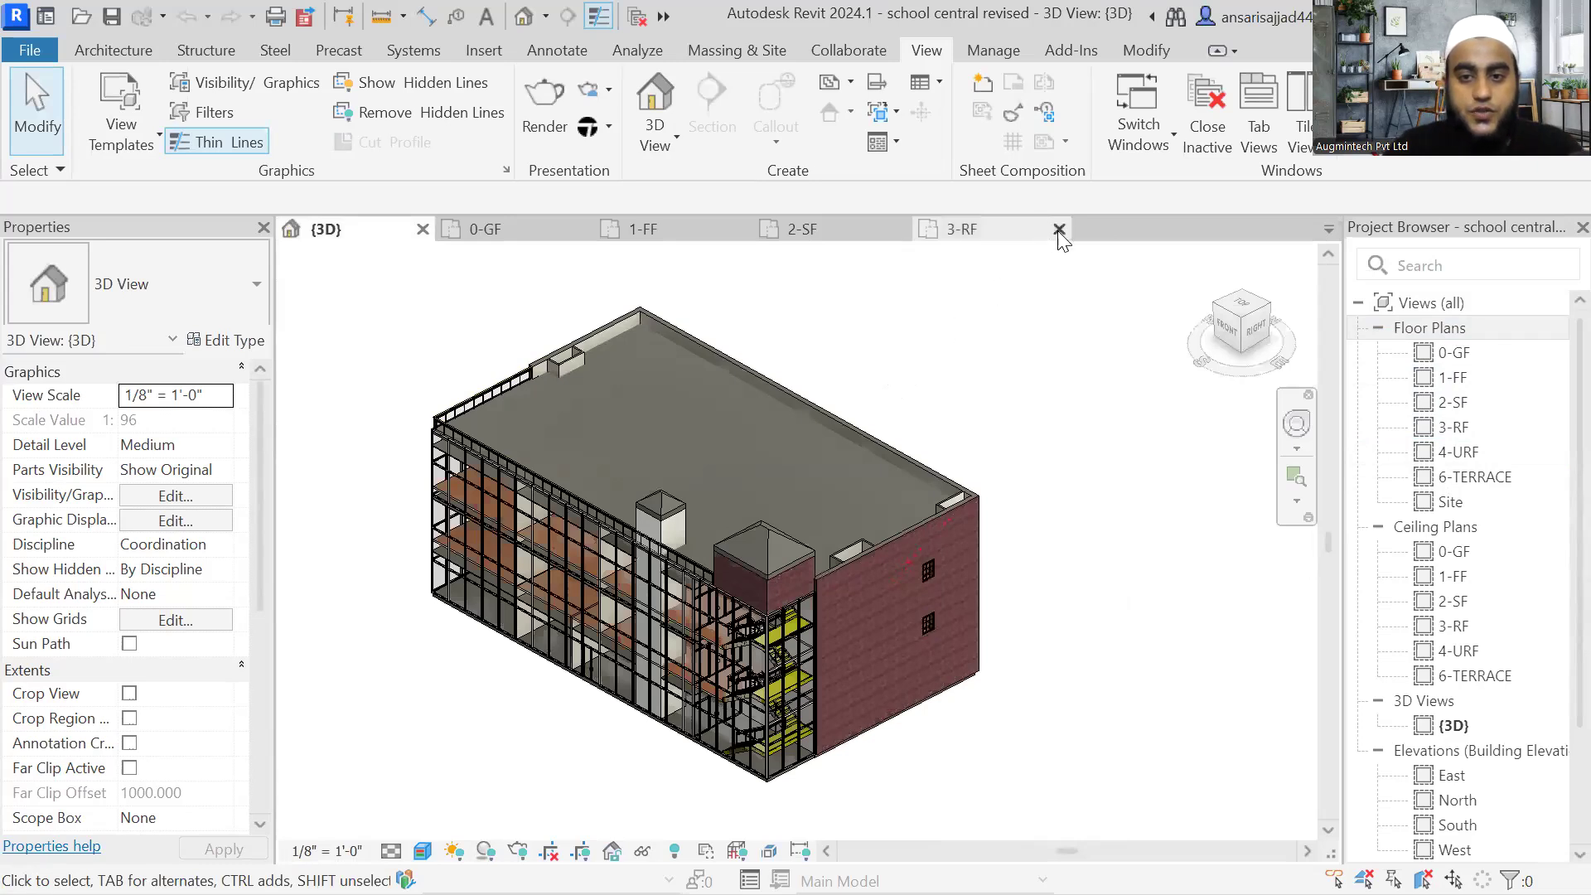
pyautogui.click(1060, 229)
pyautogui.click(901, 229)
pyautogui.click(740, 228)
pyautogui.click(578, 229)
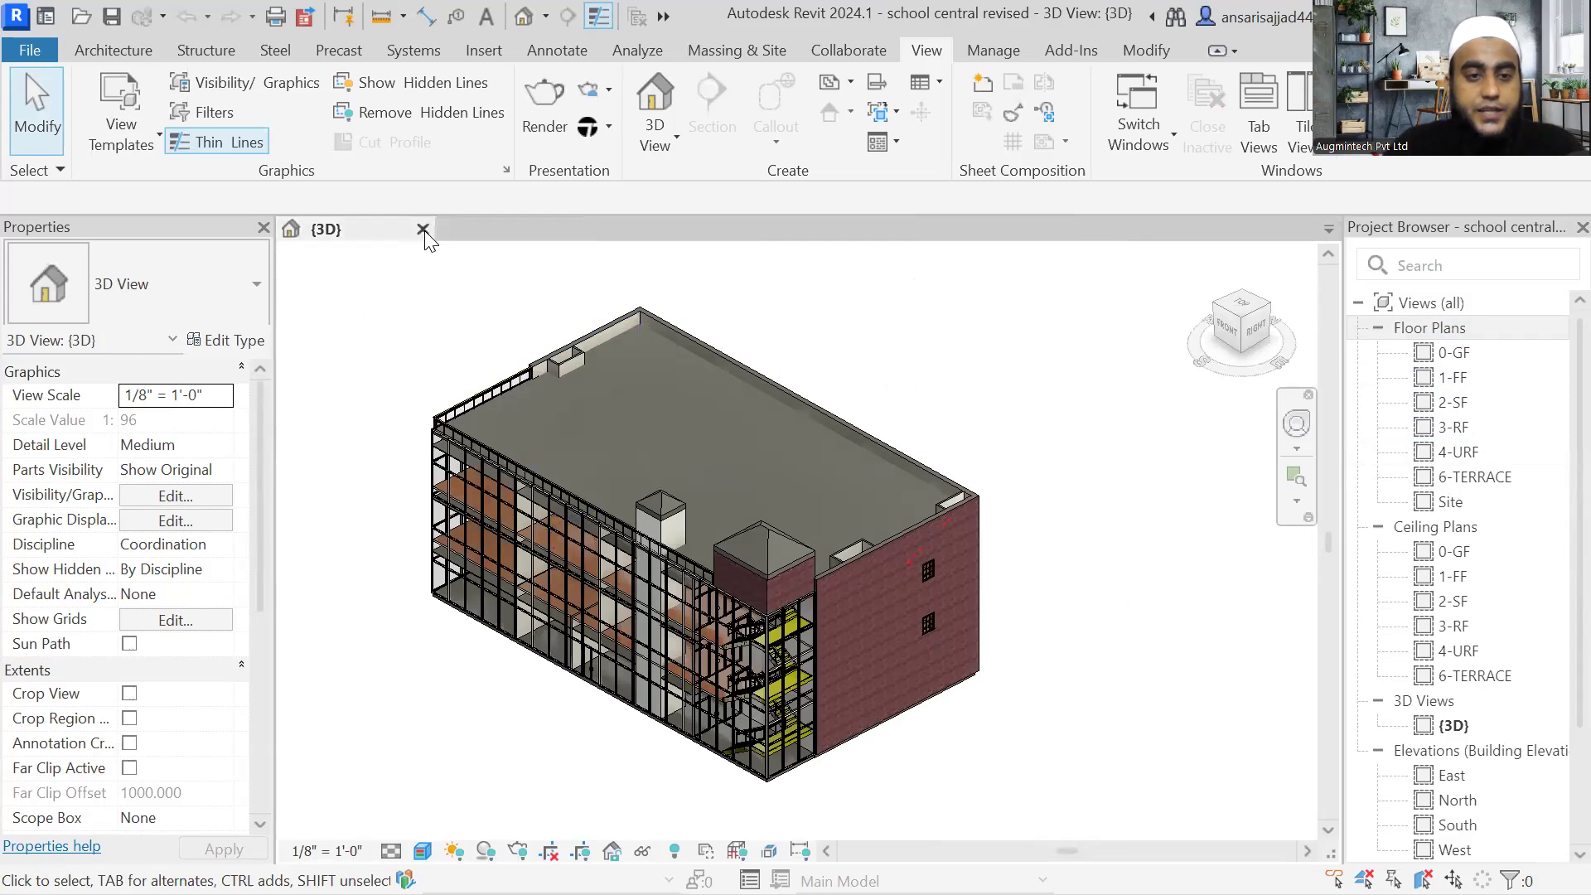
# Step: Create a new project from the Mechanical-Default.rte template in the English-Imperial templates folder
pyautogui.hotkey('ctrl', 'd')
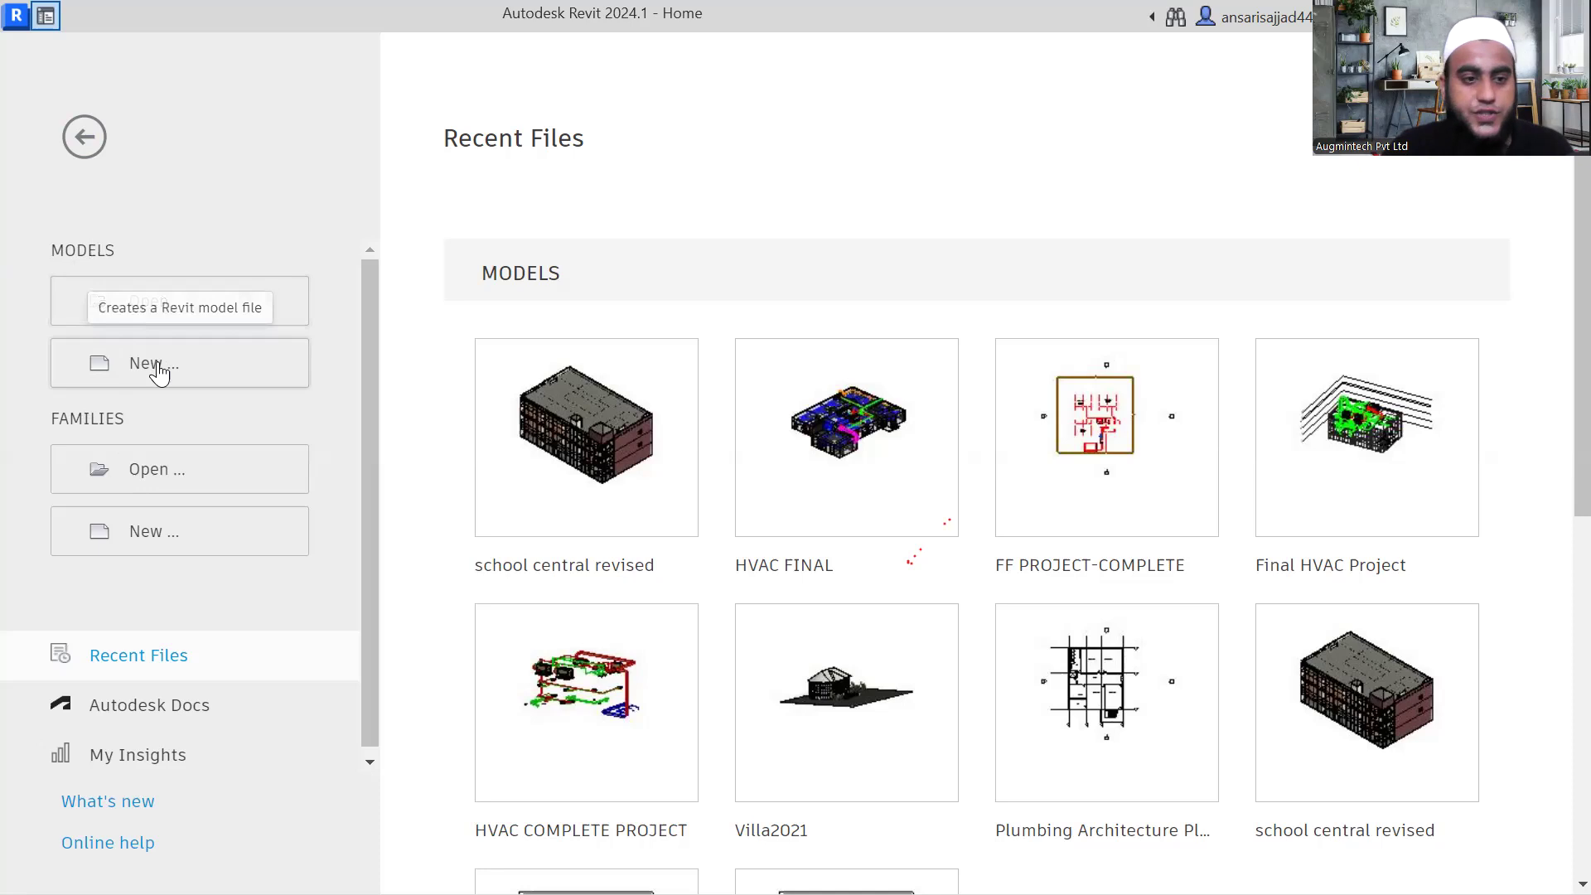
pyautogui.click(189, 368)
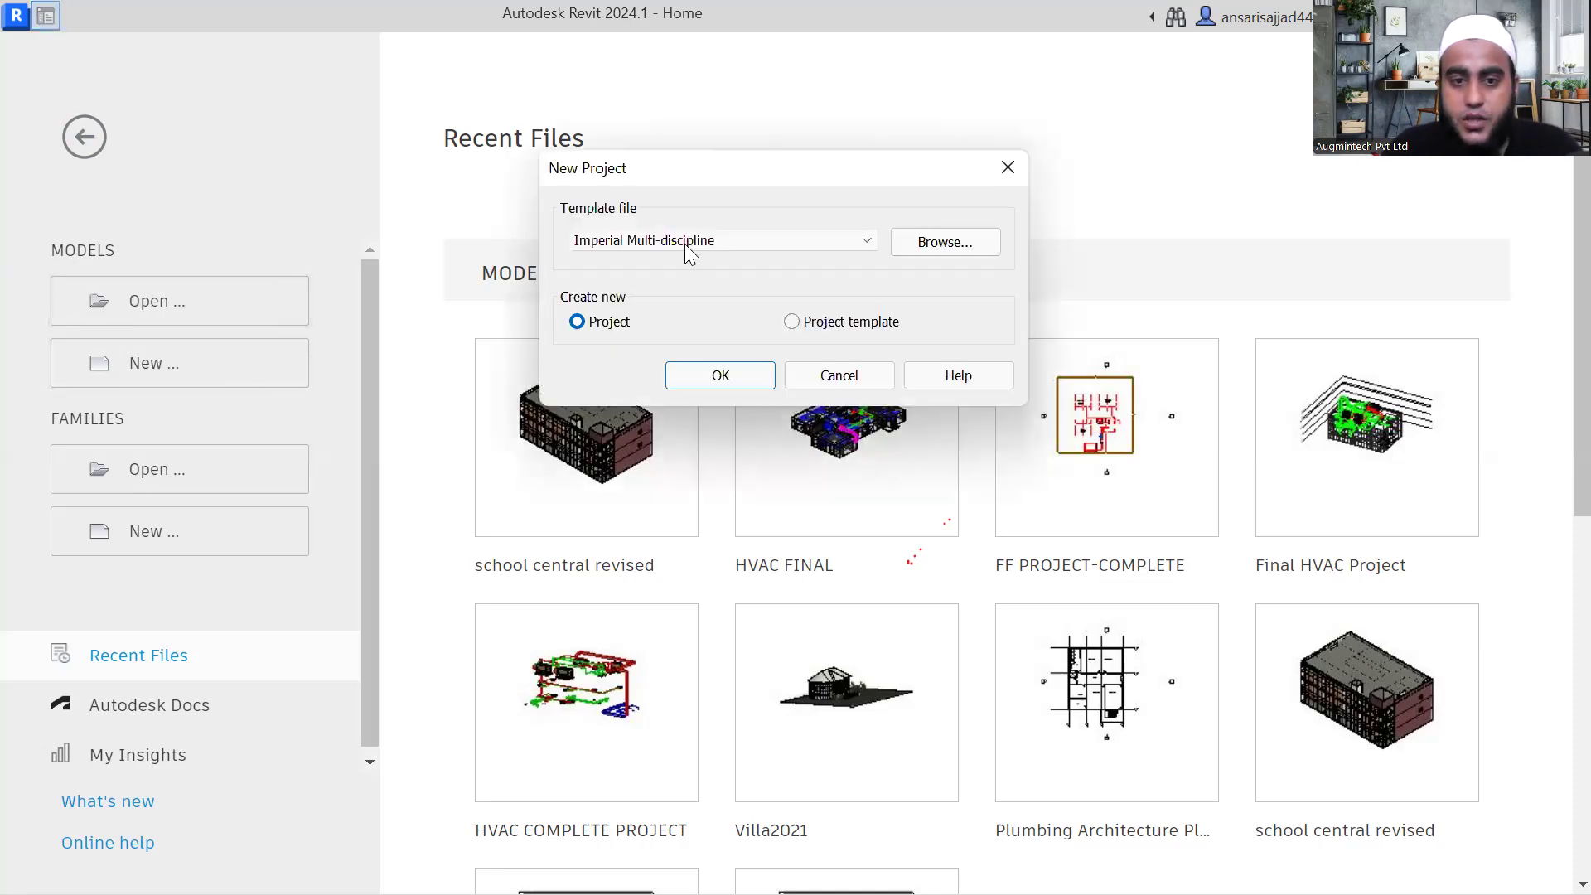
pyautogui.click(915, 245)
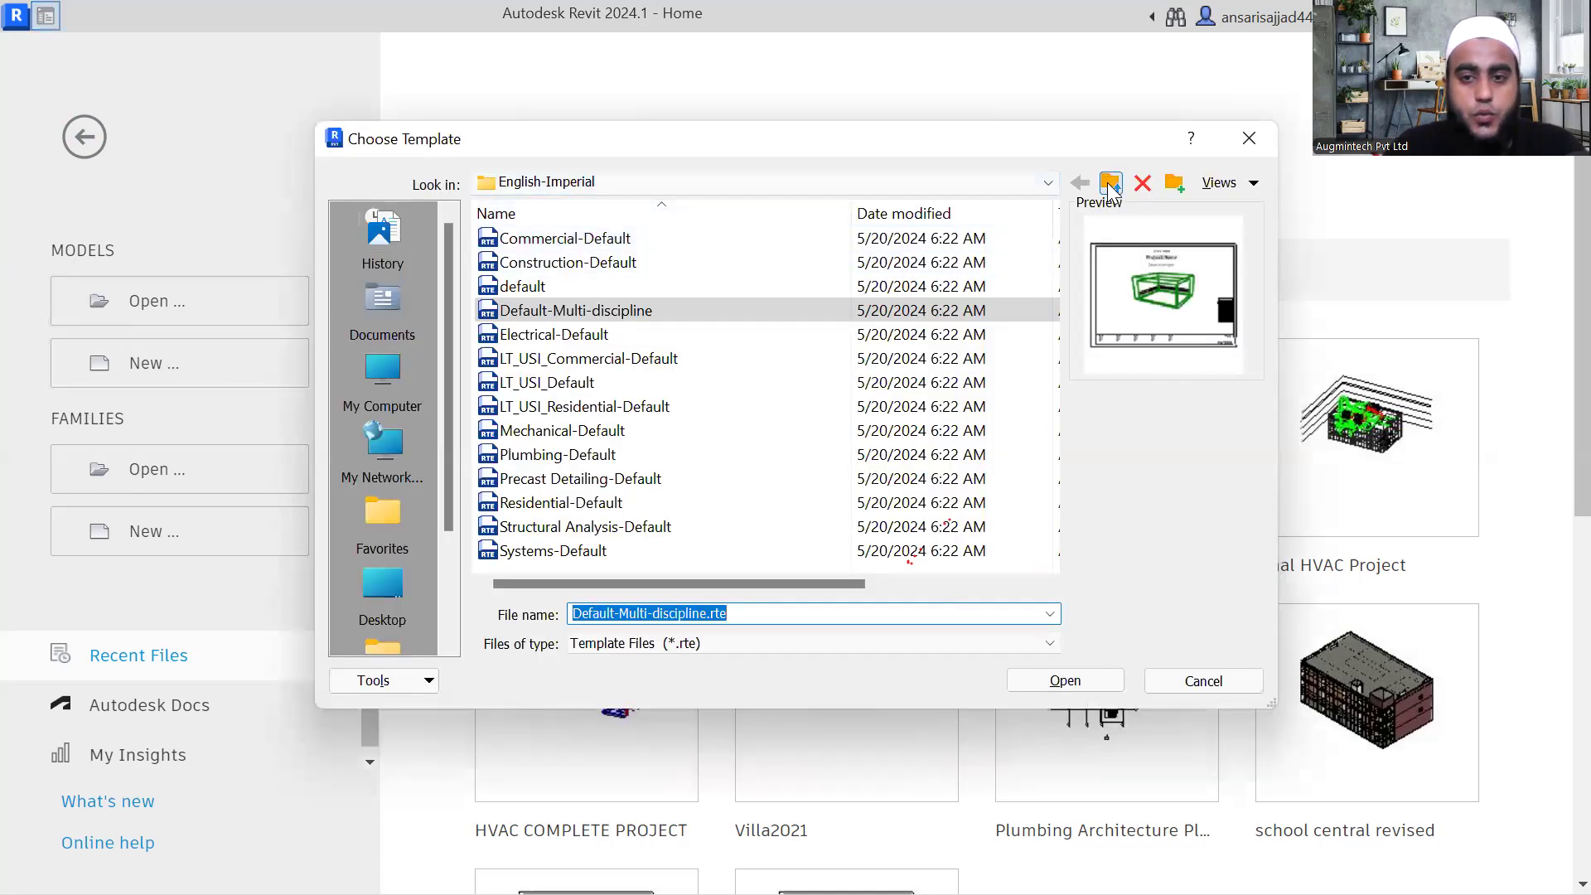
pyautogui.click(1111, 184)
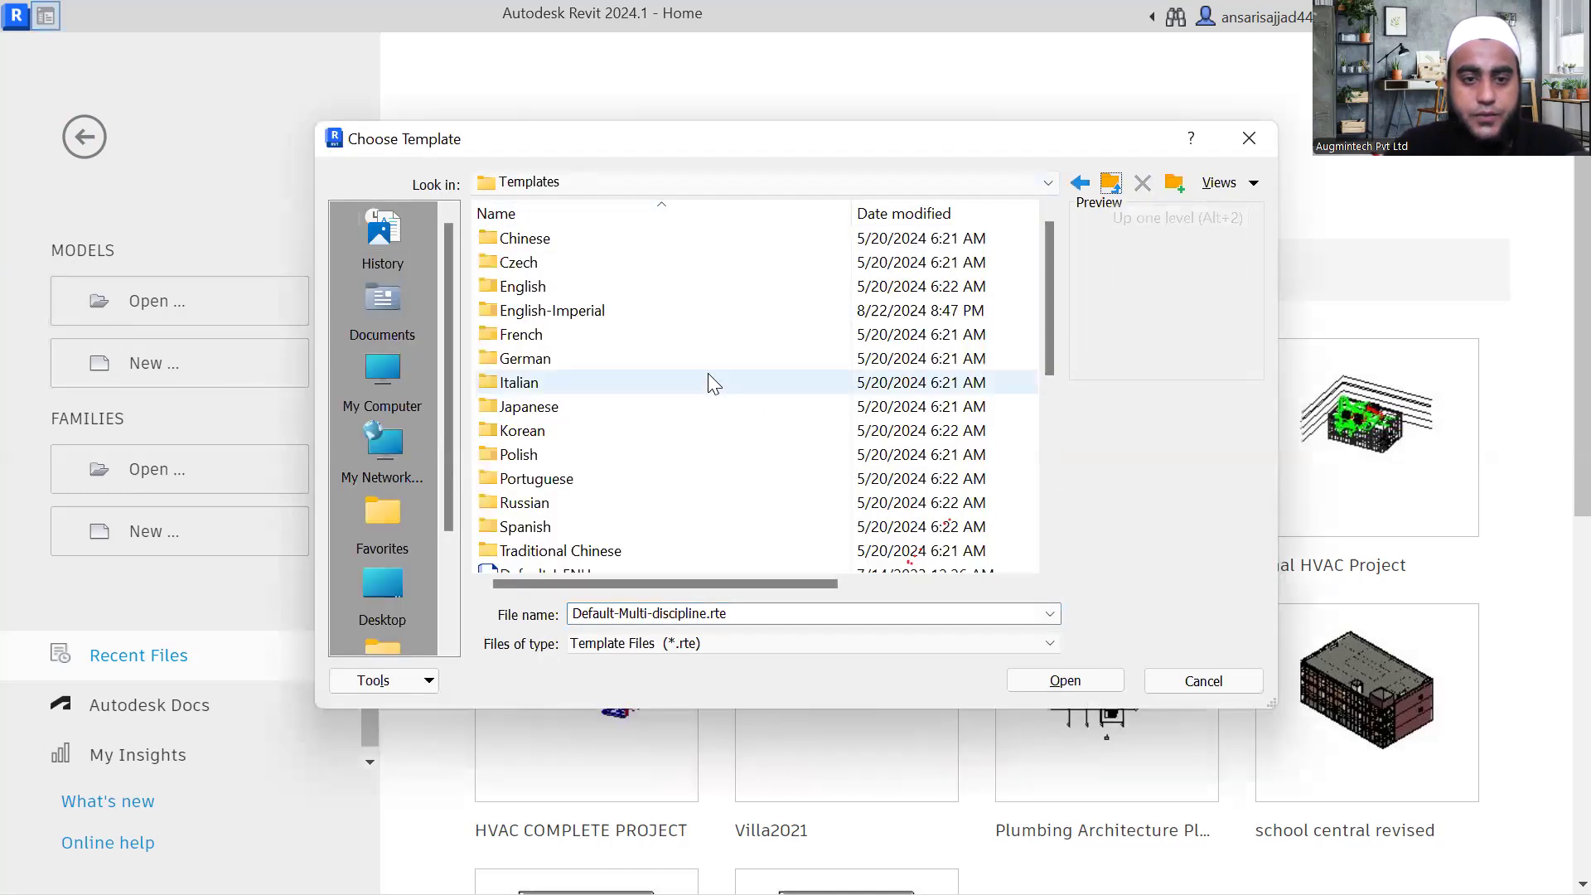
pyautogui.doubleClick(532, 320)
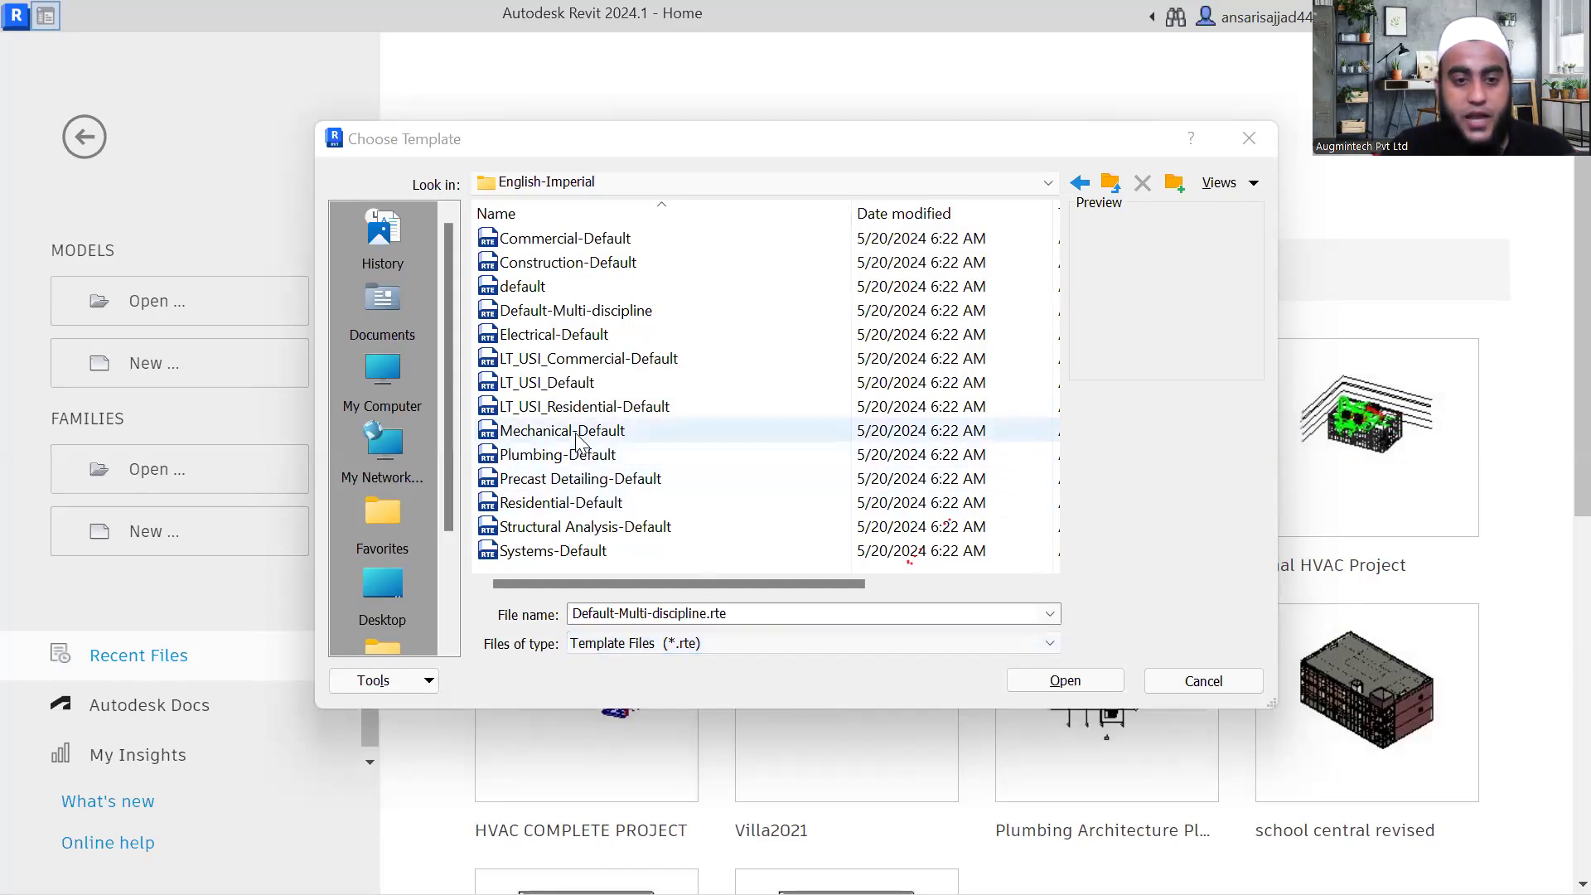
pyautogui.click(599, 433)
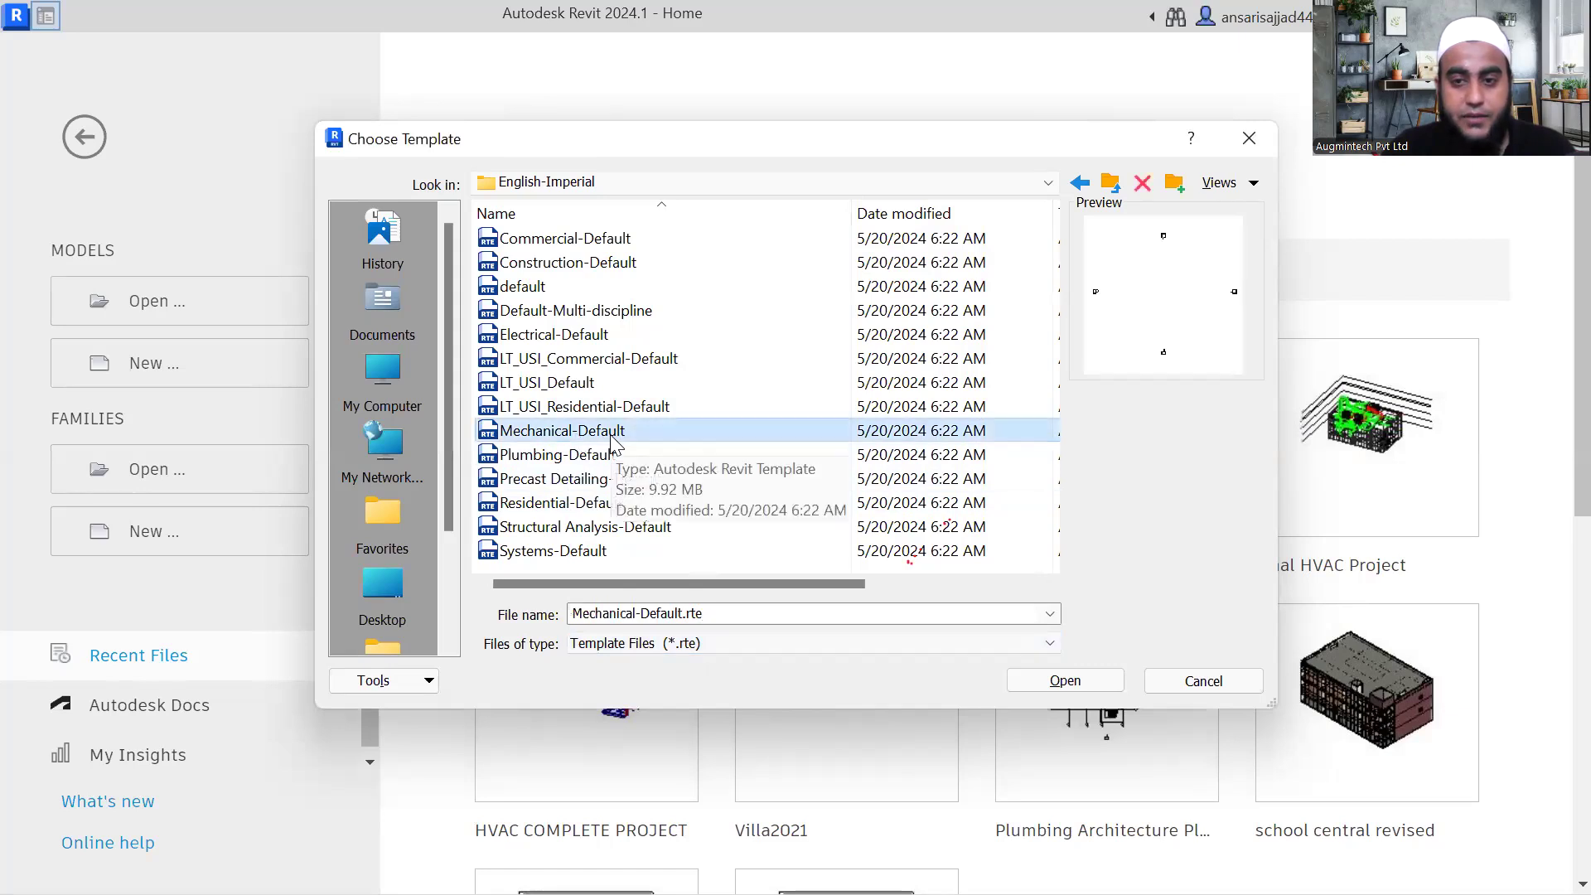
pyautogui.click(1033, 685)
pyautogui.click(715, 376)
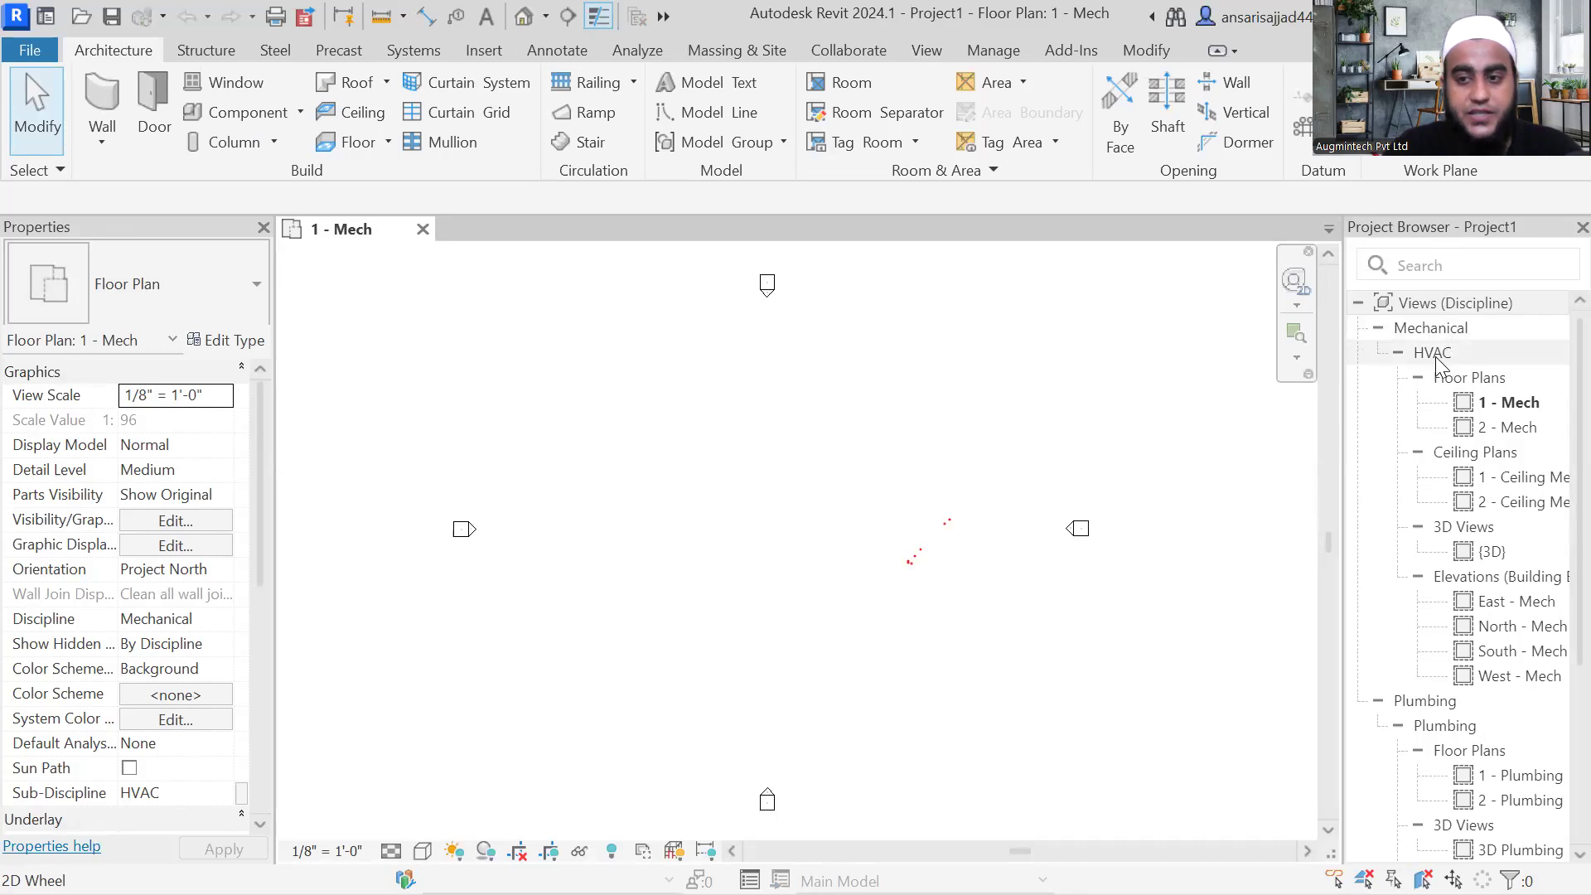
# Step: Delete the whole Plumbing group of views, including its floor plans, 3D view and elevations, from the project
pyautogui.scroll(-4, 1392, 473)
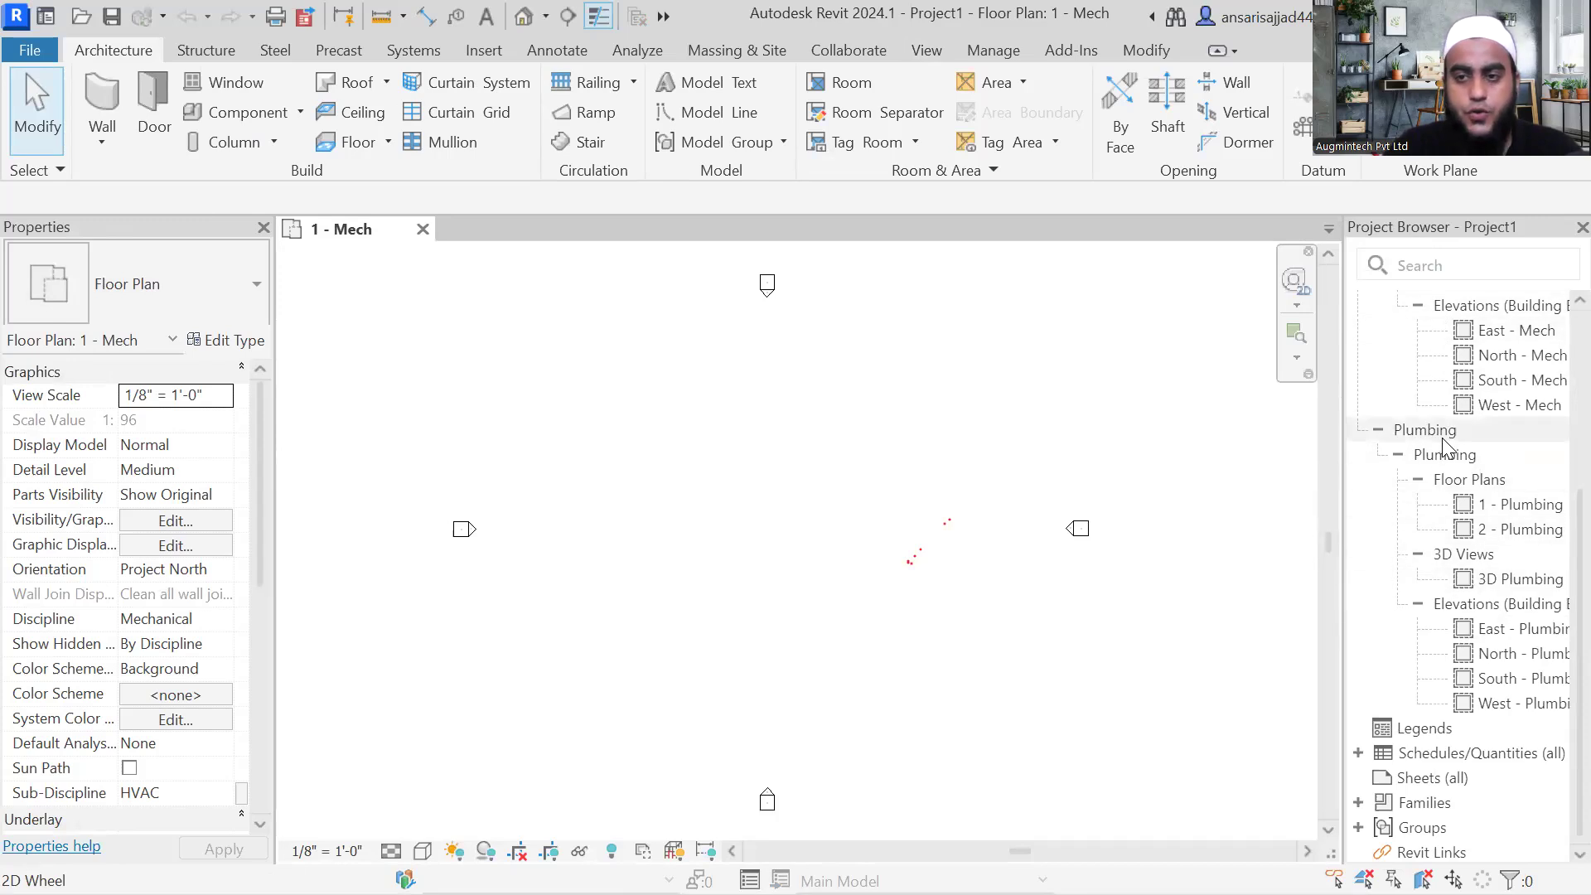
pyautogui.scroll(4, 1444, 459)
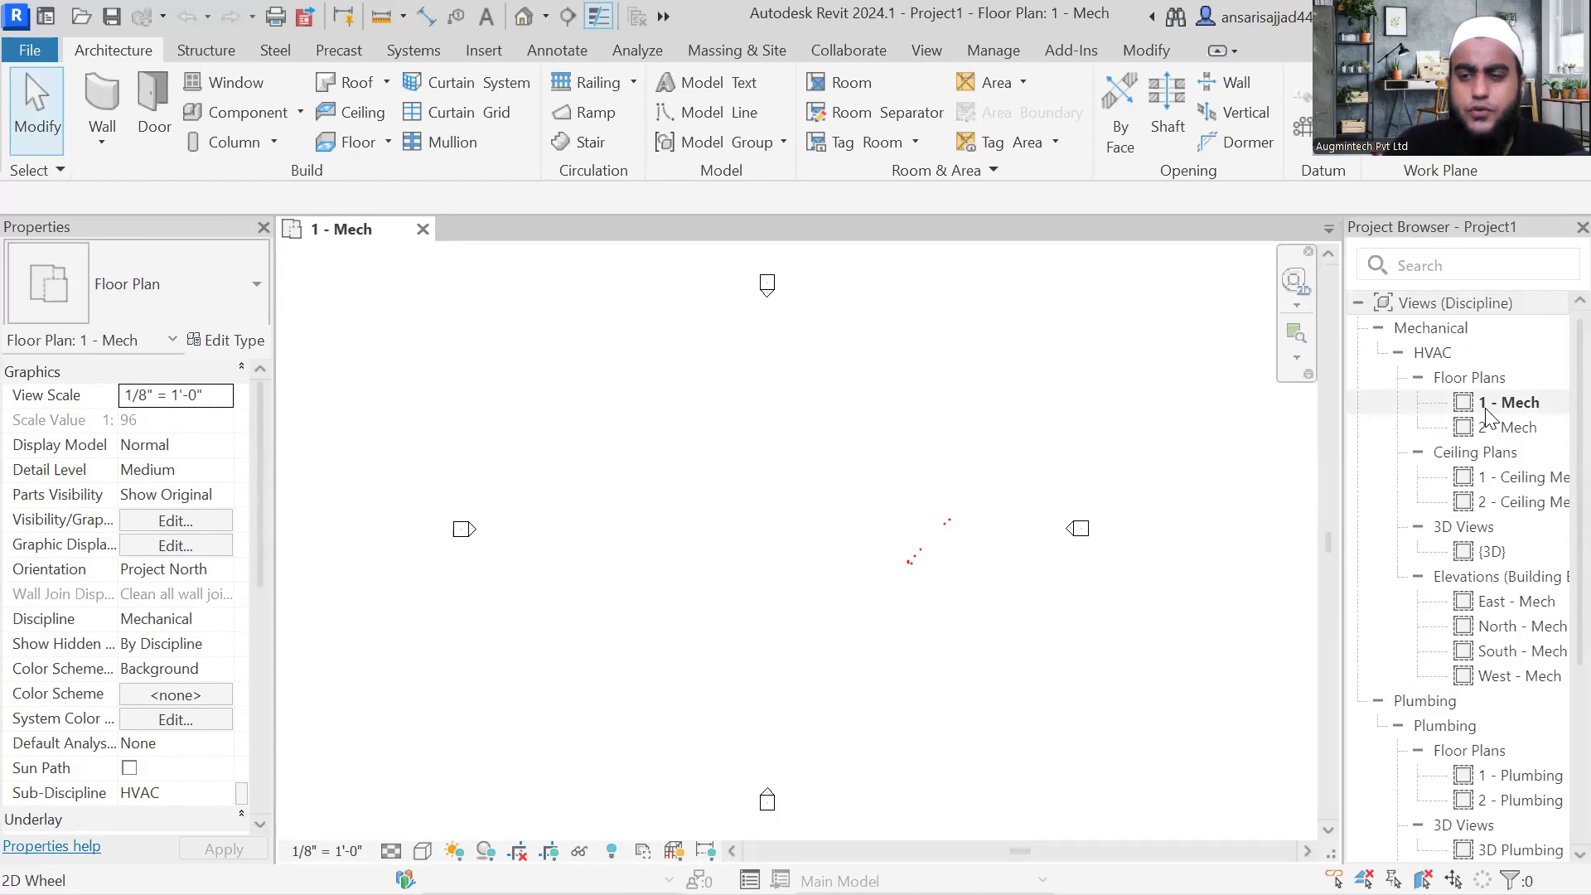
pyautogui.scroll(-5, 1465, 437)
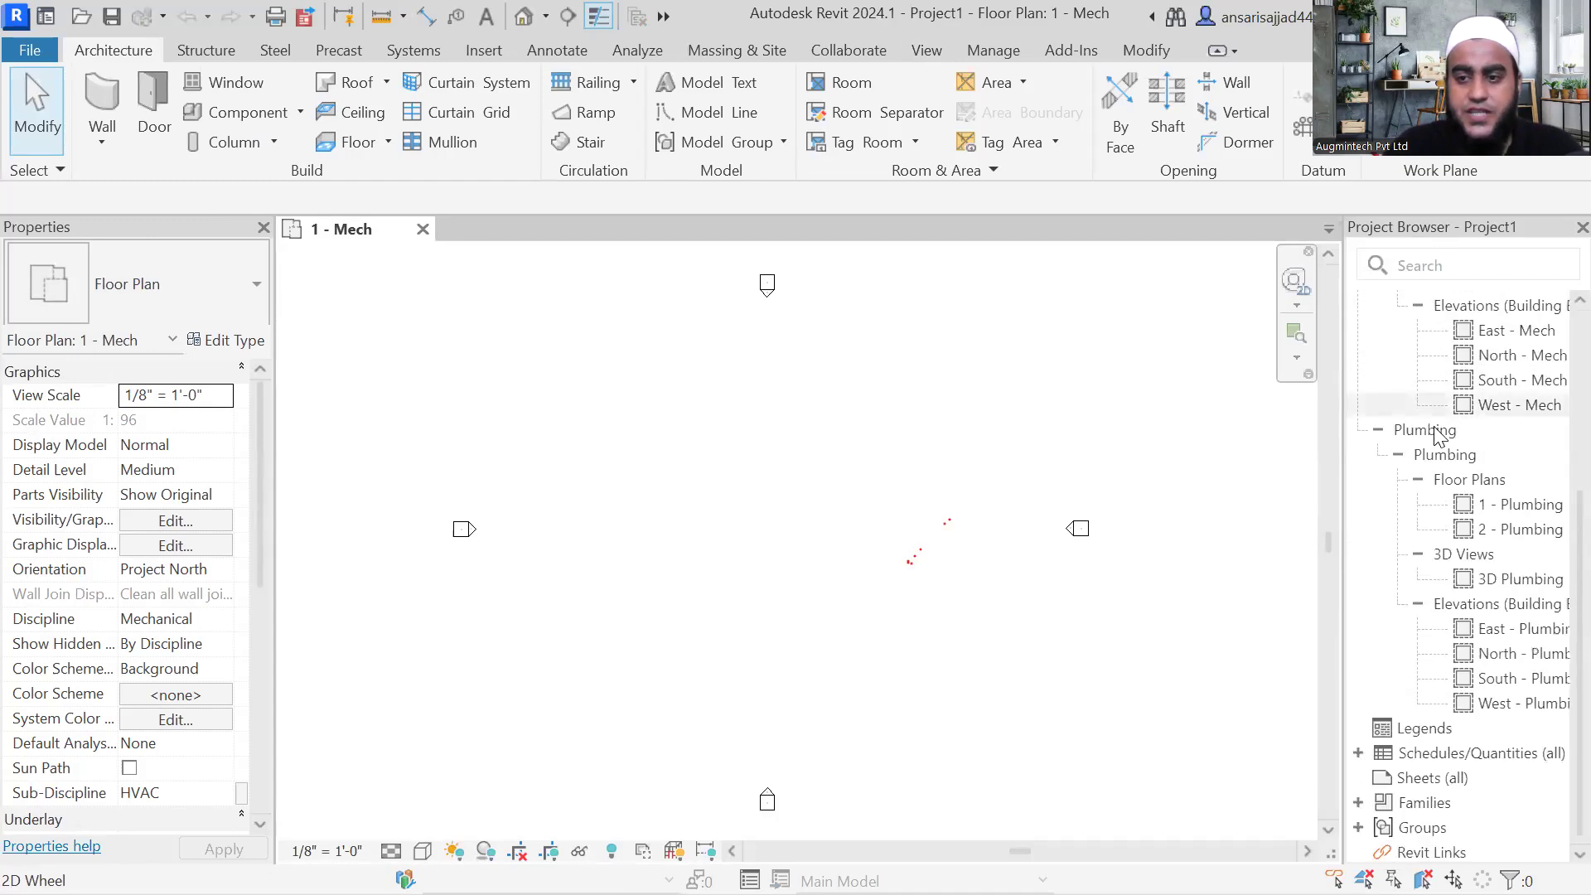
pyautogui.click(1434, 429)
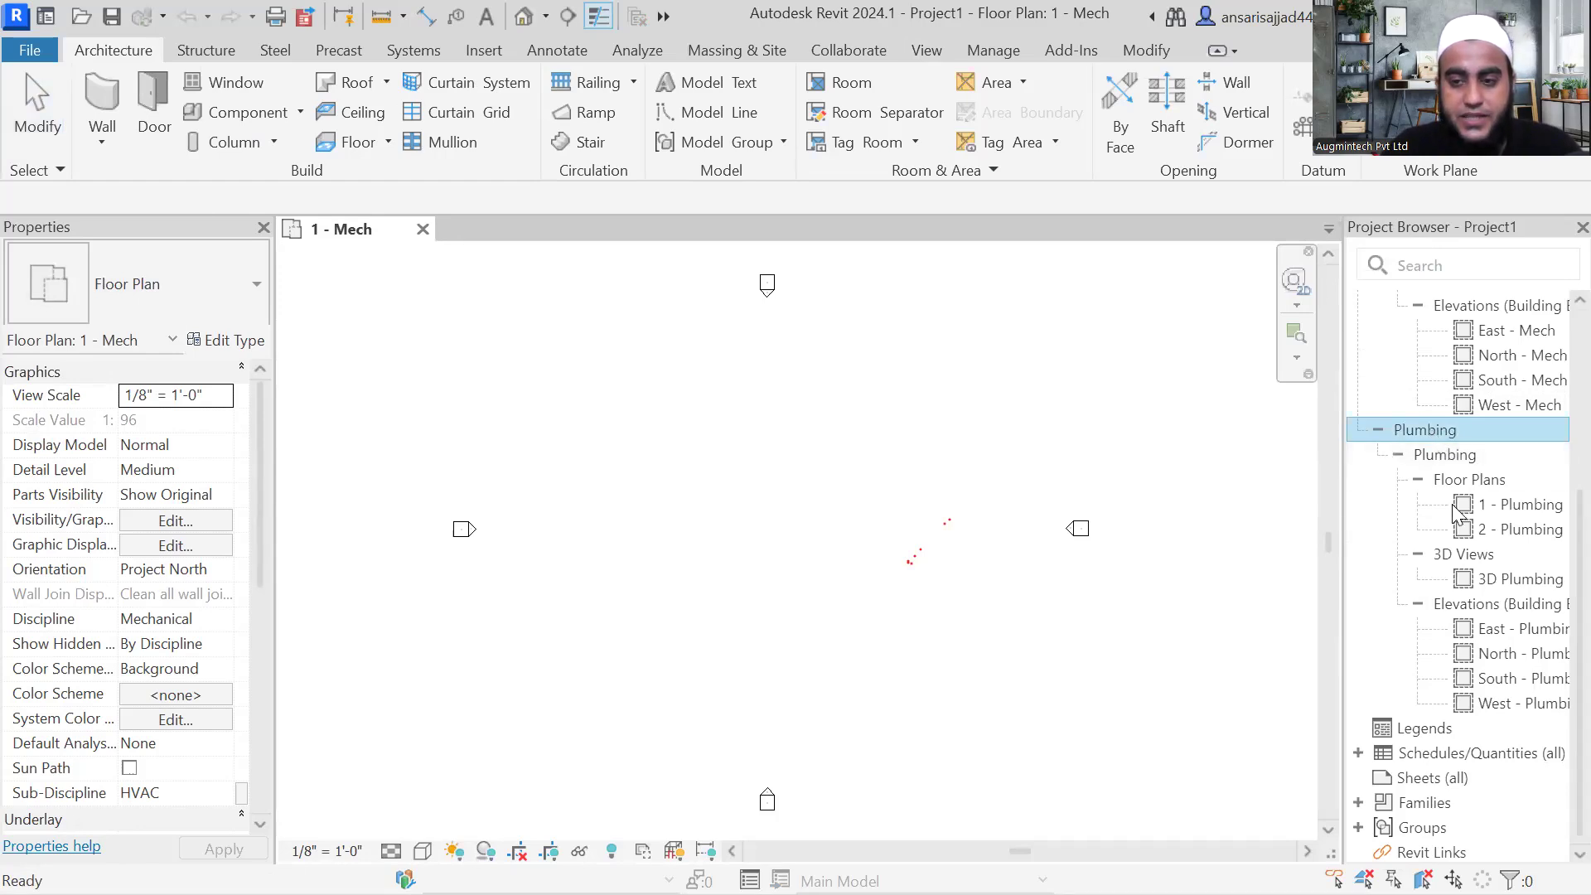
pyautogui.keyDown('shift'); pyautogui.click(1495, 707); pyautogui.keyUp('shift')
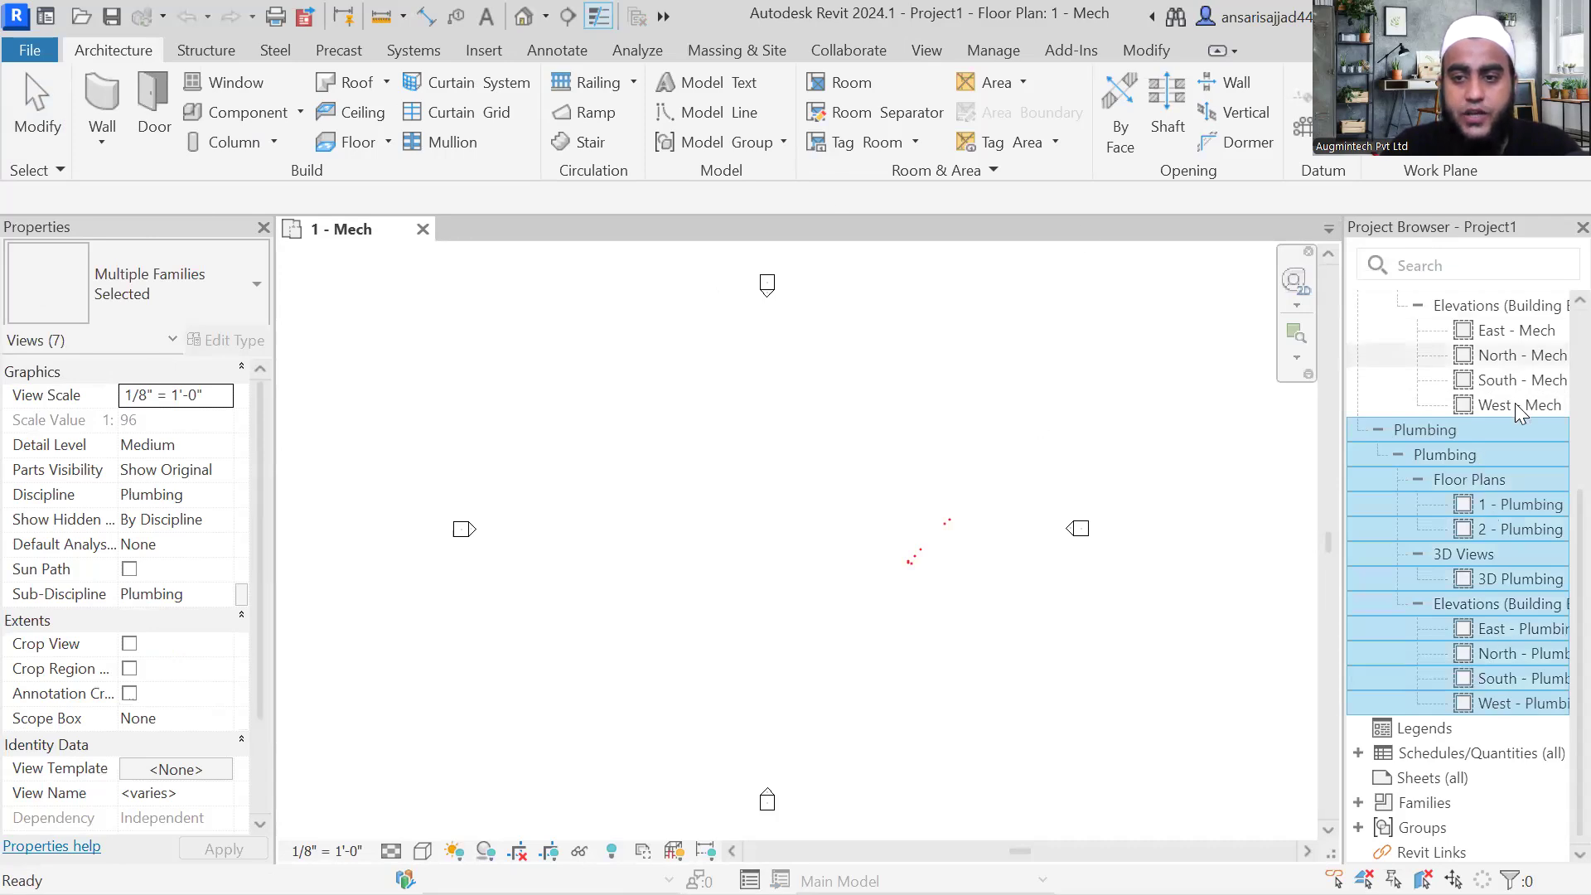
pyautogui.rightClick(1431, 448)
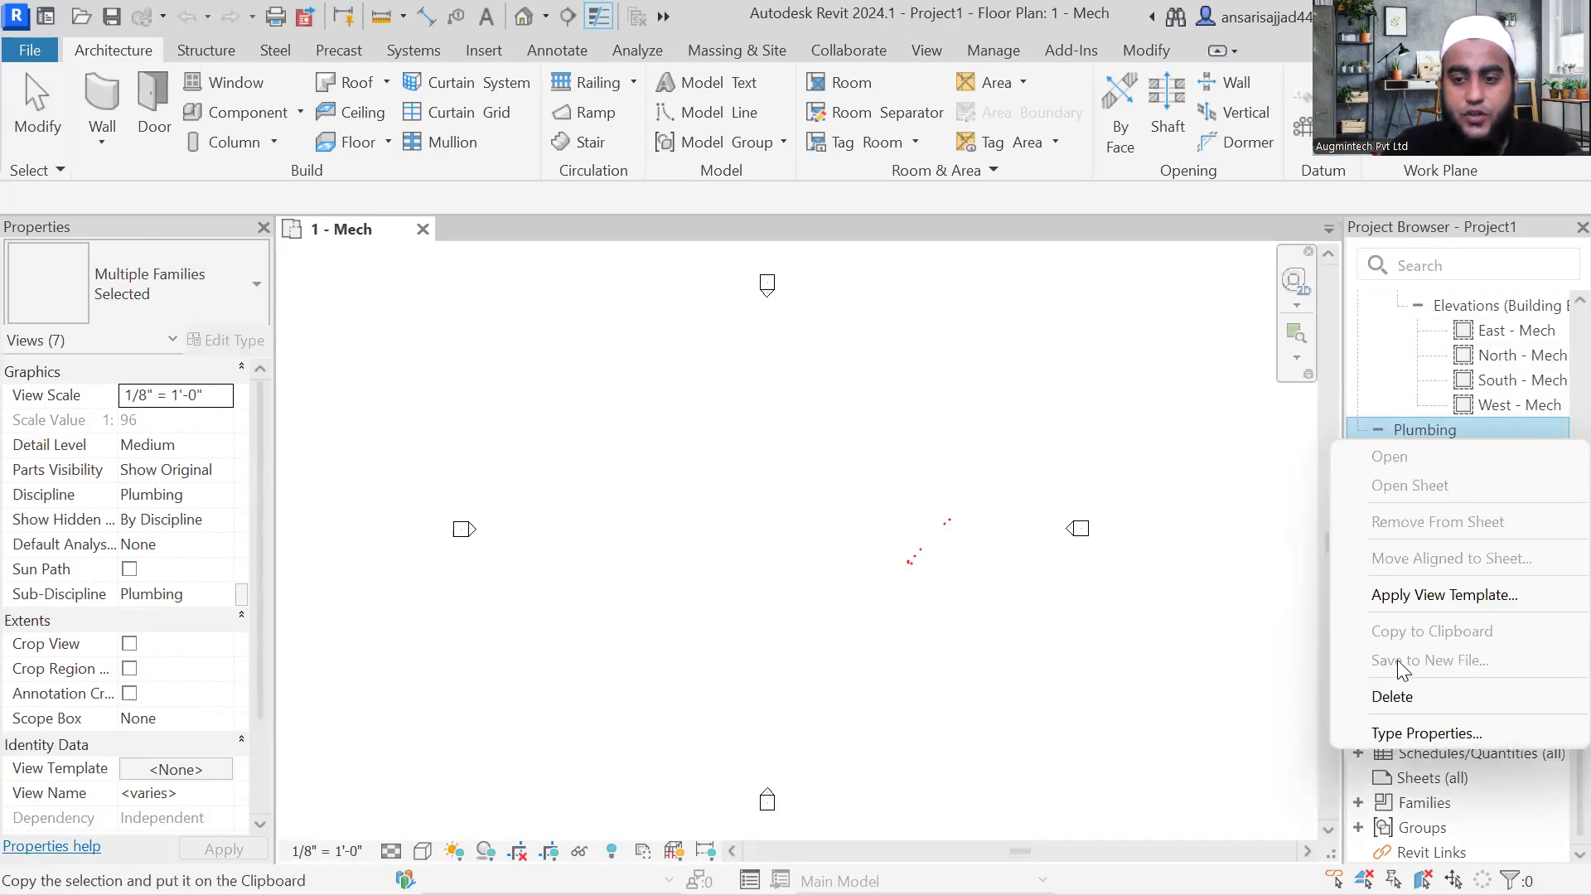
pyautogui.click(1393, 697)
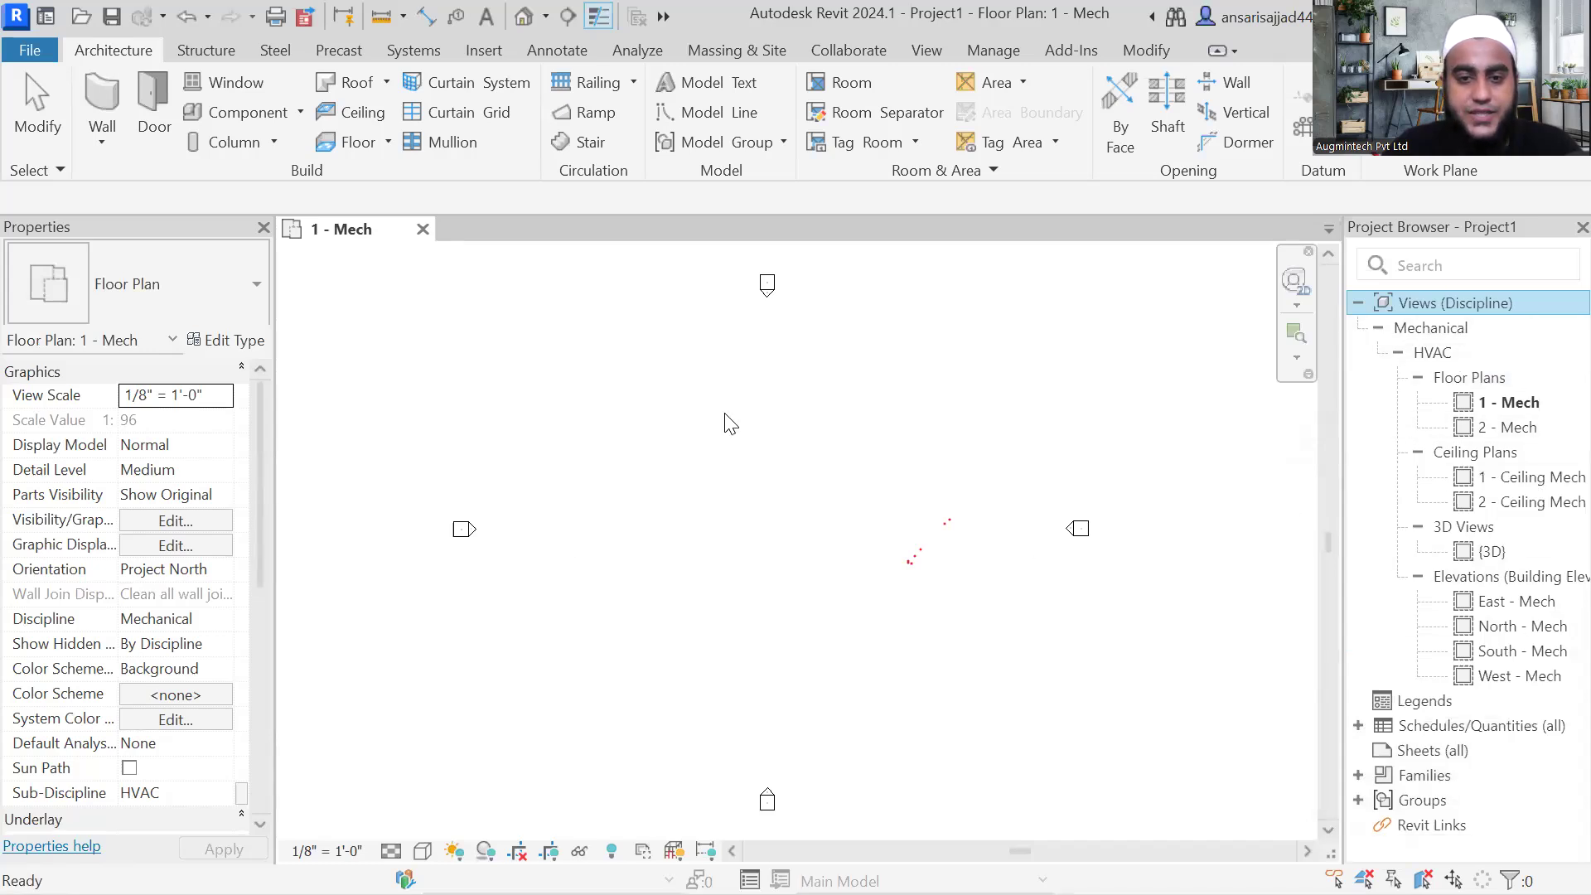
pyautogui.moveTo(816, 474); pyautogui.dragTo(790, 465, button='middle')
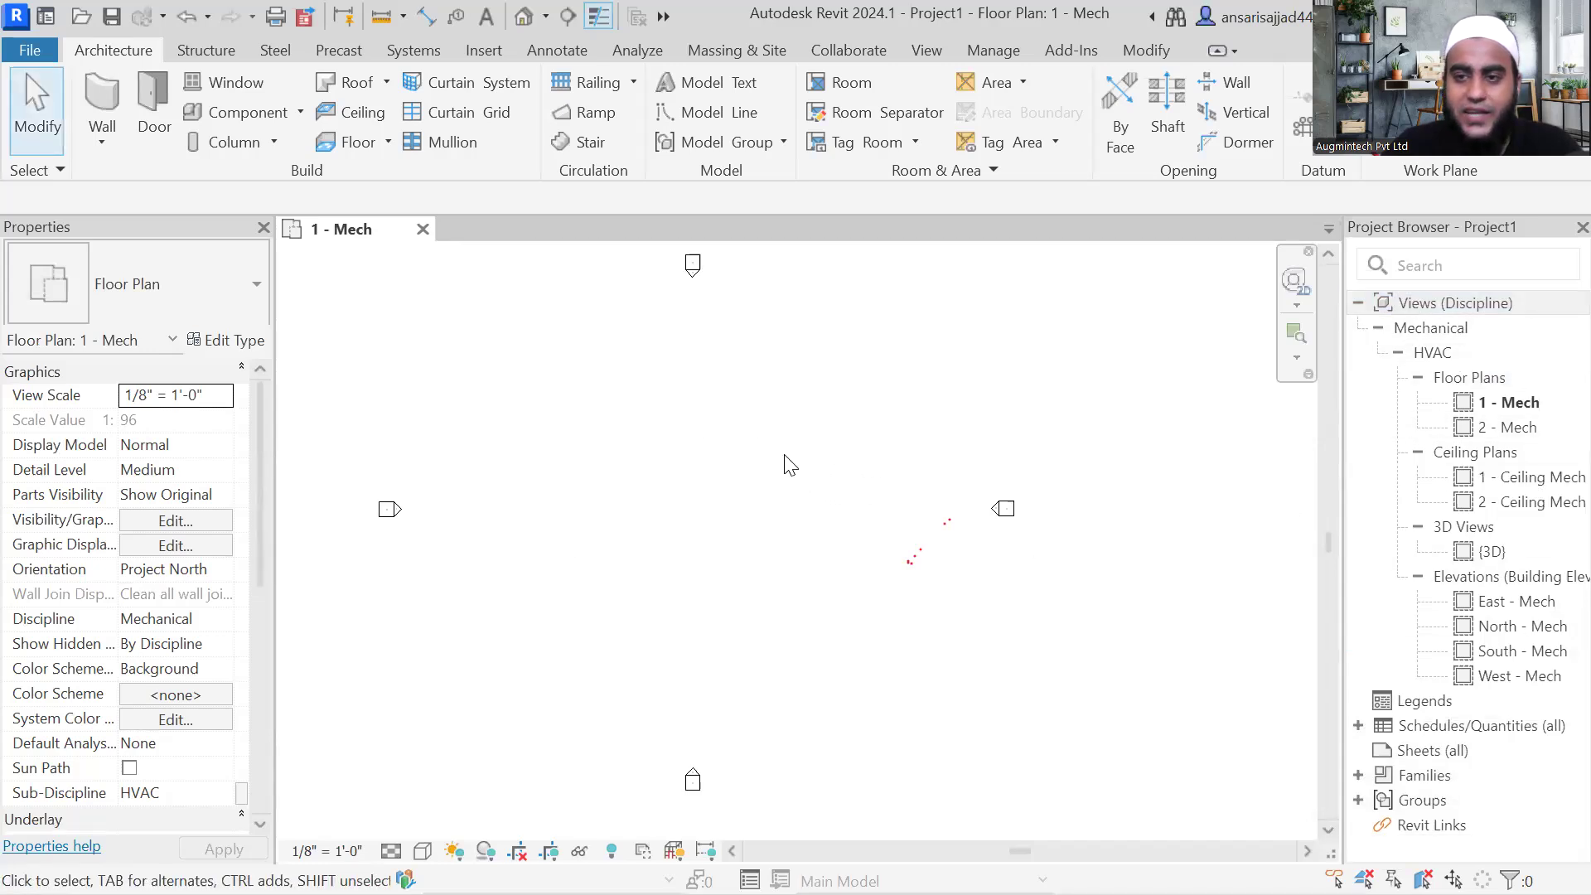
# Step: Look at the default levels in the North - Mech elevation and return to the 1 - Mech floor plan
pyautogui.doubleClick(1488, 626)
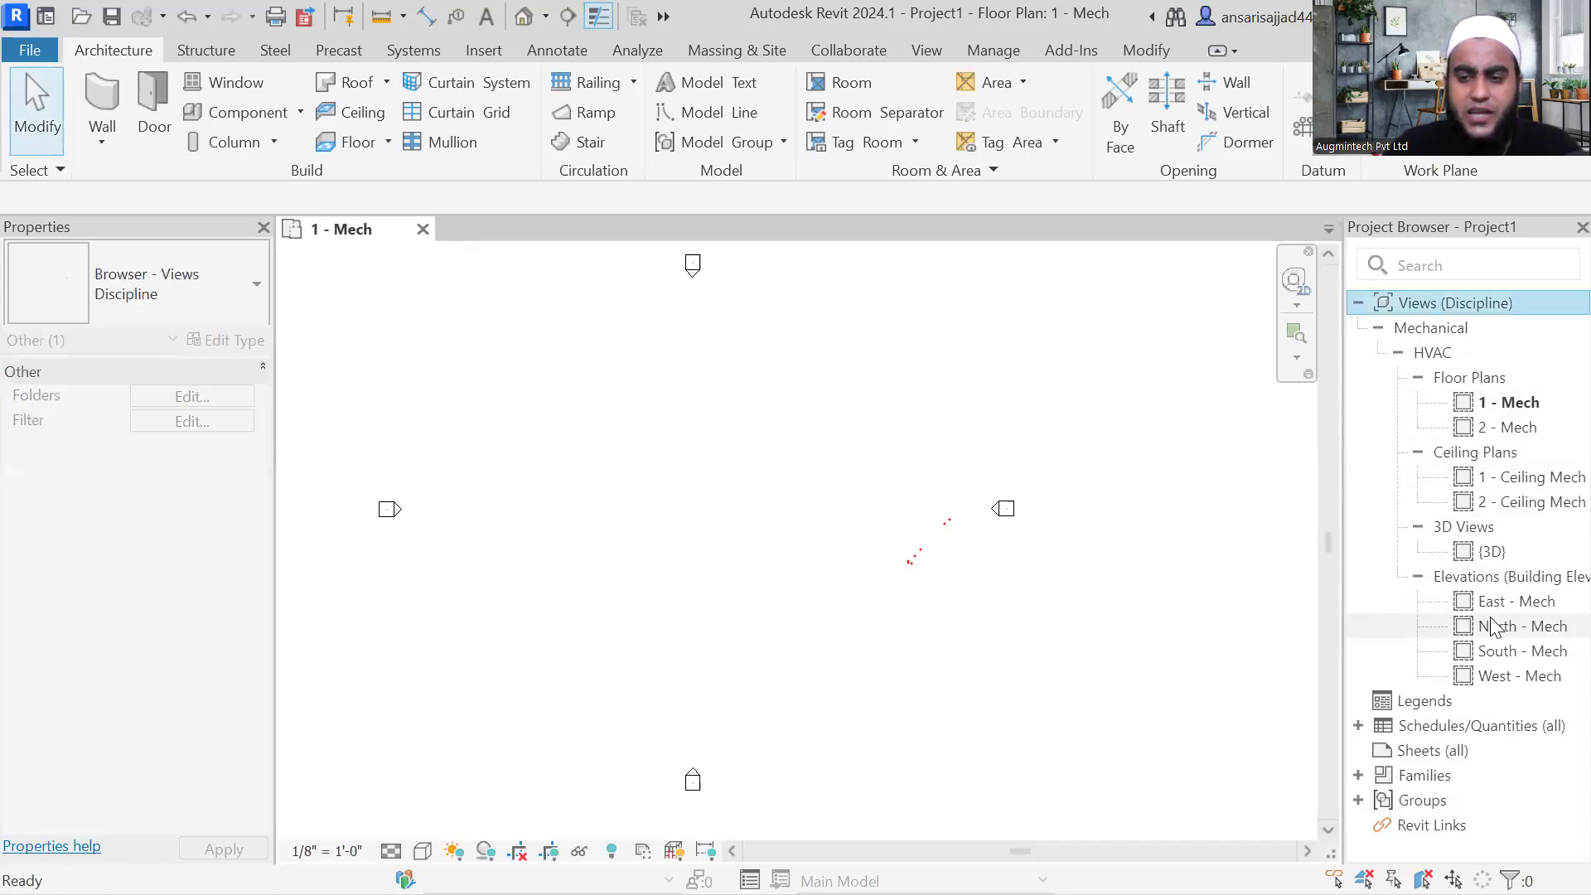
pyautogui.scroll(5, 1227, 614)
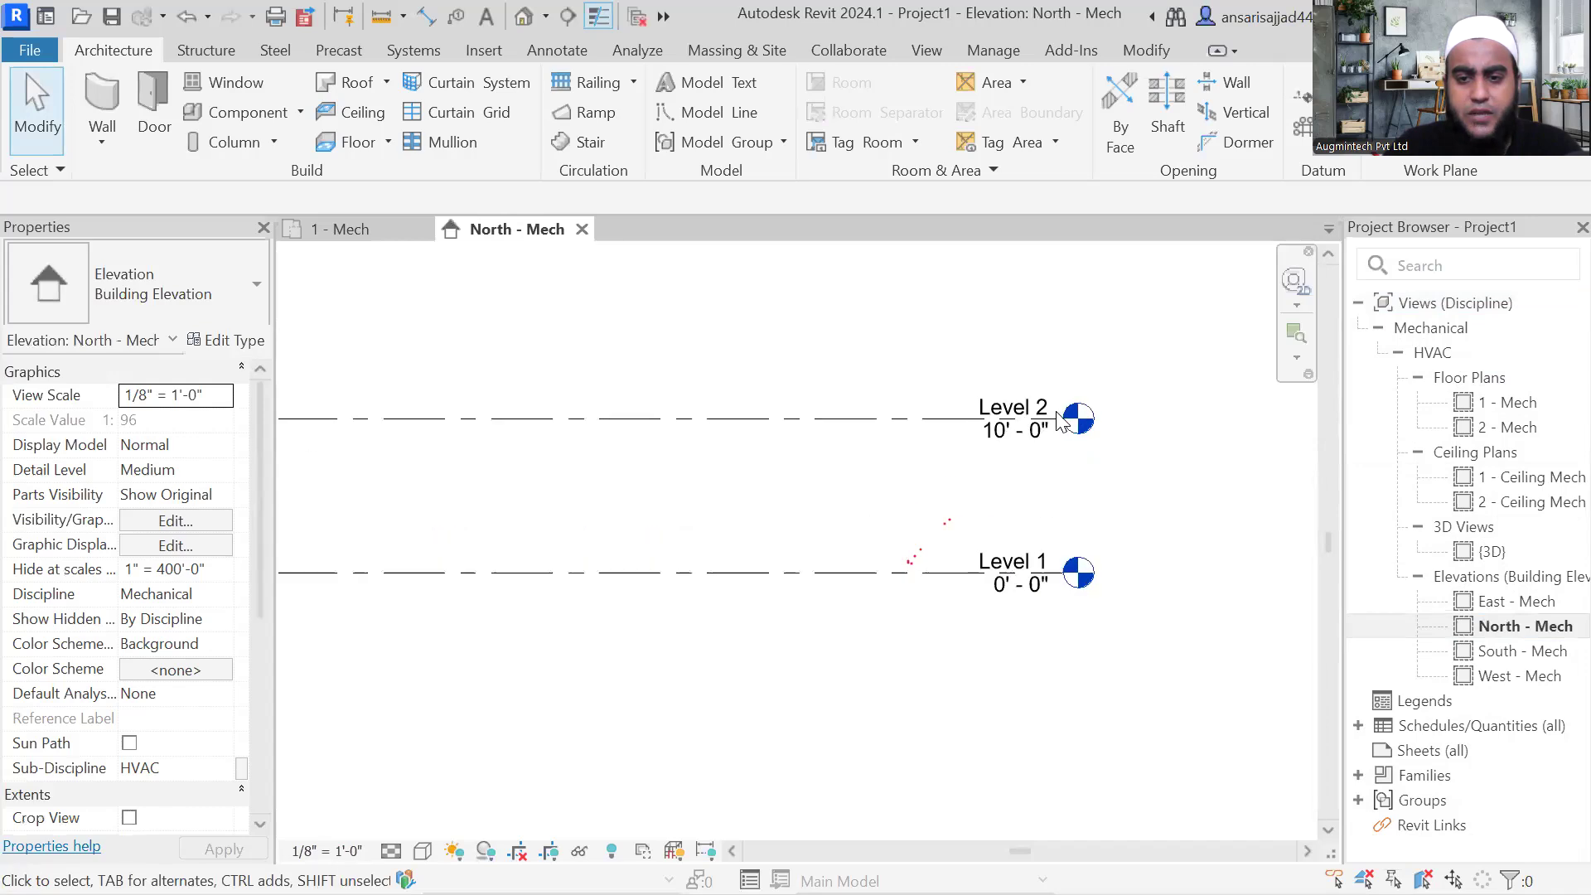
pyautogui.scroll(-5, 1048, 344)
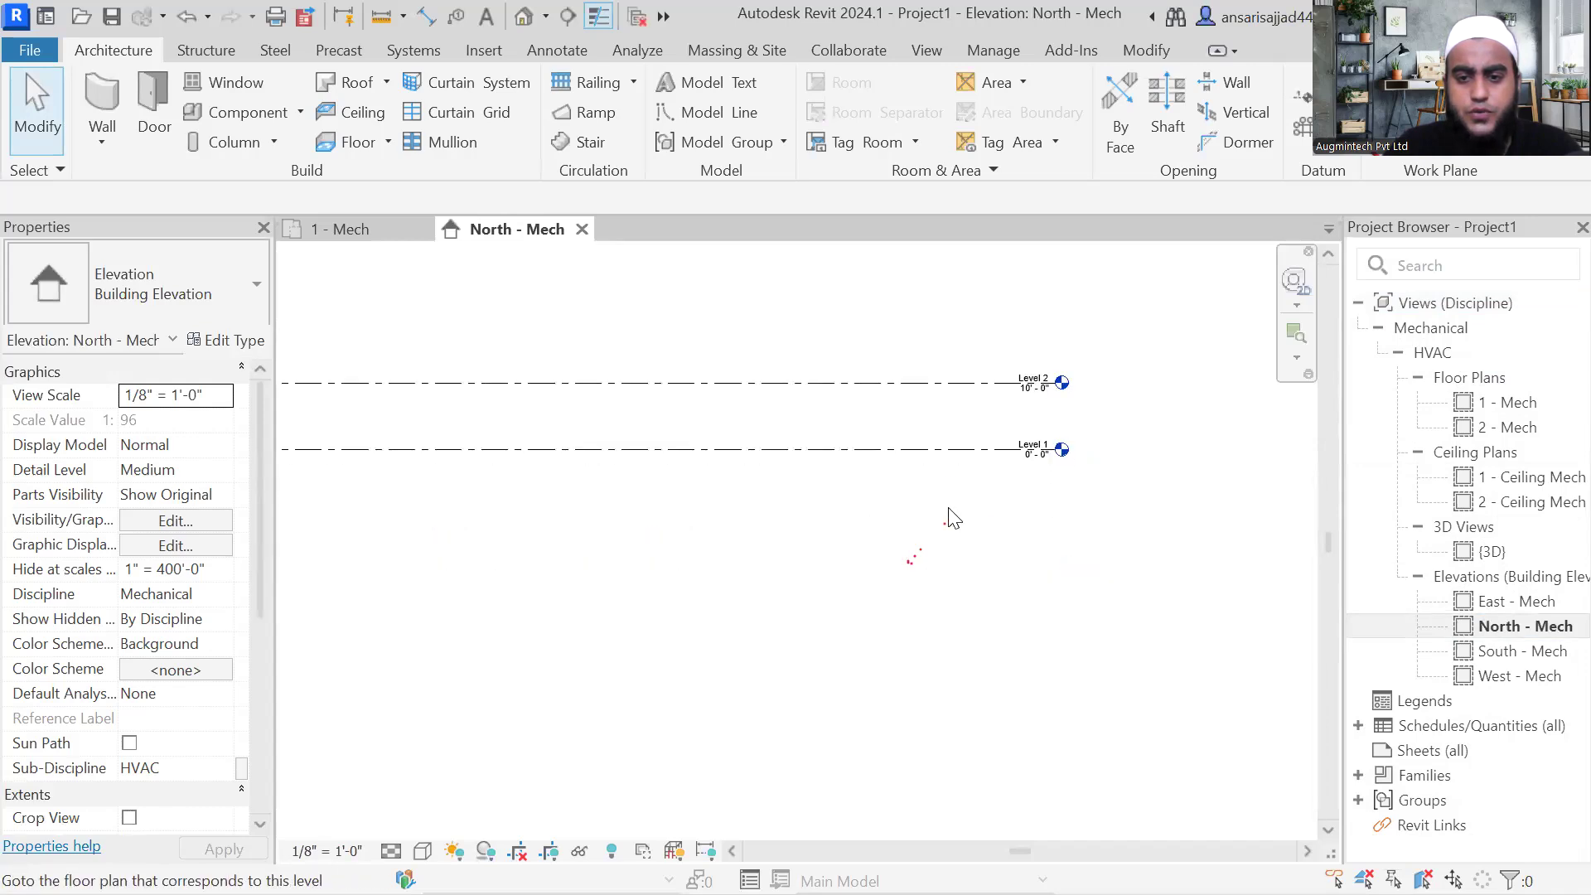
pyautogui.doubleClick(1515, 406)
pyautogui.moveTo(883, 452); pyautogui.dragTo(941, 453, button='middle')
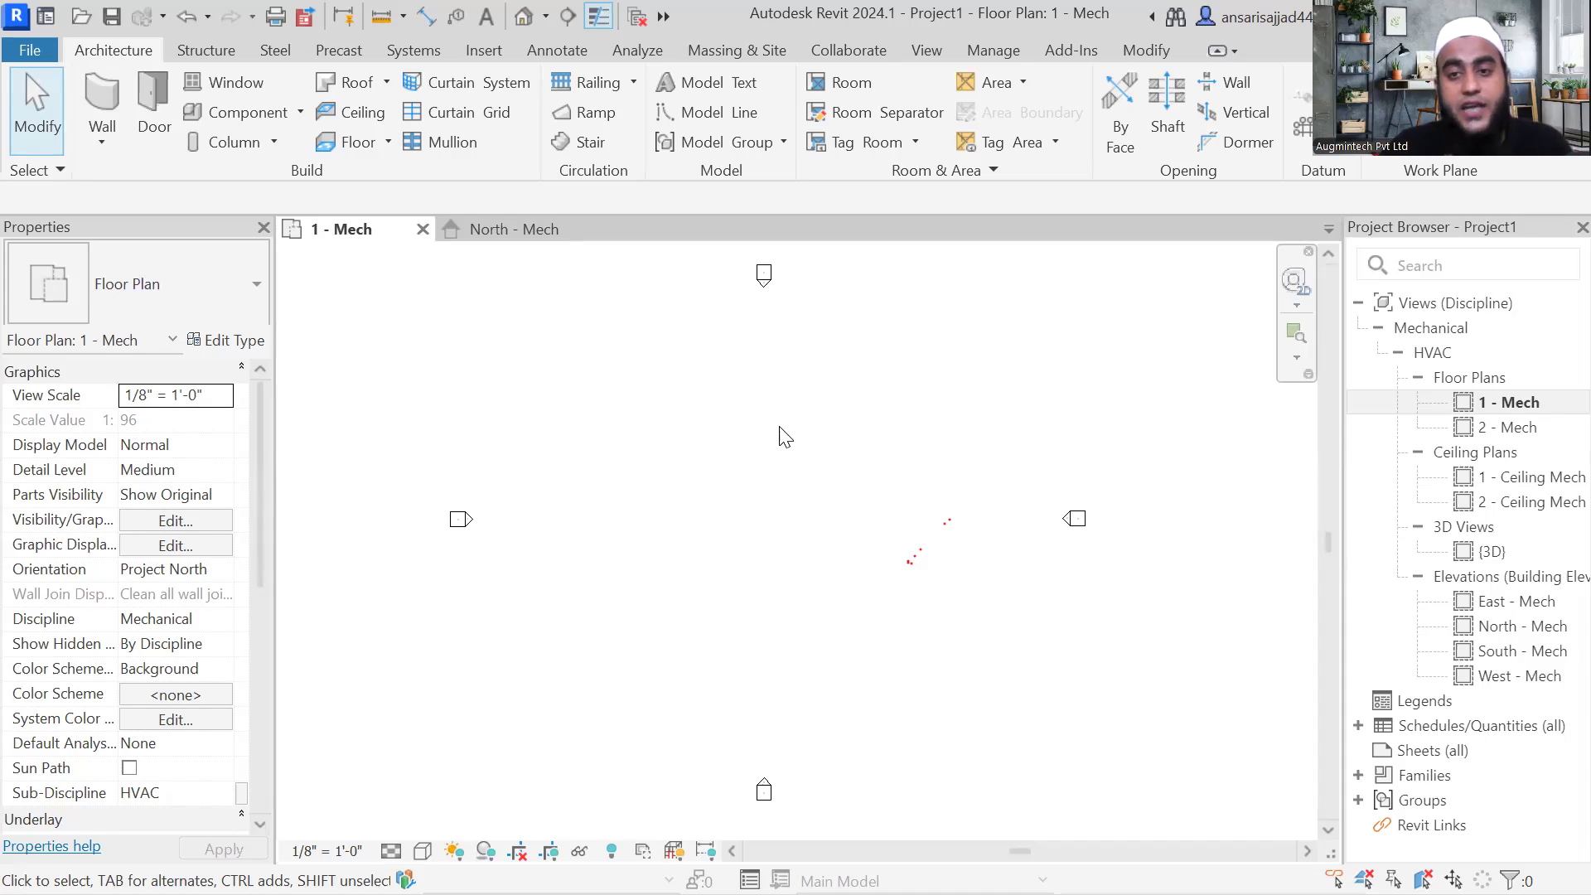
pyautogui.moveTo(808, 428); pyautogui.dragTo(808, 428, button='middle')
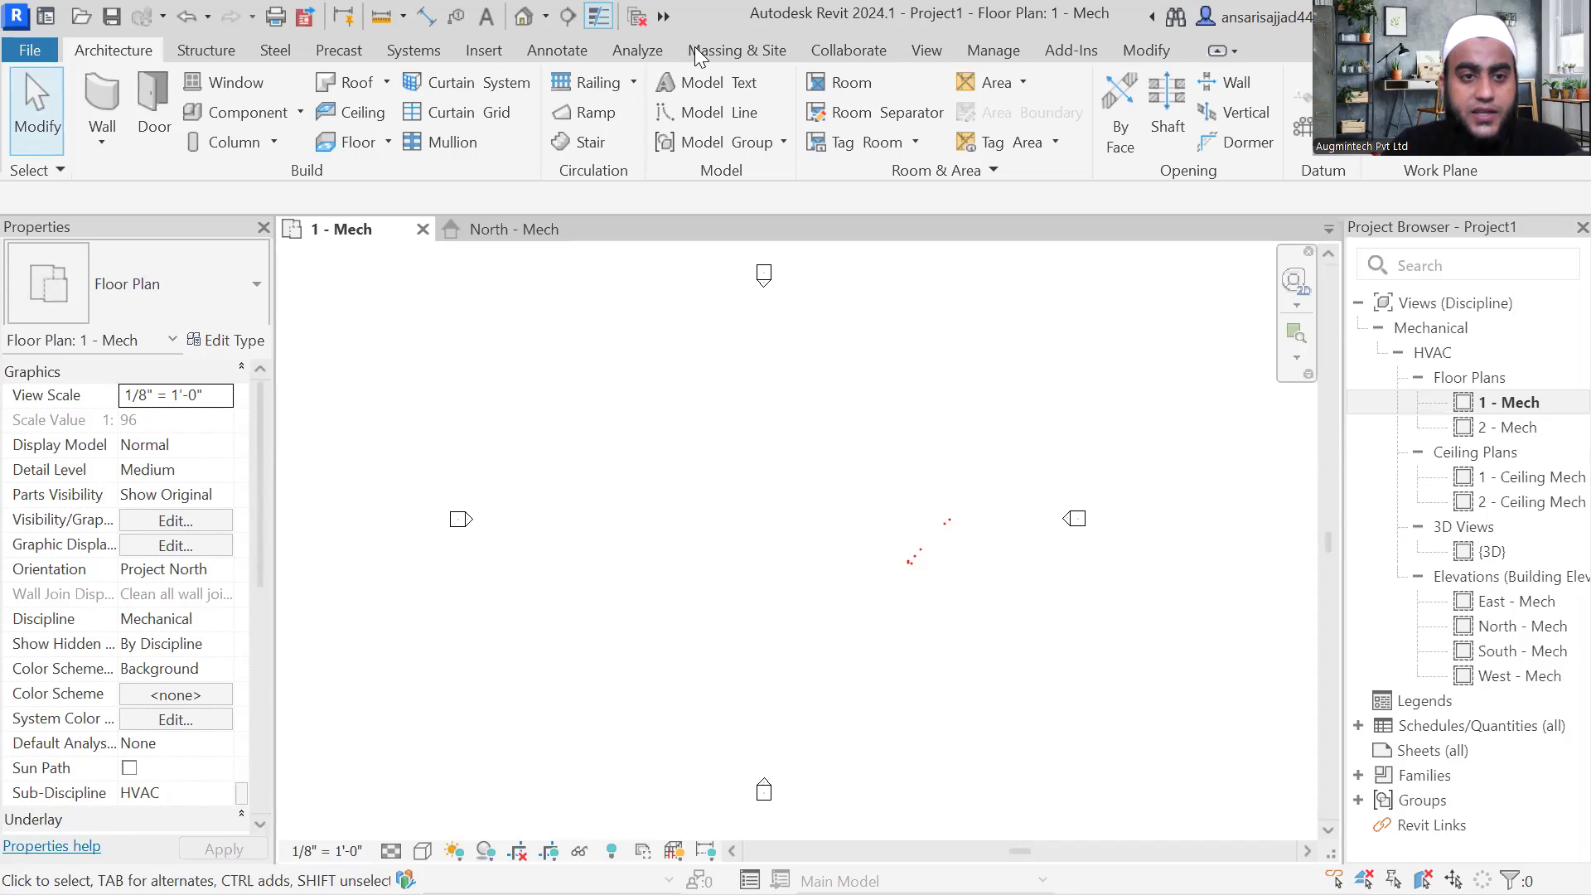
pyautogui.click(497, 51)
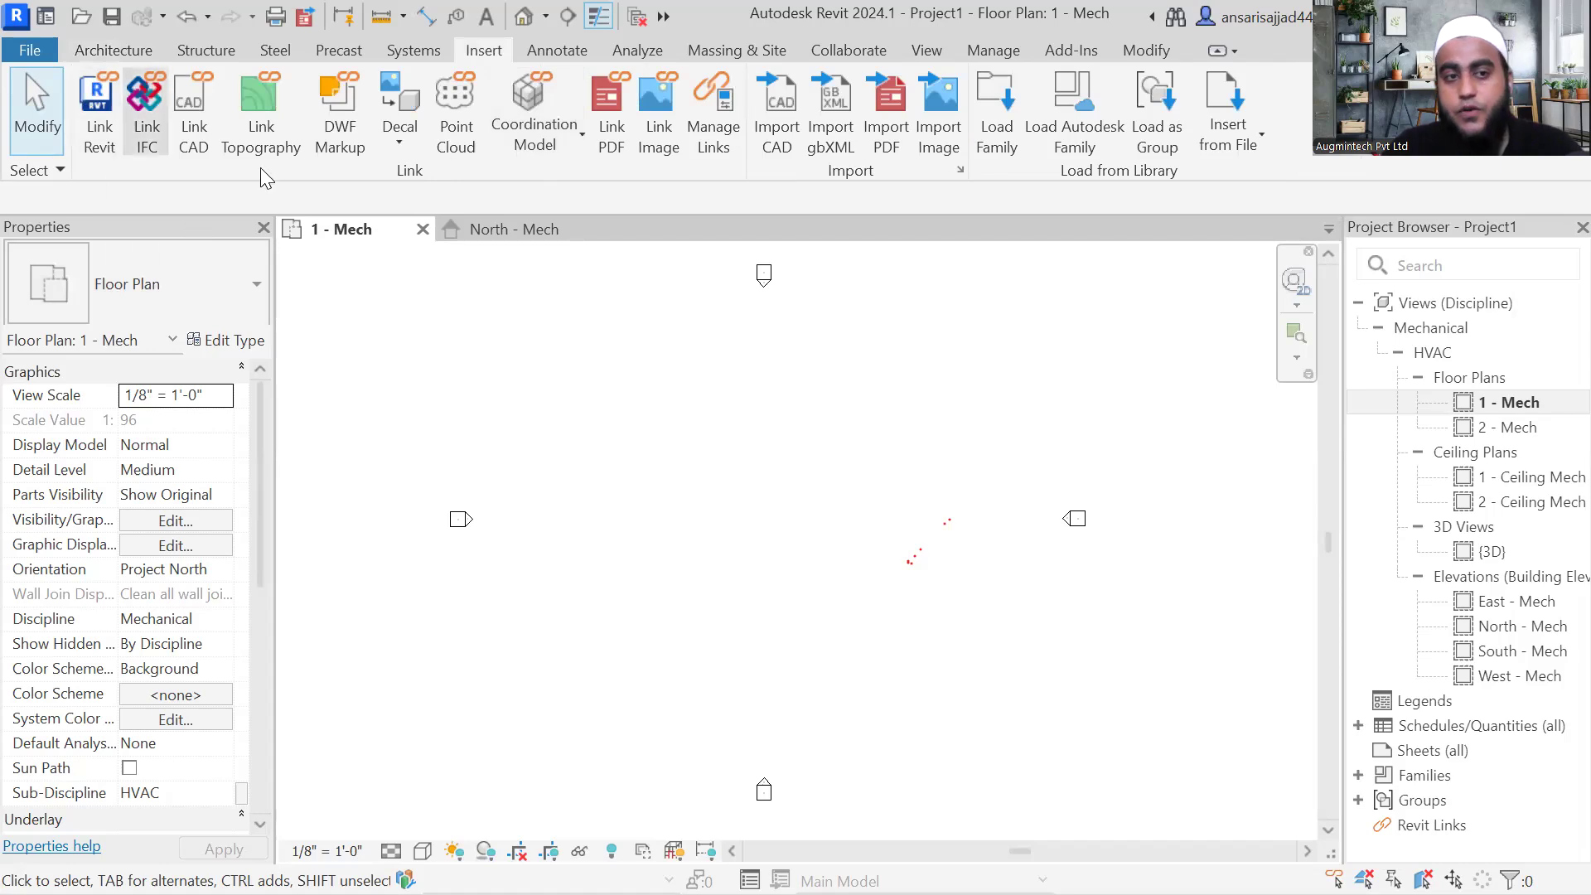
pyautogui.moveTo(1002, 495); pyautogui.dragTo(988, 503, button='middle')
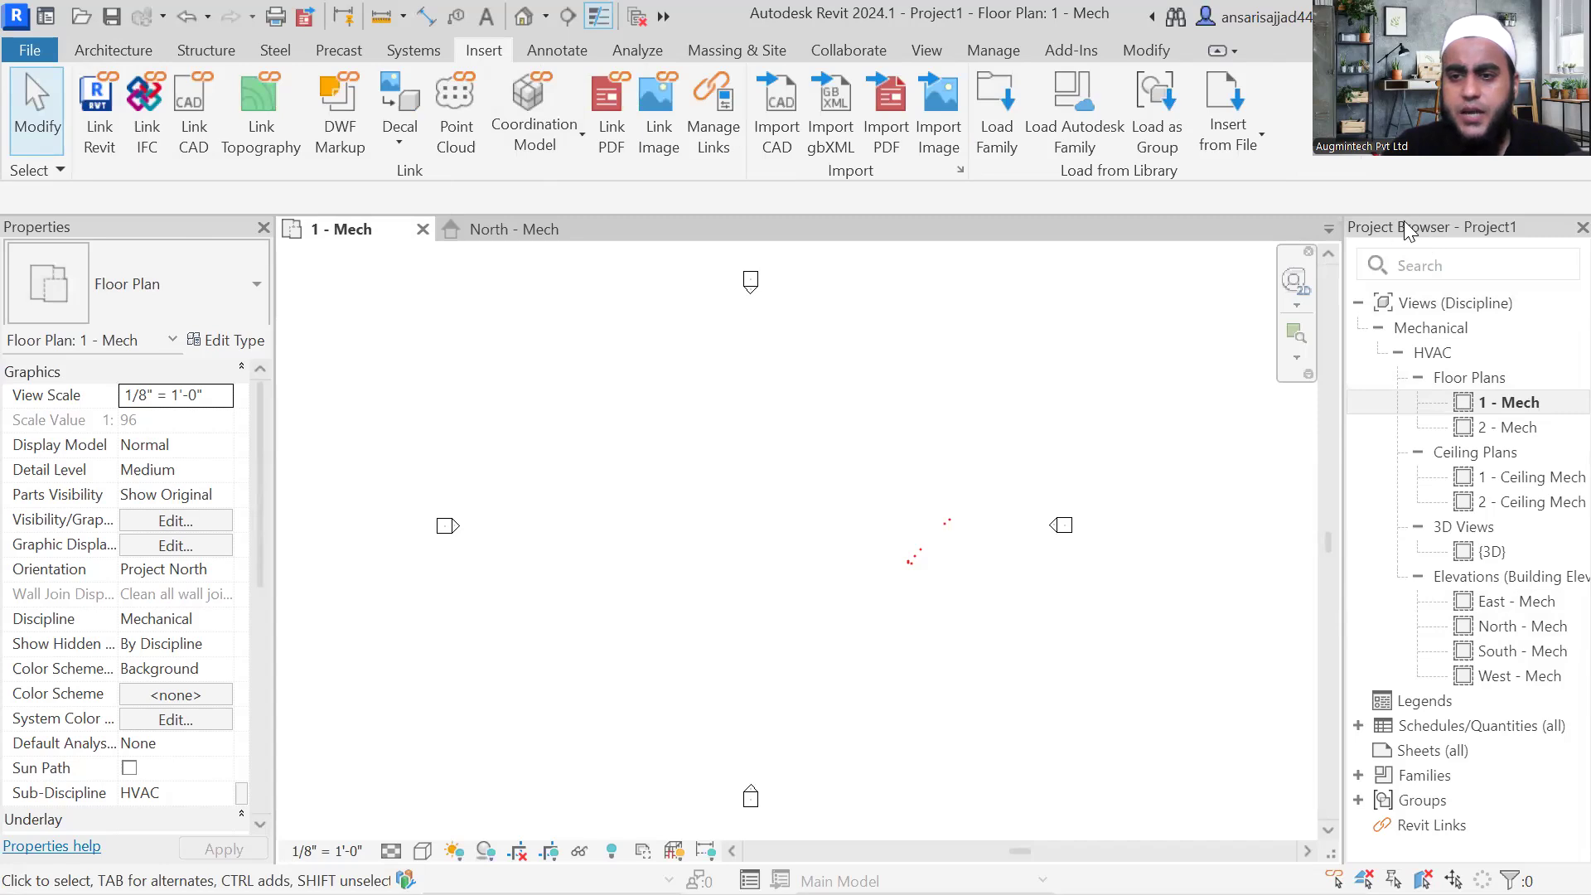
# Step: Delete Level 1 and Level 2 in the North - Mech elevation, along with their dependent floor and ceiling plan views
pyautogui.doubleClick(1490, 626)
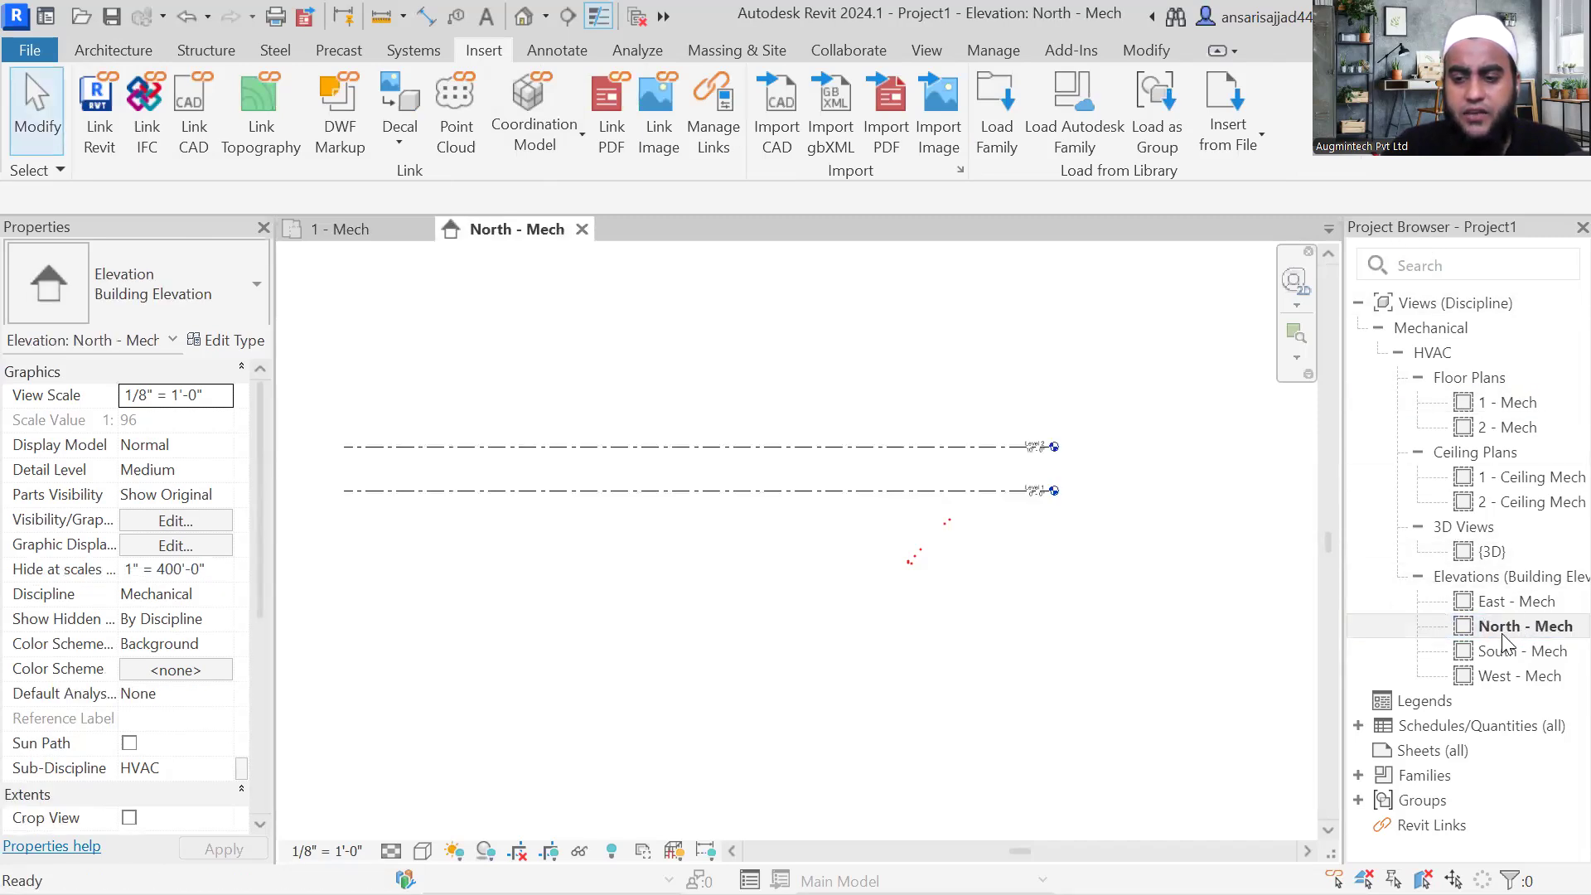
pyautogui.scroll(5, 1111, 497)
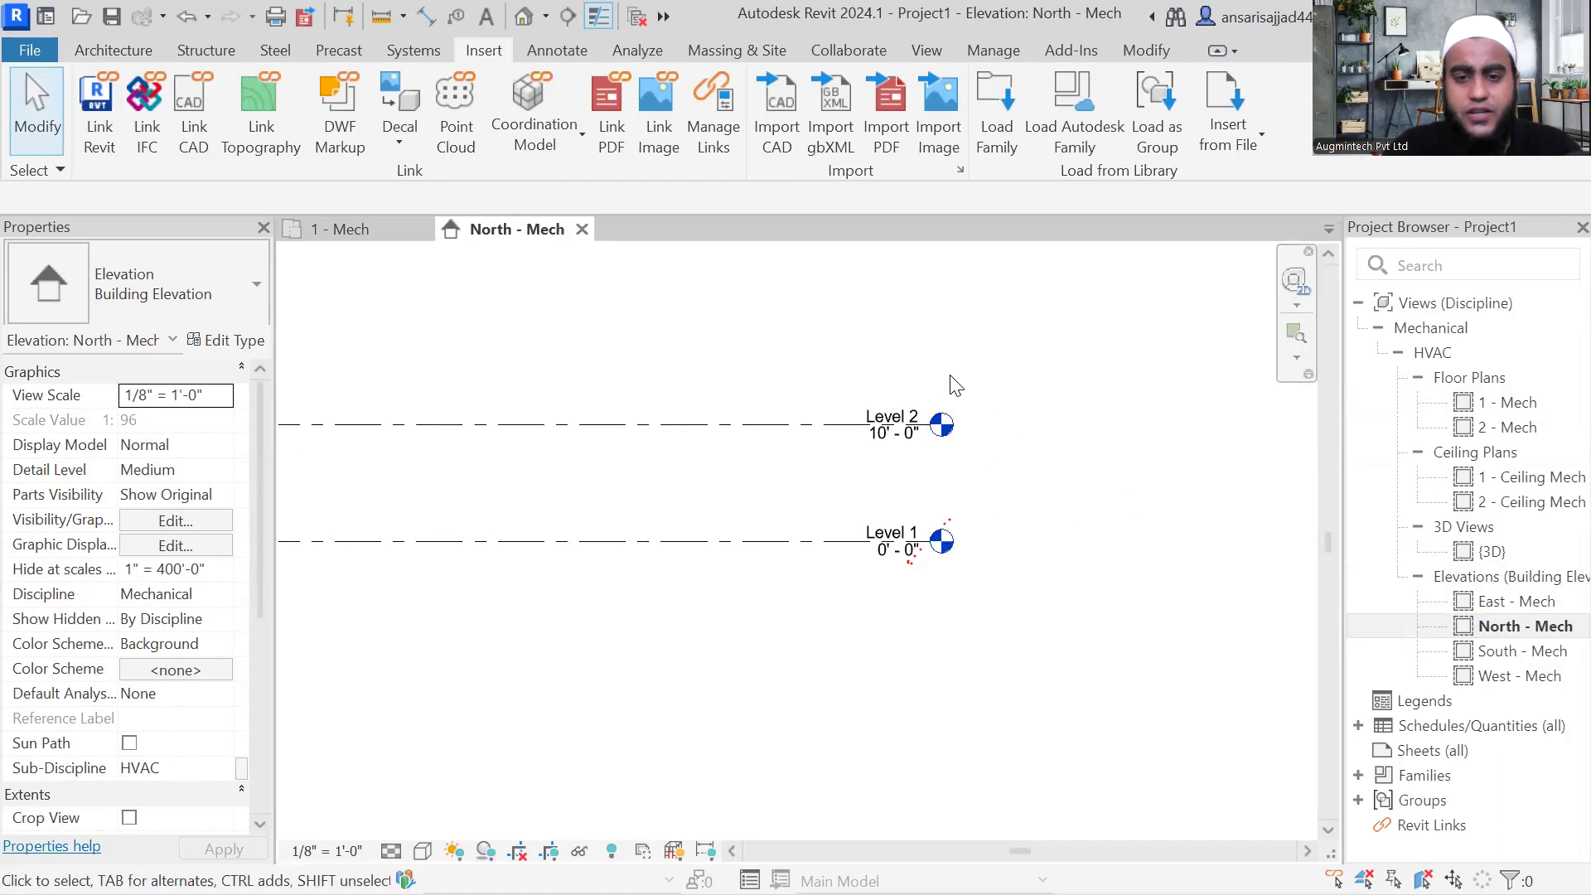
pyautogui.scroll(-3, 994, 419)
pyautogui.scroll(2, 995, 402)
pyautogui.scroll(1, 995, 402)
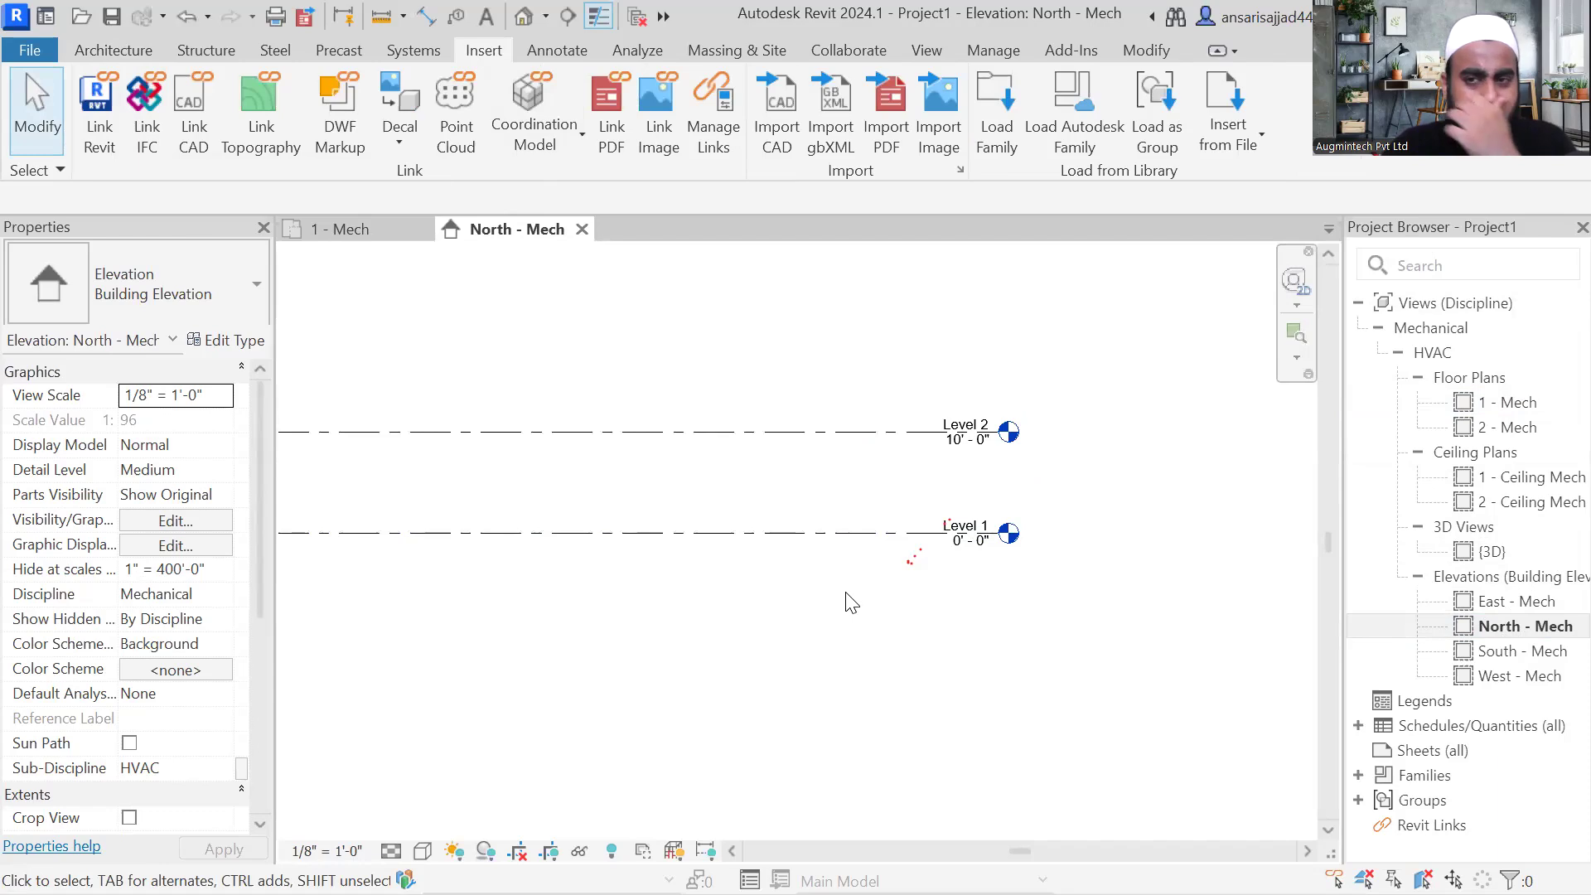
pyautogui.moveTo(856, 608); pyautogui.dragTo(891, 635, button='middle')
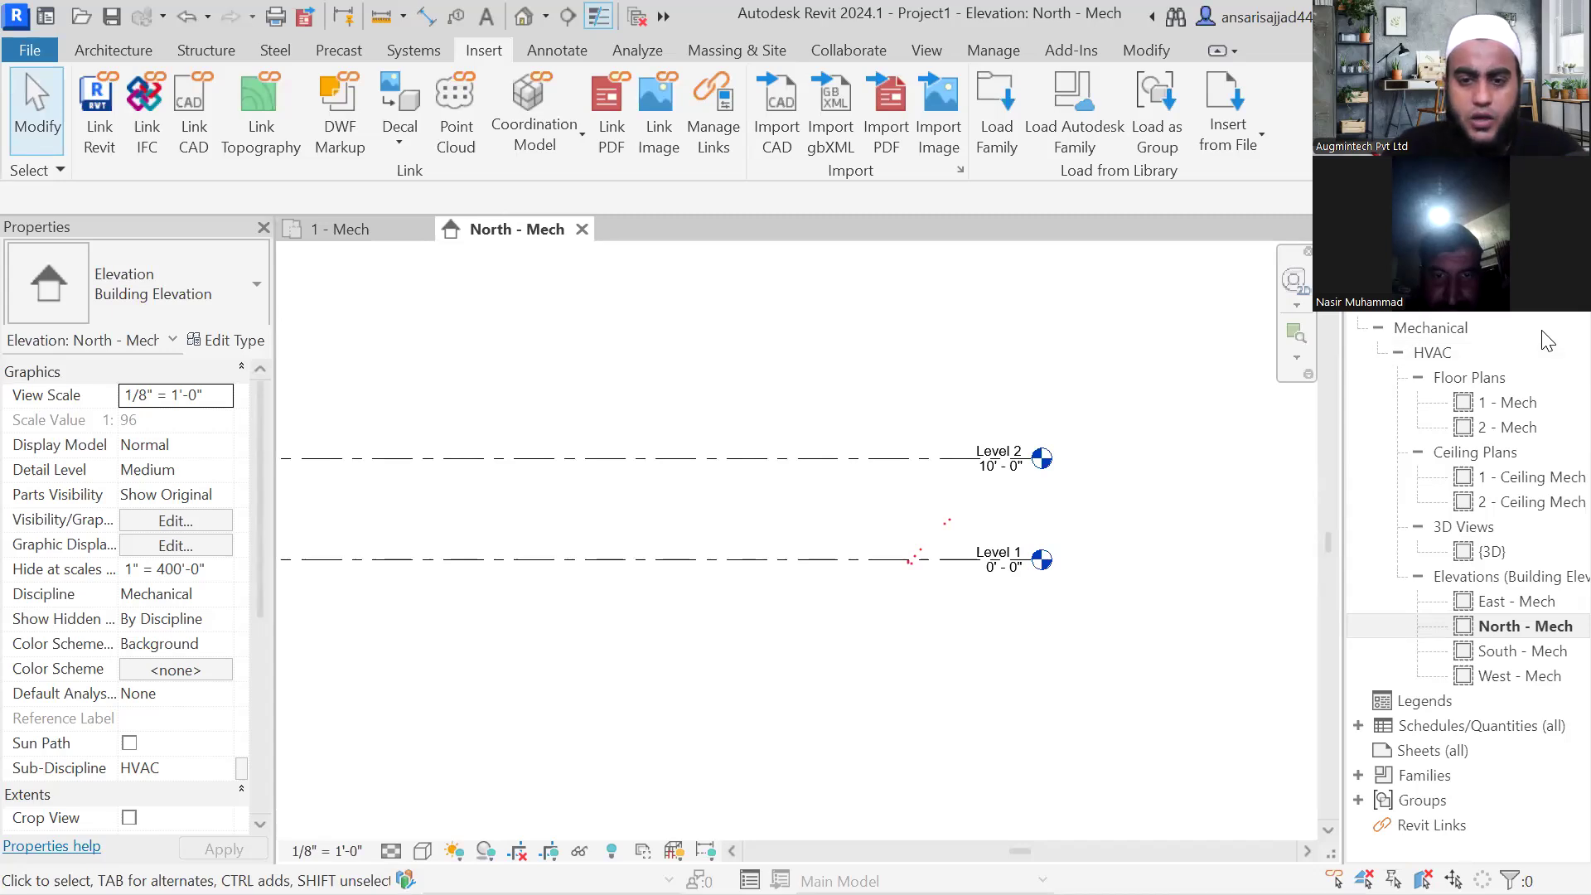
pyautogui.scroll(-3, 985, 558)
pyautogui.click(796, 506)
pyautogui.scroll(-2, 824, 526)
pyautogui.moveTo(842, 415); pyautogui.dragTo(765, 596)
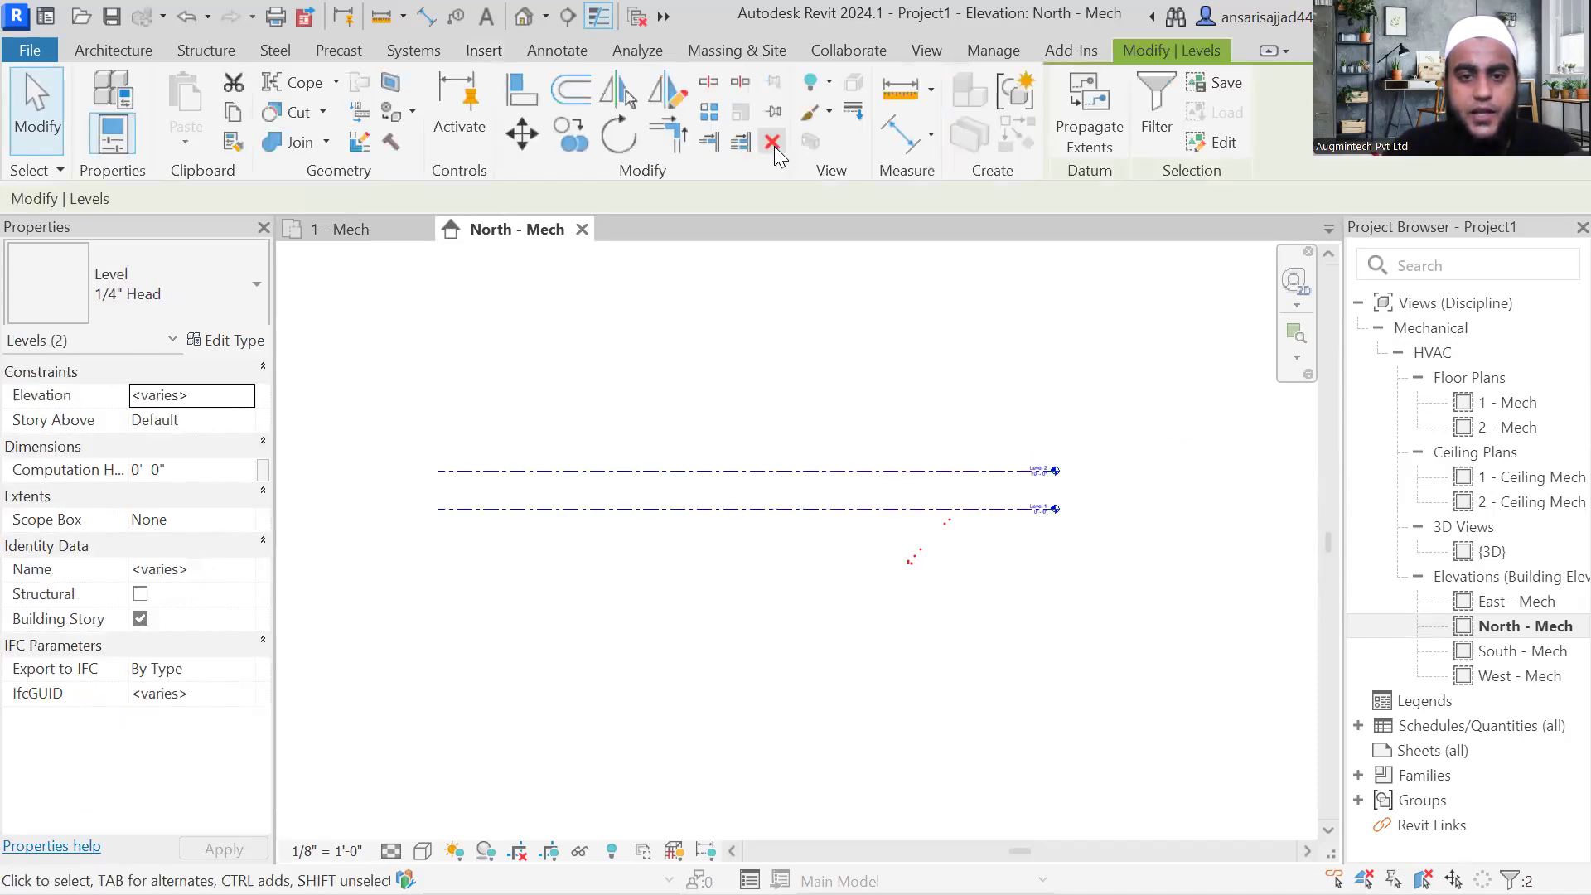
pyautogui.click(773, 143)
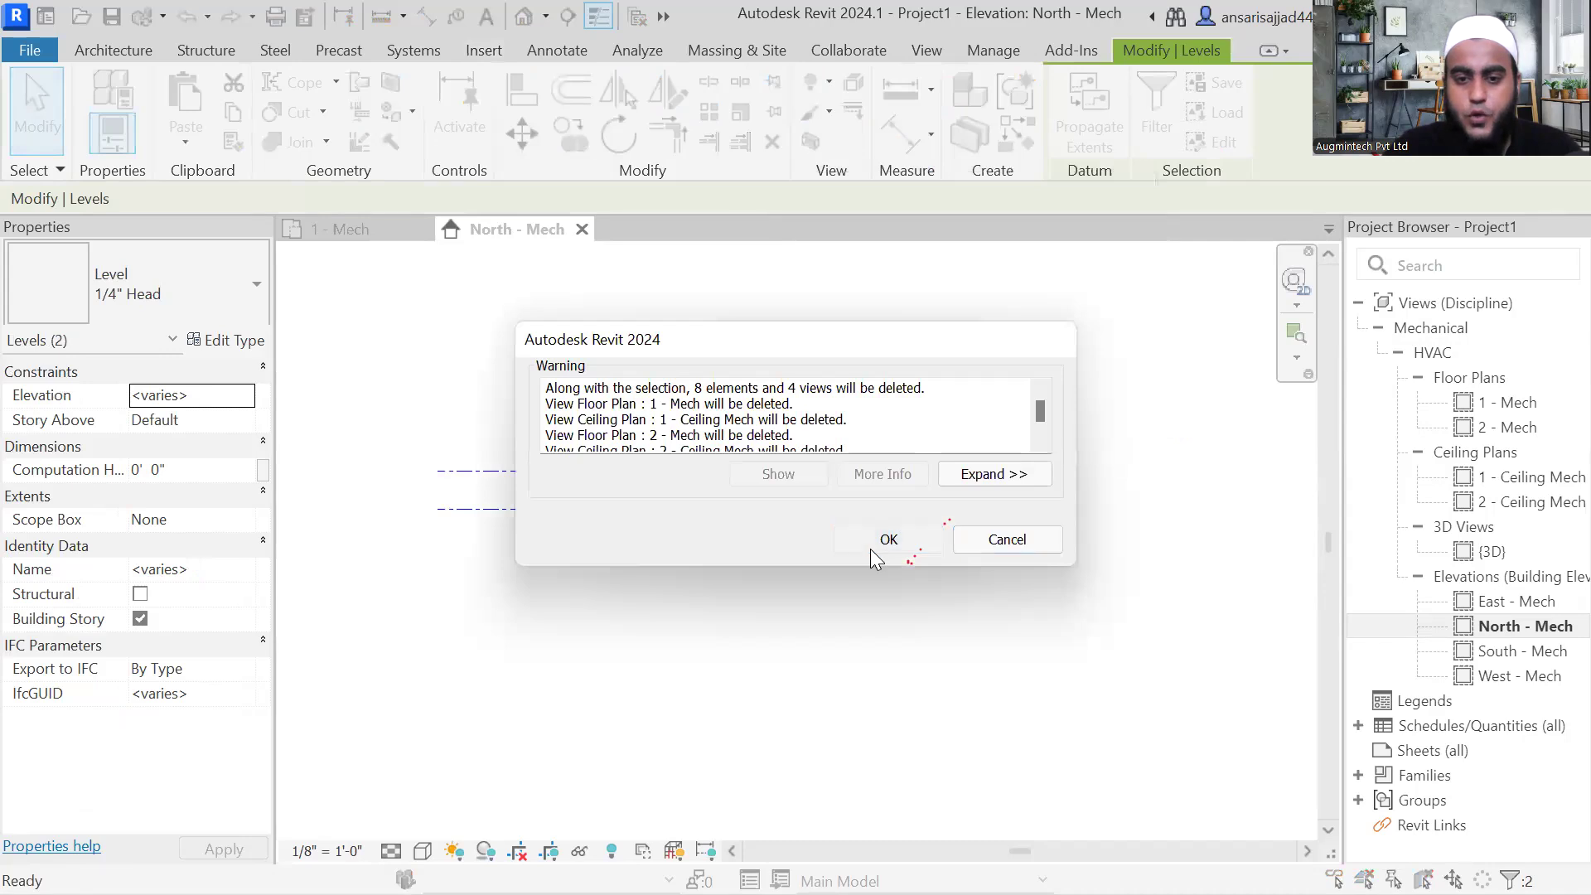
pyautogui.click(870, 548)
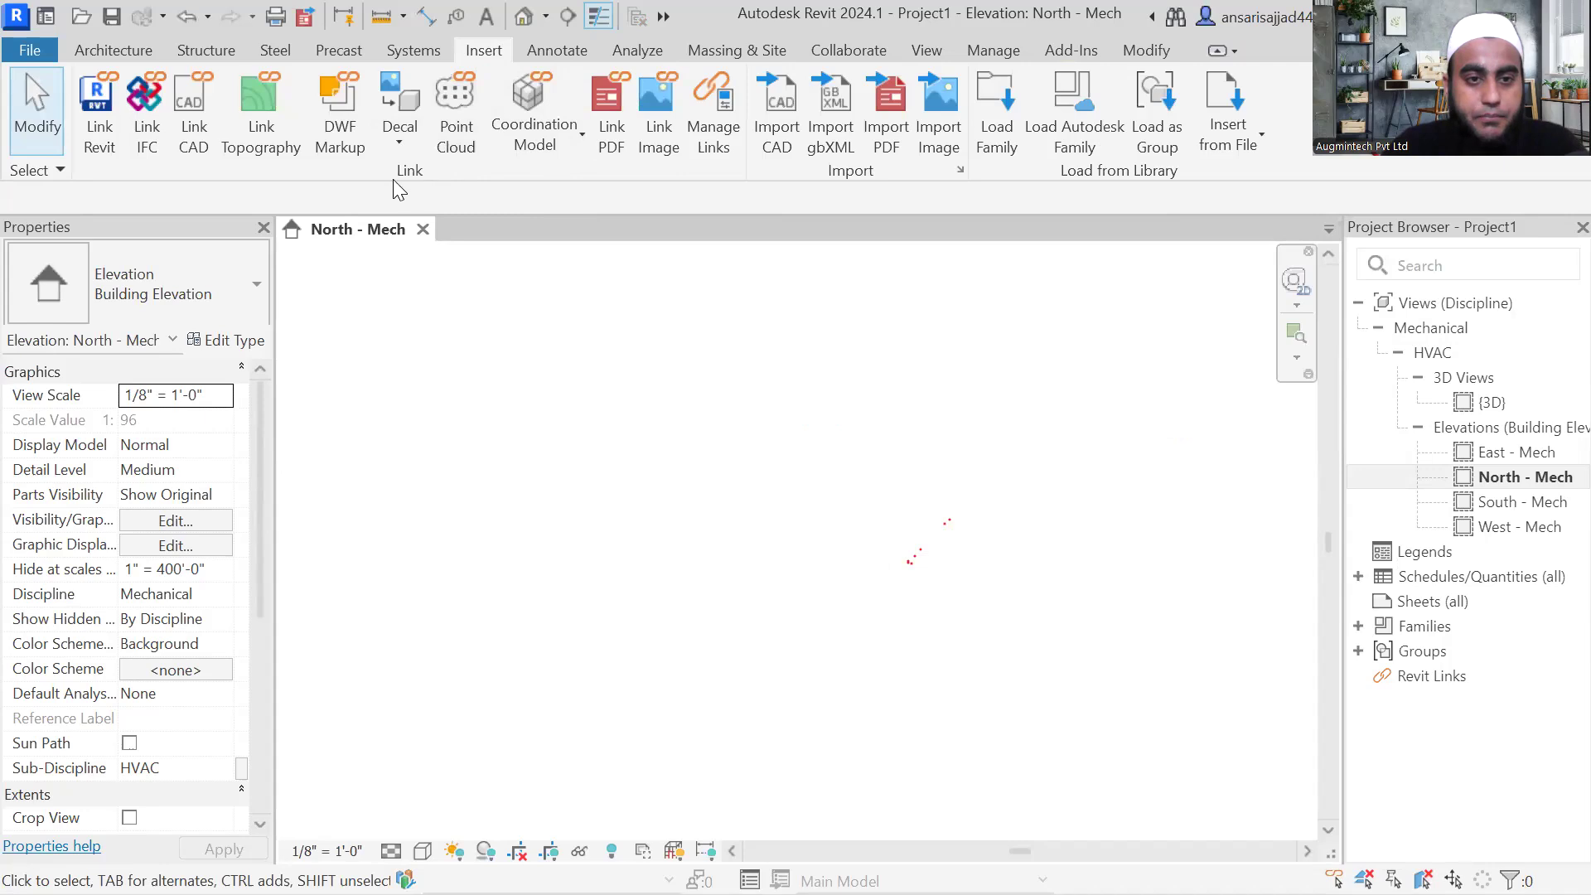
# Step: Link the Revit model school central revised.rvt from the Desktop using Auto - Internal Origin to Internal Origin positioning
pyautogui.click(93, 126)
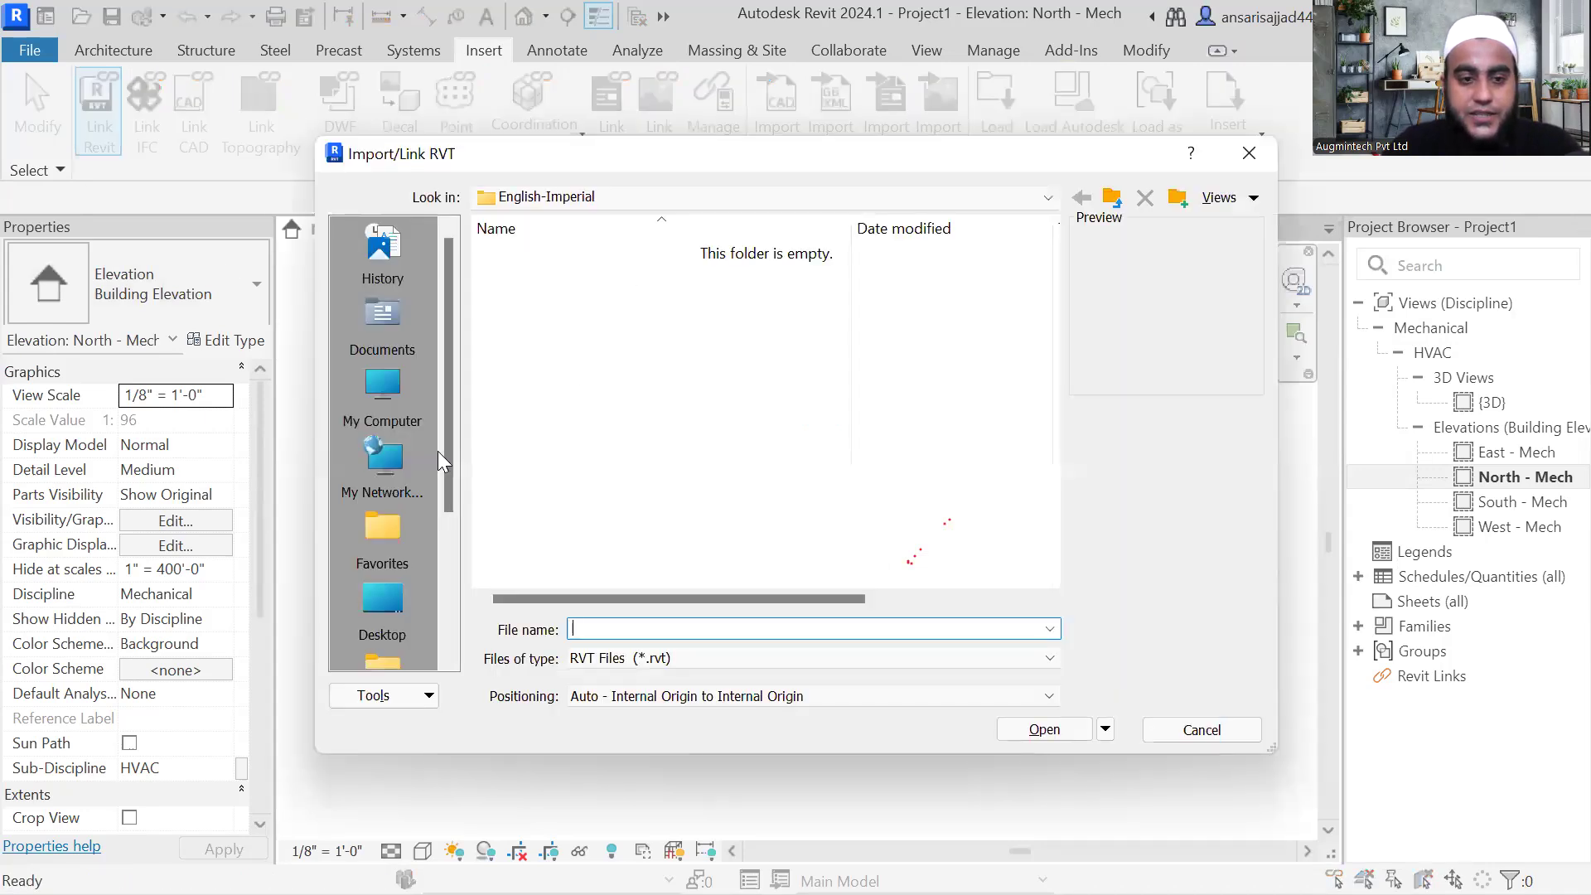
pyautogui.click(384, 598)
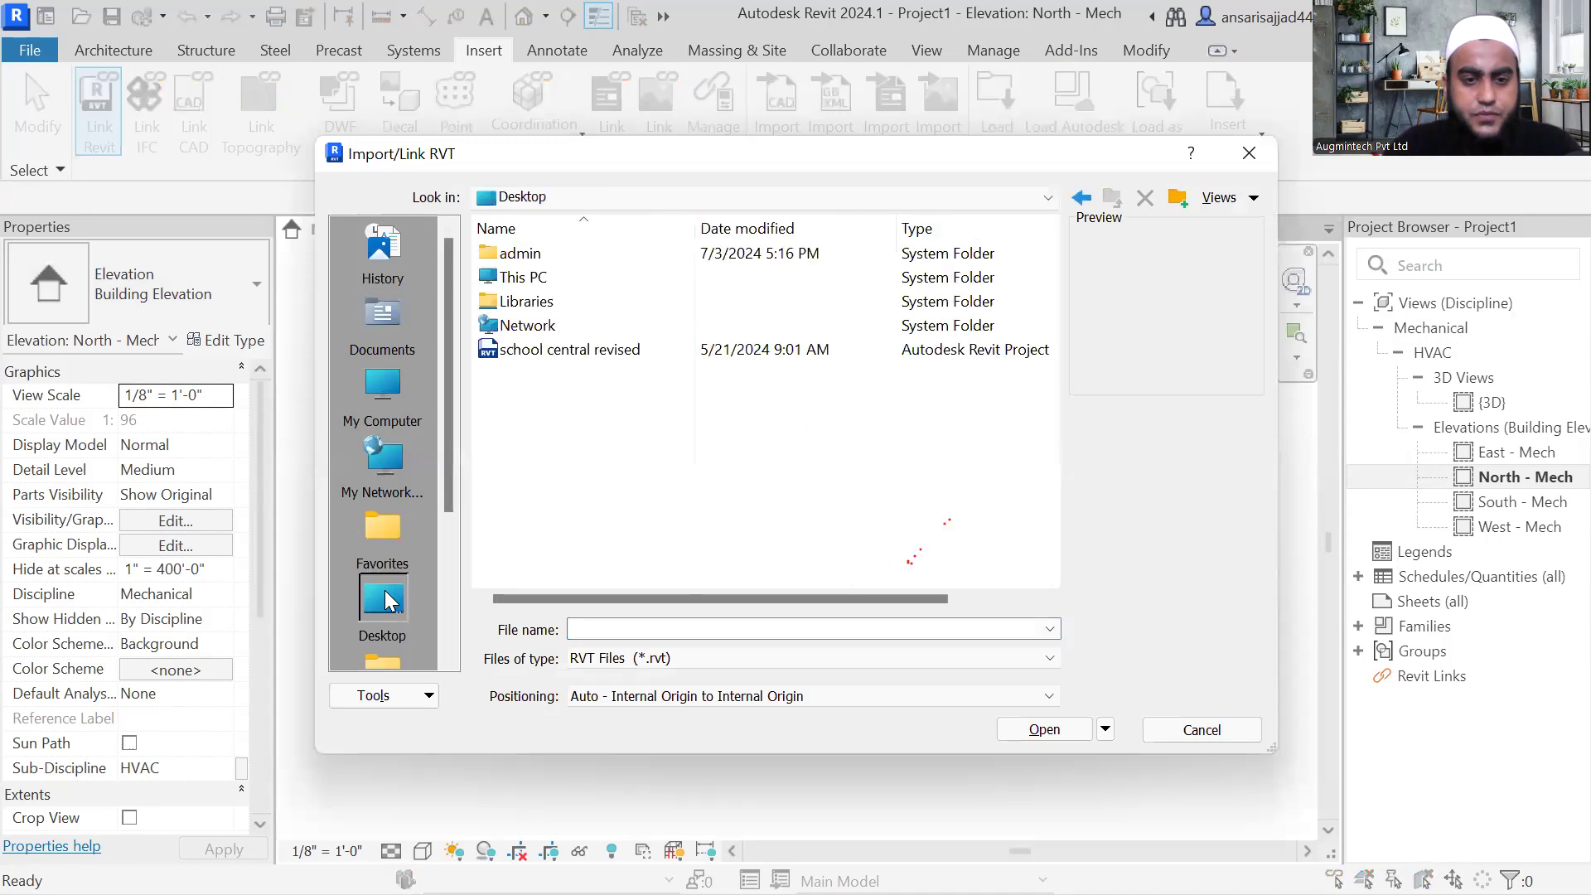
pyautogui.click(569, 349)
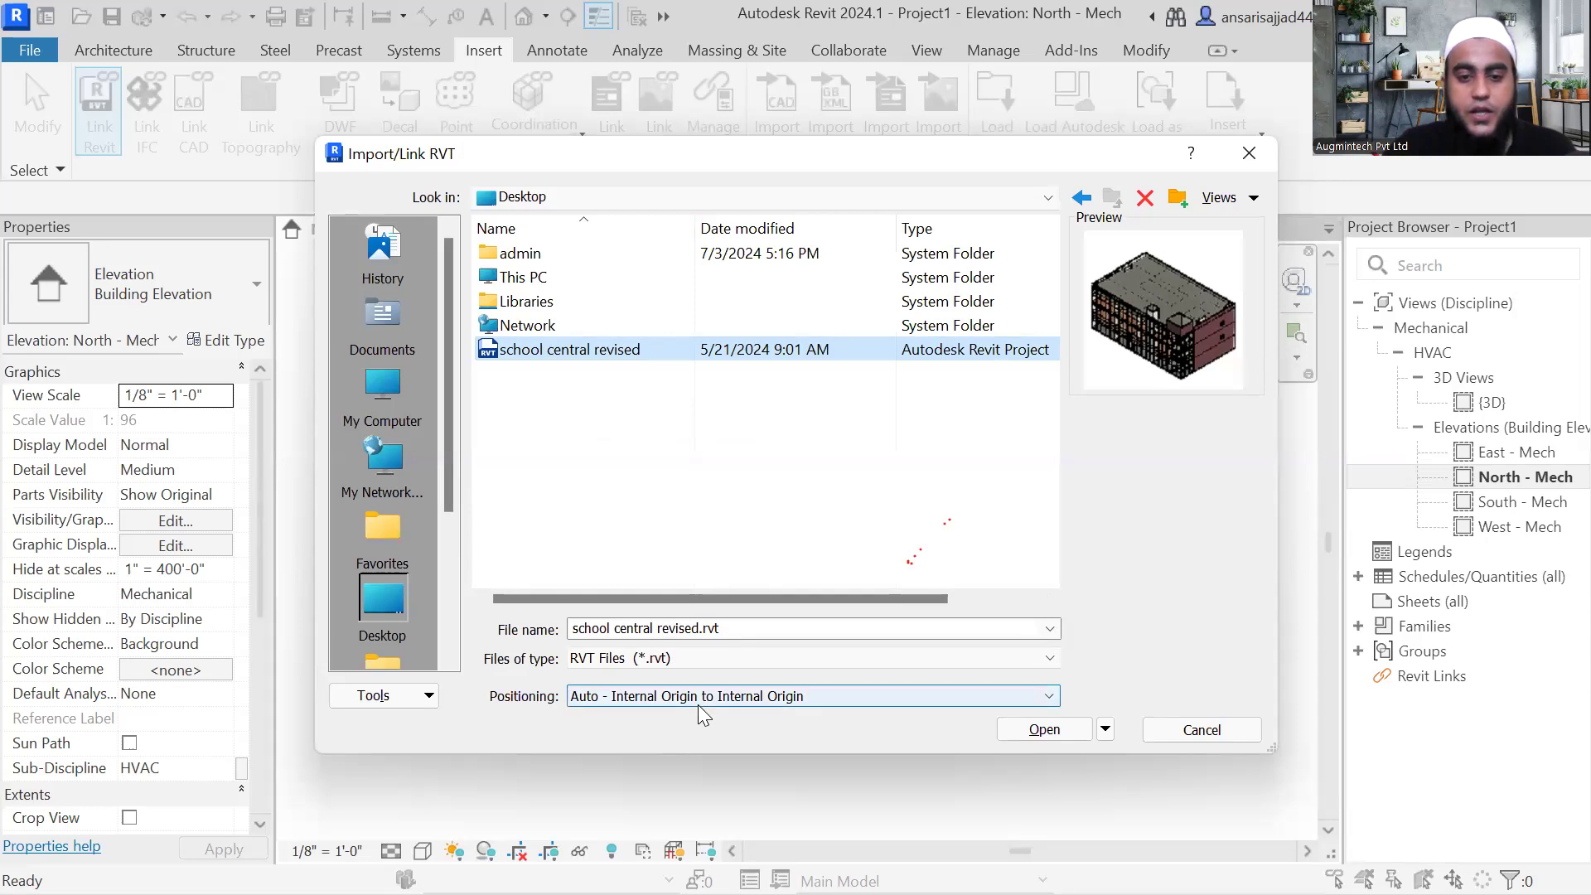
pyautogui.click(1015, 738)
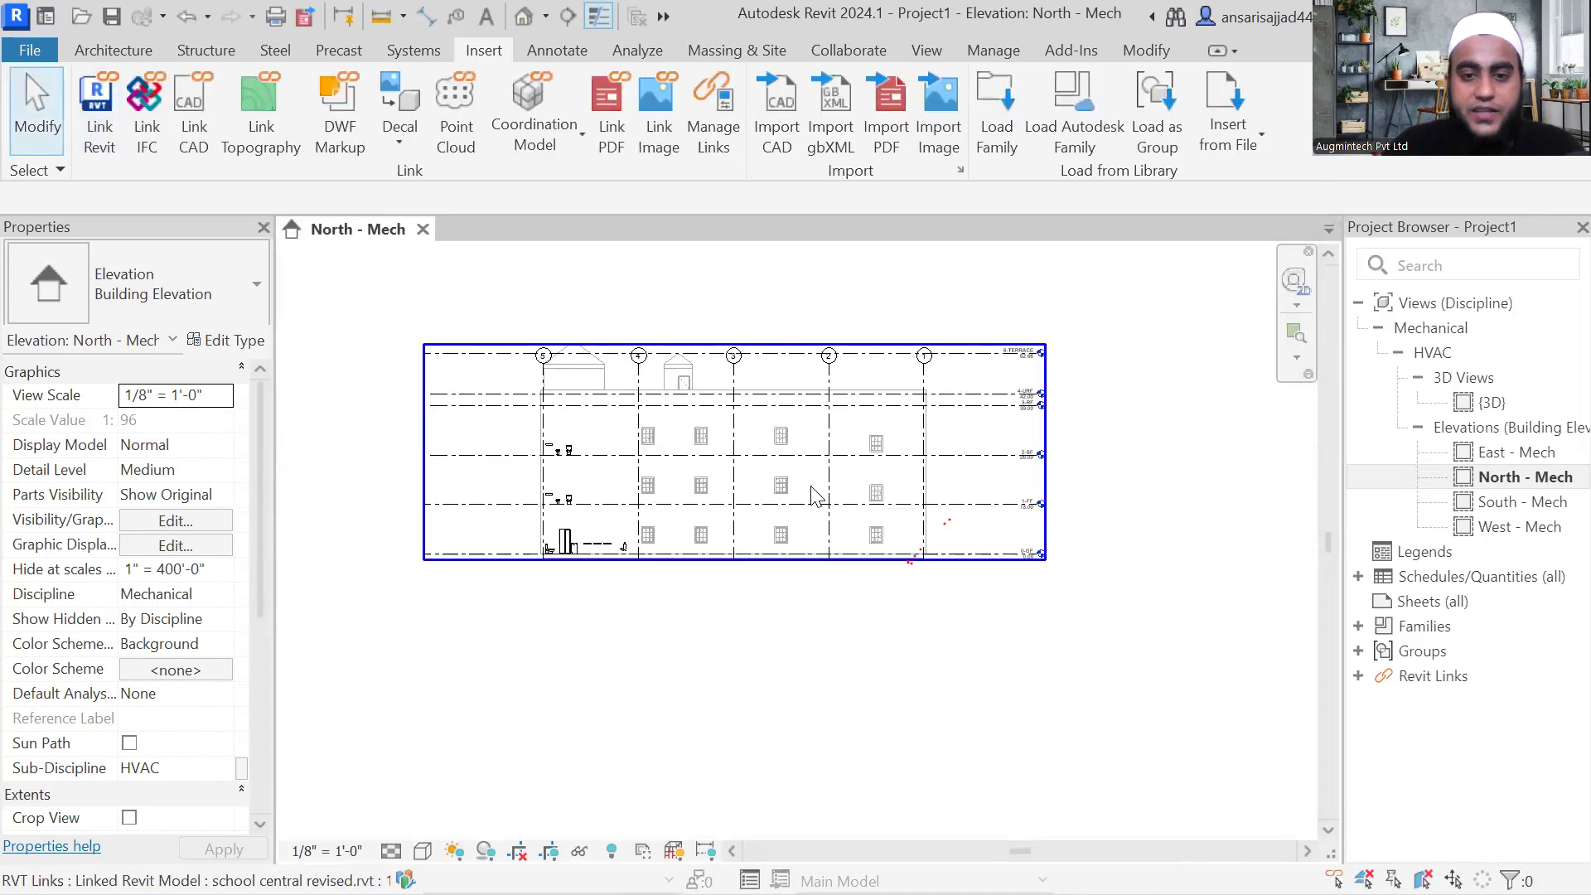
pyautogui.moveTo(866, 452); pyautogui.dragTo(871, 505, button='middle')
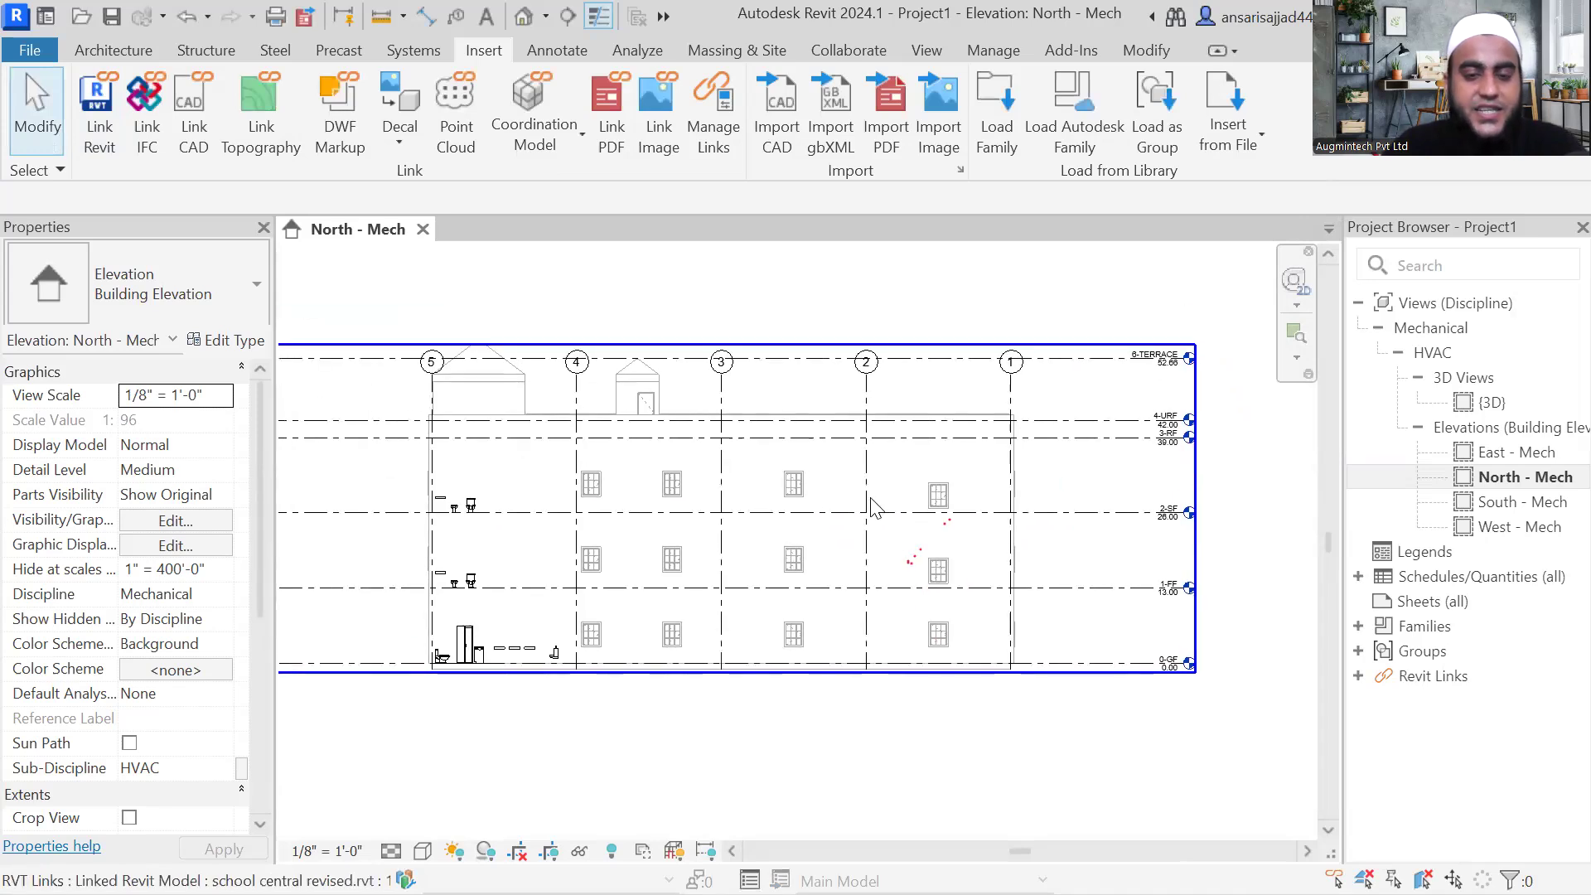
pyautogui.press('Escape')
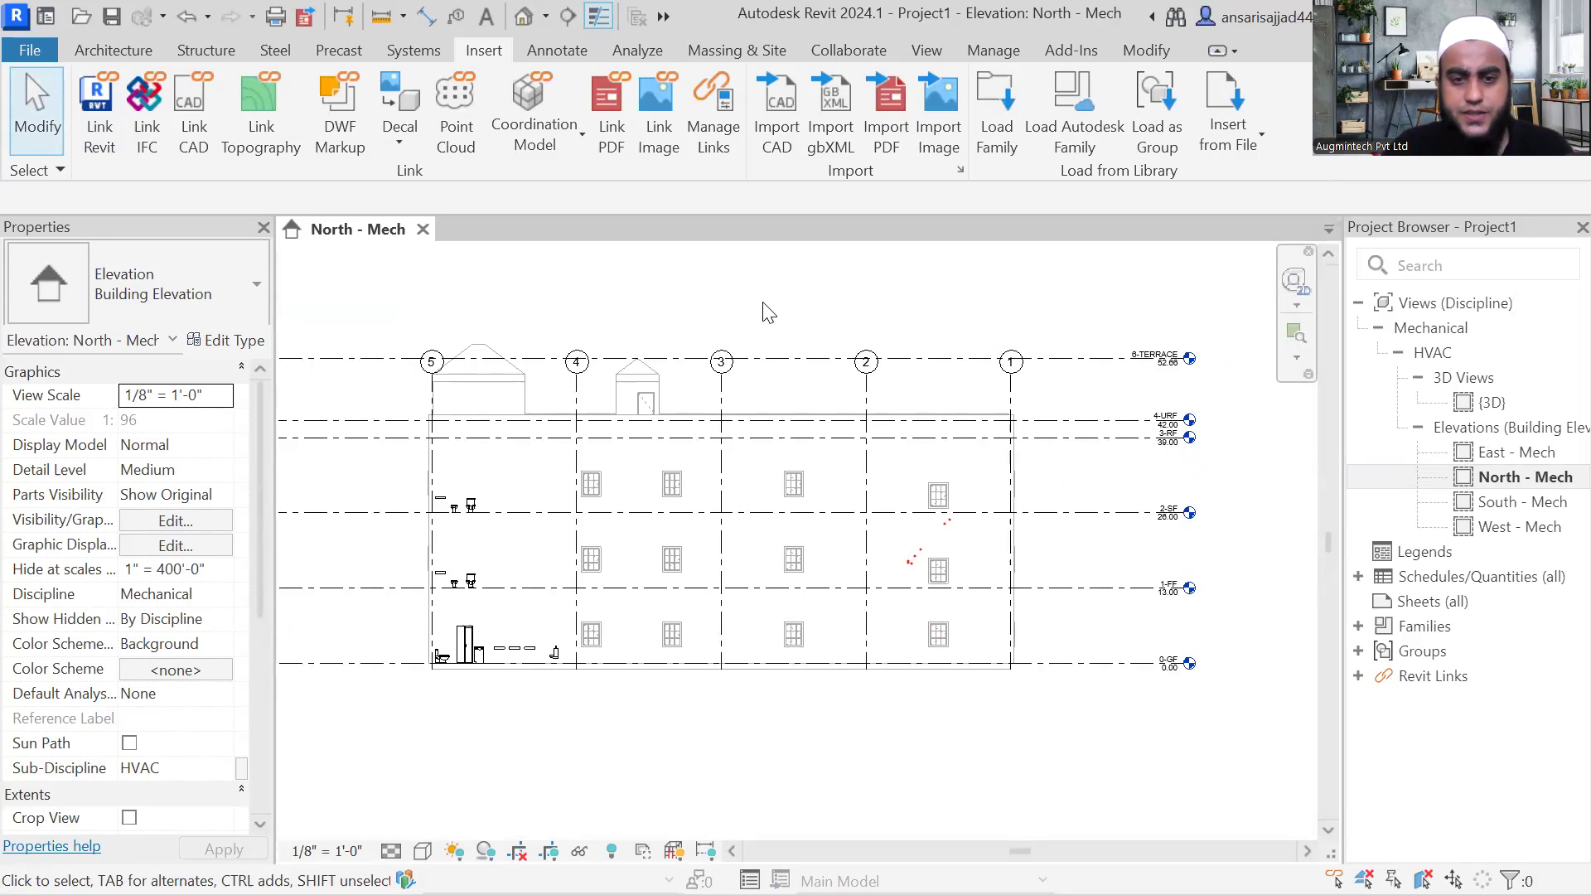
# Step: Examine the linked school model's level names and elevations, from 0-GF up to 6-TERRACE, in the North - Mech elevation
pyautogui.scroll(-2, 779, 331)
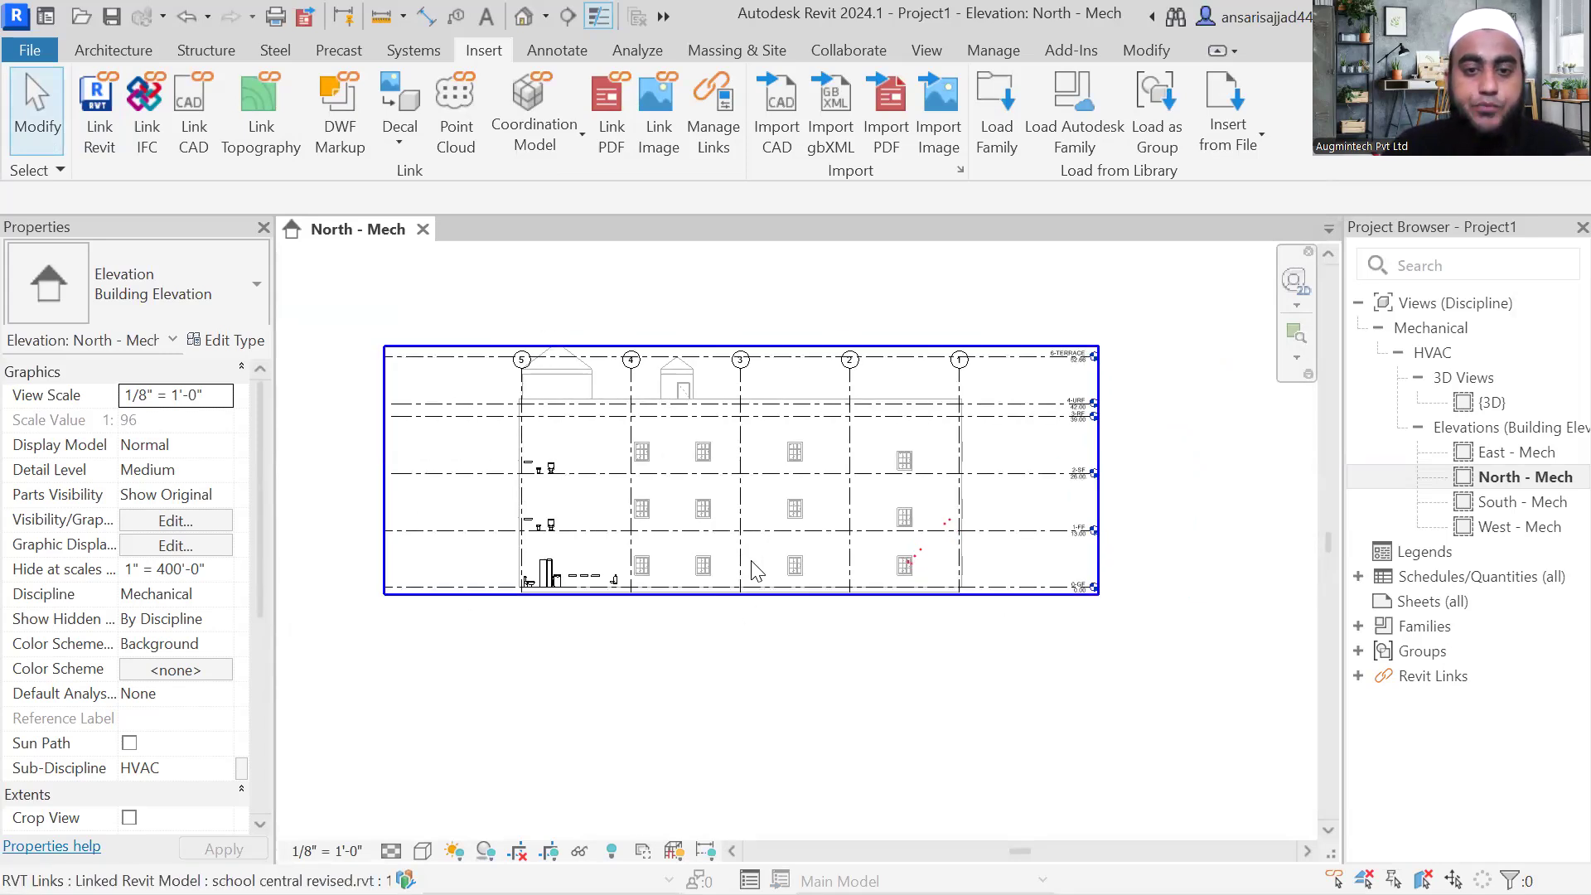
pyautogui.scroll(1, 781, 324)
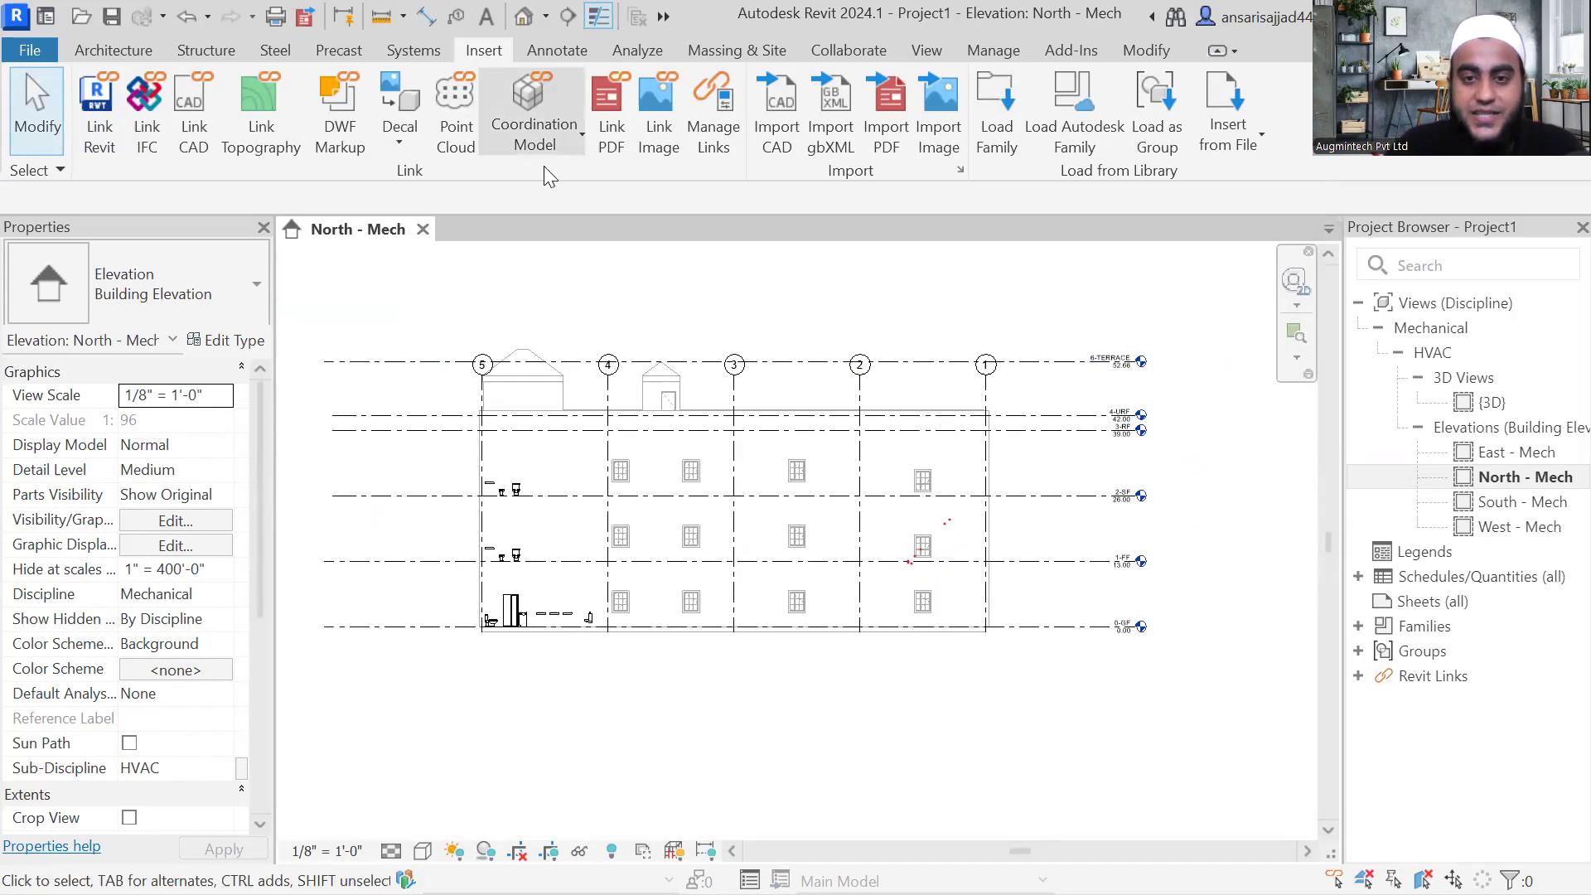
pyautogui.moveTo(861, 330); pyautogui.dragTo(860, 336, button='middle')
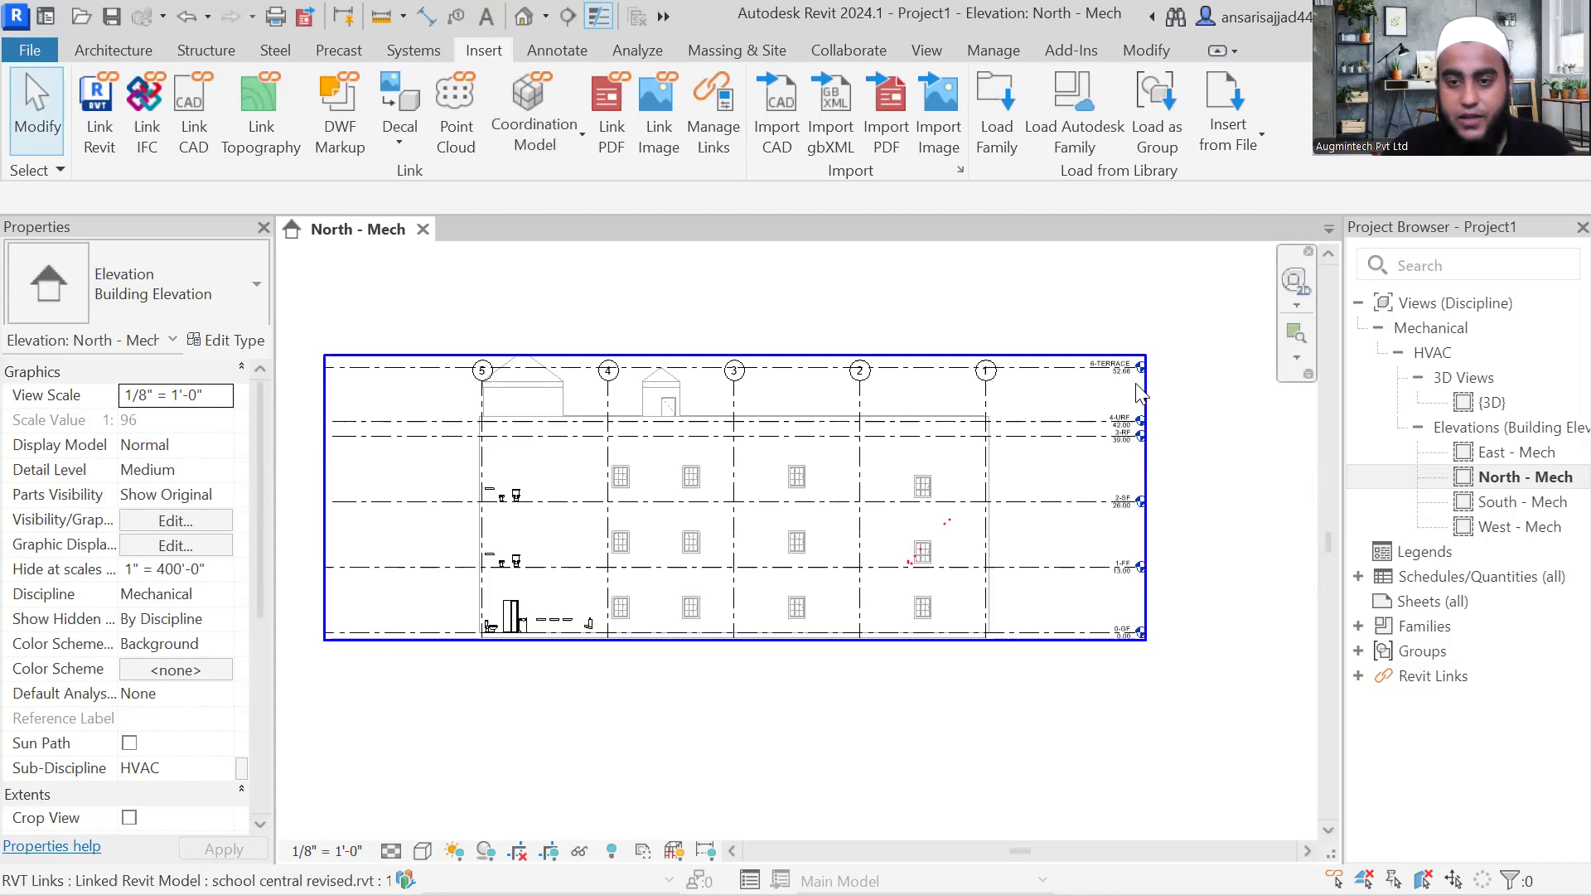
pyautogui.scroll(2, 1140, 390)
pyautogui.moveTo(1139, 397); pyautogui.dragTo(1095, 320, button='middle')
pyautogui.scroll(1, 1079, 322)
pyautogui.scroll(-4, 1077, 321)
pyautogui.moveTo(863, 509); pyautogui.dragTo(868, 527, button='middle')
pyautogui.scroll(3, 1115, 322)
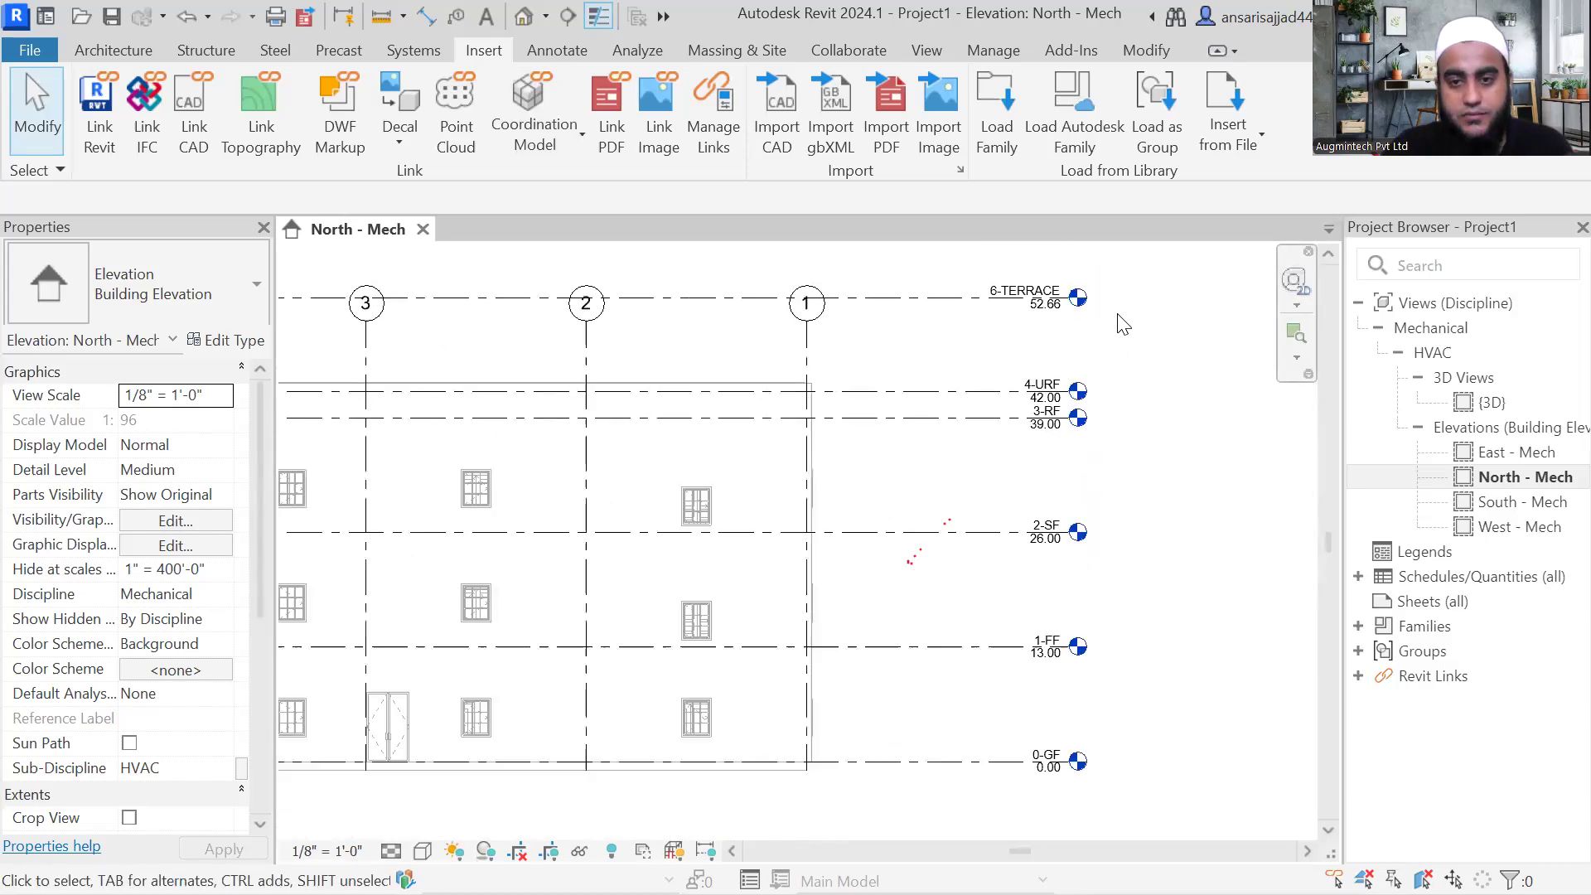
pyautogui.scroll(-1, 1037, 546)
pyautogui.scroll(-1, 1038, 551)
pyautogui.scroll(2, 1038, 550)
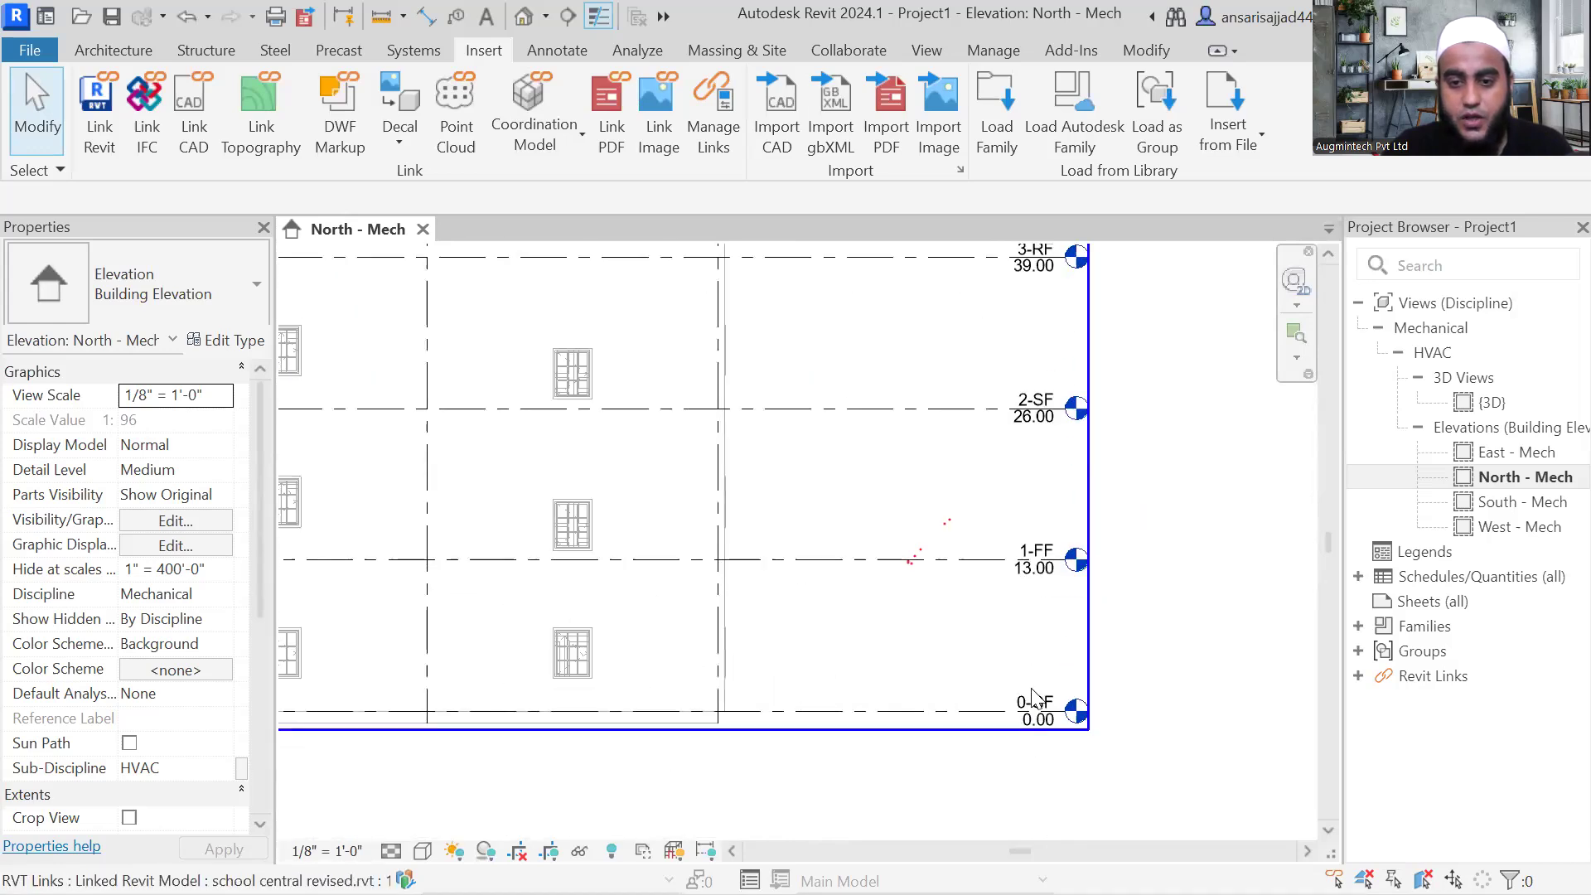
pyautogui.scroll(-1, 1037, 547)
pyautogui.moveTo(1037, 547); pyautogui.dragTo(1032, 543, button='middle')
pyautogui.scroll(-3, 1032, 543)
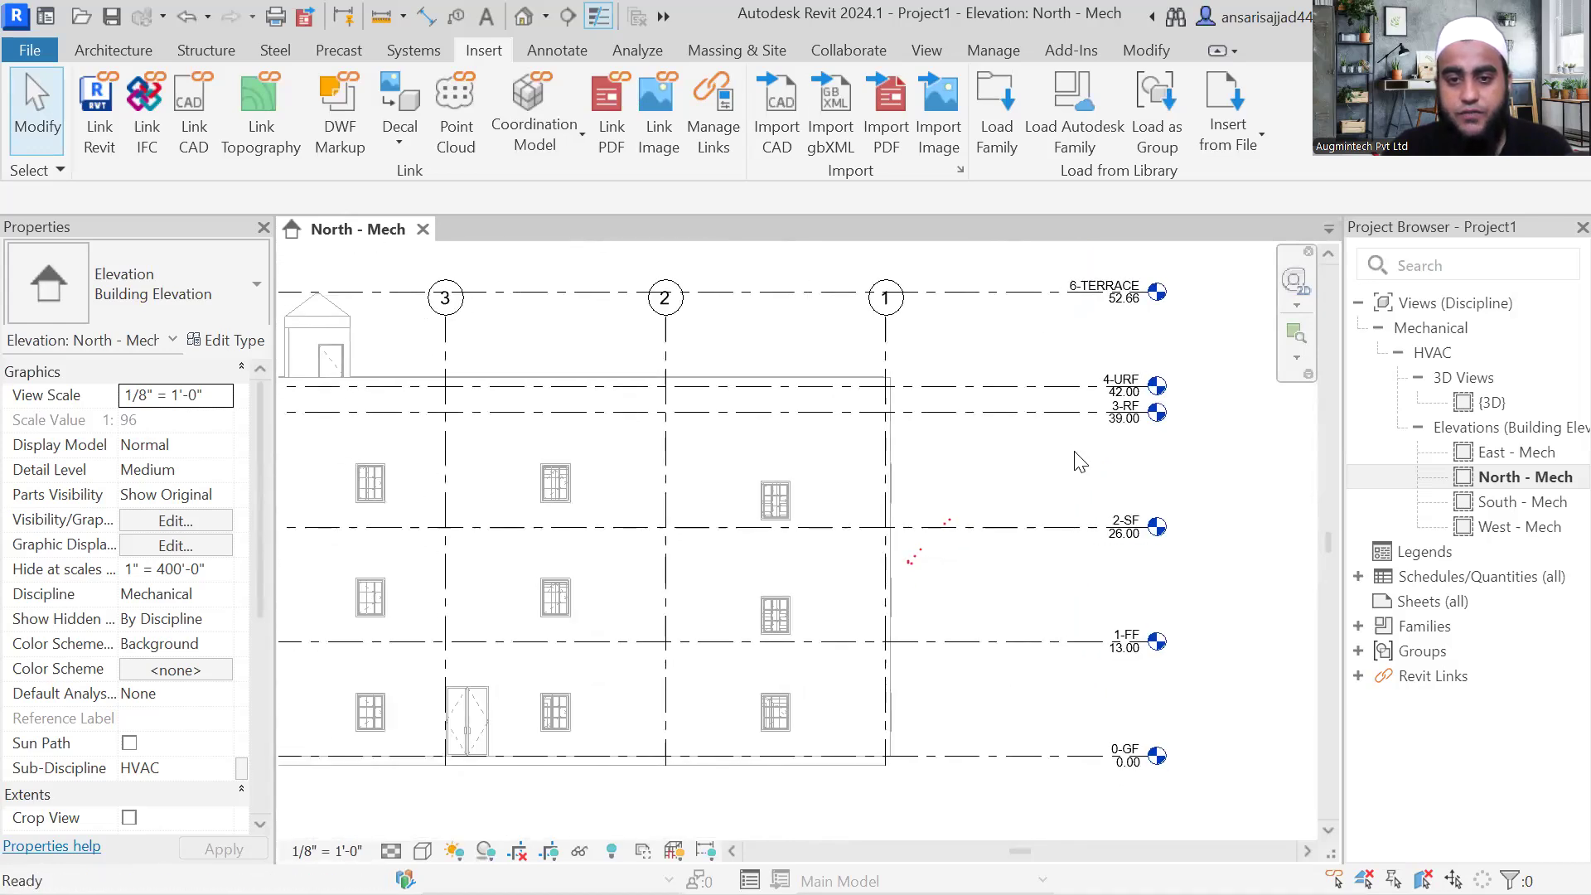
pyautogui.moveTo(842, 494); pyautogui.dragTo(792, 490, button='middle')
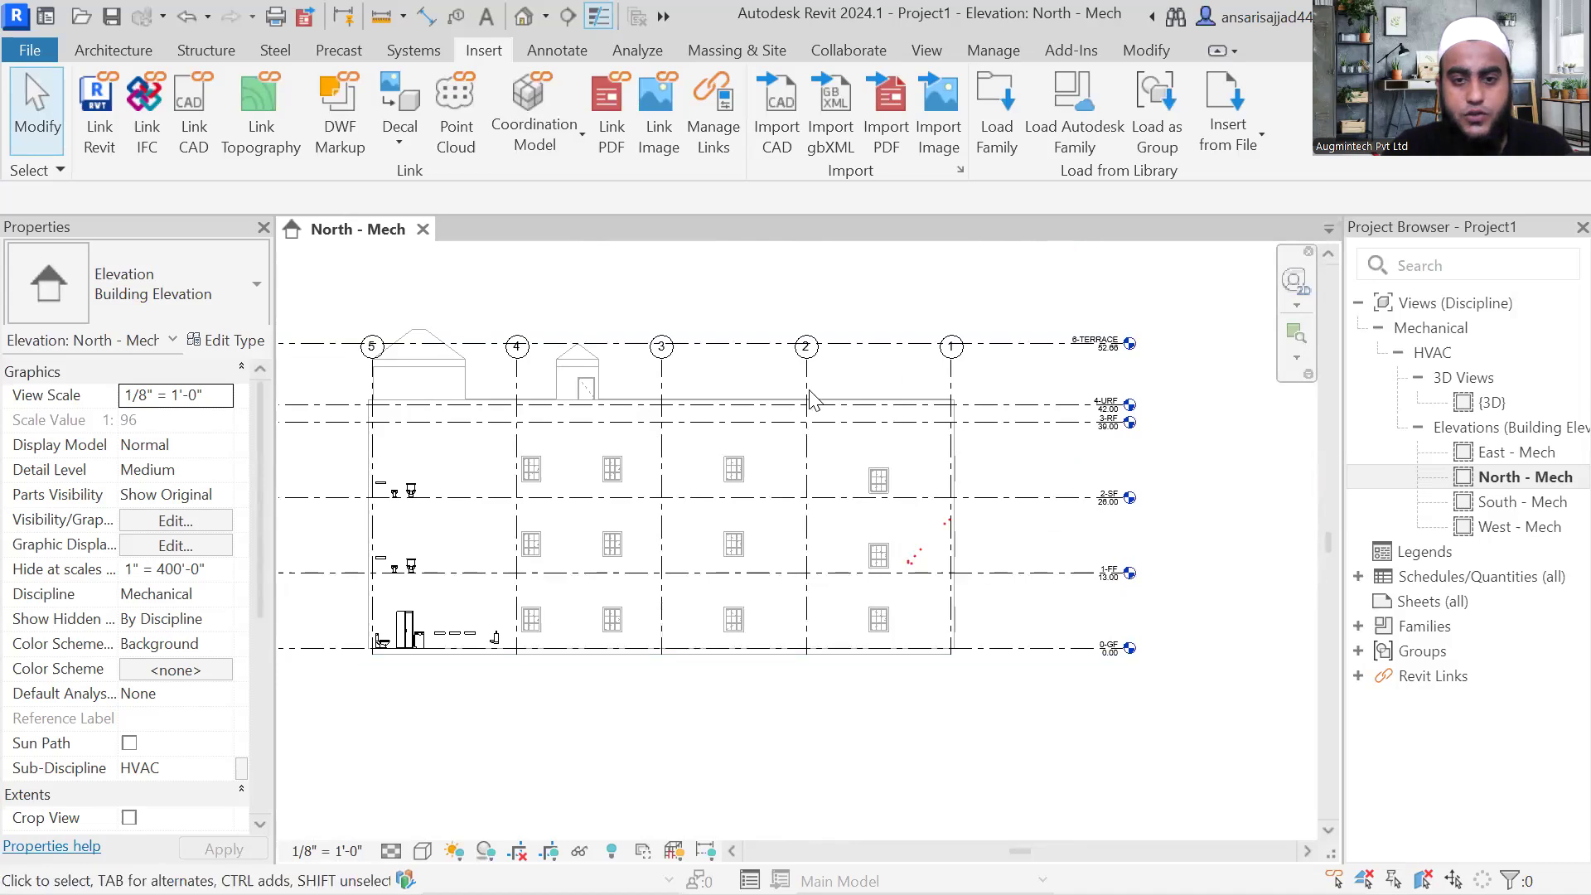
# Step: Inspect how the linked school's level lines line up with its floors and roof in the North - Mech elevation
pyautogui.moveTo(887, 412); pyautogui.dragTo(893, 414, button='middle')
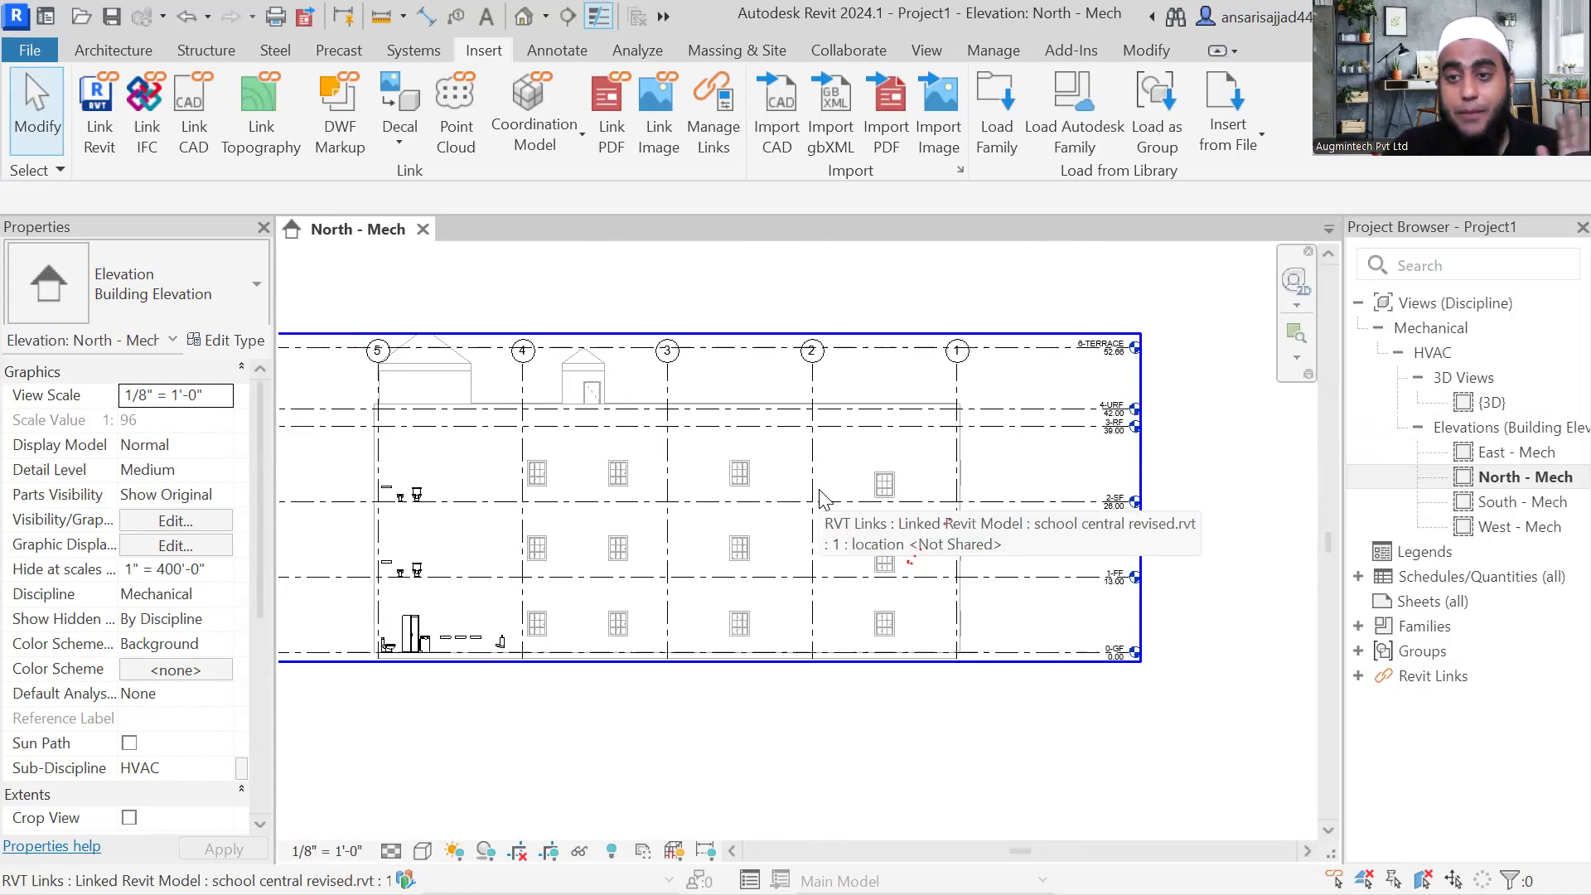
pyautogui.moveTo(868, 594); pyautogui.dragTo(868, 580, button='middle')
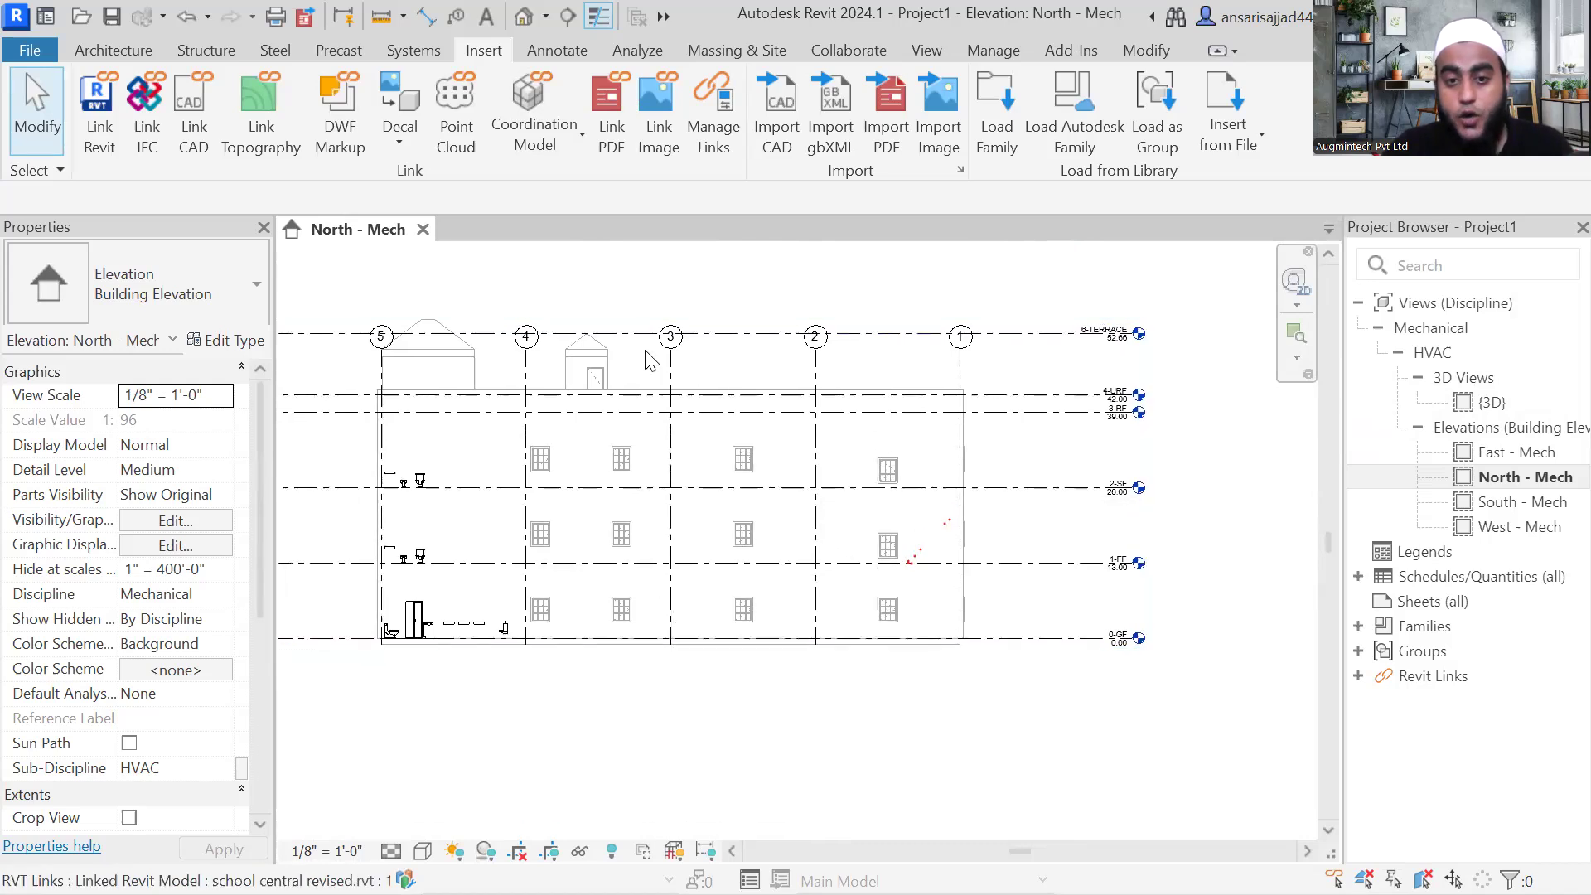
pyautogui.moveTo(634, 367); pyautogui.dragTo(689, 424, button='middle')
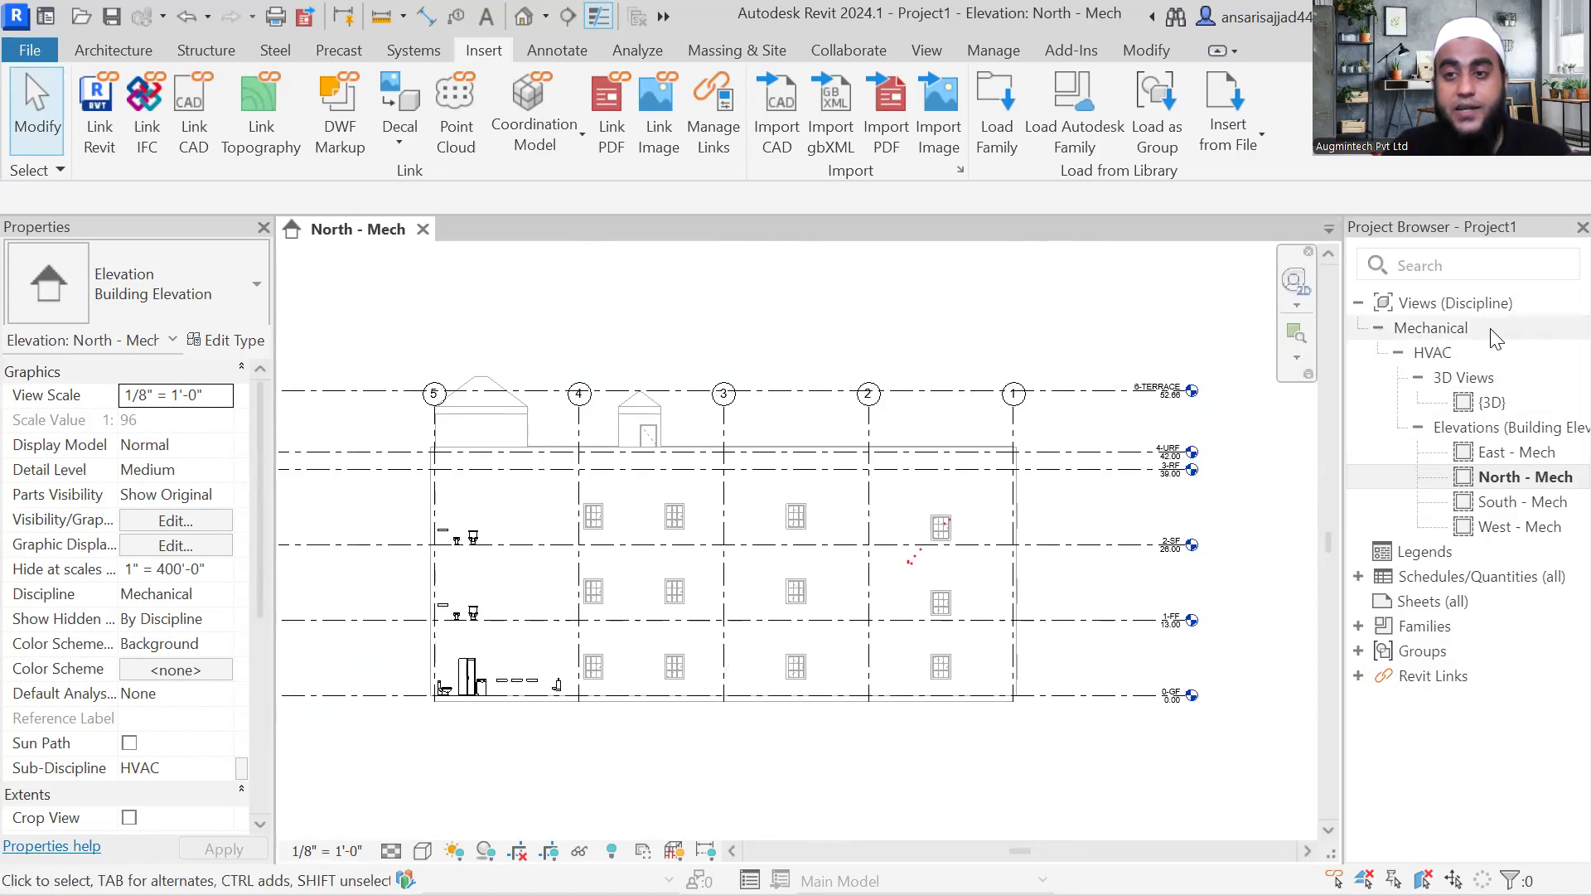
pyautogui.moveTo(1037, 470); pyautogui.dragTo(975, 392, button='middle')
pyautogui.scroll(3, 1160, 365)
pyautogui.scroll(-2, 1042, 392)
pyautogui.moveTo(1019, 462); pyautogui.dragTo(1016, 490, button='middle')
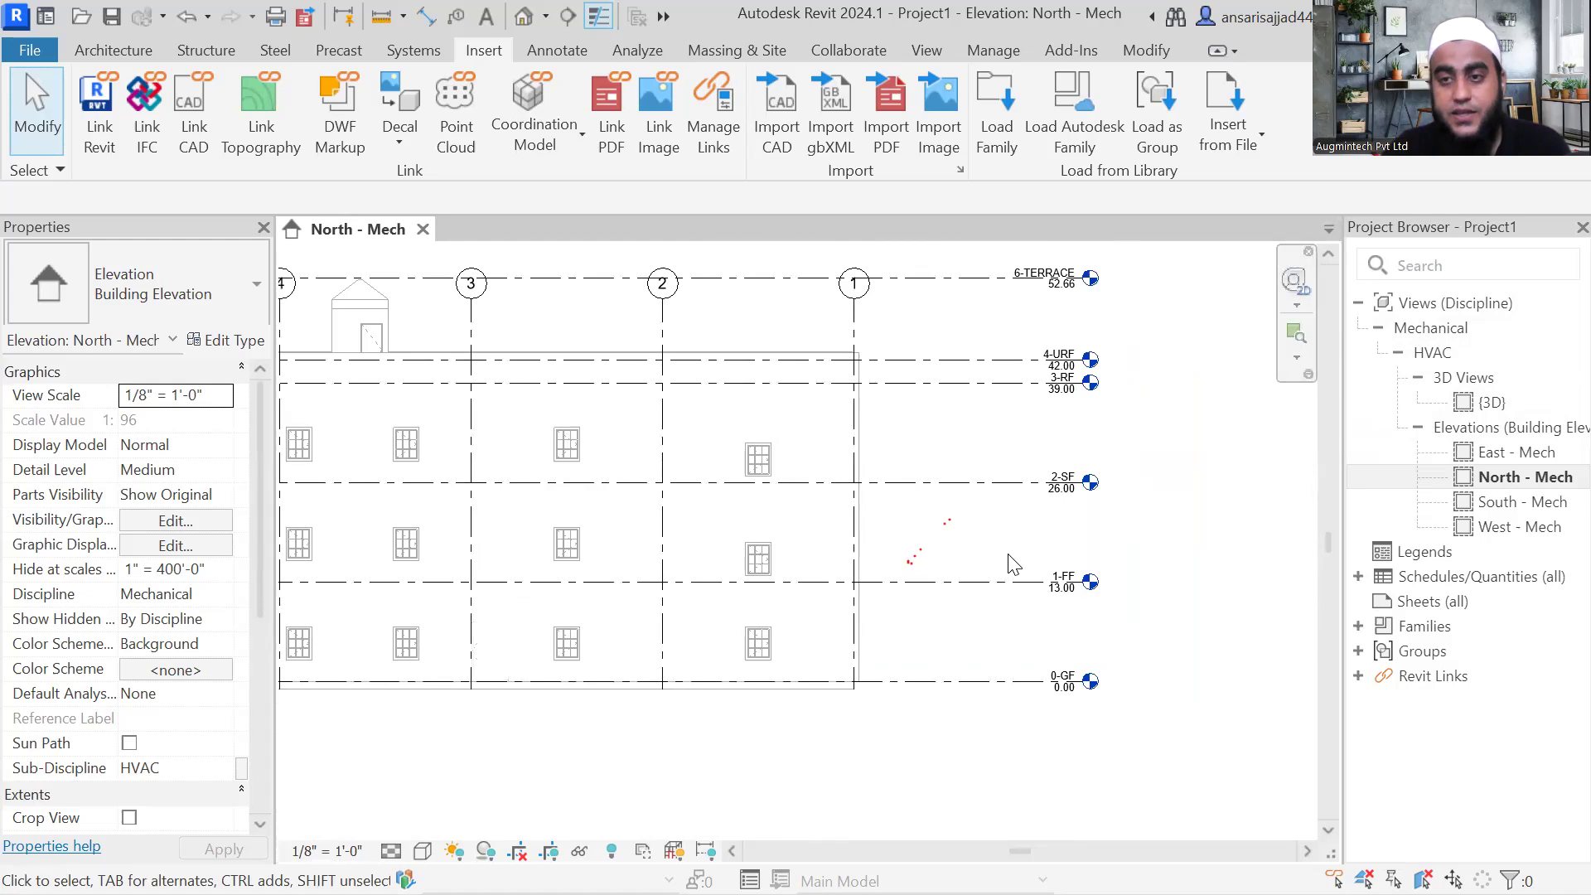
pyautogui.moveTo(1013, 560); pyautogui.dragTo(1042, 605, button='middle')
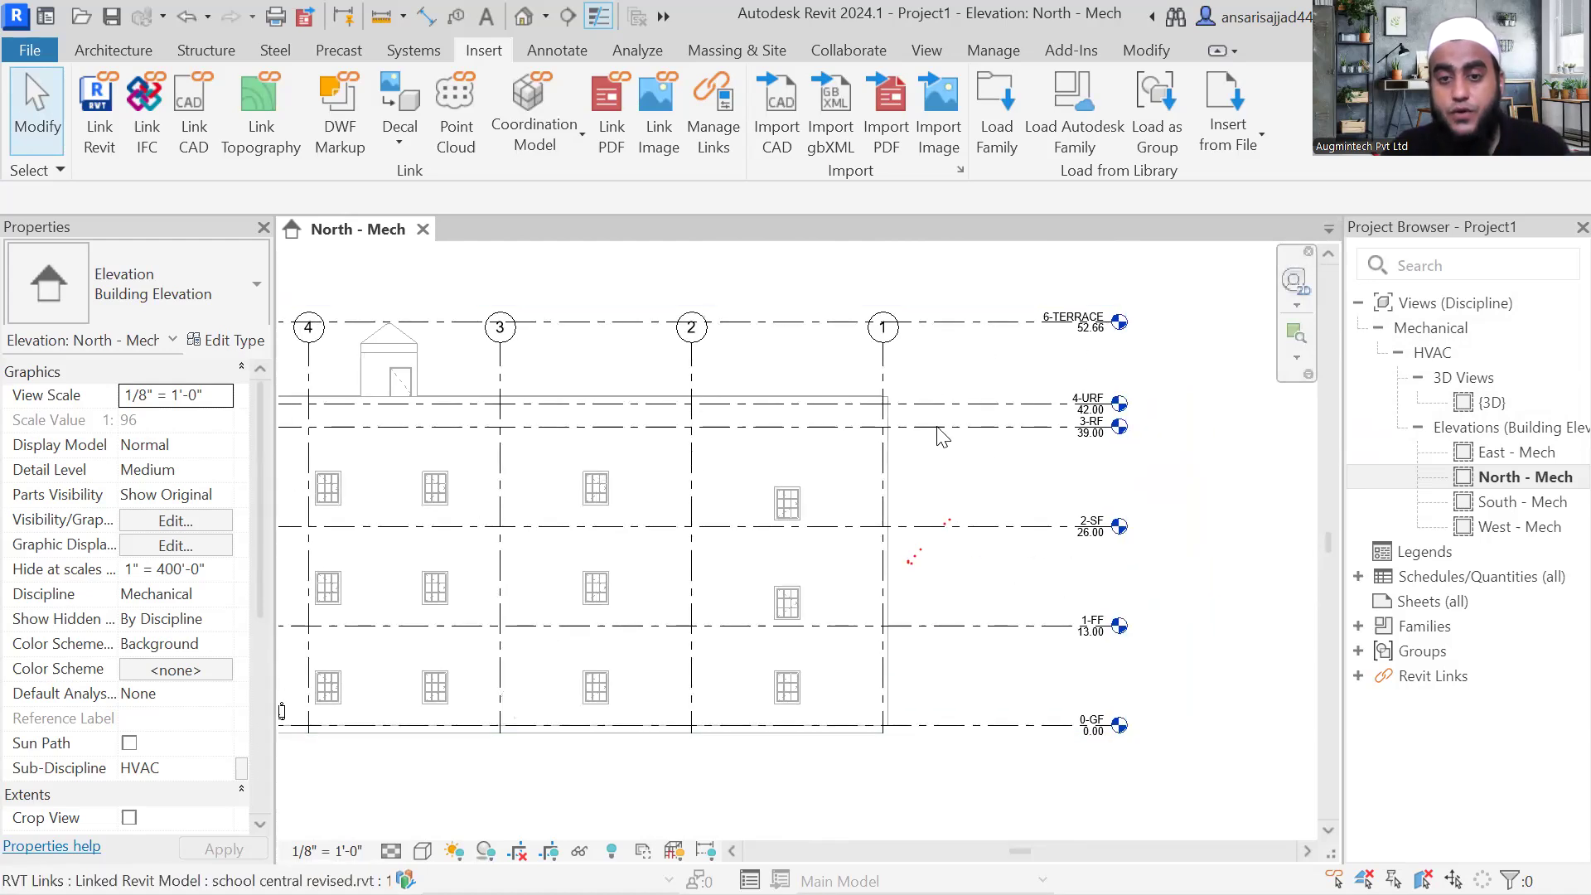
pyautogui.scroll(-2, 975, 382)
pyautogui.moveTo(1034, 455); pyautogui.dragTo(1193, 462, button='middle')
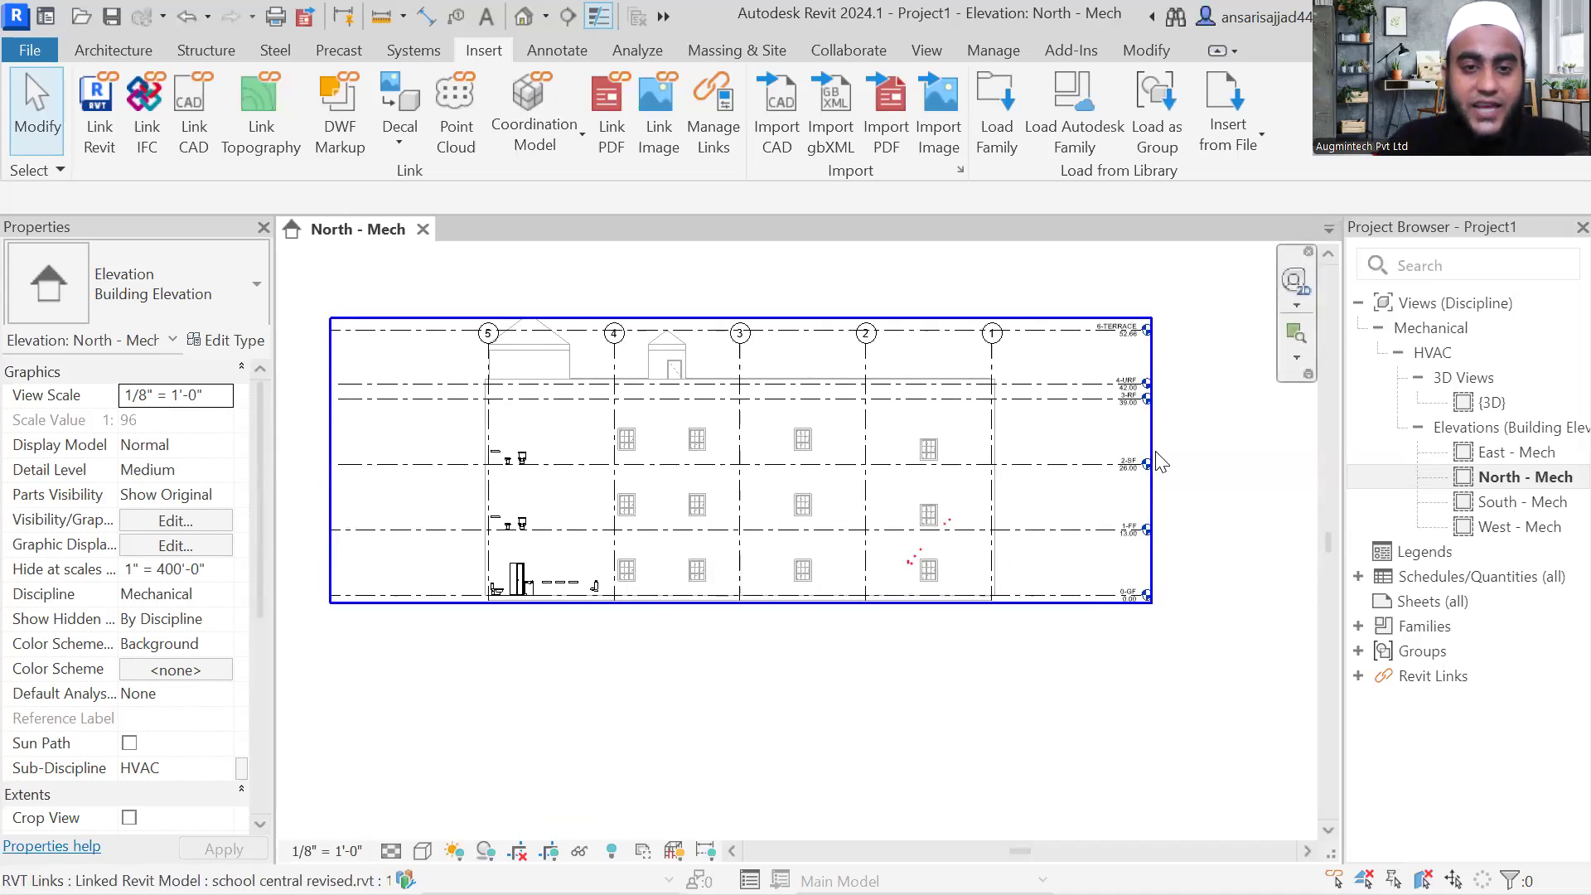
pyautogui.scroll(1, 1155, 609)
pyautogui.moveTo(1173, 576); pyautogui.dragTo(1151, 603, button='middle')
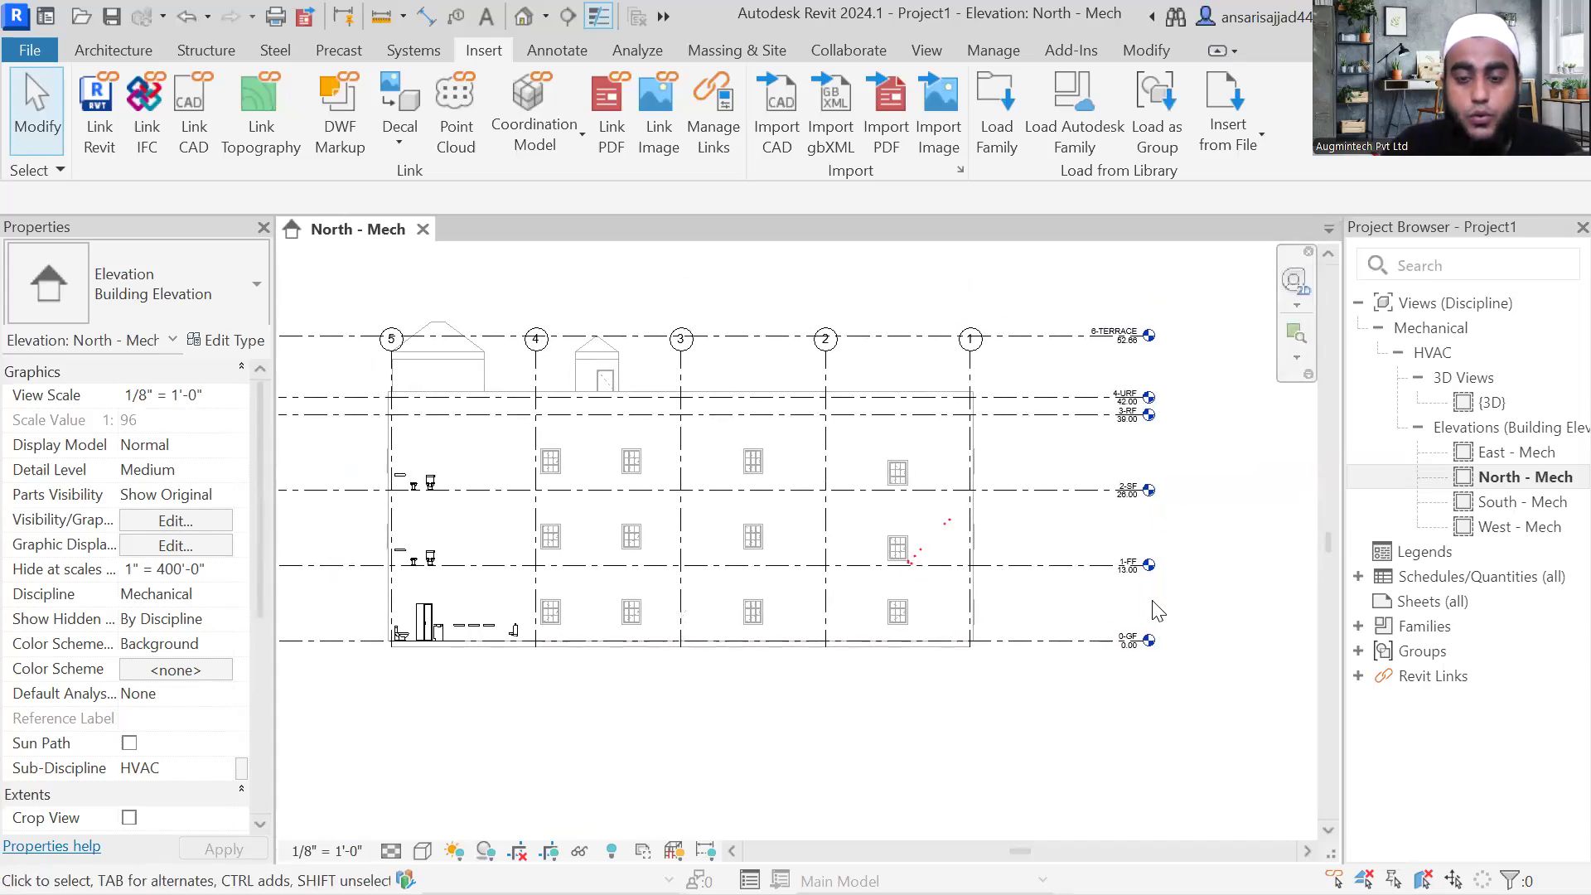
pyautogui.scroll(2, 1148, 601)
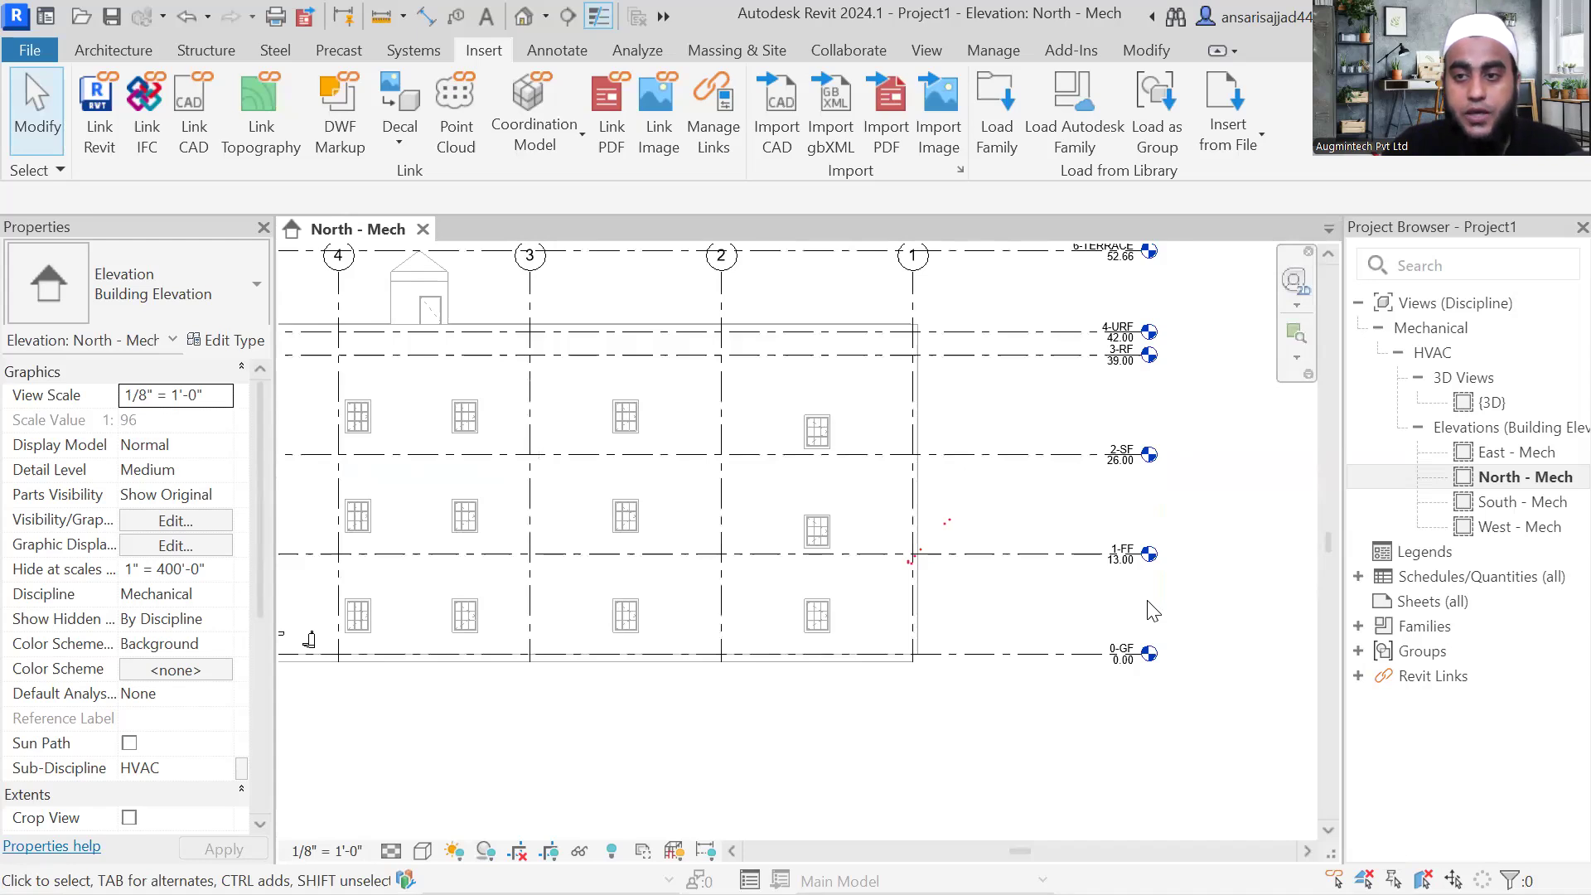
pyautogui.scroll(4, 1148, 630)
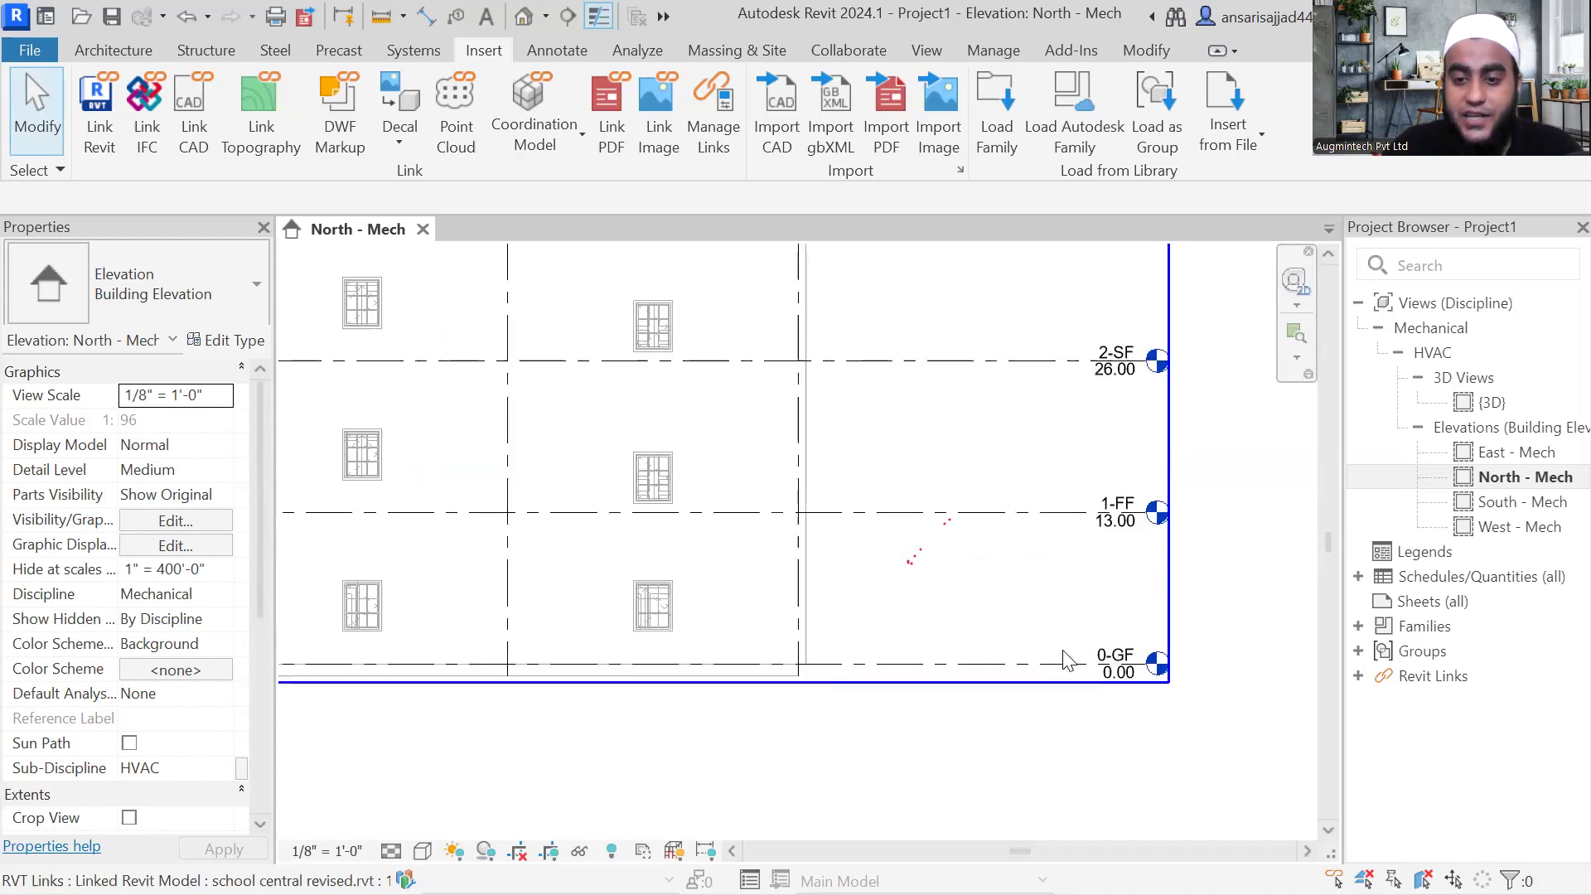
pyautogui.scroll(-5, 1067, 663)
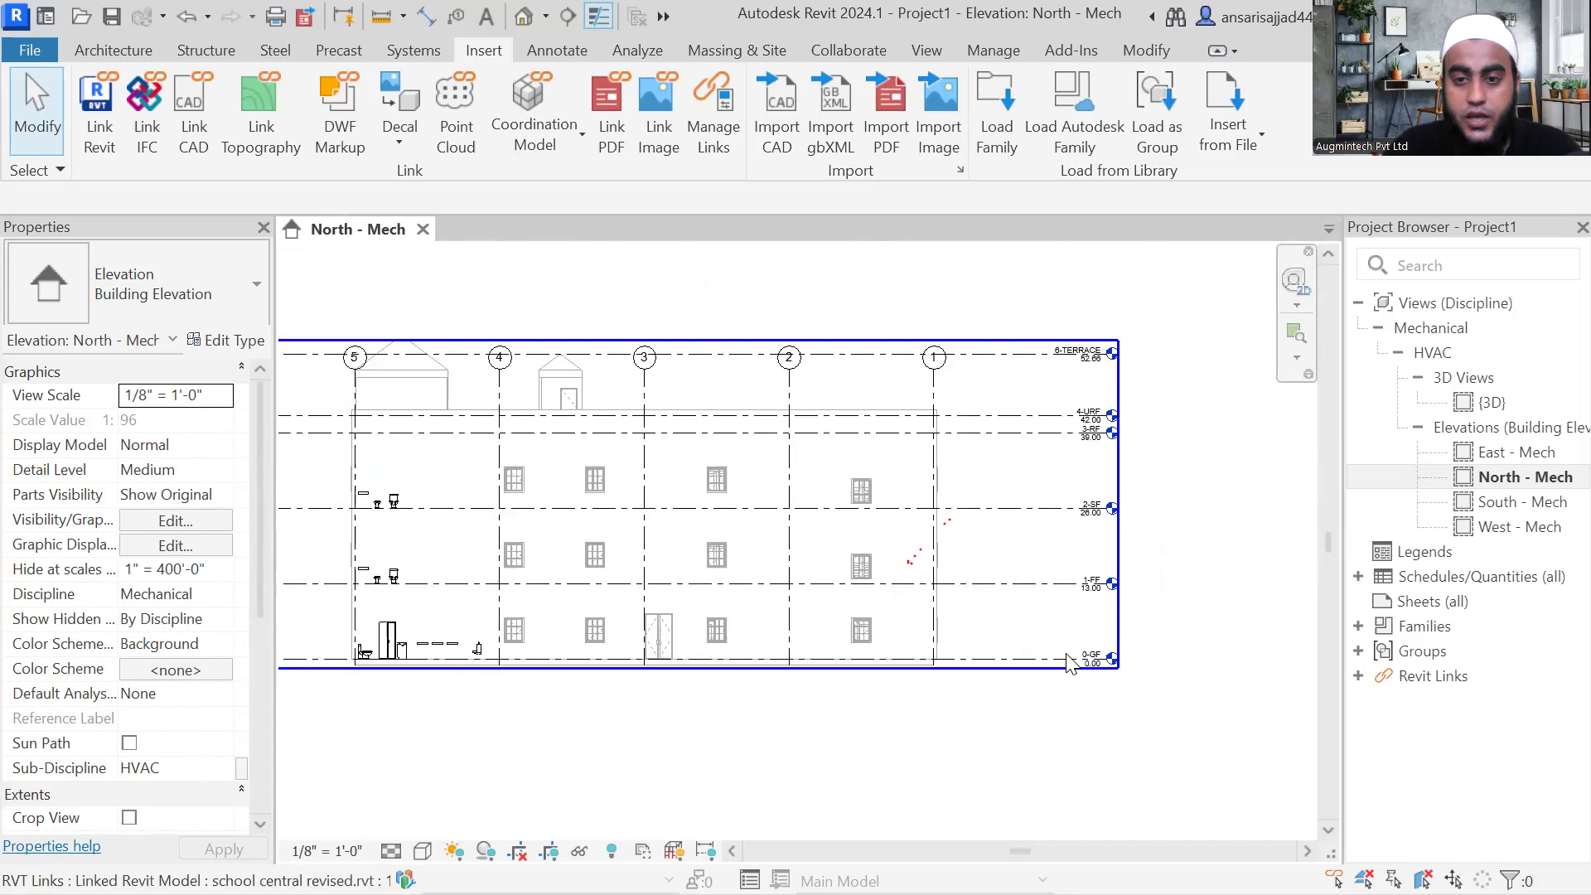
pyautogui.scroll(3, 1131, 489)
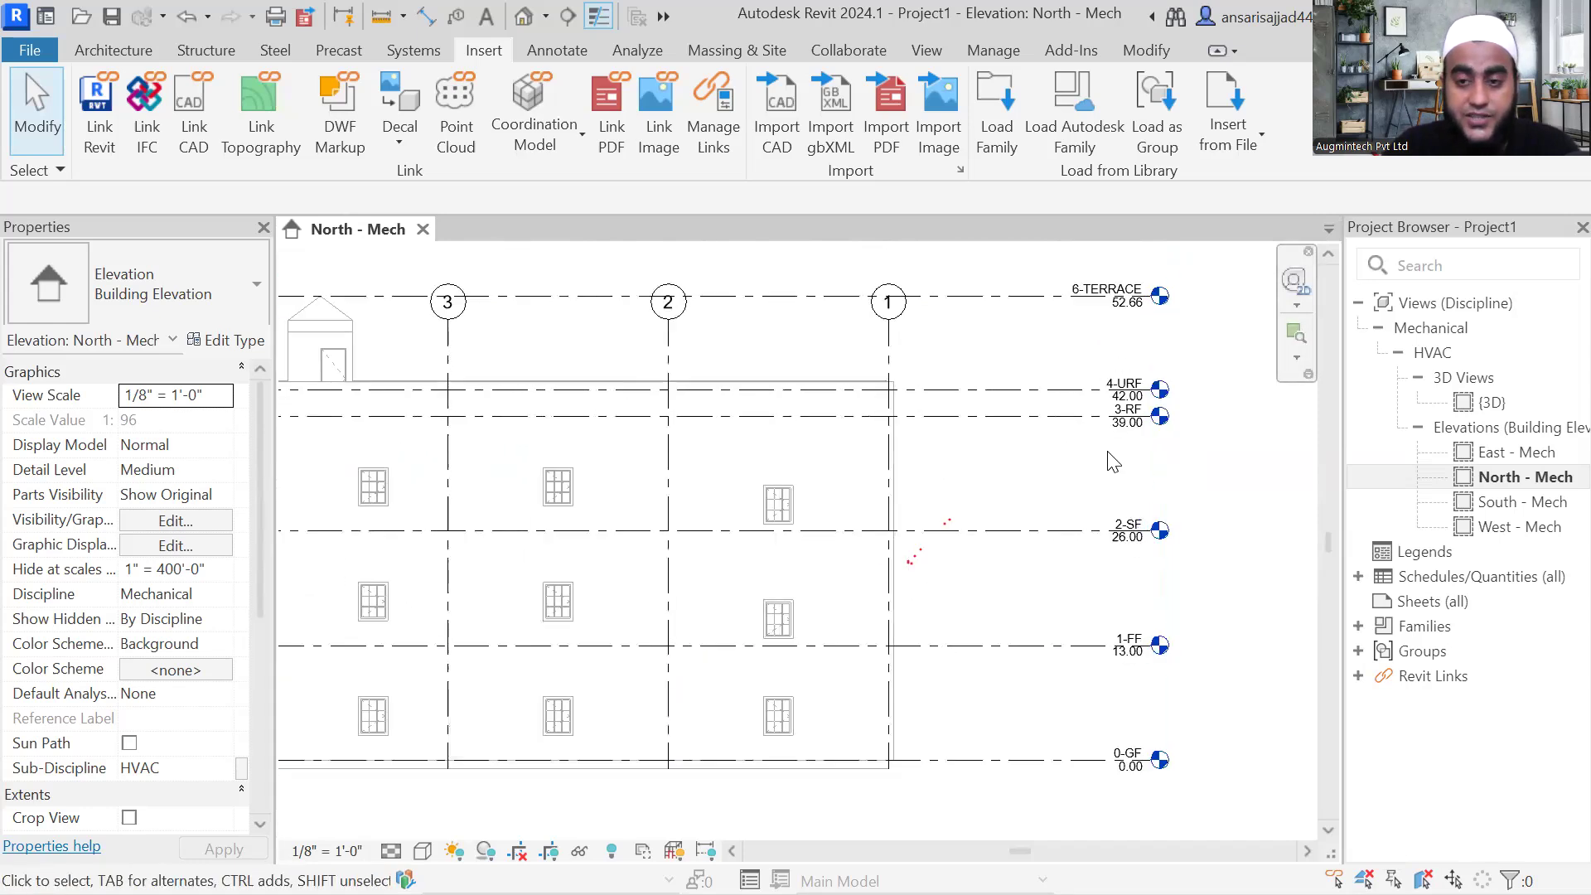
pyautogui.scroll(-3, 1116, 429)
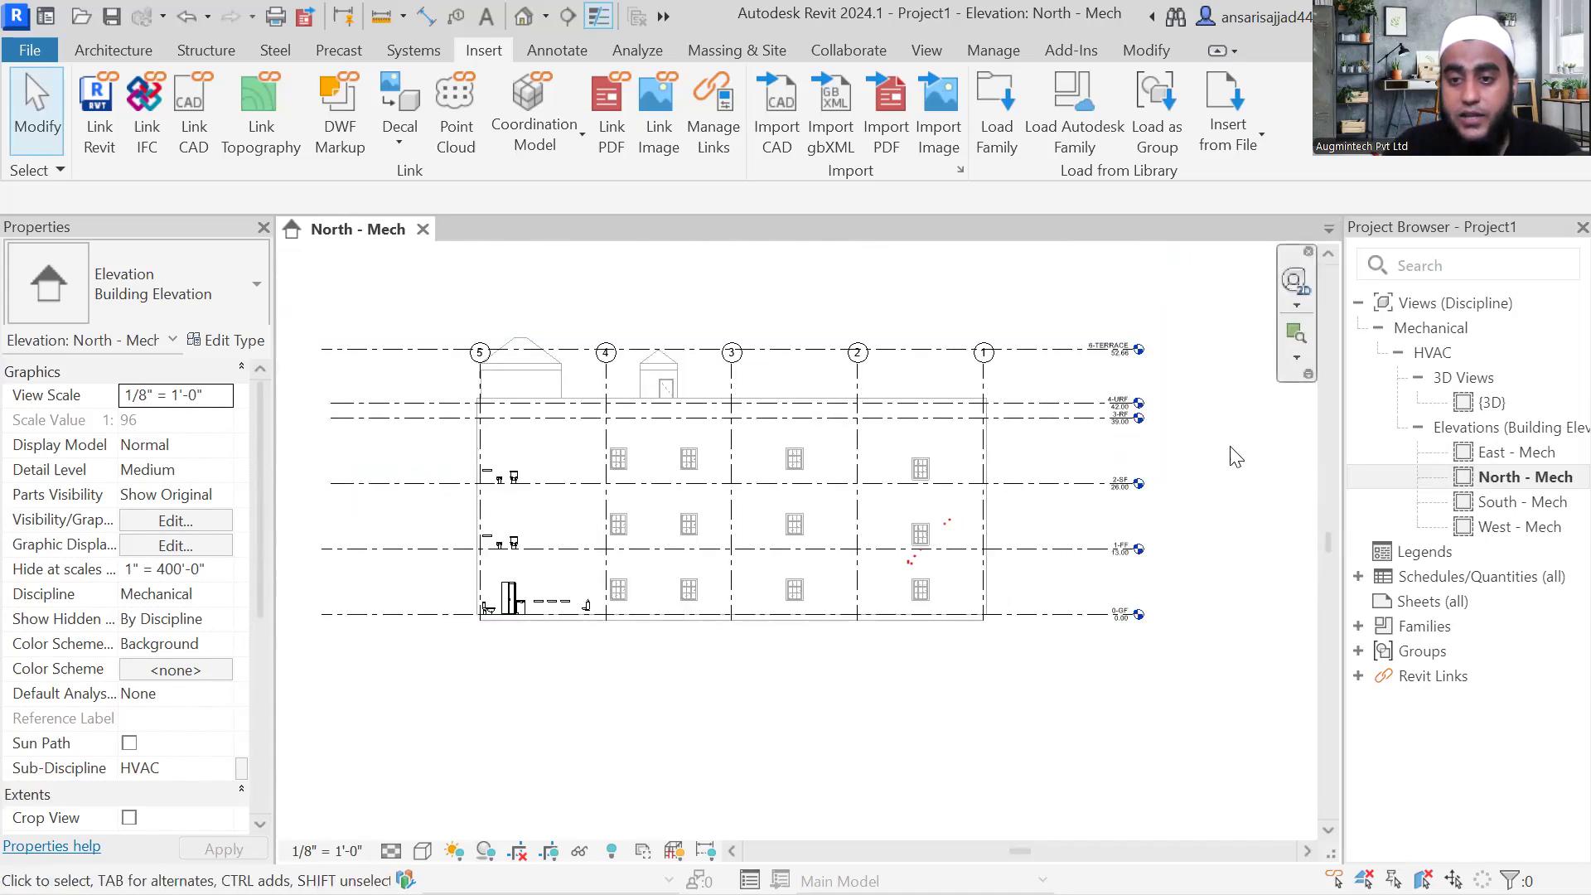
pyautogui.scroll(2, 1094, 584)
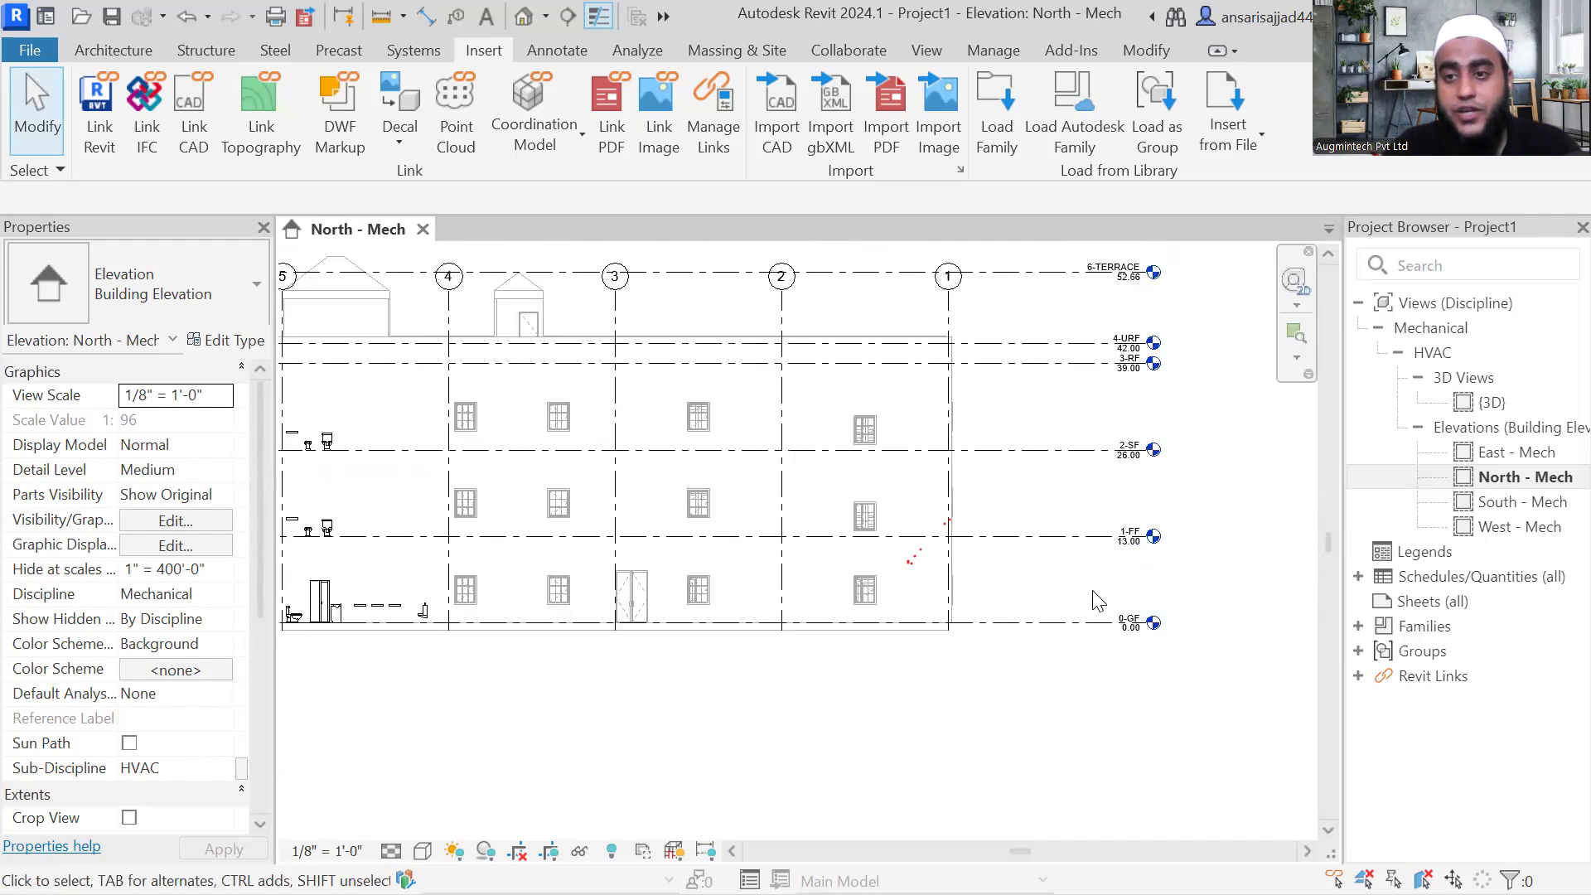
pyautogui.moveTo(1105, 593); pyautogui.dragTo(1108, 606, button='middle')
pyautogui.scroll(-1, 1080, 503)
pyautogui.moveTo(1071, 547); pyautogui.dragTo(1081, 563, button='middle')
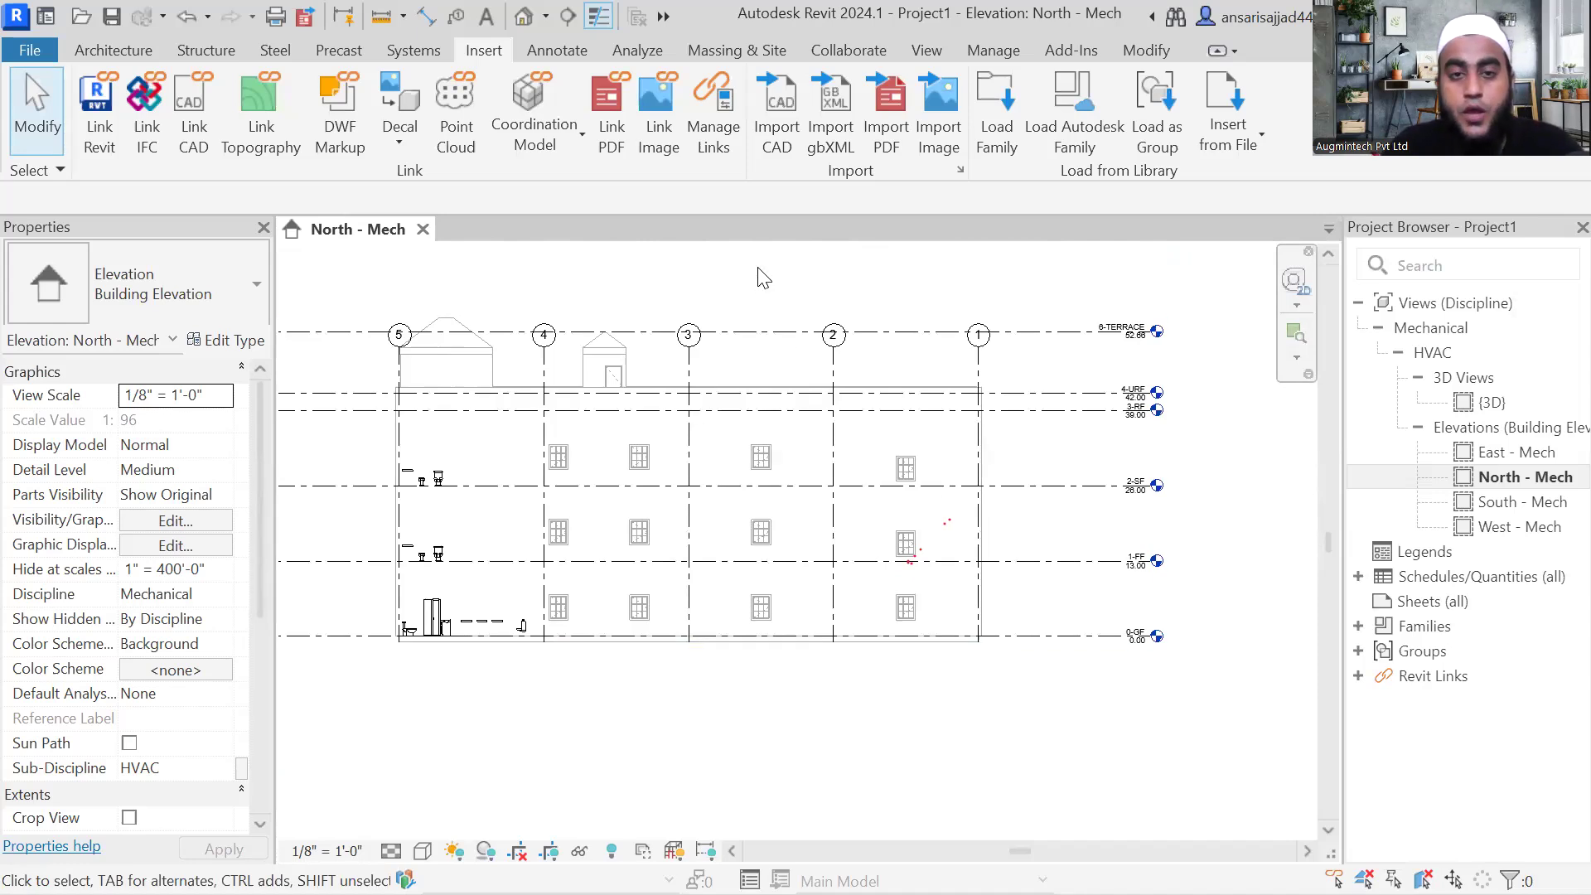
# Step: Start Copy/Monitor with the linked school model selected as the source
pyautogui.click(929, 53)
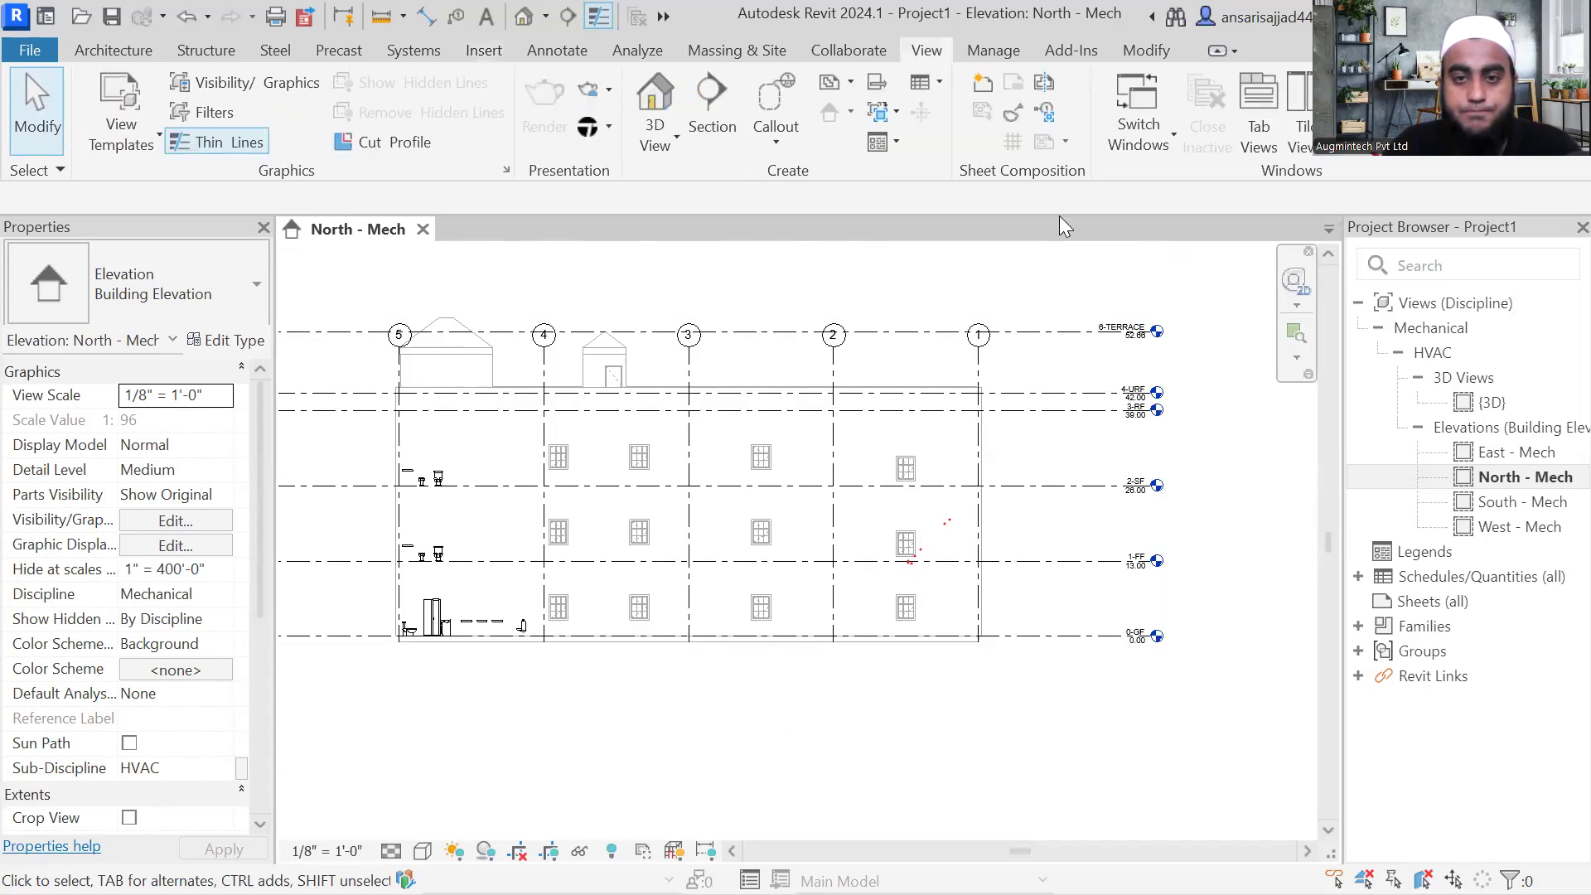
pyautogui.moveTo(1078, 330); pyautogui.dragTo(1138, 326, button='middle')
pyautogui.click(852, 51)
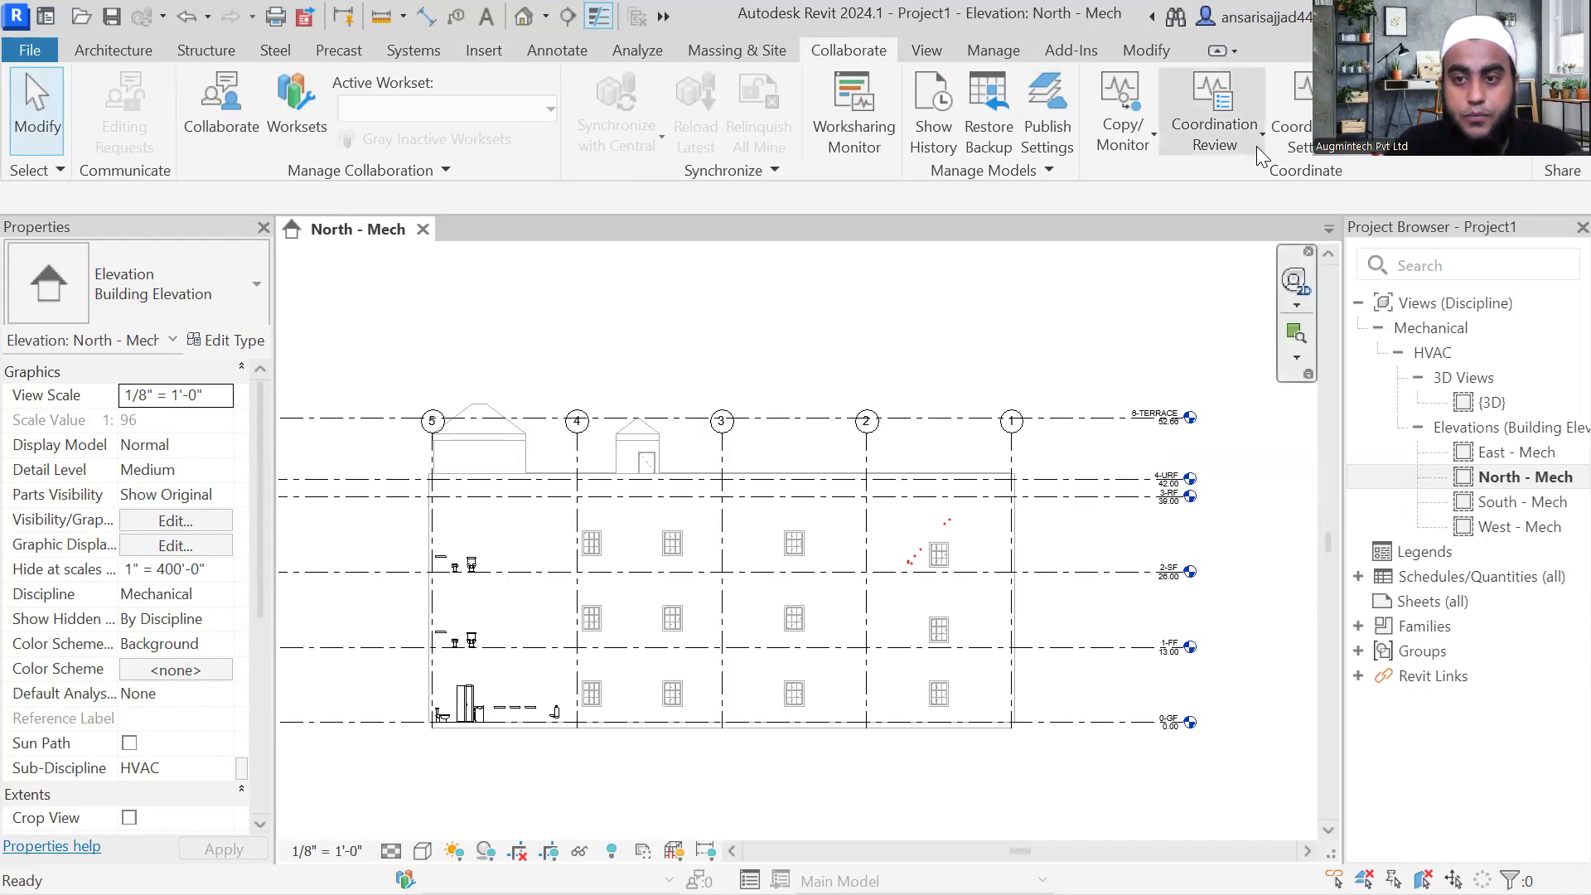
pyautogui.click(1143, 148)
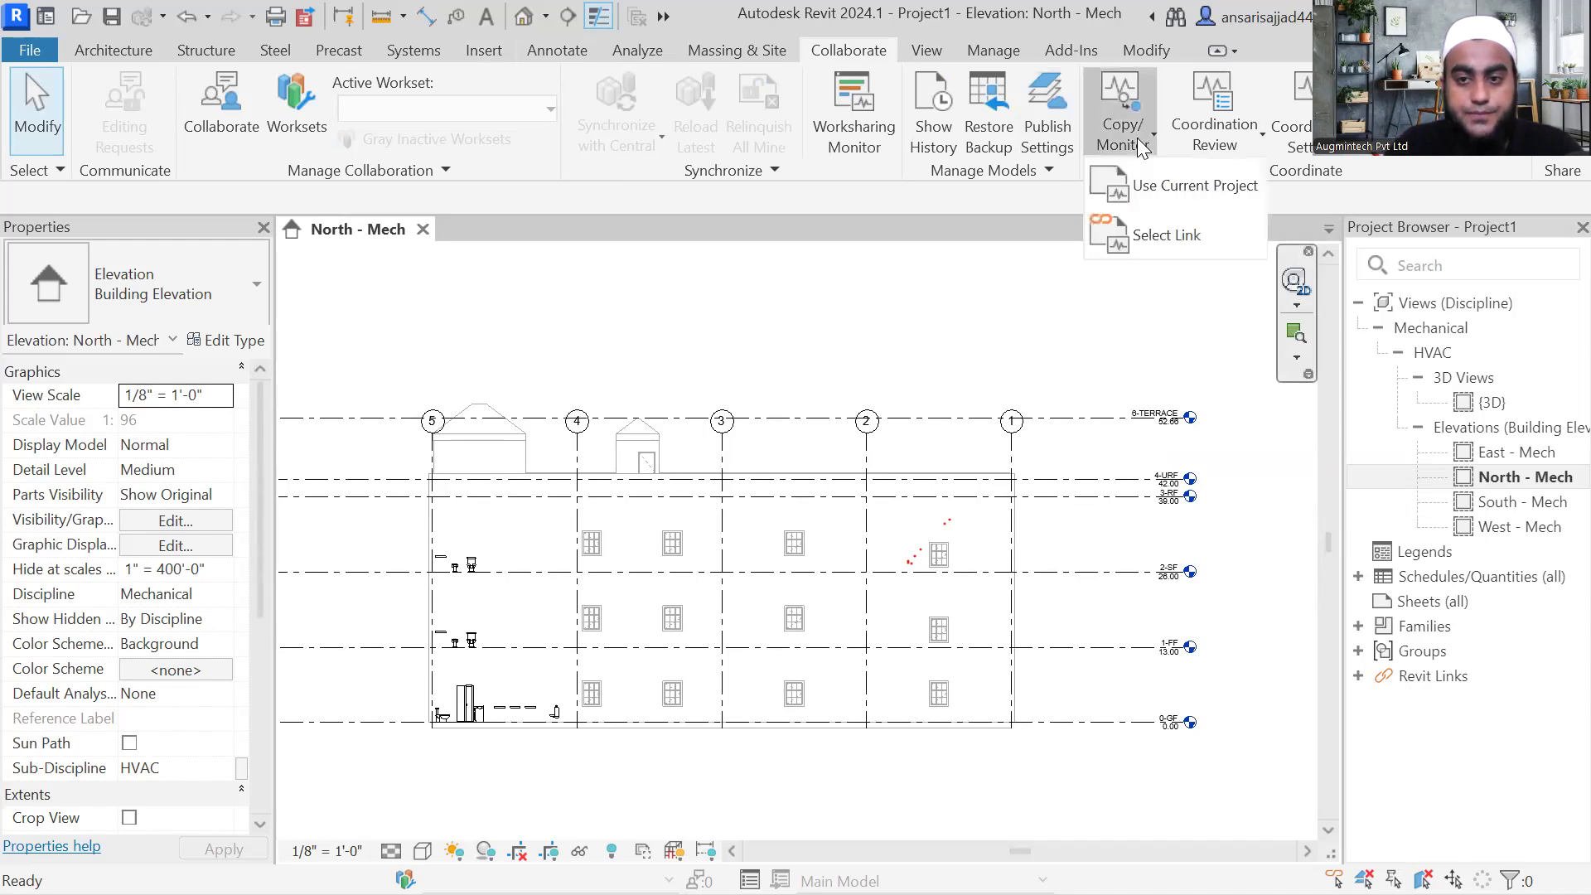
pyautogui.click(1158, 237)
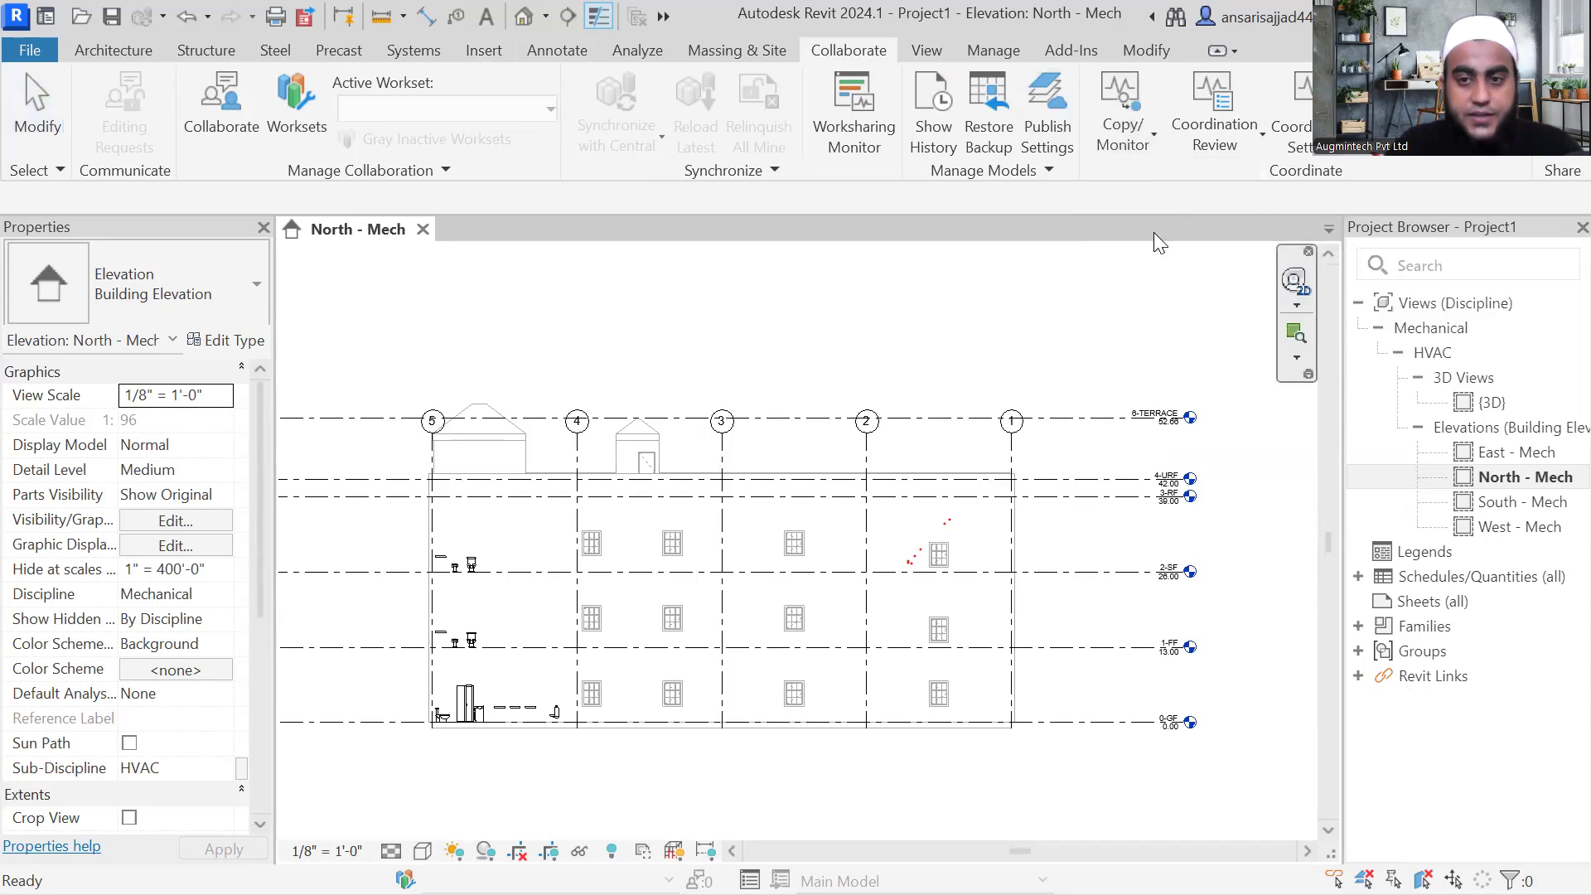
pyautogui.click(998, 431)
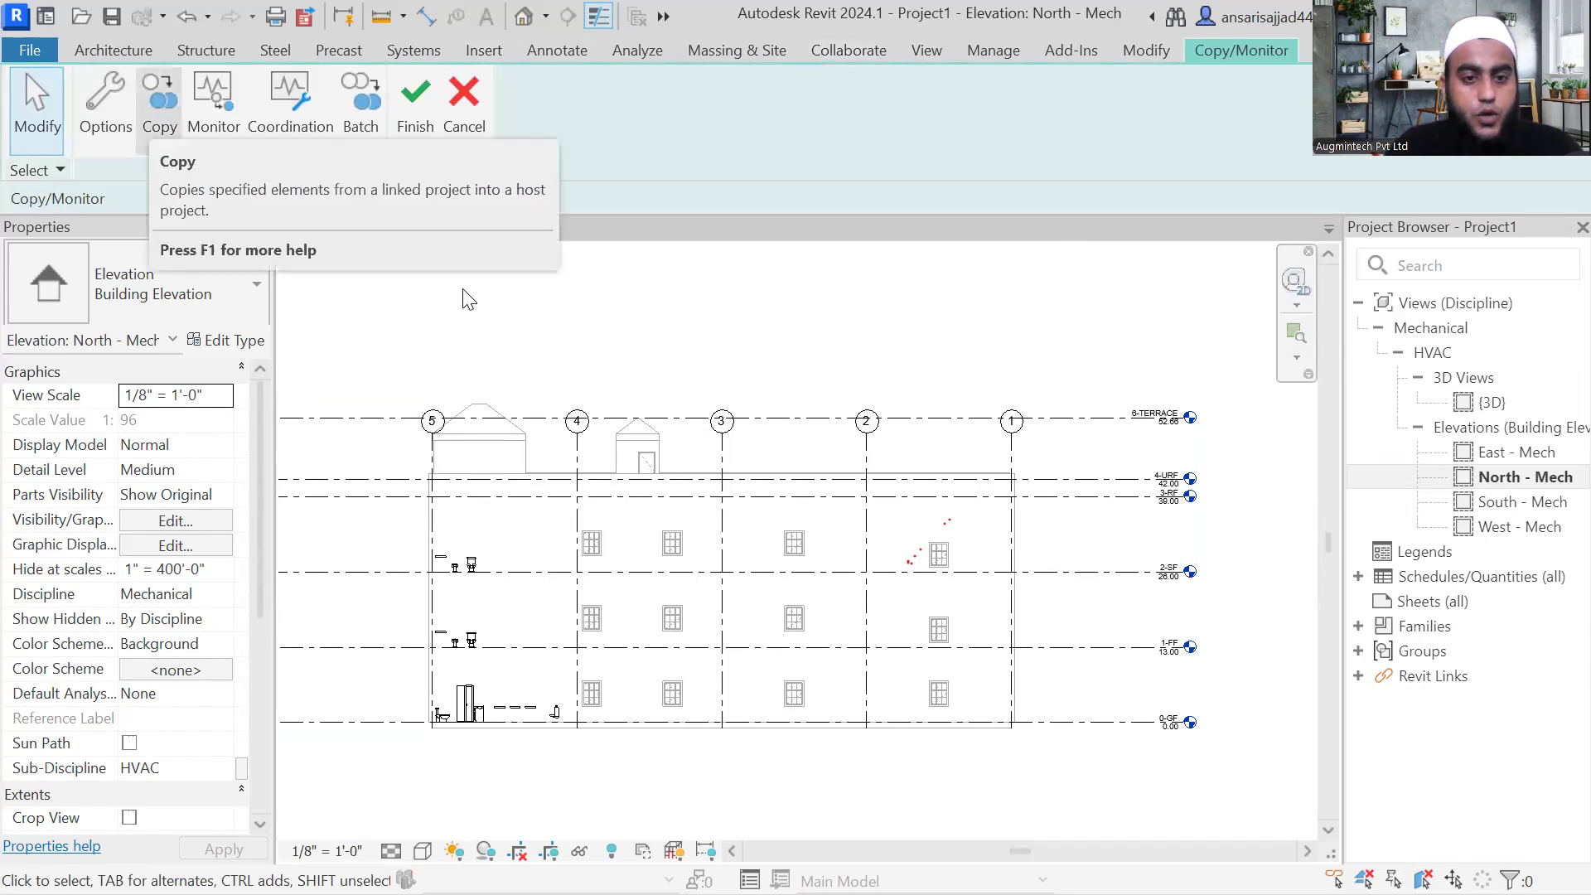
pyautogui.scroll(-1, 514, 332)
pyautogui.moveTo(526, 345); pyautogui.dragTo(553, 335, button='middle')
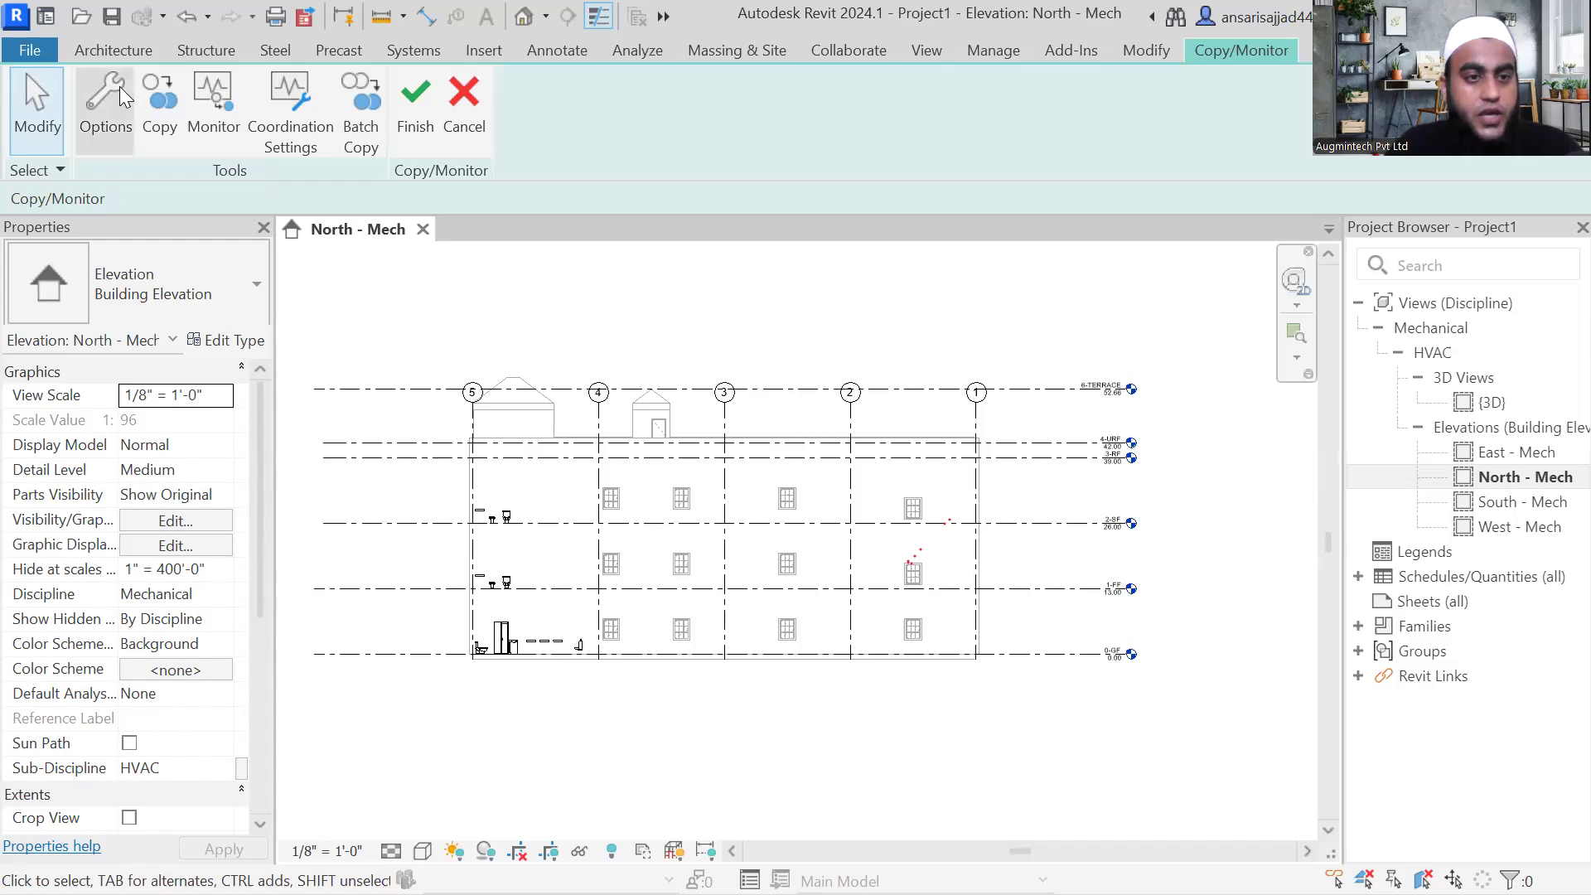
# Step: Copy all six levels, 0-GF to 6-TERRACE, from the link with the Multiple option and finish Copy/Monitor
pyautogui.click(163, 95)
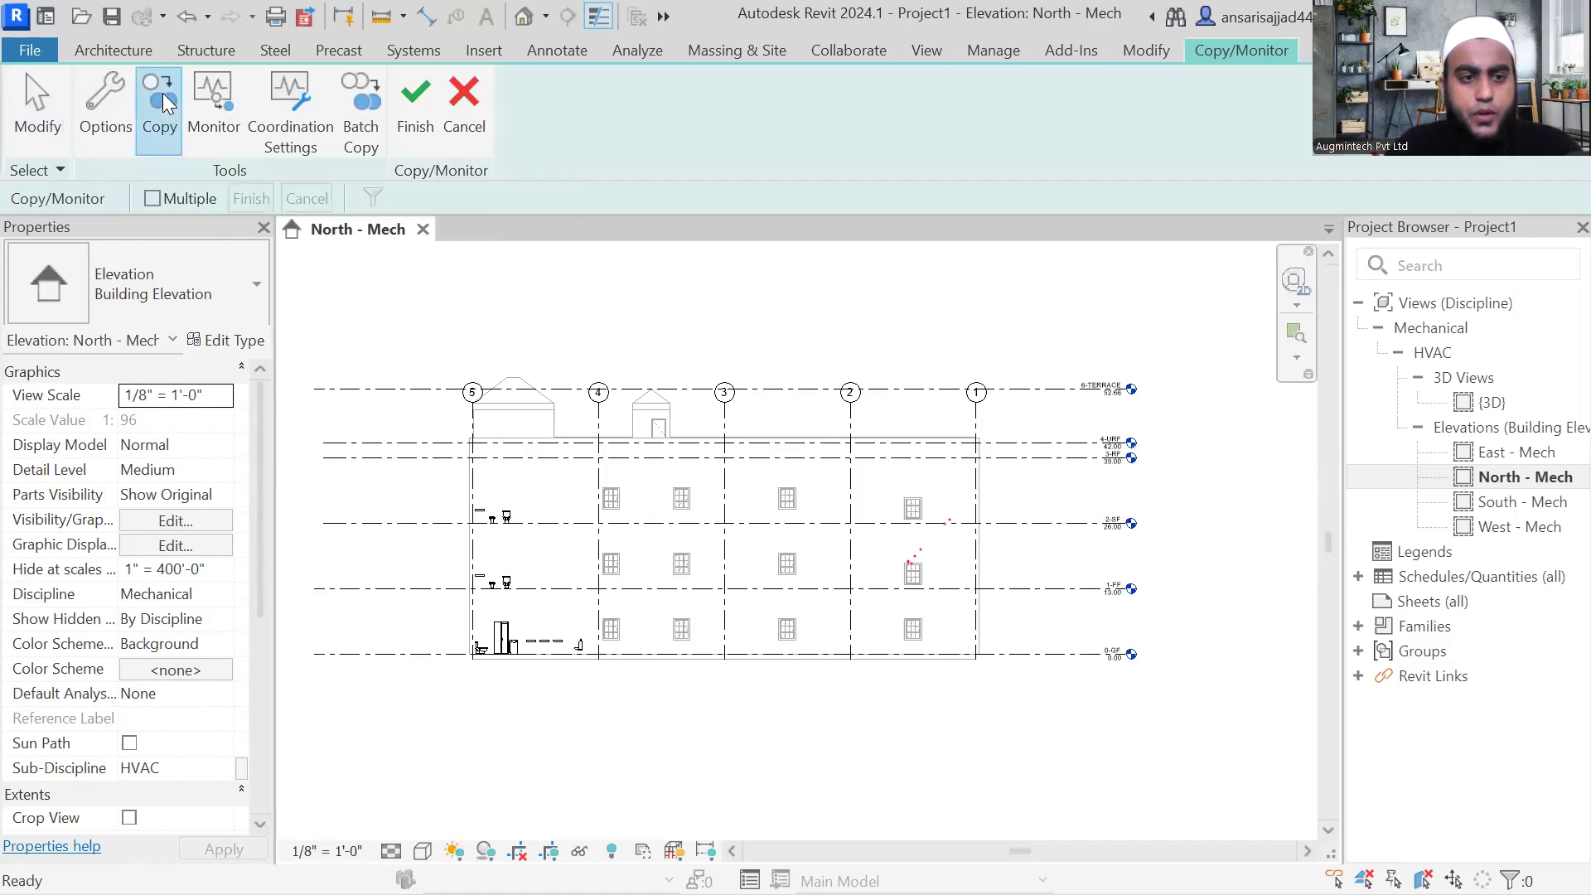
pyautogui.scroll(1, 391, 592)
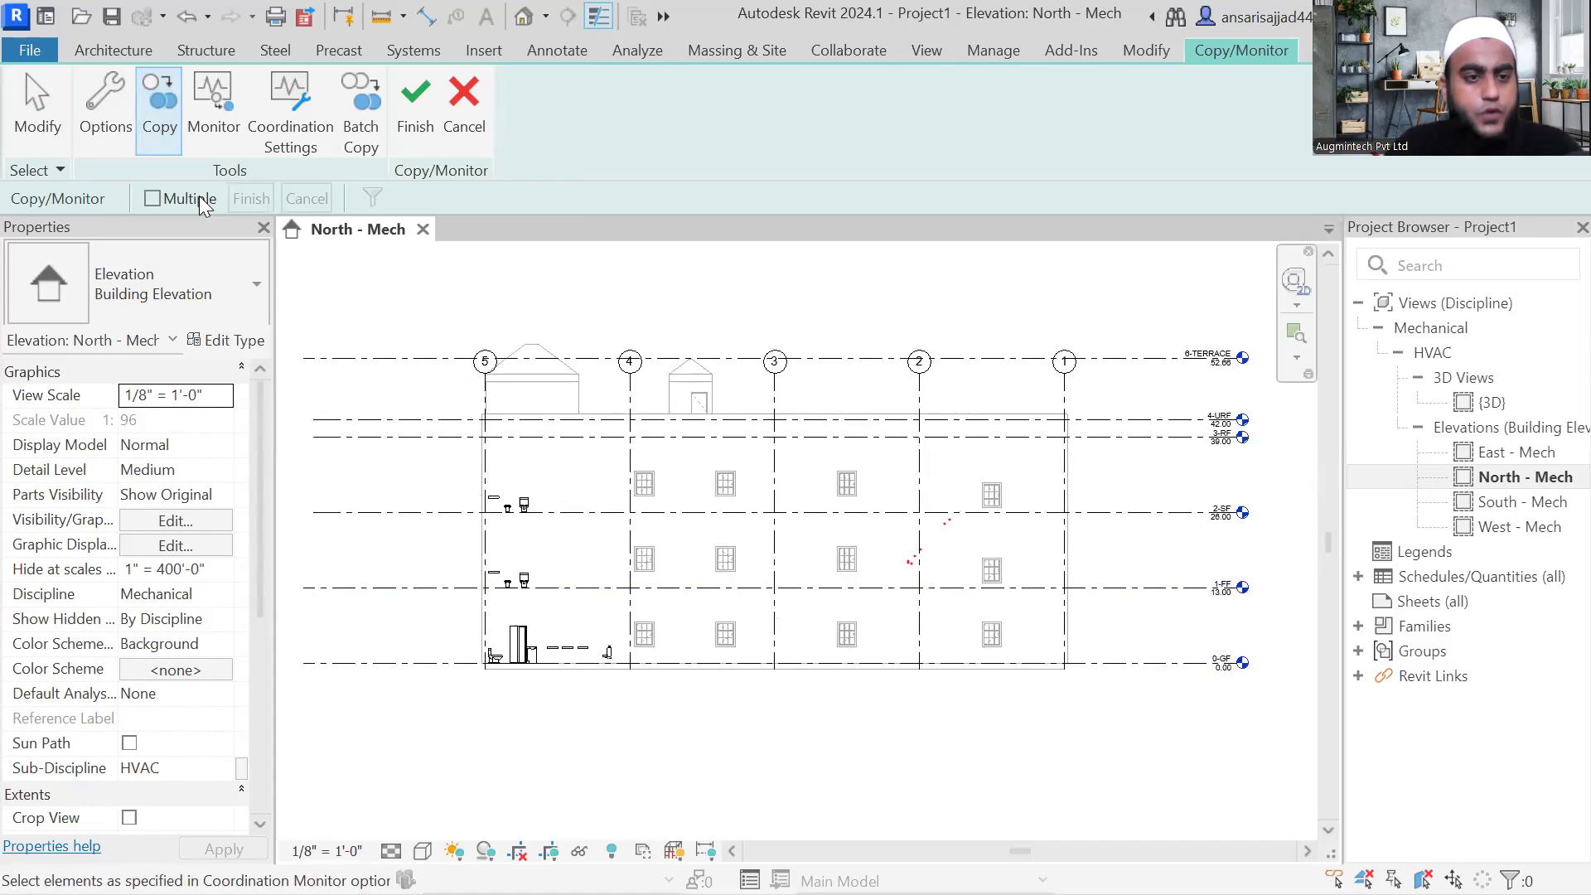
pyautogui.click(153, 199)
pyautogui.moveTo(404, 295); pyautogui.dragTo(345, 713)
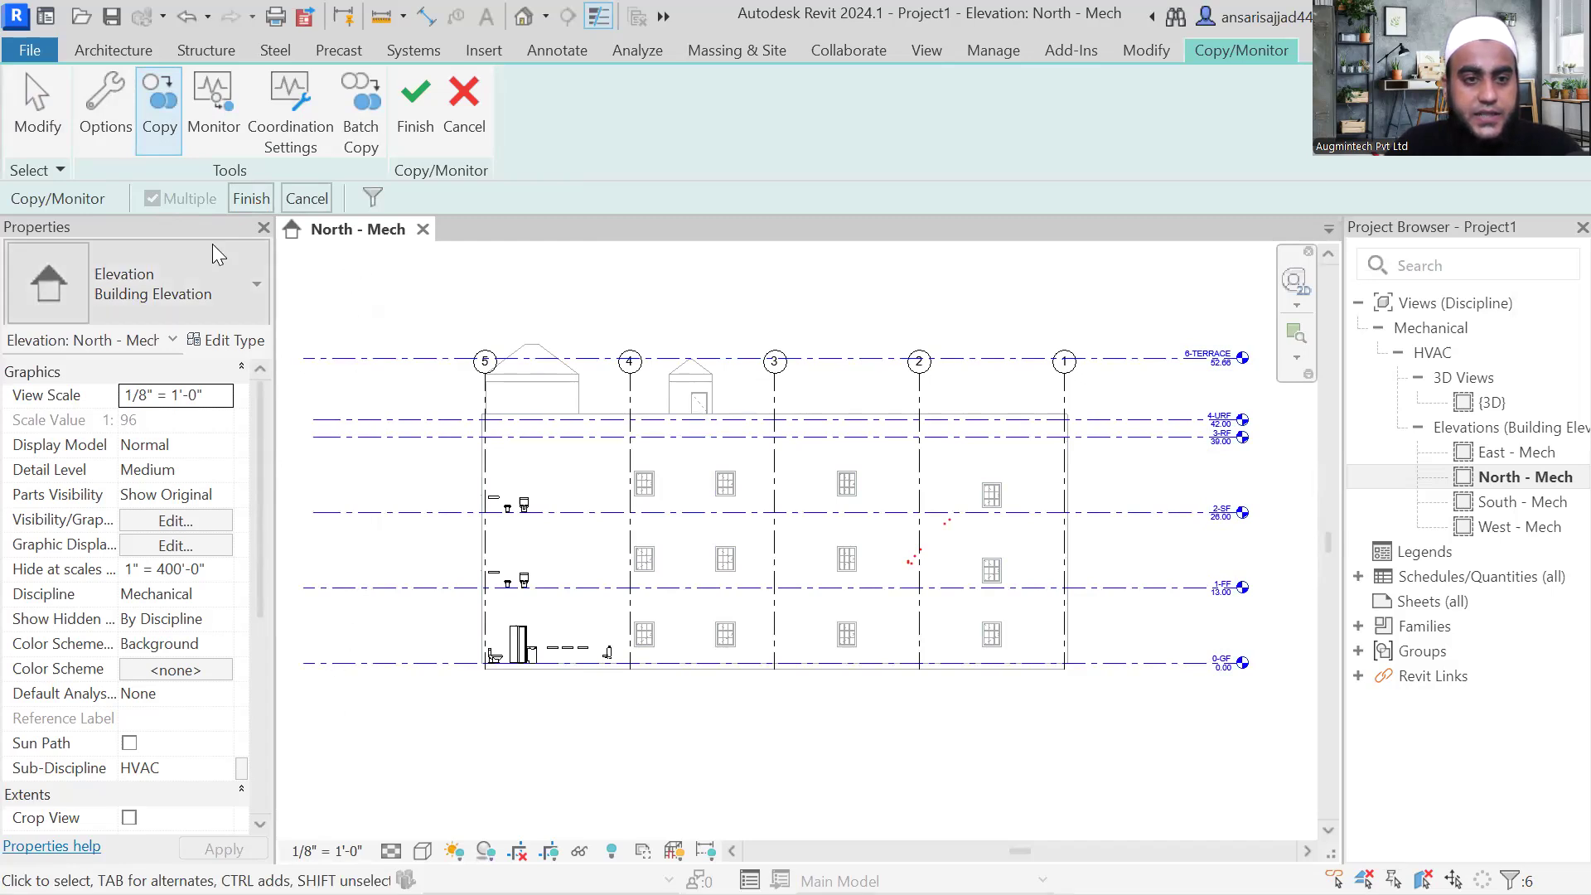
pyautogui.click(258, 200)
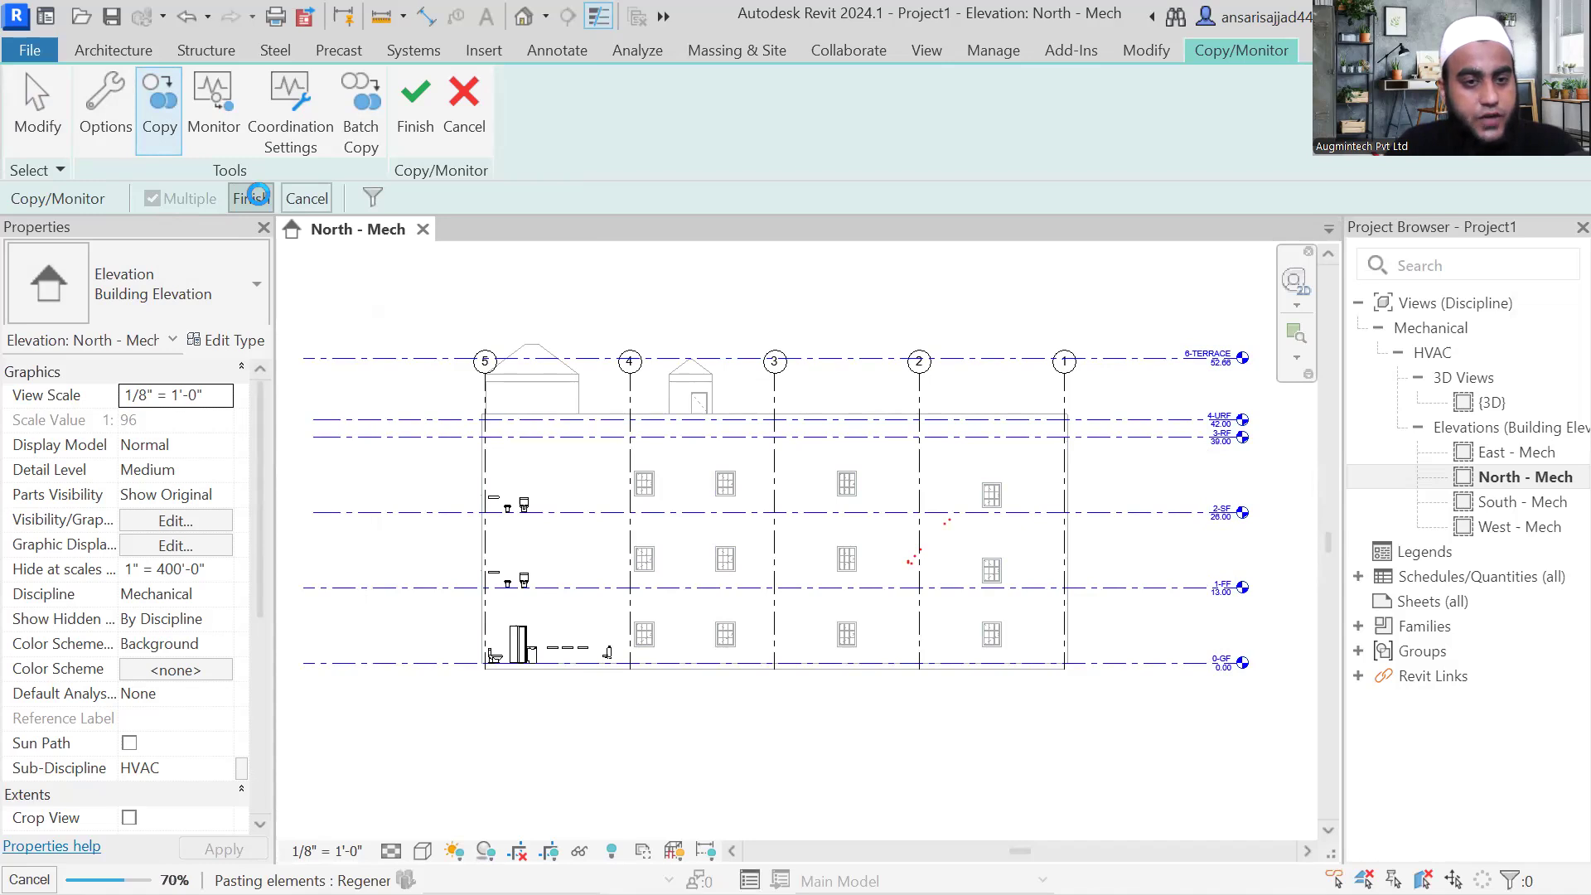
pyautogui.click(1285, 53)
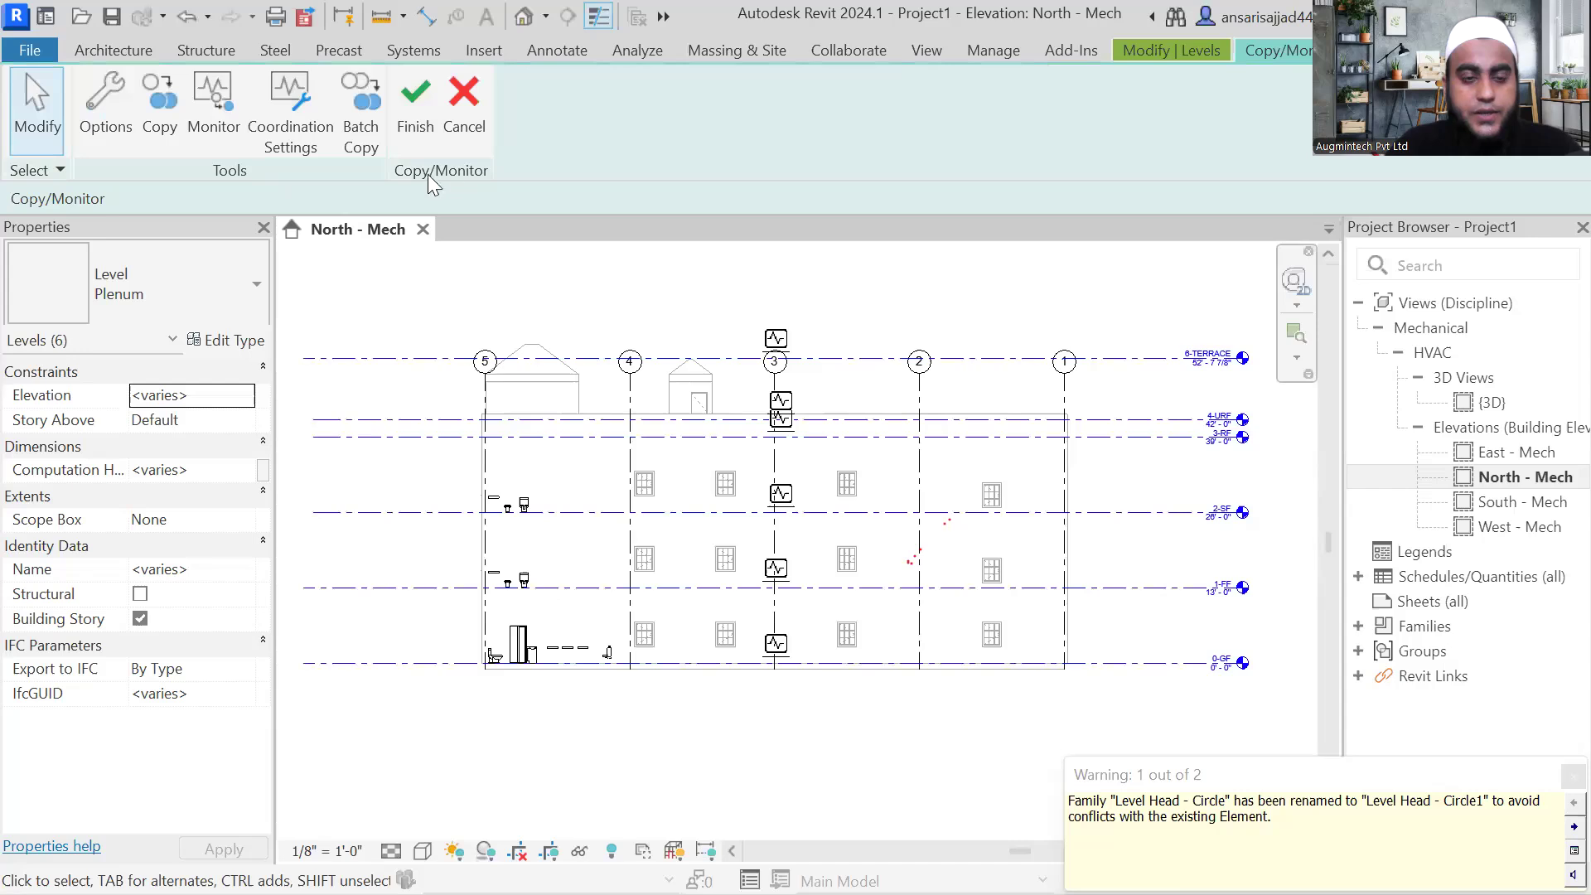
pyautogui.click(411, 112)
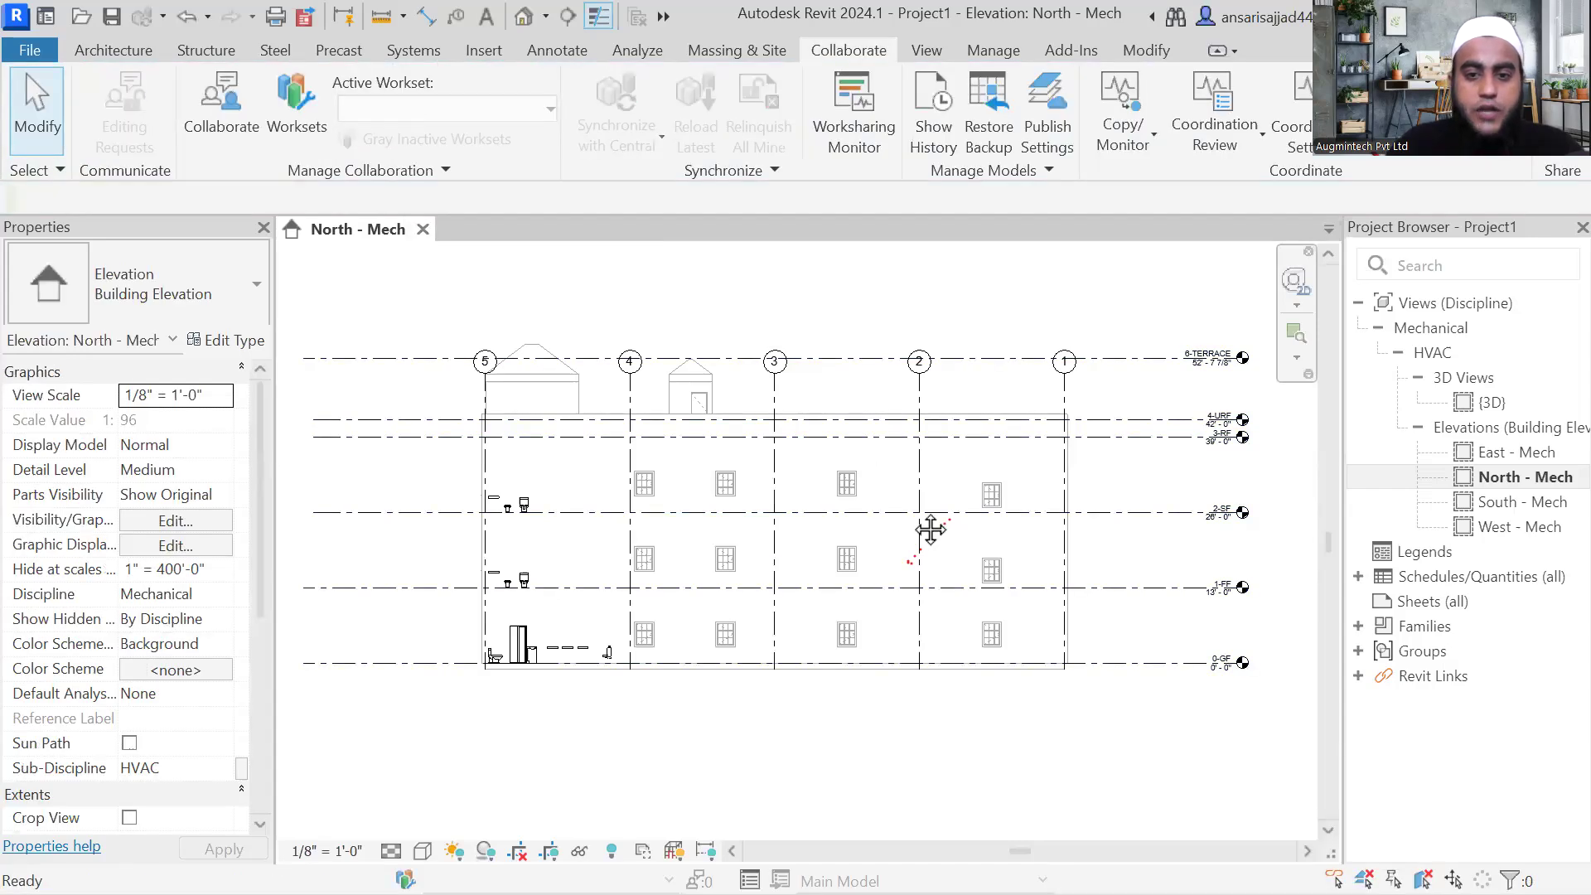
# Step: Shorten the copied level lines at the grid 1 end so their heads sit between the building and the linked level heads
pyautogui.scroll(2, 931, 525)
pyautogui.moveTo(931, 525); pyautogui.dragTo(1075, 347, button='middle')
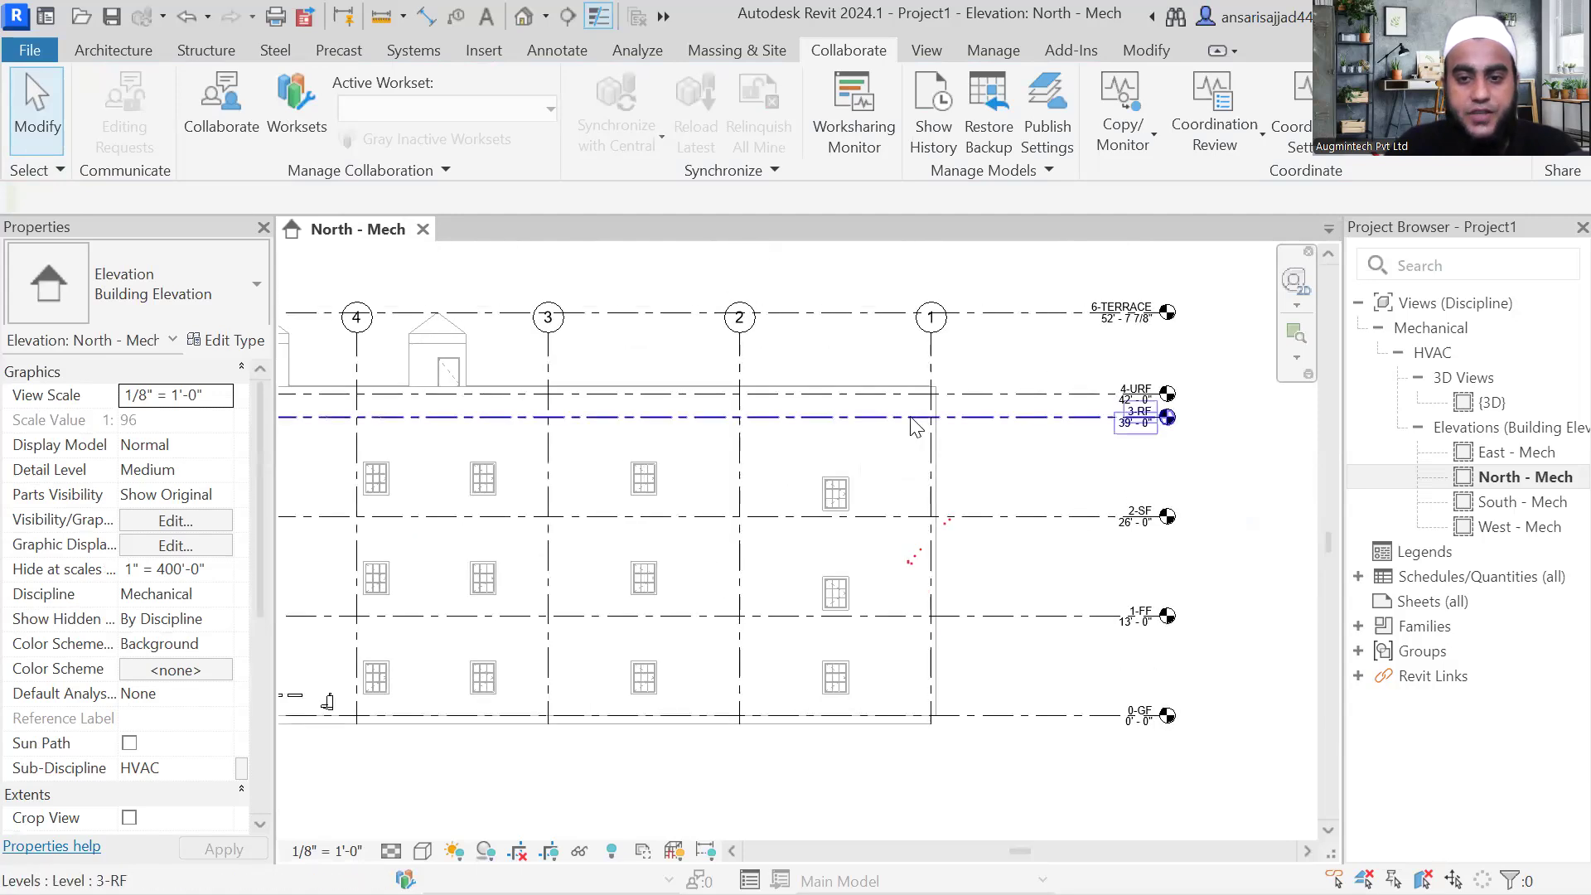
pyautogui.scroll(1, 1144, 415)
pyautogui.scroll(-1, 1143, 414)
pyautogui.moveTo(1070, 517)
pyautogui.mouseDown(button='middle')
pyautogui.moveTo(1090, 527)
pyautogui.moveTo(1042, 507)
pyautogui.mouseUp(button='middle')
pyautogui.click(1036, 500)
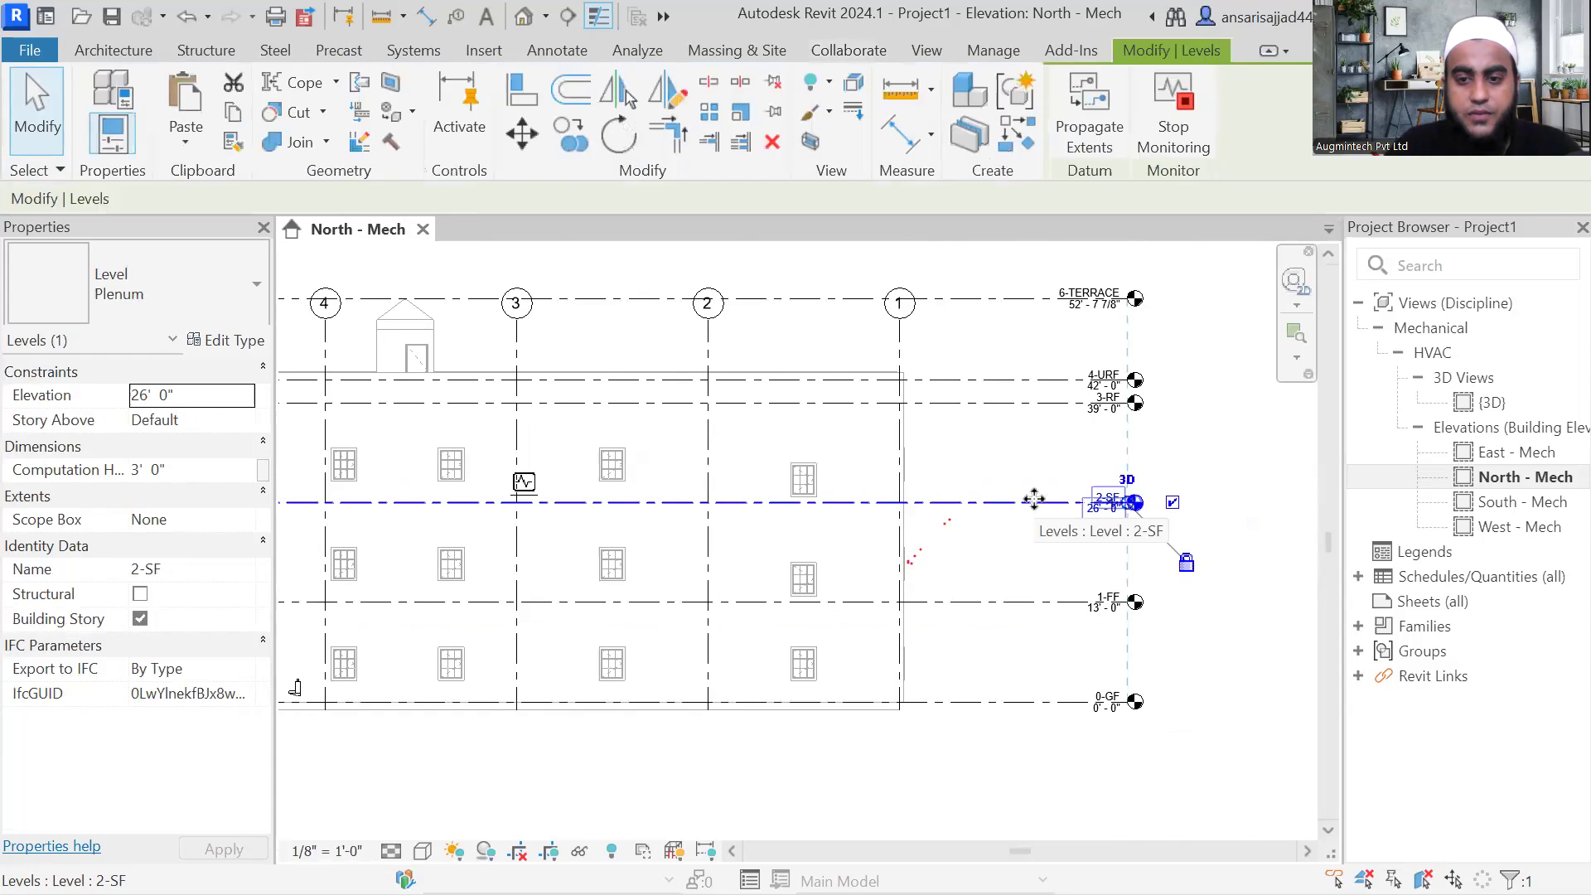
pyautogui.moveTo(1136, 503); pyautogui.dragTo(1028, 503)
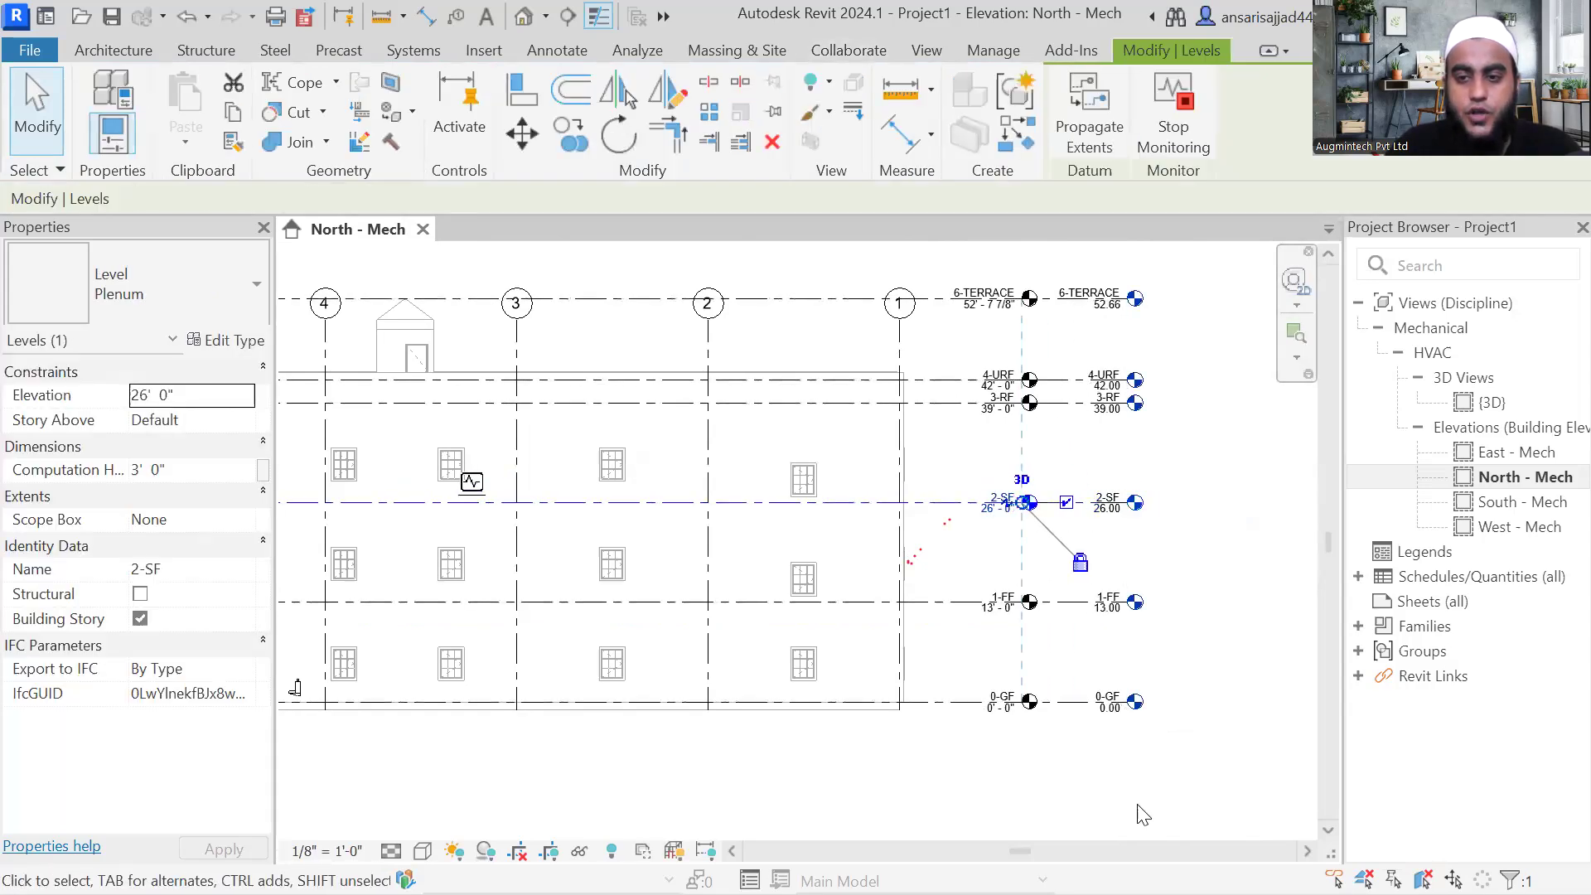
pyautogui.click(1200, 573)
# Step: Compare the copied level heads with the linked ones and check the monitoring symbol on the 6-TERRACE level
pyautogui.scroll(3, 1176, 389)
pyautogui.moveTo(1176, 389); pyautogui.dragTo(1166, 465, button='middle')
pyautogui.scroll(-1, 1078, 351)
pyautogui.scroll(-2, 1079, 352)
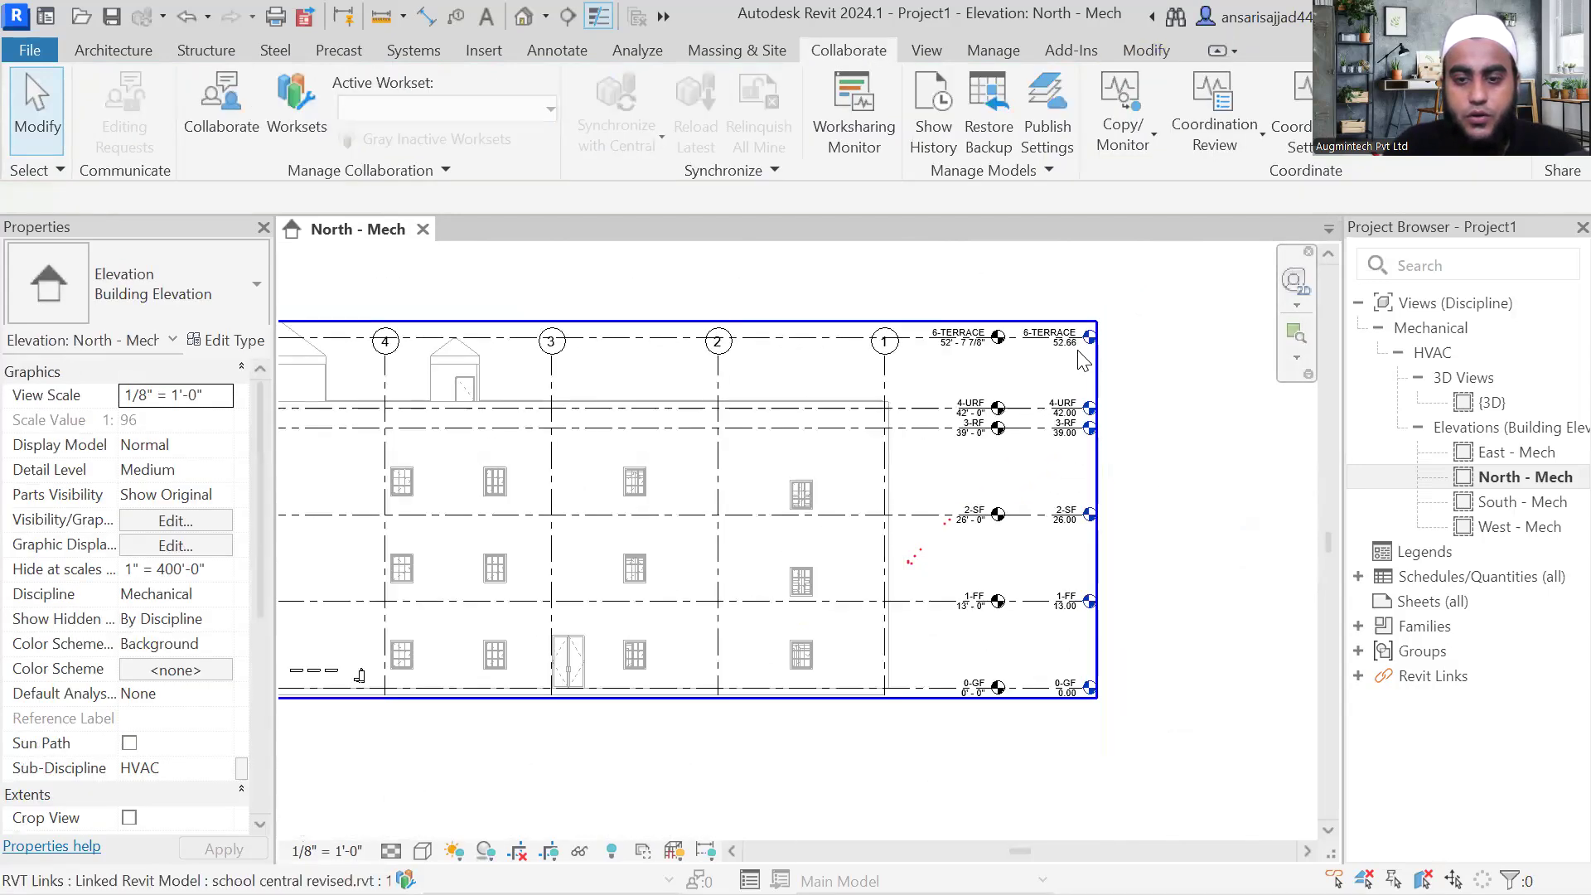
pyautogui.moveTo(953, 462); pyautogui.dragTo(1101, 419, button='middle')
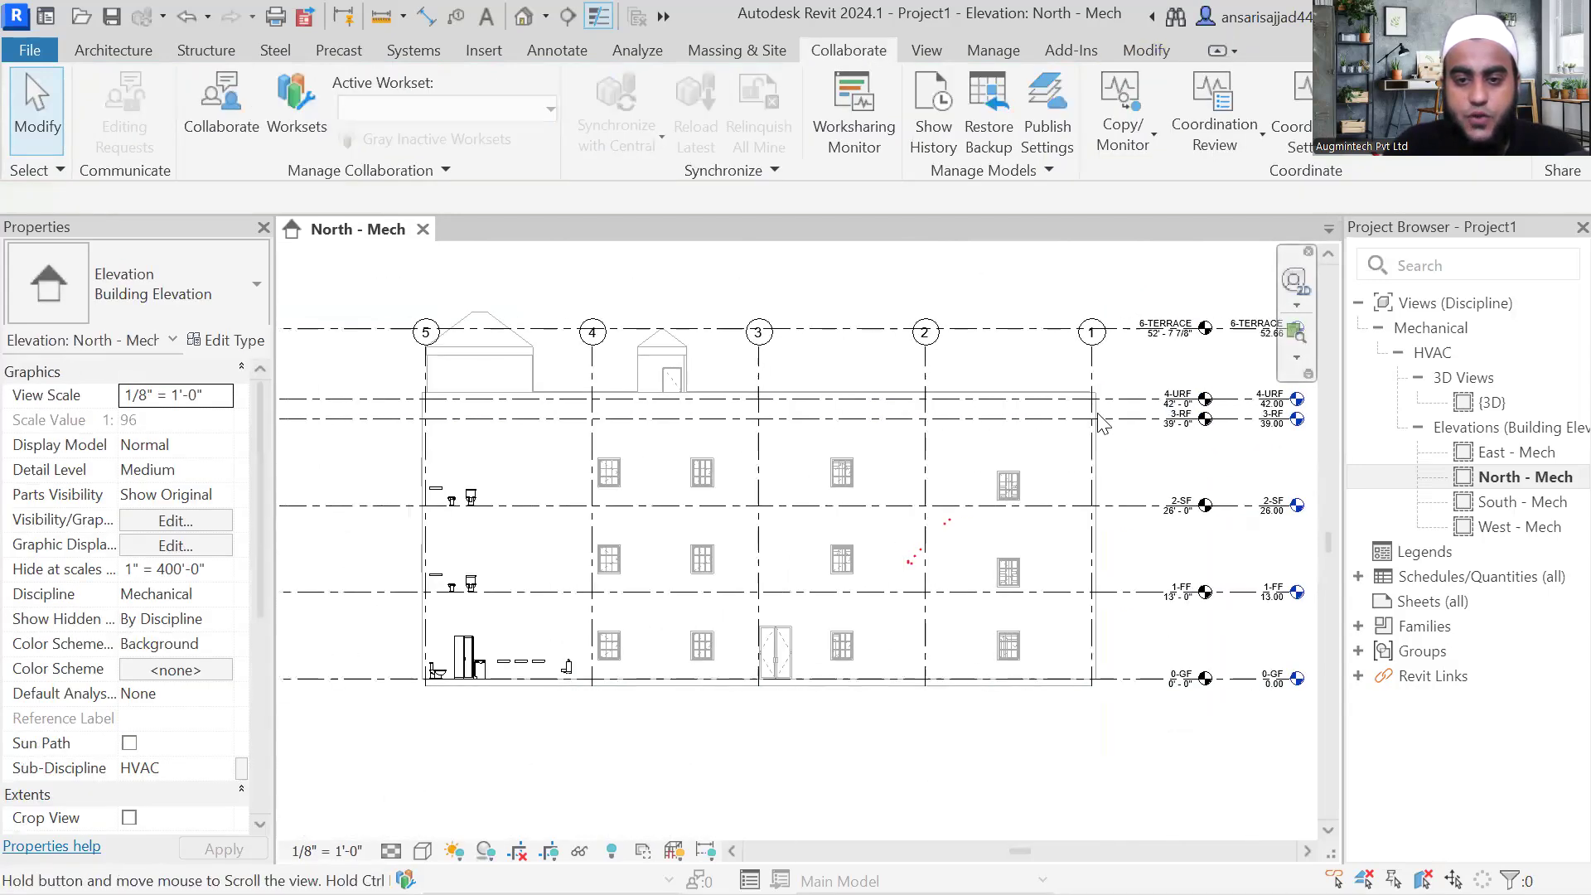
pyautogui.click(1018, 347)
pyautogui.scroll(4, 713, 315)
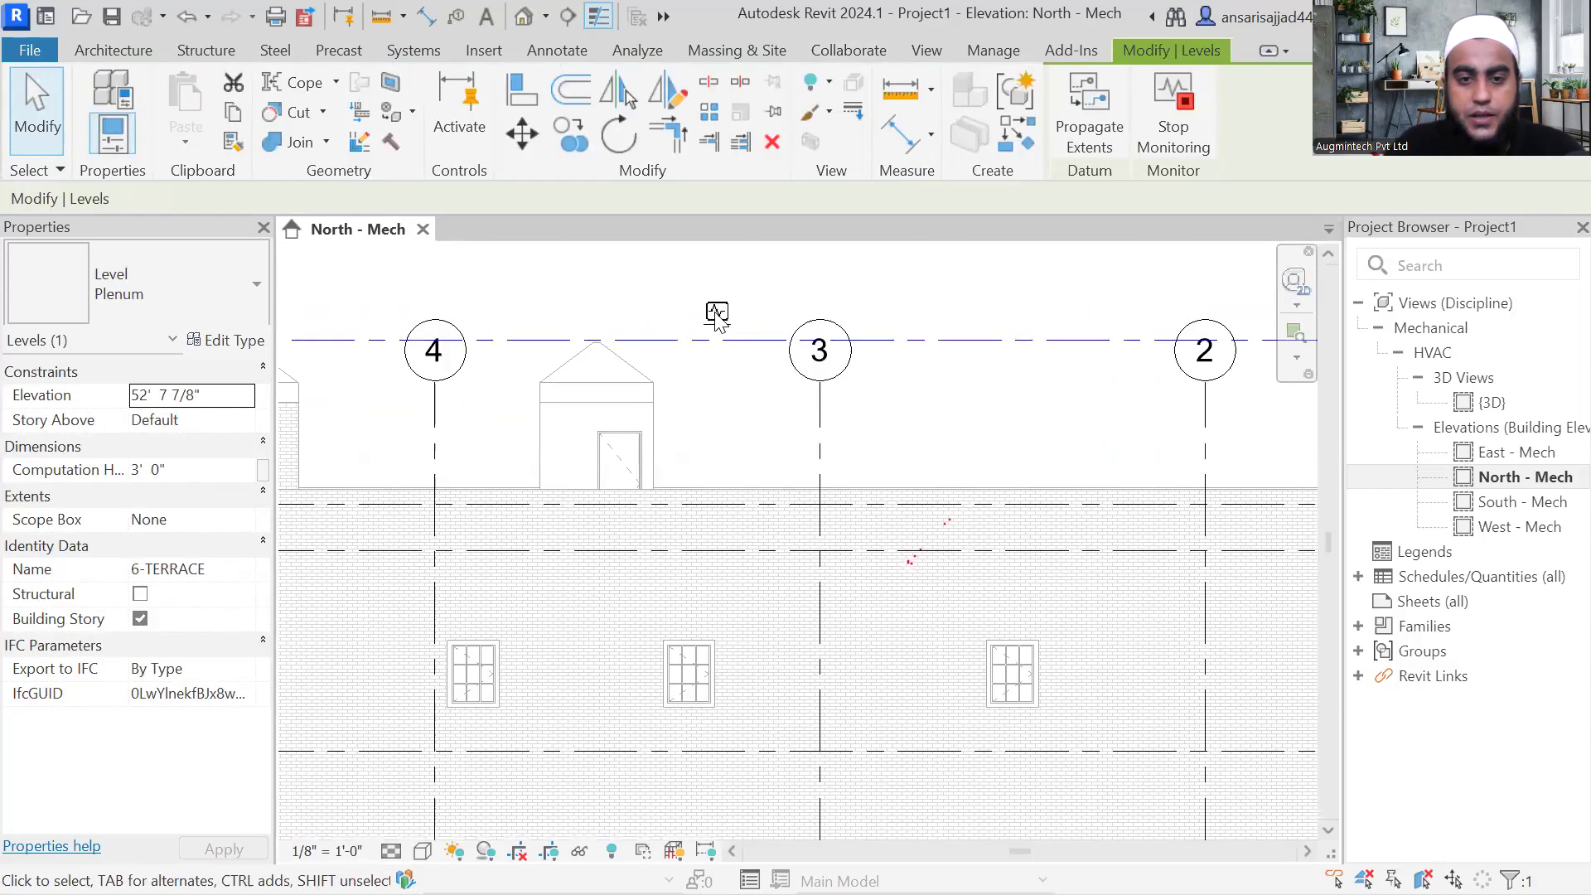
pyautogui.scroll(-4, 717, 318)
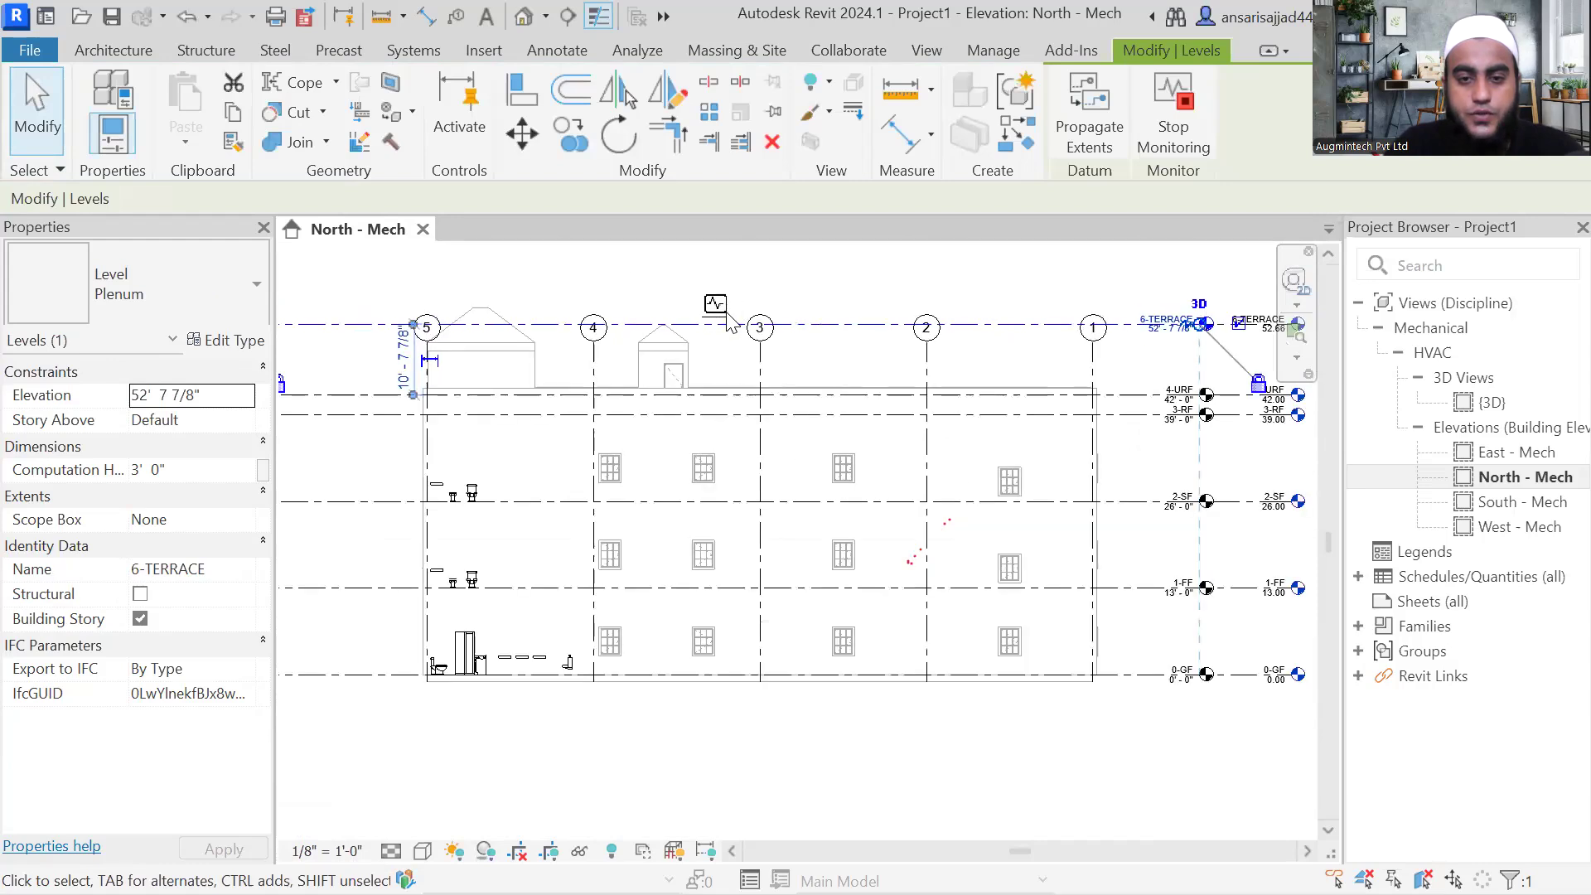
pyautogui.scroll(-2, 730, 321)
pyautogui.press('Escape')
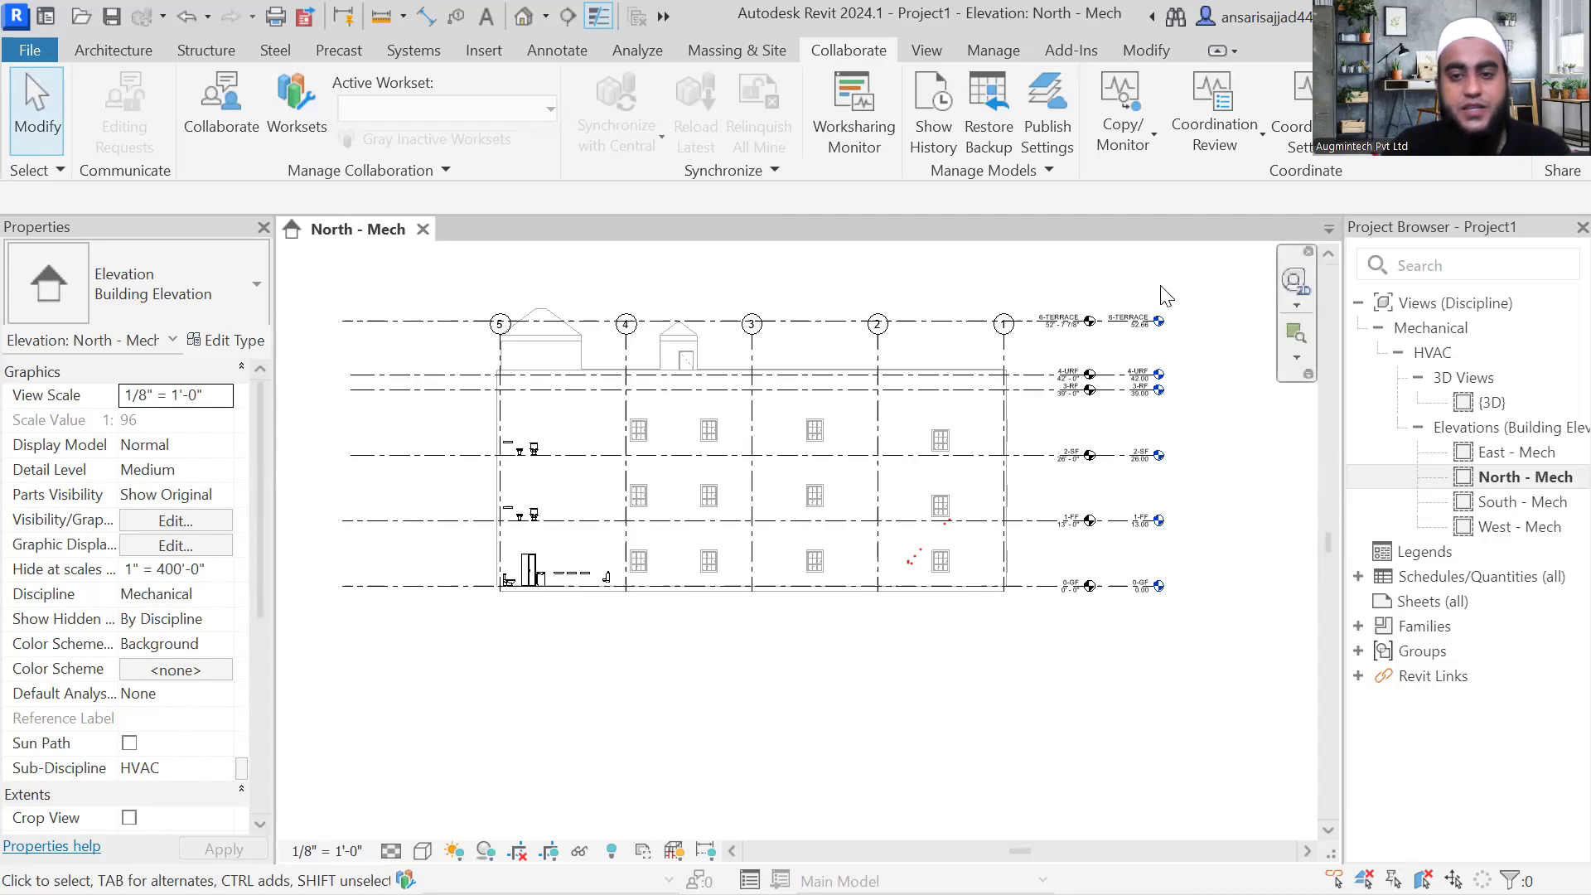
pyautogui.scroll(3, 1144, 315)
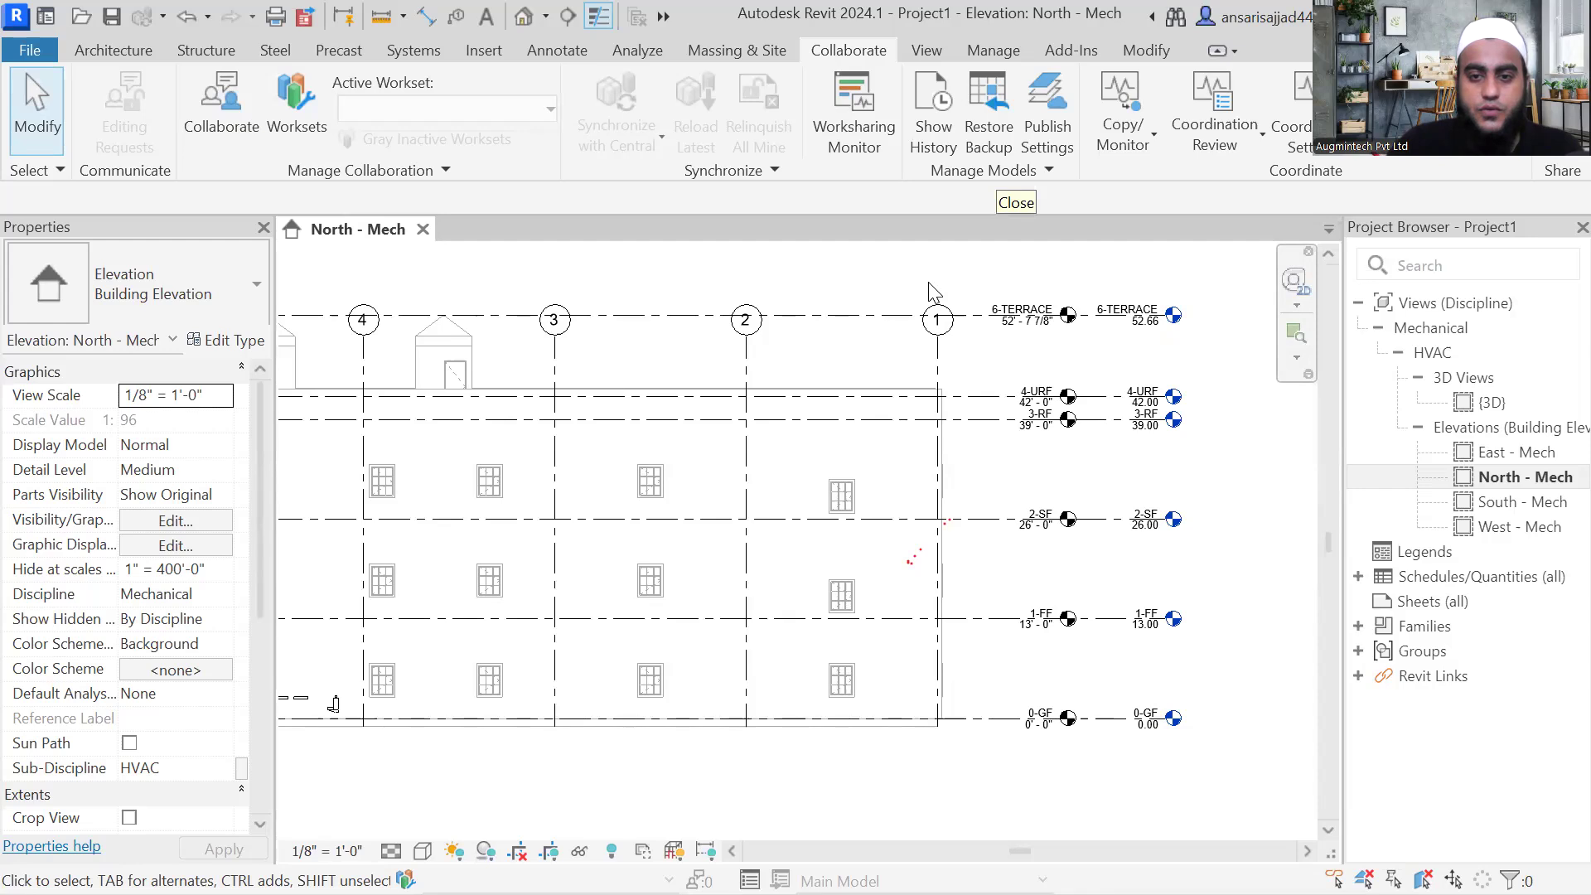
# Step: Examine the overlapping copied and linked levels from 0-GF to 6-TERRACE across the whole North elevation
pyautogui.scroll(-2, 920, 295)
pyautogui.moveTo(911, 300); pyautogui.dragTo(928, 308, button='middle')
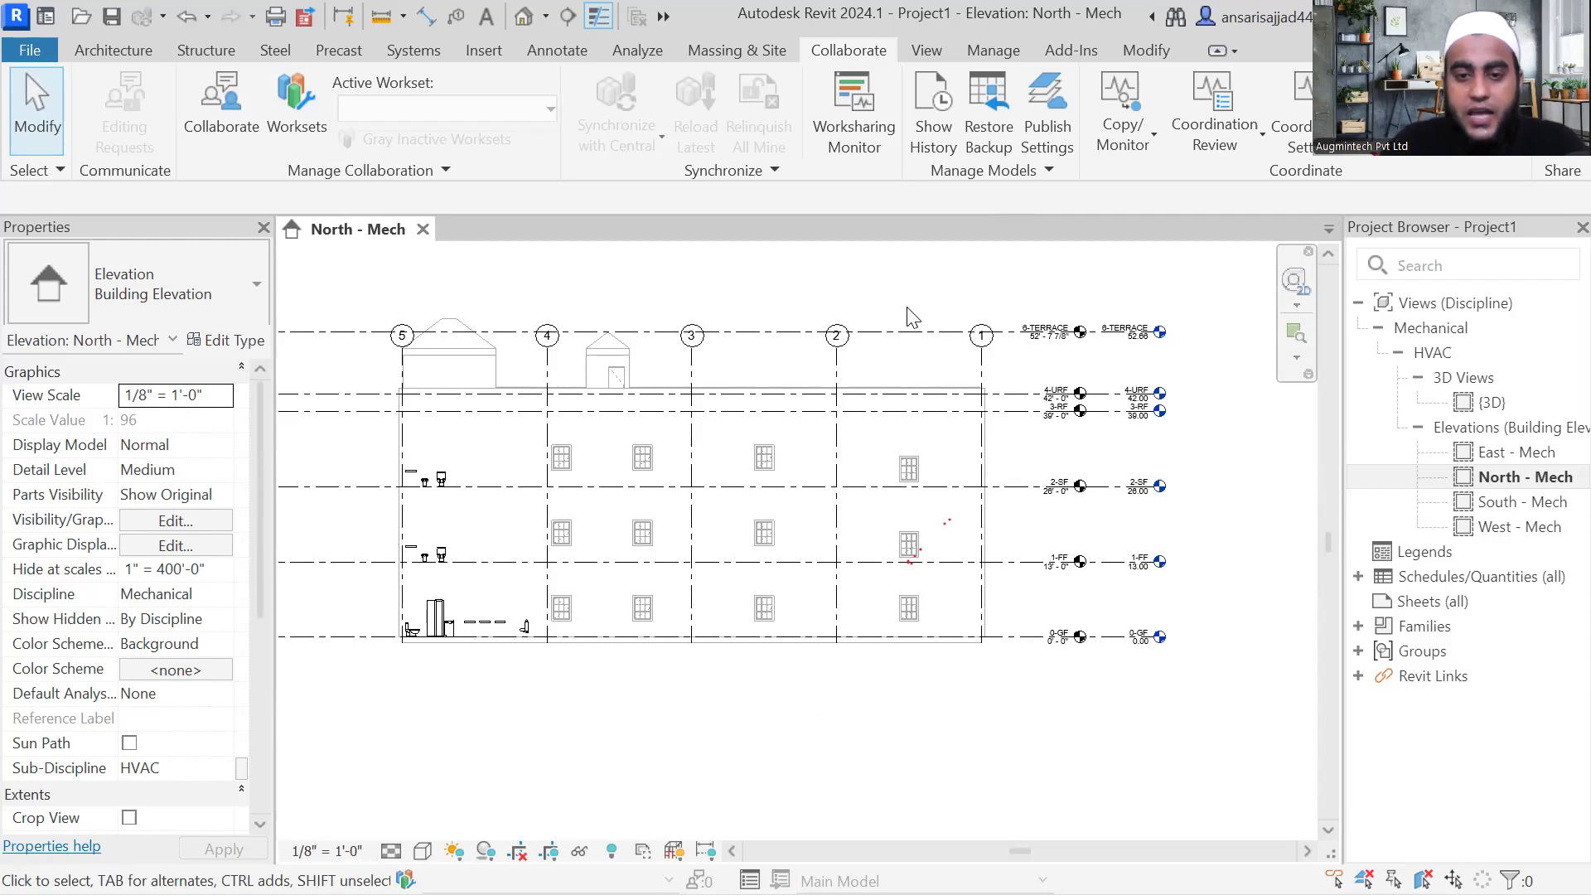
pyautogui.scroll(3, 1102, 435)
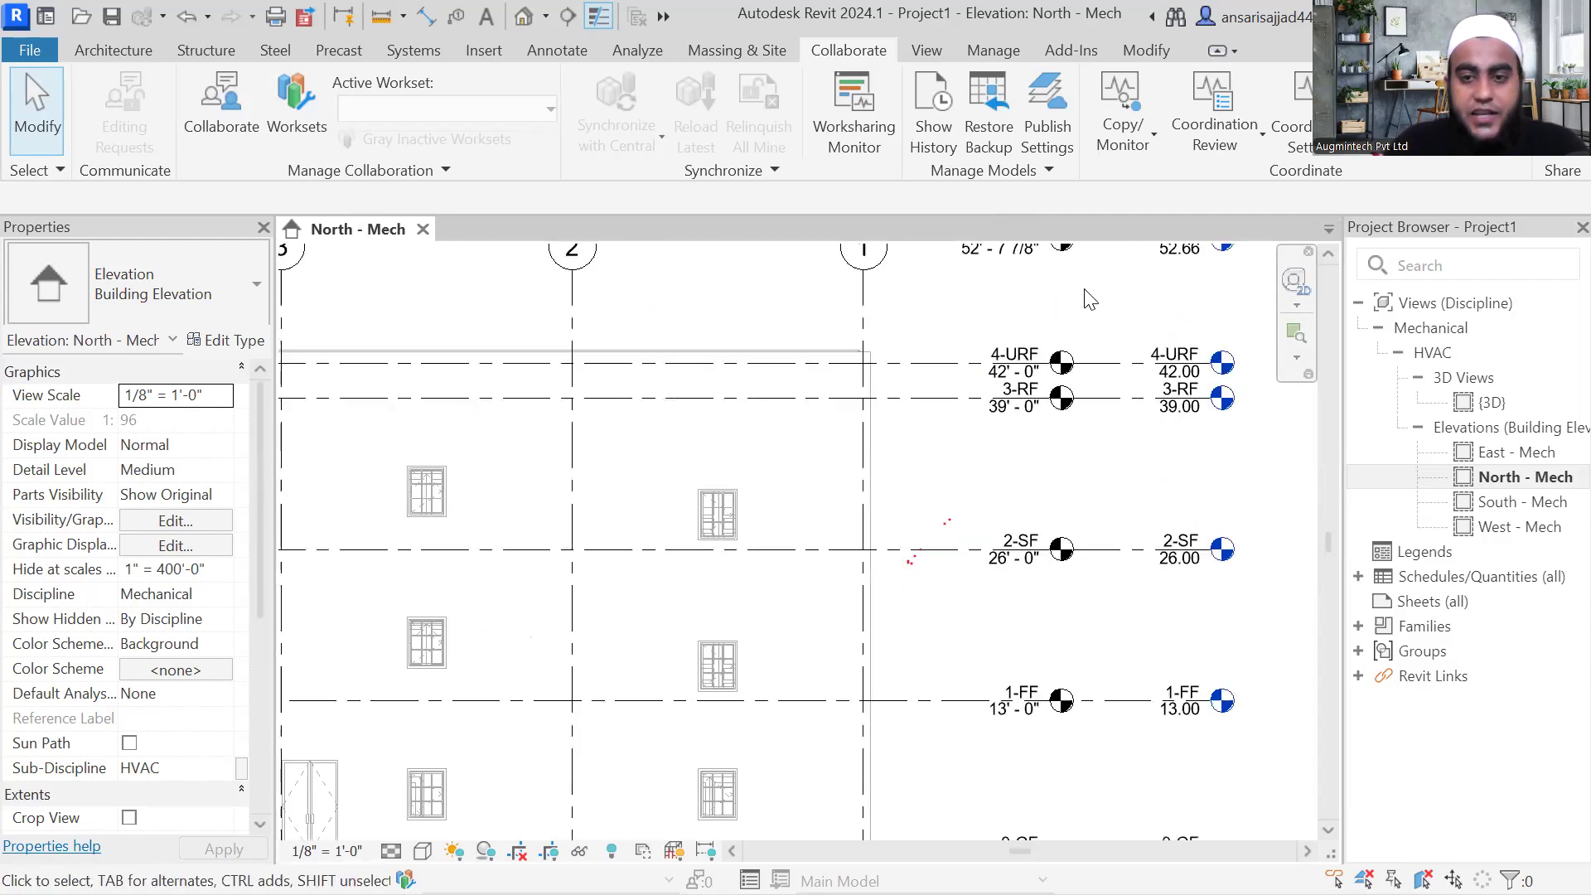
pyautogui.moveTo(1083, 295); pyautogui.dragTo(1059, 391, button='middle')
pyautogui.scroll(-4, 1022, 344)
pyautogui.moveTo(1063, 538); pyautogui.dragTo(1074, 474, button='middle')
pyautogui.scroll(4, 1130, 295)
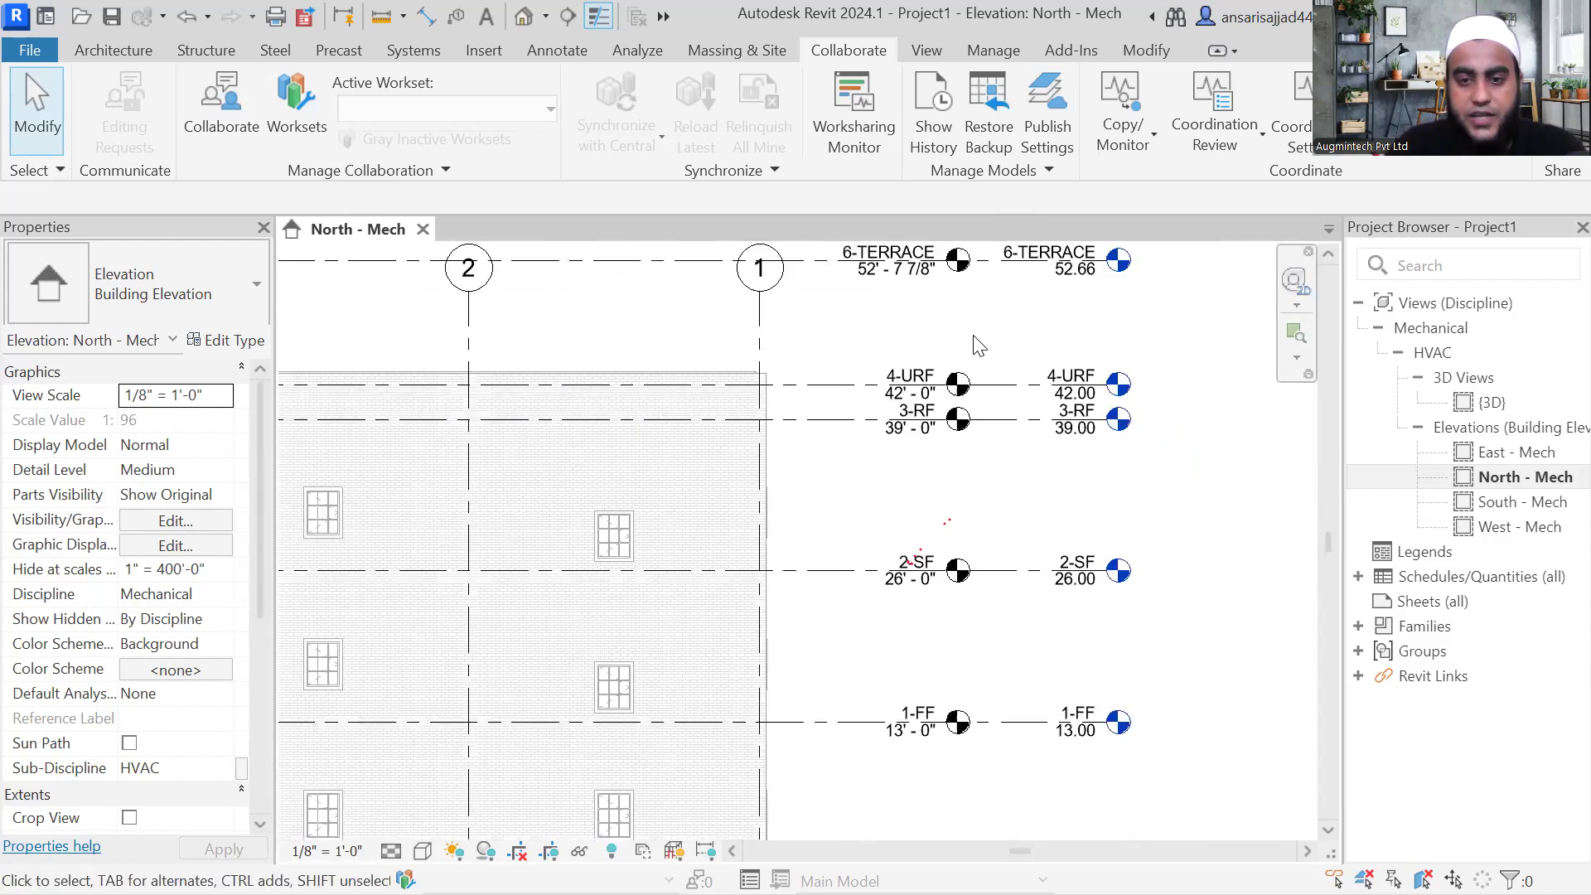
pyautogui.scroll(-2, 978, 327)
pyautogui.moveTo(978, 327); pyautogui.dragTo(1010, 373, button='middle')
pyautogui.scroll(-2, 970, 364)
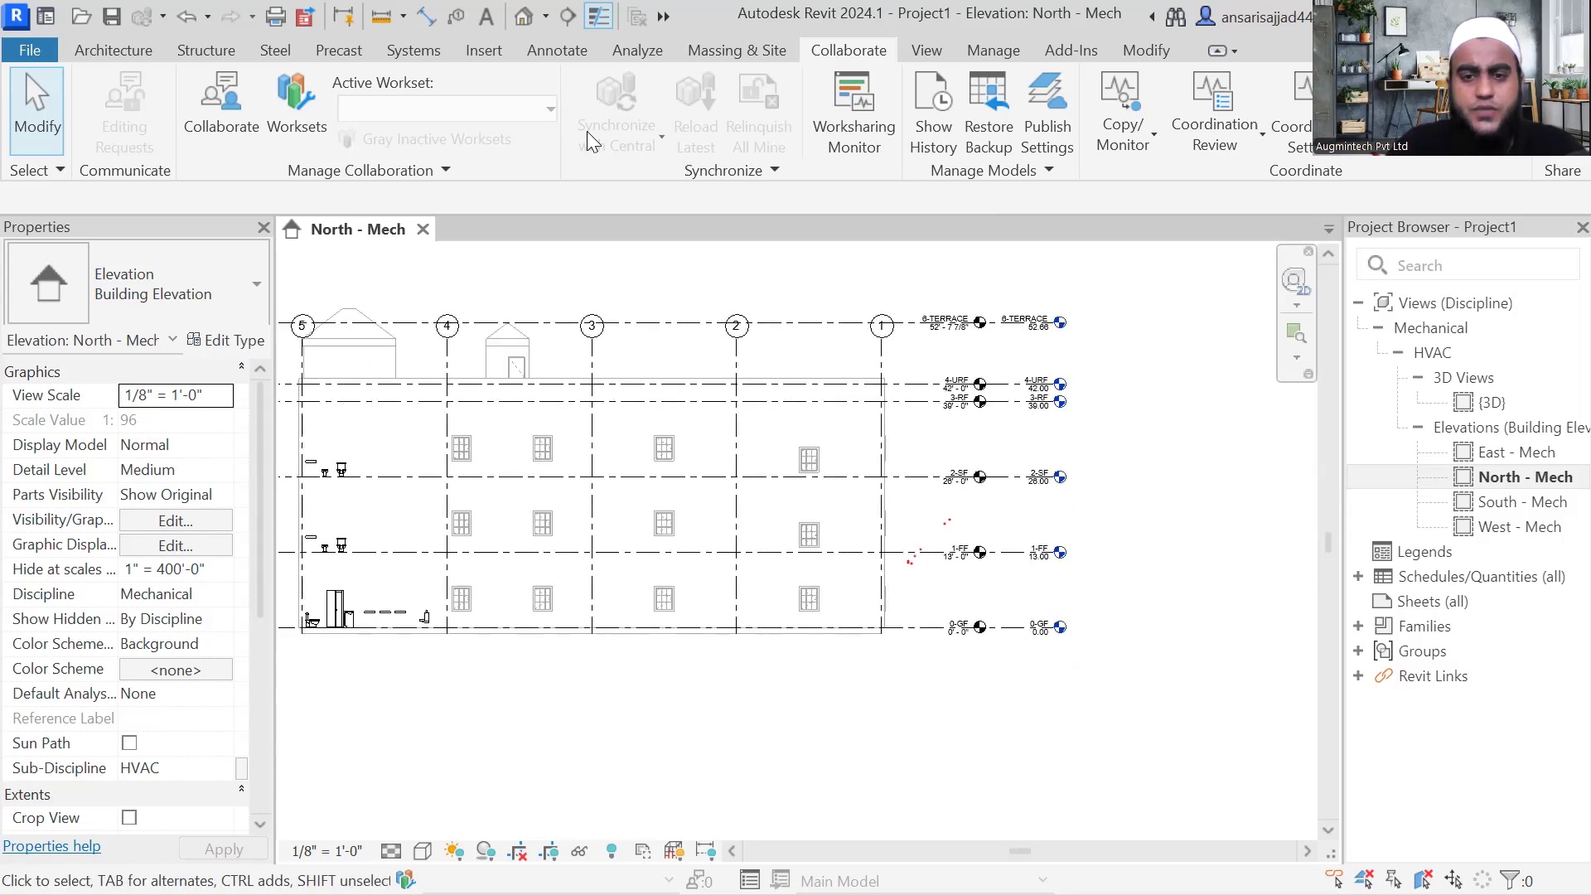
pyautogui.scroll(2, 966, 357)
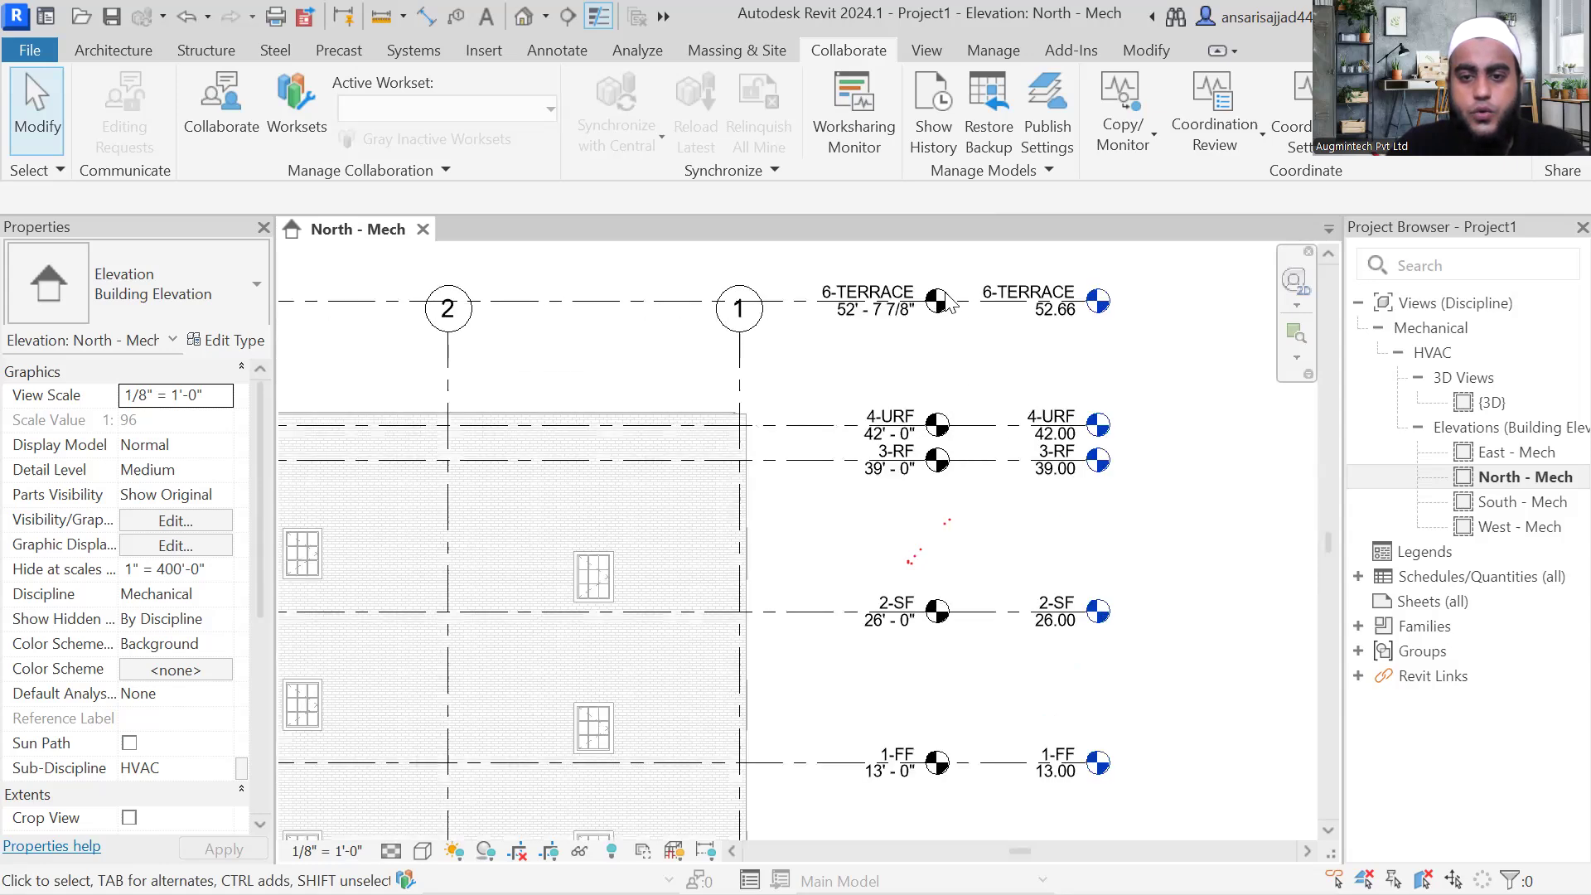
pyautogui.scroll(-1, 953, 308)
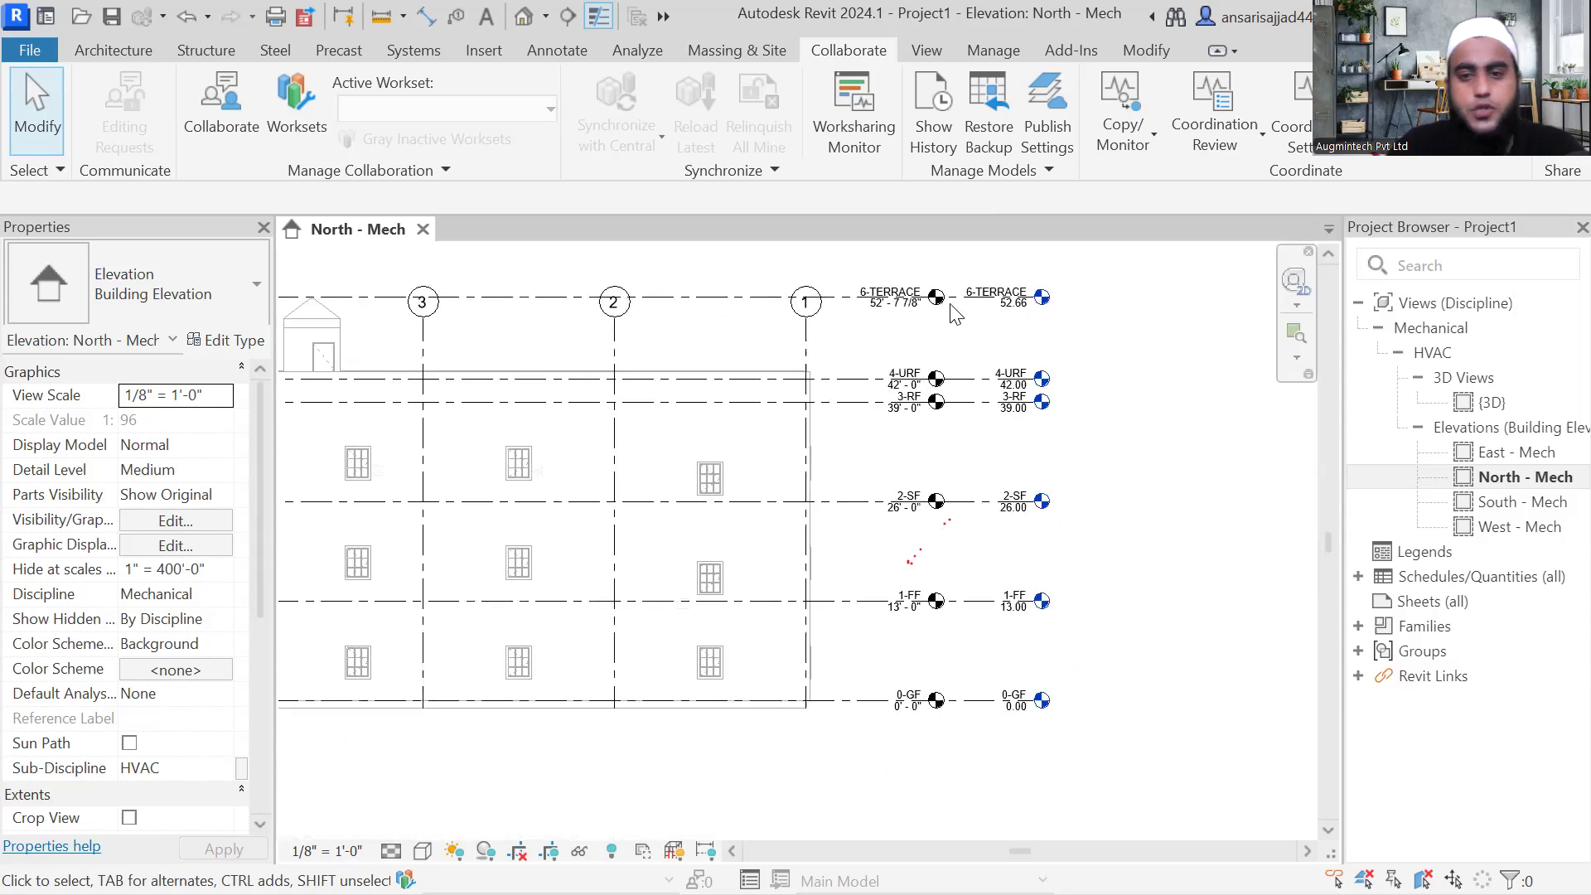
pyautogui.scroll(-1, 954, 313)
pyautogui.moveTo(963, 319); pyautogui.dragTo(1041, 363, button='middle')
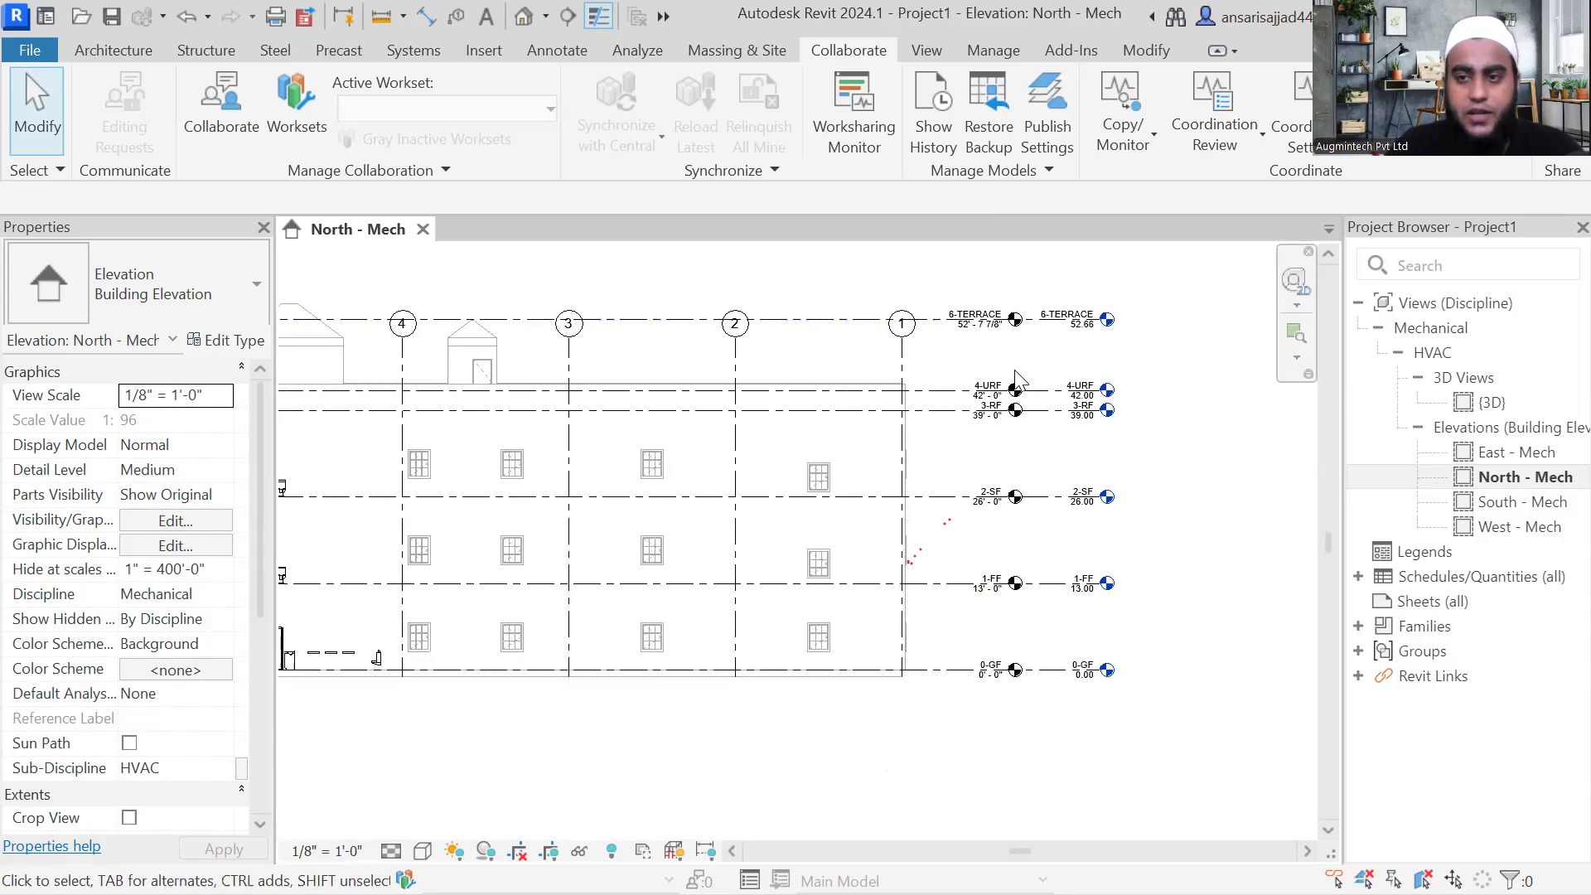
pyautogui.scroll(-1, 1185, 412)
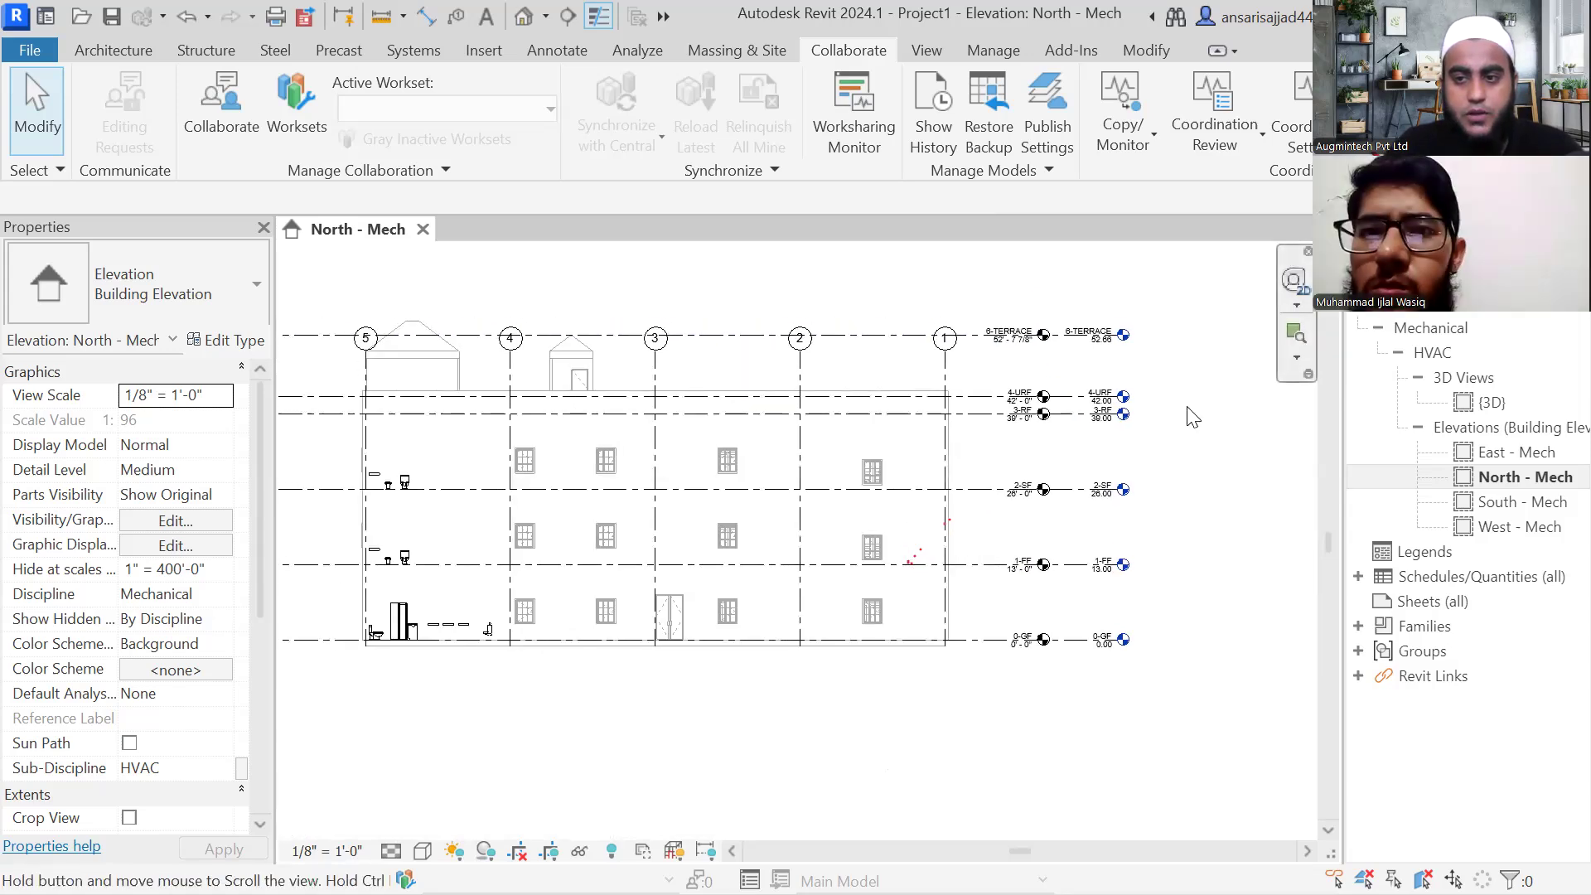
pyautogui.moveTo(1186, 414); pyautogui.dragTo(1210, 427, button='middle')
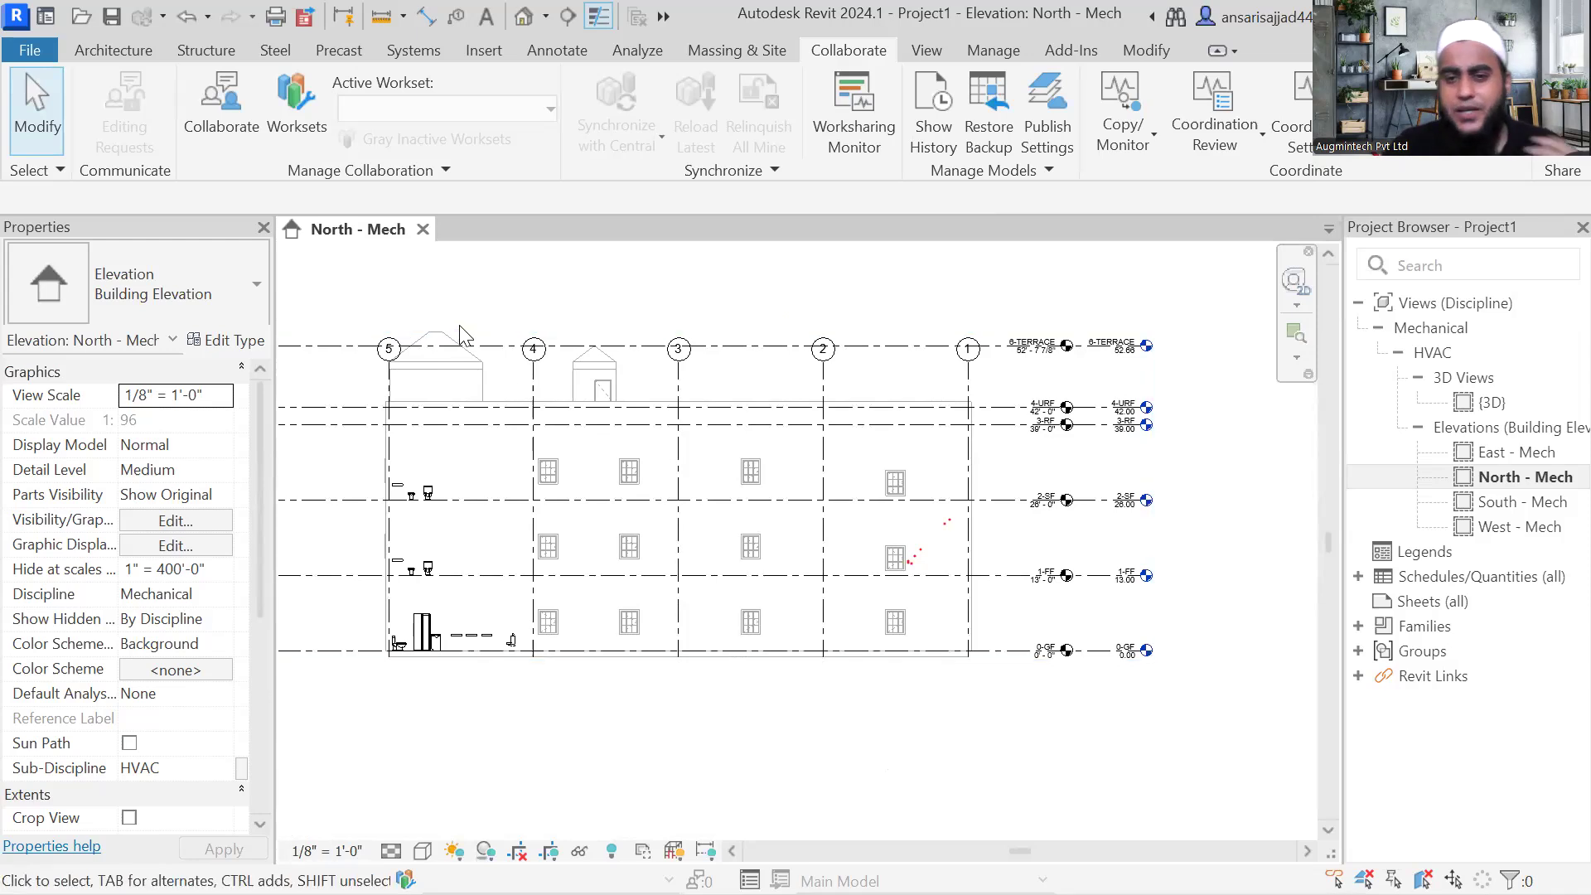
pyautogui.moveTo(494, 352); pyautogui.dragTo(500, 354, button='middle')
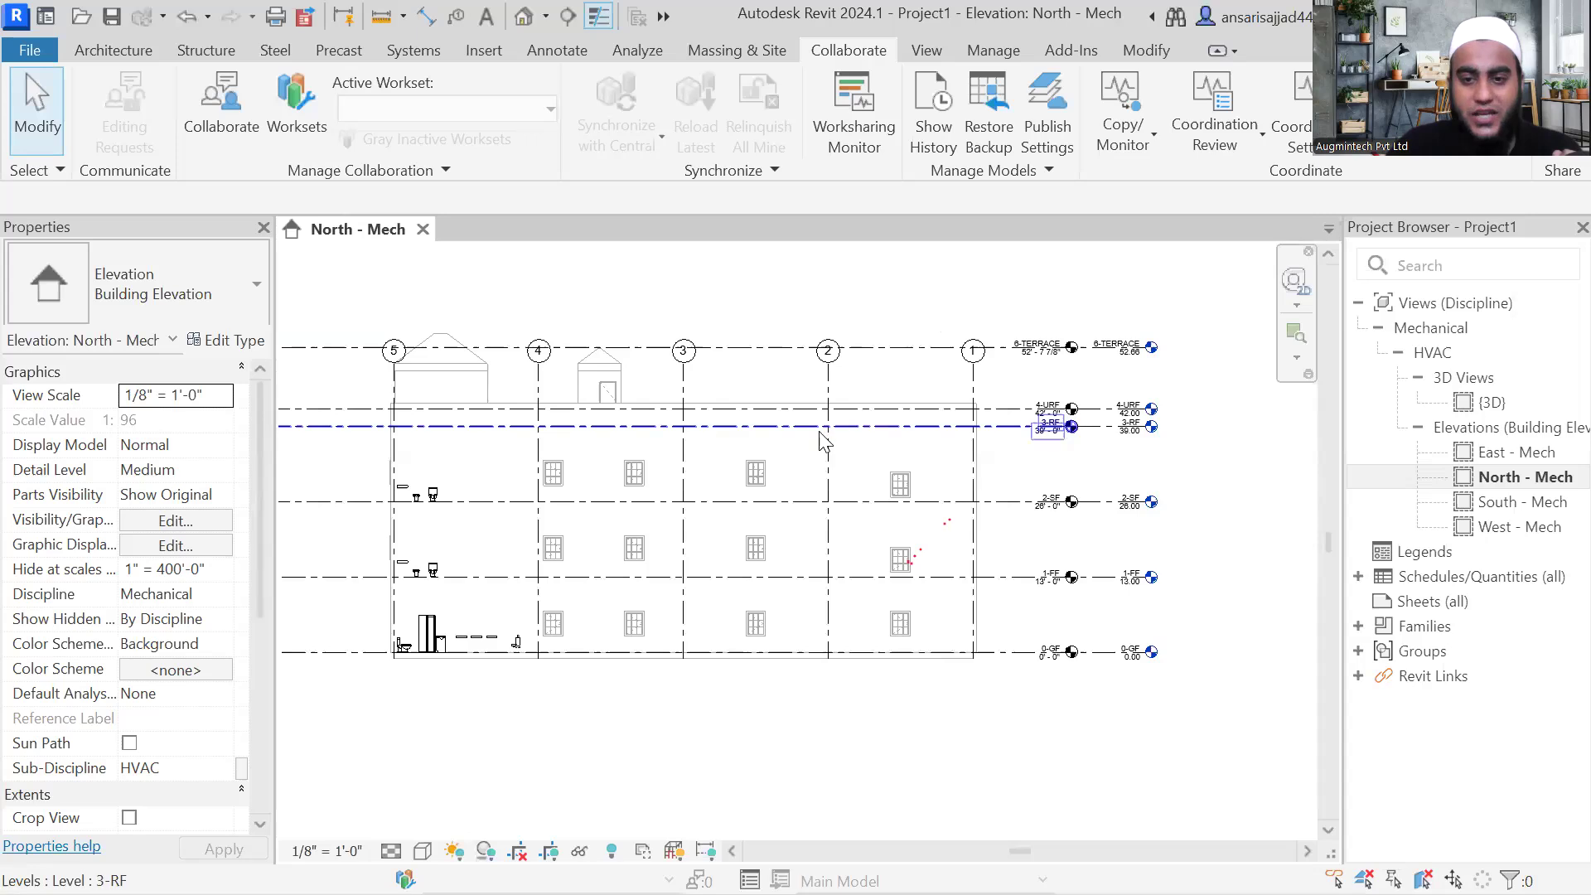
pyautogui.moveTo(971, 494); pyautogui.dragTo(939, 489, button='middle')
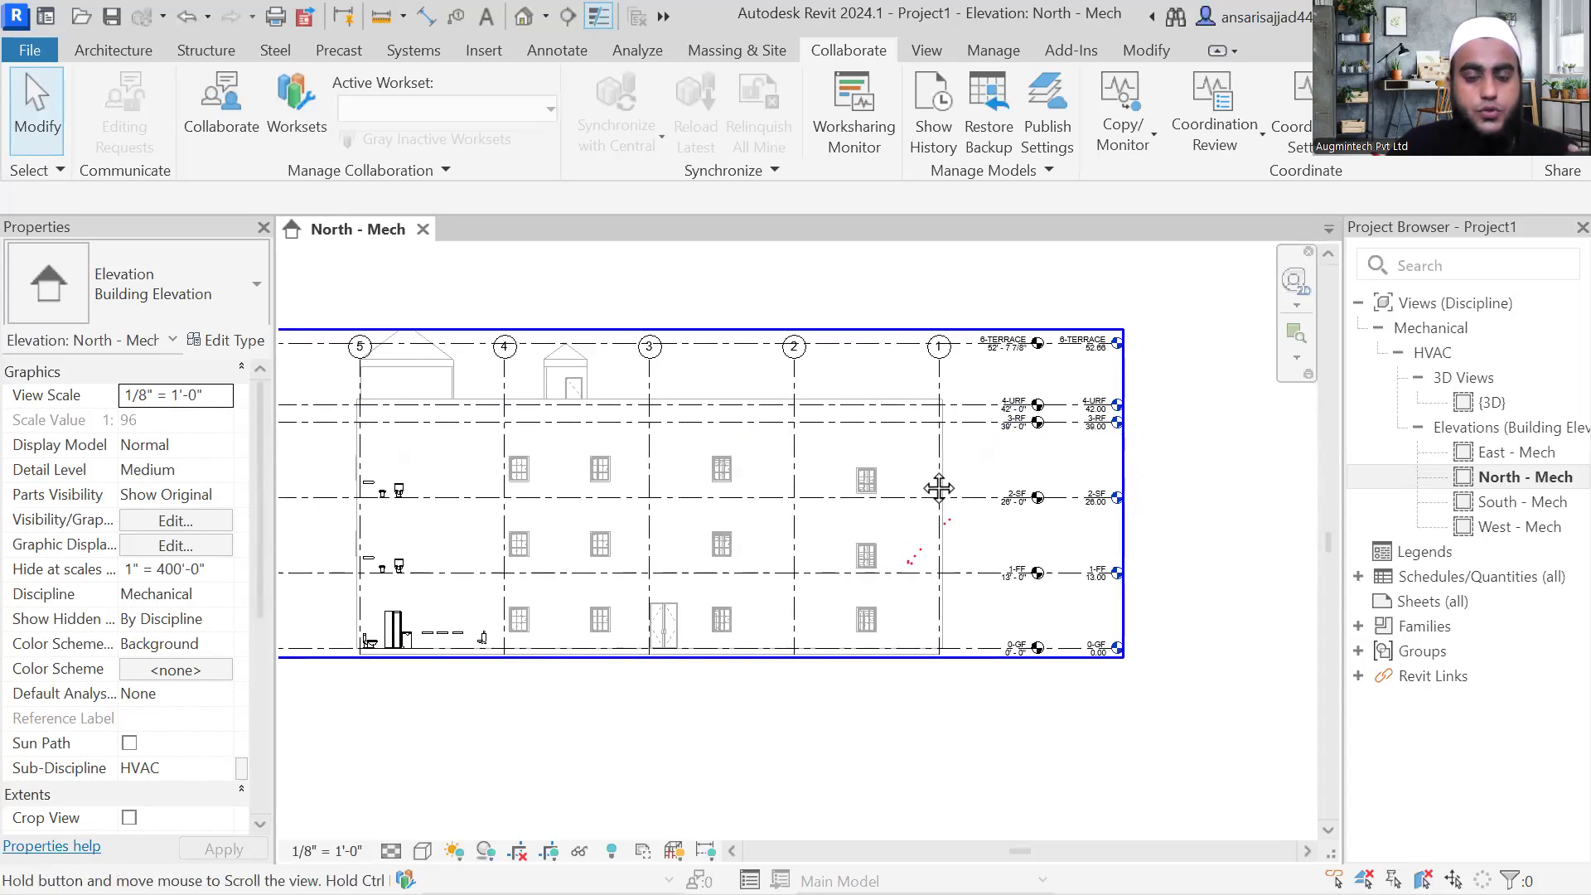
pyautogui.scroll(2, 1076, 395)
pyautogui.scroll(3, 1002, 325)
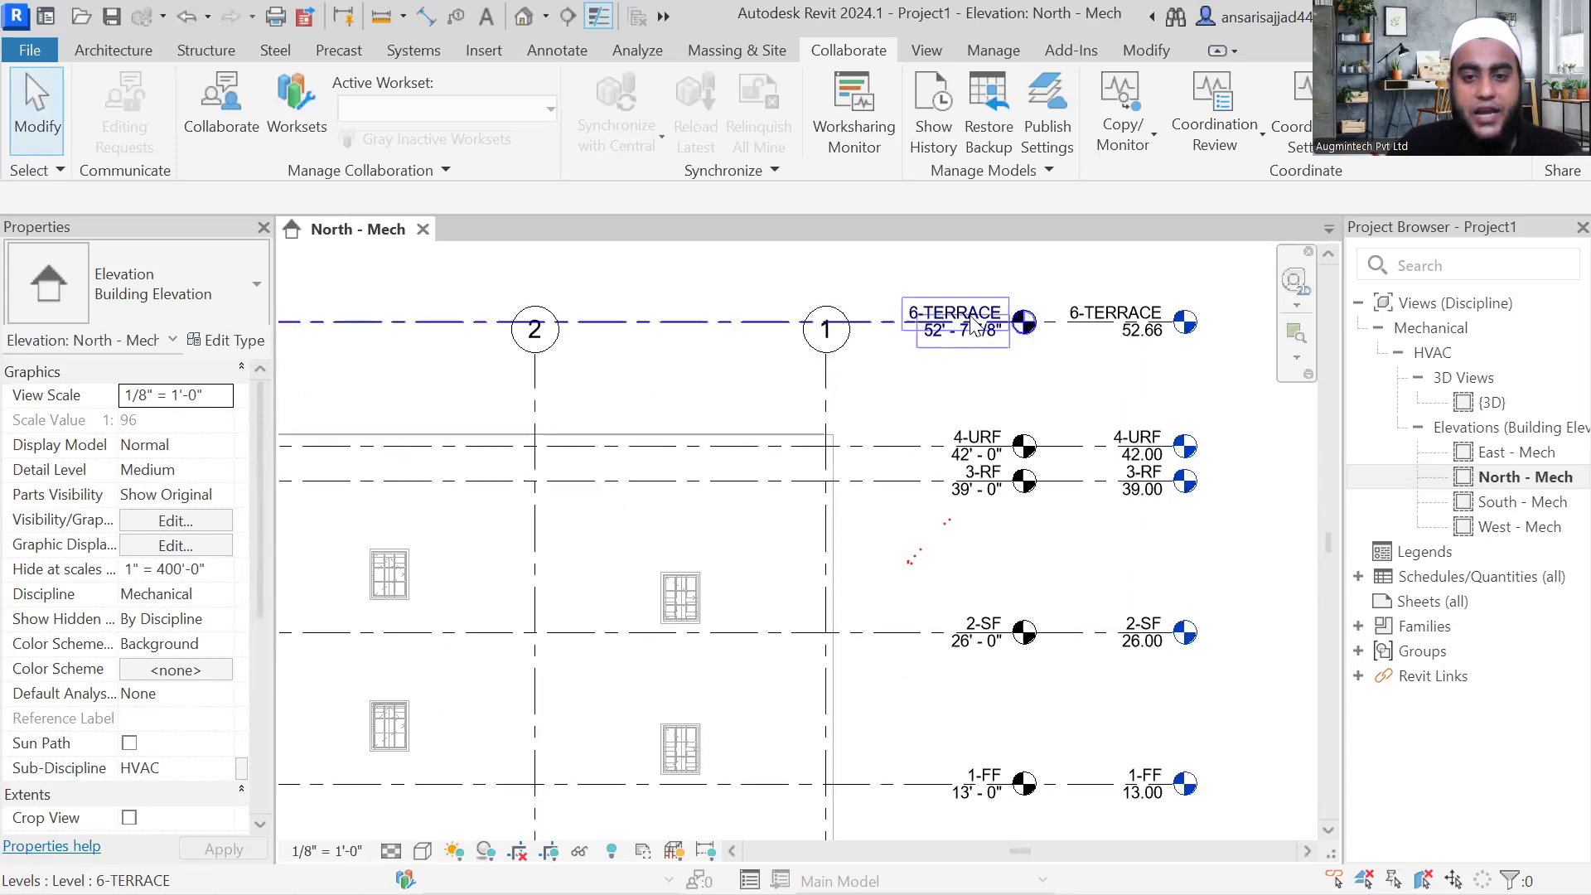
pyautogui.scroll(-4, 1002, 325)
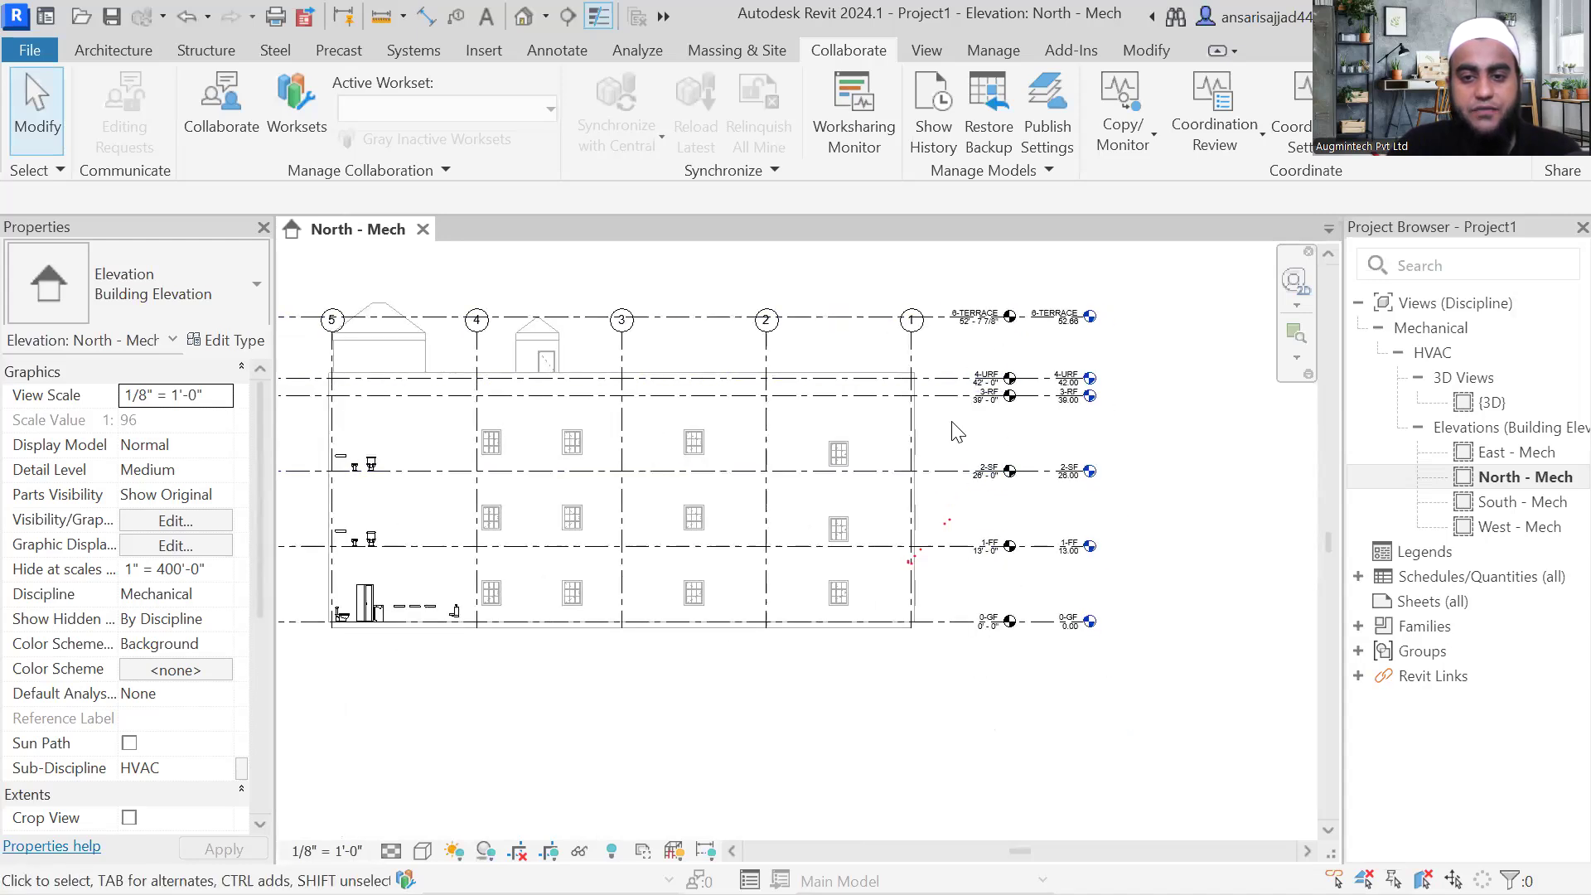
pyautogui.moveTo(1049, 440); pyautogui.dragTo(1030, 457, button='middle')
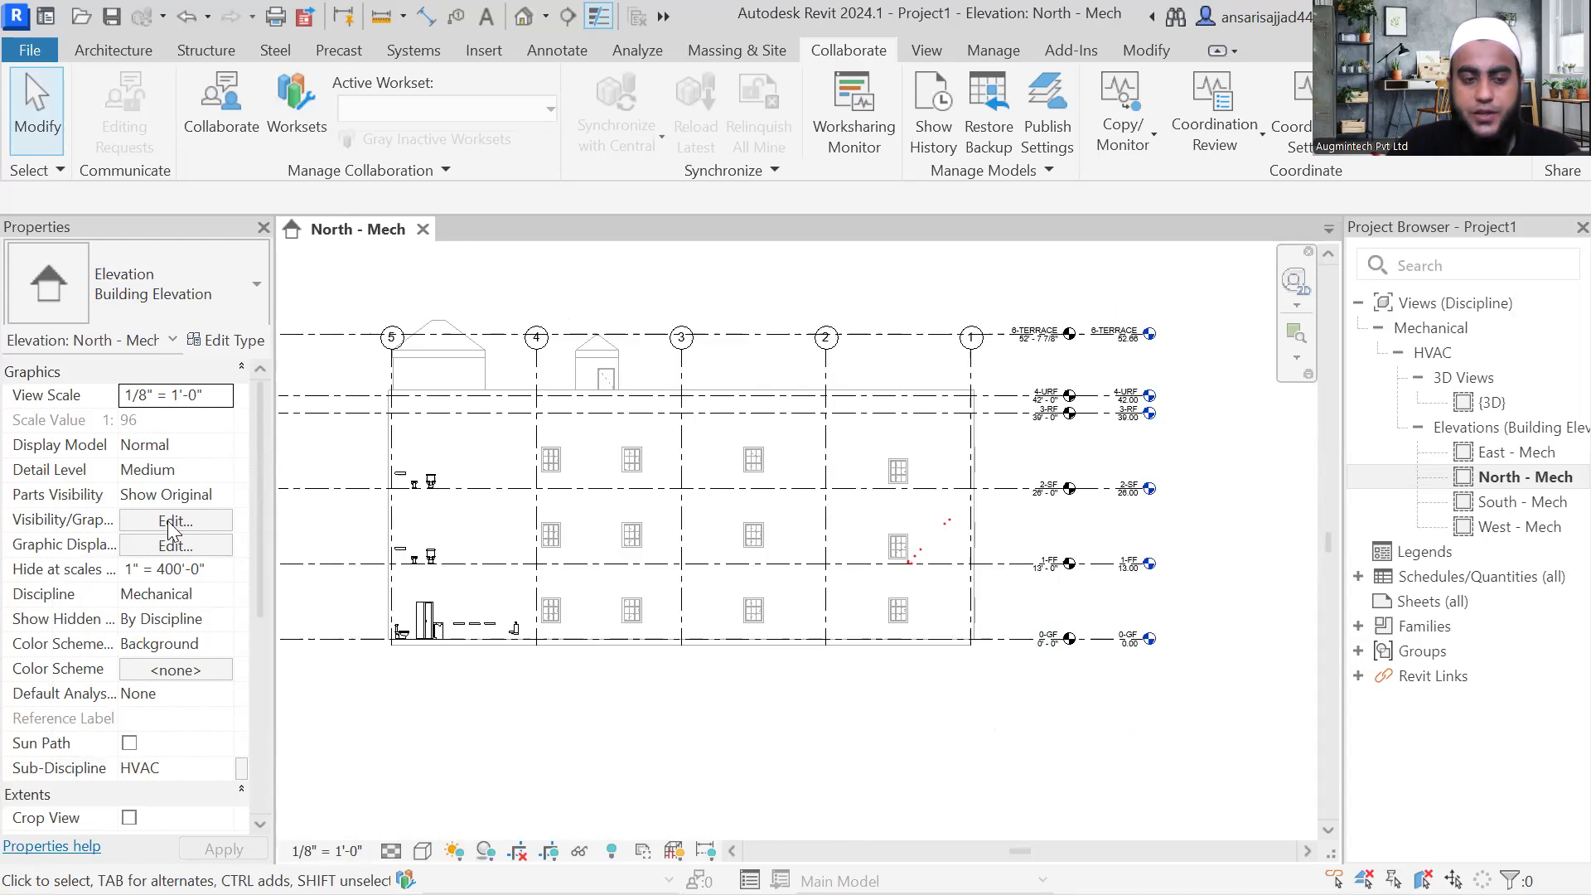
pyautogui.moveTo(774, 754)
pyautogui.mouseDown(button='middle')
pyautogui.moveTo(843, 746)
pyautogui.moveTo(810, 760)
pyautogui.mouseUp(button='middle')
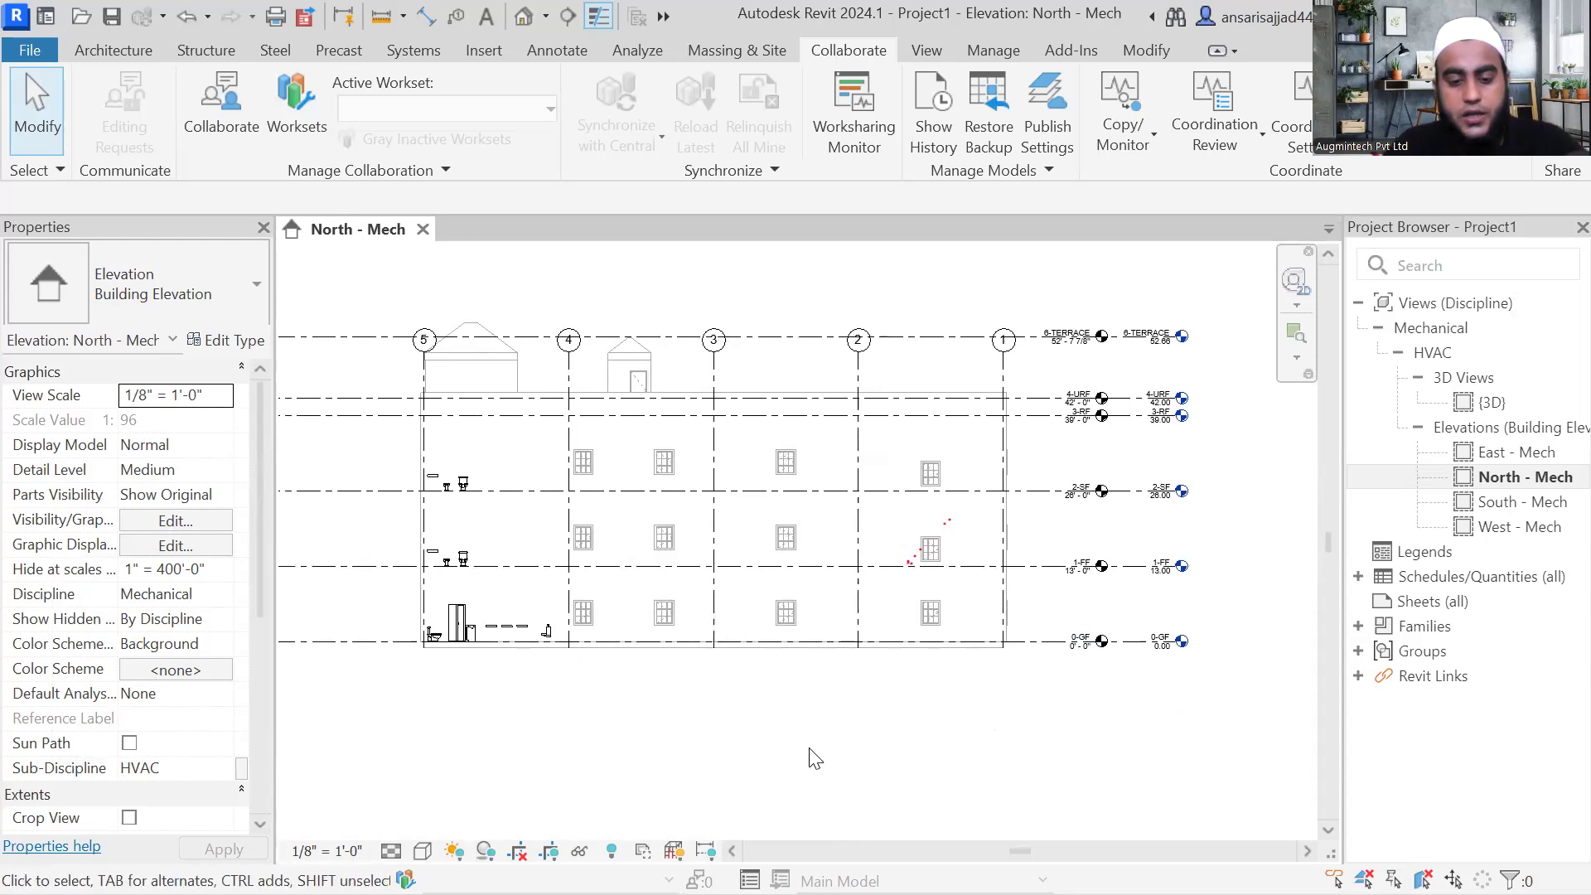
# Step: Open the Visibility/Graphic Overrides of the North - Mech elevation and look through its category, filter and Revit link settings
pyautogui.press('v')
pyautogui.press('v')
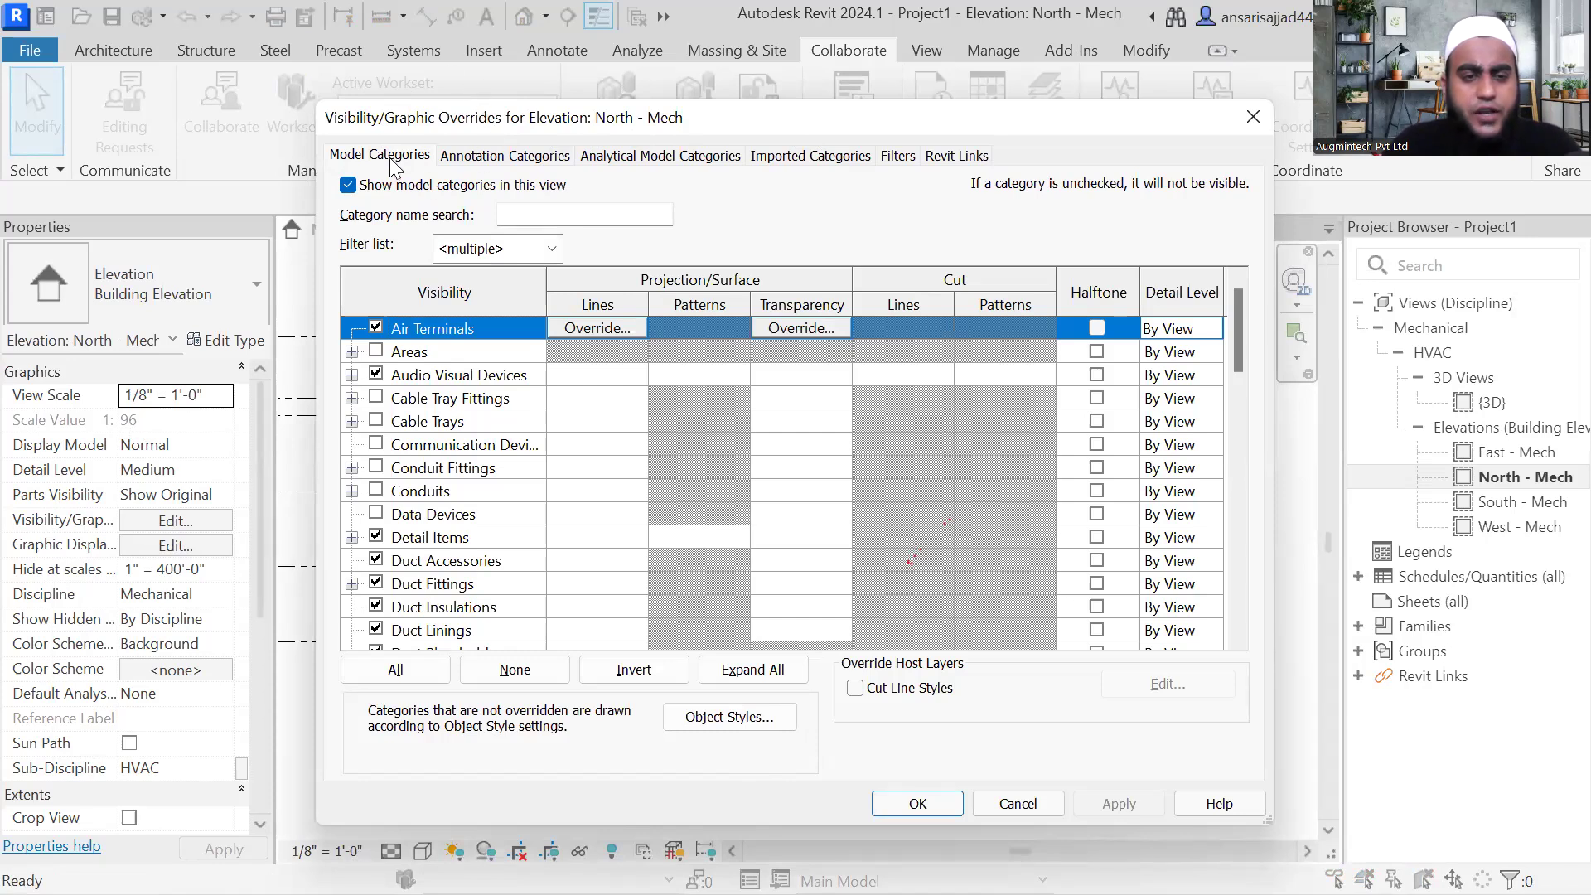
pyautogui.click(474, 159)
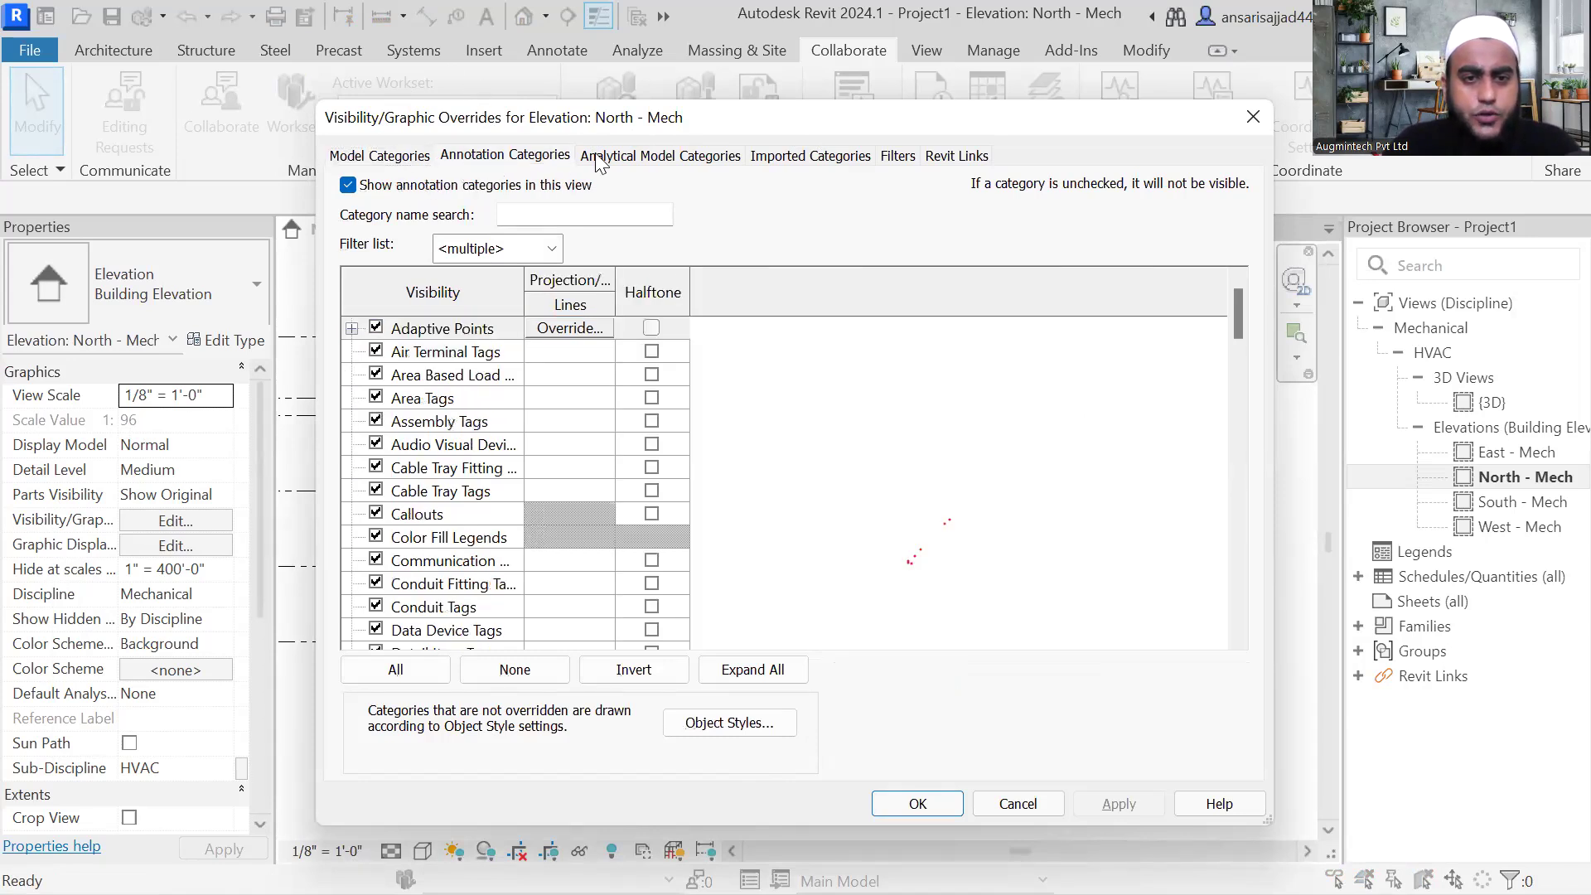
pyautogui.click(622, 159)
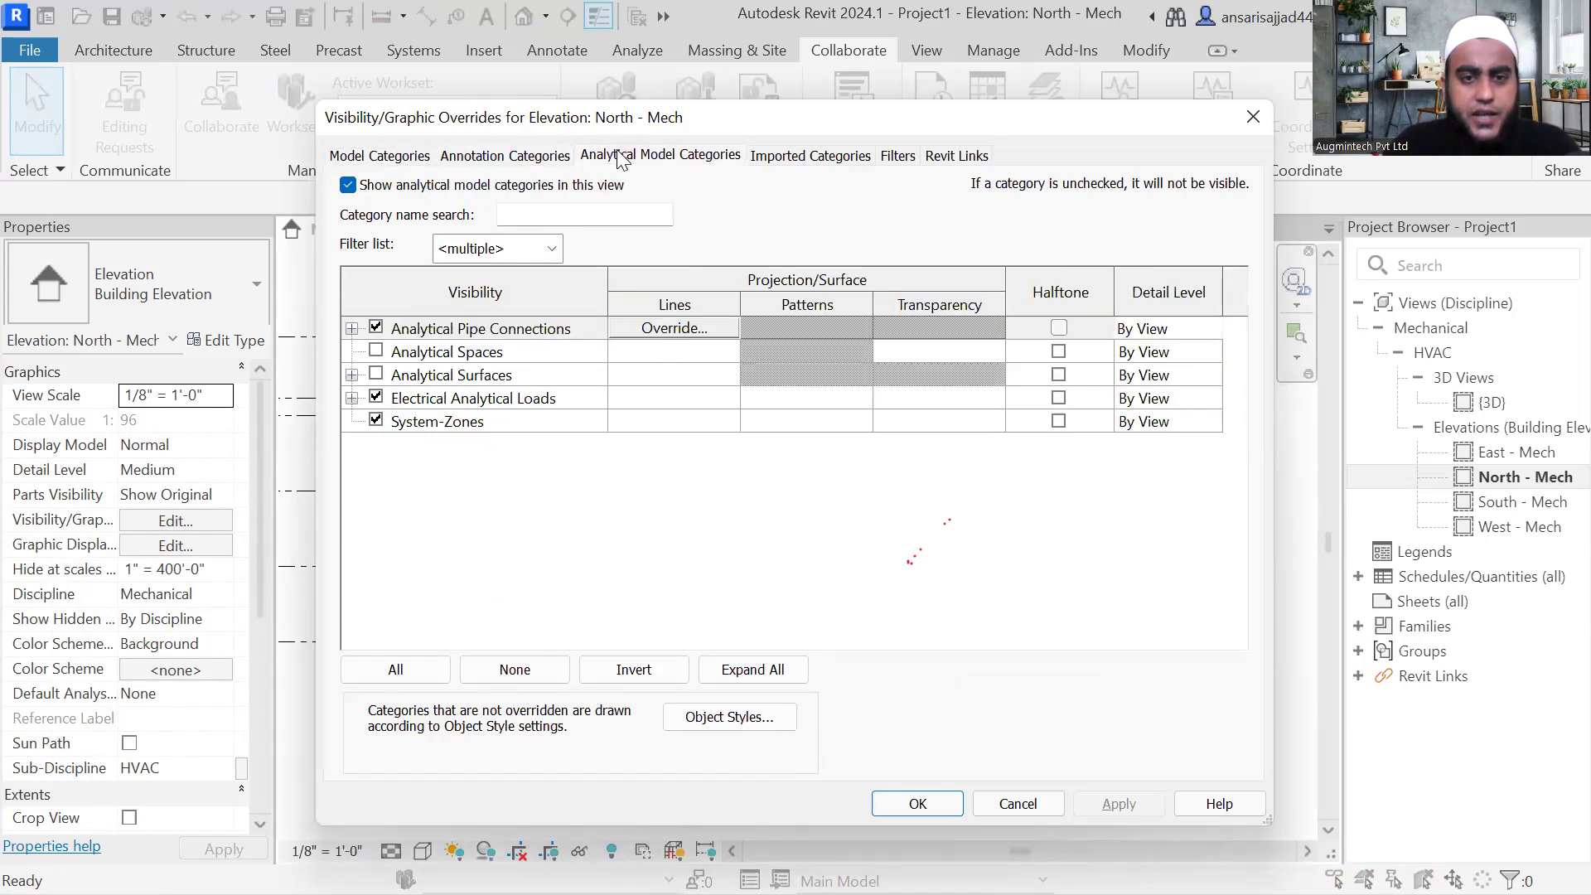
pyautogui.click(766, 165)
pyautogui.click(907, 159)
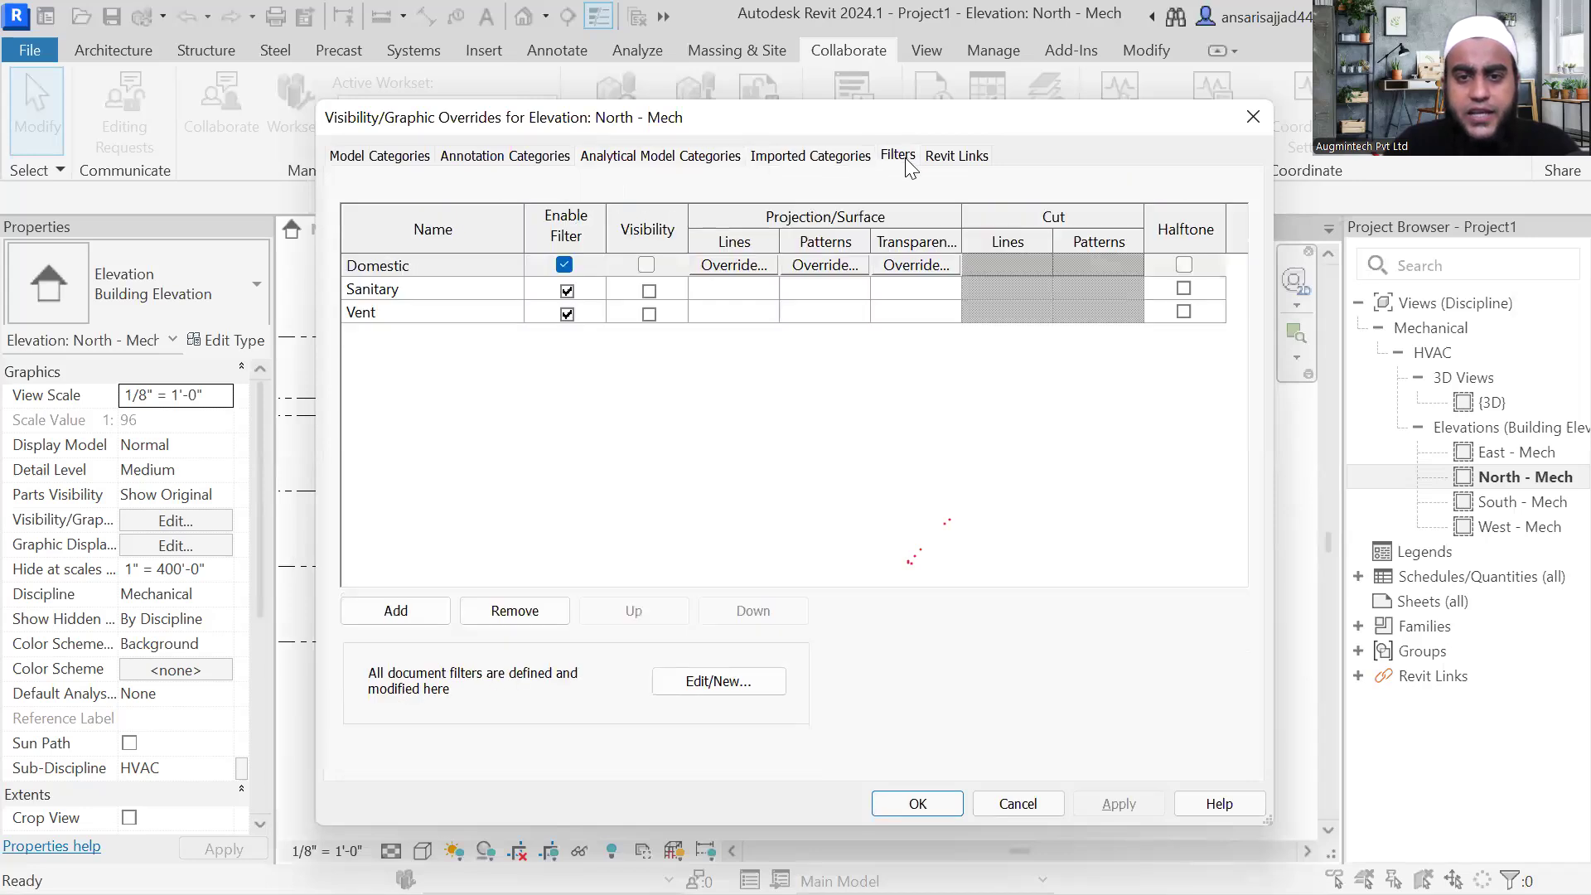
pyautogui.click(961, 159)
pyautogui.click(377, 159)
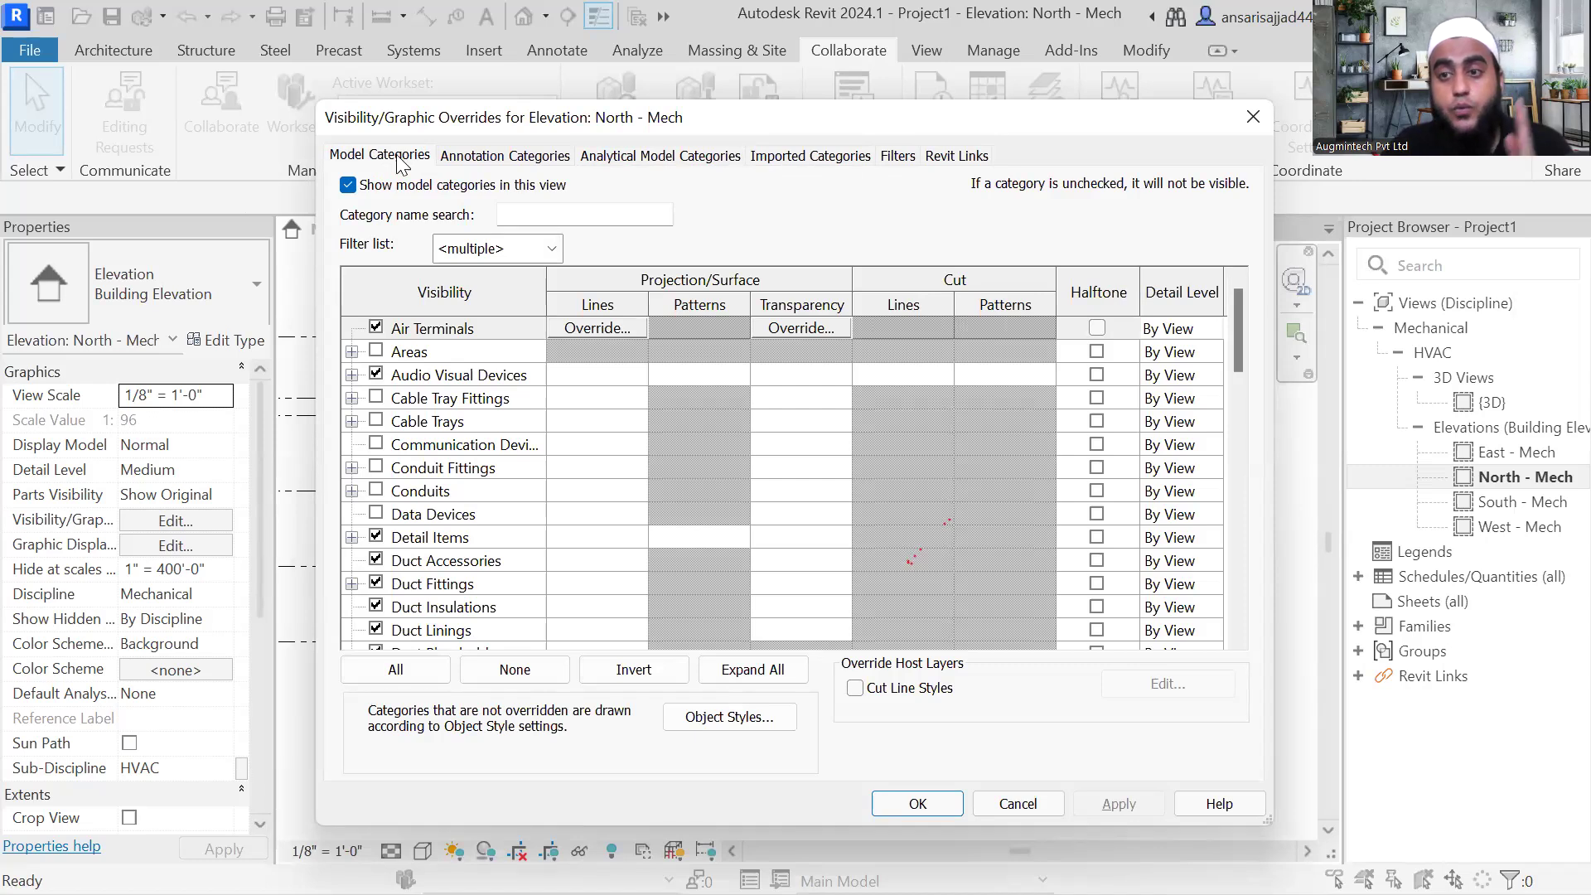
# Step: Review the annotation, model, analytical and imported category overrides and the view's Domestic, Sanitary and Vent filters
pyautogui.click(515, 159)
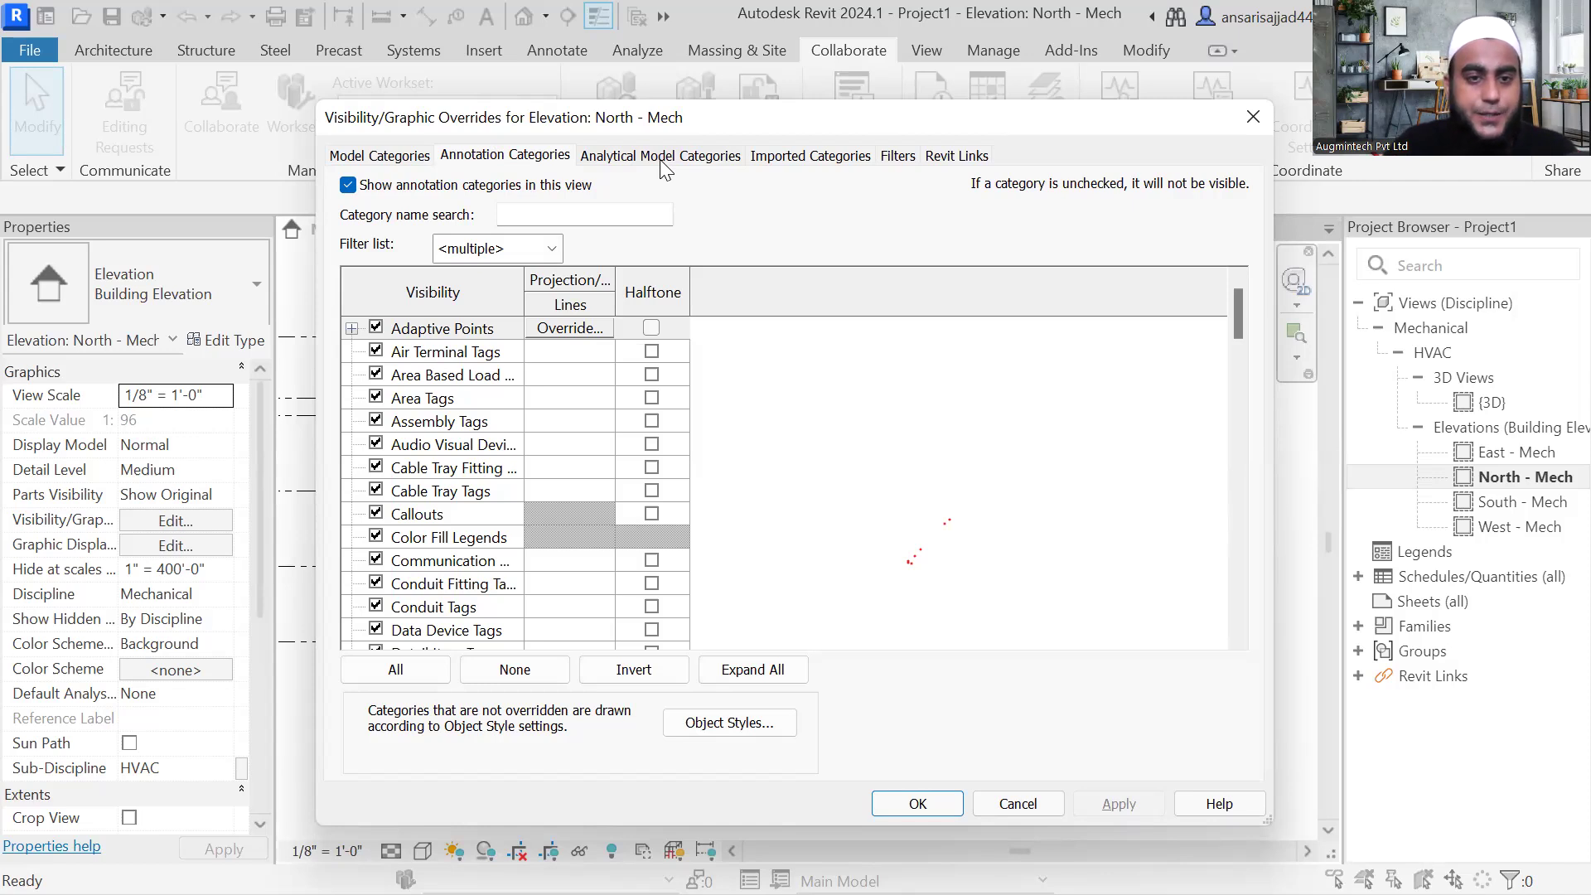
pyautogui.click(384, 158)
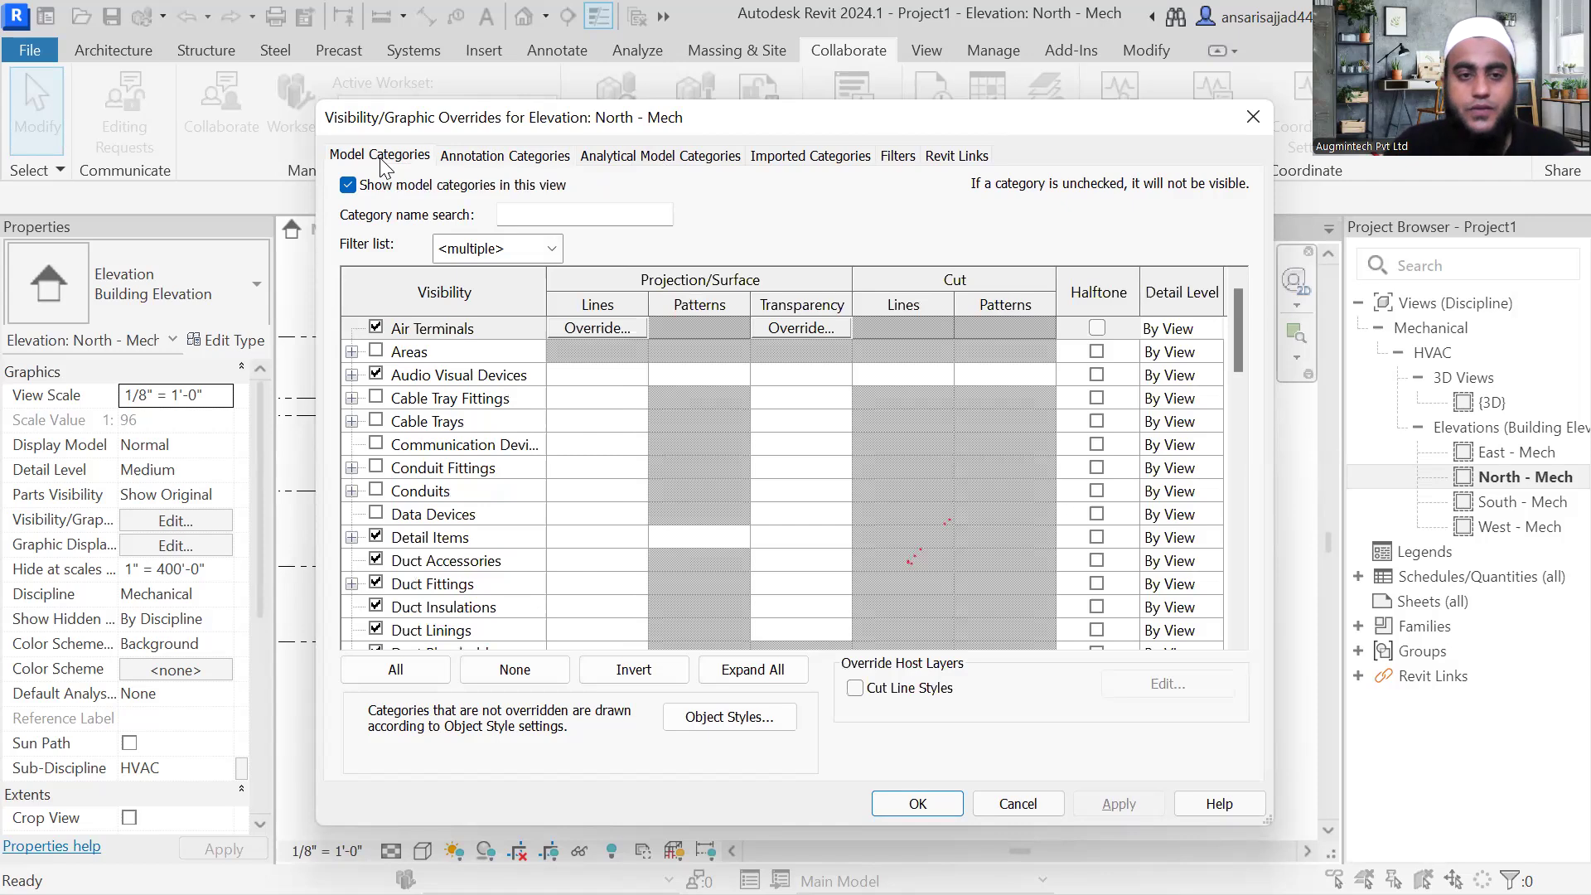
pyautogui.click(518, 158)
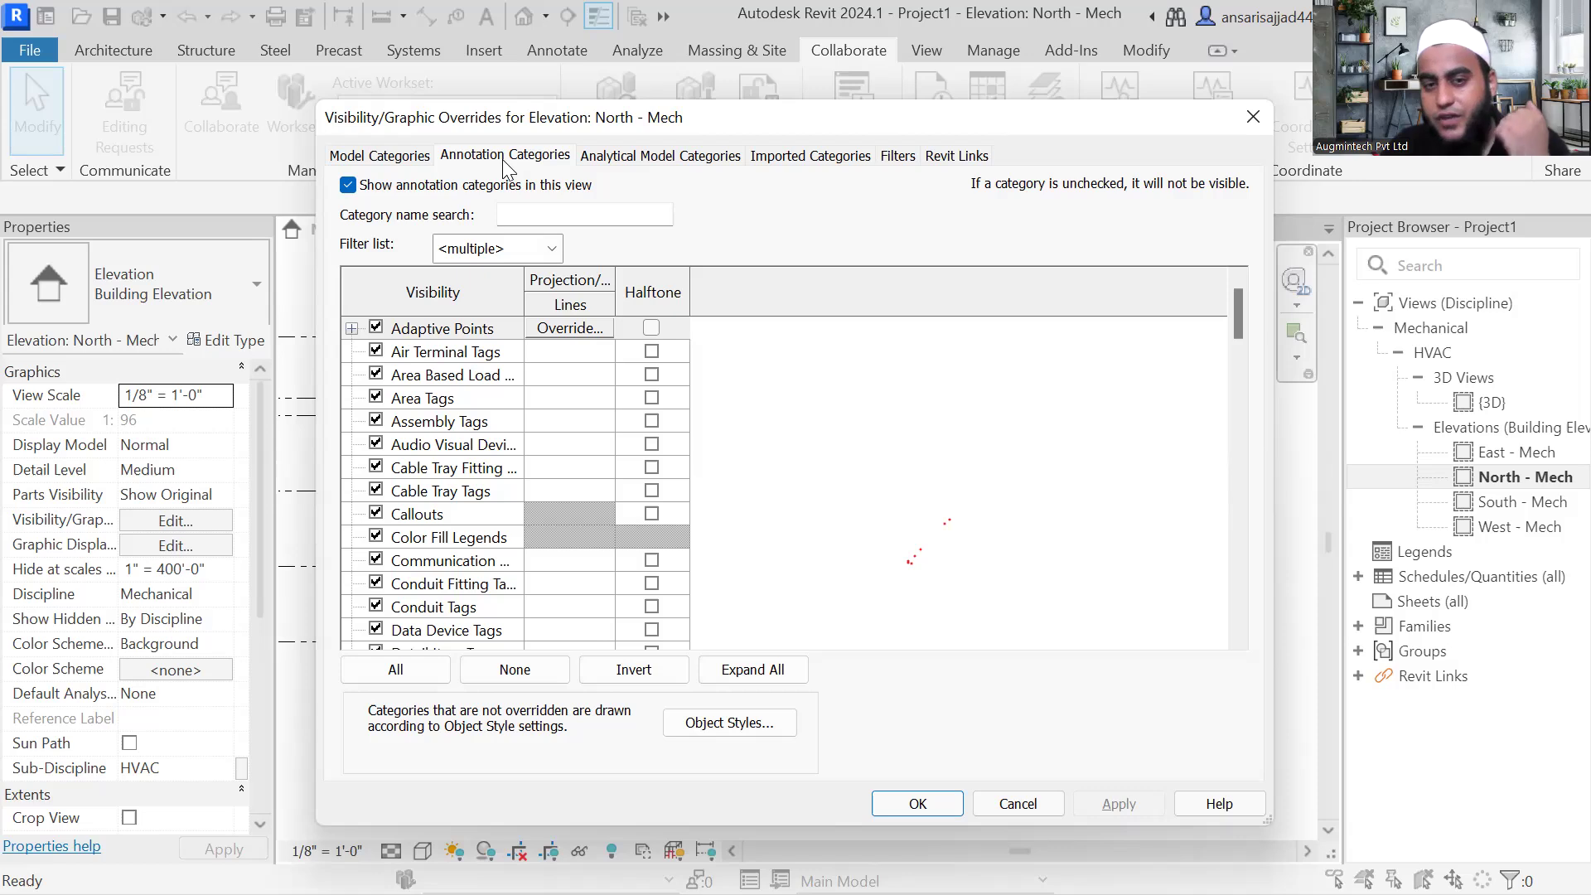
pyautogui.click(662, 162)
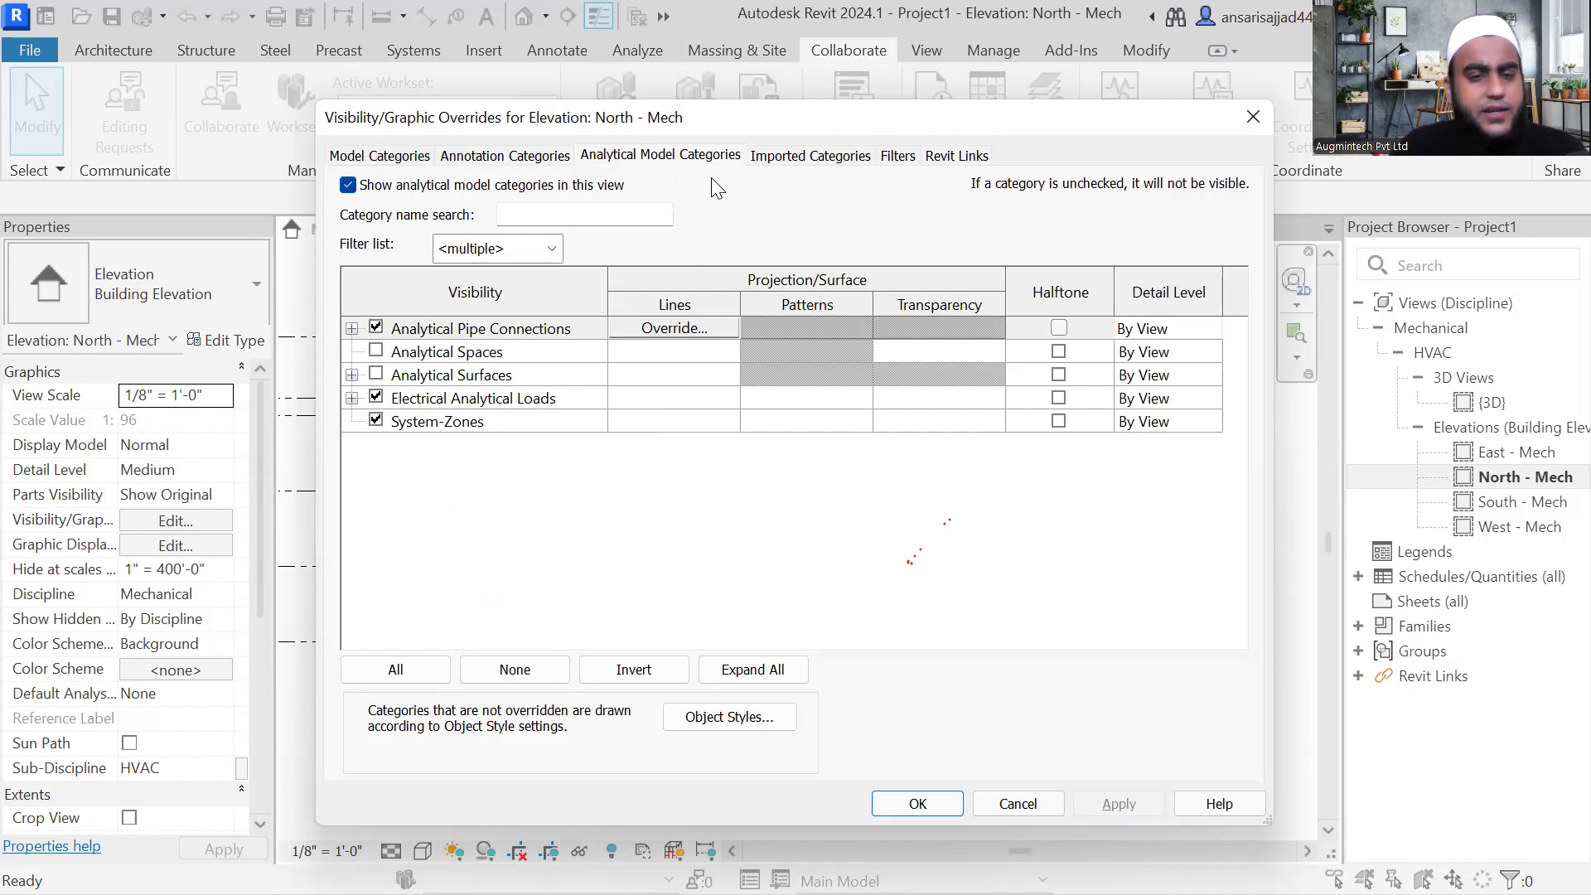
pyautogui.click(839, 165)
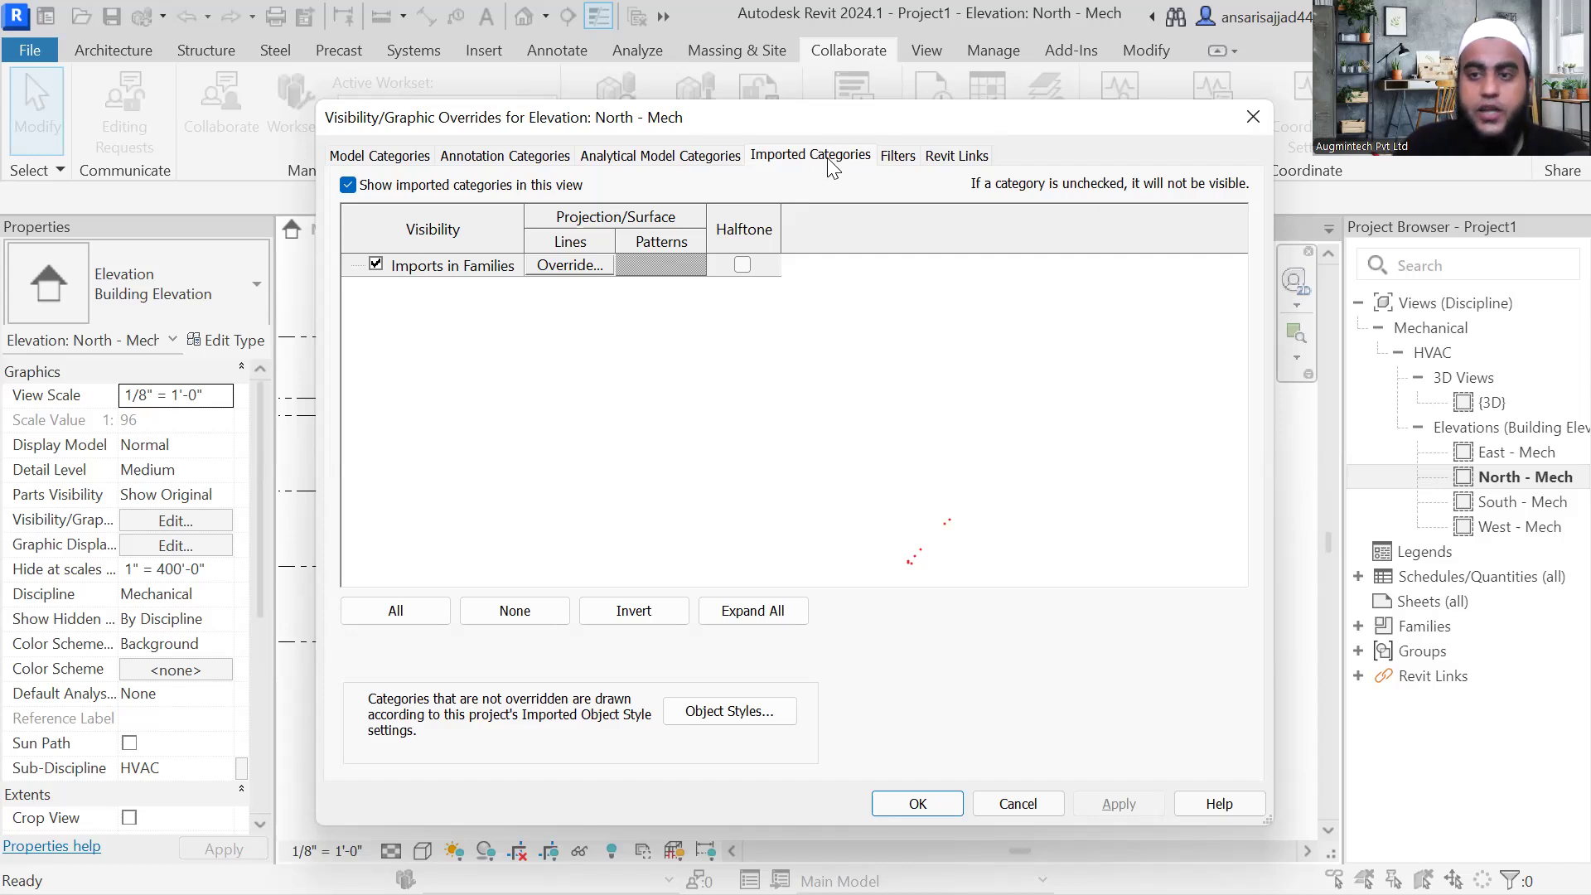
pyautogui.click(904, 162)
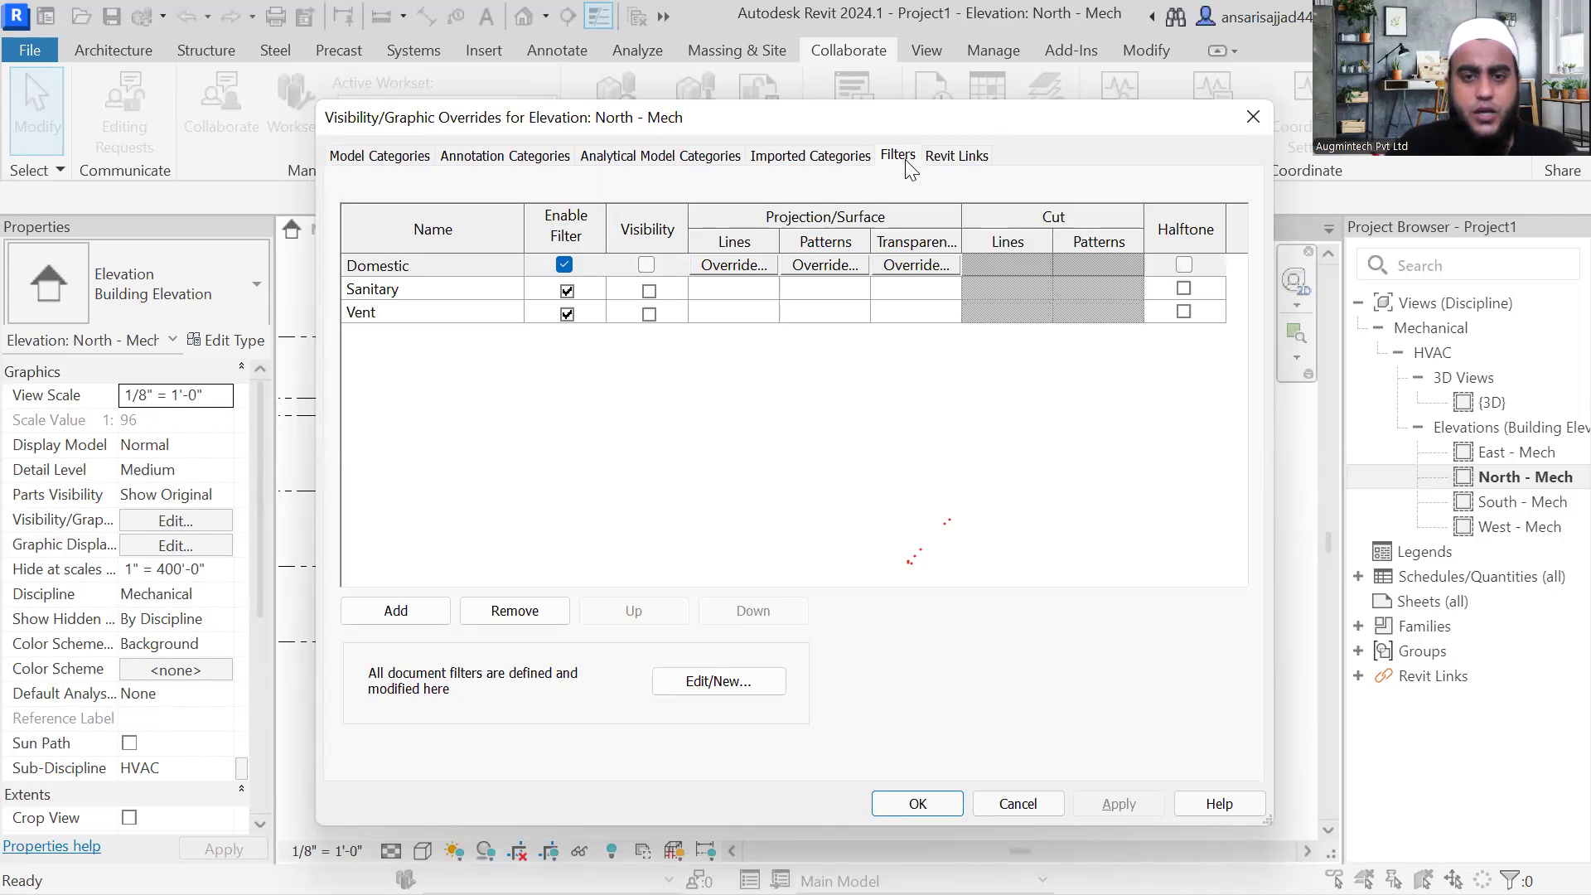
# Step: Set the display settings of the link school central revised.rvt to Custom and its annotation categories to <Custom>
pyautogui.click(962, 157)
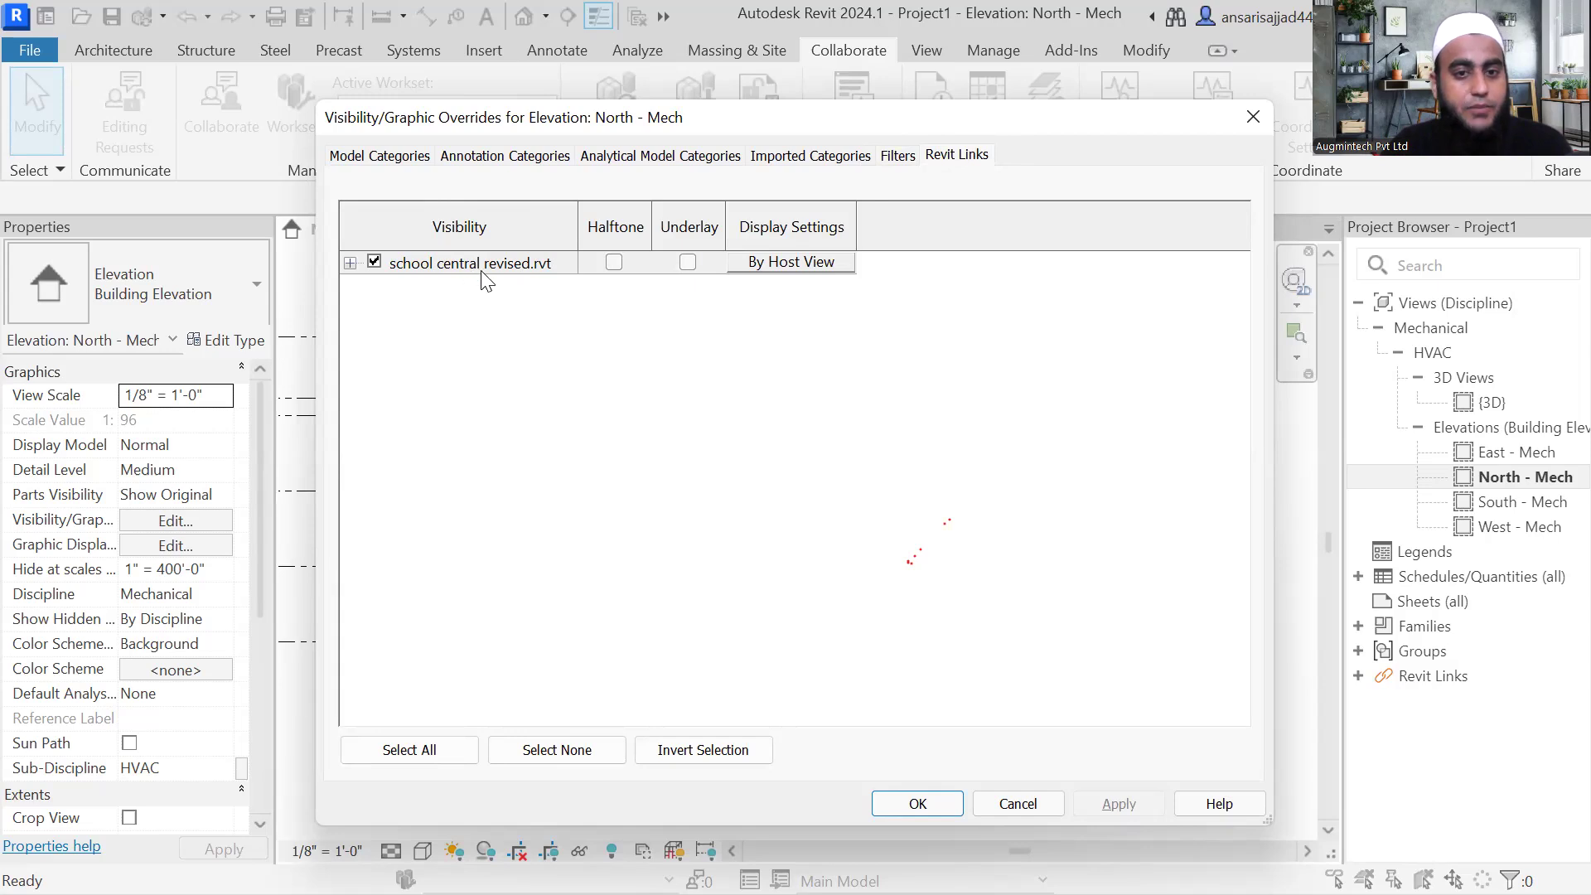
pyautogui.click(764, 269)
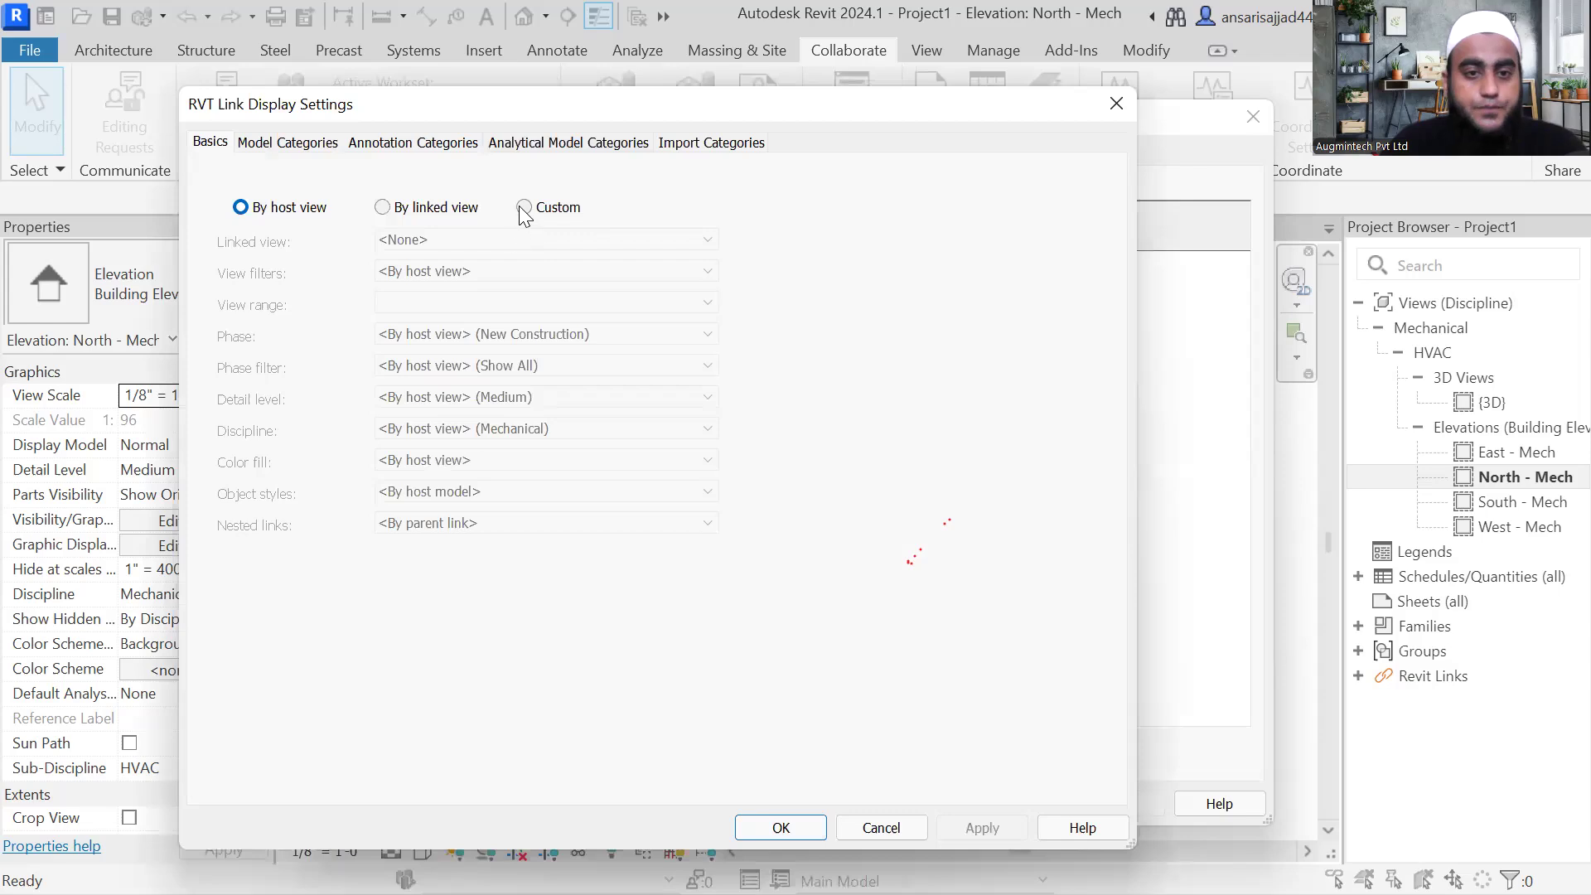
pyautogui.click(526, 207)
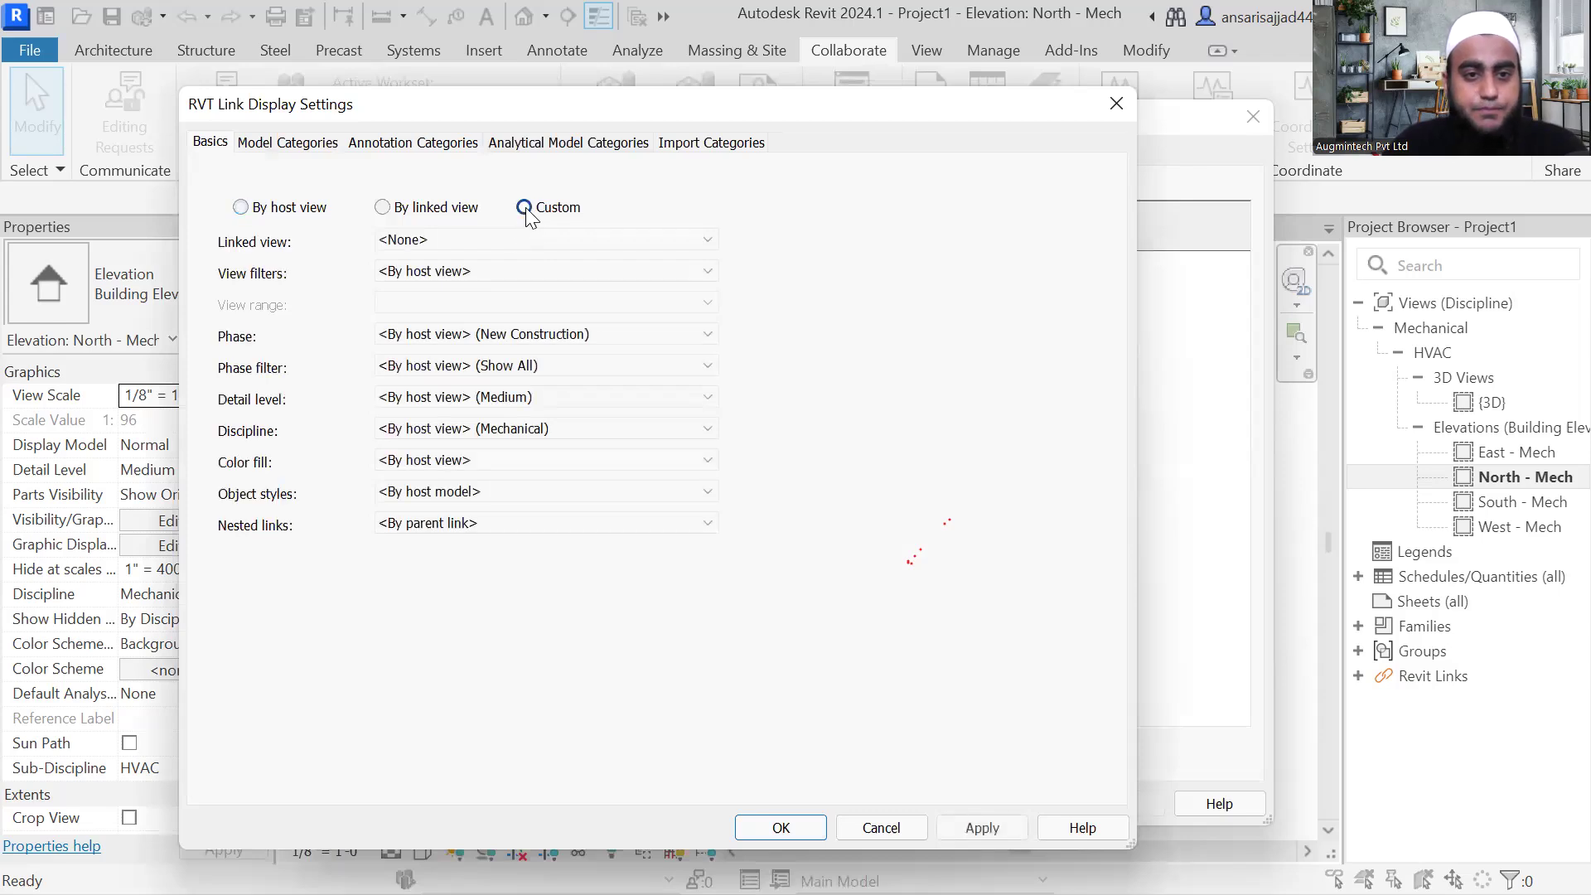
pyautogui.click(417, 144)
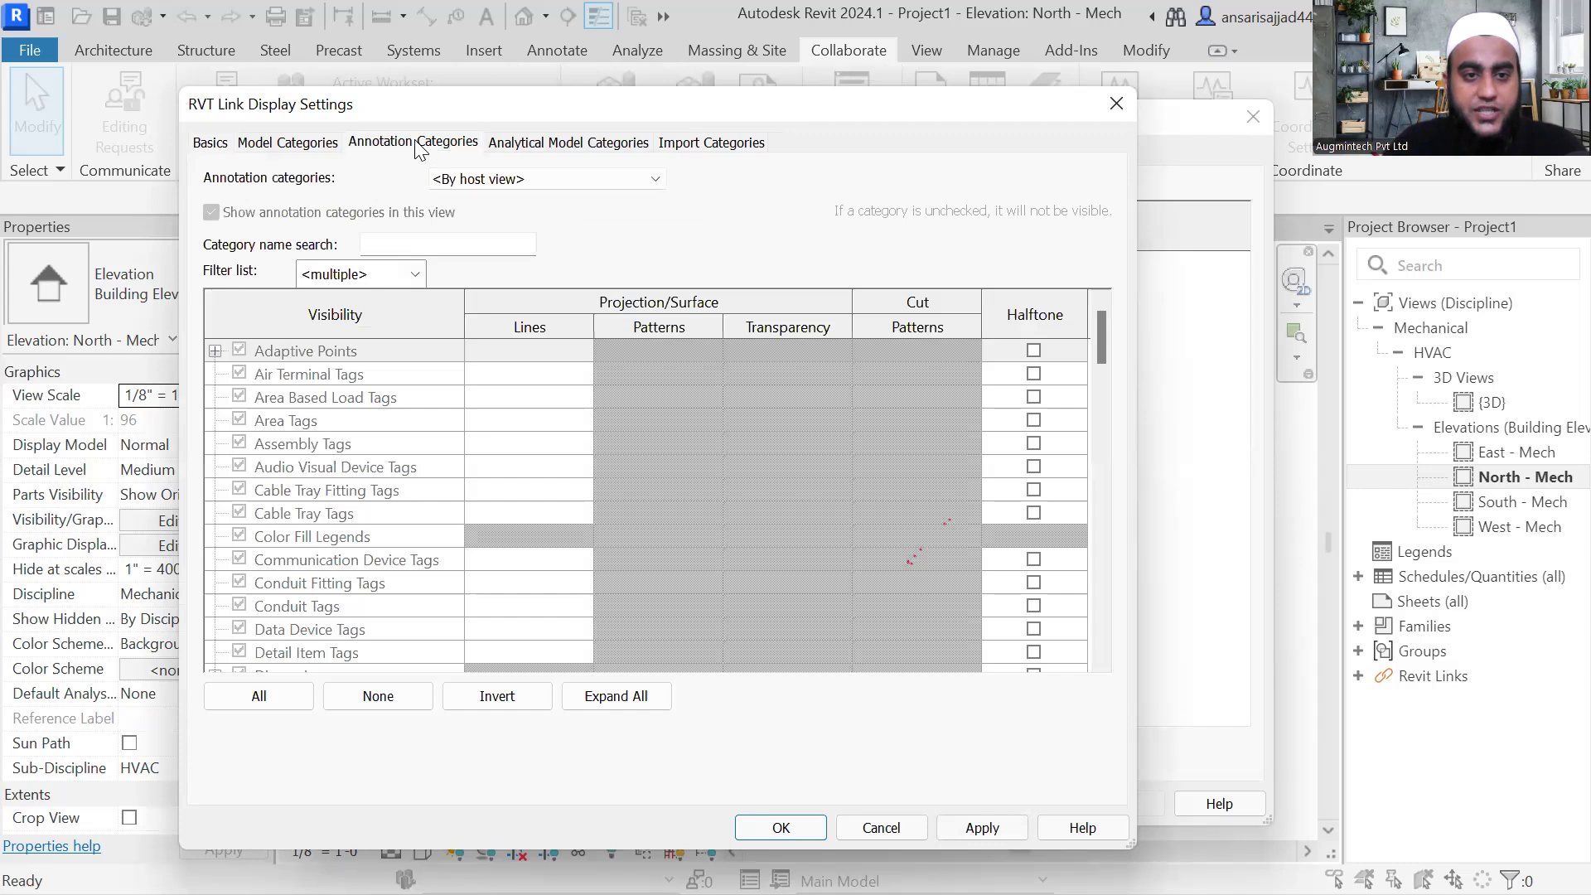
pyautogui.click(515, 180)
pyautogui.click(506, 209)
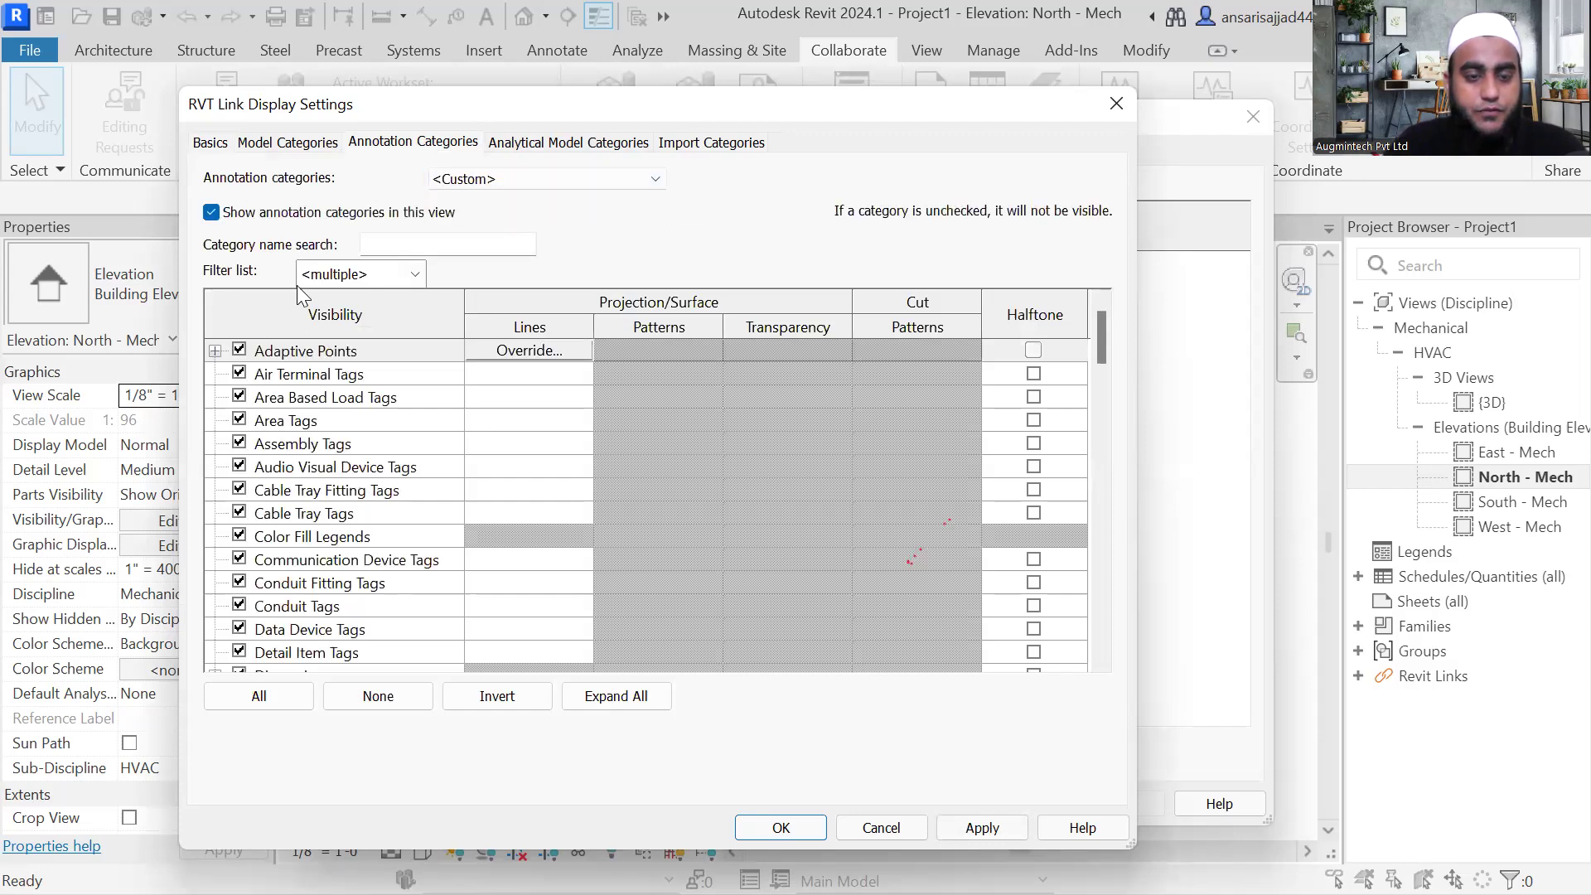
# Step: Turn off the Levels annotation category for the linked school model and apply the change
pyautogui.click(290, 490)
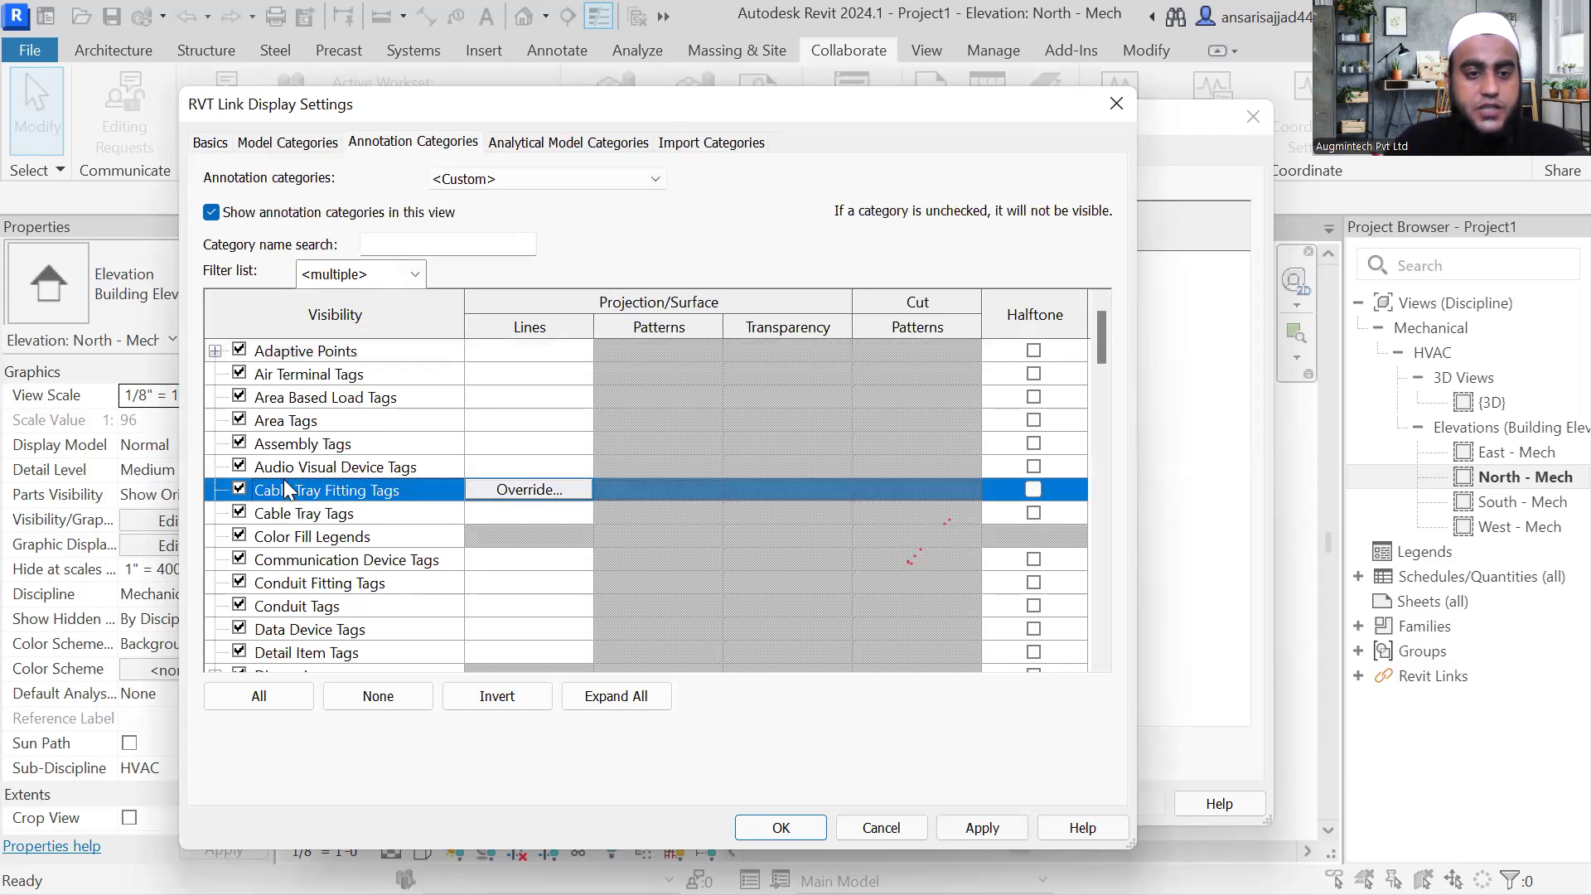
pyautogui.scroll(-1, 284, 477)
pyautogui.press('l')
pyautogui.scroll(-3, 294, 464)
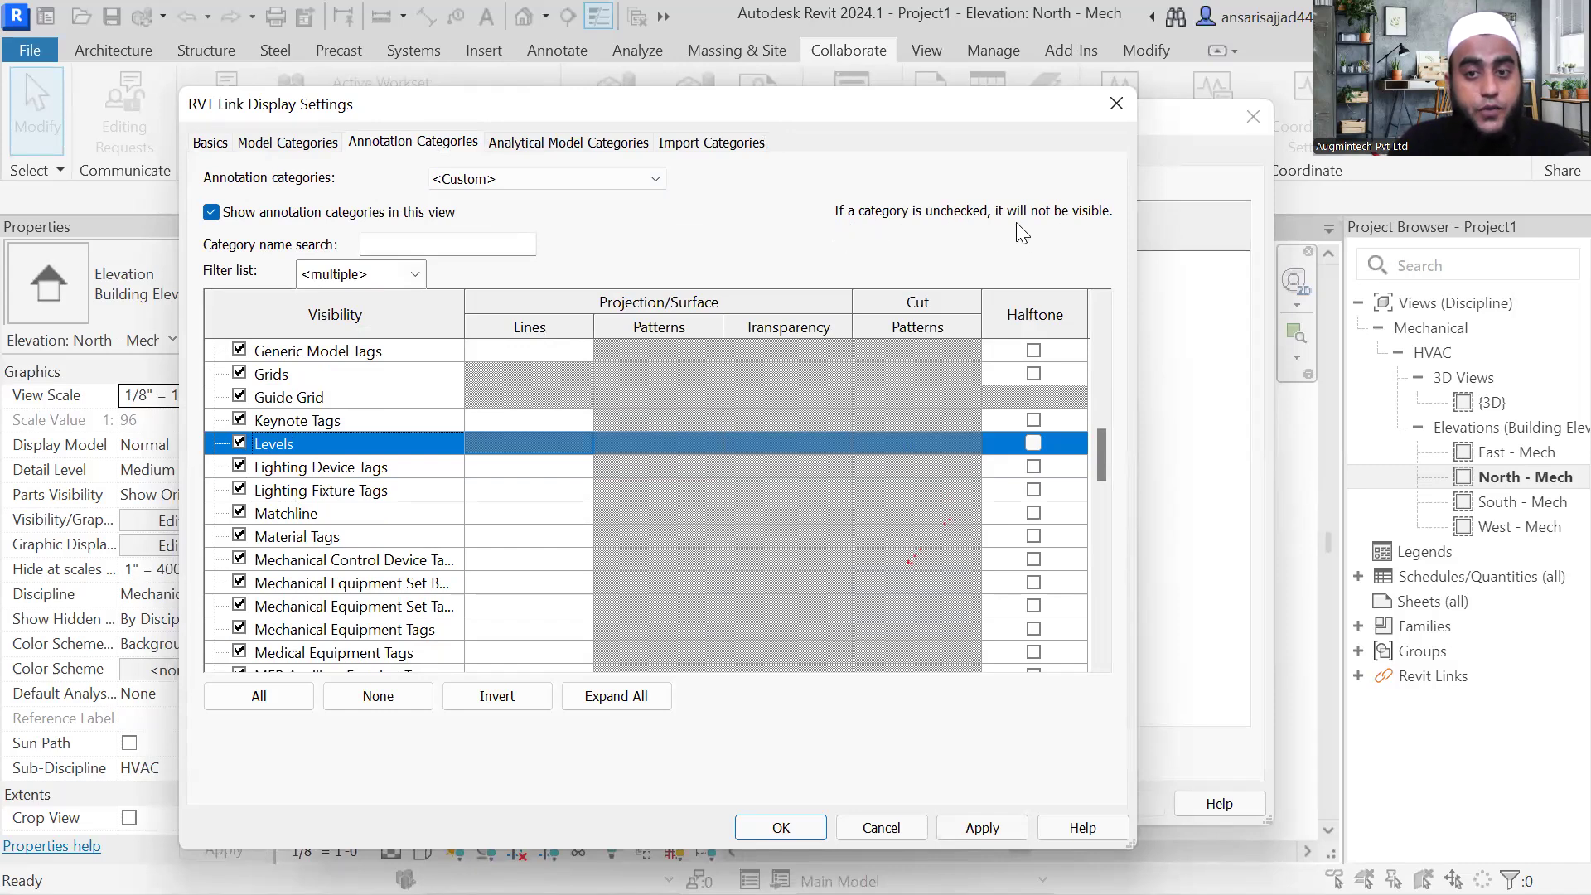
pyautogui.click(239, 443)
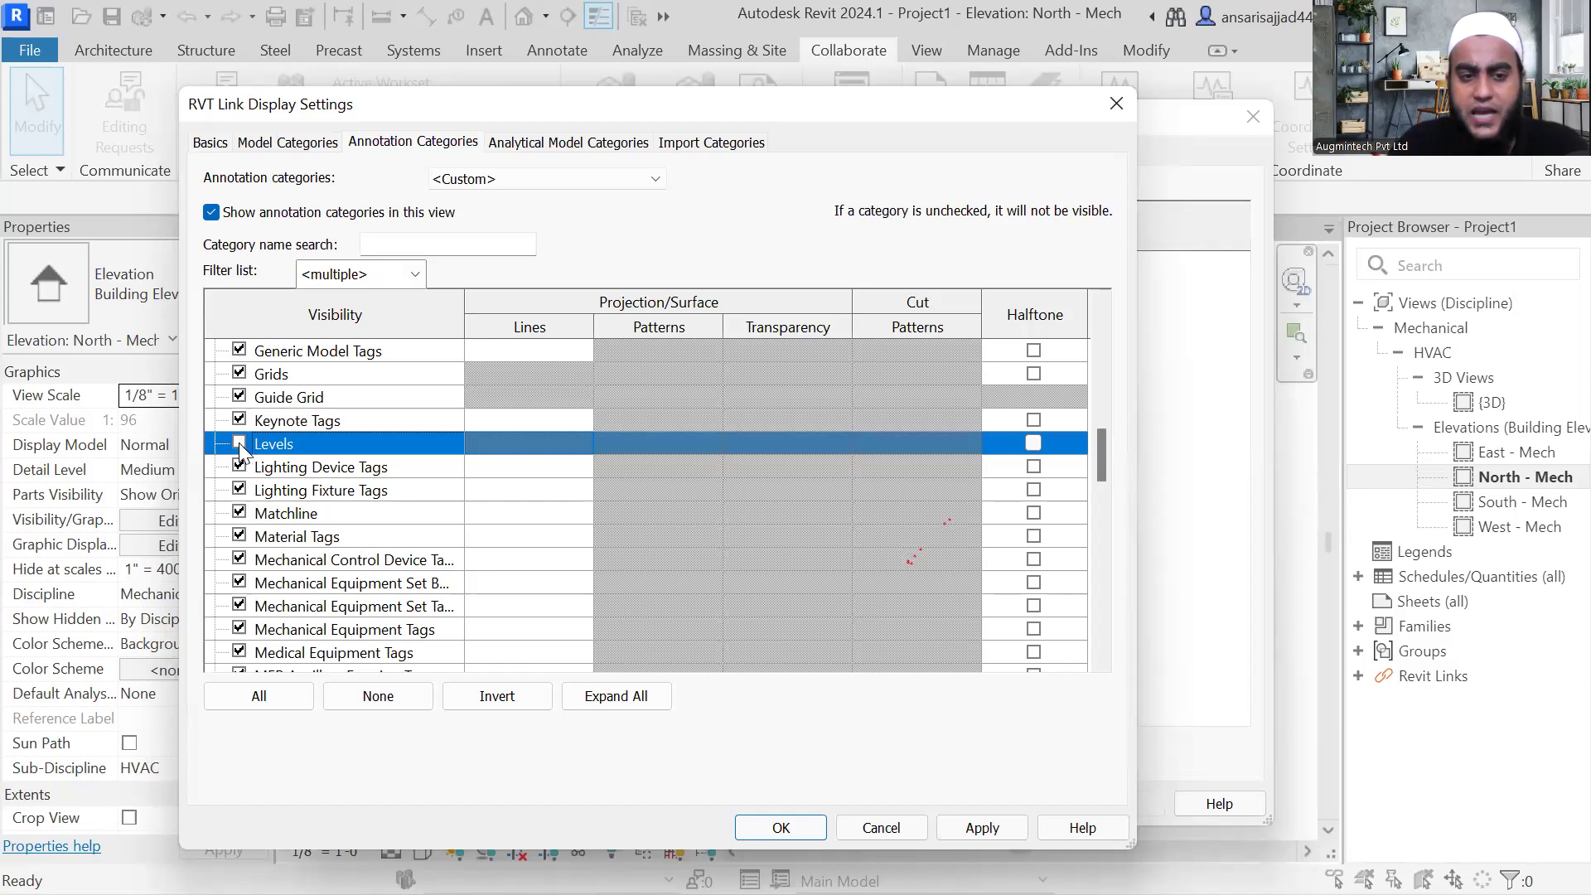
pyautogui.click(974, 828)
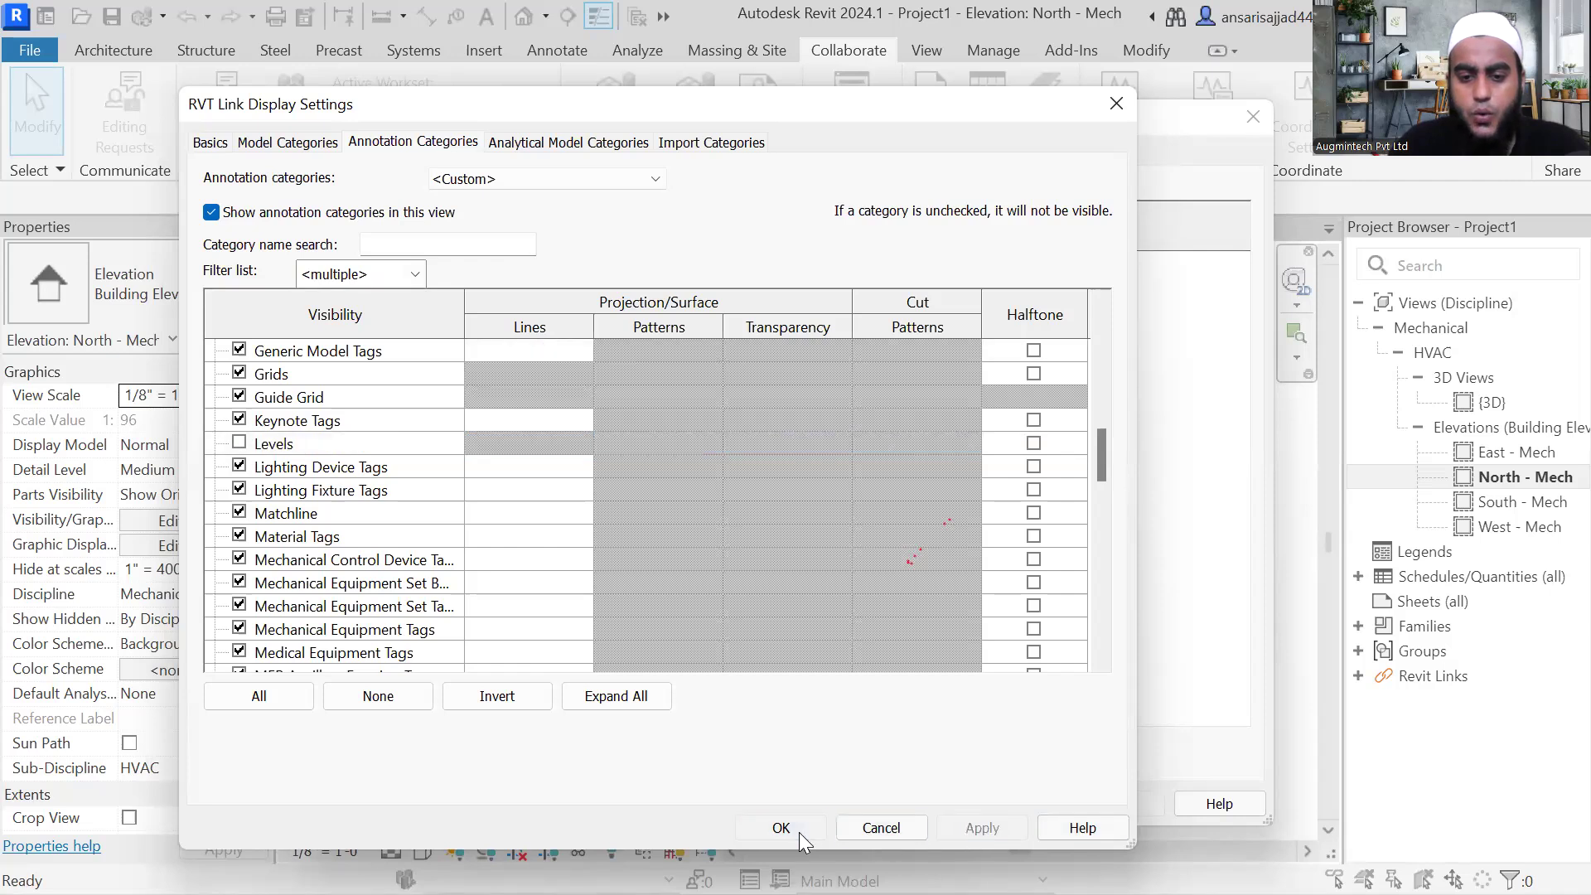
# Step: Confirm the linked school model's display settings and the visibility overrides of the North - Mech elevation
pyautogui.click(796, 828)
pyautogui.click(918, 803)
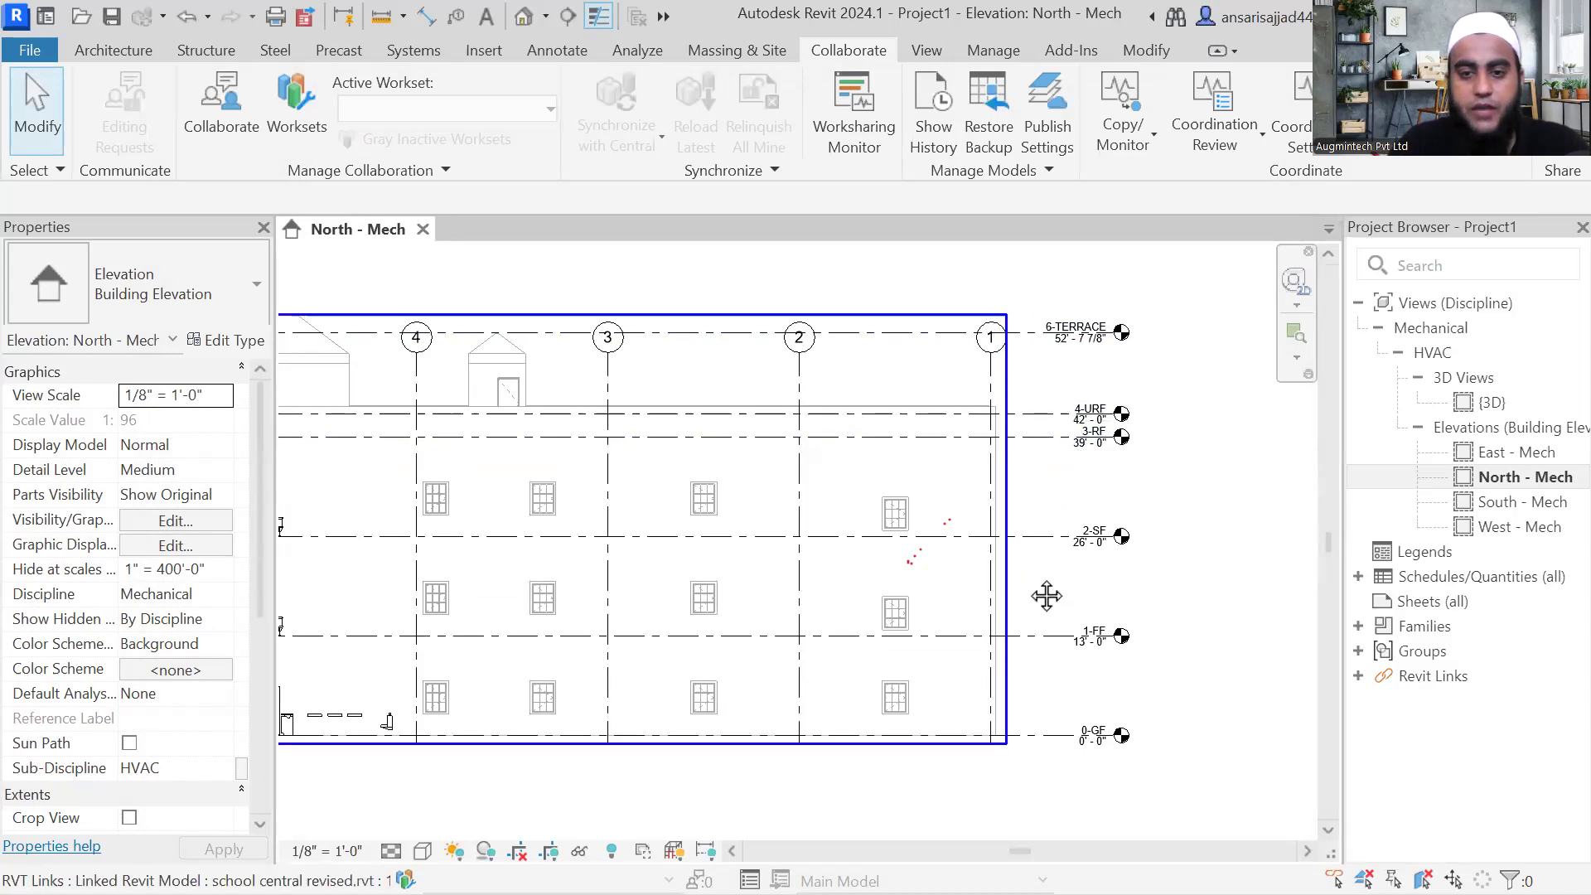
pyautogui.scroll(-2, 1034, 586)
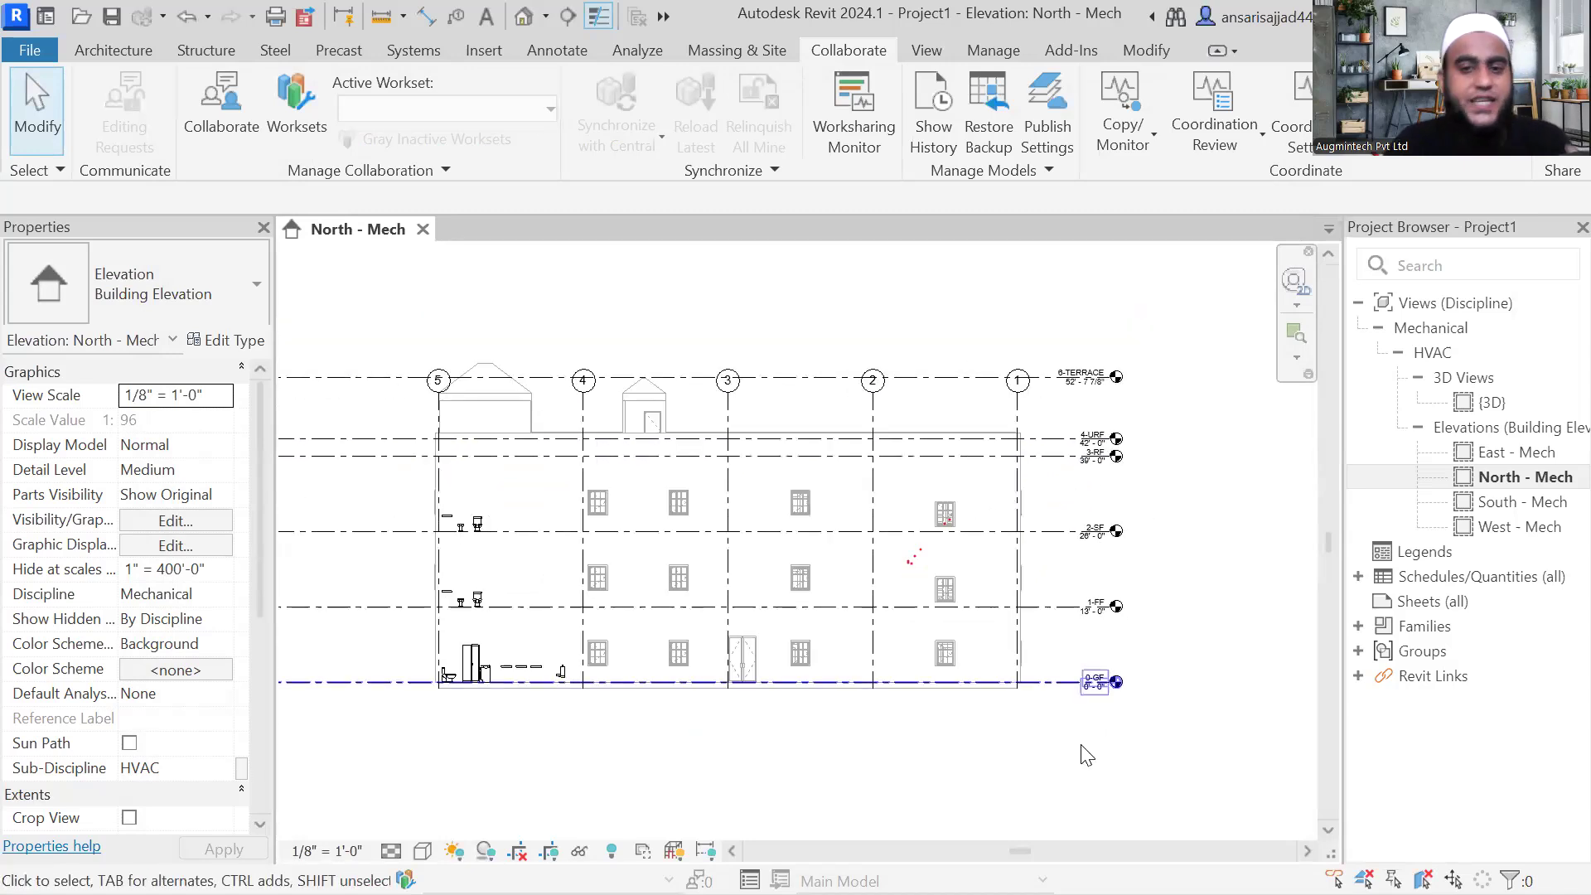
# Step: Examine the level lines and grids in the North - Mech elevation, from ground floor to terrace
pyautogui.moveTo(1001, 734); pyautogui.dragTo(1004, 737, button='middle')
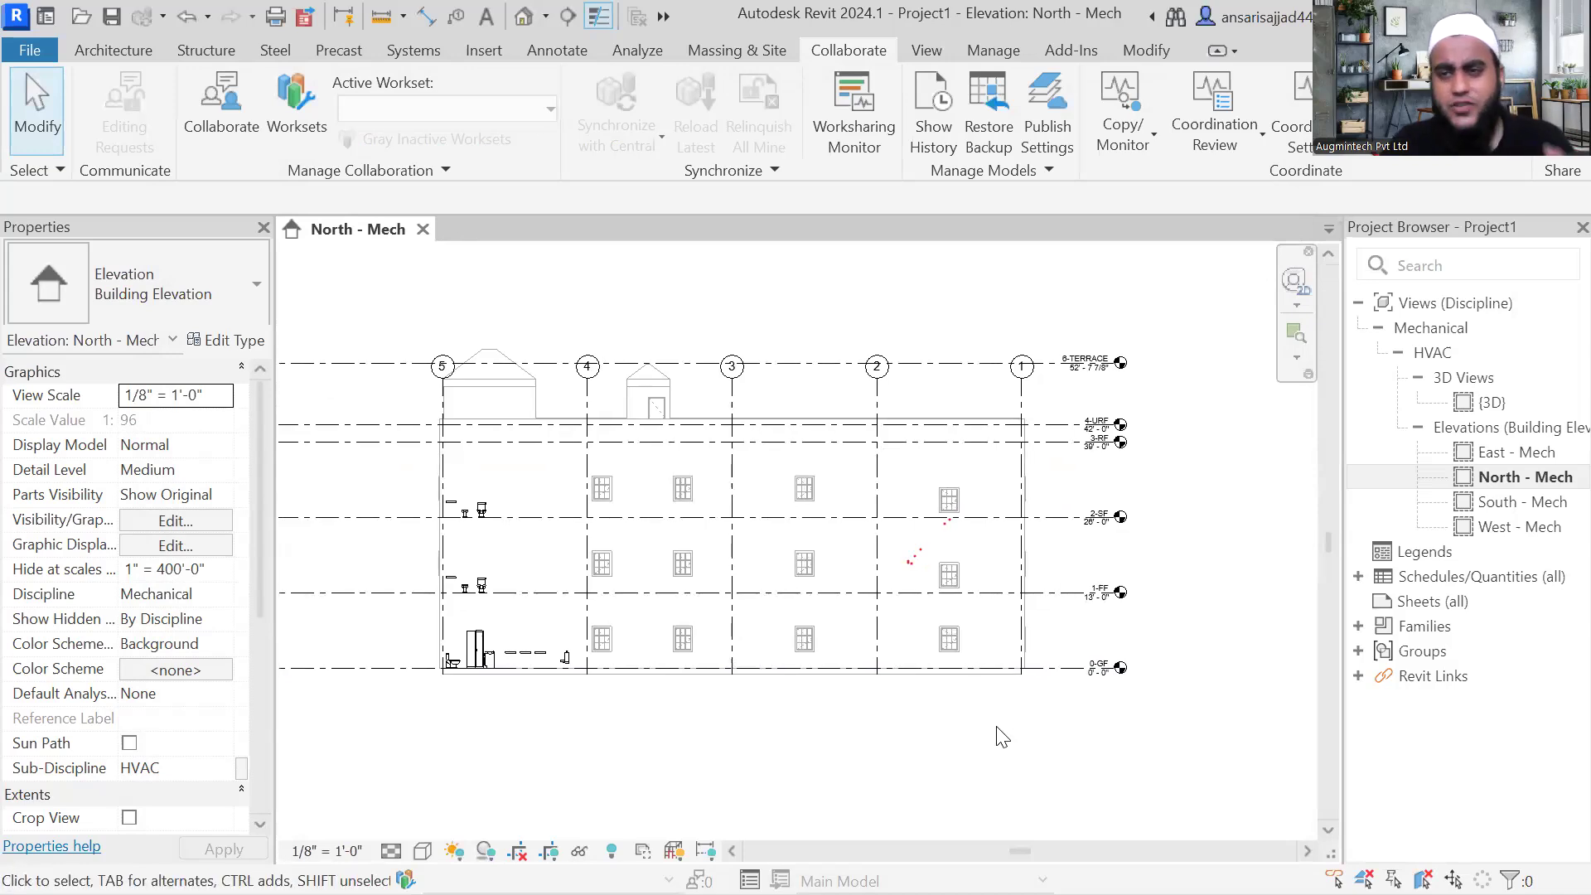
pyautogui.moveTo(1019, 735); pyautogui.dragTo(1029, 736, button='middle')
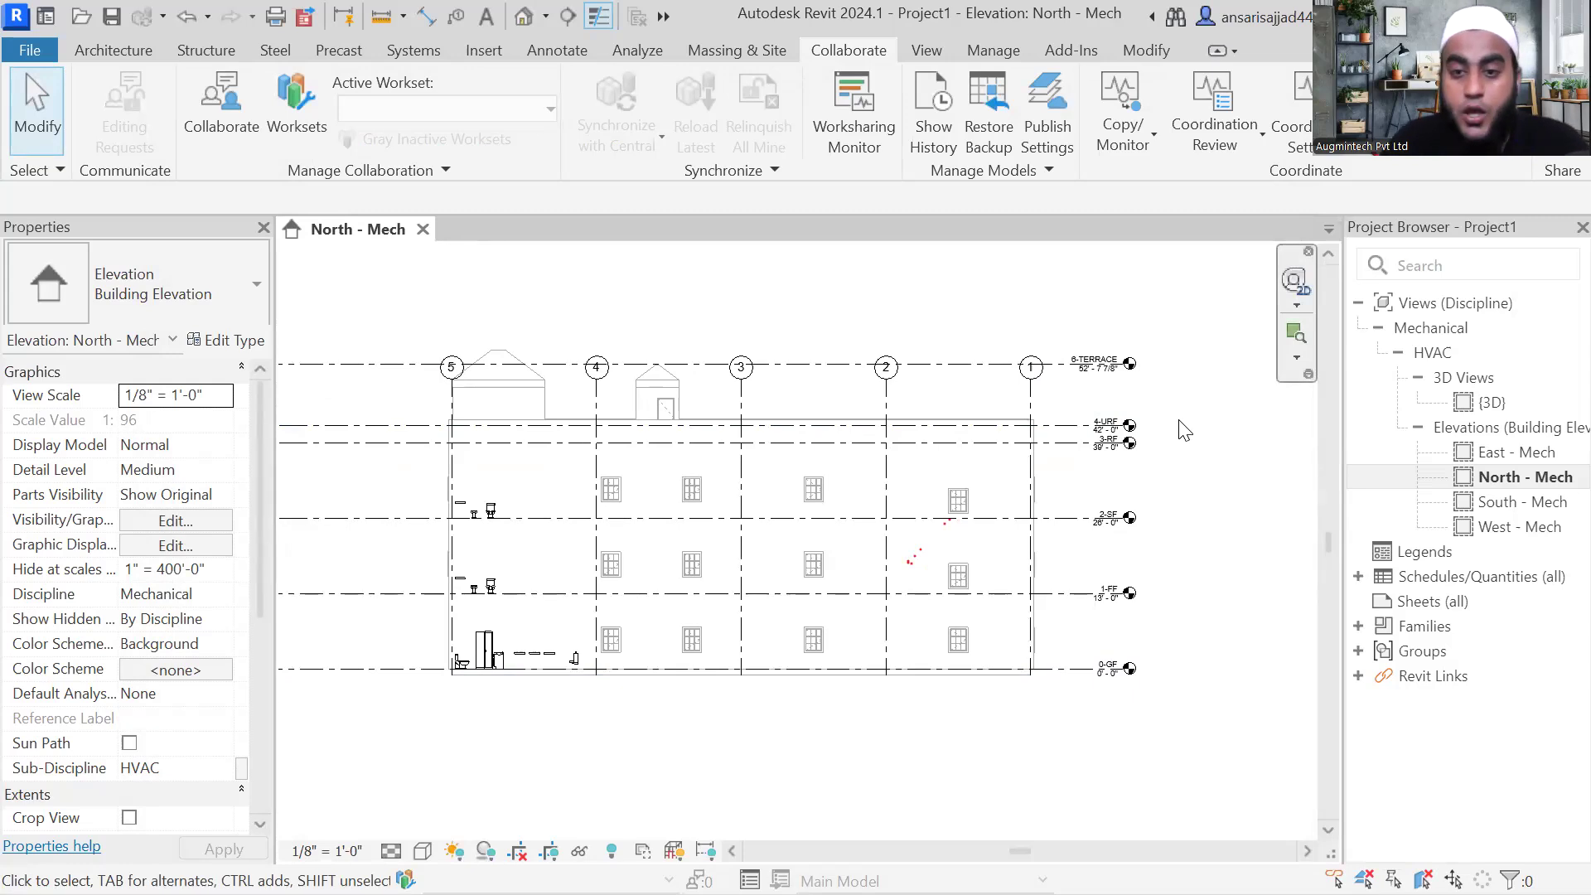
pyautogui.moveTo(1187, 583); pyautogui.dragTo(1187, 560, button='middle')
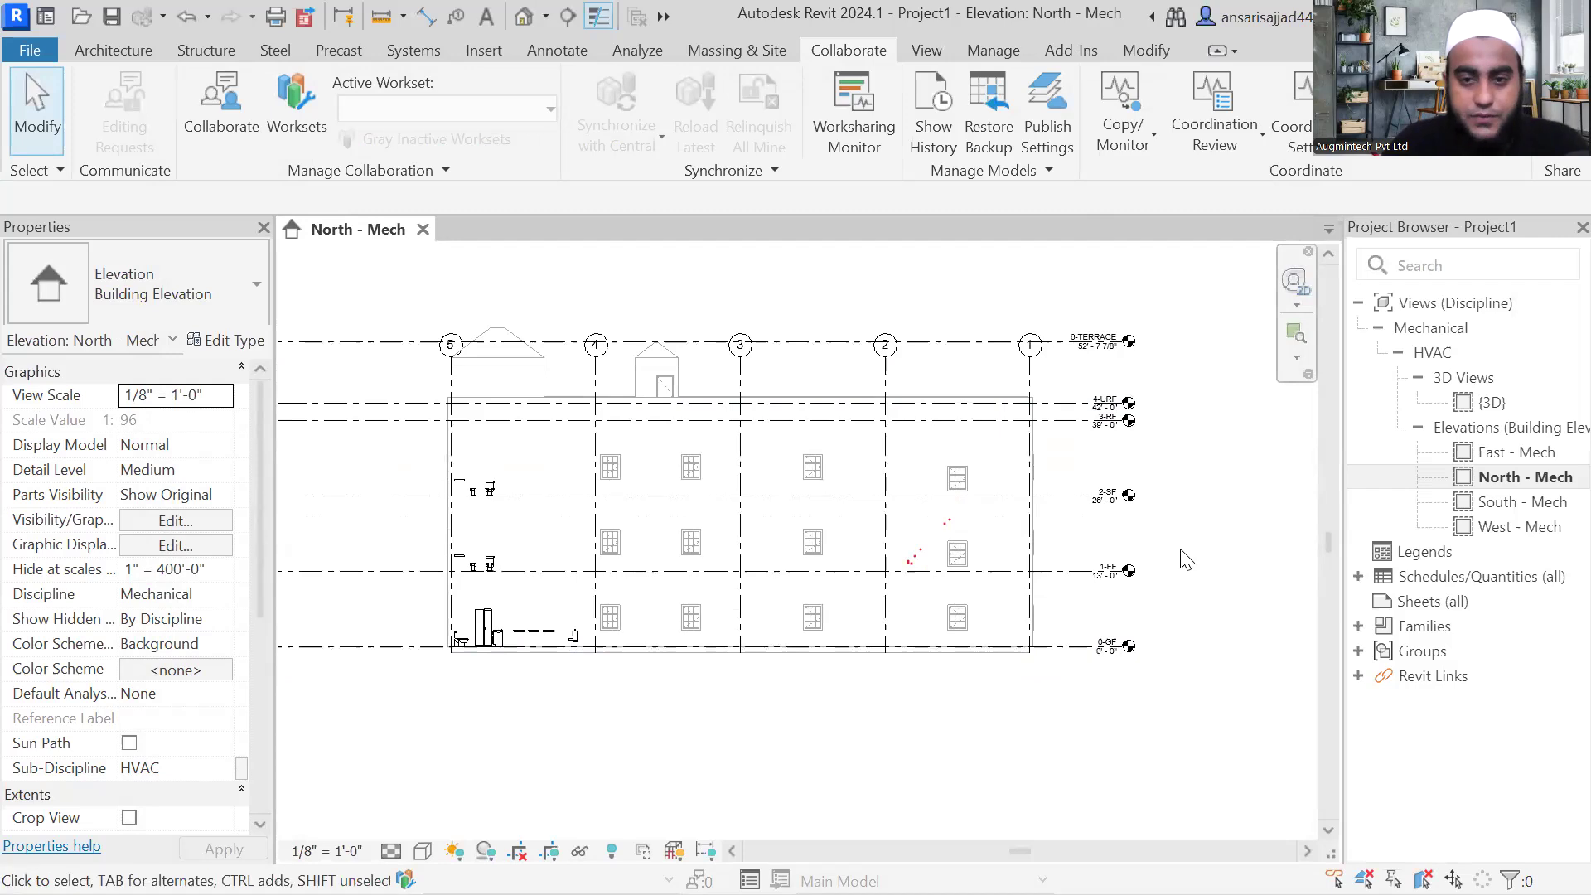
pyautogui.moveTo(643, 295); pyautogui.dragTo(640, 291, button='middle')
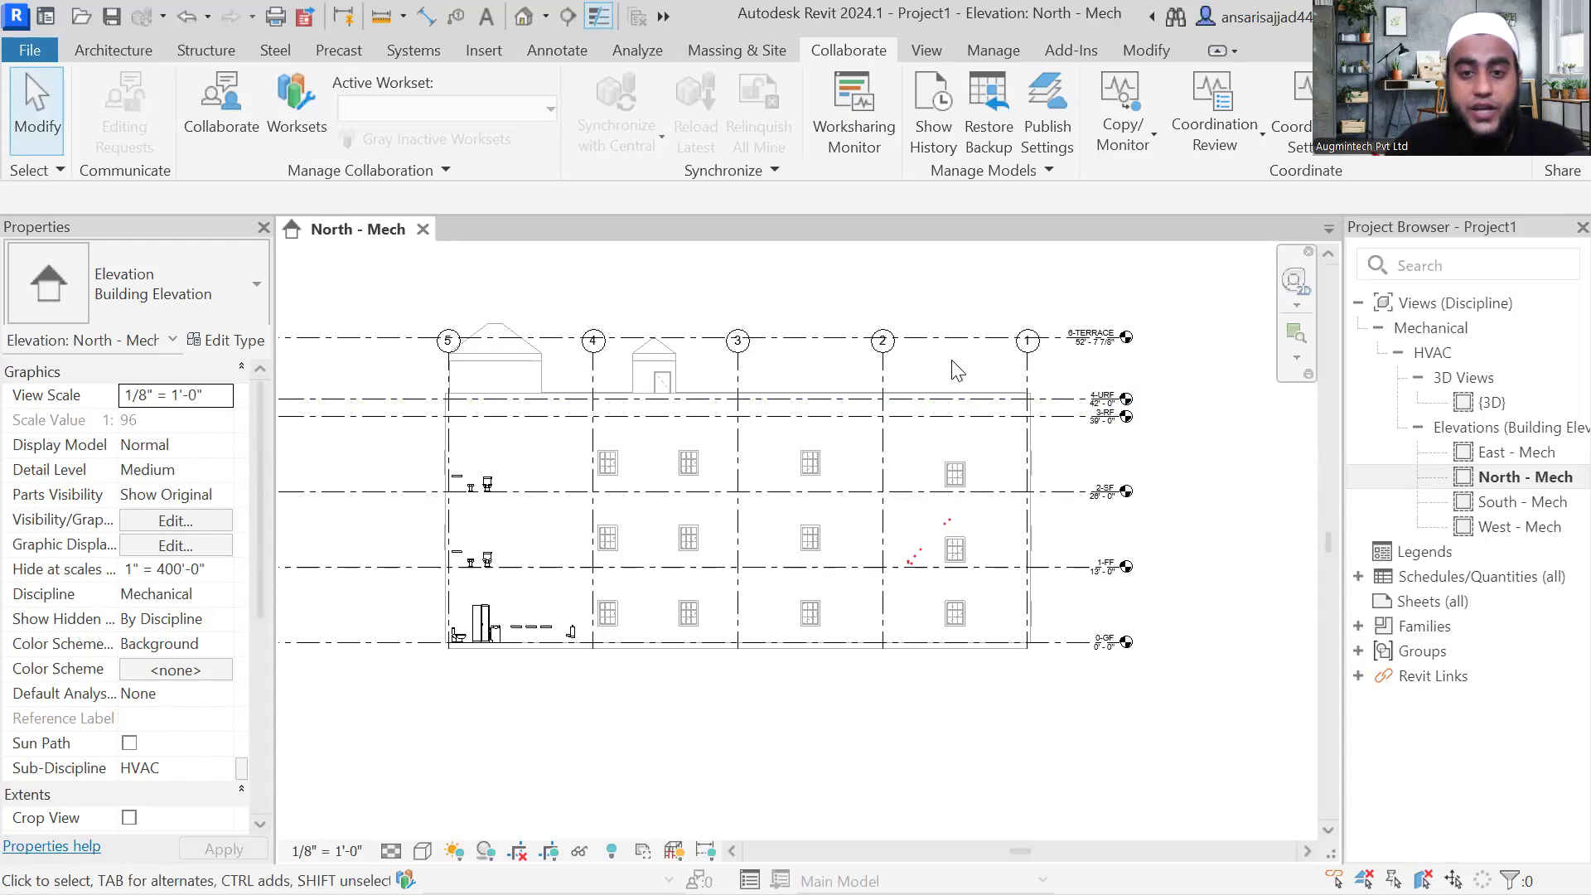
pyautogui.scroll(3, 572, 325)
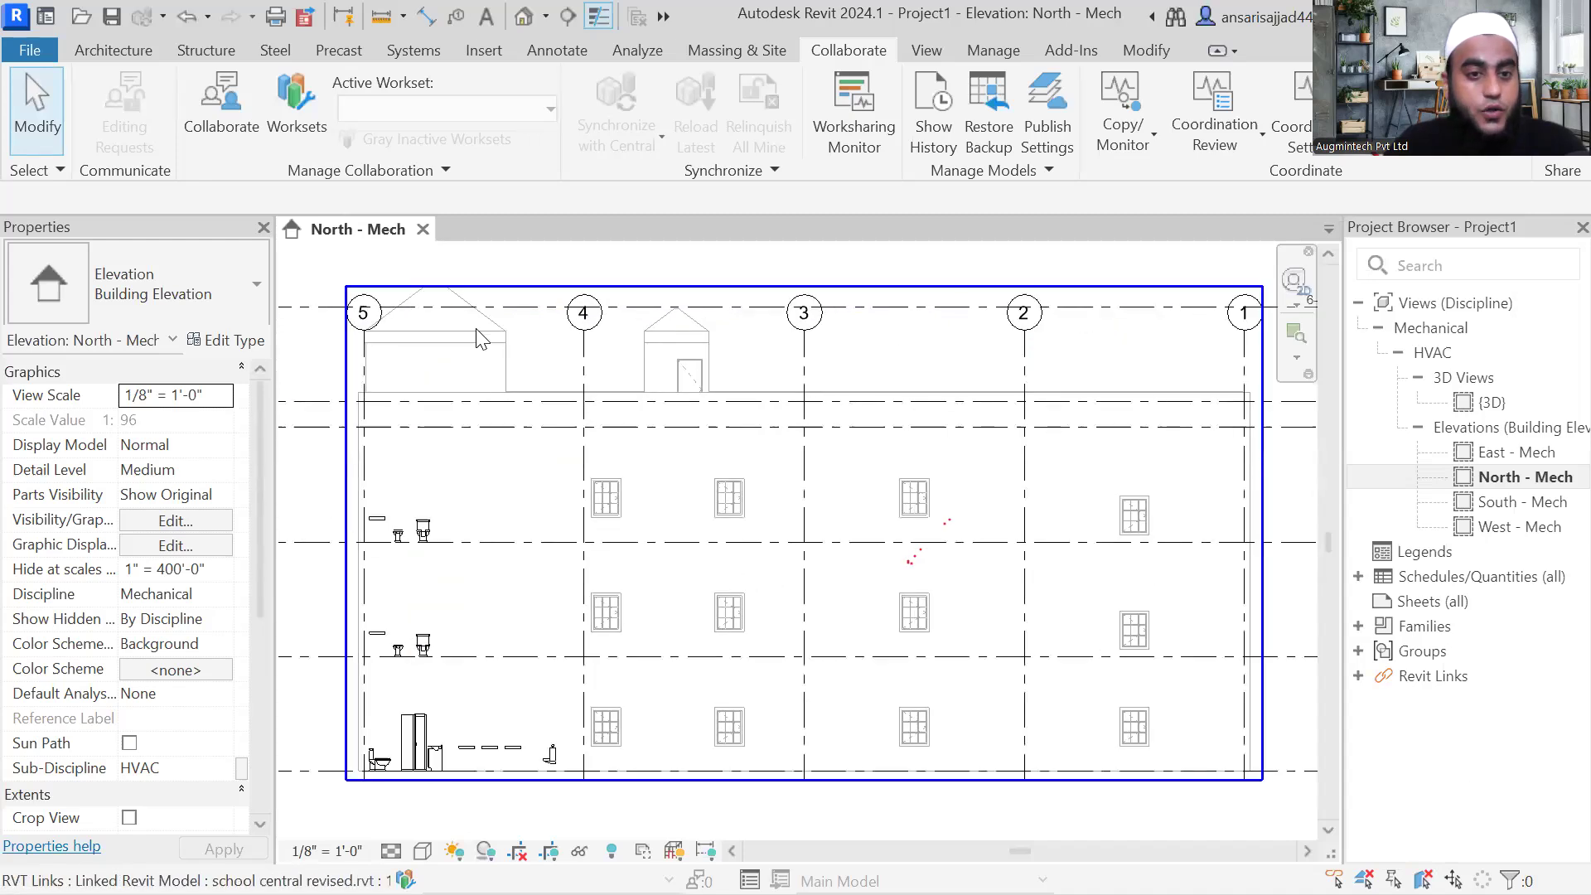
pyautogui.scroll(-2, 436, 398)
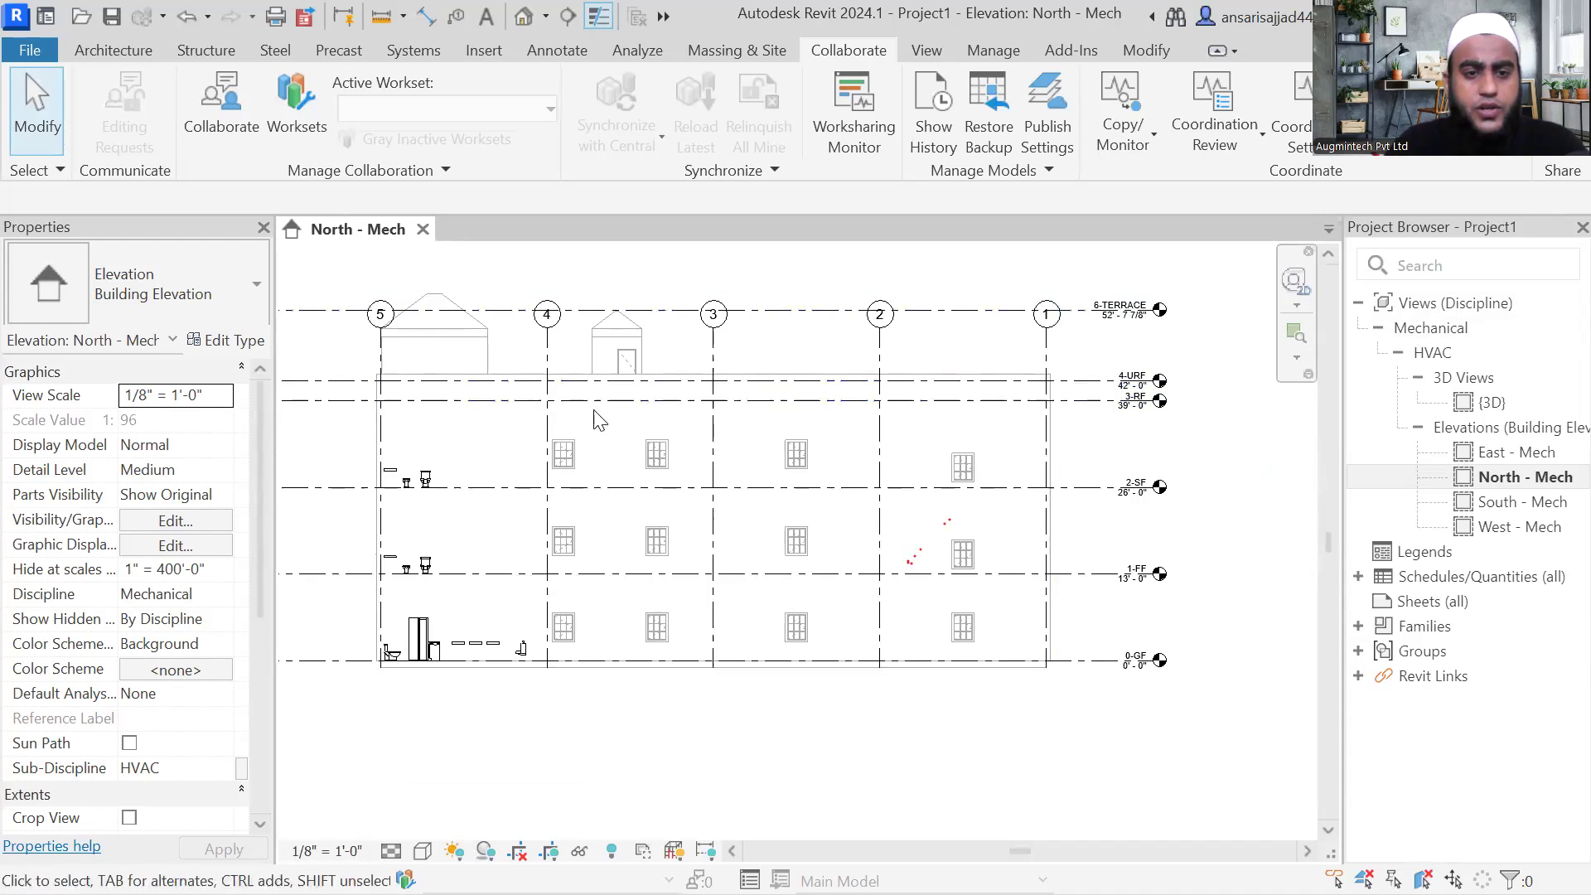
pyautogui.scroll(-2, 788, 404)
pyautogui.moveTo(656, 613); pyautogui.dragTo(648, 633, button='middle')
pyautogui.scroll(2, 666, 420)
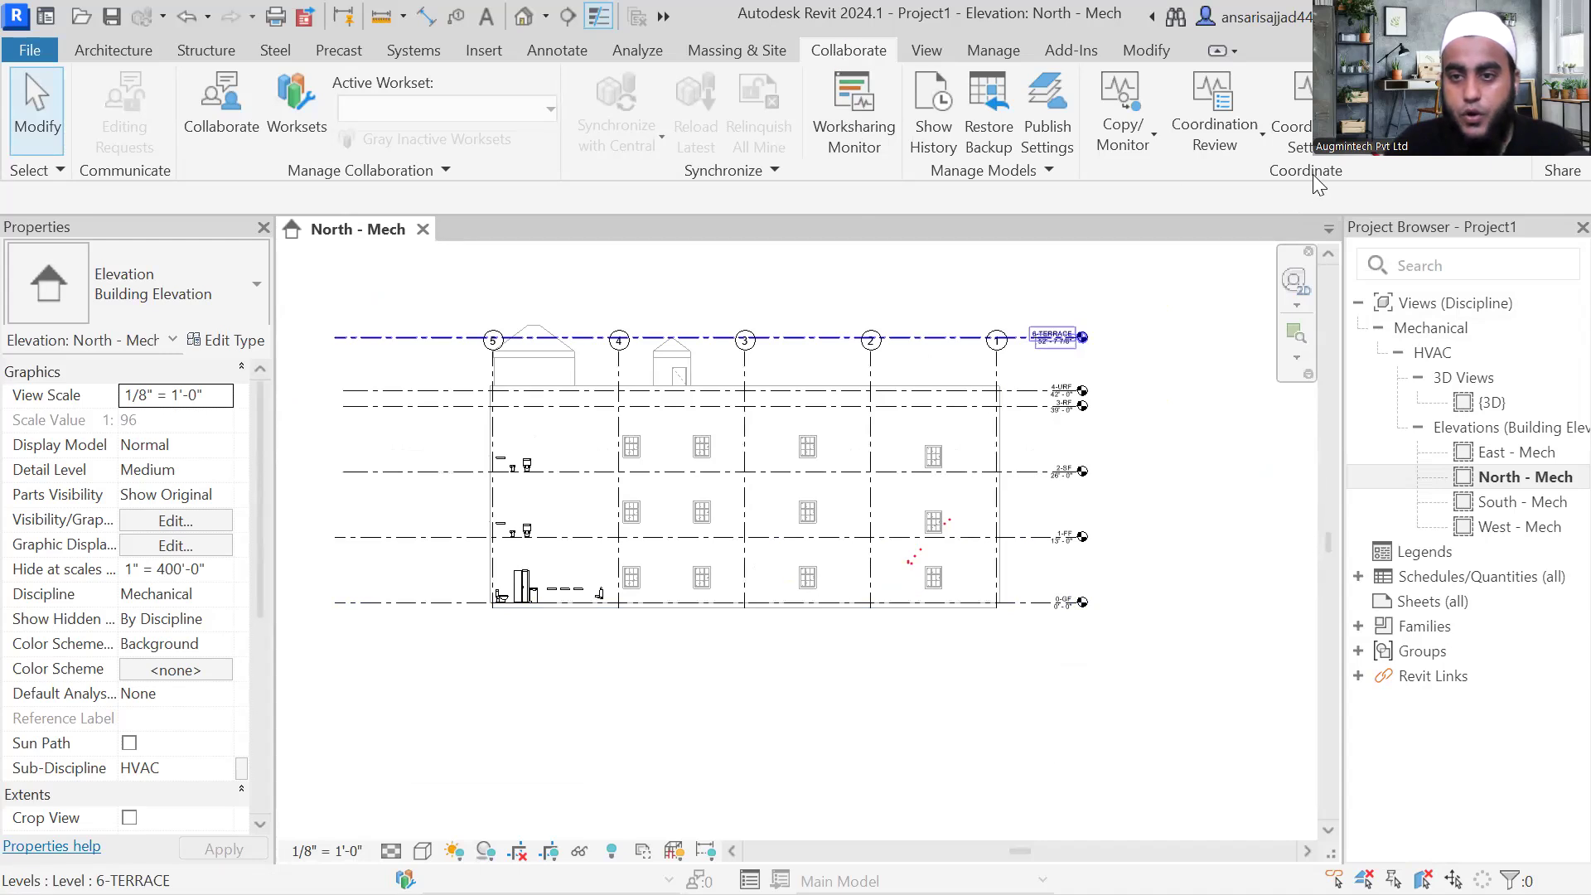
# Step: Start Copy/Monitor on the linked school model and select the whole elevation for copying with Multiple enabled
pyautogui.click(1127, 146)
pyautogui.click(1164, 237)
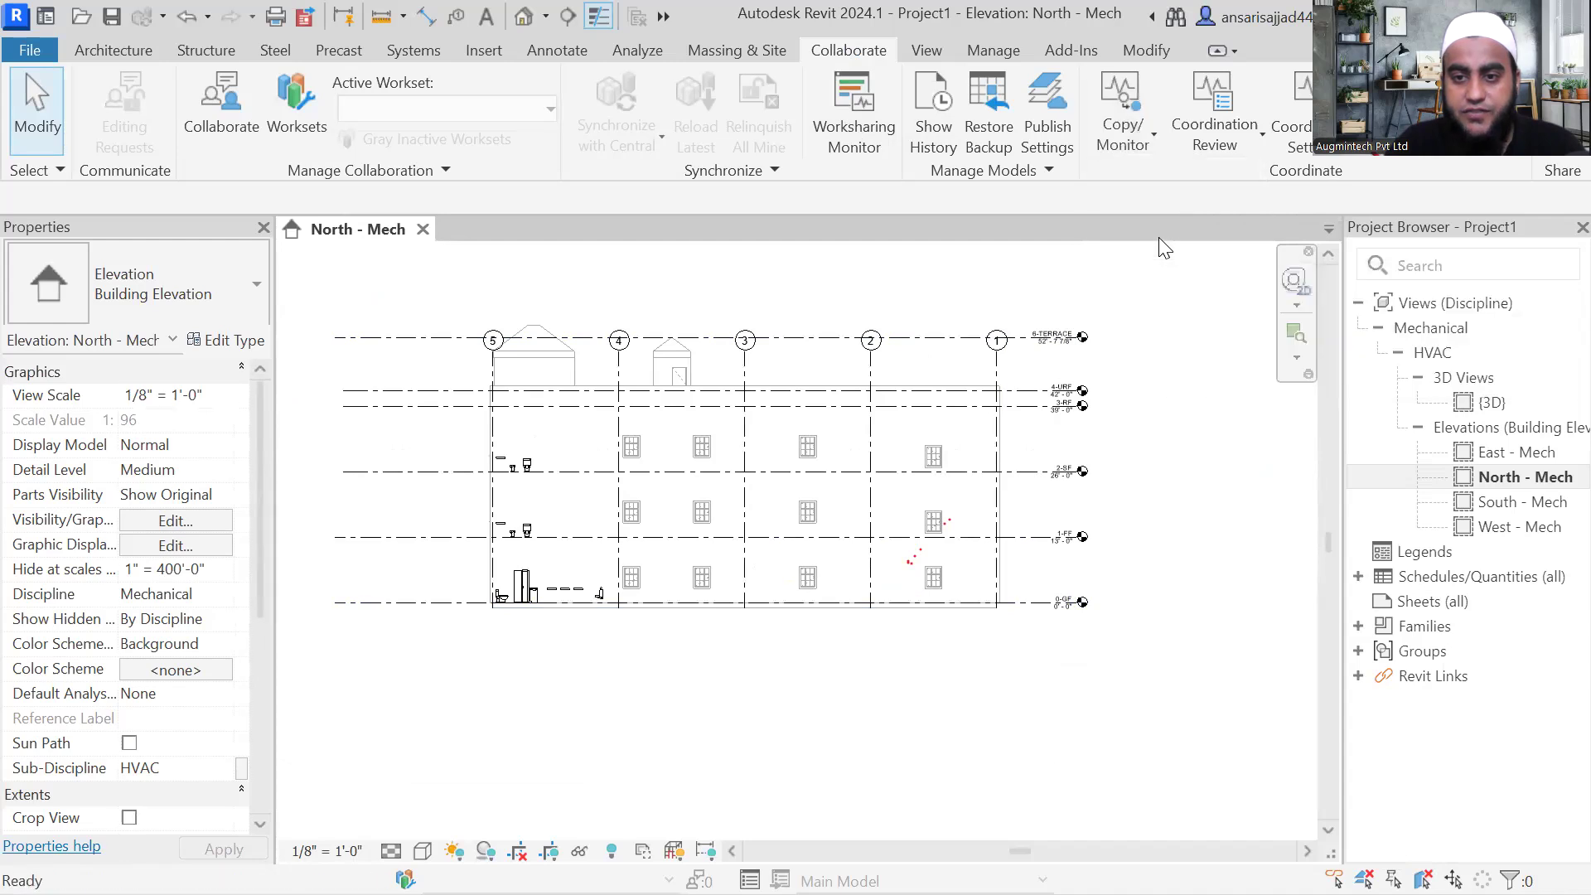
pyautogui.click(891, 417)
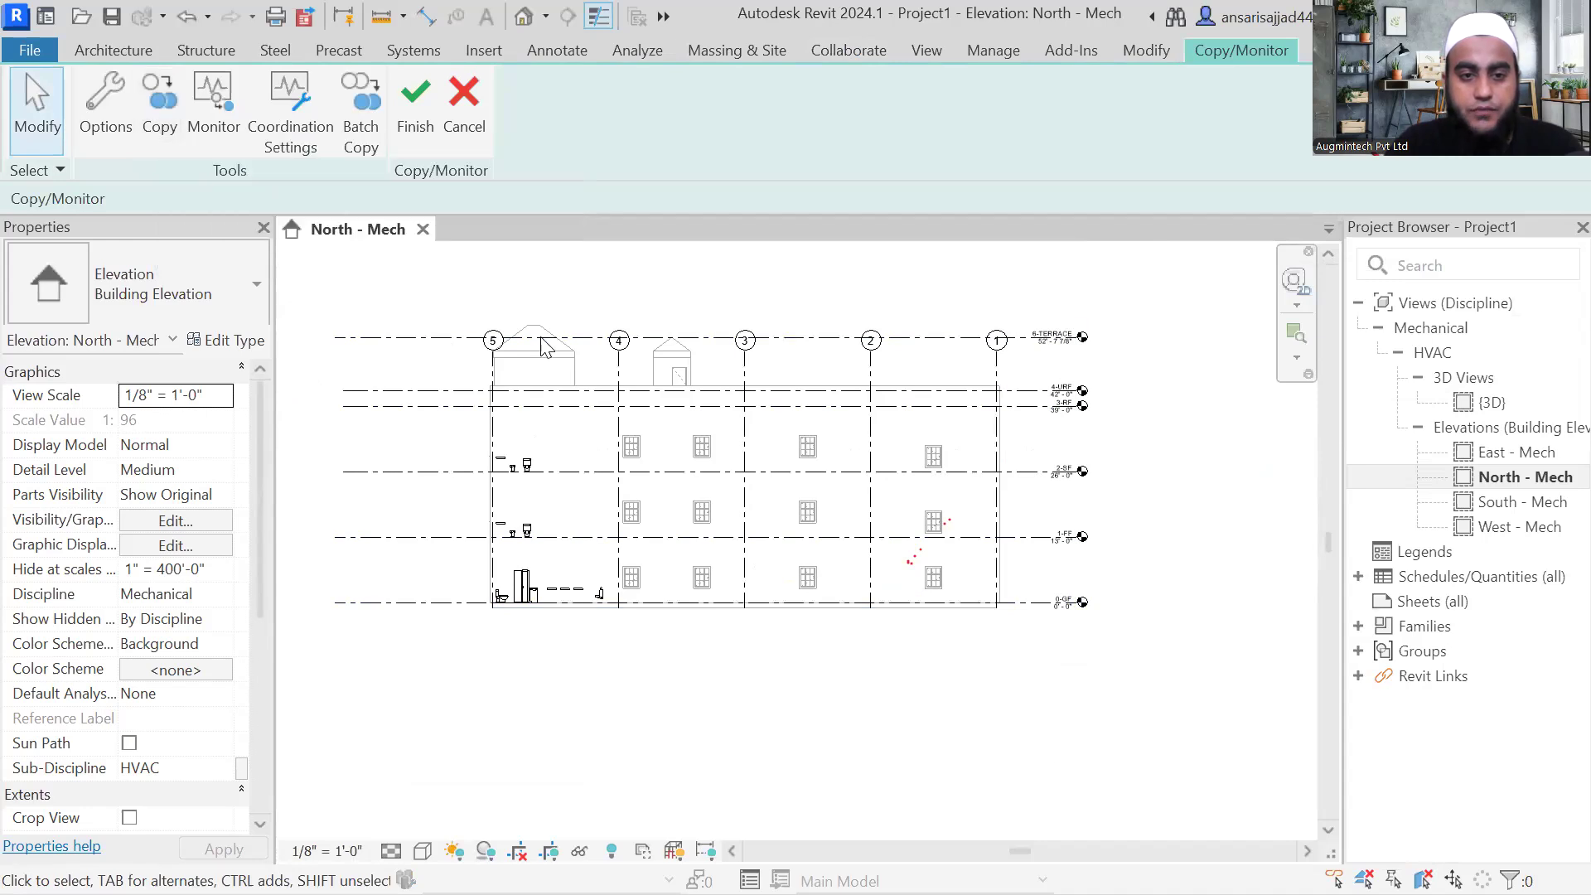
pyautogui.click(162, 112)
pyautogui.click(152, 198)
pyautogui.moveTo(1208, 262); pyautogui.dragTo(354, 759)
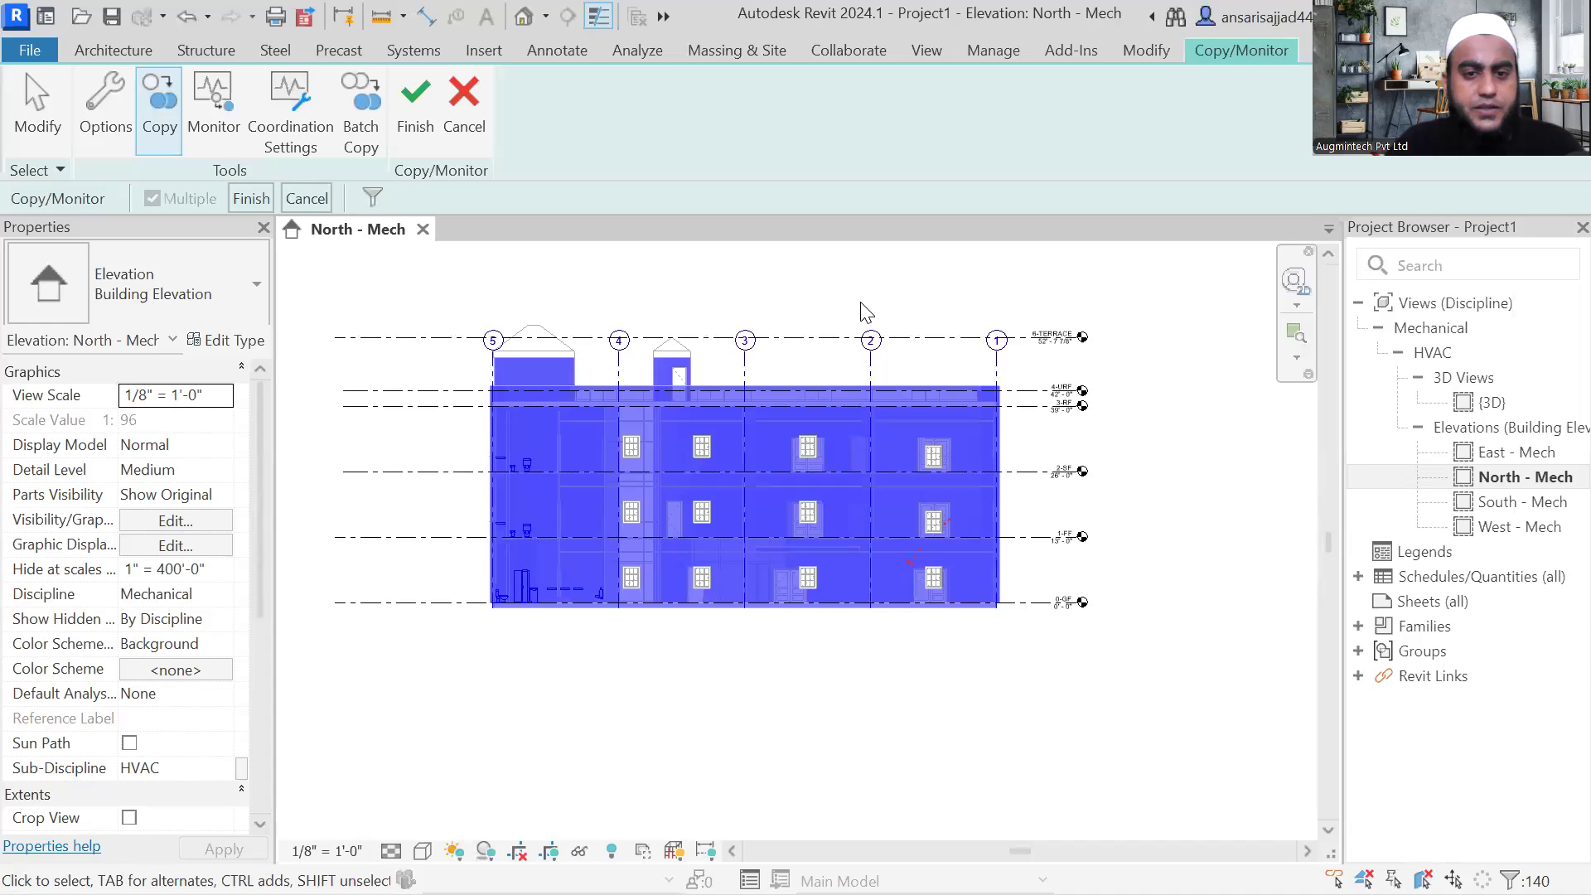
# Step: Filter the copy selection to Grids only, excluding Floors, Plumbing Fixtures and Walls
pyautogui.click(372, 198)
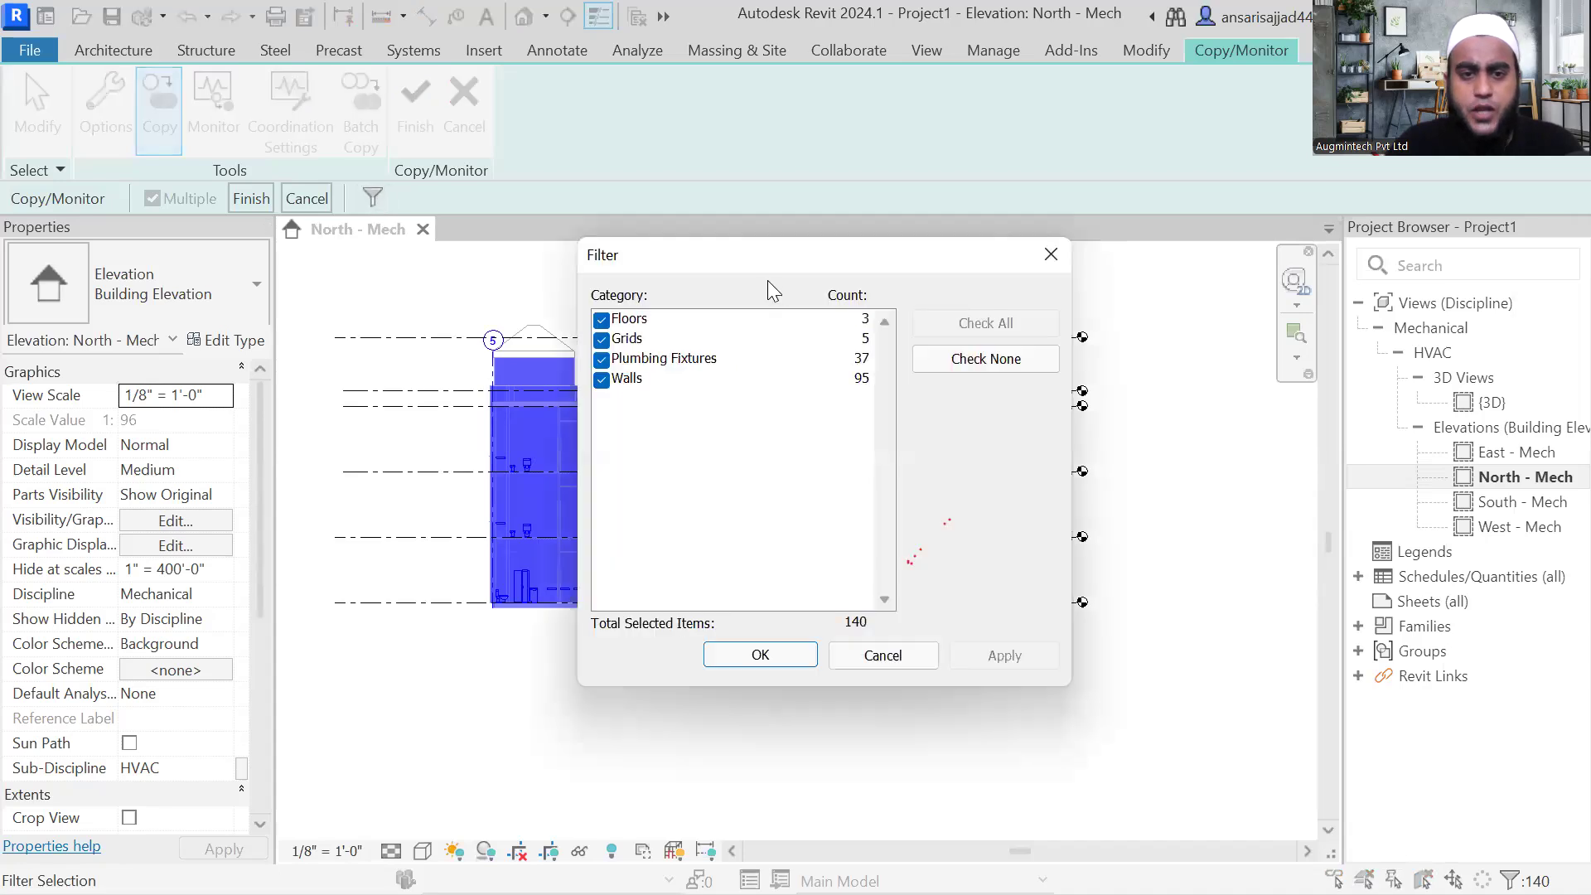
pyautogui.moveTo(774, 262); pyautogui.dragTo(739, 164)
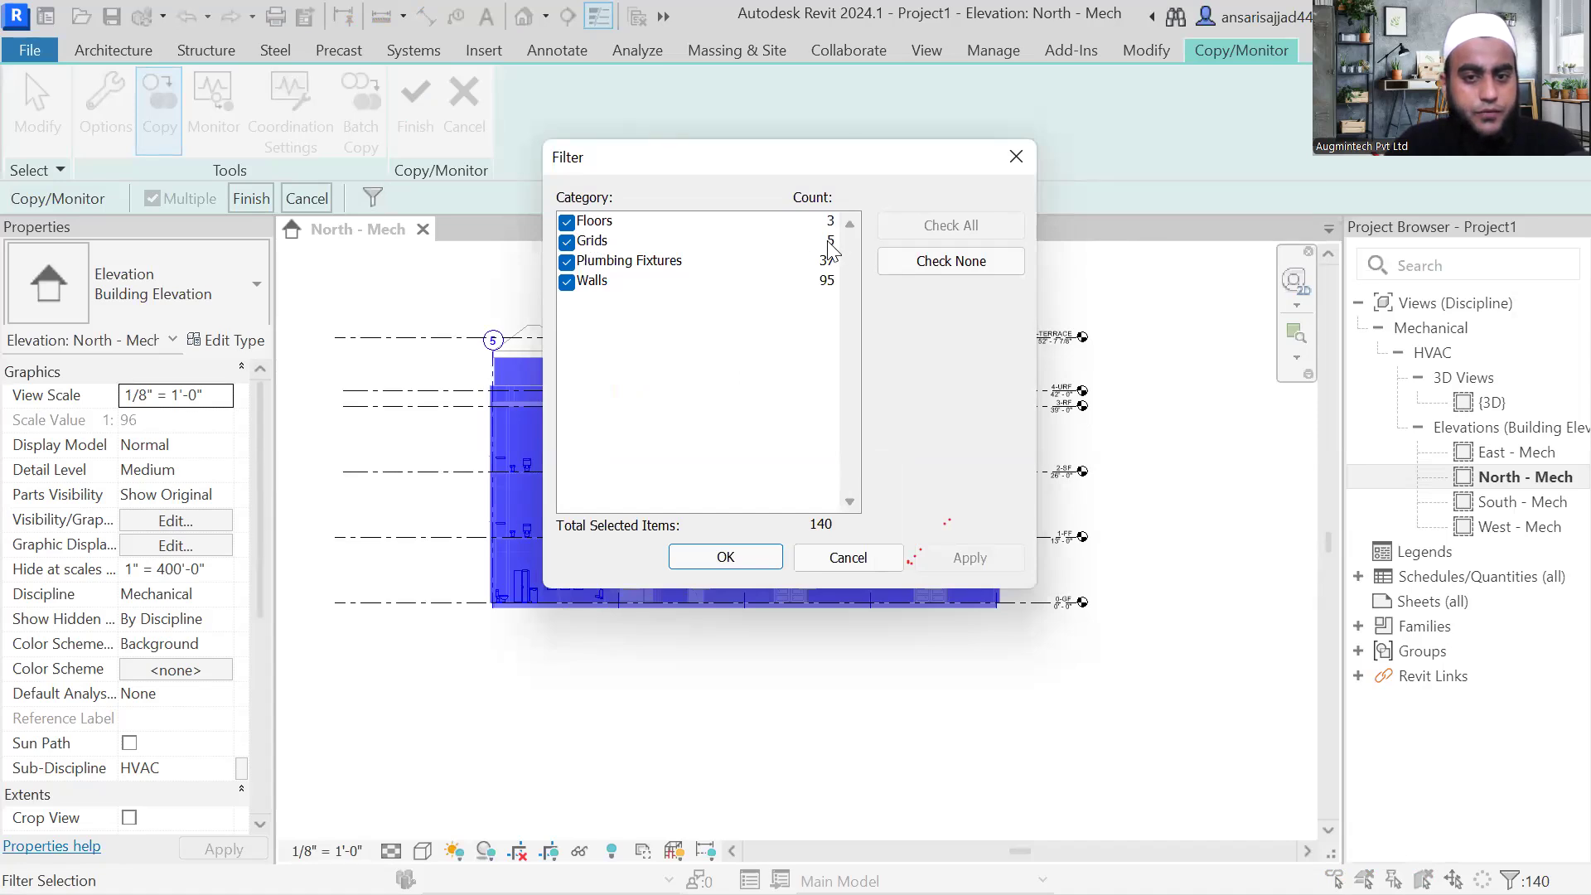
pyautogui.click(567, 222)
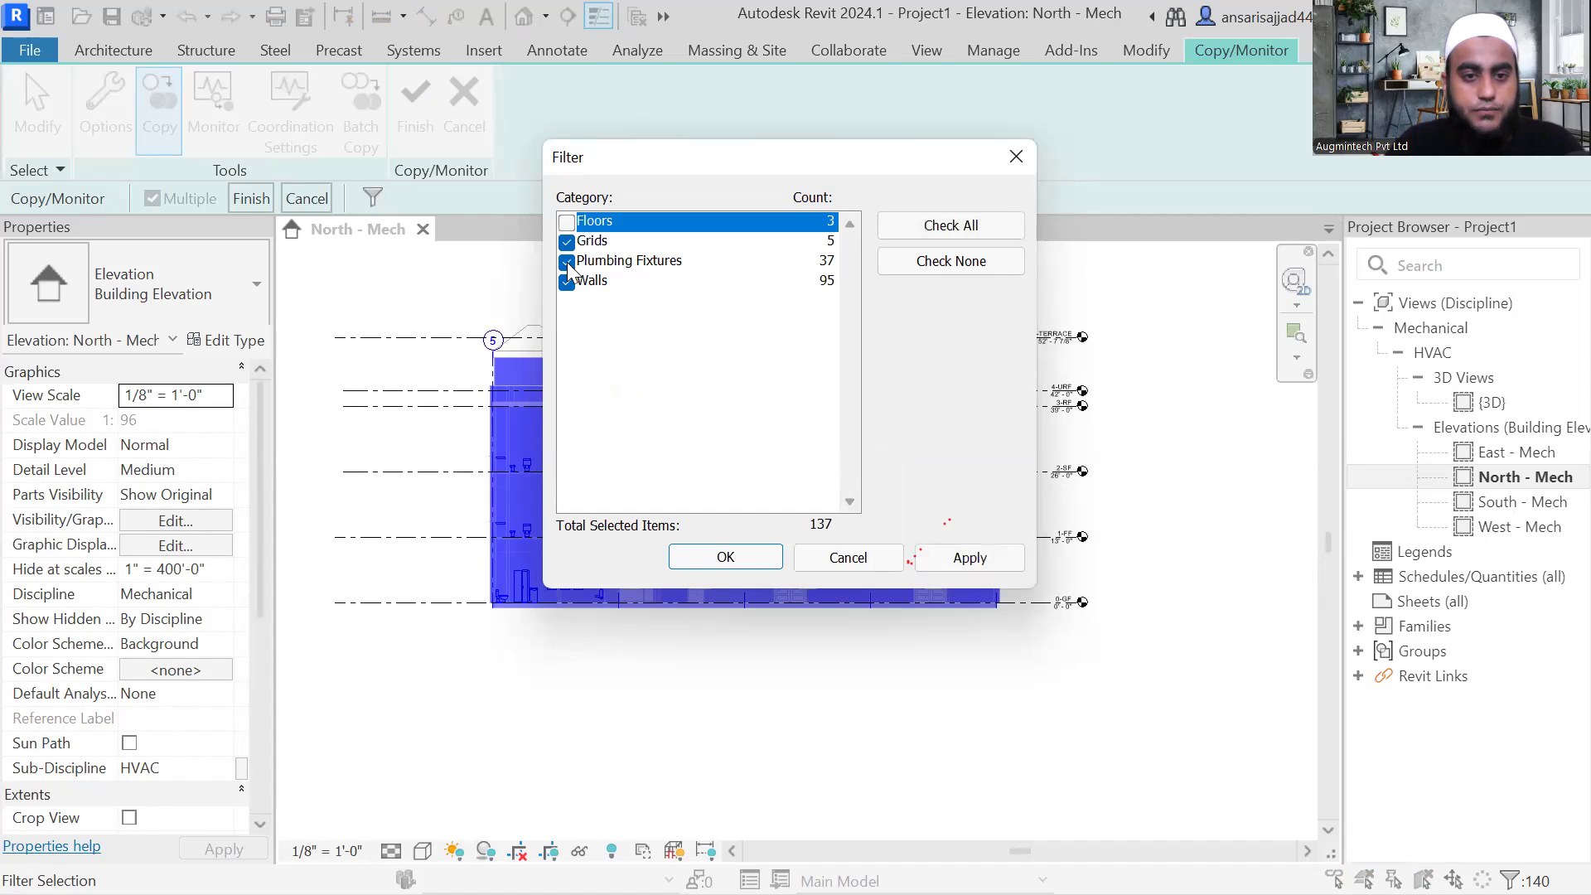
pyautogui.click(567, 262)
pyautogui.click(567, 282)
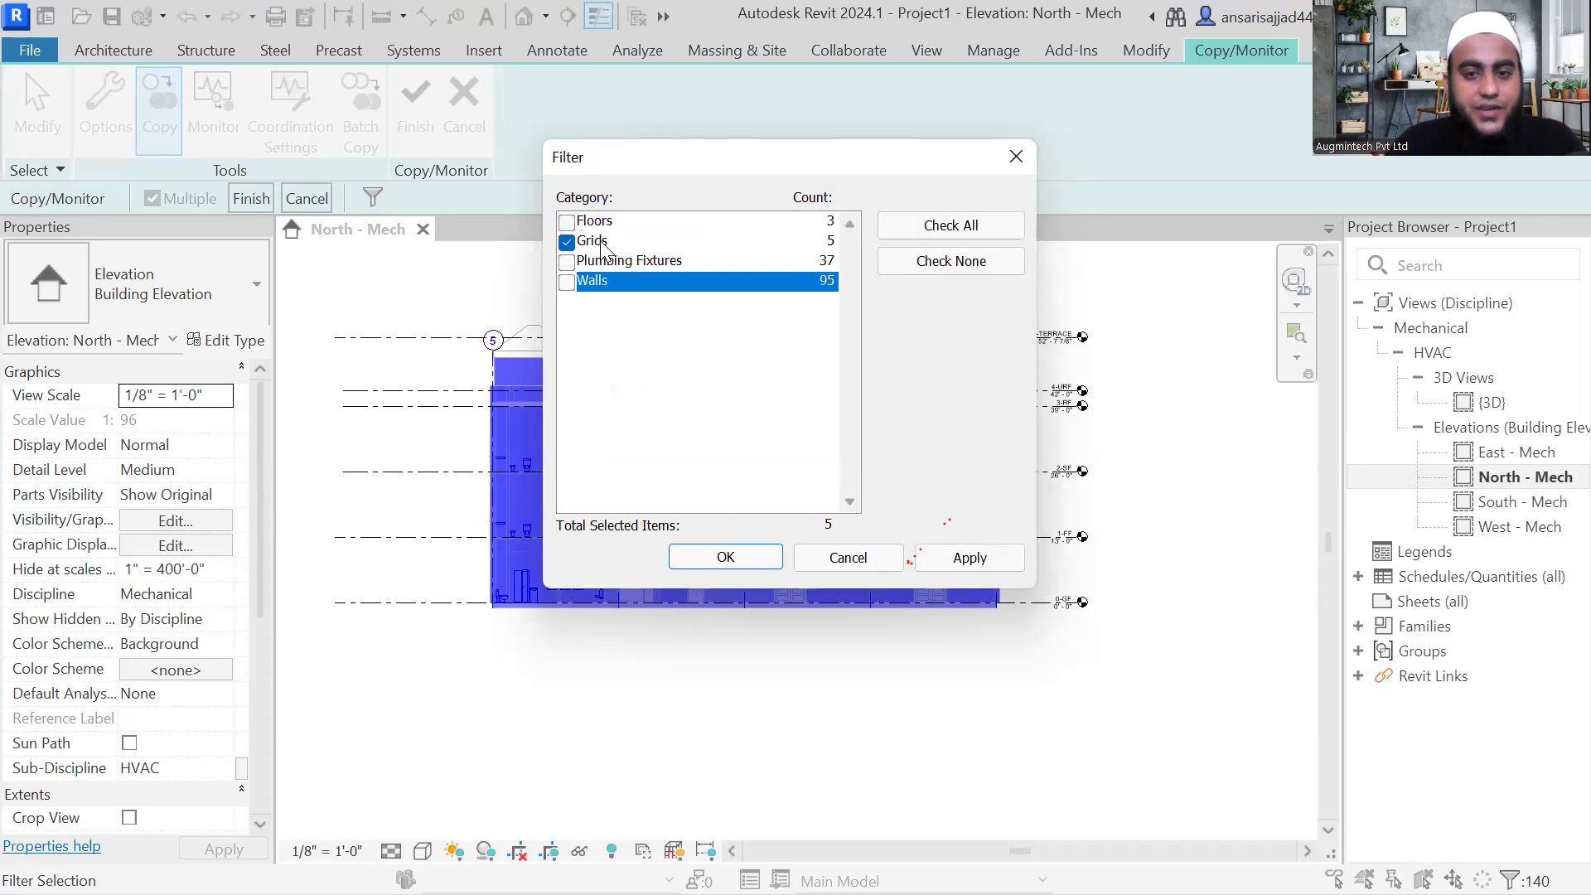
pyautogui.click(962, 562)
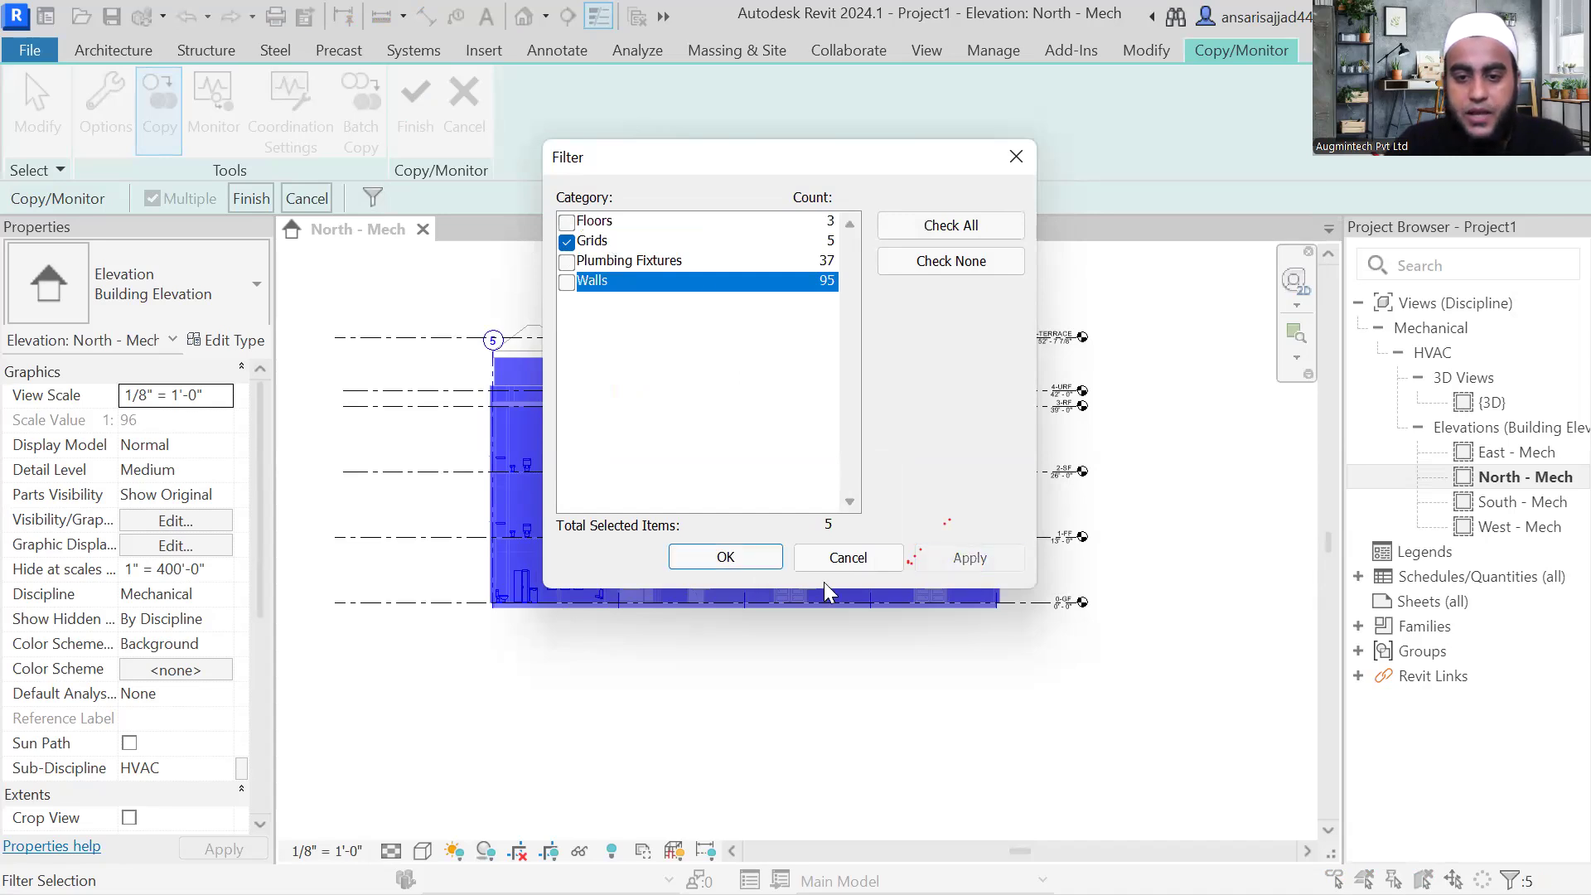
pyautogui.click(726, 558)
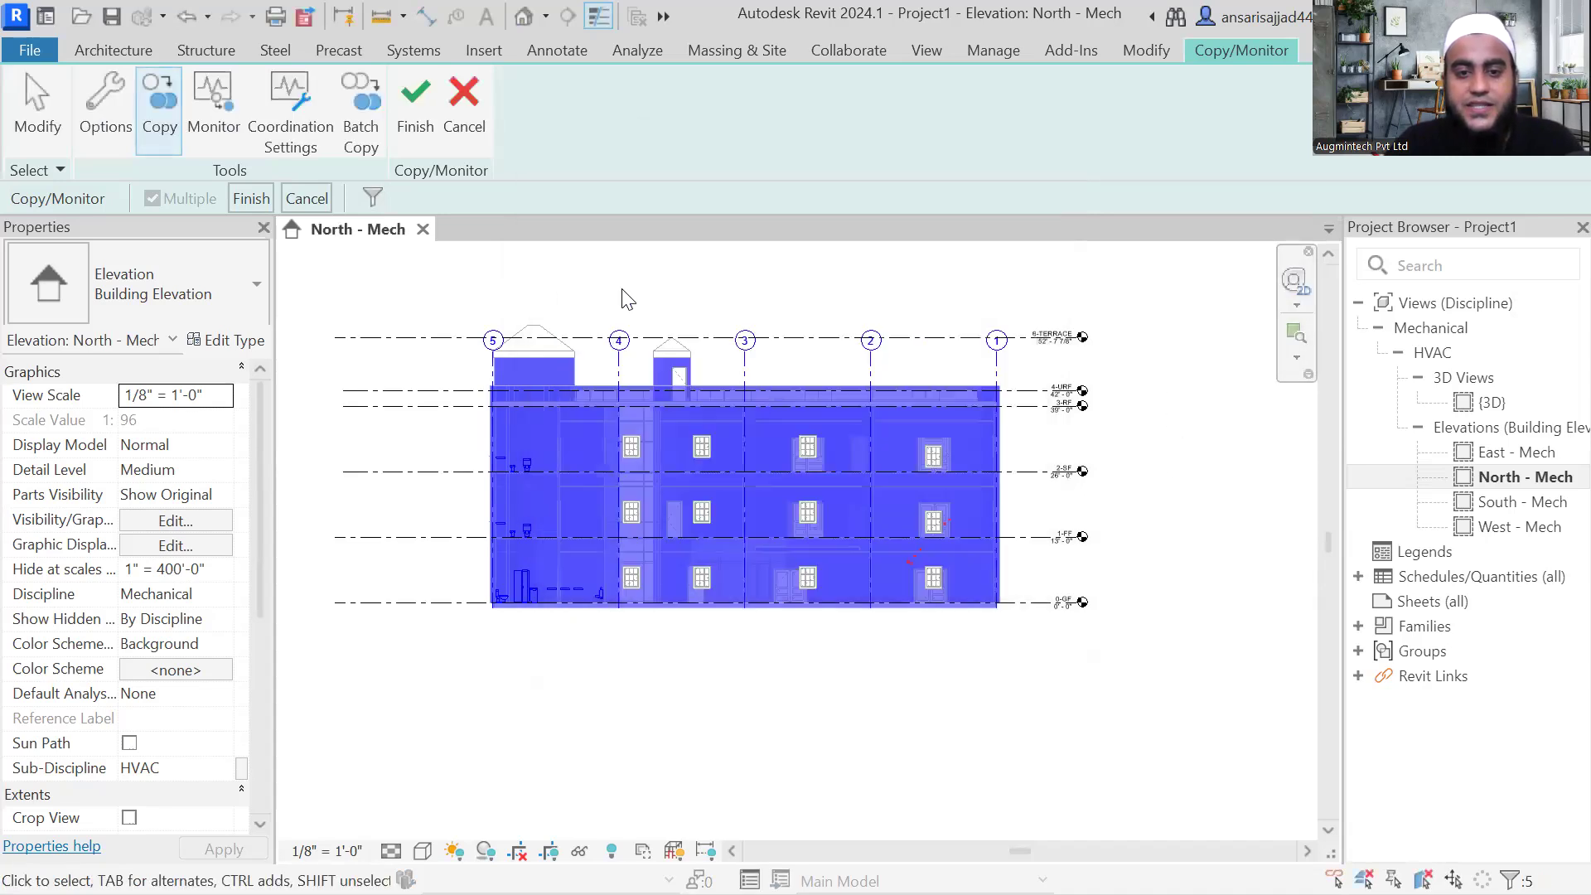
# Step: Copy and monitor the selected grids 1 to 5 from the linked model and finish the Copy/Monitor session
pyautogui.scroll(2, 628, 299)
pyautogui.moveTo(828, 326); pyautogui.dragTo(764, 313, button='middle')
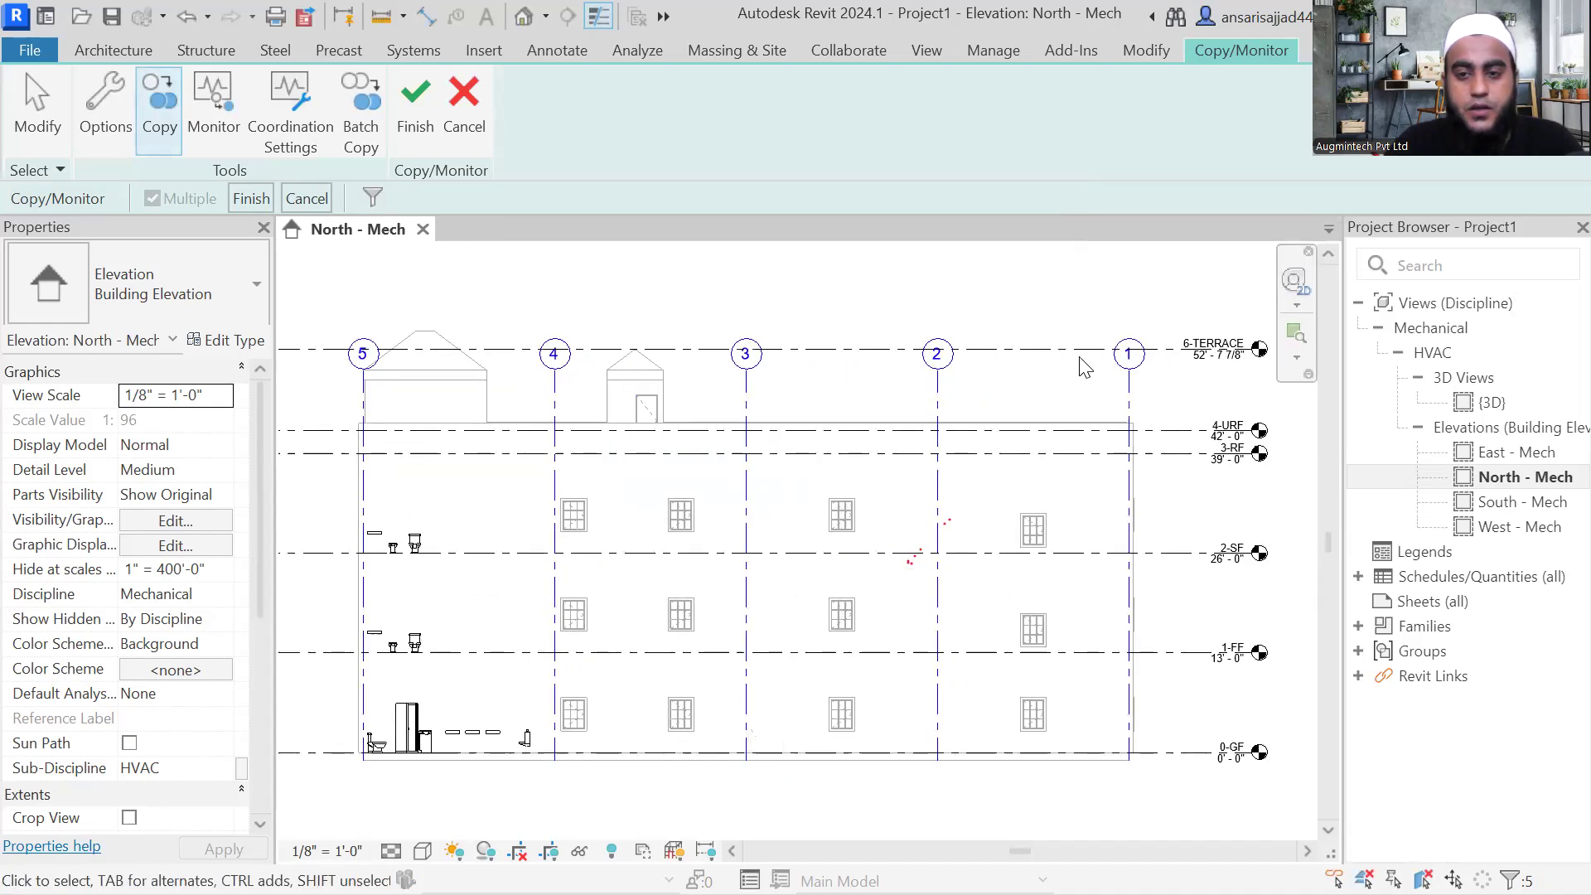
pyautogui.scroll(-1, 1087, 368)
pyautogui.moveTo(1097, 382); pyautogui.dragTo(1036, 367, button='middle')
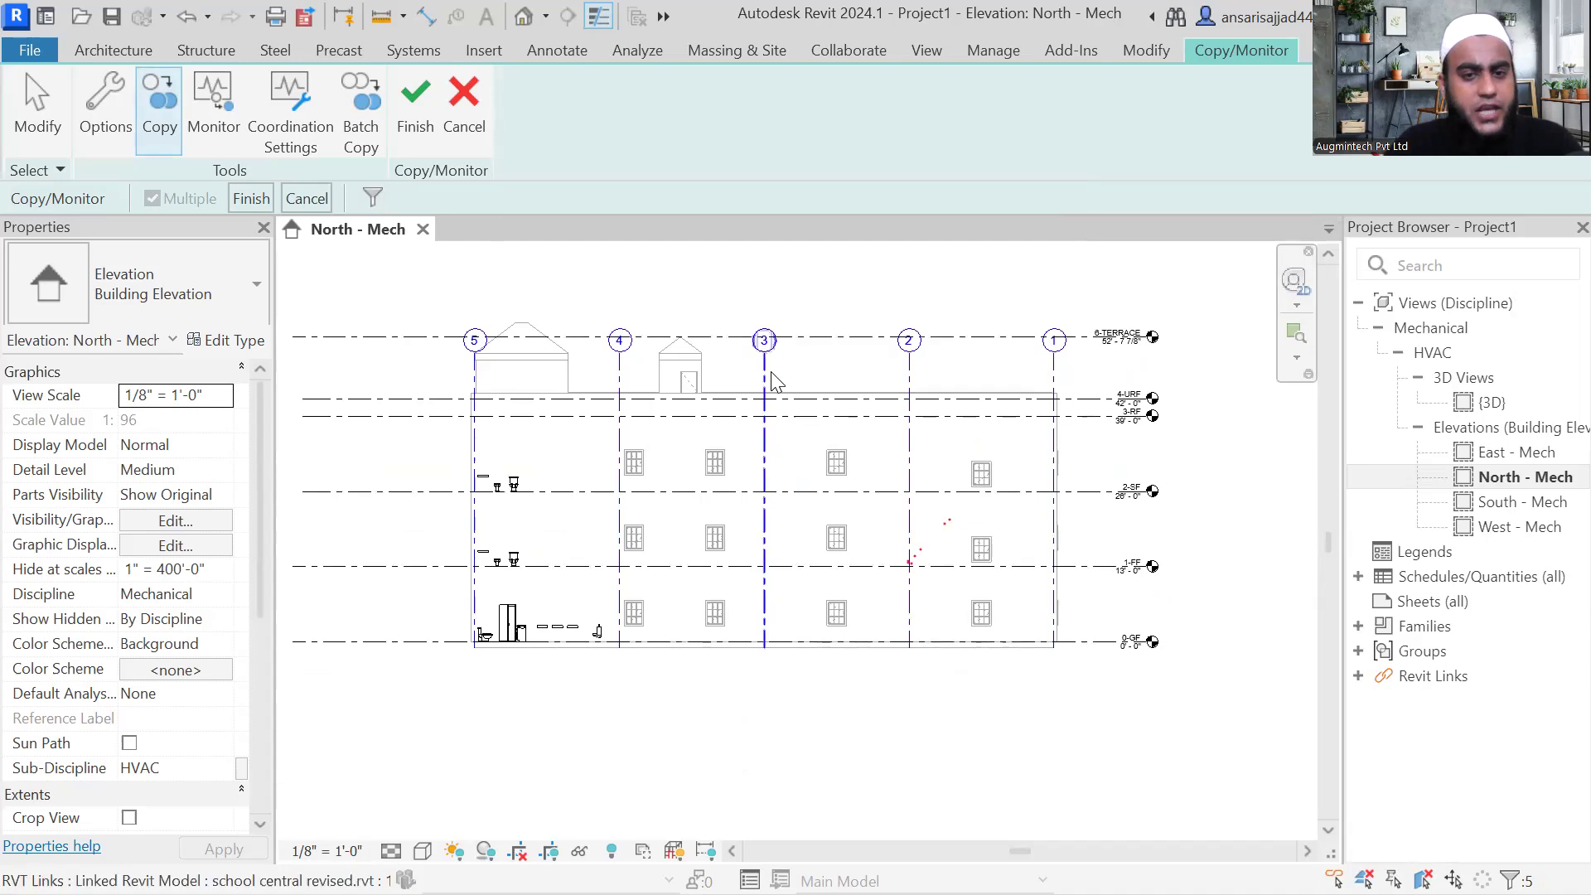
pyautogui.scroll(1, 808, 387)
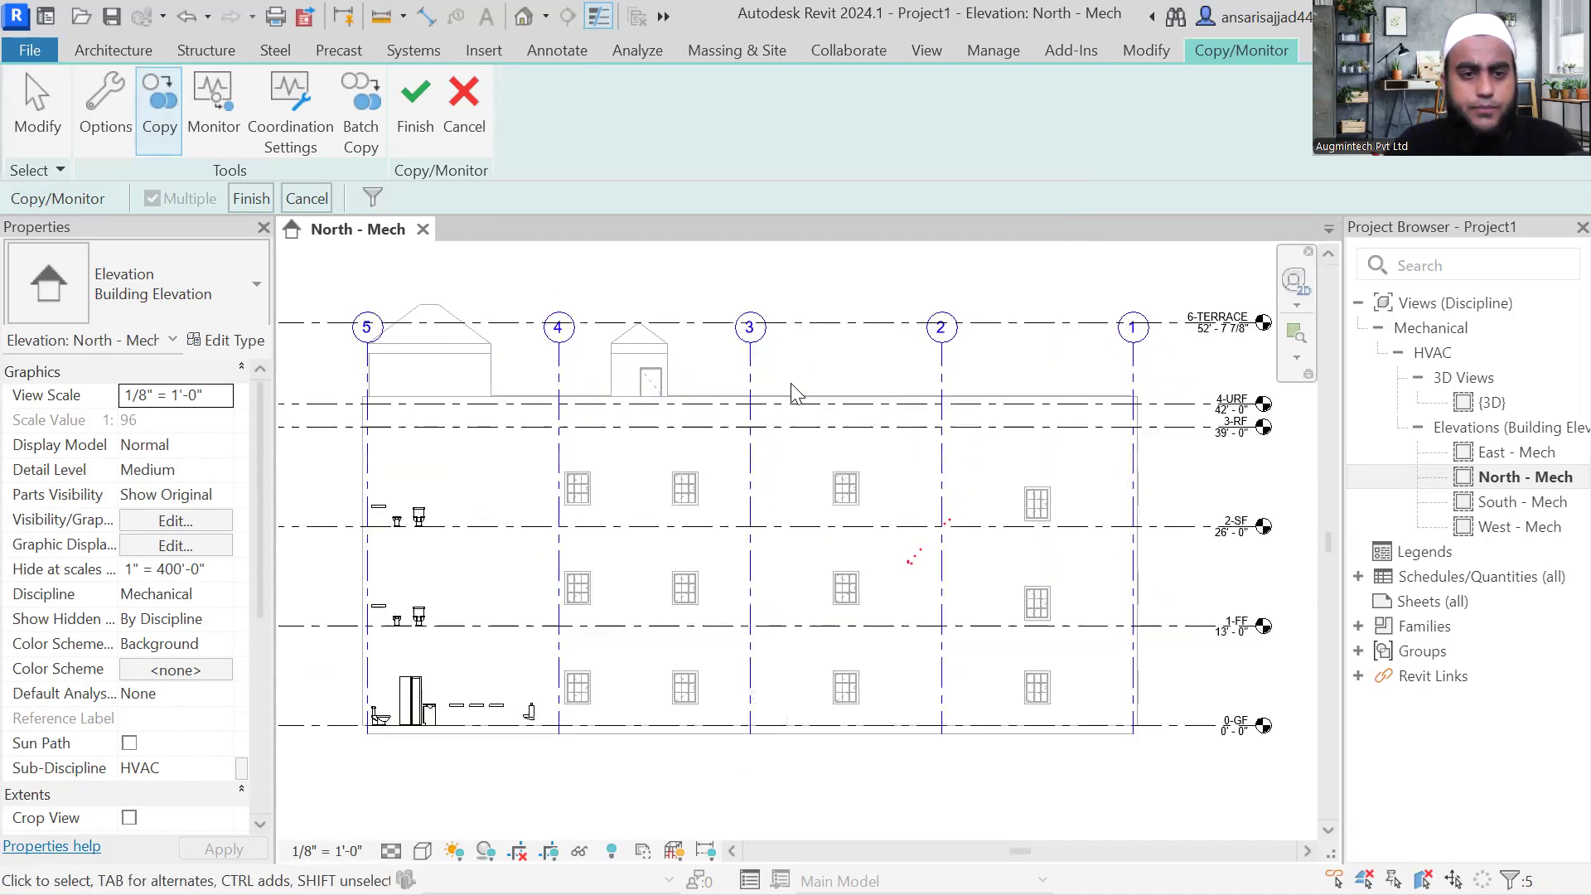
pyautogui.scroll(-1, 793, 392)
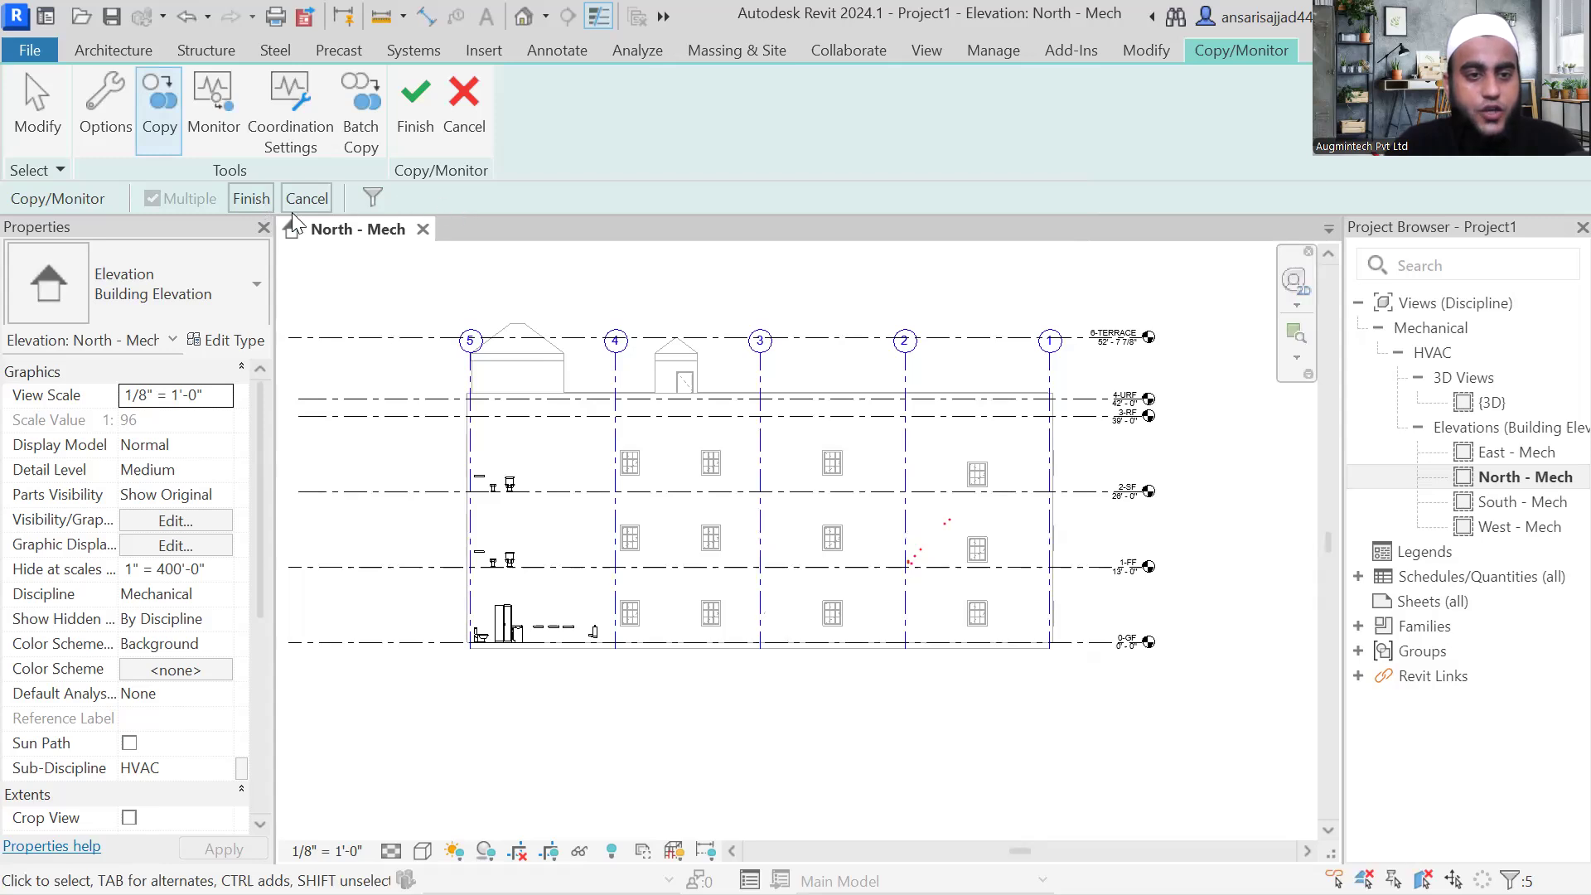
pyautogui.click(252, 199)
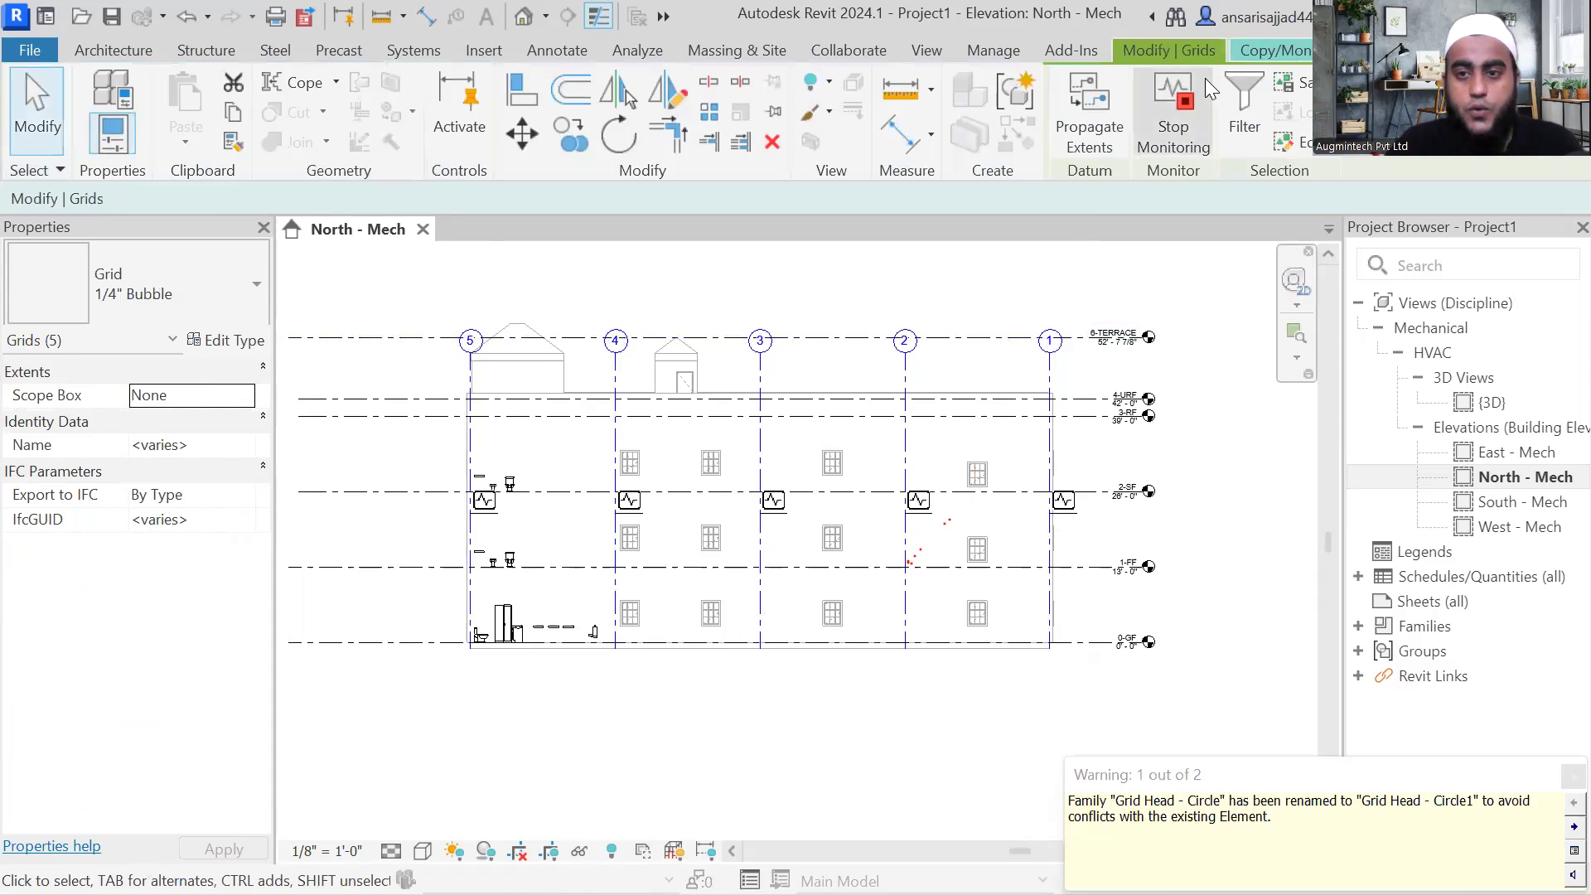
pyautogui.click(1273, 50)
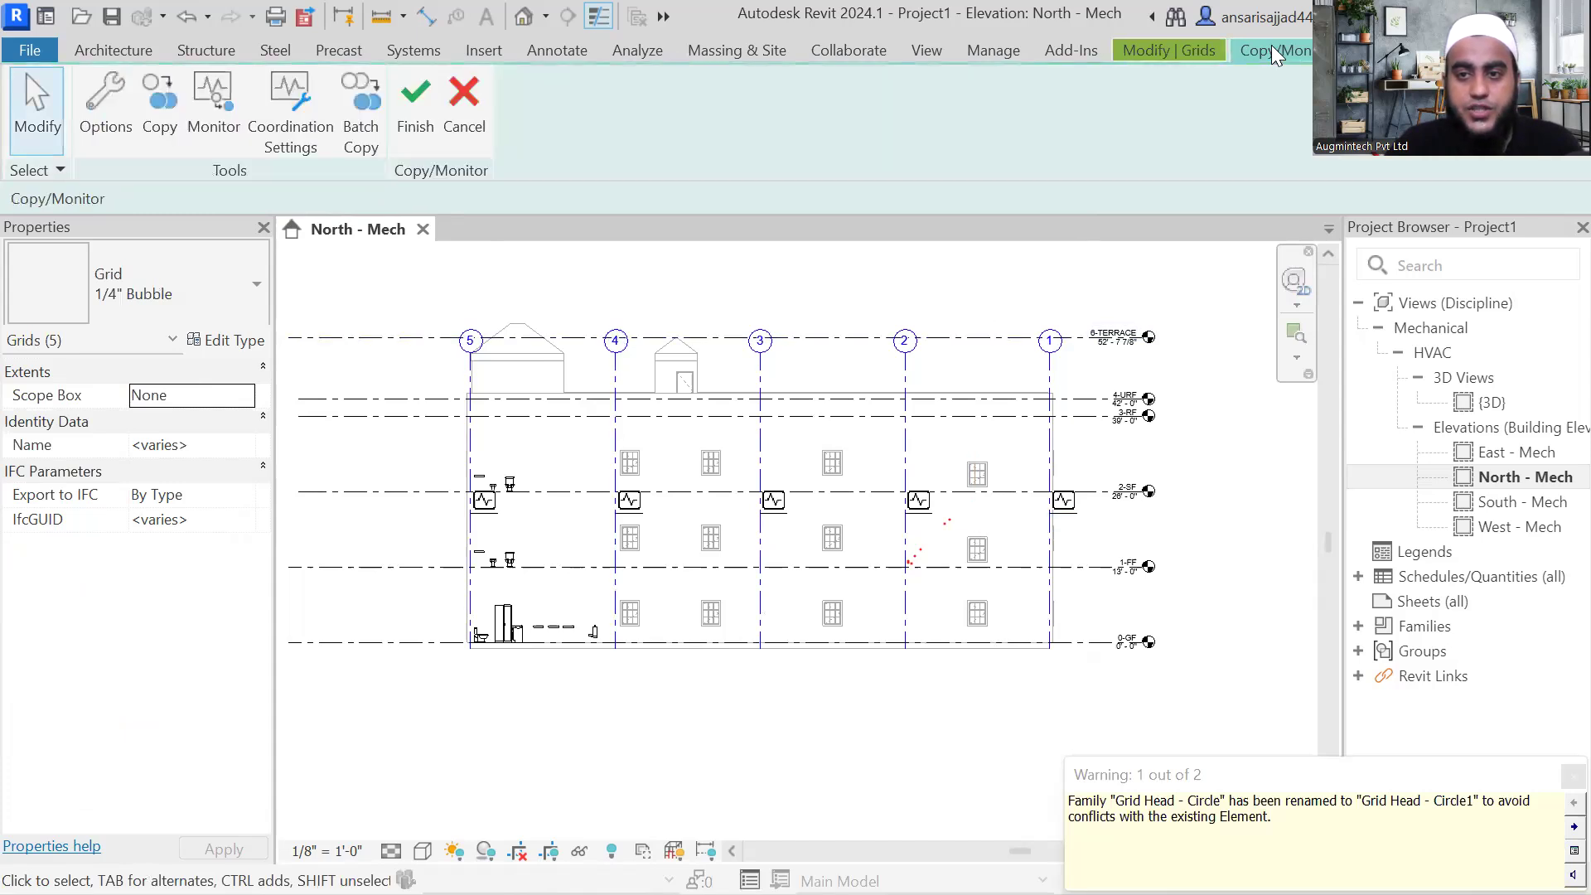
pyautogui.click(415, 125)
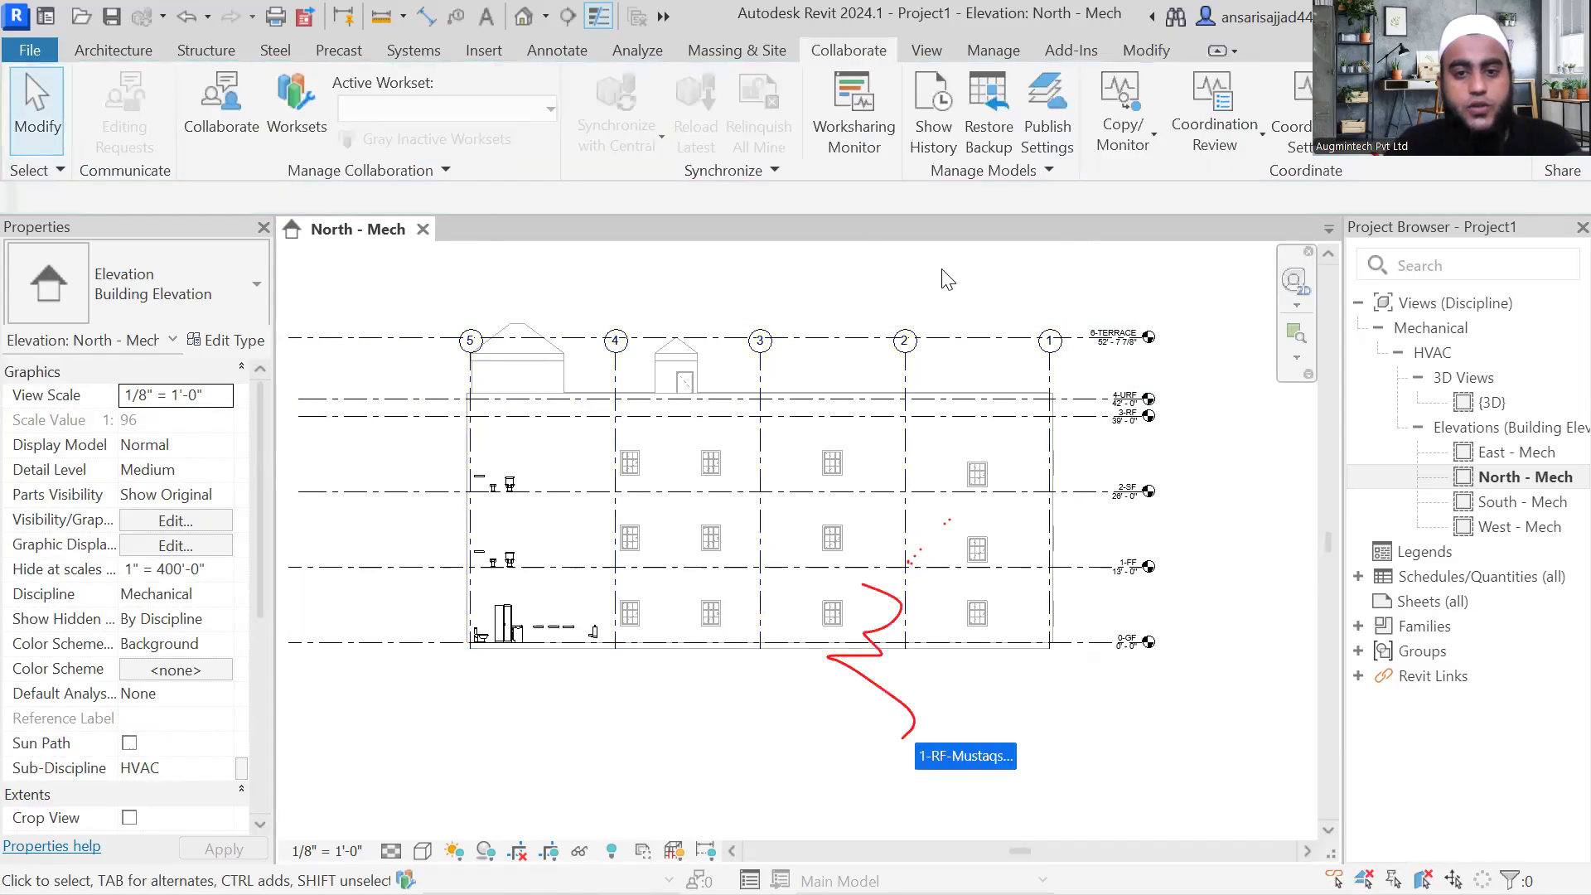
# Step: Try extending the heads of the copied grids above the 6-TERRACE level, and undo the change
pyautogui.scroll(1, 949, 282)
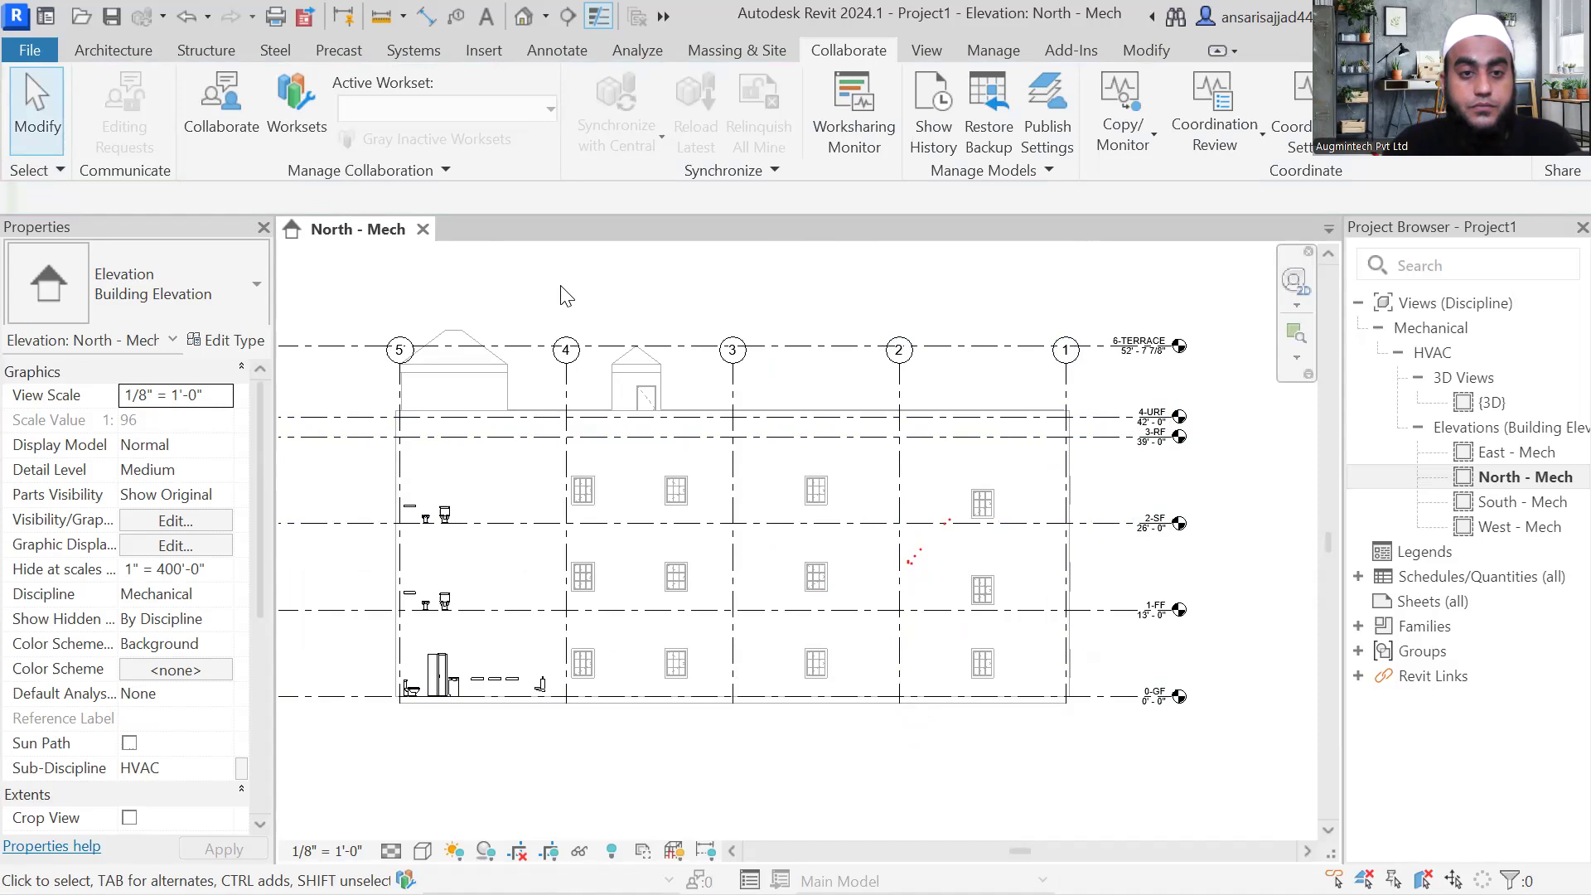
pyautogui.scroll(-1, 734, 327)
pyautogui.scroll(1, 756, 503)
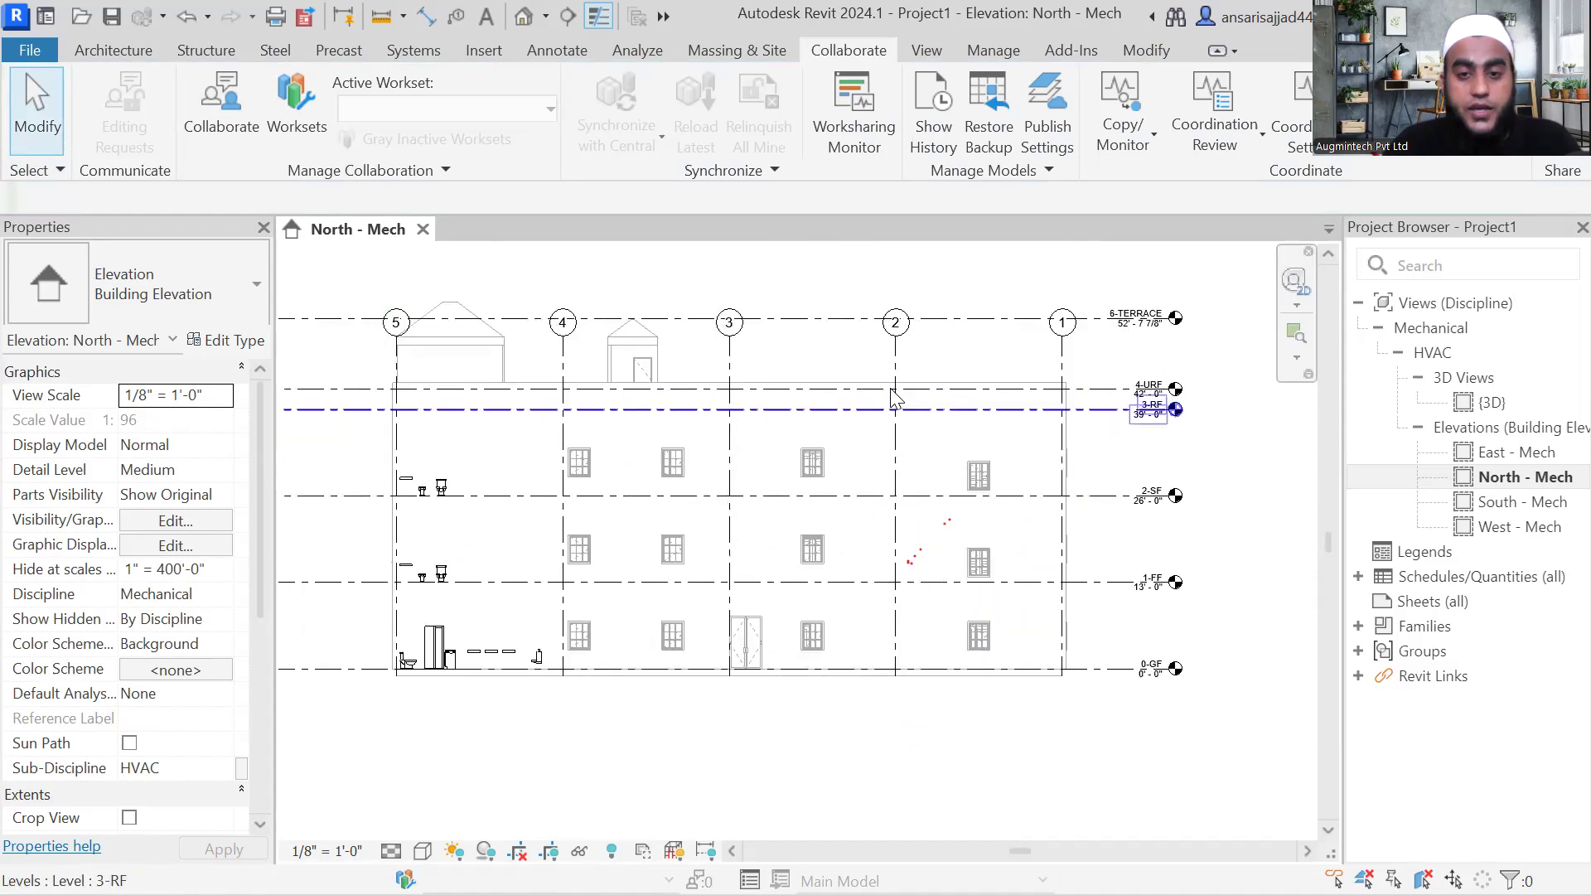
pyautogui.click(896, 384)
pyautogui.moveTo(905, 362); pyautogui.dragTo(931, 462, button='middle')
pyautogui.moveTo(931, 462); pyautogui.dragTo(932, 412)
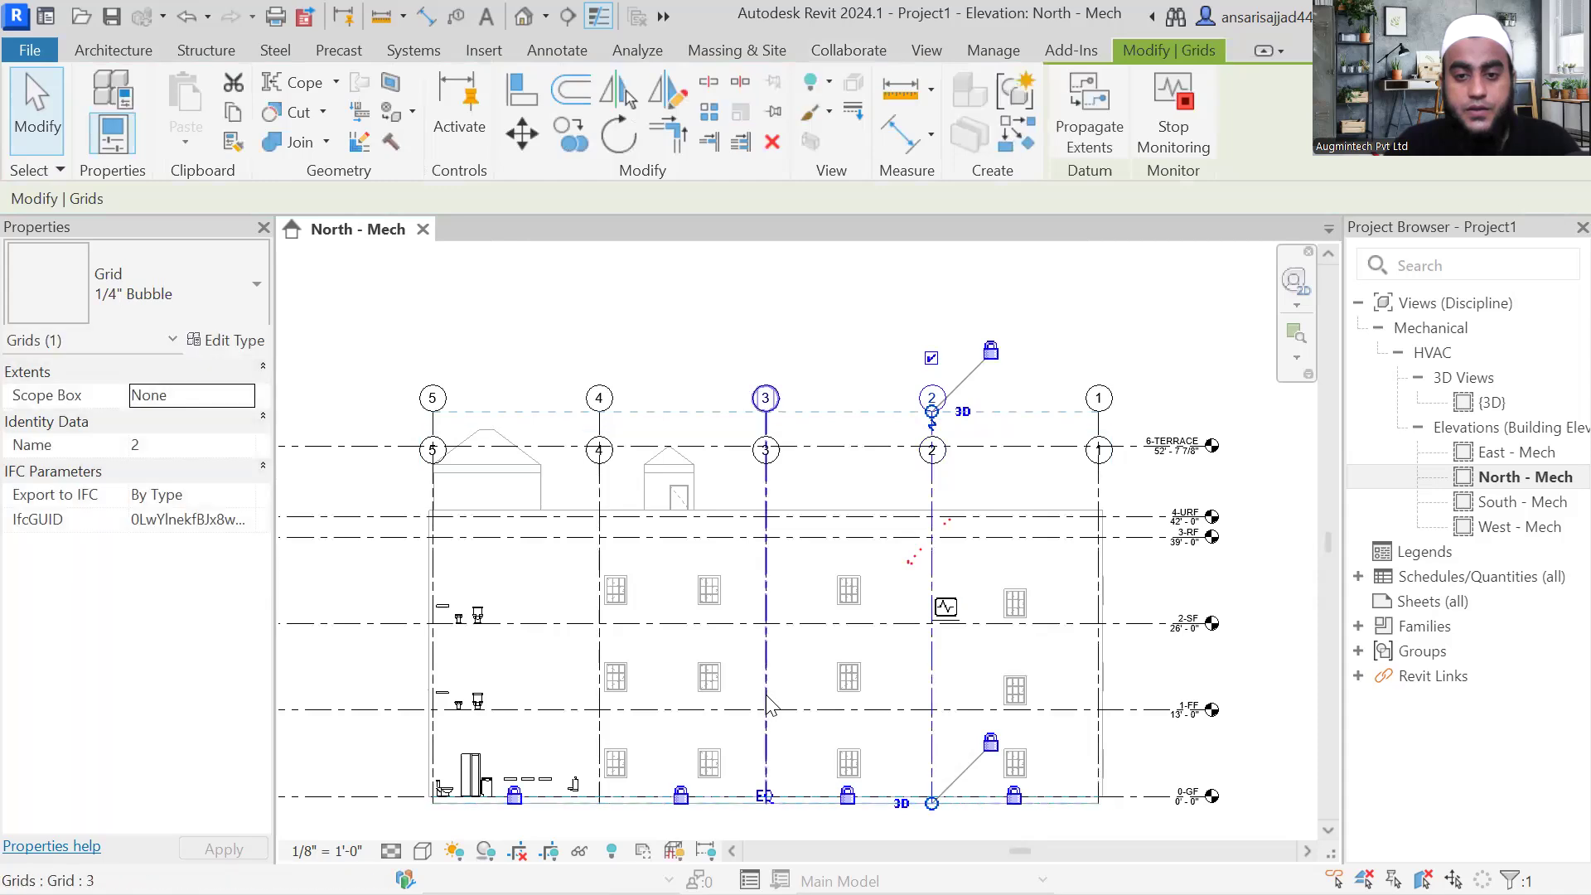
pyautogui.scroll(1, 877, 510)
pyautogui.press('Escape')
pyautogui.scroll(-1, 879, 518)
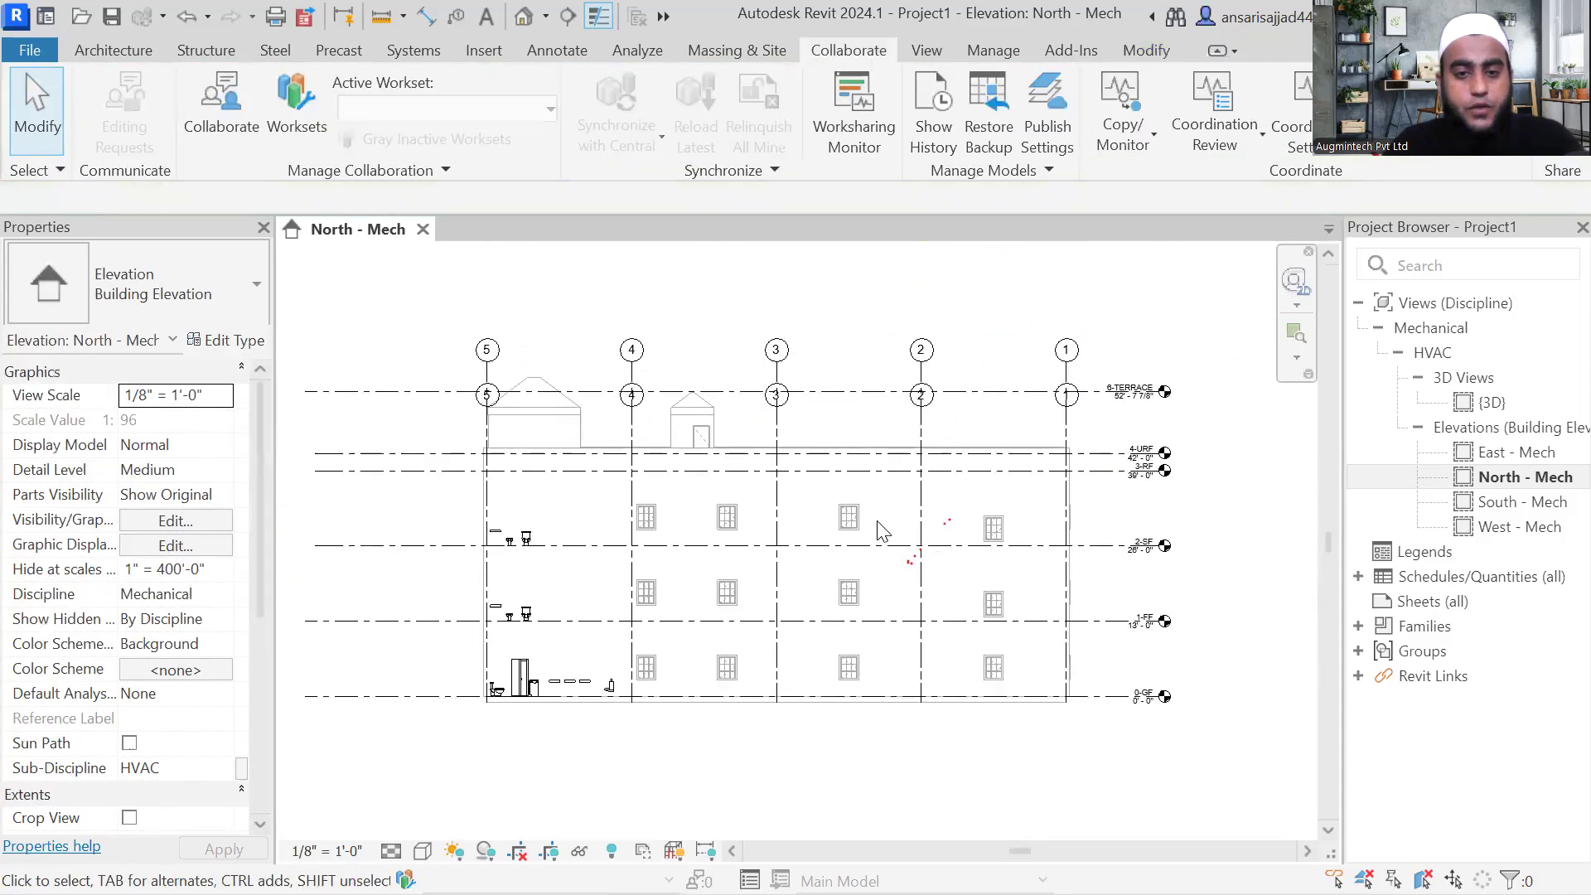
pyautogui.hotkey('ctrl', 'z')
pyautogui.moveTo(835, 397); pyautogui.dragTo(839, 324, button='middle')
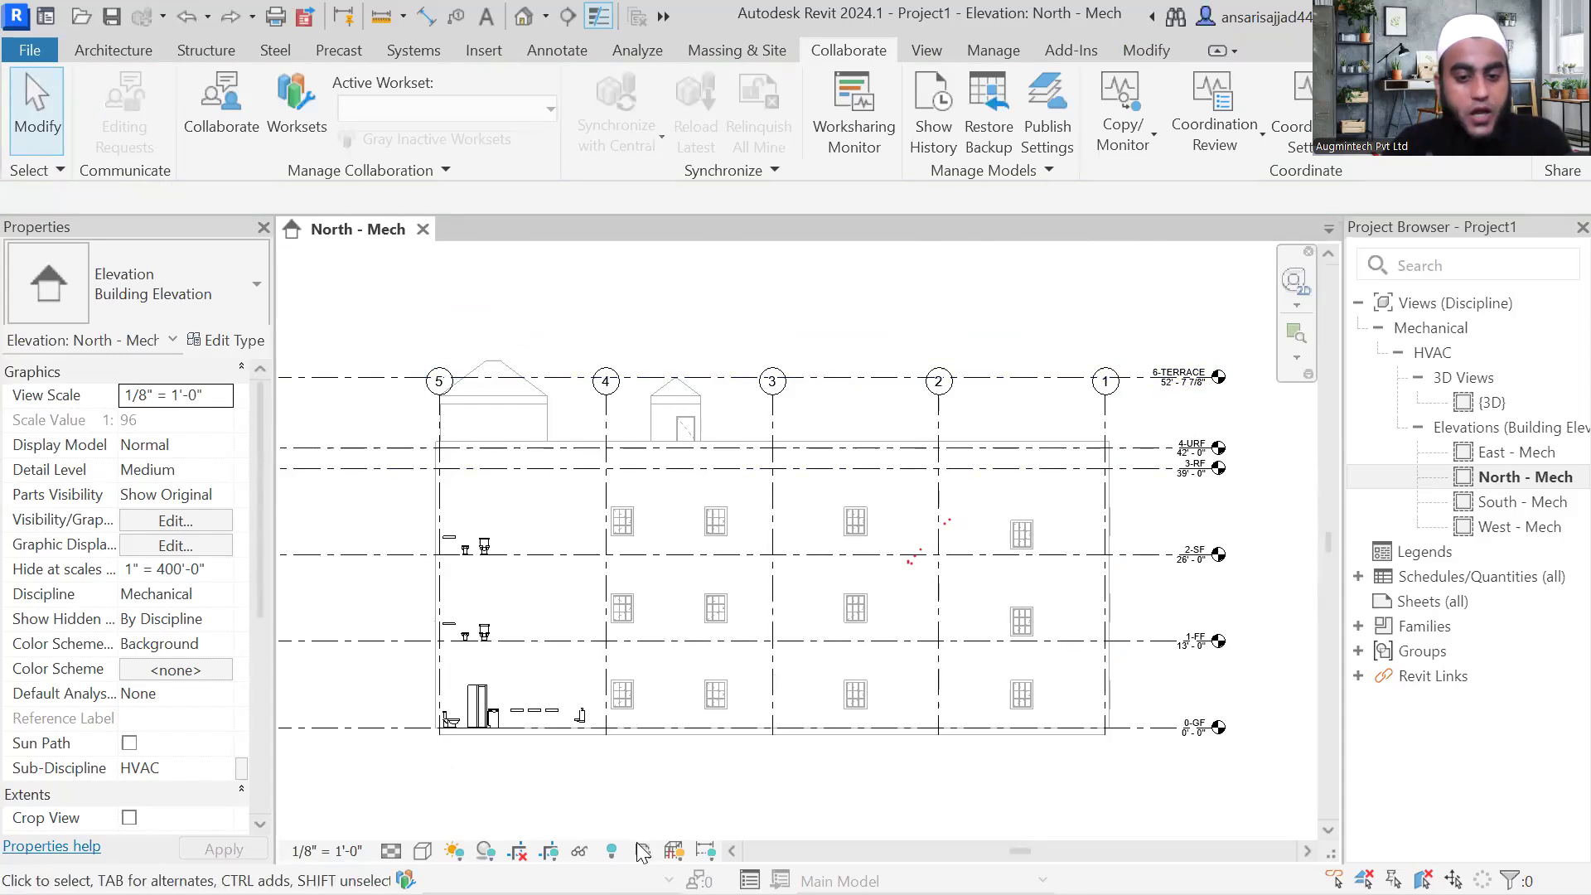
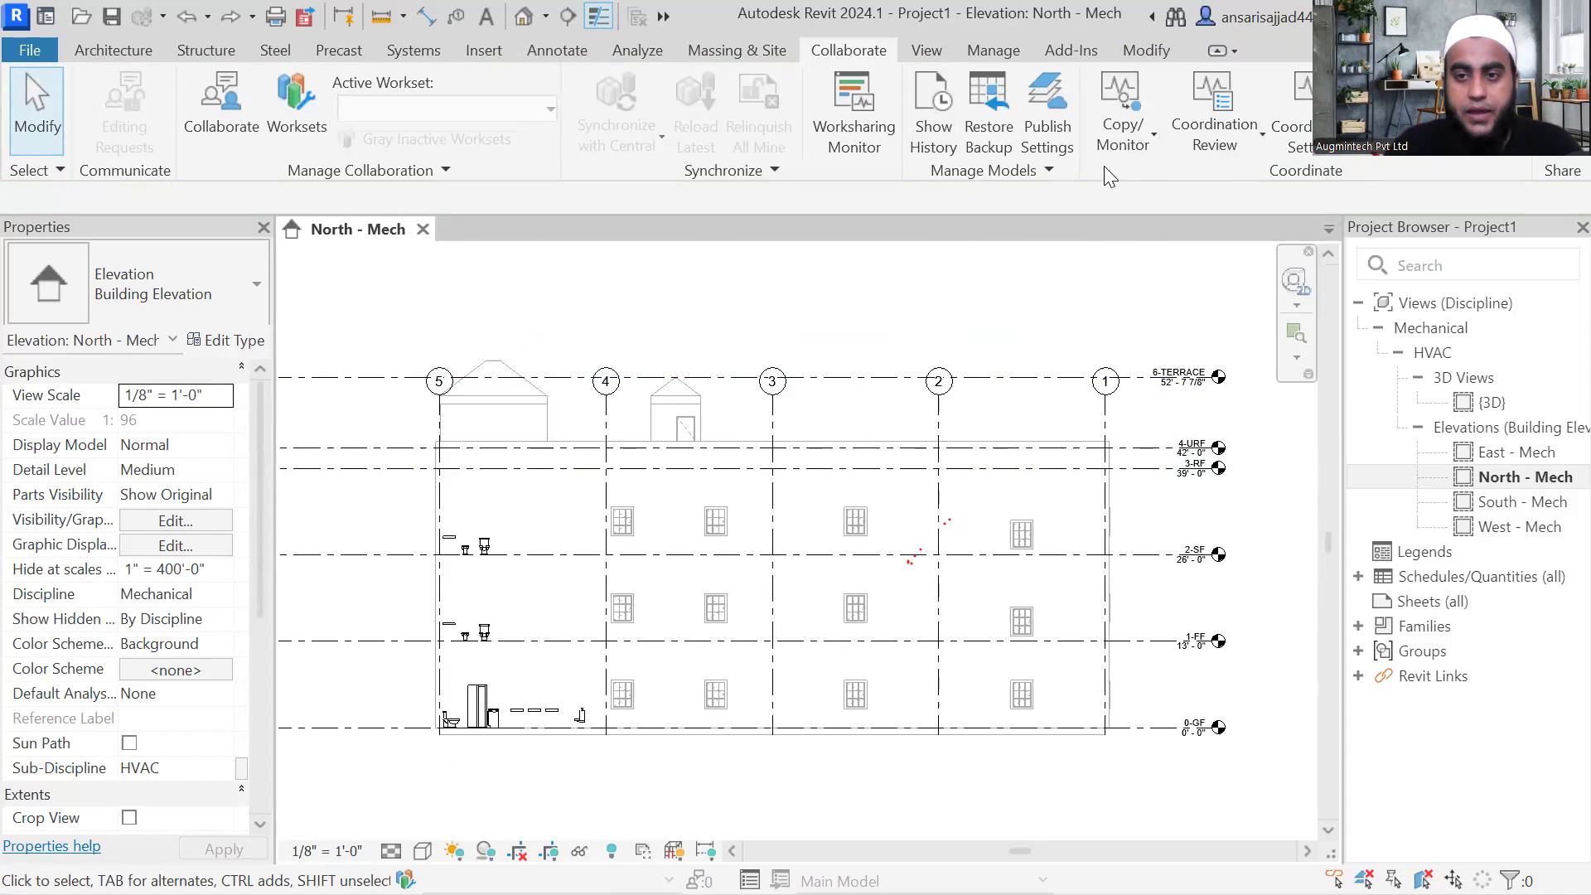
pyautogui.click(1123, 137)
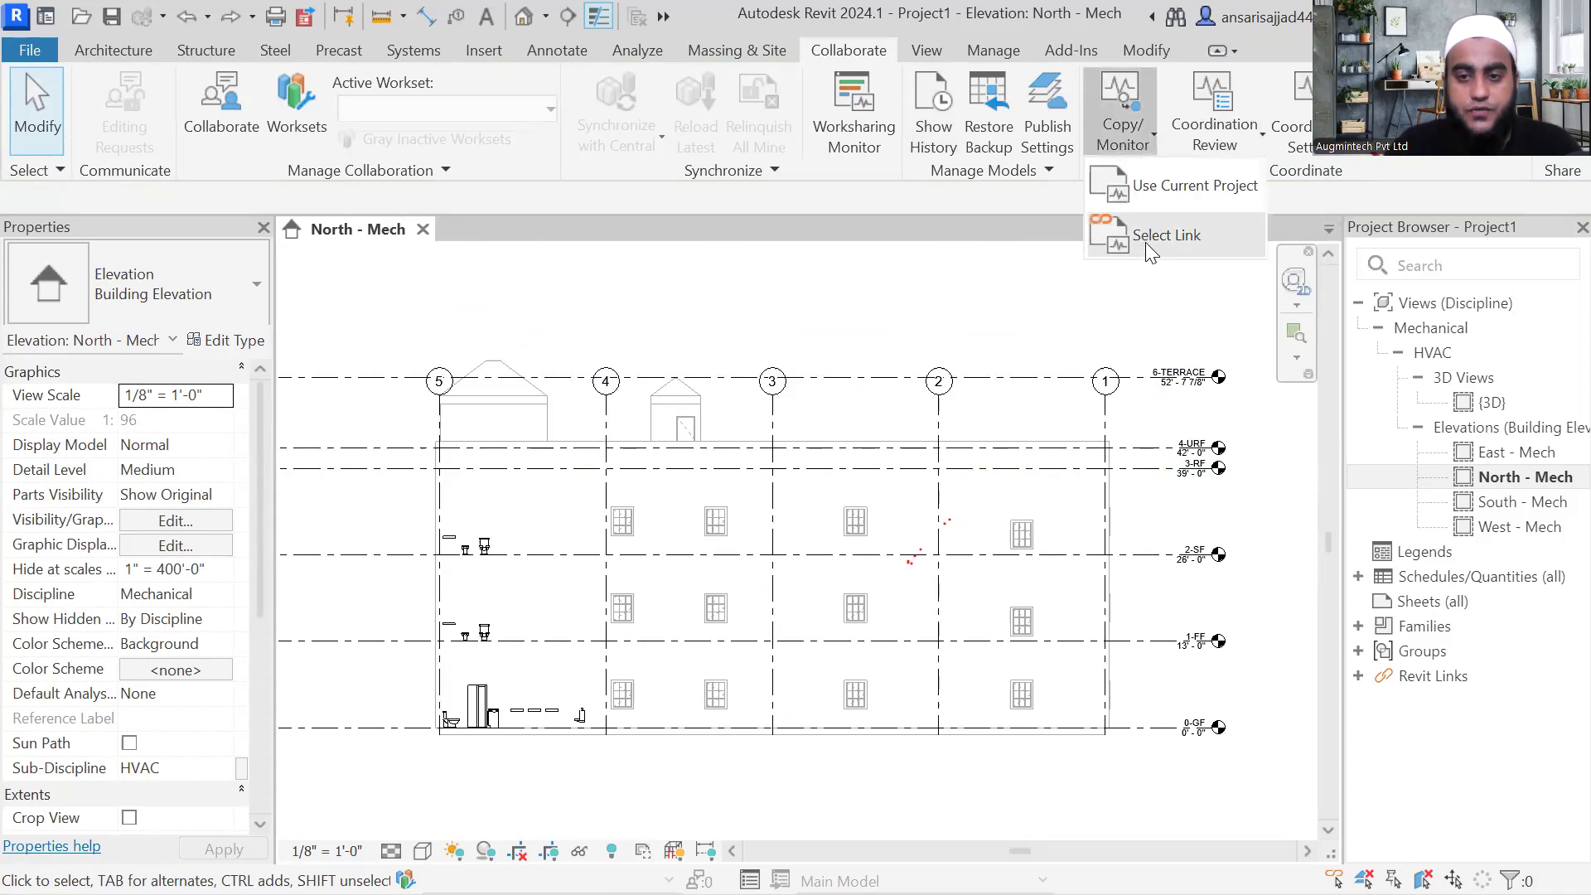
pyautogui.click(1145, 242)
pyautogui.click(996, 424)
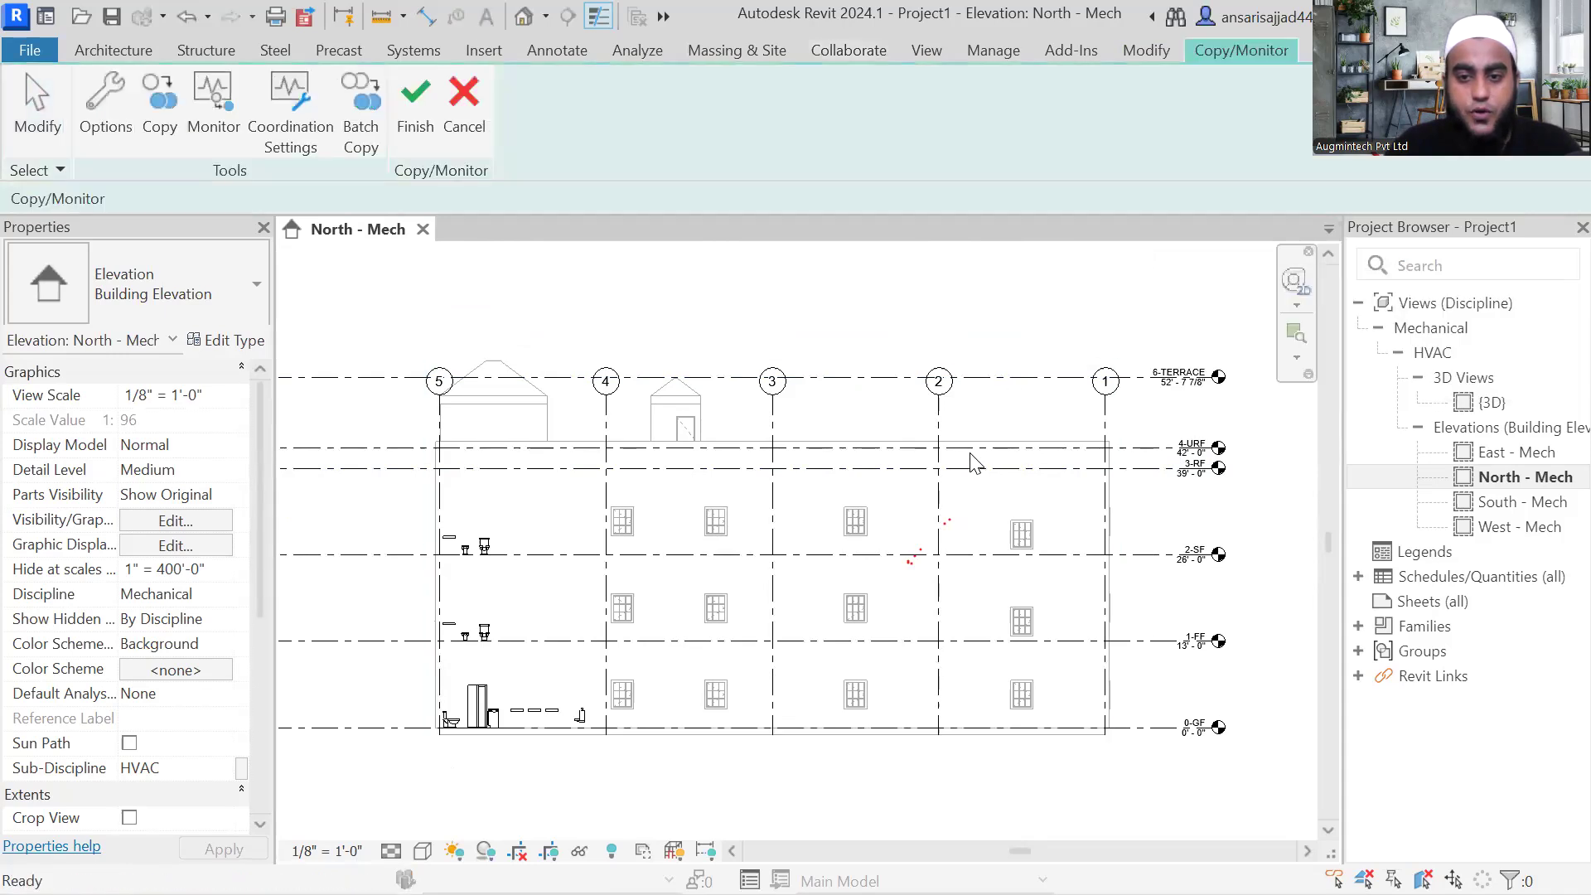
pyautogui.click(163, 124)
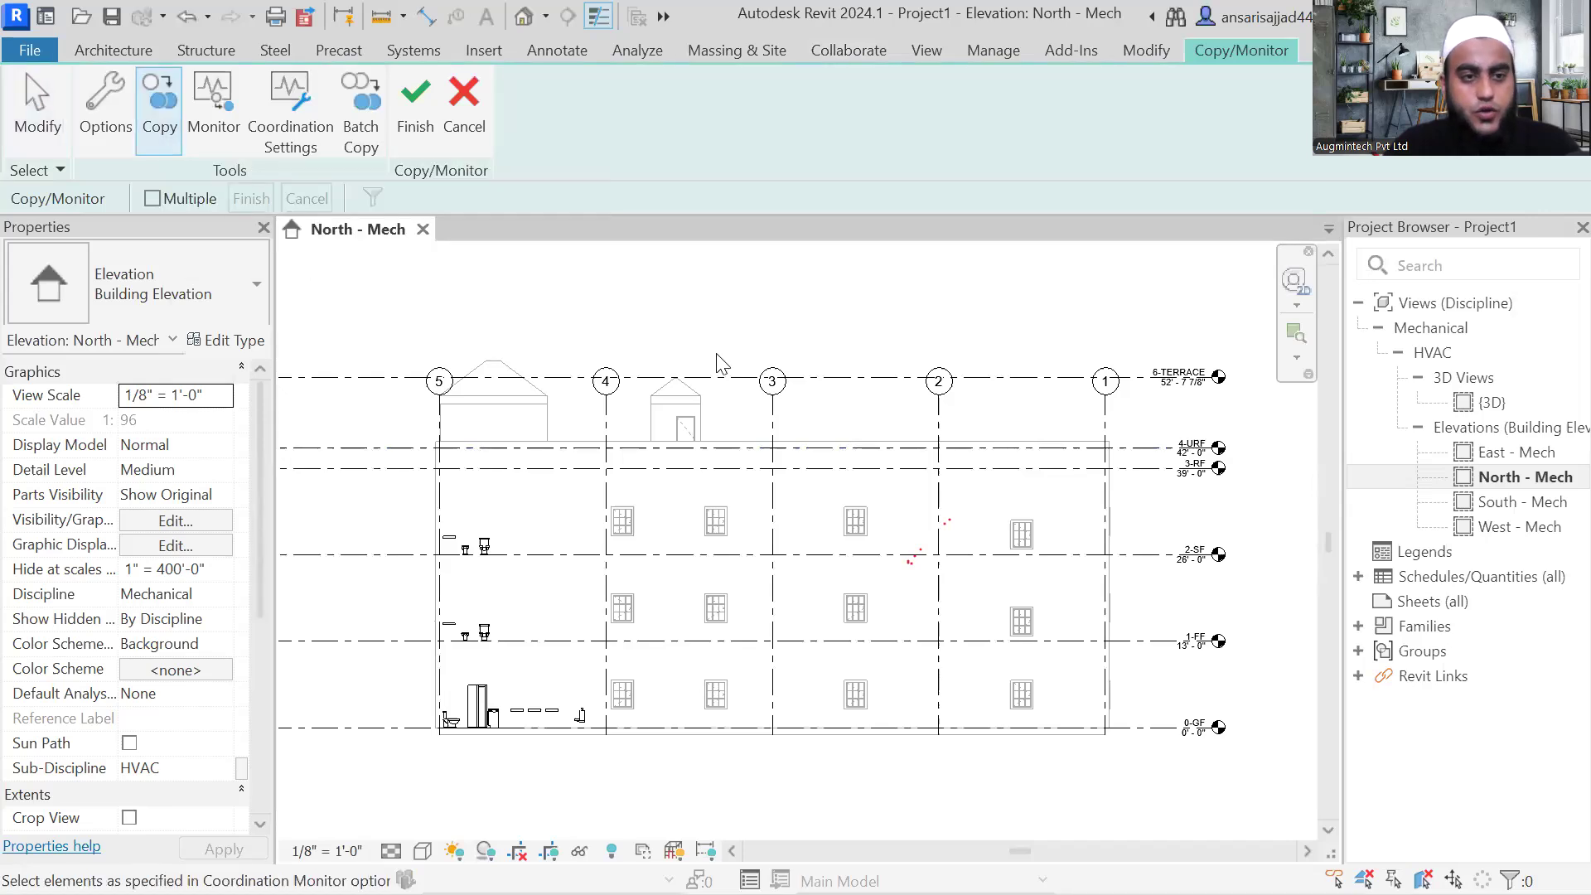
pyautogui.scroll(-2, 792, 327)
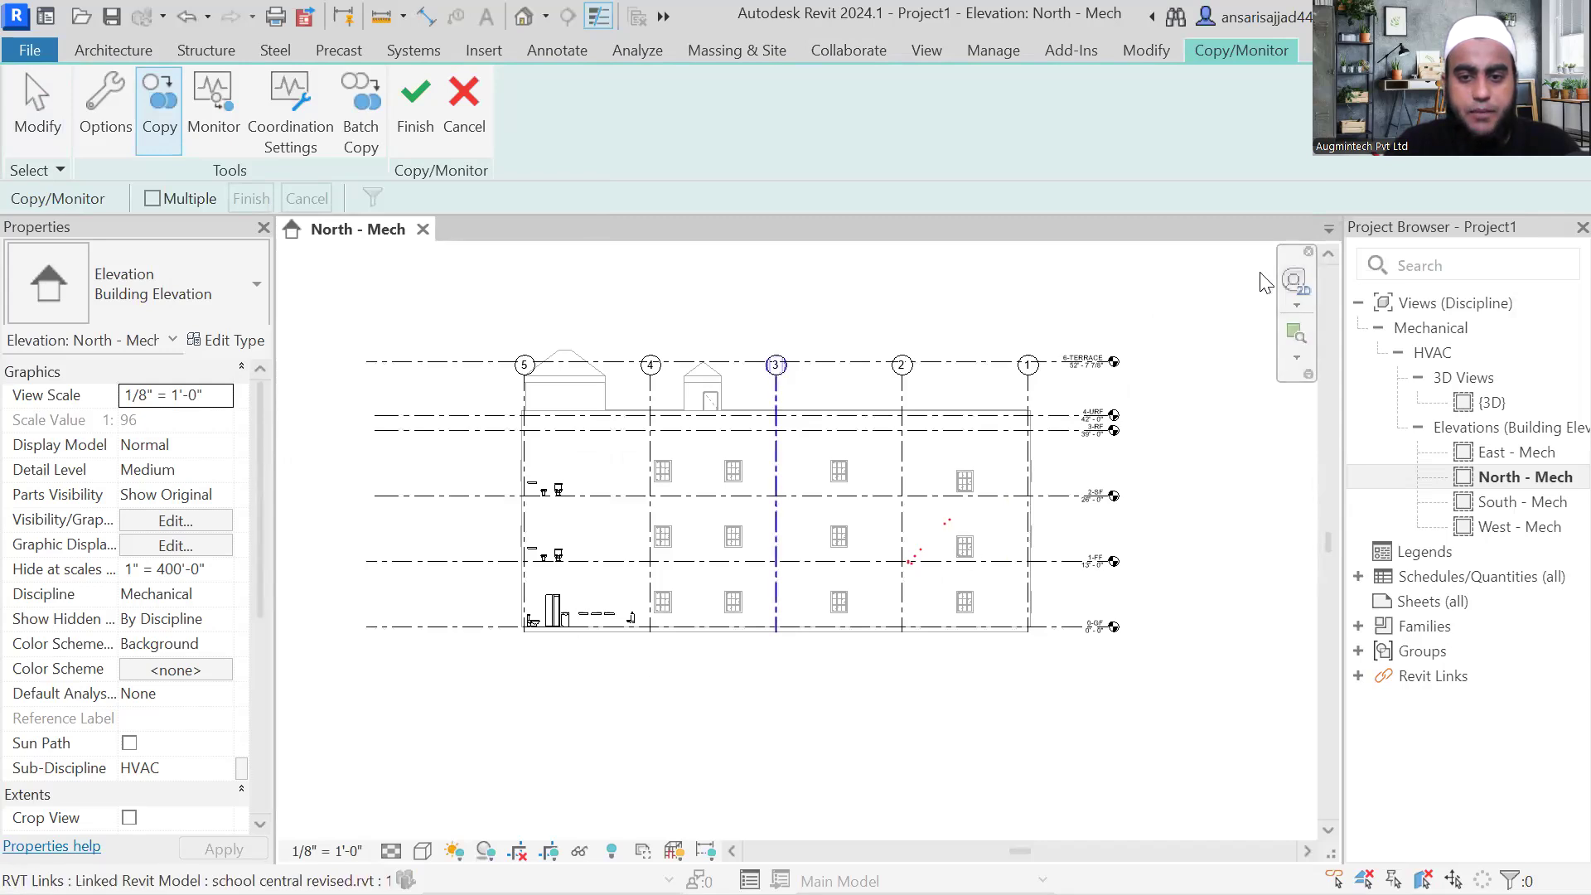
pyautogui.click(461, 116)
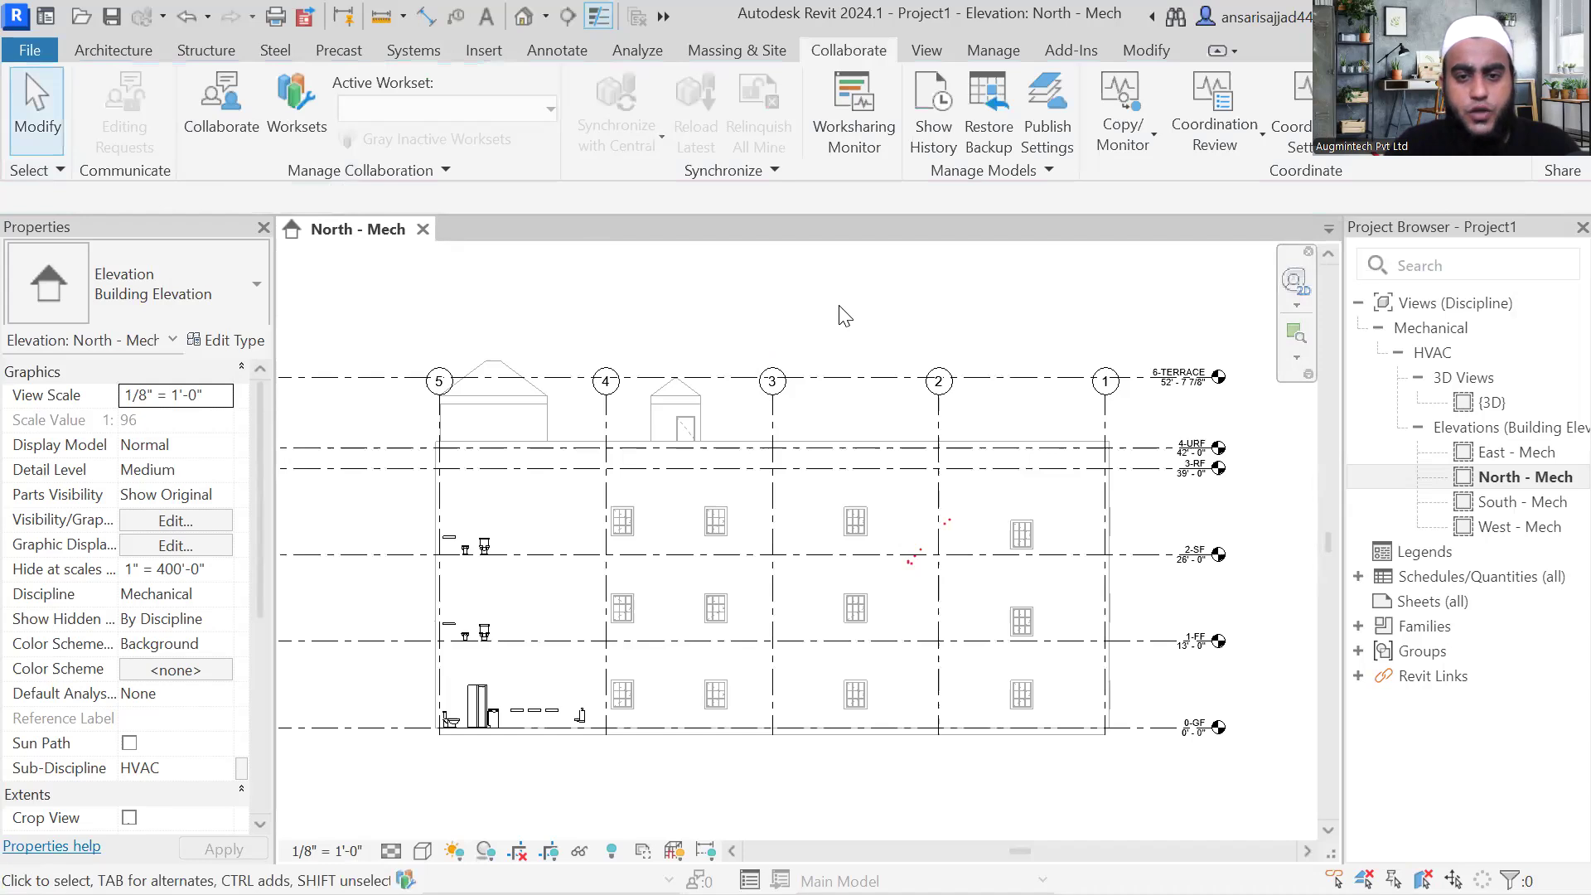
# Step: Try raising the head of grid 3 above the 6-TERRACE level, and undo the change
pyautogui.click(792, 371)
pyautogui.scroll(2, 796, 377)
pyautogui.moveTo(789, 373); pyautogui.dragTo(786, 335)
pyautogui.hotkey('ctrl', 'z')
pyautogui.scroll(-3, 786, 505)
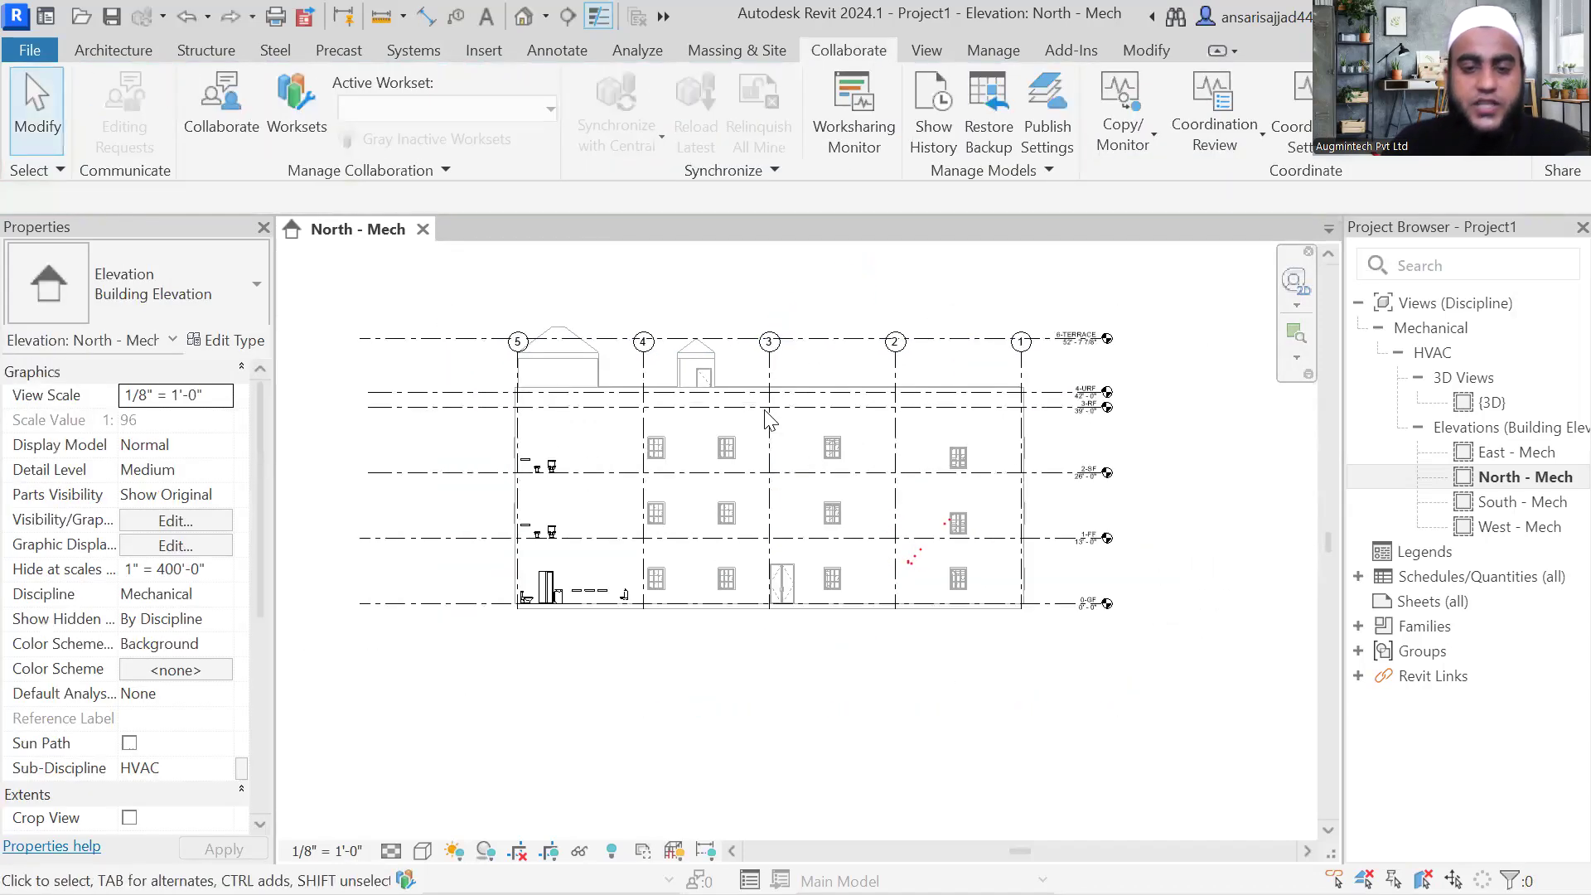
pyautogui.scroll(2, 734, 539)
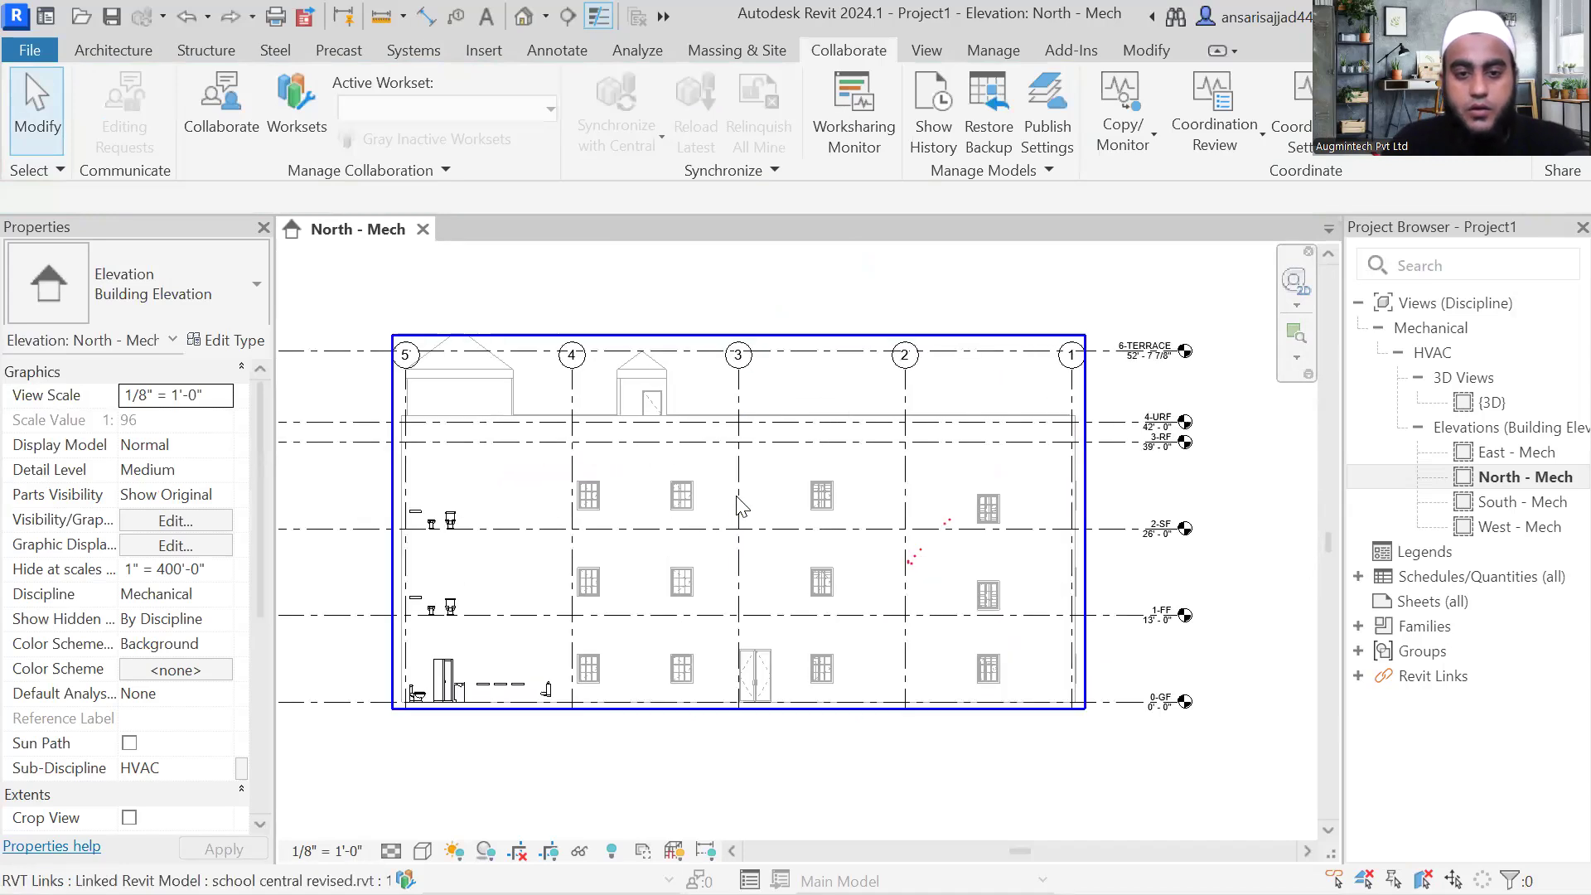
pyautogui.moveTo(808, 395); pyautogui.dragTo(823, 357, button='middle')
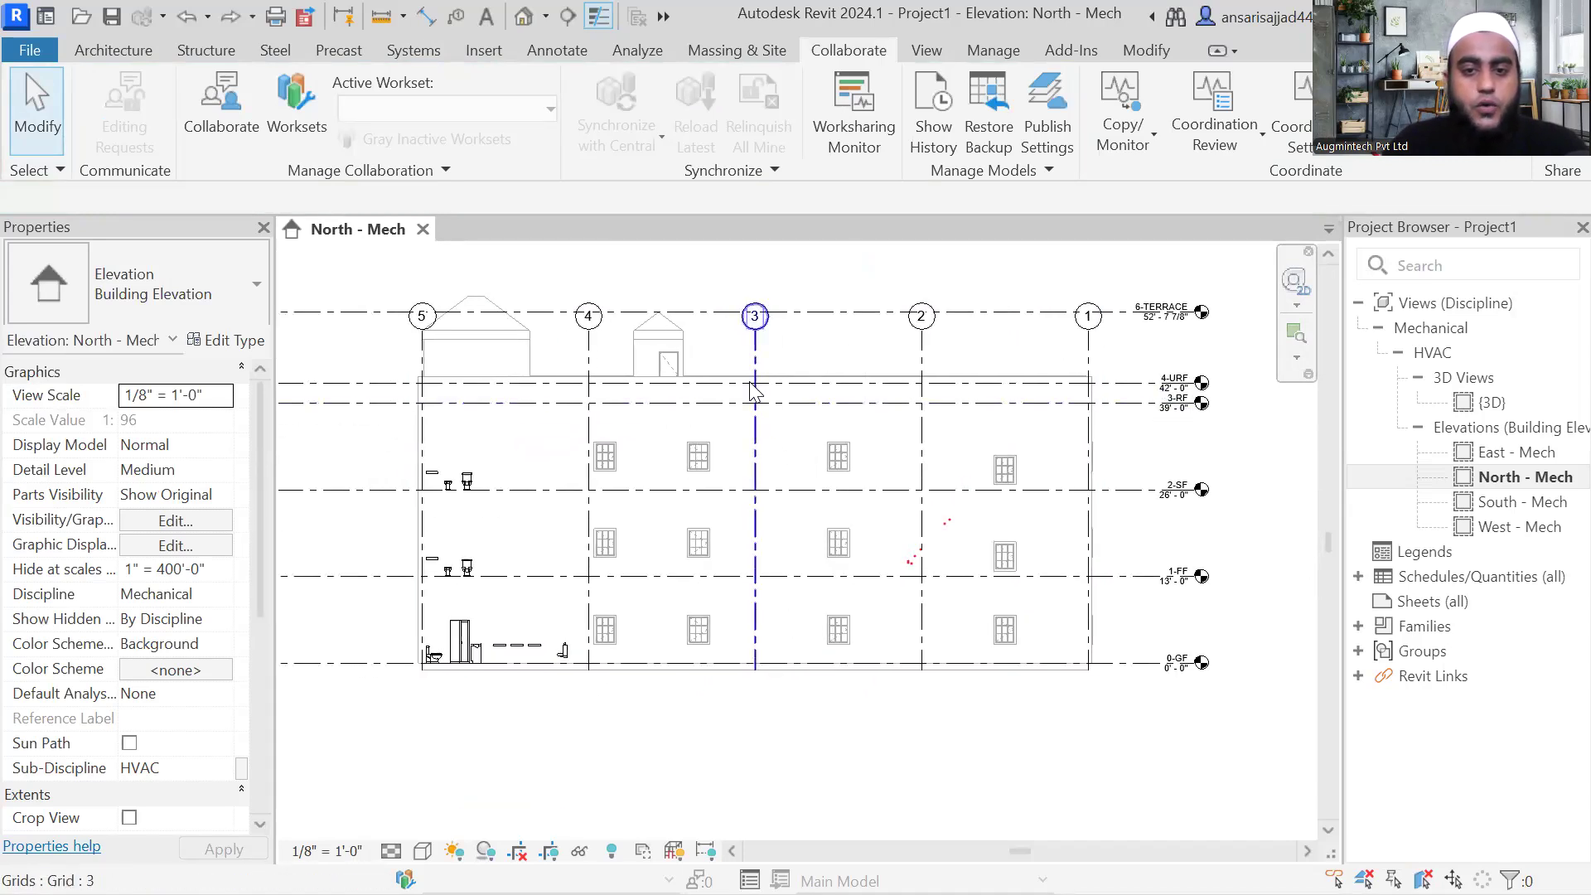
pyautogui.moveTo(779, 412); pyautogui.dragTo(774, 415, button='middle')
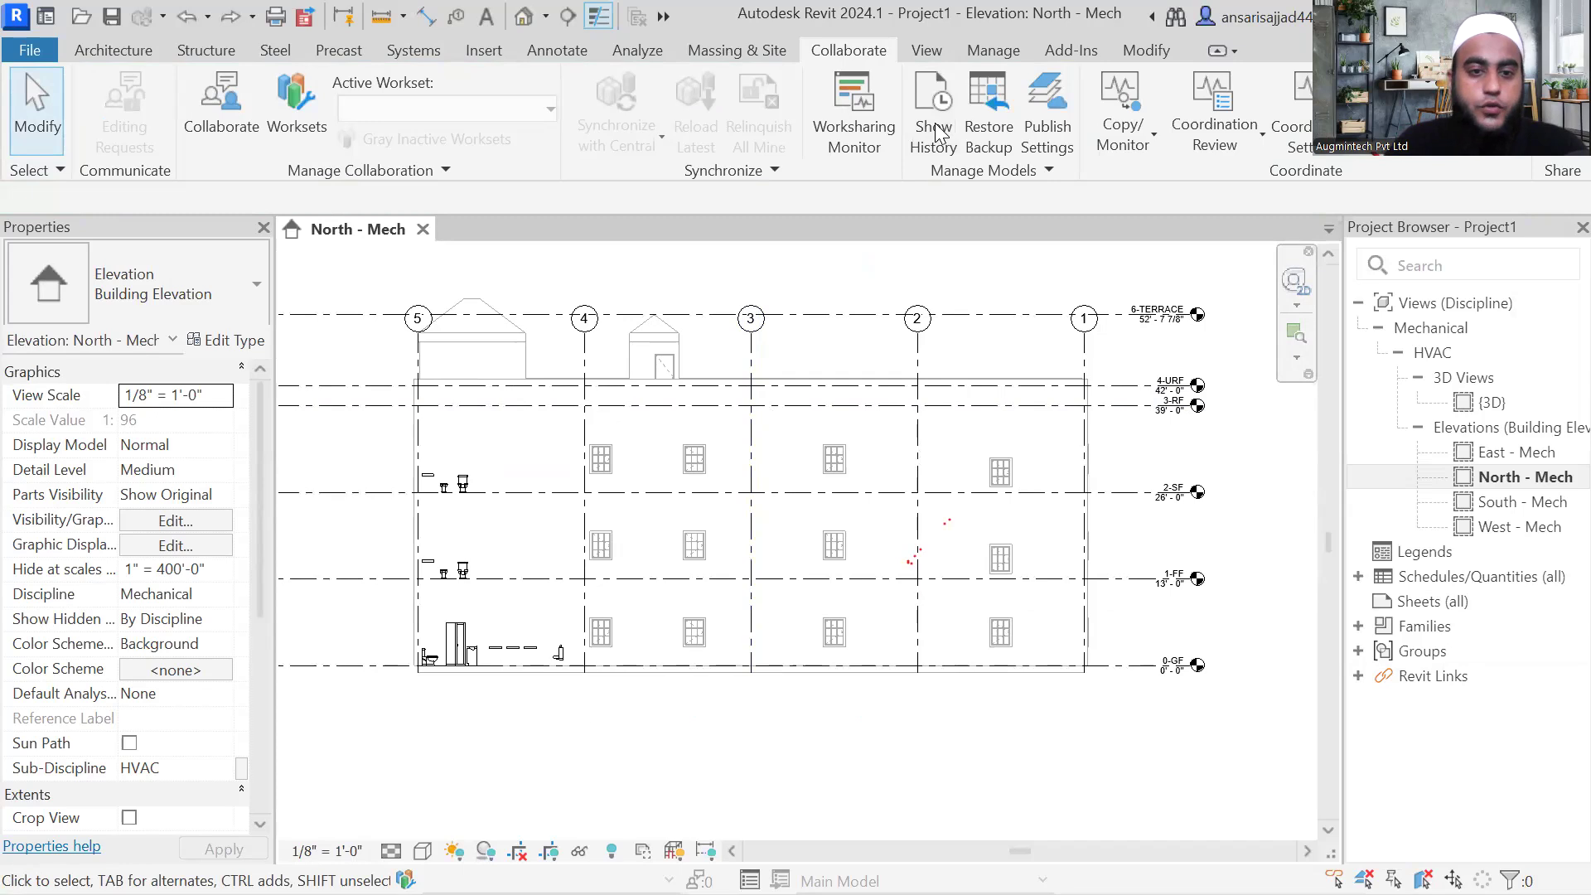
pyautogui.scroll(2, 611, 368)
pyautogui.scroll(-3, 597, 373)
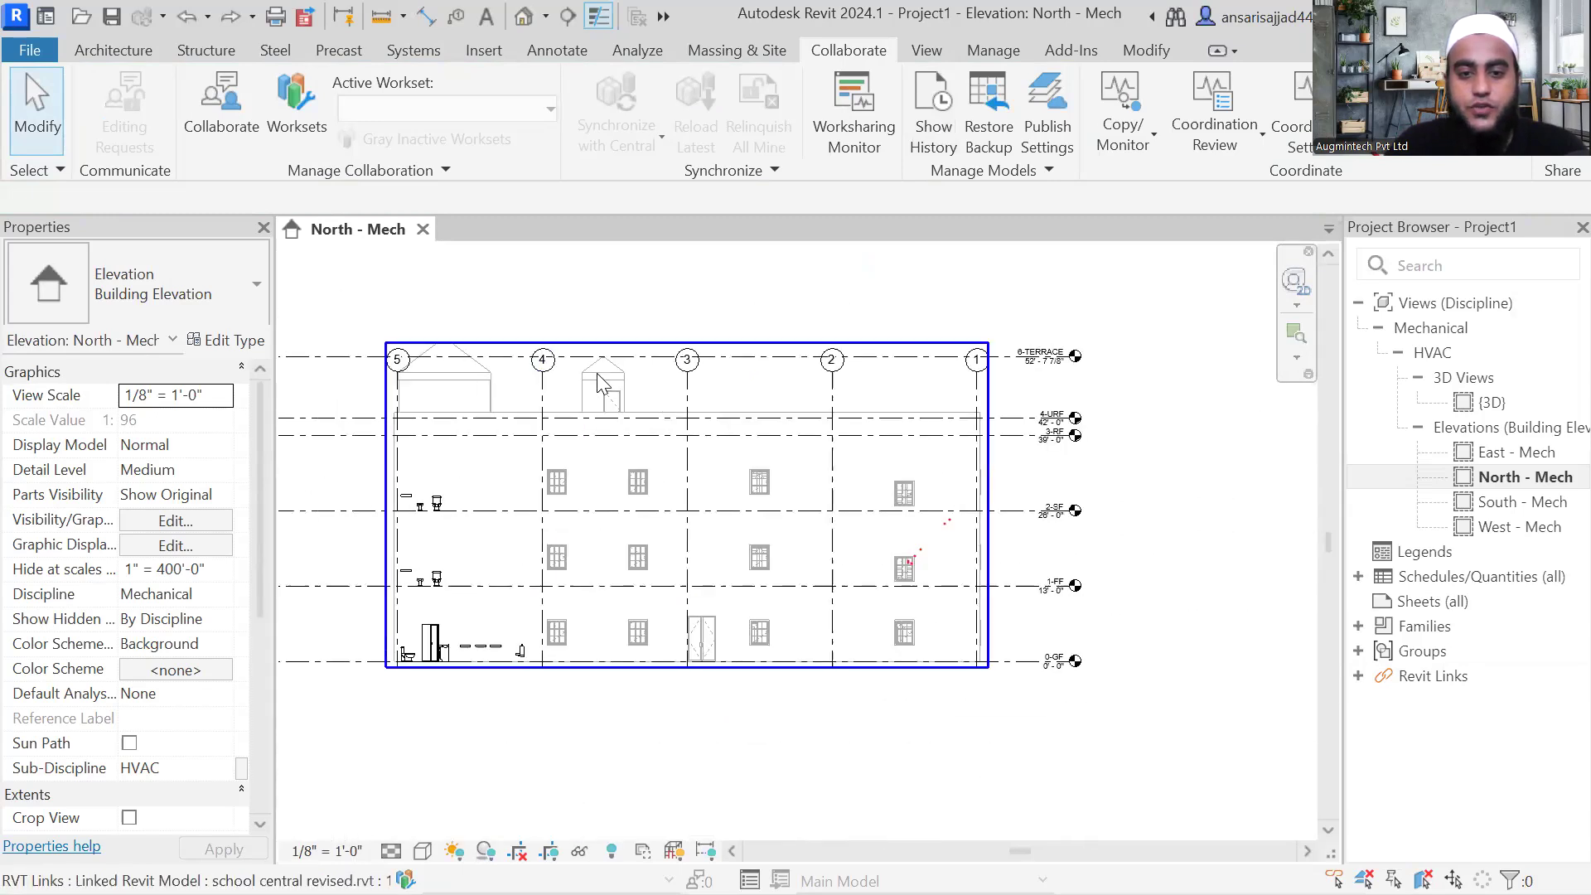
pyautogui.scroll(2, 597, 373)
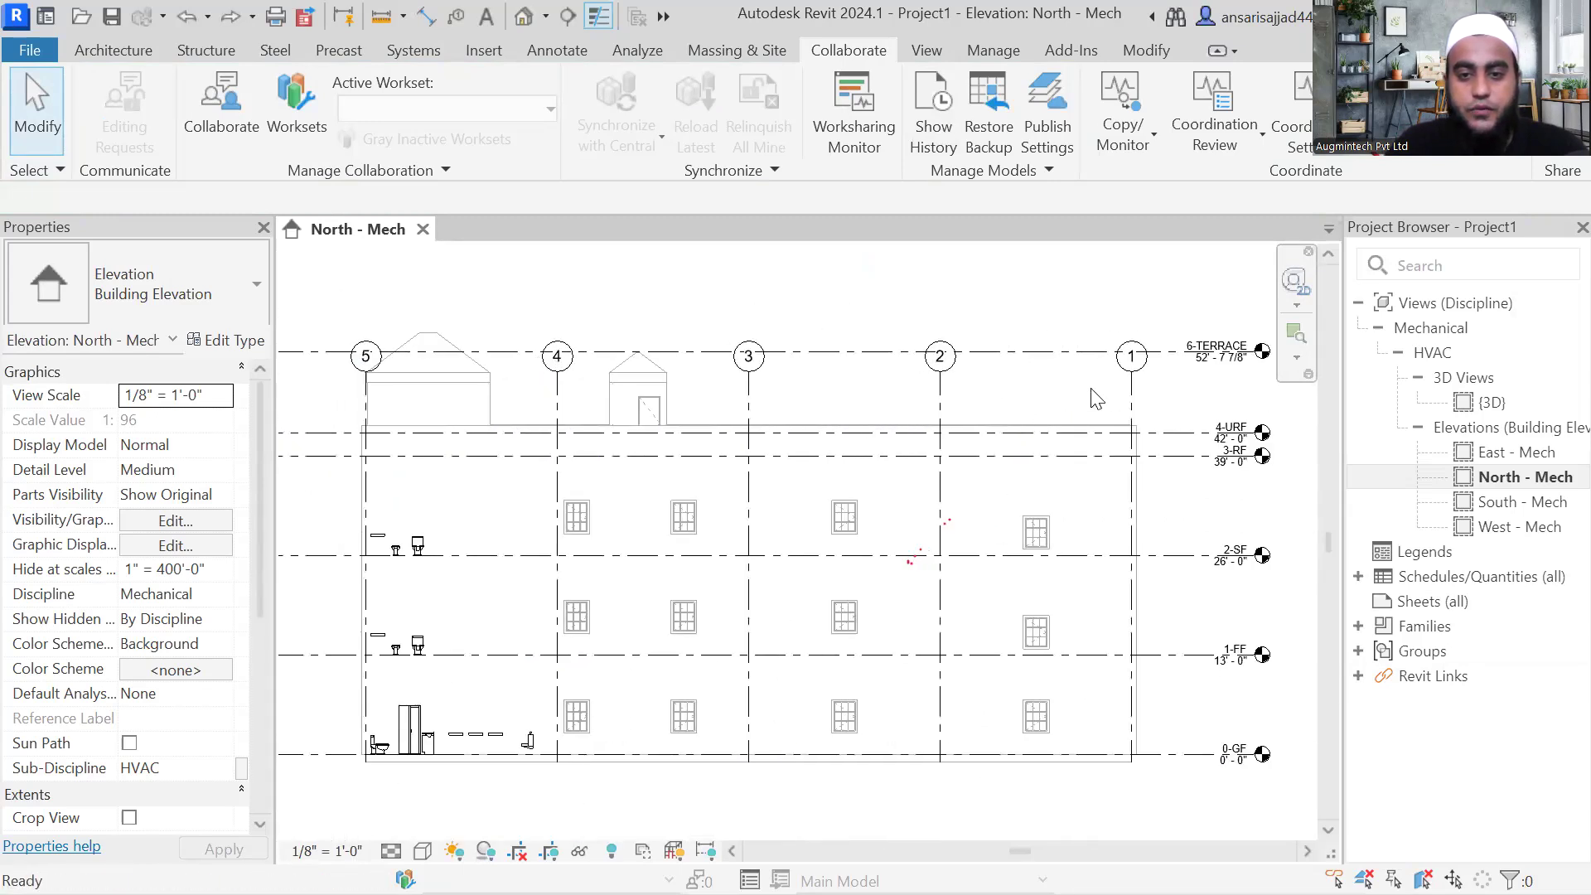
pyautogui.scroll(-1, 575, 401)
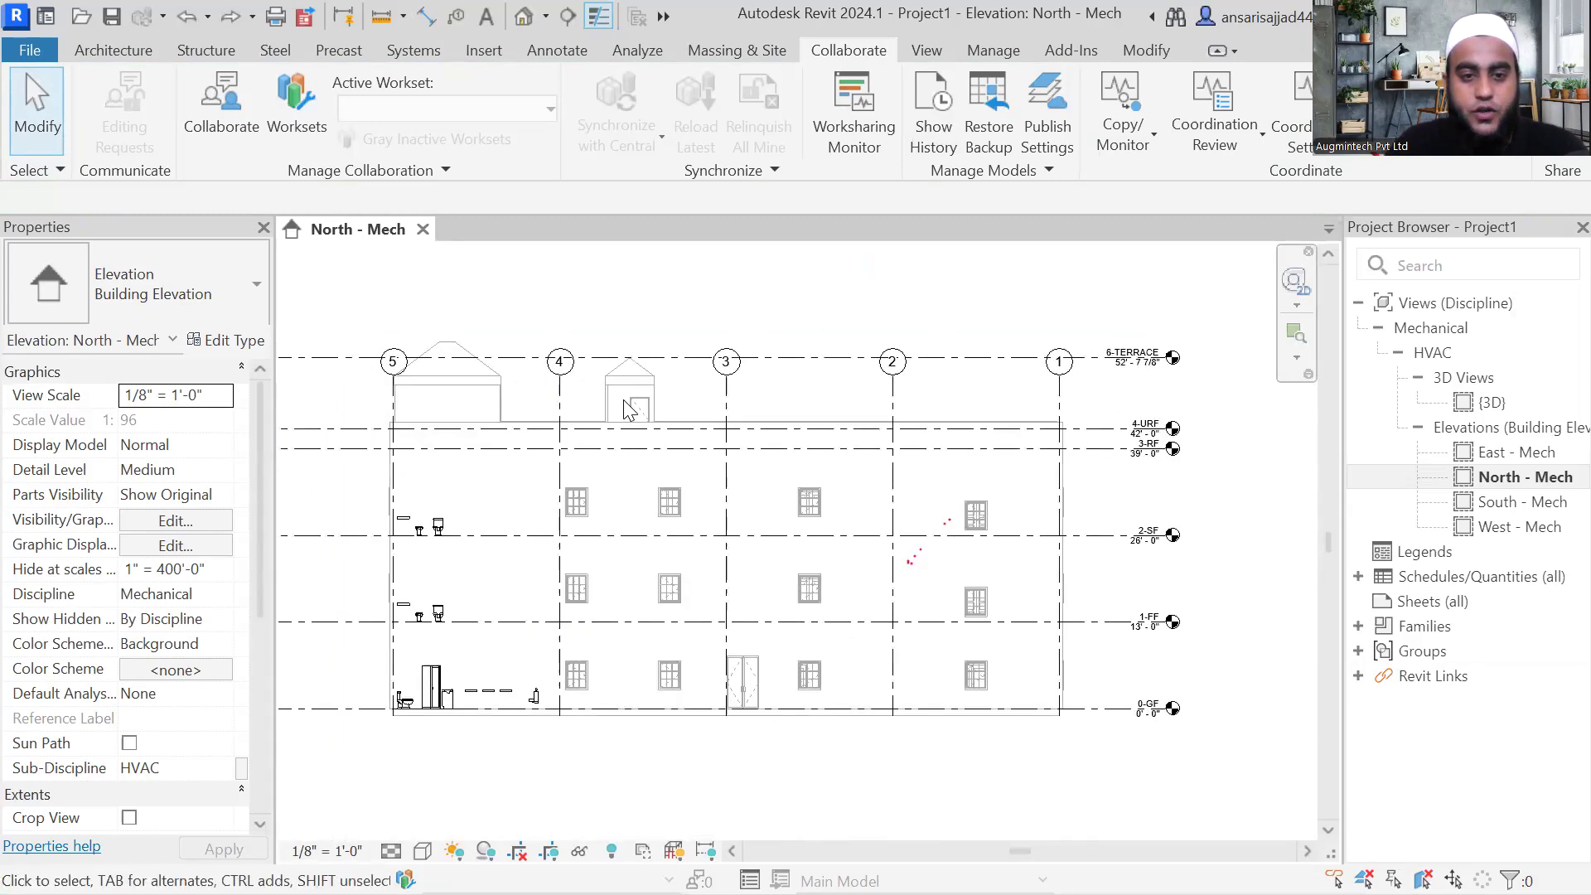
# Step: Pull the copied grid heads clear of the linked model's grid bubbles using grid 3, and undo the move
pyautogui.click(741, 402)
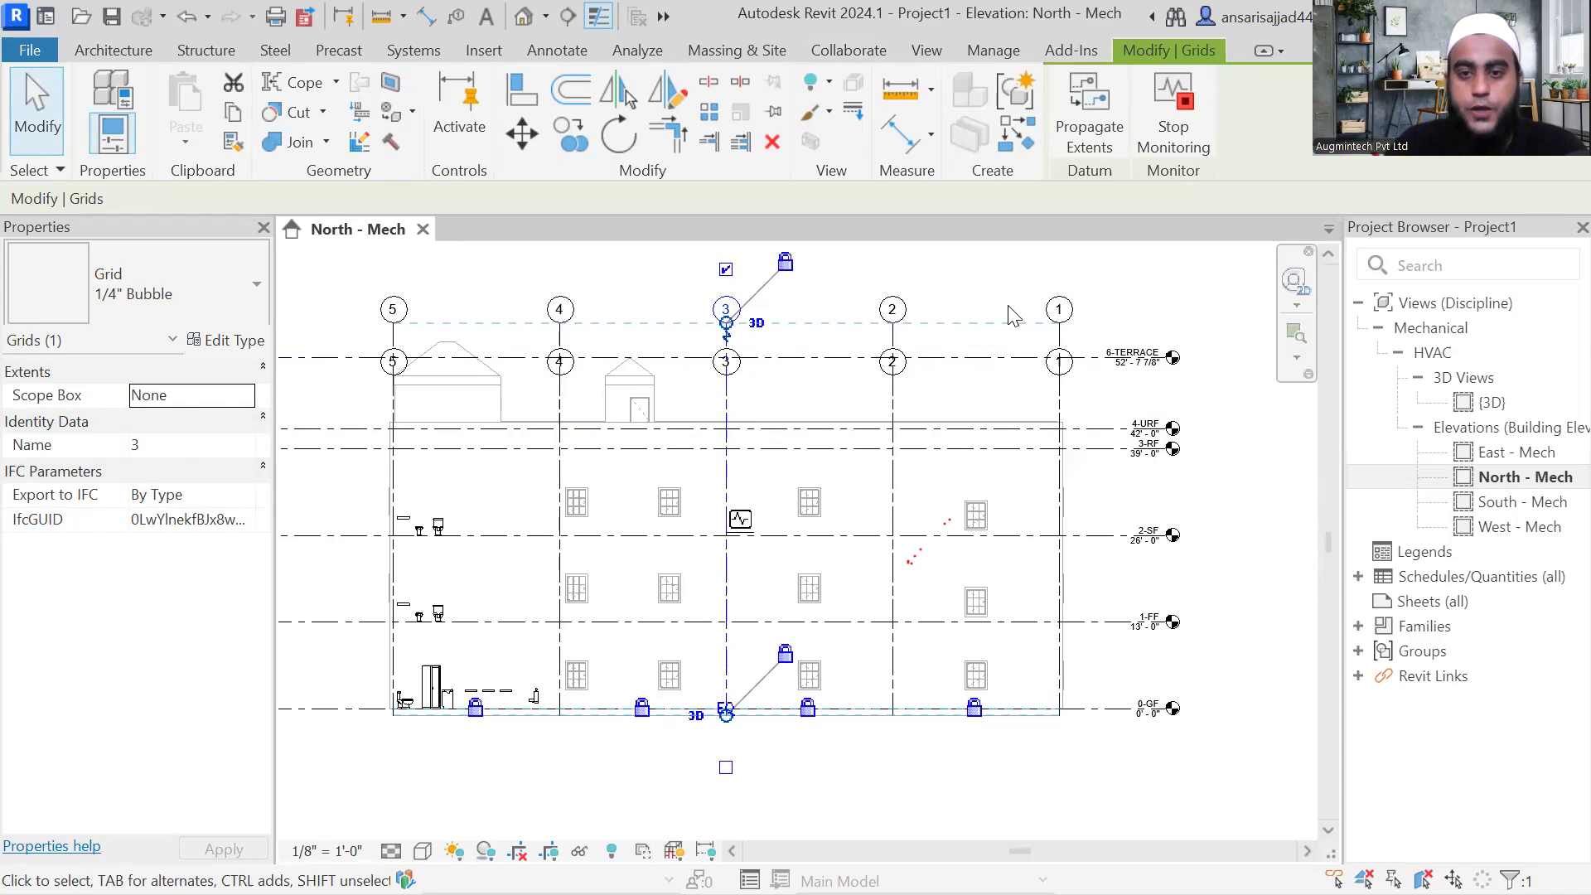
pyautogui.hotkey('ctrl', 'z')
pyautogui.scroll(-1, 951, 350)
pyautogui.moveTo(959, 364)
pyautogui.mouseDown(button='middle')
pyautogui.moveTo(950, 383)
pyautogui.moveTo(972, 352)
pyautogui.moveTo(953, 340)
pyautogui.mouseUp(button='middle')
pyautogui.scroll(1, 950, 375)
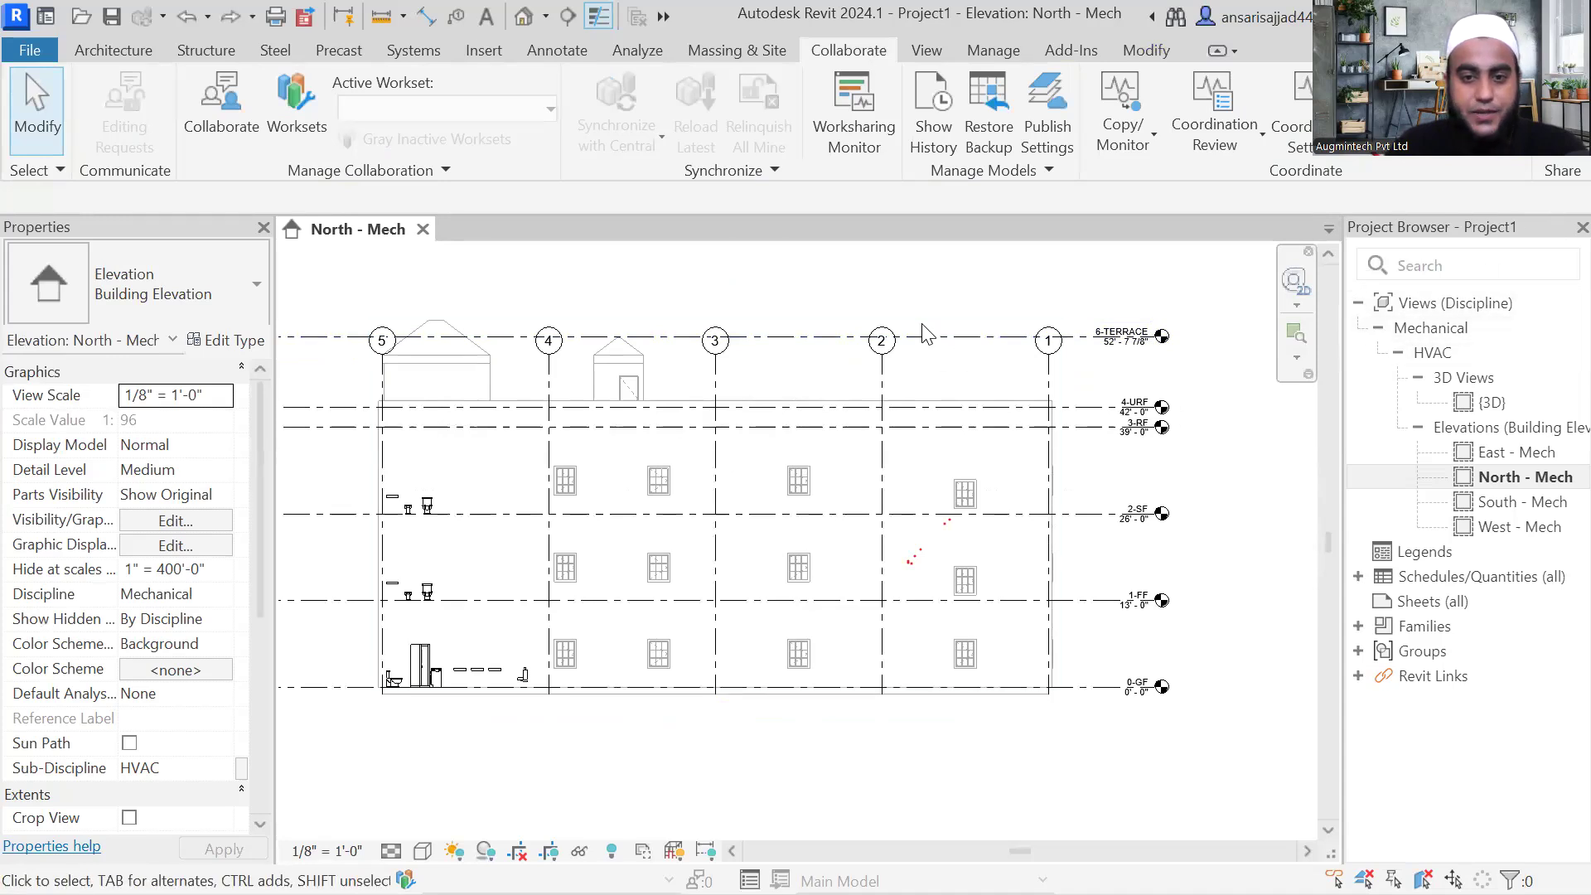
pyautogui.moveTo(921, 327); pyautogui.dragTo(907, 346, button='middle')
pyautogui.moveTo(630, 538); pyautogui.dragTo(649, 539, button='middle')
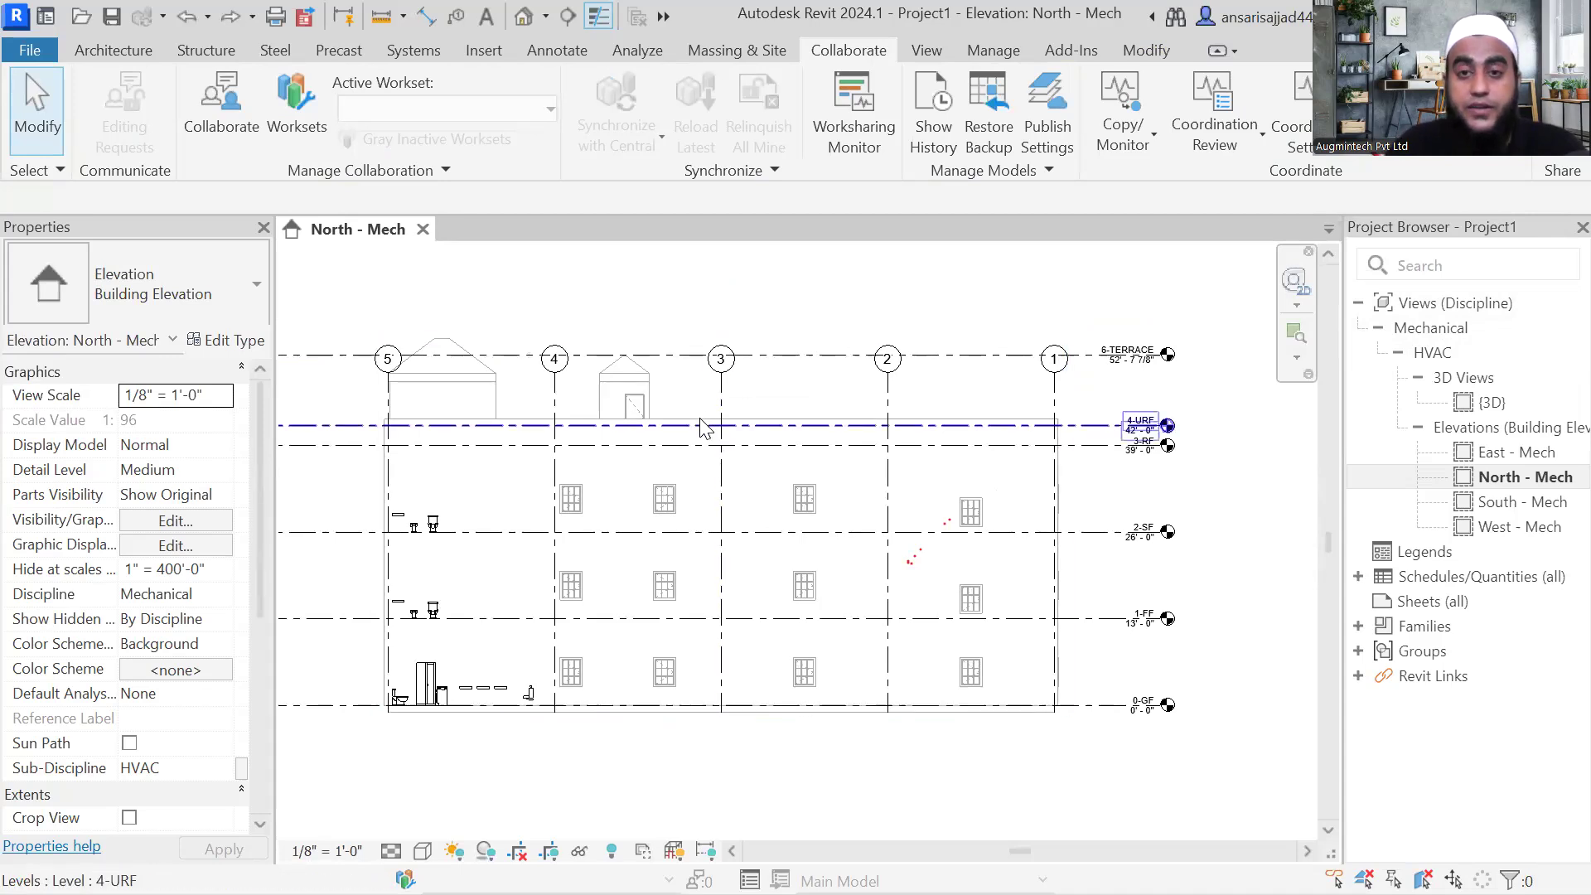
# Step: Start a new floor plan view and open the view template assignment of the Floor Plan type
pyautogui.click(925, 53)
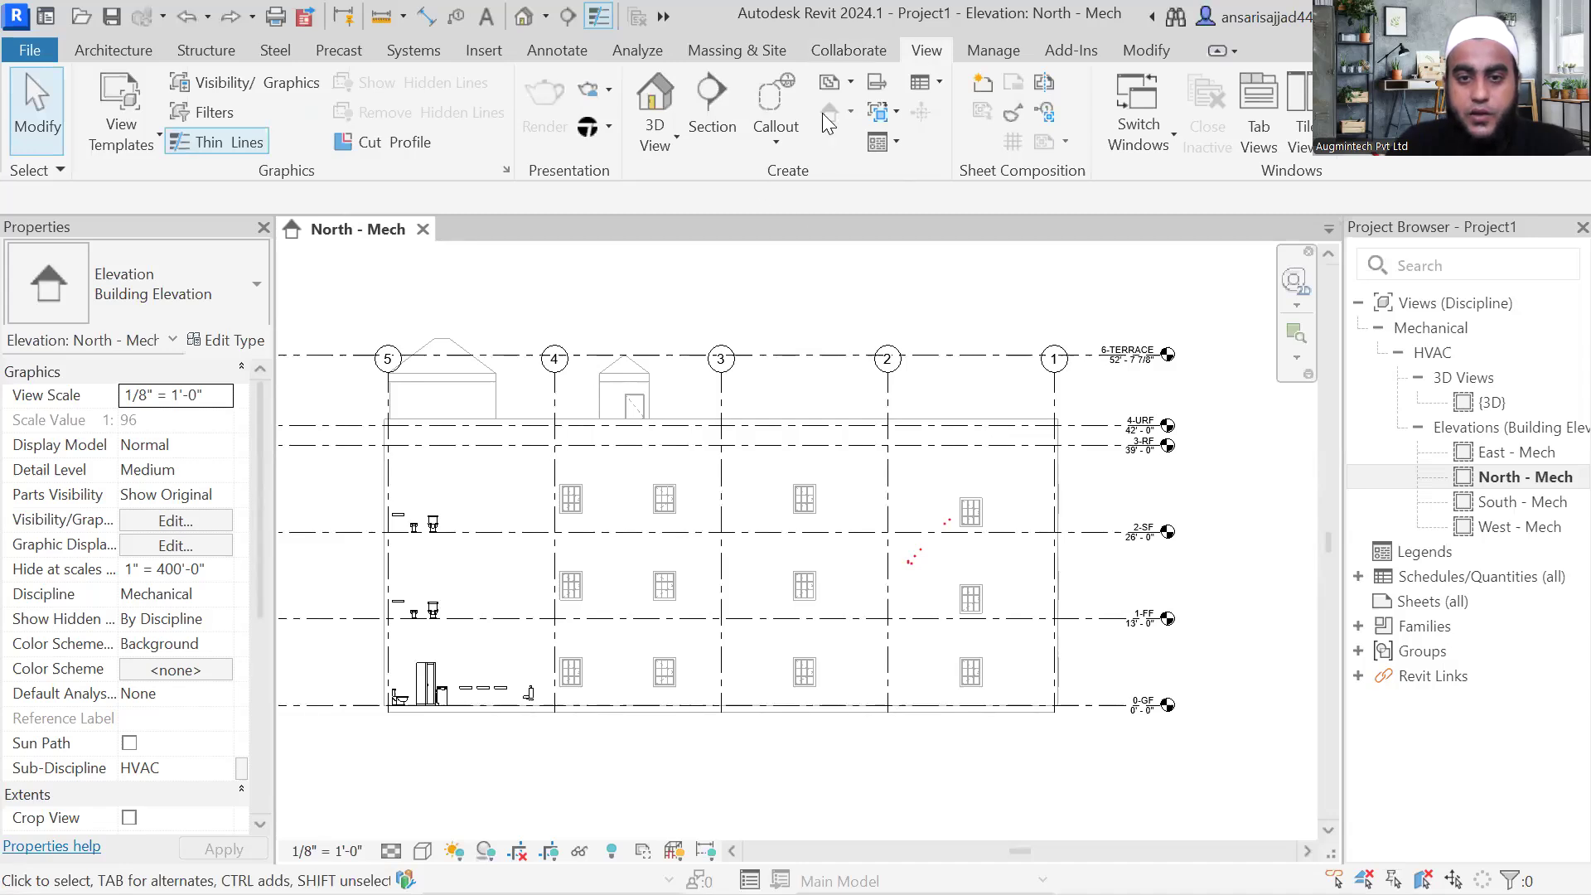
pyautogui.click(855, 83)
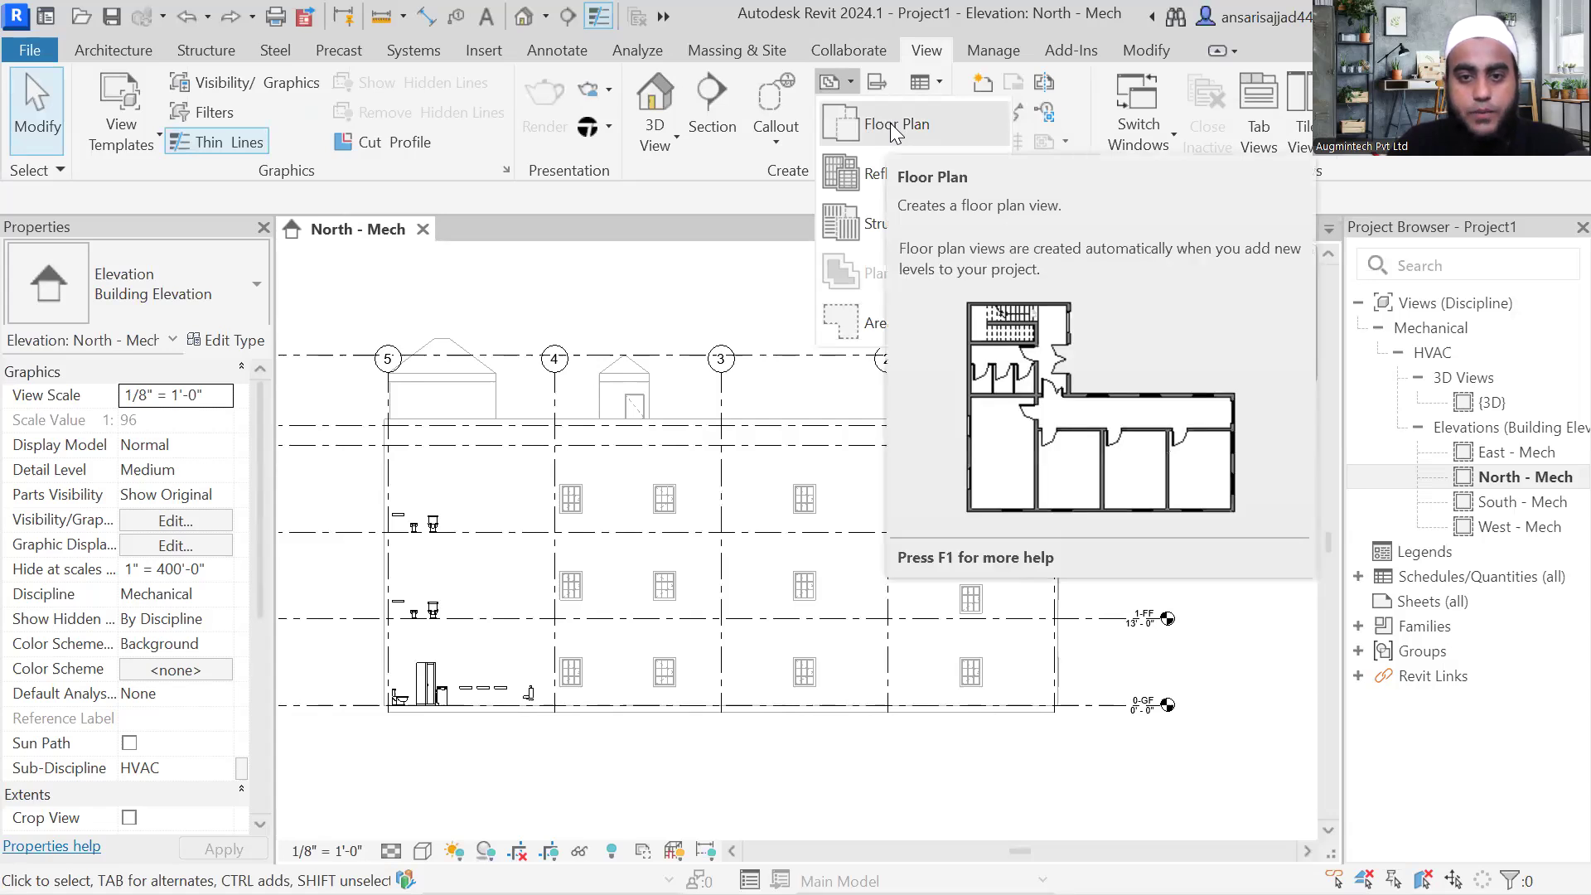
pyautogui.click(894, 127)
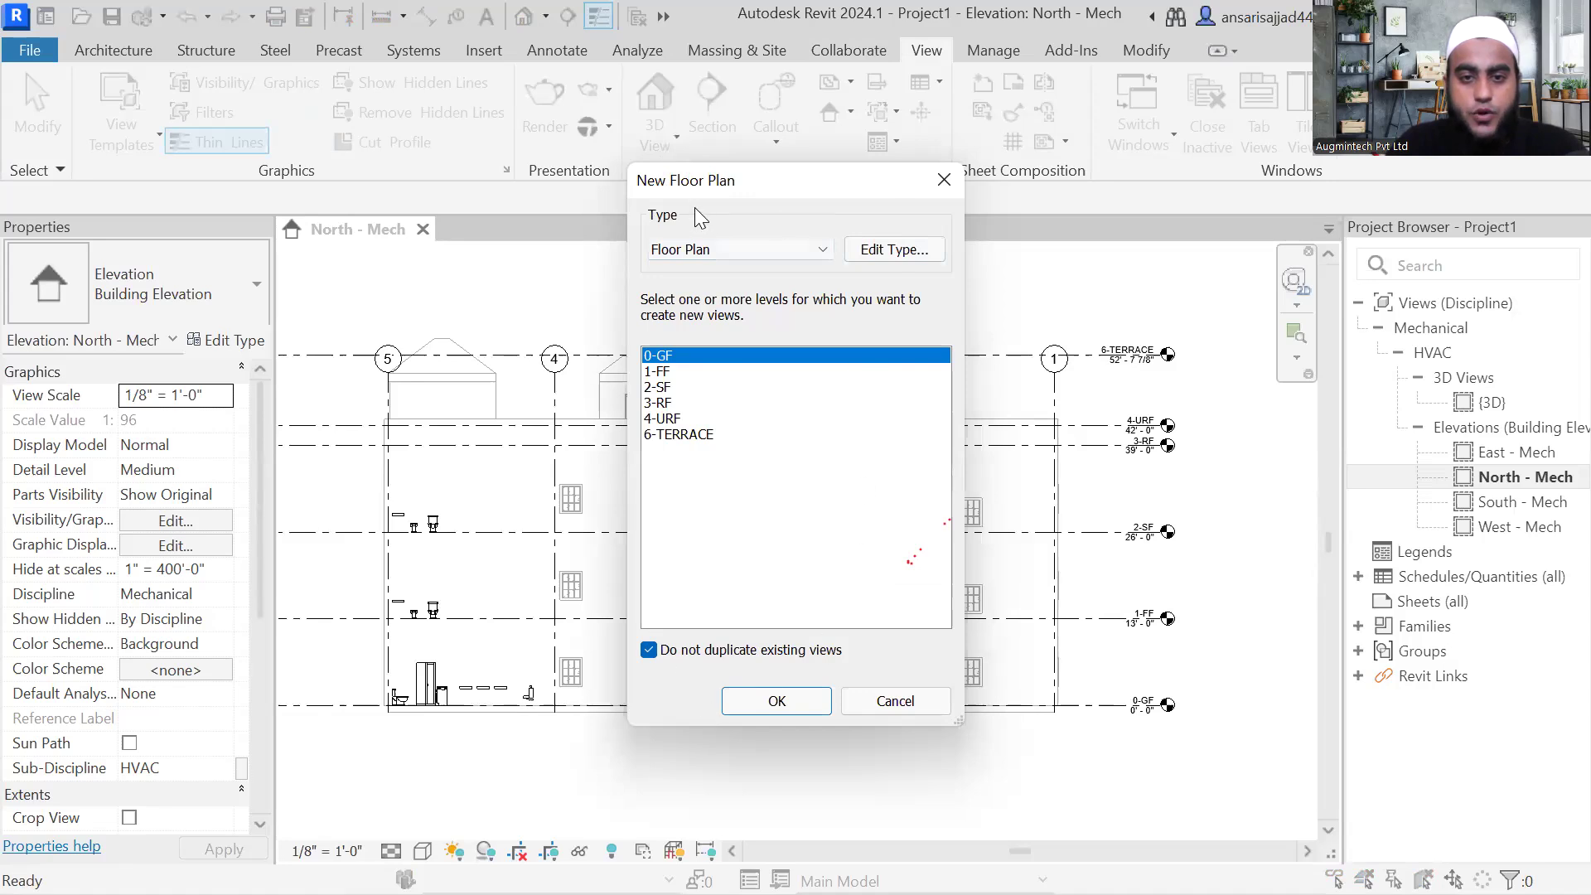
pyautogui.click(884, 257)
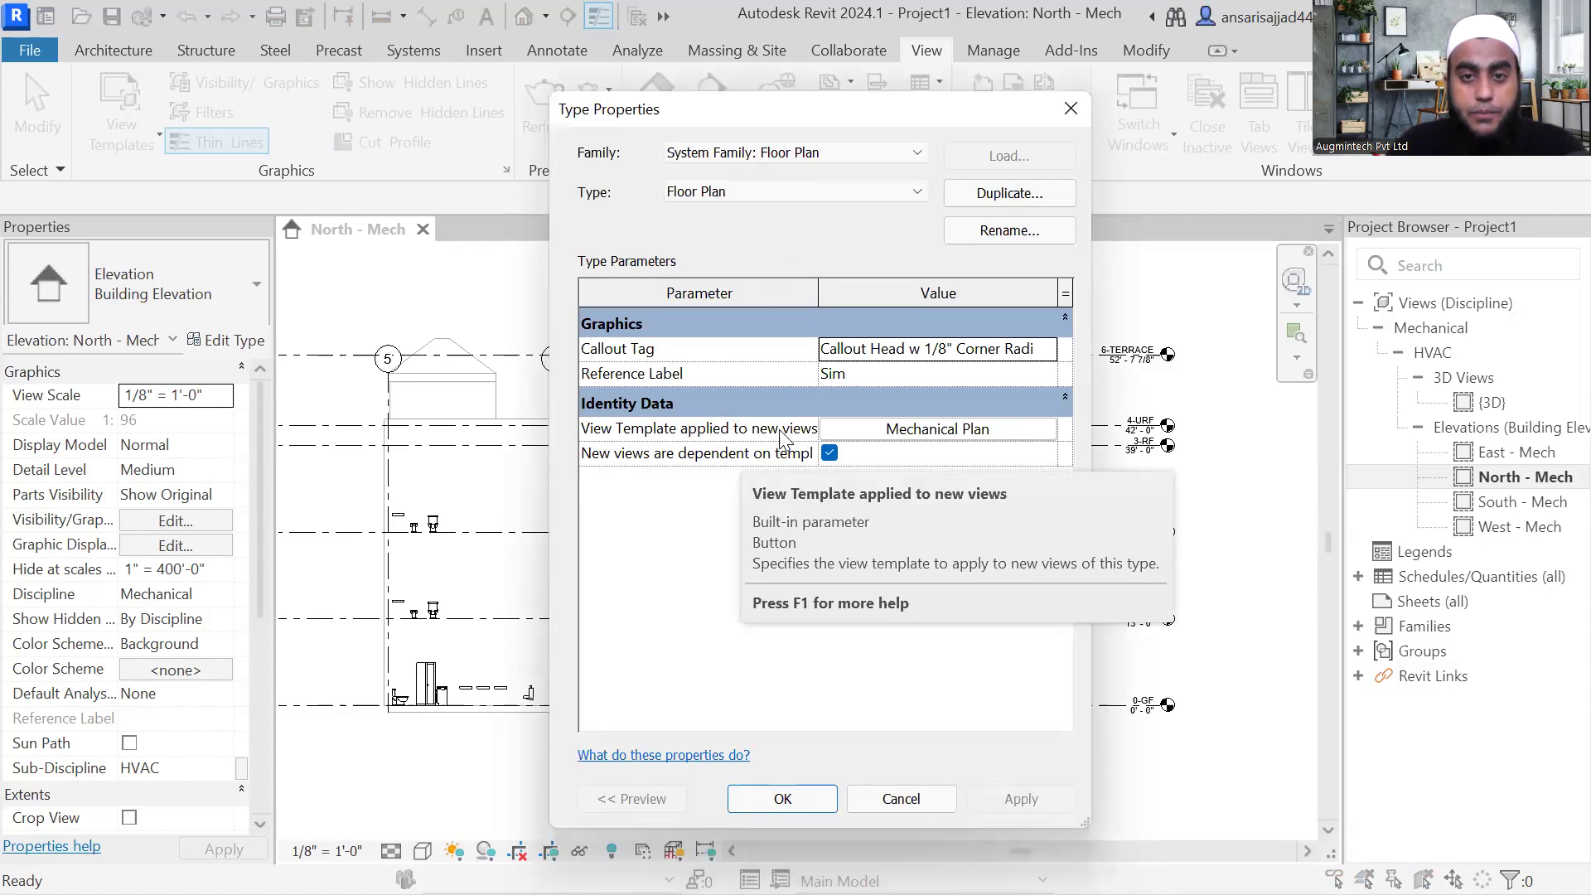
pyautogui.click(946, 441)
pyautogui.click(945, 439)
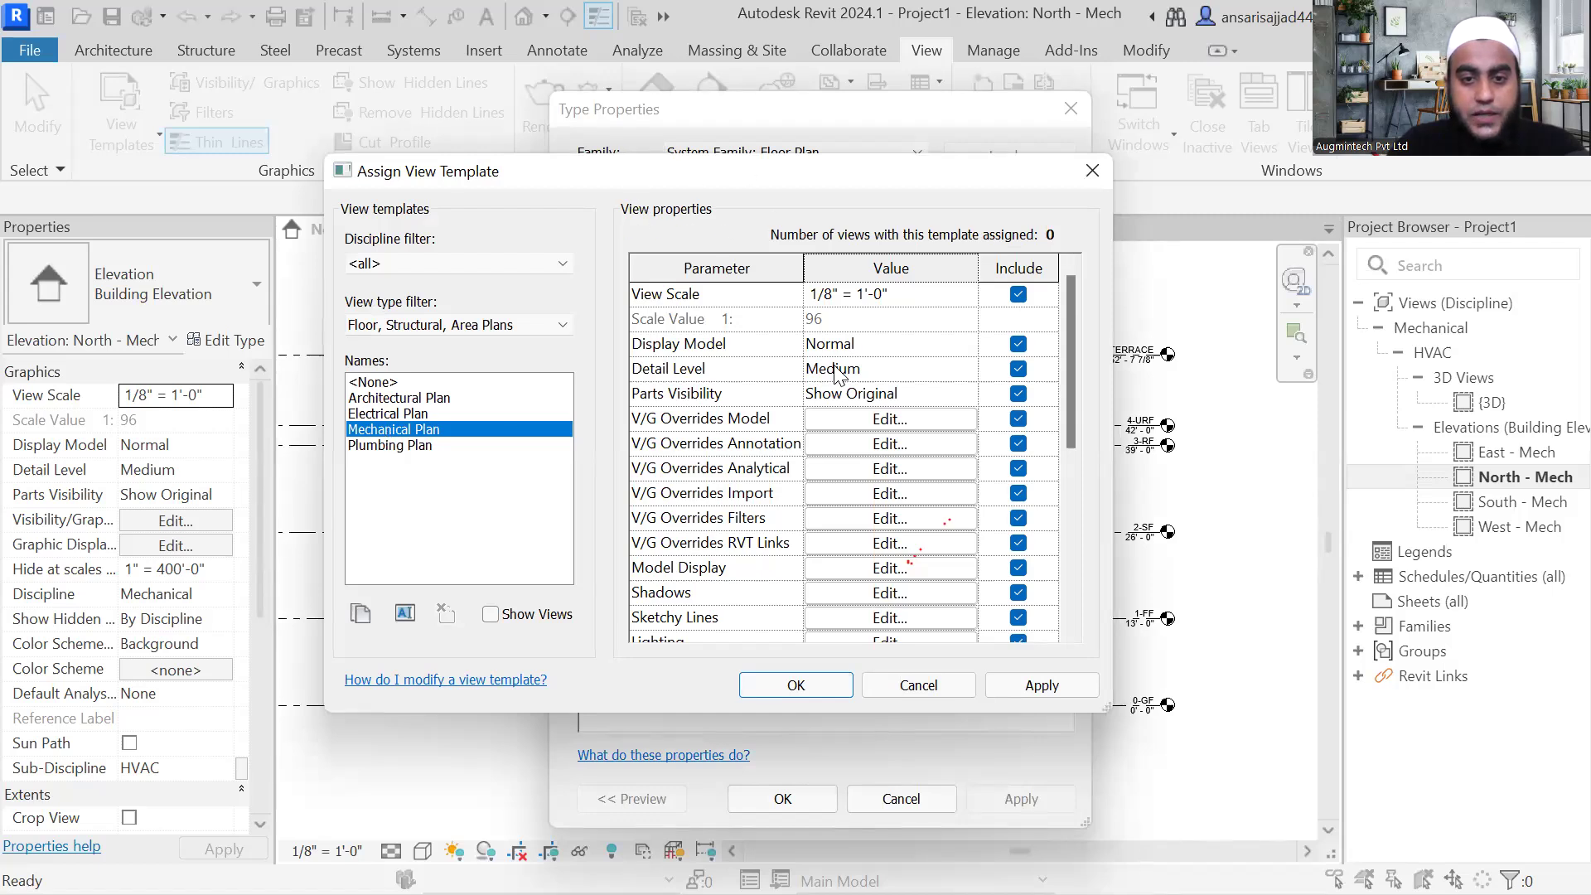
# Step: Apply the Mechanical Plan view template with sub-discipline HVAC to the Floor Plan type and accept the type properties
pyautogui.scroll(-5, 835, 373)
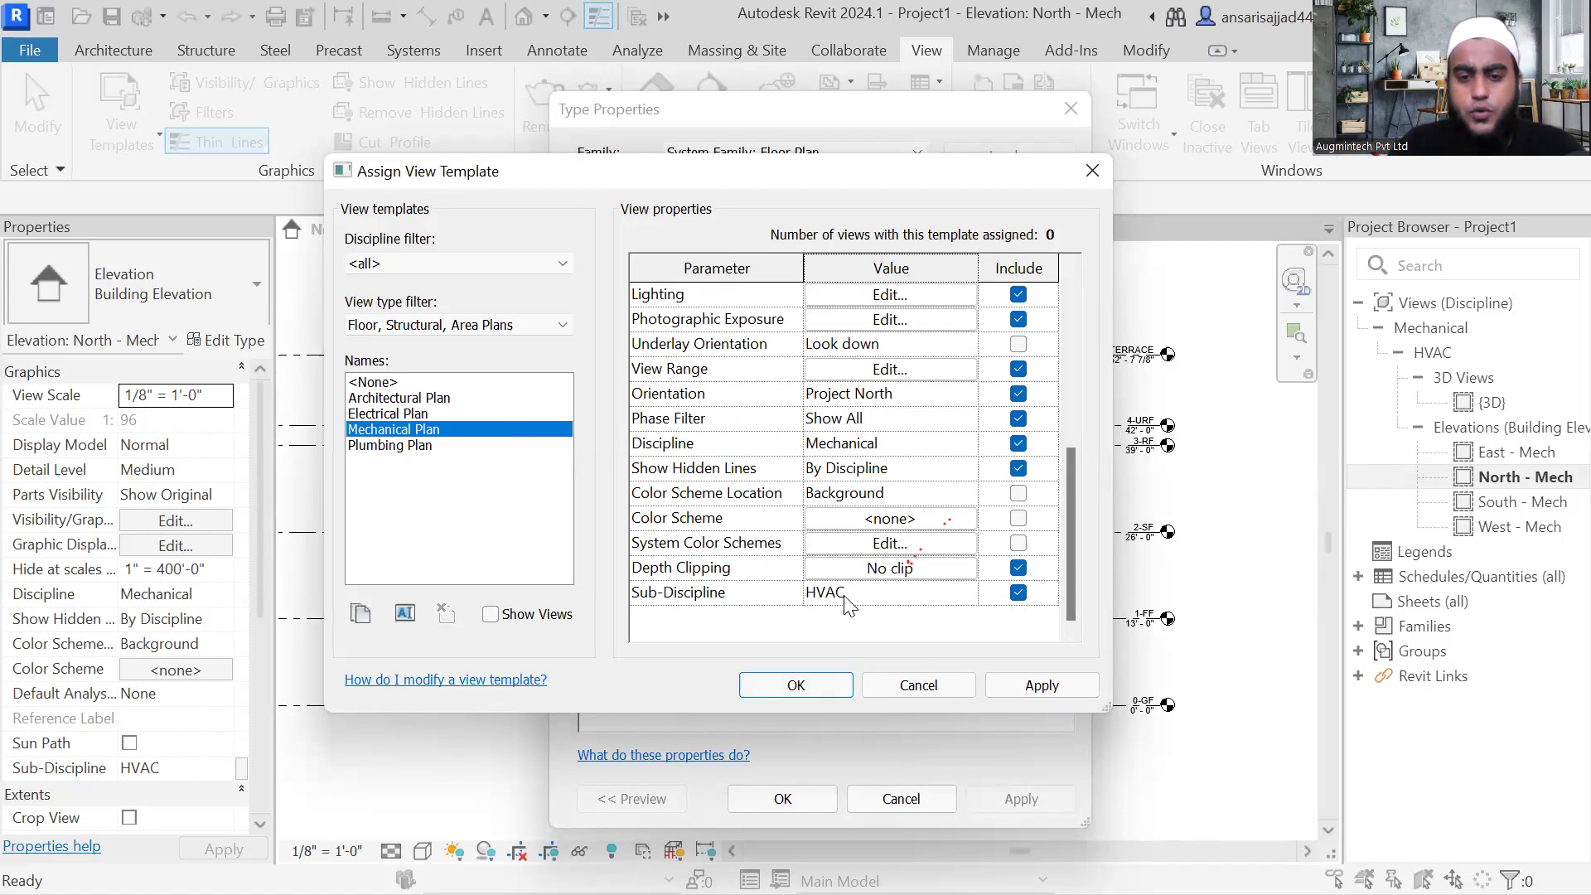
pyautogui.click(974, 603)
pyautogui.click(974, 601)
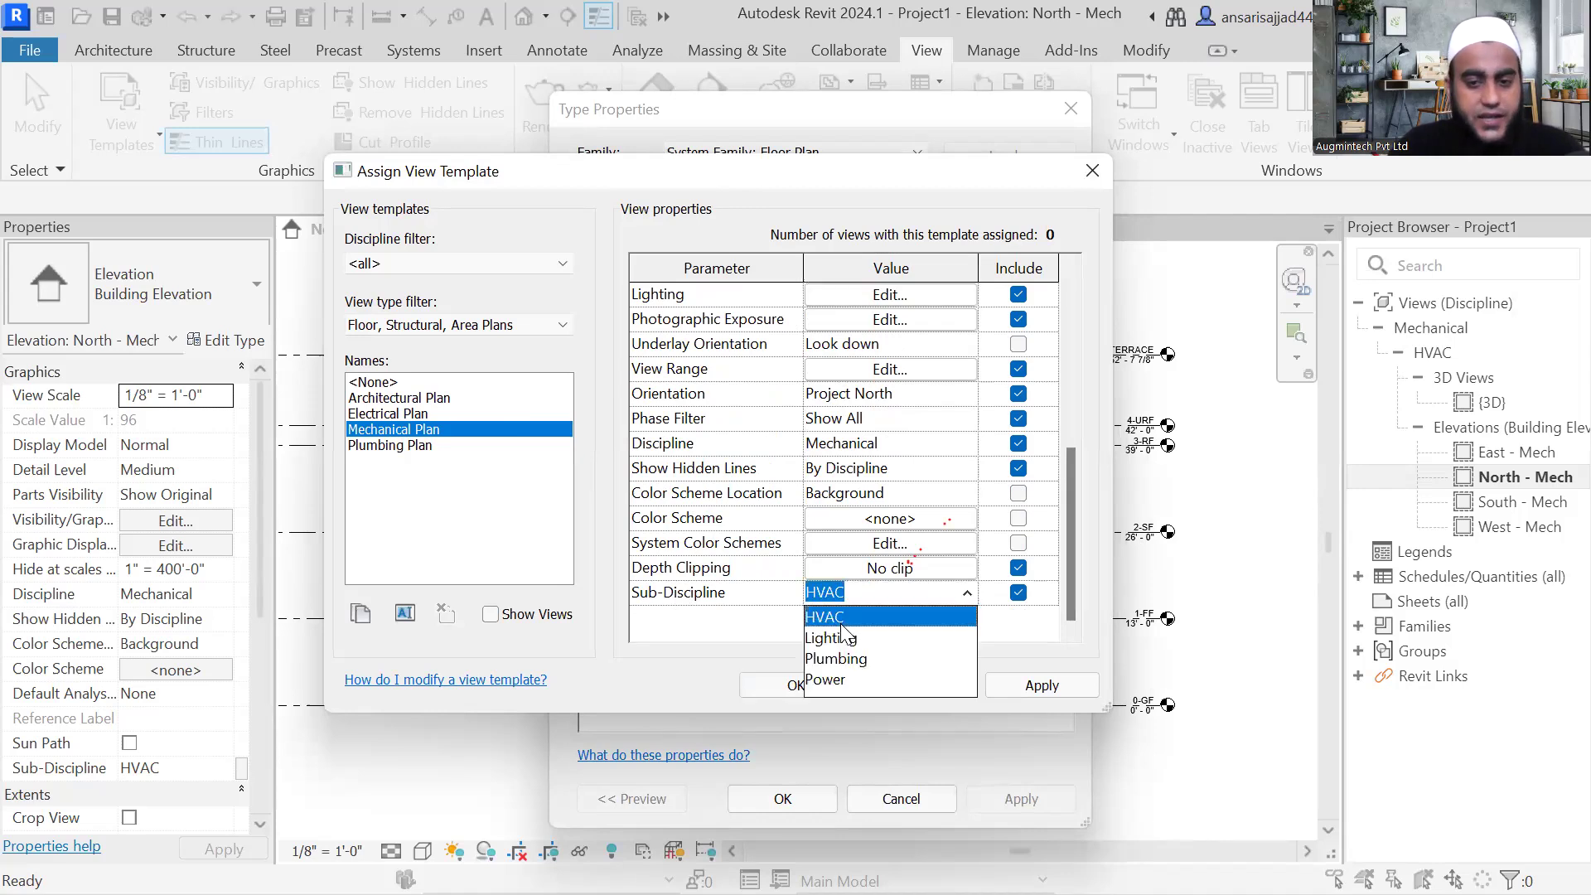
pyautogui.click(1050, 690)
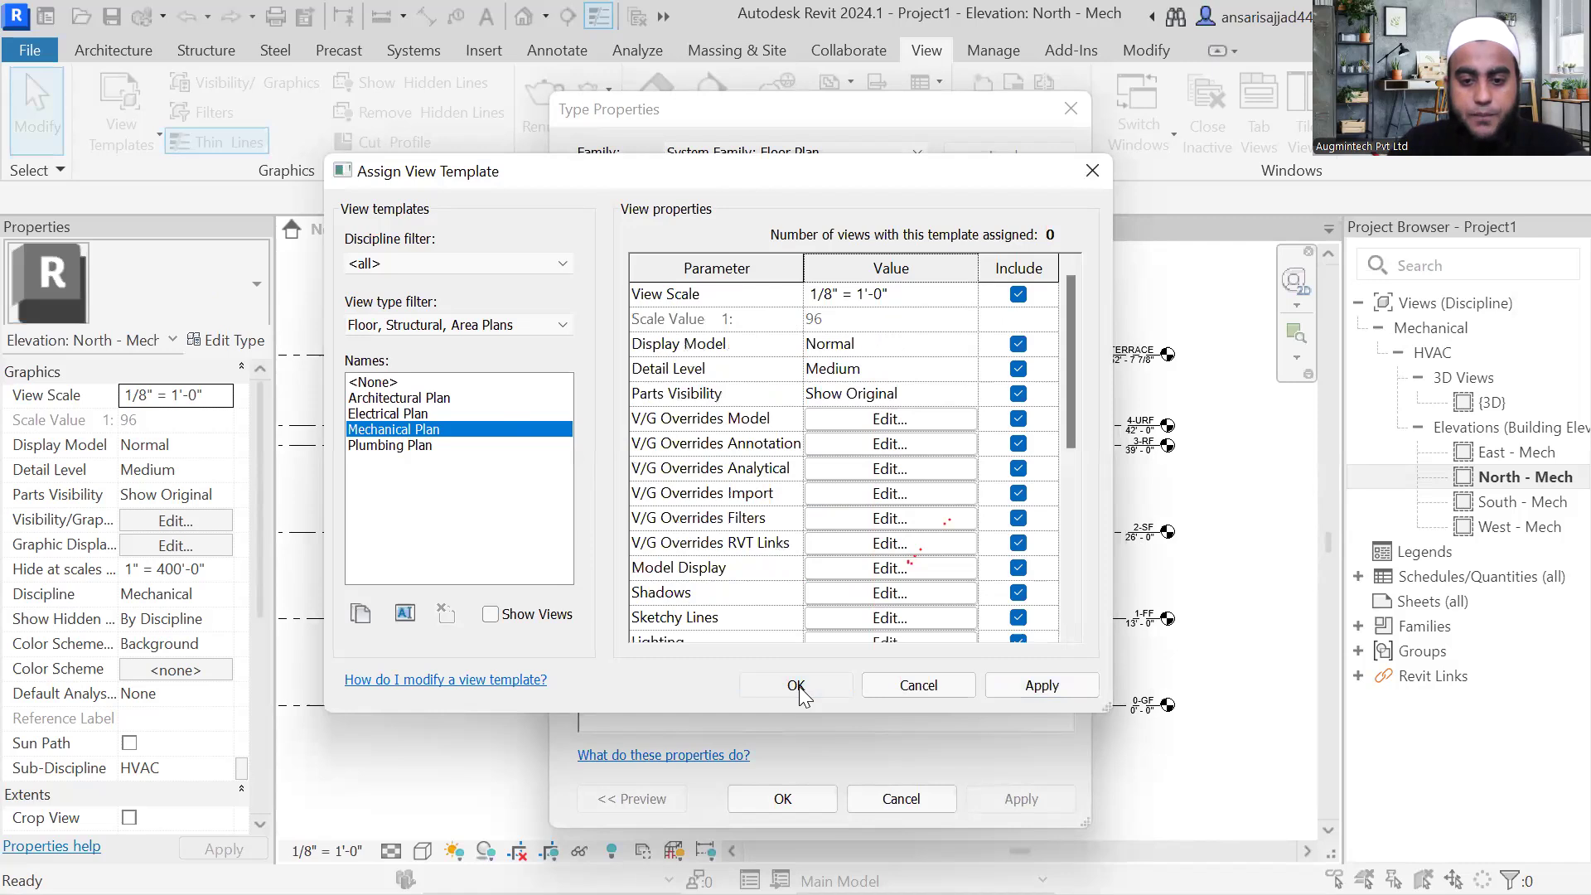
pyautogui.click(797, 687)
pyautogui.click(1016, 800)
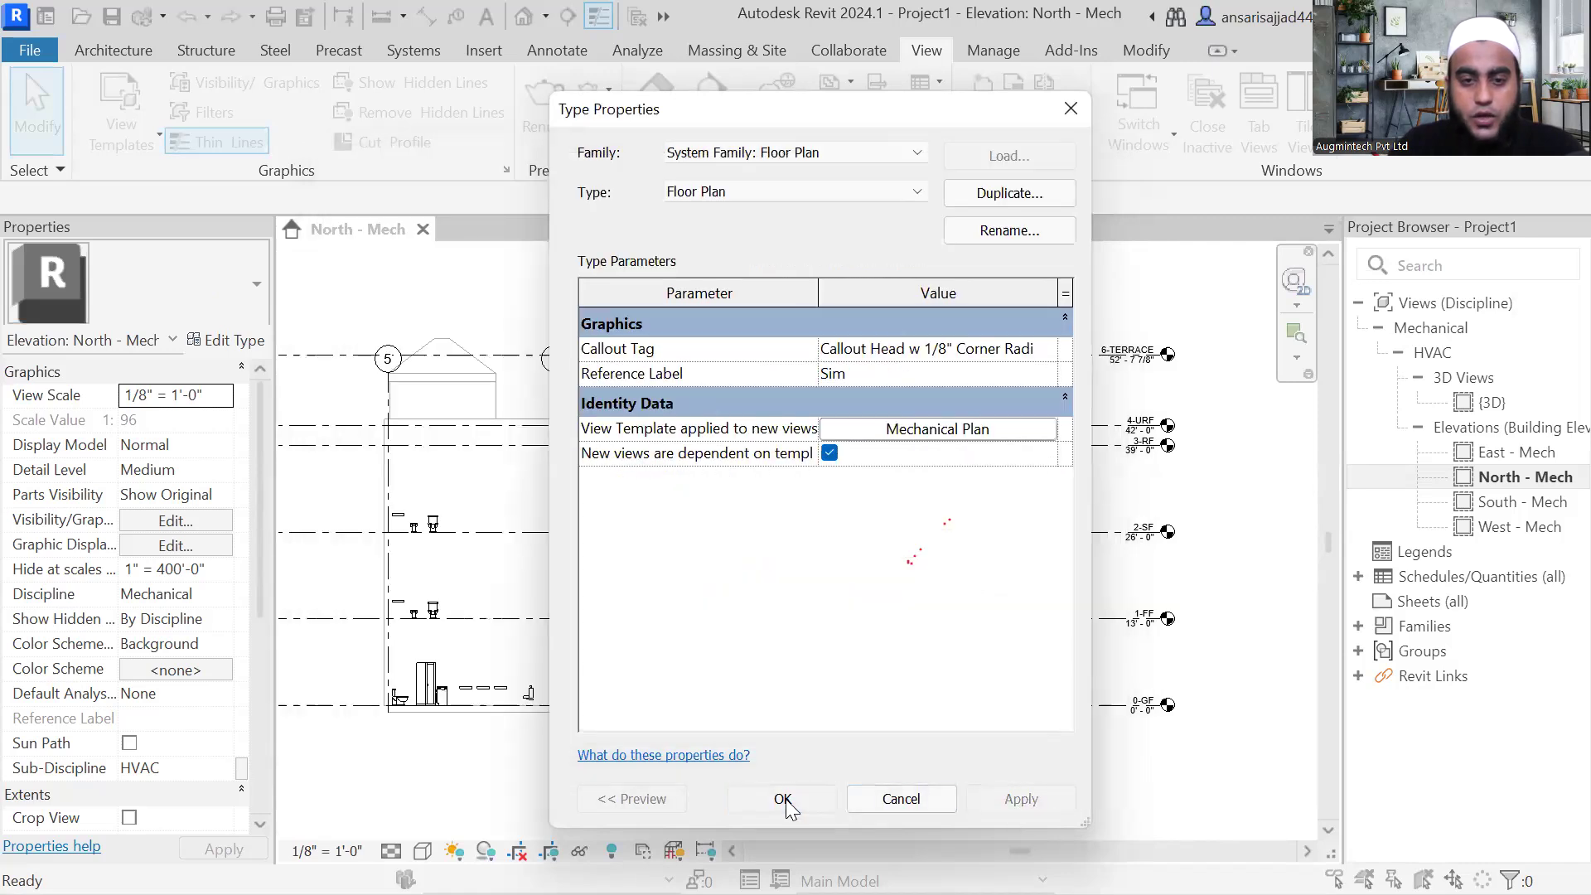
pyautogui.click(784, 798)
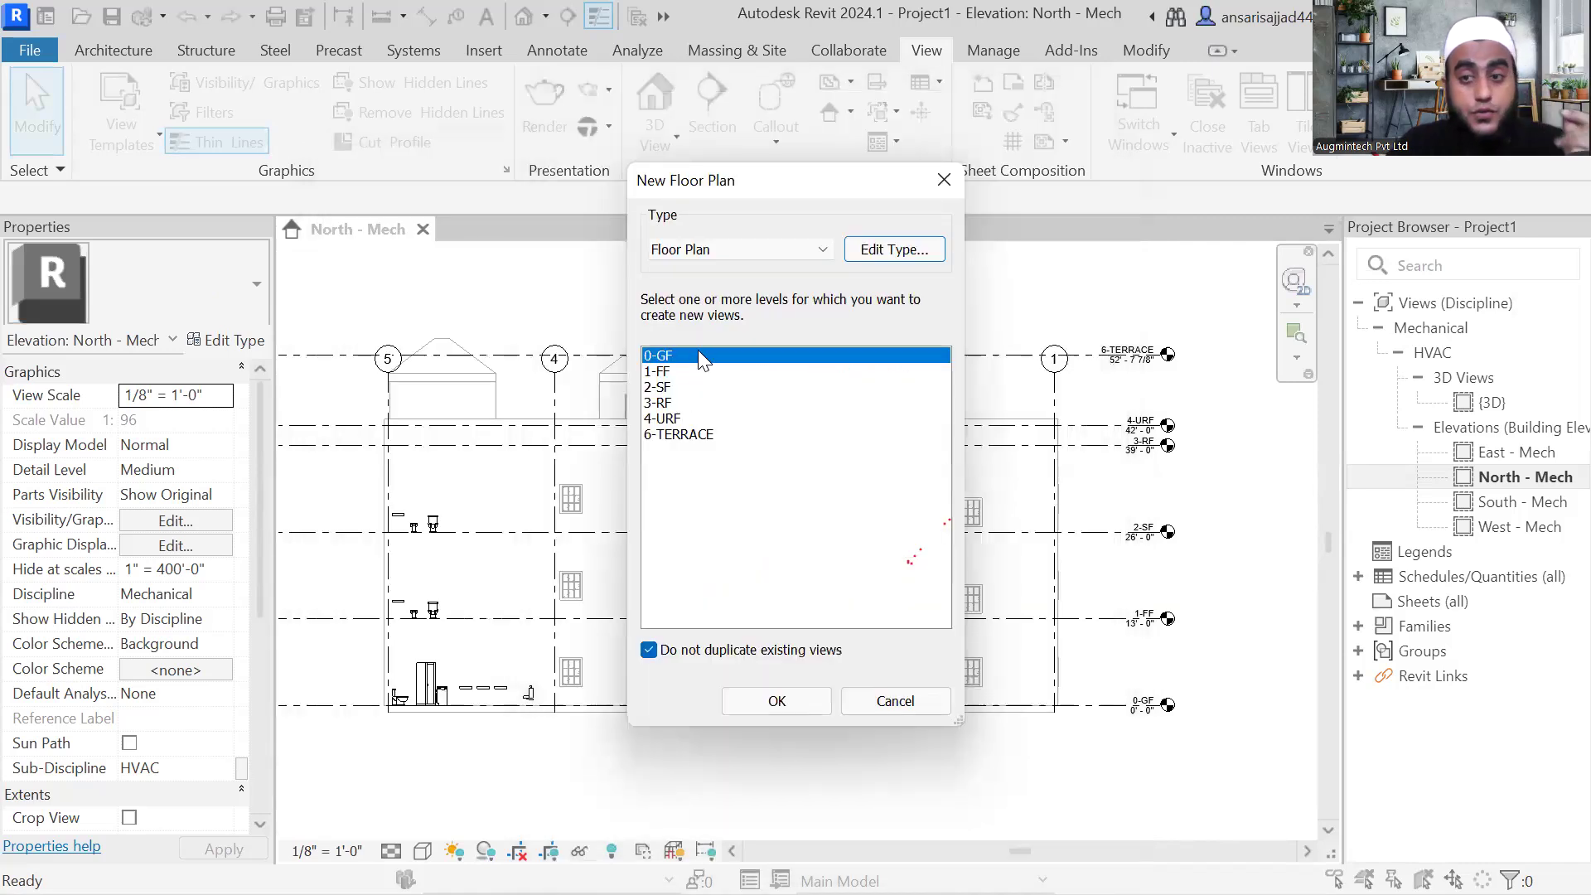
# Step: Create floor plan views for all levels from 0-GF to 6-TERRACE without duplicating existing views
pyautogui.keyDown('shift'); pyautogui.click(678, 436); pyautogui.keyUp('shift')
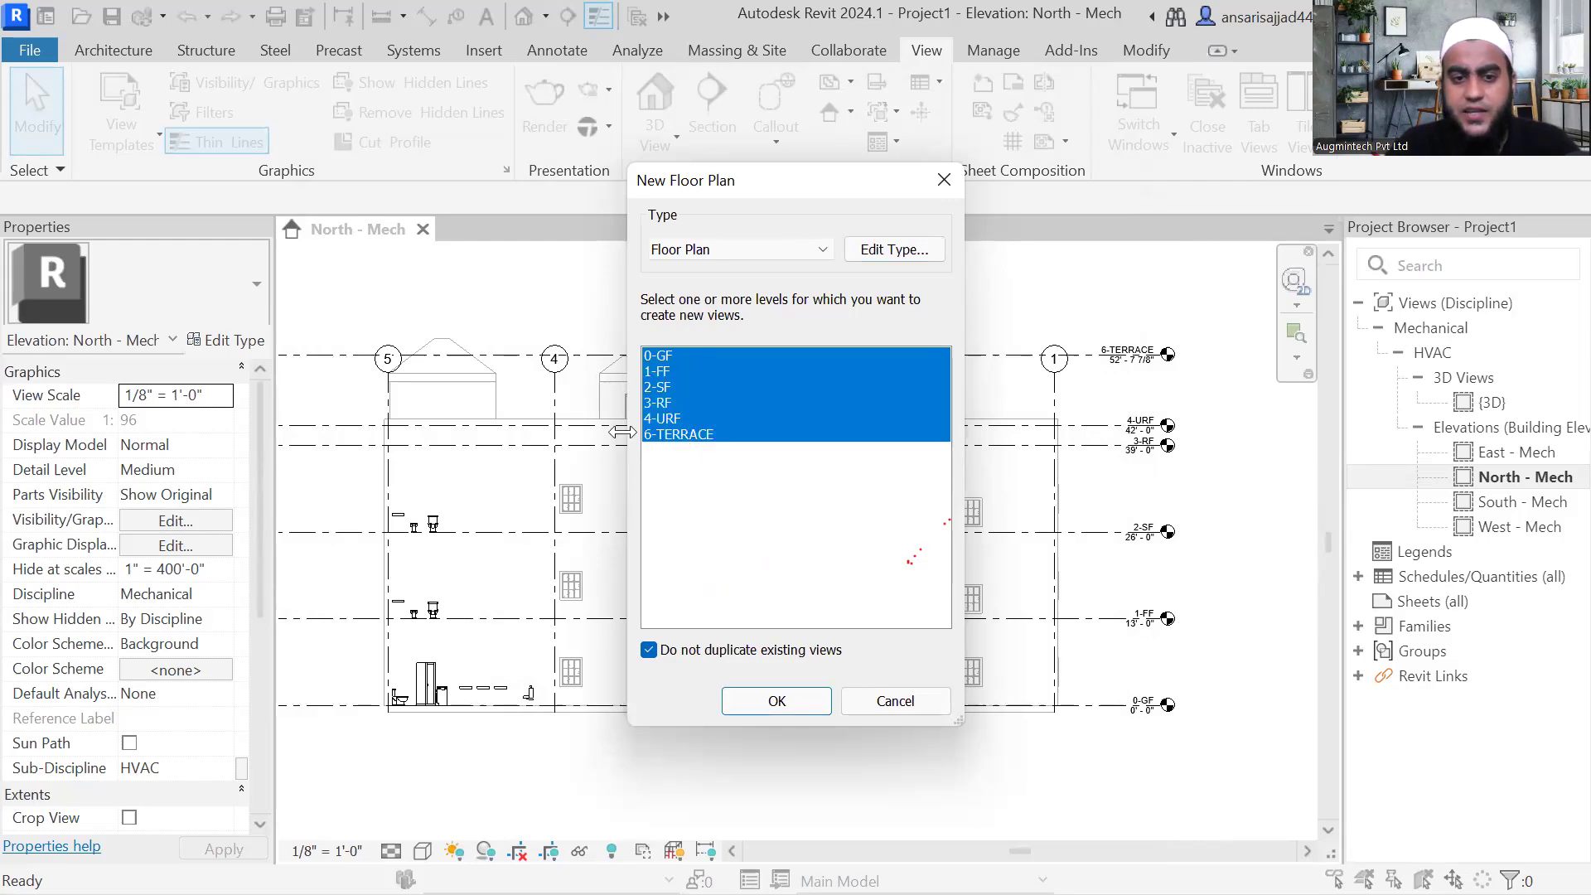
pyautogui.click(777, 701)
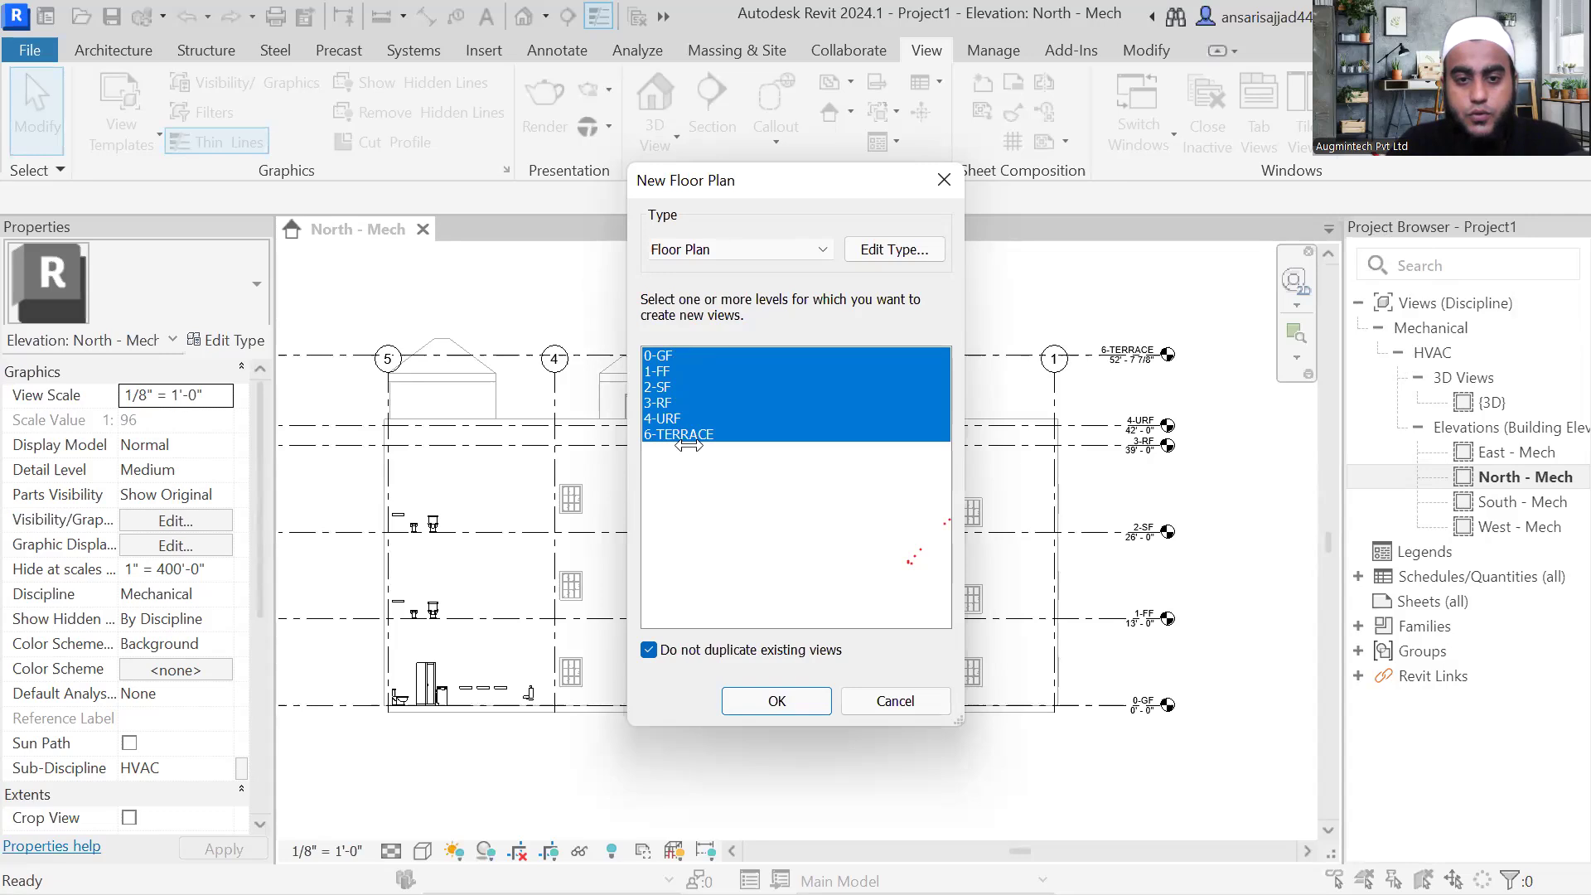
pyautogui.click(781, 702)
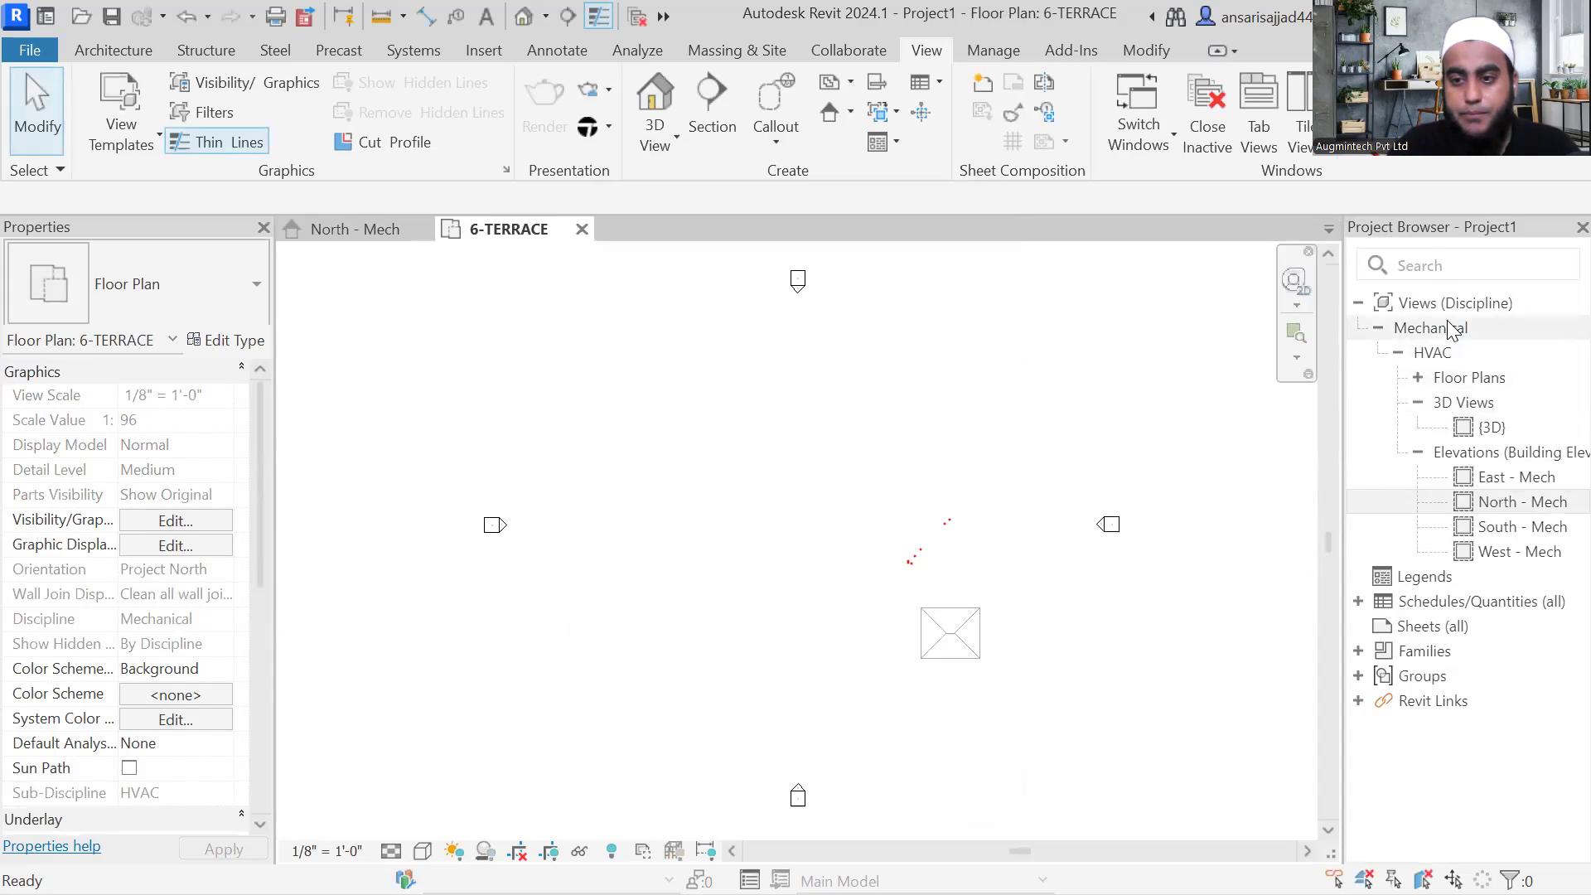
# Step: Expand the HVAC floor plans, open the 0-GF and 1-FF plans, and examine the linked layout and grids
pyautogui.click(1419, 380)
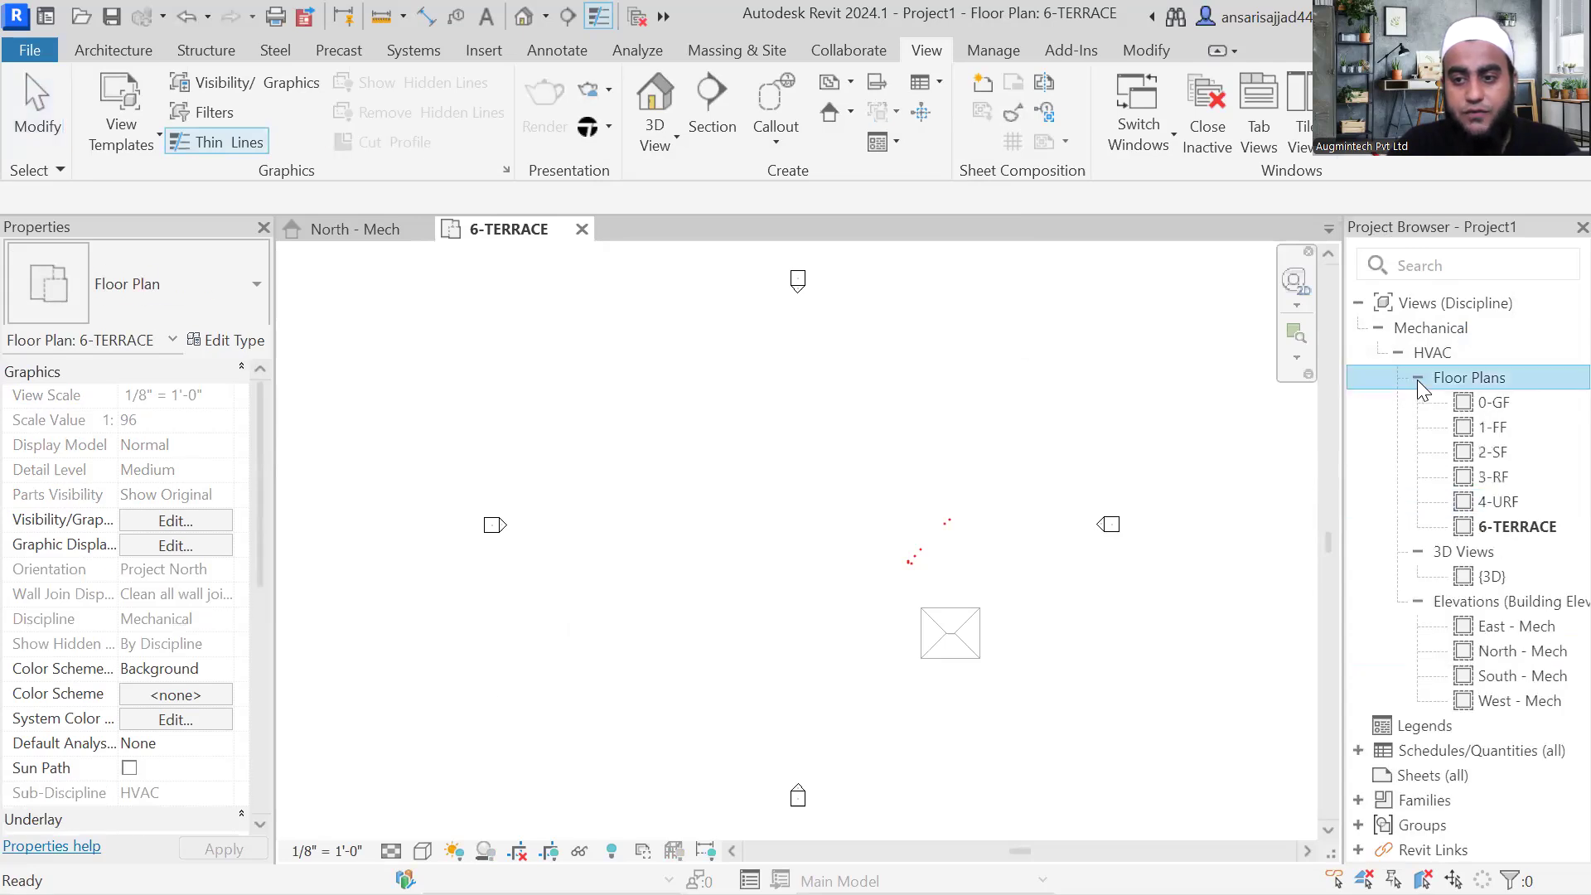
pyautogui.doubleClick(1495, 406)
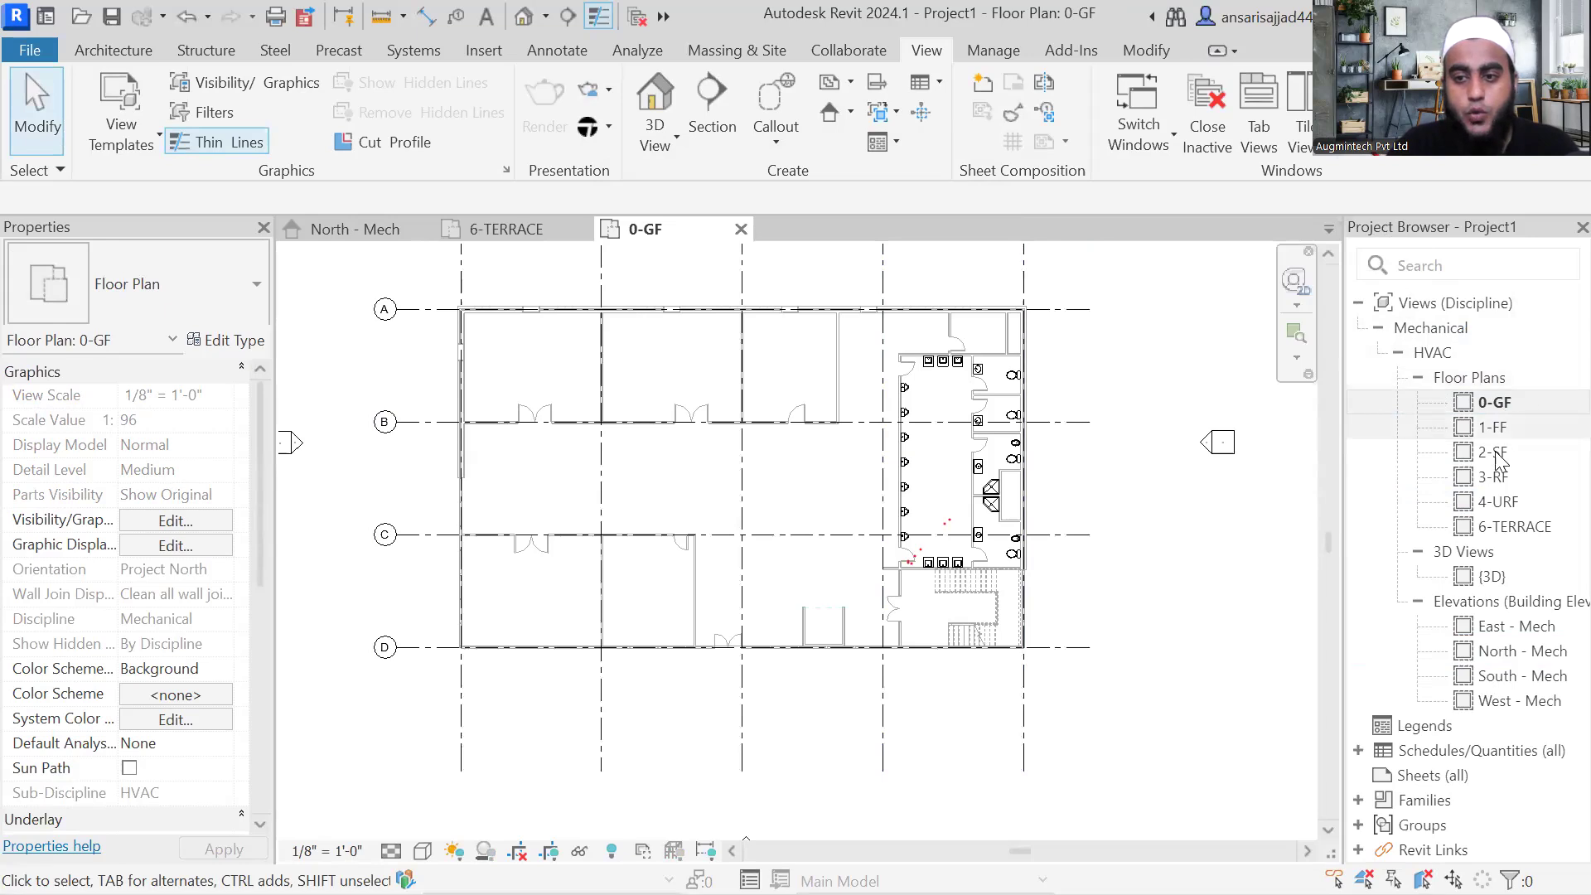
pyautogui.doubleClick(1493, 427)
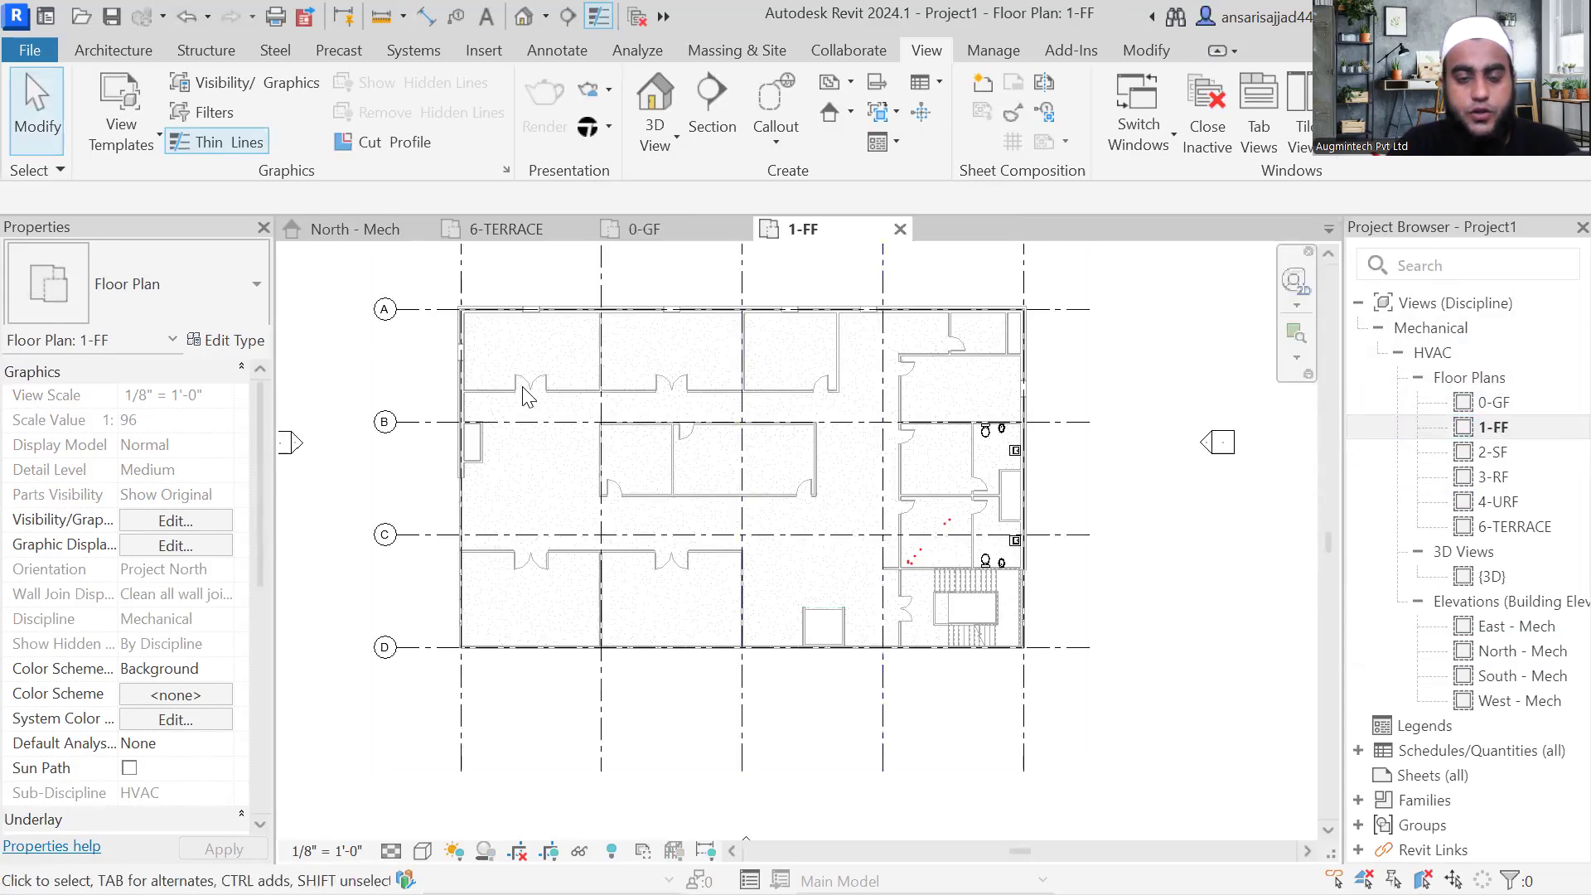
pyautogui.moveTo(637, 507); pyautogui.dragTo(647, 539, button='middle')
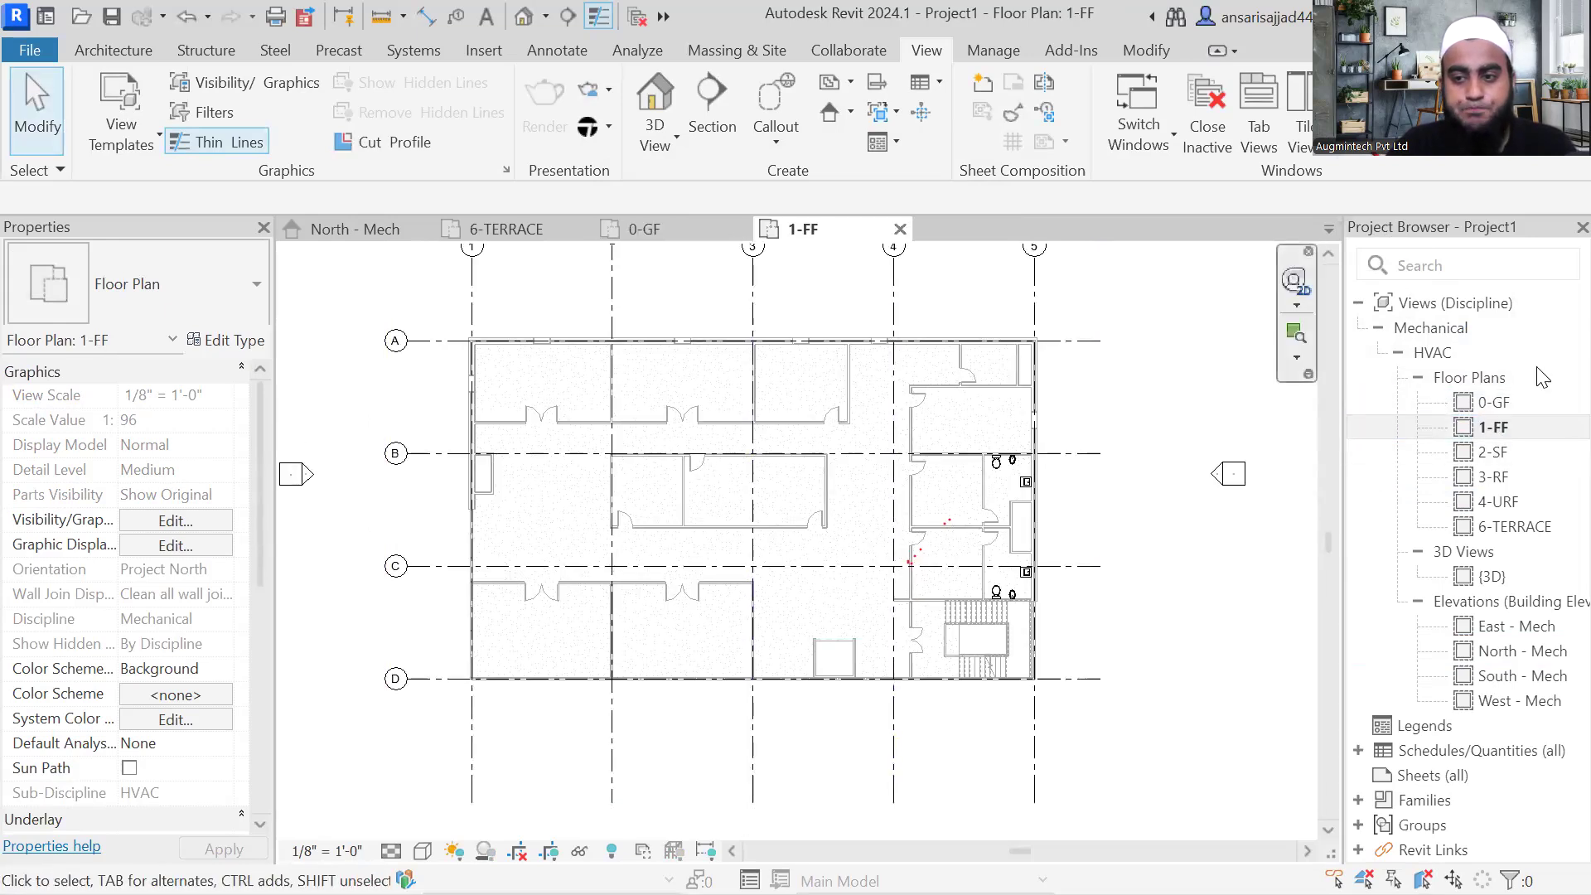
pyautogui.click(1502, 403)
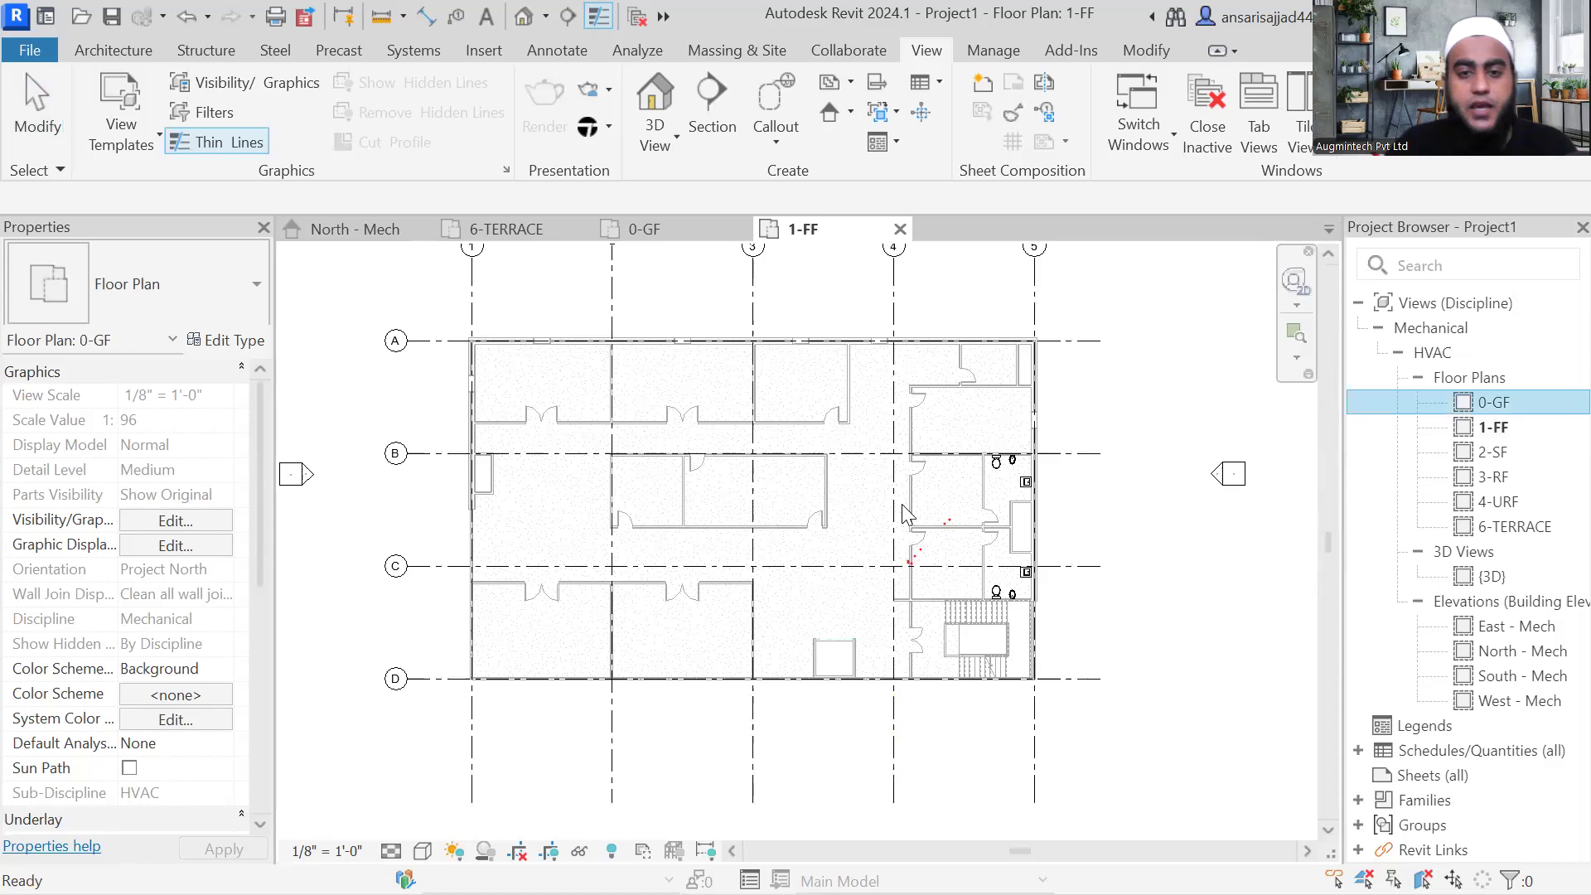
pyautogui.click(697, 535)
pyautogui.moveTo(768, 511); pyautogui.dragTo(764, 524, button='middle')
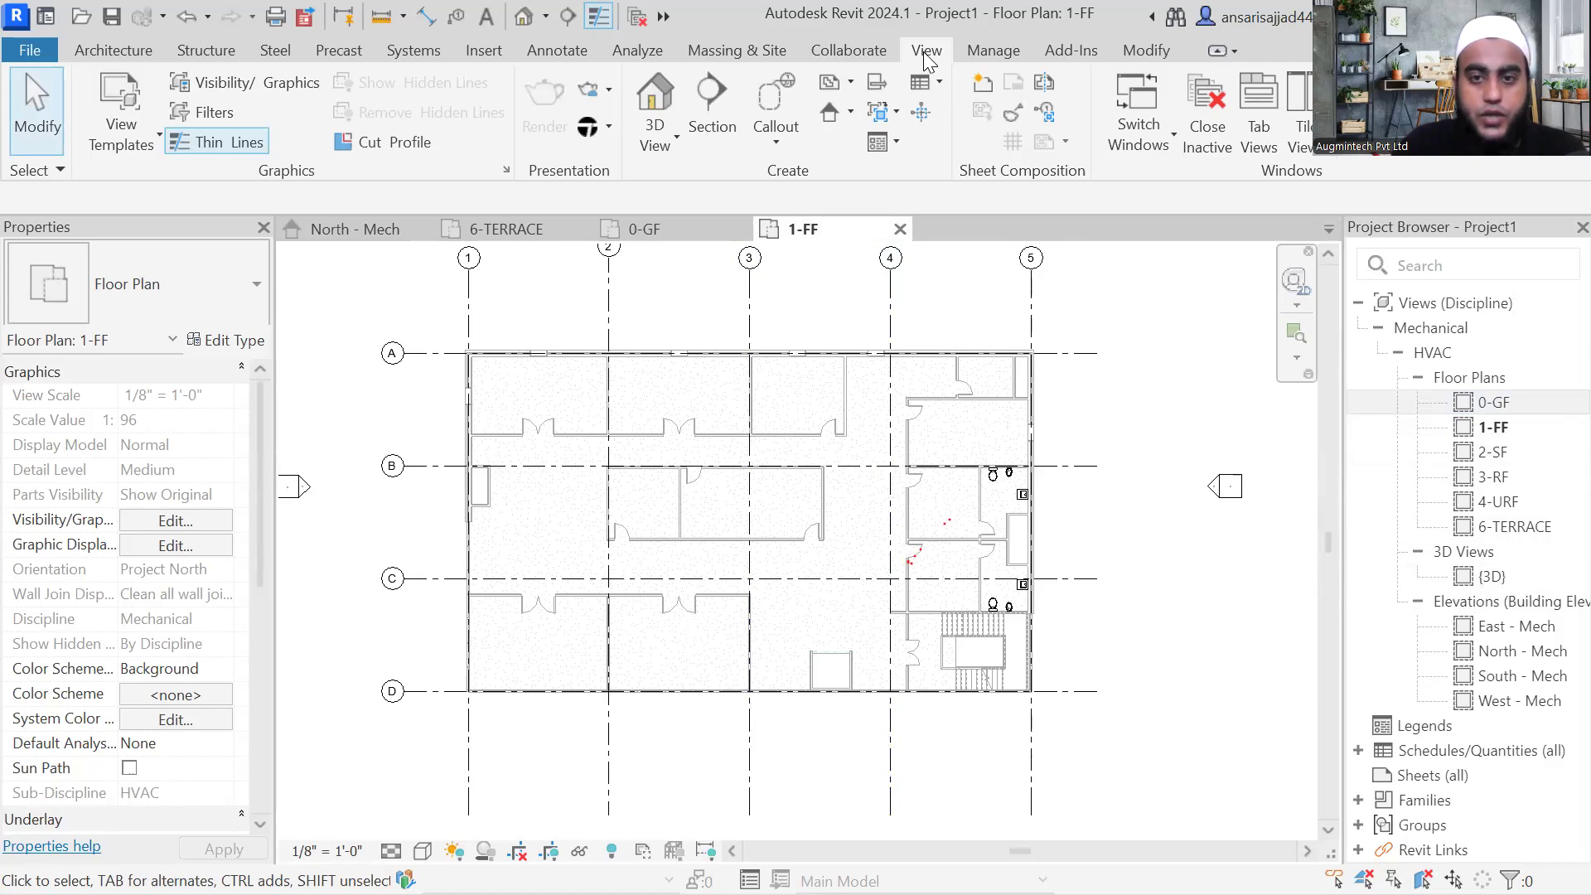
# Step: Start a new reflected ceiling plan and apply the Mechanical Ceiling view template to the Ceiling Plan type
pyautogui.click(850, 81)
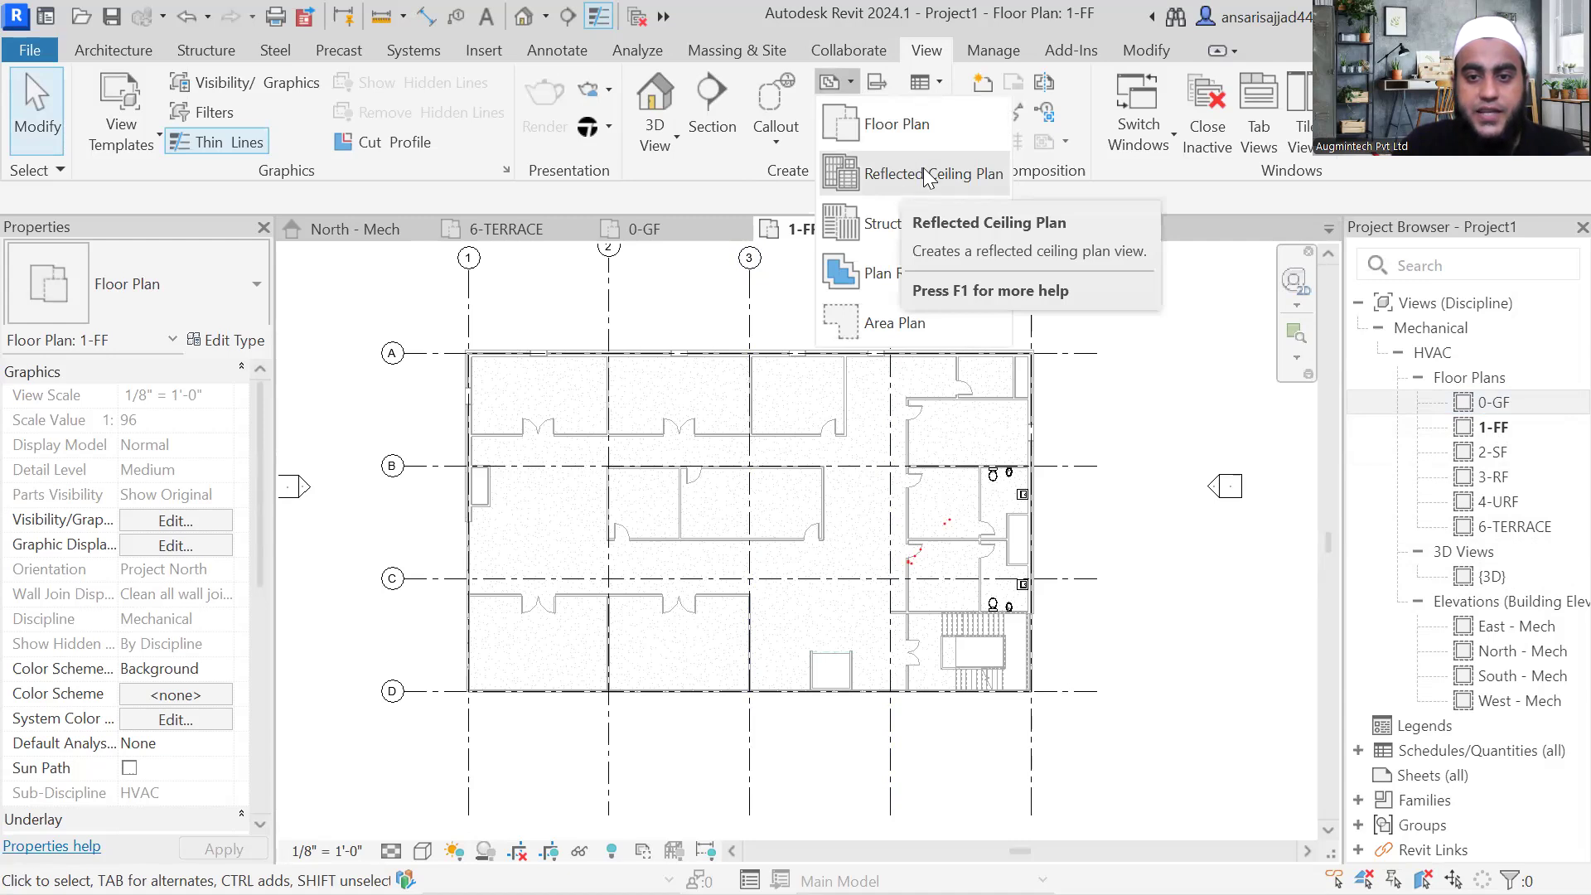
pyautogui.click(891, 181)
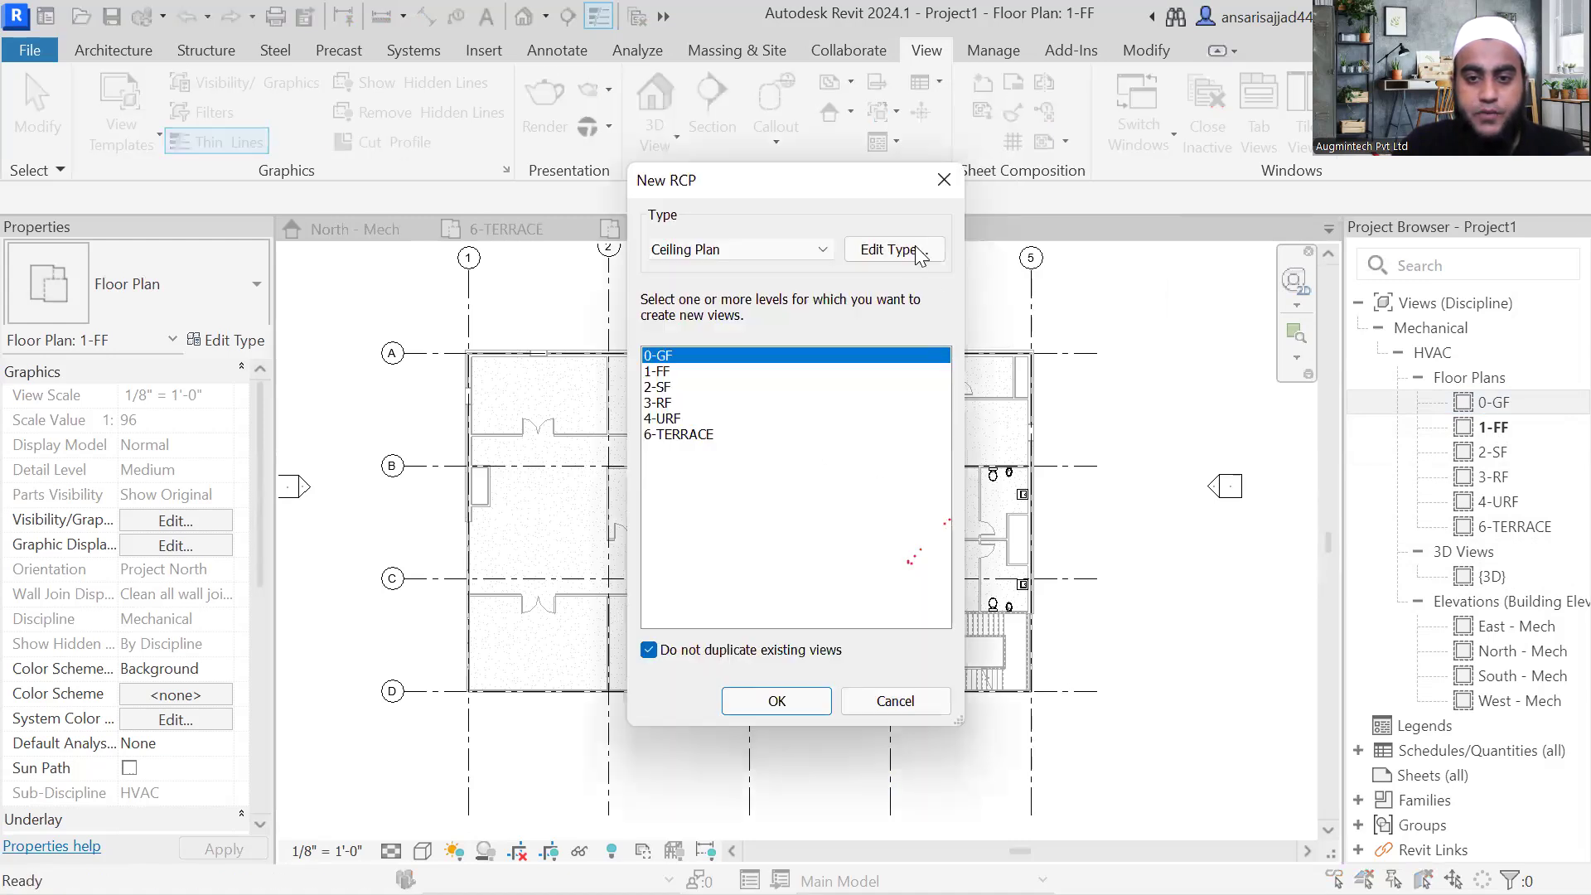
pyautogui.click(896, 251)
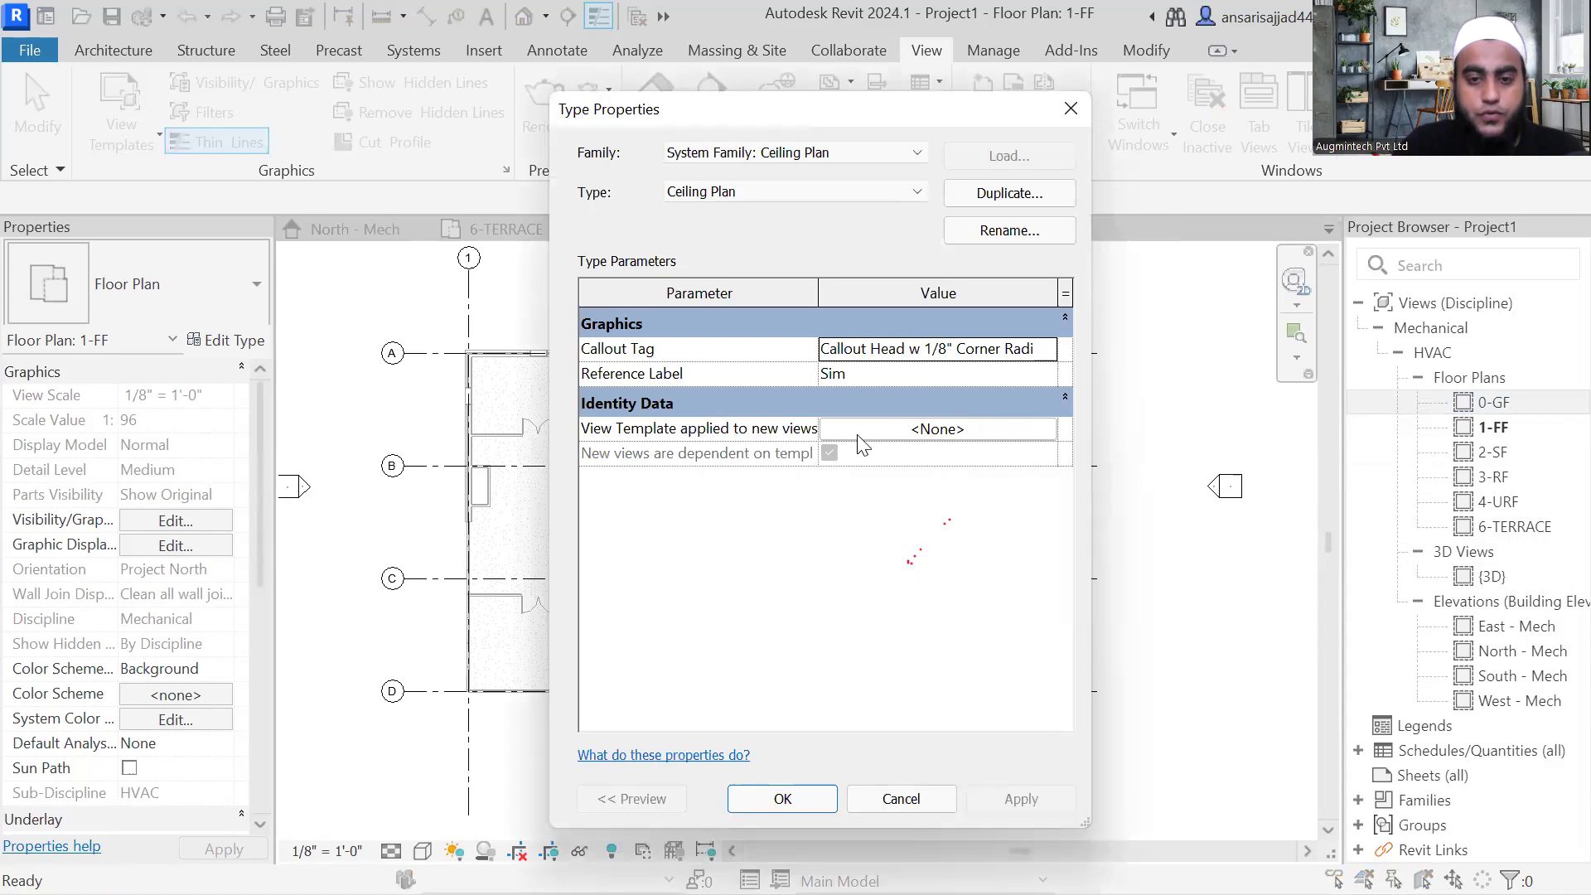
pyautogui.click(899, 429)
pyautogui.click(899, 429)
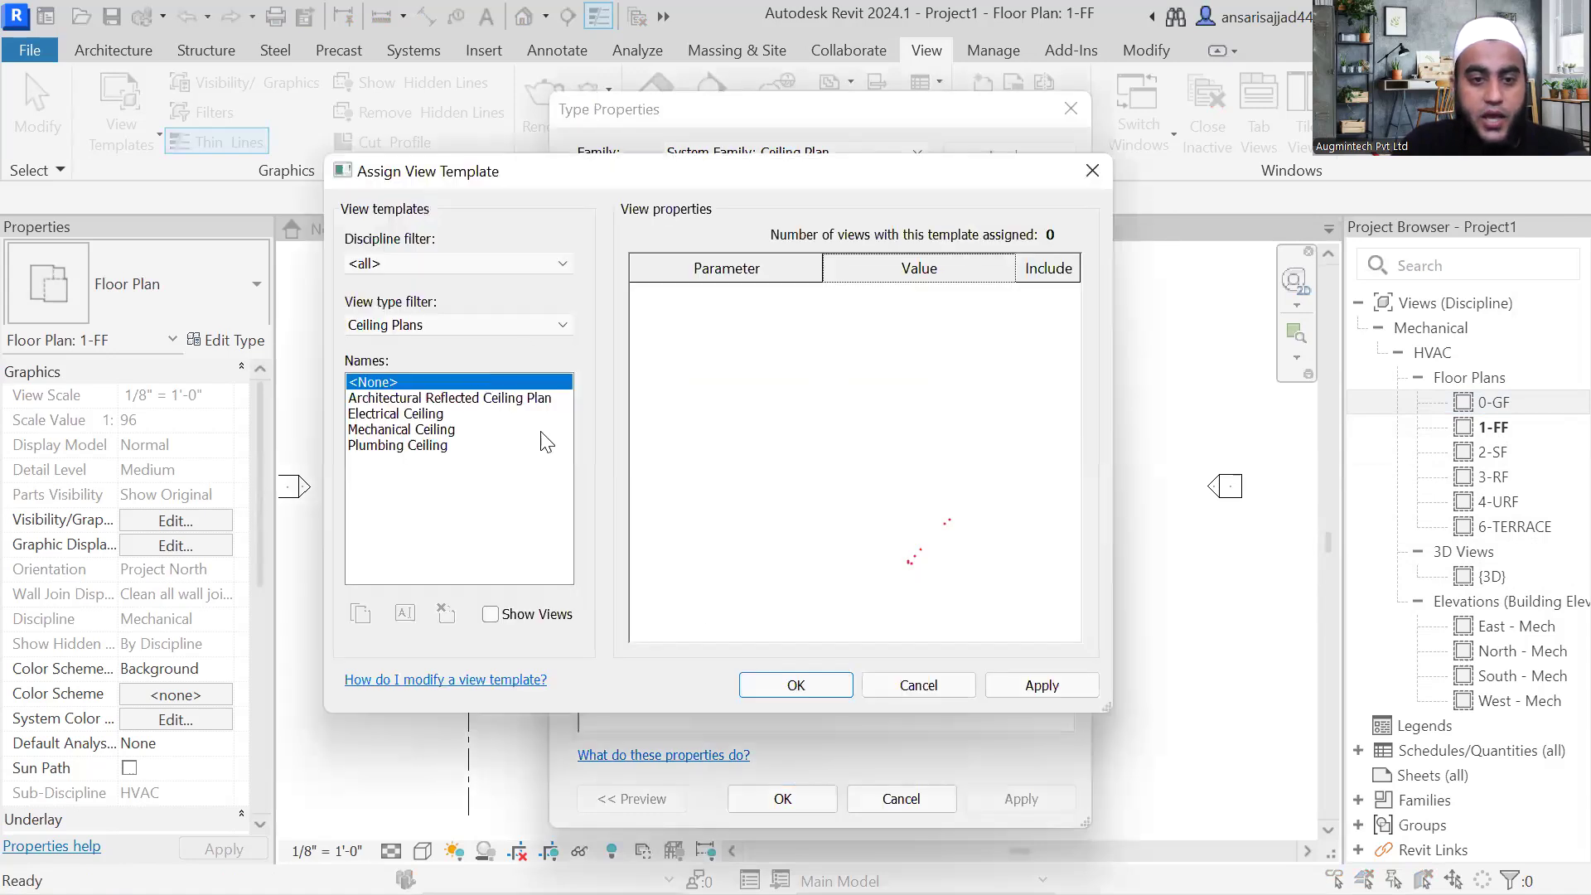
pyautogui.click(397, 431)
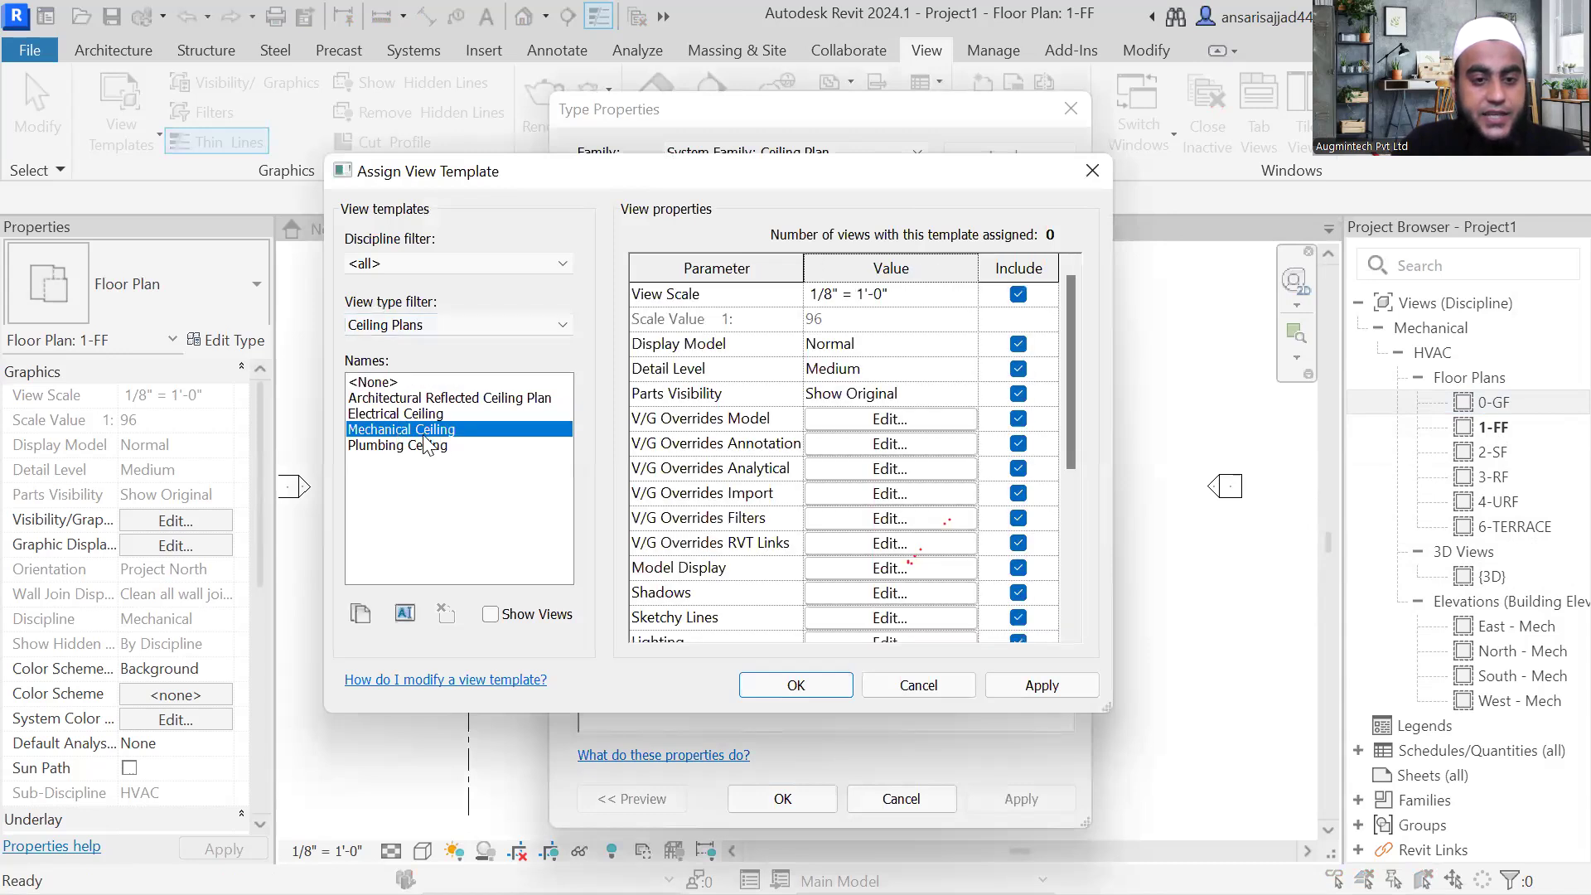
pyautogui.scroll(-4, 1070, 371)
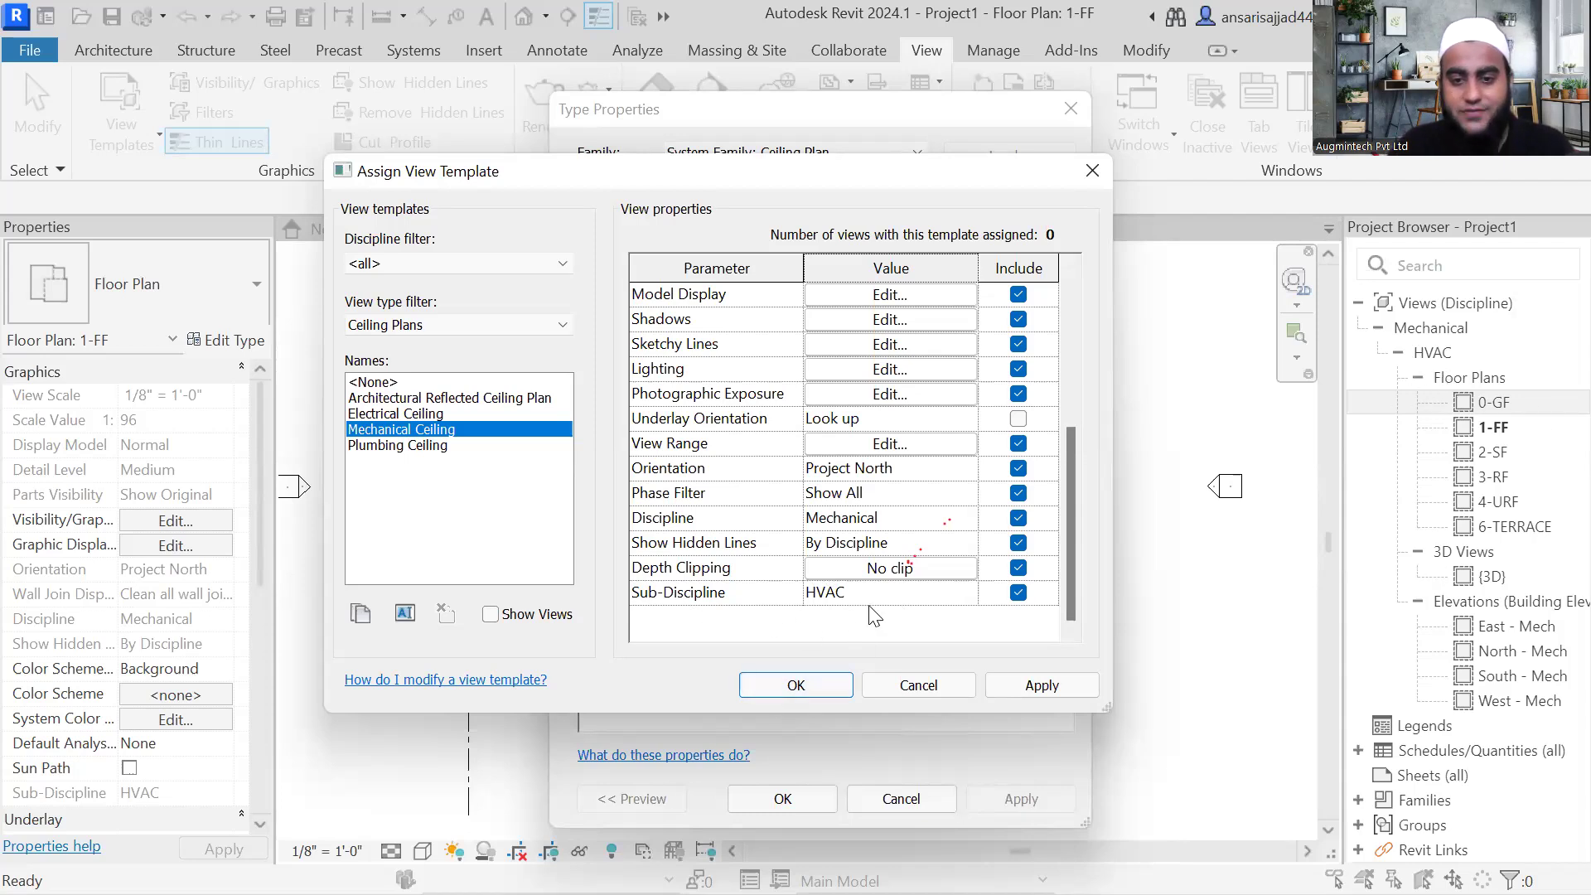
pyautogui.scroll(4, 953, 614)
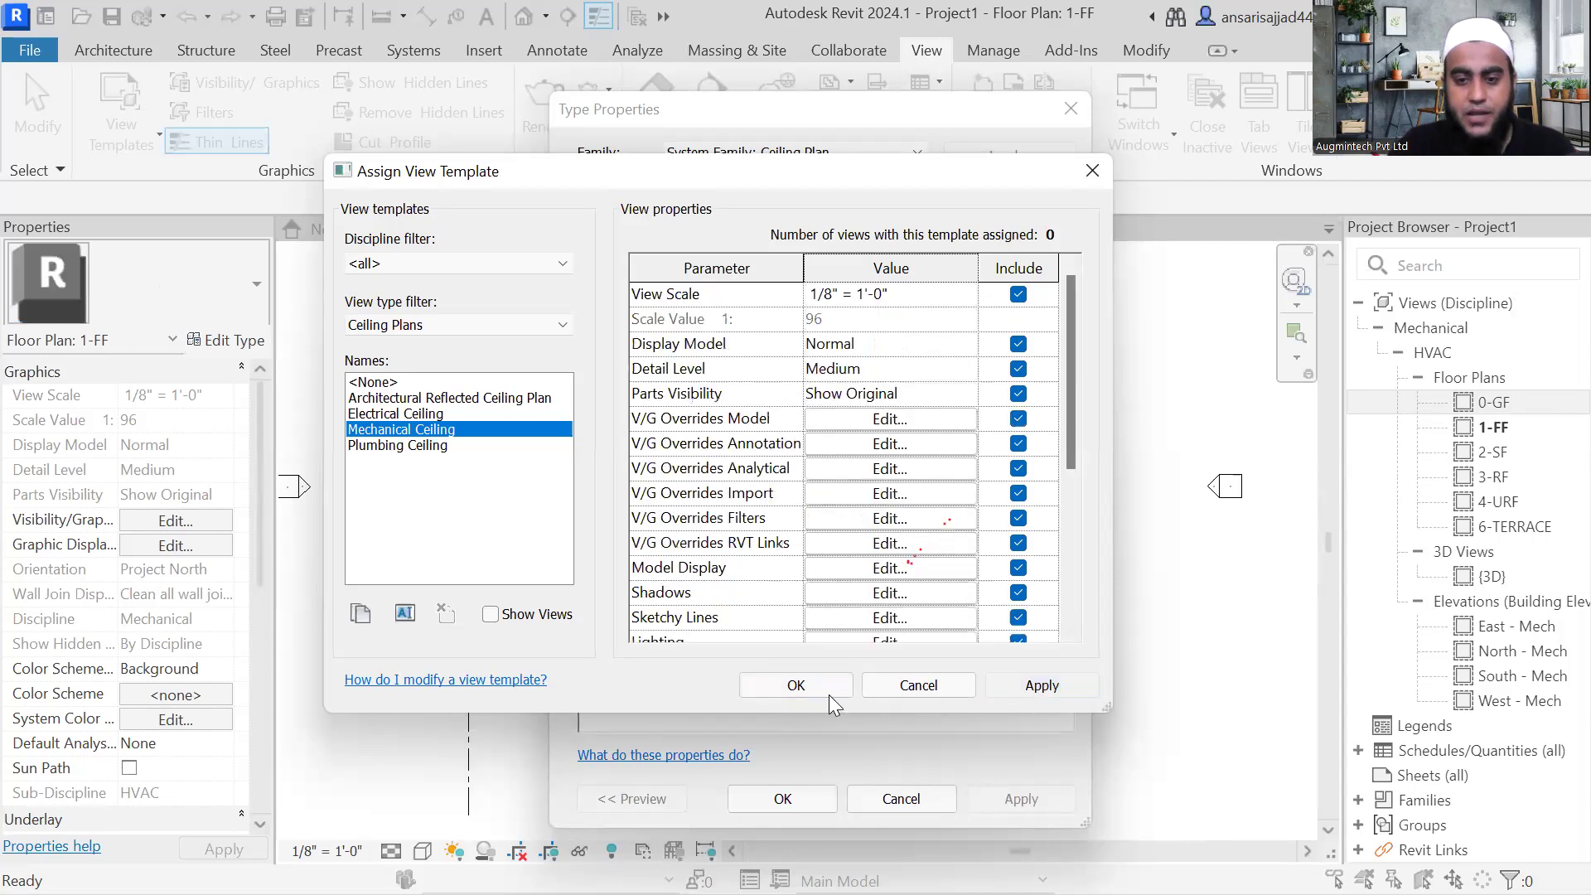
pyautogui.click(824, 691)
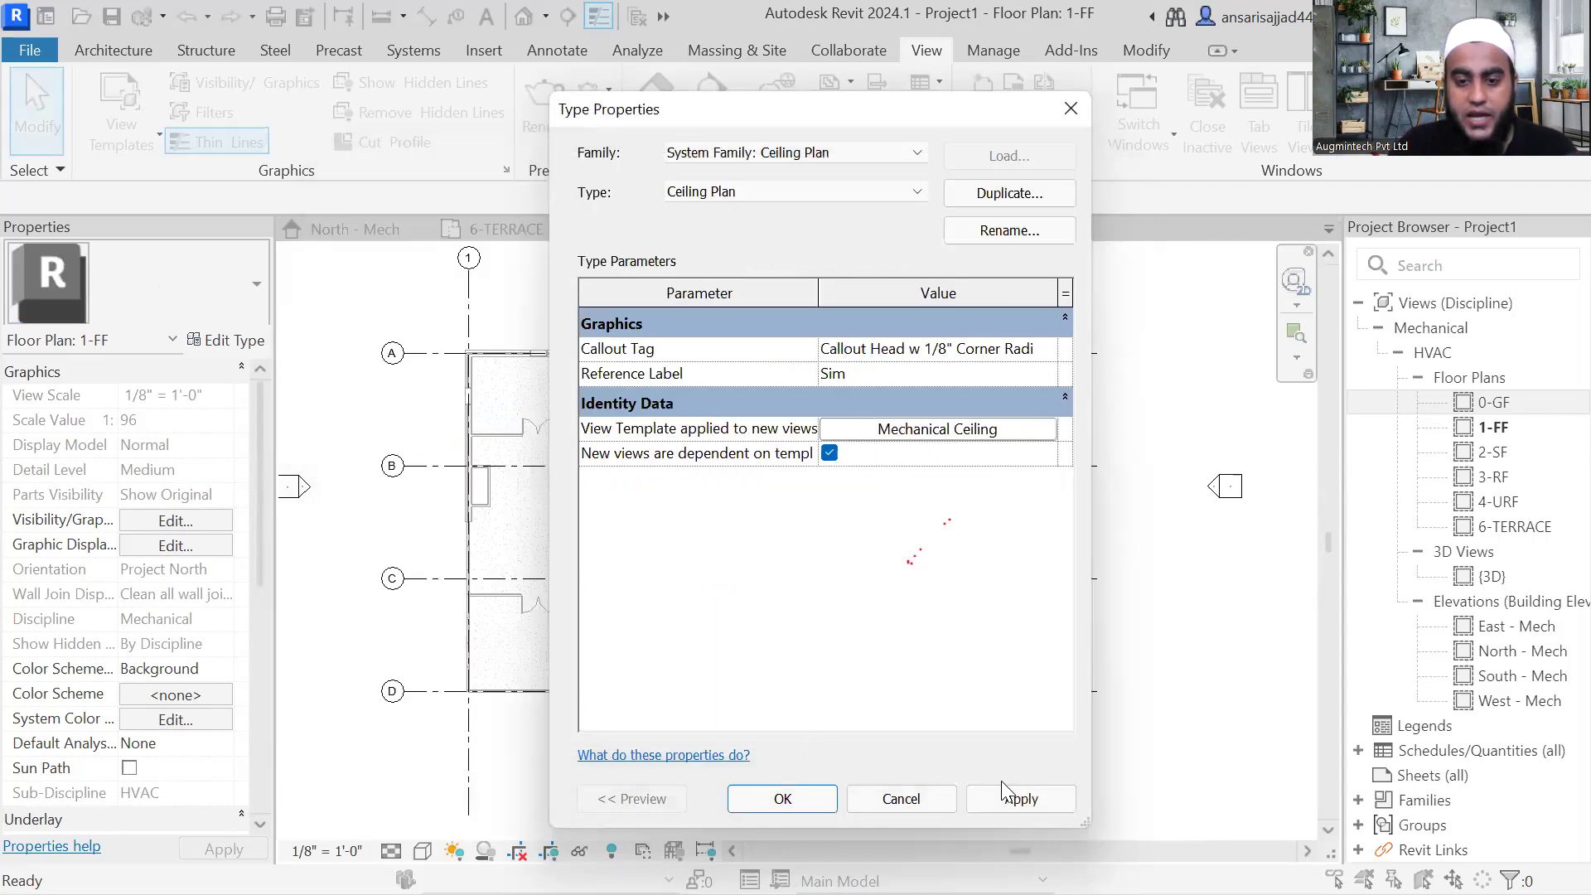
pyautogui.click(1018, 799)
pyautogui.click(782, 798)
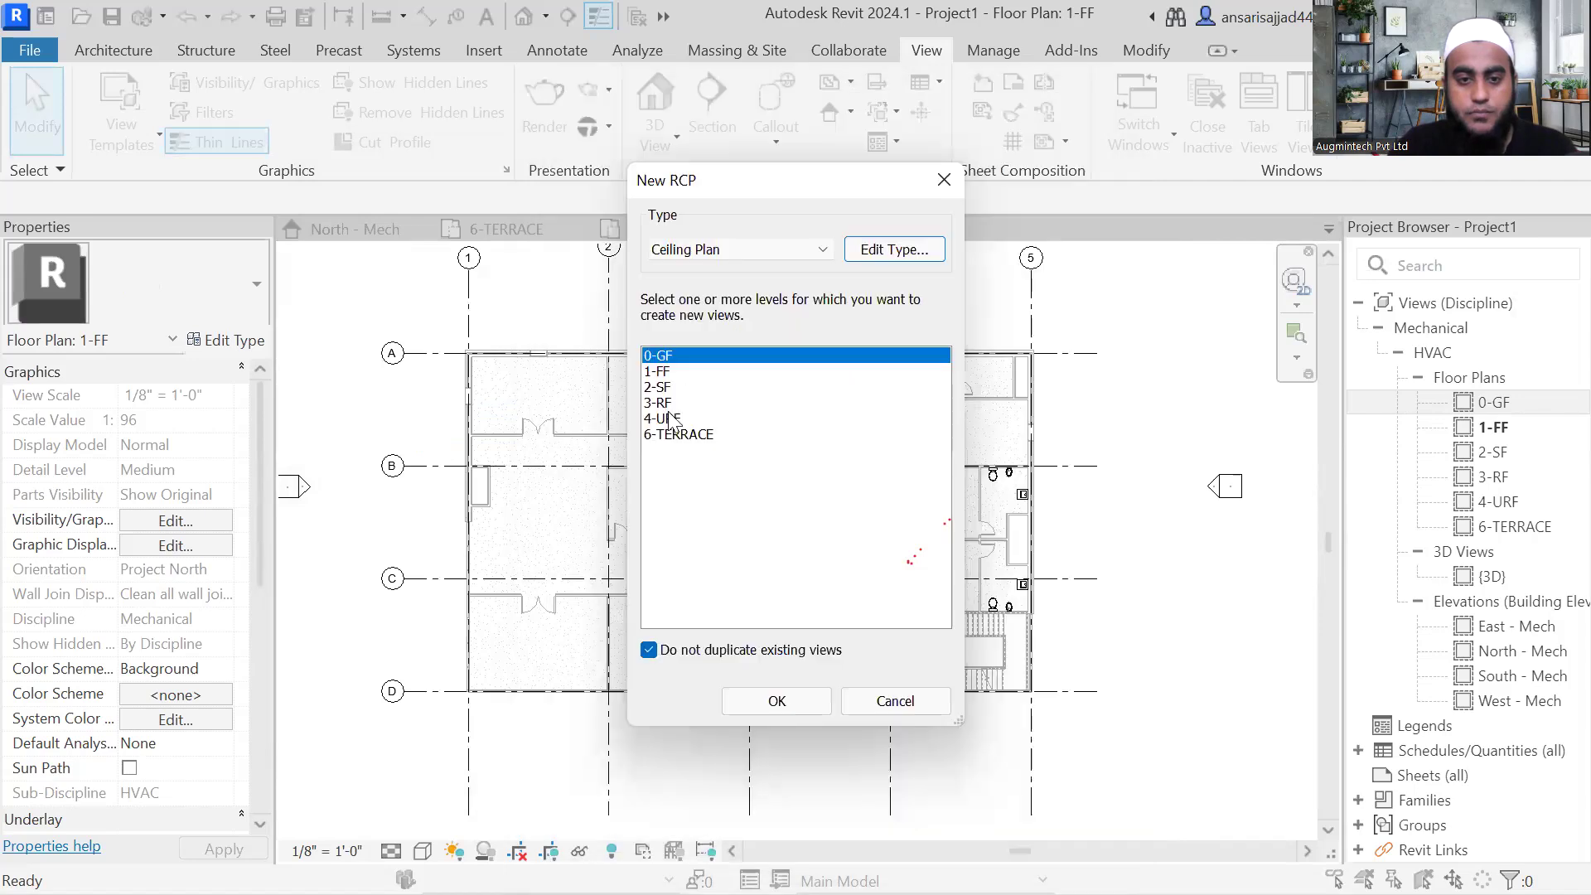
# Step: Create reflected ceiling plan views for all levels from 0-GF to 6-TERRACE and expand the HVAC ceiling plans
pyautogui.keyDown('shift'); pyautogui.click(681, 435); pyautogui.keyUp('shift')
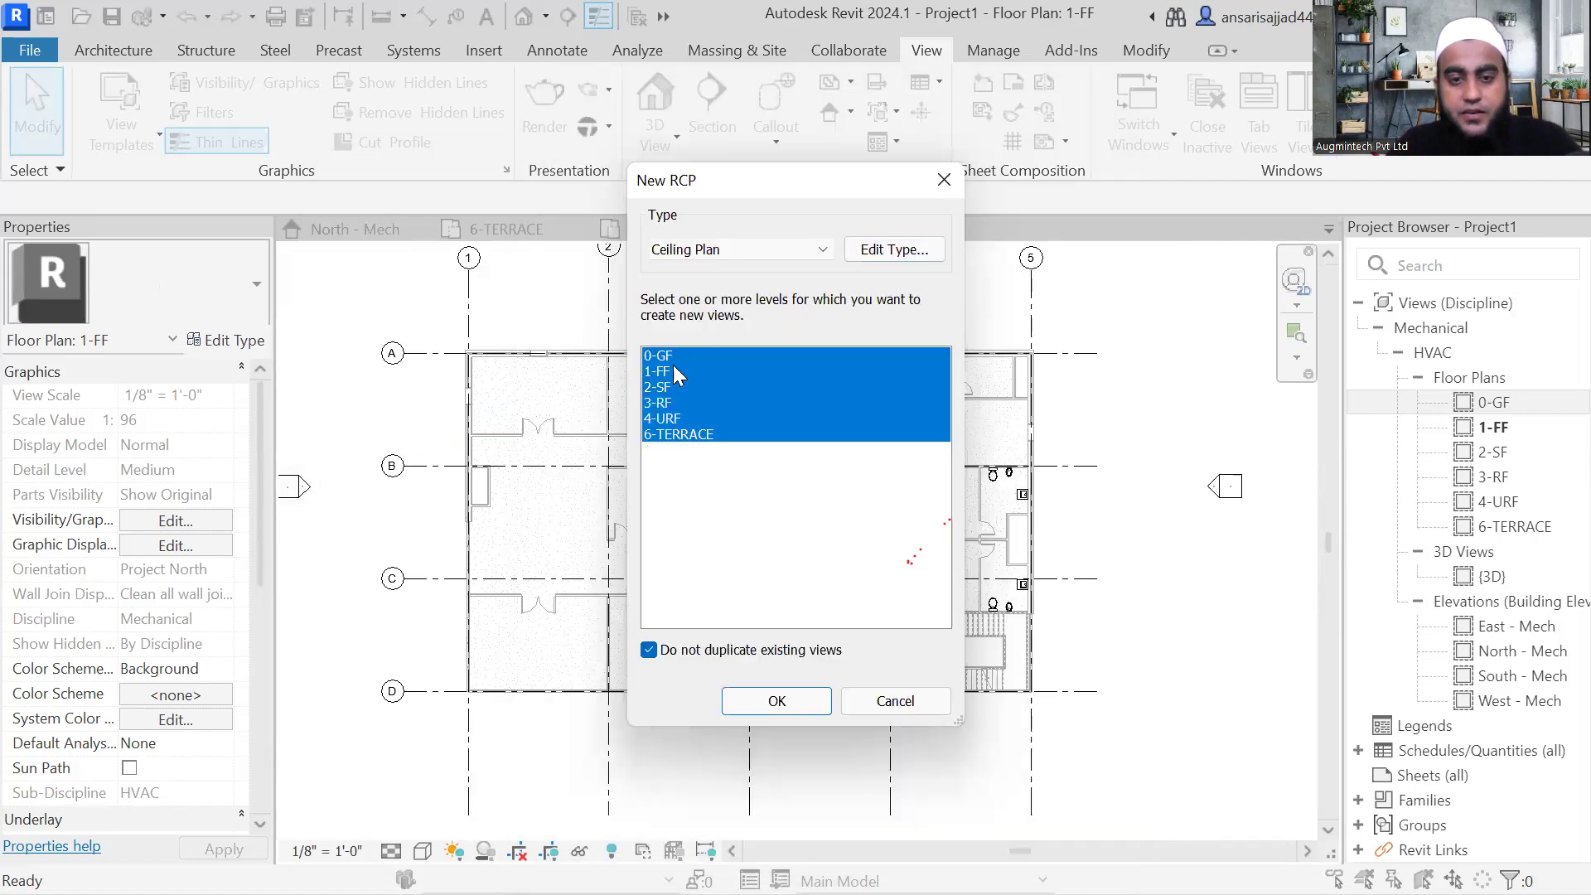
pyautogui.click(794, 701)
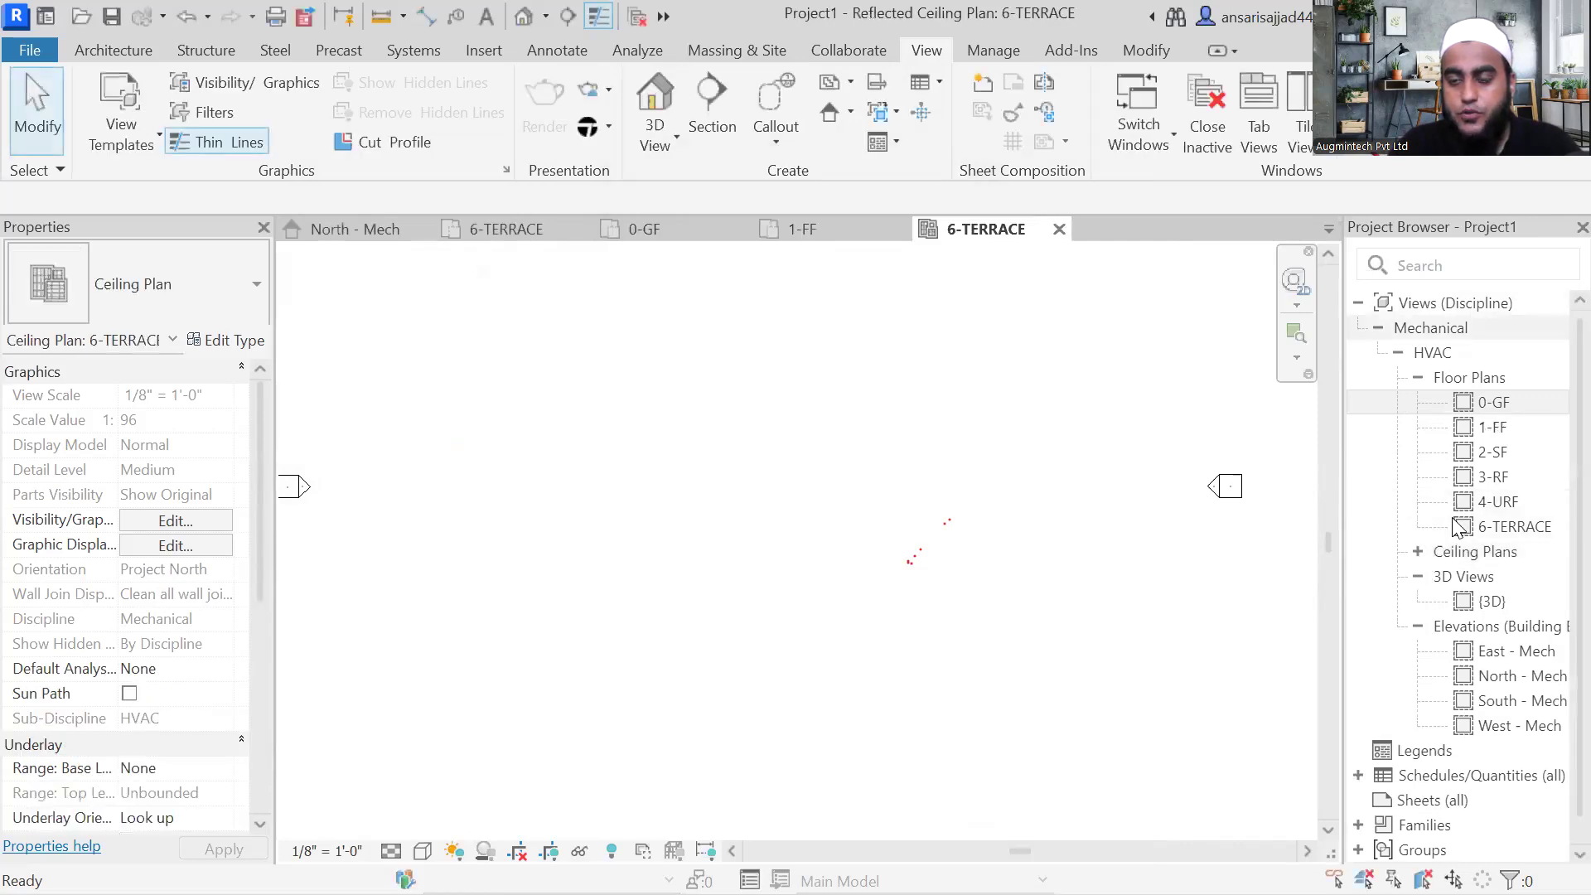
pyautogui.click(1419, 554)
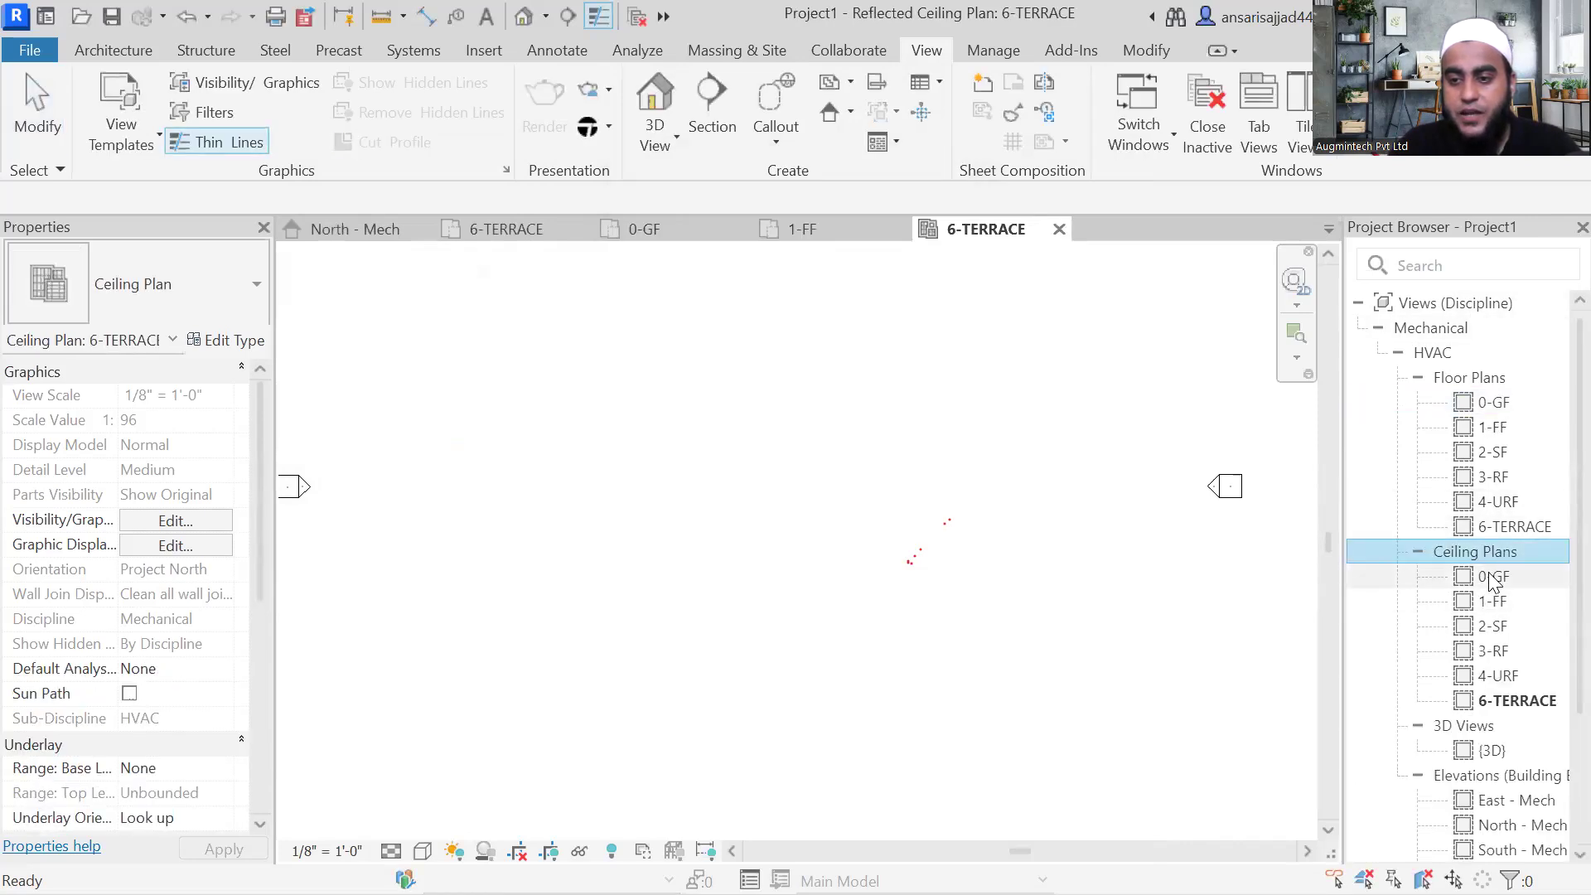
# Step: Open the 0-GF and 1-FF ceiling plans and examine the ceiling layouts of the linked model
pyautogui.doubleClick(1492, 578)
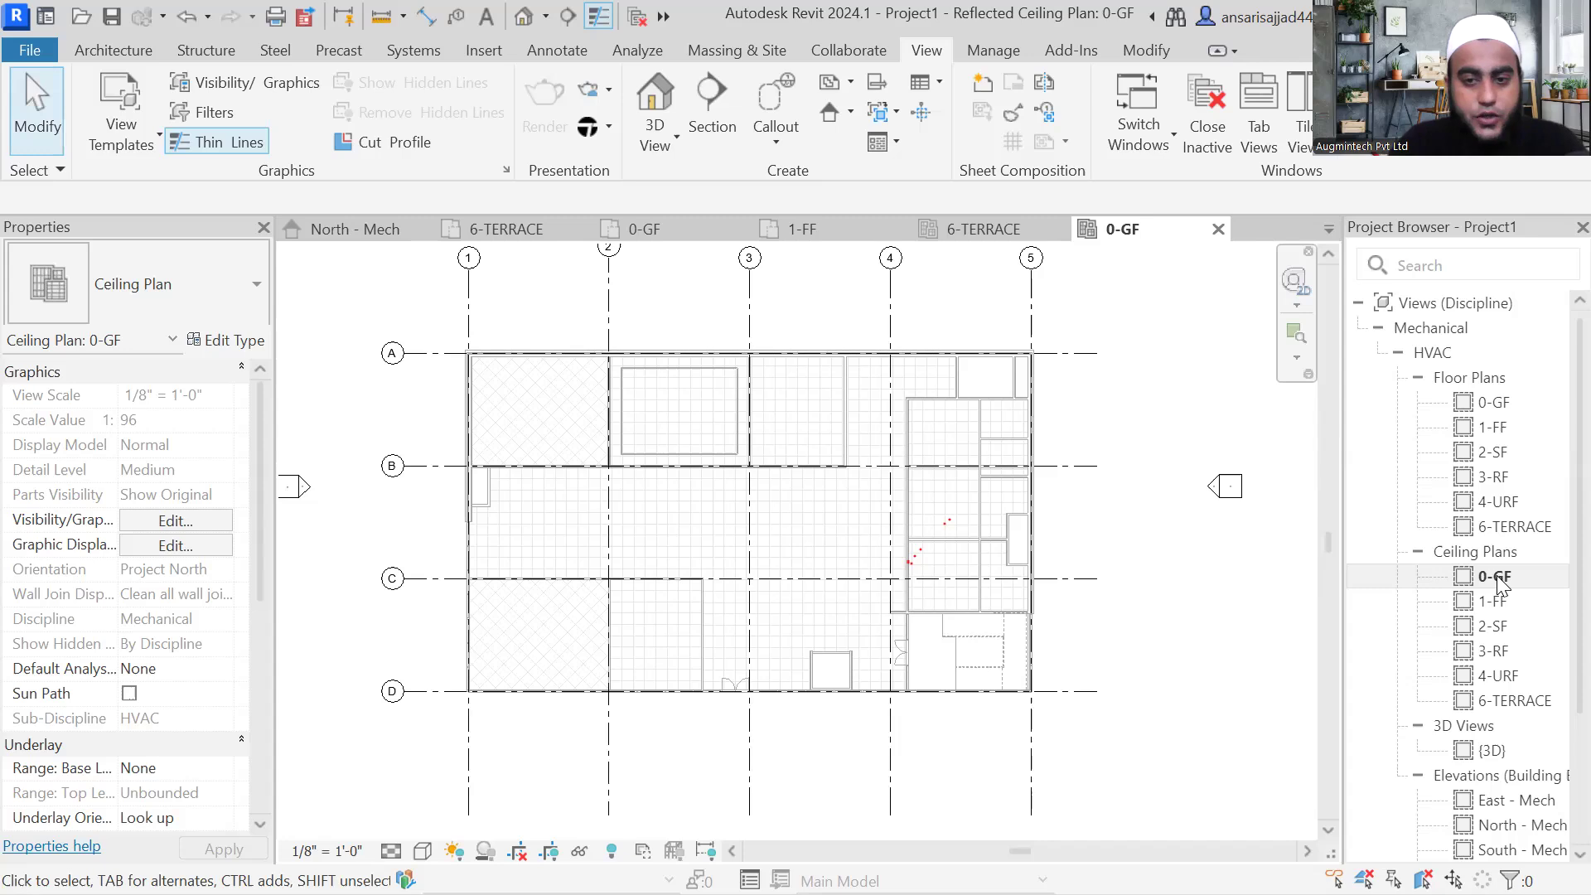
pyautogui.scroll(2, 550, 558)
pyautogui.moveTo(551, 558); pyautogui.dragTo(581, 526, button='middle')
pyautogui.scroll(1, 587, 510)
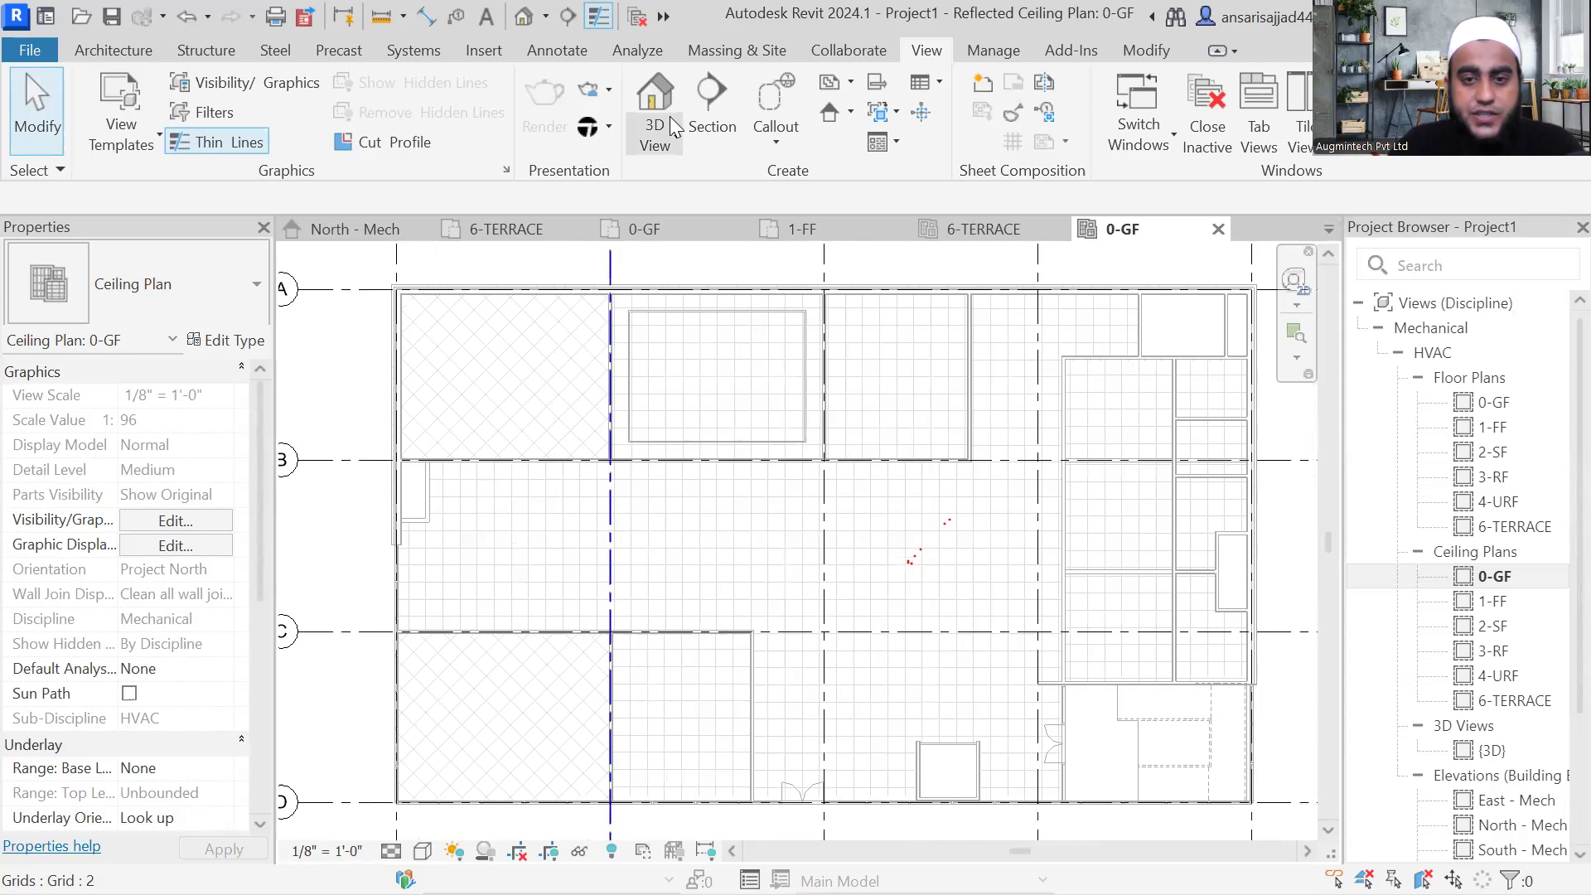
pyautogui.scroll(2, 679, 447)
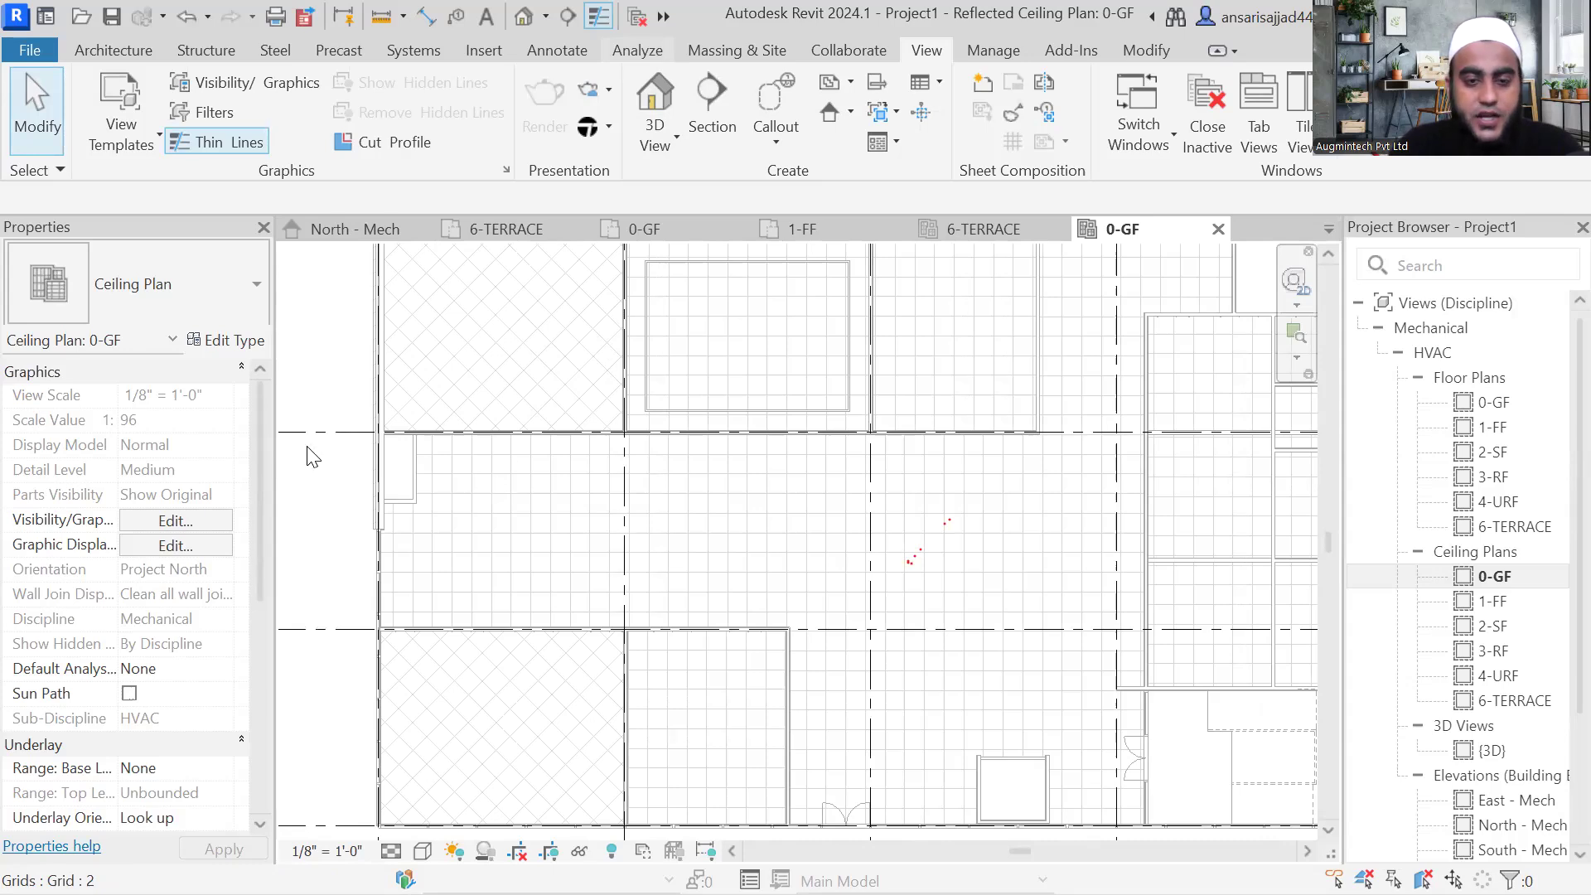
pyautogui.middleClick(417, 549)
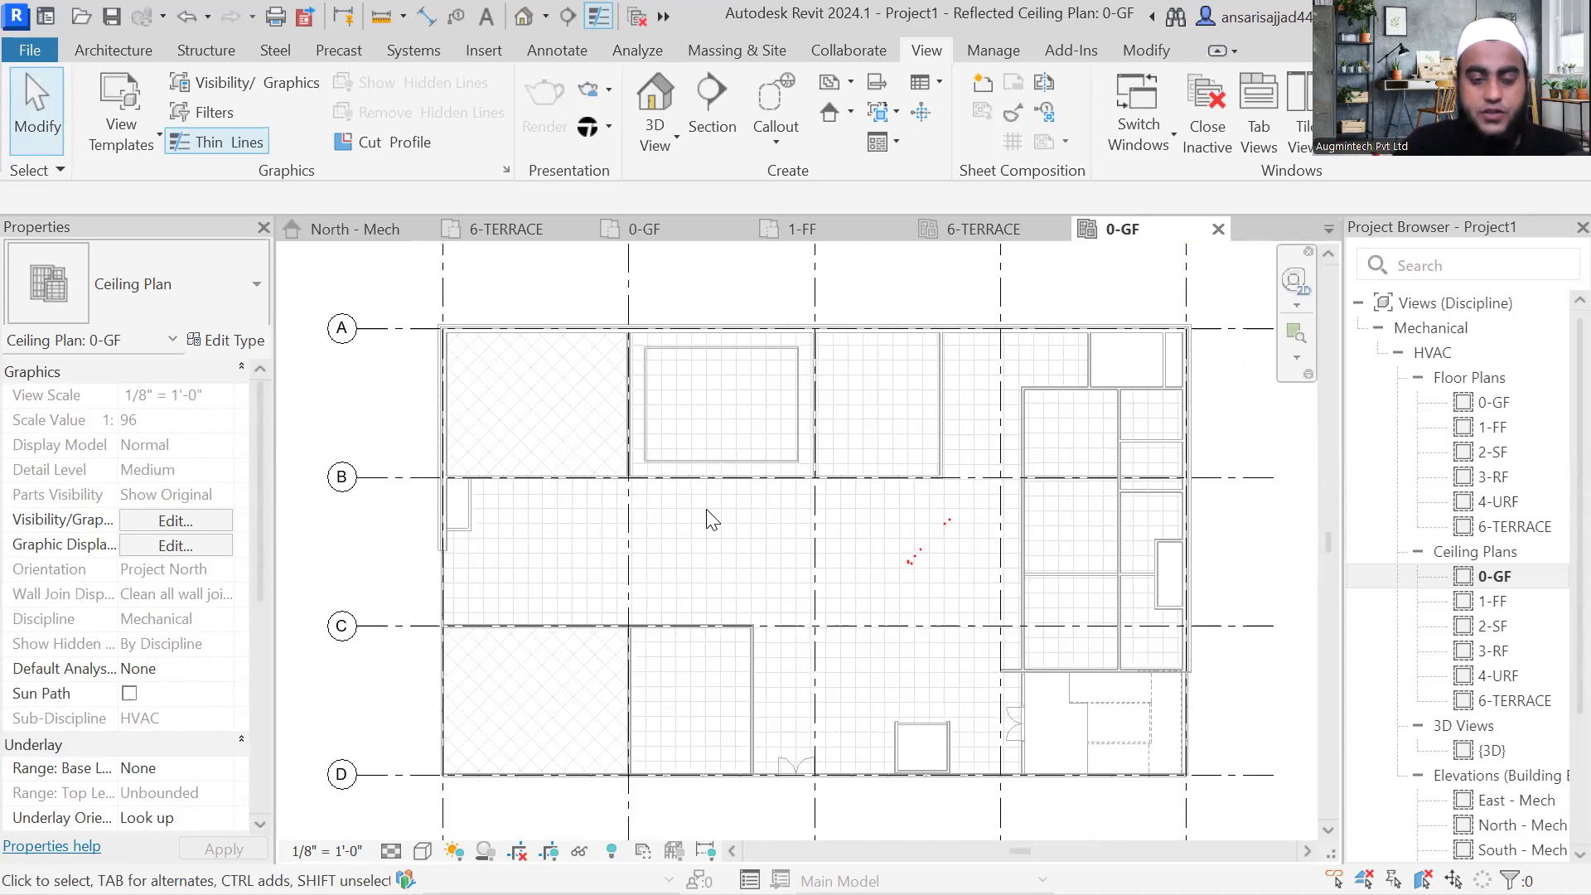
pyautogui.scroll(2, 688, 454)
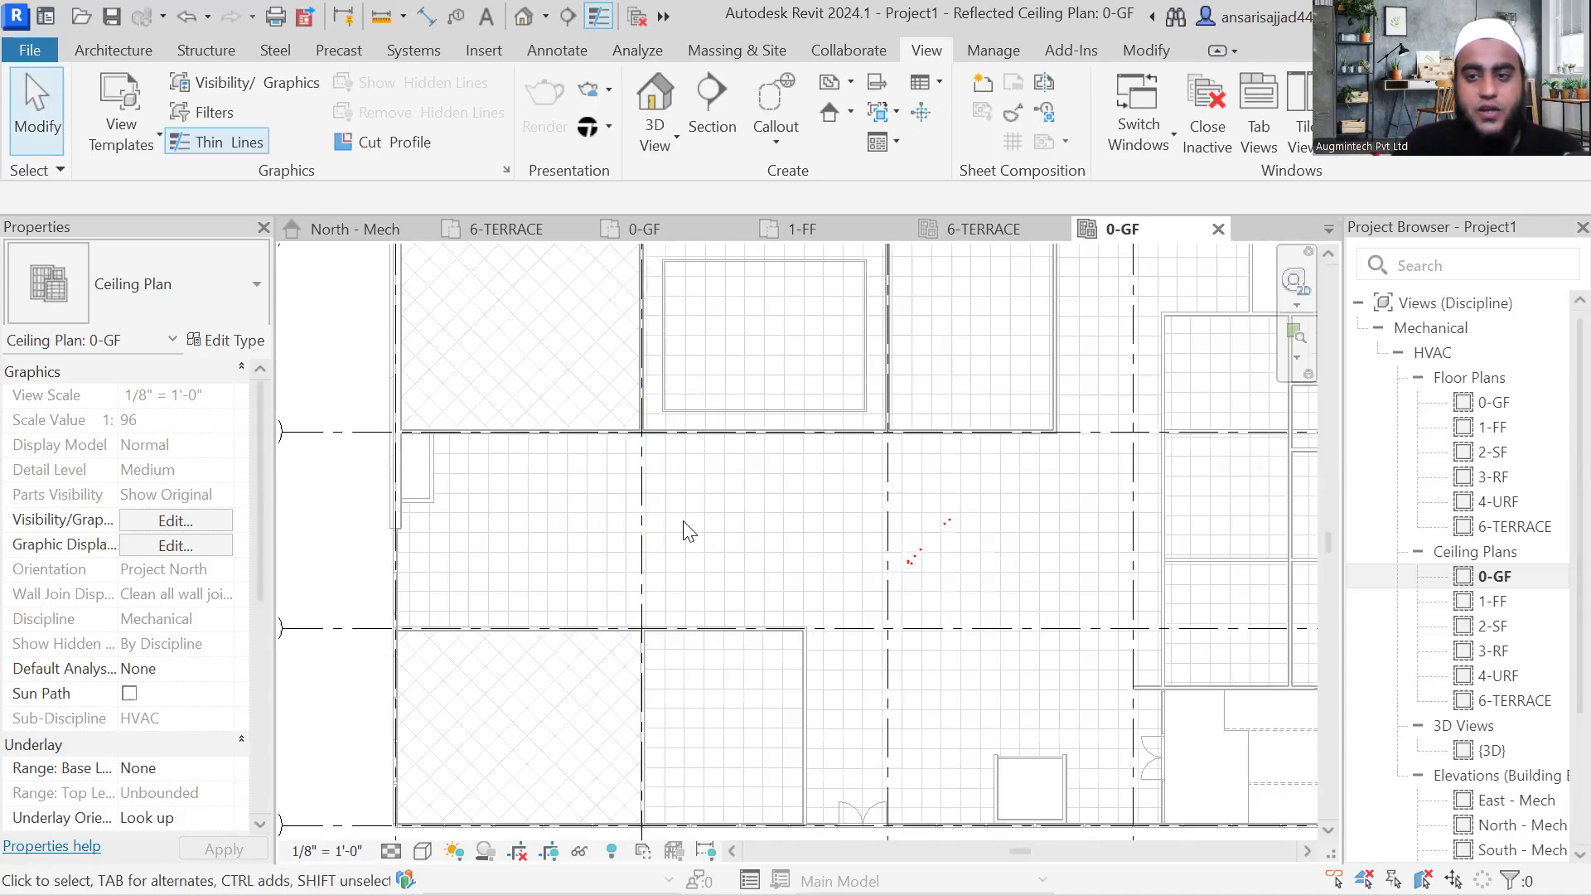
pyautogui.scroll(-4, 688, 531)
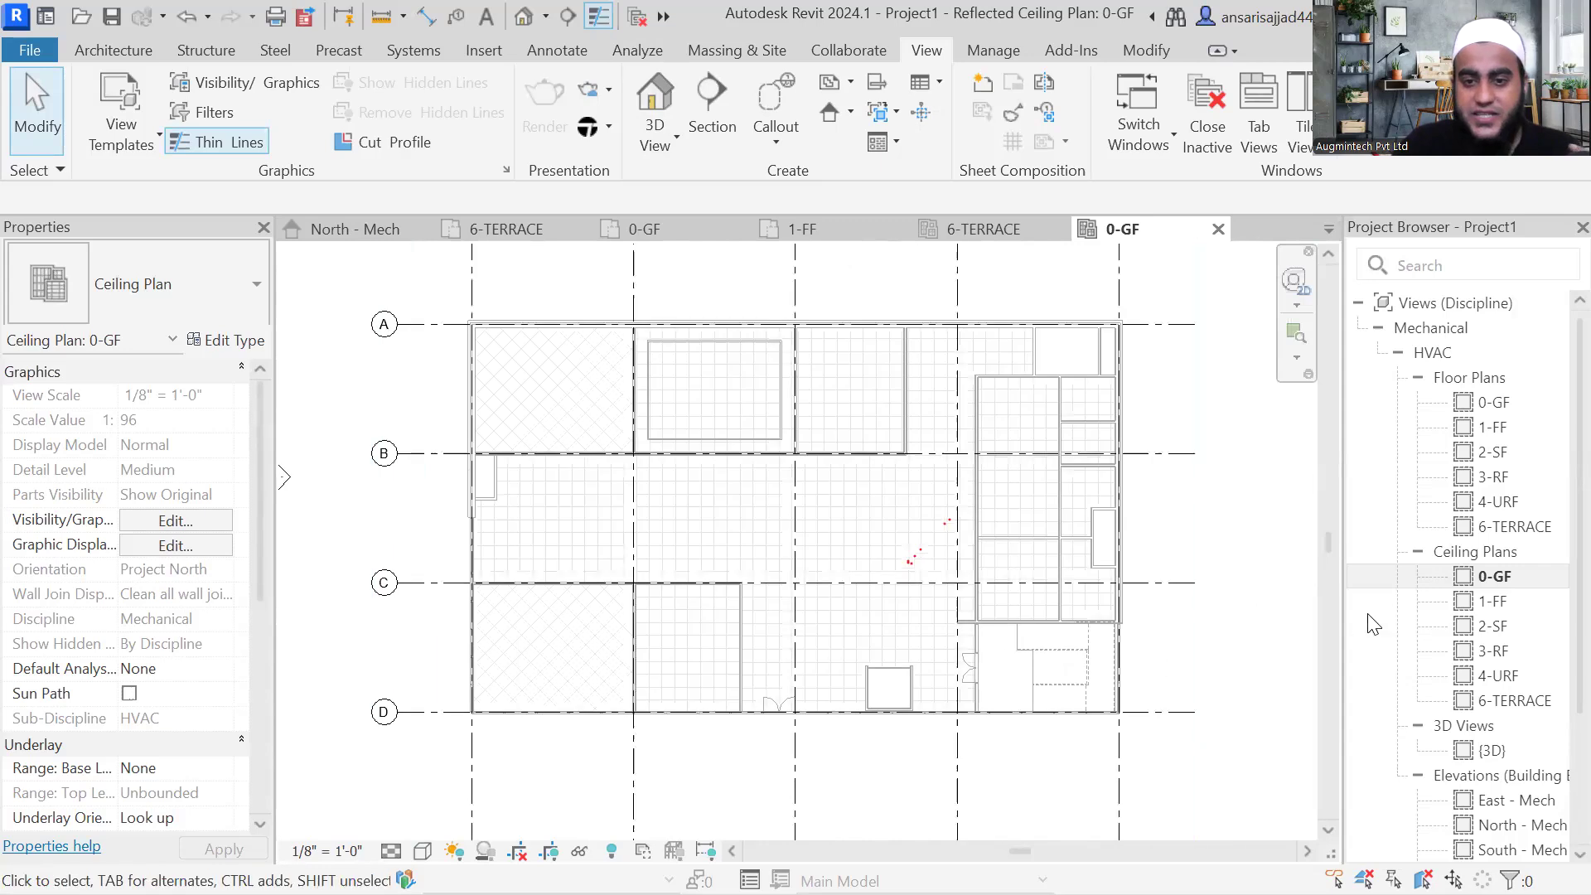
pyautogui.click(1502, 603)
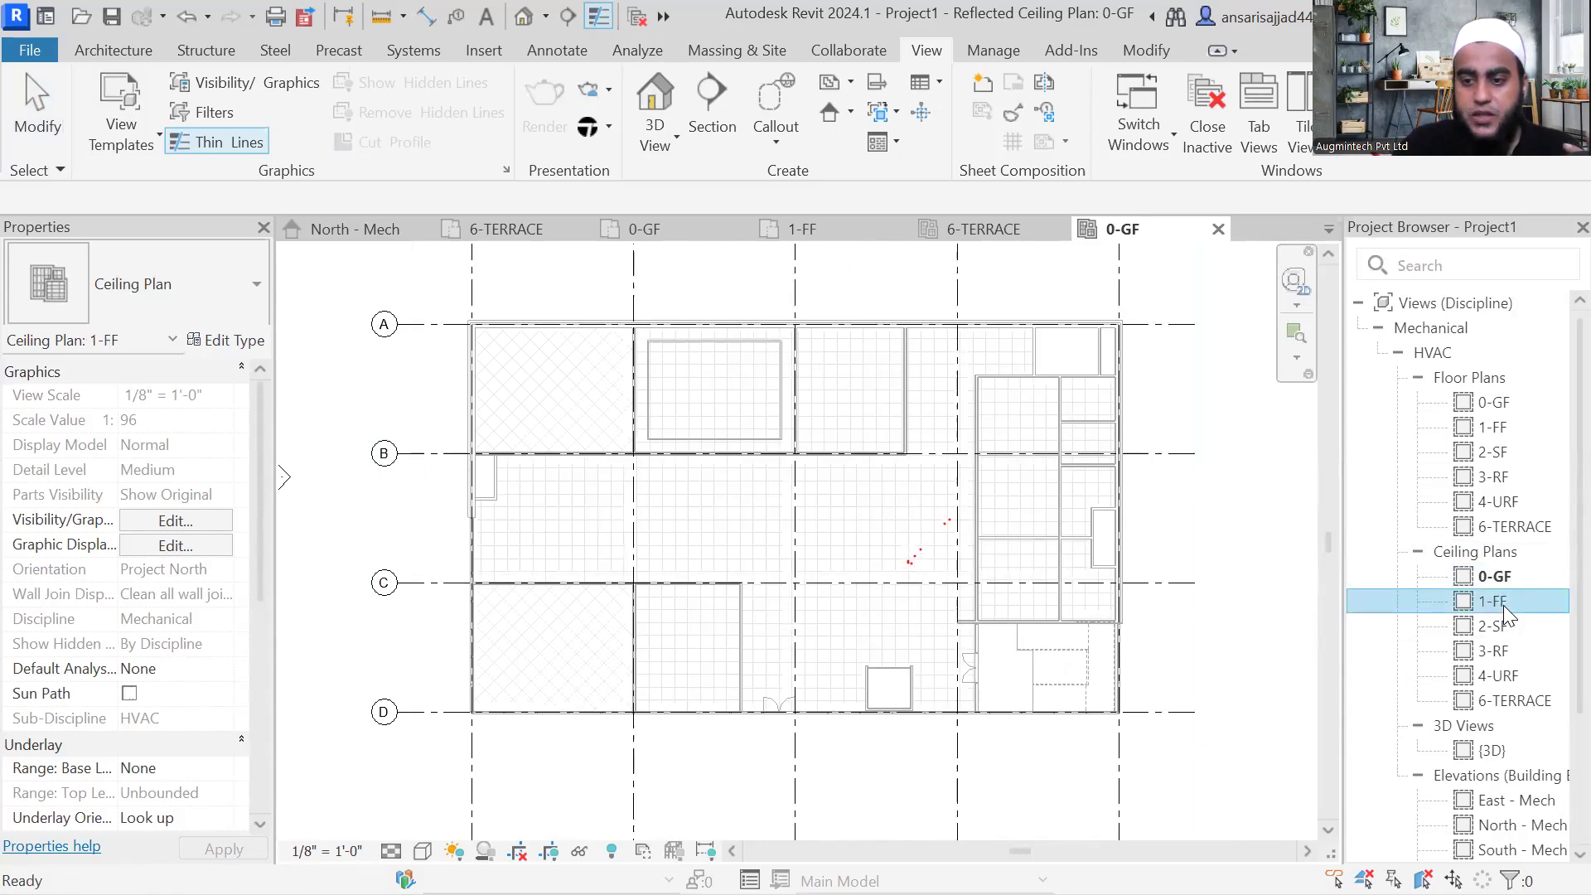
pyautogui.doubleClick(1504, 605)
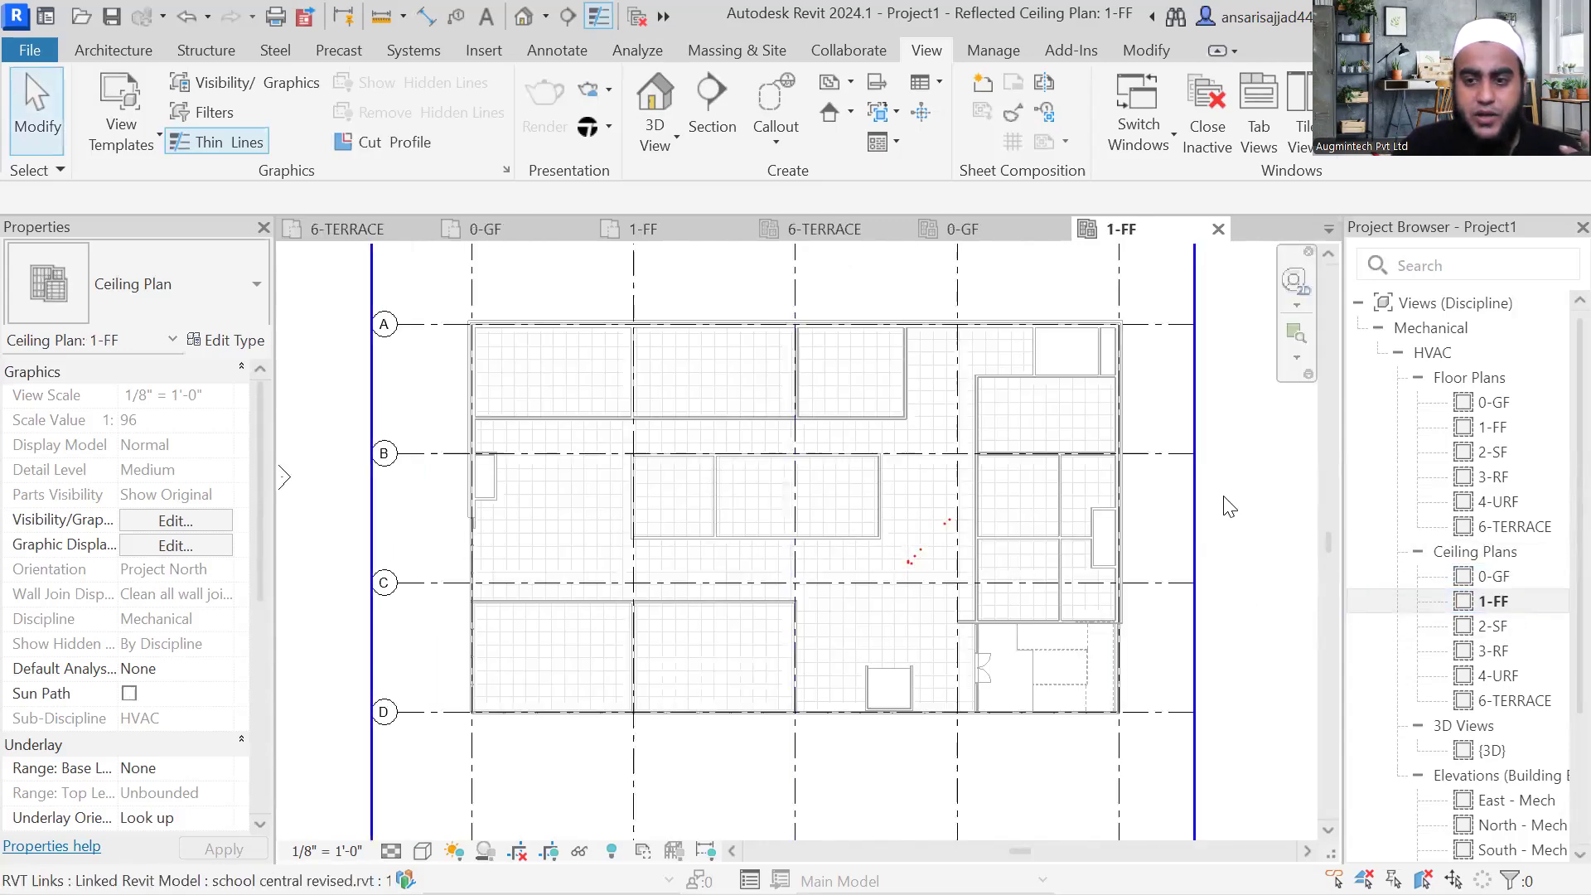
# Step: Open the 0-GF floor plan and examine how the linked architectural layout is displayed
pyautogui.doubleClick(1494, 402)
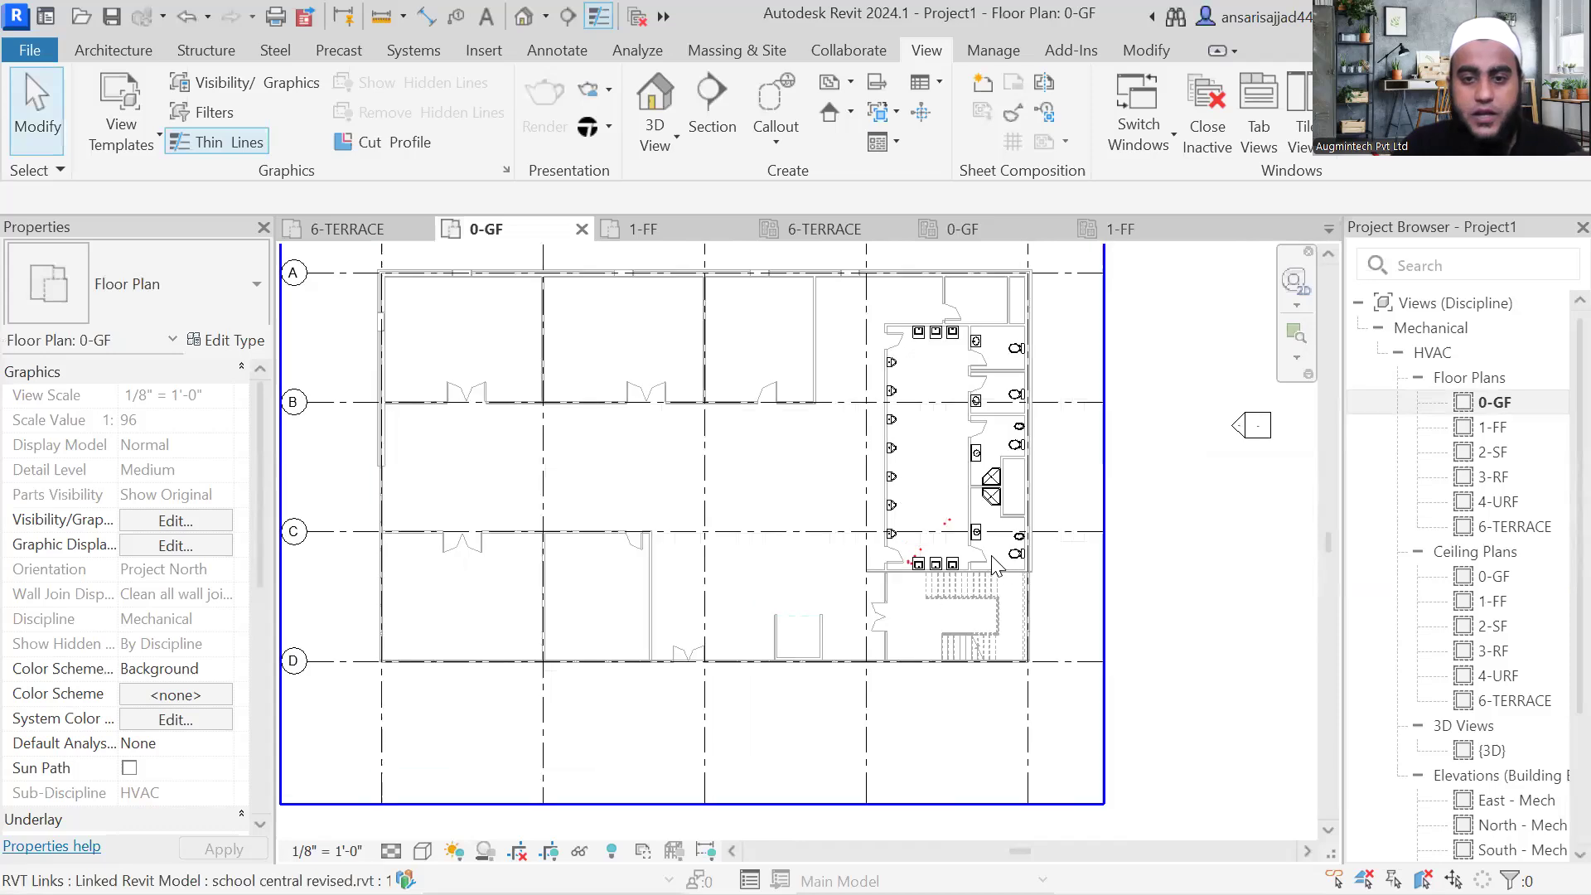
pyautogui.moveTo(908, 426); pyautogui.dragTo(915, 471, button='middle')
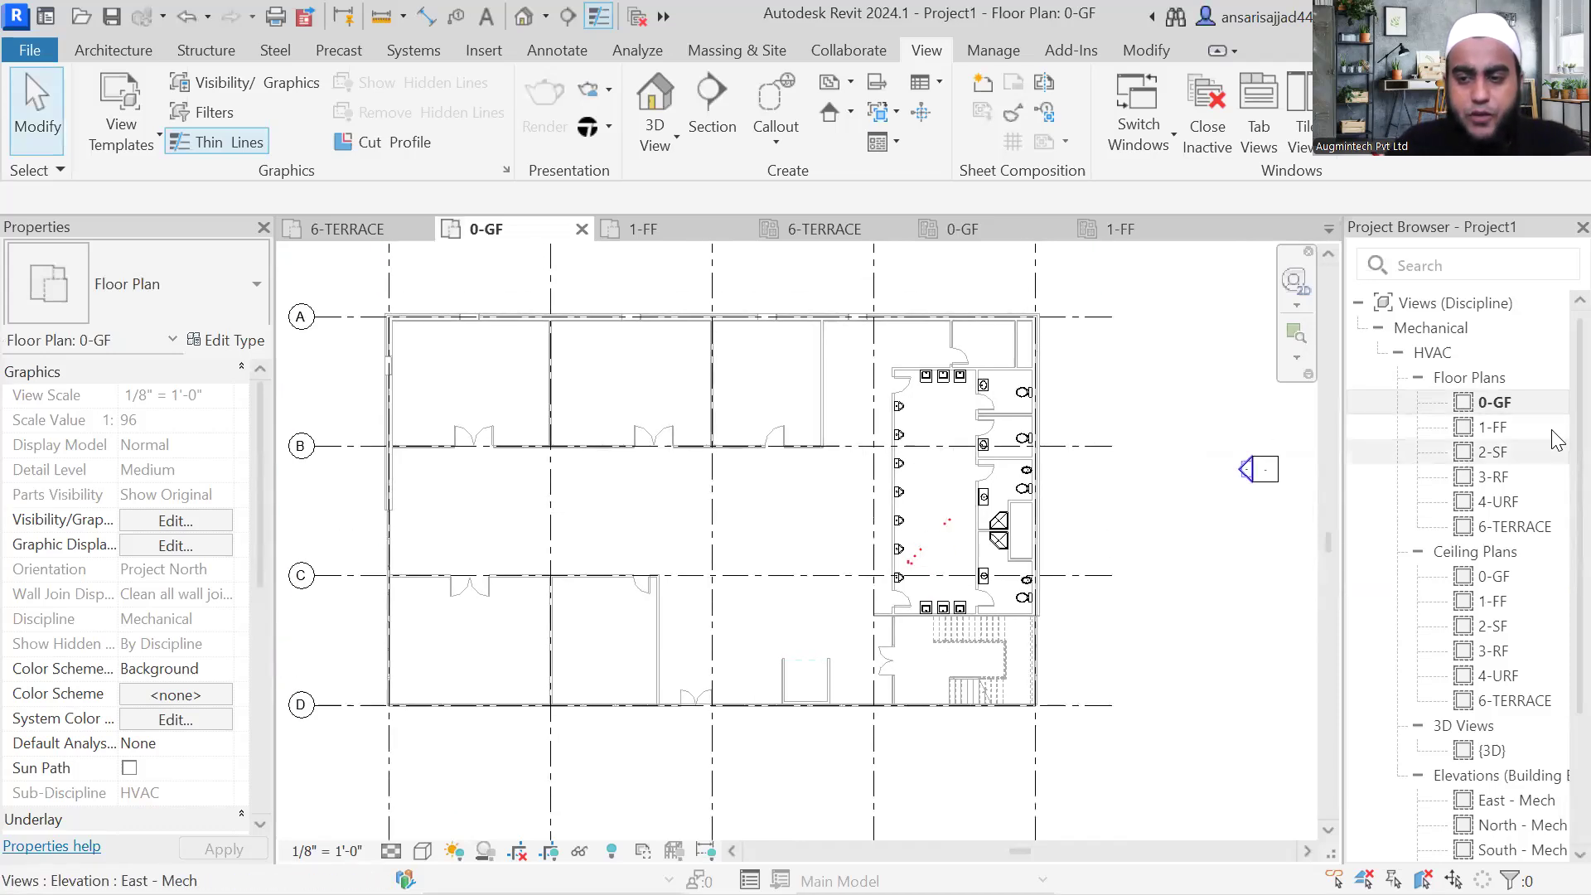
pyautogui.moveTo(780, 409); pyautogui.dragTo(809, 426, button='middle')
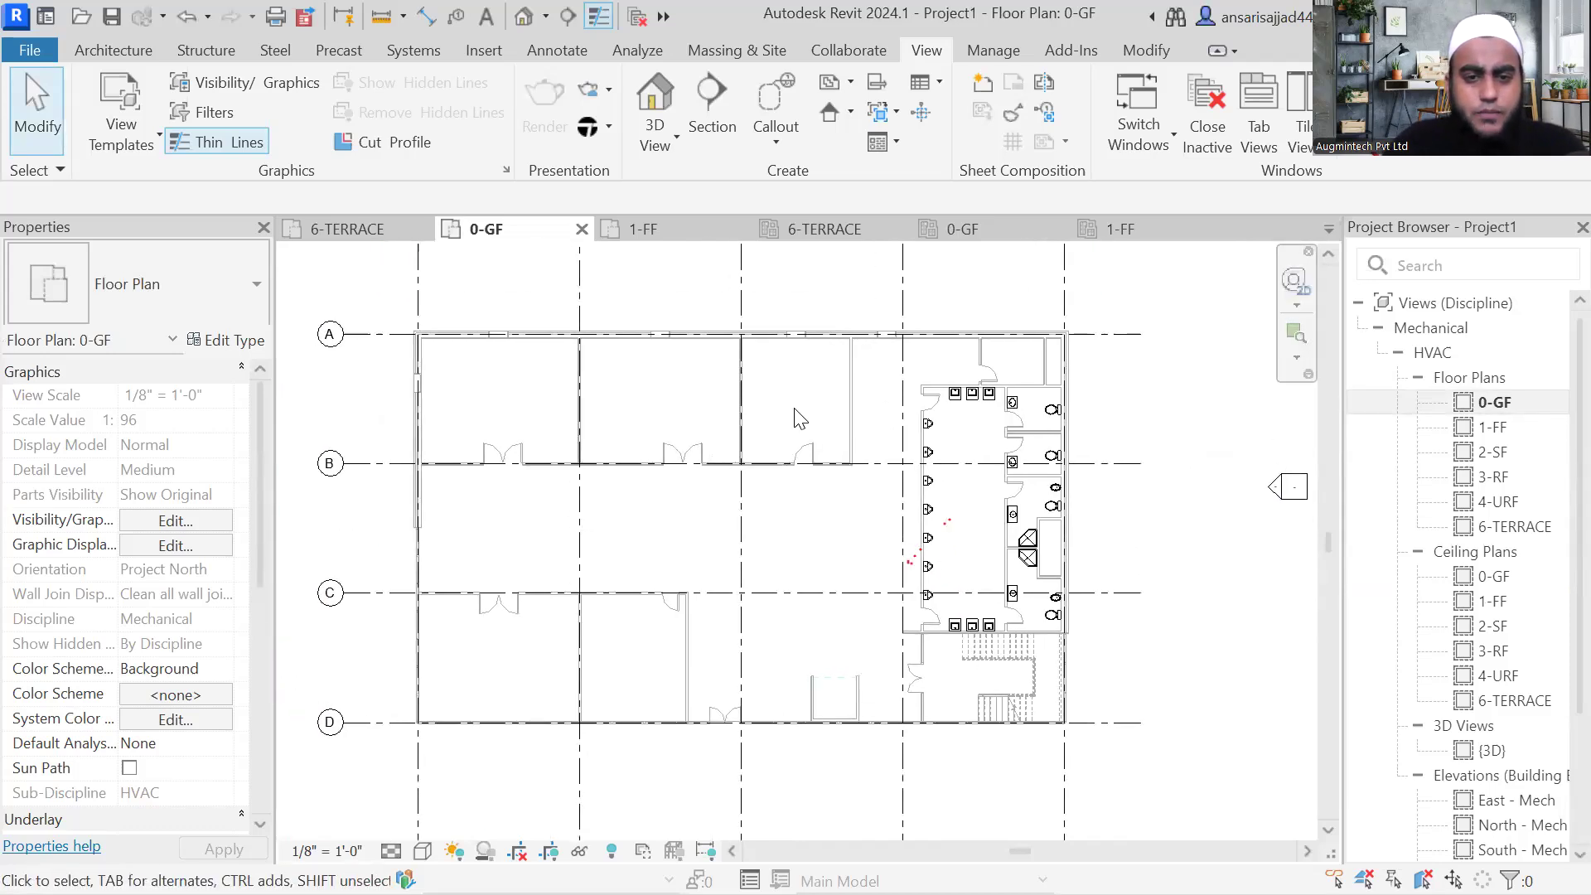
pyautogui.moveTo(557, 440); pyautogui.dragTo(590, 444, button='middle')
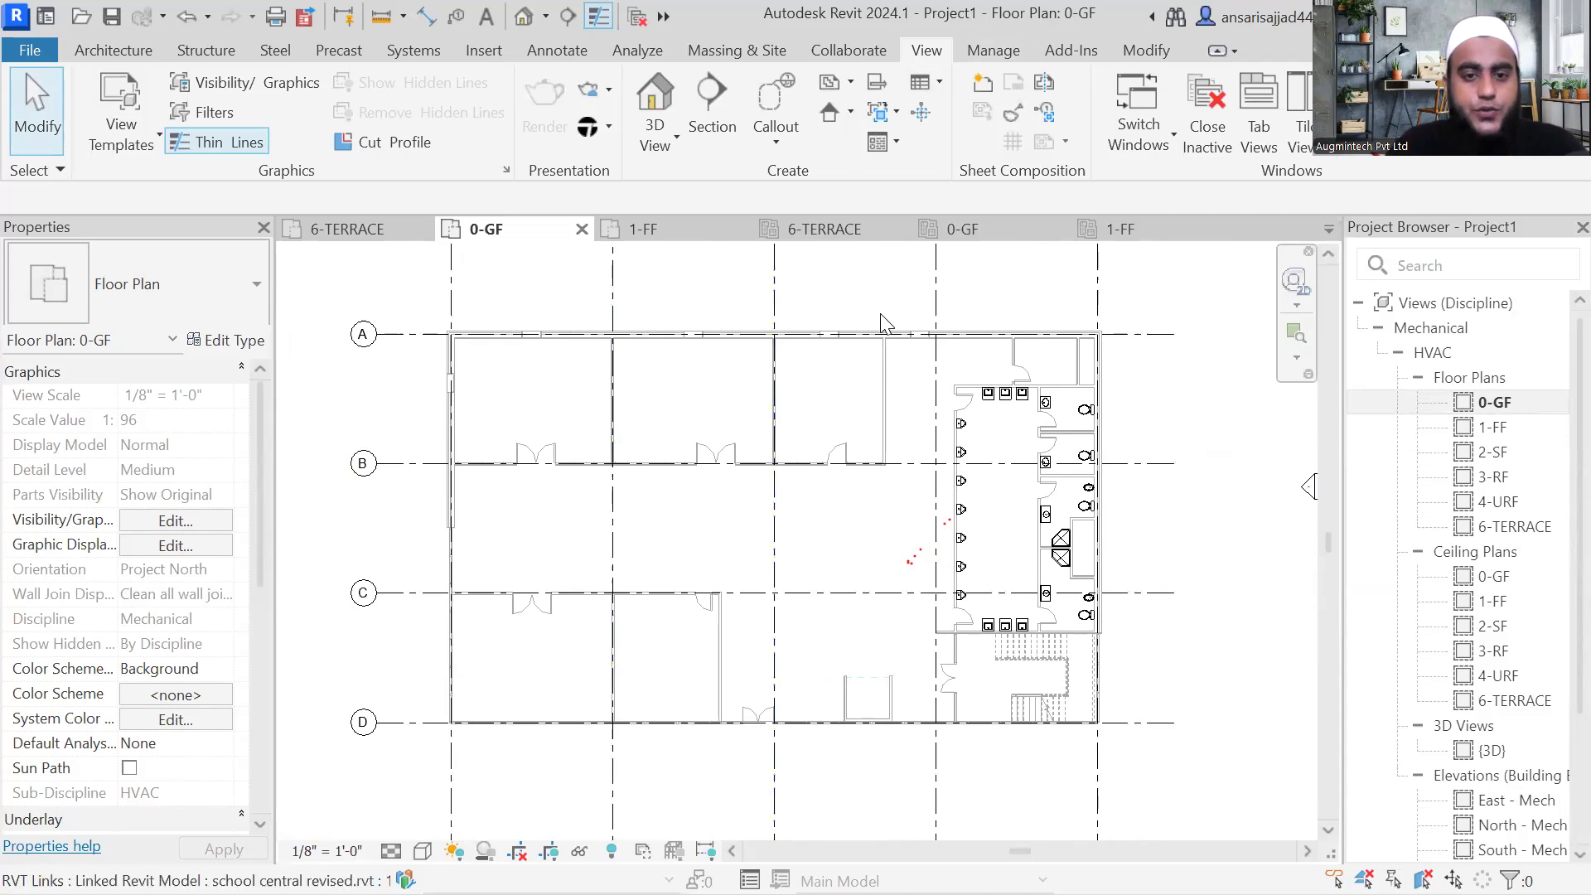
pyautogui.scroll(-1, 655, 494)
pyautogui.moveTo(728, 548); pyautogui.dragTo(735, 553, button='middle')
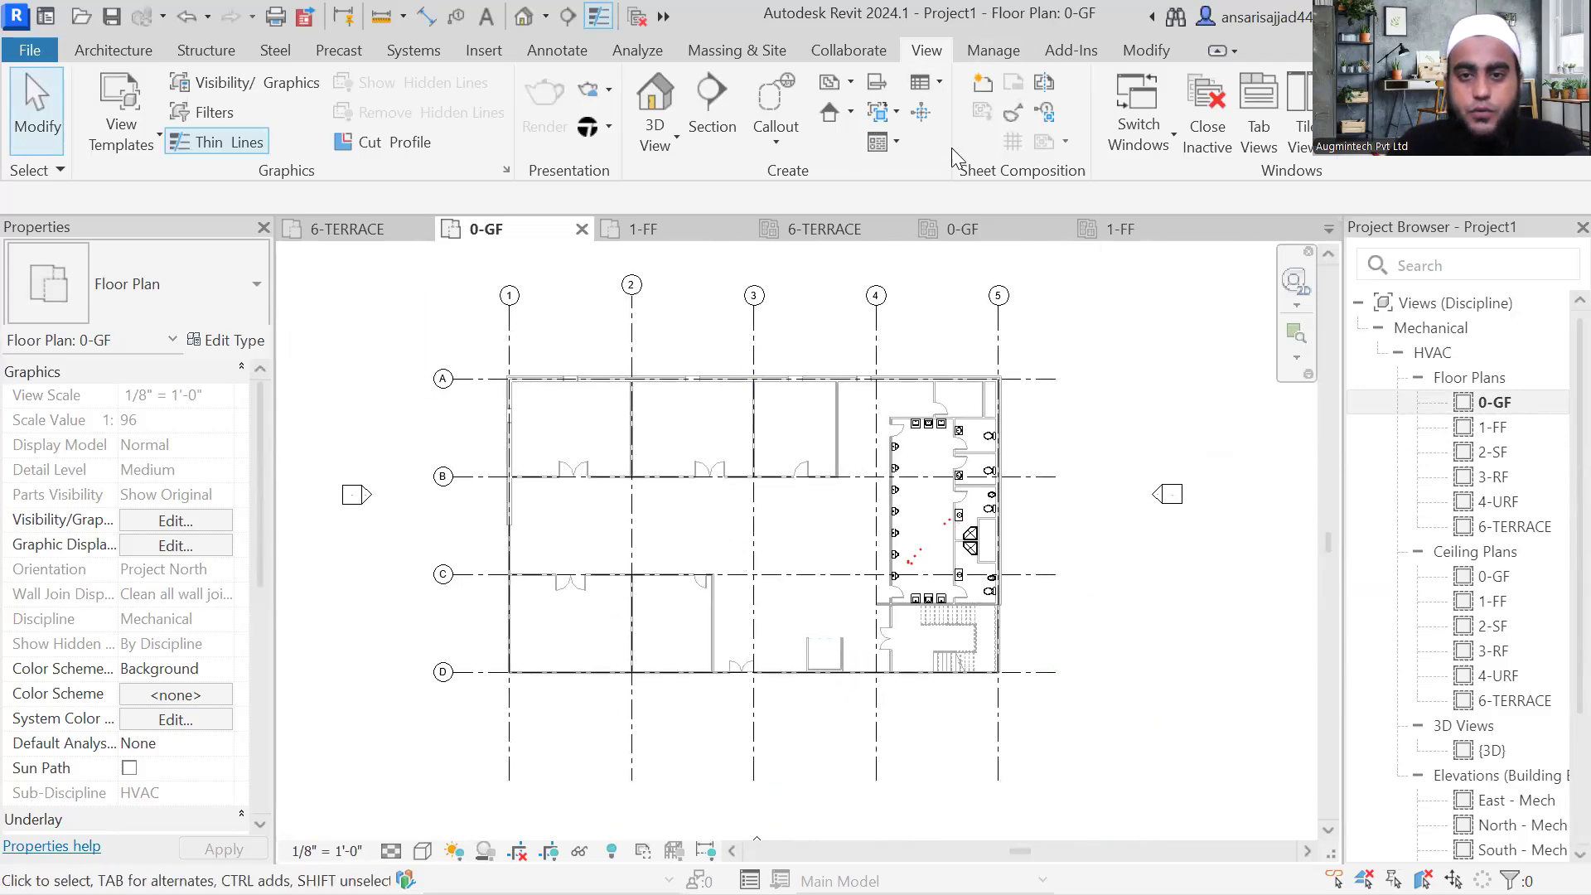
# Step: Set the halftone brightness to 92 in the Halftone/Underlay settings
pyautogui.click(992, 53)
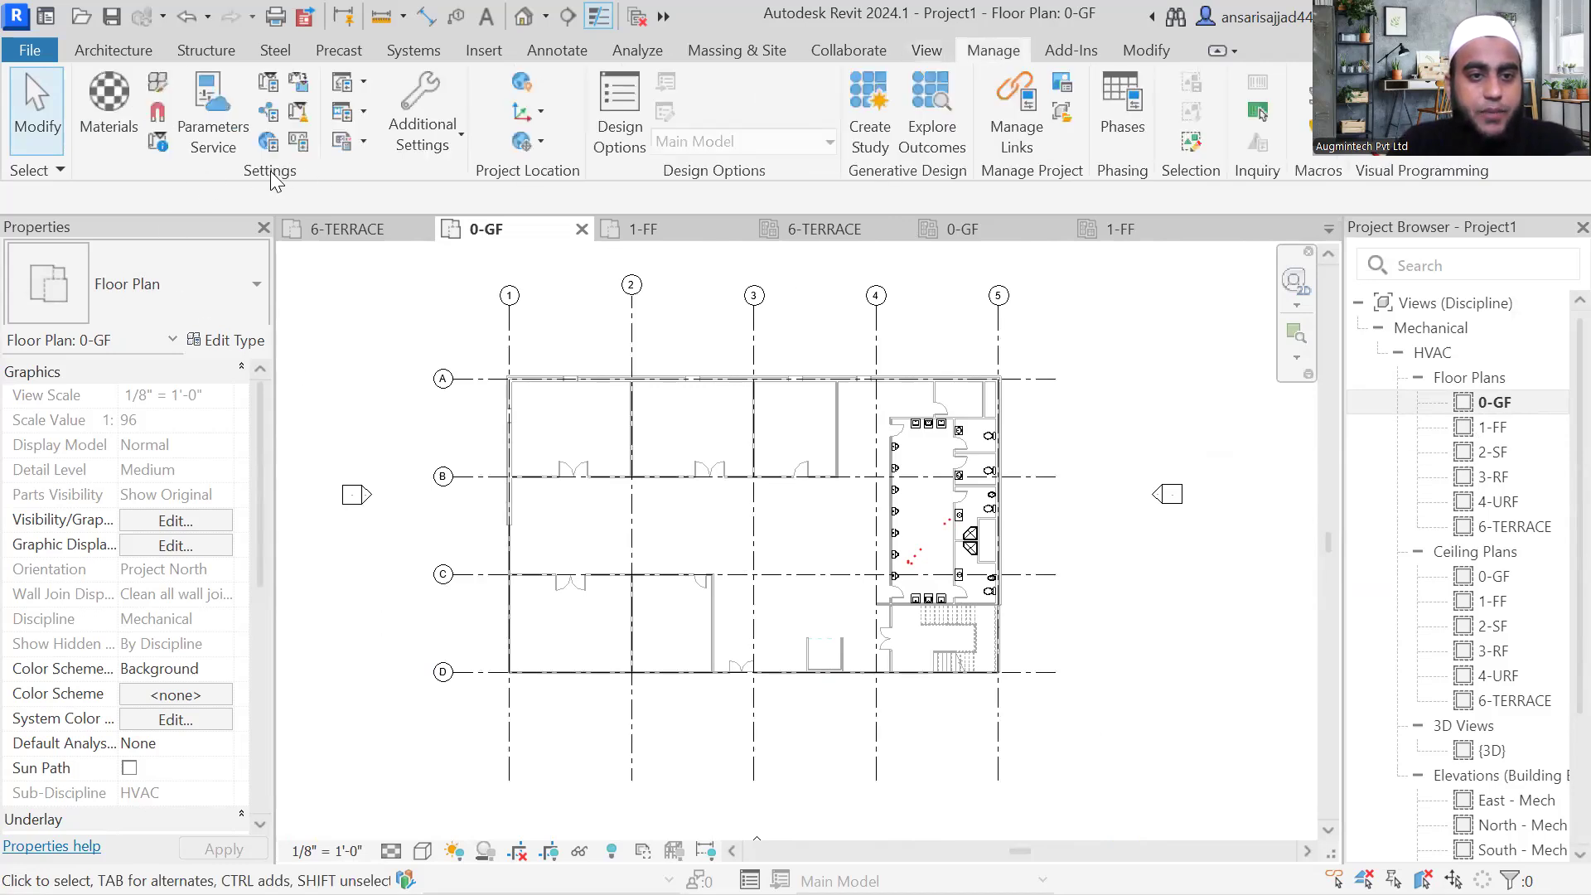
pyautogui.click(431, 134)
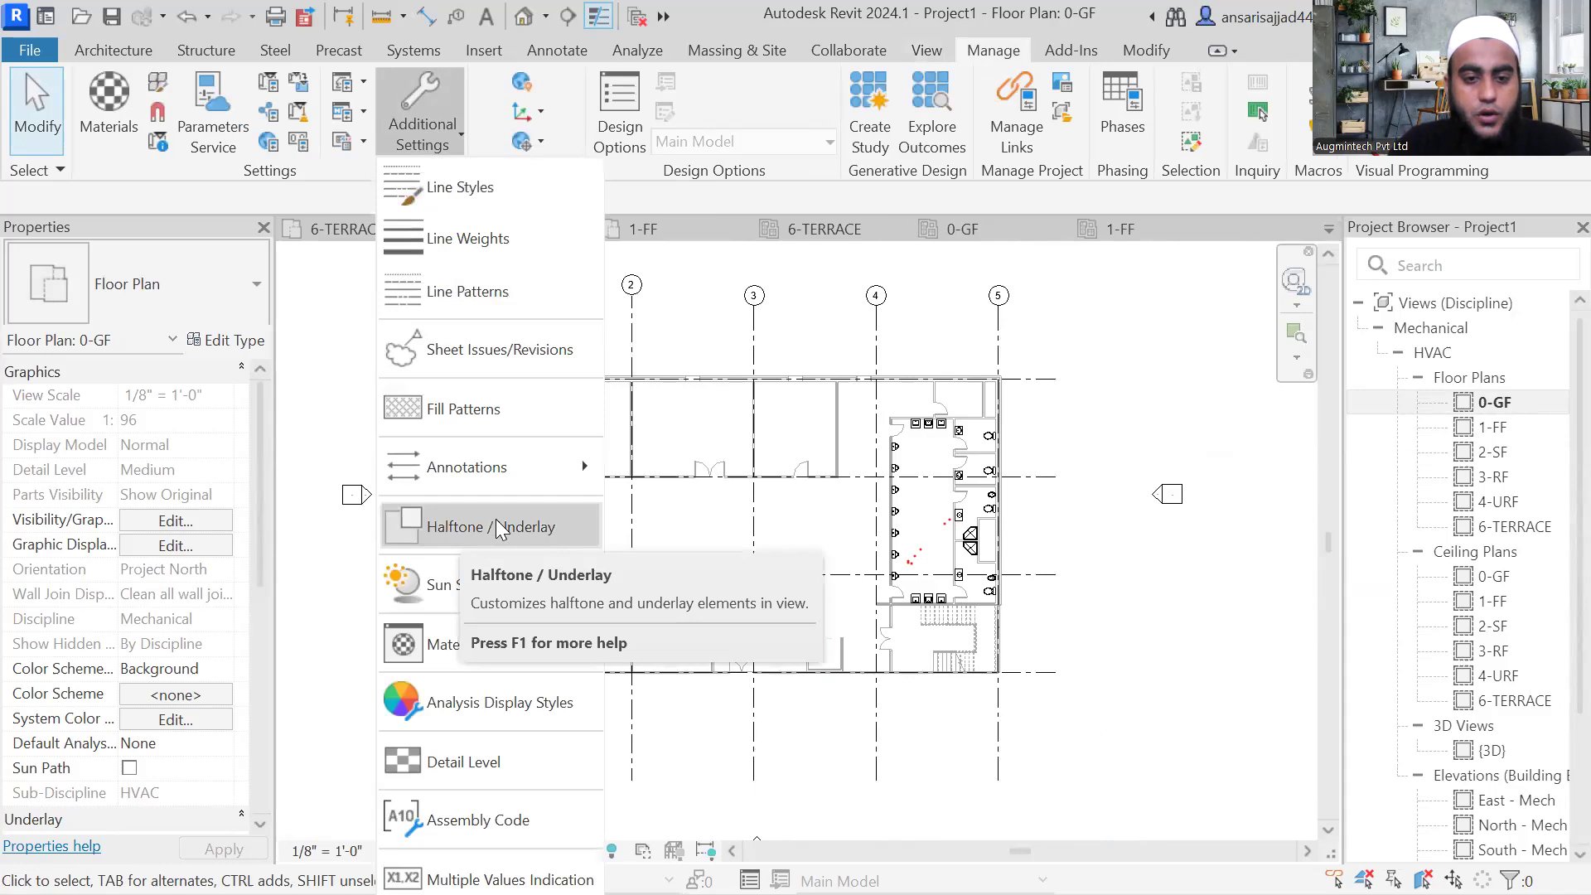
pyautogui.click(475, 535)
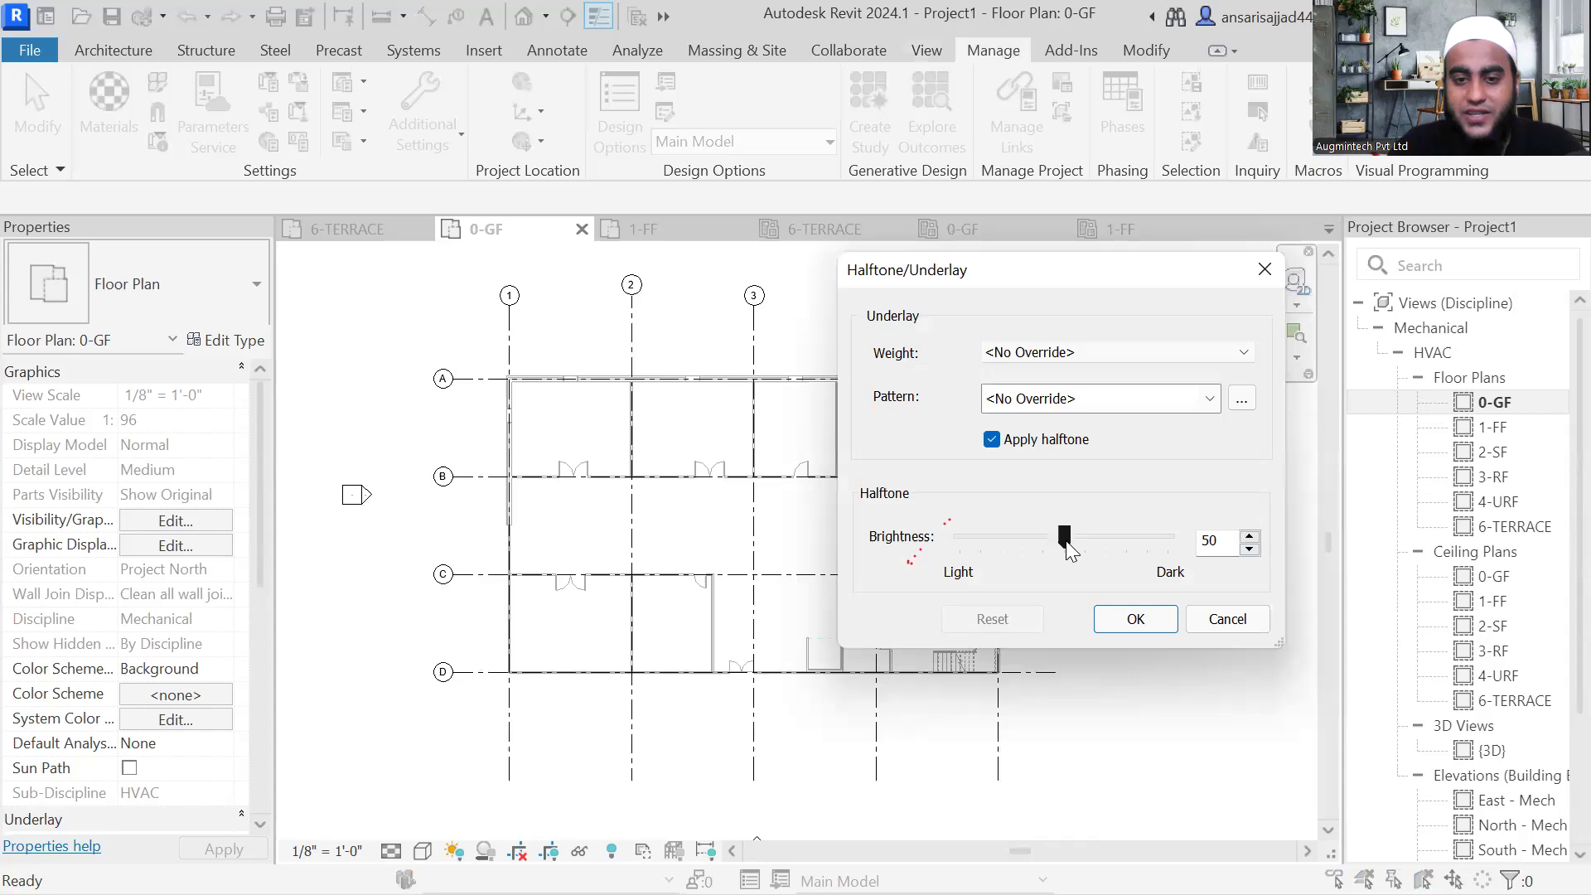
pyautogui.moveTo(1067, 543); pyautogui.dragTo(1154, 537)
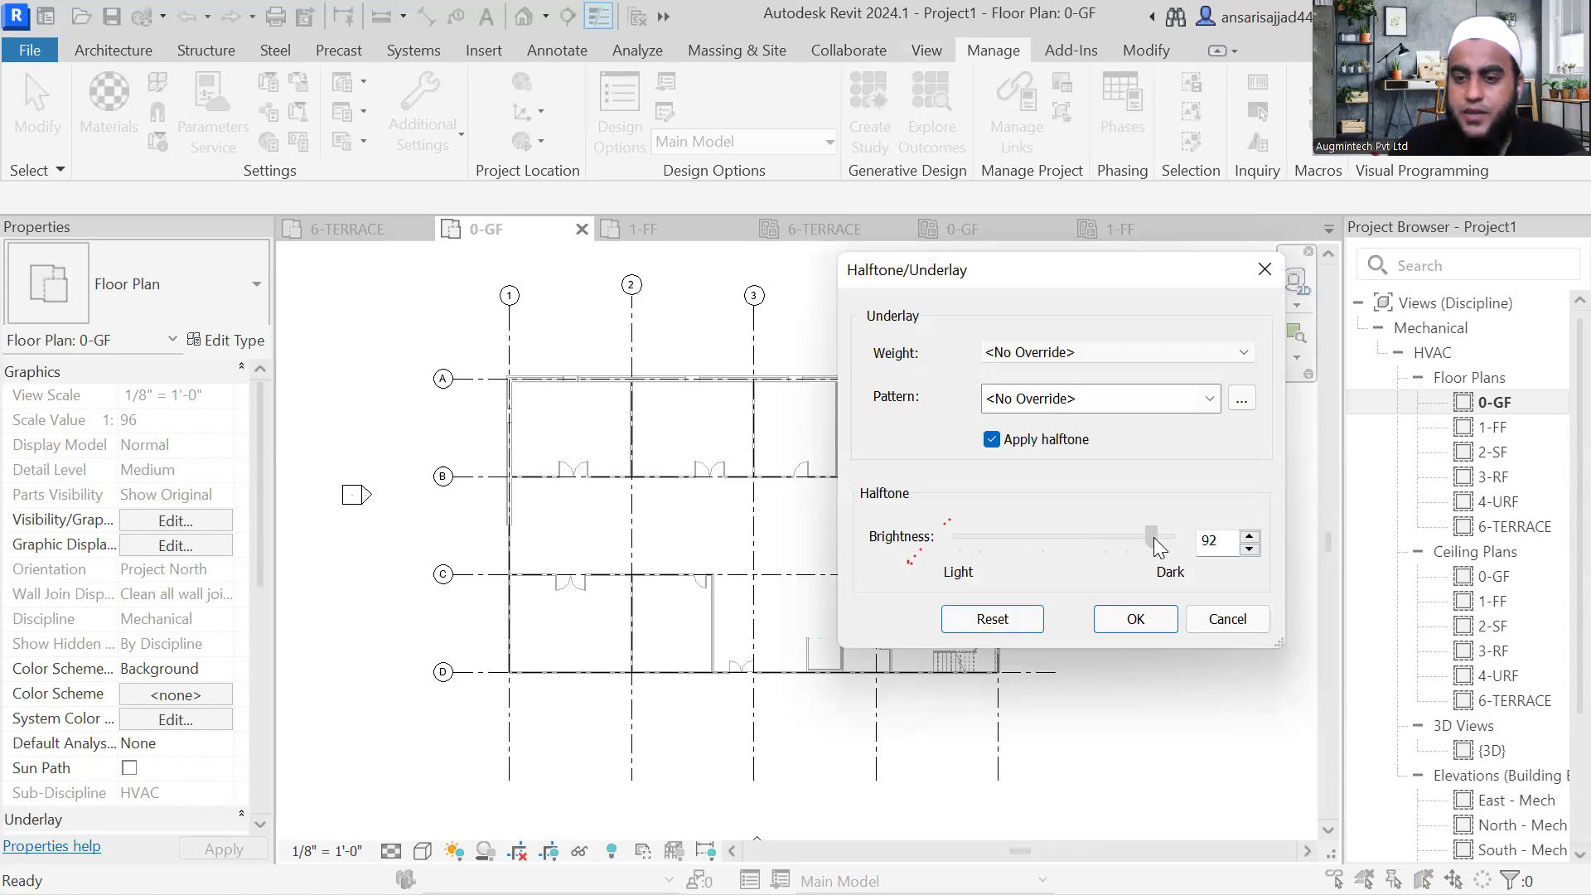
pyautogui.click(1150, 628)
# Step: Examine the line darkness of the linked model in the 0-GF and 1-FF floor plans, ending on 0-GF
pyautogui.scroll(2, 670, 572)
pyautogui.moveTo(781, 439); pyautogui.dragTo(716, 479, button='middle')
pyautogui.doubleClick(1497, 431)
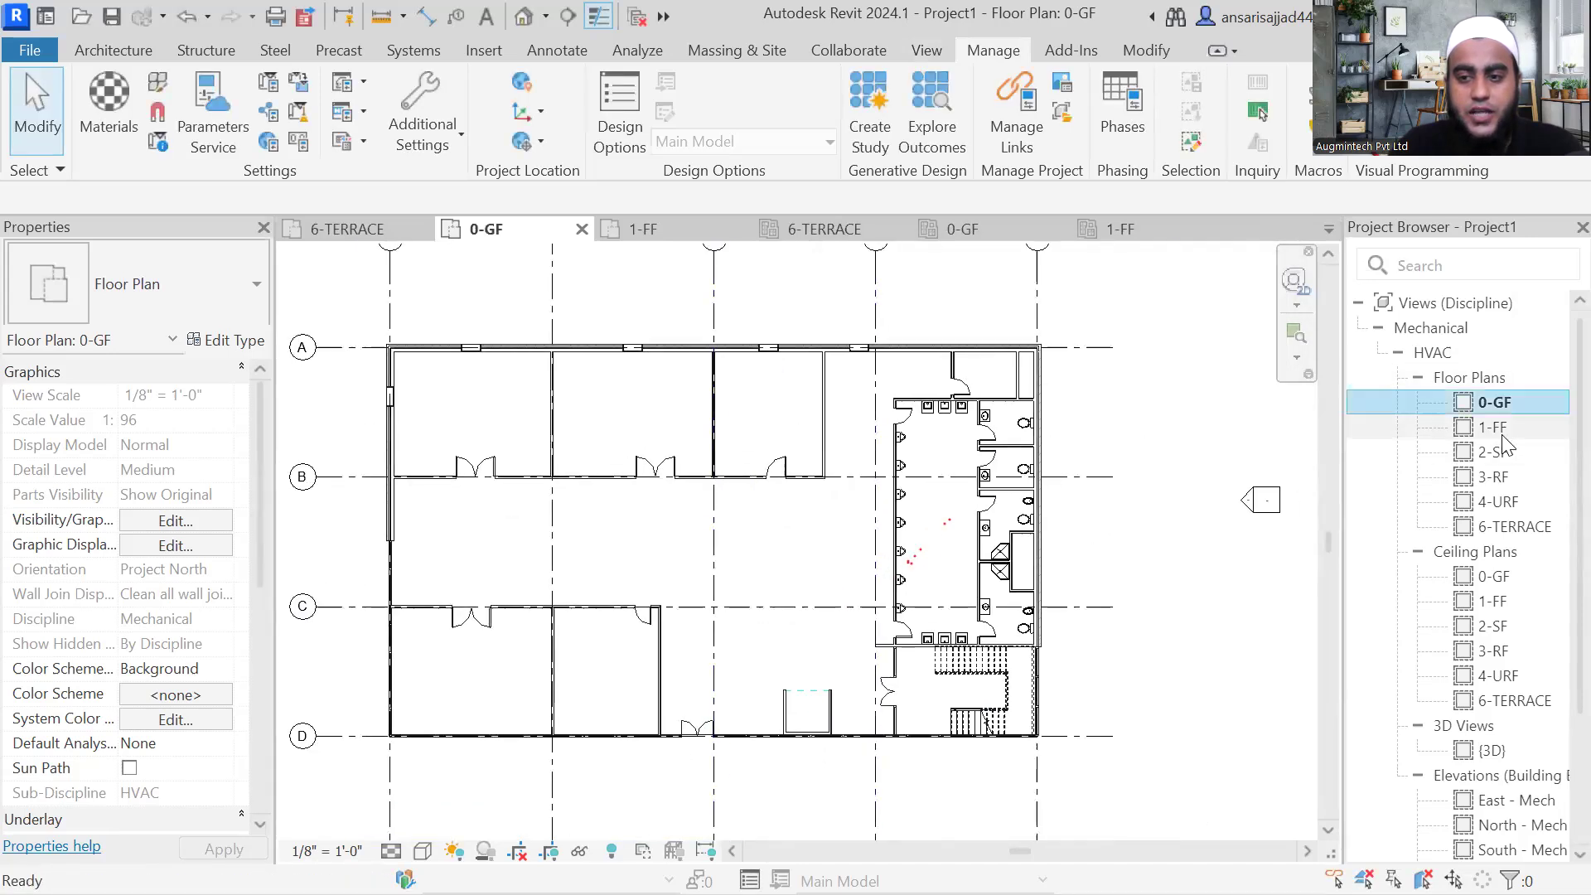
pyautogui.doubleClick(1495, 402)
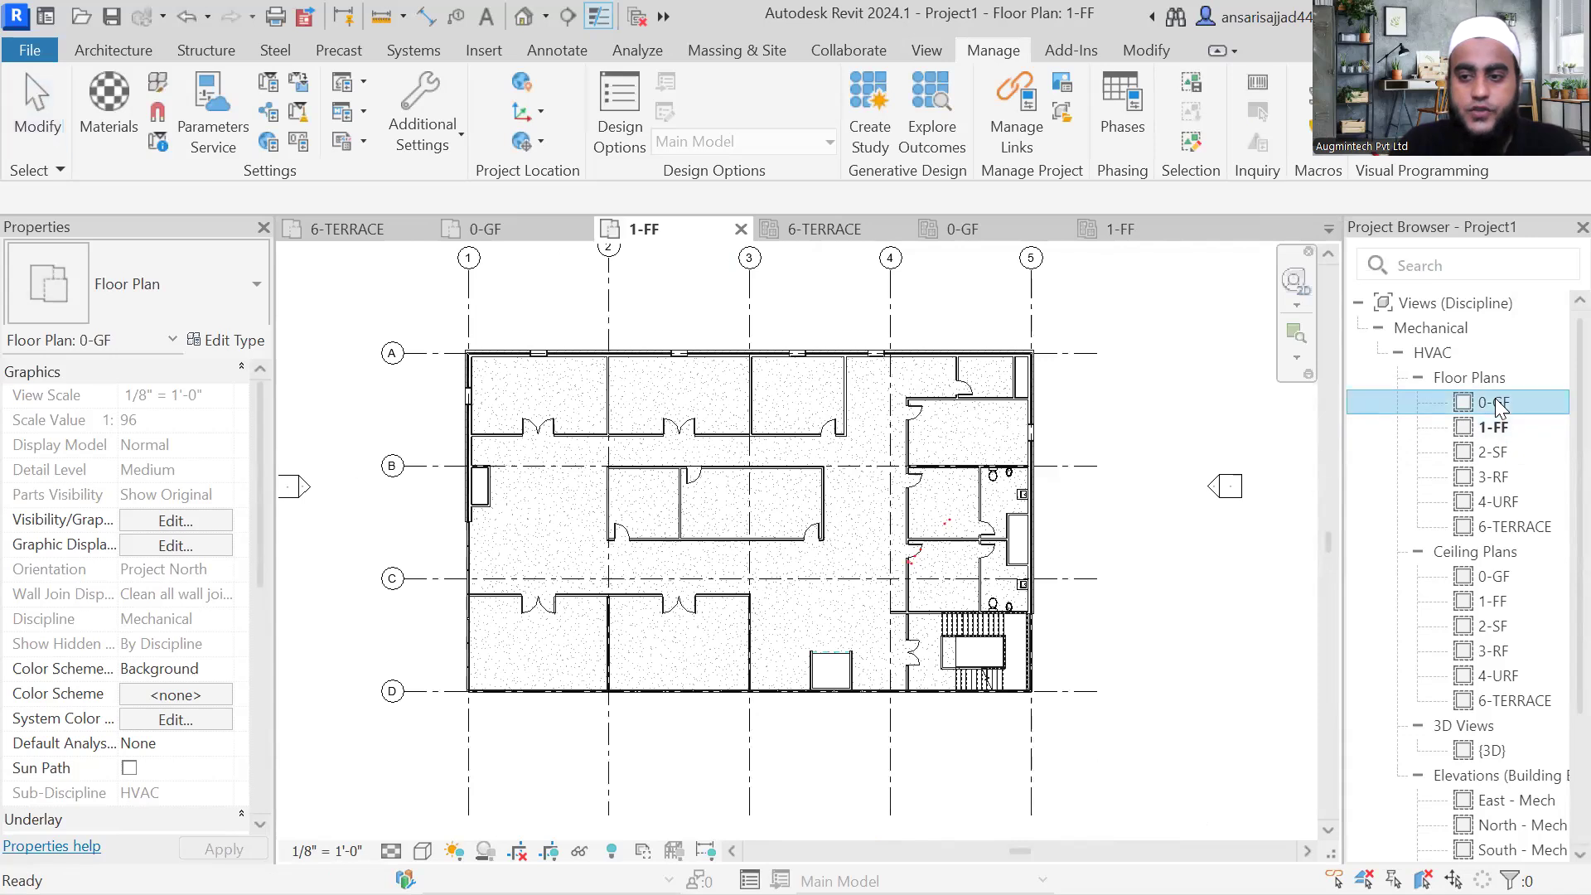
pyautogui.scroll(-3, 746, 507)
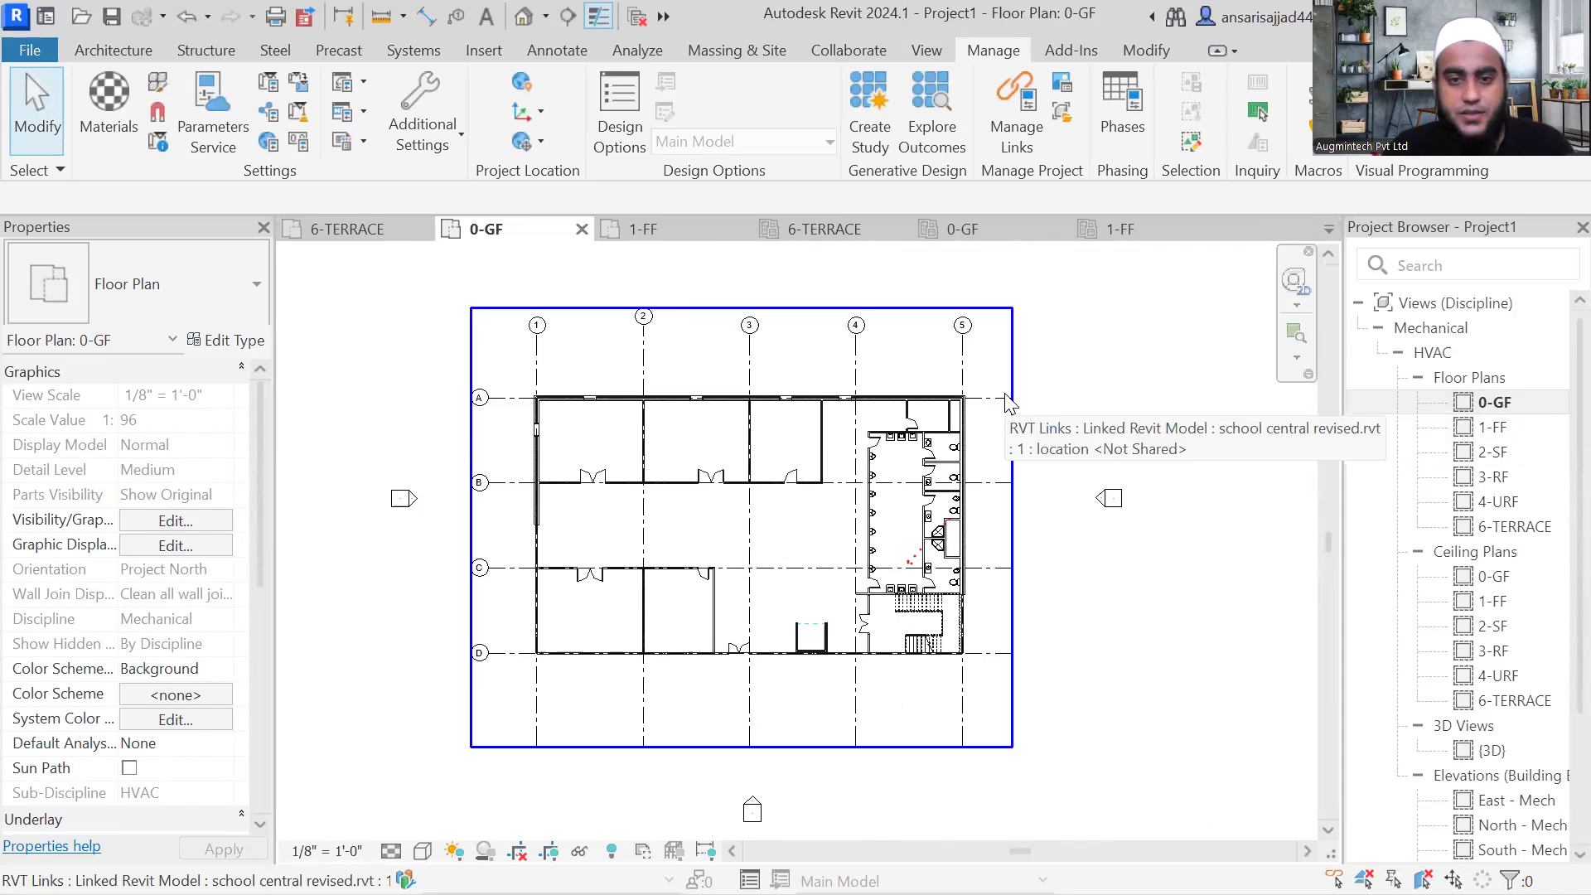
pyautogui.scroll(2, 609, 578)
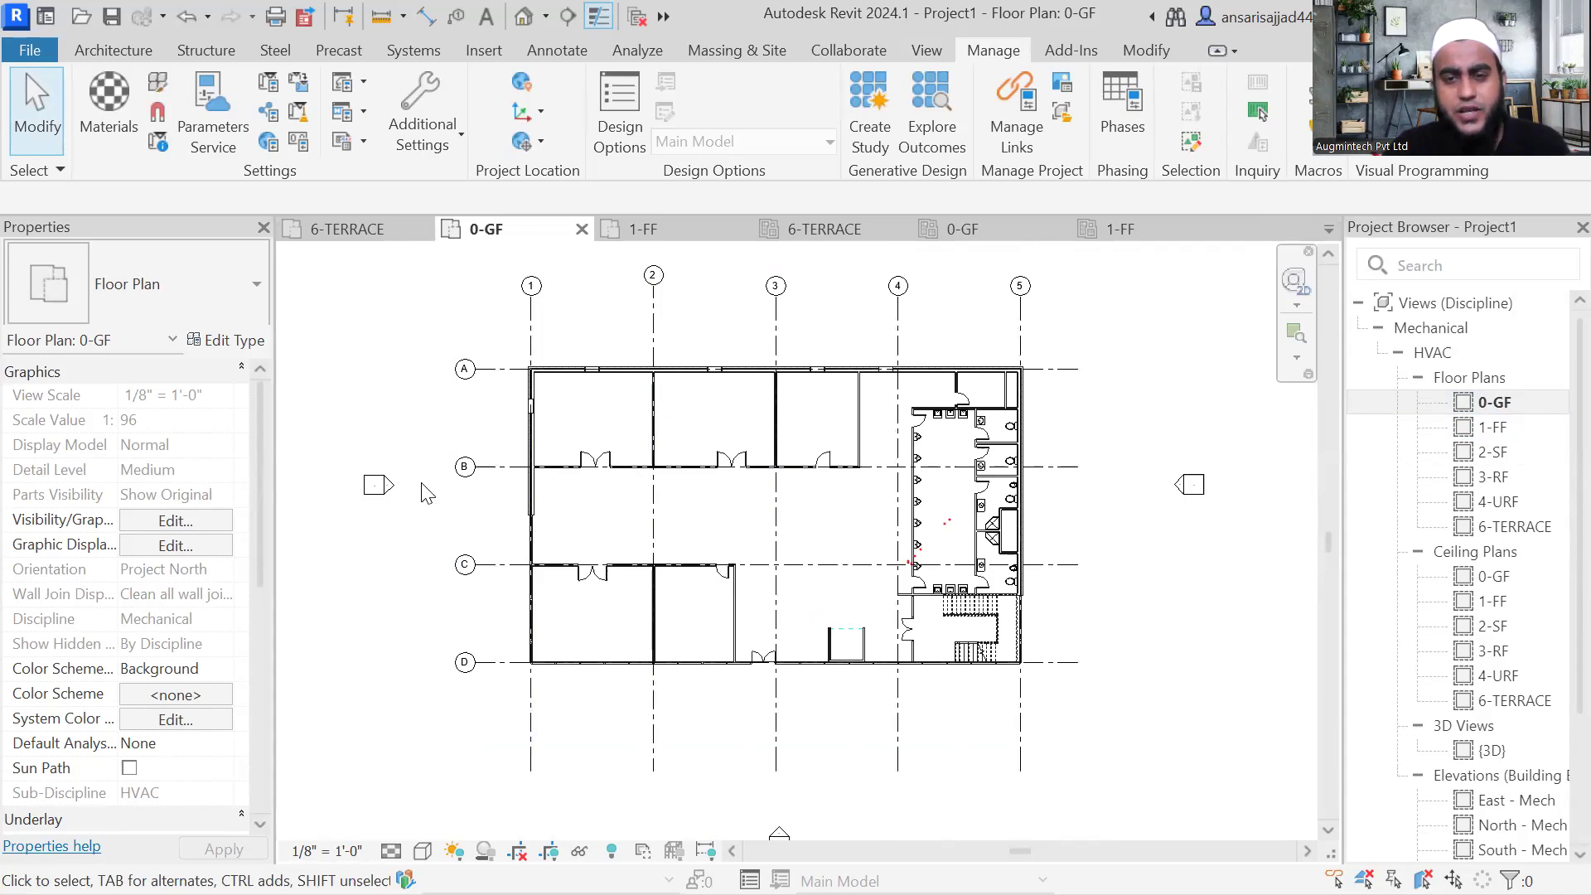
pyautogui.moveTo(427, 493); pyautogui.dragTo(446, 504, button='middle')
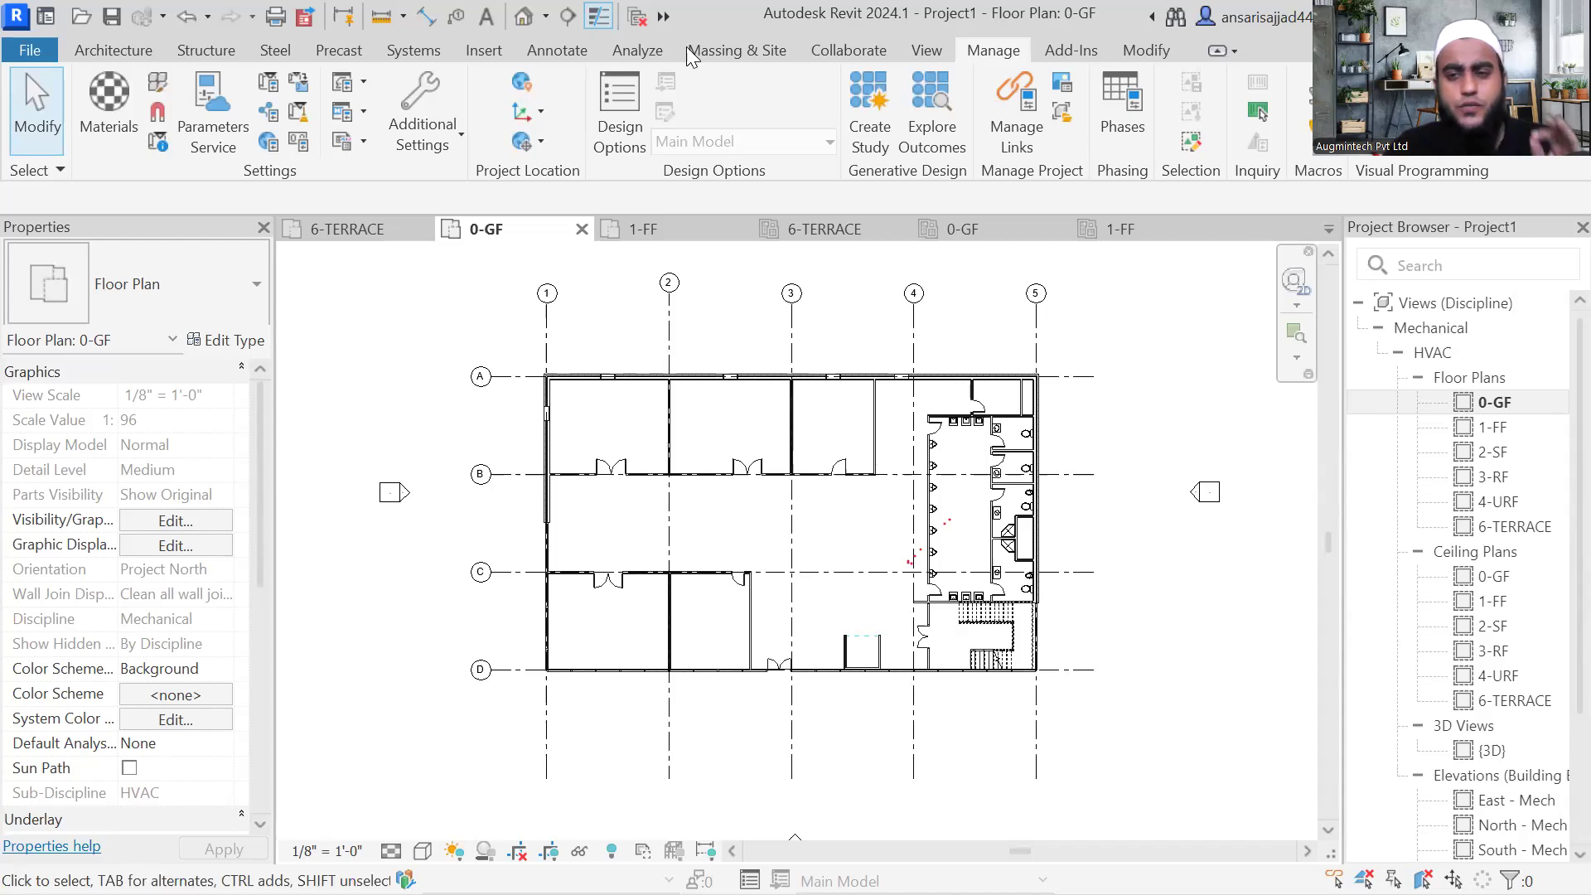
pyautogui.moveTo(398, 385); pyautogui.dragTo(418, 406, button='middle')
pyautogui.scroll(1, 485, 485)
pyautogui.moveTo(485, 485); pyautogui.dragTo(455, 473, button='middle')
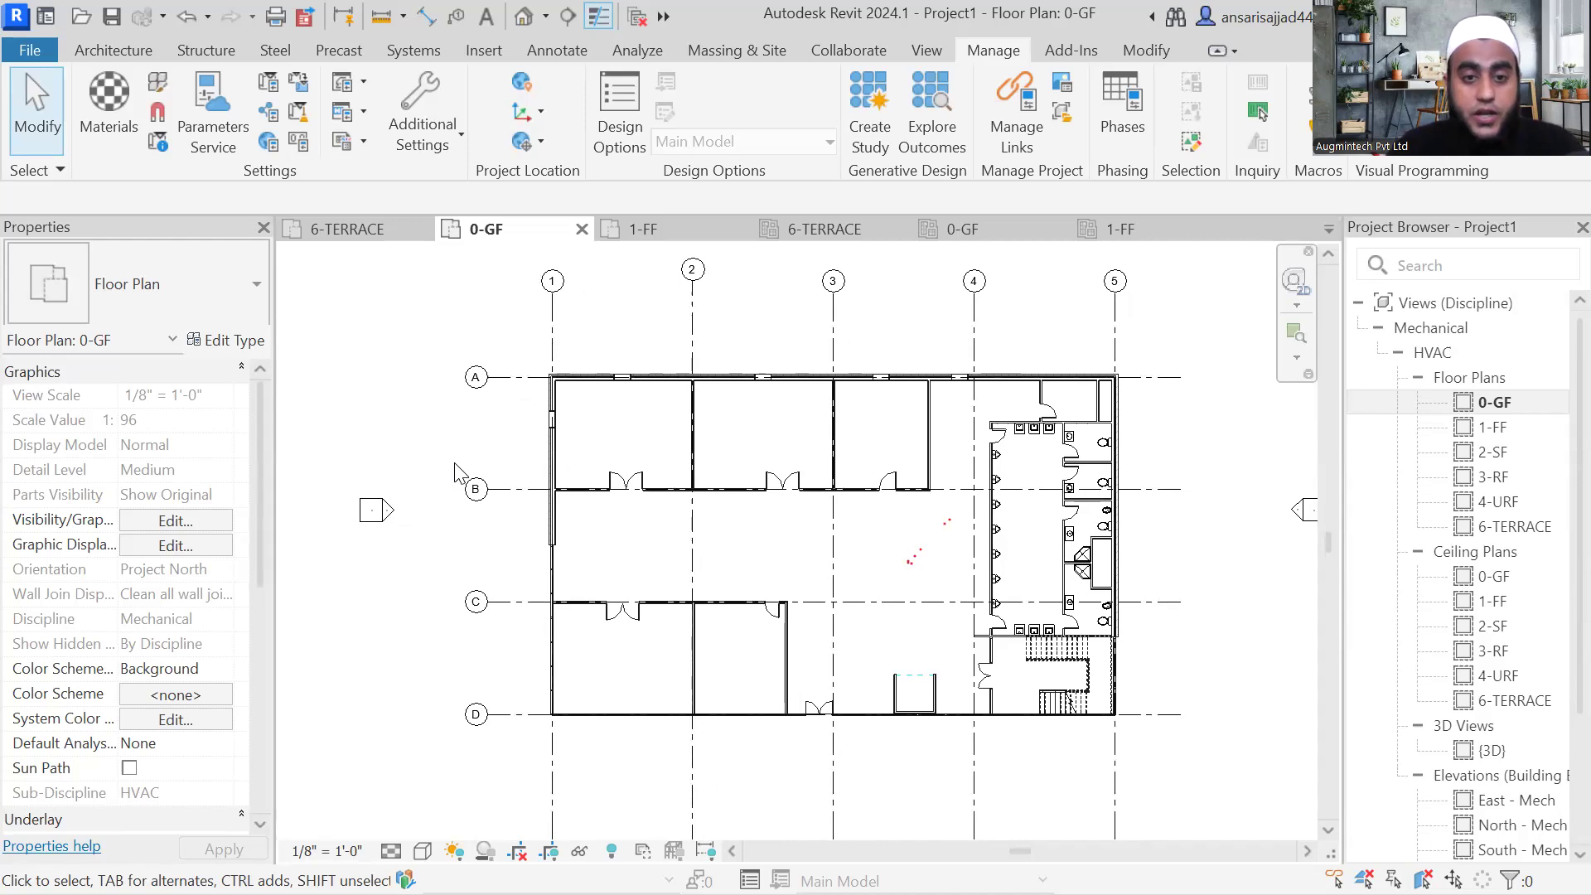
pyautogui.moveTo(454, 466); pyautogui.dragTo(445, 466, button='middle')
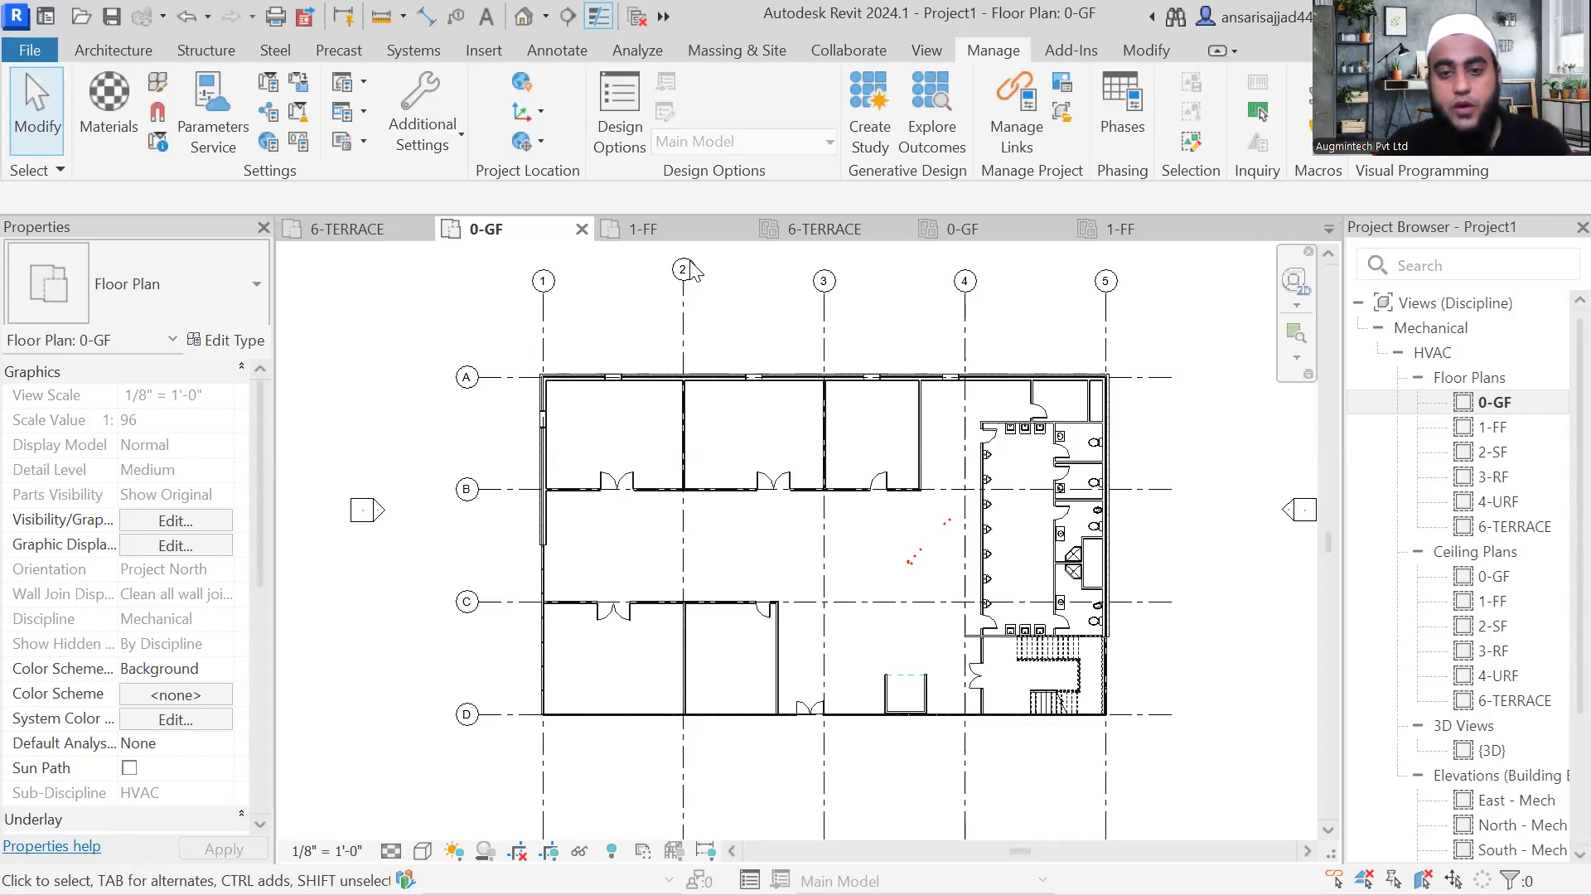
pyautogui.moveTo(769, 343); pyautogui.dragTo(736, 355, button='middle')
pyautogui.moveTo(756, 551); pyautogui.dragTo(853, 525, button='middle')
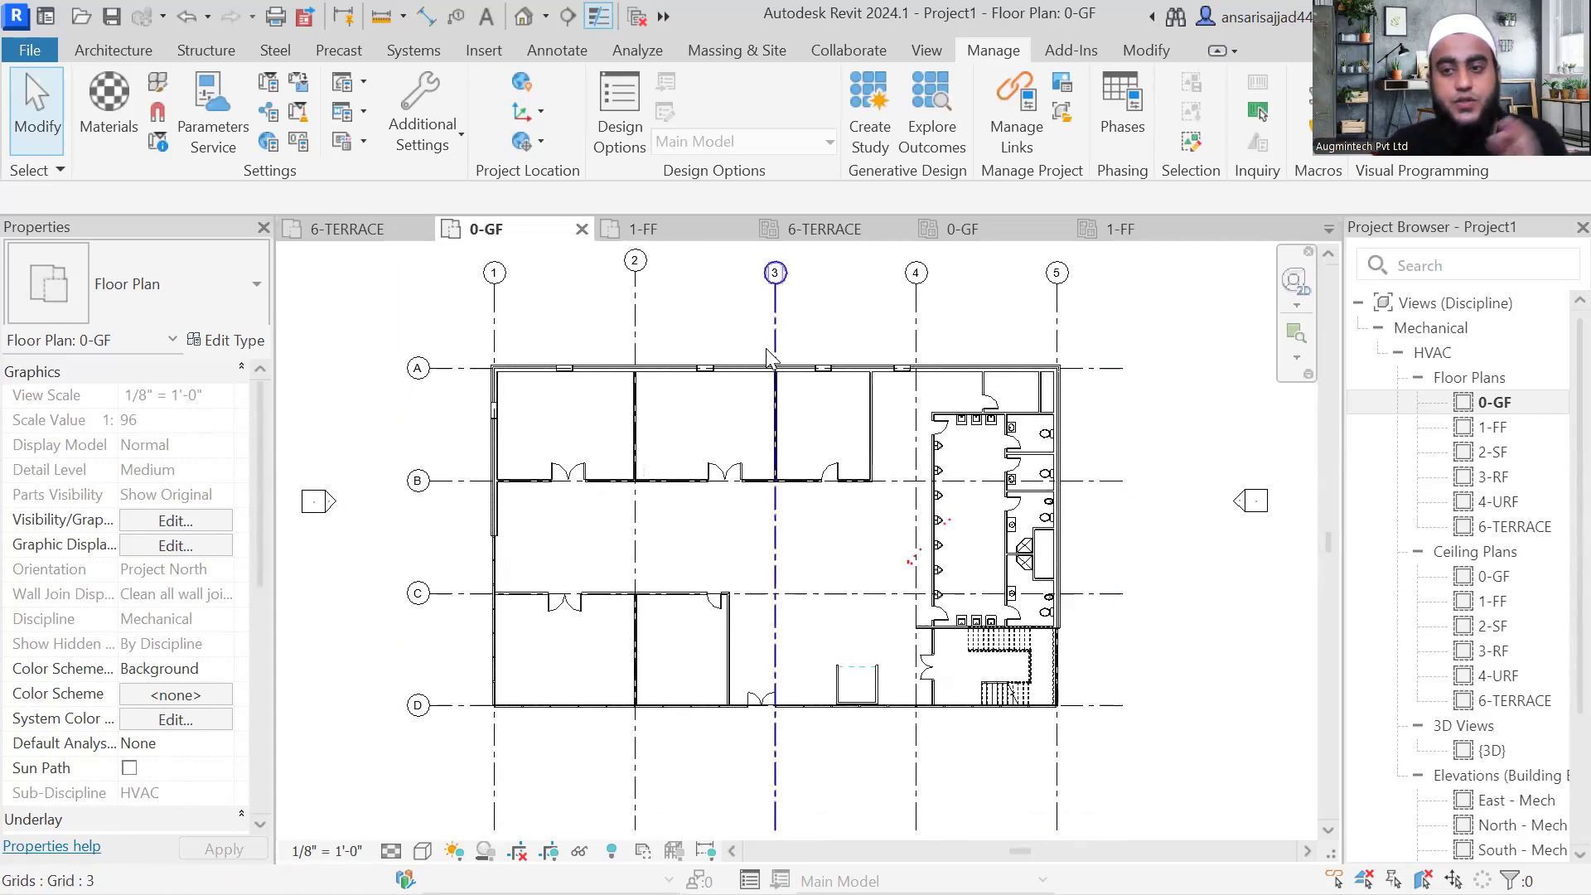
pyautogui.moveTo(752, 379)
pyautogui.mouseDown(button='middle')
pyautogui.moveTo(764, 390)
pyautogui.moveTo(753, 351)
pyautogui.mouseUp(button='middle')
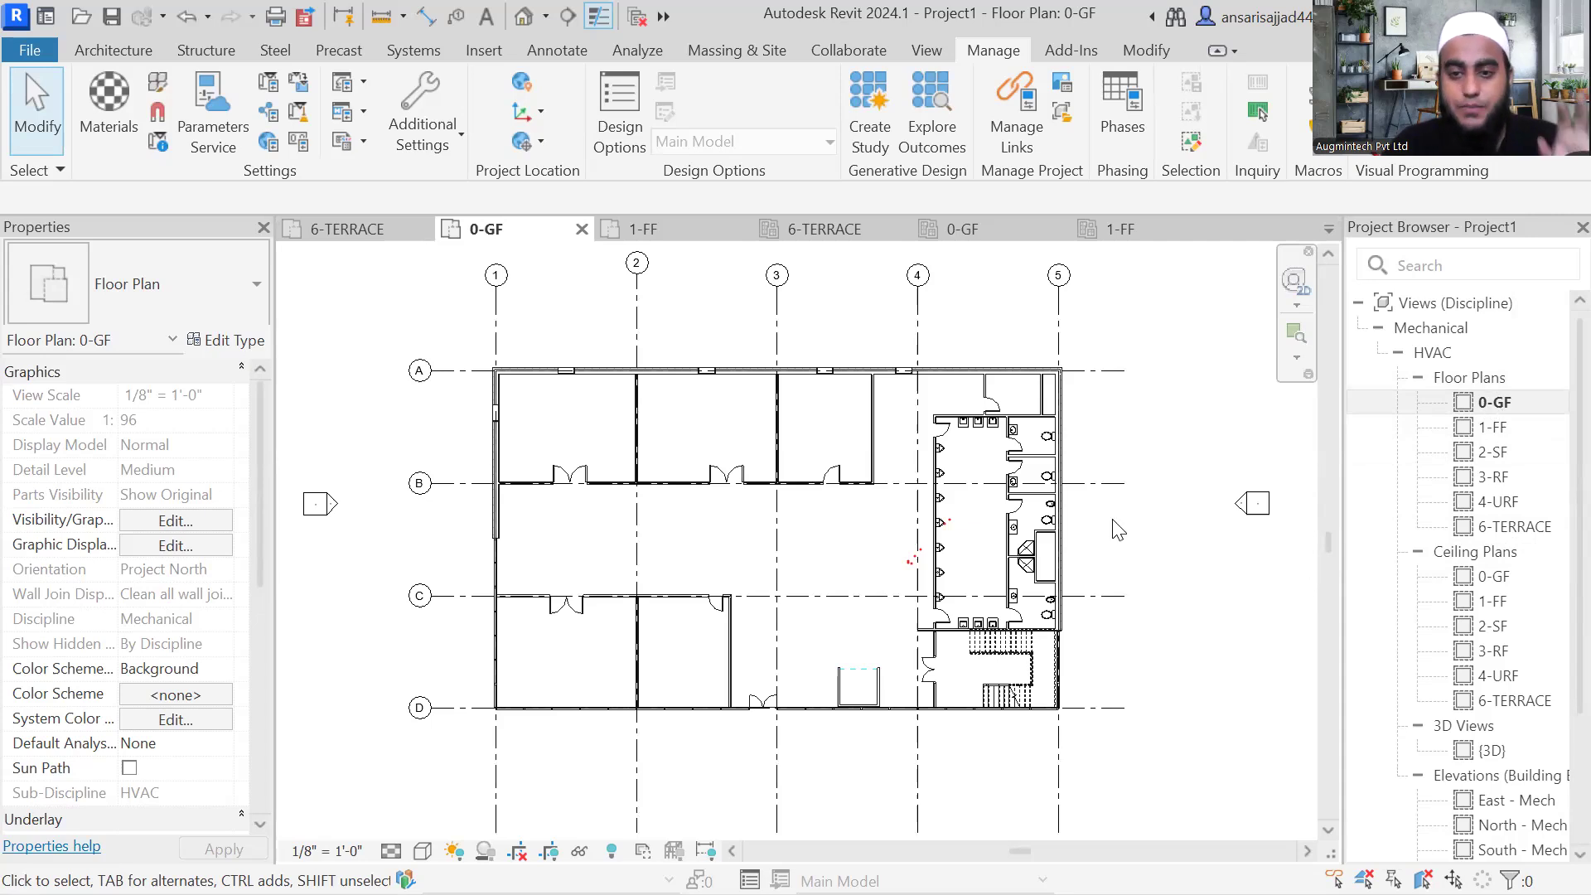
pyautogui.moveTo(1179, 476); pyautogui.dragTo(1166, 456, button='middle')
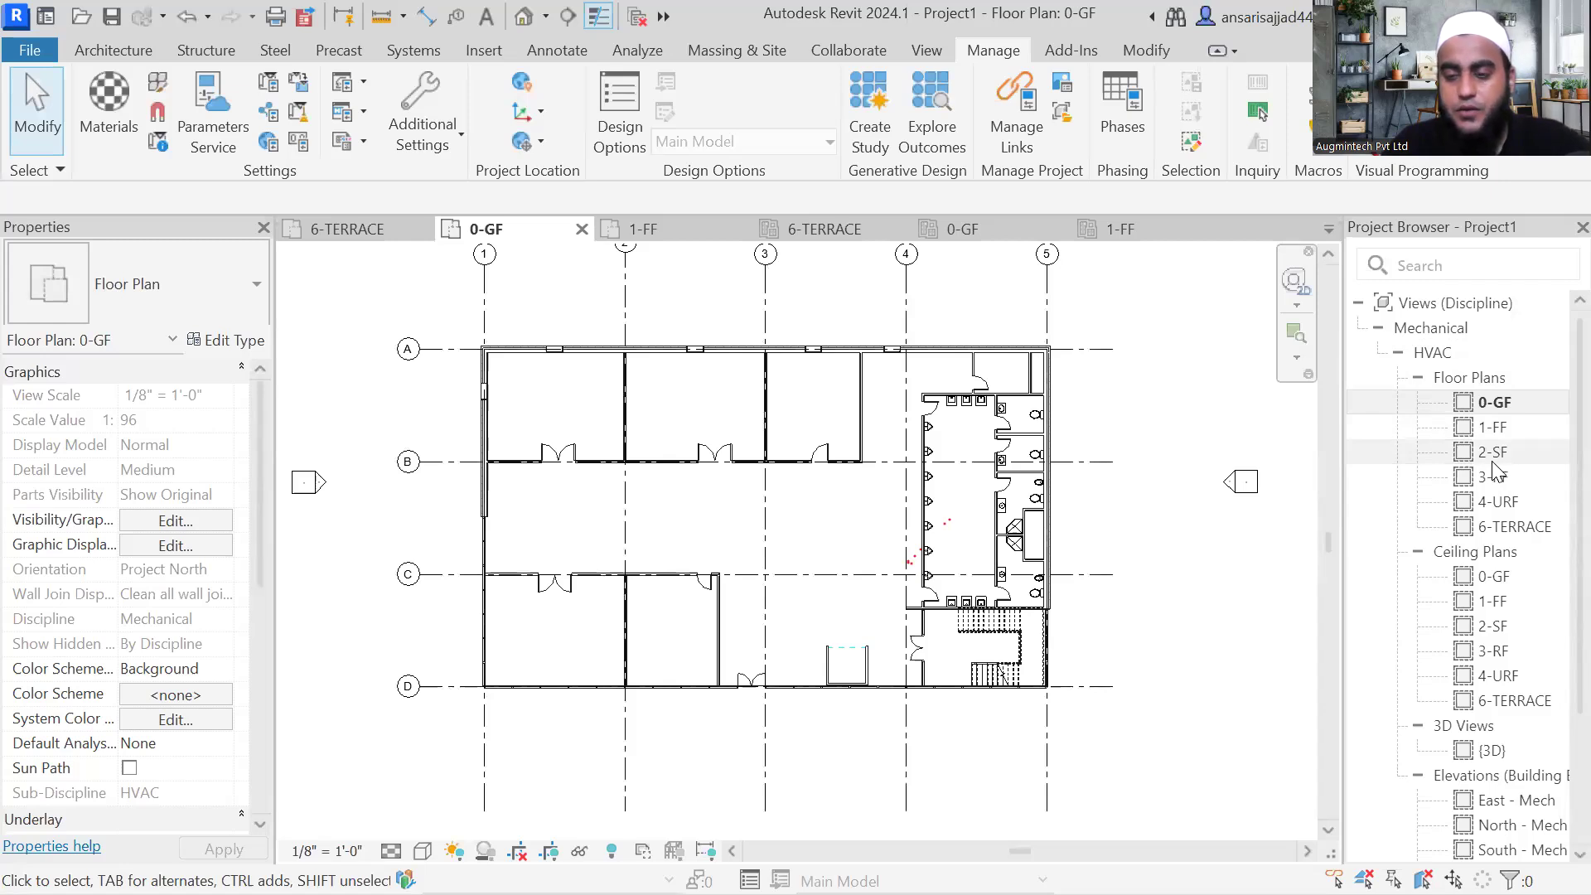
# Step: Duplicate the HVAC floor plan 0-GF with detailing
pyautogui.click(1495, 408)
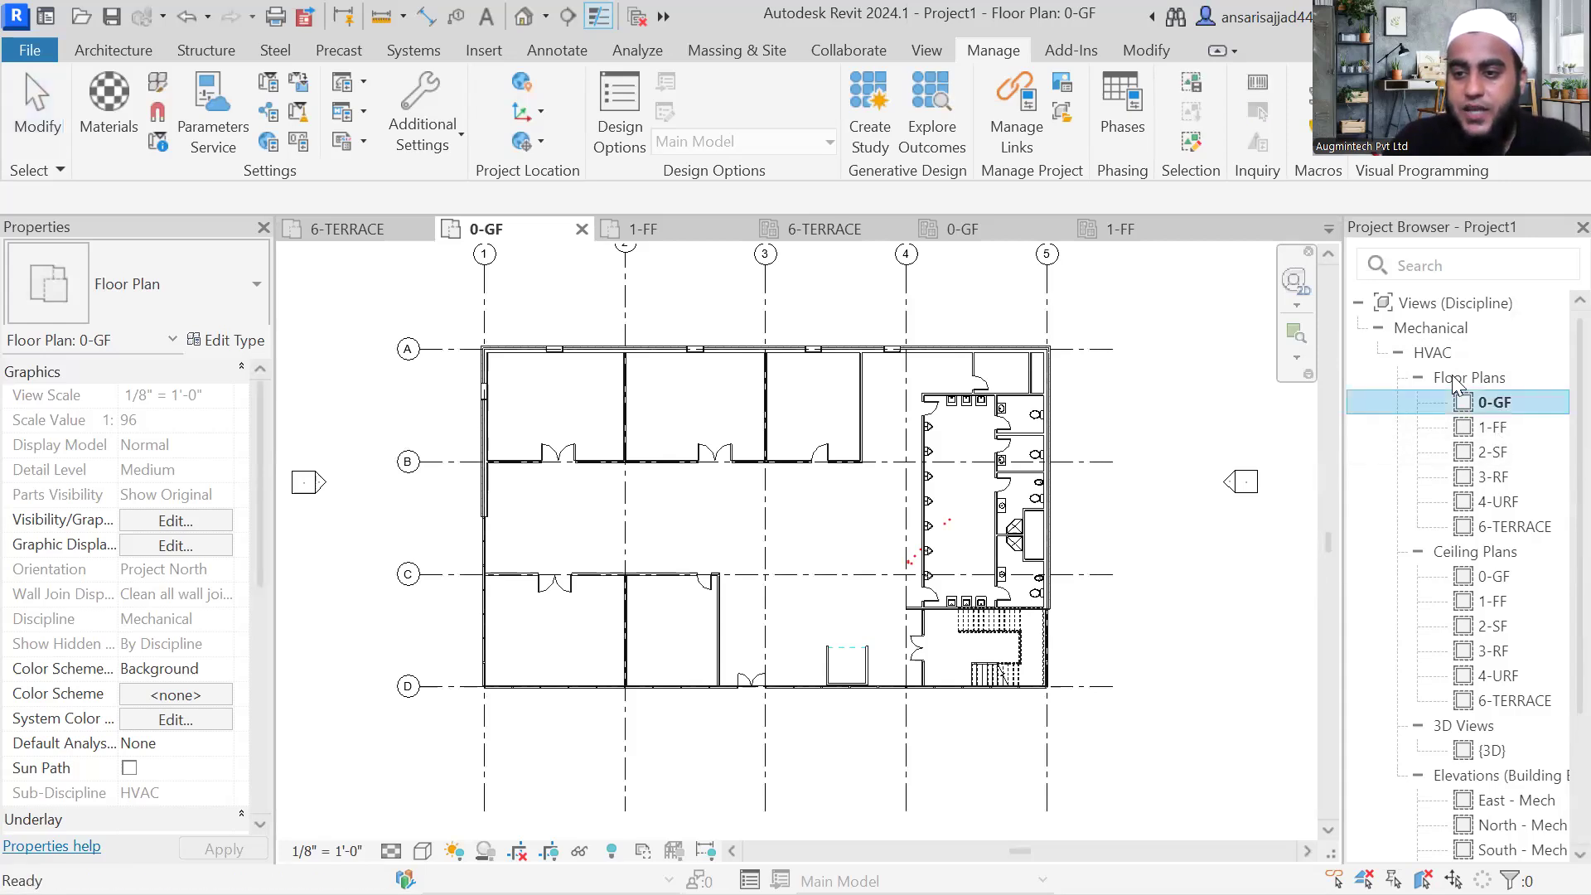
pyautogui.rightClick(1487, 404)
pyautogui.moveTo(1303, 509)
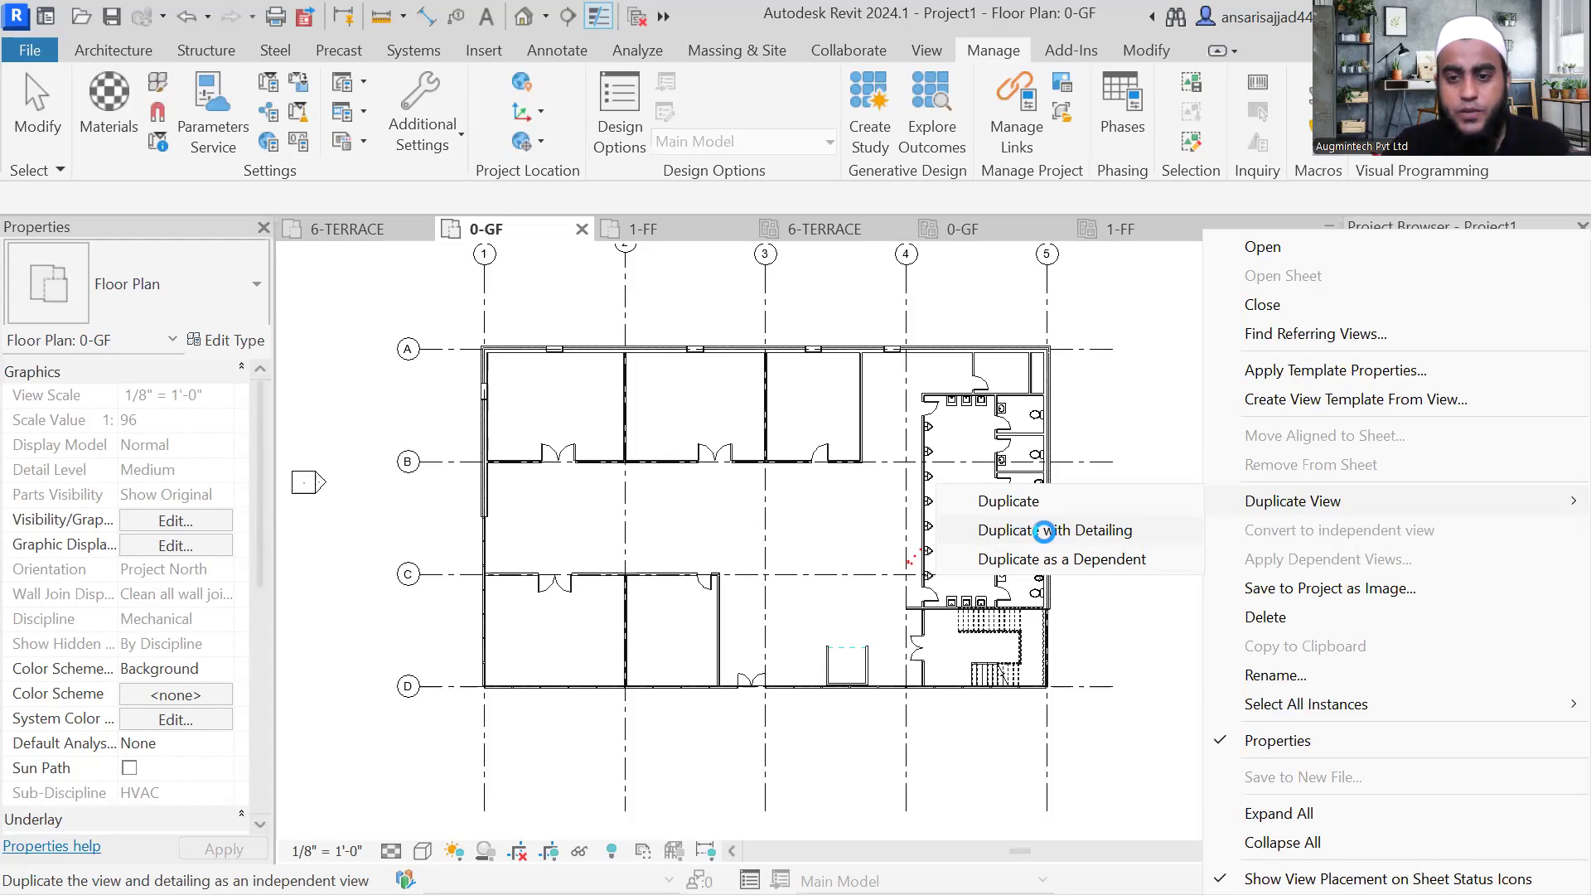
pyautogui.click(1049, 535)
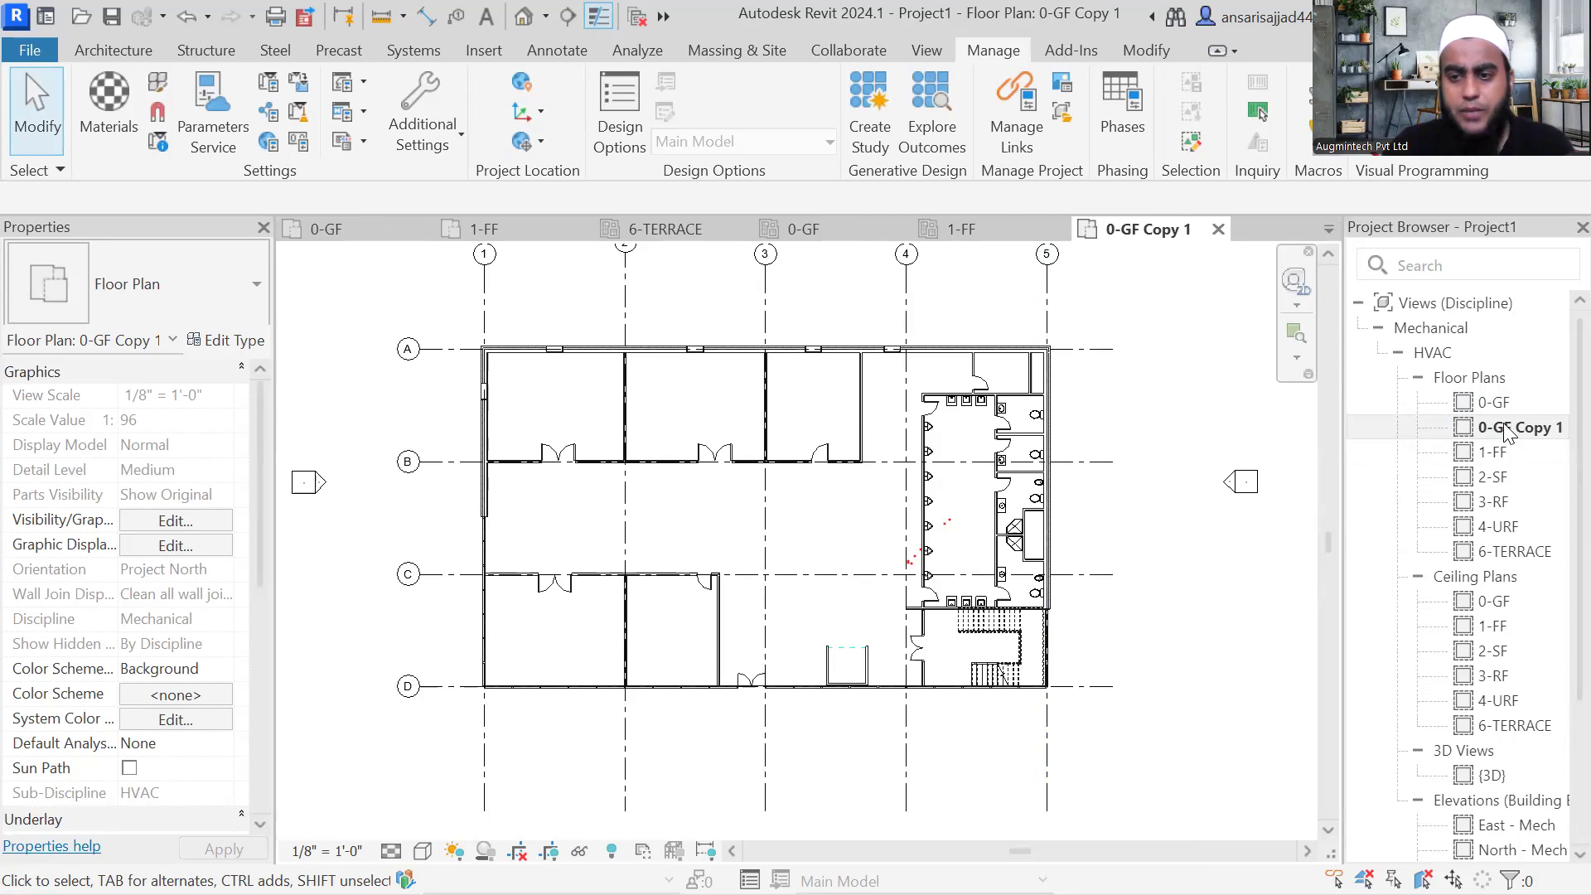
# Step: Rename the duplicated ground floor plan as 0-GF Spaces
pyautogui.click(1507, 428)
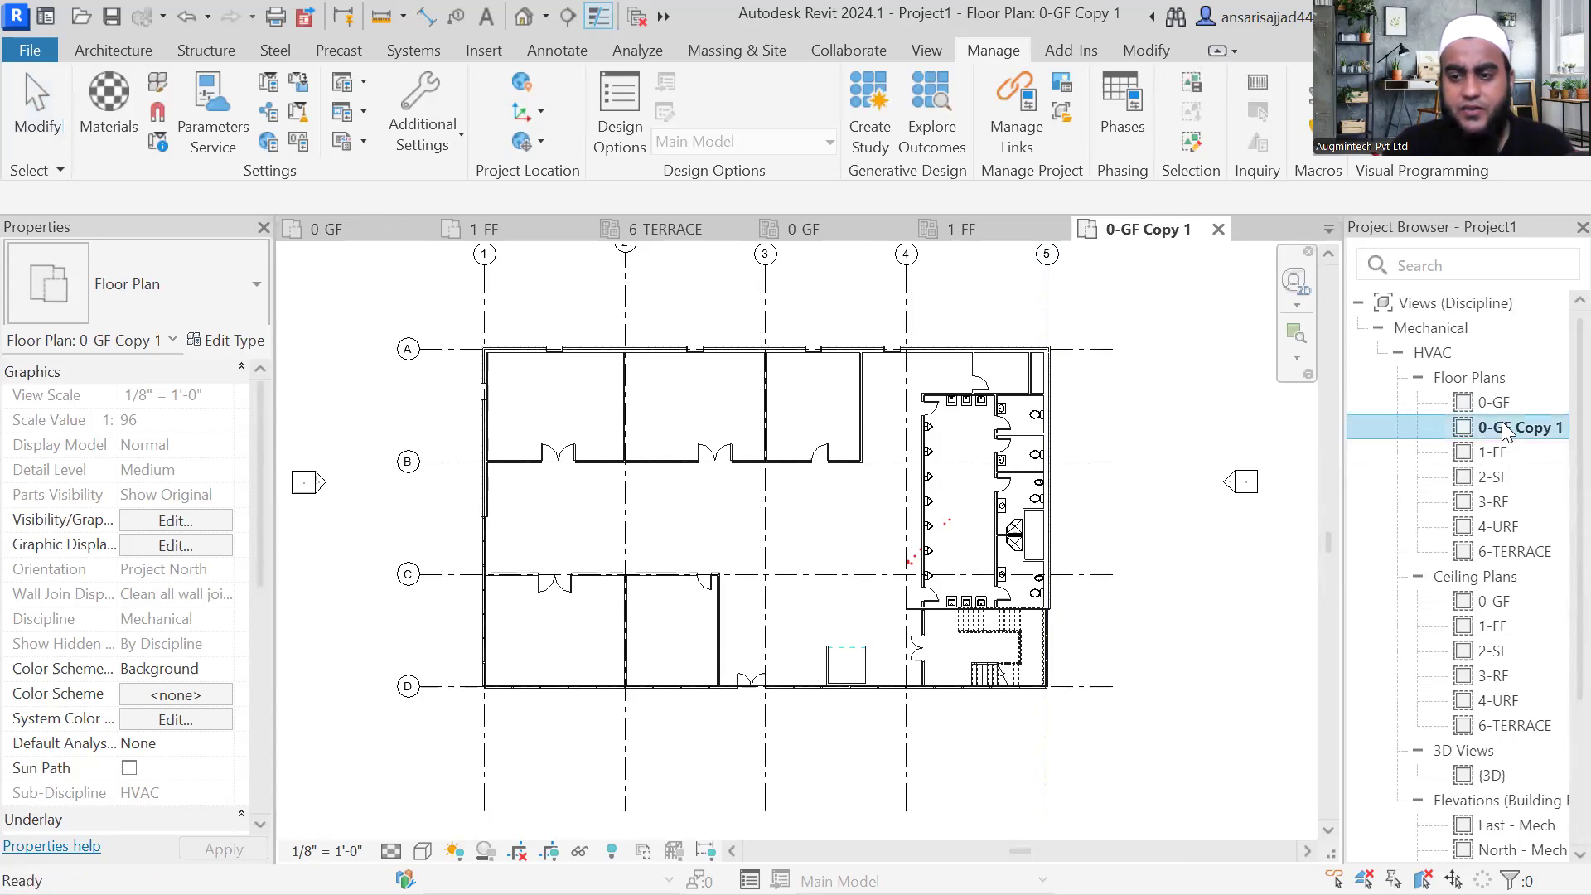
pyautogui.rightClick(1507, 427)
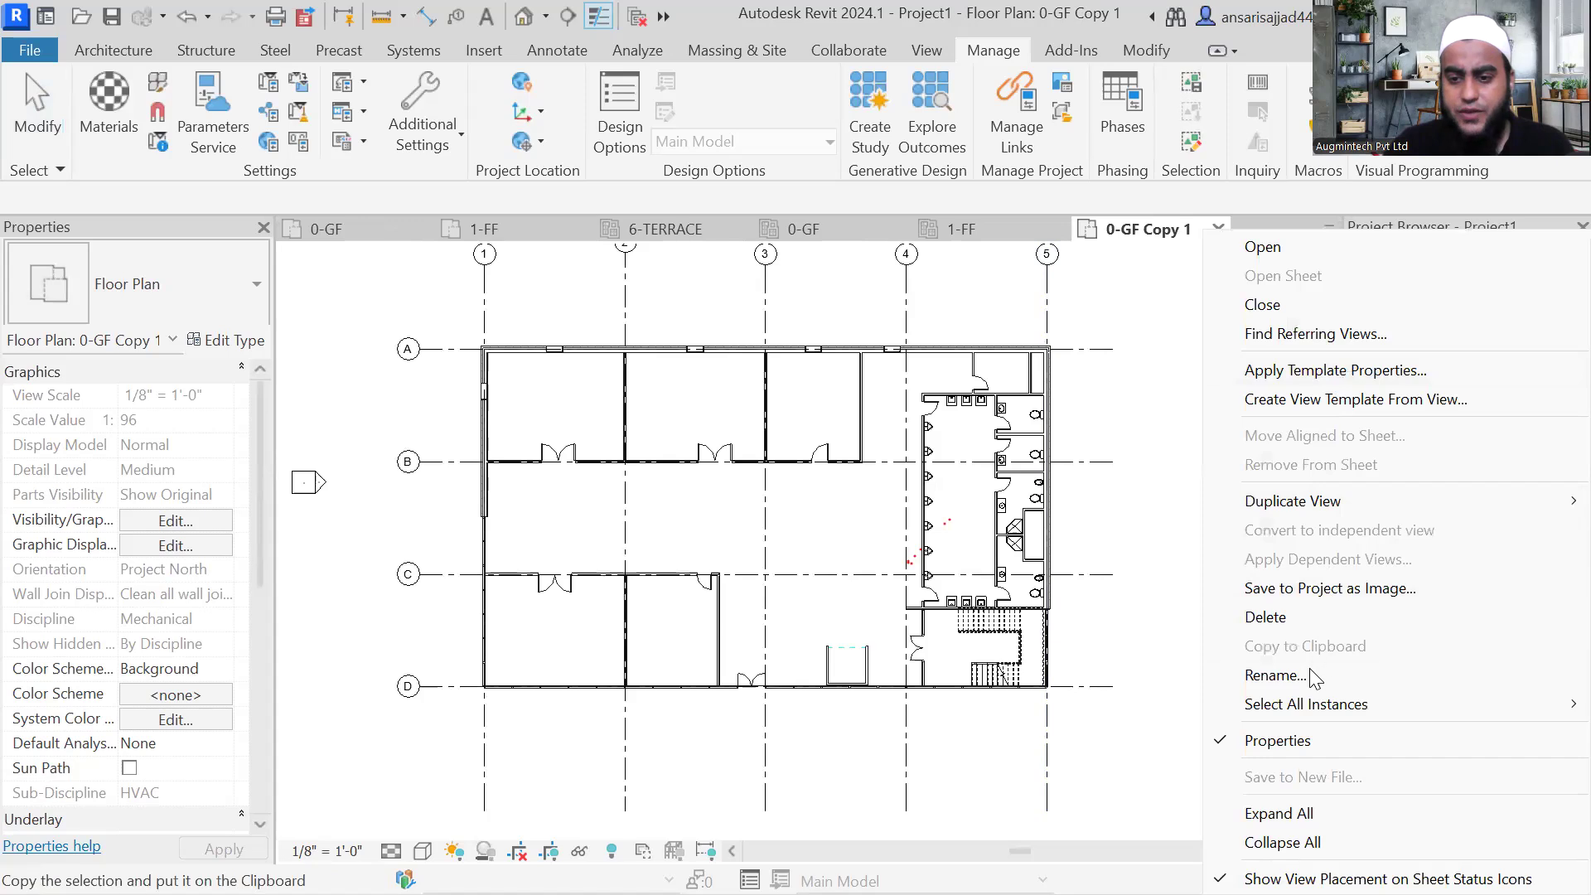
pyautogui.click(1276, 675)
pyautogui.moveTo(1563, 428); pyautogui.dragTo(1518, 431)
pyautogui.press('BackSpace')
pyautogui.write('Spaces')
pyautogui.press('Return')
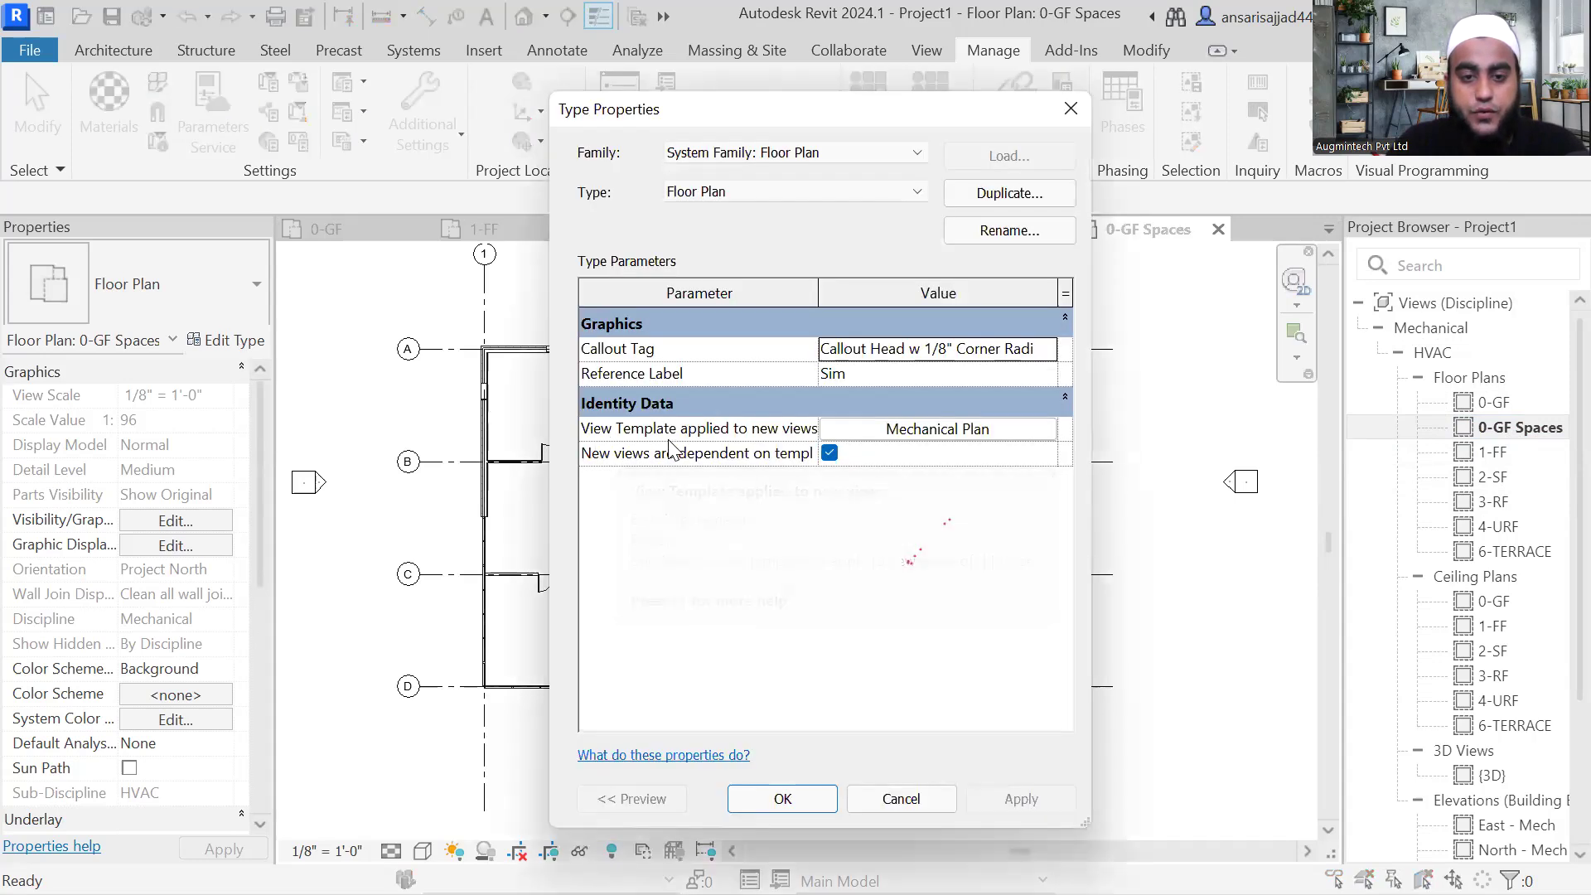
# Step: Choose Architectural Plan as the floor plan type's template for new views and set that template's discipline to Coordination
pyautogui.click(945, 431)
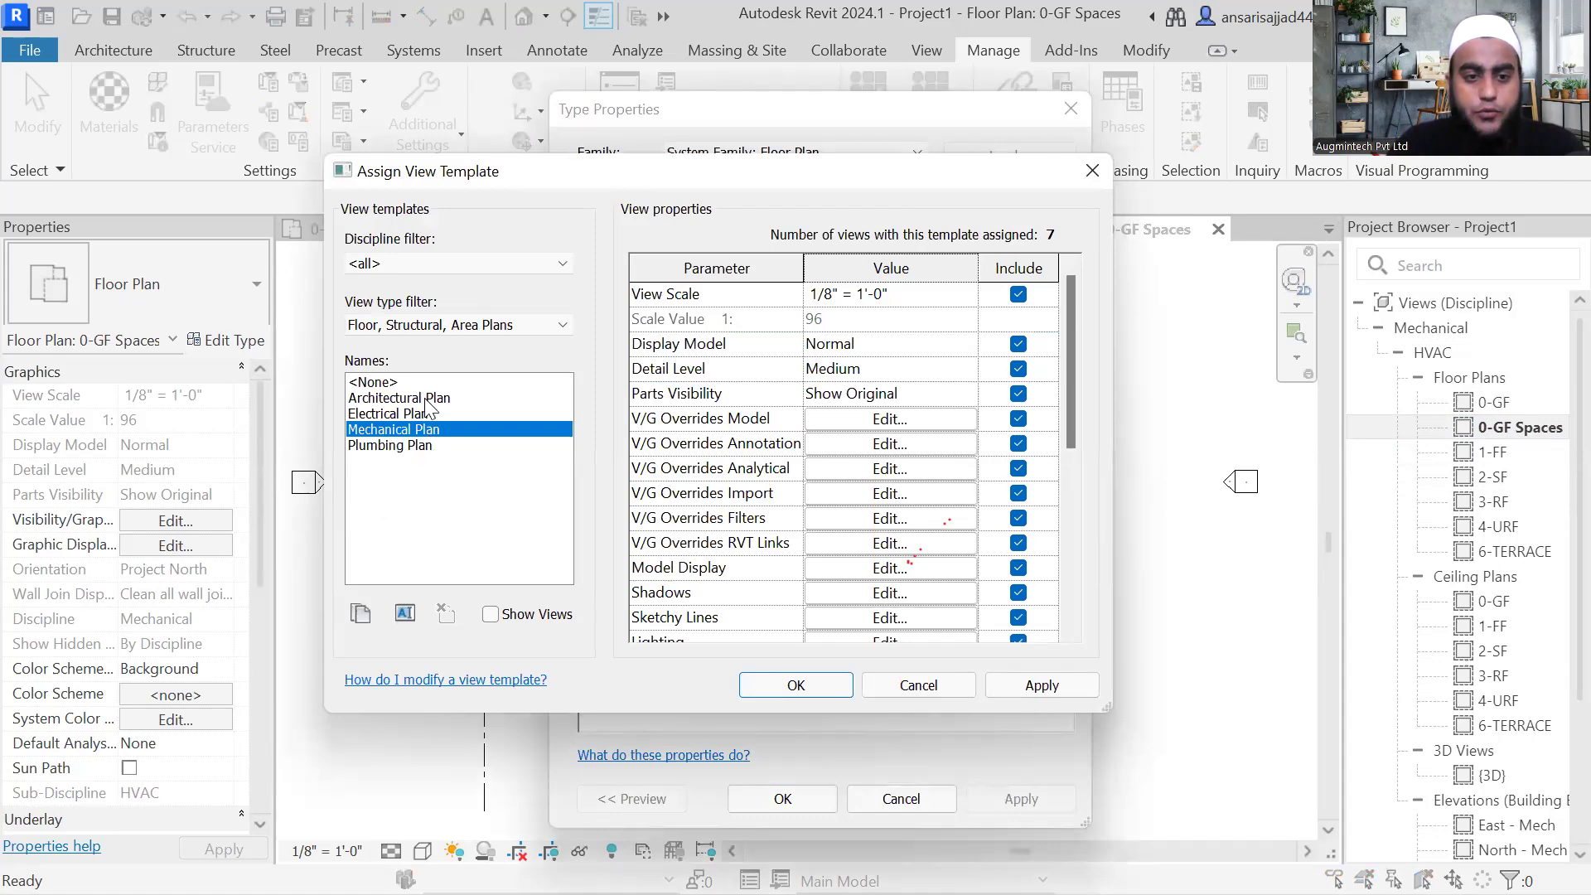
pyautogui.click(388, 399)
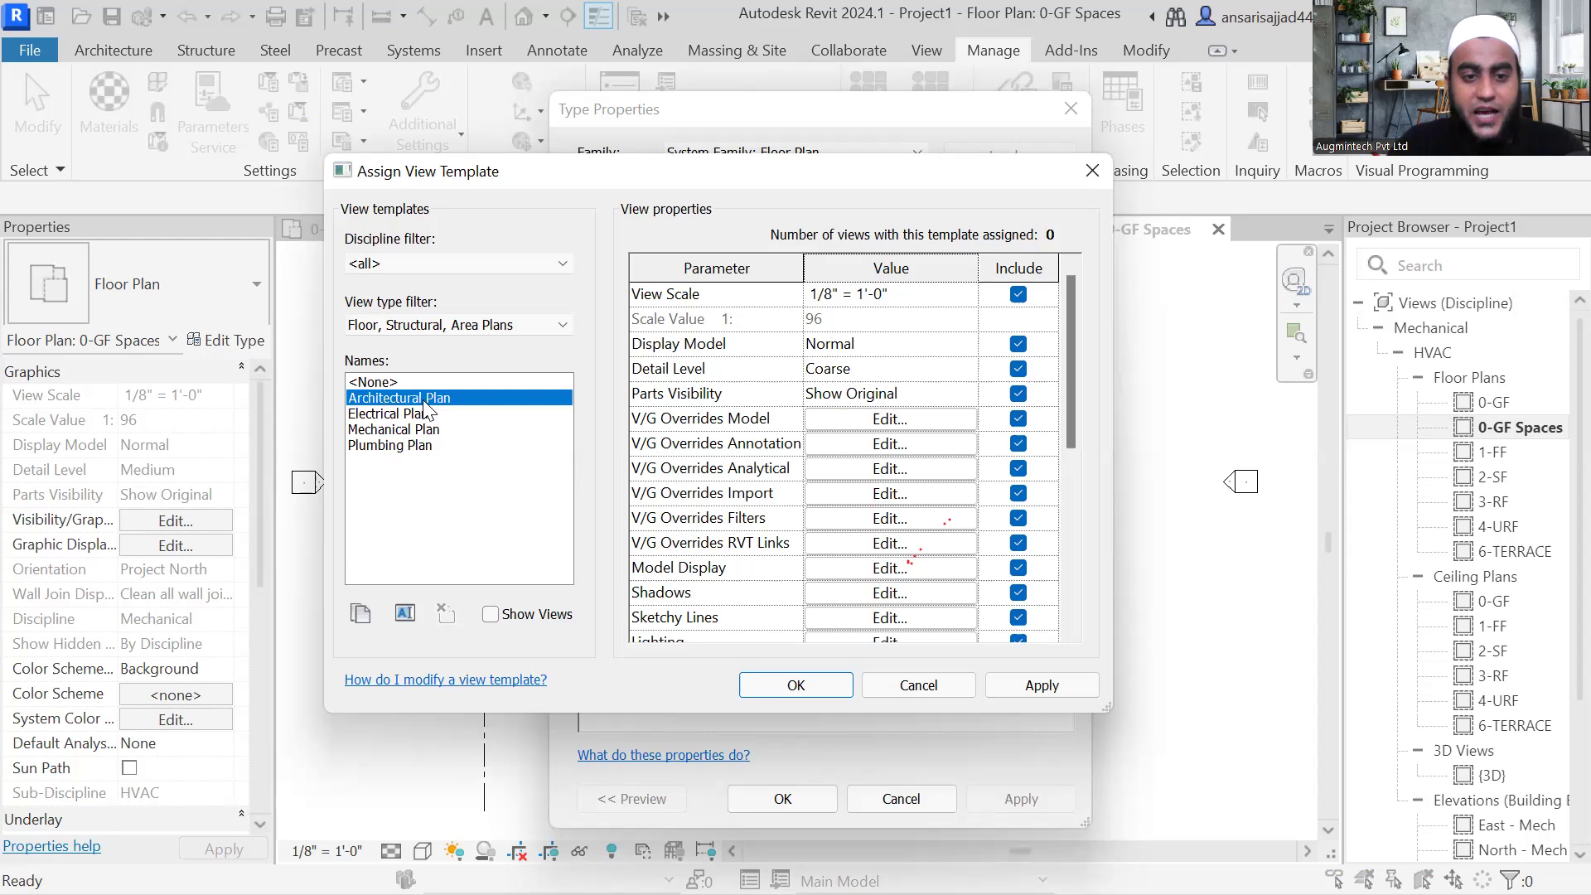
pyautogui.scroll(-2, 800, 369)
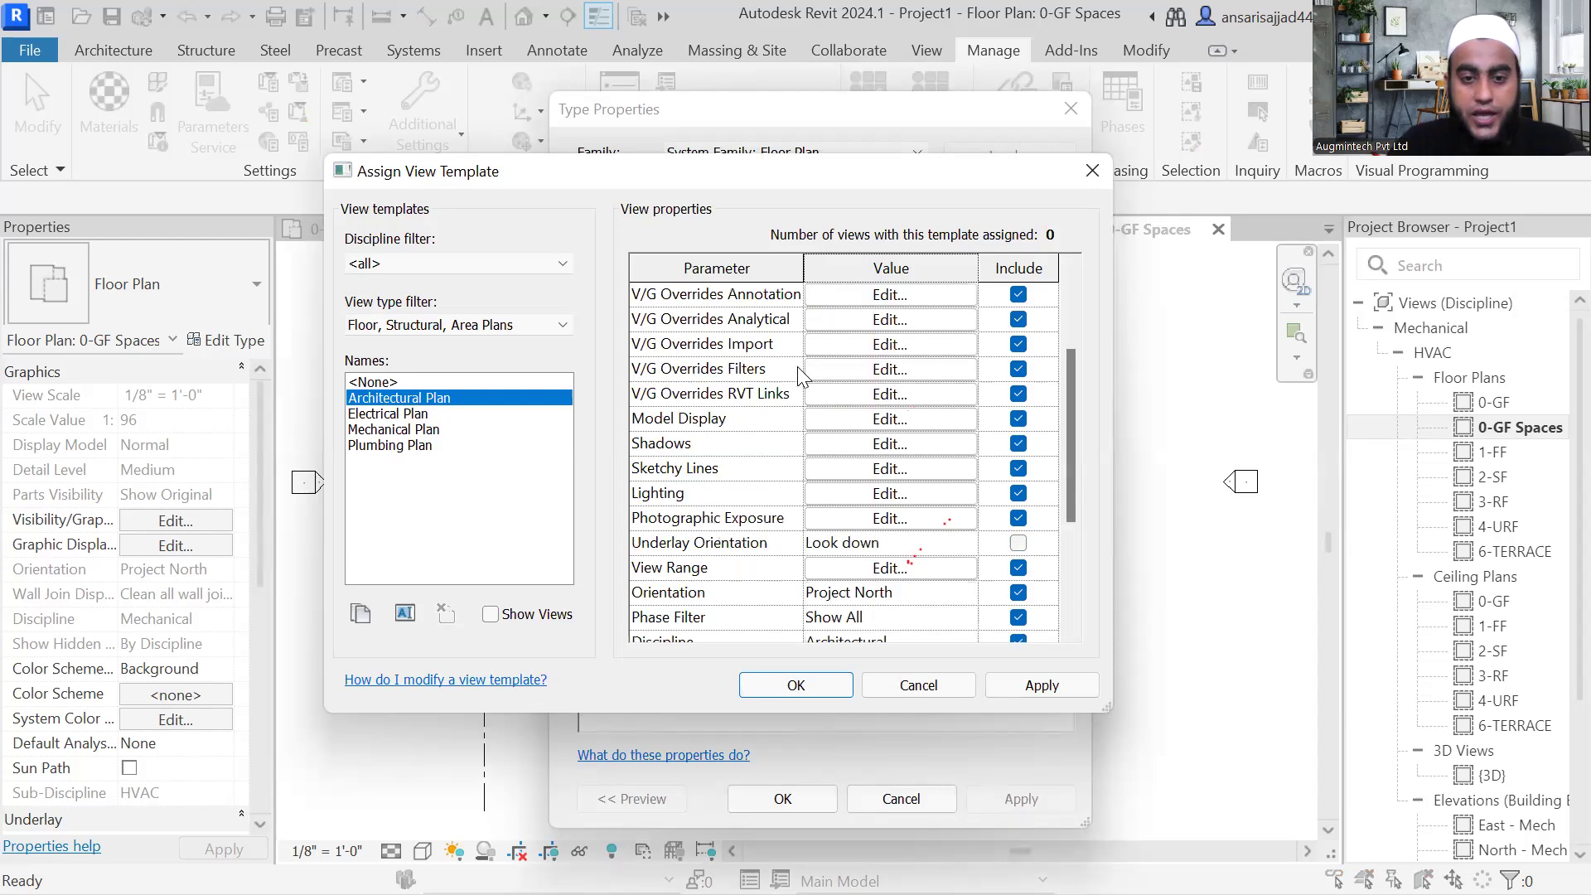
pyautogui.scroll(2, 738, 460)
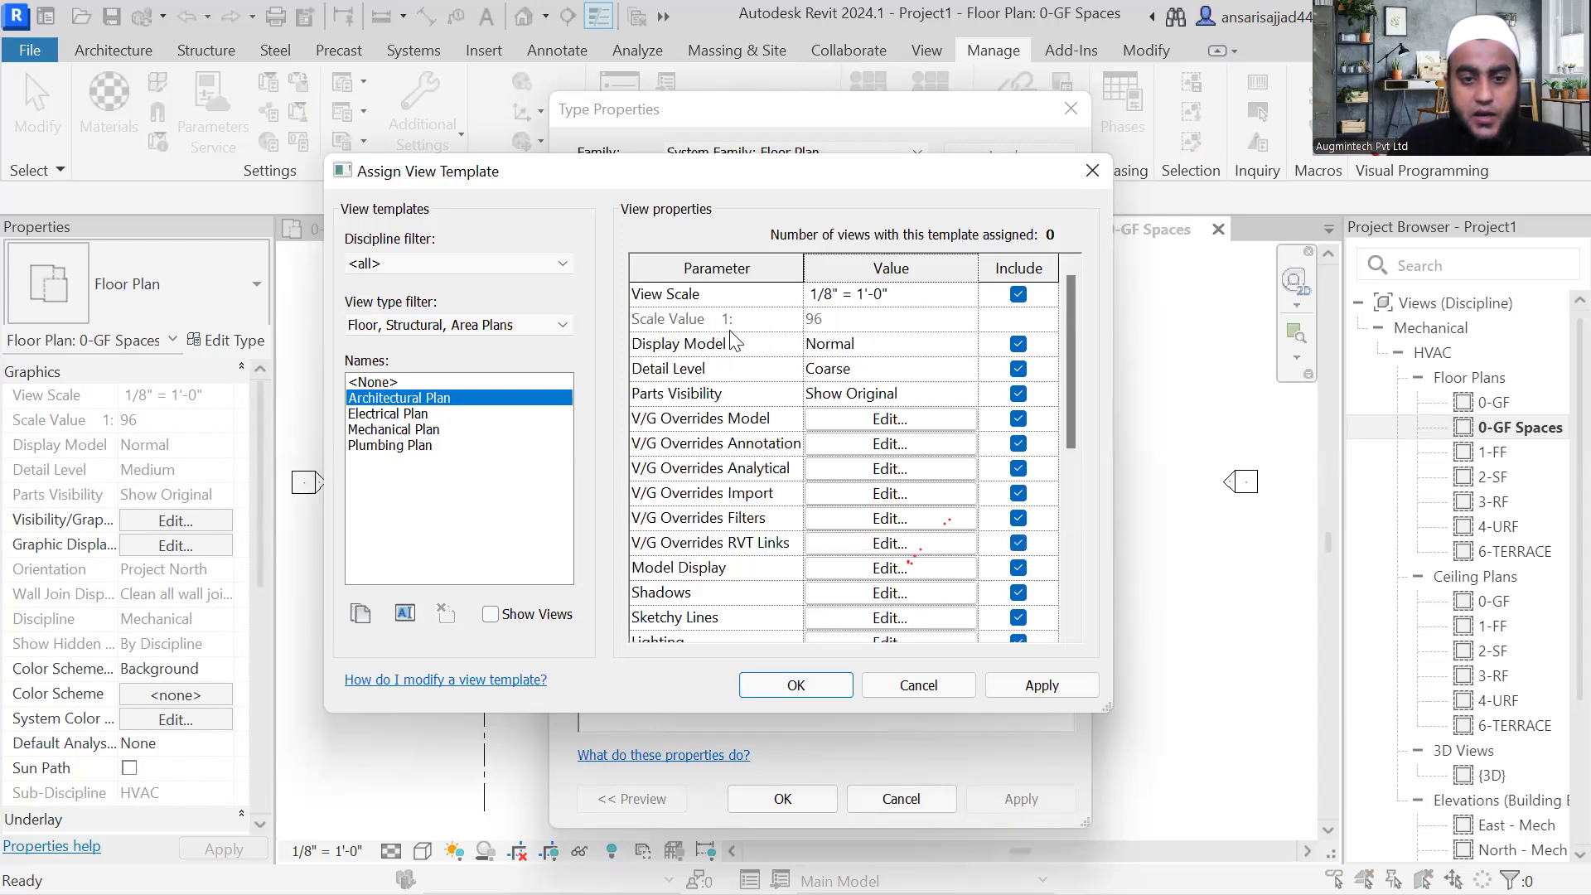
pyautogui.scroll(-3, 708, 322)
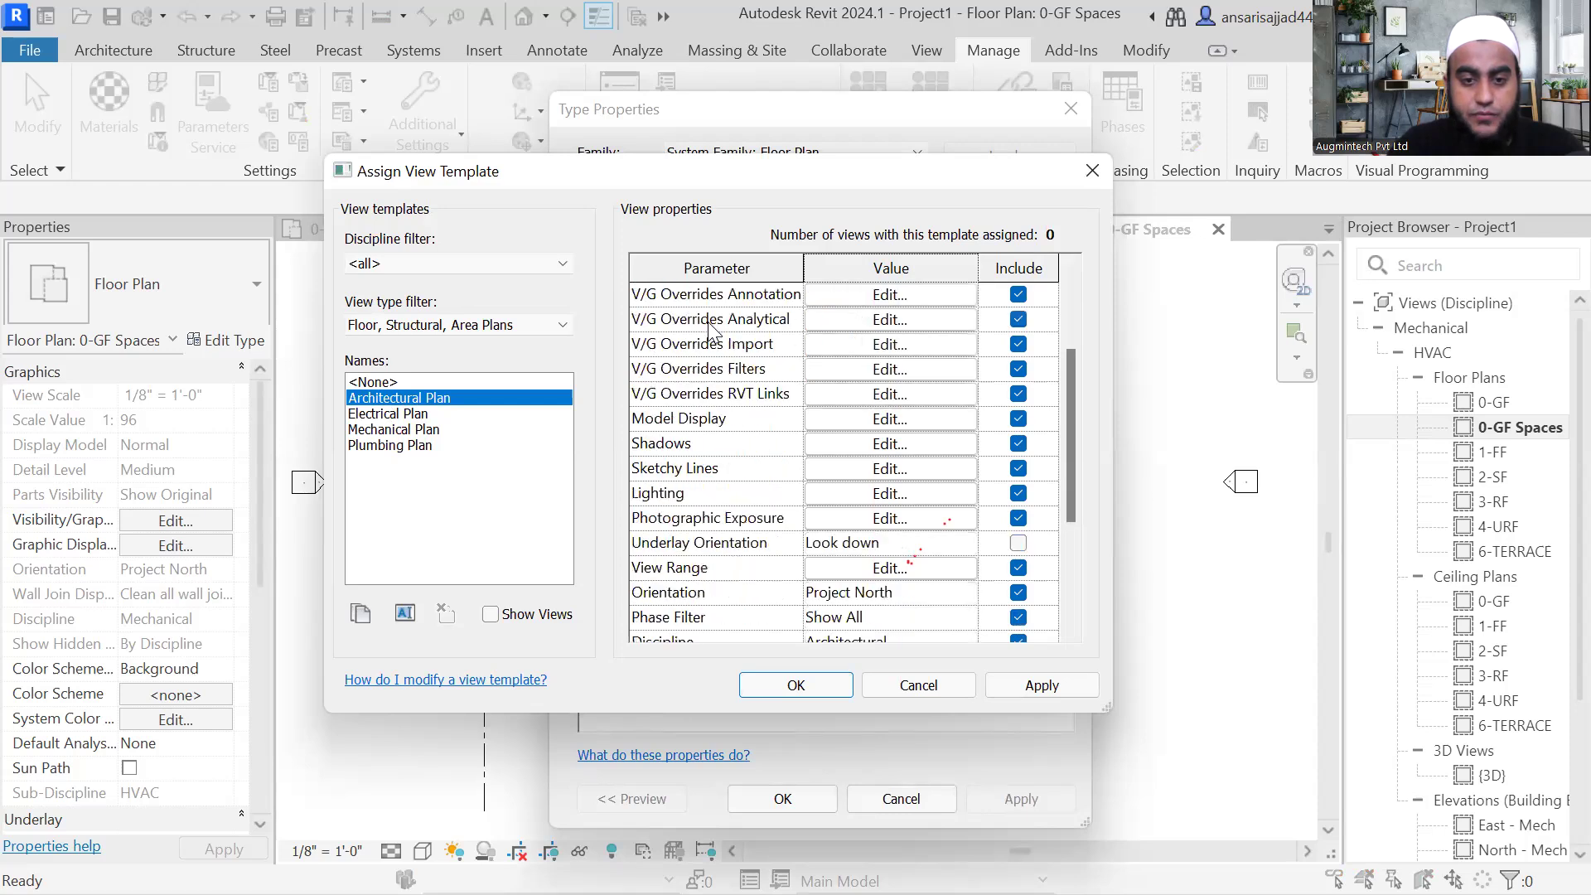
pyautogui.scroll(-1, 717, 425)
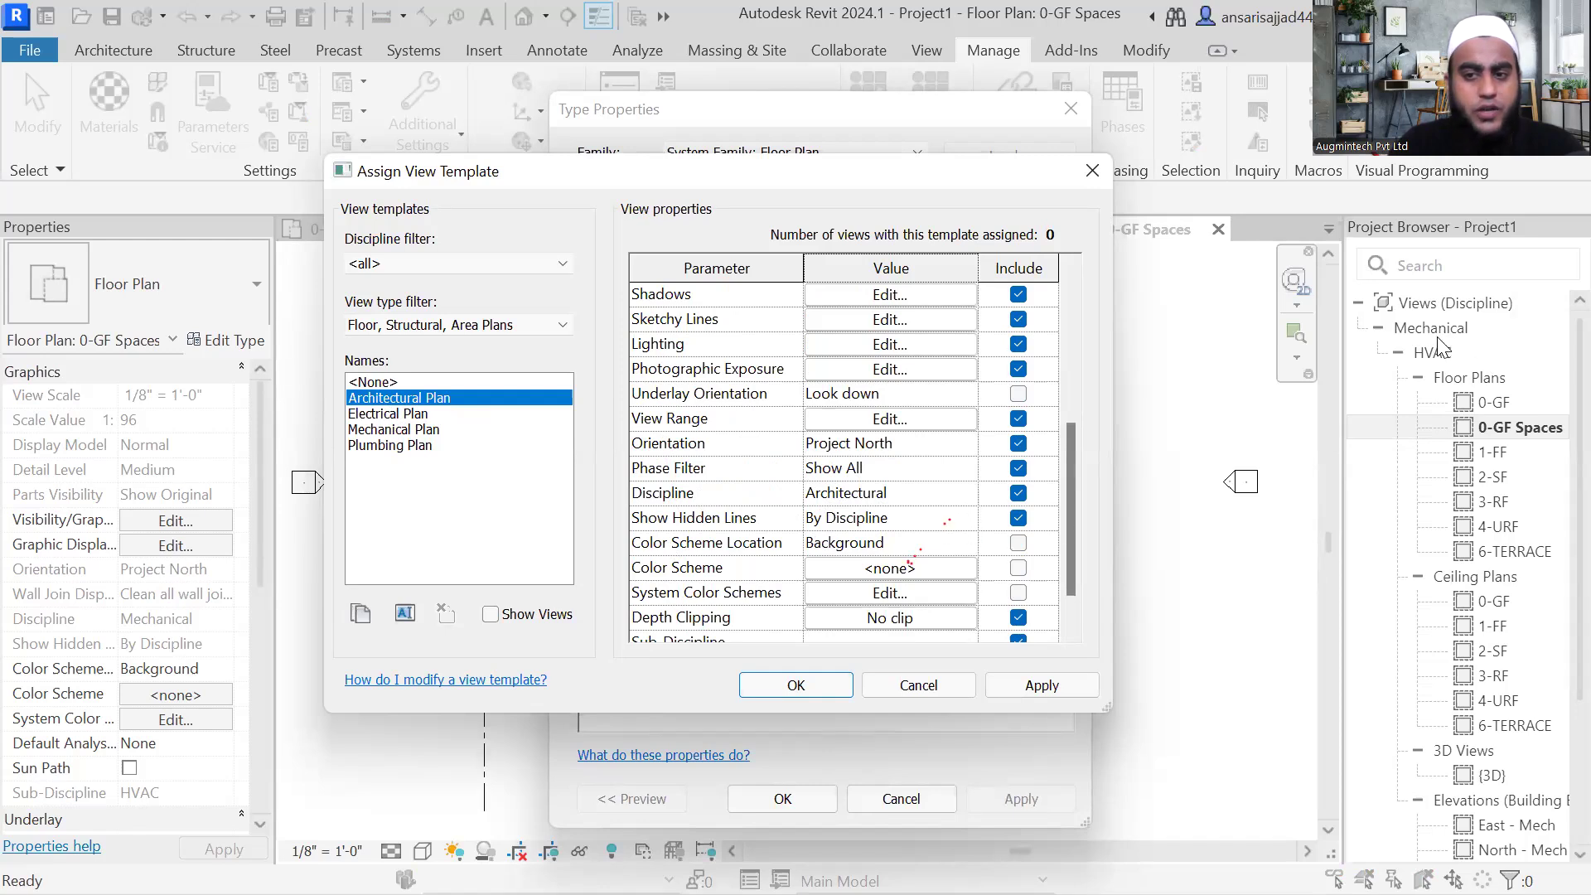
pyautogui.click(968, 495)
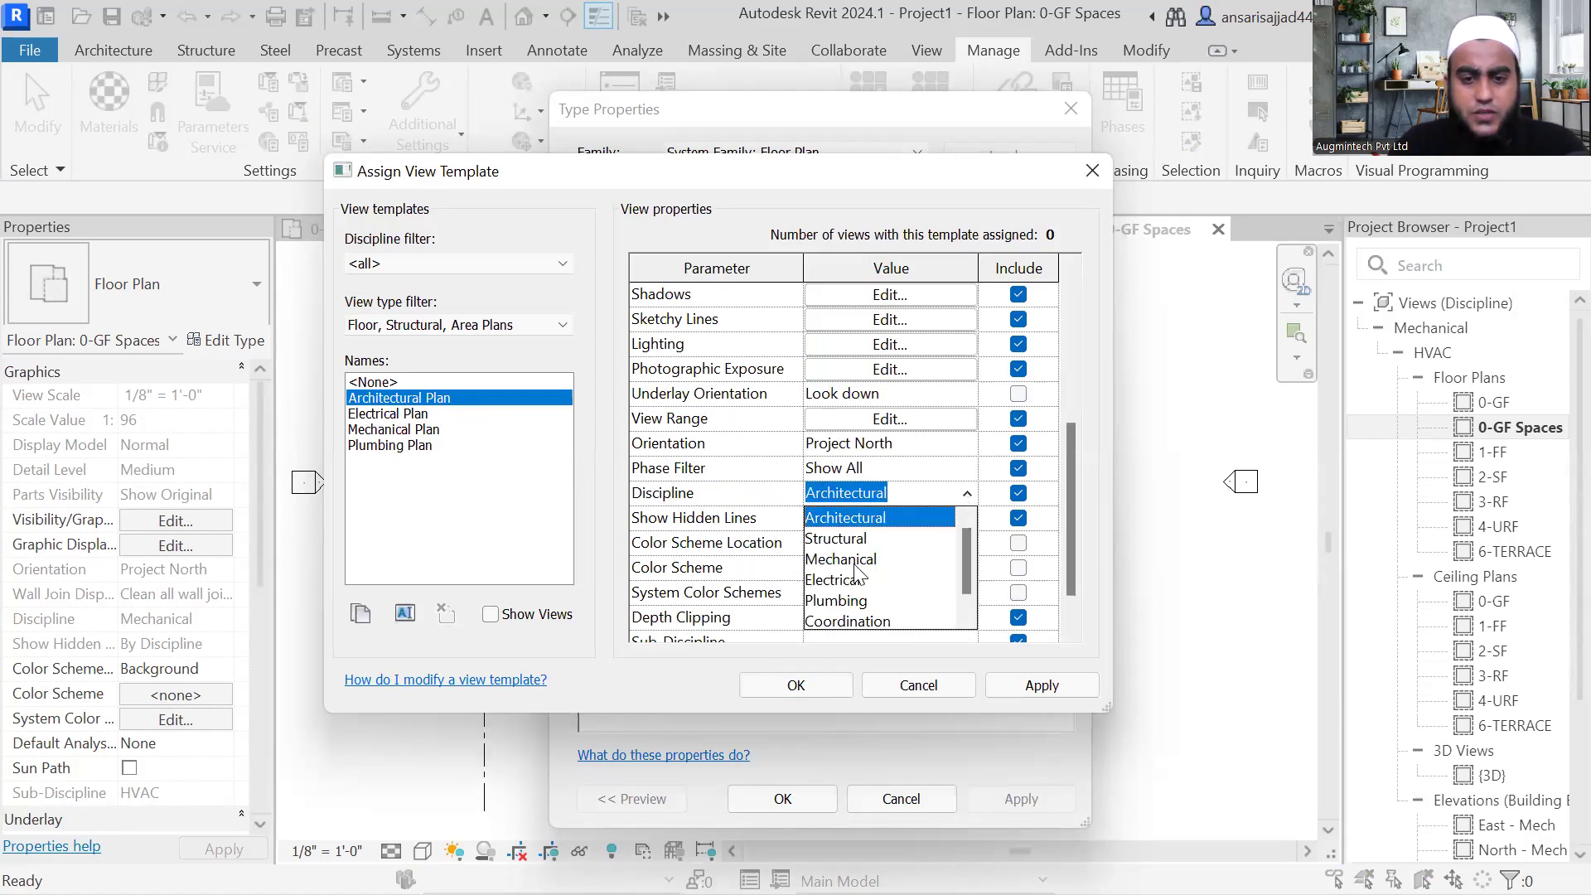
pyautogui.click(859, 624)
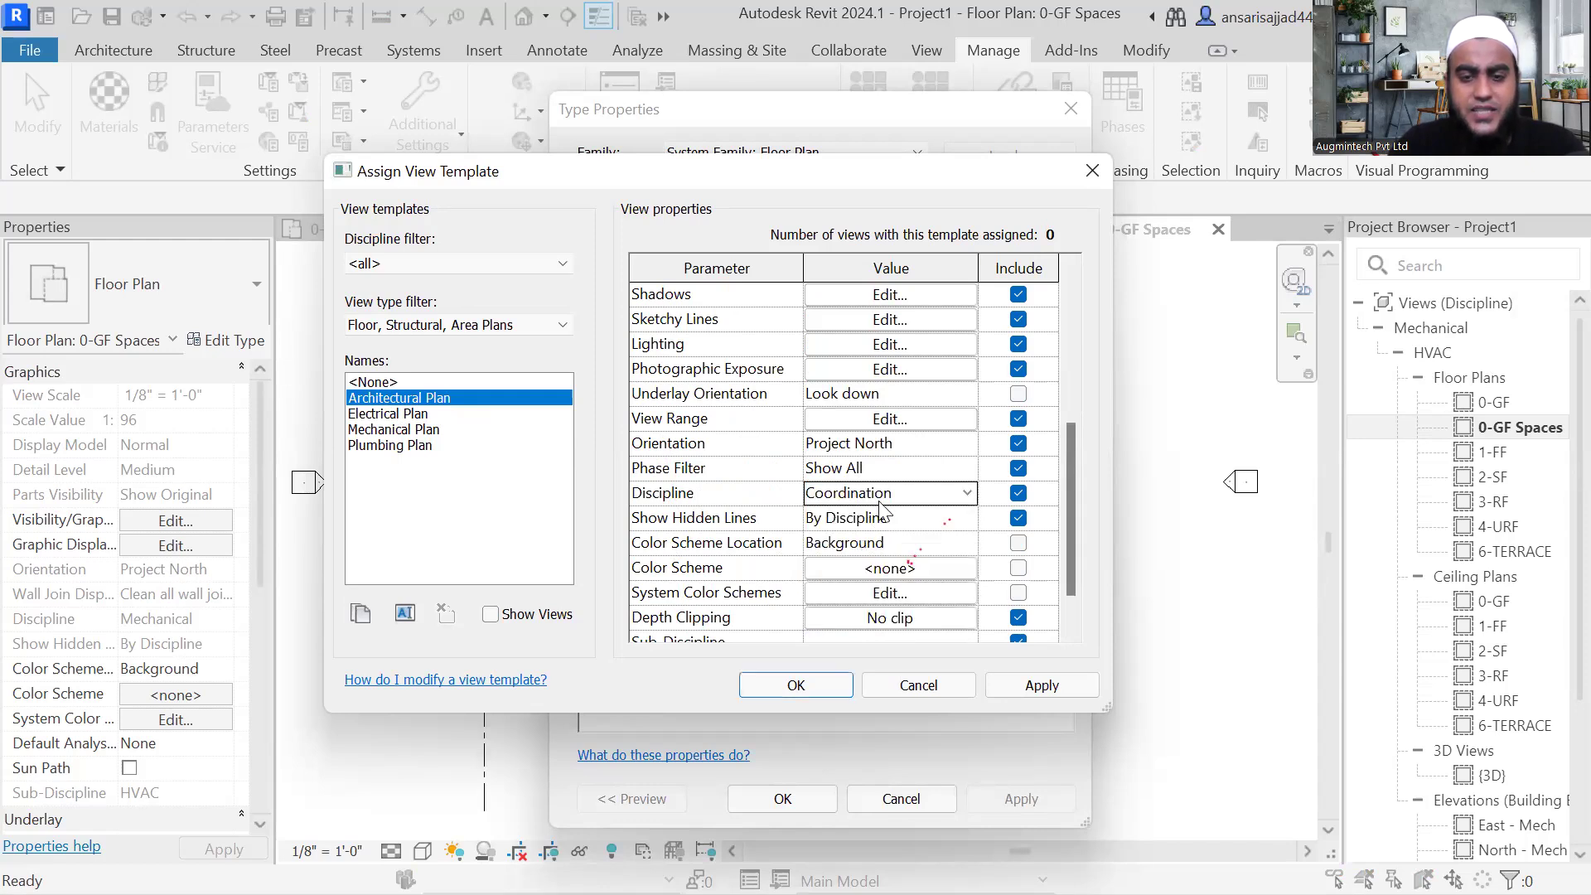
# Step: Set the Architectural Plan template's sub-discipline to Coordination, then apply the template changes and accept the floor plan type properties
pyautogui.scroll(-2, 887, 510)
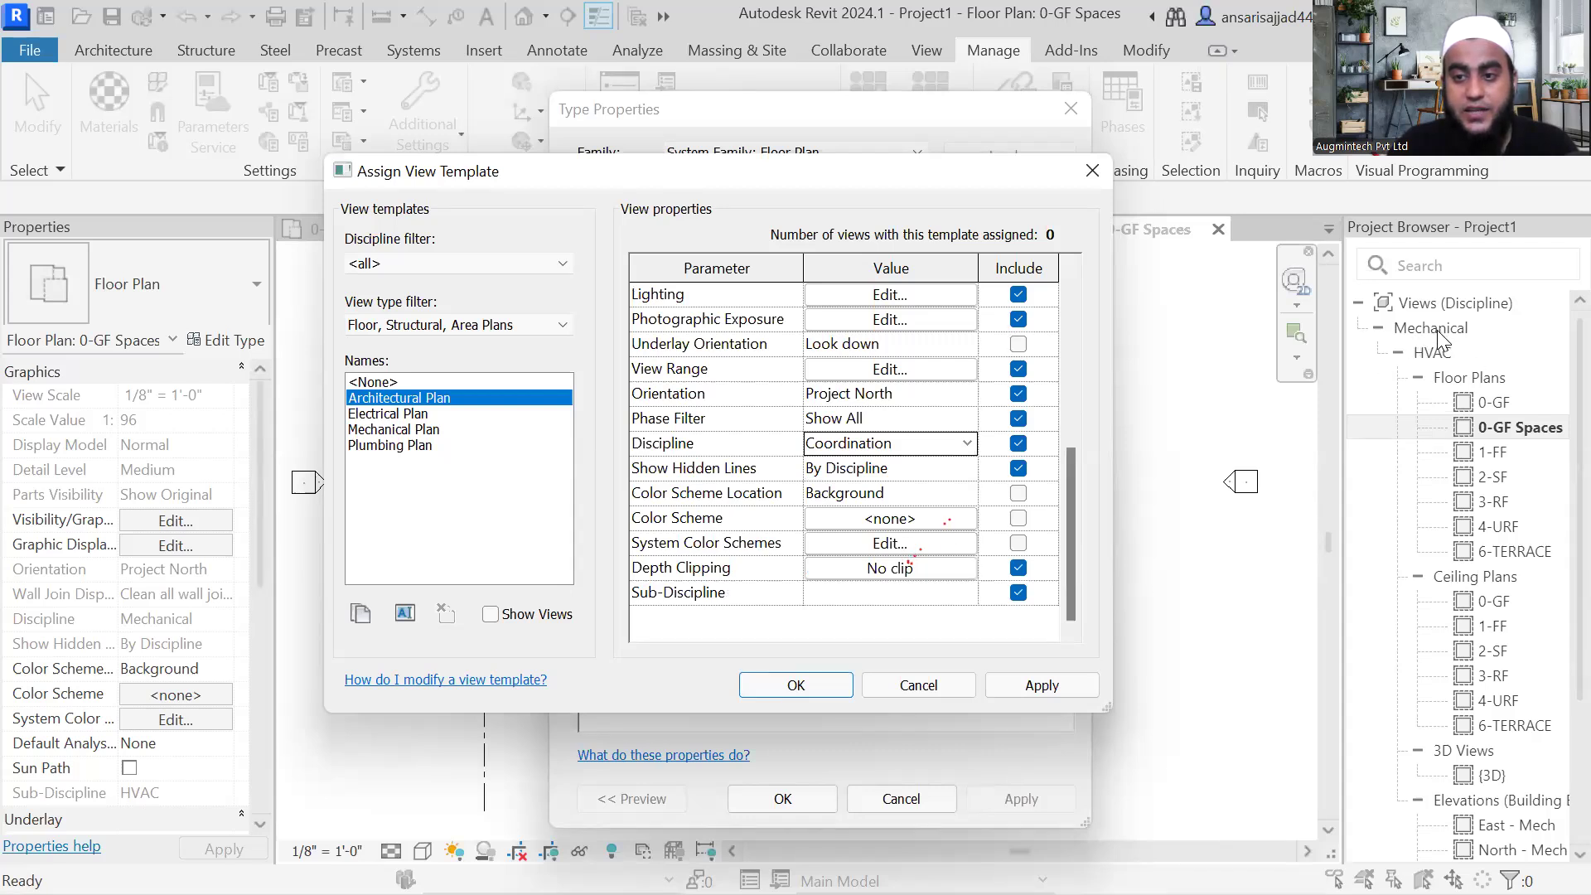
pyautogui.scroll(2, 826, 416)
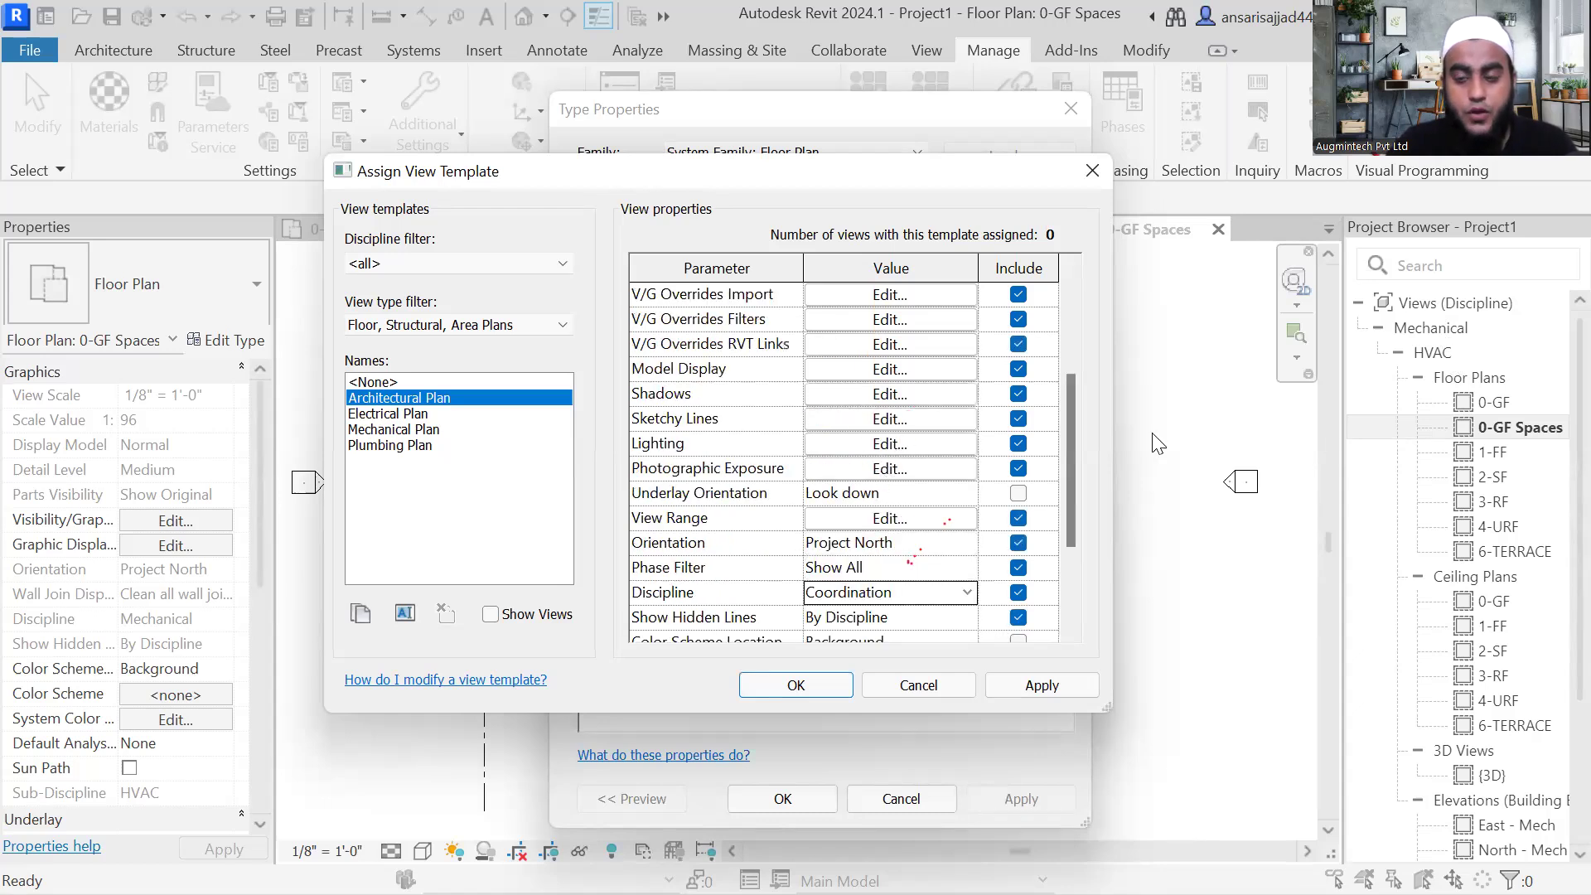
pyautogui.scroll(-1, 837, 497)
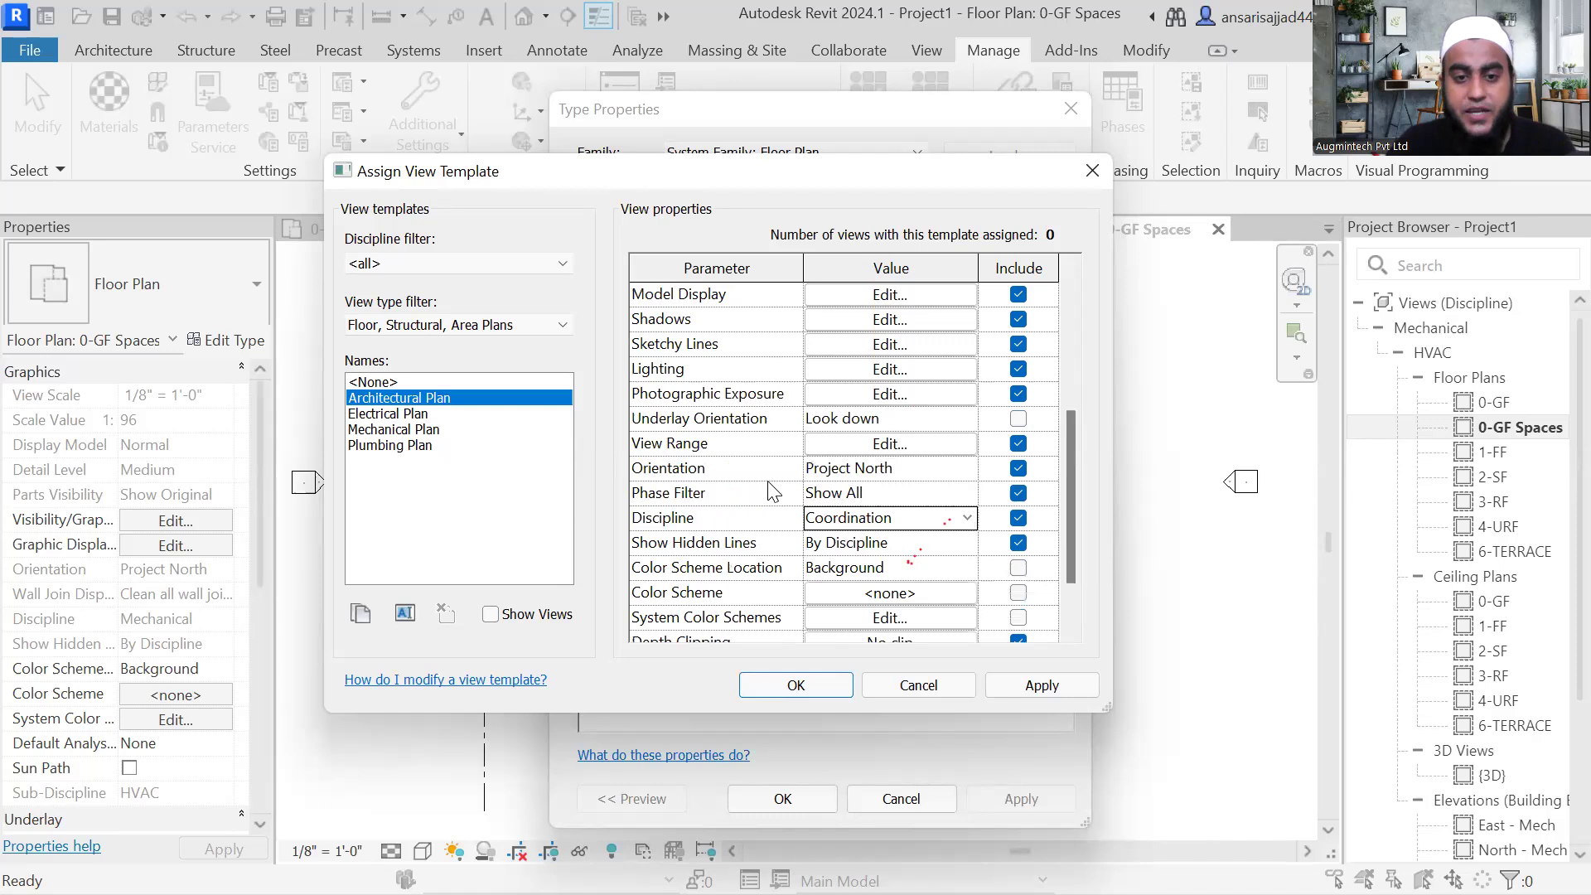
pyautogui.scroll(-1, 894, 497)
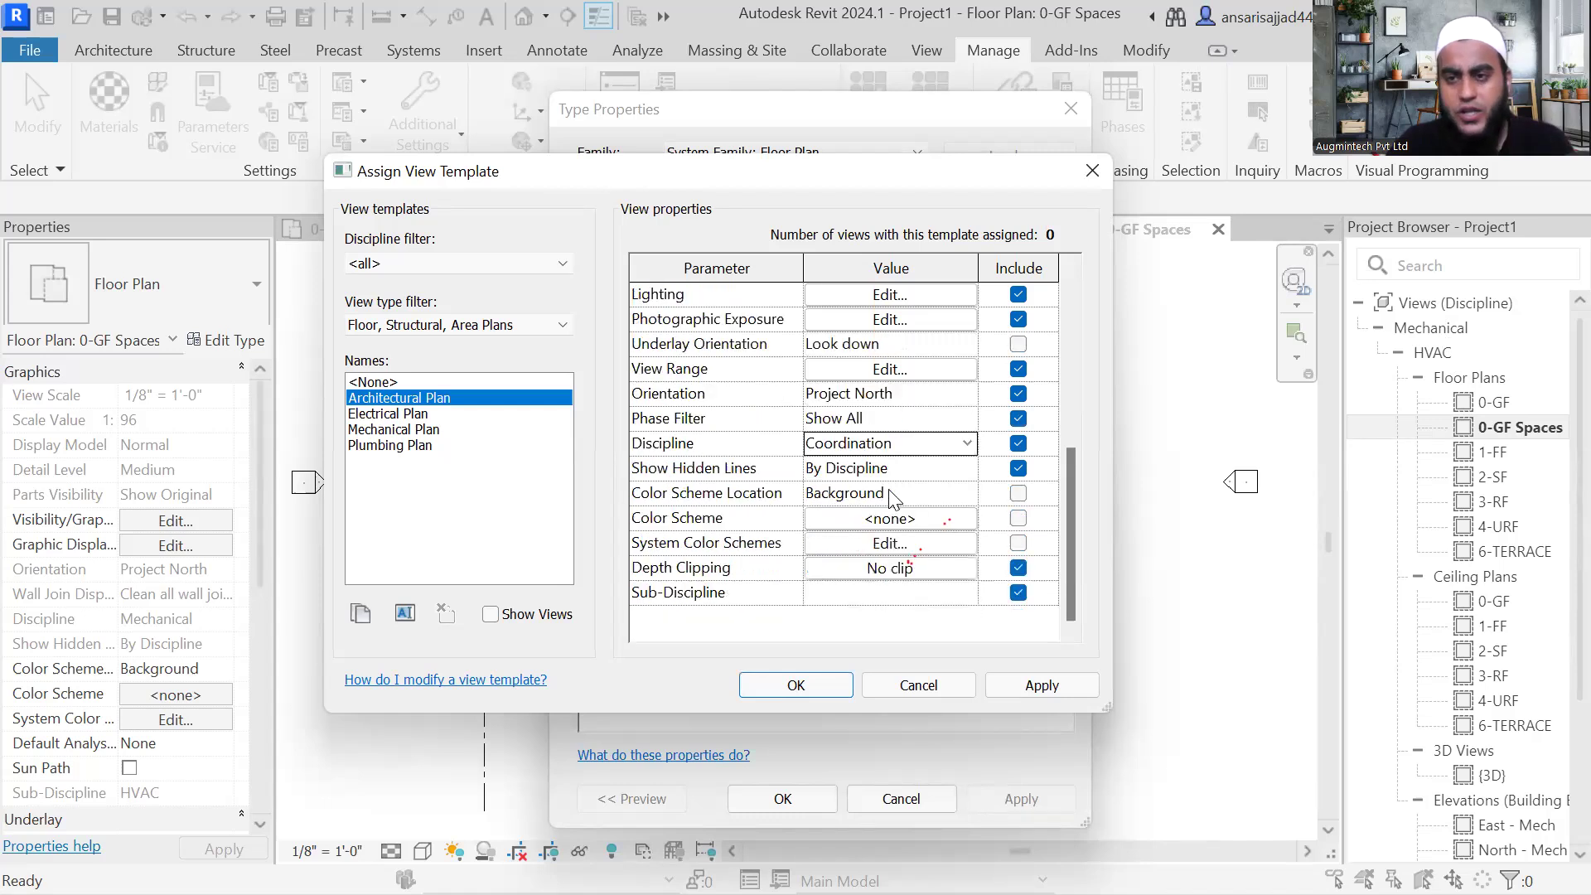
pyautogui.click(969, 446)
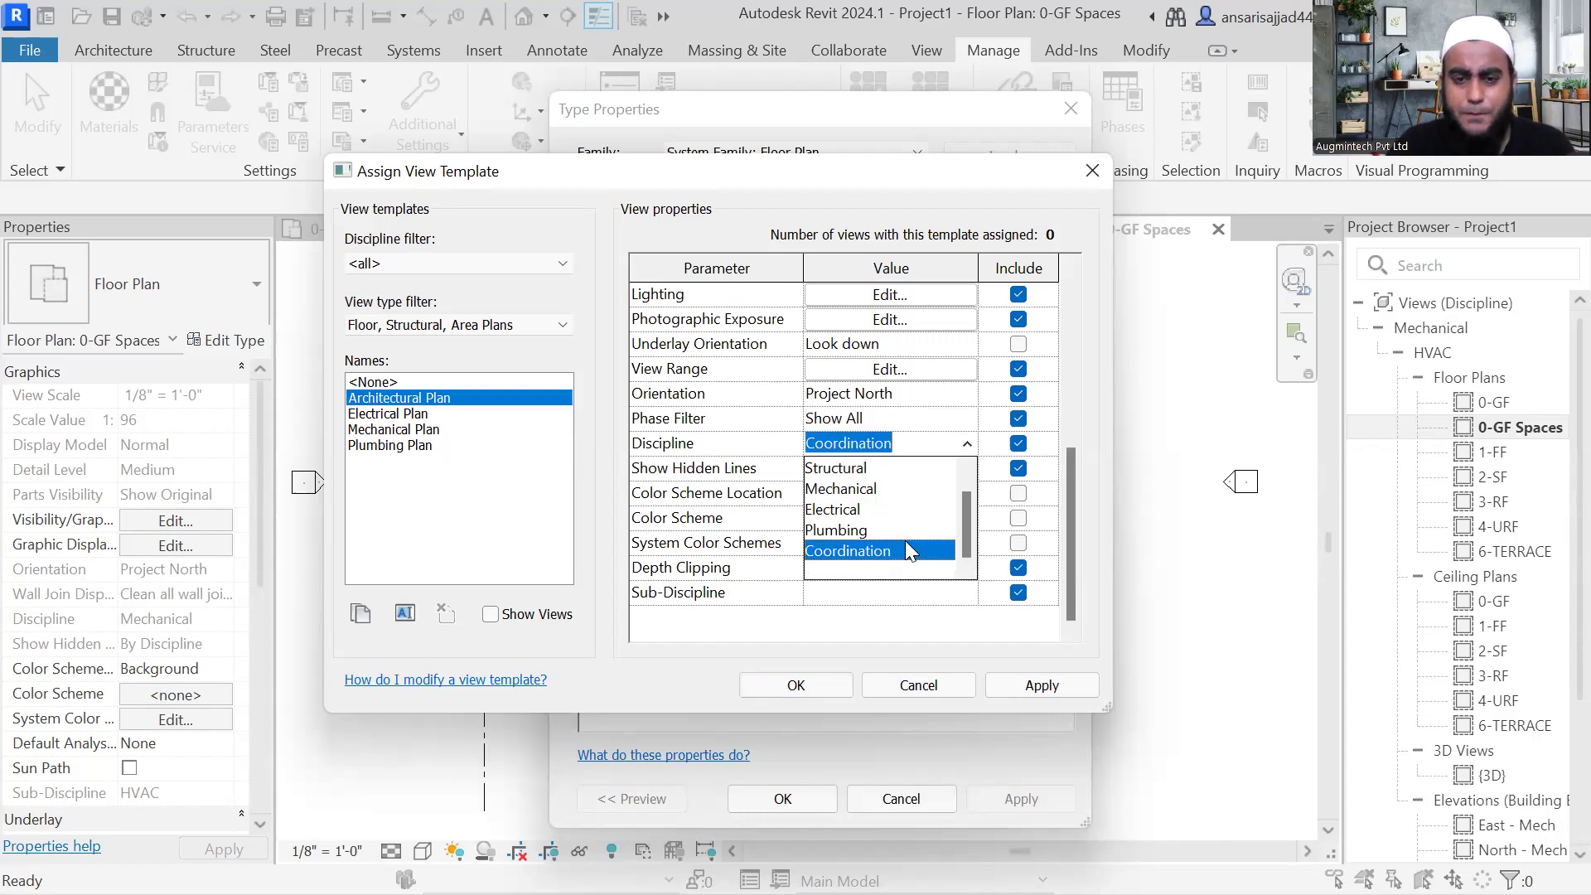
pyautogui.click(698, 599)
pyautogui.click(902, 599)
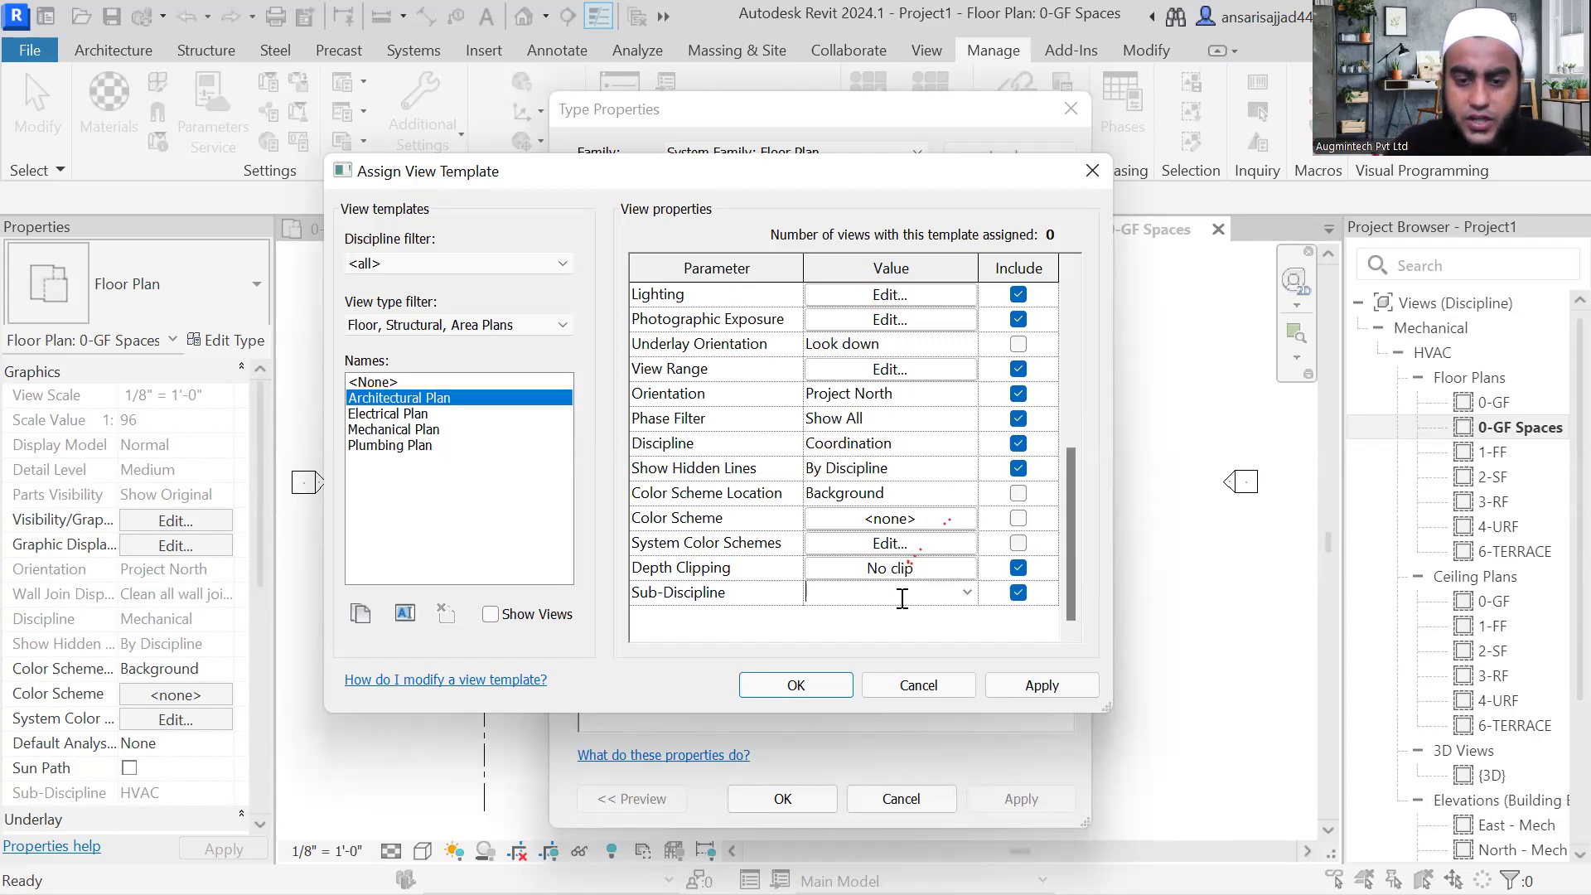
pyautogui.write('Cor')
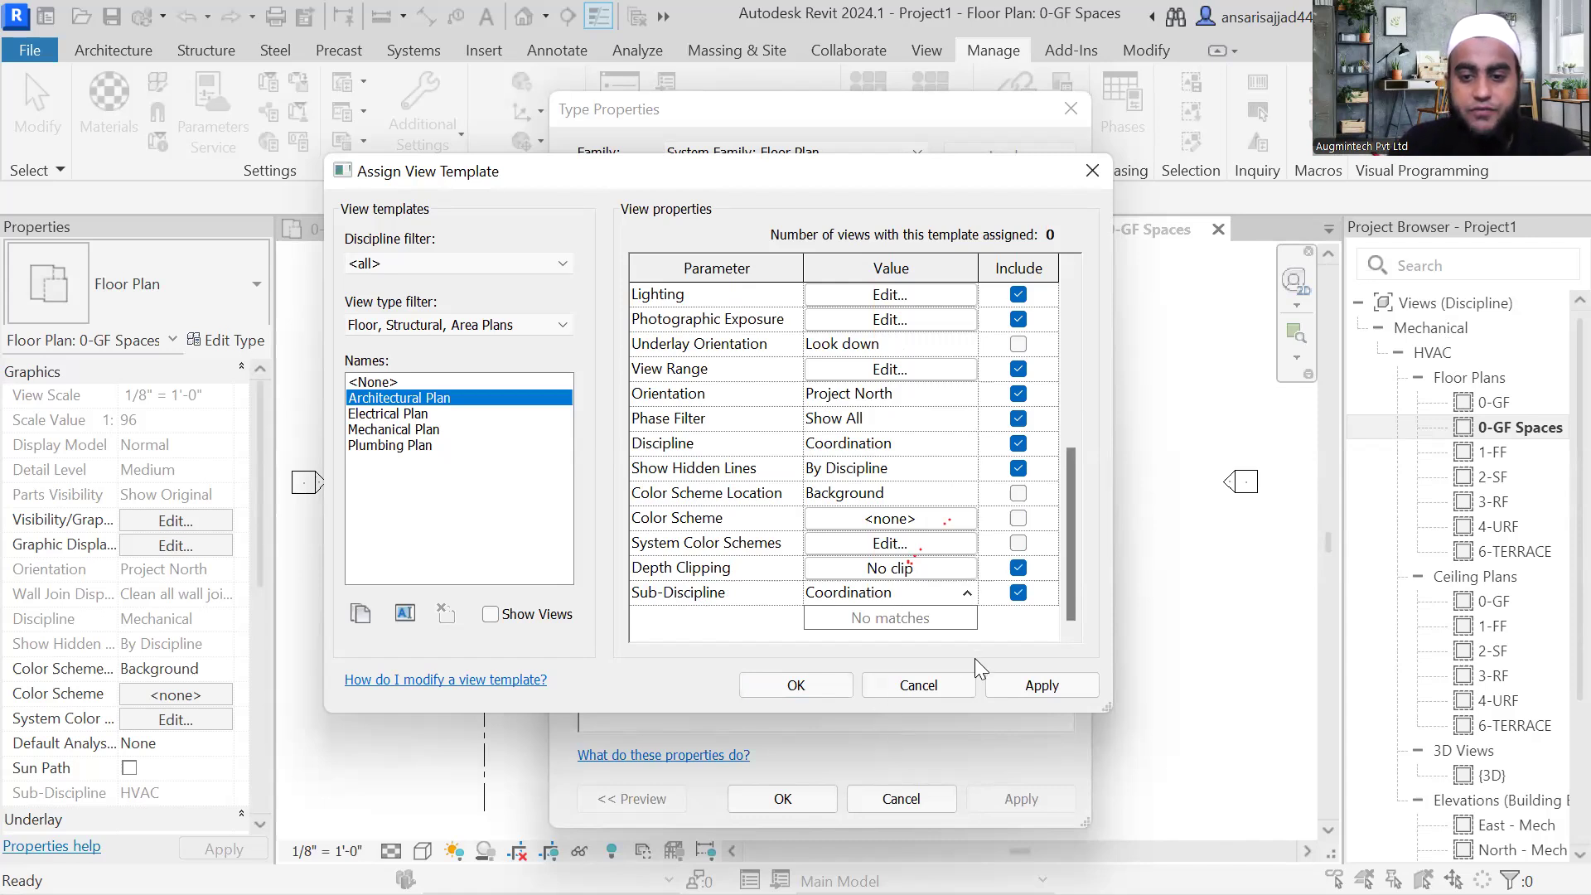
pyautogui.click(1033, 684)
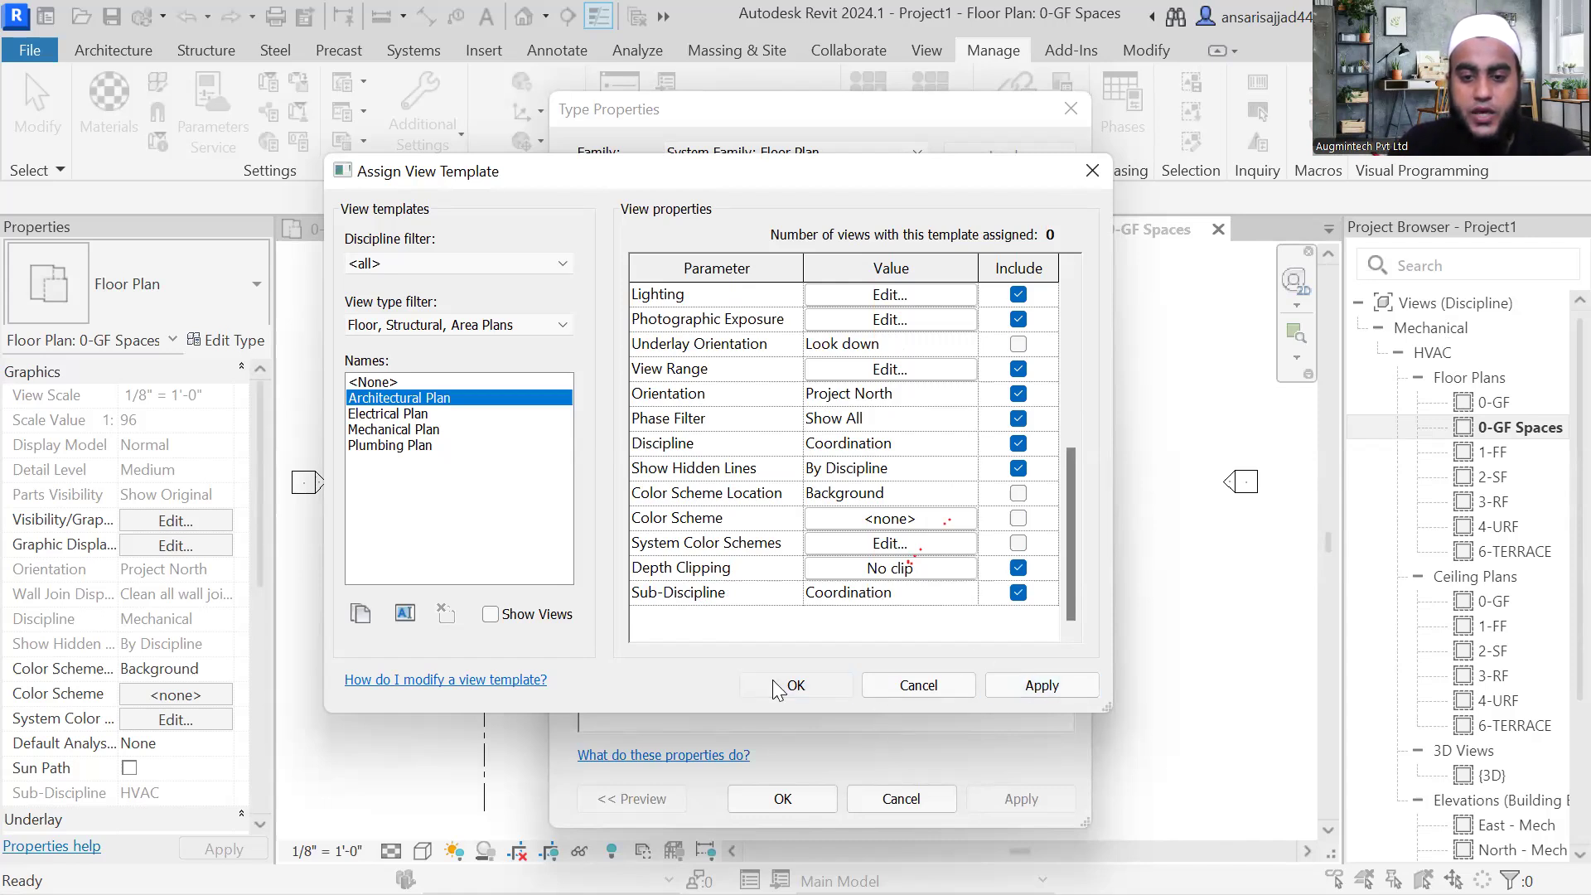
pyautogui.click(787, 685)
pyautogui.click(797, 800)
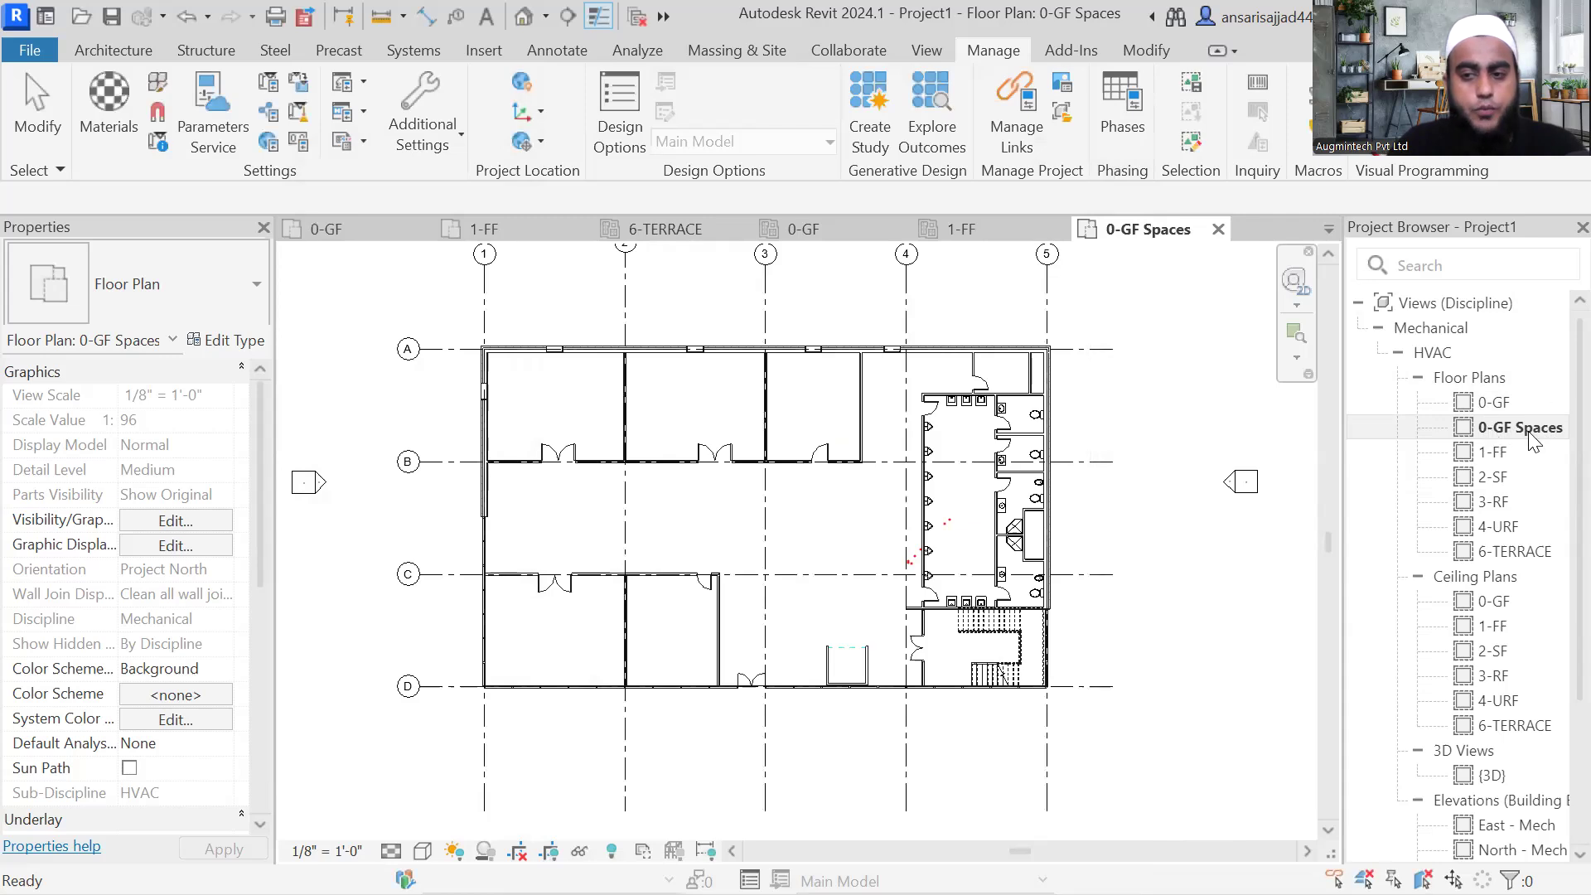
# Step: Examine the 0-GF Spaces view's discipline, sub-discipline, assigned view template and visual style options
pyautogui.click(1510, 431)
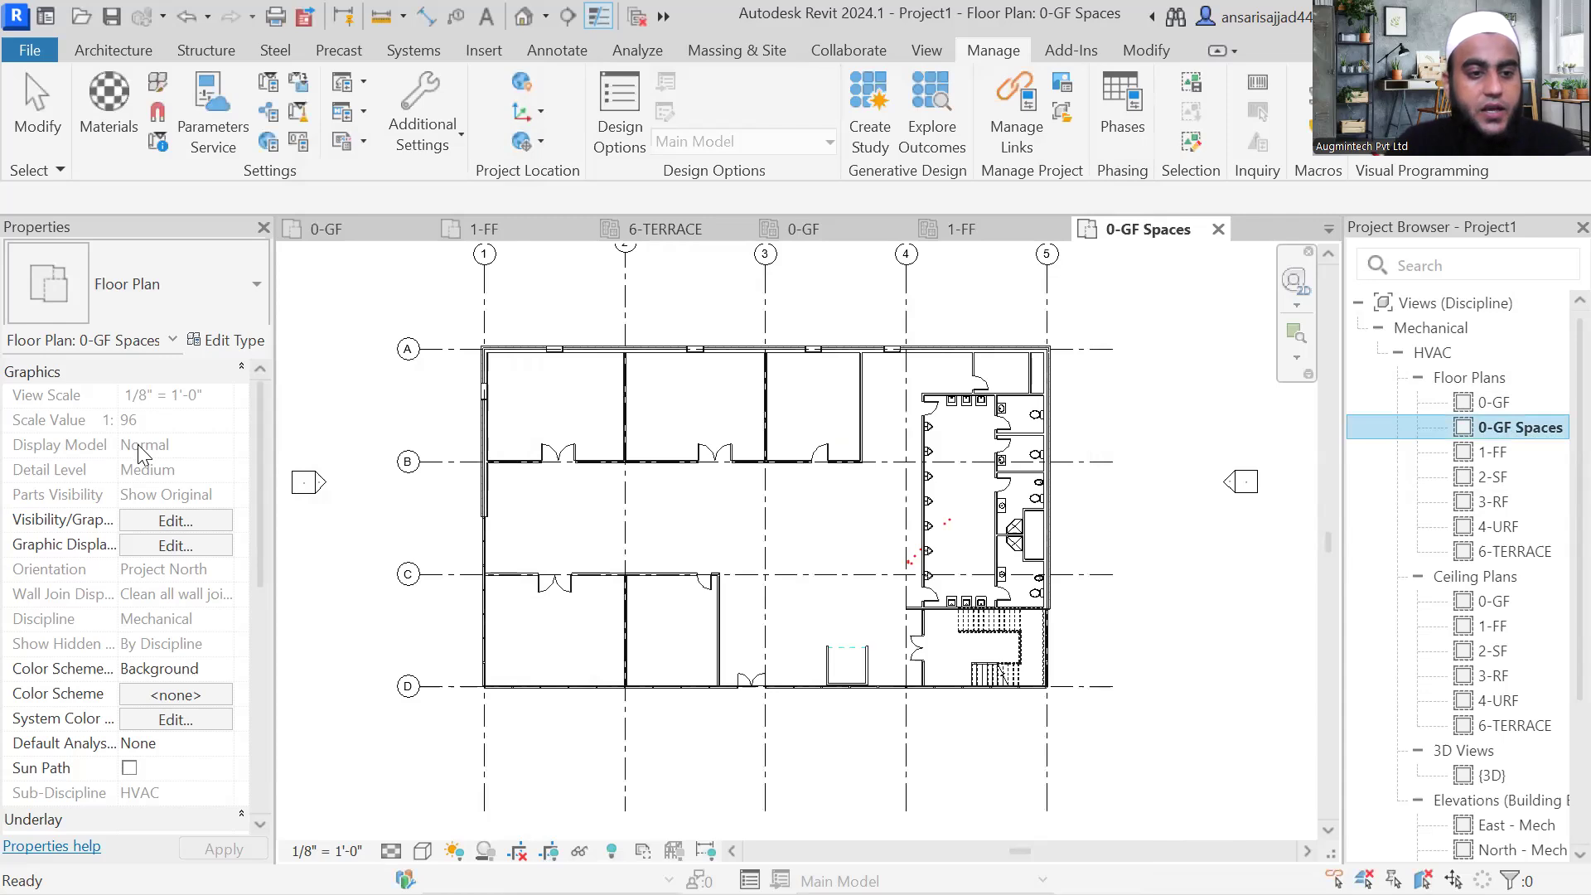
pyautogui.scroll(-2, 137, 451)
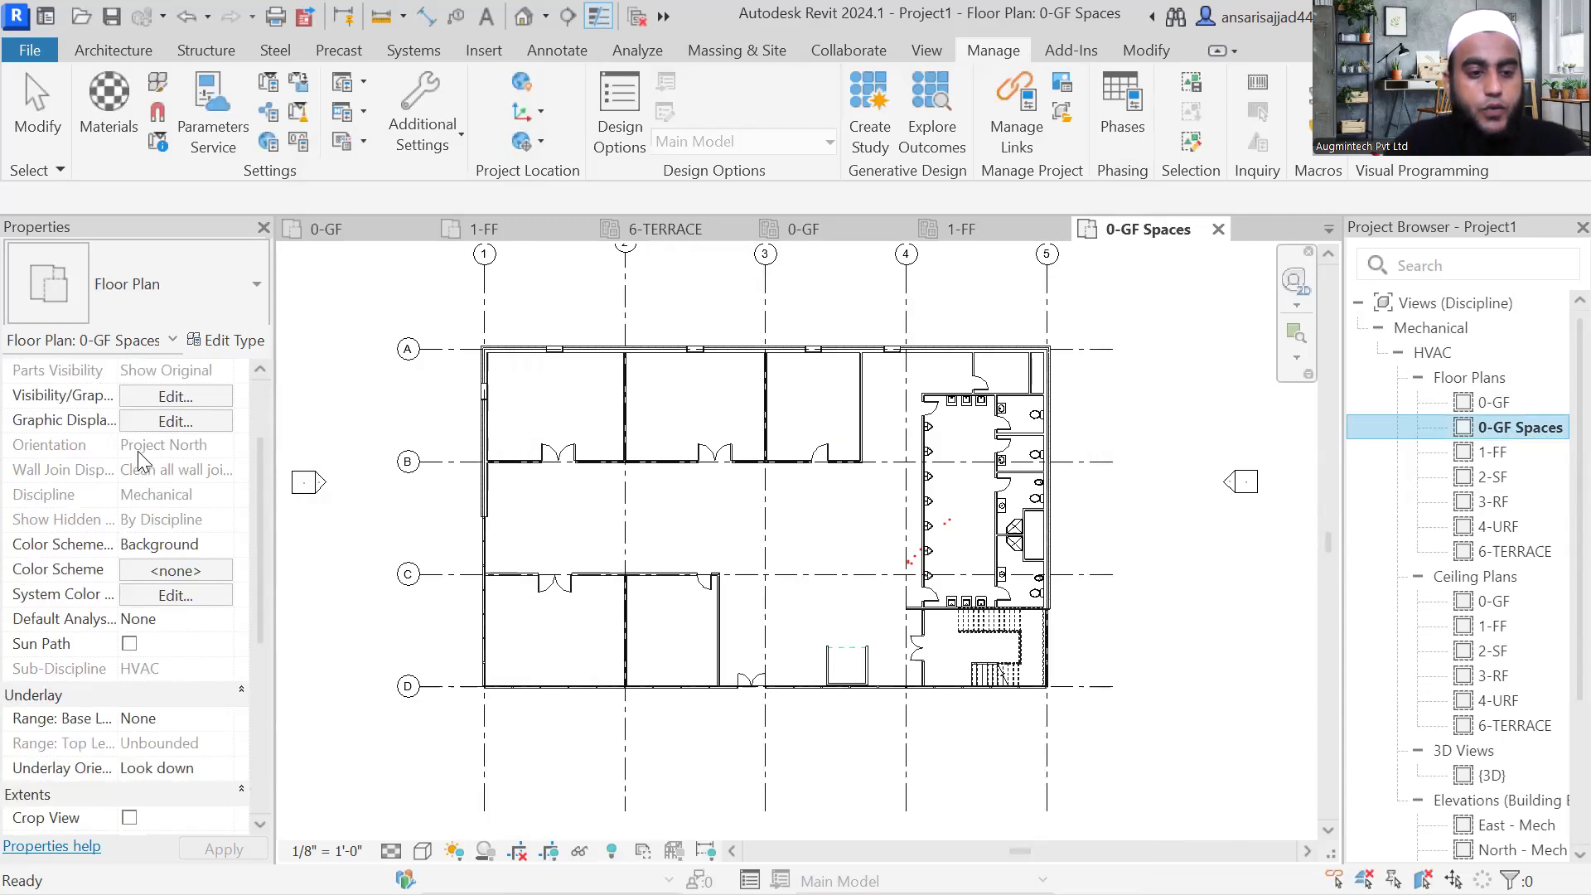
pyautogui.scroll(1, 141, 465)
pyautogui.scroll(-3, 141, 464)
pyautogui.scroll(-4, 141, 464)
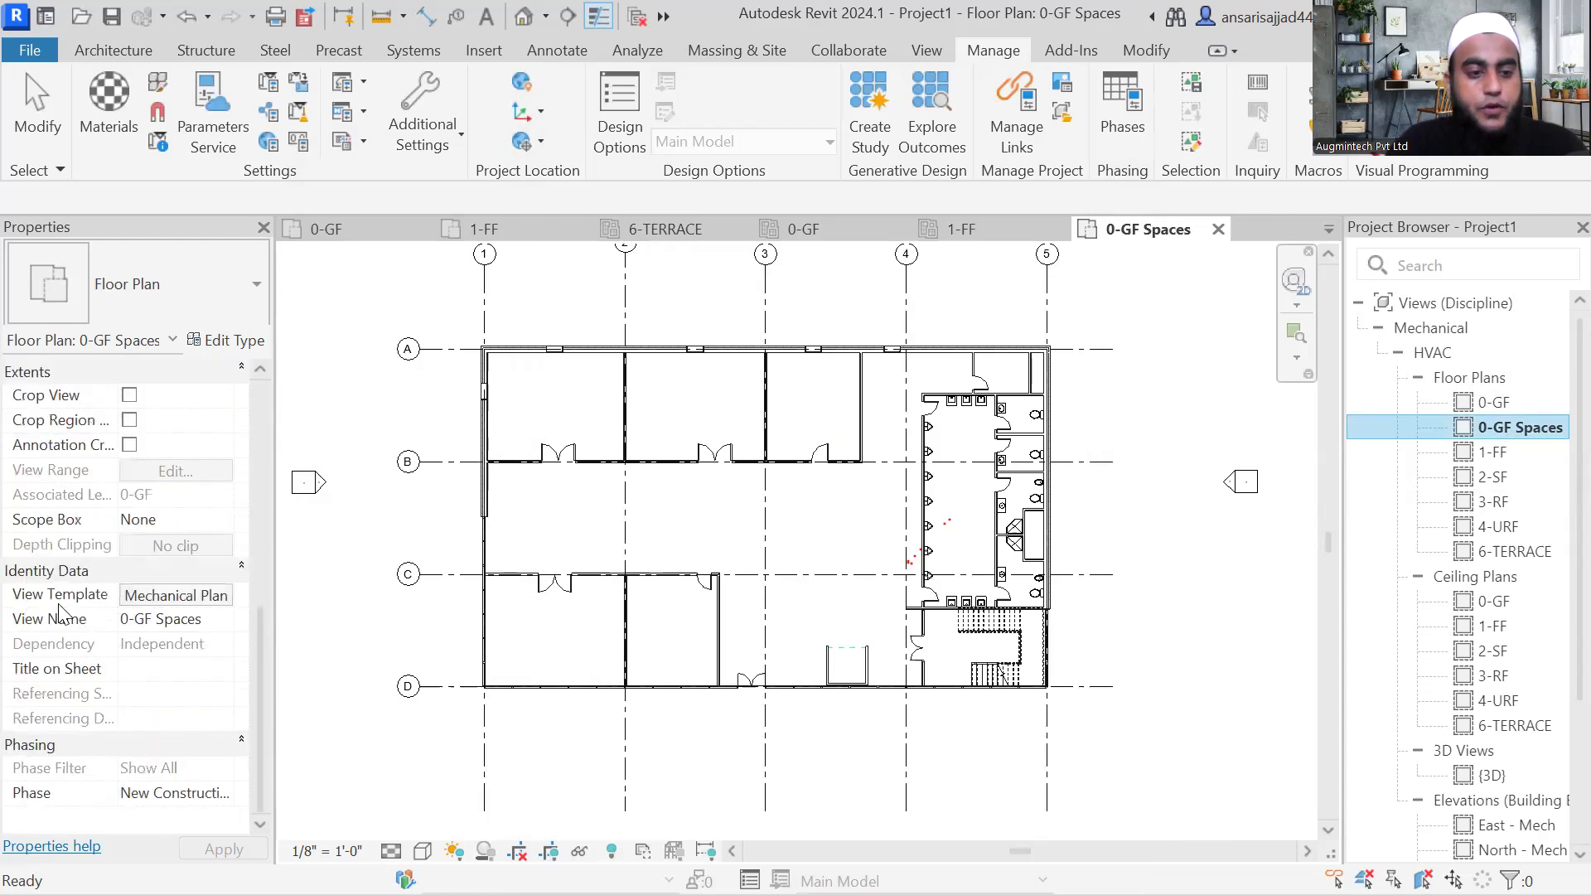
pyautogui.scroll(4, 141, 597)
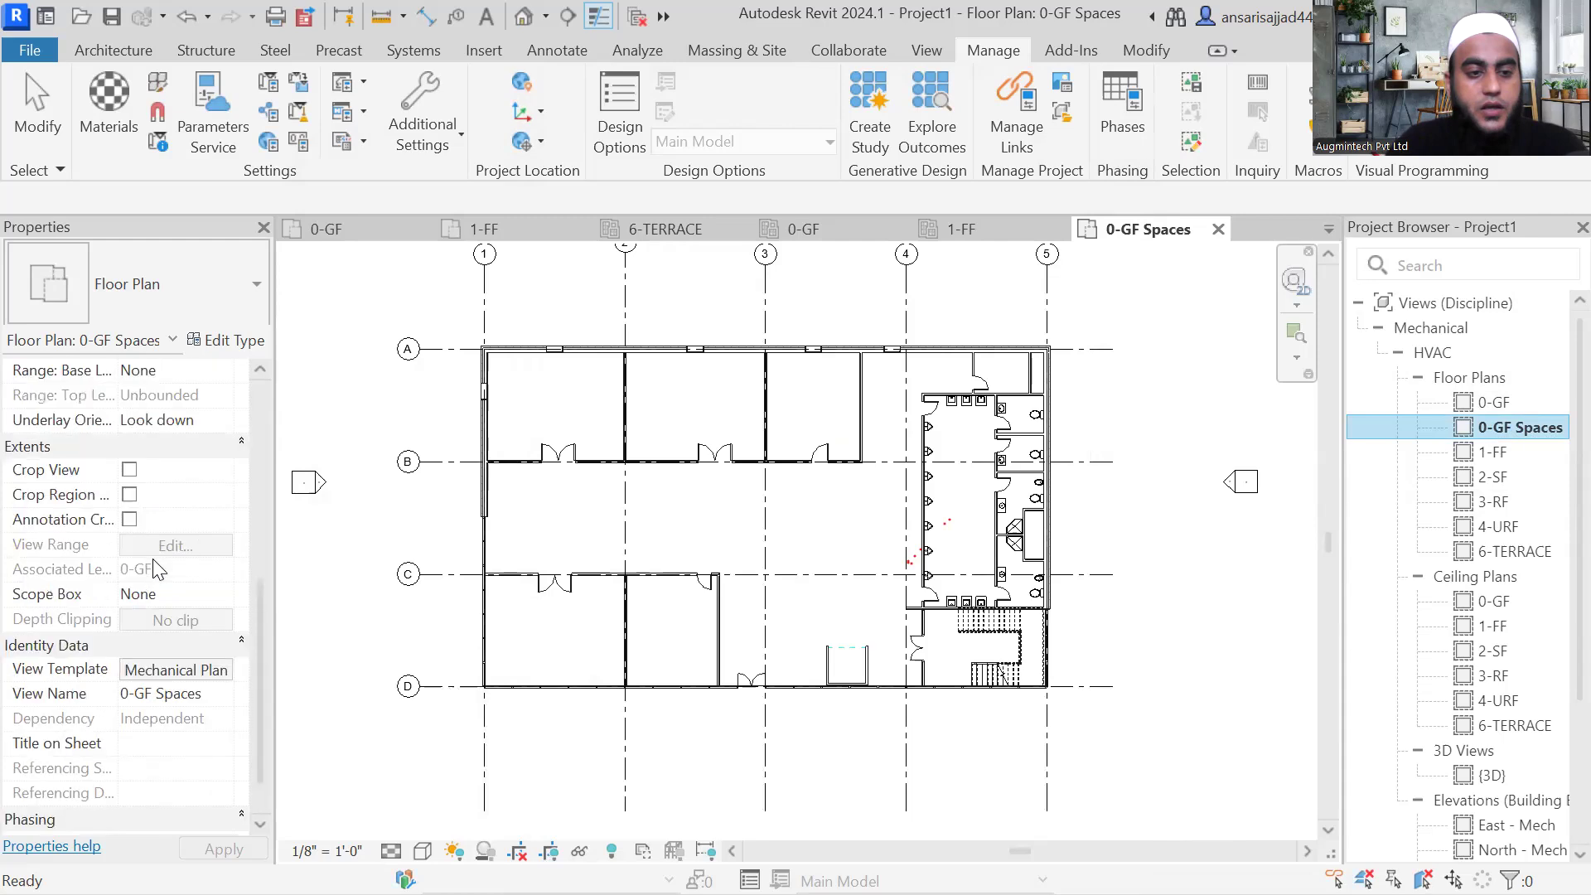
pyautogui.scroll(3, 157, 568)
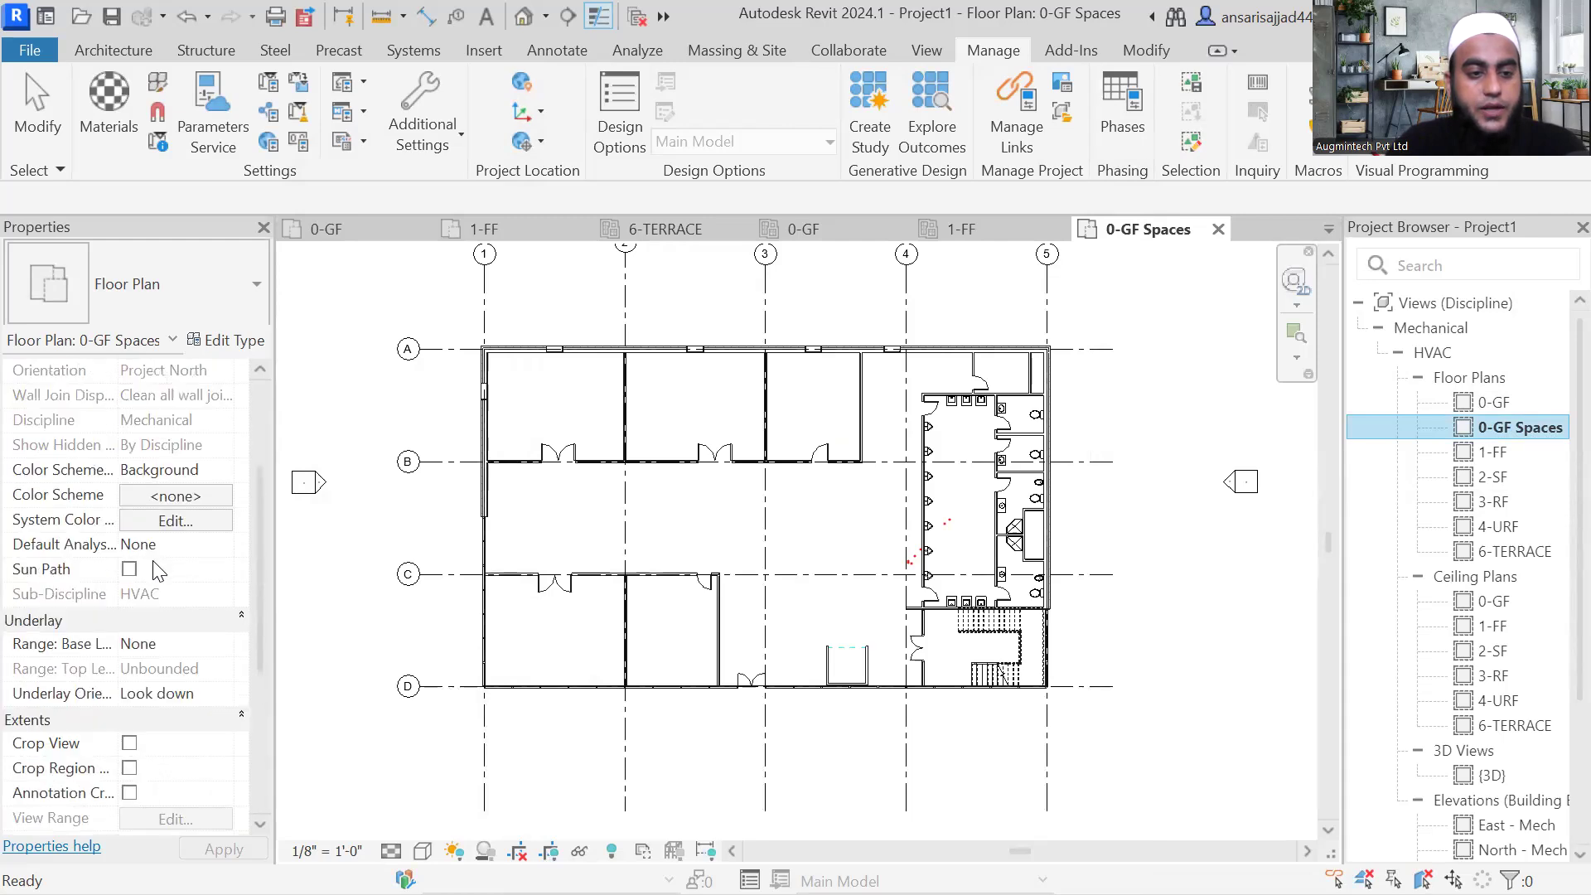
pyautogui.scroll(-1, 120, 519)
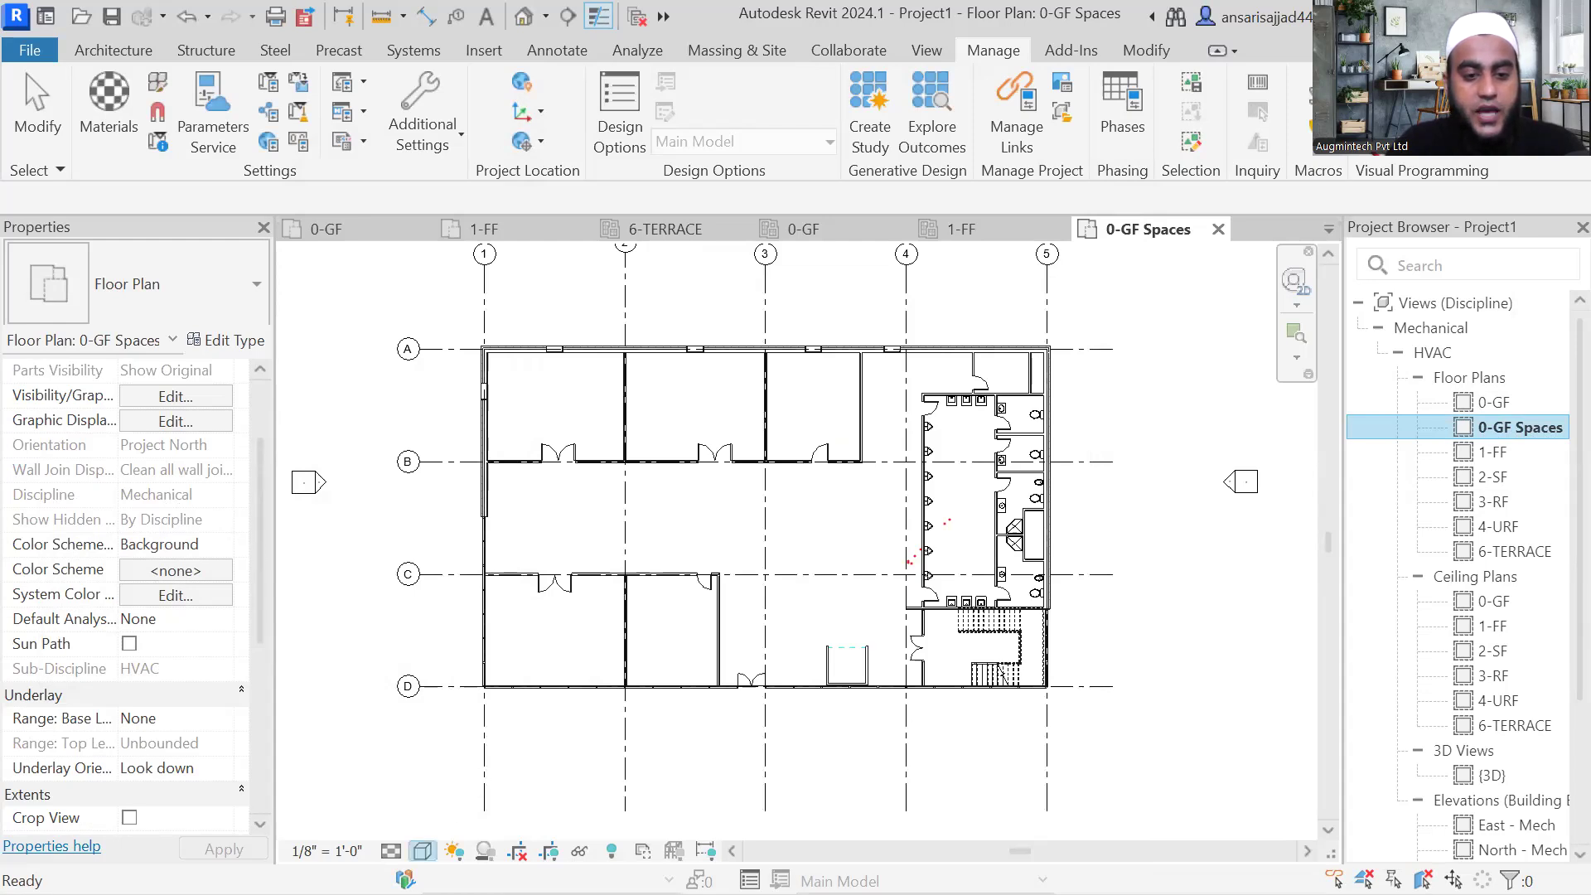
pyautogui.click(423, 851)
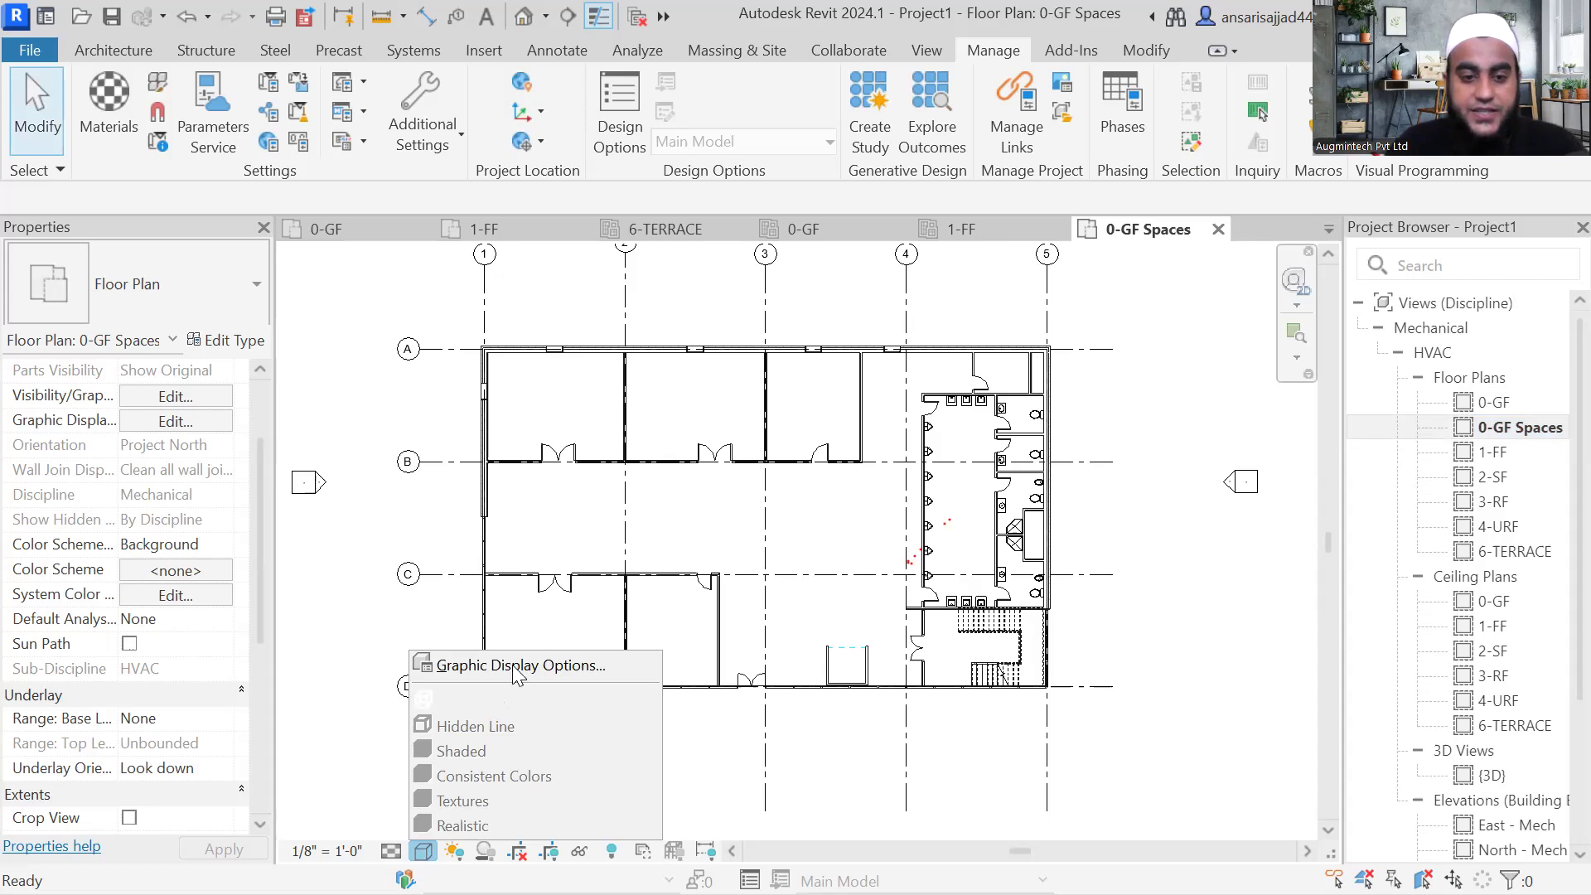
pyautogui.click(413, 850)
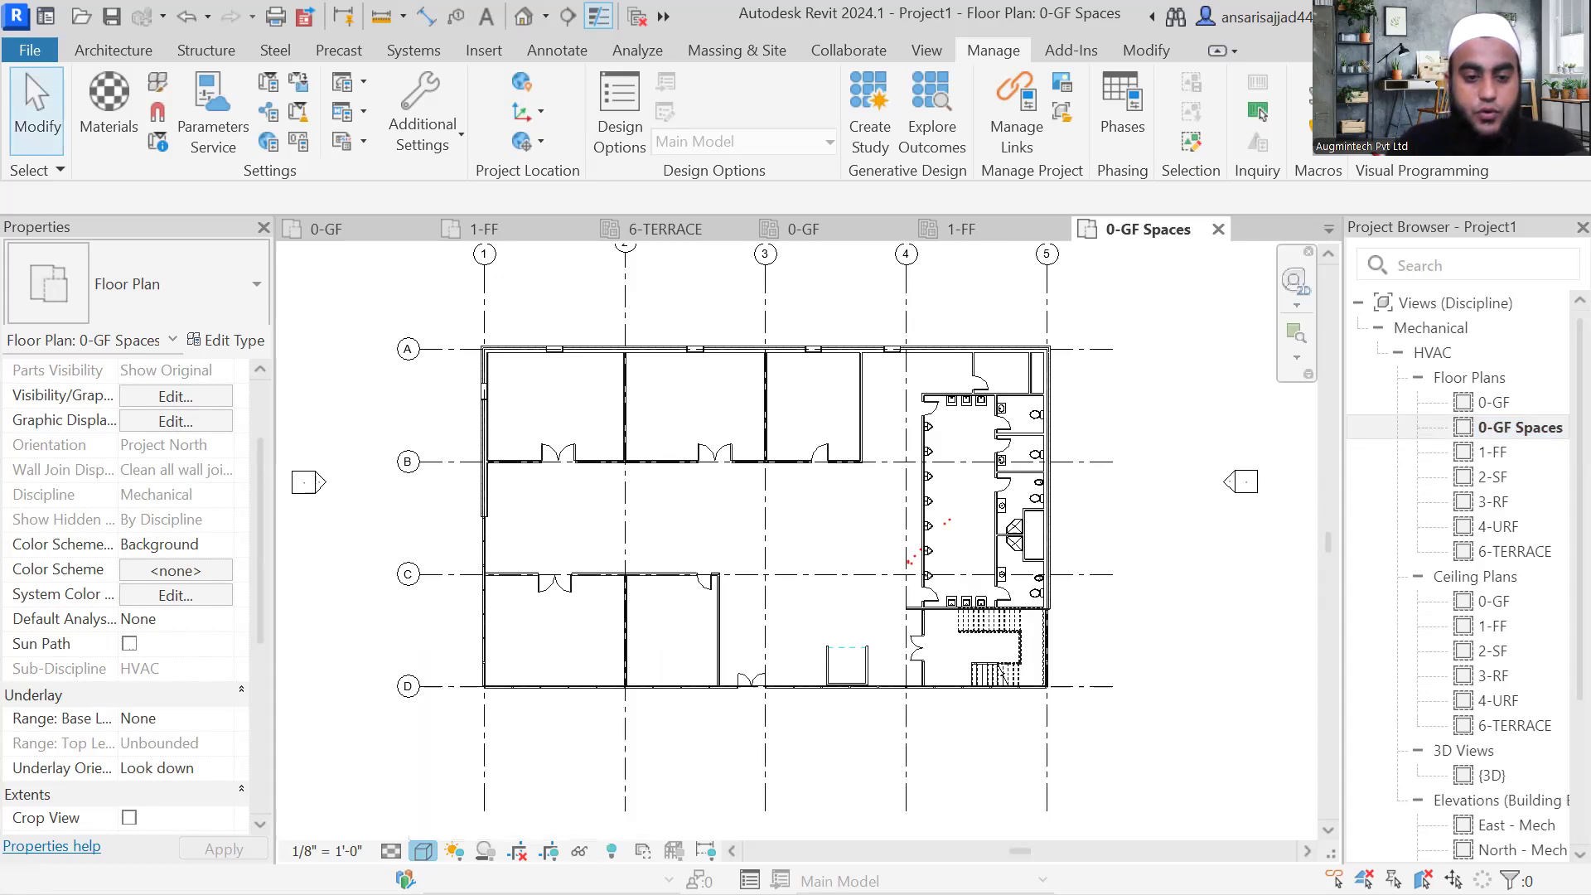
pyautogui.click(423, 850)
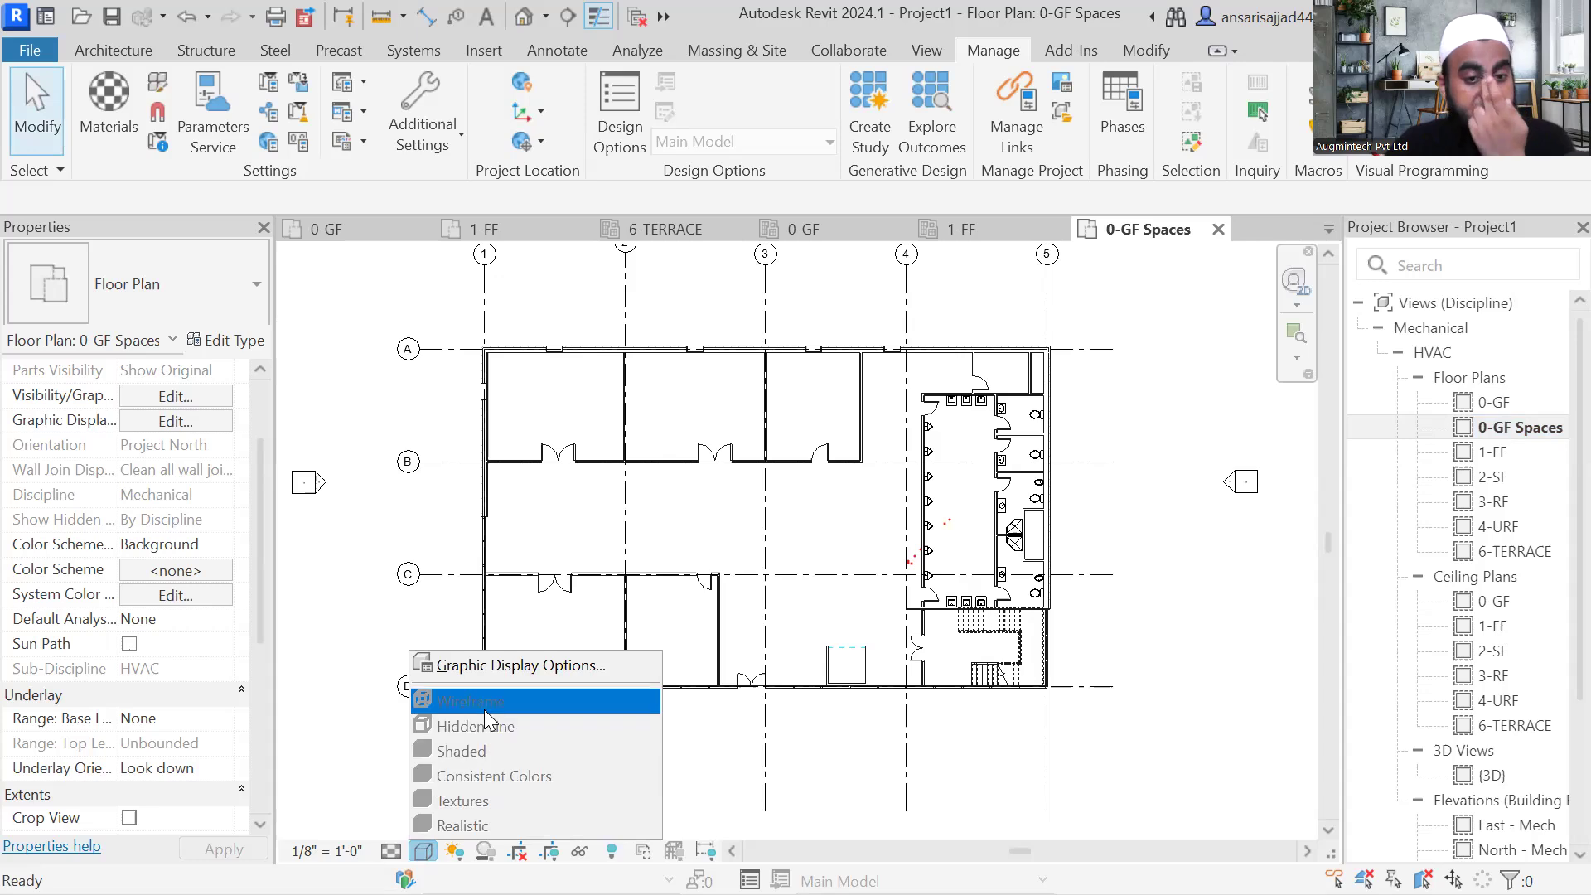
pyautogui.click(392, 851)
pyautogui.click(392, 851)
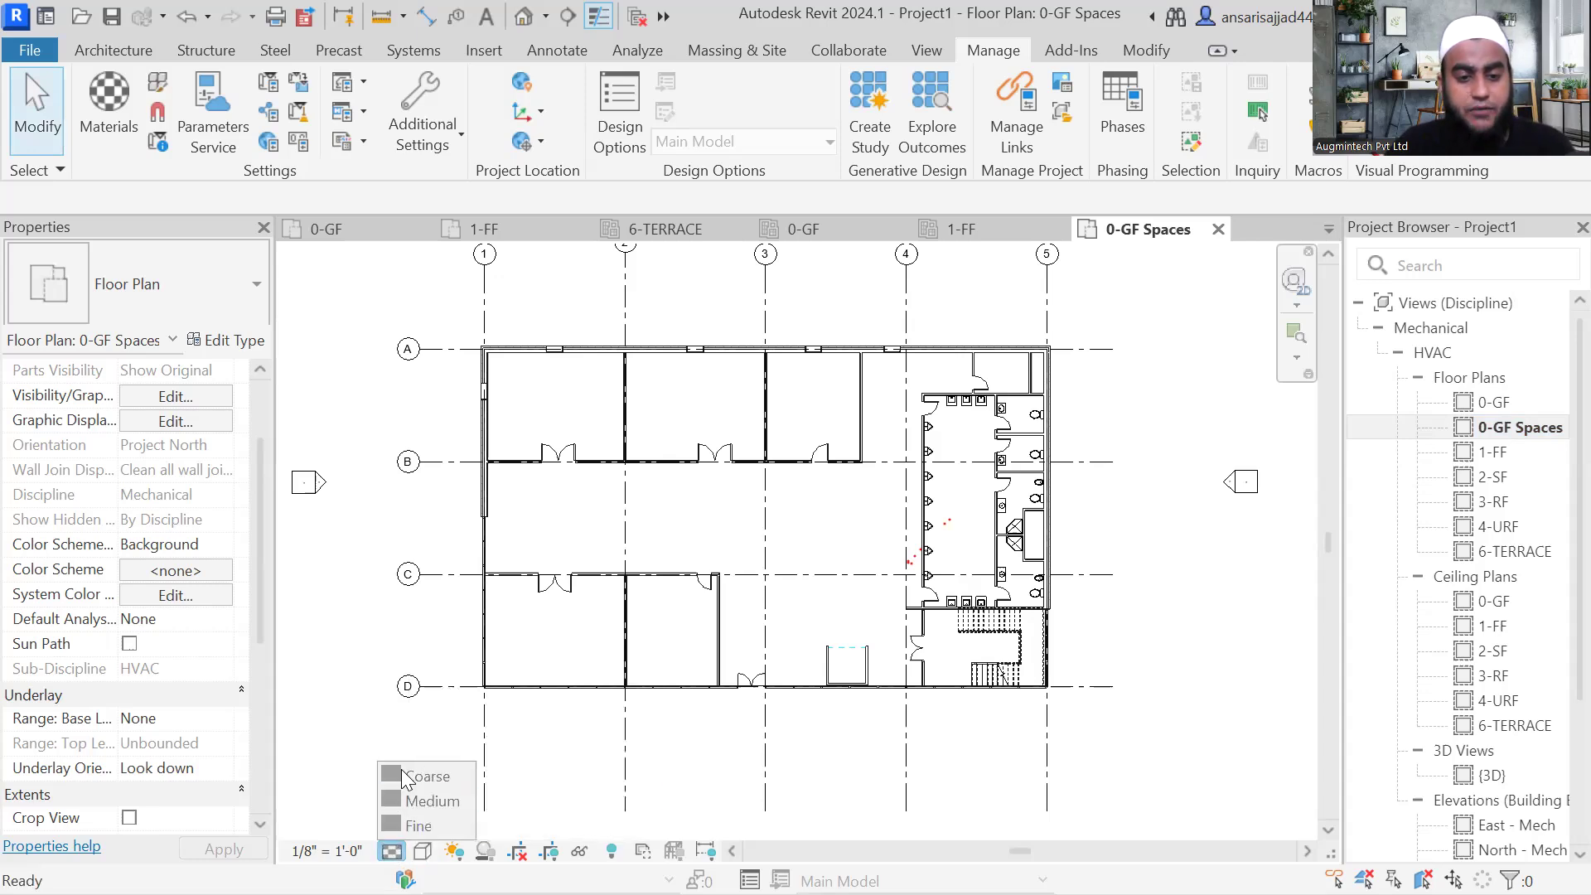
pyautogui.click(352, 591)
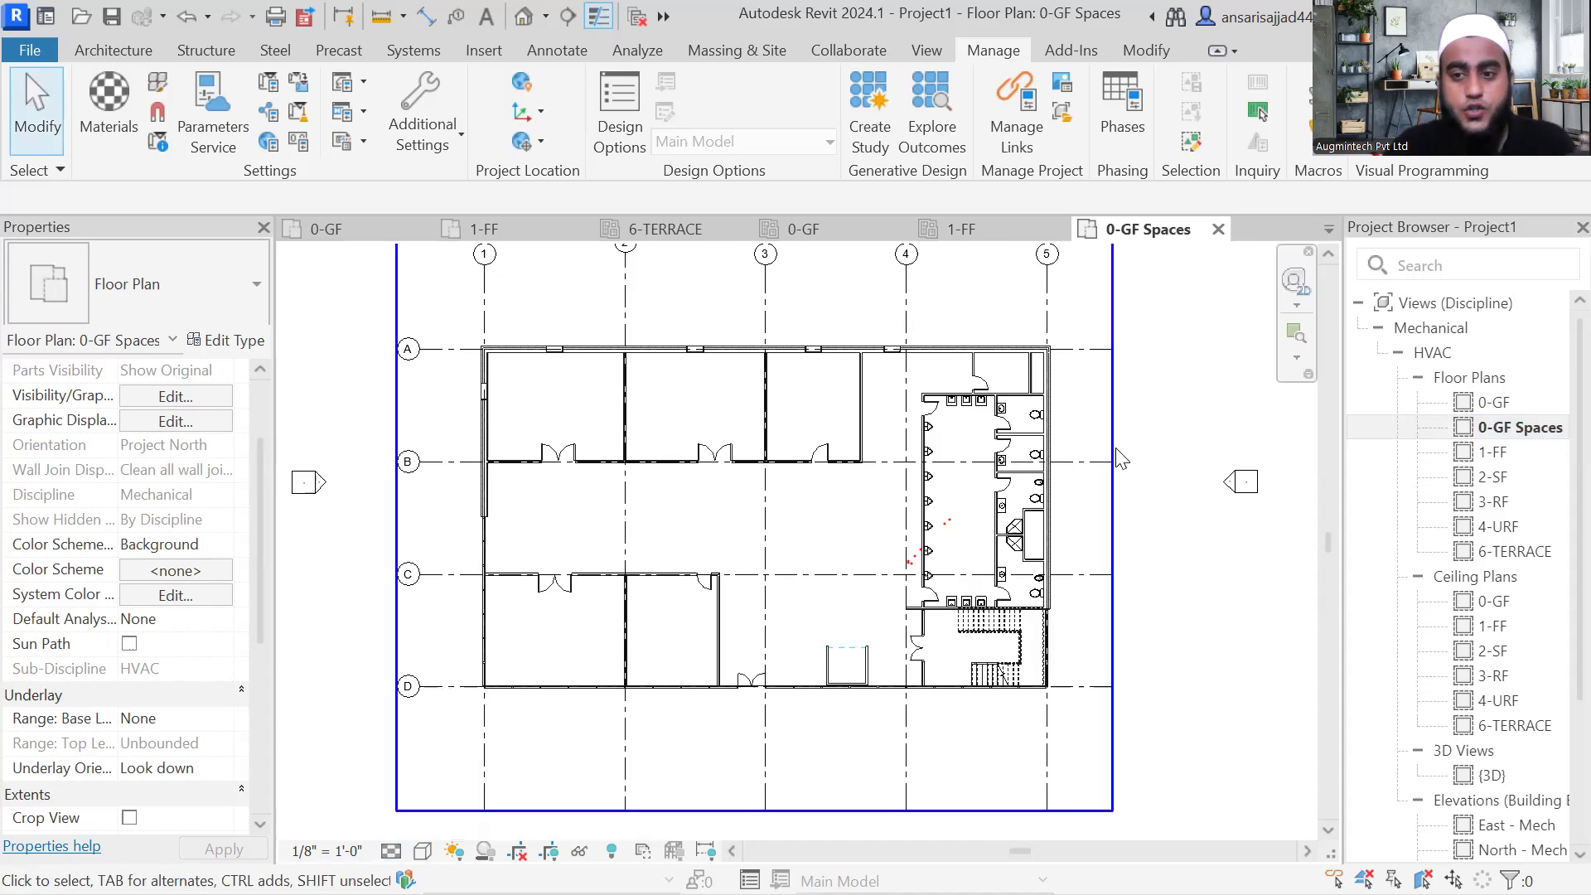
# Step: Select all views under the Mechanical discipline, from floor plans through elevations, and set their view template to <None>
pyautogui.click(1442, 304)
pyautogui.click(1442, 328)
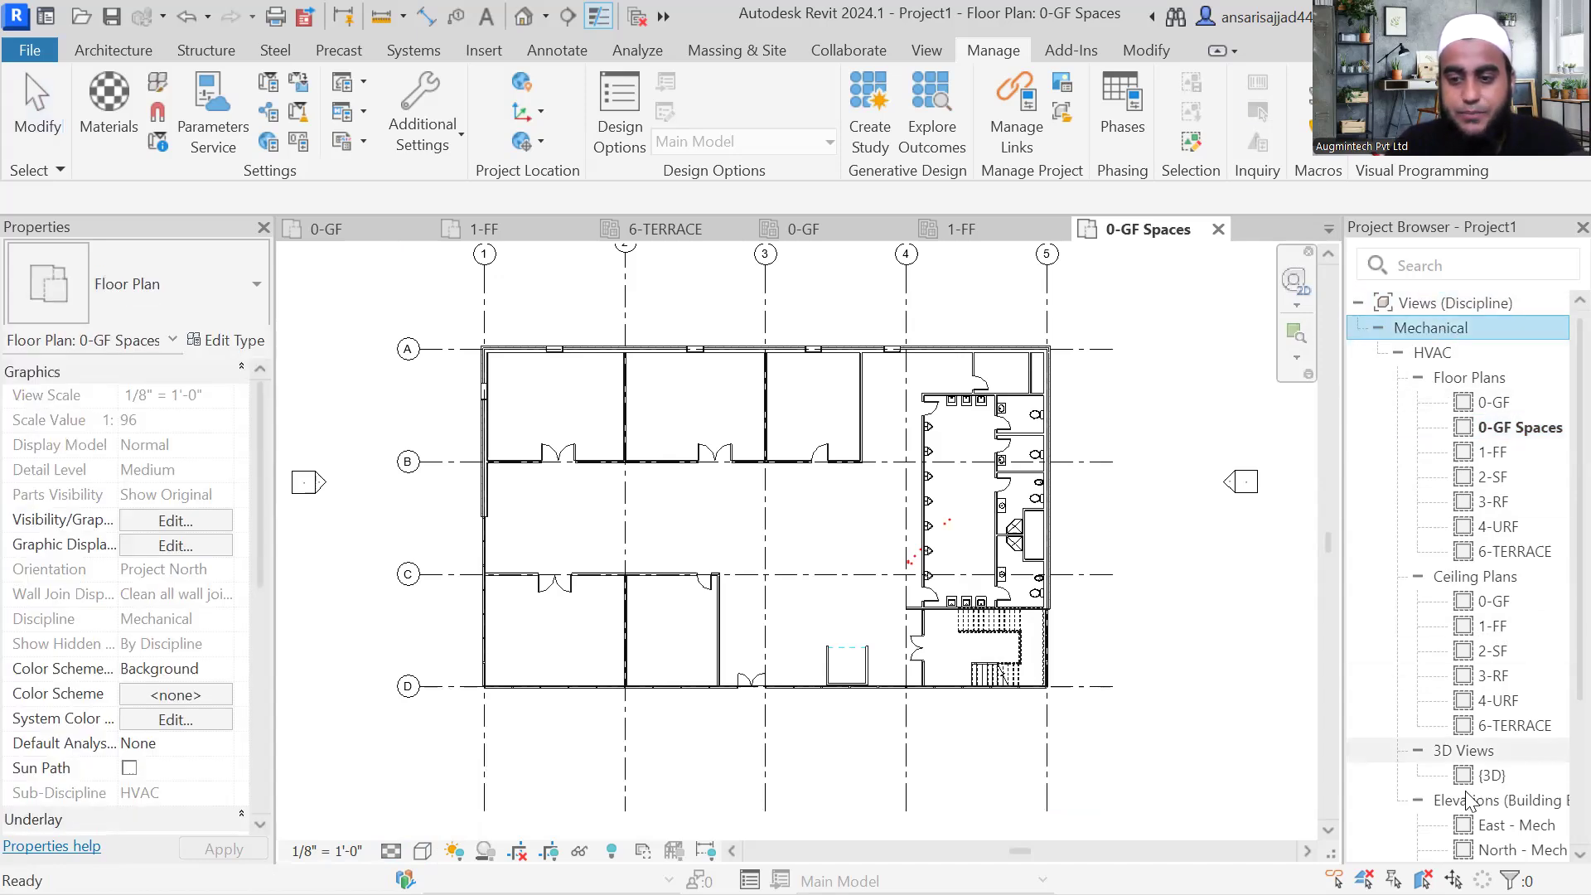
pyautogui.scroll(-3, 1483, 746)
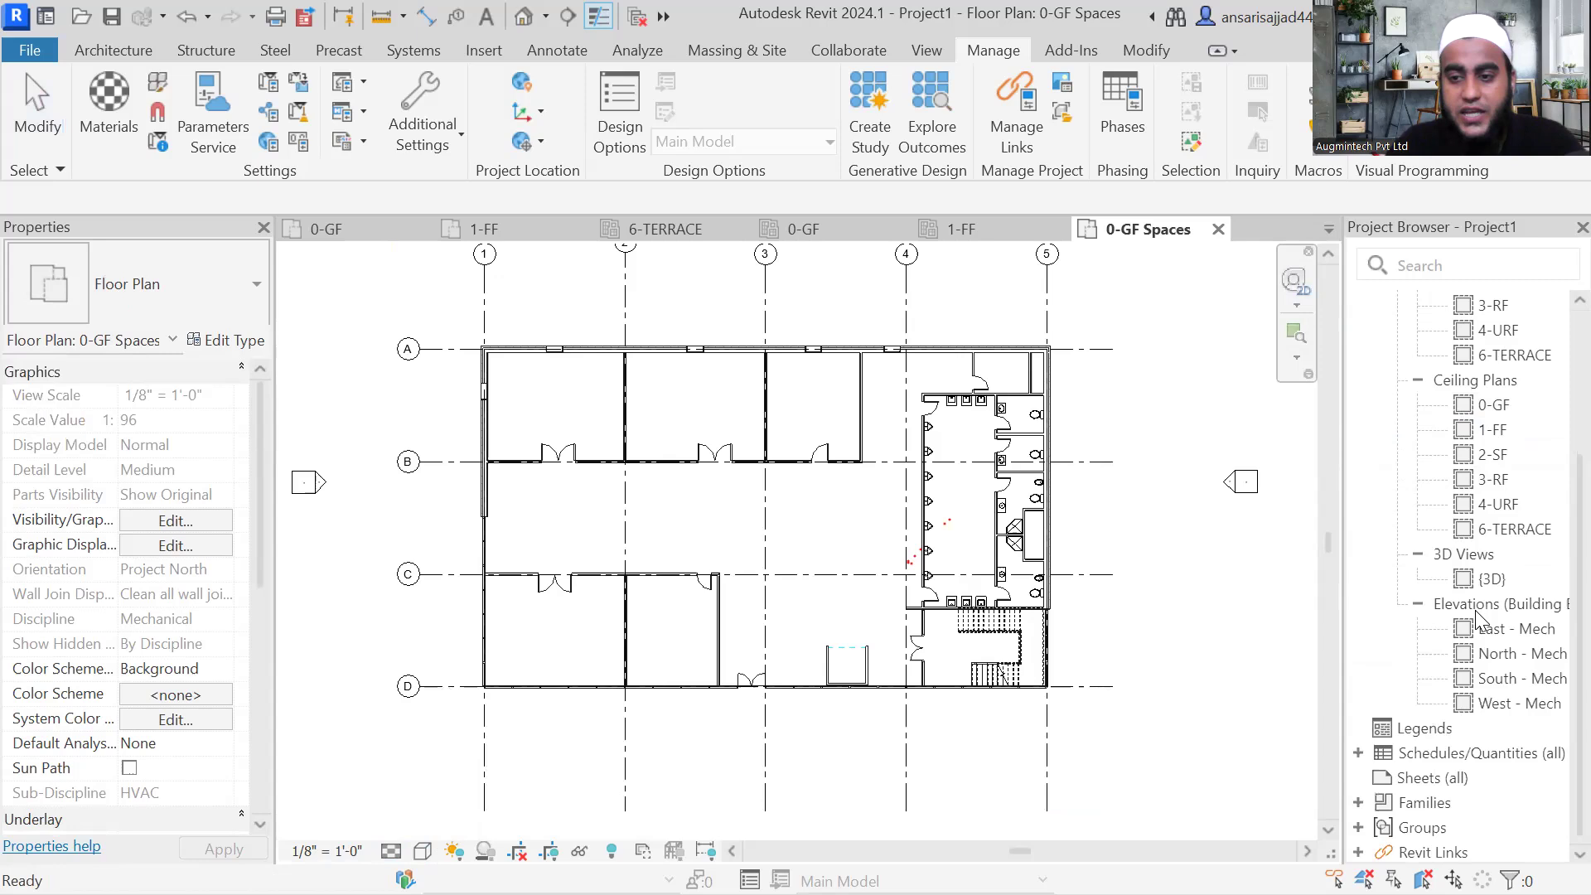
pyautogui.keyDown('shift'); pyautogui.click(1489, 703); pyautogui.keyUp('shift')
pyautogui.scroll(3, 1484, 705)
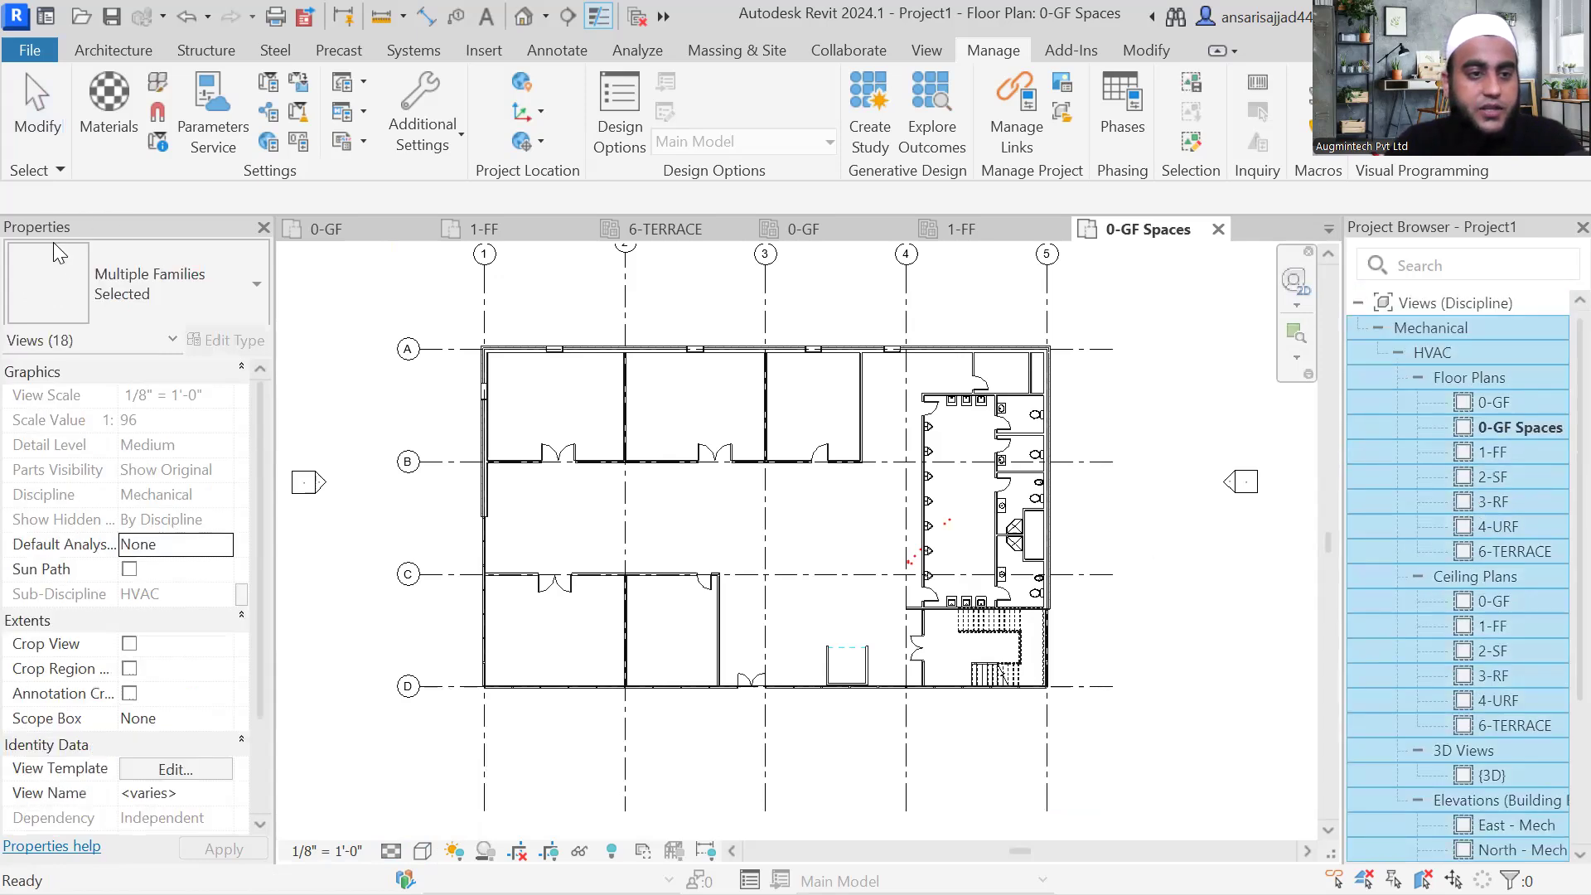
pyautogui.scroll(-2, 174, 423)
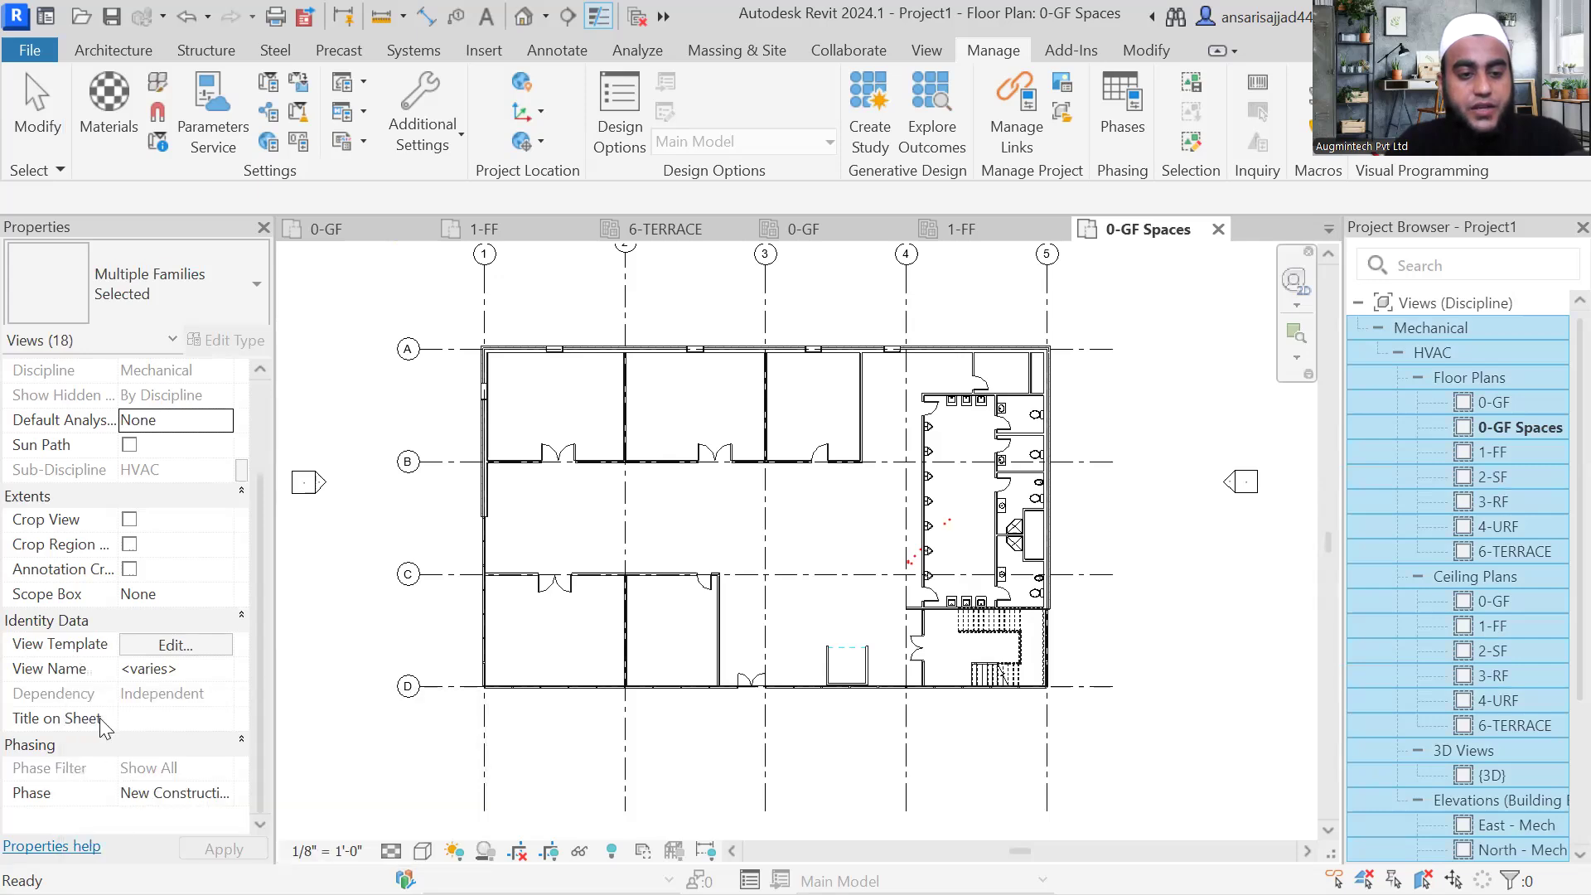
pyautogui.click(172, 649)
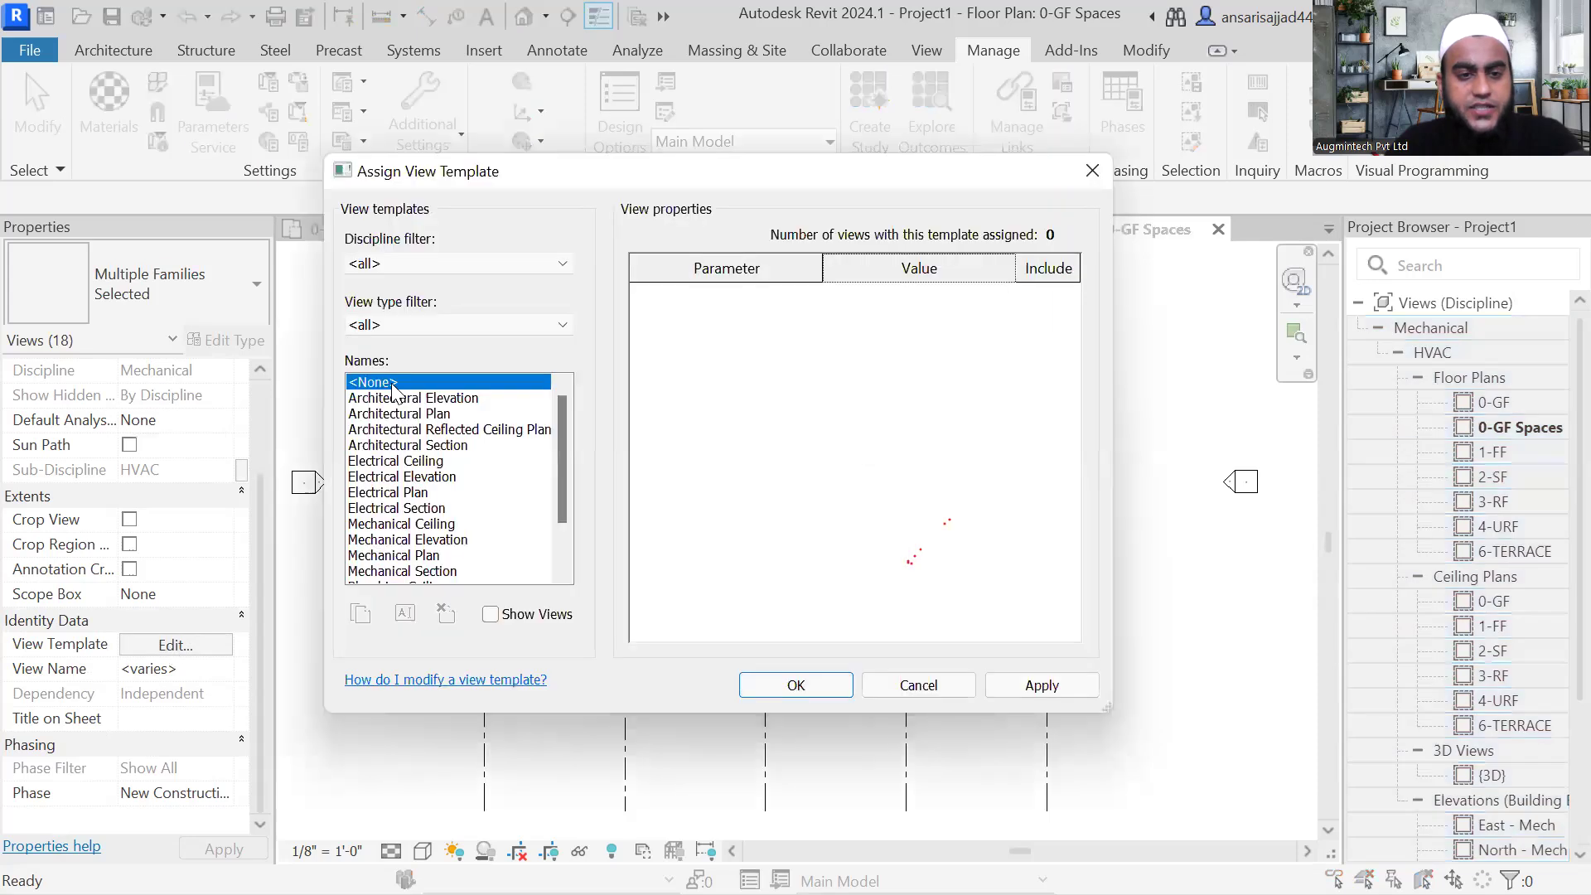
pyautogui.click(1040, 689)
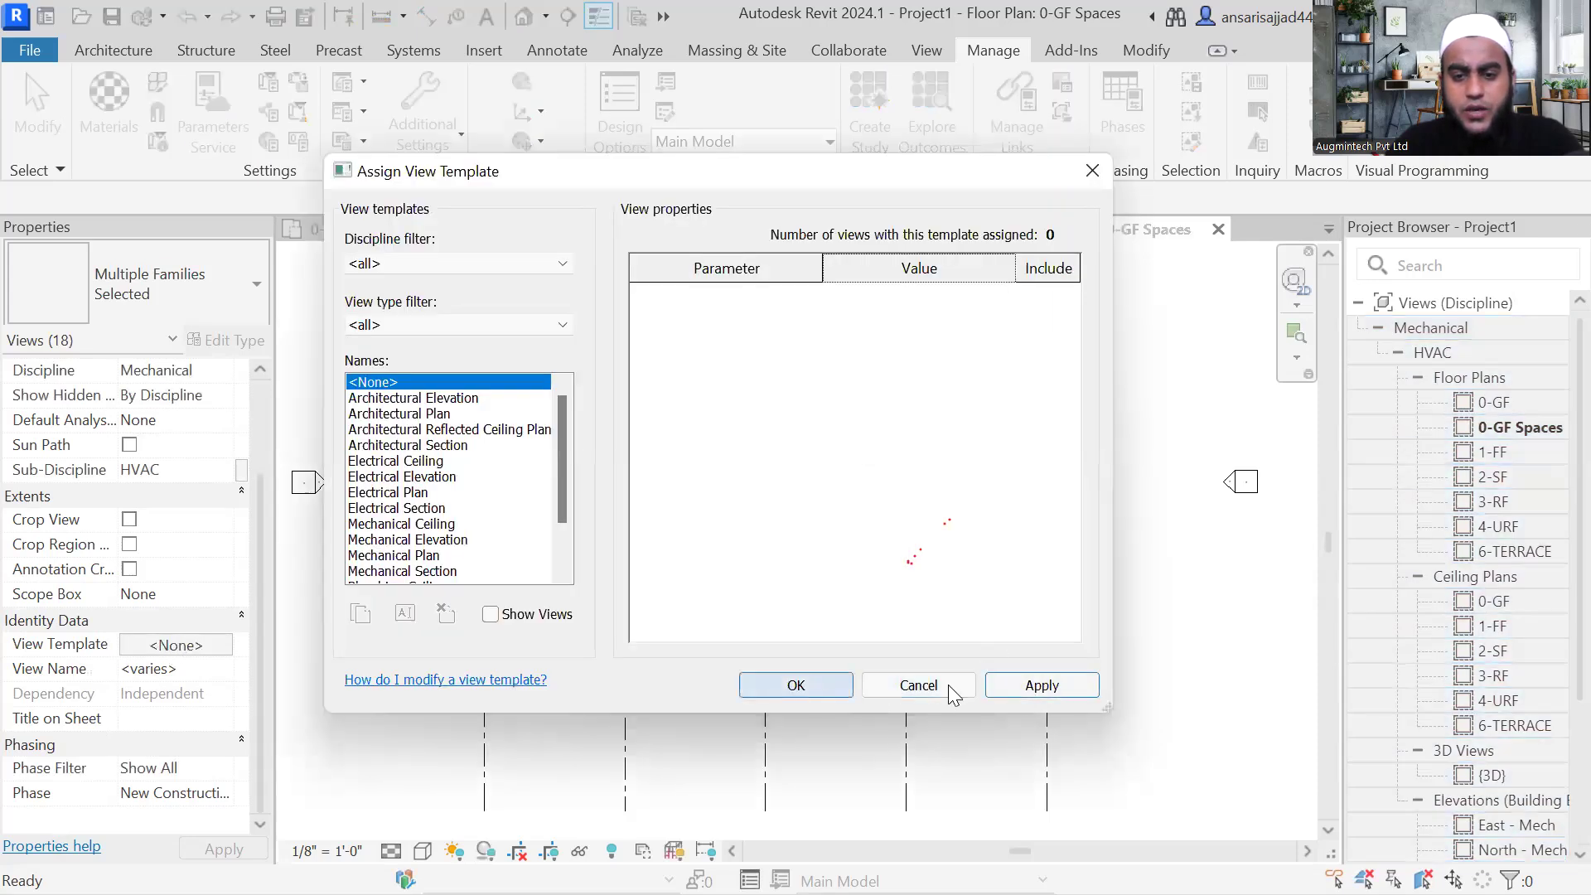
pyautogui.click(824, 685)
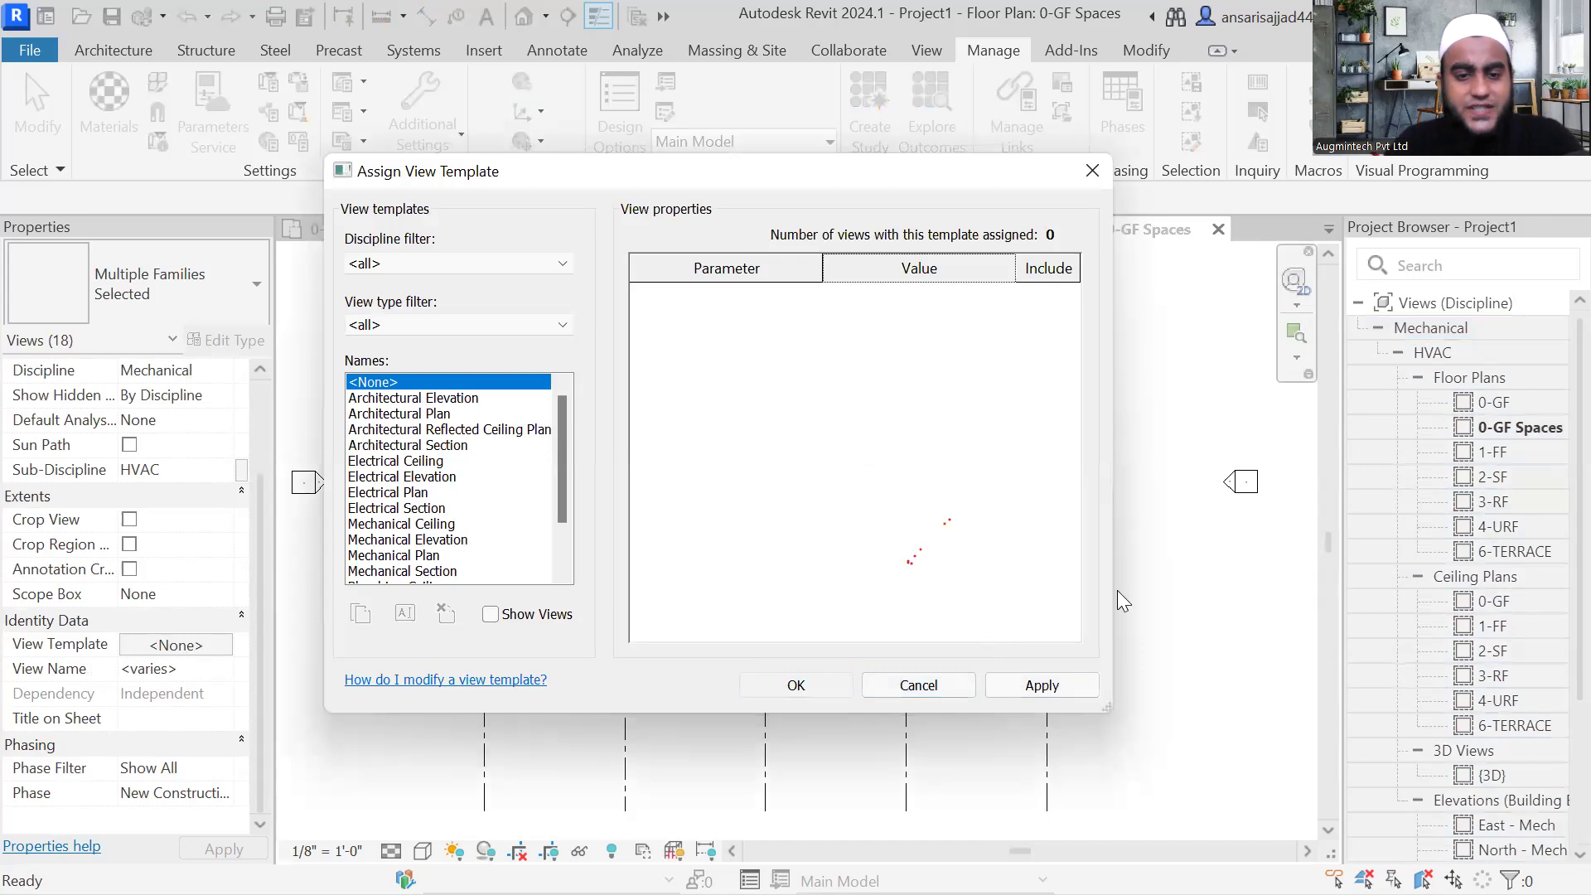
pyautogui.press('Escape')
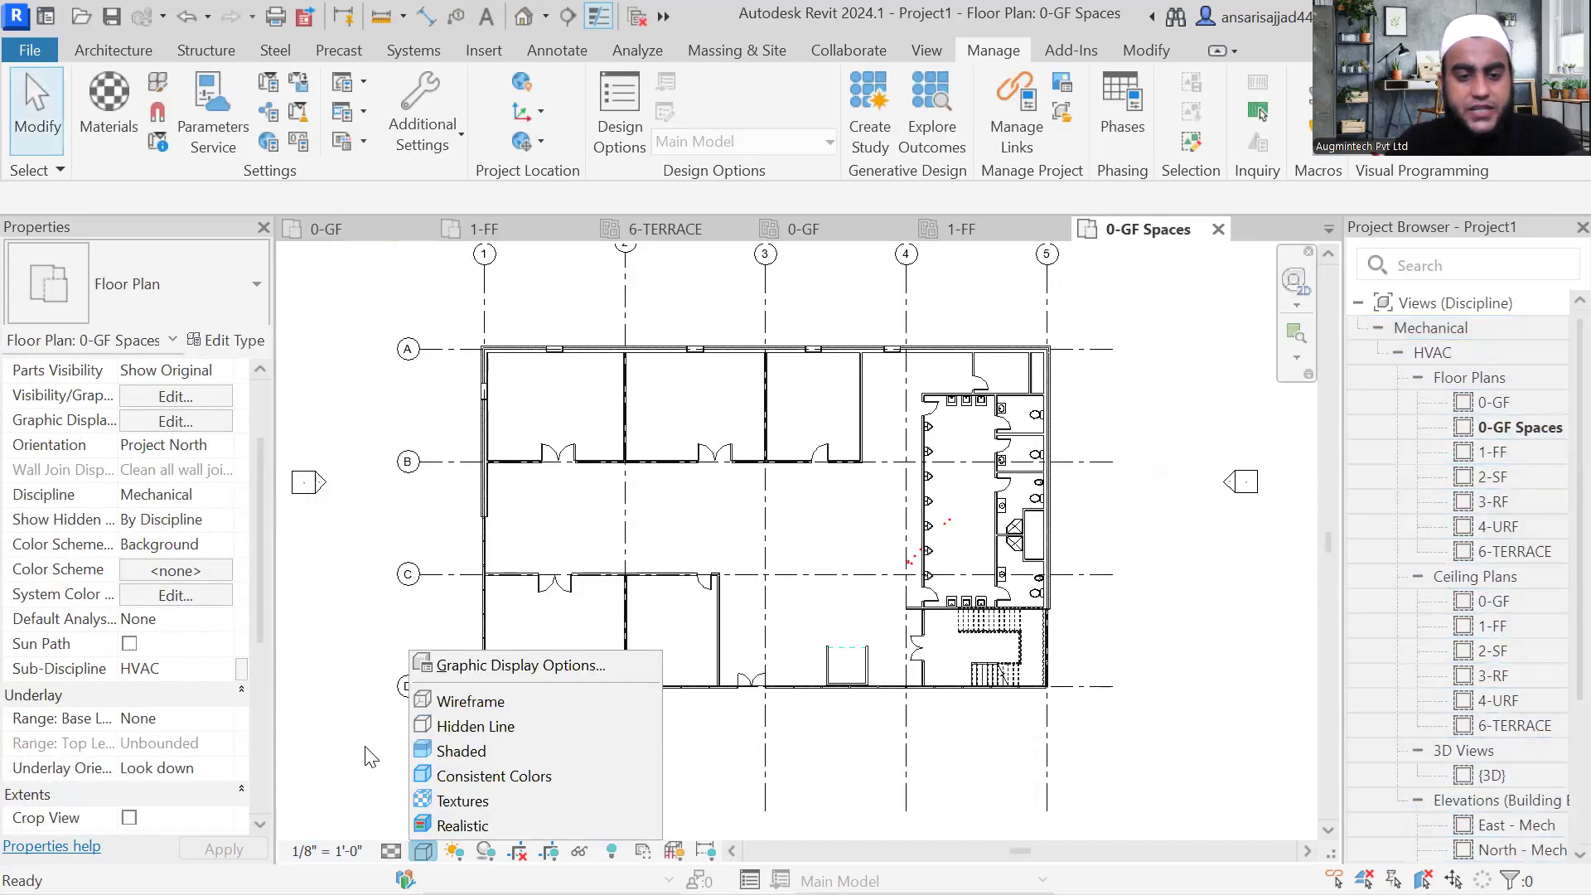
pyautogui.click(324, 654)
# Step: Set the 0-GF Spaces floor plan's discipline to Coordination and expand its new group in the view tree
pyautogui.click(1522, 424)
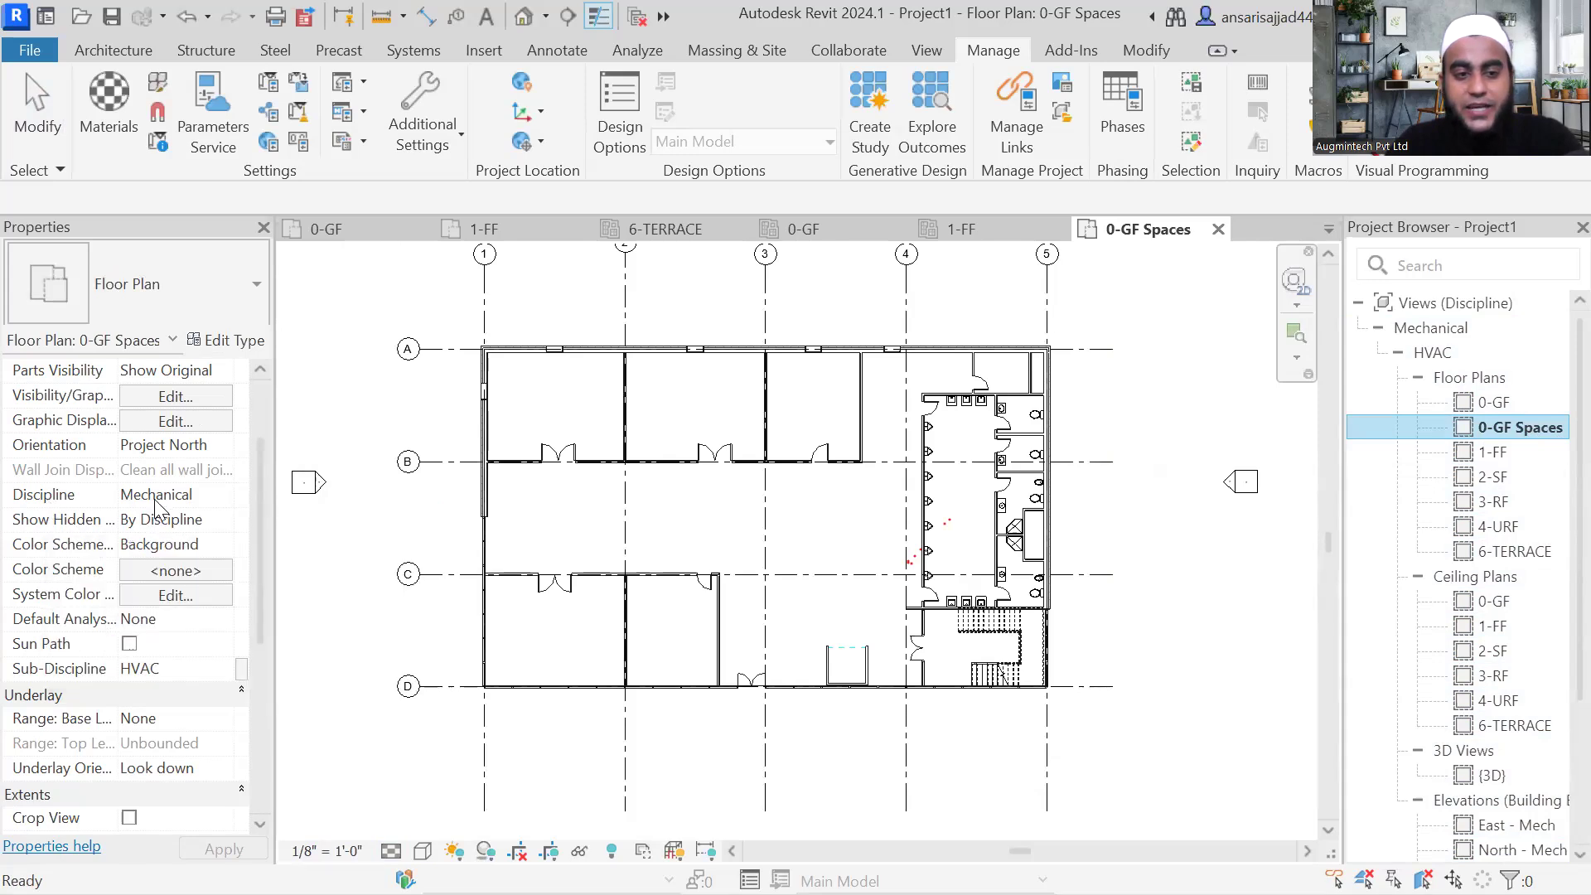
pyautogui.click(226, 502)
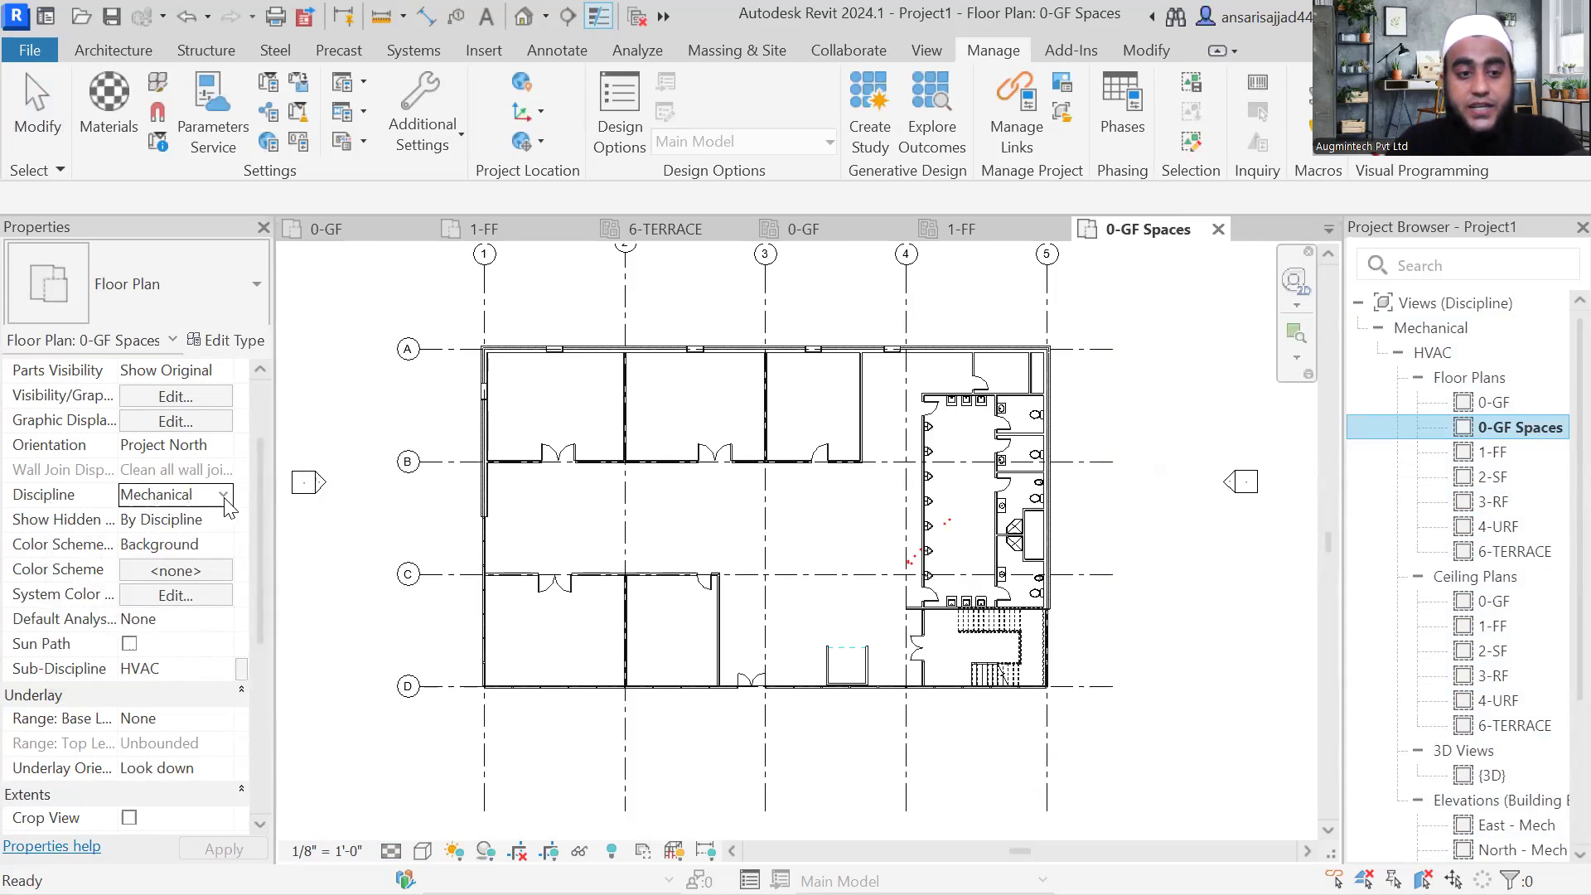
pyautogui.click(224, 495)
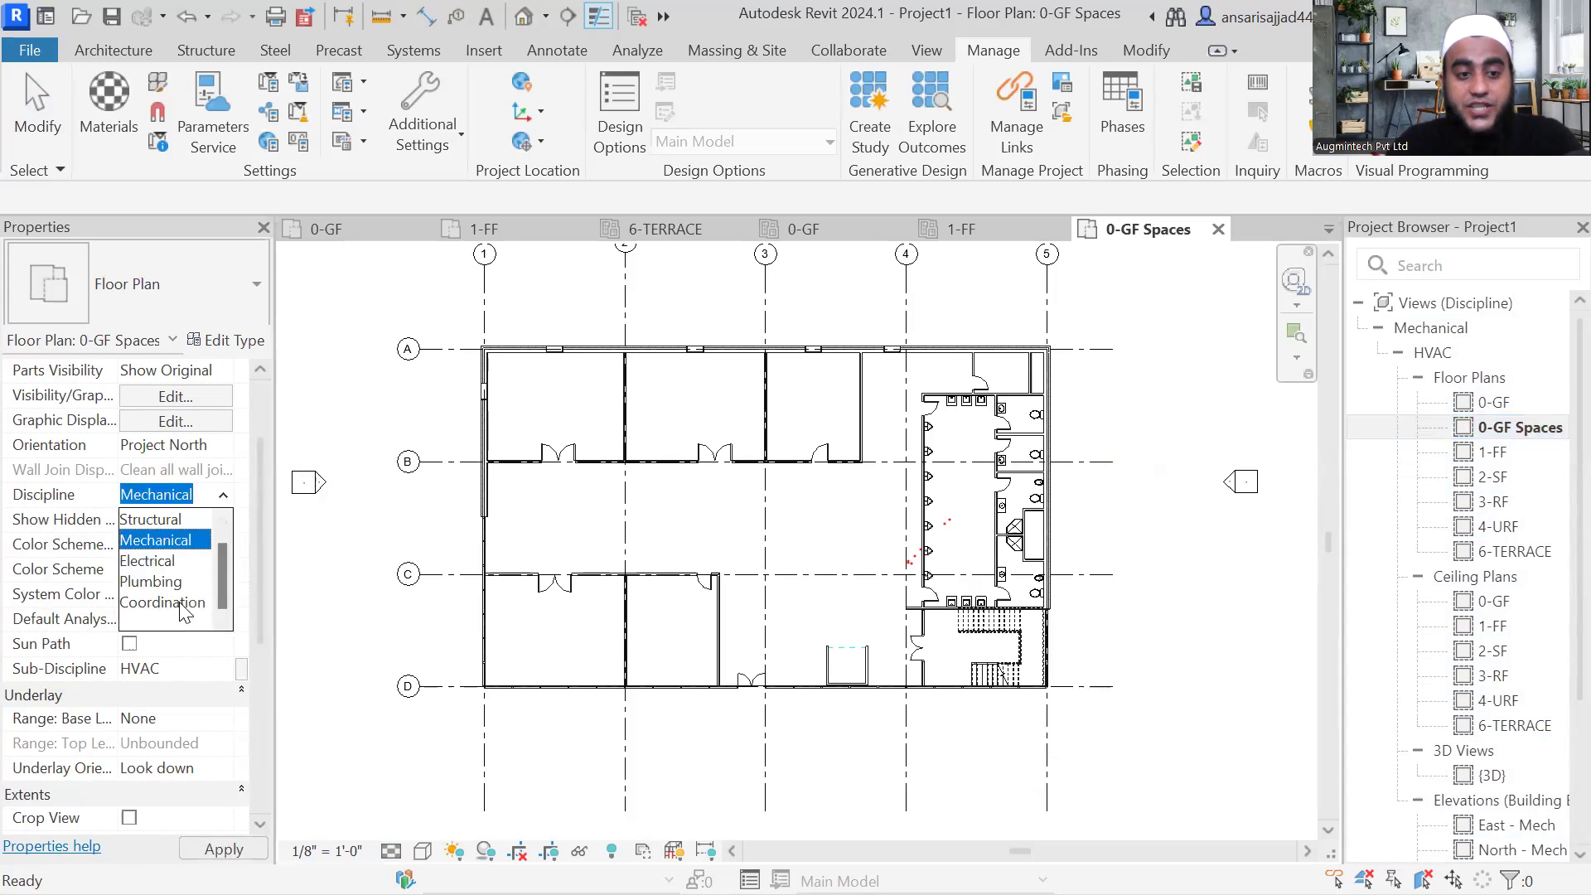
pyautogui.click(182, 605)
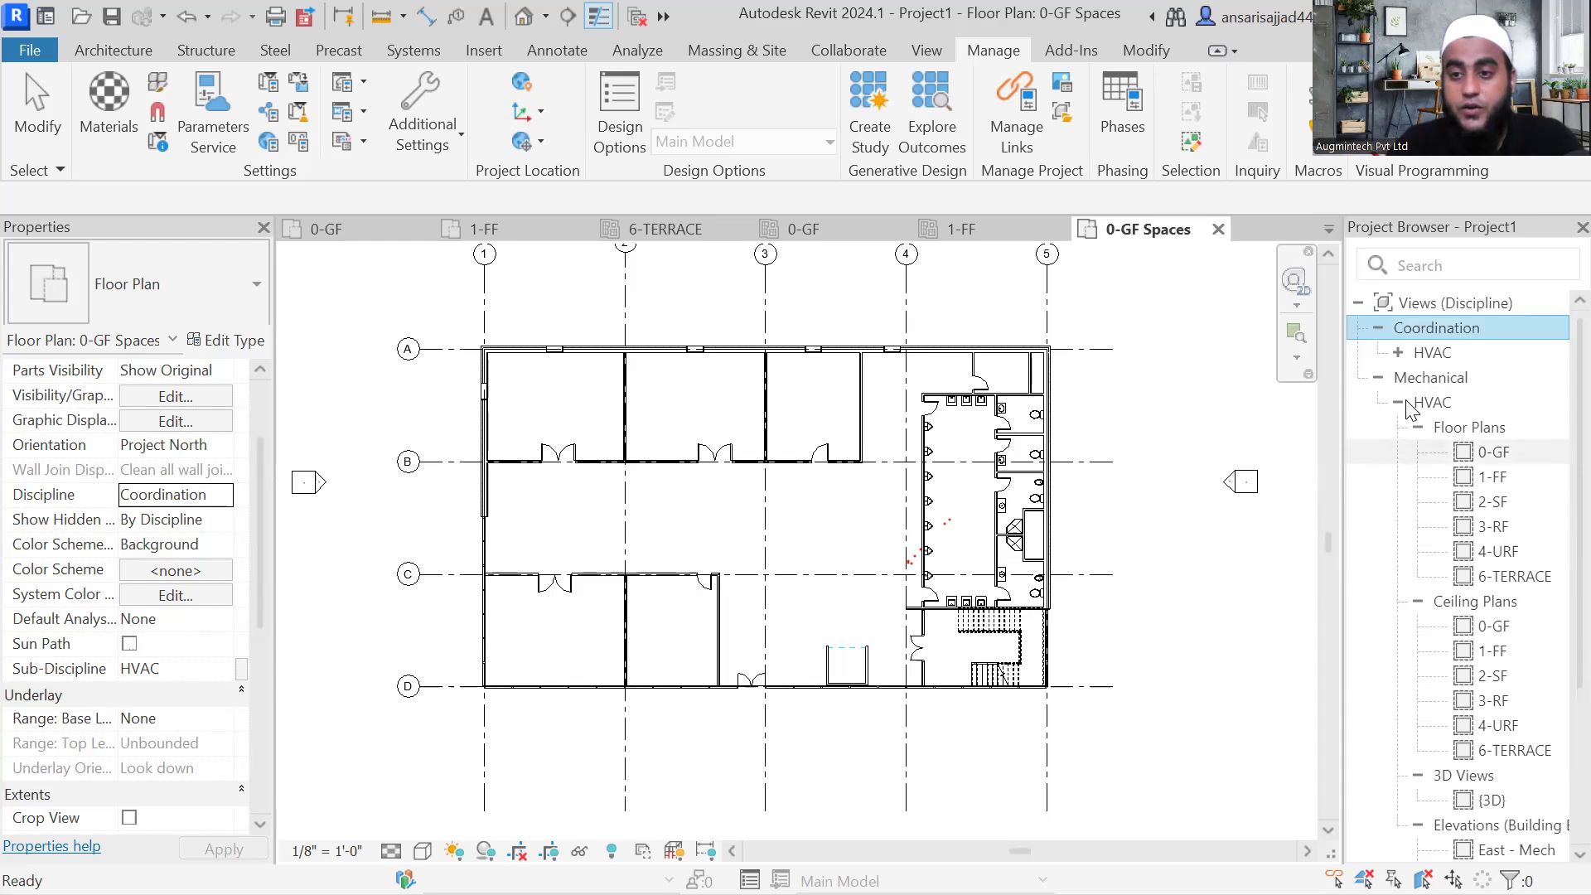
pyautogui.click(1401, 354)
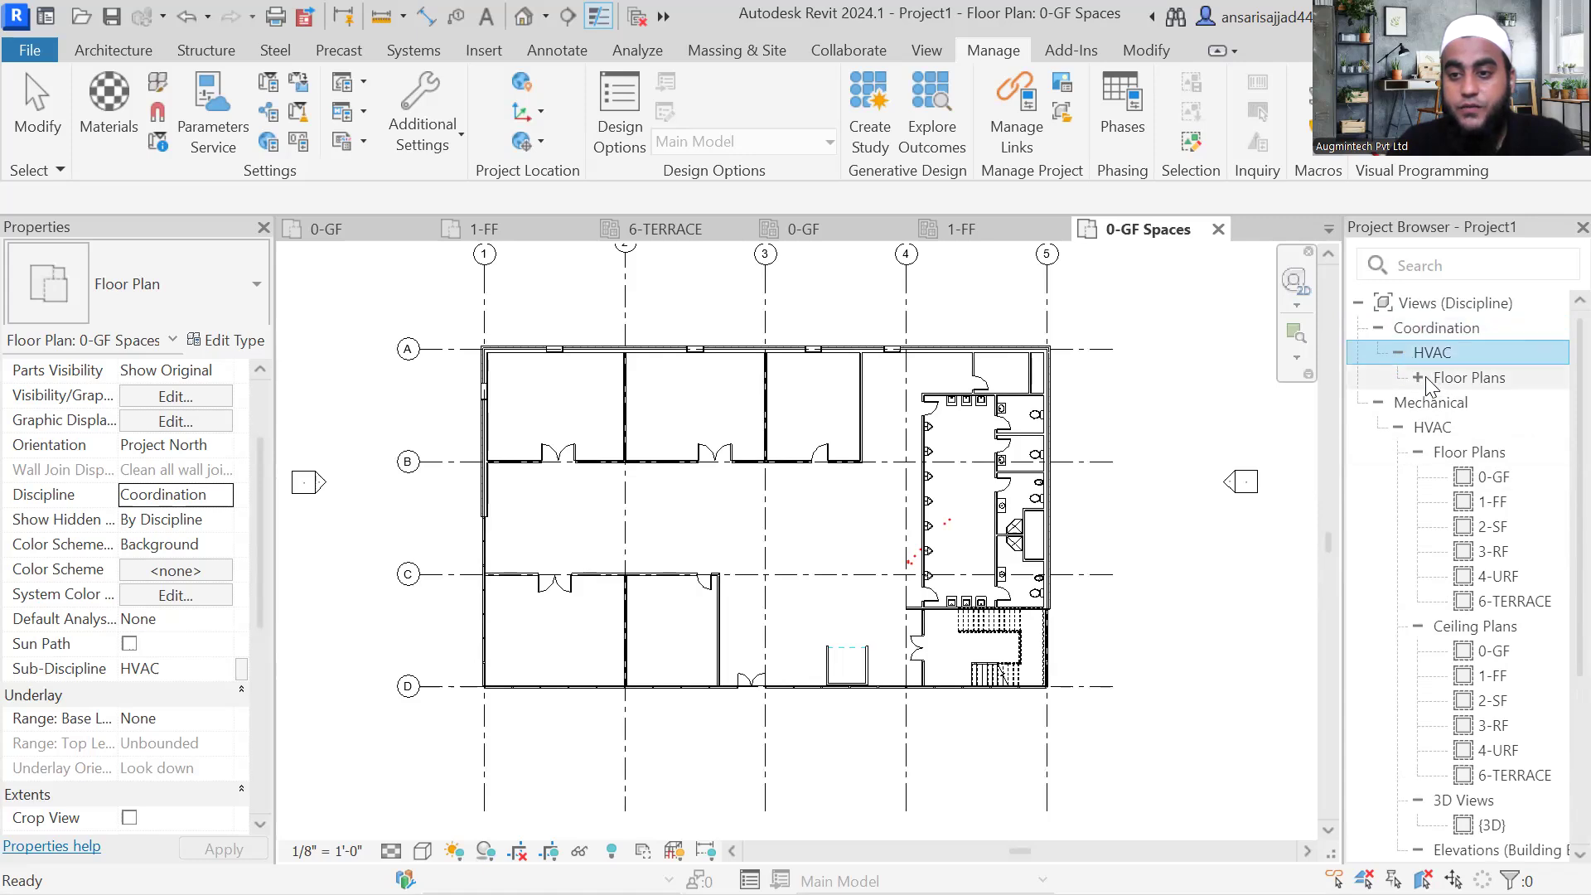
pyautogui.click(1420, 378)
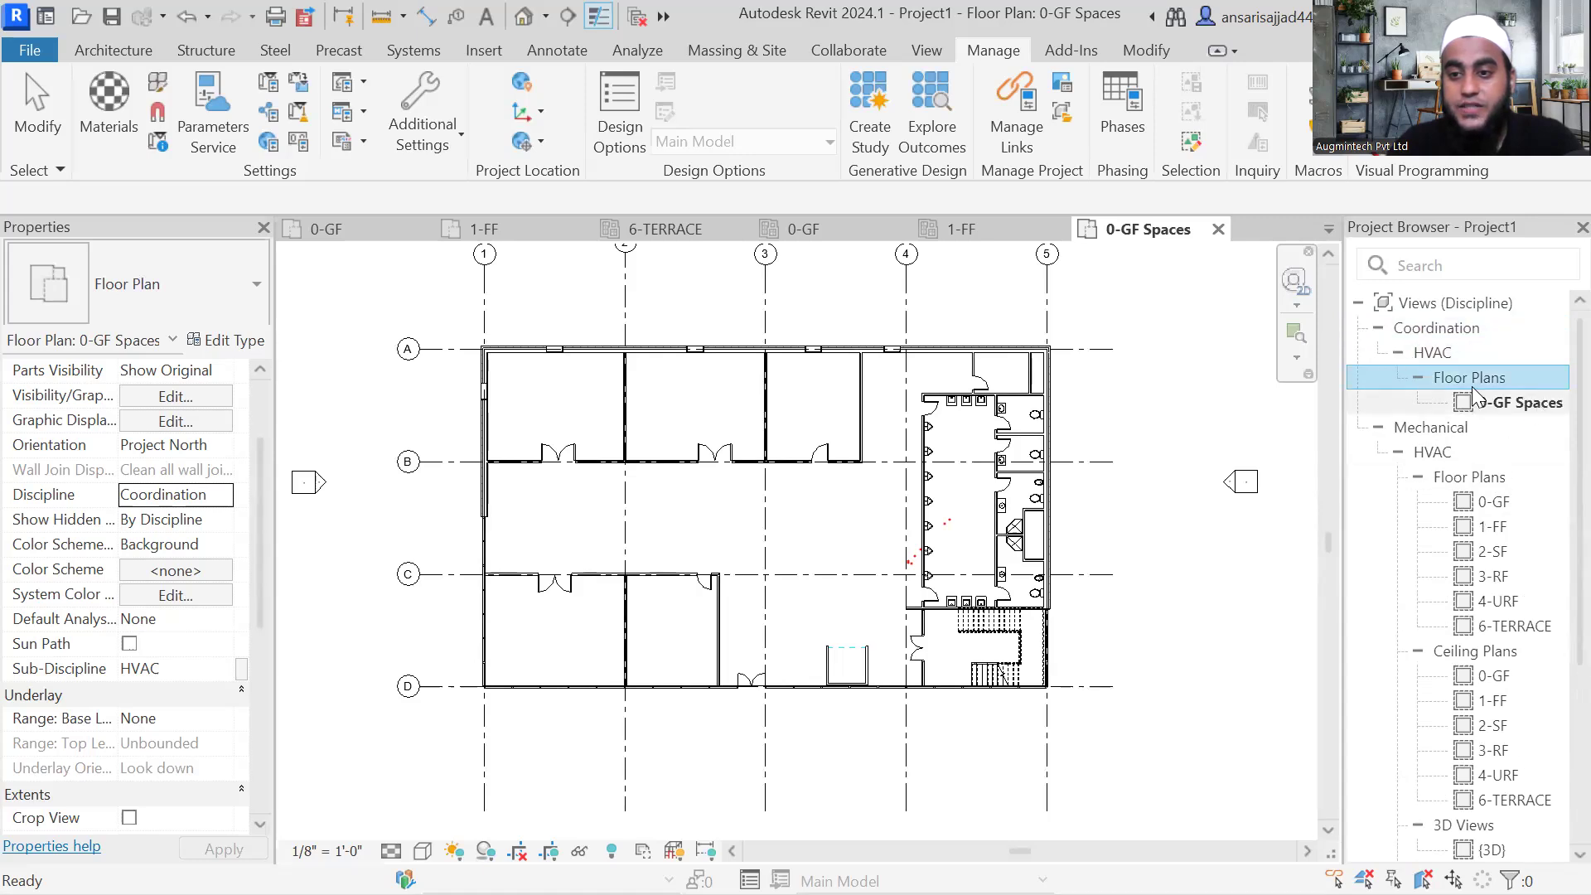
# Step: Set the 0-GF Spaces floor plan's sub-discipline to Coordination and expand the group that holds it
pyautogui.click(1429, 352)
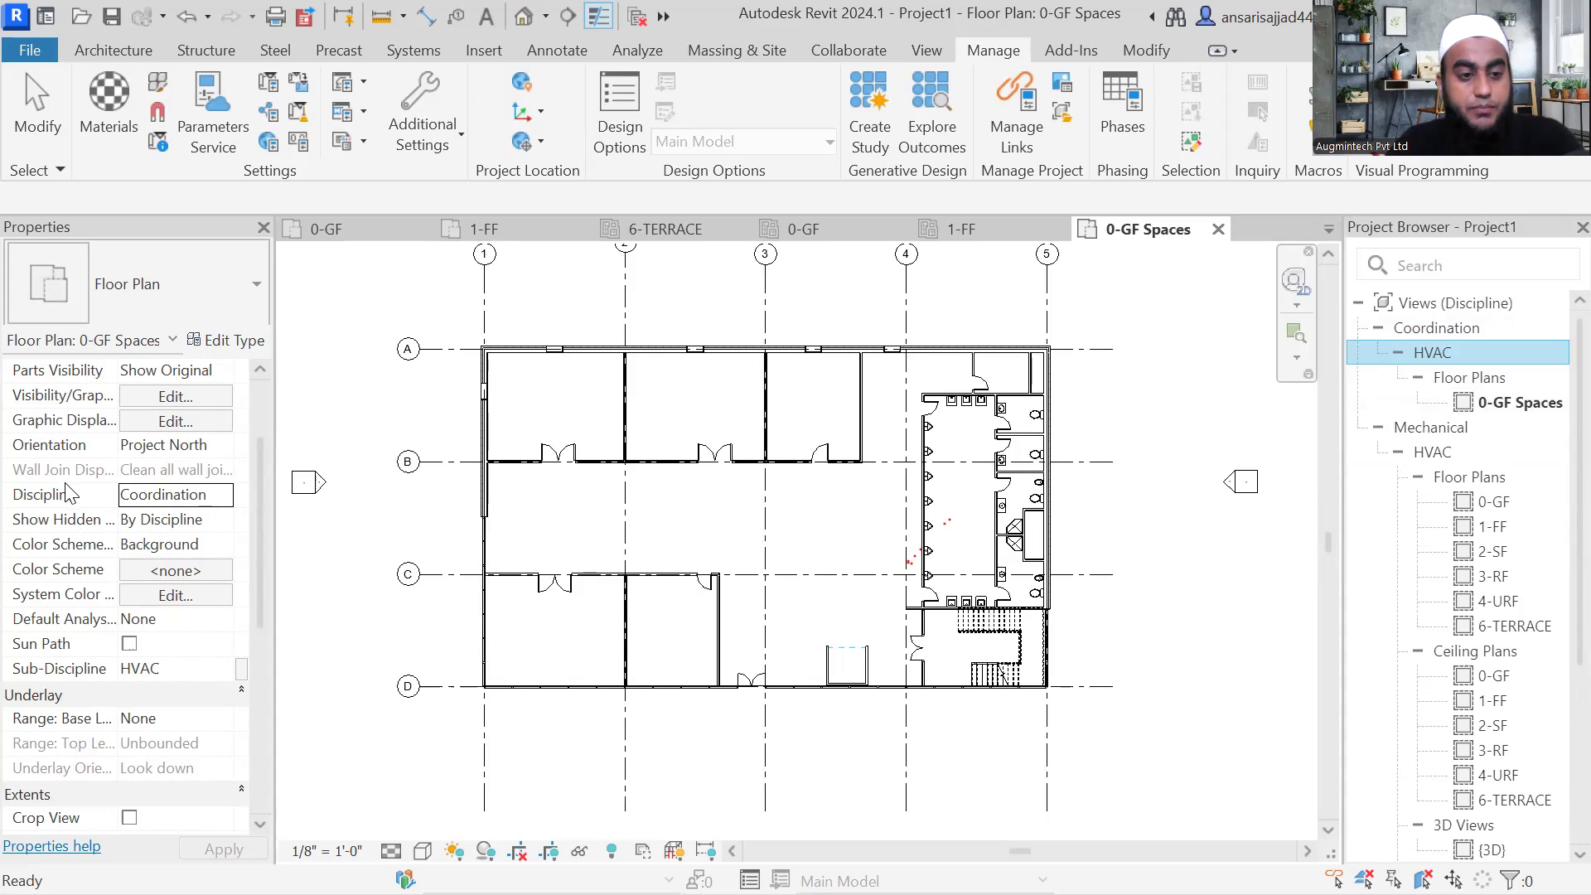
pyautogui.scroll(-3, 175, 494)
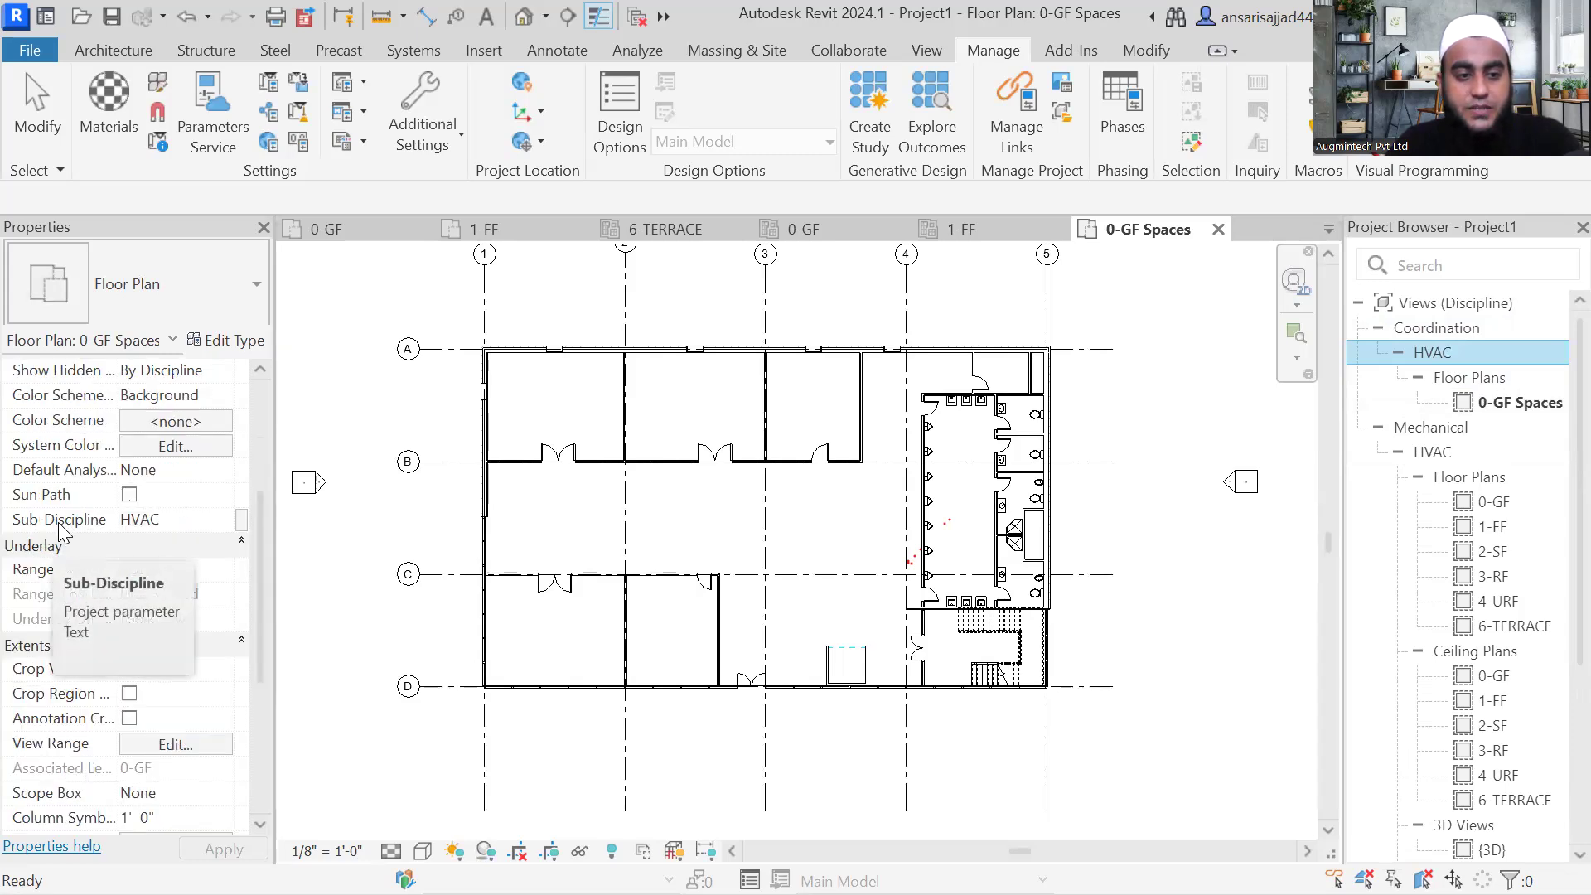
pyautogui.click(225, 521)
pyautogui.click(223, 520)
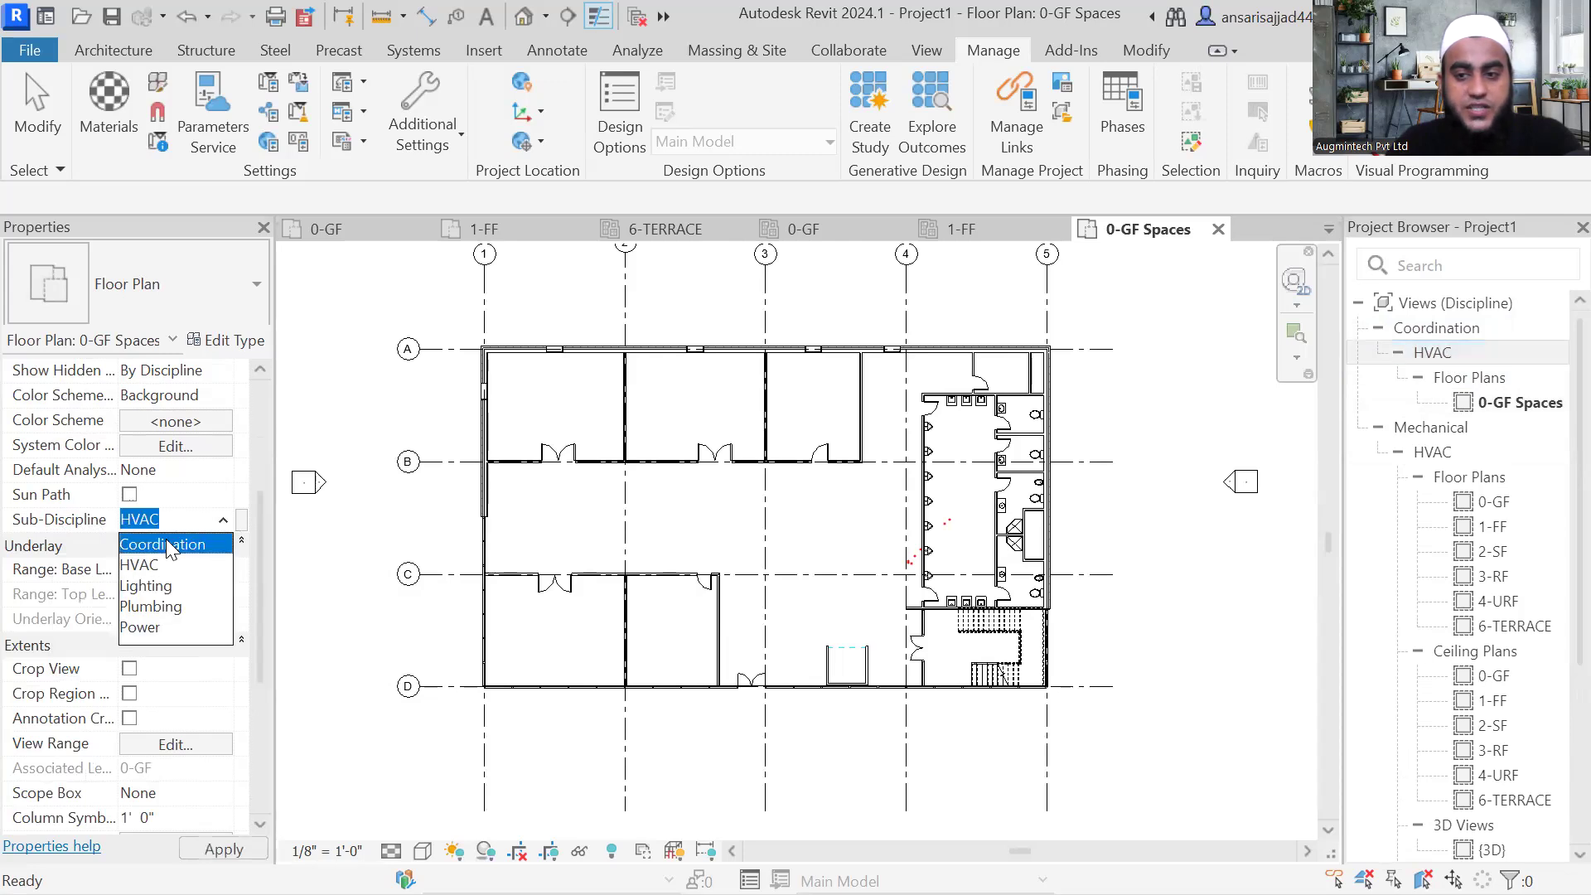
pyautogui.press('Return')
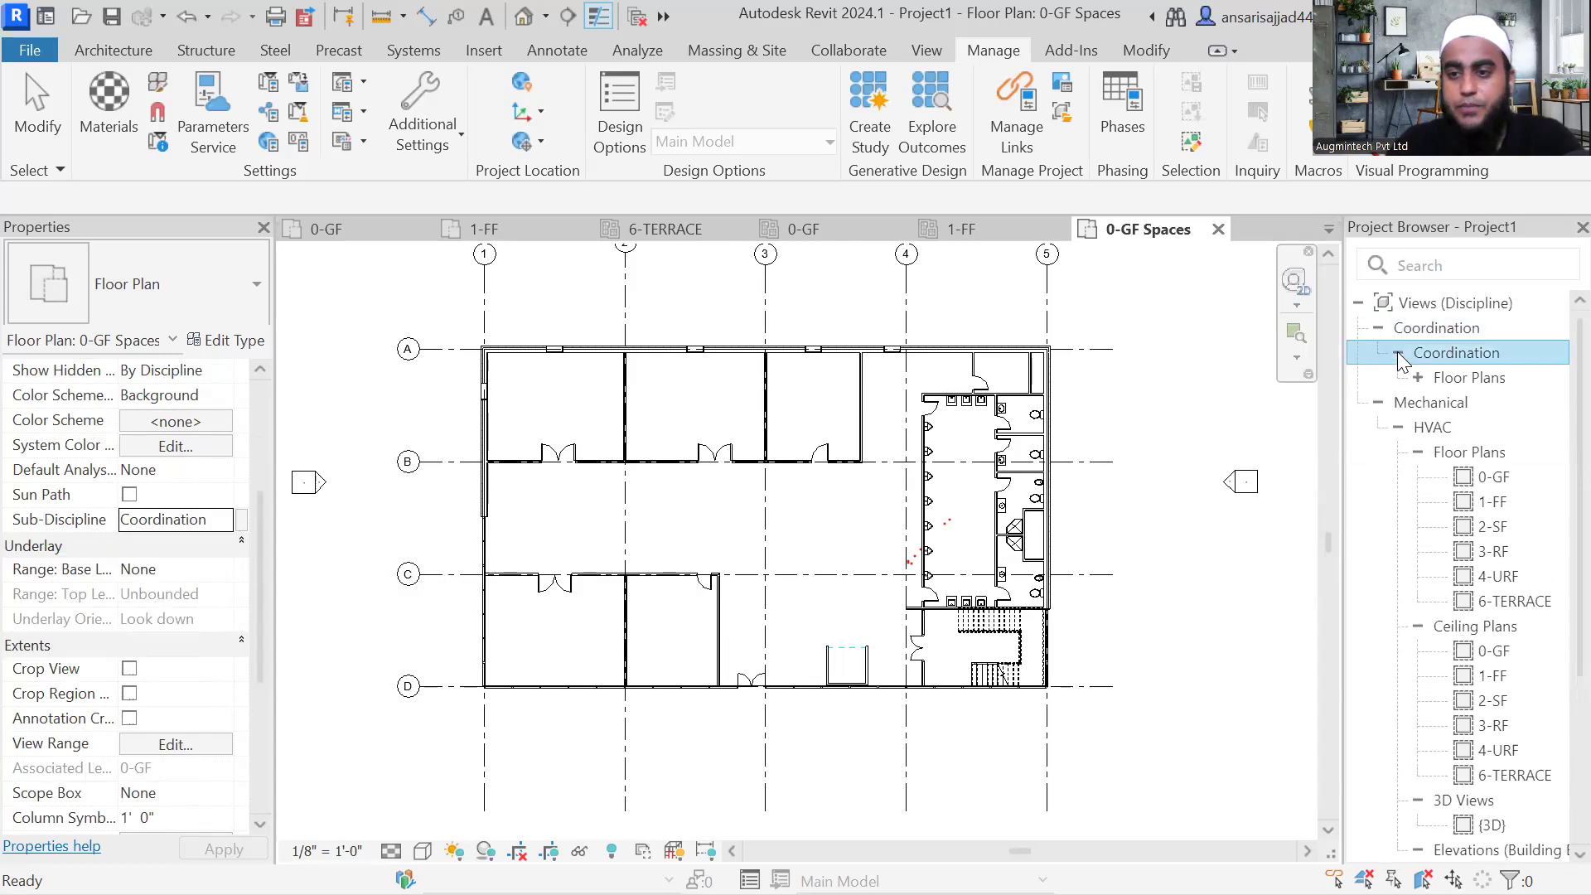
pyautogui.click(1419, 380)
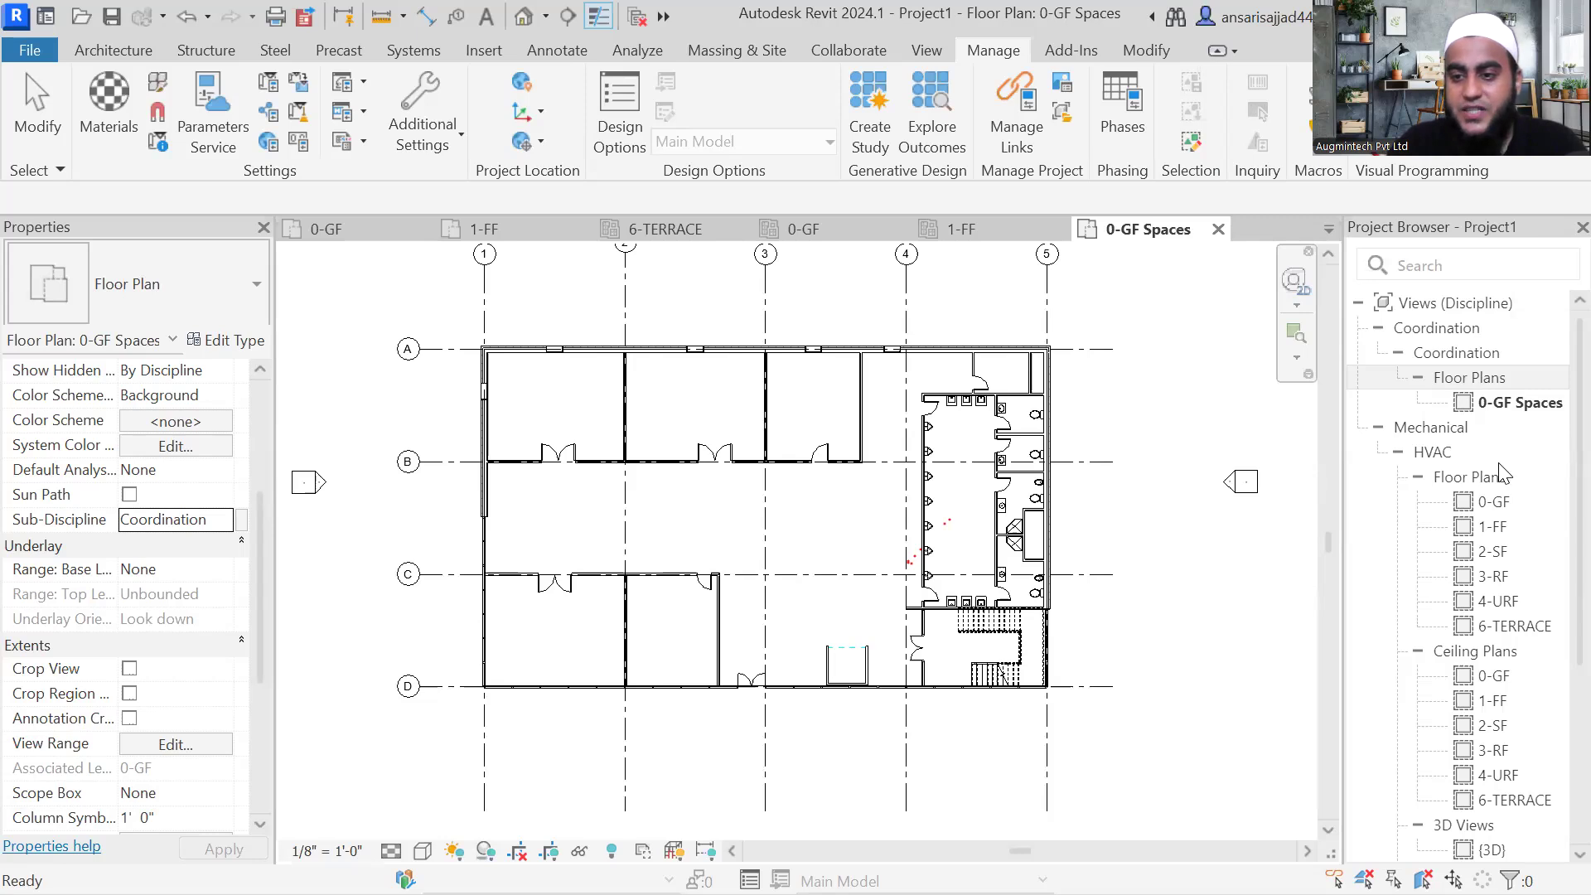
pyautogui.click(1504, 406)
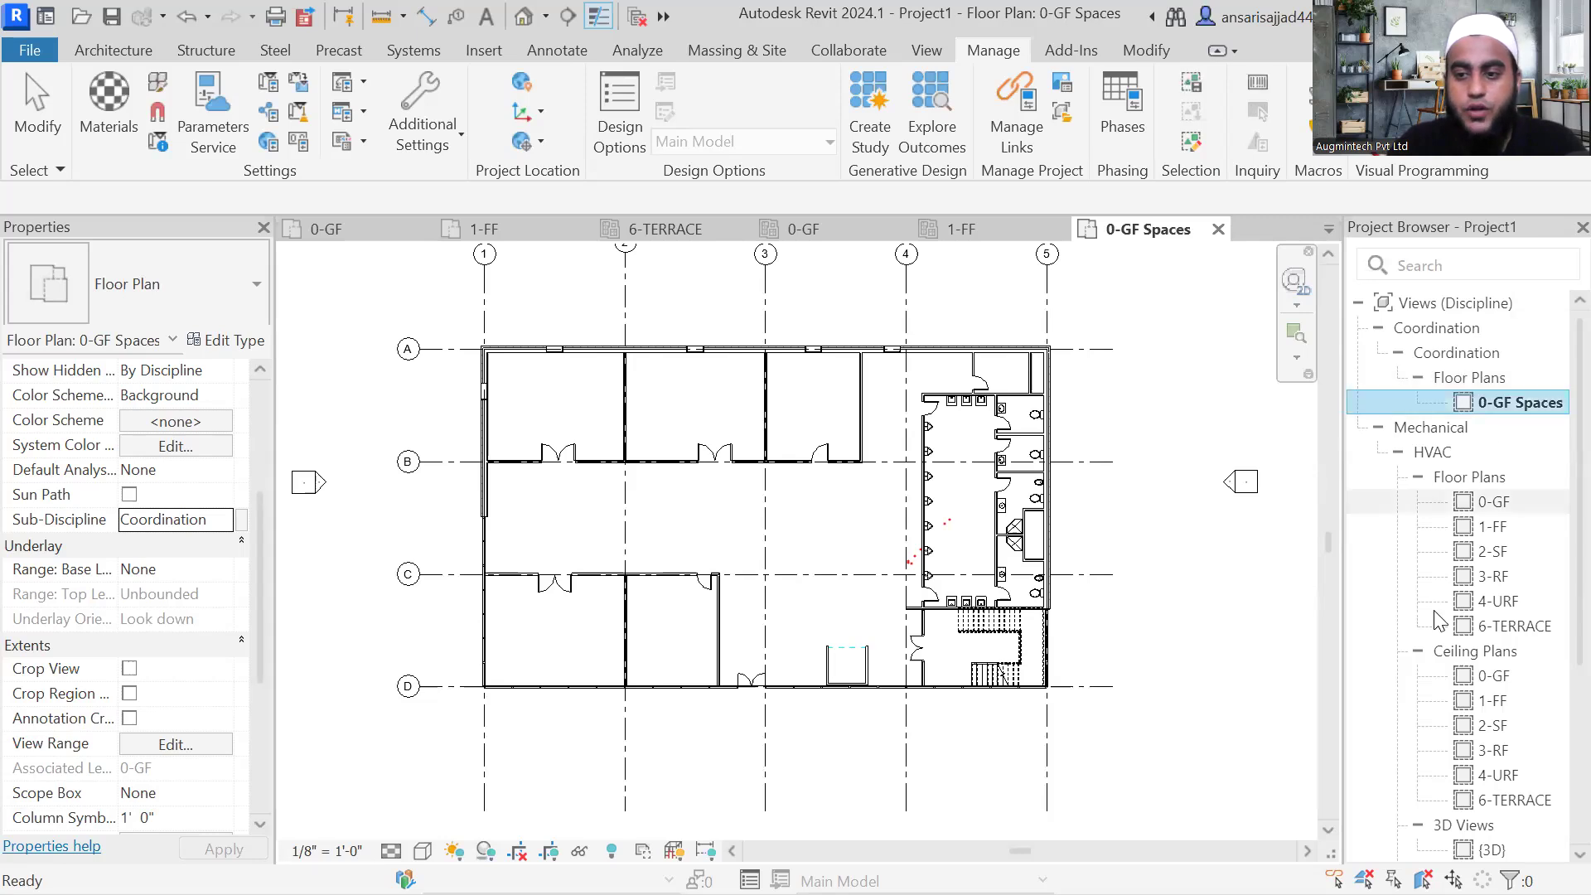
# Step: Duplicate the 1-FF floor plan under Mechanical, HVAC
pyautogui.click(1507, 531)
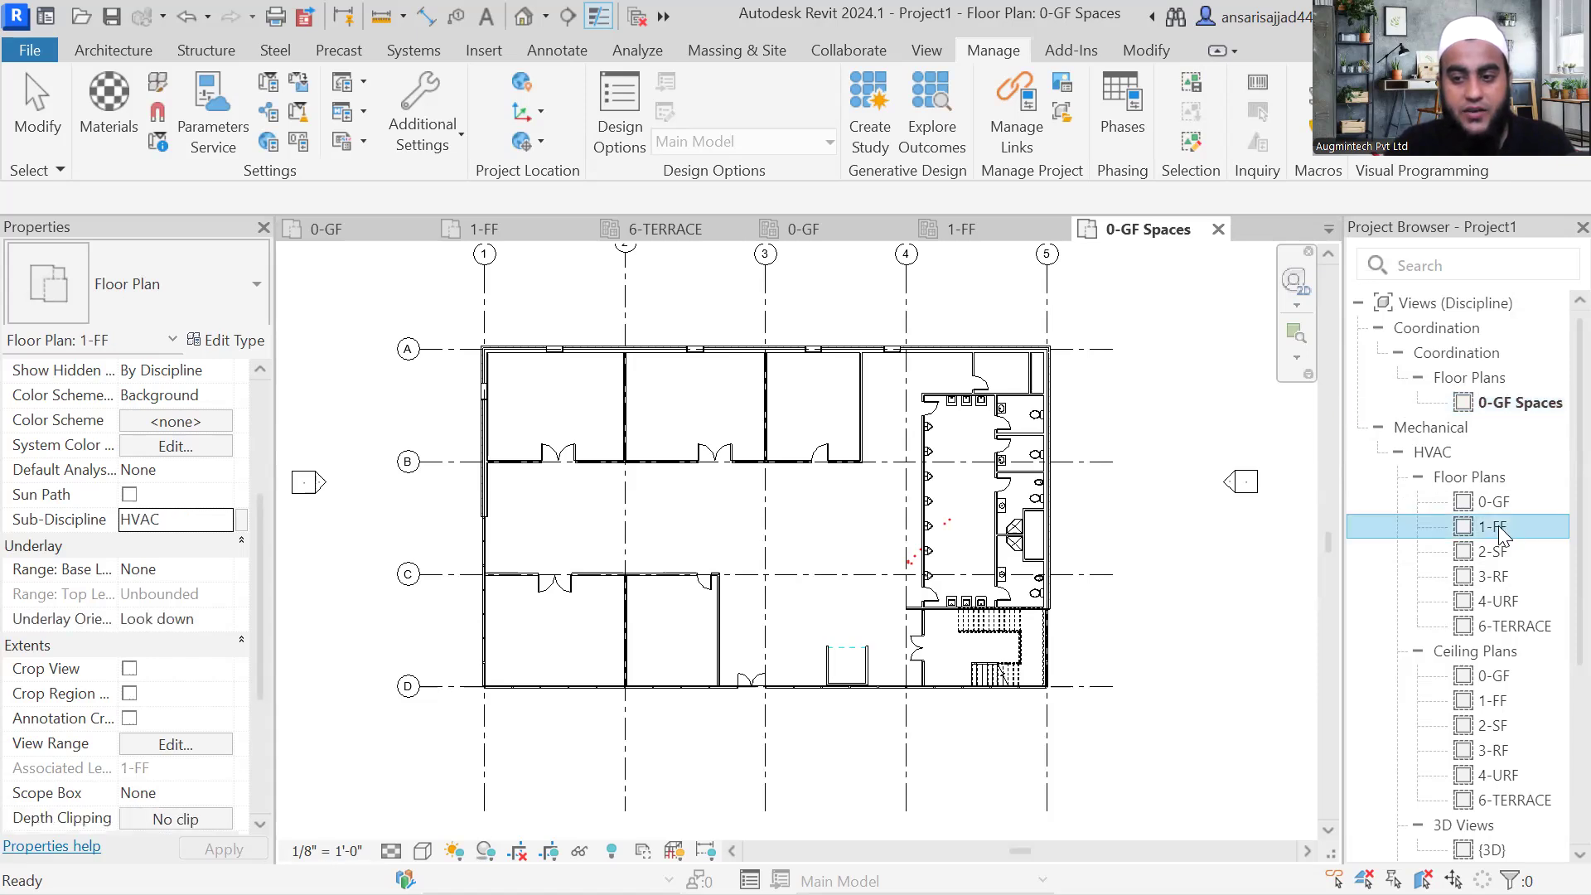
pyautogui.rightClick(1492, 526)
pyautogui.moveTo(1307, 402)
pyautogui.click(1067, 519)
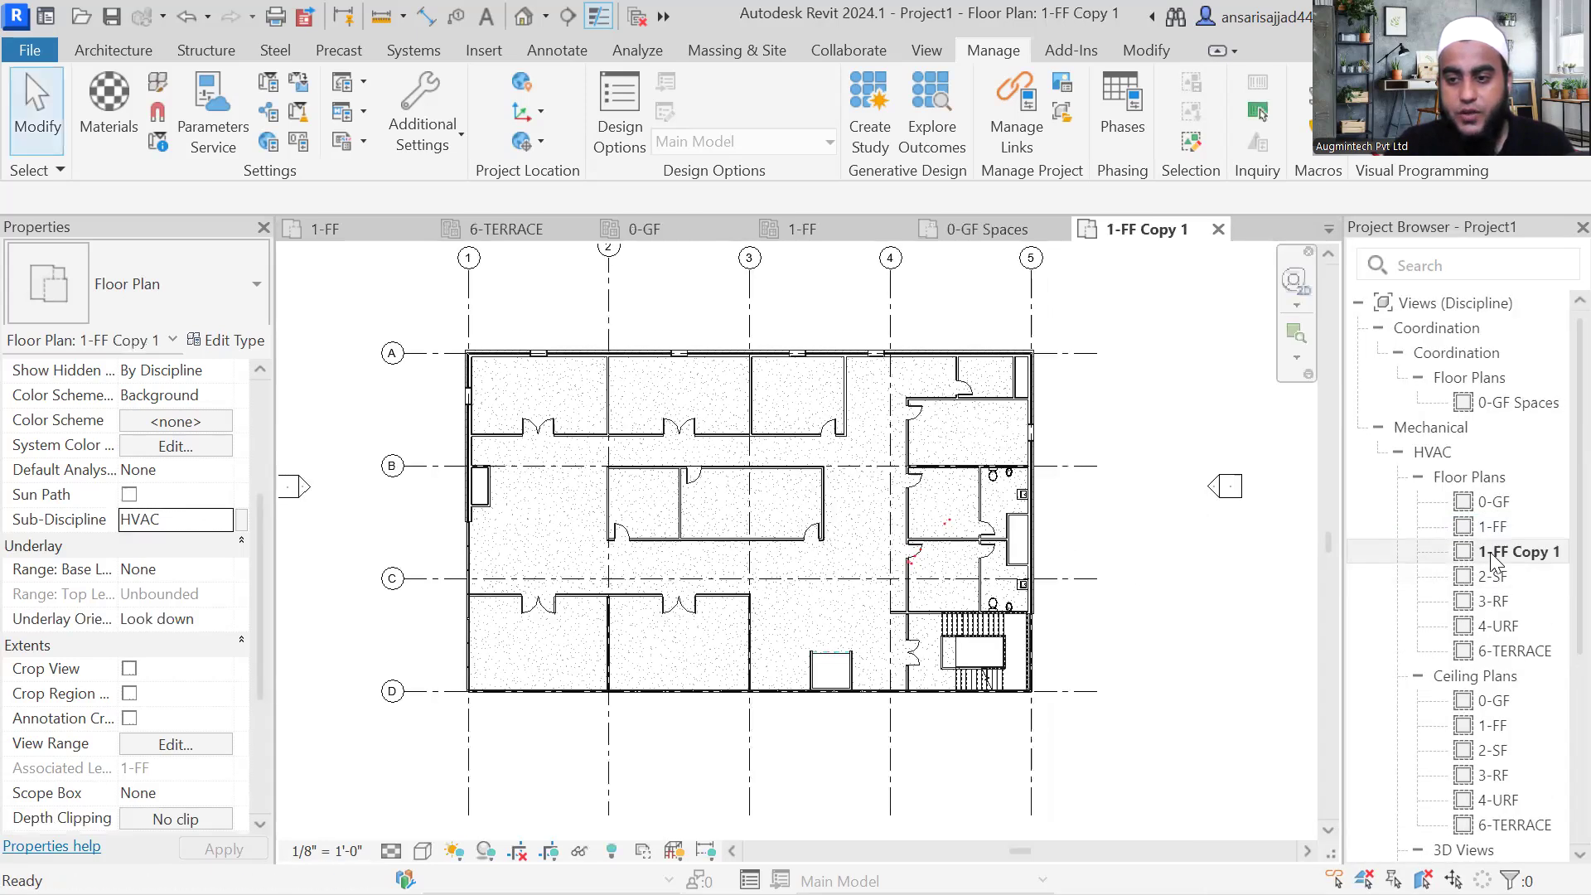
# Step: Rename the copied first floor plan as 1-FF Spaces
pyautogui.rightClick(1507, 561)
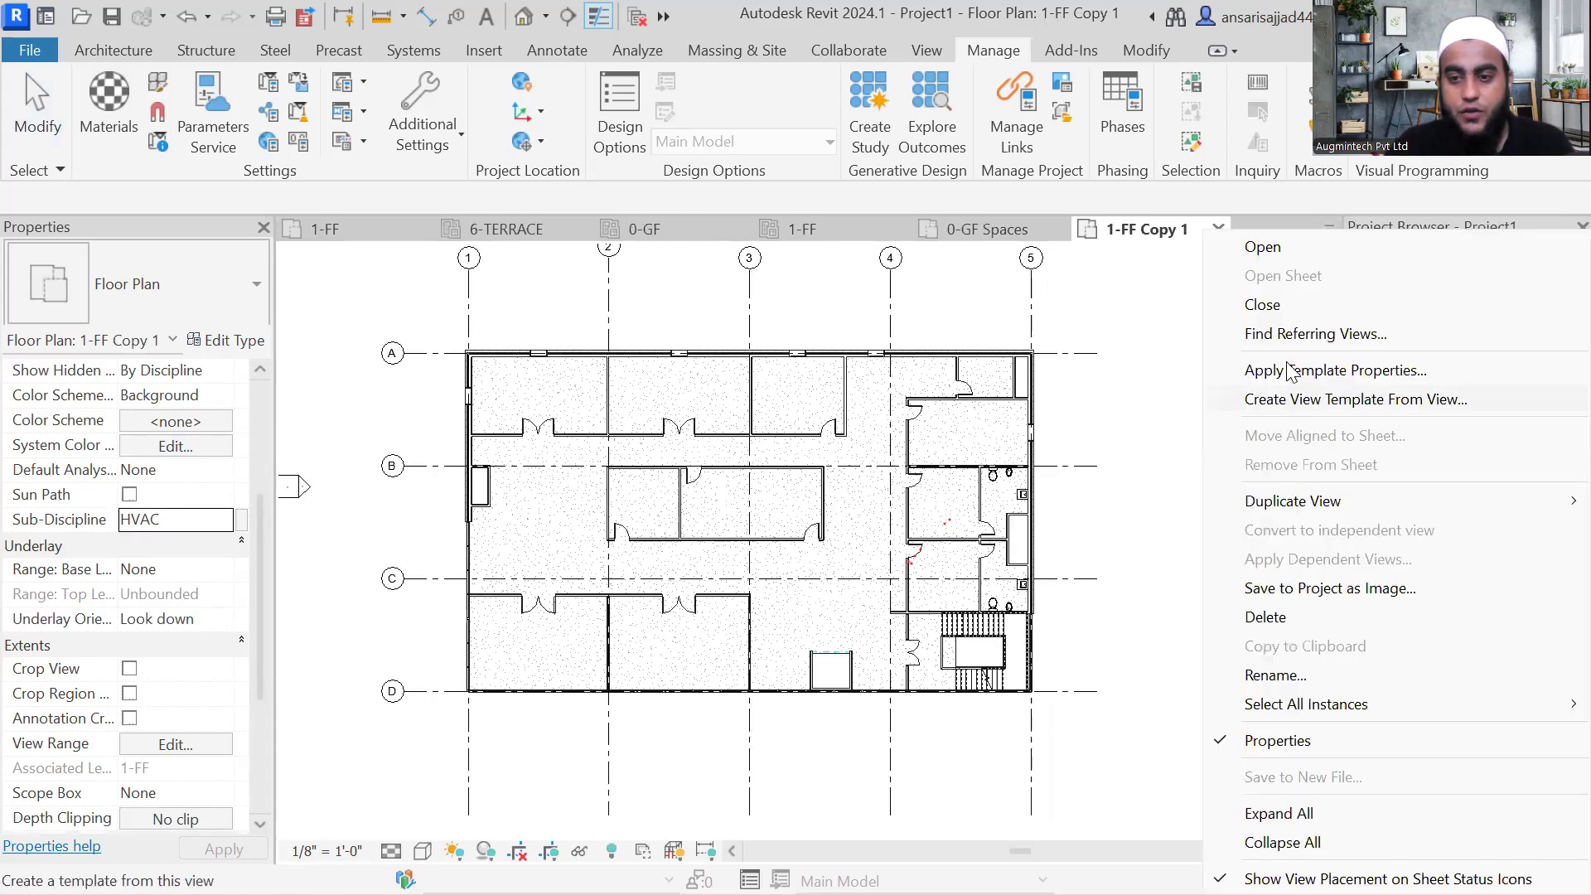
pyautogui.click(1290, 678)
pyautogui.click(1556, 553)
pyautogui.moveTo(1552, 553)
pyautogui.mouseDown()
pyautogui.moveTo(1523, 557)
pyautogui.moveTo(1562, 558)
pyautogui.mouseUp()
pyautogui.write('Spa')
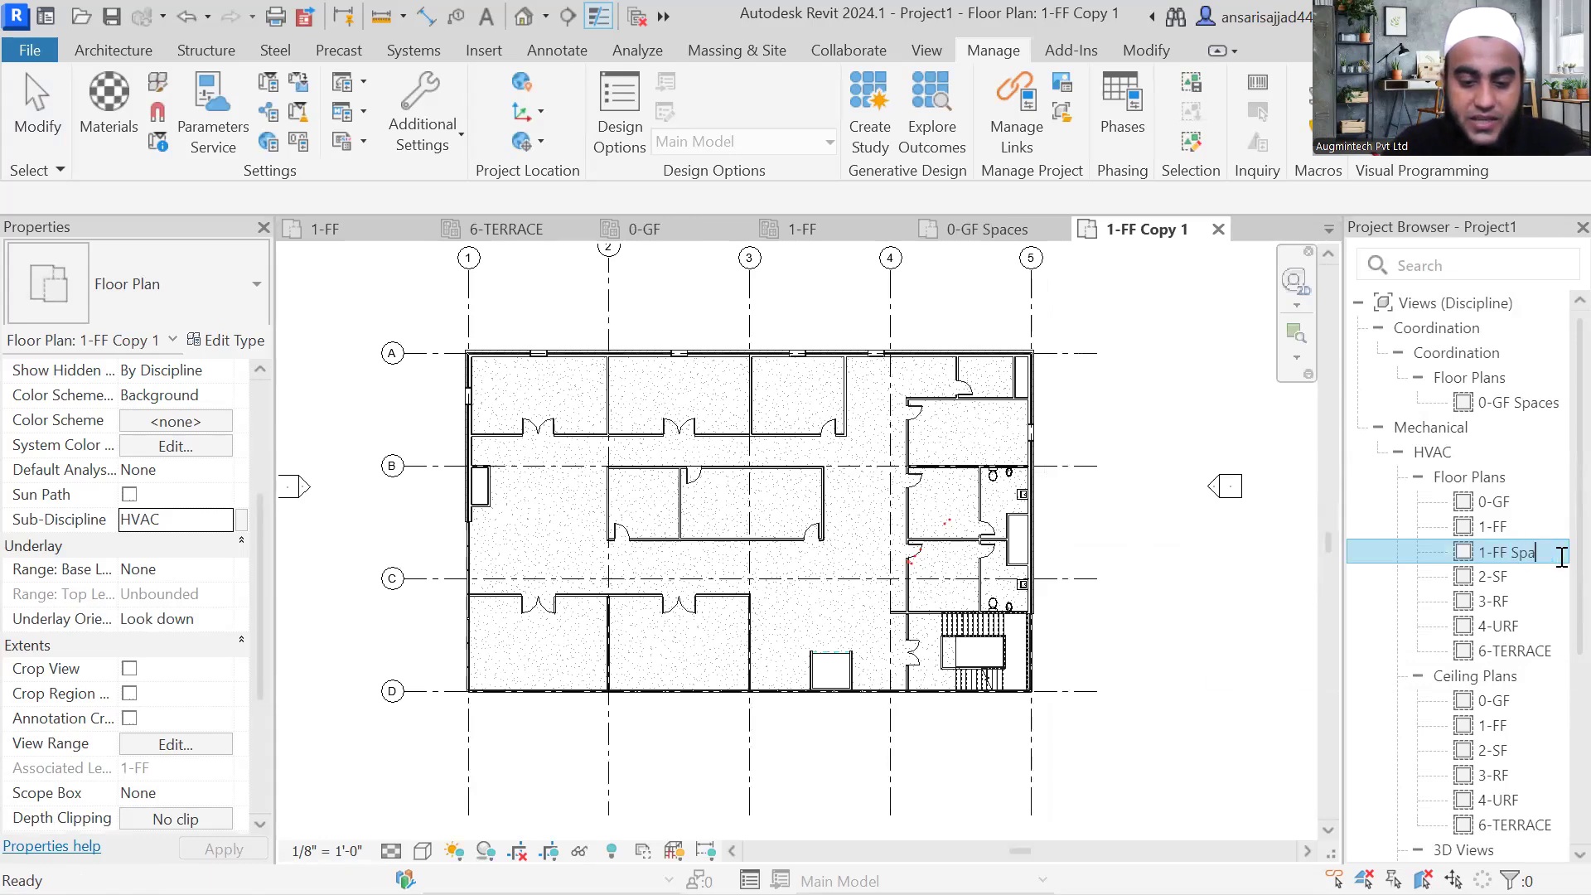
pyautogui.press('Return')
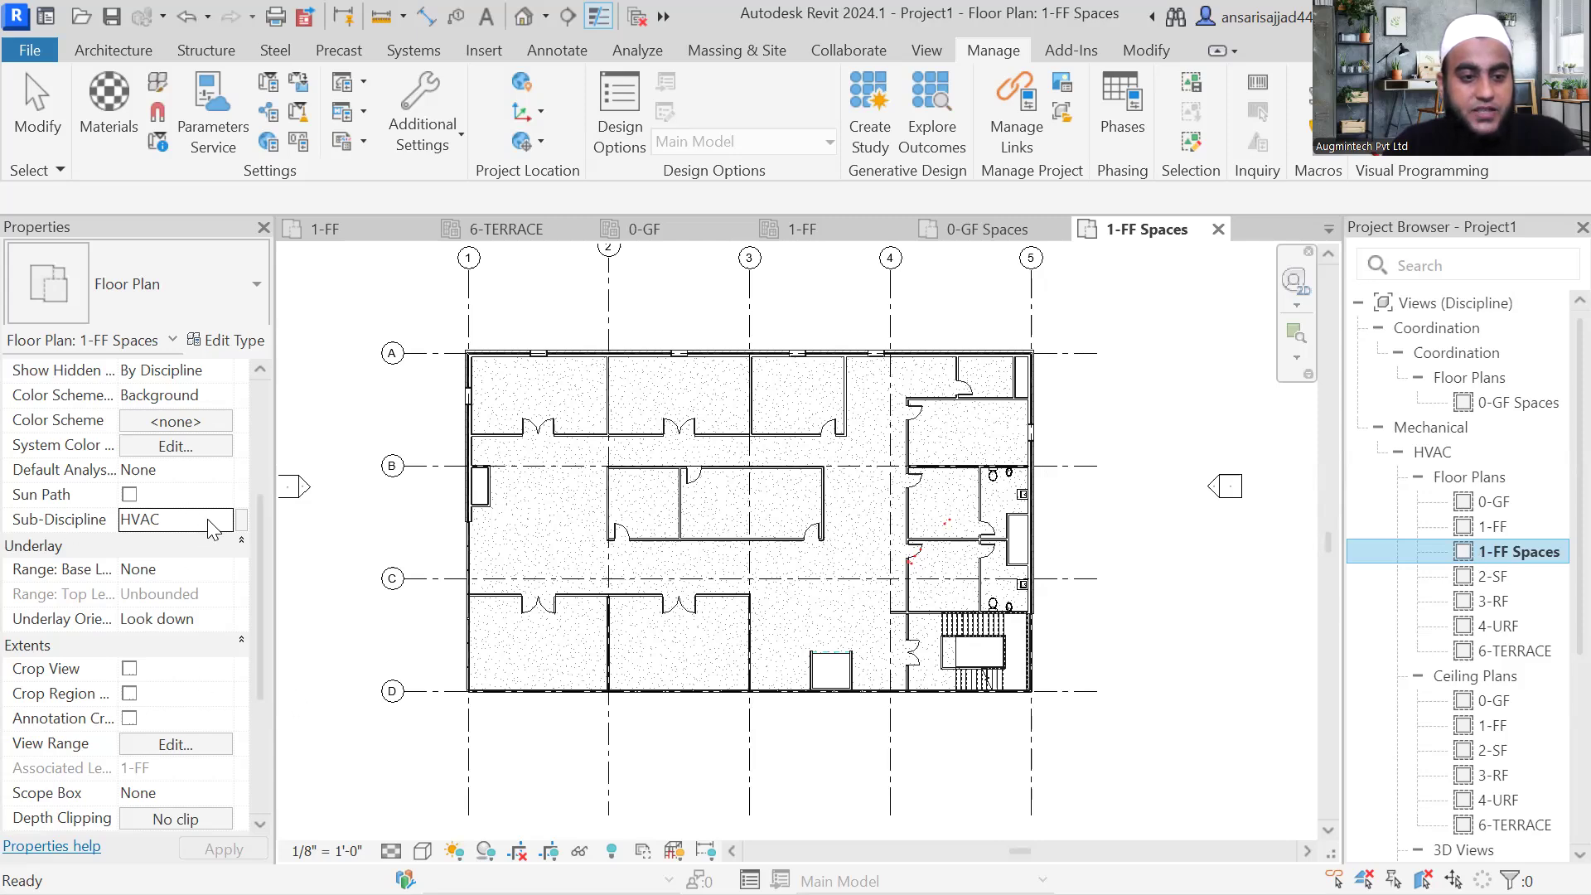
# Step: Set both the discipline and the sub-discipline of the 1-FF Spaces floor plan to Coordination
pyautogui.scroll(1, 197, 454)
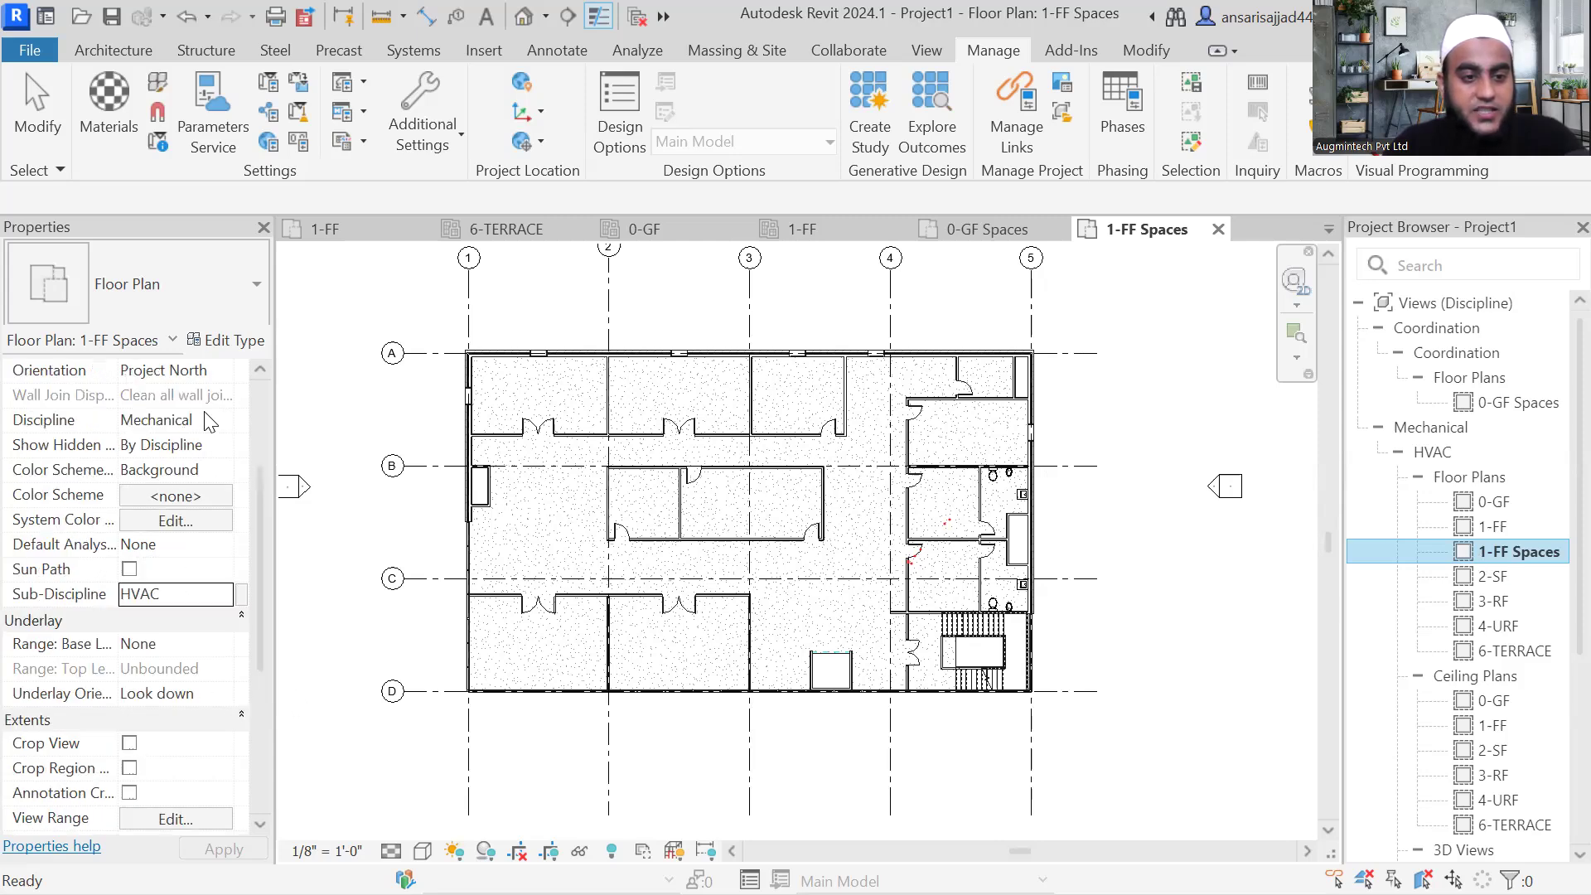
pyautogui.click(215, 419)
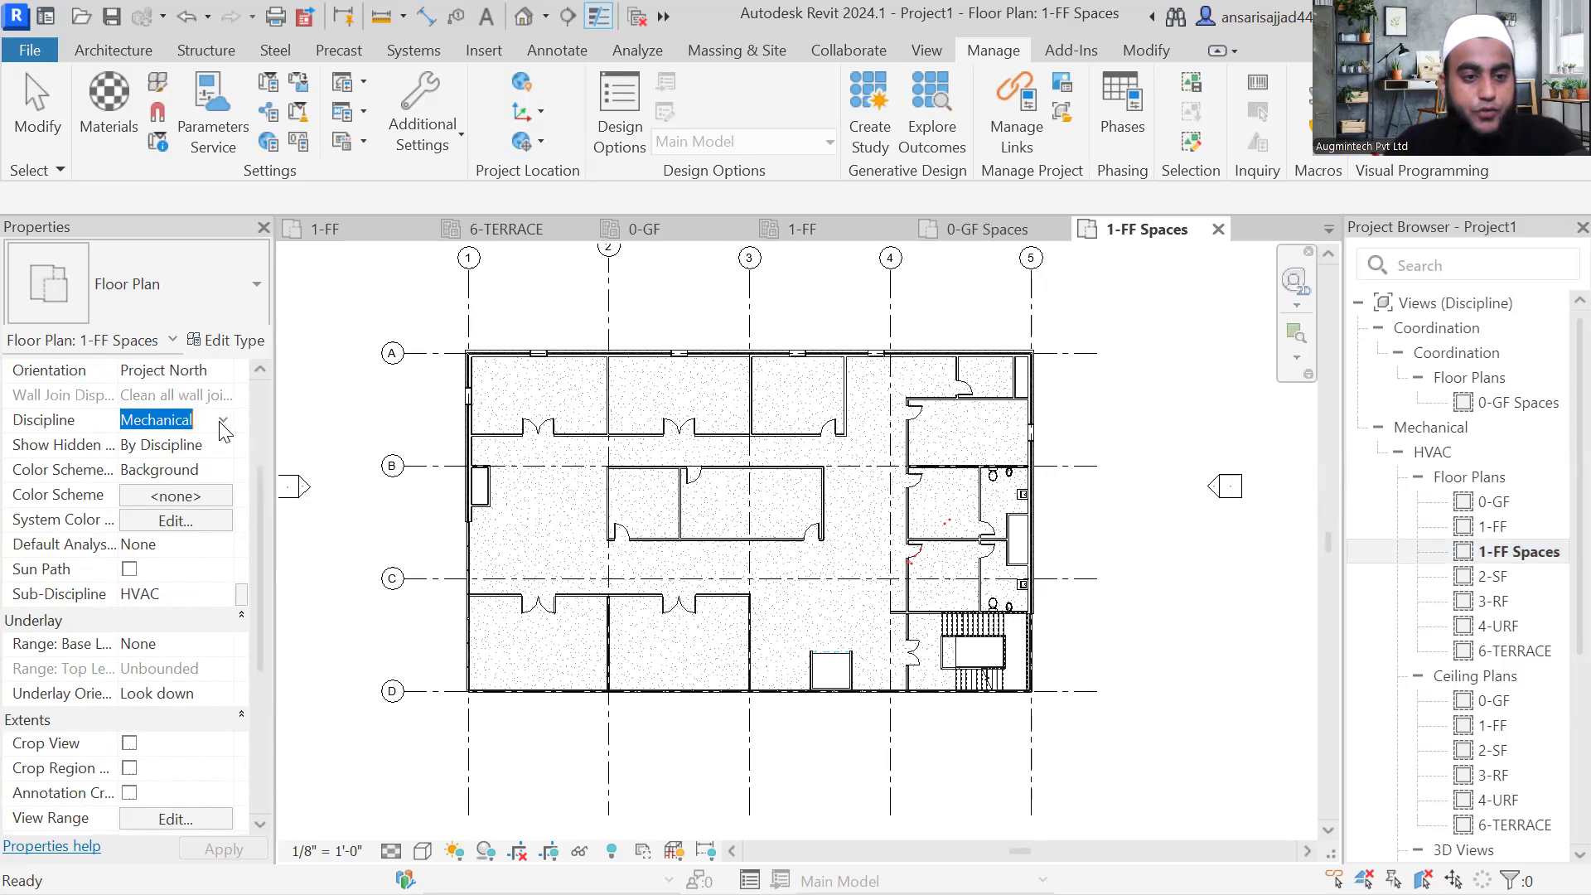
pyautogui.click(223, 421)
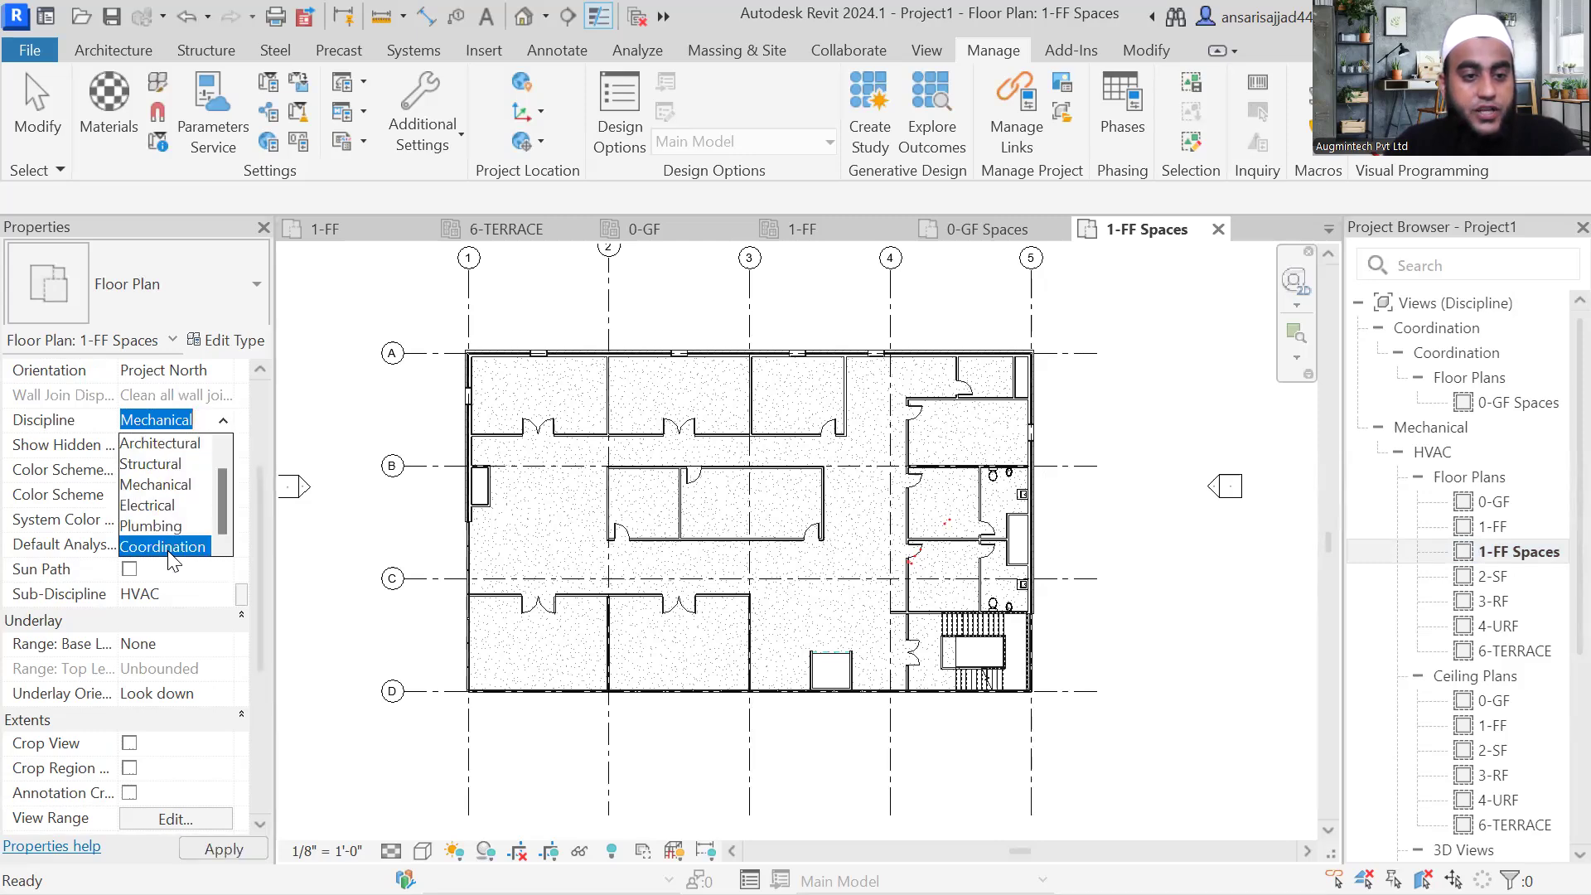
pyautogui.click(176, 531)
pyautogui.click(221, 594)
pyautogui.click(223, 594)
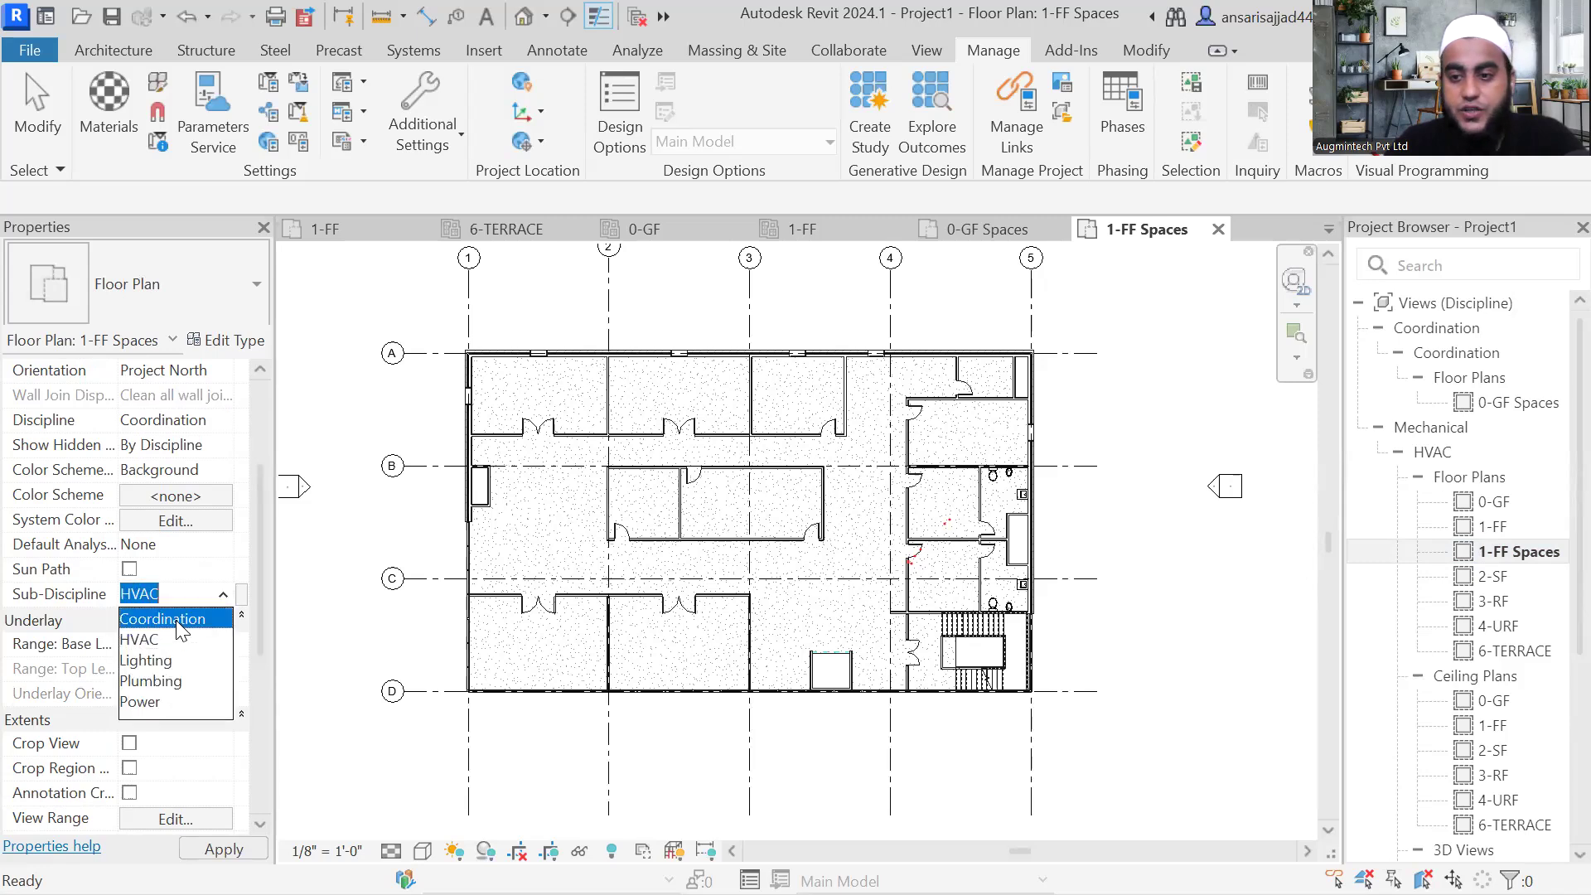
pyautogui.click(182, 631)
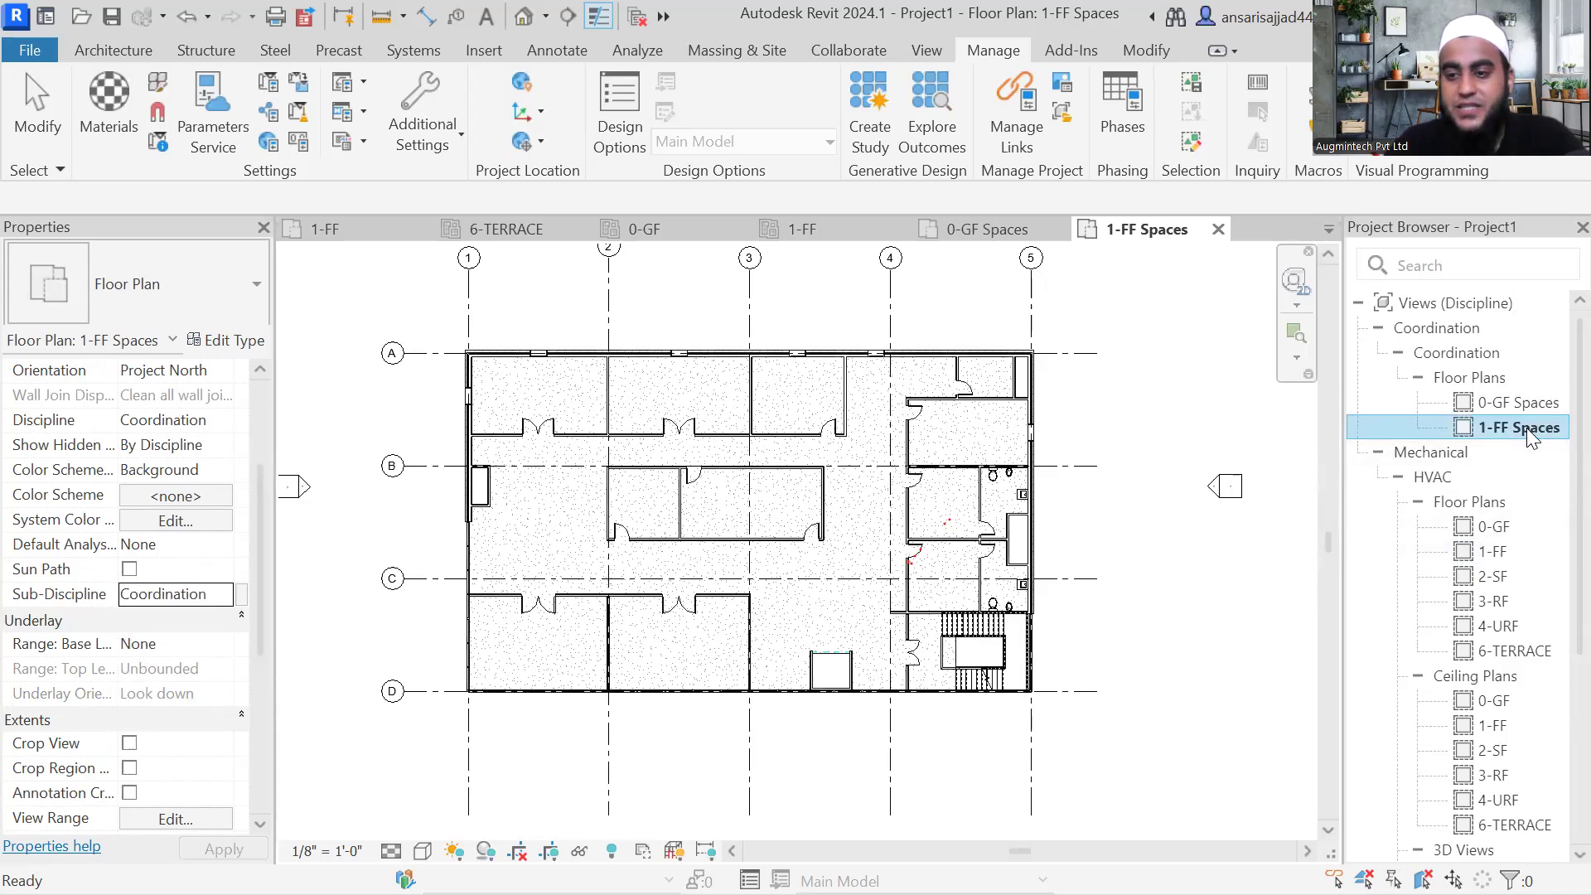
# Step: Duplicate the 2-SF floor plan under Mechanical, HVAC with detailing and dismiss the save reminder
pyautogui.click(1488, 579)
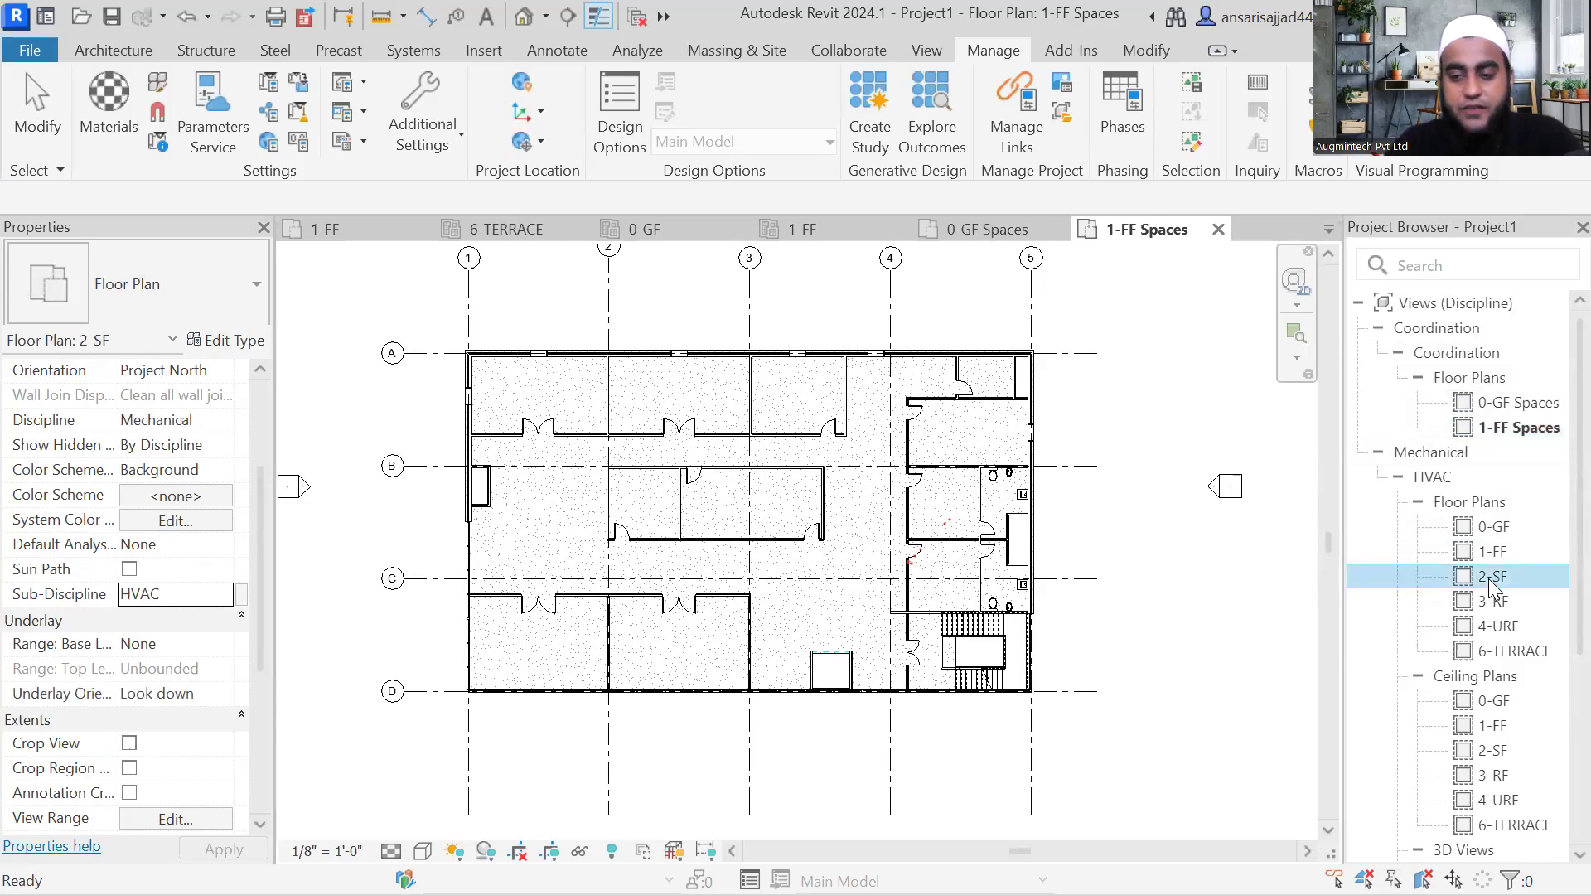
pyautogui.rightClick(1489, 579)
pyautogui.moveTo(1259, 511)
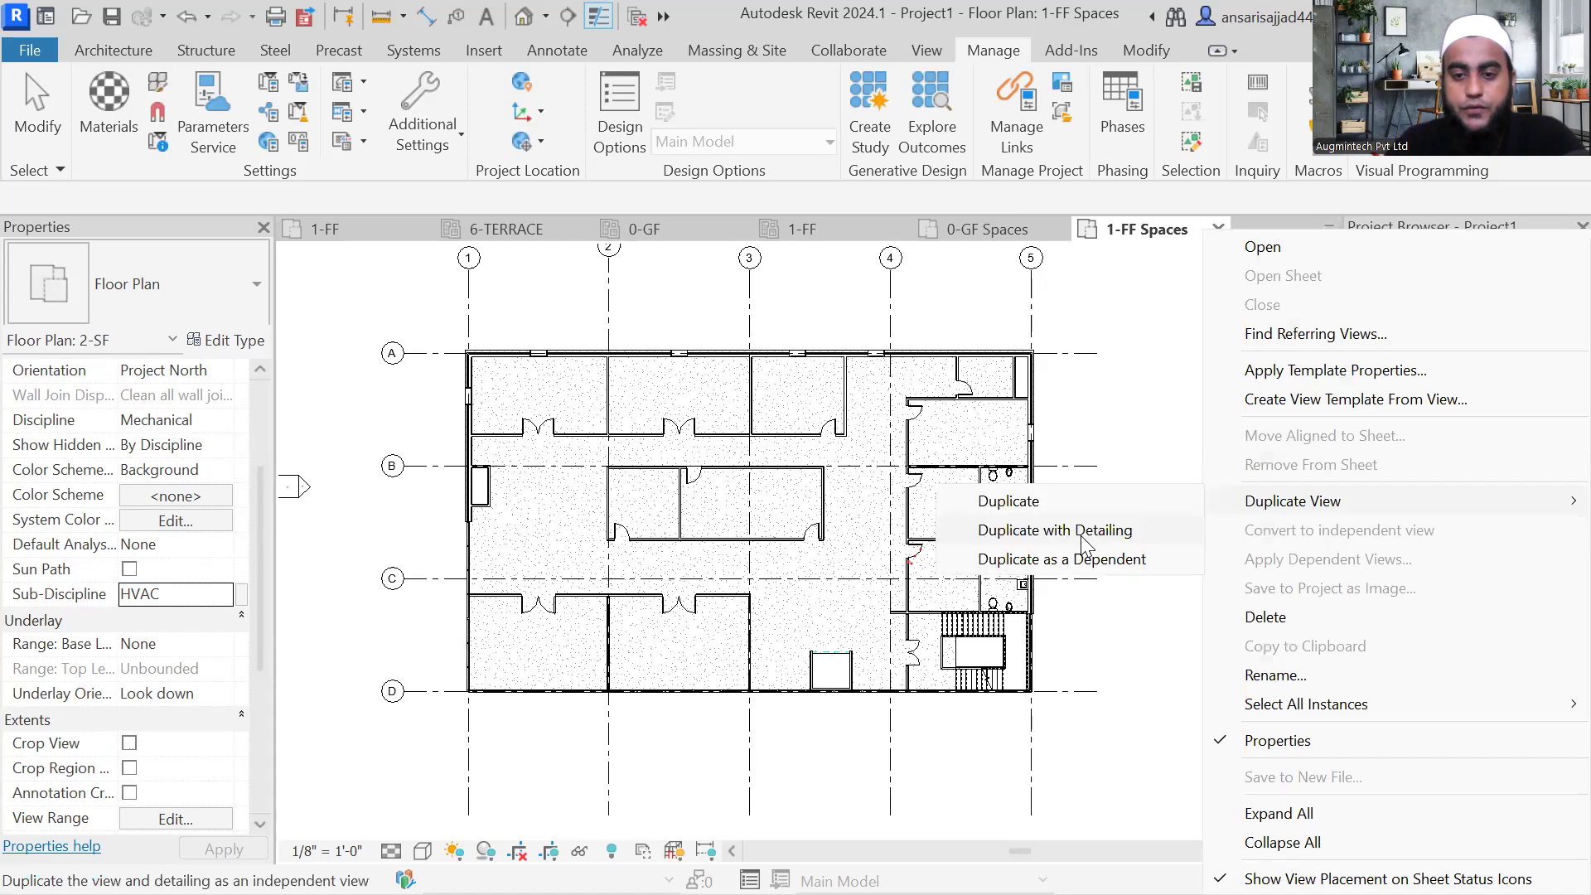
pyautogui.click(1081, 536)
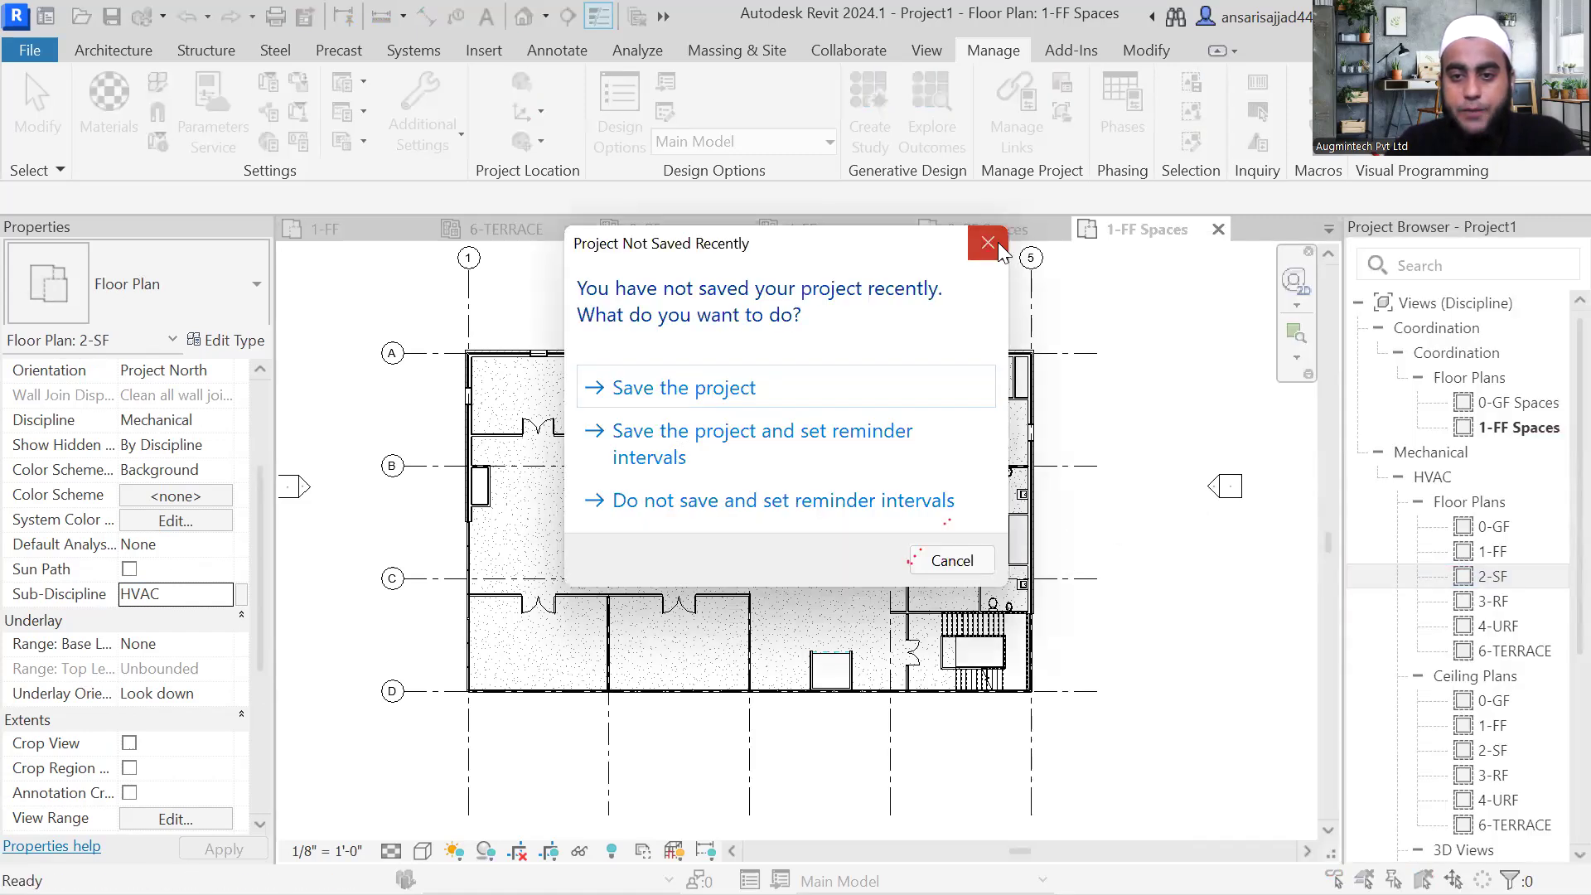
pyautogui.click(998, 242)
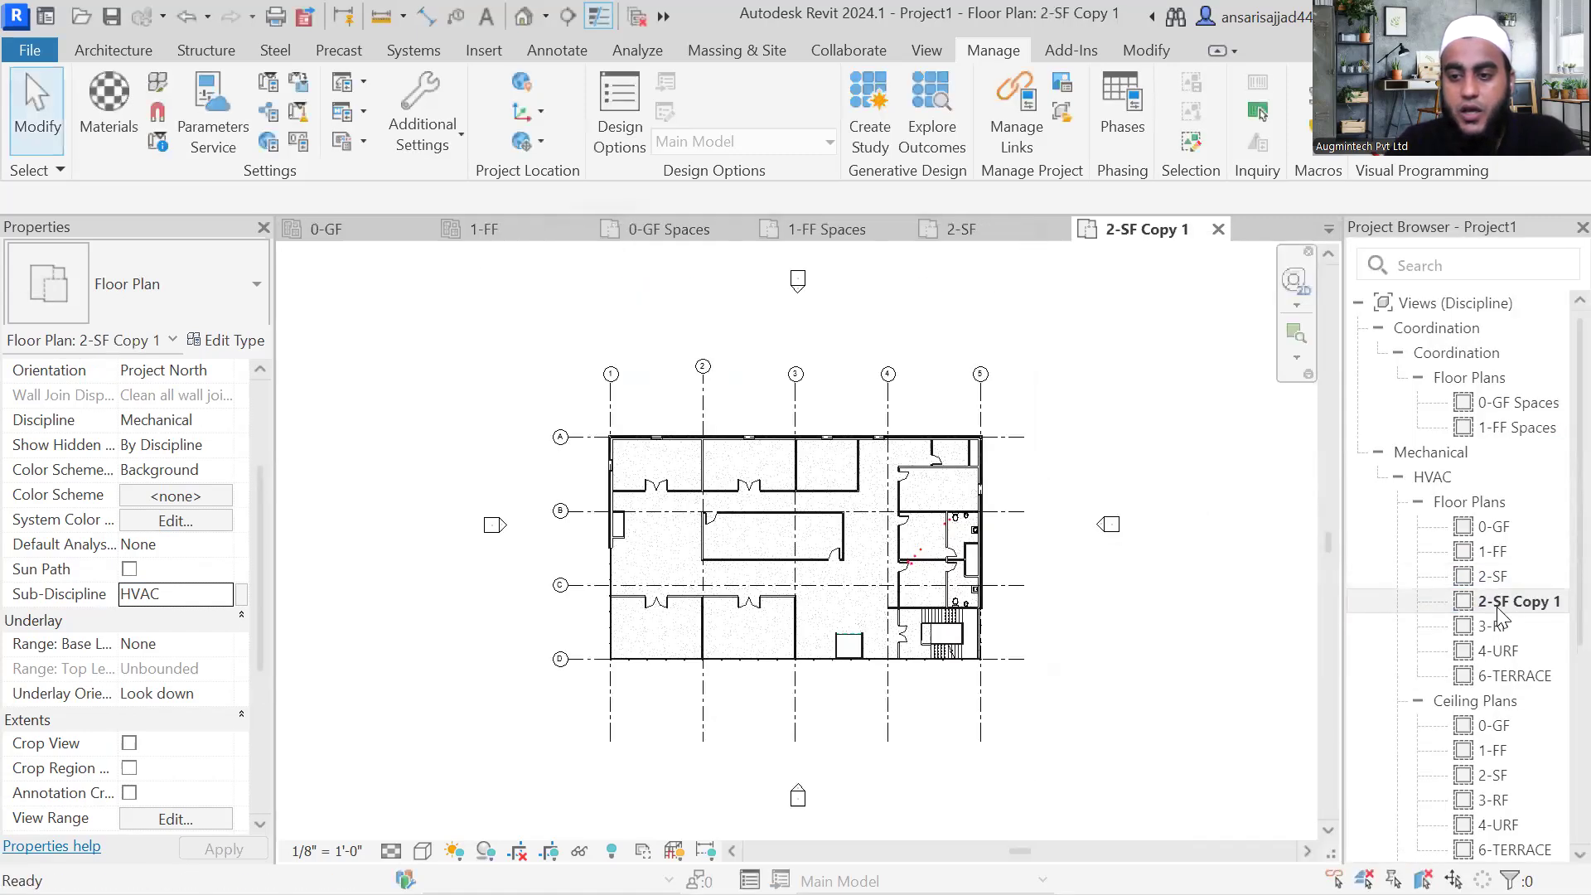
# Step: Rename the copied second floor plan as 2-SF Spaces
pyautogui.rightClick(1499, 605)
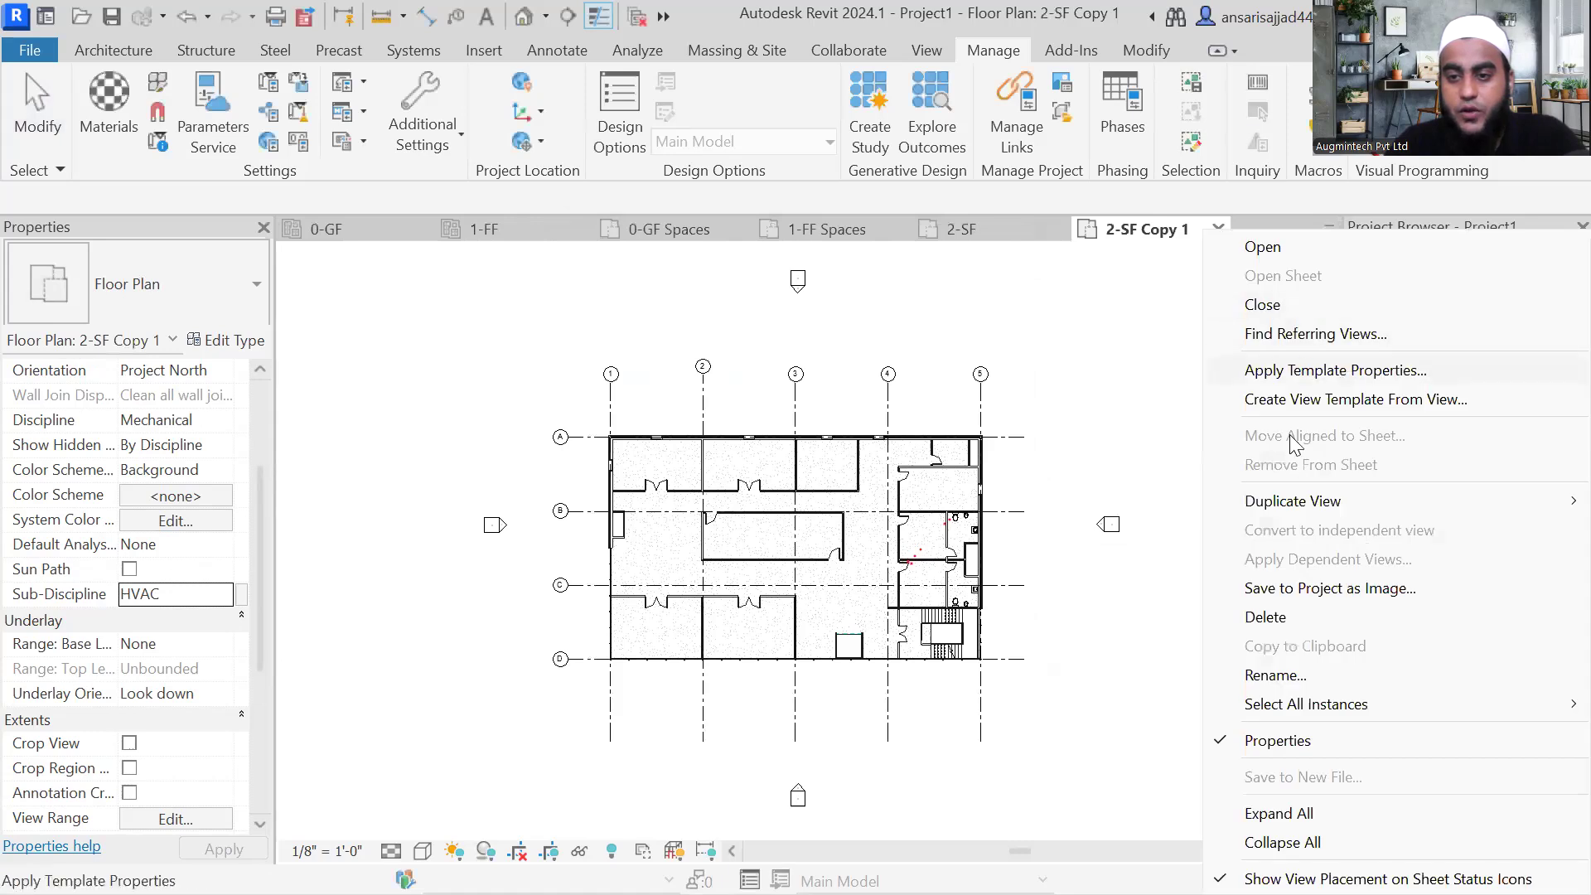
pyautogui.click(1277, 675)
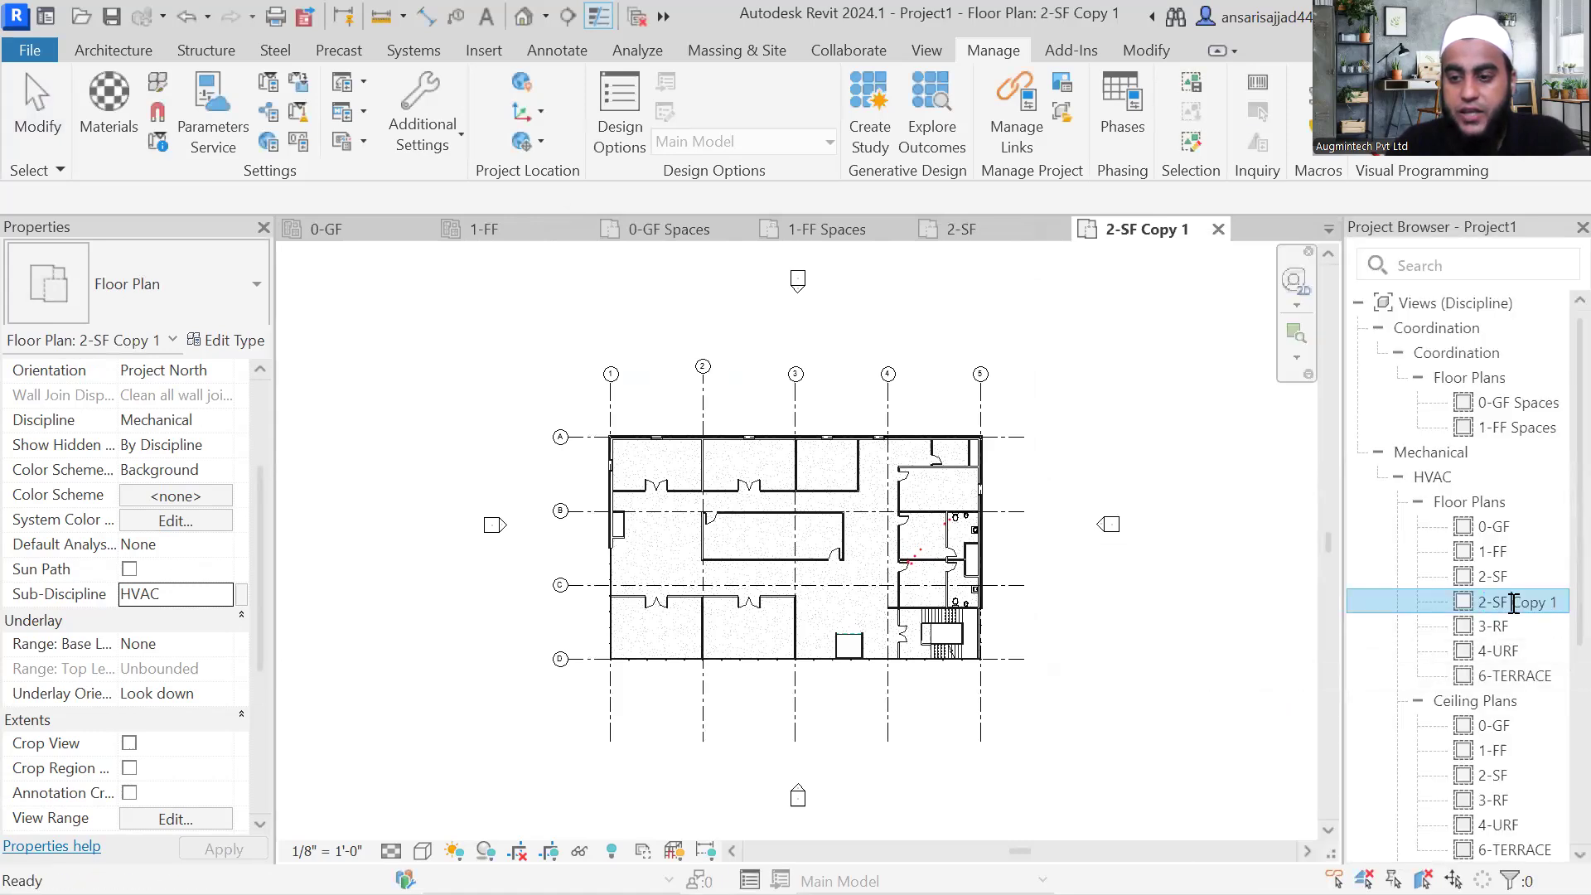
pyautogui.moveTo(1515, 606); pyautogui.dragTo(1557, 612)
pyautogui.write('Spaces')
pyautogui.press('Return')
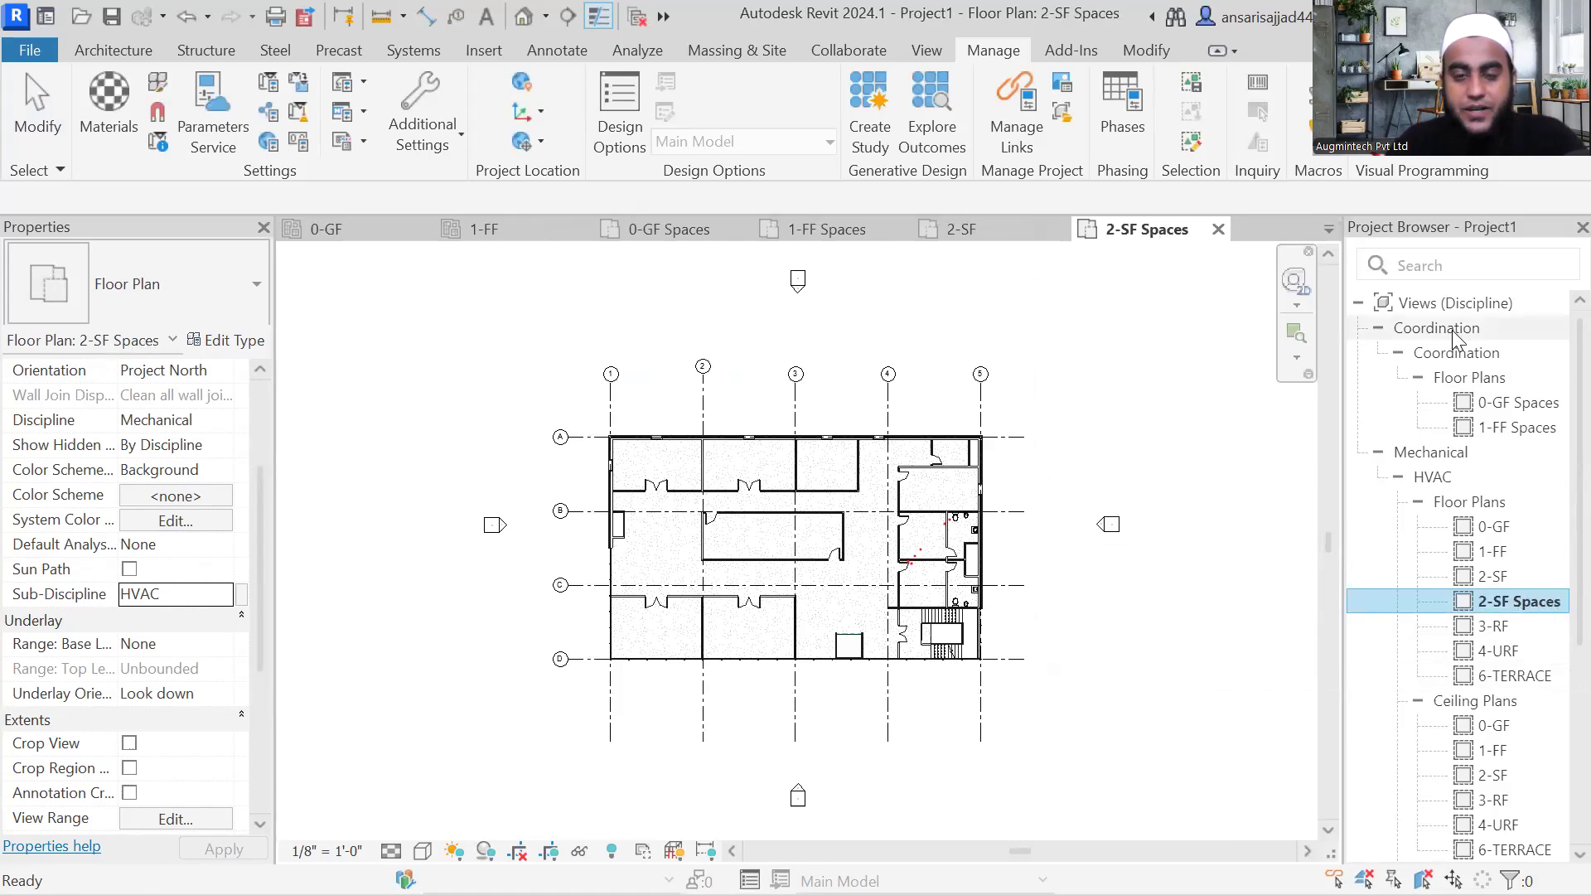
# Step: Set both the sub-discipline and the discipline of the 2-SF Spaces floor plan to Coordination
pyautogui.scroll(-1, 106, 506)
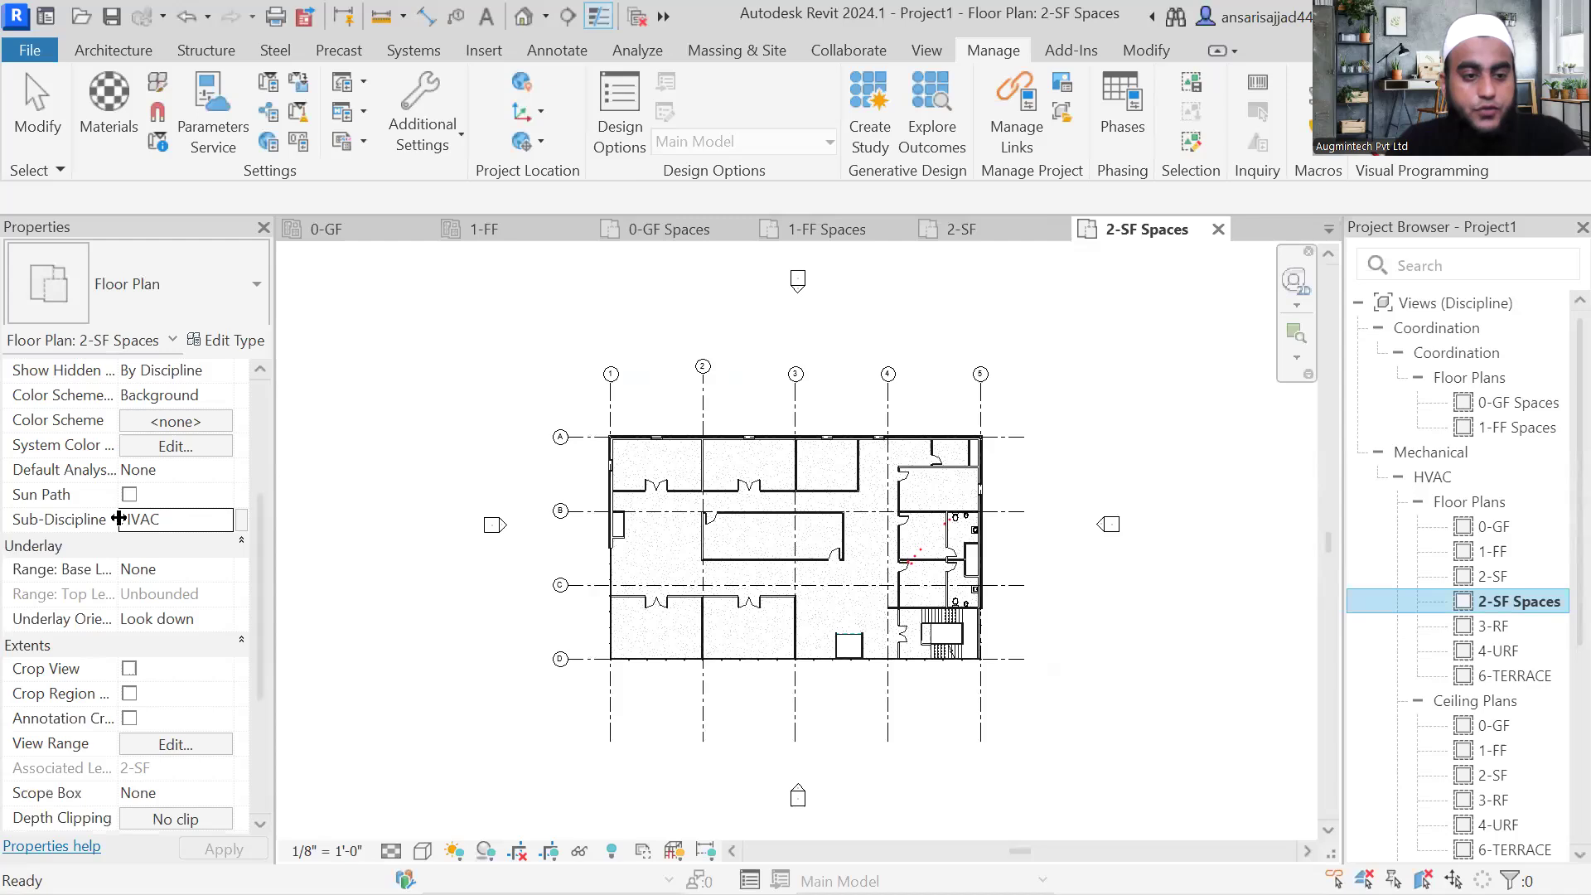
pyautogui.click(222, 519)
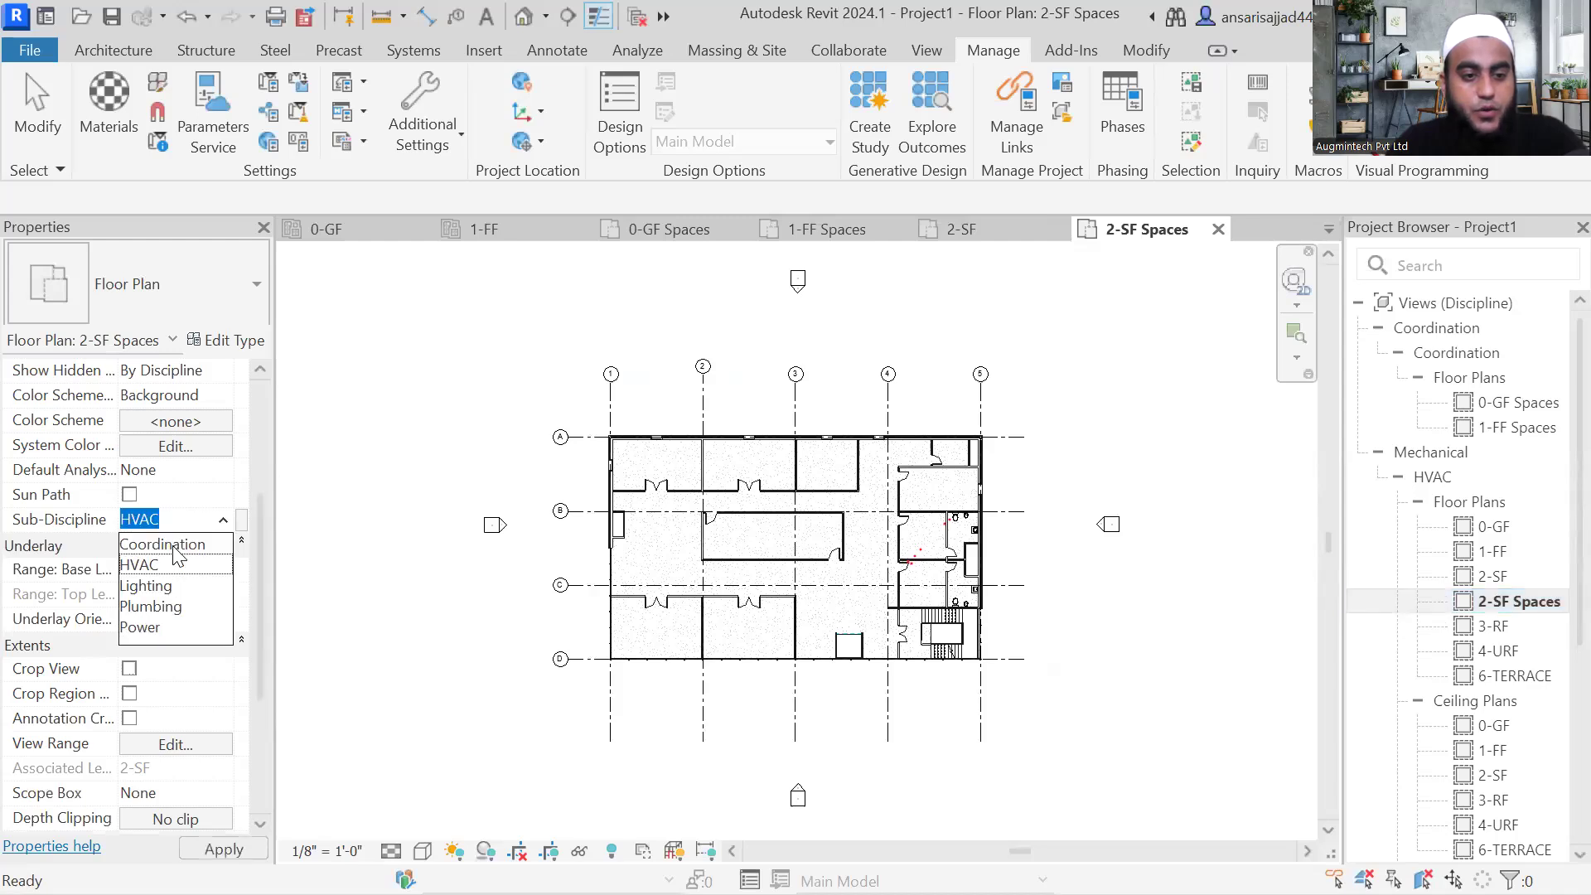
pyautogui.click(178, 543)
pyautogui.click(222, 420)
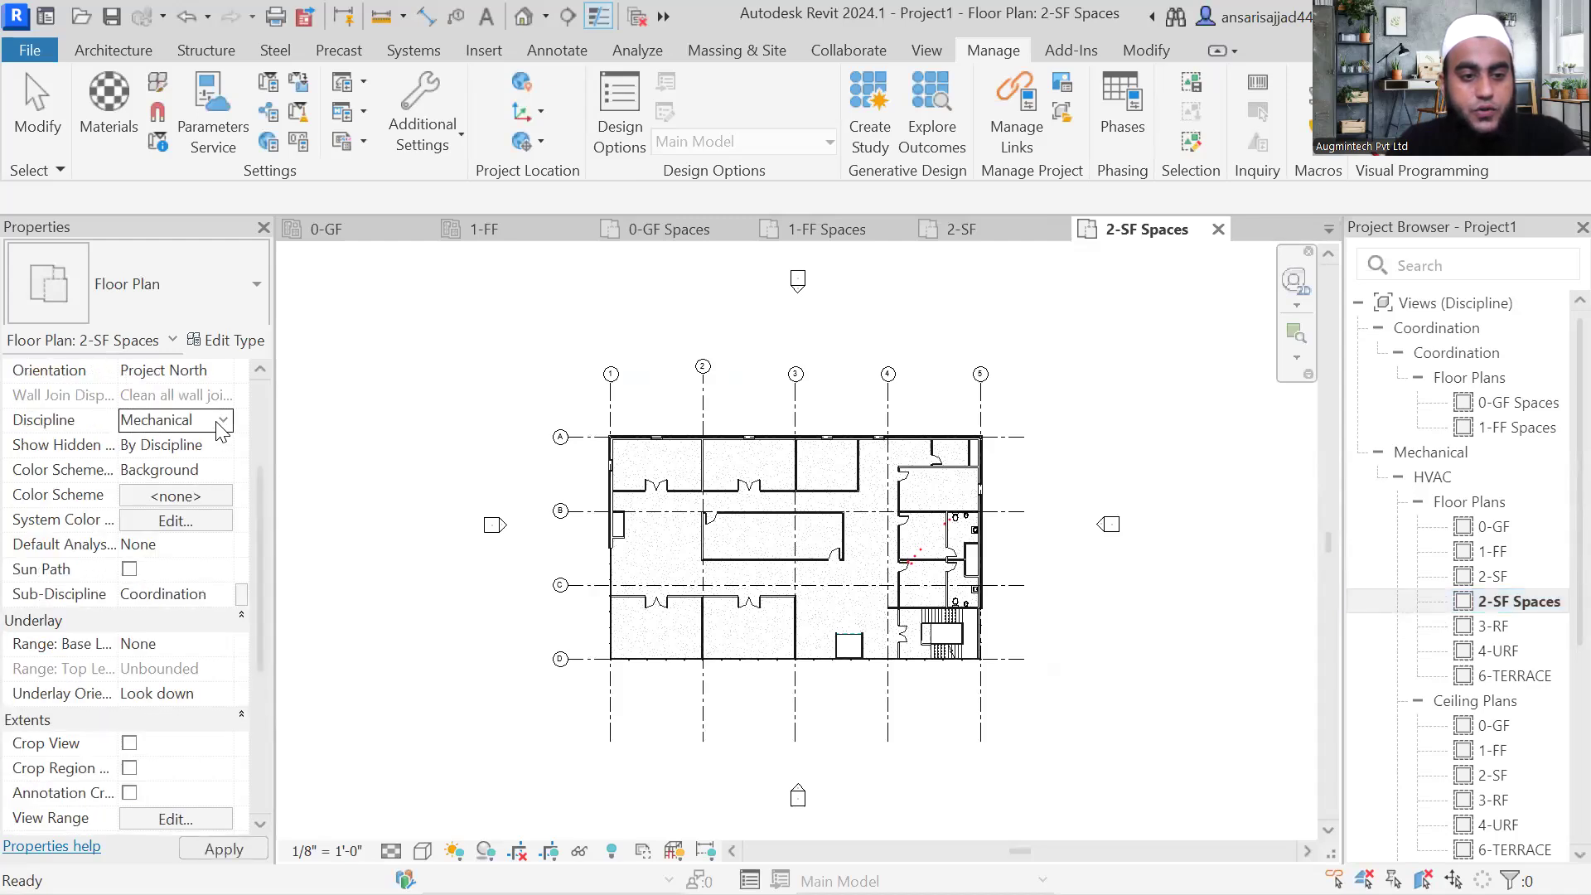
pyautogui.click(164, 539)
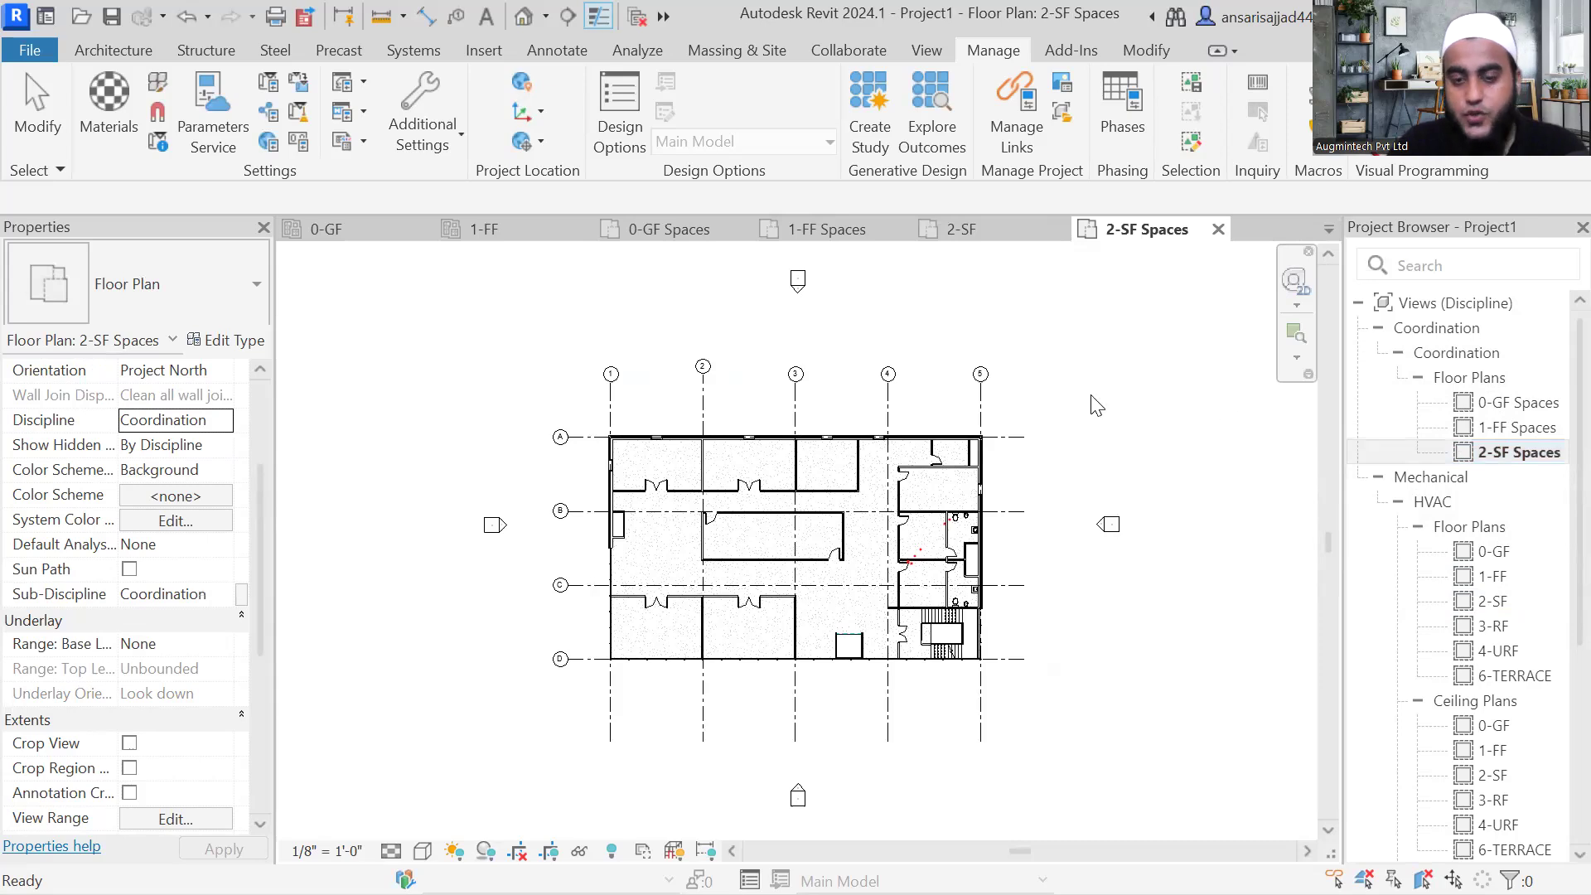
pyautogui.moveTo(1058, 408); pyautogui.dragTo(1030, 400, button='middle')
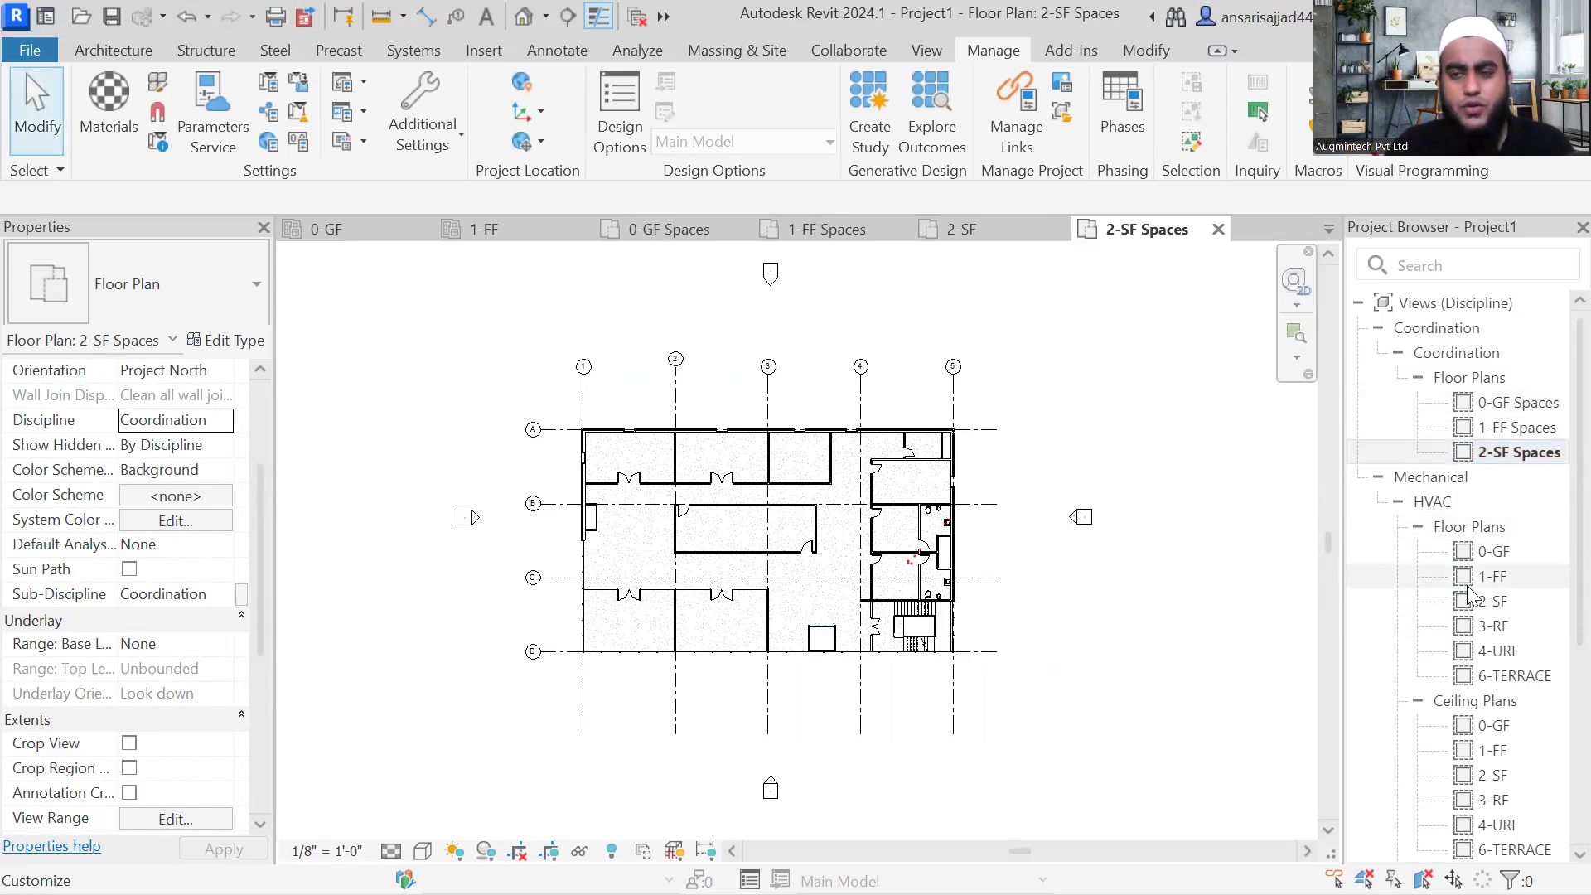
# Step: Open the 0-GF Spaces floor plan under Coordination
pyautogui.click(1525, 404)
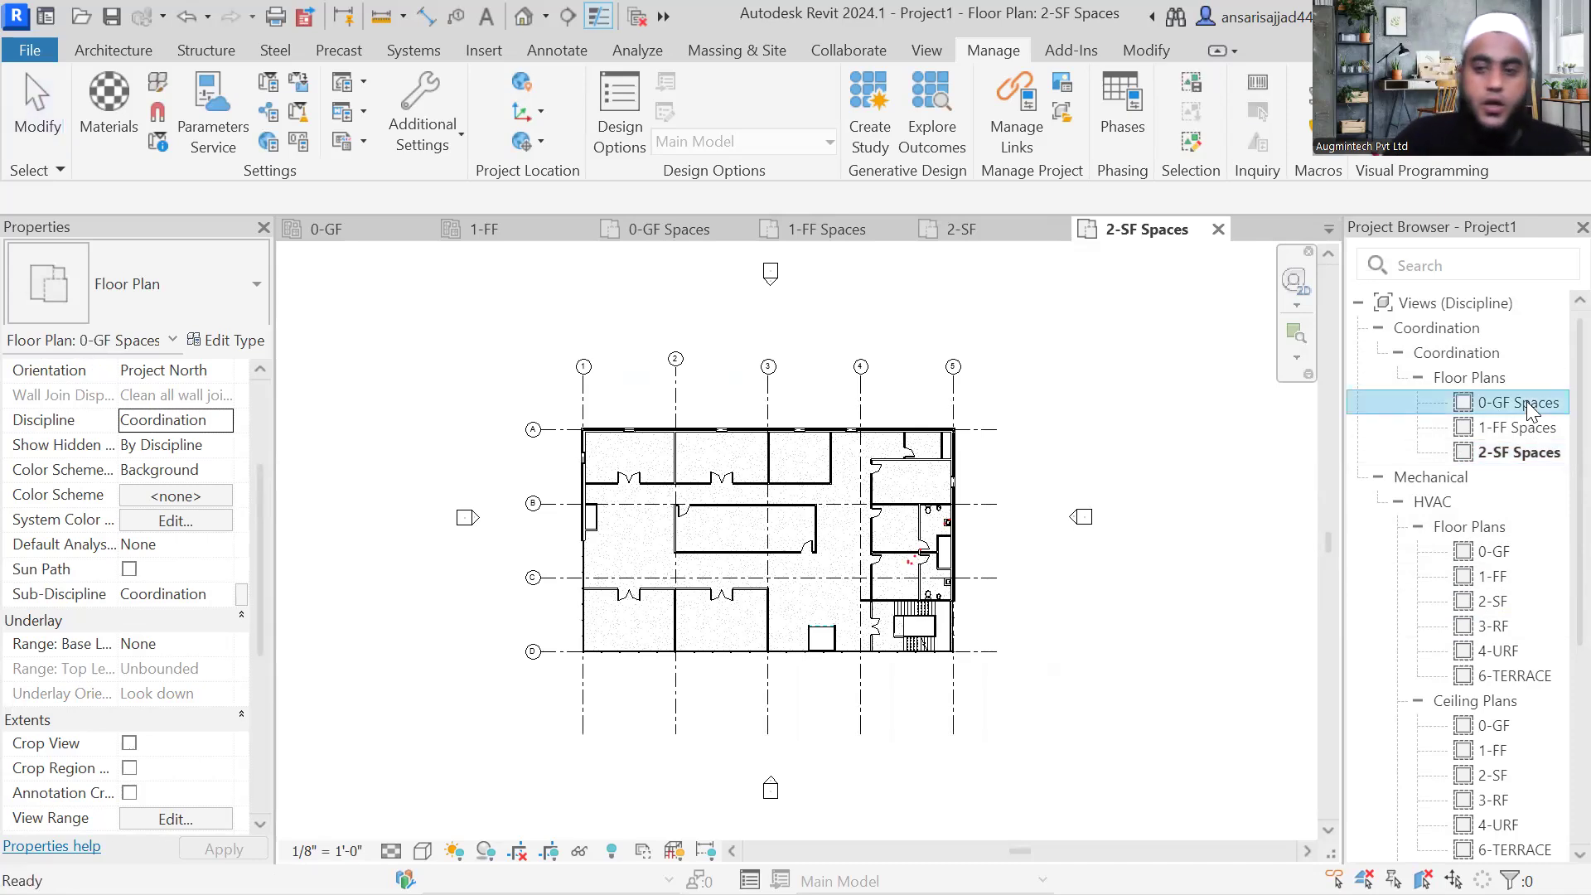
pyautogui.scroll(3, 982, 526)
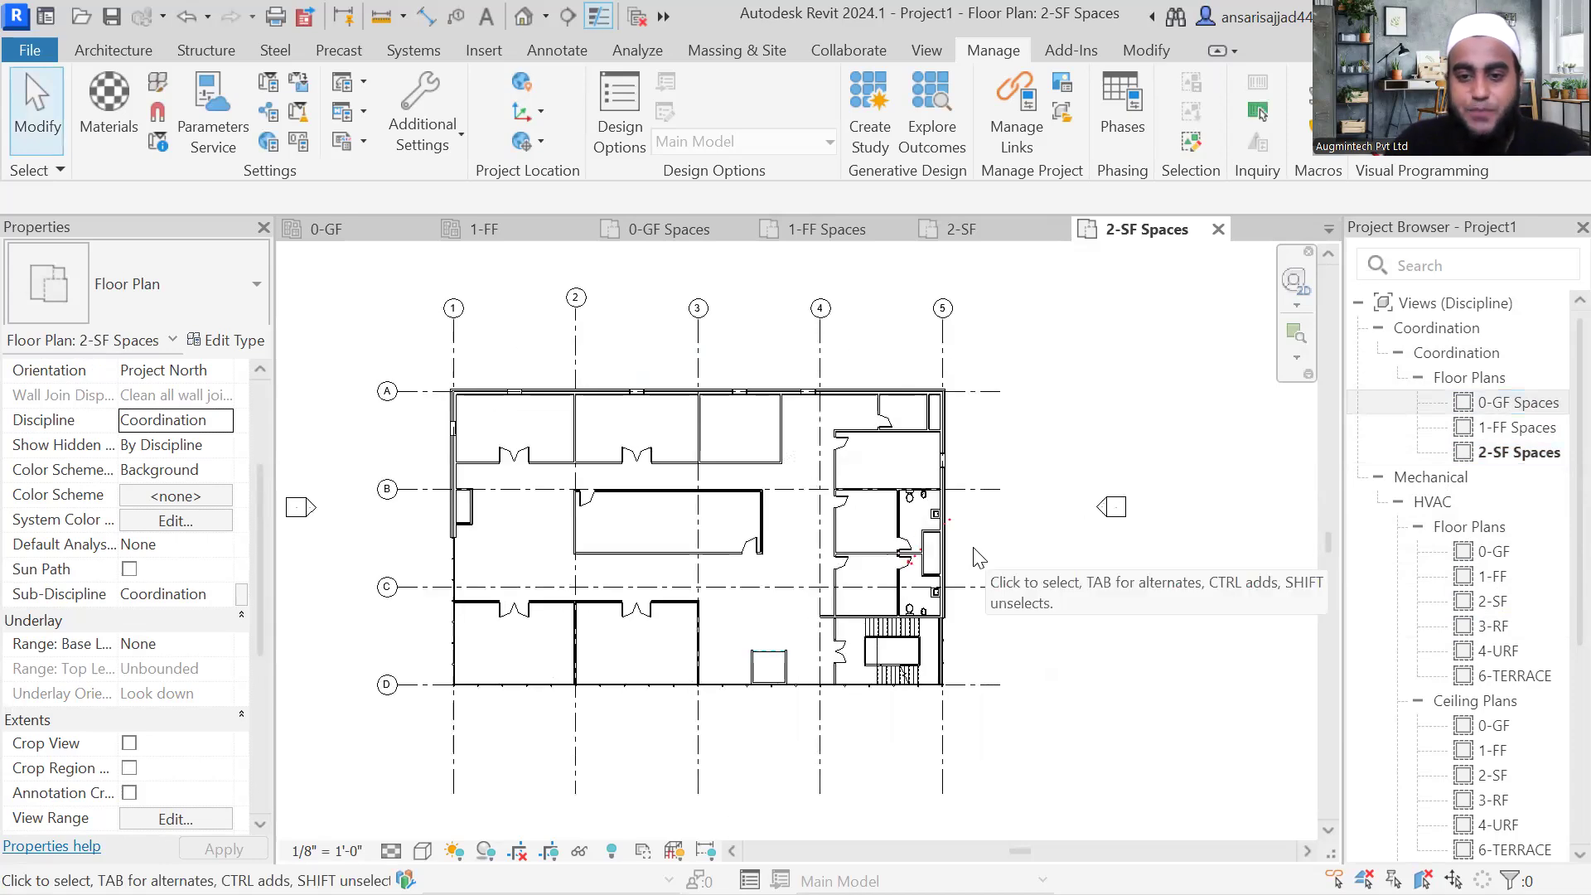
pyautogui.doubleClick(1506, 406)
pyautogui.scroll(2, 510, 396)
pyautogui.moveTo(464, 427)
pyautogui.mouseDown(button='middle')
pyautogui.moveTo(431, 416)
pyautogui.moveTo(465, 416)
pyautogui.mouseUp(button='middle')
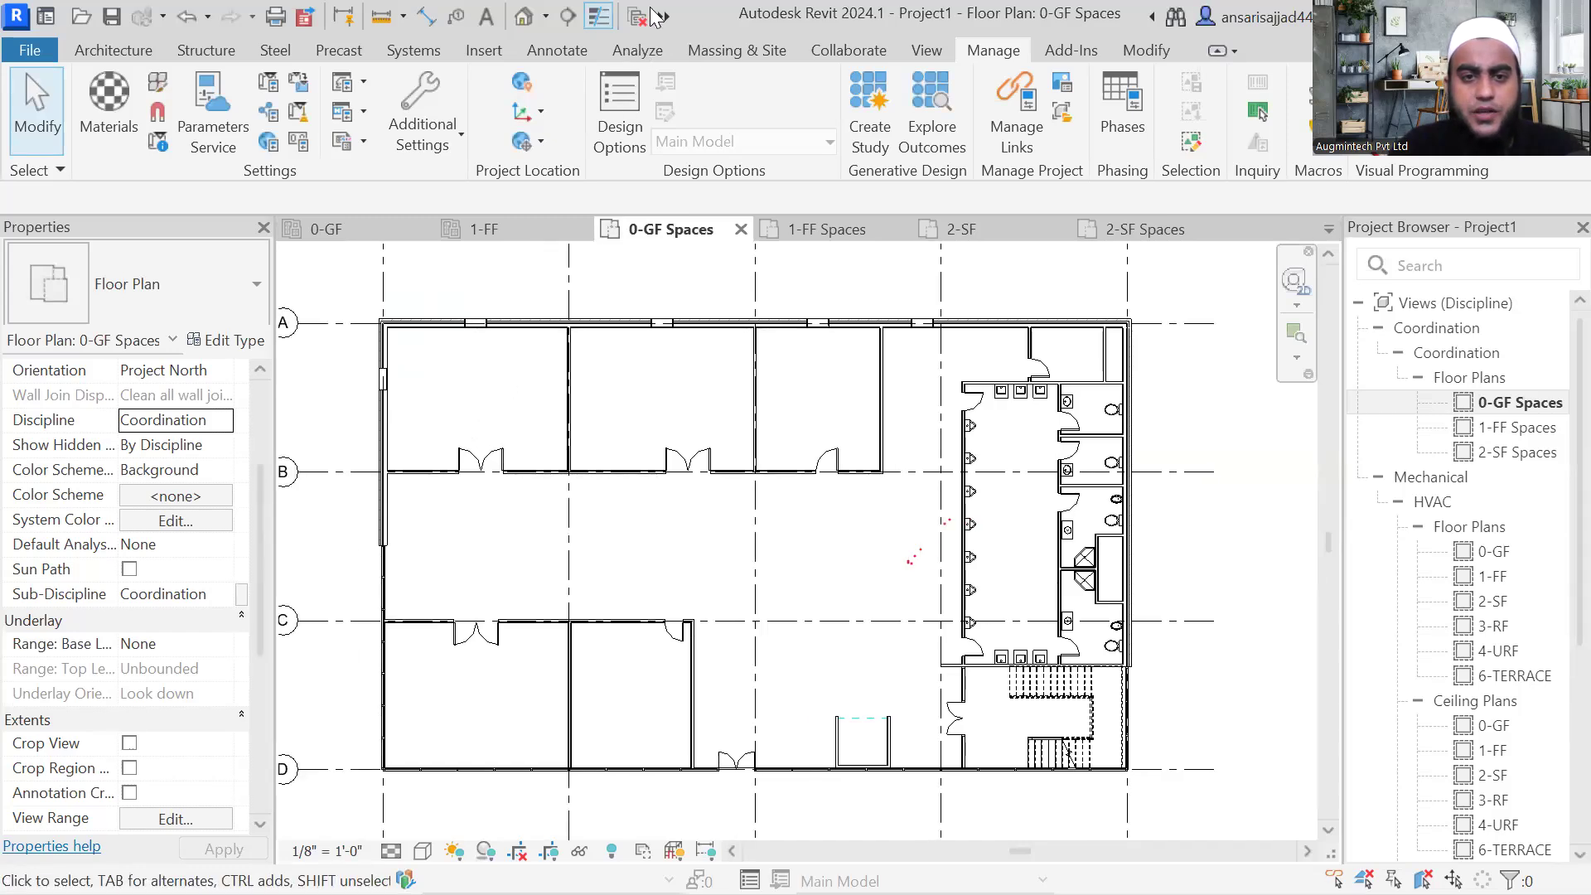
# Step: Preview a Space in the upper rooms between grids A and B to check whether the linked walls bound it, without placing one
pyautogui.click(636, 51)
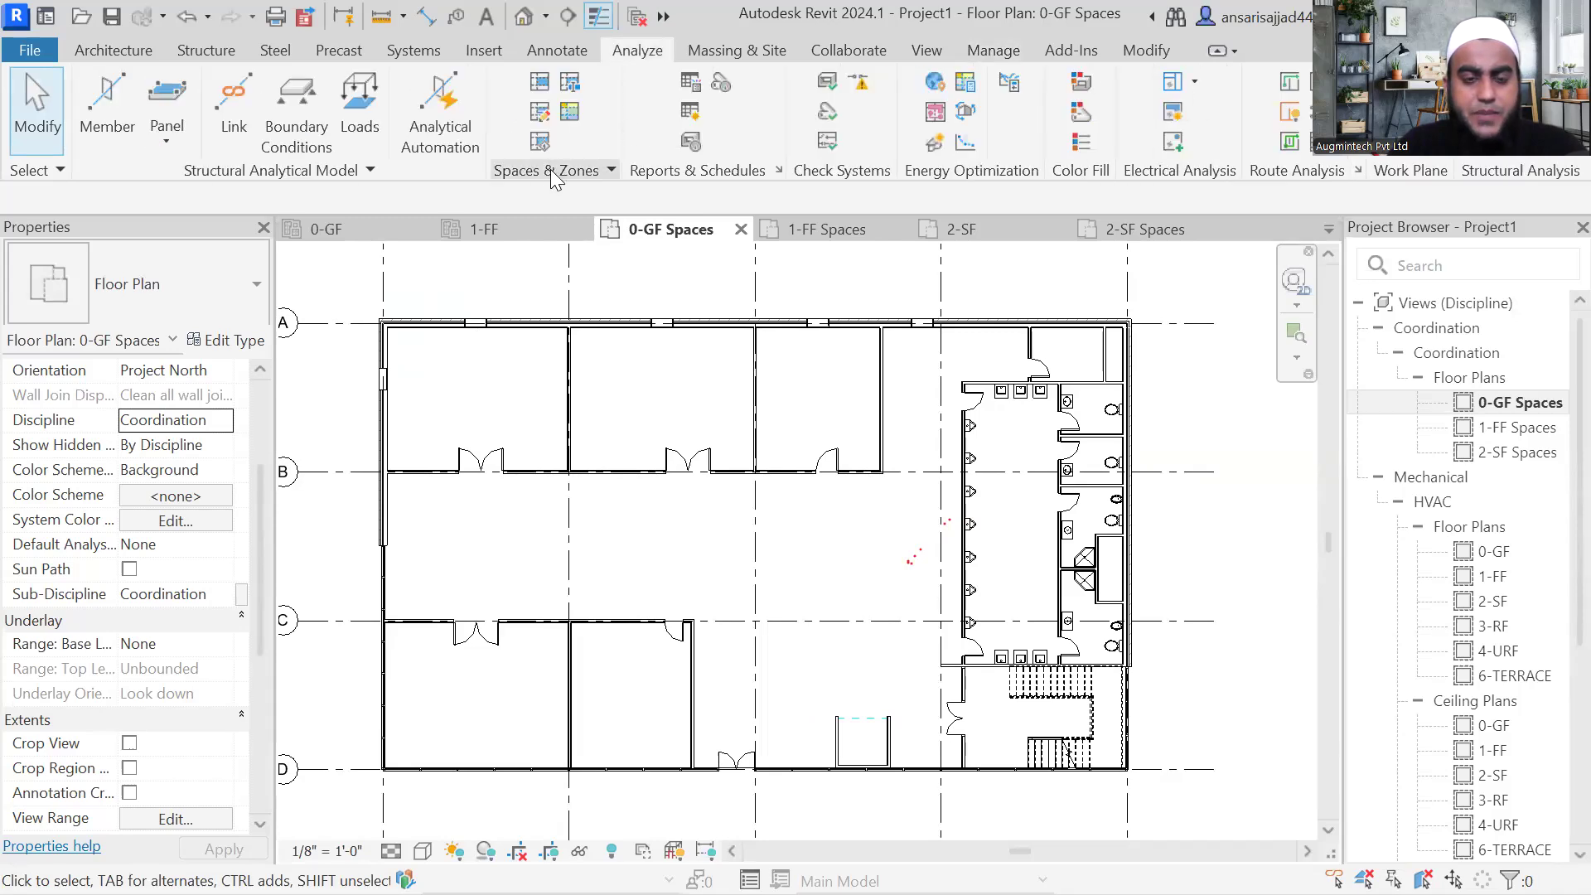
pyautogui.click(540, 83)
pyautogui.scroll(5, 455, 370)
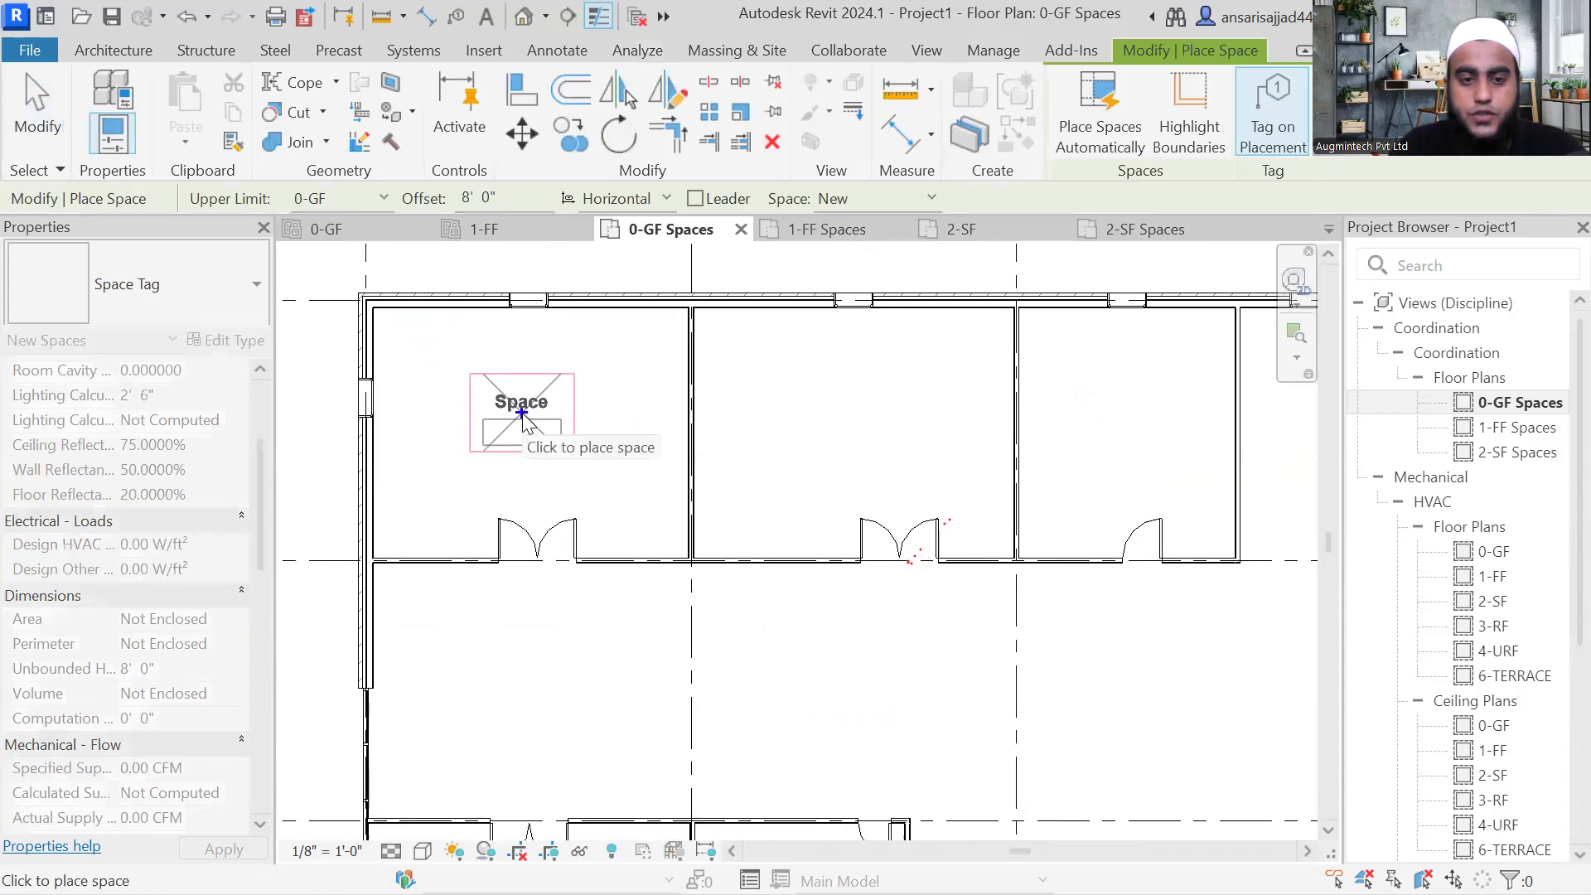
pyautogui.scroll(-2, 551, 412)
pyautogui.scroll(3, 497, 401)
pyautogui.moveTo(494, 418); pyautogui.dragTo(547, 470, button='middle')
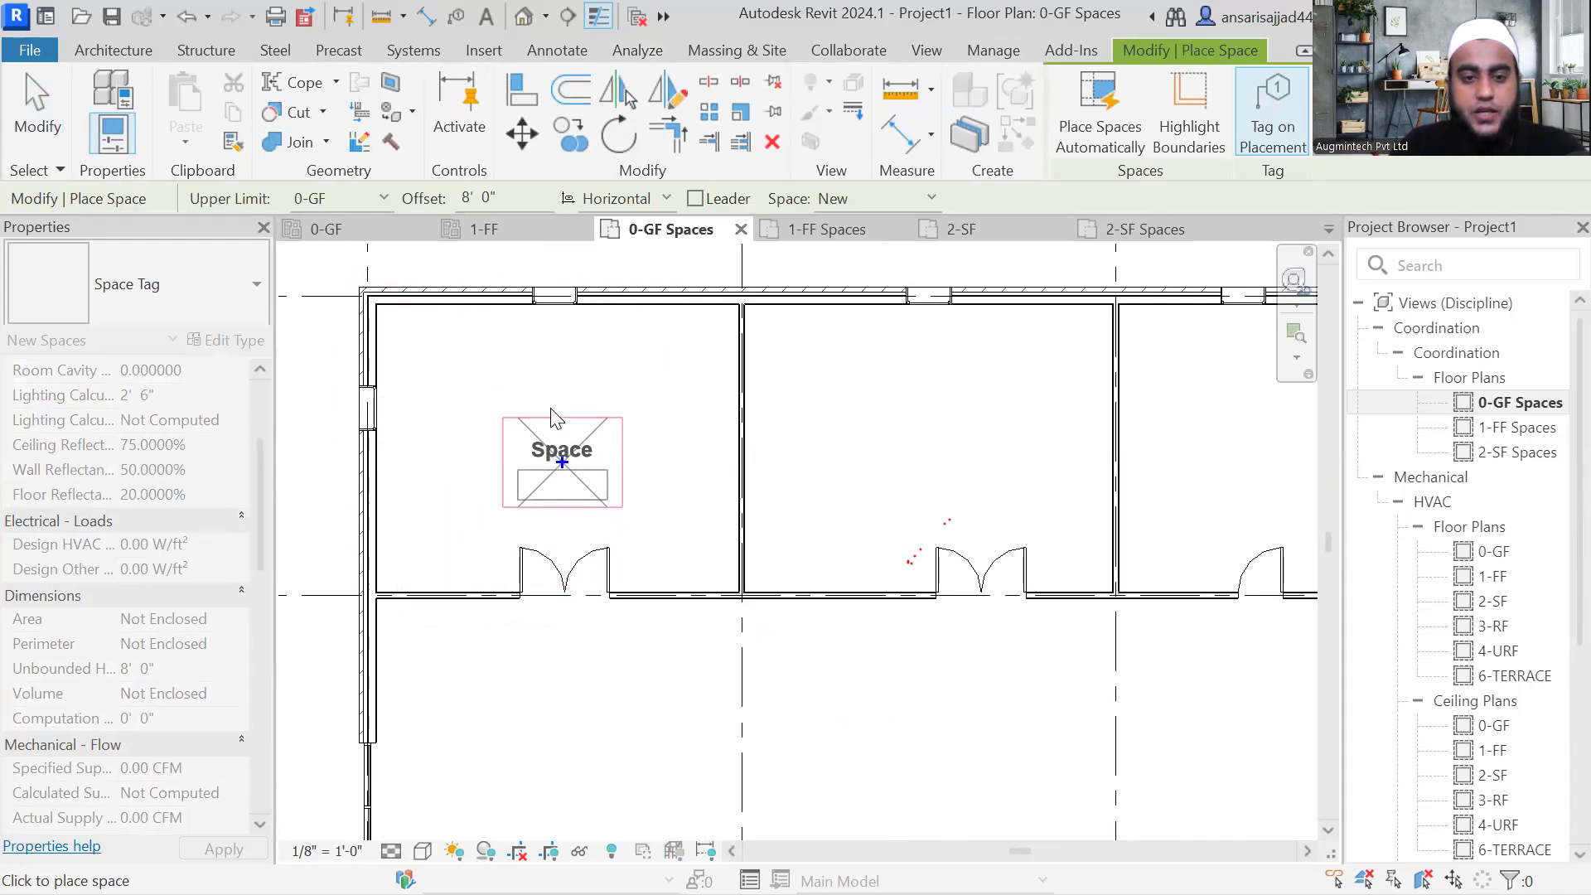
pyautogui.scroll(-1, 554, 415)
pyautogui.scroll(1, 550, 406)
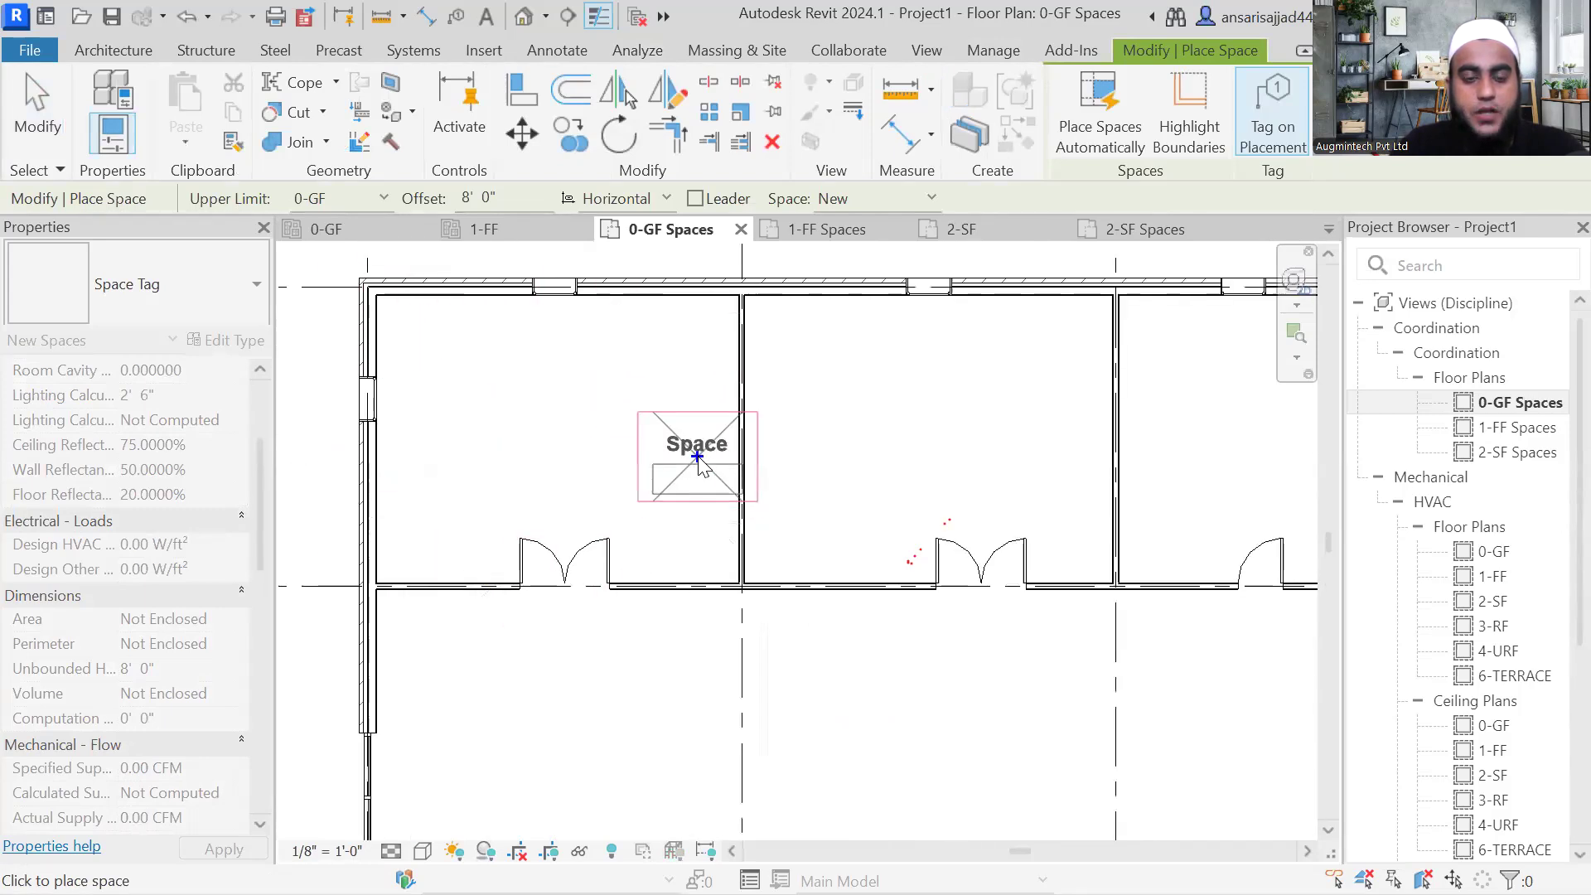
pyautogui.scroll(-2, 692, 464)
pyautogui.moveTo(603, 420); pyautogui.dragTo(562, 424, button='middle')
pyautogui.scroll(3, 551, 431)
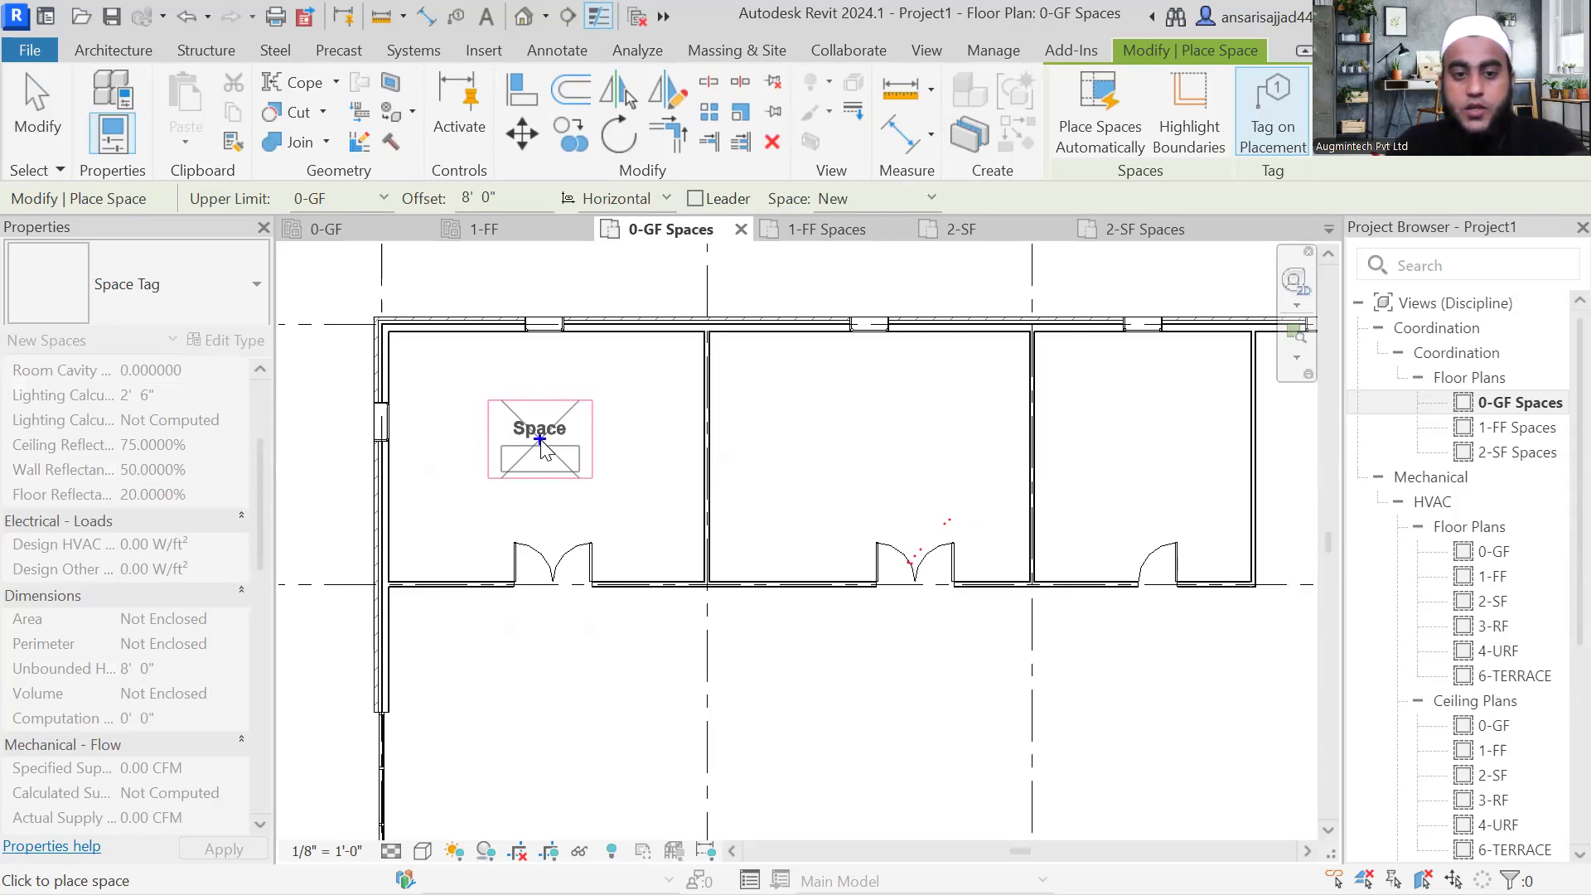
pyautogui.scroll(-2, 540, 441)
pyautogui.press('Escape')
pyautogui.press('Escape')
pyautogui.scroll(-4, 541, 439)
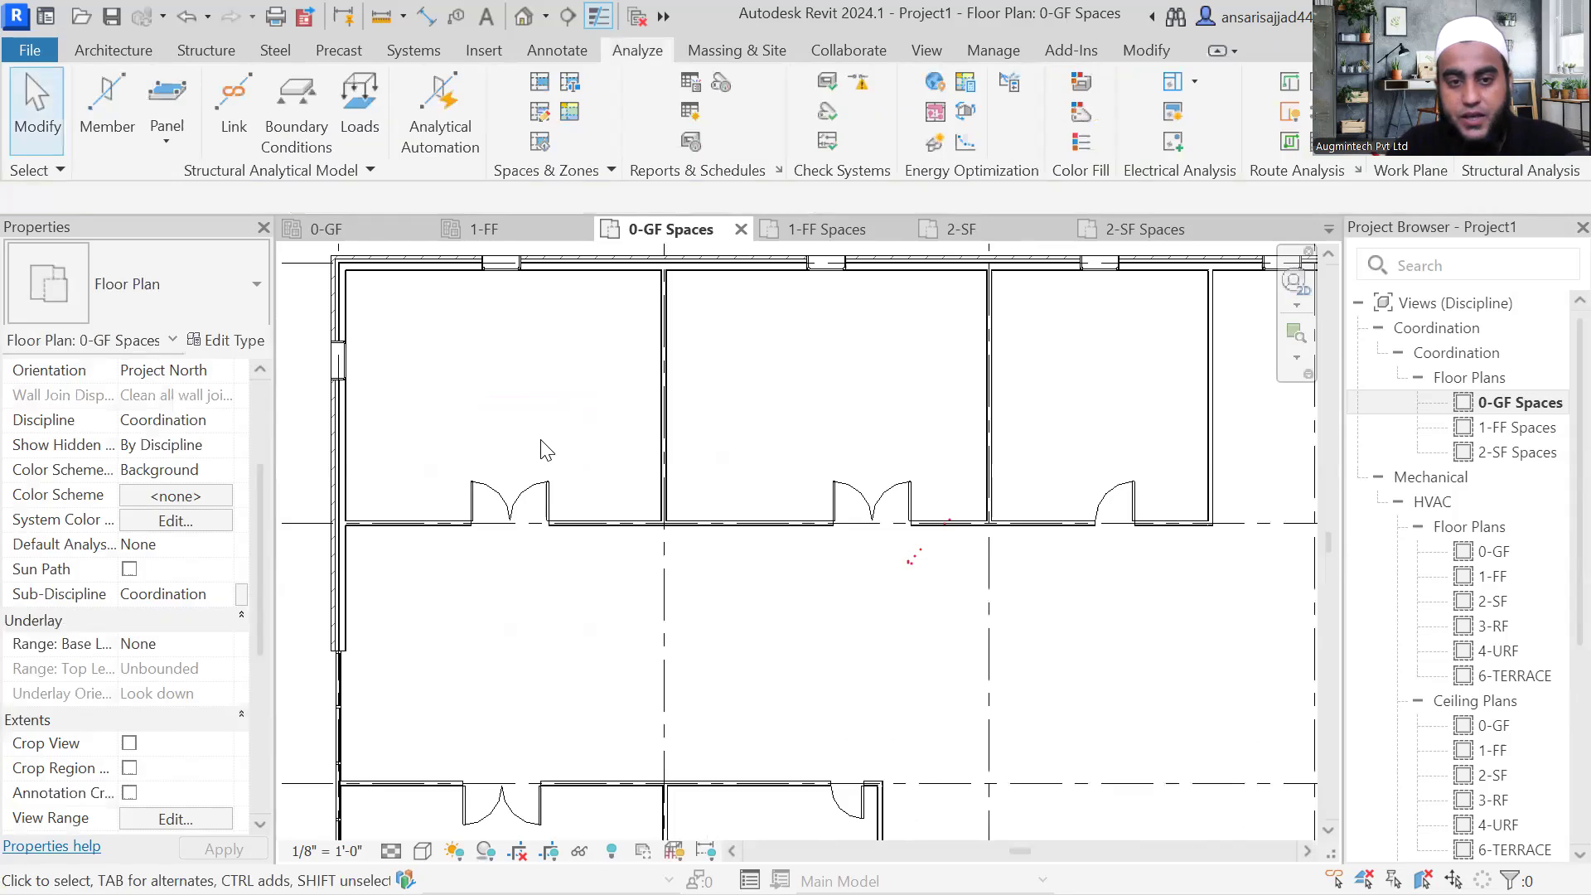
pyautogui.moveTo(1096, 353); pyautogui.dragTo(1107, 377, button='middle')
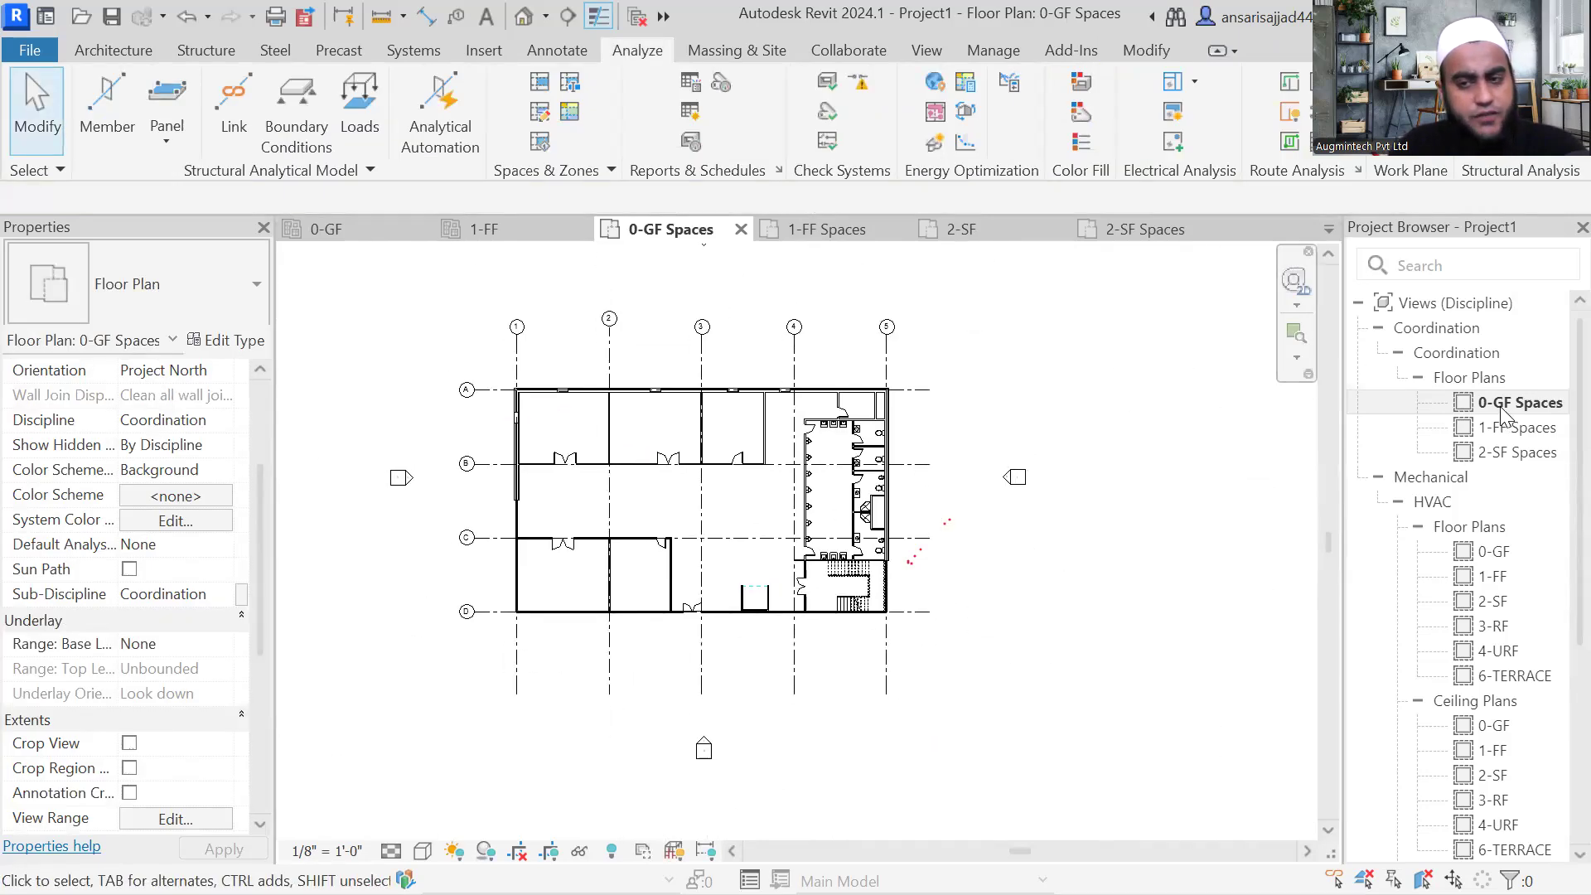
# Step: Enable Room Bounding in the type properties of the linked model school central revised.rvt
pyautogui.click(778, 419)
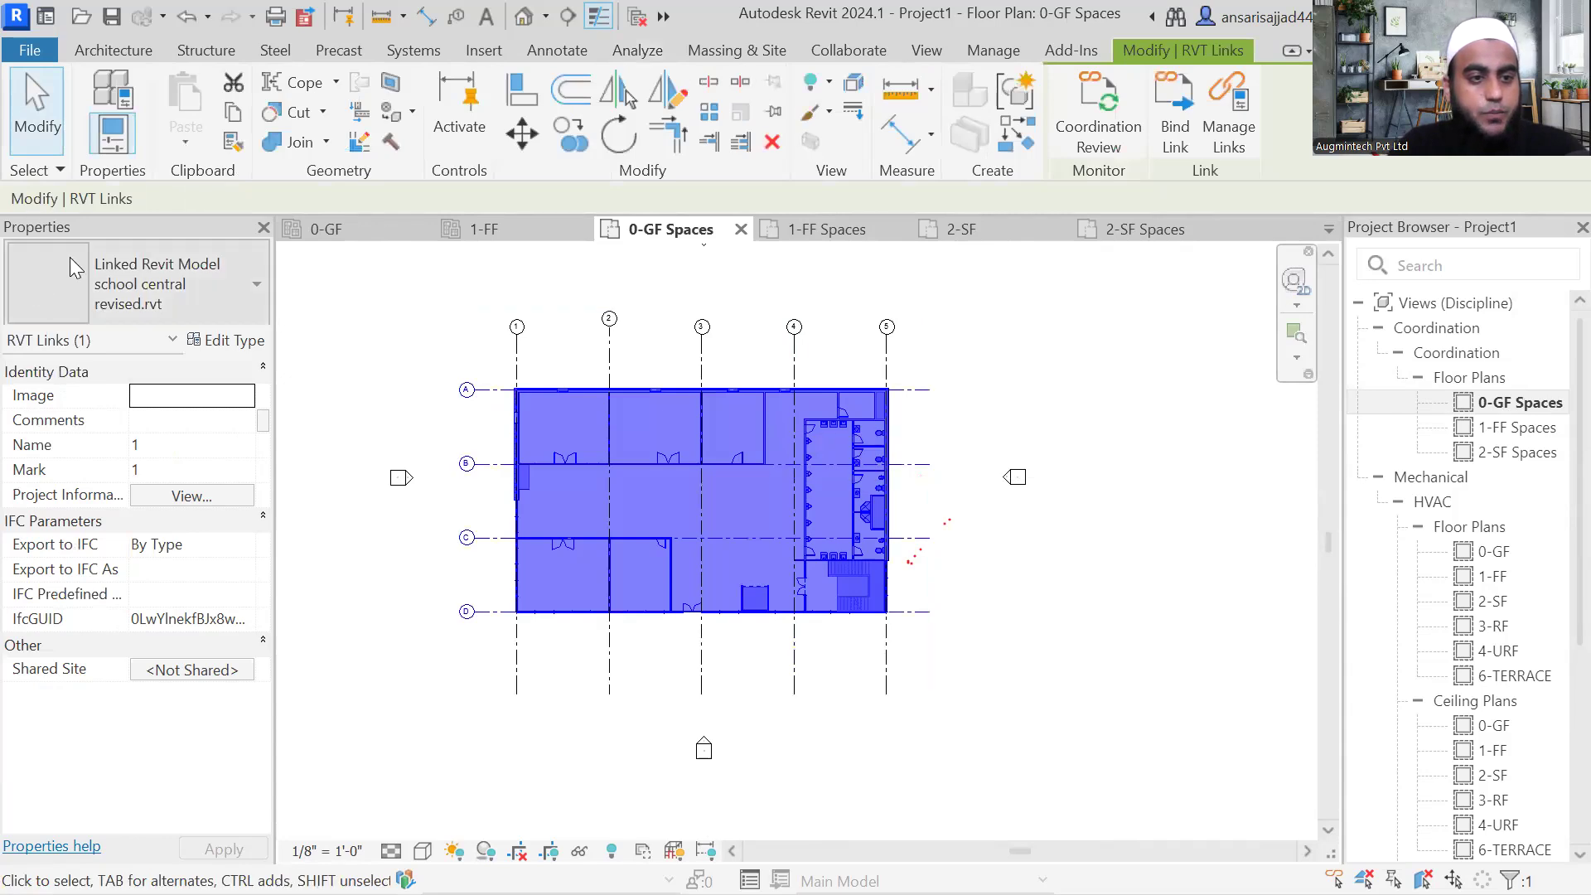
pyautogui.click(231, 341)
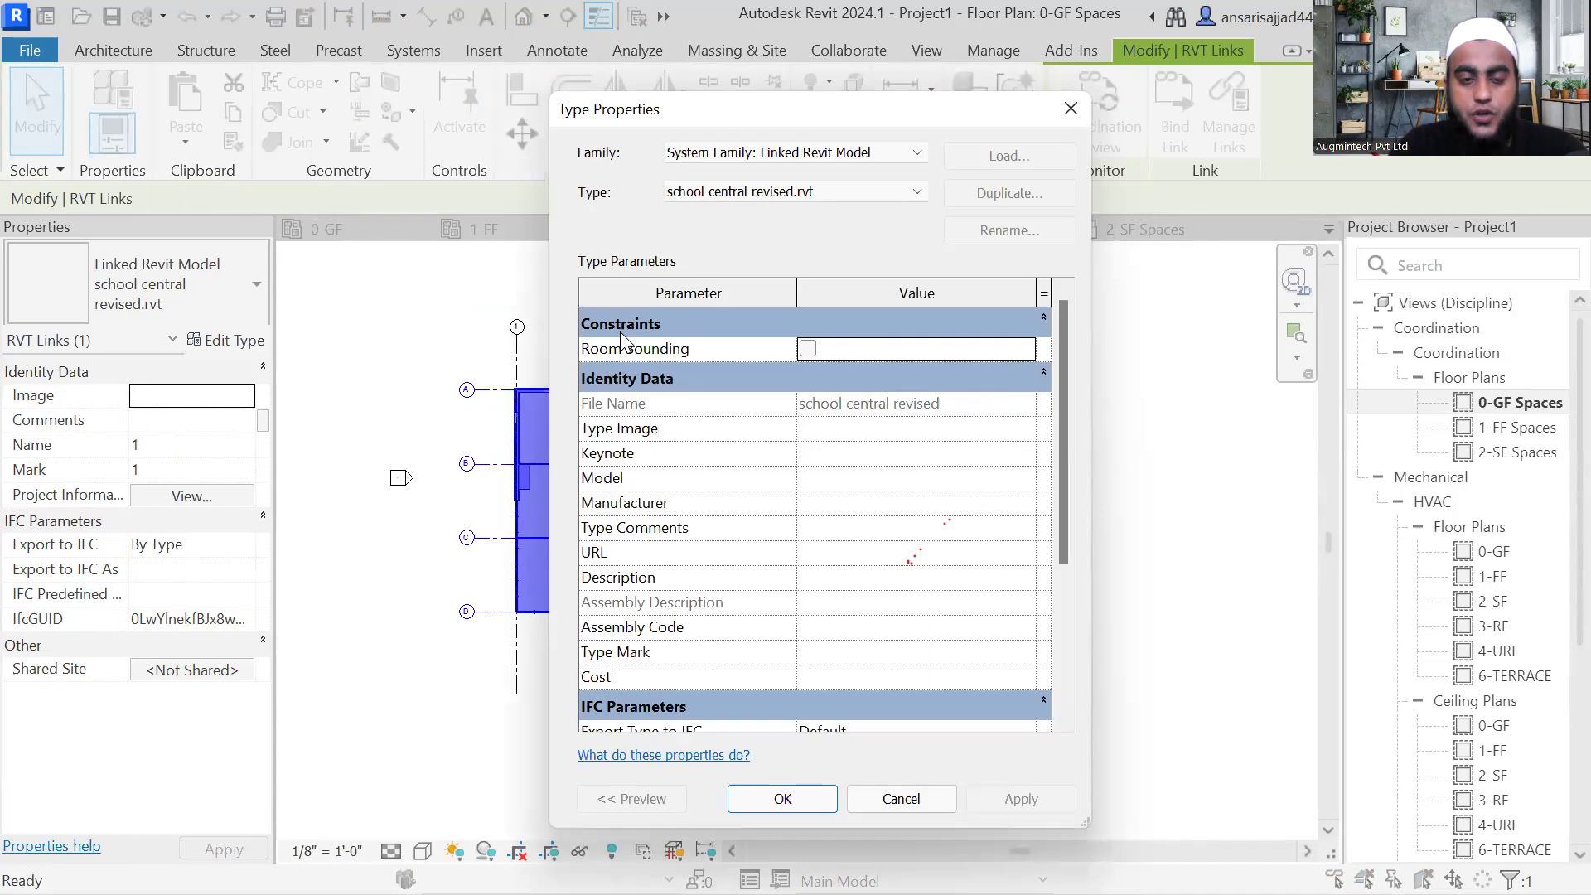
pyautogui.moveTo(657, 350)
pyautogui.click(807, 349)
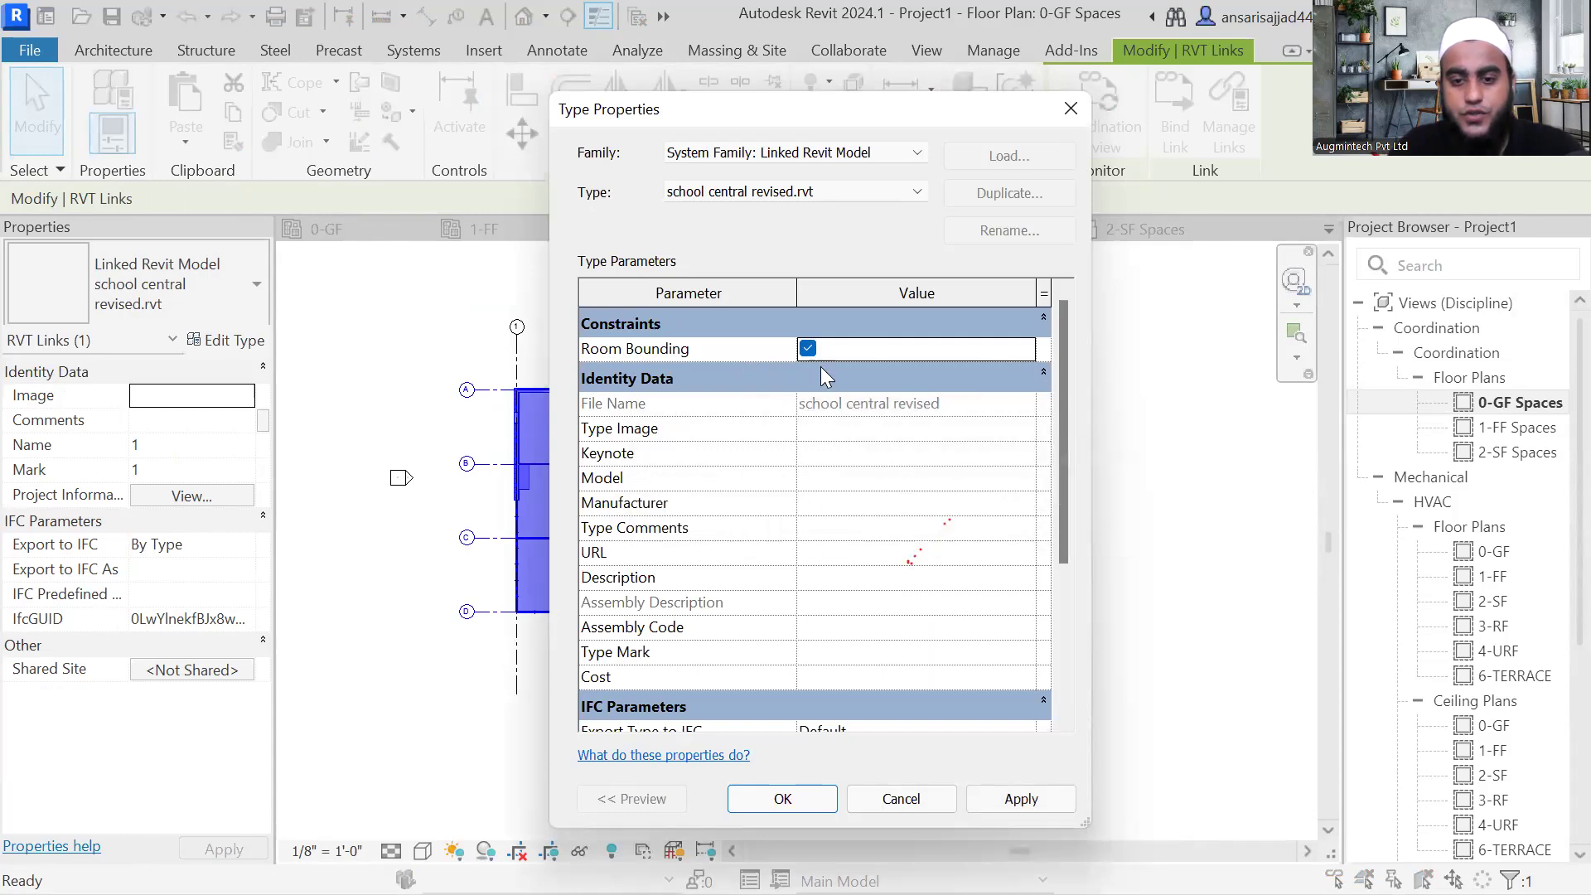
pyautogui.click(1031, 805)
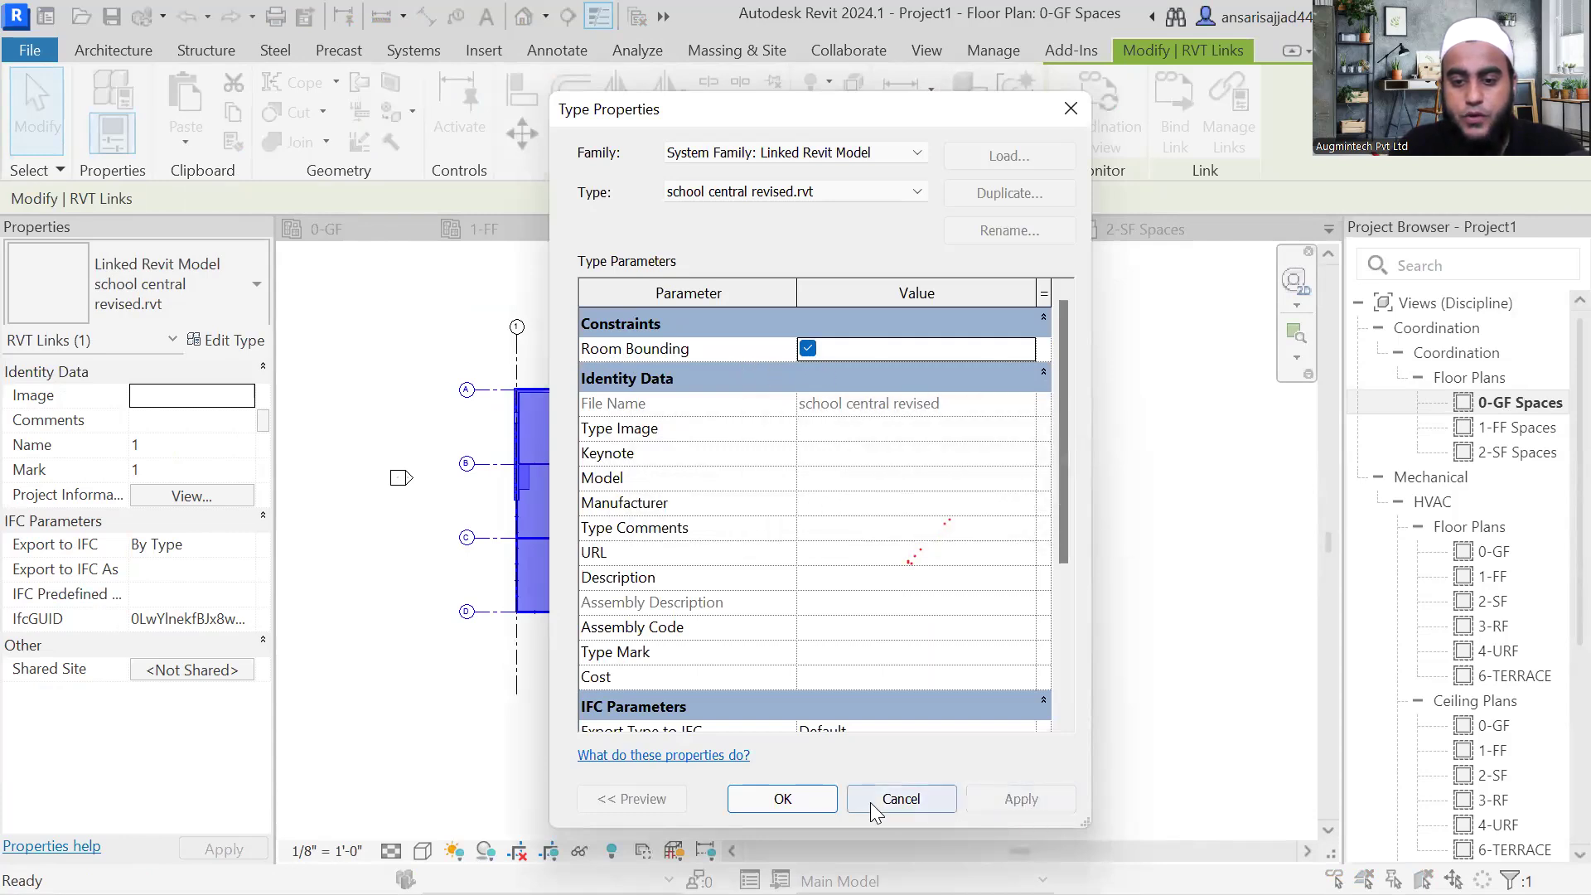
pyautogui.click(792, 799)
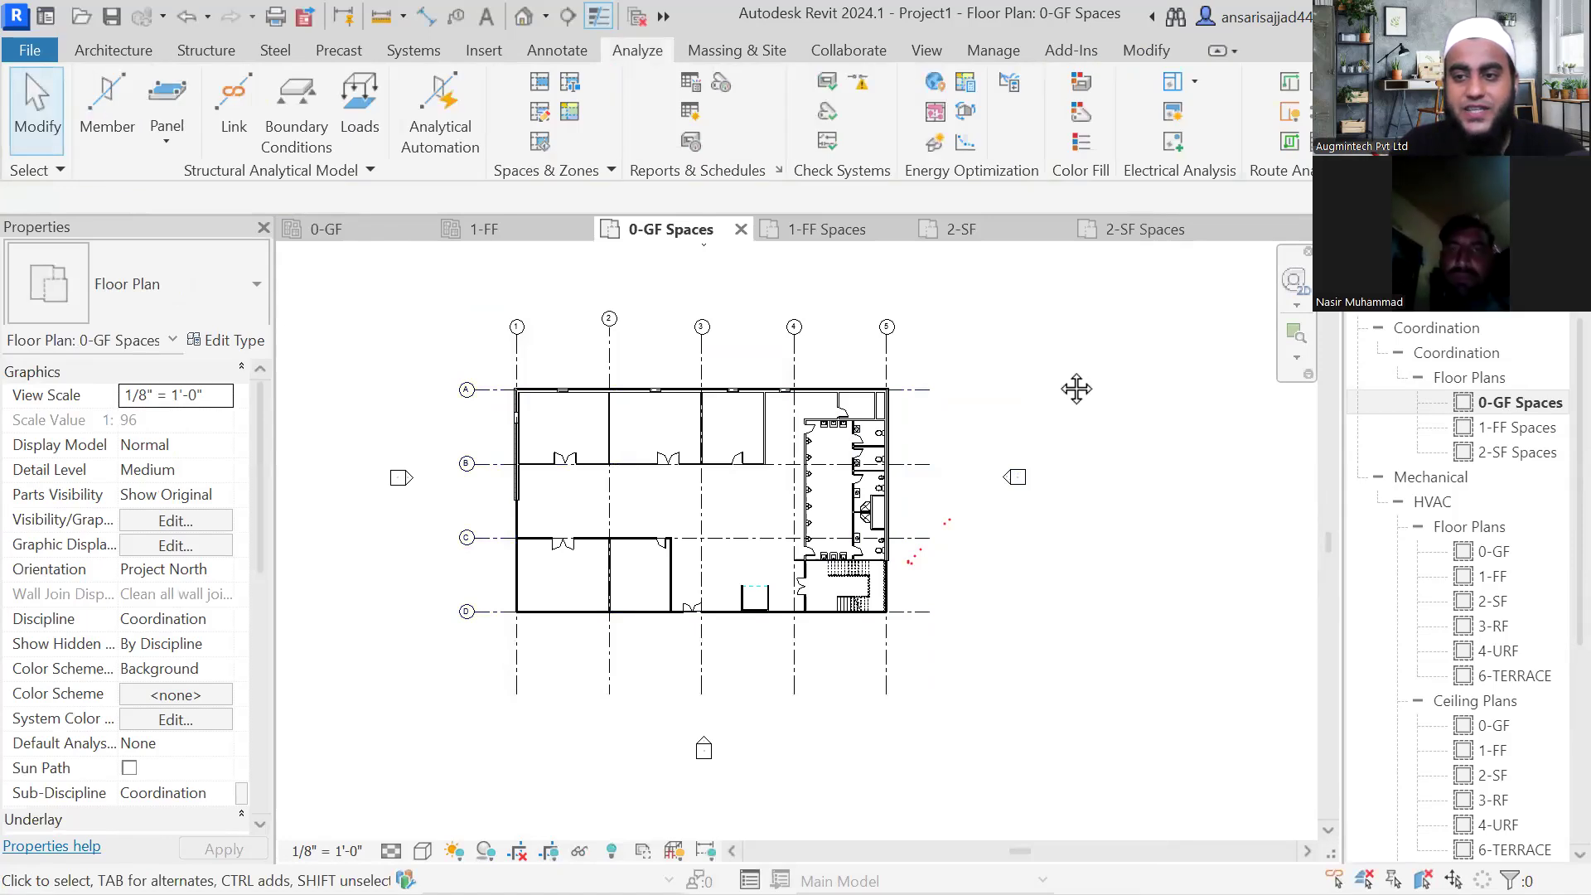
pyautogui.moveTo(1077, 389); pyautogui.dragTo(1090, 398, button='middle')
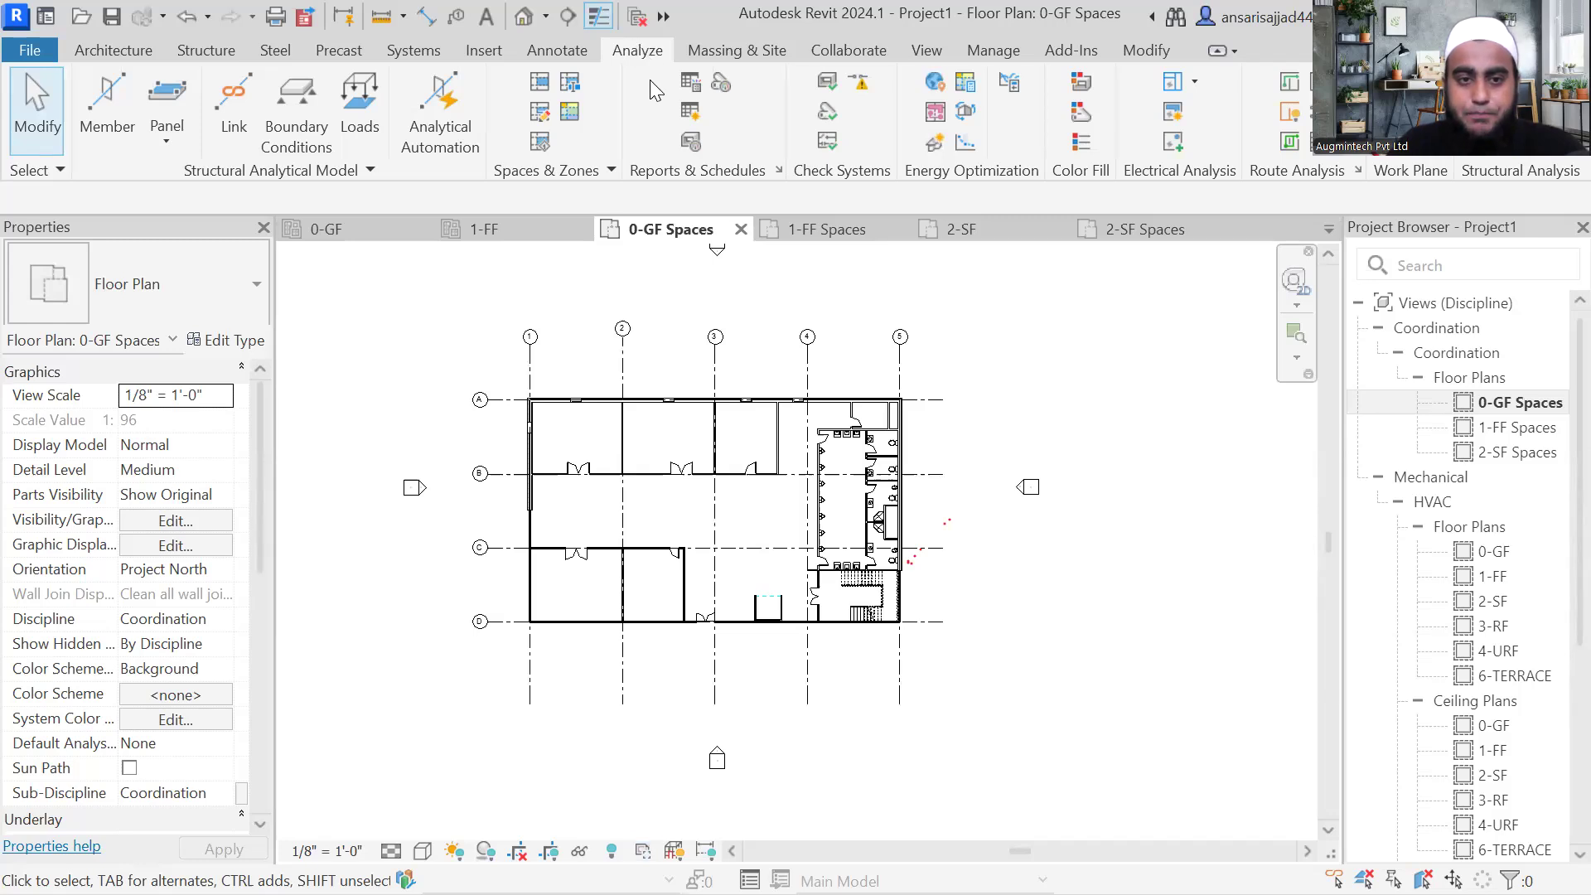
# Step: Preview the Space boundary again in the first room and the small room above the toilets, without placing a space
pyautogui.click(543, 86)
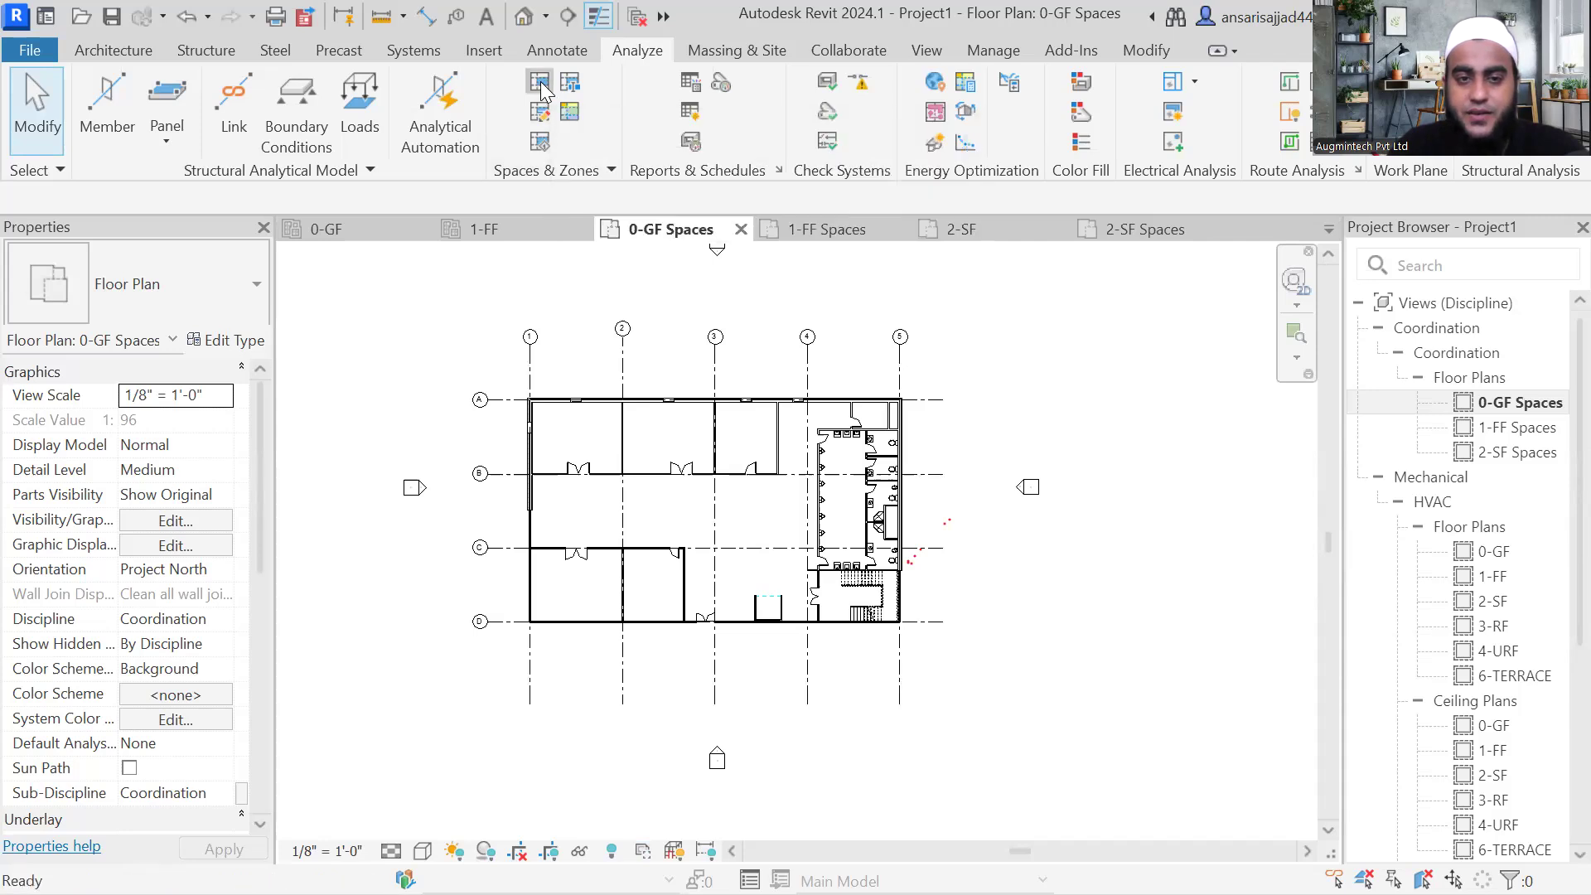
pyautogui.scroll(5, 584, 425)
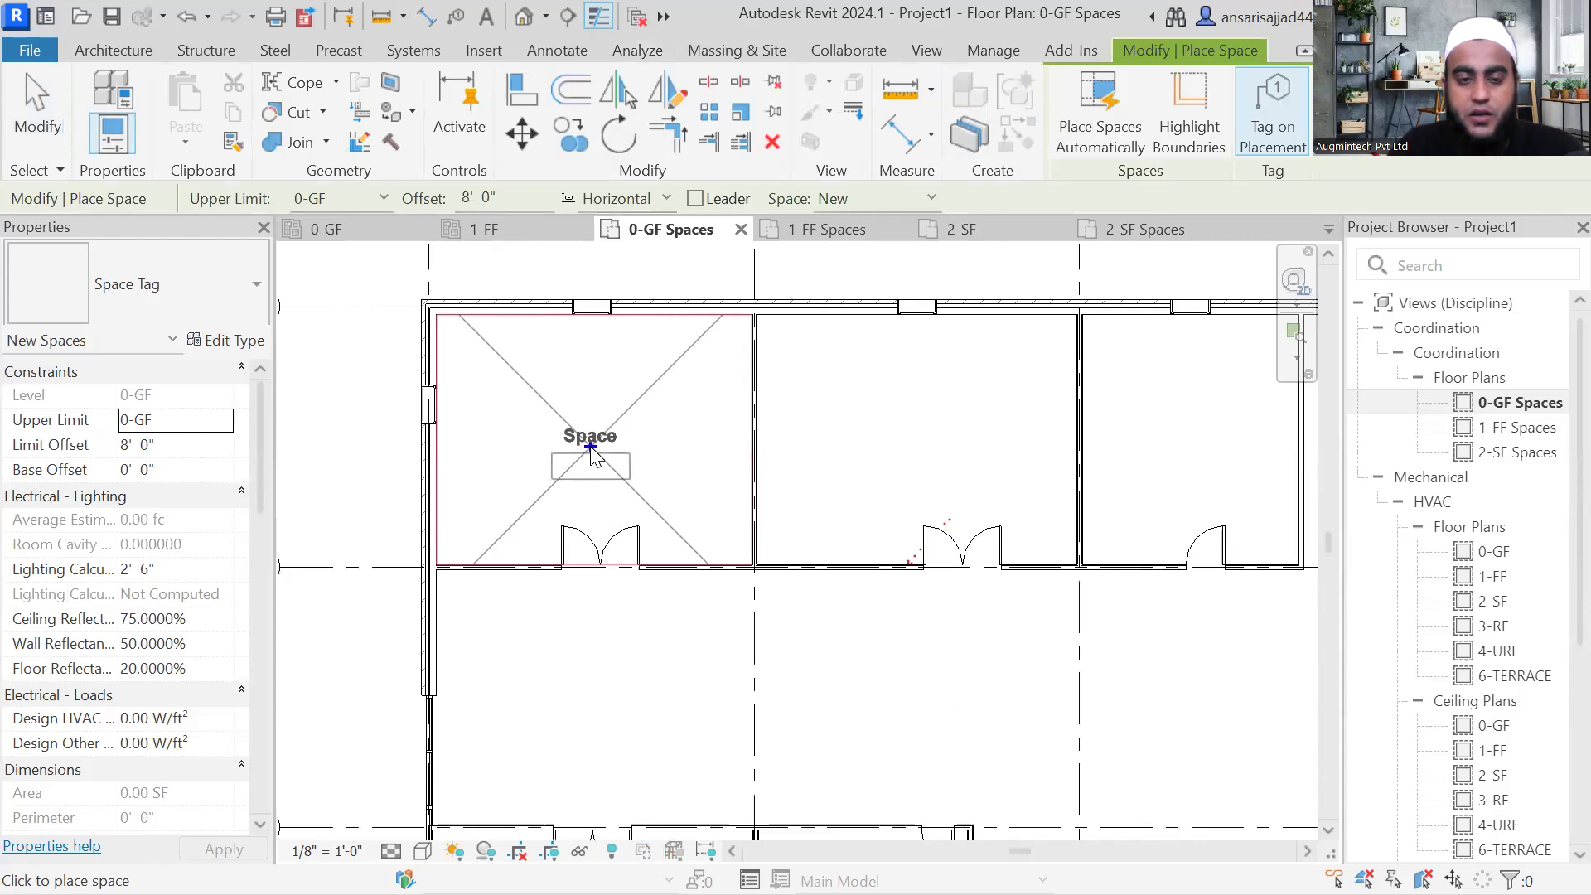
pyautogui.scroll(-4, 593, 454)
pyautogui.moveTo(608, 459); pyautogui.dragTo(514, 439, button='middle')
pyautogui.scroll(2, 514, 439)
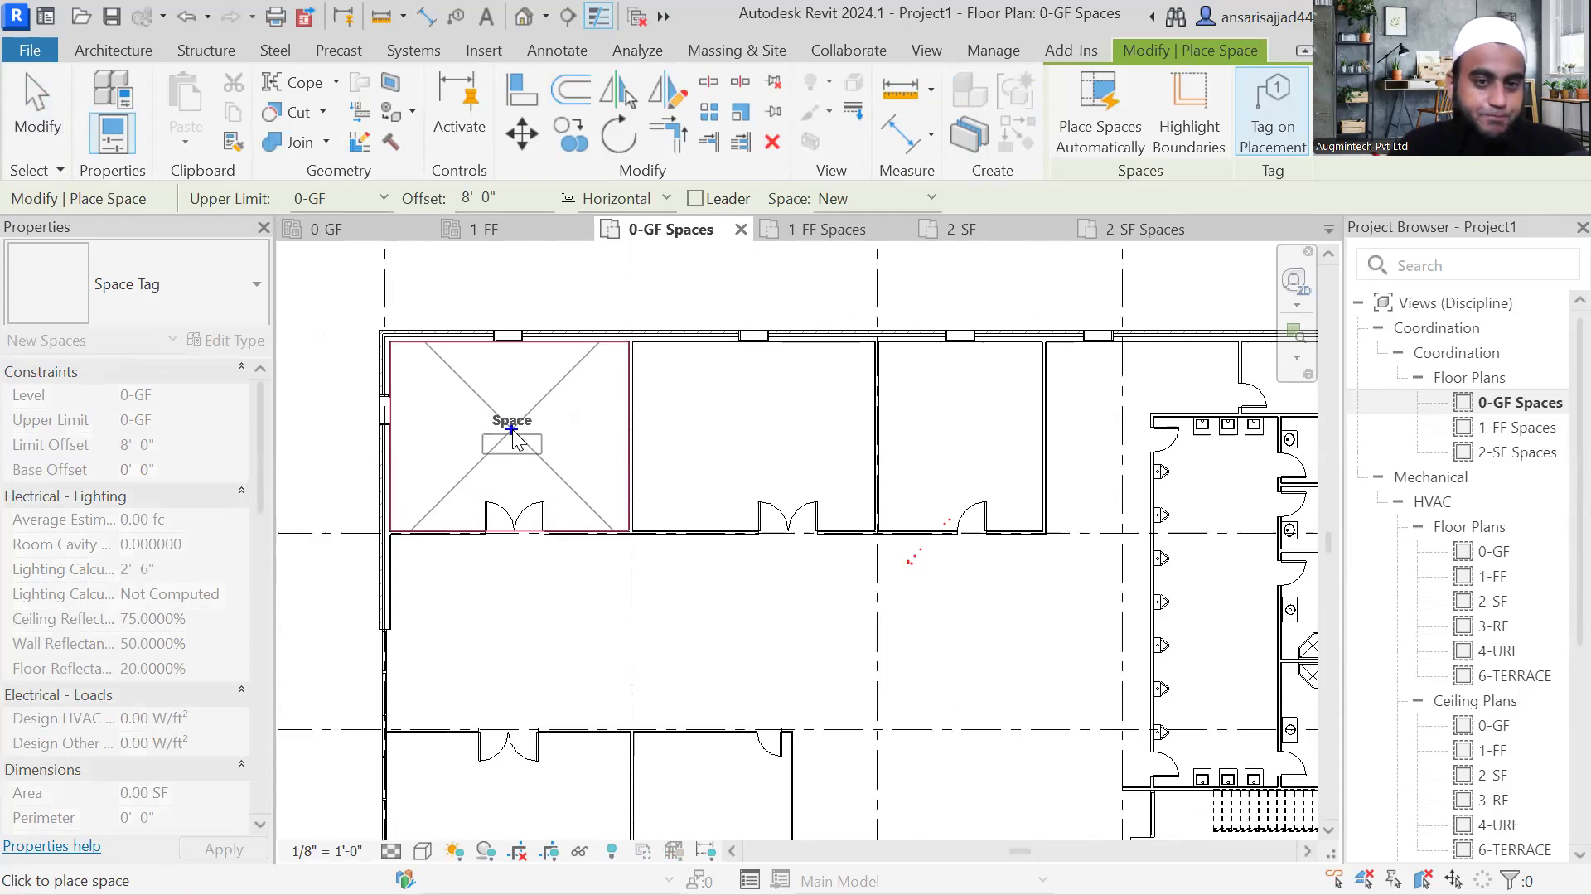
pyautogui.scroll(-1, 513, 440)
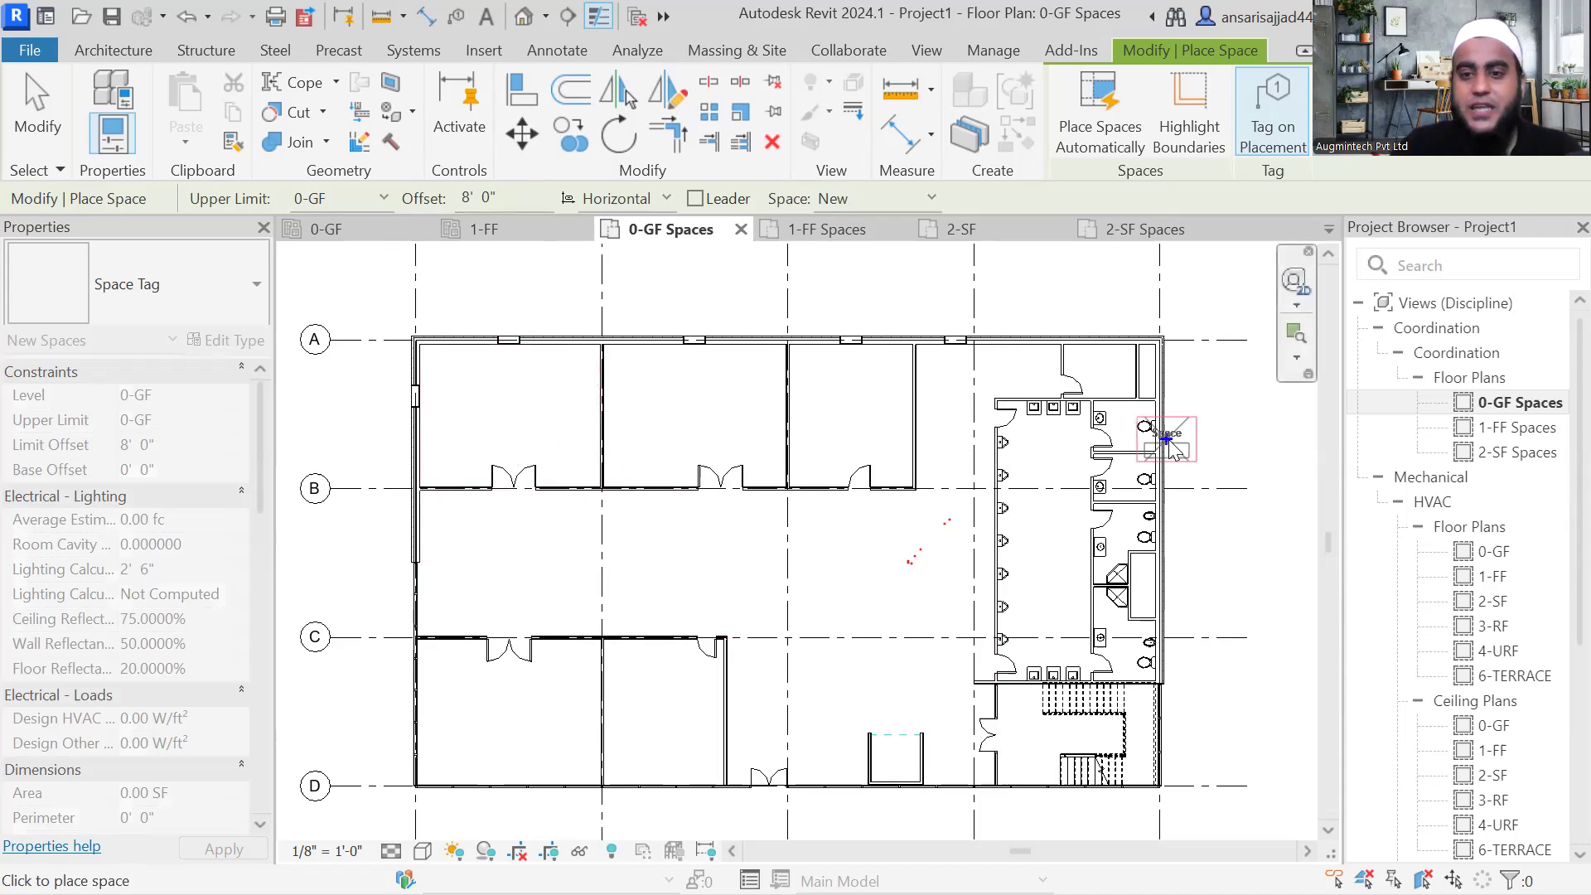
pyautogui.scroll(1, 1192, 492)
pyautogui.moveTo(1191, 493); pyautogui.dragTo(1116, 485, button='middle')
pyautogui.scroll(1, 1061, 355)
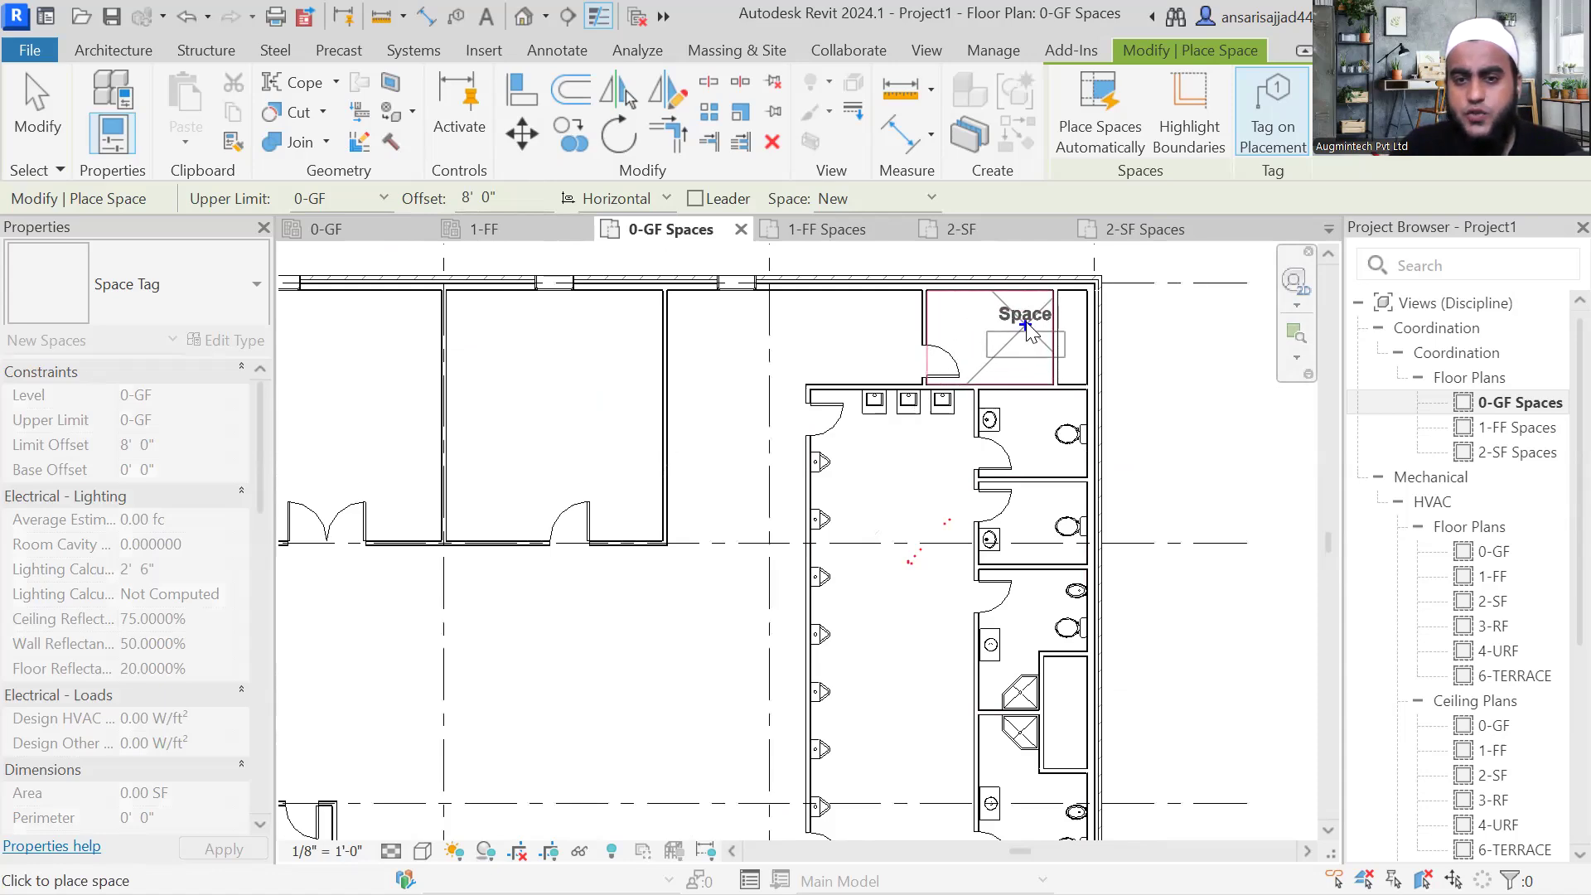
pyautogui.scroll(-1, 1043, 330)
pyautogui.press('Escape')
pyautogui.scroll(-1, 995, 307)
pyautogui.moveTo(829, 274); pyautogui.dragTo(1009, 345, button='middle')
pyautogui.scroll(-1, 1032, 307)
pyautogui.moveTo(1127, 434); pyautogui.dragTo(927, 420, button='middle')
pyautogui.scroll(2, 979, 617)
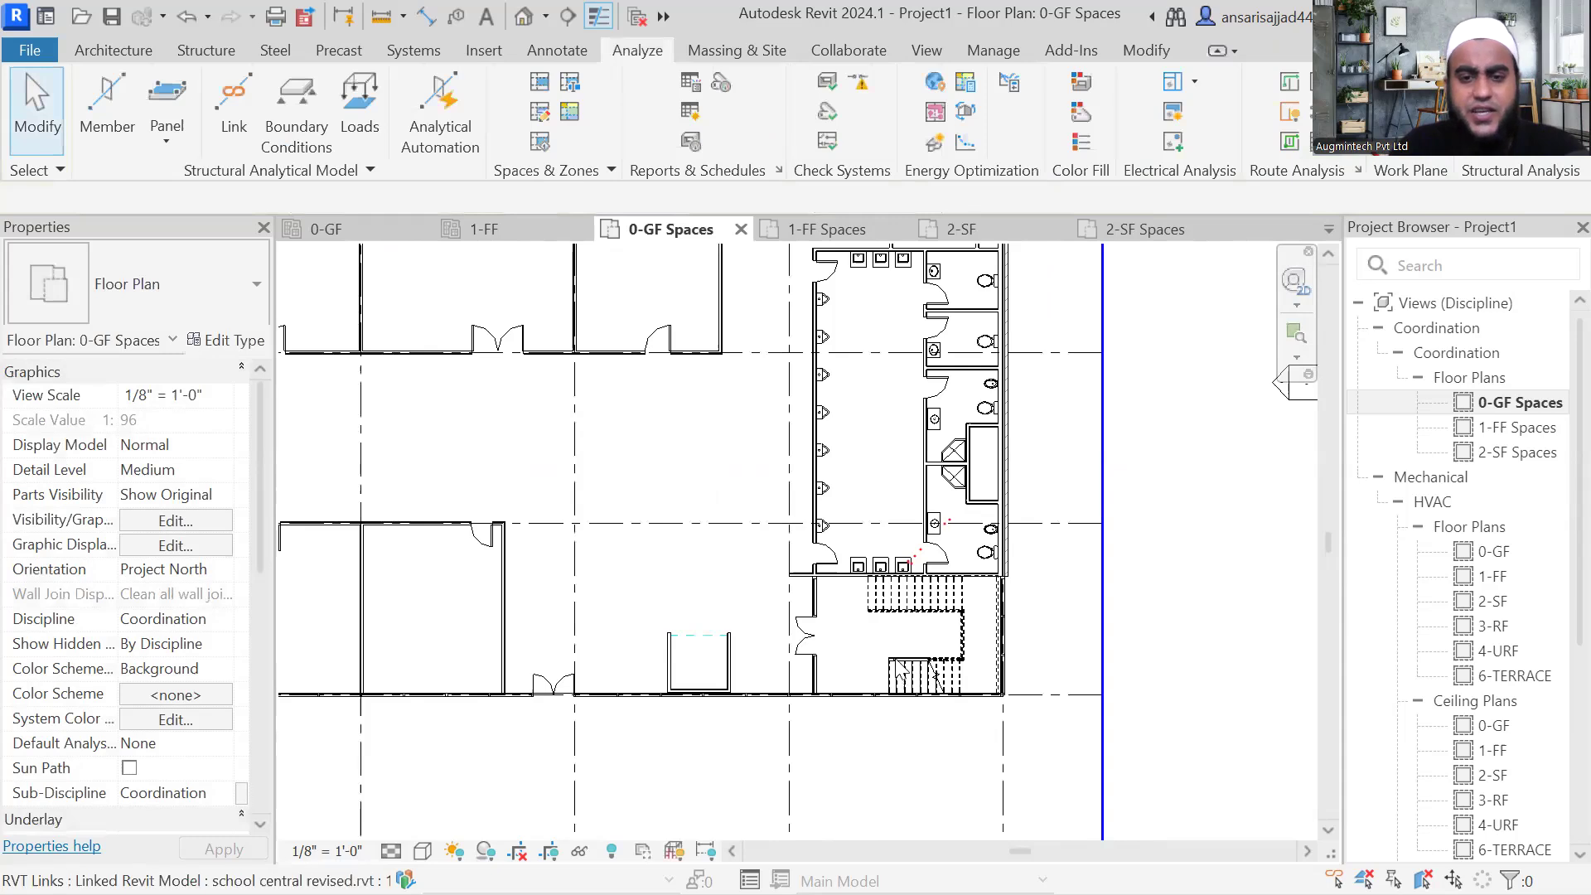
pyautogui.moveTo(901, 661); pyautogui.dragTo(916, 688, button='middle')
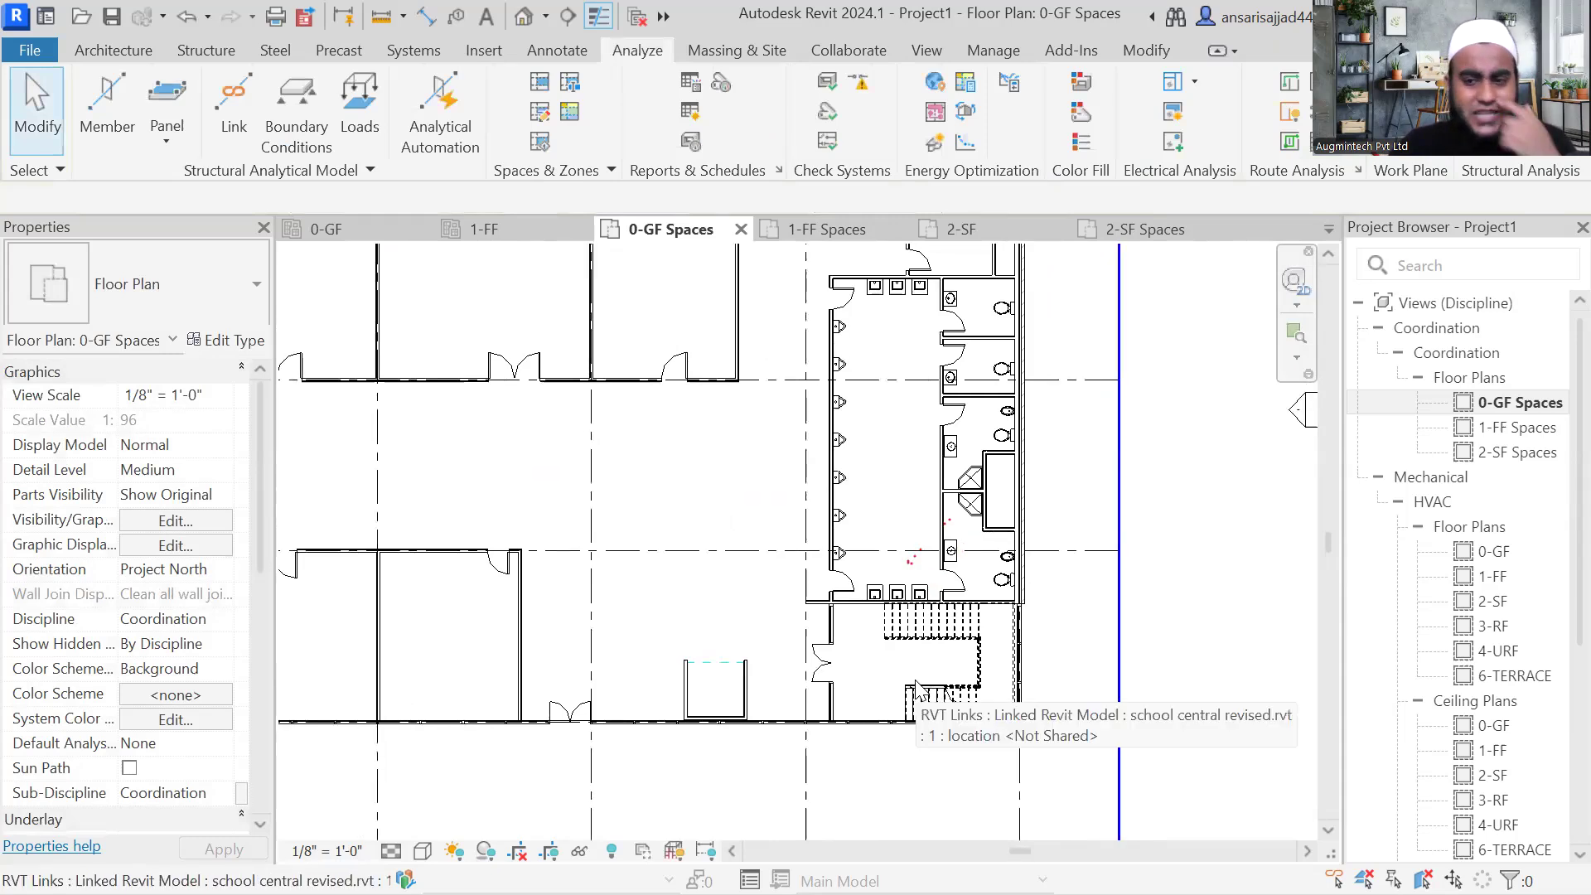
# Step: Open the 0-GF ceiling plan under HVAC Ceiling Plans
pyautogui.scroll(-1, 933, 667)
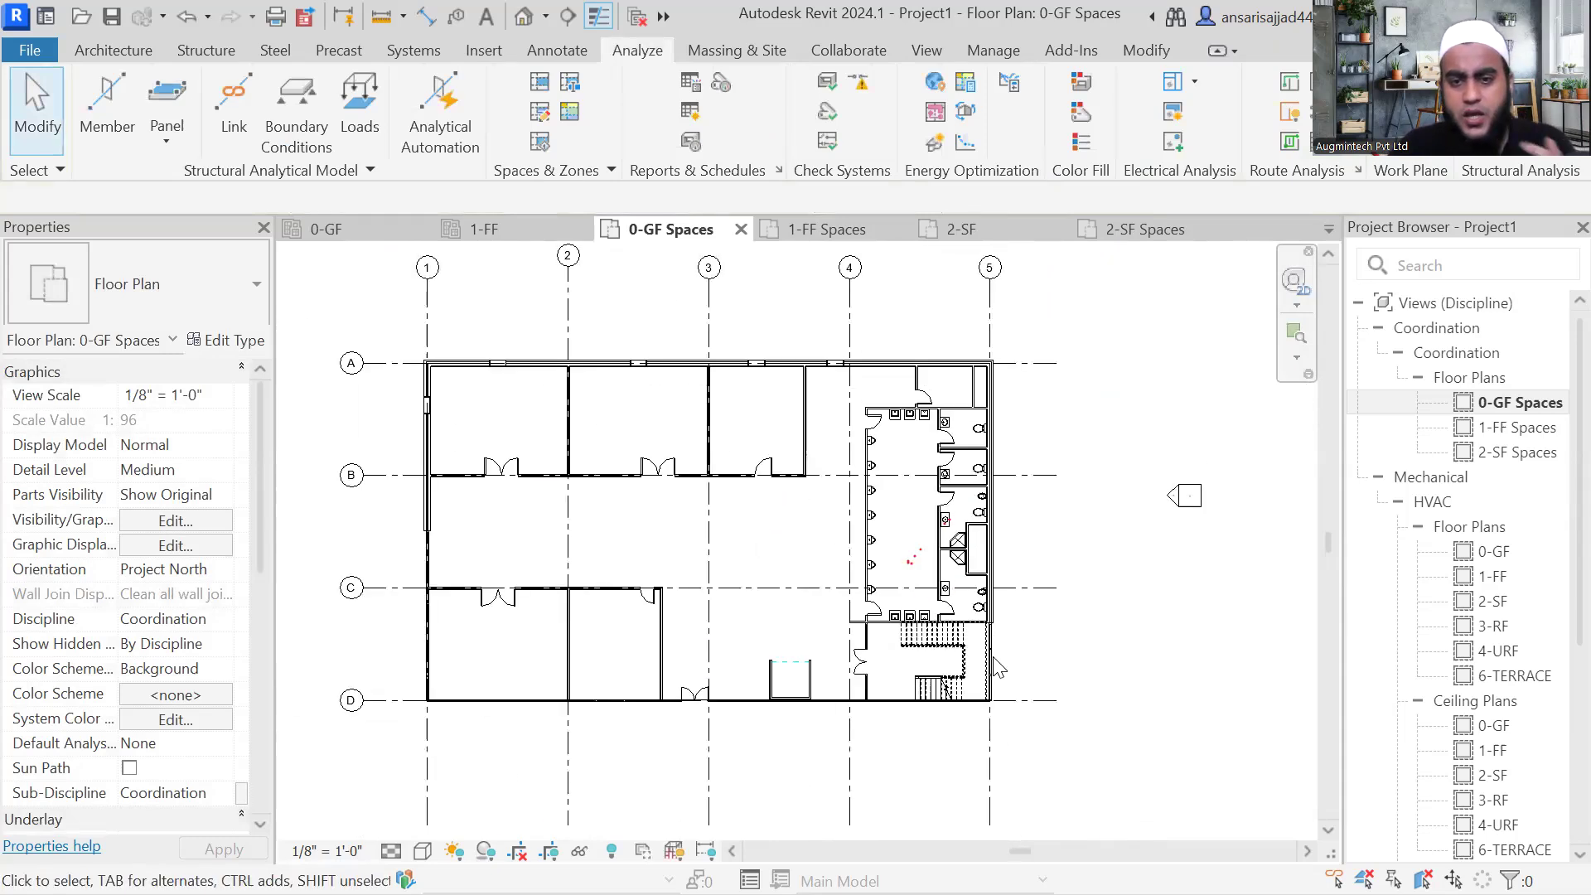
pyautogui.doubleClick(1494, 726)
pyautogui.scroll(2, 1013, 460)
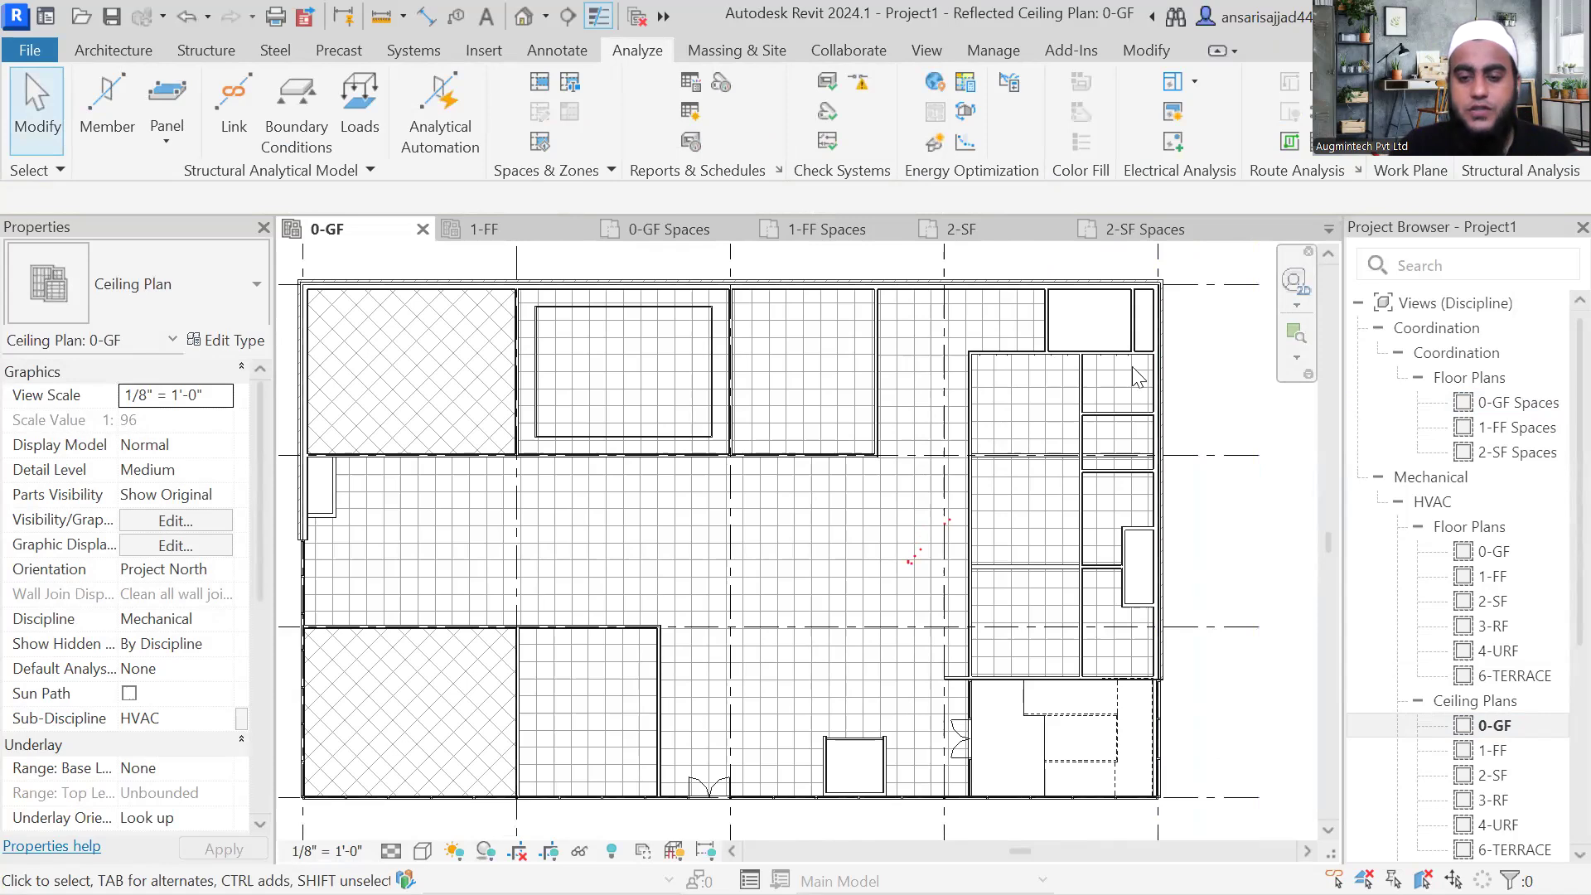
pyautogui.moveTo(1066, 749); pyautogui.dragTo(1065, 749, button='middle')
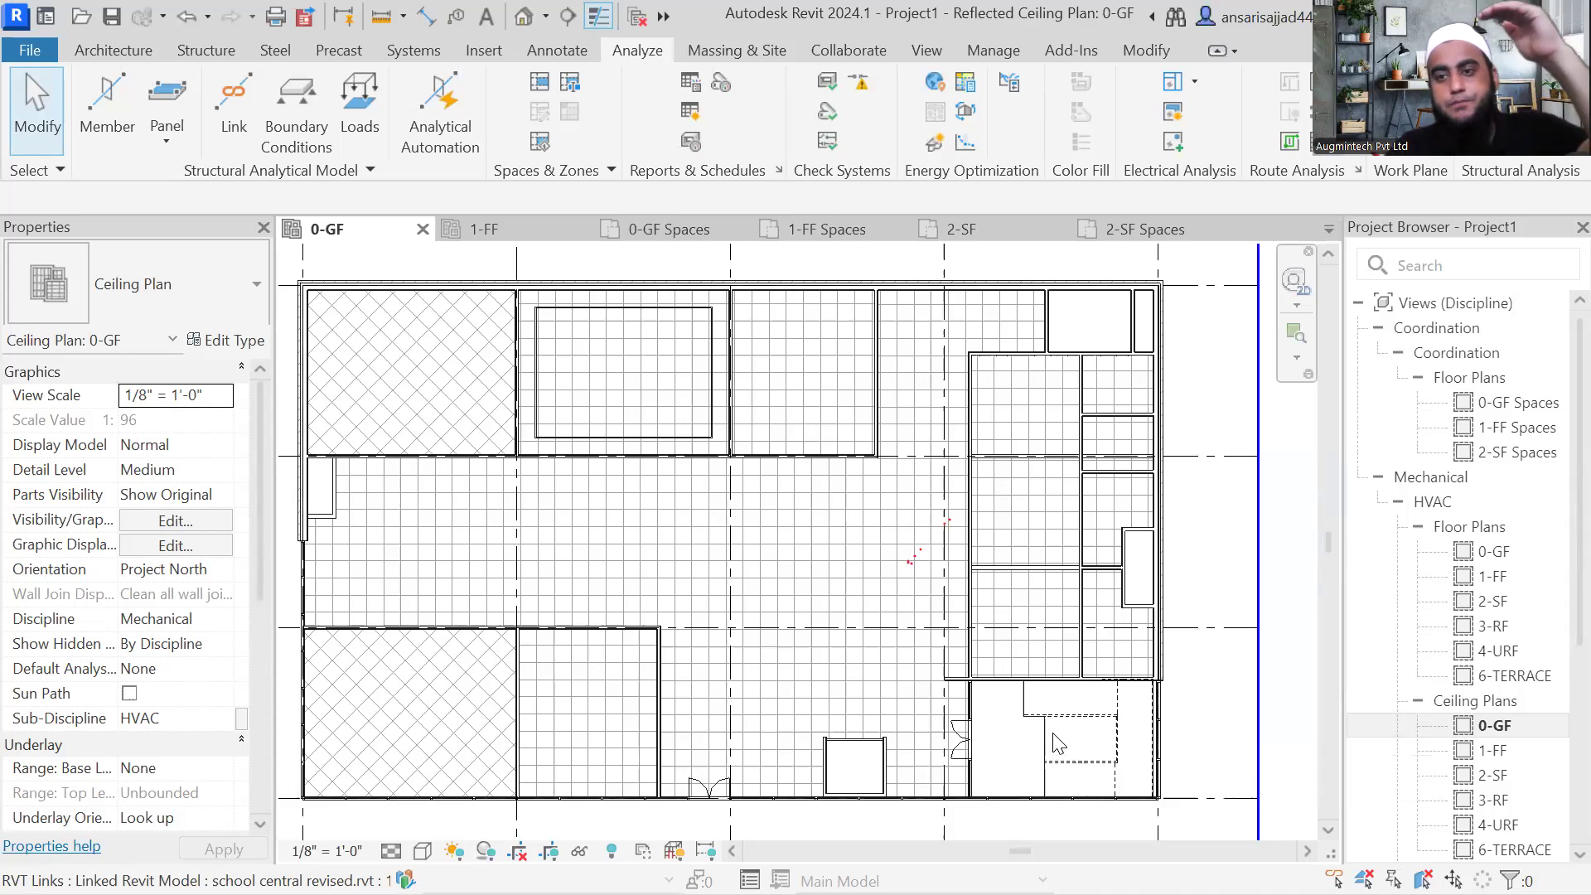
# Step: Examine the ceiling patterns across the rooms, corridor and toilets of the 0-GF ceiling plan
pyautogui.scroll(-1, 1055, 736)
pyautogui.moveTo(877, 685); pyautogui.dragTo(839, 635, button='middle')
pyautogui.scroll(1, 593, 421)
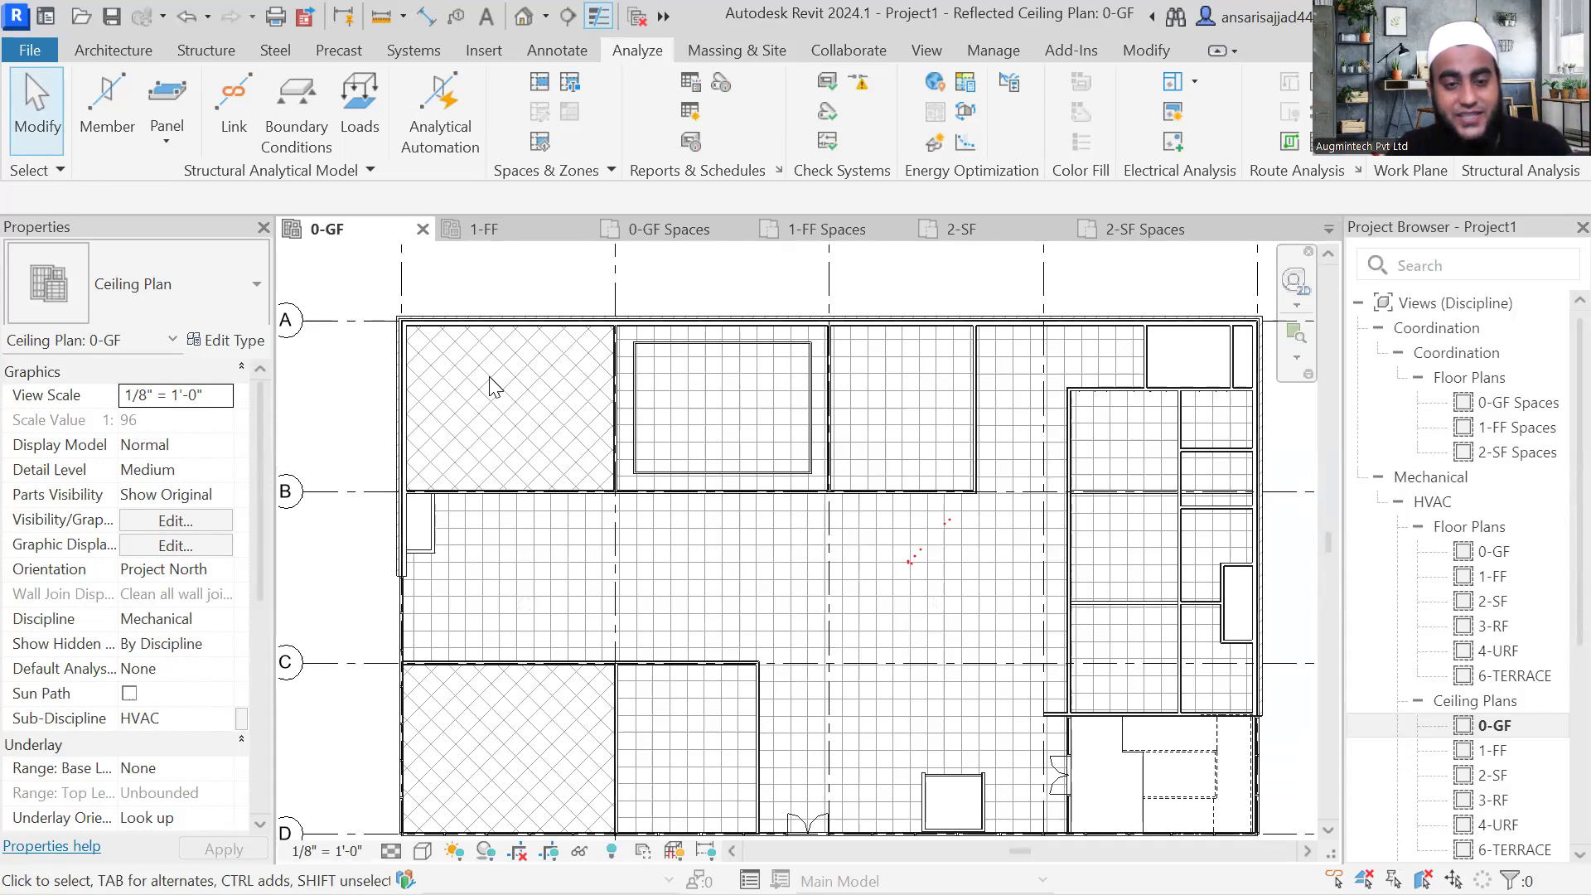
pyautogui.moveTo(511, 448); pyautogui.dragTo(501, 440, button='middle')
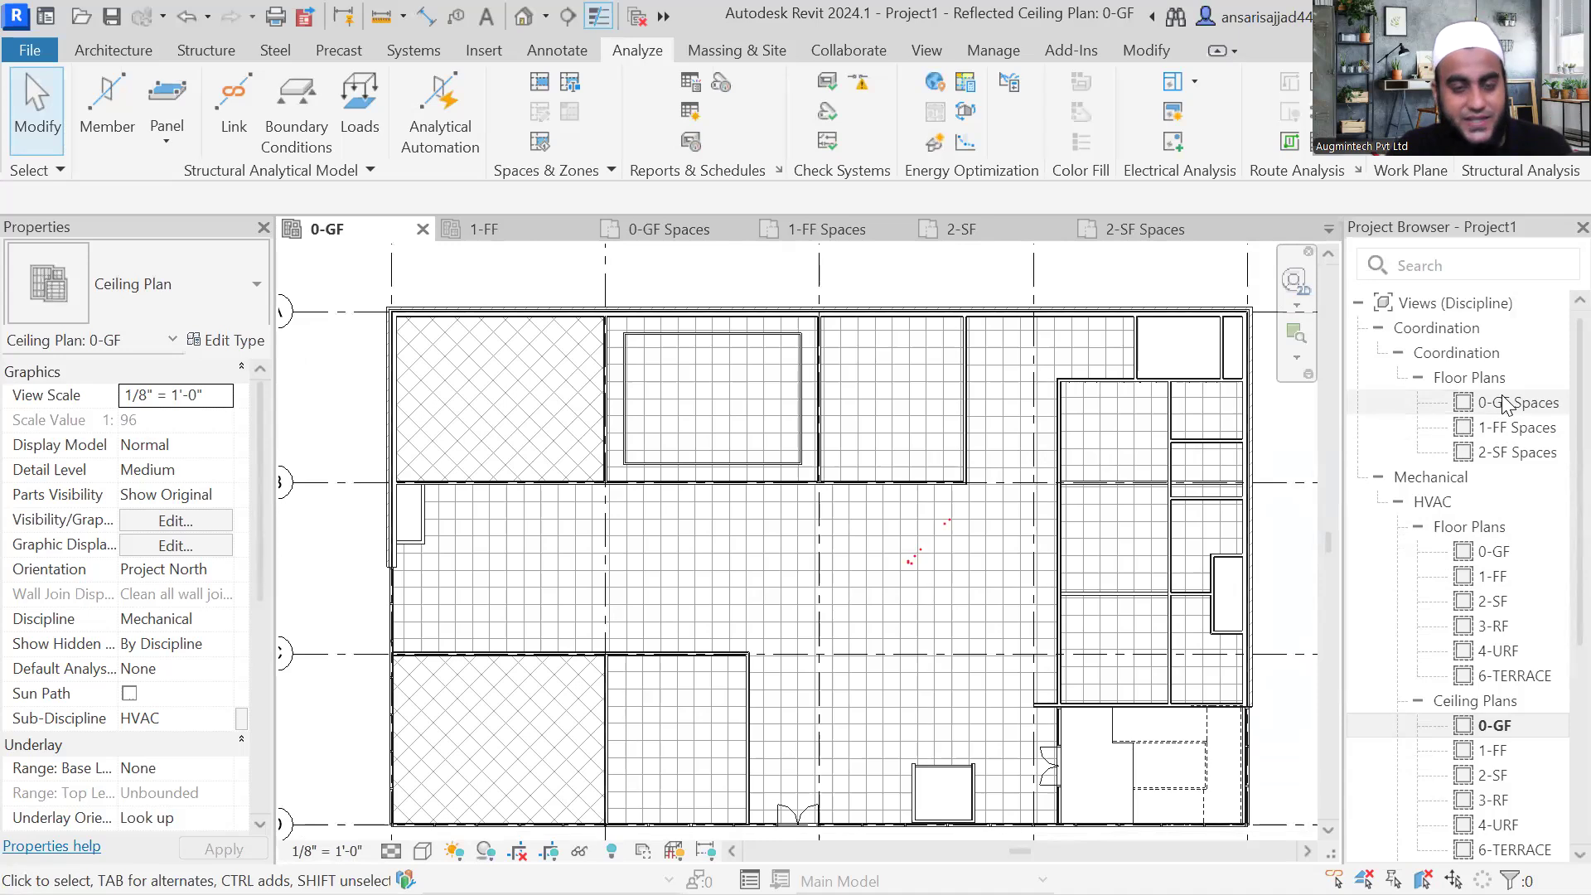
pyautogui.moveTo(710, 436); pyautogui.dragTo(597, 417, button='middle')
pyautogui.scroll(-2, 667, 433)
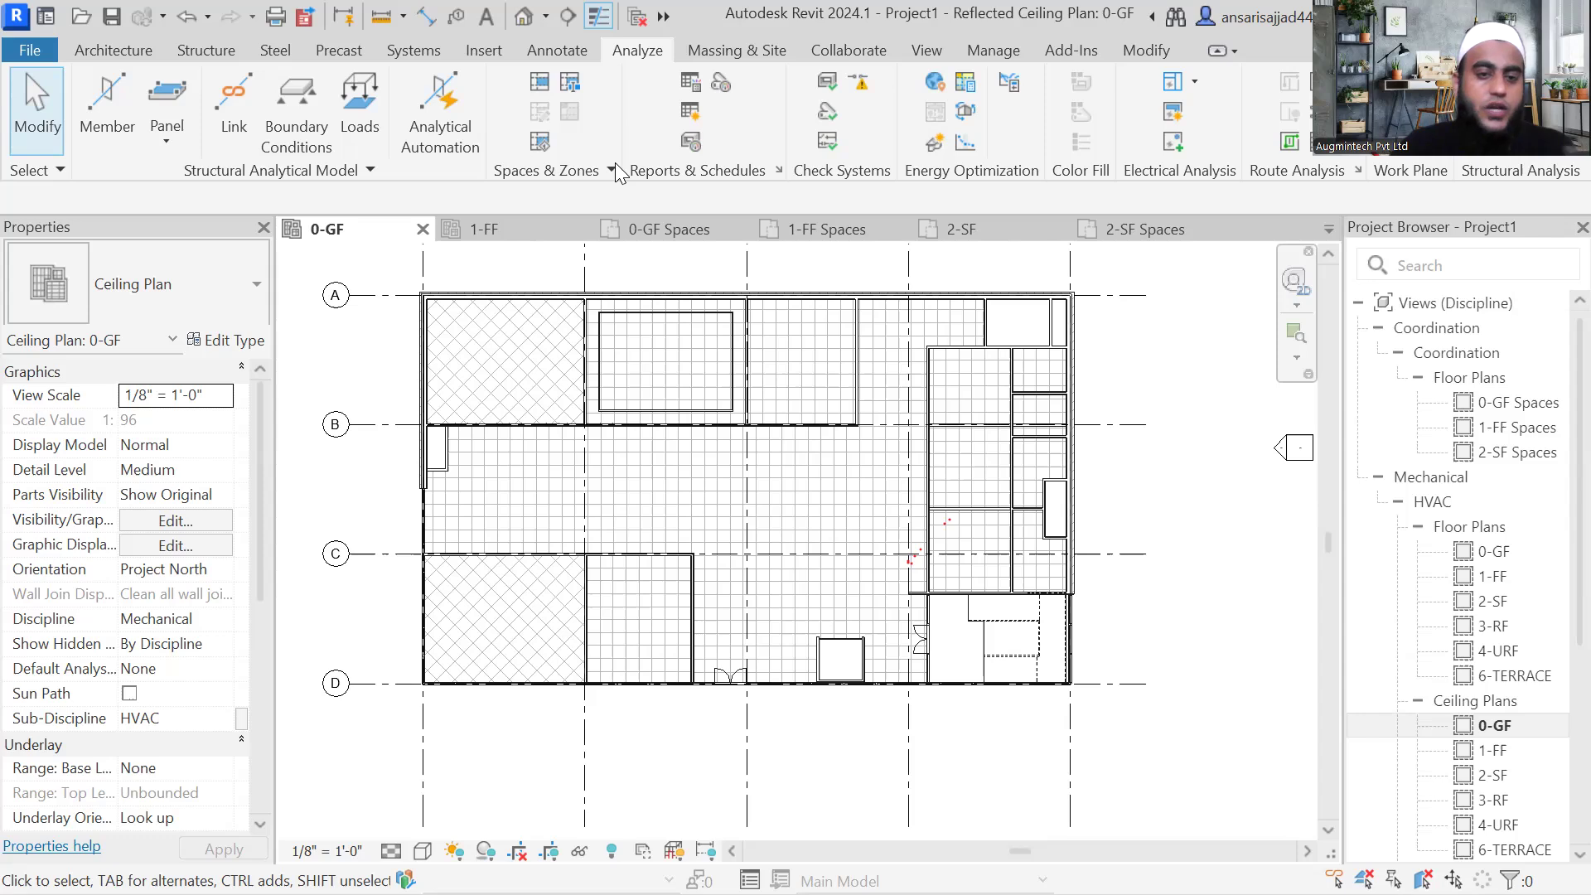
pyautogui.scroll(2, 440, 454)
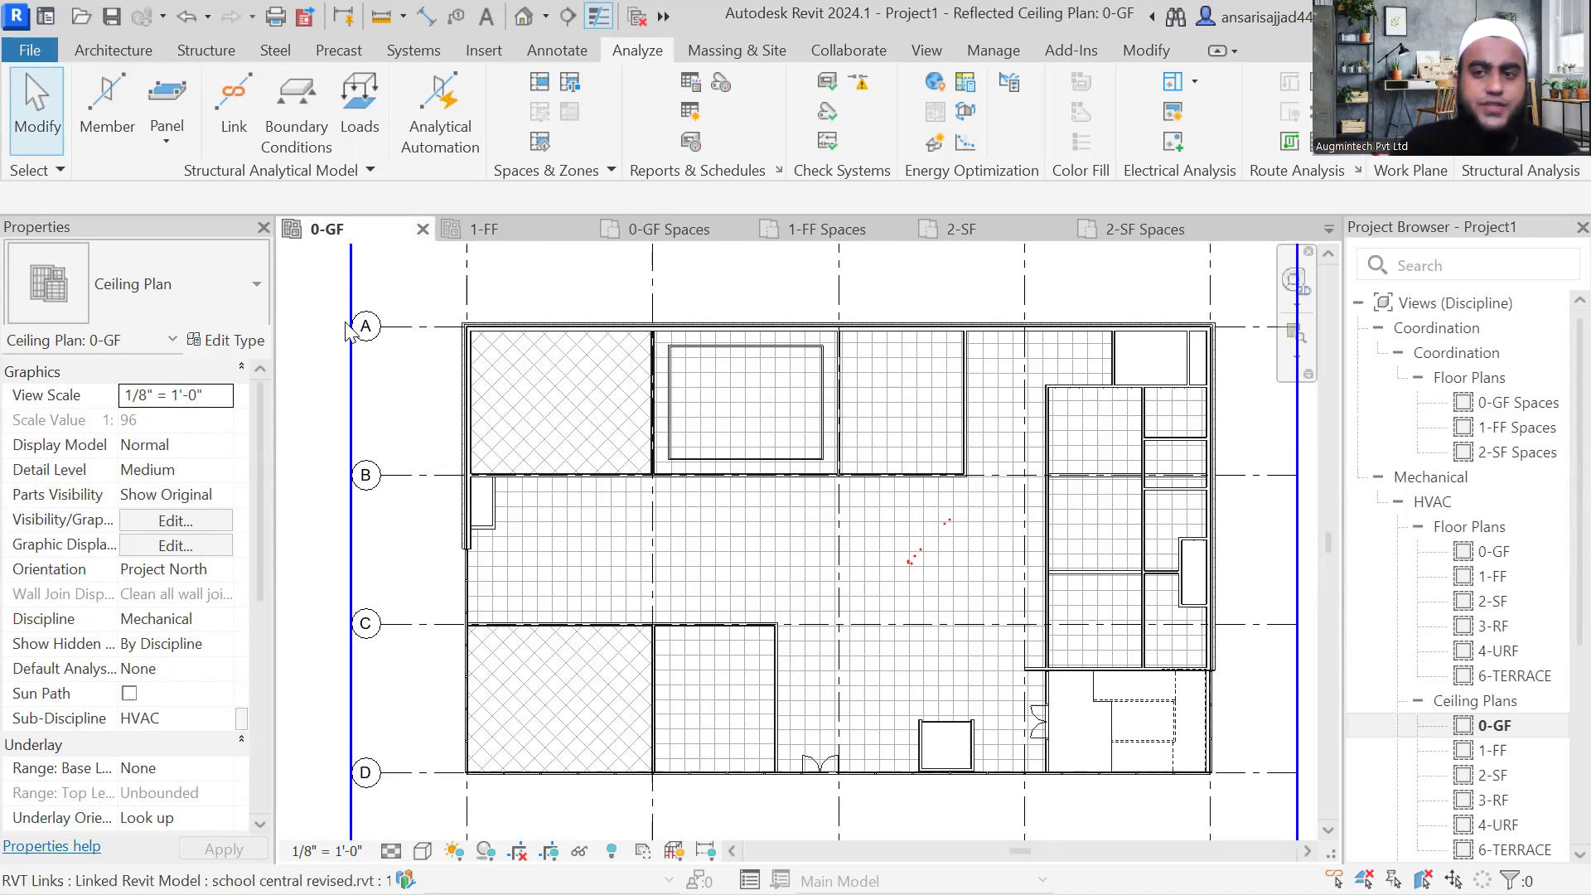
pyautogui.moveTo(411, 399); pyautogui.dragTo(419, 424, button='middle')
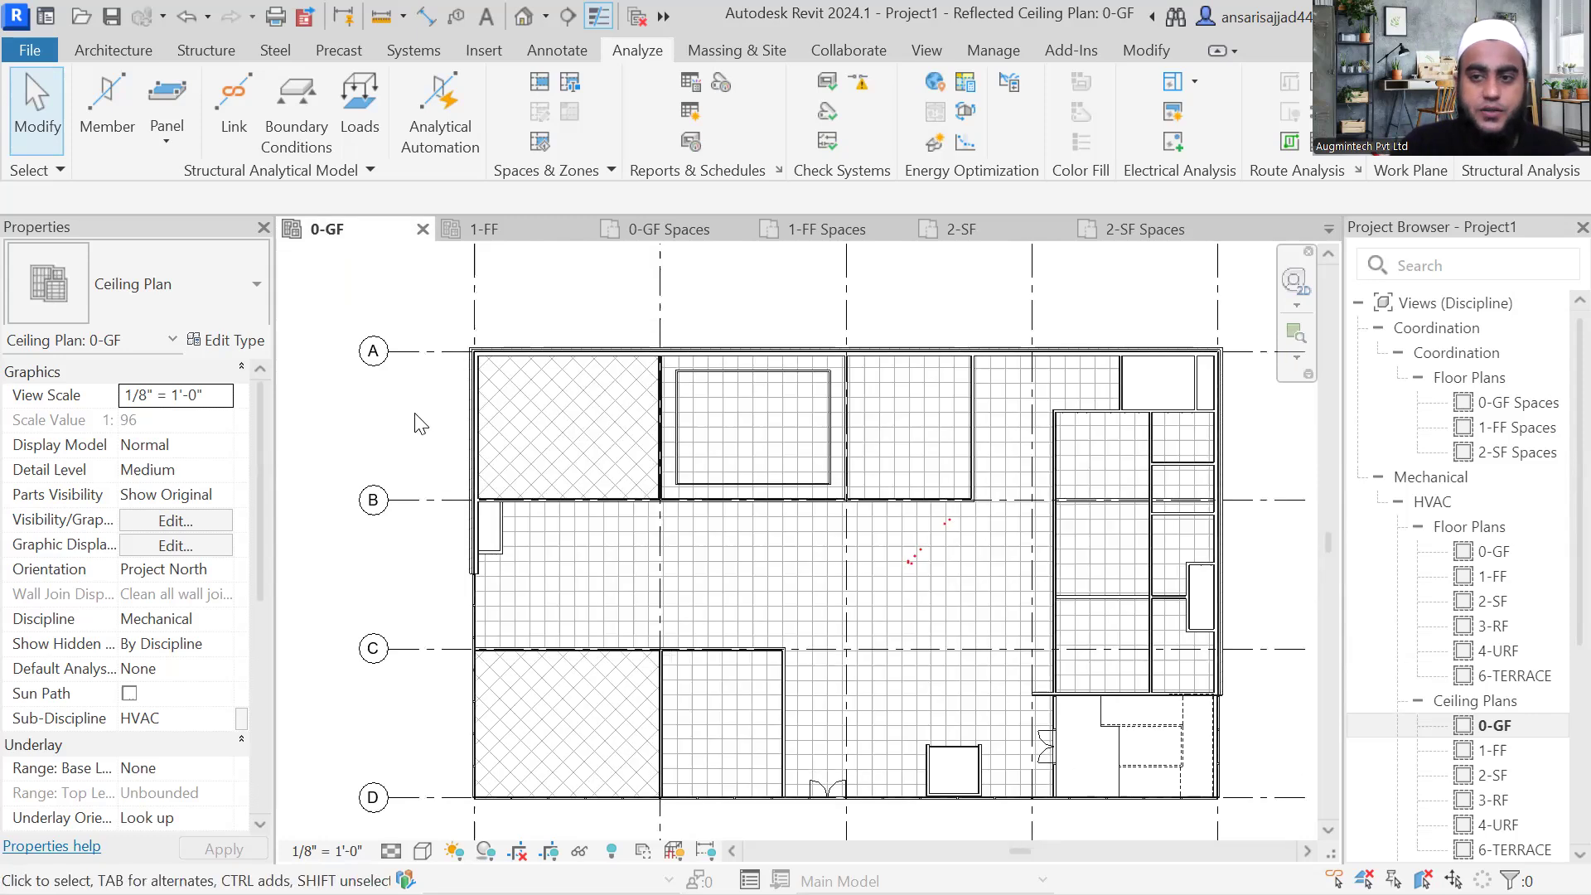
pyautogui.moveTo(418, 424); pyautogui.dragTo(418, 415, button='middle')
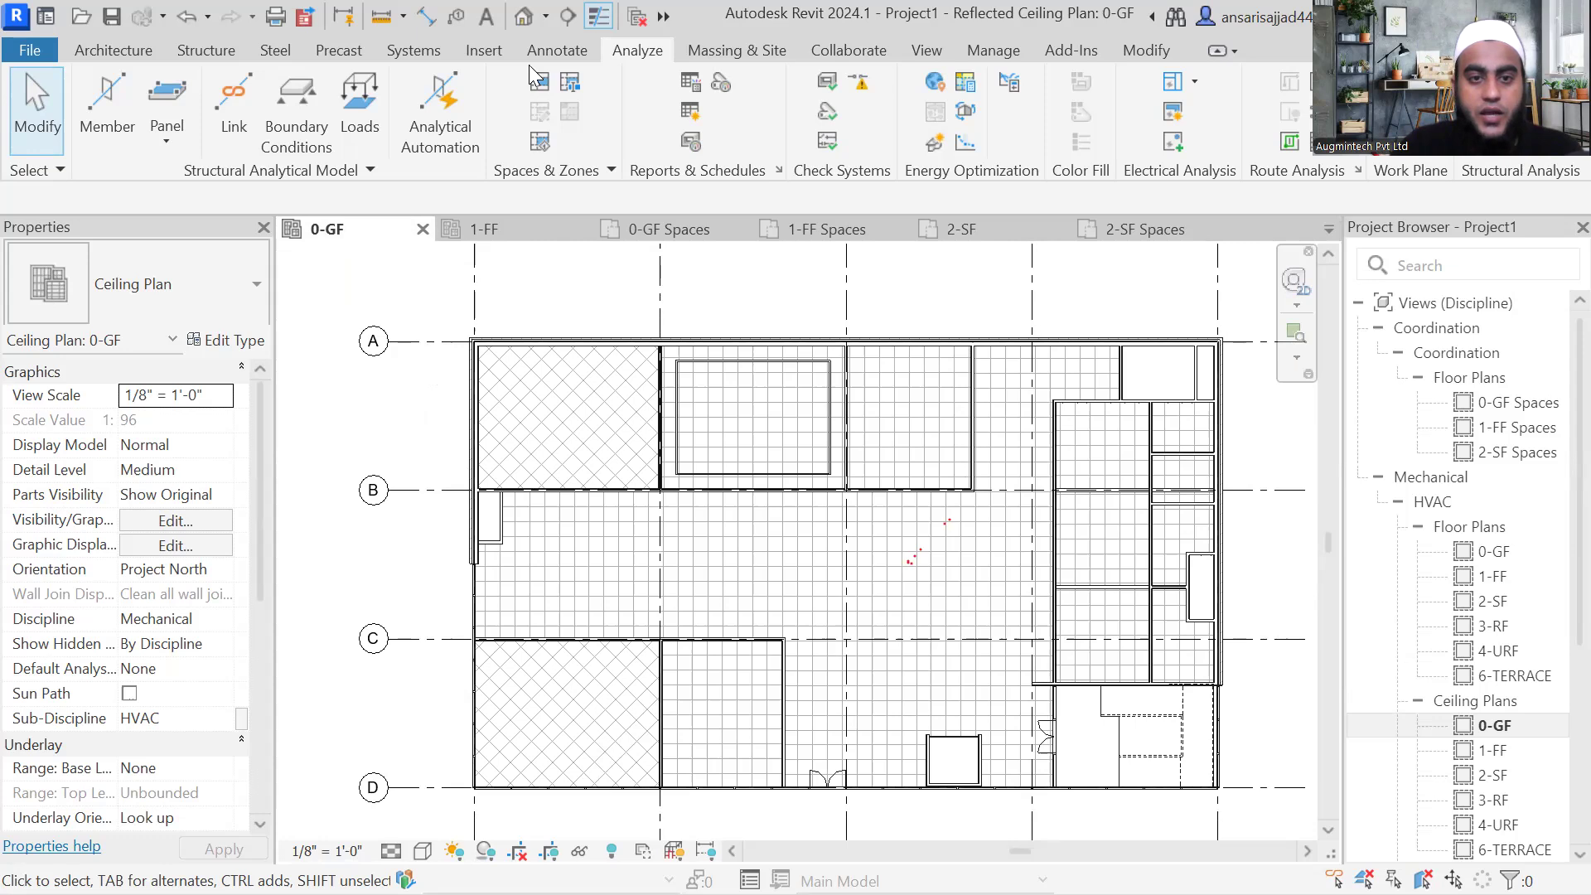
# Step: Use Spot Elevation to read the ceiling height in the room between grids 1-2 and A-B
pyautogui.click(556, 55)
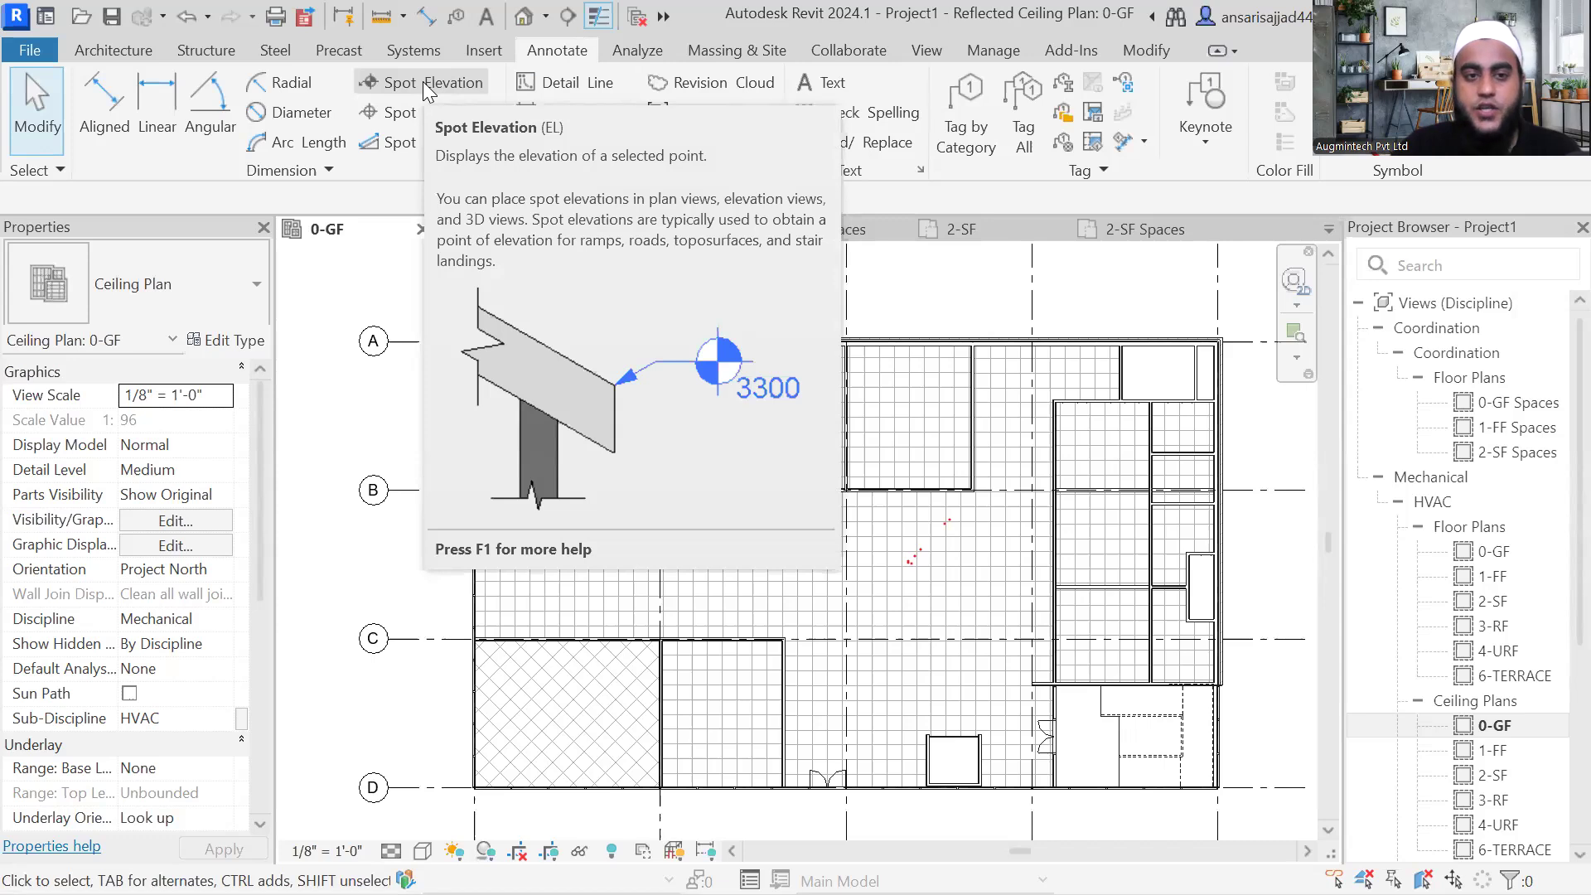
pyautogui.click(426, 86)
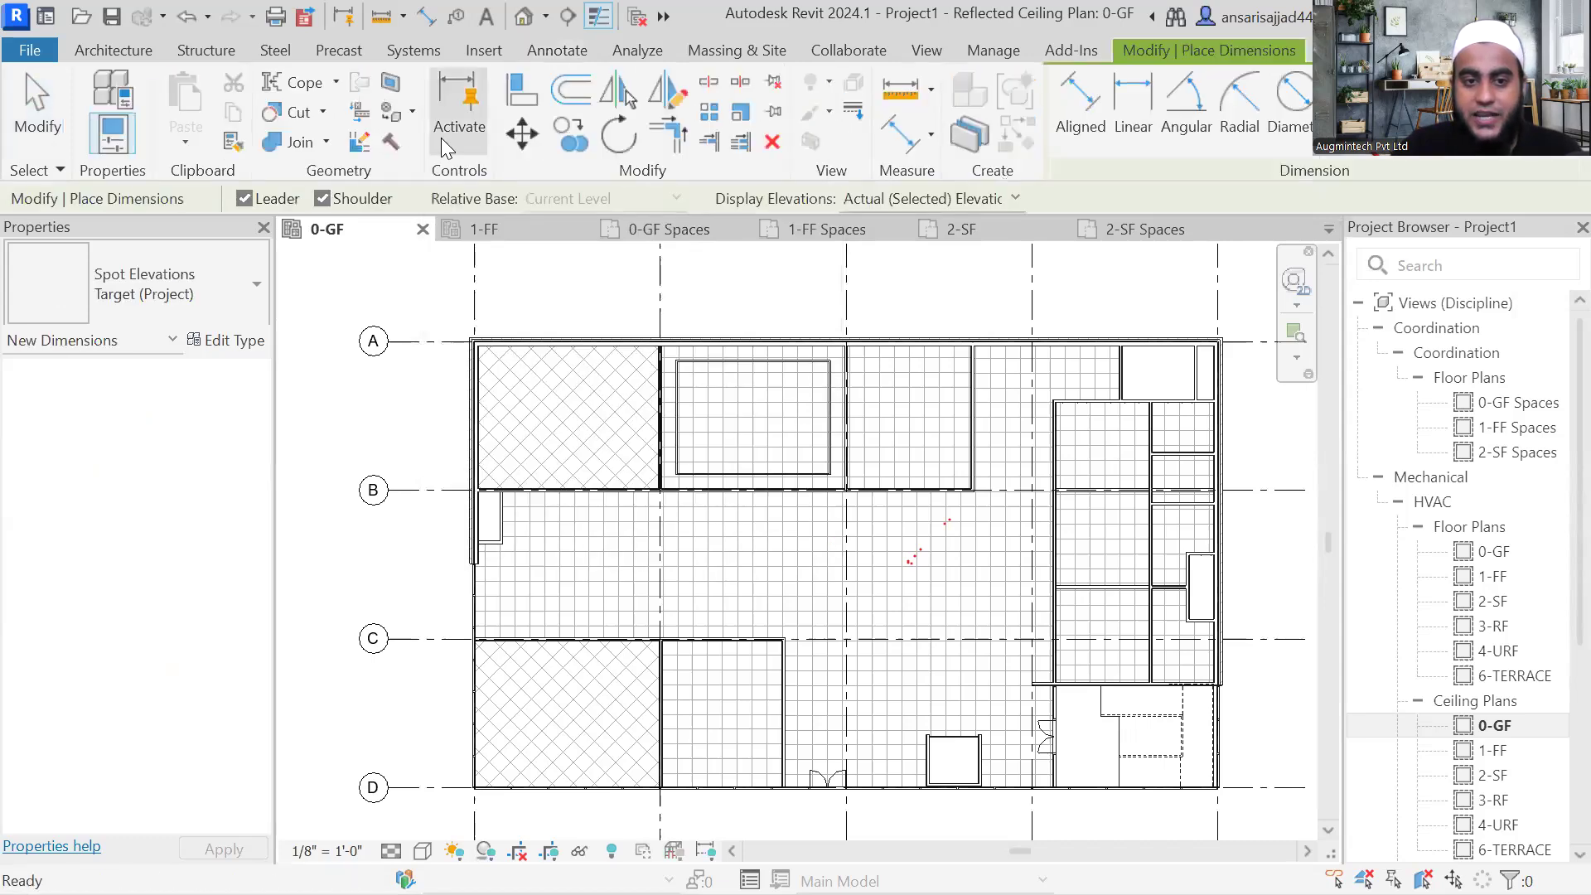
pyautogui.scroll(3, 585, 456)
pyautogui.scroll(-2, 529, 381)
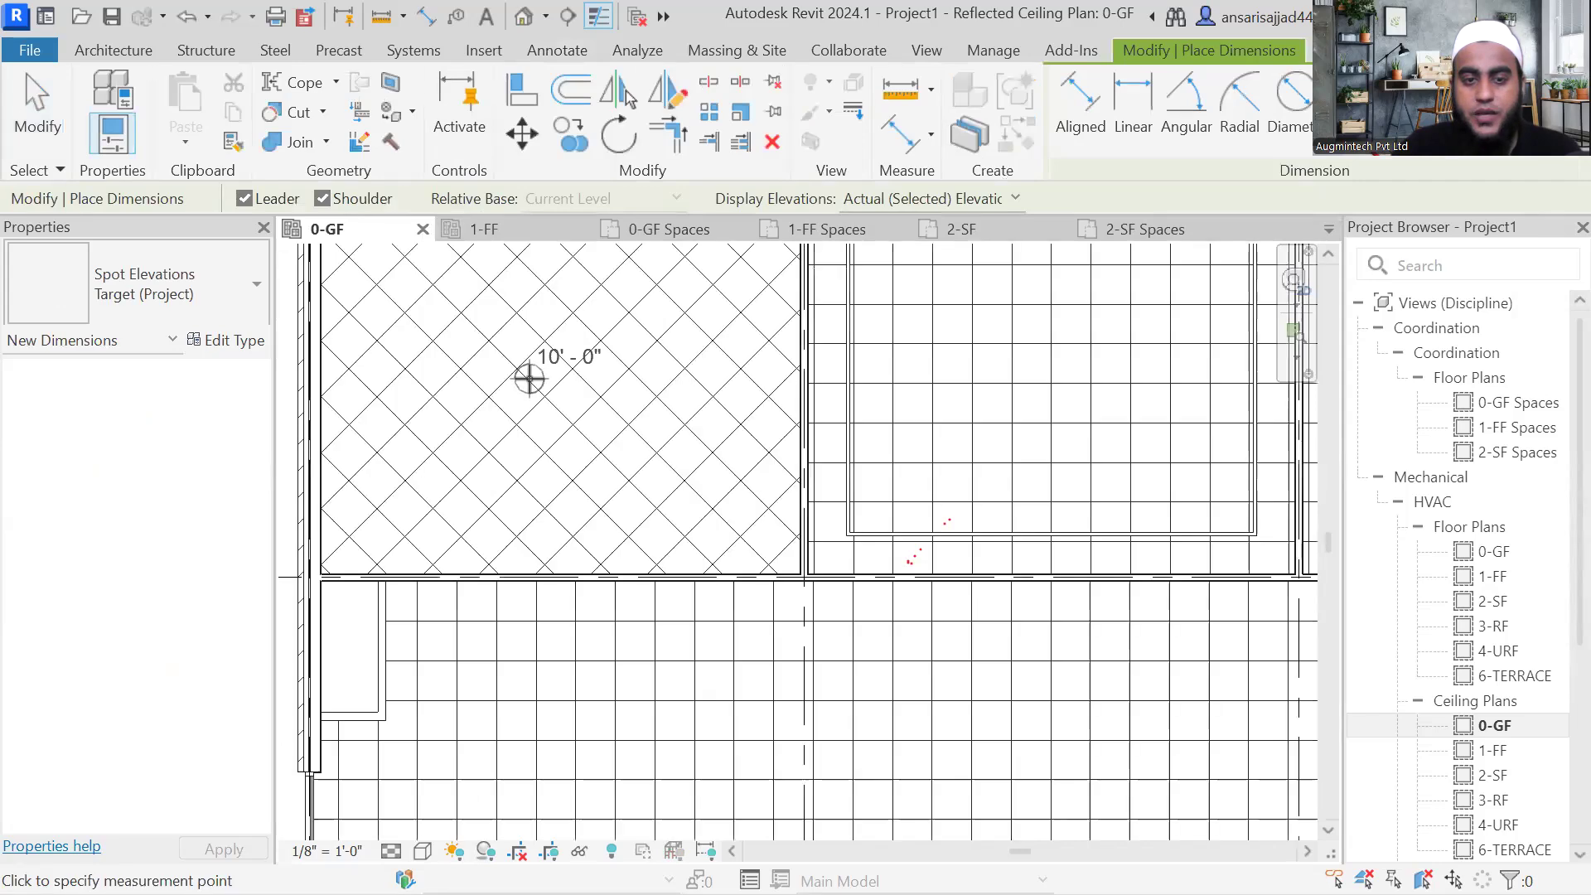
pyautogui.moveTo(526, 373); pyautogui.dragTo(580, 427, button='middle')
pyautogui.scroll(4, 494, 406)
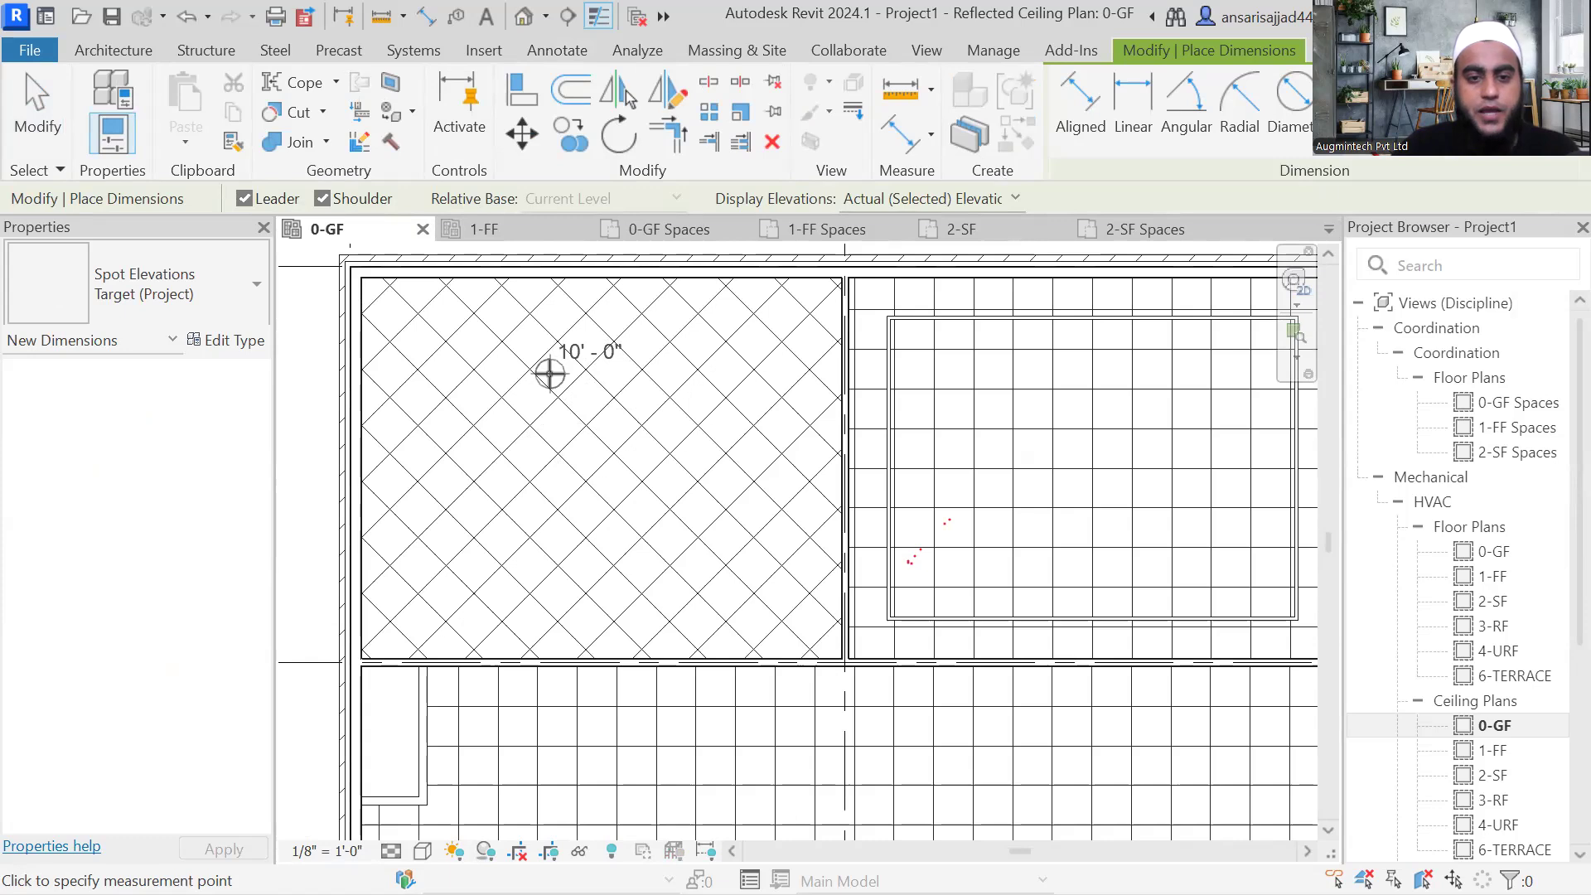
# Step: Probe the ceiling height with Spot Elevation in the room between grids C and D beside grid 1 and in the corridor
pyautogui.scroll(-2, 550, 373)
pyautogui.moveTo(551, 370); pyautogui.dragTo(483, 271, button='middle')
pyautogui.moveTo(722, 516); pyautogui.dragTo(673, 391, button='middle')
pyautogui.scroll(3, 707, 400)
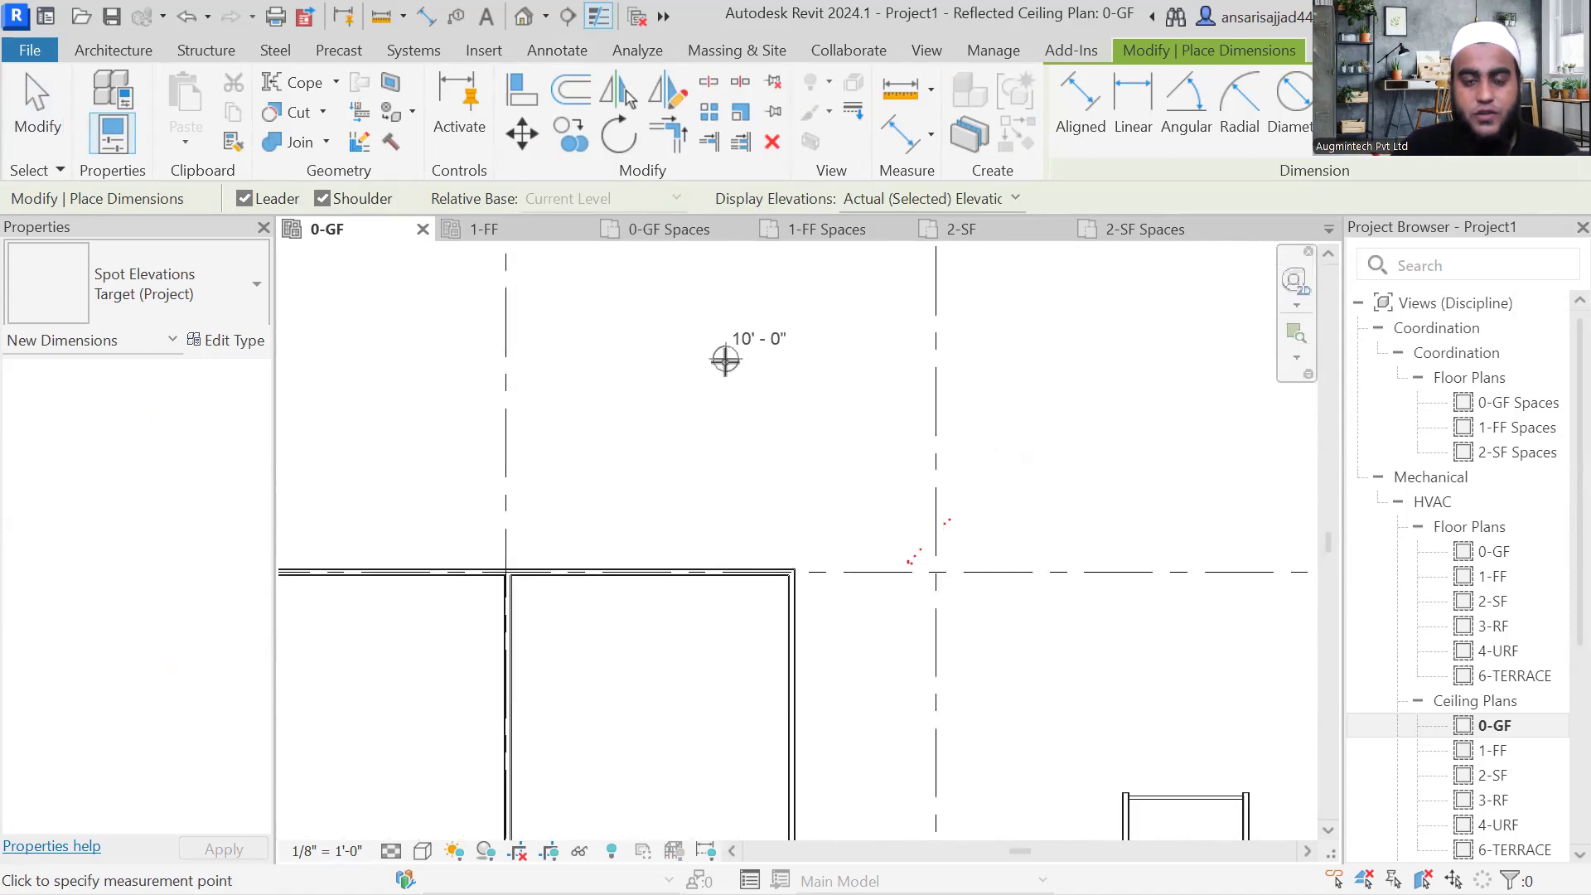
pyautogui.scroll(-1, 725, 362)
pyautogui.scroll(-2, 725, 362)
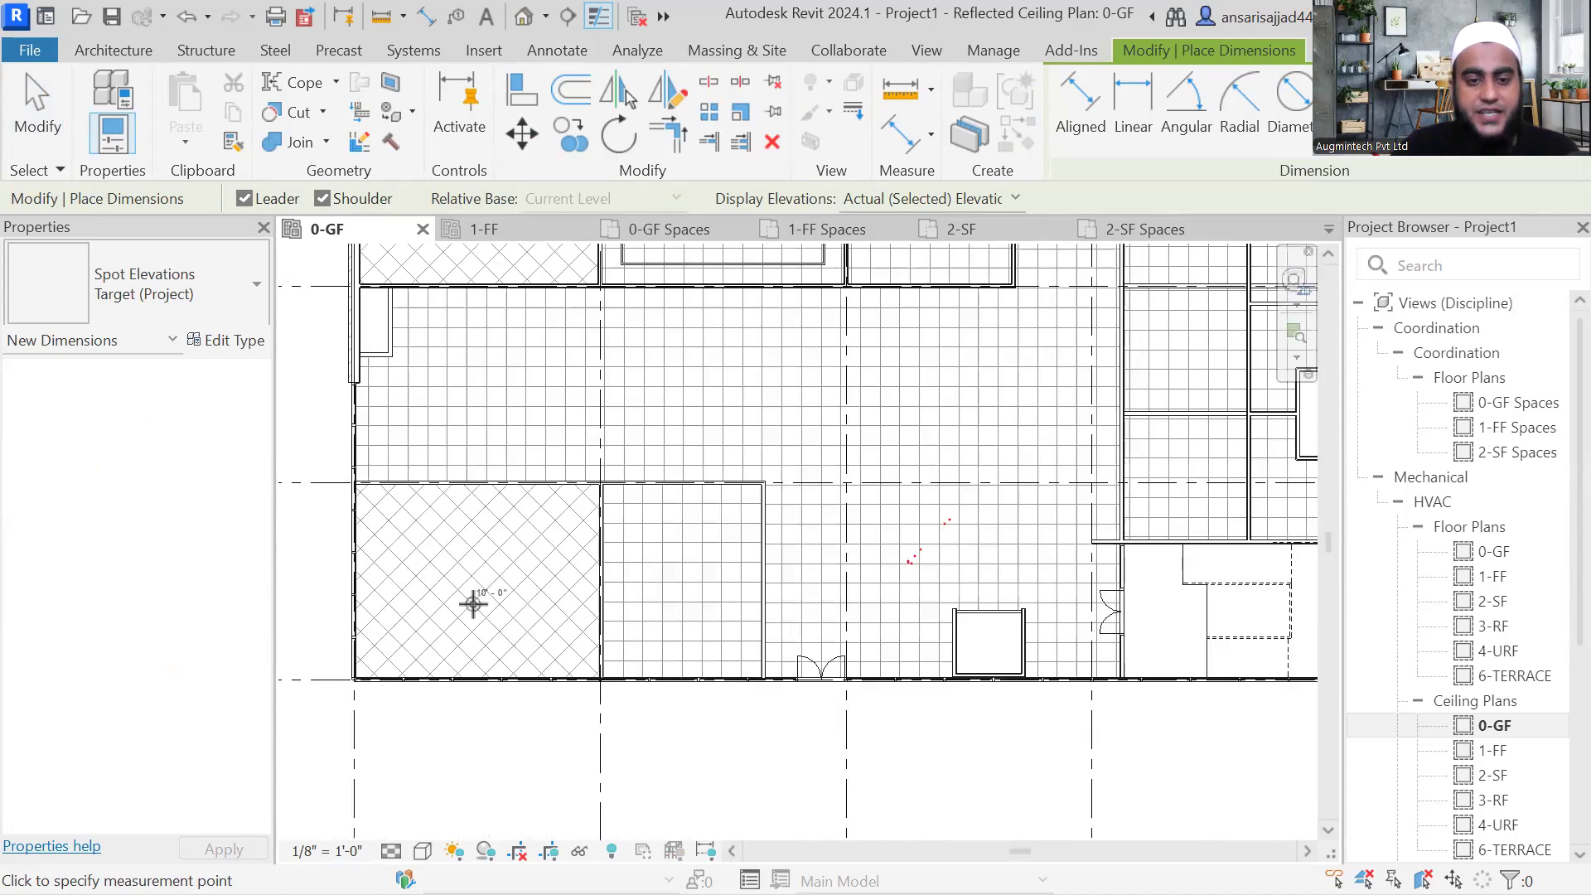
pyautogui.scroll(2, 472, 603)
pyautogui.click(586, 587)
pyautogui.scroll(-3, 800, 551)
pyautogui.scroll(4, 846, 497)
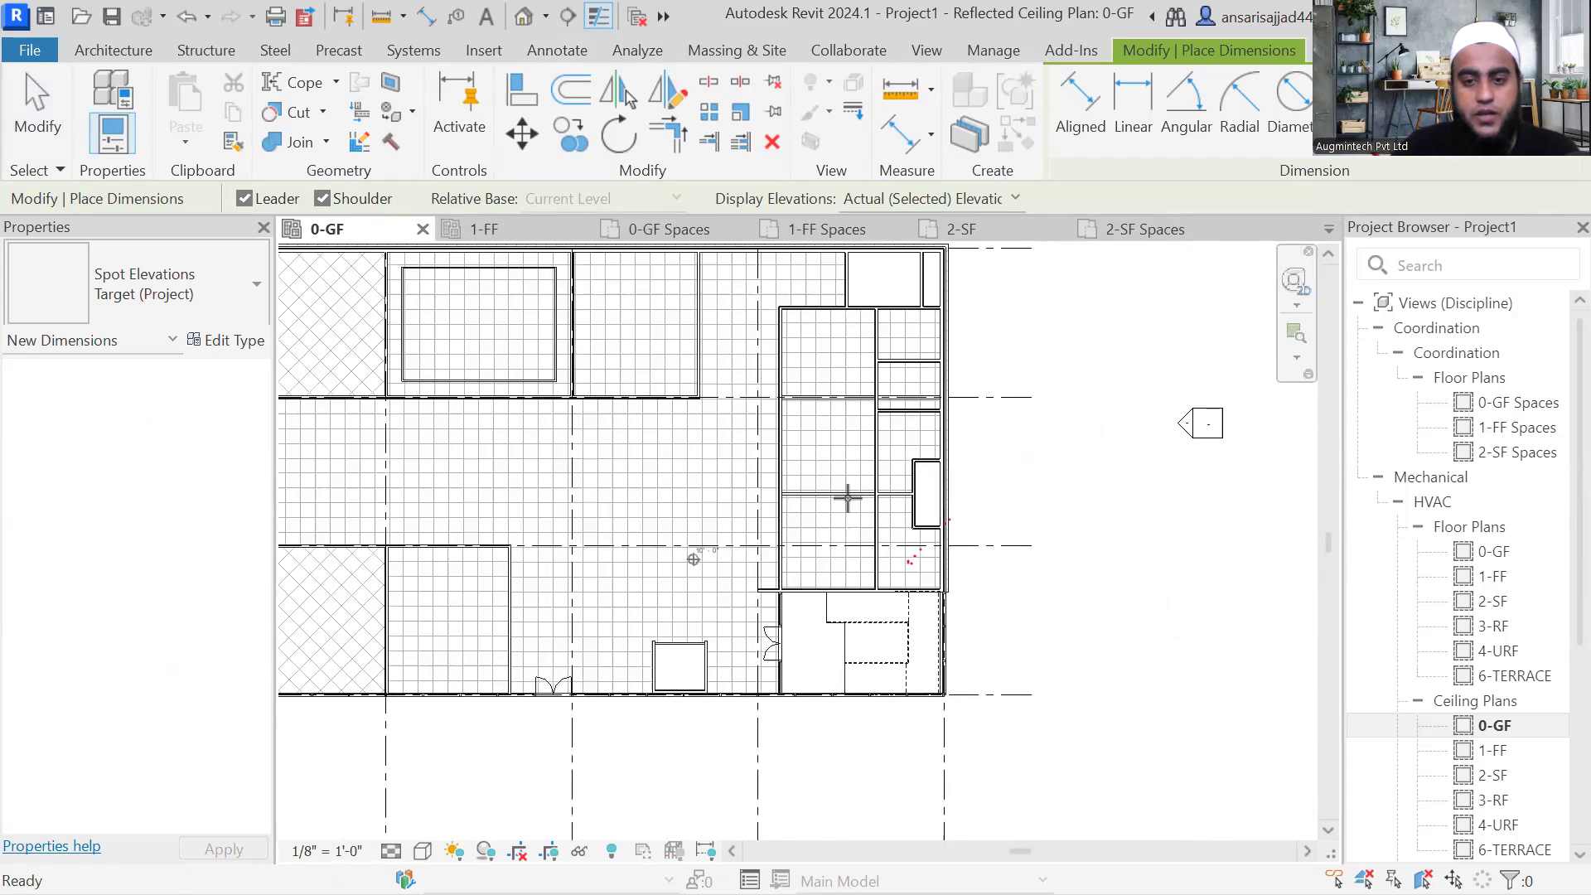
# Step: Read the ceiling height inside the framed ceiling of the room between grids 2-3 and A-B with Spot Elevation
pyautogui.scroll(-5, 828, 381)
pyautogui.moveTo(714, 435); pyautogui.dragTo(838, 518, button='middle')
pyautogui.scroll(2, 753, 452)
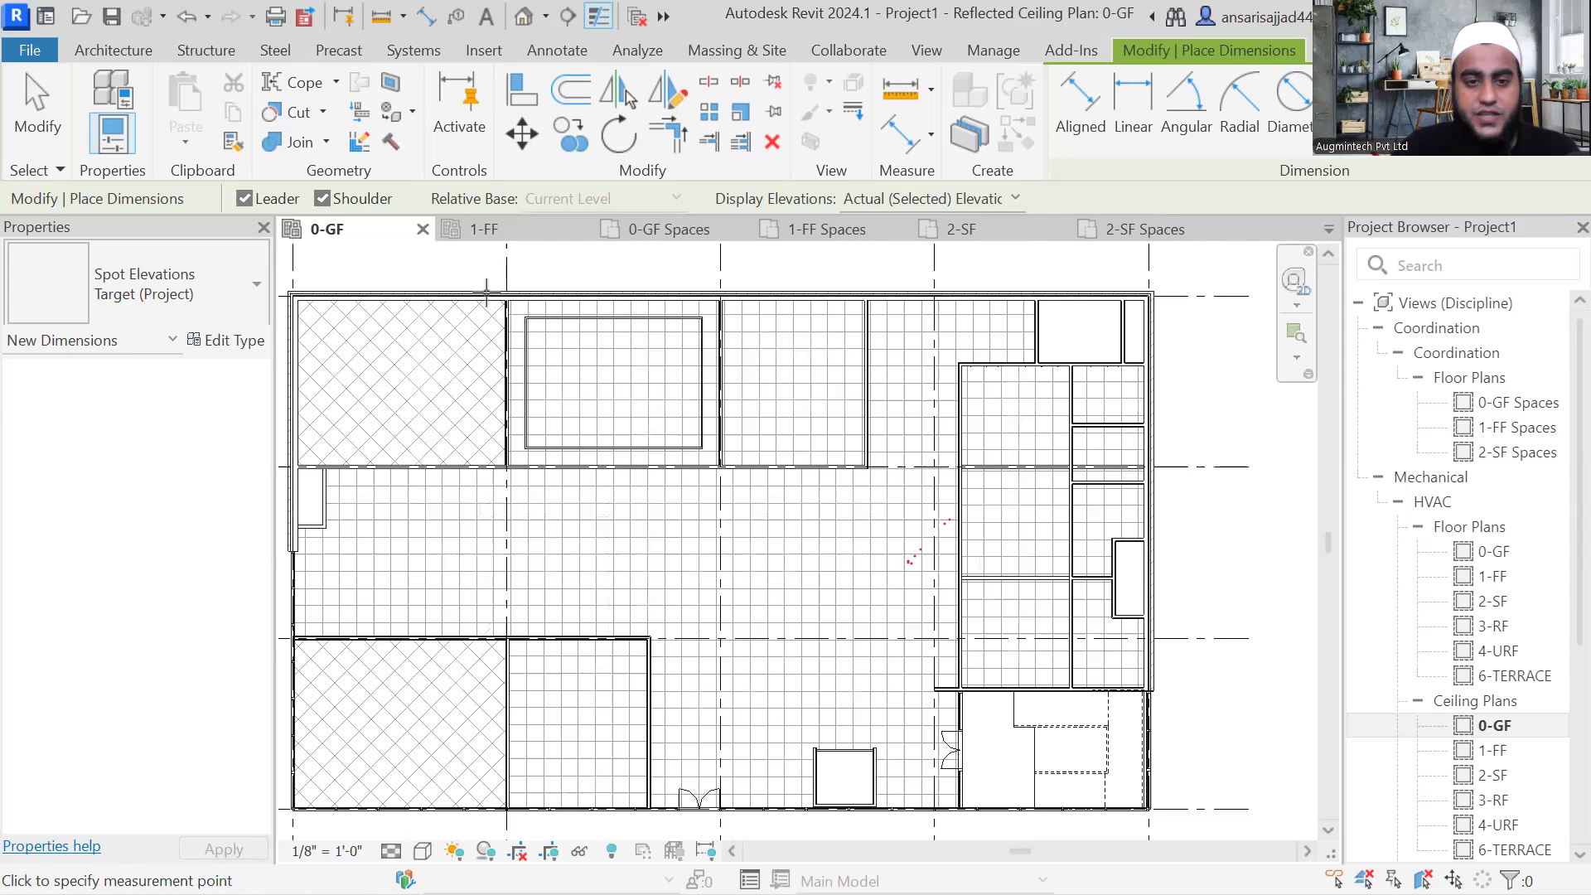
pyautogui.scroll(1, 734, 377)
pyautogui.scroll(1, 453, 319)
pyautogui.moveTo(483, 506); pyautogui.dragTo(506, 542, button='middle')
pyautogui.scroll(1, 615, 441)
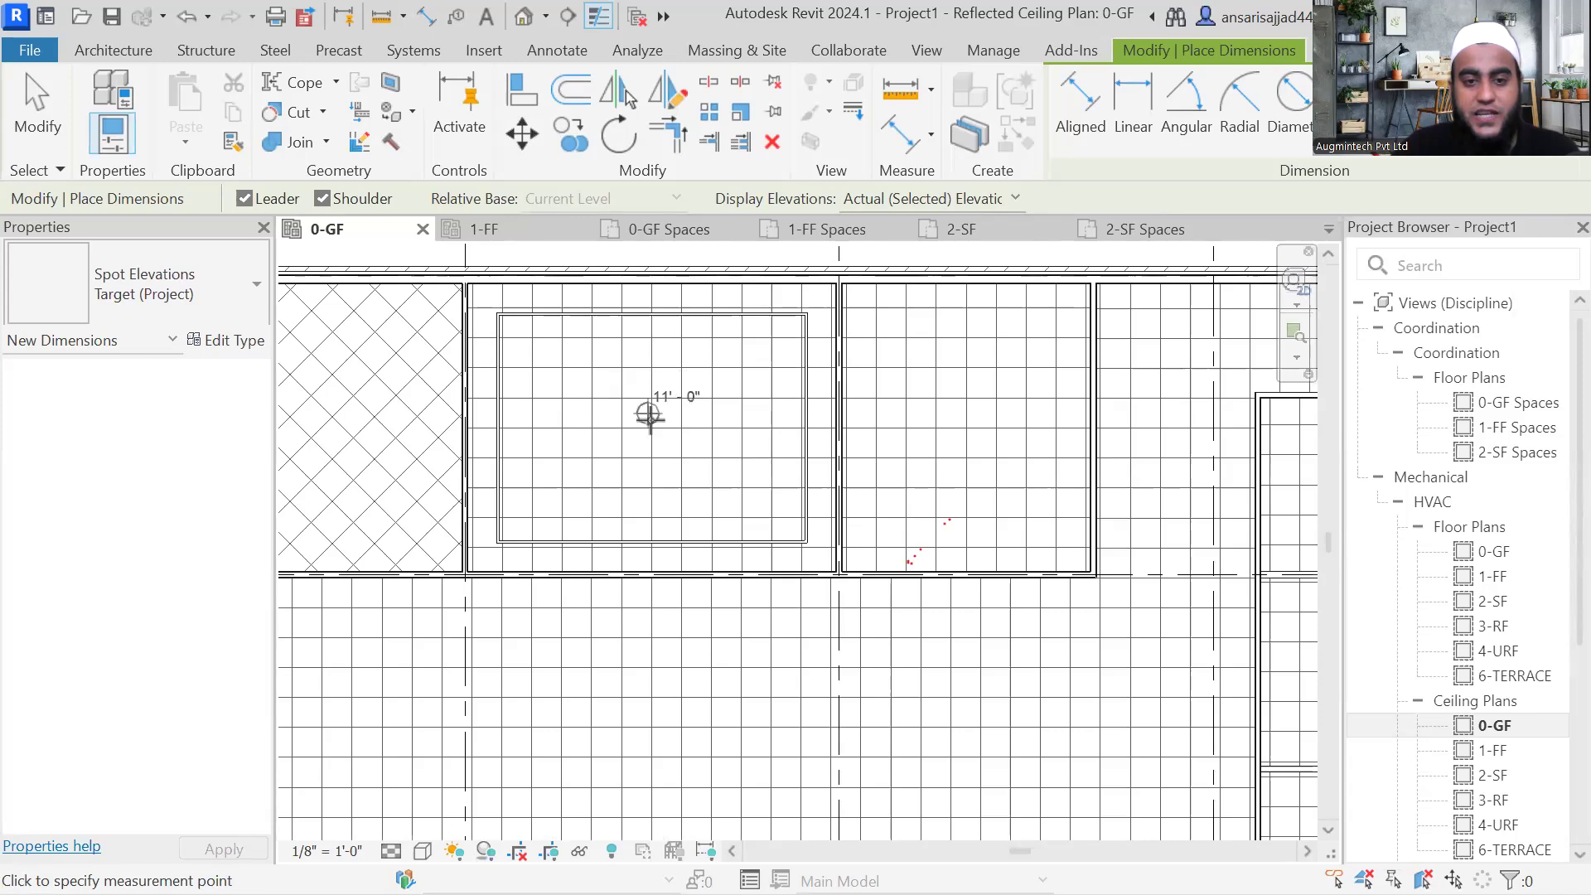
pyautogui.scroll(3, 475, 357)
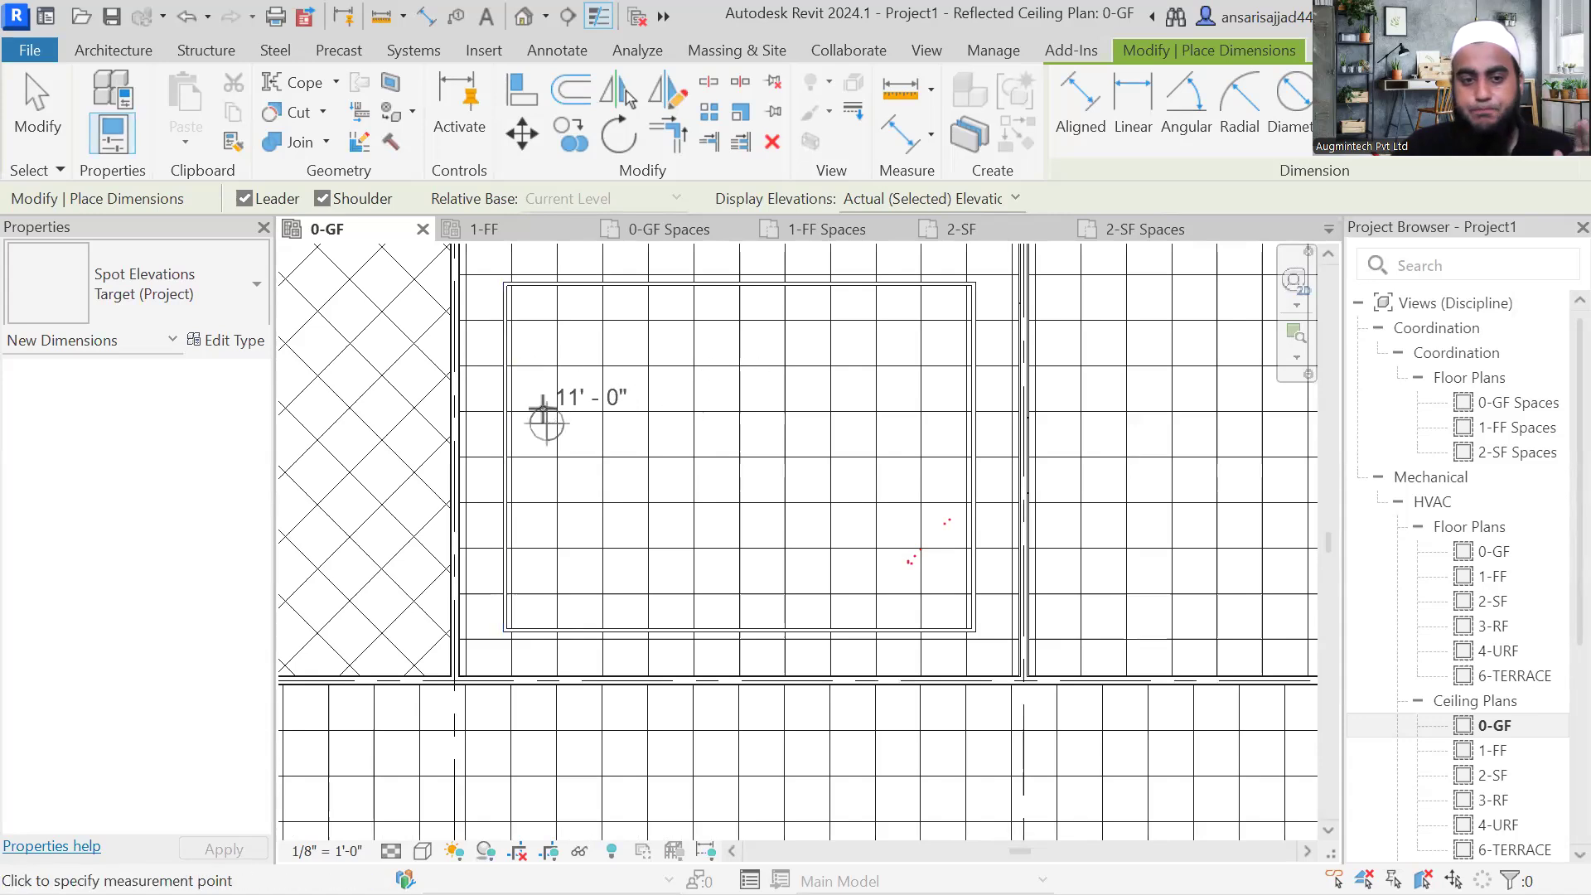
pyautogui.scroll(-2, 723, 357)
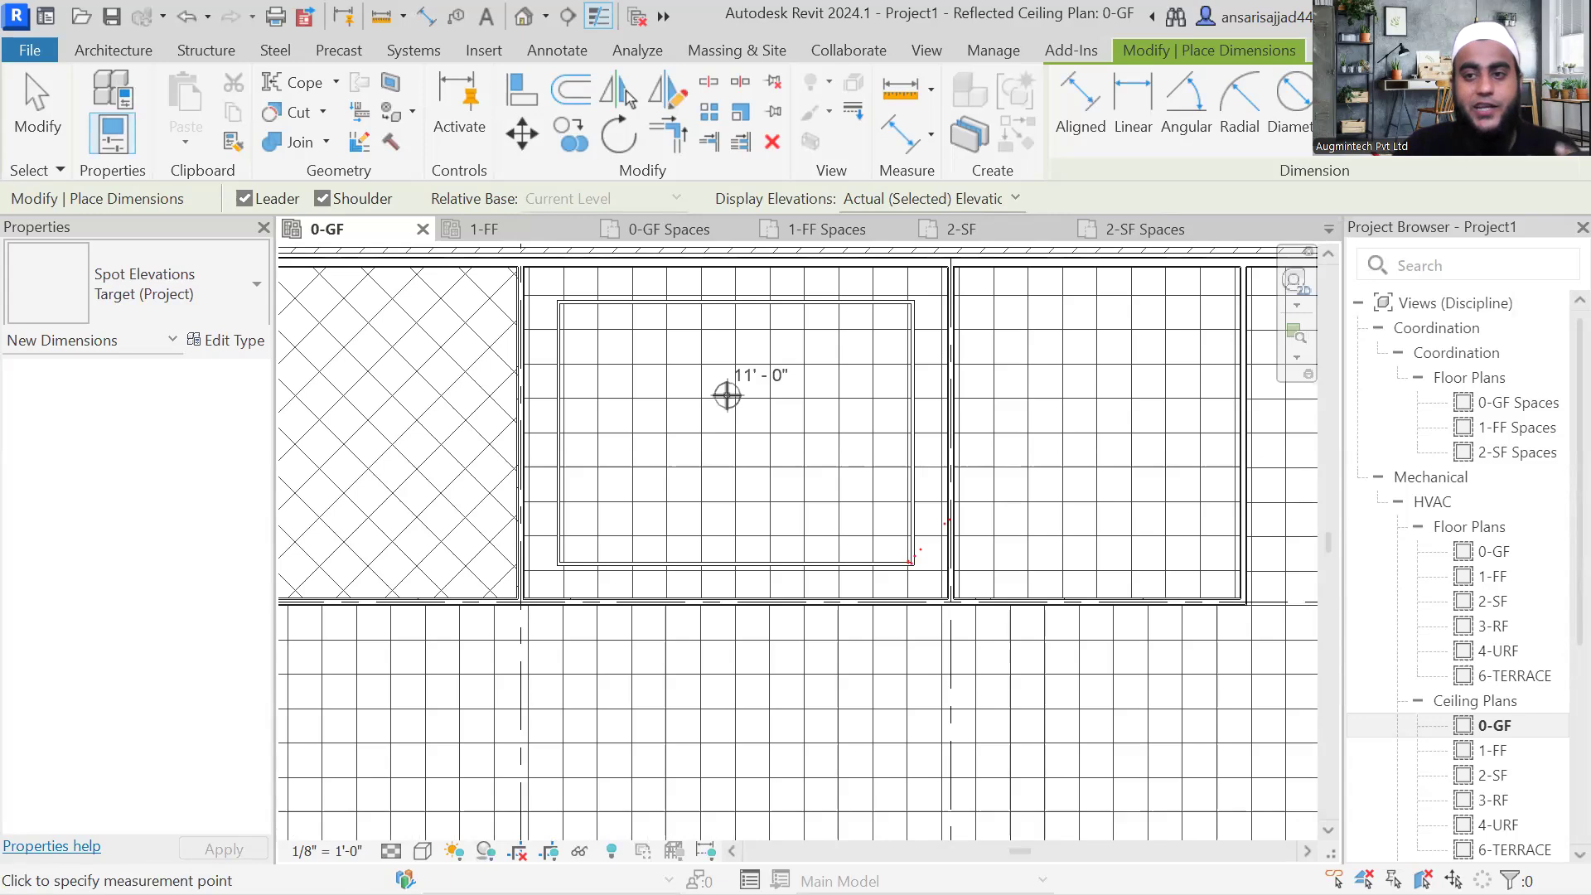
# Step: Check the ceiling height in the room beyond grid 3 and the ungridded small room above the toilets, and leave Spot Elevation
pyautogui.scroll(-3, 728, 395)
pyautogui.moveTo(729, 390); pyautogui.dragTo(679, 433, button='middle')
pyautogui.scroll(4, 680, 434)
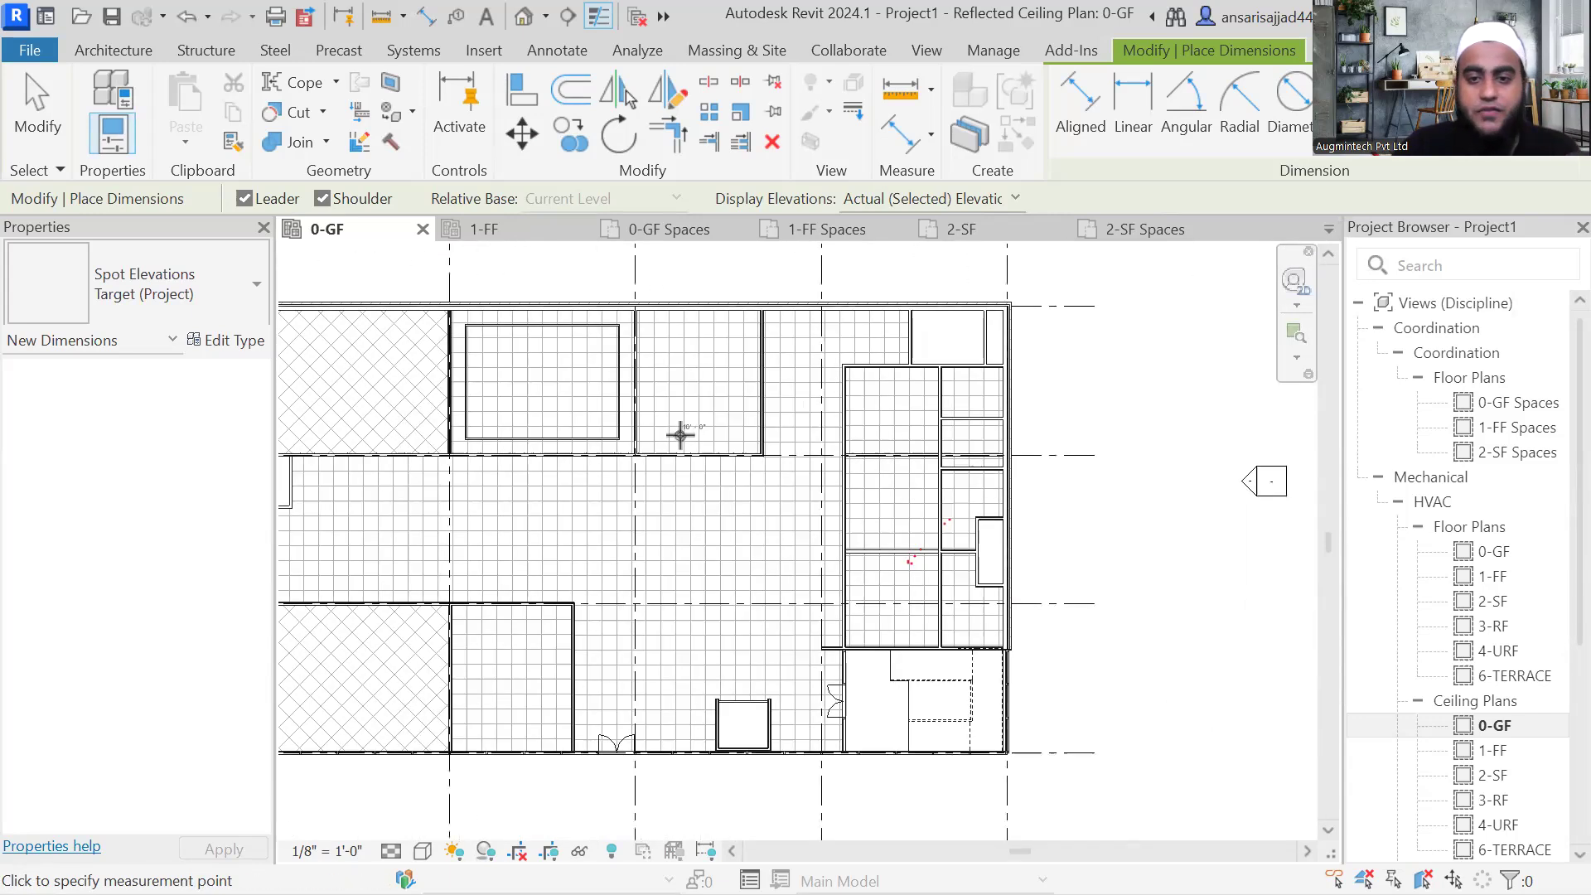
pyautogui.scroll(4, 862, 426)
pyautogui.moveTo(974, 295); pyautogui.dragTo(959, 373, button='middle')
pyautogui.scroll(2, 945, 354)
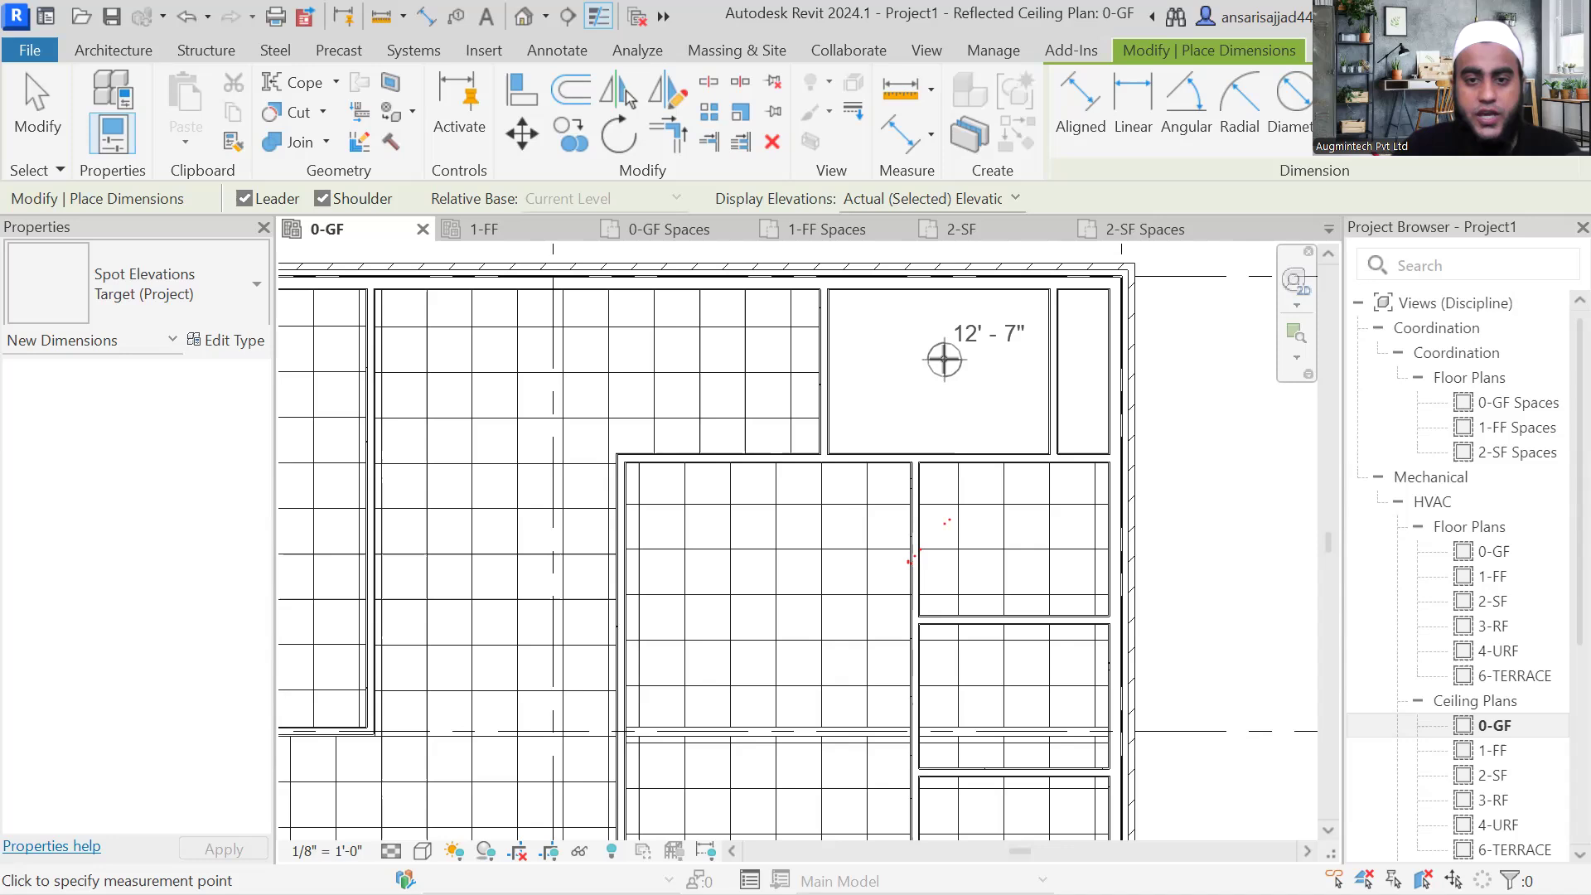
pyautogui.scroll(-2, 944, 358)
pyautogui.press('Escape')
pyautogui.press('Escape')
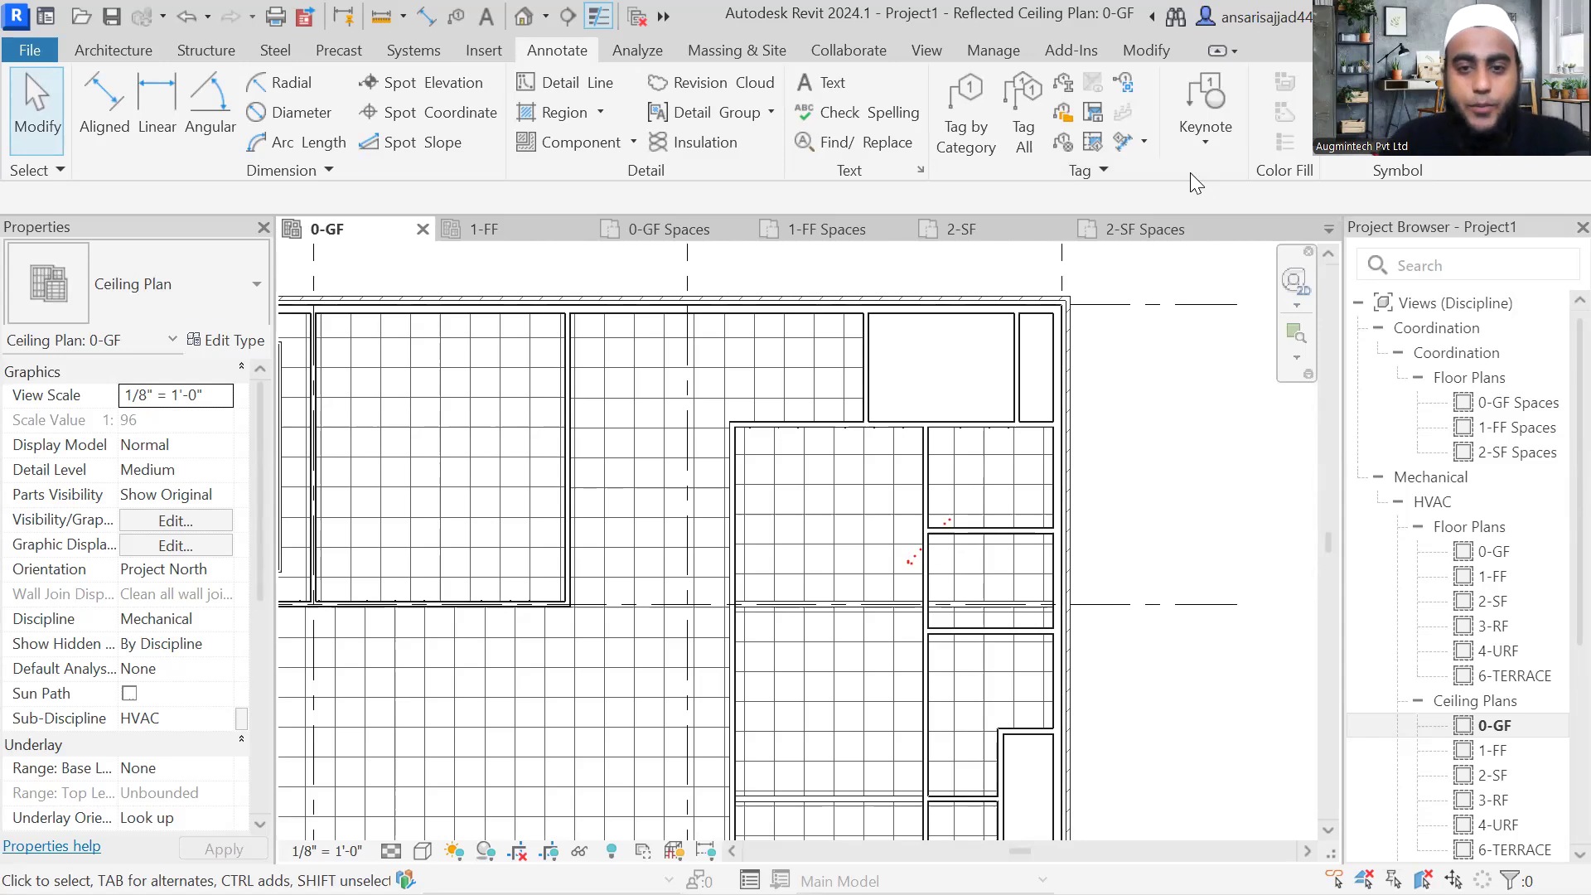
# Step: Review the overall 0-GF ceiling layout across grids 1 to 5 and A to D
pyautogui.scroll(-3, 1100, 381)
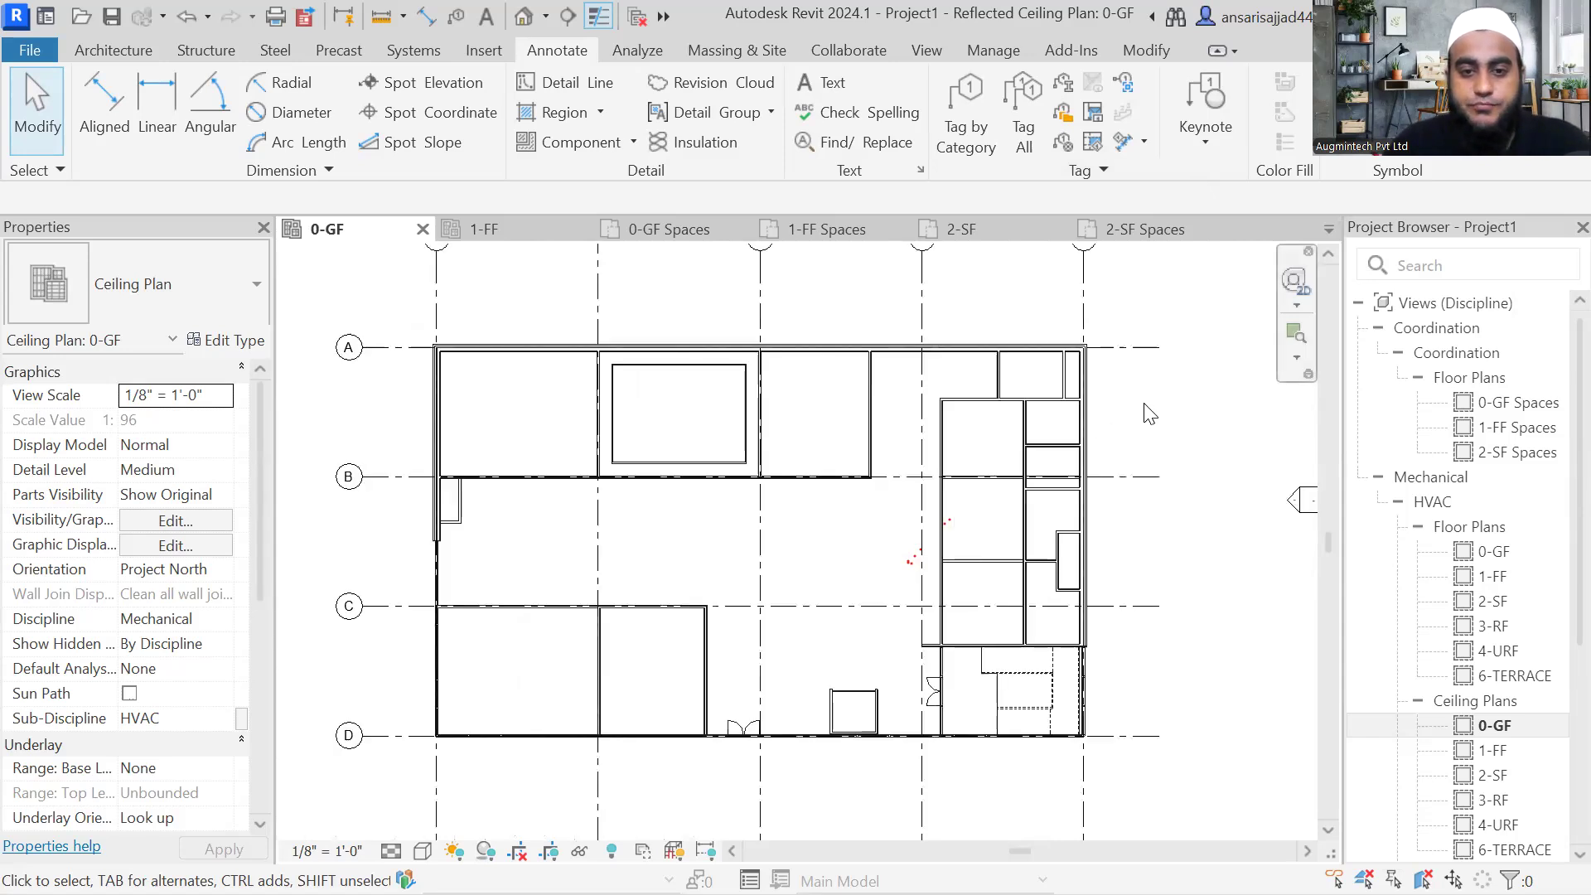
pyautogui.moveTo(1151, 410); pyautogui.dragTo(1119, 382, button='middle')
pyautogui.moveTo(945, 503); pyautogui.dragTo(967, 516, button='middle')
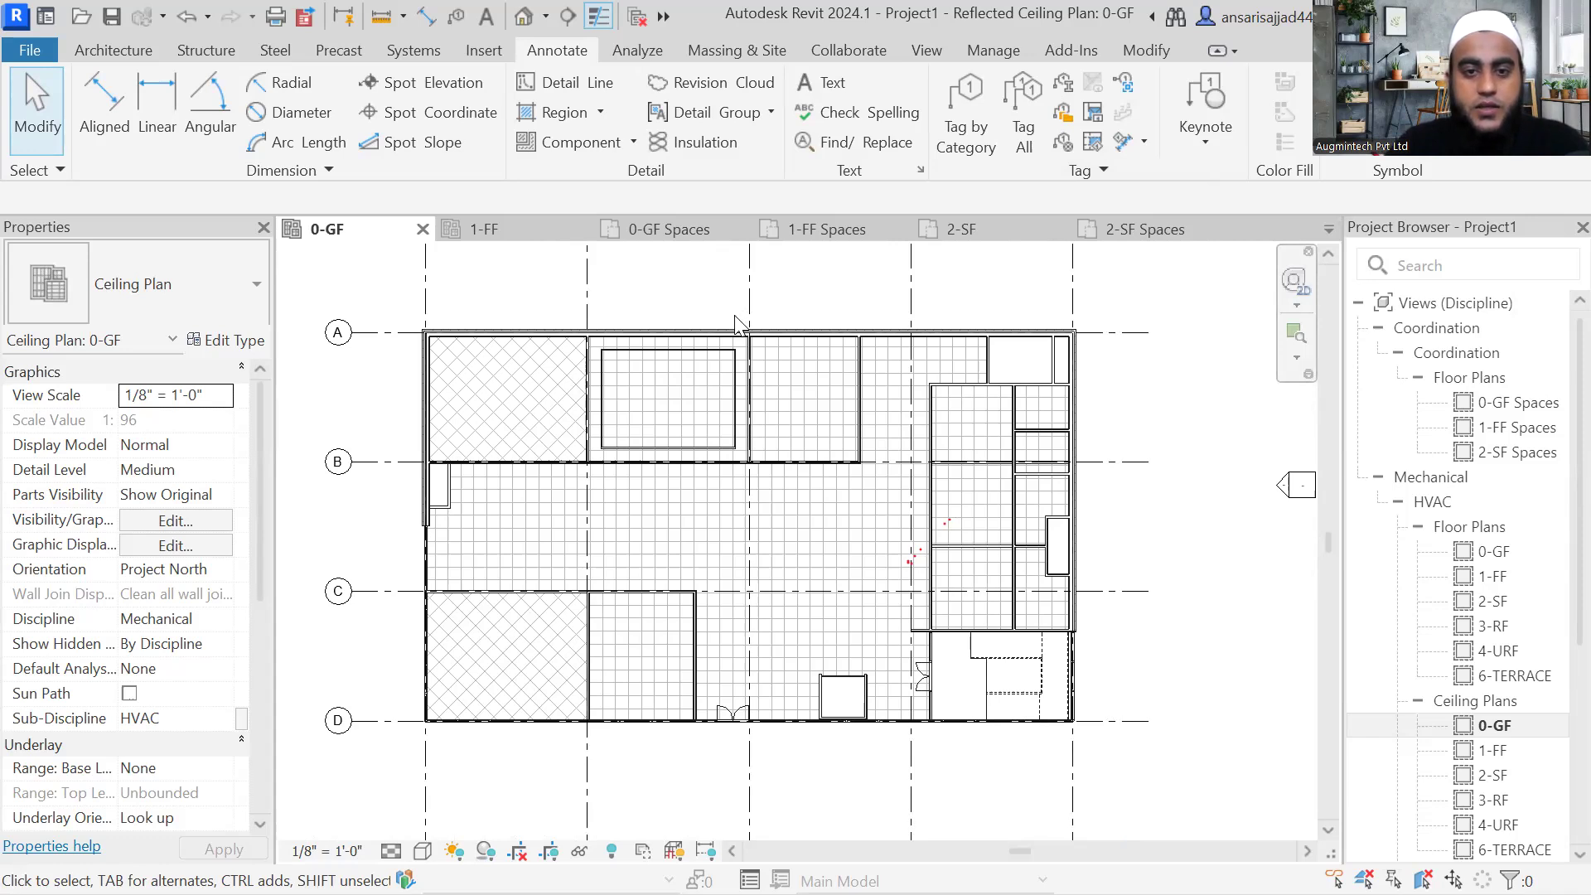
pyautogui.moveTo(740, 372); pyautogui.dragTo(763, 398, button='middle')
pyautogui.scroll(-1, 762, 398)
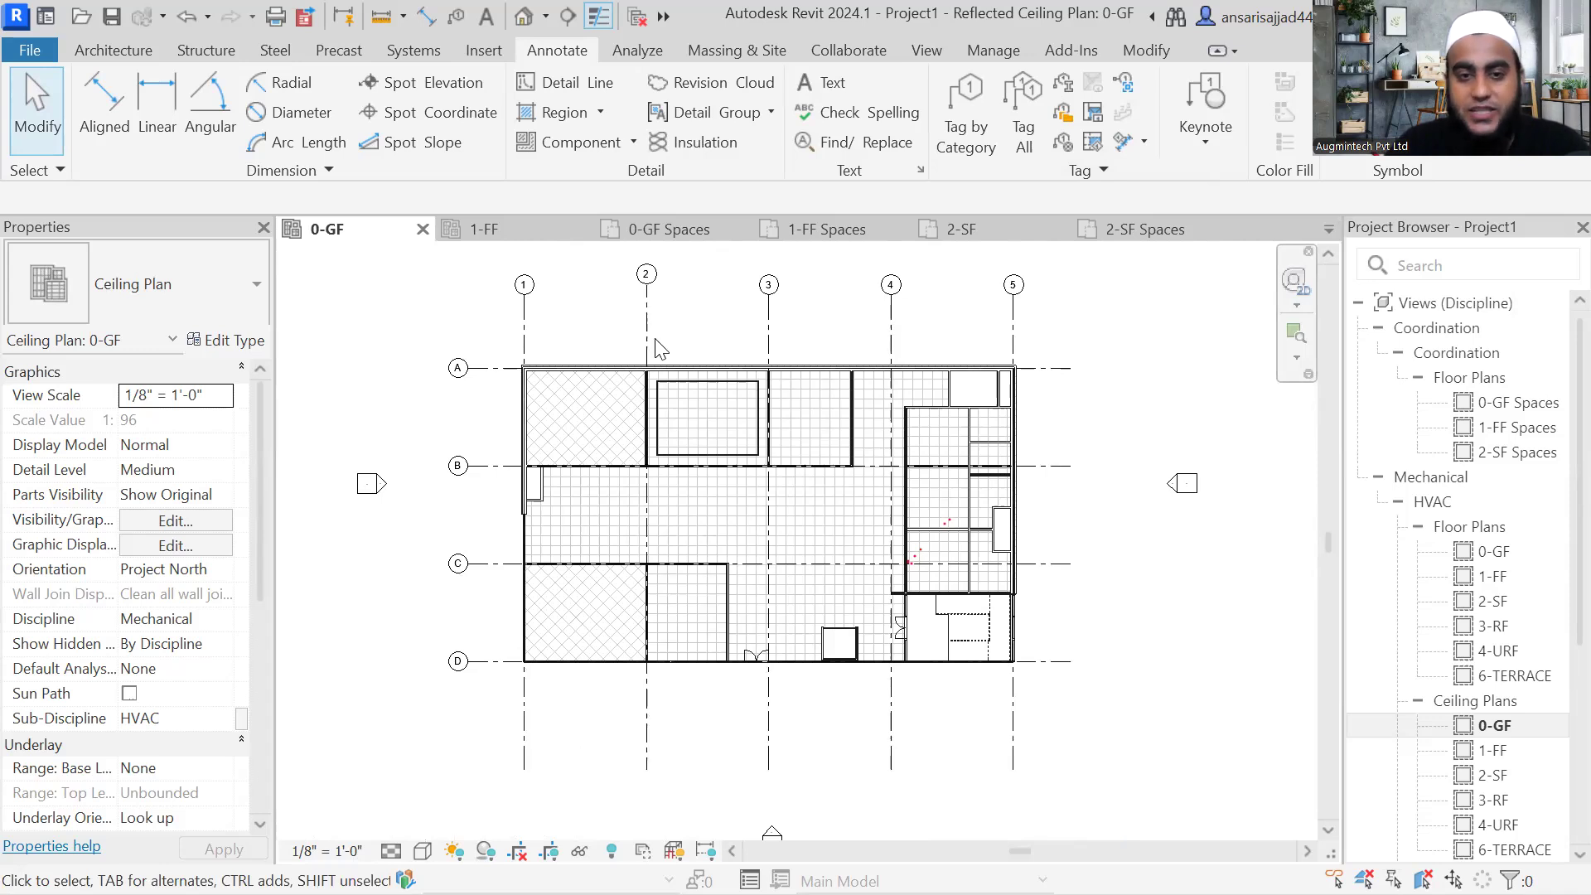
pyautogui.scroll(1, 584, 352)
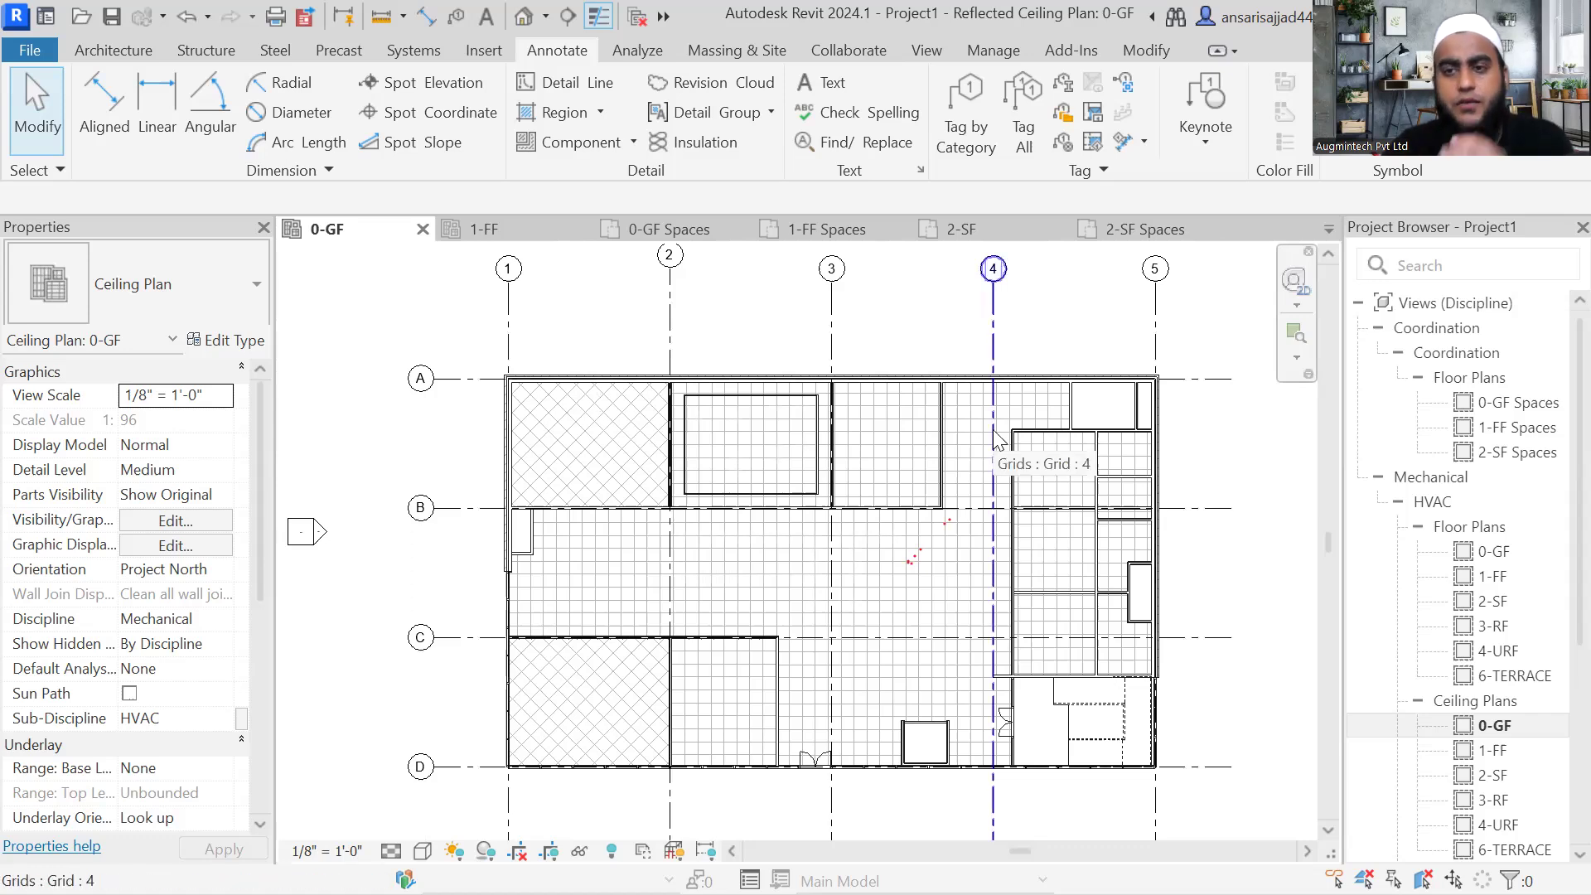
pyautogui.scroll(4, 1144, 442)
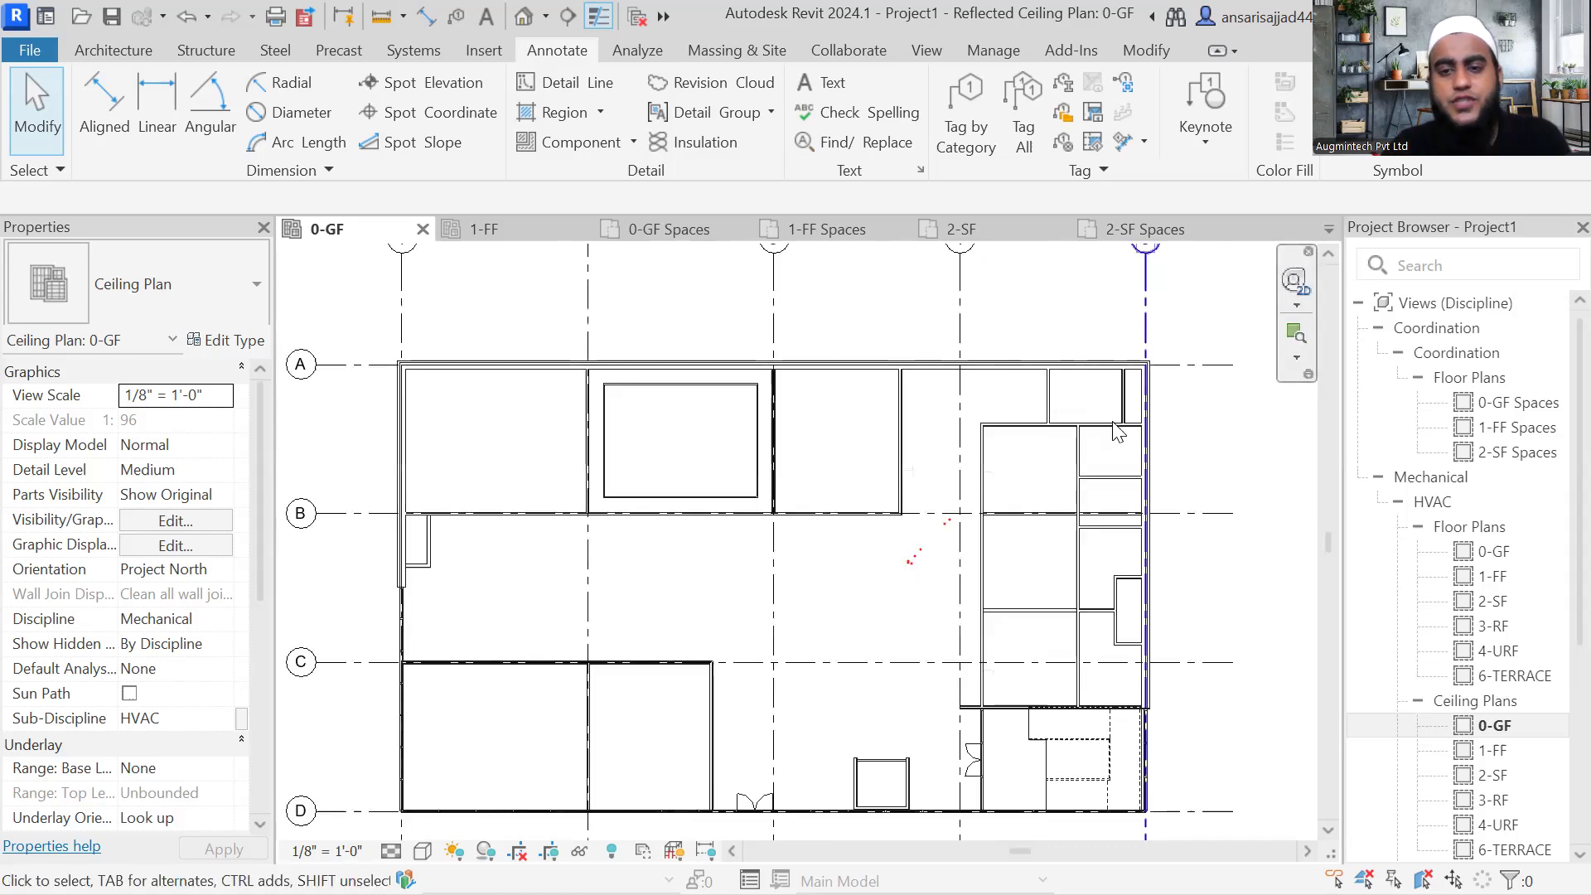
pyautogui.scroll(-5, 1070, 407)
pyautogui.scroll(2, 887, 454)
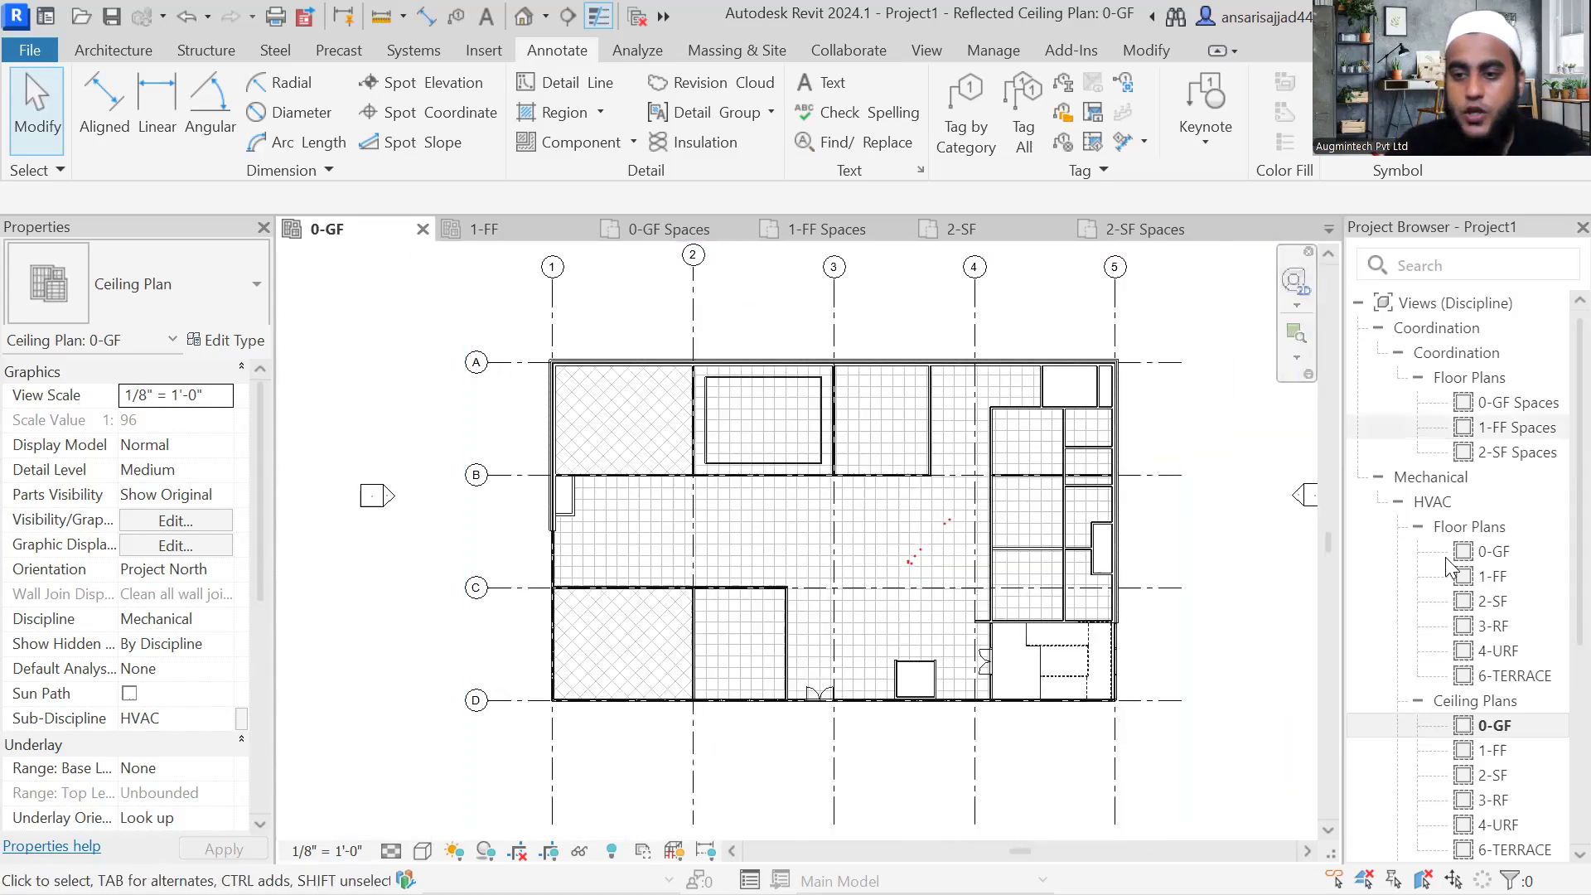
# Step: Return to the 0-GF Spaces floor plan under Coordination
pyautogui.scroll(2, 887, 455)
pyautogui.moveTo(628, 434)
pyautogui.mouseDown(button='middle')
pyautogui.moveTo(599, 440)
pyautogui.moveTo(574, 417)
pyautogui.mouseUp(button='middle')
pyautogui.doubleClick(1509, 408)
pyautogui.scroll(2, 552, 651)
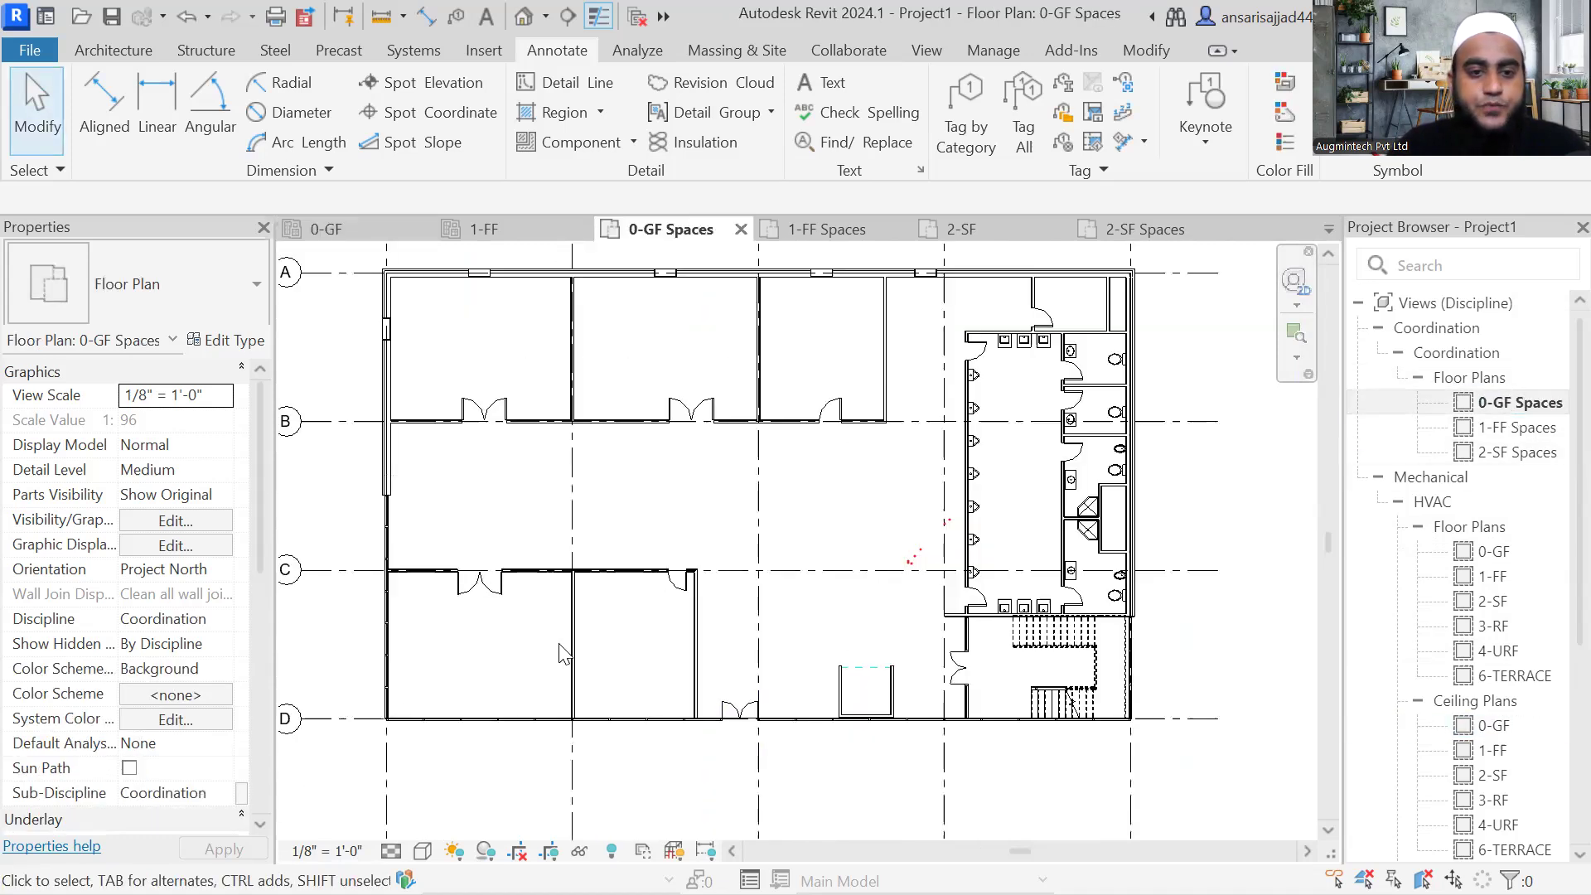
pyautogui.moveTo(557, 649); pyautogui.dragTo(589, 676, button='middle')
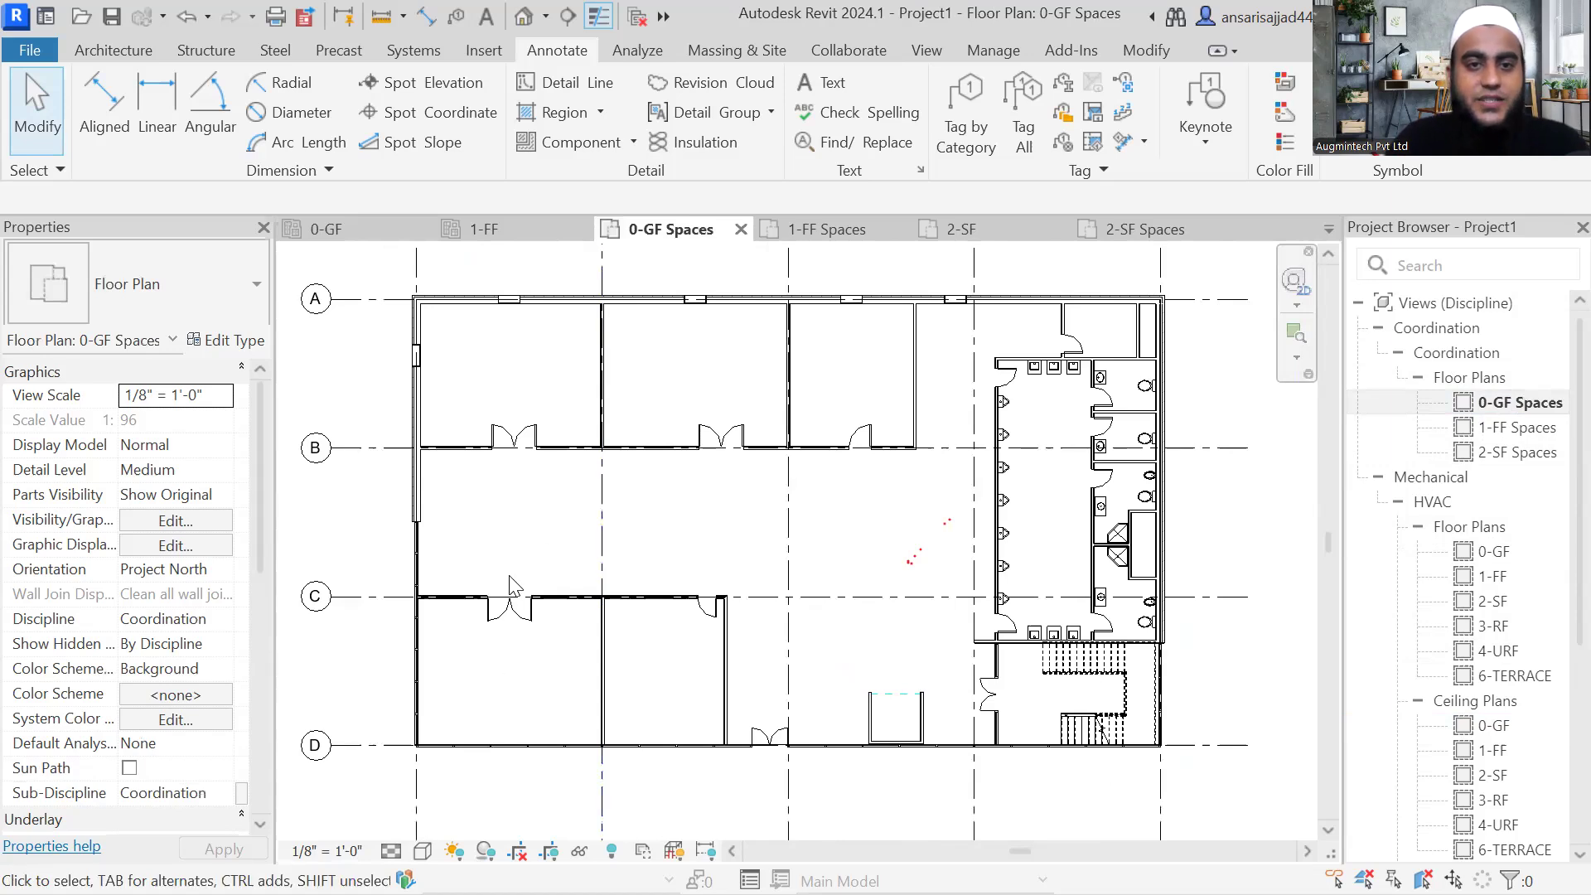
# Step: Start the Space command and preview a space in the room between grids 1-2 and A-B
pyautogui.click(637, 51)
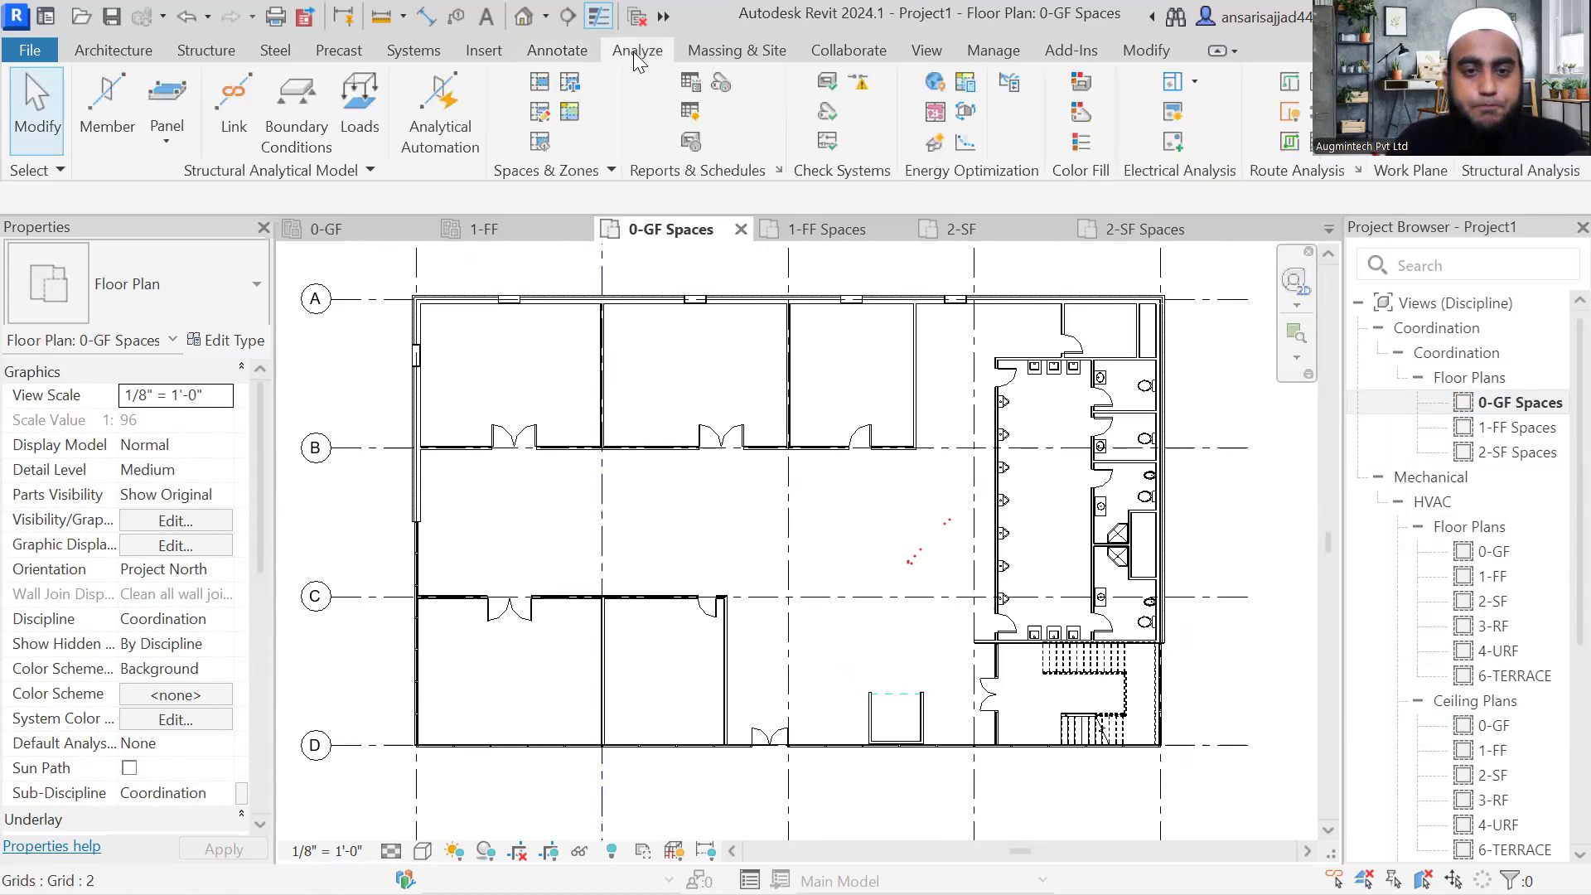
pyautogui.click(541, 82)
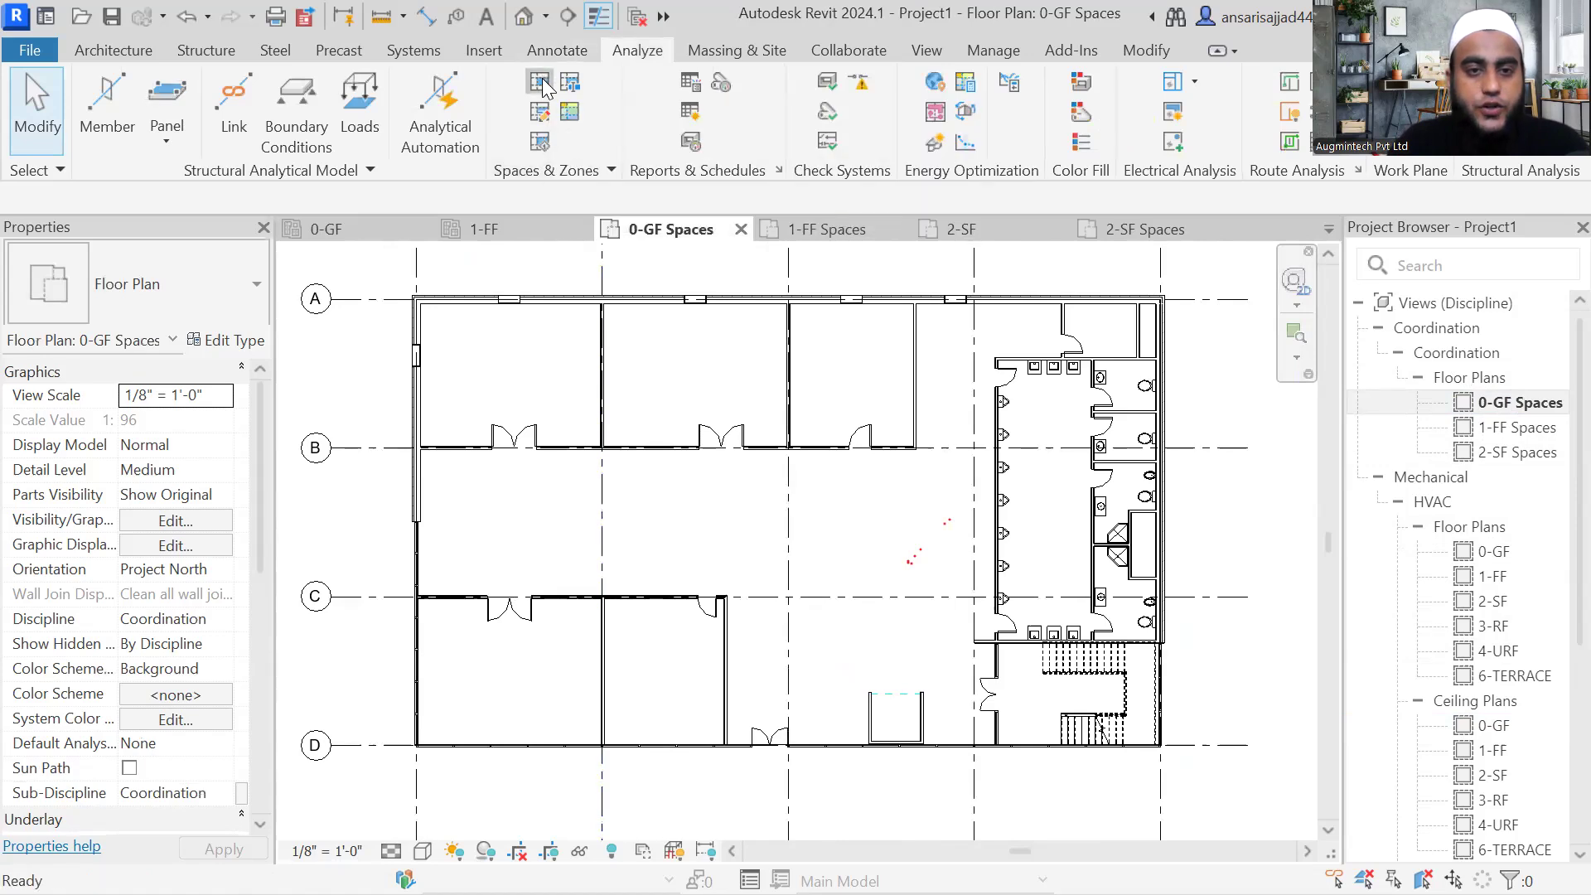
pyautogui.scroll(4, 507, 362)
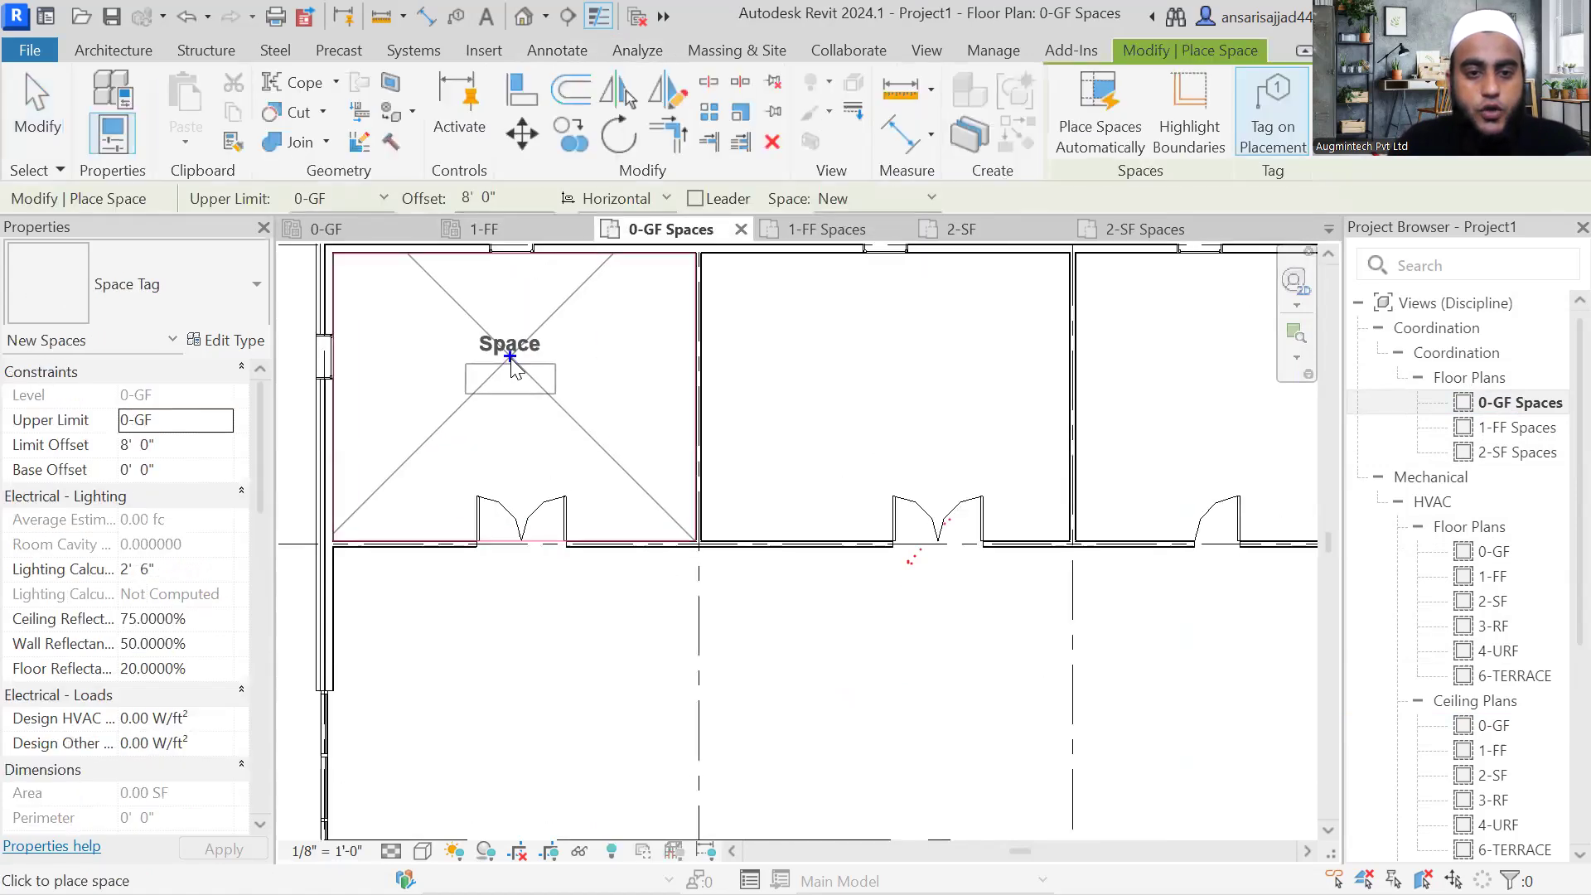
# Step: Set the space offset to 10' 0" and place a tagged space in the corner room near grid A on the ground floor
pyautogui.moveTo(589, 462); pyautogui.dragTo(614, 494, button='middle')
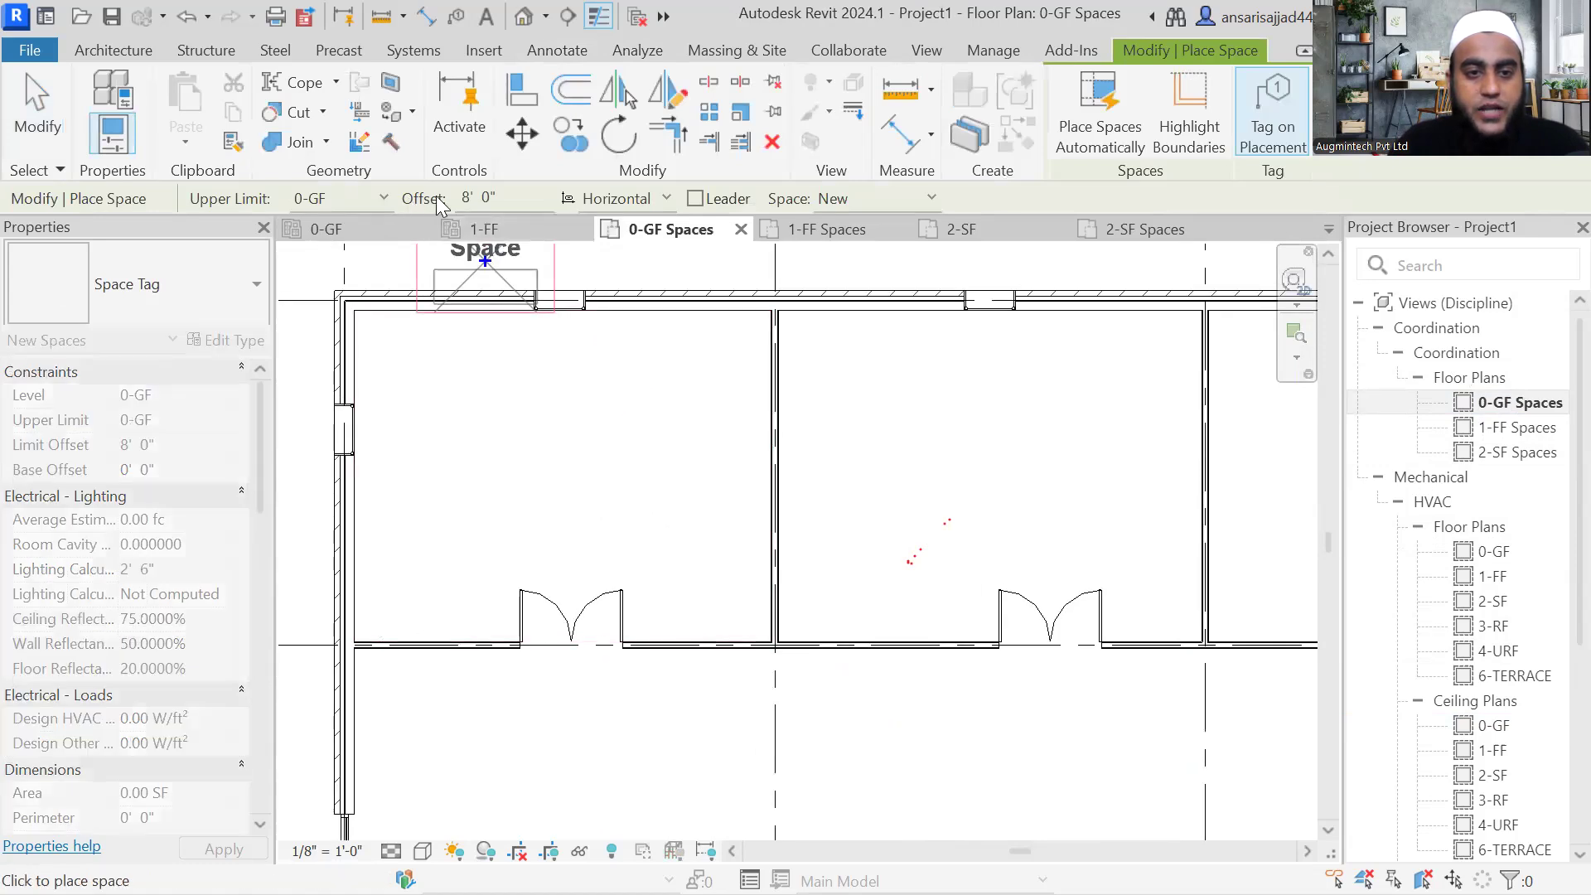
pyautogui.click(478, 198)
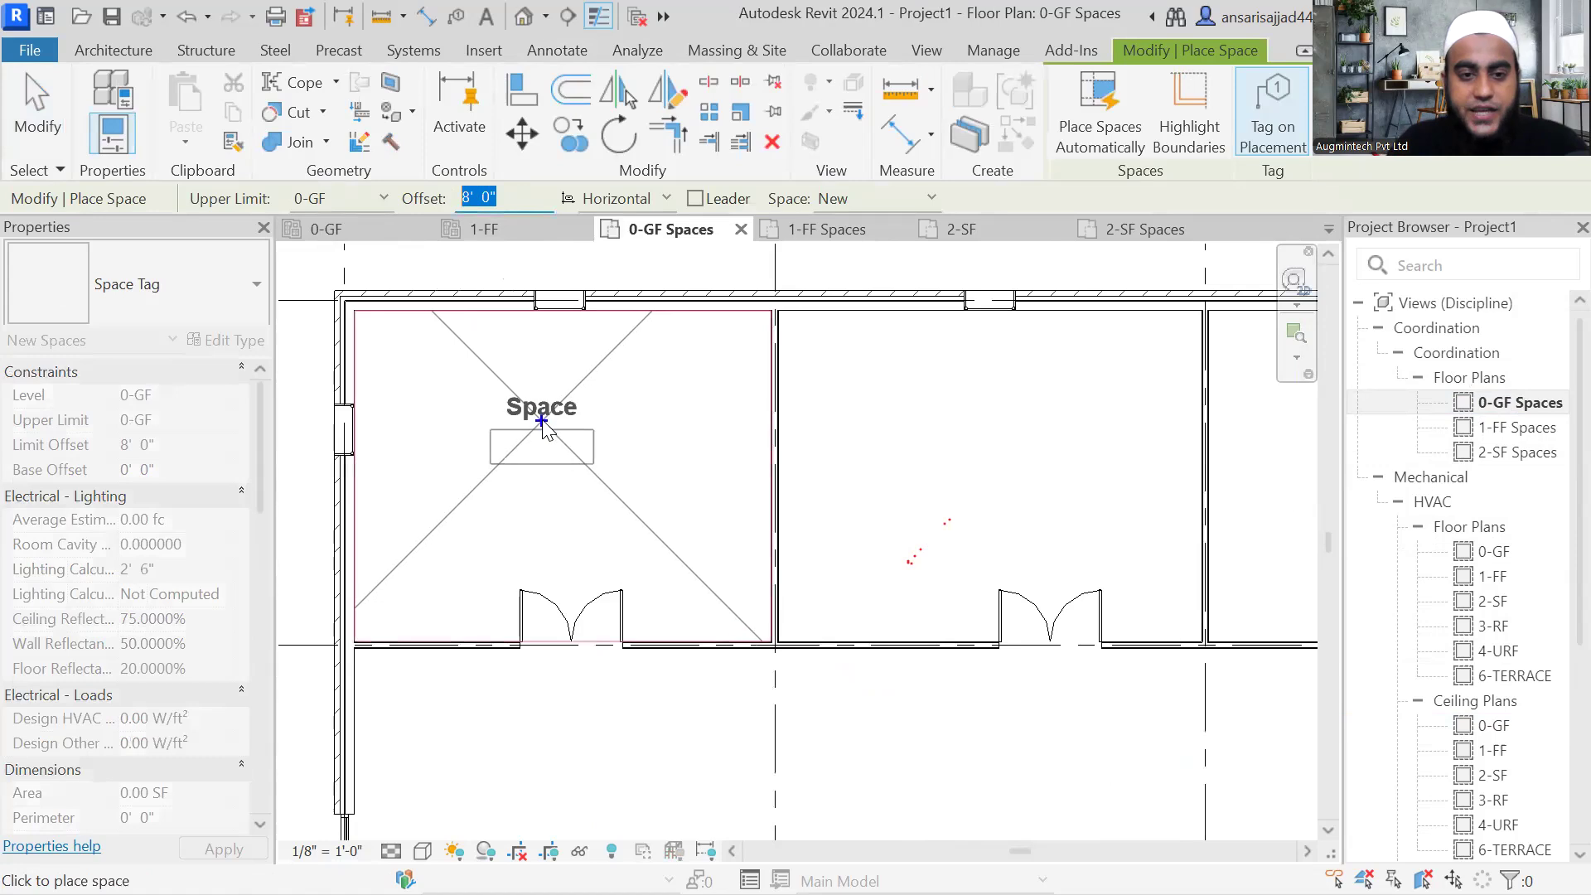
pyautogui.write('10')
pyautogui.scroll(-2, 560, 311)
pyautogui.click(556, 432)
pyautogui.scroll(-4, 537, 312)
pyautogui.scroll(1, 736, 506)
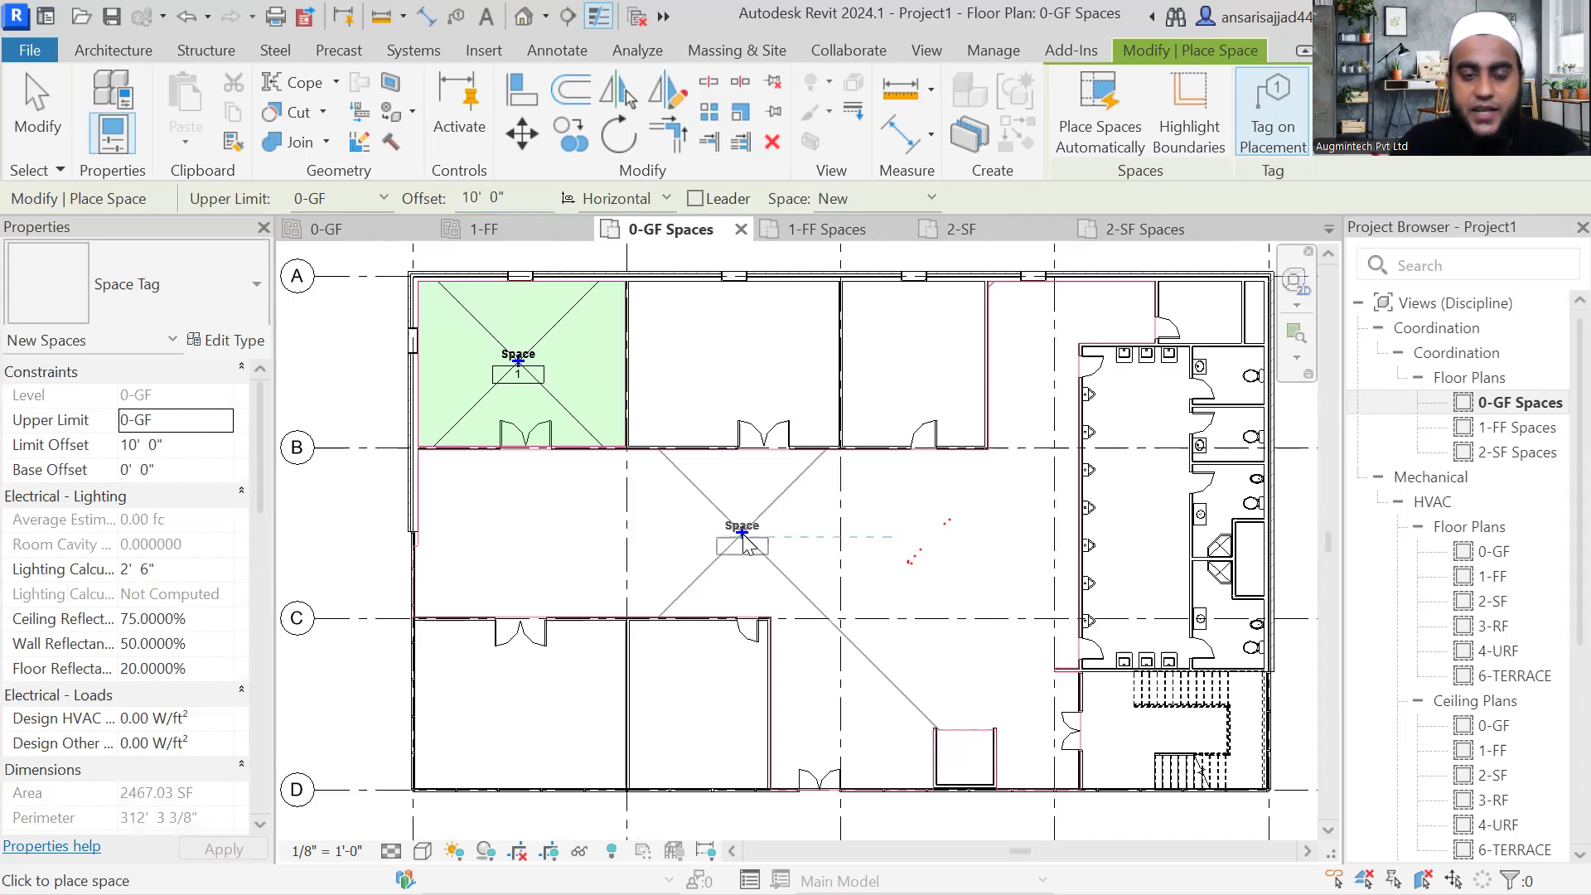
# Step: Place spaces with the 10' 0" offset in the central hall and the two rooms between grids C and D
pyautogui.click(744, 539)
pyautogui.moveTo(543, 684); pyautogui.dragTo(506, 596, button='middle')
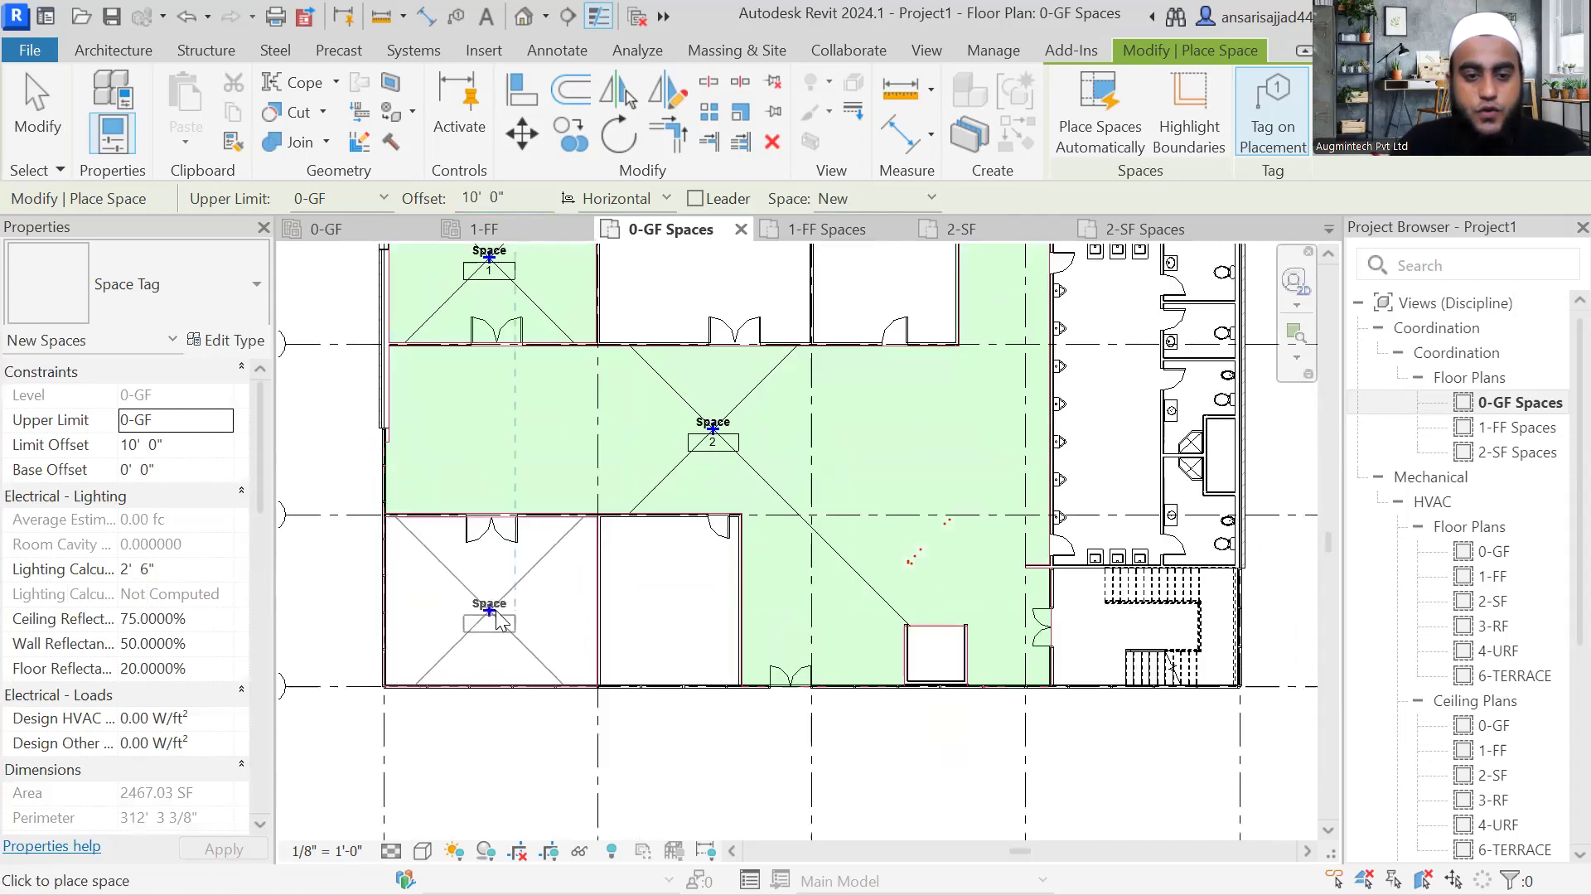
pyautogui.click(494, 613)
pyautogui.click(664, 613)
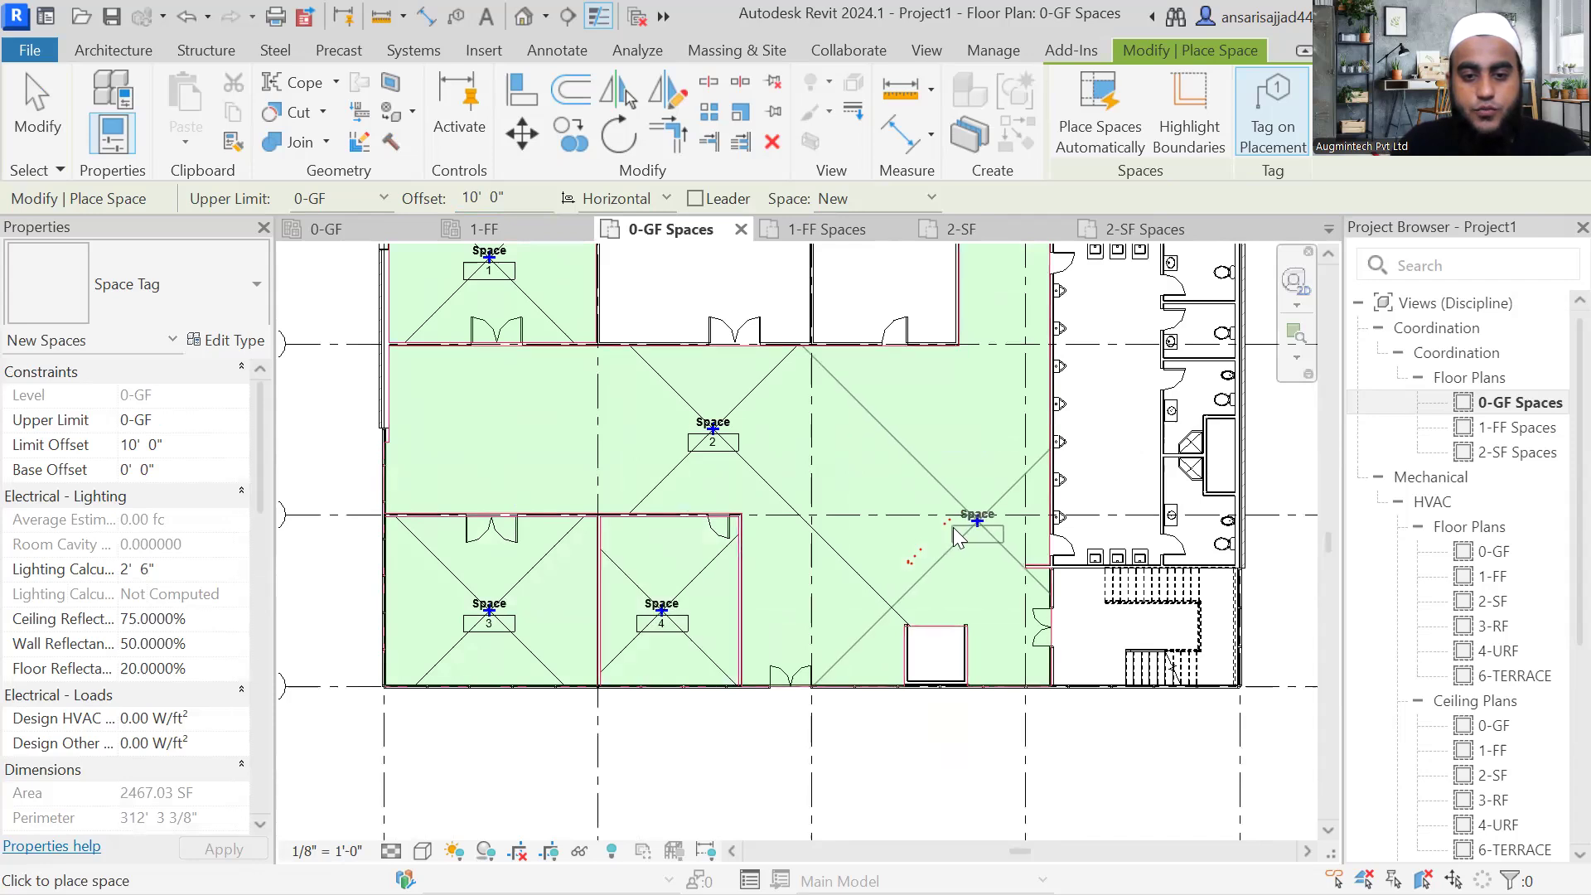
# Step: Place spaces with the 10' 0" offset in the toilet block and in the third room along grid A
pyautogui.scroll(-1, 957, 537)
pyautogui.moveTo(957, 537); pyautogui.dragTo(673, 630, button='middle')
pyautogui.click(775, 547)
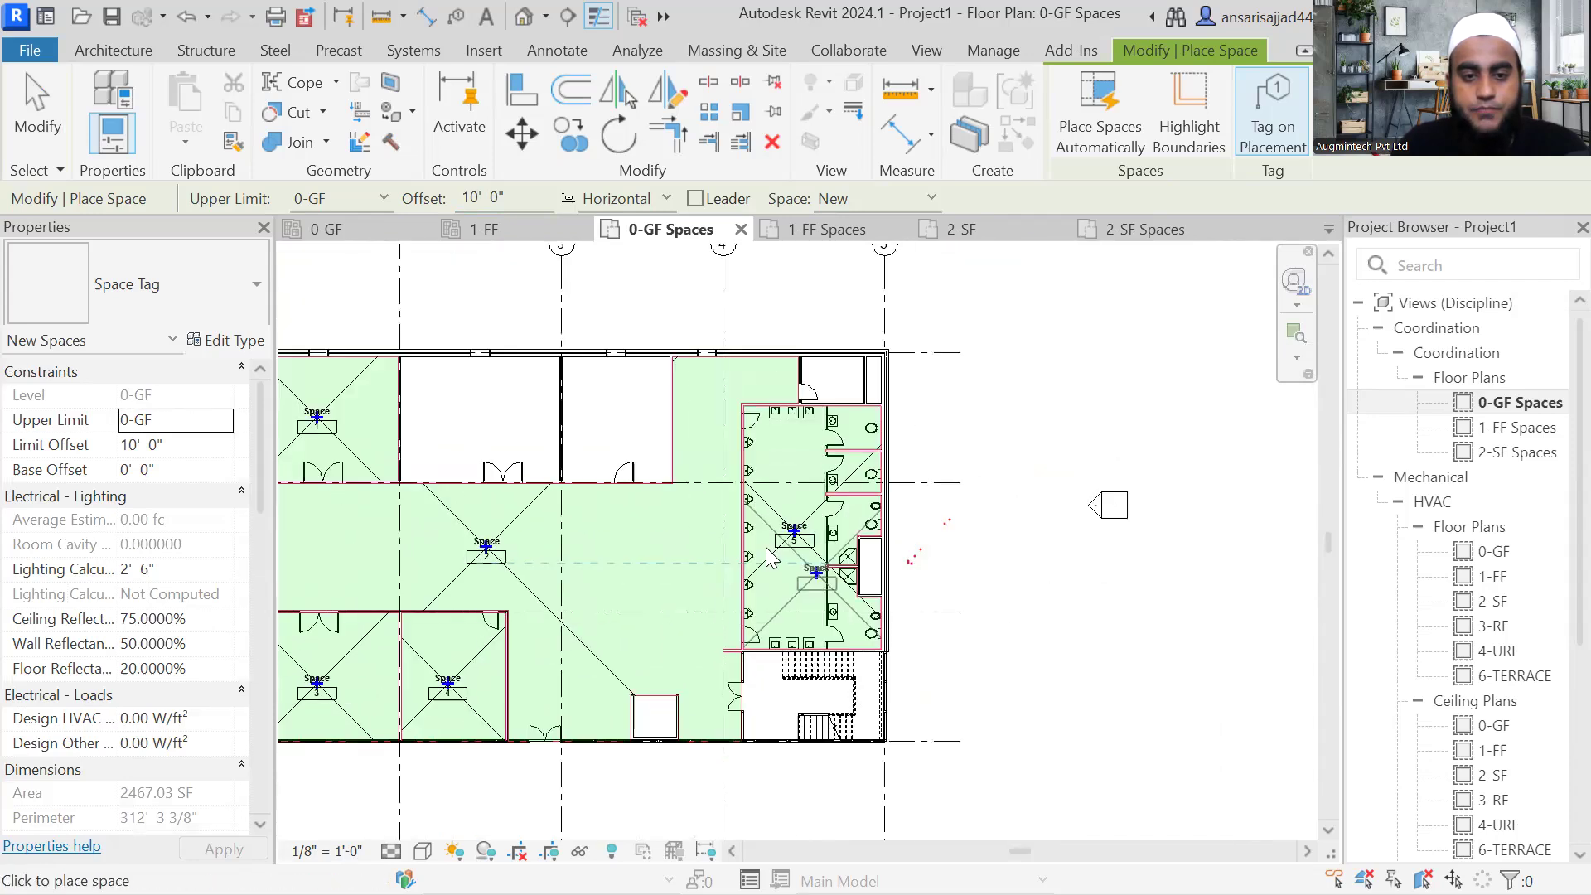
pyautogui.moveTo(630, 439); pyautogui.dragTo(640, 416, button='middle')
pyautogui.click(622, 398)
pyautogui.moveTo(694, 512); pyautogui.dragTo(671, 464, button='middle')
pyautogui.scroll(2, 670, 464)
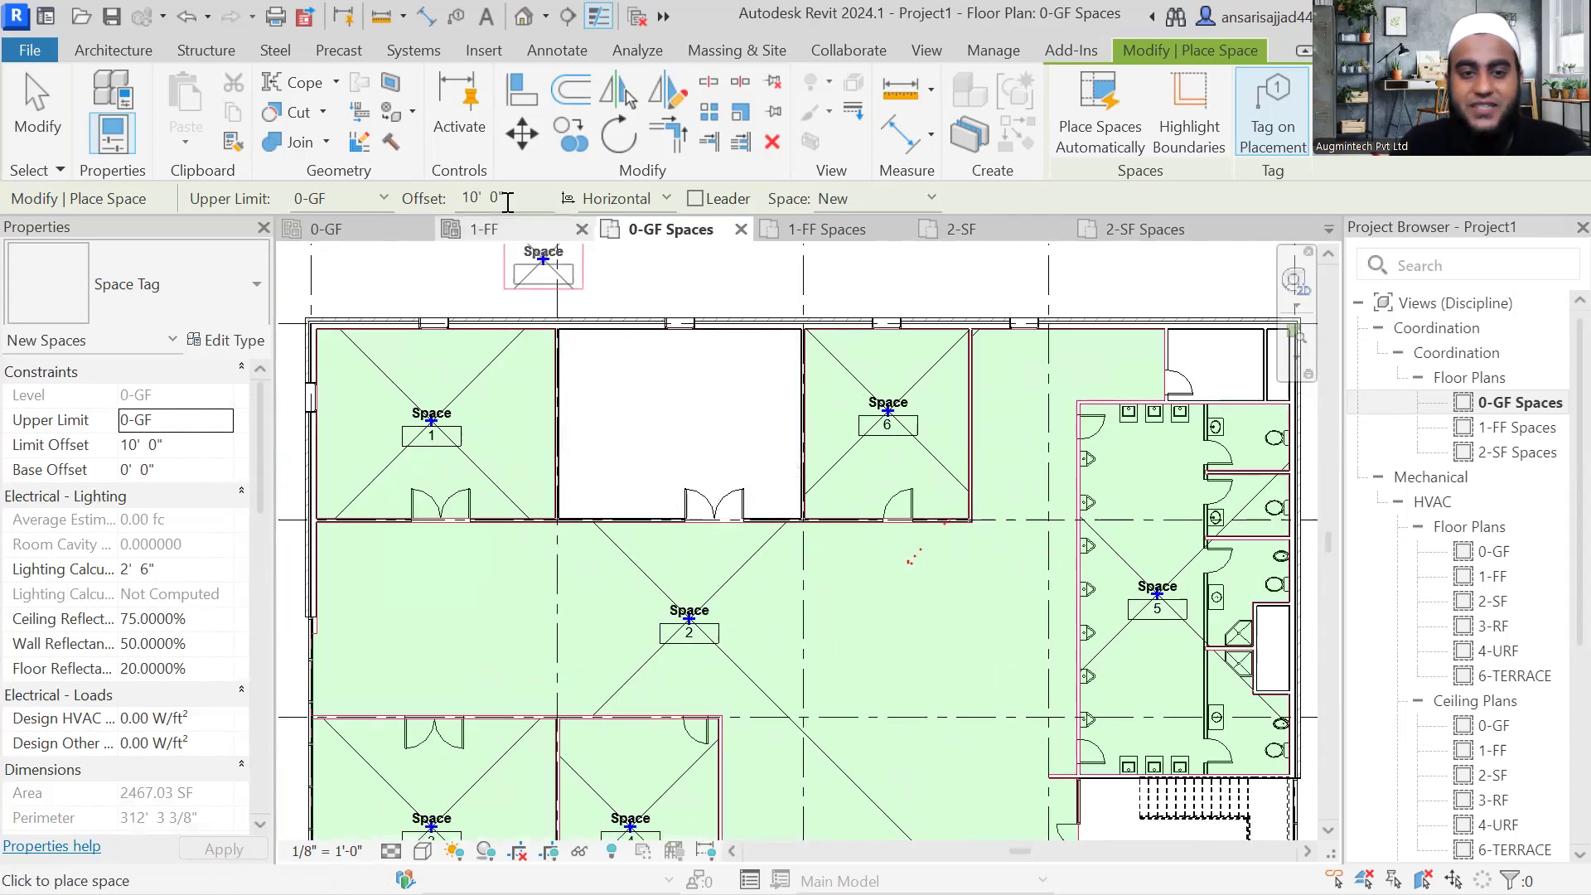
# Step: Set the space offset to 11' 0" and place a space in the middle room along grid A
pyautogui.doubleClick(481, 199)
pyautogui.write('11')
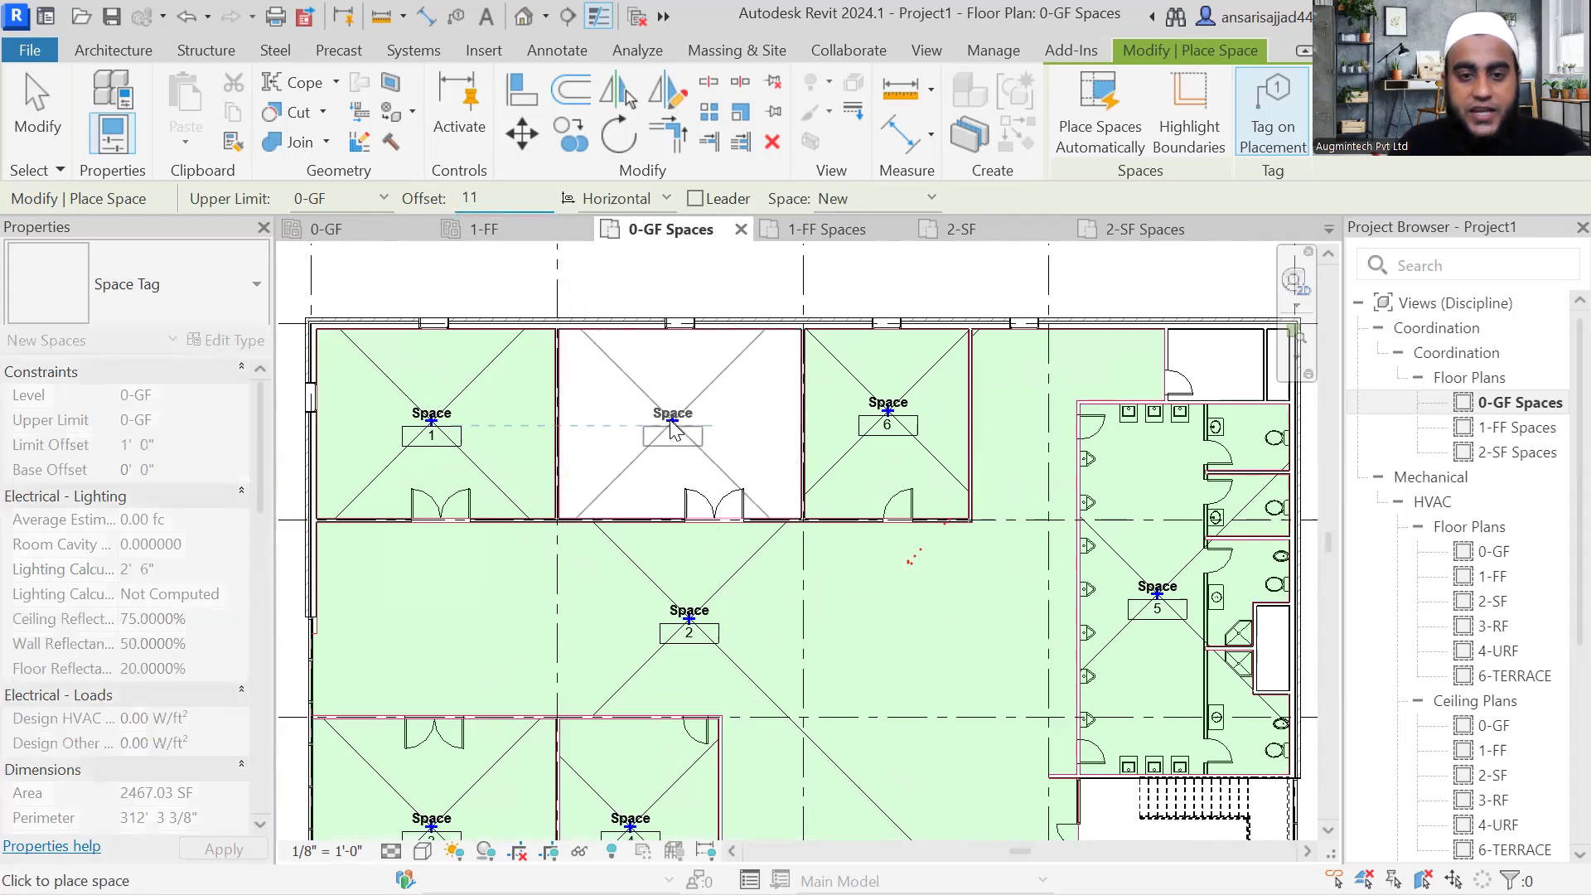
pyautogui.click(670, 420)
pyautogui.scroll(-2, 670, 420)
pyautogui.moveTo(596, 491); pyautogui.dragTo(427, 488, button='middle')
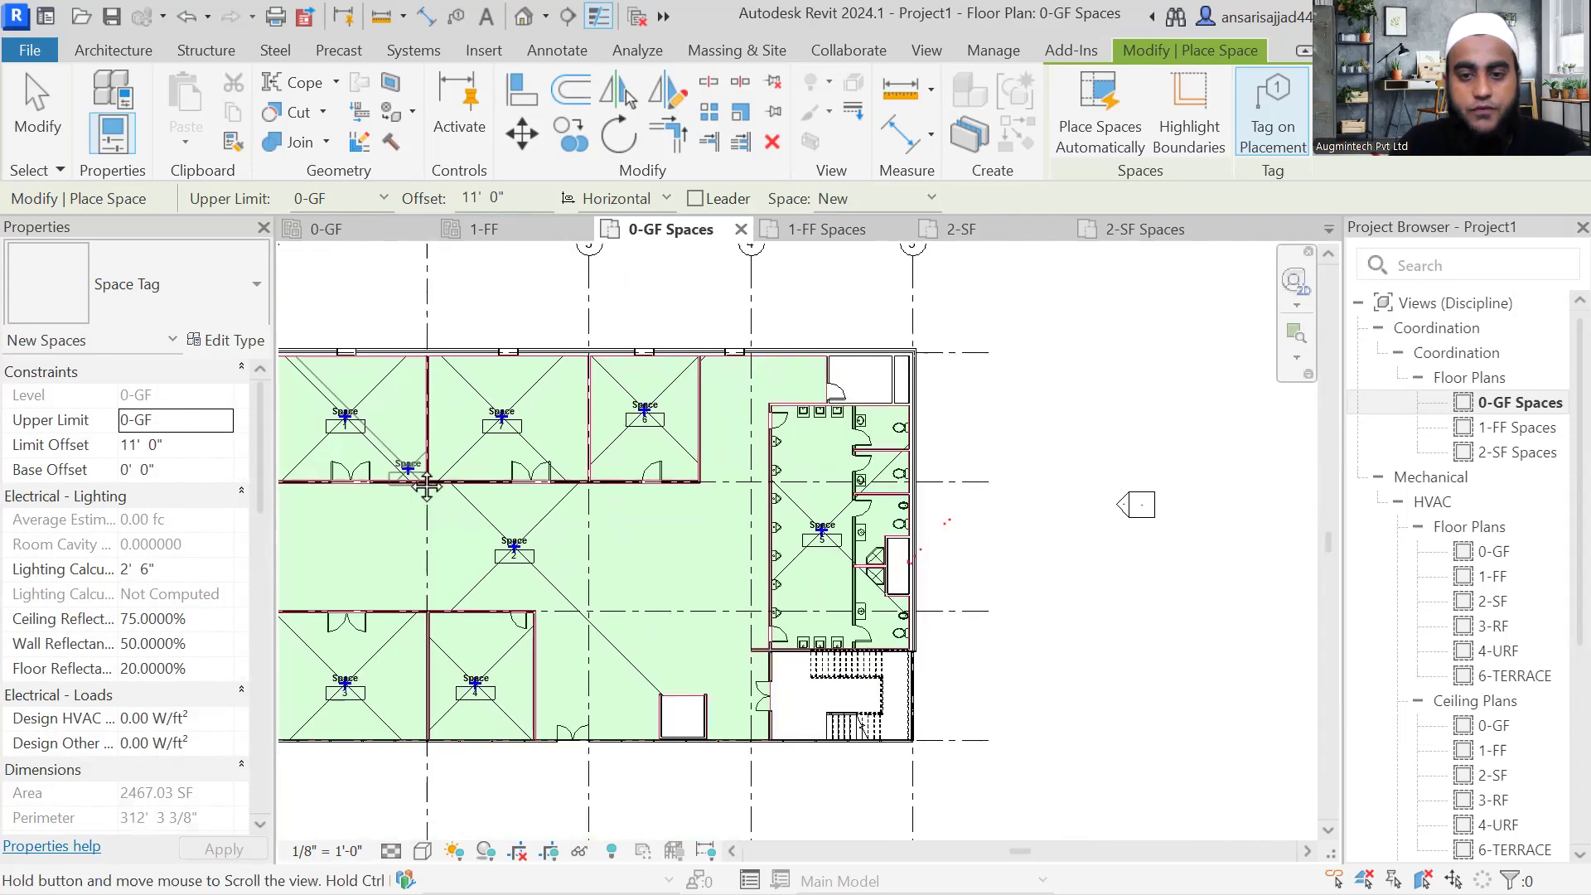
# Step: Set the space offset to 12' 7", place spaces in the small room above the toilets and in the stairwell, and end the command
pyautogui.scroll(2, 945, 414)
pyautogui.moveTo(827, 396); pyautogui.dragTo(869, 365, button='middle')
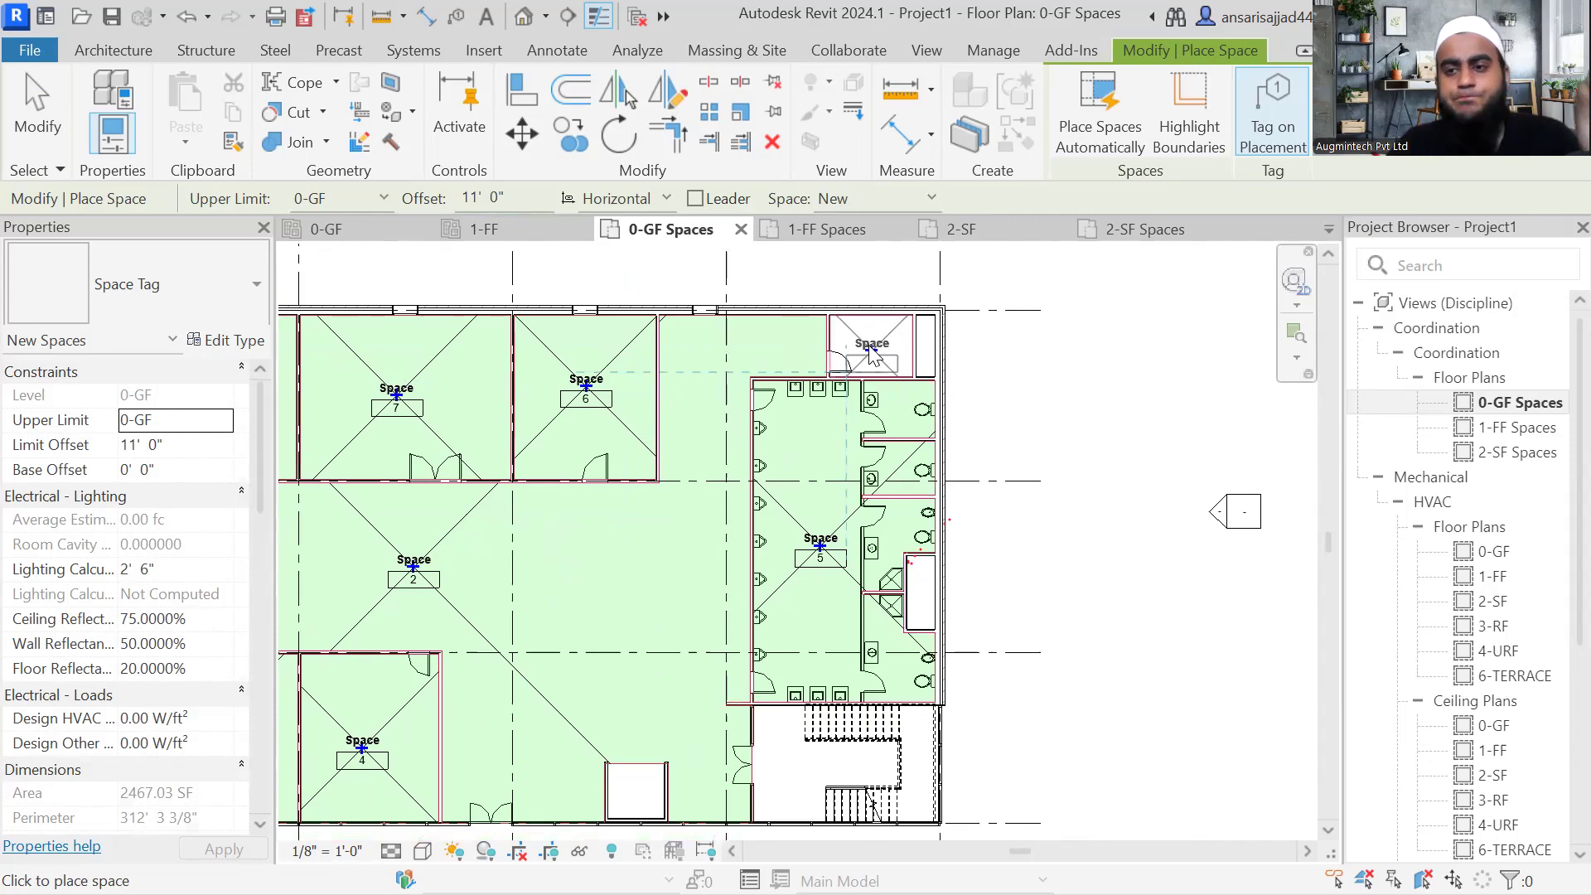
pyautogui.click(480, 198)
pyautogui.write('12 7')
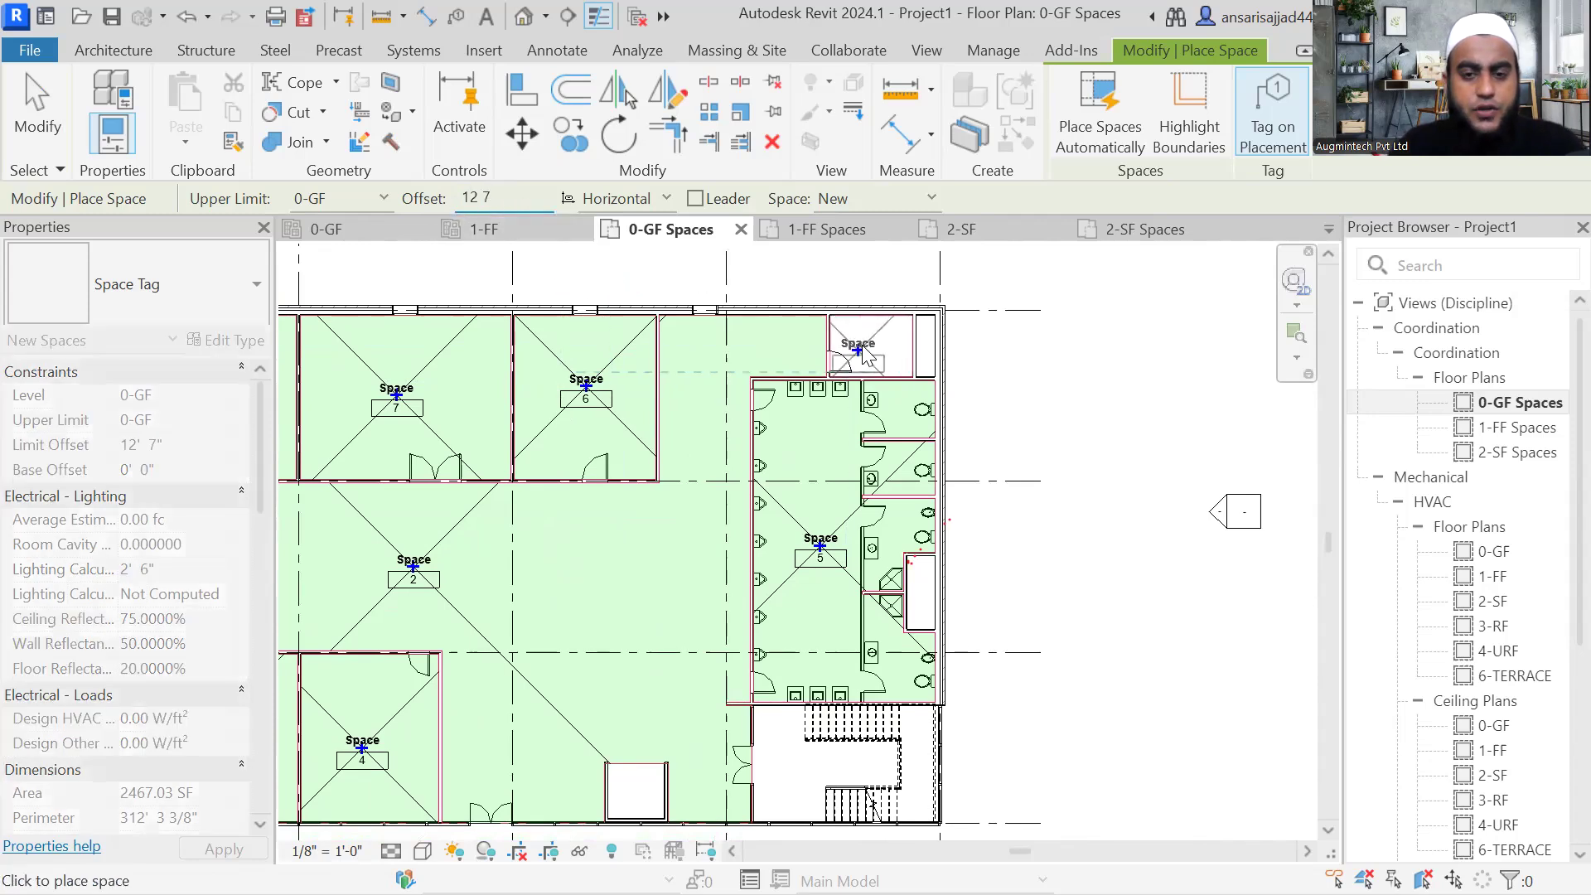
pyautogui.scroll(2, 829, 746)
pyautogui.moveTo(850, 783); pyautogui.dragTo(858, 674, button='middle')
pyautogui.click(858, 674)
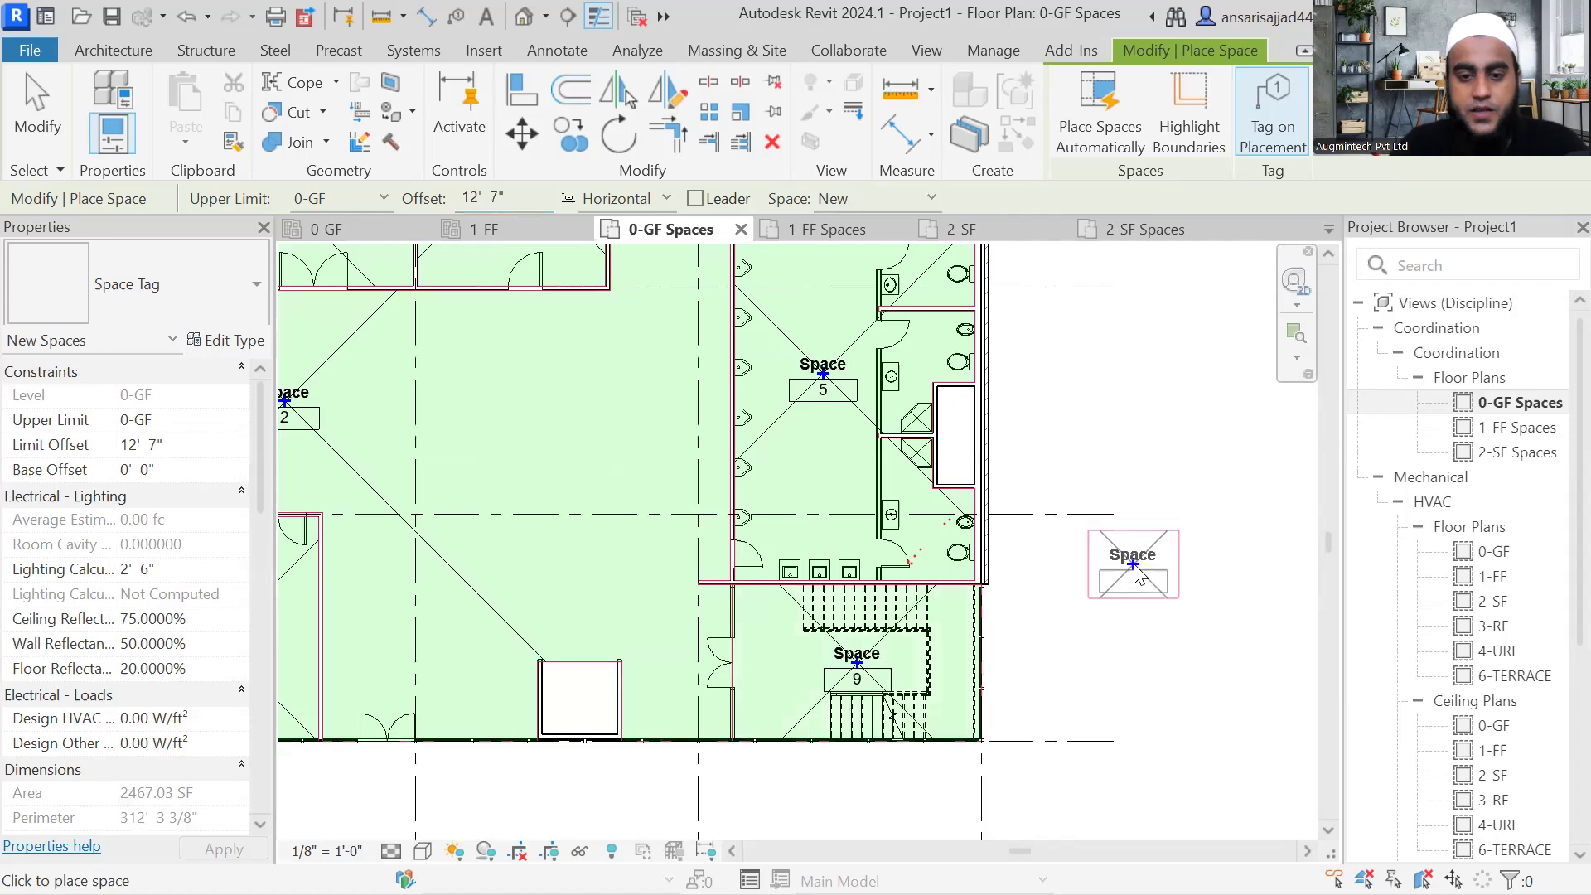
pyautogui.scroll(-2, 1160, 605)
pyautogui.press('Escape')
pyautogui.moveTo(1135, 501); pyautogui.dragTo(1160, 576, button='middle')
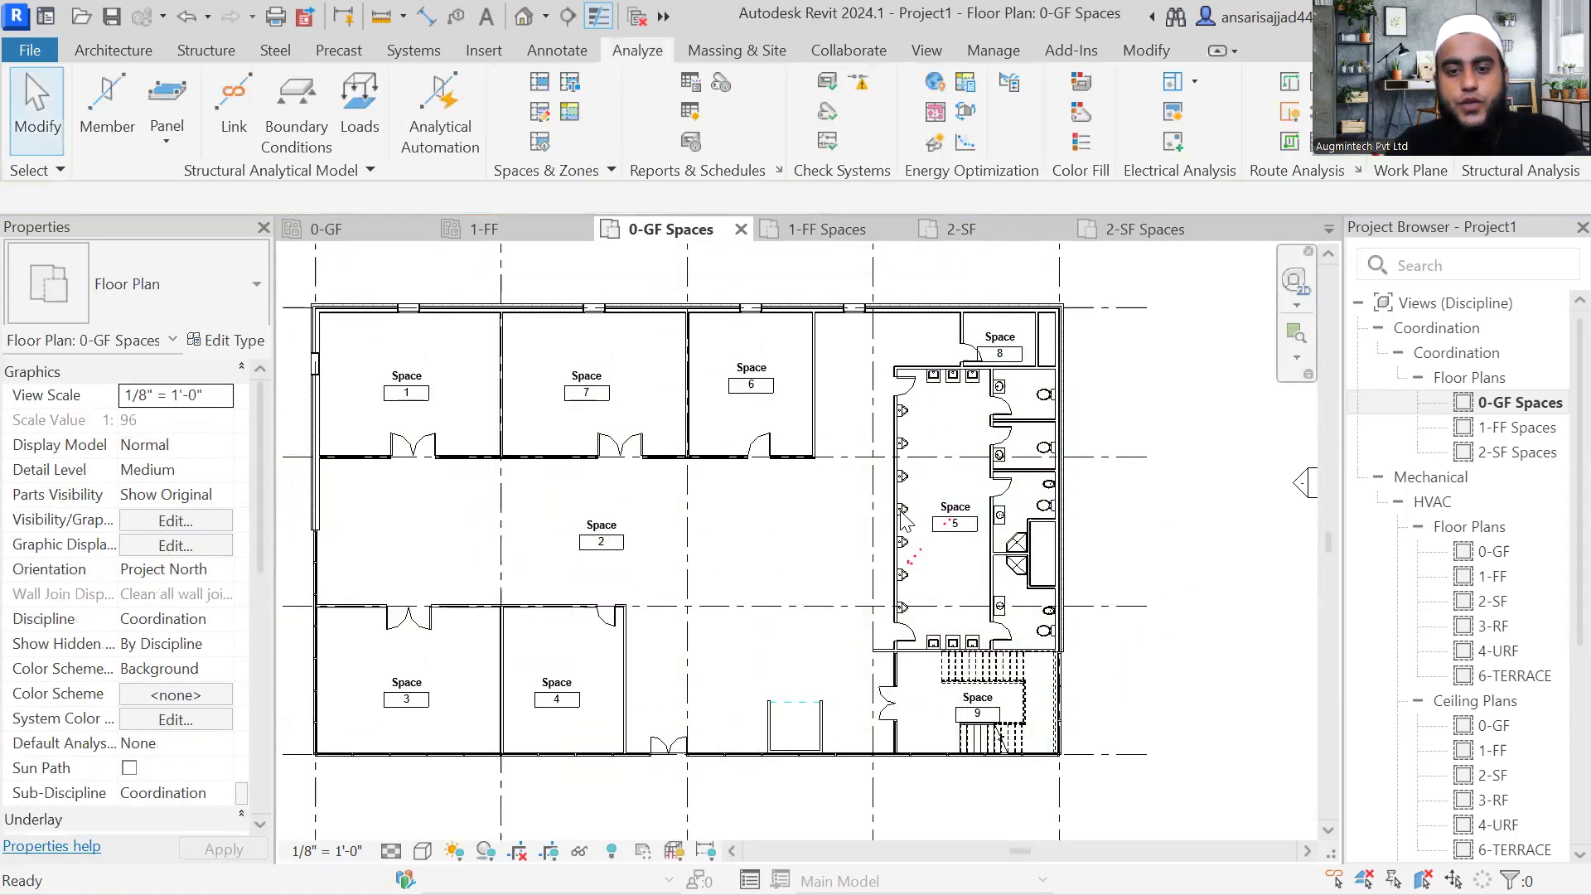
# Step: Open the 1-FF Spaces floor plan and examine the first floor's room layout
pyautogui.moveTo(580, 650); pyautogui.dragTo(609, 630, button='middle')
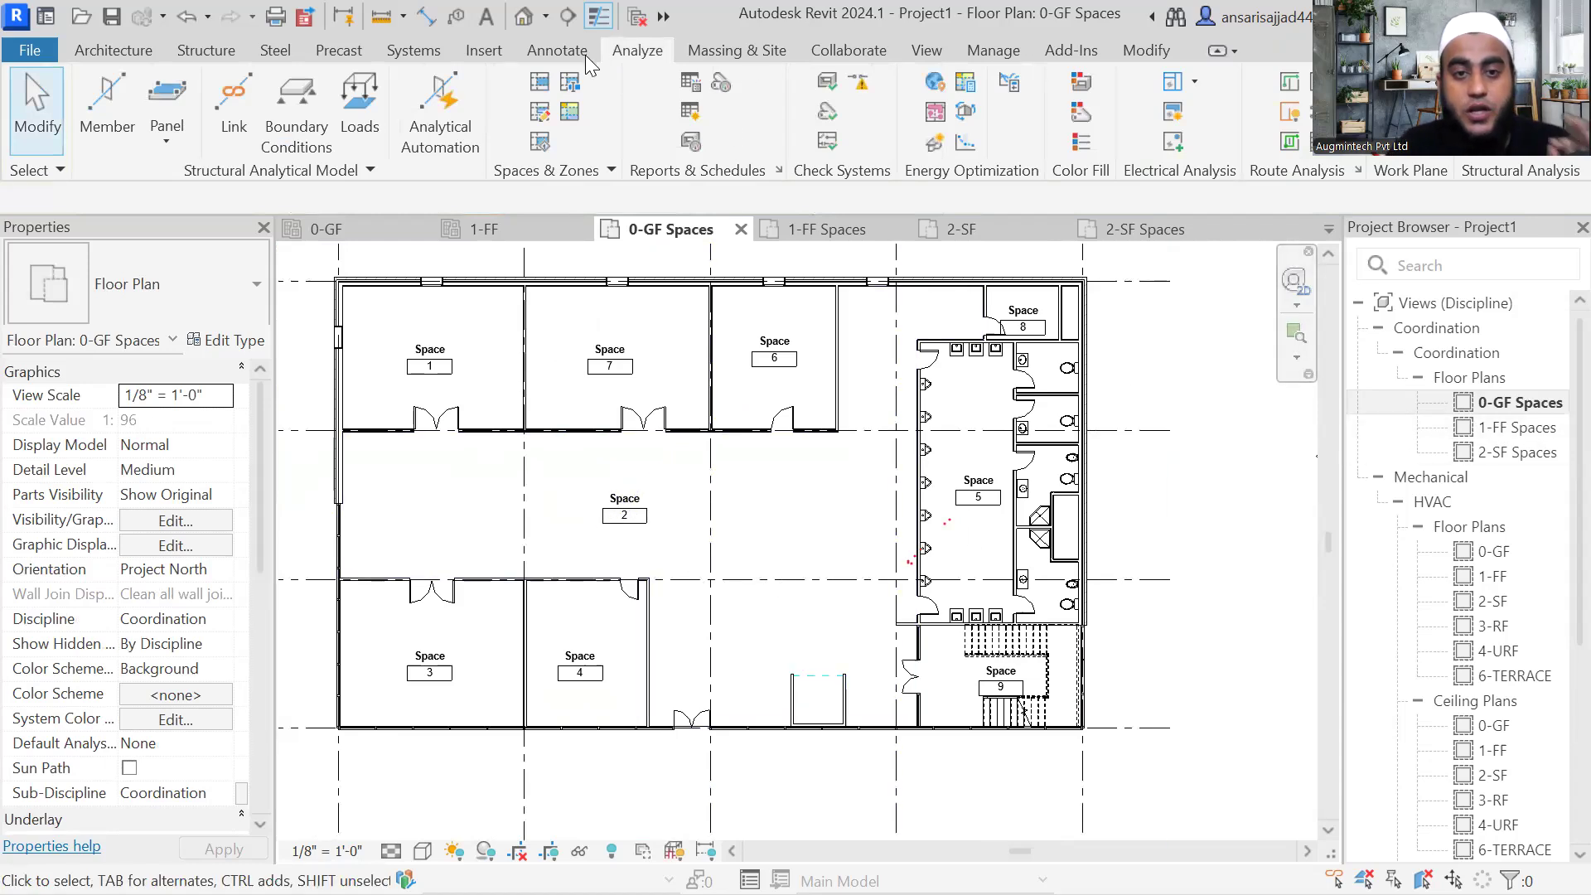
pyautogui.moveTo(726, 456); pyautogui.dragTo(740, 499, button='middle')
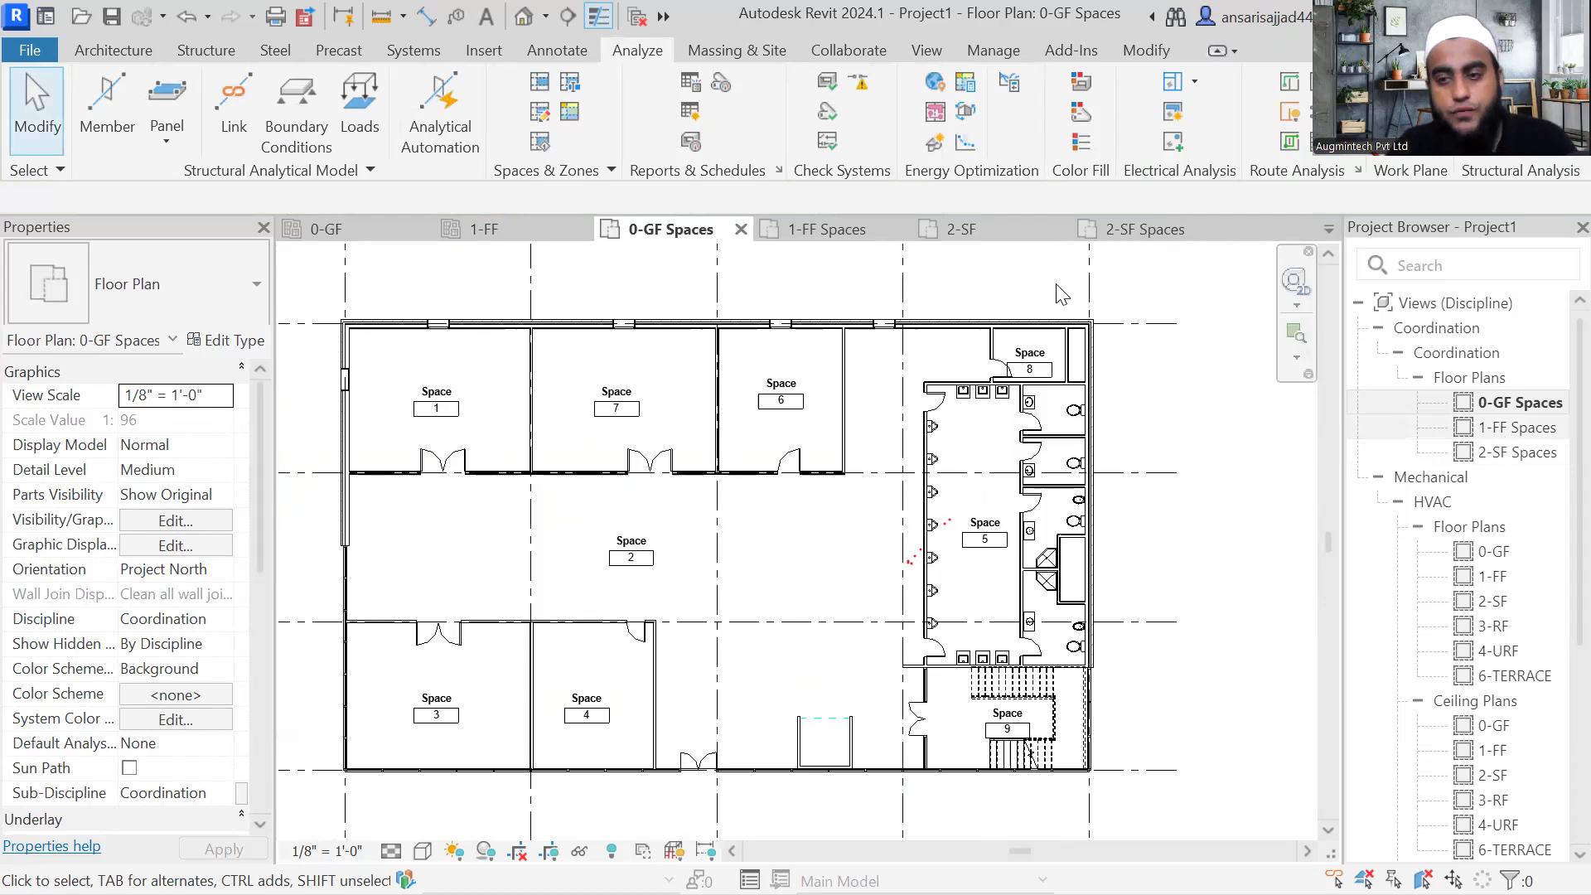
pyautogui.doubleClick(1510, 428)
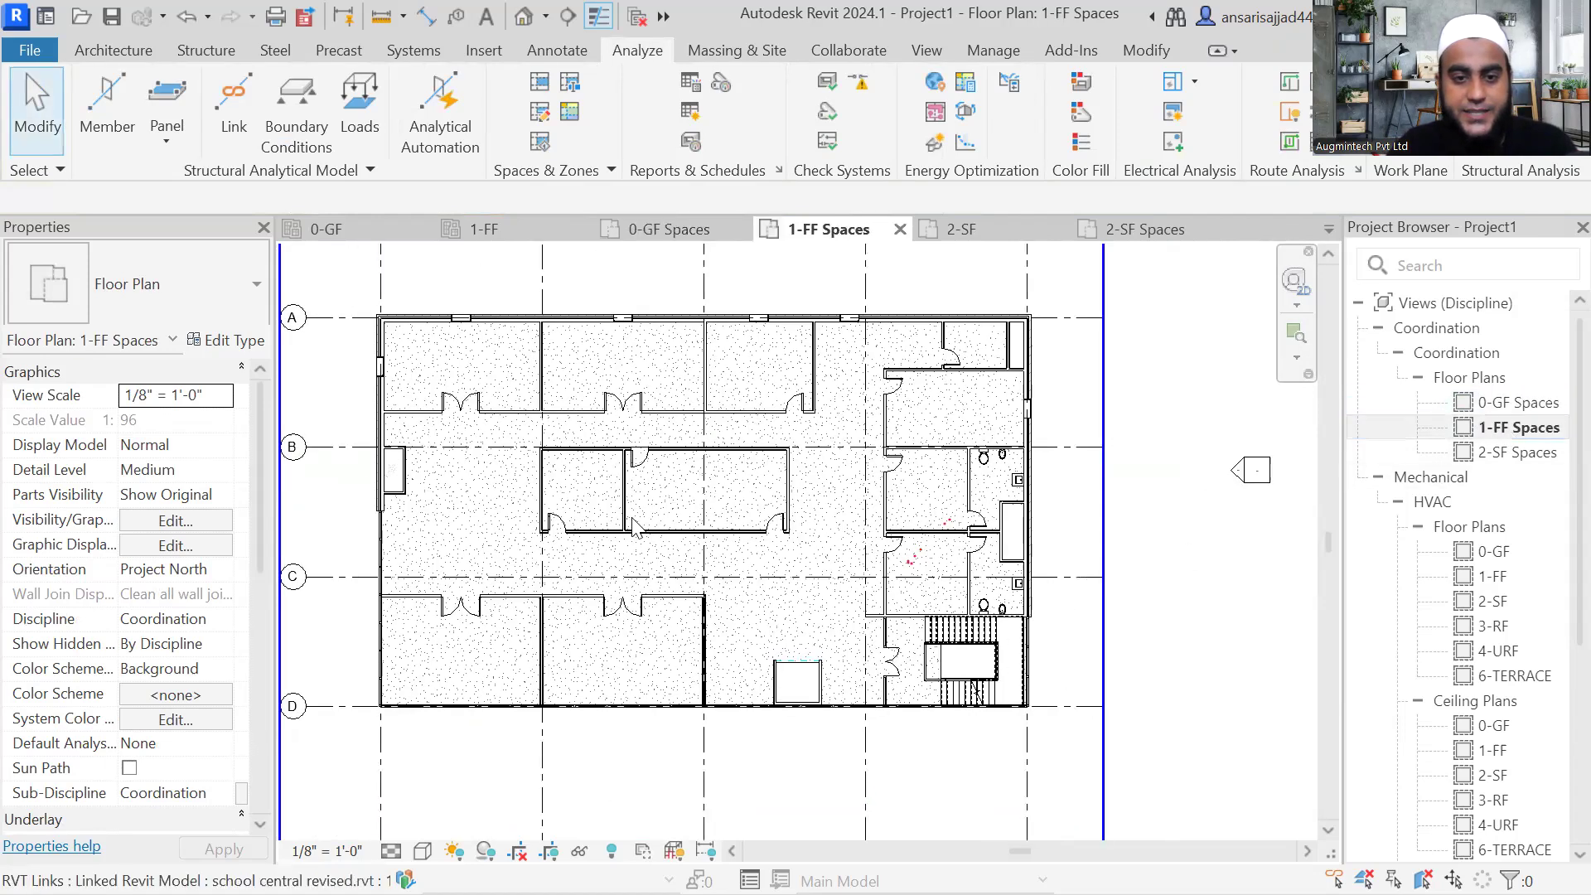
pyautogui.moveTo(738, 593); pyautogui.dragTo(767, 601, button='middle')
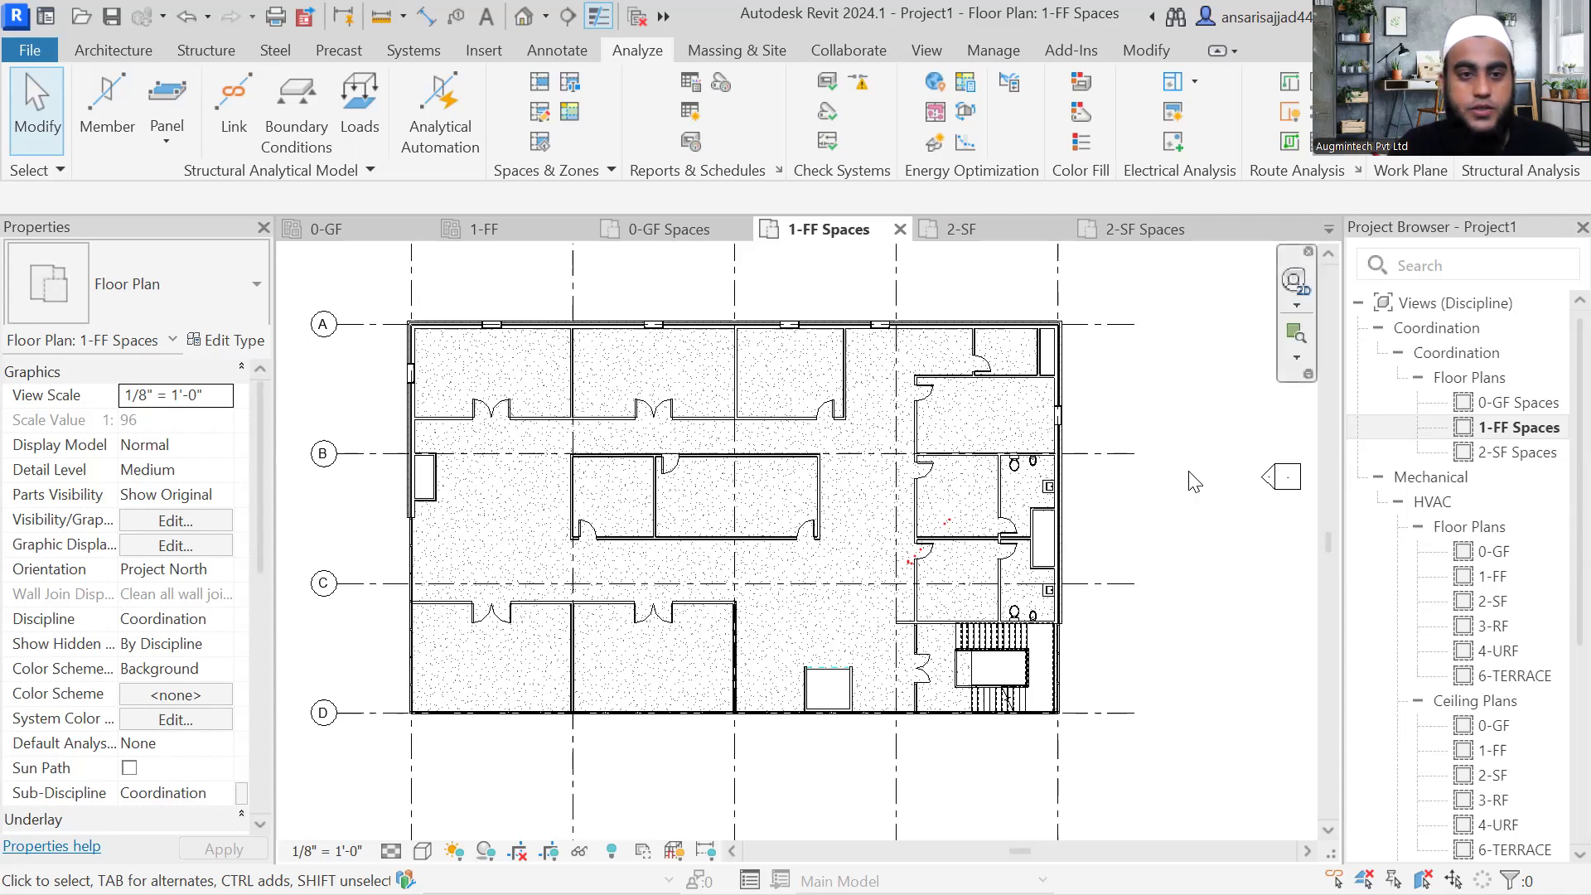
pyautogui.scroll(-3, 1473, 610)
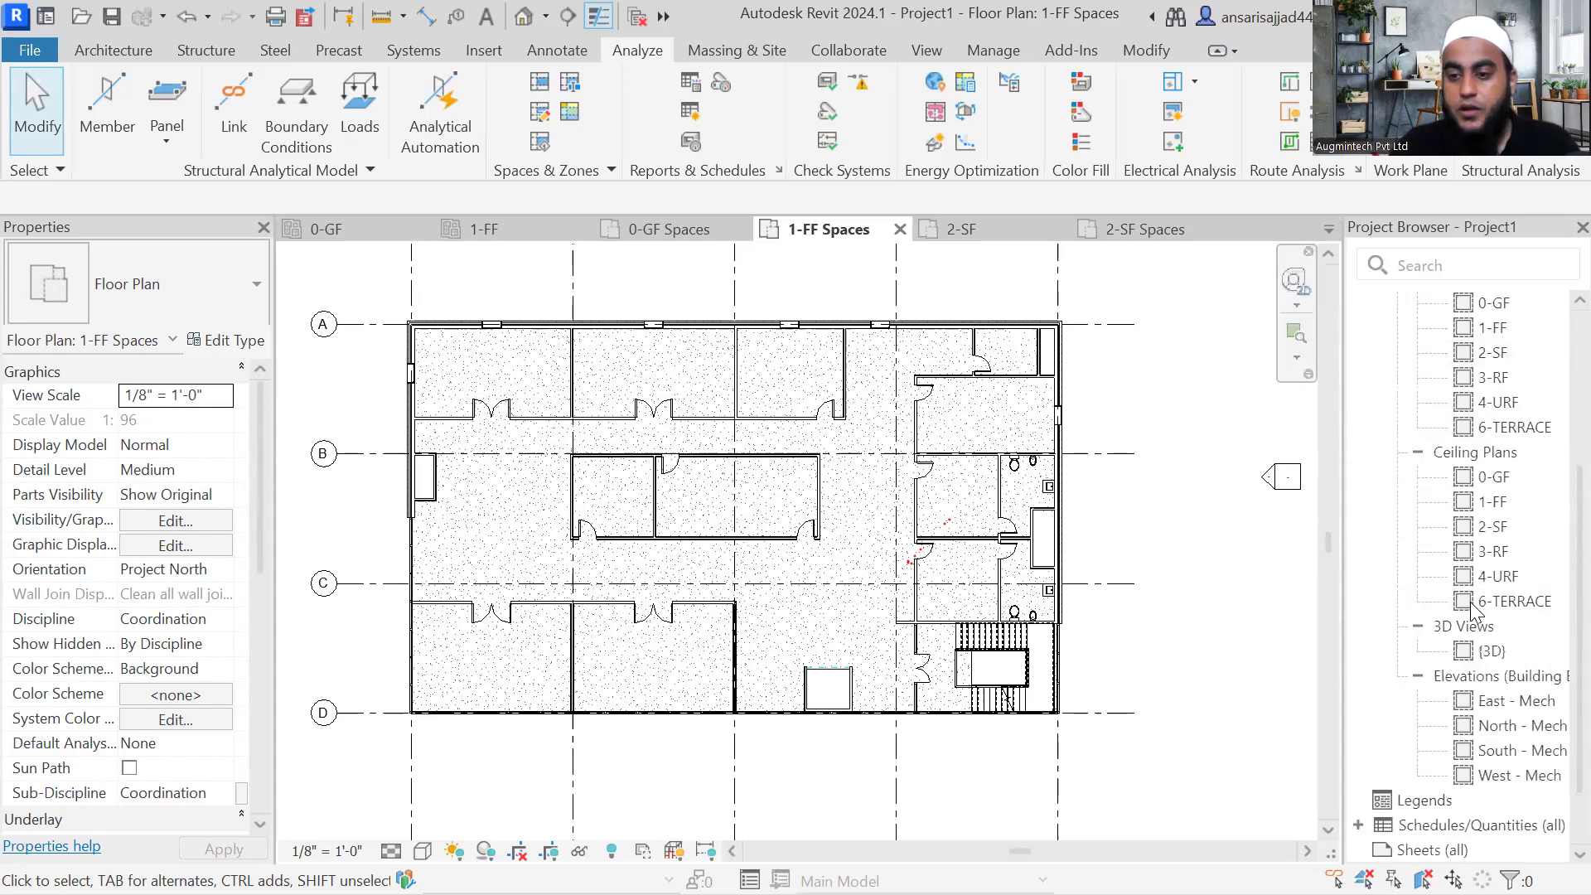
pyautogui.scroll(-3, 531, 414)
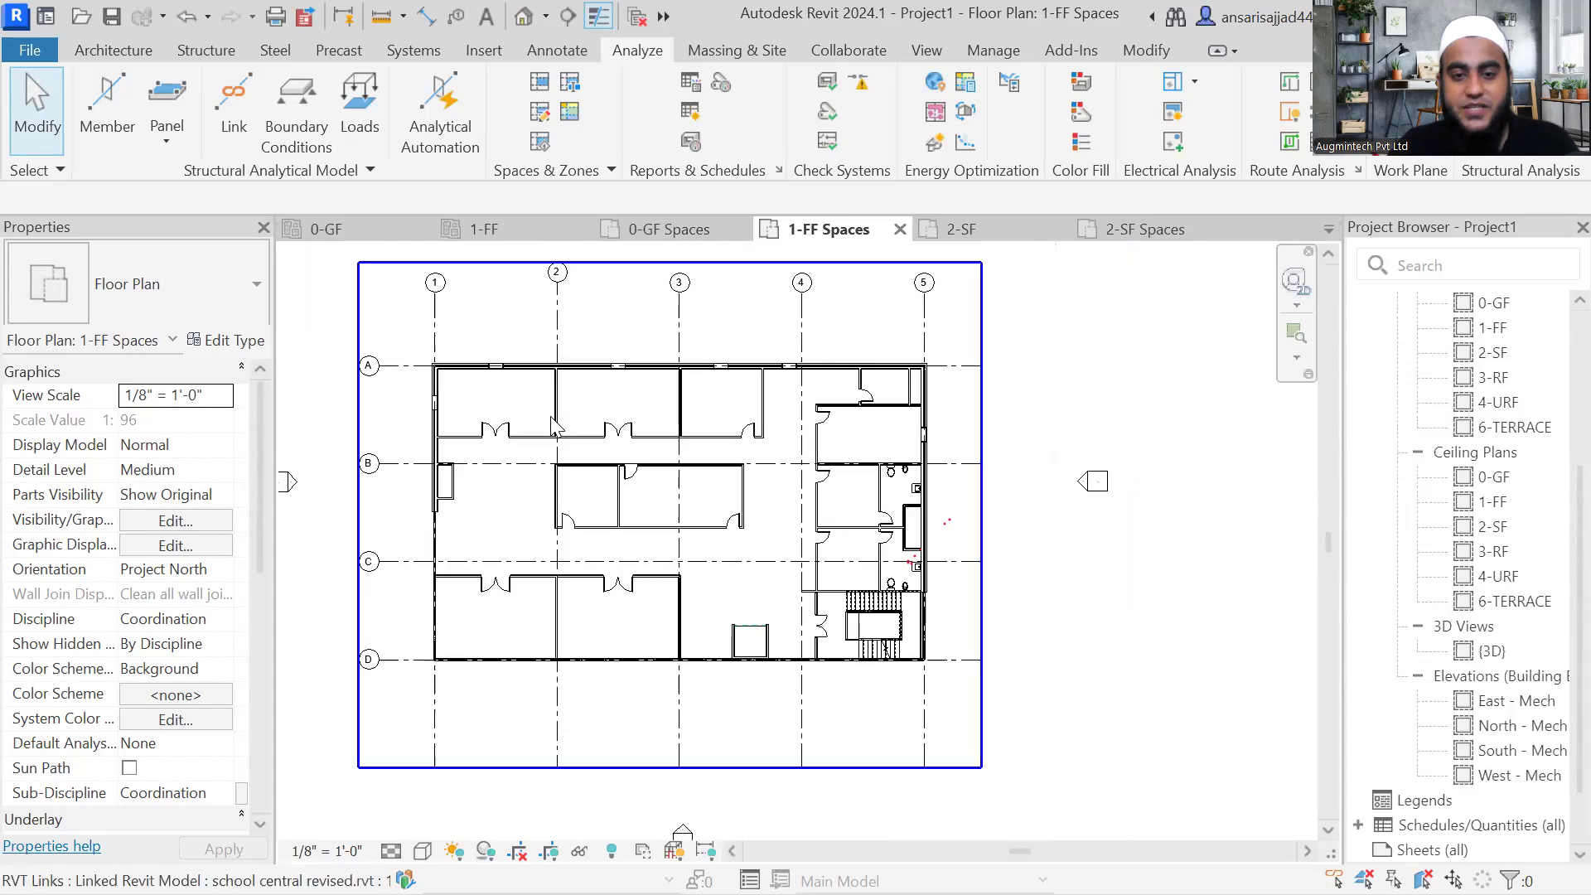
pyautogui.scroll(3, 1423, 419)
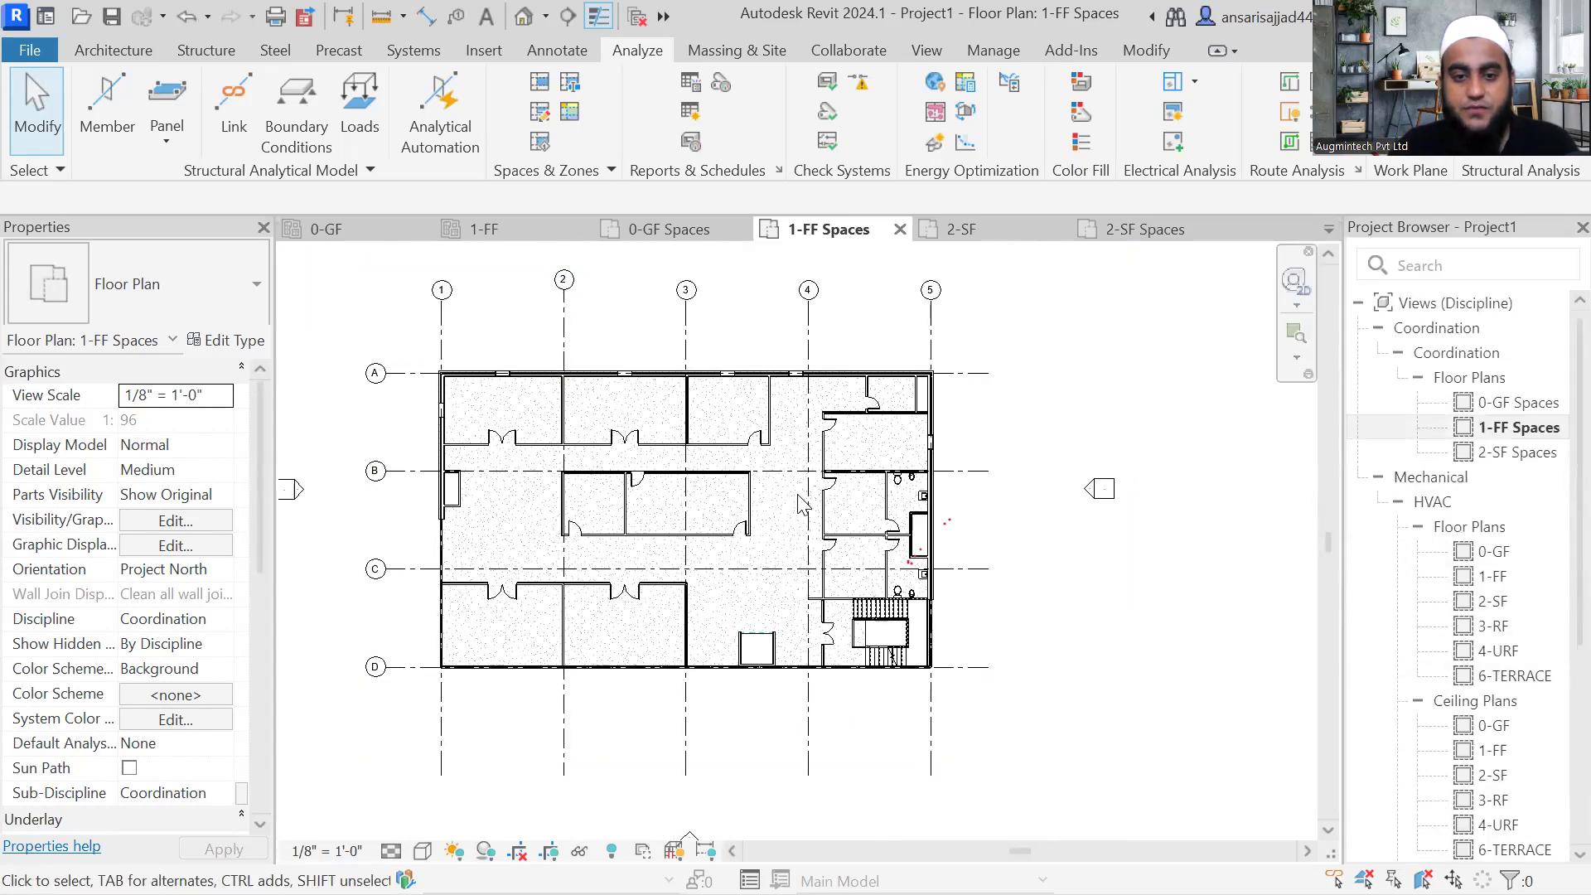
pyautogui.scroll(1, 655, 524)
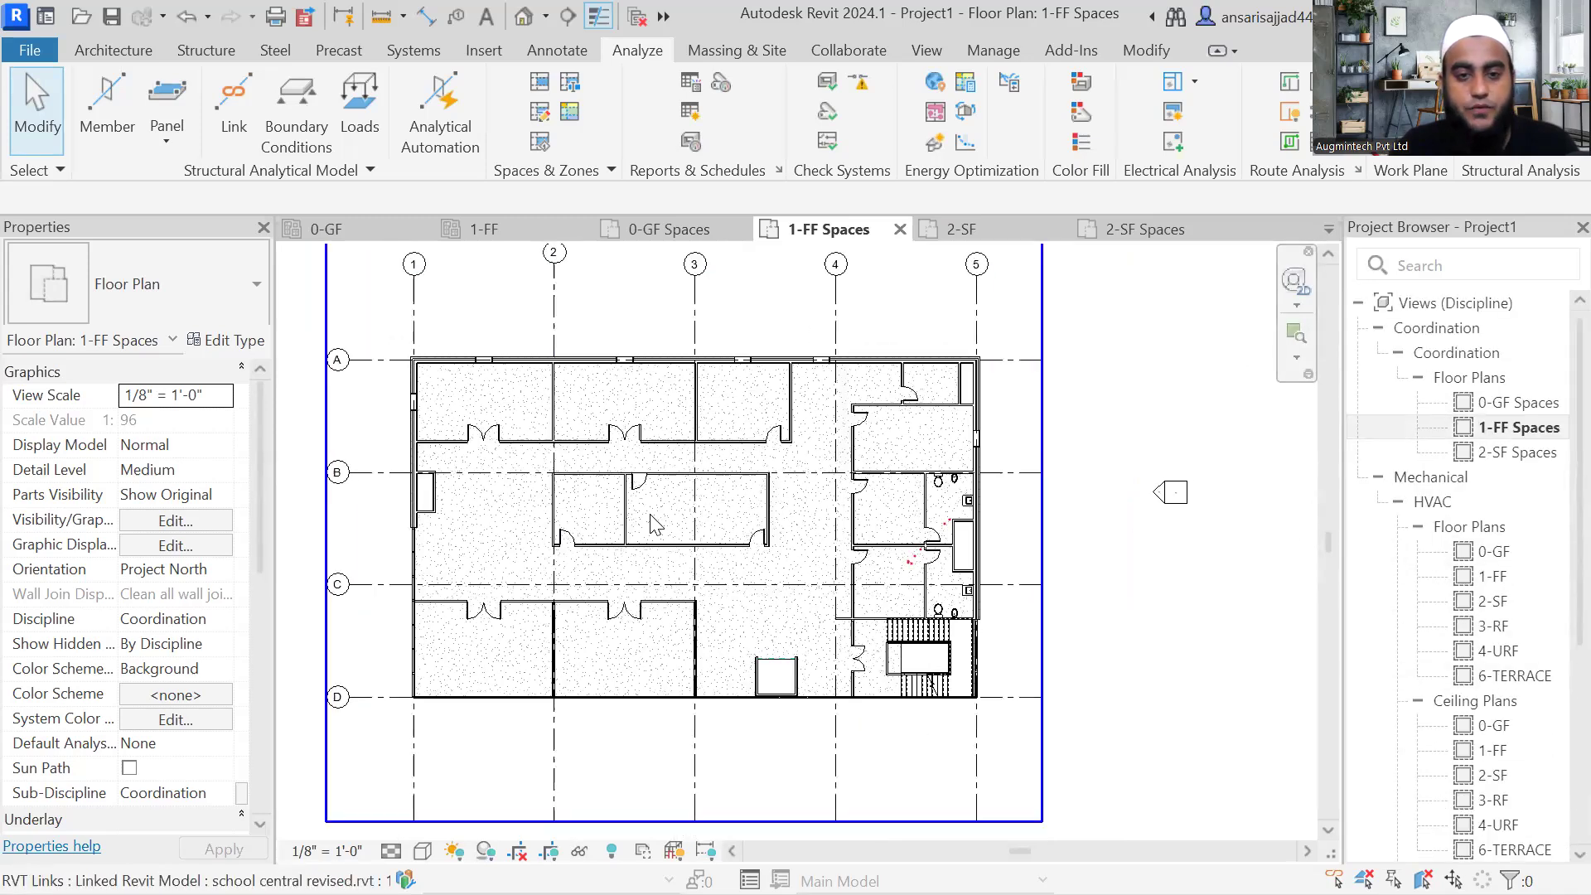
# Step: Open the 1-FF reflected ceiling plan of the HVAC discipline
pyautogui.scroll(-5, 1435, 486)
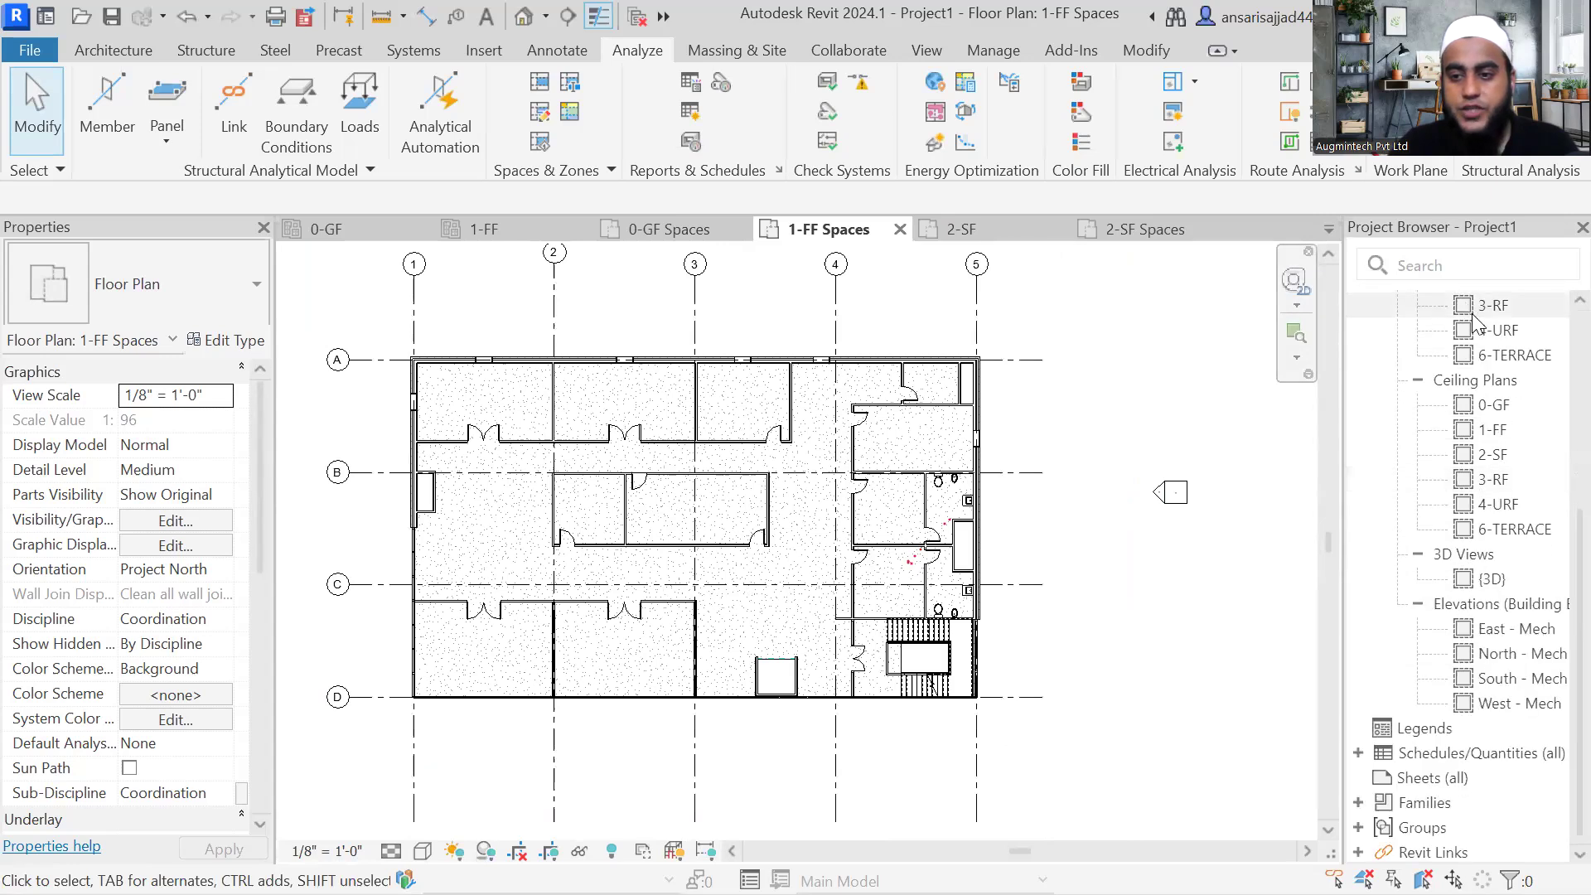
pyautogui.click(1492, 431)
pyautogui.doubleClick(1492, 431)
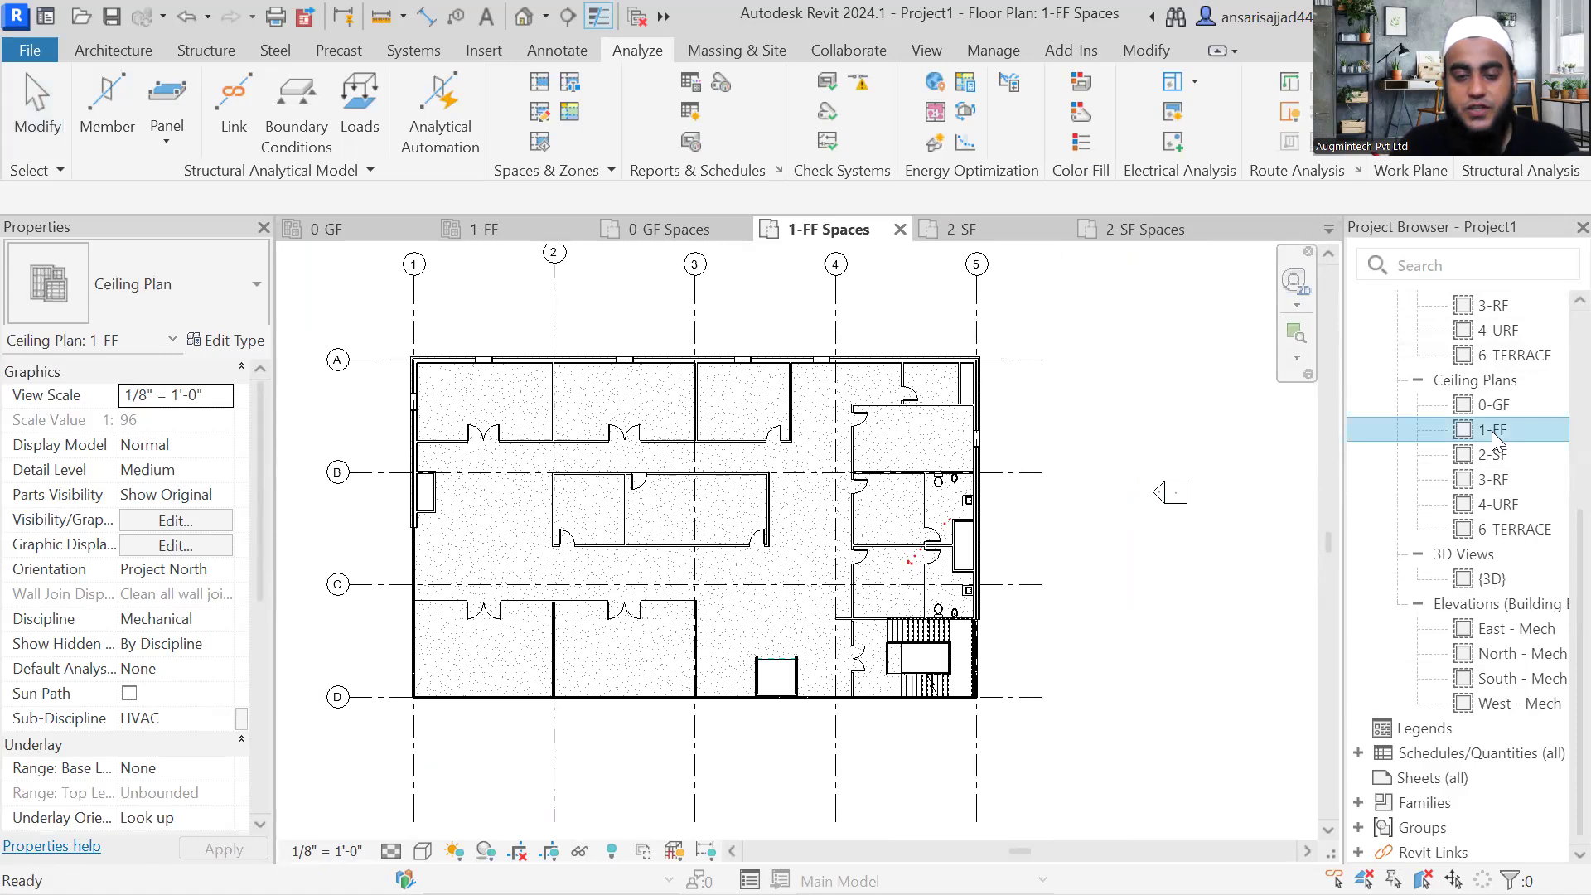
pyautogui.moveTo(658, 489); pyautogui.dragTo(644, 490, button='middle')
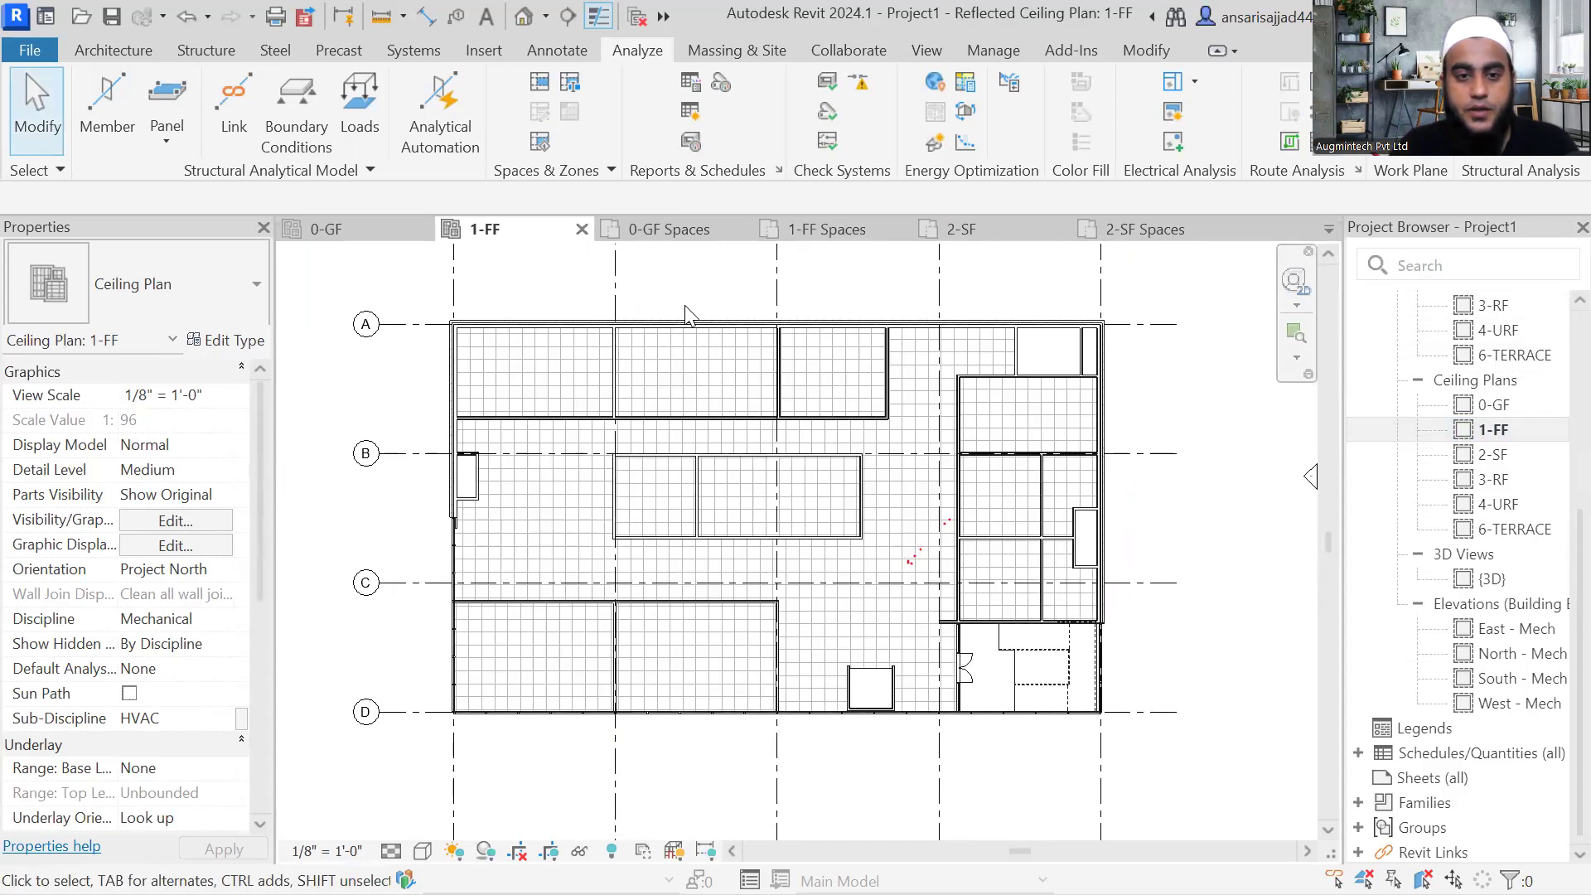
pyautogui.moveTo(688, 332); pyautogui.dragTo(670, 358, button='middle')
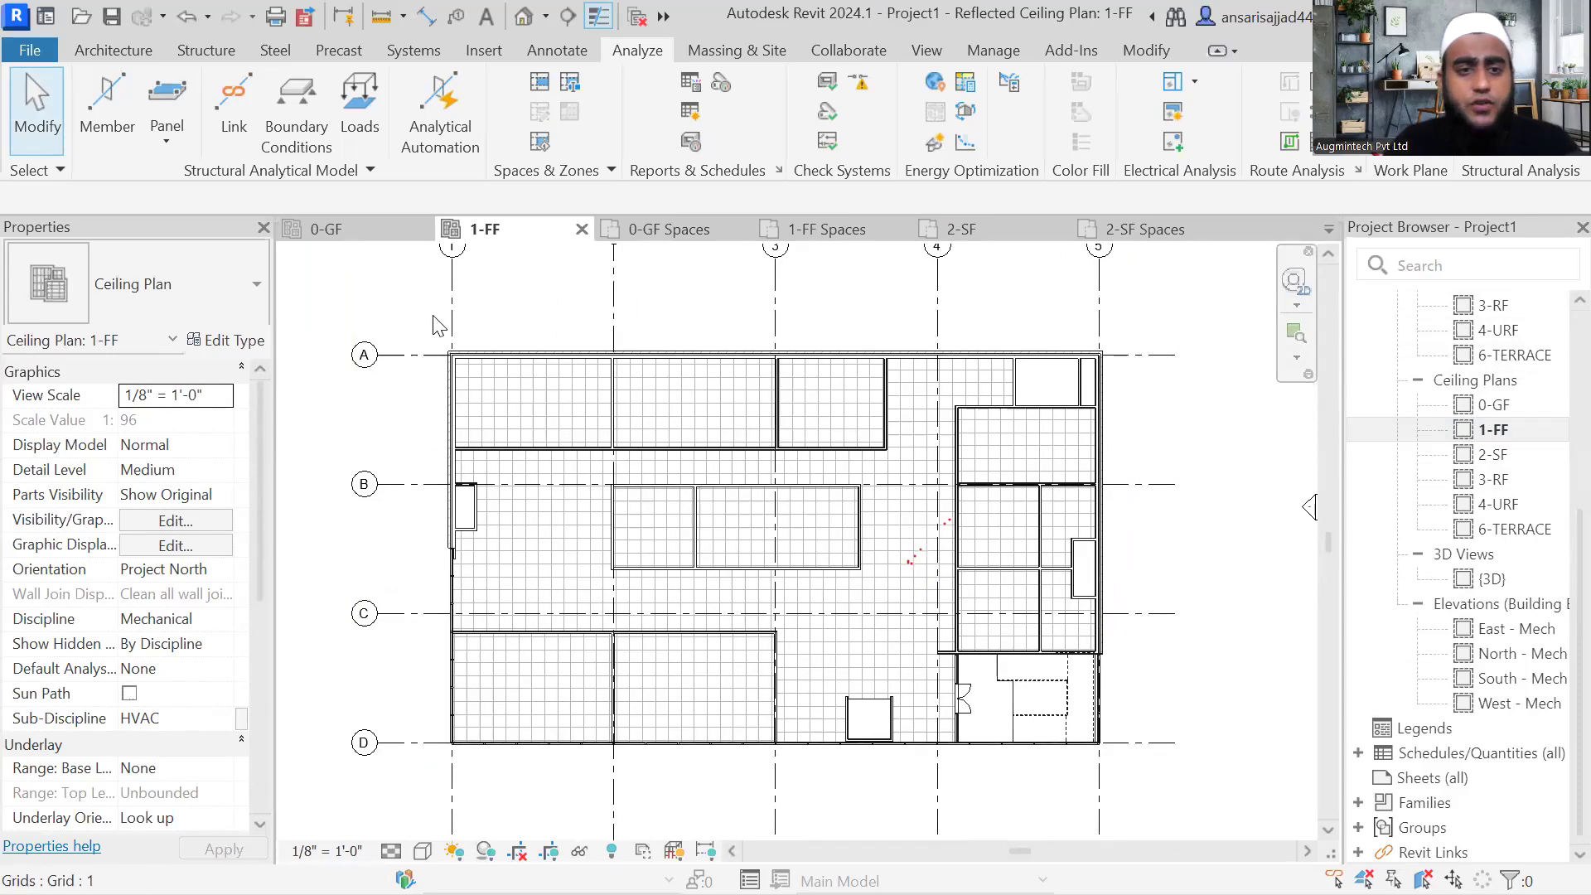
# Step: Start the Spot Elevation command and read the ceiling elevation in the first room along grid A
pyautogui.press('e')
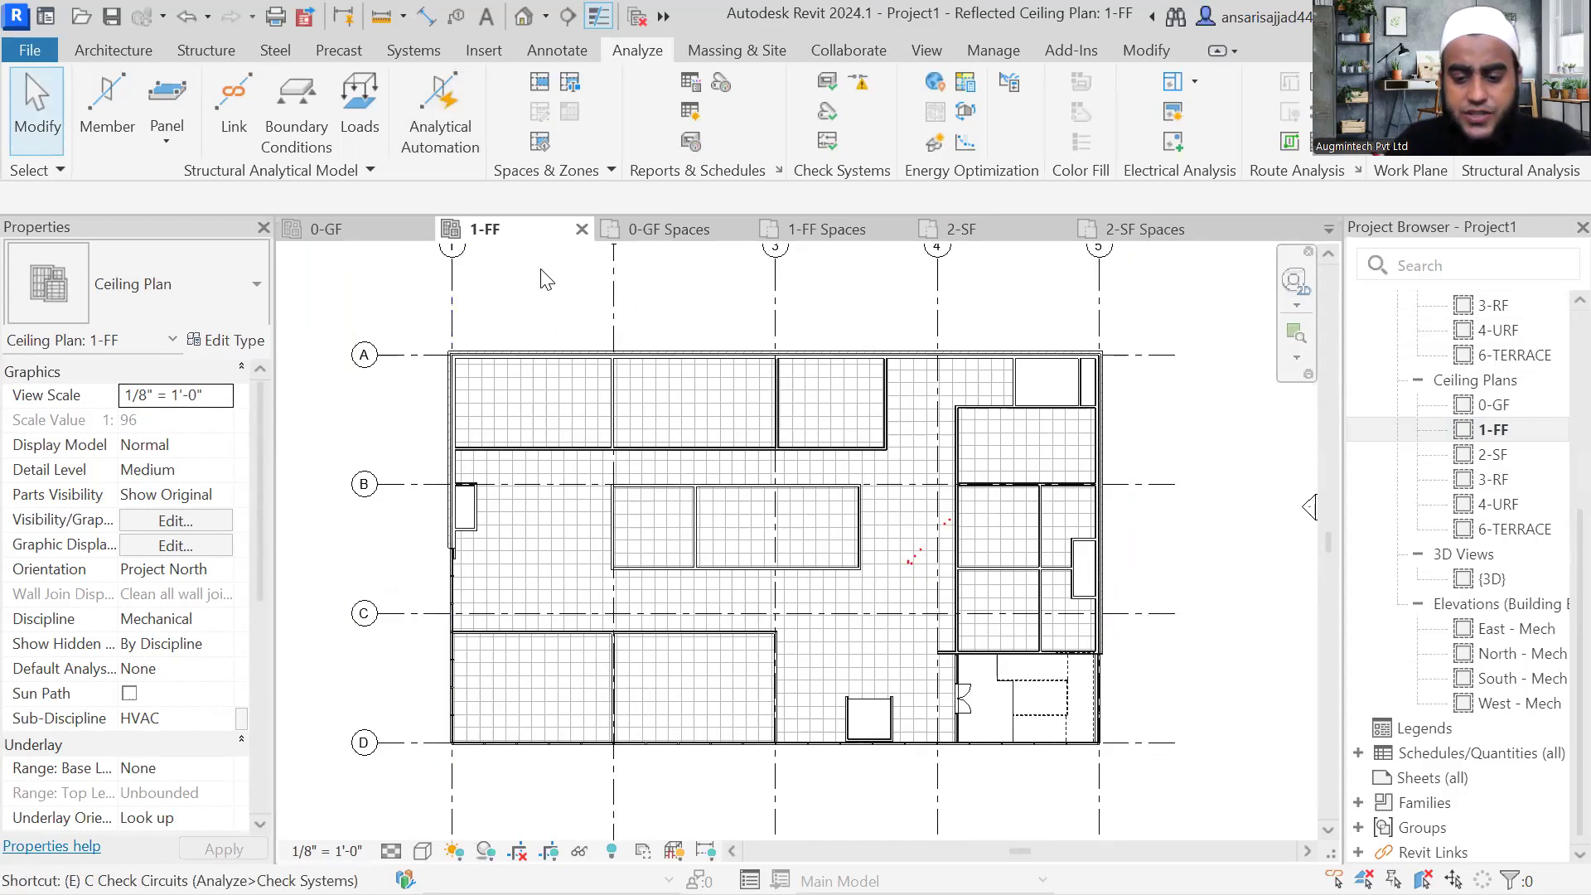
pyautogui.press('l')
pyautogui.scroll(1, 531, 293)
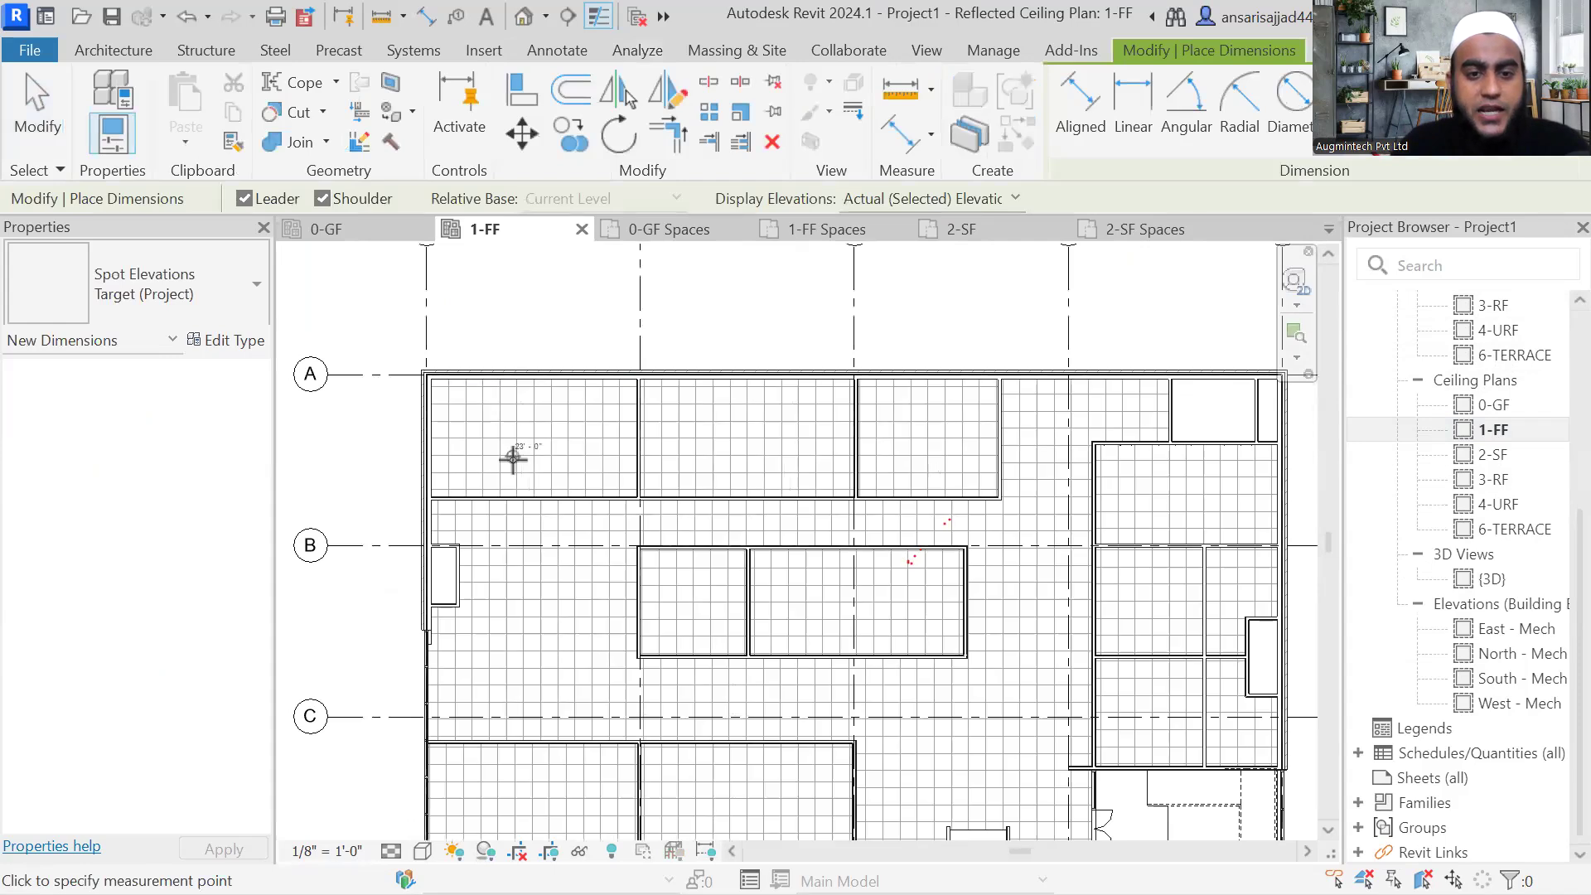
pyautogui.scroll(2, 515, 422)
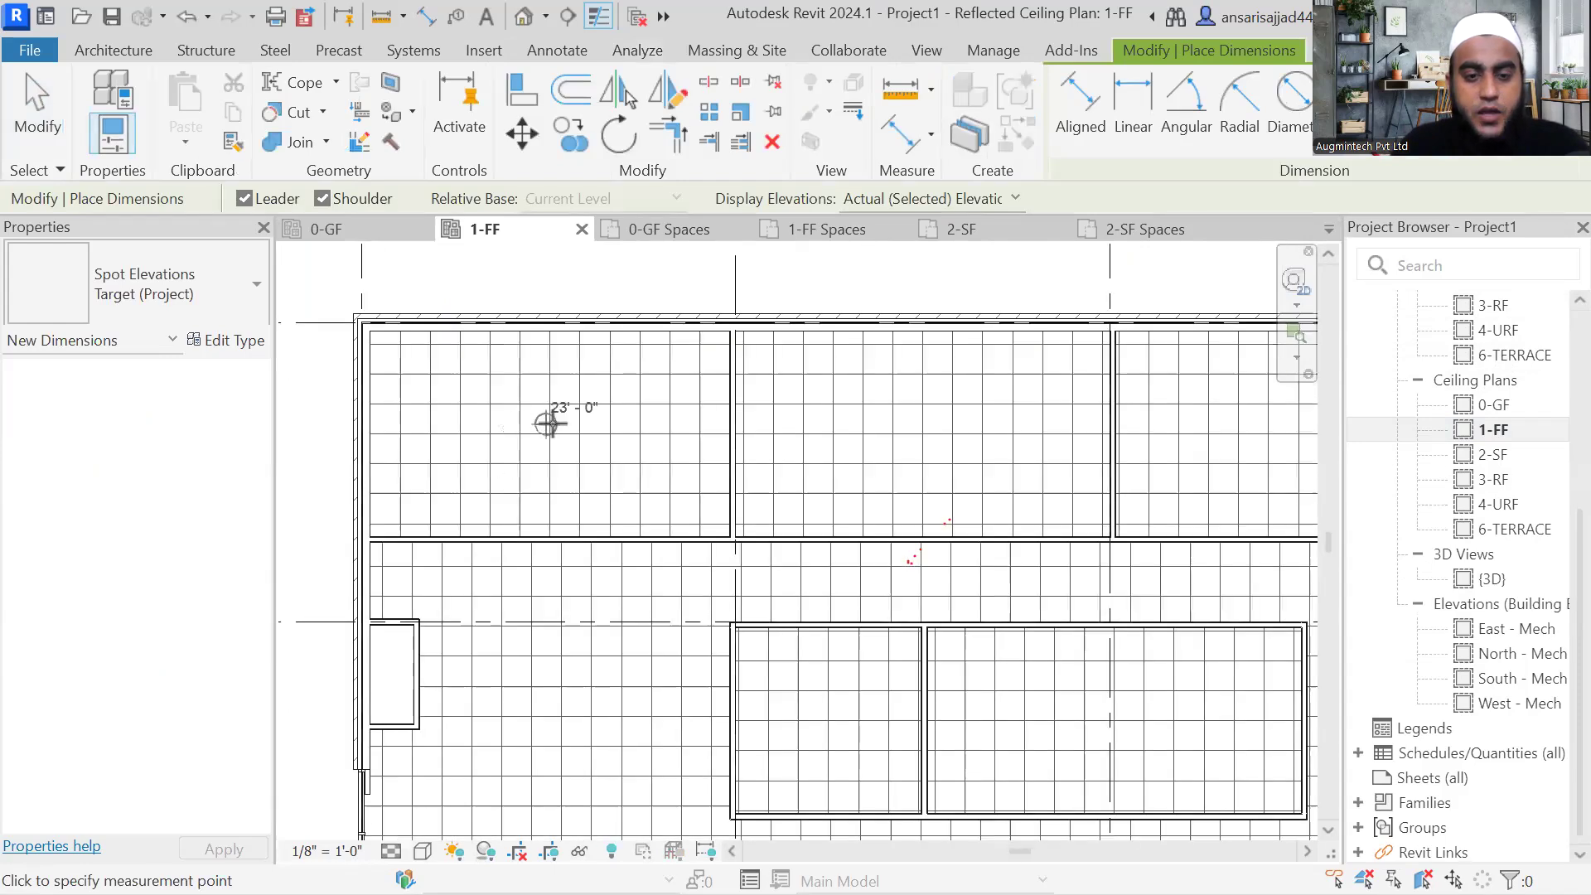
pyautogui.scroll(-1, 551, 423)
pyautogui.moveTo(551, 423); pyautogui.dragTo(536, 378, button='middle')
pyautogui.scroll(3, 540, 412)
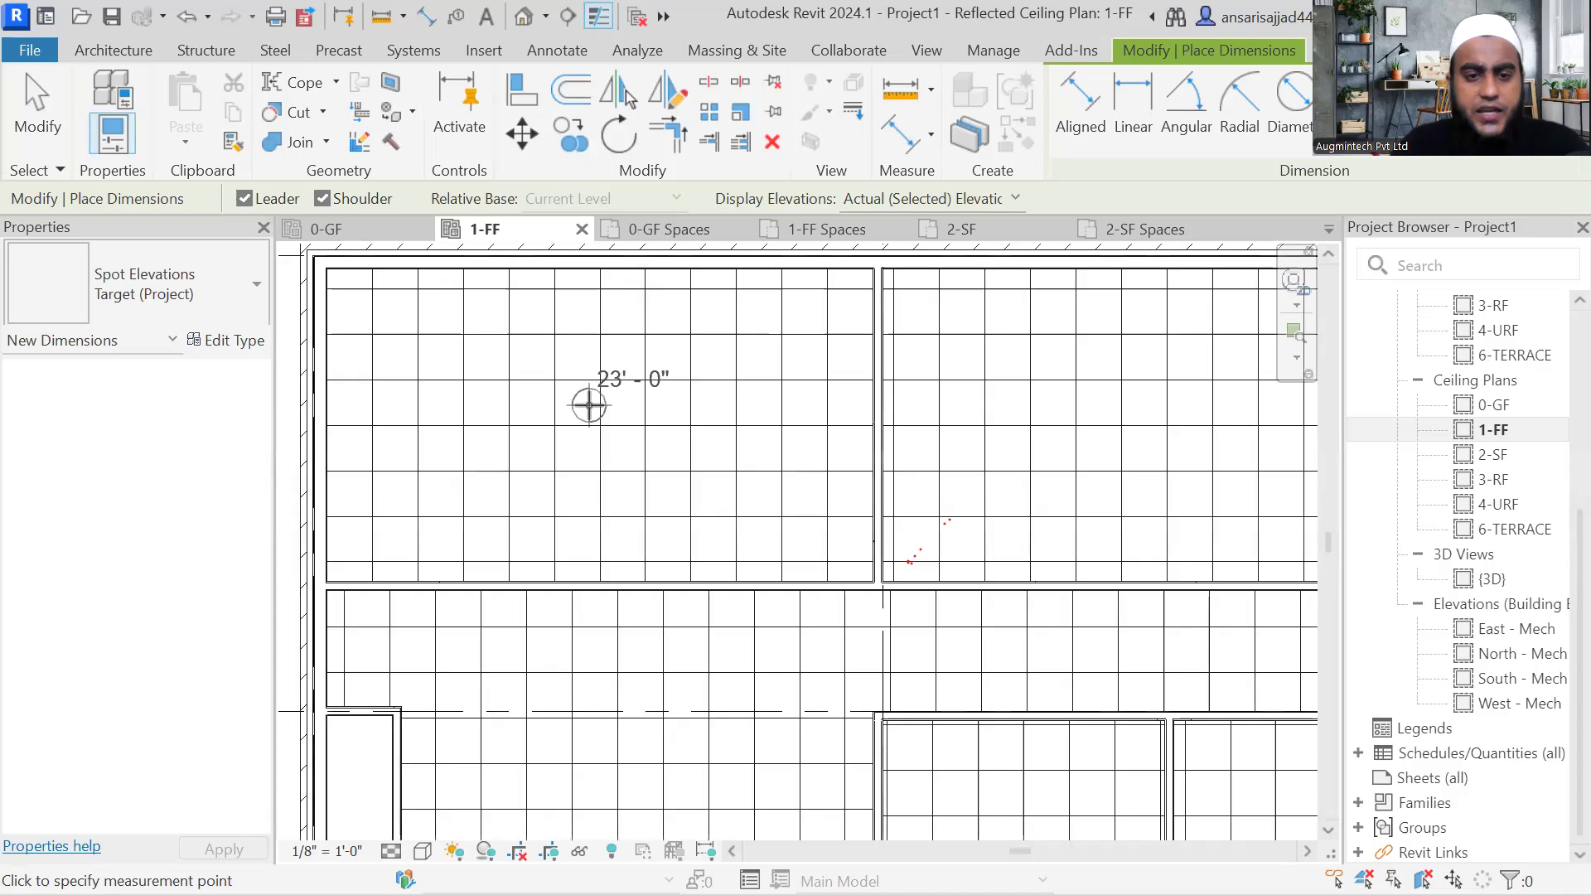
pyautogui.scroll(-1, 590, 403)
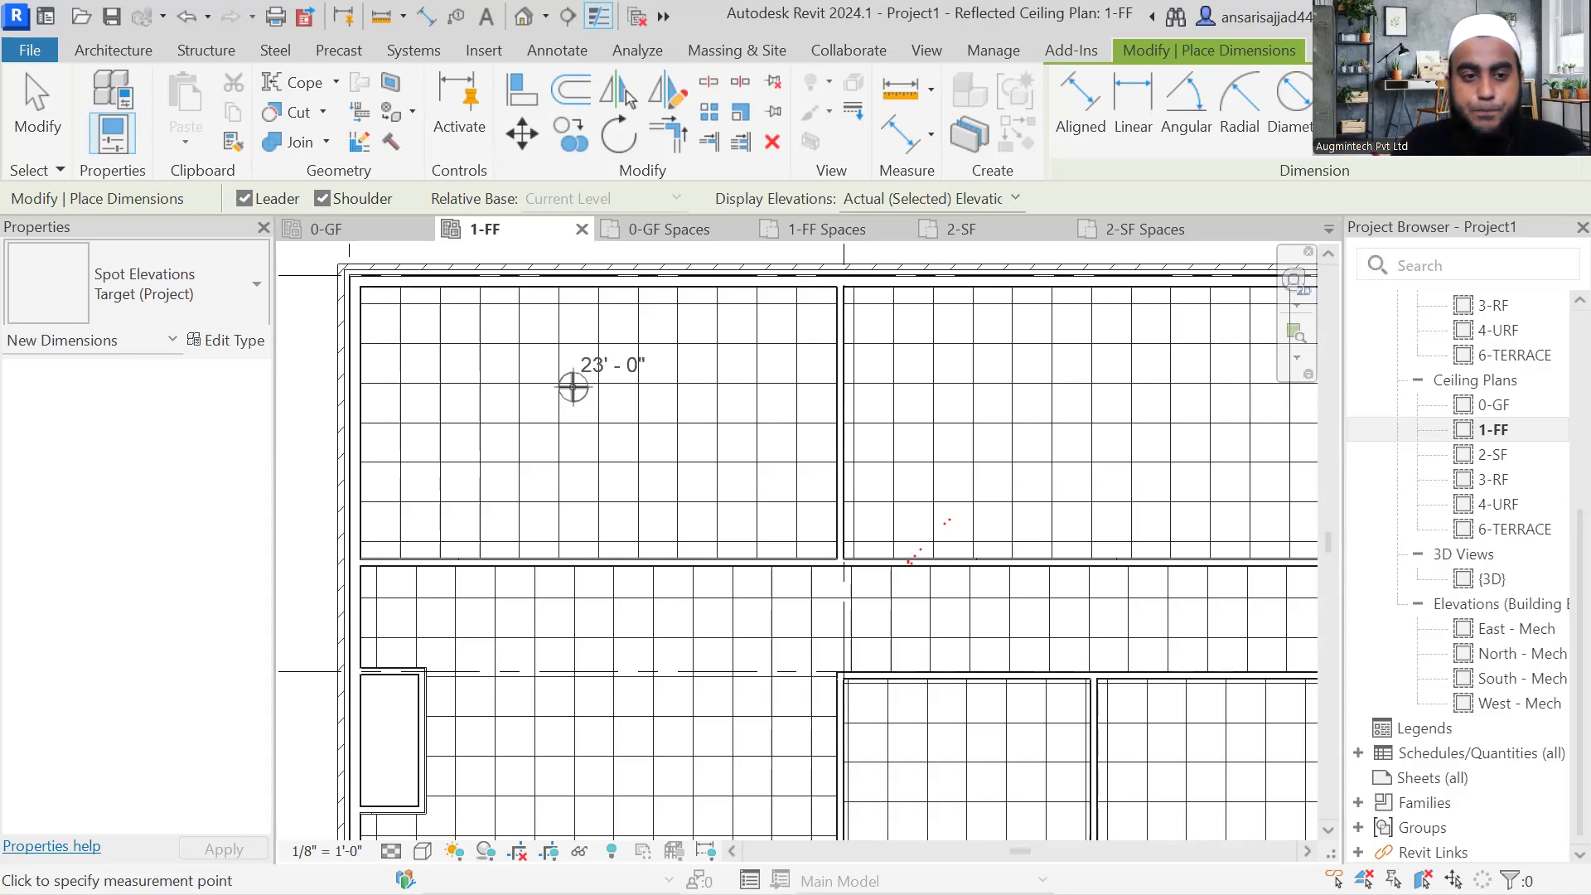
# Step: Change the elevation base of the Target (Project) spot elevation type to Relative
pyautogui.click(228, 340)
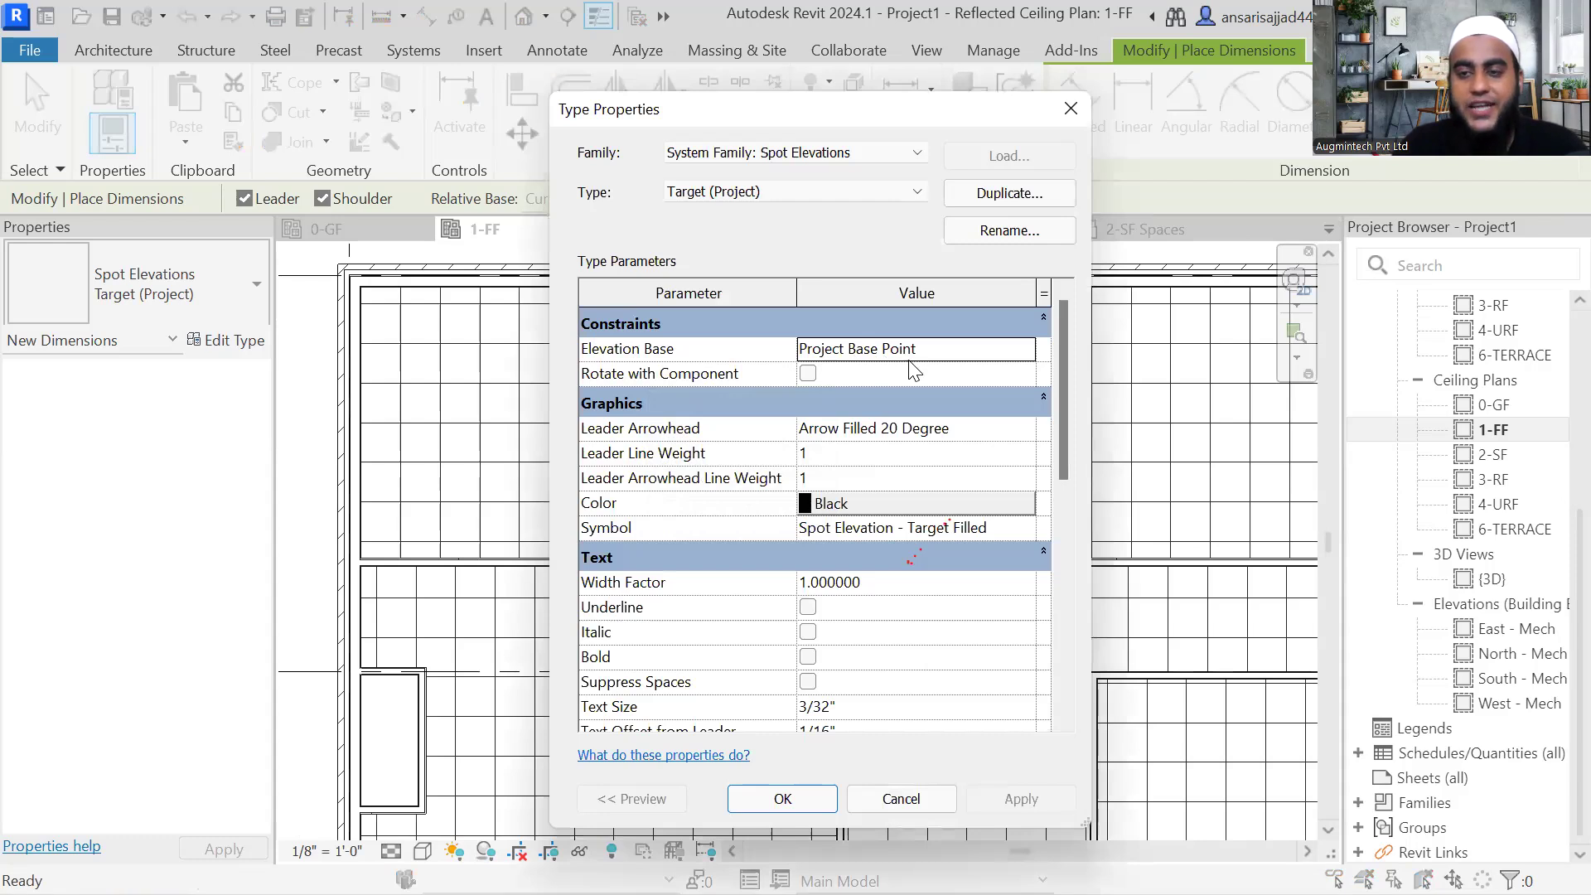
pyautogui.click(1025, 349)
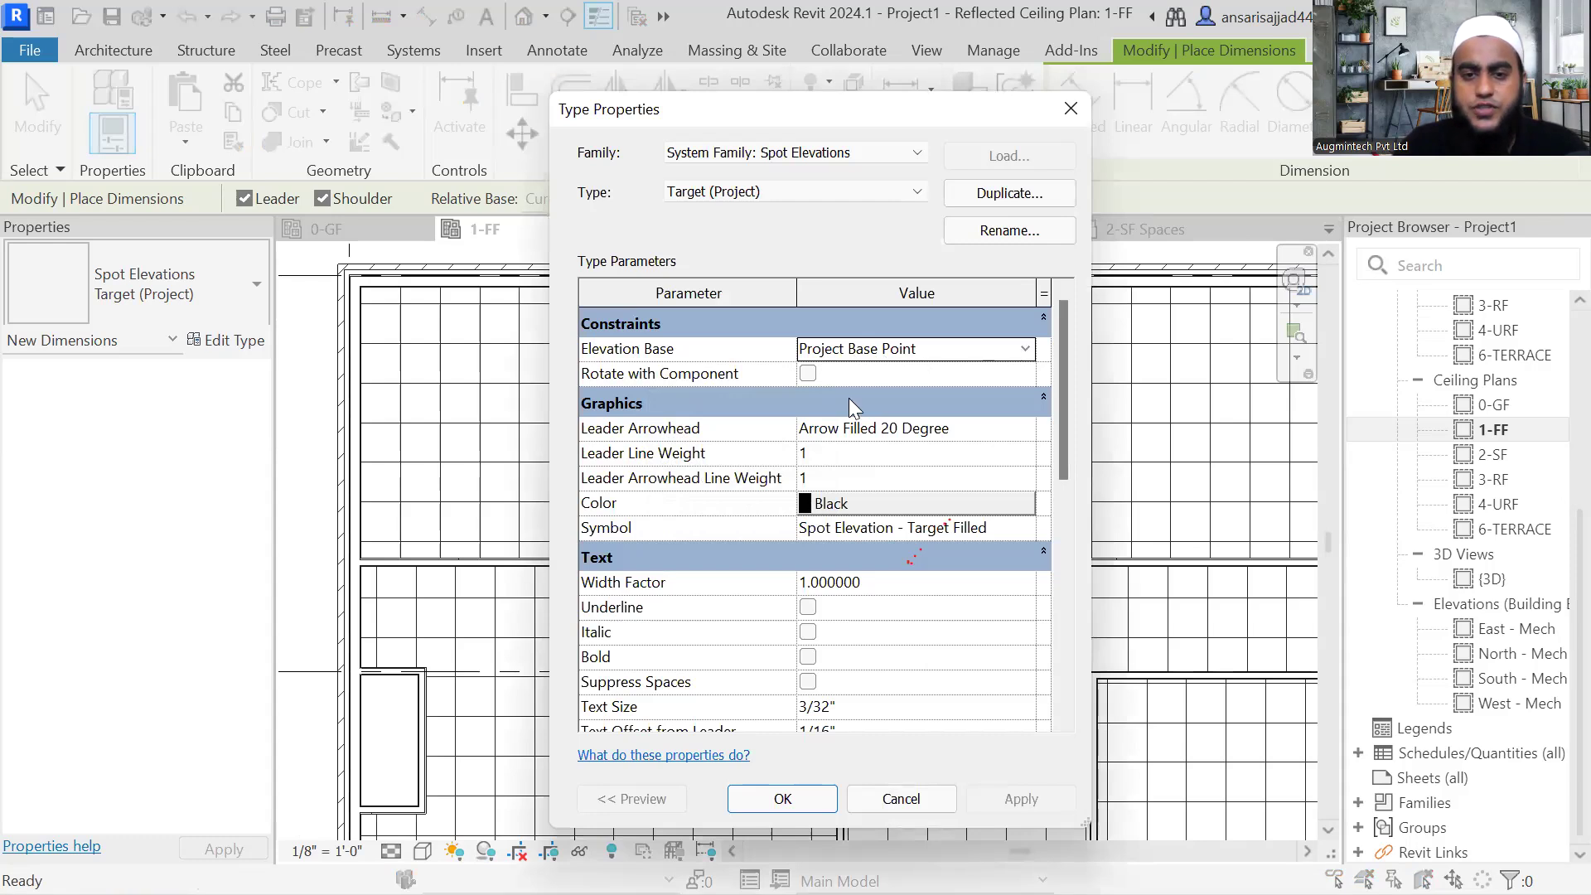
pyautogui.click(833, 416)
pyautogui.click(1020, 799)
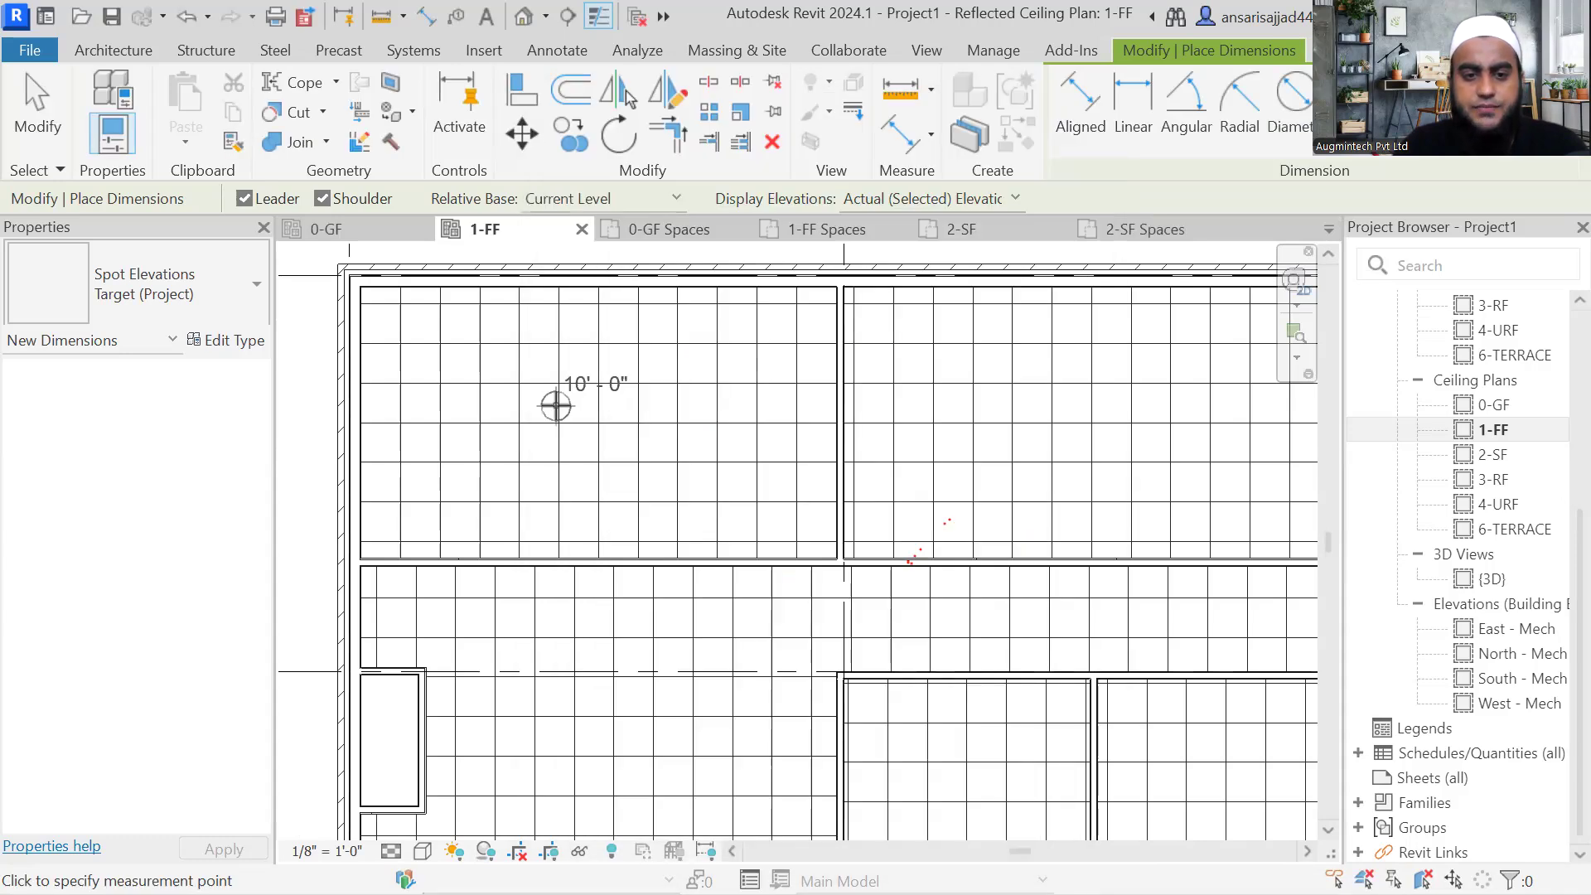
# Step: Check the relative ceiling heights in the middle and third rooms along grid A with the spot elevation preview
pyautogui.scroll(-1, 557, 405)
pyautogui.moveTo(943, 417); pyautogui.dragTo(750, 417, button='middle')
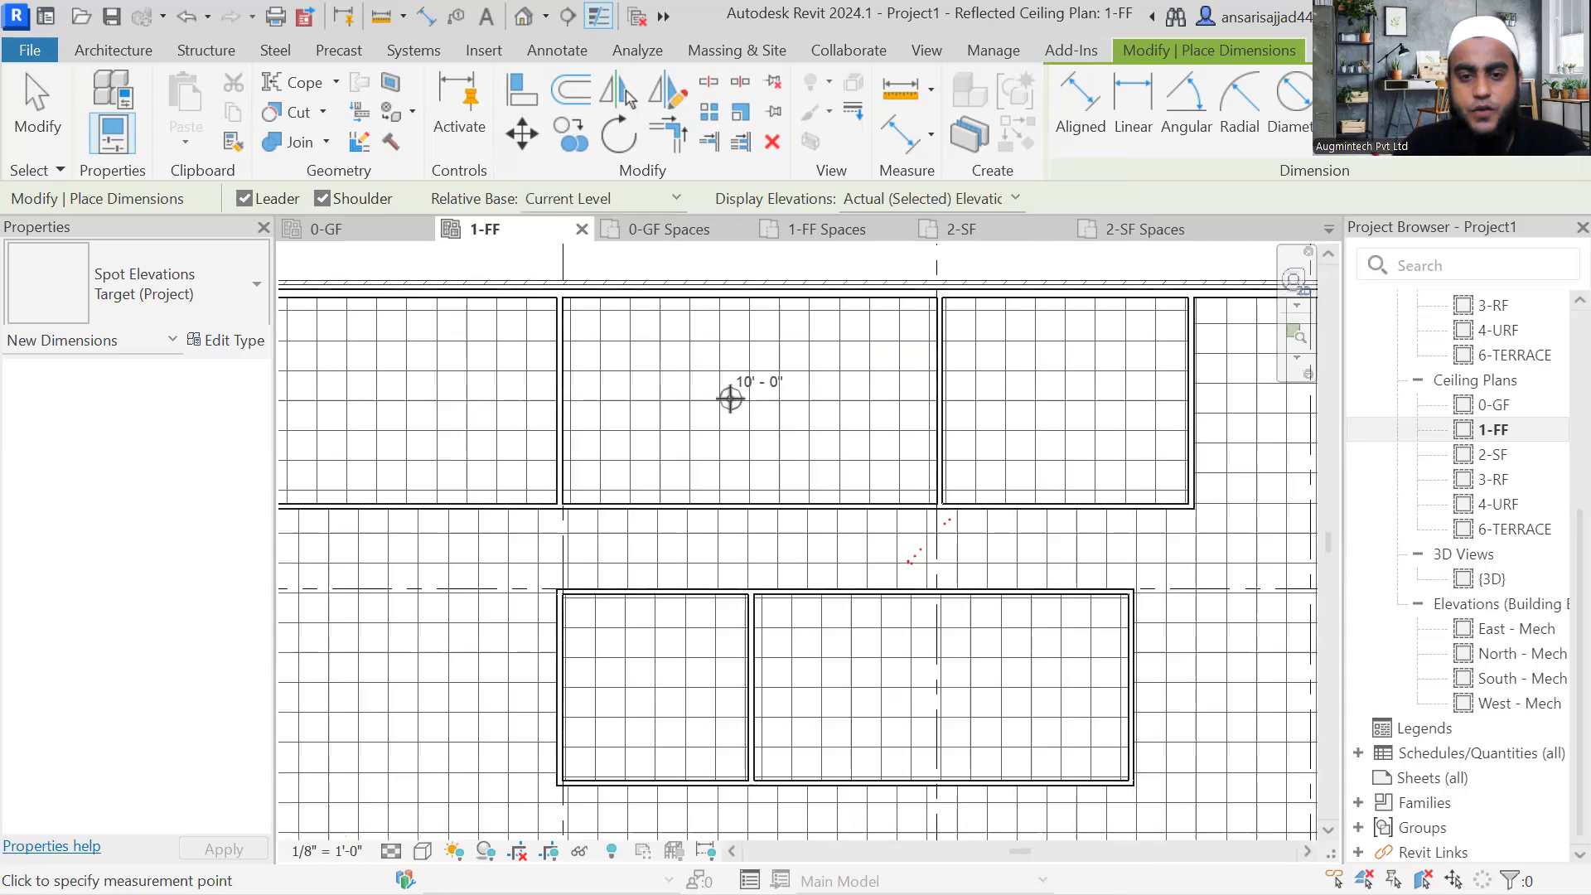
pyautogui.scroll(1, 750, 414)
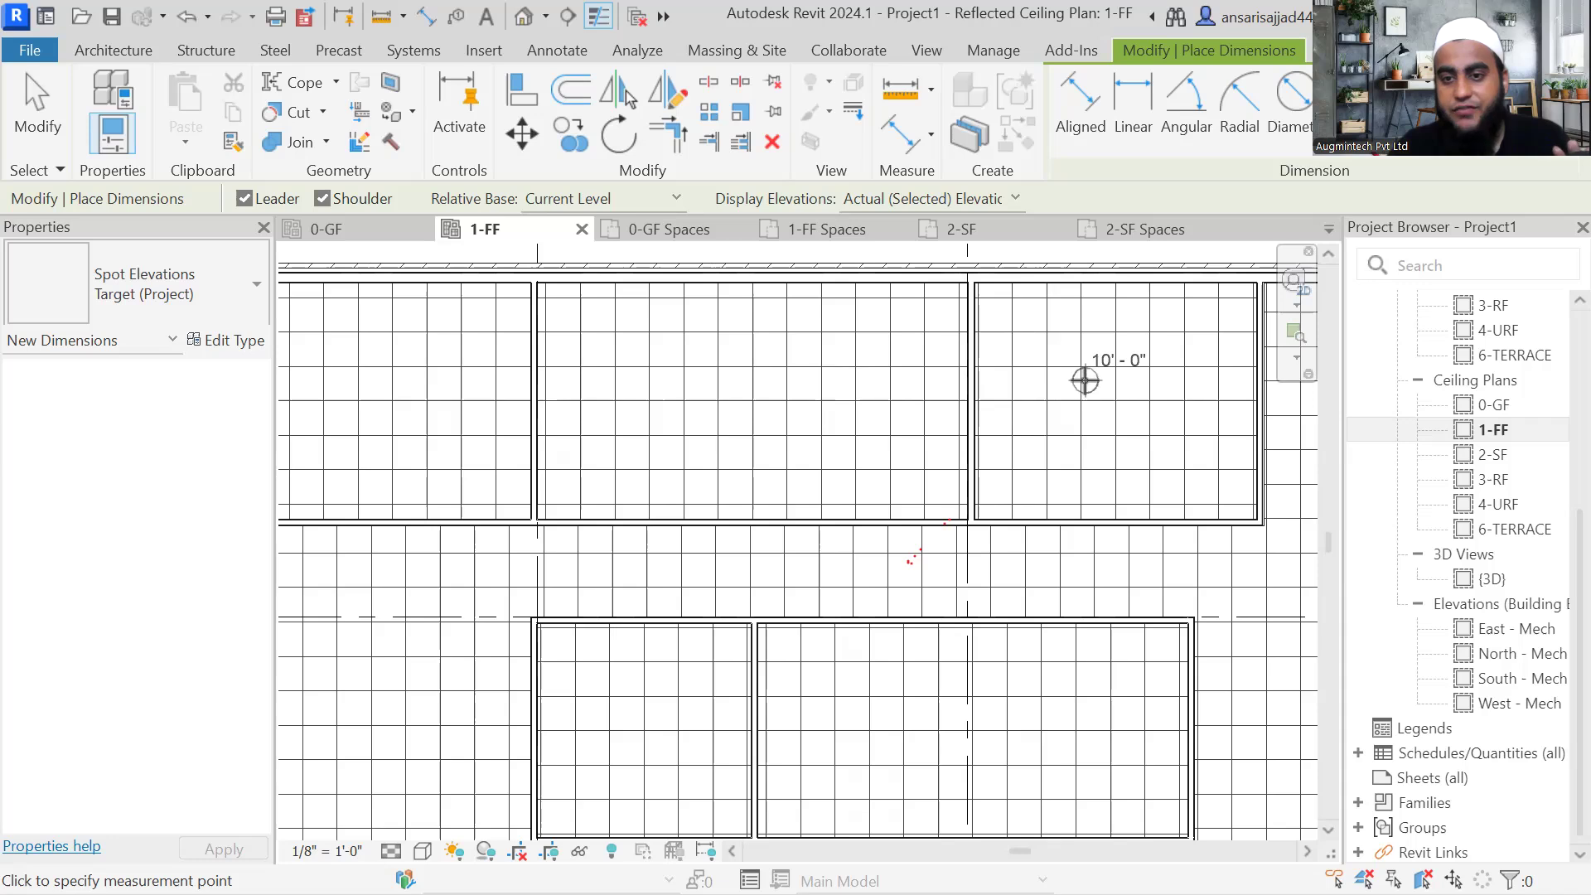
# Step: Check the relative ceiling heights of the corridor and the central rooms between grids B and C with the spot elevation preview
pyautogui.scroll(-1, 1083, 377)
pyautogui.moveTo(412, 626); pyautogui.dragTo(467, 483, button='middle')
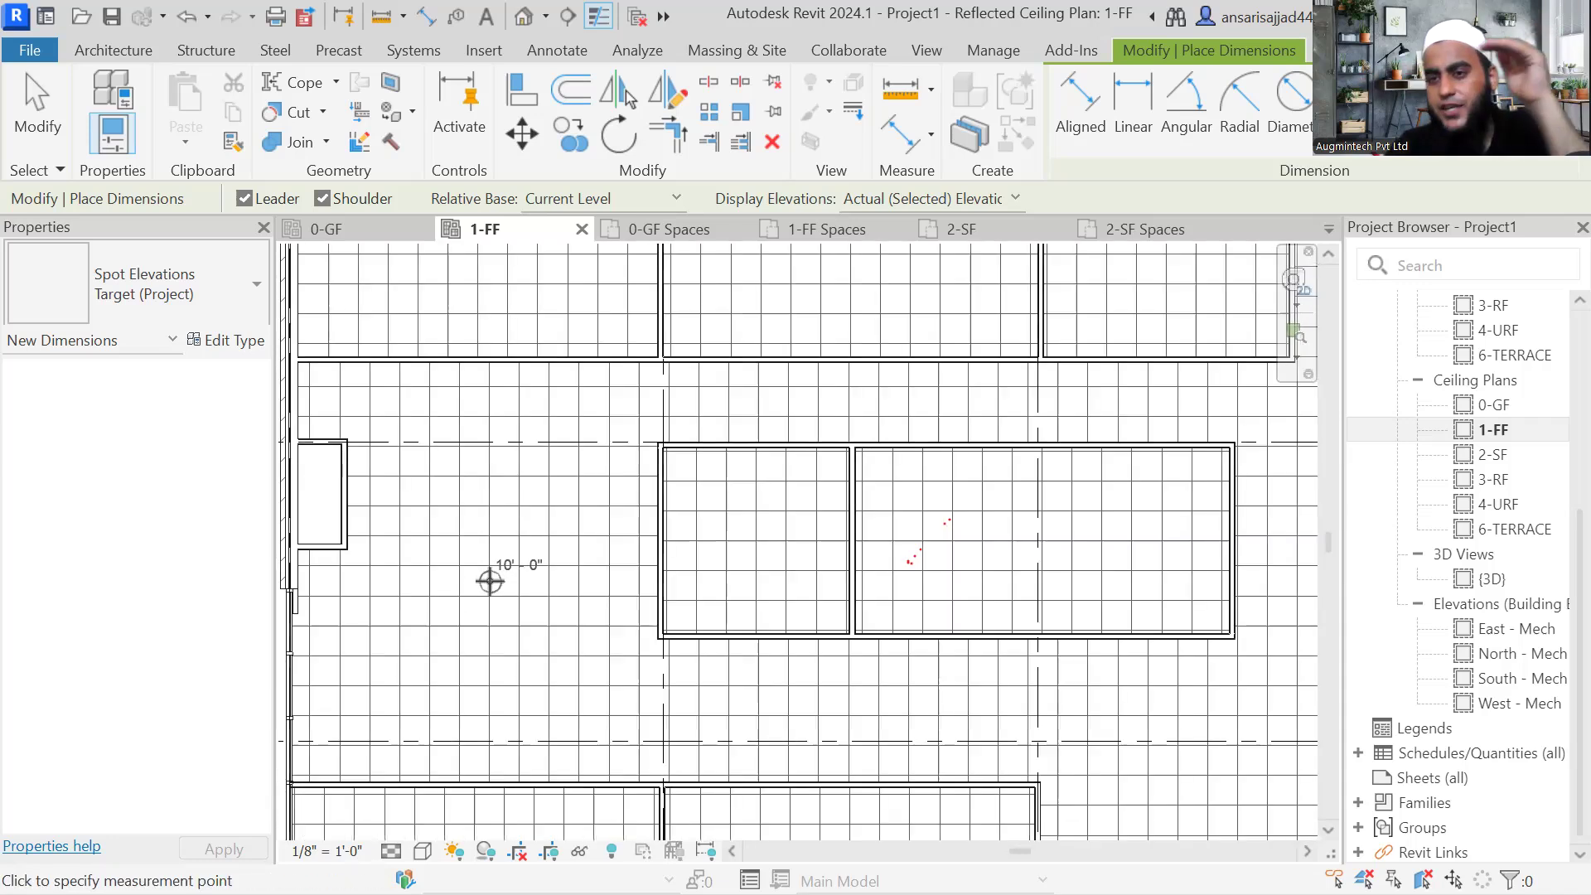
pyautogui.scroll(-1, 914, 548)
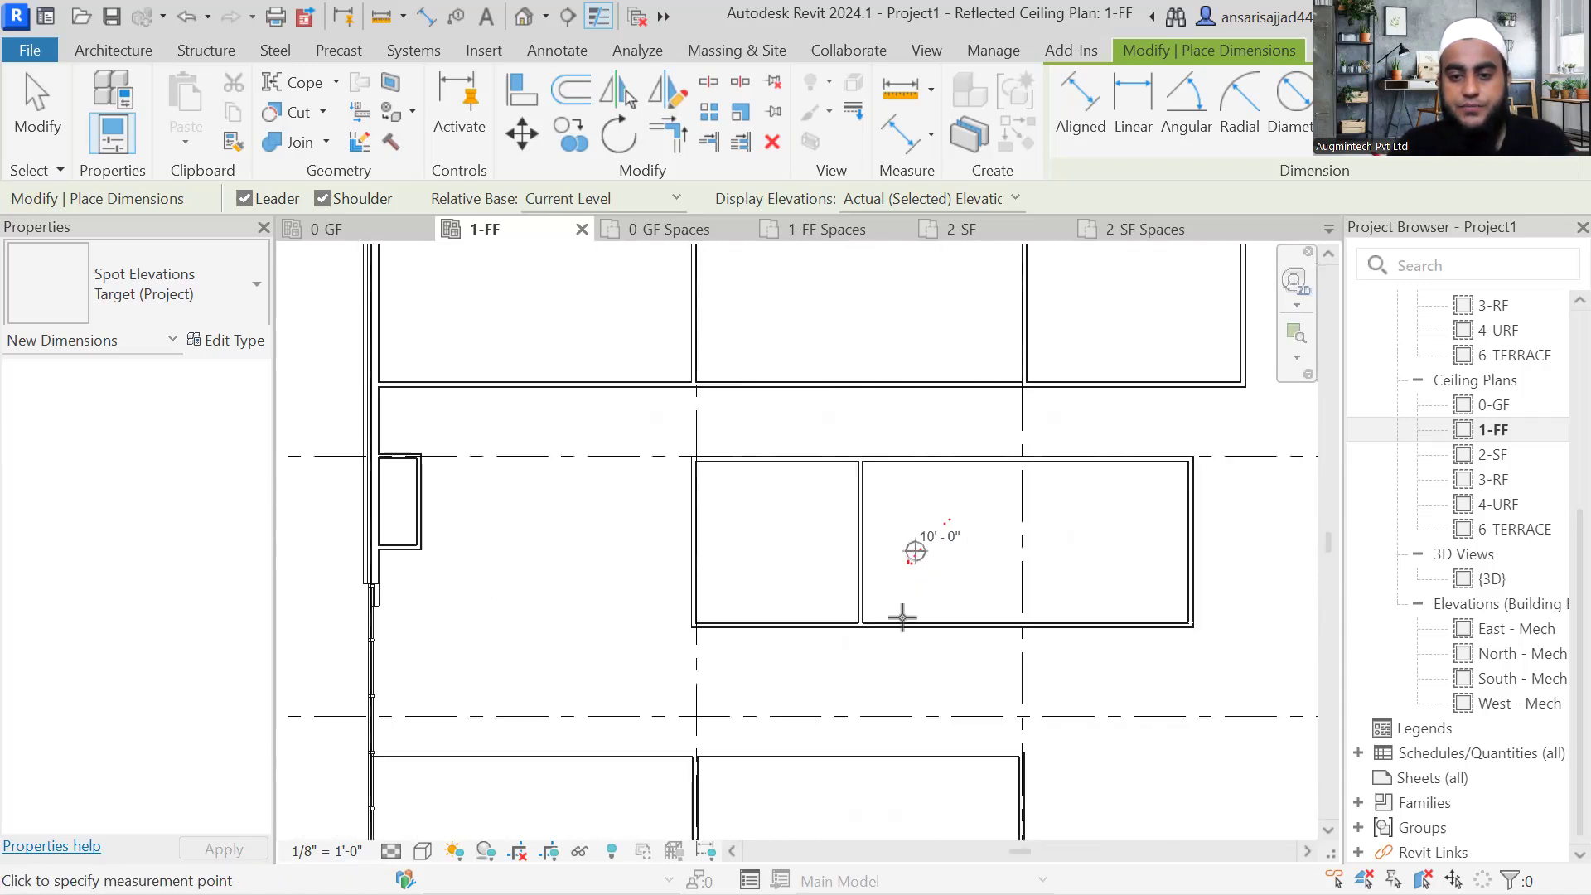
pyautogui.moveTo(886, 655); pyautogui.dragTo(852, 481, button='middle')
pyautogui.scroll(-1, 816, 693)
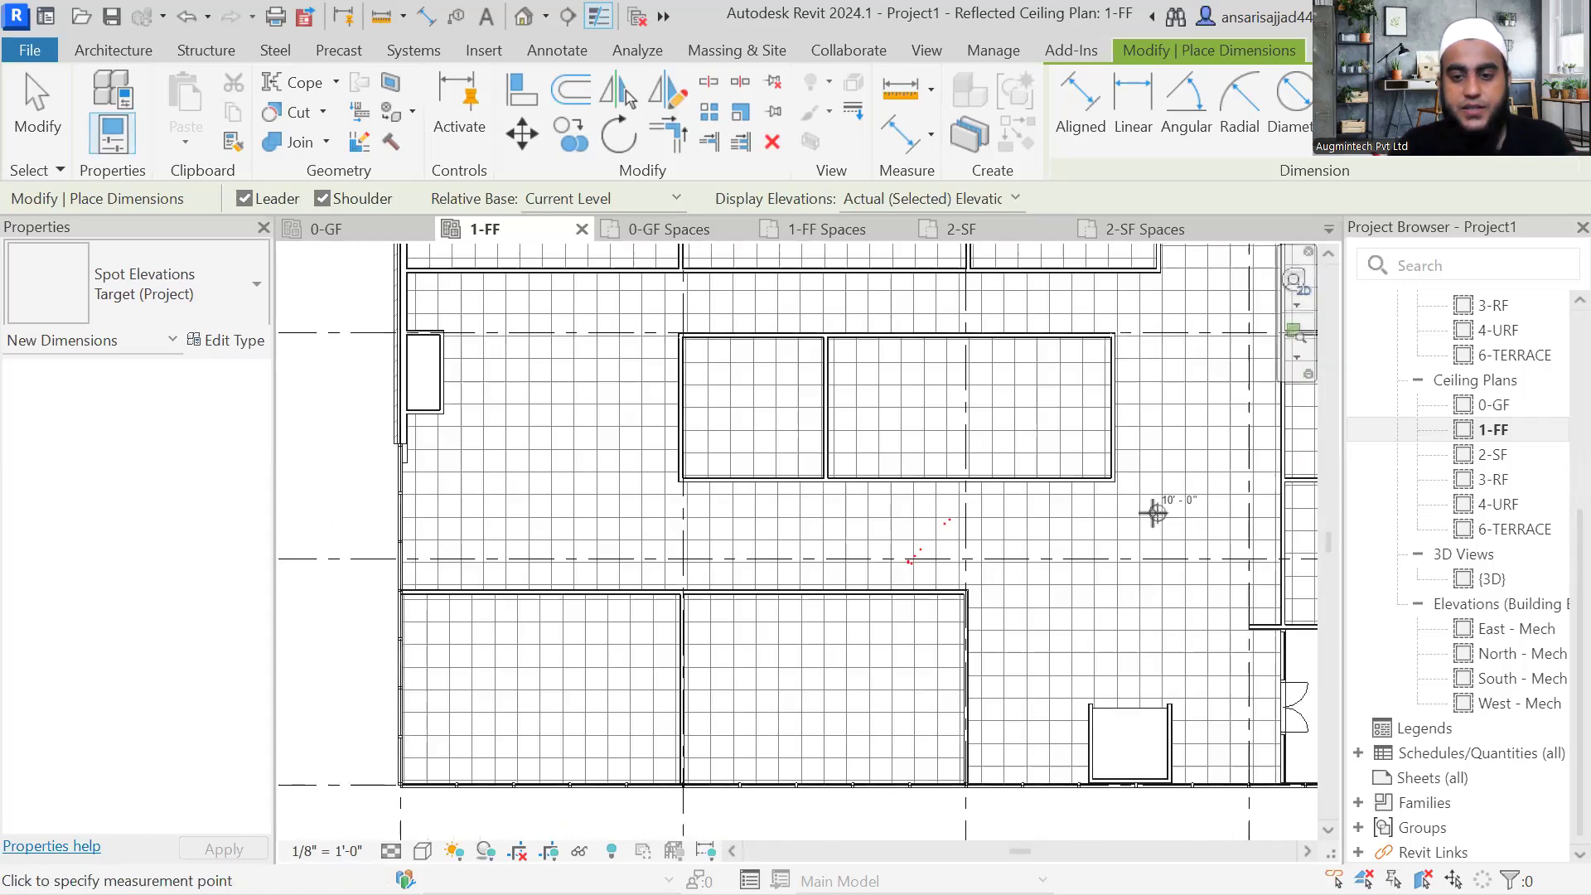
pyautogui.moveTo(1149, 513); pyautogui.dragTo(800, 593, button='middle')
pyautogui.scroll(1, 964, 512)
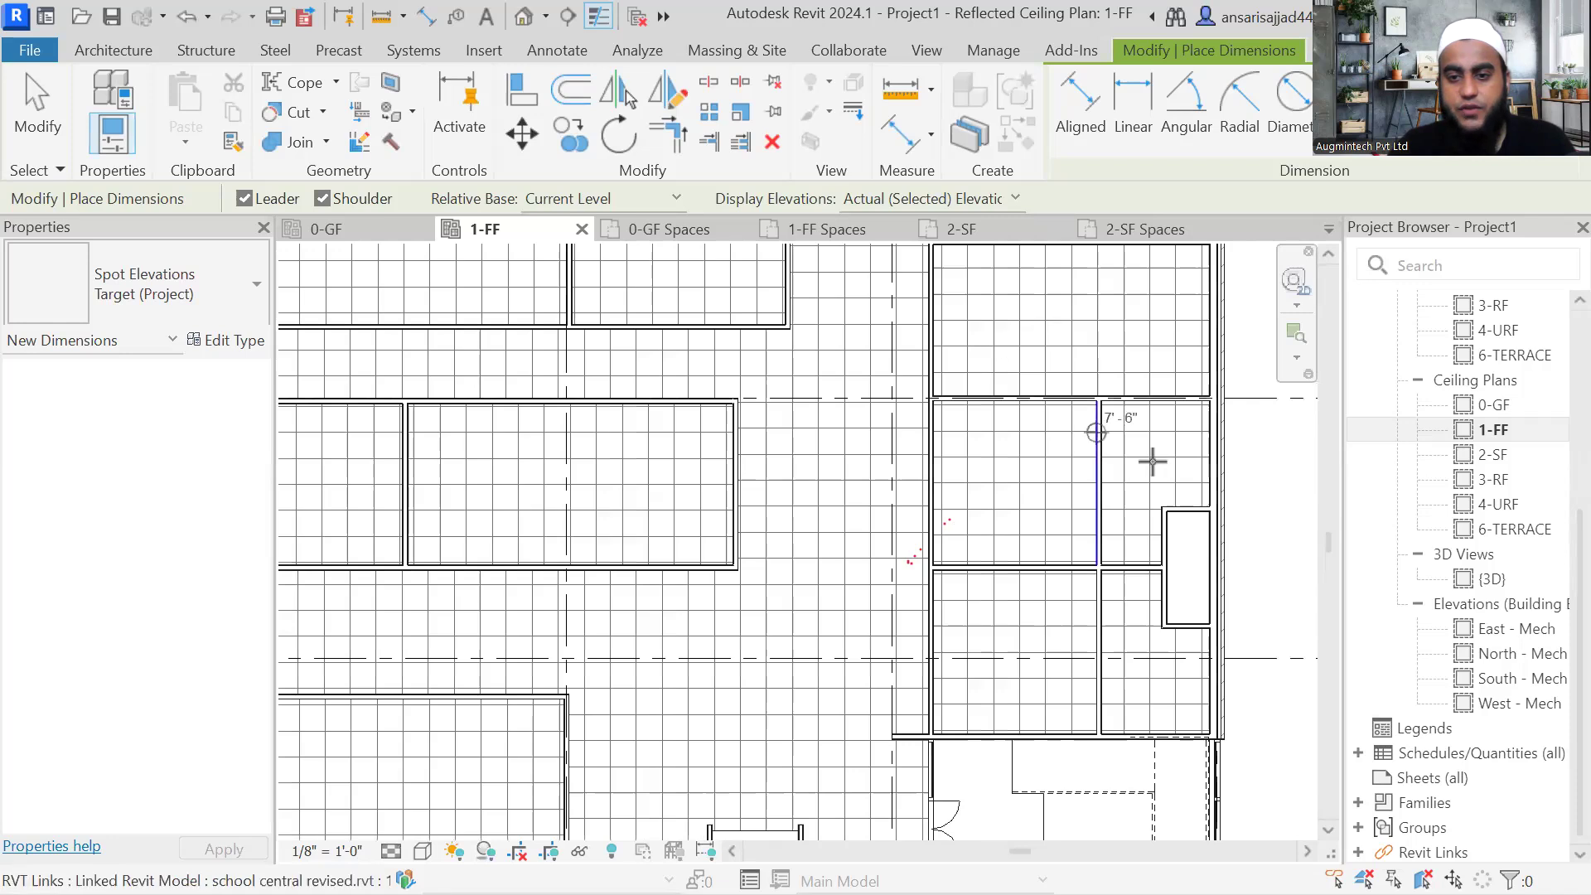
# Step: Check the relative ceiling heights of the rooms and staircase between grids 4 and 5, and end the Spot Elevation command
pyautogui.scroll(-1, 1026, 644)
pyautogui.moveTo(1065, 441); pyautogui.dragTo(902, 558, button='middle')
pyautogui.scroll(2, 930, 477)
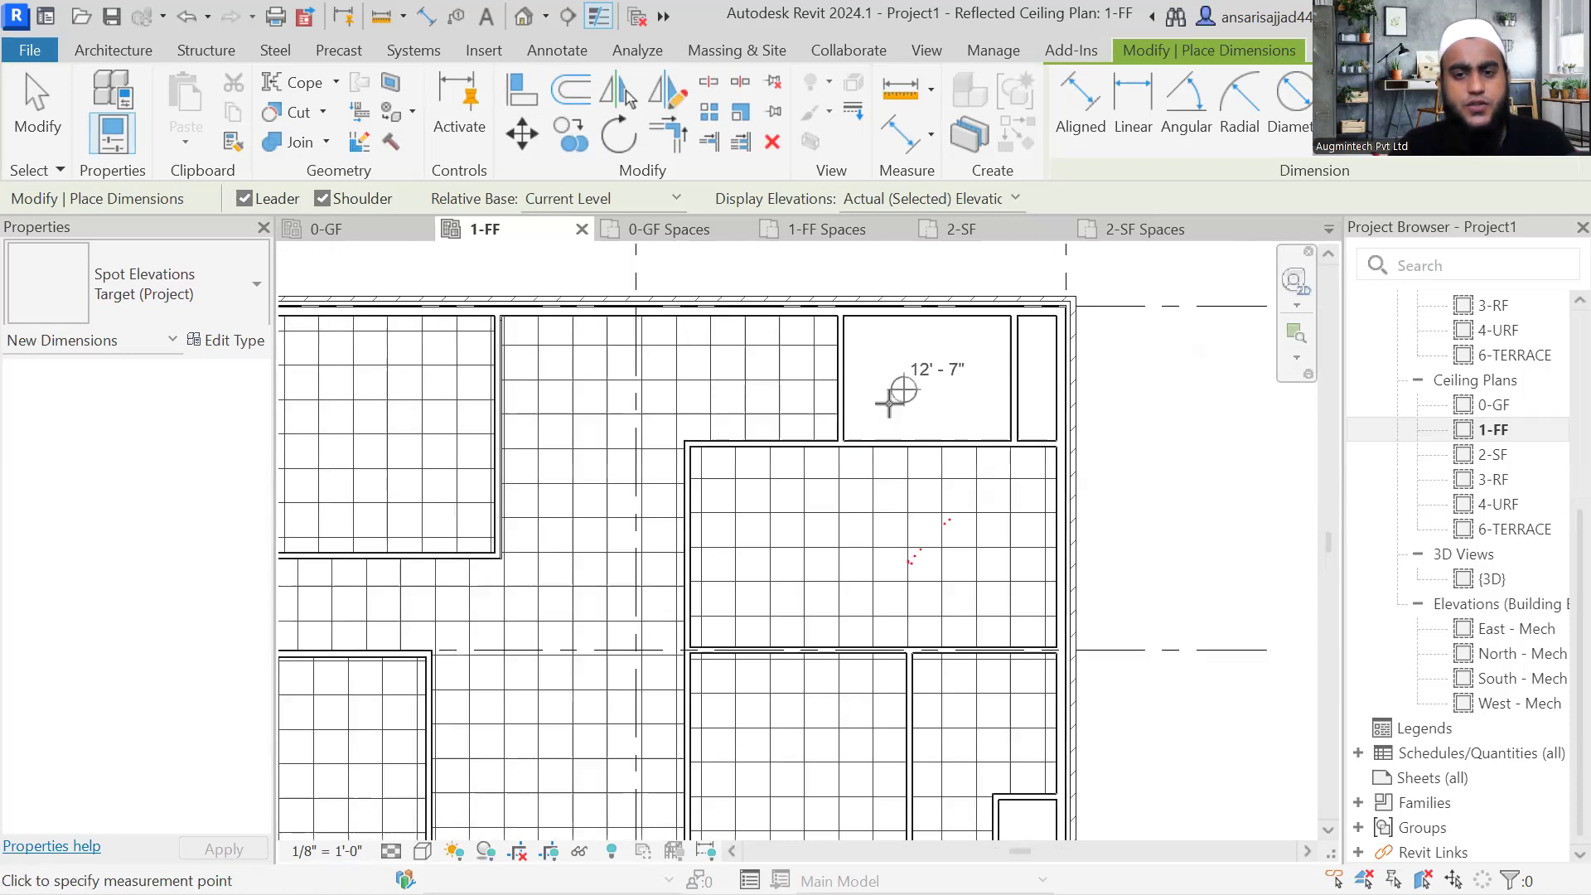
pyautogui.scroll(-4, 932, 342)
pyautogui.moveTo(883, 701); pyautogui.dragTo(914, 470, button='middle')
pyautogui.scroll(5, 891, 602)
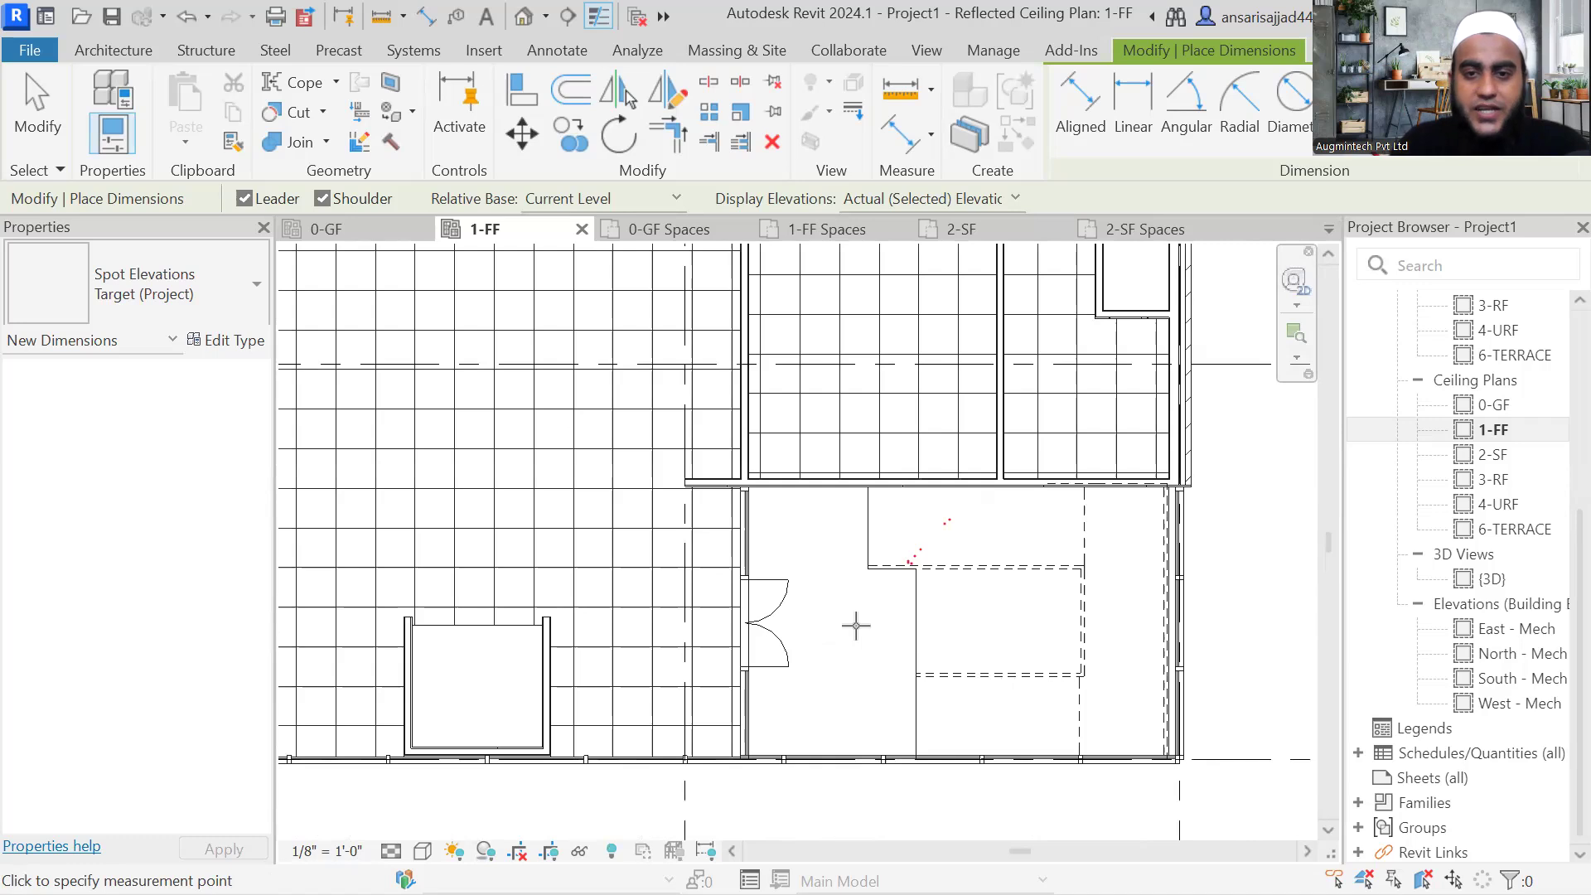
pyautogui.press('Escape')
pyautogui.scroll(-3, 1148, 547)
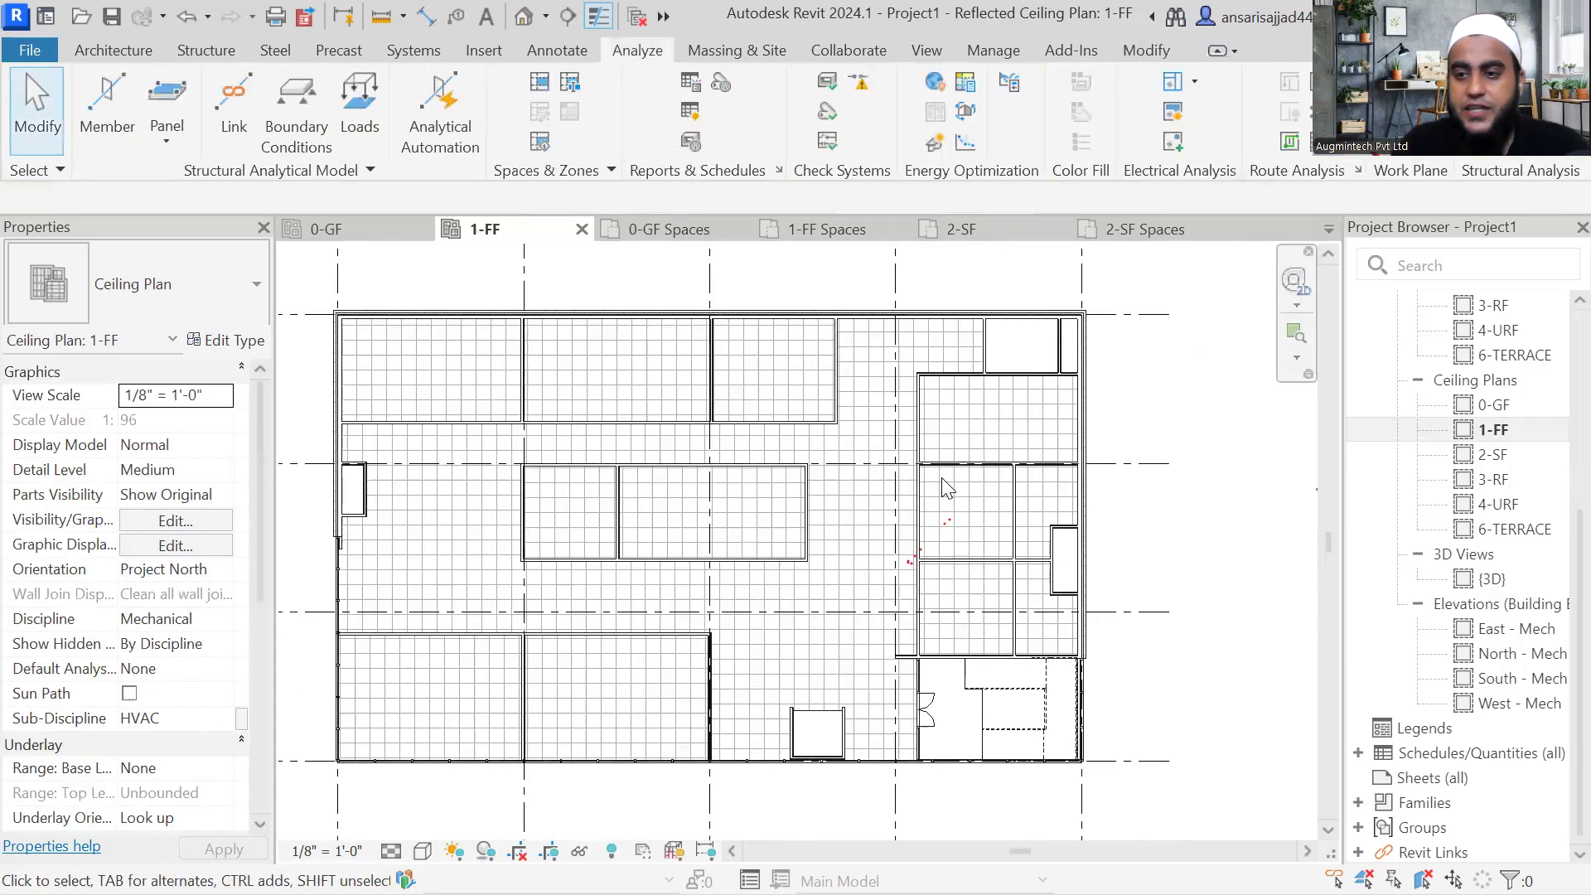
pyautogui.scroll(5, 1492, 415)
# Step: Open the 1-FF Spaces floor plan and place spaces with a 10' offset in the three rooms along grid A
pyautogui.doubleClick(1513, 428)
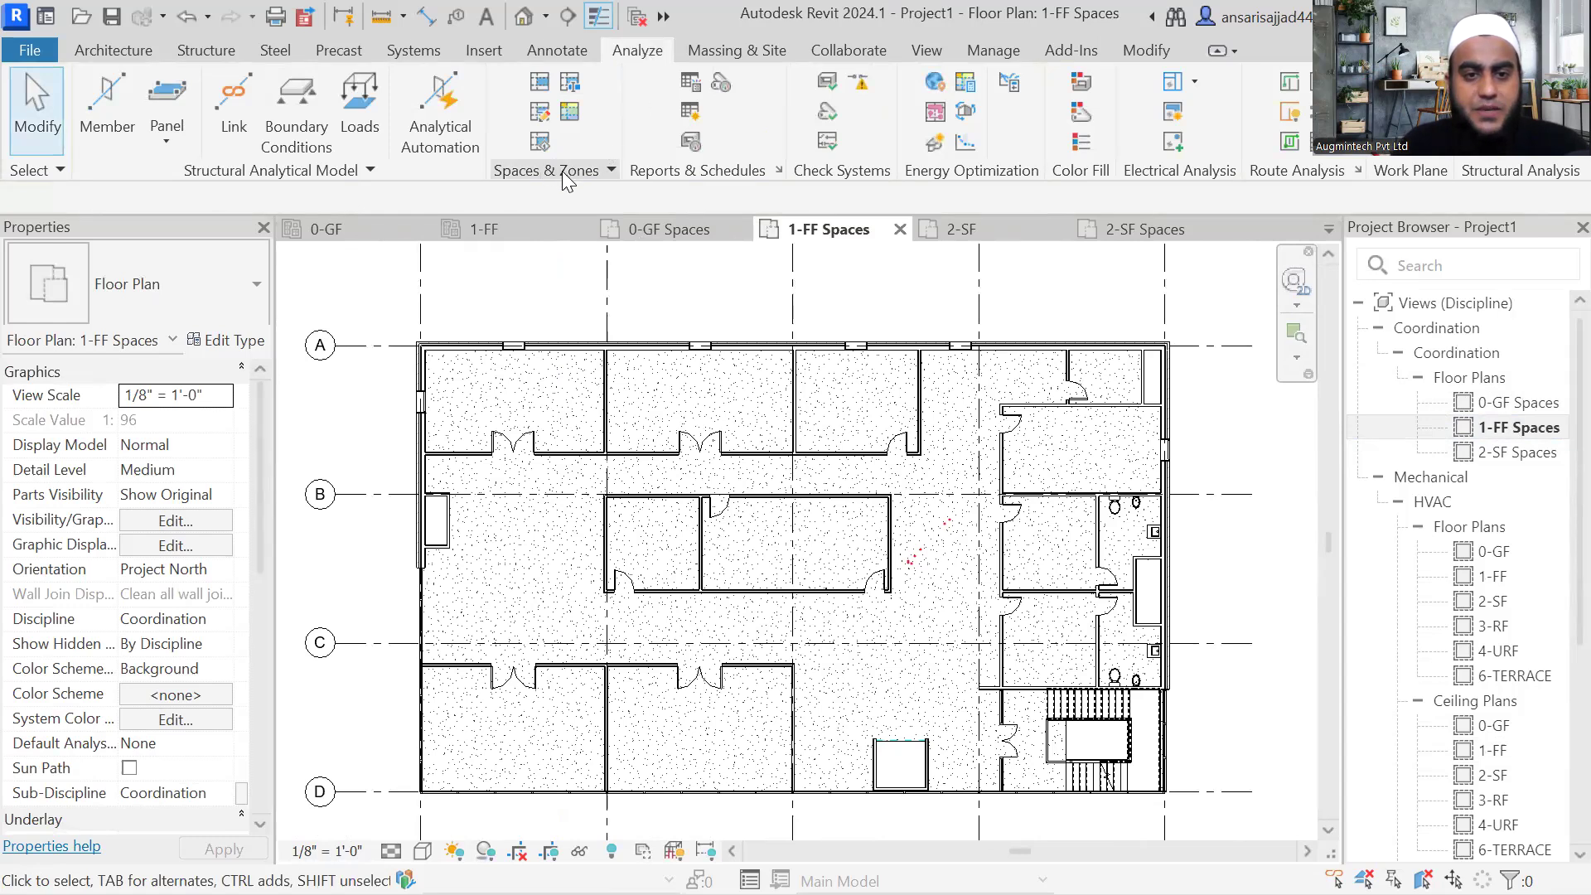
pyautogui.click(540, 84)
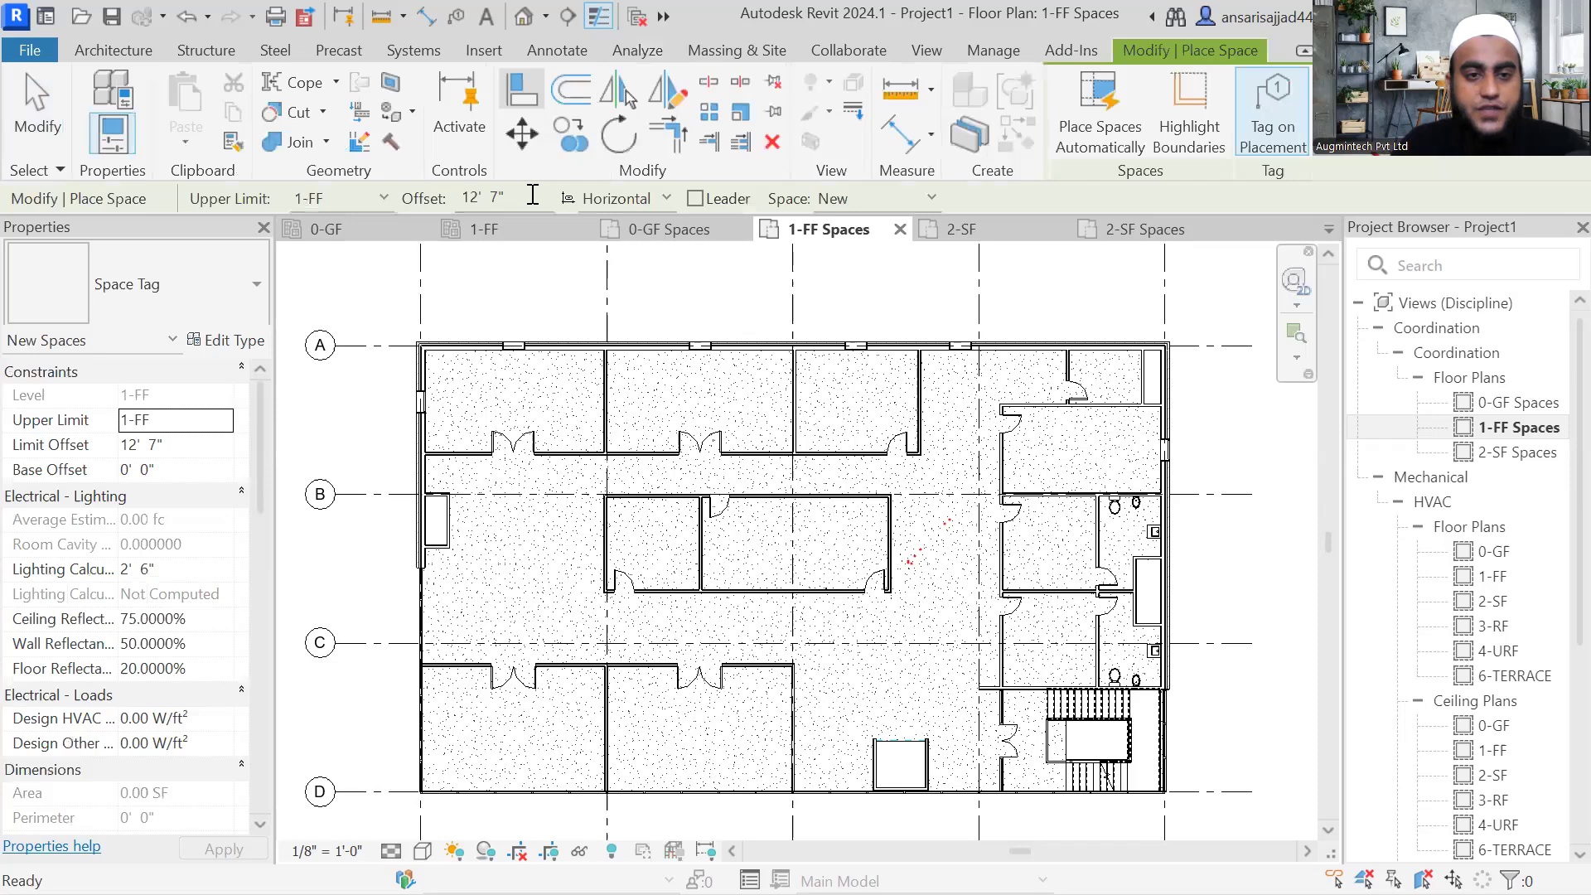
pyautogui.click(481, 199)
pyautogui.write('10')
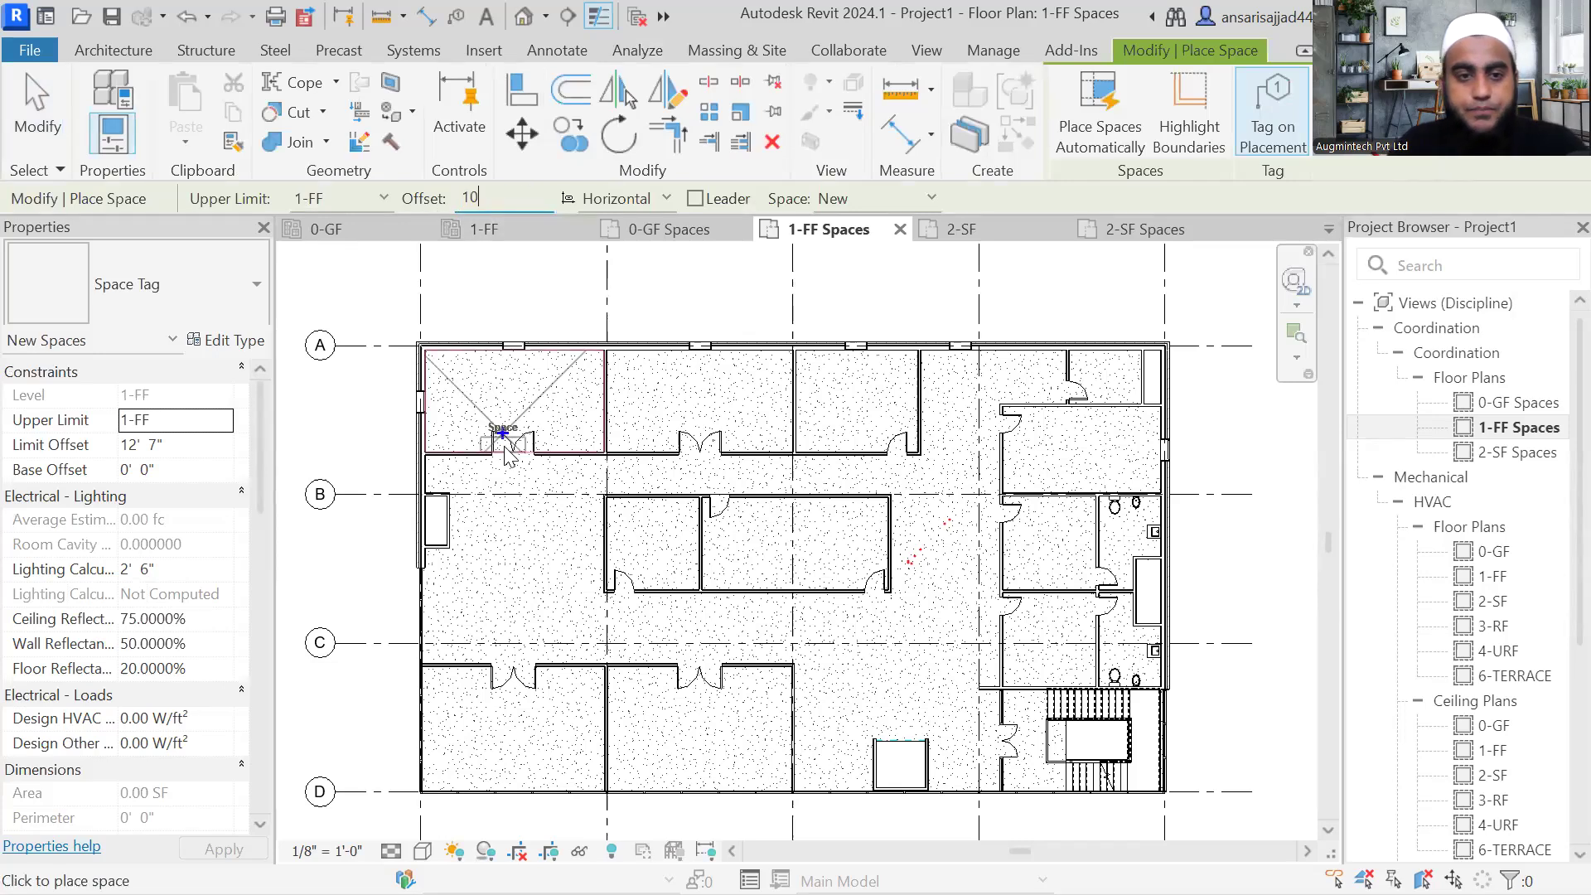
pyautogui.scroll(2, 507, 455)
pyautogui.click(513, 383)
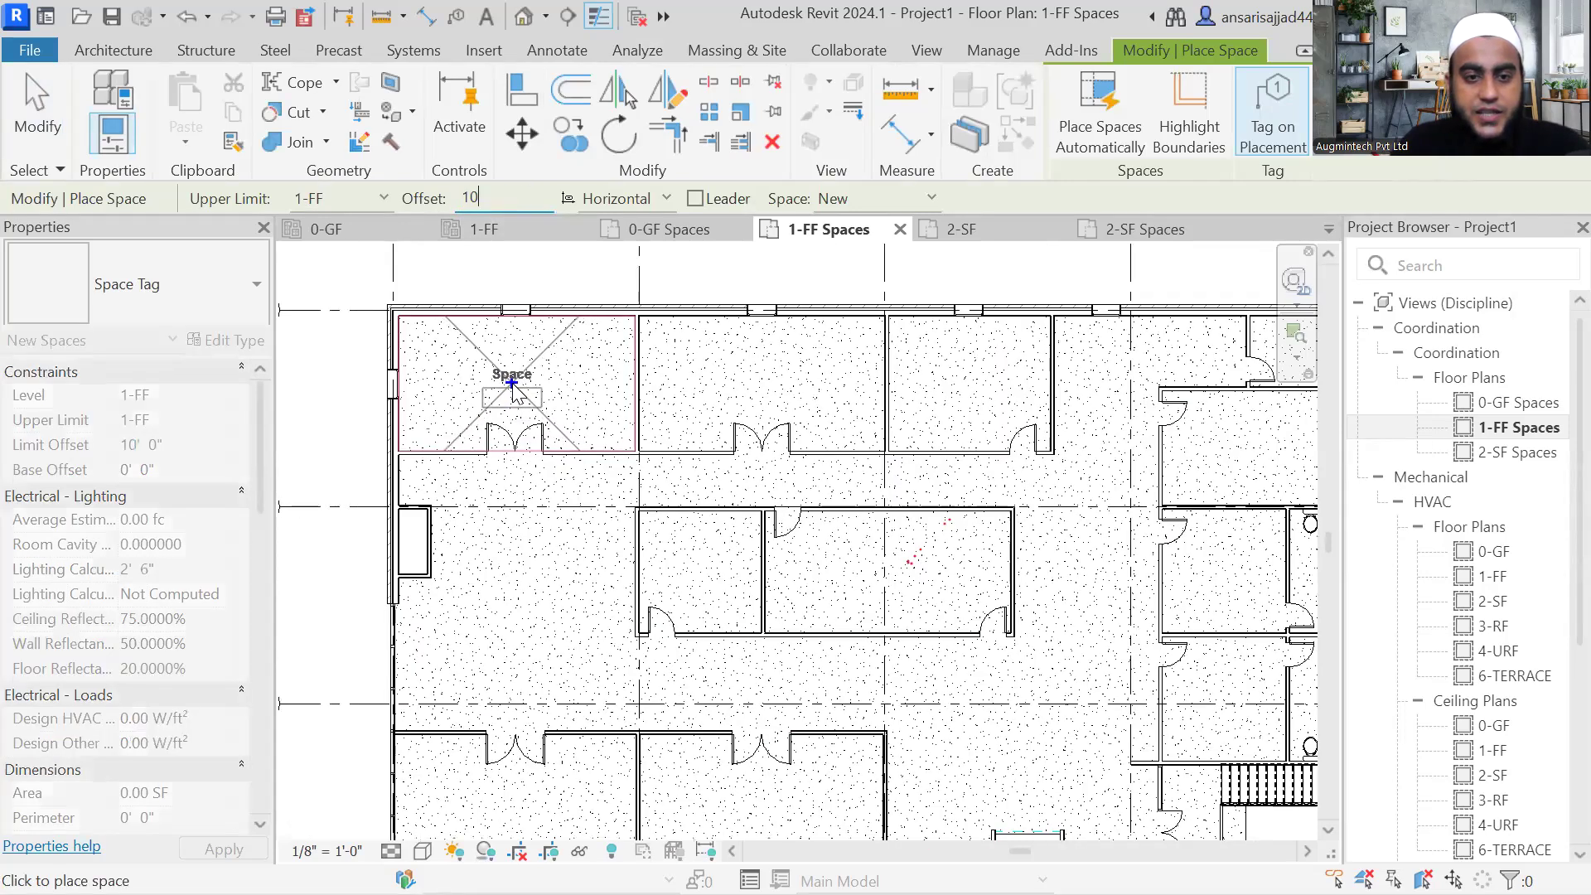
pyautogui.click(759, 383)
pyautogui.click(964, 383)
# Step: Place spaces with a 10' offset in the two central rooms between grids B and C and in the surrounding corridor
pyautogui.click(877, 569)
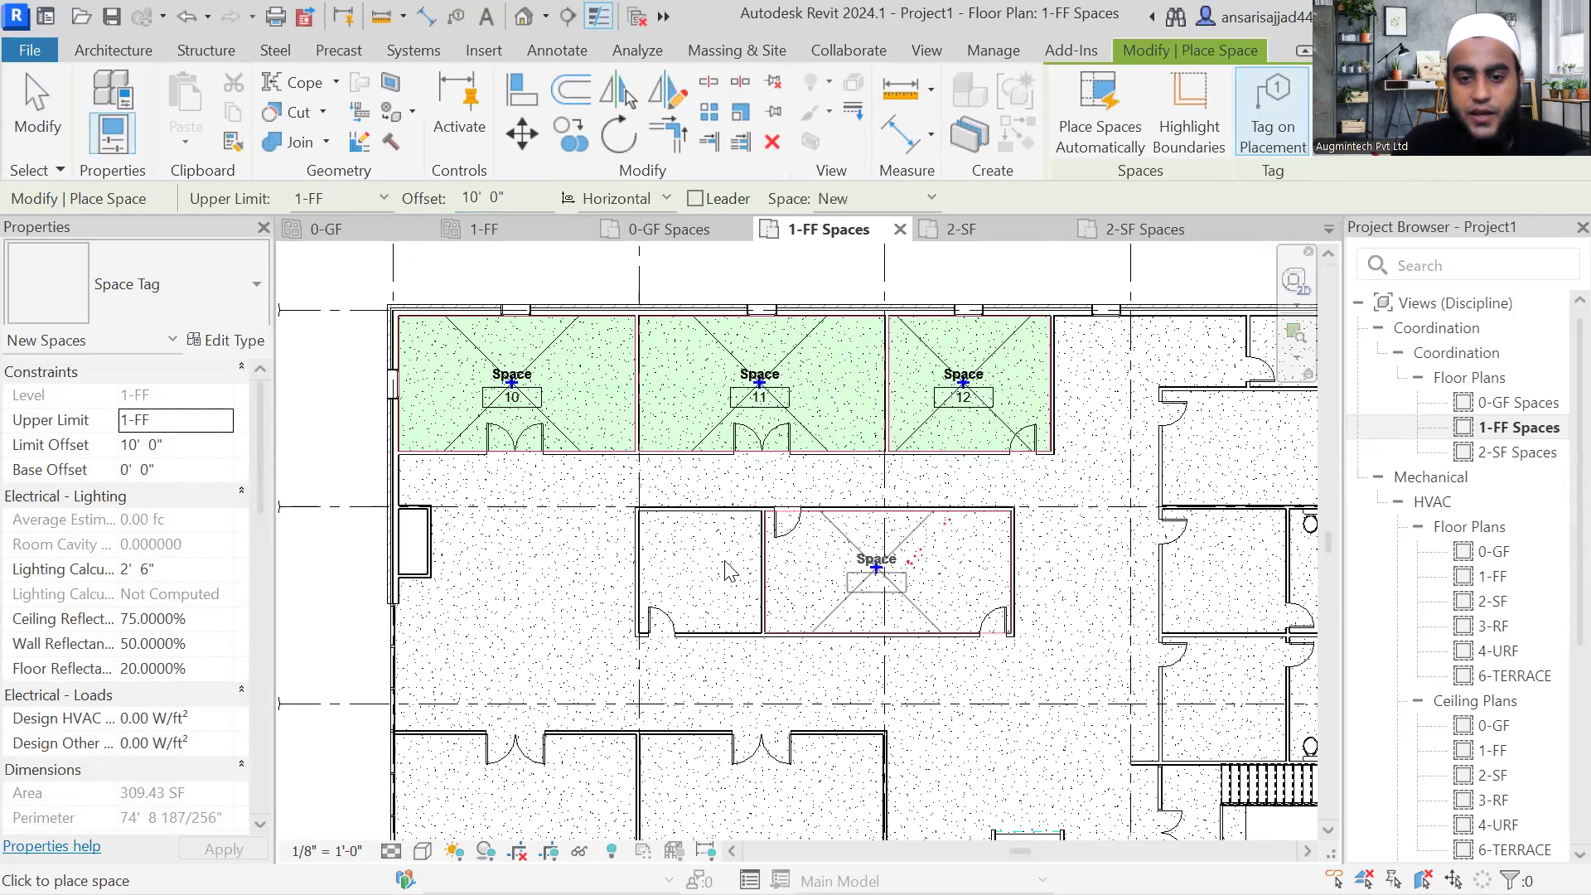
pyautogui.click(701, 569)
pyautogui.click(525, 595)
pyautogui.scroll(-2, 534, 550)
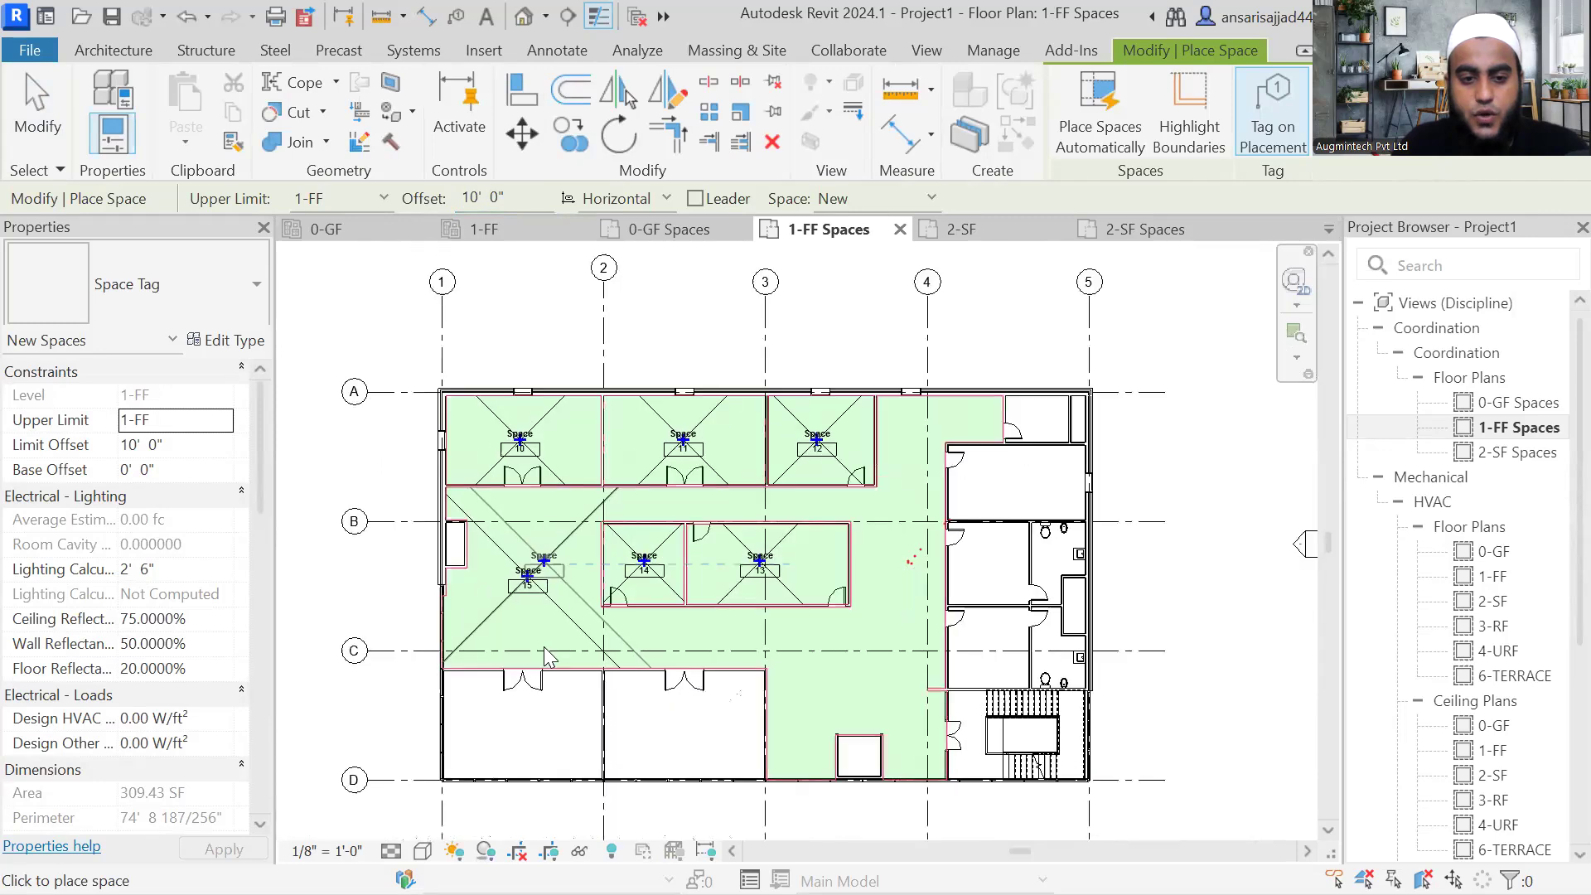
# Step: Place spaces with a 10' offset in the two rooms along grid D
pyautogui.moveTo(512, 735); pyautogui.dragTo(487, 562, button='middle')
pyautogui.scroll(2, 483, 587)
pyautogui.click(511, 554)
pyautogui.click(750, 552)
pyautogui.scroll(-2, 823, 563)
pyautogui.scroll(2, 1106, 365)
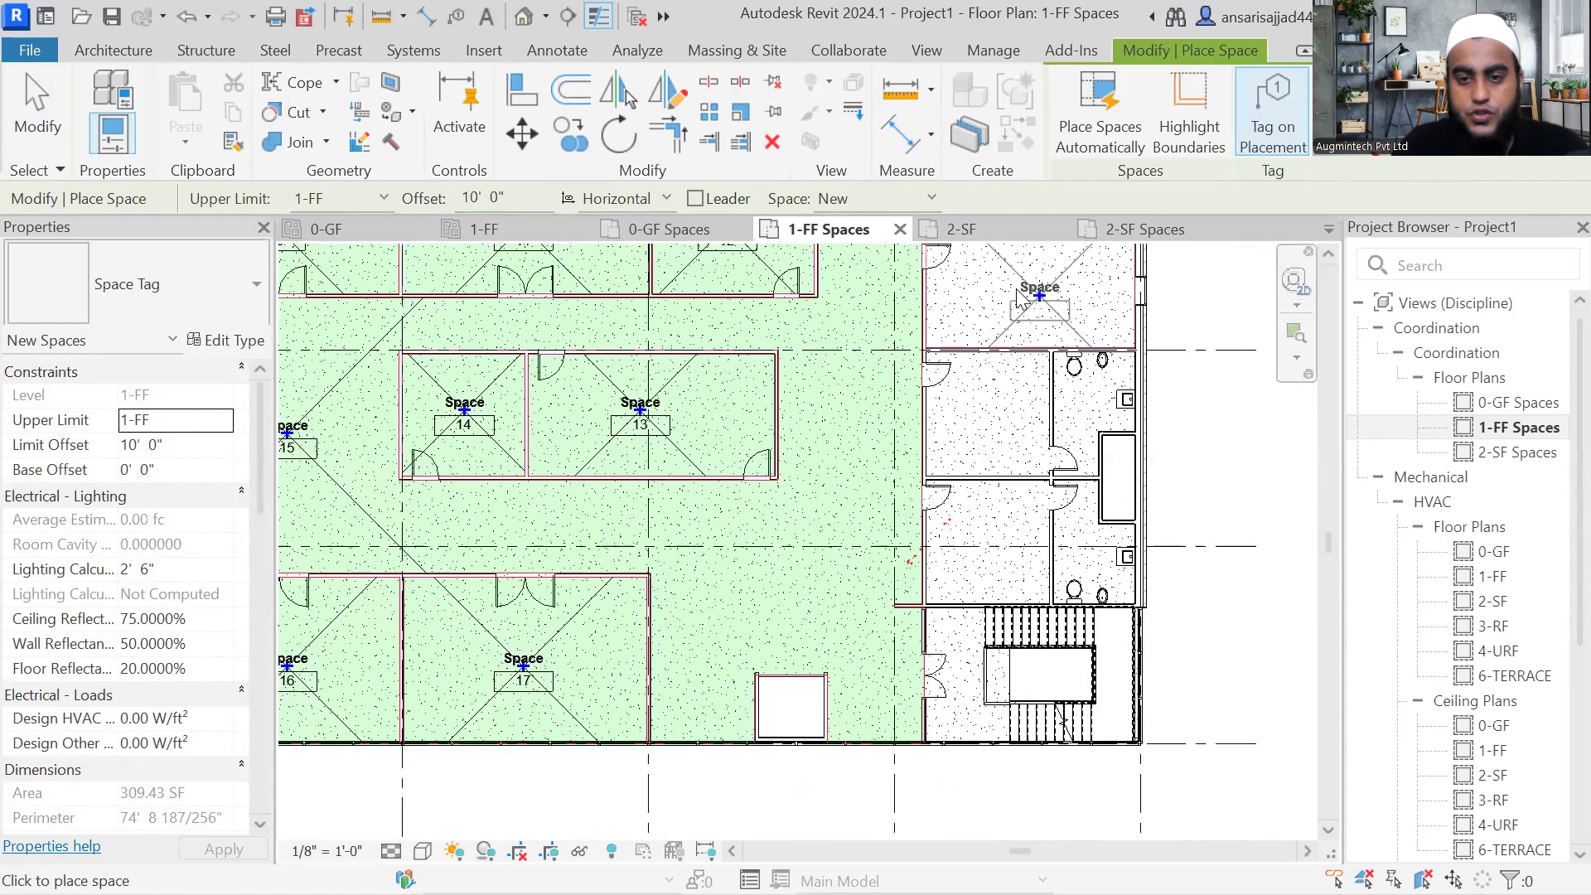
# Step: Place spaces with a 10' offset in the three stacked rooms between grids 4 and 5 above the staircase
pyautogui.moveTo(1030, 285); pyautogui.dragTo(1015, 357, button='middle')
pyautogui.click(1015, 357)
pyautogui.click(981, 481)
pyautogui.click(980, 618)
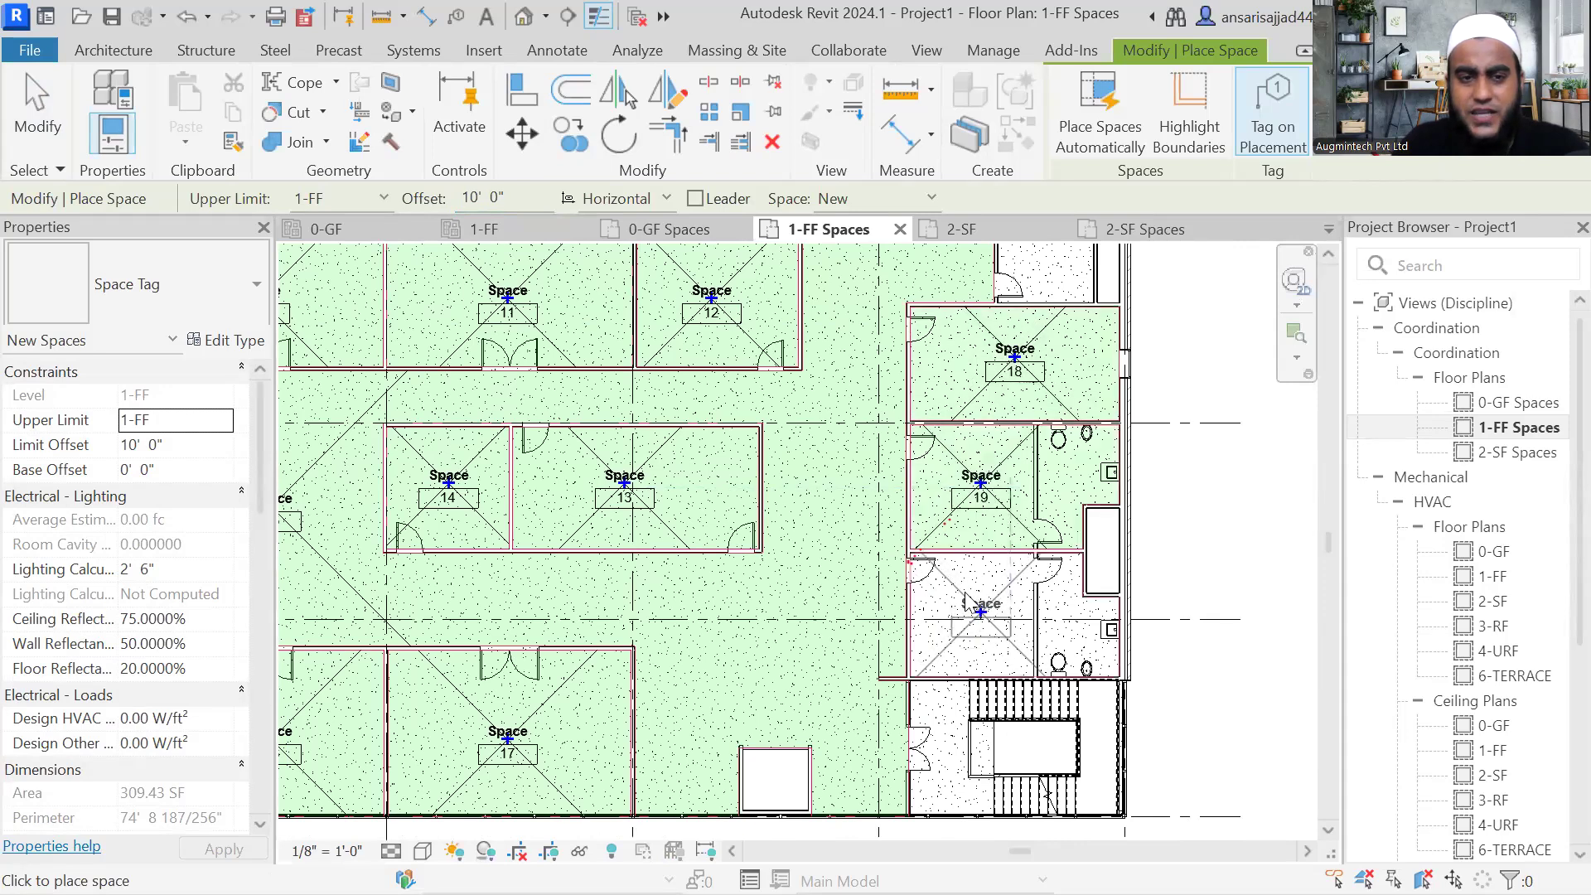
# Step: Set the space offset to 12' 7", place spaces in the small corner room at grids A and 5 and in the staircase, and end the command
pyautogui.scroll(-2, 981, 618)
pyautogui.scroll(2, 1036, 396)
pyautogui.scroll(1, 1037, 396)
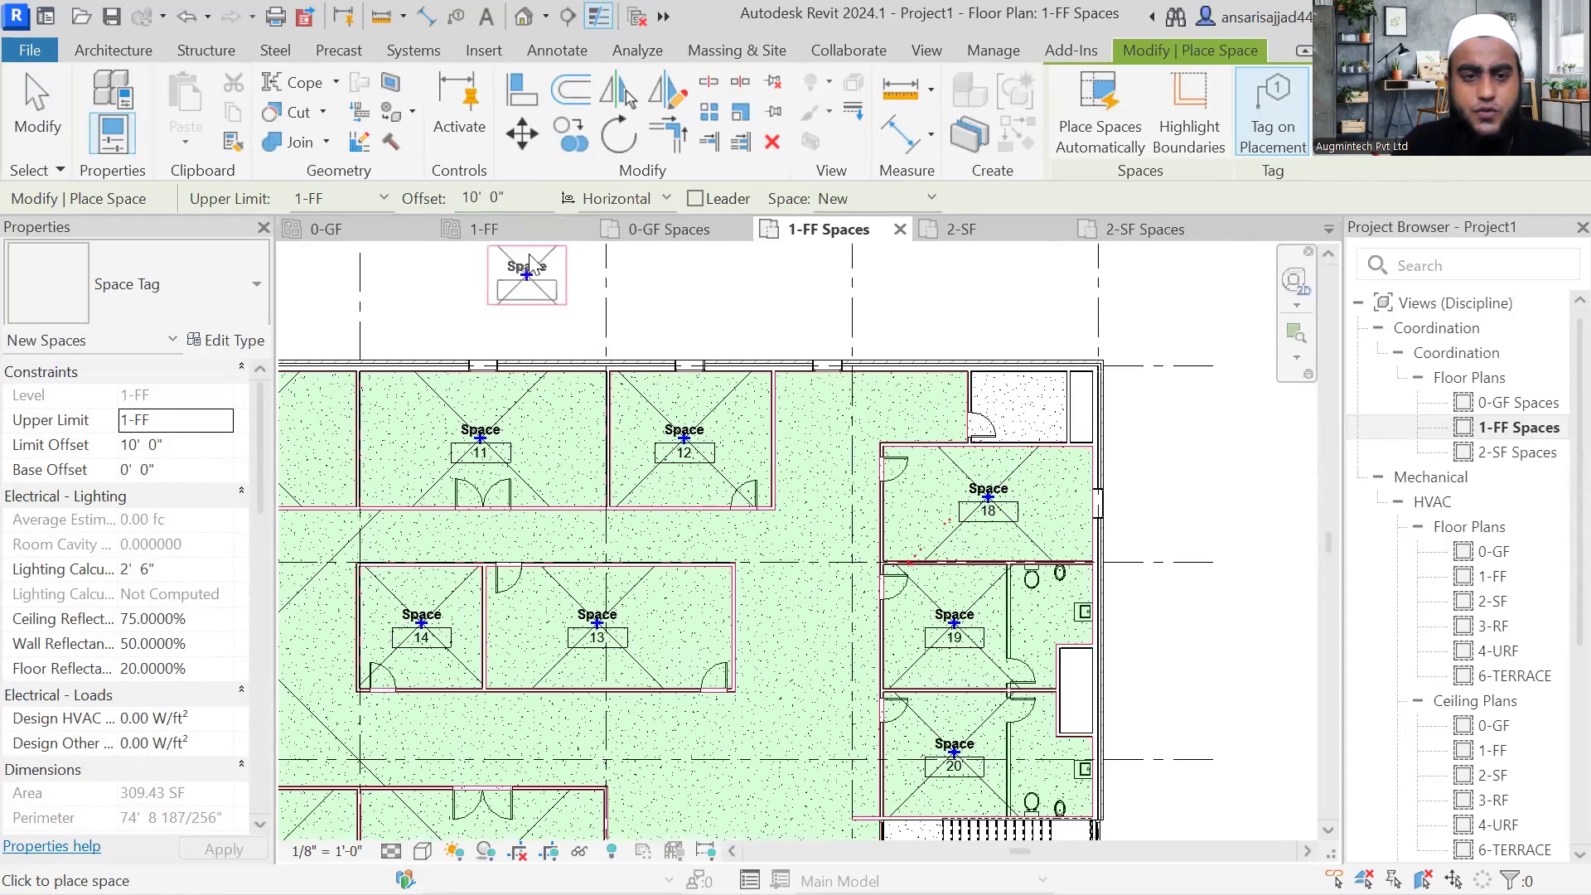
pyautogui.click(457, 200)
pyautogui.write('12')
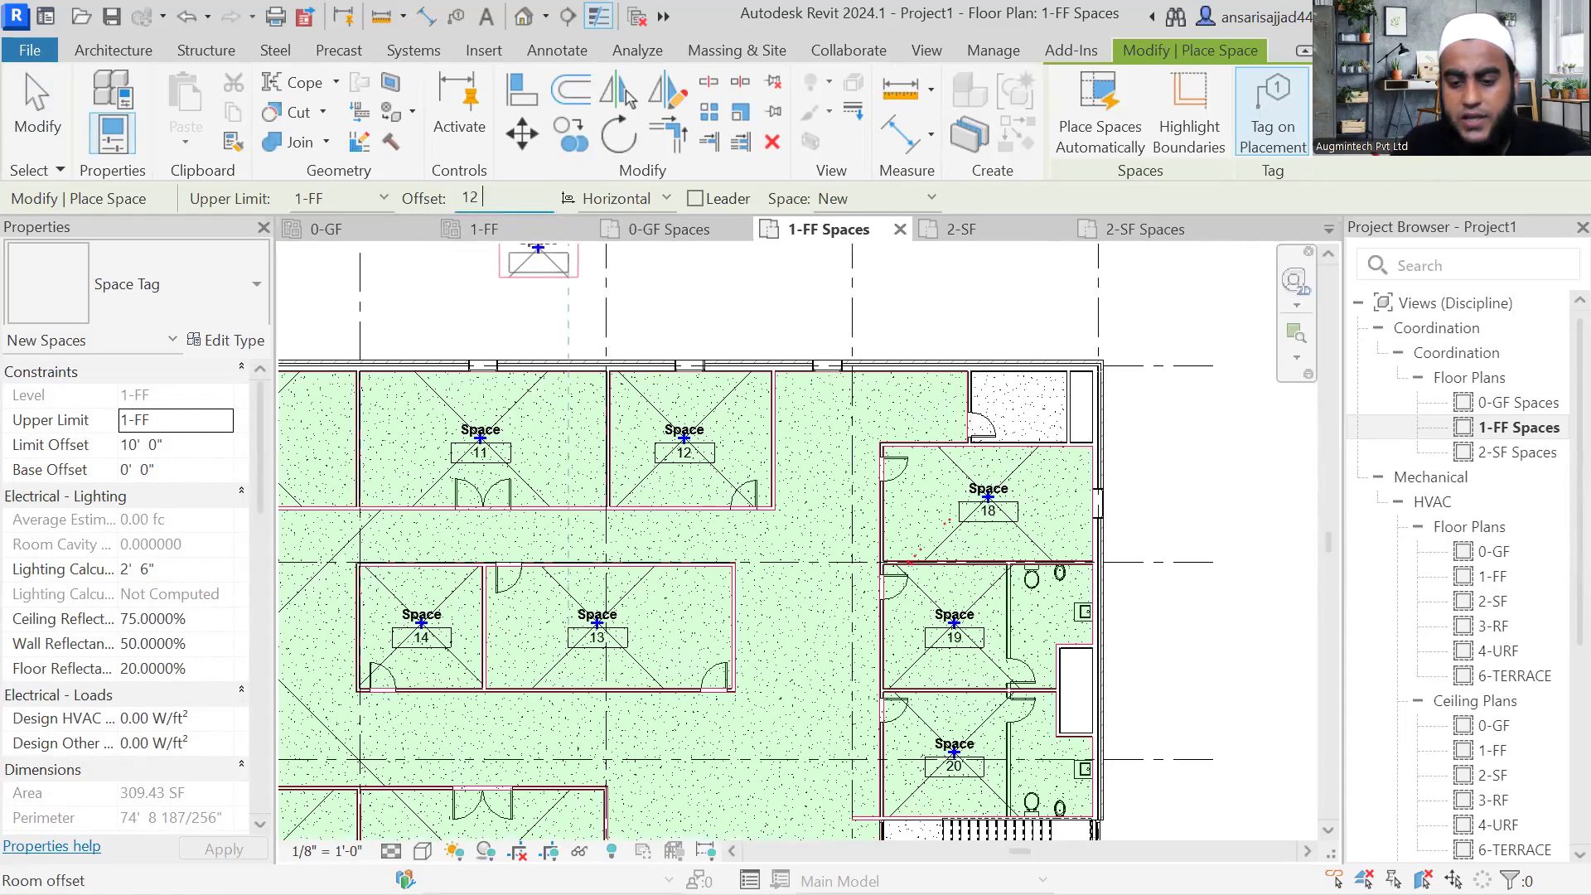
pyautogui.write(' 7')
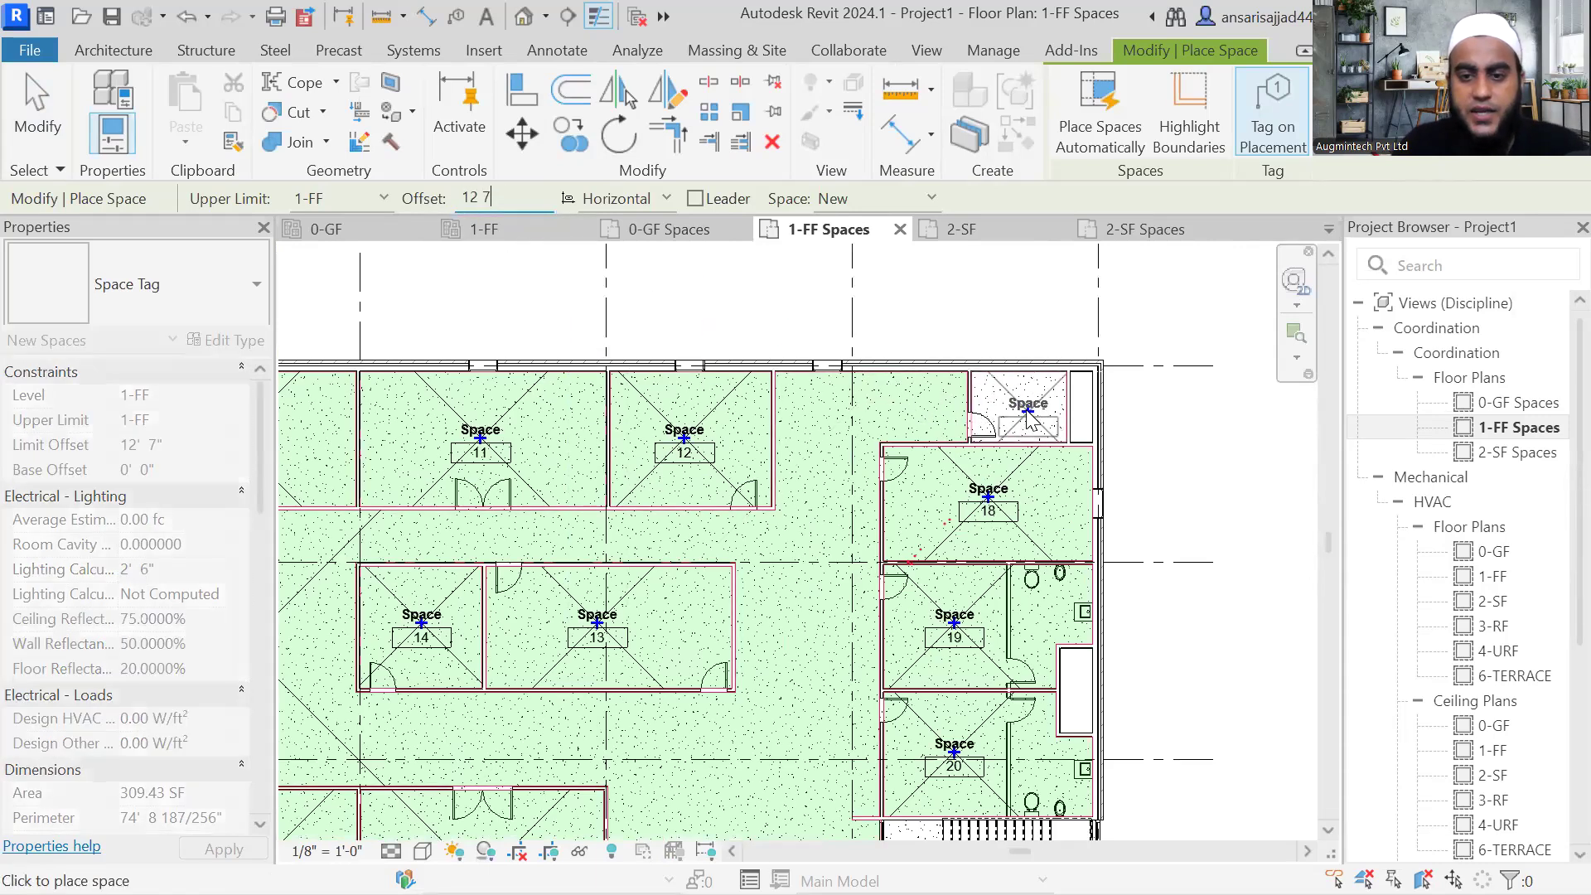
pyautogui.scroll(-3, 1036, 356)
pyautogui.scroll(4, 941, 663)
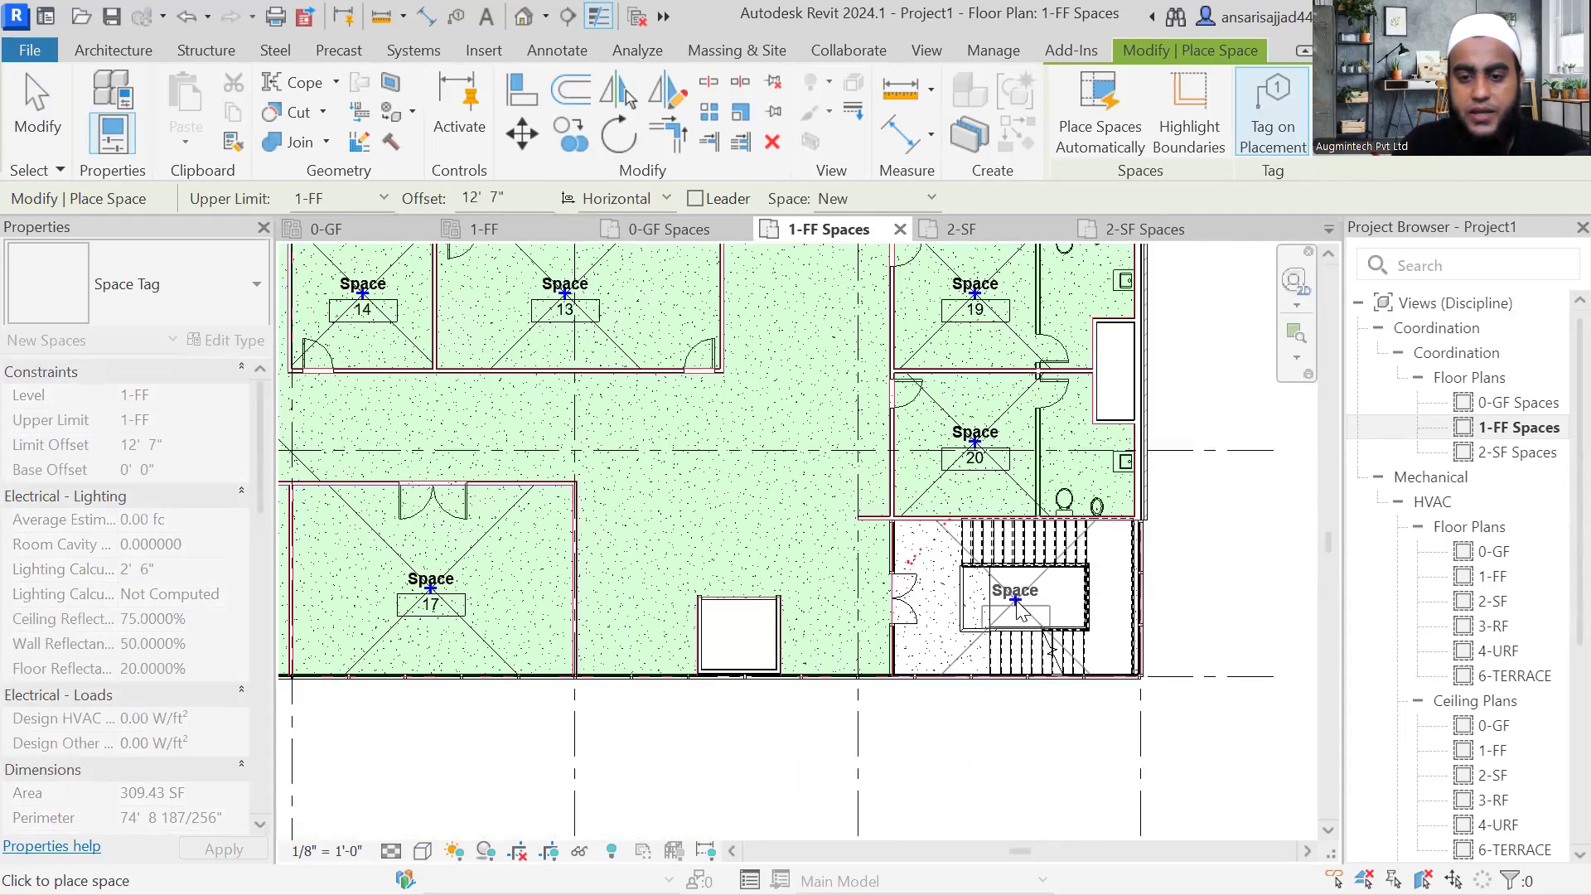
pyautogui.scroll(-3, 940, 663)
pyautogui.press('Escape')
pyautogui.press('Escape')
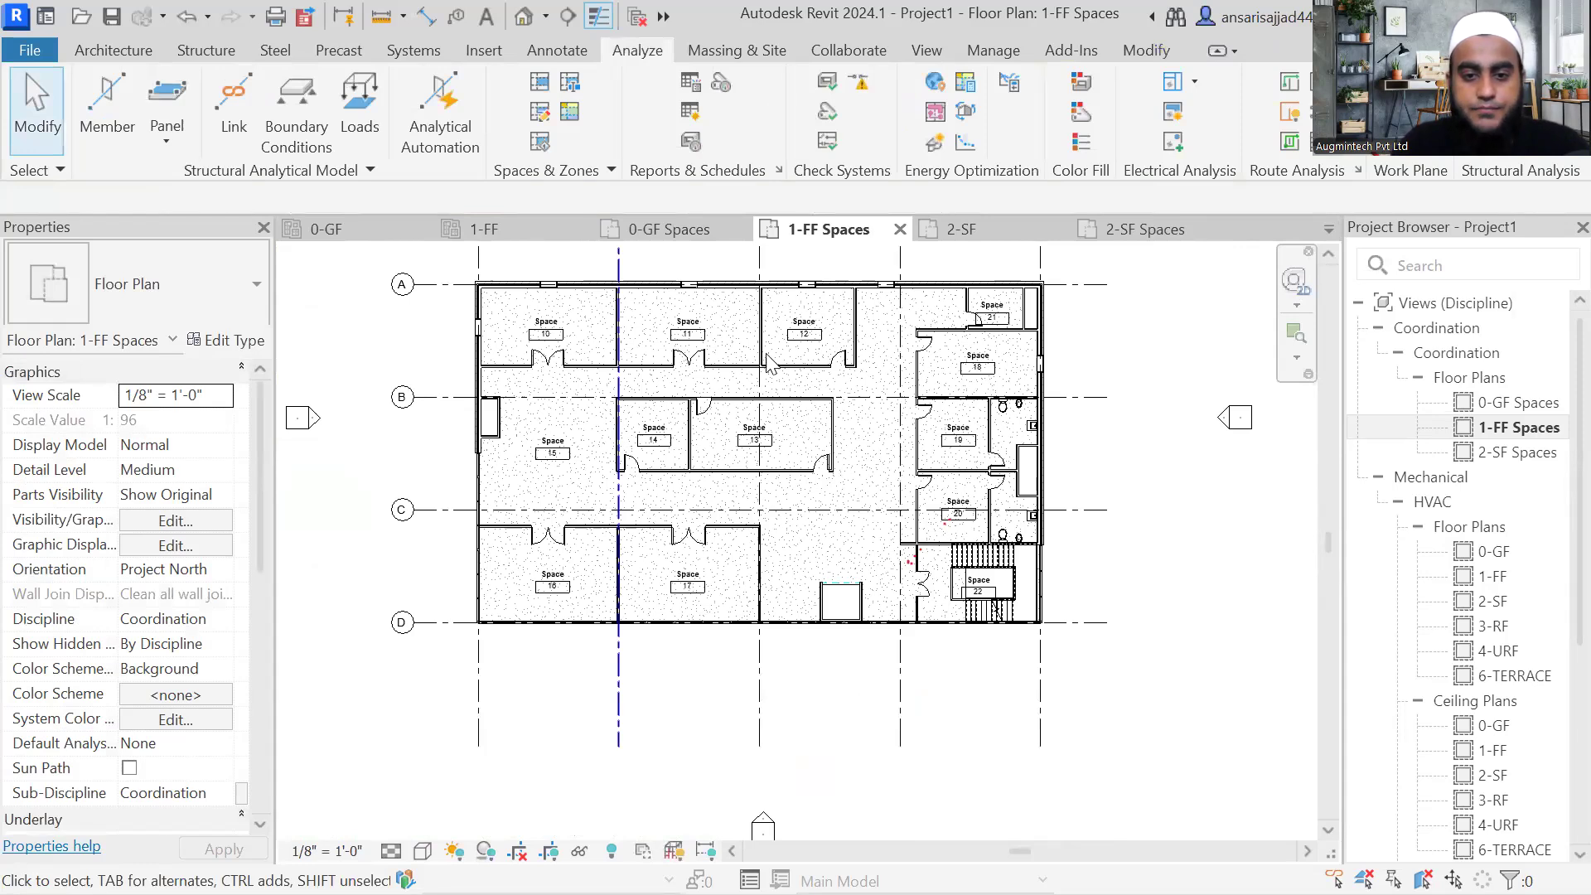
# Step: Review the placed first-floor spaces and inspect the properties of the space in the first room along grid A
pyautogui.scroll(2, 770, 365)
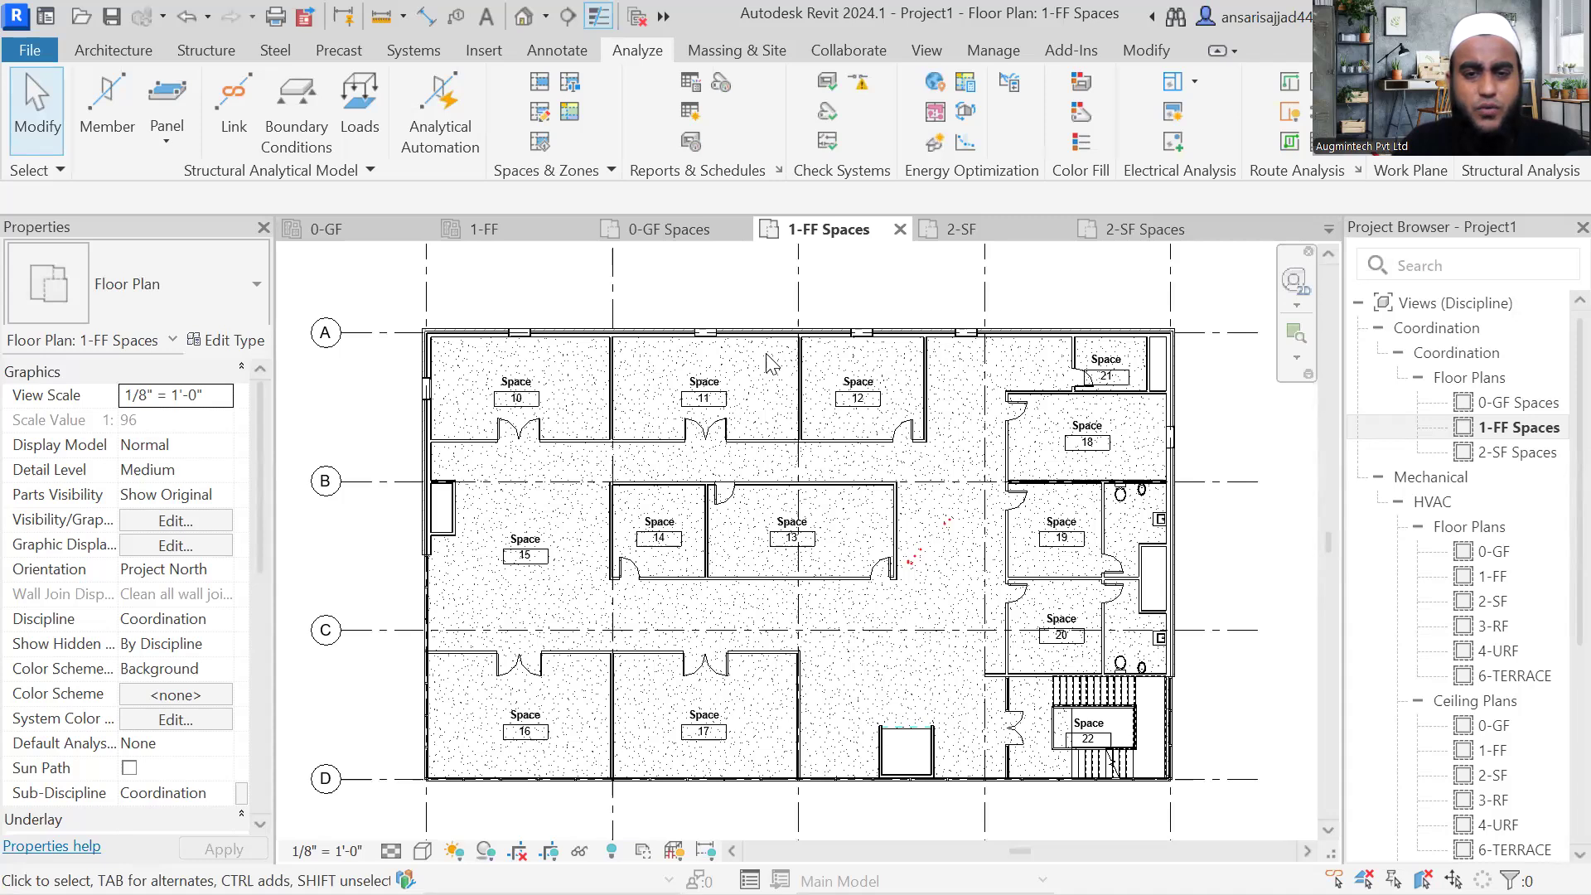
pyautogui.scroll(-3, 1094, 405)
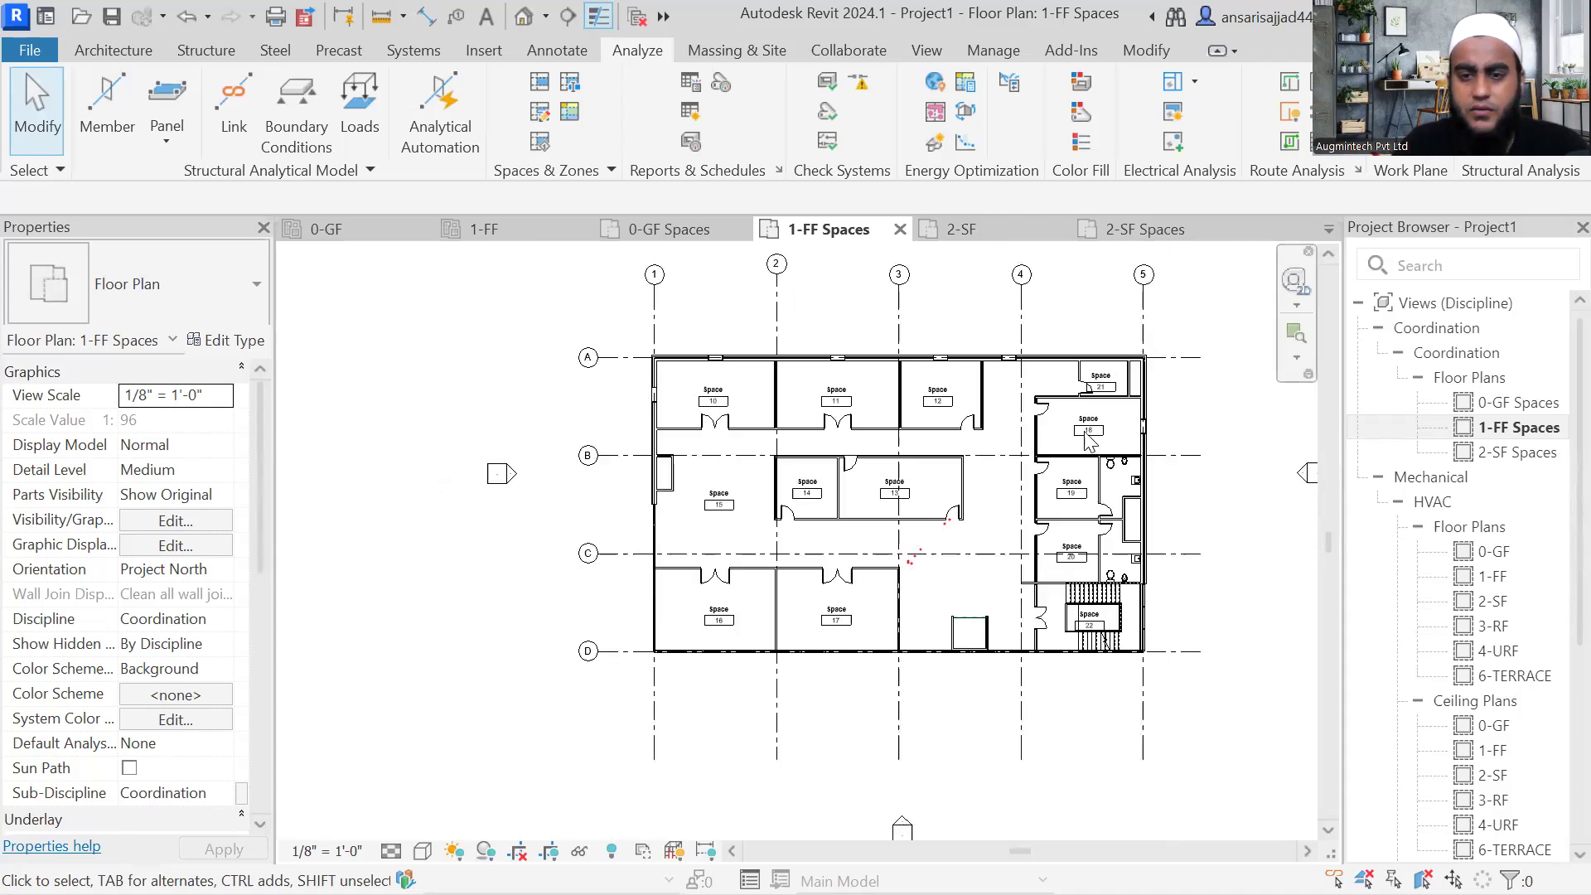
pyautogui.scroll(2, 870, 452)
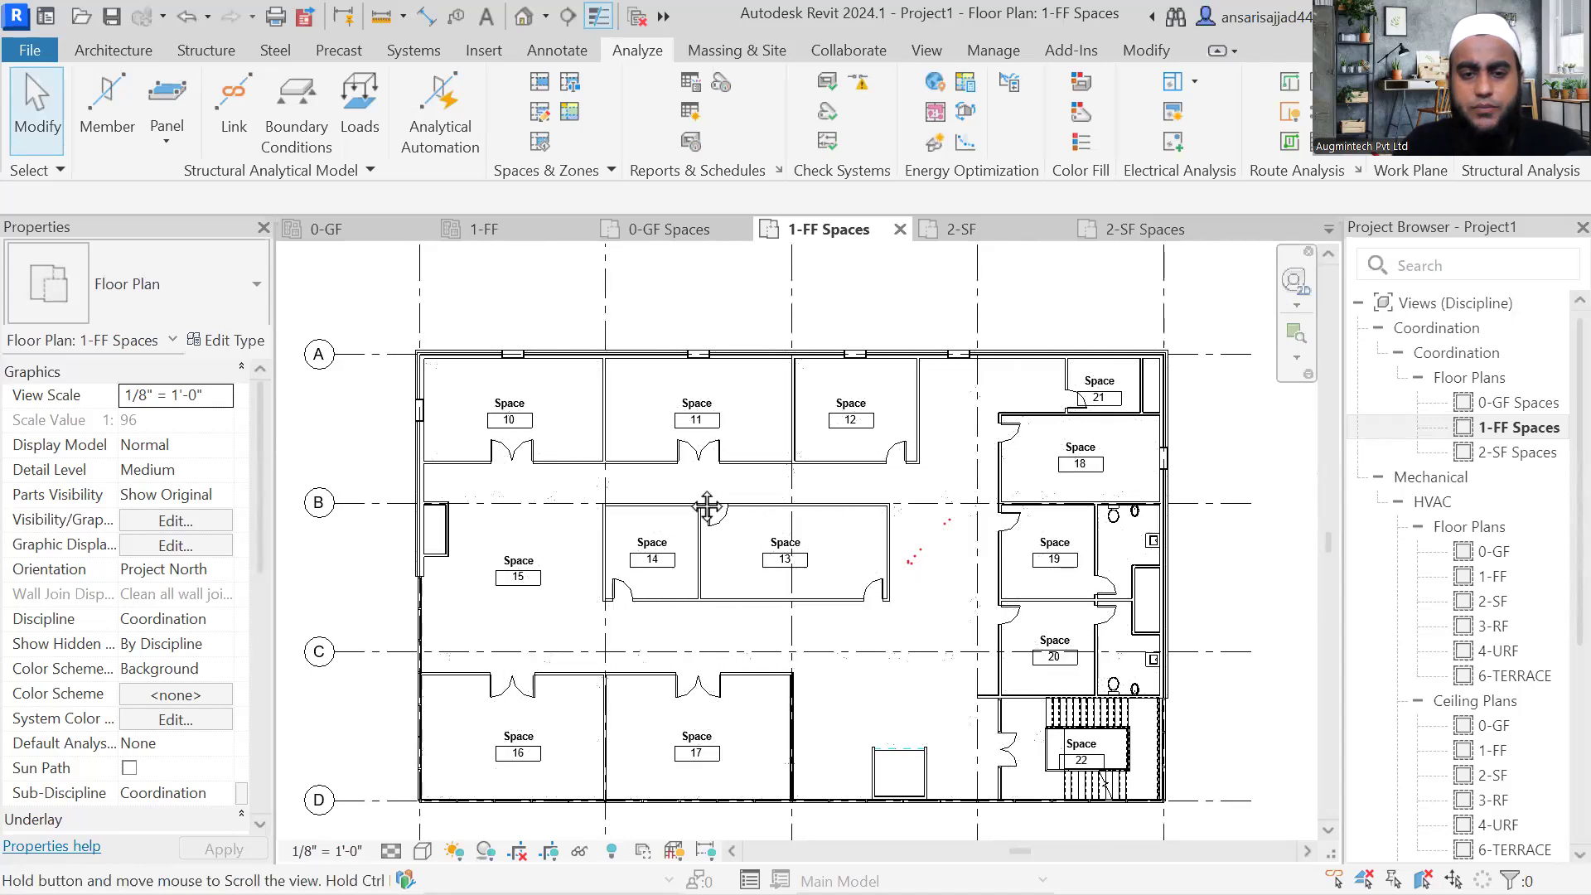
pyautogui.click(535, 451)
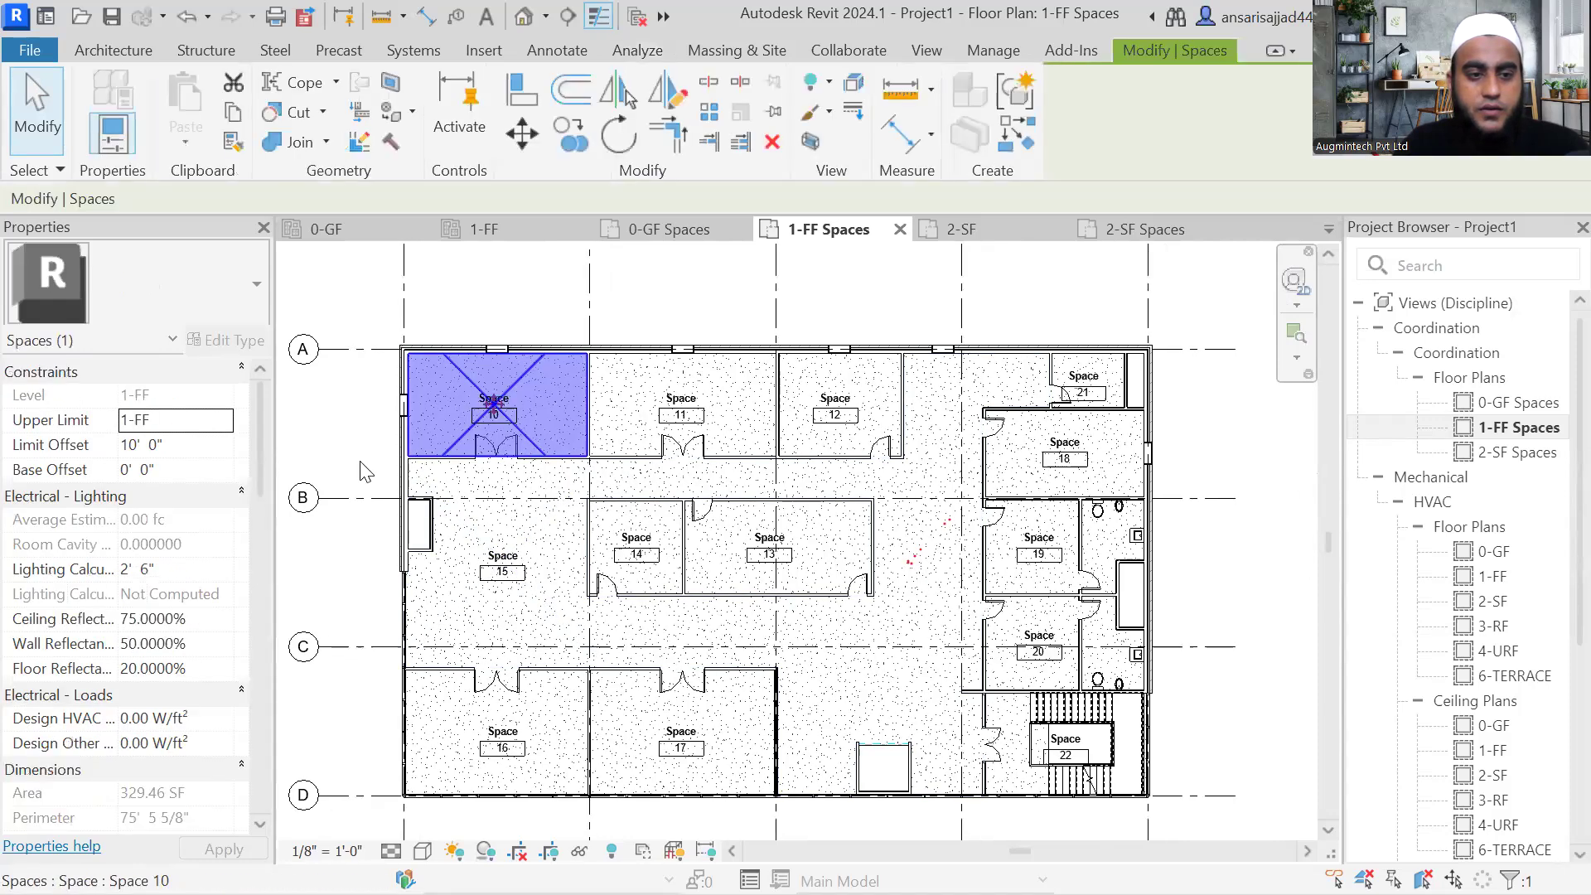
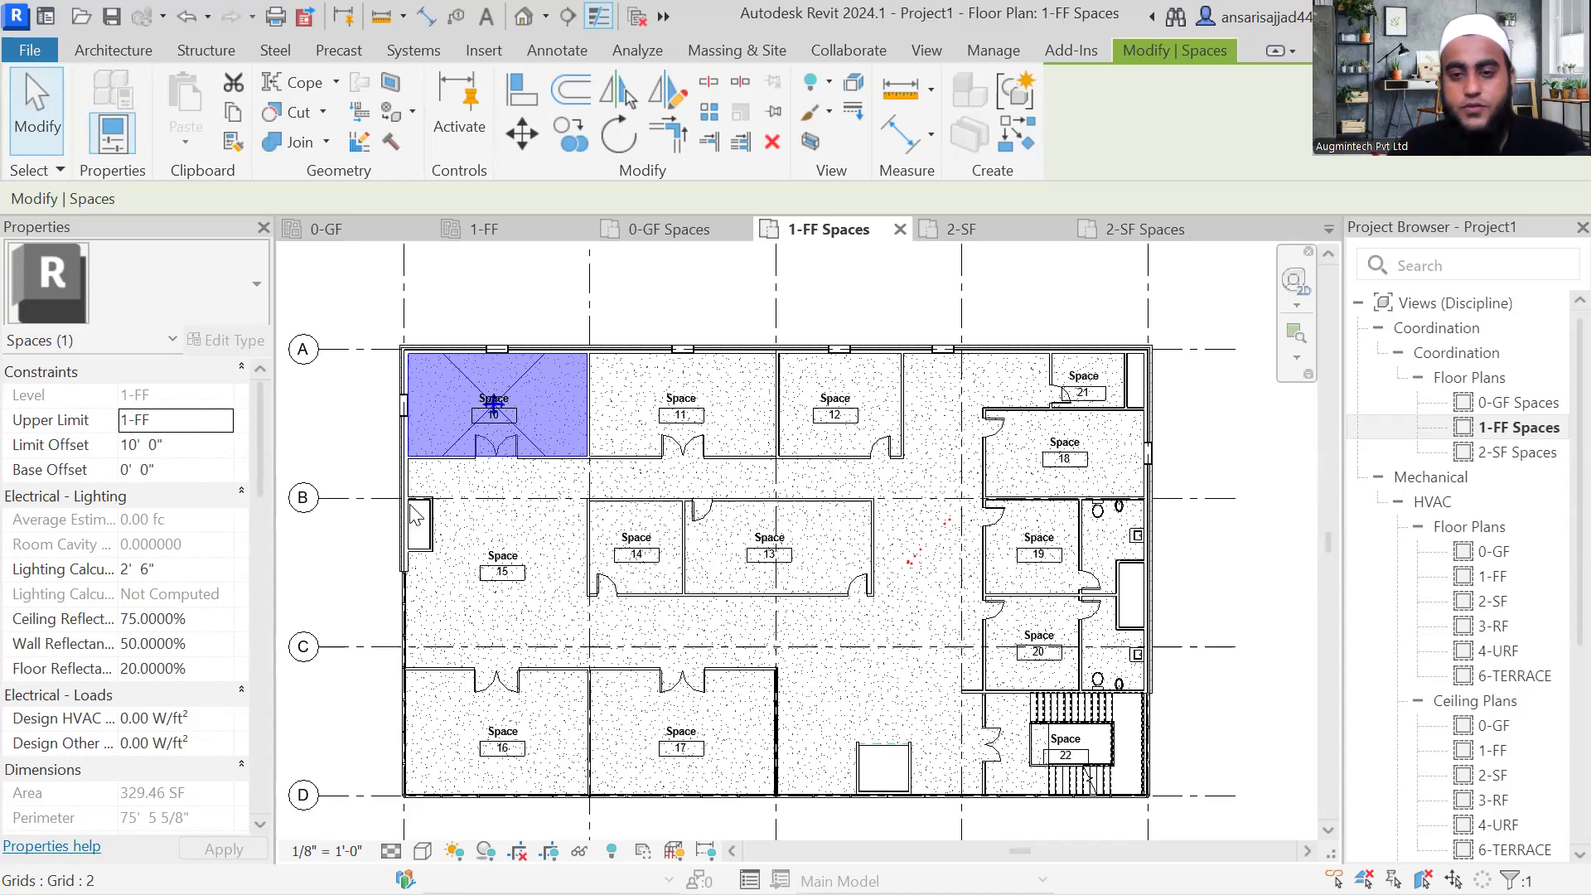
pyautogui.scroll(-2, 716, 375)
pyautogui.press('Escape')
pyautogui.moveTo(971, 436); pyautogui.dragTo(986, 429, button='middle')
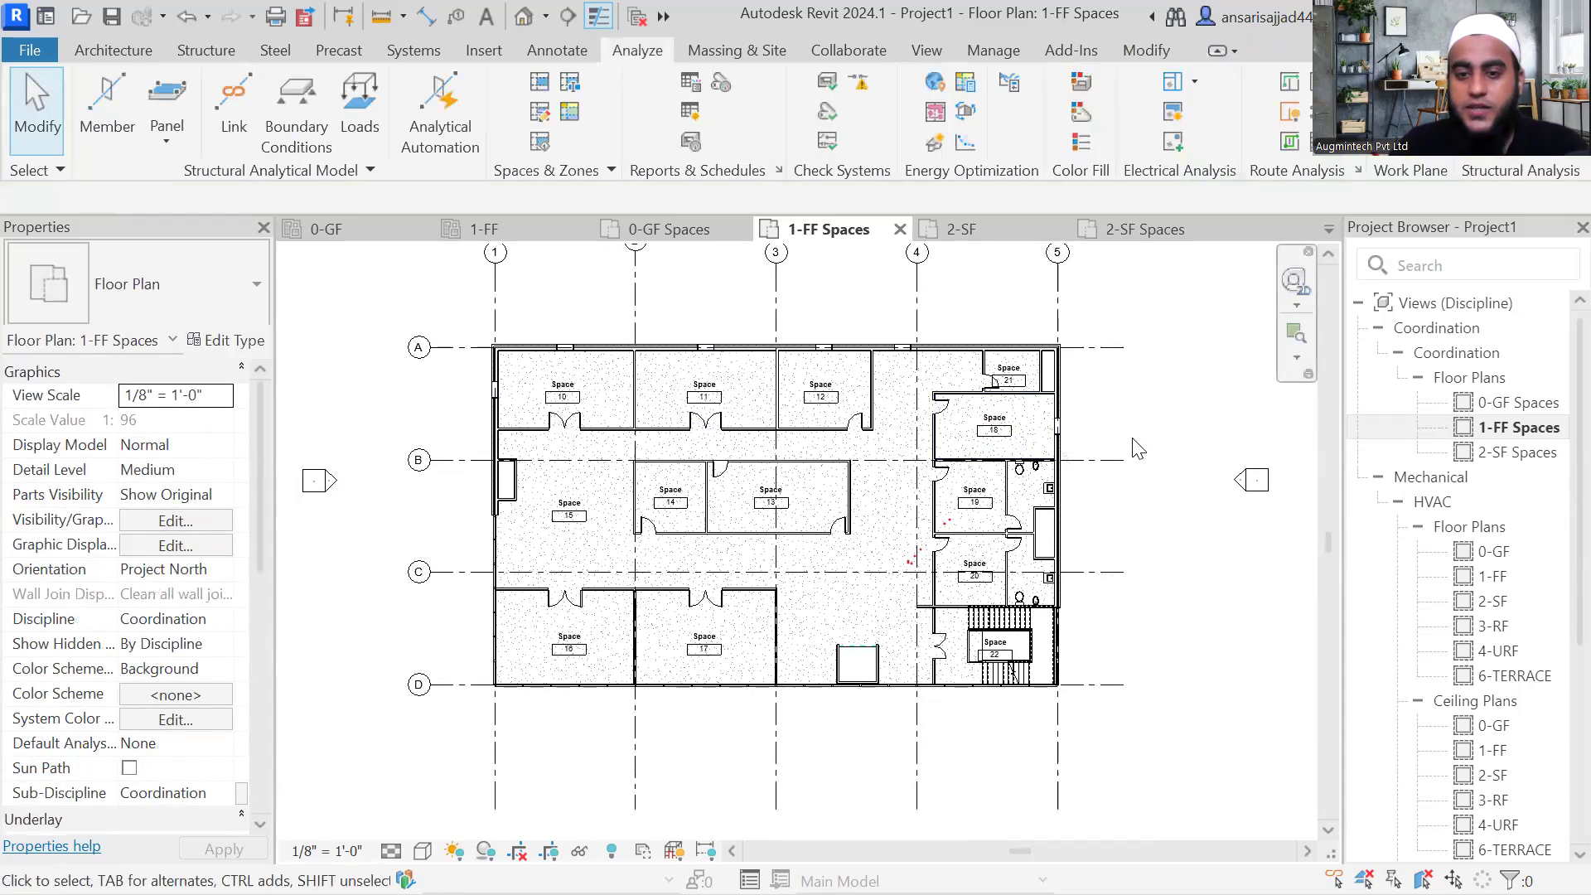
# Step: Open the 2-SF Spaces floor plan
pyautogui.scroll(2, 1072, 448)
pyautogui.click(1513, 455)
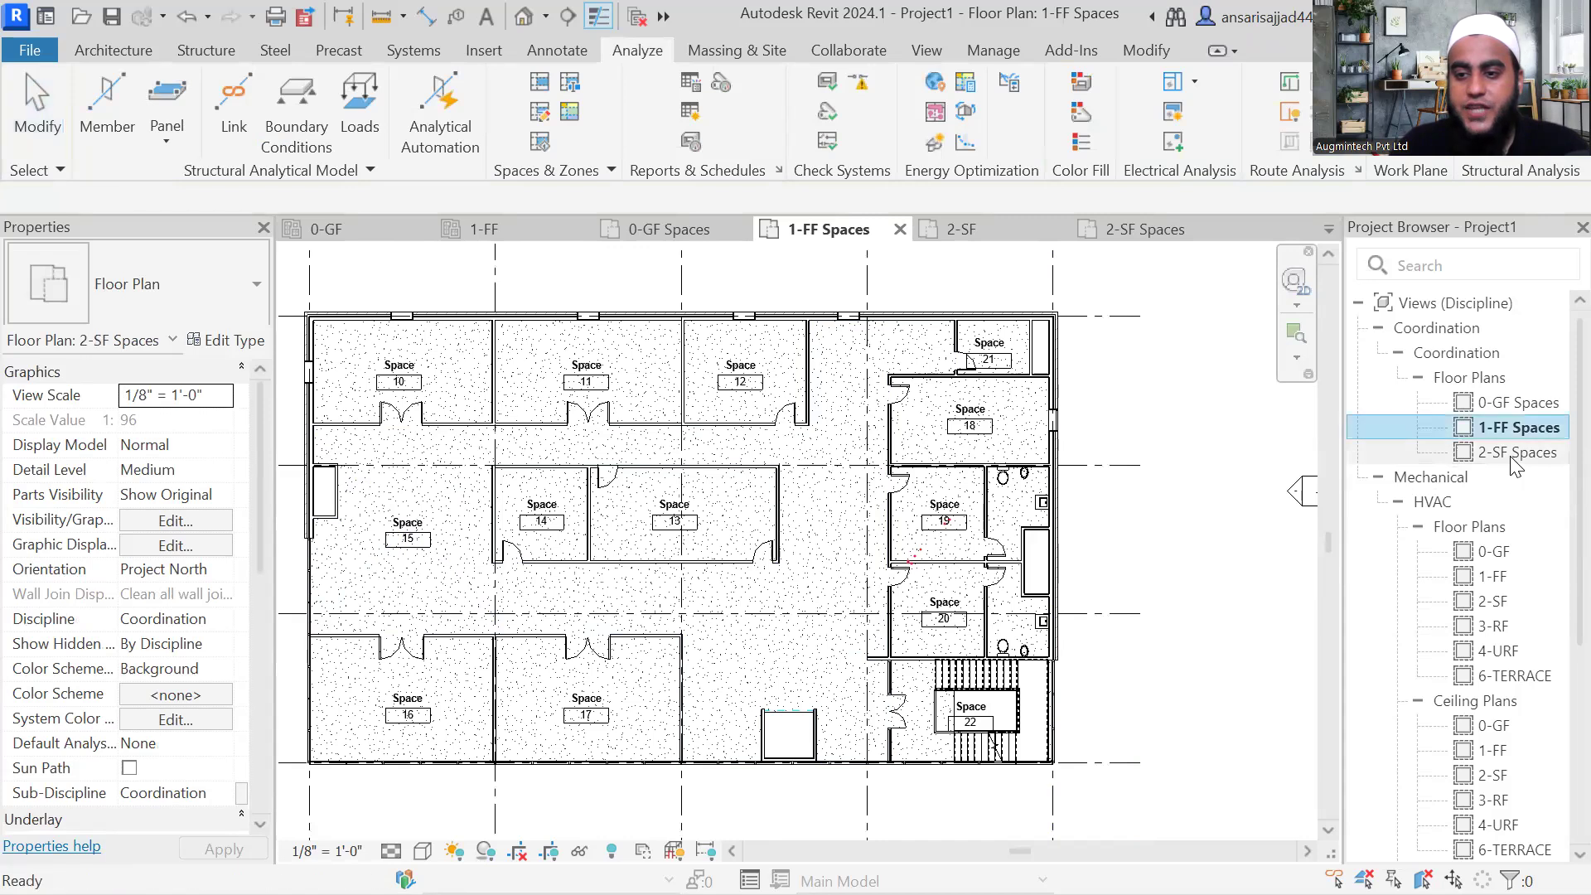
pyautogui.doubleClick(1514, 454)
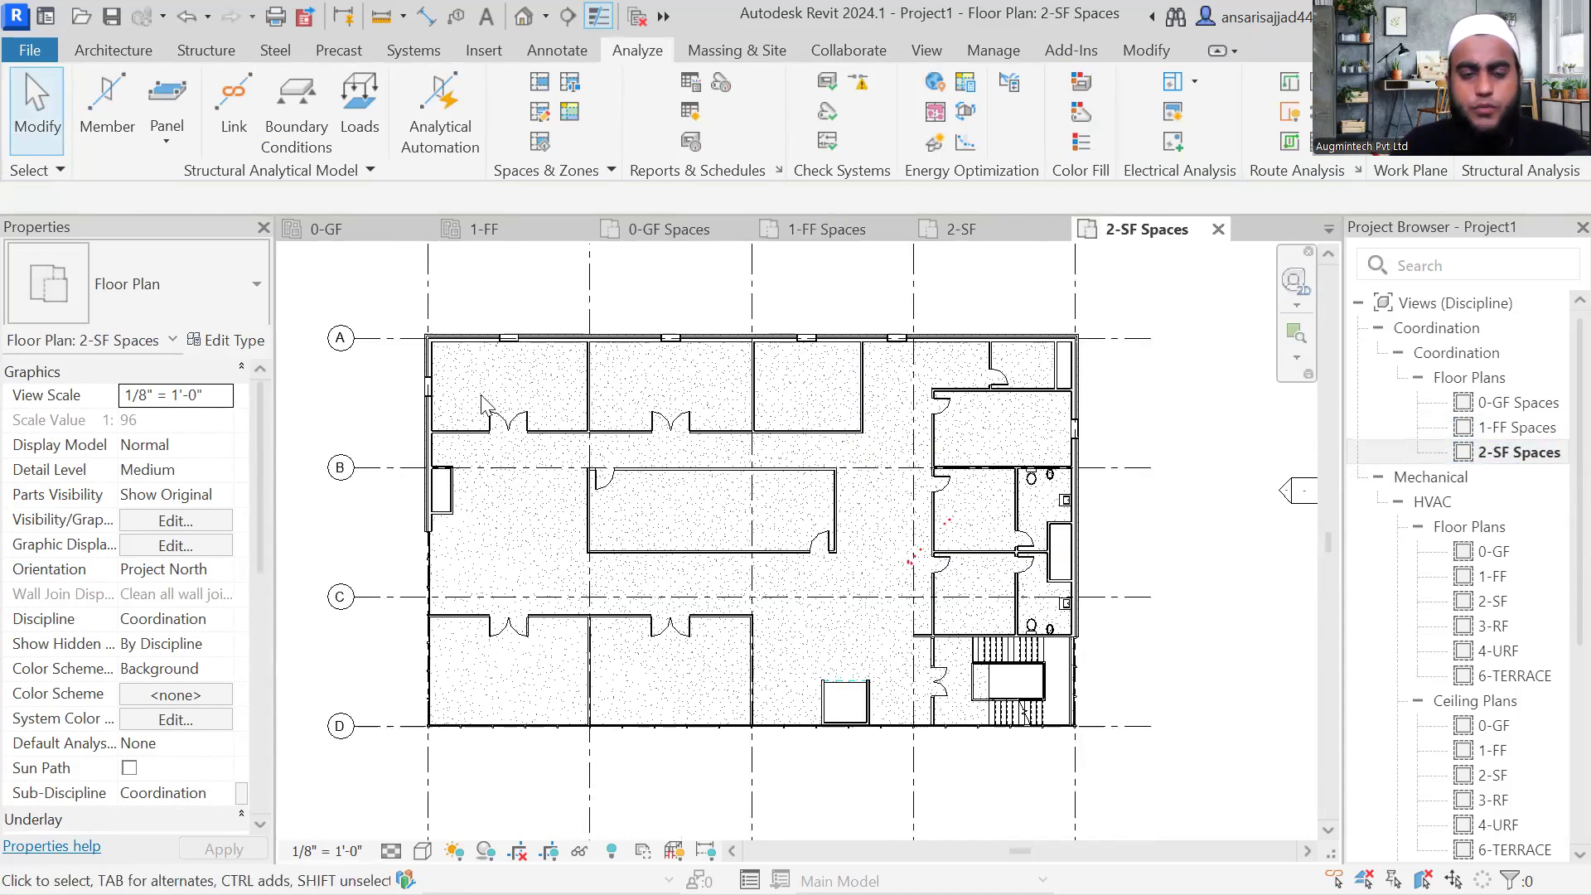
pyautogui.scroll(2, 663, 419)
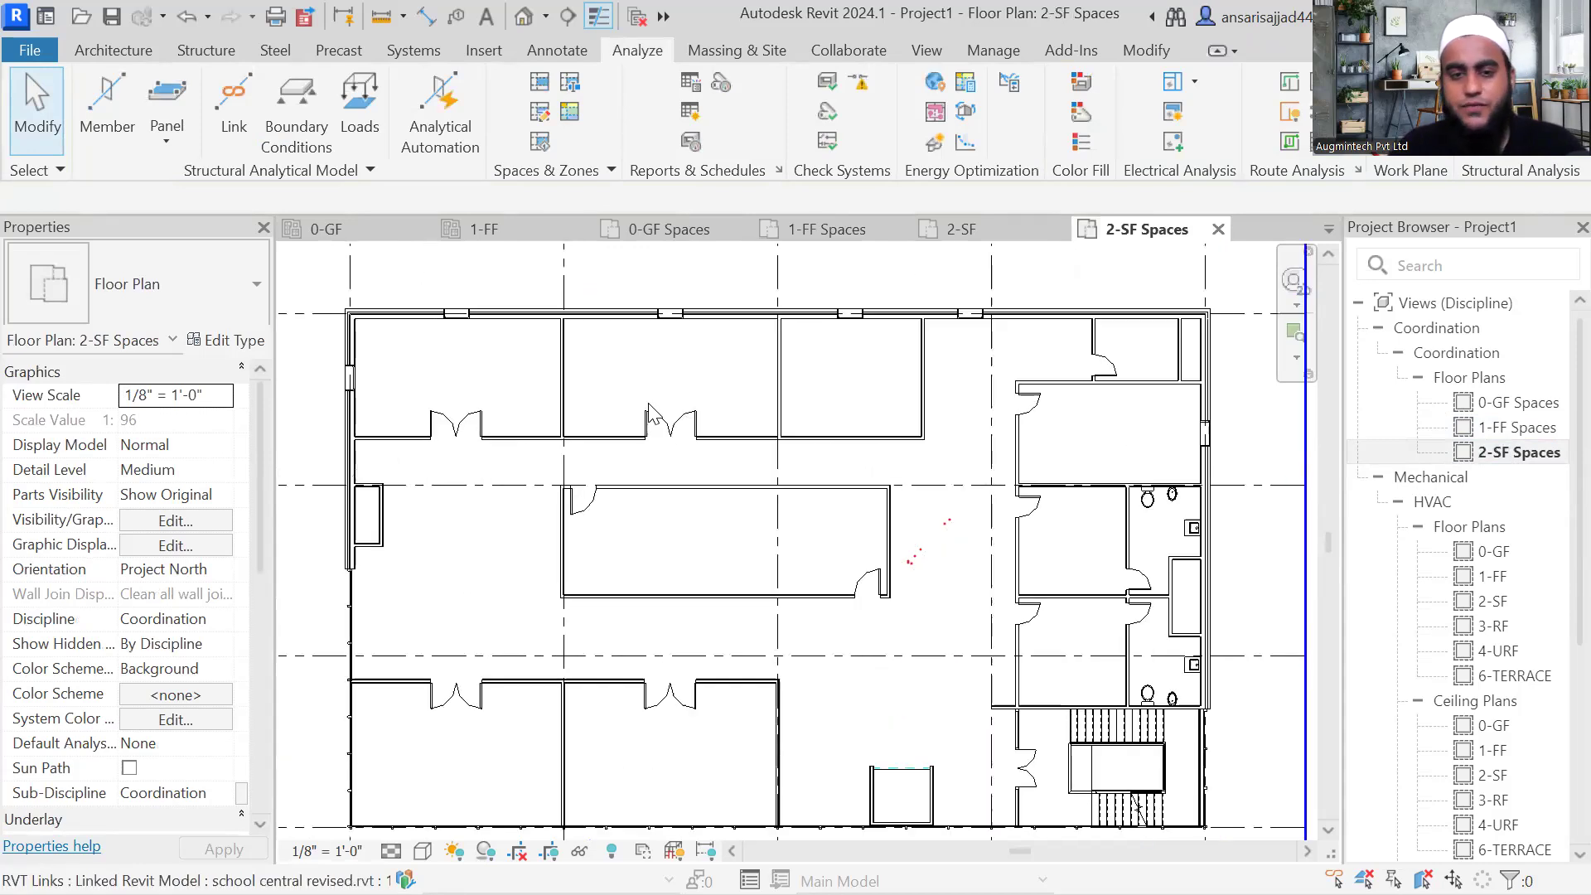
pyautogui.scroll(-1, 623, 396)
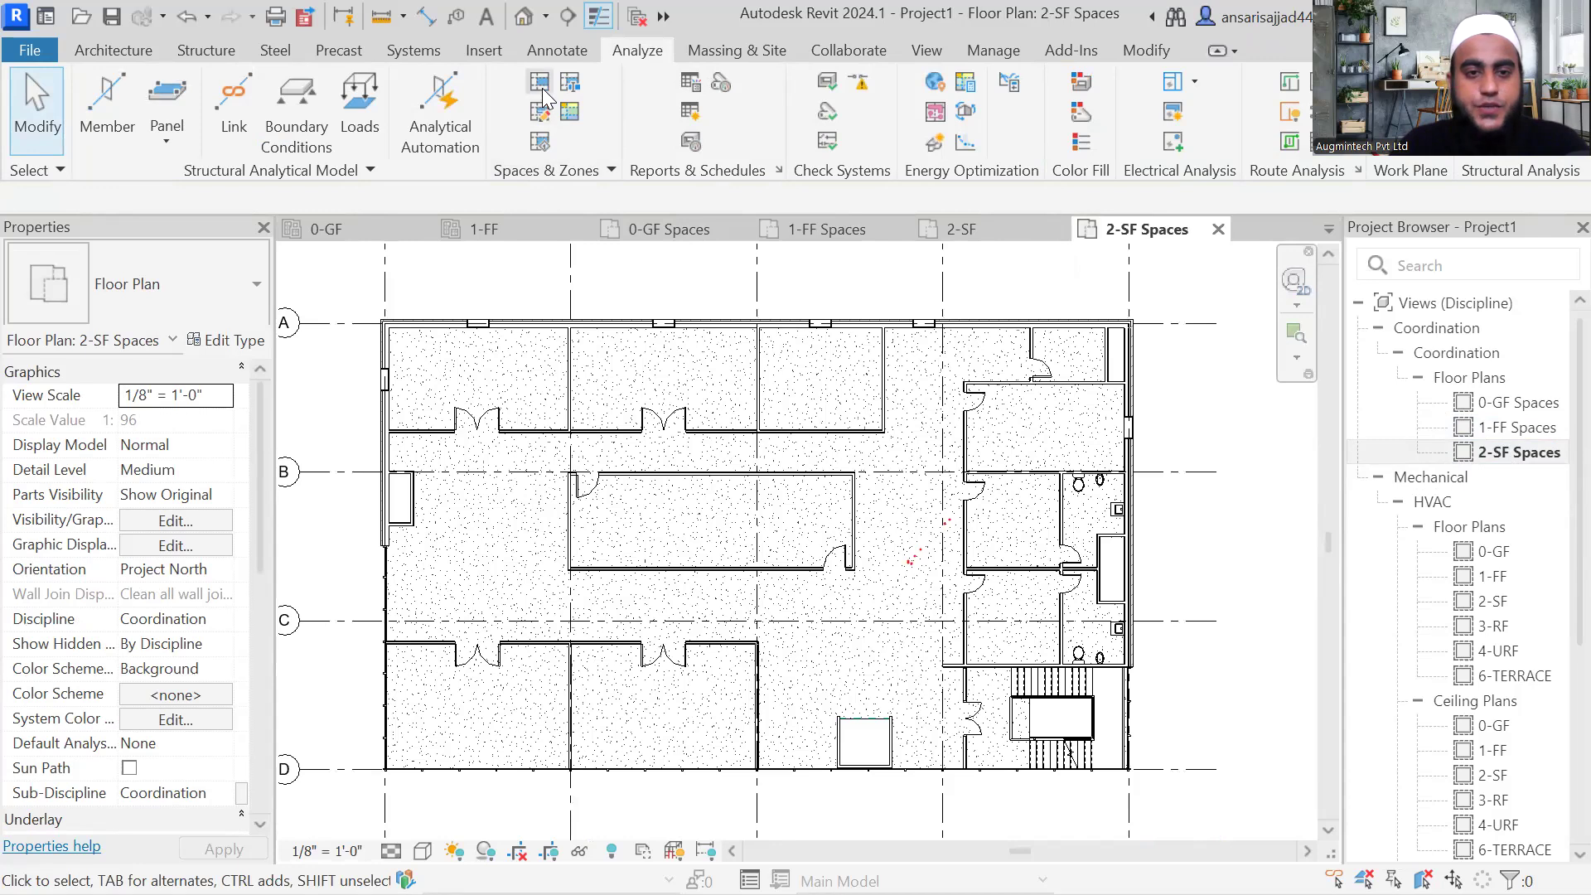
# Step: Place spaces with a 10' offset in the three rooms along grid A and in the central room between grids B and C
pyautogui.press('s')
pyautogui.press('s')
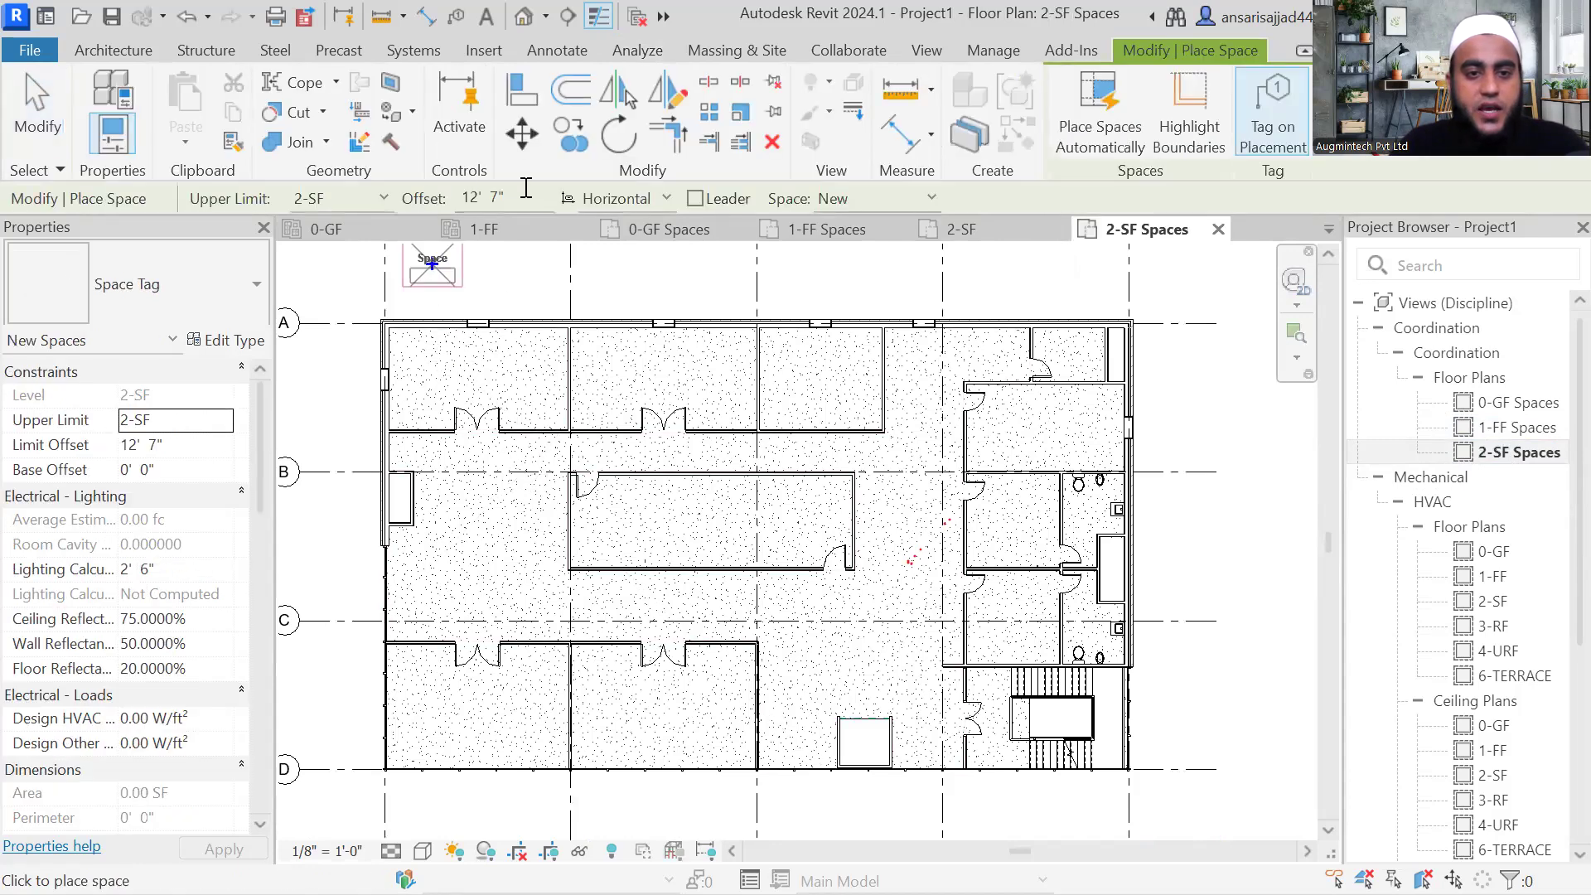
pyautogui.click(489, 199)
pyautogui.write('10')
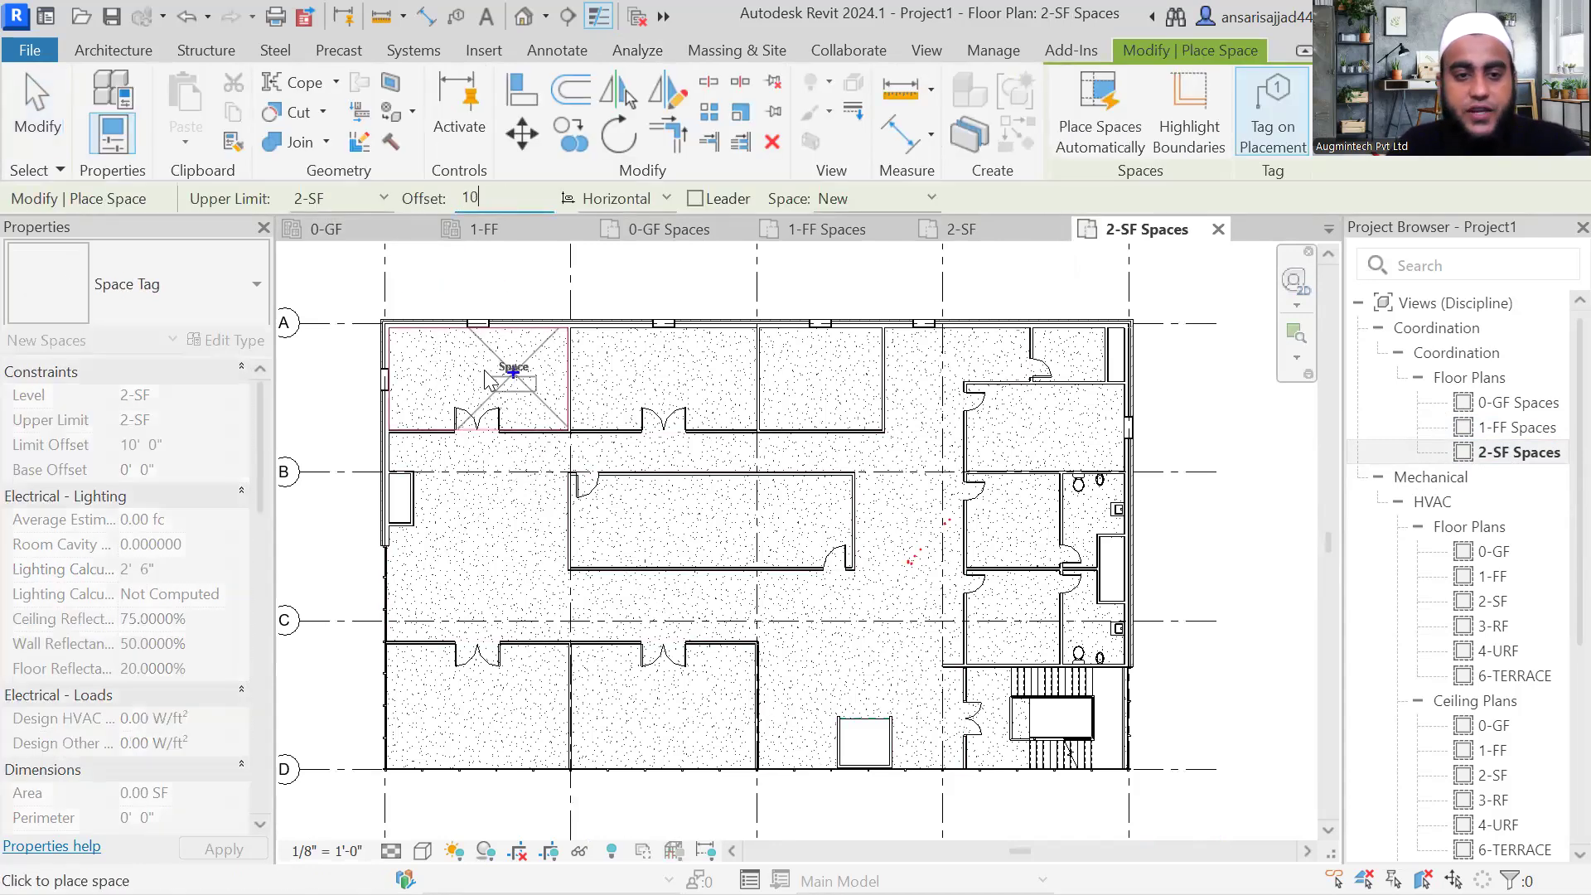
pyautogui.click(668, 375)
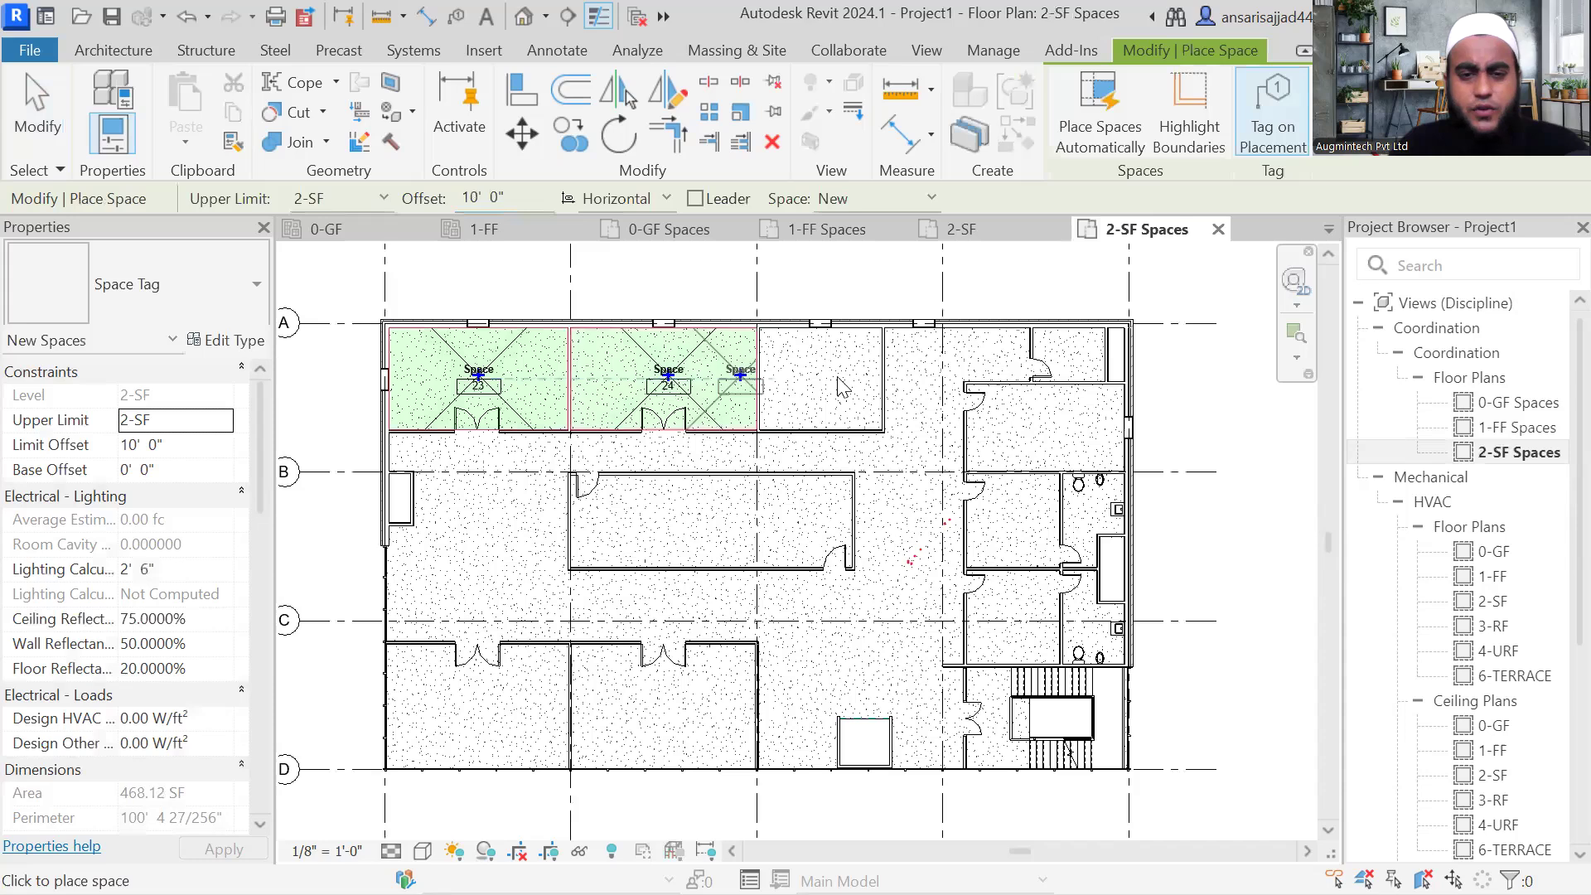
pyautogui.click(827, 379)
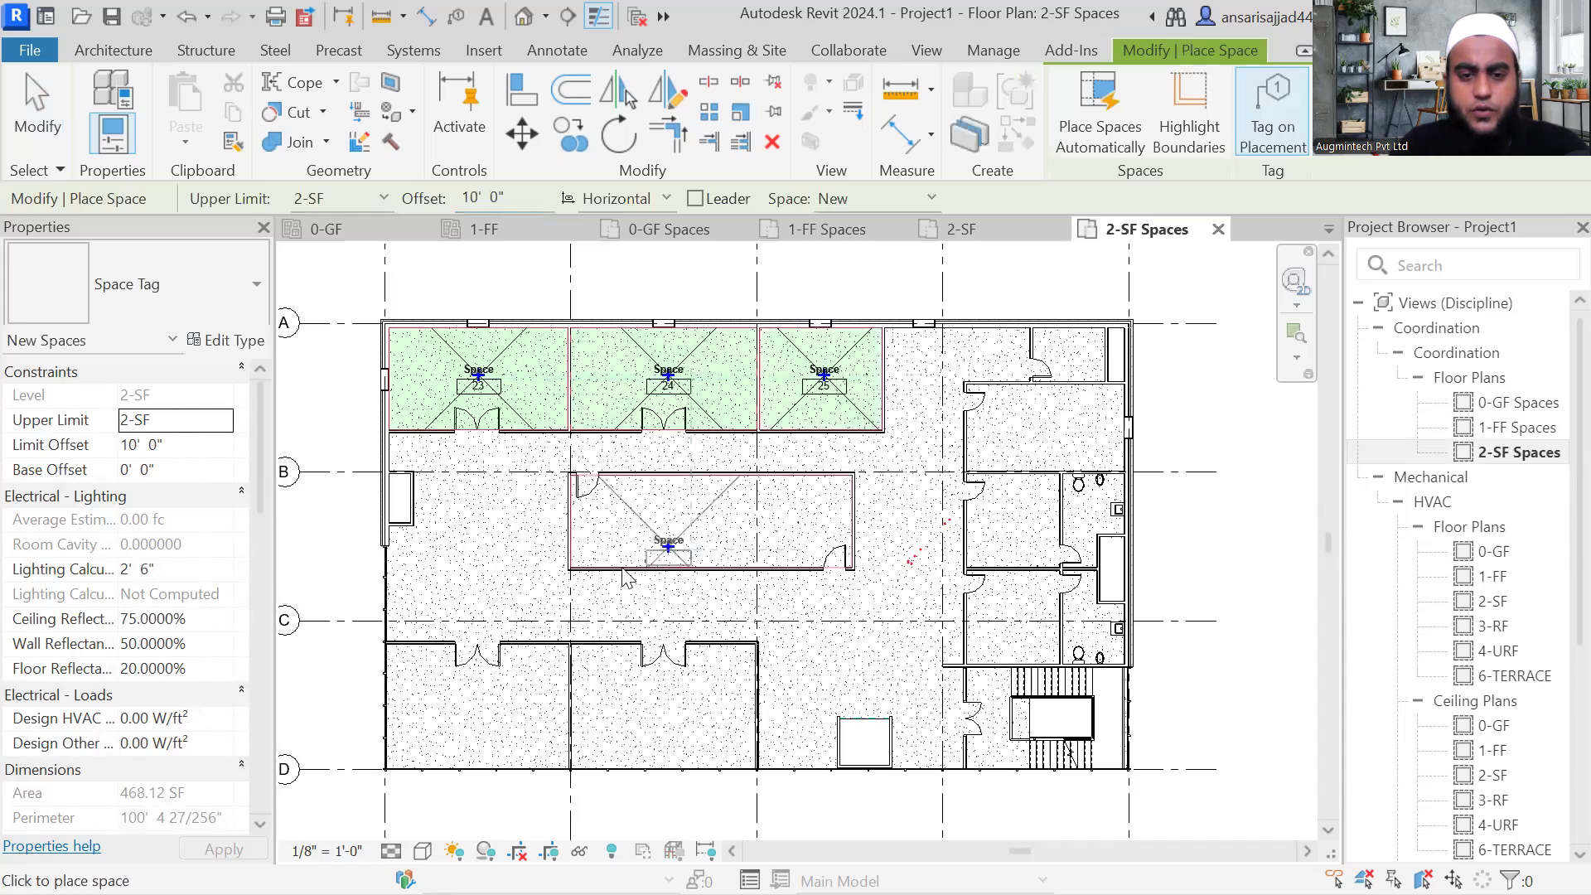
pyautogui.click(699, 525)
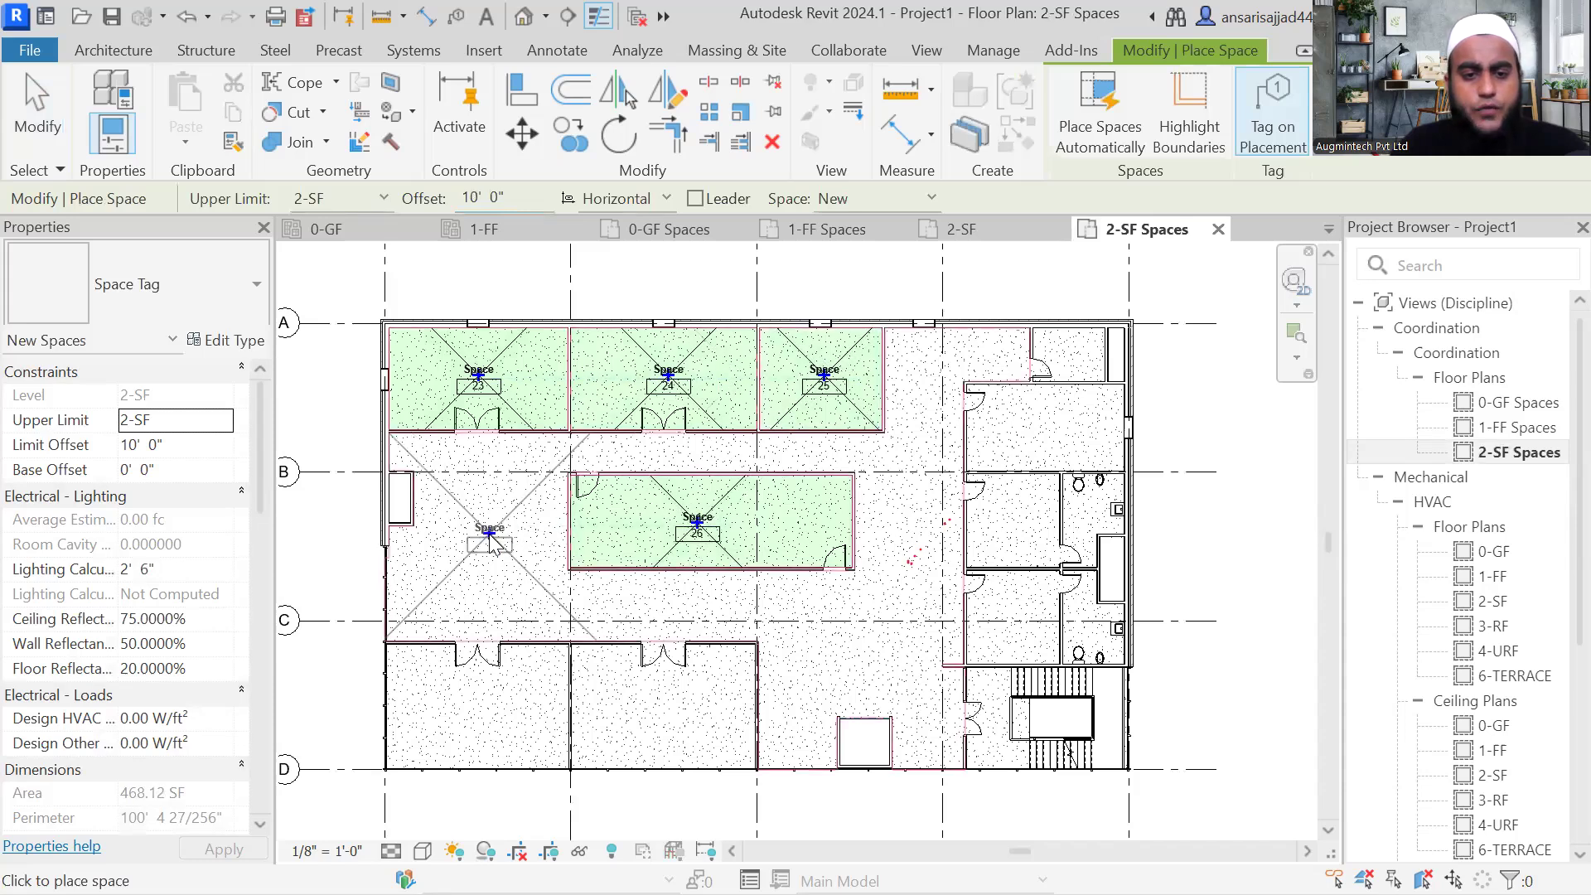
# Step: Place spaces with a 10' offset in the corridor, the two rooms along grid D, both washrooms and the room above them near grid B
pyautogui.click(489, 534)
pyautogui.click(479, 713)
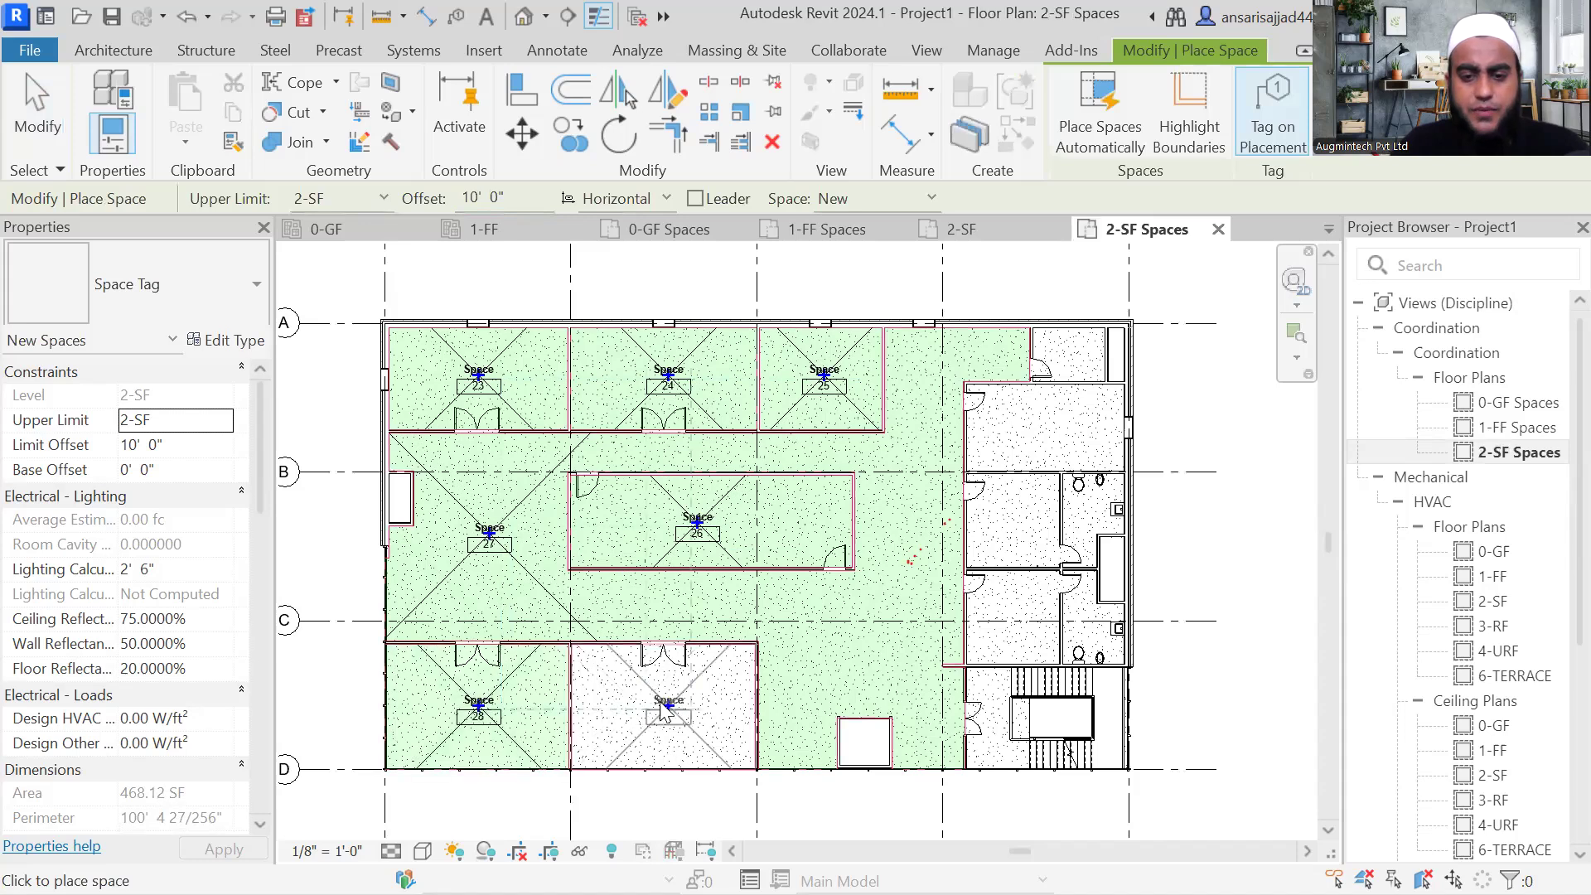
pyautogui.click(667, 711)
pyautogui.click(1027, 617)
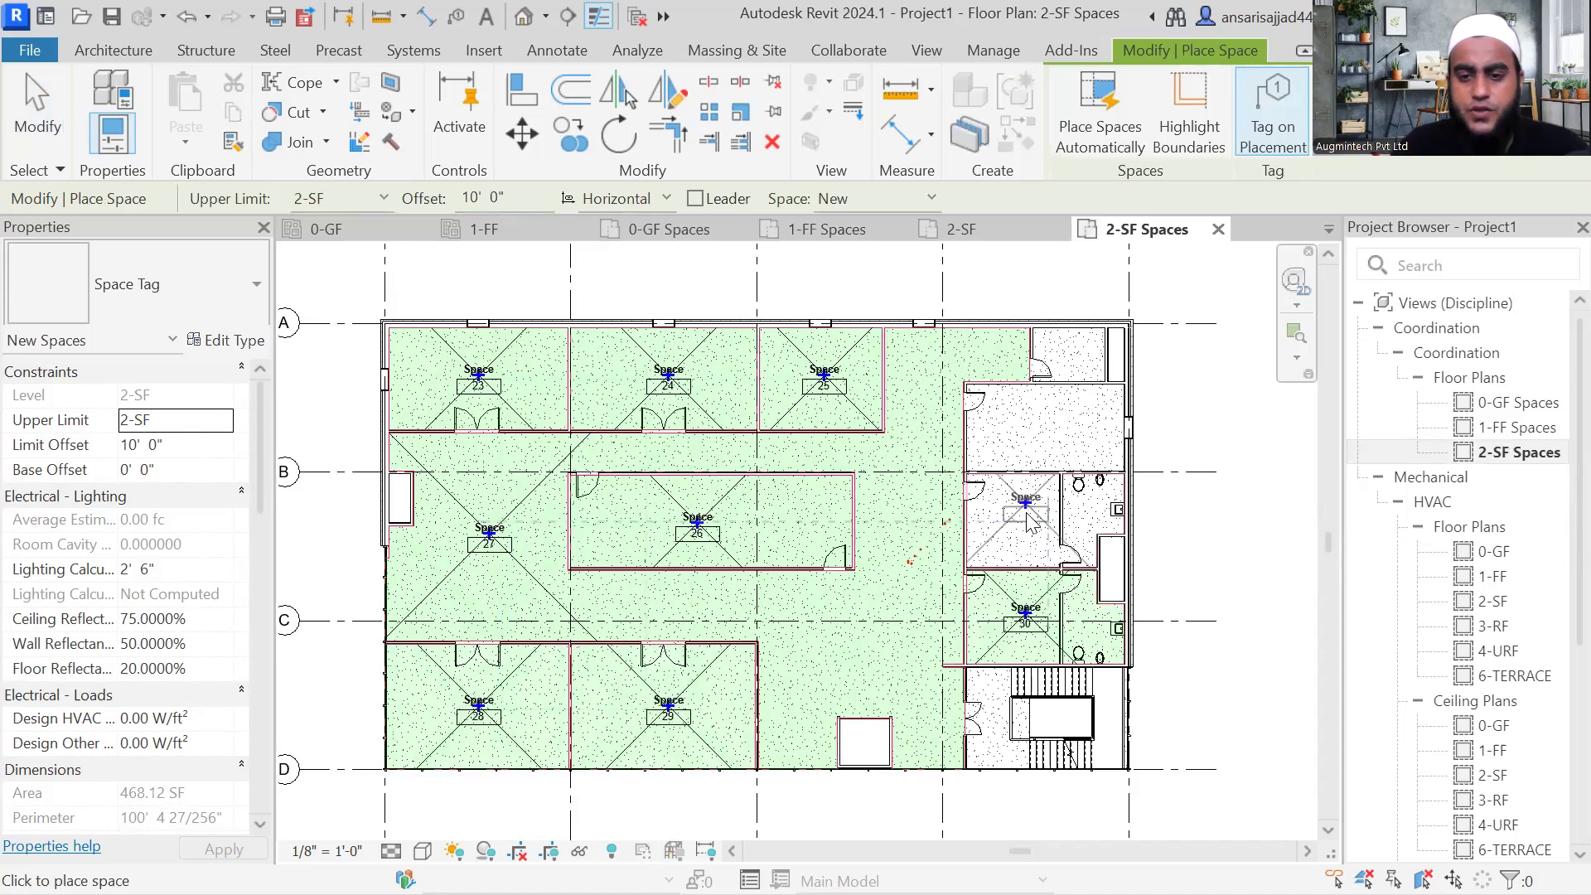
pyautogui.click(1050, 426)
# Step: Set the space offset to 12' 7", place spaces in the small corner room at grids A and 5 and in the staircase, and end the command
pyautogui.click(458, 199)
pyautogui.write('12')
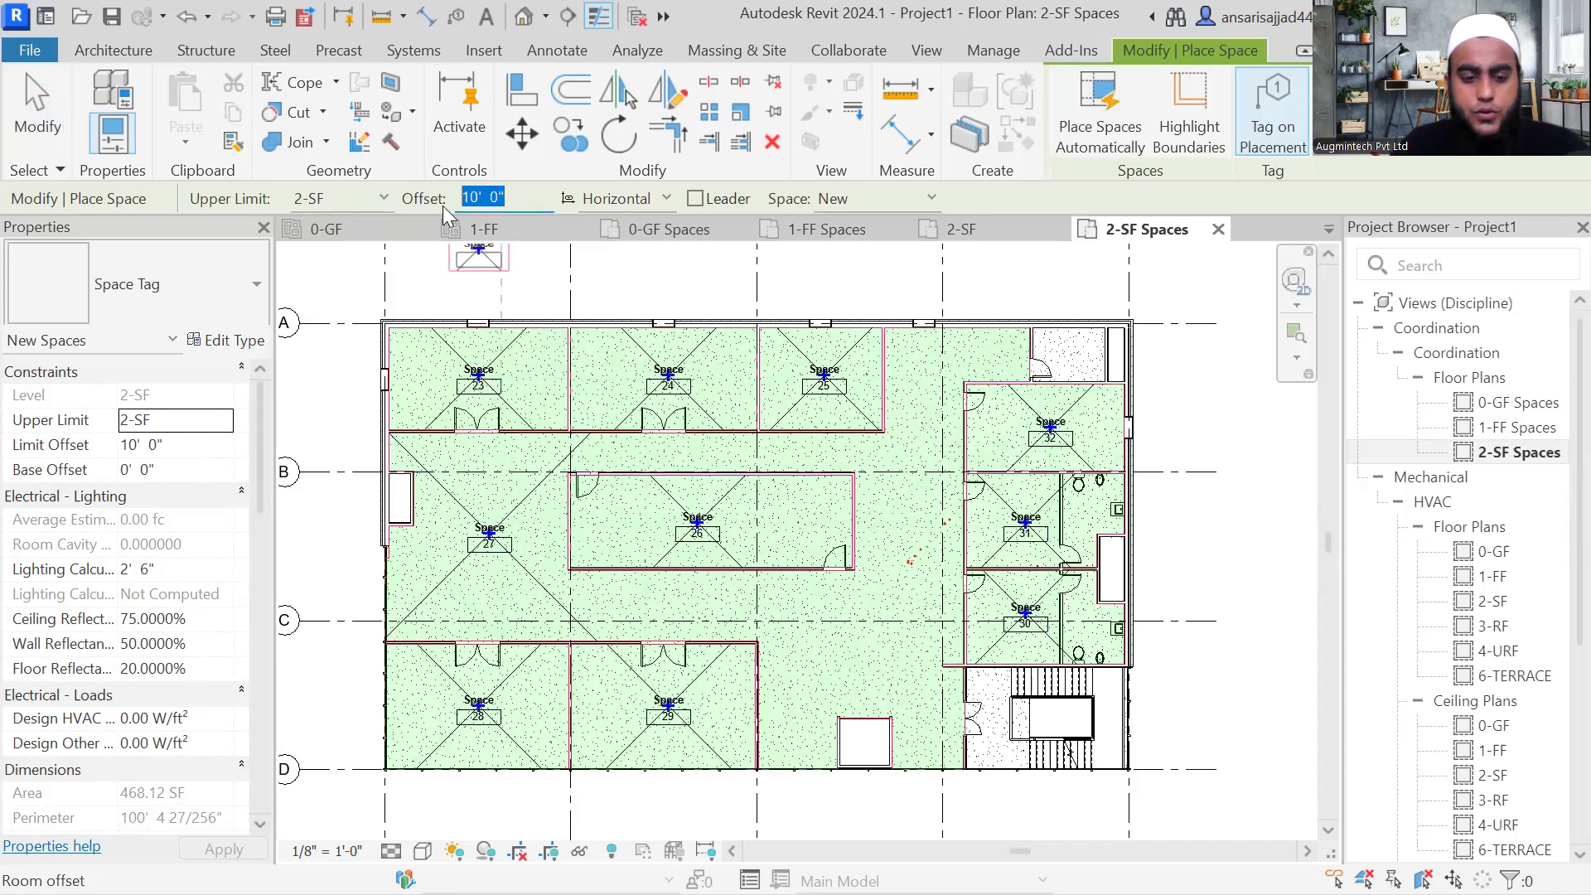
pyautogui.write(' 7')
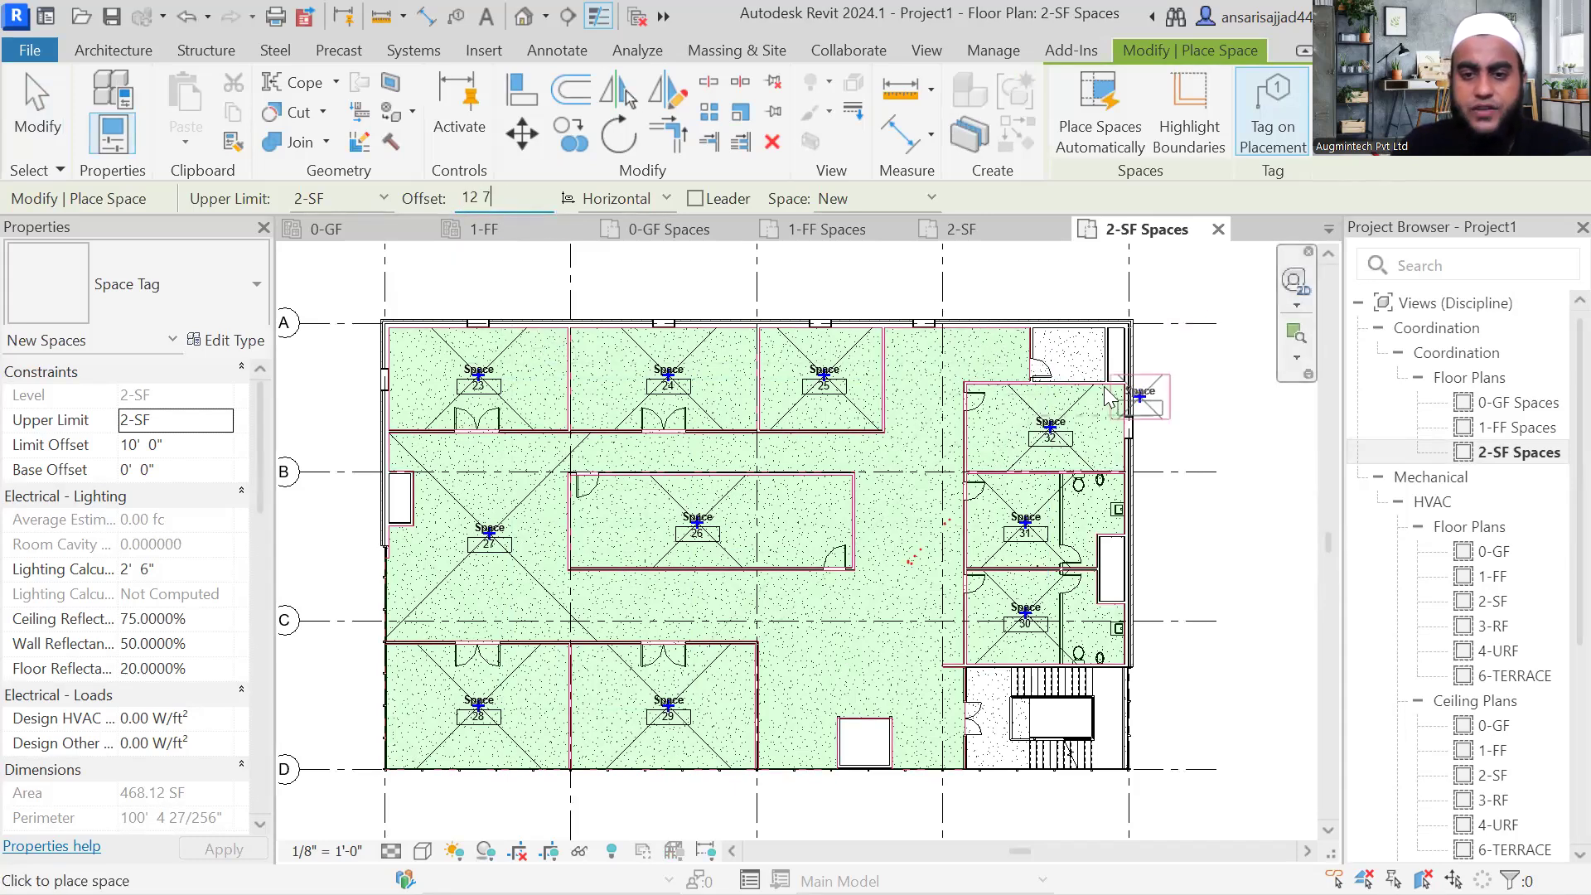
pyautogui.scroll(2, 1080, 363)
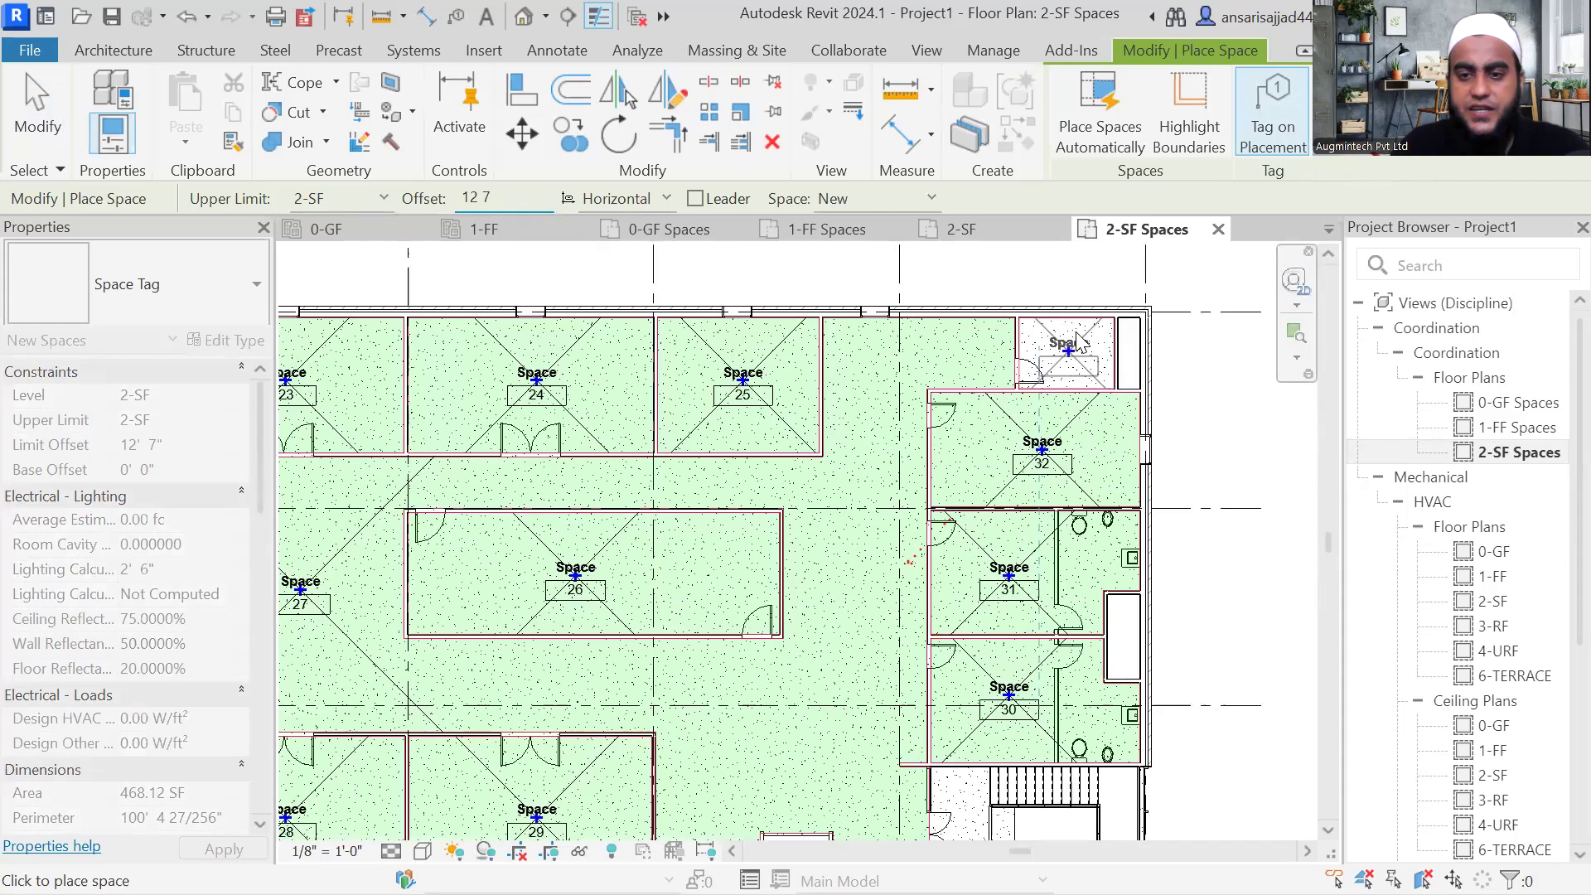
pyautogui.click(1073, 338)
pyautogui.scroll(-4, 1071, 334)
pyautogui.scroll(5, 1053, 622)
pyautogui.click(1055, 628)
pyautogui.scroll(-3, 1055, 627)
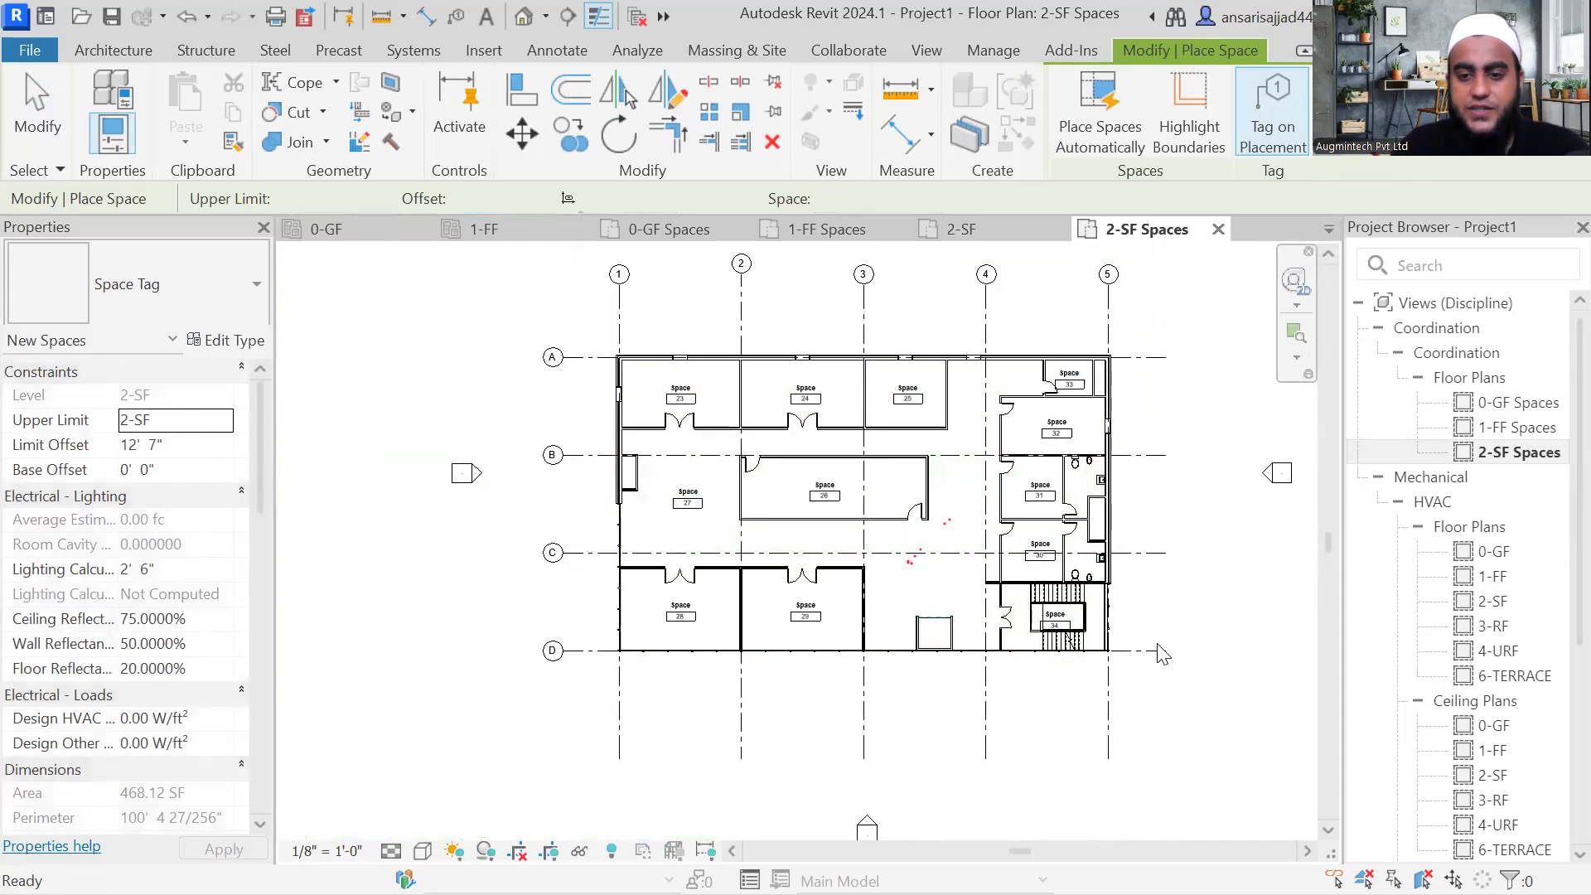
pyautogui.press('Escape')
pyautogui.press('Escape')
pyautogui.moveTo(1145, 632)
pyautogui.mouseDown(button='middle')
pyautogui.moveTo(1108, 609)
pyautogui.moveTo(1150, 608)
pyautogui.mouseUp(button='middle')
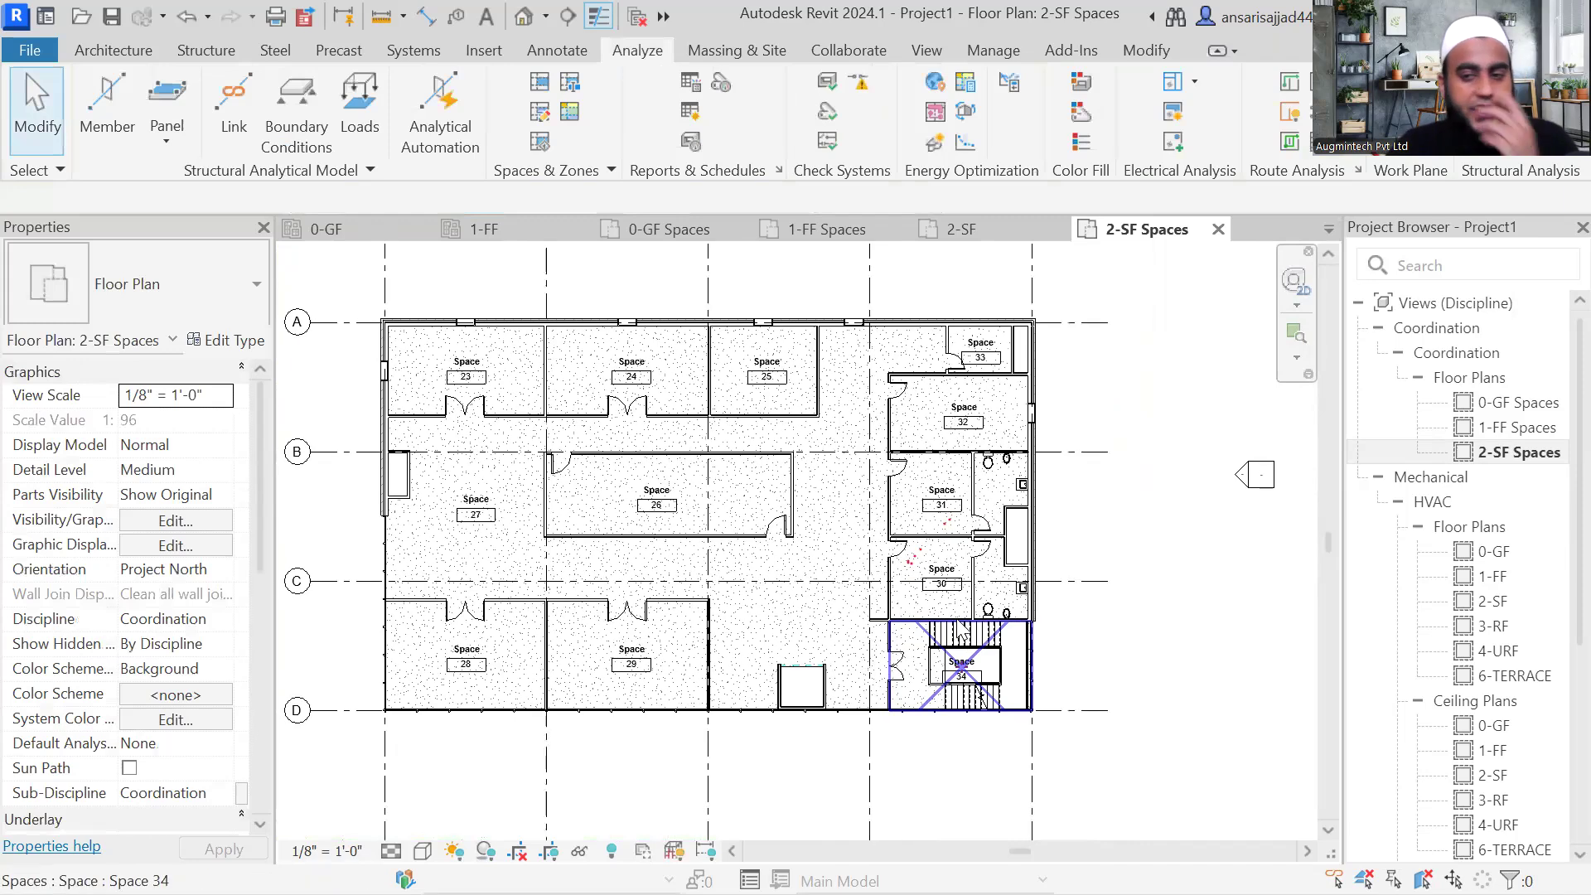
# Step: Look through the placed spaces in the 1-FF Spaces and 2-SF Spaces plans and return to 0-GF Spaces
pyautogui.doubleClick(1495, 402)
pyautogui.doubleClick(1504, 427)
pyautogui.doubleClick(1515, 454)
pyautogui.doubleClick(1504, 402)
pyautogui.moveTo(821, 553); pyautogui.dragTo(841, 550, button='middle')
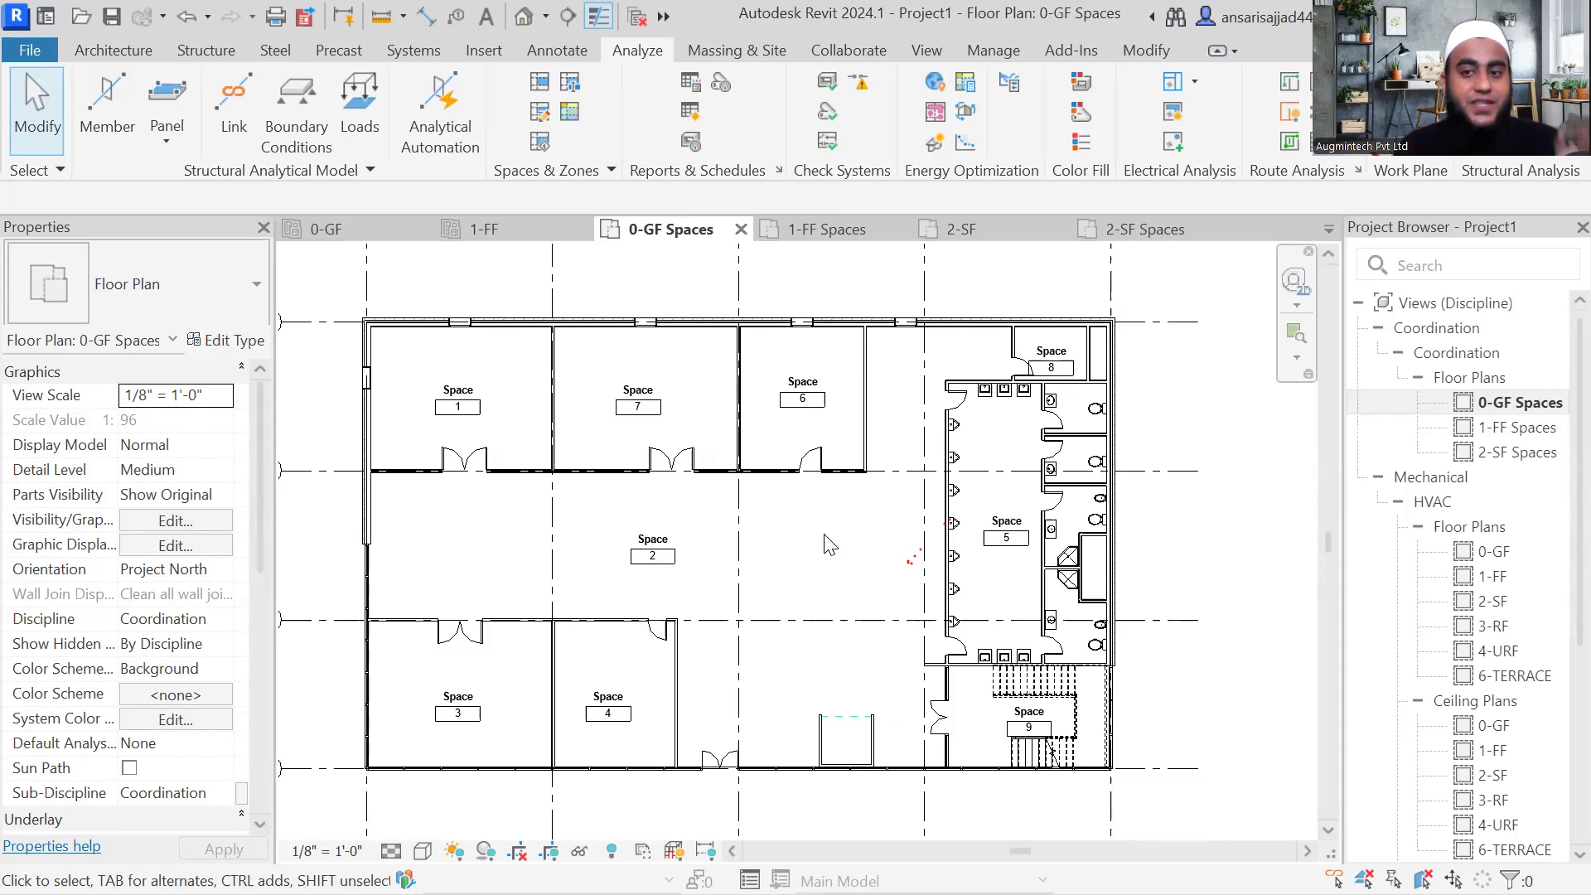
pyautogui.moveTo(573, 540); pyautogui.dragTo(603, 535, button='middle')
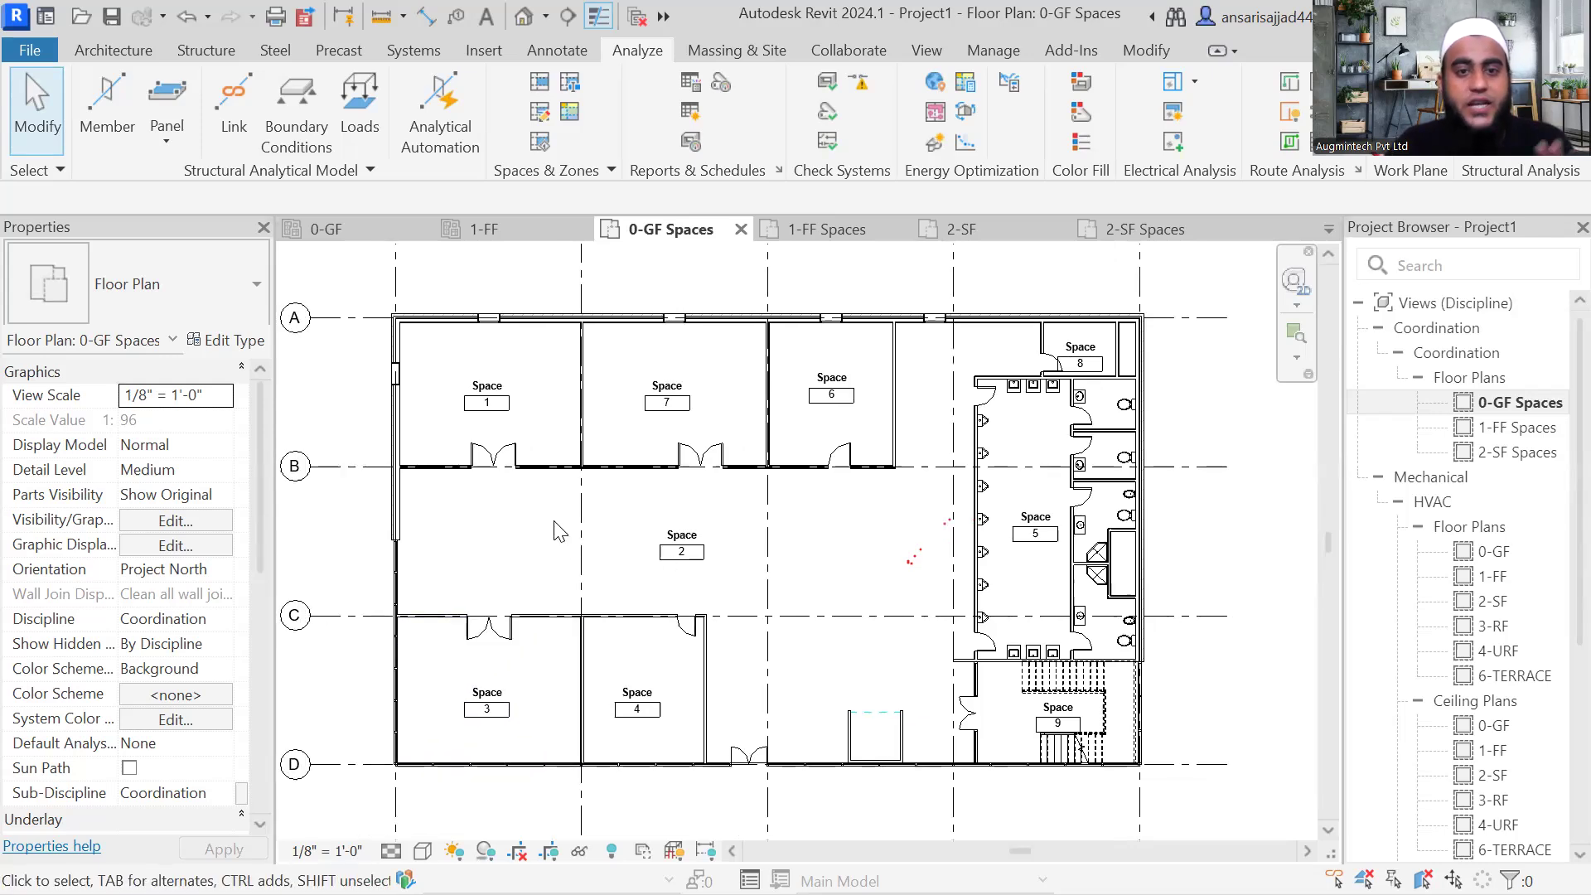
# Step: Run Space Naming with Names Only for All Levels to give every space the name of its room
pyautogui.click(569, 83)
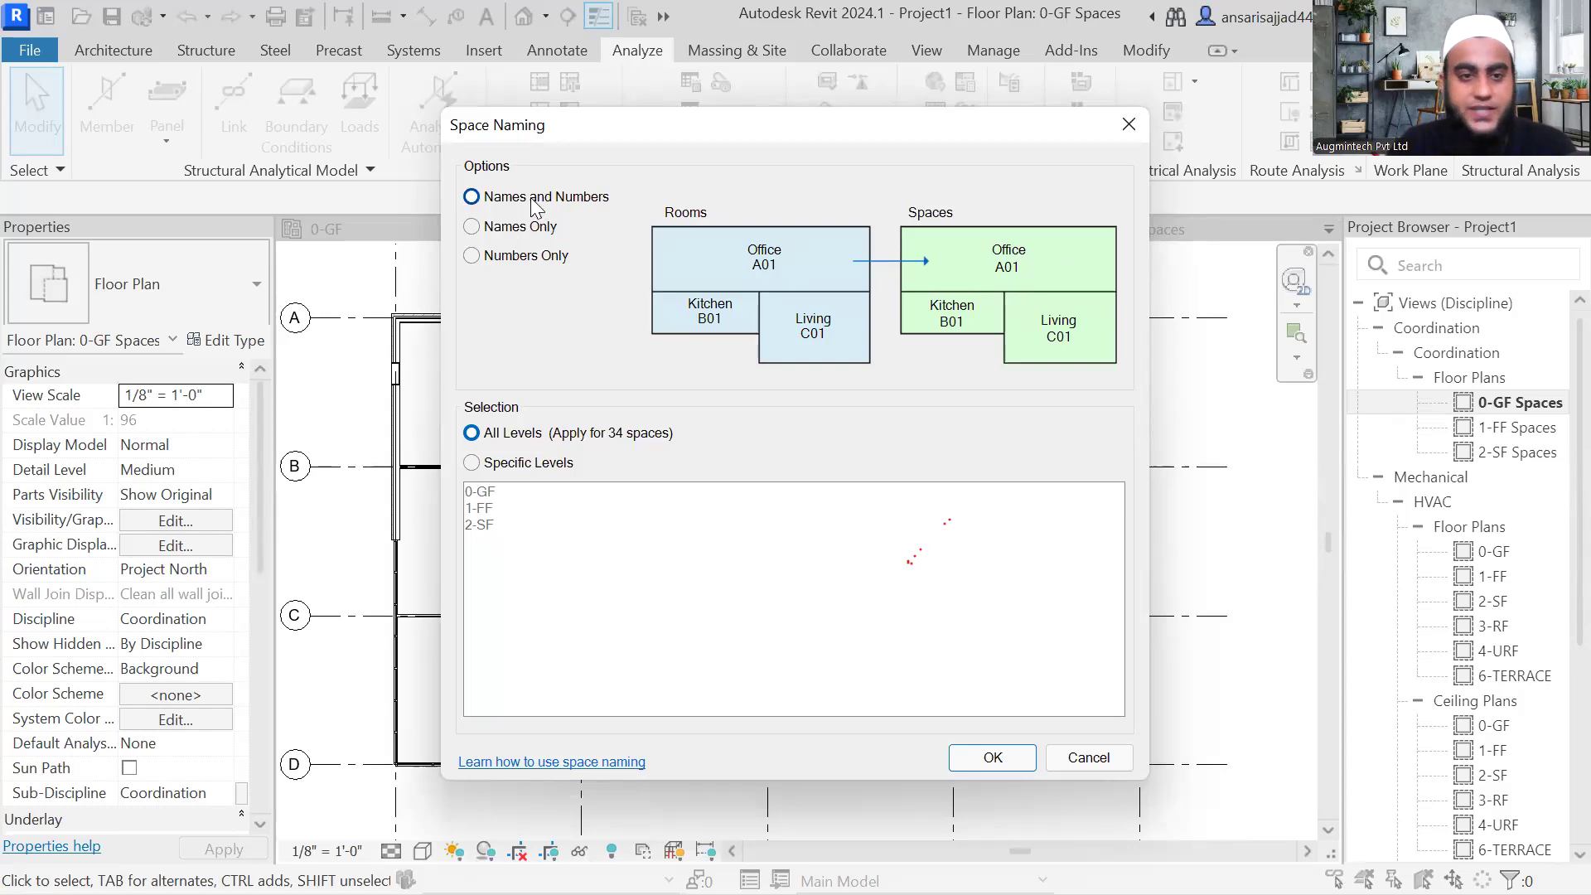
pyautogui.click(472, 228)
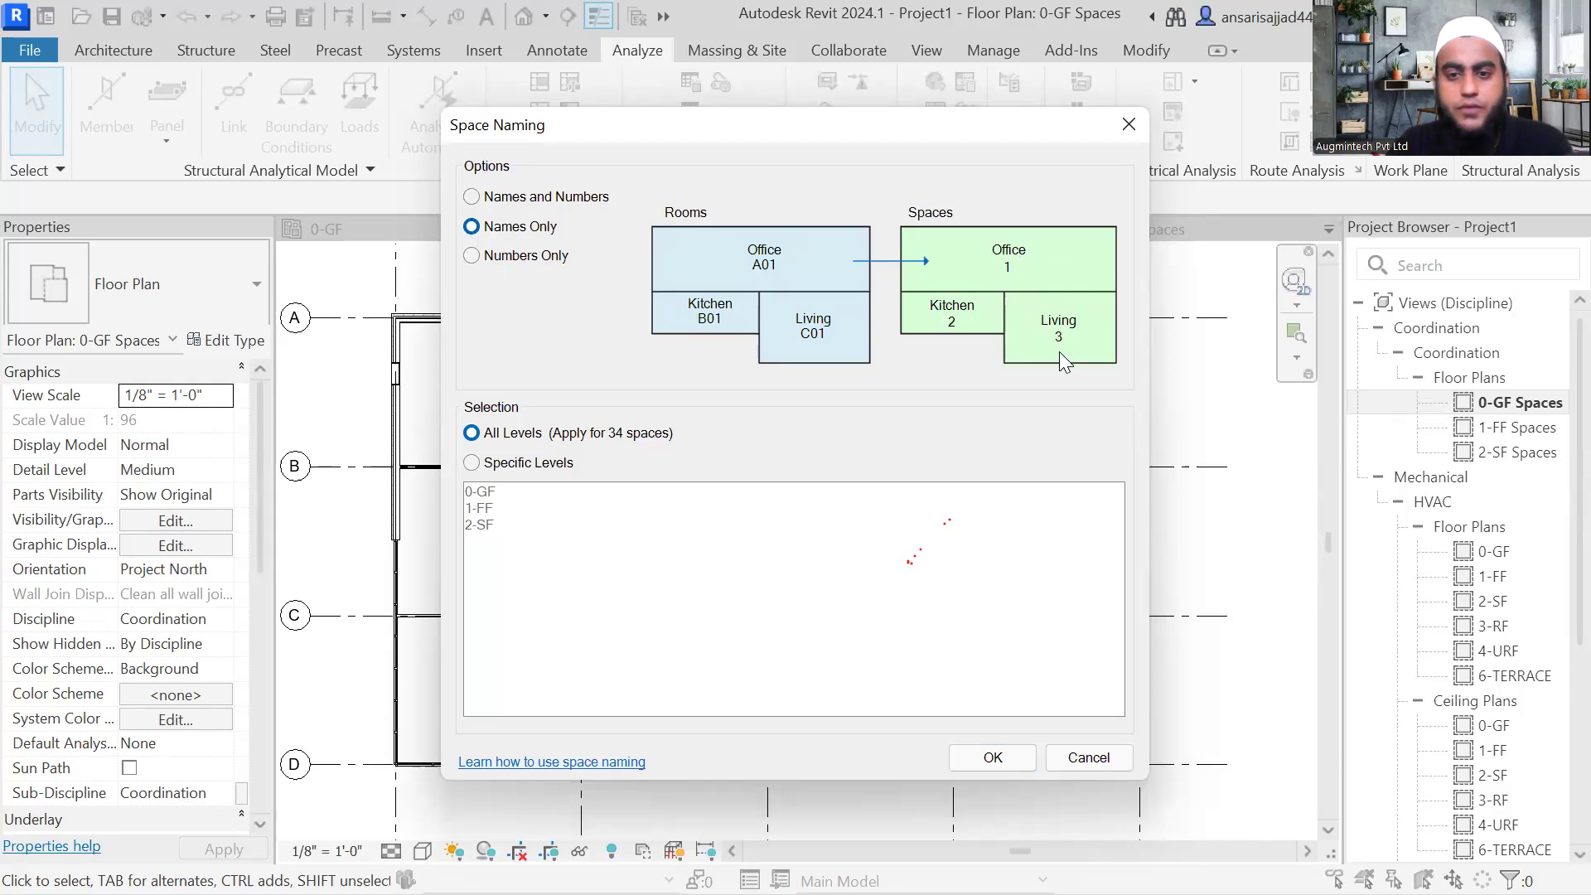
pyautogui.click(472, 257)
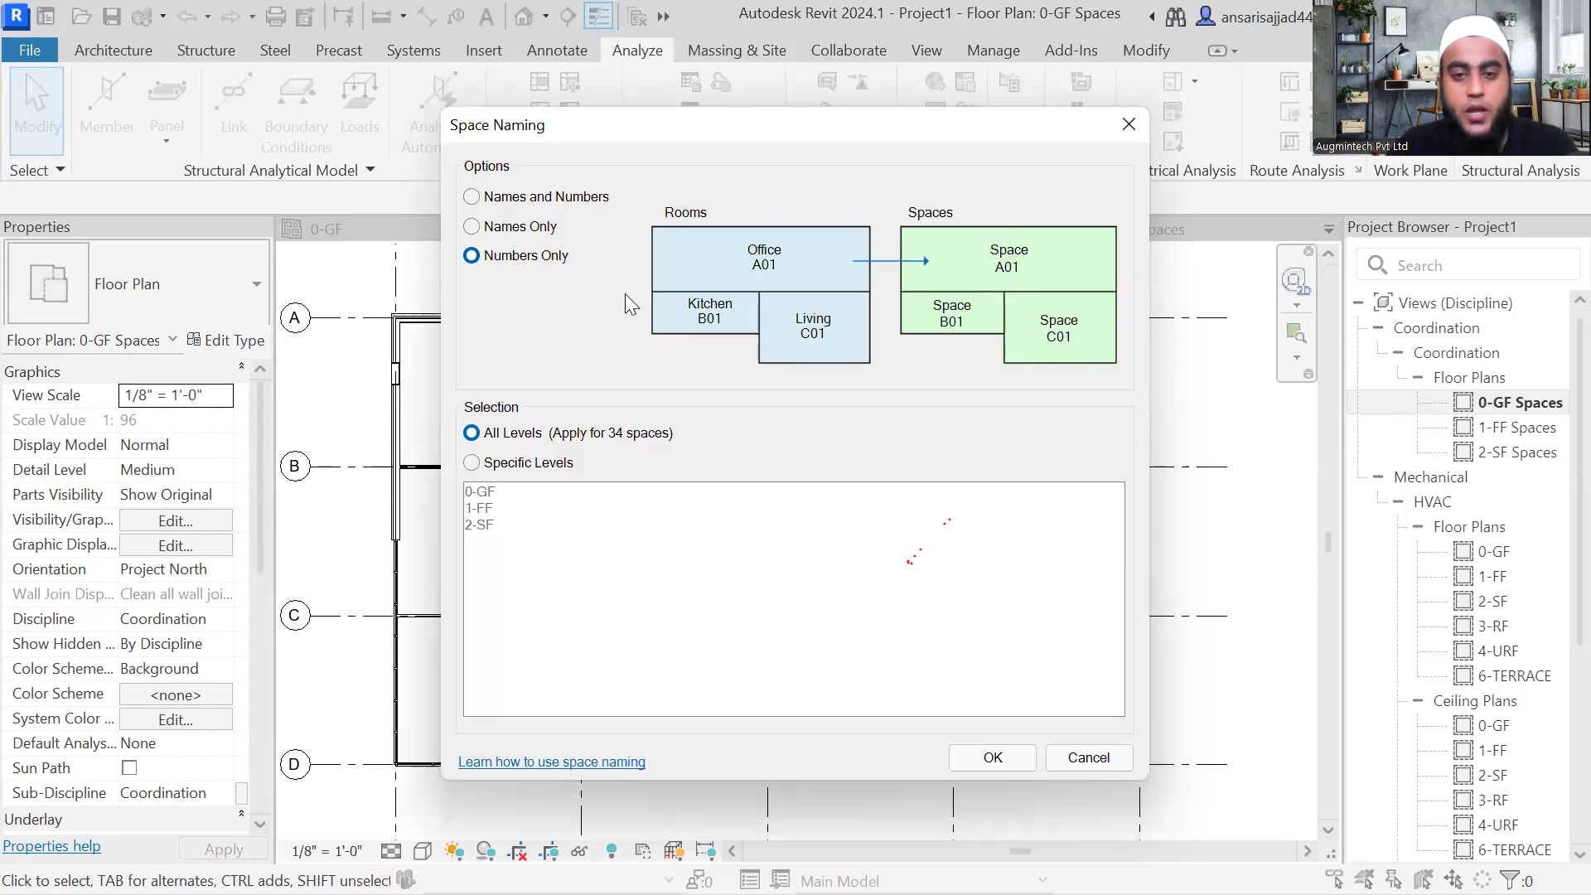
pyautogui.click(476, 228)
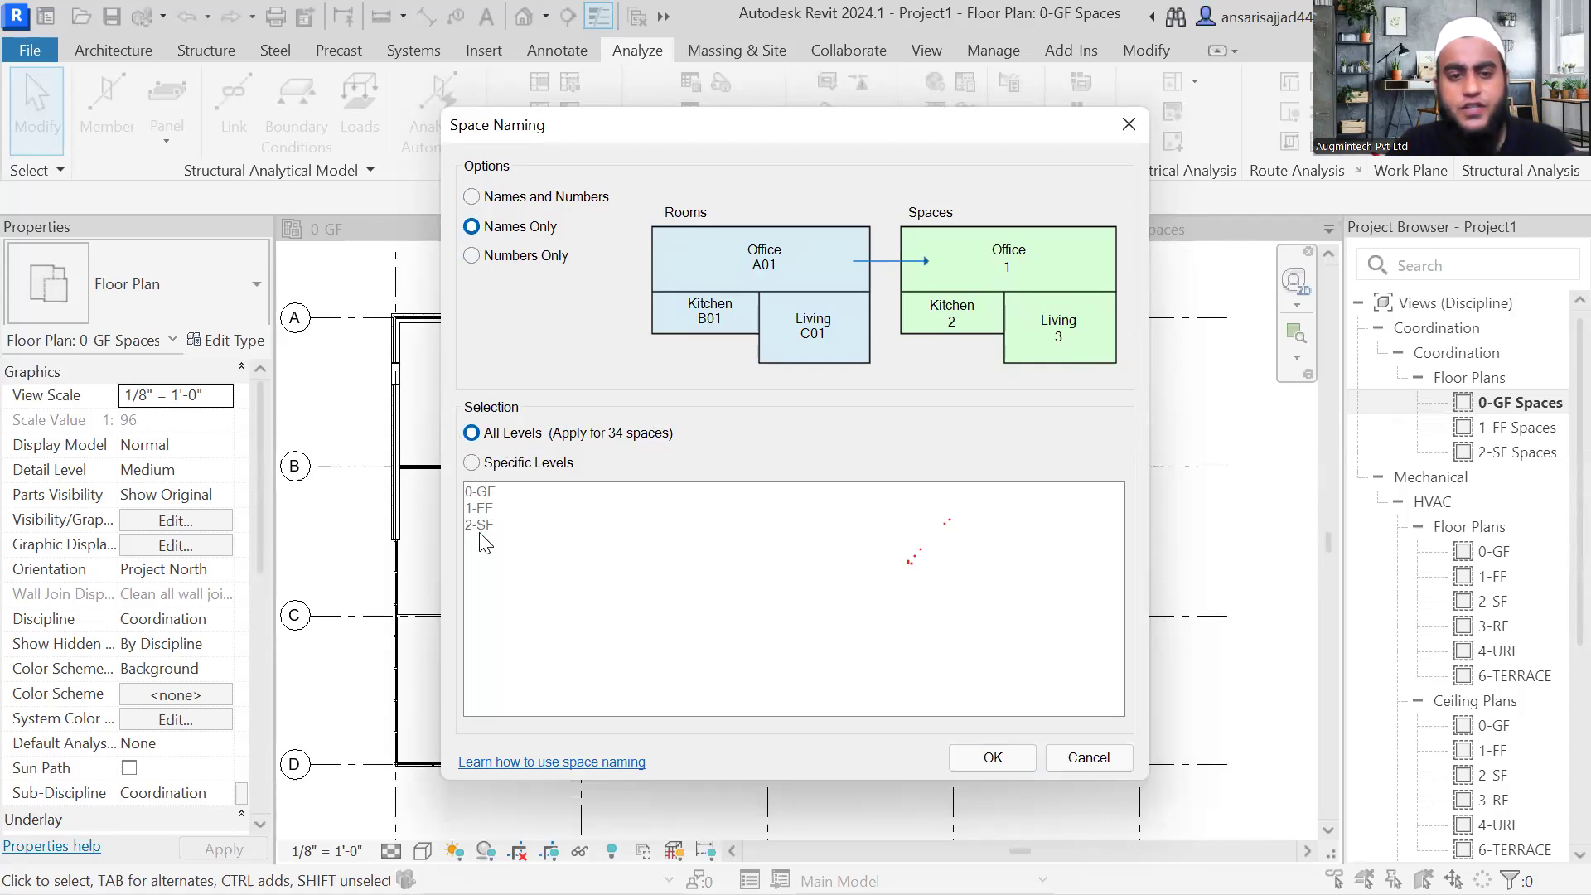
pyautogui.click(472, 466)
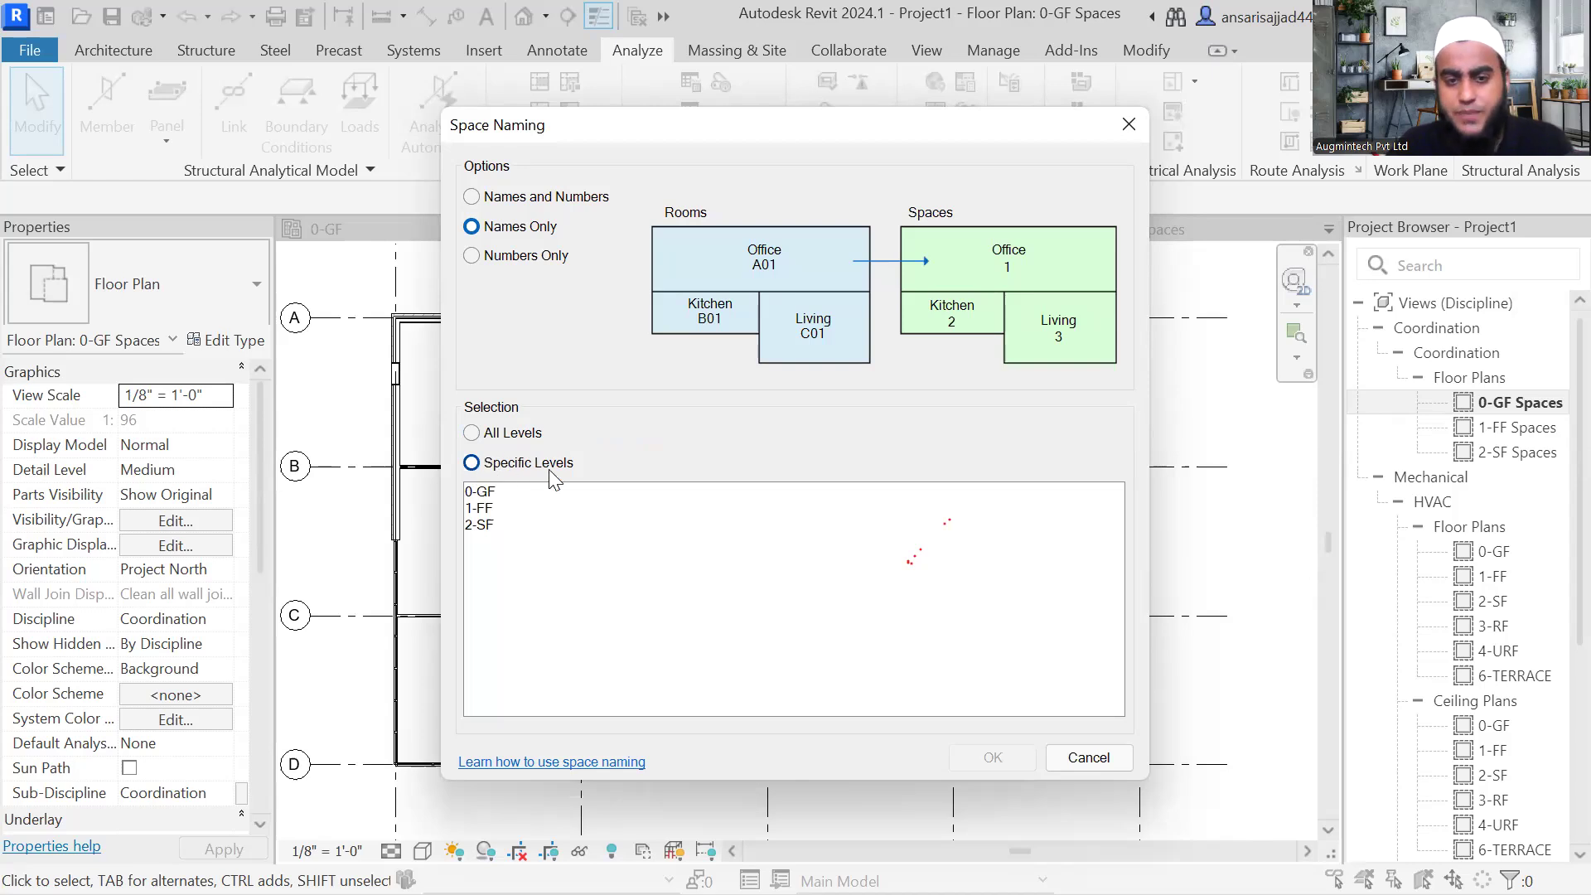
pyautogui.click(495, 494)
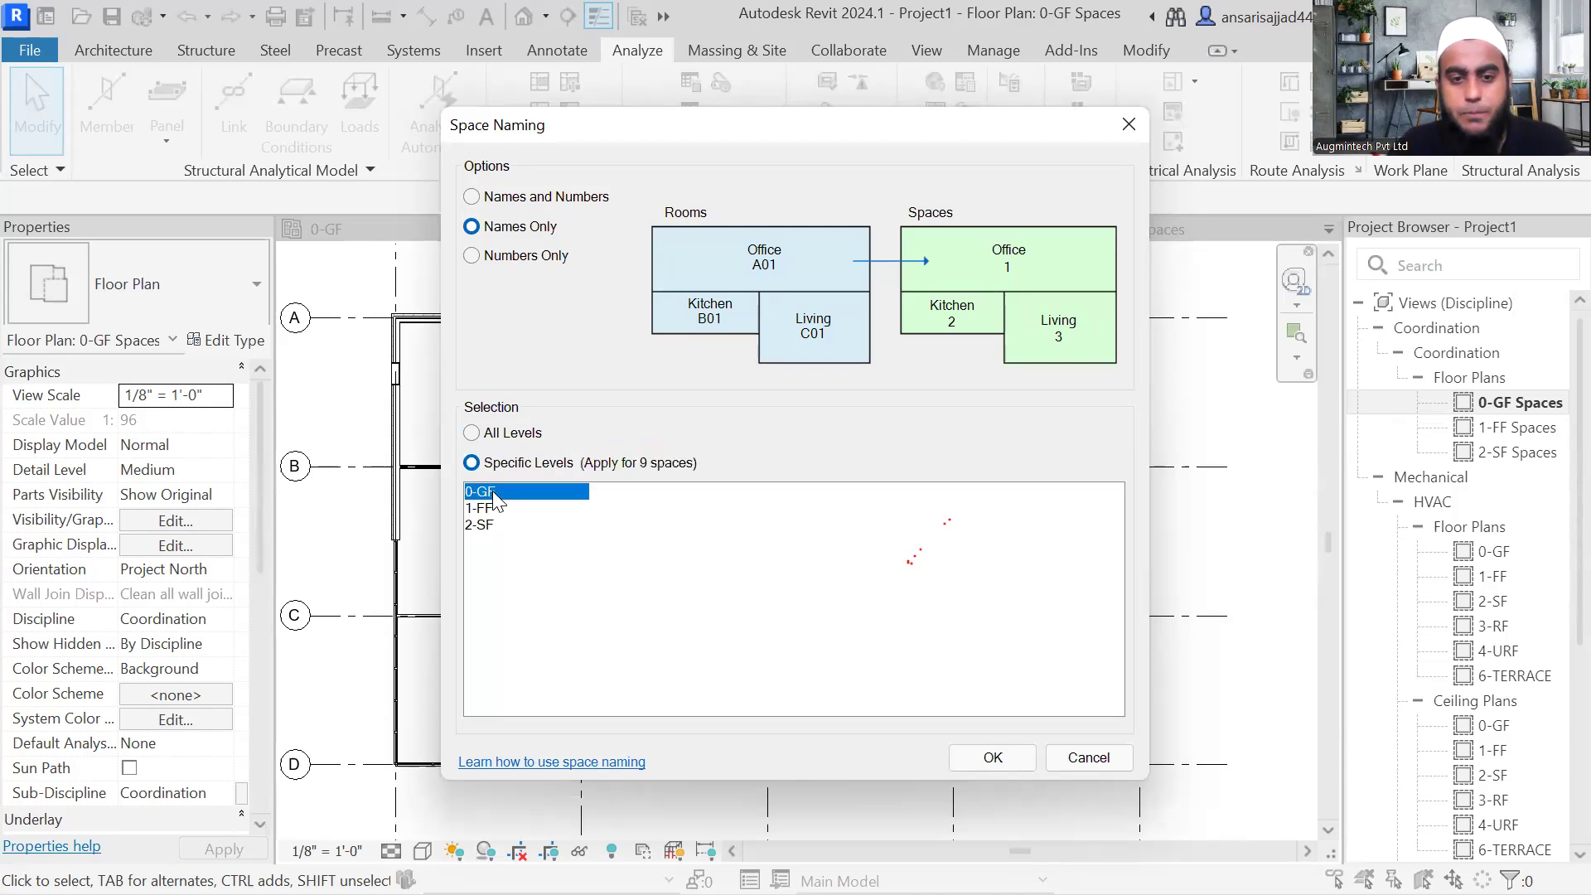
pyautogui.click(473, 436)
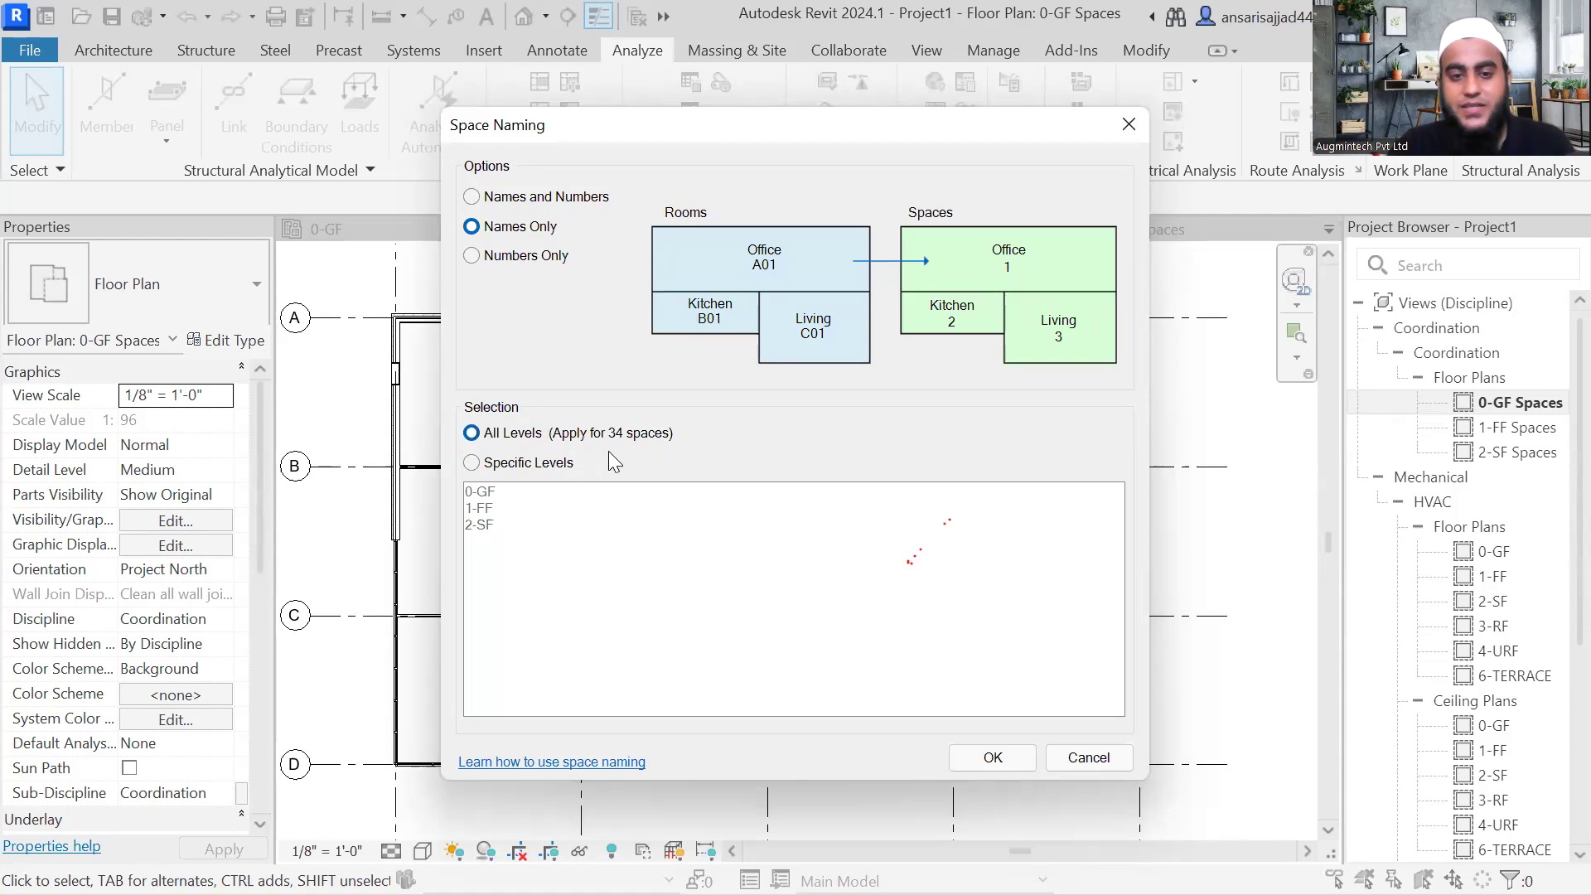
pyautogui.click(993, 757)
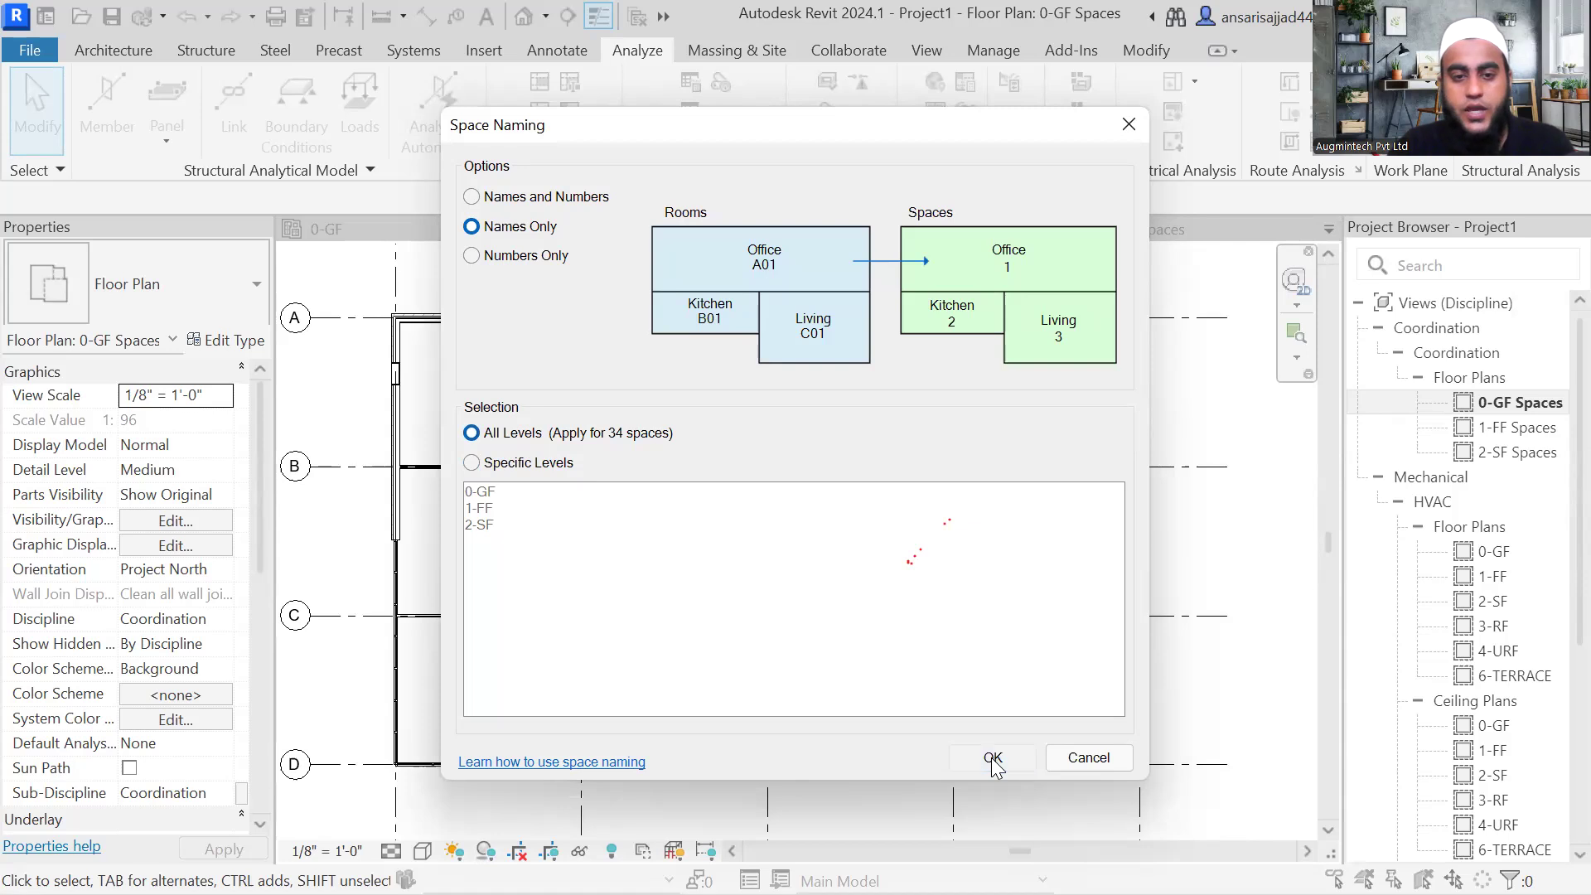
# Step: Check the space names on the ground, first and second floor Spaces plans and return to 0-GF Spaces
pyautogui.moveTo(387, 442); pyautogui.dragTo(427, 445, button='middle')
pyautogui.scroll(1, 563, 390)
pyautogui.scroll(-1, 547, 431)
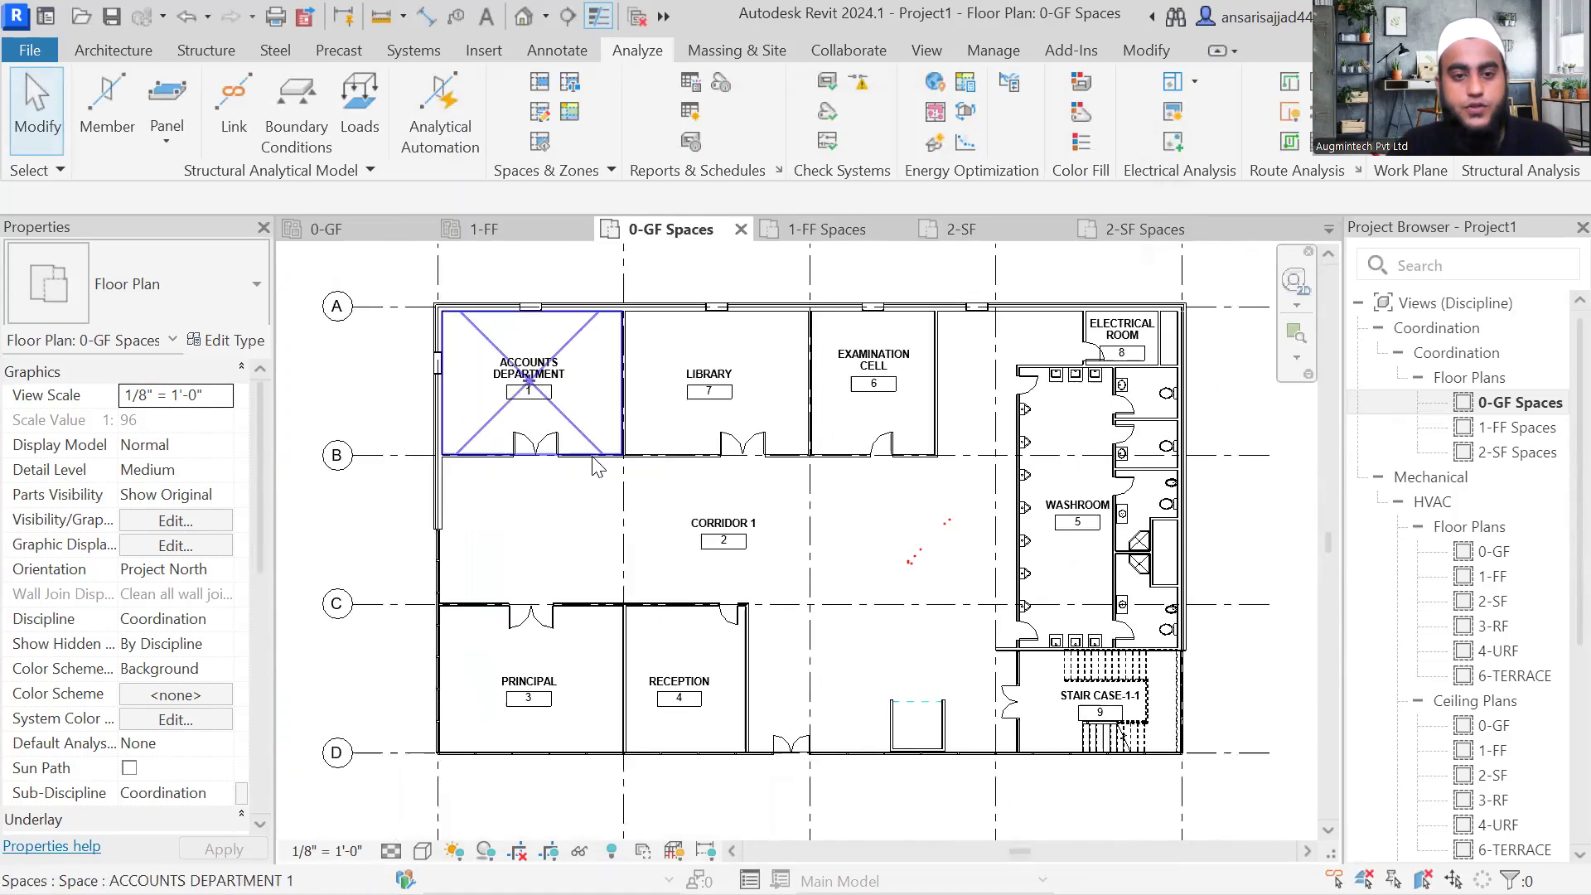
pyautogui.scroll(1, 513, 404)
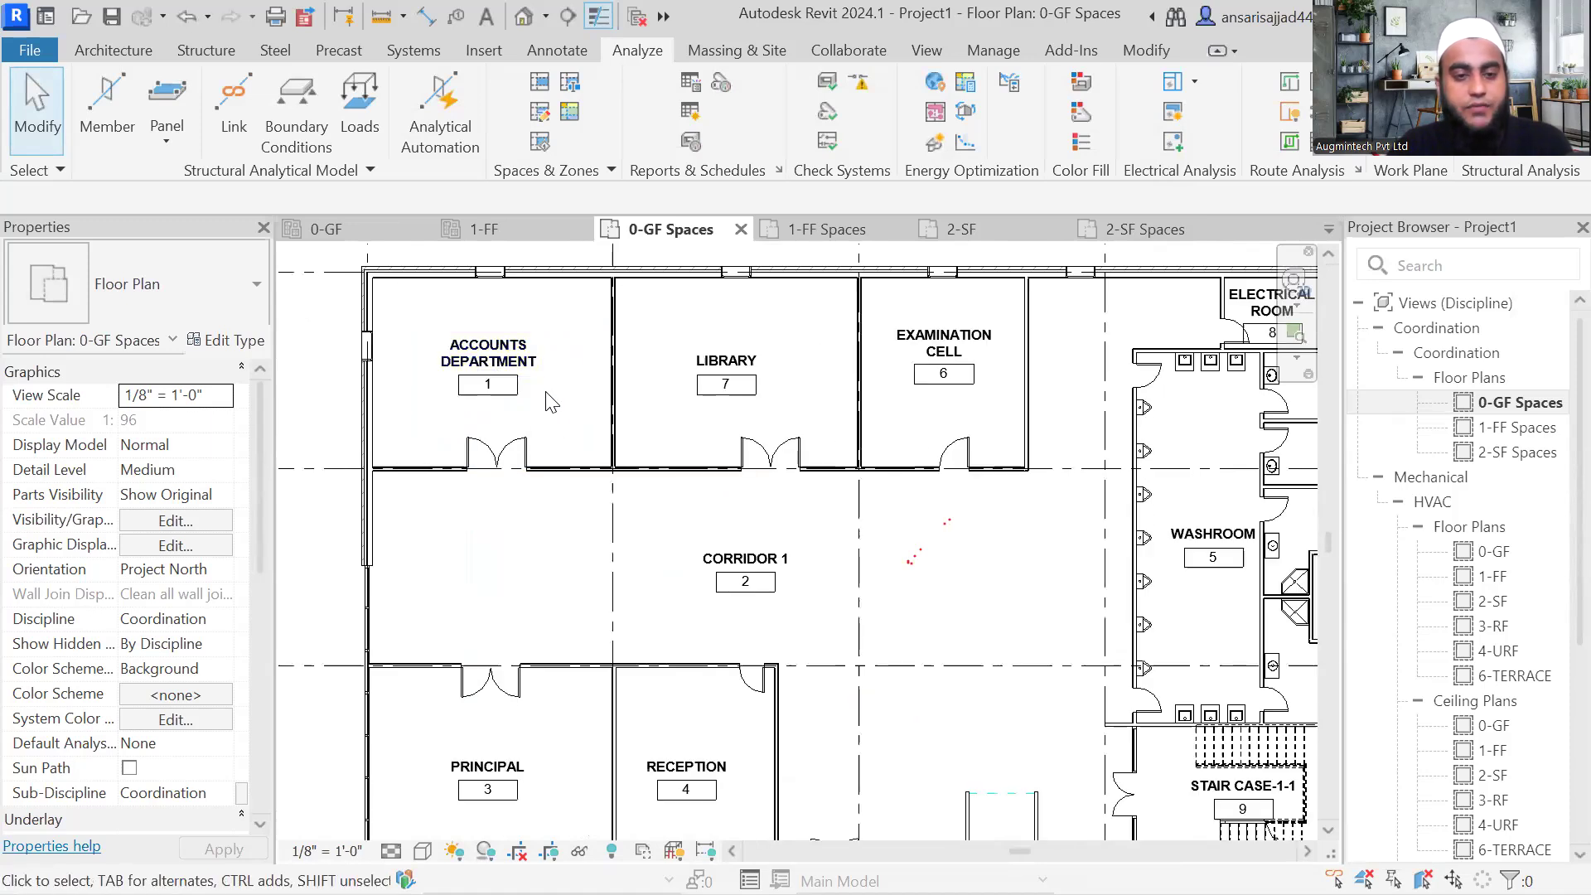
pyautogui.scroll(-1, 545, 395)
pyautogui.moveTo(543, 424); pyautogui.dragTo(540, 424, button='middle')
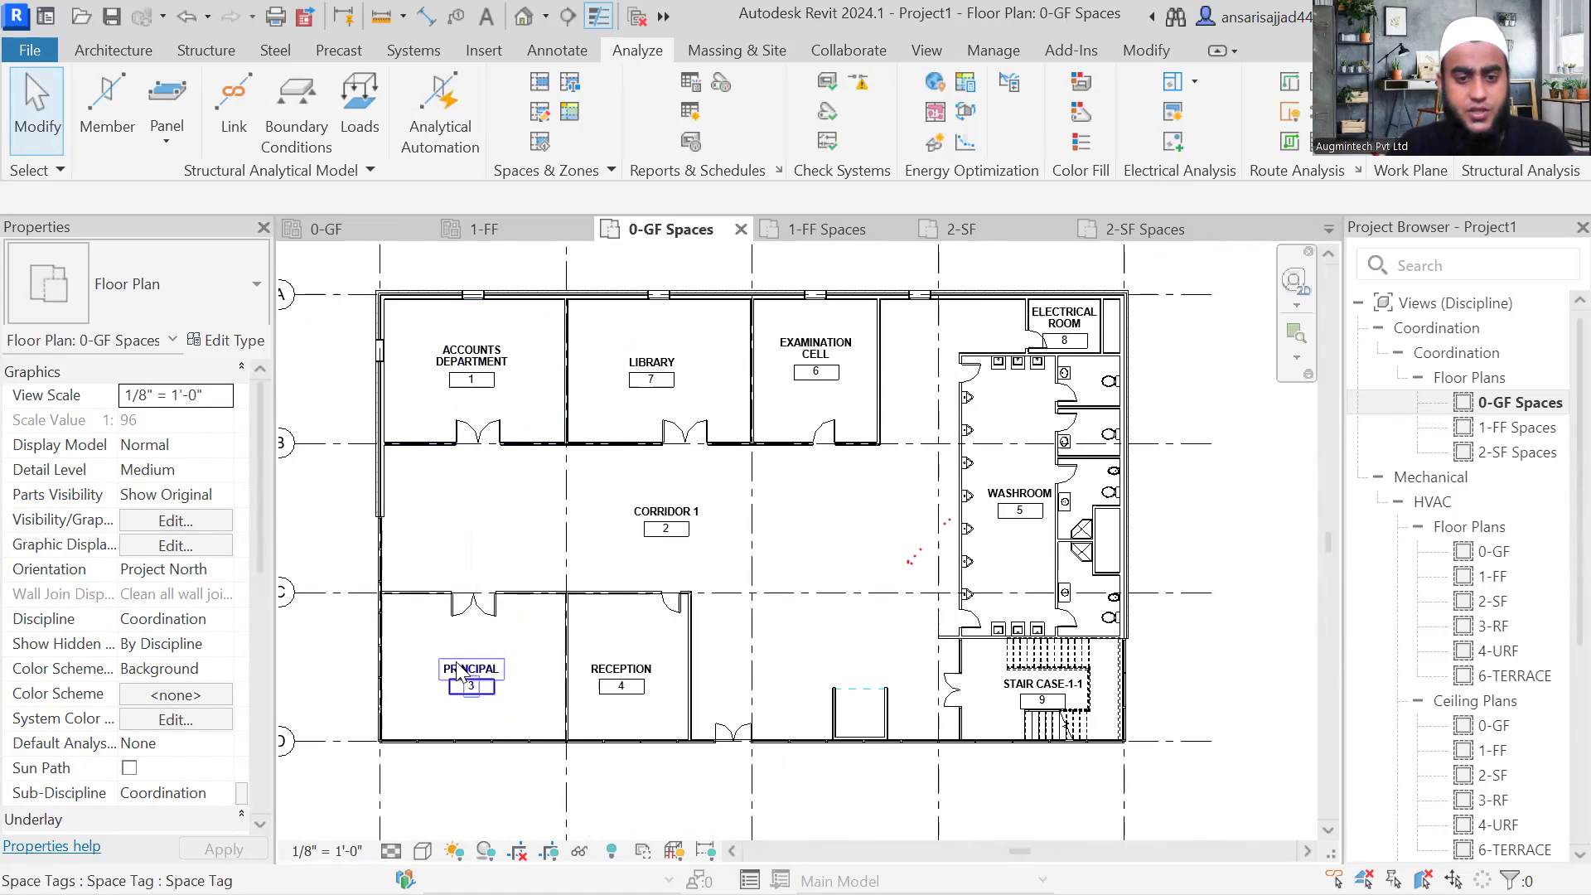
pyautogui.doubleClick(1510, 429)
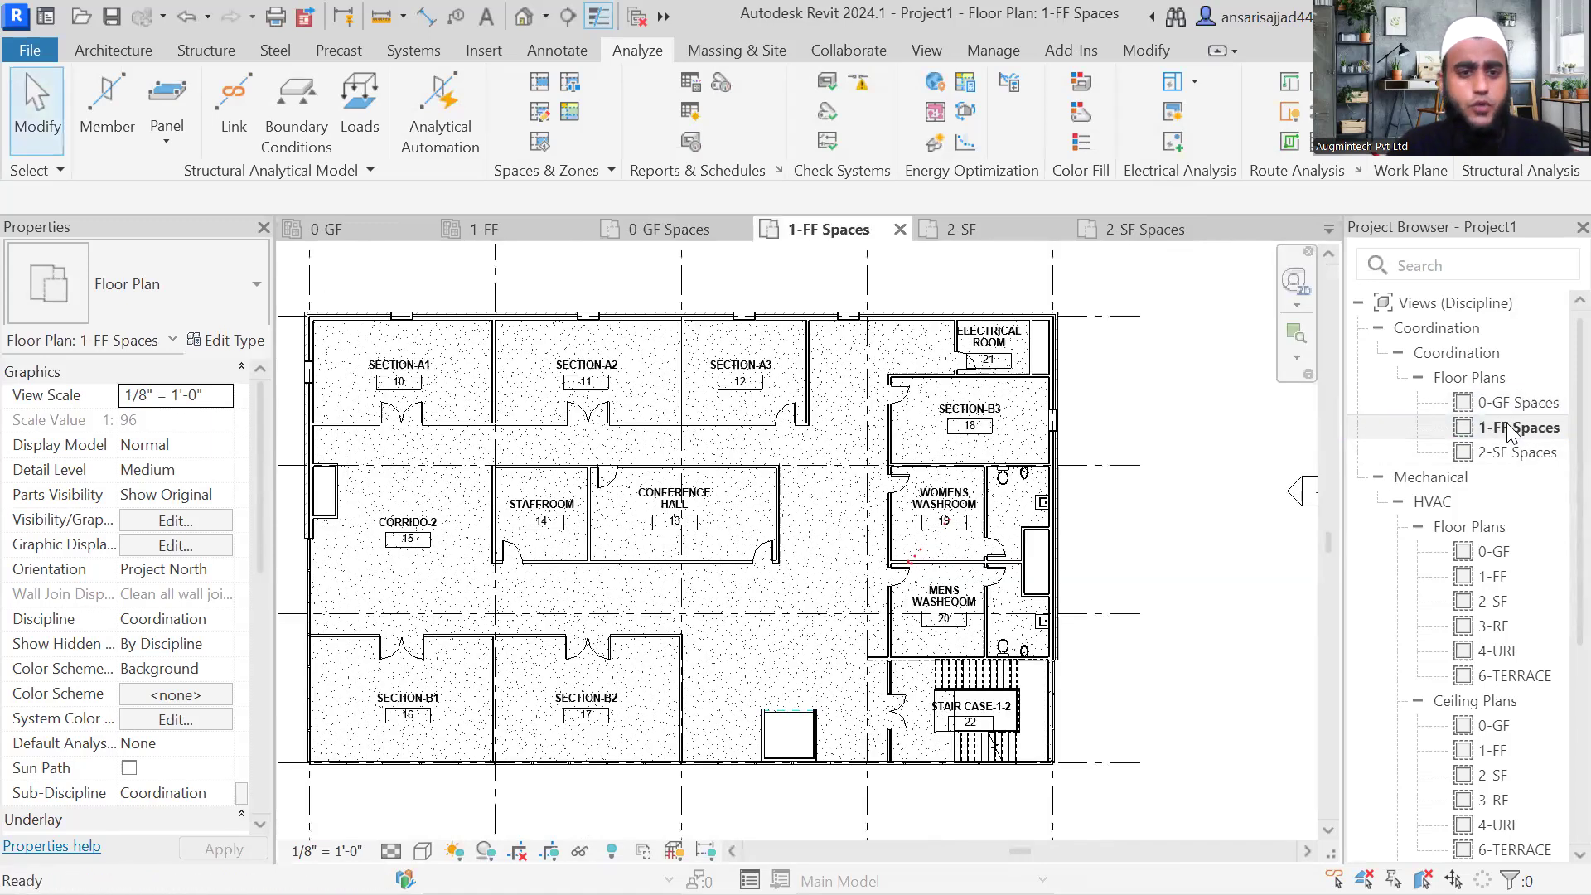
pyautogui.doubleClick(1517, 453)
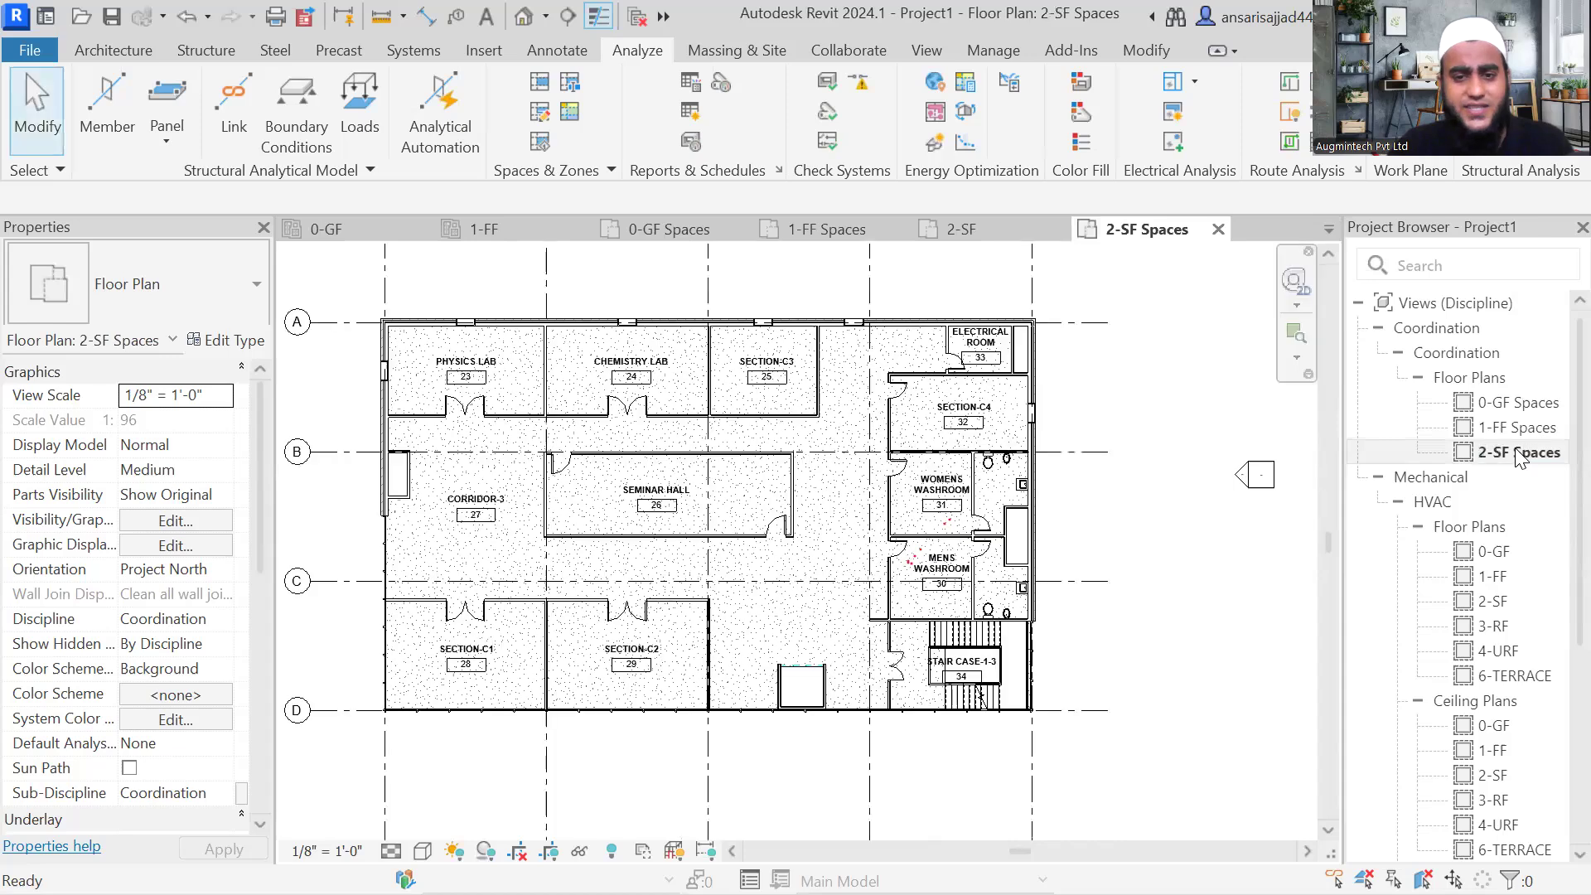
pyautogui.moveTo(635, 369); pyautogui.dragTo(639, 379, button='middle')
pyautogui.doubleClick(1531, 407)
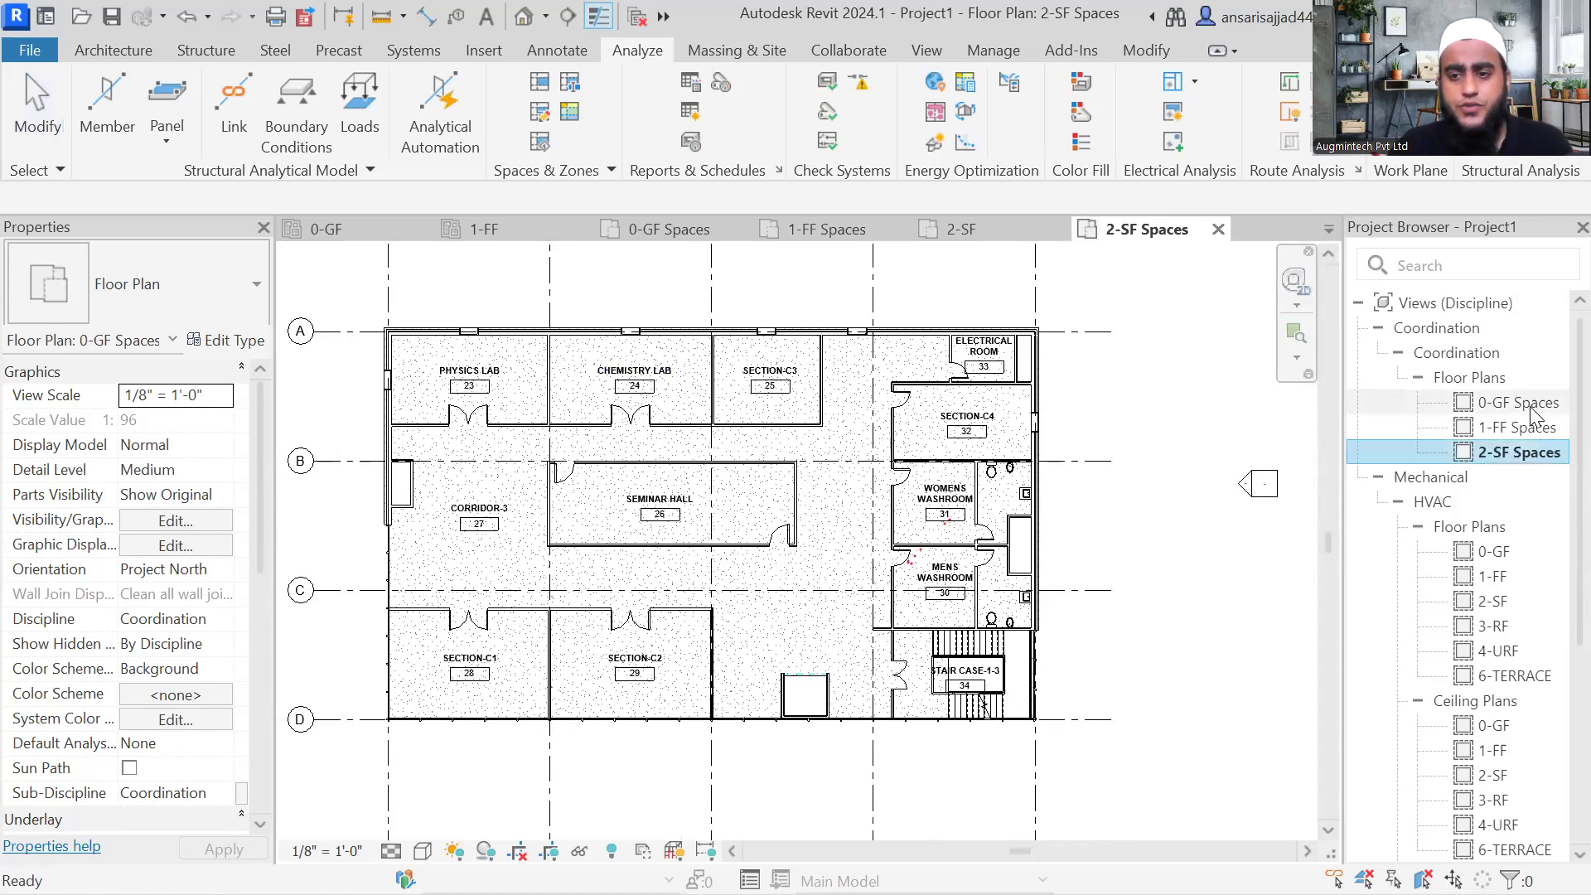
pyautogui.scroll(-2, 618, 495)
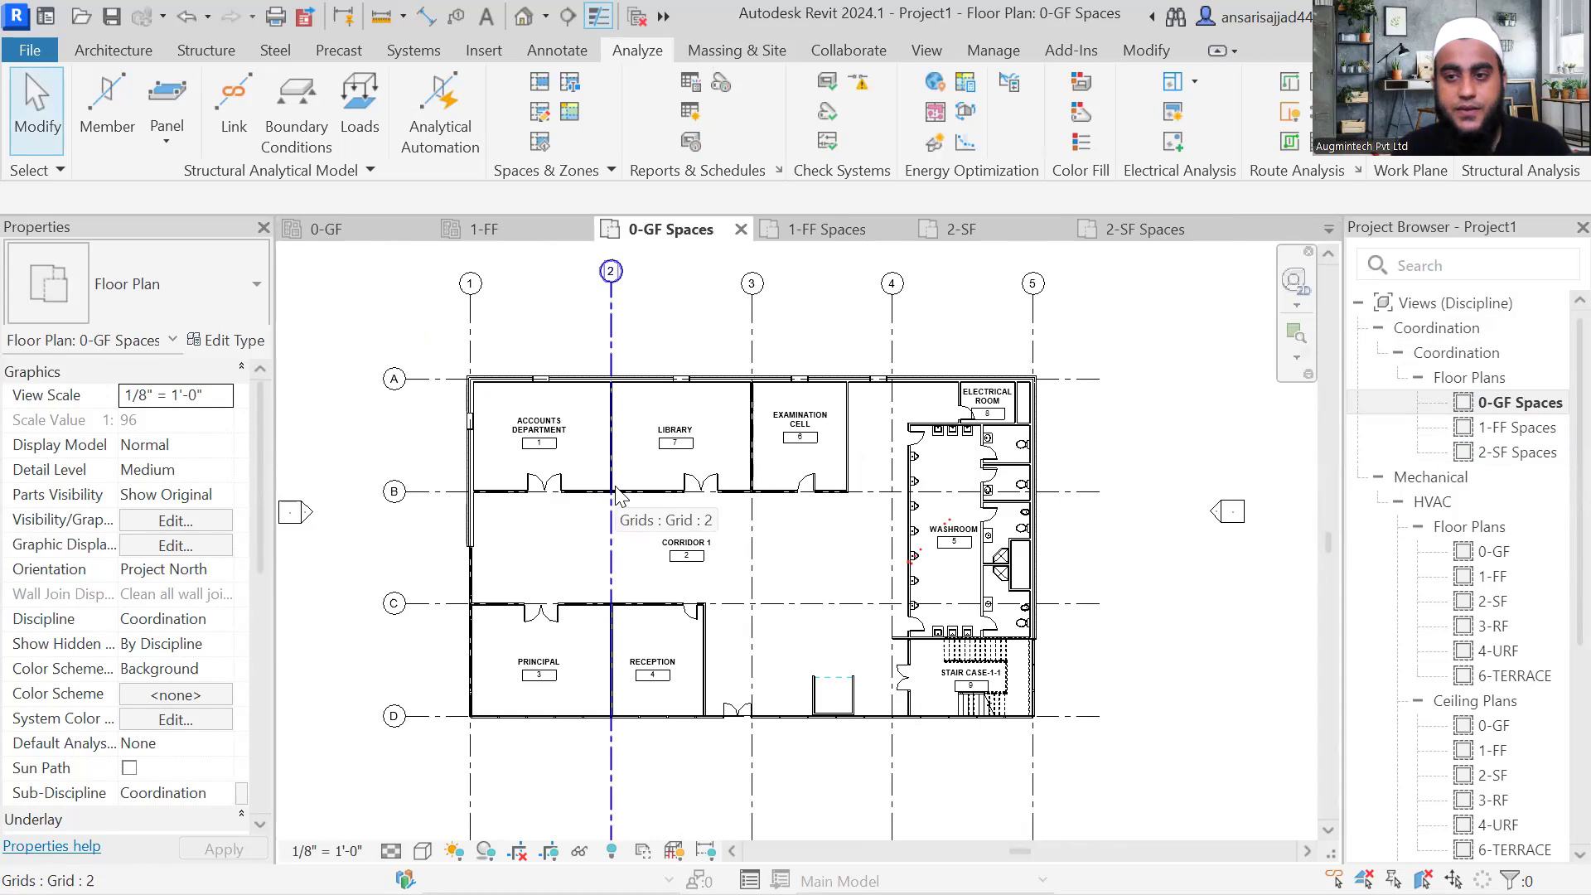
pyautogui.scroll(1, 605, 468)
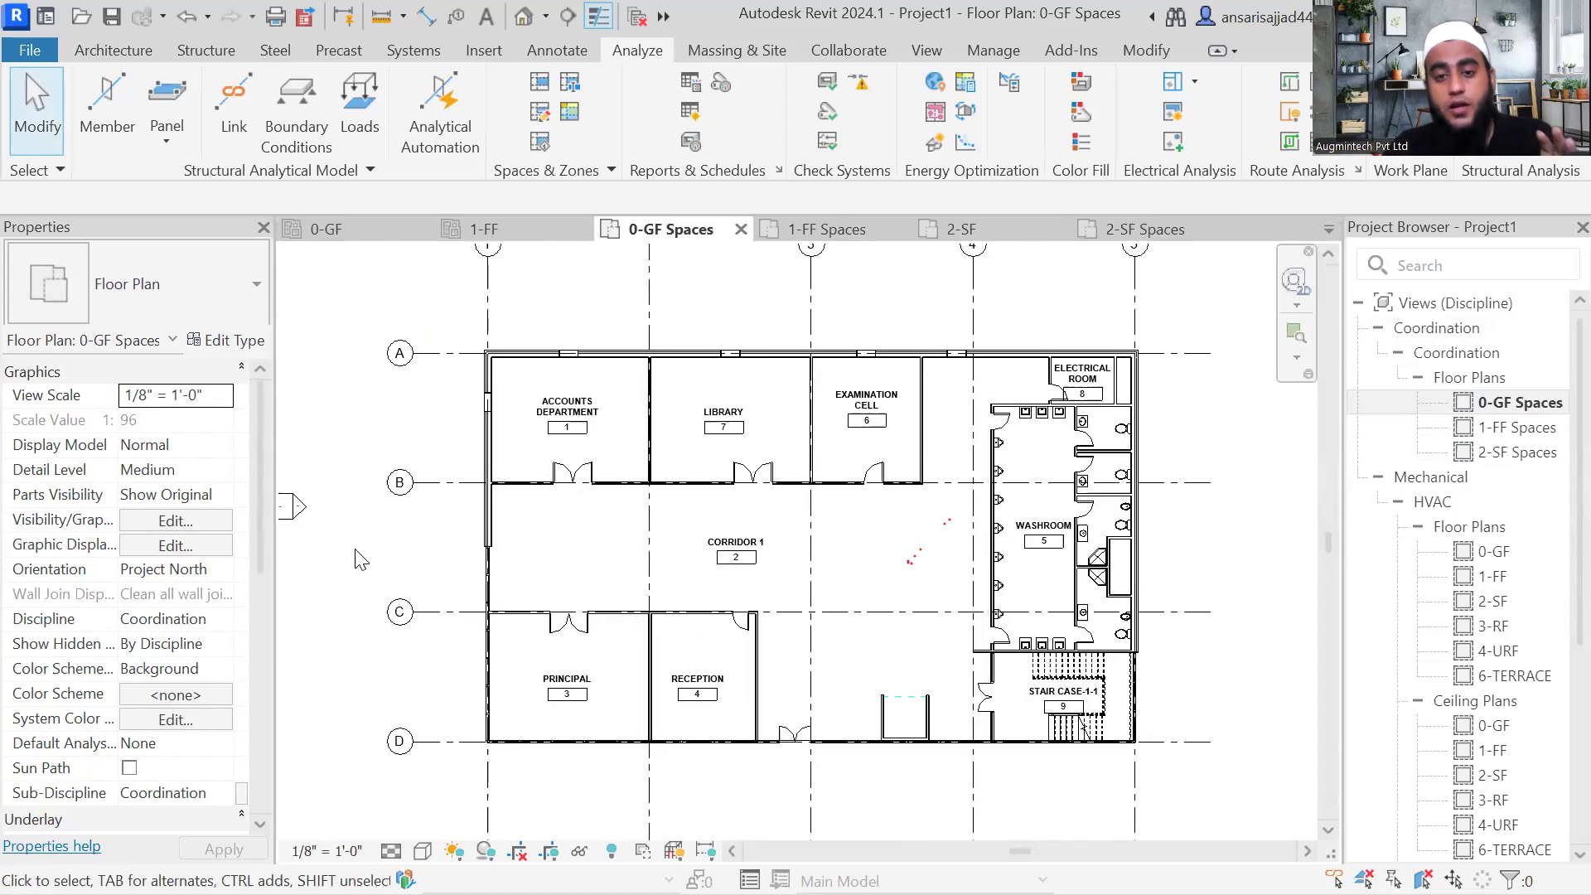
pyautogui.moveTo(615, 465); pyautogui.dragTo(569, 458, button='middle')
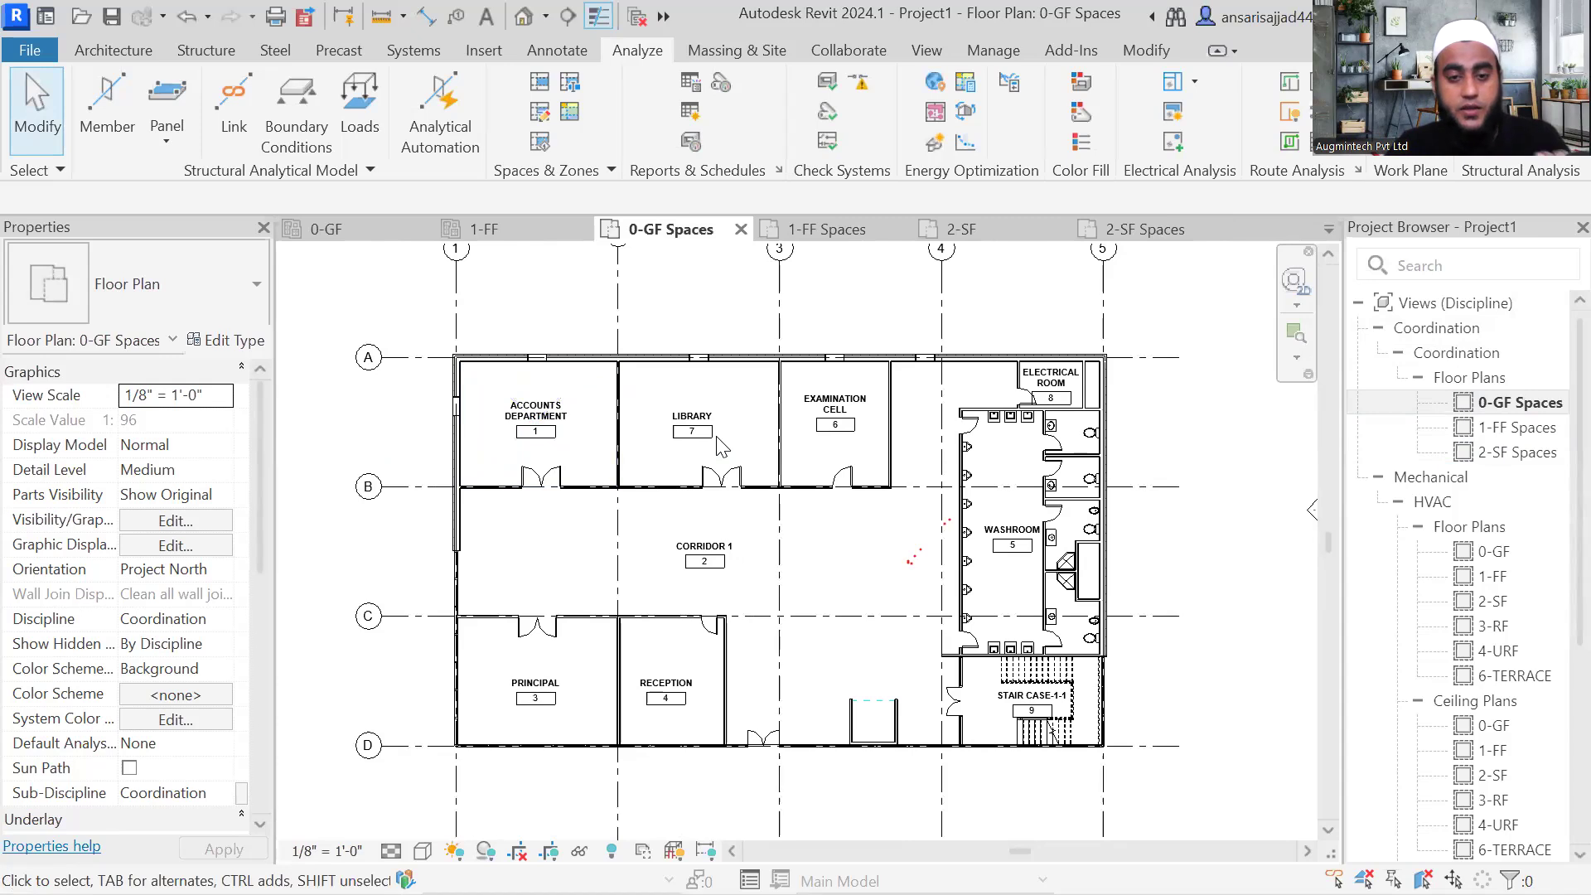
pyautogui.moveTo(591, 496)
pyautogui.mouseDown(button='middle')
pyautogui.moveTo(604, 526)
pyautogui.moveTo(597, 498)
pyautogui.mouseUp(button='middle')
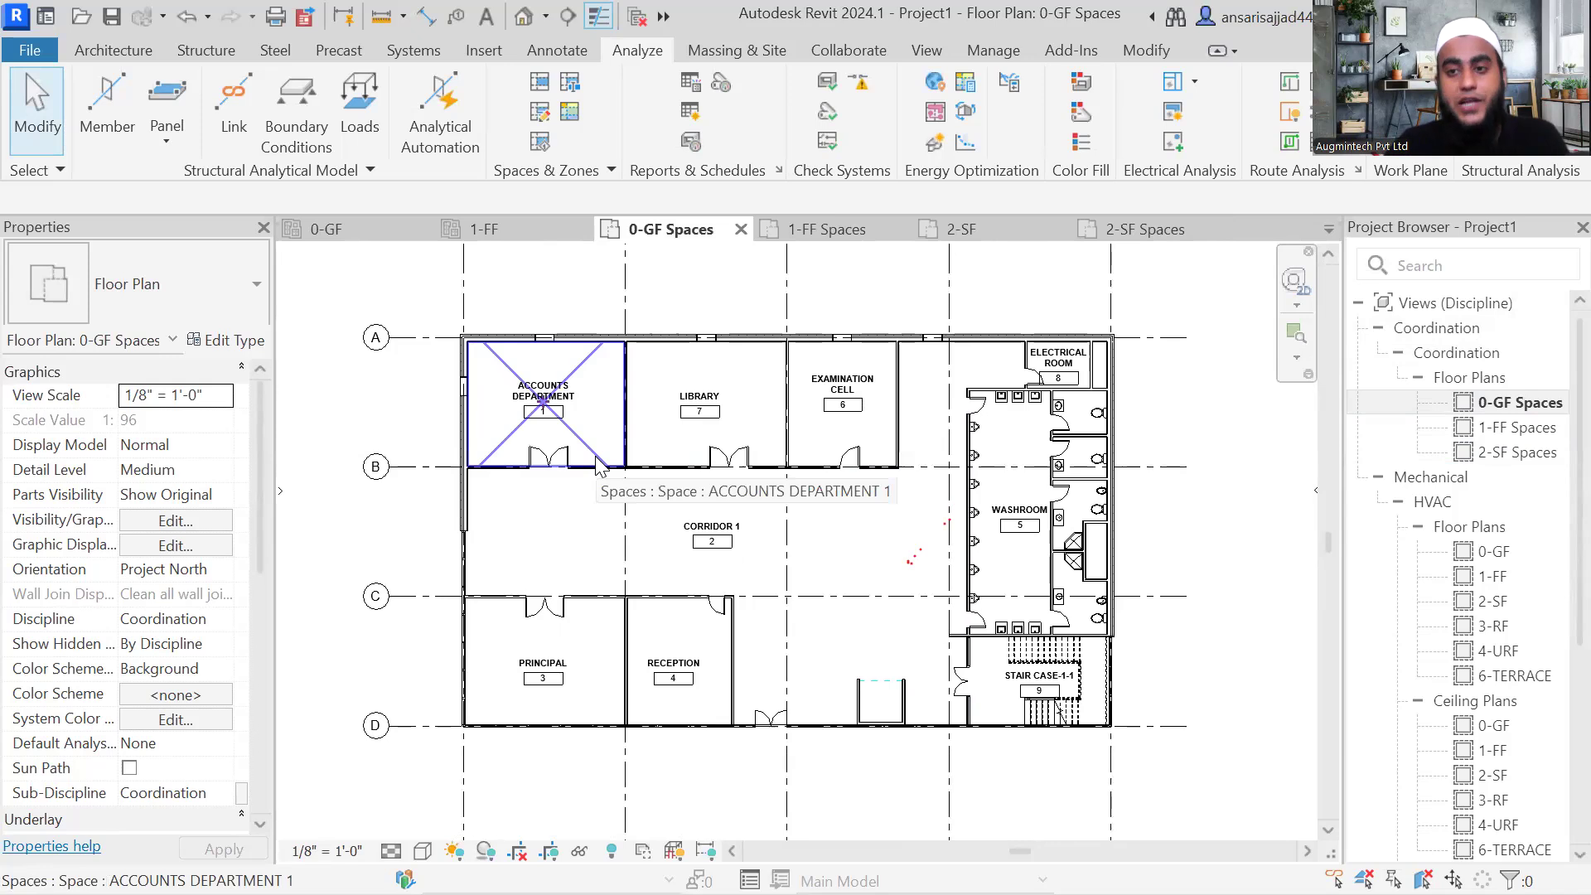
pyautogui.scroll(1, 586, 461)
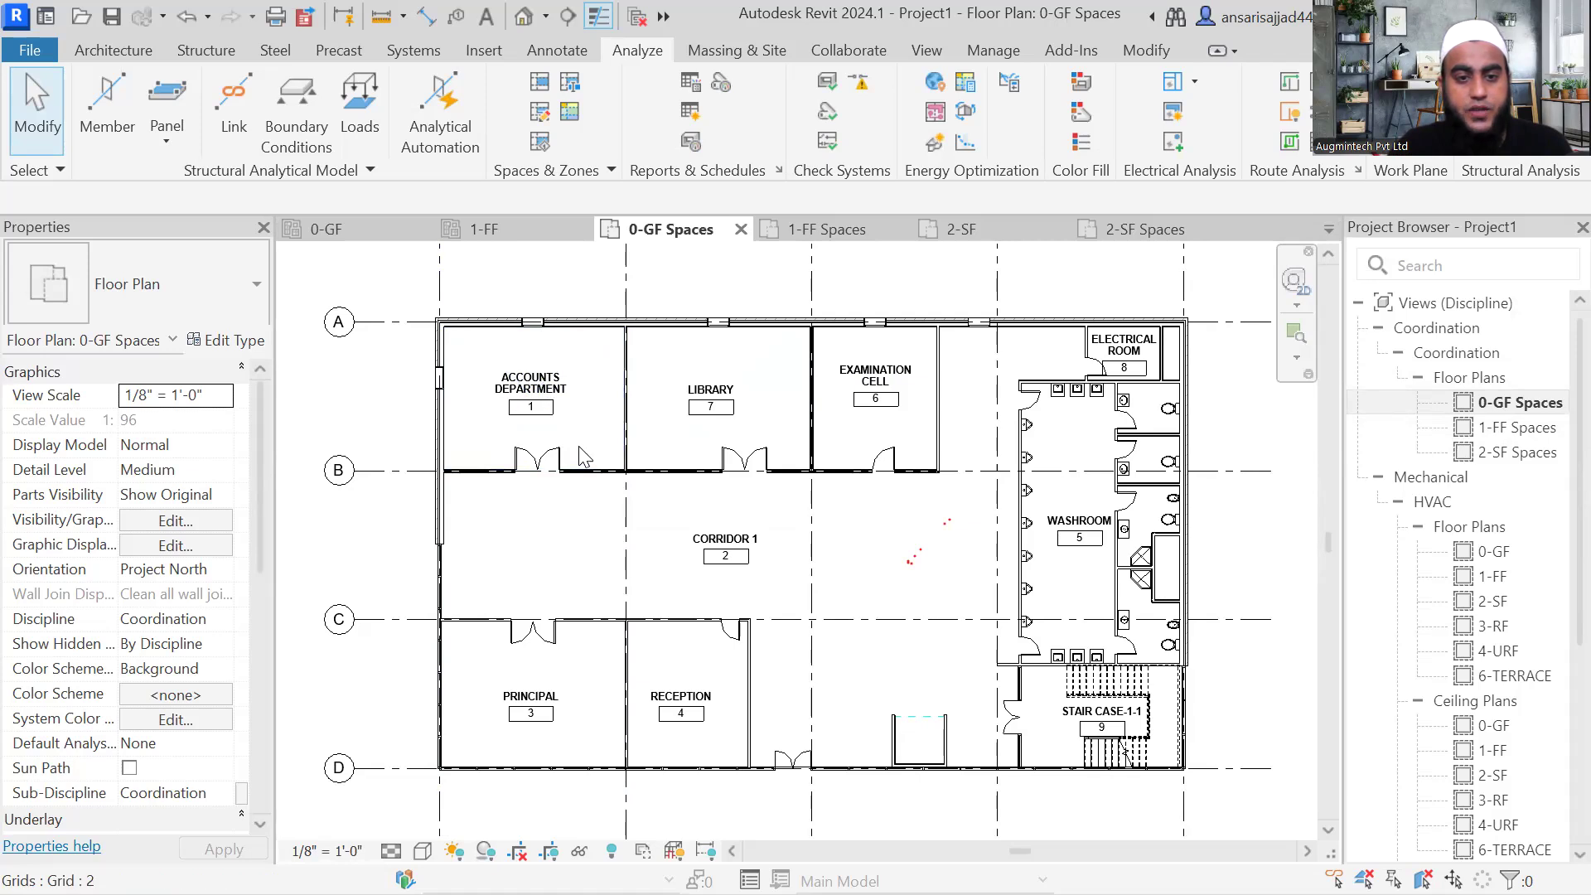
pyautogui.scroll(-1, 567, 315)
pyautogui.scroll(-1, 552, 361)
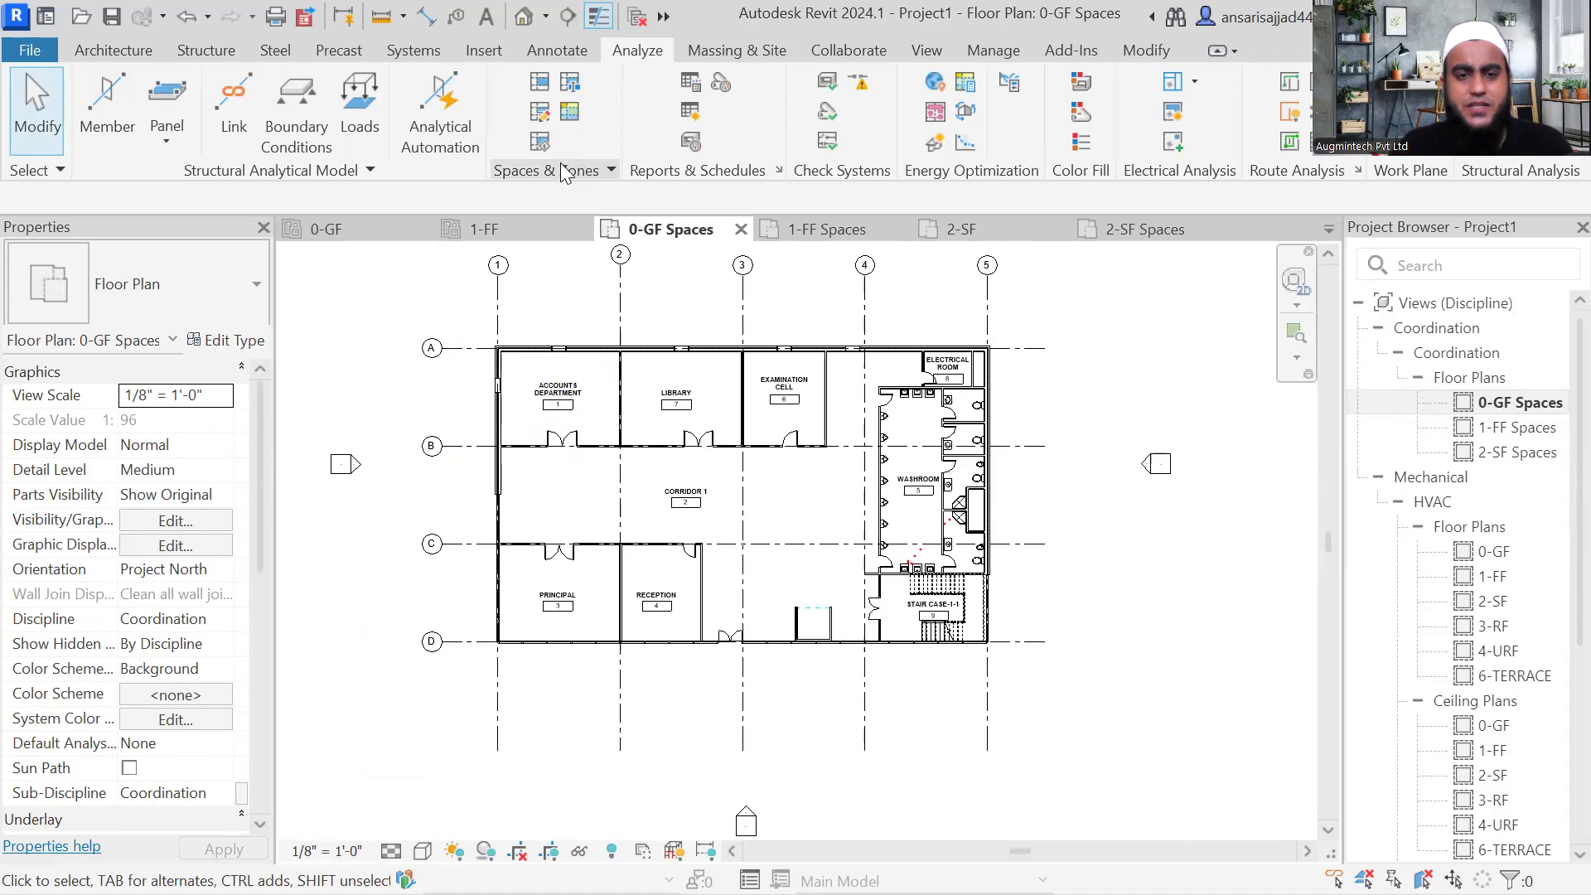
# Step: Reapply Space Naming using the Names Only option for All Levels
pyautogui.click(569, 84)
pyautogui.click(471, 226)
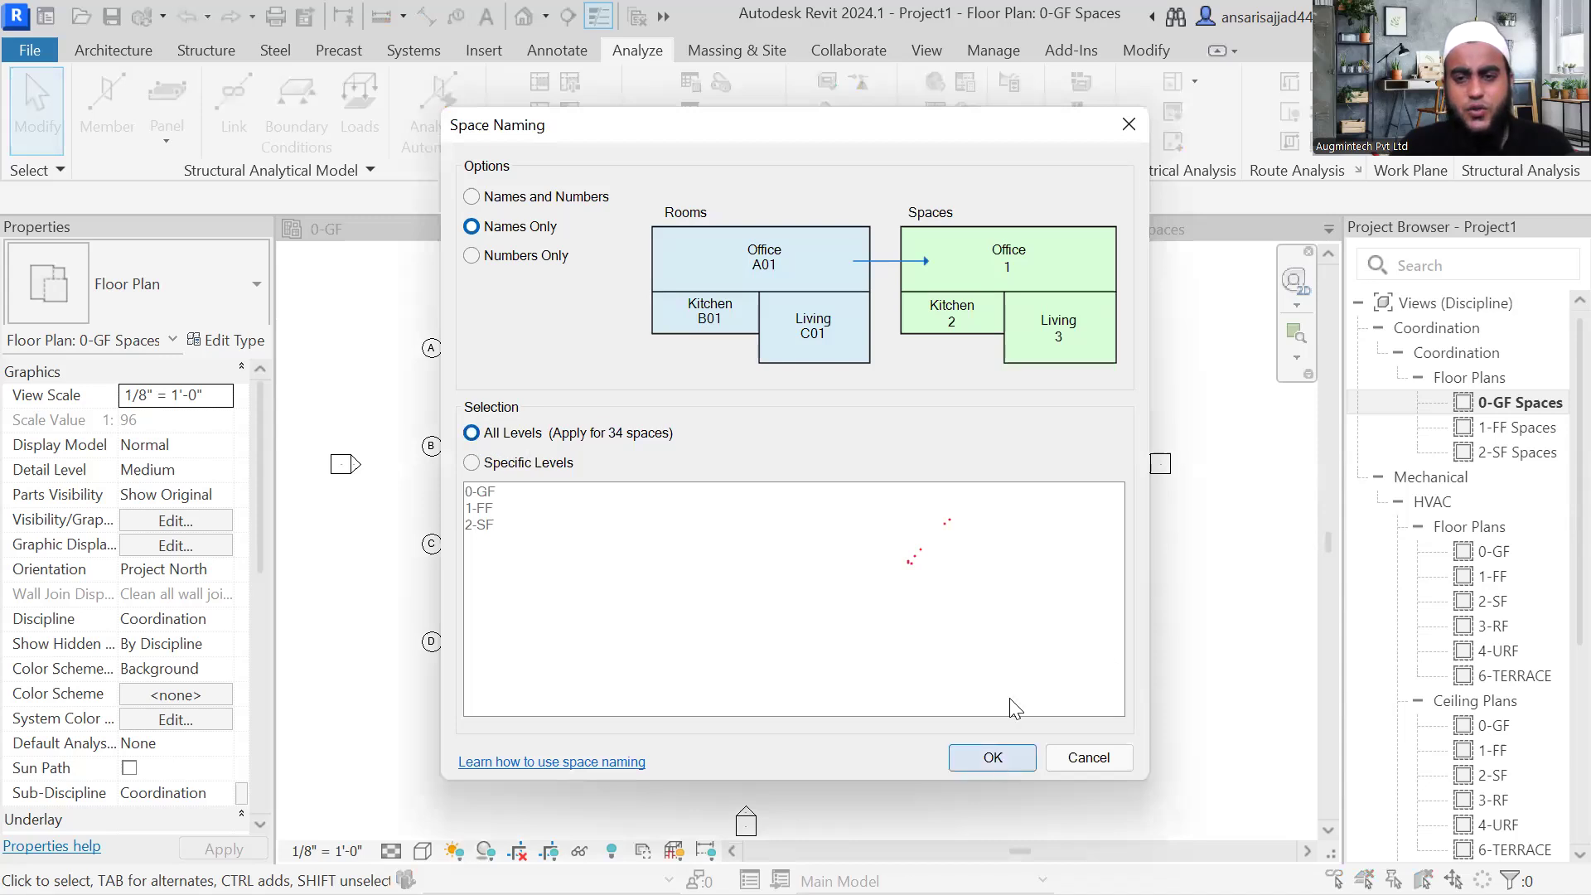
pyautogui.press('Return')
pyautogui.scroll(2, 746, 497)
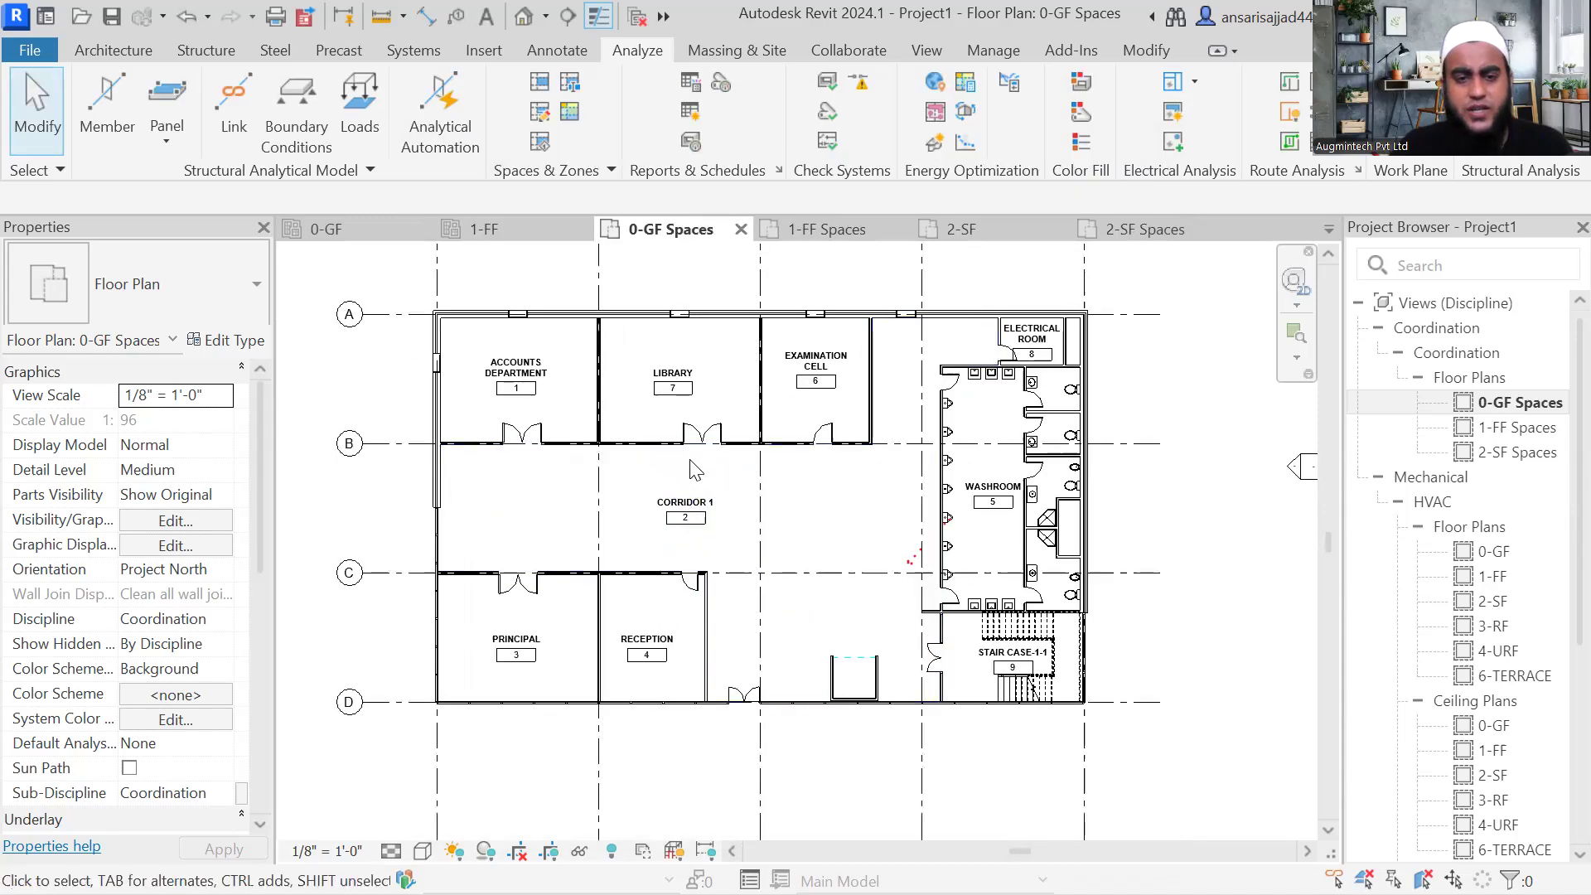
pyautogui.moveTo(746, 497); pyautogui.dragTo(775, 527, button='middle')
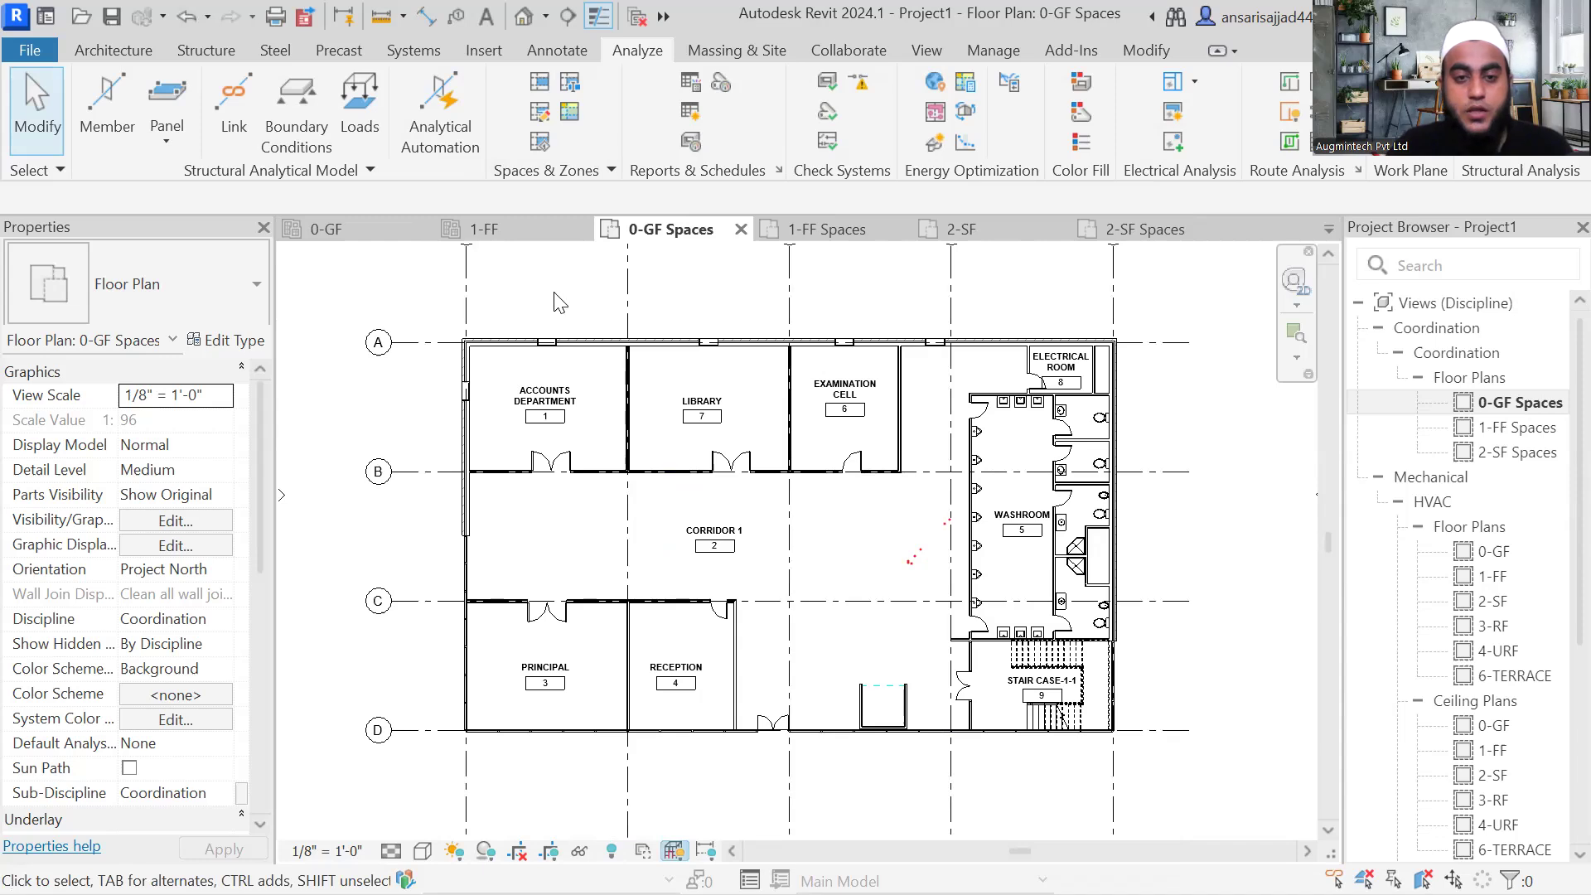
pyautogui.moveTo(525, 334); pyautogui.dragTo(533, 373, button='middle')
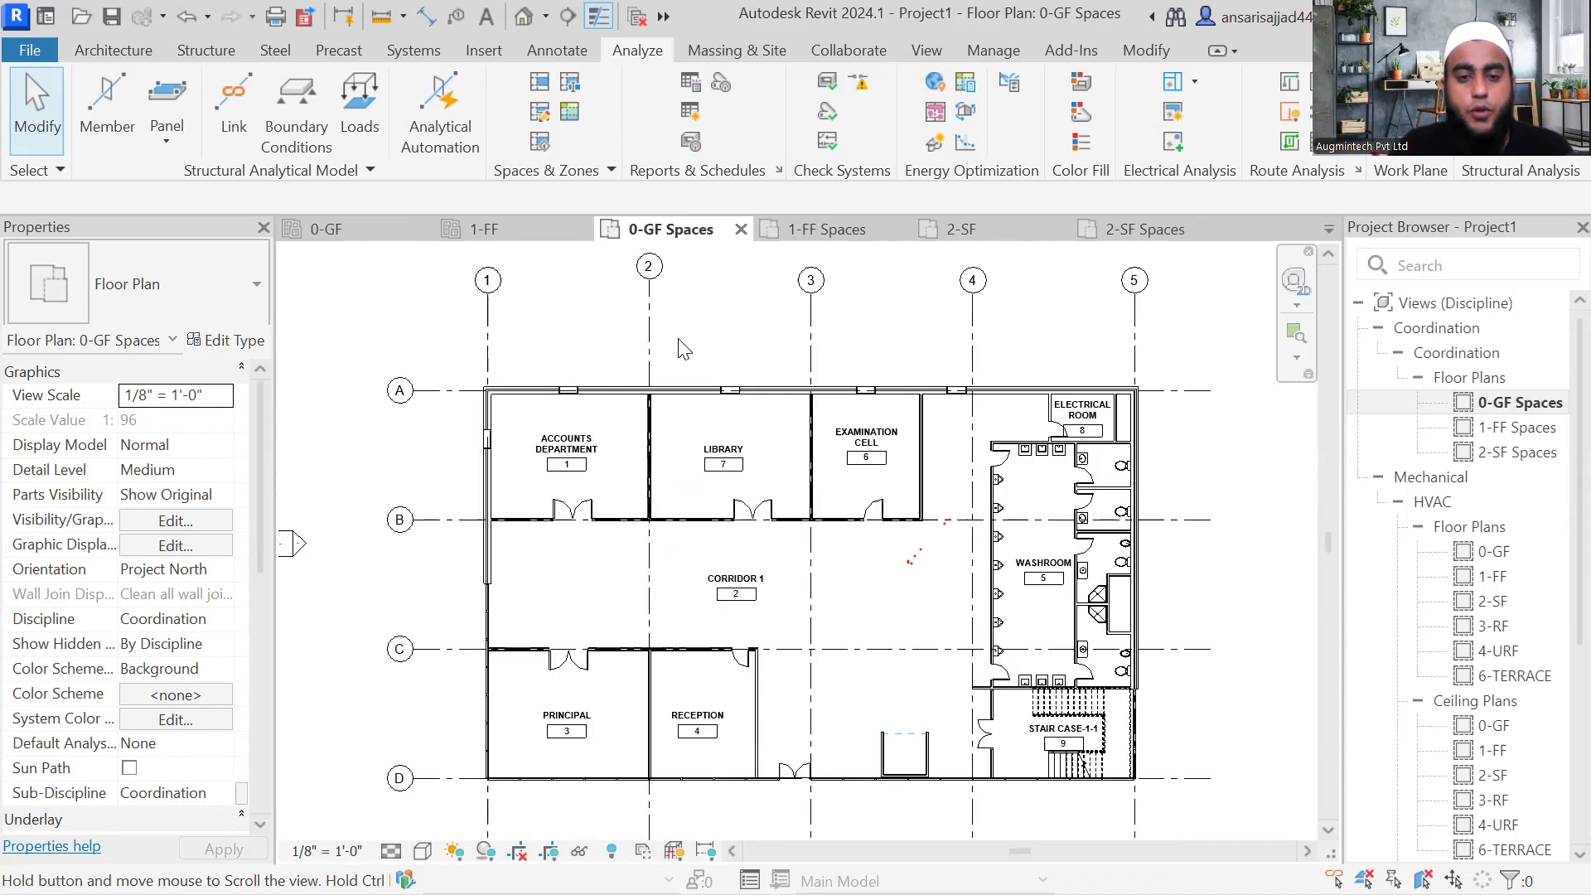
pyautogui.moveTo(750, 326); pyautogui.dragTo(736, 312, button='middle')
pyautogui.click(599, 410)
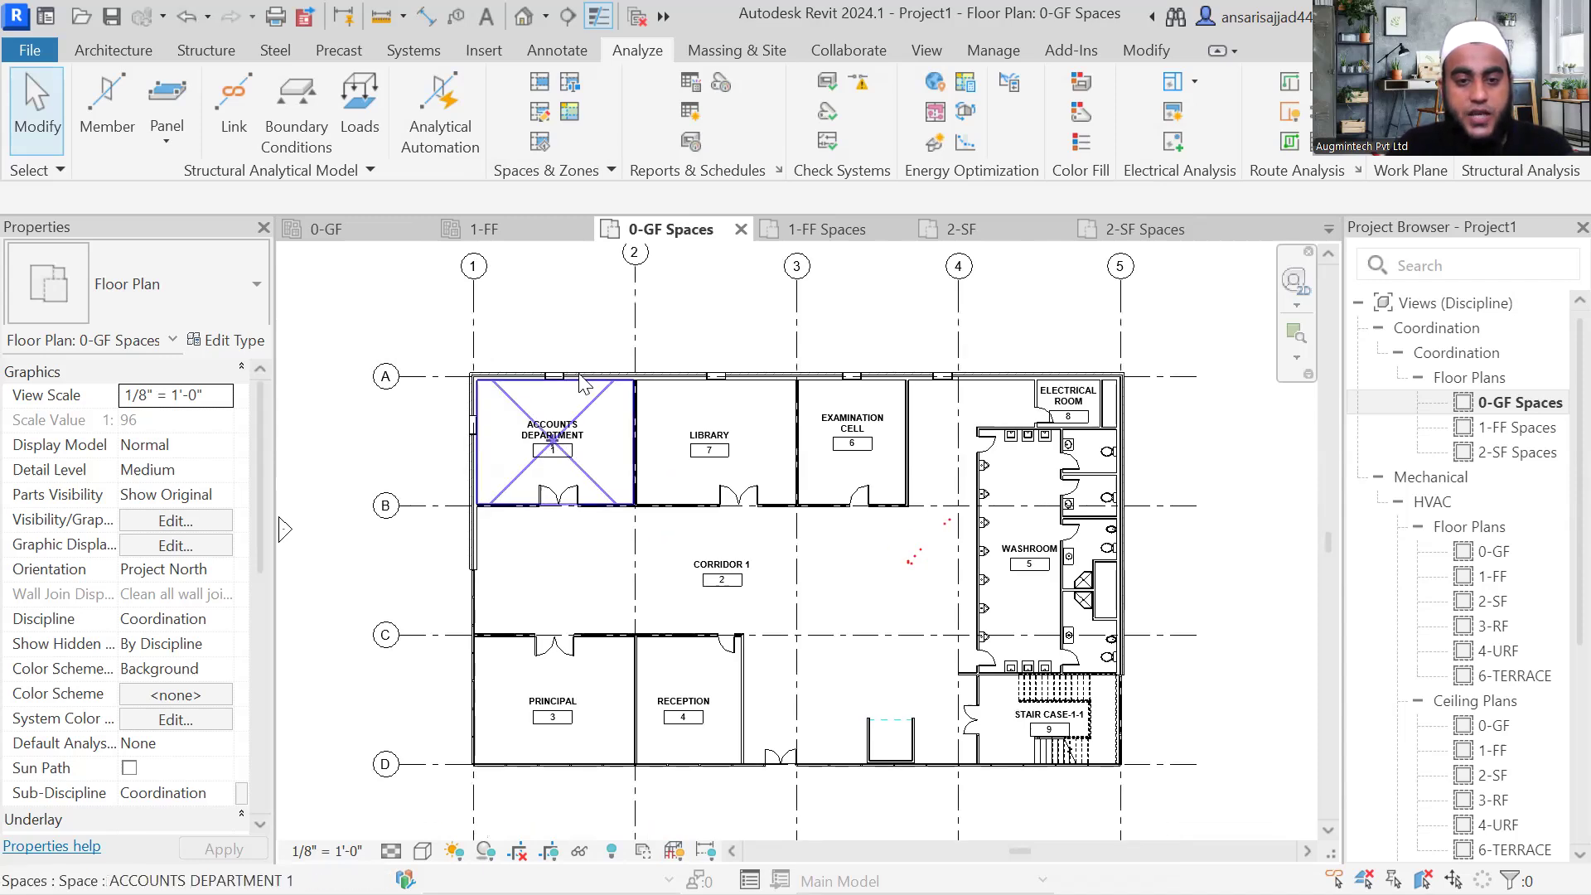
pyautogui.scroll(2, 574, 405)
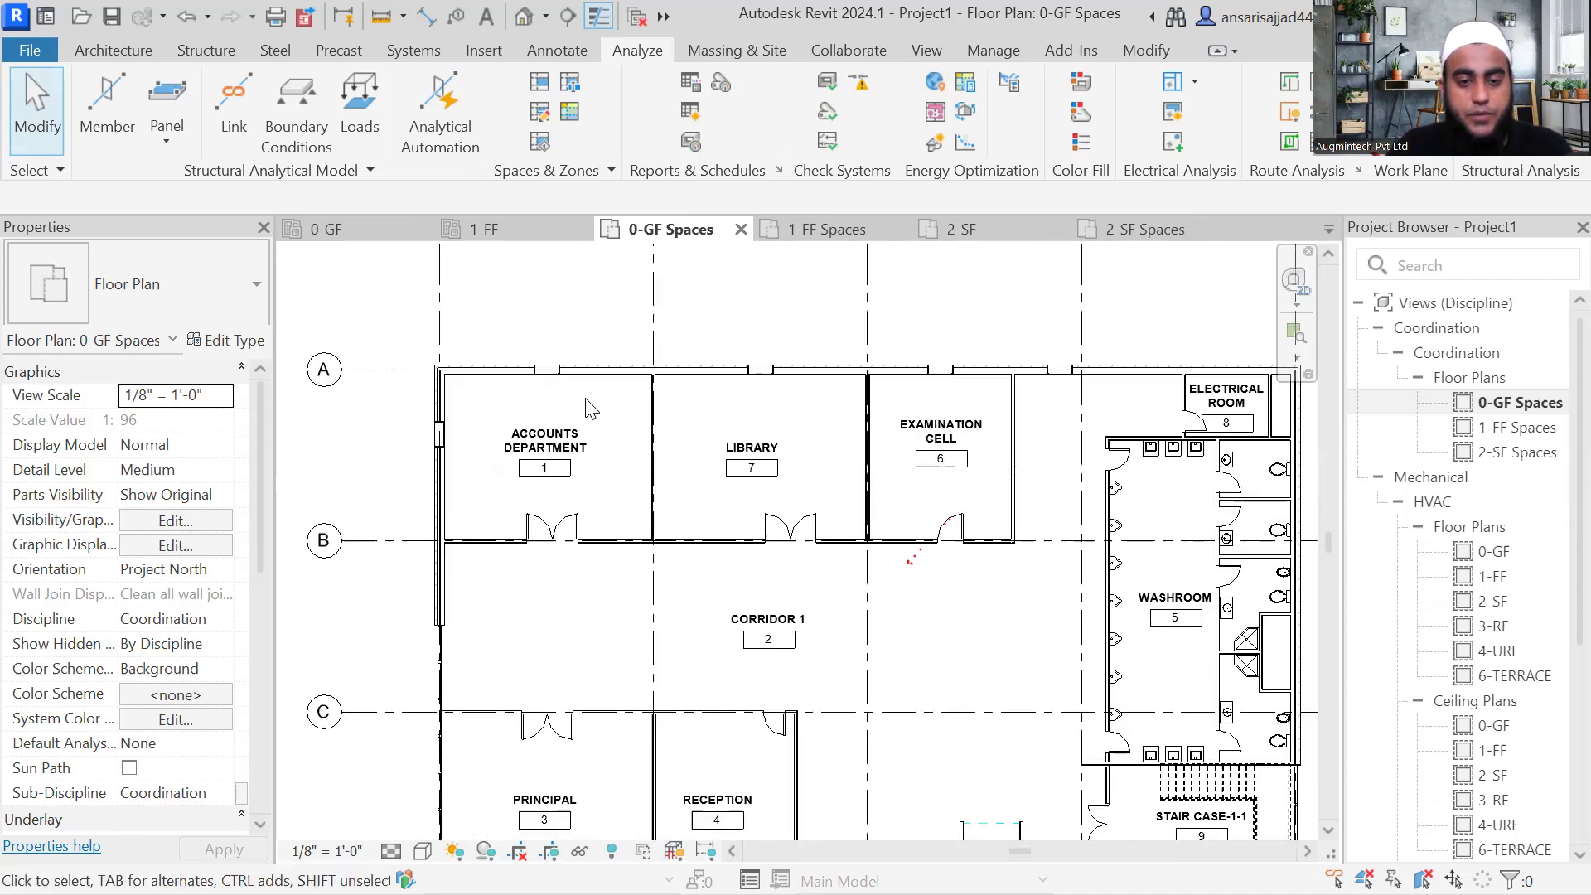
# Step: Review the Accounts Department space's energy analysis properties and set its condition type to Heated and cooled
pyautogui.click(586, 412)
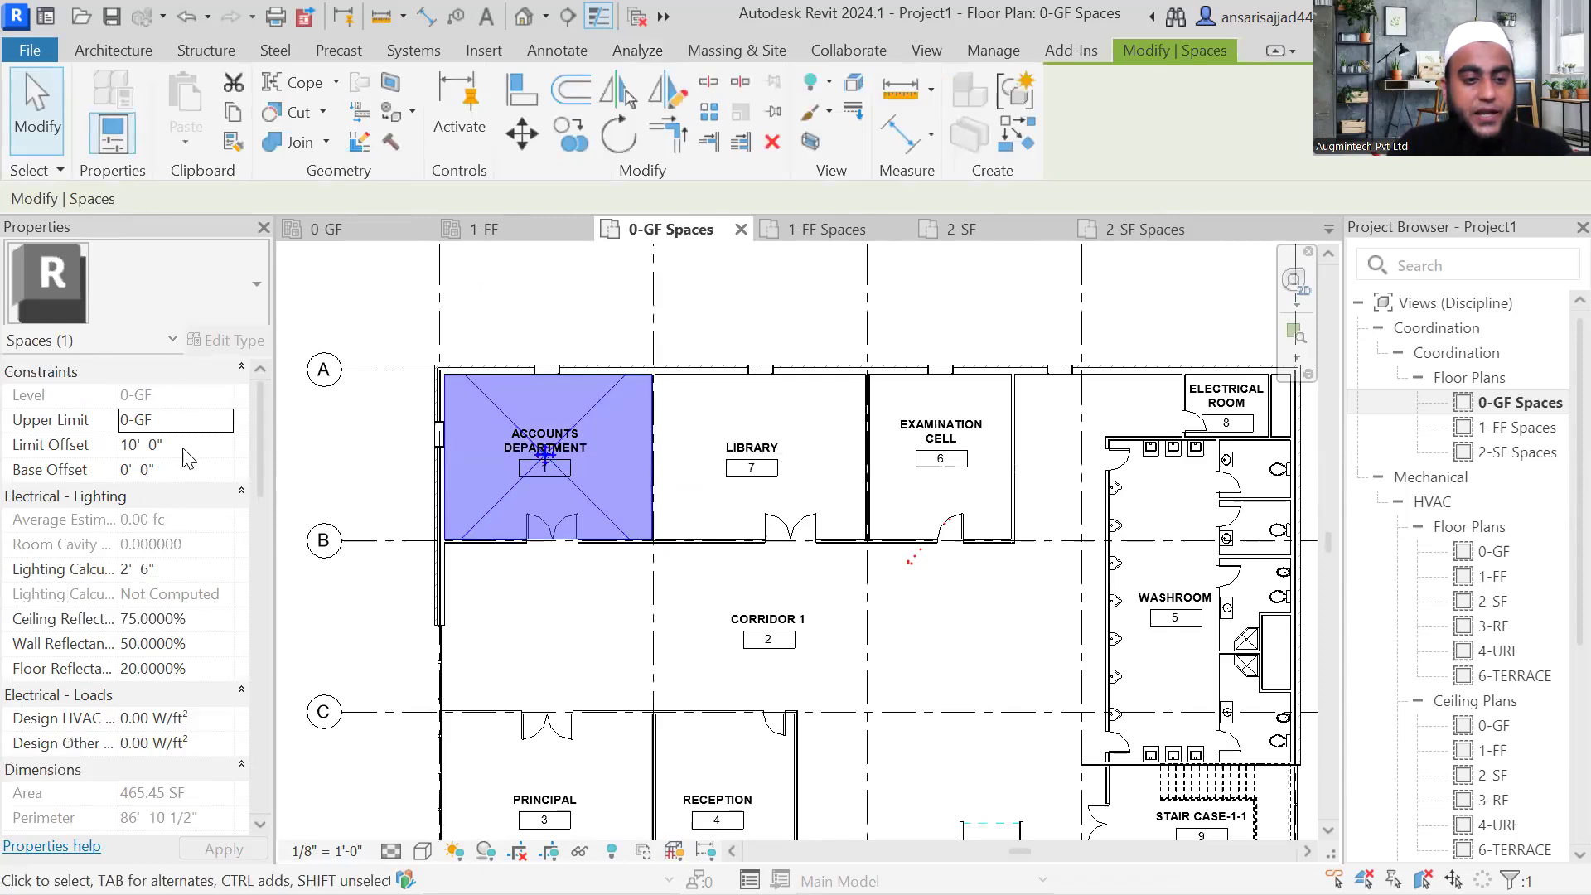
pyautogui.scroll(-4, 186, 468)
pyautogui.scroll(-2, 187, 467)
pyautogui.scroll(-8, 186, 469)
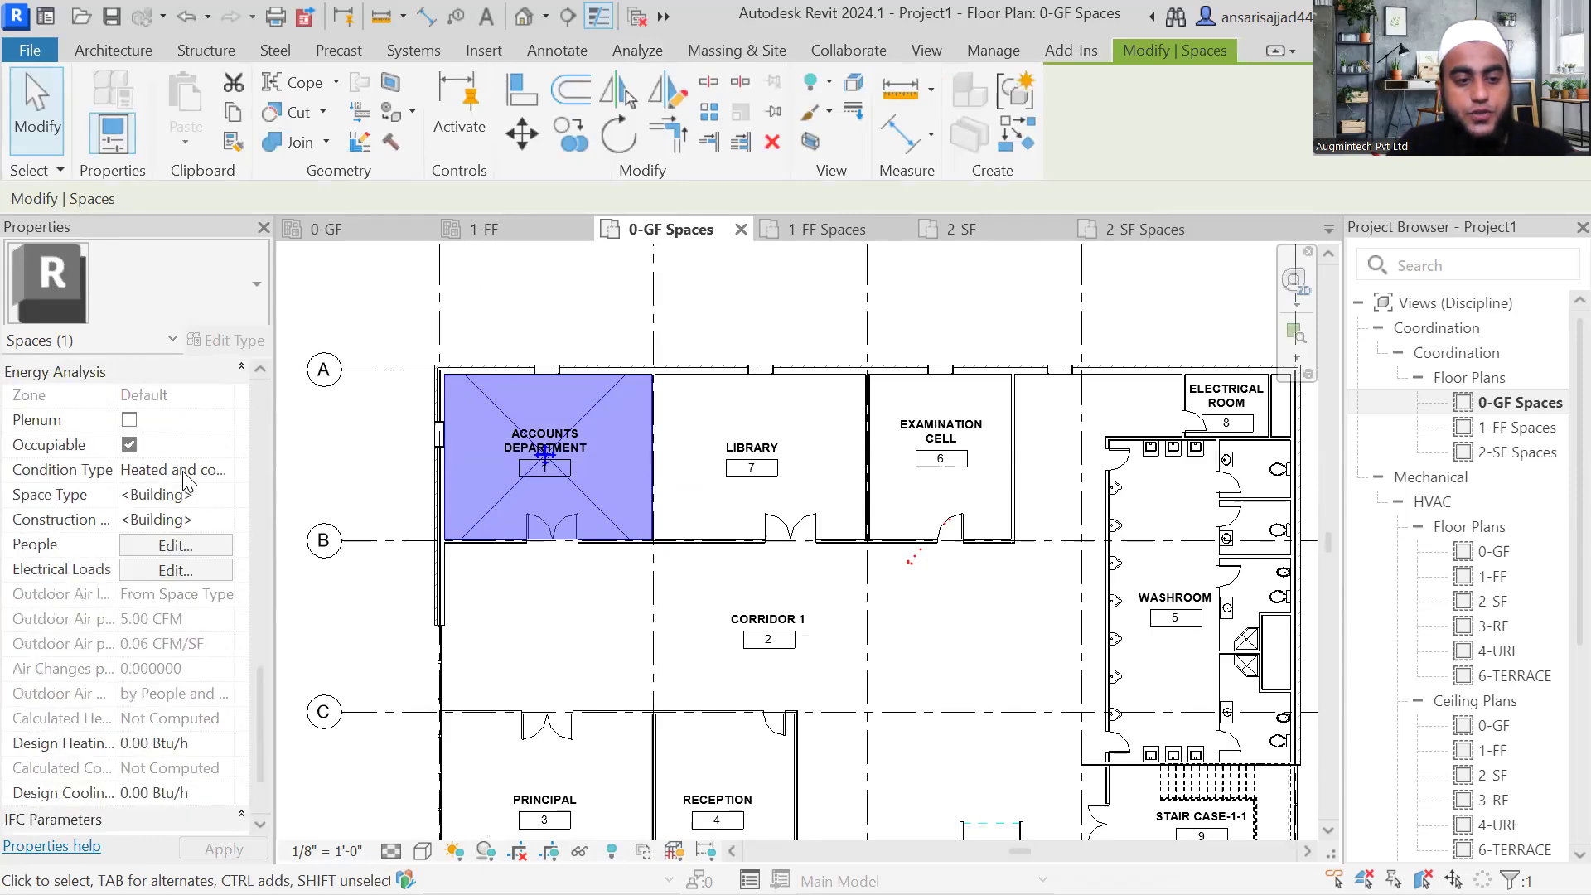
pyautogui.scroll(1, 38, 456)
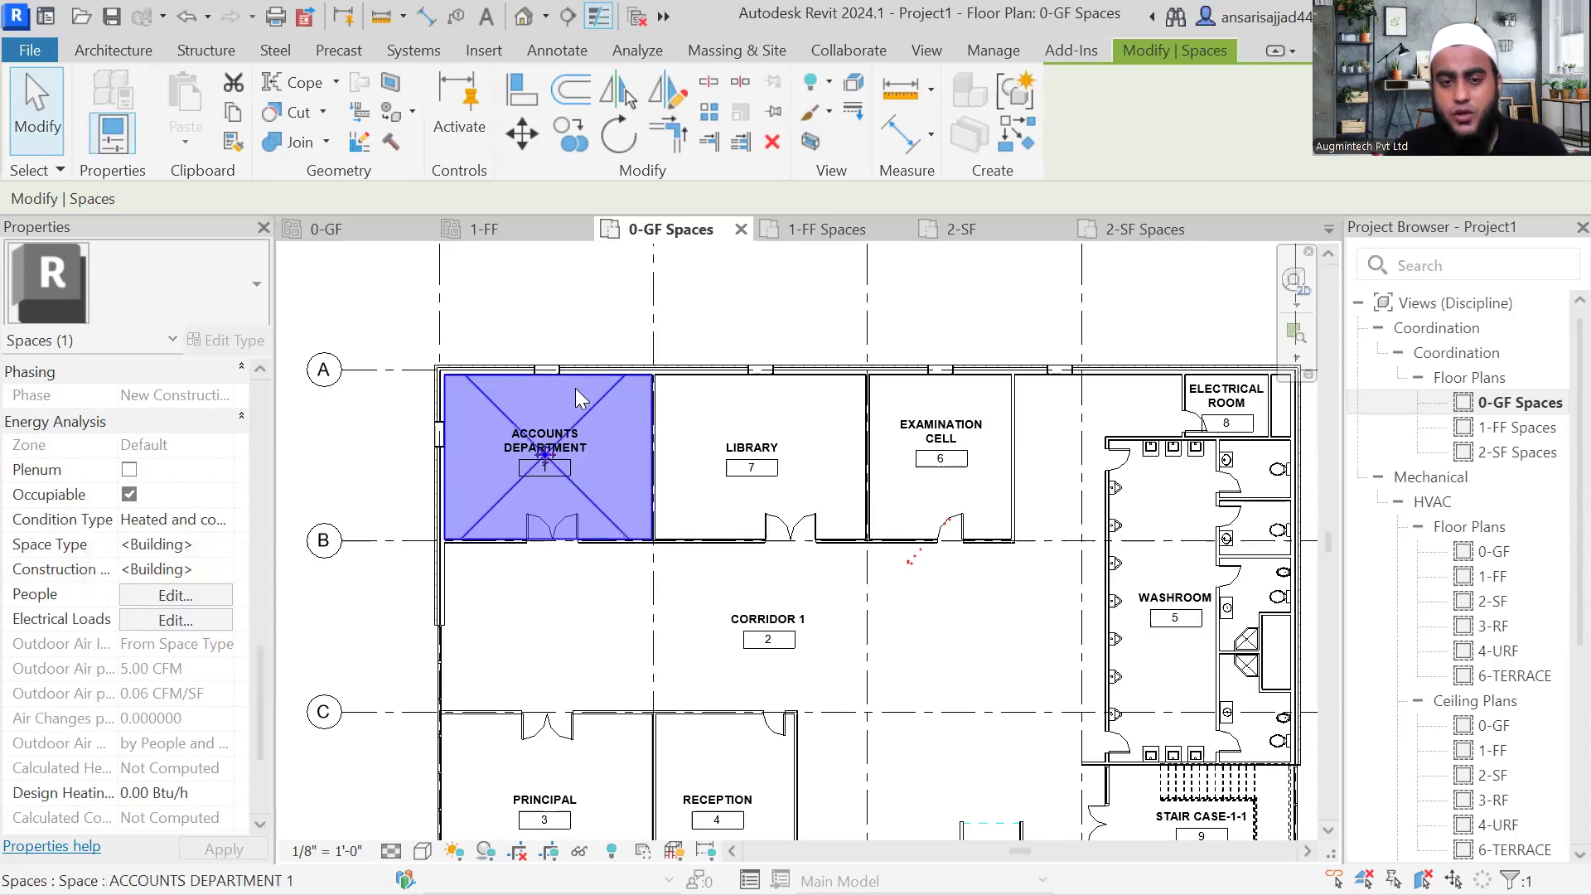
pyautogui.moveTo(628, 505); pyautogui.dragTo(642, 510, button='middle')
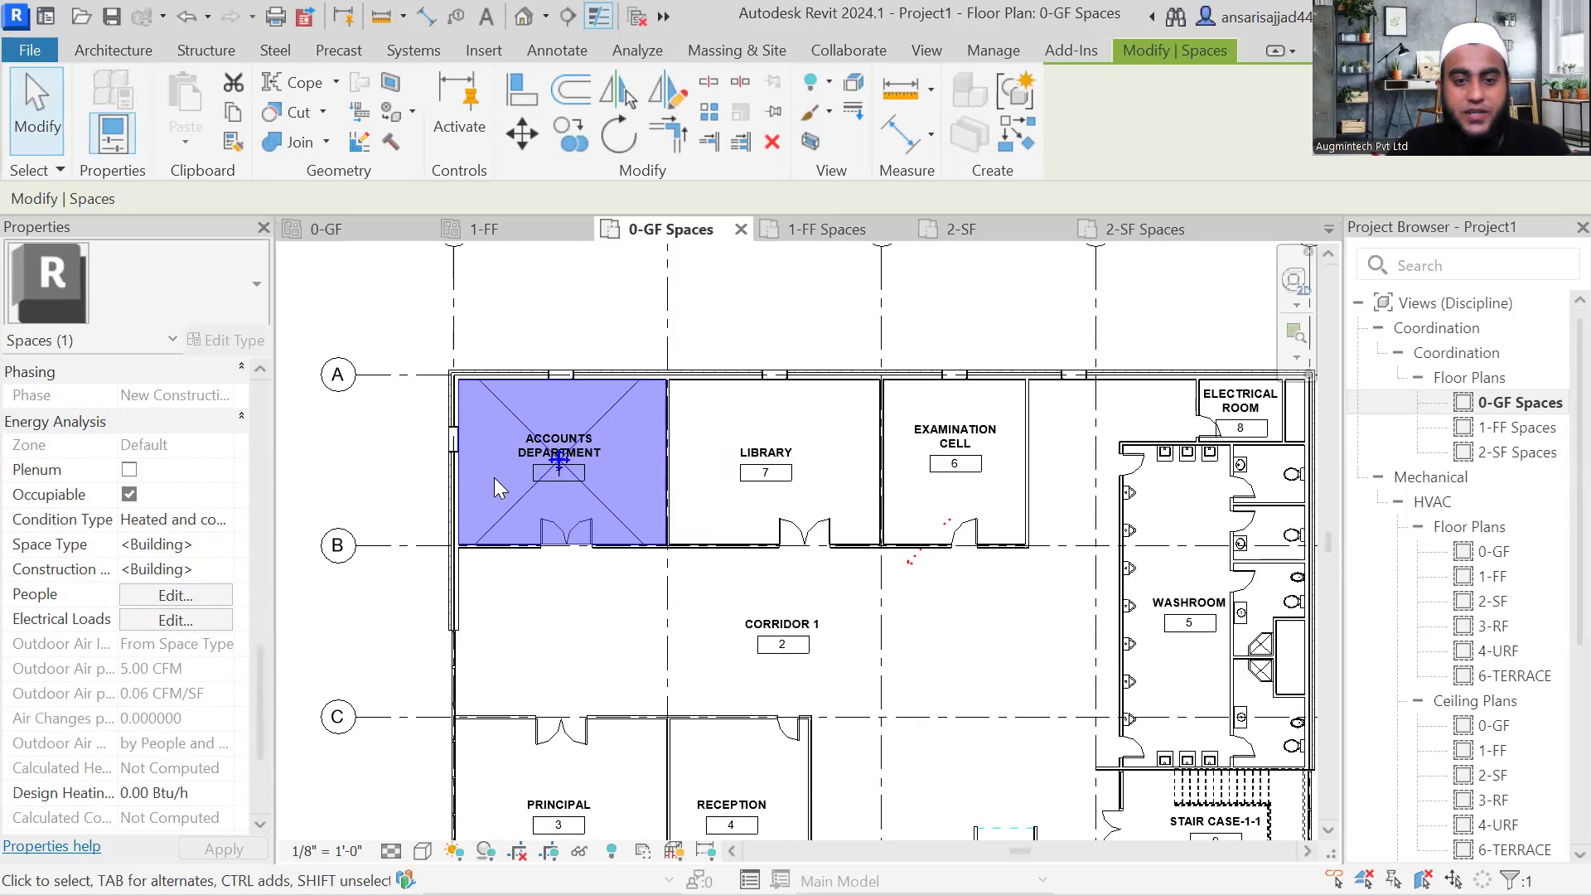
pyautogui.moveTo(494, 478); pyautogui.dragTo(511, 387, button='middle')
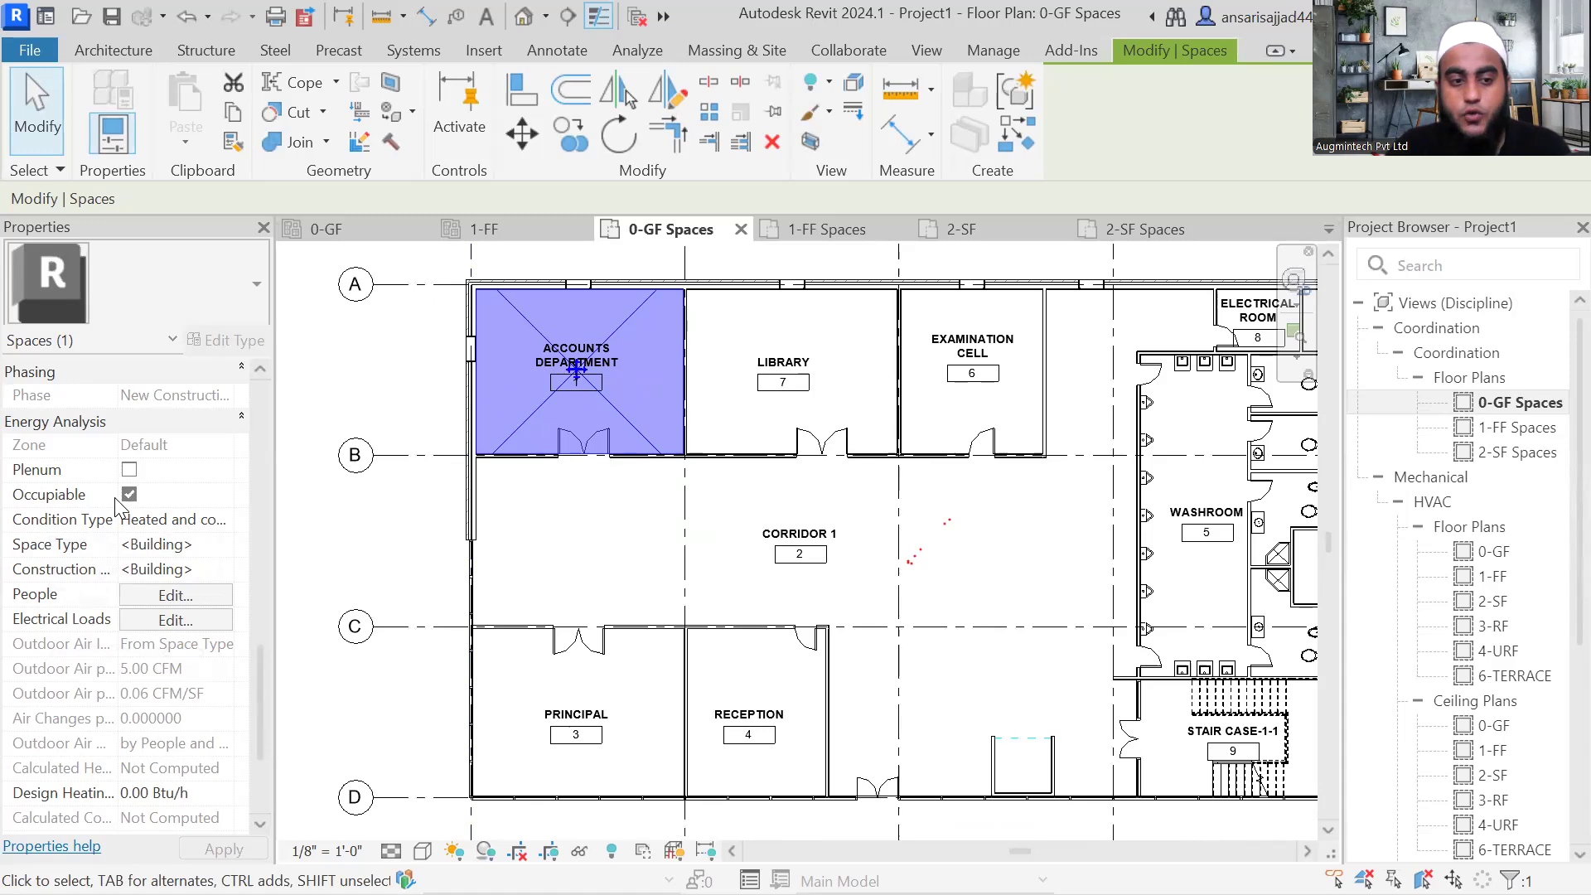
pyautogui.scroll(-1, 137, 509)
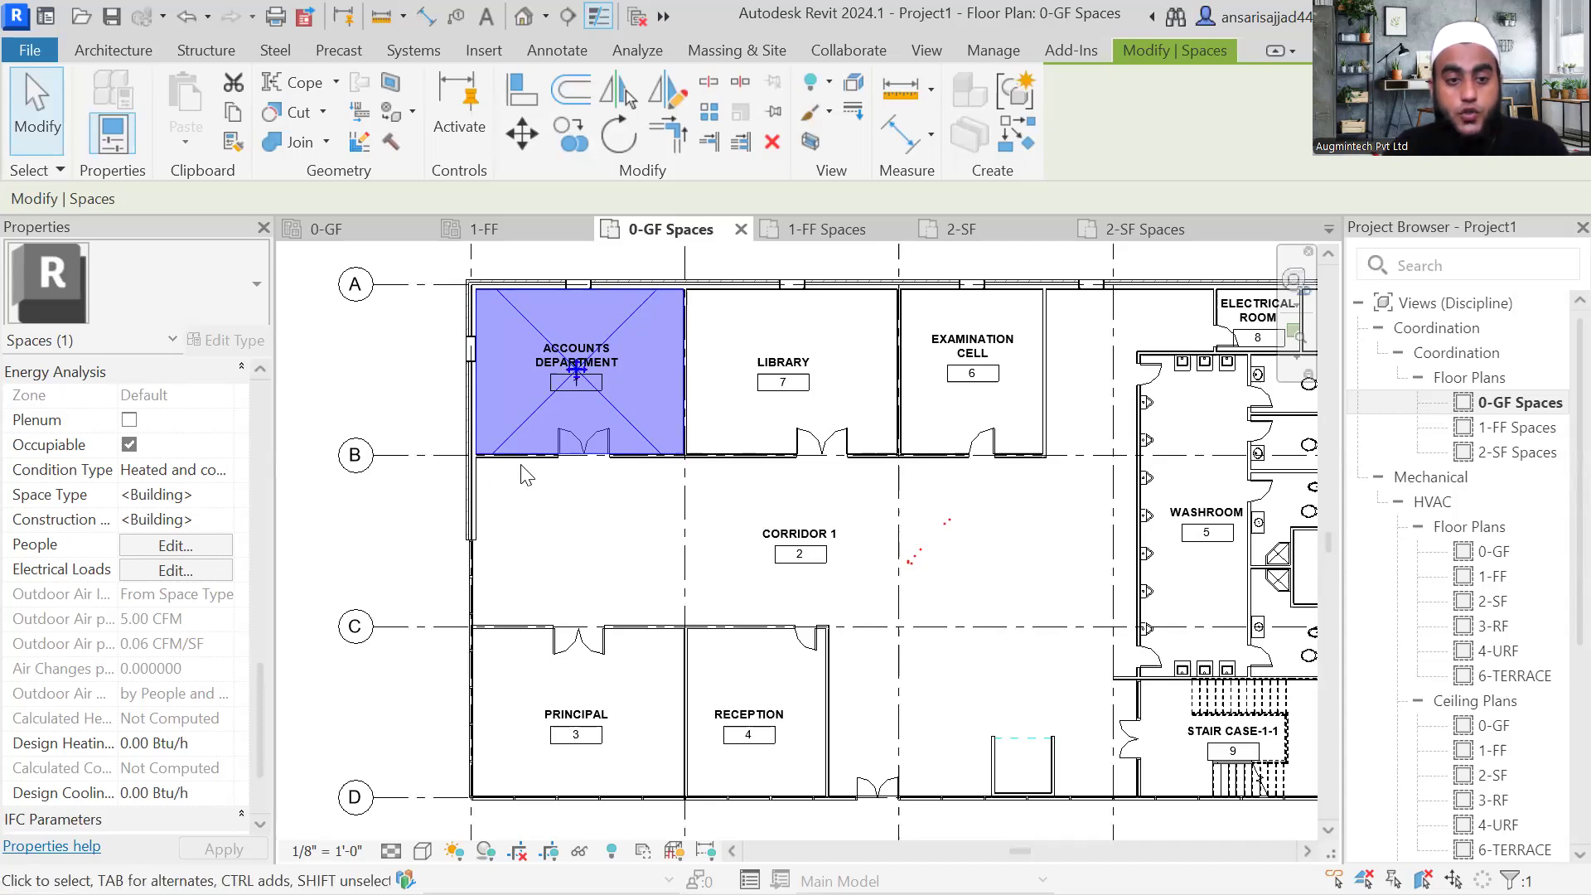
pyautogui.click(231, 472)
pyautogui.click(224, 470)
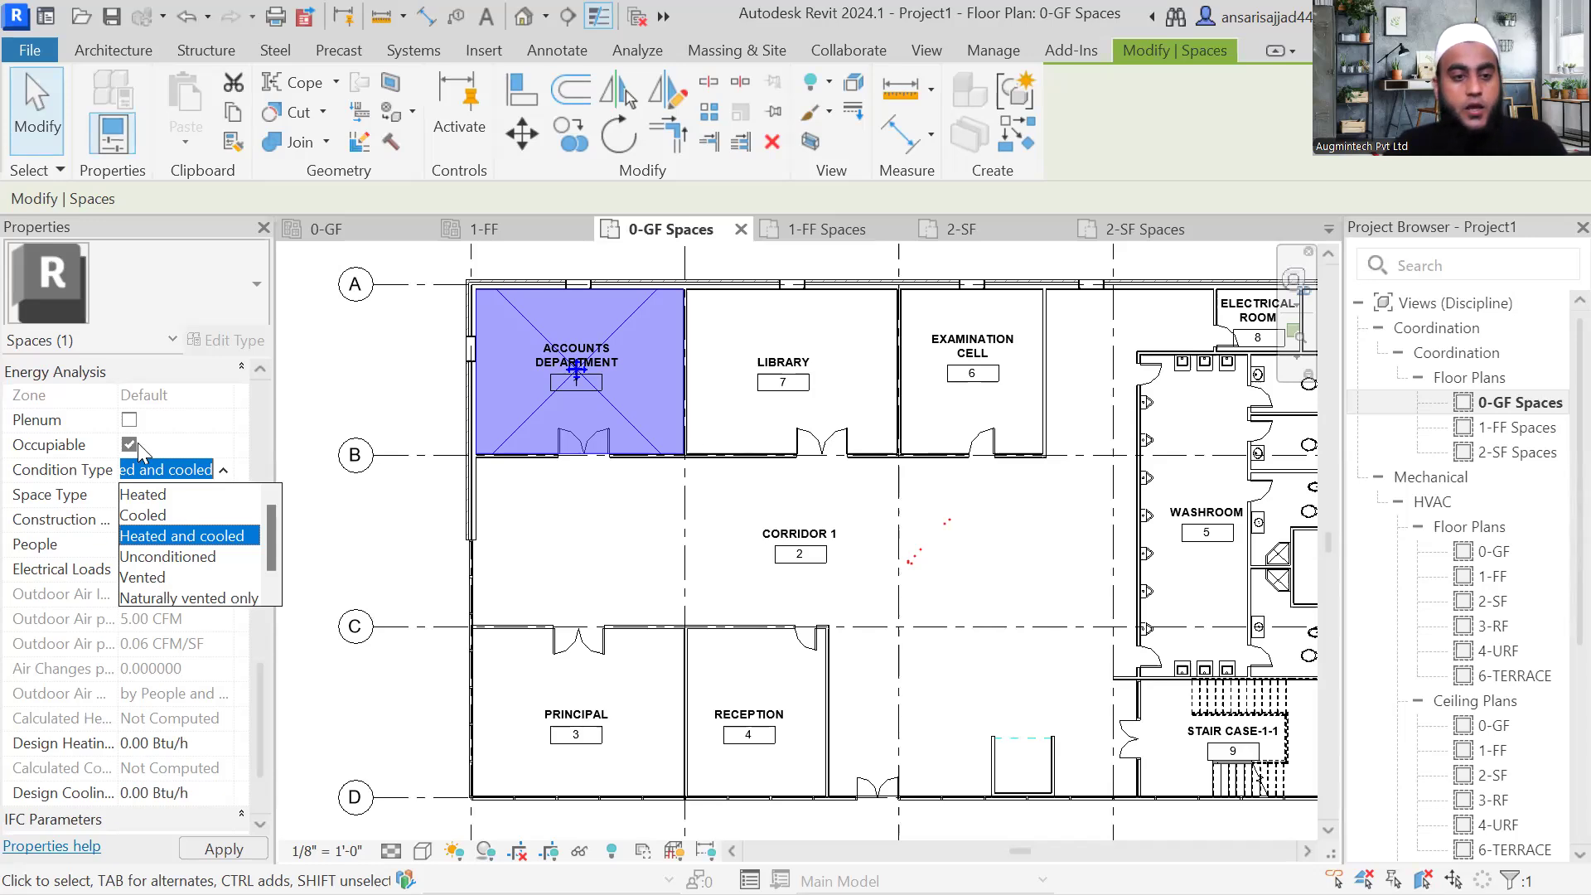
pyautogui.click(149, 539)
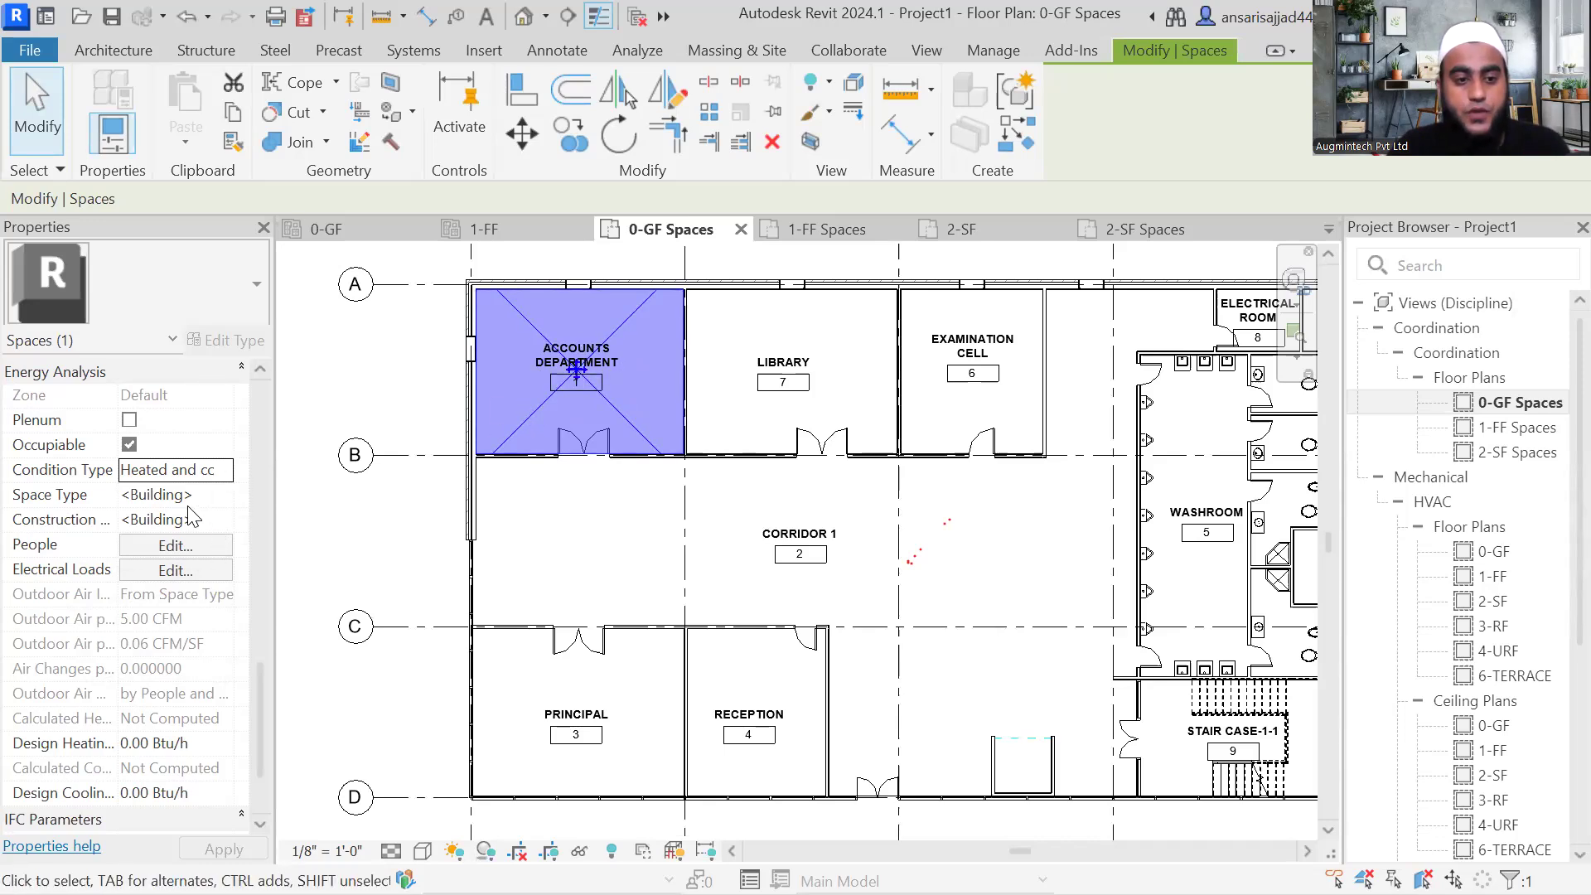
# Step: Filter the space types by "ac" and select Banking Activity Area - Office for the Accounts Department space
pyautogui.click(221, 497)
pyautogui.click(228, 495)
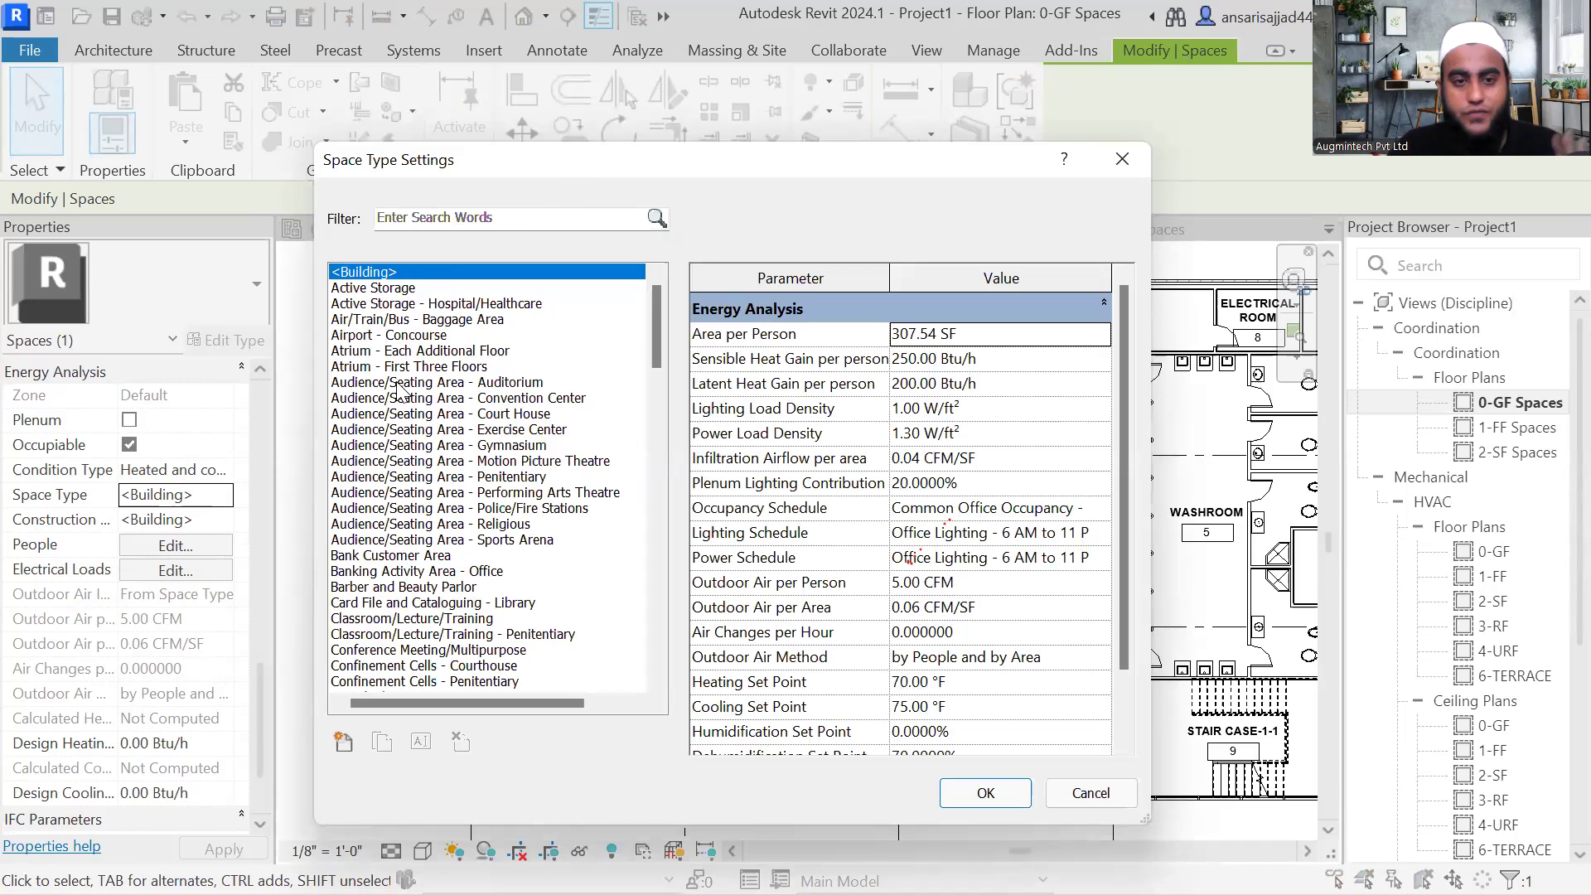
pyautogui.click(499, 222)
pyautogui.write('ac')
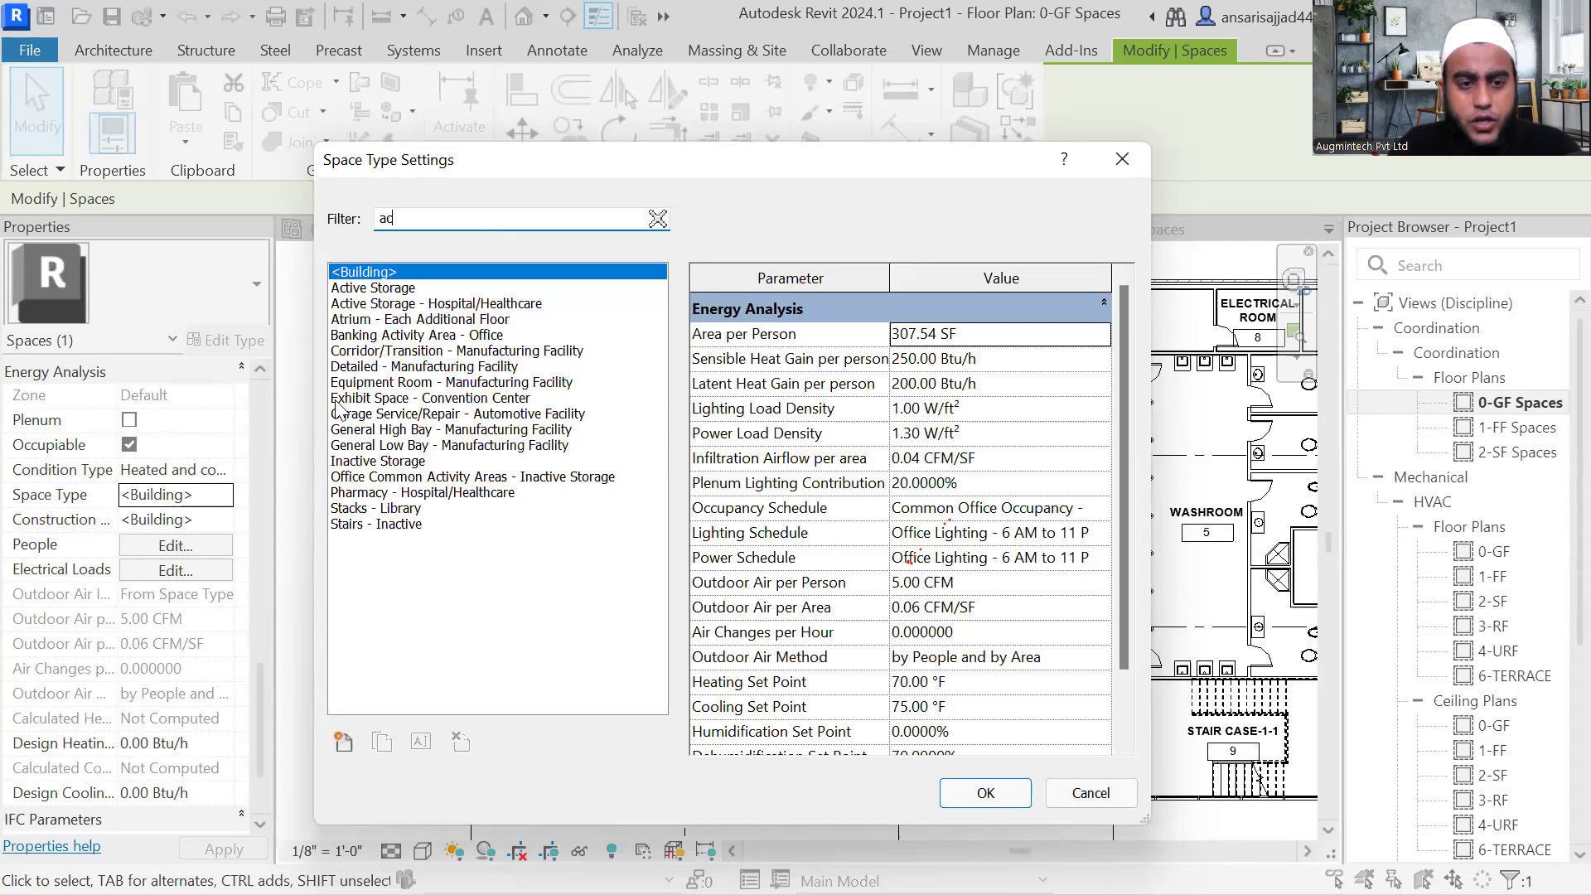
pyautogui.click(444, 336)
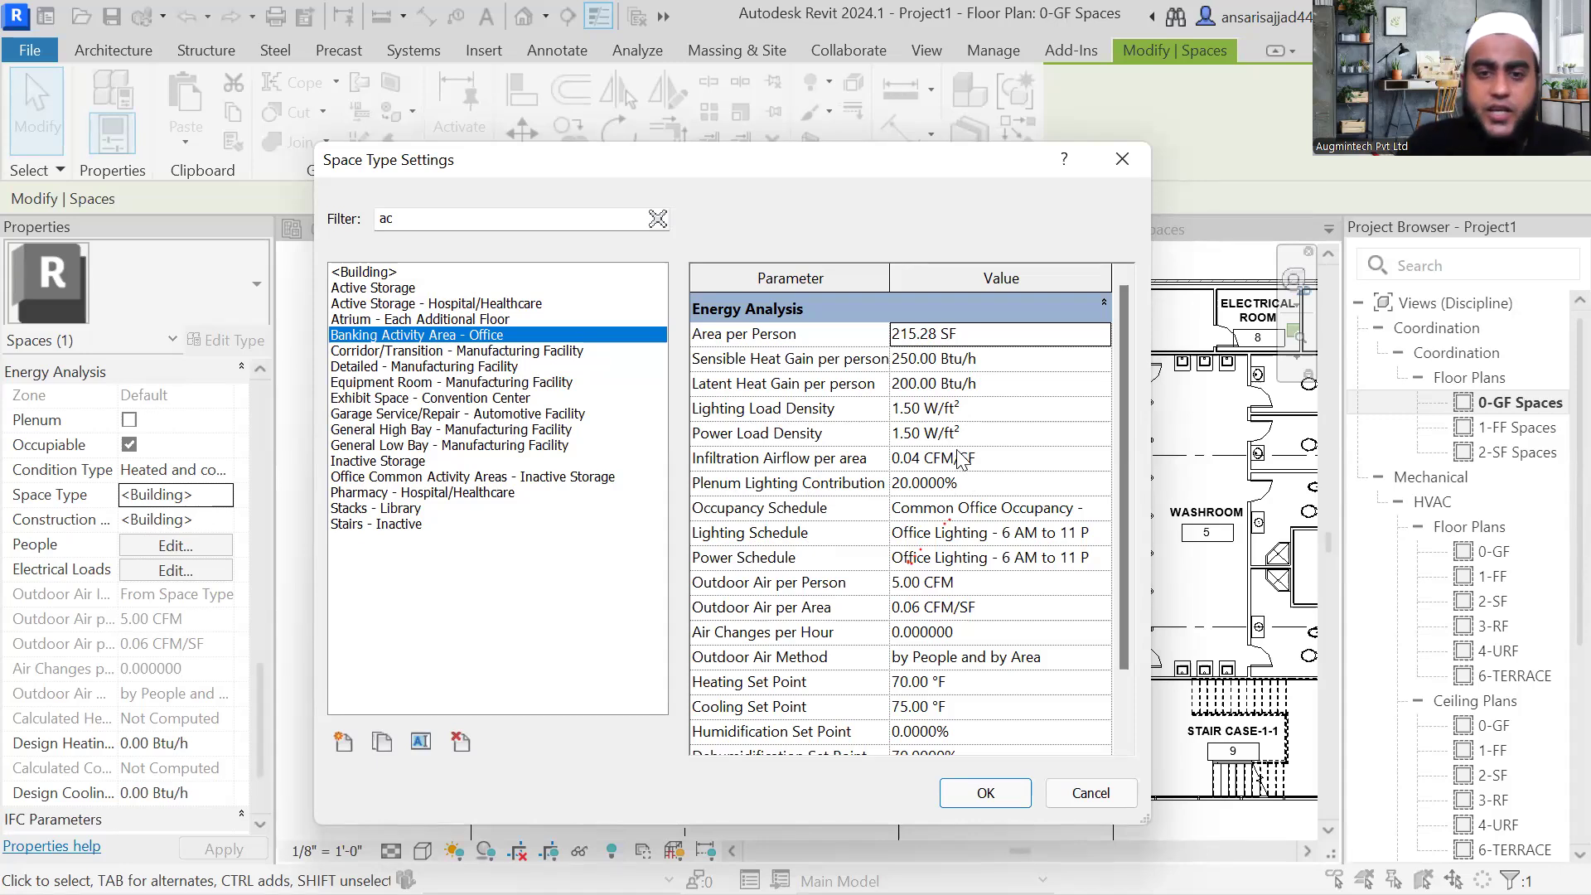
pyautogui.moveTo(897, 161); pyautogui.dragTo(924, 98)
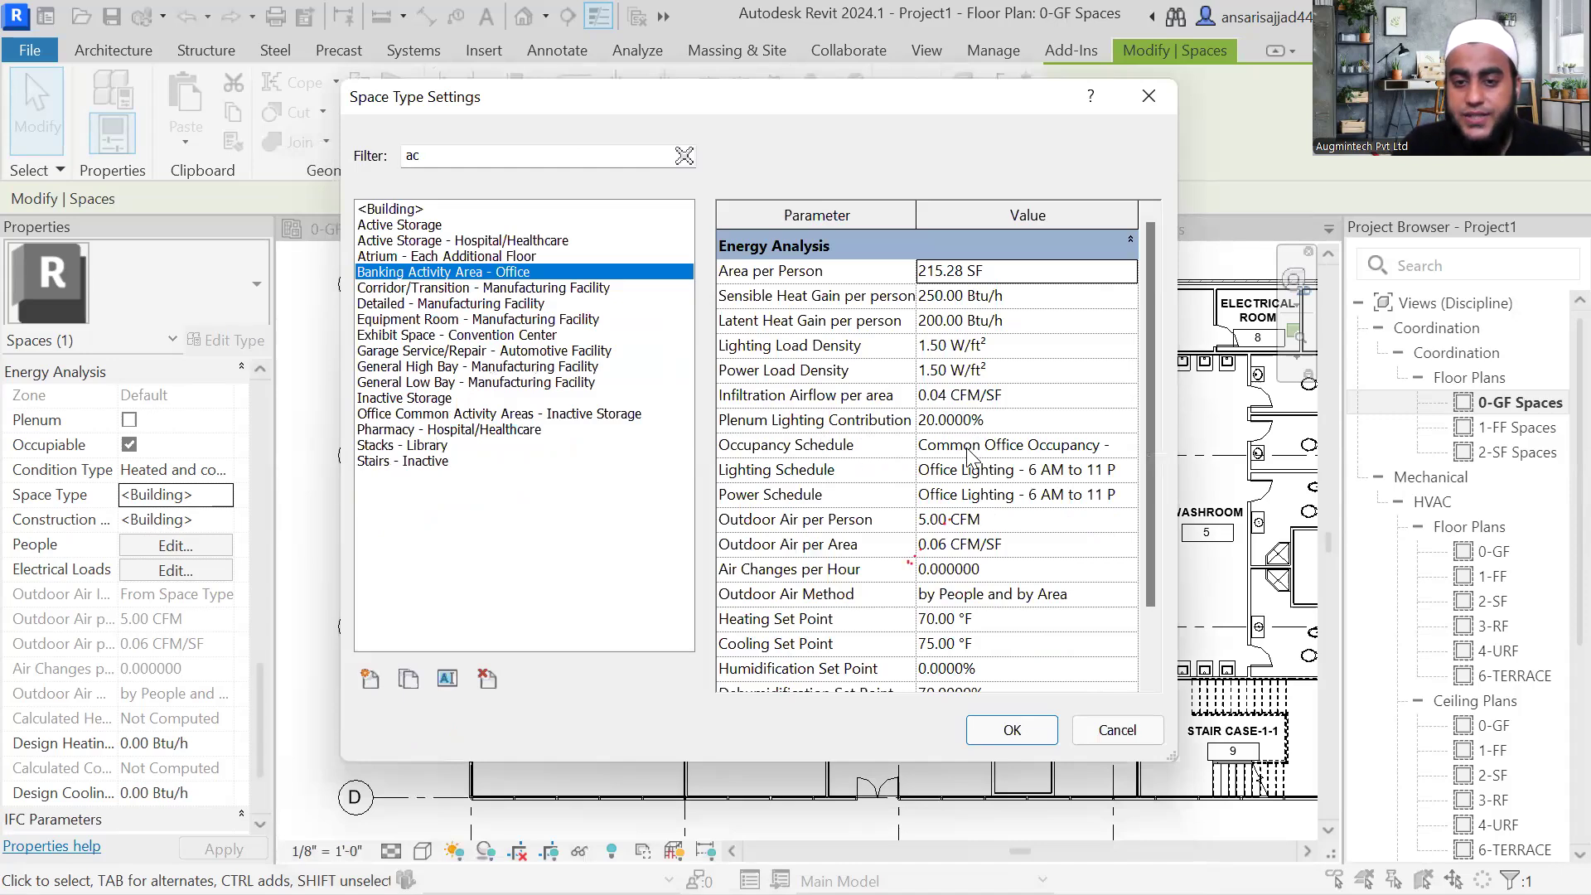
# Step: Open the space type's occupancy schedule settings, duplicate Common Office Occupancy - 8 AM to 5 PM and select the copy
pyautogui.click(1133, 455)
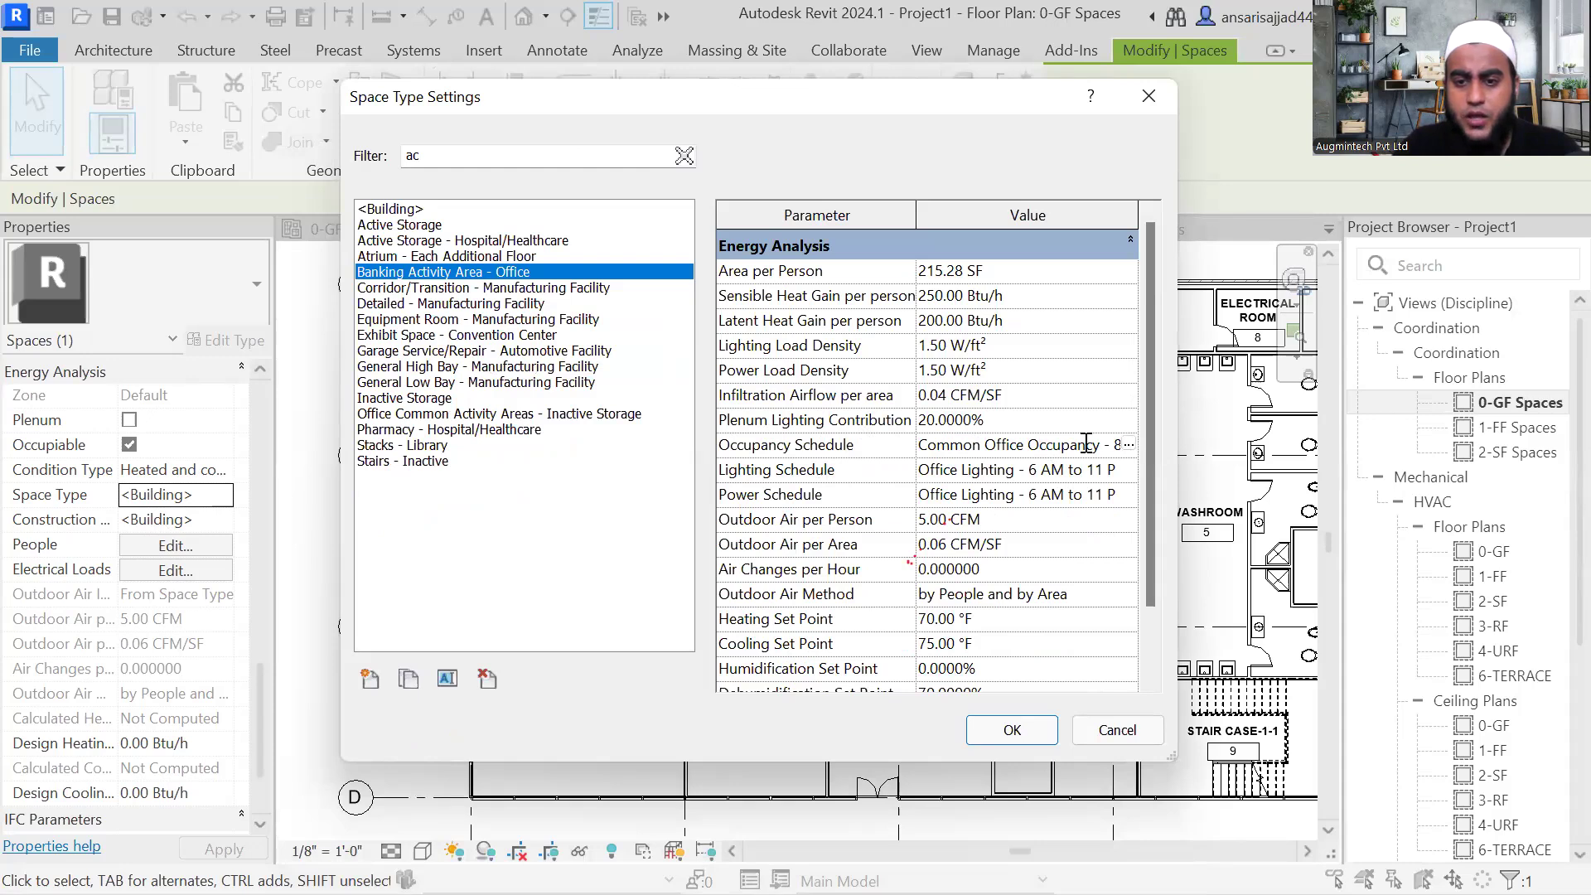
pyautogui.click(1129, 446)
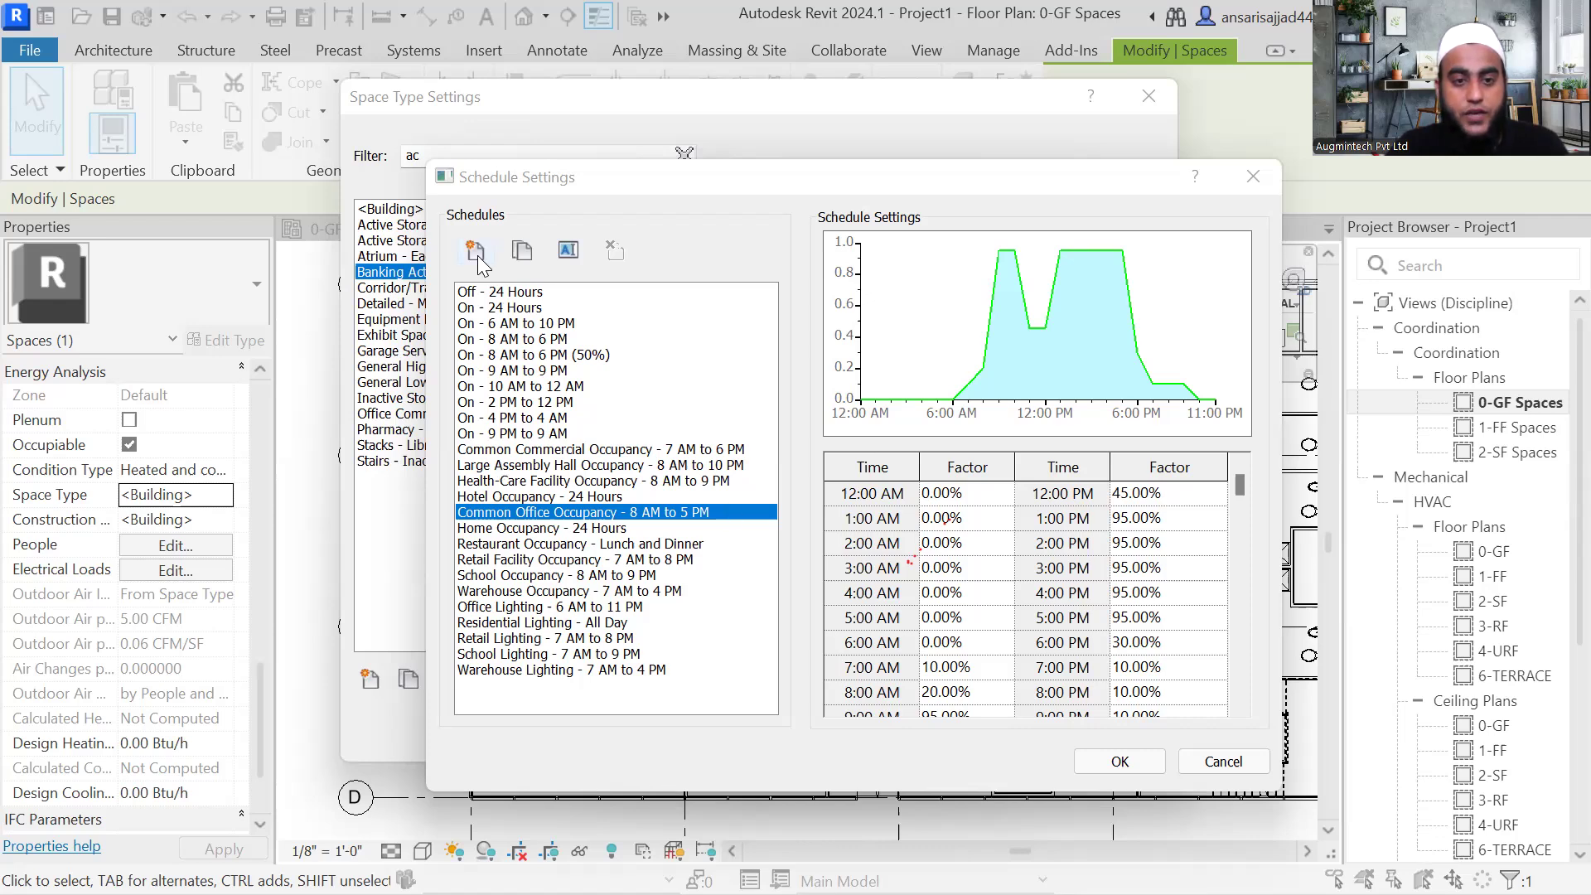
pyautogui.click(521, 255)
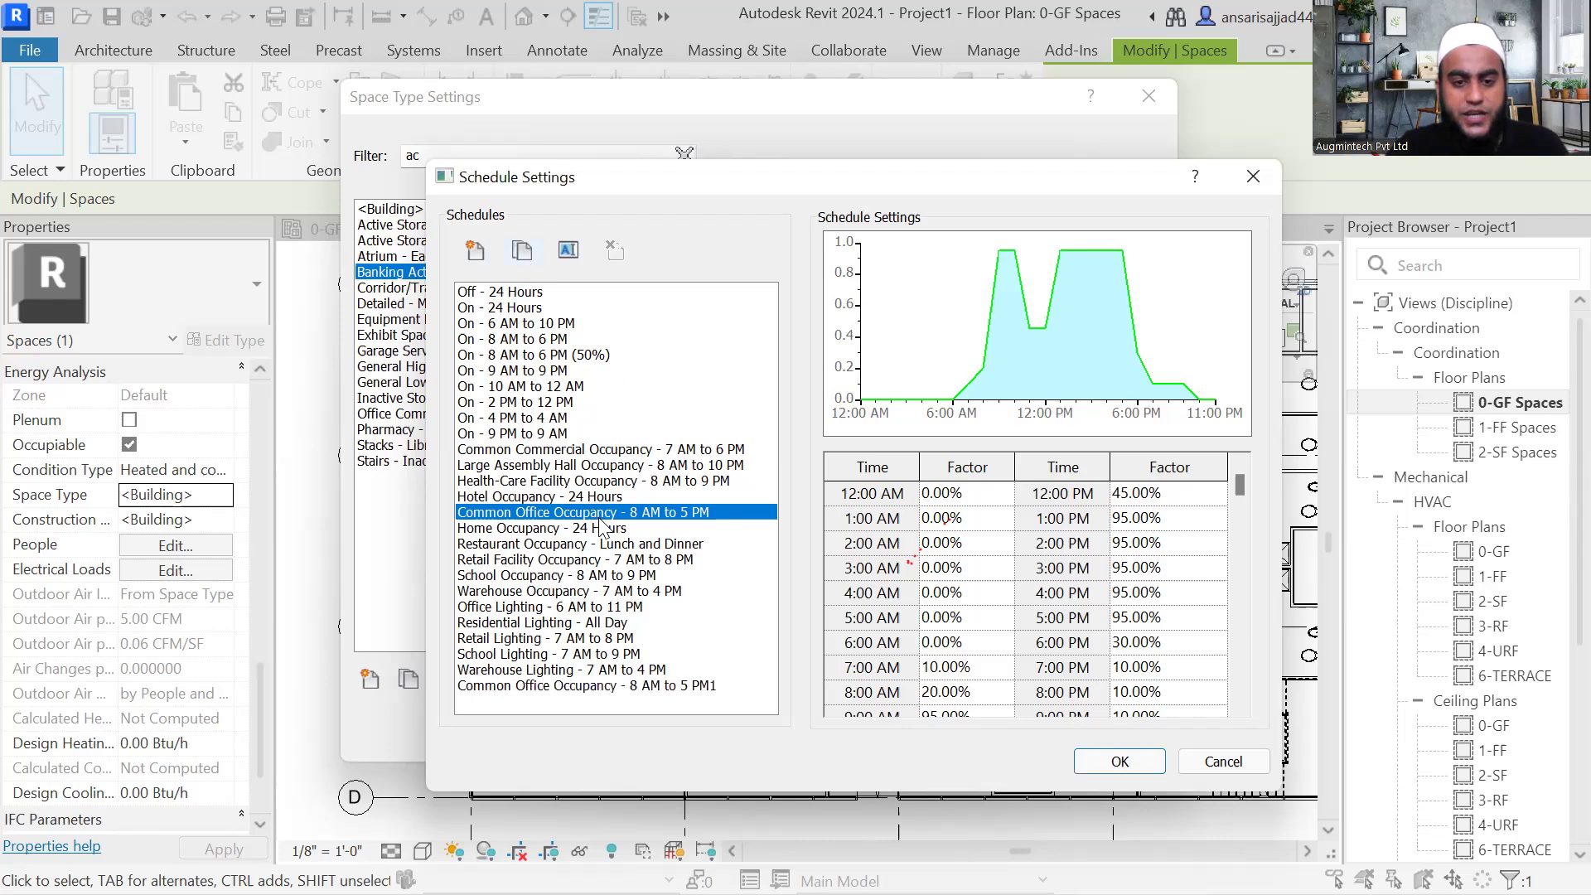
pyautogui.click(566, 686)
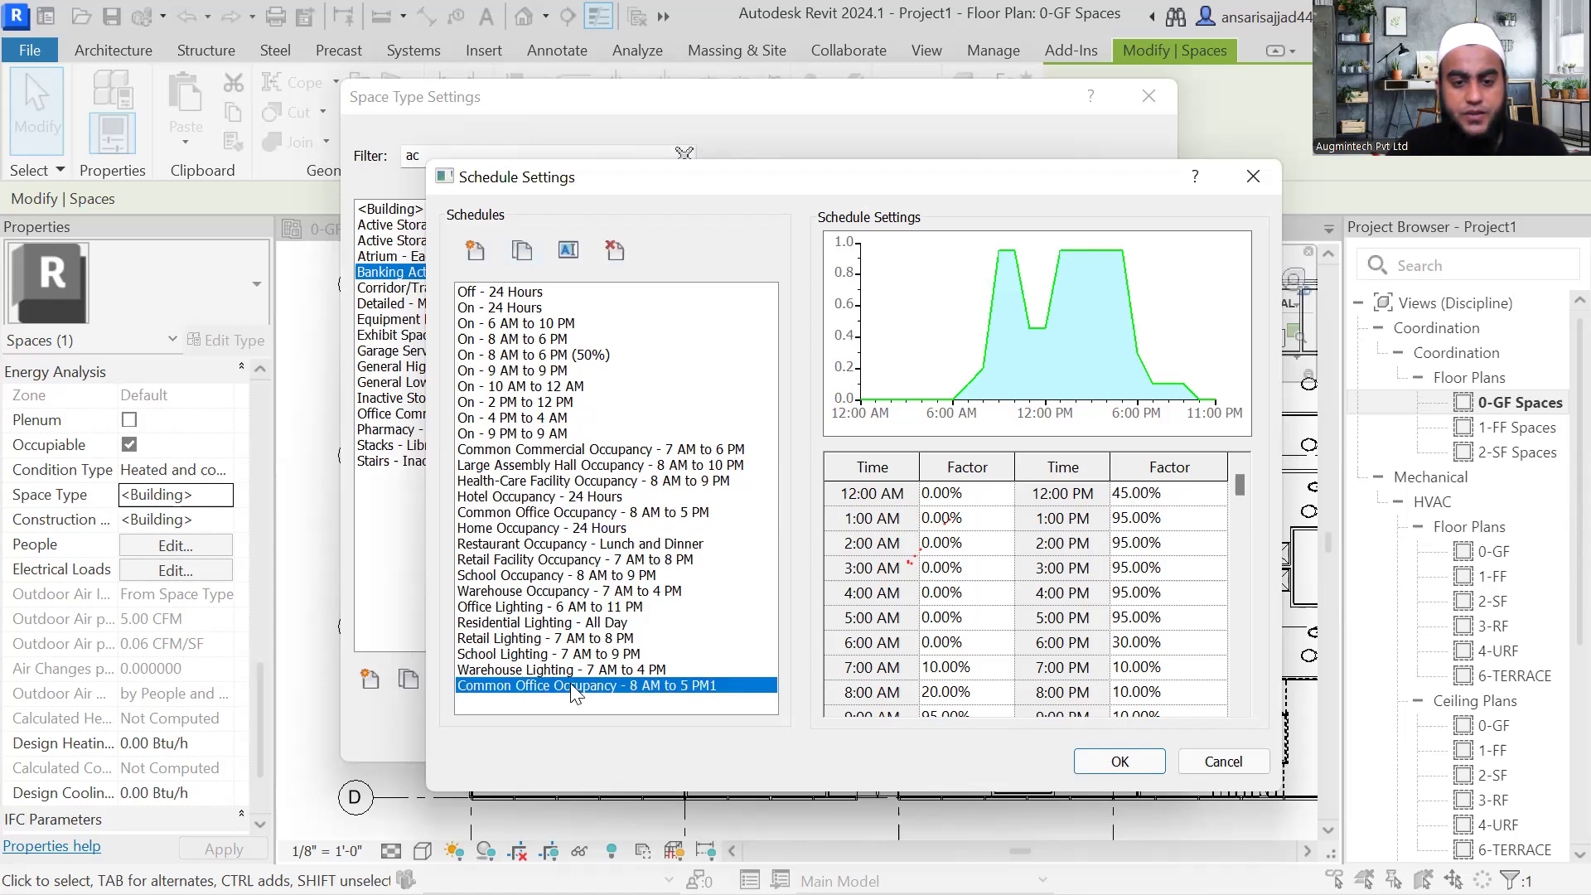
# Step: Rename the duplicated occupancy schedule as Account Department 7am to 1pm
pyautogui.click(569, 253)
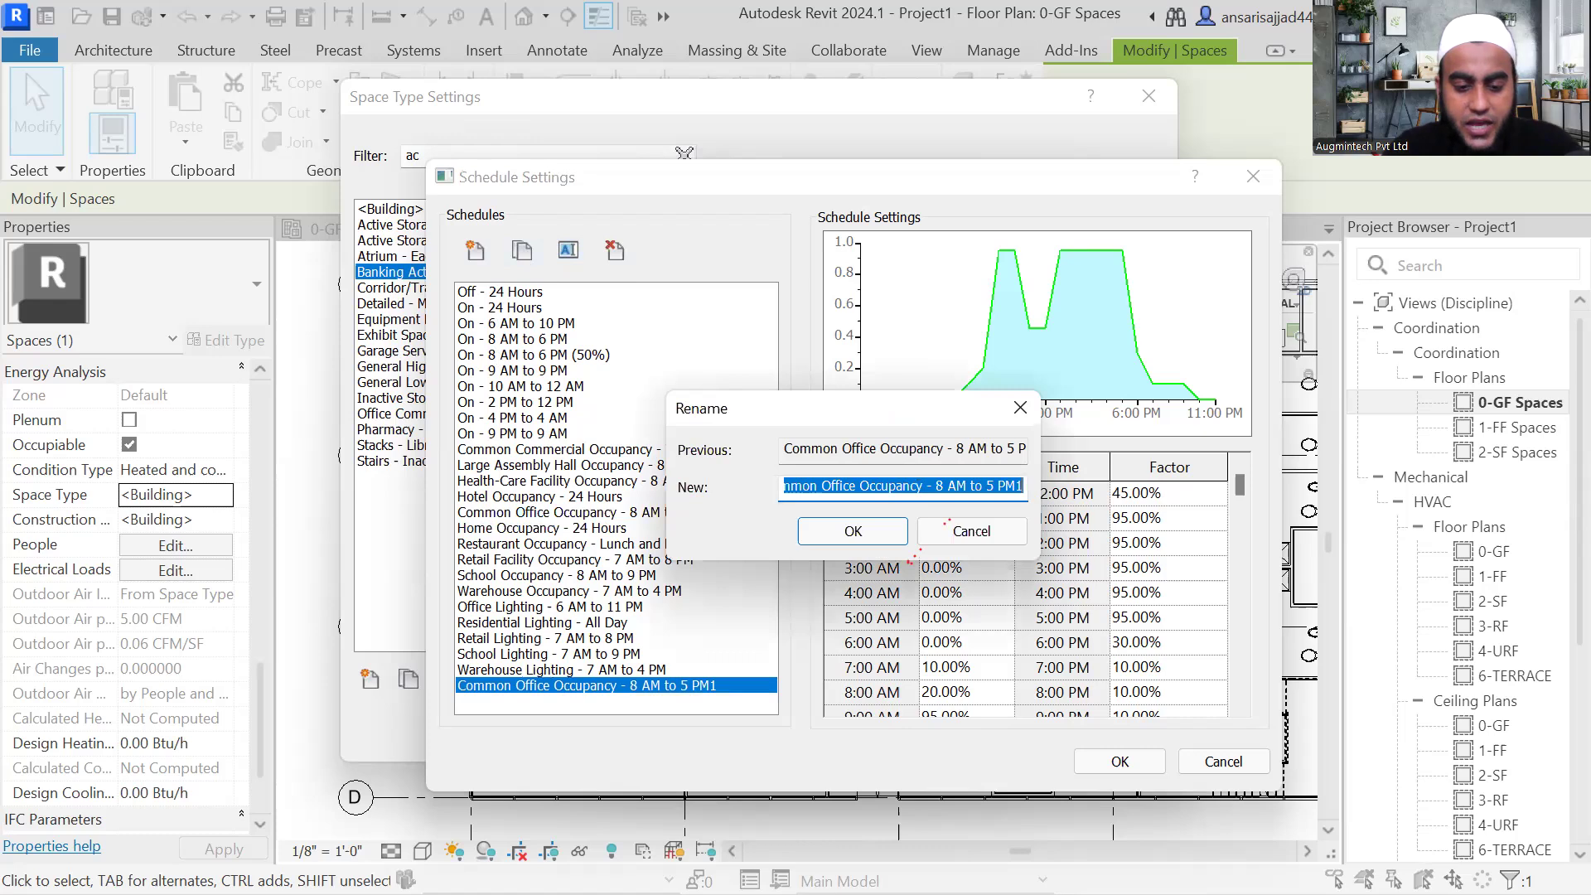
pyautogui.write('Accoun')
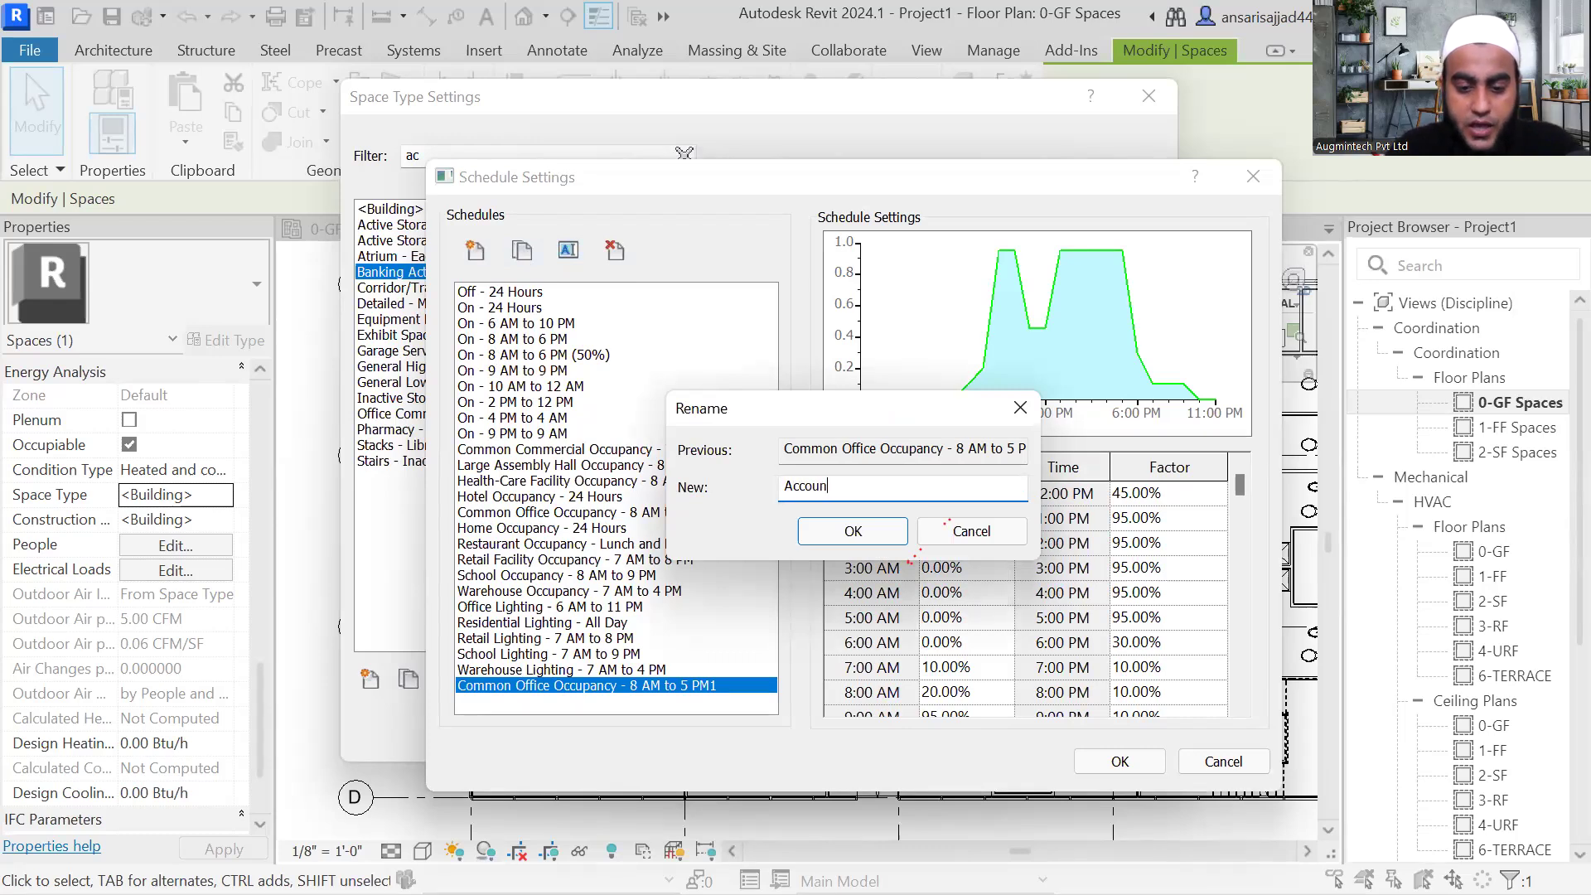
pyautogui.write('t Deoart')
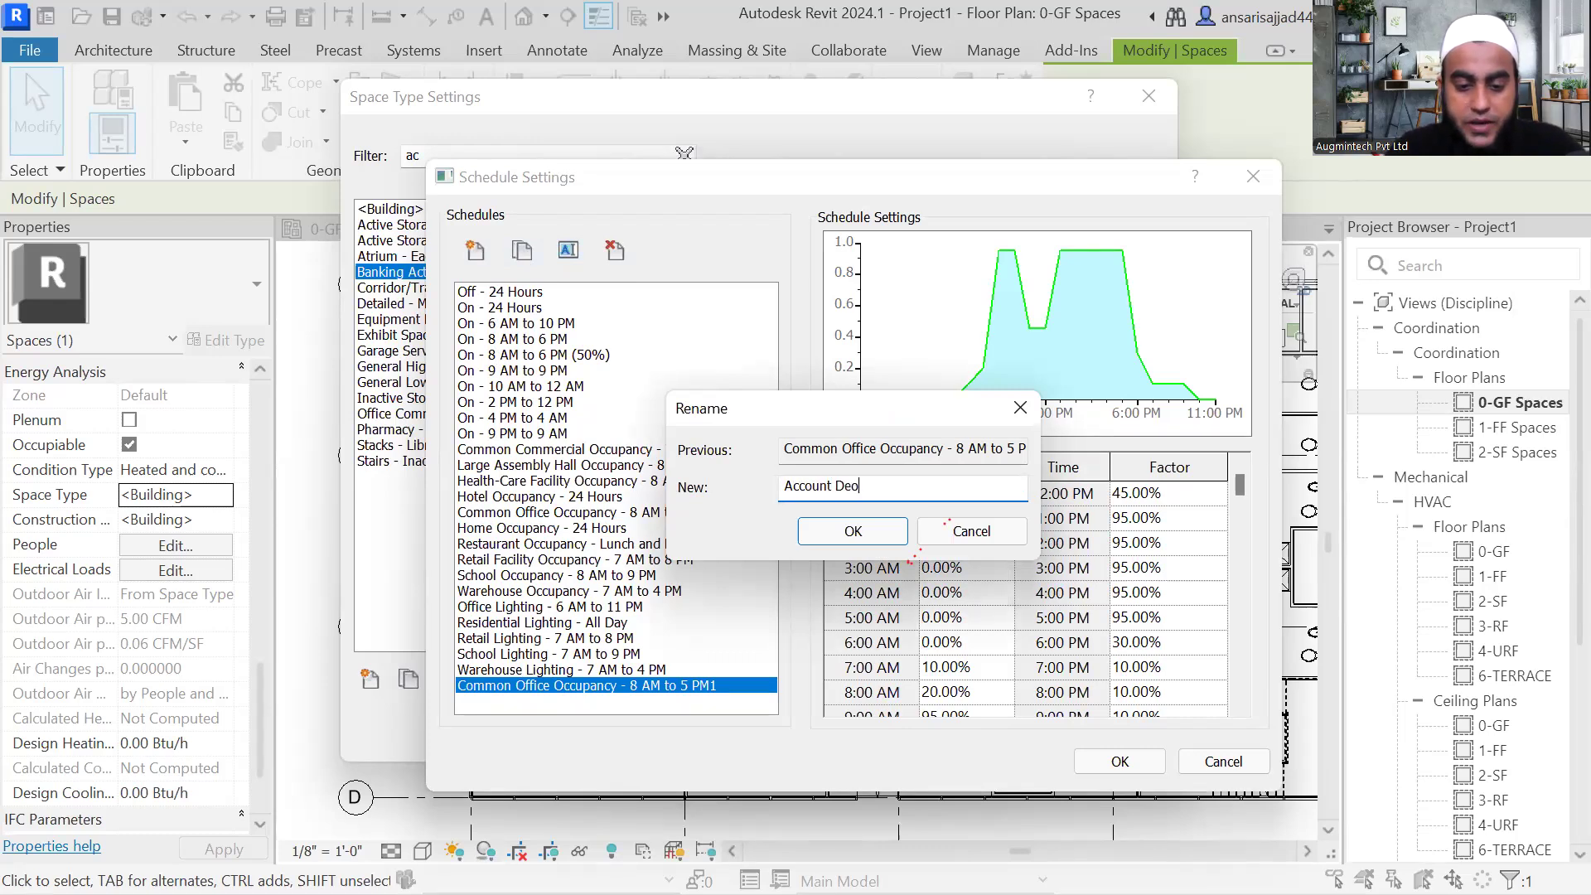
pyautogui.press('BackSpace')
pyautogui.press('BackSpace')
pyautogui.press('BackSpace')
pyautogui.press('BackSpace')
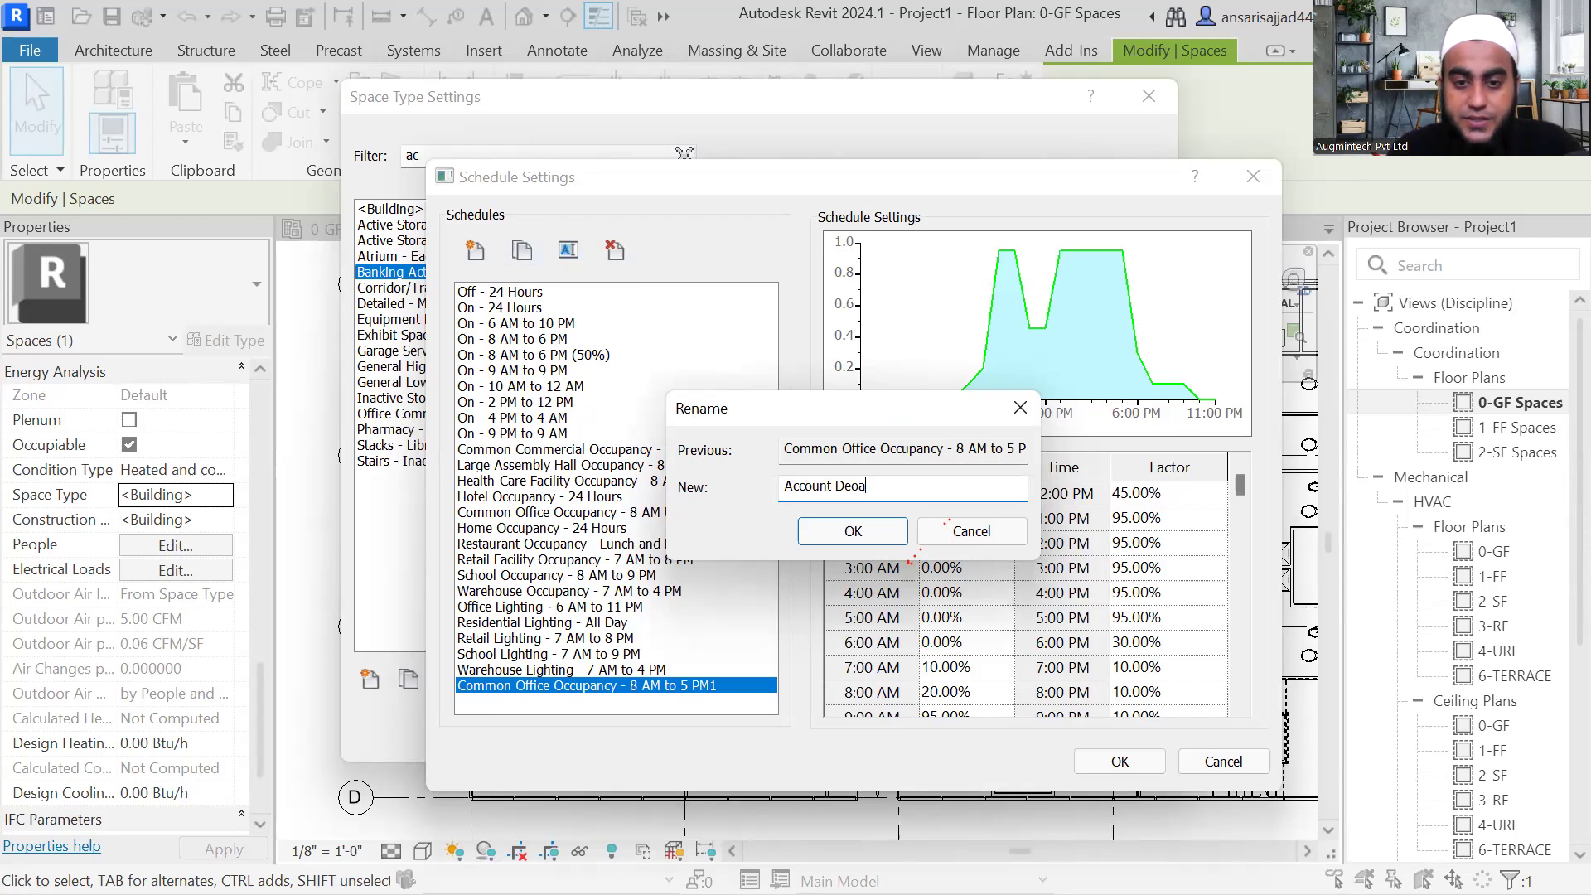
pyautogui.write('partment')
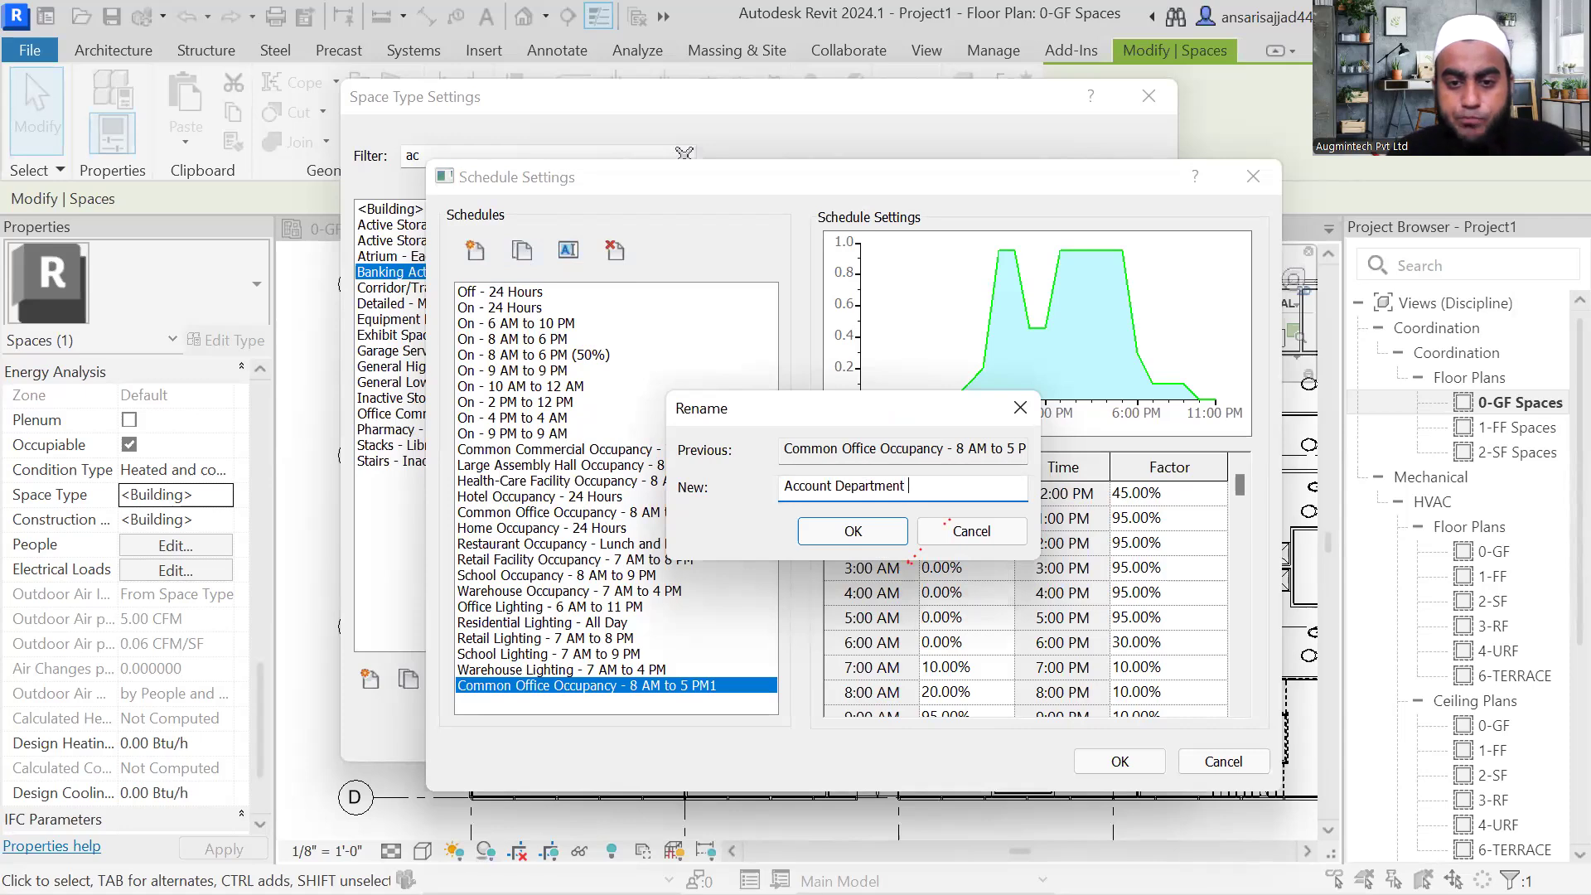
pyautogui.write(' 7')
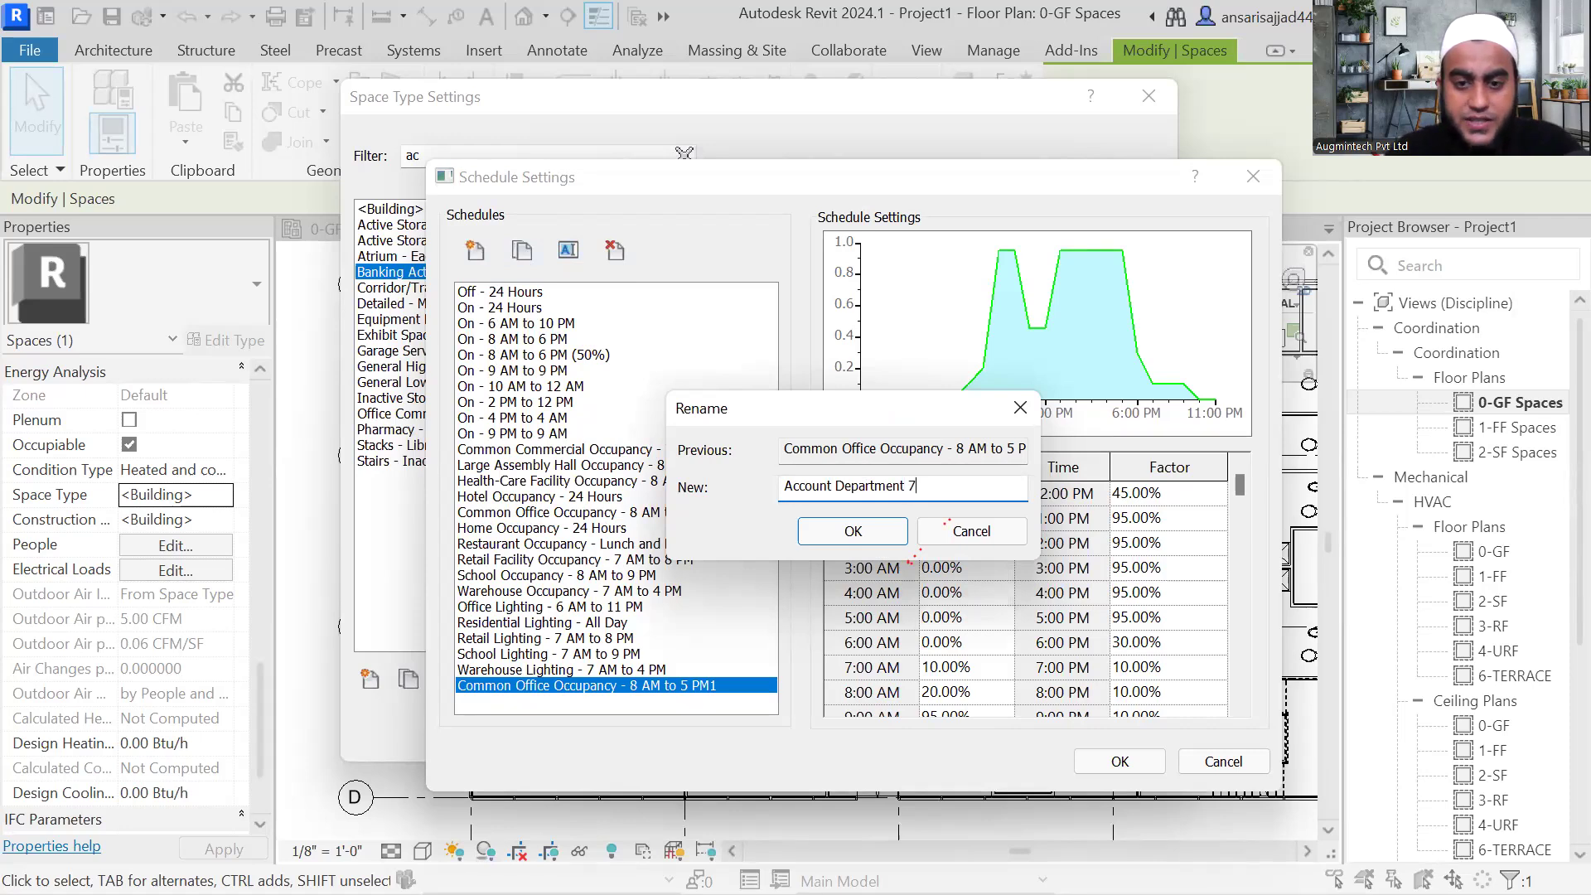
pyautogui.write('am')
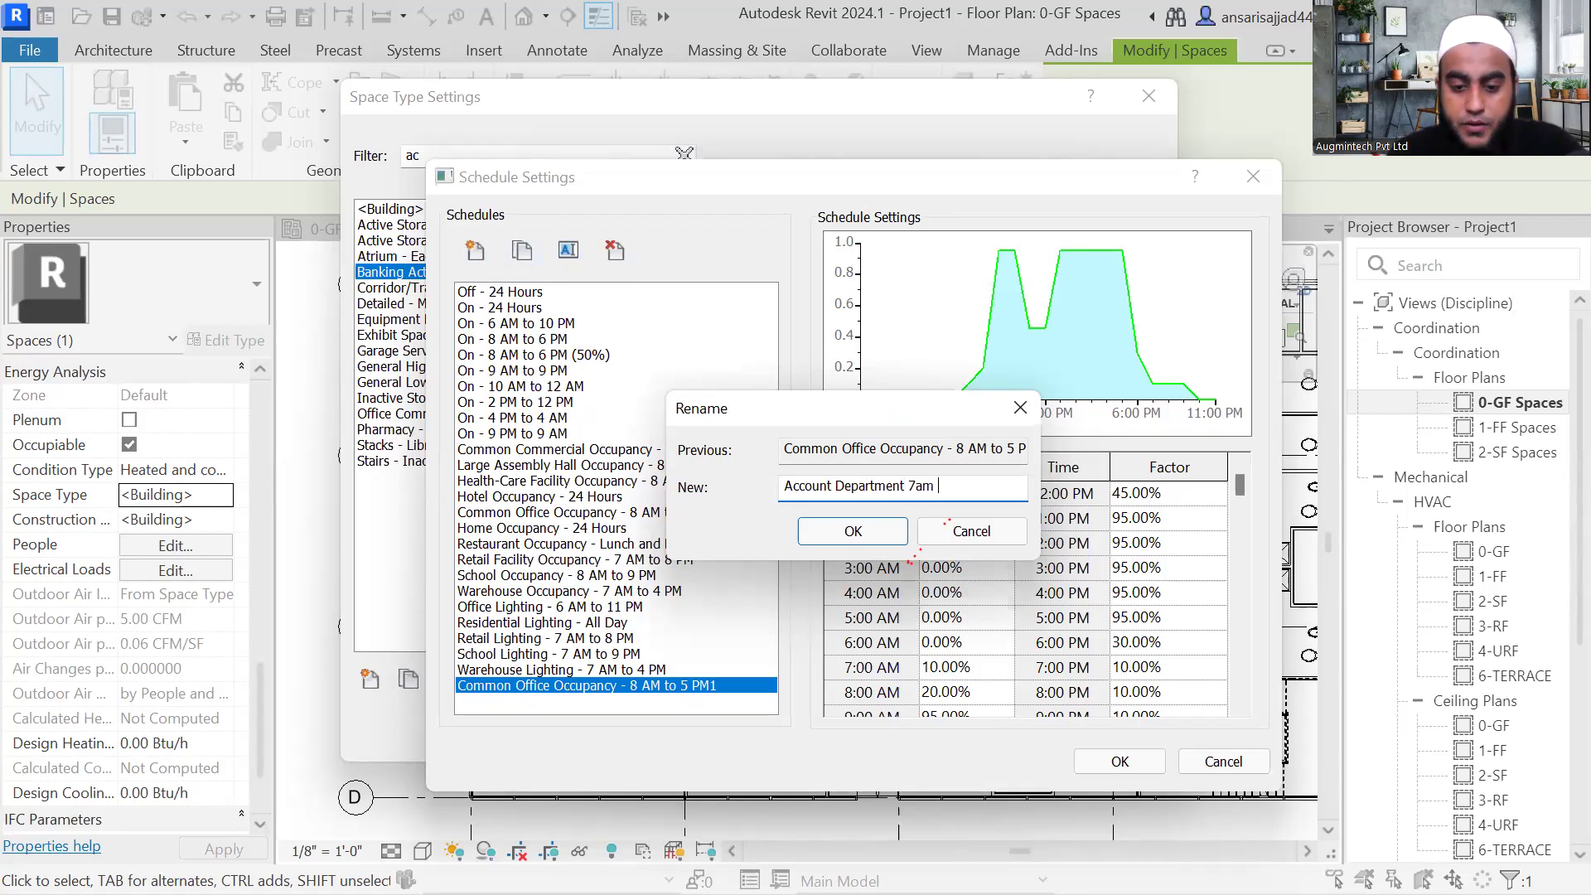
pyautogui.write(' to ')
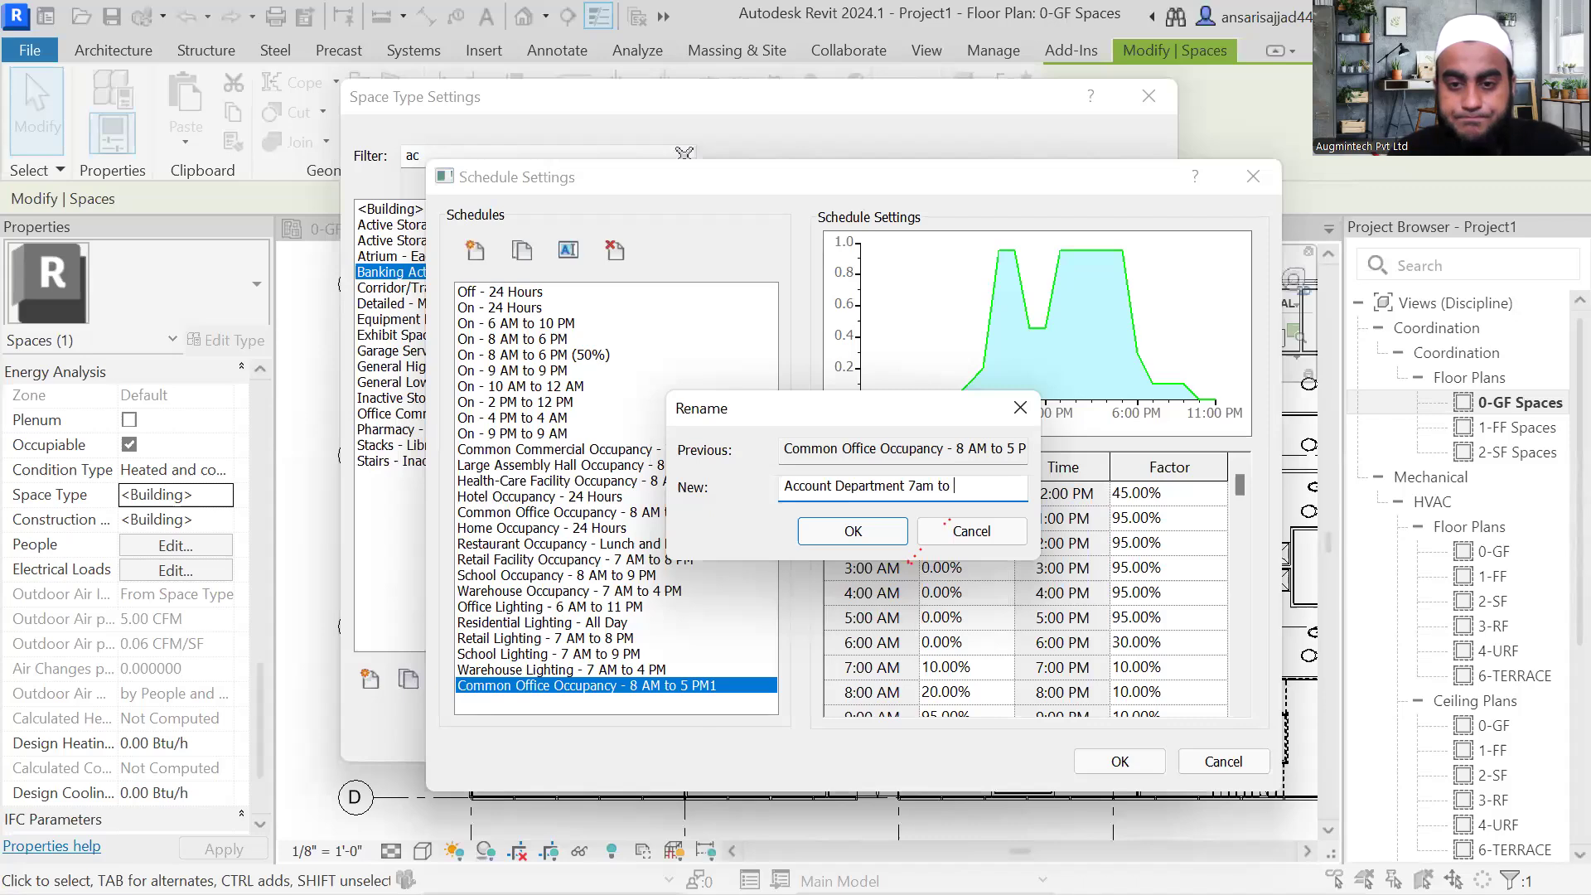
pyautogui.write('1')
pyautogui.write(':')
pyautogui.write('P')
pyautogui.press('BackSpace')
pyautogui.write('pm')
pyautogui.click(887, 537)
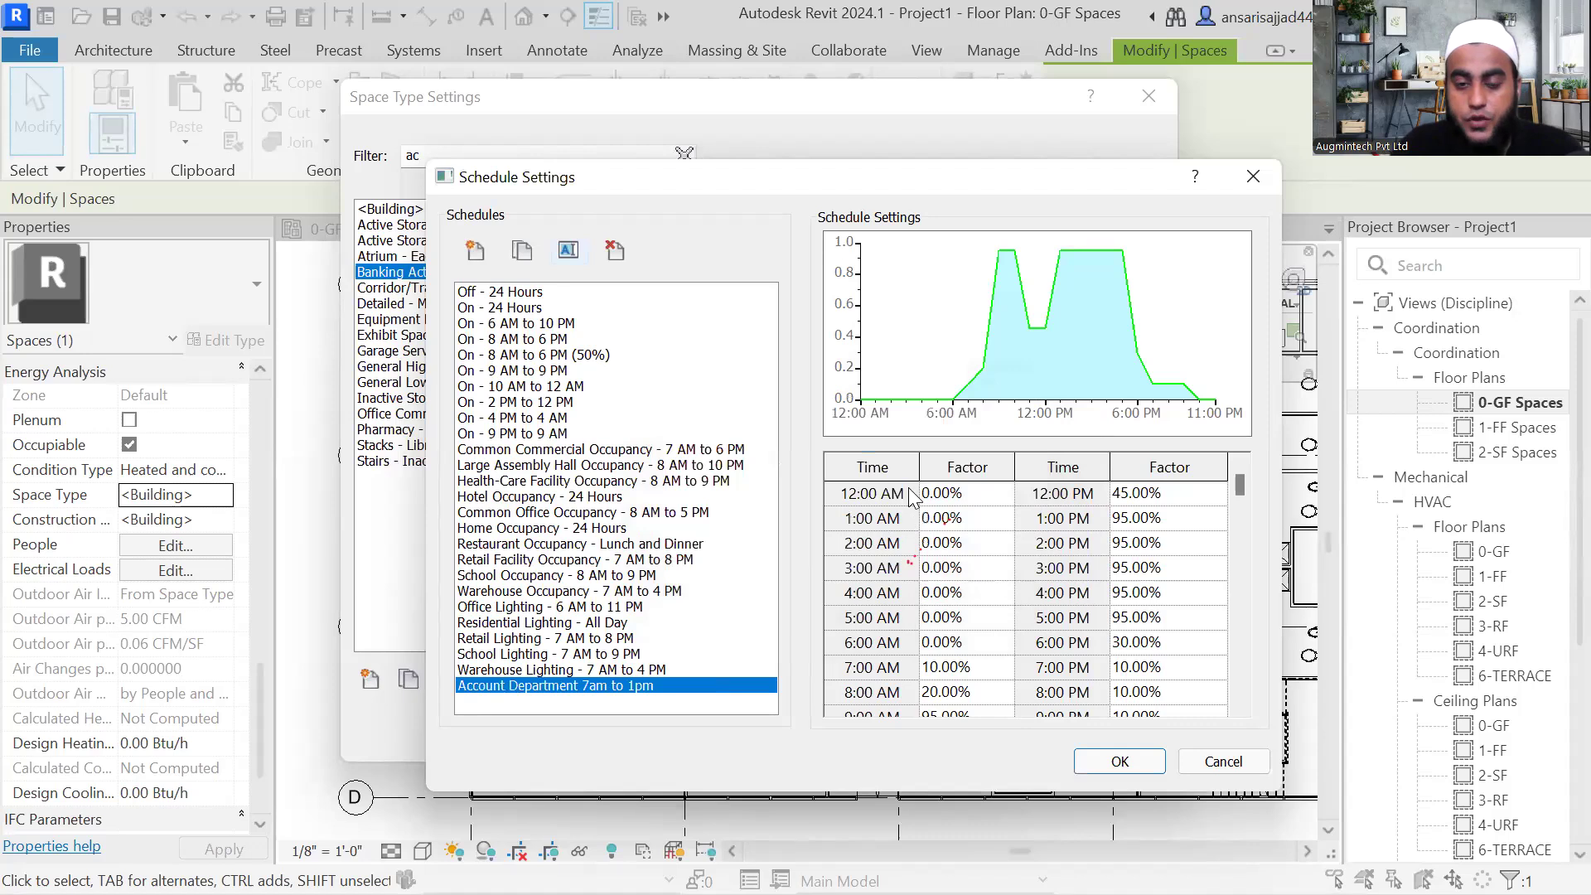
# Step: Set the new schedule's occupancy factor to 50% at 7:00 AM and 100% at 8:00 AM
pyautogui.scroll(-1, 909, 530)
pyautogui.scroll(1, 910, 535)
pyautogui.scroll(-3, 889, 617)
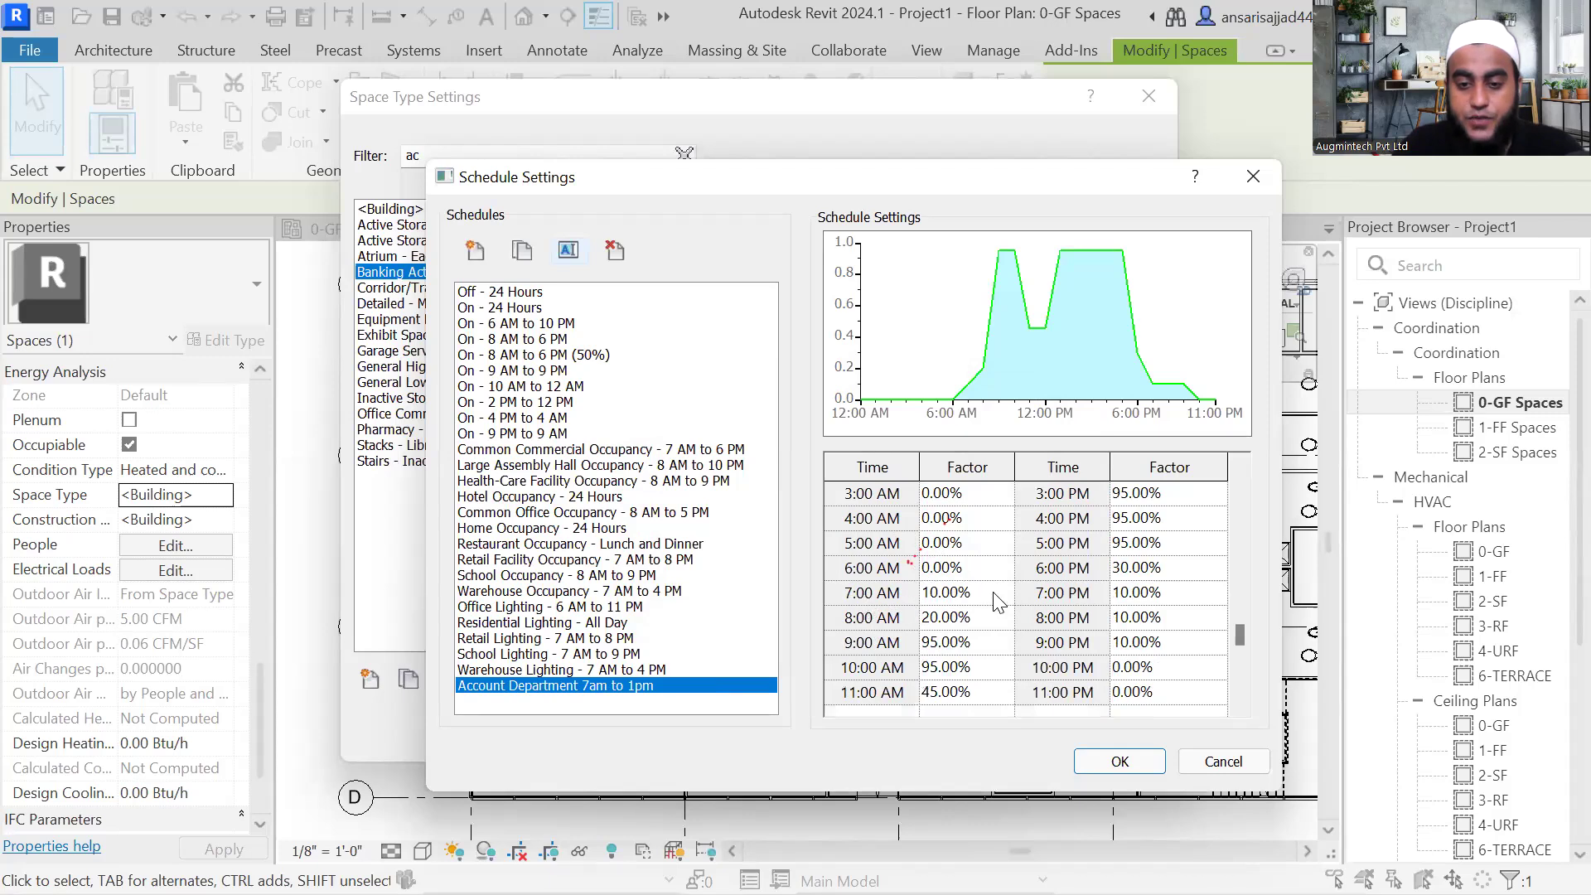
pyautogui.click(928, 597)
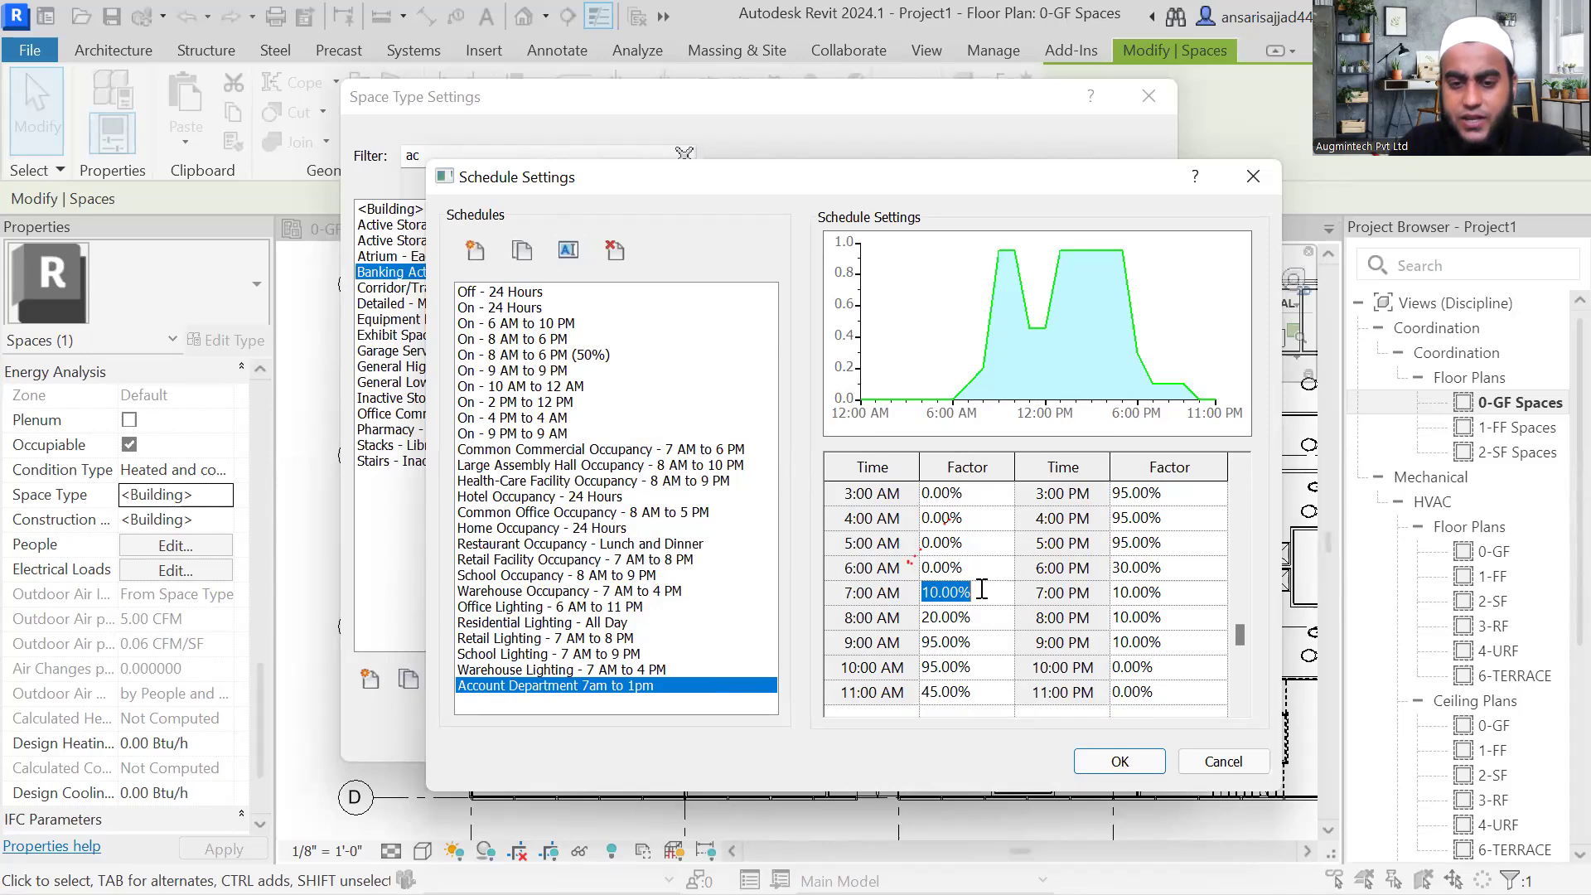
pyautogui.write('50')
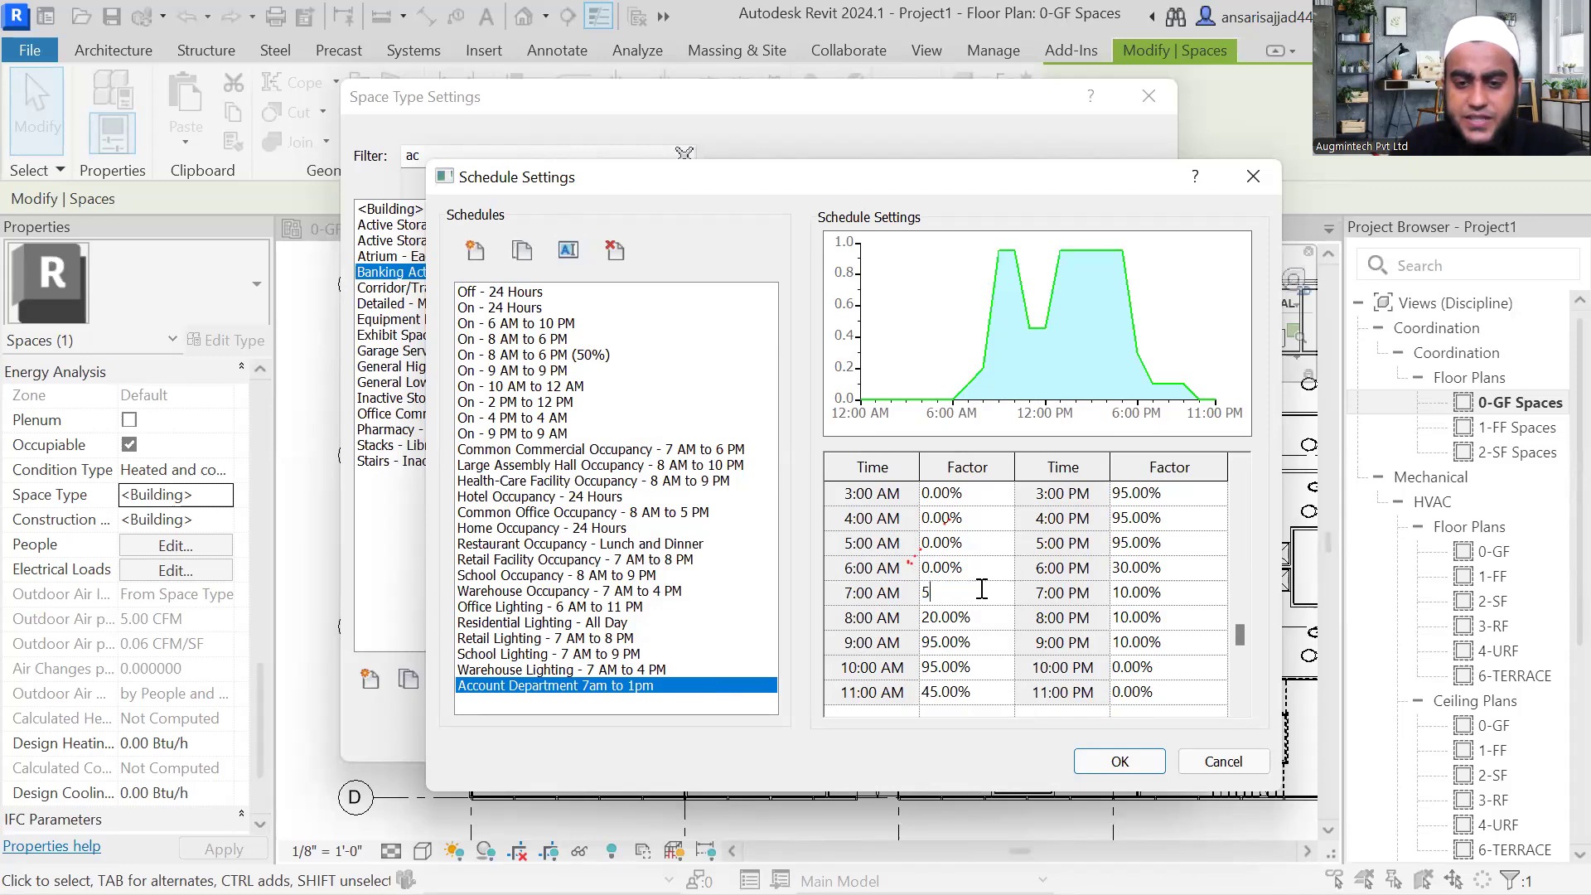
pyautogui.click(978, 623)
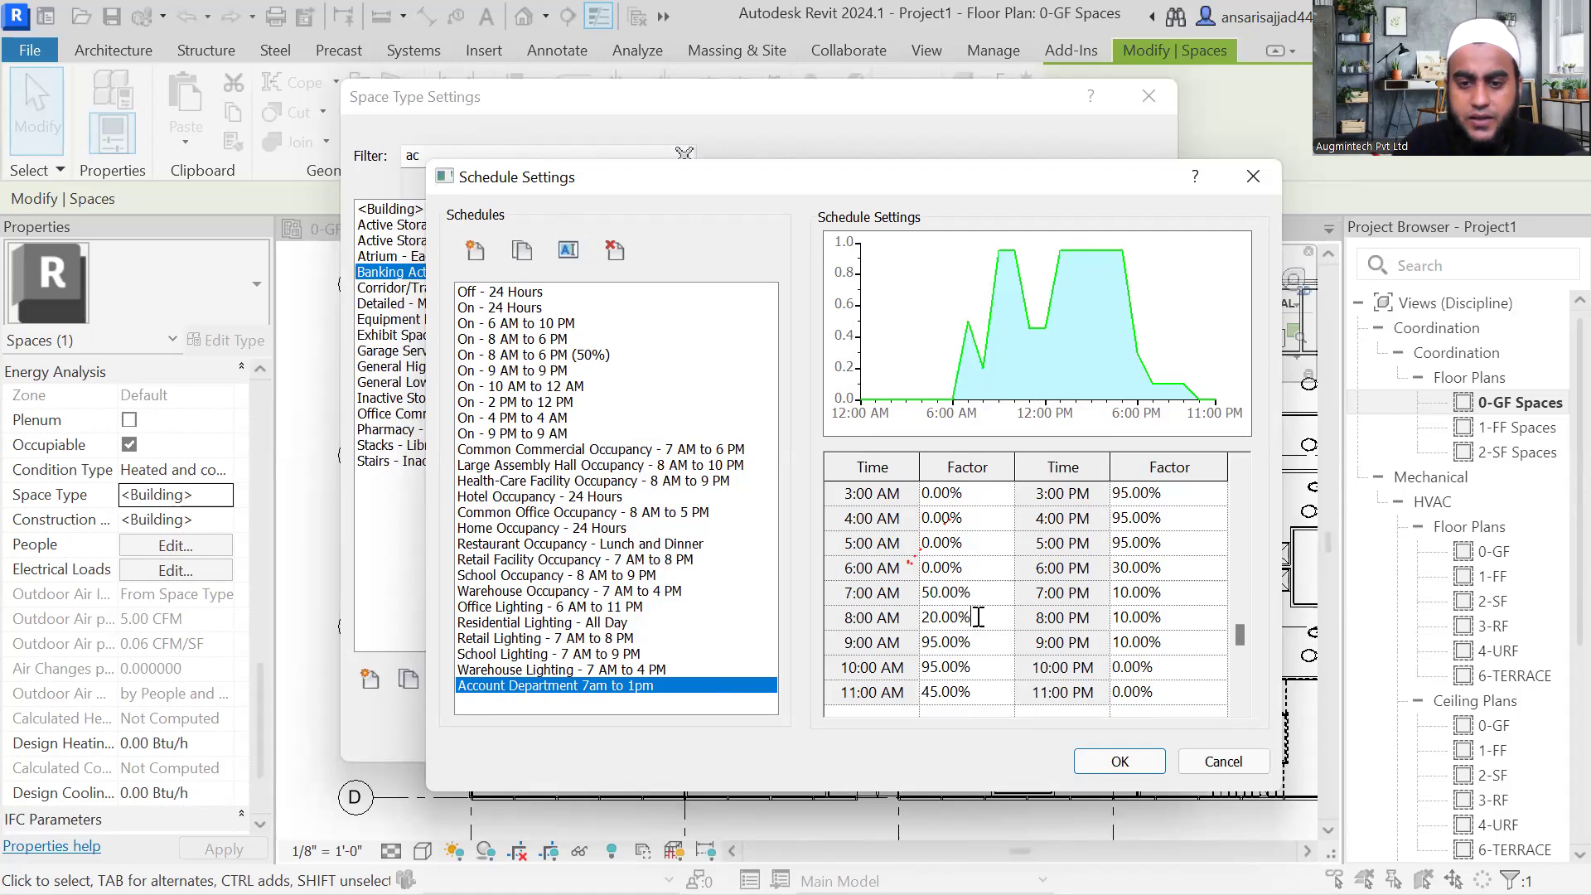
pyautogui.click(933, 620)
pyautogui.write('100')
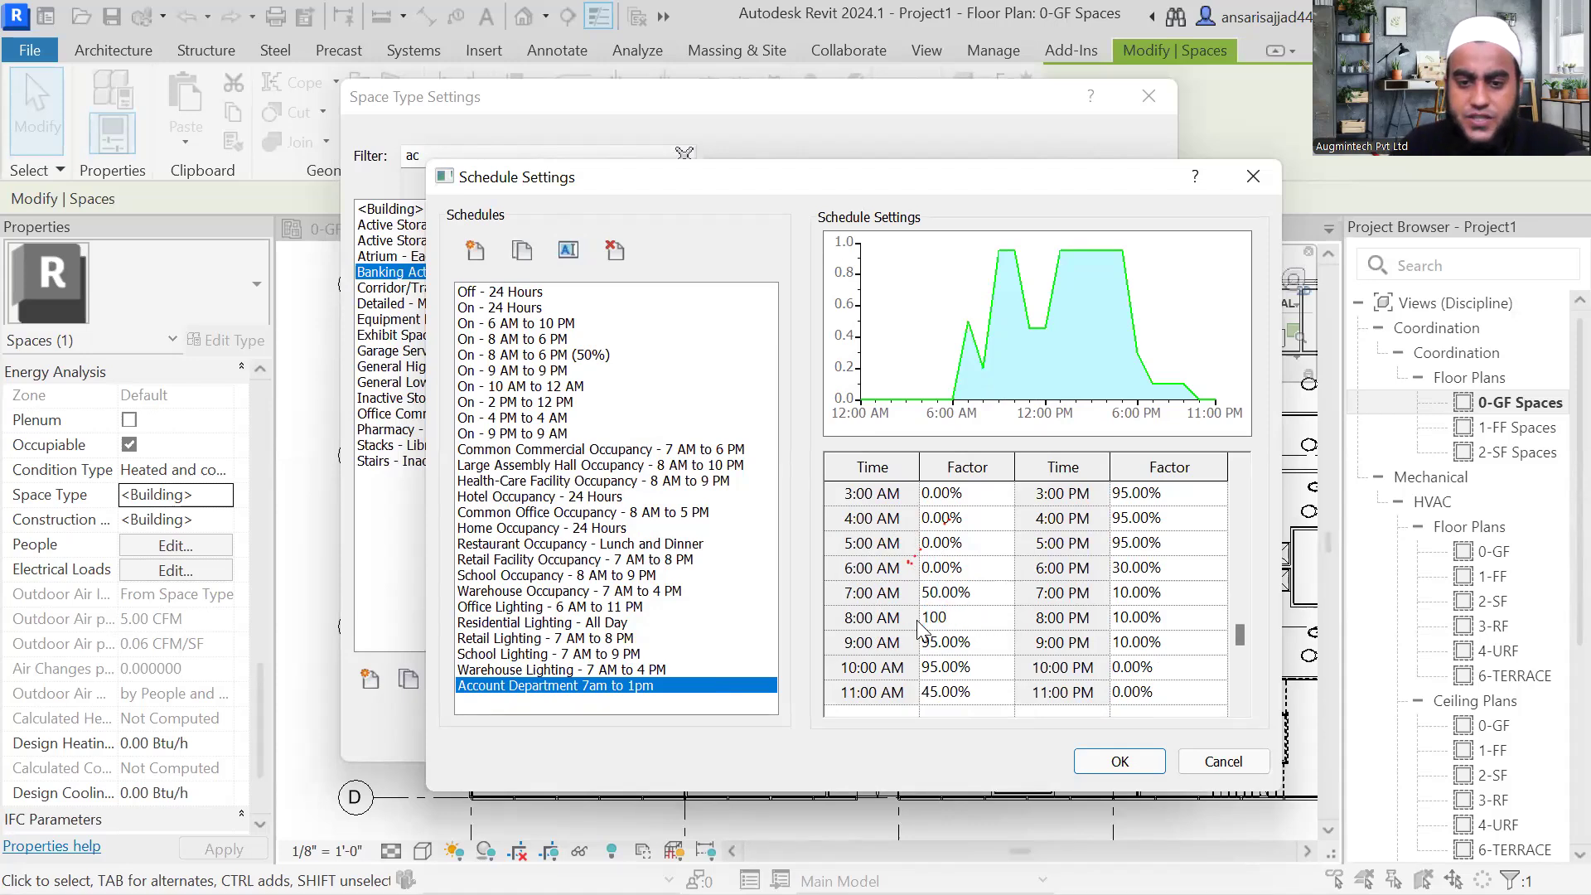
# Step: Set the schedule's occupancy factors at 9:00, 10:00 and 11:00 AM to 100%
pyautogui.click(980, 645)
pyautogui.moveTo(974, 646); pyautogui.dragTo(913, 646)
pyautogui.write('100')
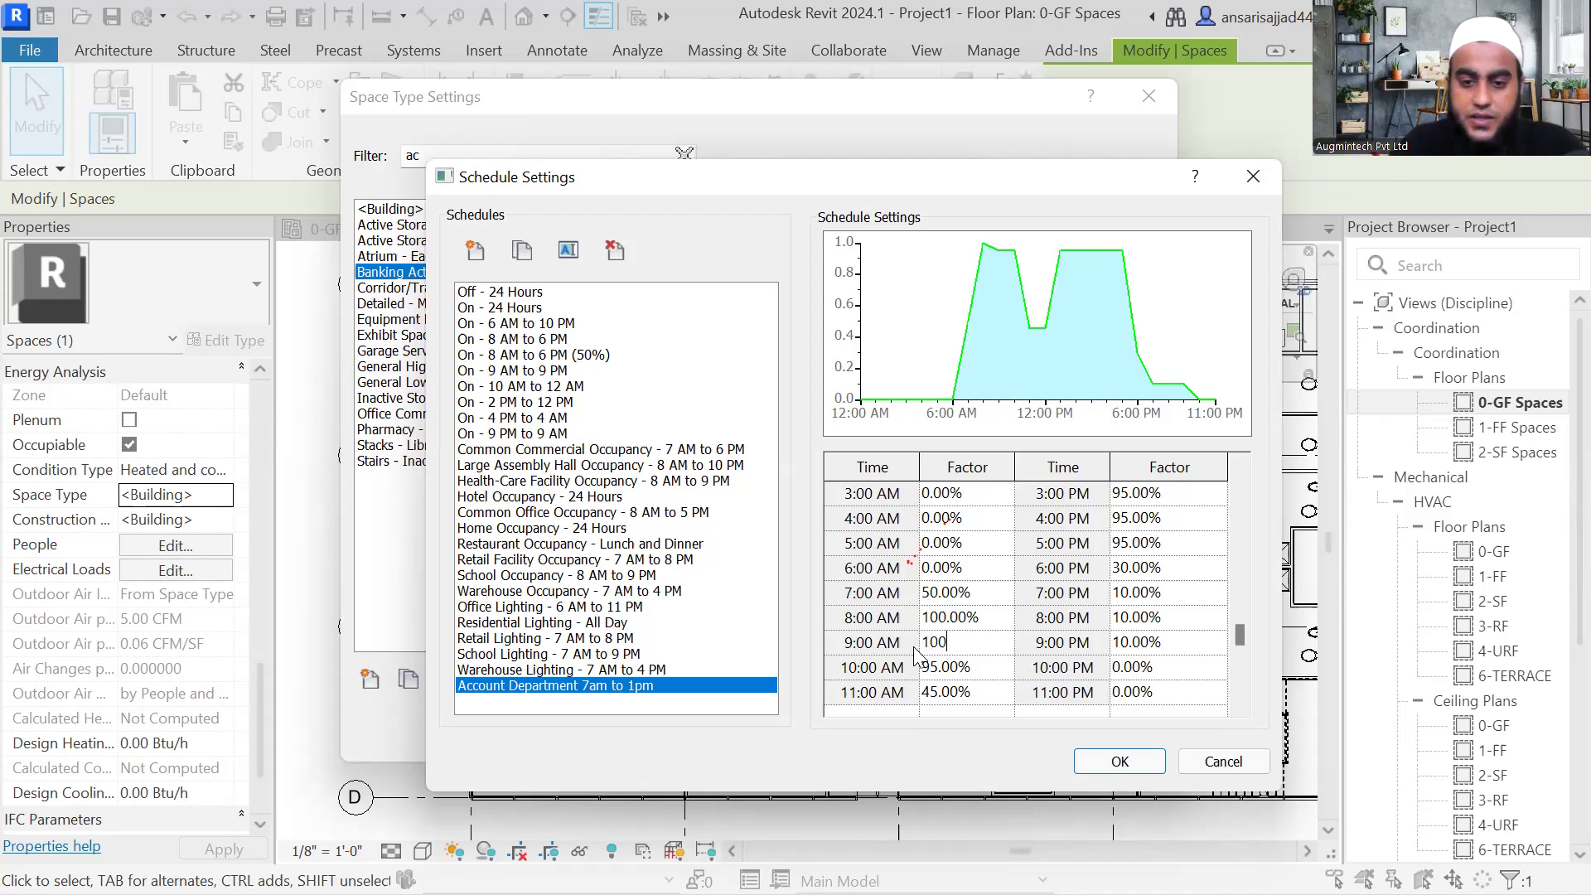
pyautogui.click(986, 667)
pyautogui.write('100')
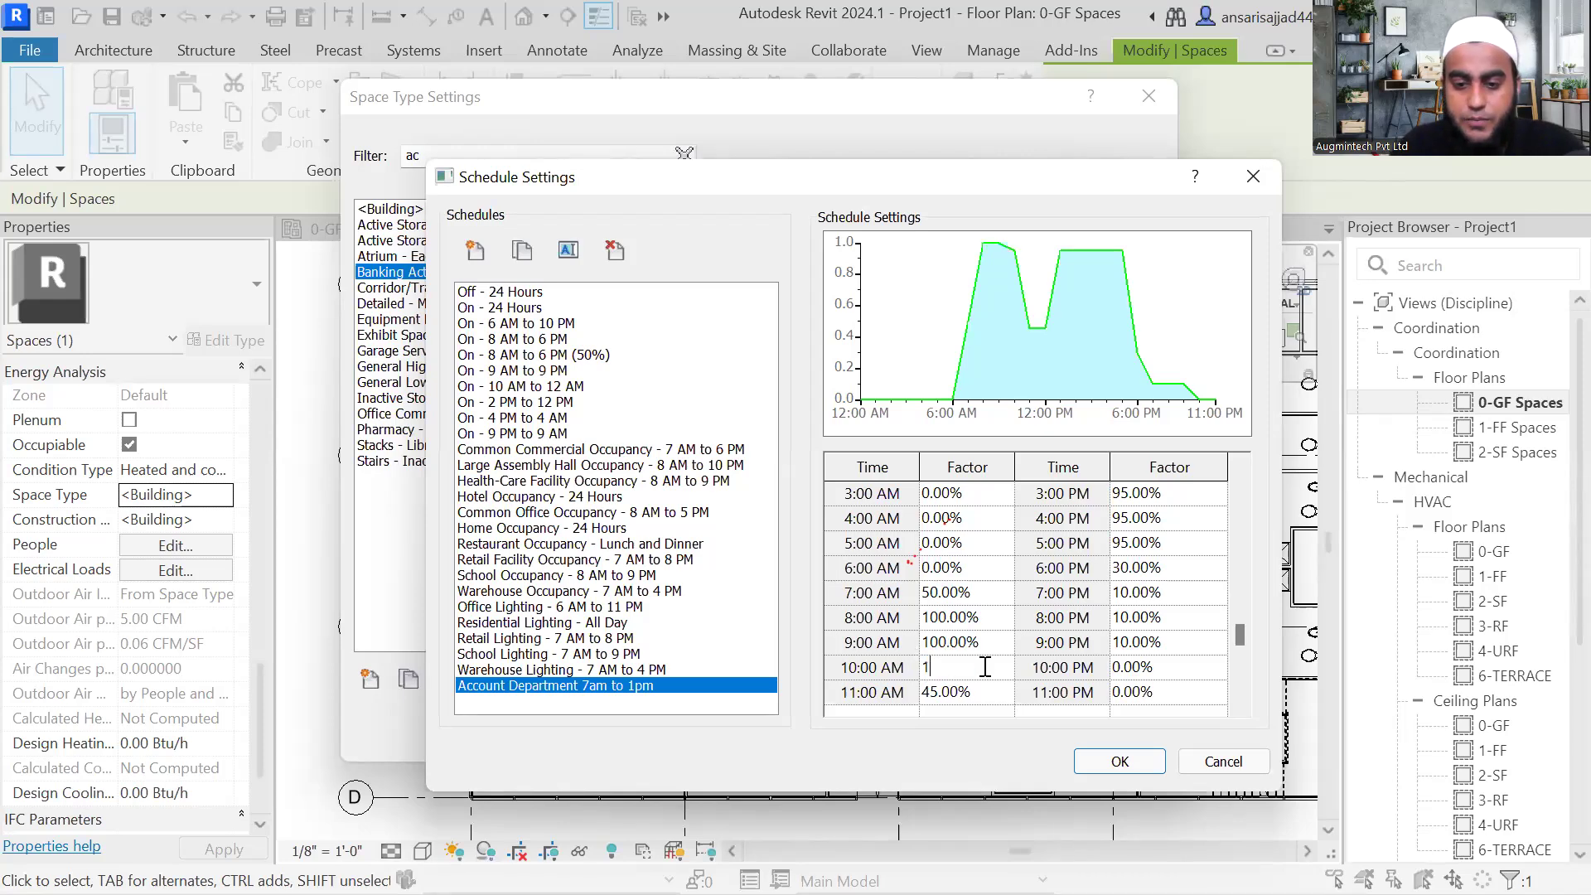
pyautogui.click(985, 688)
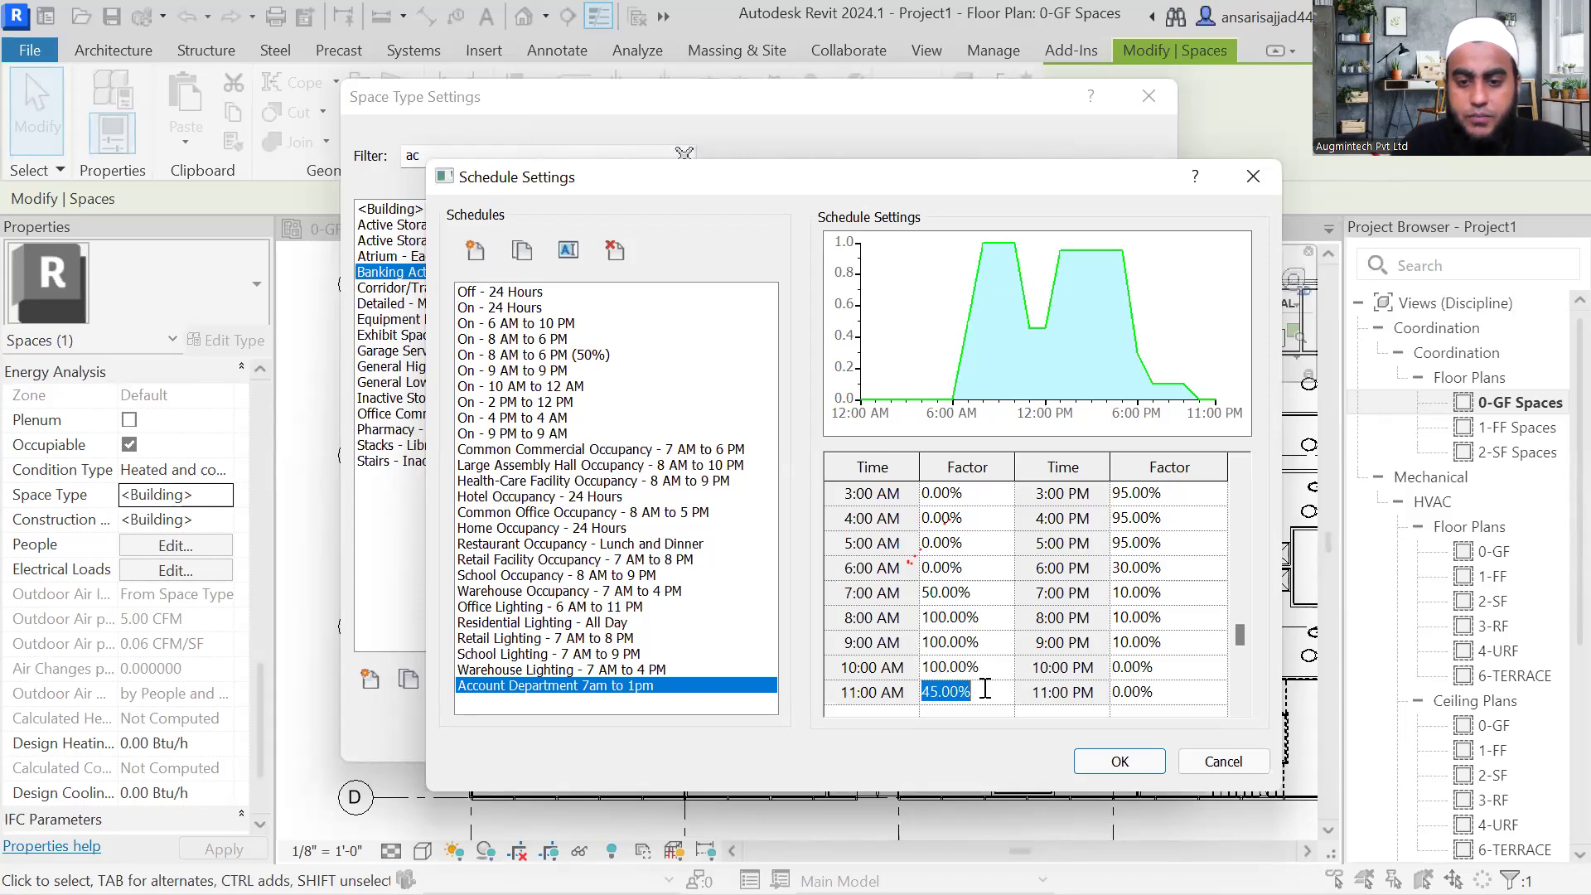
pyautogui.write('1000')
pyautogui.press('BackSpace')
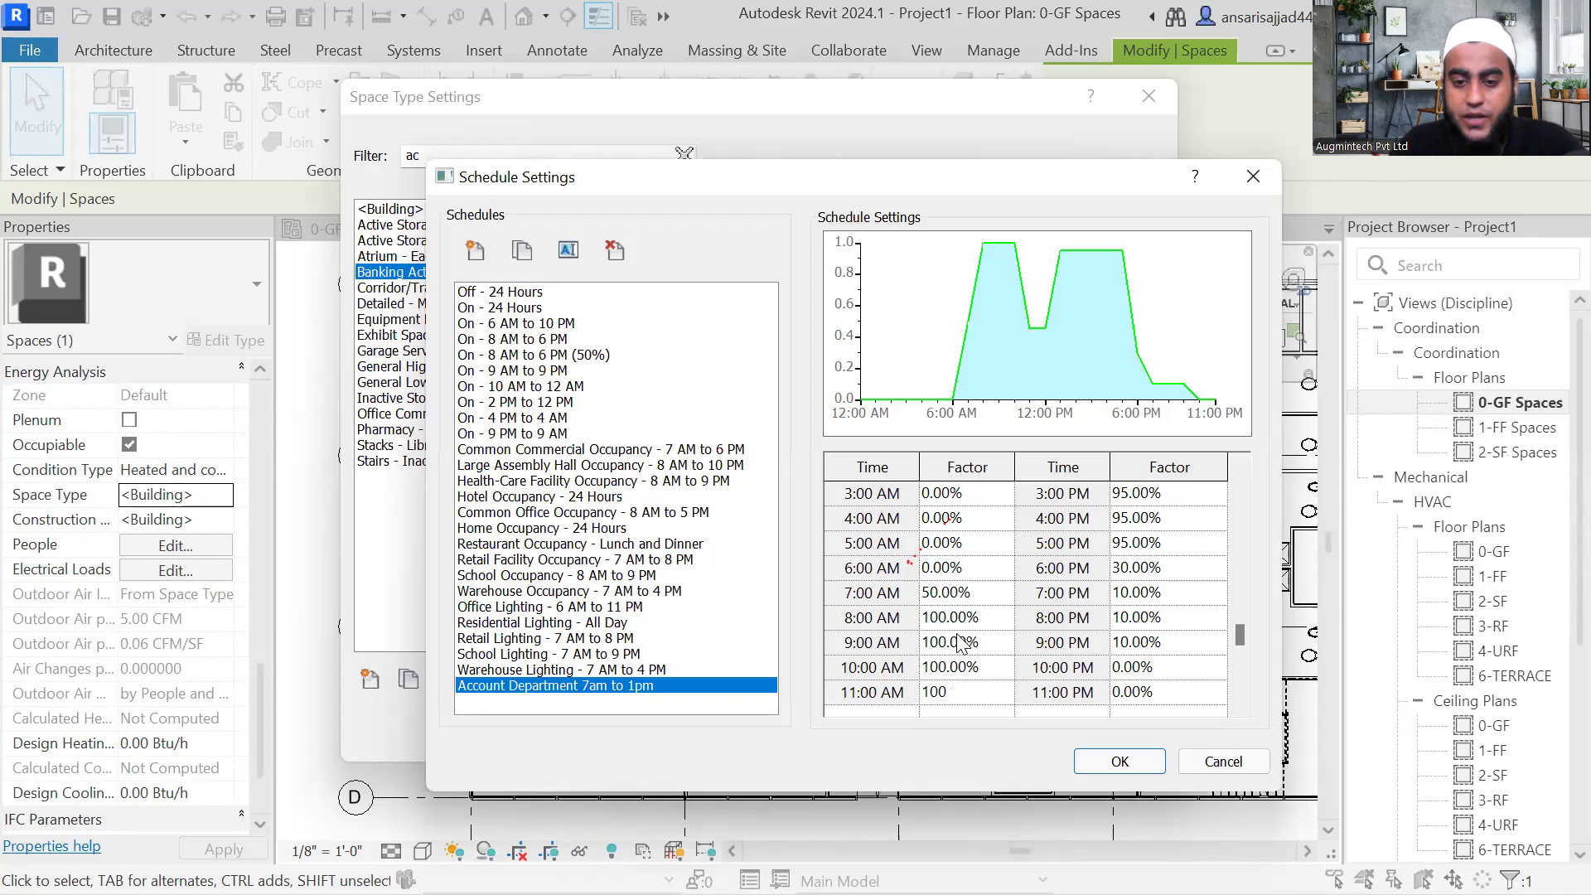
pyautogui.scroll(-1, 961, 642)
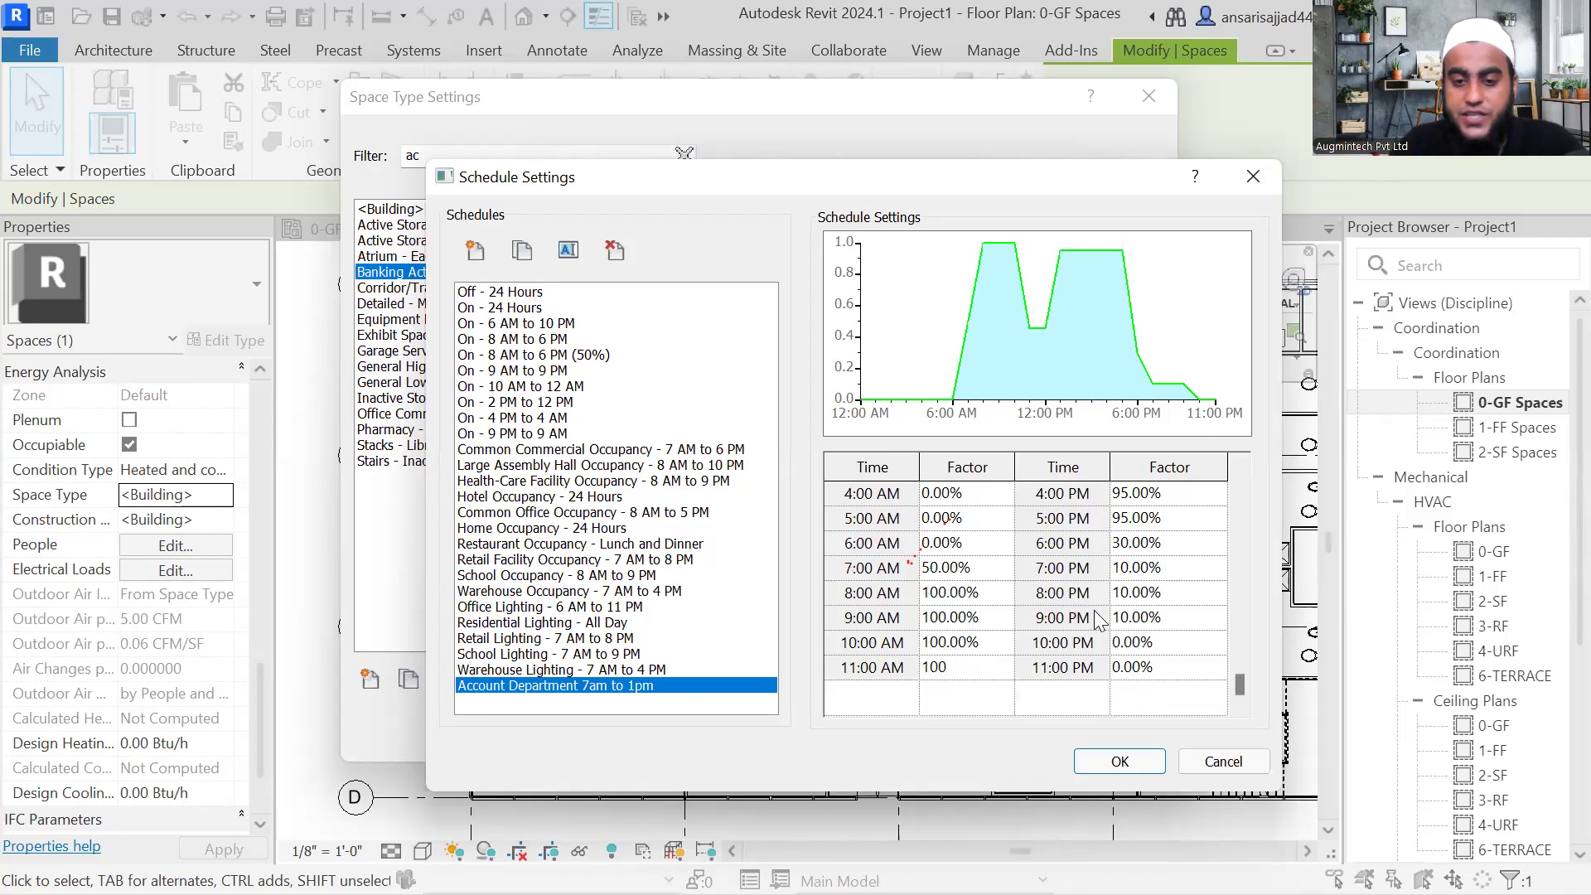
# Step: Set the Account Department 7am to 1pm schedule's occupancy factor at 11:00 AM to 60%
pyautogui.scroll(4, 1100, 620)
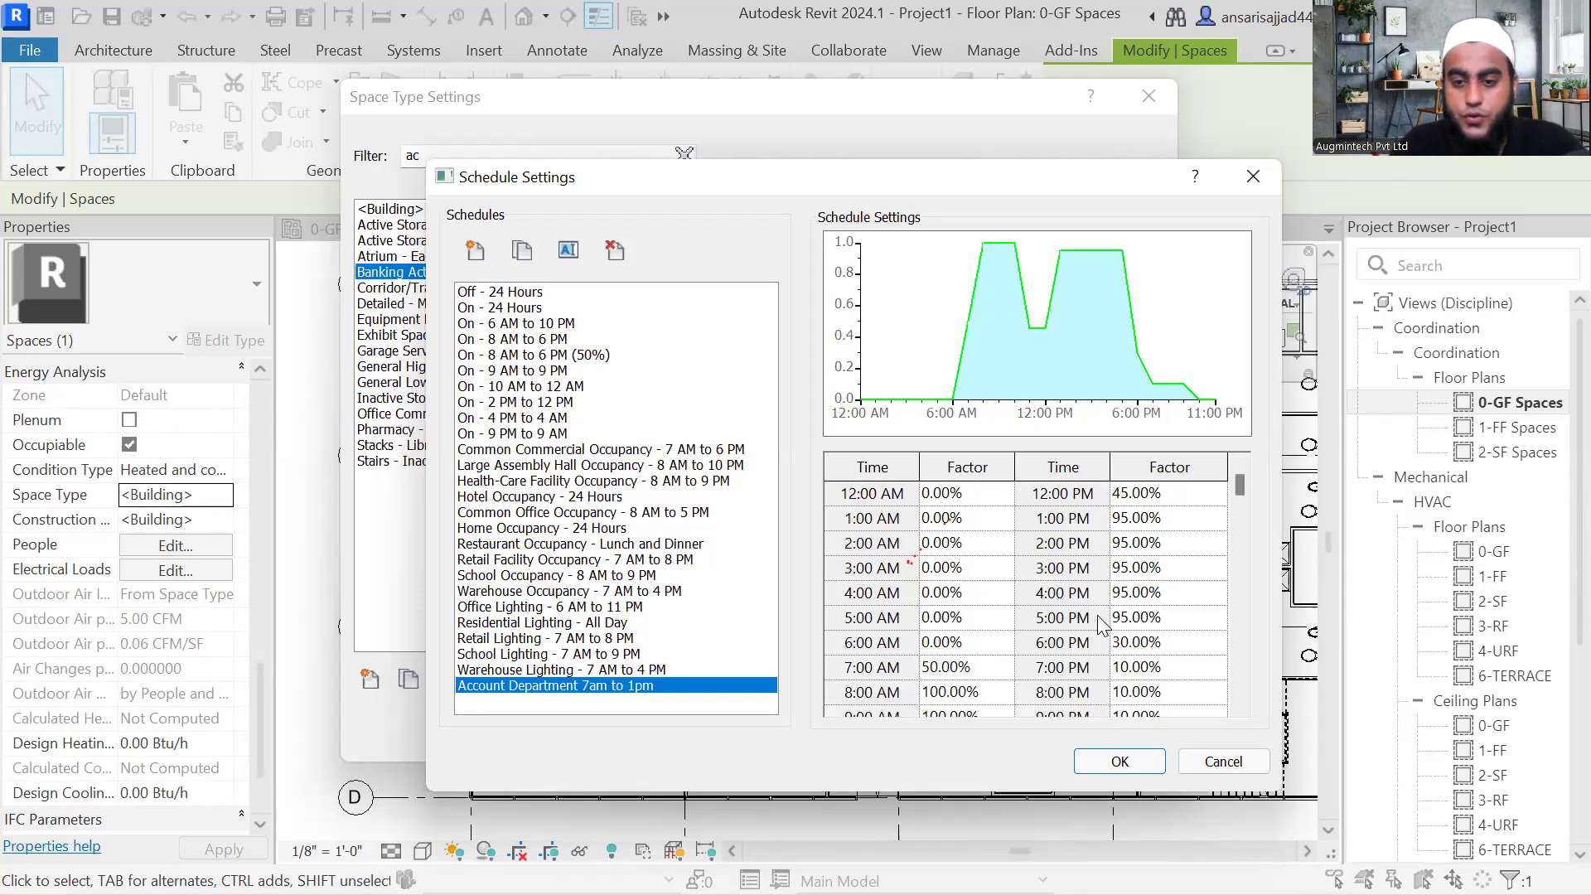
pyautogui.click(1161, 496)
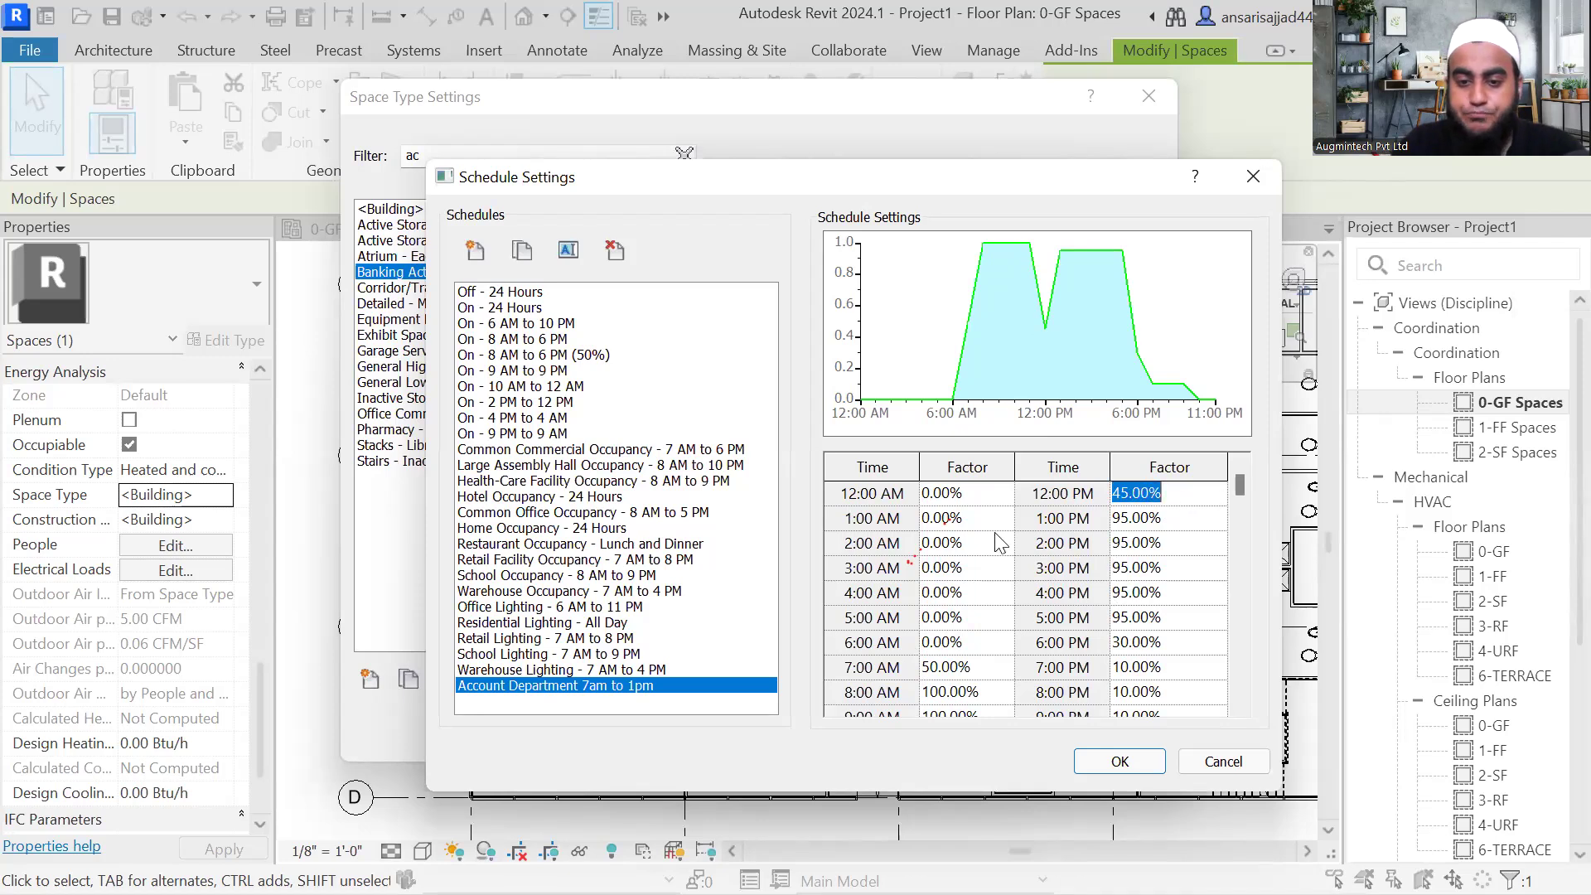
pyautogui.scroll(-4, 881, 576)
pyautogui.scroll(4, 1127, 578)
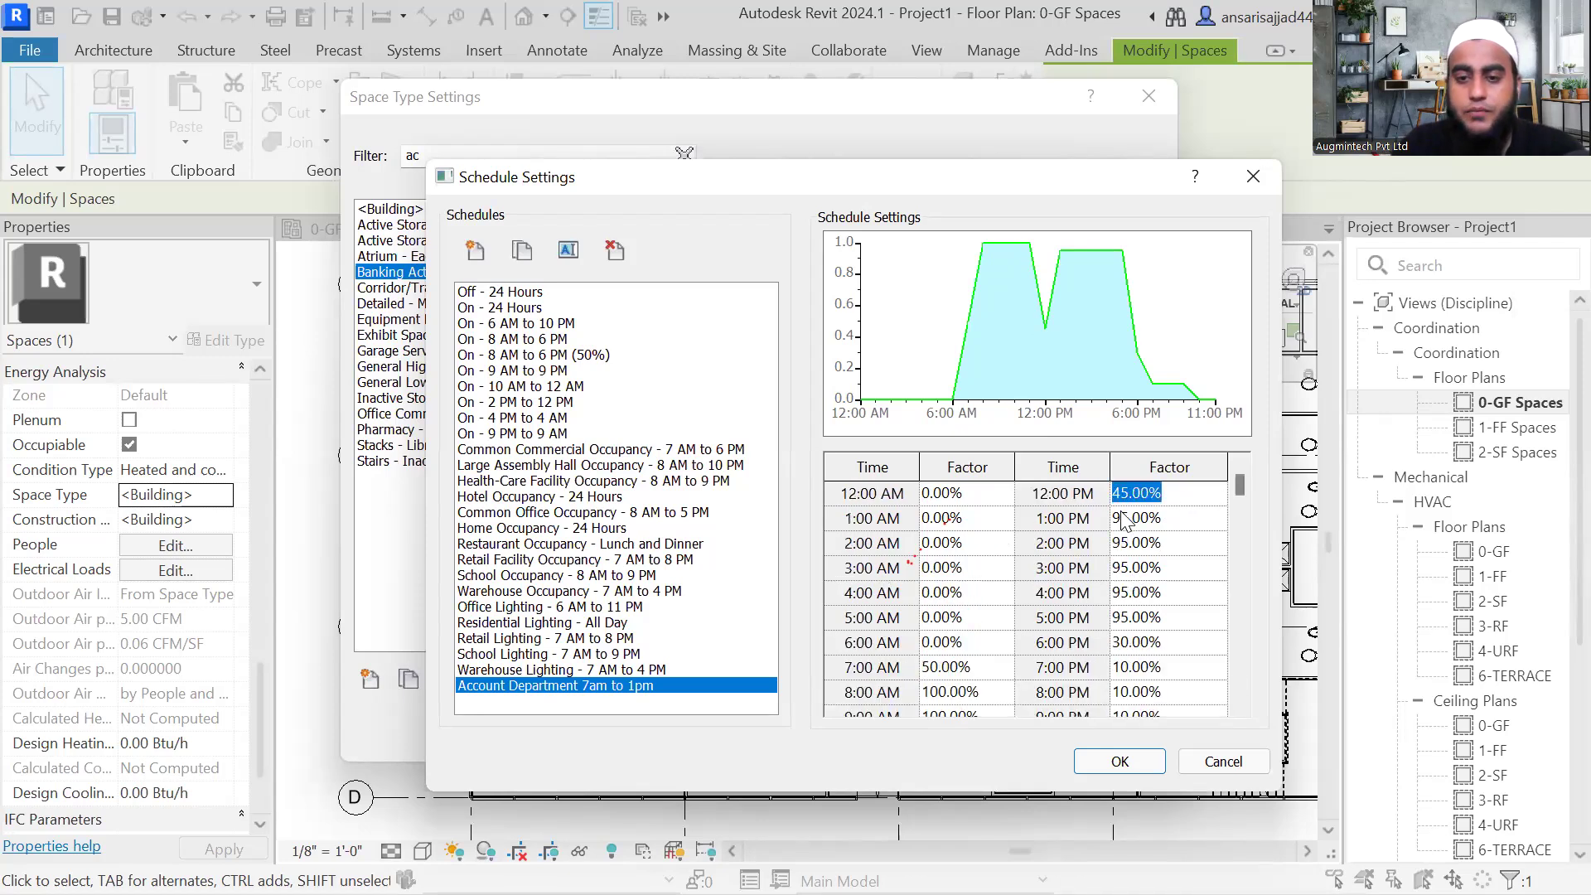
pyautogui.scroll(-4, 1002, 606)
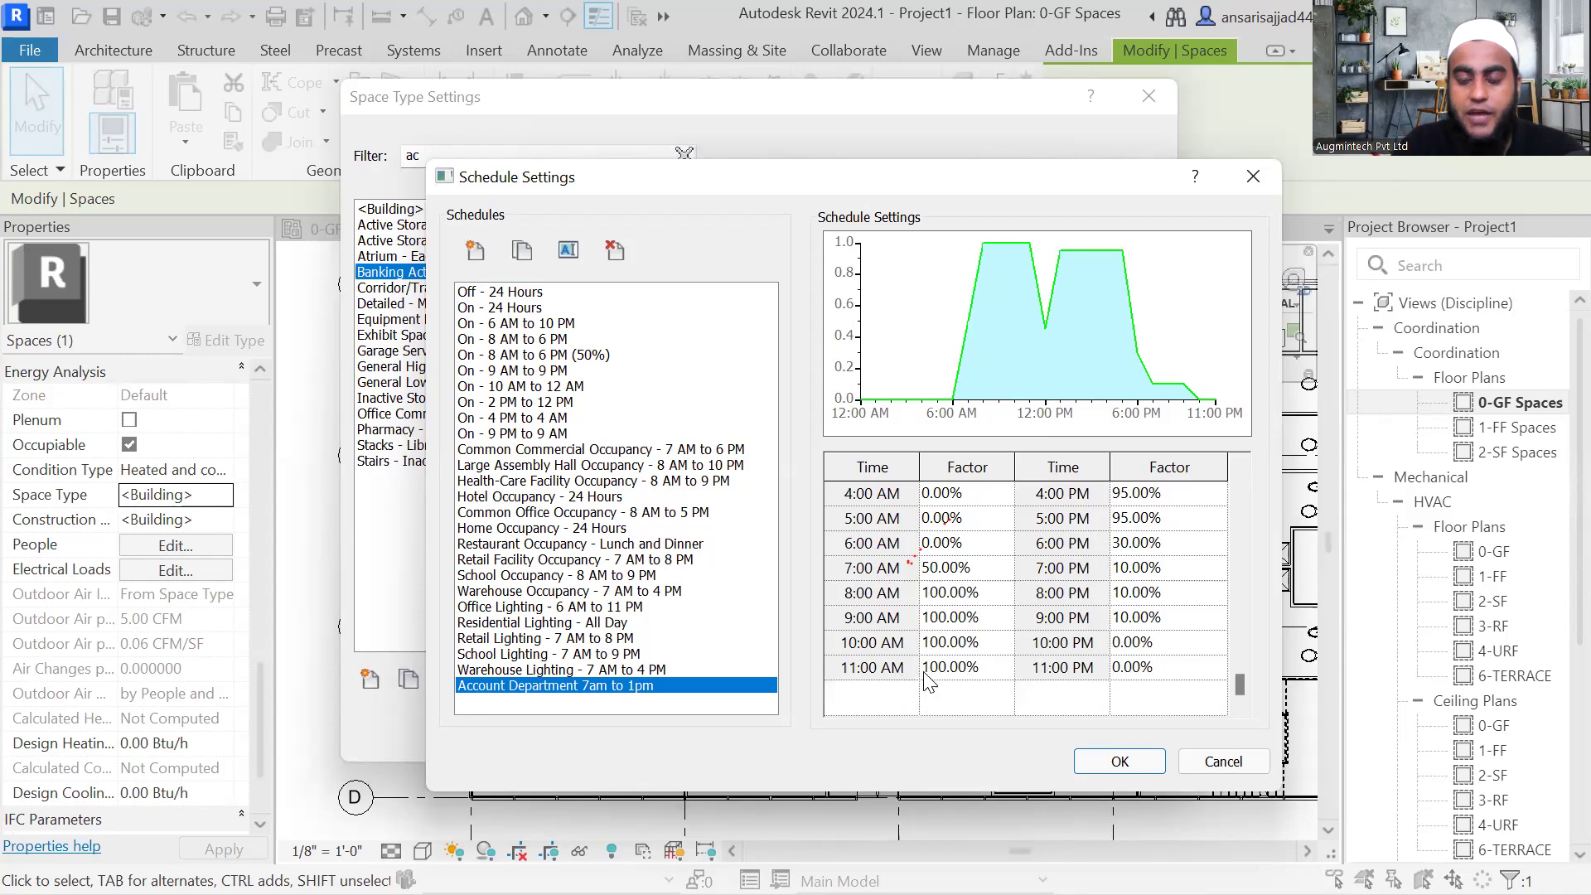
pyautogui.doubleClick(967, 668)
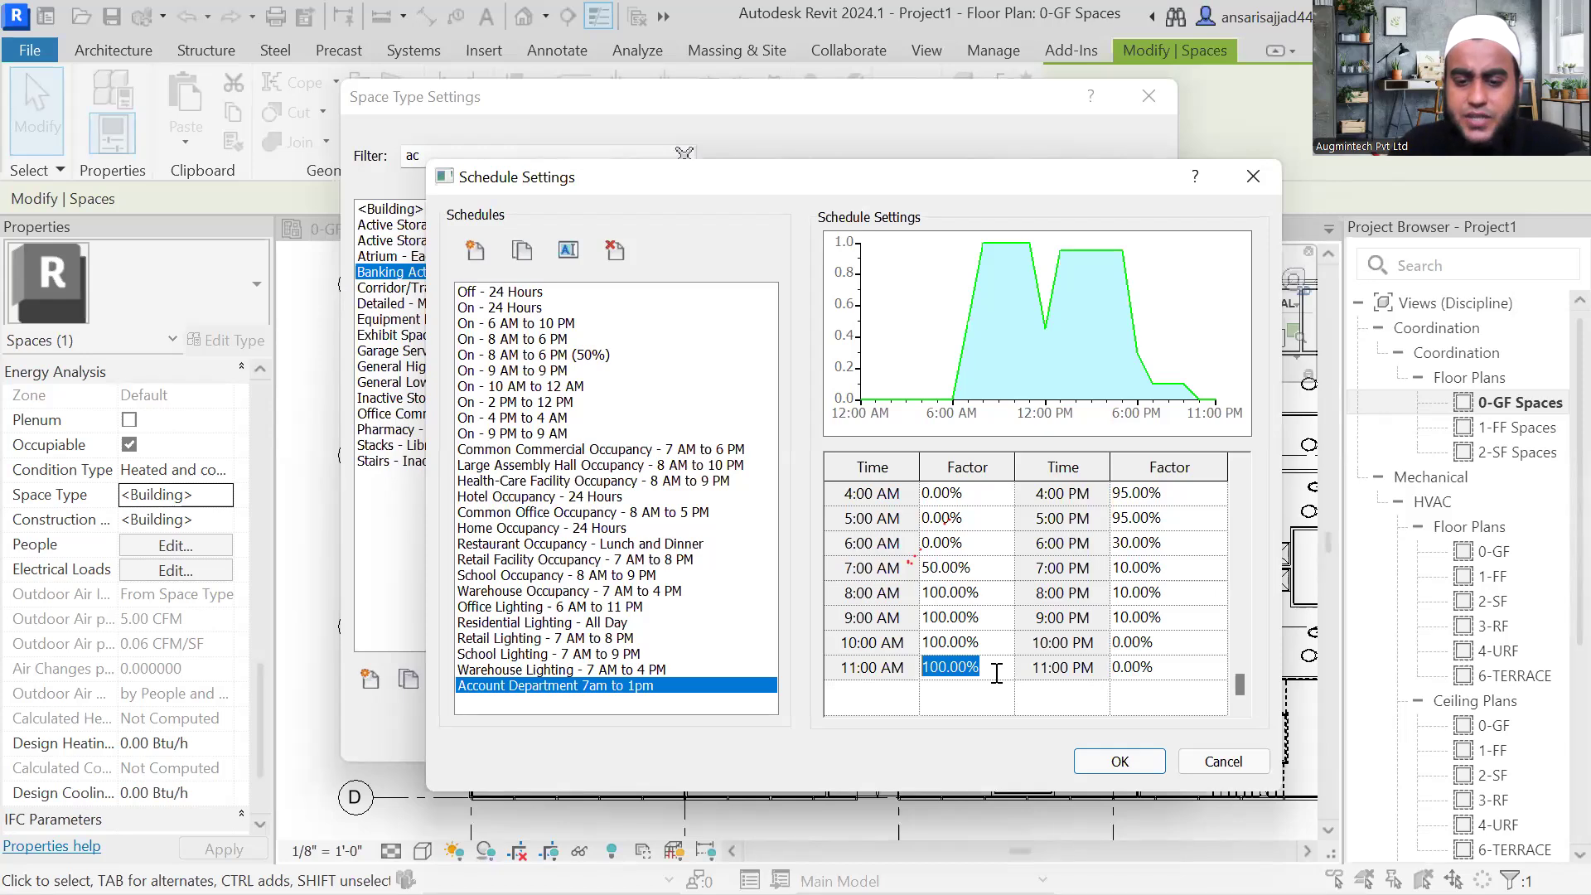
pyautogui.write('60')
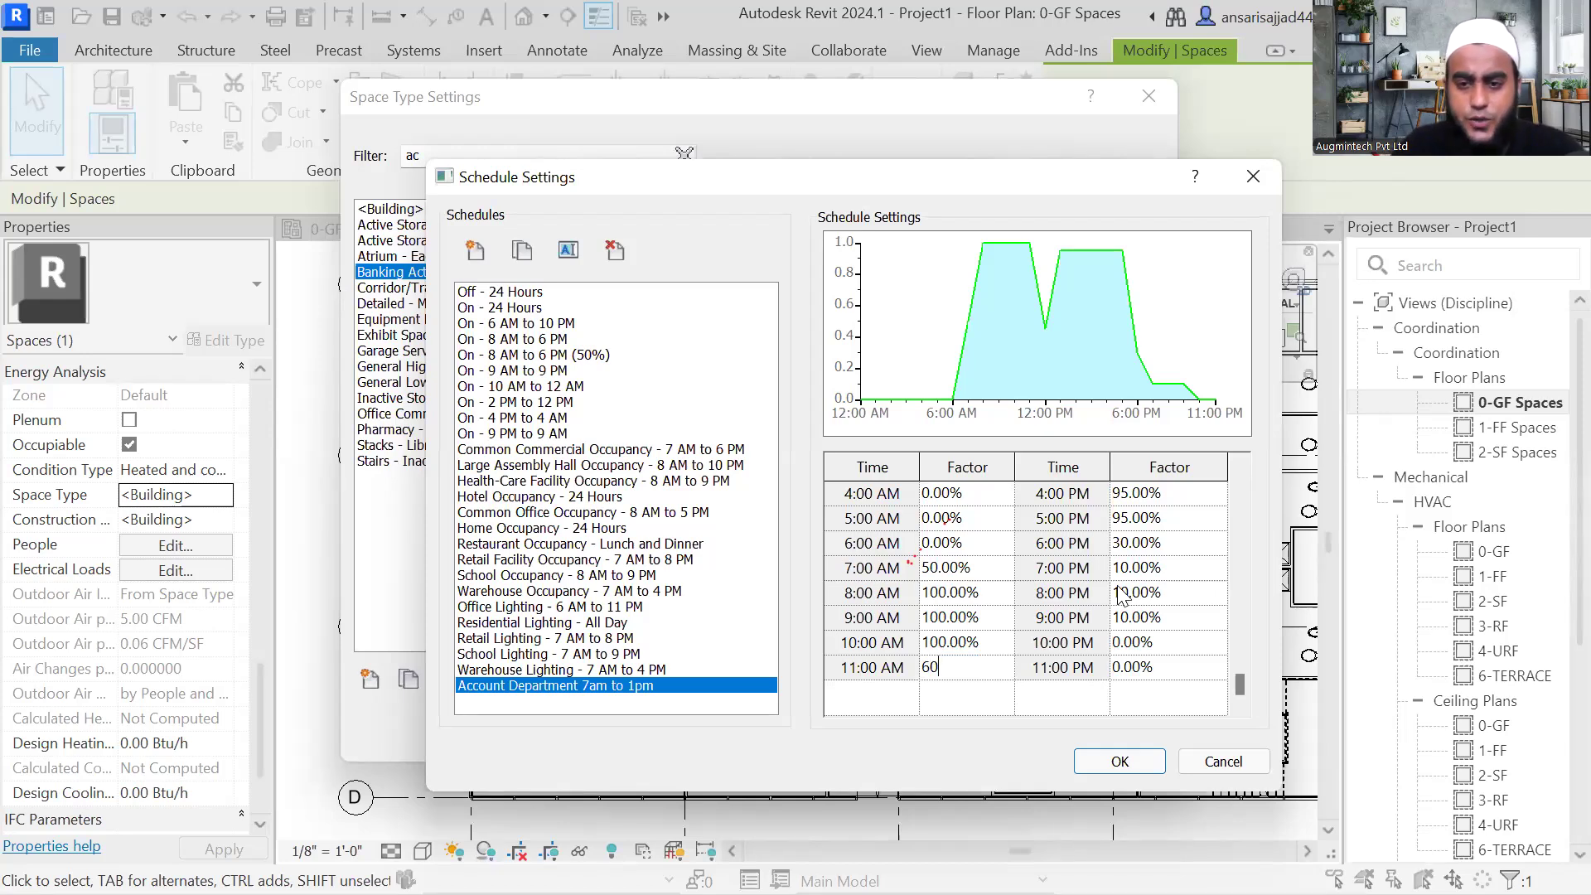
# Step: Set the occupancy factors at 12:00 PM and 1:00 PM to 100%
pyautogui.scroll(2, 1128, 593)
pyautogui.click(1183, 497)
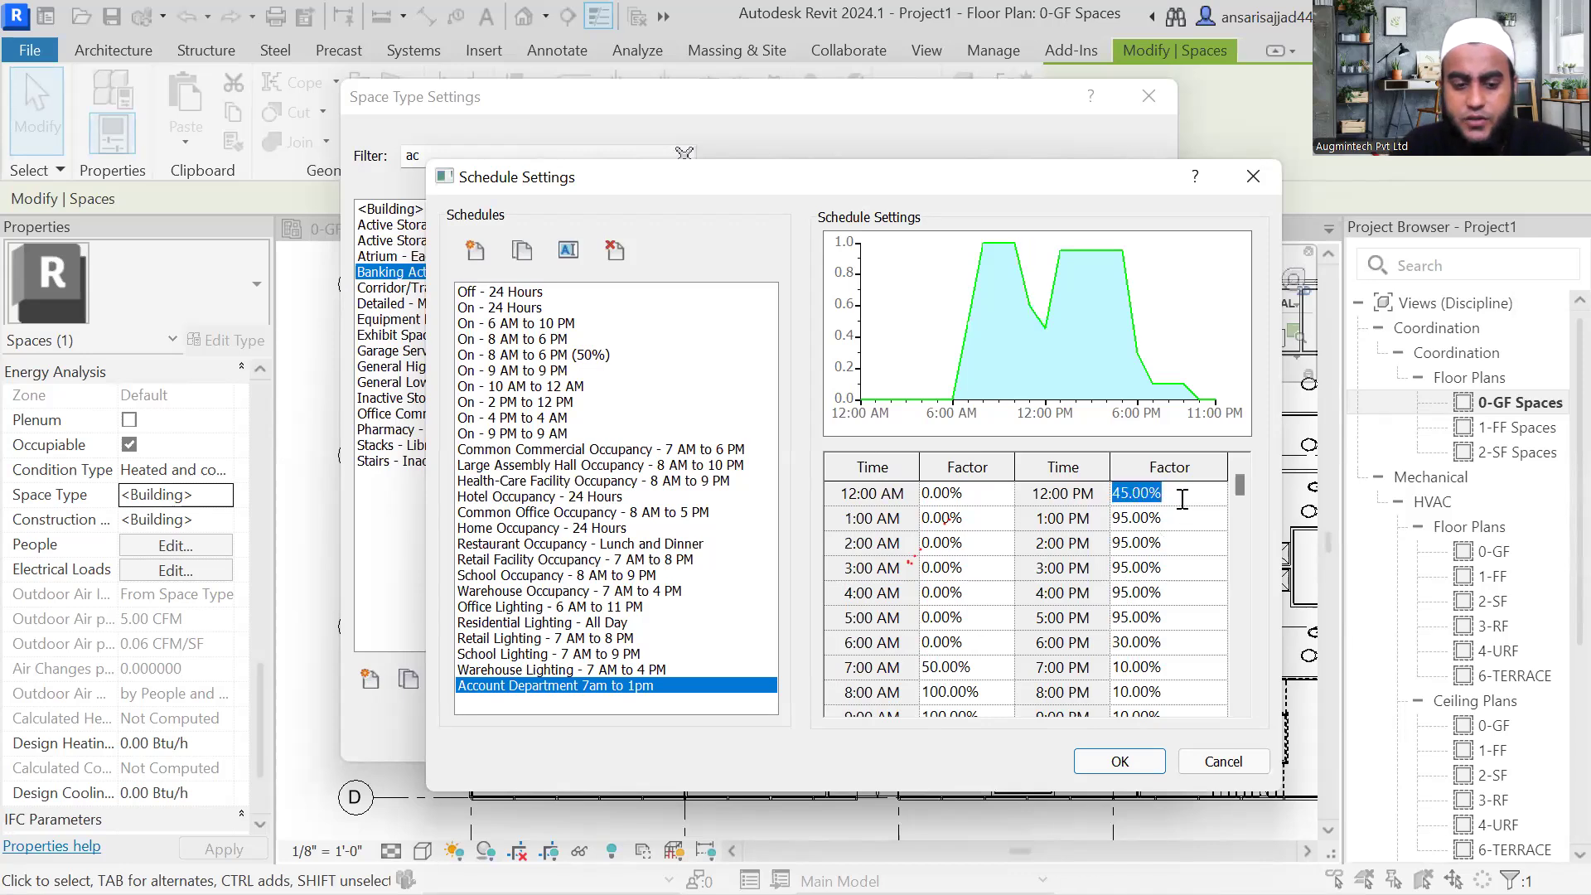
pyautogui.write('100')
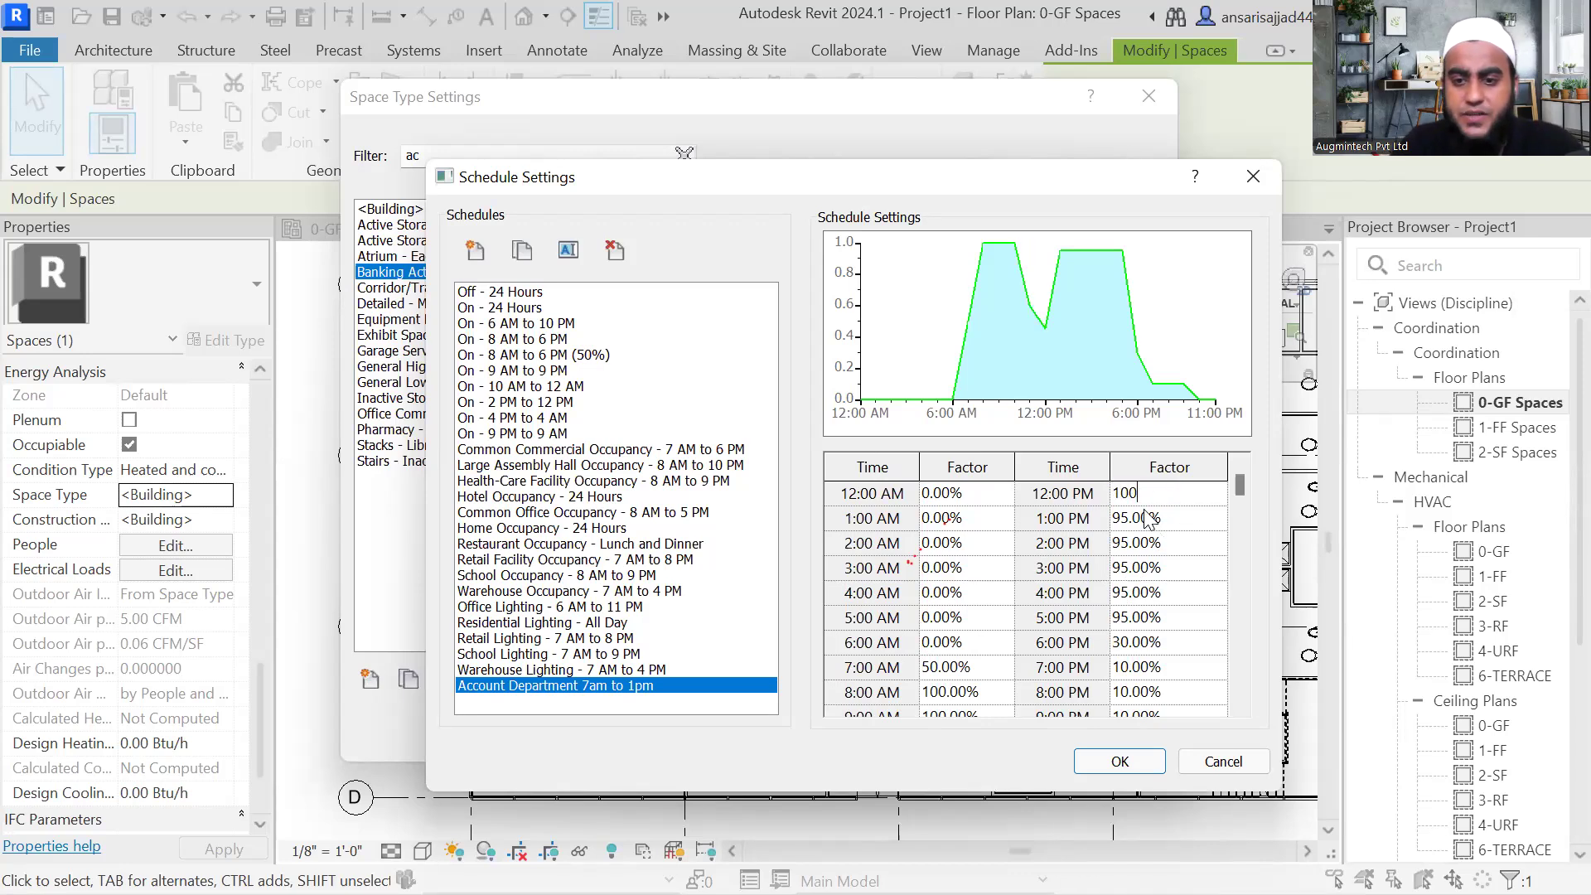
pyautogui.click(1179, 518)
pyautogui.write('100')
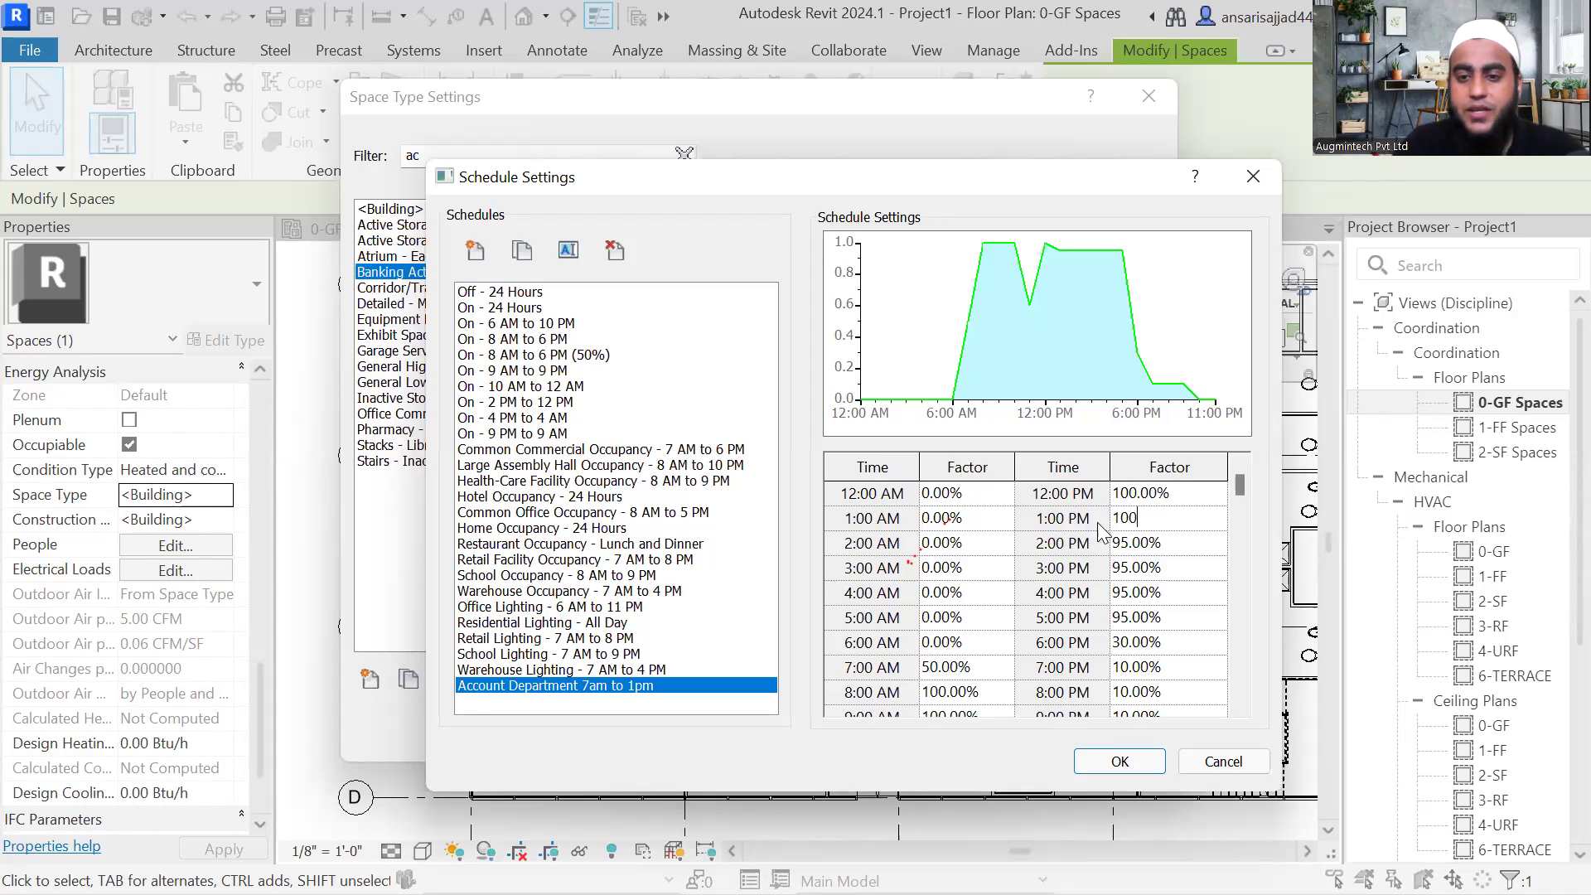
# Step: Set the occupancy factors for every hour from 2:00 PM to 6:00 PM to 0%
pyautogui.click(1169, 543)
pyautogui.doubleClick(1168, 543)
pyautogui.write('0')
pyautogui.press('Return')
pyautogui.write('0')
pyautogui.press('Return')
pyautogui.write('0')
pyautogui.press('Return')
pyautogui.write('0')
pyautogui.press('Return')
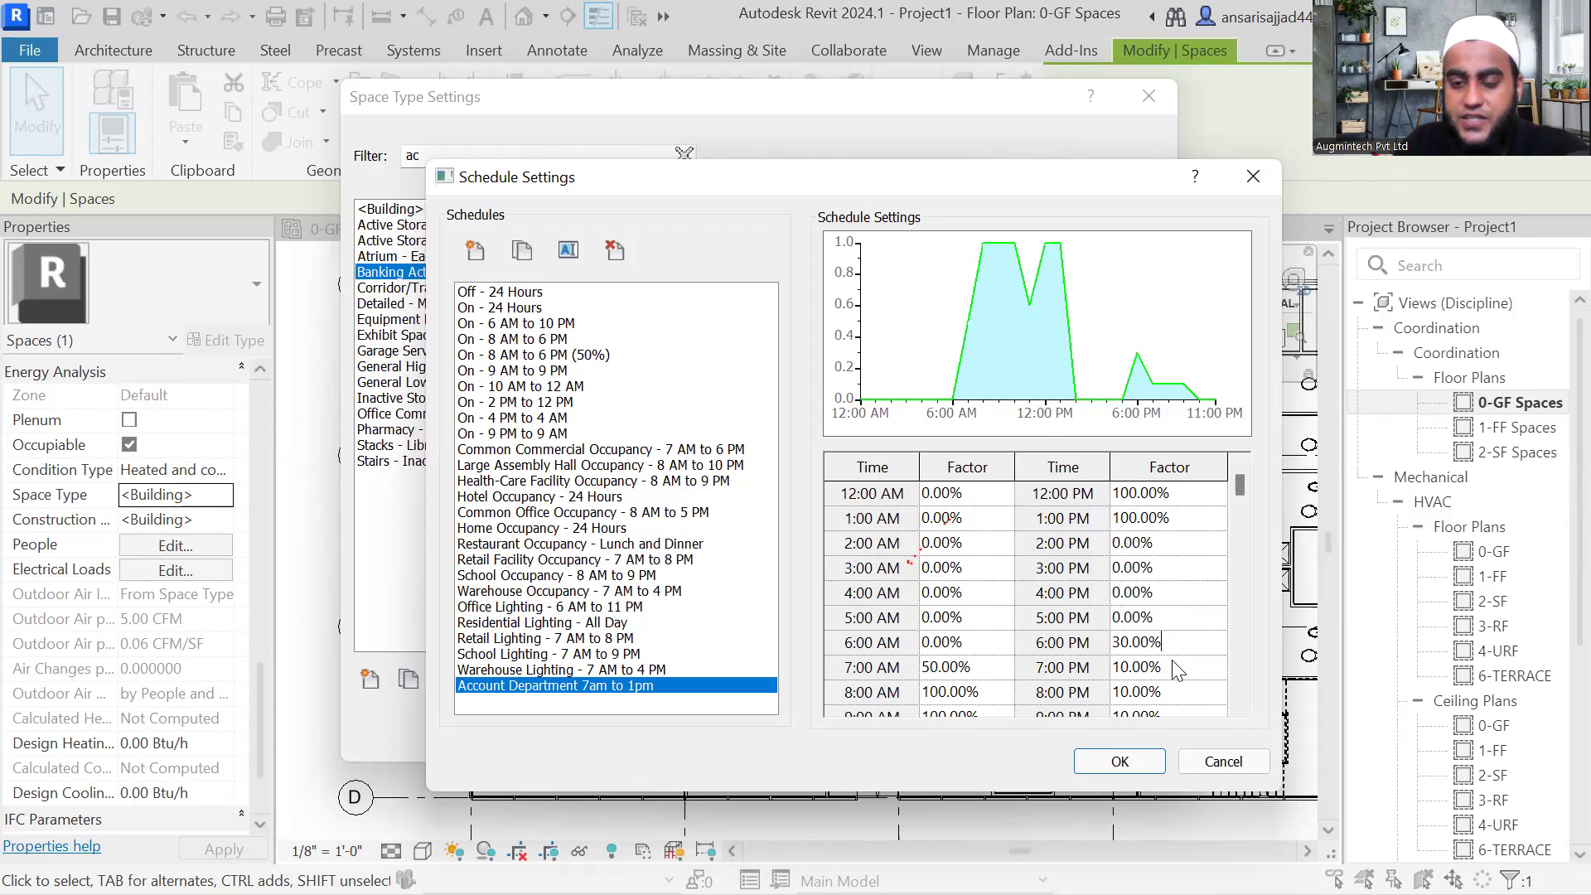
pyautogui.write('0')
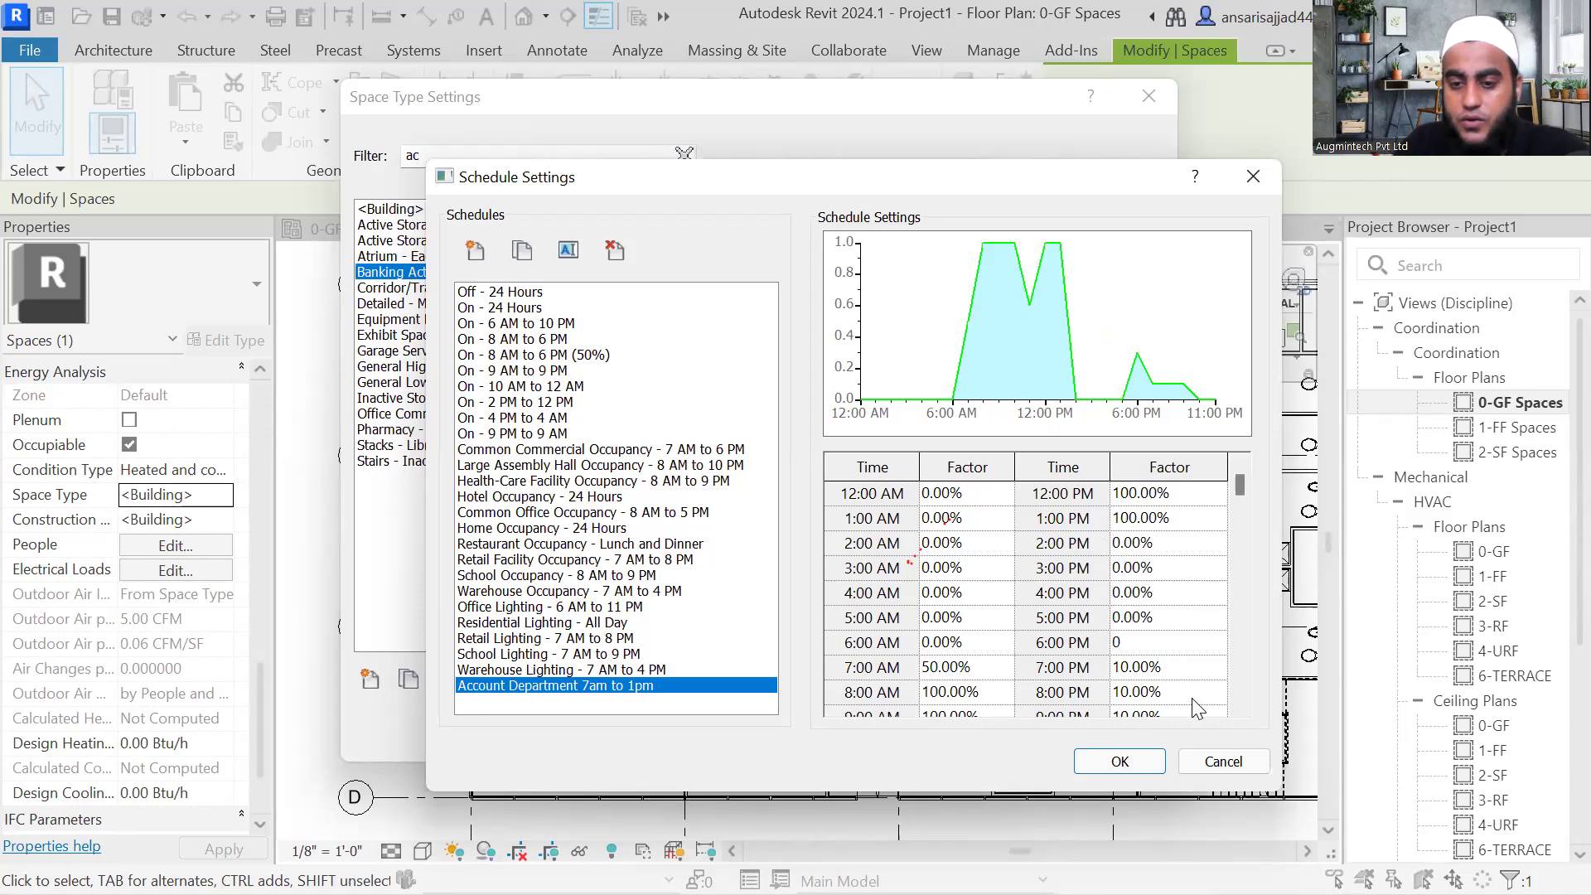
pyautogui.press('Return')
# Step: Set the occupancy factors at 7:00, 8:00 and 9:00 PM to 0% and accept the occupancy schedule for the space type
pyautogui.write('0')
pyautogui.scroll(-2, 1110, 647)
pyautogui.click(1165, 592)
pyautogui.write('0')
pyautogui.press('Return')
pyautogui.click(1175, 614)
pyautogui.write('0')
pyautogui.press('Return')
pyautogui.scroll(2, 1106, 609)
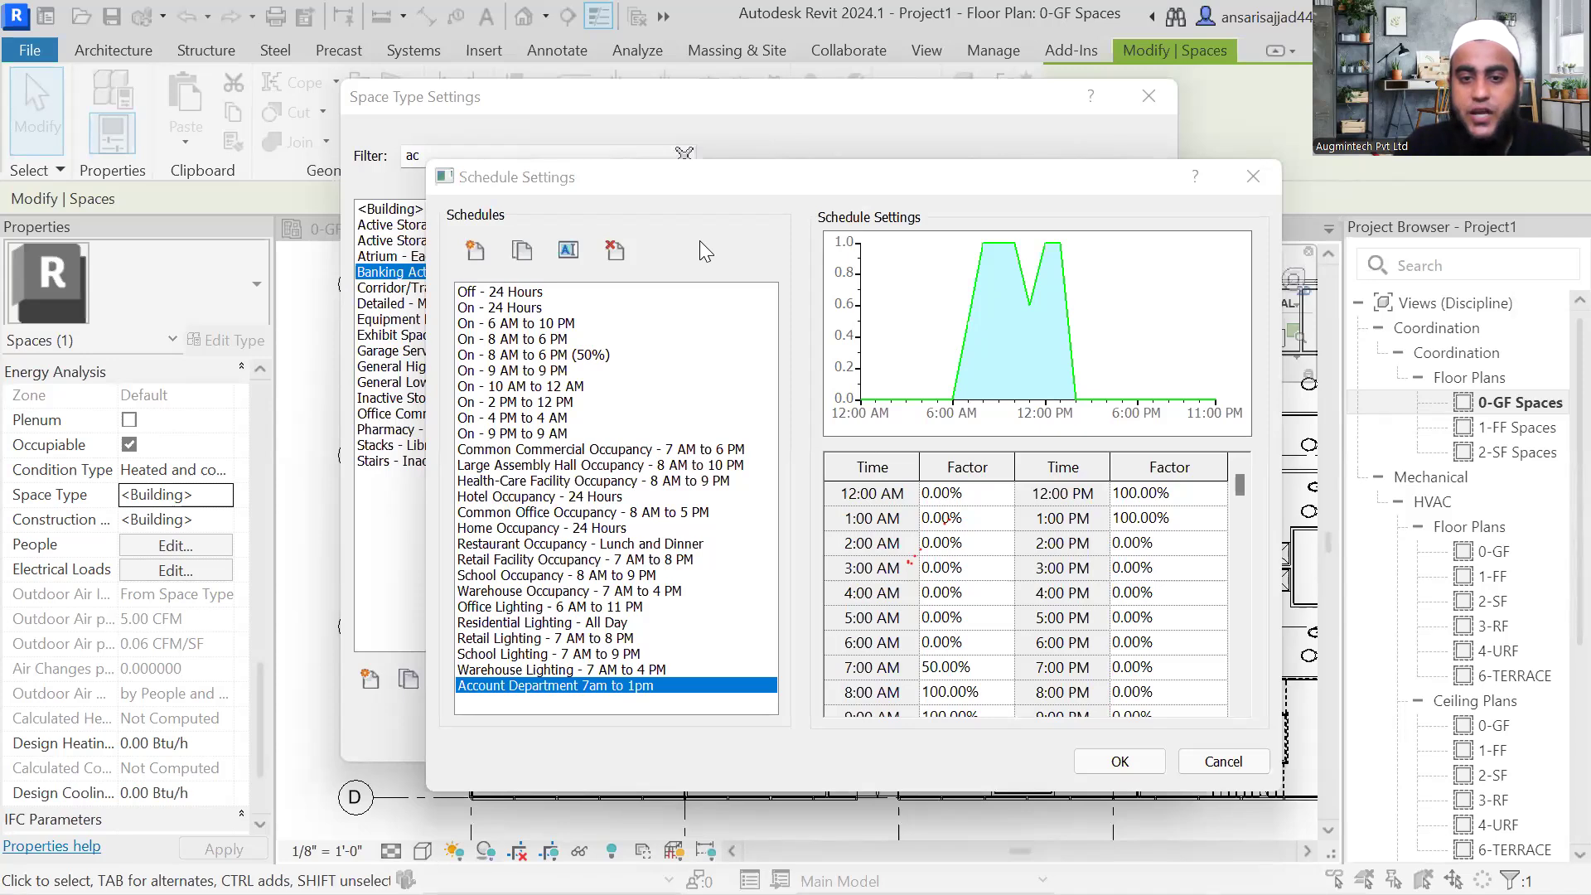
pyautogui.click(1121, 761)
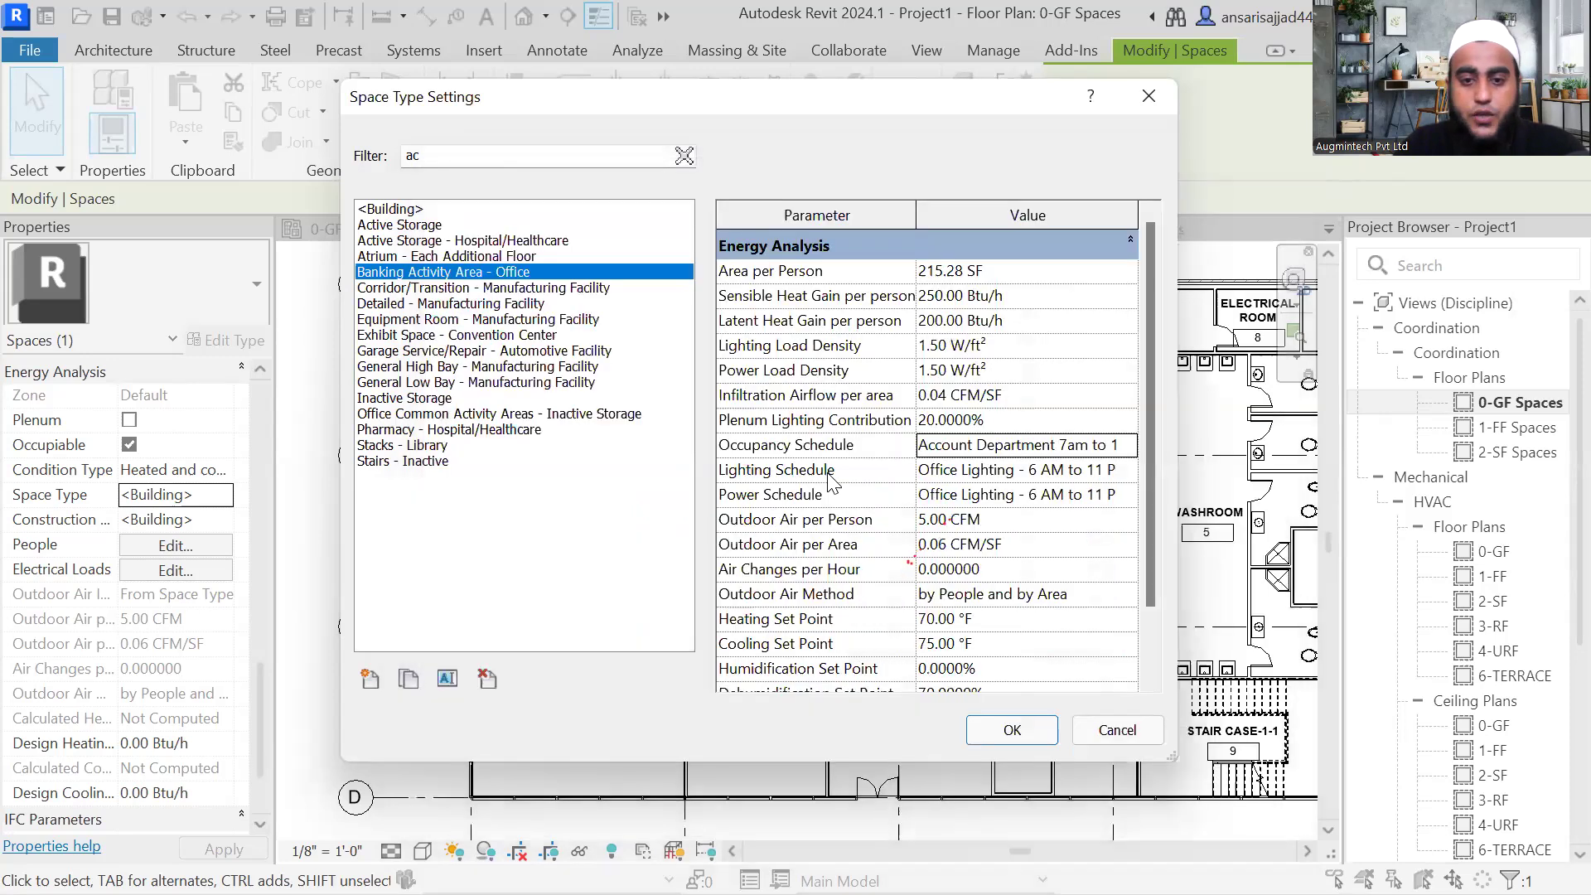
# Step: Open the space type's lighting schedule settings and duplicate Office Lighting - 6 AM to 11 PM
pyautogui.scroll(-1, 833, 481)
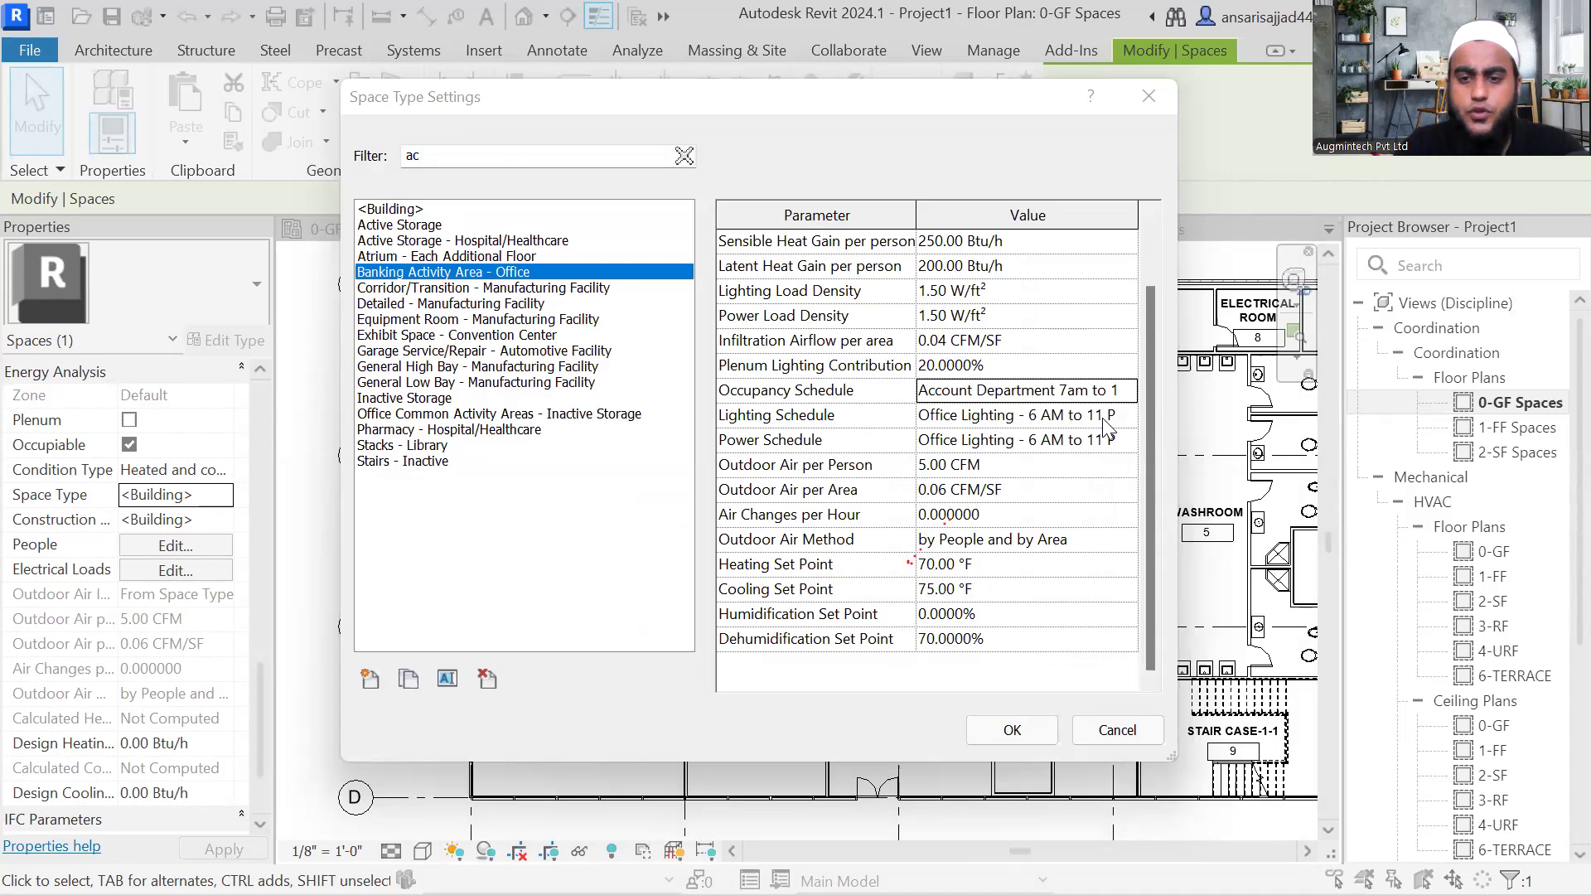
pyautogui.click(1051, 419)
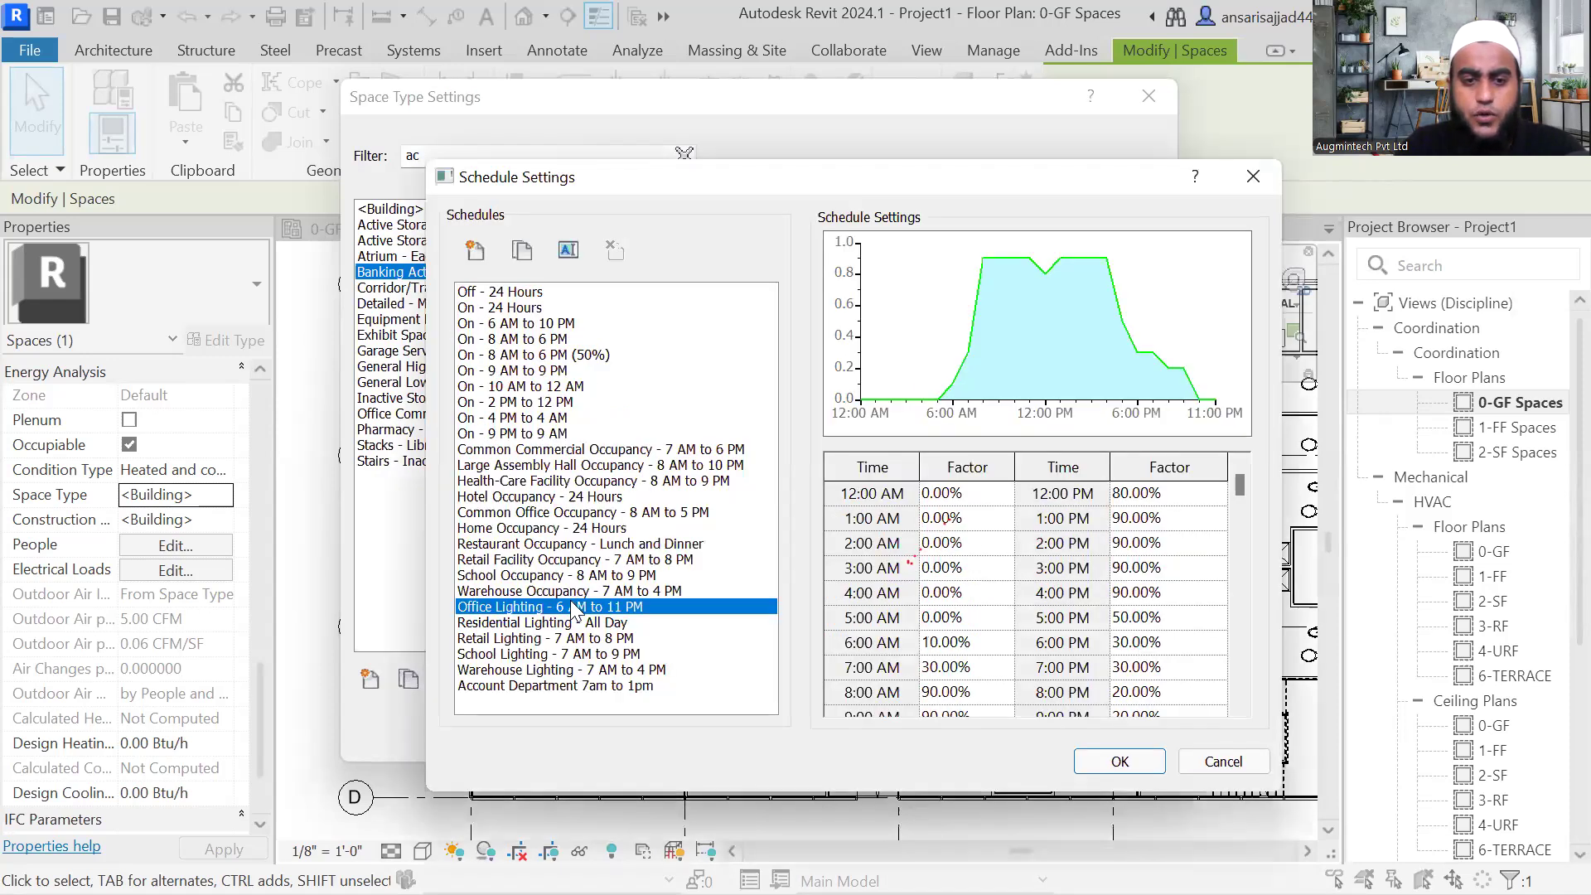
pyautogui.click(523, 251)
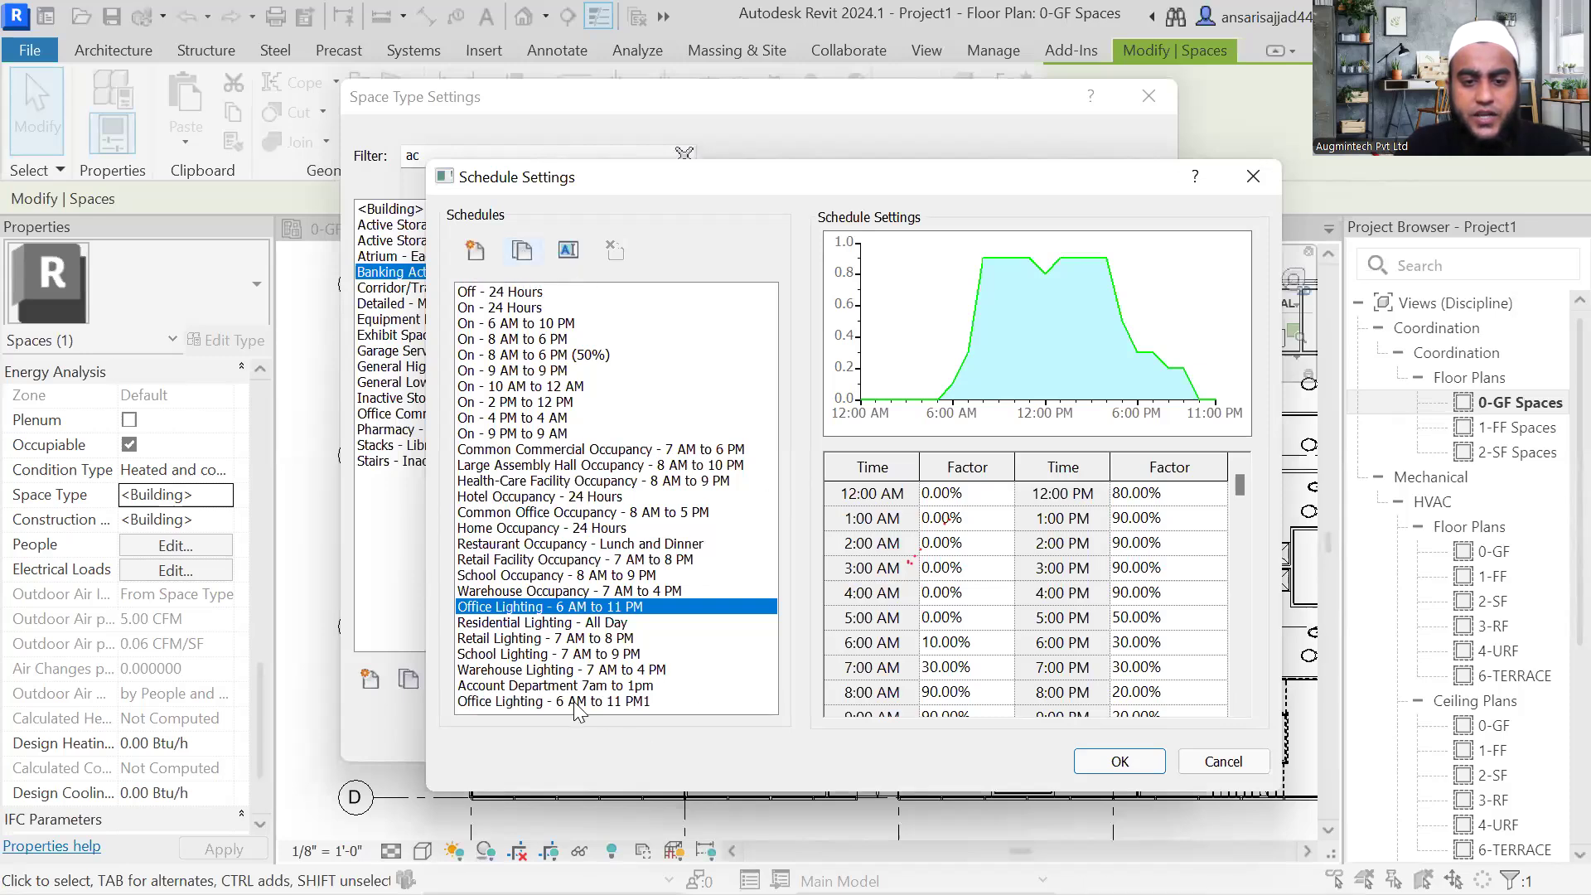
# Step: Rename the duplicated lighting schedule as Office Lighting - 7 AM to 1 PM1
pyautogui.click(569, 249)
pyautogui.moveTo(819, 488); pyautogui.dragTo(767, 490)
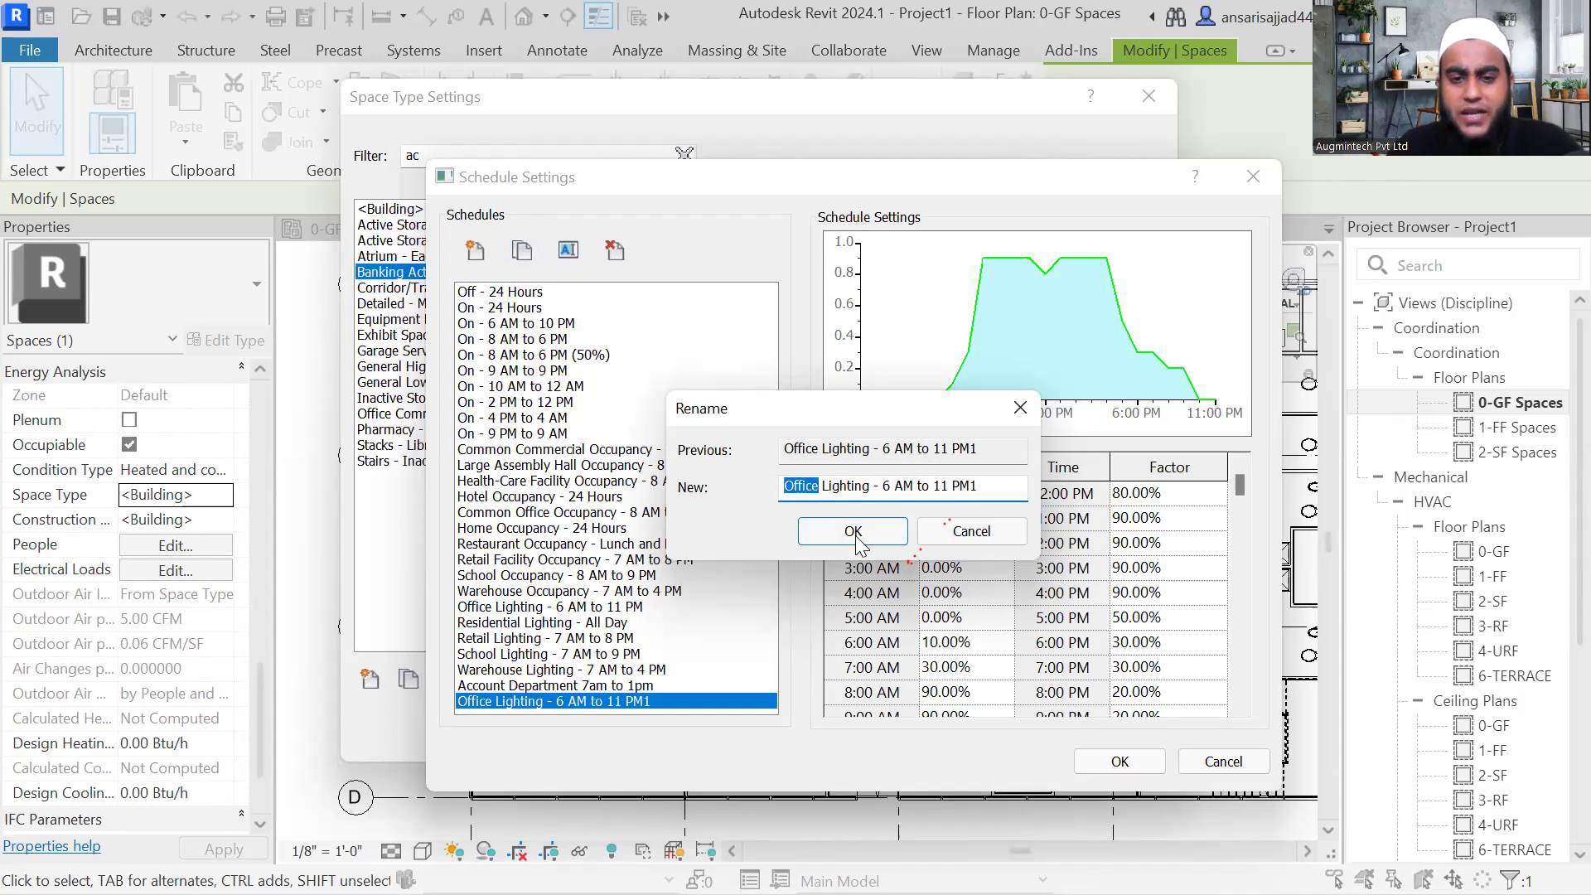
pyautogui.moveTo(892, 488); pyautogui.dragTo(884, 489)
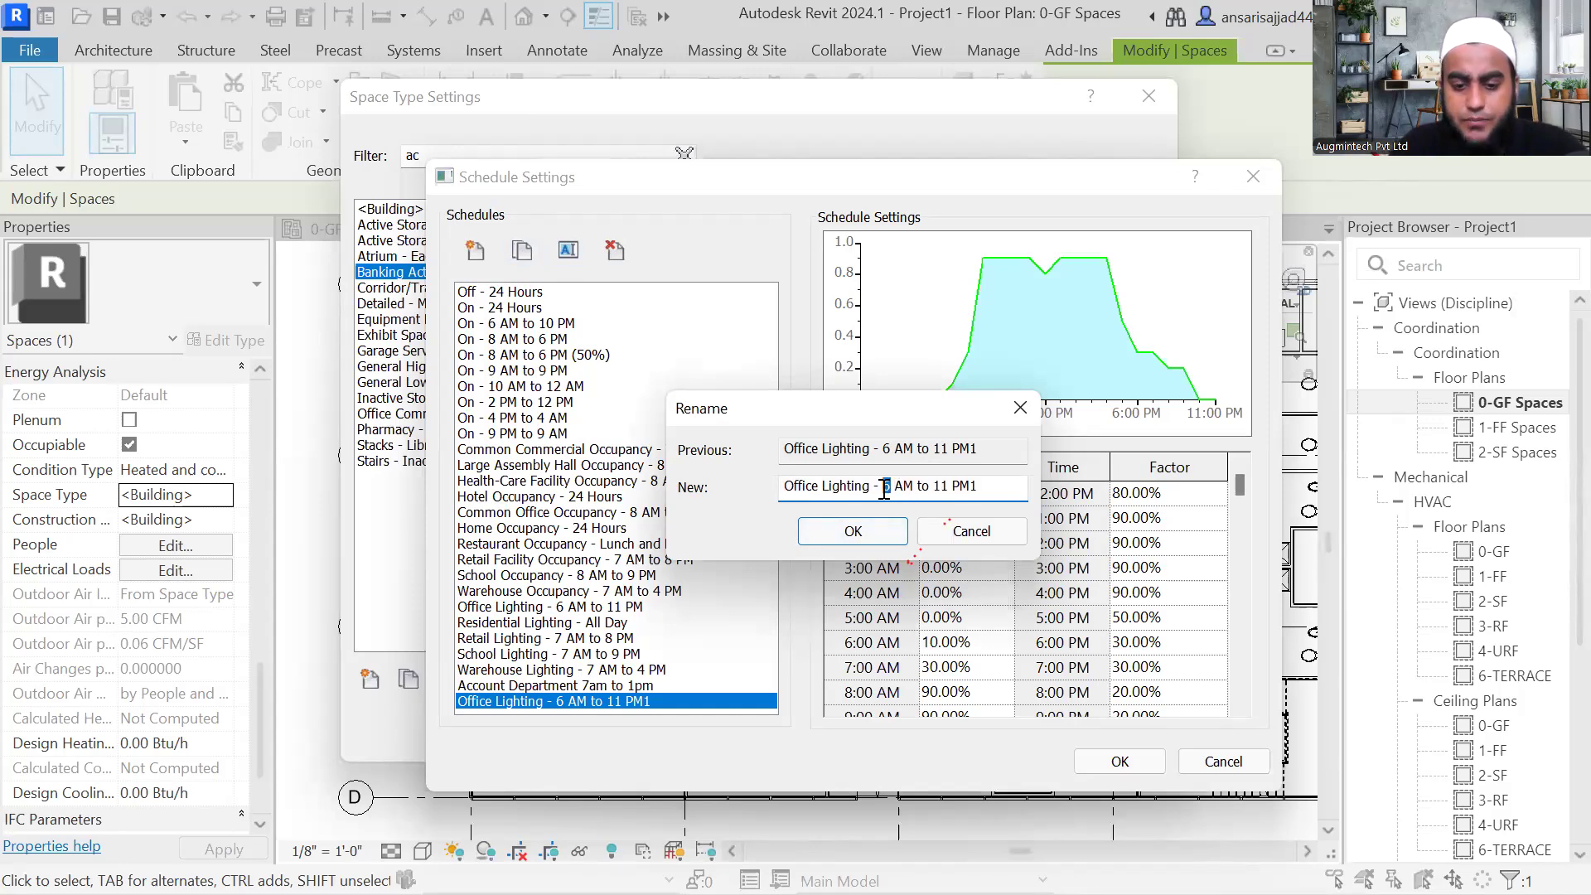
pyautogui.press('BackSpace')
pyautogui.click(854, 534)
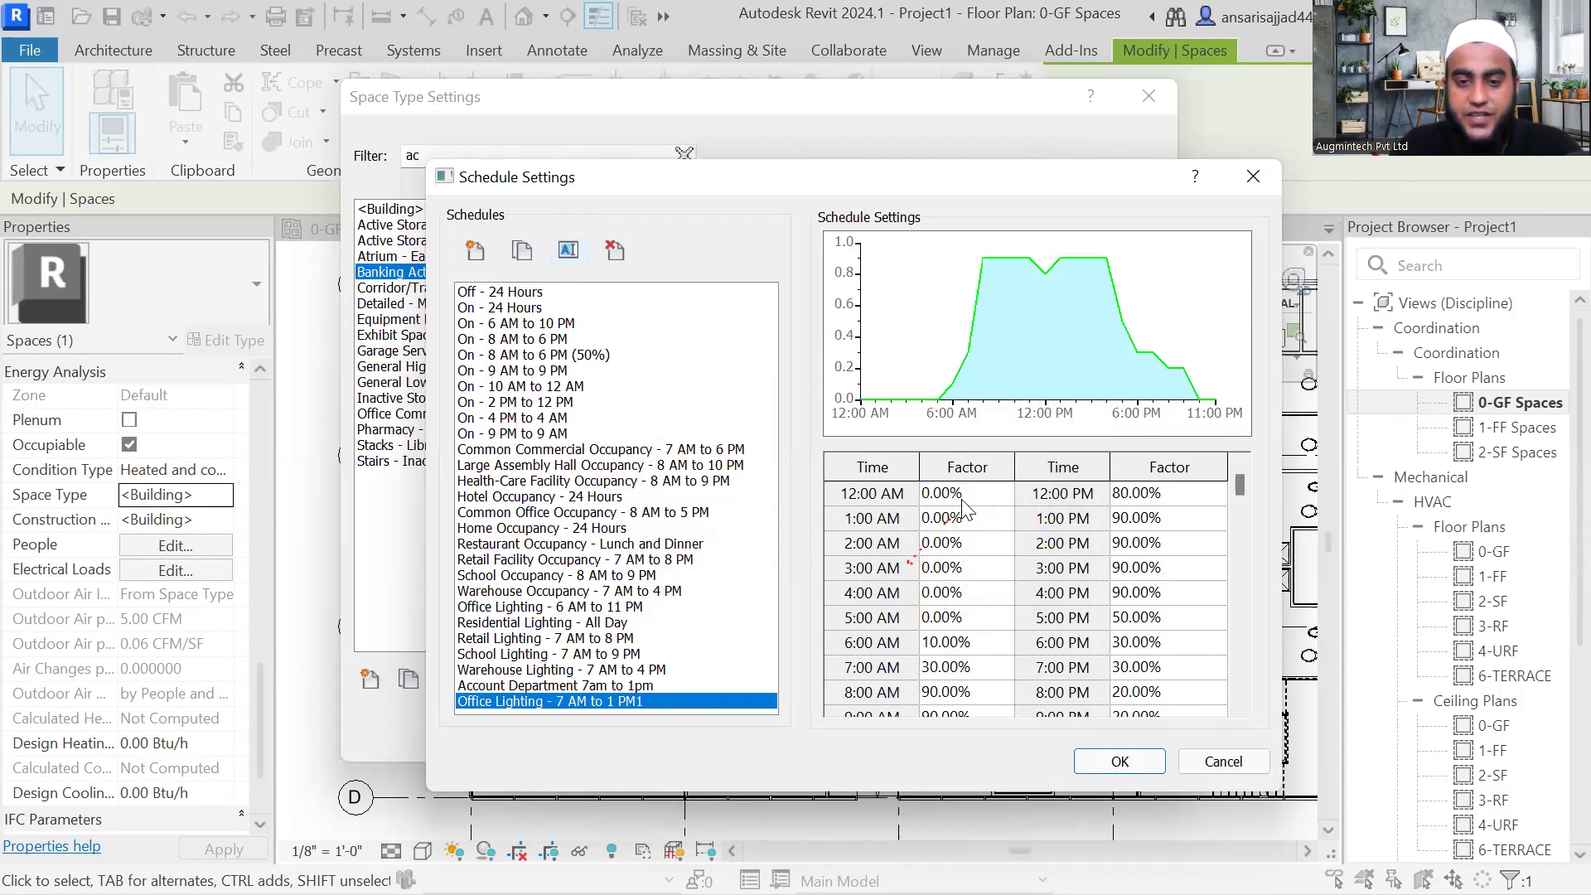
# Step: Set the new lighting schedule's factor to 0% at 6:00 AM and 100% at 7:00 AM
pyautogui.scroll(-2, 967, 584)
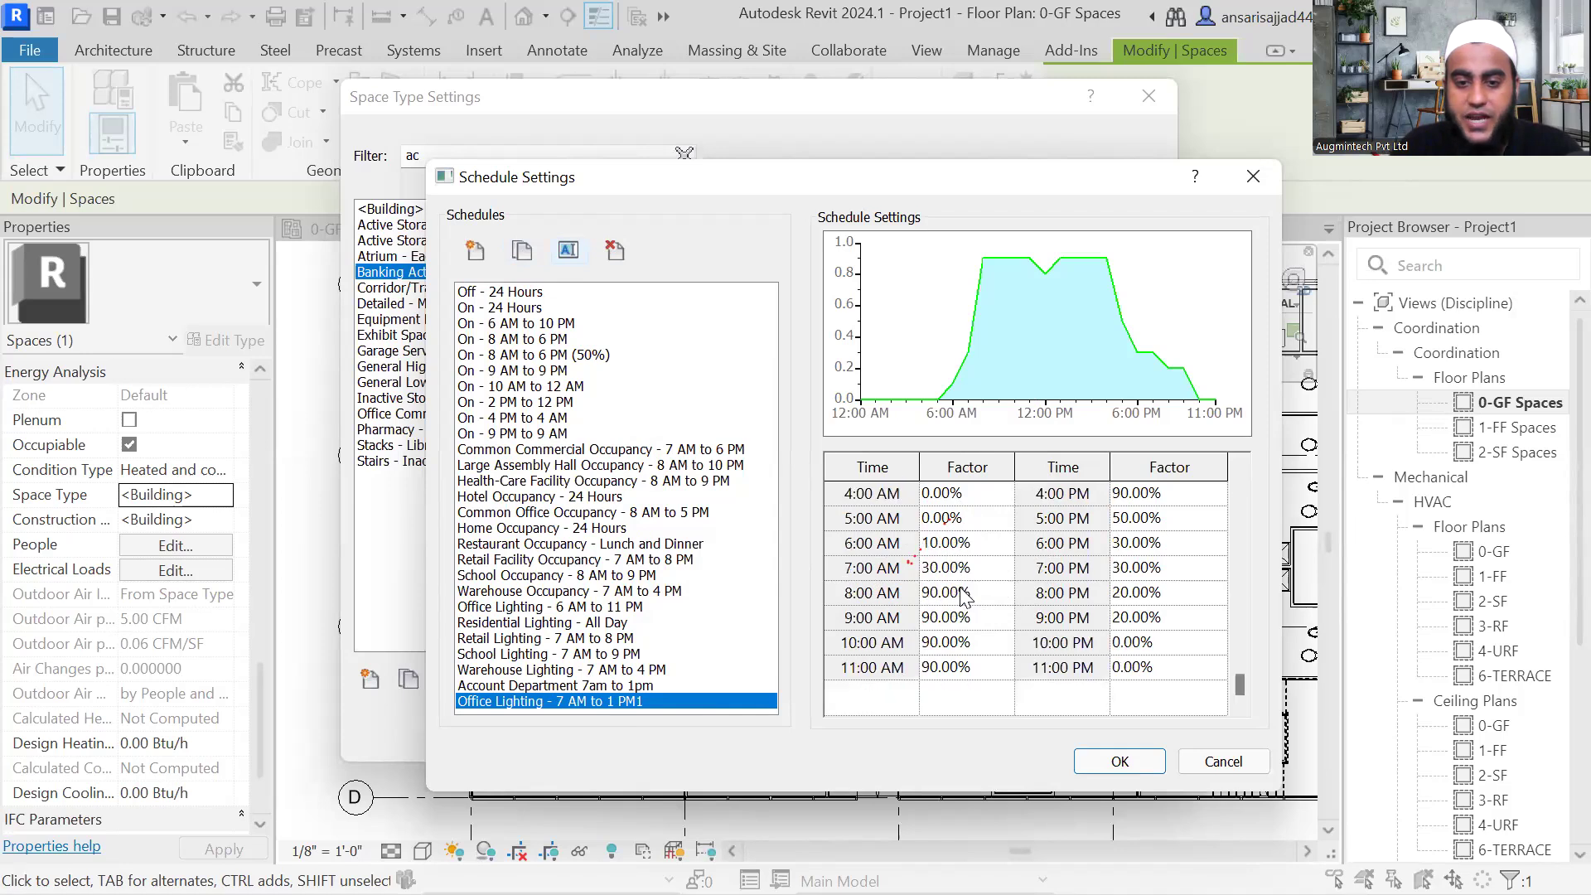
pyautogui.click(984, 544)
pyautogui.moveTo(984, 544); pyautogui.dragTo(858, 565)
pyautogui.write('0')
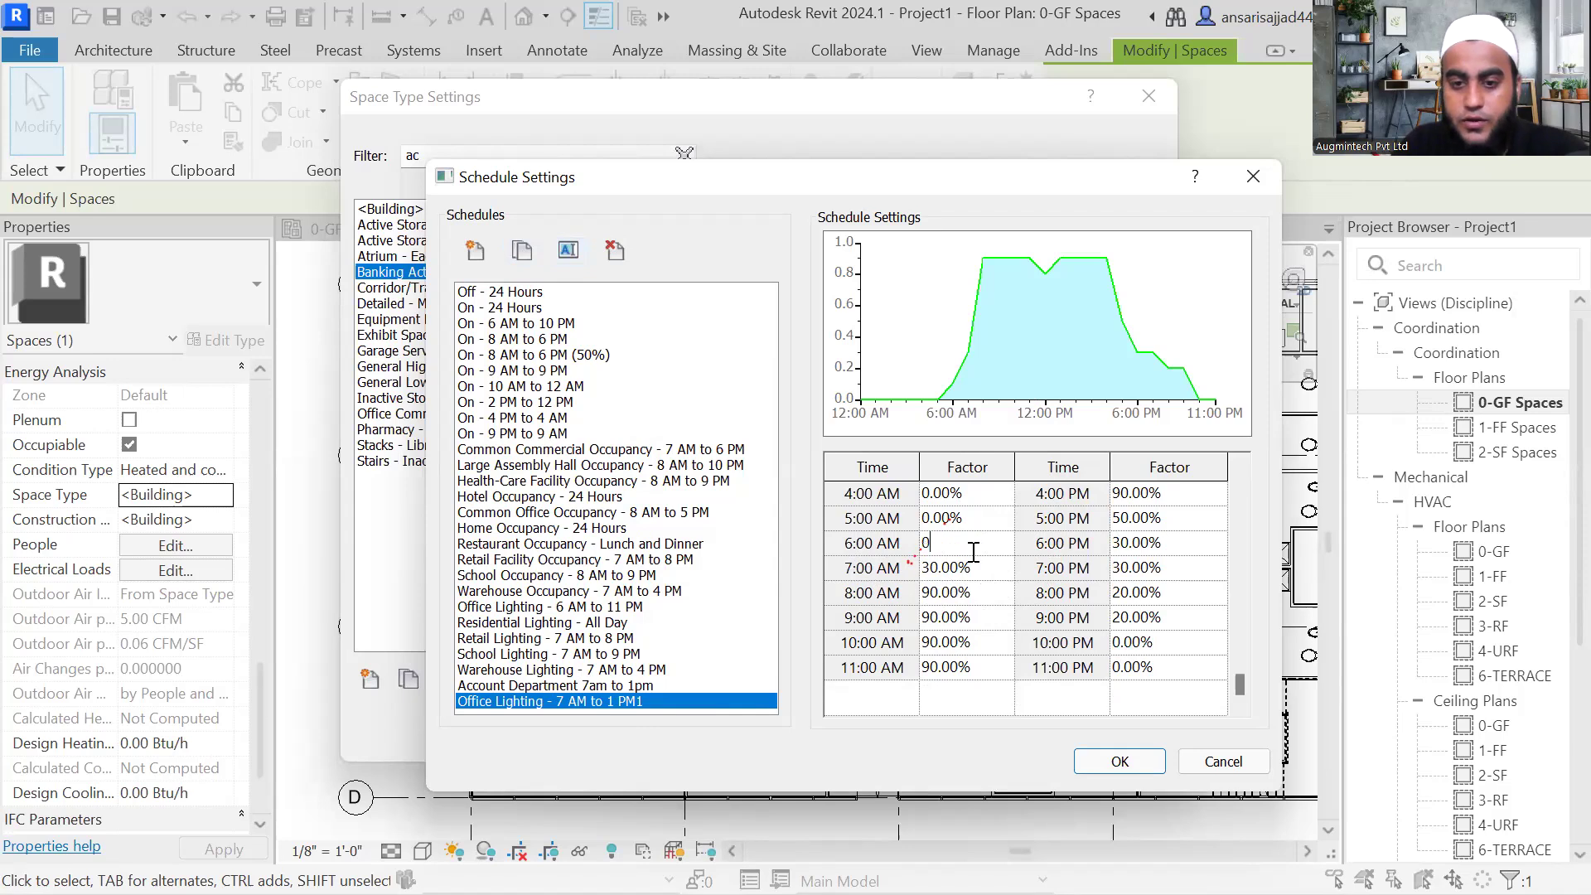
pyautogui.click(979, 568)
pyautogui.write('10')
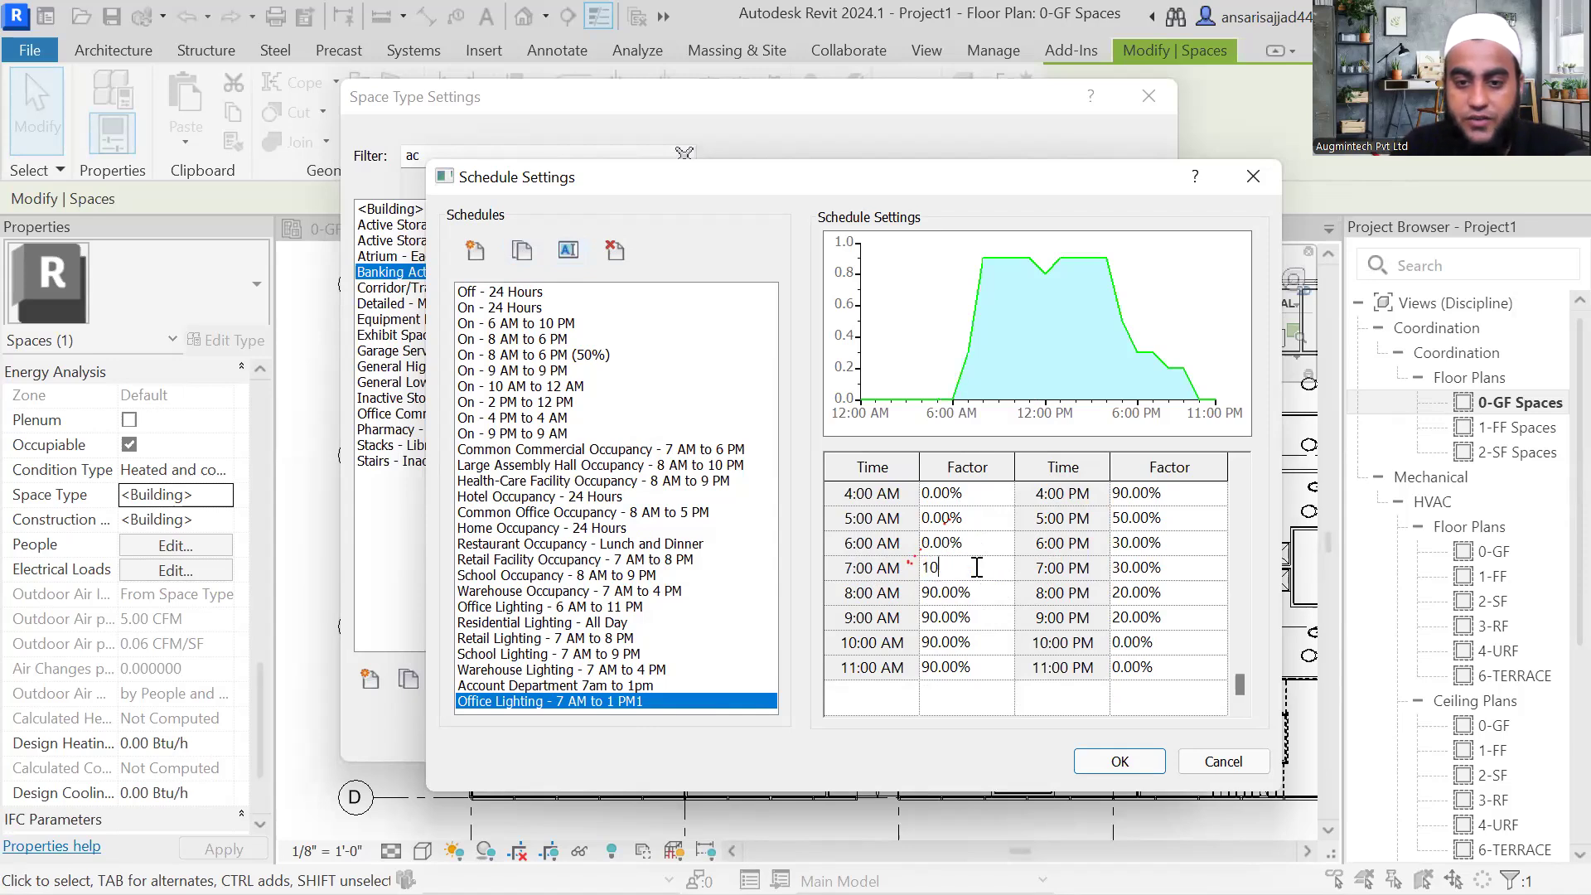
pyautogui.write('0')
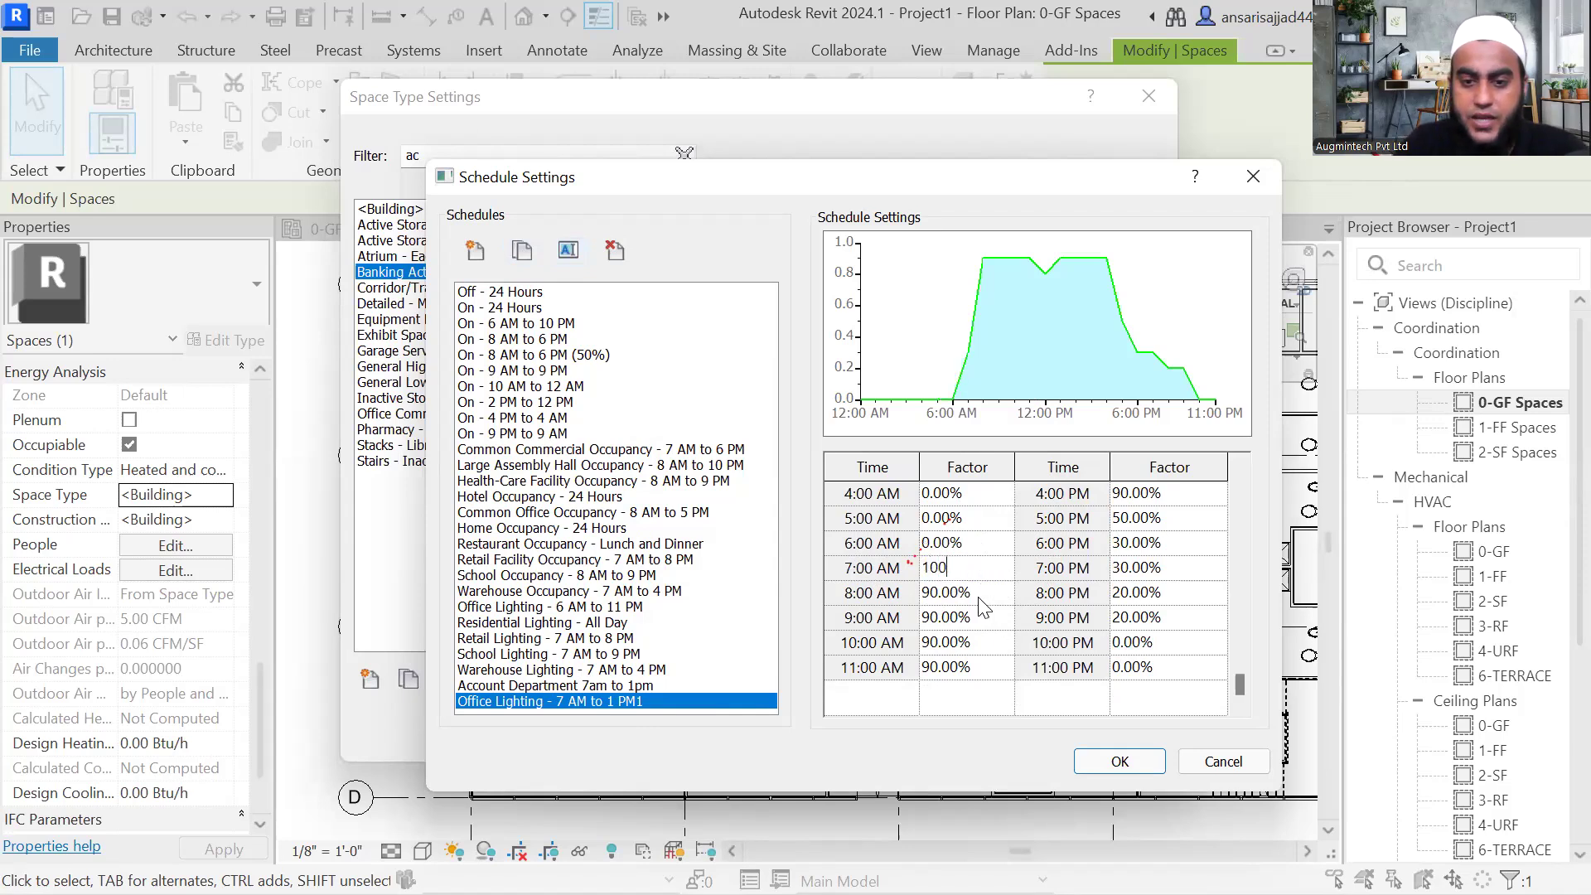
# Step: Set the lighting factors at 8:00, 9:00 and 10:00 AM to 100%
pyautogui.click(969, 591)
pyautogui.write('100')
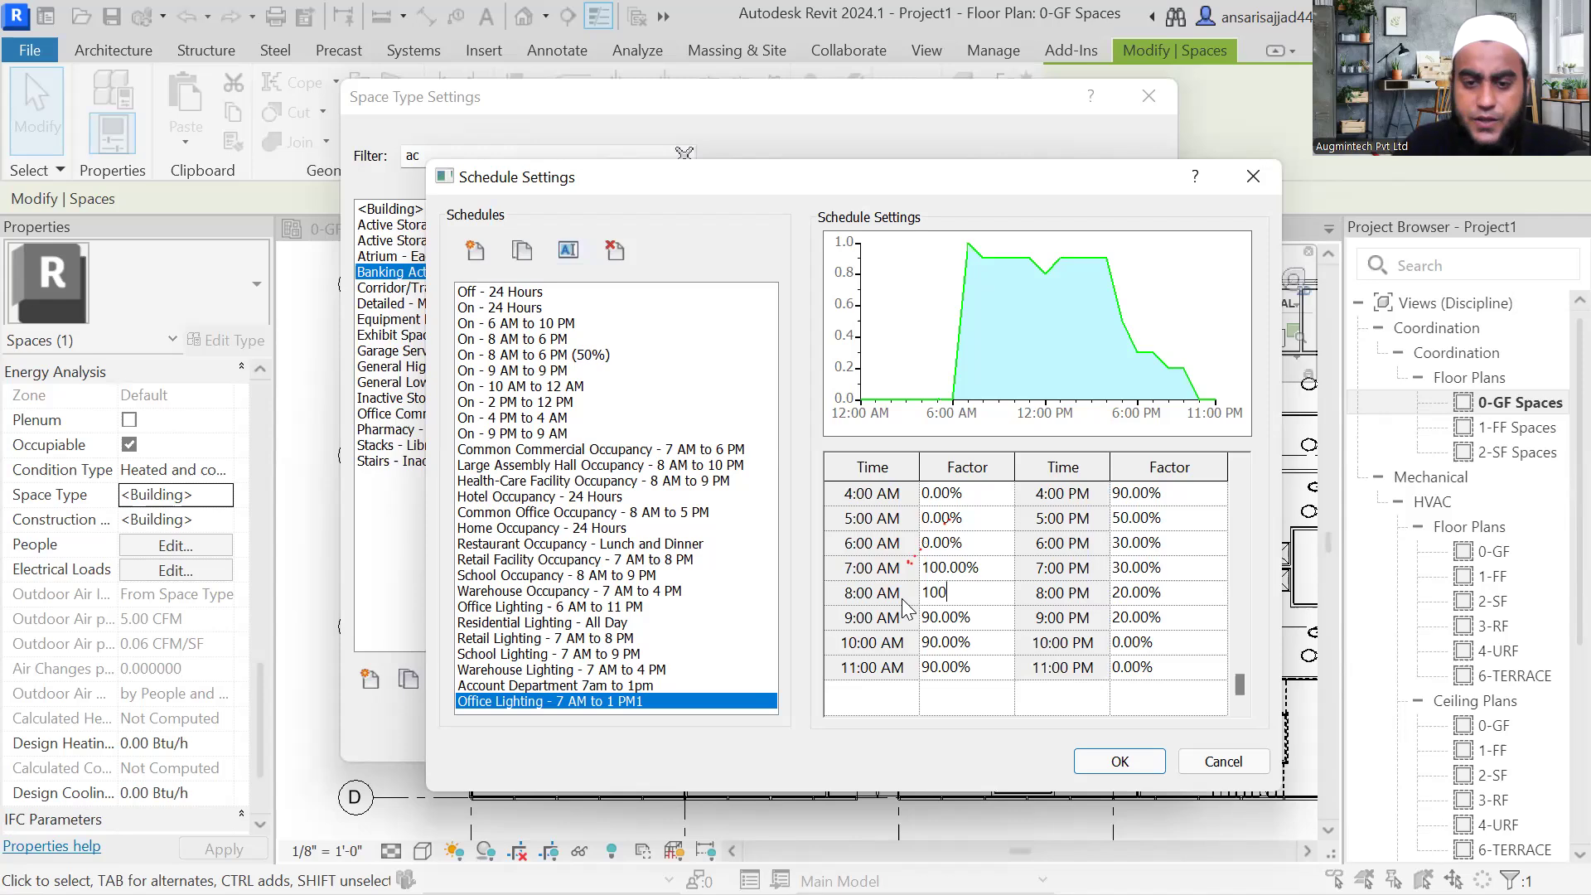
pyautogui.click(952, 620)
pyautogui.write('100')
pyautogui.click(969, 644)
pyautogui.write('100')
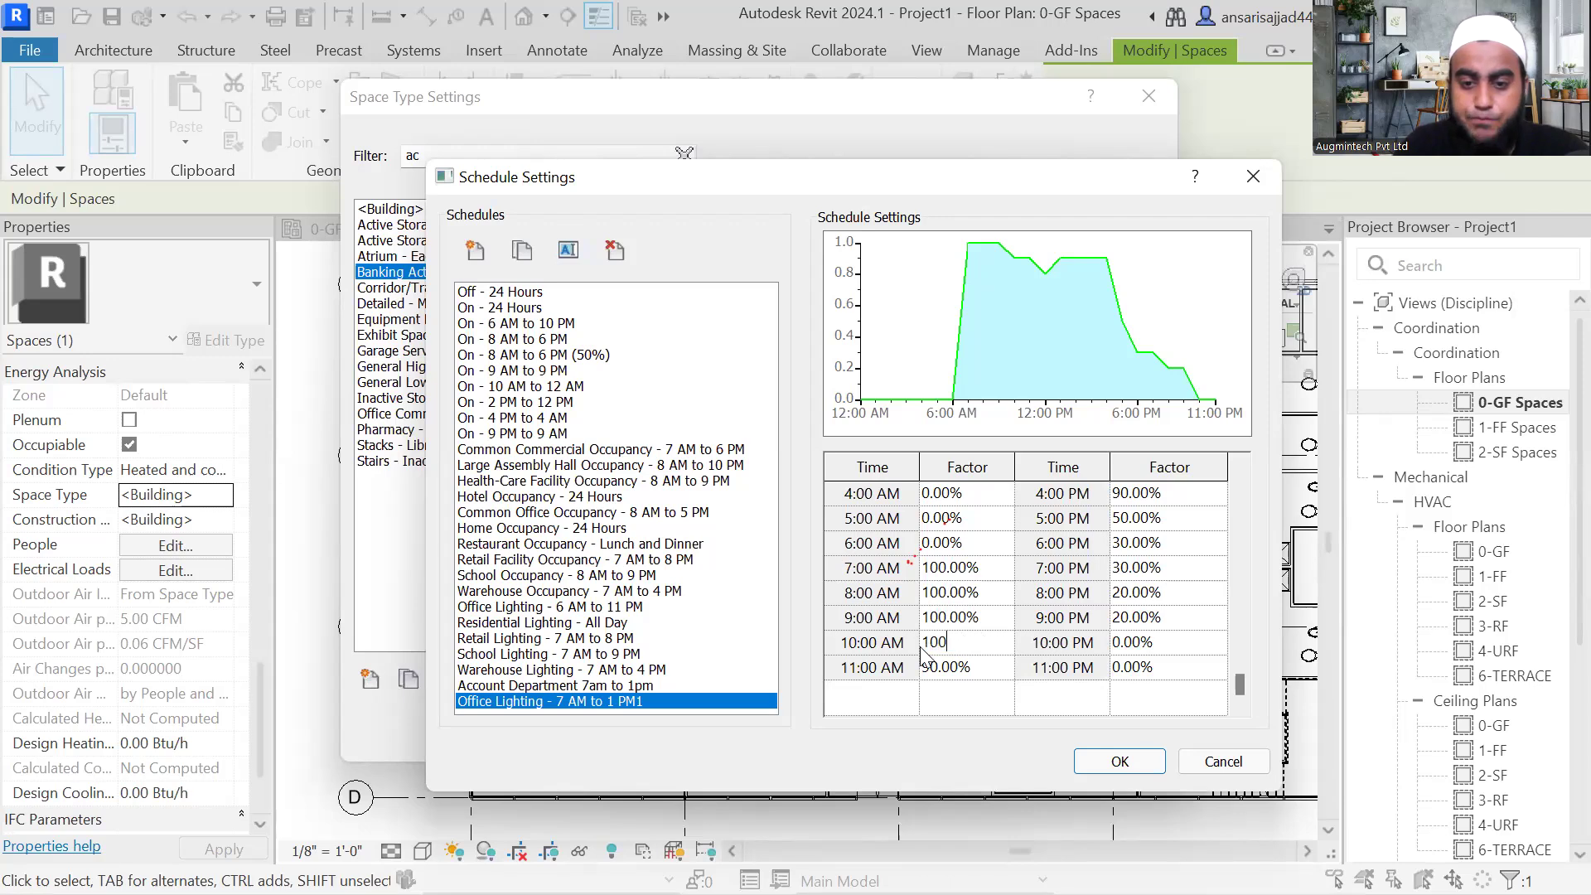
# Step: Set the lighting factor at 11:00 AM to 50%
pyautogui.click(975, 663)
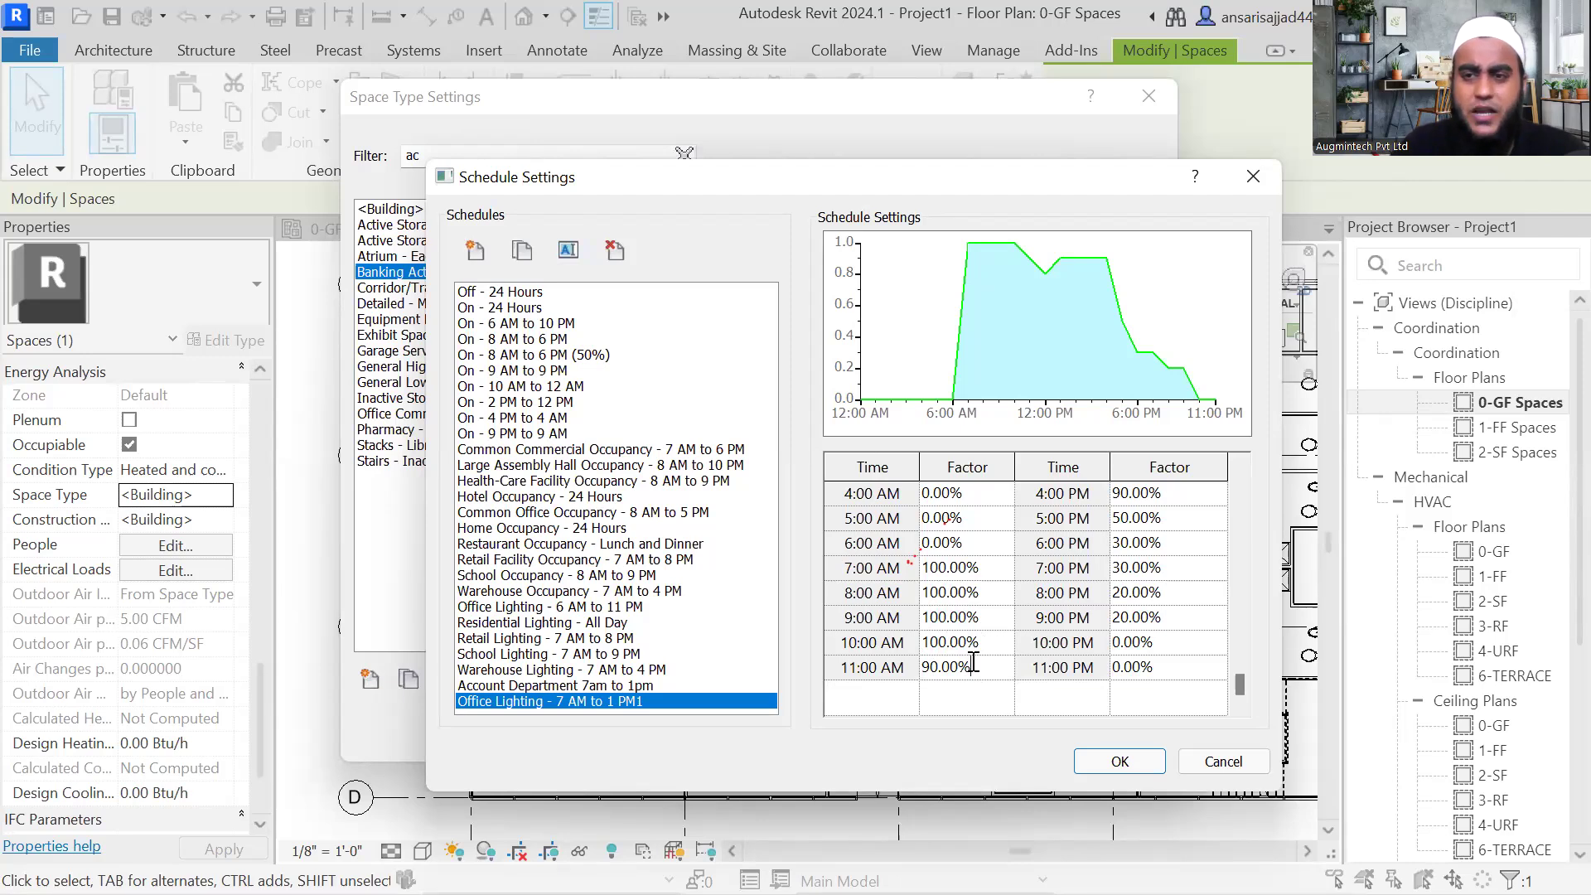
pyautogui.click(974, 664)
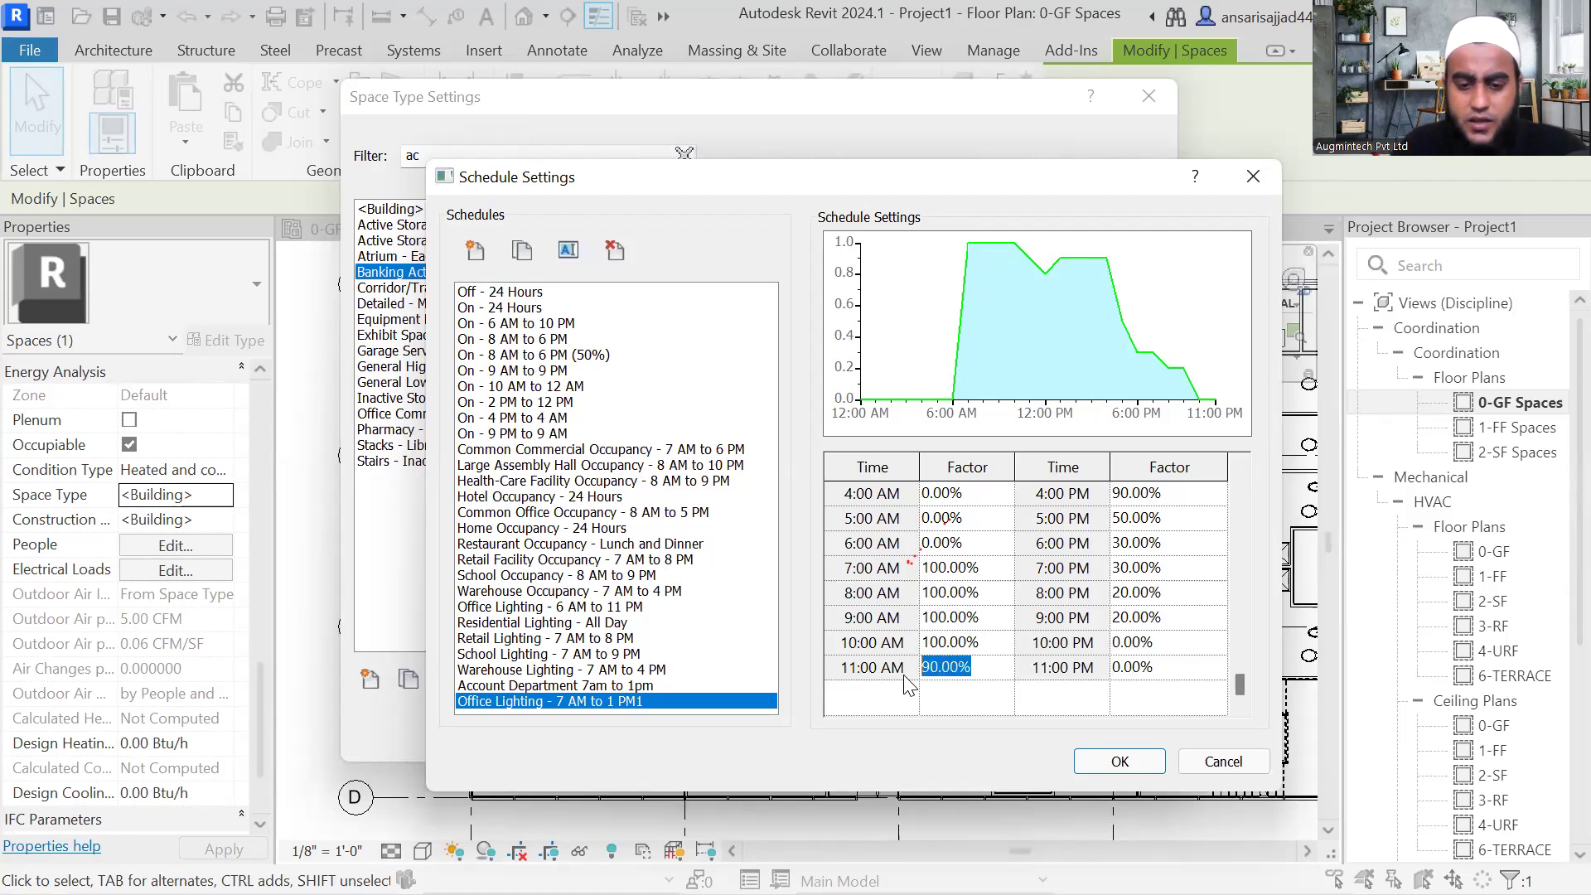
pyautogui.write('50')
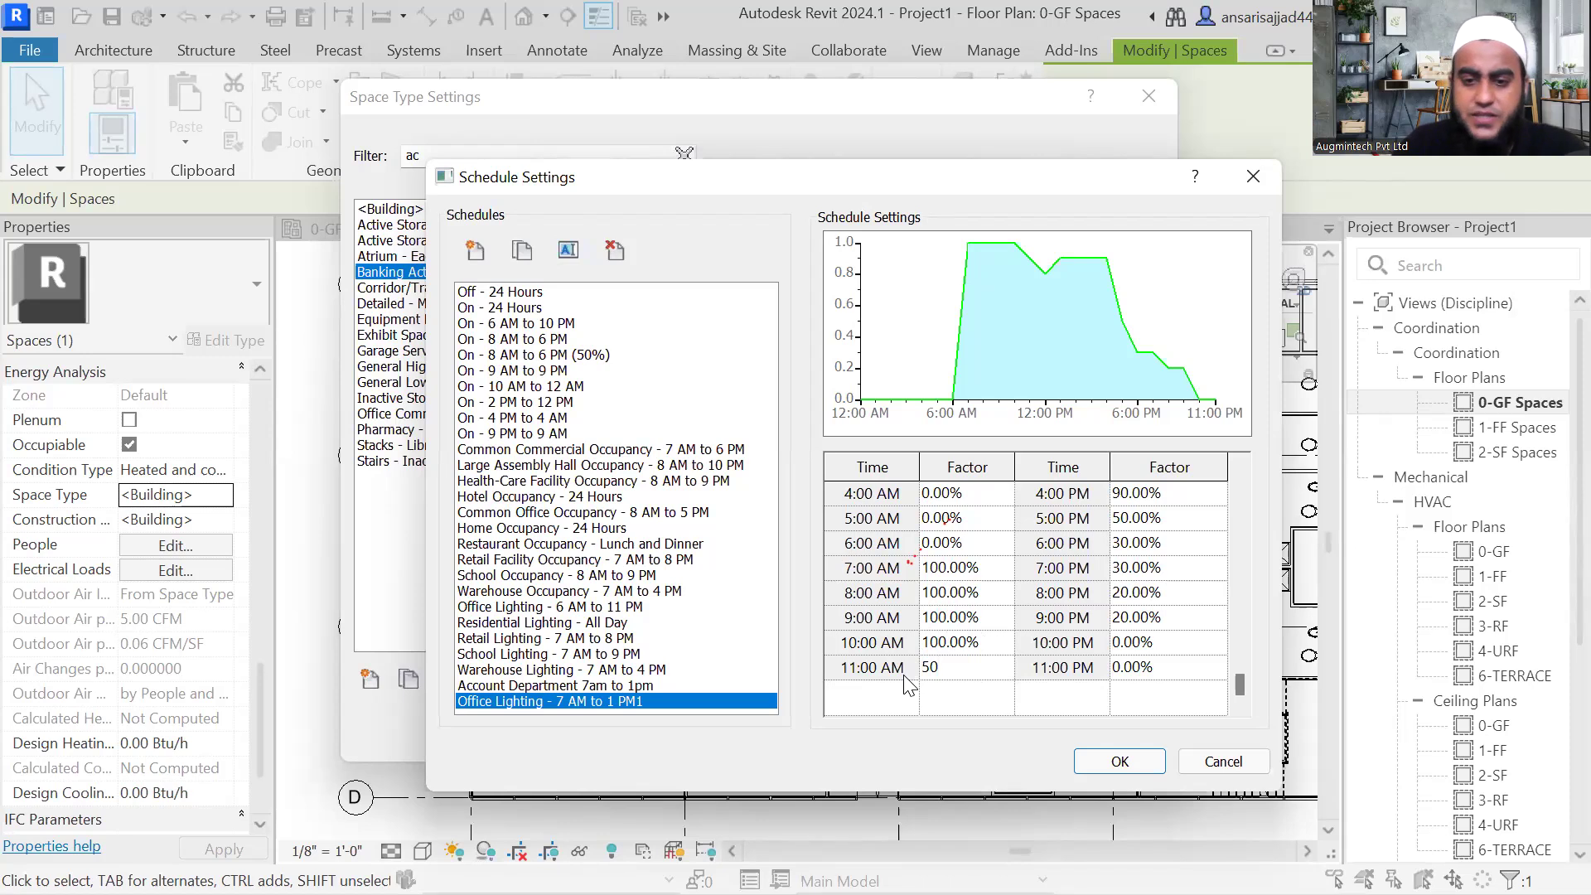
# Step: Set the lighting factors at 12:00 PM and 1:00 PM to 100%
pyautogui.click(1181, 502)
pyautogui.click(1182, 502)
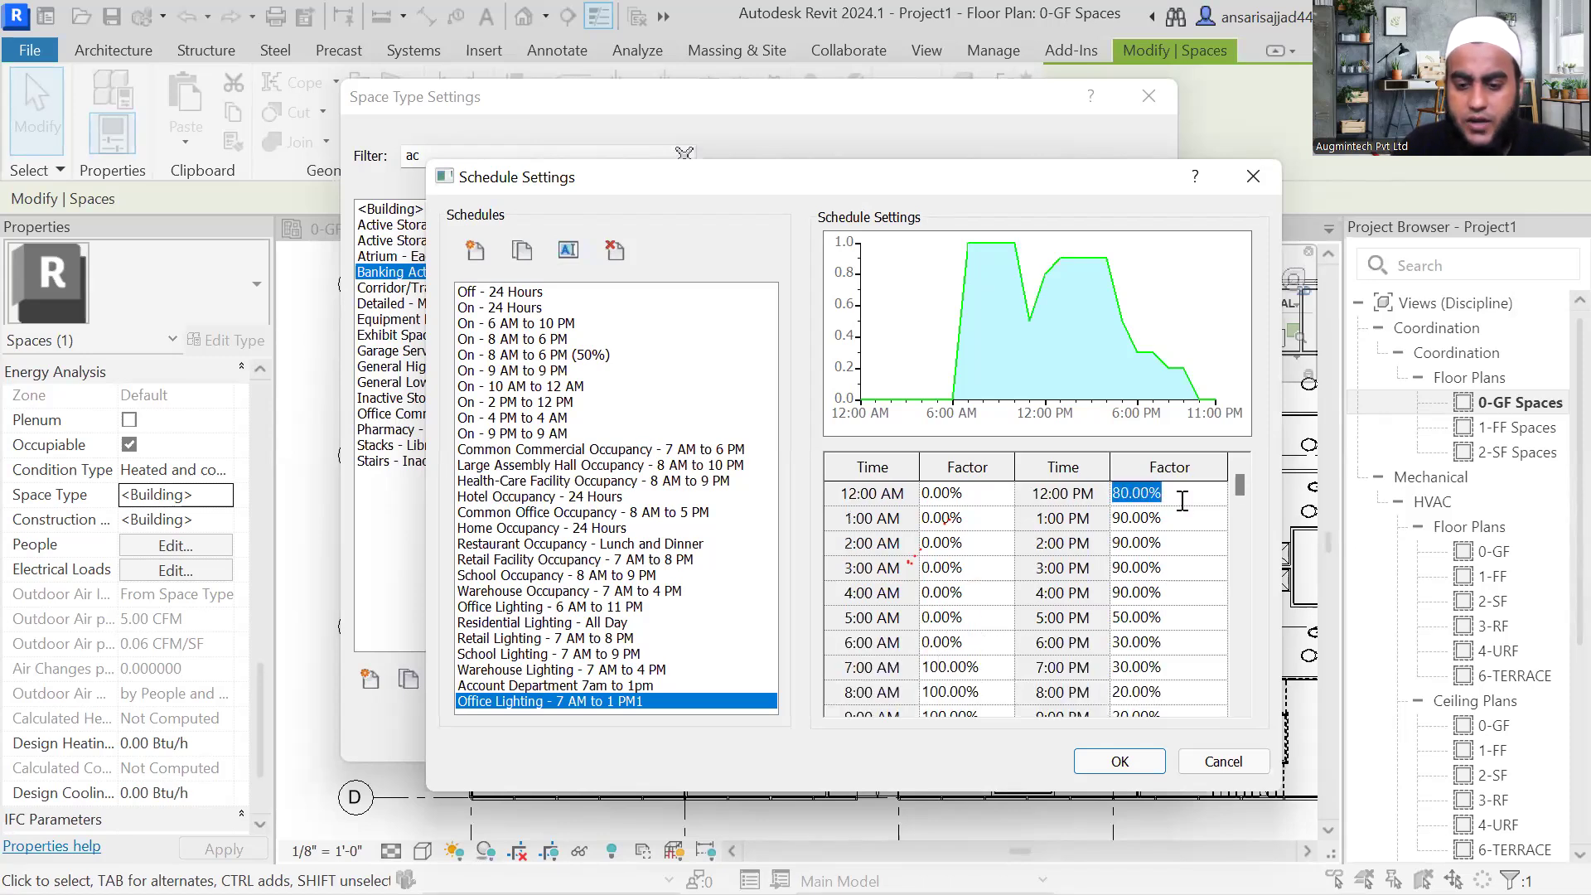
pyautogui.write('100')
pyautogui.click(1169, 518)
pyautogui.click(1169, 518)
pyautogui.write('100')
# Step: Set the lighting factors for every hour from 2:00 PM to 5:00 PM to 0%
pyautogui.click(1168, 543)
pyautogui.doubleClick(1142, 543)
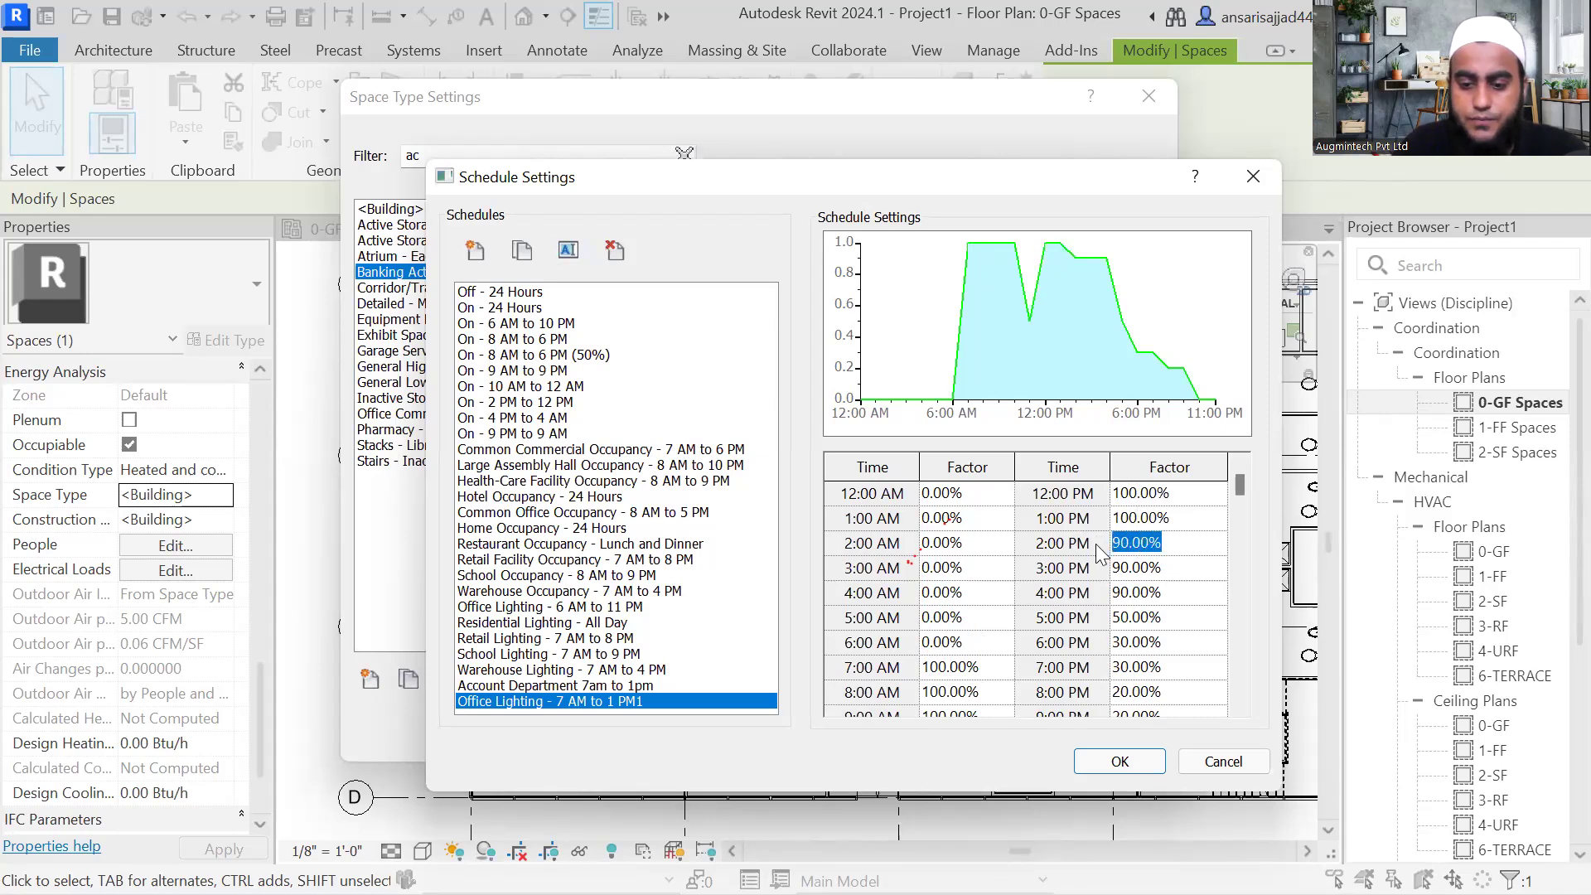
pyautogui.write('0')
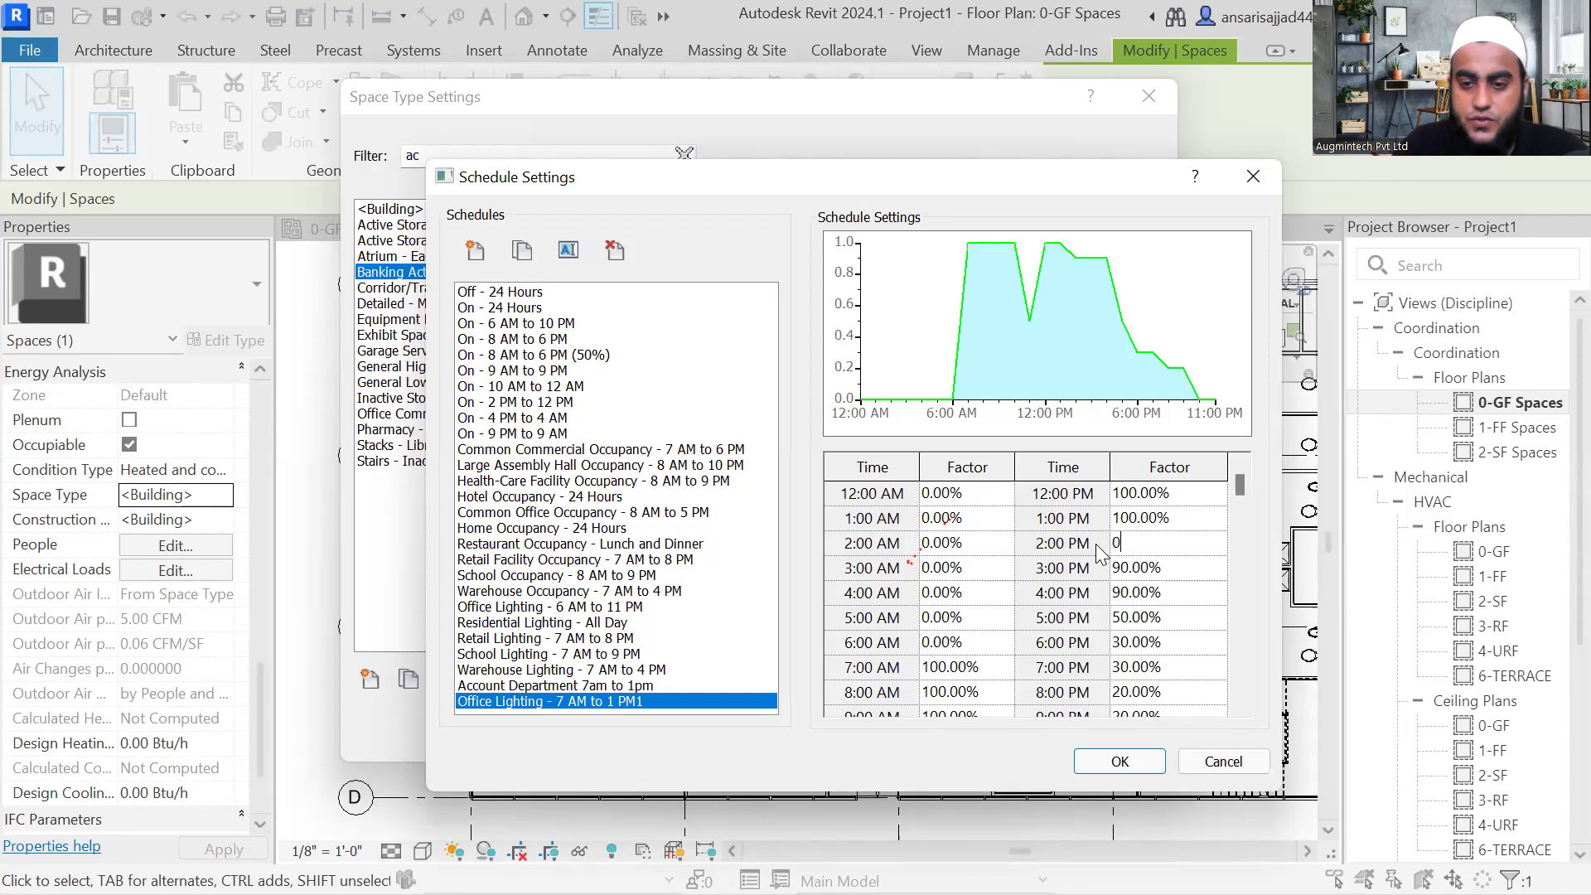
pyautogui.click(1177, 569)
pyautogui.doubleClick(1177, 569)
pyautogui.write('0')
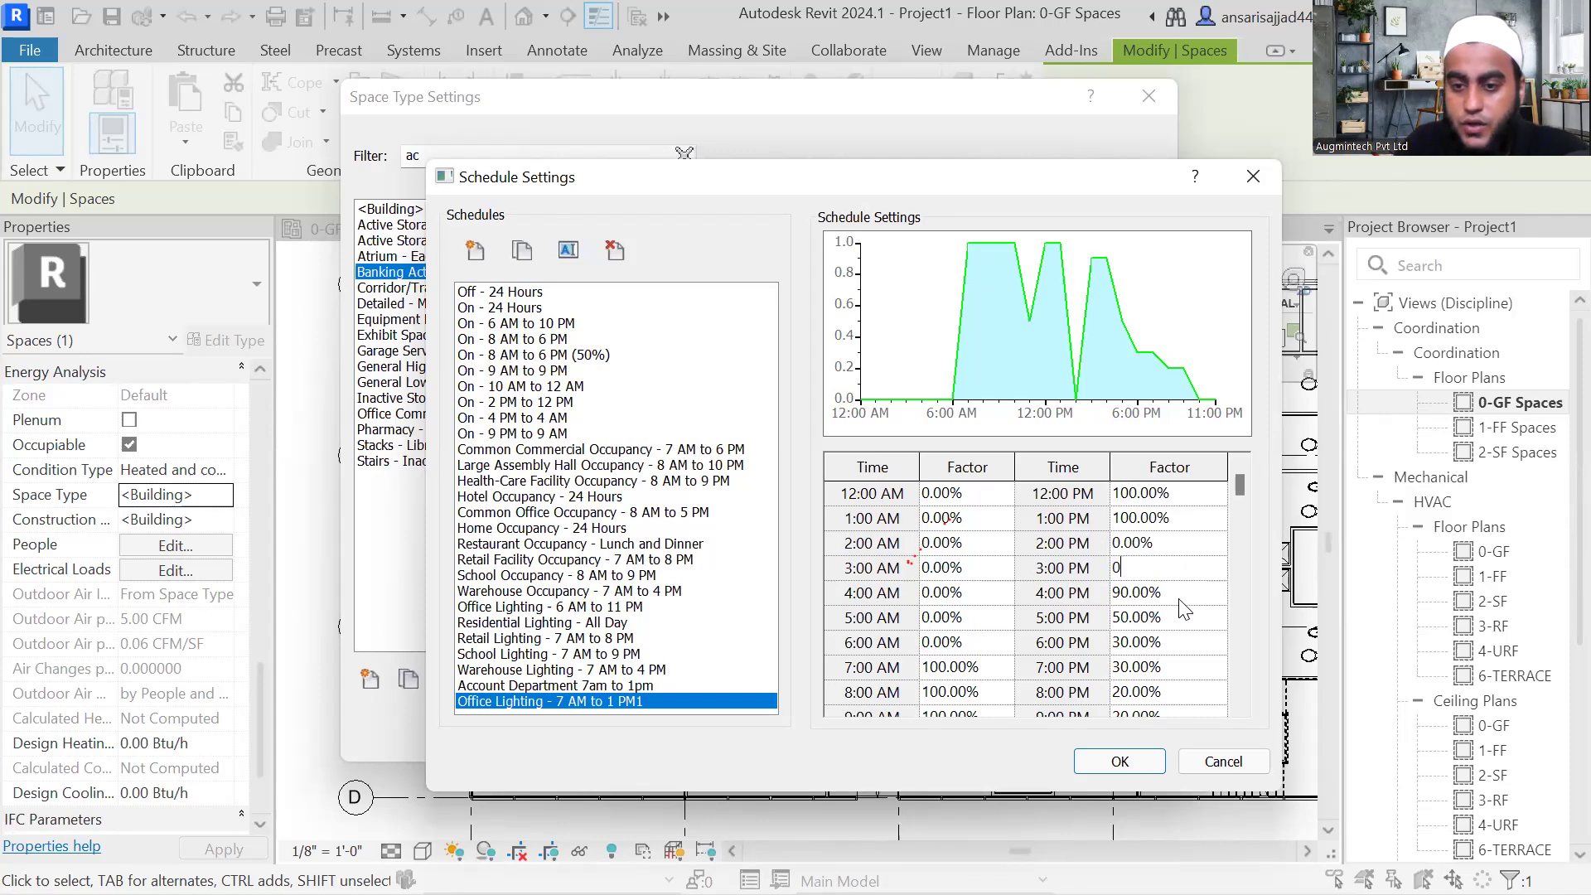
pyautogui.doubleClick(1178, 593)
pyautogui.write('0')
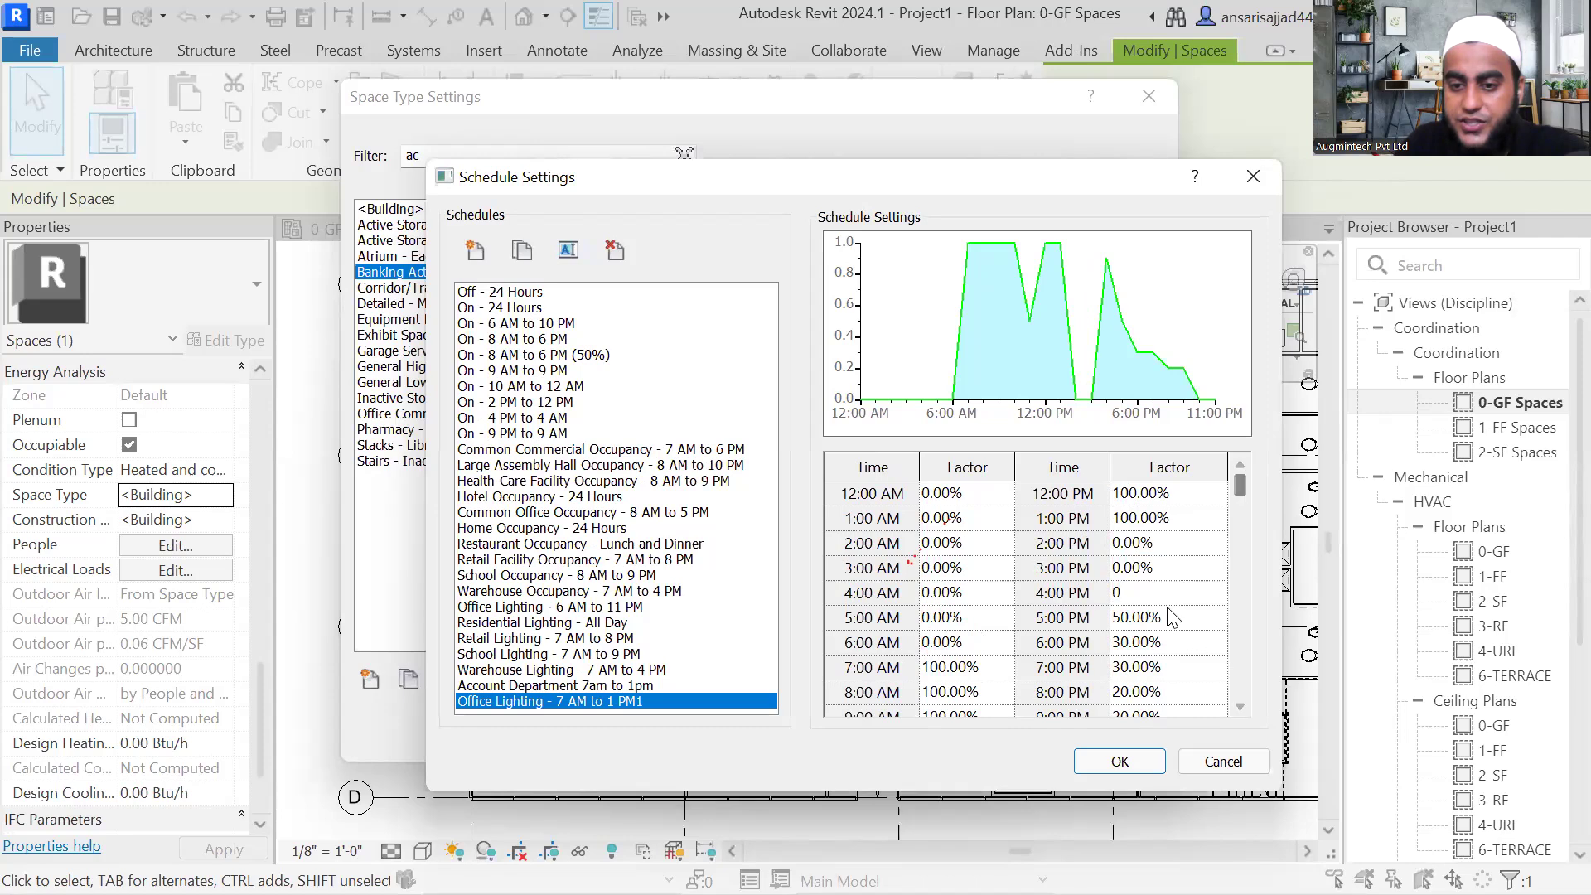
pyautogui.click(1169, 613)
pyautogui.doubleClick(1169, 614)
pyautogui.write('0')
# Step: Set the lighting factors for every hour from 6:00 PM to 9:00 PM to 0%
pyautogui.click(1161, 644)
pyautogui.doubleClick(1161, 643)
pyautogui.write('0')
pyautogui.click(1176, 668)
pyautogui.doubleClick(1176, 668)
pyautogui.write('0')
pyautogui.click(1172, 693)
pyautogui.doubleClick(1173, 693)
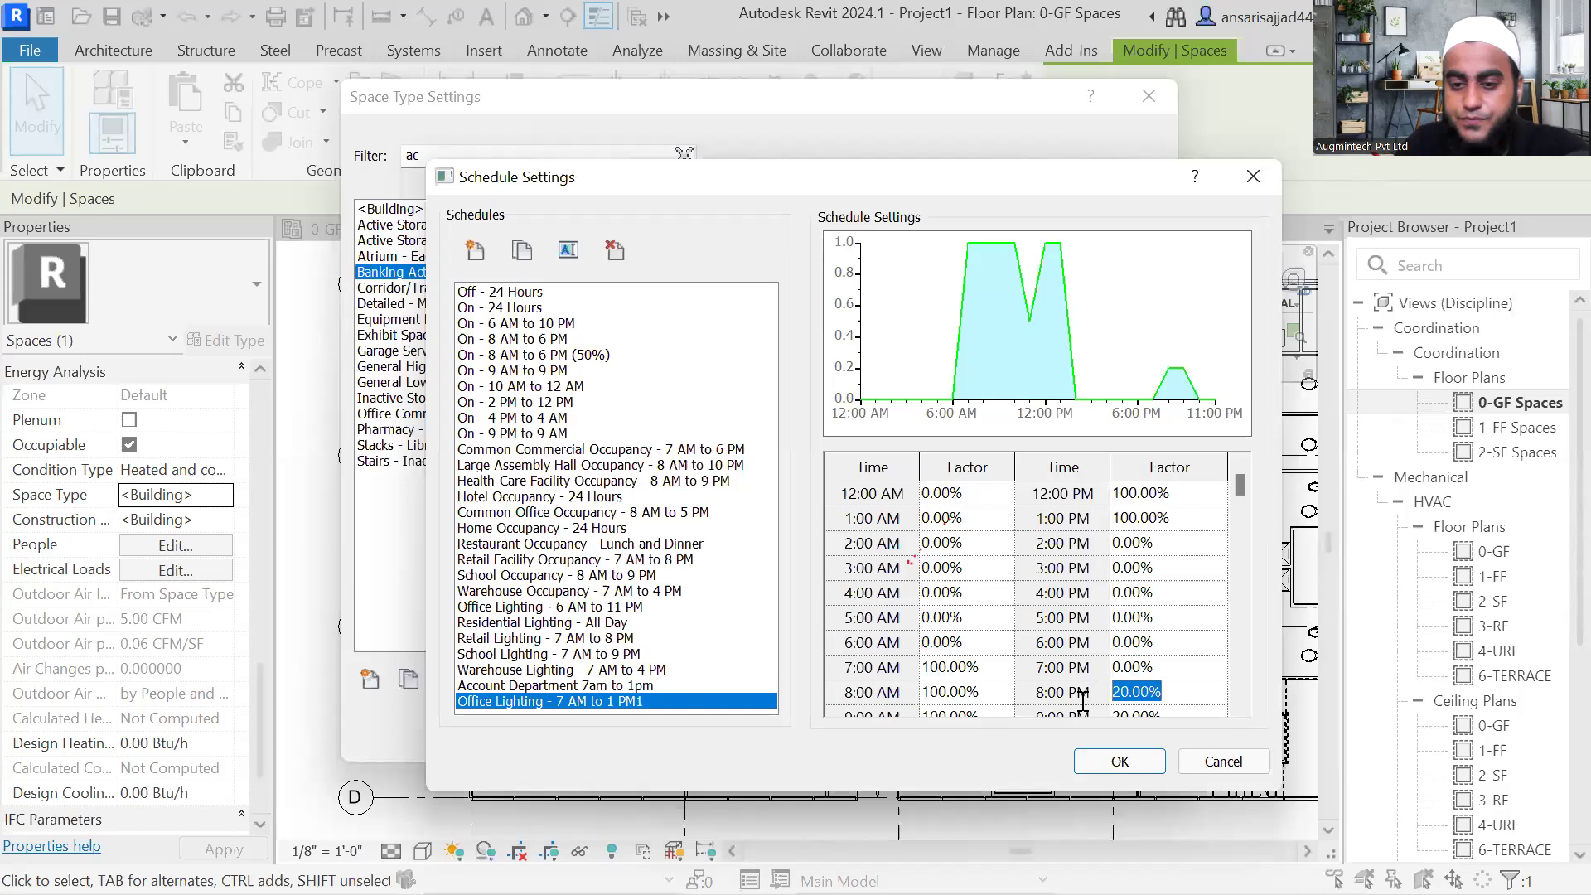
pyautogui.write('0')
pyautogui.scroll(-1, 1166, 609)
pyautogui.click(1171, 648)
pyautogui.doubleClick(1171, 648)
pyautogui.write('0')
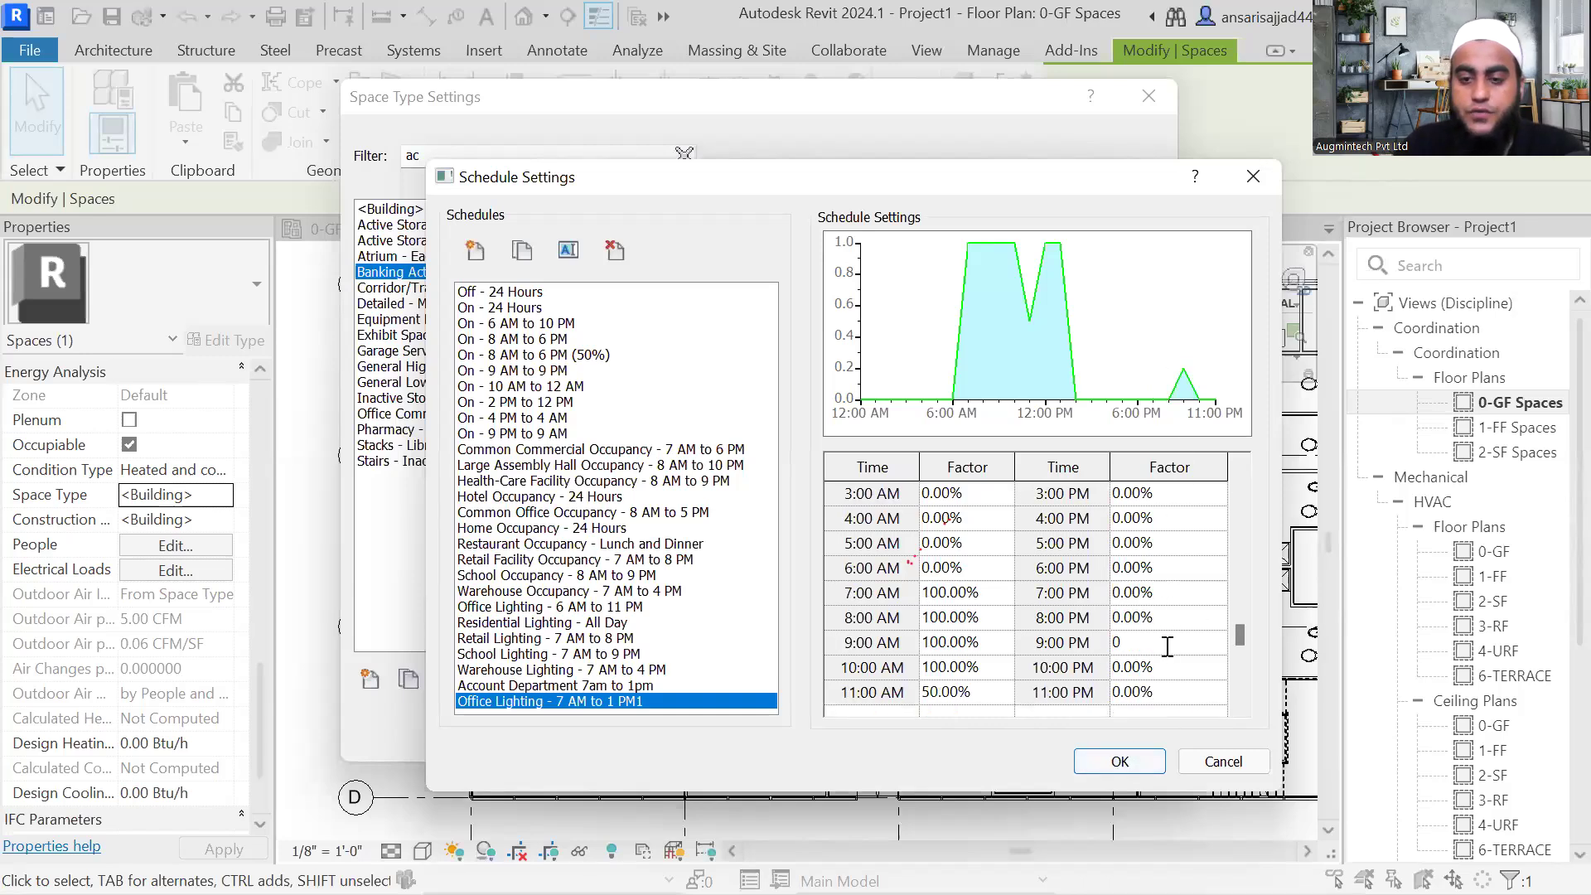
# Step: Apply the custom lighting schedule and assign the Banking Activity Area - Office space type to the Accounts Department
pyautogui.click(1172, 693)
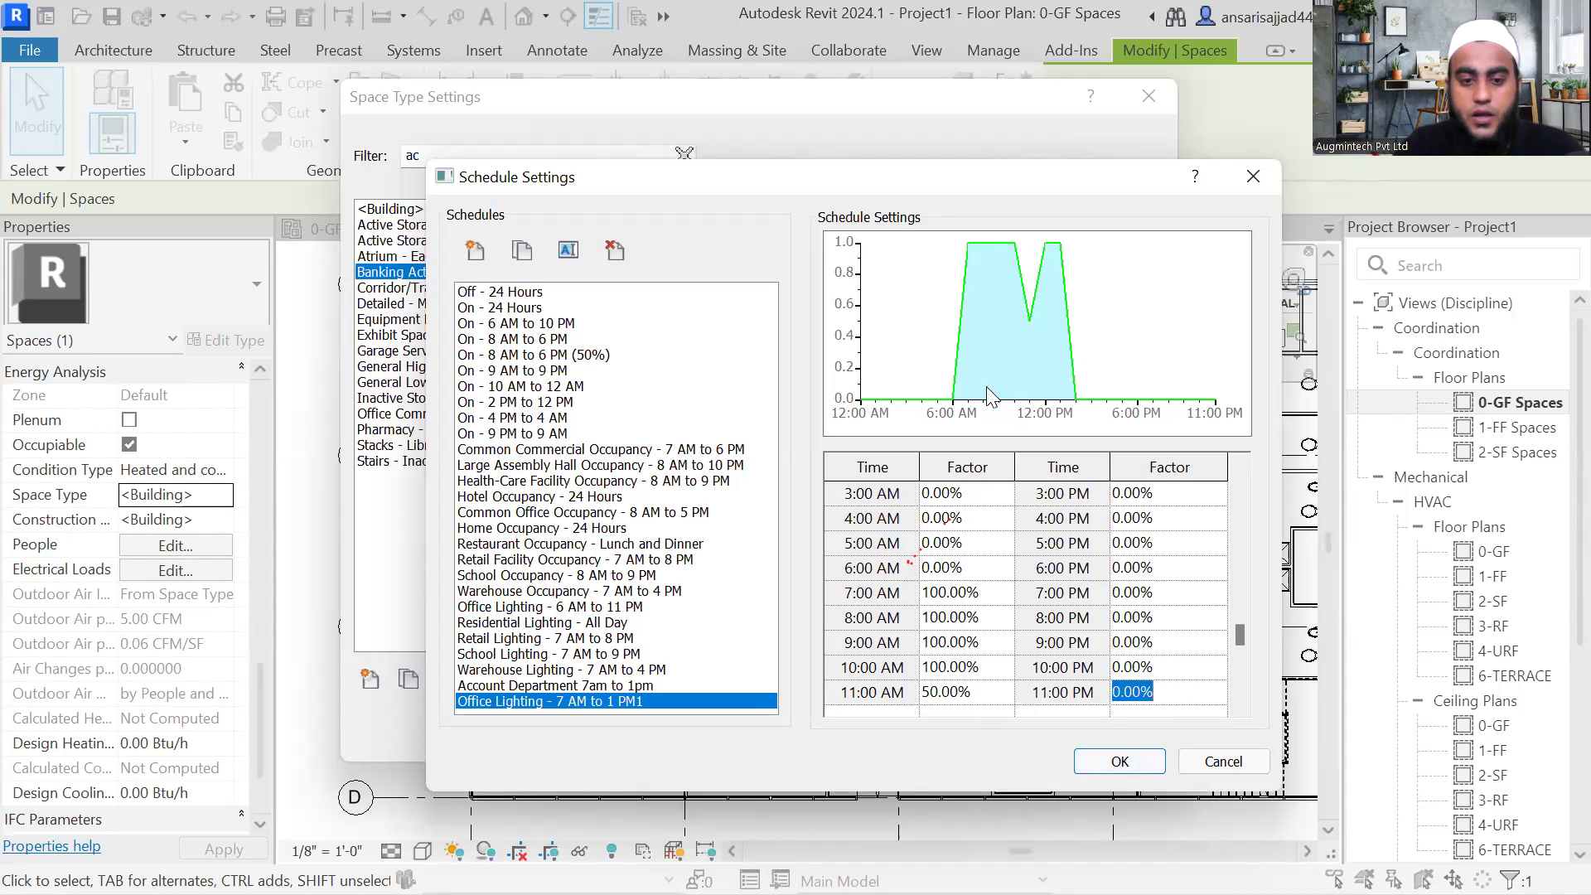
pyautogui.click(1121, 761)
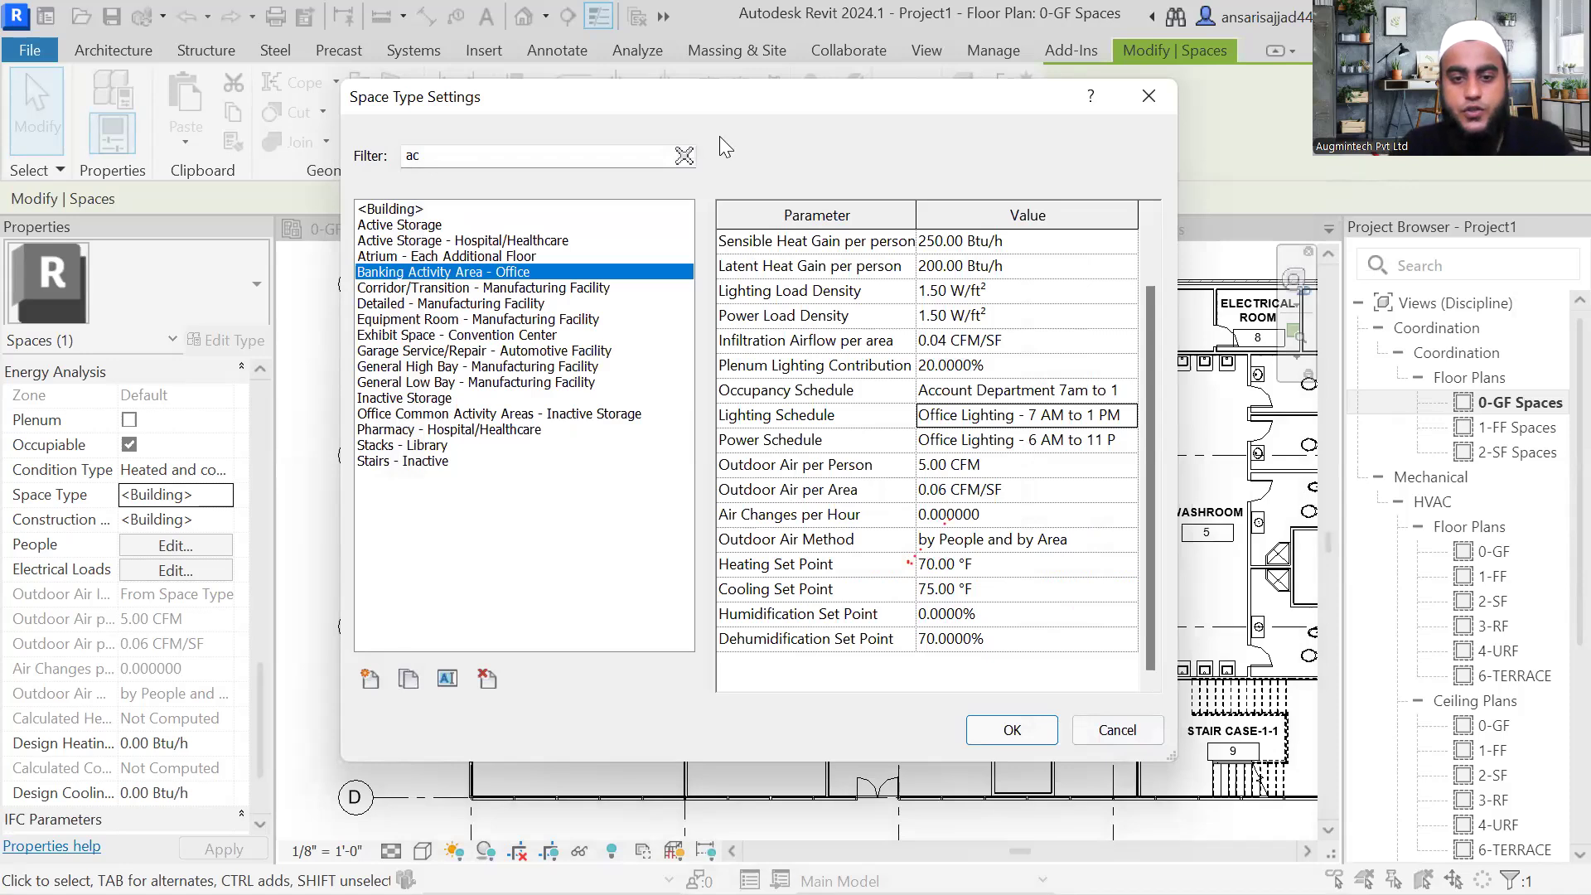
pyautogui.hotkey('ctrl', '2')
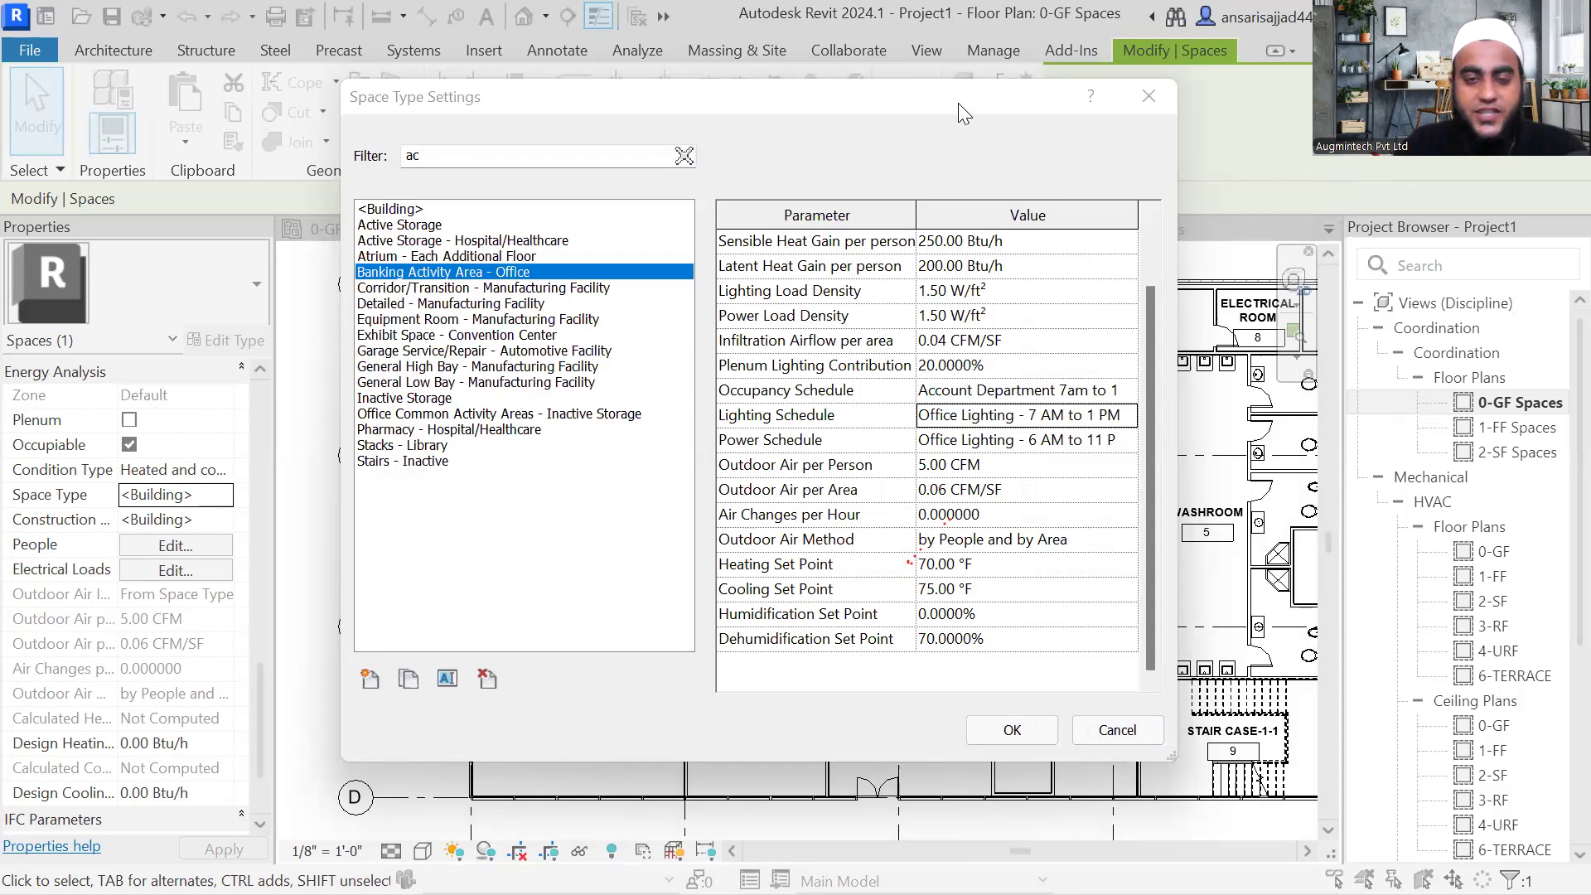
pyautogui.moveTo(958, 104); pyautogui.dragTo(974, 129)
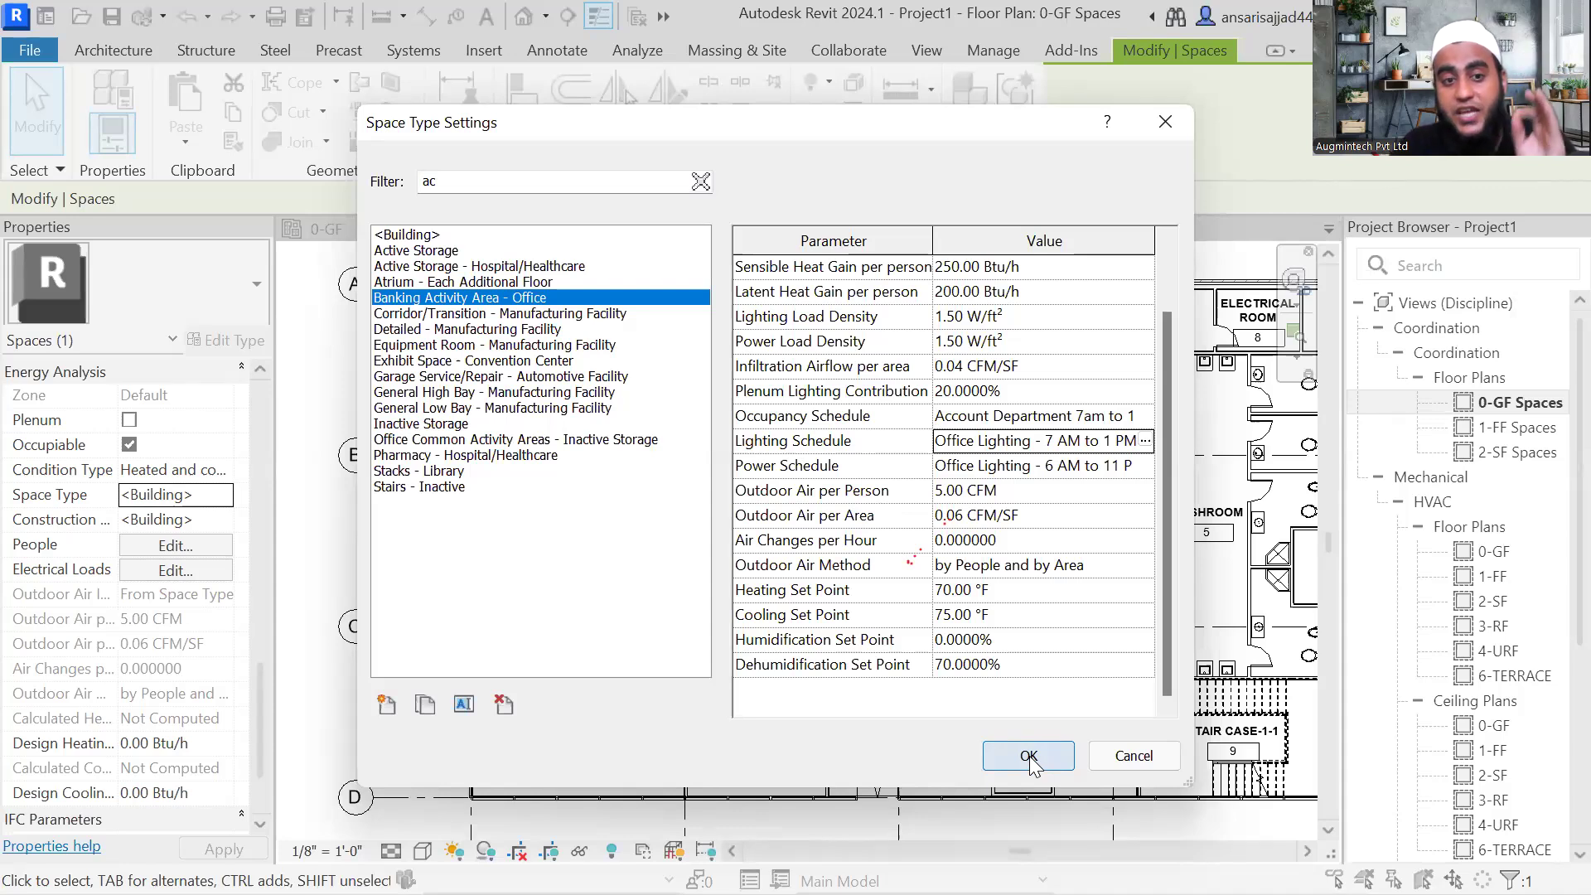
pyautogui.click(539, 300)
pyautogui.click(1020, 755)
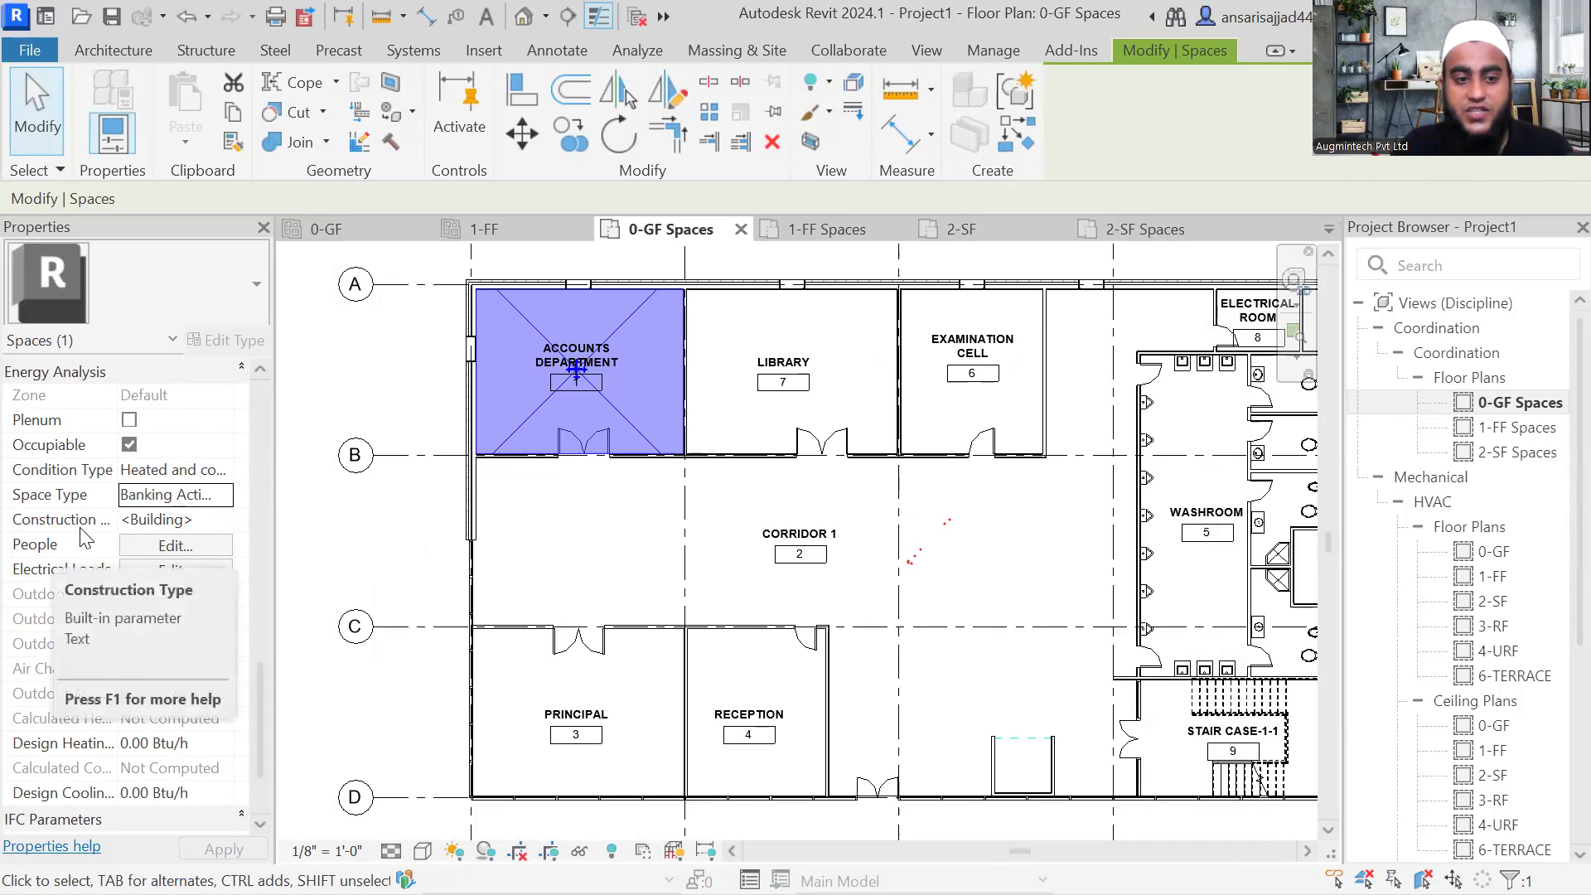
# Step: Assign Construction 1 as the Accounts Department's construction type, reviewing its roof construction options and keeping the default analytic constructions
pyautogui.click(222, 520)
pyautogui.click(224, 519)
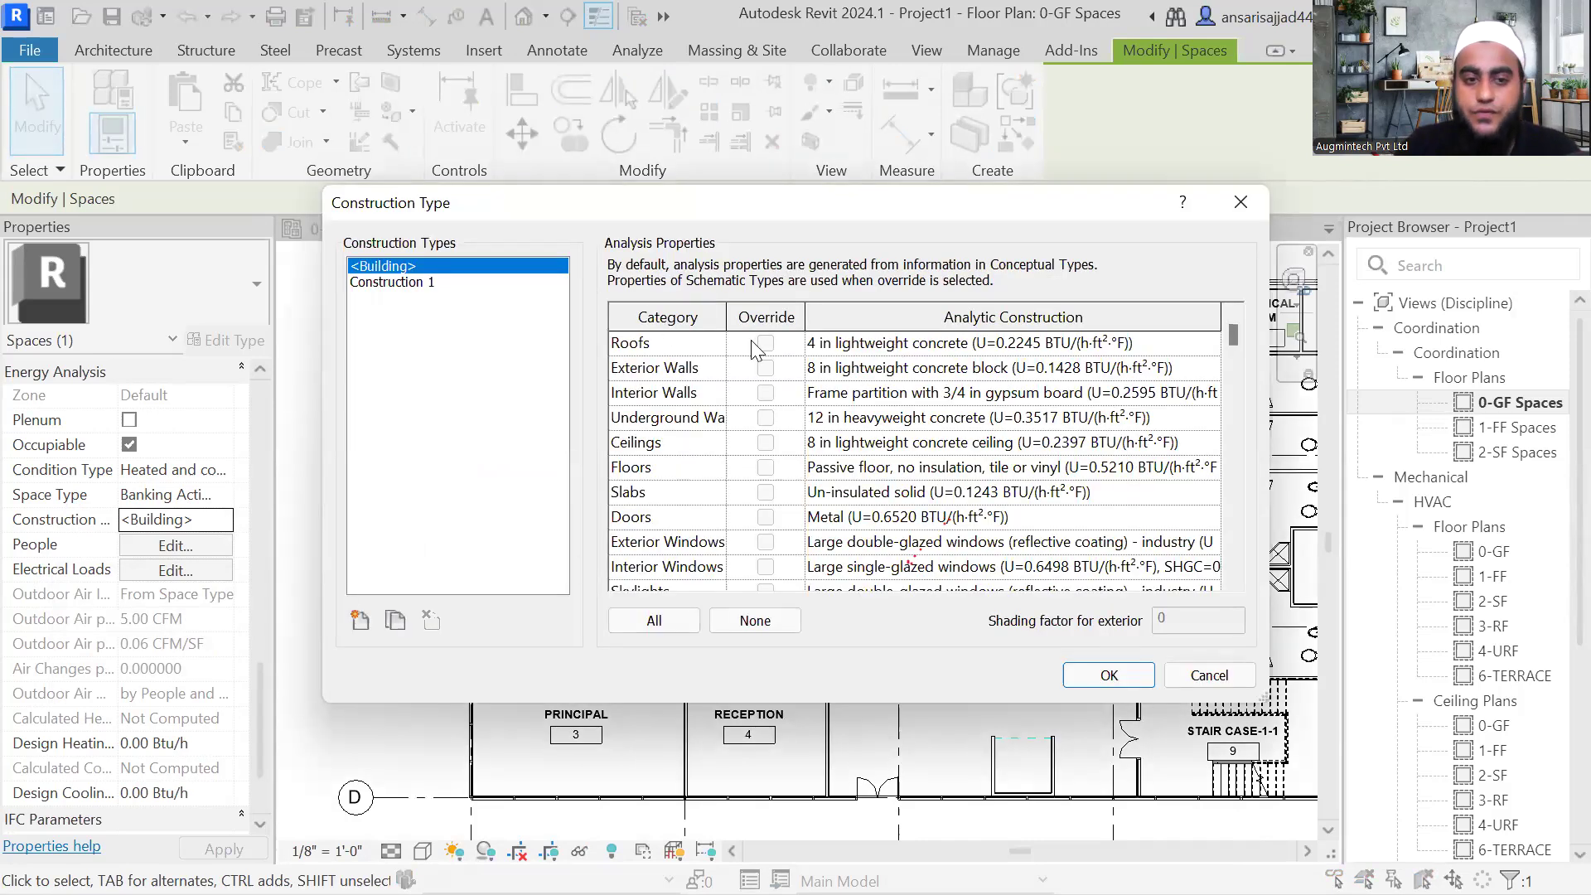
pyautogui.click(386, 282)
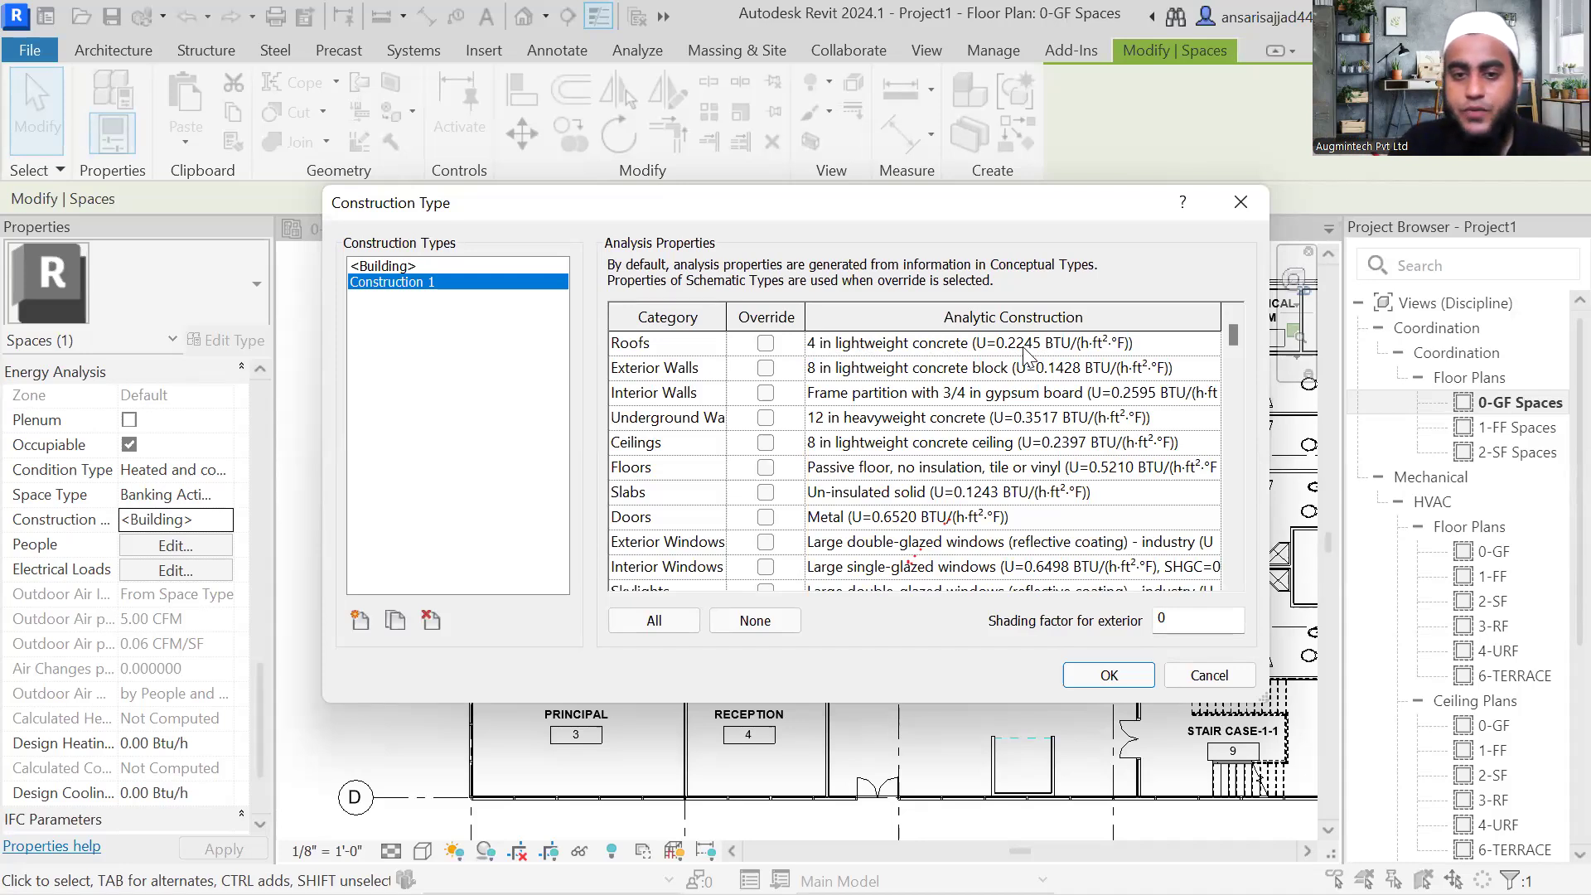
pyautogui.click(1210, 343)
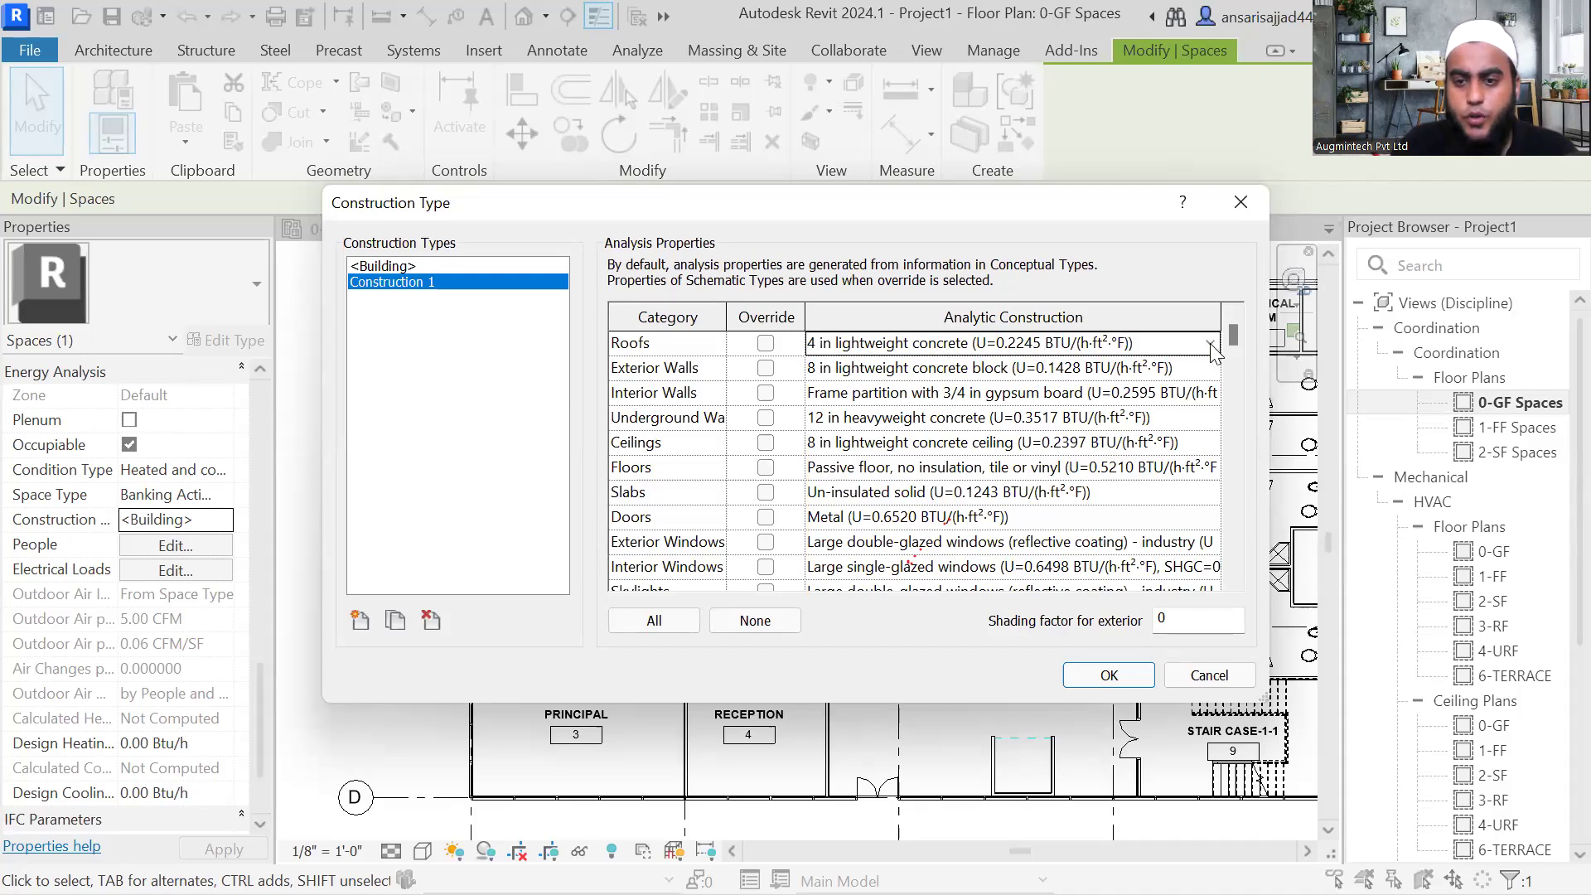
pyautogui.click(1210, 344)
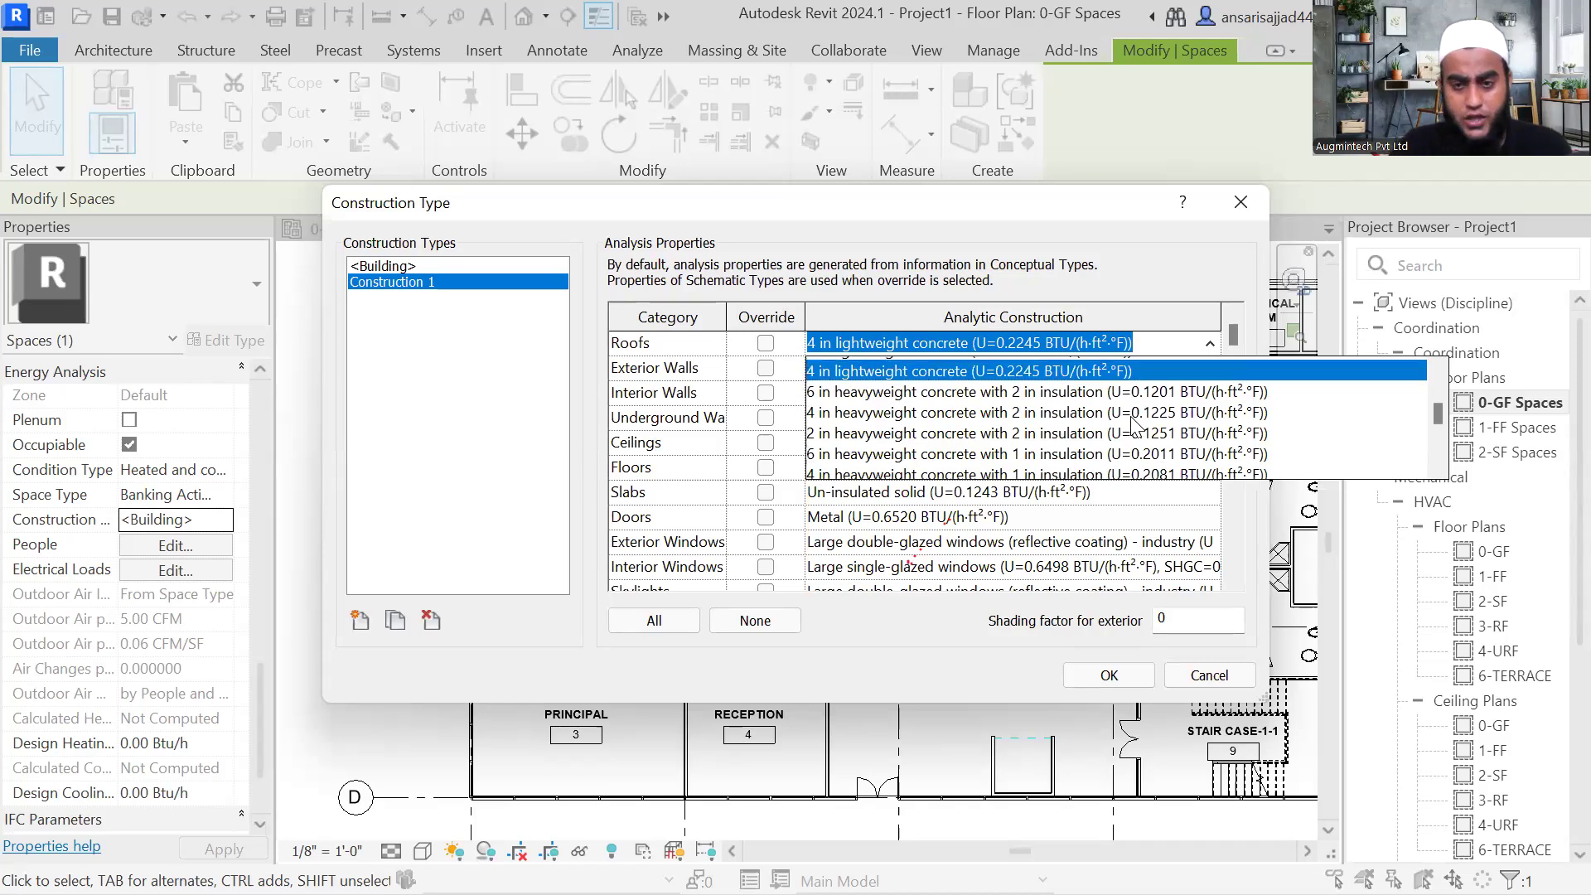
pyautogui.scroll(-10, 1034, 443)
pyautogui.scroll(-15, 1034, 444)
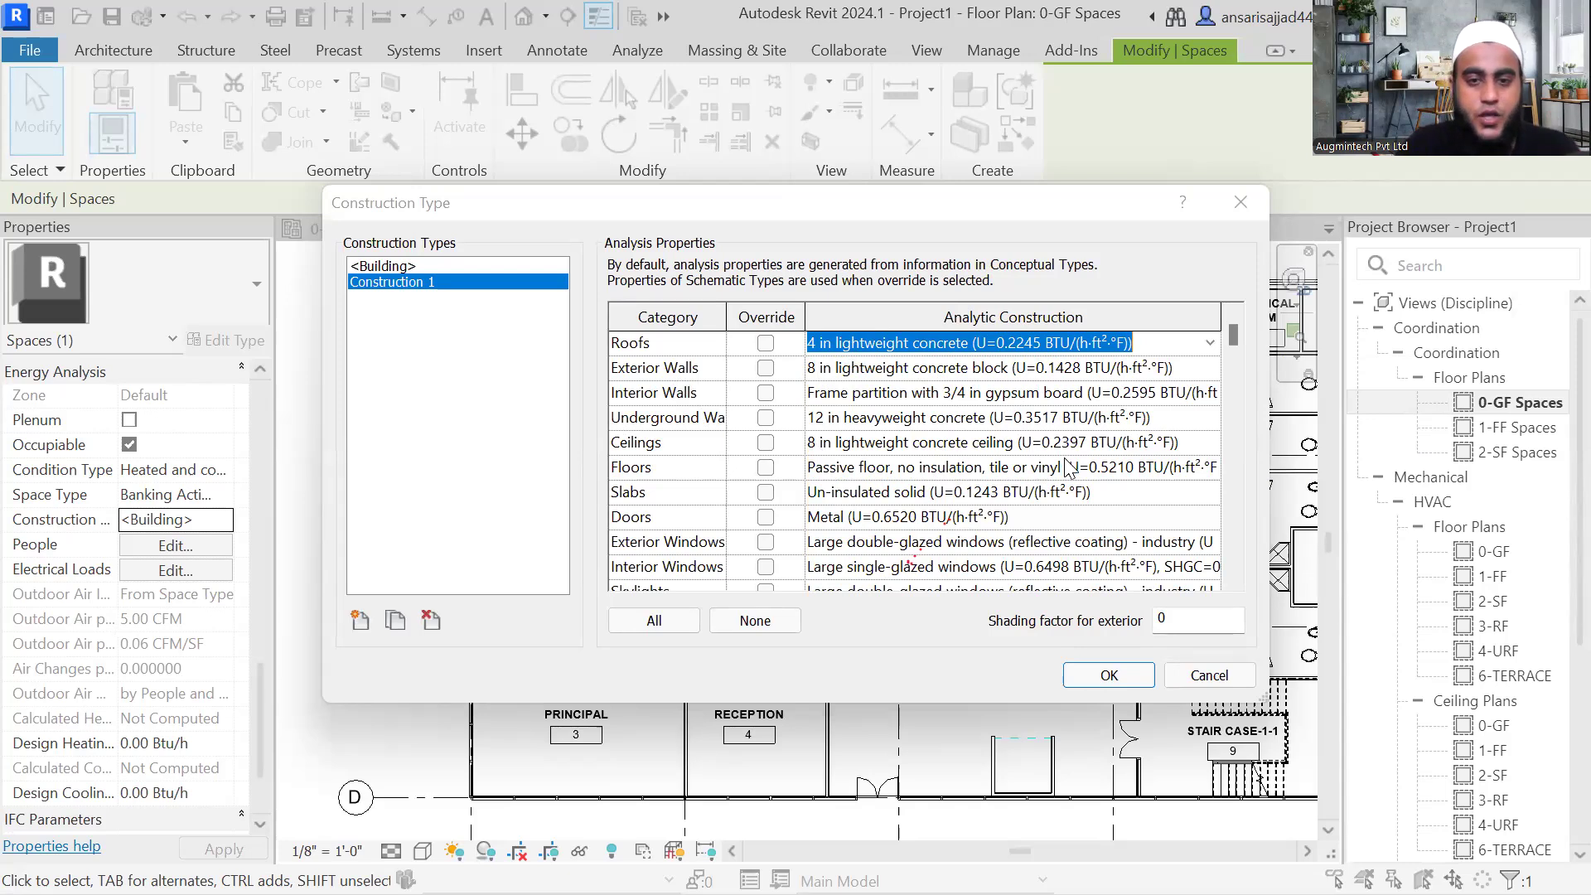
pyautogui.scroll(-1, 900, 449)
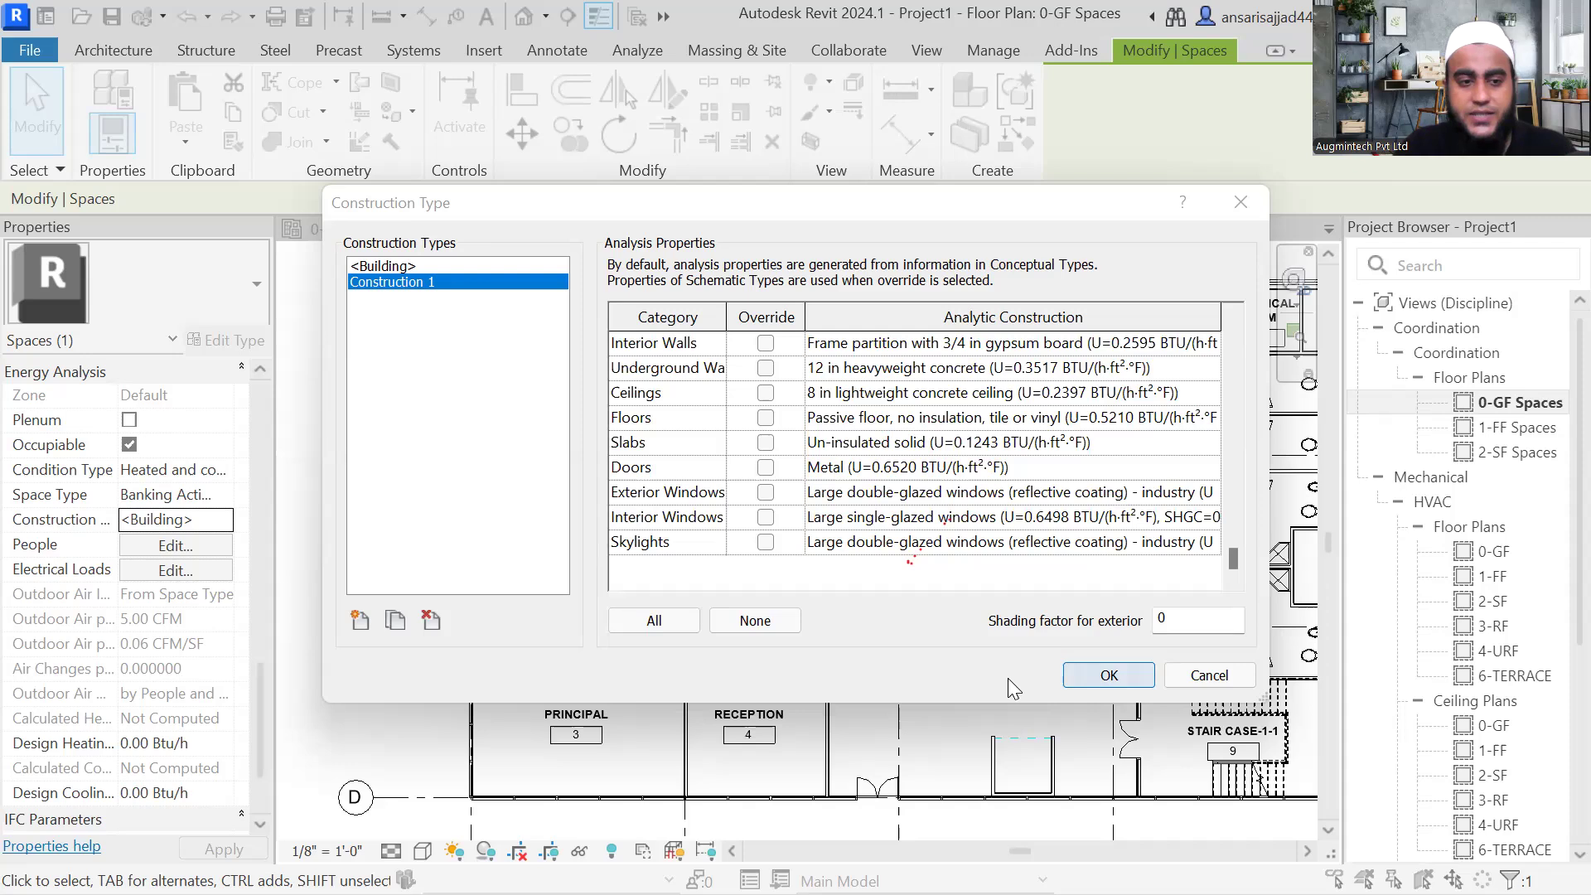
pyautogui.press('Return')
# Step: Try the Specified option for the Accounts Department's occupancy values, and return them to By Space Type
pyautogui.click(168, 547)
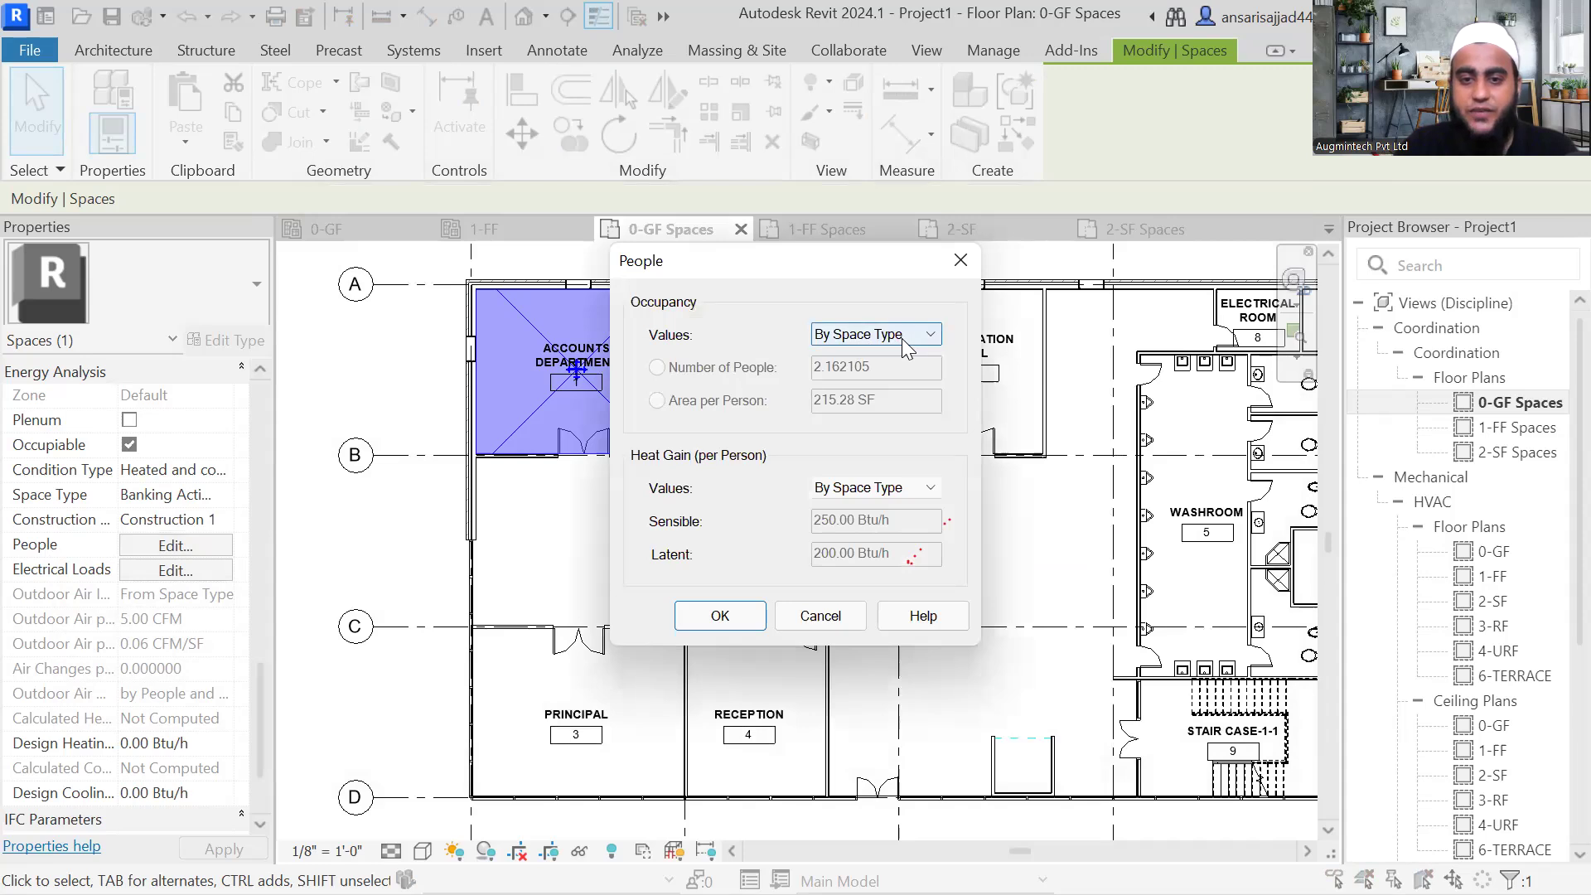
pyautogui.click(902, 338)
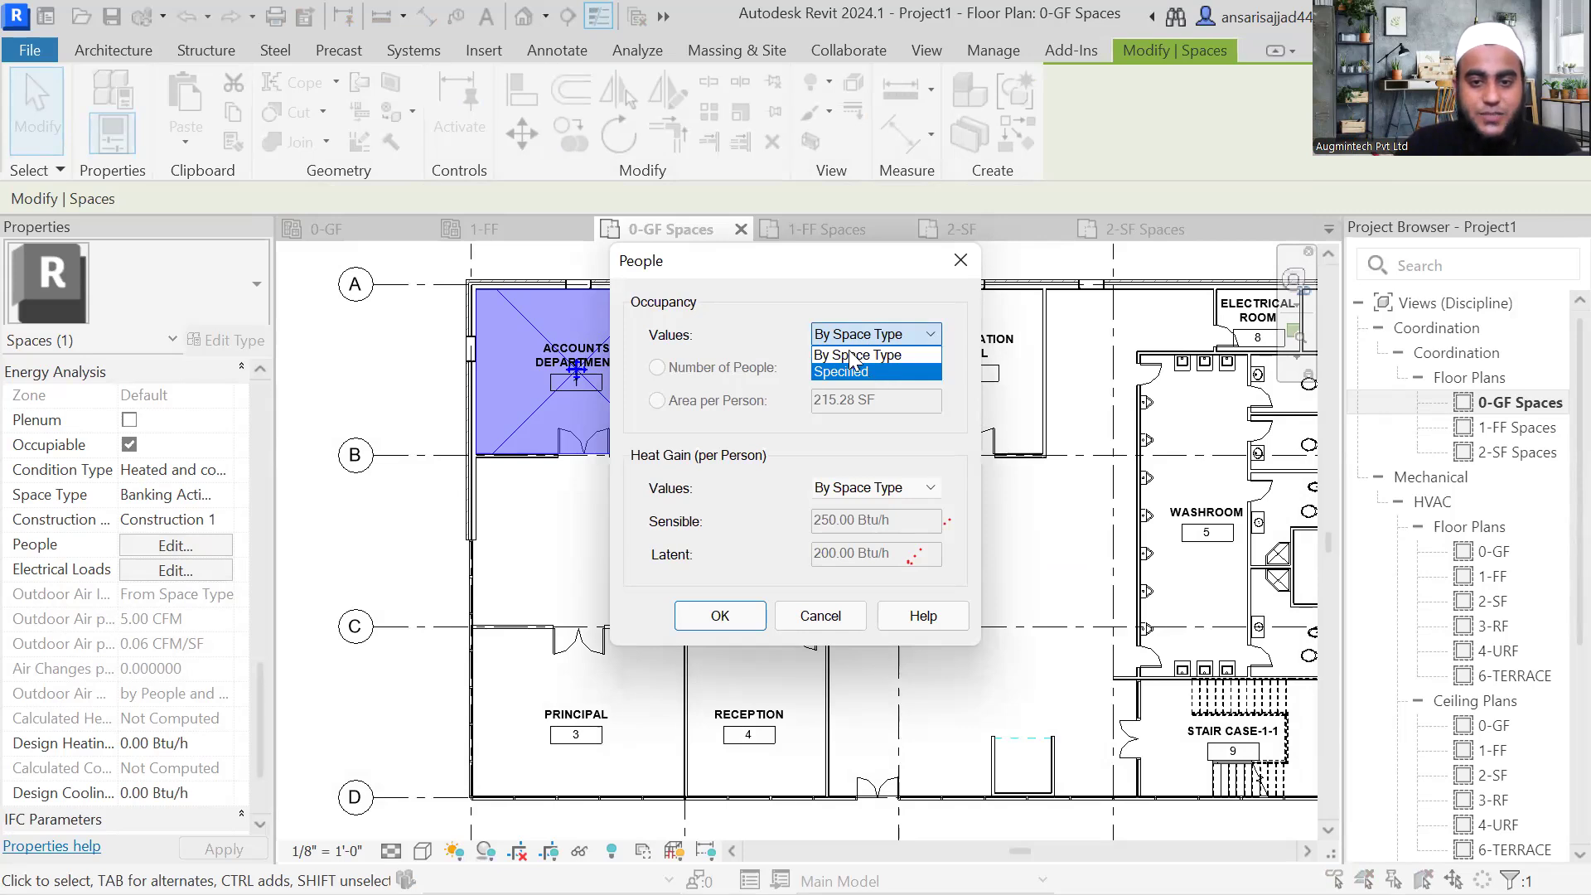
pyautogui.click(871, 371)
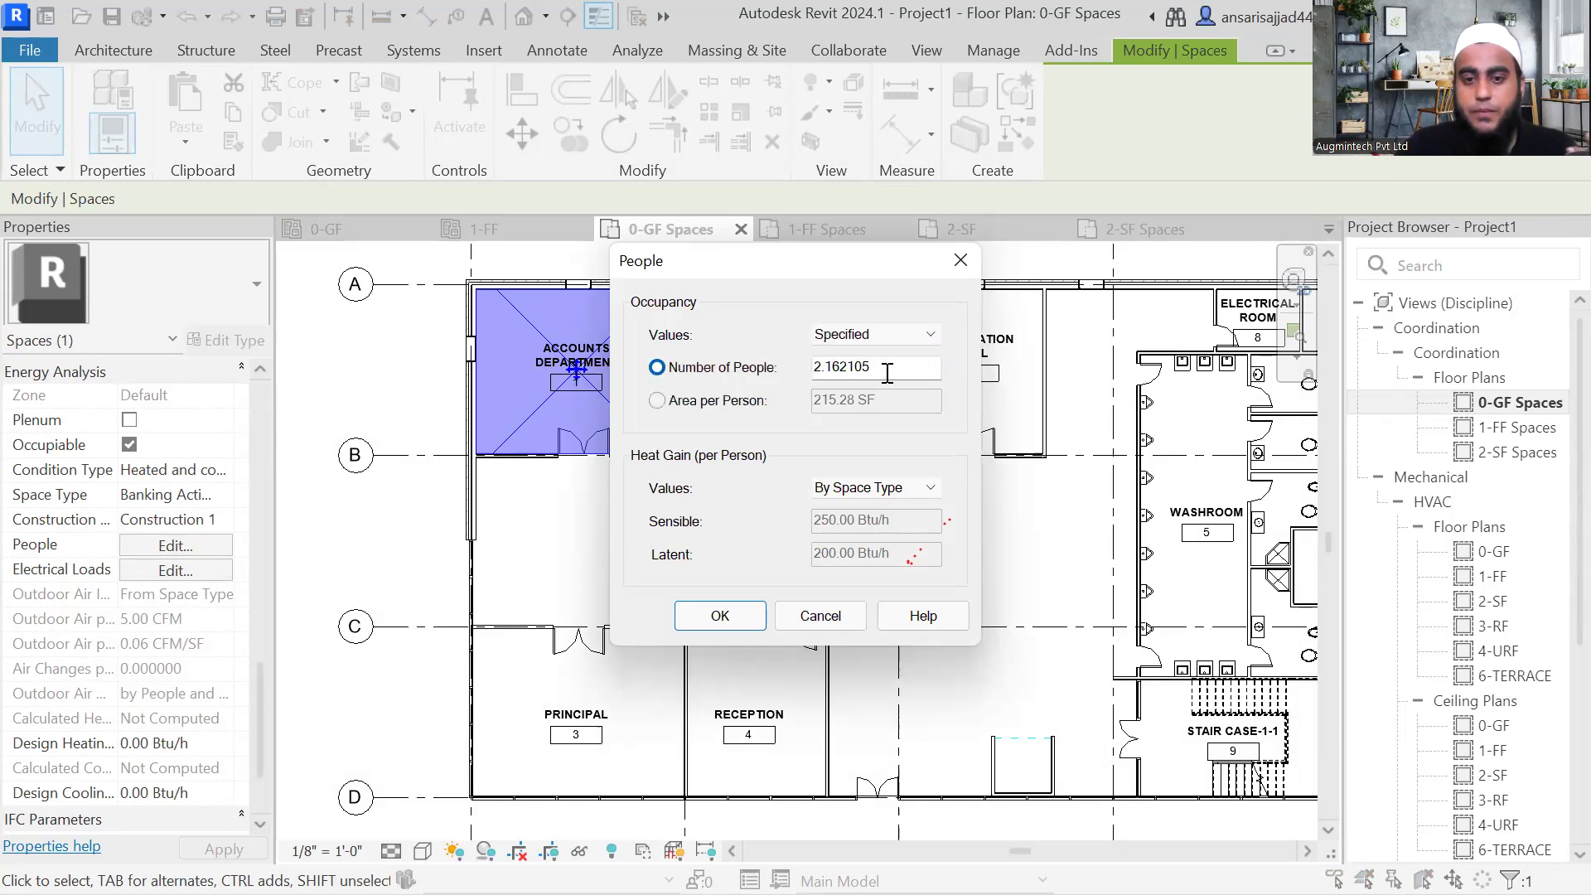
pyautogui.click(921, 340)
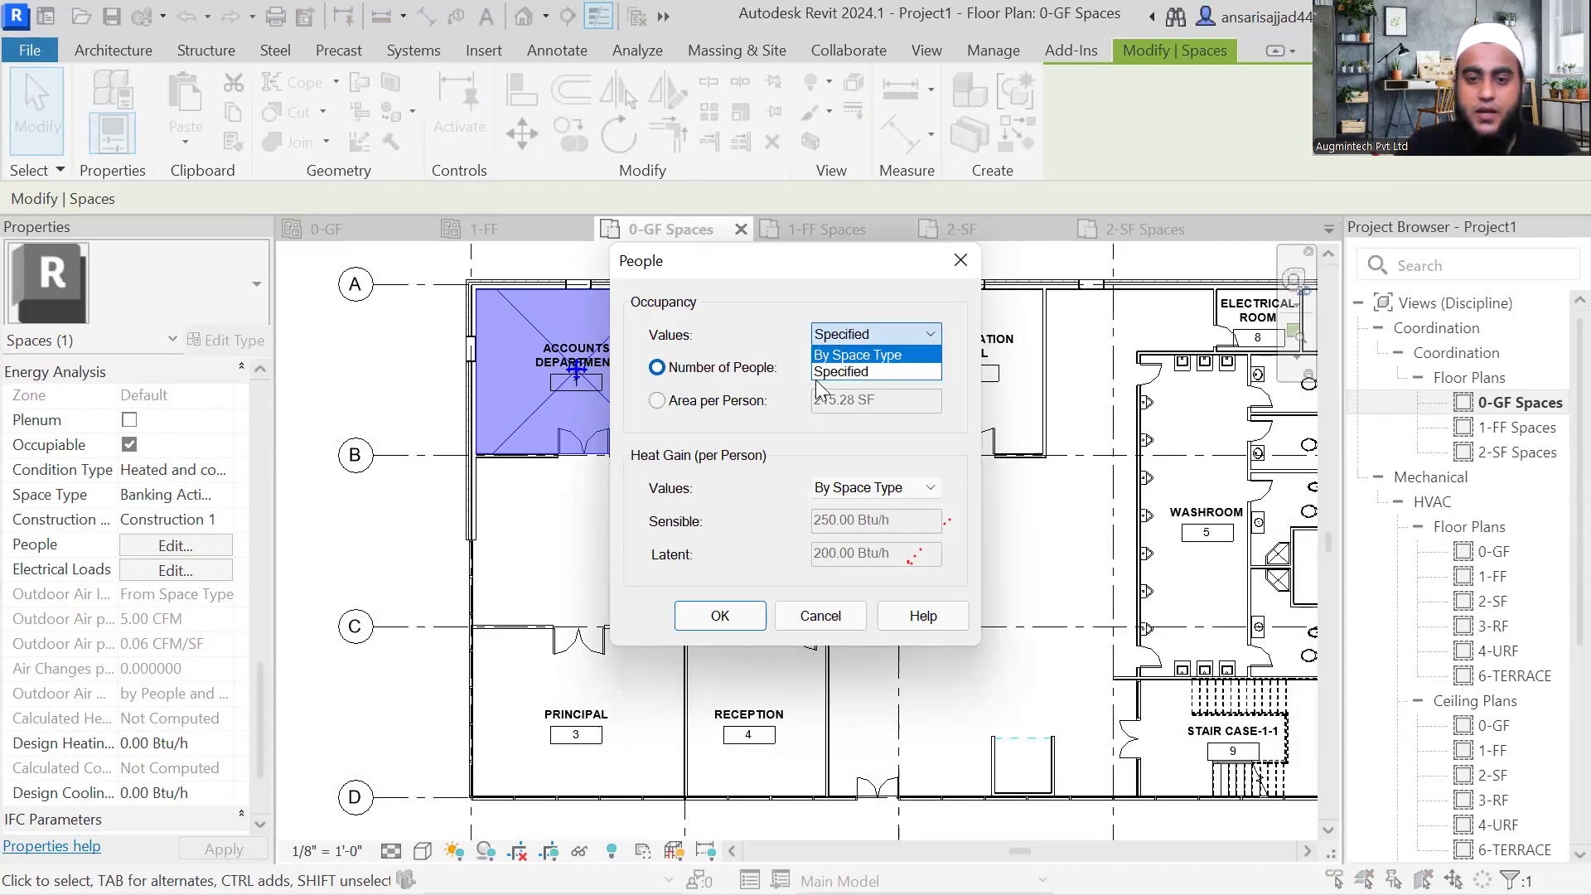
pyautogui.click(880, 355)
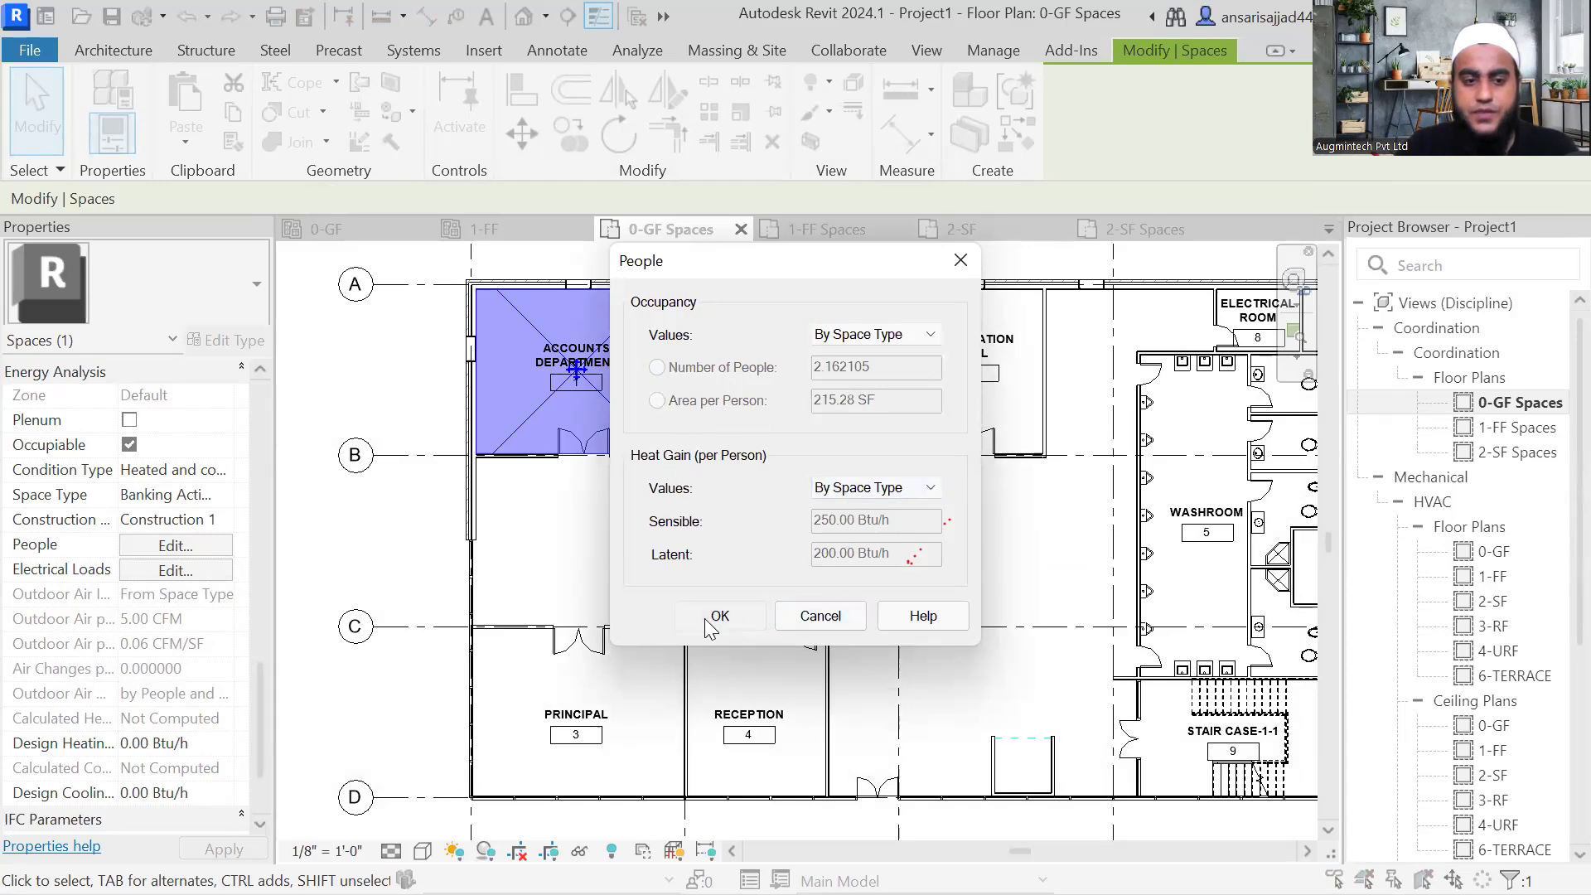
# Step: Try the Specified option for the Accounts Department's lighting load values, and return them to By Space Type
pyautogui.click(186, 569)
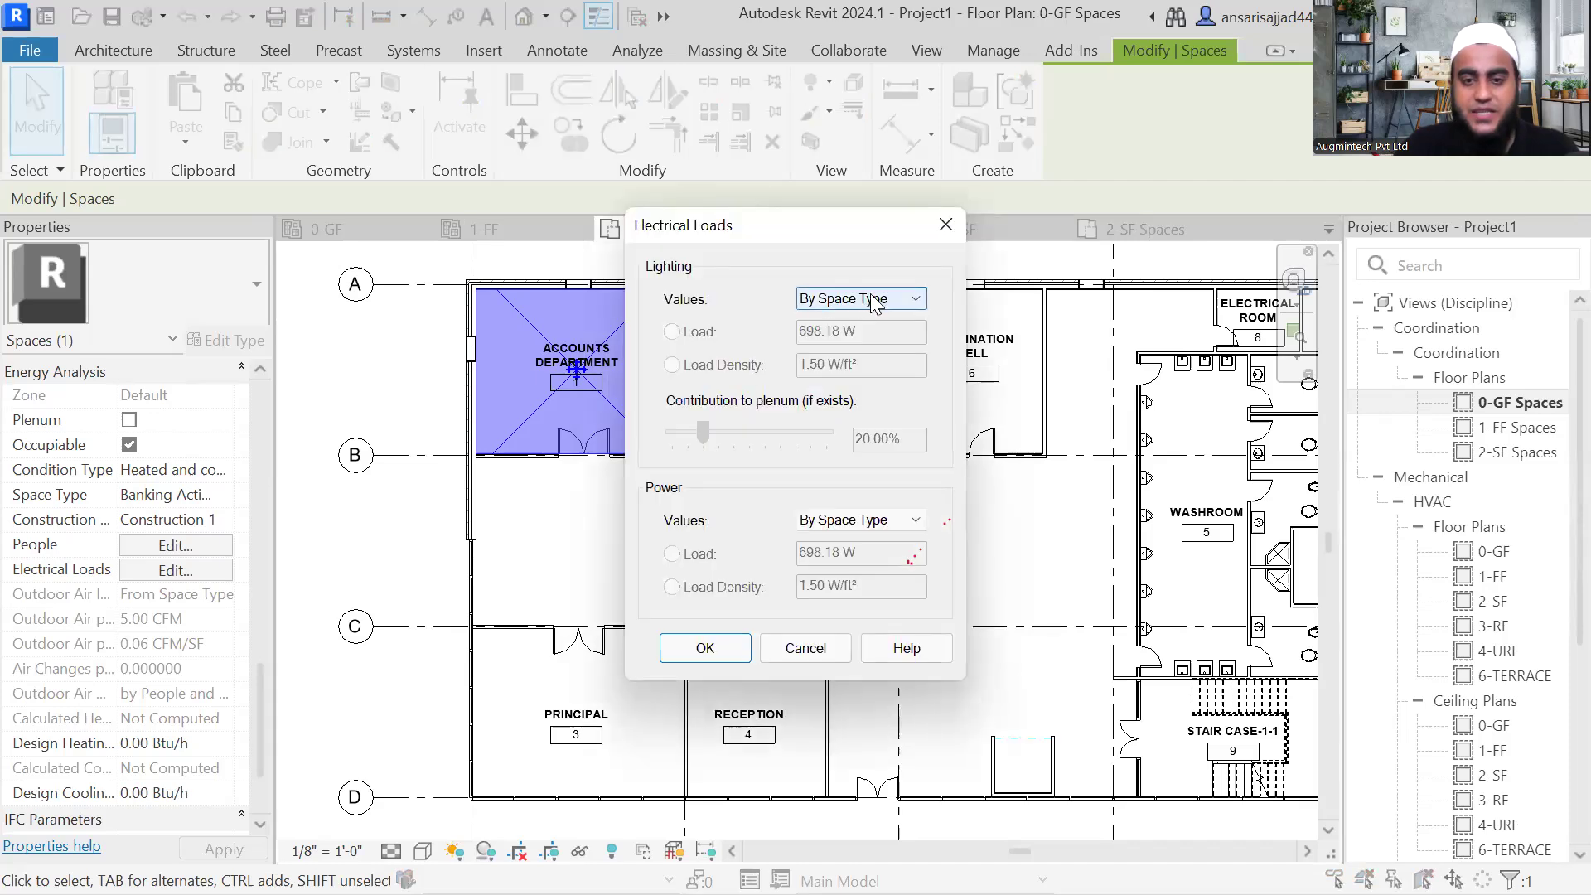
pyautogui.click(874, 300)
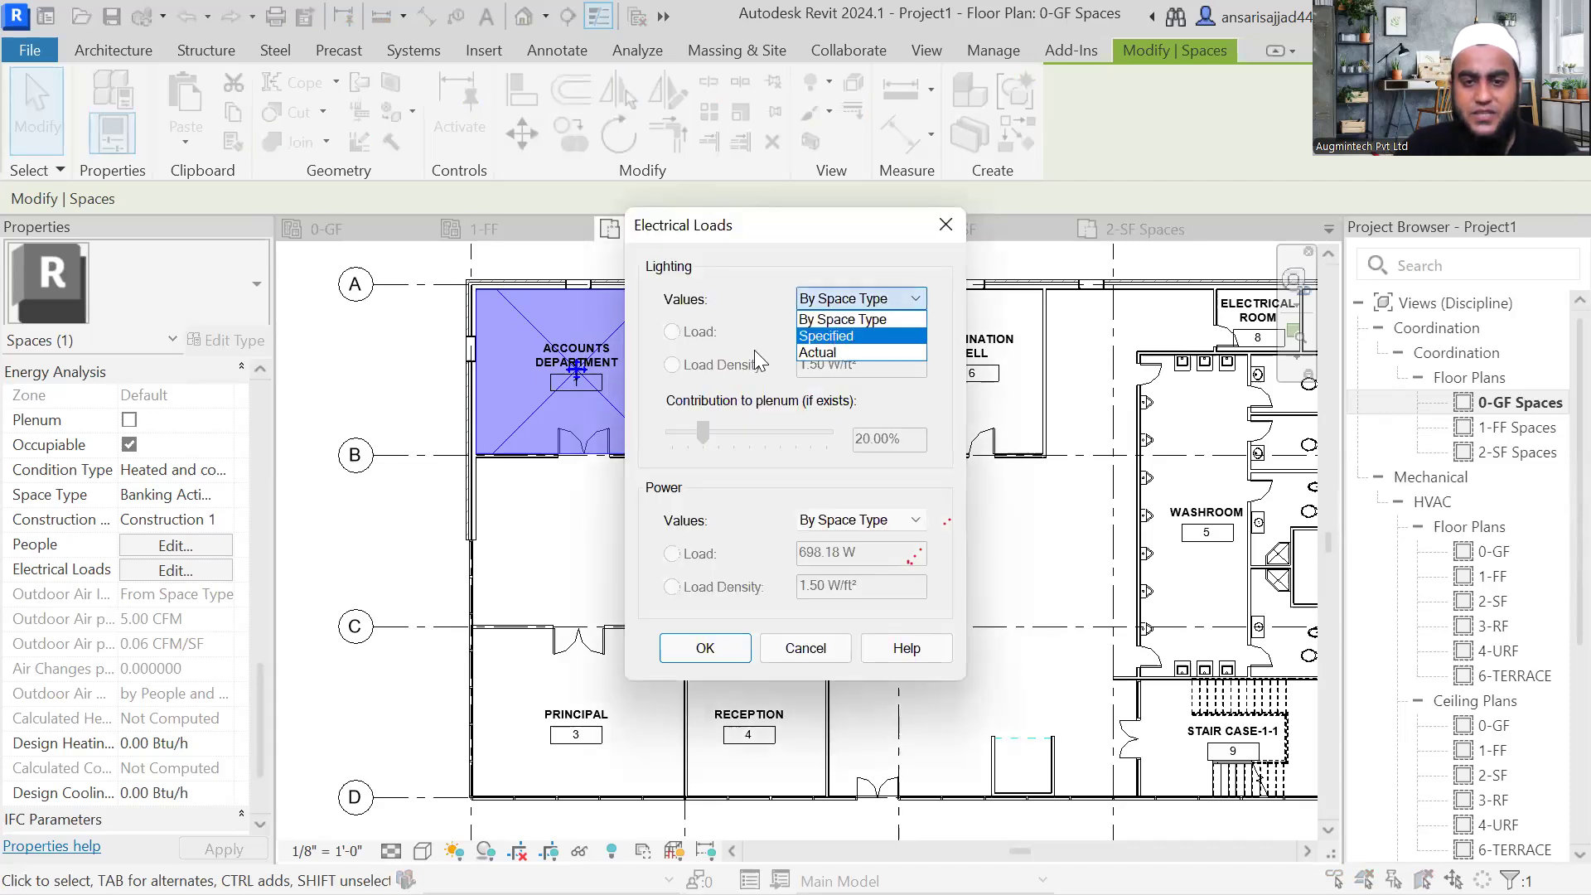
pyautogui.click(835, 338)
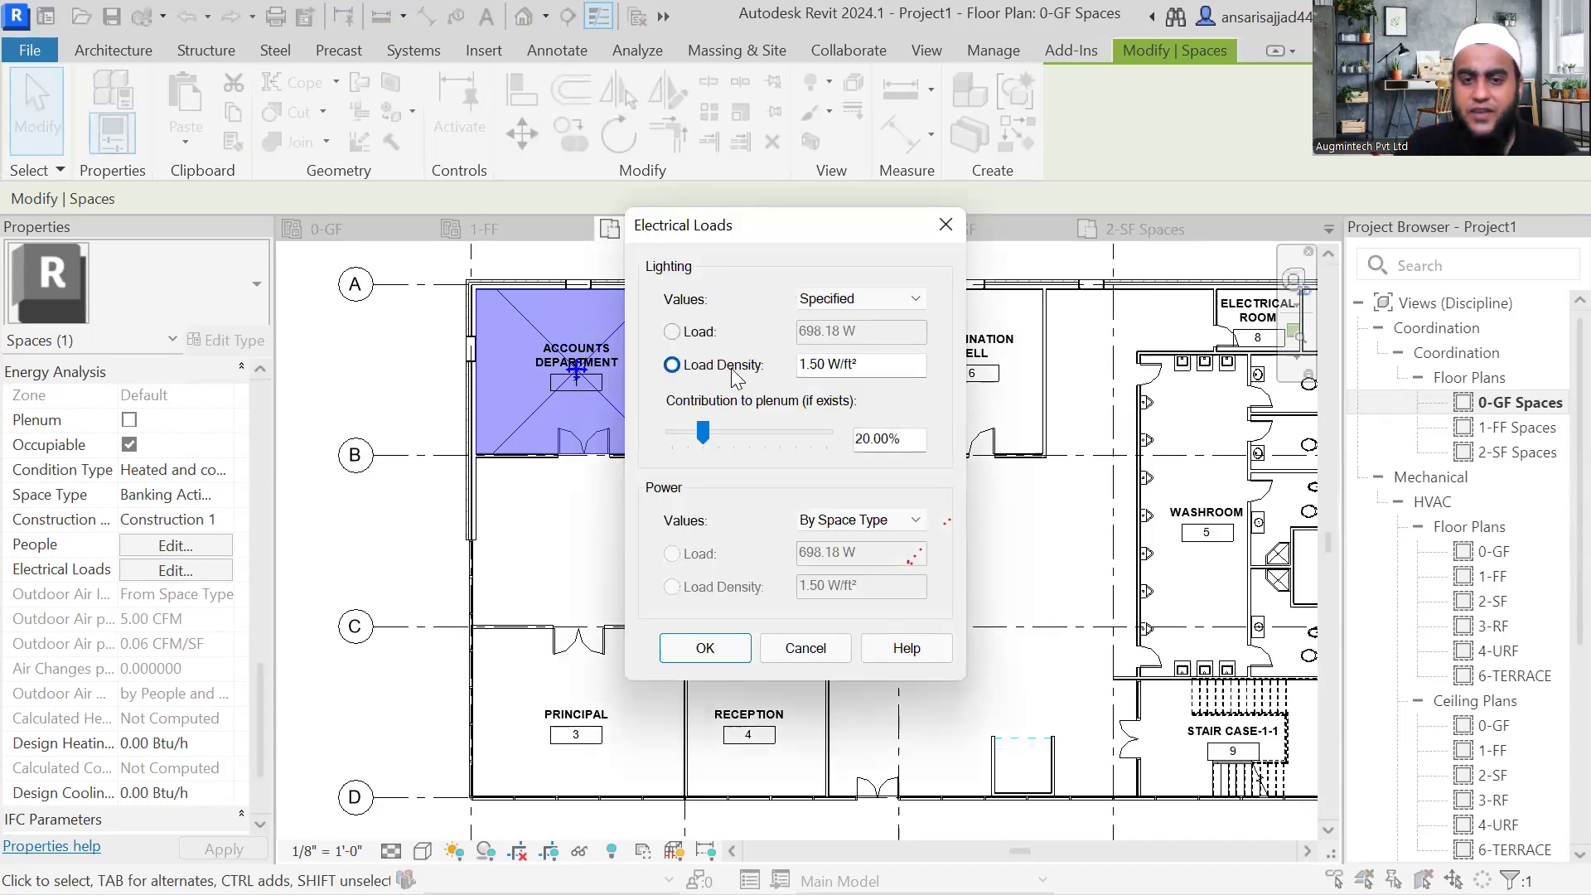
pyautogui.click(867, 299)
pyautogui.click(837, 313)
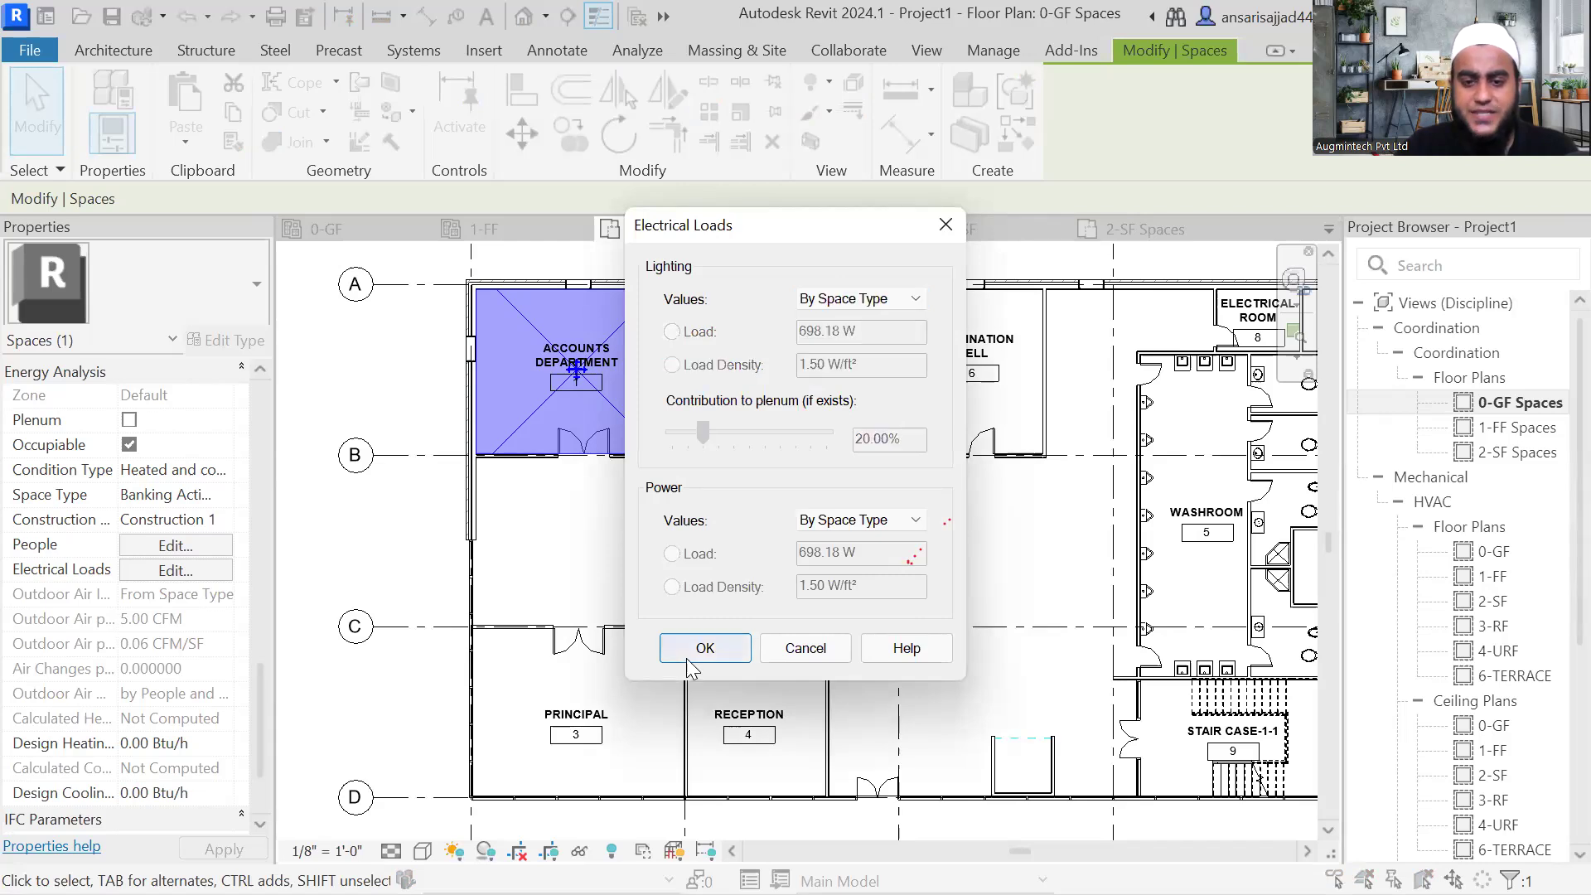
pyautogui.click(707, 648)
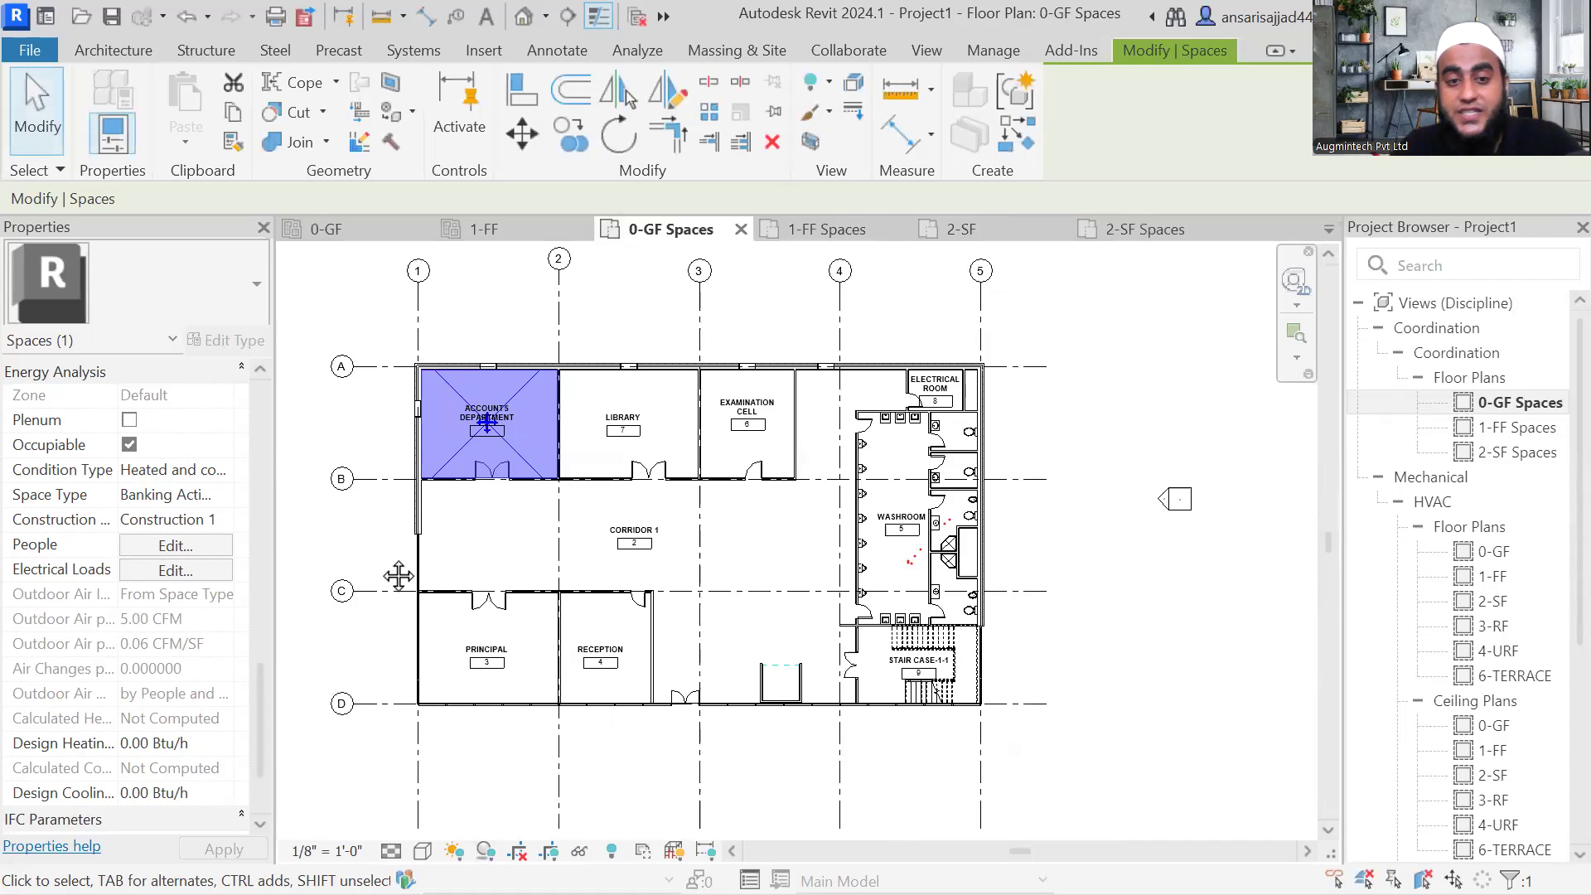
pyautogui.scroll(-2, 385, 561)
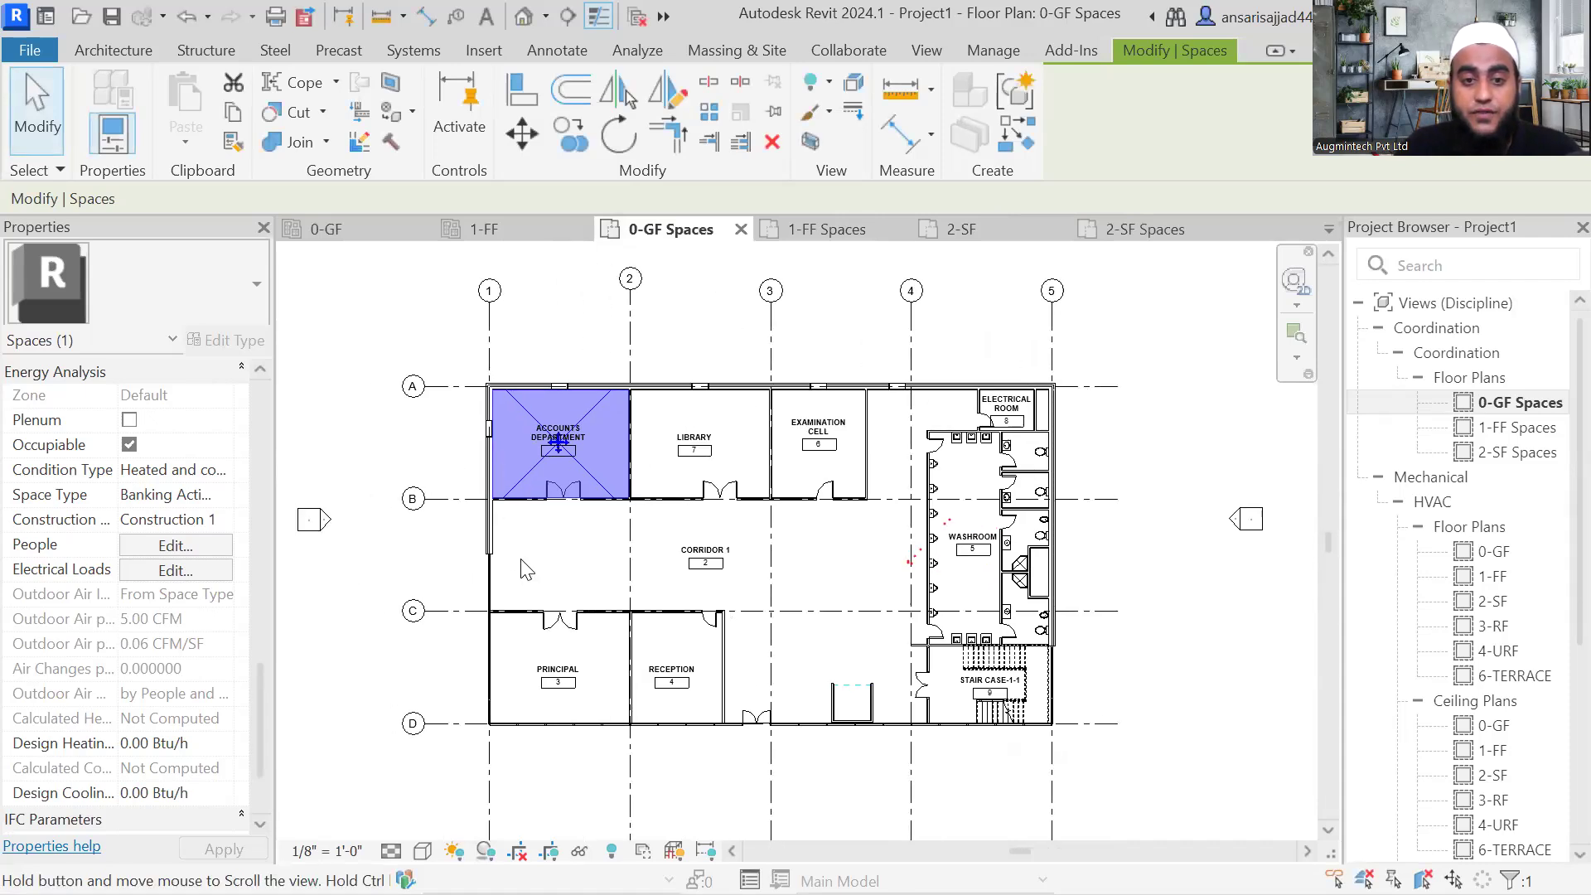
pyautogui.press('Escape')
pyautogui.scroll(1, 524, 569)
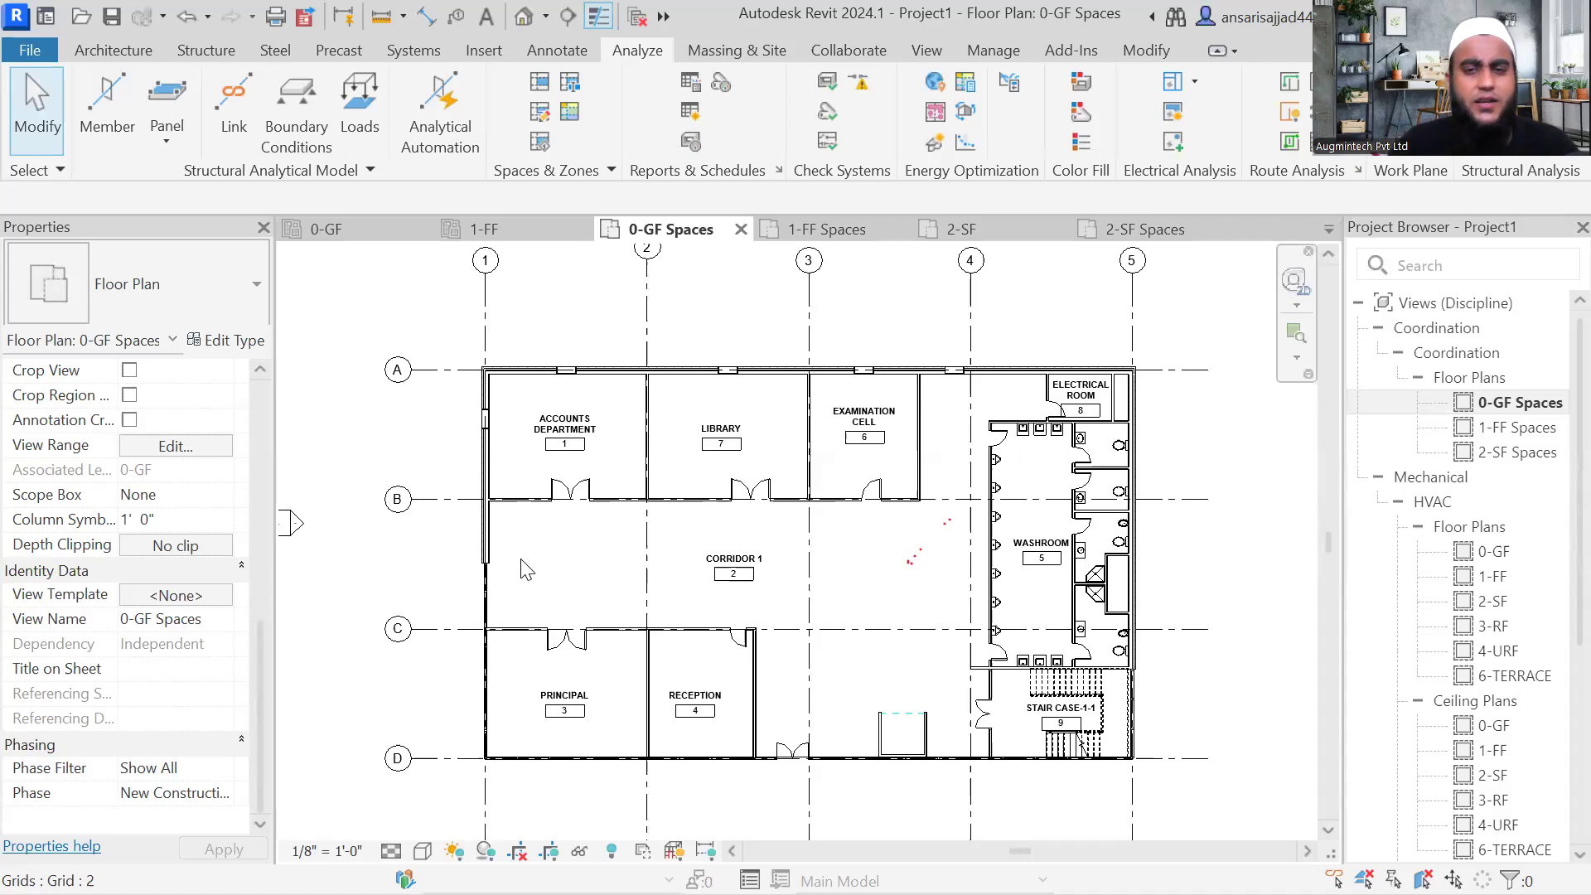
pyautogui.moveTo(1026, 546); pyautogui.dragTo(976, 522, button='middle')
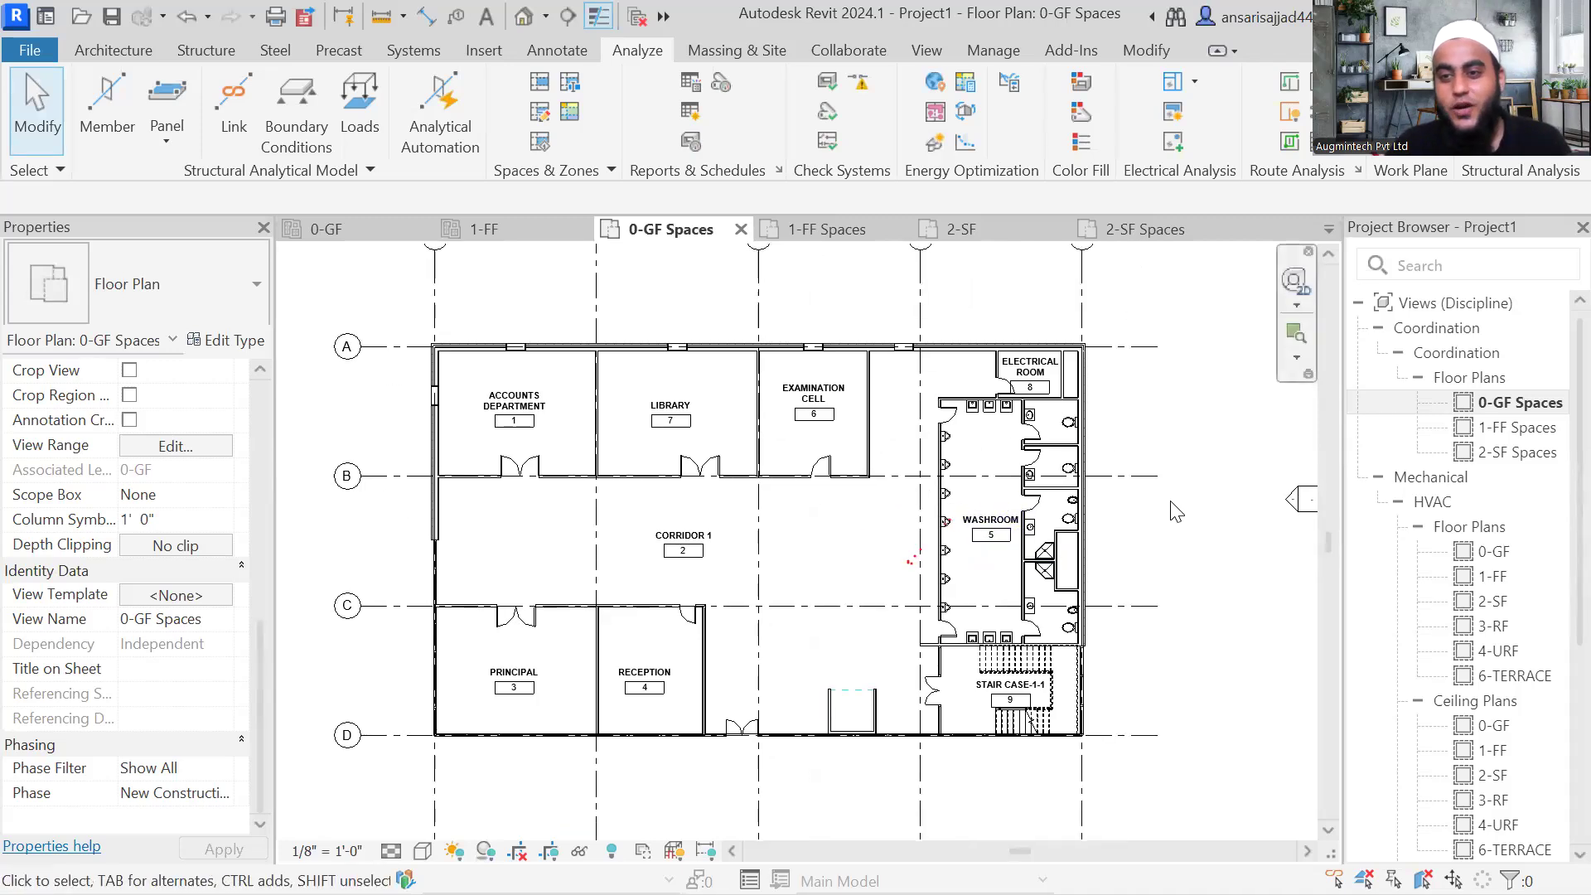
pyautogui.moveTo(1177, 512); pyautogui.dragTo(1141, 519, button='middle')
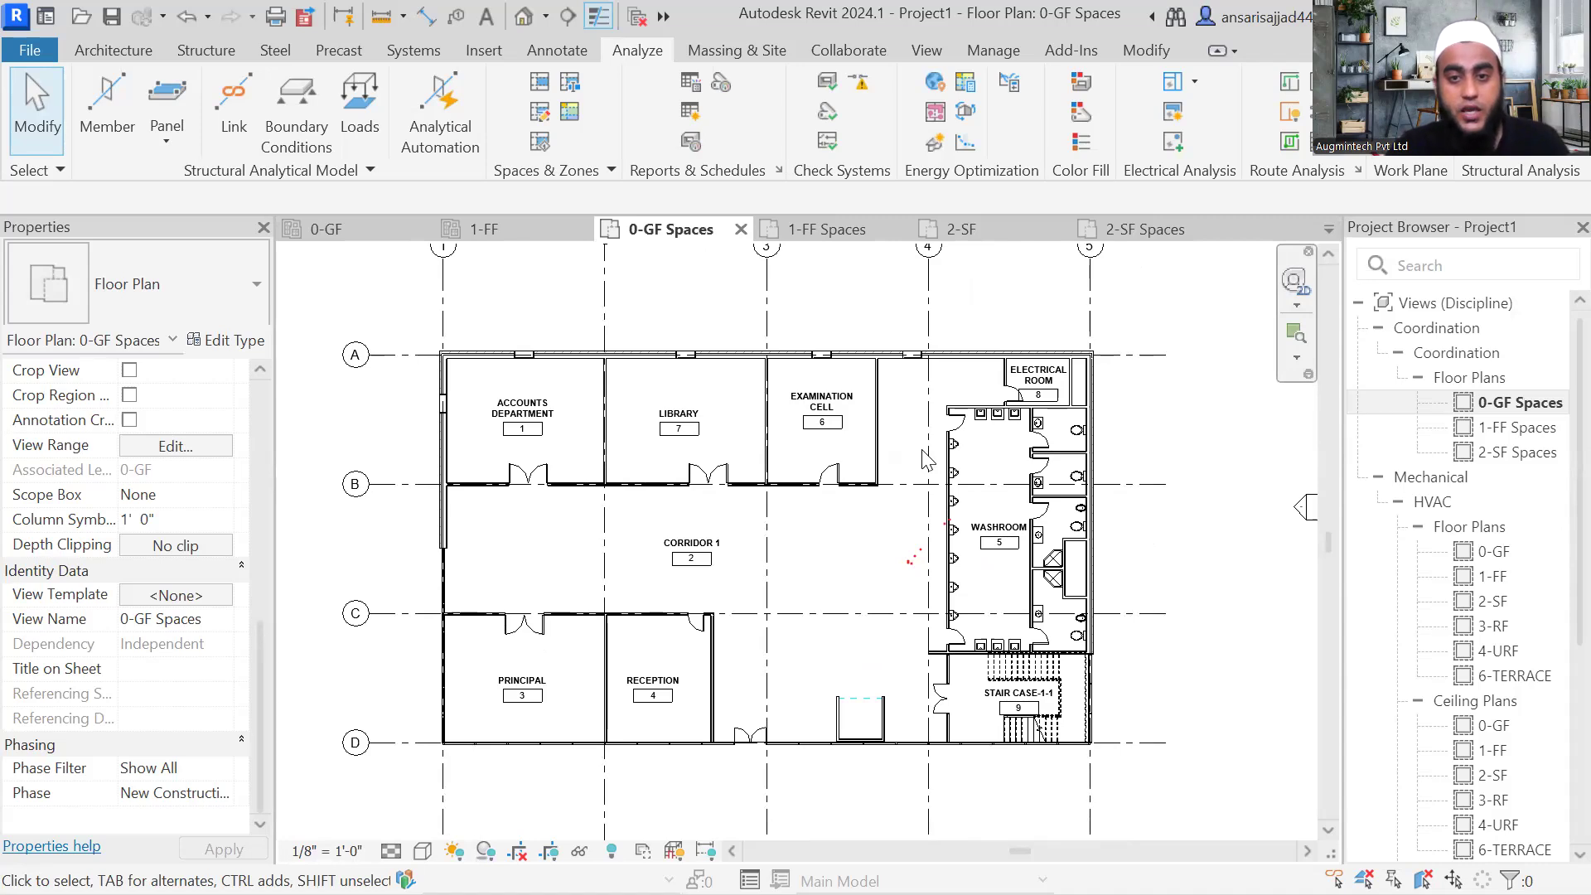
pyautogui.moveTo(980, 315); pyautogui.dragTo(992, 344, button='middle')
pyautogui.scroll(-1, 995, 347)
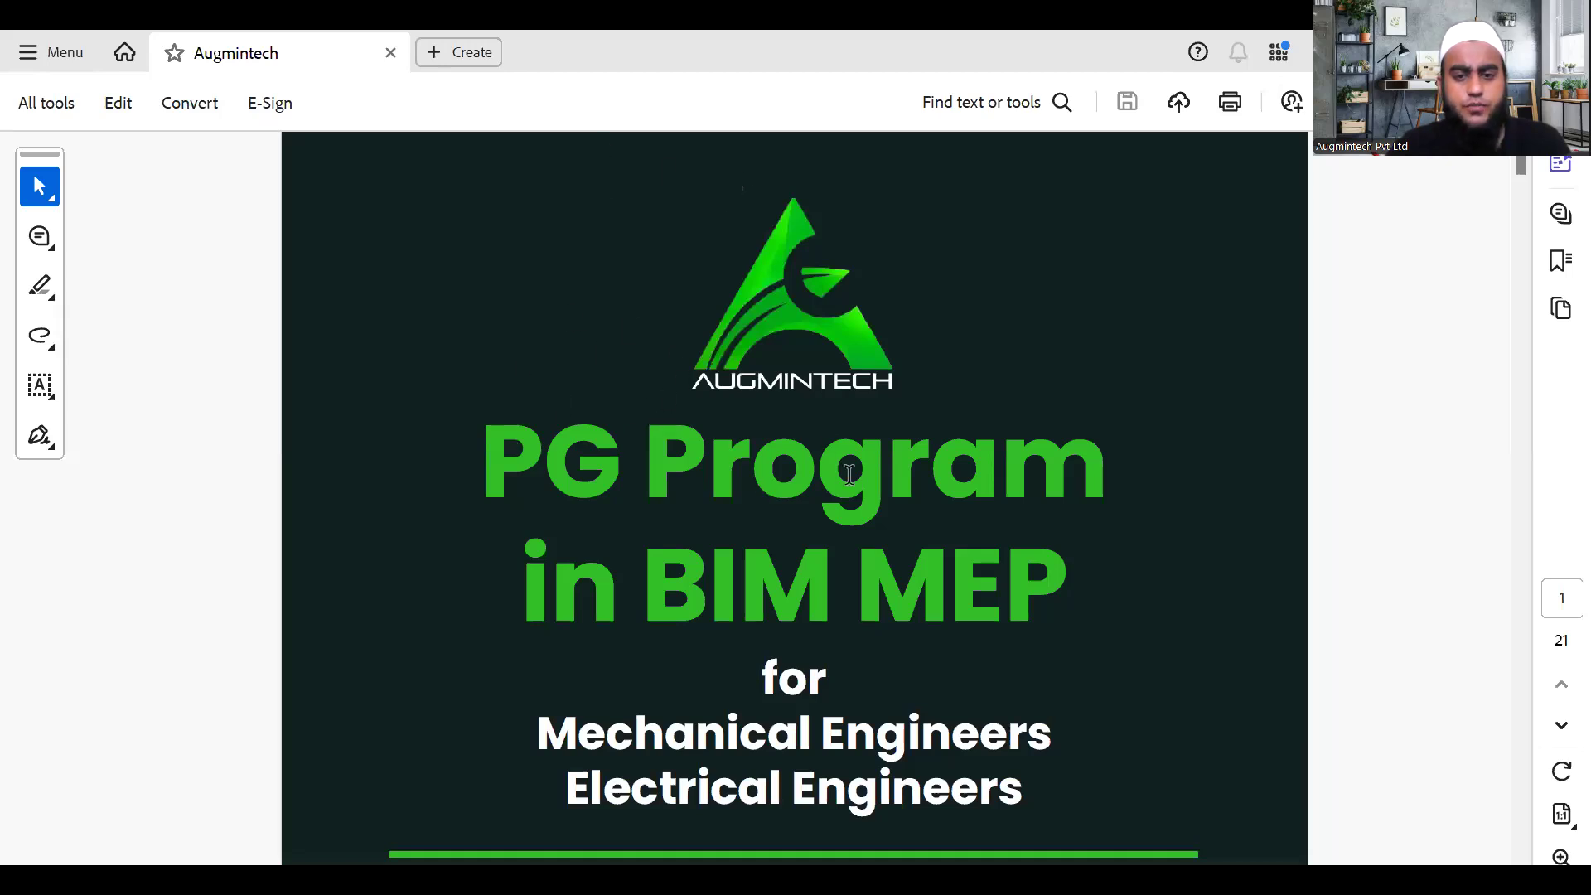
# Step: Switch to the PG Program in BIM MEP brochure in Adobe Acrobat and read through its program highlights
pyautogui.scroll(-2, 680, 522)
pyautogui.scroll(-7, 760, 436)
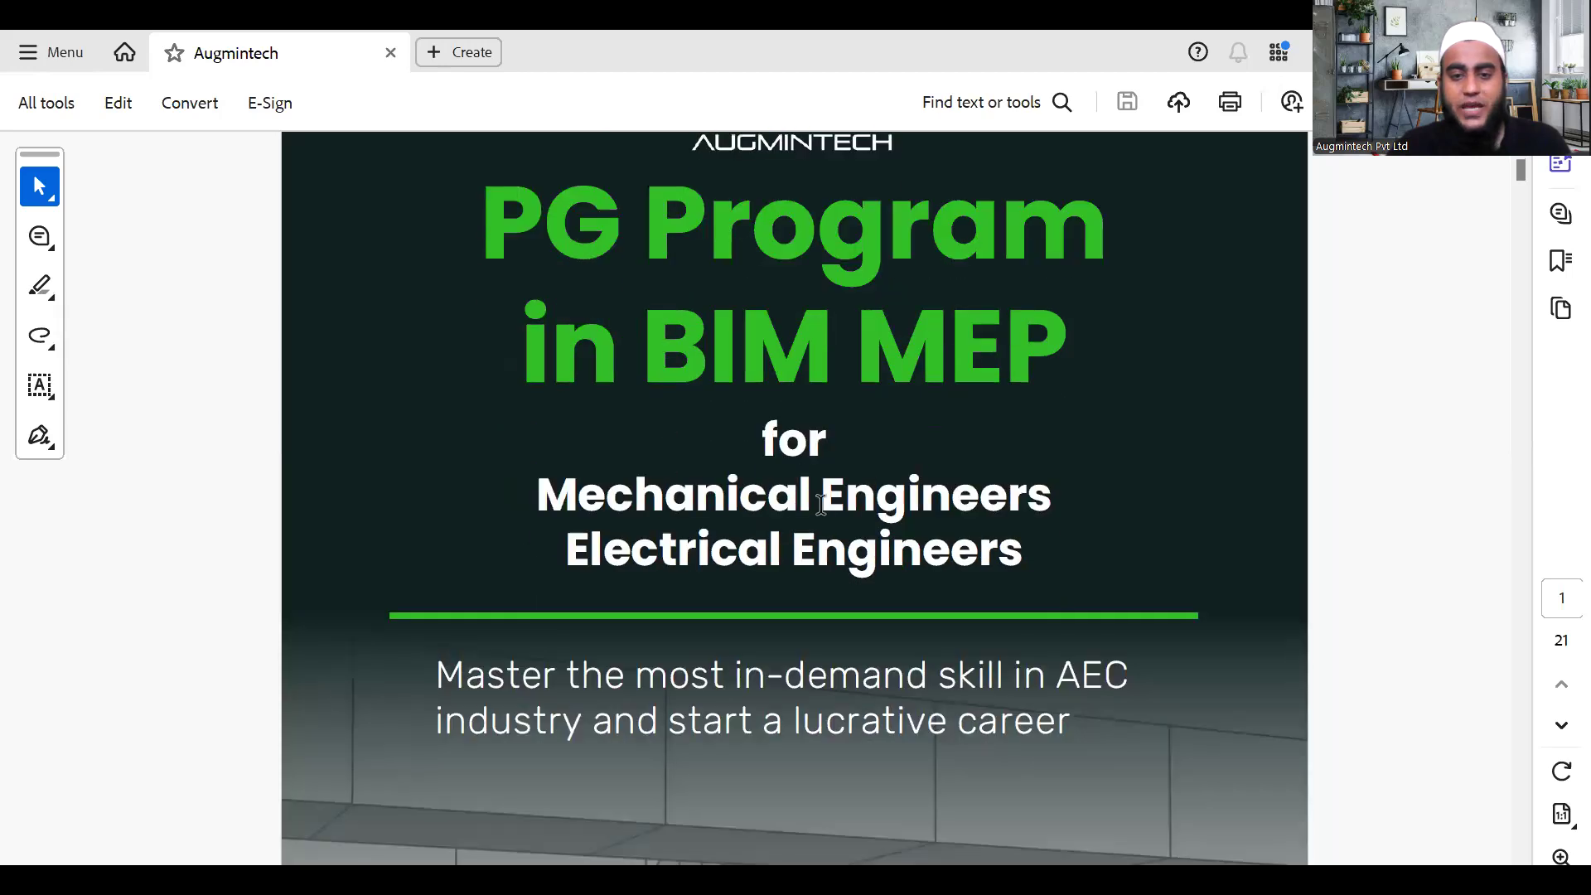
pyautogui.scroll(-7, 760, 436)
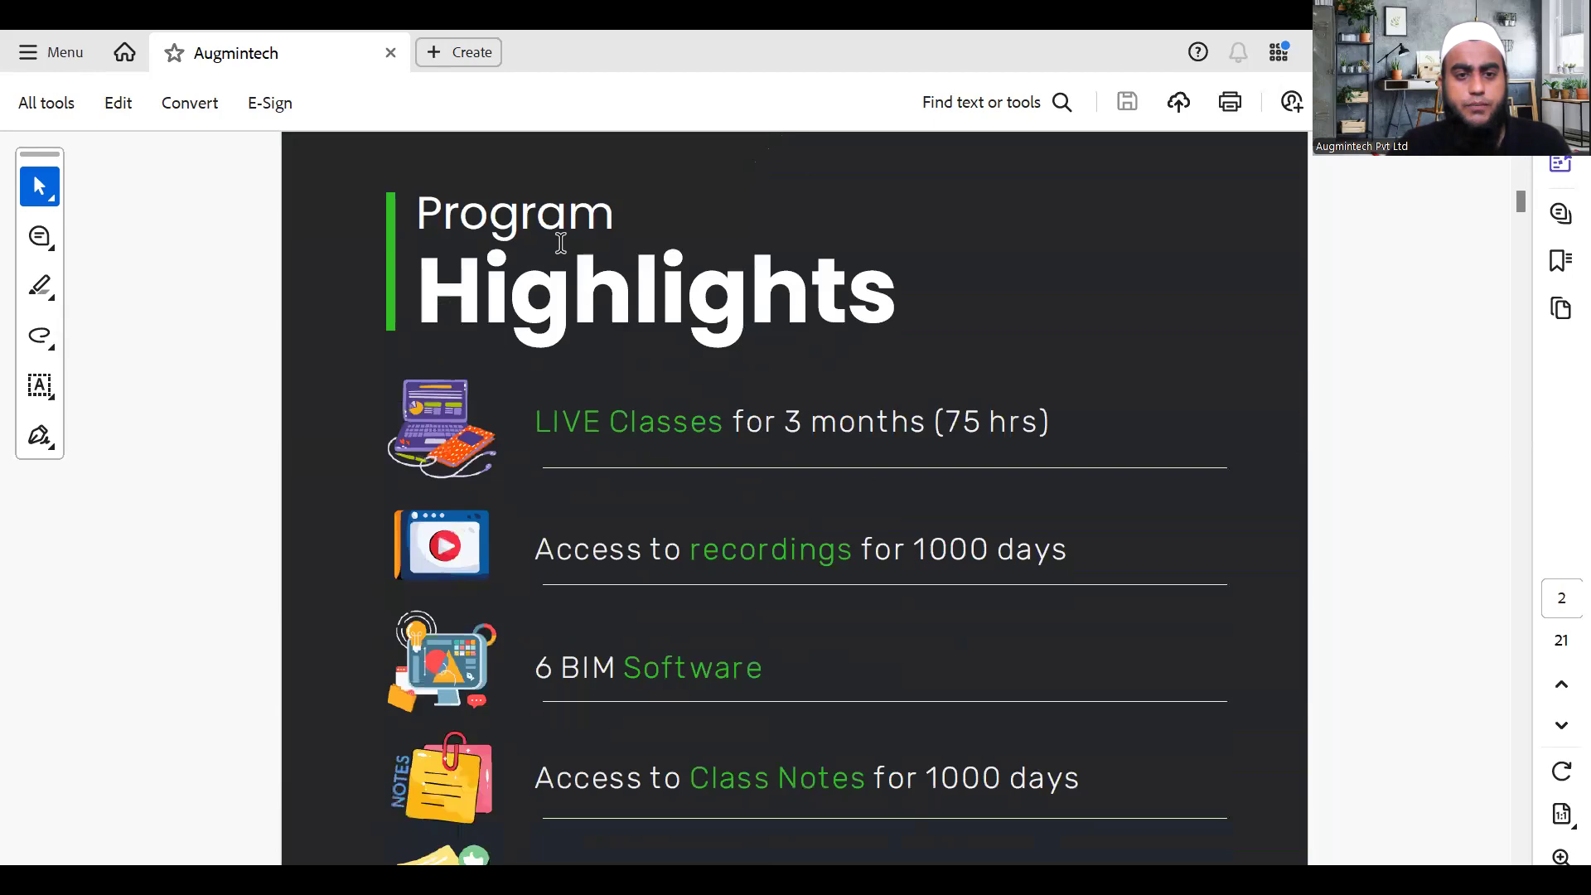
pyautogui.scroll(-1, 645, 369)
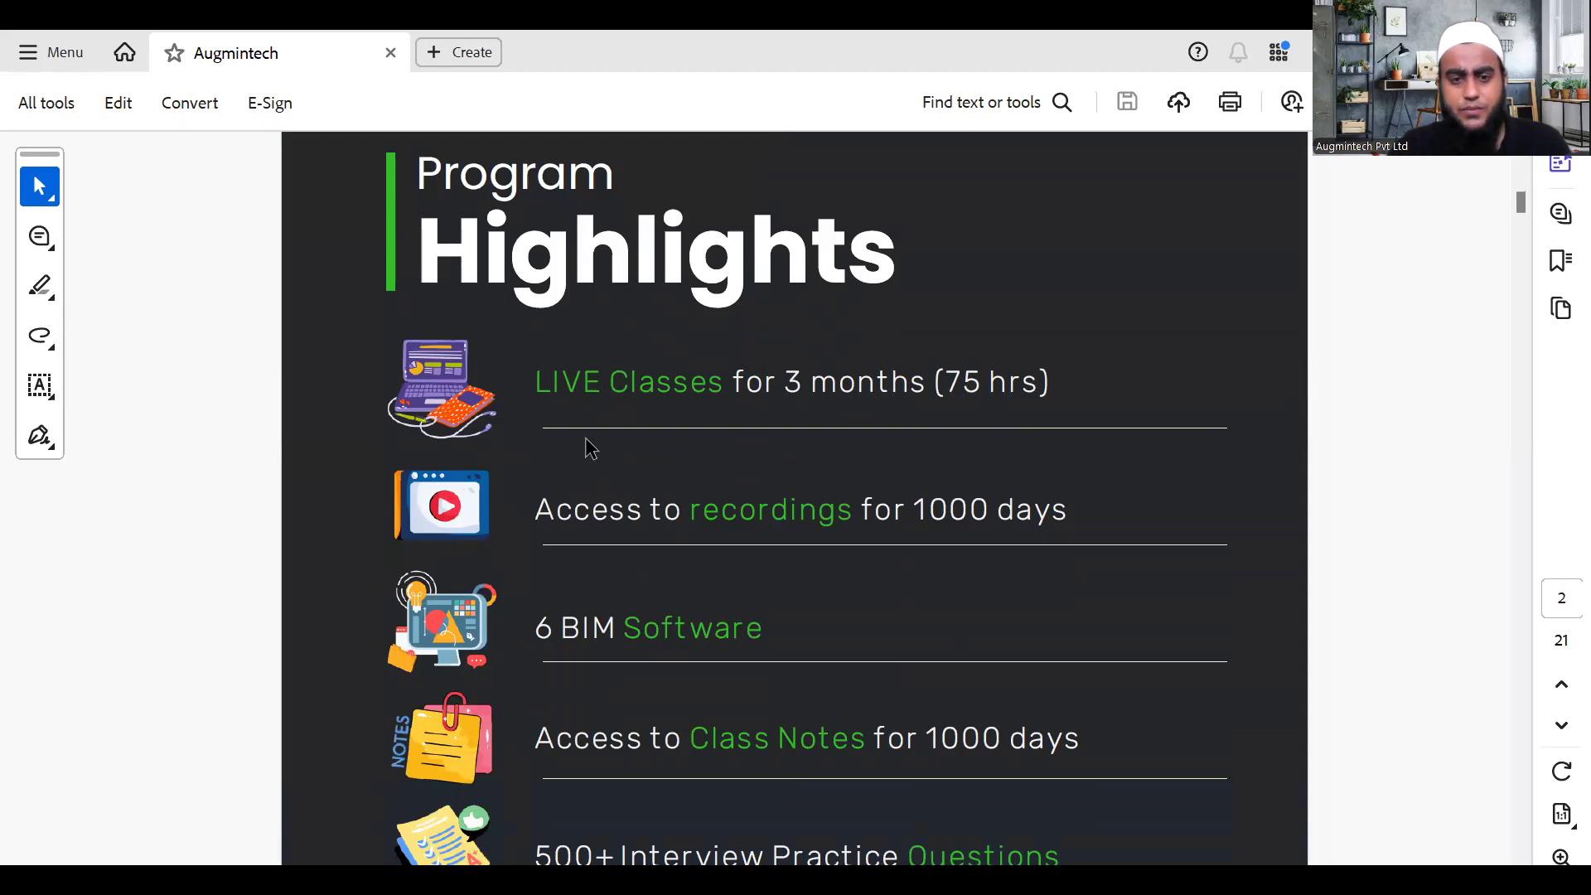
pyautogui.scroll(-1, 568, 439)
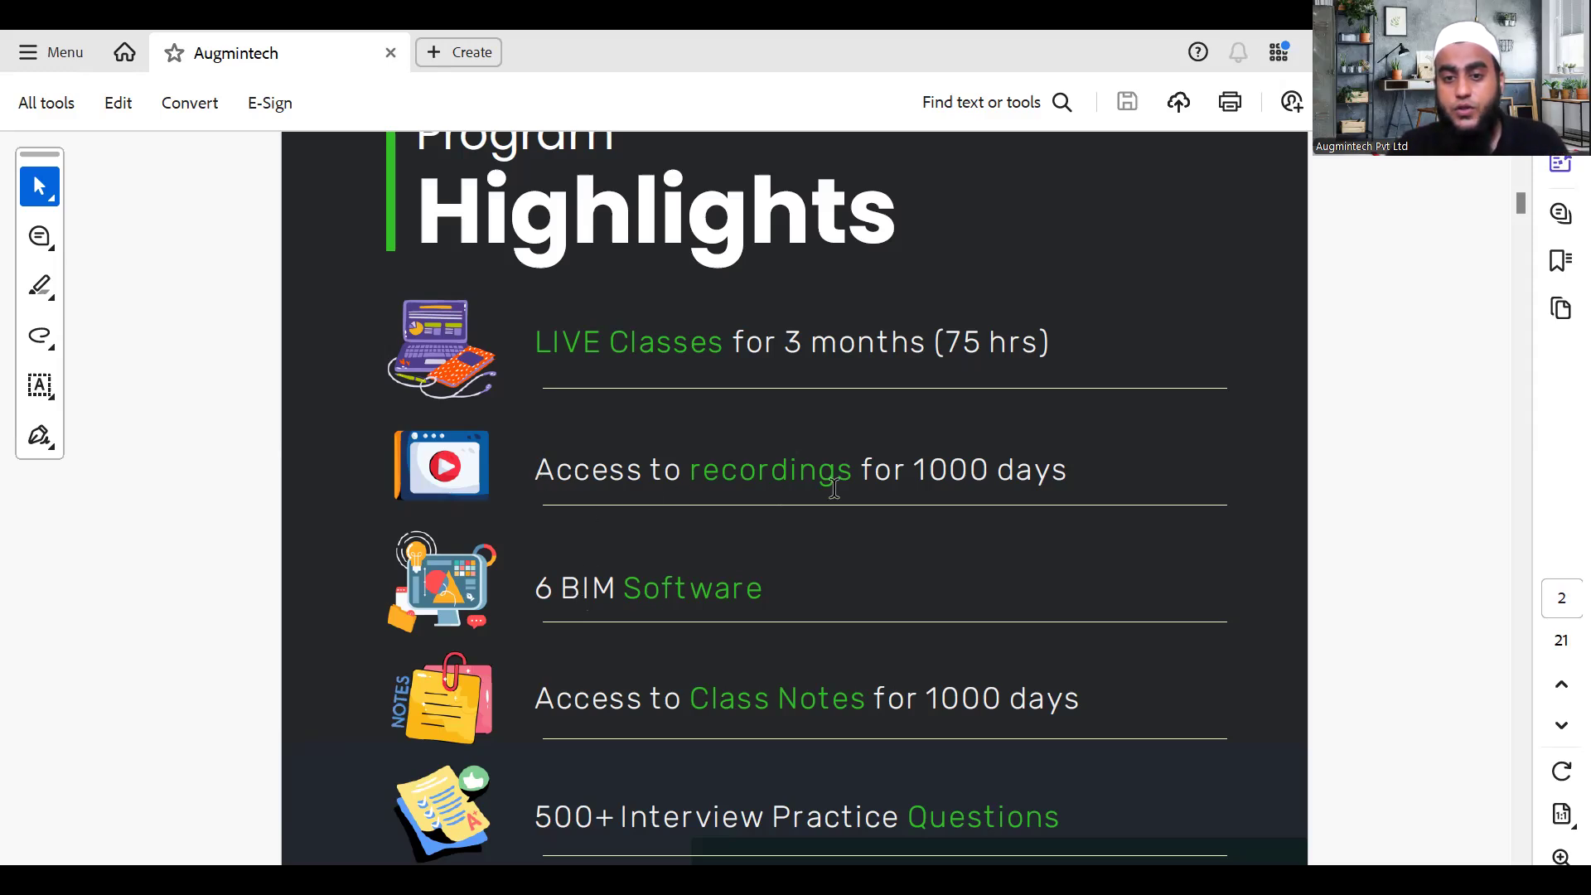
pyautogui.scroll(-3, 1036, 484)
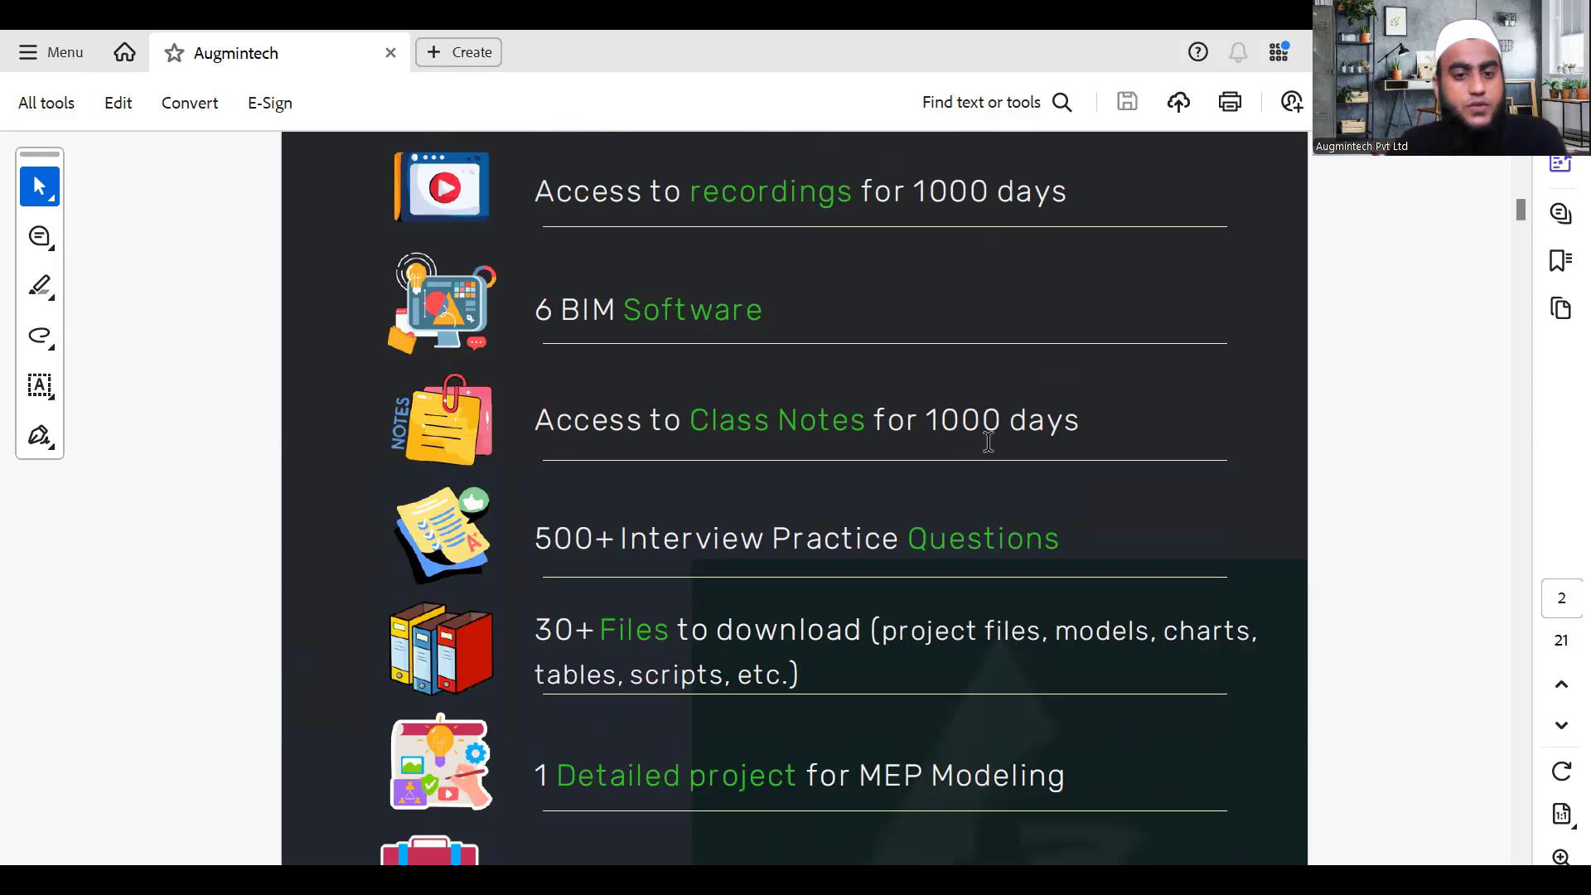
pyautogui.scroll(-1, 728, 509)
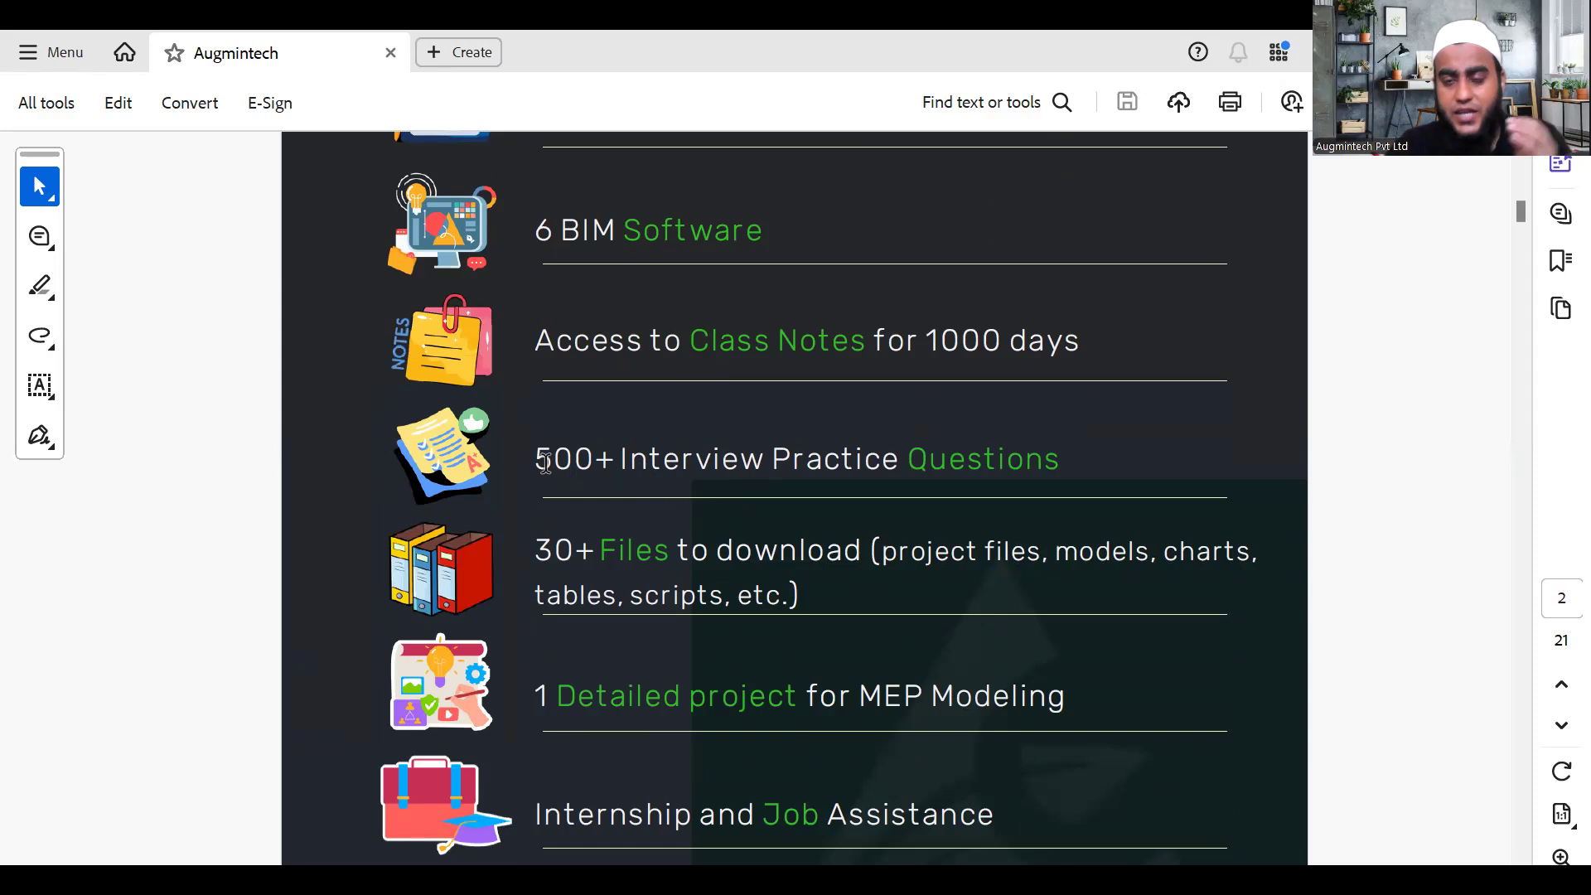
pyautogui.scroll(-2, 559, 464)
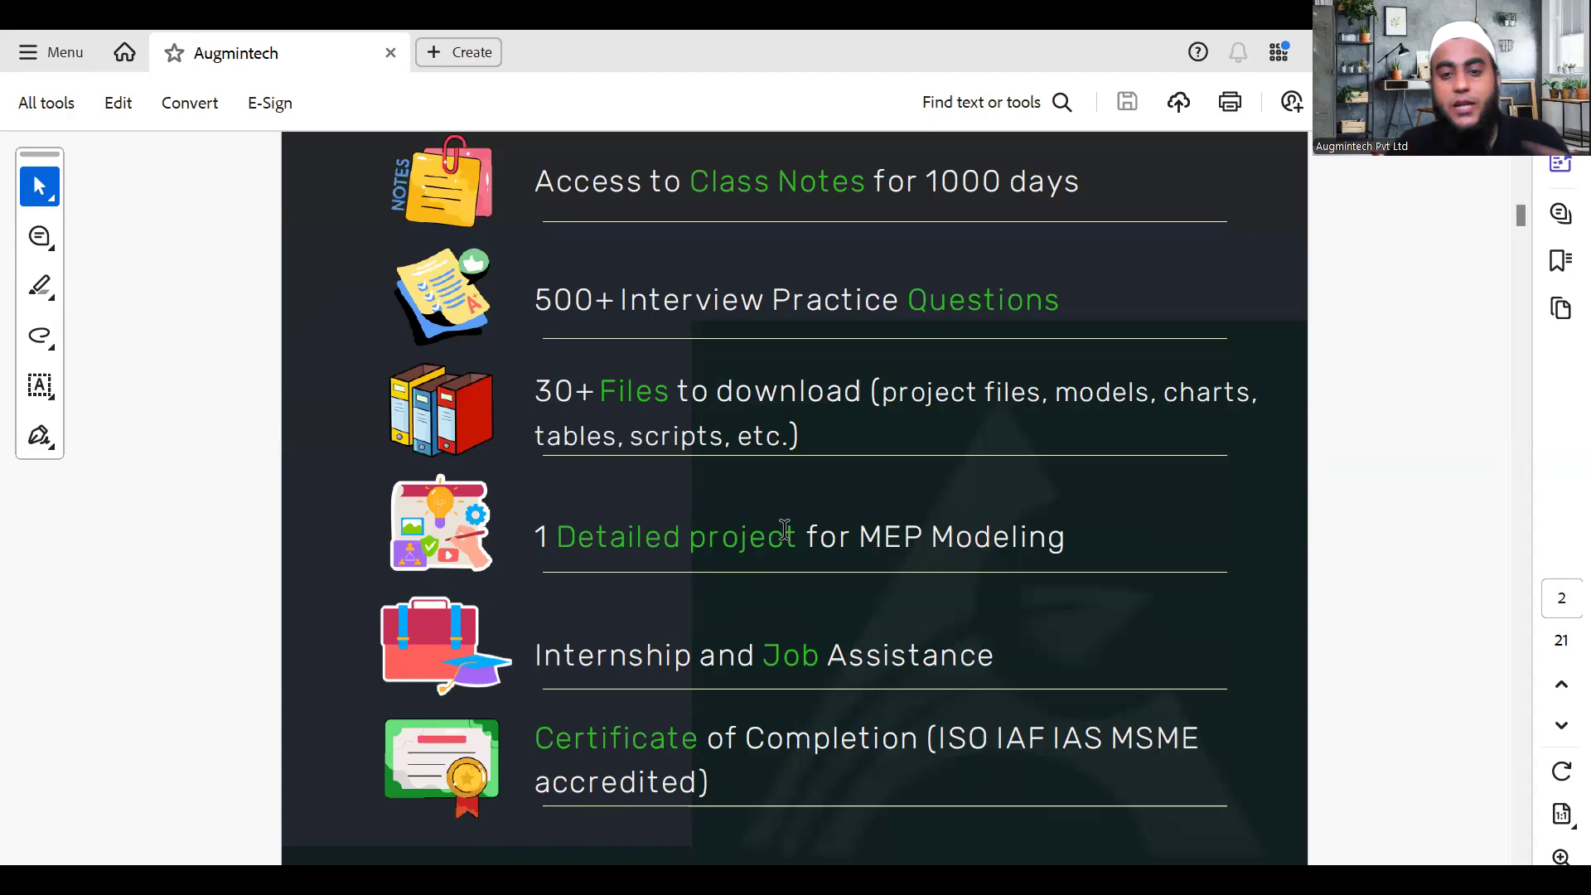
pyautogui.scroll(-2, 846, 464)
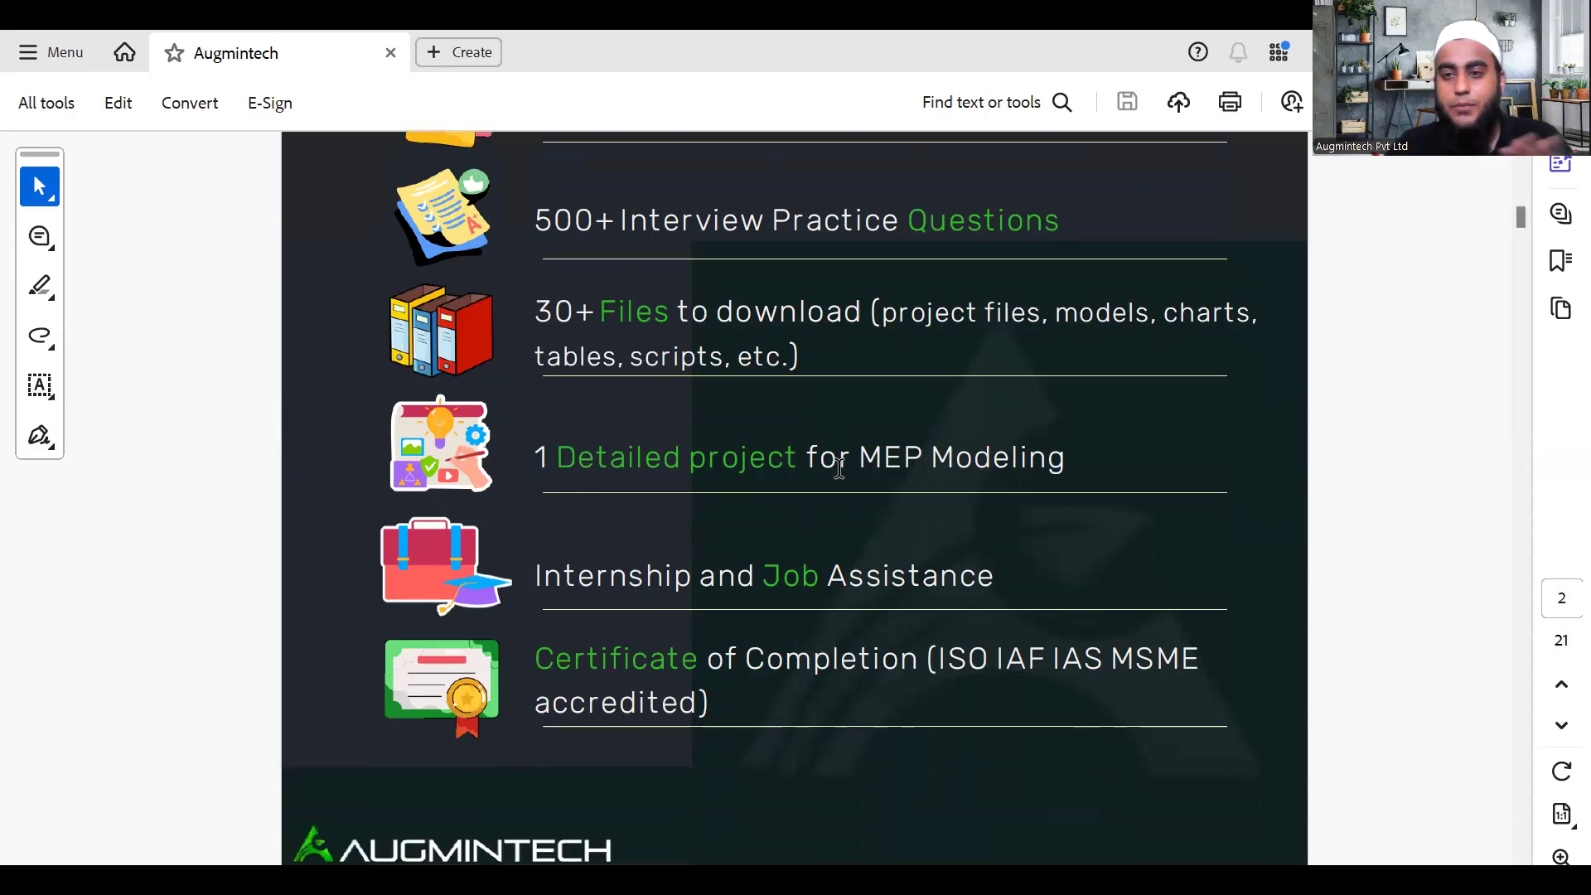
pyautogui.scroll(-2, 847, 478)
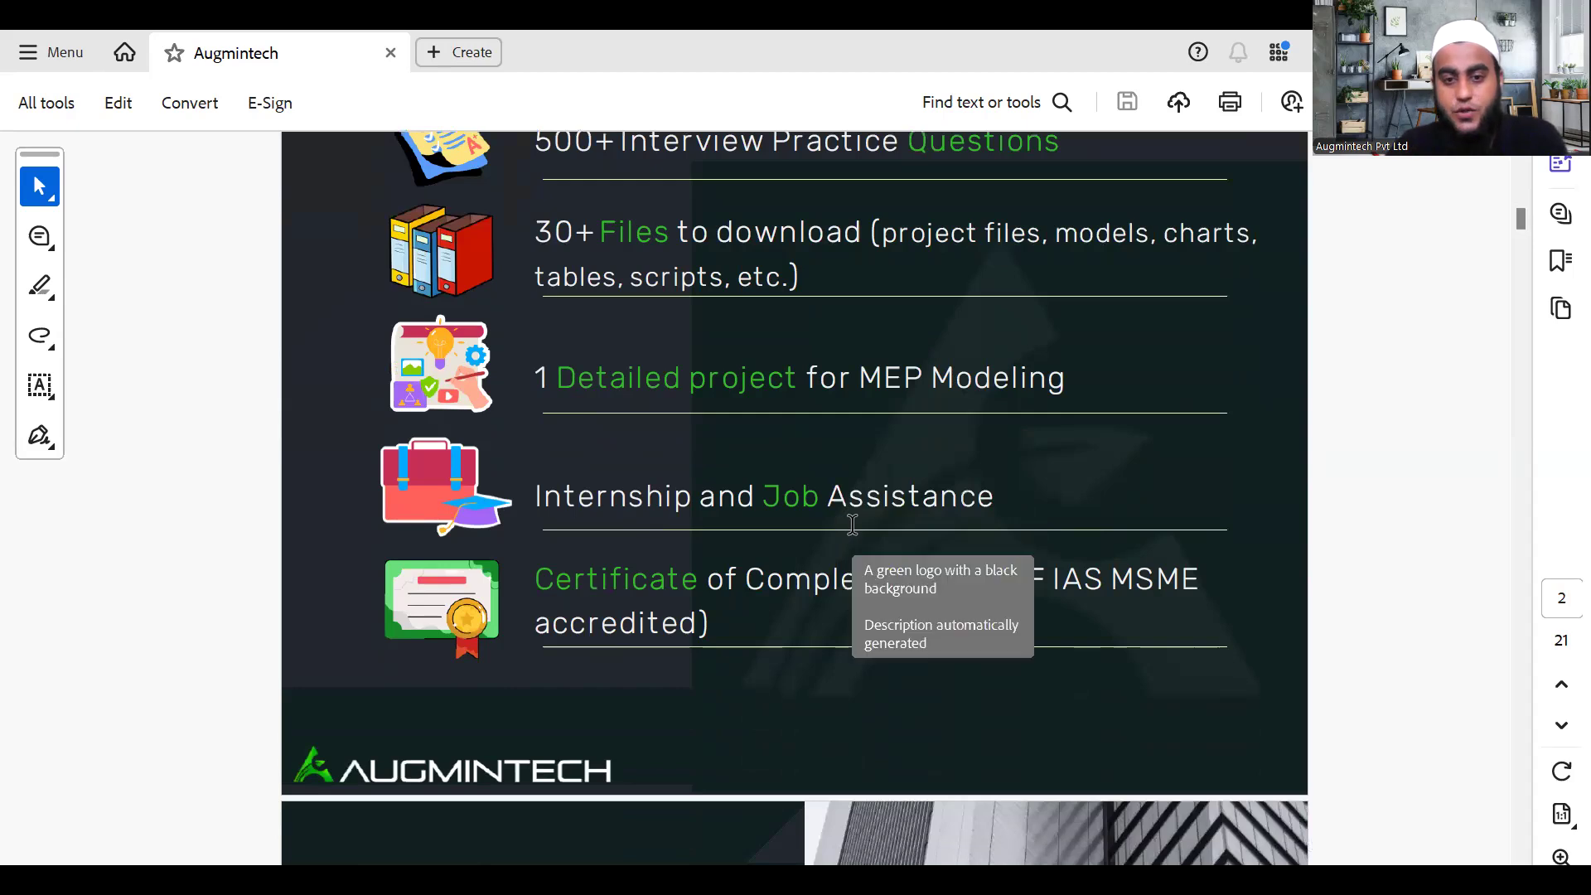
# Step: Read through the brochure's remaining highlights, list of content, course roadmap, BIM MEP syllabus and covered software
pyautogui.scroll(-3, 847, 527)
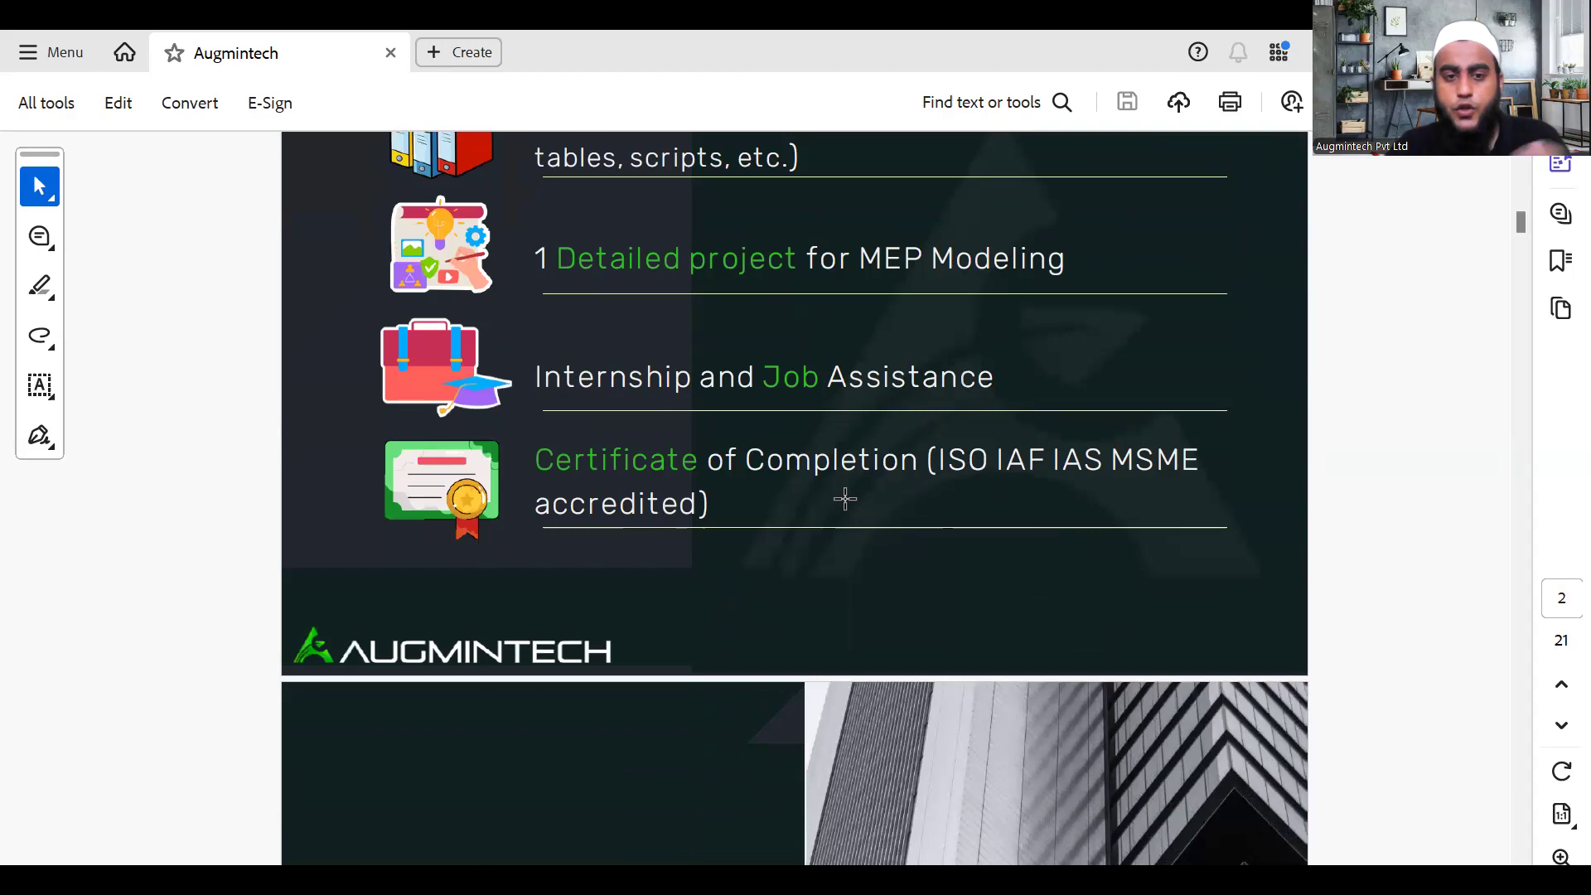
pyautogui.scroll(-15, 846, 497)
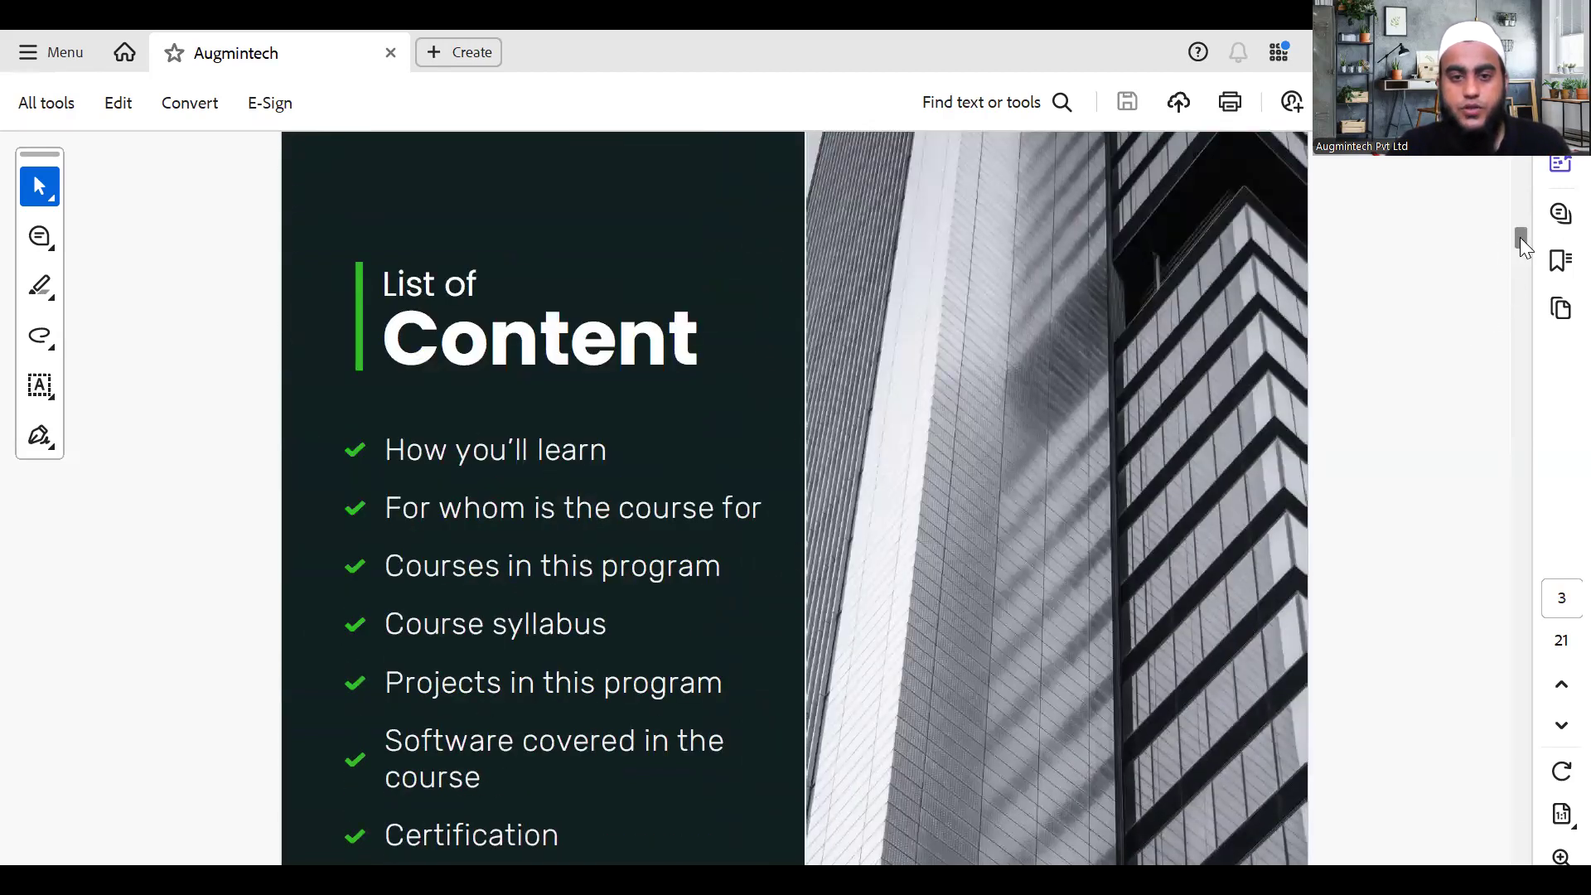
pyautogui.moveTo(1520, 238); pyautogui.dragTo(1513, 351)
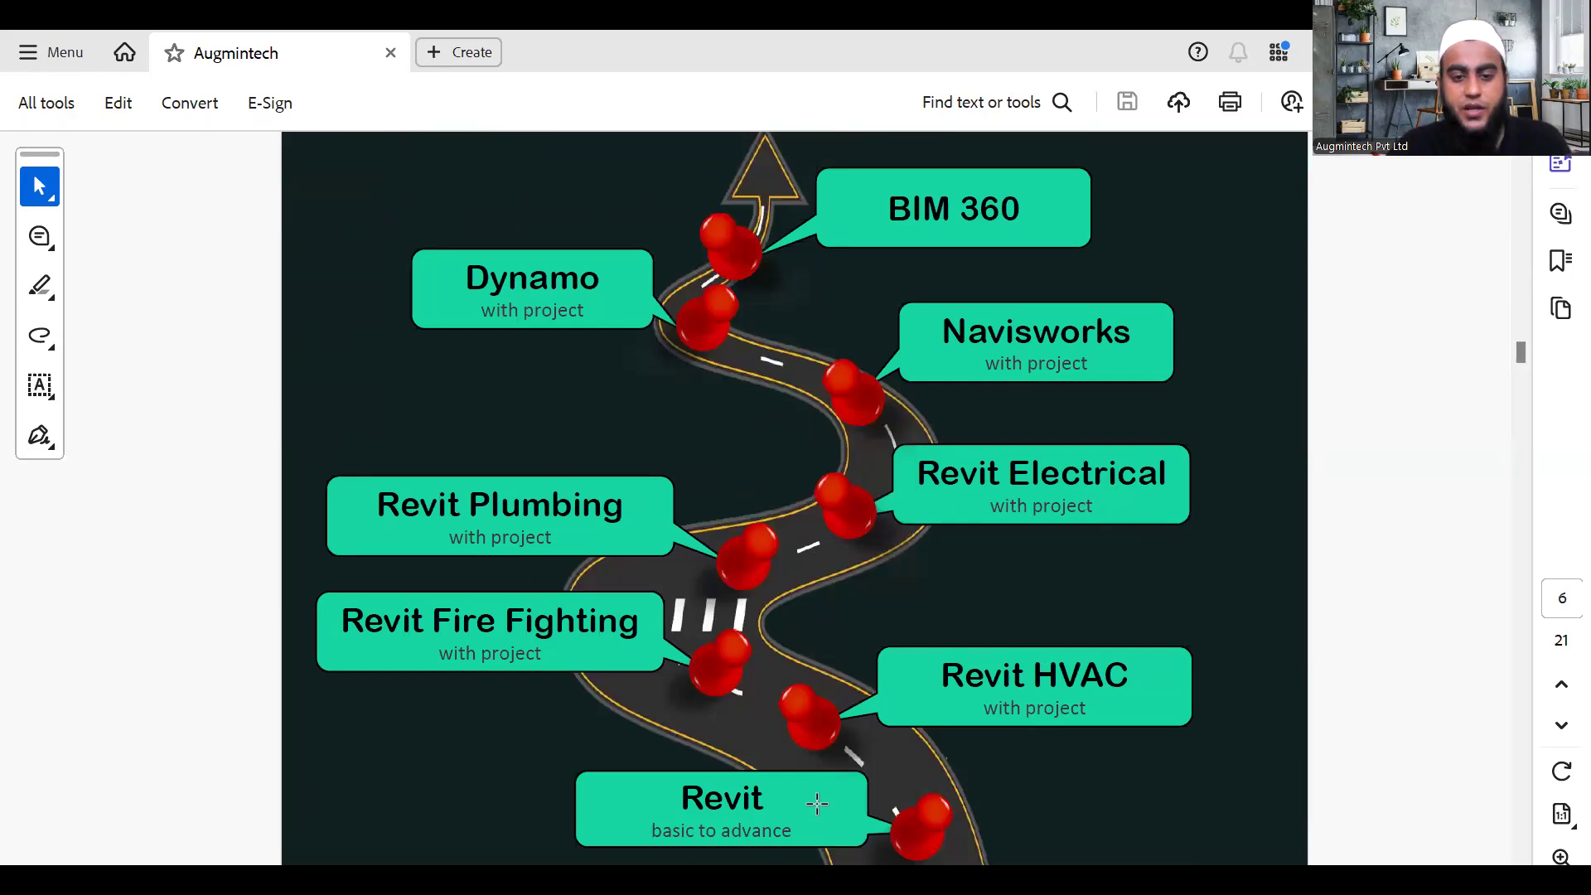
pyautogui.moveTo(1518, 358)
pyautogui.mouseDown()
pyautogui.moveTo(1519, 400)
pyautogui.moveTo(1520, 385)
pyautogui.mouseUp()
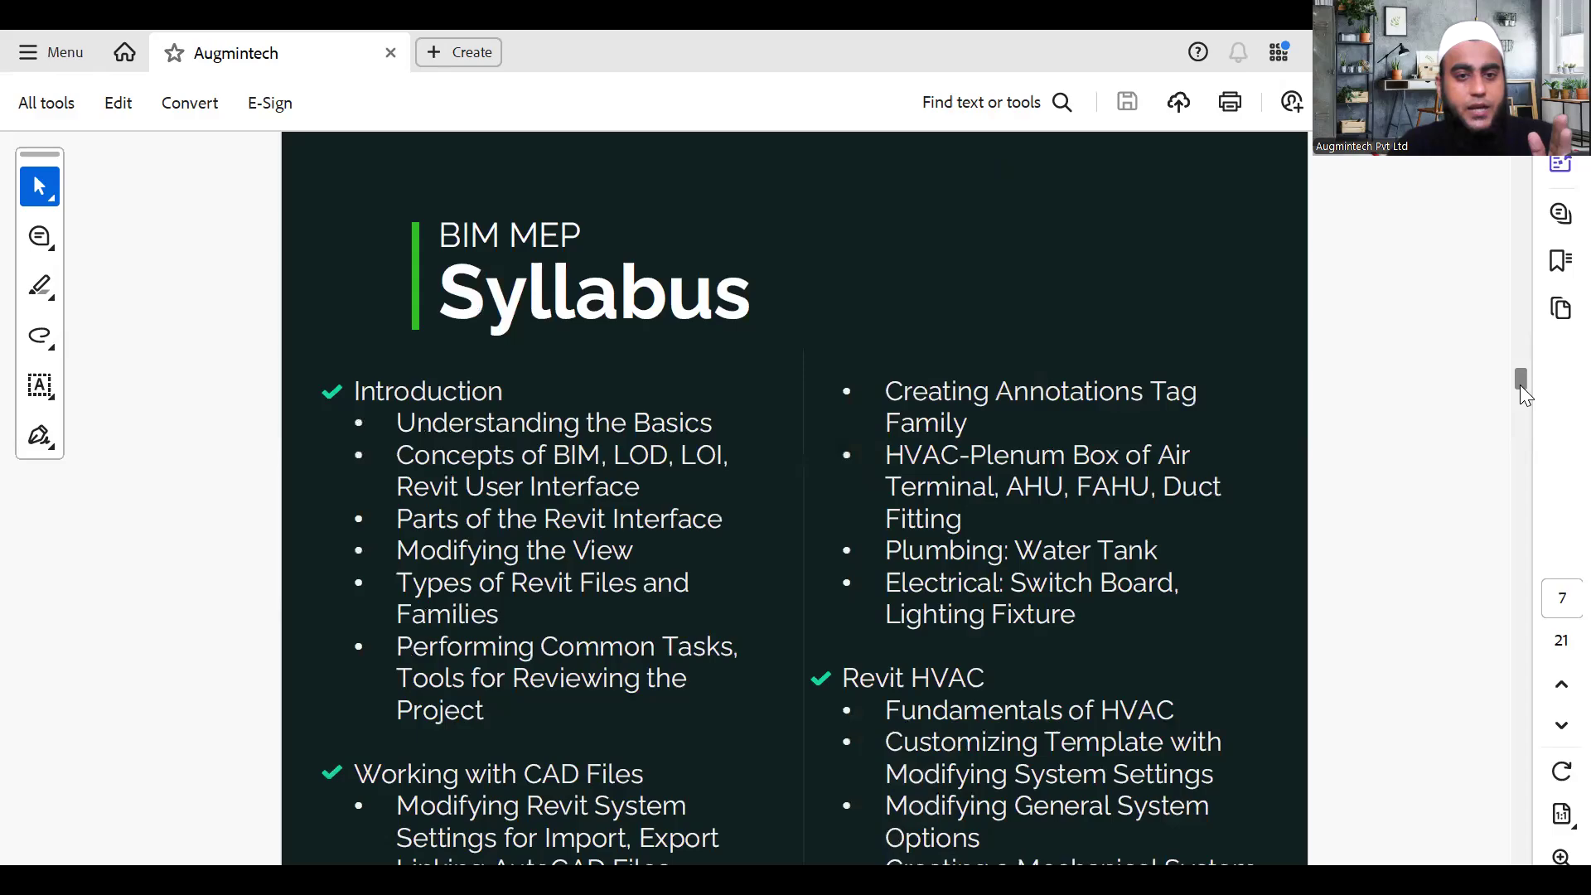
pyautogui.moveTo(1520, 384); pyautogui.dragTo(1529, 539)
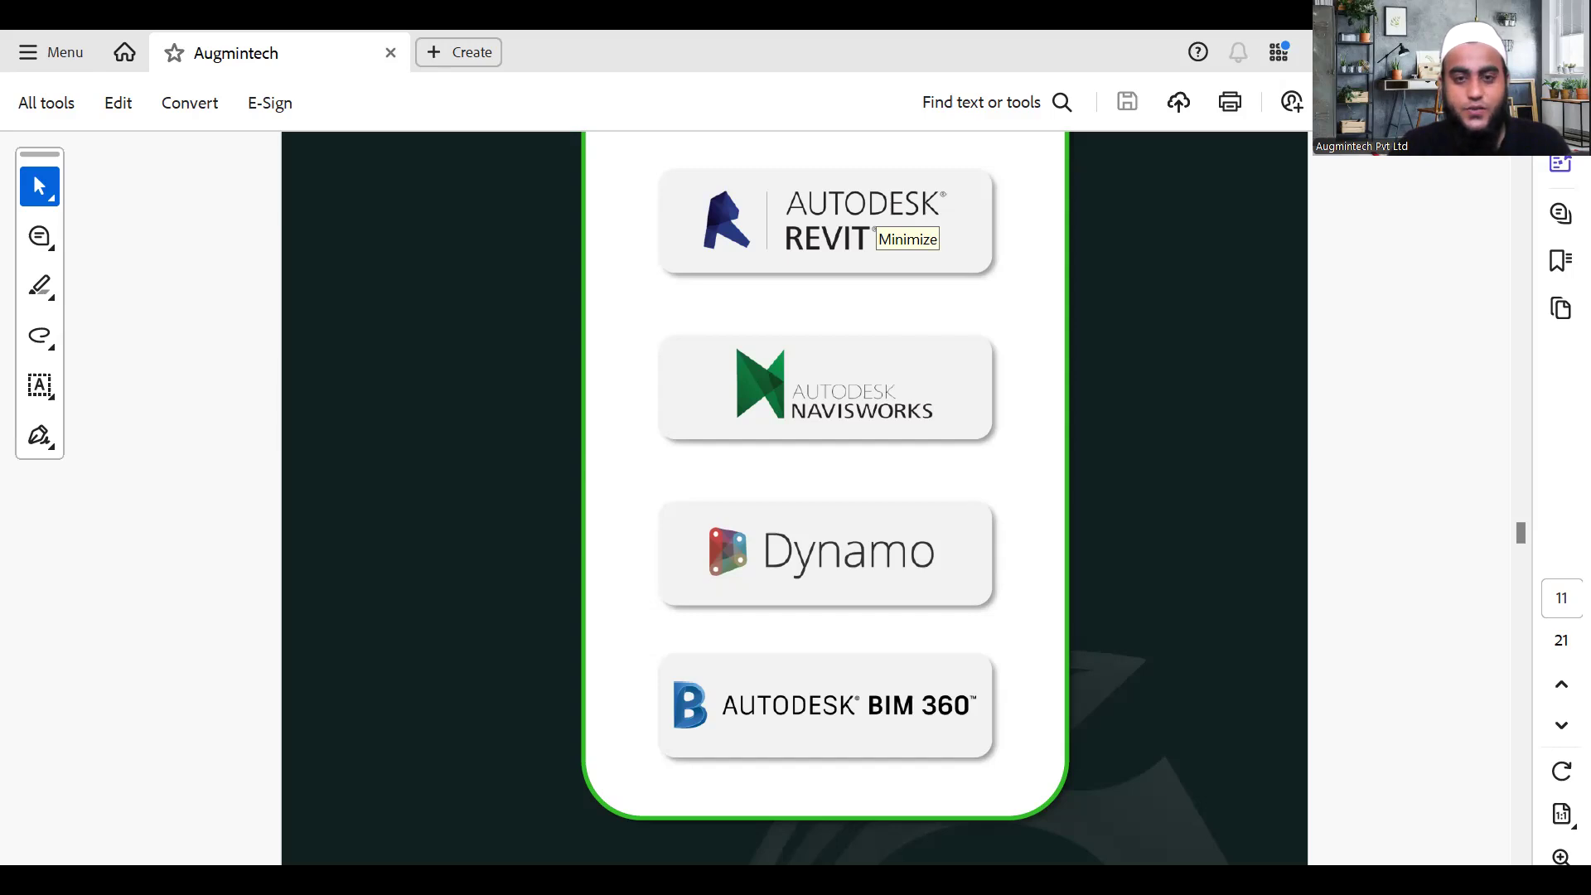
# Step: Switch back to Revit and look over the spaces in the 0-GF Spaces floor plan
pyautogui.hotkey('alt', 'Tab')
pyautogui.moveTo(489, 447); pyautogui.dragTo(539, 490, button='middle')
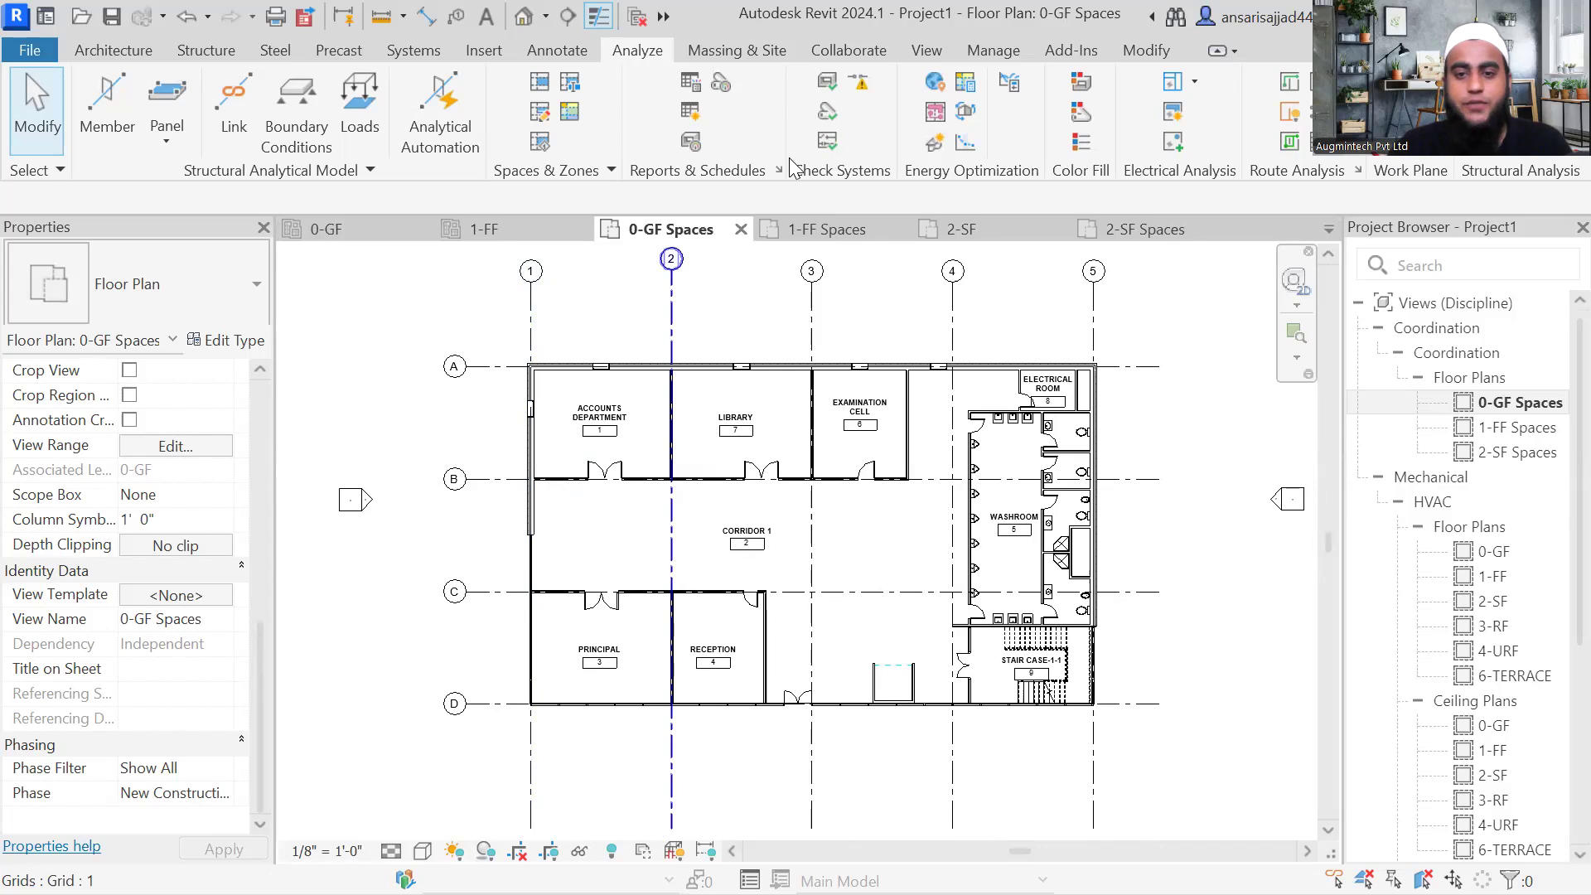
pyautogui.moveTo(1148, 317); pyautogui.dragTo(1125, 345, button='middle')
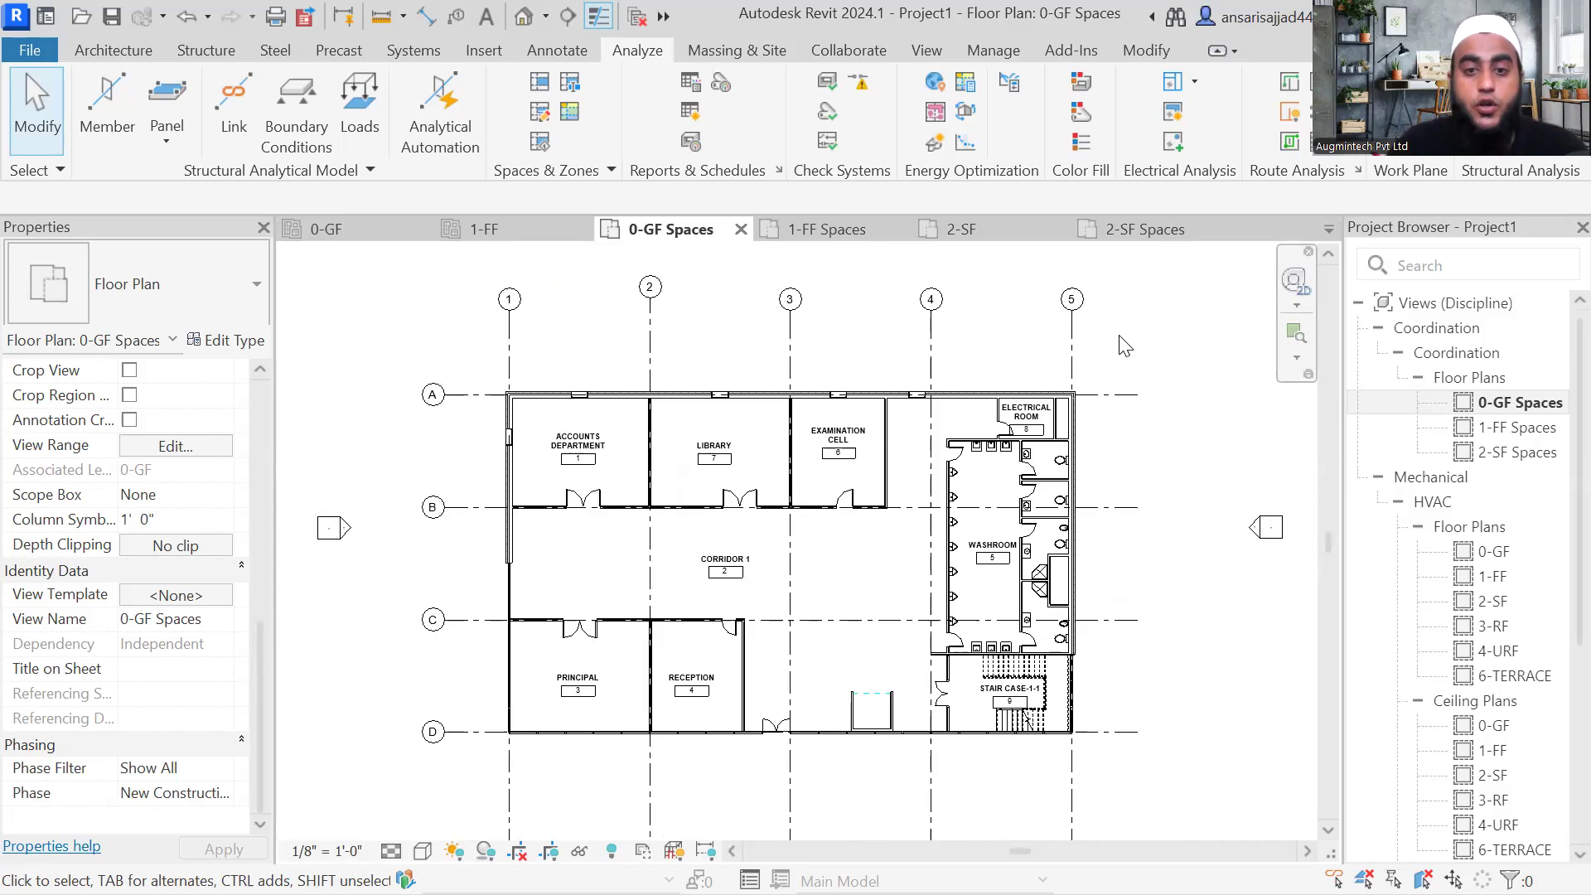
pyautogui.moveTo(1150, 368)
pyautogui.mouseDown(button='middle')
pyautogui.moveTo(1110, 347)
pyautogui.moveTo(1137, 344)
pyautogui.mouseUp(button='middle')
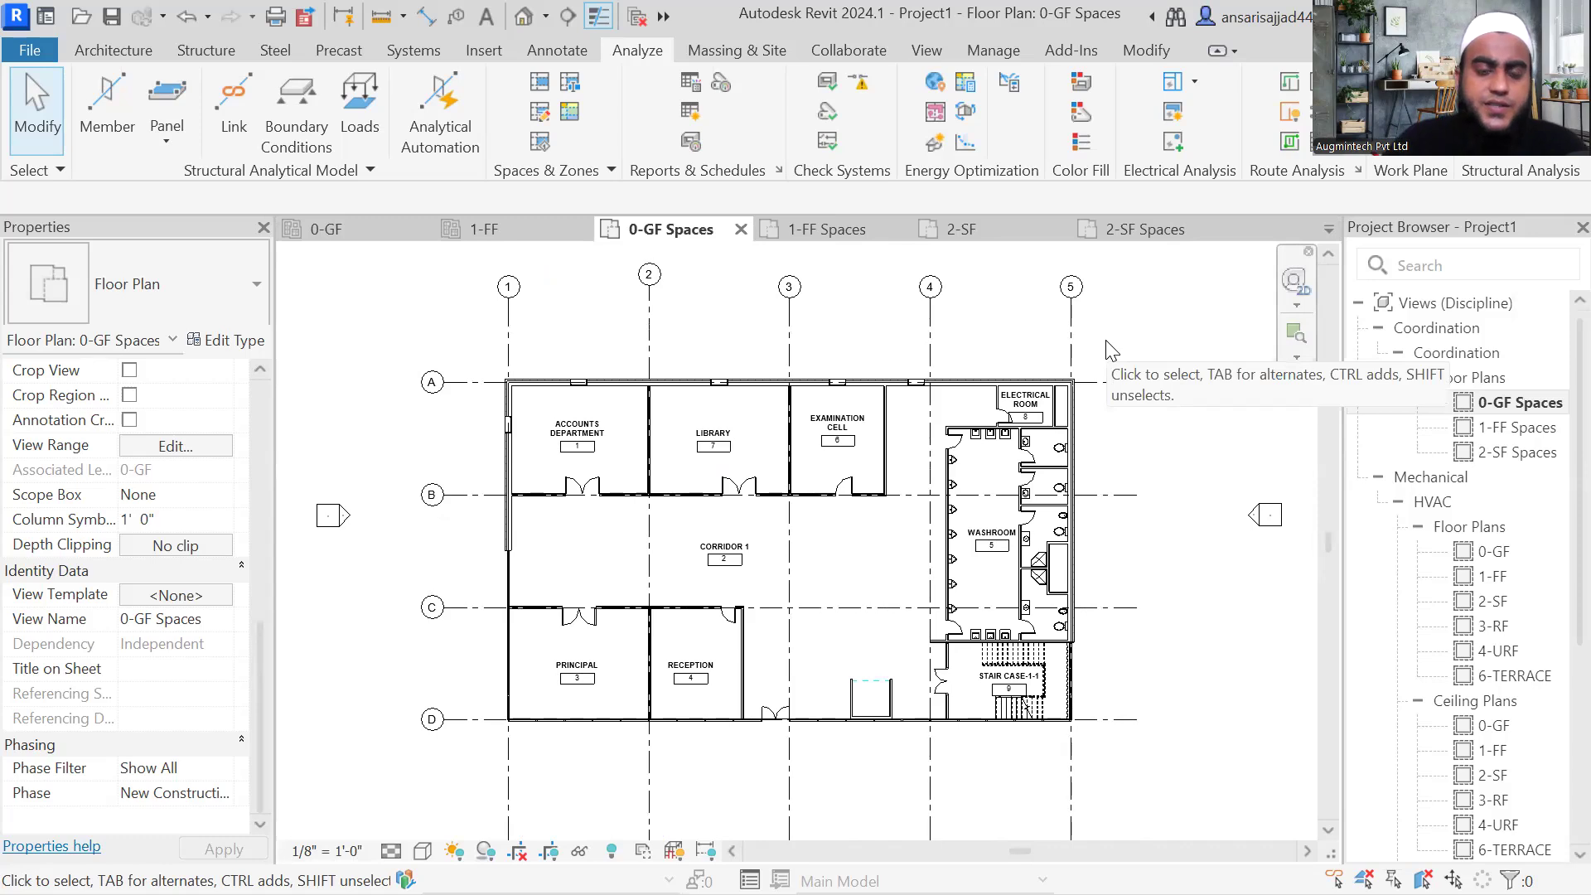
pyautogui.moveTo(1109, 346); pyautogui.dragTo(1133, 382, button='middle')
pyautogui.scroll(-1, 1062, 342)
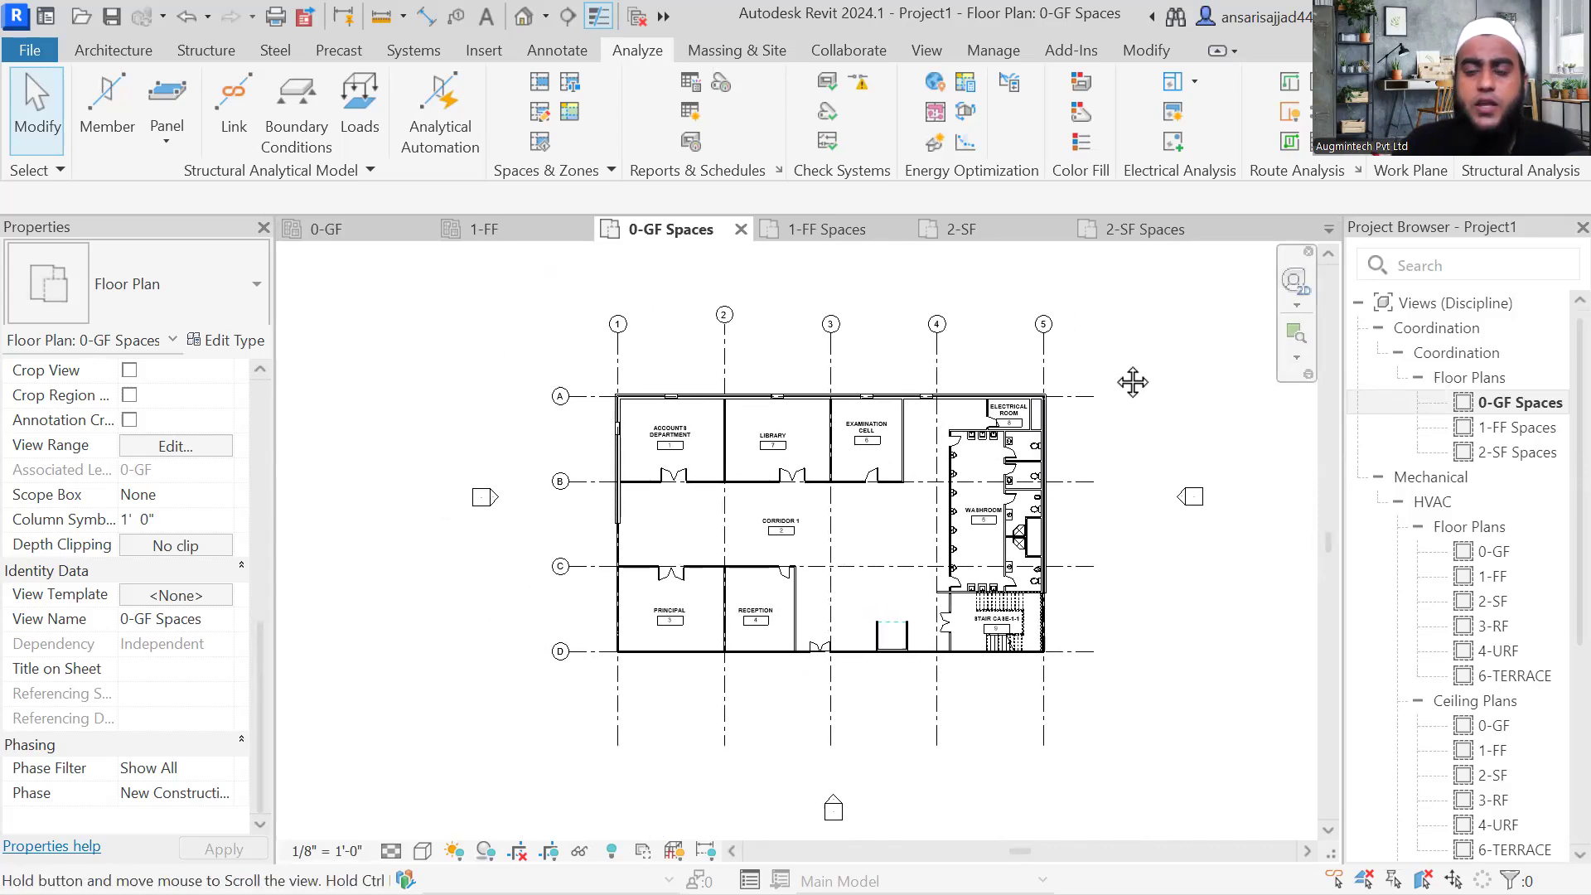
pyautogui.scroll(2, 1129, 374)
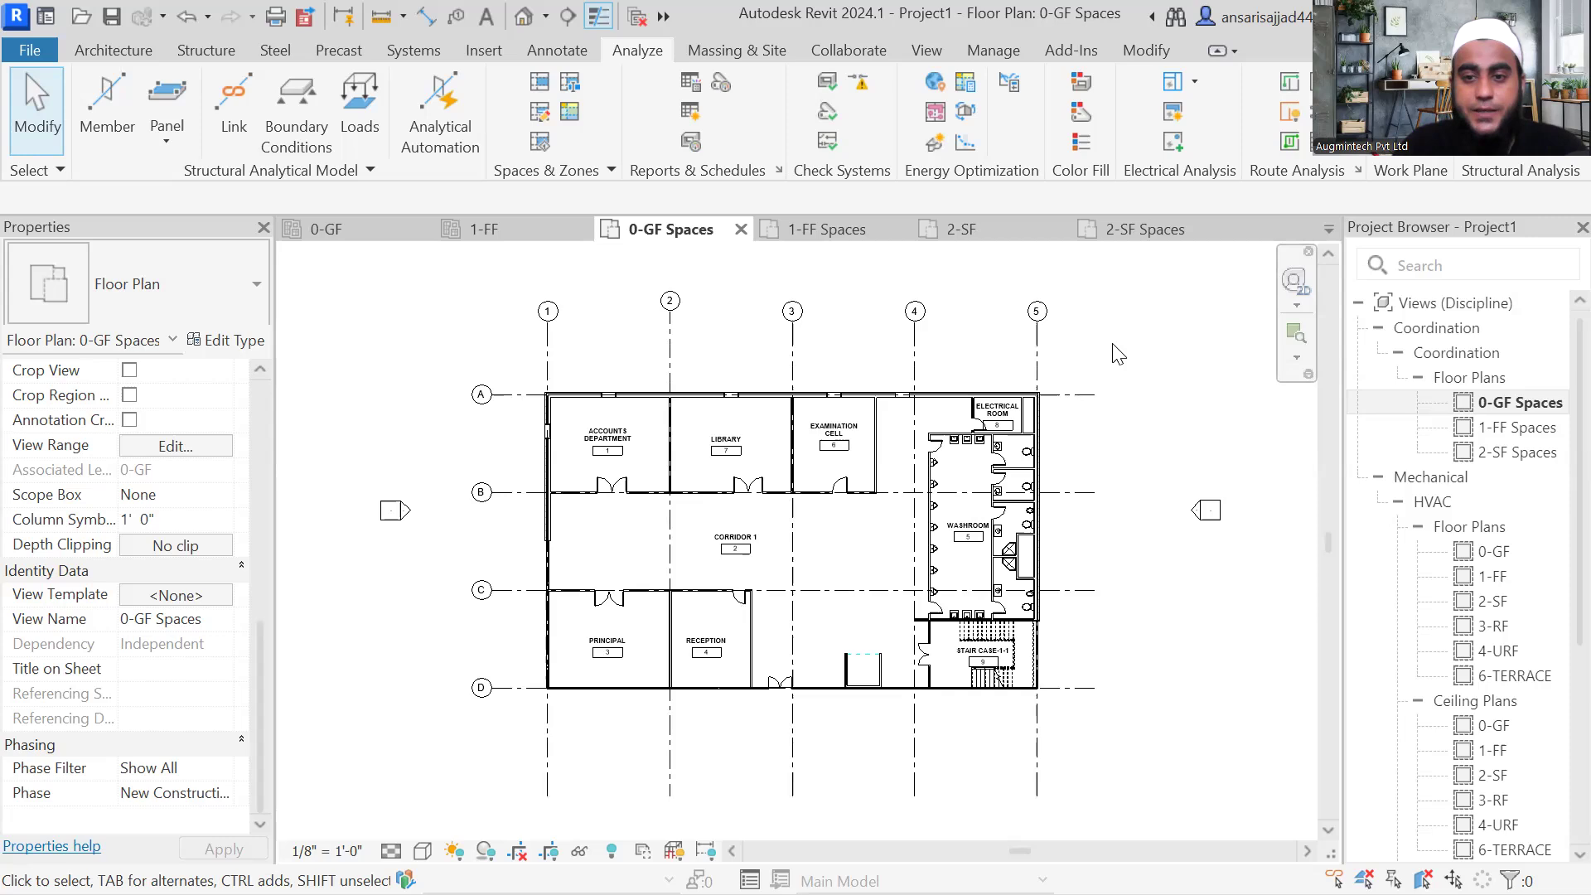
pyautogui.scroll(3, 1085, 390)
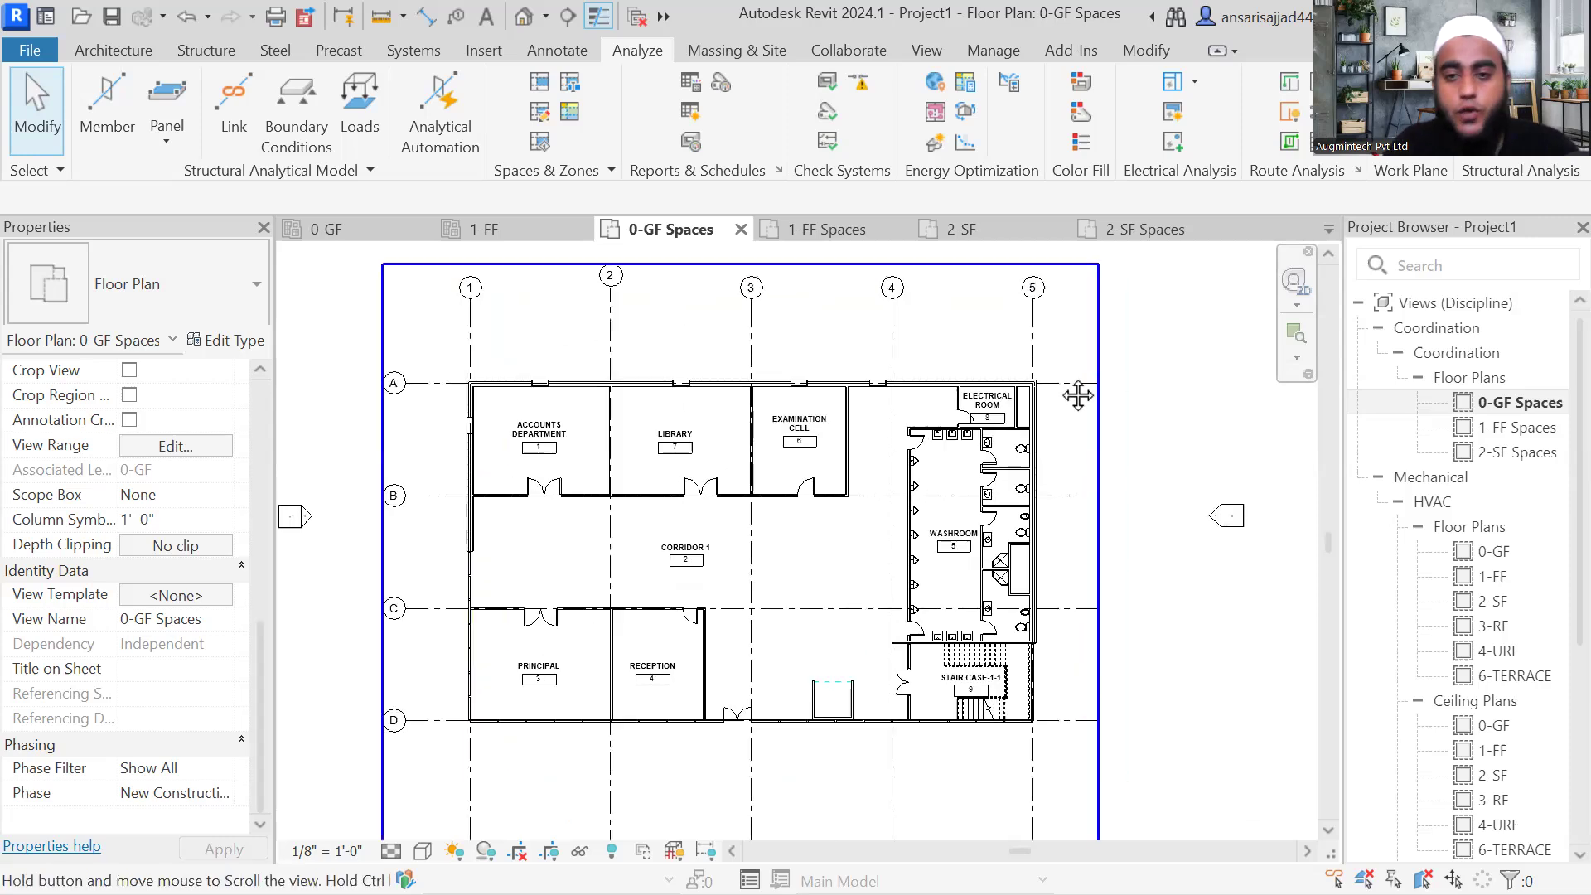
pyautogui.moveTo(1078, 396); pyautogui.dragTo(1102, 402, button='middle')
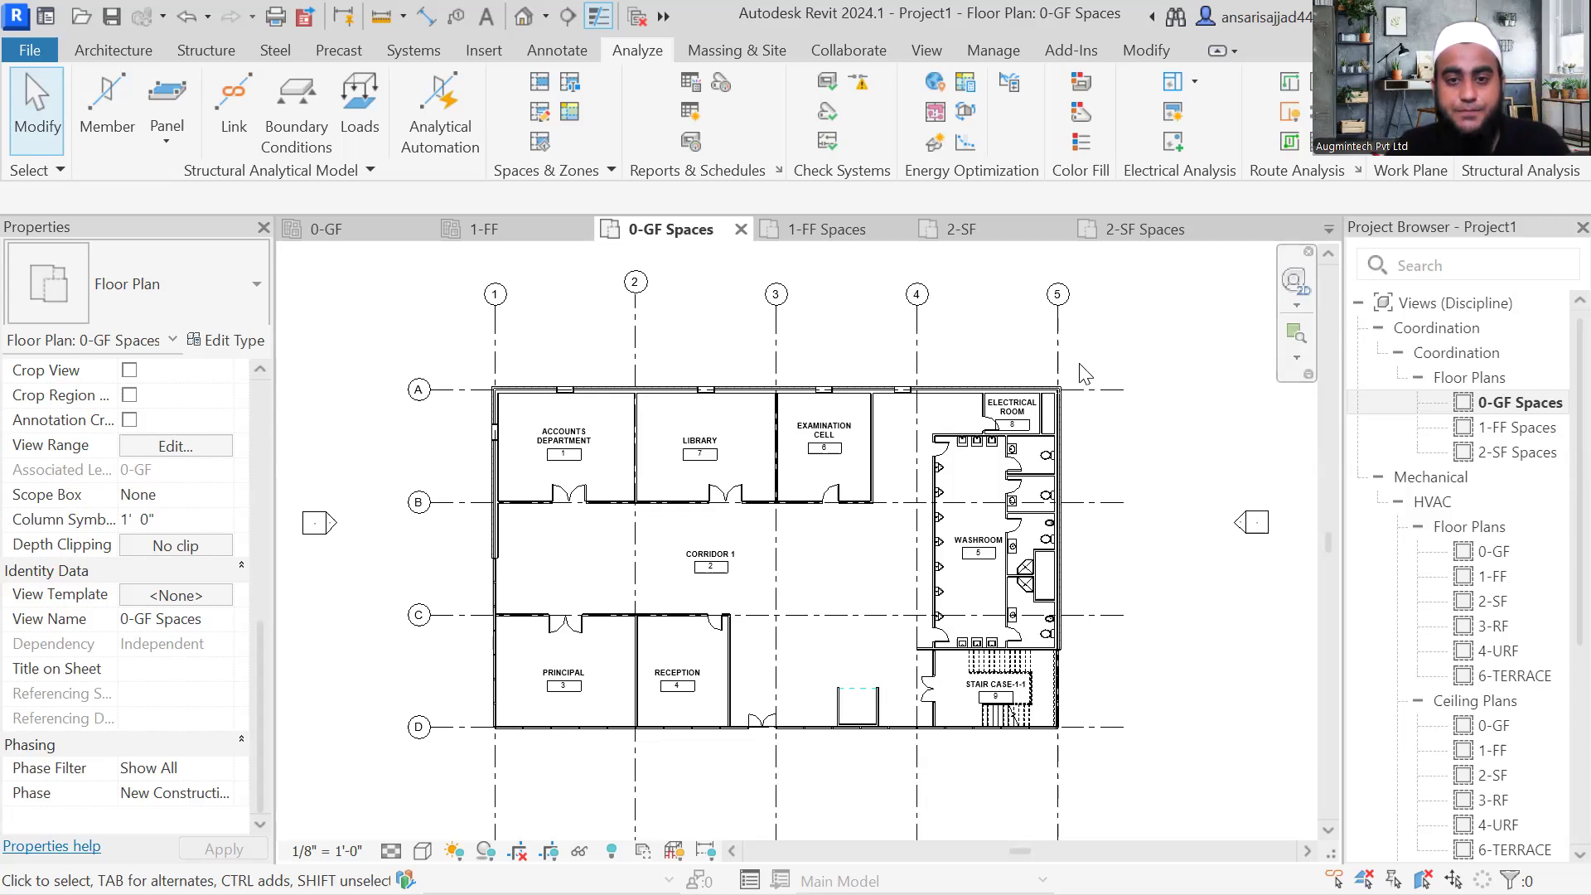
pyautogui.scroll(2, 470, 443)
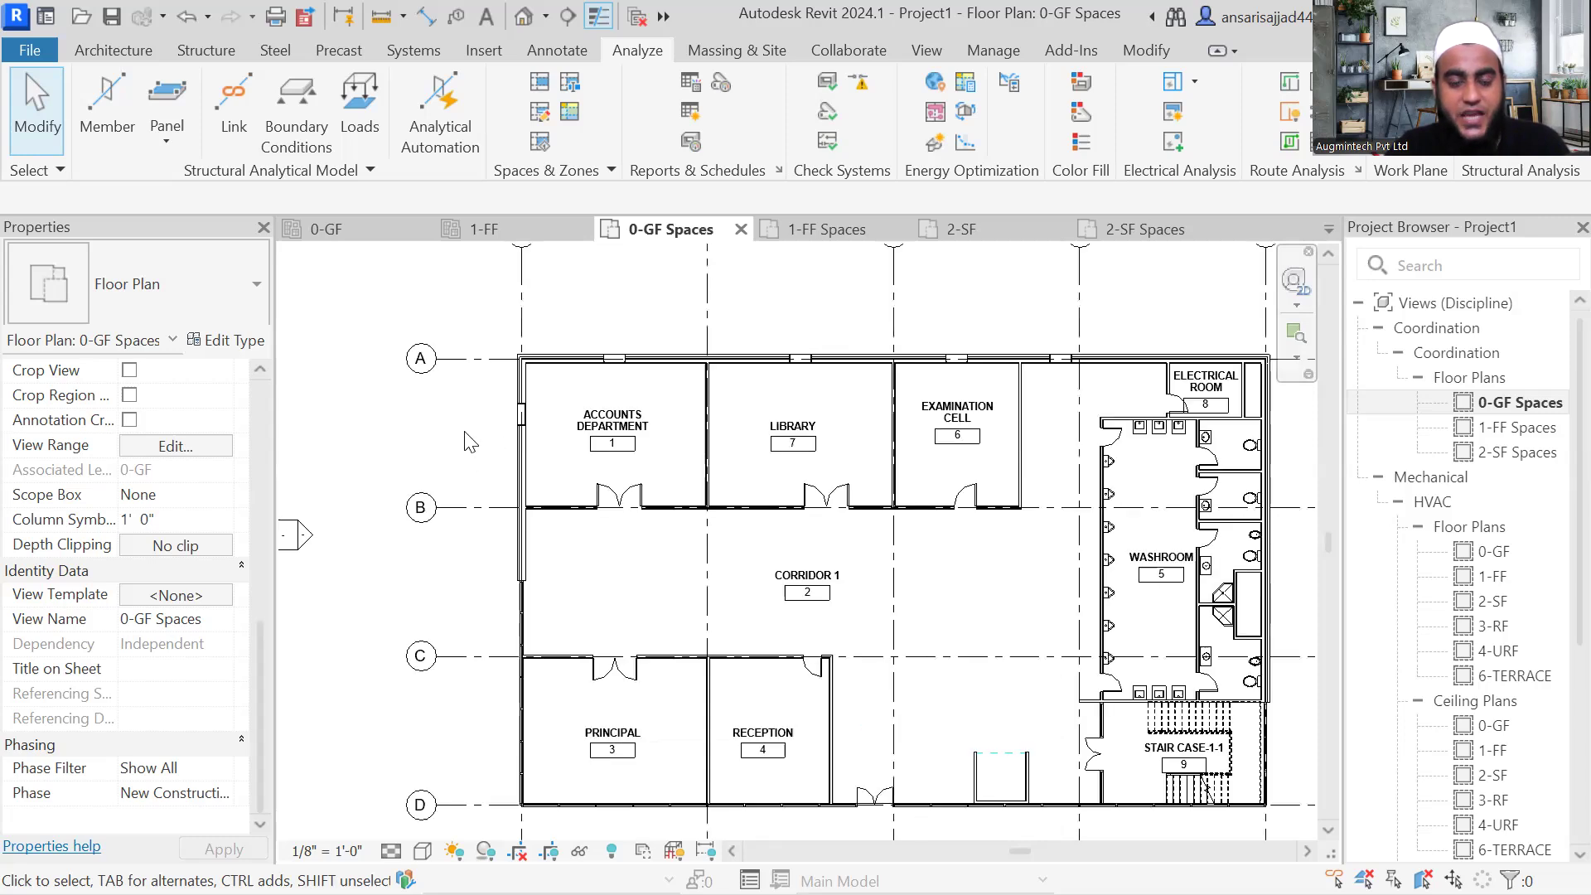
pyautogui.moveTo(469, 443)
pyautogui.mouseDown(button='middle')
pyautogui.moveTo(401, 412)
pyautogui.moveTo(448, 431)
pyautogui.mouseUp(button='middle')
pyautogui.scroll(2, 396, 412)
pyautogui.scroll(-2, 645, 310)
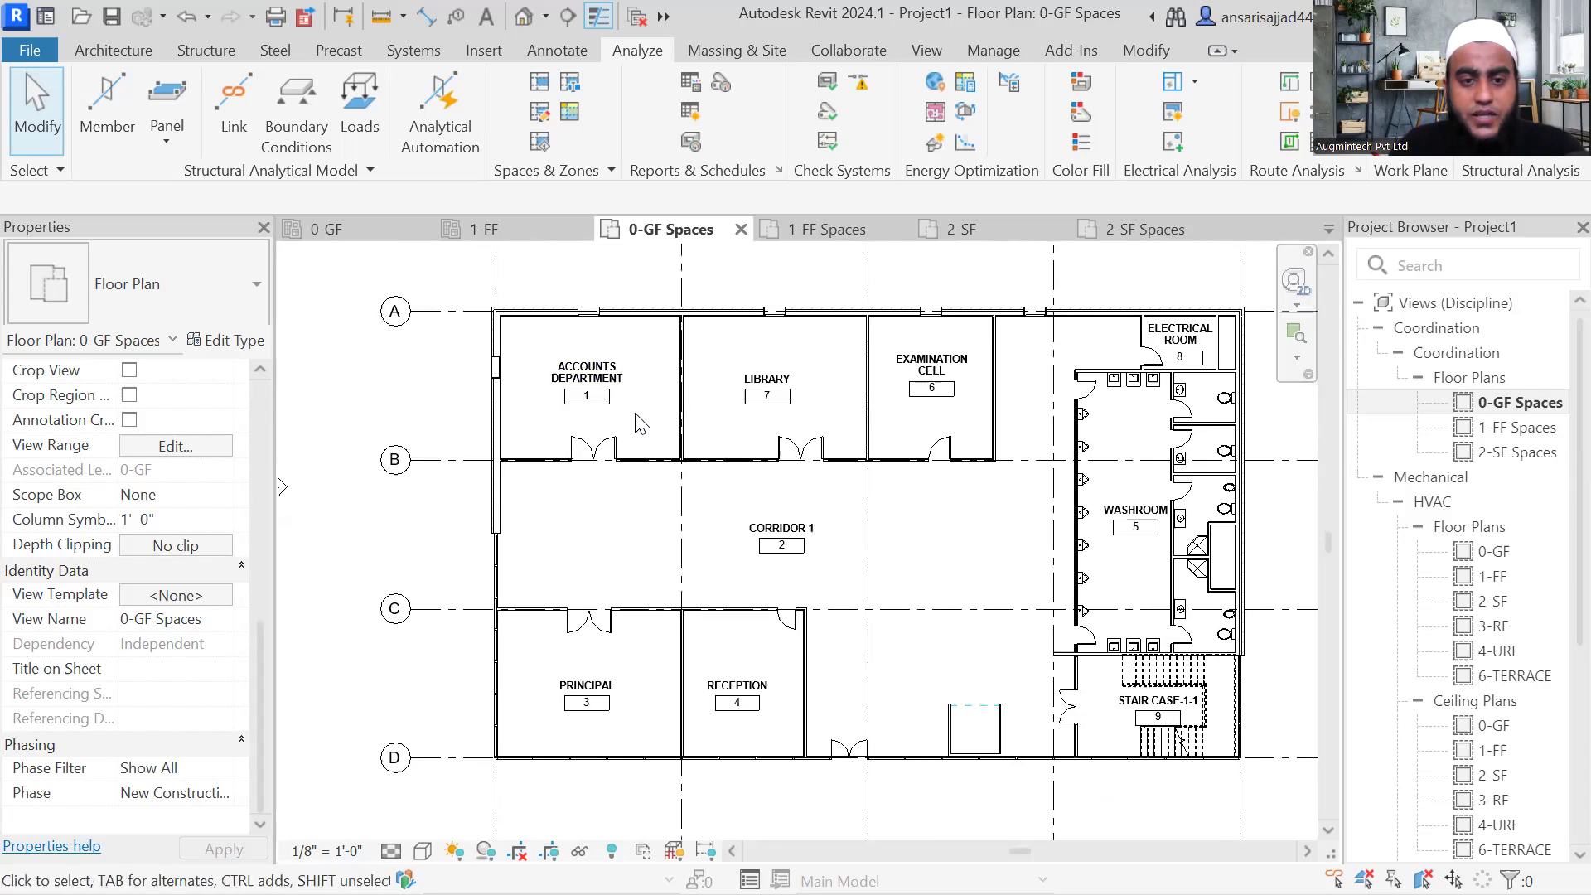
pyautogui.scroll(-2, 626, 428)
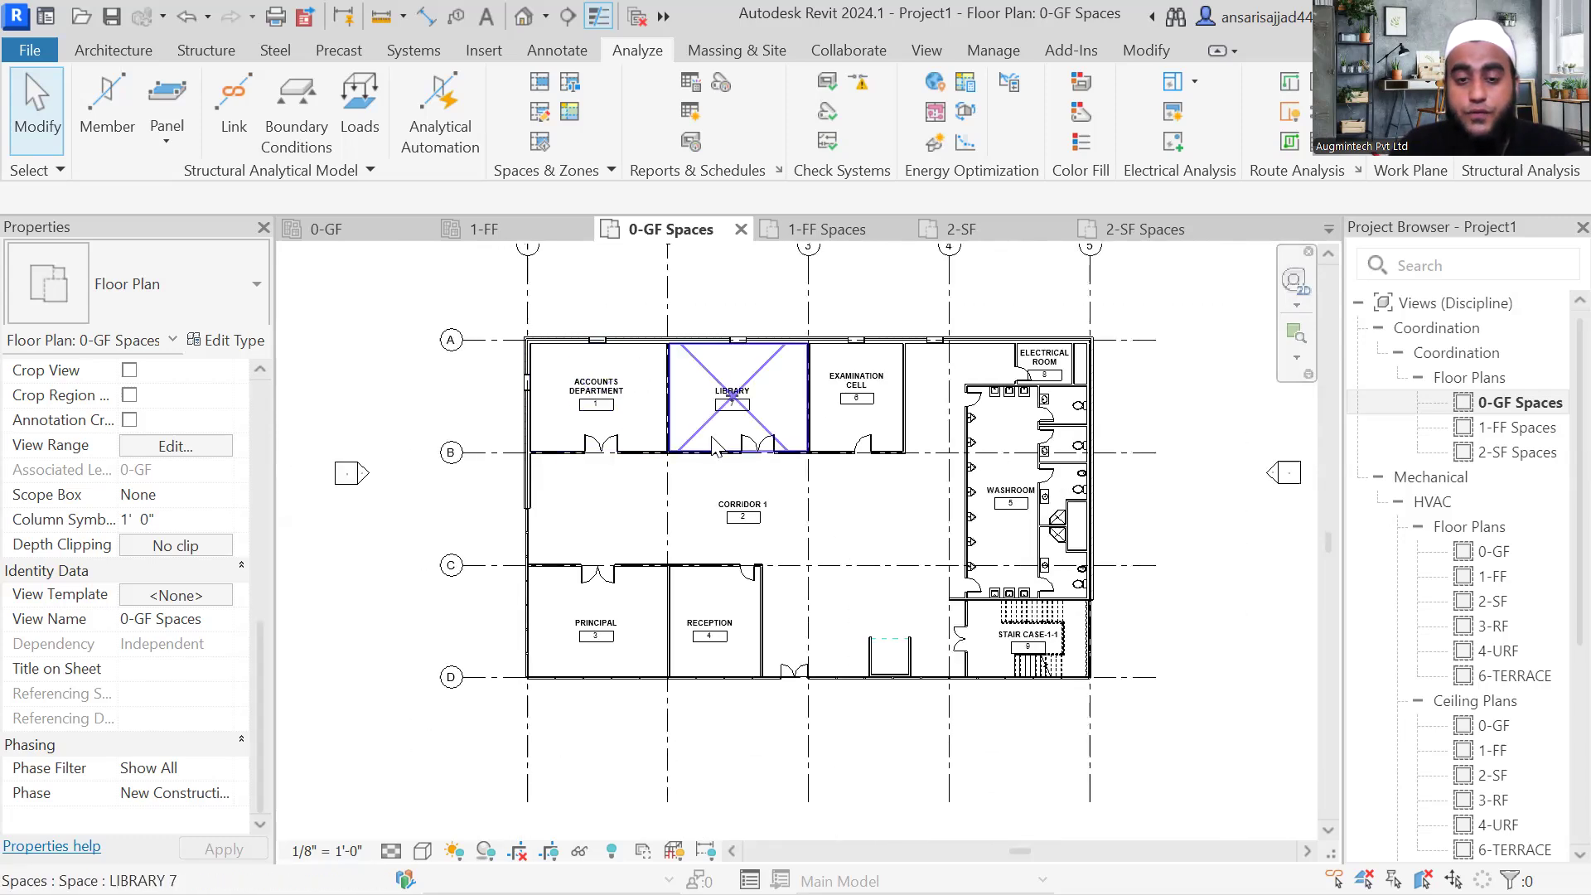
# Step: Select the Library space and review its energy analysis properties, including condition type, space type and construction type
pyautogui.moveTo(771, 367); pyautogui.dragTo(739, 369, button='middle')
pyautogui.click(739, 369)
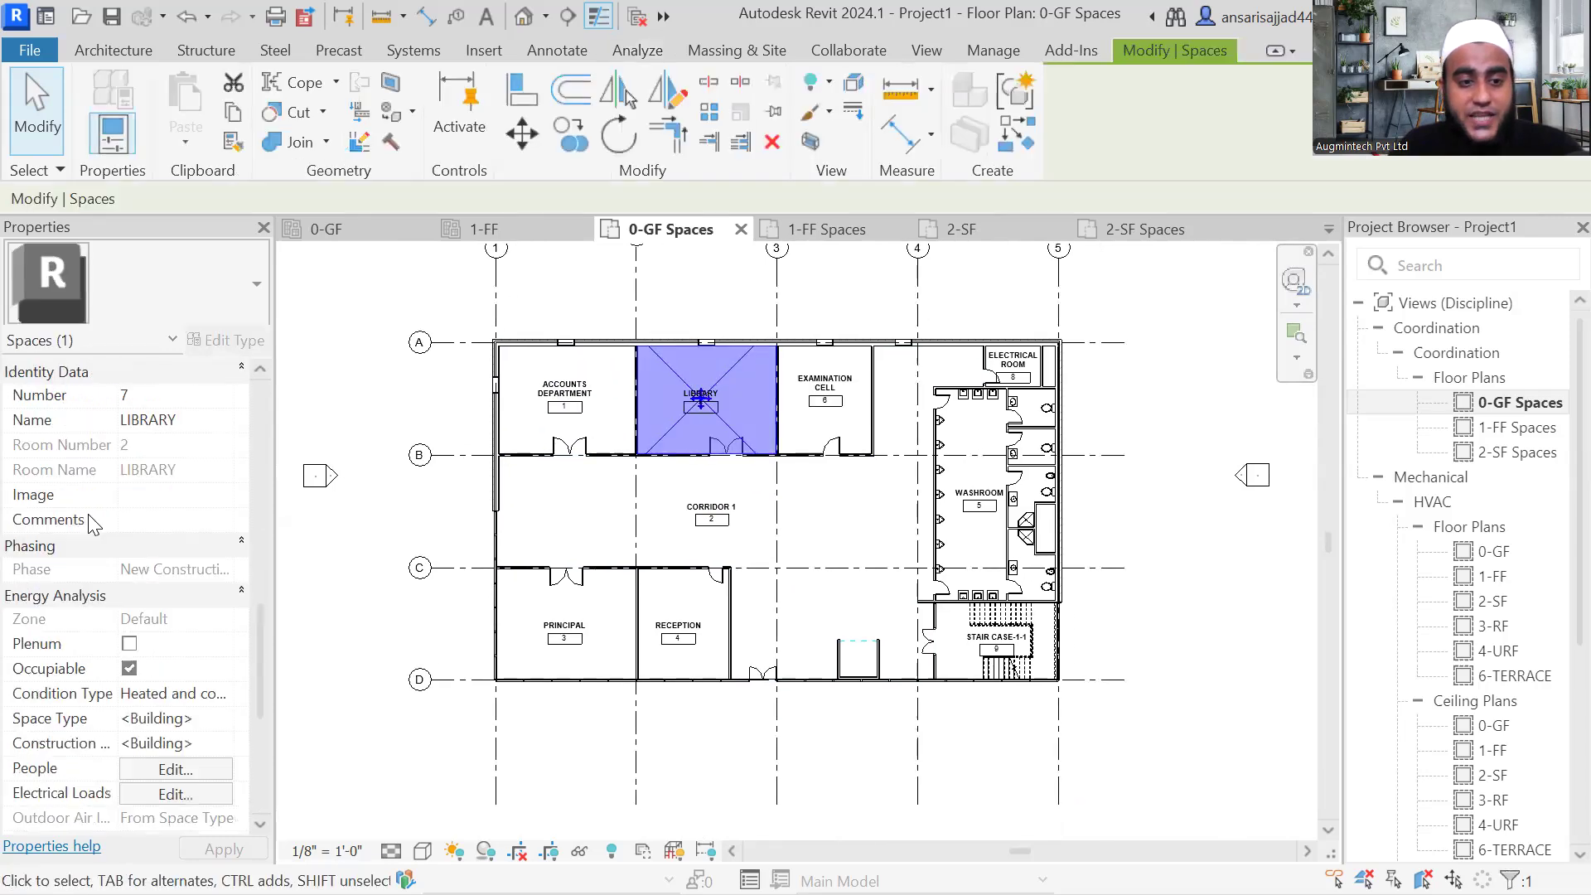
pyautogui.scroll(-3, 93, 524)
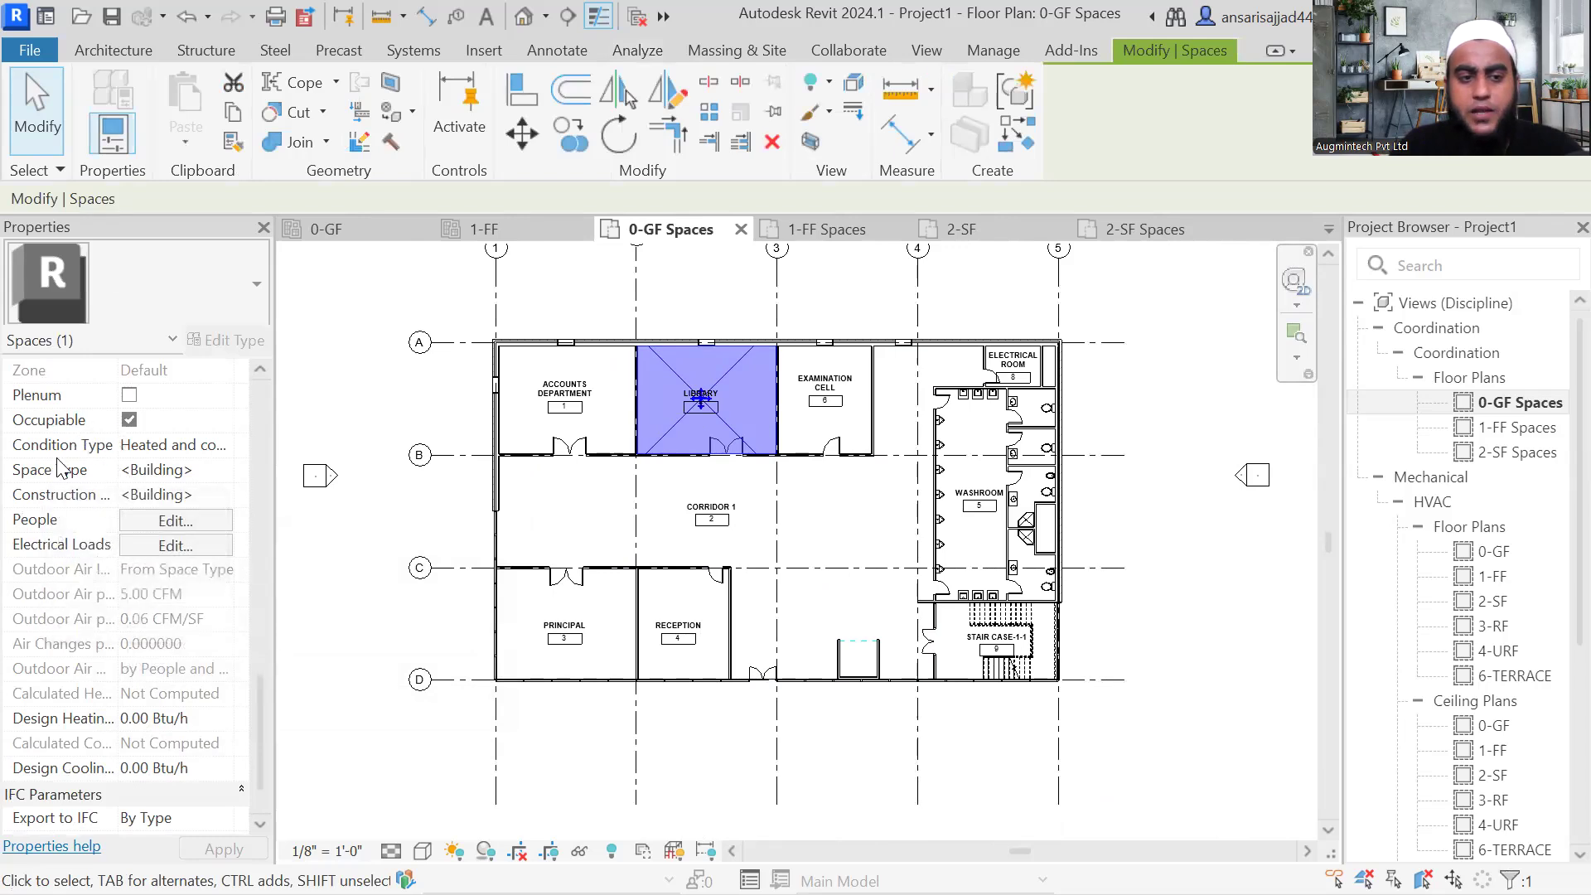
# Step: Set the condition type of the ground floor's Corridor 1 space to Unconditioned
pyautogui.click(698, 557)
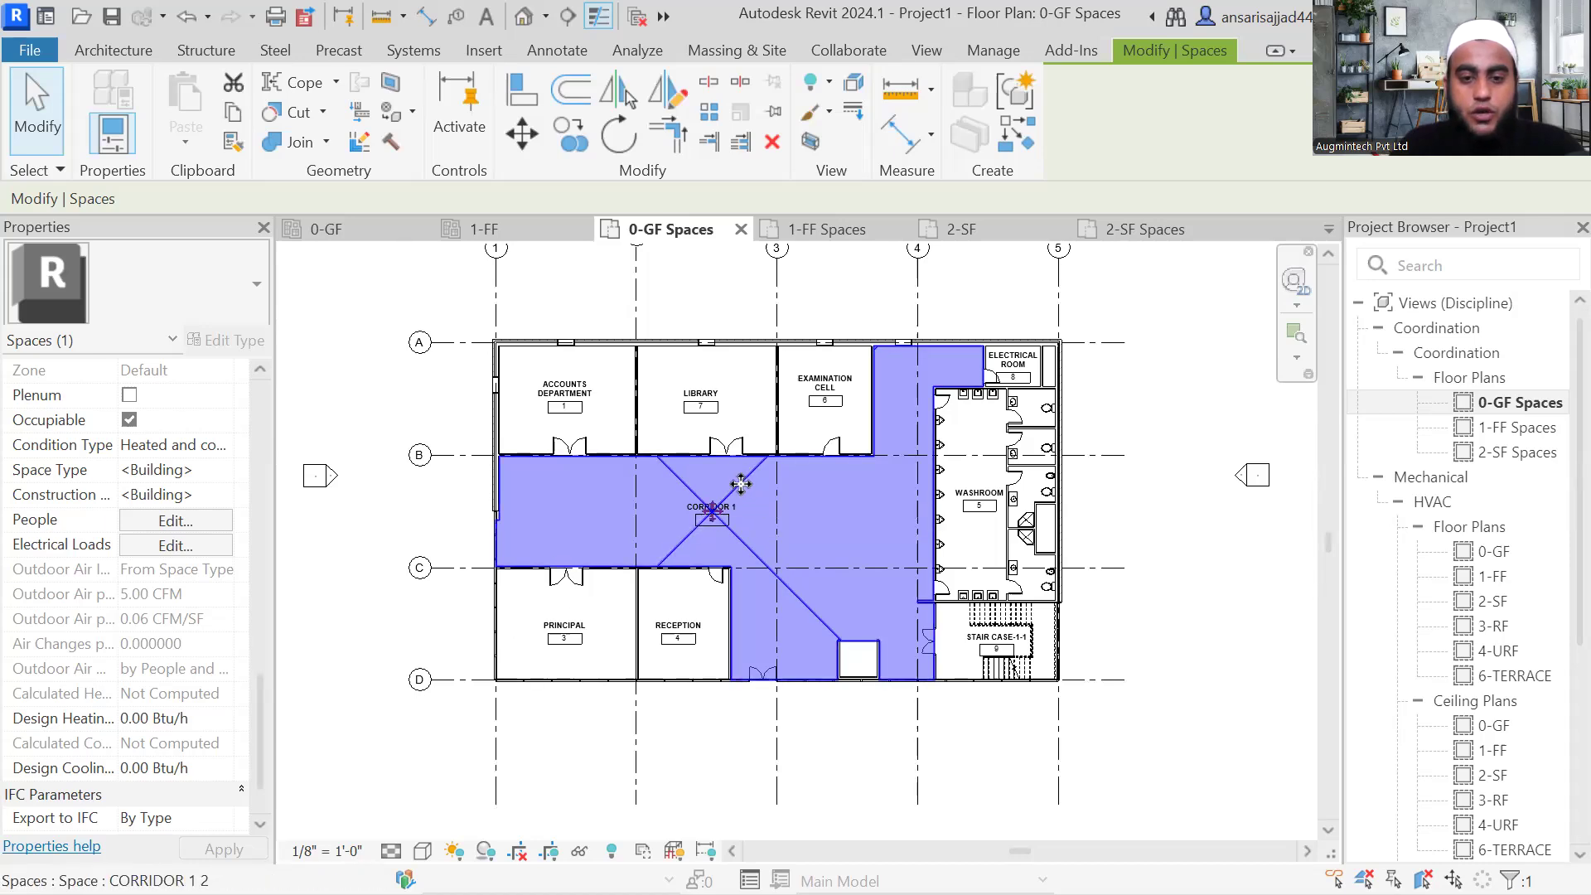
pyautogui.click(207, 446)
pyautogui.click(223, 446)
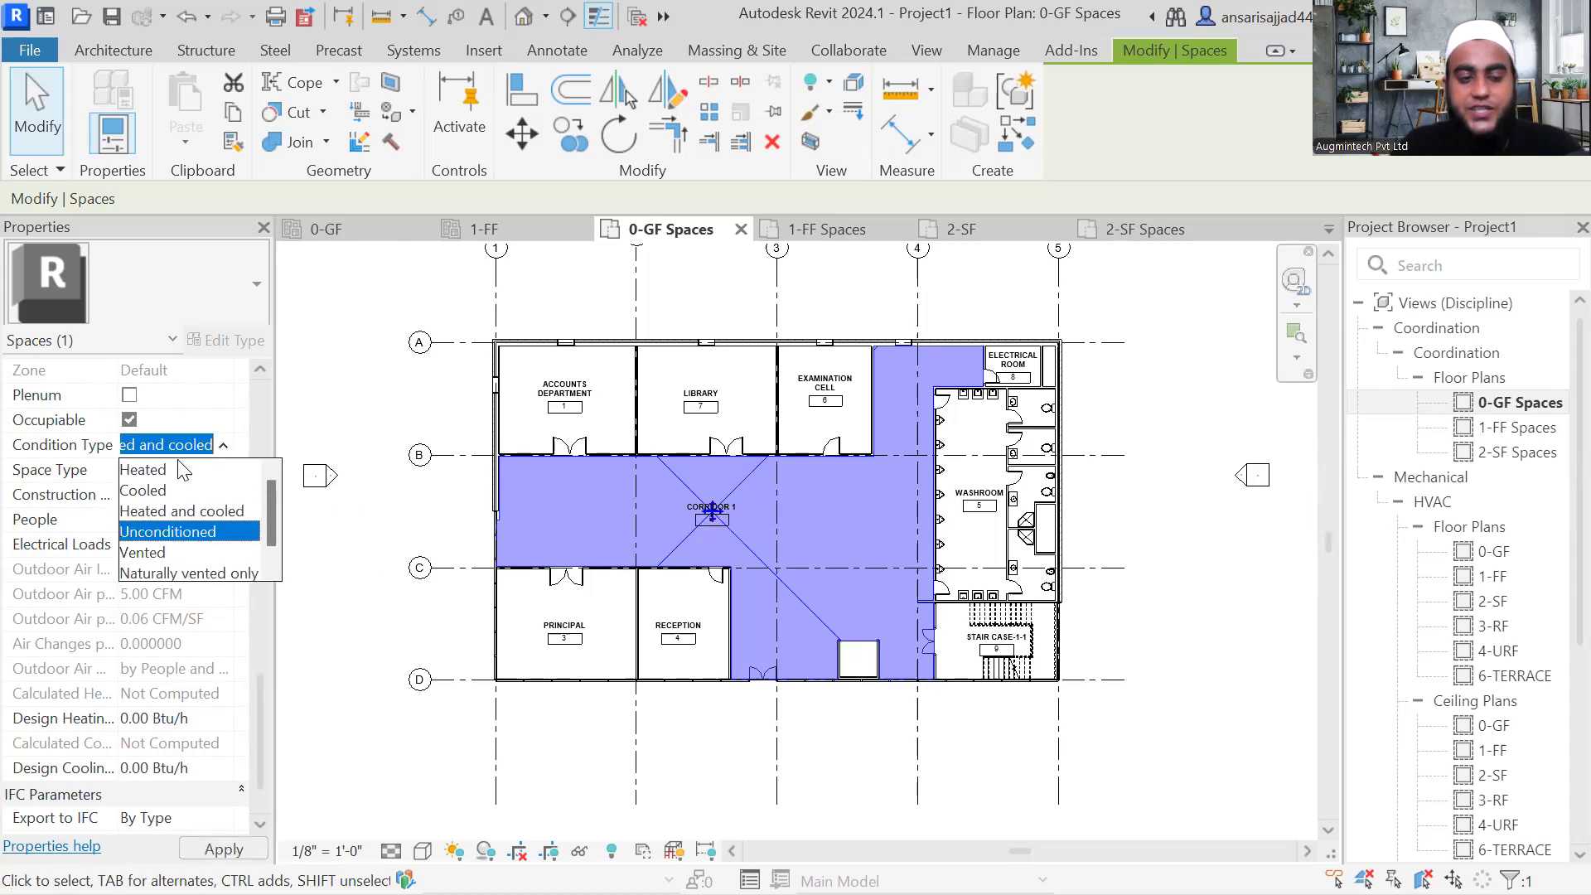
pyautogui.click(178, 533)
pyautogui.scroll(1, 1047, 404)
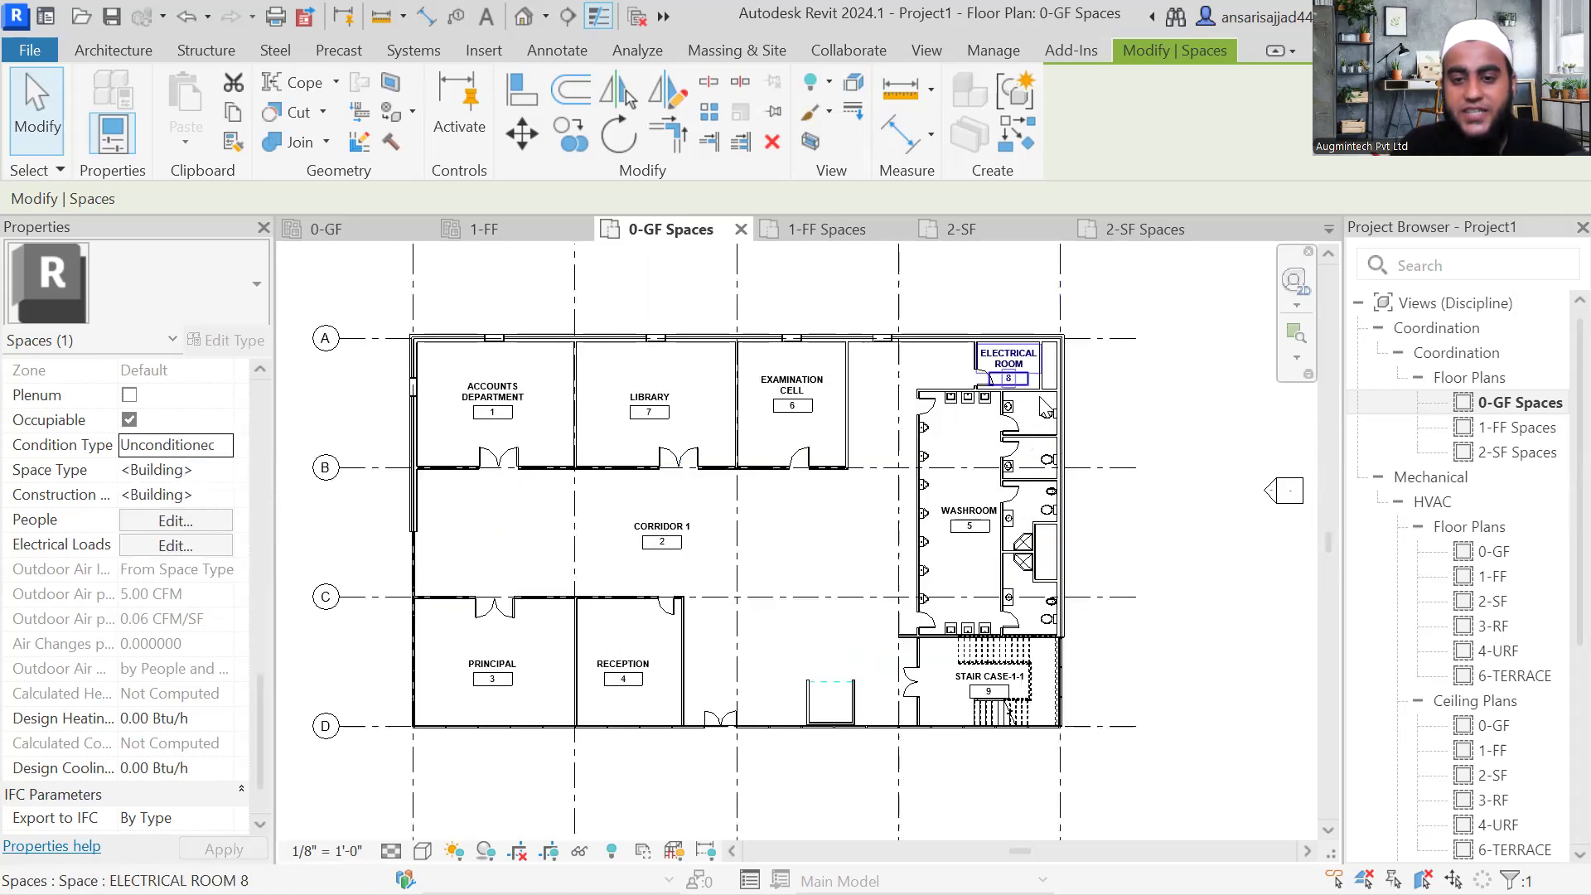
pyautogui.scroll(1, 1047, 403)
pyautogui.press('Escape')
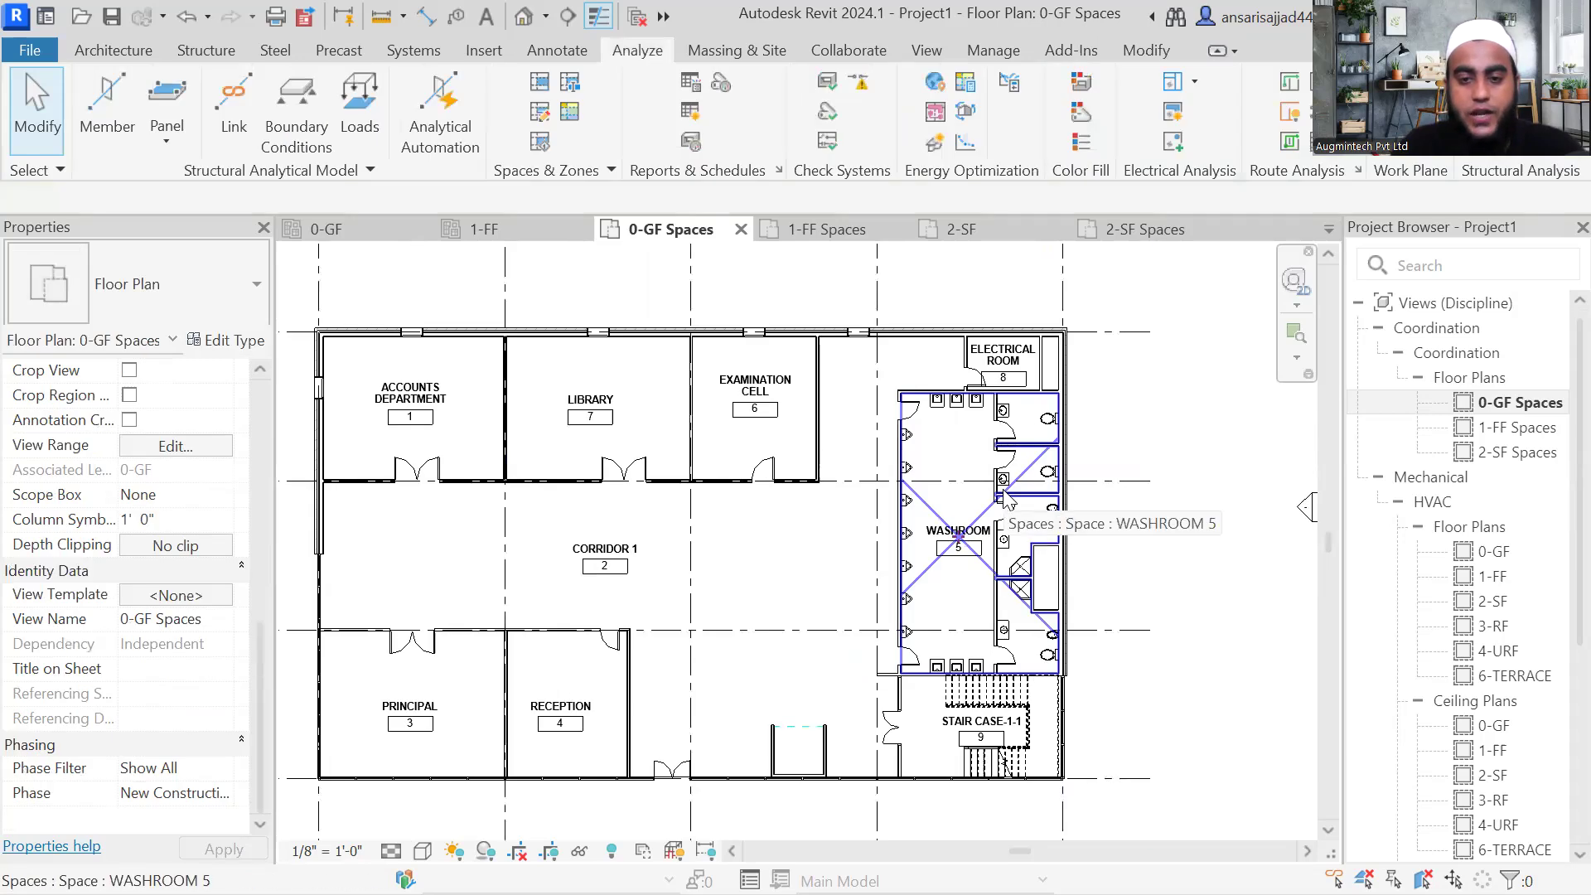
# Step: Set the condition type of the ground floor's Washroom space to Unconditioned
pyautogui.click(1005, 497)
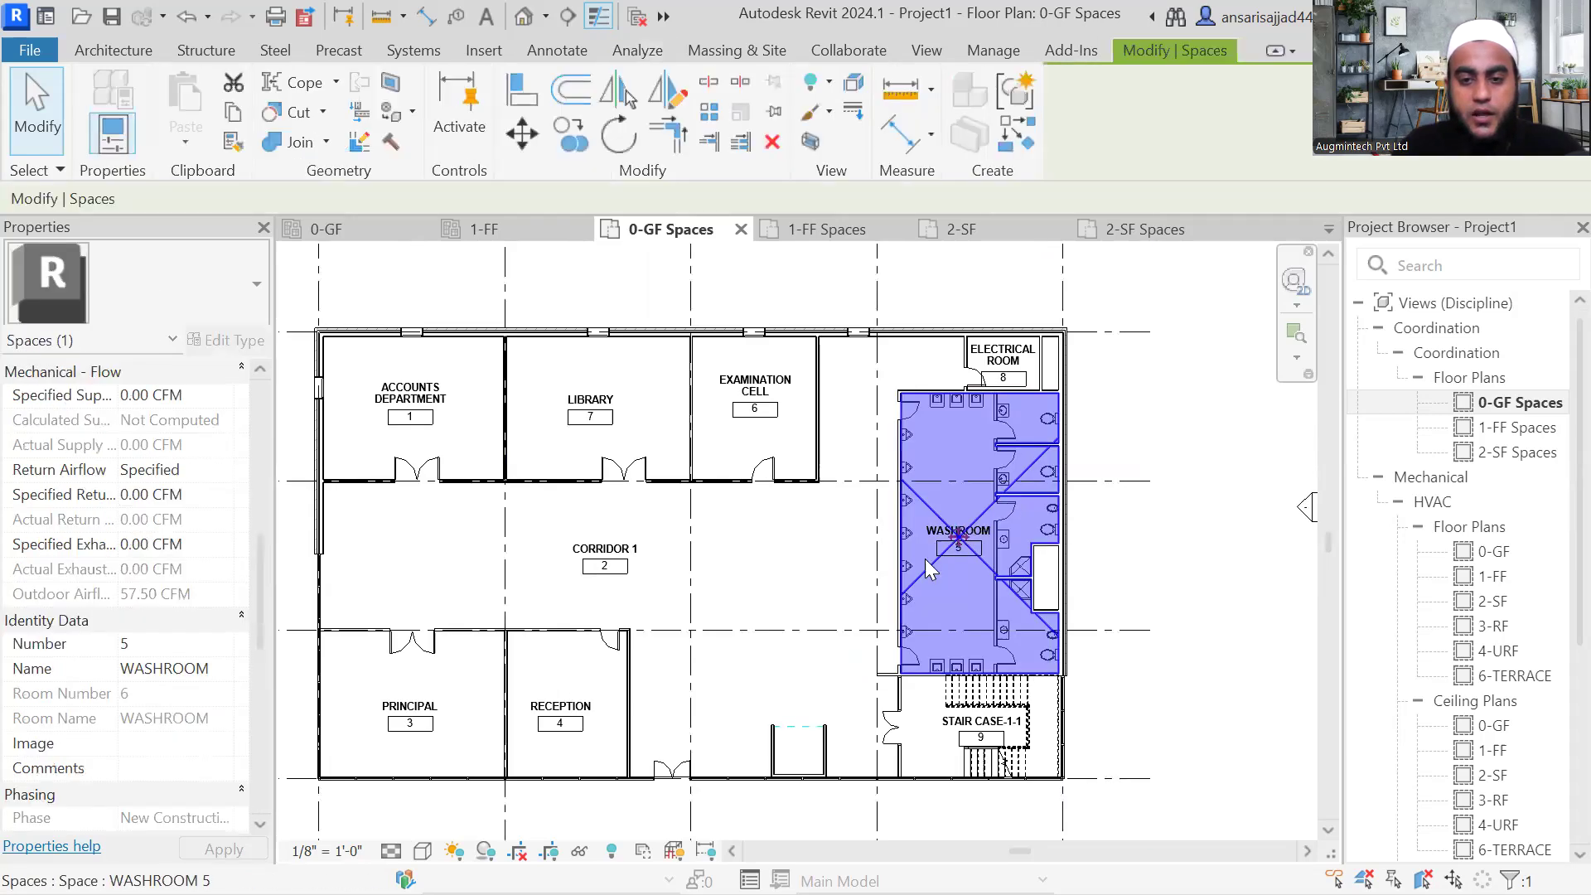
pyautogui.moveTo(969, 505); pyautogui.dragTo(1005, 454, button='middle')
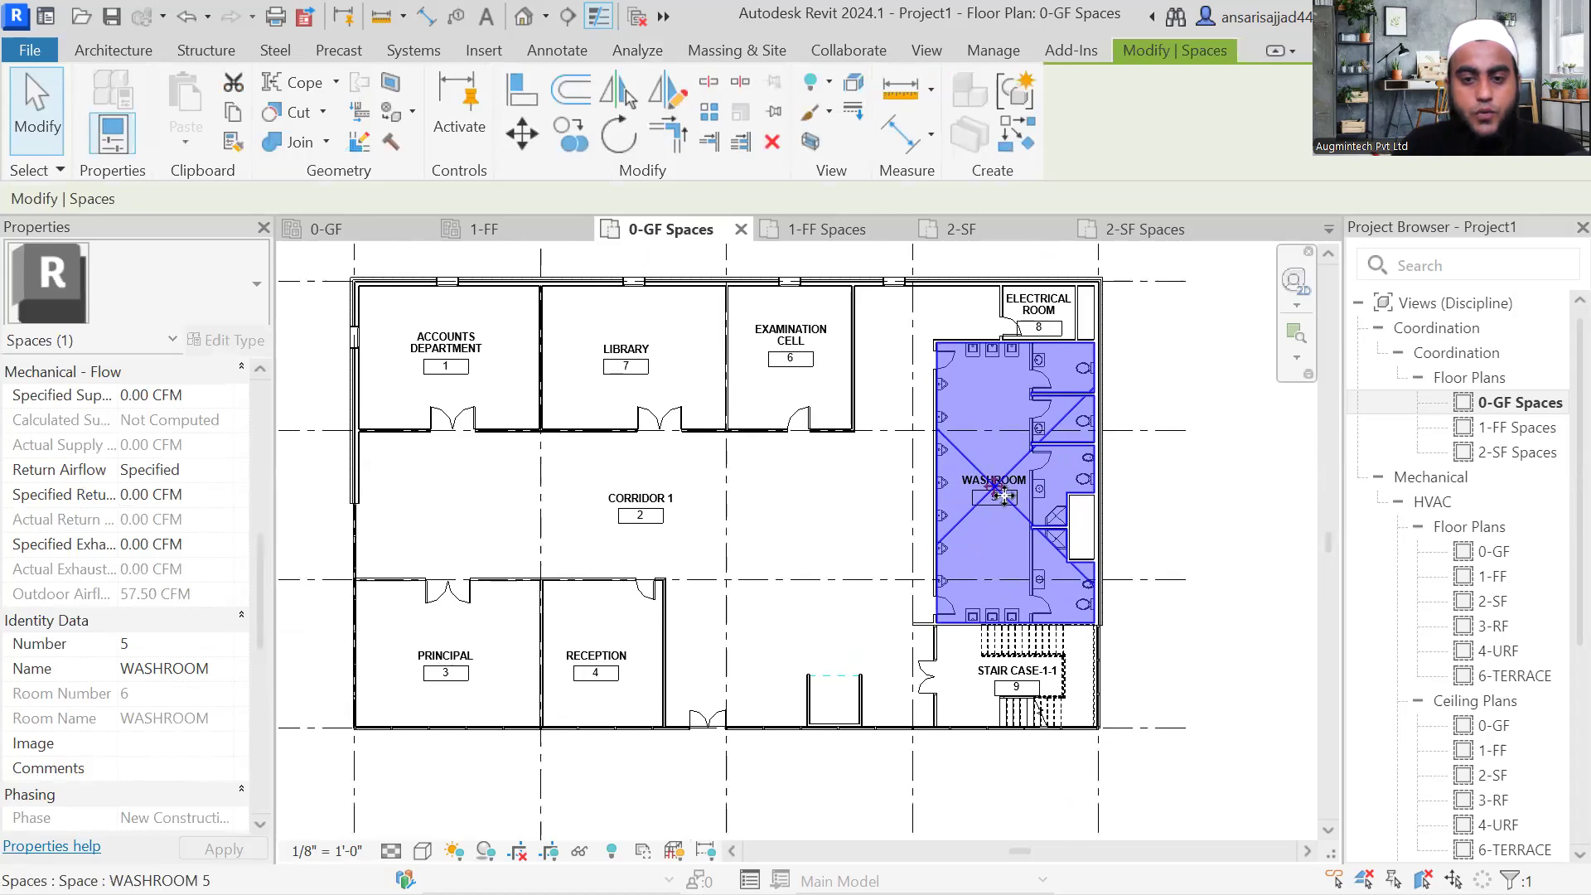
pyautogui.scroll(-3, 166, 514)
pyautogui.scroll(-5, 164, 507)
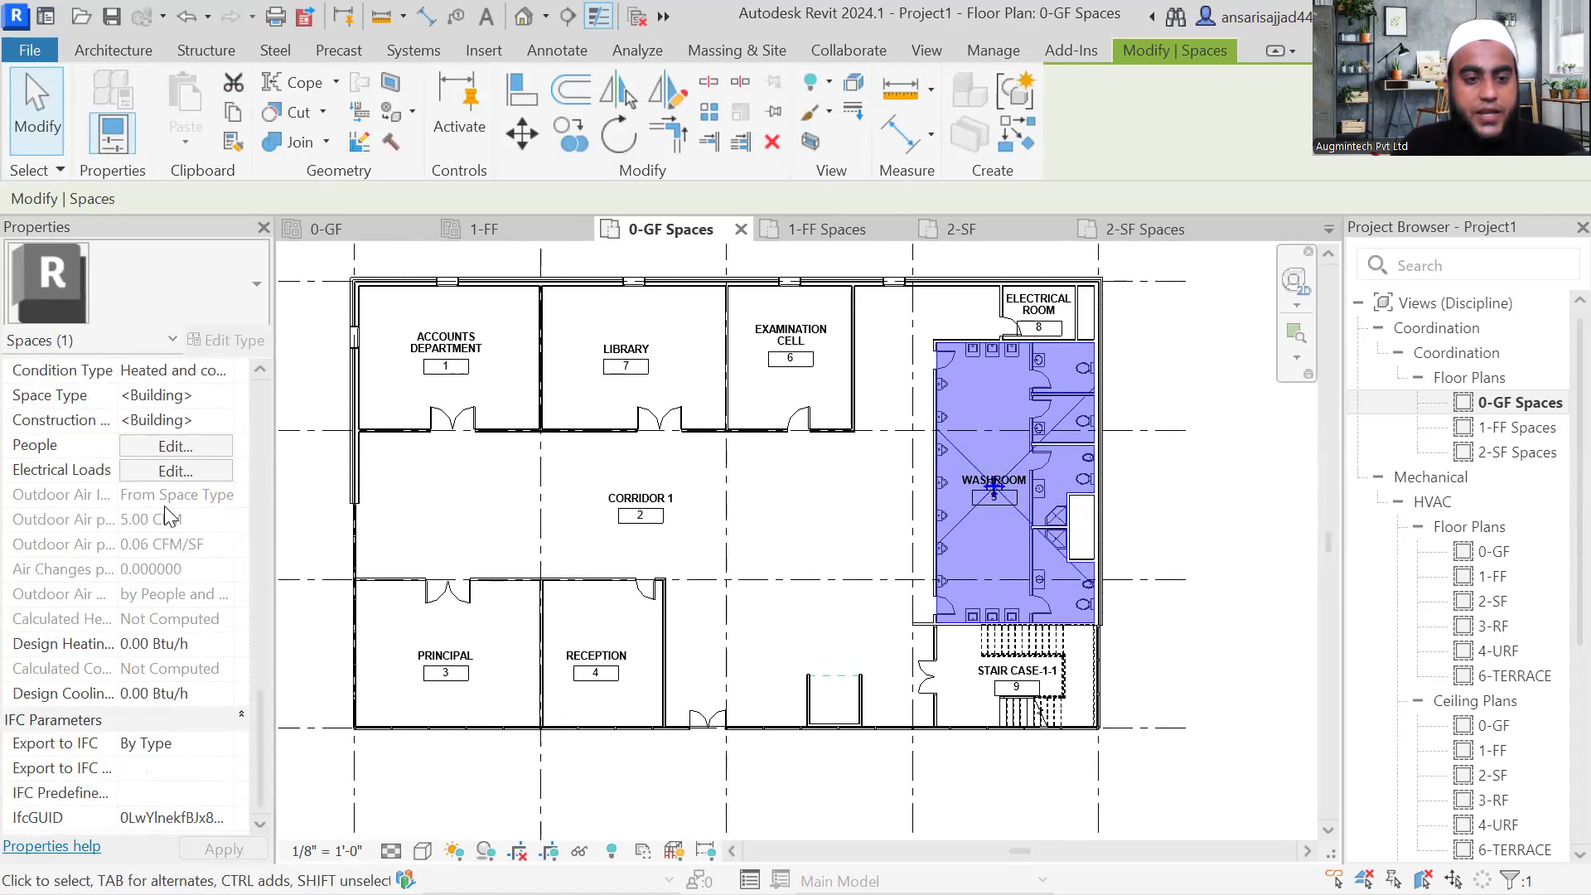
pyautogui.scroll(2, 164, 506)
pyautogui.click(218, 497)
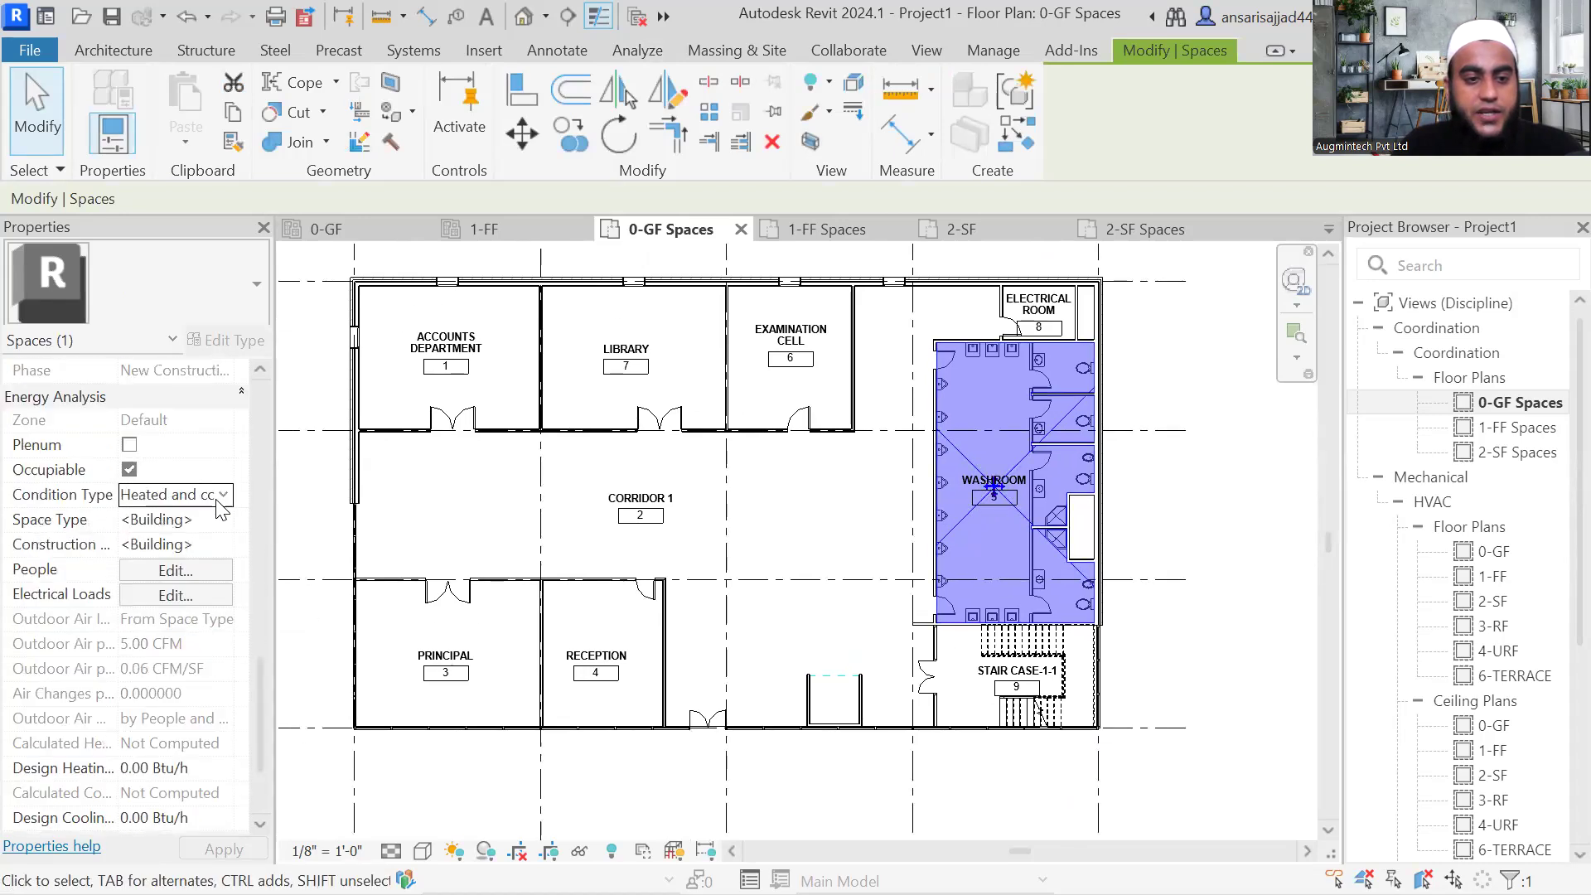
pyautogui.click(183, 582)
pyautogui.press('Escape')
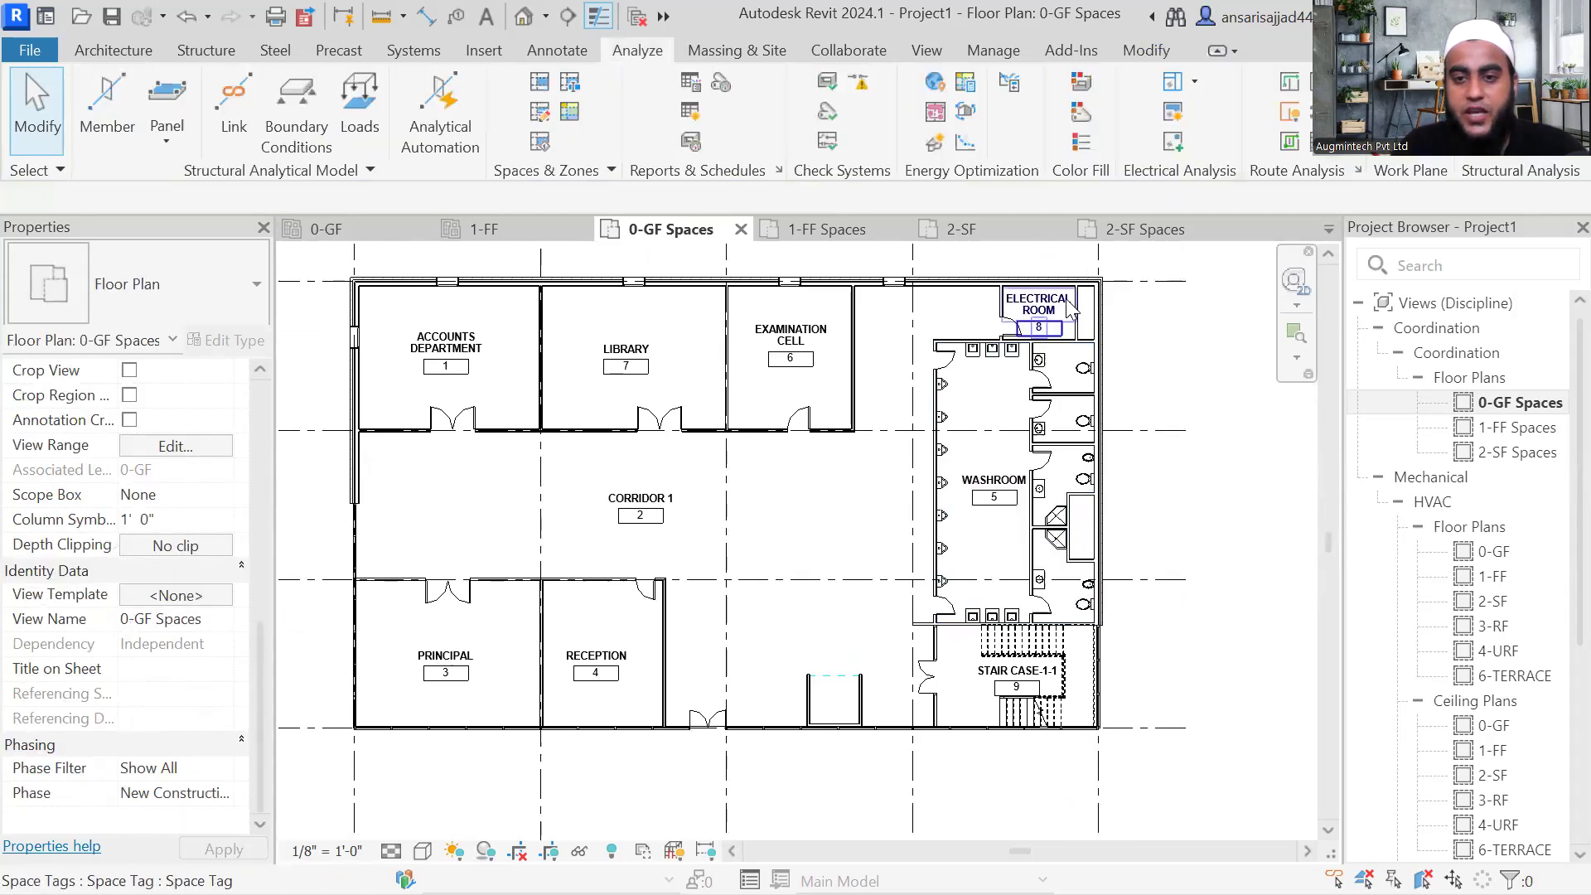
# Step: Set the condition type of the ground floor's Electrical Room space to Unconditioned
pyautogui.scroll(3, 1057, 342)
pyautogui.click(1026, 292)
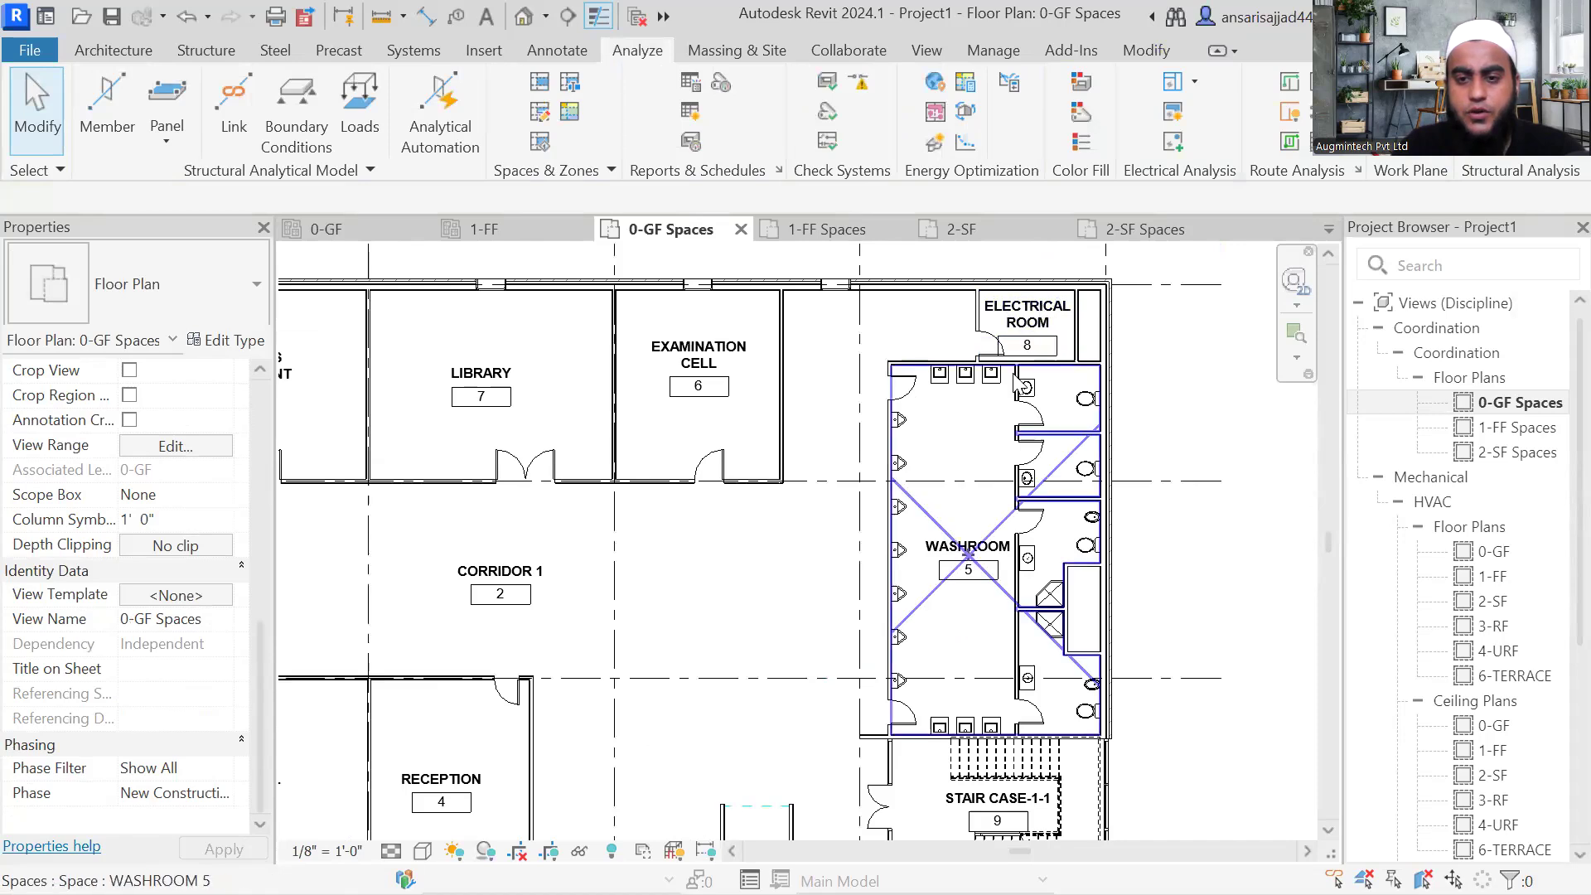
pyautogui.click(1032, 297)
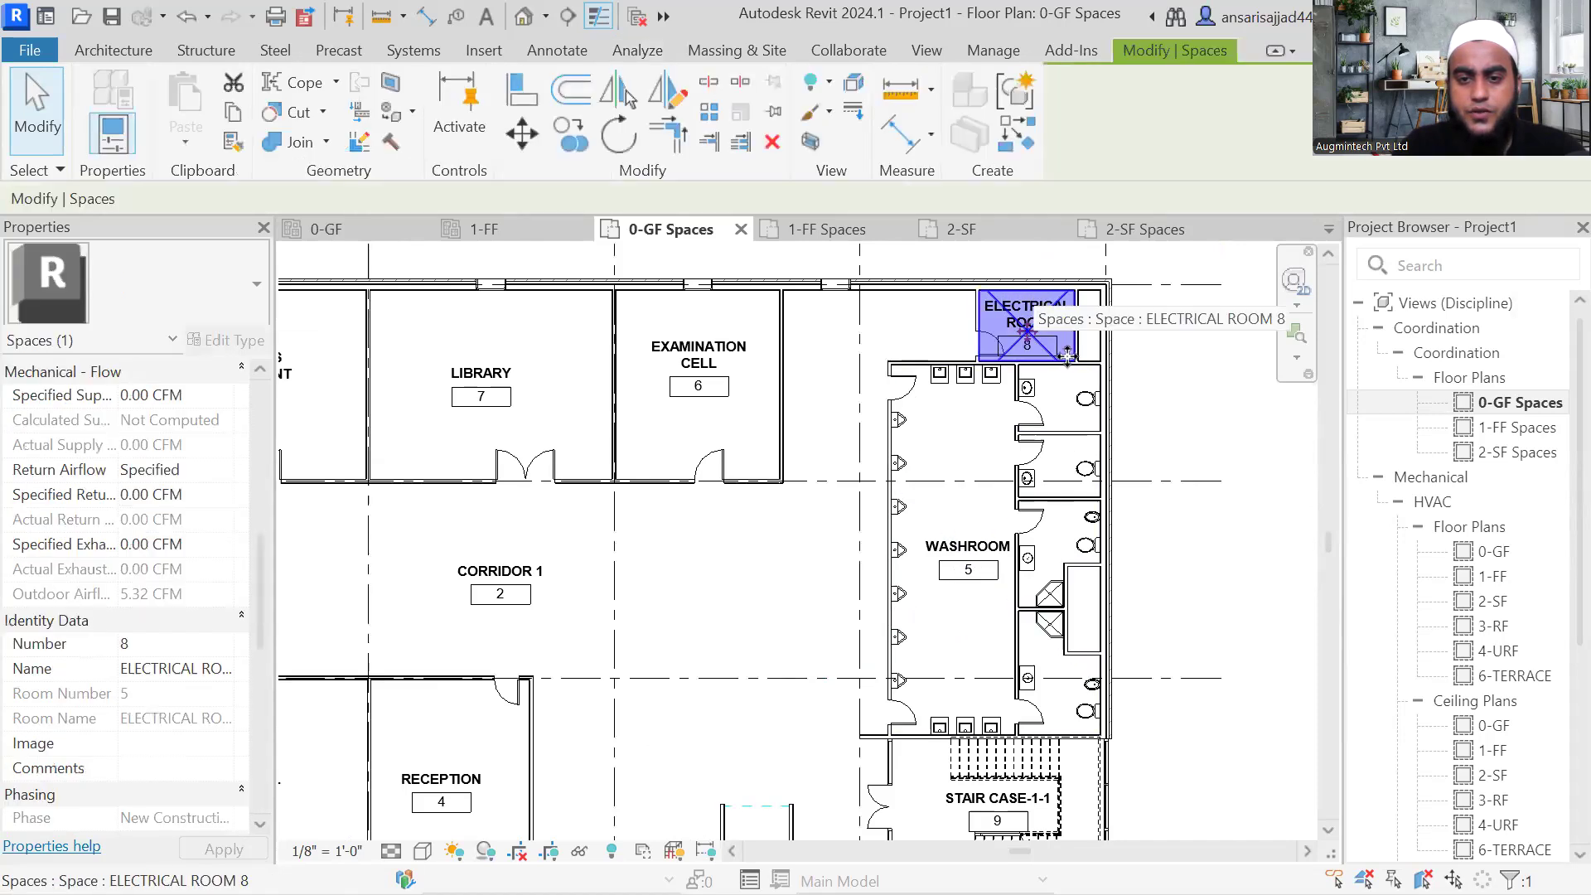
pyautogui.scroll(-3, 141, 524)
pyautogui.scroll(-3, 147, 524)
pyautogui.click(222, 496)
pyautogui.click(223, 496)
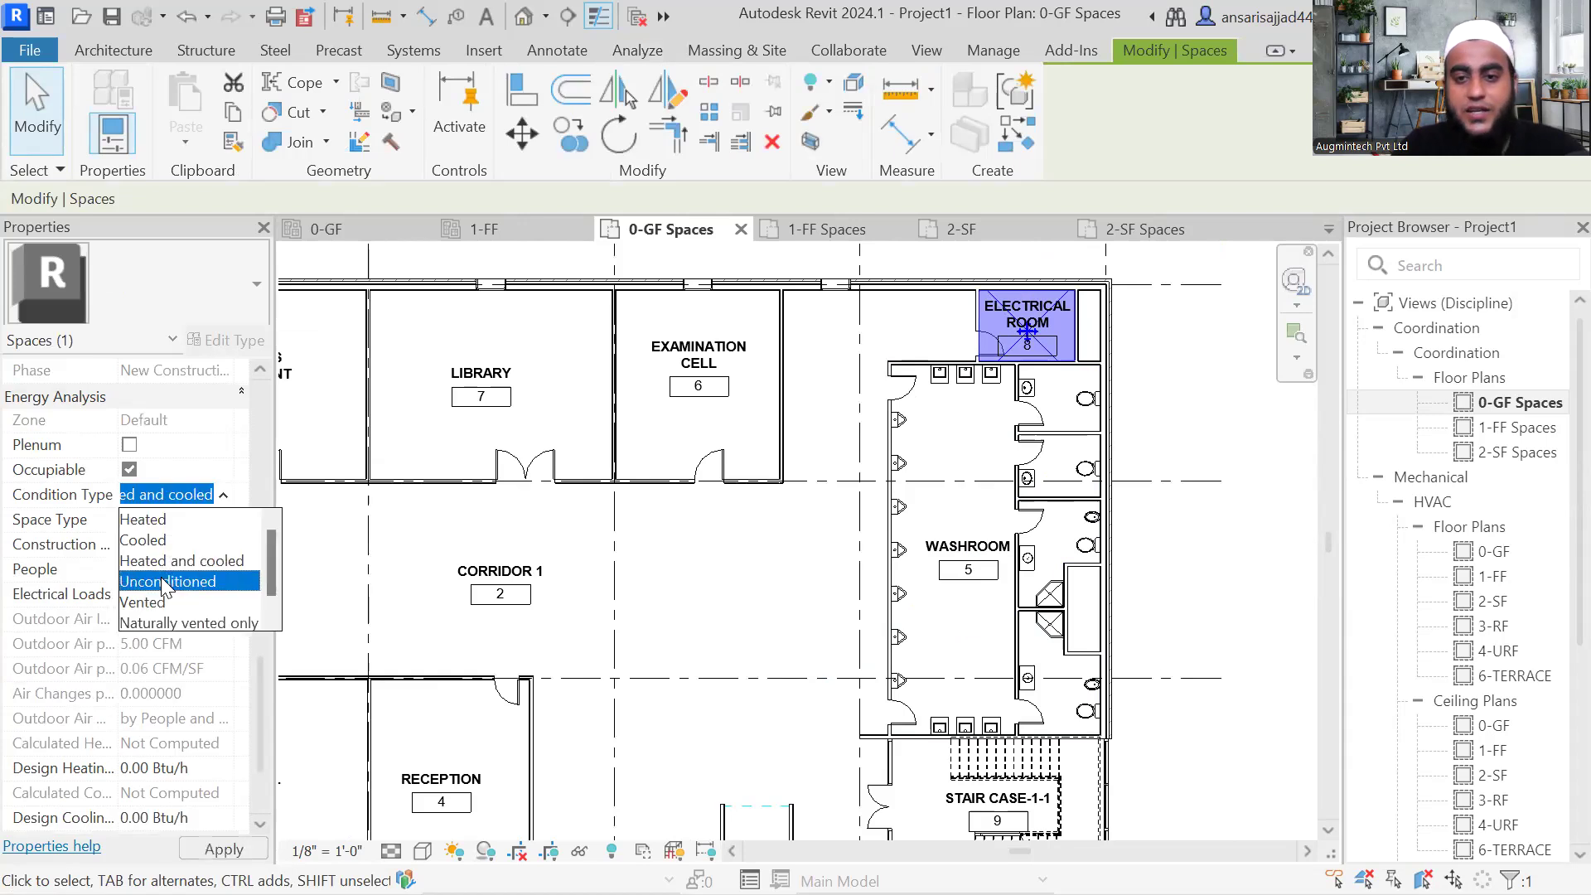
pyautogui.click(163, 579)
pyautogui.scroll(-2, 1013, 305)
pyautogui.press('Escape')
# Step: Set the condition type of the Stair Case-1-1 space to Unconditioned
pyautogui.click(983, 699)
pyautogui.scroll(-3, 165, 497)
pyautogui.scroll(-3, 215, 495)
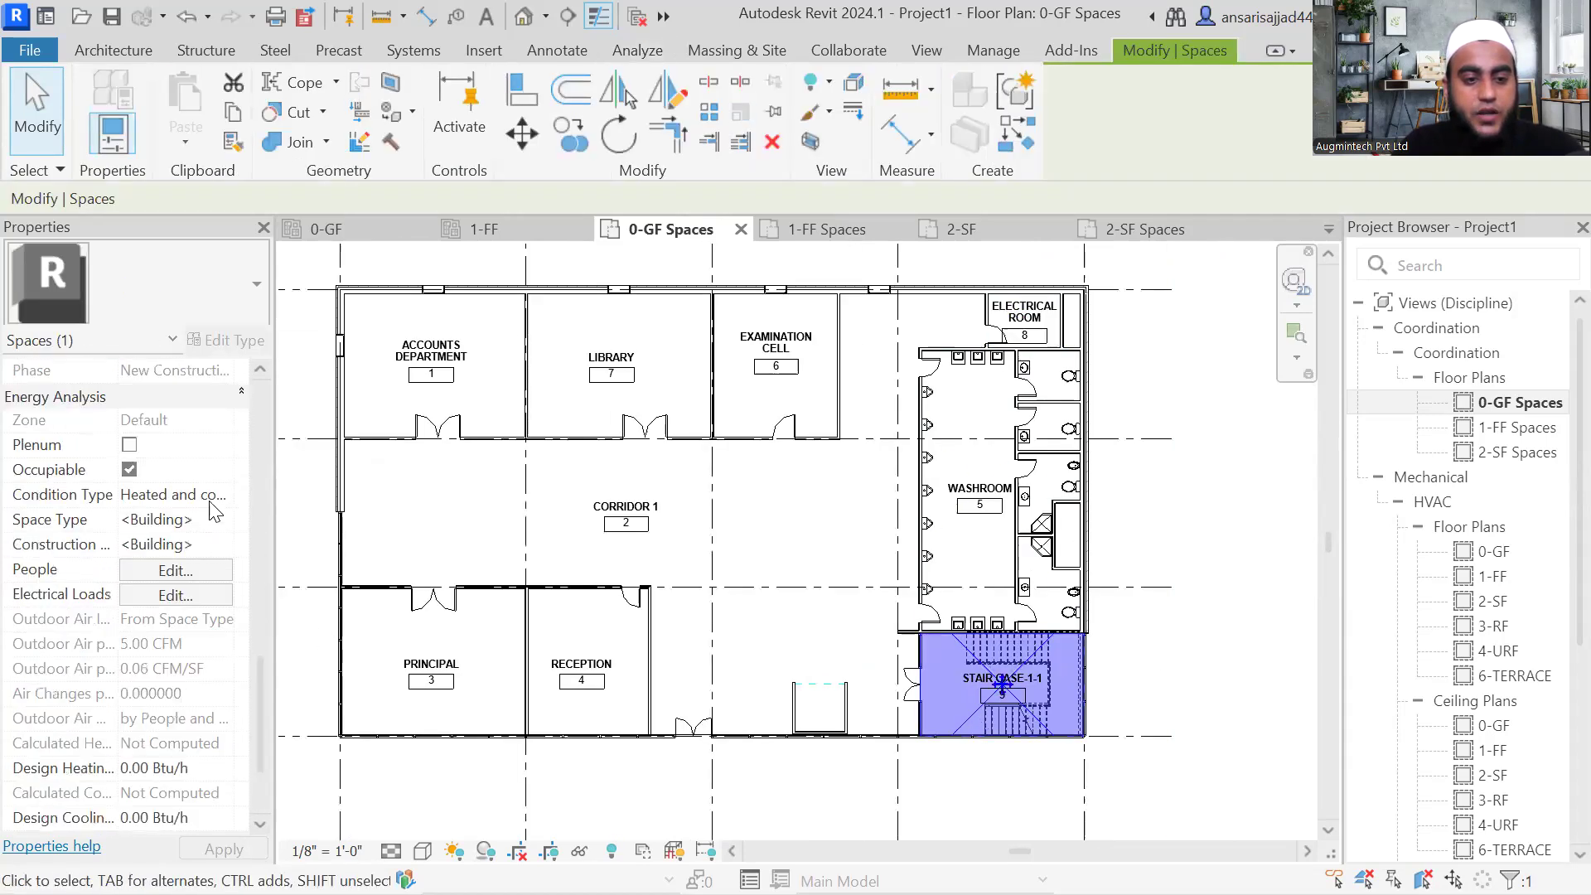
pyautogui.click(223, 496)
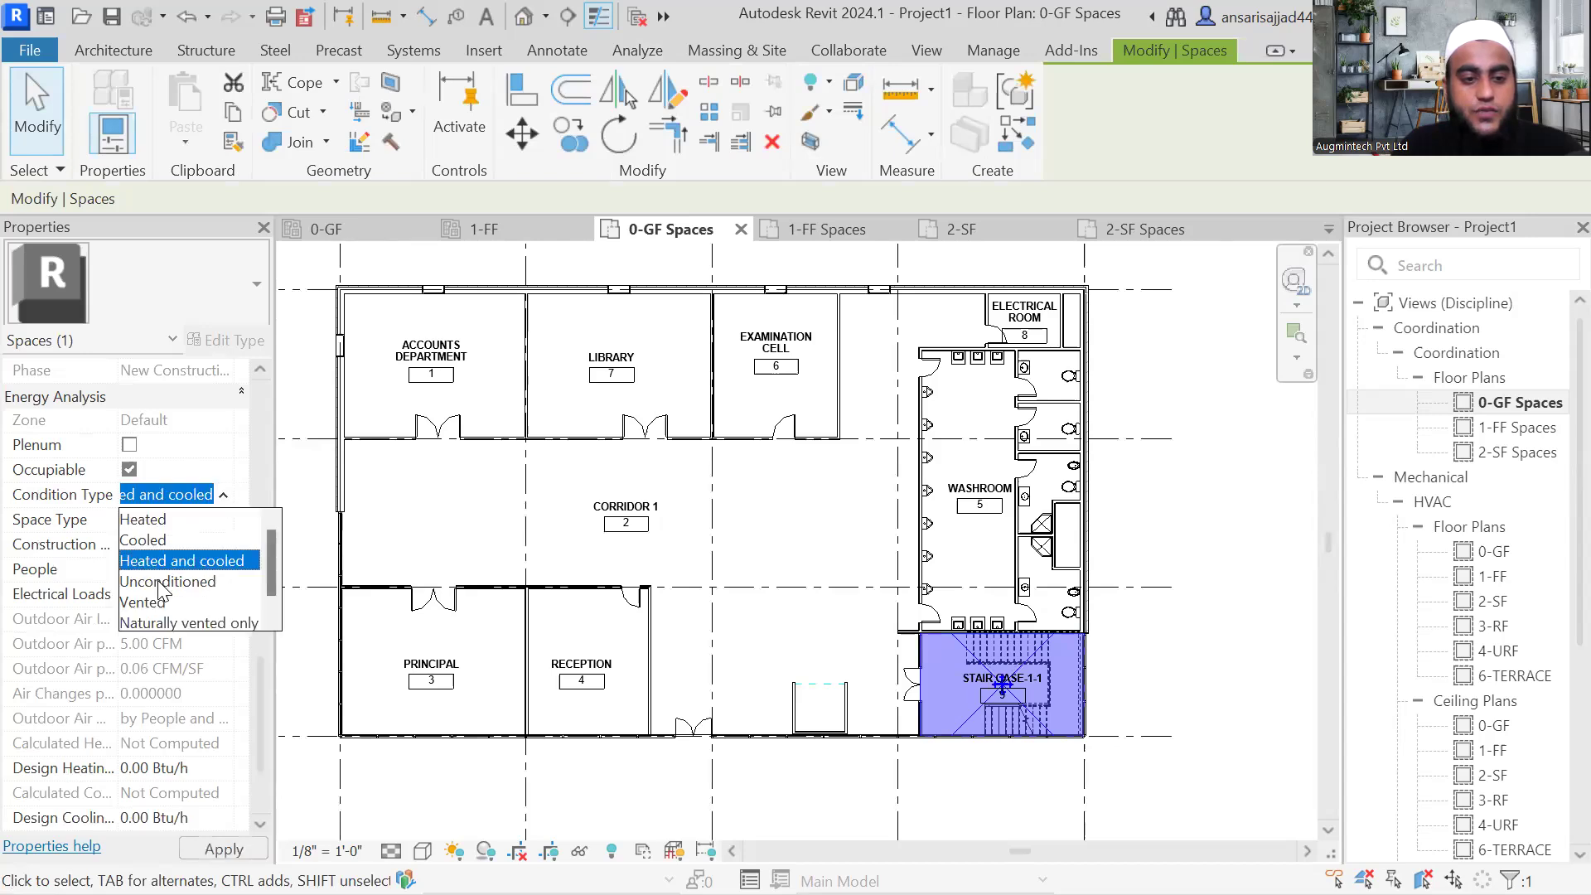
pyautogui.click(1095, 463)
# Step: Open the 1-FF Spaces floor plan and dismiss the save reminder without saving
pyautogui.doubleClick(1521, 427)
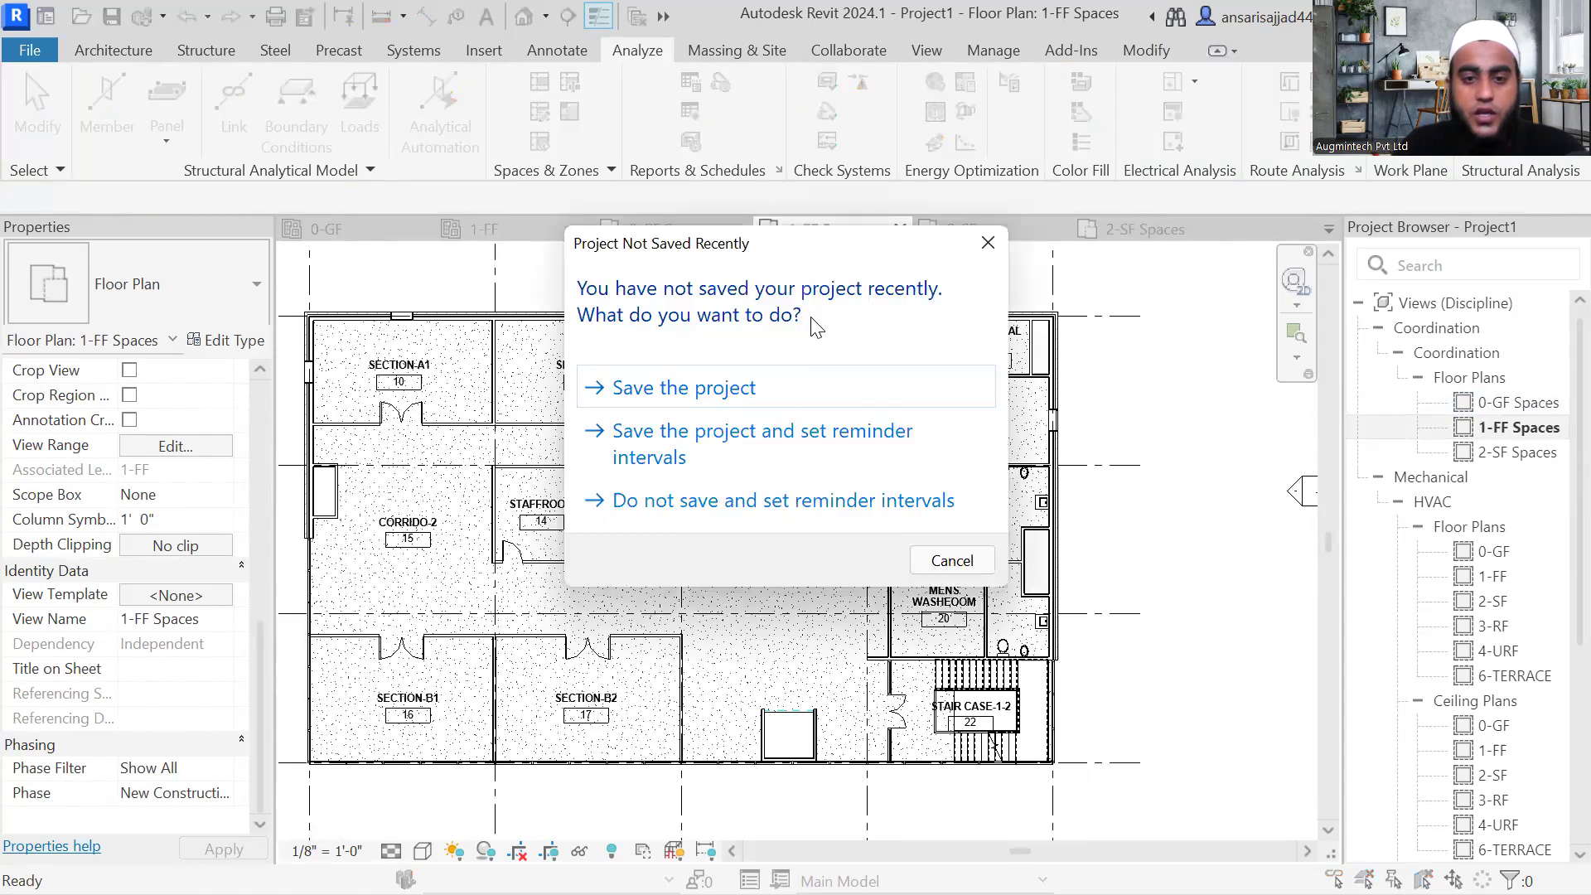
pyautogui.click(988, 243)
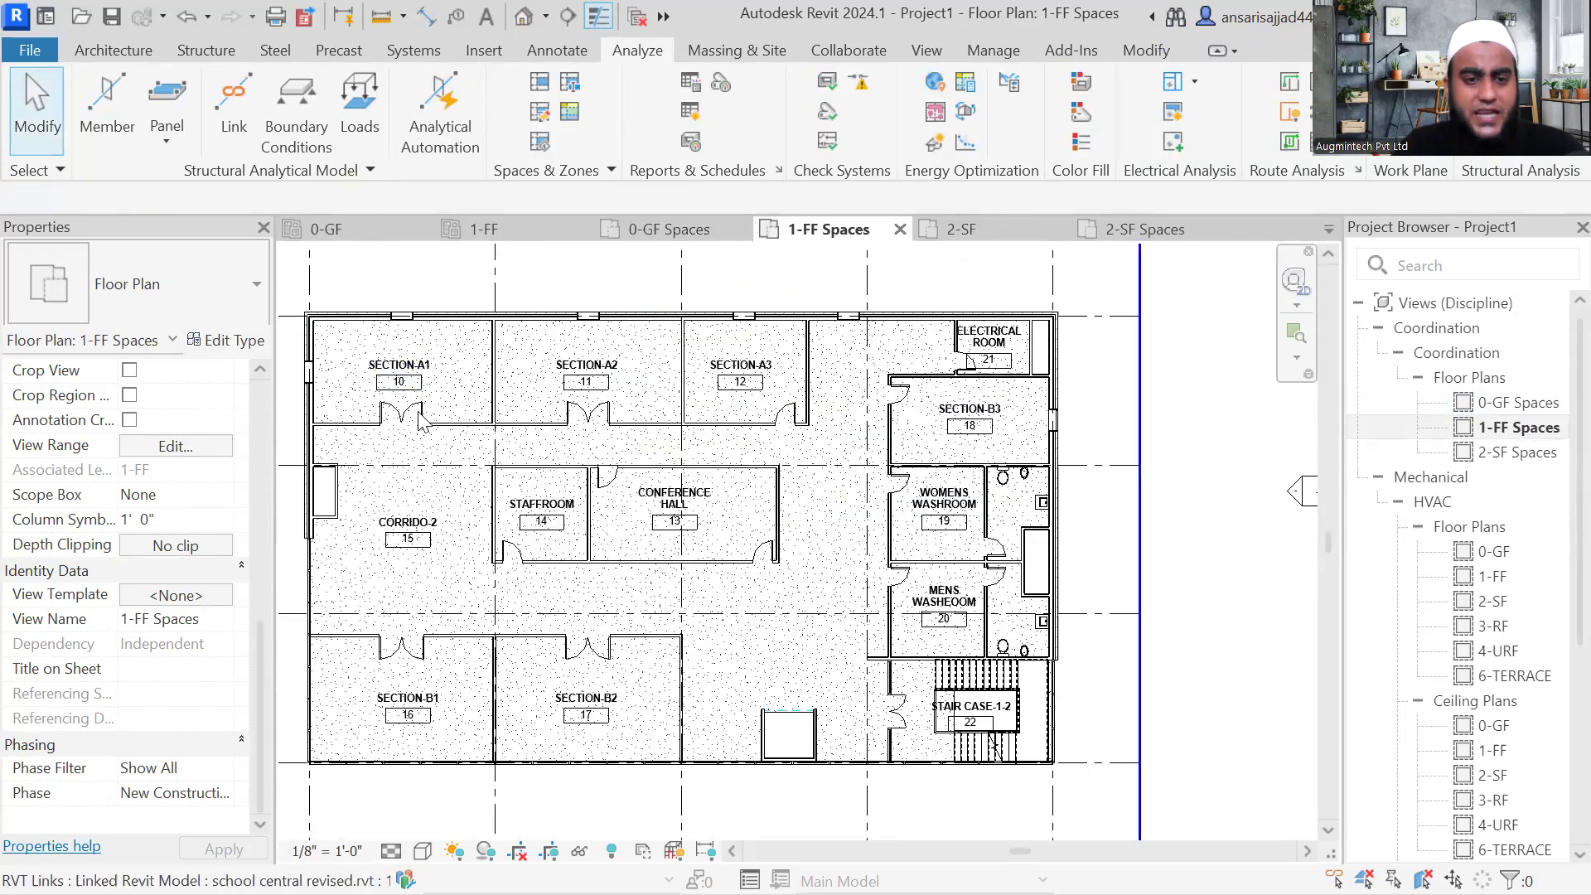
# Step: Check the energy analysis settings of the Section-A1, Section-A2, Section-A3 and Staffroom spaces on the first floor
pyautogui.click(423, 412)
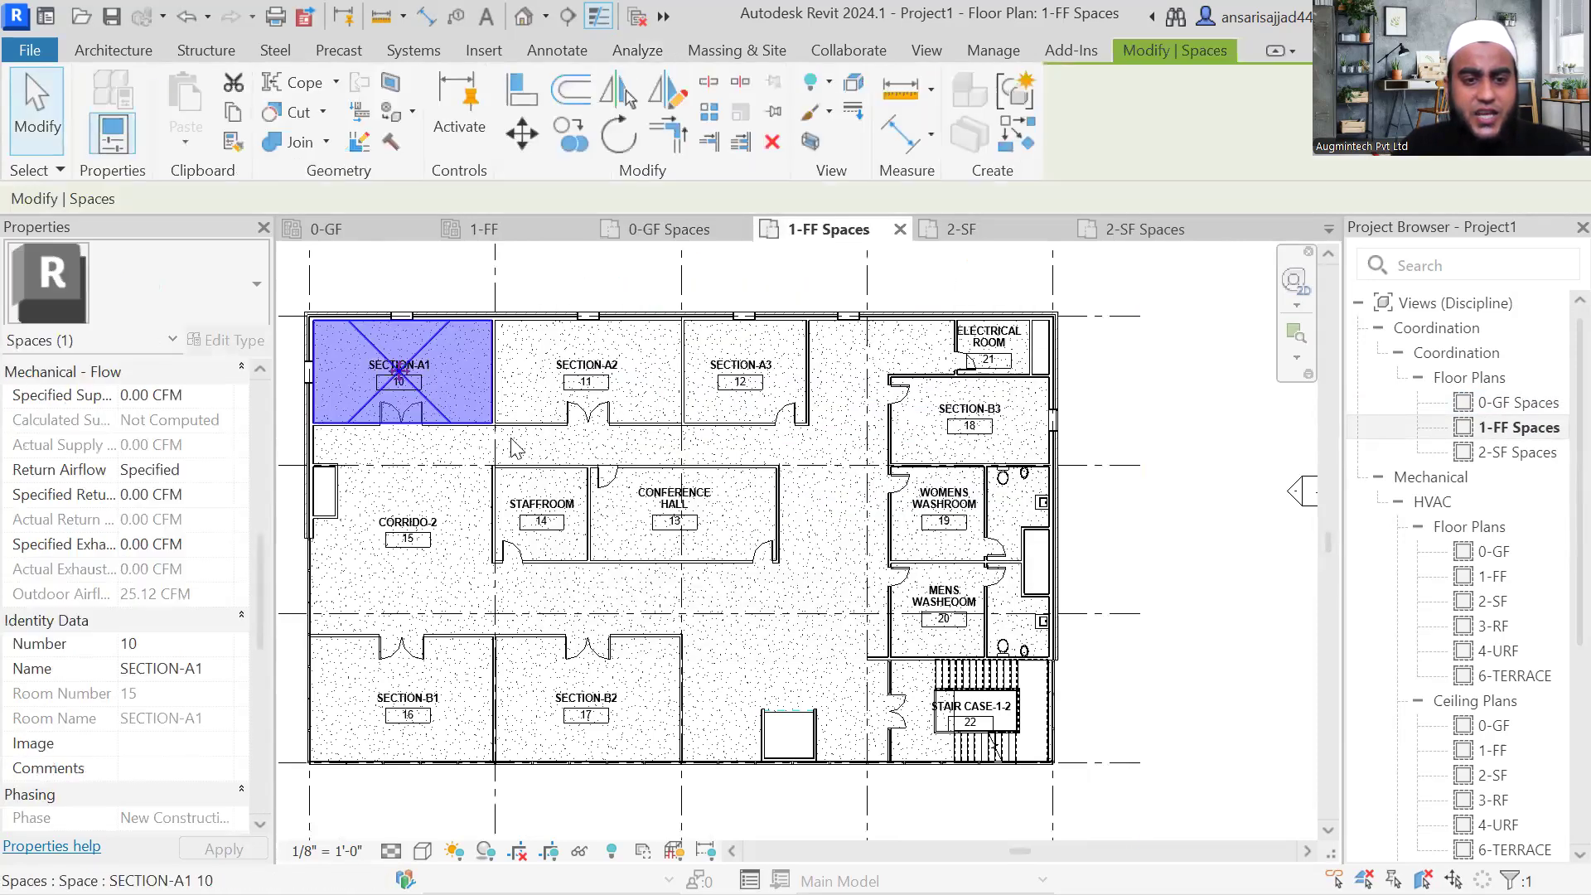
pyautogui.keyDown('ctrl'); pyautogui.click(633, 339); pyautogui.keyUp('ctrl')
pyautogui.keyDown('ctrl'); pyautogui.click(770, 352); pyautogui.keyUp('ctrl')
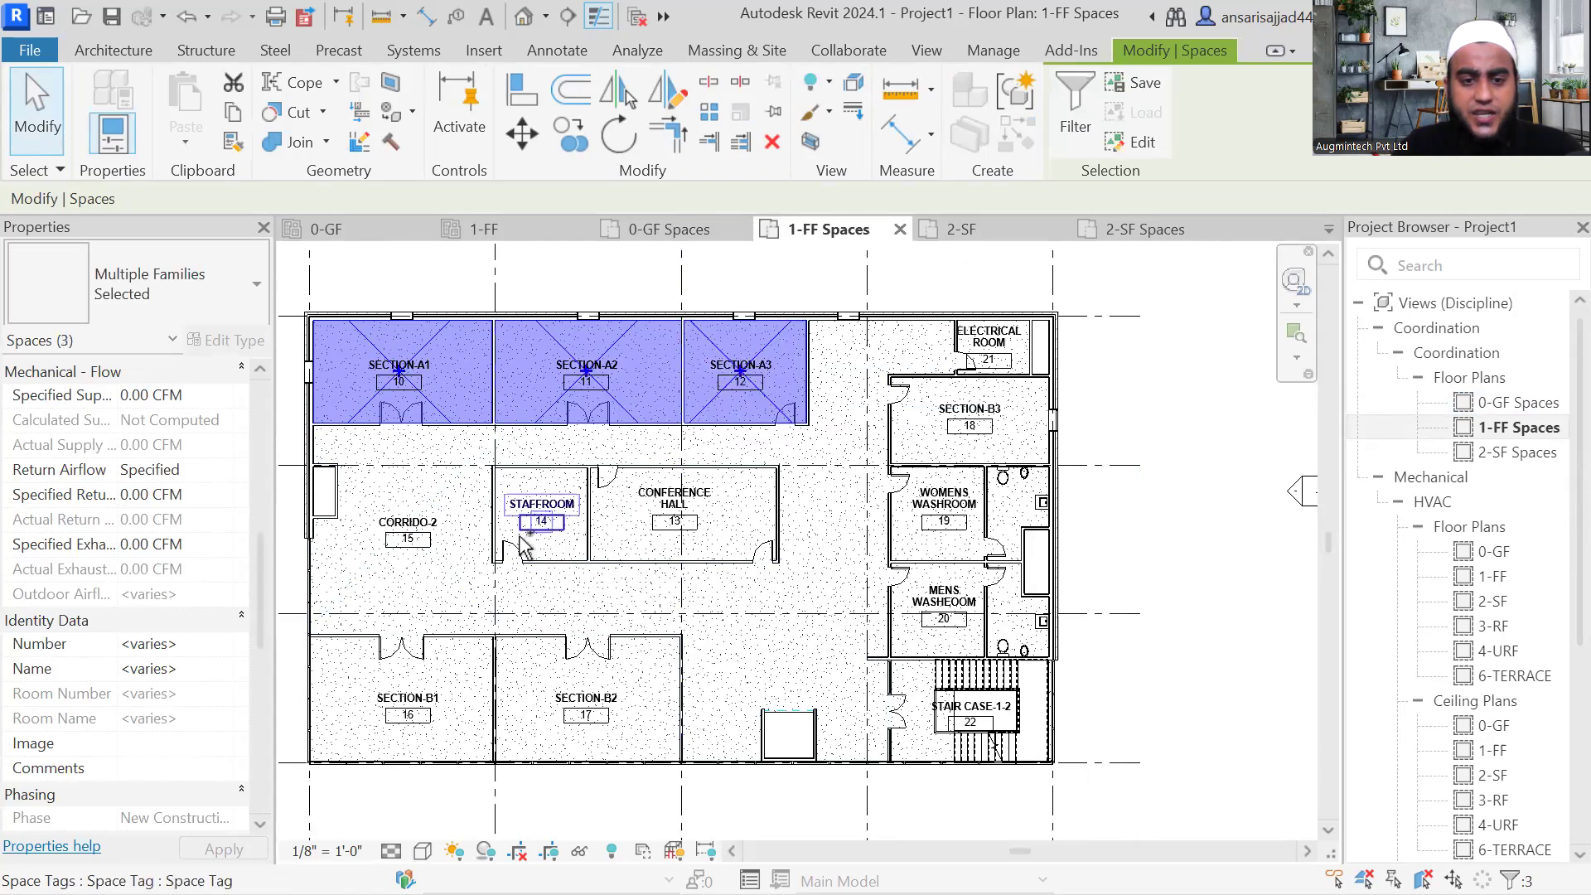
pyautogui.keyDown('ctrl'); pyautogui.click(580, 551); pyautogui.keyUp('ctrl')
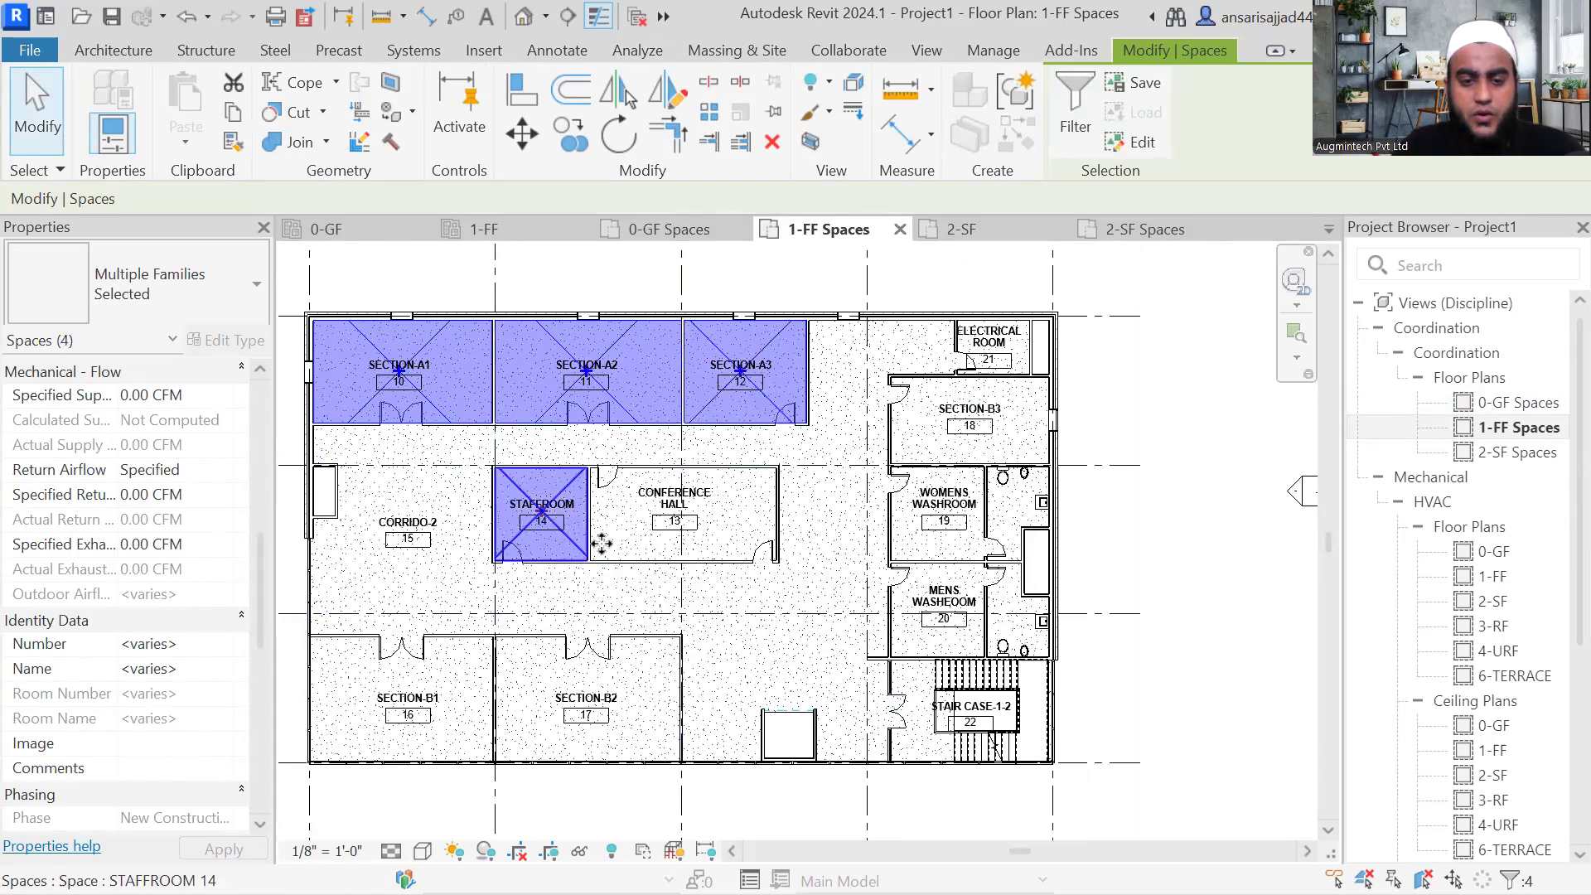
pyautogui.moveTo(589, 437); pyautogui.dragTo(657, 435, button='middle')
pyautogui.scroll(-5, 119, 515)
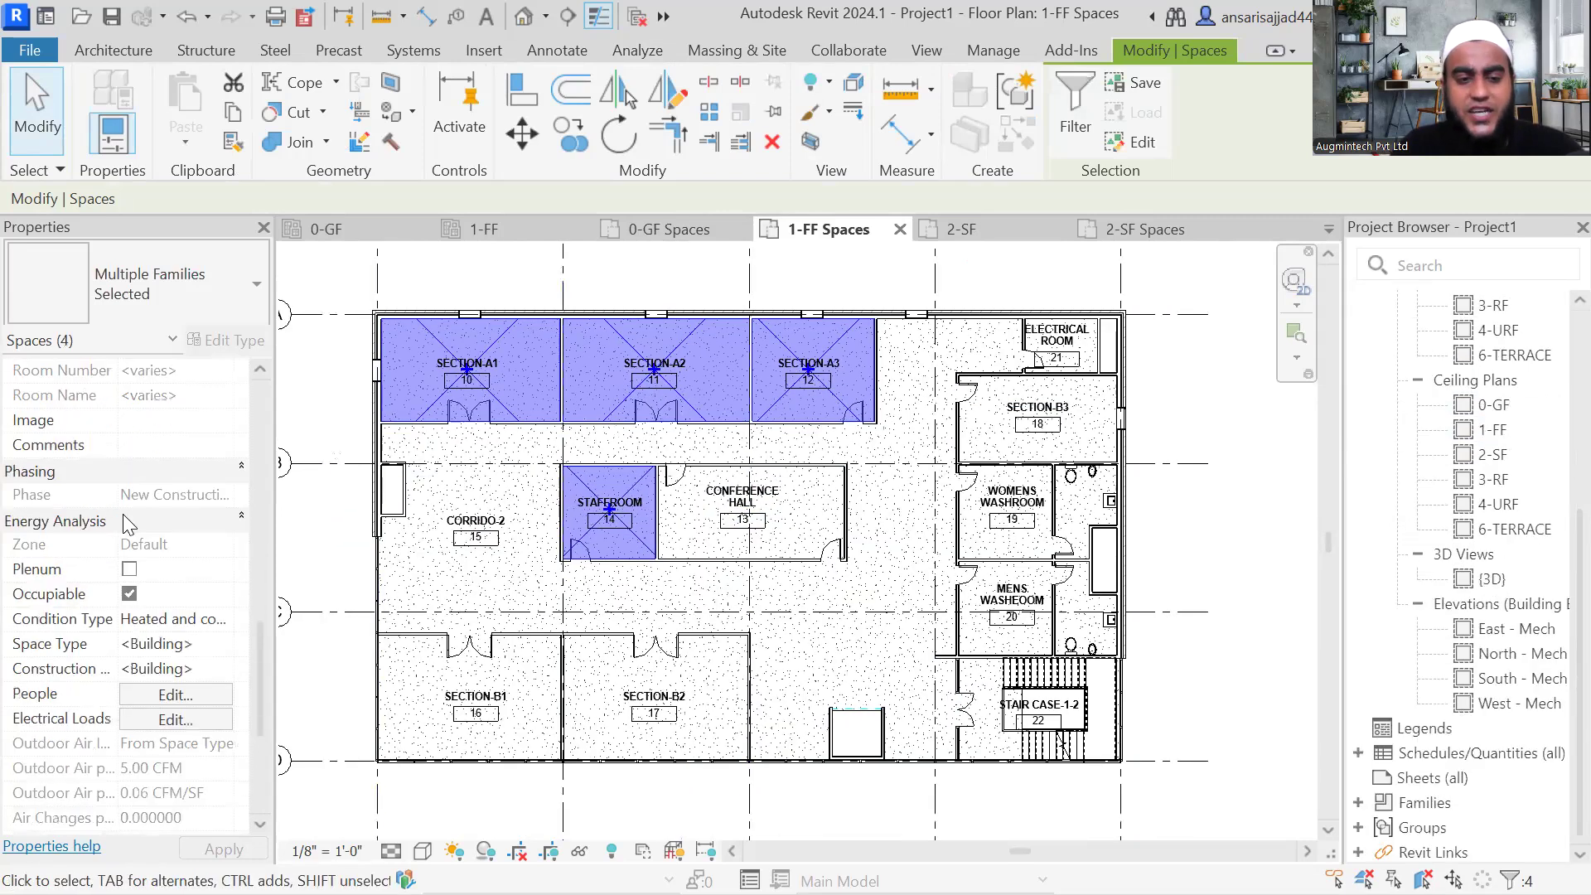
pyautogui.scroll(-3, 127, 523)
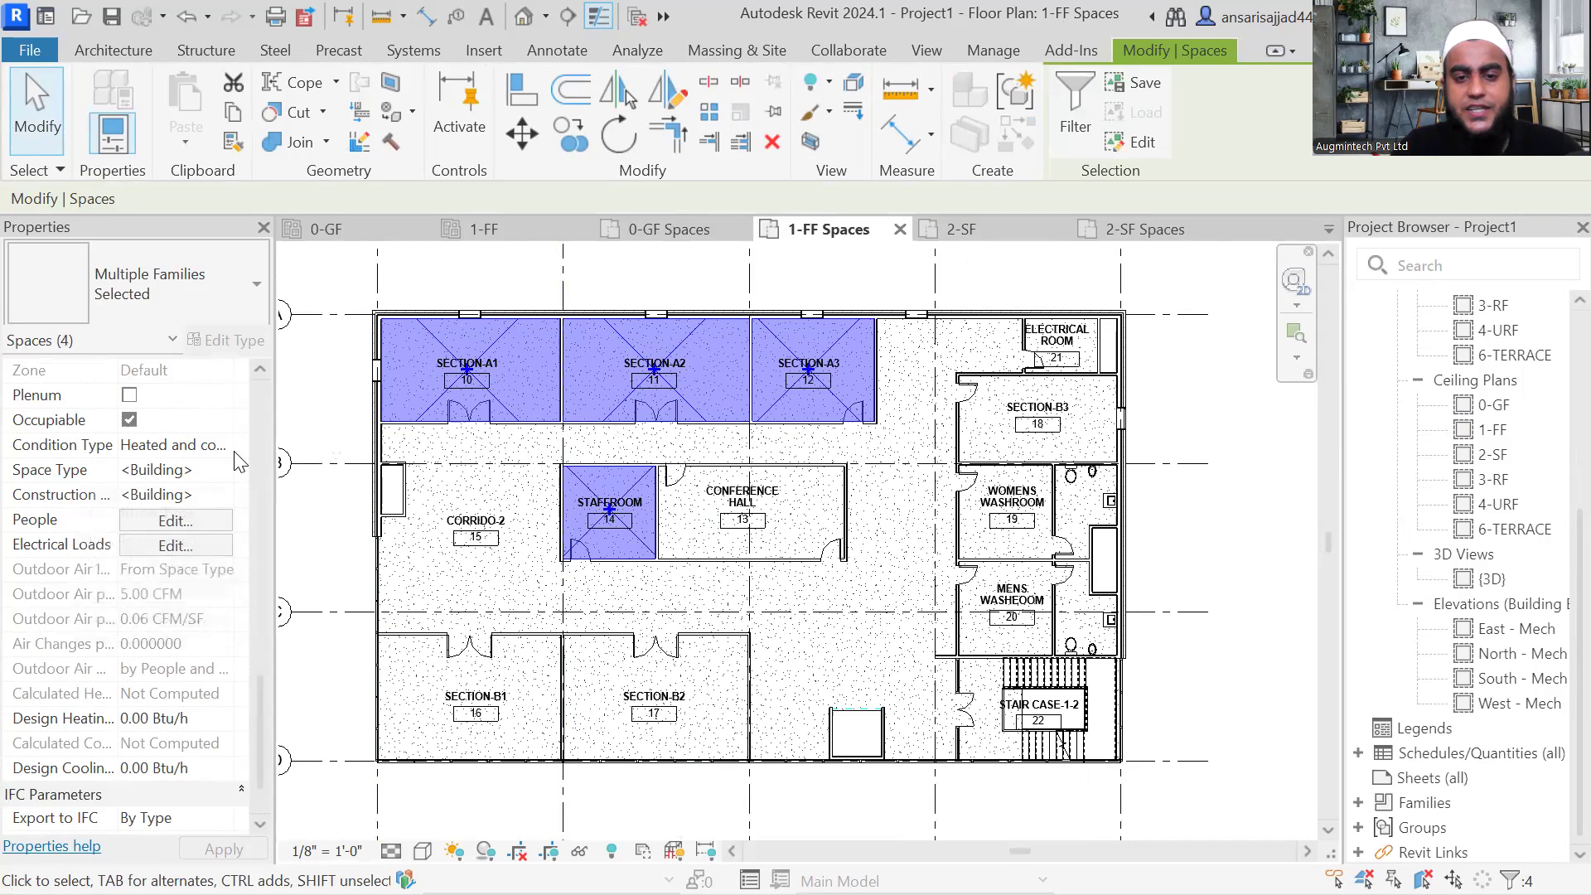
pyautogui.press('Escape')
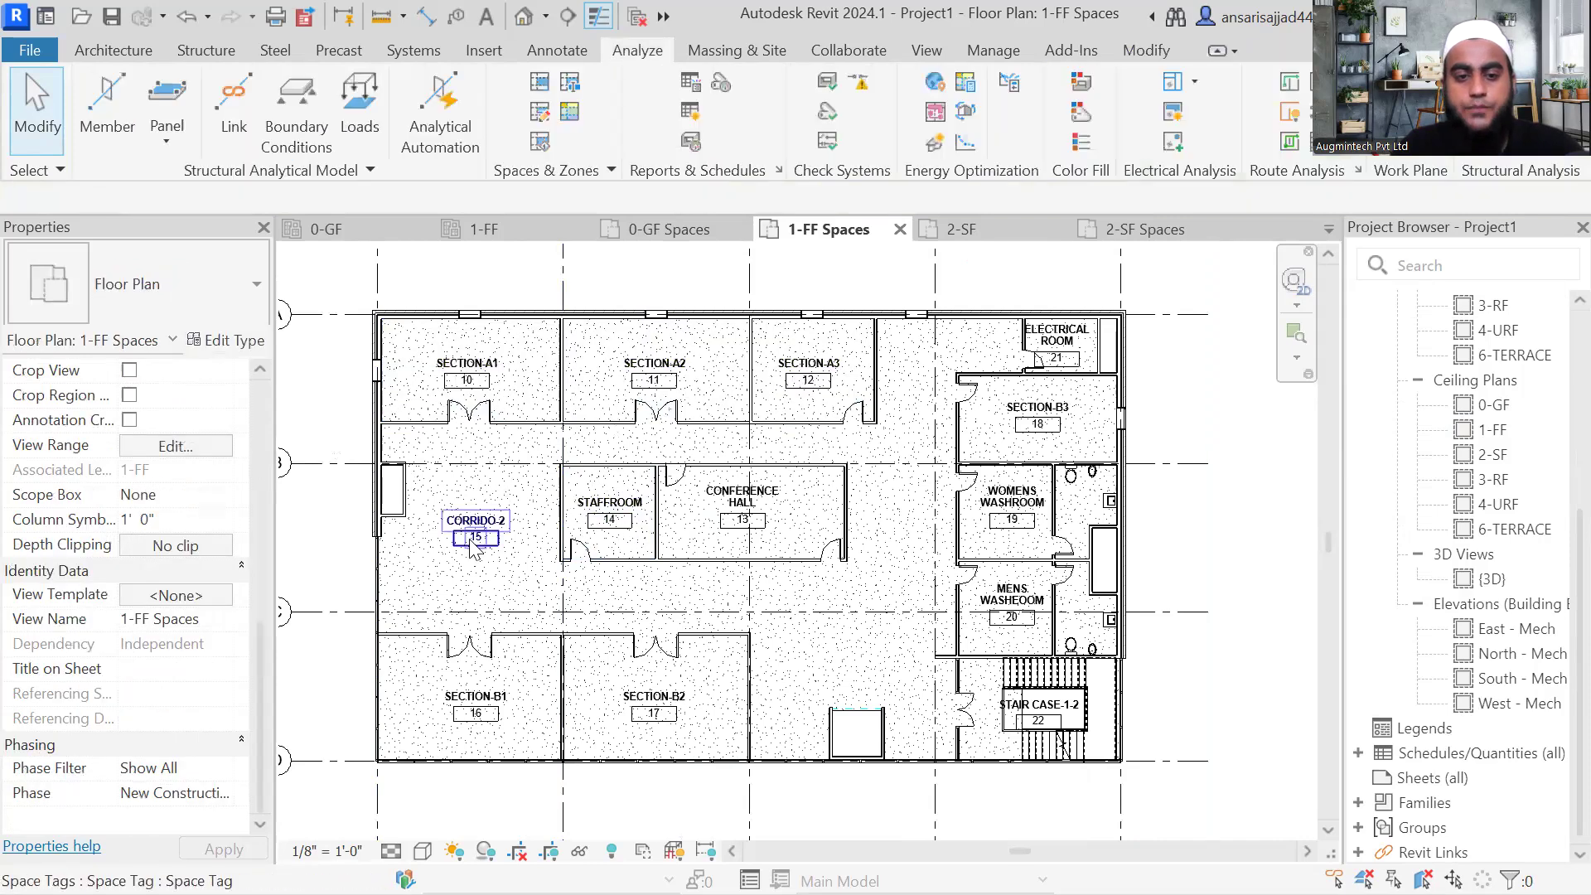
# Step: Set the condition type of the first floor's CORRIDO-2 space to Unconditioned
pyautogui.click(528, 581)
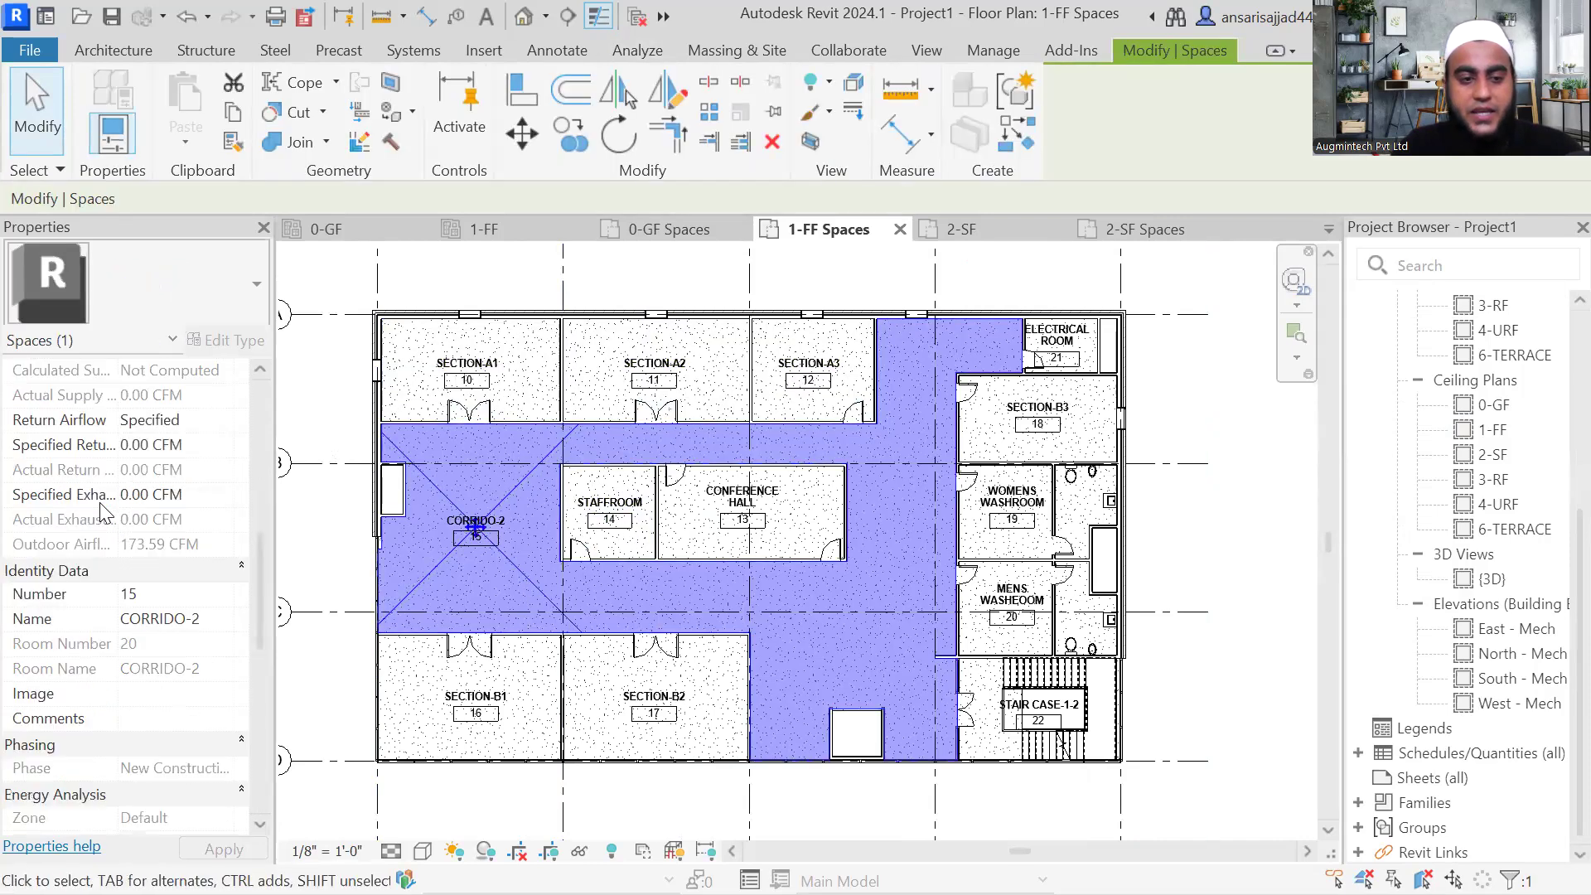
pyautogui.scroll(-2, 154, 520)
pyautogui.click(222, 545)
pyautogui.click(224, 547)
pyautogui.click(174, 633)
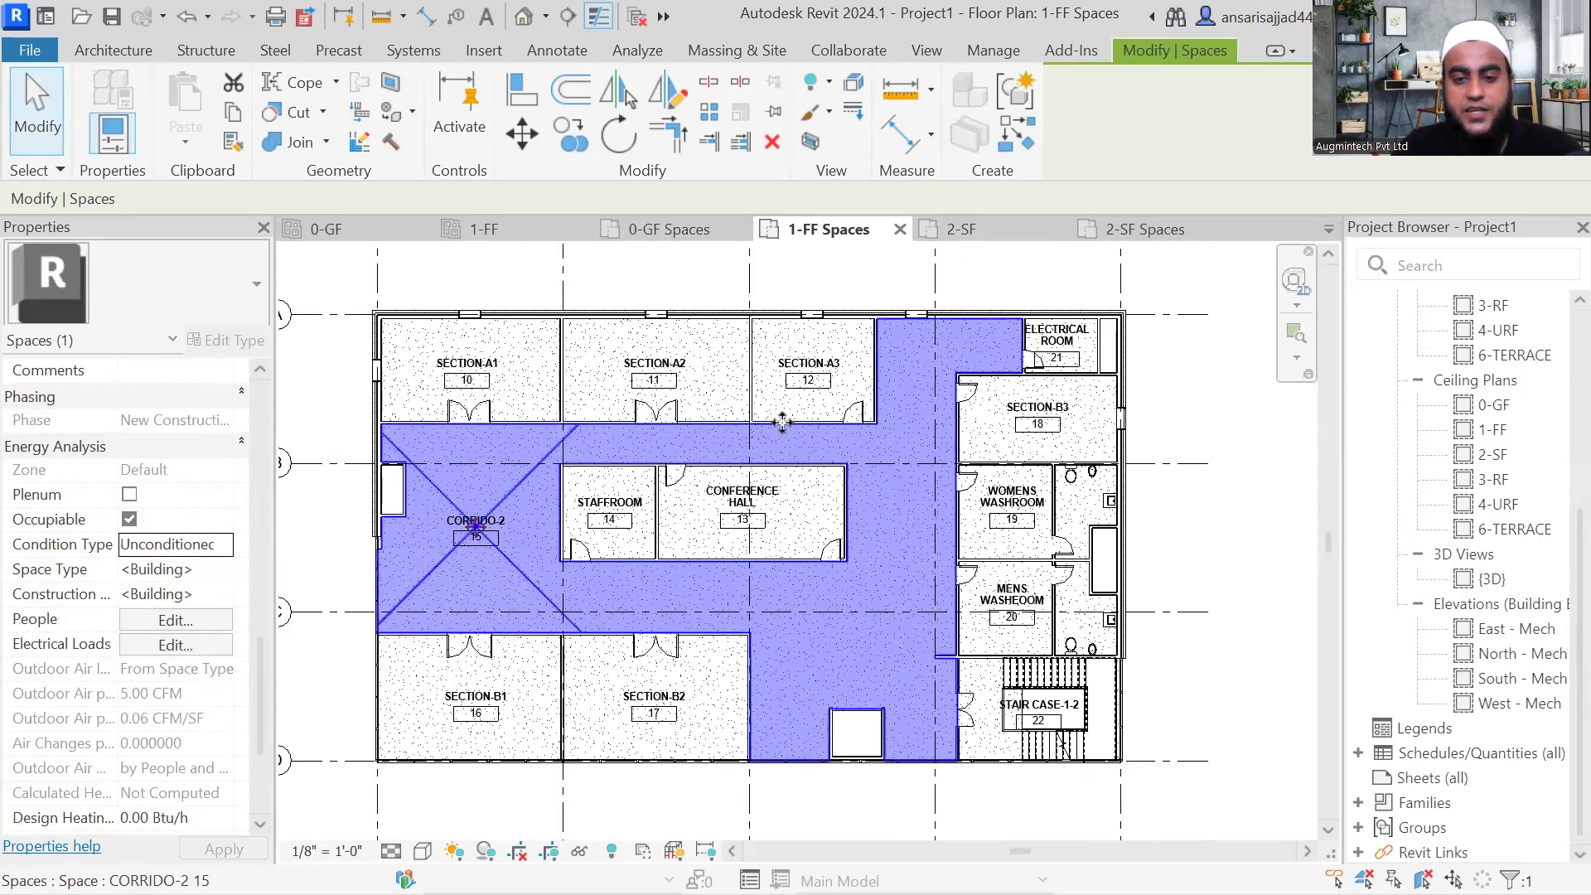
pyautogui.press('Escape')
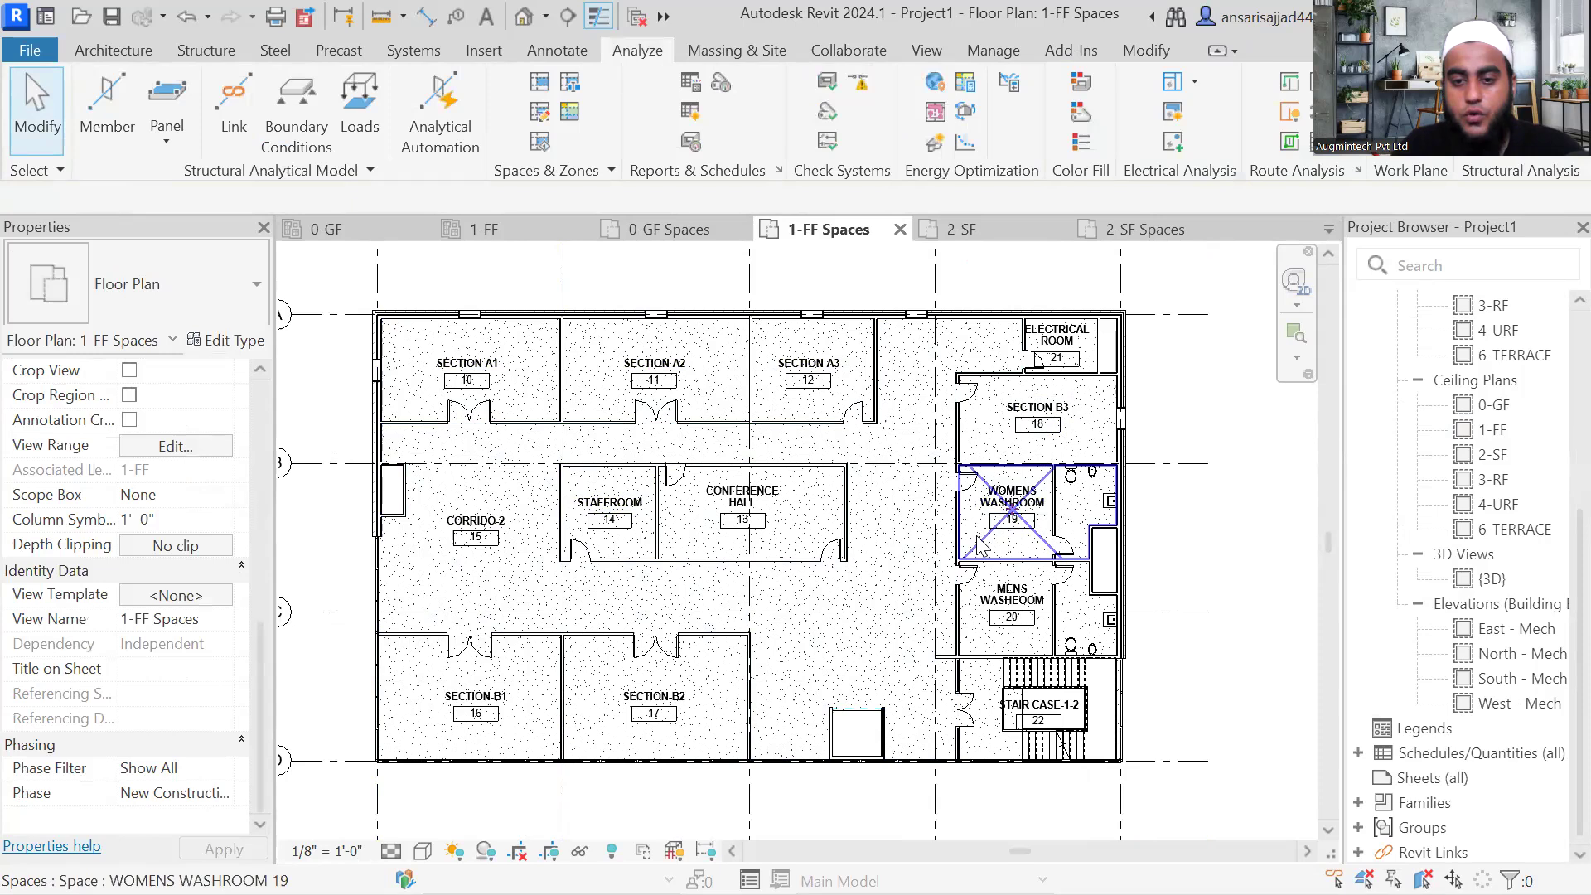
# Step: Set the condition type of the first floor's Womens Washroom, Mens Washroom, Stair Case-1-2 and Electrical Room spaces together to Unconditioned
pyautogui.click(981, 544)
pyautogui.keyDown('ctrl'); pyautogui.click(987, 617); pyautogui.keyUp('ctrl')
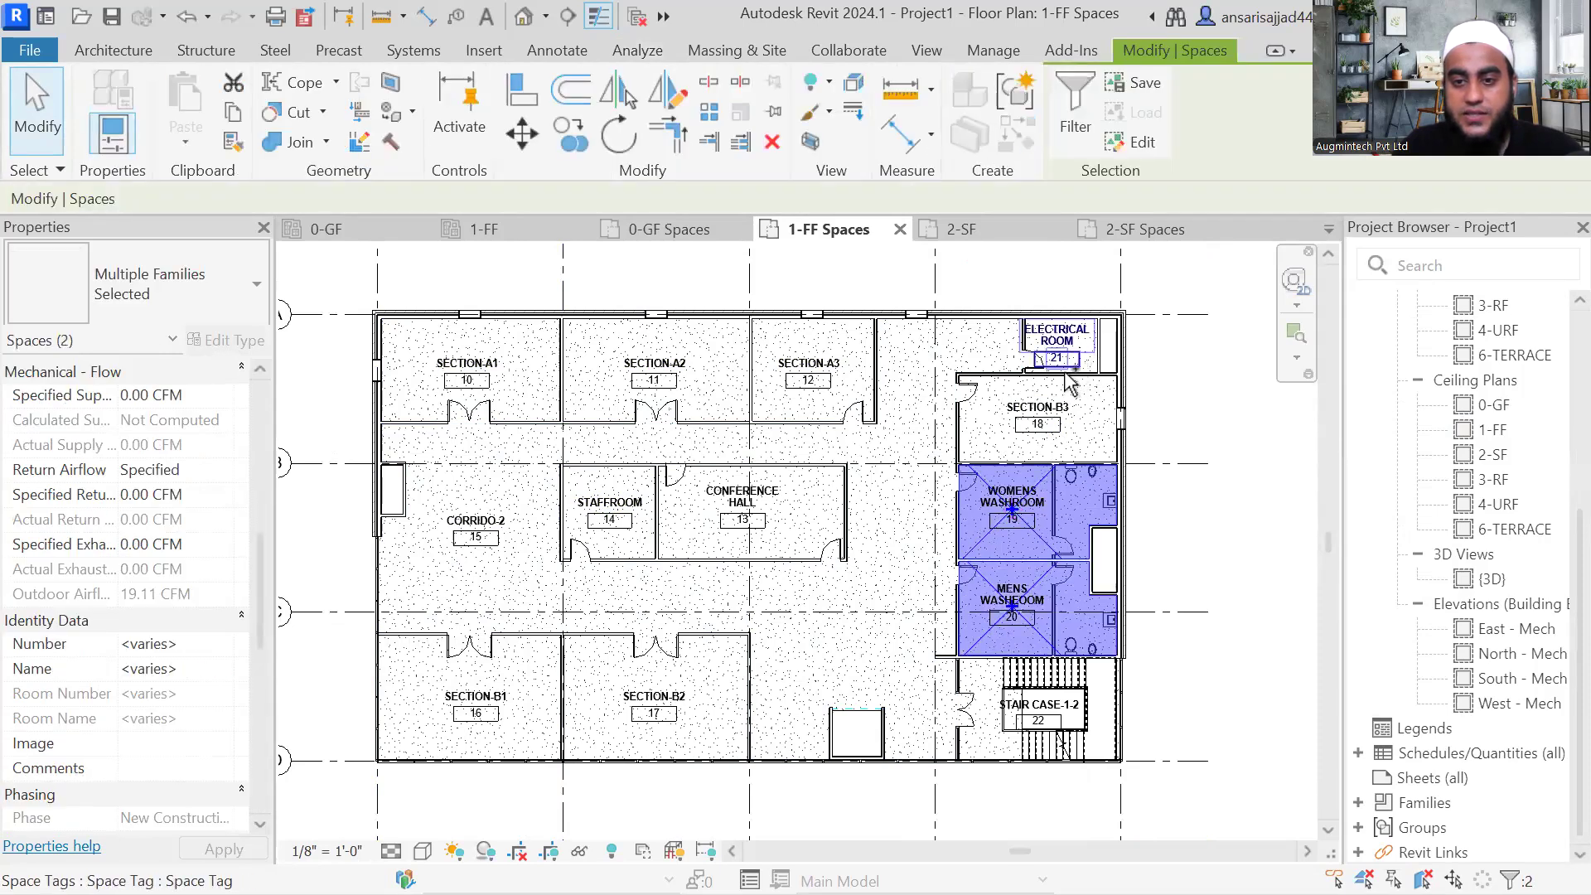
pyautogui.keyDown('ctrl'); pyautogui.click(1005, 742); pyautogui.keyUp('ctrl')
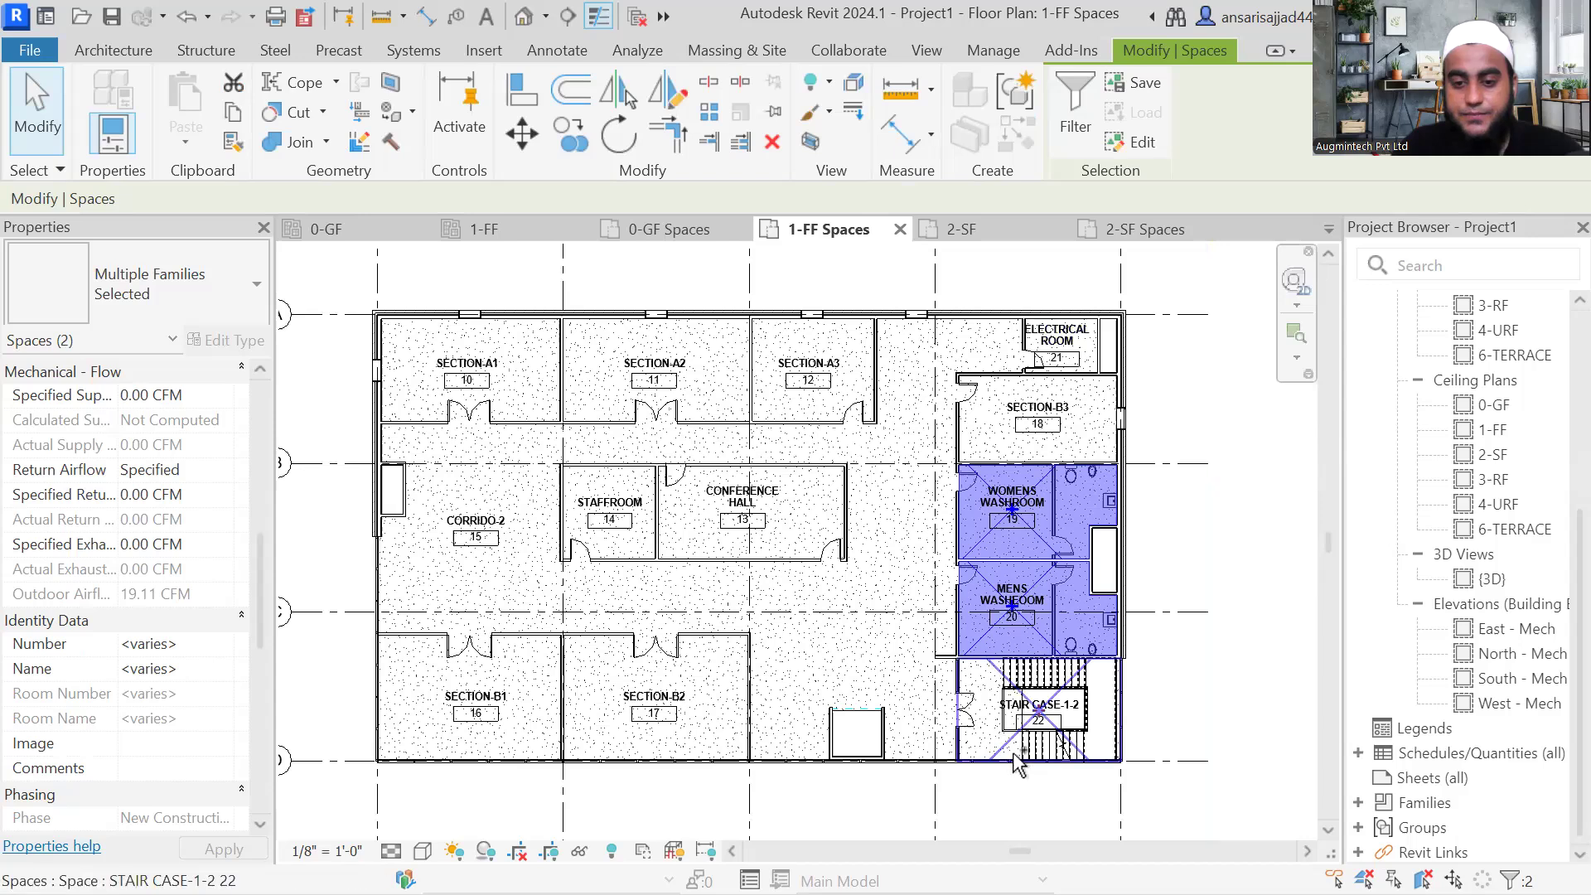
pyautogui.keyDown('ctrl'); pyautogui.click(1107, 336); pyautogui.keyUp('ctrl')
pyautogui.scroll(-6, 143, 466)
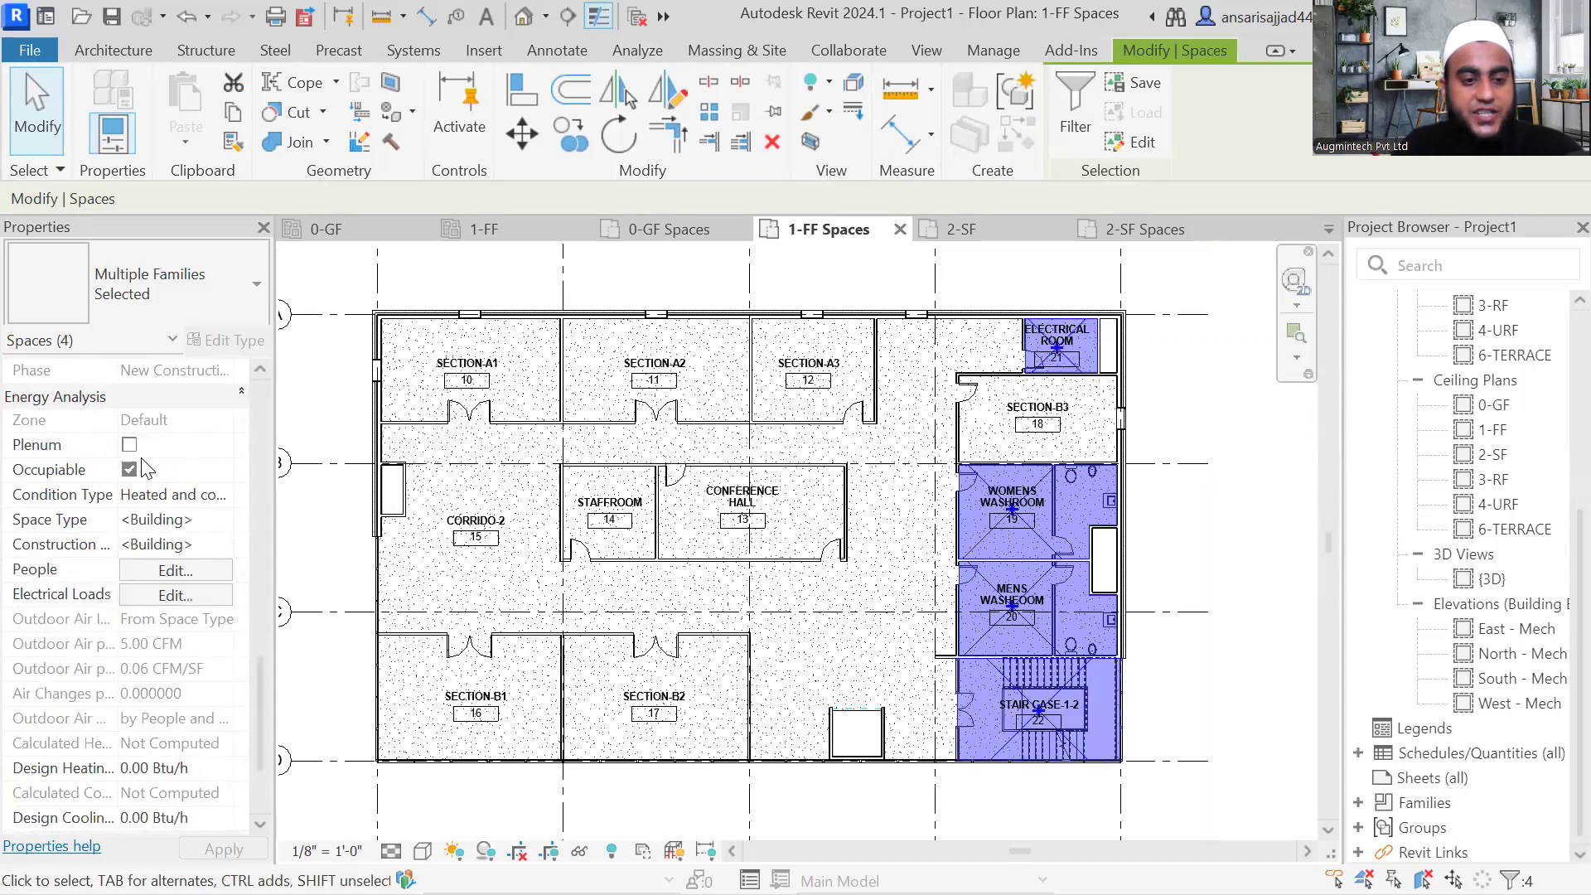
pyautogui.click(225, 497)
pyautogui.click(225, 497)
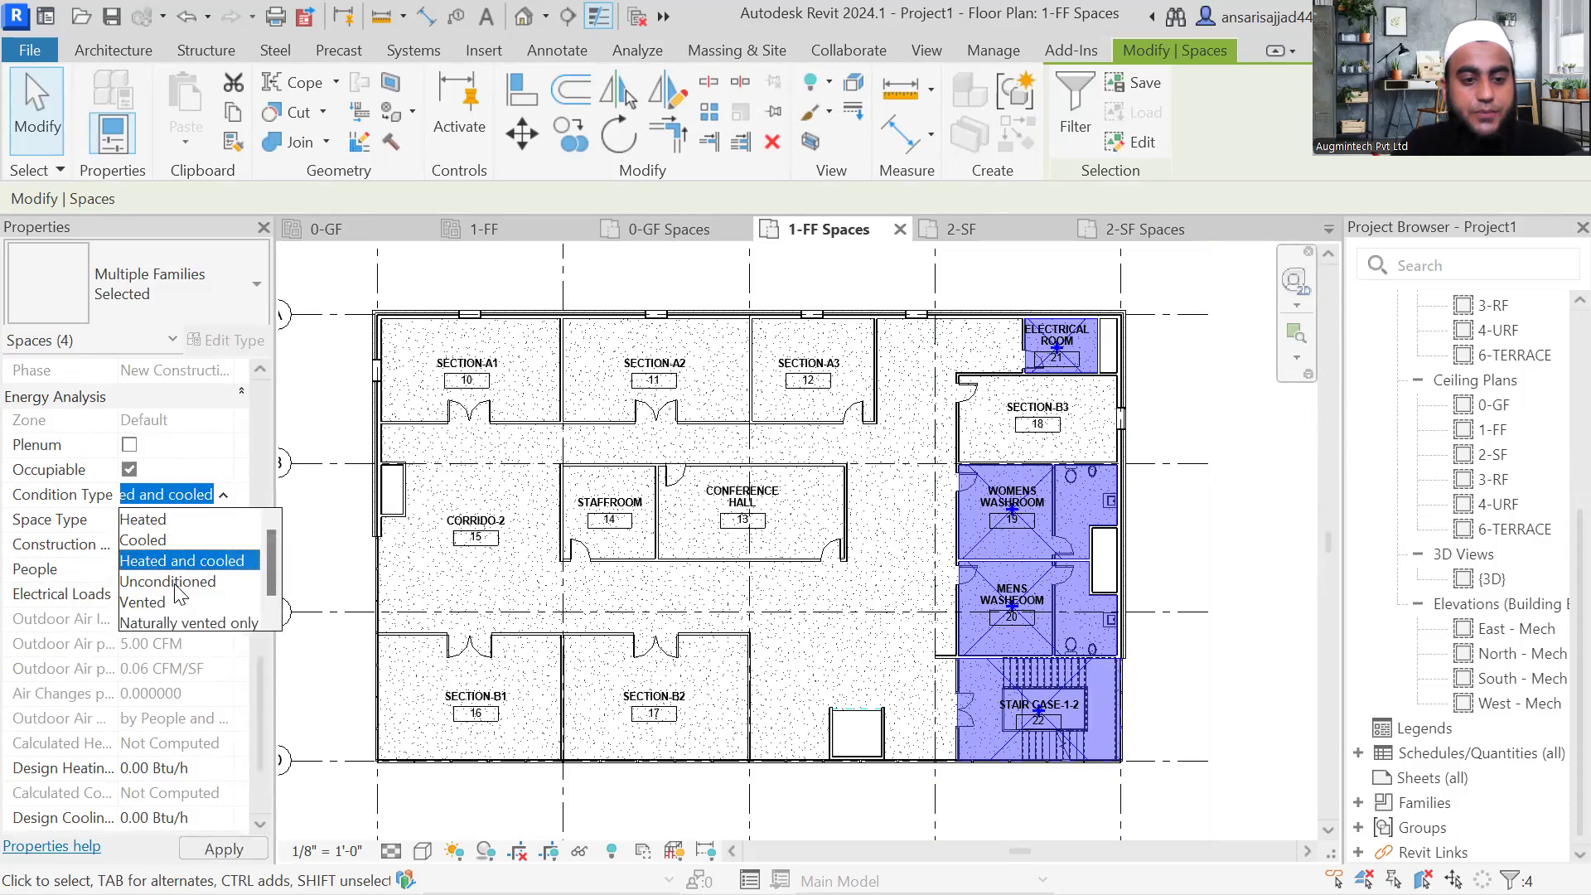
pyautogui.click(178, 581)
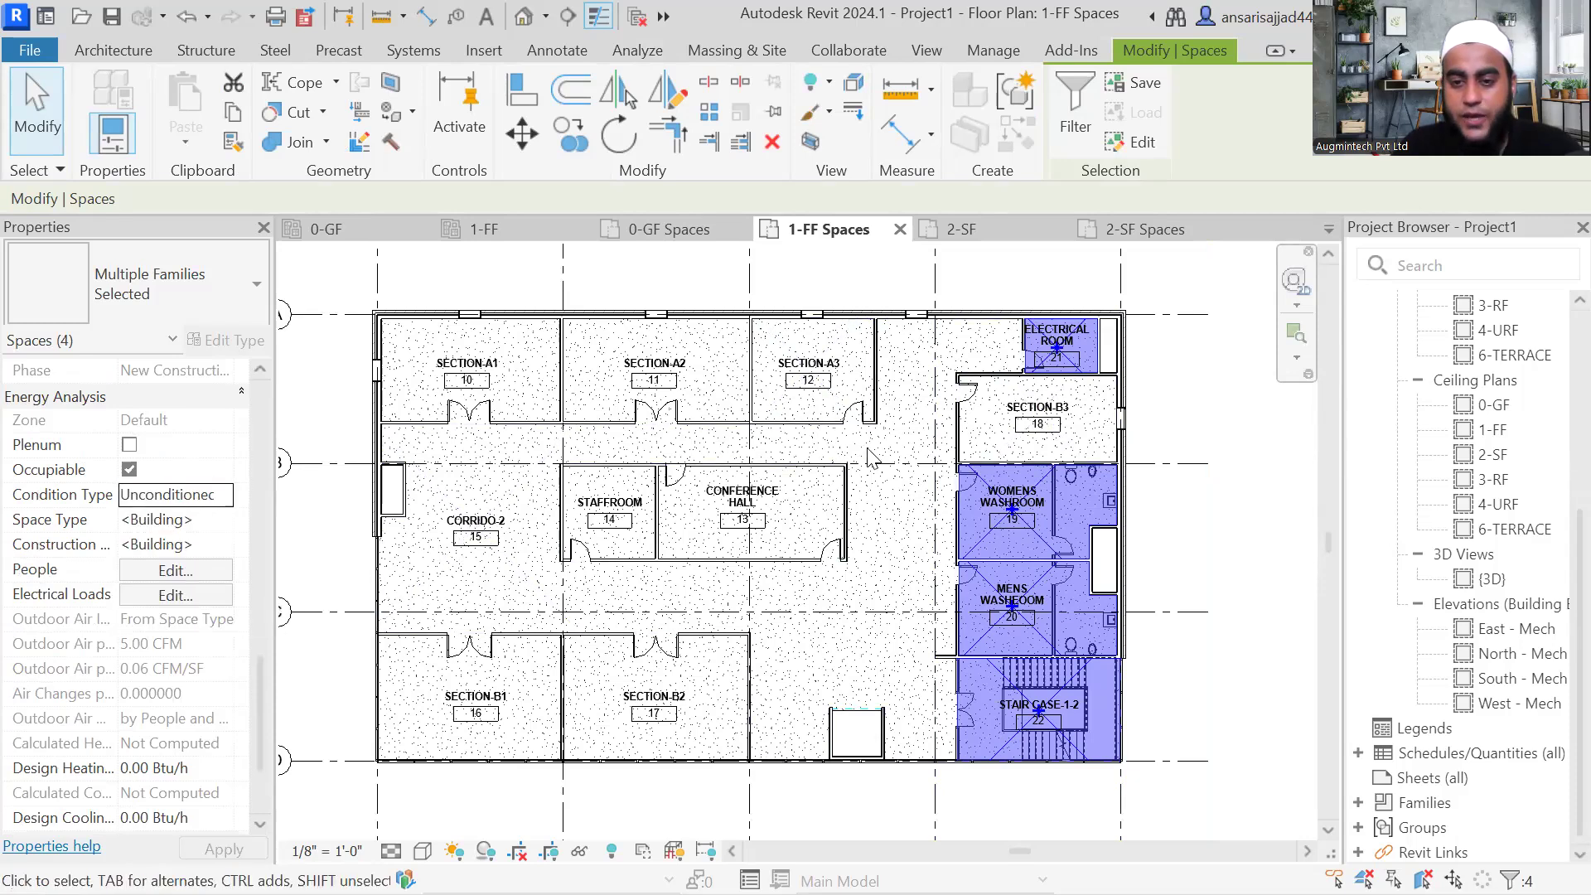
pyautogui.press('Escape')
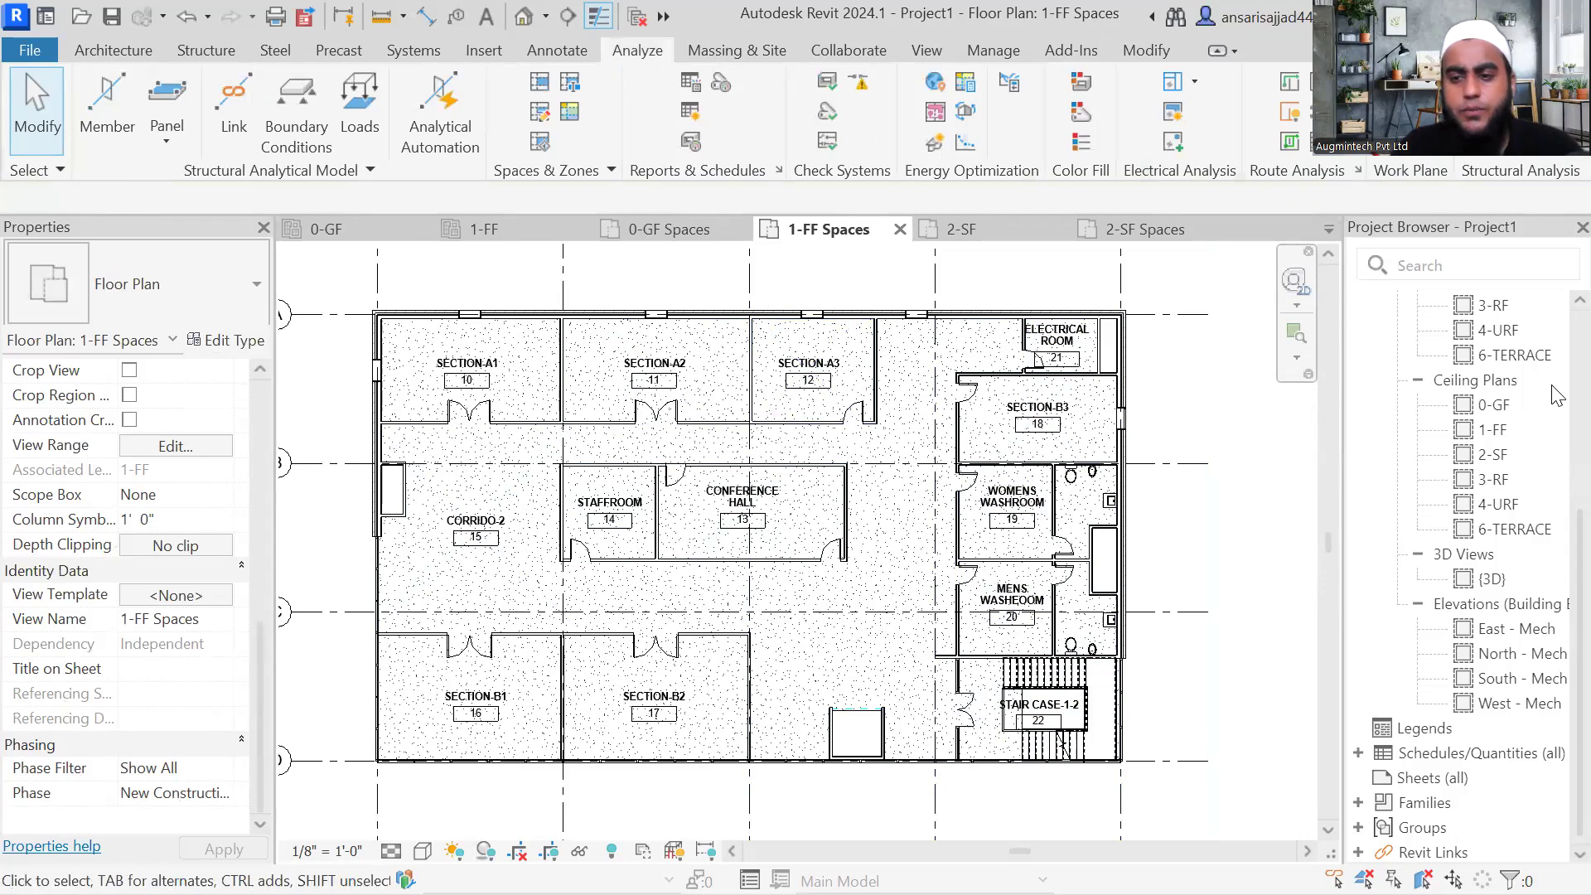
# Step: Open the 2-SF Spaces floor plan
pyautogui.scroll(5, 1528, 458)
pyautogui.doubleClick(1521, 452)
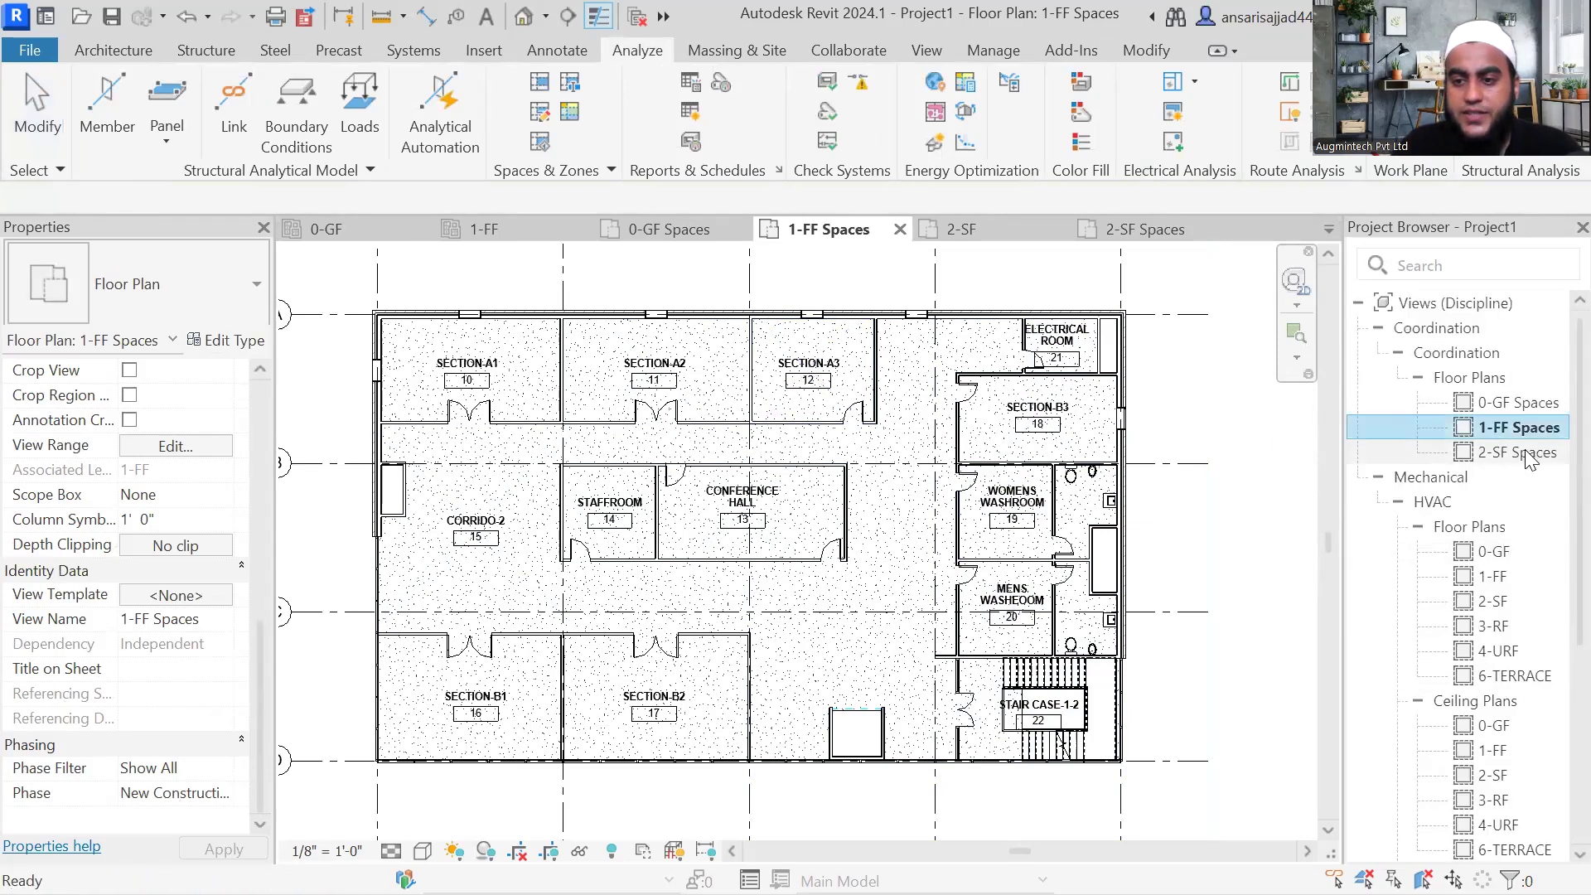
pyautogui.moveTo(612, 532); pyautogui.dragTo(634, 511, button='middle')
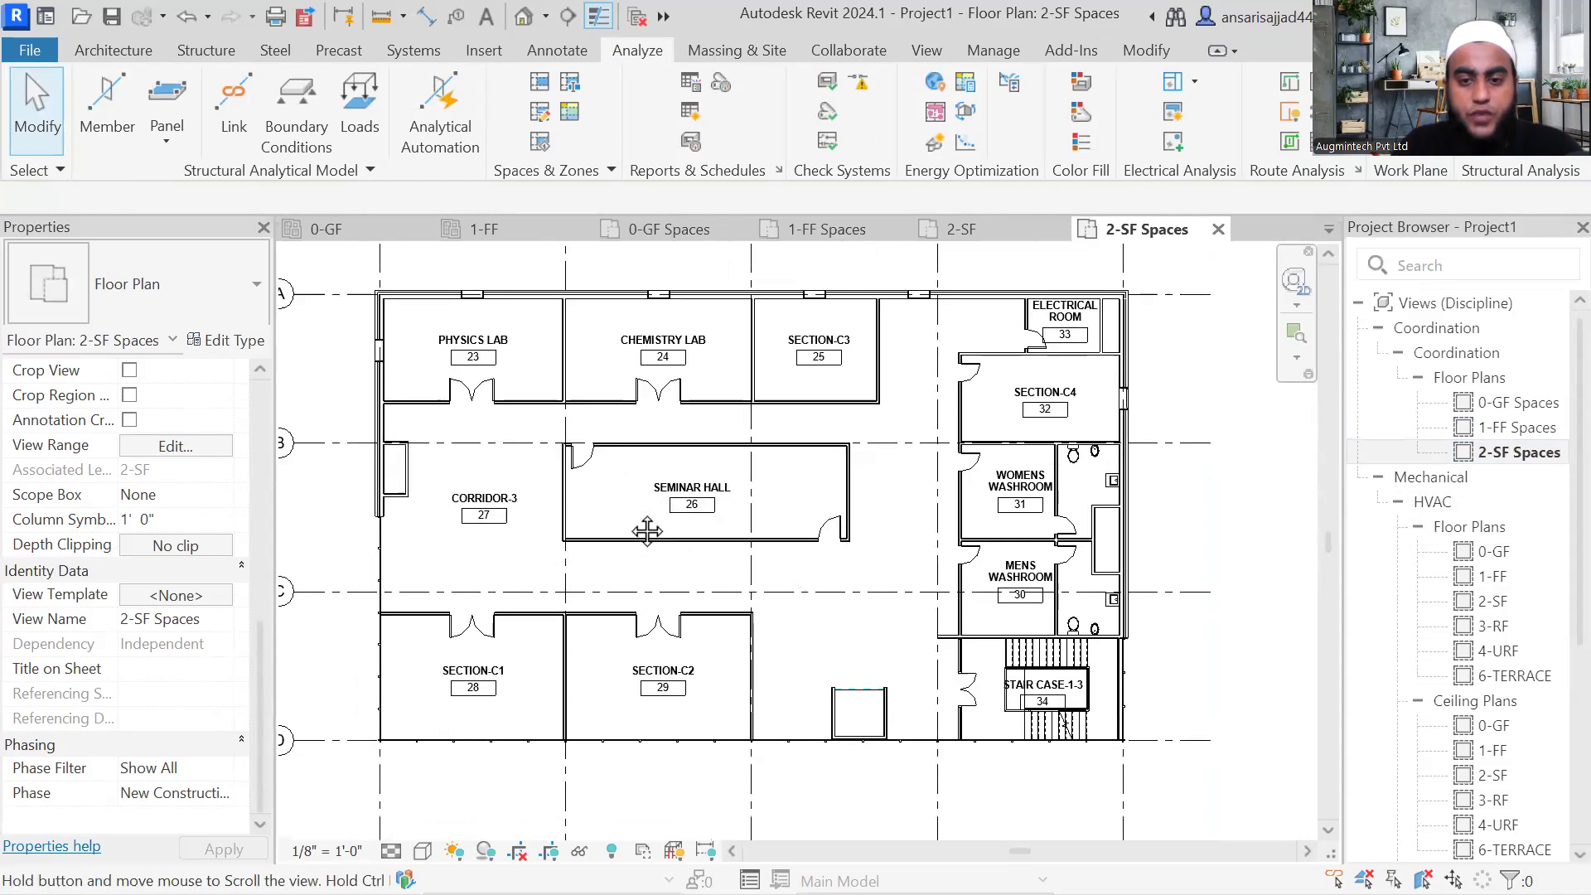
pyautogui.click(1090, 353)
pyautogui.press('Escape')
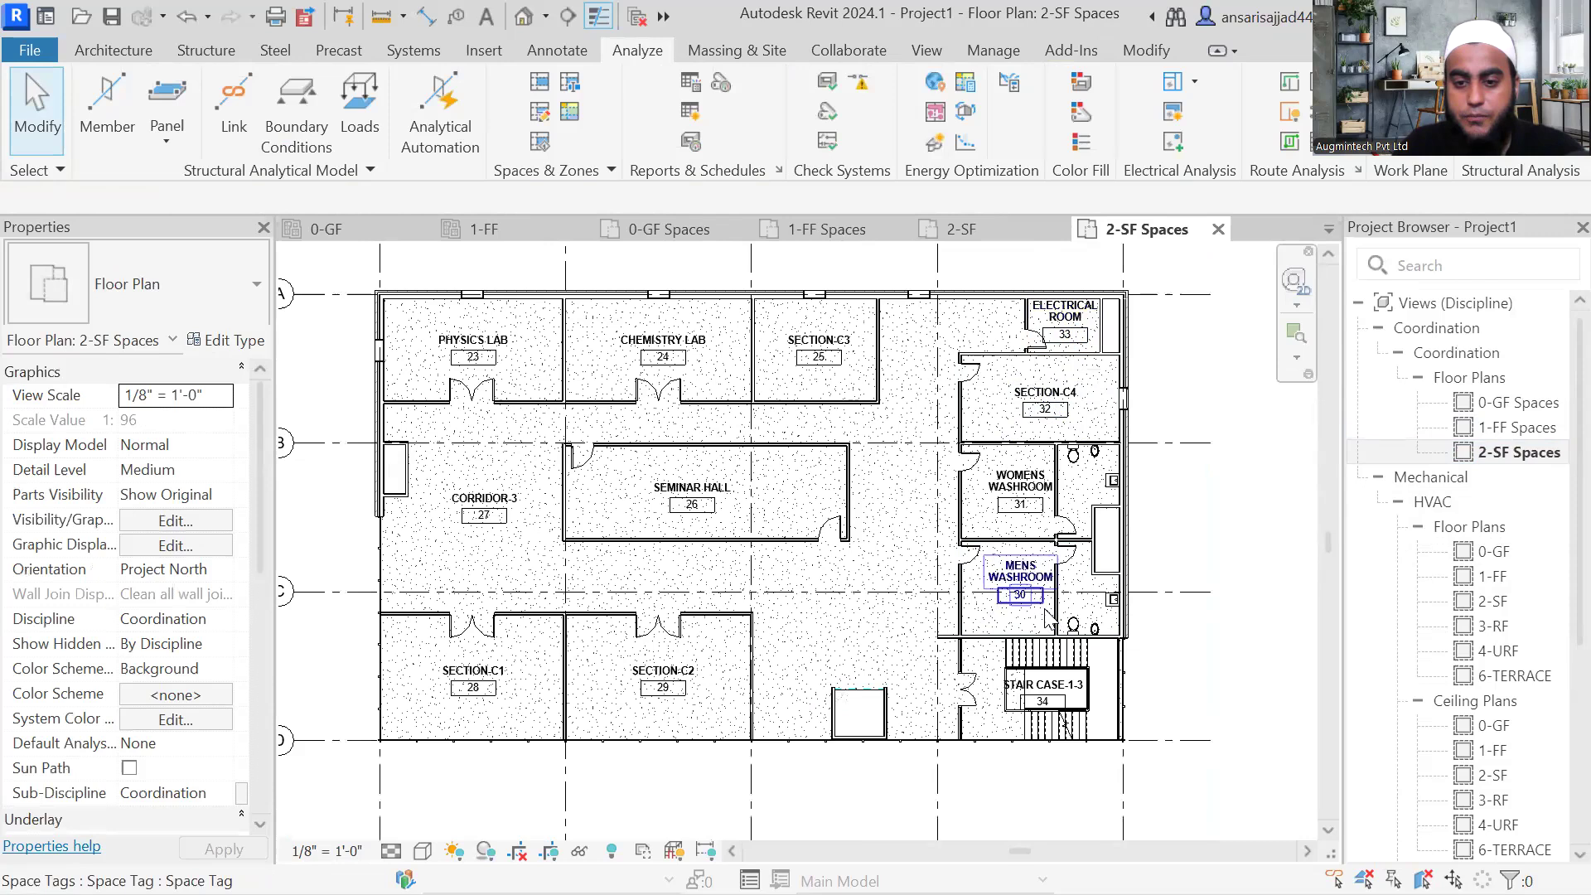
pyautogui.click(1063, 637)
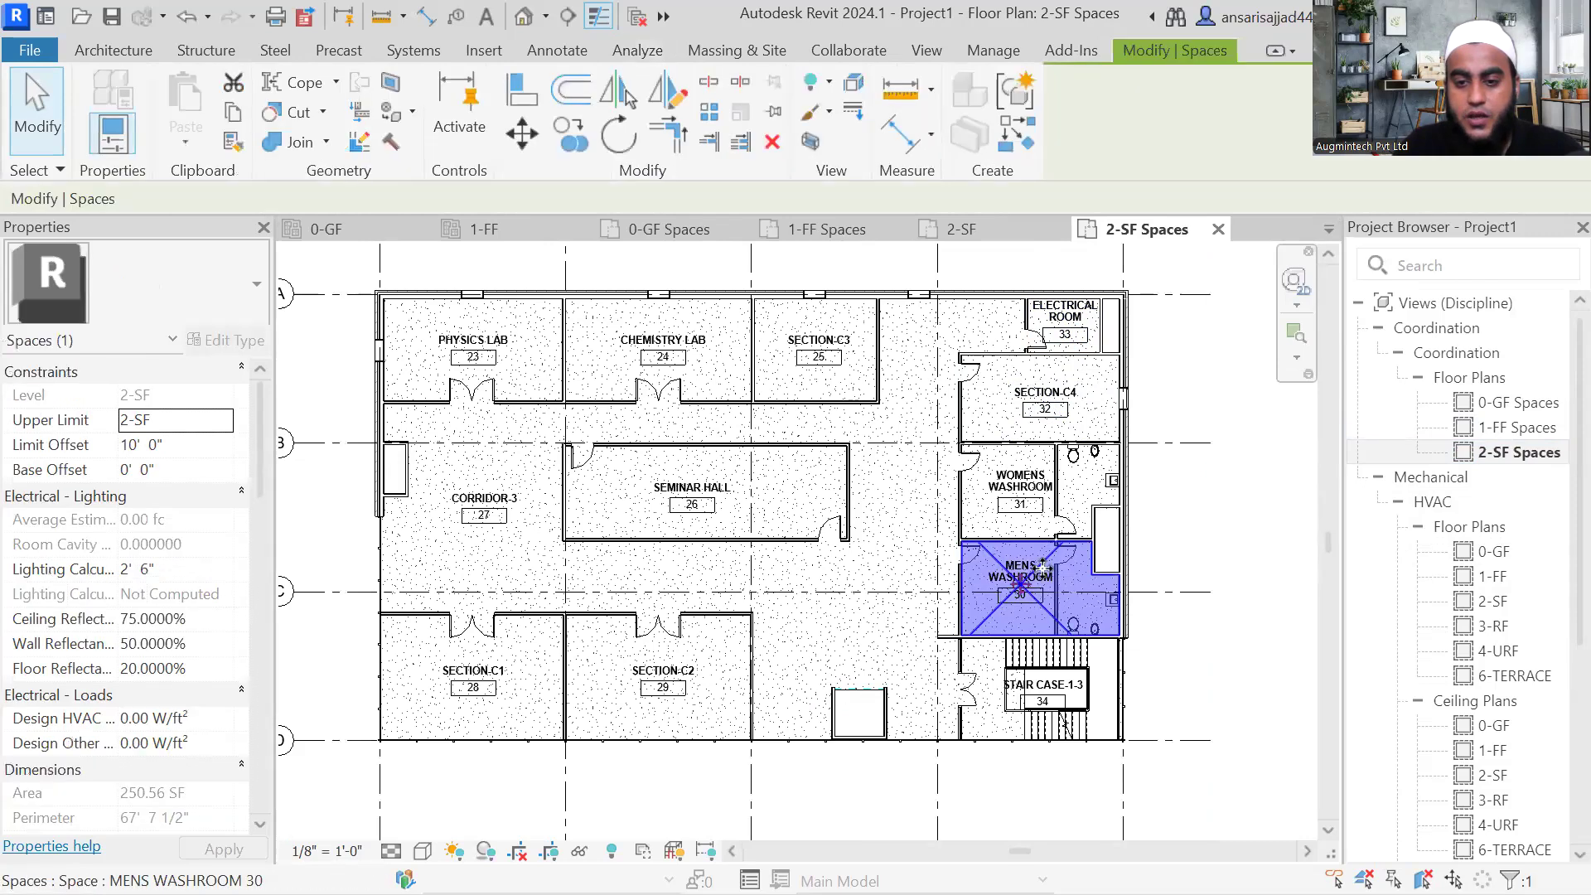
pyautogui.keyDown('ctrl'); pyautogui.click(1056, 460); pyautogui.keyUp('ctrl')
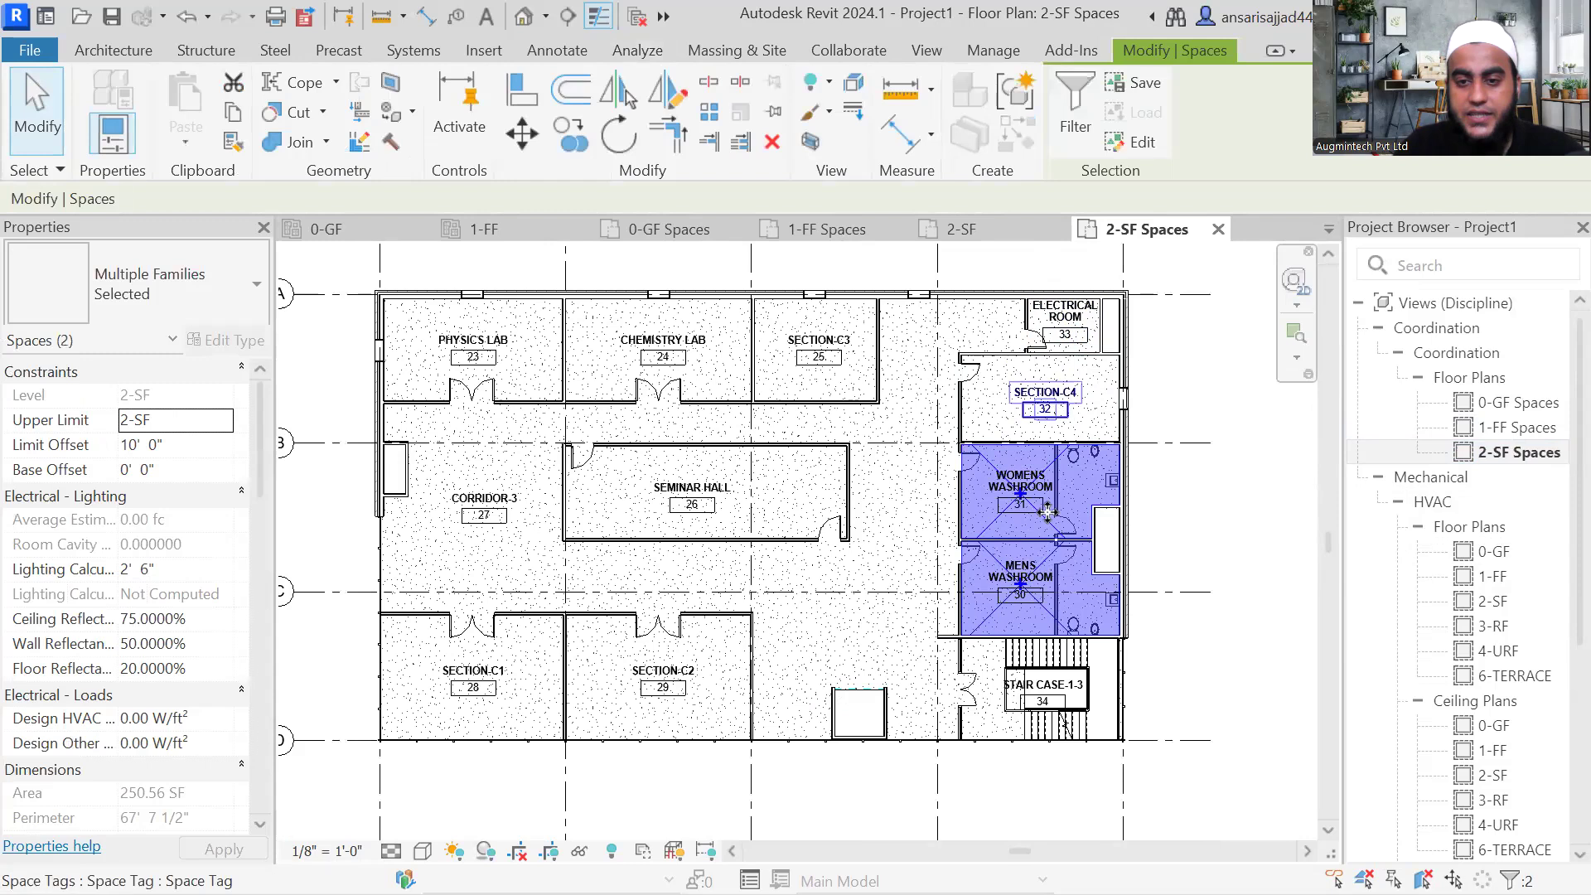
pyautogui.keyDown('ctrl'); pyautogui.click(1018, 717); pyautogui.keyUp('ctrl')
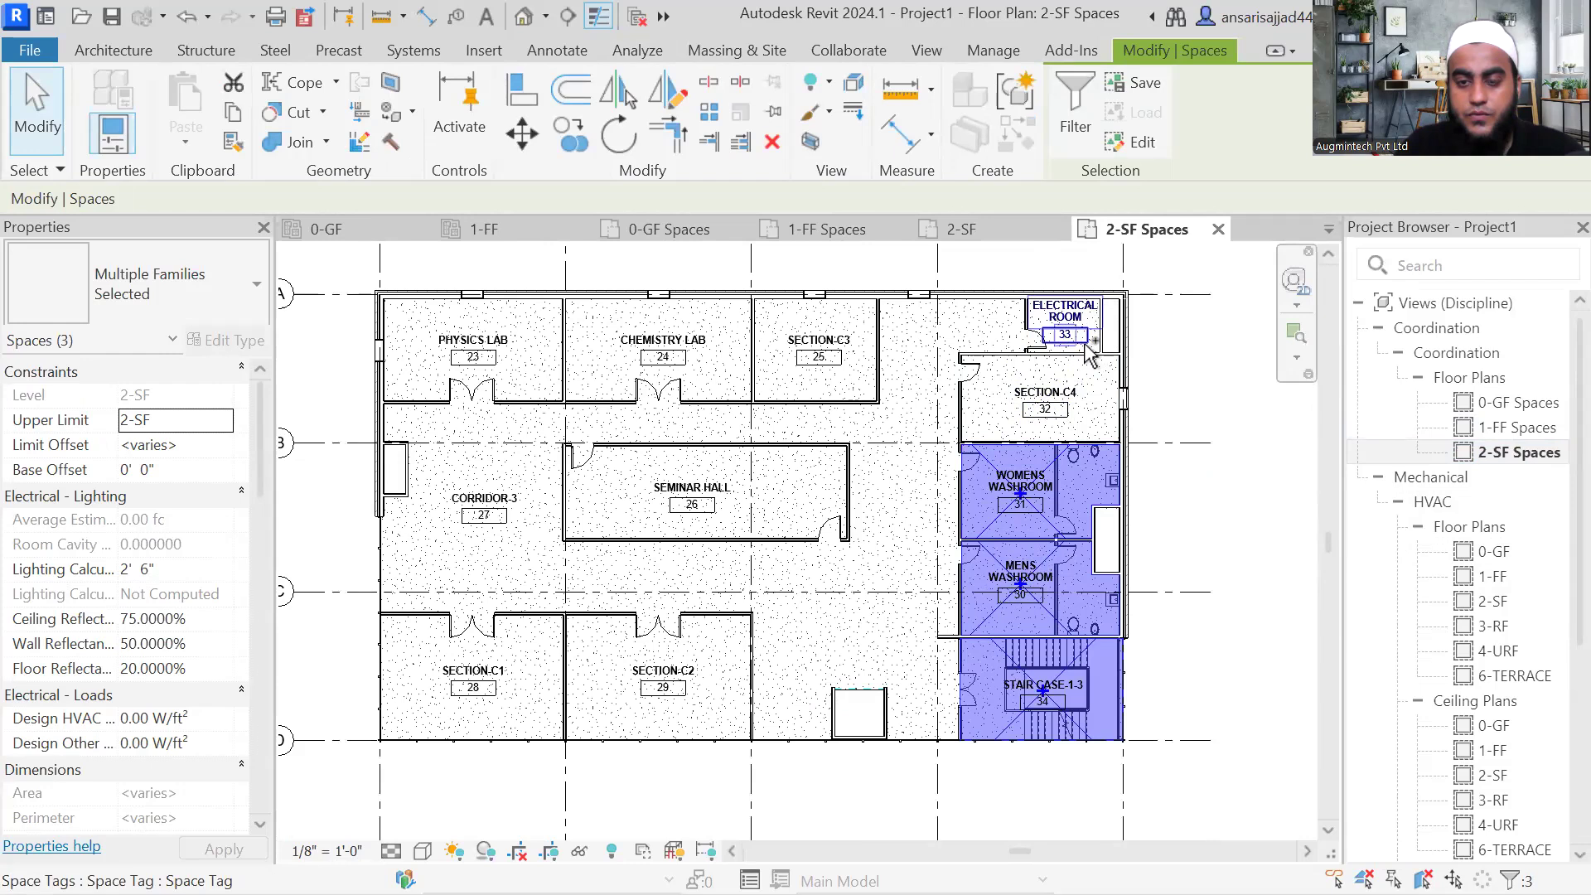
pyautogui.keyDown('ctrl'); pyautogui.click(1087, 352); pyautogui.keyUp('ctrl')
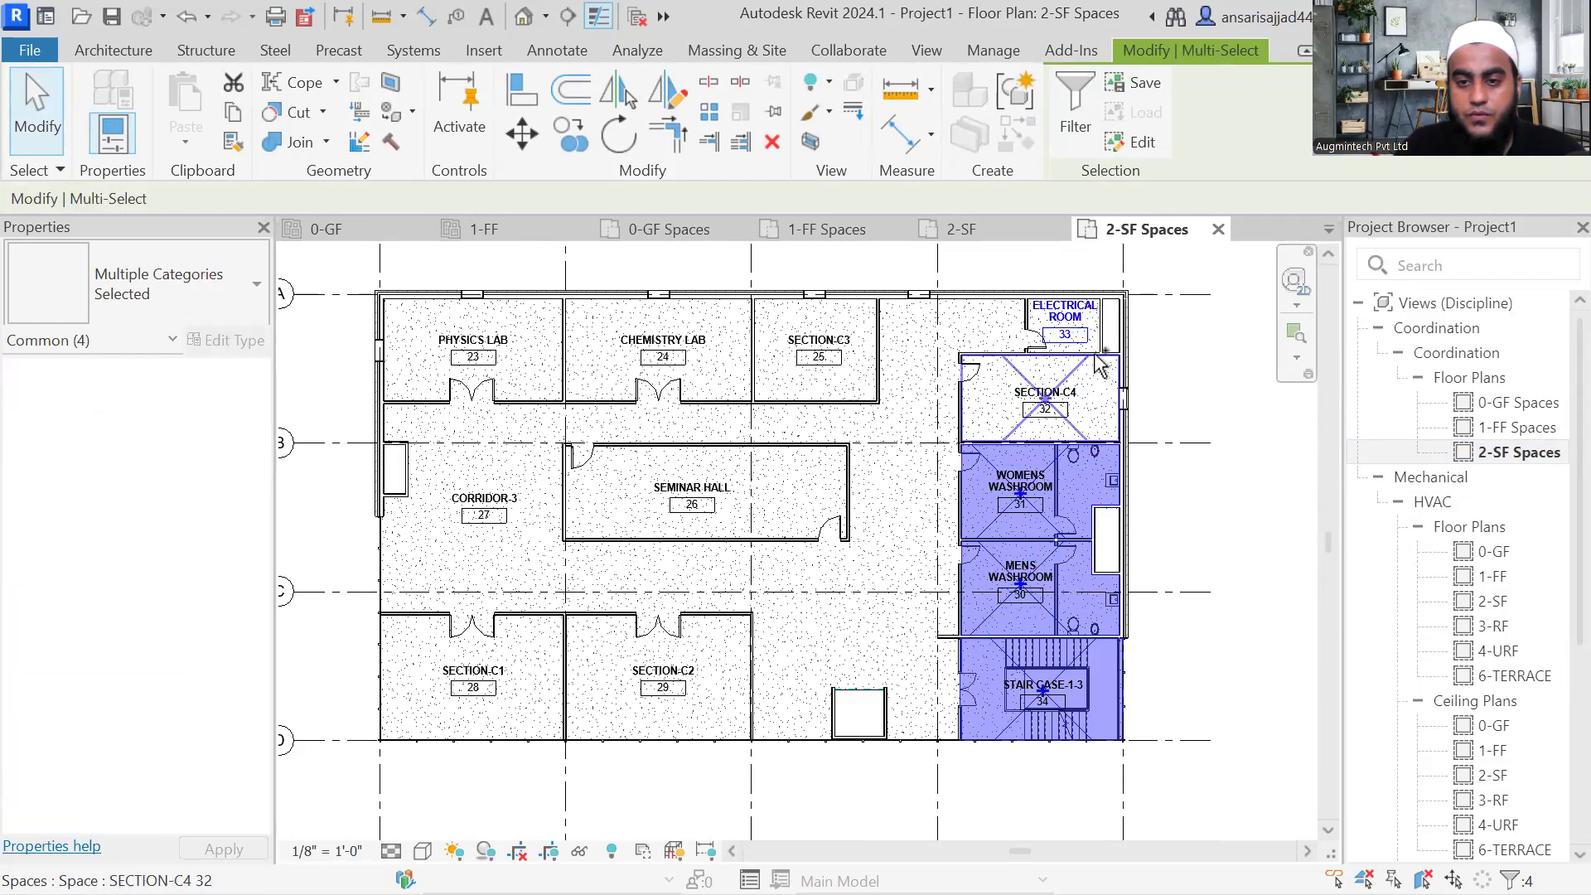
pyautogui.keyDown('ctrl'); pyautogui.click(1096, 345); pyautogui.keyUp('ctrl')
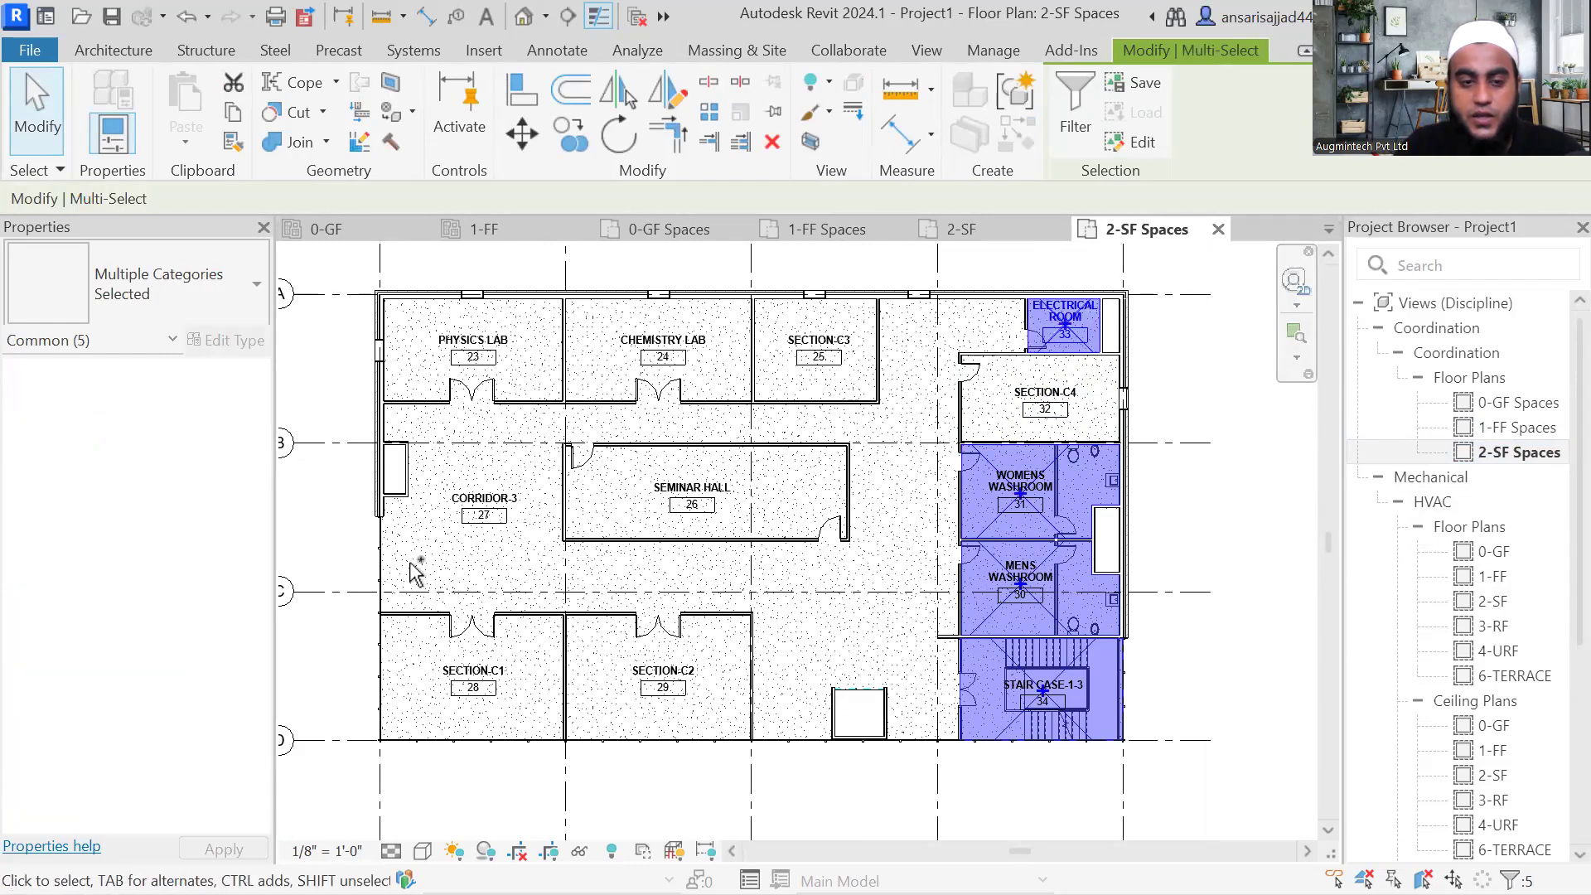
pyautogui.keyDown('ctrl'); pyautogui.click(448, 548); pyautogui.keyUp('ctrl')
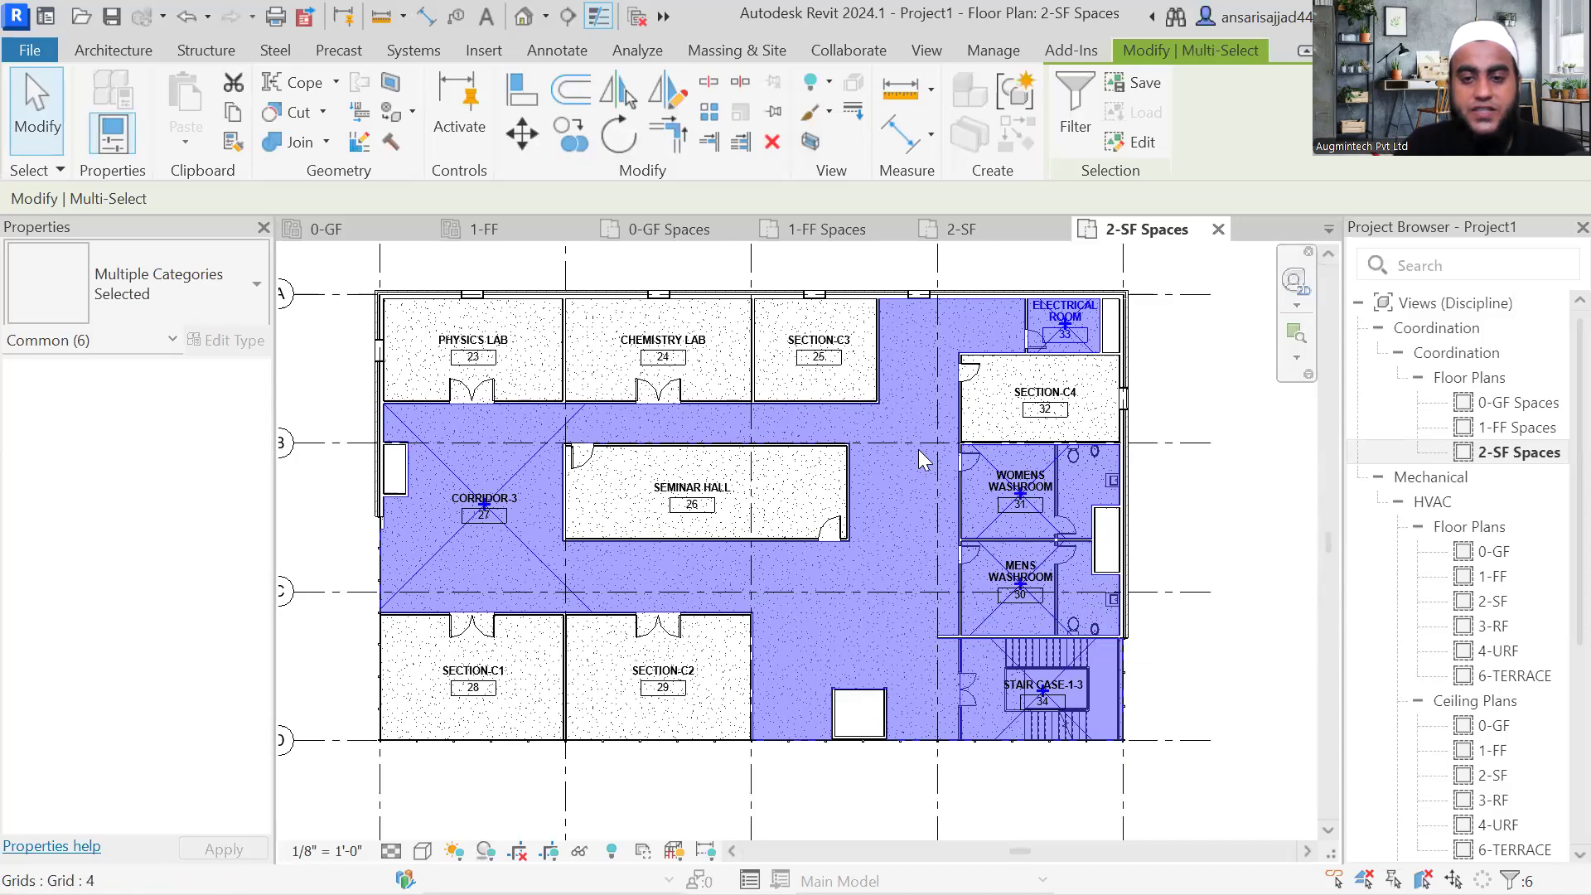
pyautogui.press('Escape')
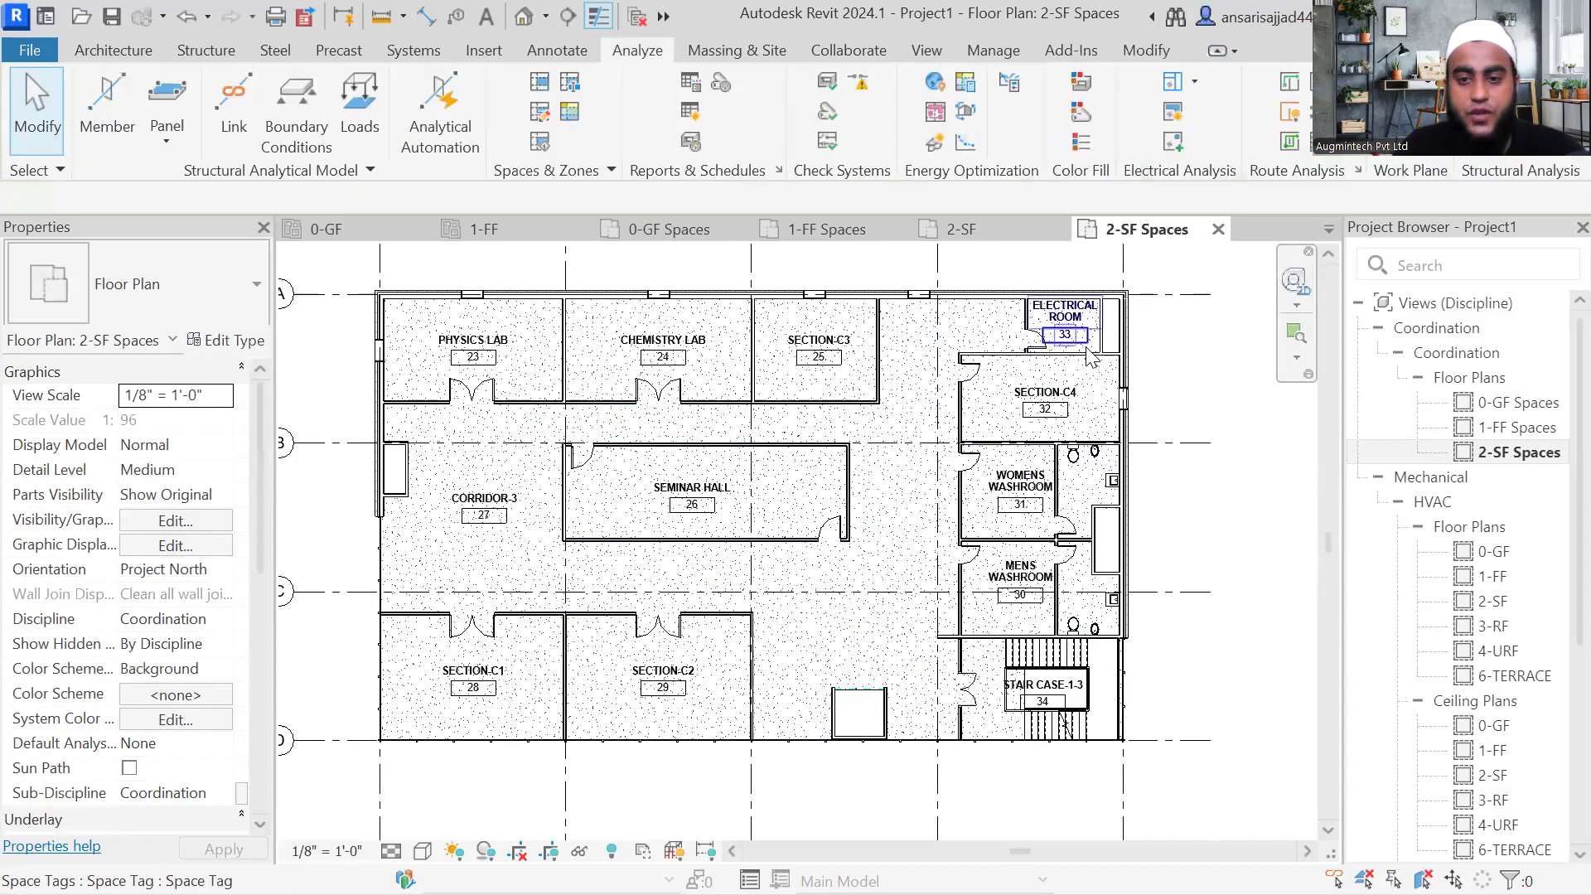
# Step: Set the condition type of the second floor's Corridor-3, Stair Case-1-3, Mens Washroom and Womens Washroom spaces together to Unconditioned
pyautogui.click(480, 514)
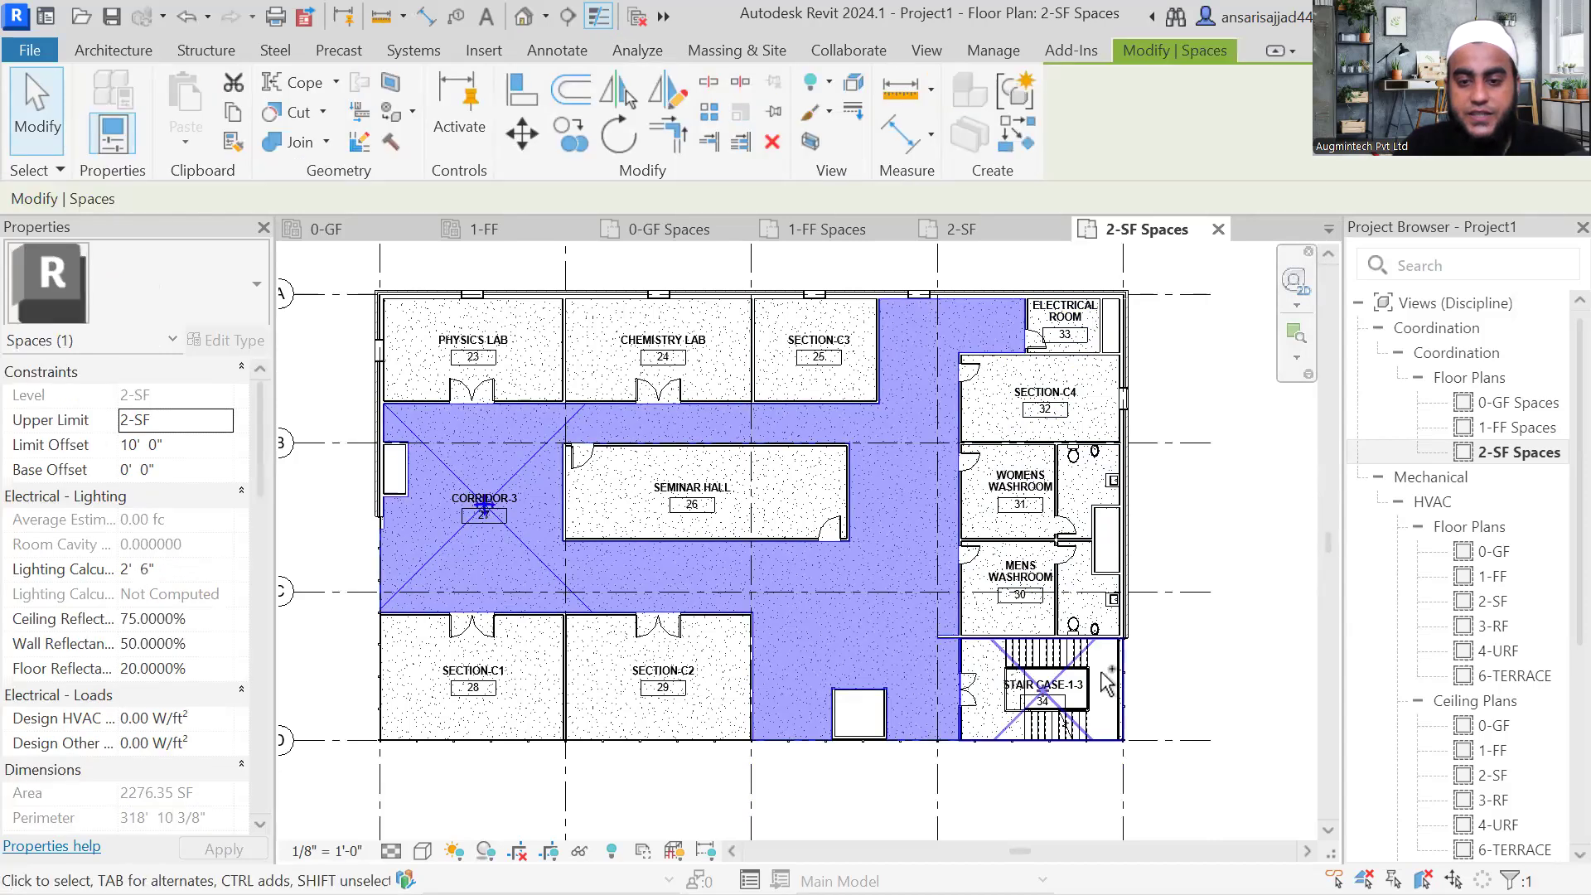
pyautogui.keyDown('ctrl'); pyautogui.click(1028, 740); pyautogui.keyUp('ctrl')
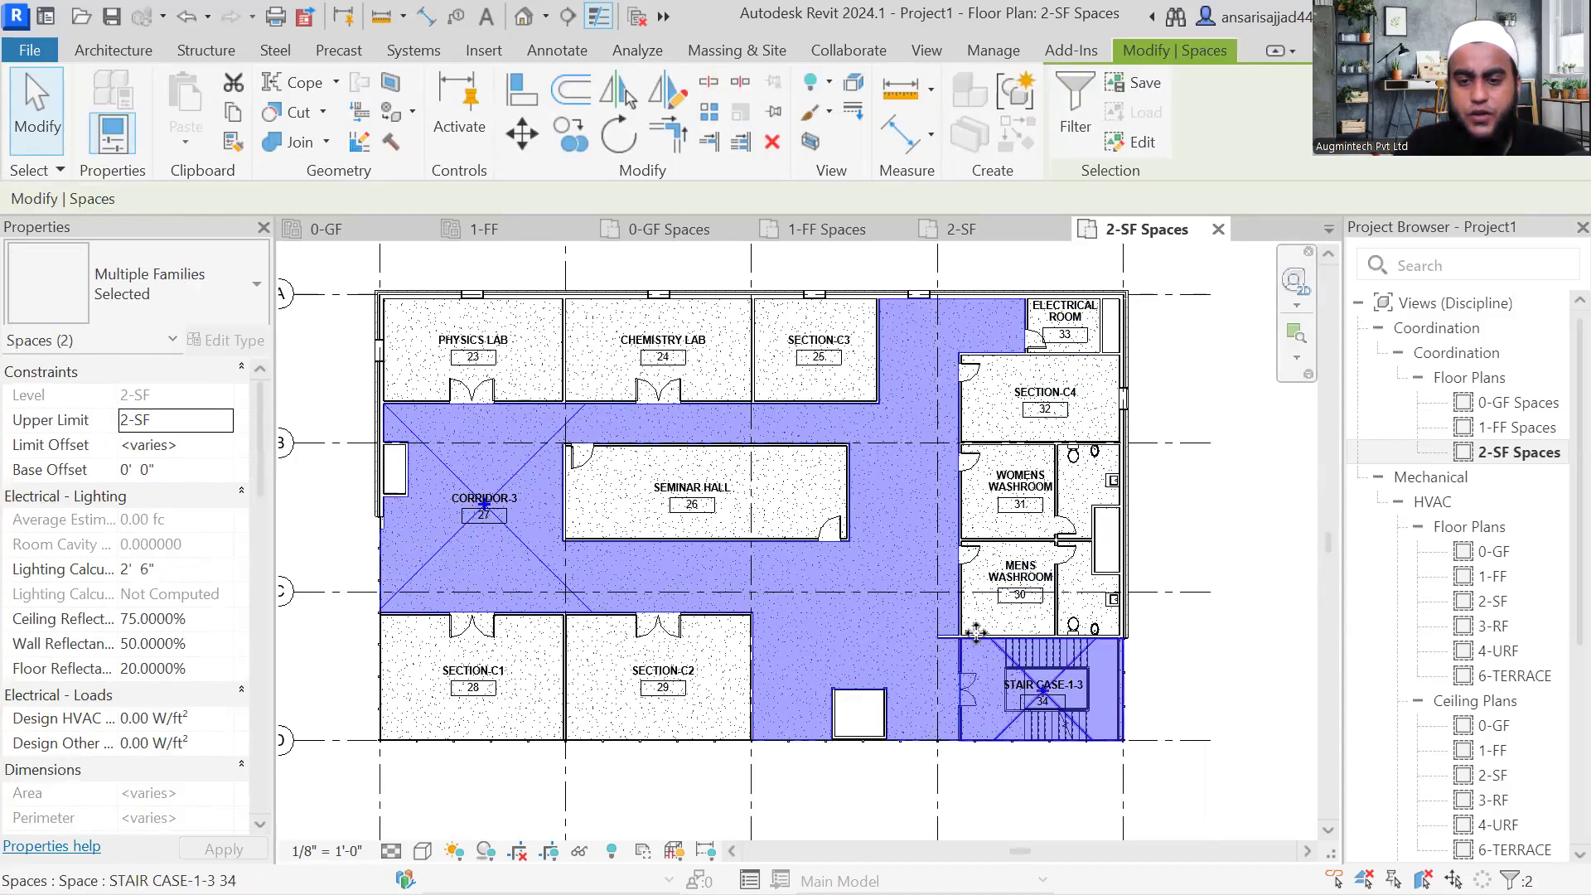
pyautogui.keyDown('ctrl'); pyautogui.click(999, 634); pyautogui.keyUp('ctrl')
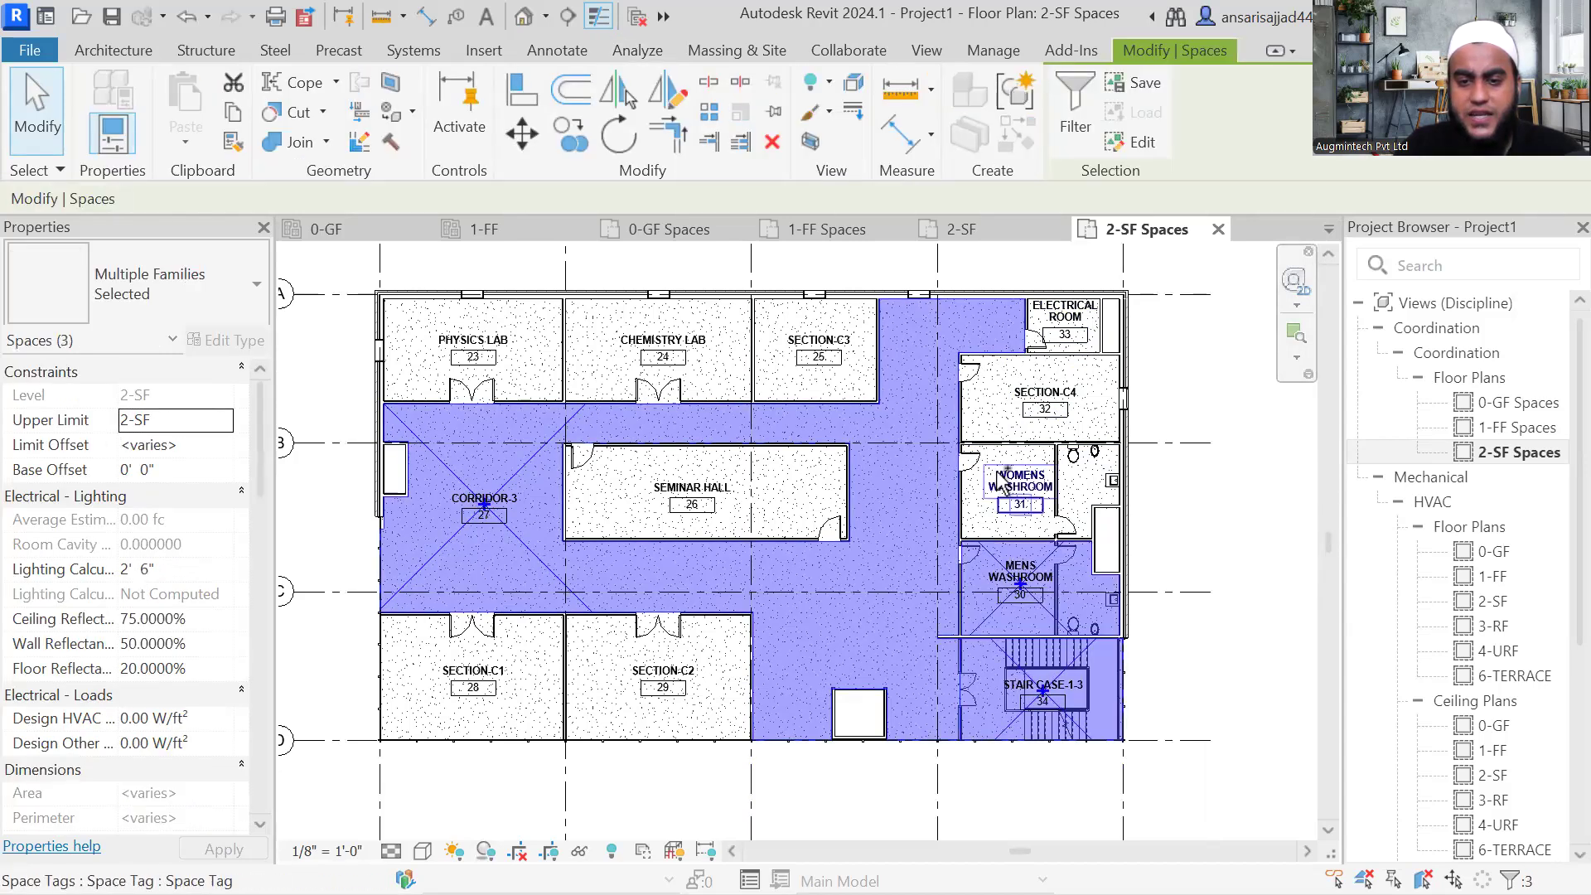
pyautogui.keyDown('ctrl'); pyautogui.click(1000, 522); pyautogui.keyUp('ctrl')
pyautogui.scroll(-9, 197, 566)
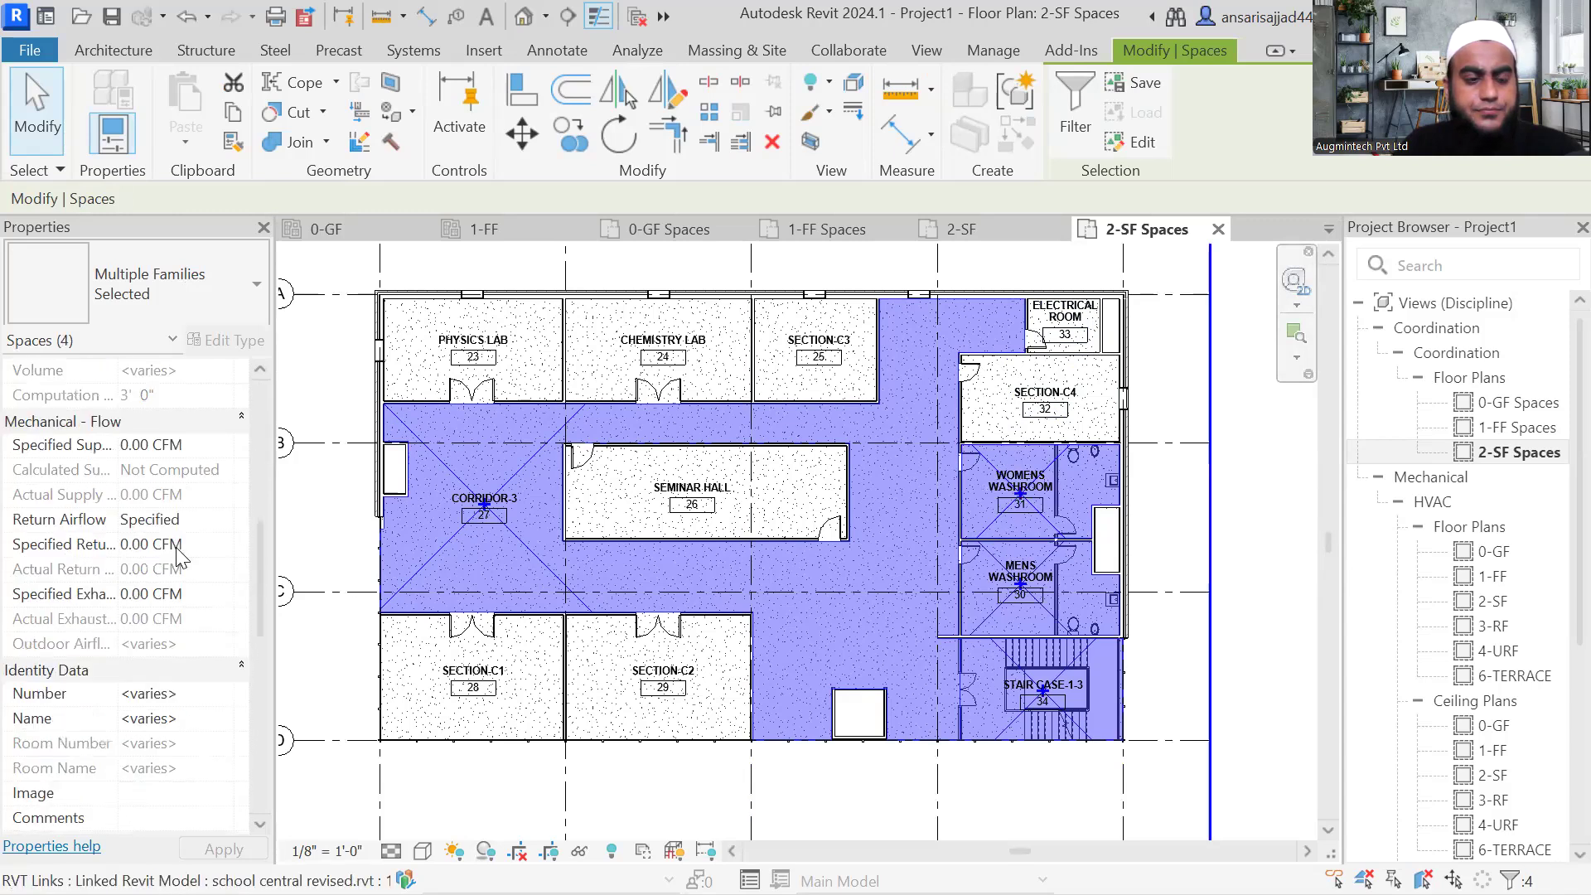
pyautogui.scroll(3, 182, 559)
pyautogui.scroll(3, 181, 553)
pyautogui.scroll(-12, 181, 554)
pyautogui.click(235, 404)
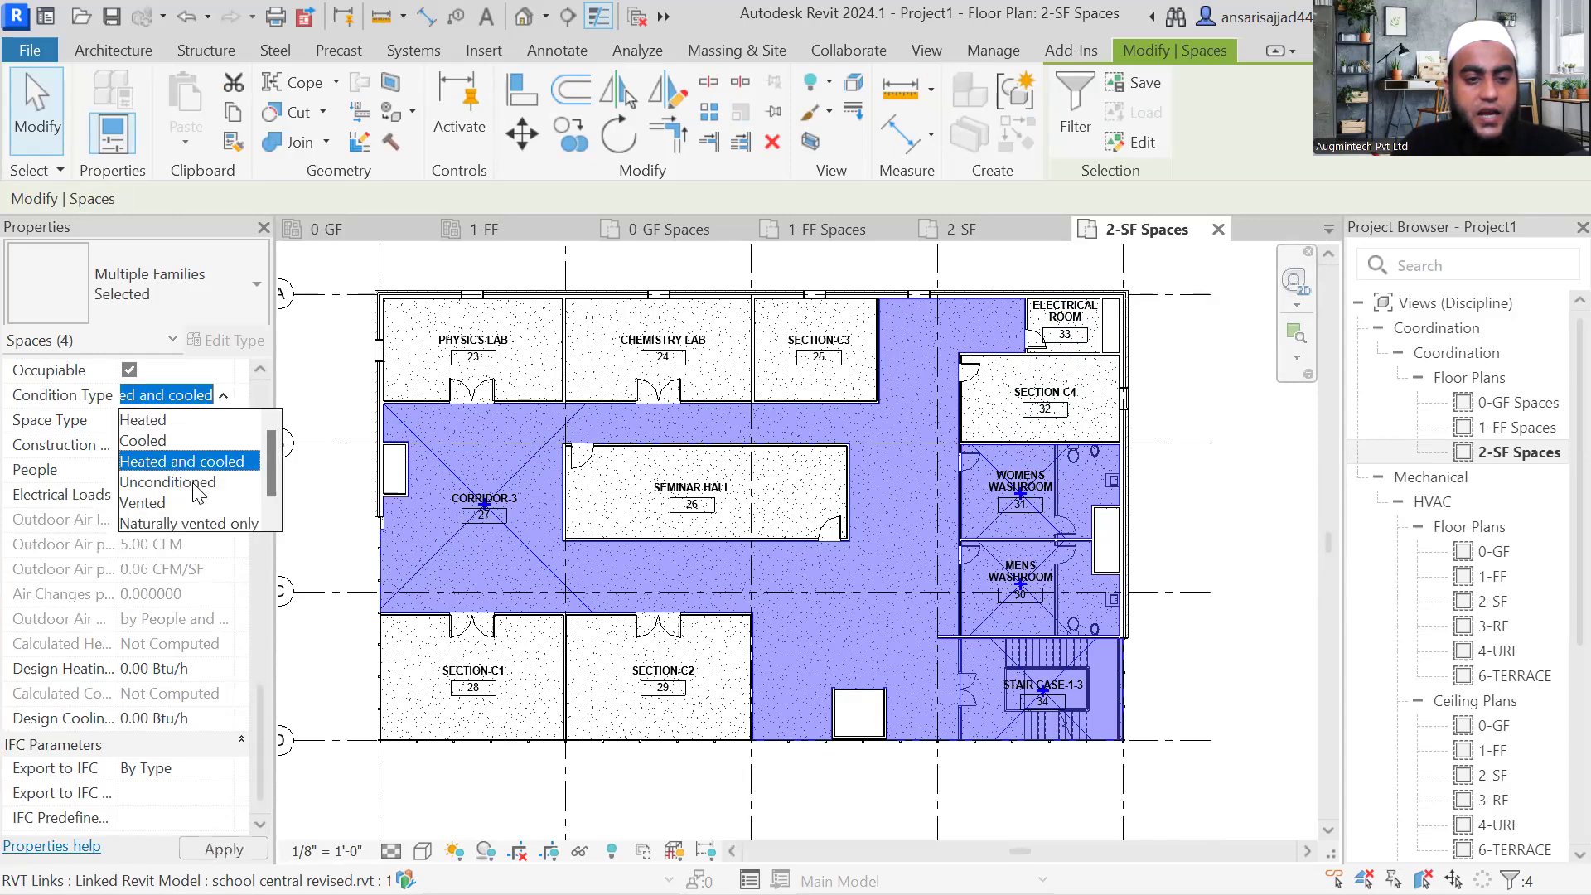
pyautogui.click(1086, 365)
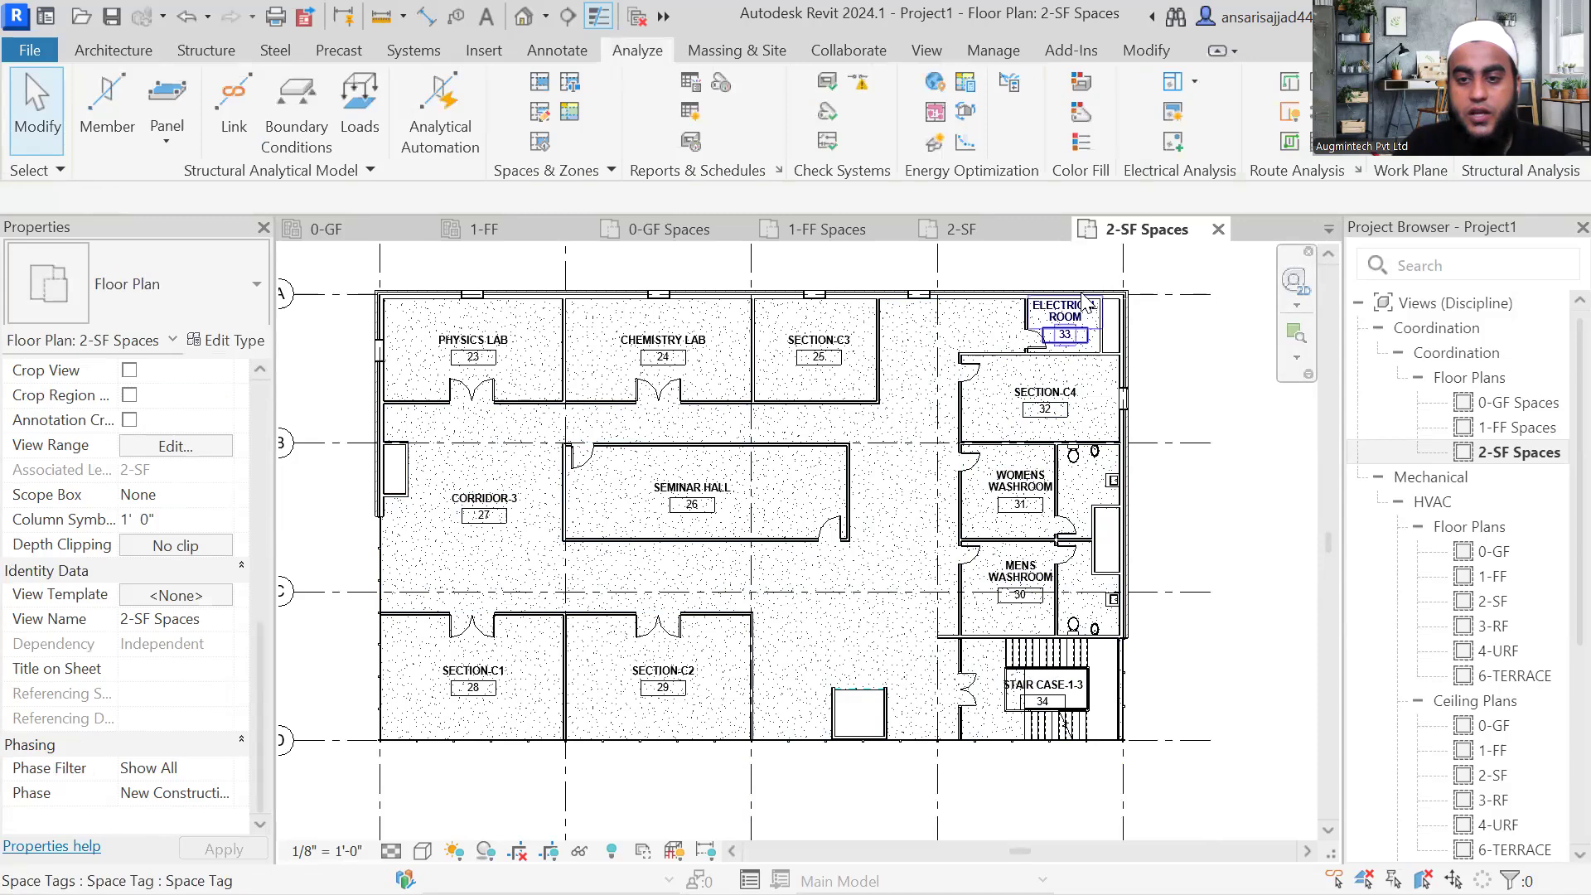
# Step: Set the condition type of the second floor's Electrical Room space to Unconditioned
pyautogui.scroll(2, 1092, 342)
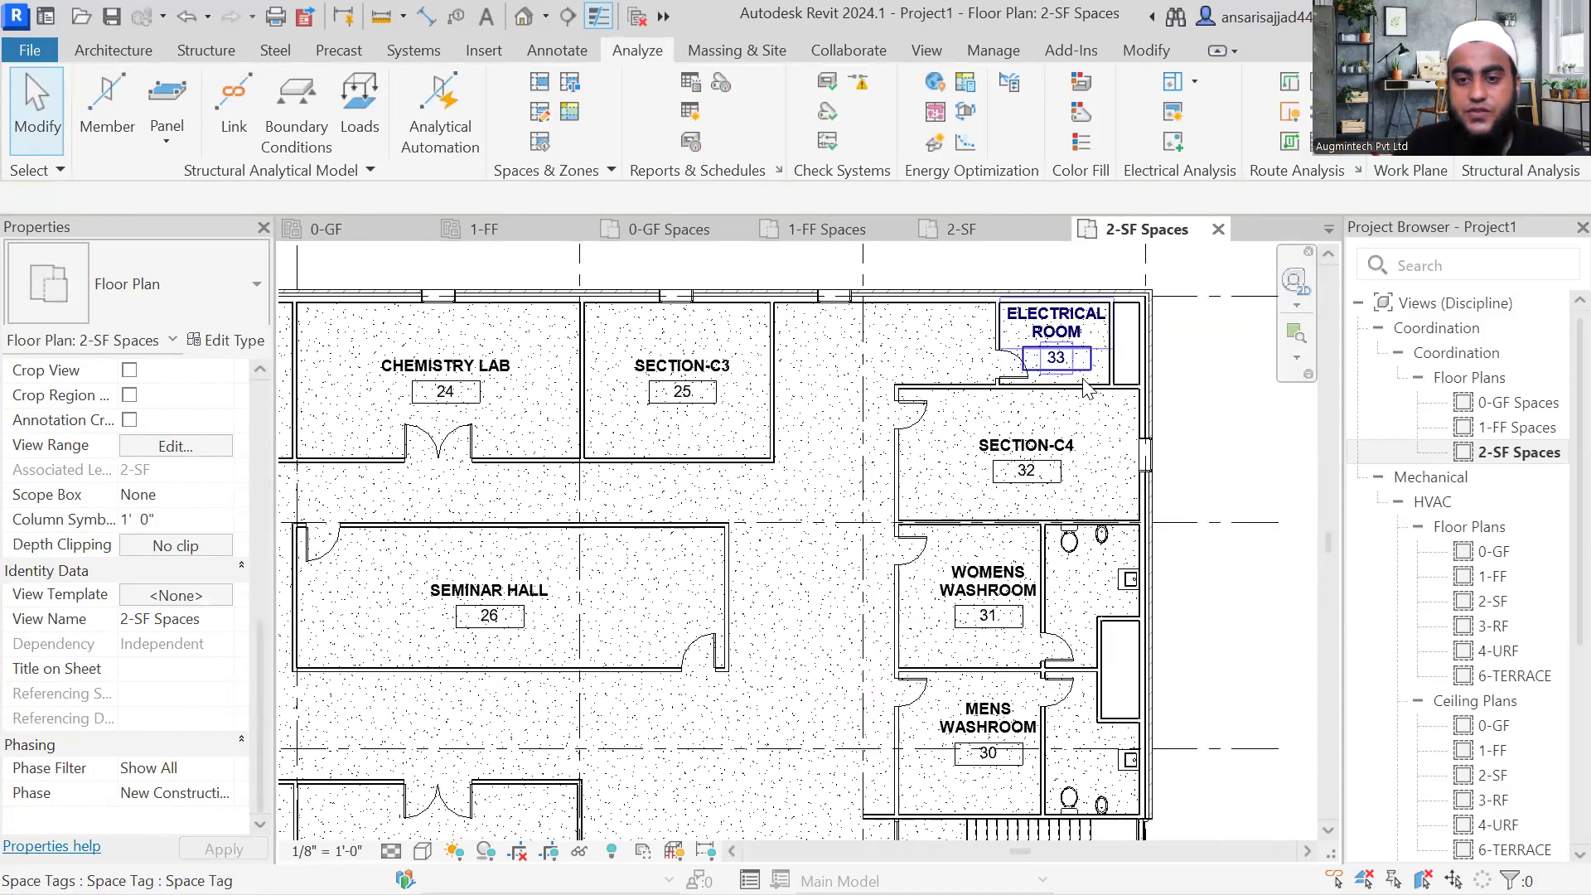
pyautogui.scroll(1, 990, 322)
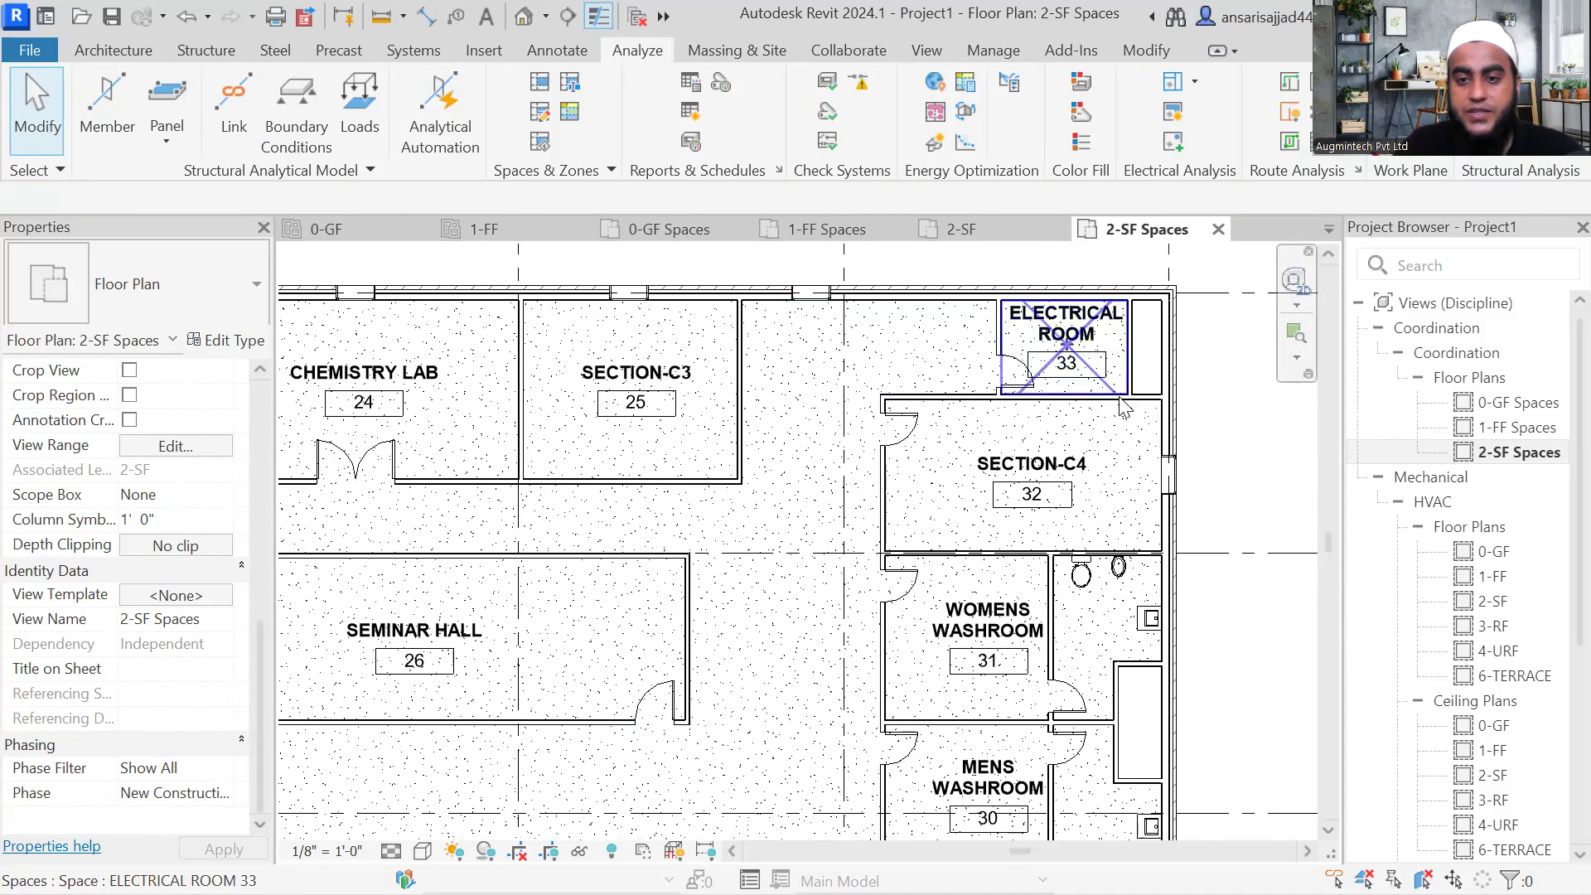
pyautogui.click(1064, 320)
pyautogui.scroll(-3, 194, 490)
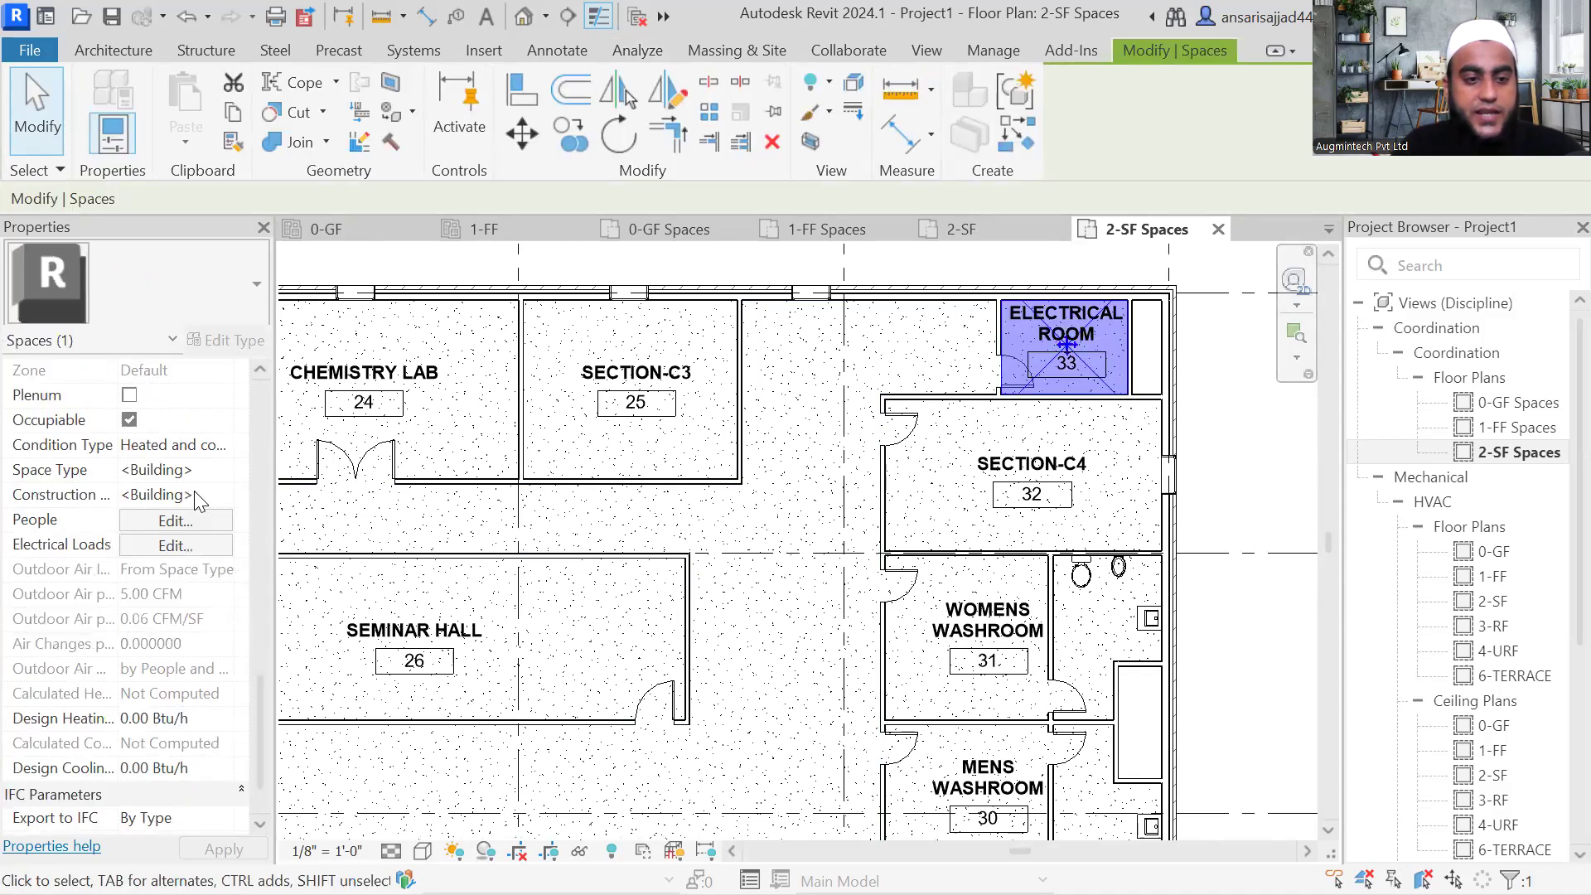
pyautogui.click(174, 445)
pyautogui.click(223, 445)
pyautogui.click(168, 534)
pyautogui.scroll(-5, 913, 395)
pyautogui.press('Escape')
pyautogui.scroll(2, 712, 478)
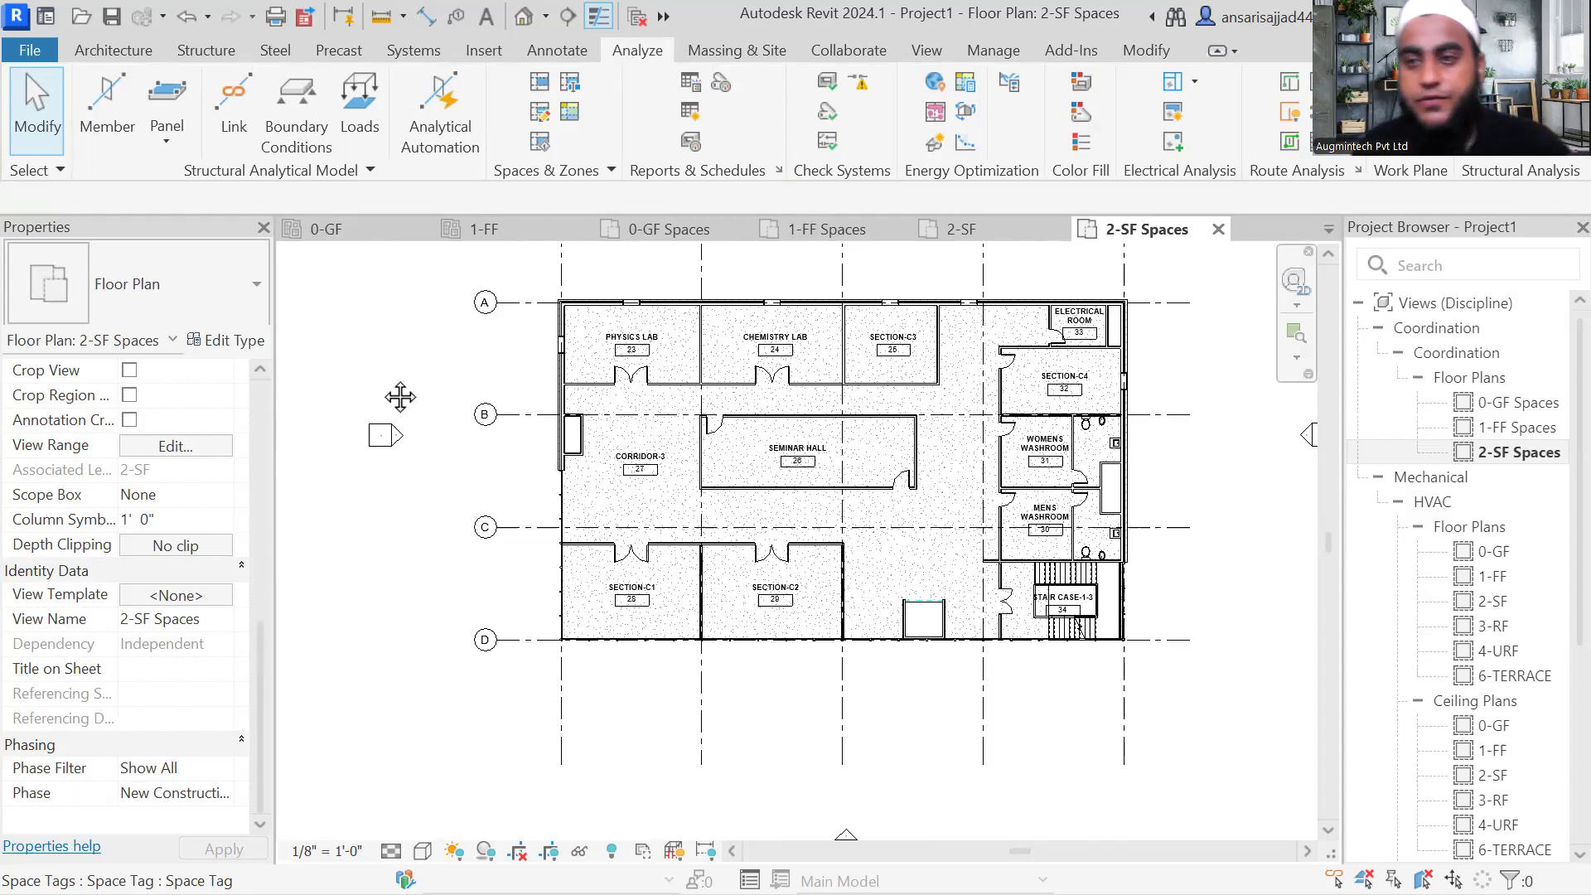
pyautogui.moveTo(385, 389); pyautogui.dragTo(381, 431, button='middle')
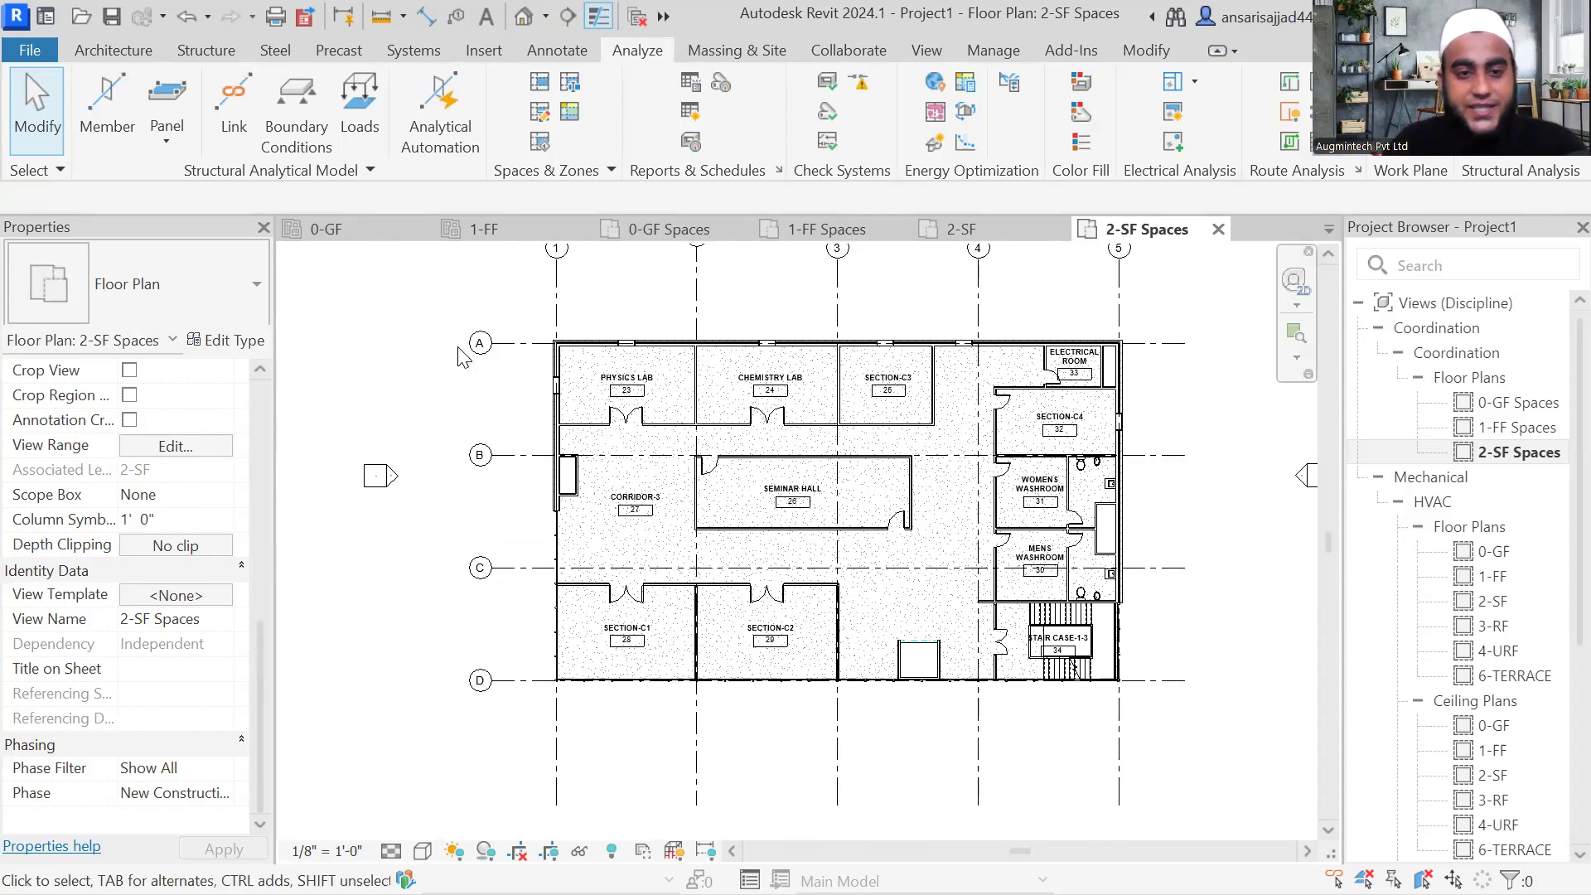
pyautogui.moveTo(447, 365); pyautogui.dragTo(442, 404, button='middle')
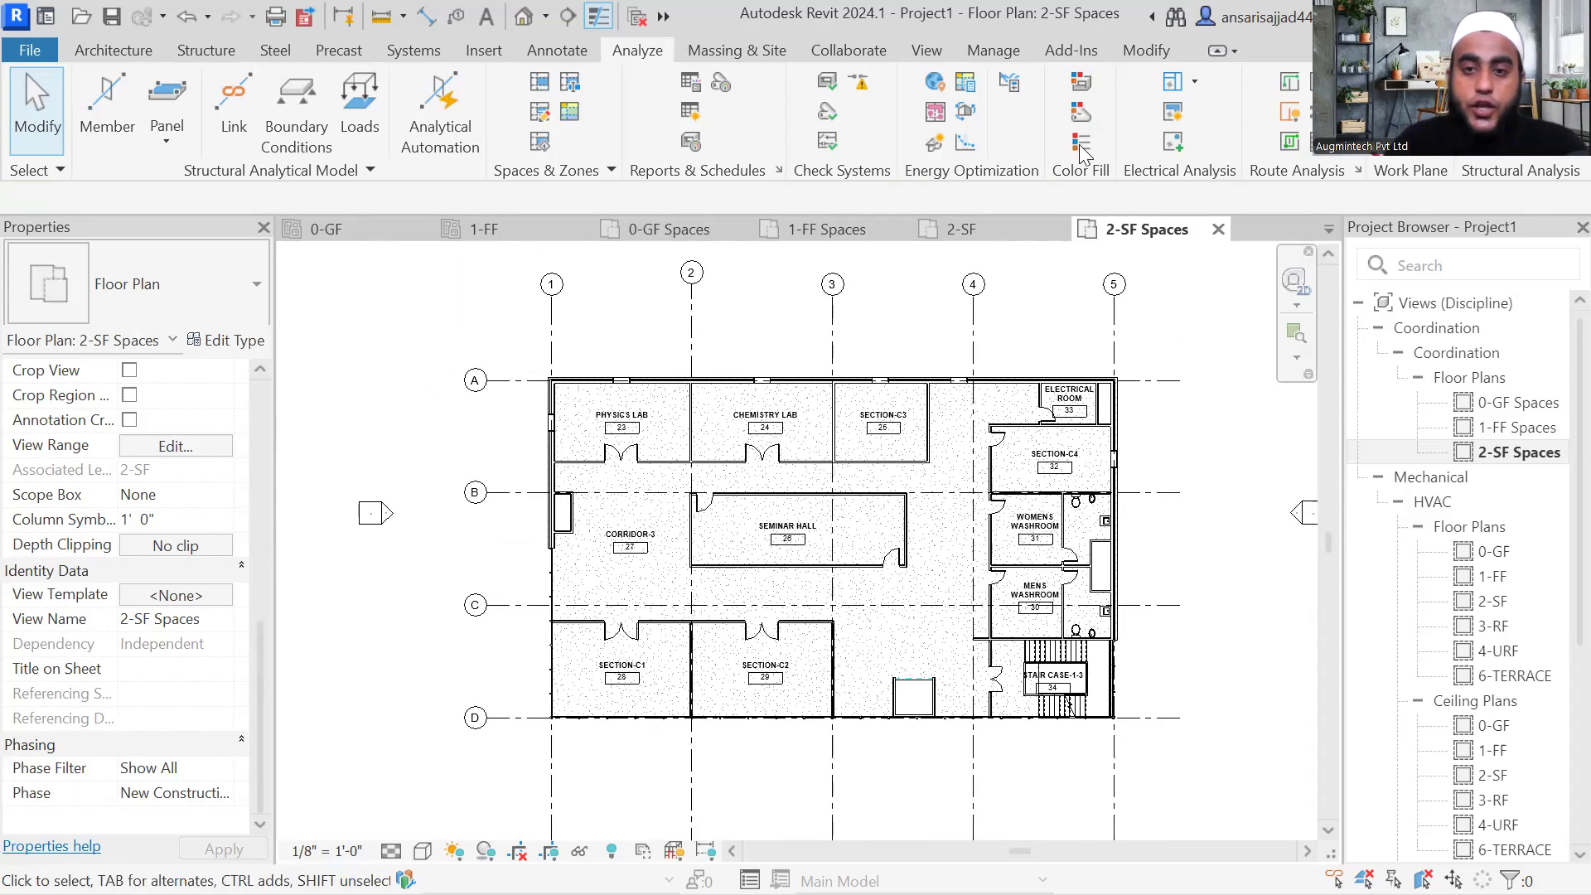
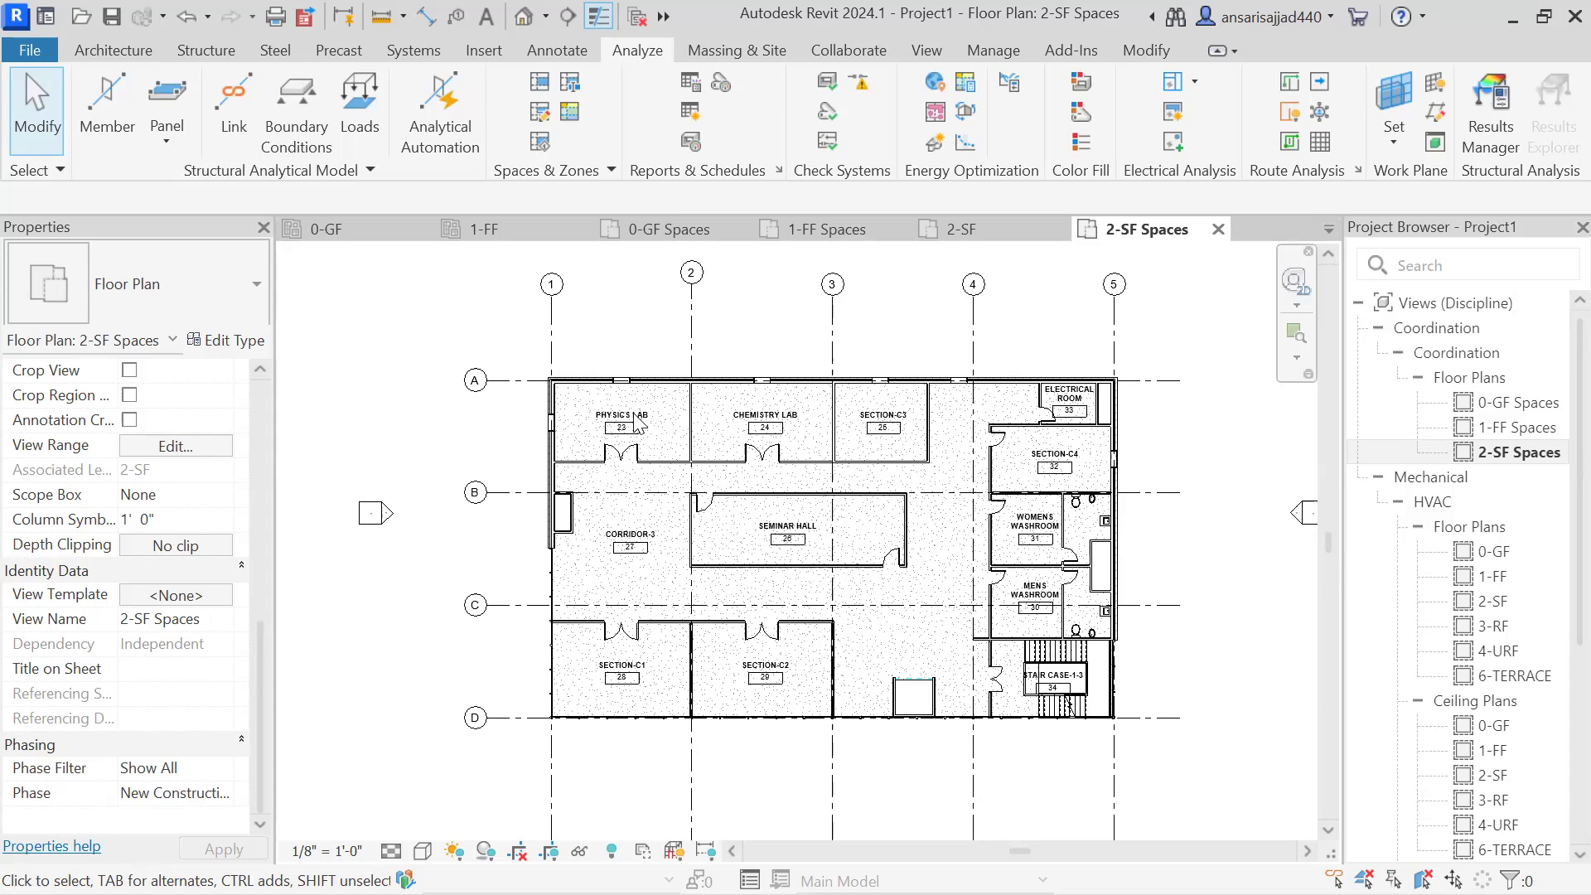
# Step: Set the project location to Delhi, India using the Internet Mapping Service, and turn on Use Daylight Savings time
pyautogui.moveTo(864, 343); pyautogui.dragTo(821, 334, button='middle')
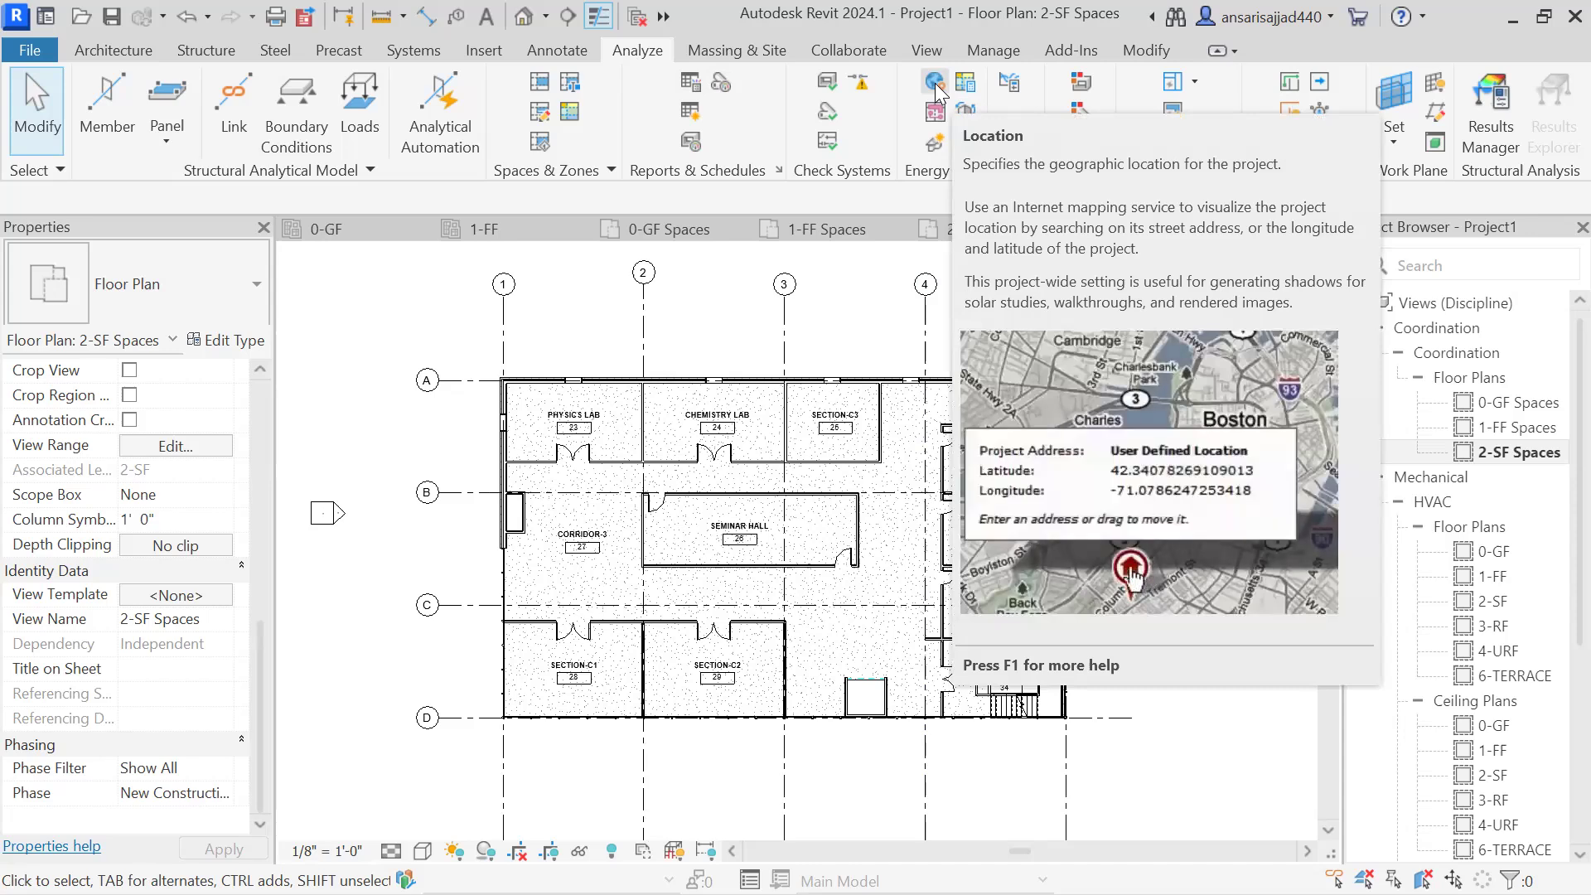
pyautogui.click(935, 80)
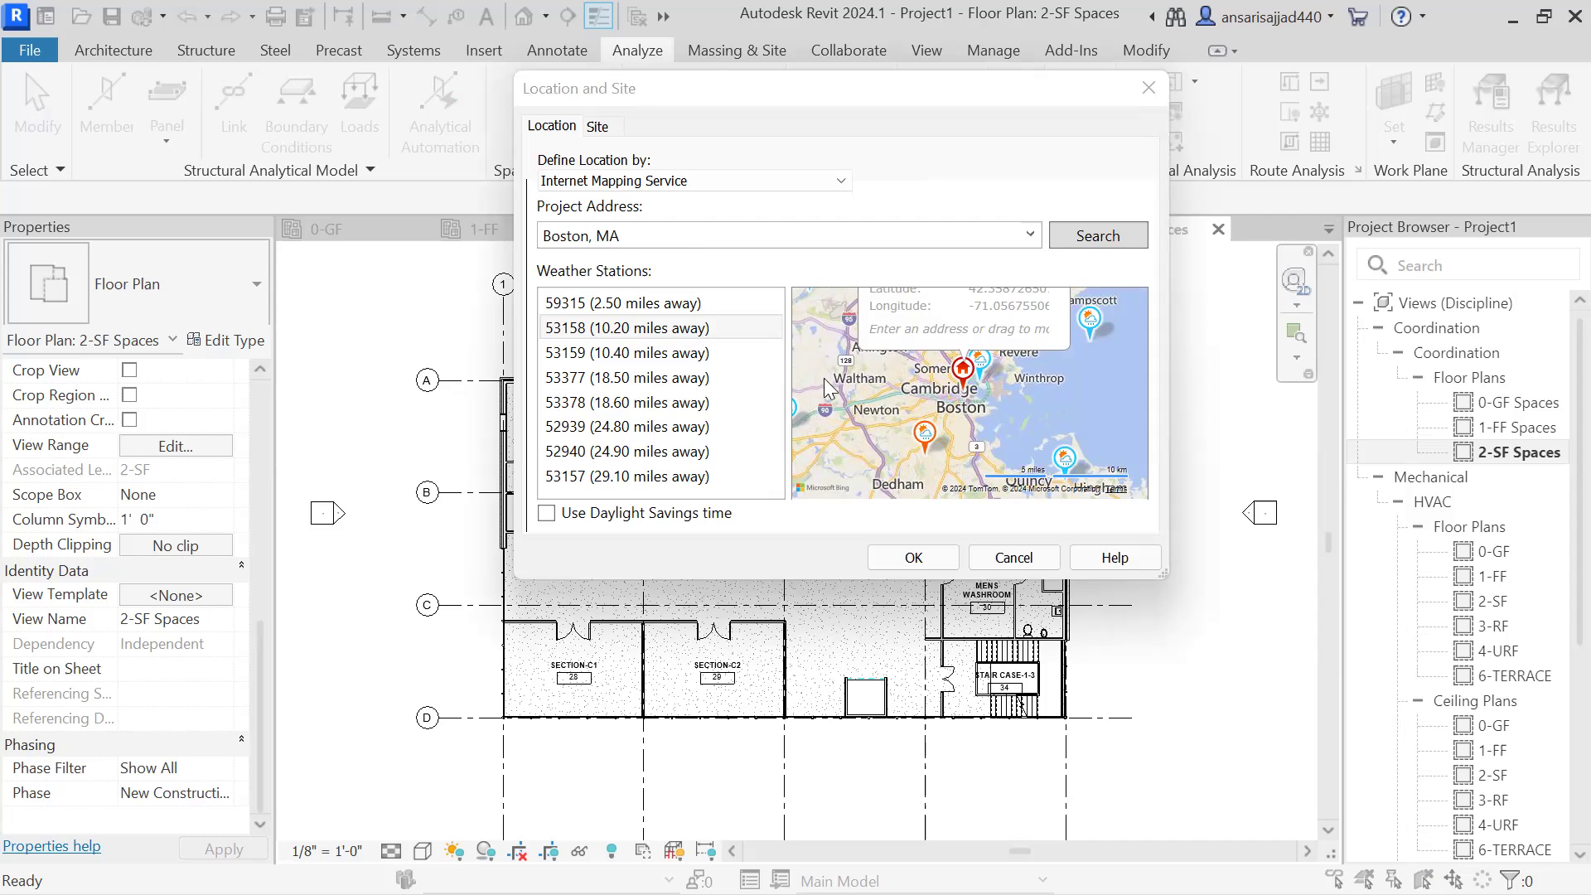
pyautogui.click(494, 245)
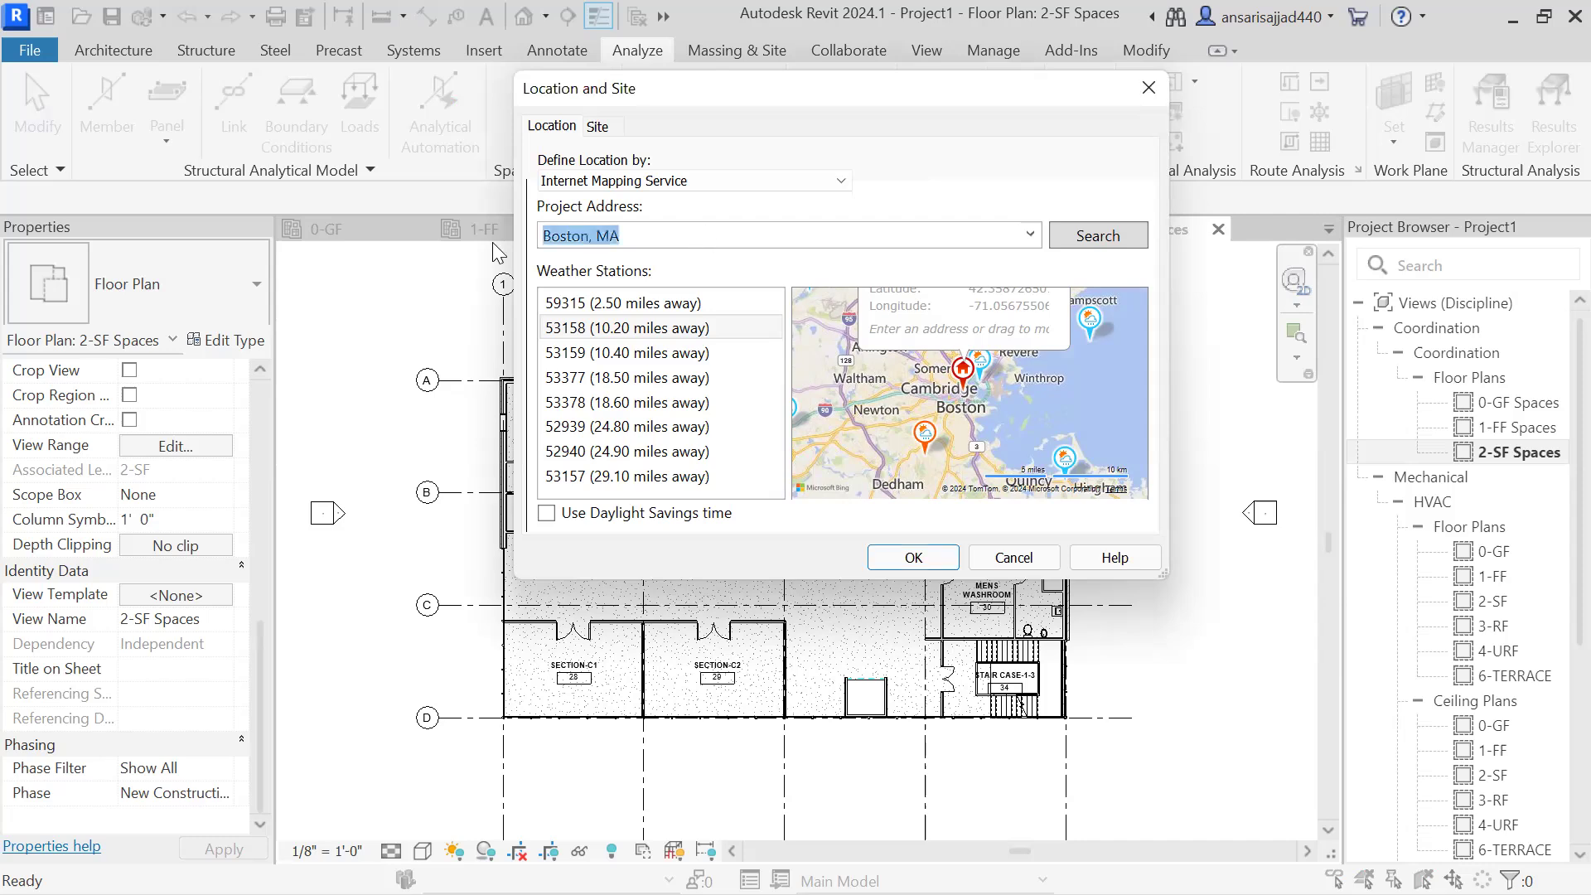
pyautogui.write('Delhi, India')
pyautogui.click(707, 237)
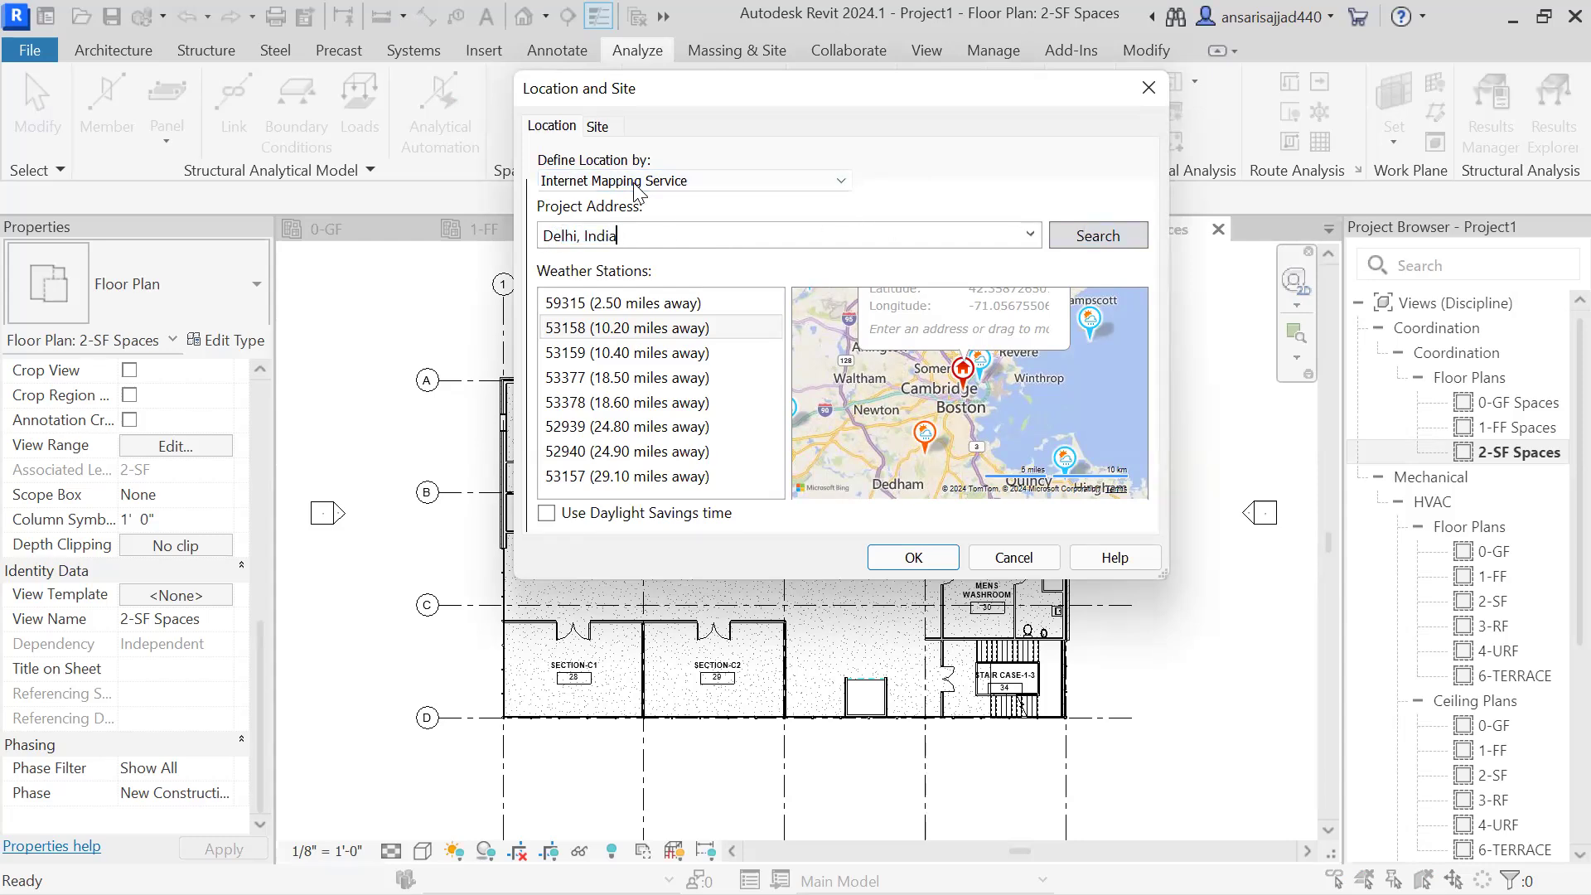
pyautogui.click(1113, 242)
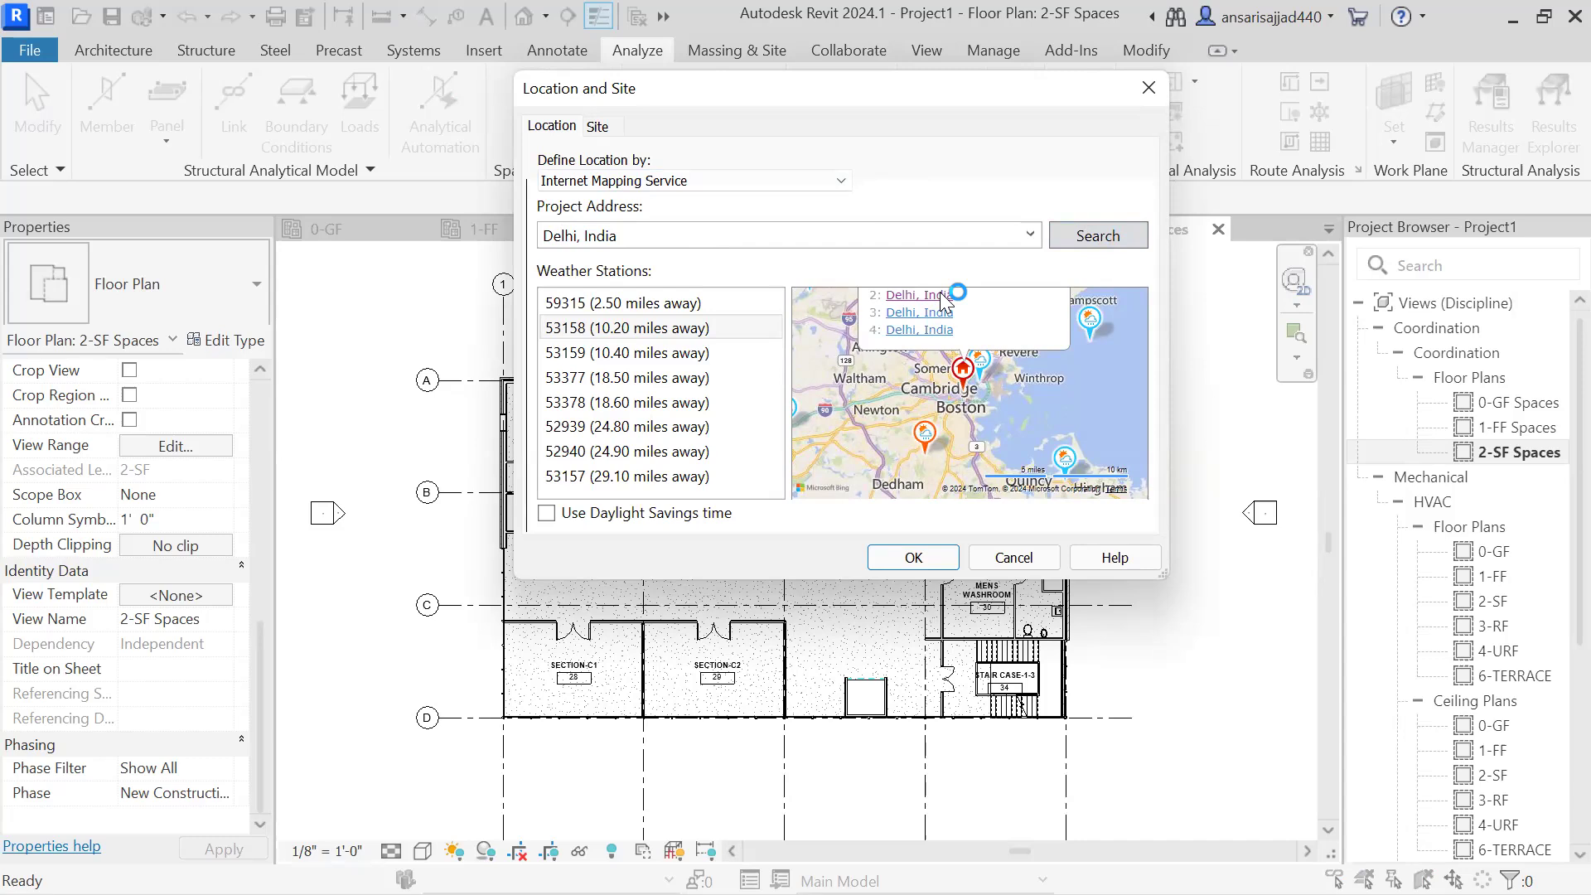
pyautogui.click(942, 296)
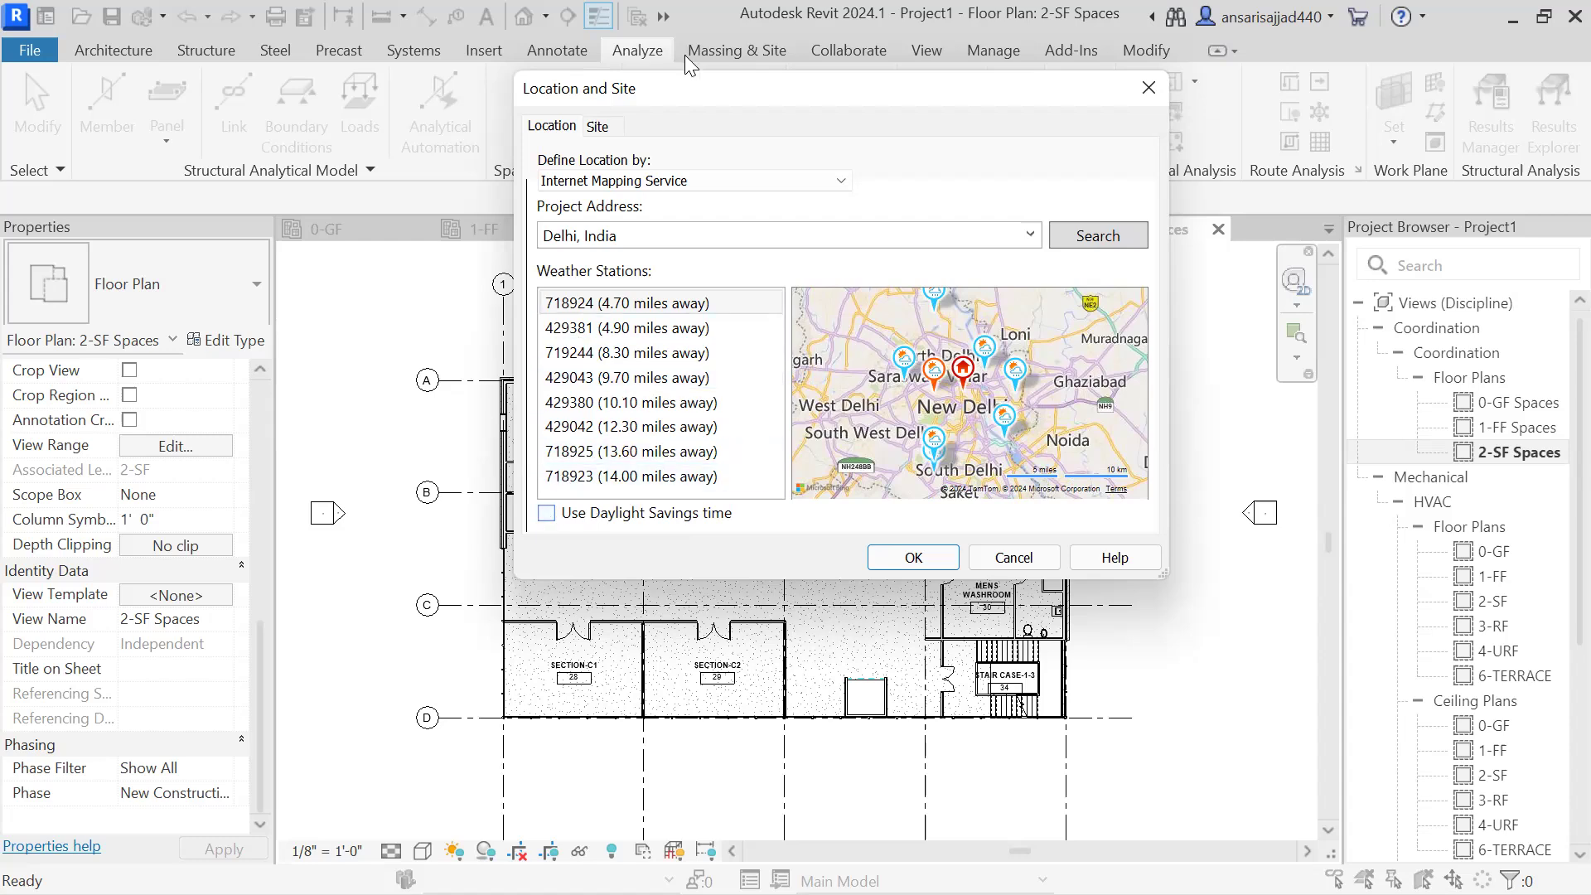
pyautogui.click(546, 515)
pyautogui.click(913, 558)
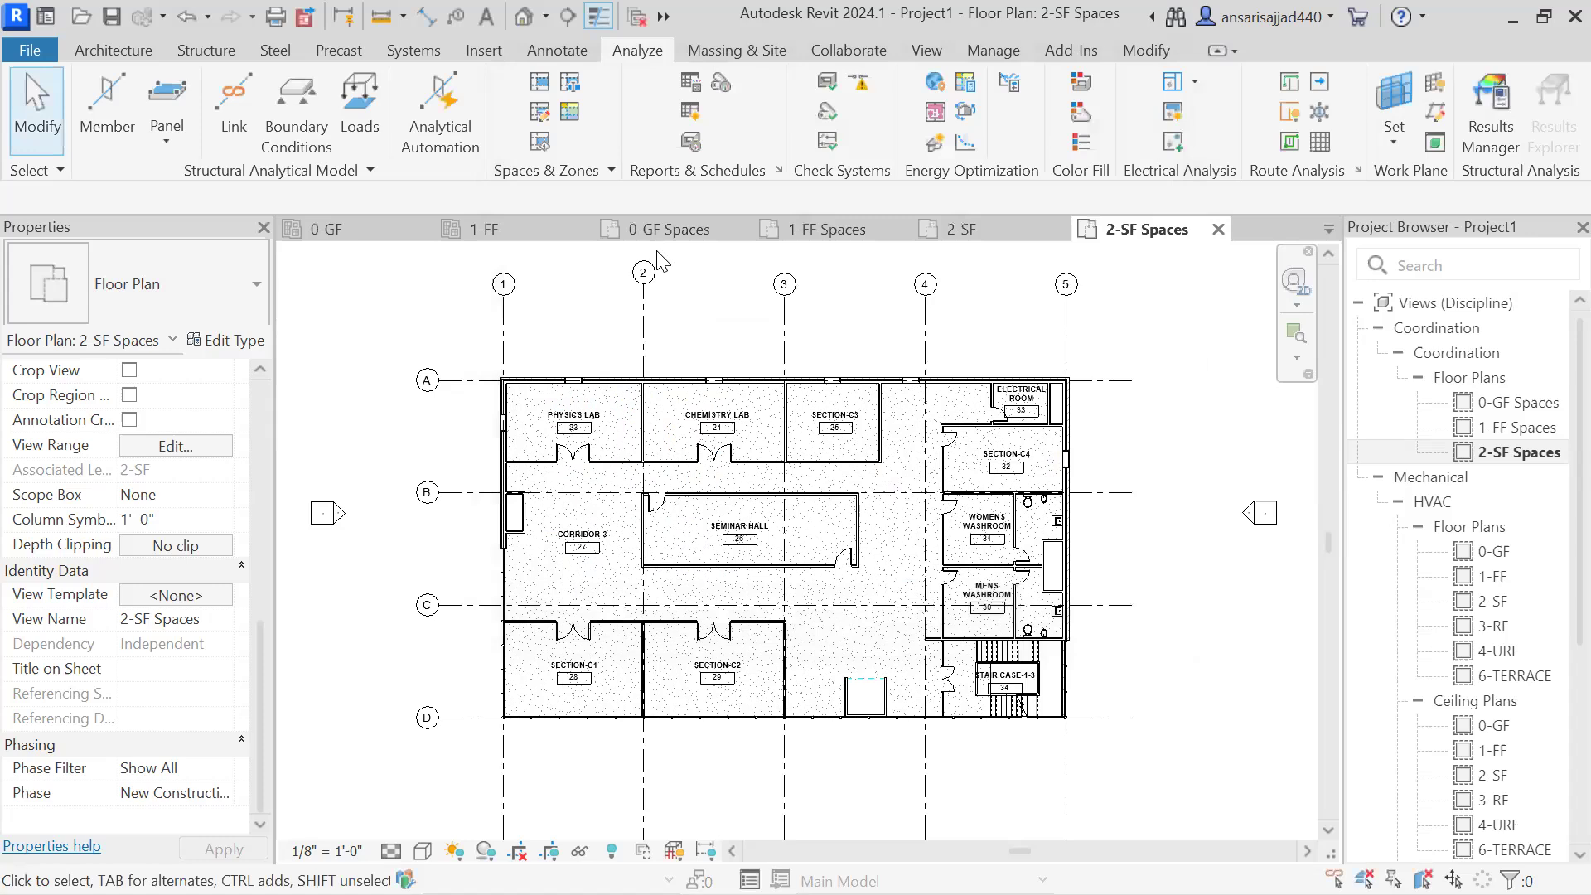
# Step: Detach the Energy Optimization tools from the ribbon and float them over the upper part of the drawing area
pyautogui.moveTo(764, 305); pyautogui.dragTo(756, 341, button='middle')
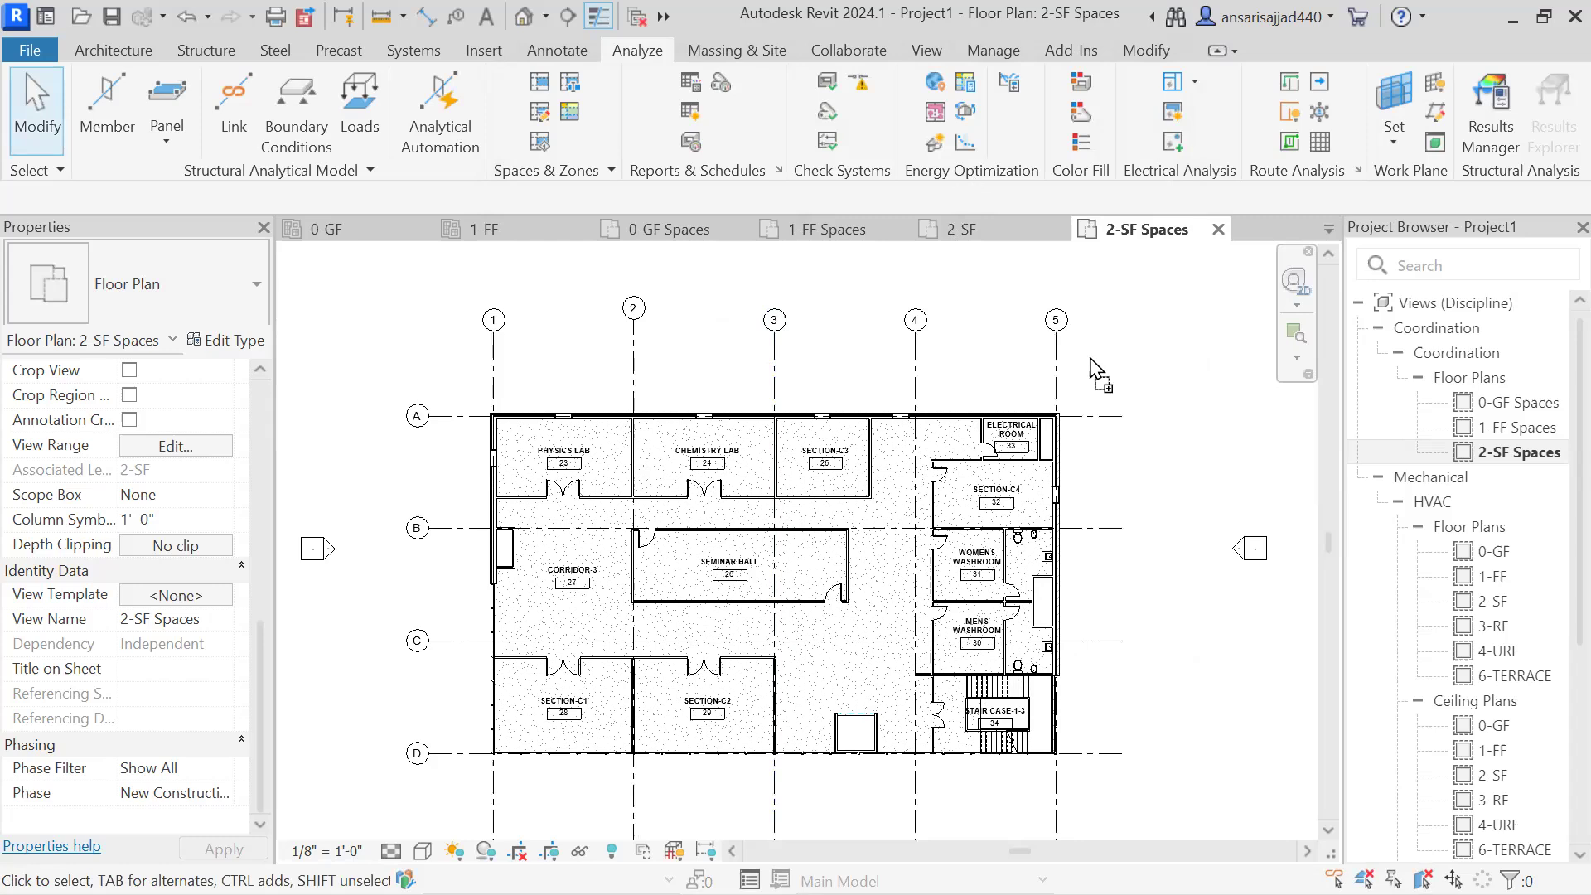
pyautogui.moveTo(1090, 358); pyautogui.dragTo(1149, 356)
pyautogui.moveTo(1058, 449); pyautogui.dragTo(982, 467, button='middle')
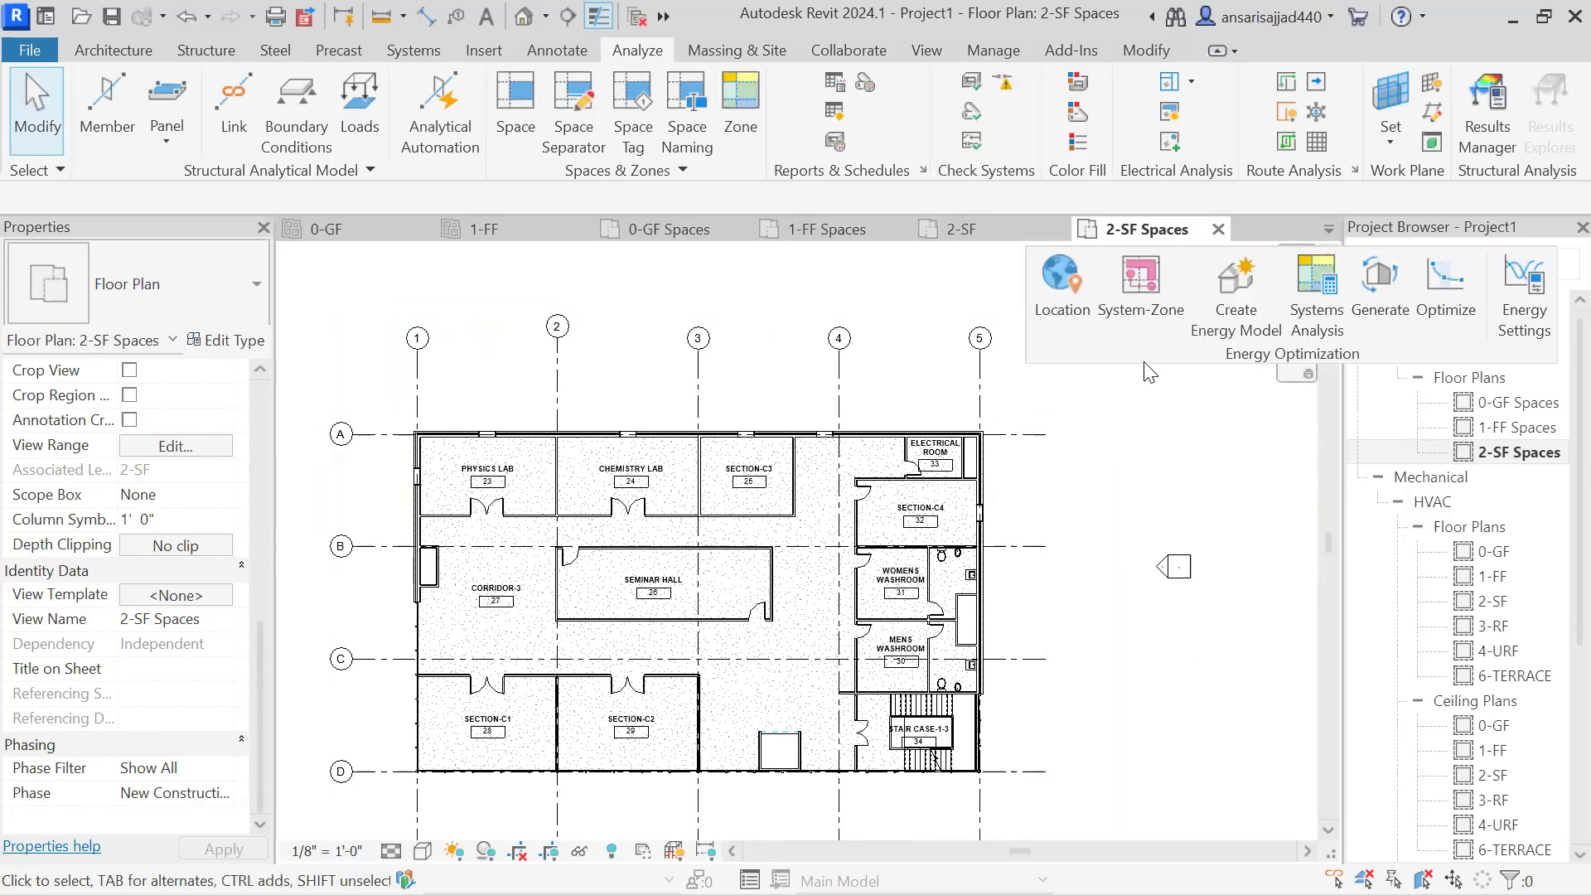
pyautogui.moveTo(1145, 357); pyautogui.dragTo(1084, 324)
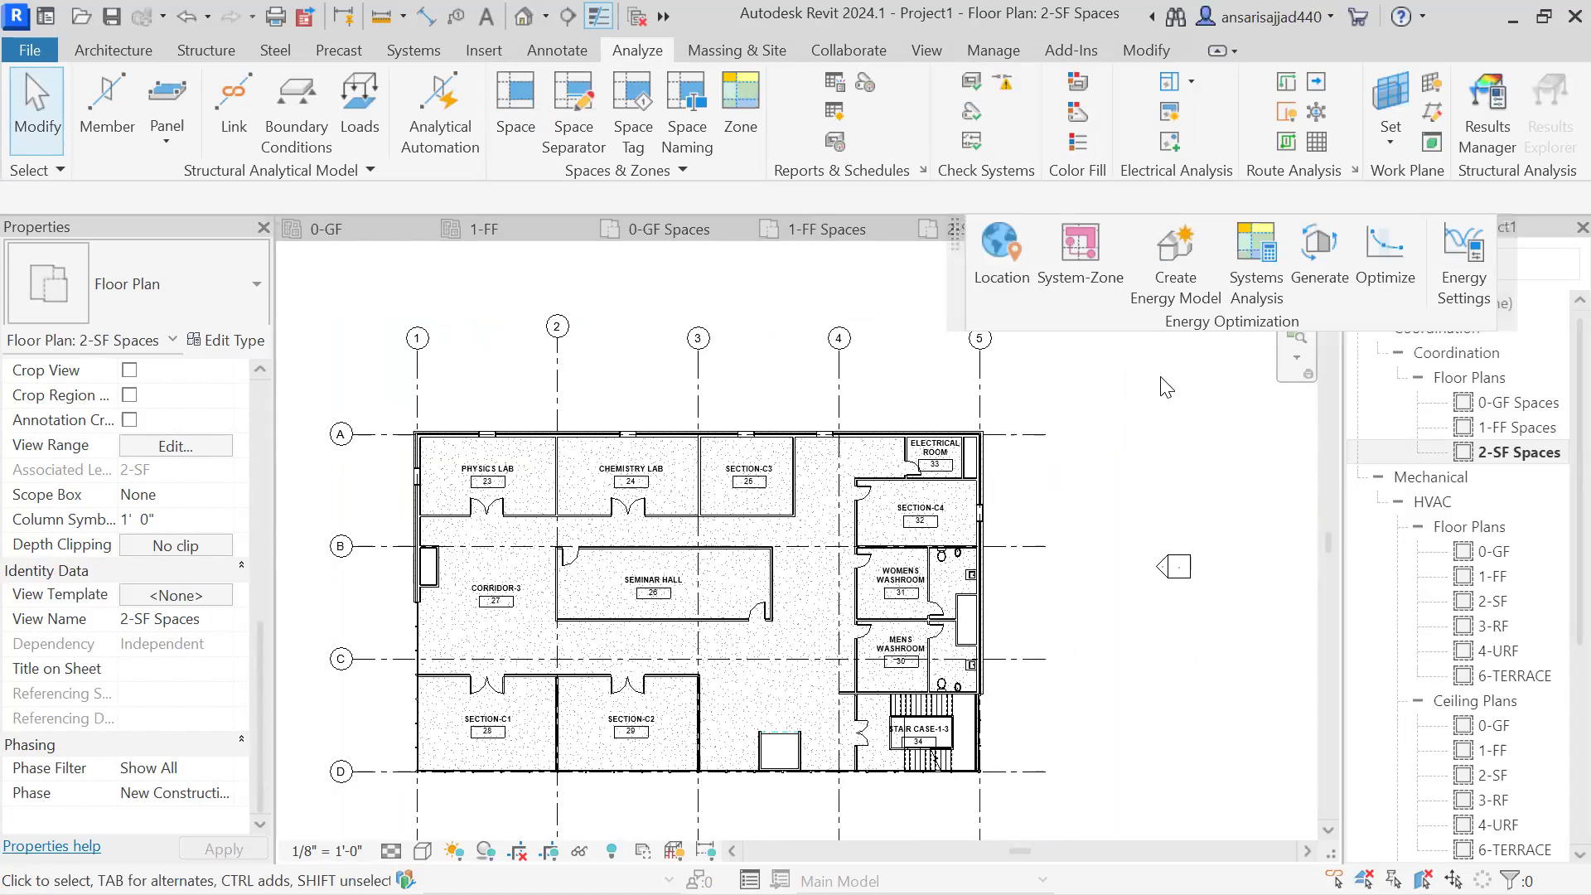
# Step: Open the energy settings and try the modes Use Building Elements and Use Conceptual Masses and Building Elements
pyautogui.click(1463, 286)
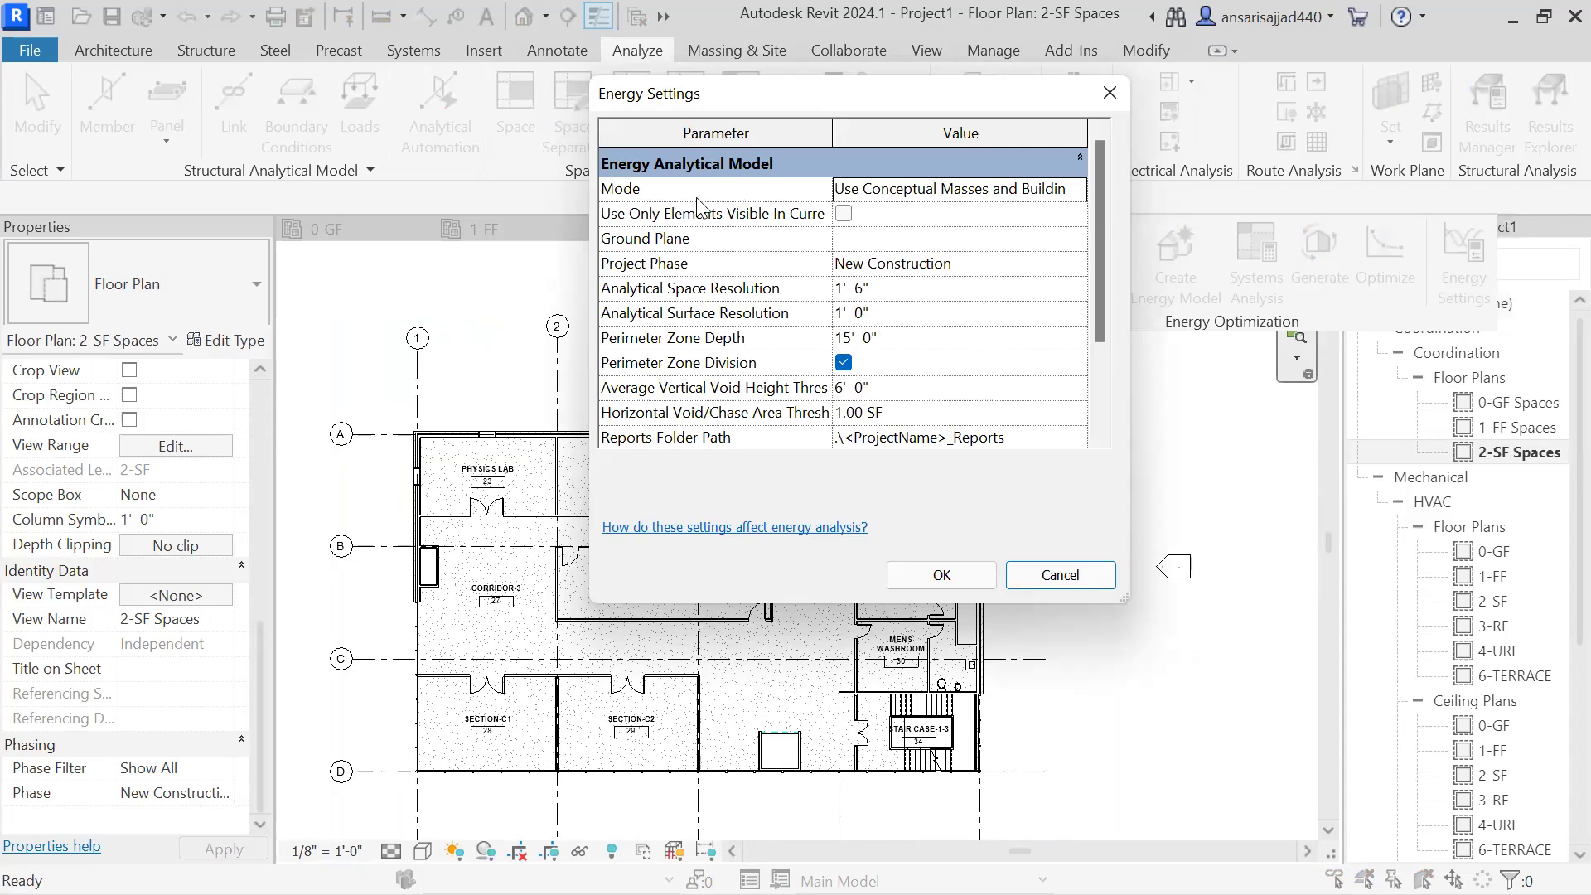
pyautogui.click(1078, 190)
pyautogui.click(1078, 190)
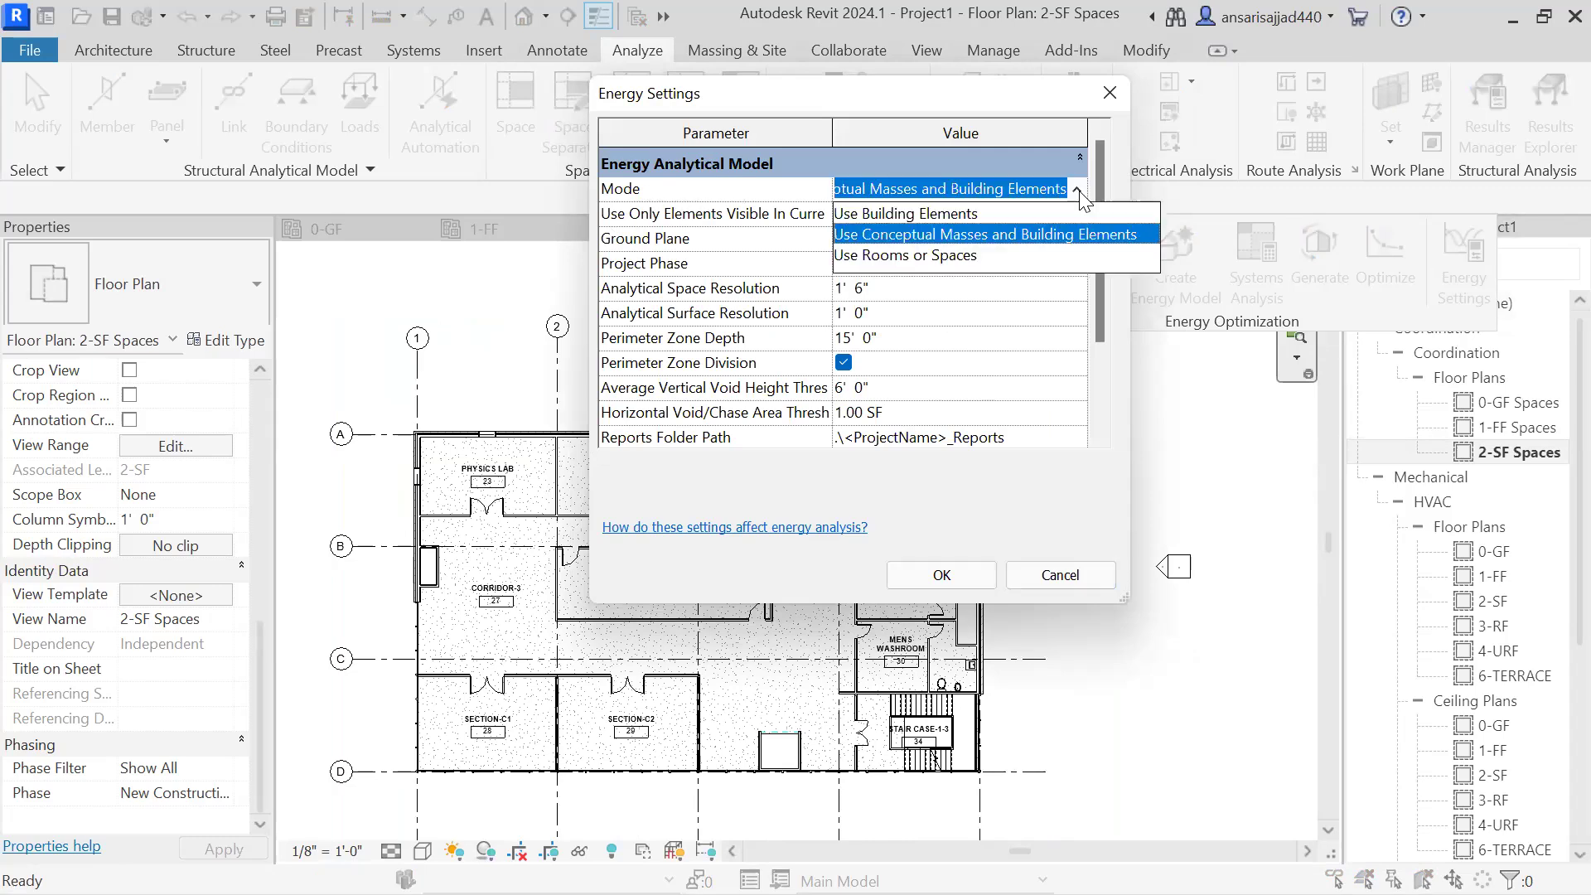
pyautogui.click(927, 213)
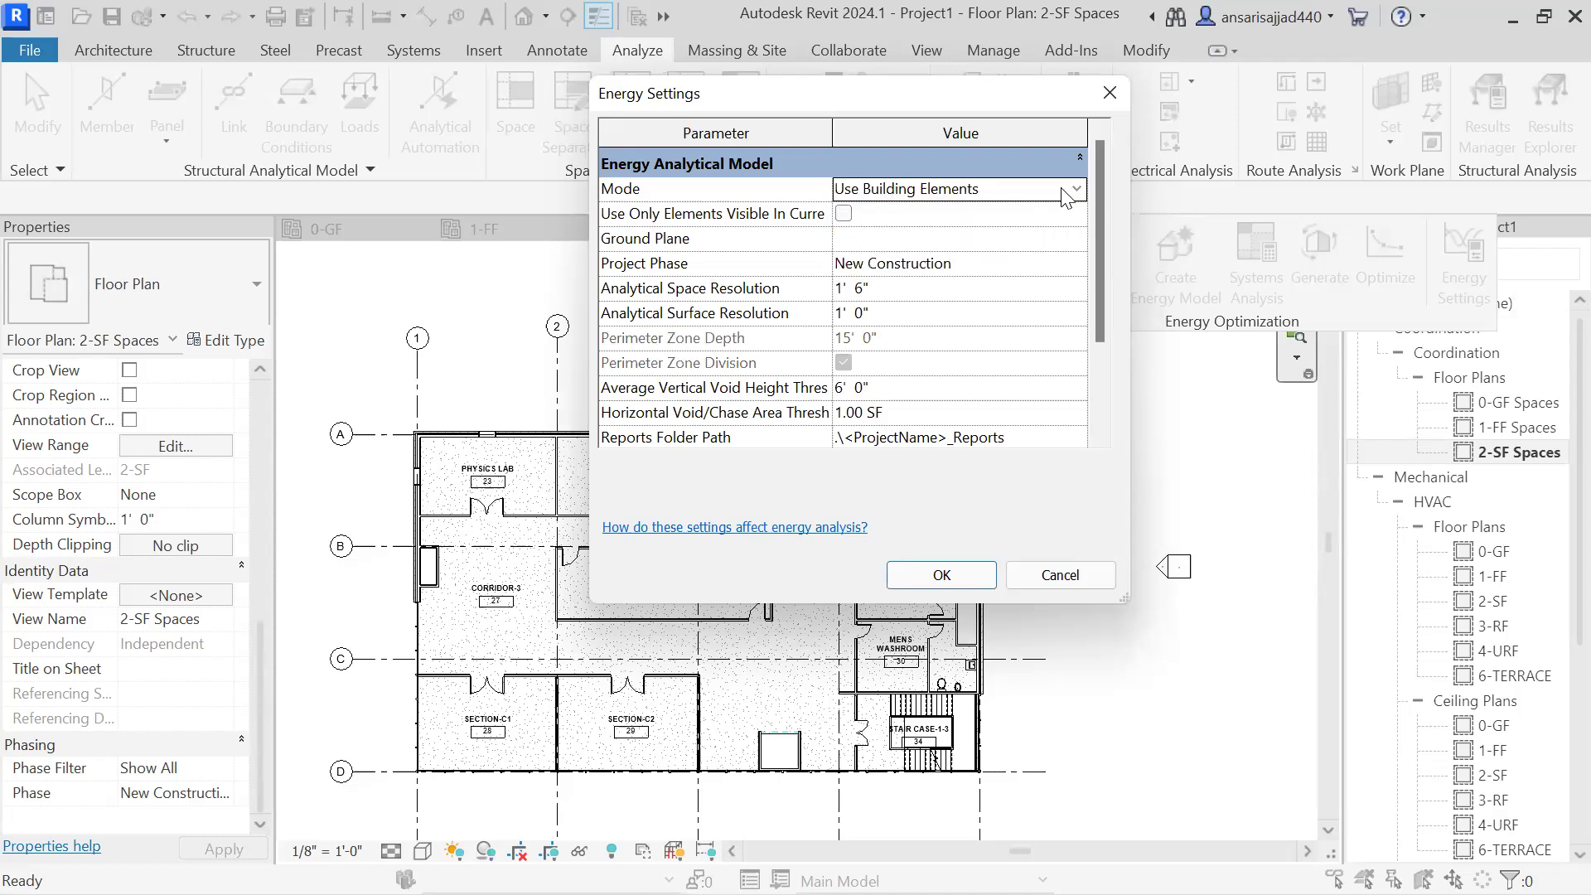
pyautogui.click(1075, 194)
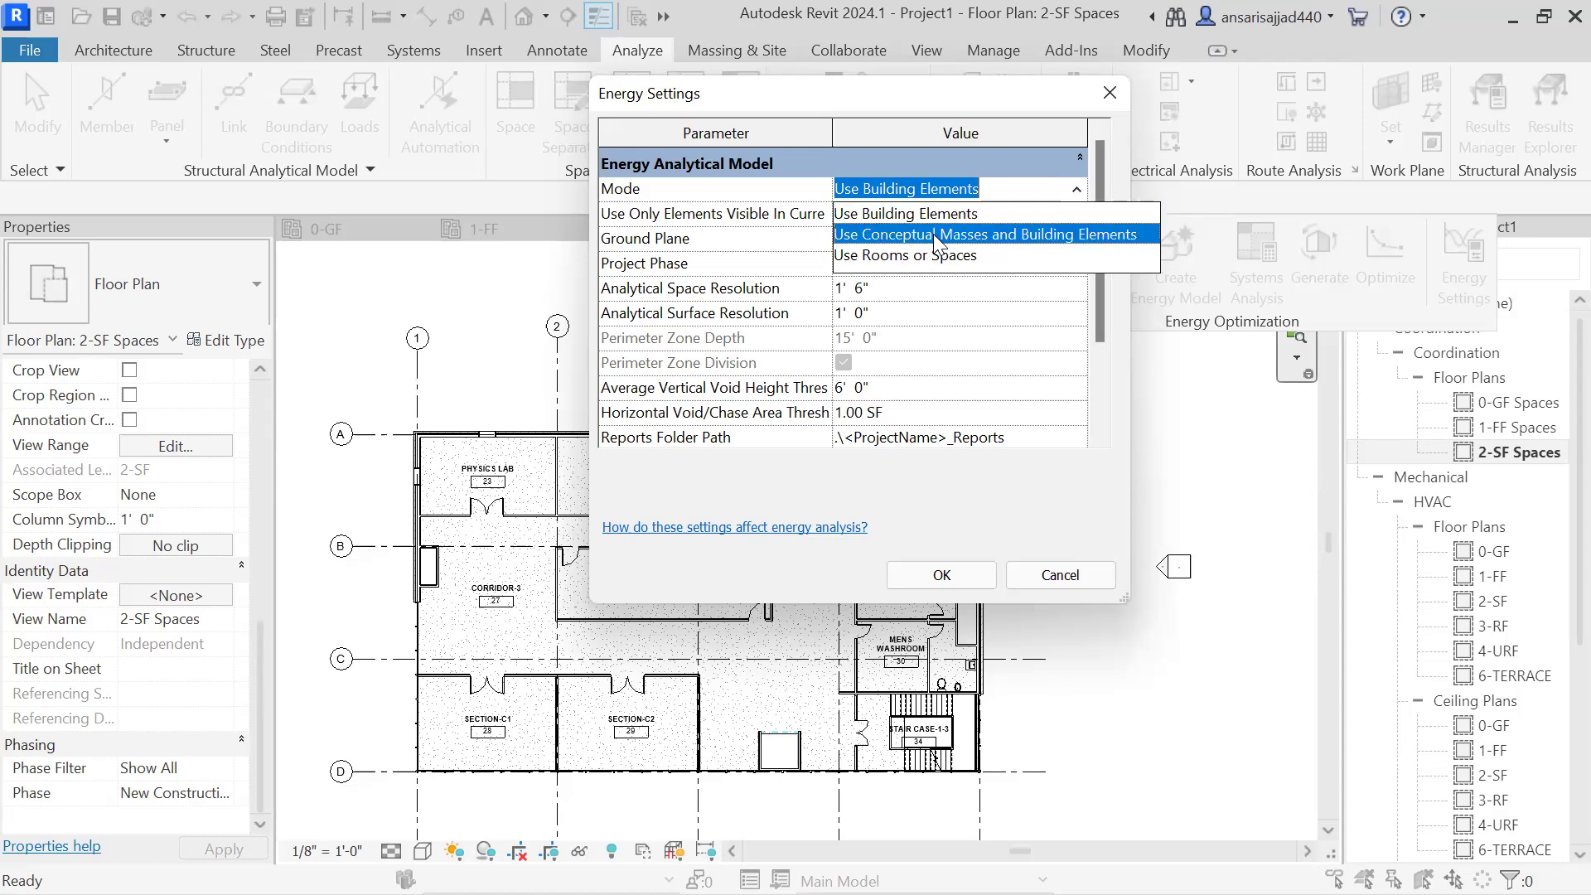
pyautogui.click(925, 192)
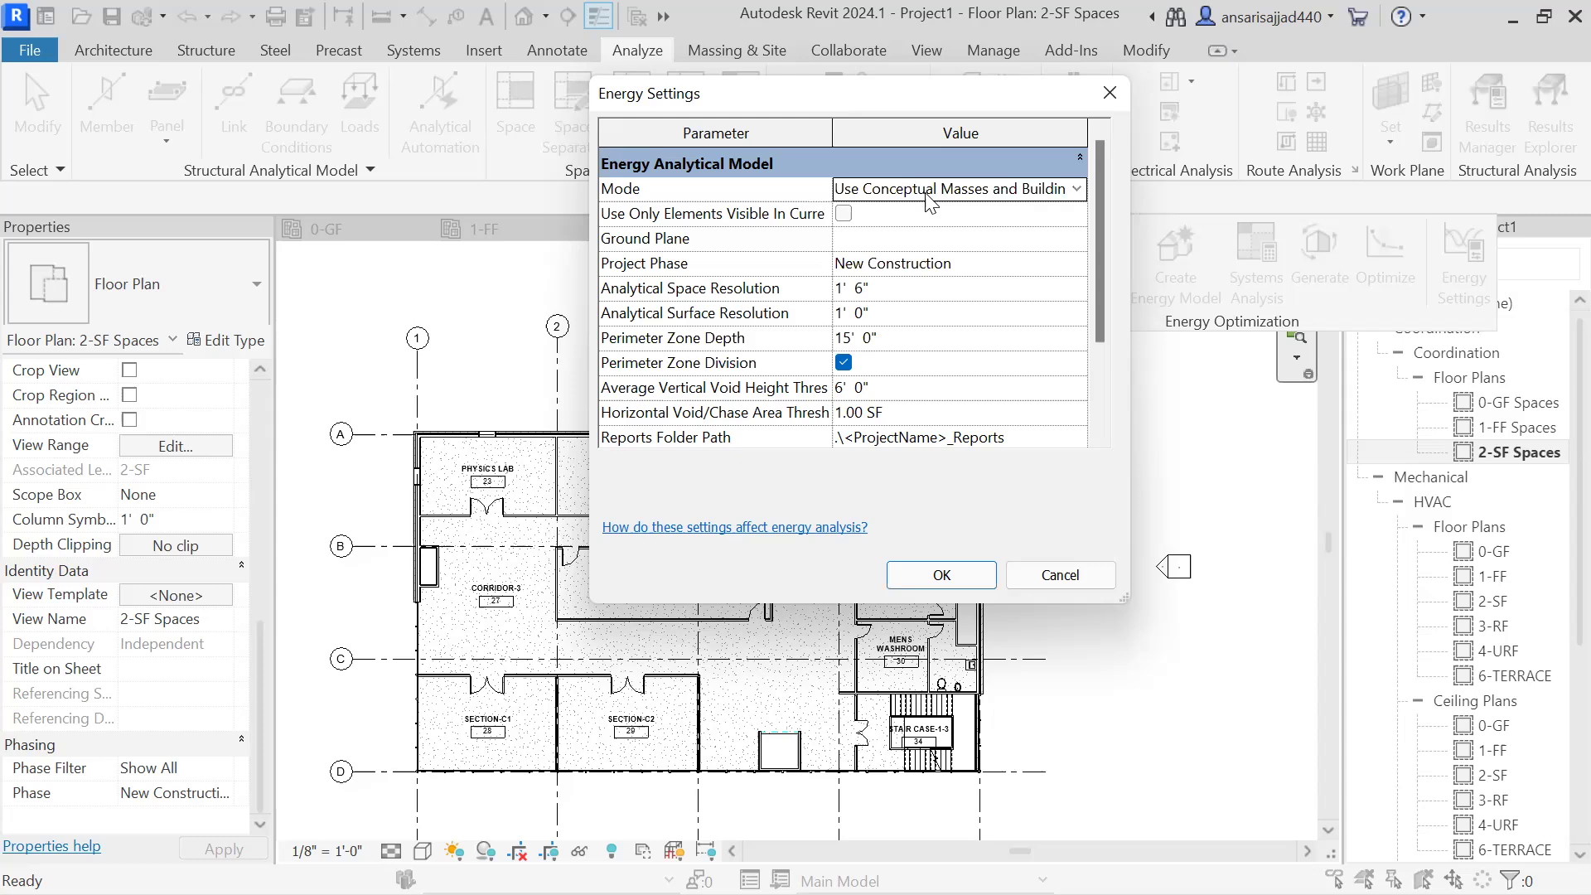
# Step: Set the energy model mode to Use Rooms or Spaces with ground plane 0-GF, keeping the project phase New Construction
pyautogui.click(1075, 189)
pyautogui.click(946, 252)
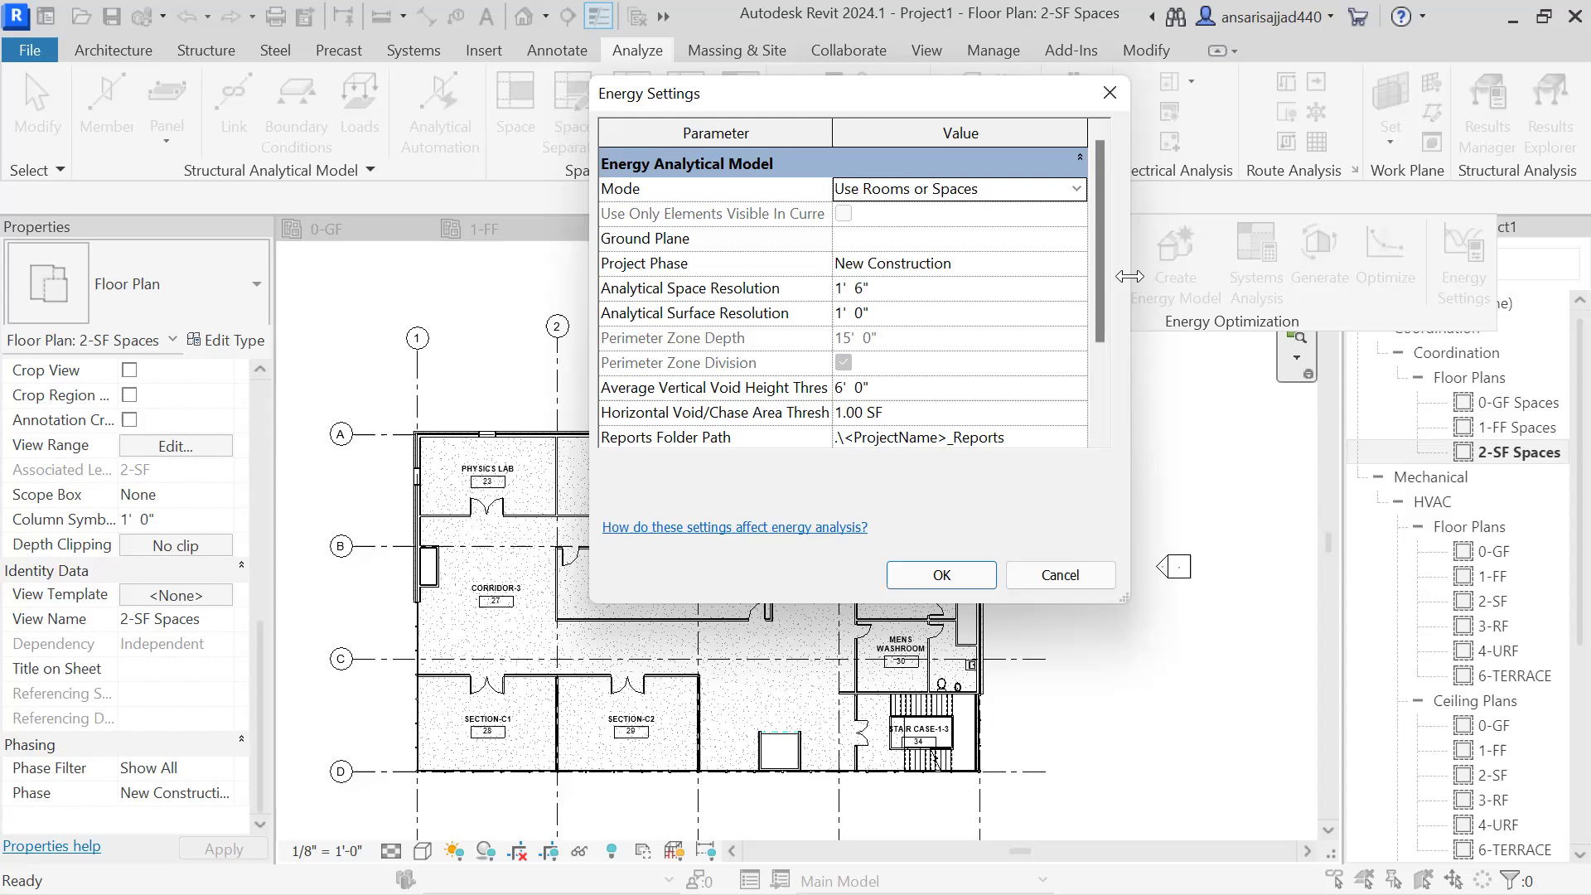
pyautogui.click(1070, 244)
pyautogui.click(1071, 242)
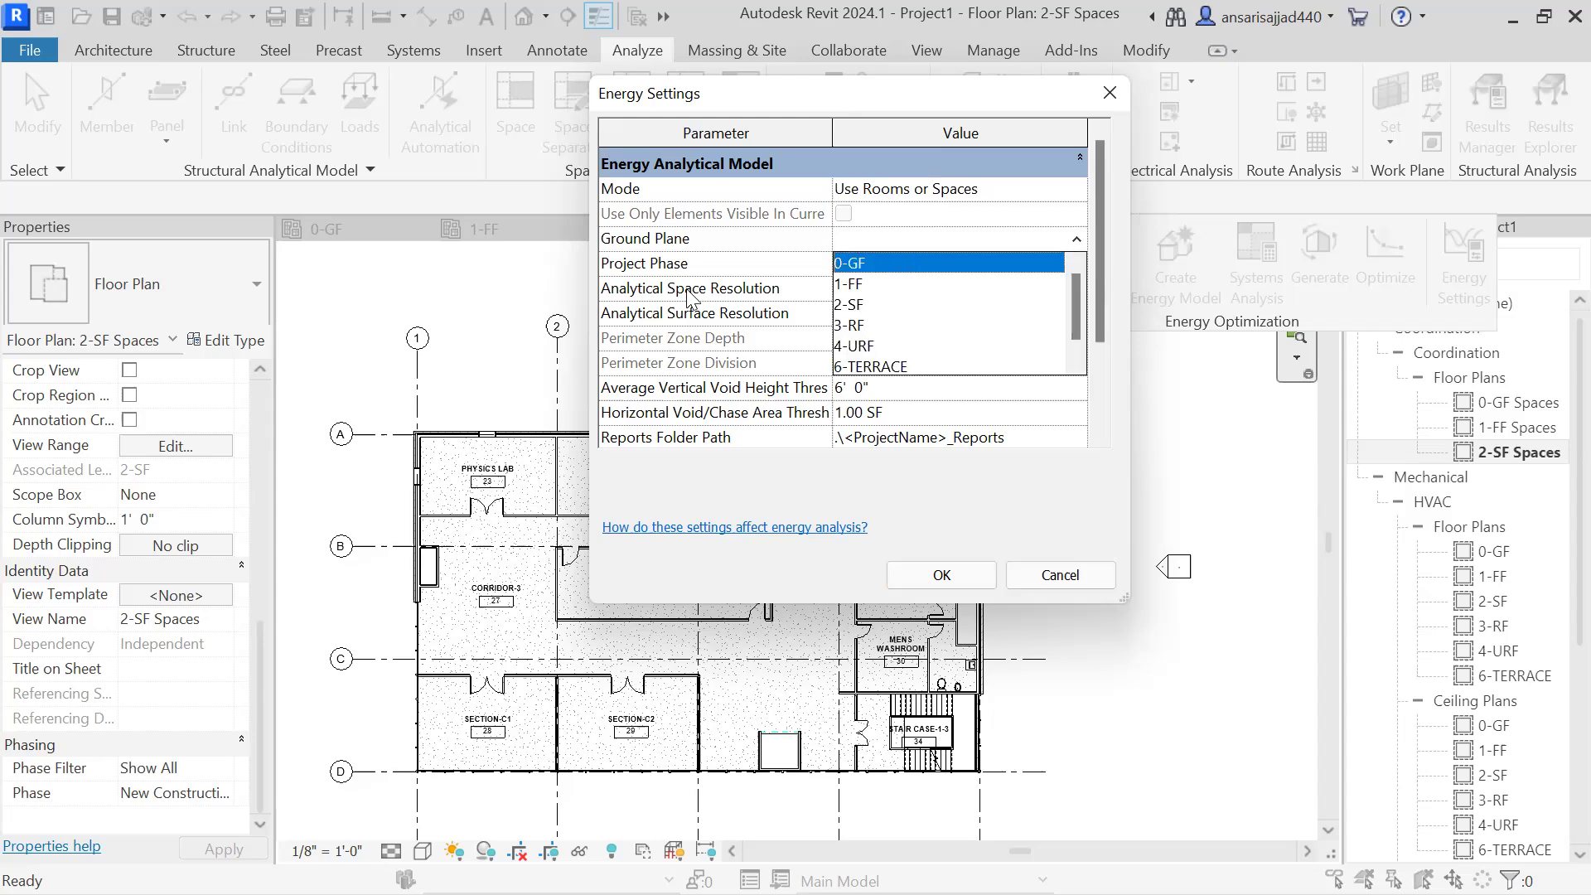
pyautogui.click(1078, 265)
pyautogui.click(1078, 265)
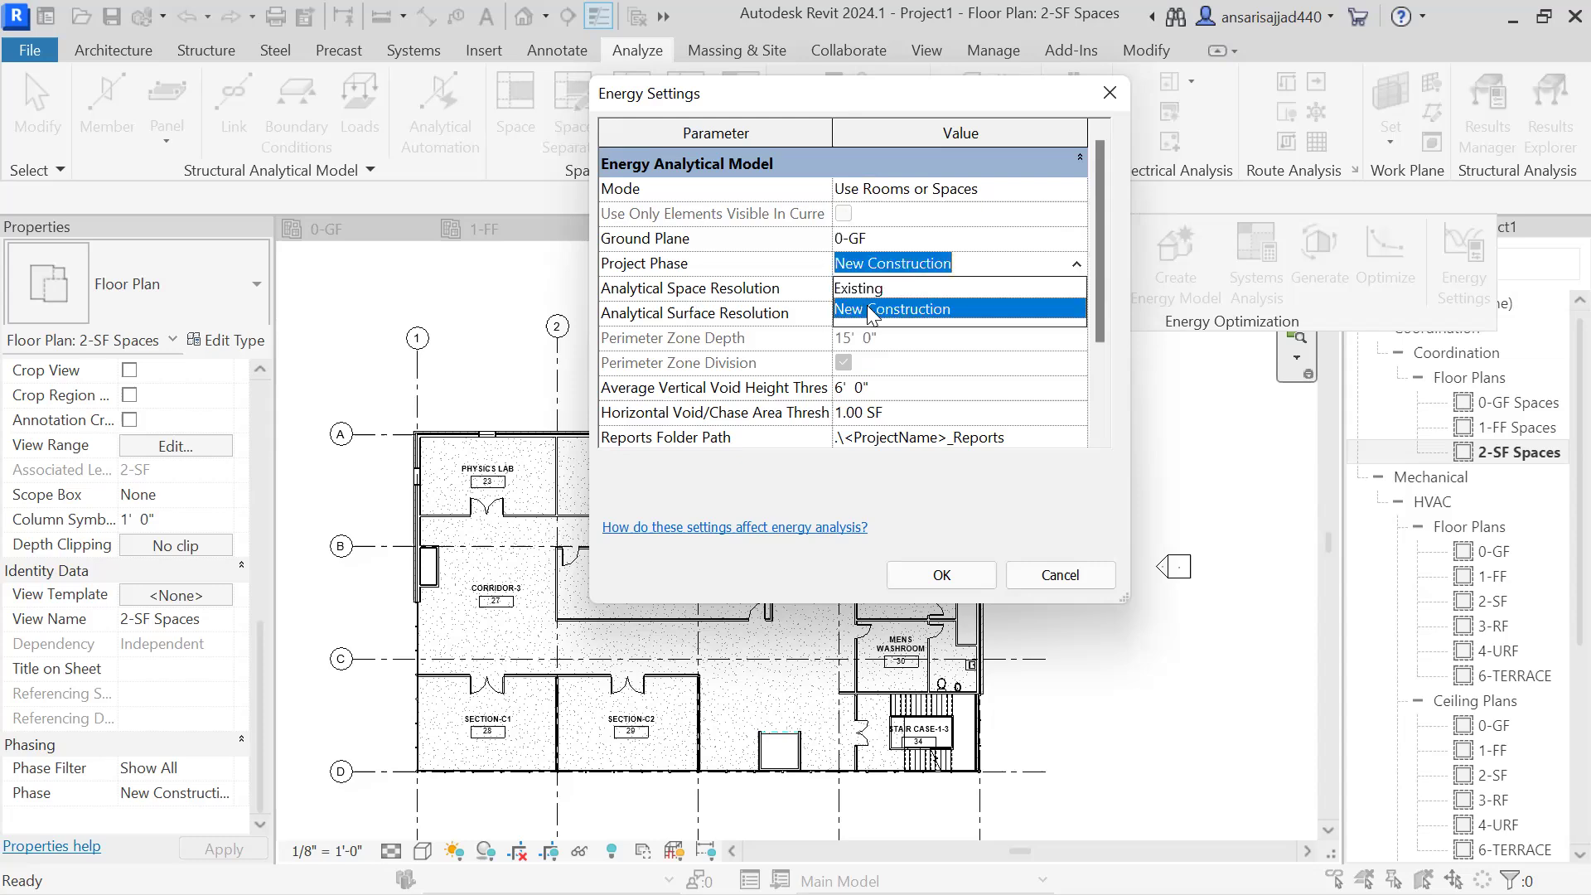
pyautogui.click(862, 262)
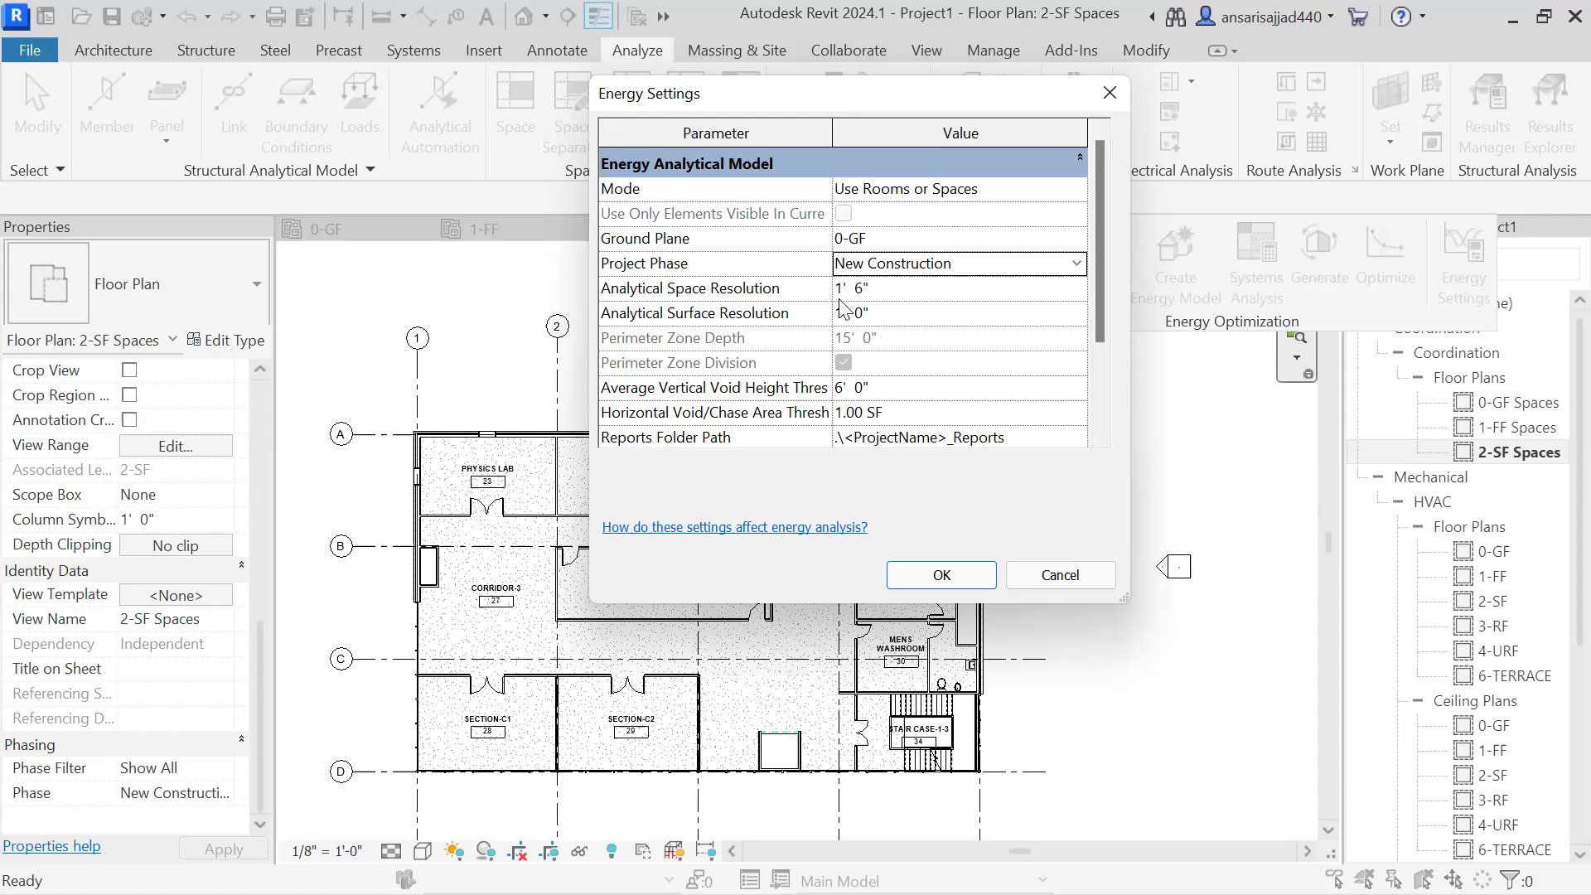
# Step: Set the Analytical Space Resolution to 2' 0"
pyautogui.click(894, 289)
pyautogui.doubleClick(894, 288)
pyautogui.write('2')
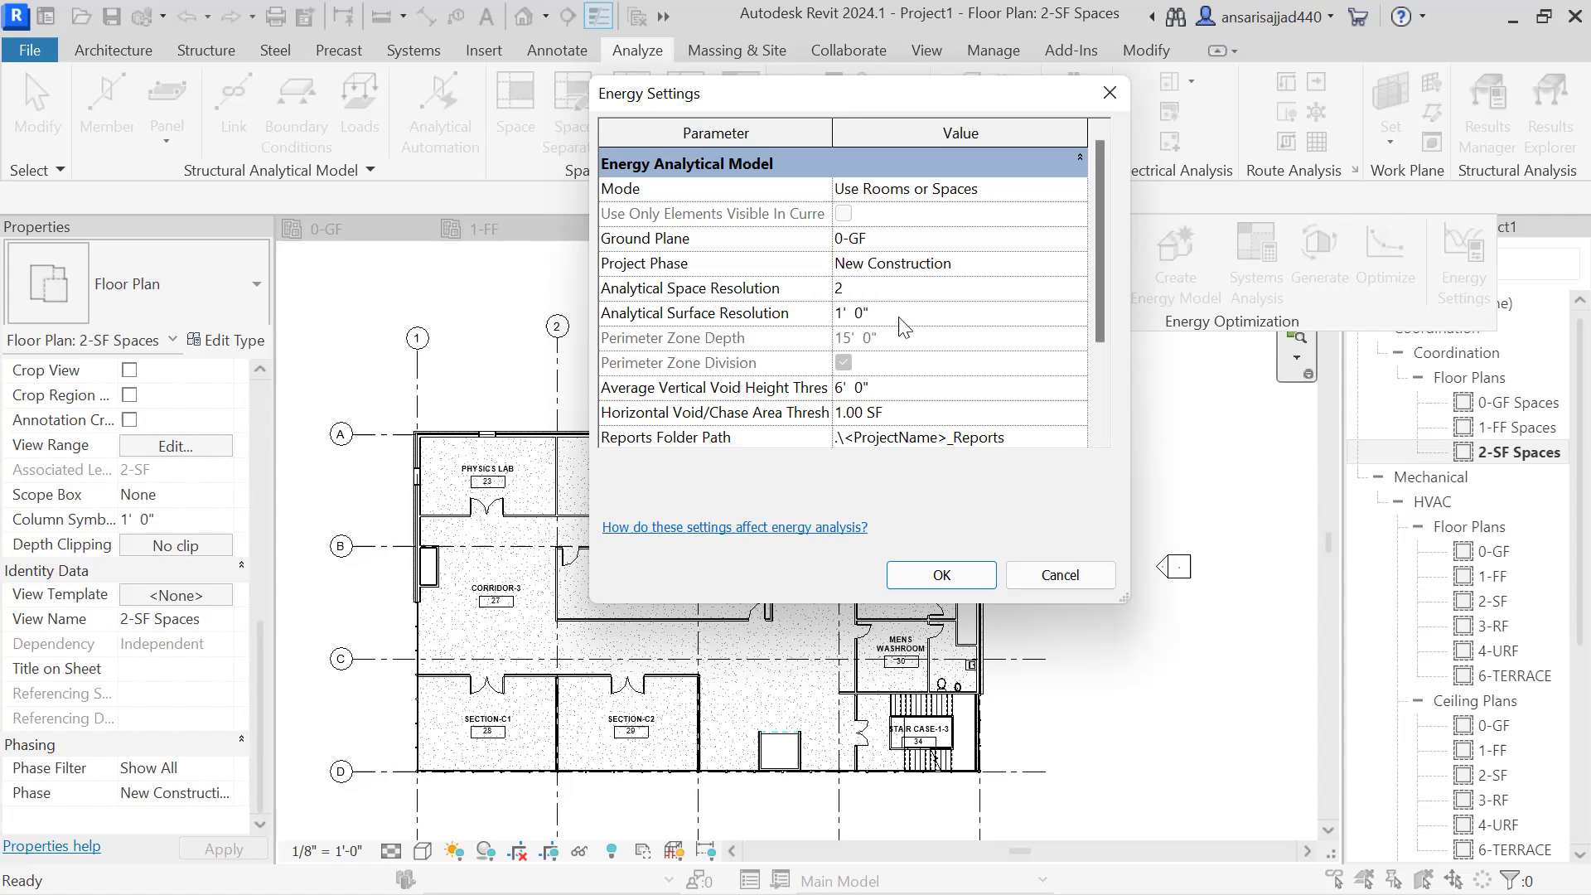
pyautogui.press('Tab')
# Step: In the advanced energy settings, set the Sliver Space Tolerance to 2' 0" and keep Building Envelope at Use Function Parameter
pyautogui.scroll(-2, 809, 316)
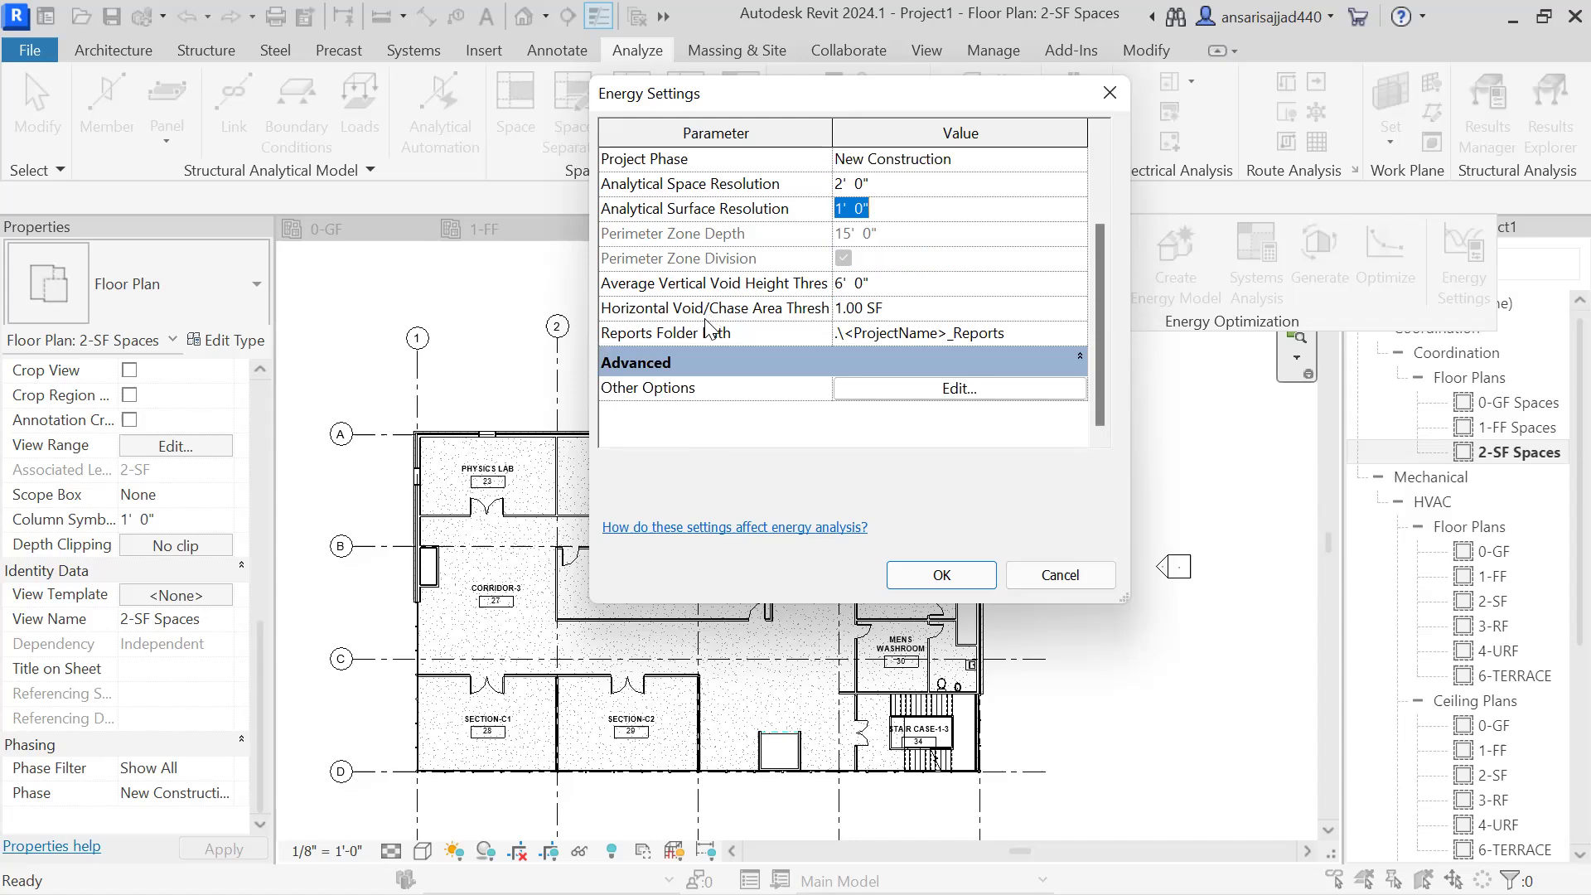
pyautogui.click(939, 392)
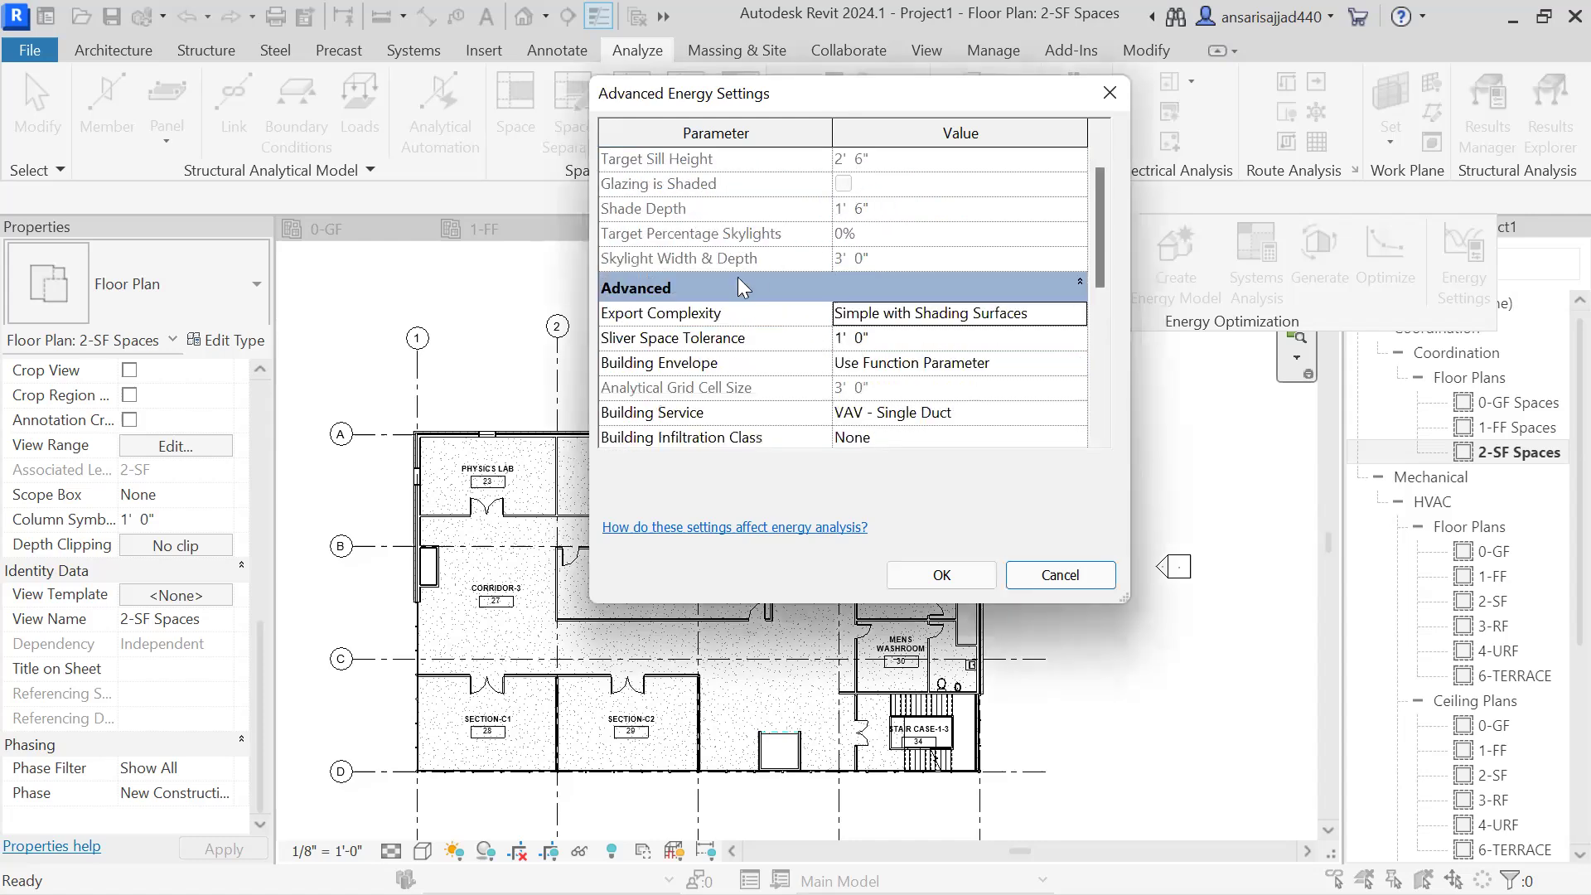
pyautogui.scroll(-1, 741, 287)
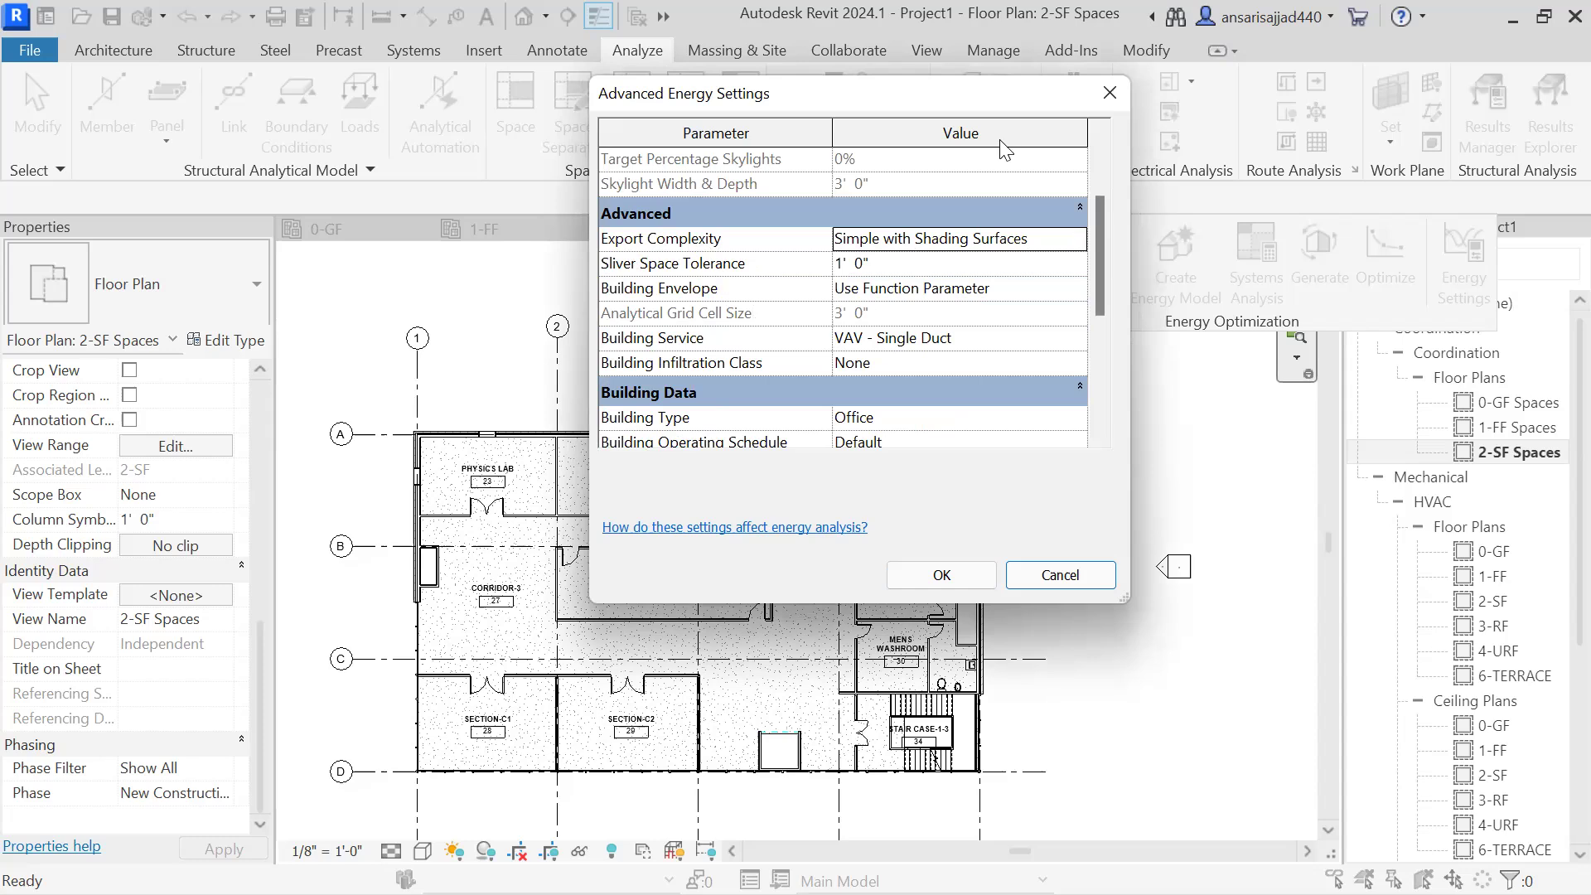
pyautogui.click(912, 270)
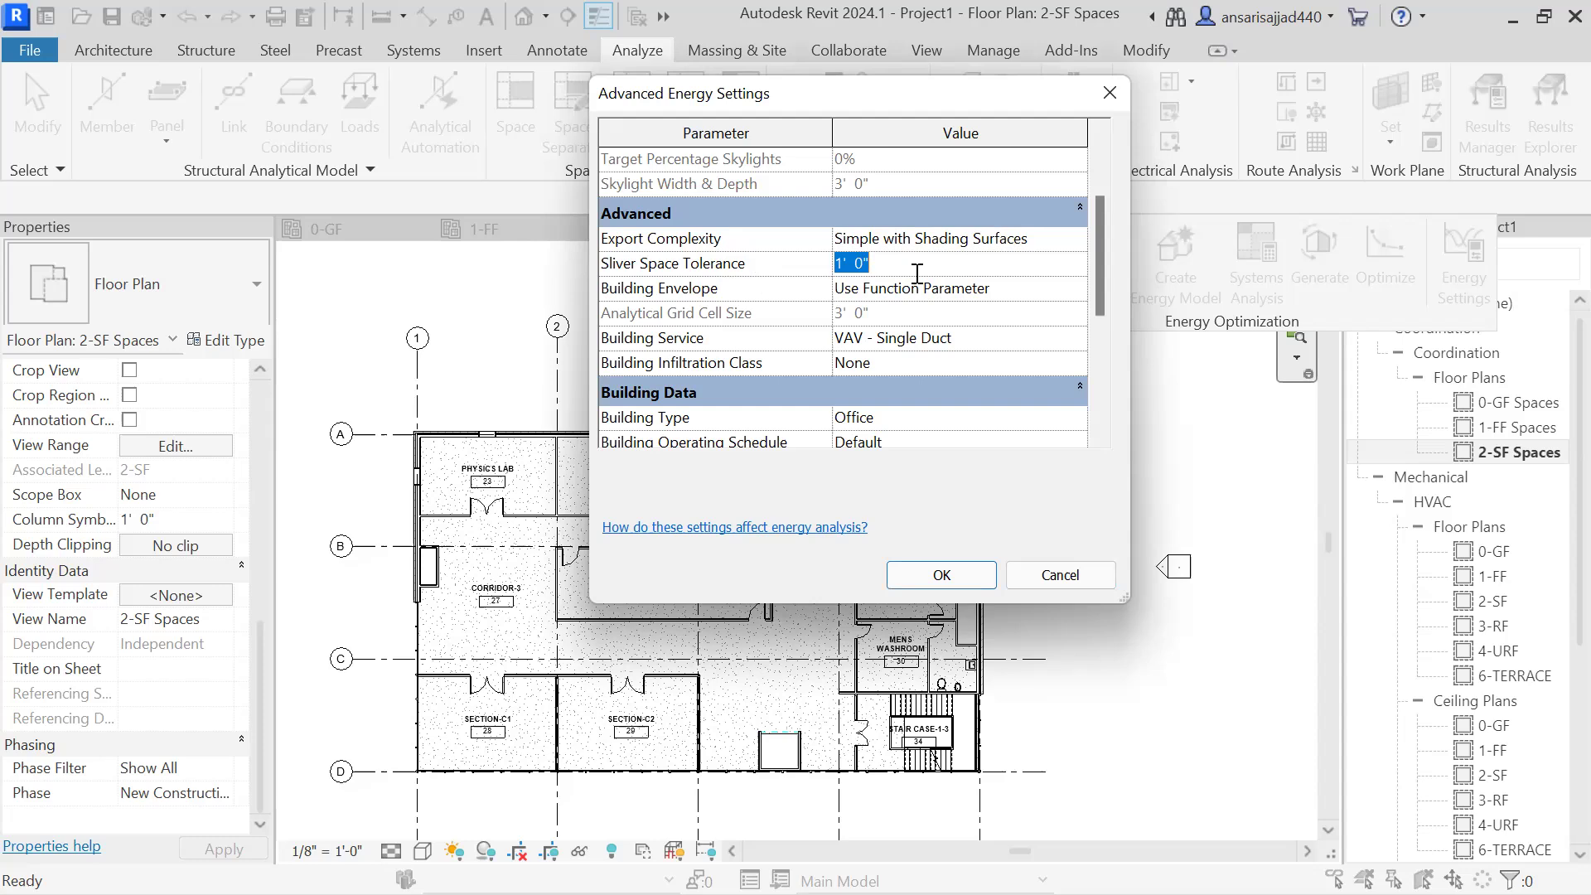
pyautogui.write('2')
pyautogui.click(1069, 293)
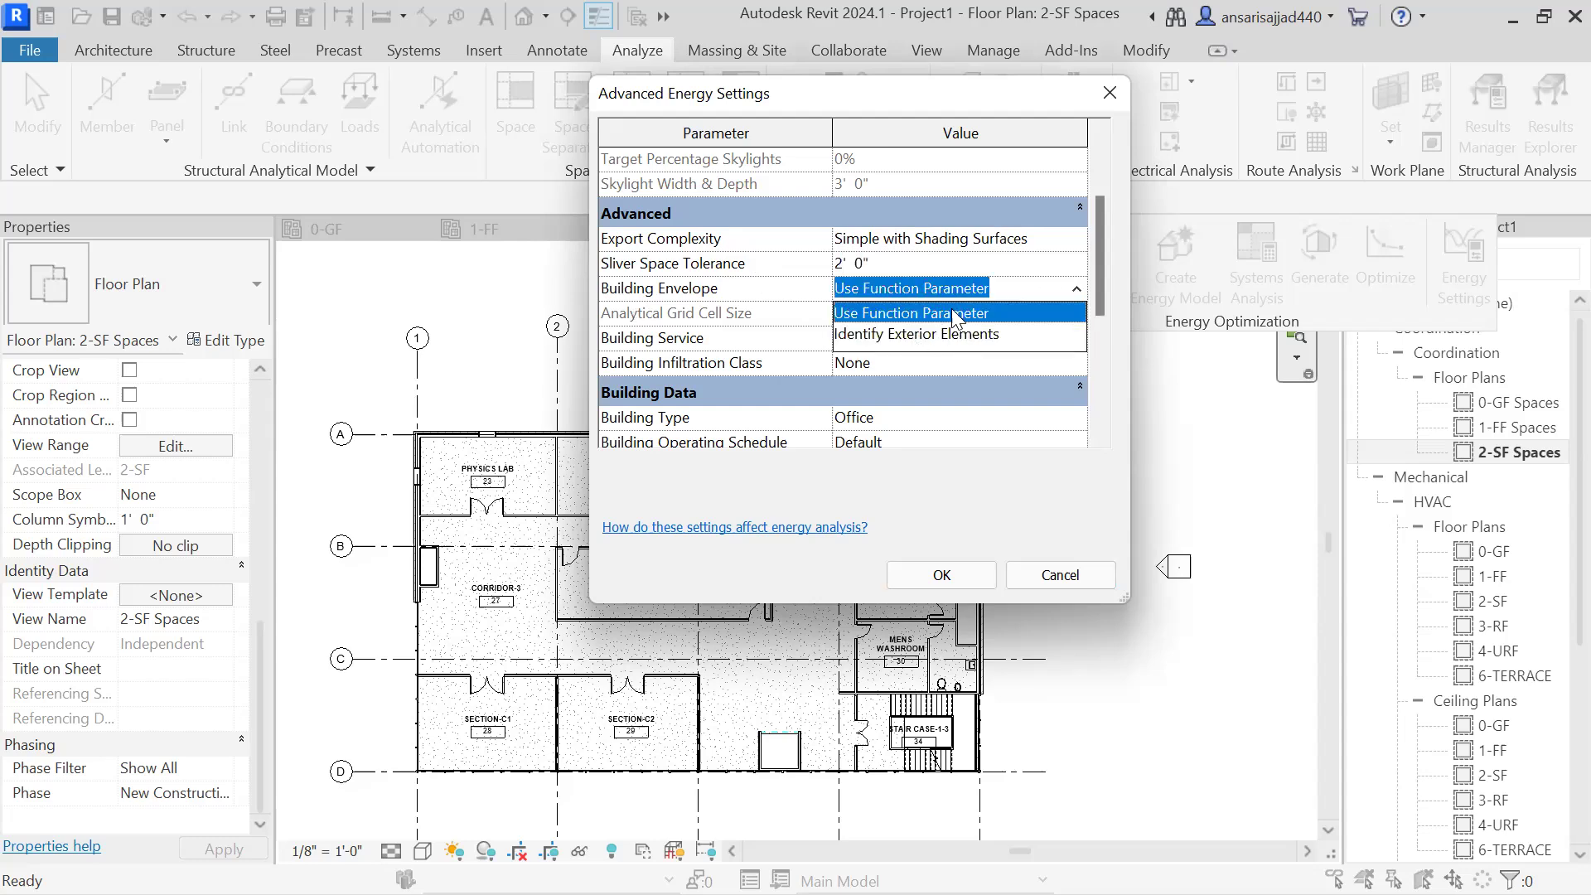
pyautogui.click(908, 285)
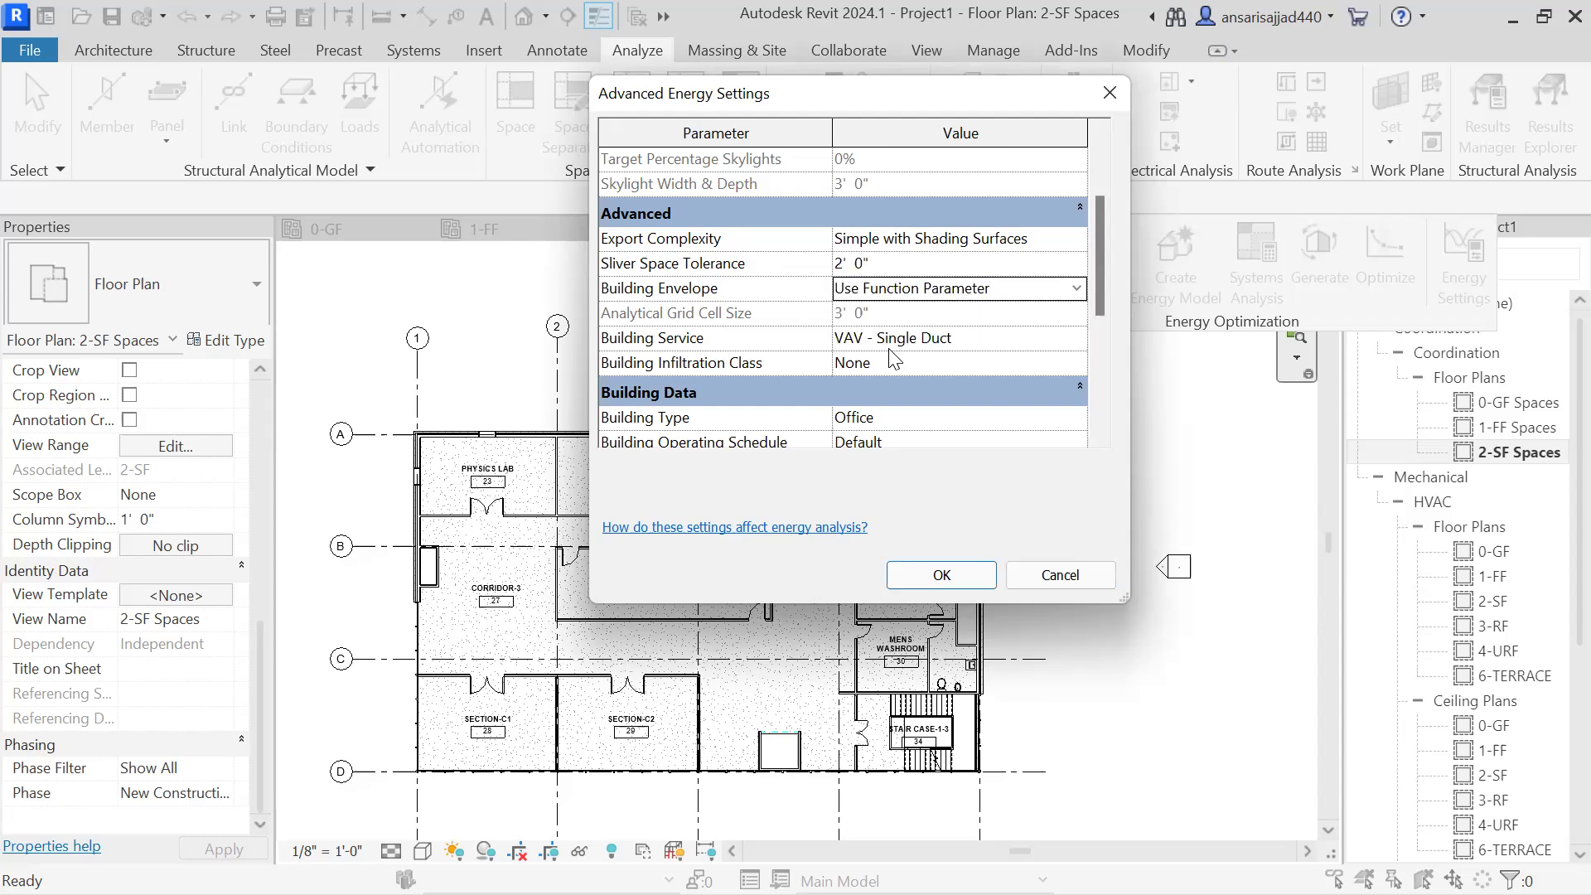
# Step: Review the Building Service options in the advanced energy settings and keep VAV - Single Duct selected
pyautogui.click(1077, 340)
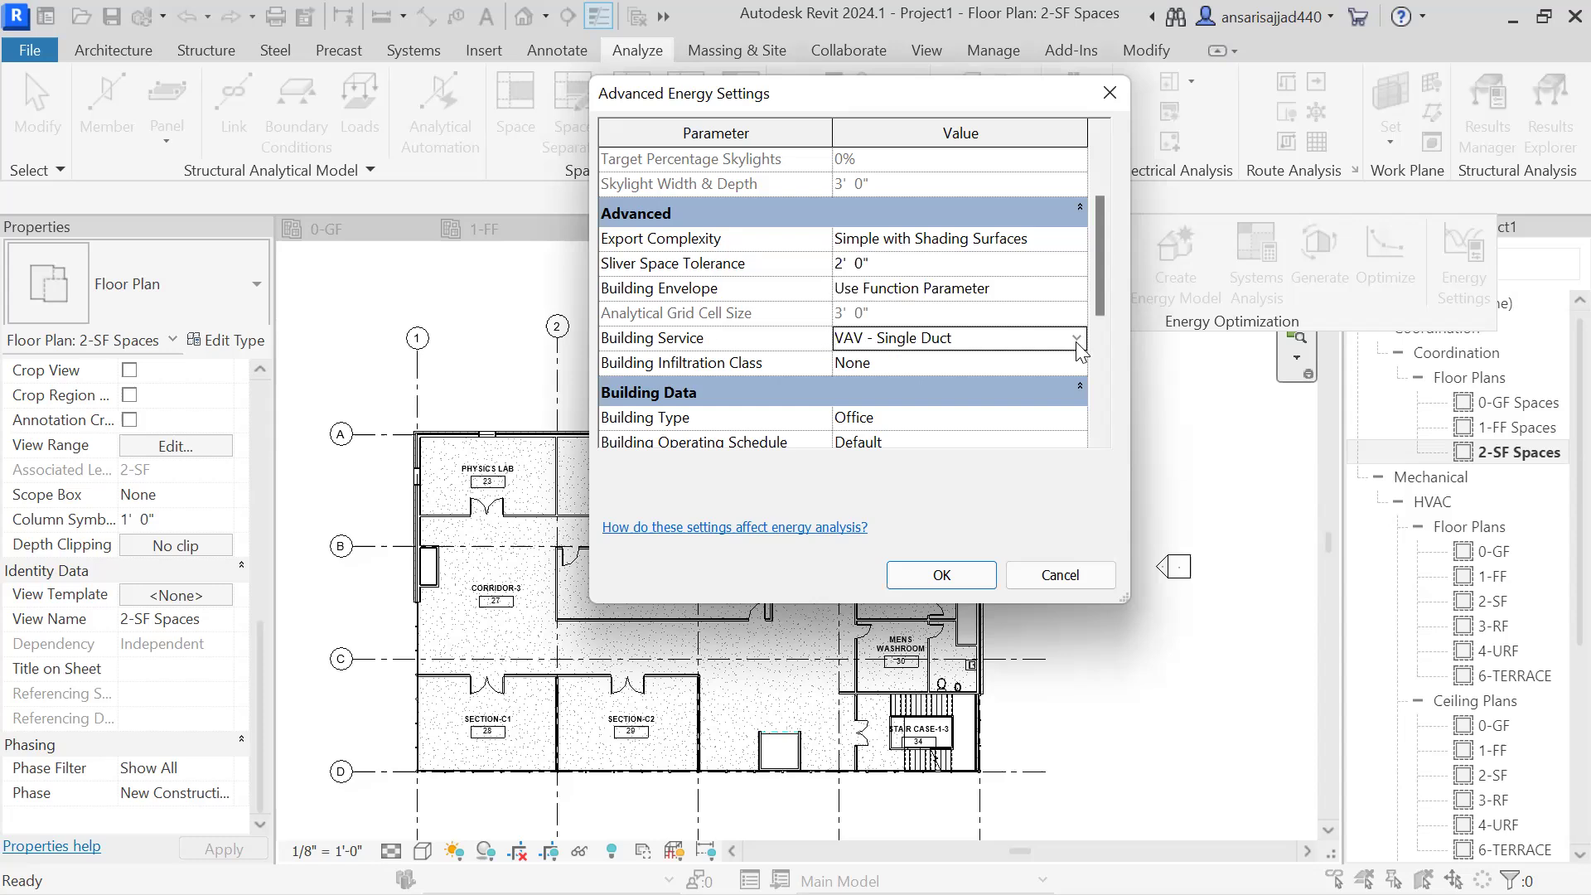
pyautogui.click(1076, 340)
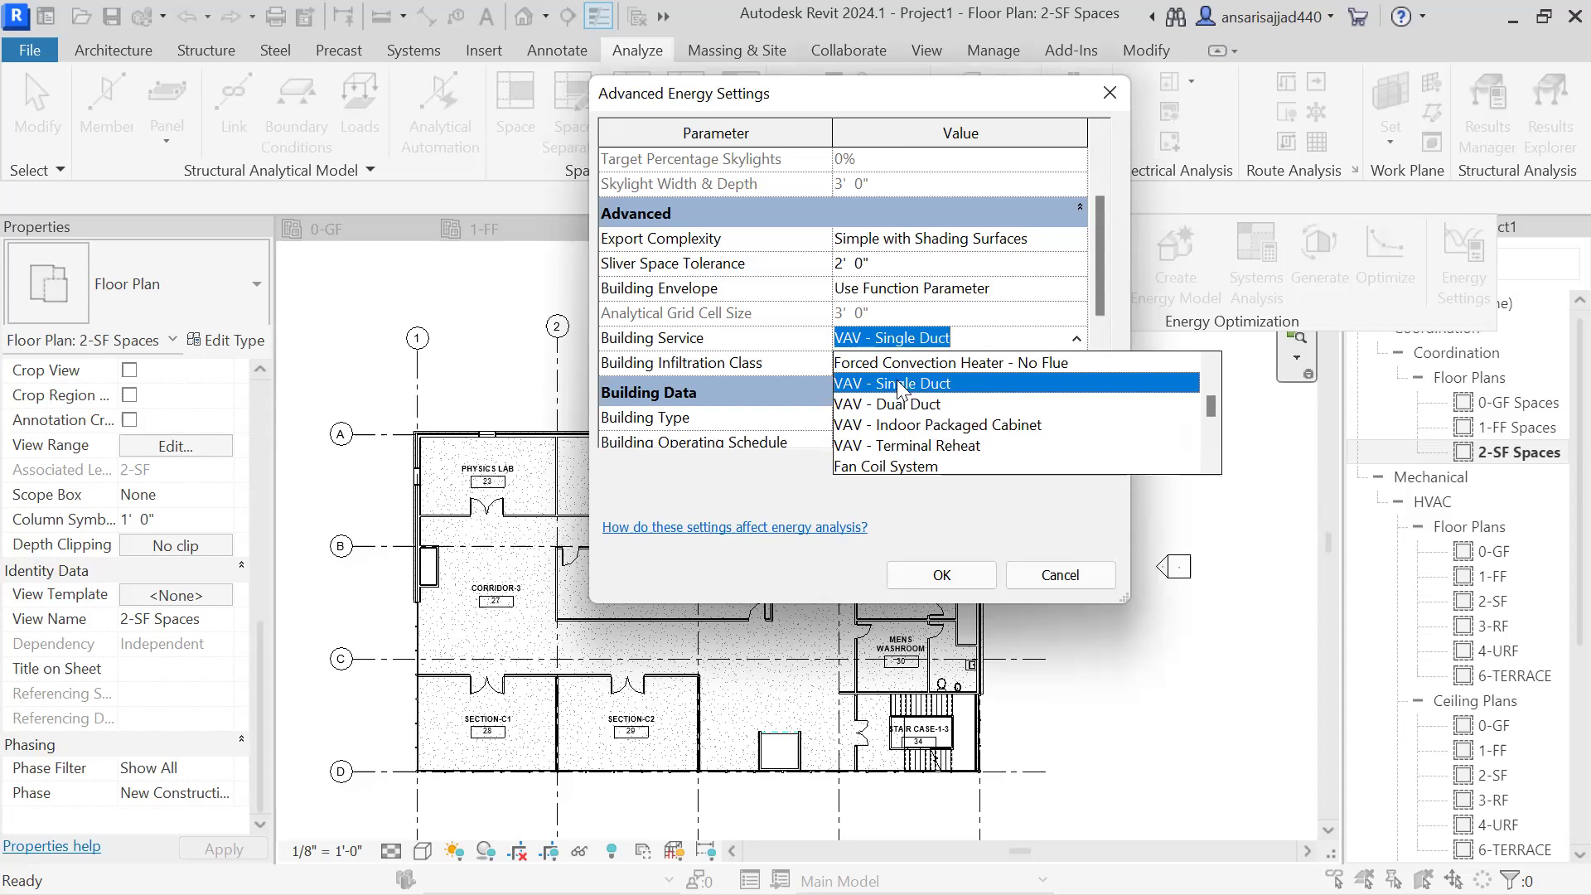
pyautogui.scroll(-1, 892, 444)
pyautogui.scroll(2, 893, 443)
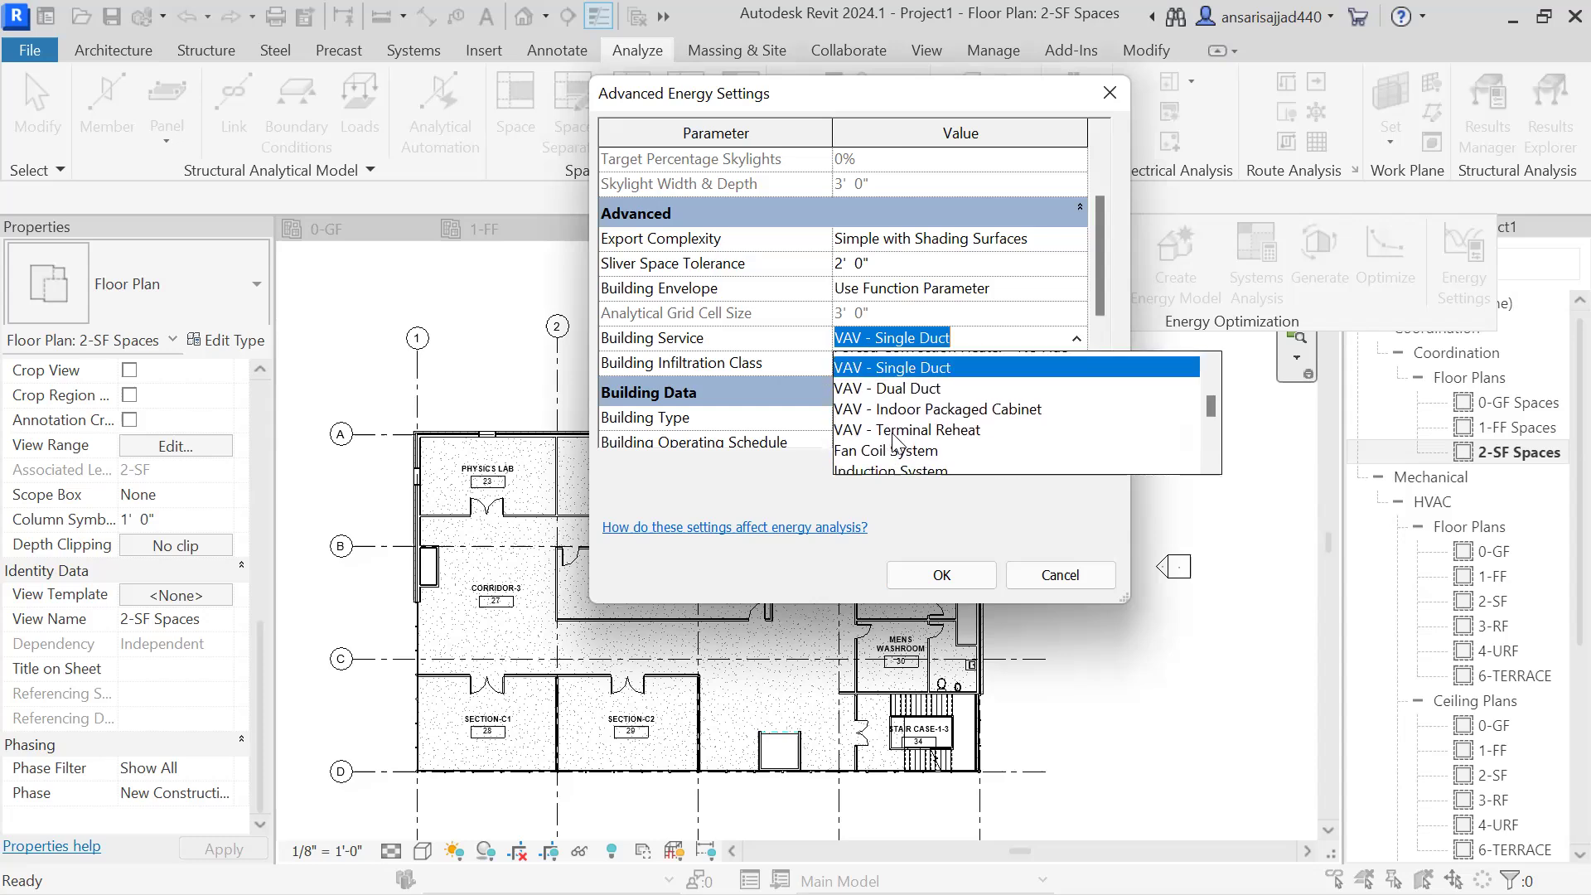
pyautogui.scroll(-1, 895, 444)
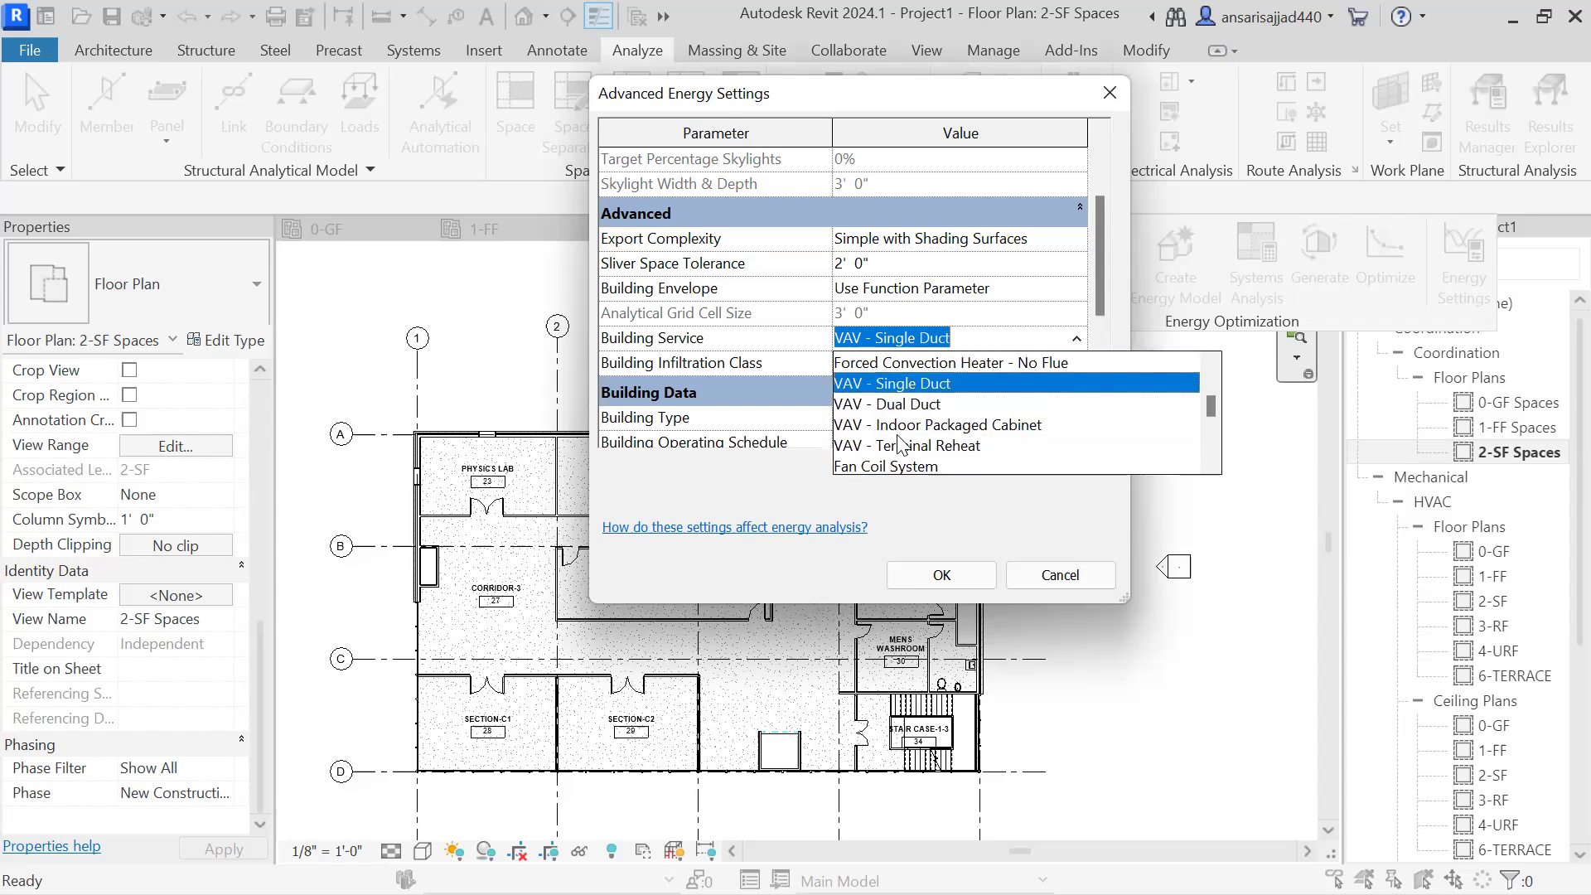
pyautogui.click(926, 385)
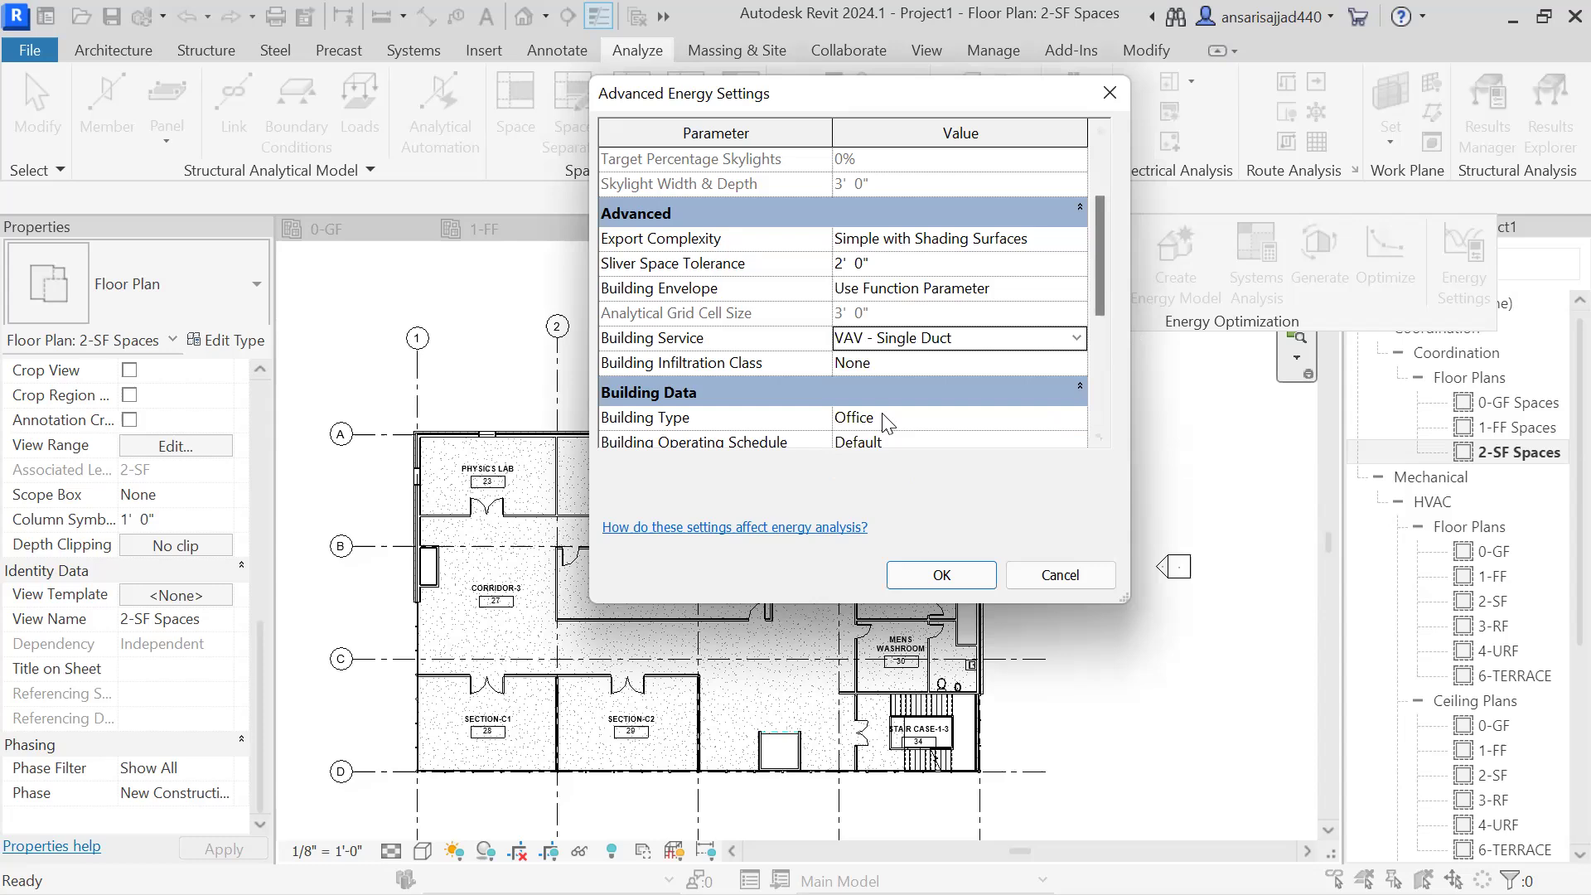
pyautogui.hotkey('alt', 'Down')
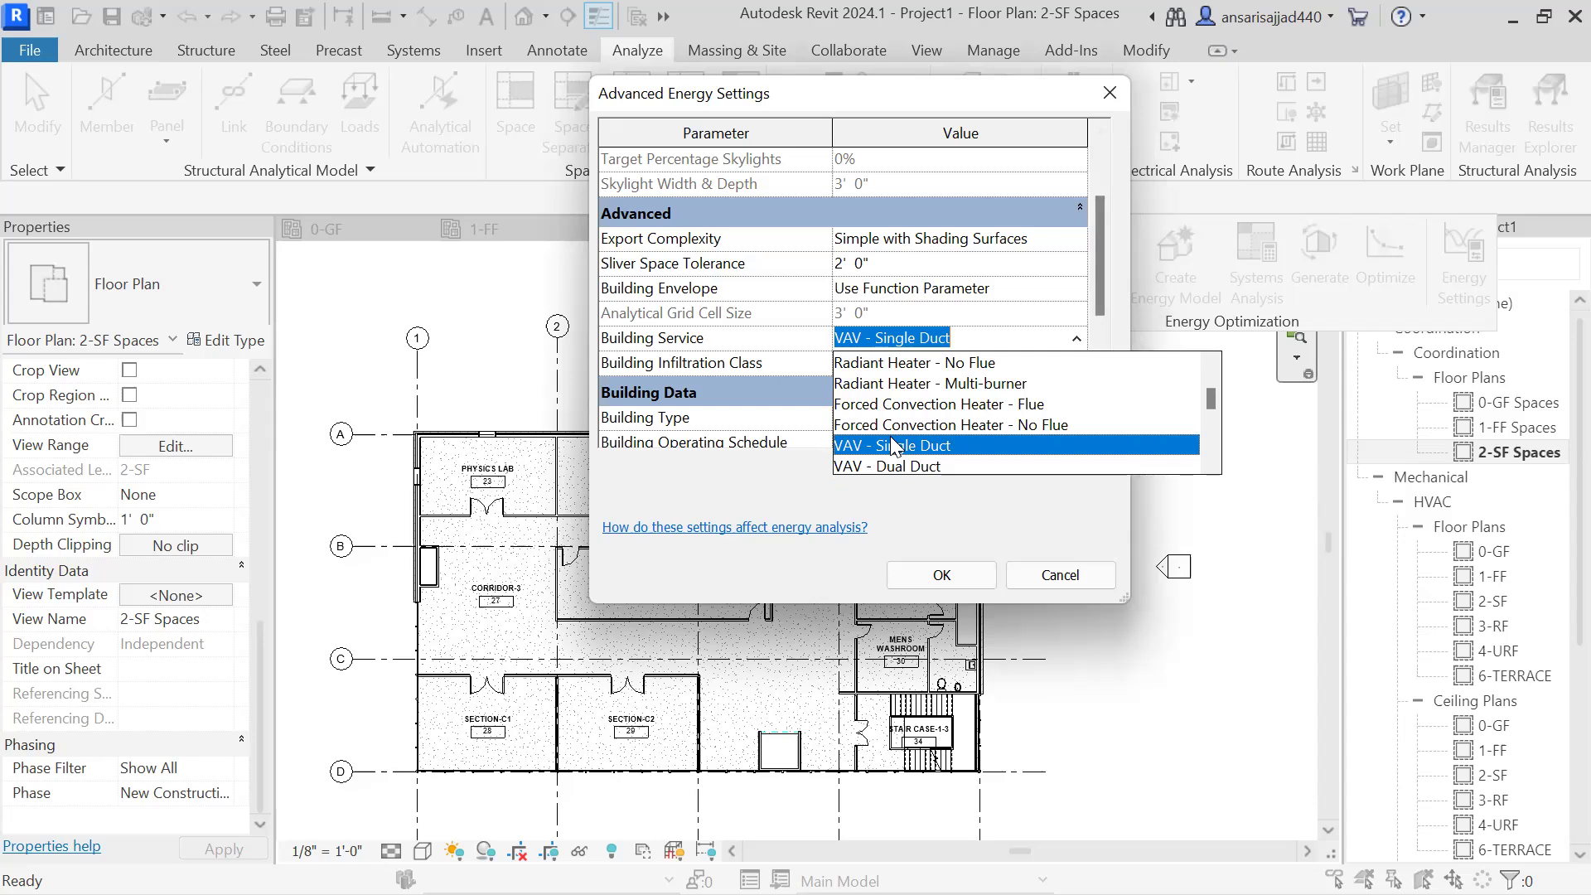
pyautogui.click(681, 385)
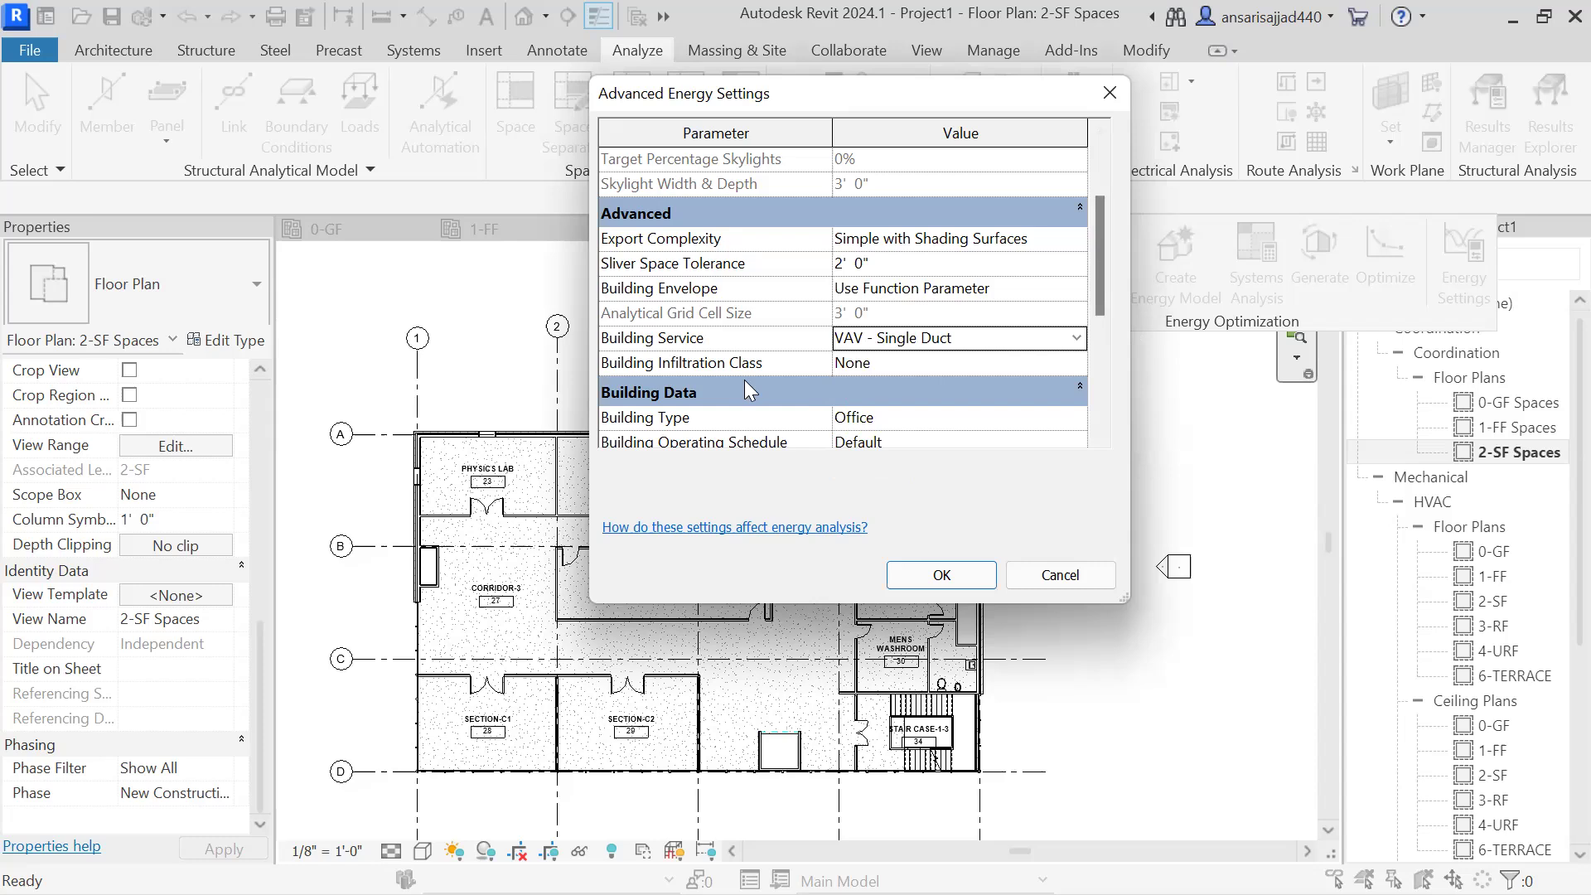
# Step: Set the Building Infiltration Class to Medium in the advanced energy settings
pyautogui.click(1078, 359)
pyautogui.click(1078, 361)
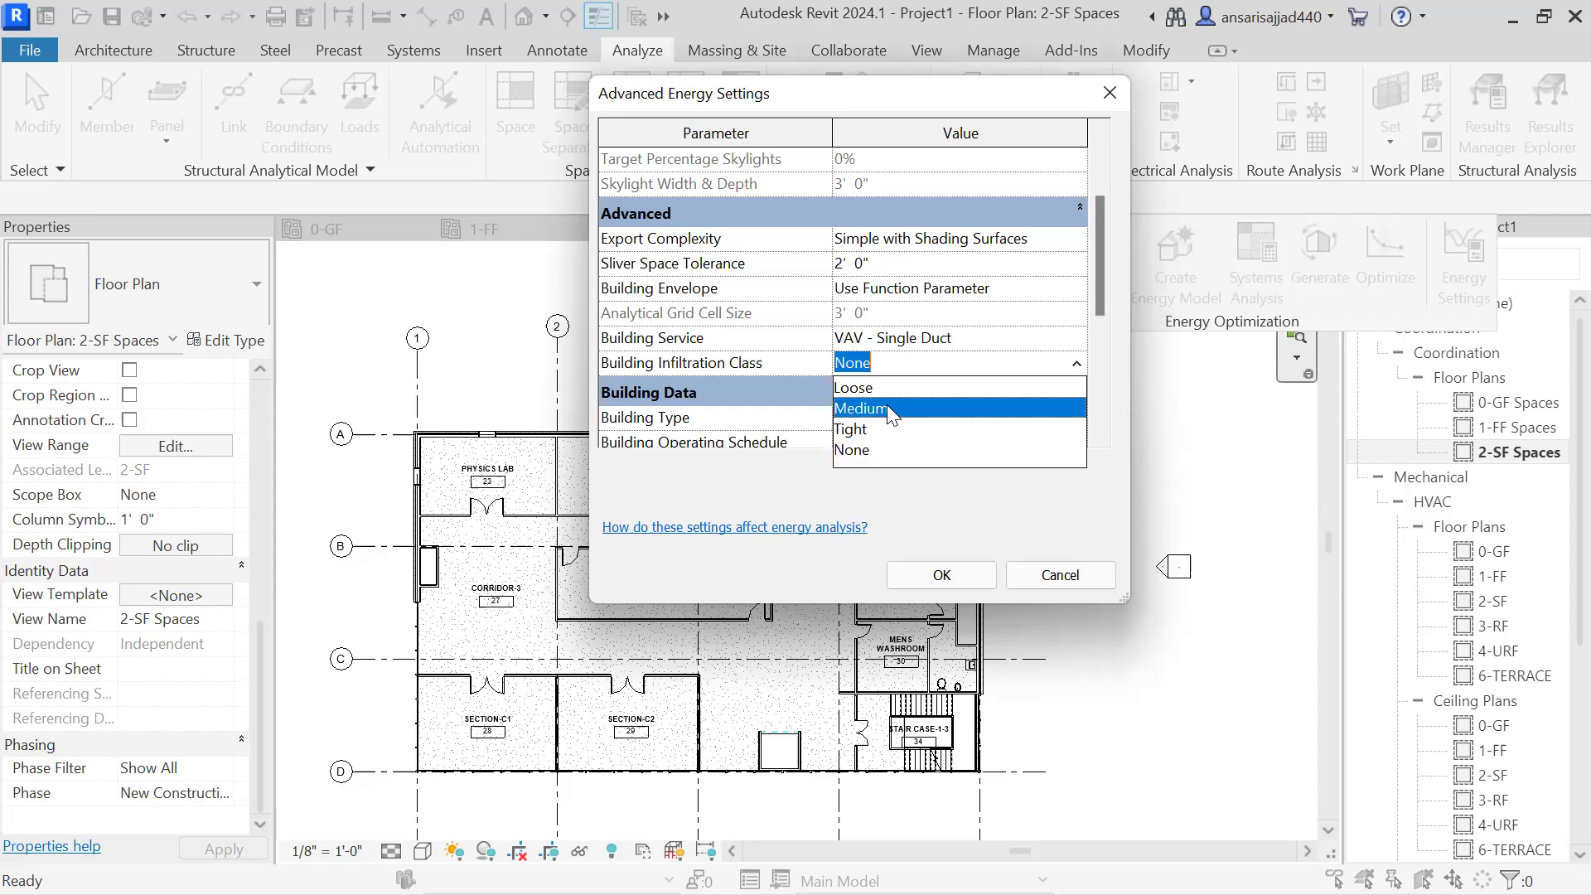
pyautogui.click(887, 406)
# Step: Set the Building Type under Building Data to School or University
pyautogui.scroll(-3, 999, 360)
pyautogui.click(1077, 290)
pyautogui.scroll(-2, 912, 356)
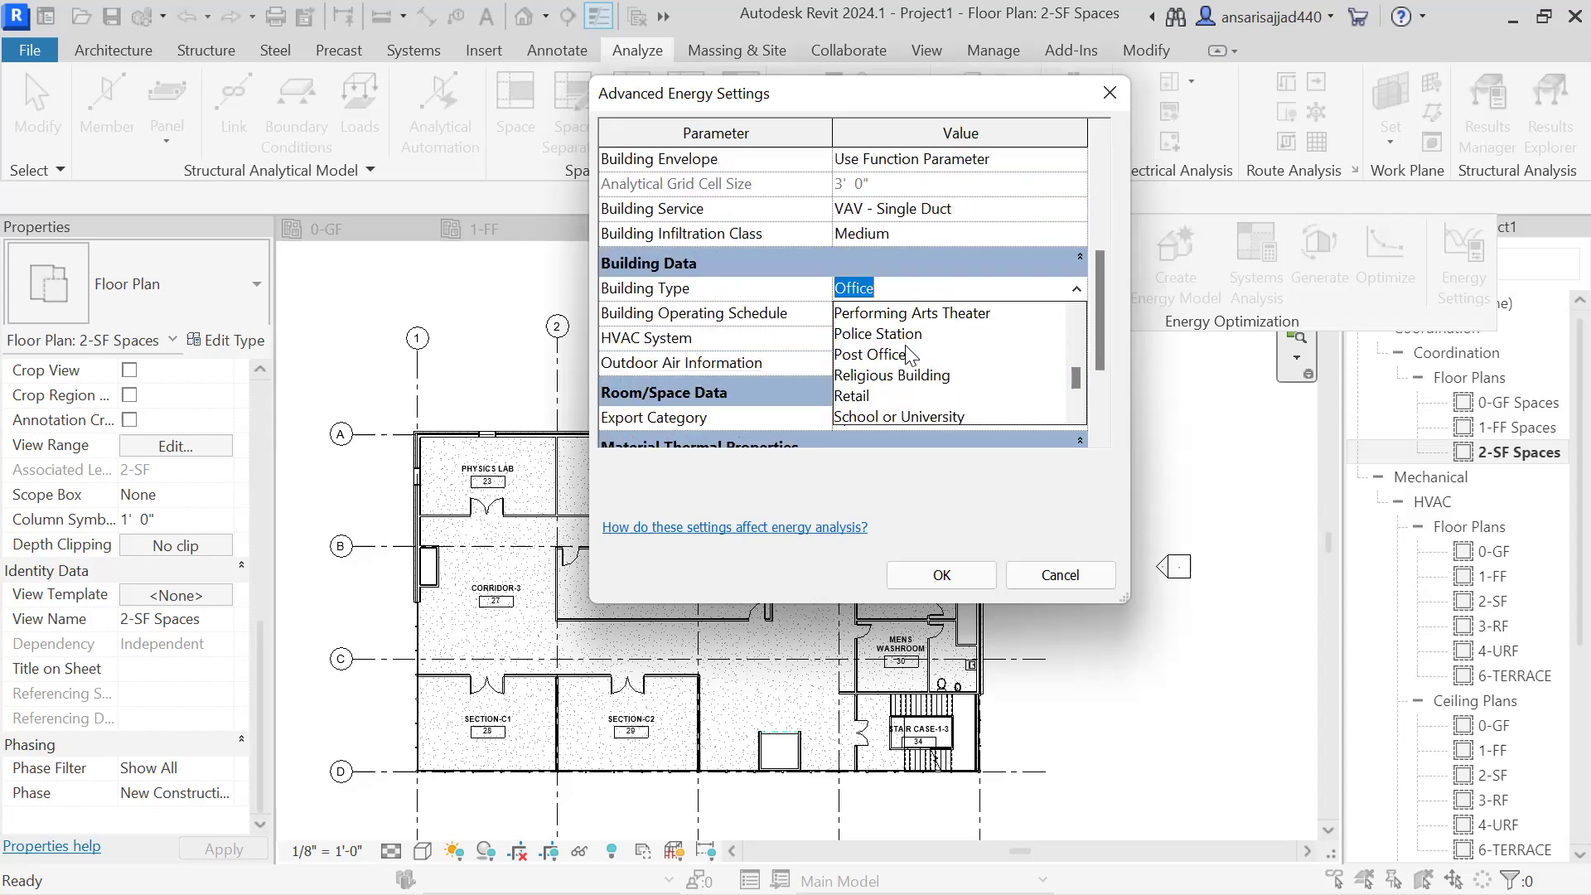
pyautogui.scroll(-2, 905, 358)
pyautogui.scroll(1, 903, 358)
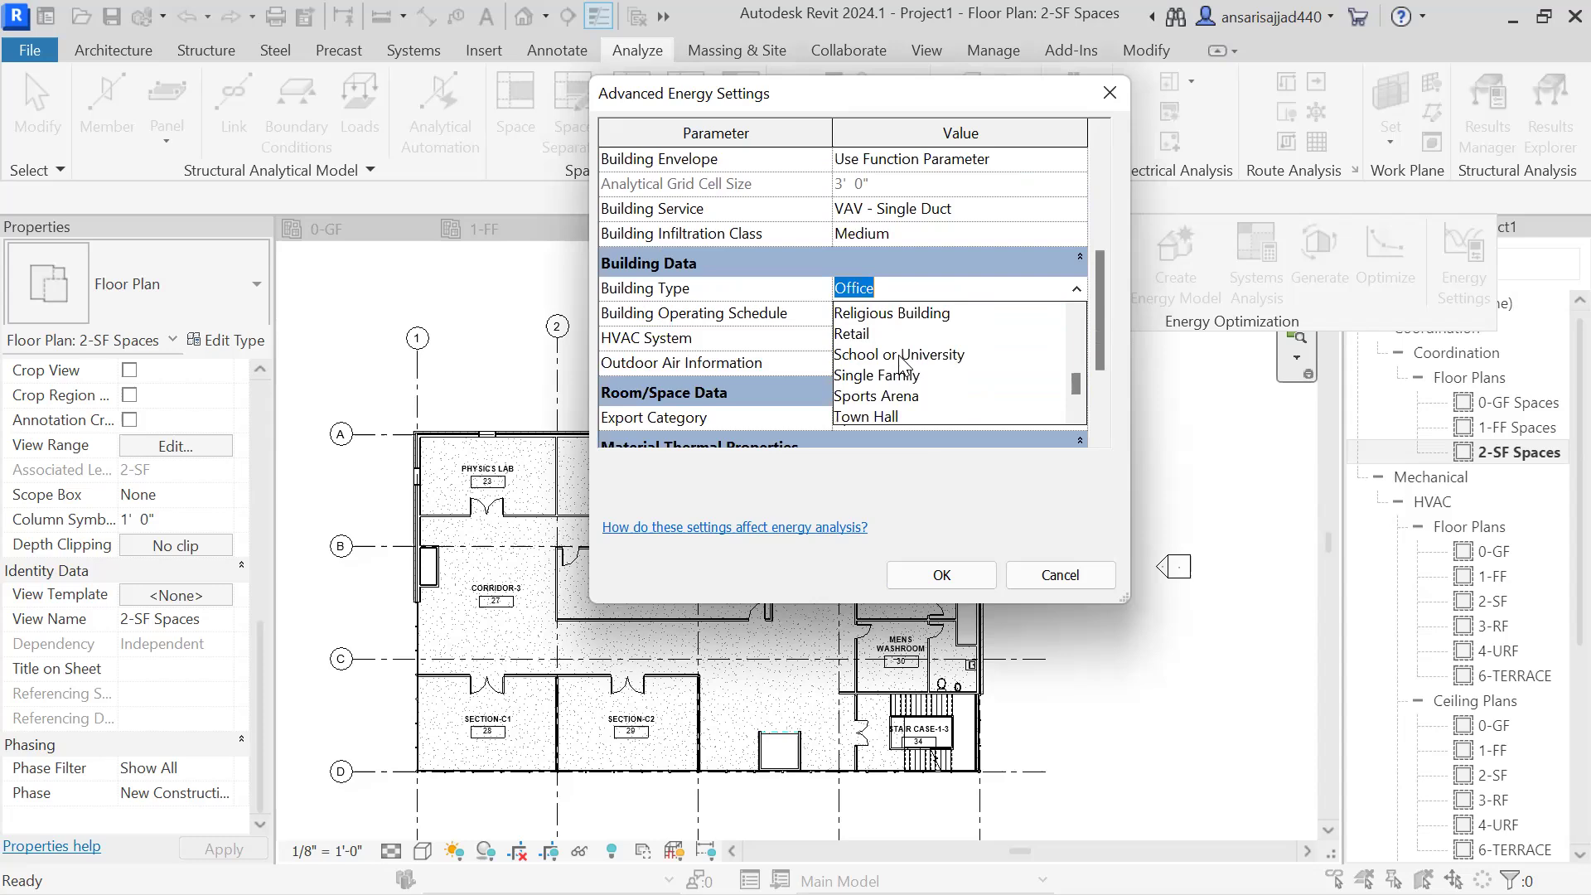
pyautogui.click(902, 355)
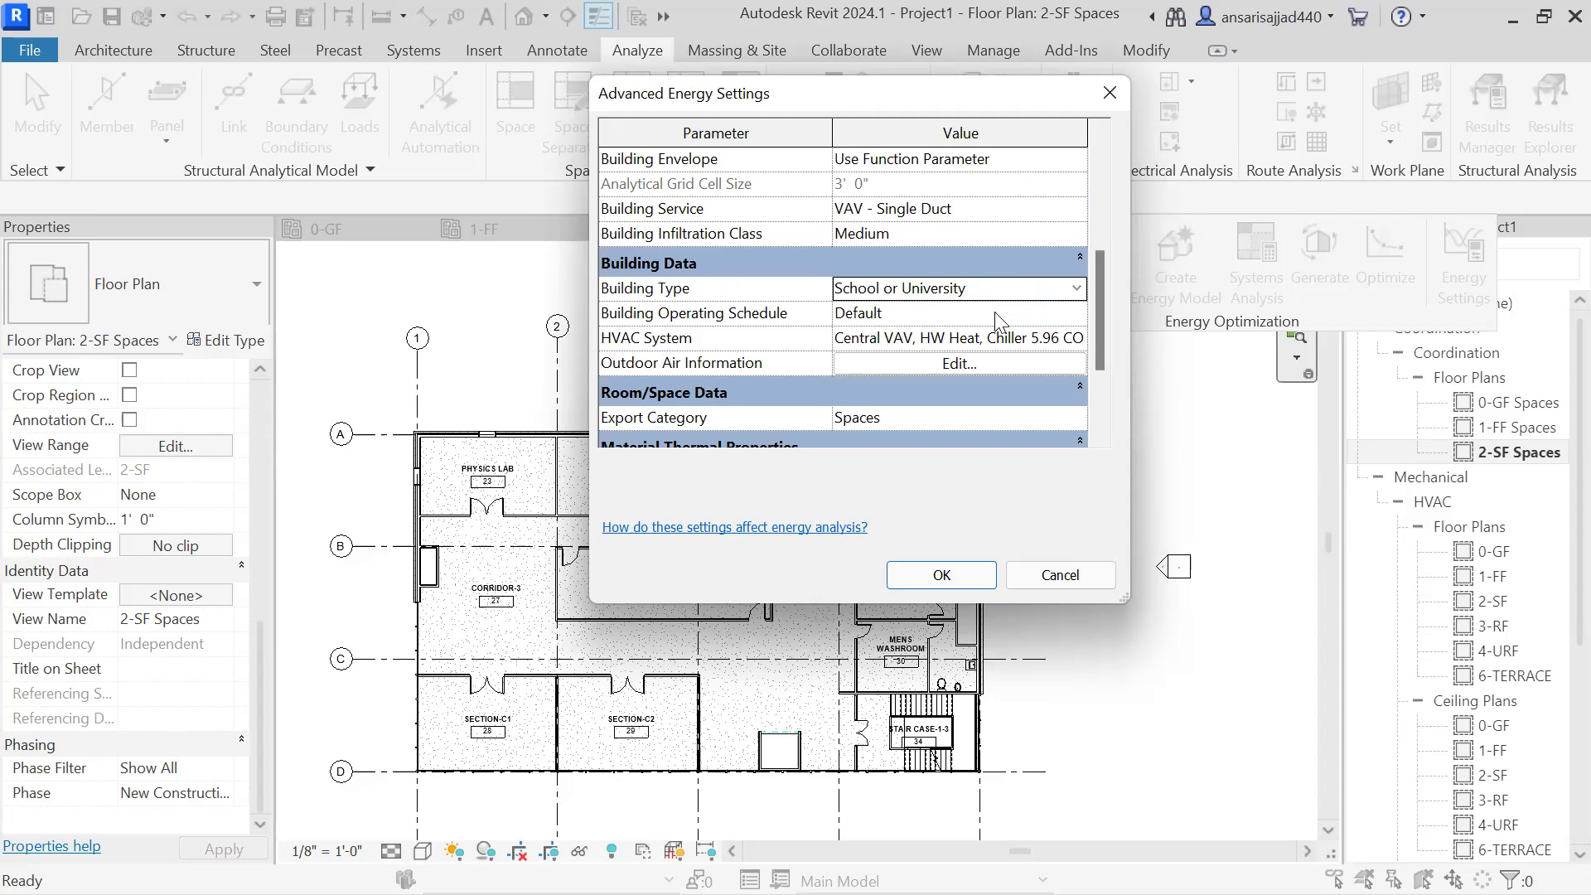
# Step: Review the HVAC System options, keeping Central VAV, HW Heat, Chiller 5.96 COP, Boilers 84.5 eff, and view the Conceptual Types constructions
pyautogui.click(1077, 340)
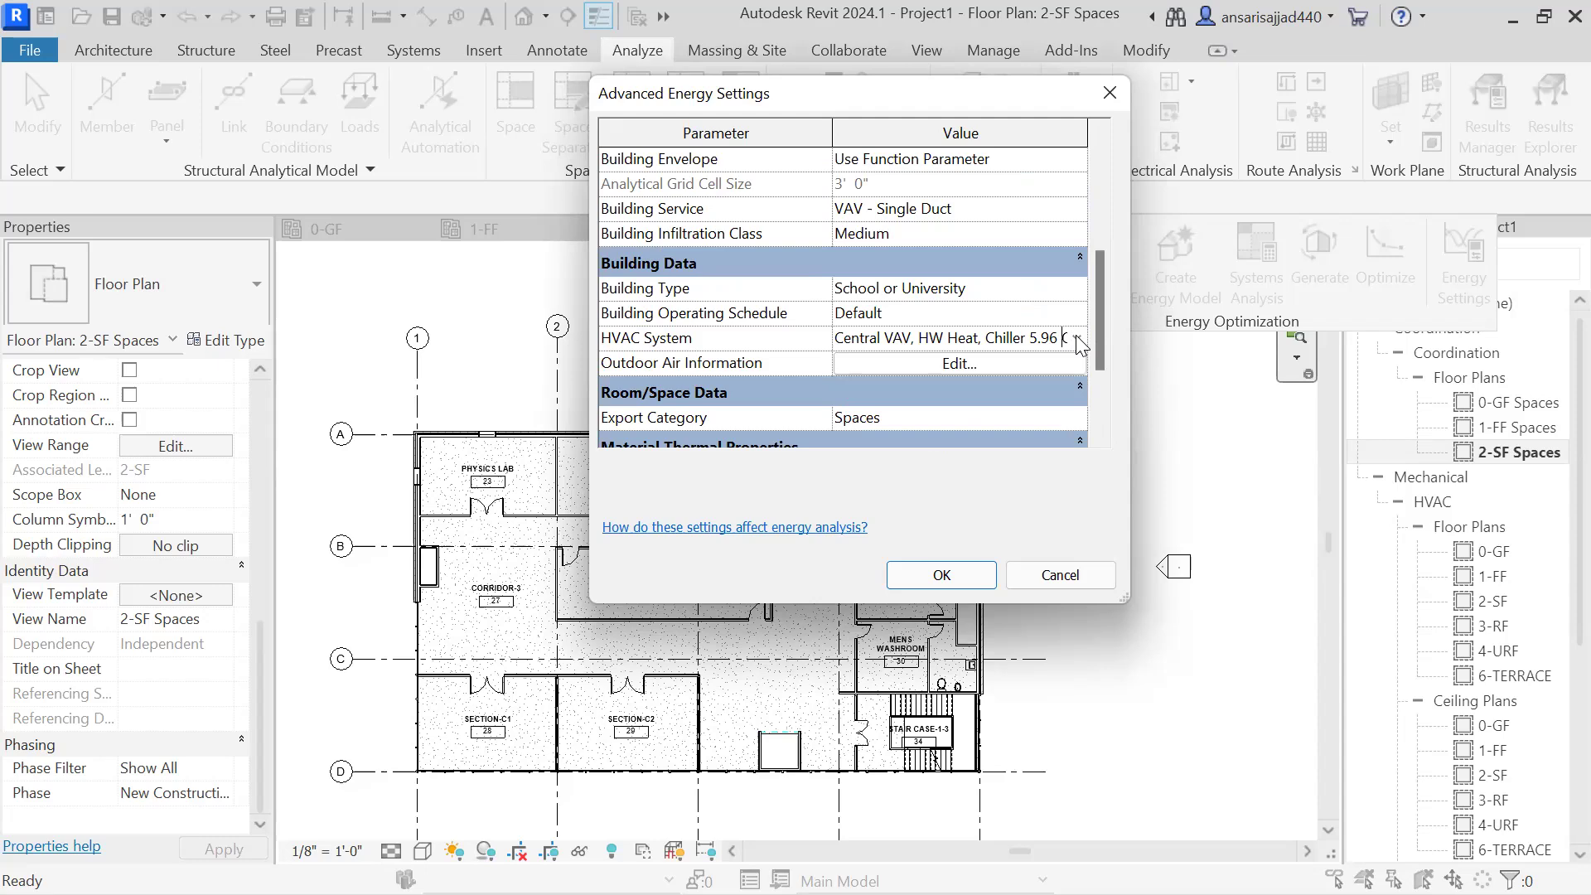
pyautogui.click(1077, 340)
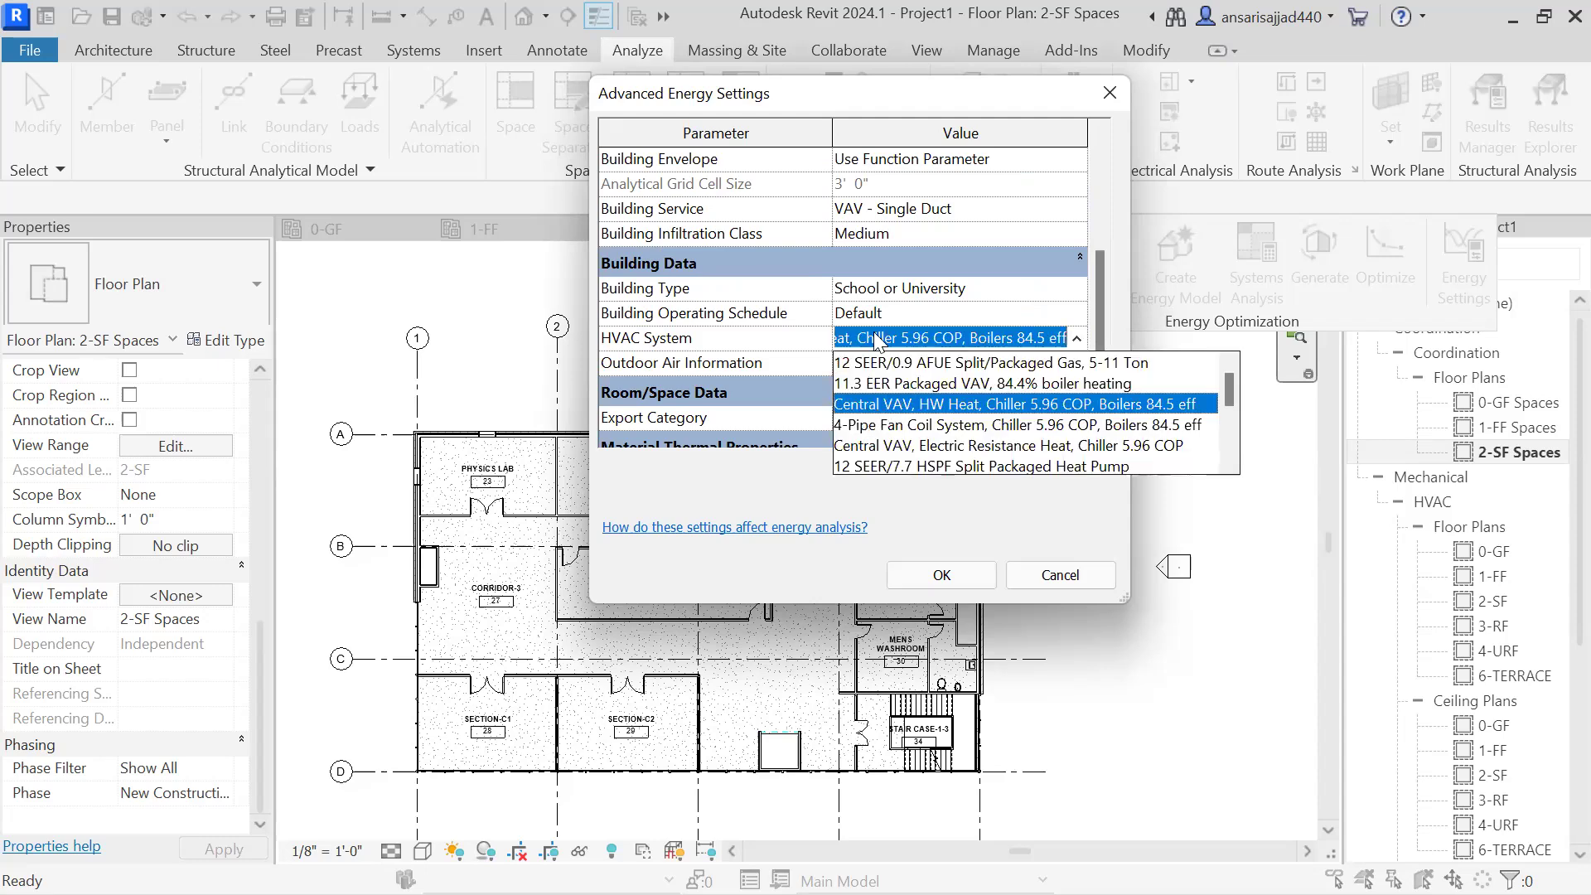
pyautogui.click(1078, 340)
pyautogui.click(1077, 340)
pyautogui.scroll(-3, 959, 317)
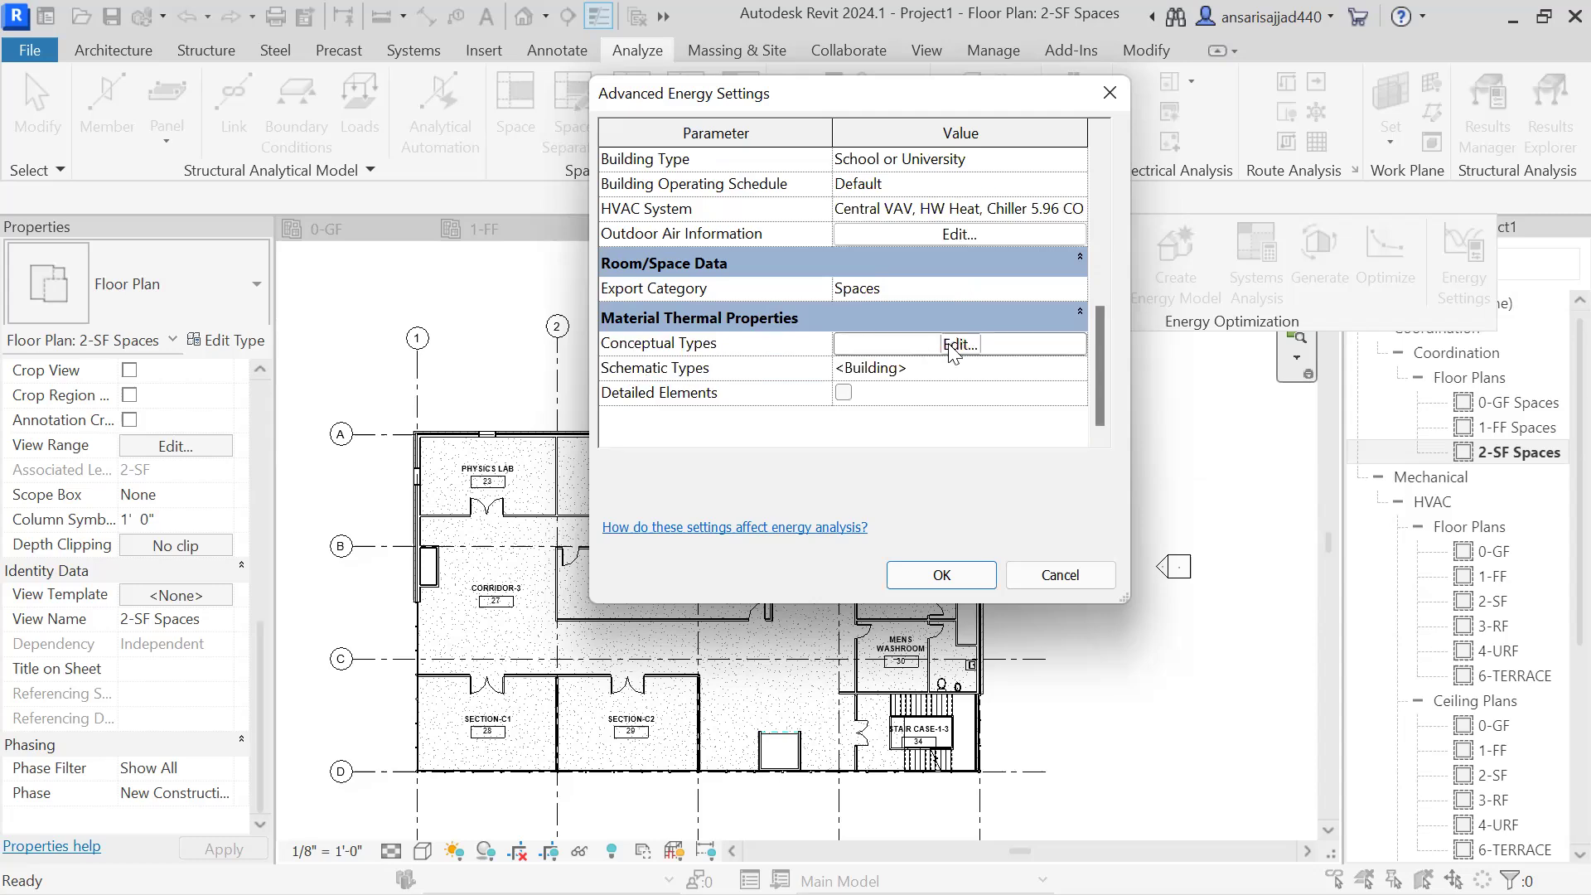
pyautogui.click(955, 344)
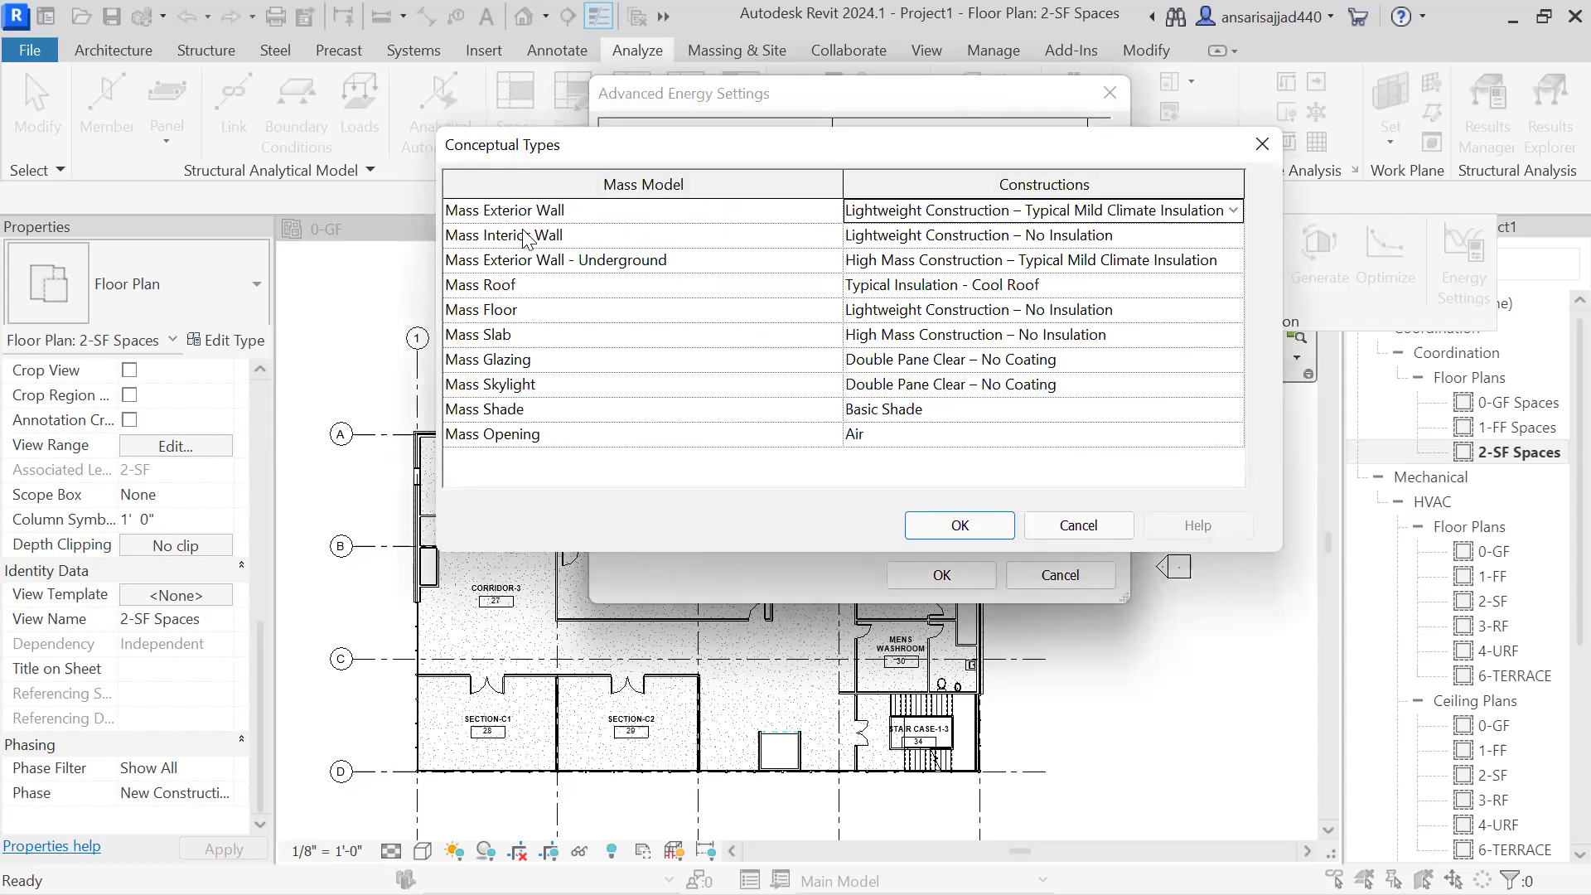
pyautogui.click(1263, 147)
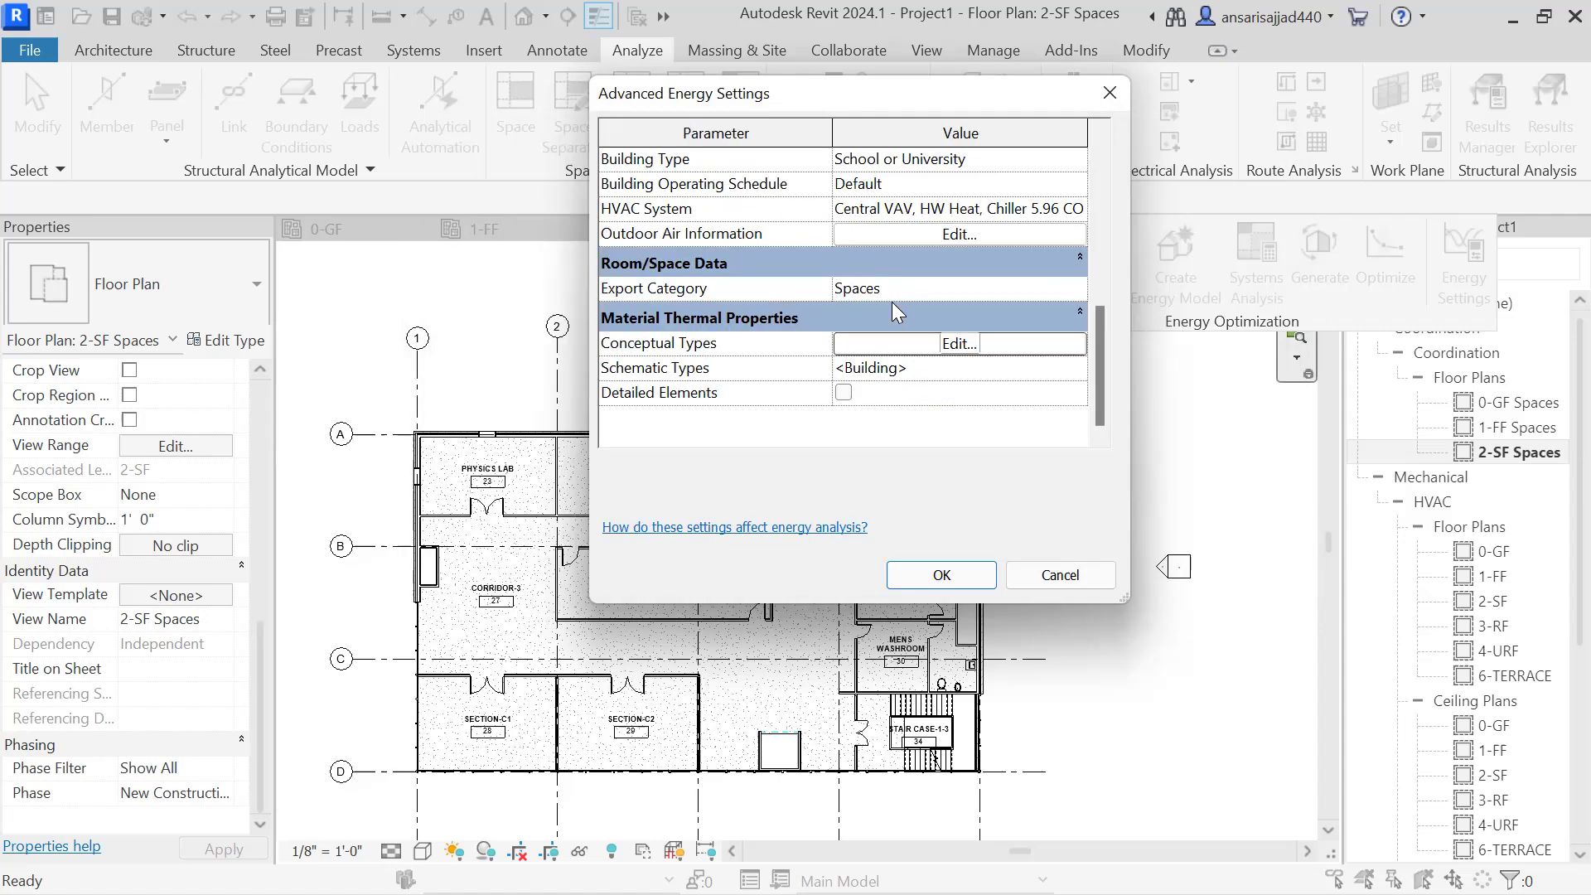
# Step: Accept the advanced and main energy settings and create the Energy Analytical Model
pyautogui.click(943, 577)
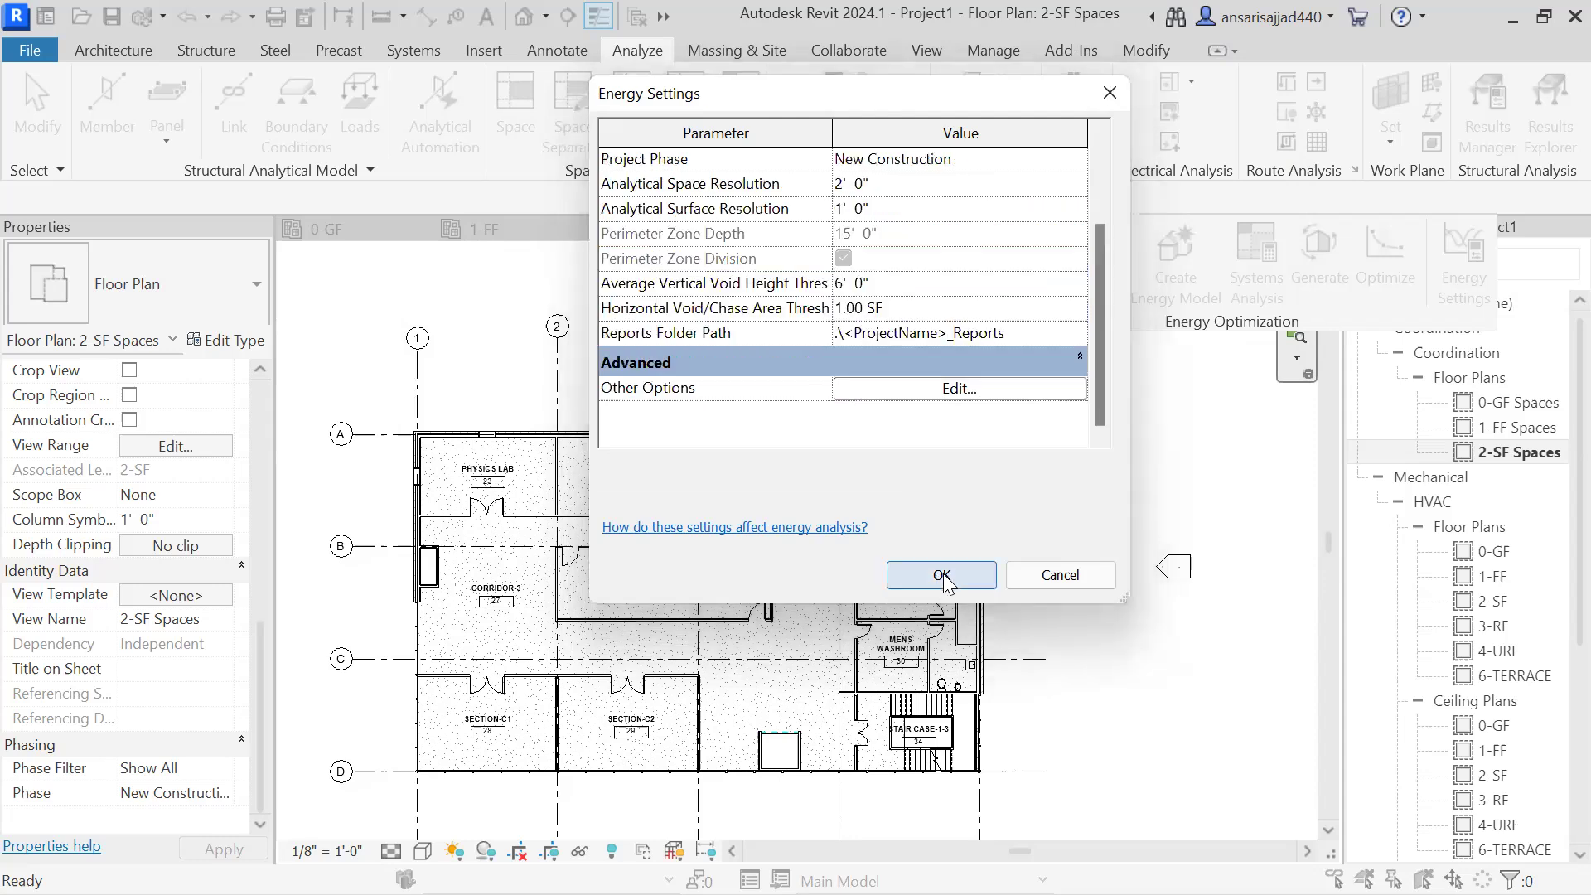
pyautogui.click(945, 580)
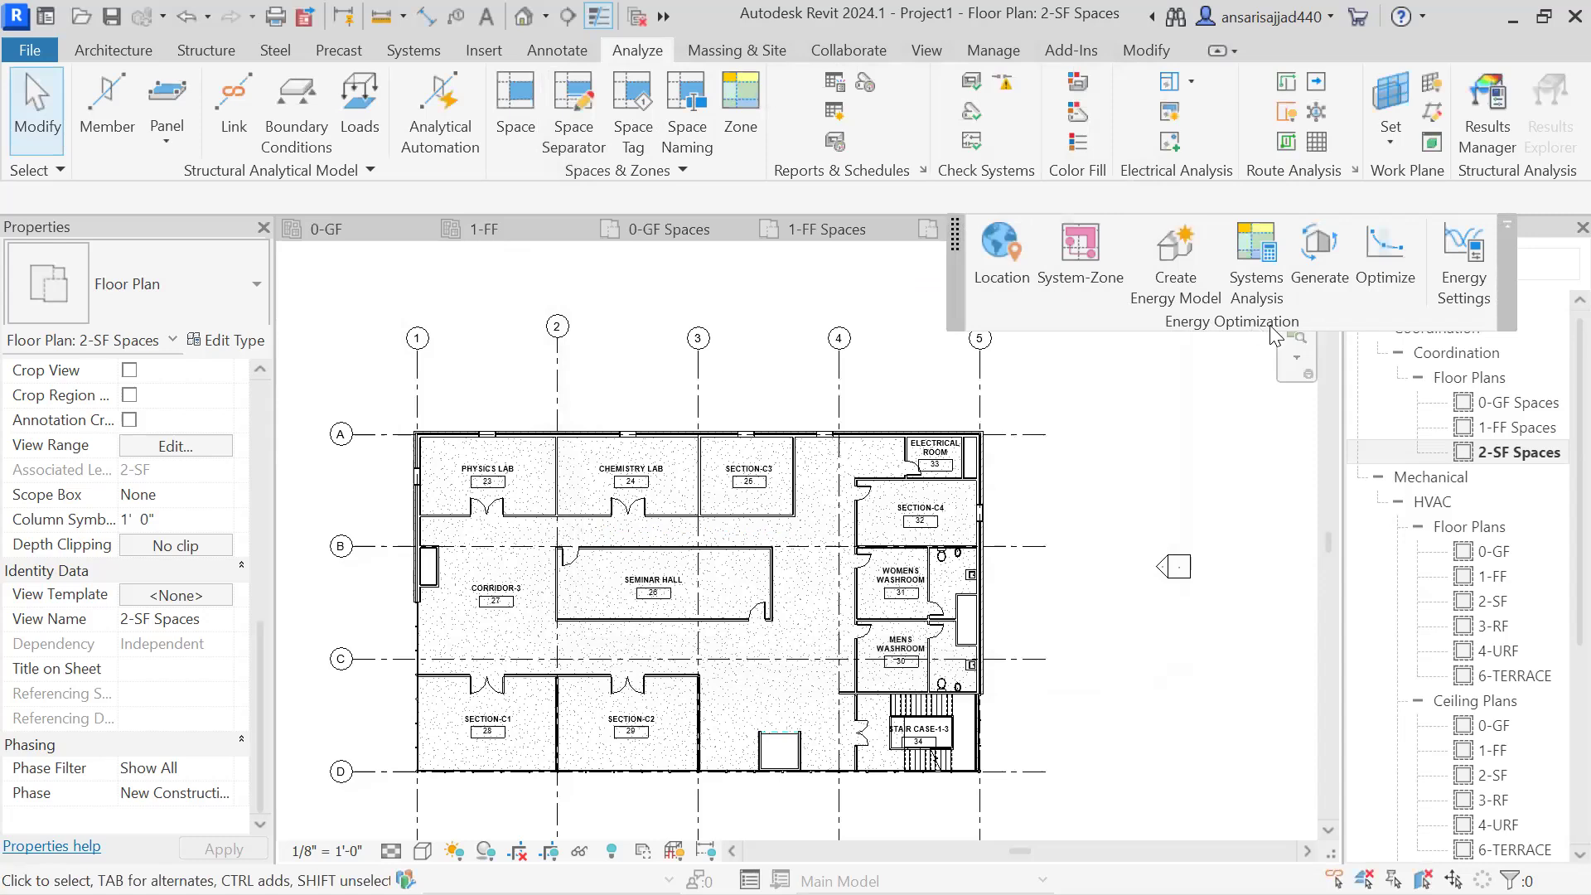
pyautogui.click(1168, 254)
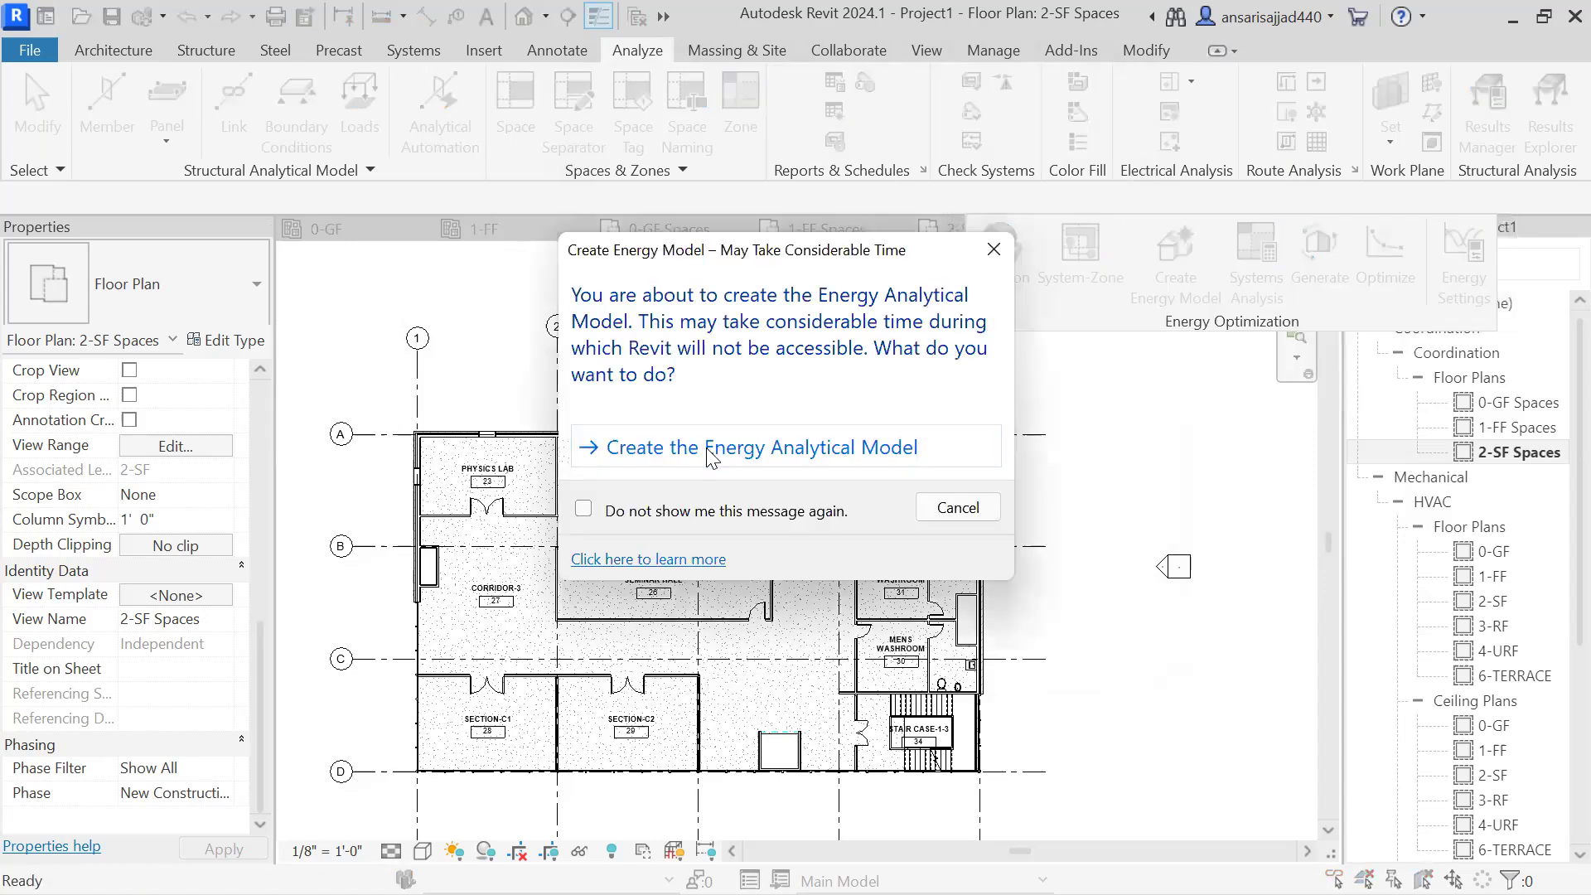
pyautogui.click(709, 452)
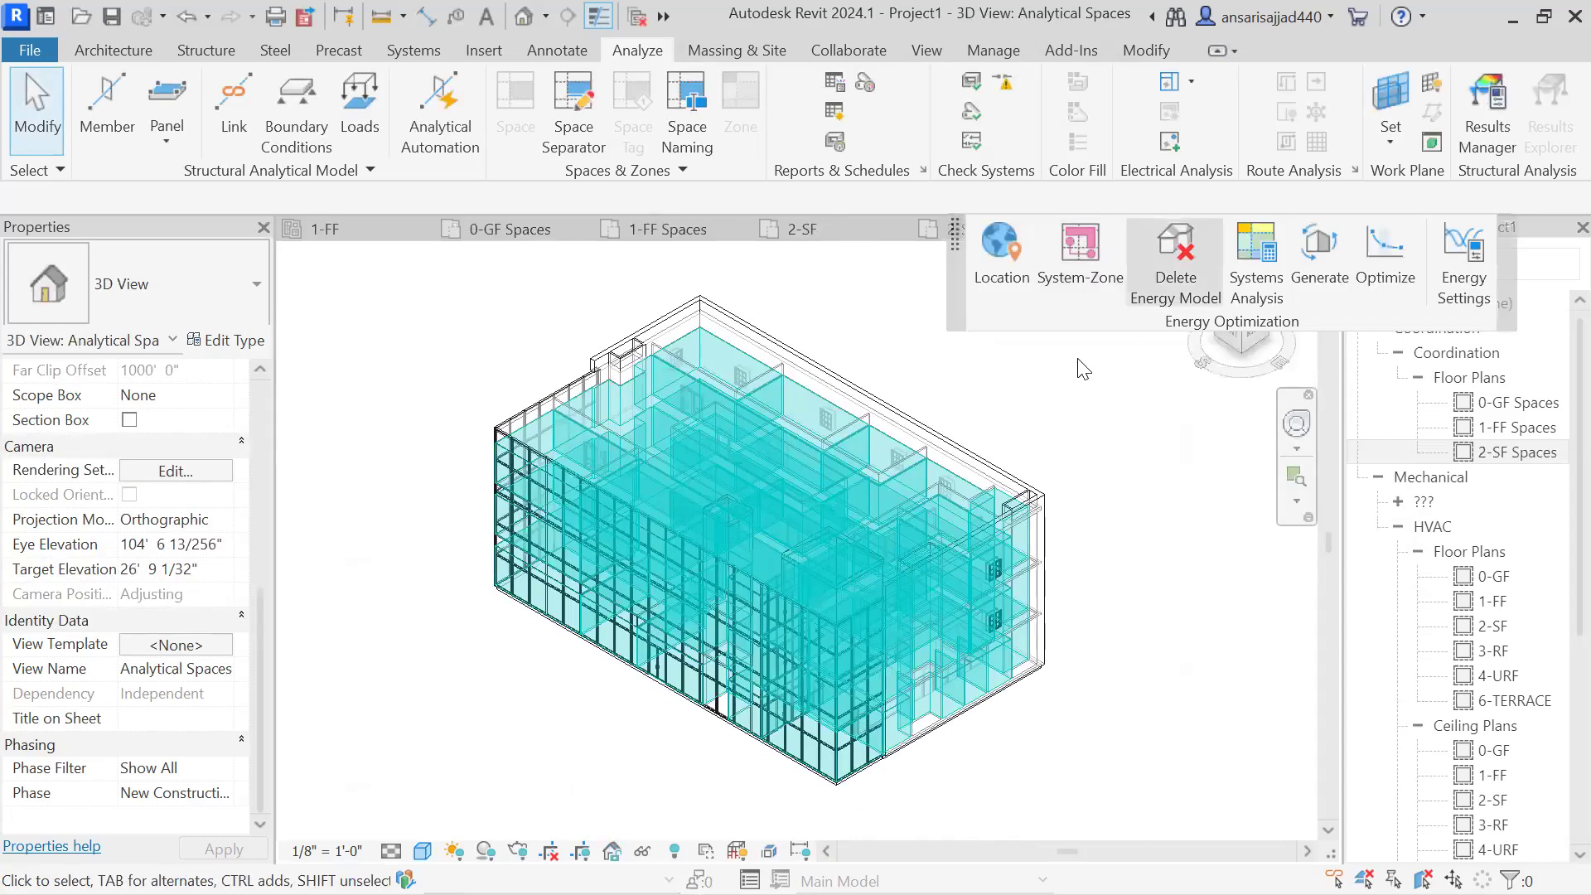
# Step: Examine the properties of the ground-floor STAIR CASE-1-1 analytical space in the Analytical Spaces 3D view
pyautogui.scroll(1, 1040, 460)
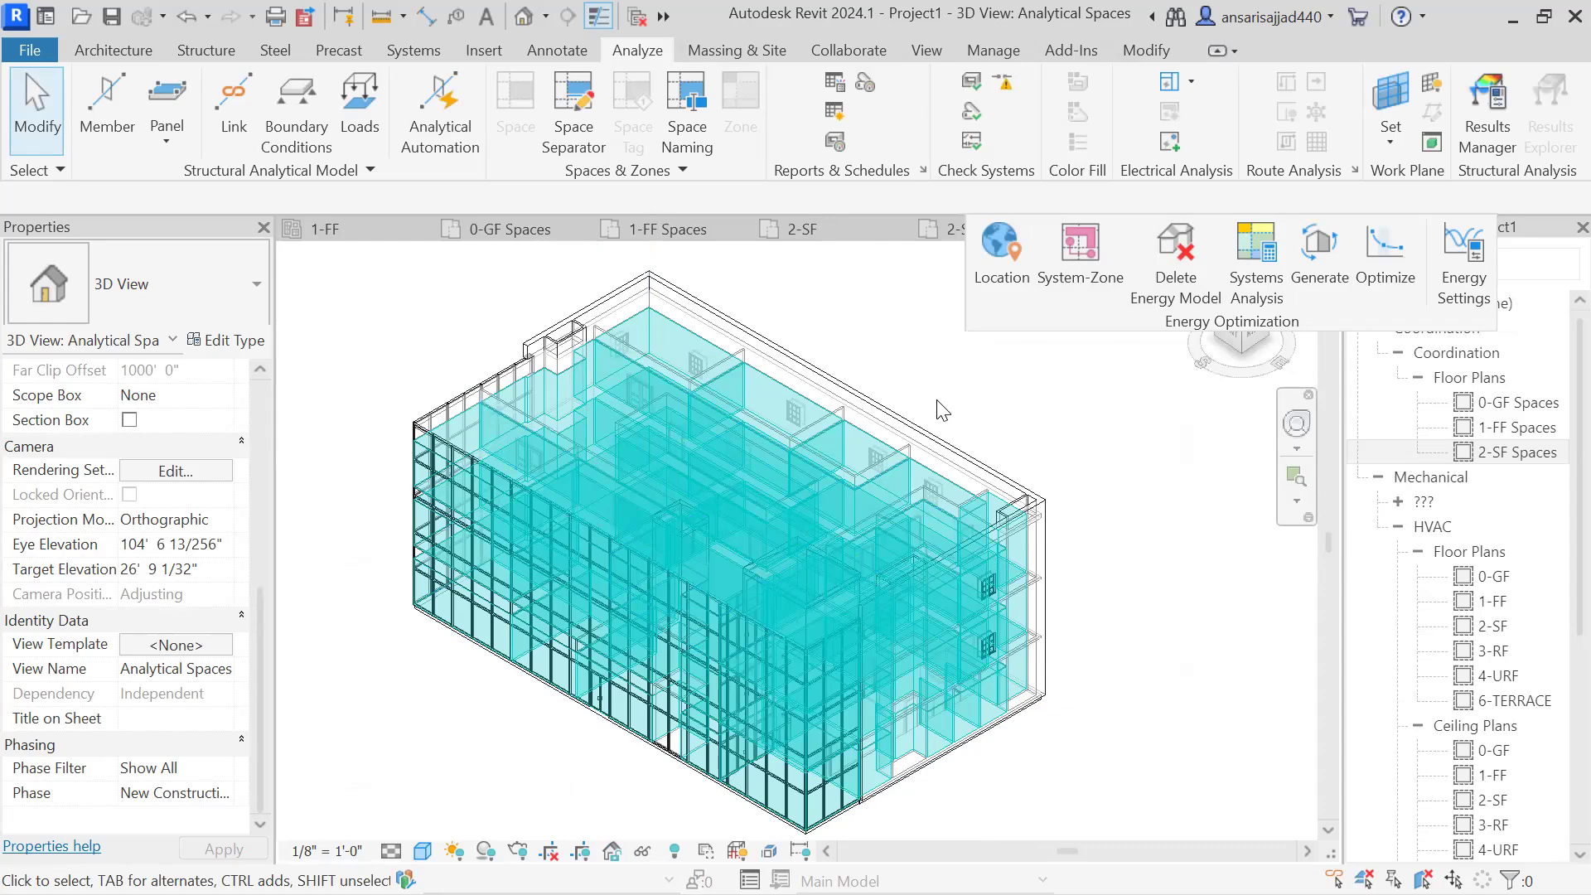
pyautogui.scroll(-2, 941, 410)
pyautogui.keyDown('shift'); pyautogui.moveTo(703, 436); pyautogui.dragTo(911, 407, button='middle'); pyautogui.keyUp('shift')
pyautogui.scroll(2, 740, 497)
pyautogui.keyDown('shift'); pyautogui.moveTo(573, 531); pyautogui.dragTo(440, 482, button='middle'); pyautogui.keyUp('shift')
pyautogui.keyDown('shift'); pyautogui.moveTo(986, 557); pyautogui.dragTo(640, 550, button='middle'); pyautogui.keyUp('shift')
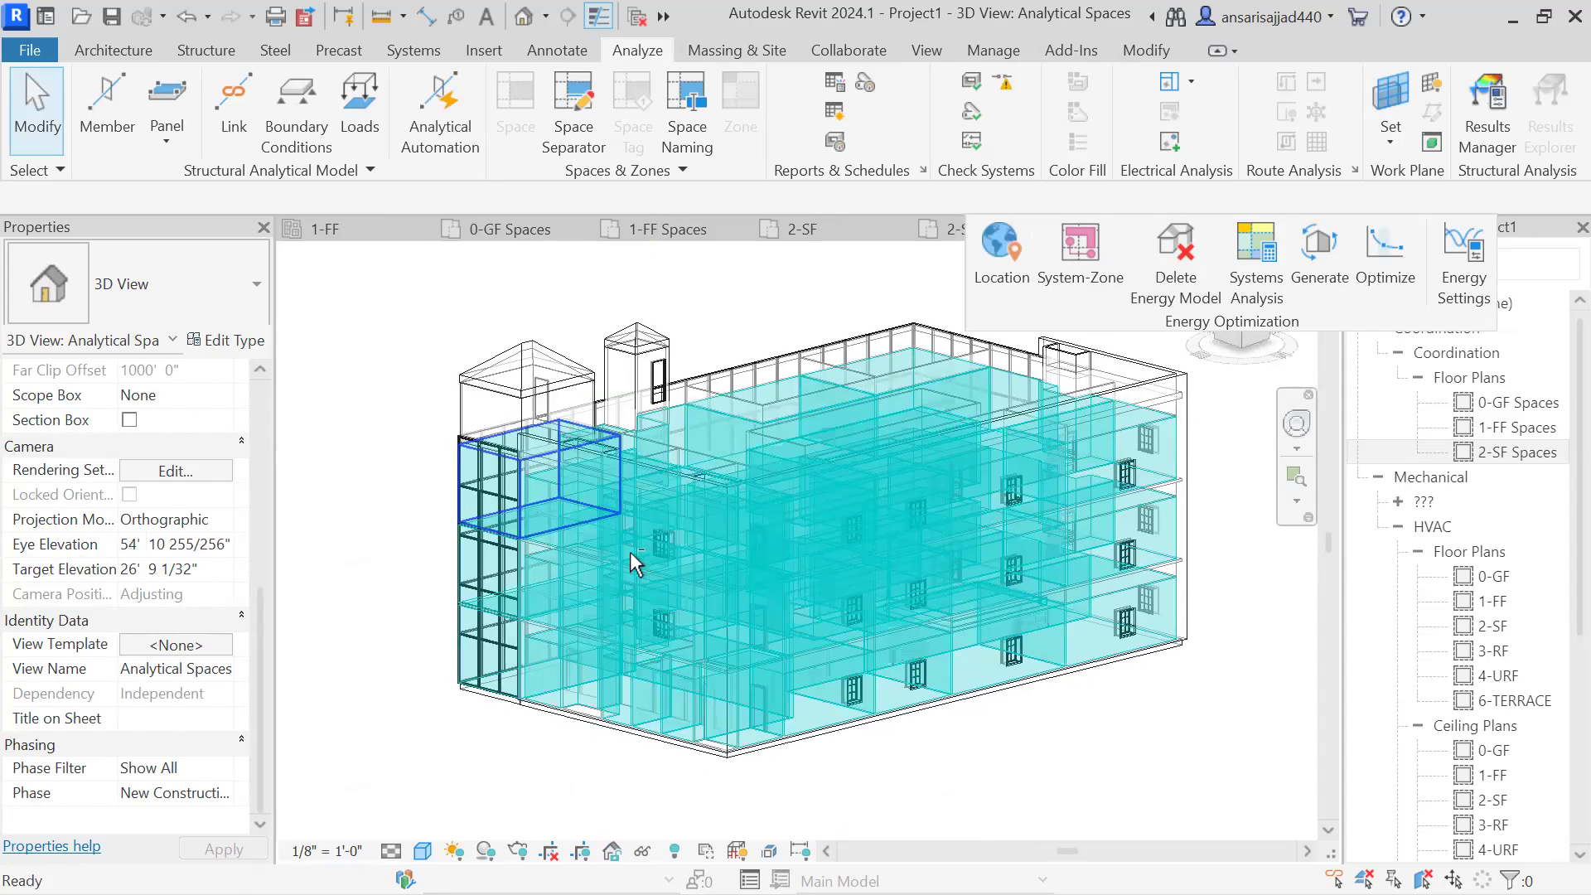
pyautogui.click(520, 666)
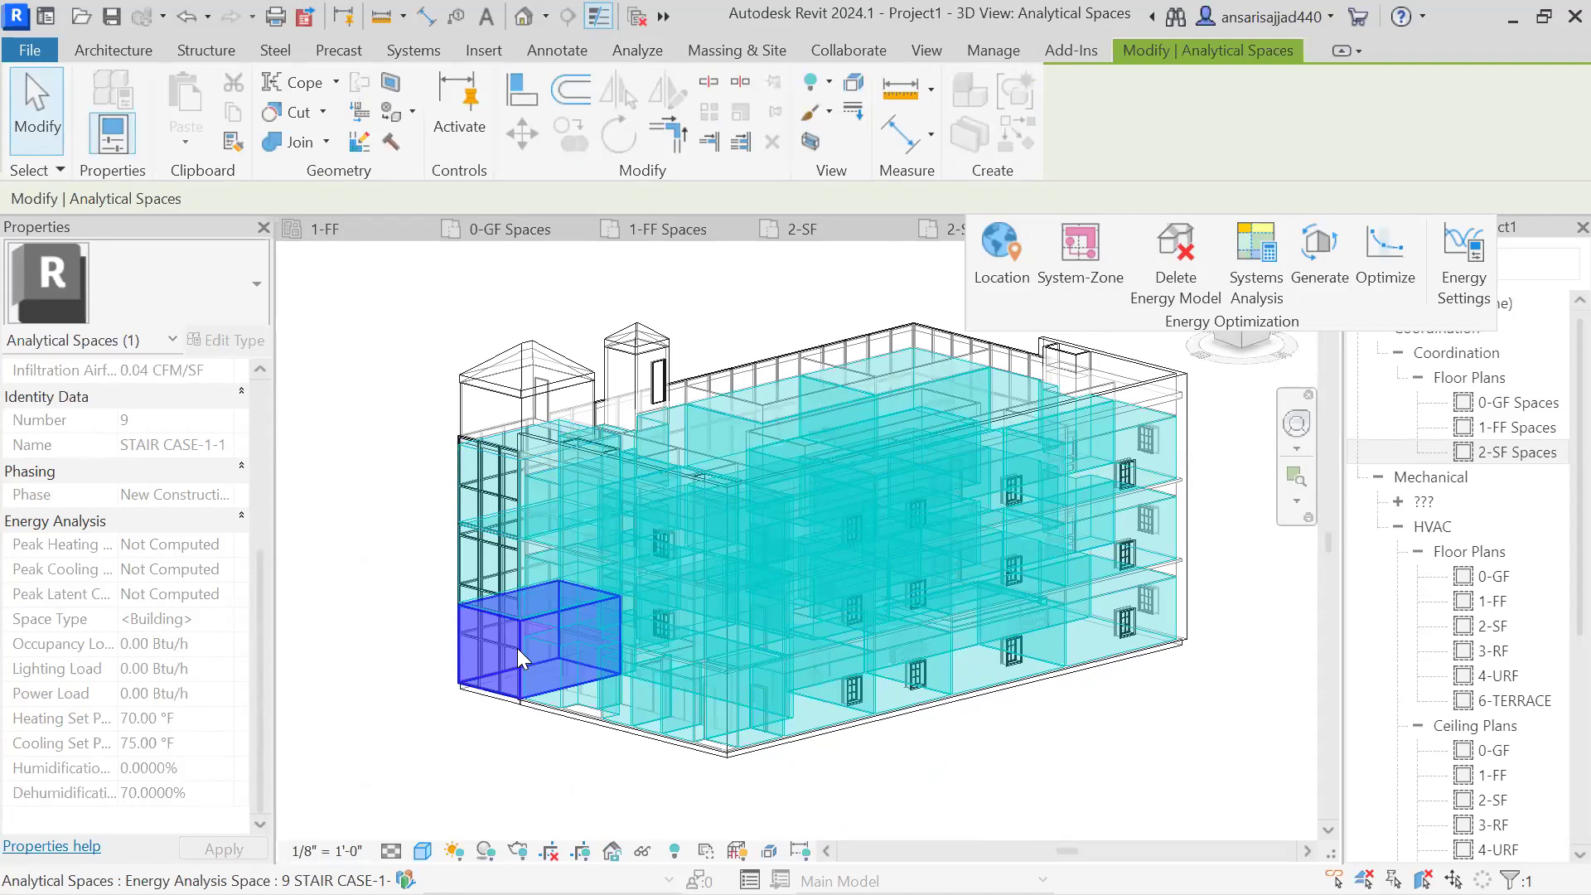
pyautogui.scroll(4, 119, 454)
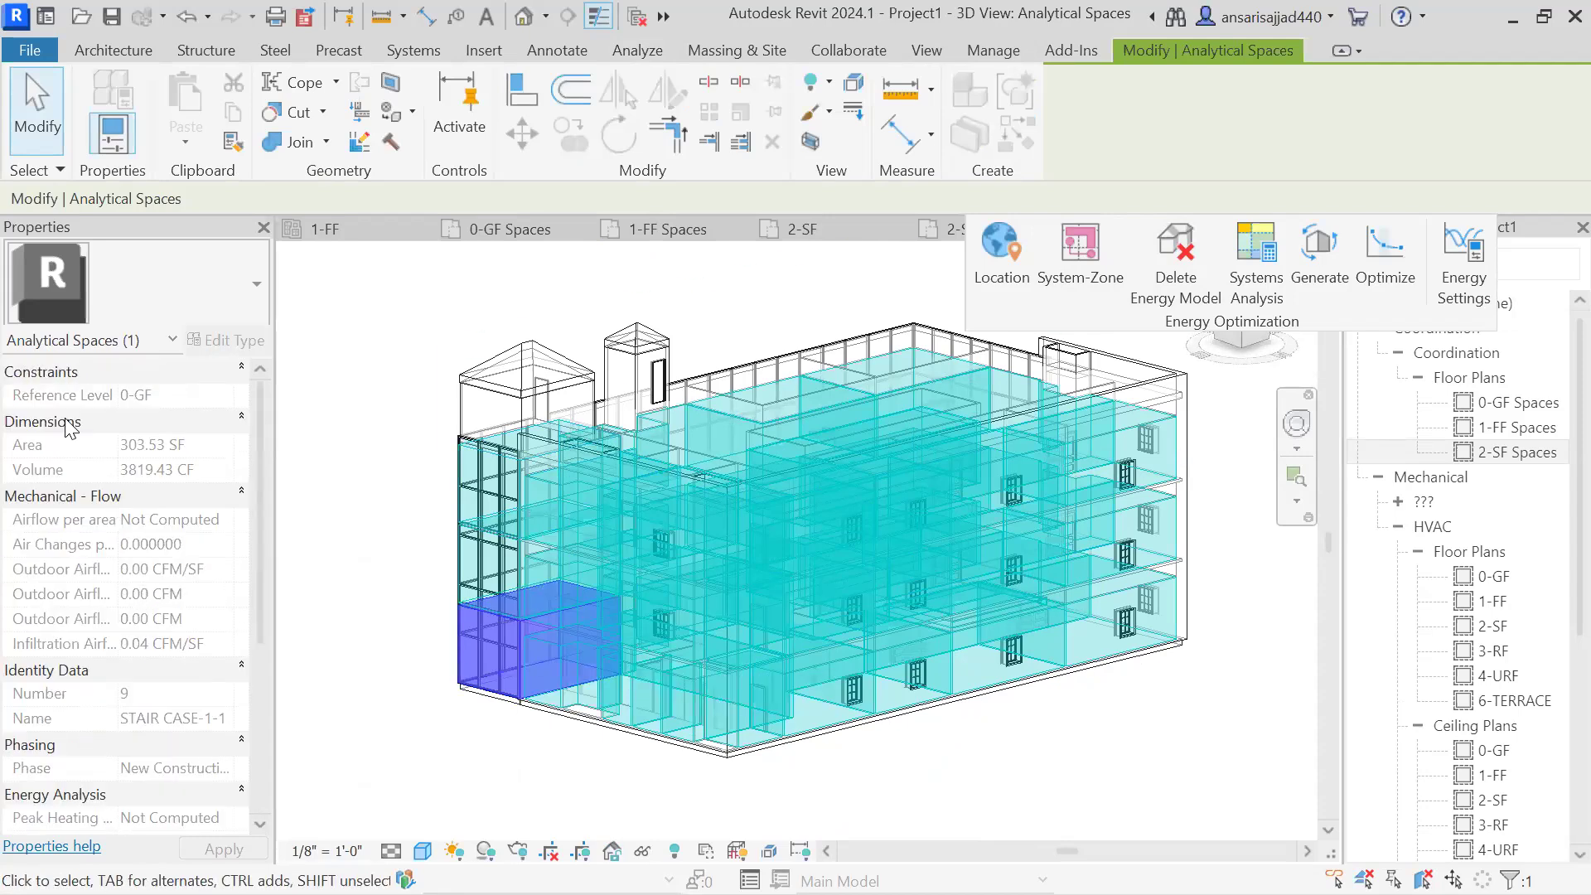
pyautogui.scroll(-3, 163, 402)
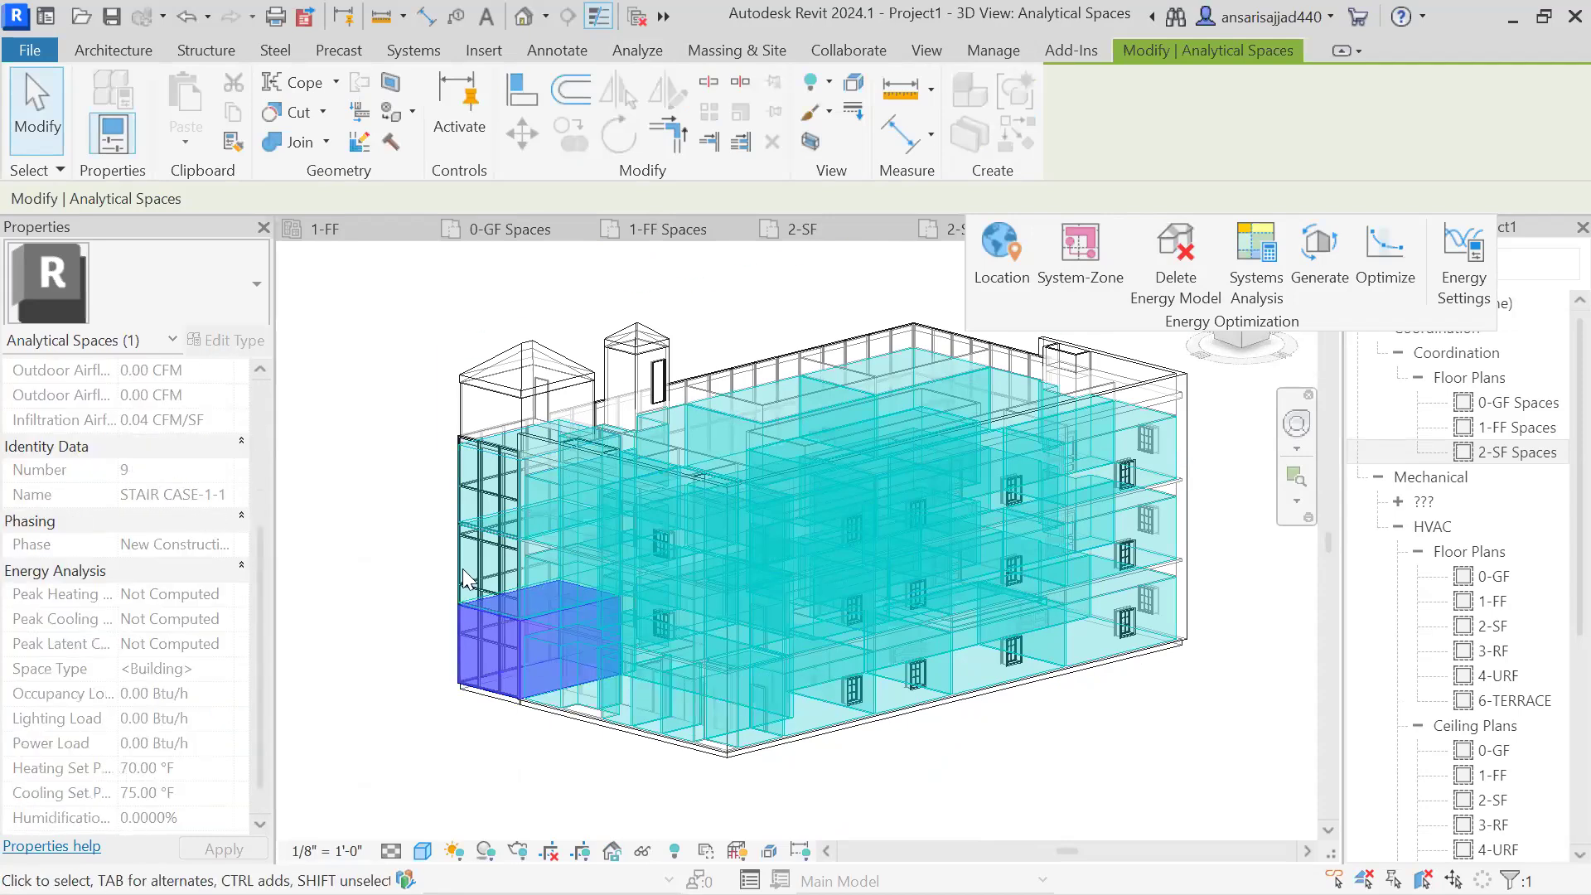
pyautogui.press('Escape')
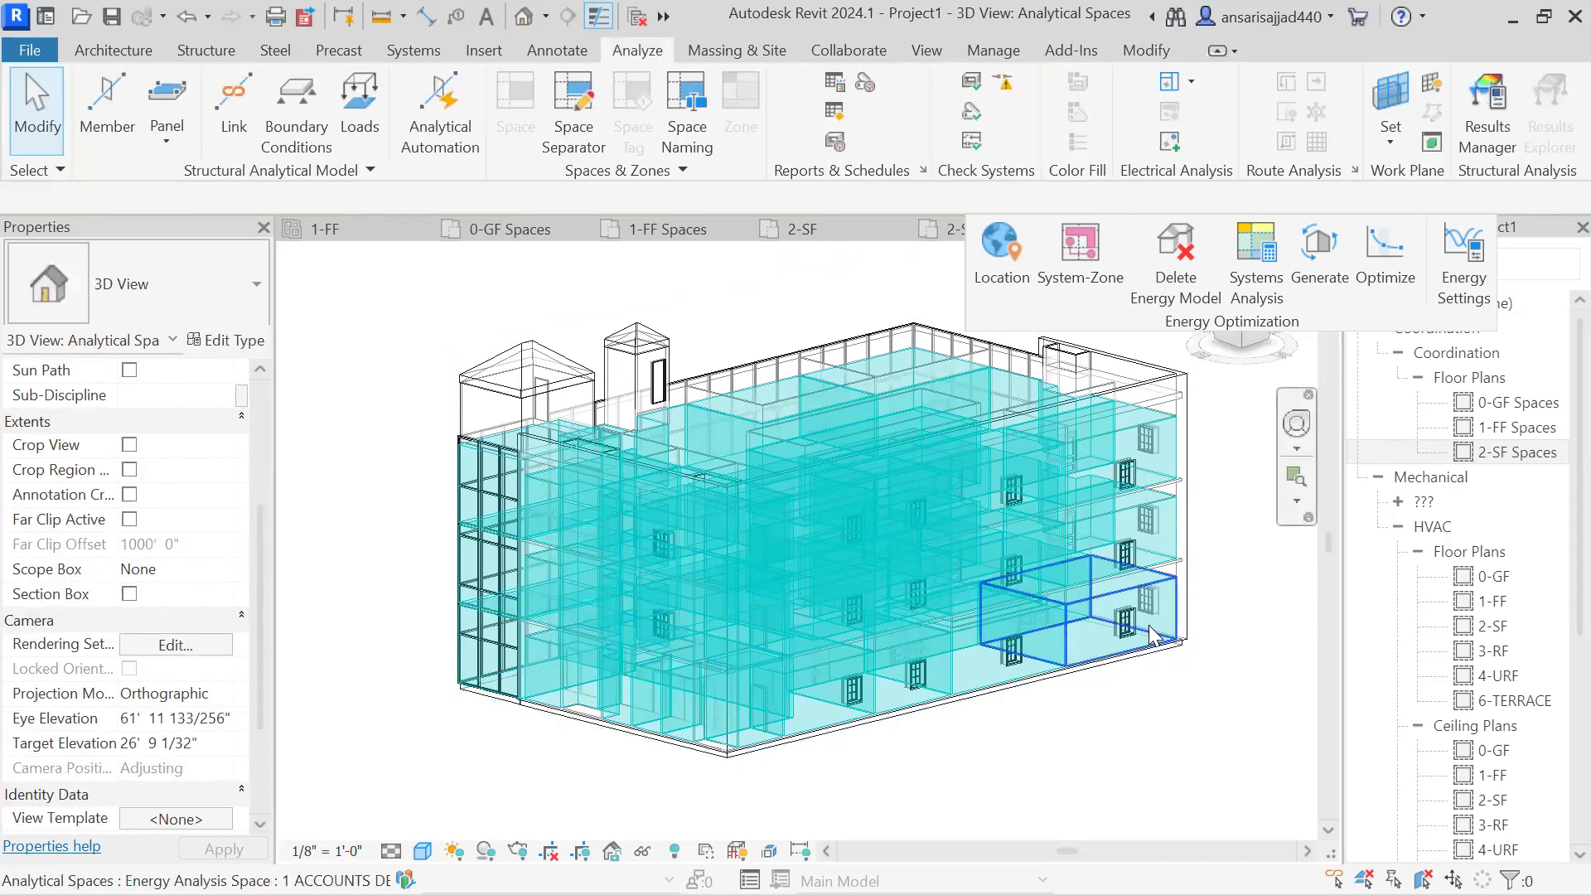
# Step: Examine the airflow and energy analysis properties of the ACCOUNTS DEPARTMENT analytical space
pyautogui.click(1151, 632)
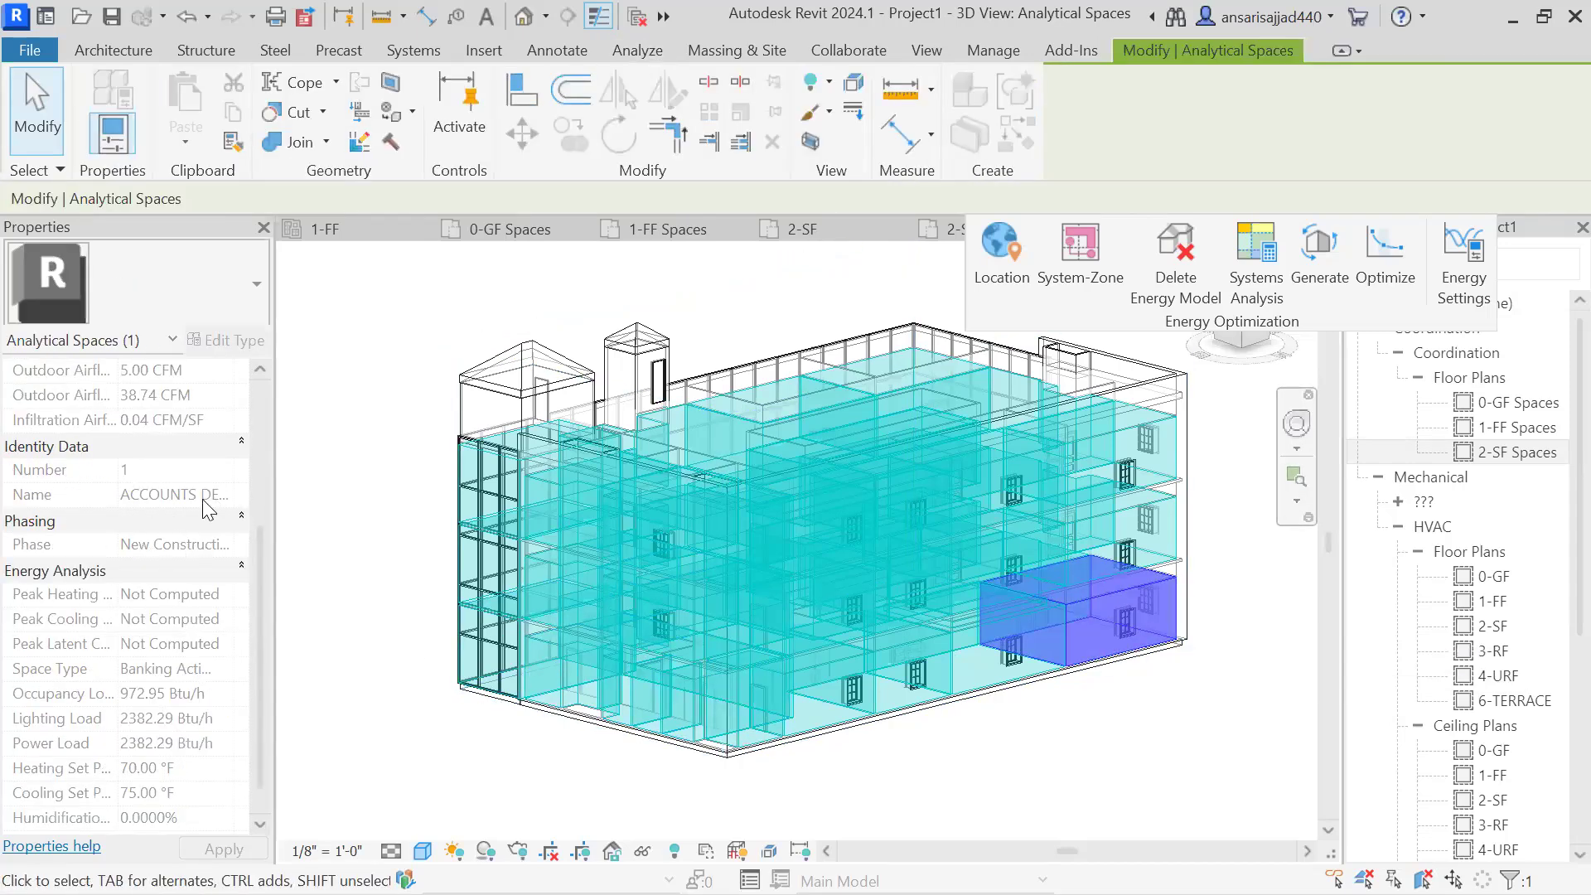
pyautogui.scroll(3, 202, 499)
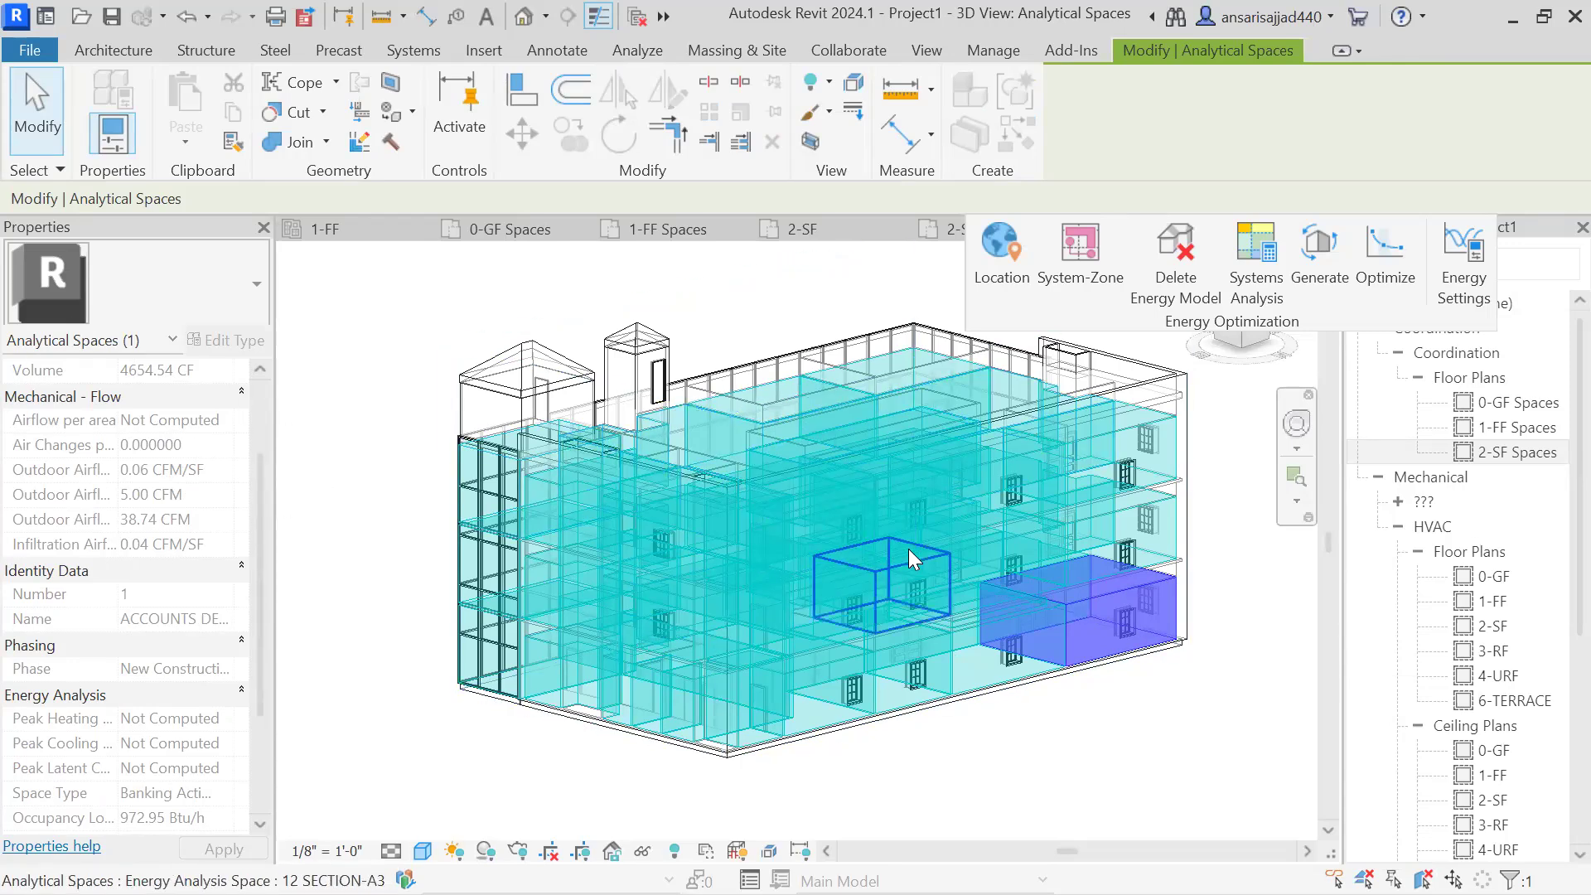
pyautogui.click(1211, 547)
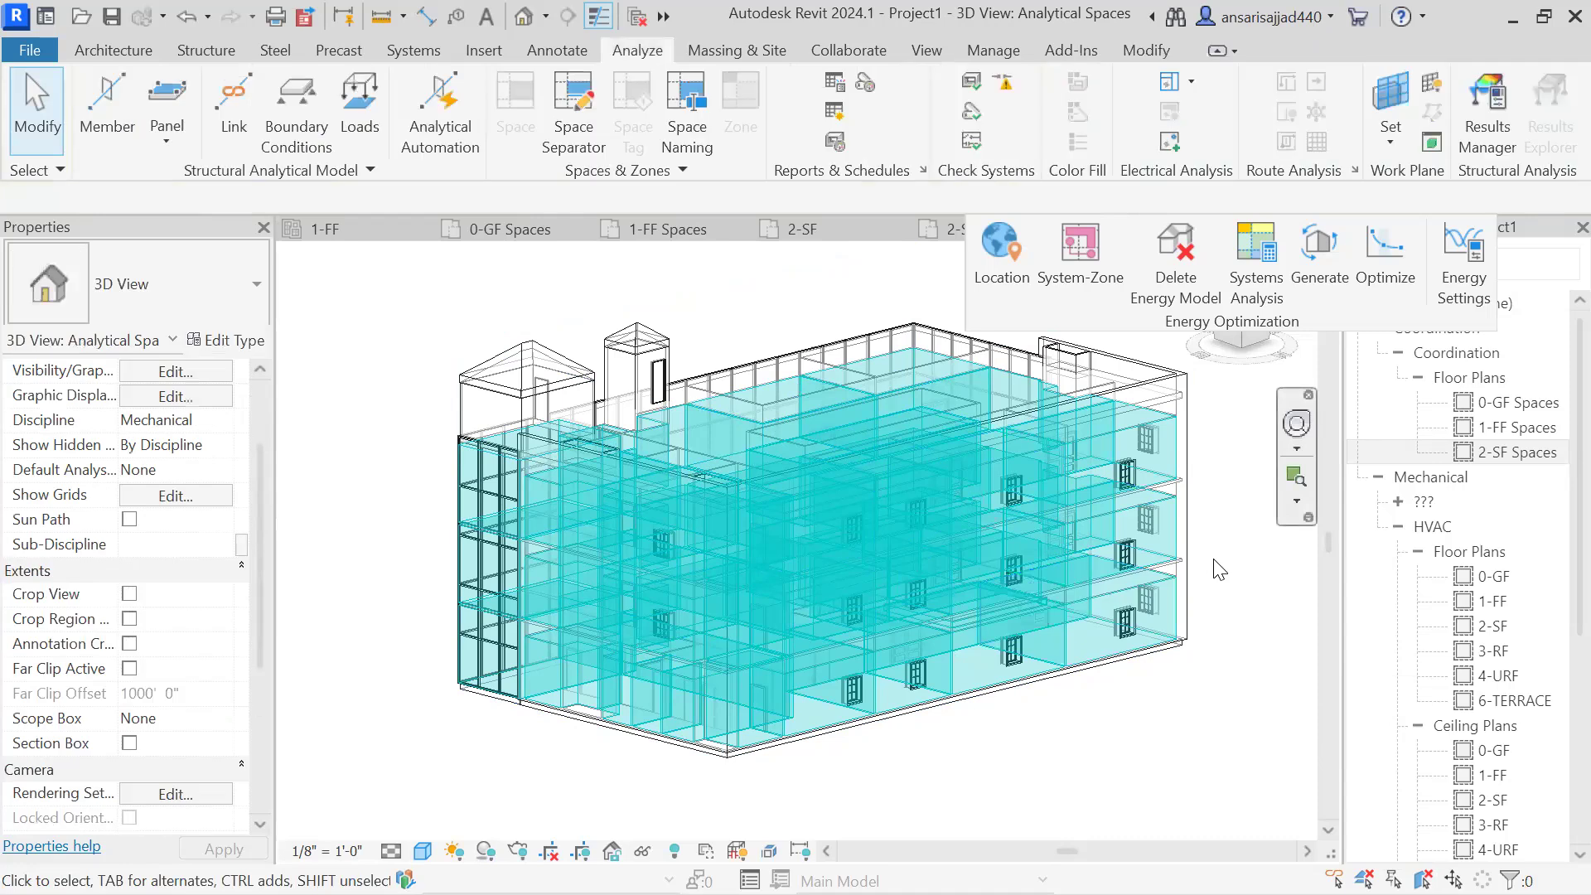
pyautogui.click(1170, 591)
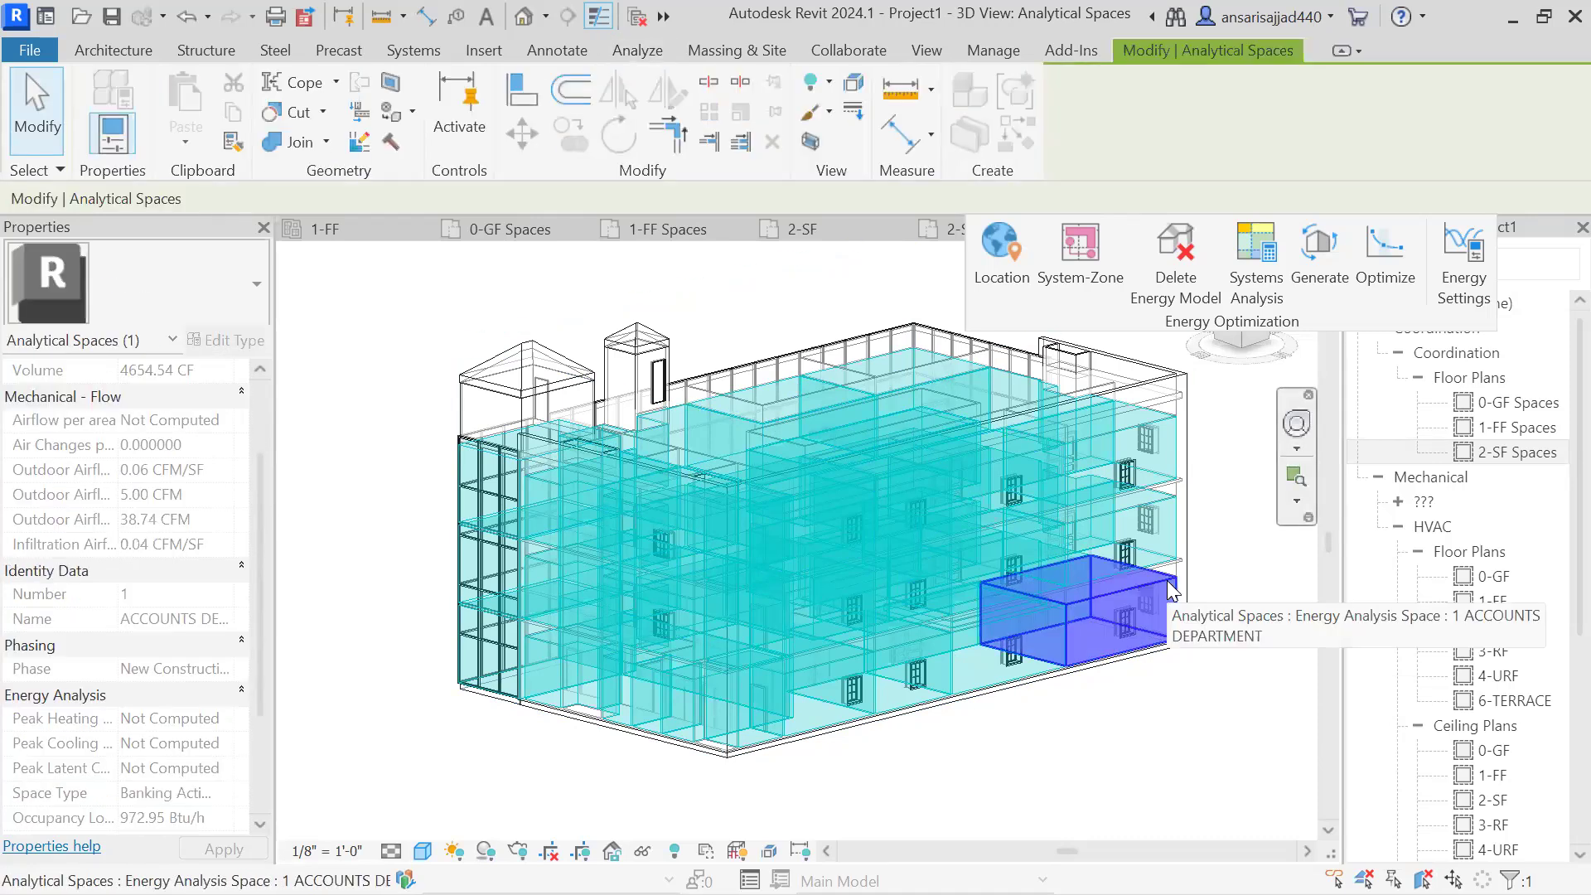
pyautogui.moveTo(1170, 590); pyautogui.dragTo(1138, 585, button='middle')
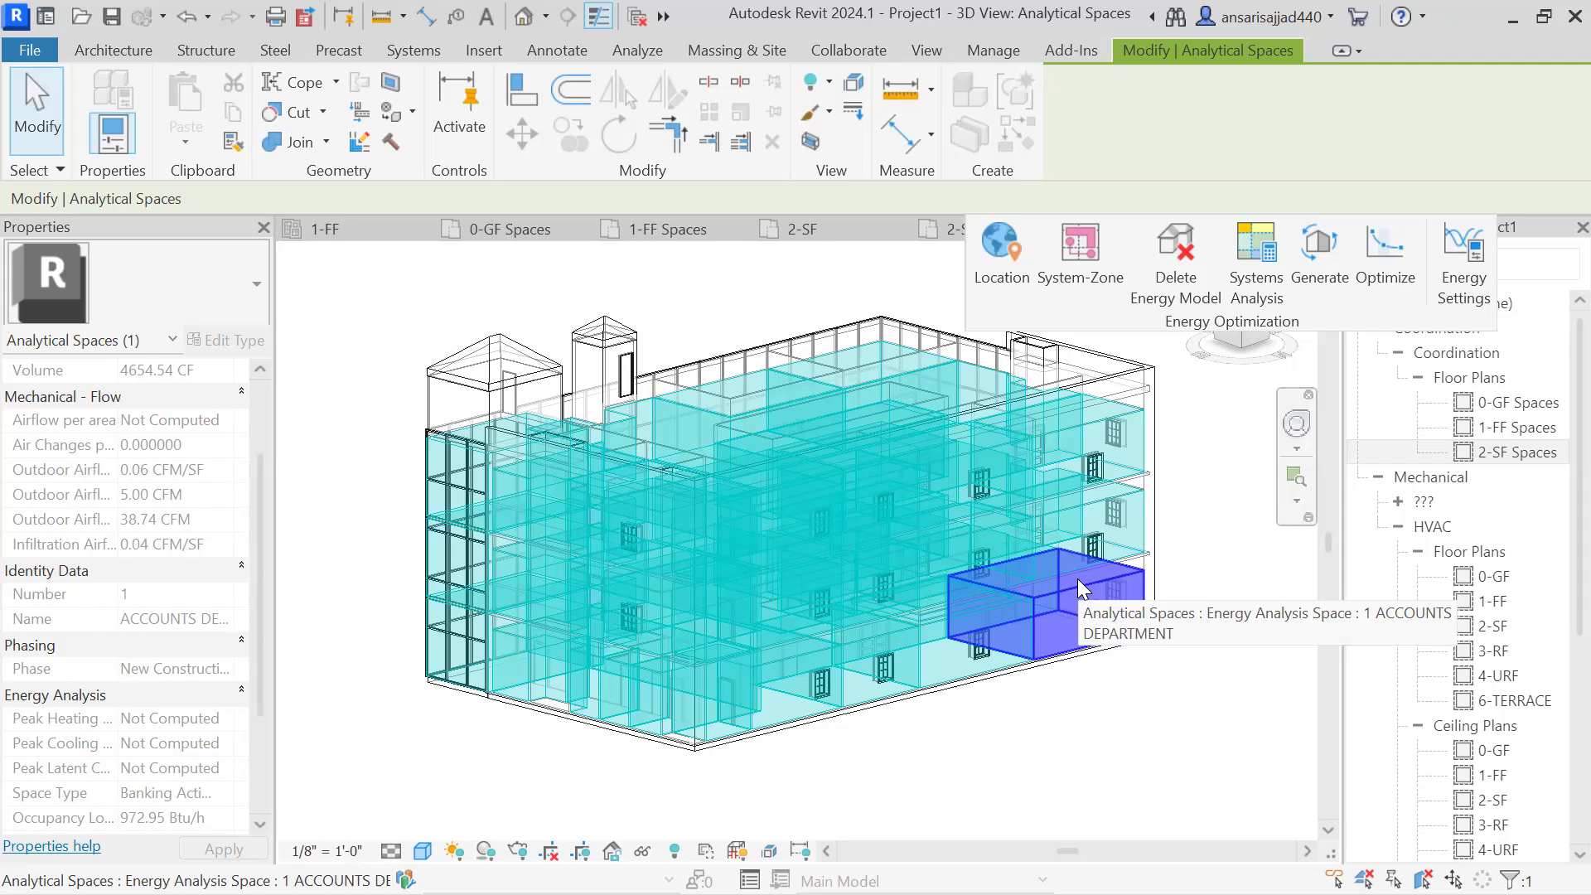
# Step: Open the Analytical Spaces schedule for review, finishing in the Analytical Spaces 3D view with nothing selected
pyautogui.scroll(-5, 1489, 384)
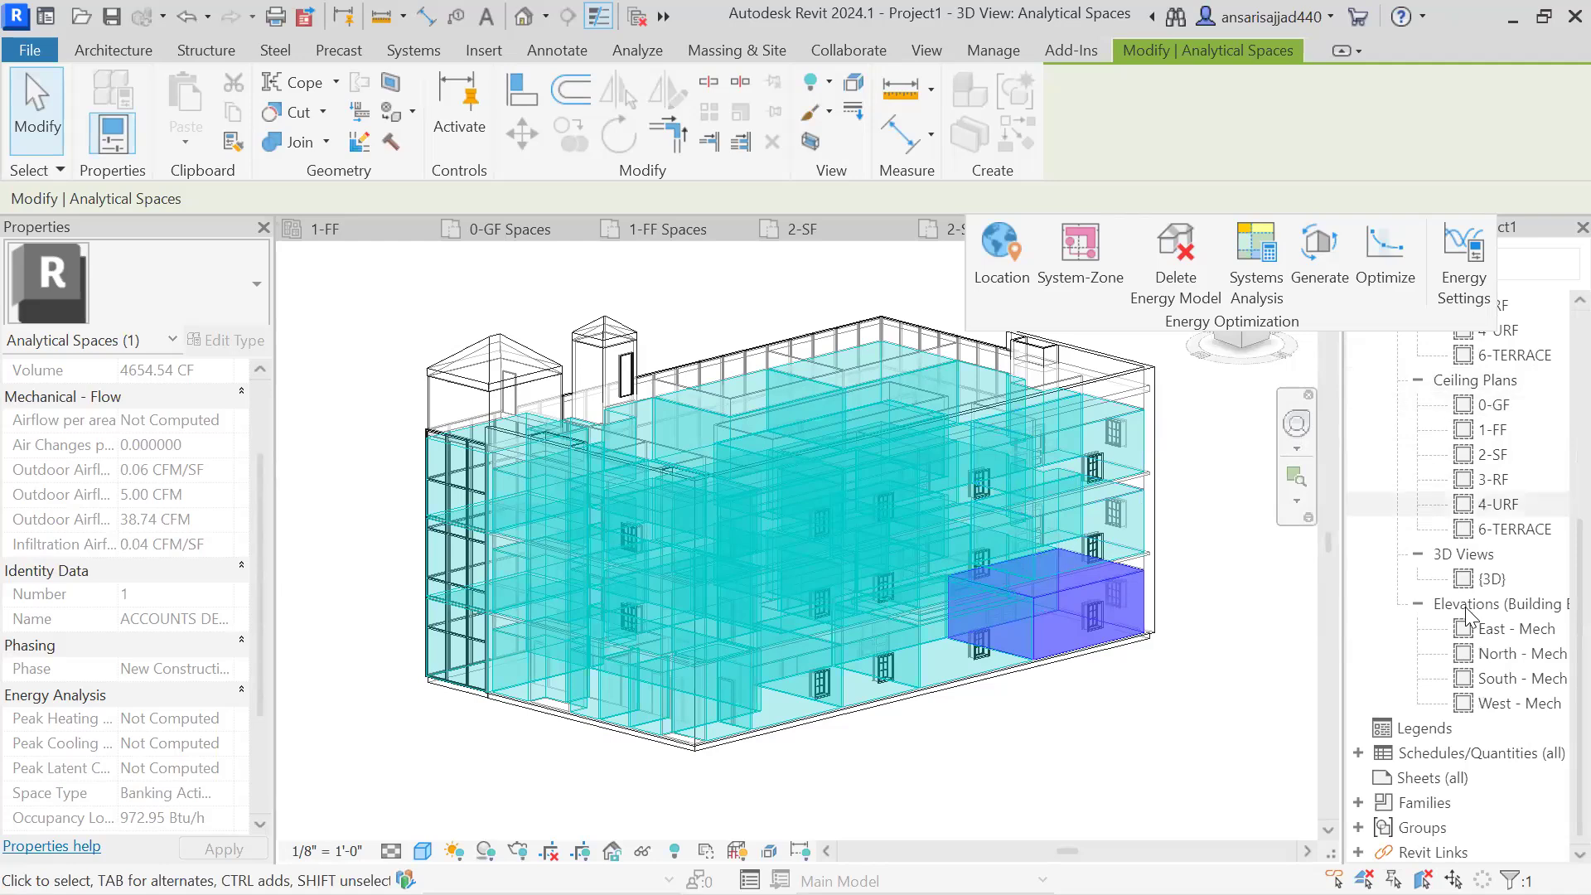
pyautogui.click(1359, 754)
pyautogui.scroll(-1, 1482, 713)
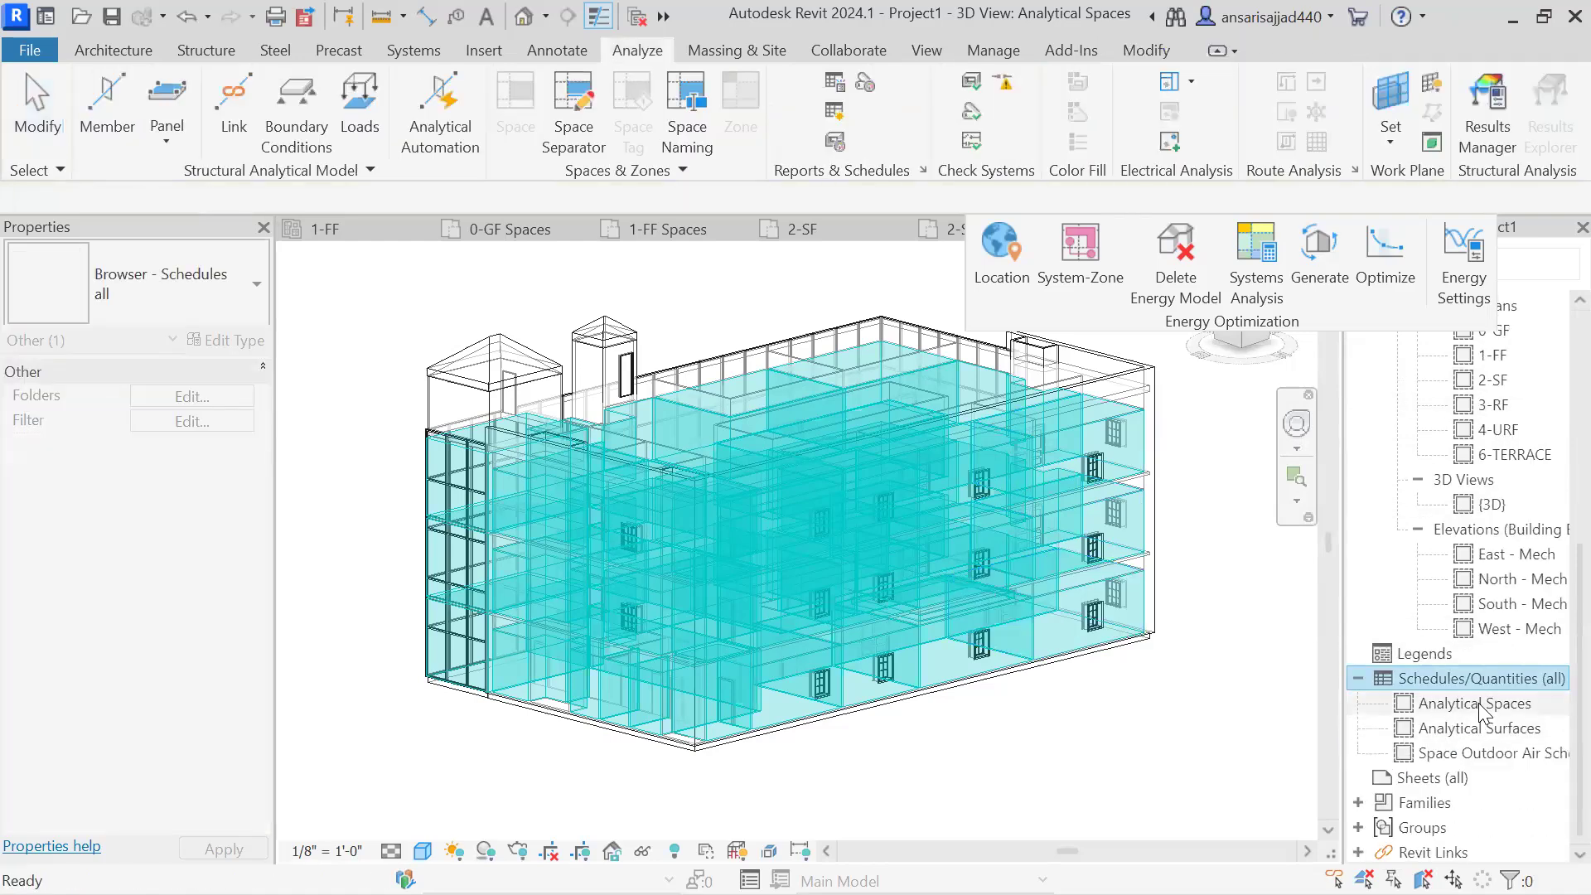
pyautogui.doubleClick(1479, 704)
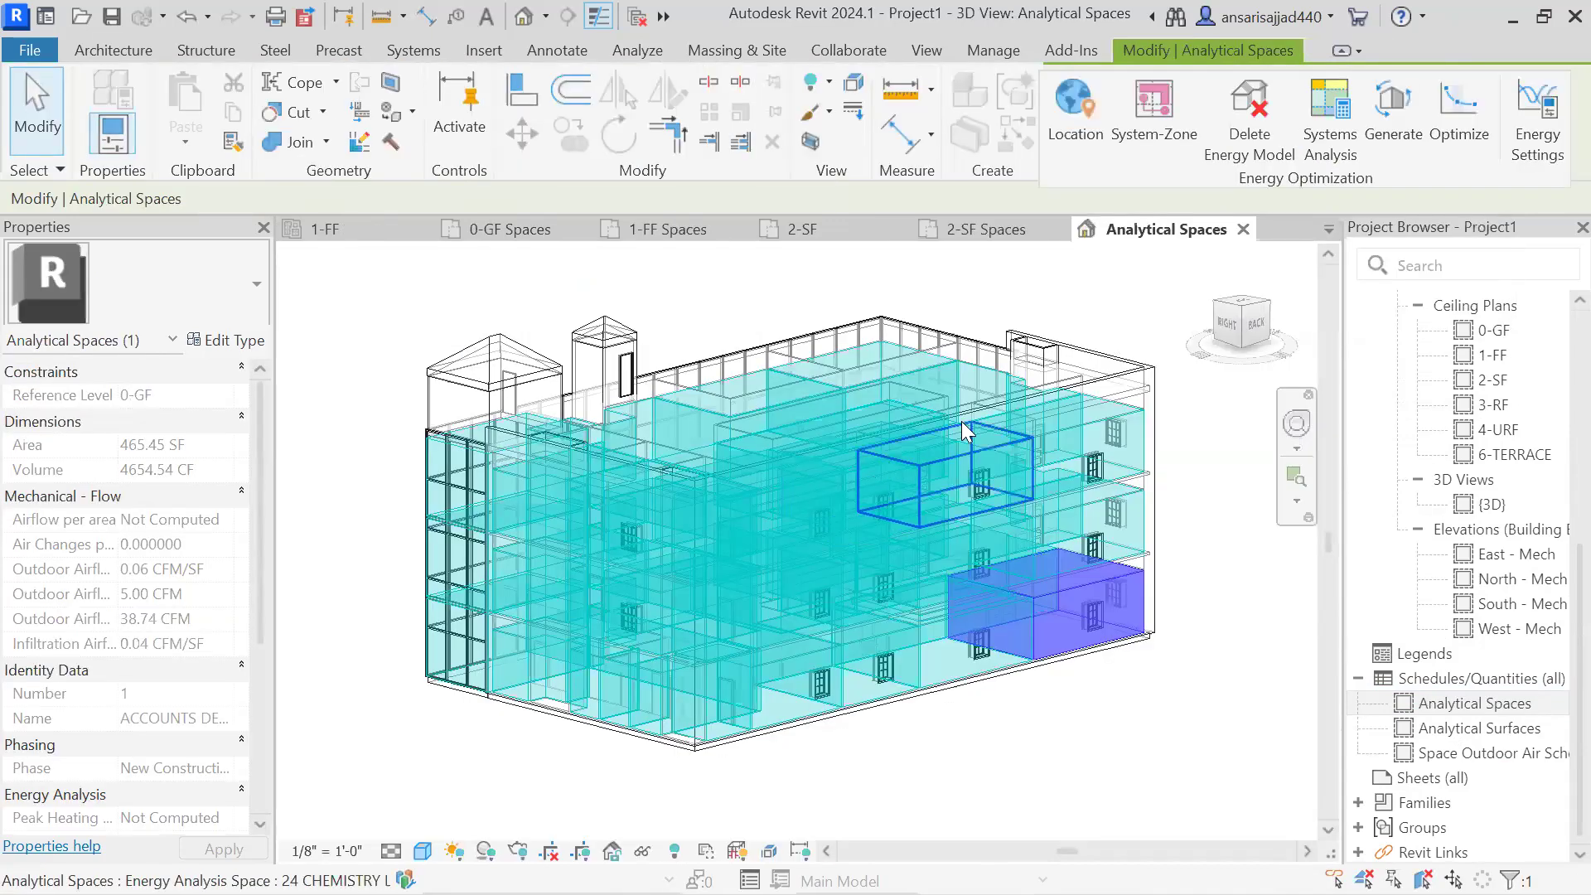
pyautogui.moveTo(949, 429); pyautogui.dragTo(922, 436, button='middle')
pyautogui.press('Escape')
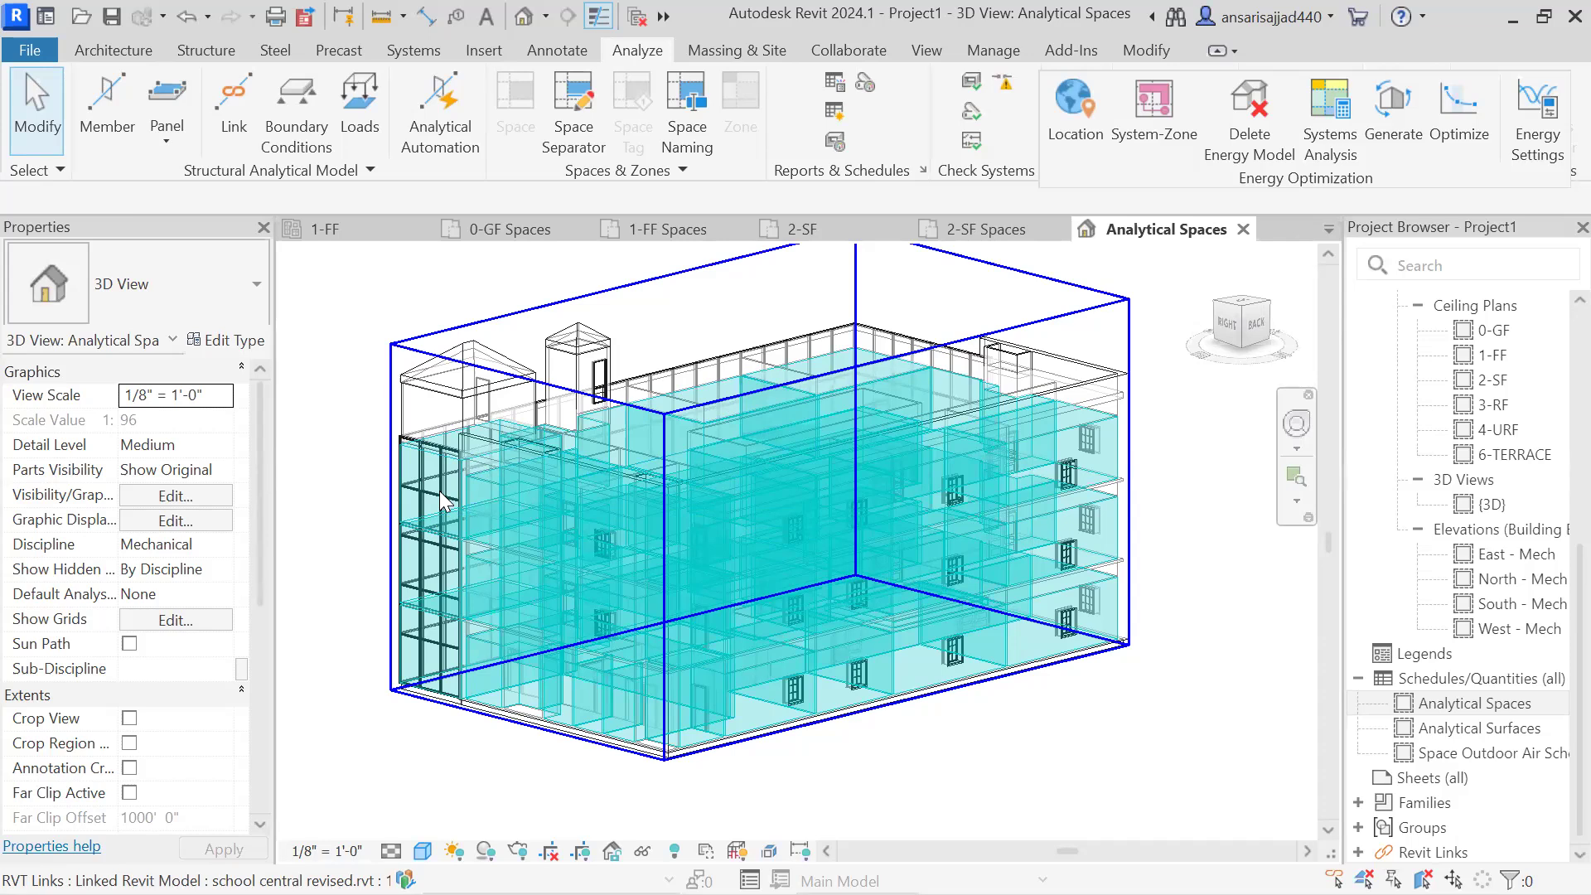
# Step: Hide Analytical Spaces and show Analytical Surfaces in the visibility overrides of the Analytical Spaces 3D view
pyautogui.scroll(-2, 306, 345)
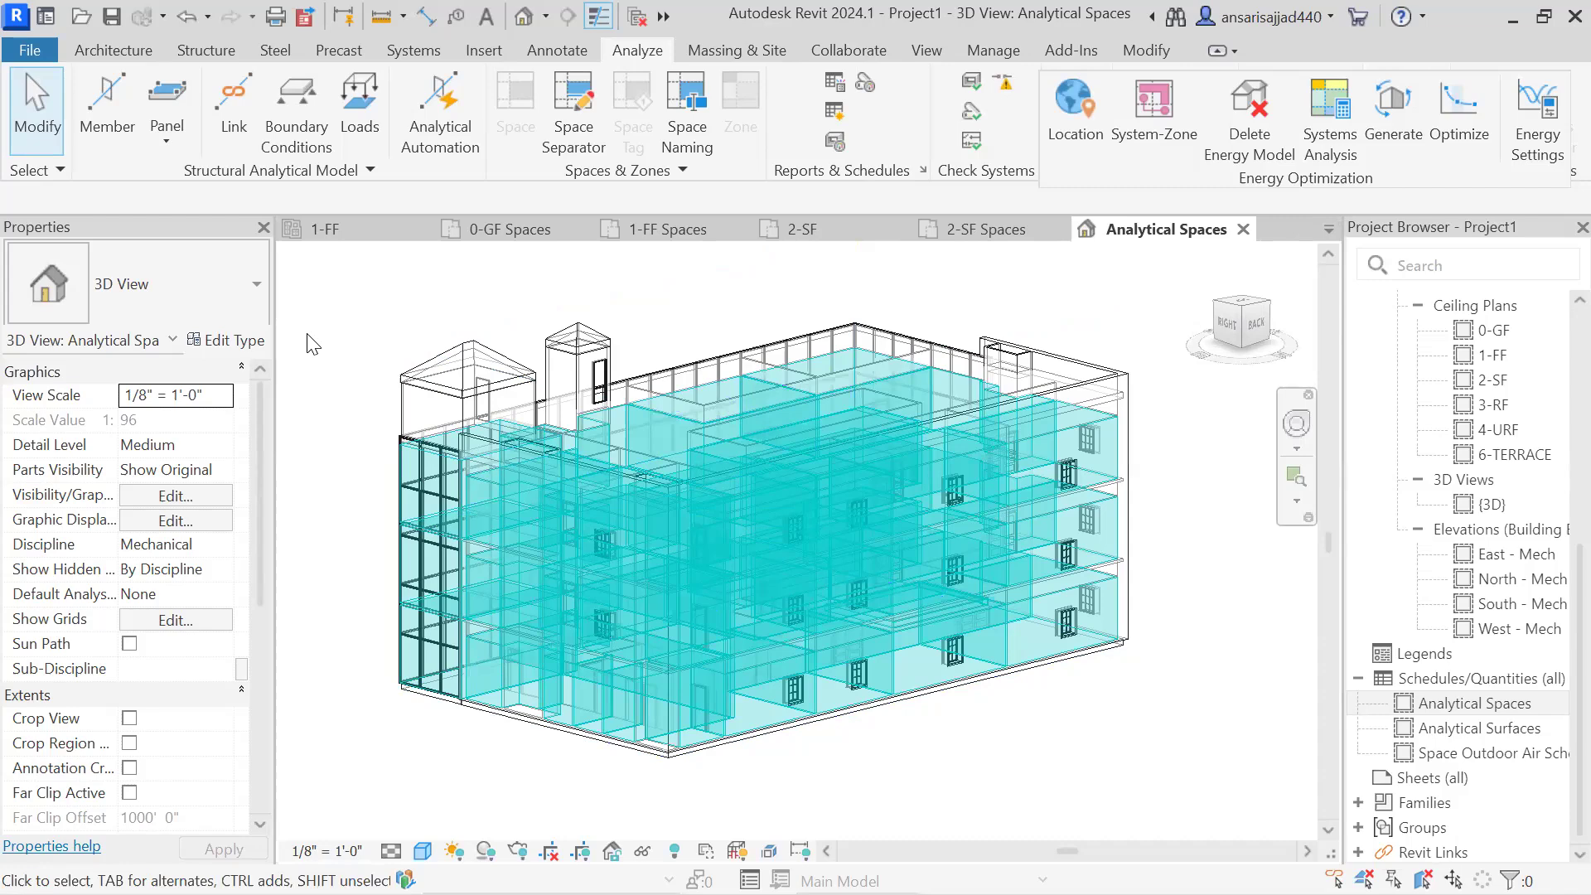
pyautogui.keyDown('shift'); pyautogui.moveTo(515, 298); pyautogui.dragTo(557, 383, button='middle'); pyautogui.keyUp('shift')
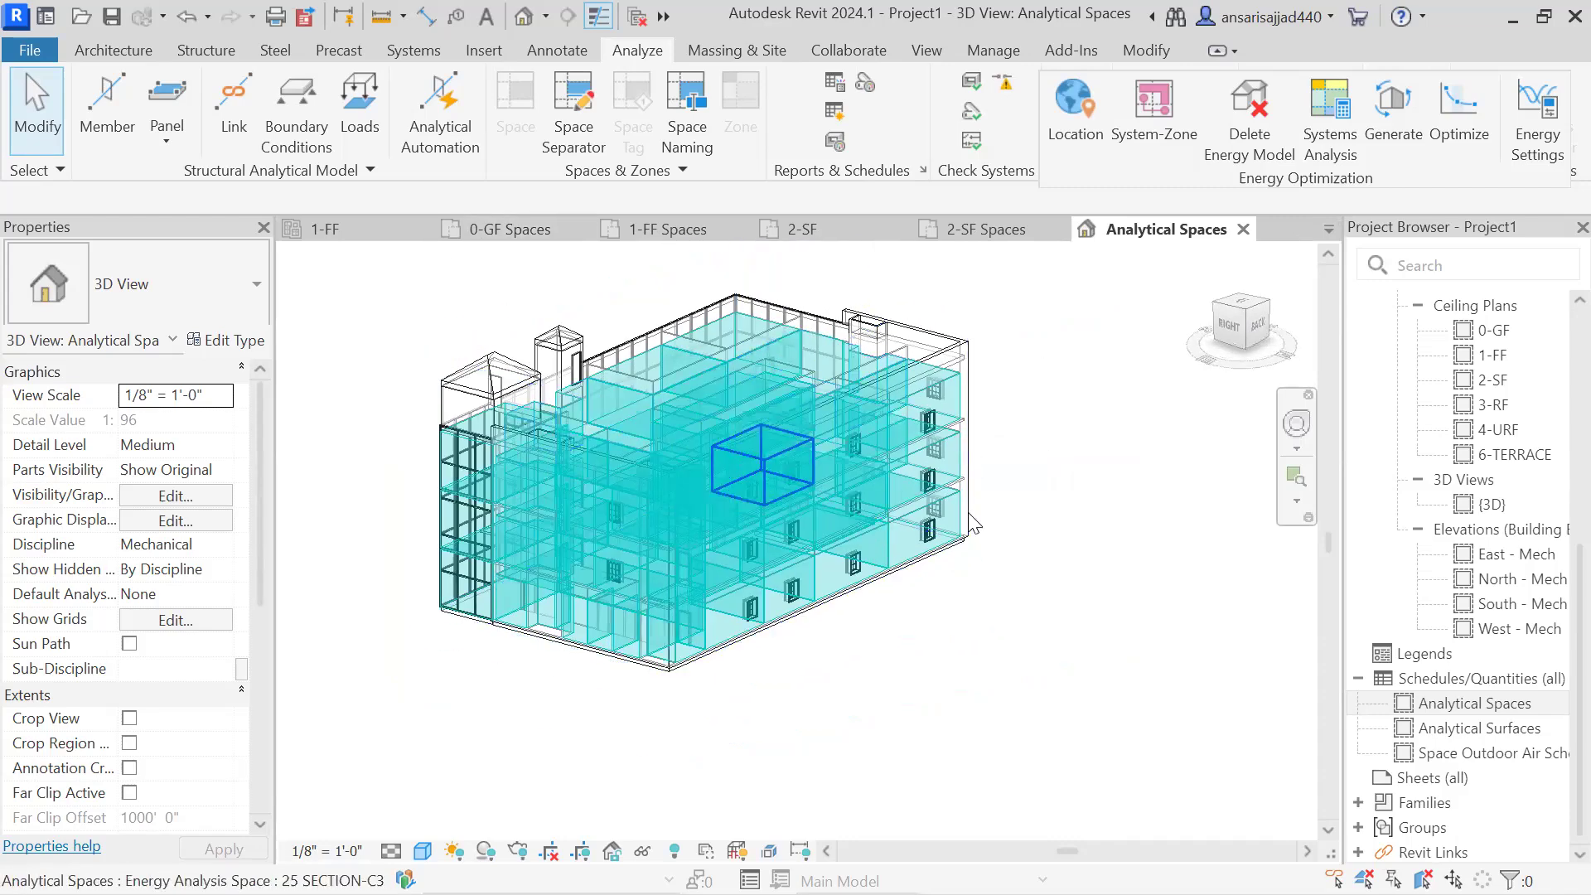
pyautogui.press('v')
pyautogui.press('v')
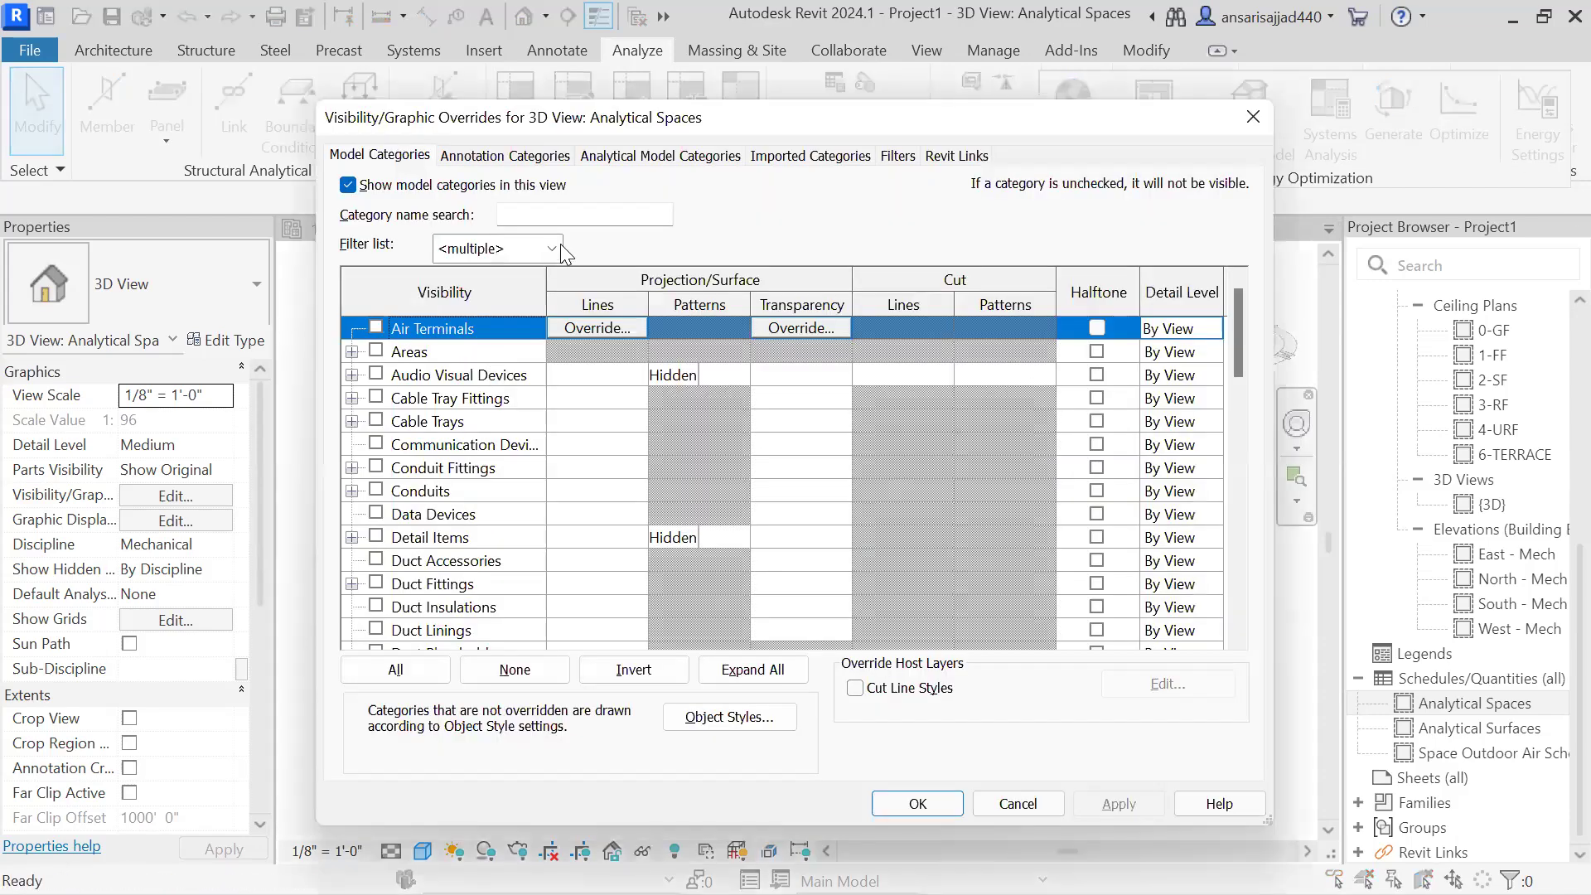
pyautogui.click(679, 158)
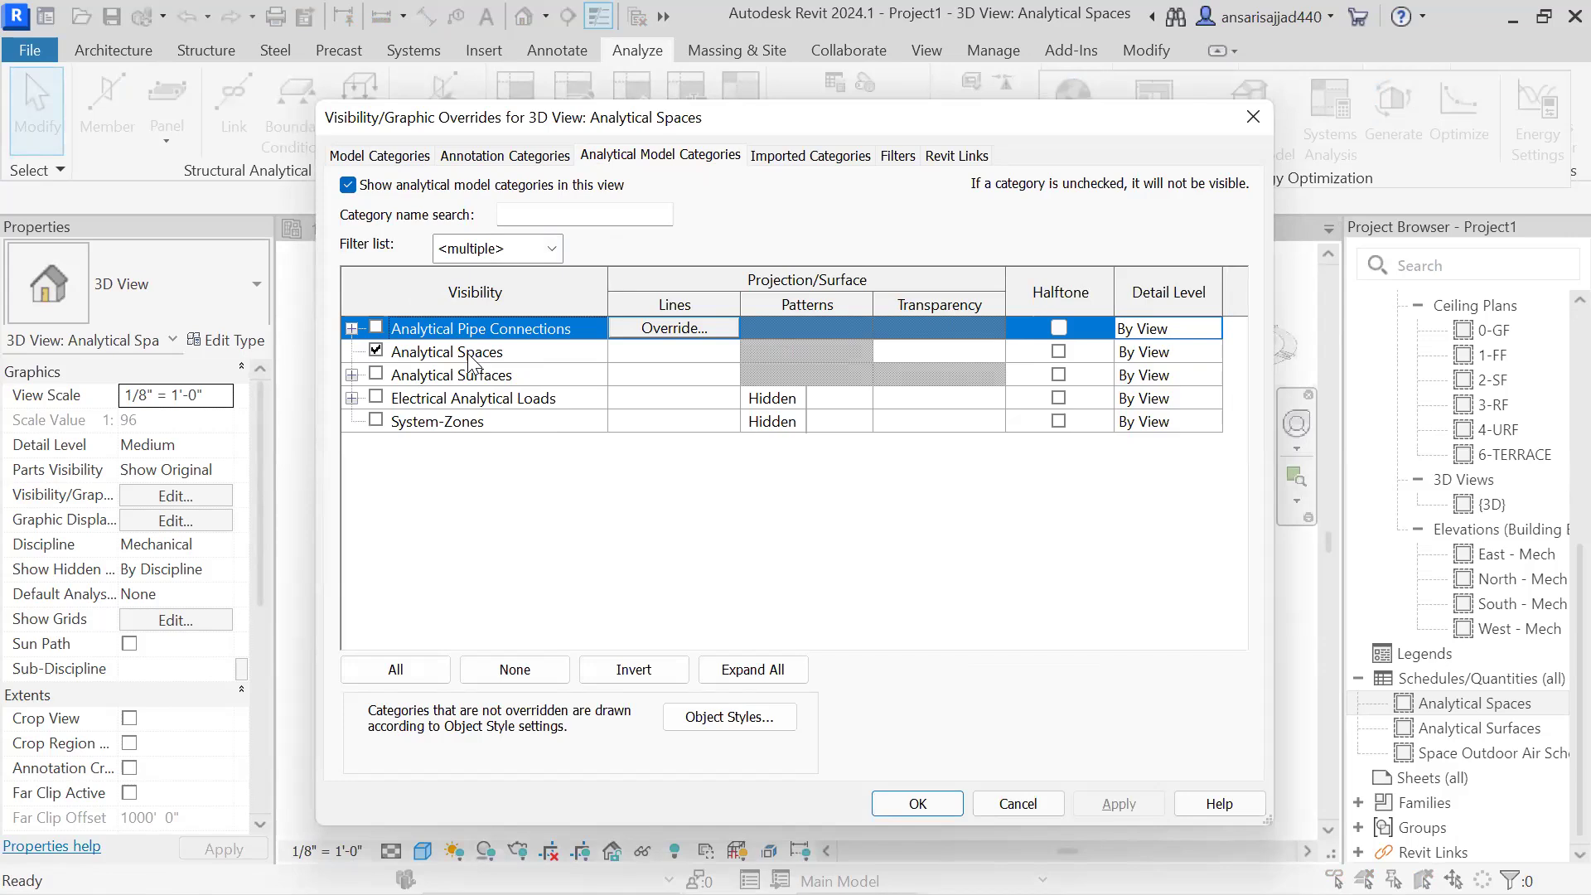
pyautogui.click(376, 352)
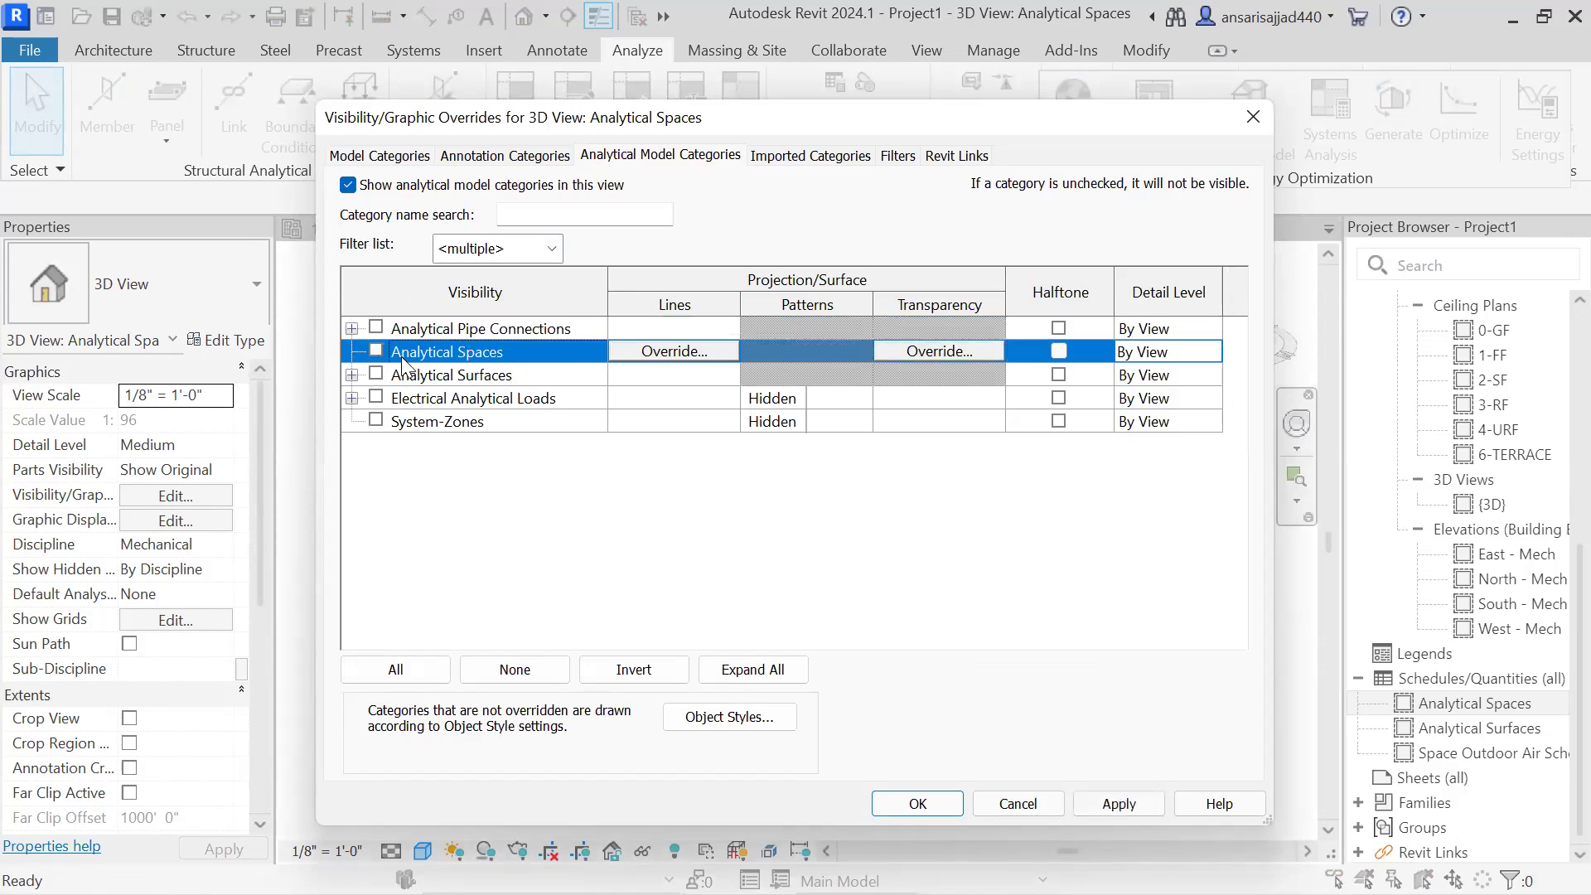
pyautogui.click(376, 375)
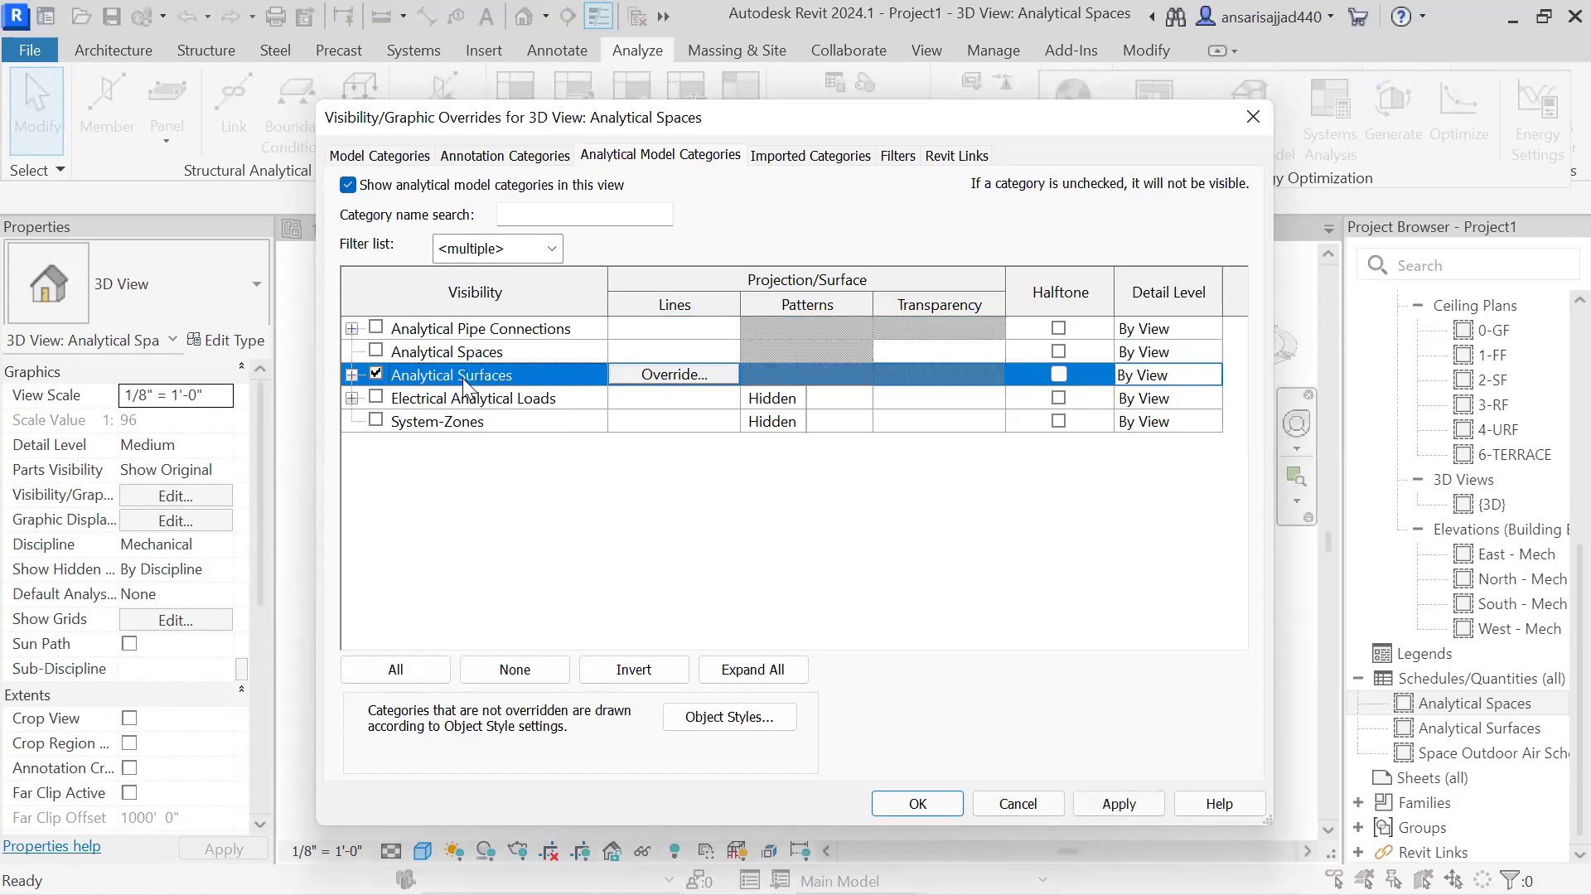
pyautogui.click(922, 806)
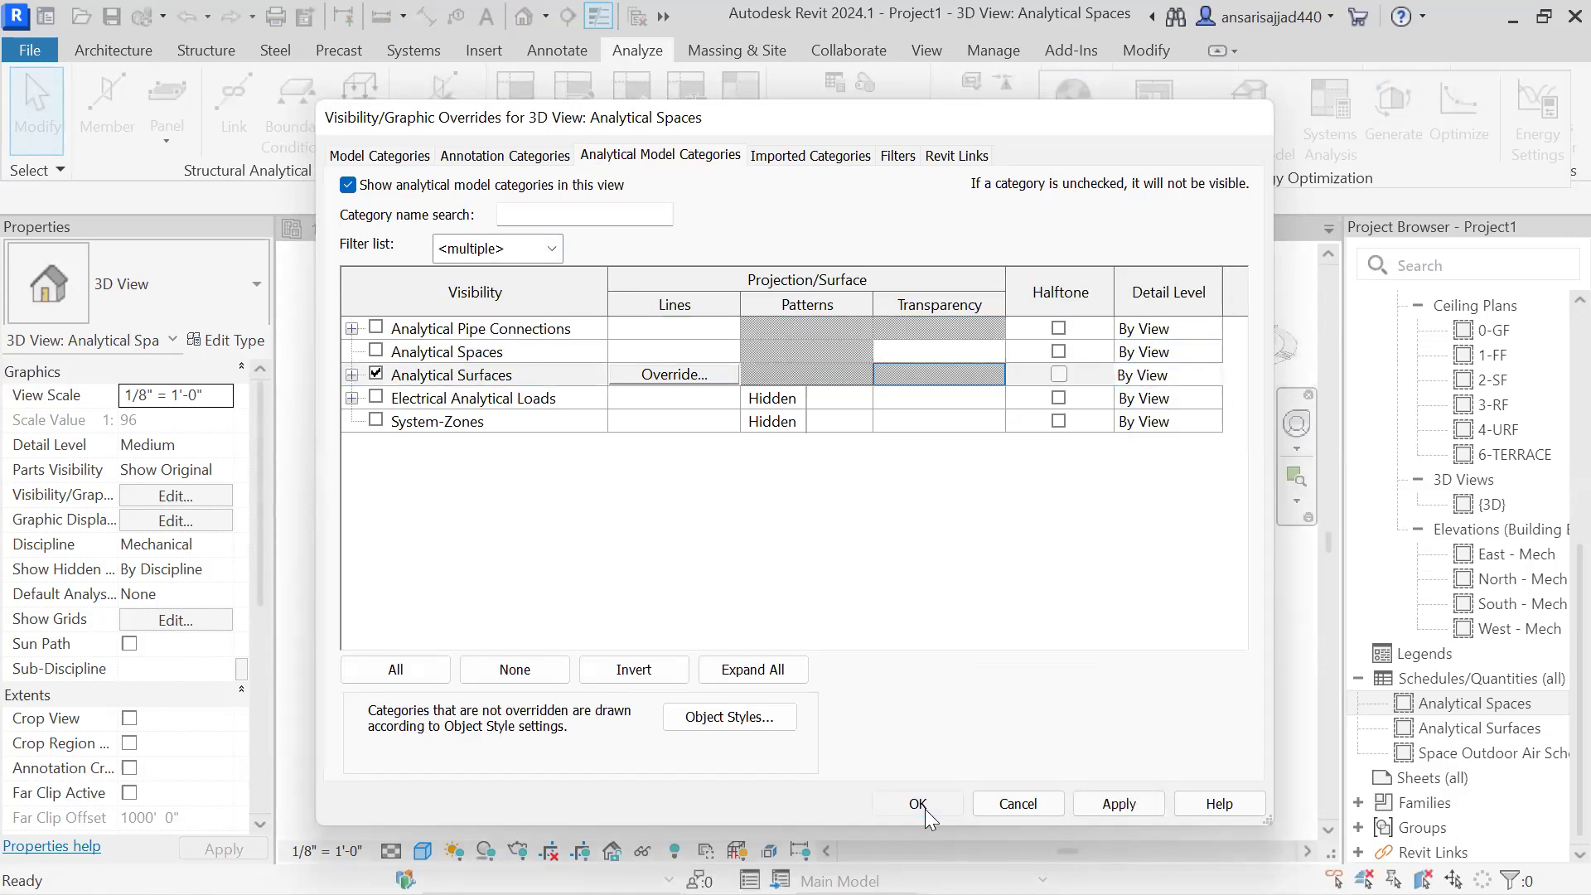
# Step: Examine the energy analysis surfaces around the building, including the walls, windows and floor at the ground-floor corner
pyautogui.keyDown('shift'); pyautogui.moveTo(1053, 497); pyautogui.dragTo(1091, 605, button='middle'); pyautogui.keyUp('shift')
pyautogui.click(1162, 562)
pyautogui.click(1297, 587)
pyautogui.click(1217, 603)
pyautogui.press('Escape')
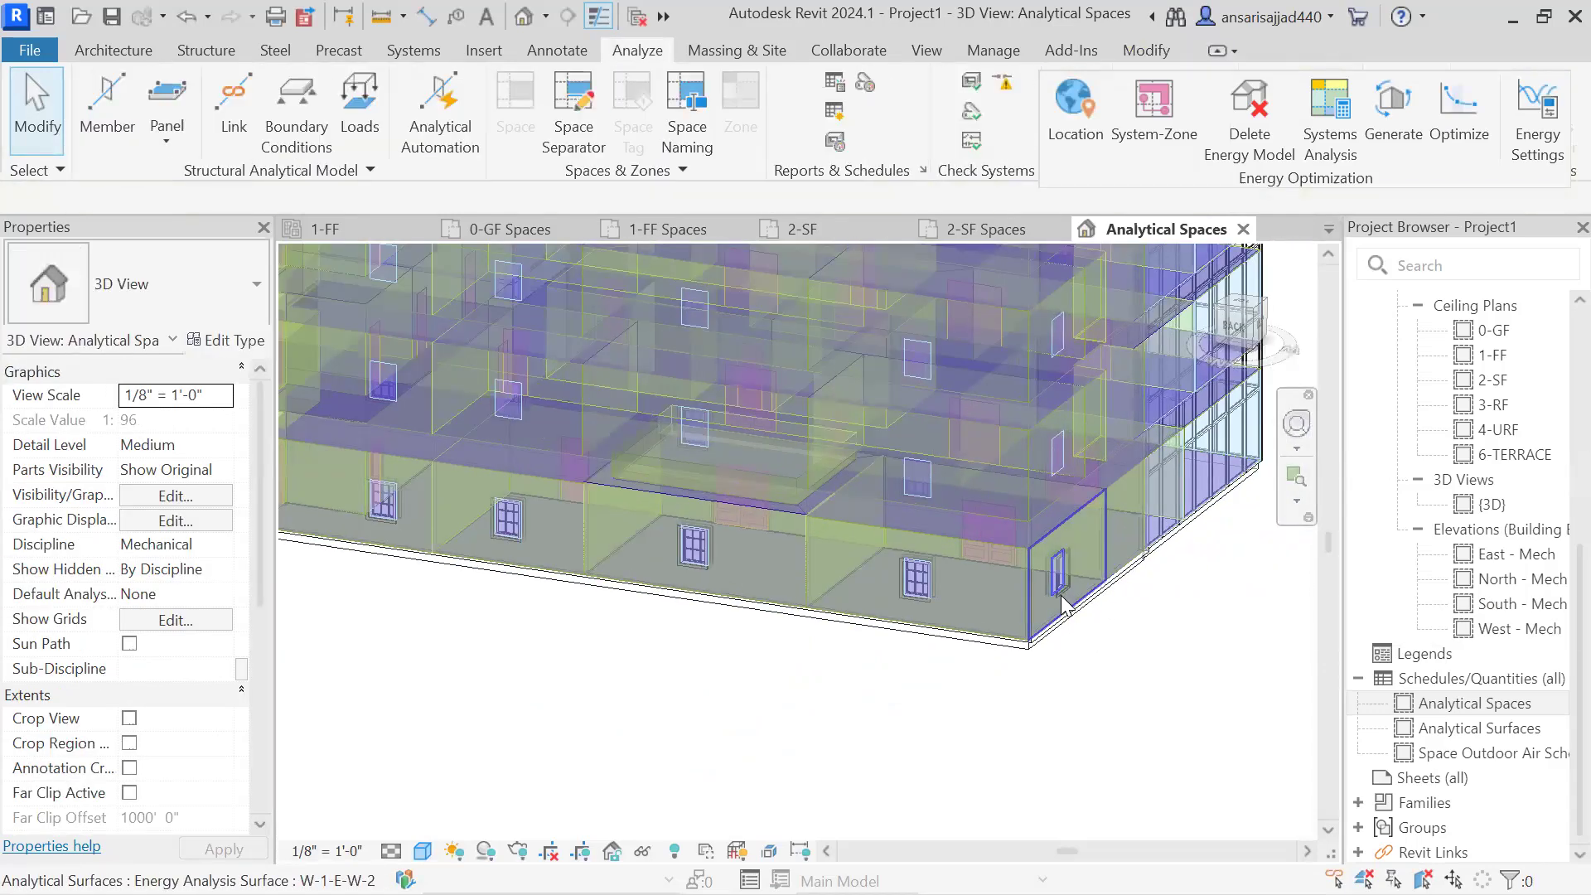
pyautogui.click(1016, 613)
pyautogui.click(1032, 649)
pyautogui.scroll(-5, 987, 547)
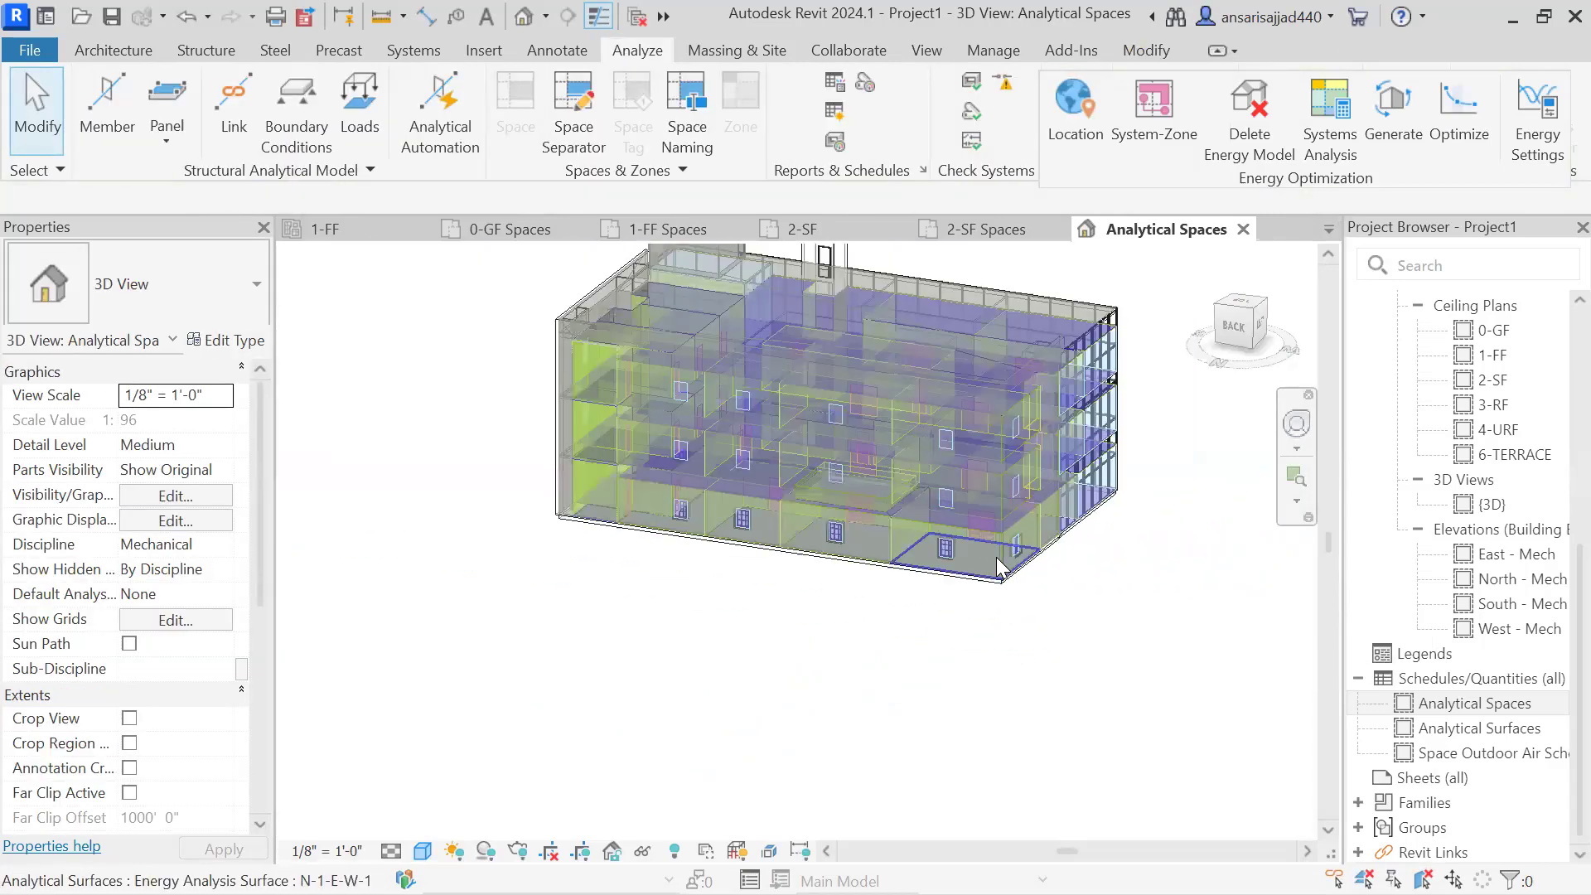
pyautogui.keyDown('shift'); pyautogui.moveTo(691, 543); pyautogui.dragTo(867, 611, button='middle'); pyautogui.keyUp('shift')
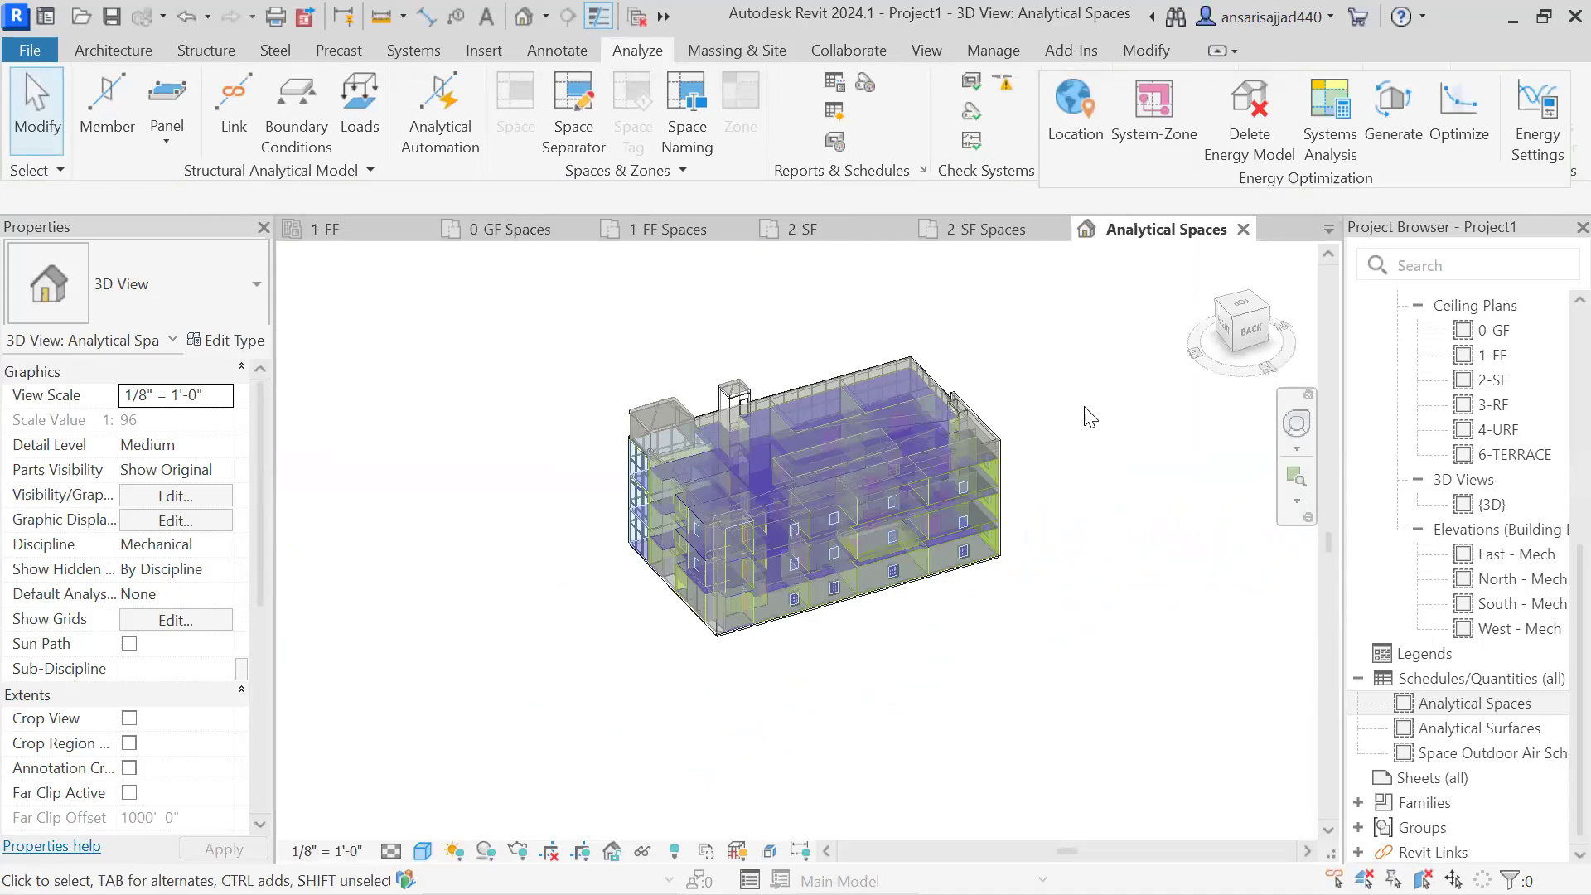
# Step: Hide Analytical Surfaces and show Analytical Spaces again in the 3D view's visibility overrides
pyautogui.press('v')
pyautogui.press('v')
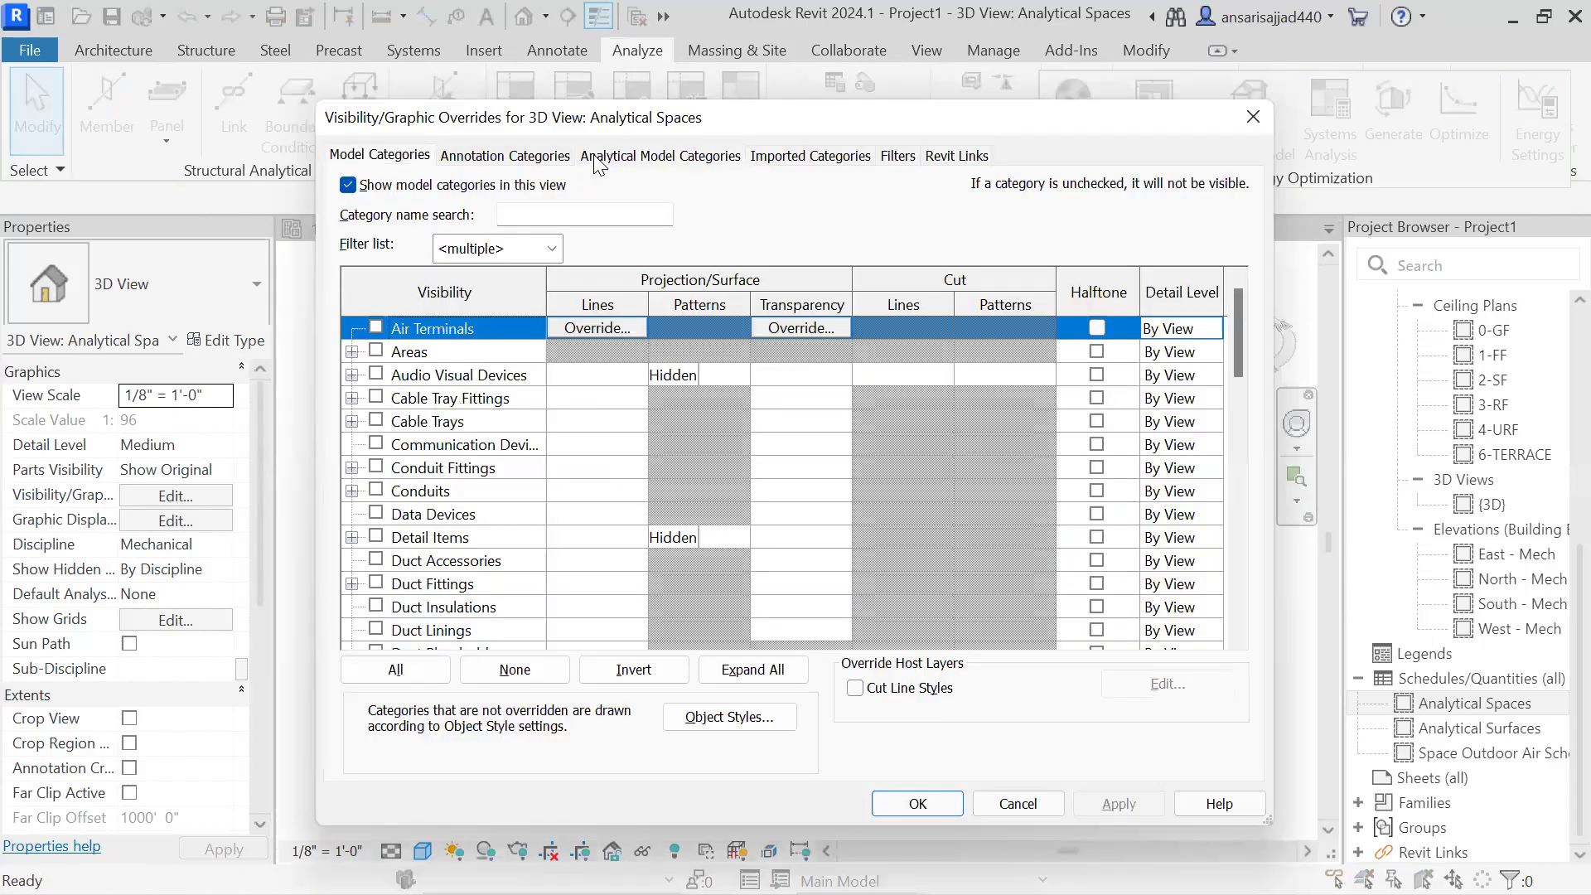
pyautogui.click(650, 157)
pyautogui.click(377, 375)
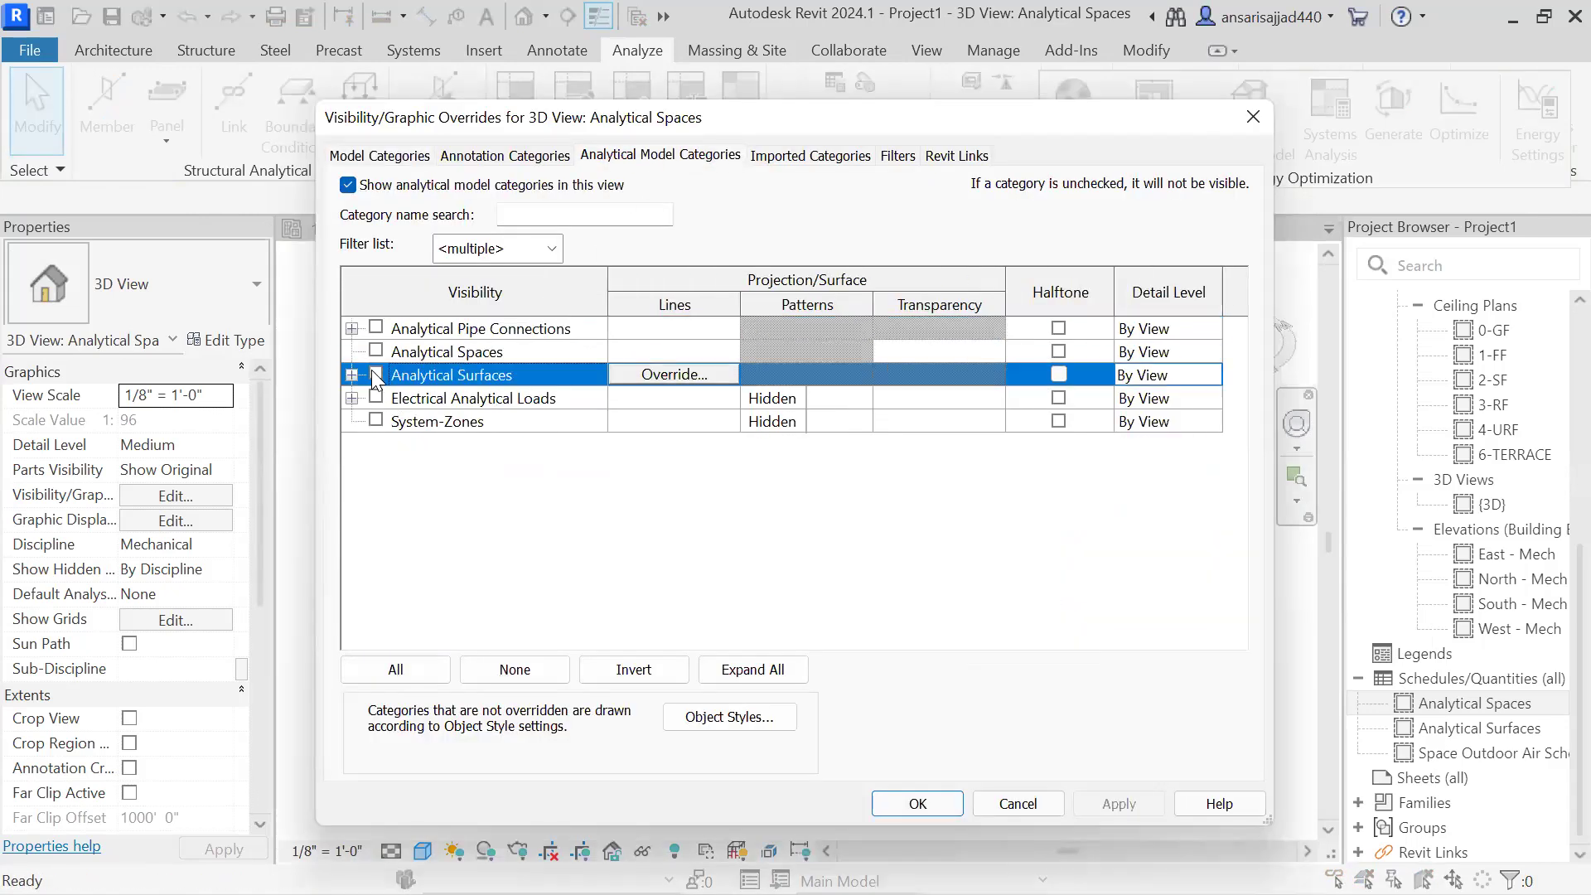
pyautogui.click(376, 350)
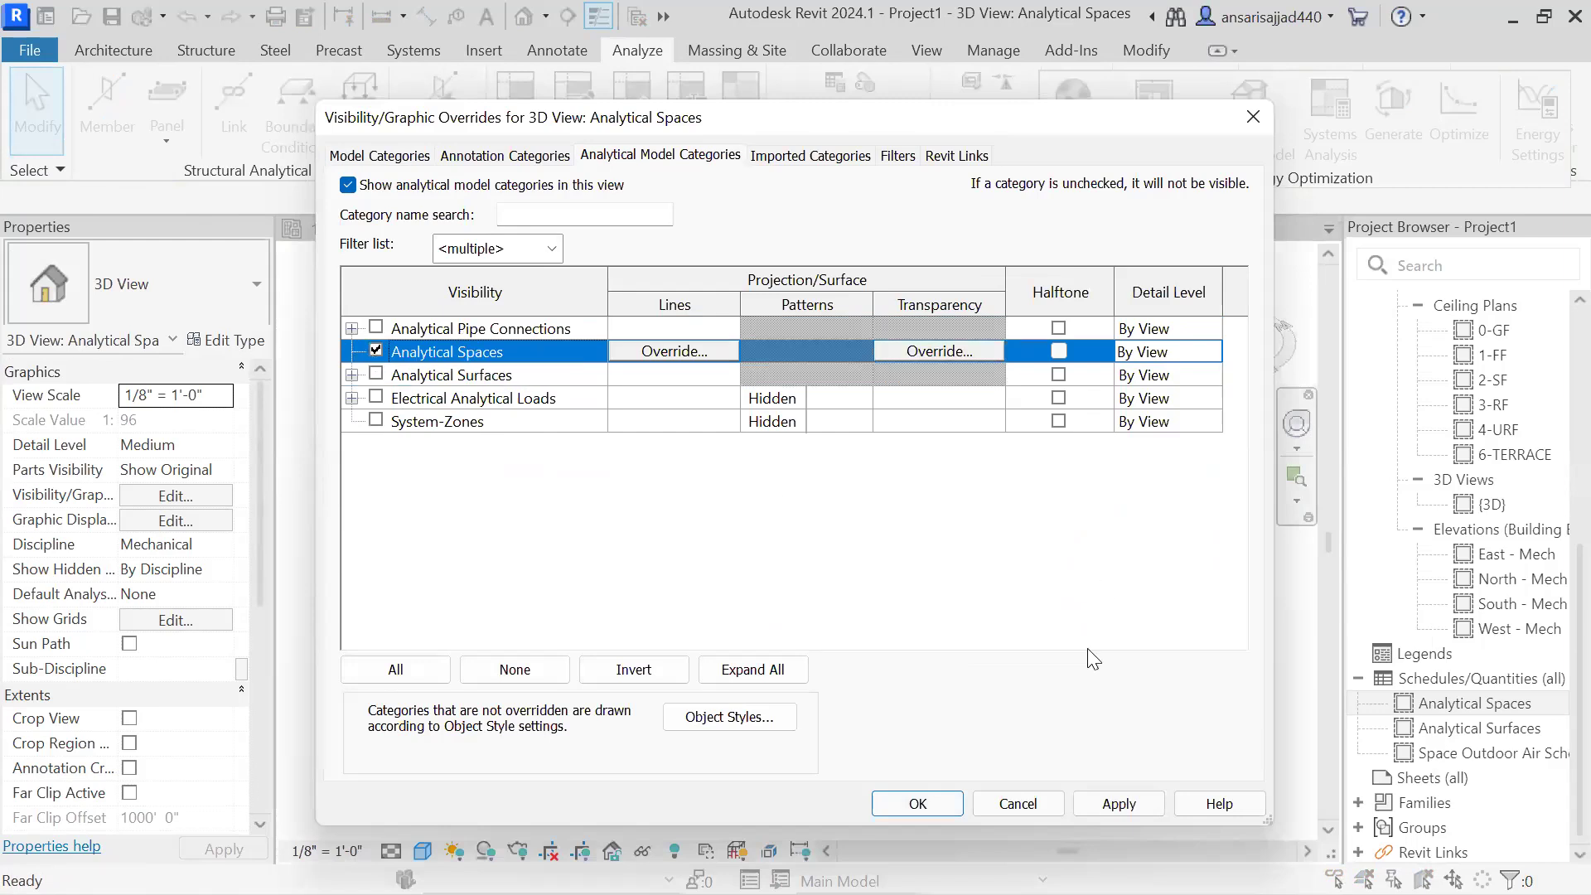
pyautogui.click(1131, 806)
pyautogui.click(917, 804)
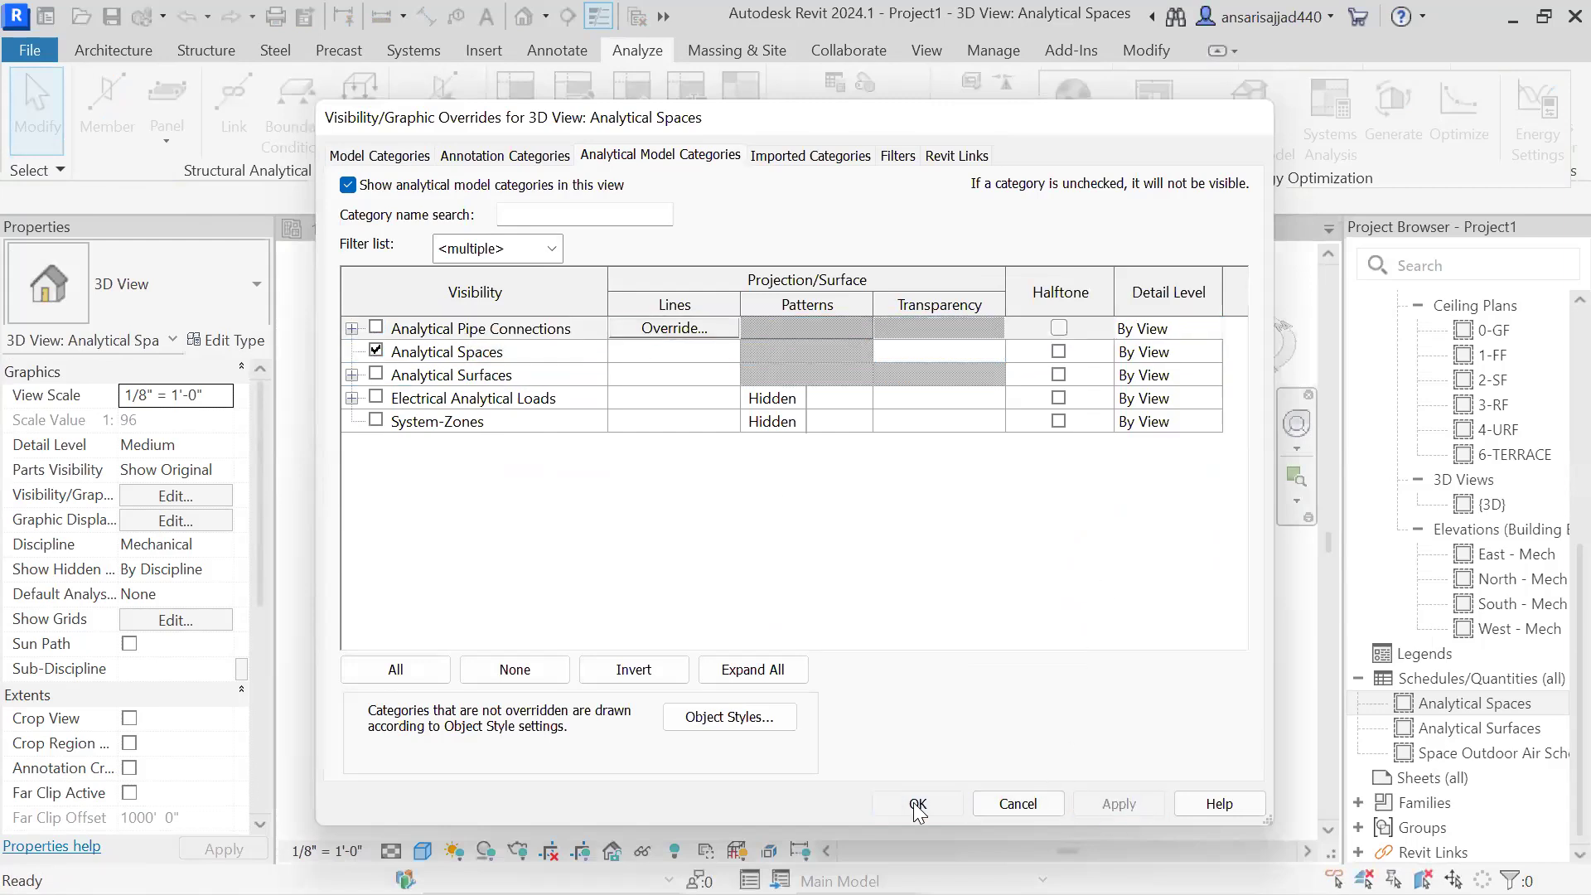
pyautogui.keyDown('shift'); pyautogui.moveTo(945, 611); pyautogui.dragTo(986, 611, button='middle'); pyautogui.keyUp('shift')
pyautogui.scroll(1, 987, 611)
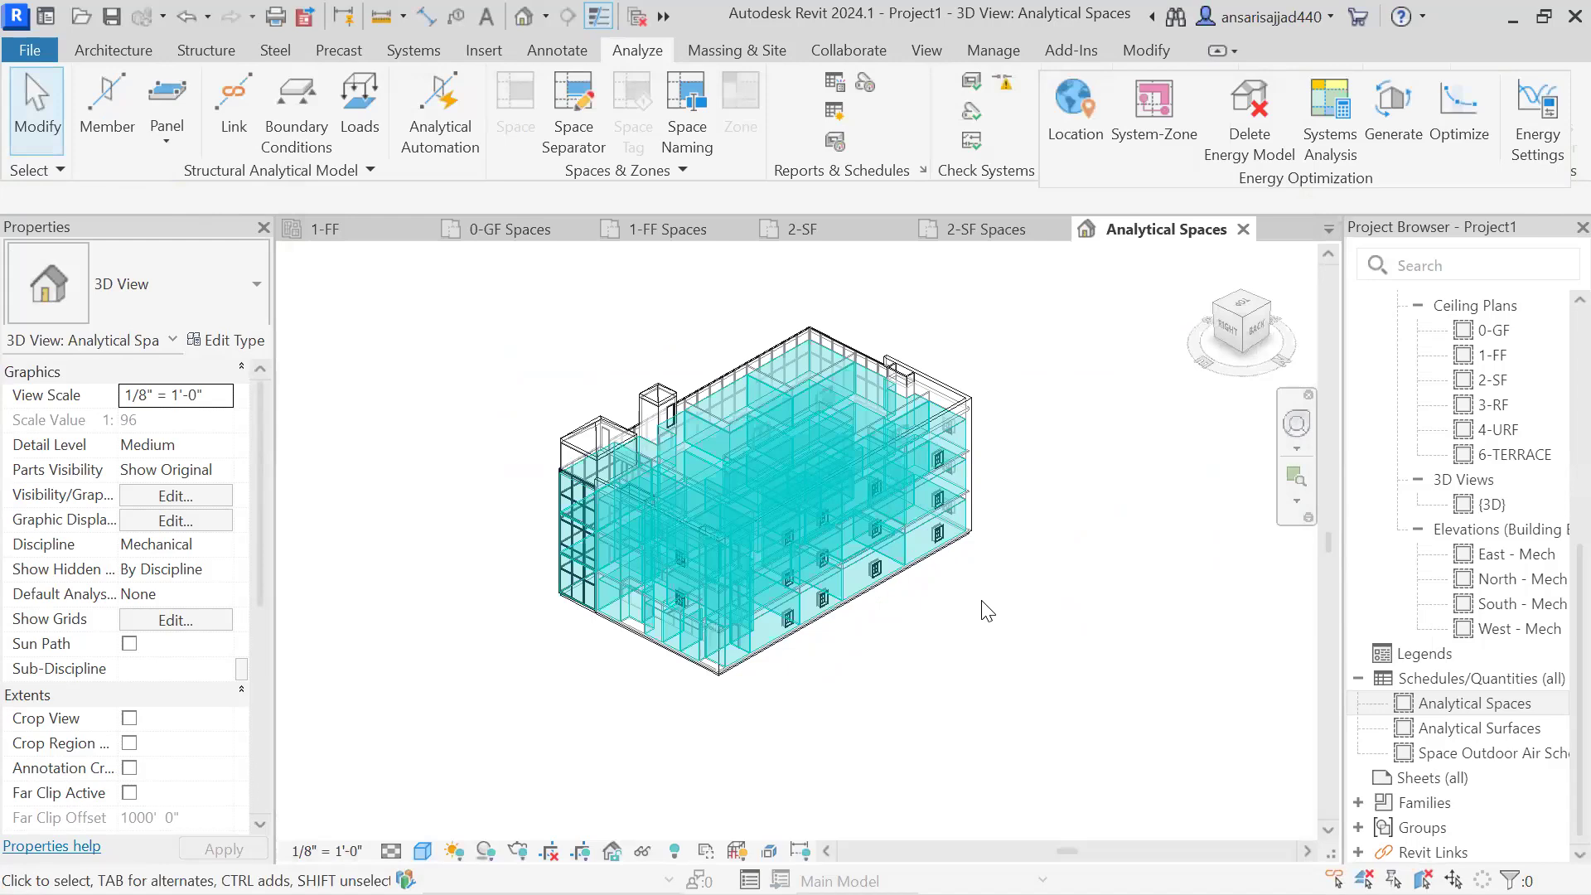
# Step: Return the floating Energy Optimization tool group to its docked place among the Analyze tools
pyautogui.moveTo(1165, 169); pyautogui.dragTo(1326, 358)
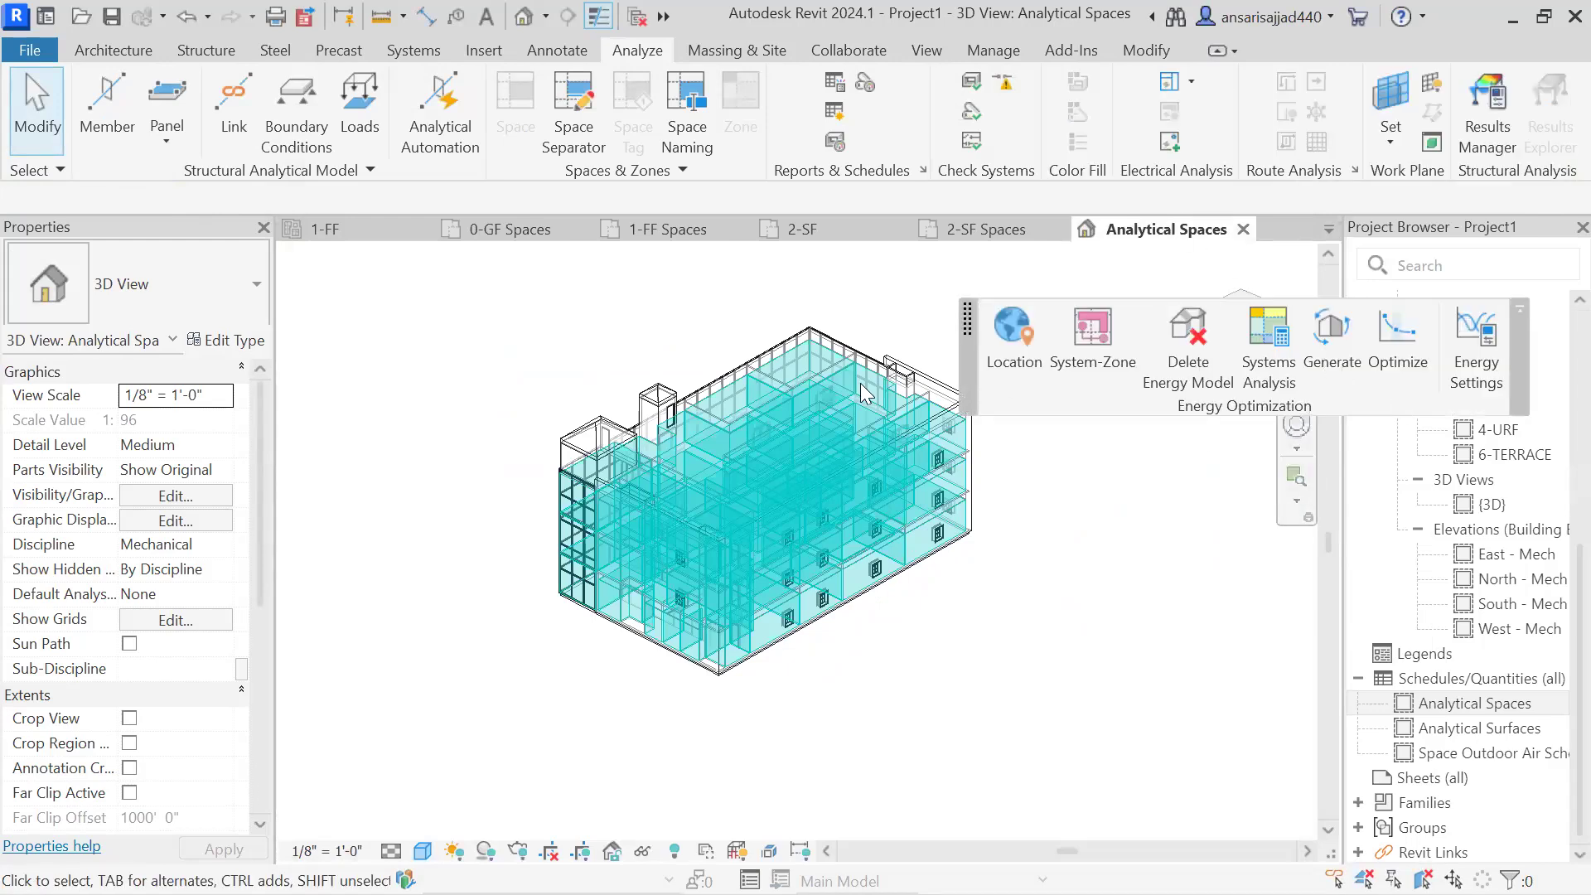
pyautogui.moveTo(967, 321); pyautogui.dragTo(1019, 66)
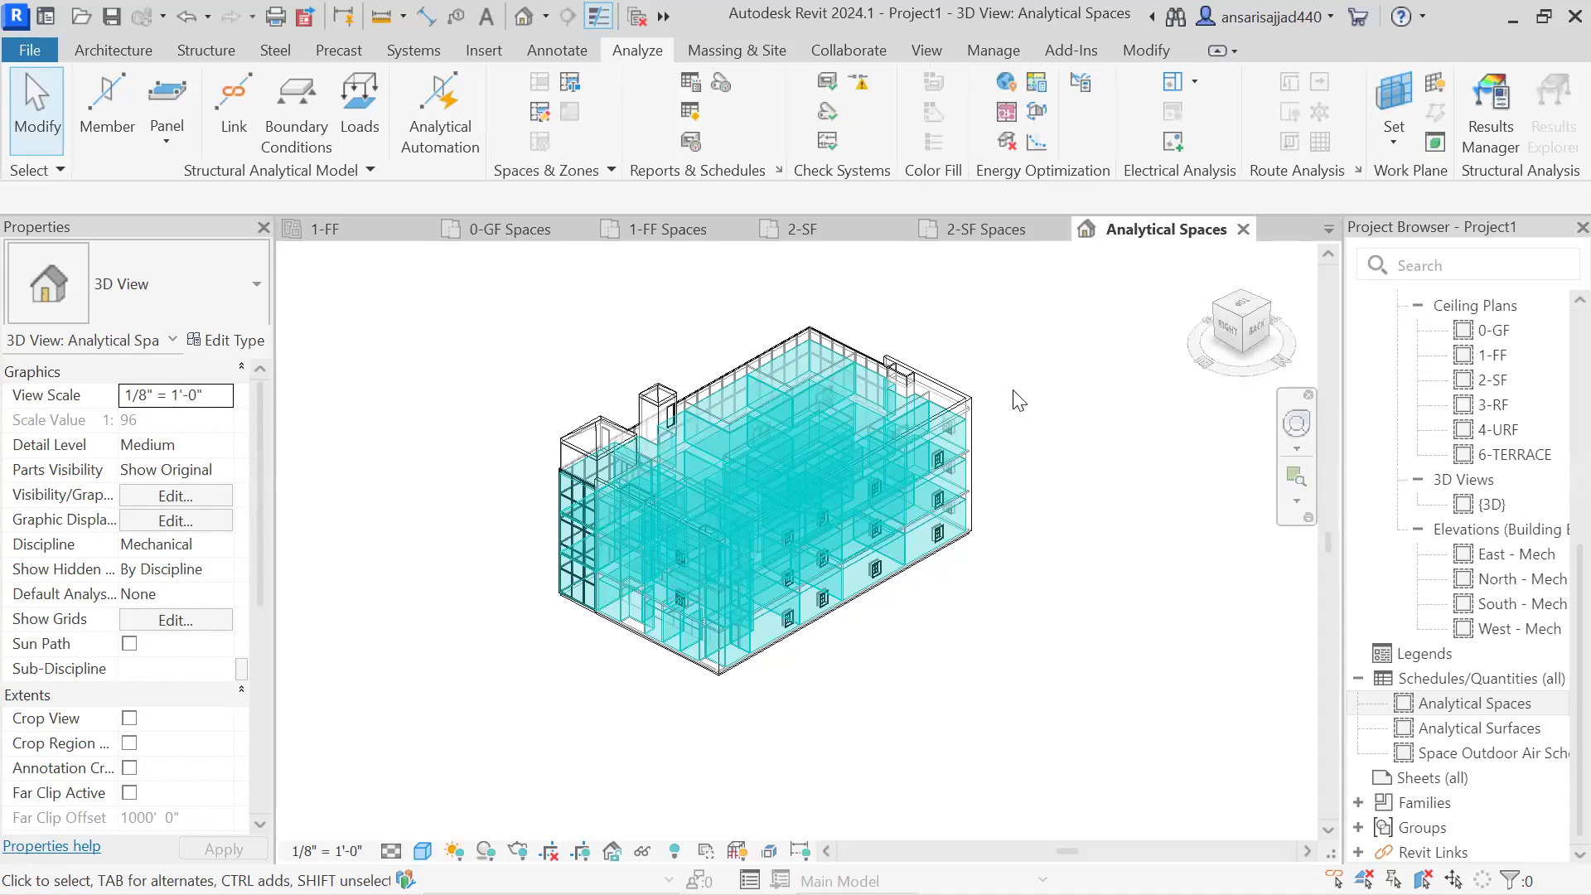
pyautogui.moveTo(1007, 461); pyautogui.dragTo(976, 469, button='middle')
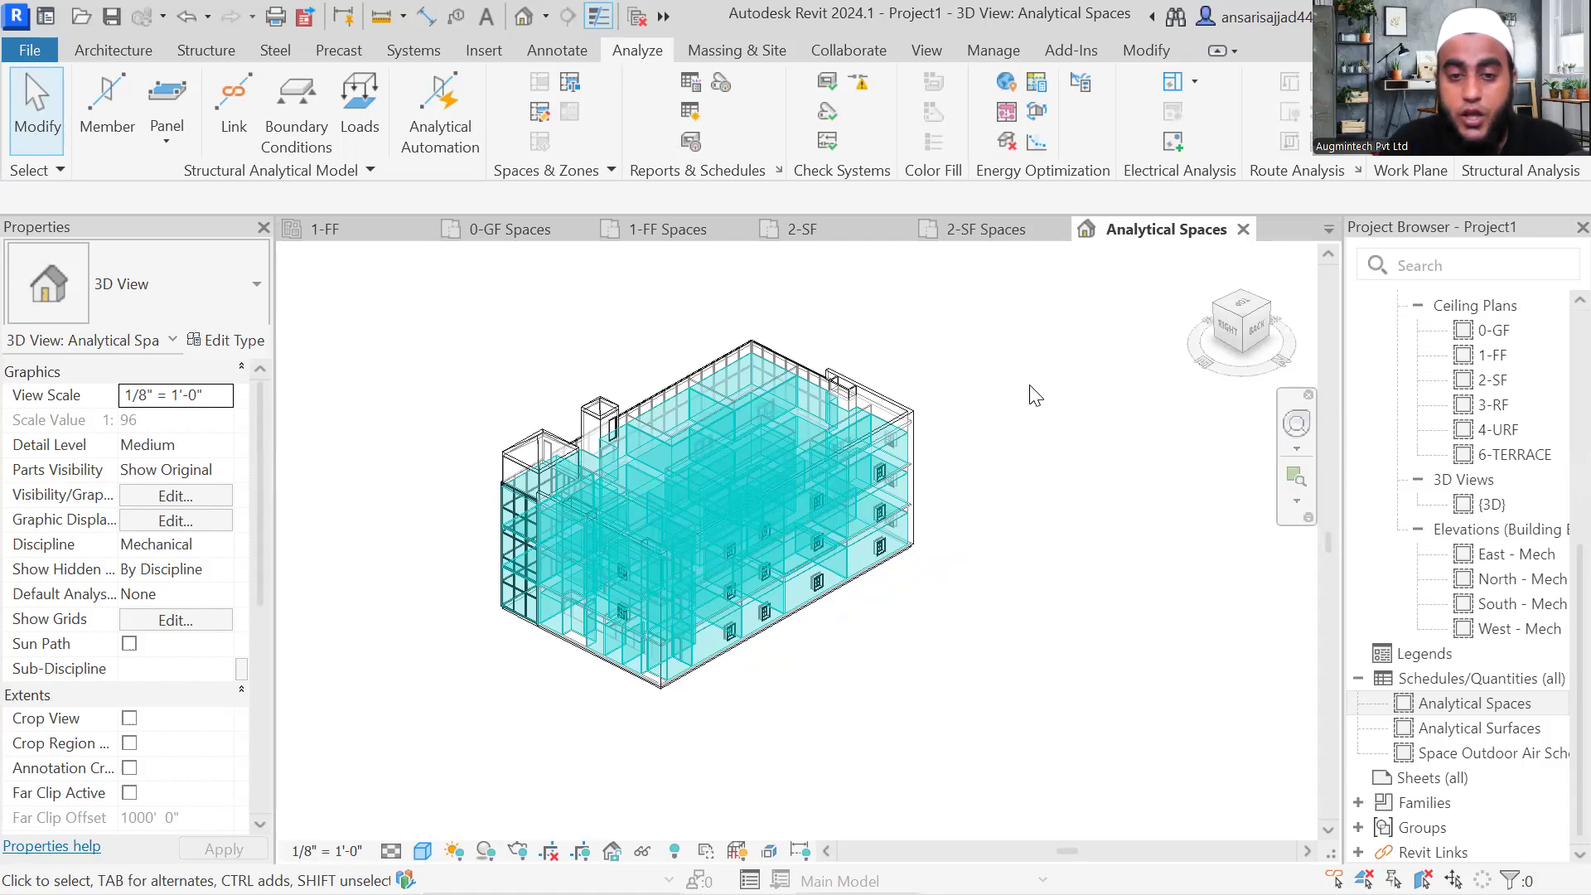
pyautogui.moveTo(974, 388); pyautogui.dragTo(1023, 401, button='middle')
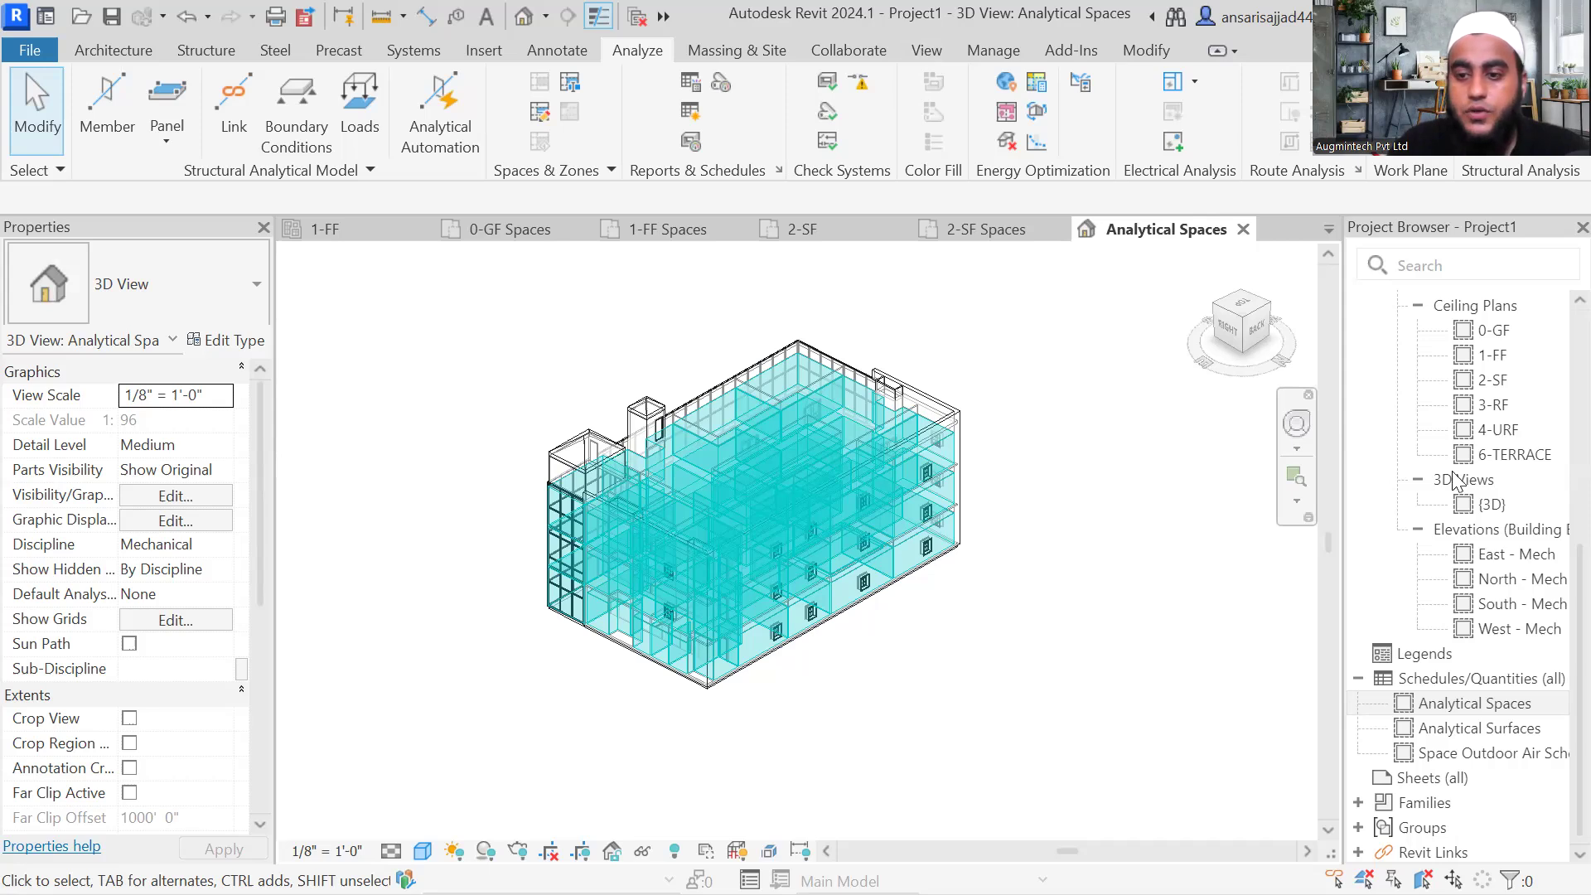
# Step: Turn on the System Browser in the user interface settings, keeping the building in view
pyautogui.click(929, 53)
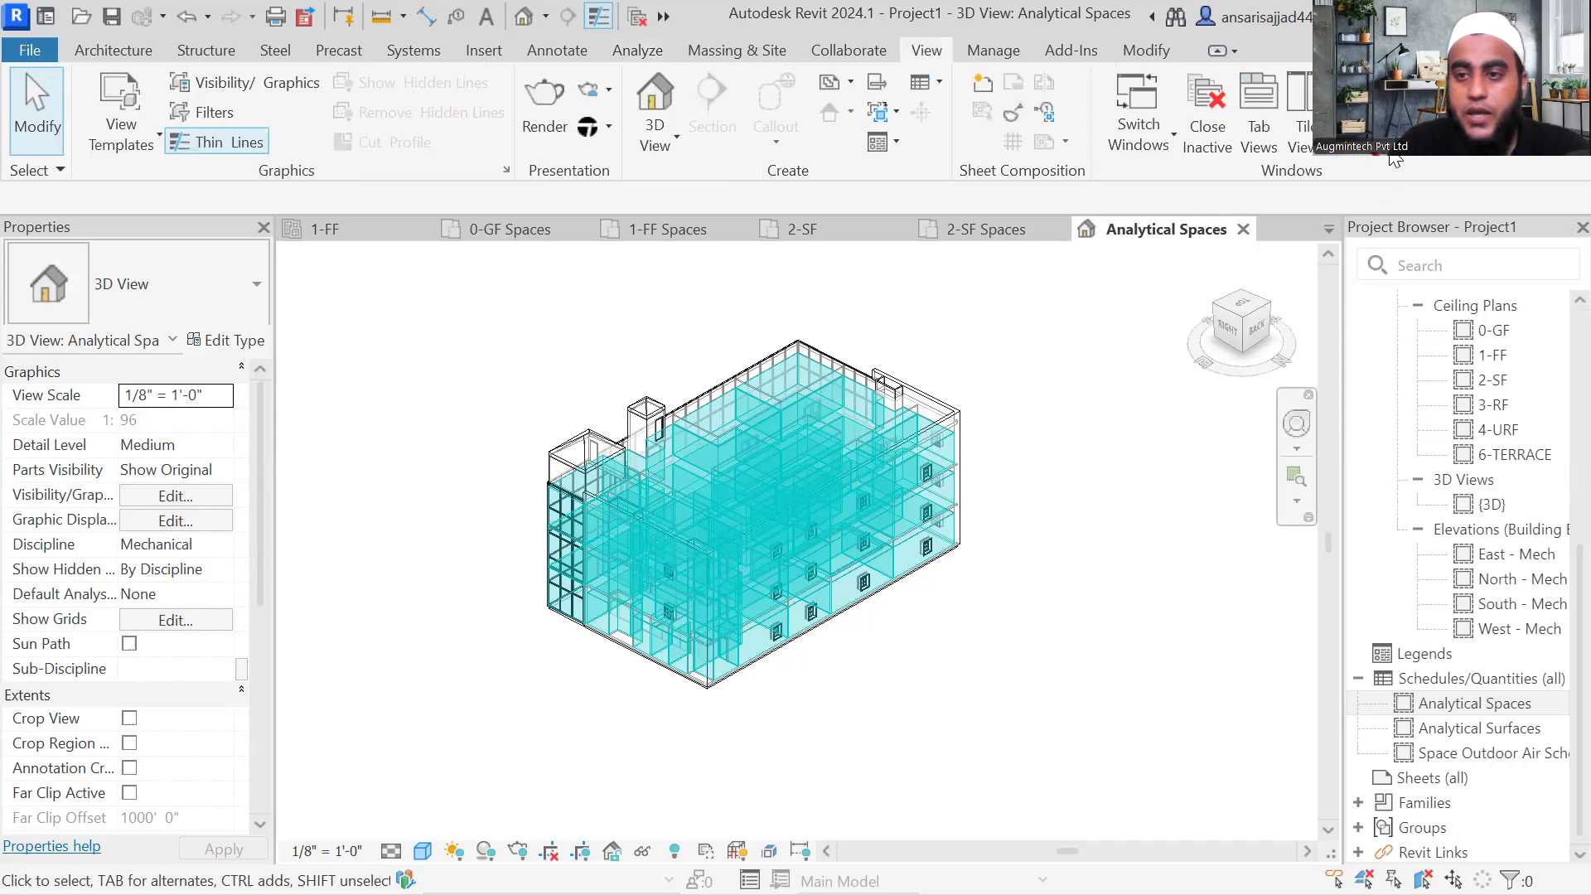
pyautogui.click(1376, 132)
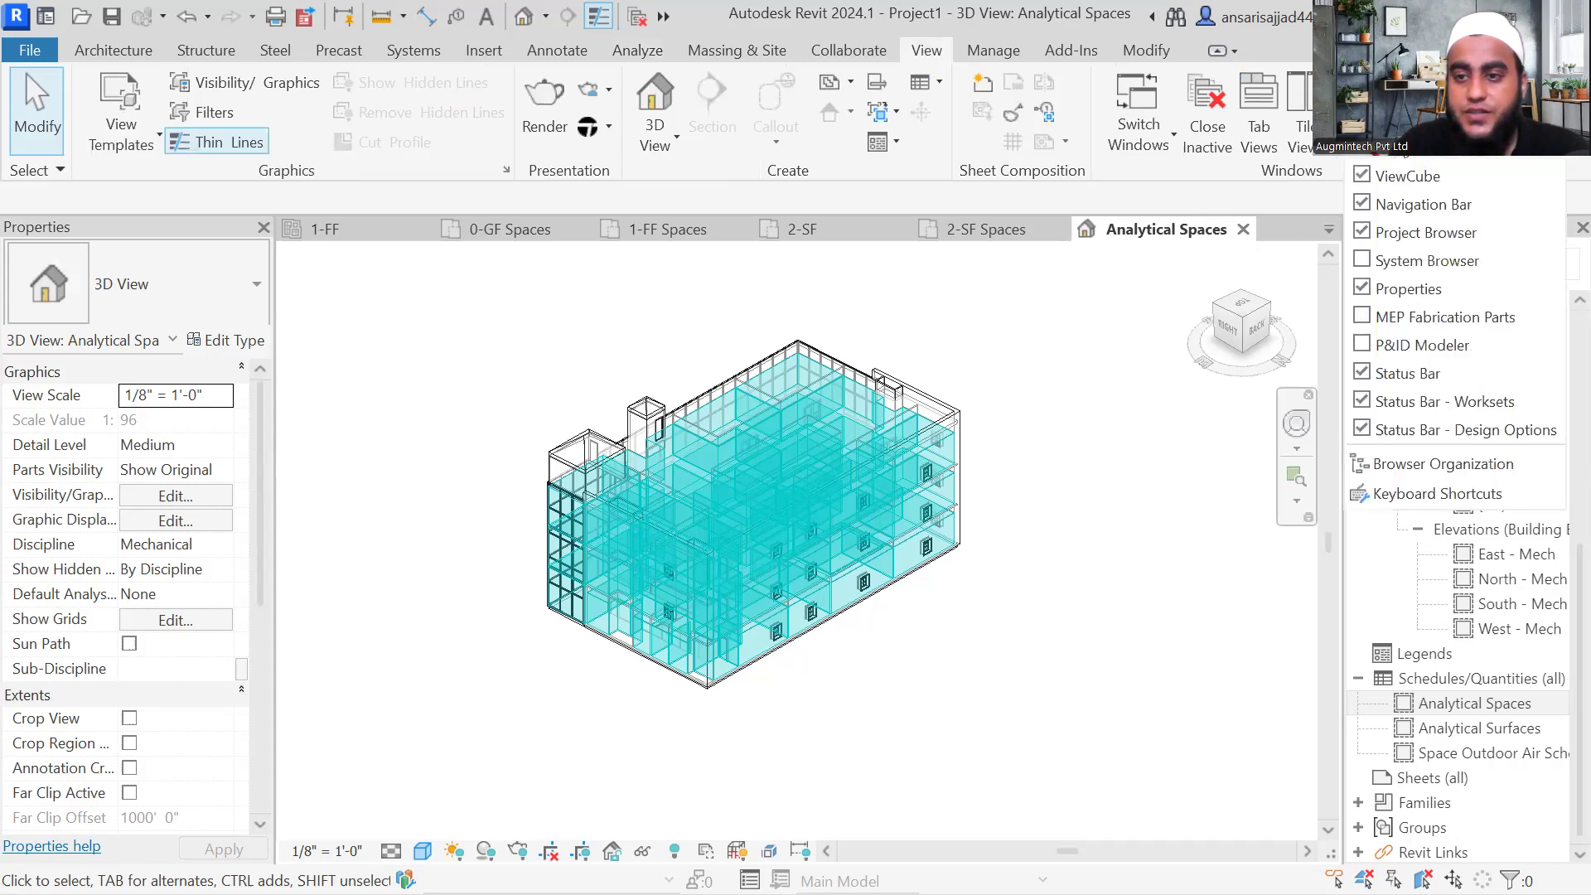
pyautogui.click(1361, 259)
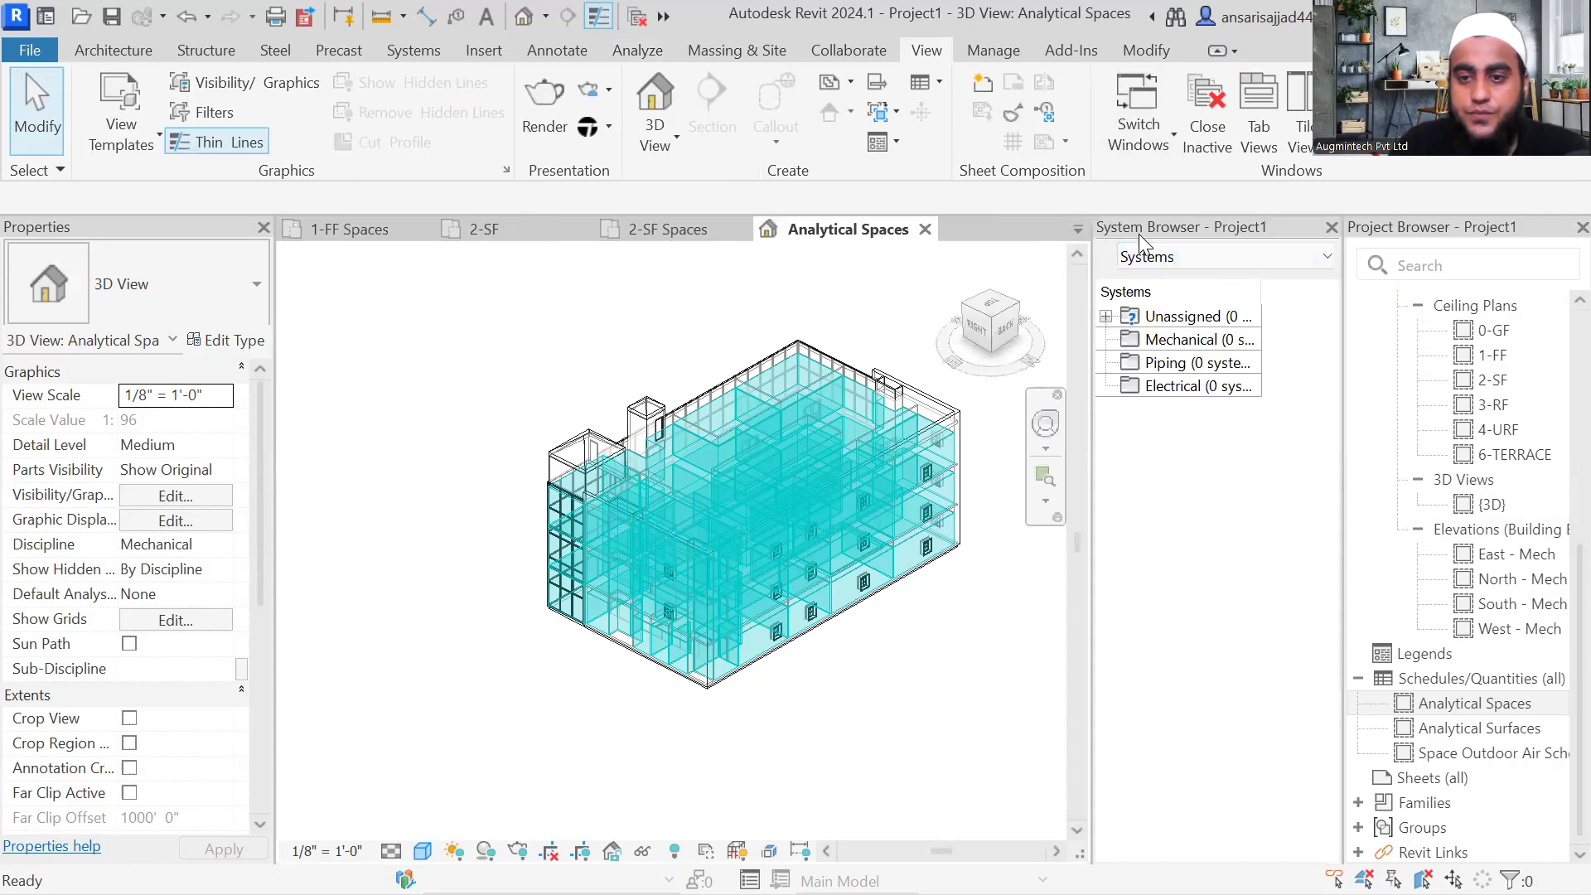
pyautogui.moveTo(761, 335); pyautogui.dragTo(657, 341, button='middle')
pyautogui.scroll(2, 763, 415)
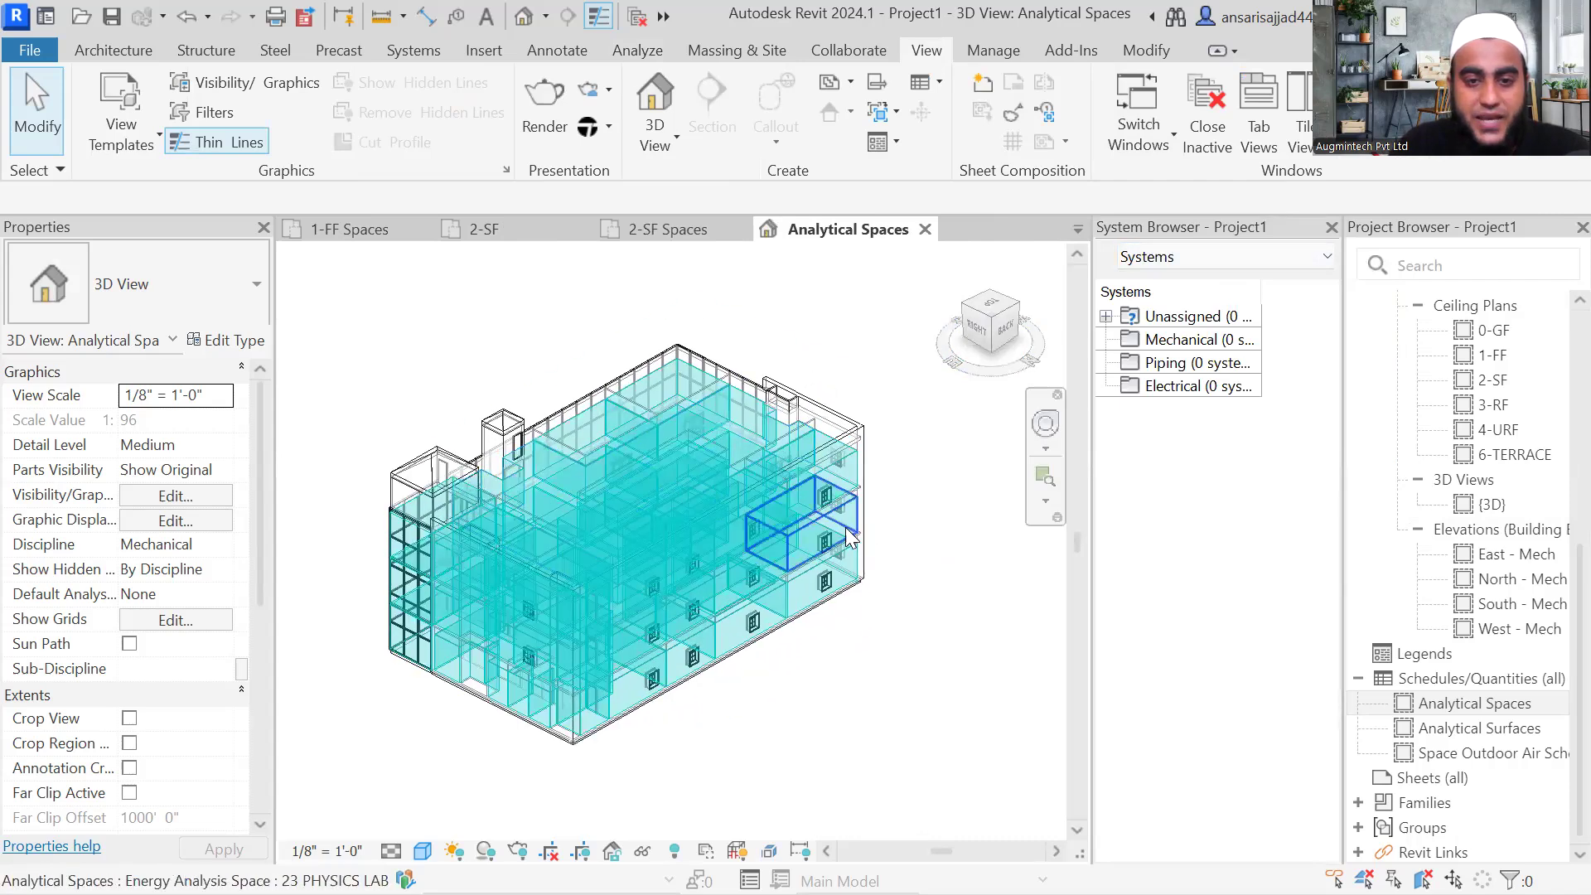
pyautogui.moveTo(874, 544); pyautogui.dragTo(908, 503, button='middle')
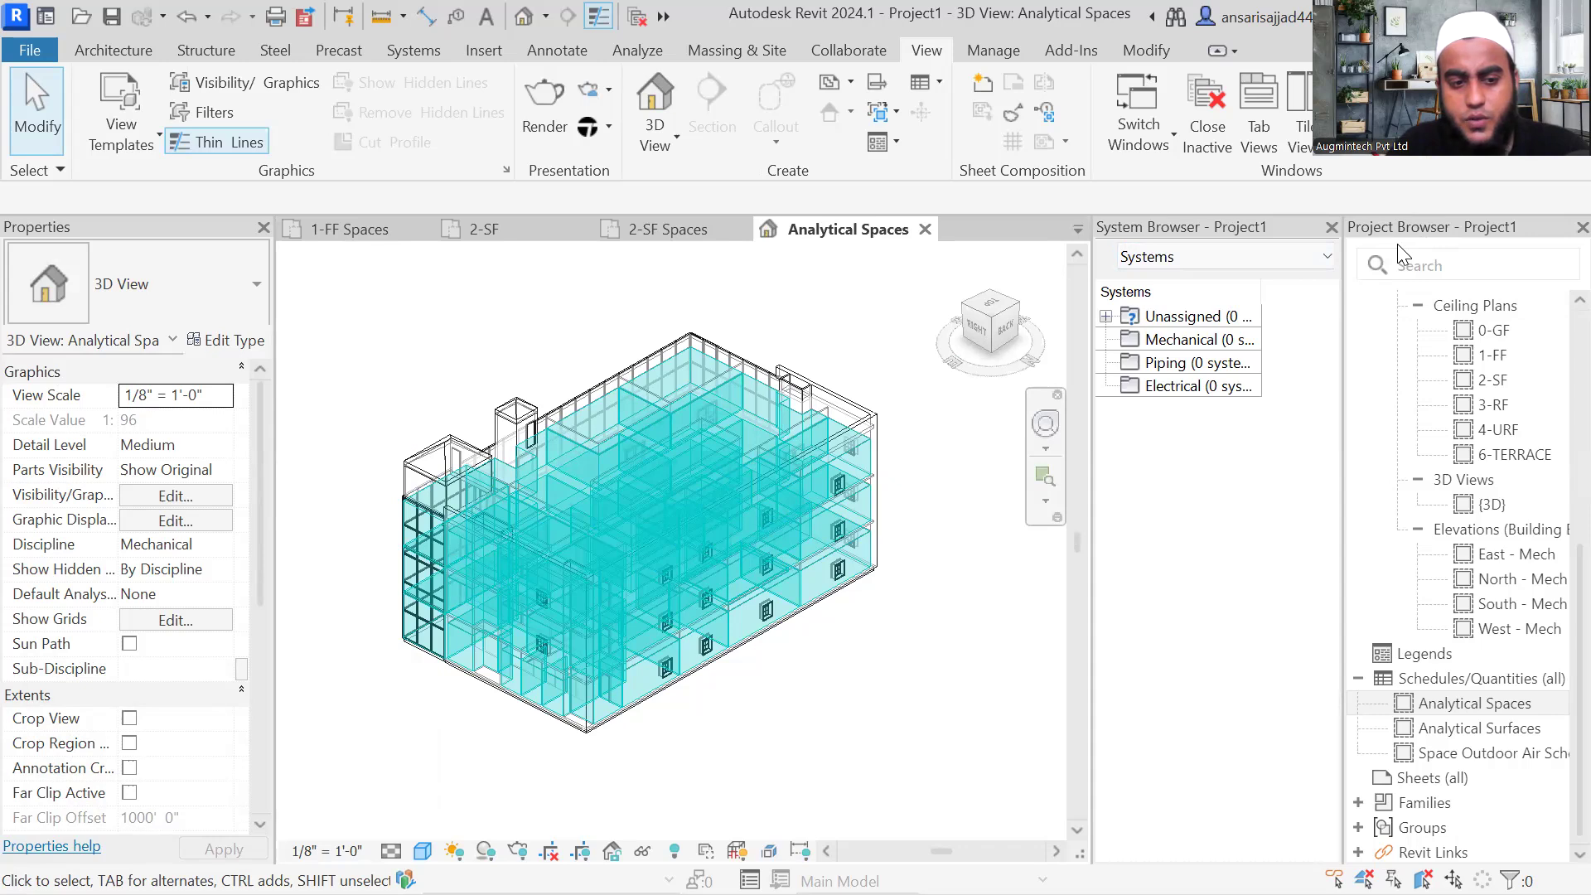
# Step: Dock the Project Browser beneath the Properties palette and widen the System Browser
pyautogui.moveTo(1401, 229); pyautogui.dragTo(117, 391)
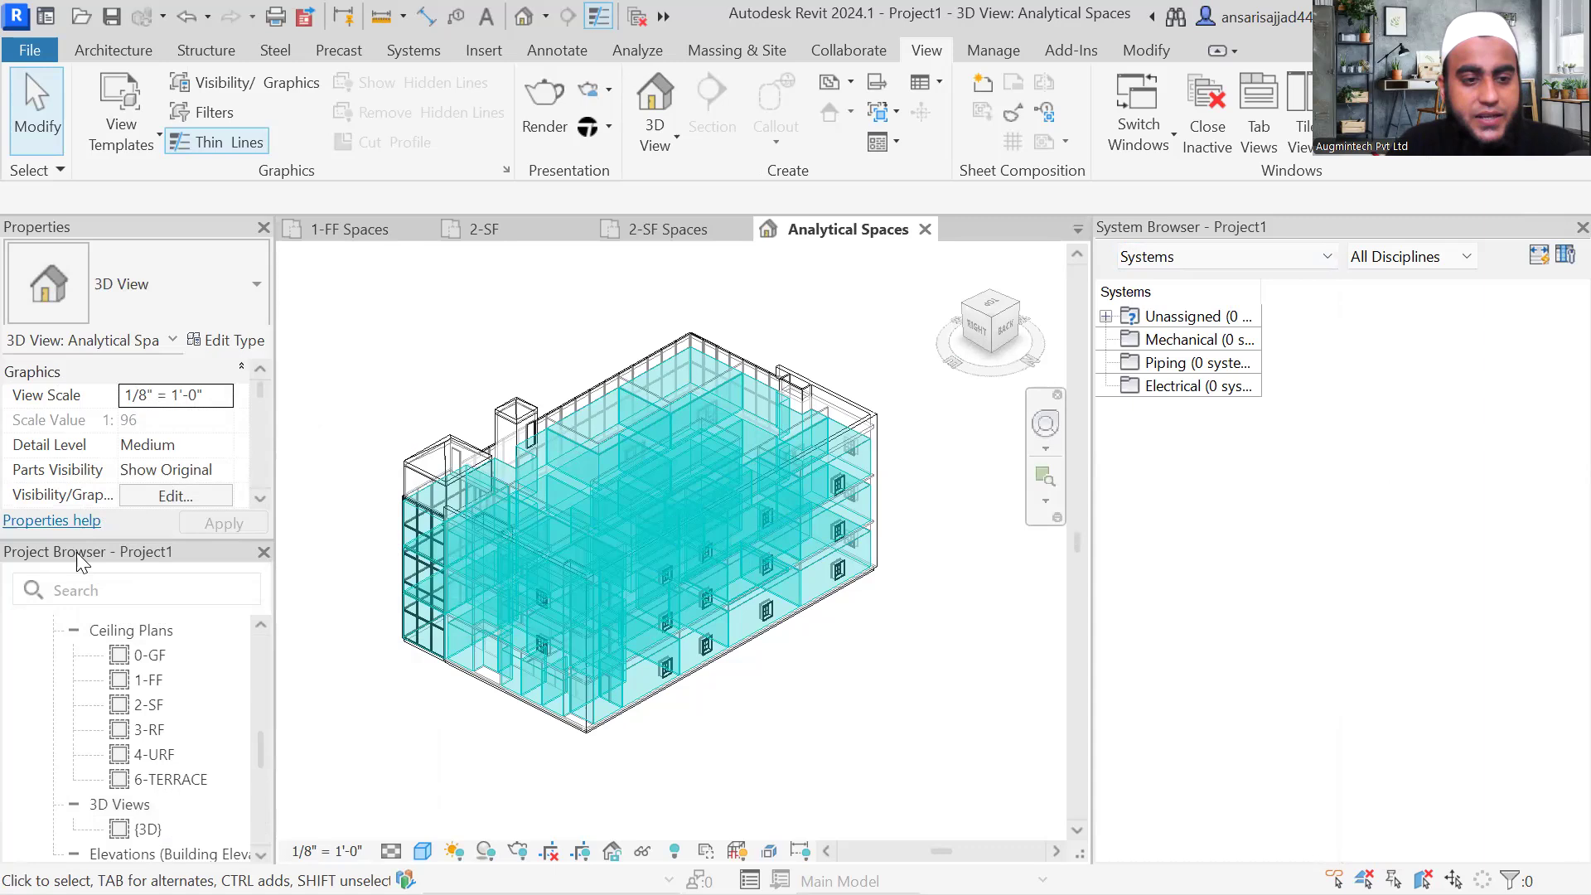
pyautogui.scroll(-5, 124, 680)
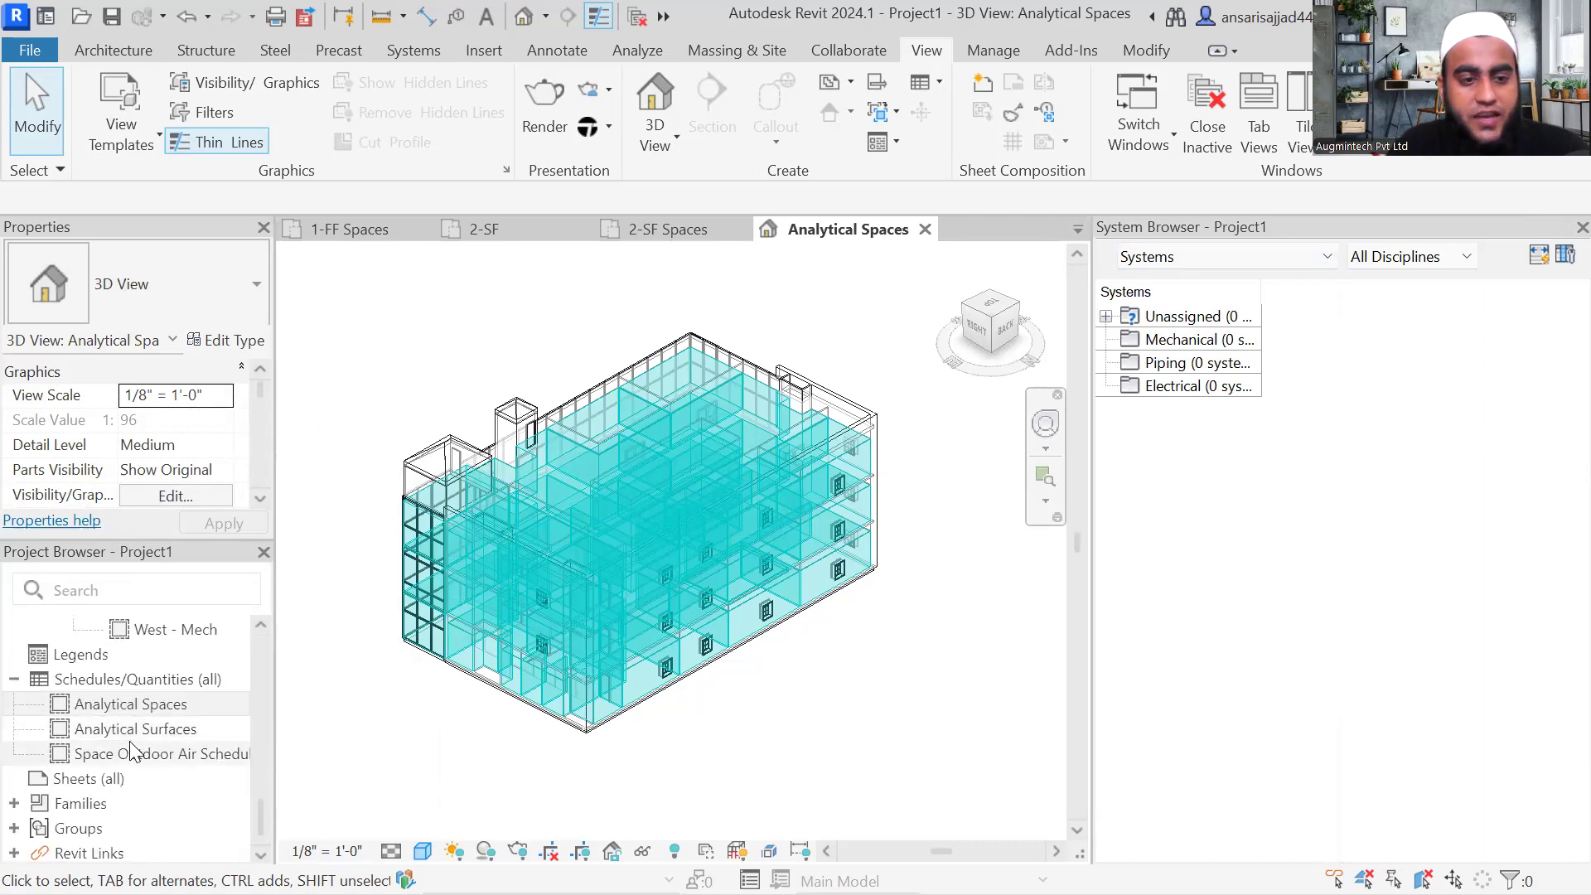
pyautogui.scroll(5, 128, 705)
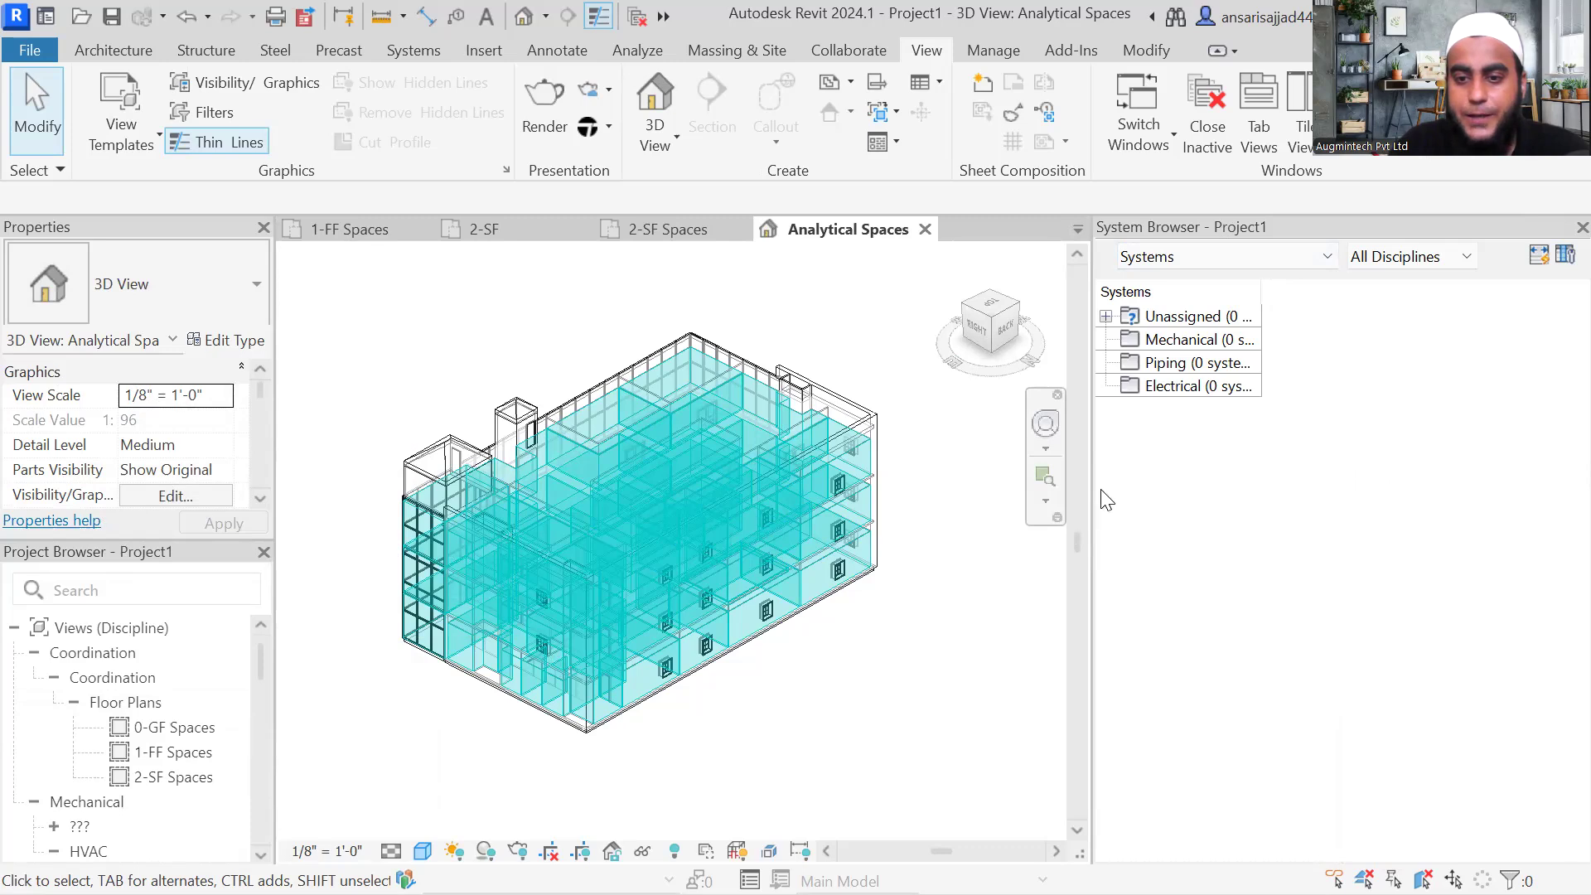
pyautogui.moveTo(1091, 489); pyautogui.dragTo(1013, 533)
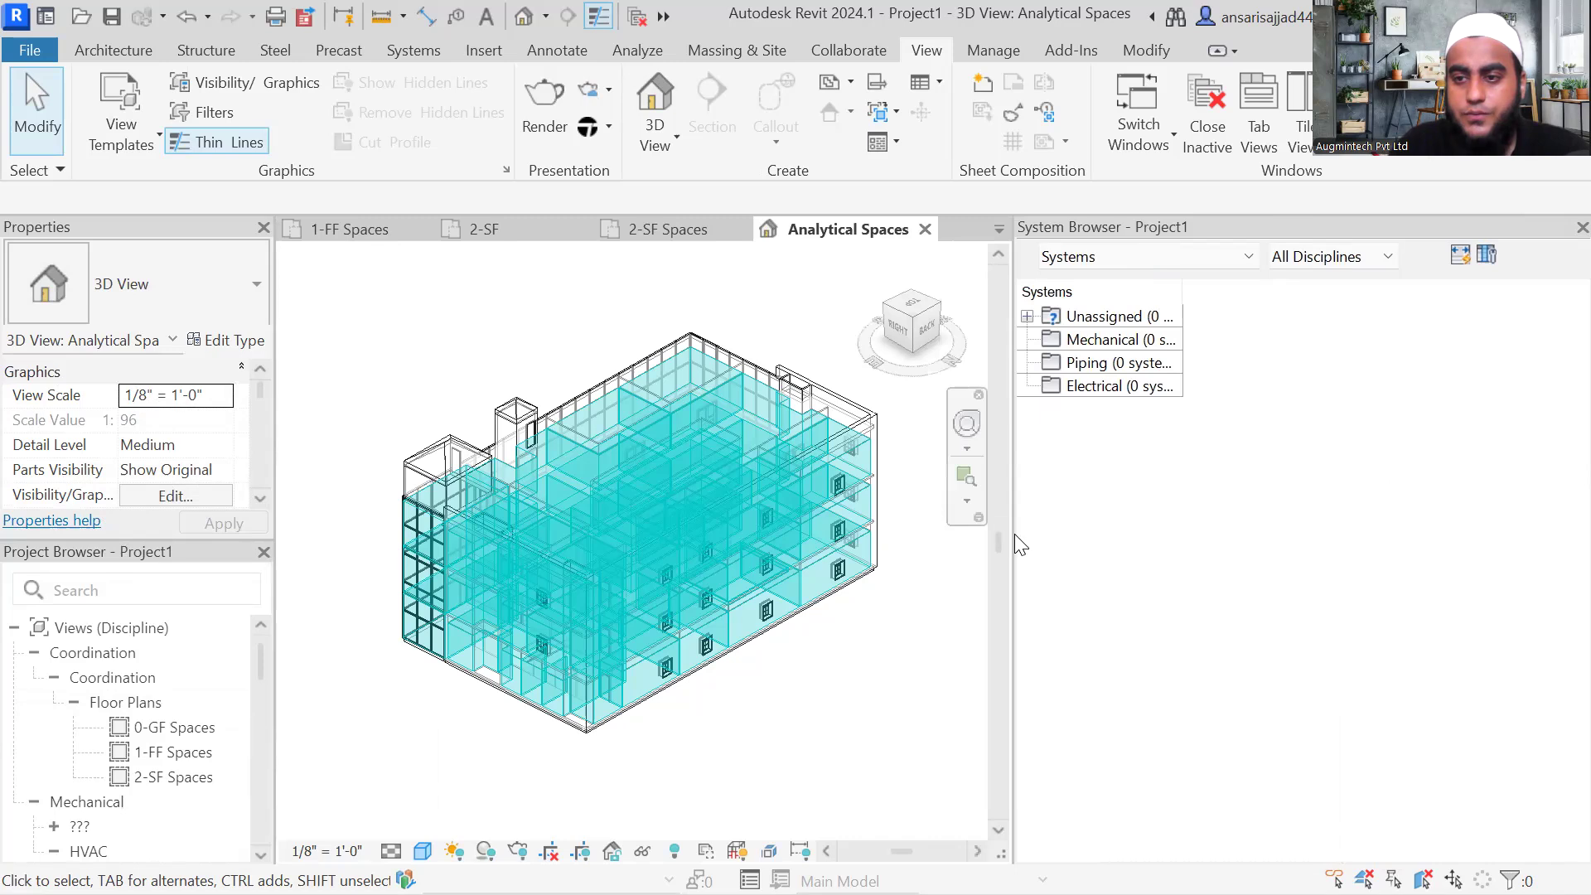
# Step: Set the System Browser to show Analytical Systems and add a new water loop
pyautogui.click(1192, 255)
pyautogui.click(1116, 324)
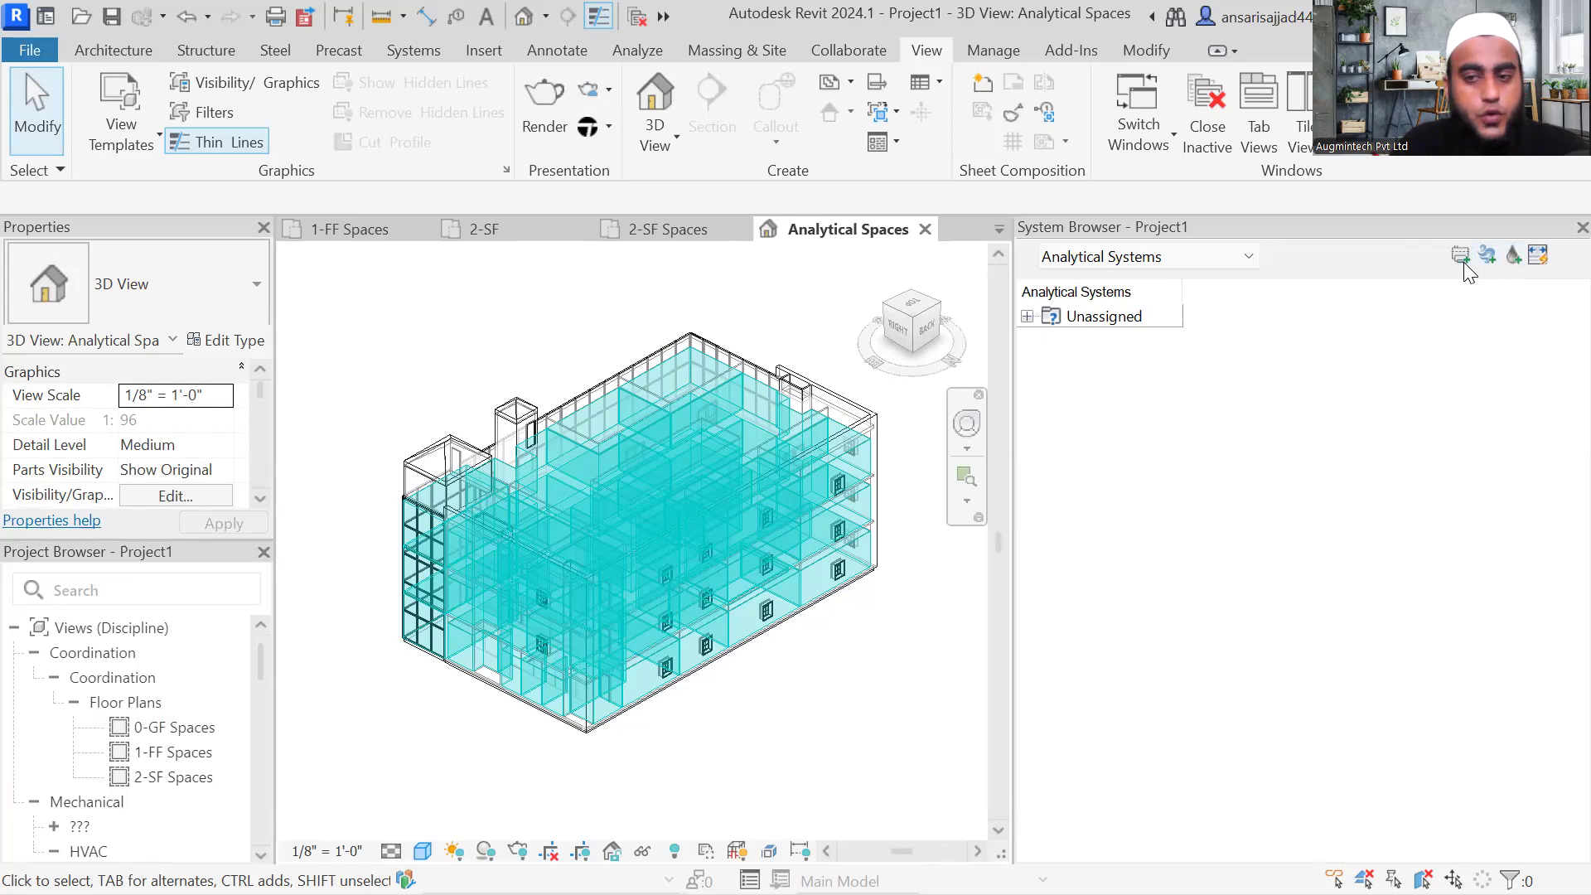
pyautogui.click(1396, 320)
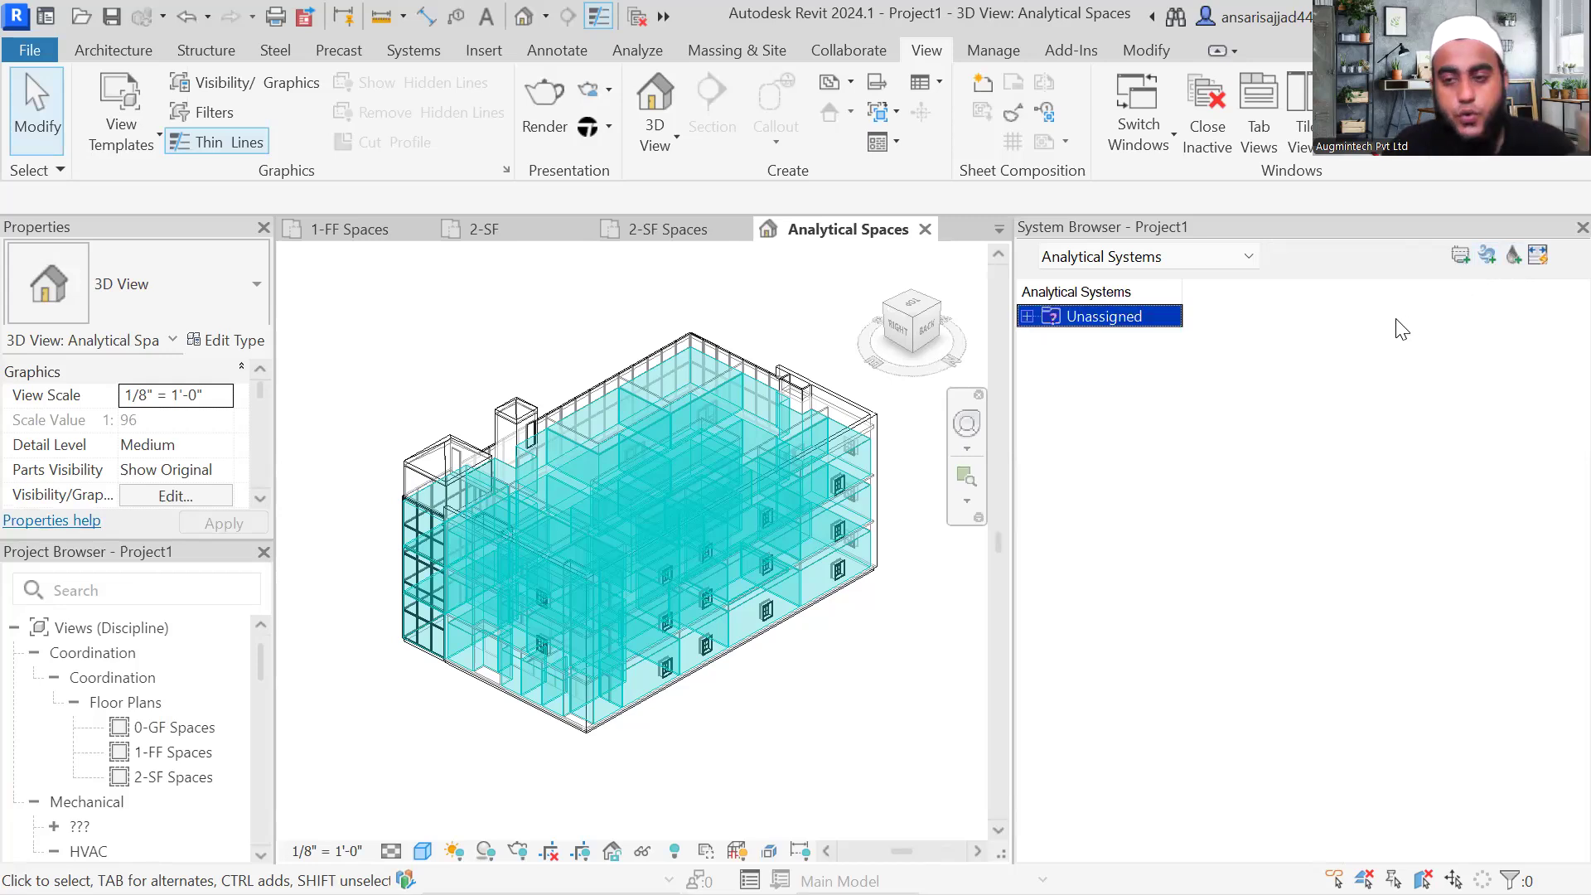
pyautogui.click(1514, 256)
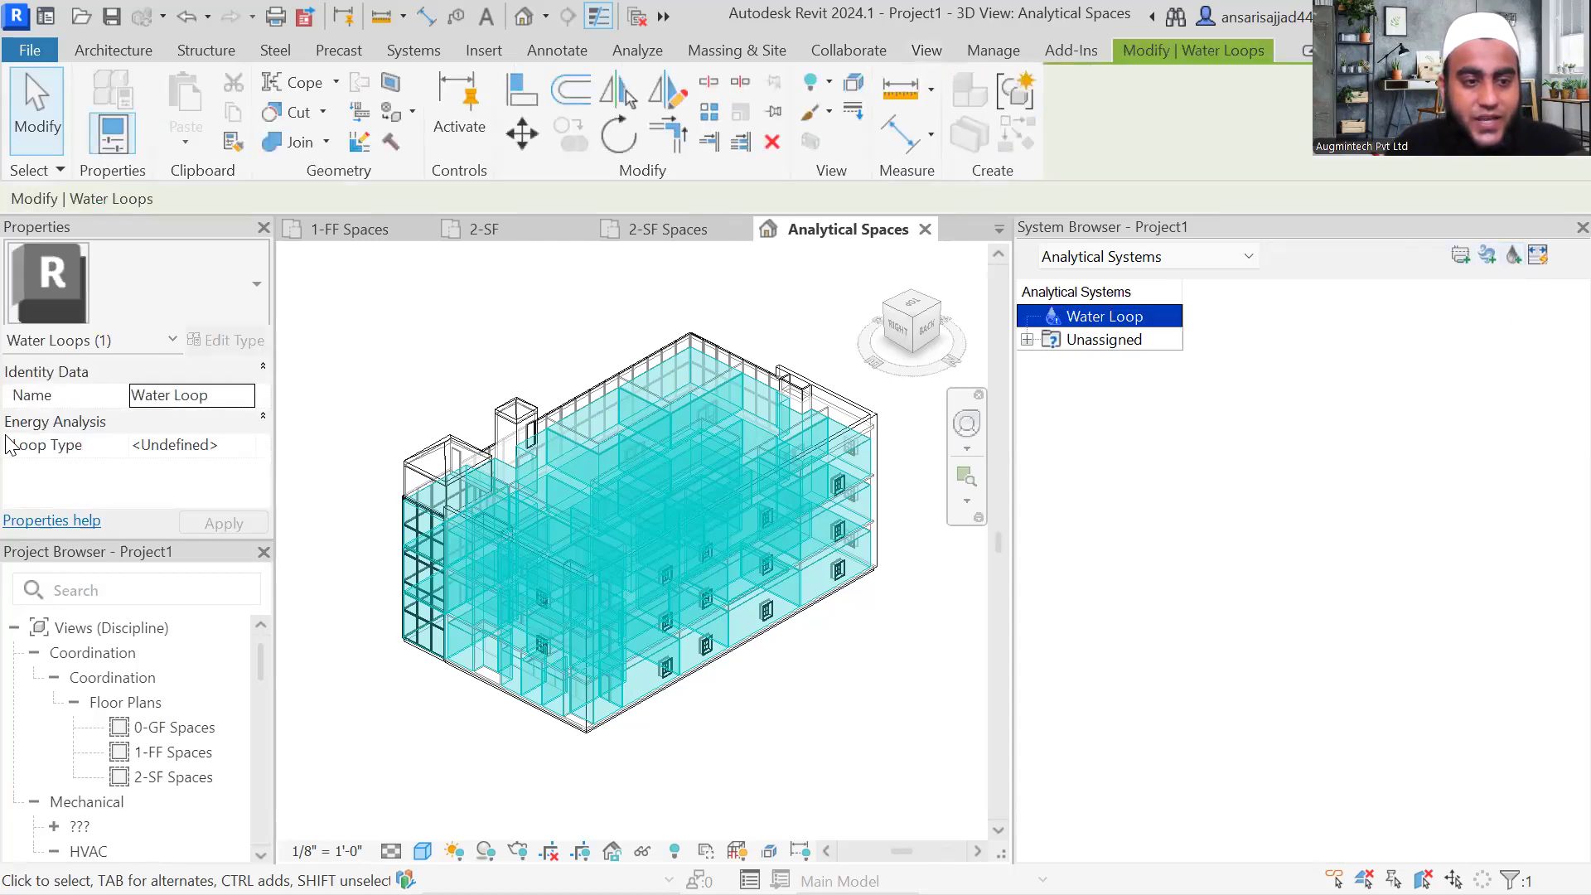
# Step: Rename the selected water loop as CHW and set its loop type to Chilled Water
pyautogui.click(232, 399)
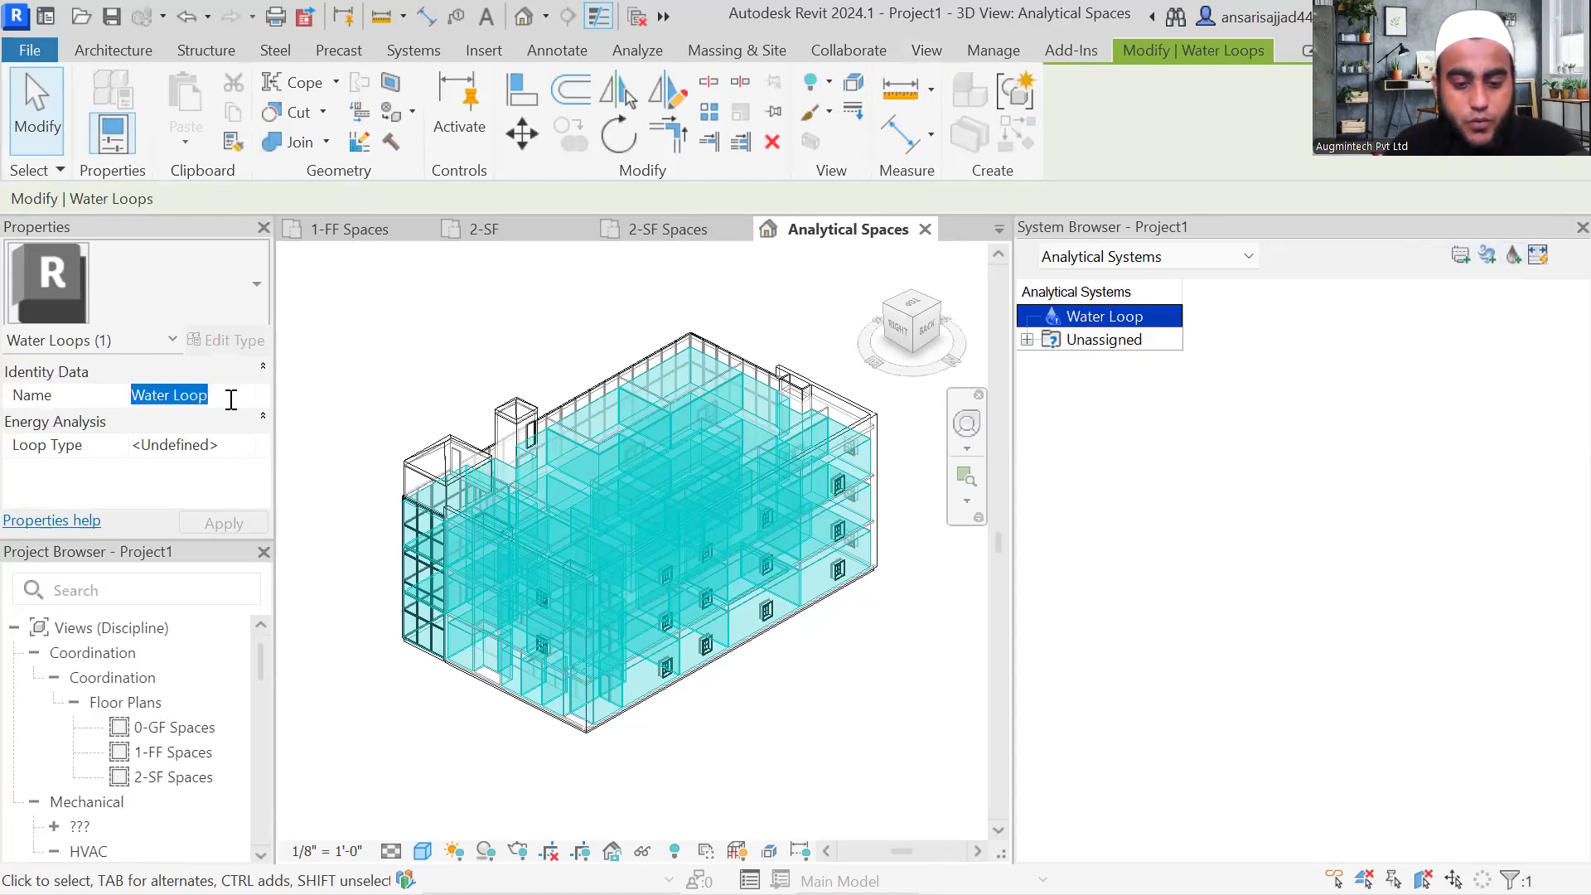
pyautogui.write('CHW')
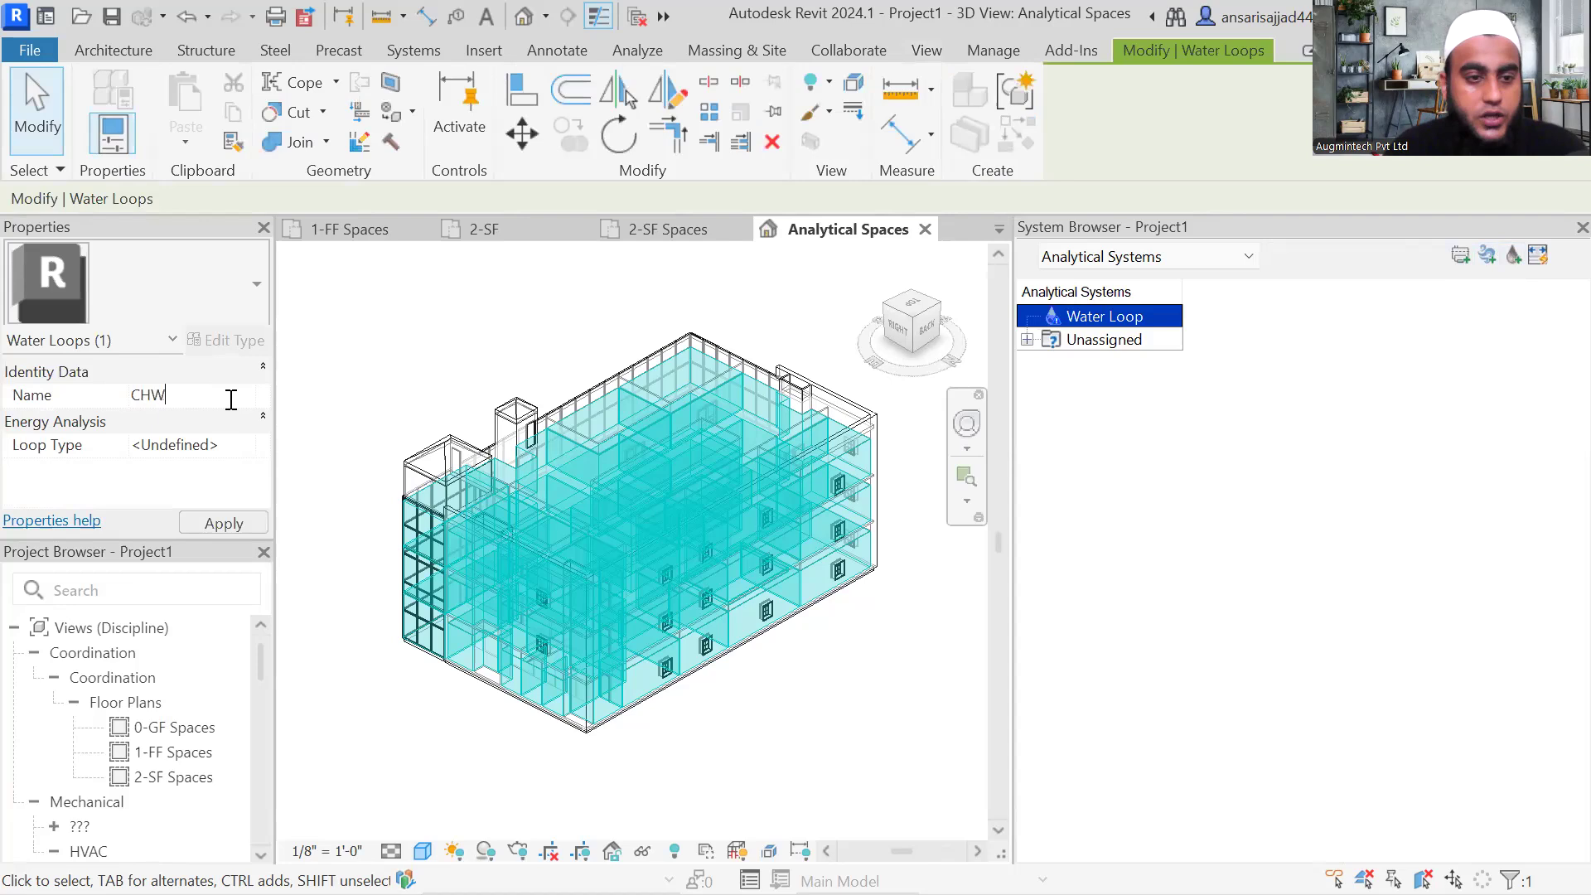
pyautogui.click(249, 447)
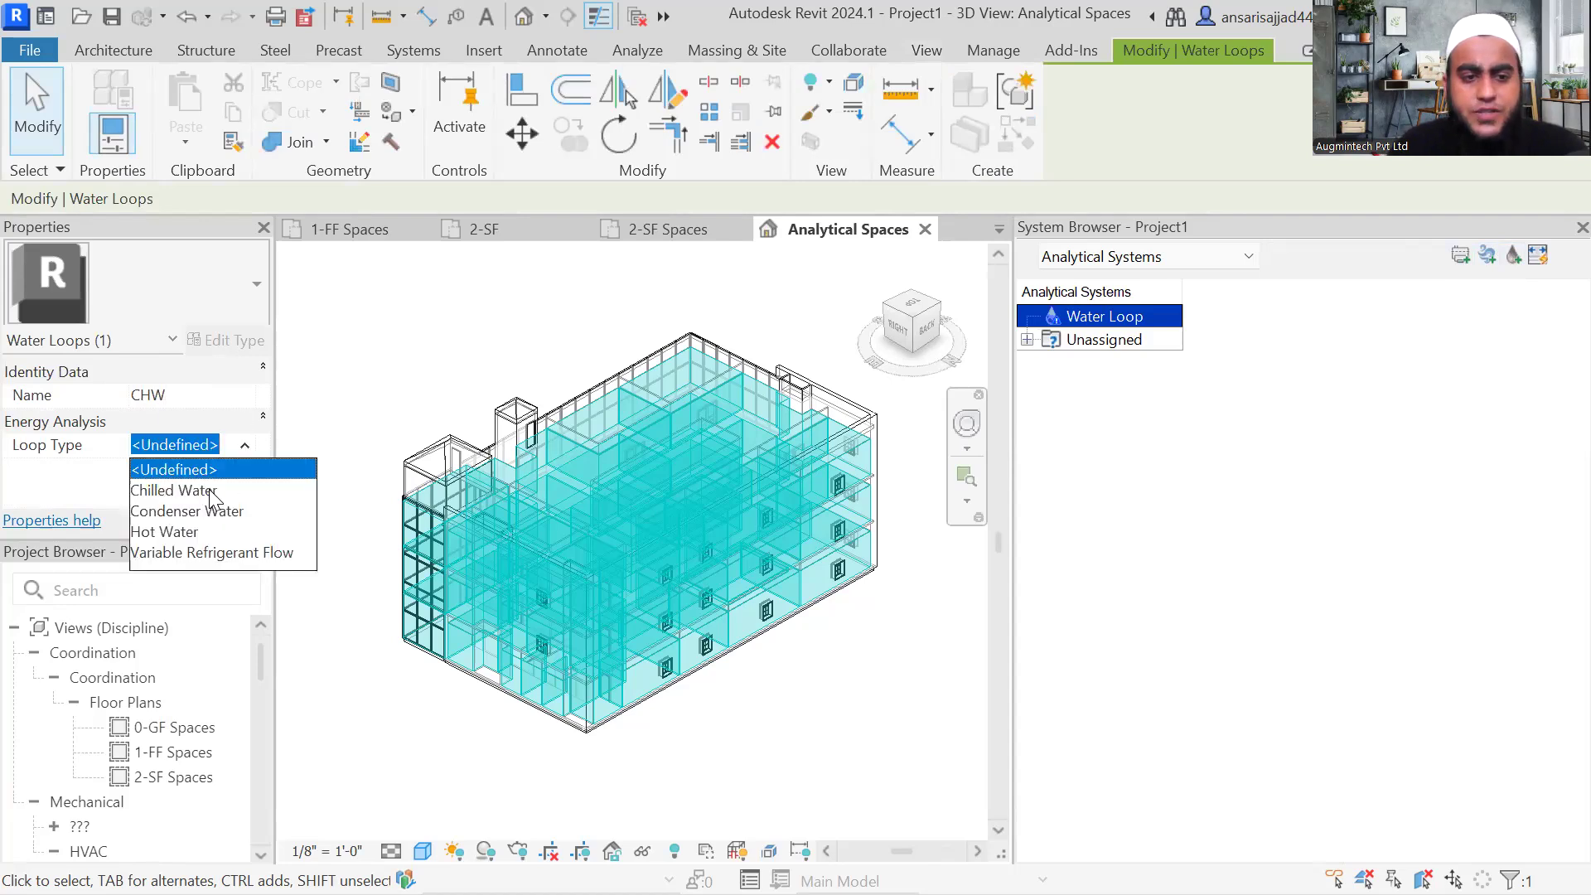
pyautogui.click(199, 487)
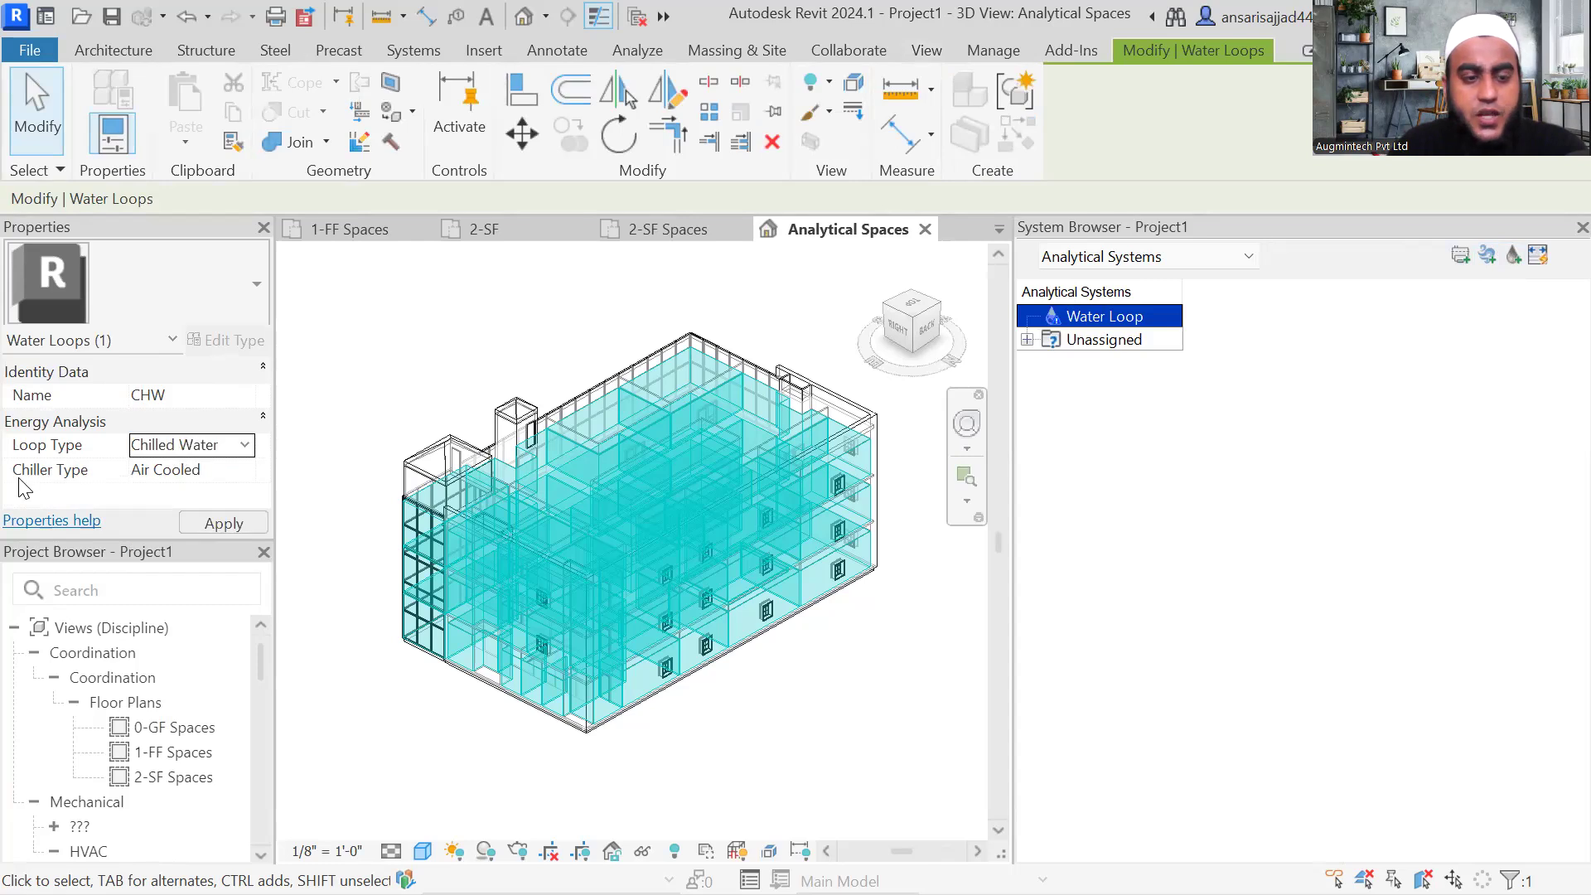
# Step: Choose Air Cooled as the CHW loop's chiller type and apply the loop's properties
pyautogui.click(247, 474)
pyautogui.click(245, 470)
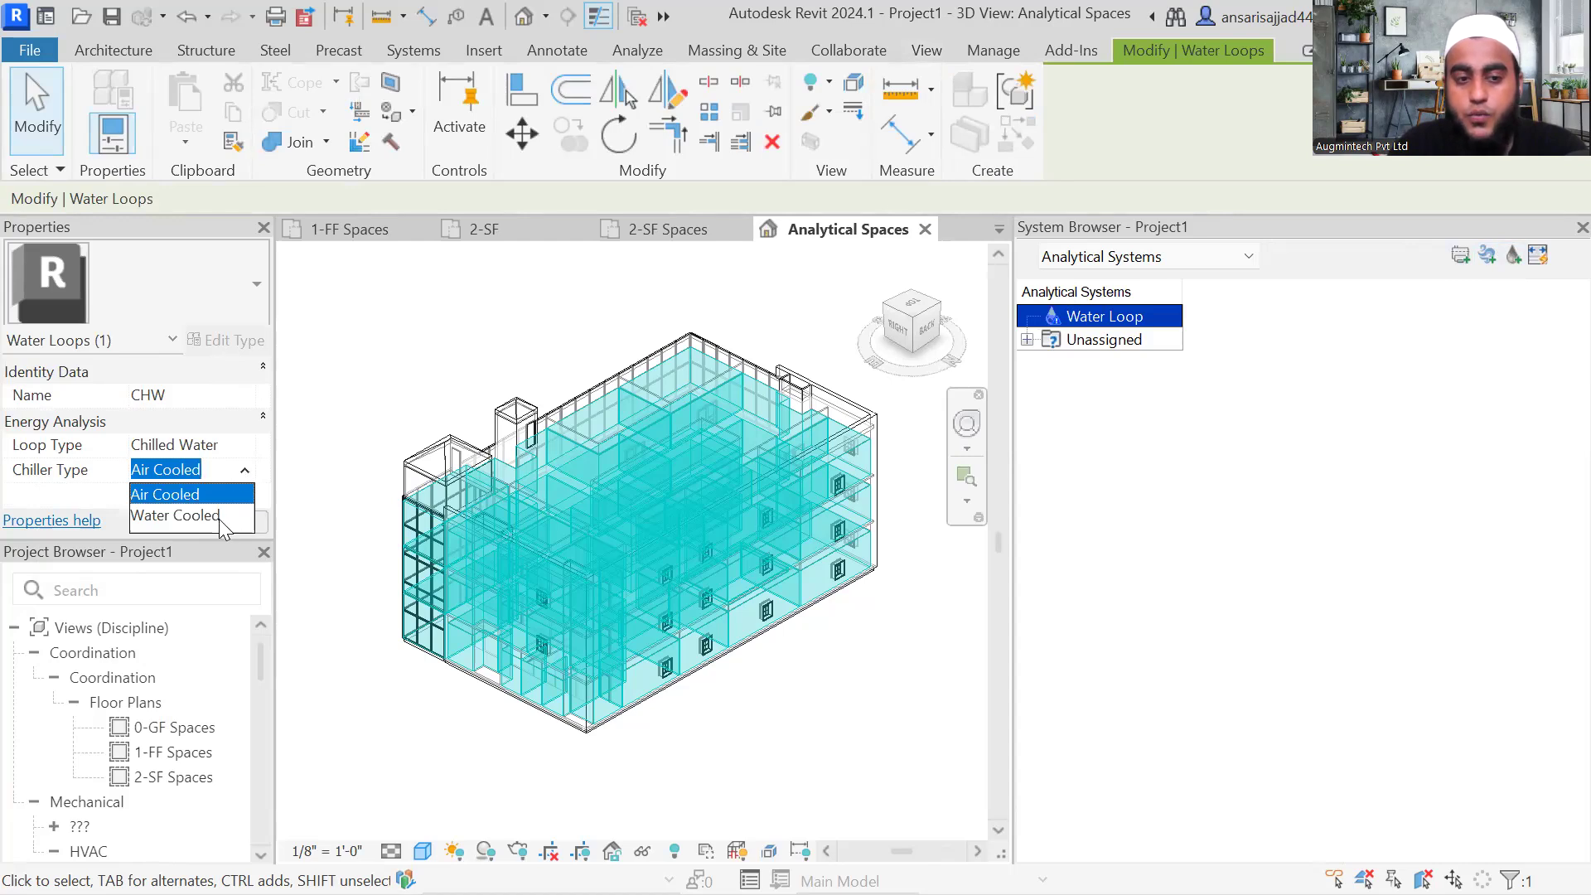
pyautogui.click(247, 449)
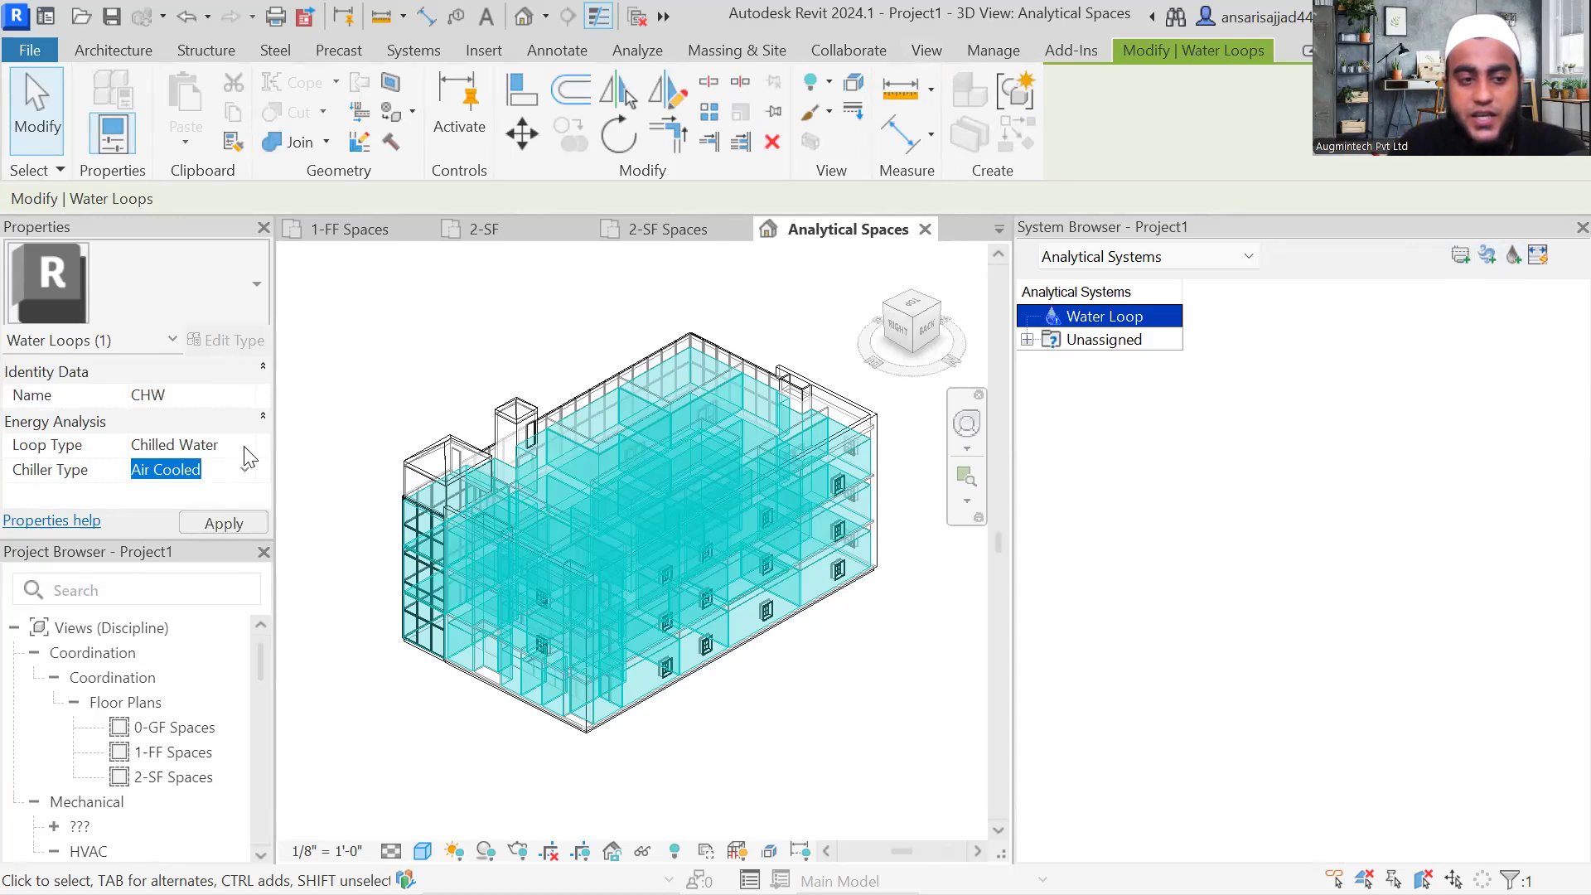
pyautogui.click(245, 446)
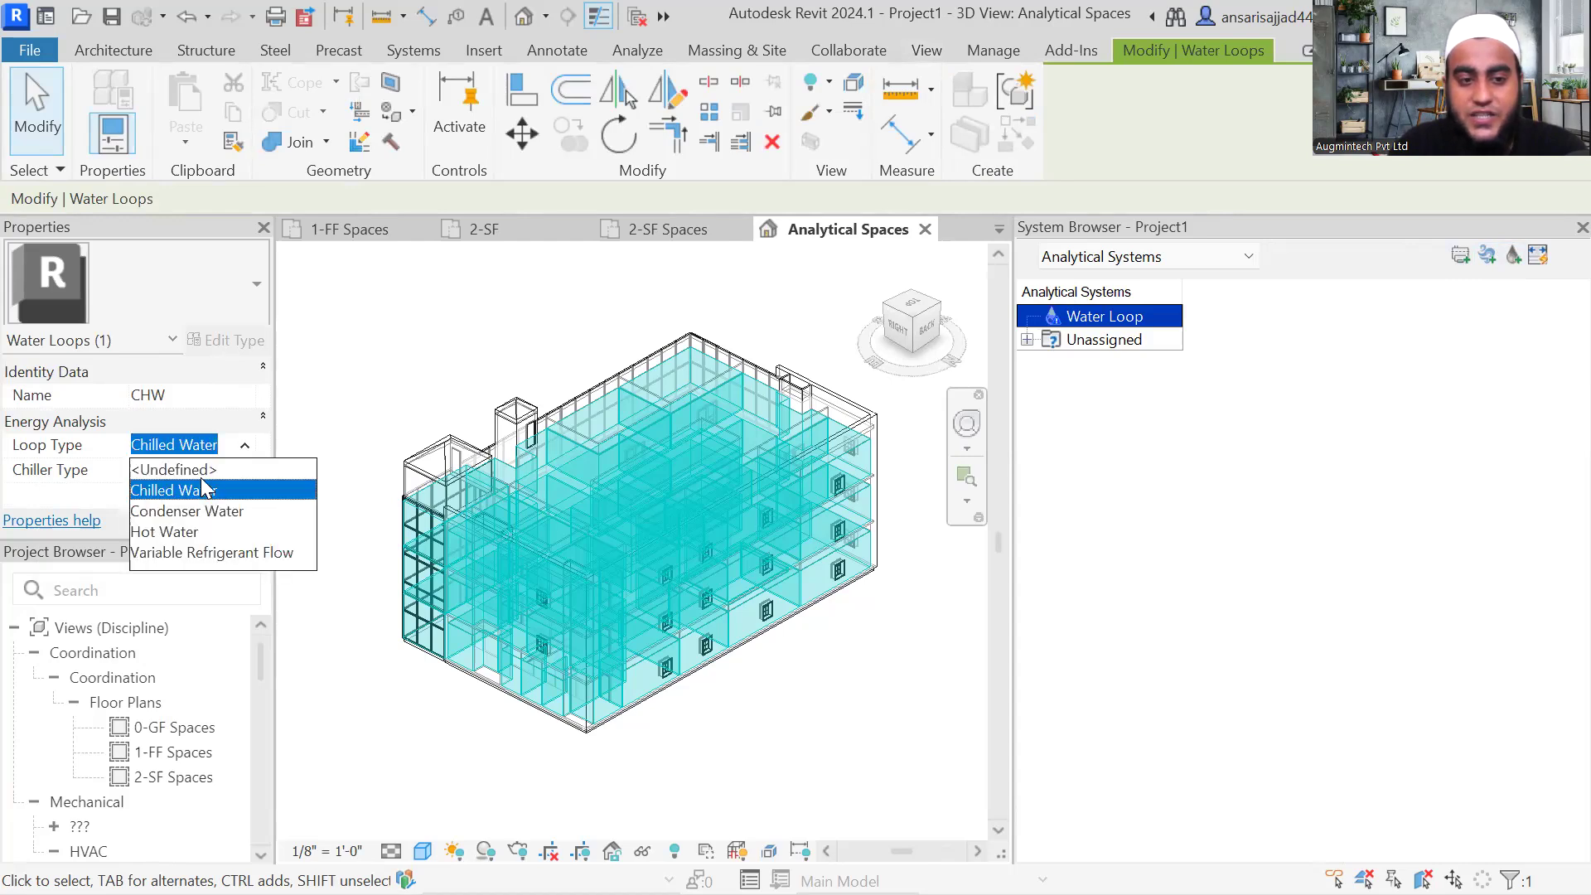
pyautogui.click(245, 445)
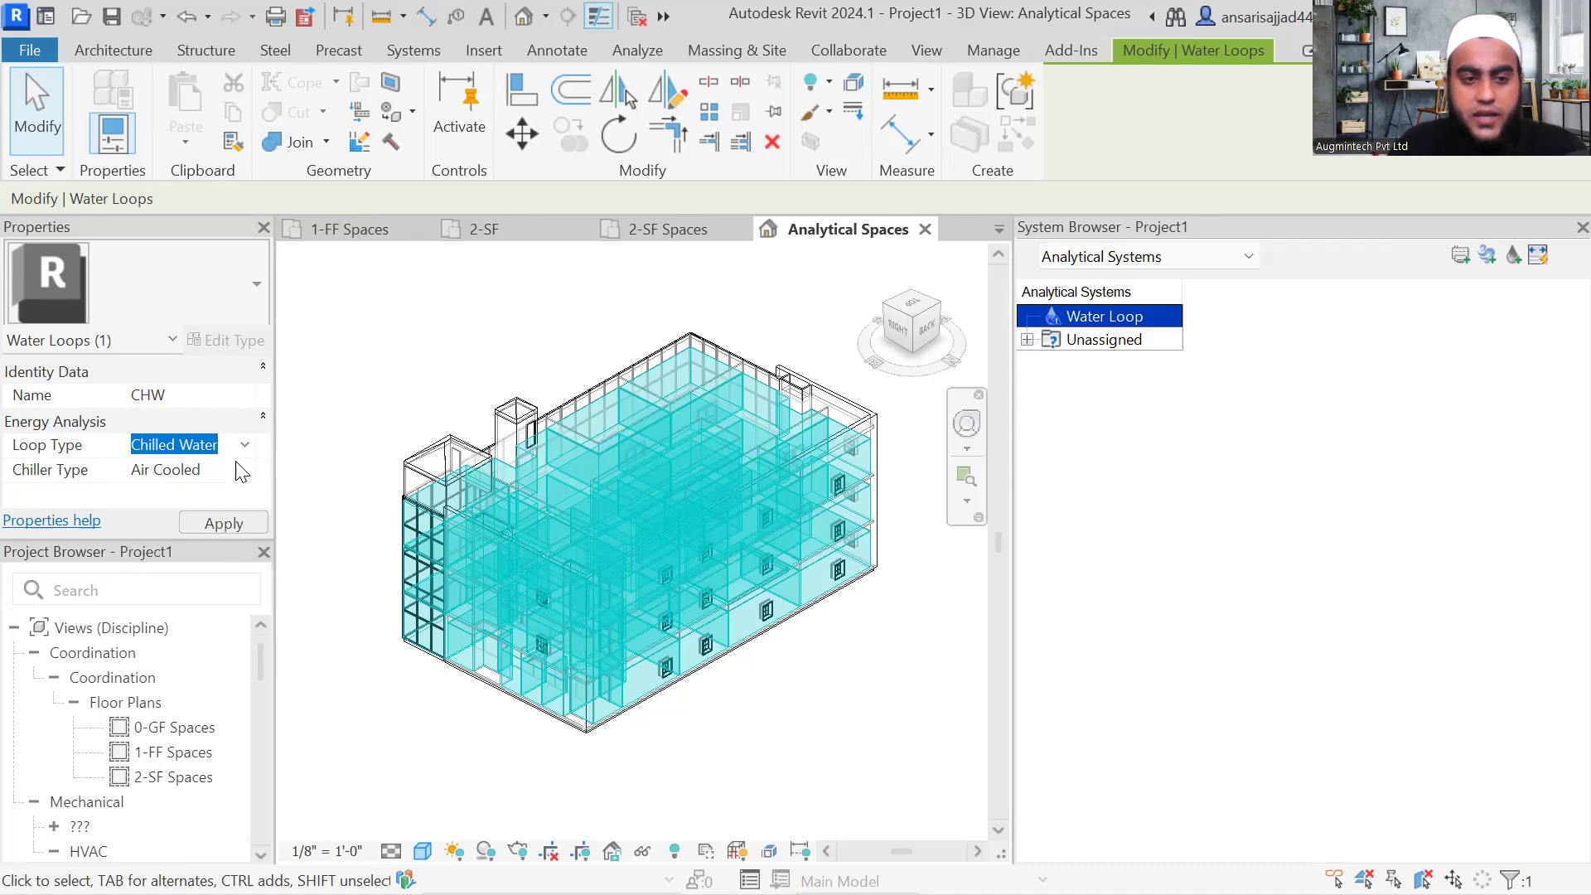
pyautogui.click(242, 472)
pyautogui.click(245, 470)
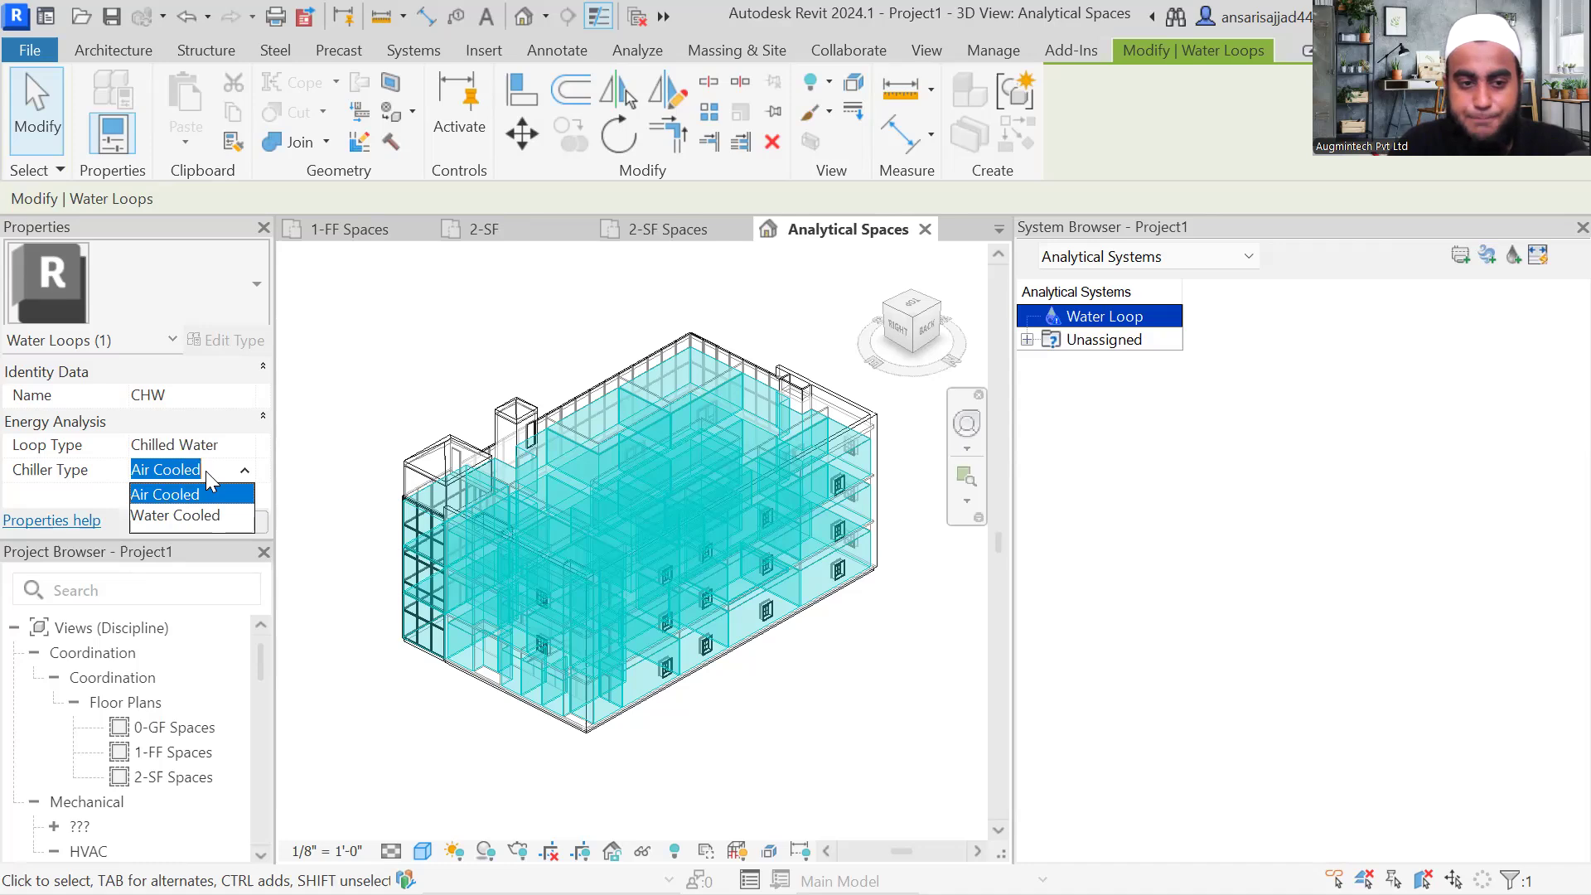
pyautogui.click(209, 494)
pyautogui.click(222, 523)
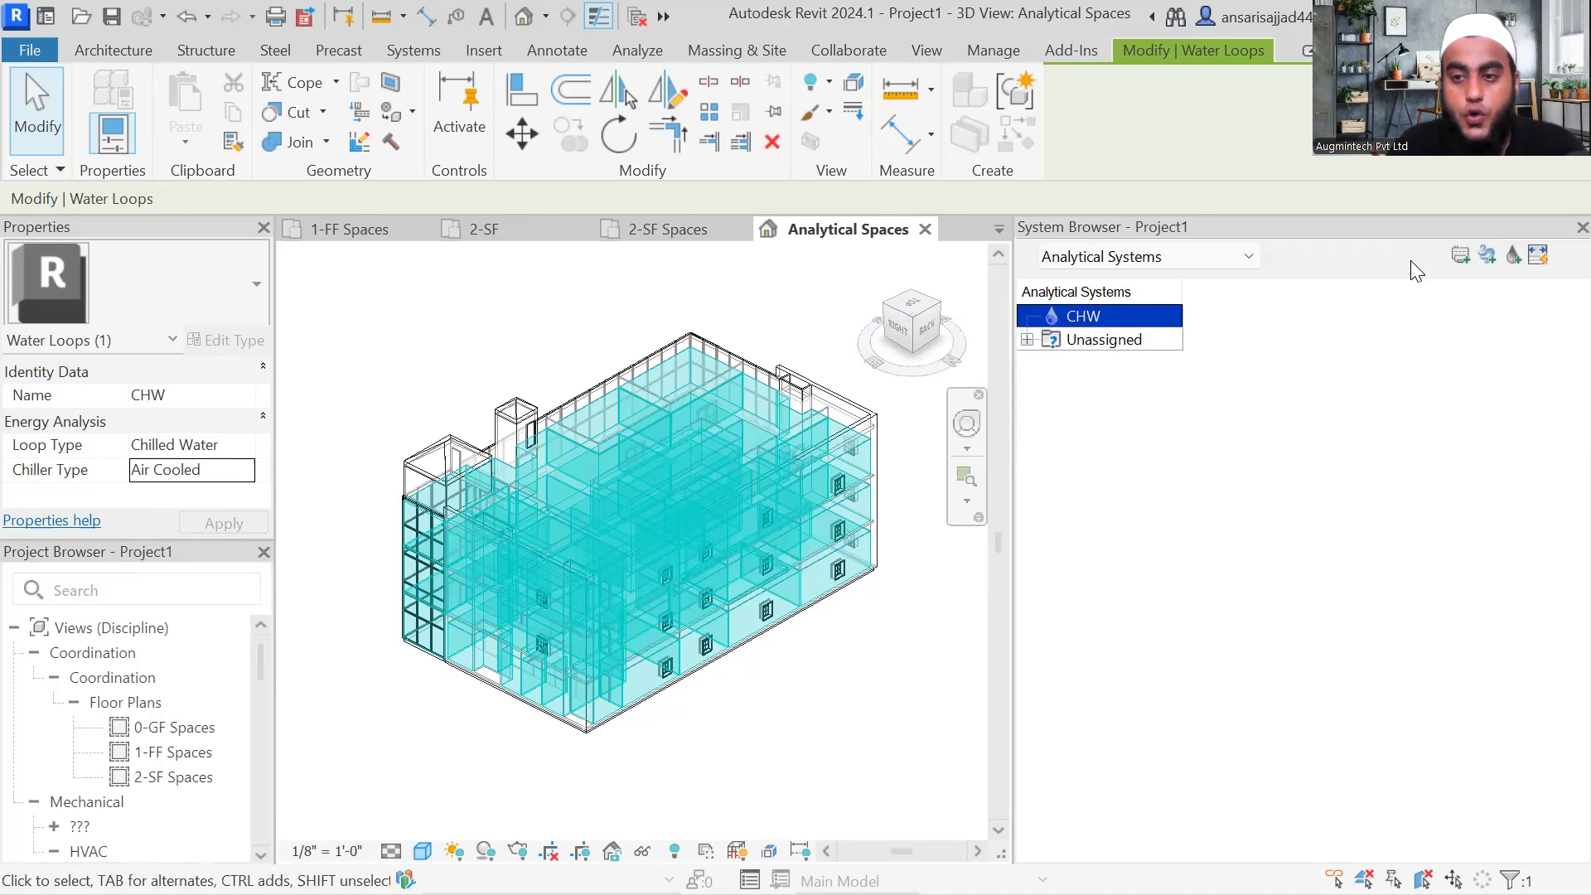
# Step: Add a second water loop named HW with the loop type Hot Water and apply its properties
pyautogui.click(1507, 258)
pyautogui.click(242, 394)
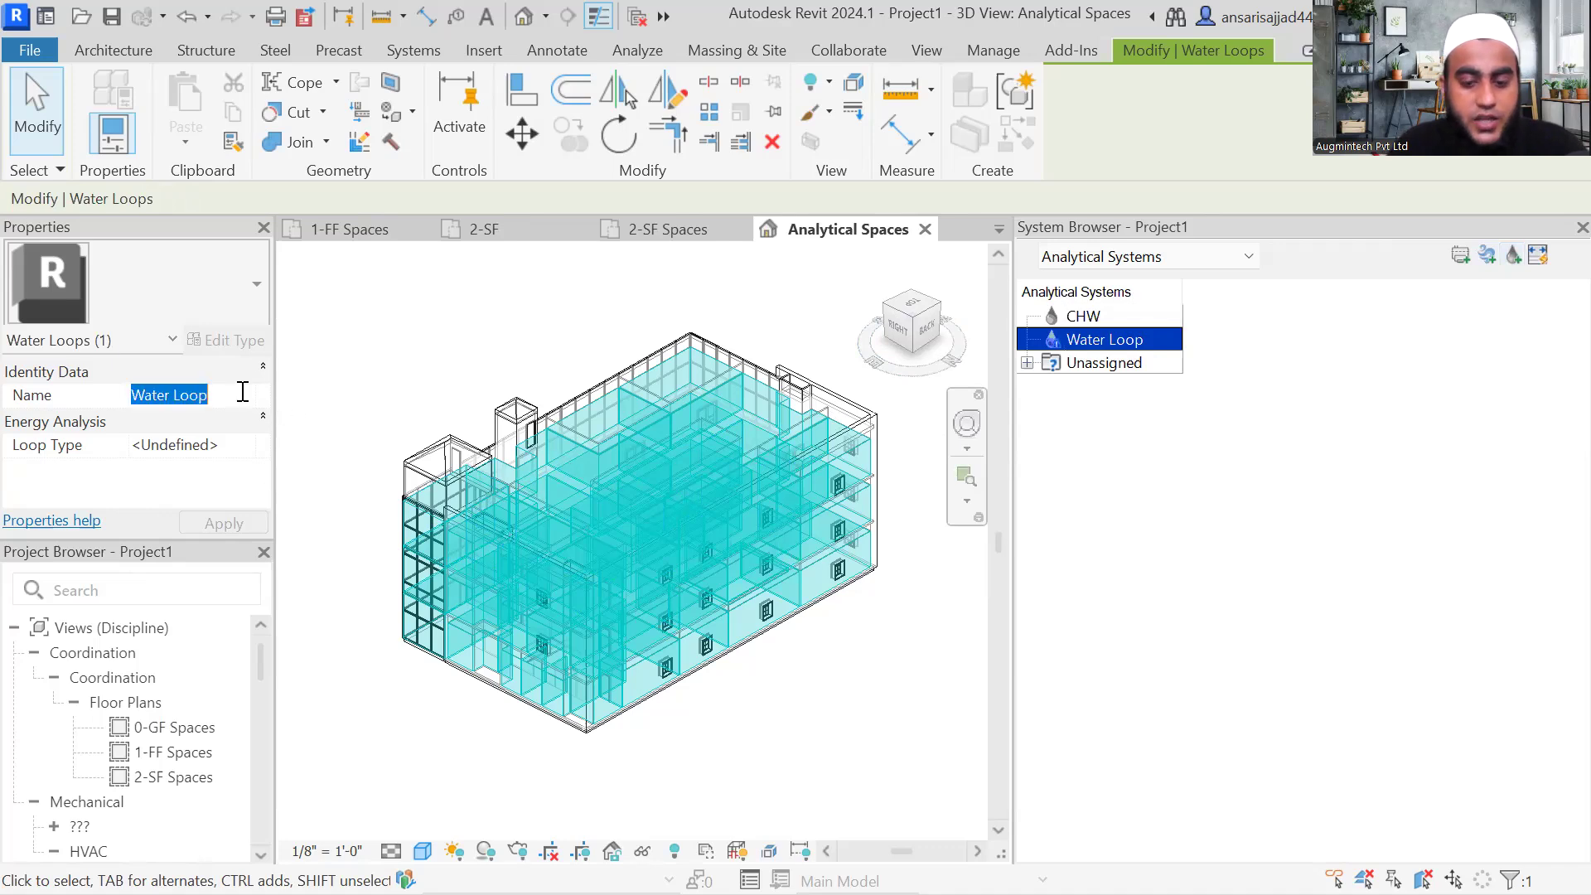
pyautogui.write('HW')
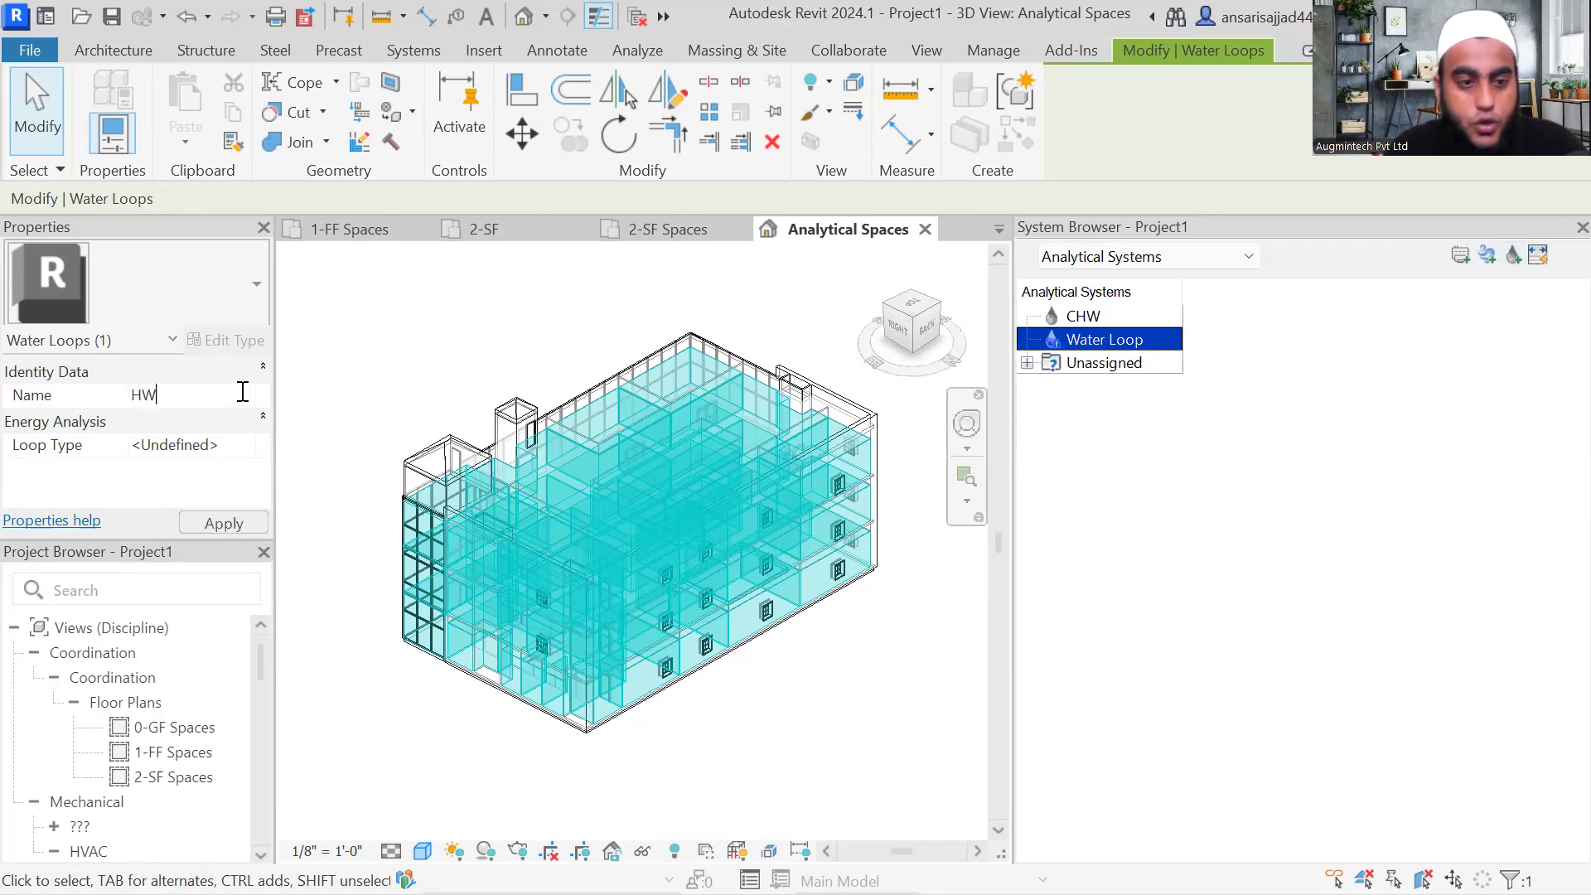
pyautogui.click(242, 445)
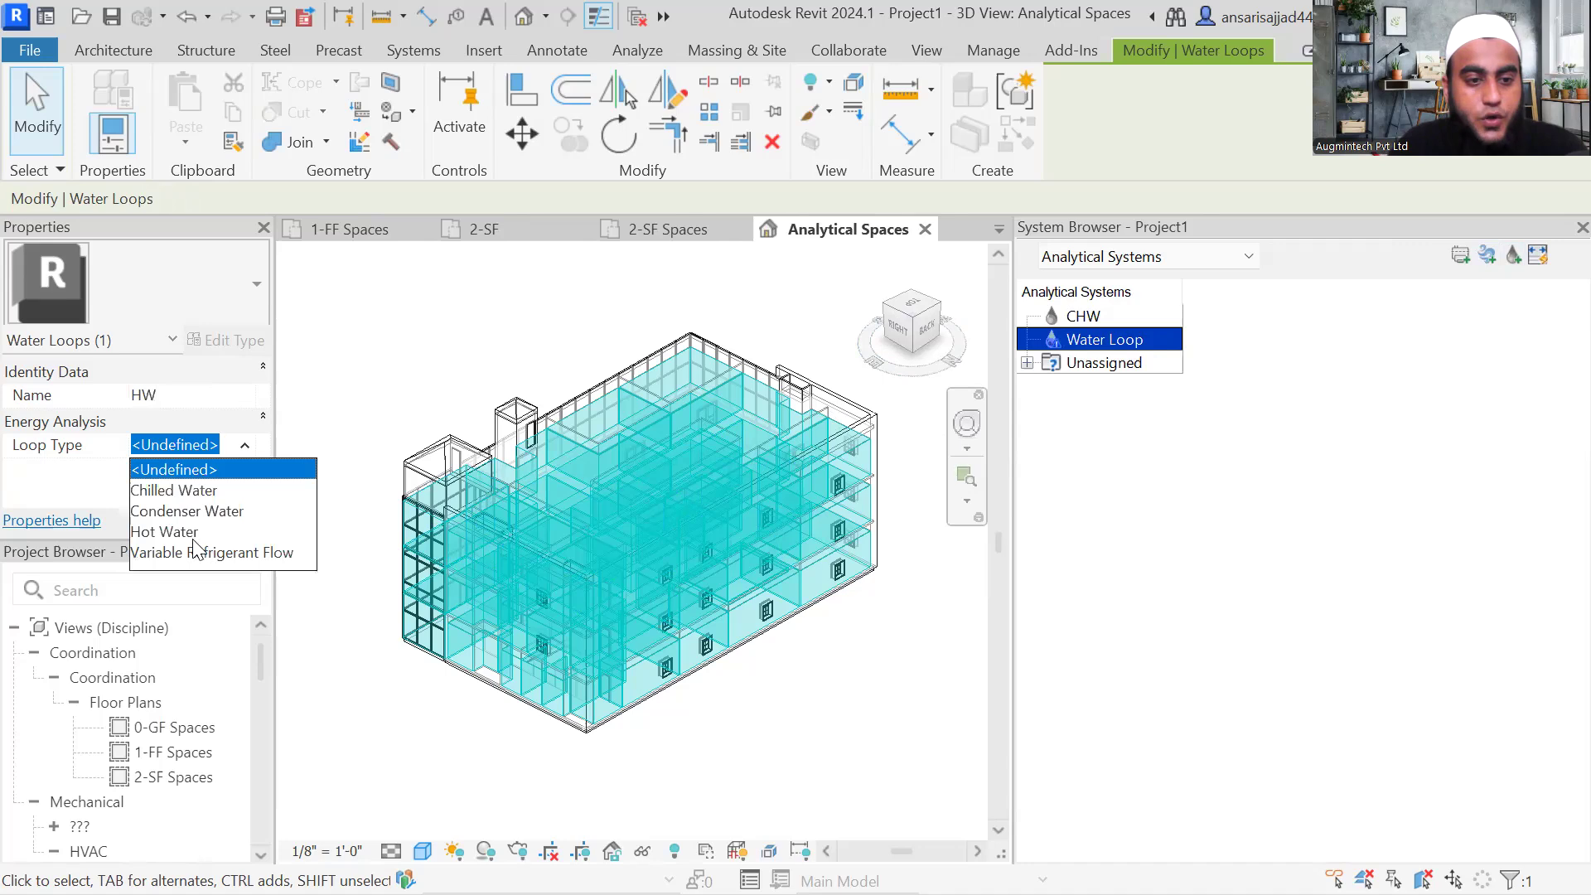
pyautogui.click(185, 533)
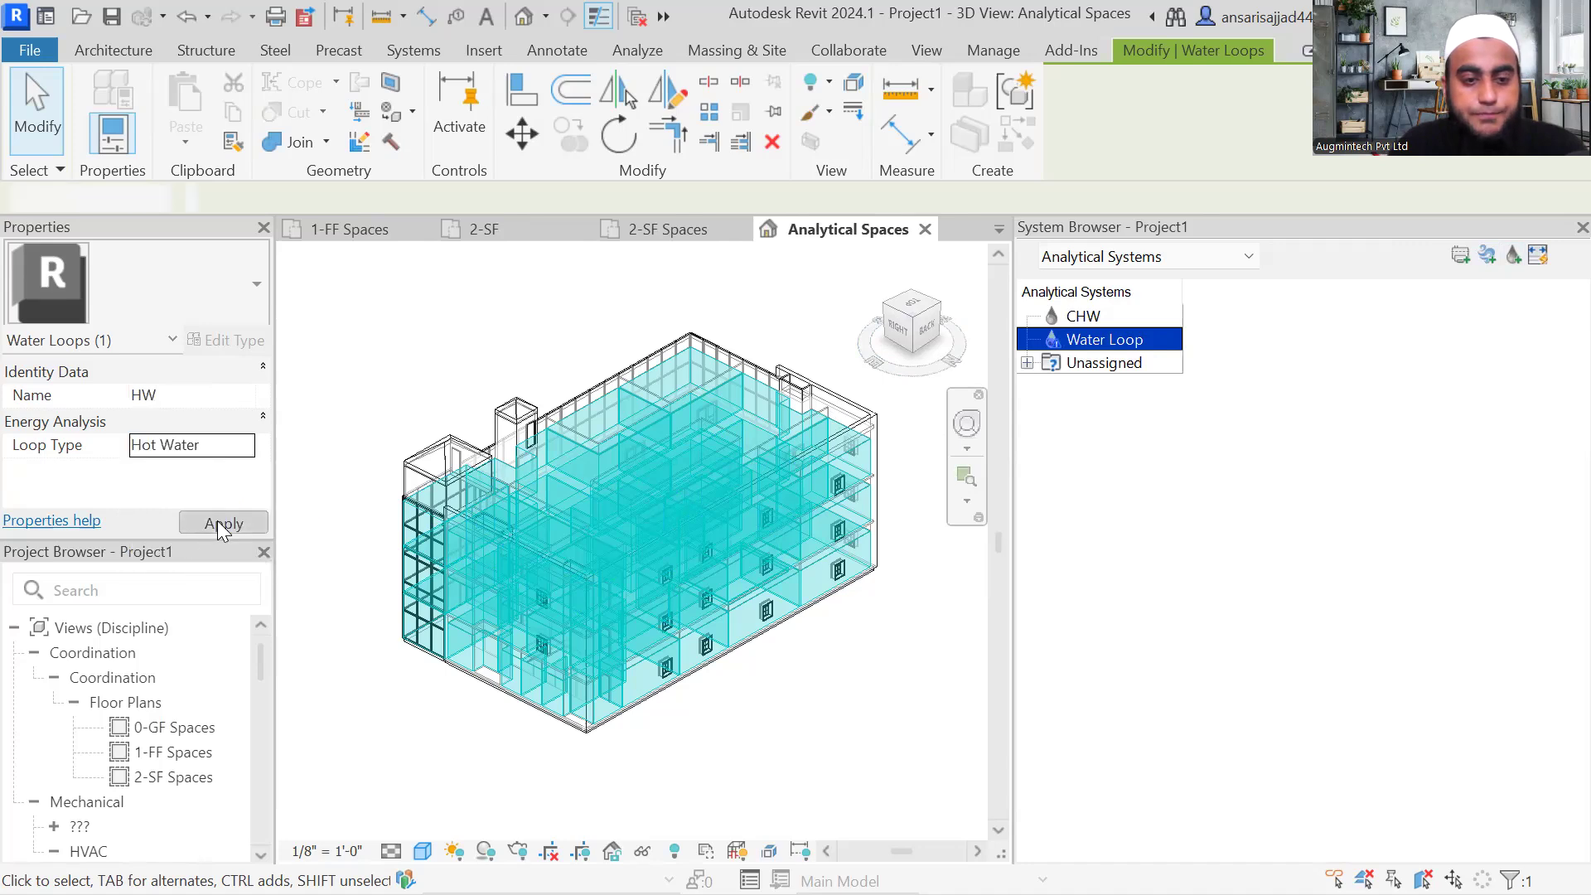
pyautogui.click(217, 520)
pyautogui.keyDown('ctrl'); pyautogui.click(1076, 320); pyautogui.keyUp('ctrl')
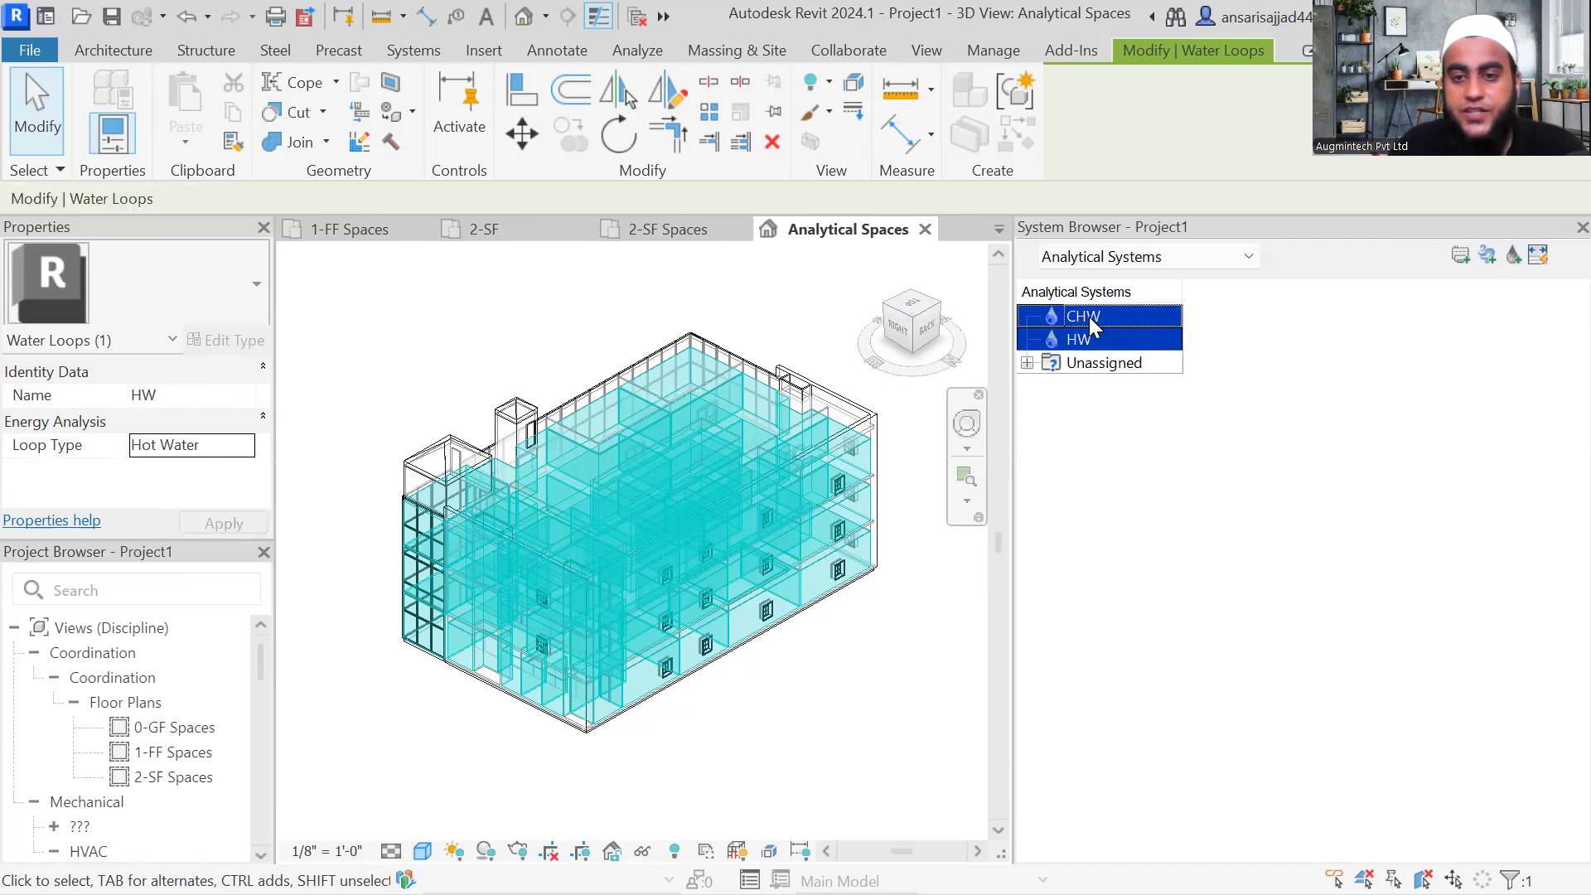
pyautogui.keyDown('ctrl'); pyautogui.click(1091, 323); pyautogui.keyUp('ctrl')
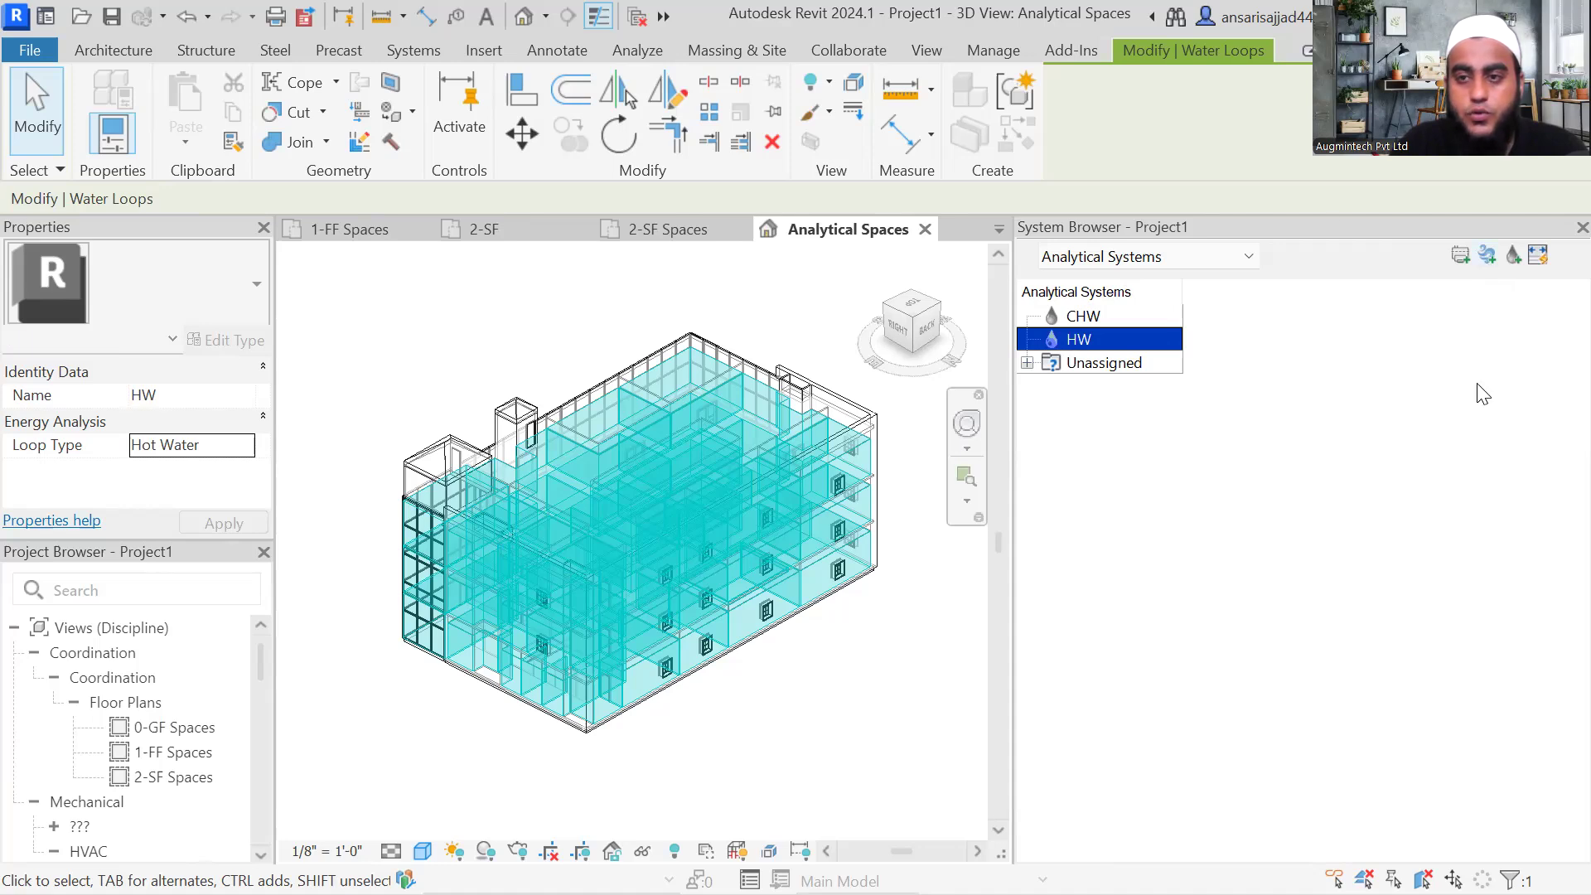
# Step: Add an air system to the analytical systems and name it AHU
pyautogui.click(1487, 257)
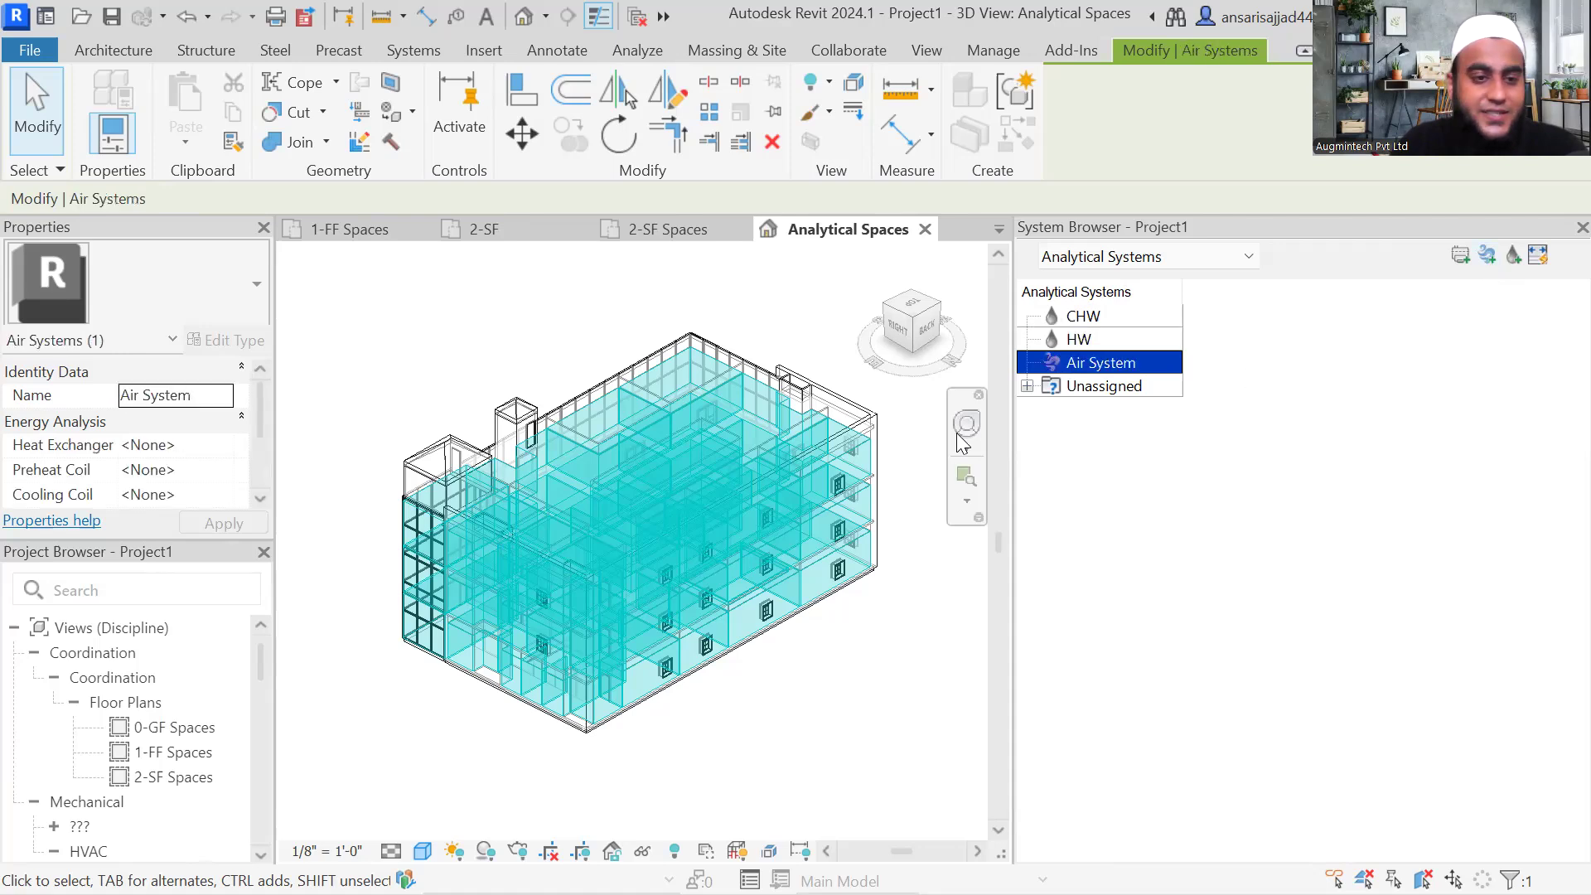
pyautogui.click(221, 397)
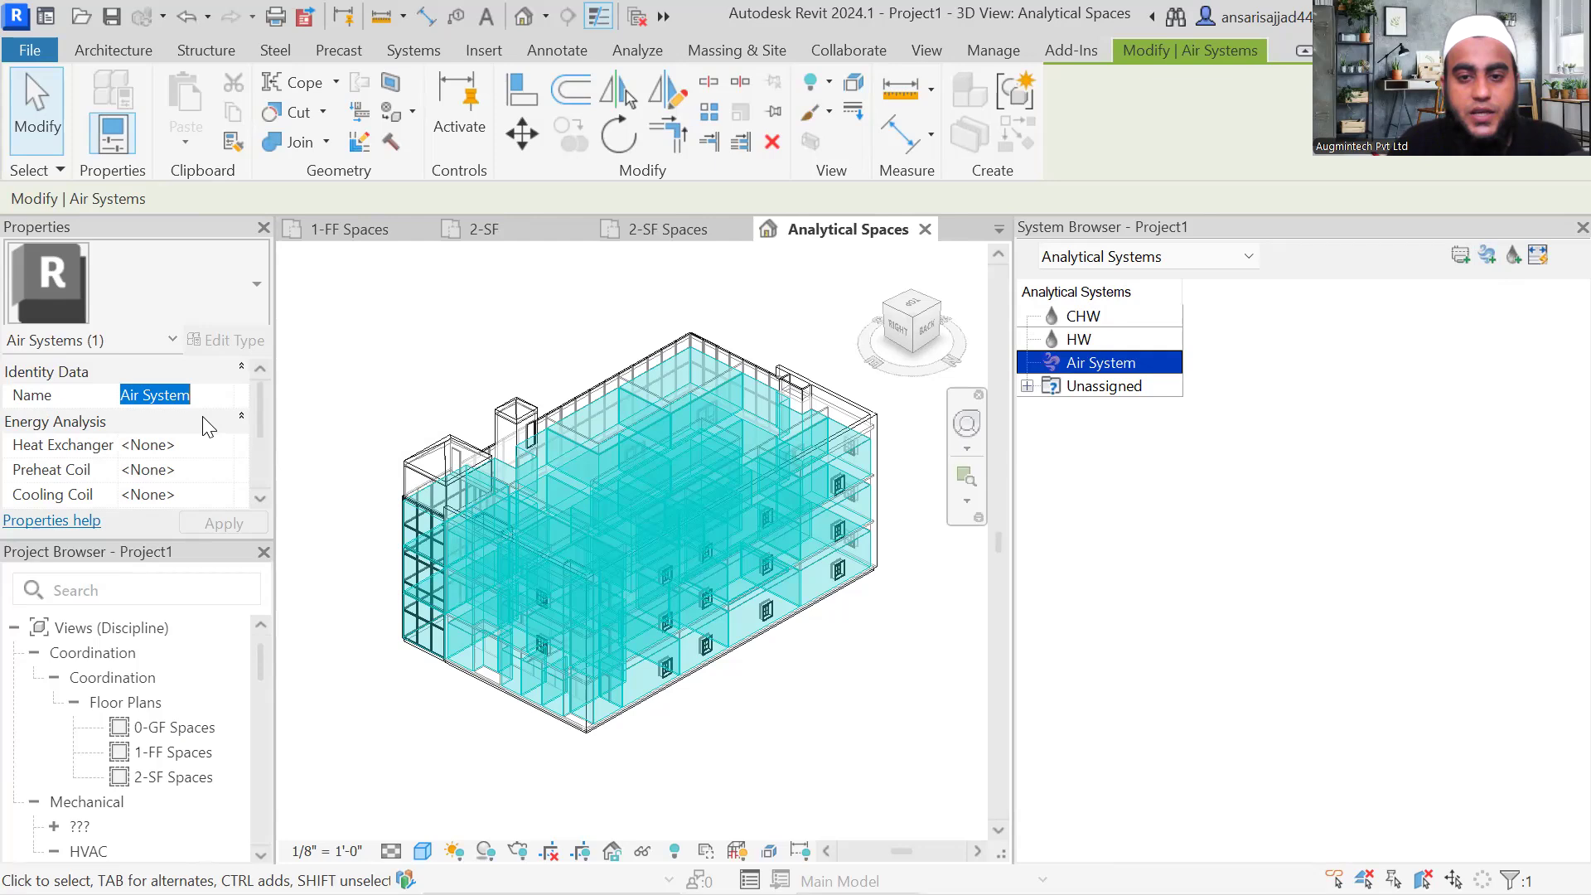
pyautogui.scroll(1, 593, 527)
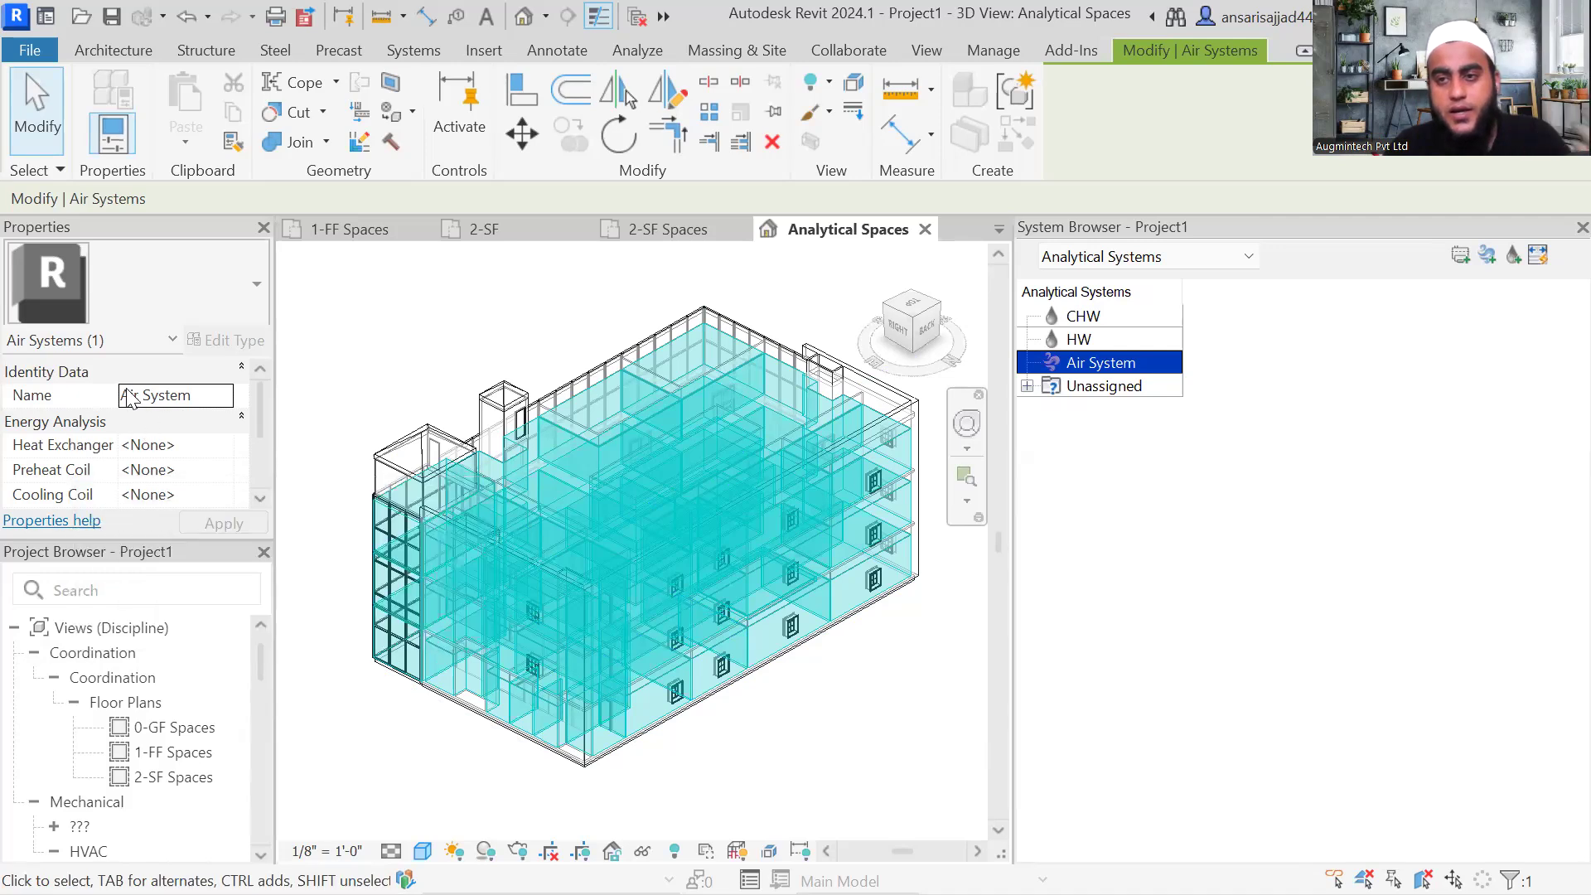
pyautogui.scroll(-1, 620, 409)
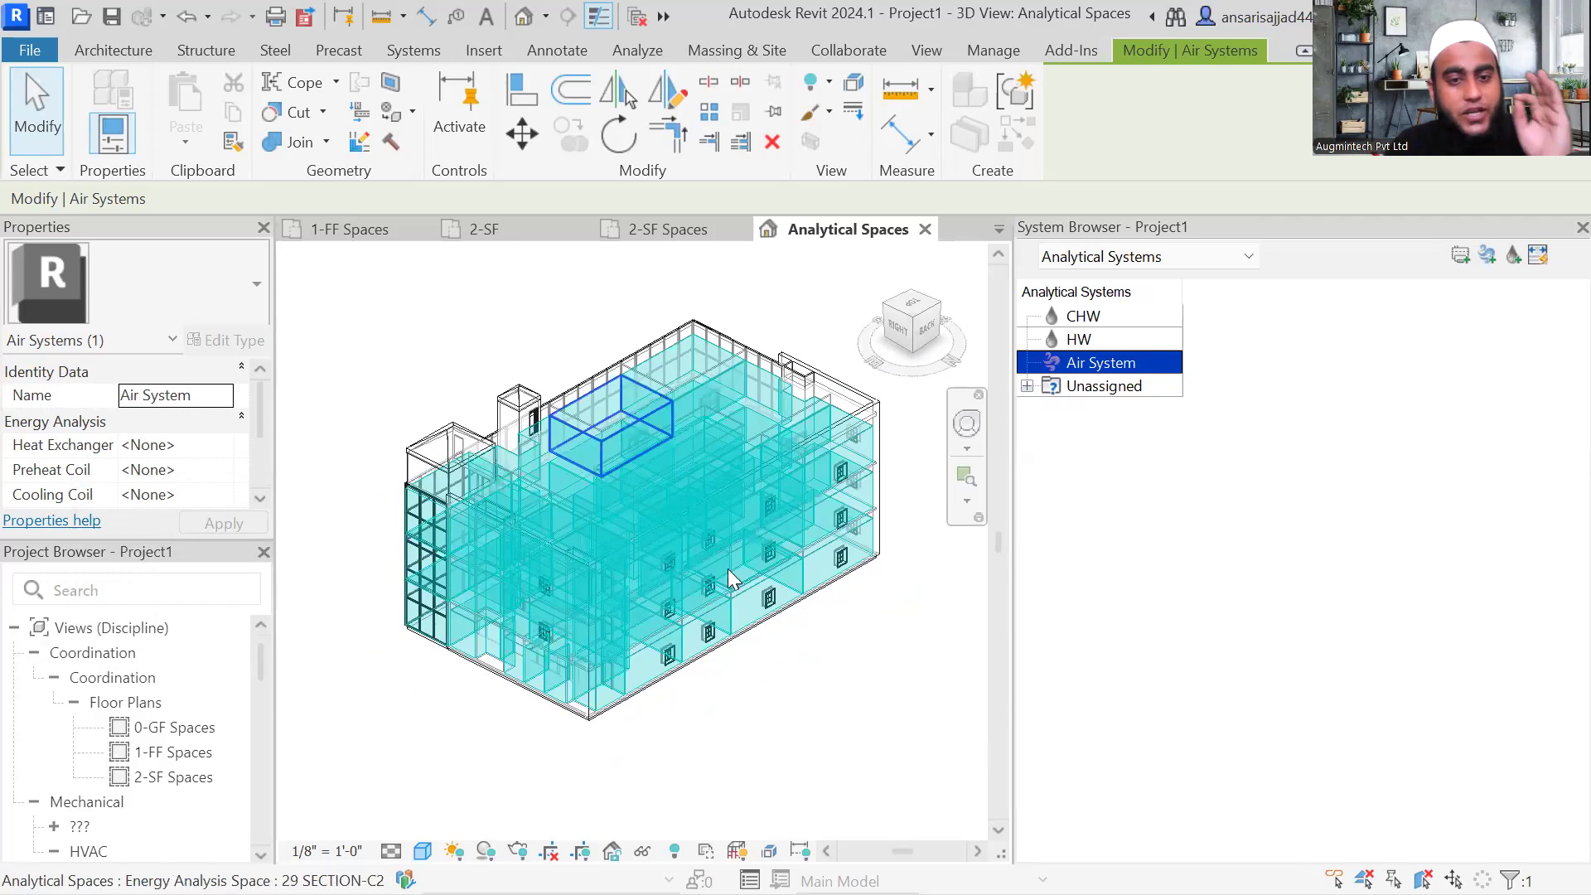
pyautogui.moveTo(771, 636); pyautogui.dragTo(760, 640, button='middle')
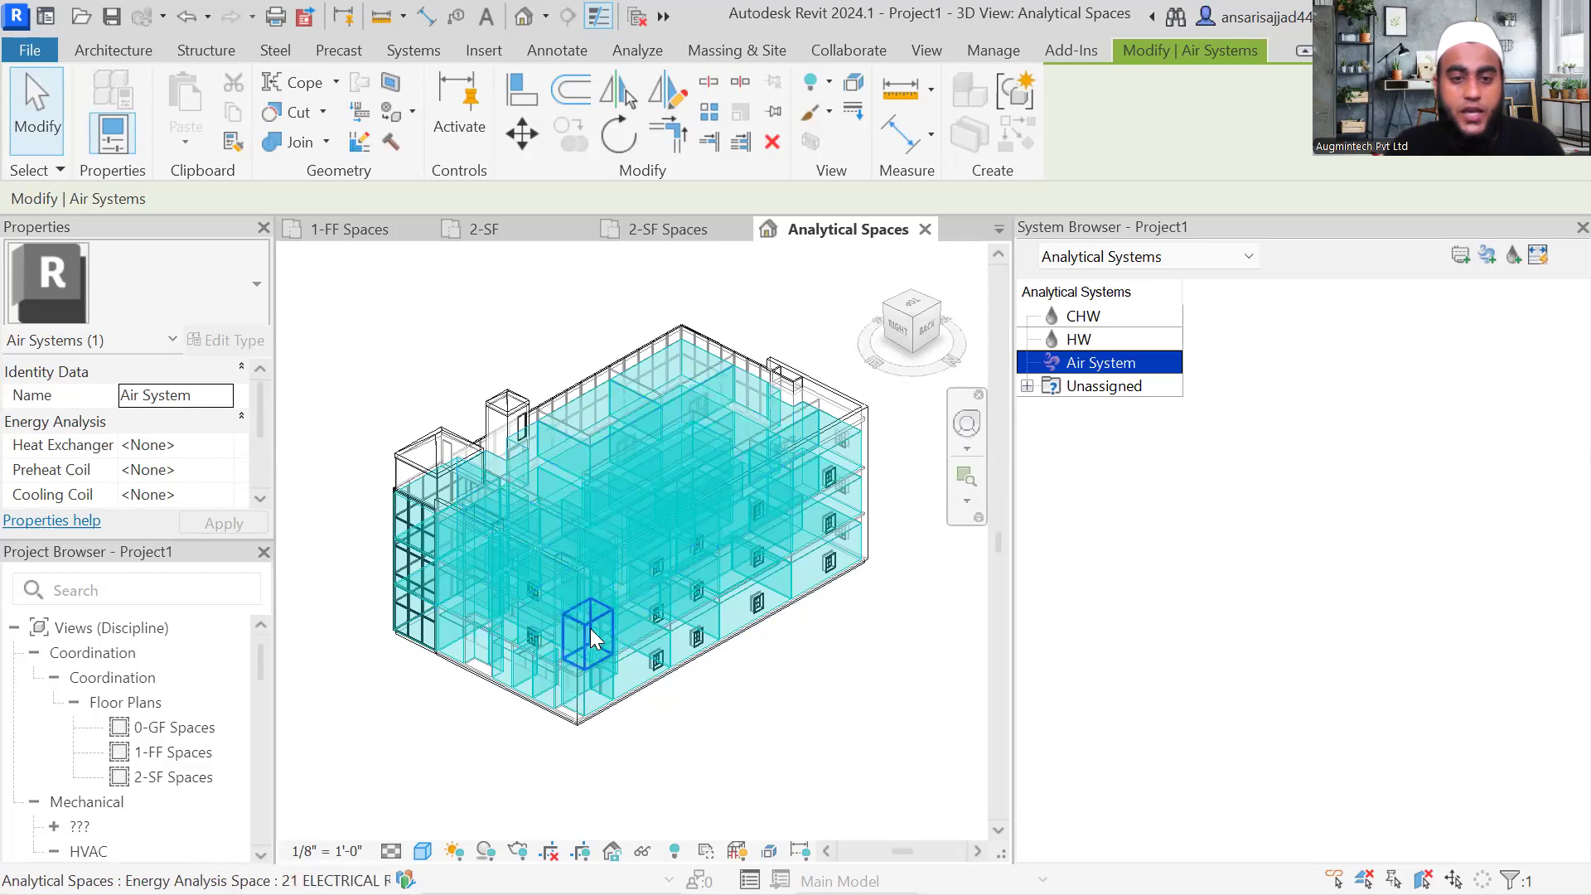
pyautogui.click(227, 399)
pyautogui.moveTo(228, 400); pyautogui.dragTo(89, 401)
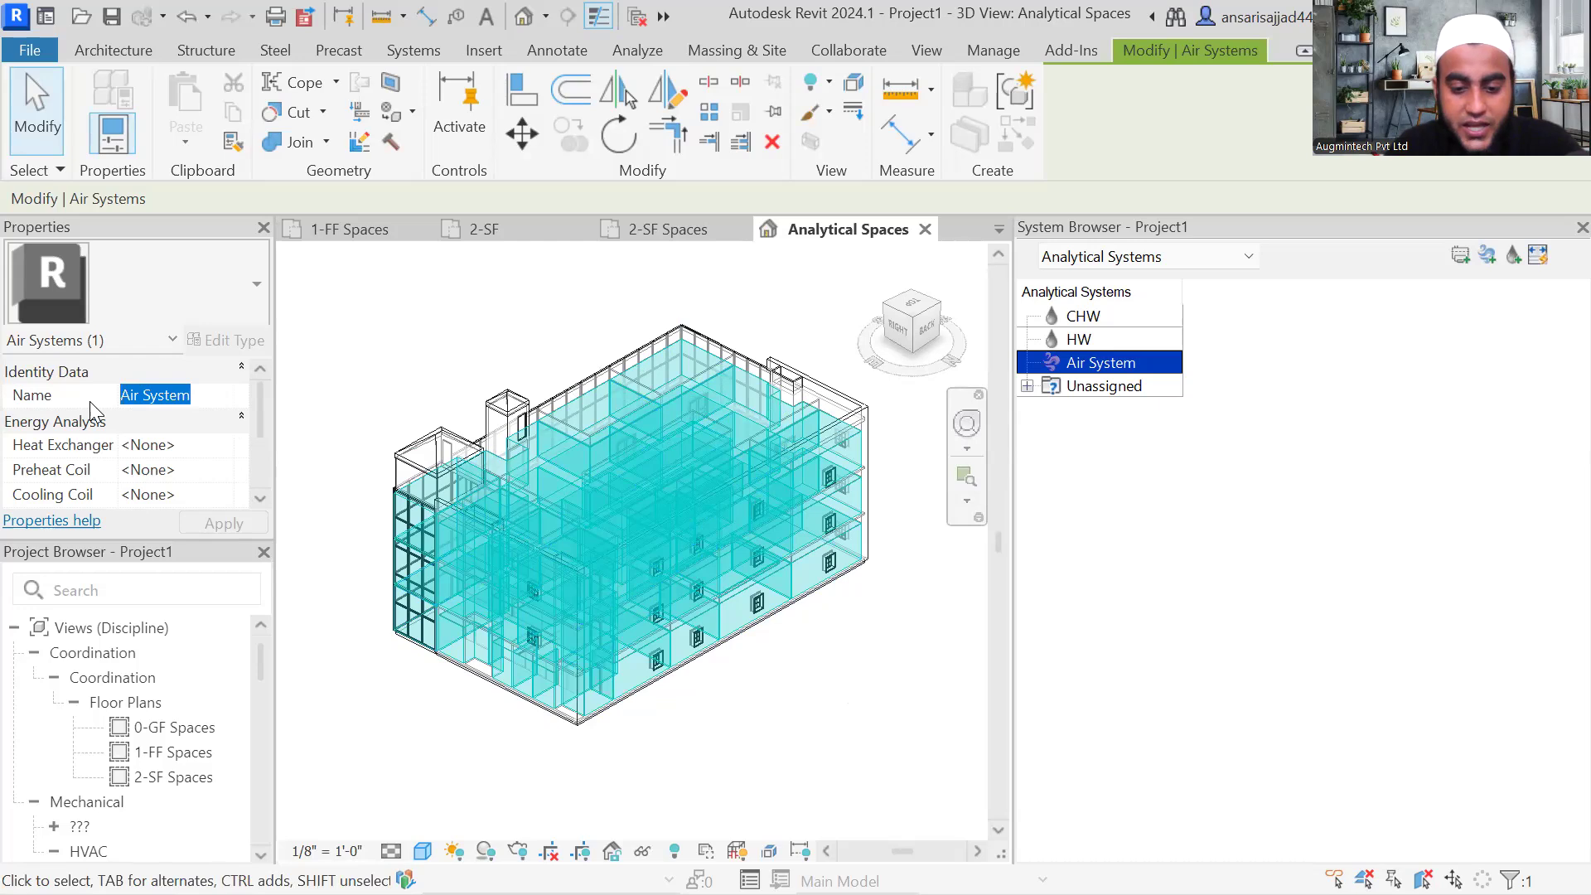
pyautogui.write('AHU')
pyautogui.scroll(-1, 116, 472)
pyautogui.scroll(1, 91, 452)
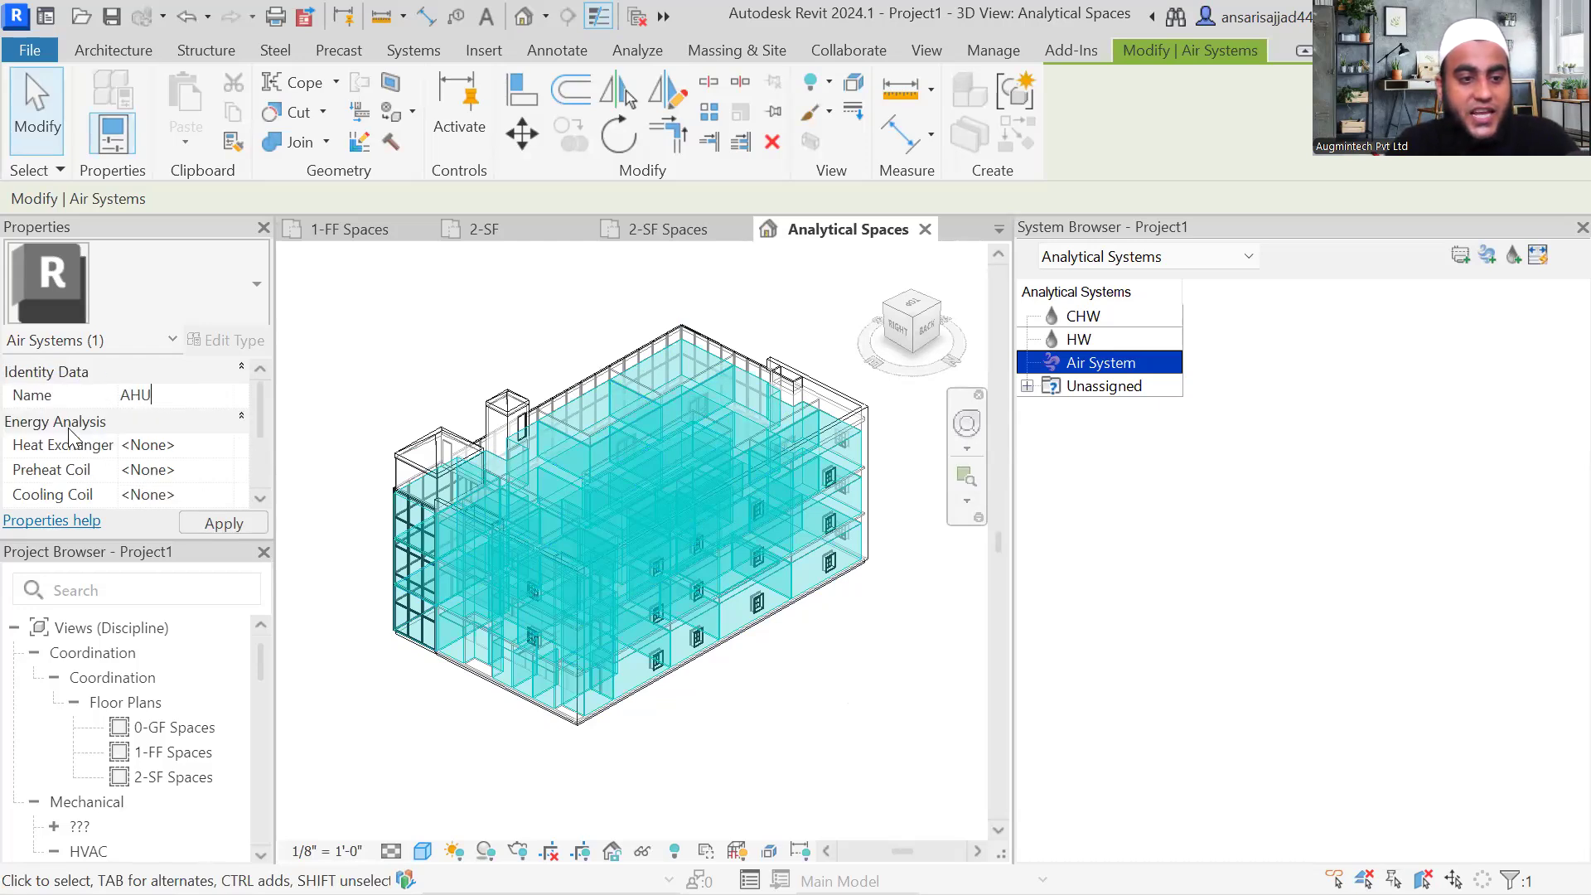
# Step: Review the air system's heat exchanger and preheat coil options, keeping both at <None>
pyautogui.scroll(-1, 70, 435)
pyautogui.click(222, 396)
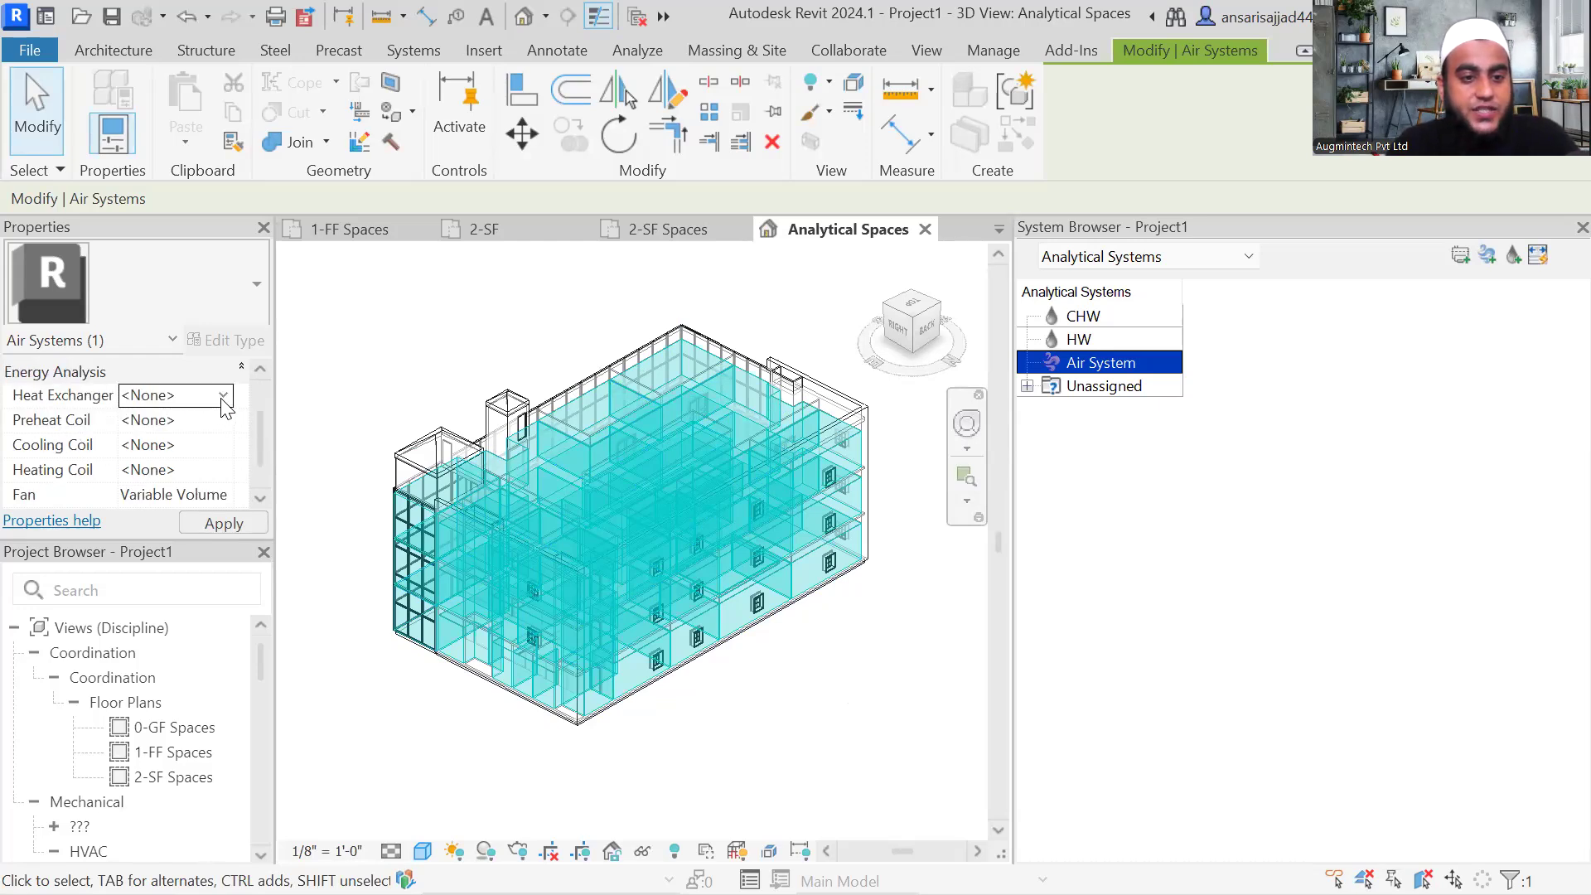
pyautogui.click(223, 396)
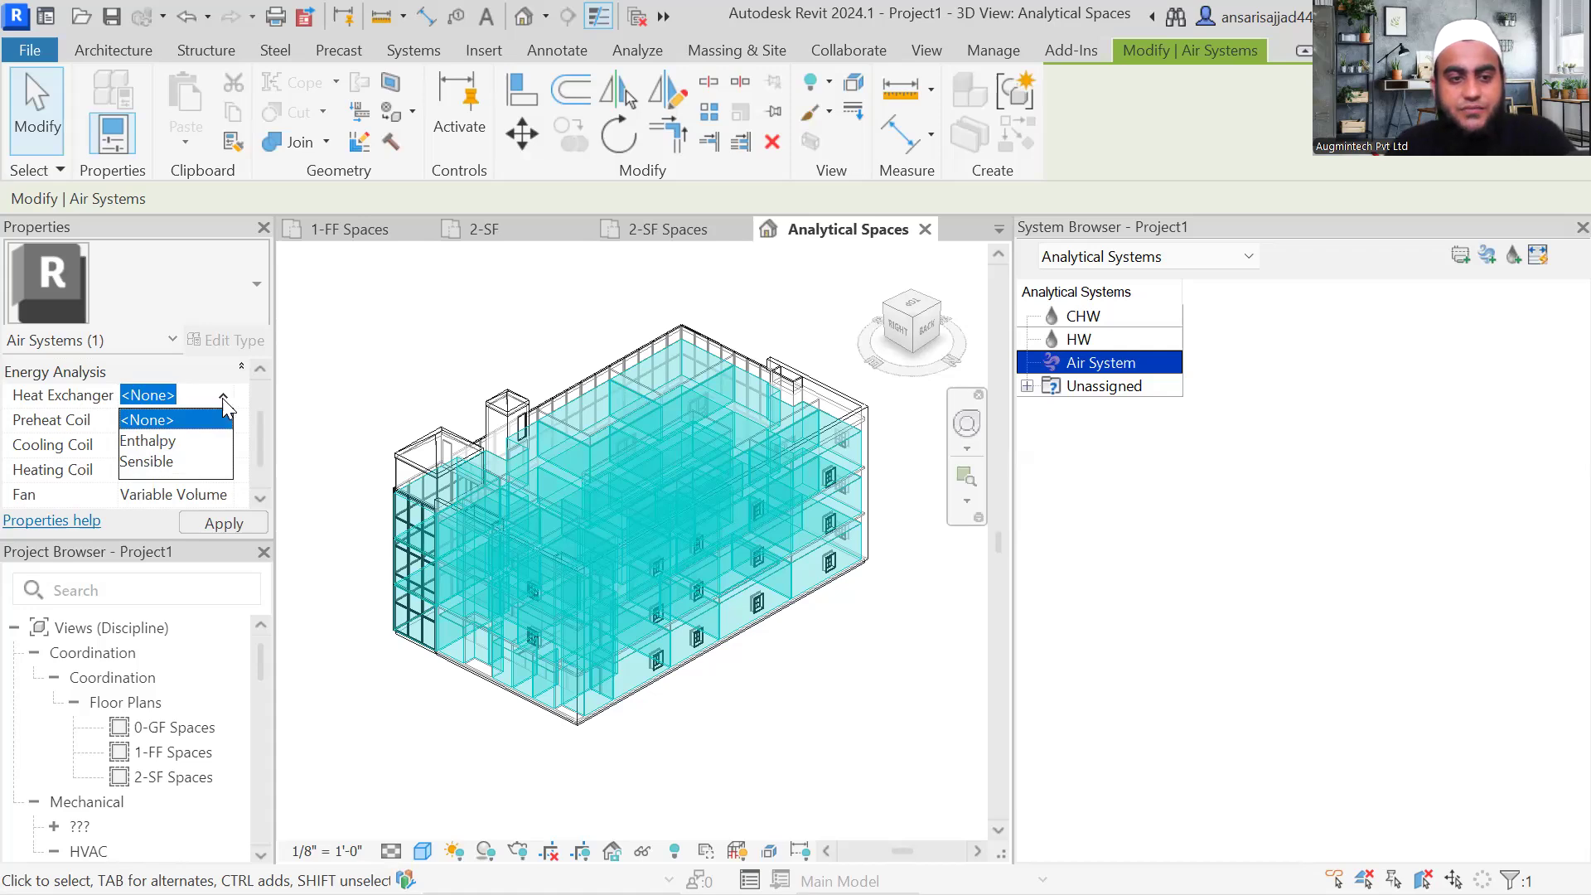
pyautogui.click(219, 420)
pyautogui.click(219, 421)
pyautogui.click(221, 421)
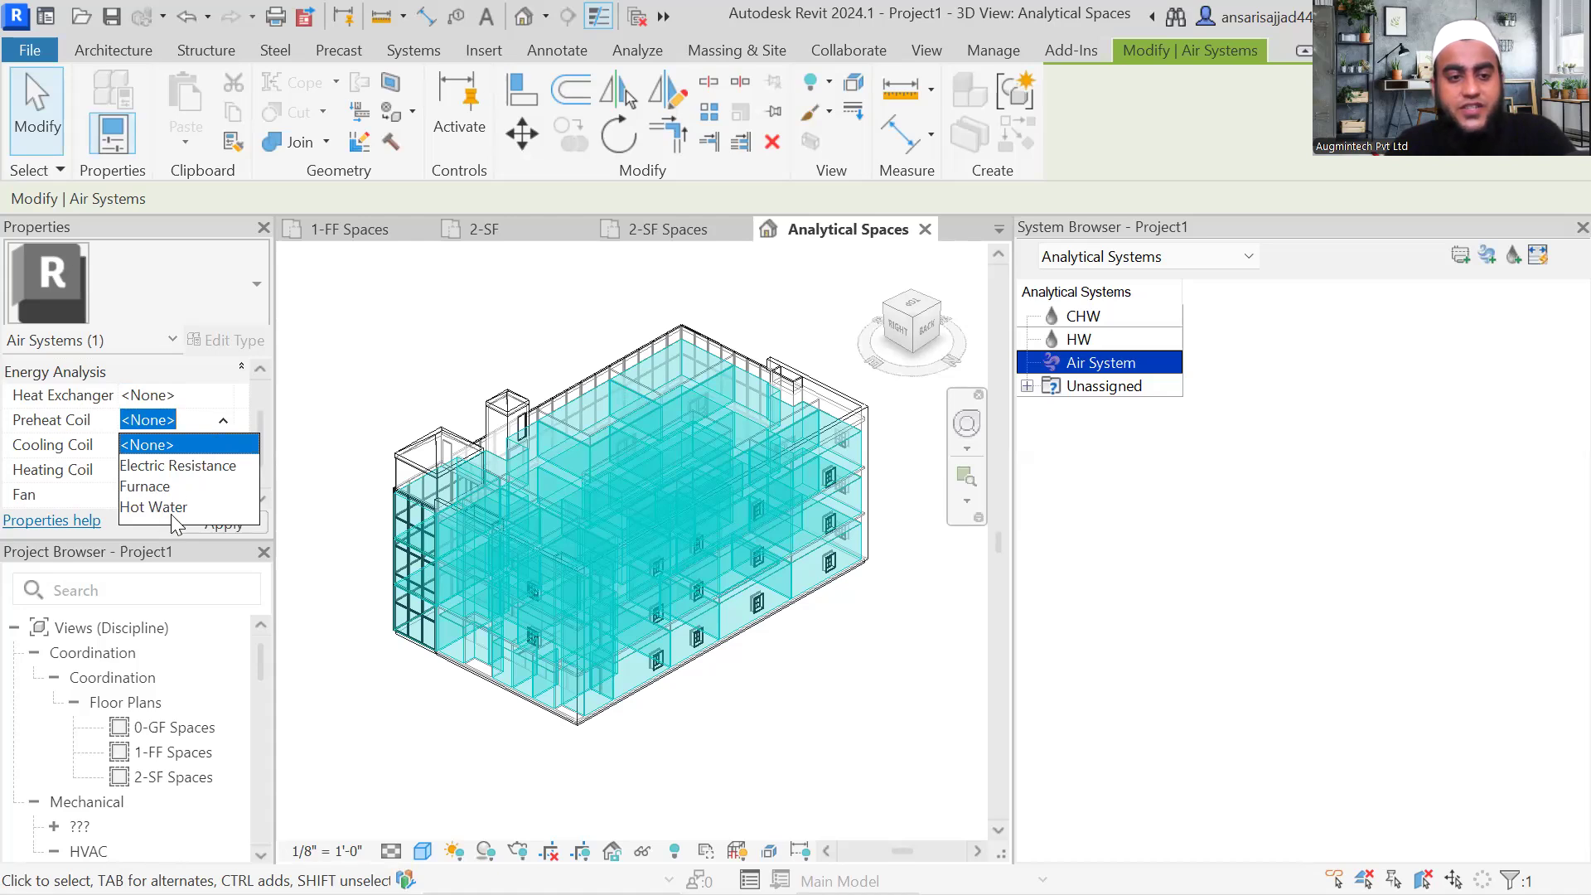
pyautogui.click(143, 446)
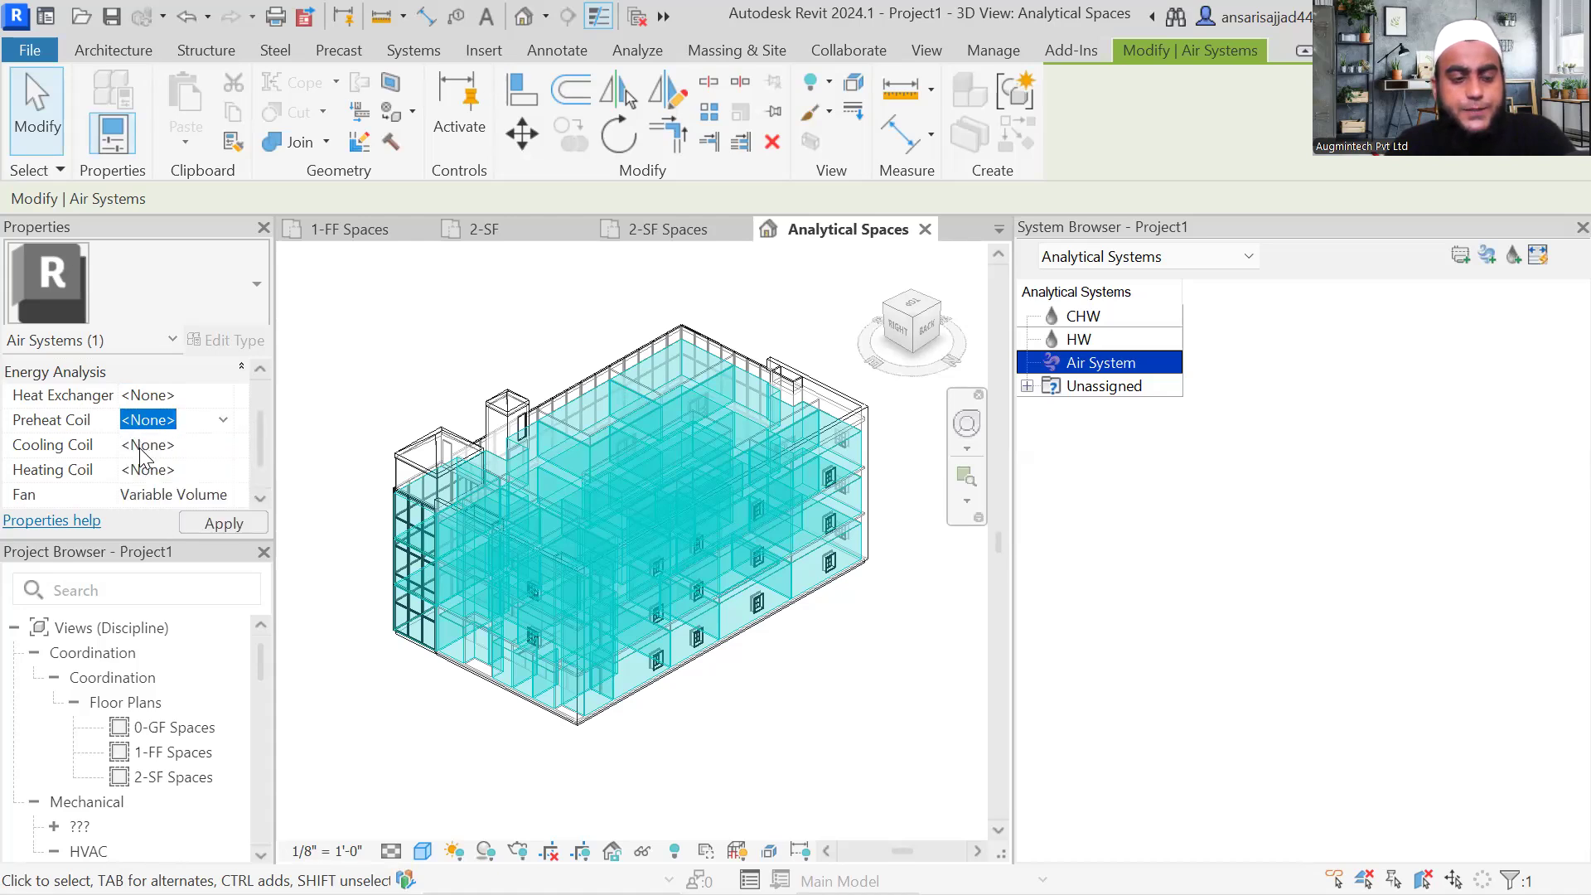
# Step: Set the air system's cooling coil to Chilled Water and assign the CHW loop to it
pyautogui.click(224, 453)
pyautogui.click(223, 452)
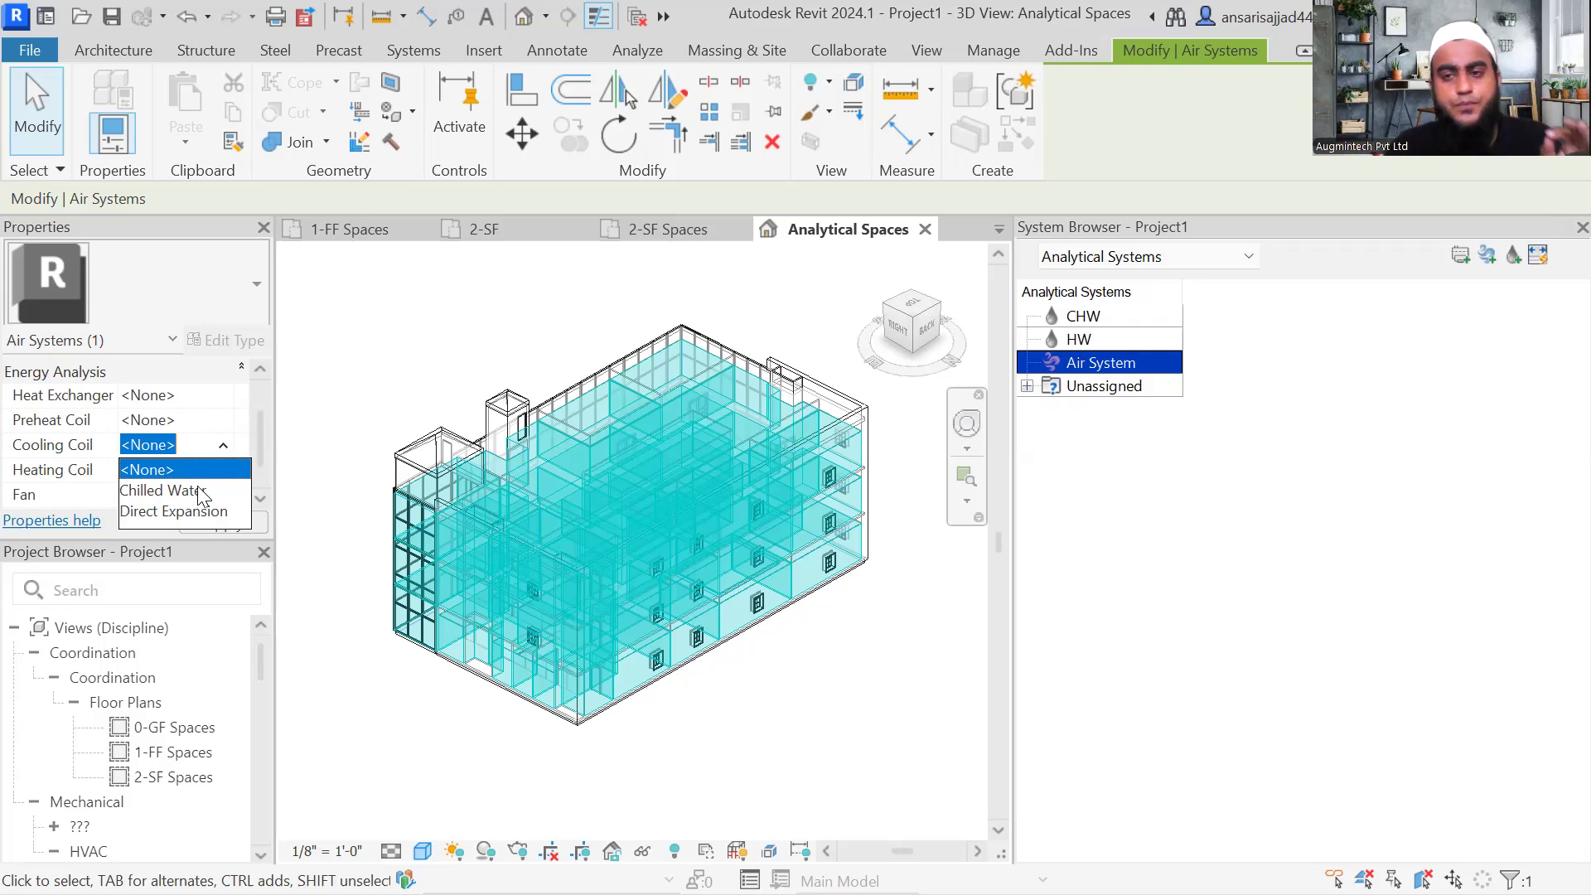
pyautogui.click(202, 491)
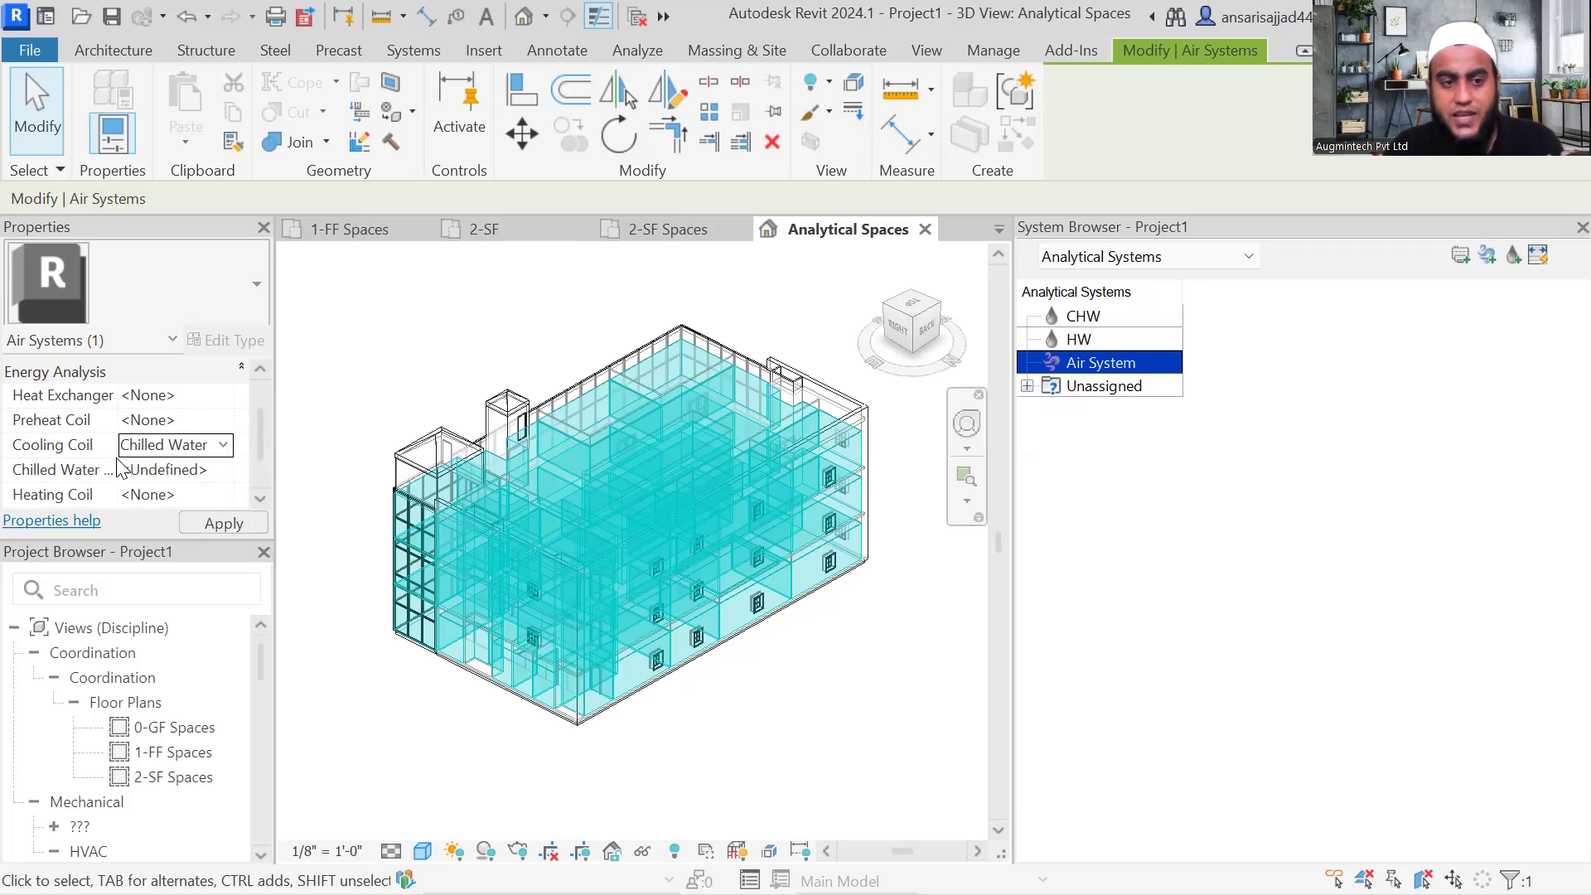
pyautogui.click(228, 471)
pyautogui.click(223, 470)
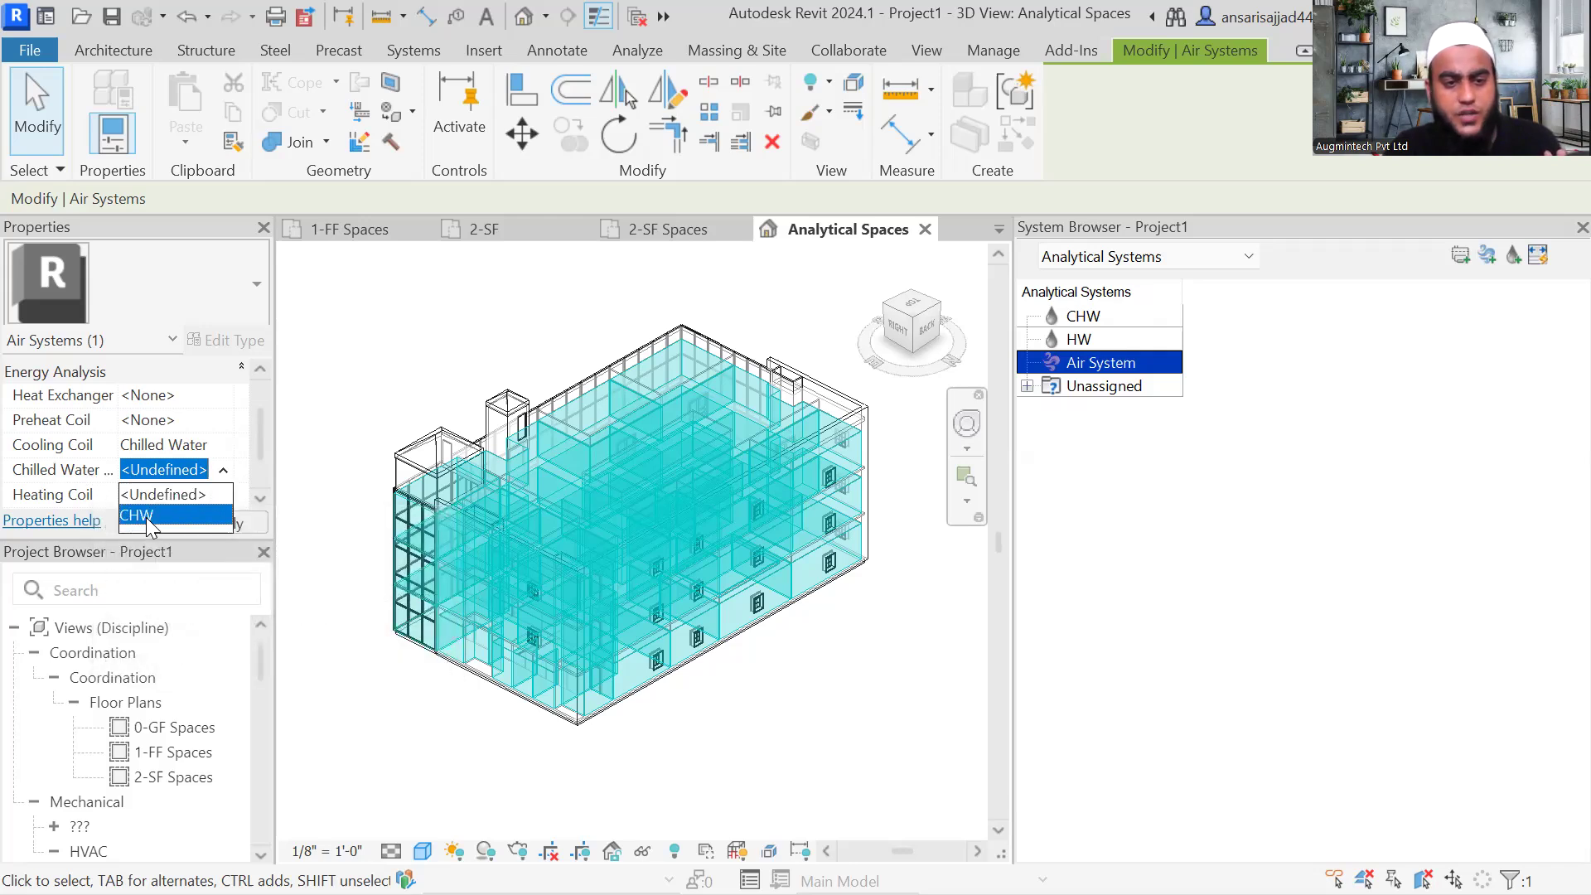
pyautogui.click(145, 517)
# Step: Set the air system's heating coil to Hot Water and assign the HW loop to it
pyautogui.scroll(-1, 149, 484)
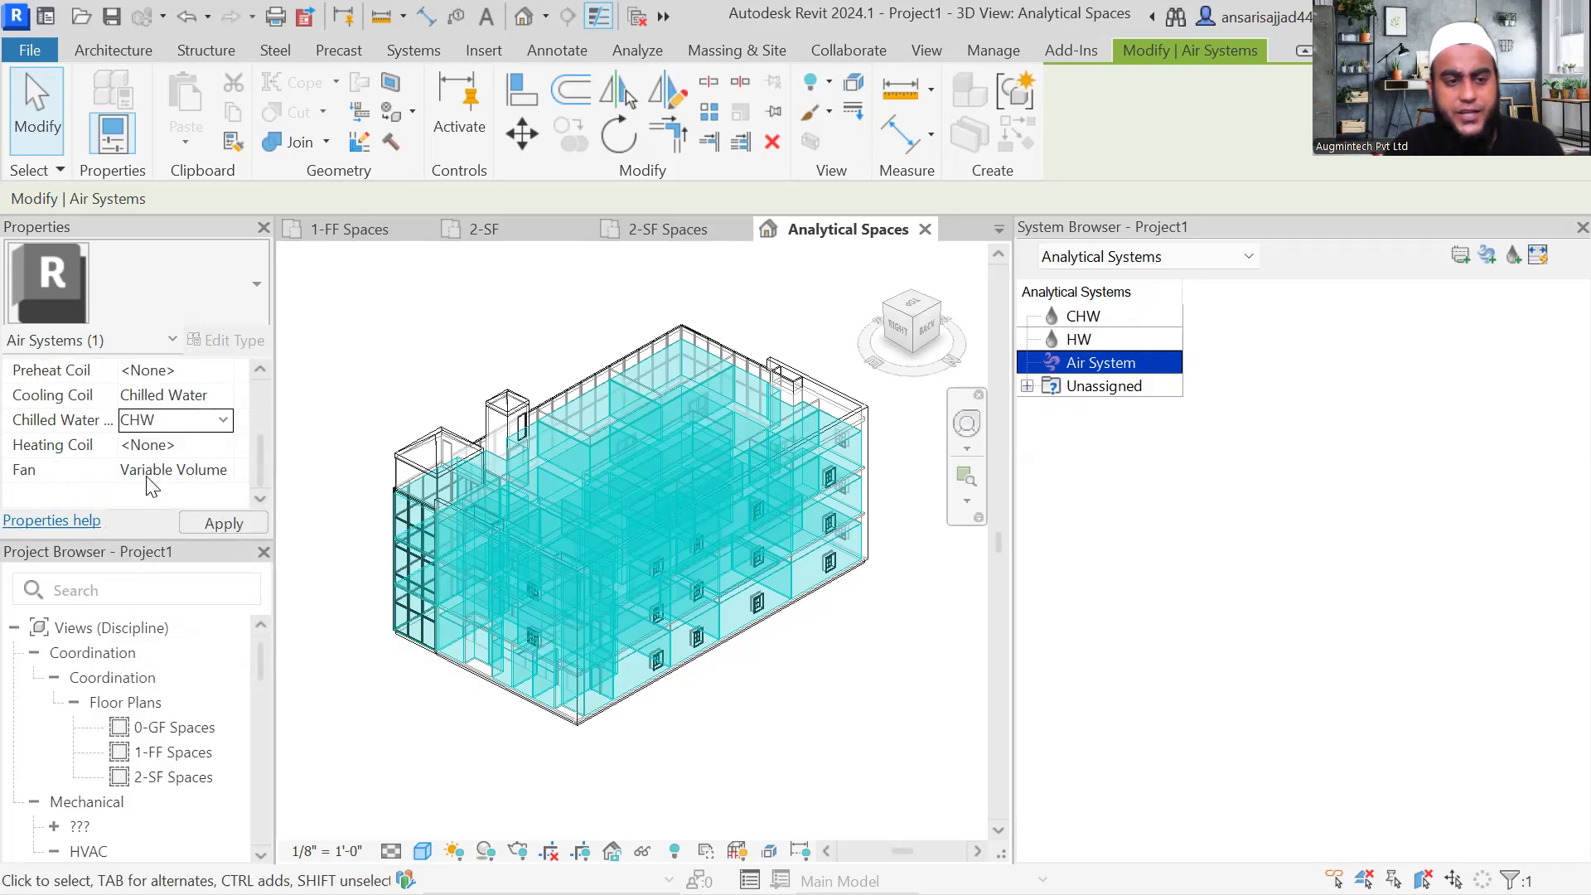
pyautogui.click(228, 447)
pyautogui.click(225, 446)
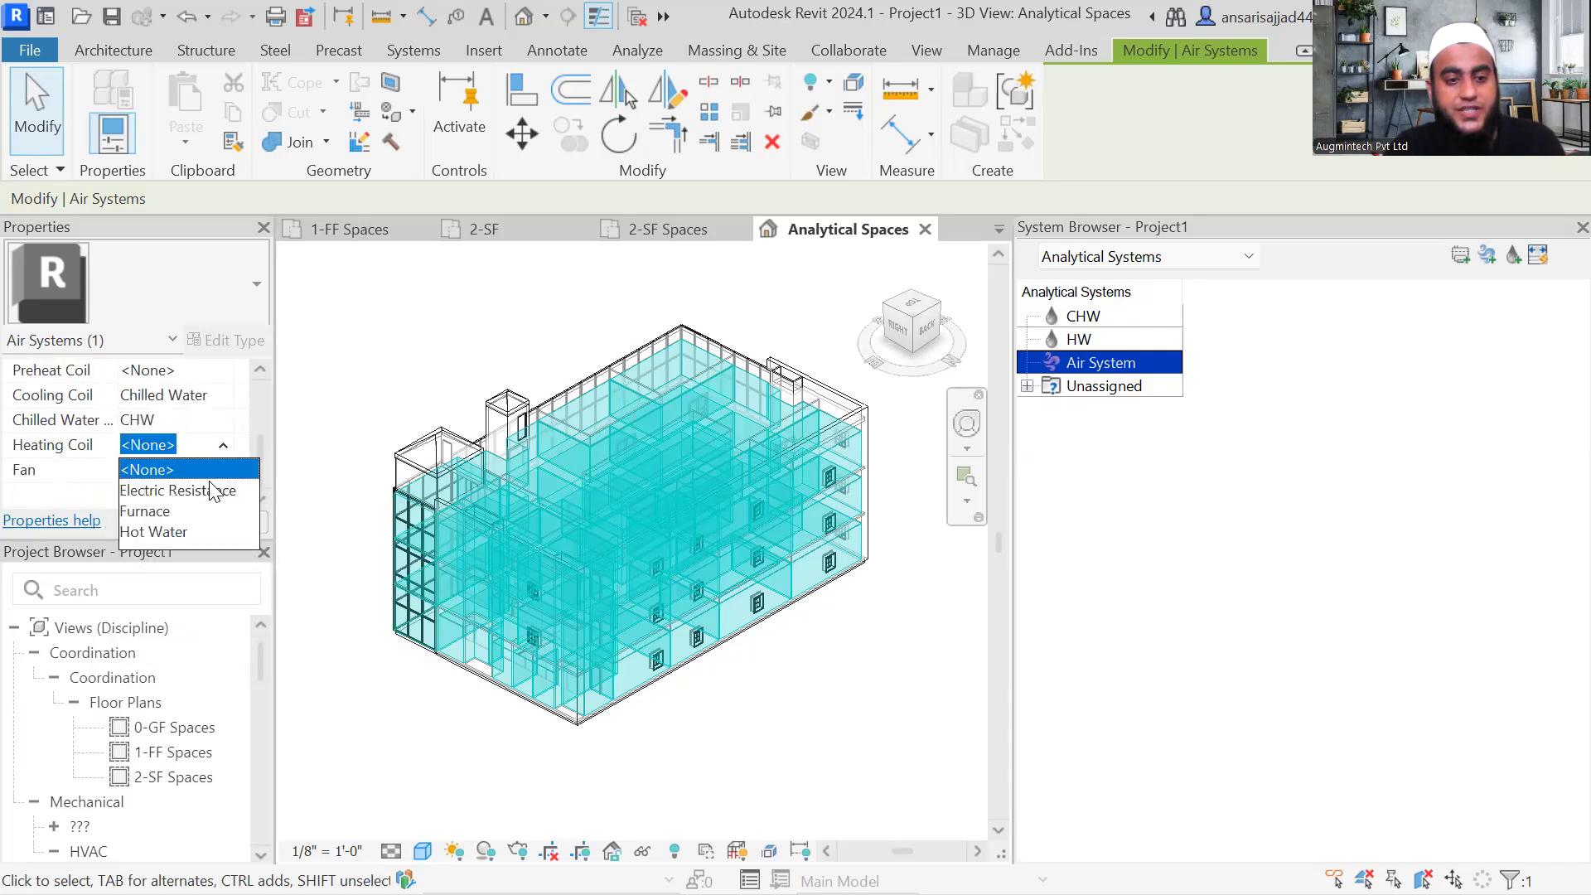
pyautogui.click(172, 534)
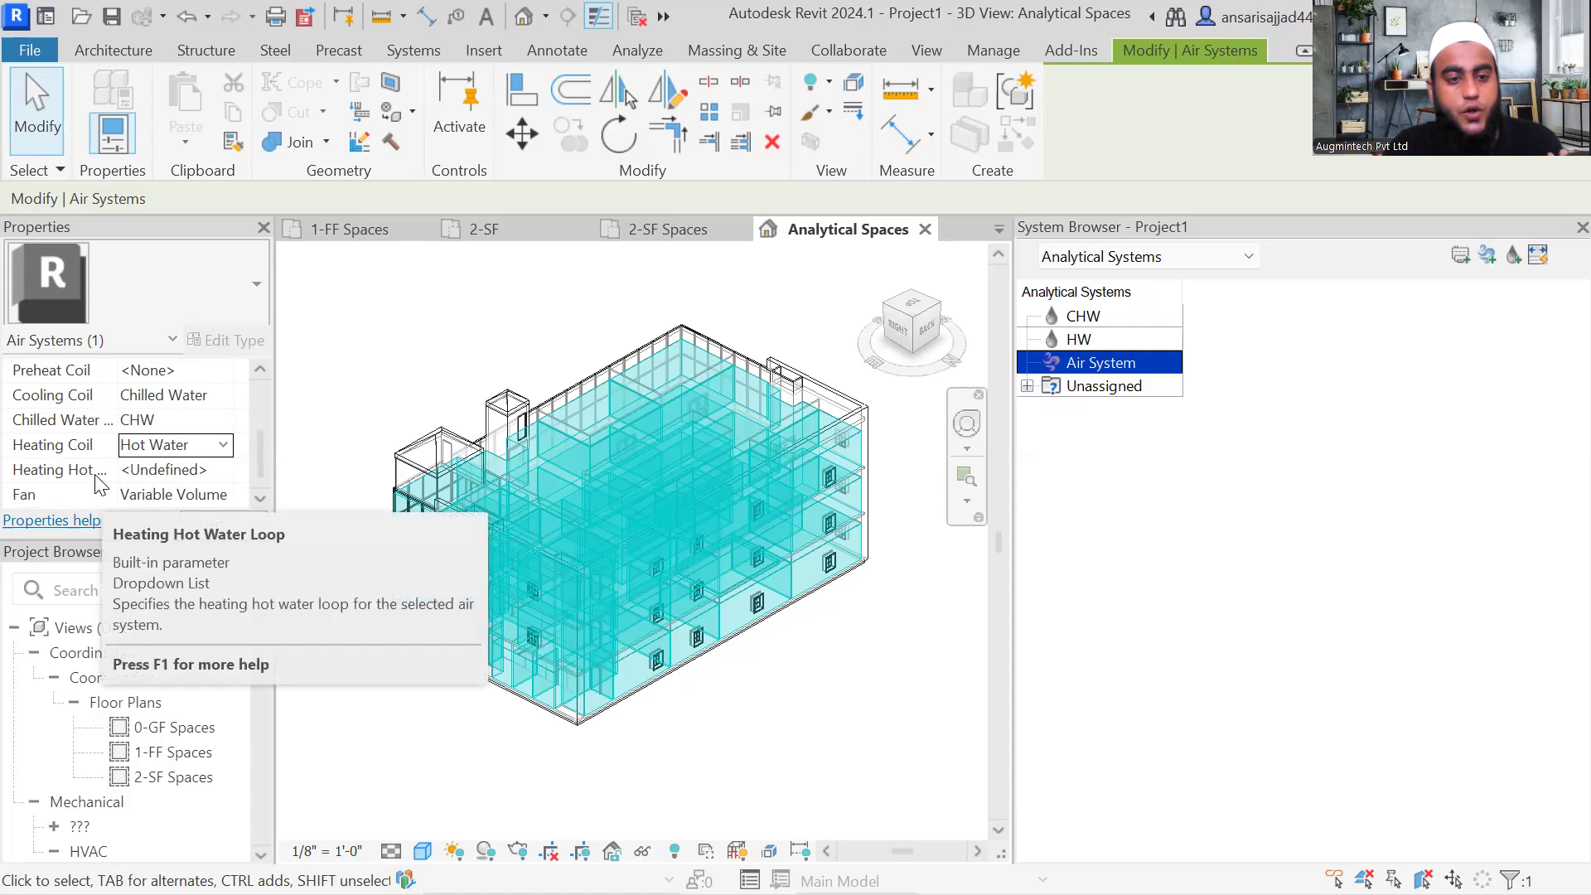
pyautogui.click(225, 472)
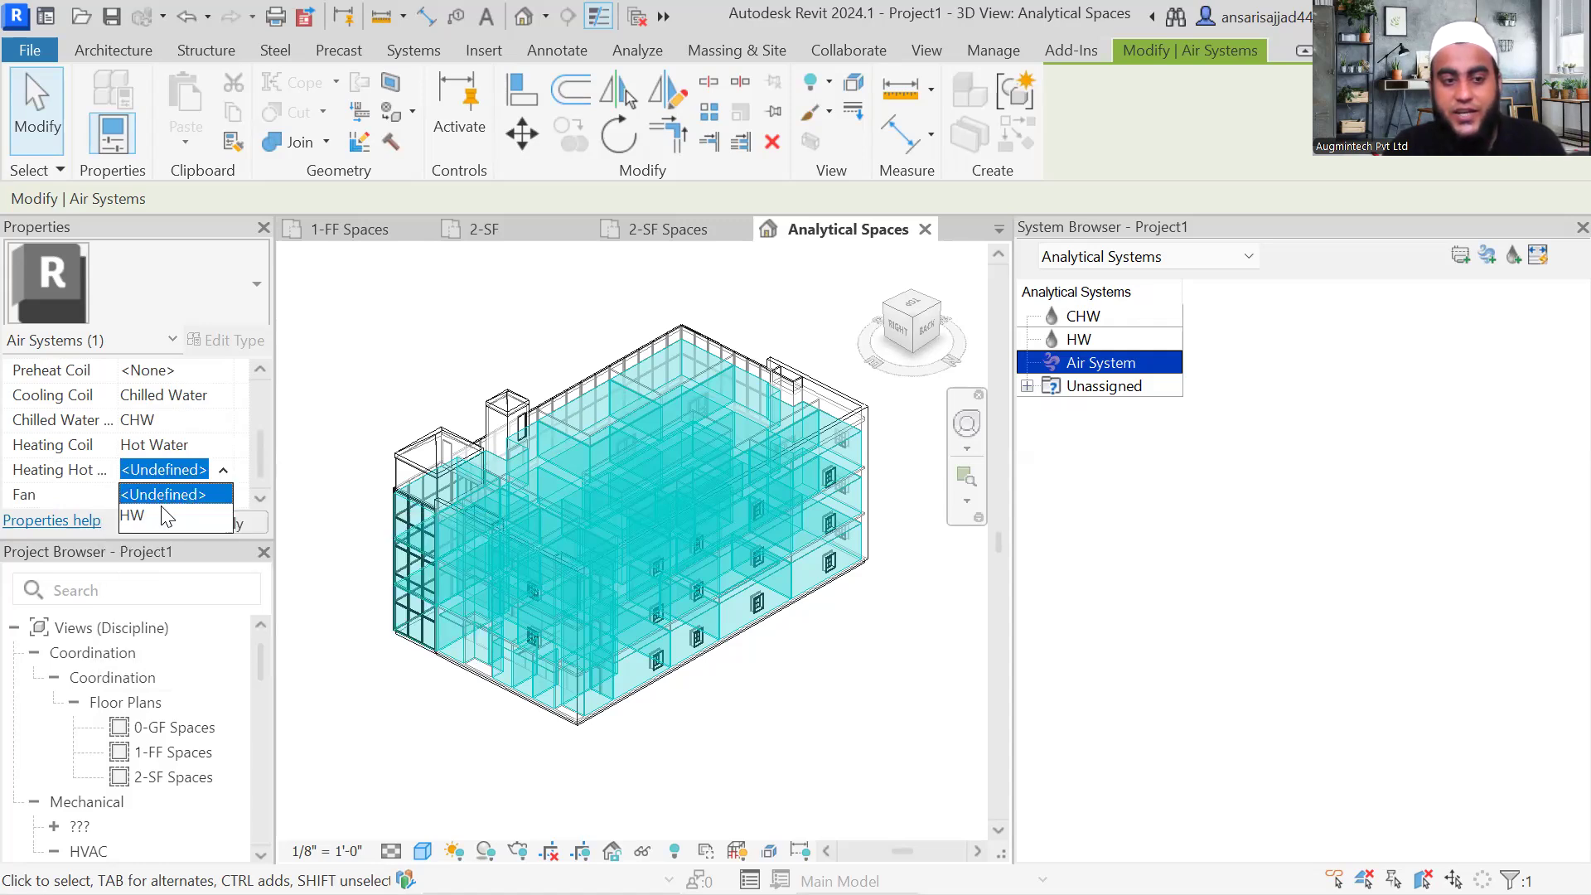
pyautogui.click(212, 504)
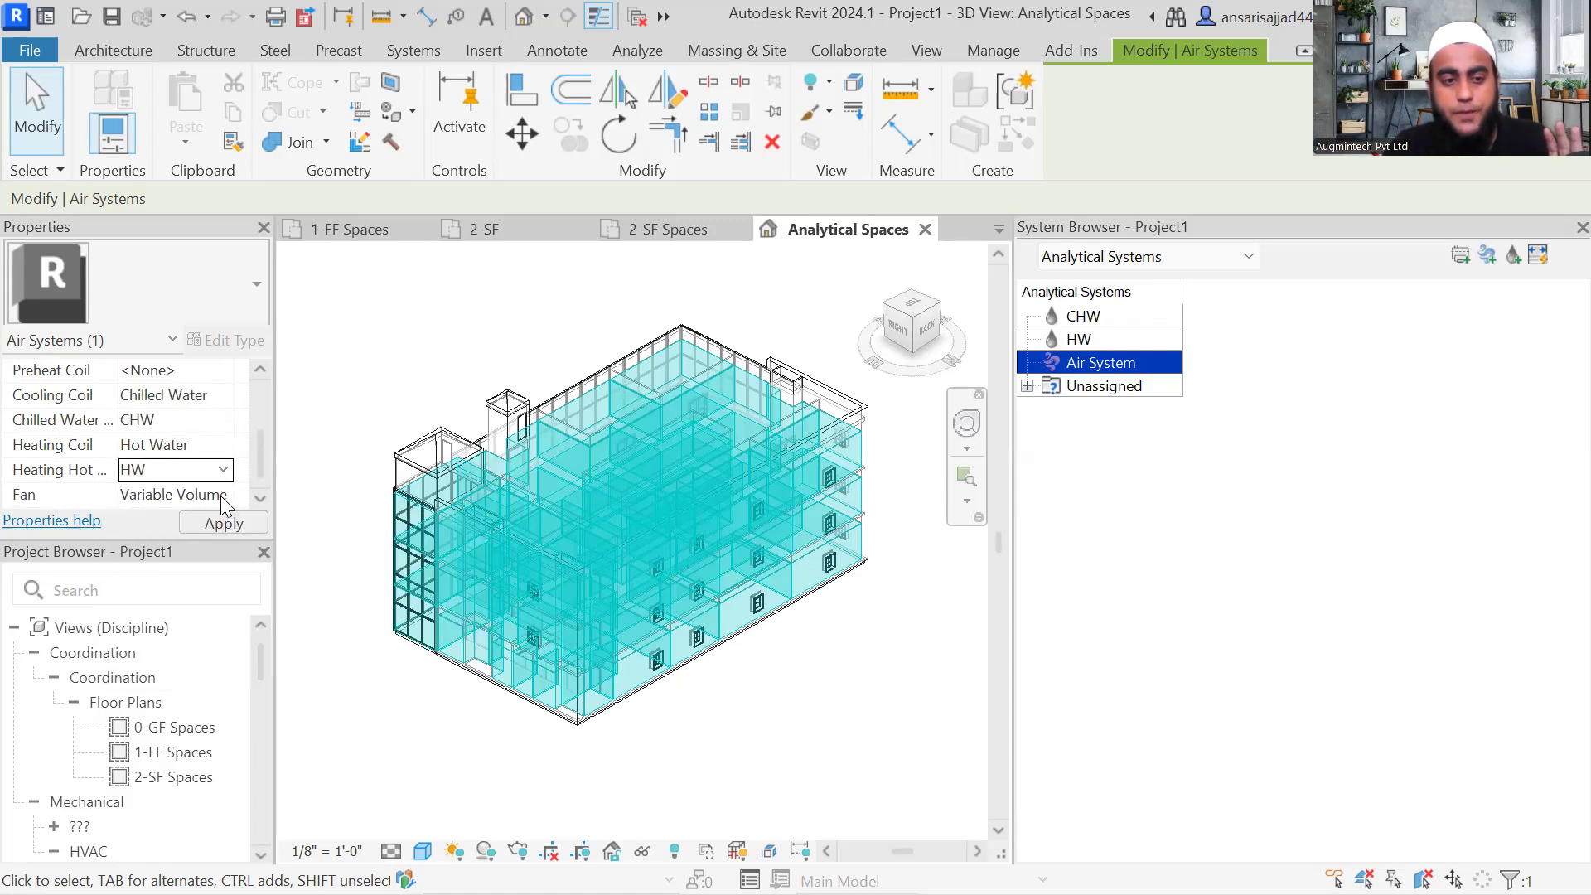
# Step: Keep the air system's fan type at Variable Volume and apply the AHU air system's properties
pyautogui.scroll(-1, 192, 472)
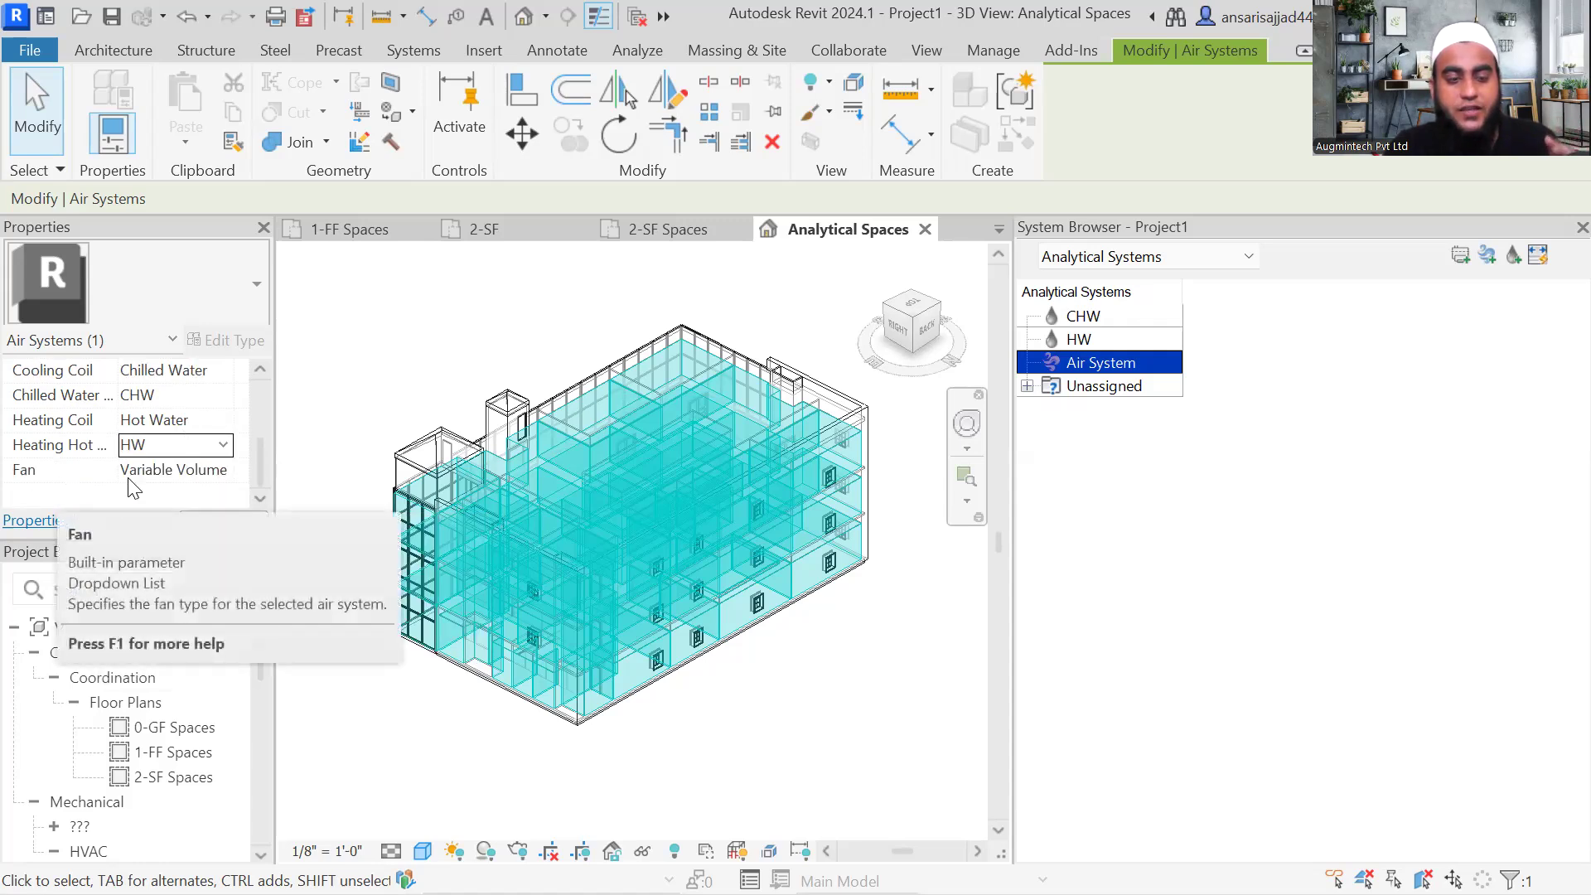
pyautogui.click(233, 479)
pyautogui.click(224, 470)
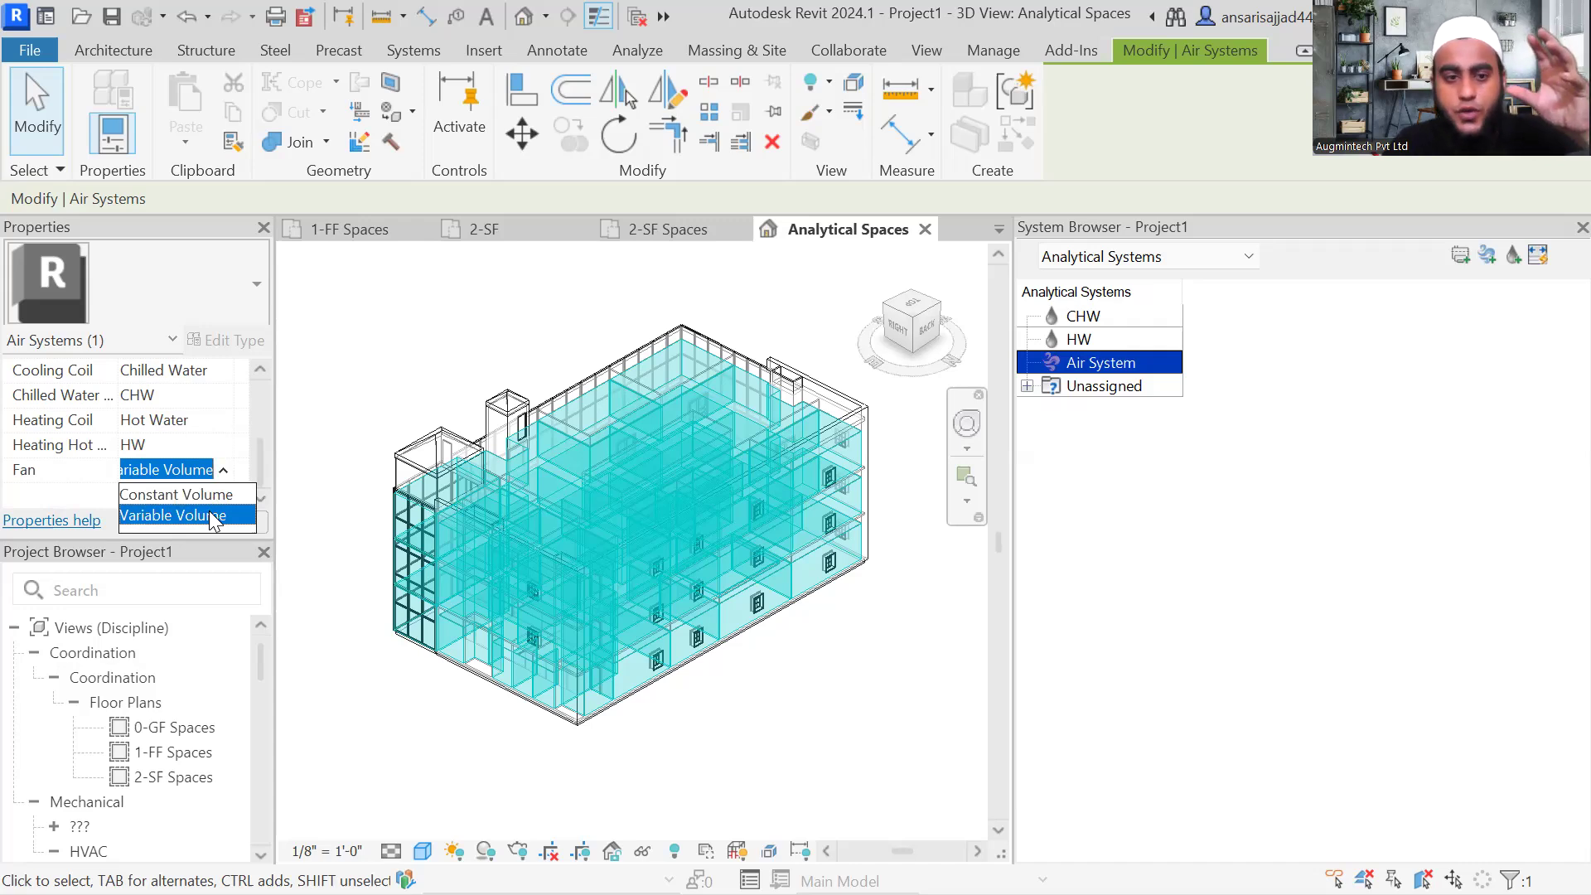
pyautogui.click(209, 514)
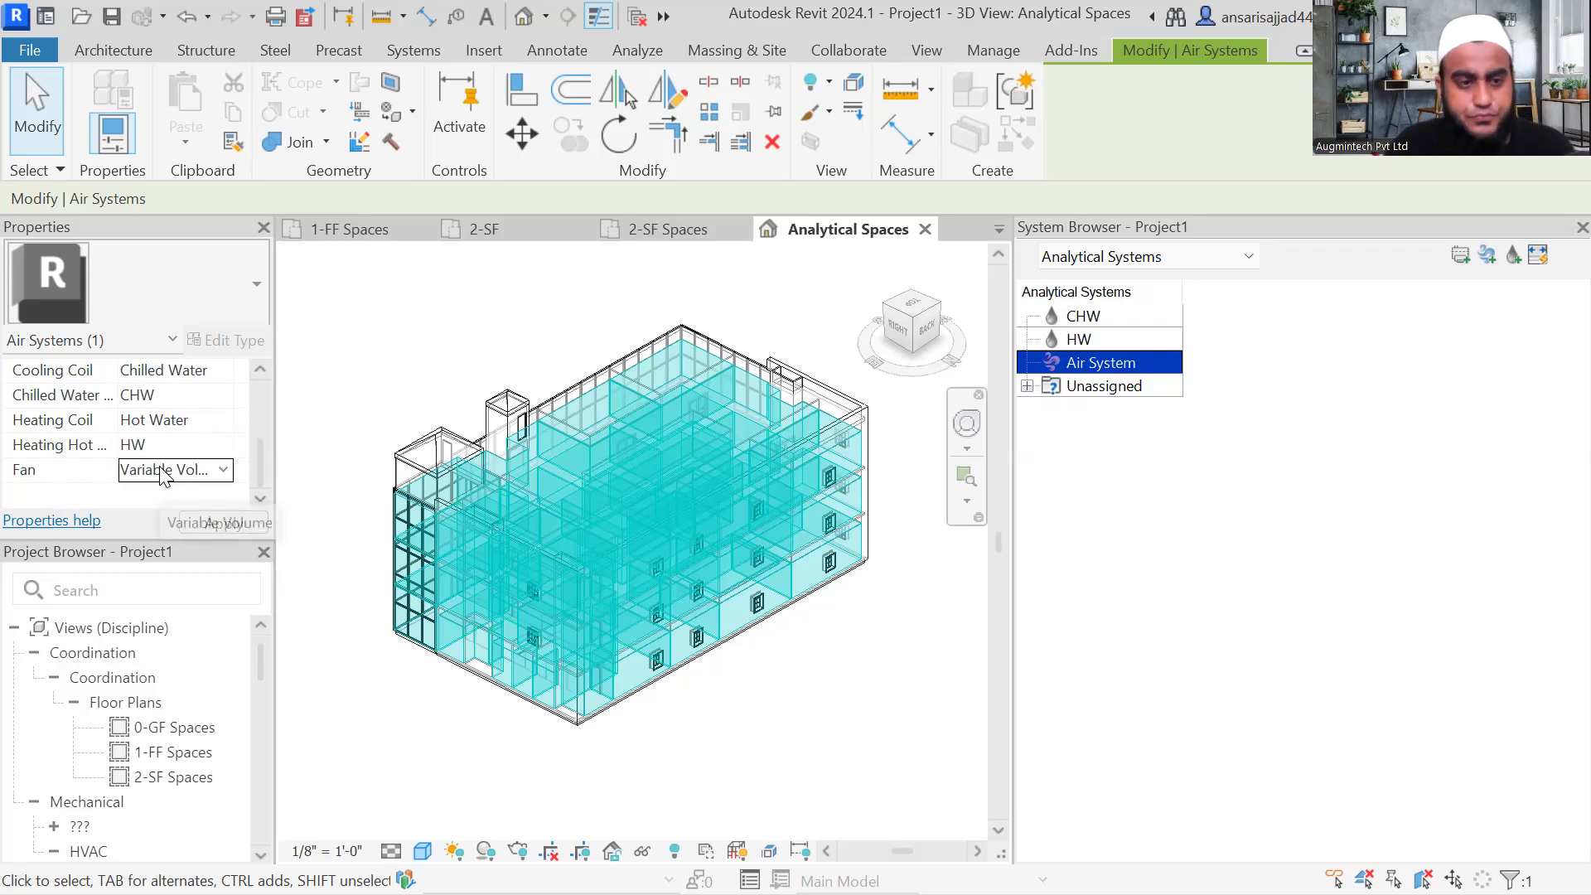
pyautogui.click(214, 523)
pyautogui.click(1095, 369)
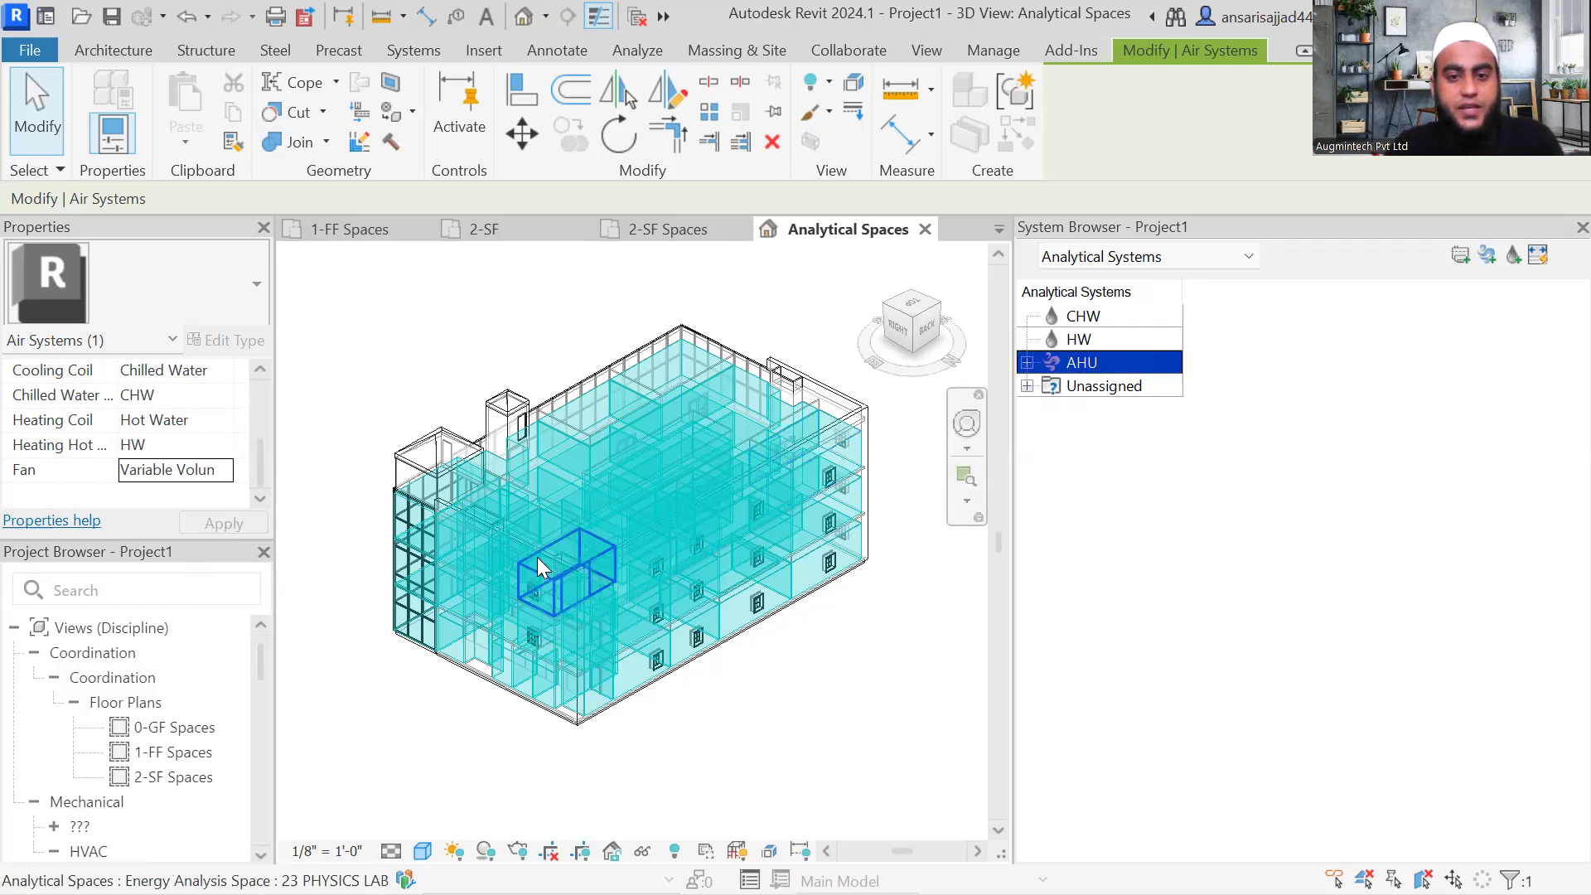
pyautogui.scroll(1, 563, 689)
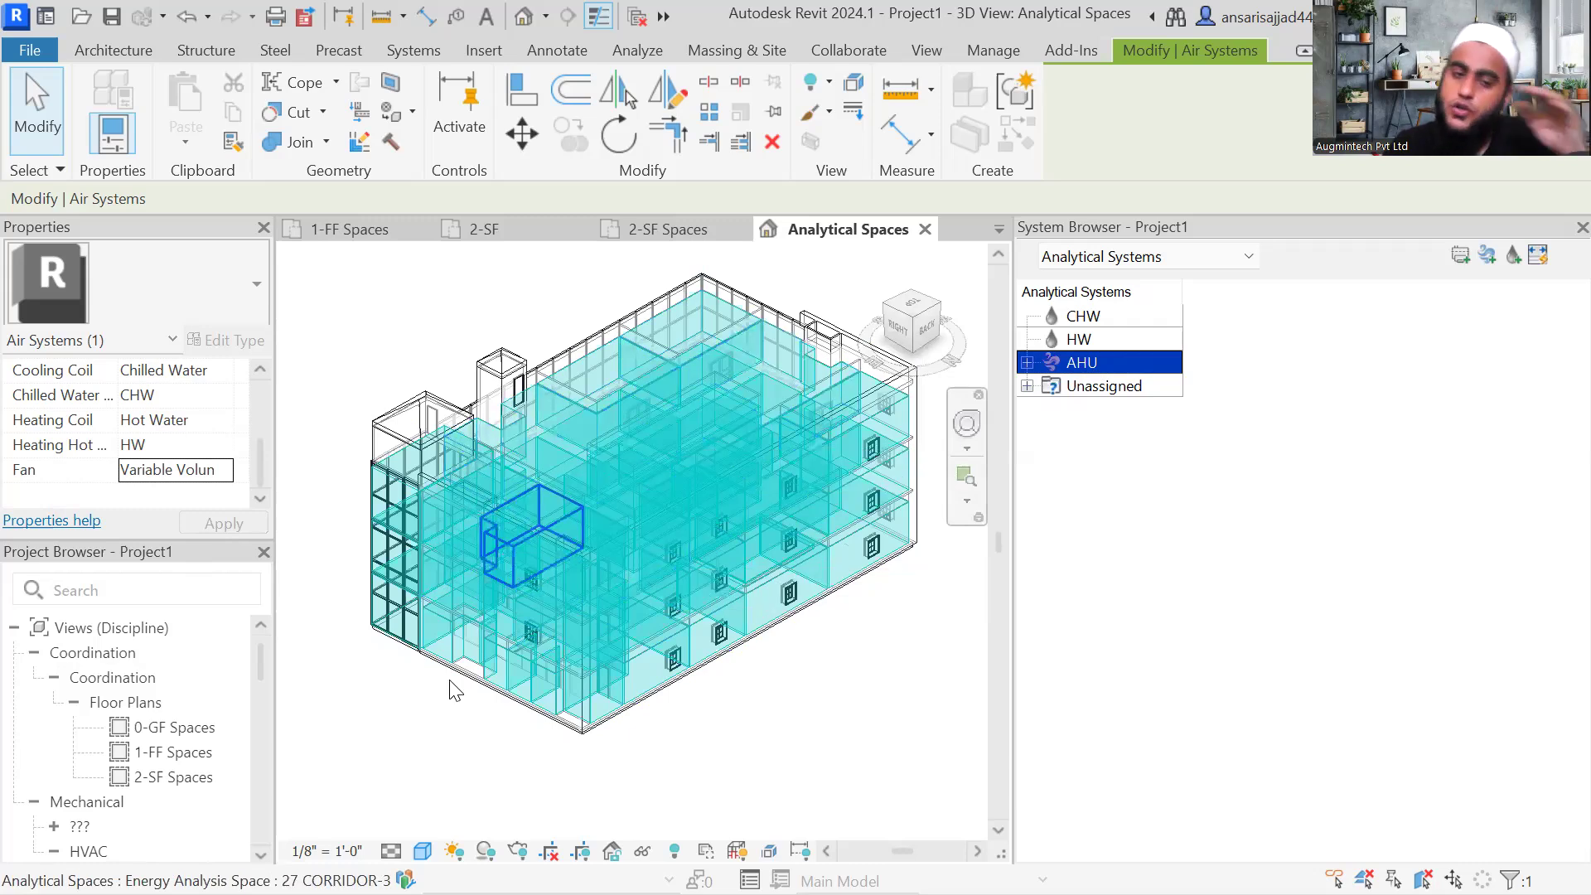
pyautogui.scroll(3, 147, 427)
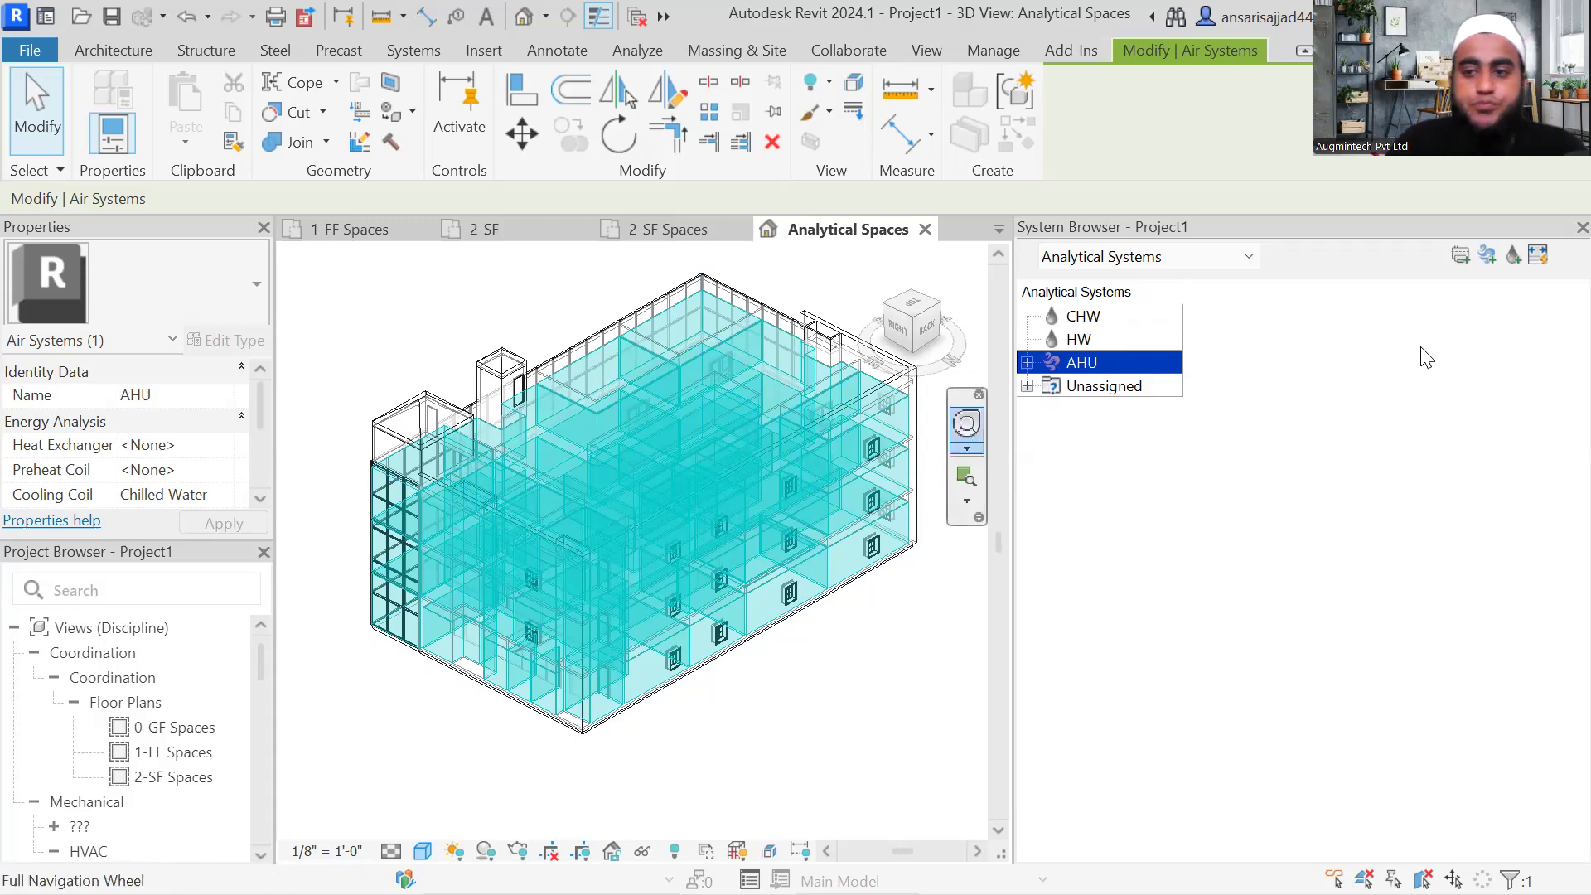
# Step: Add a zone equipment item to the analytical systems
pyautogui.click(1461, 257)
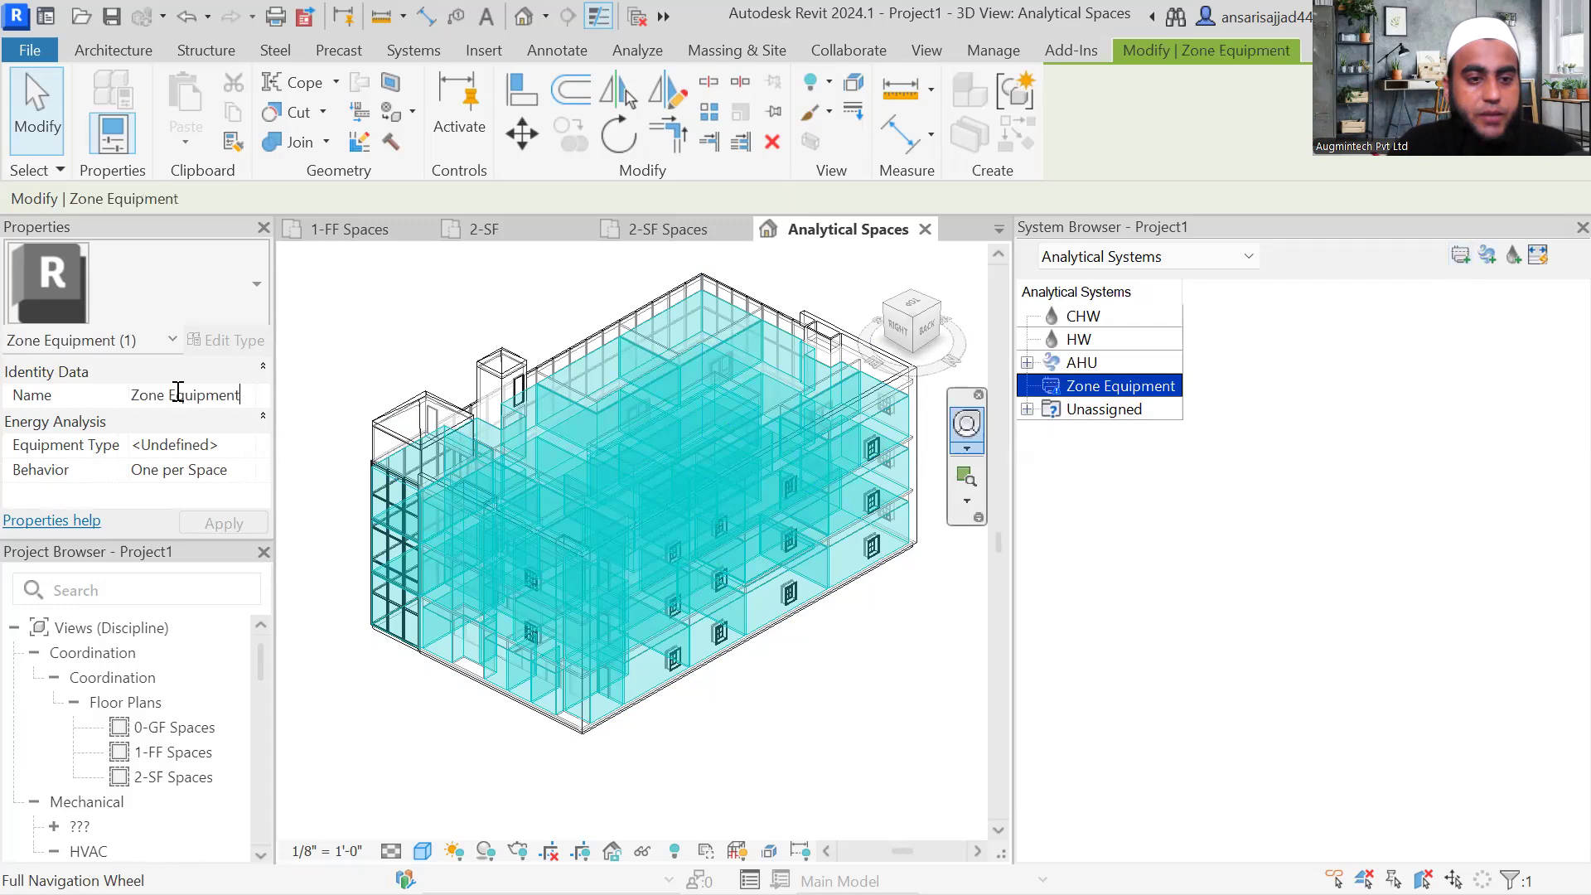
pyautogui.moveTo(240, 396); pyautogui.dragTo(117, 426)
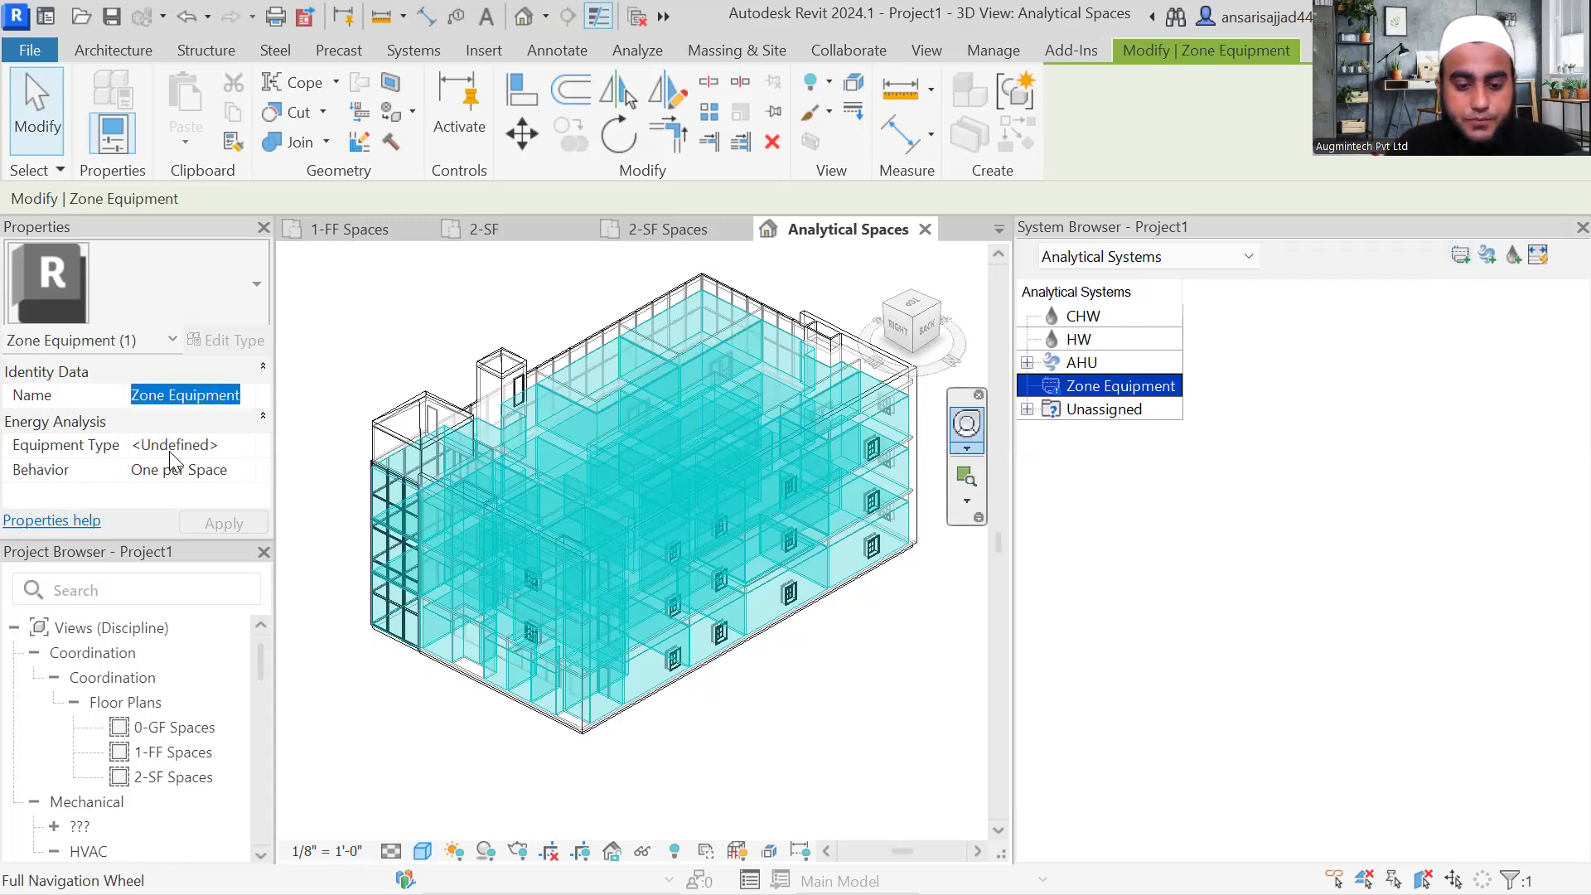
pyautogui.click(169, 451)
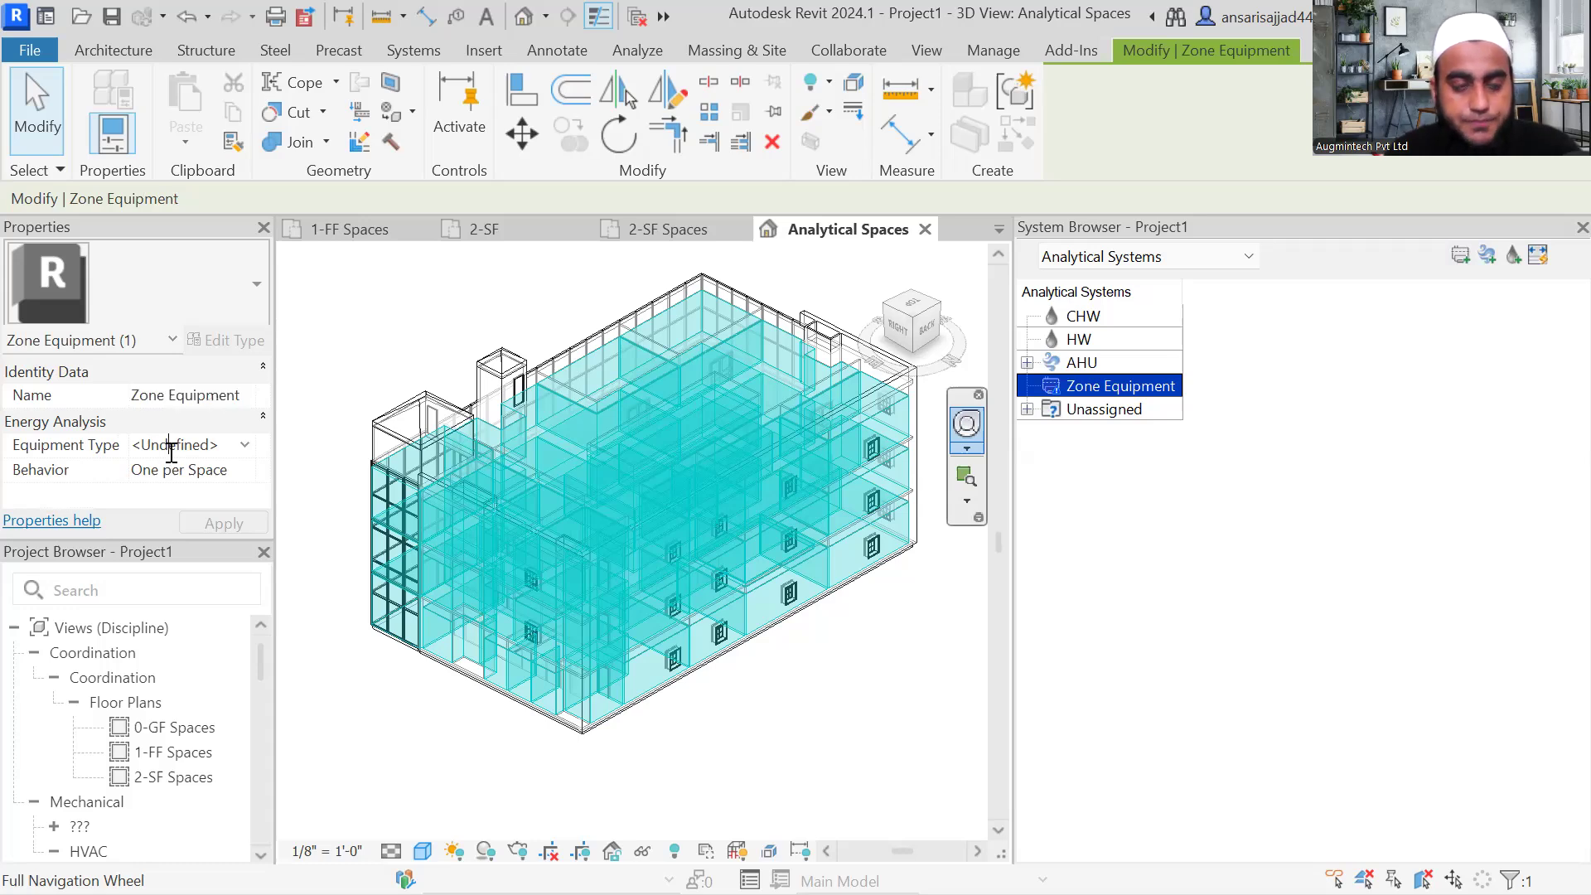
# Step: Open the 0-GF Spaces floor plan and examine how its rooms are laid out for zoning
pyautogui.click(193, 729)
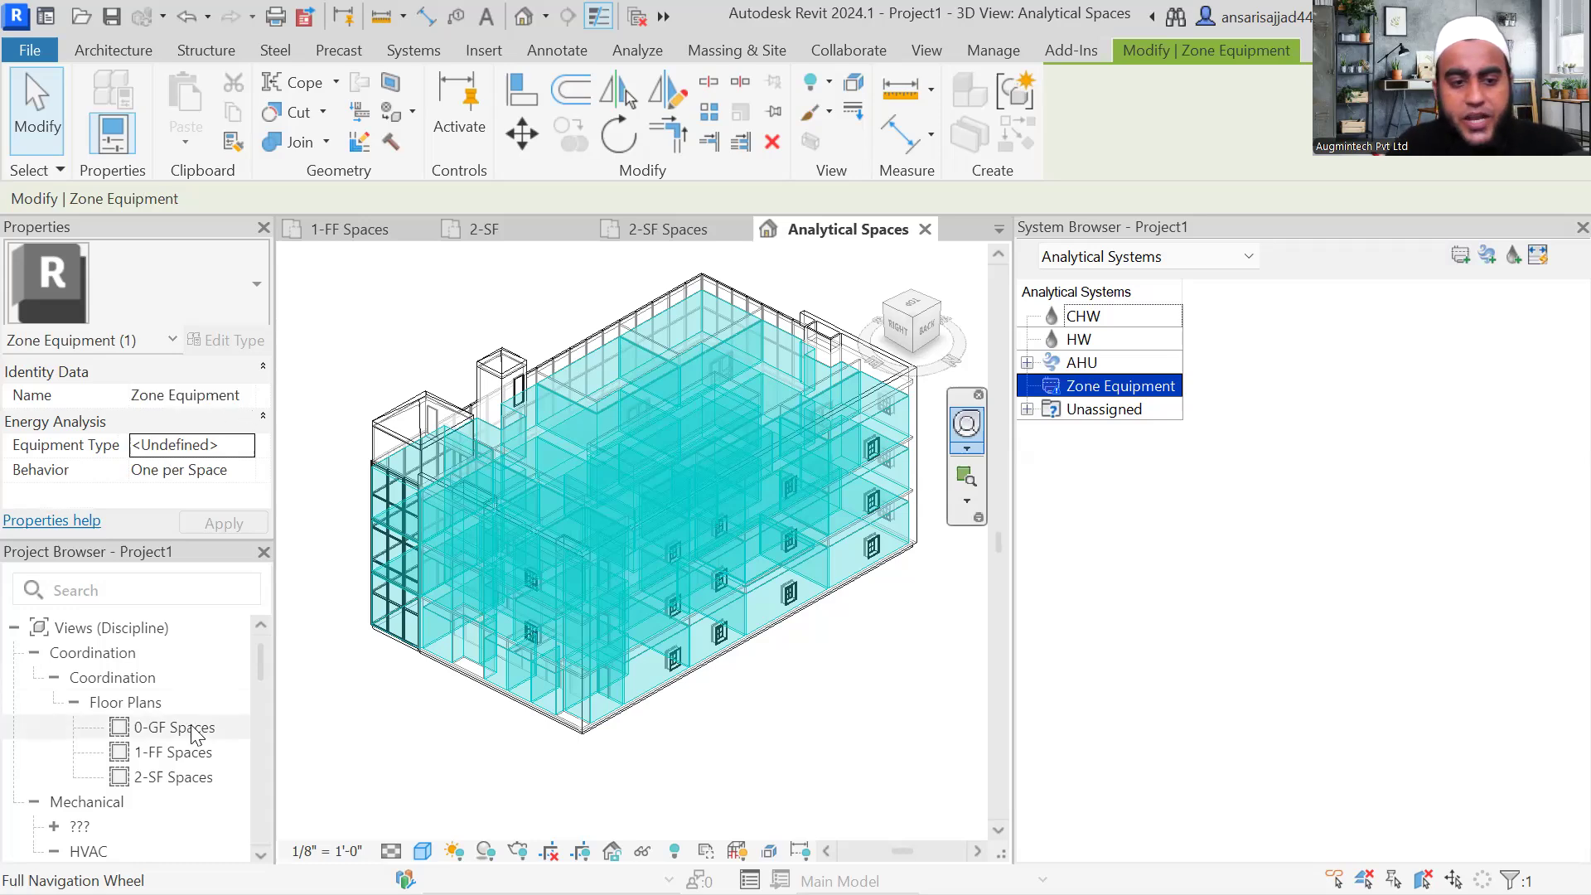
pyautogui.doubleClick(193, 730)
pyautogui.scroll(-2, 668, 516)
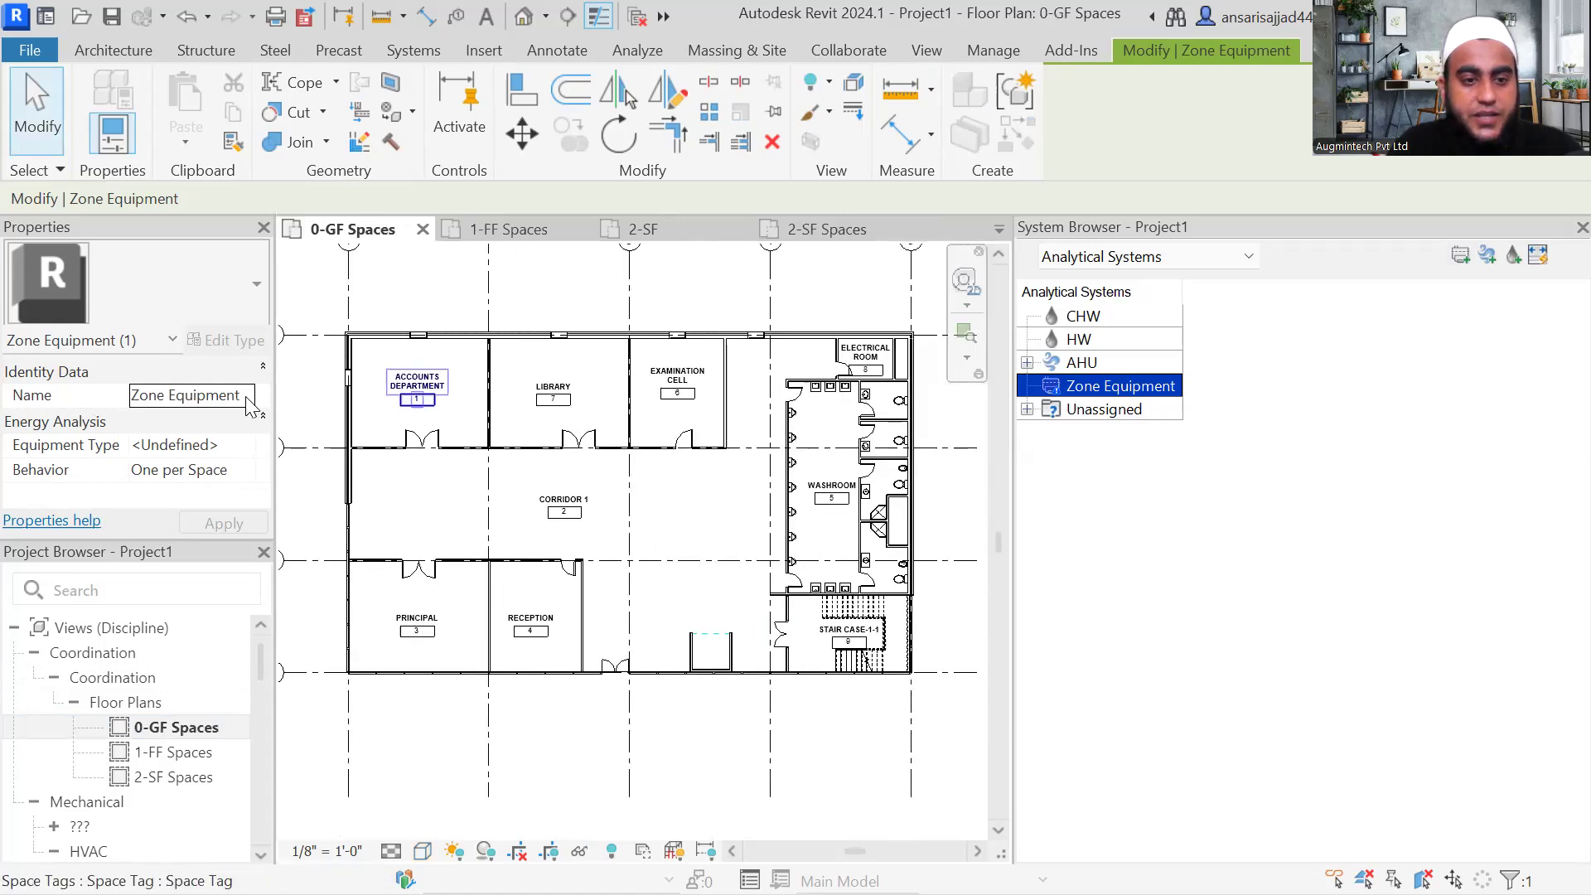
pyautogui.moveTo(474, 490); pyautogui.dragTo(480, 490, button='middle')
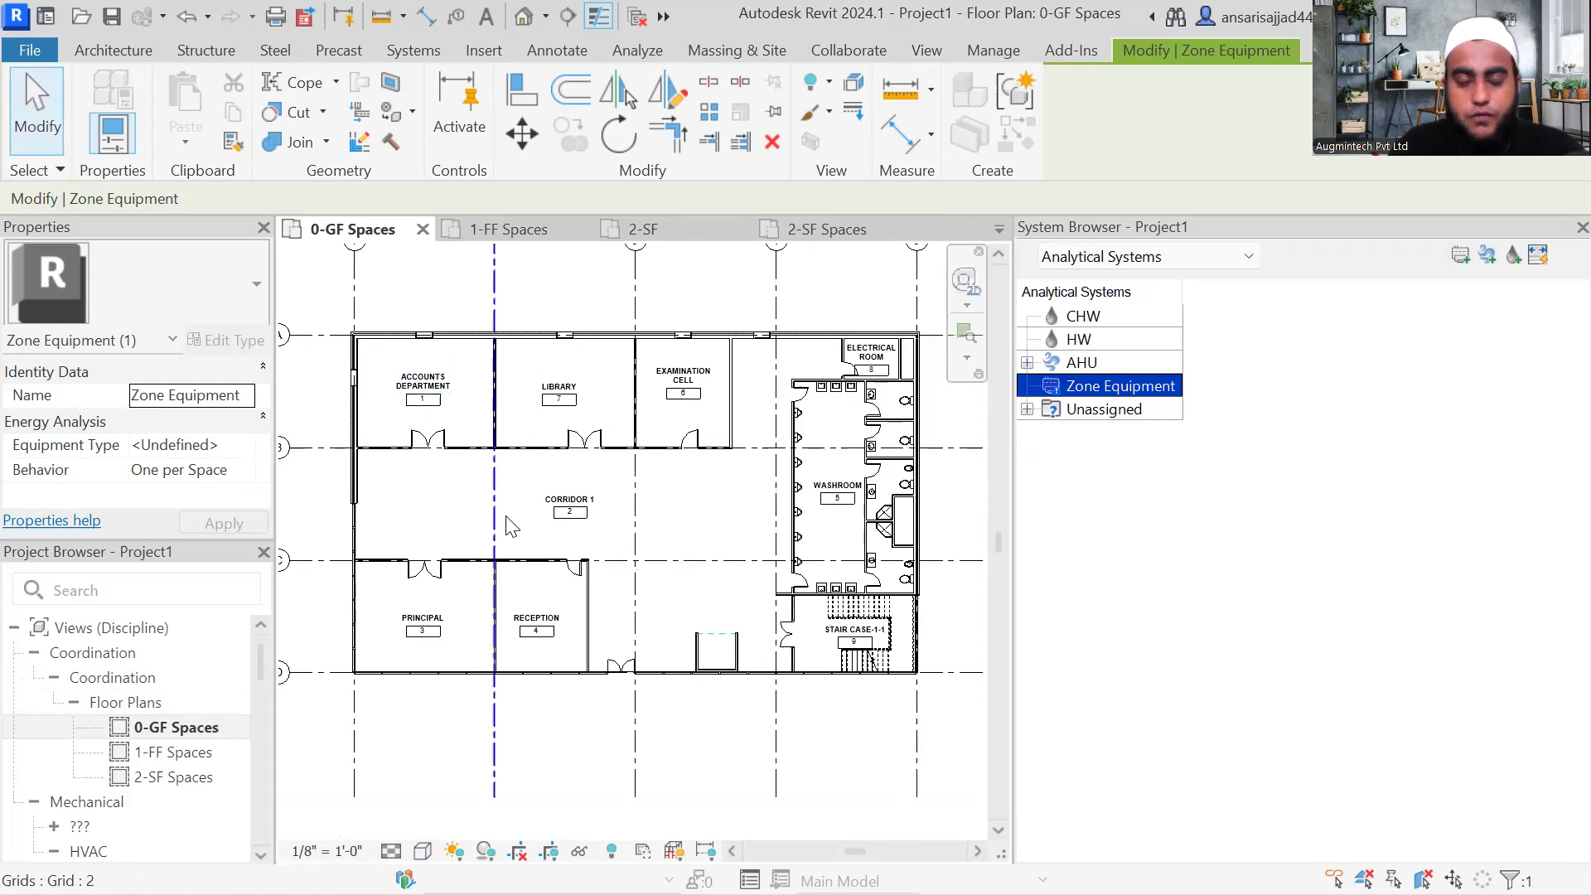
pyautogui.scroll(1, 537, 535)
pyautogui.moveTo(460, 421); pyautogui.dragTo(442, 429, button='middle')
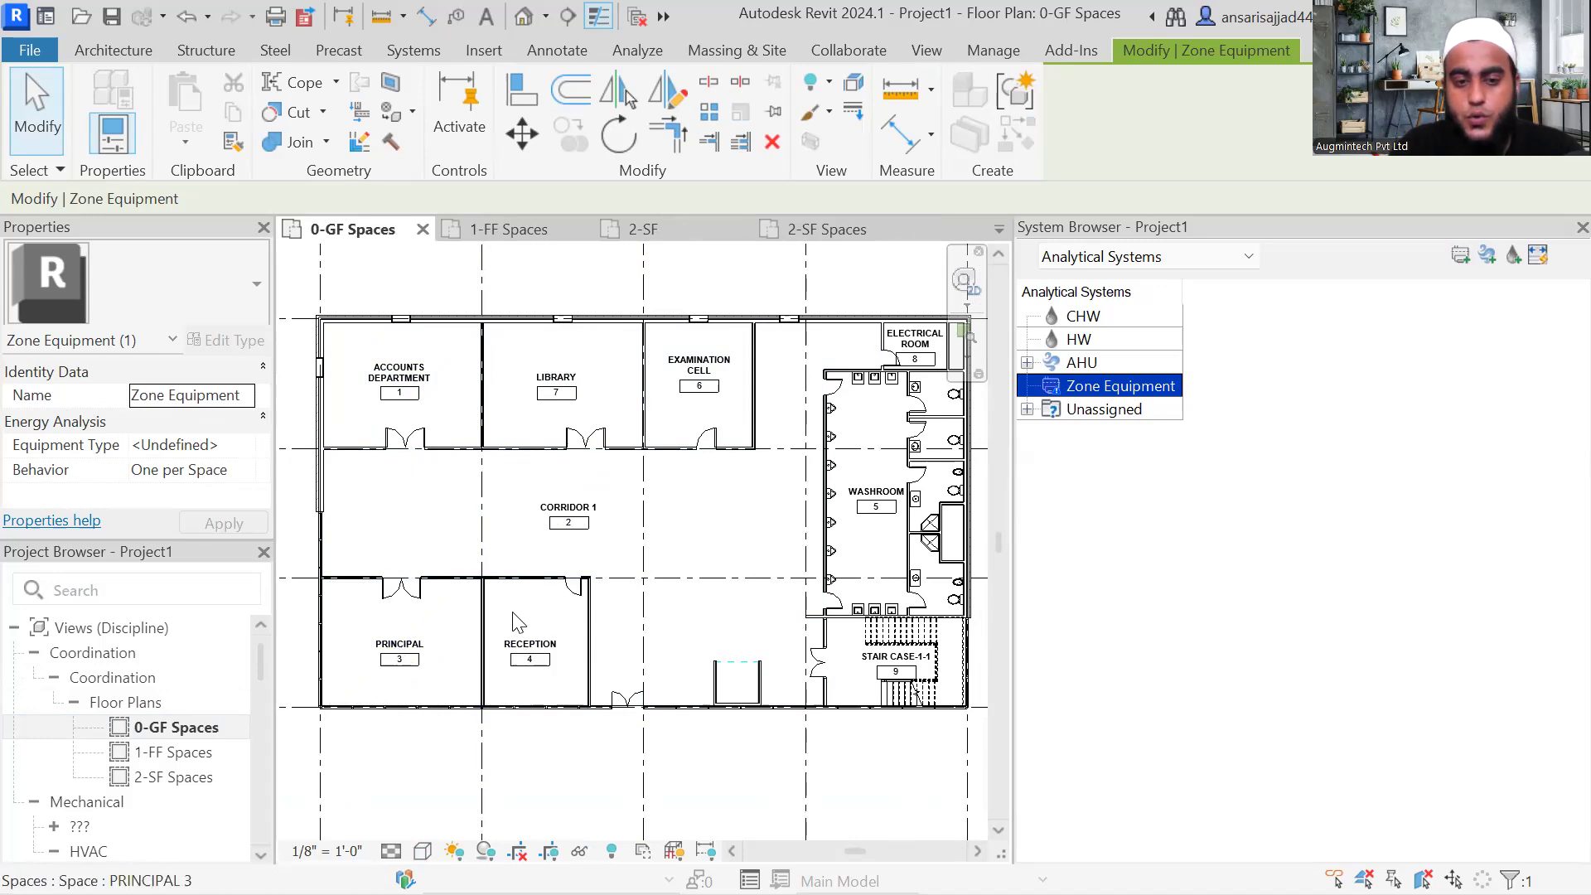
pyautogui.moveTo(504, 538); pyautogui.dragTo(485, 510, button='middle')
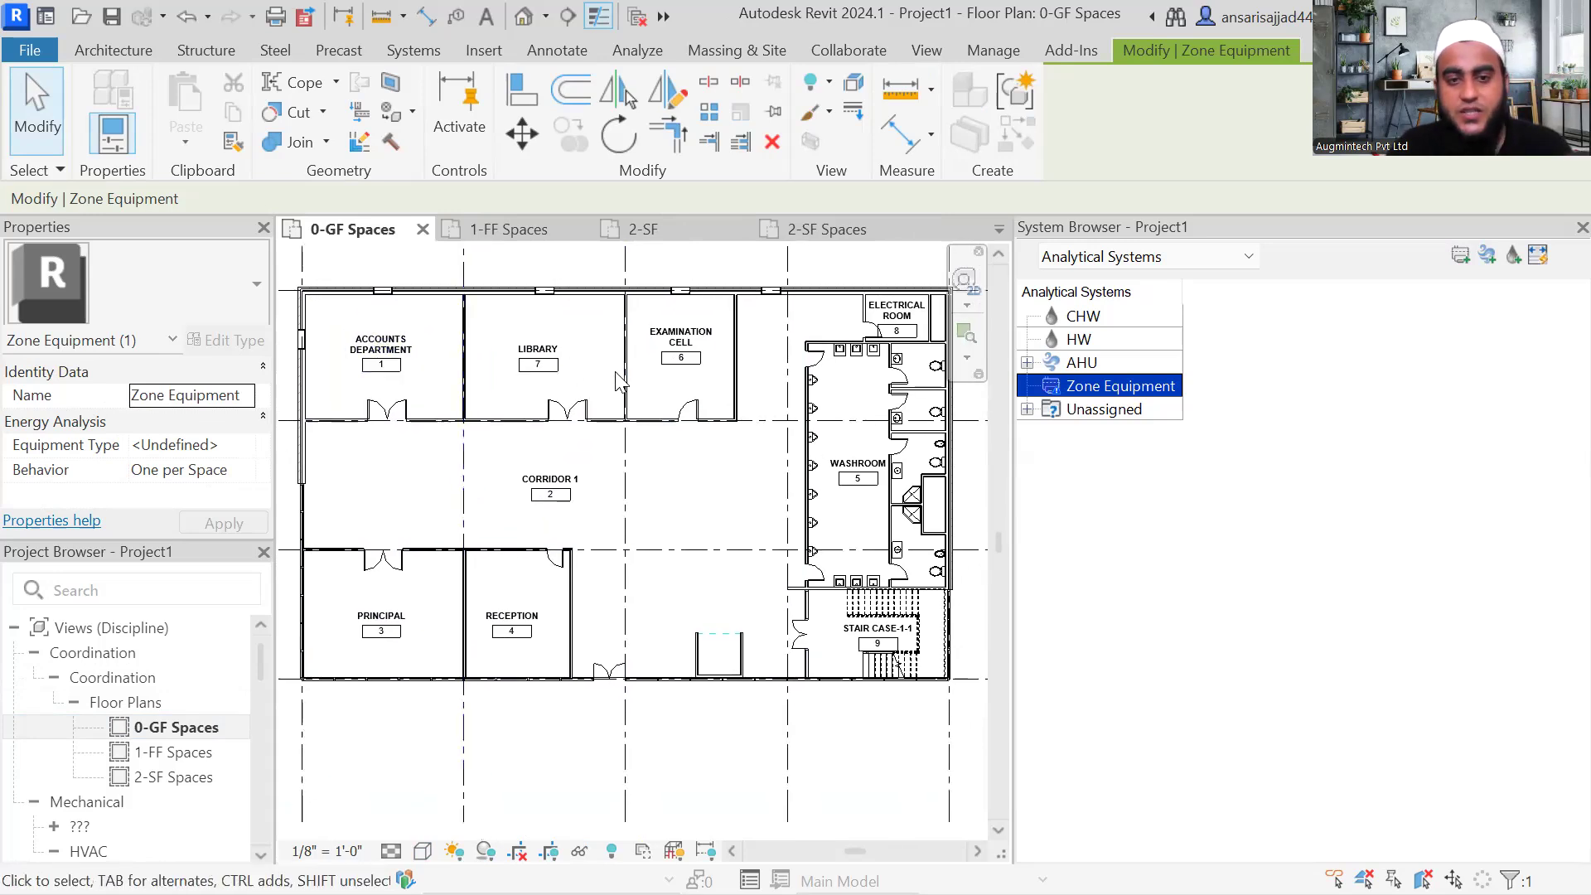
pyautogui.moveTo(618, 381); pyautogui.dragTo(630, 408, button='middle')
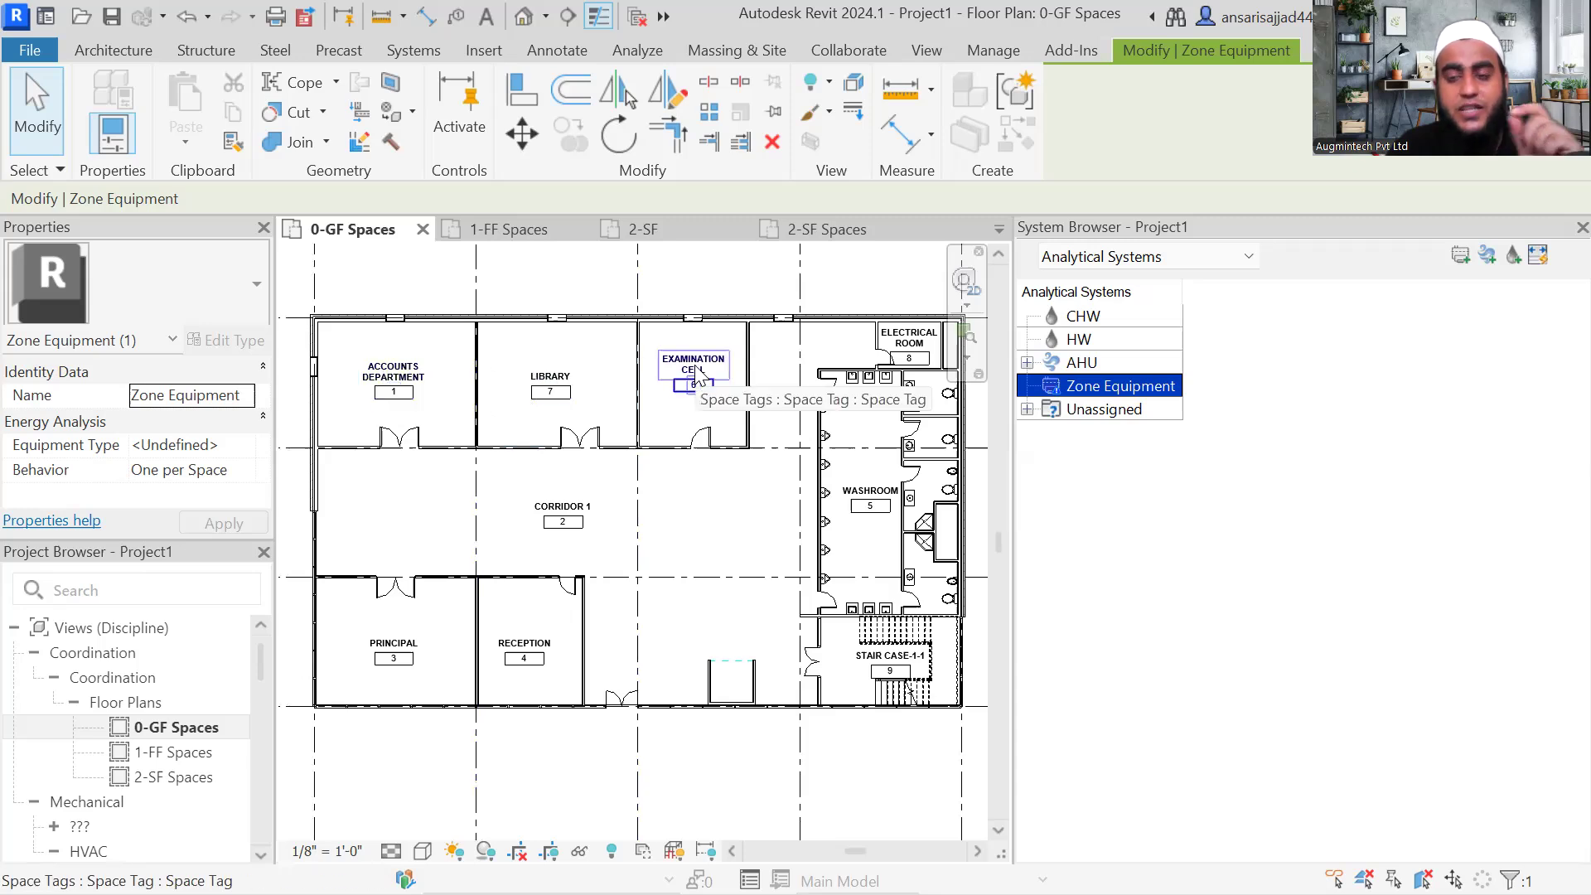
# Step: Name the new zone equipment VAV-01 and set its equipment type to Variable Air Volume Box
pyautogui.click(209, 395)
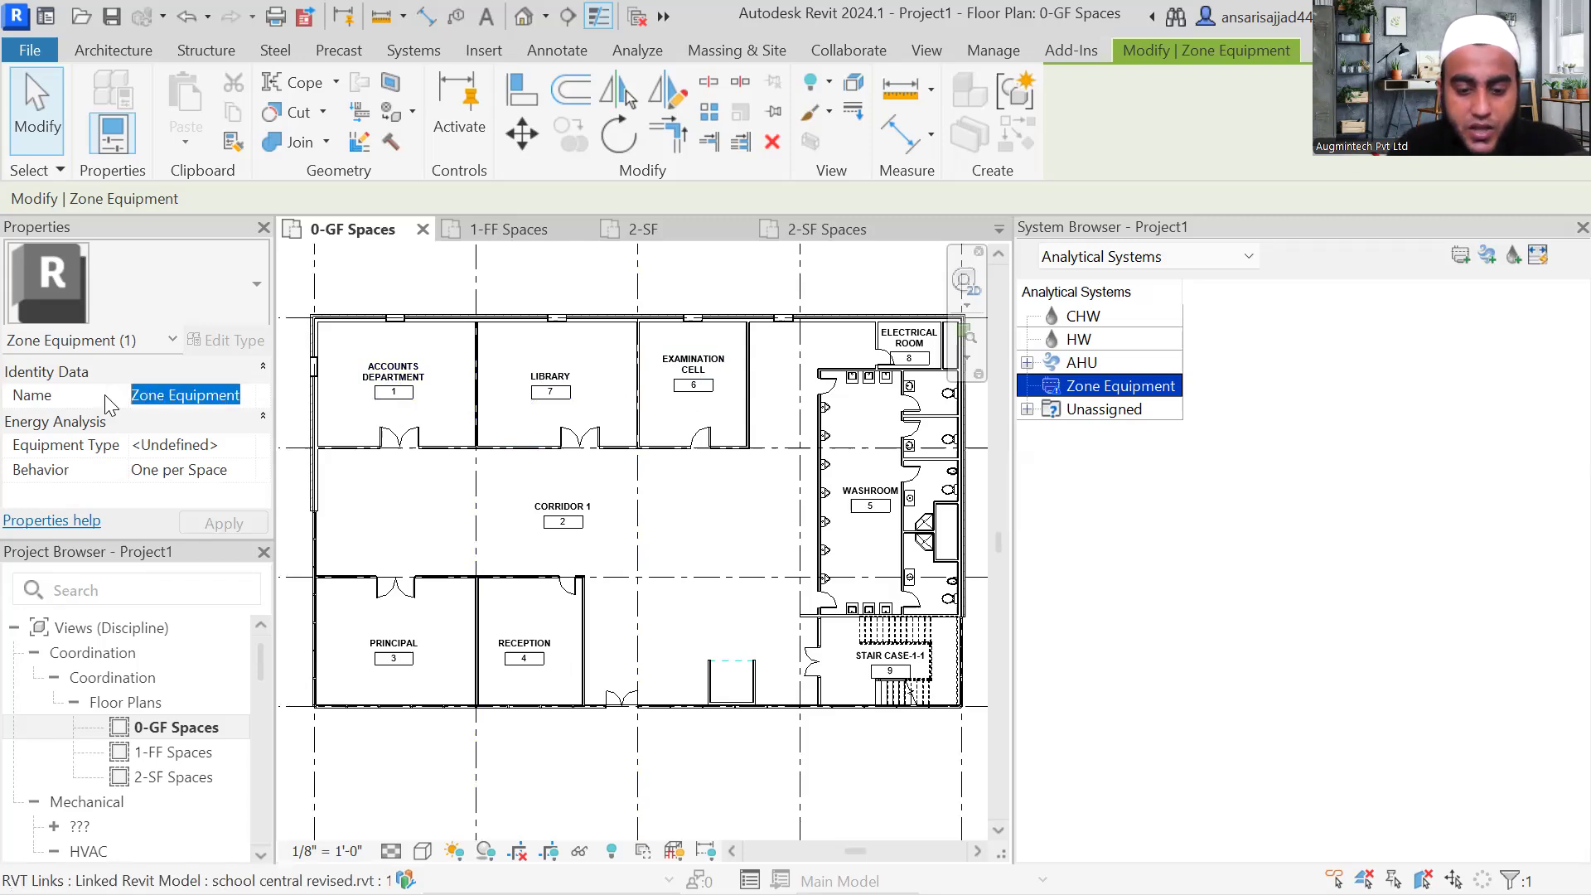
pyautogui.write('VAV-01')
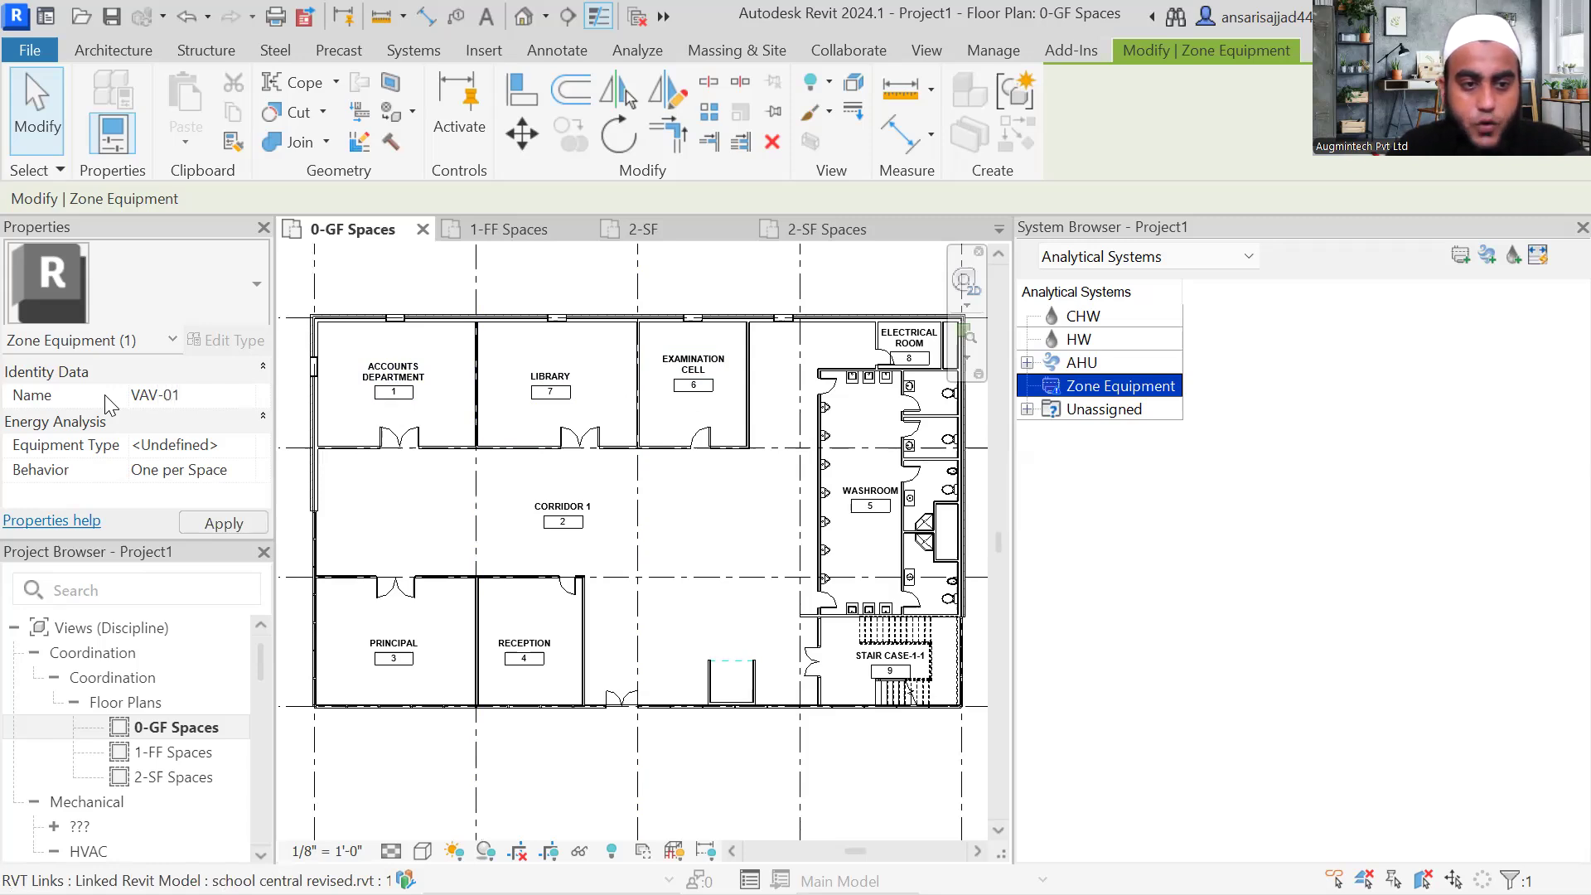
pyautogui.click(246, 451)
pyautogui.click(246, 448)
pyautogui.scroll(-3, 209, 530)
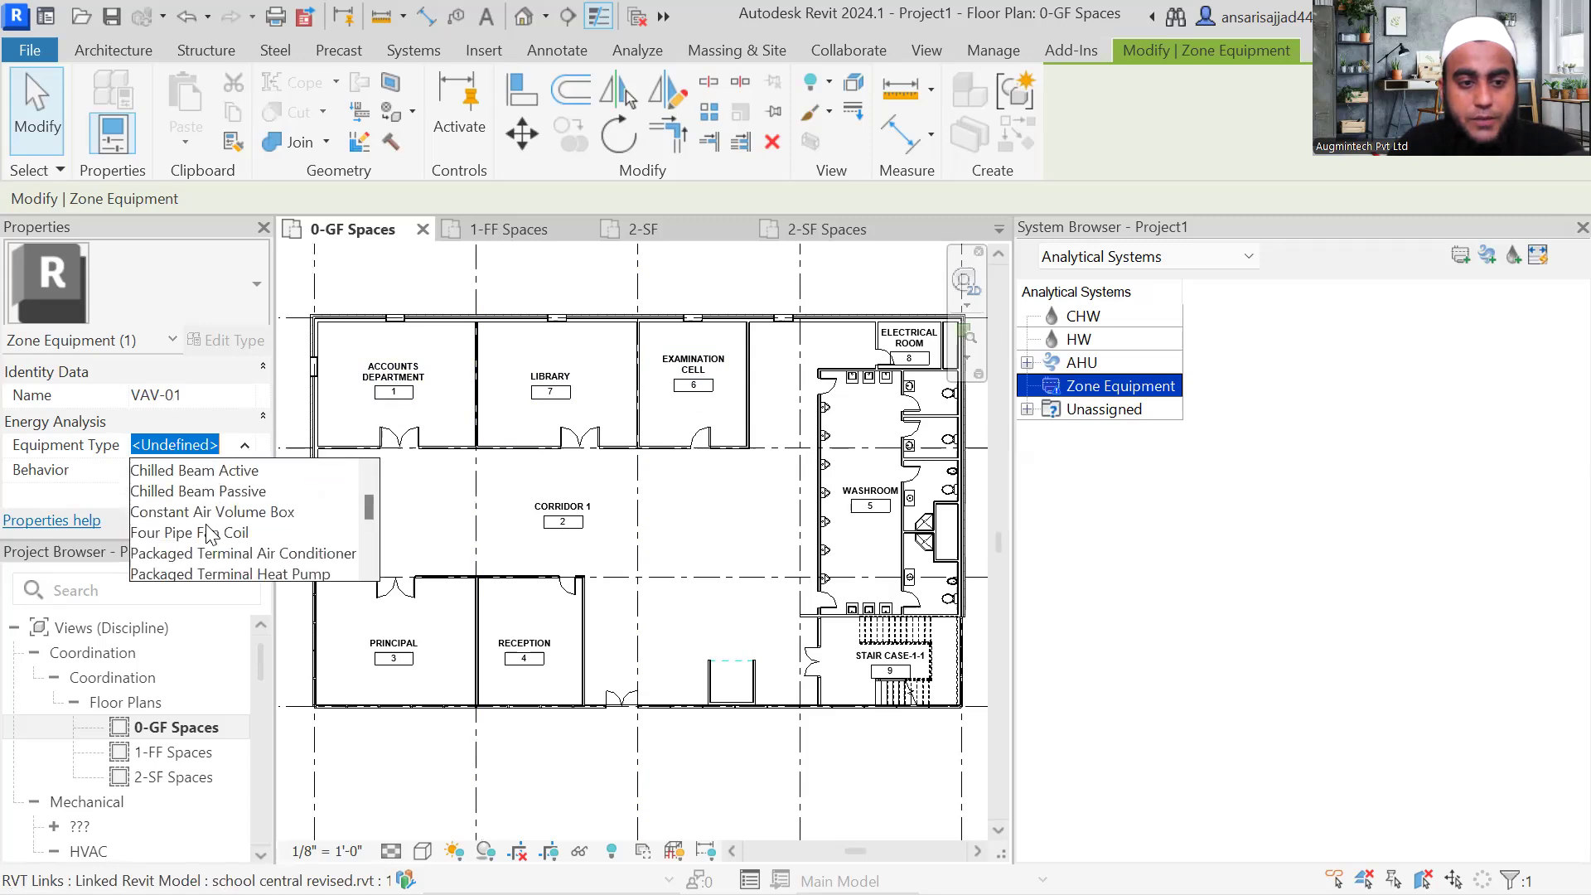
pyautogui.scroll(-1, 209, 531)
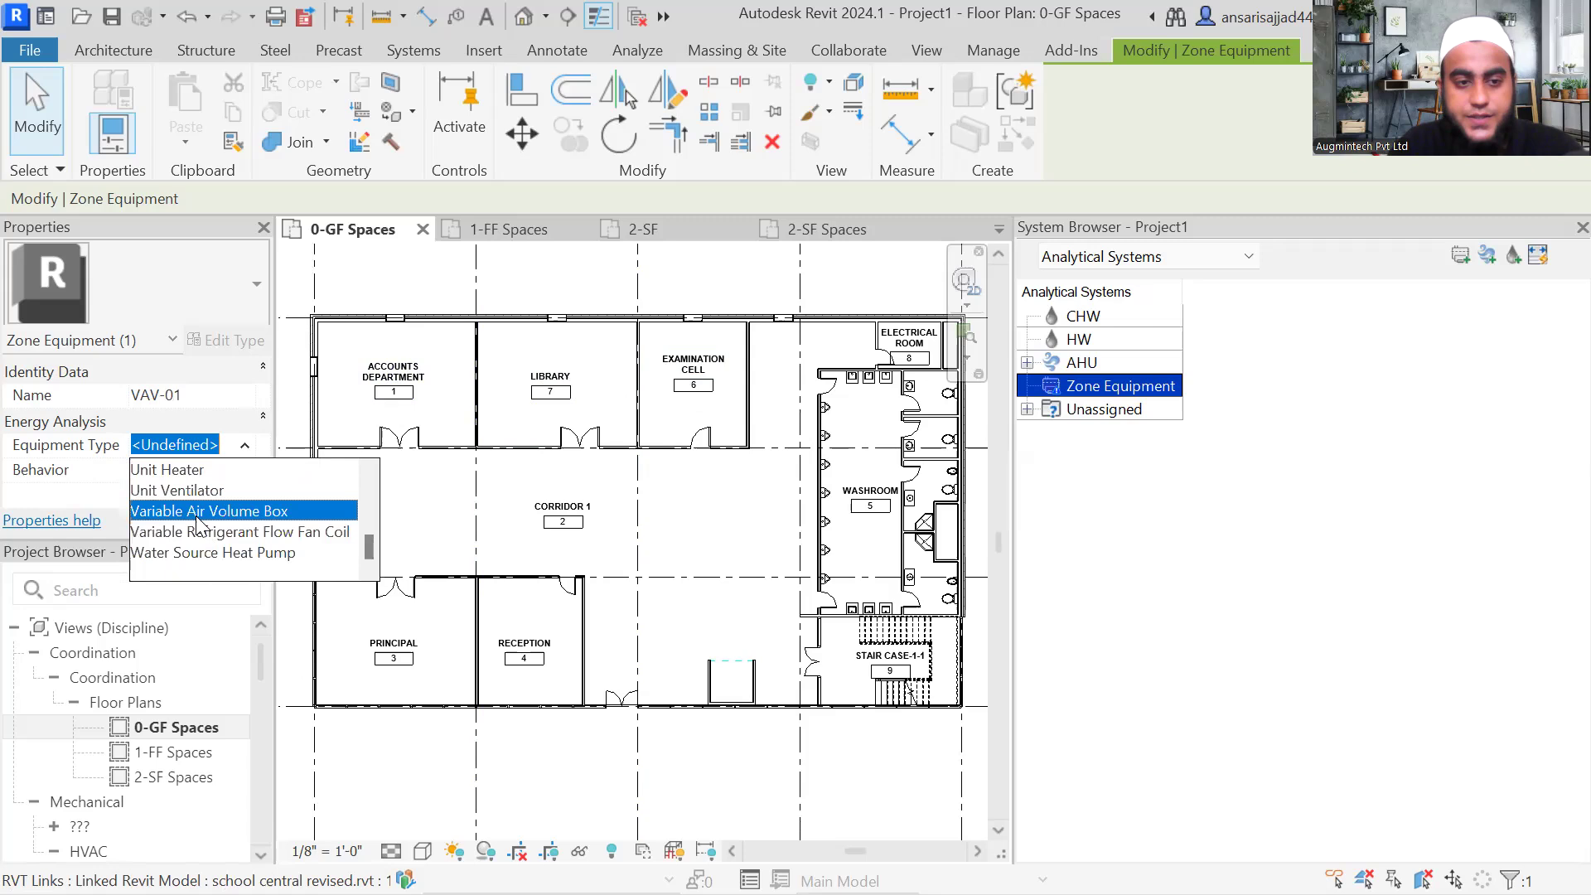
pyautogui.click(199, 512)
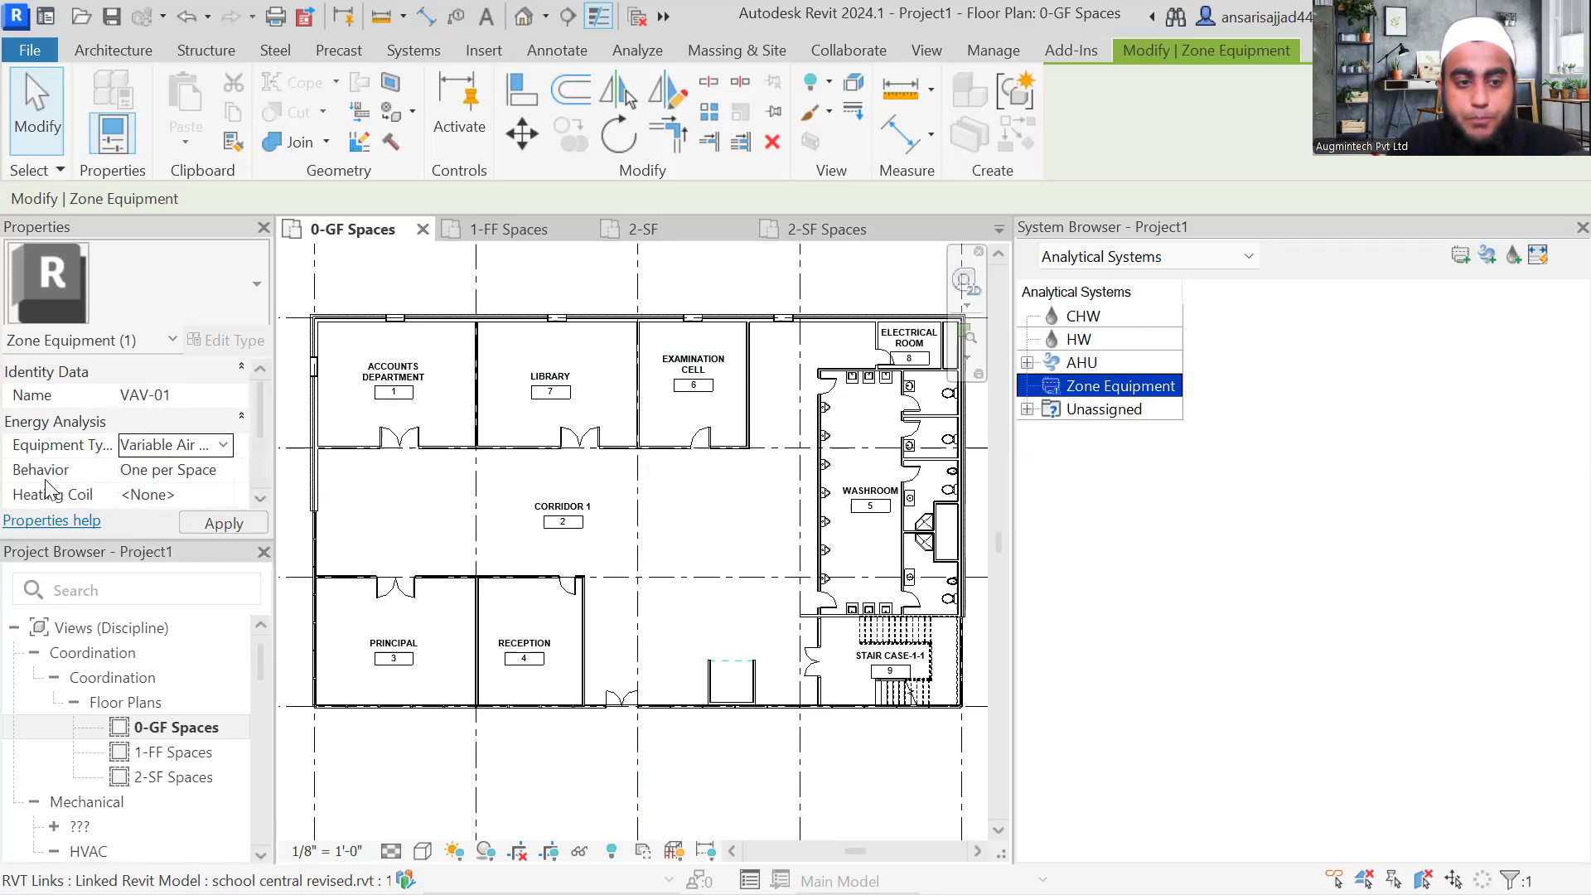
# Step: Set the behavior of VAV-01 to Groups Spaces on Equipment
pyautogui.click(211, 470)
pyautogui.click(223, 470)
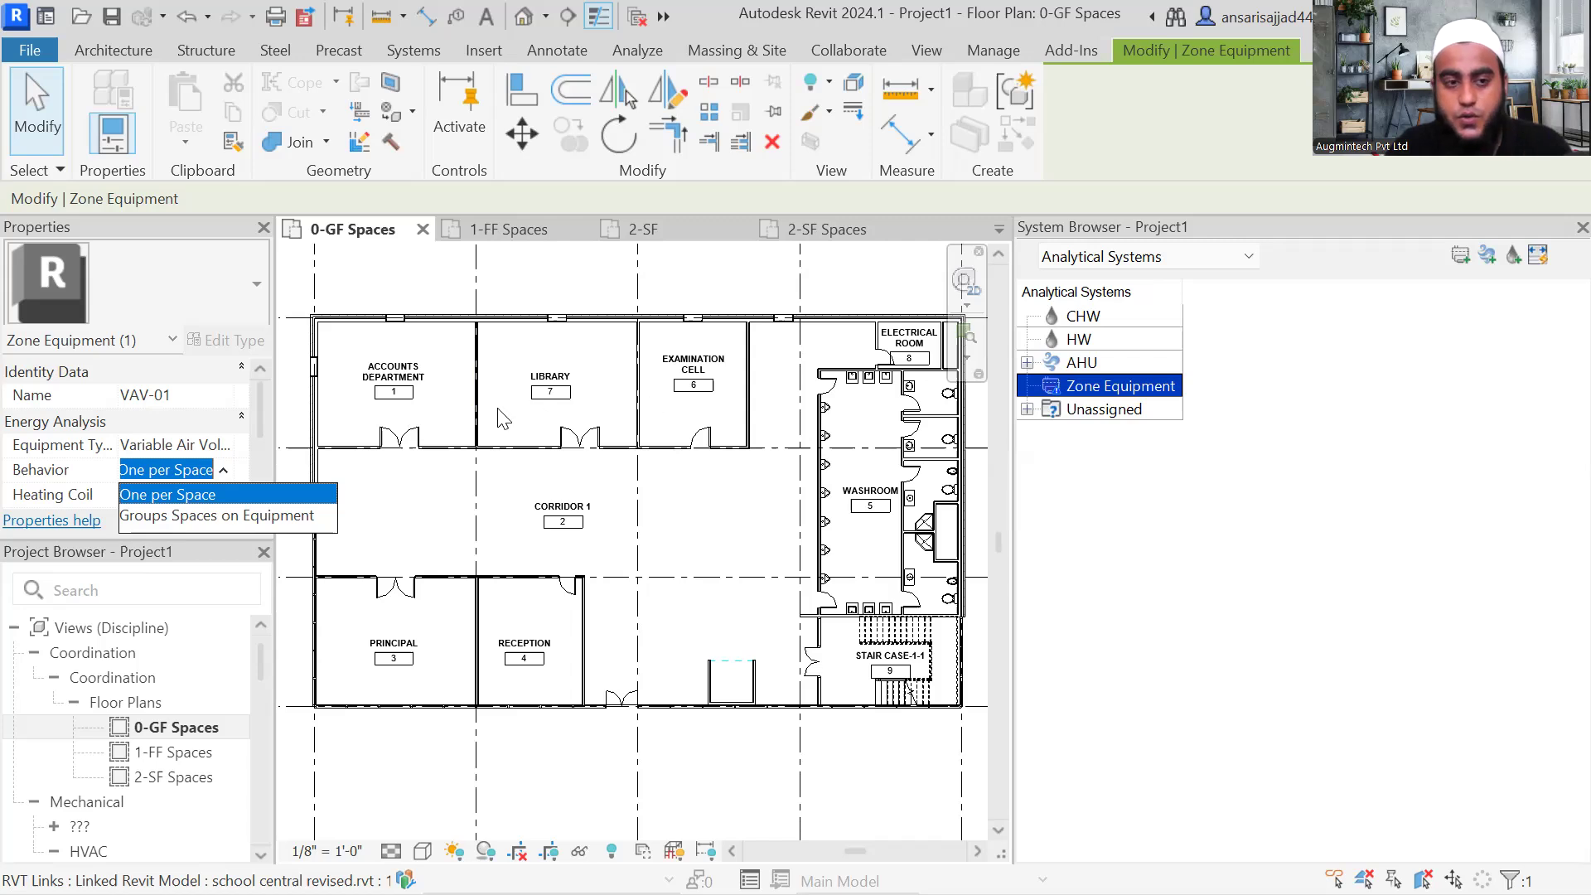
pyautogui.click(196, 517)
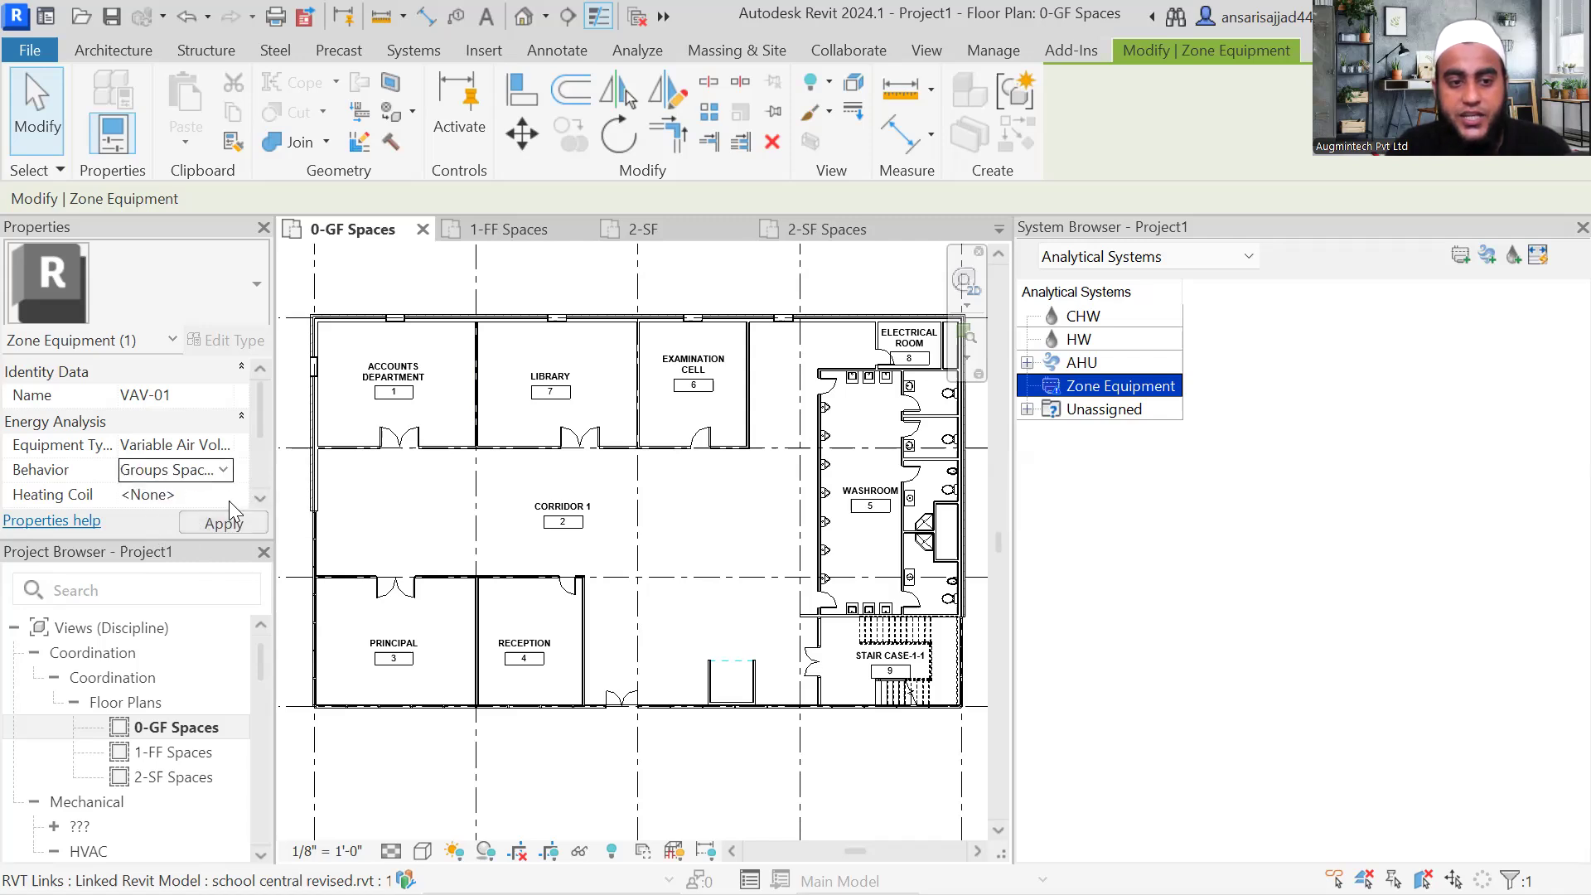
# Step: Set the heating coil of VAV-01 to Hot Water and assign the HW loop to it
pyautogui.click(224, 496)
pyautogui.click(161, 580)
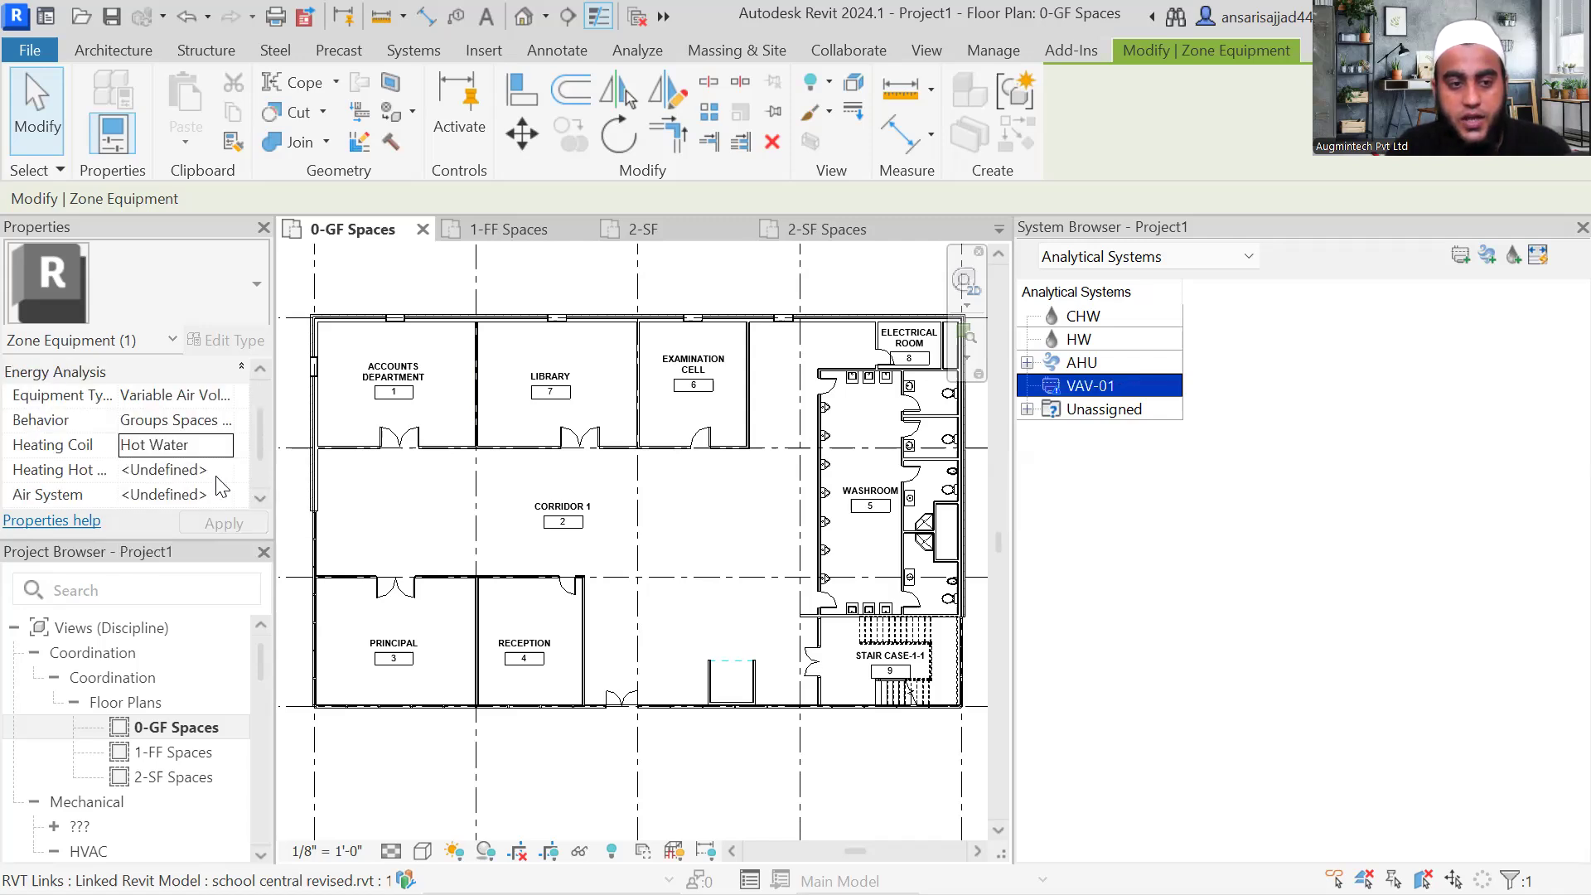
pyautogui.click(199, 470)
pyautogui.click(223, 470)
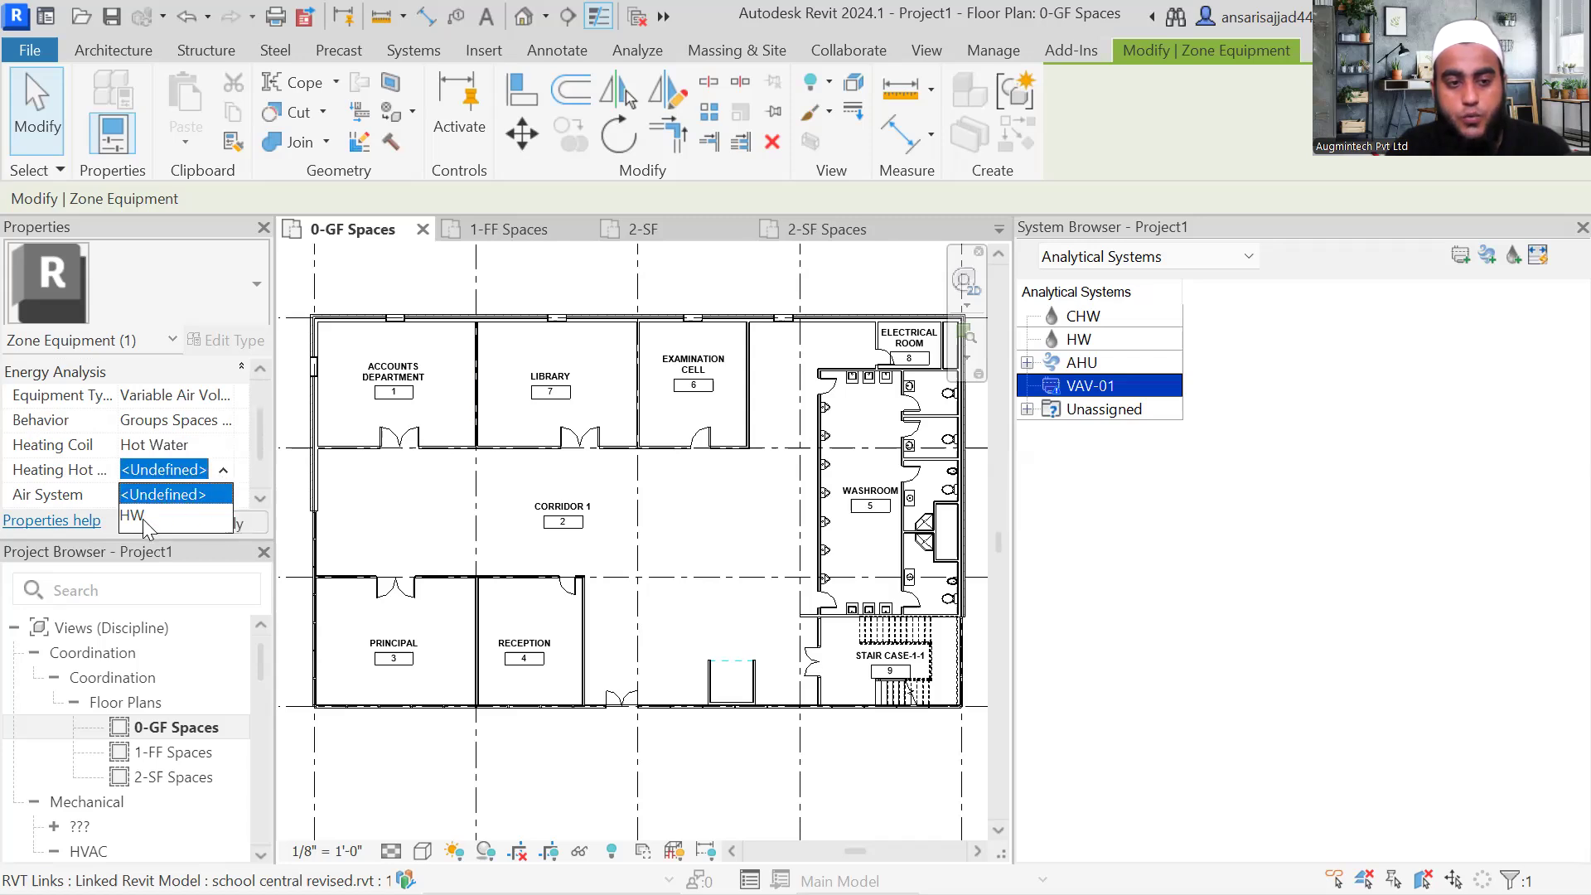
pyautogui.click(141, 518)
# Step: Assign the AHU air system to VAV-01 and apply the zone equipment's properties
pyautogui.click(217, 496)
pyautogui.click(223, 494)
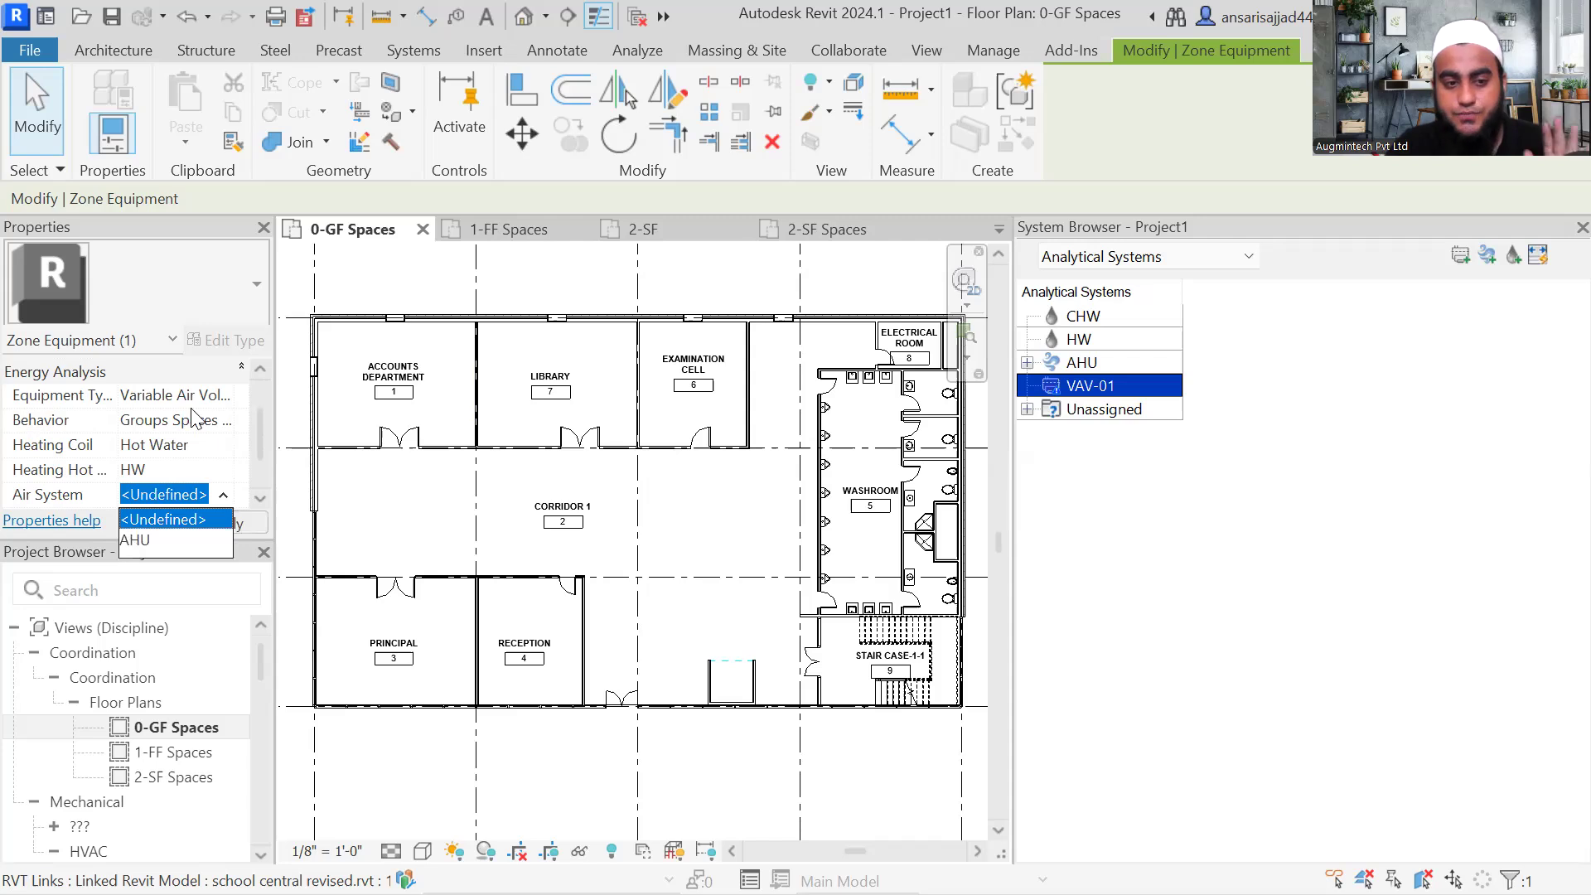
pyautogui.scroll(-2, 193, 414)
pyautogui.scroll(3, 191, 411)
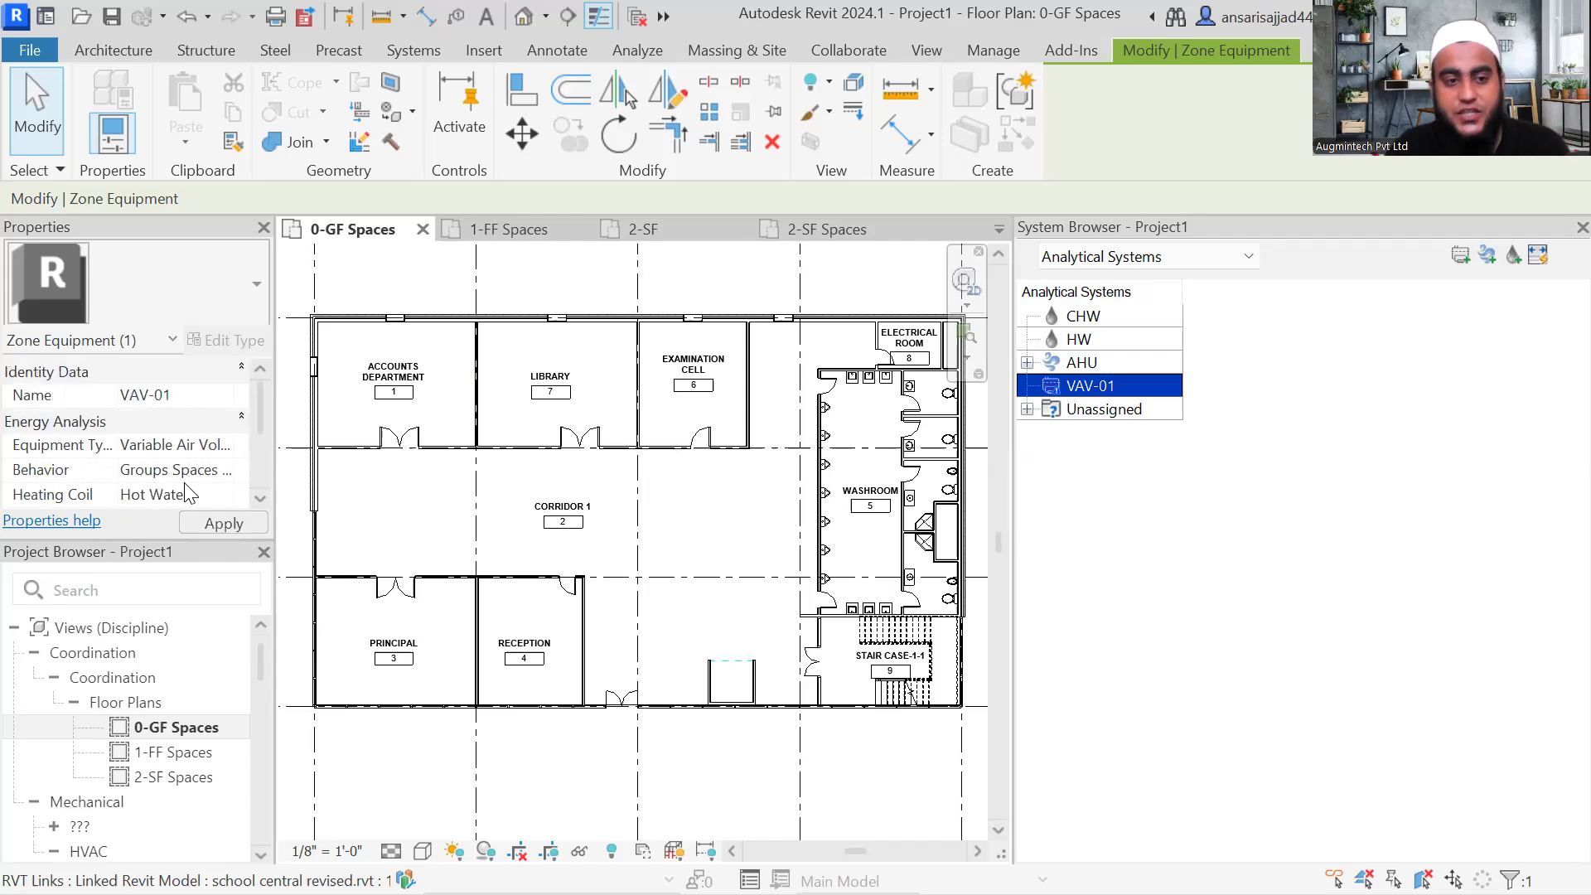
pyautogui.click(223, 523)
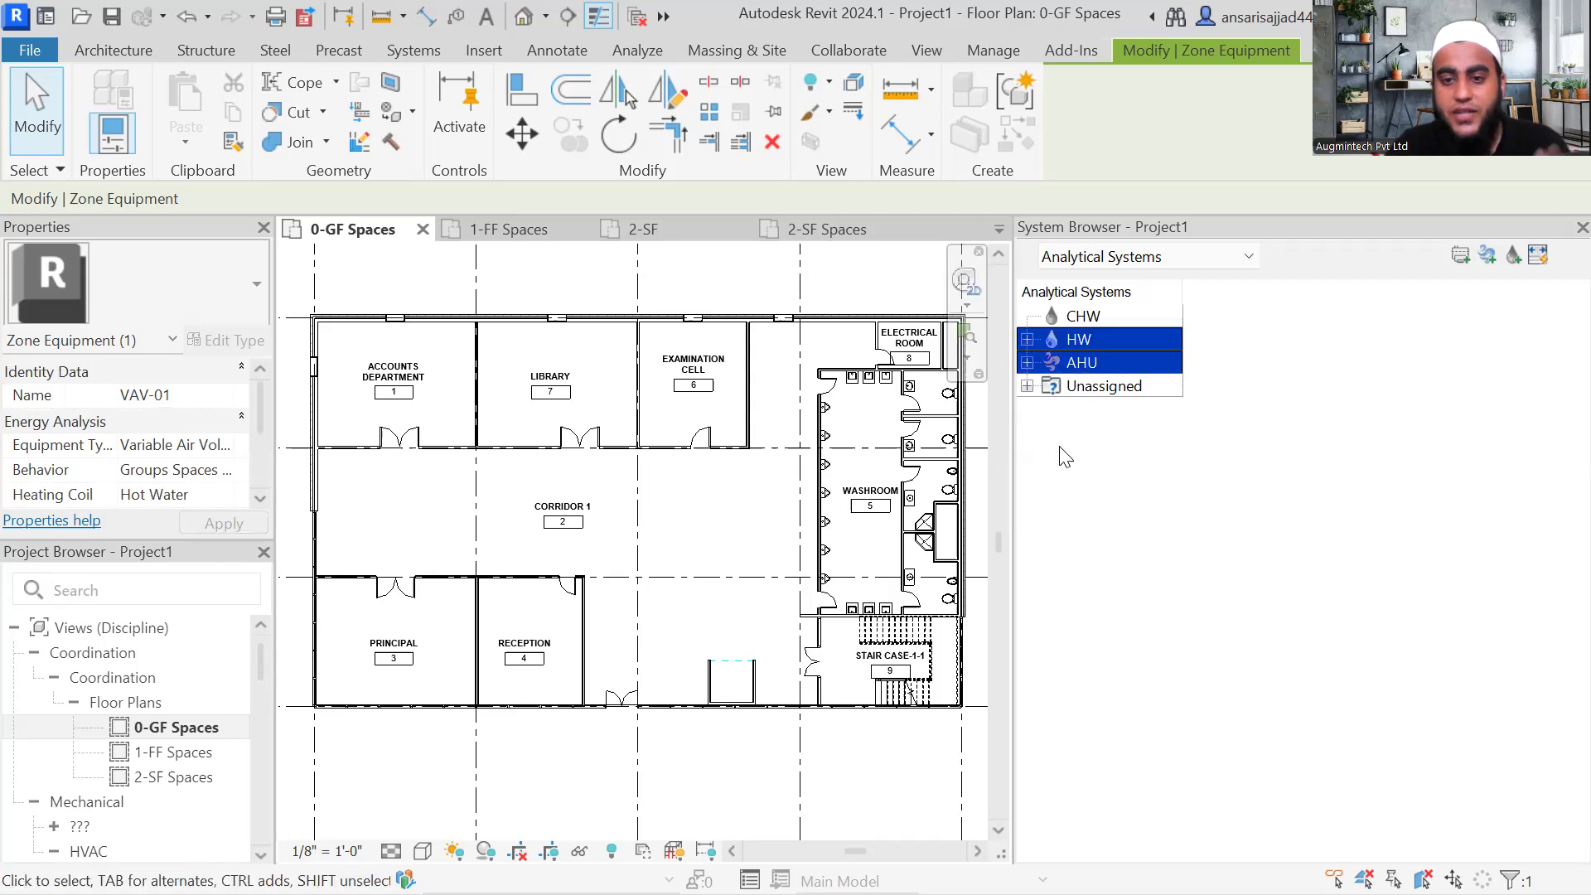
# Step: Expand the AHU system to check its assigned loops and zone equipment, and look over the ground-floor rooms
pyautogui.click(1026, 363)
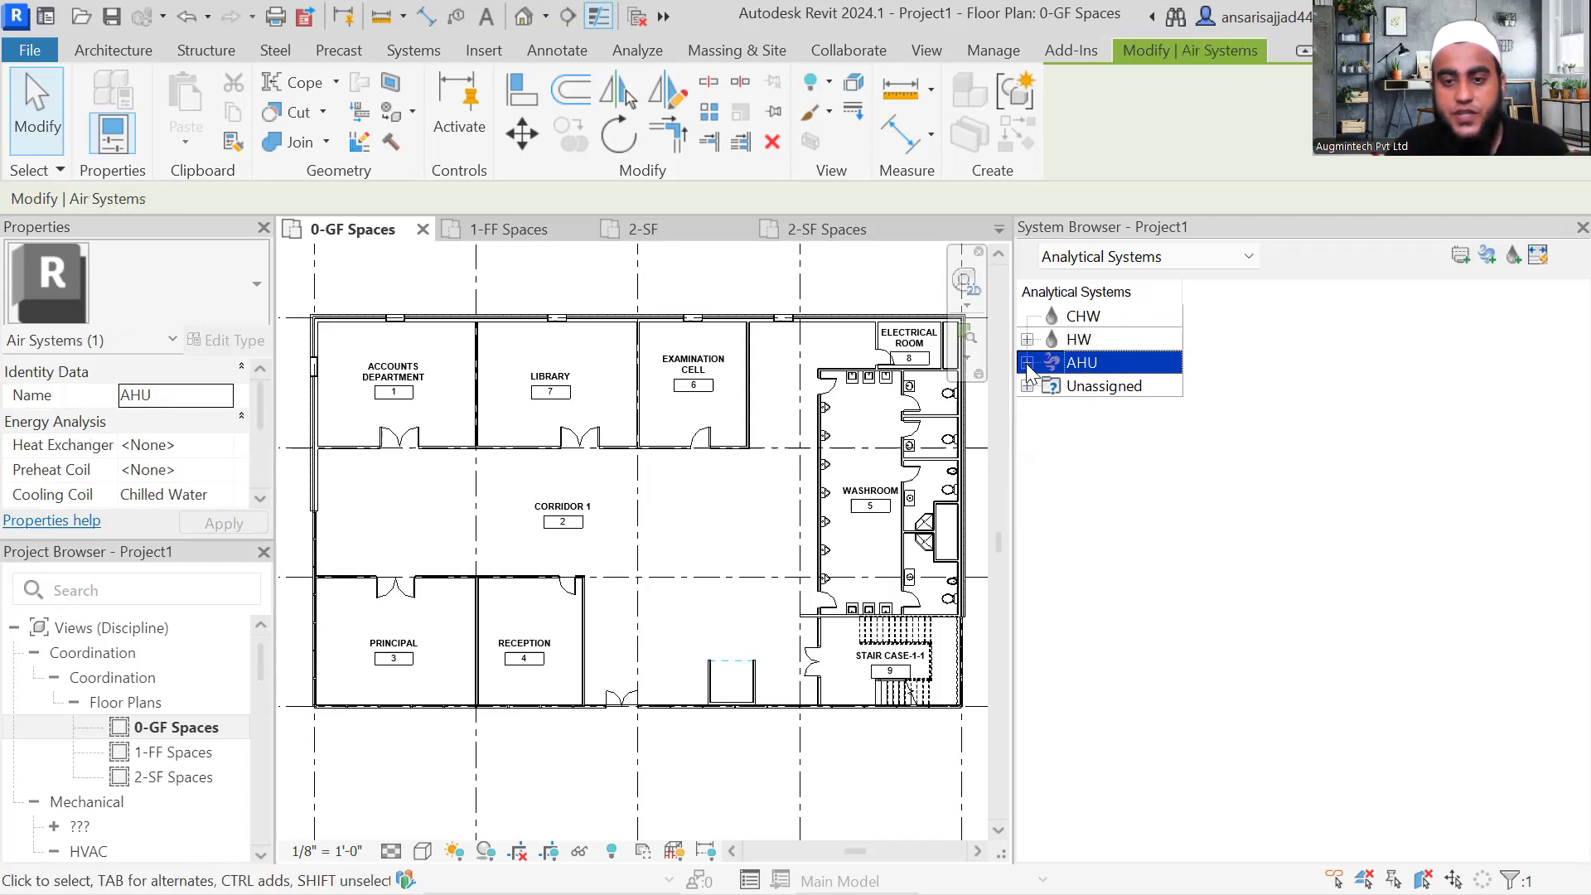
pyautogui.click(1027, 363)
pyautogui.click(1129, 389)
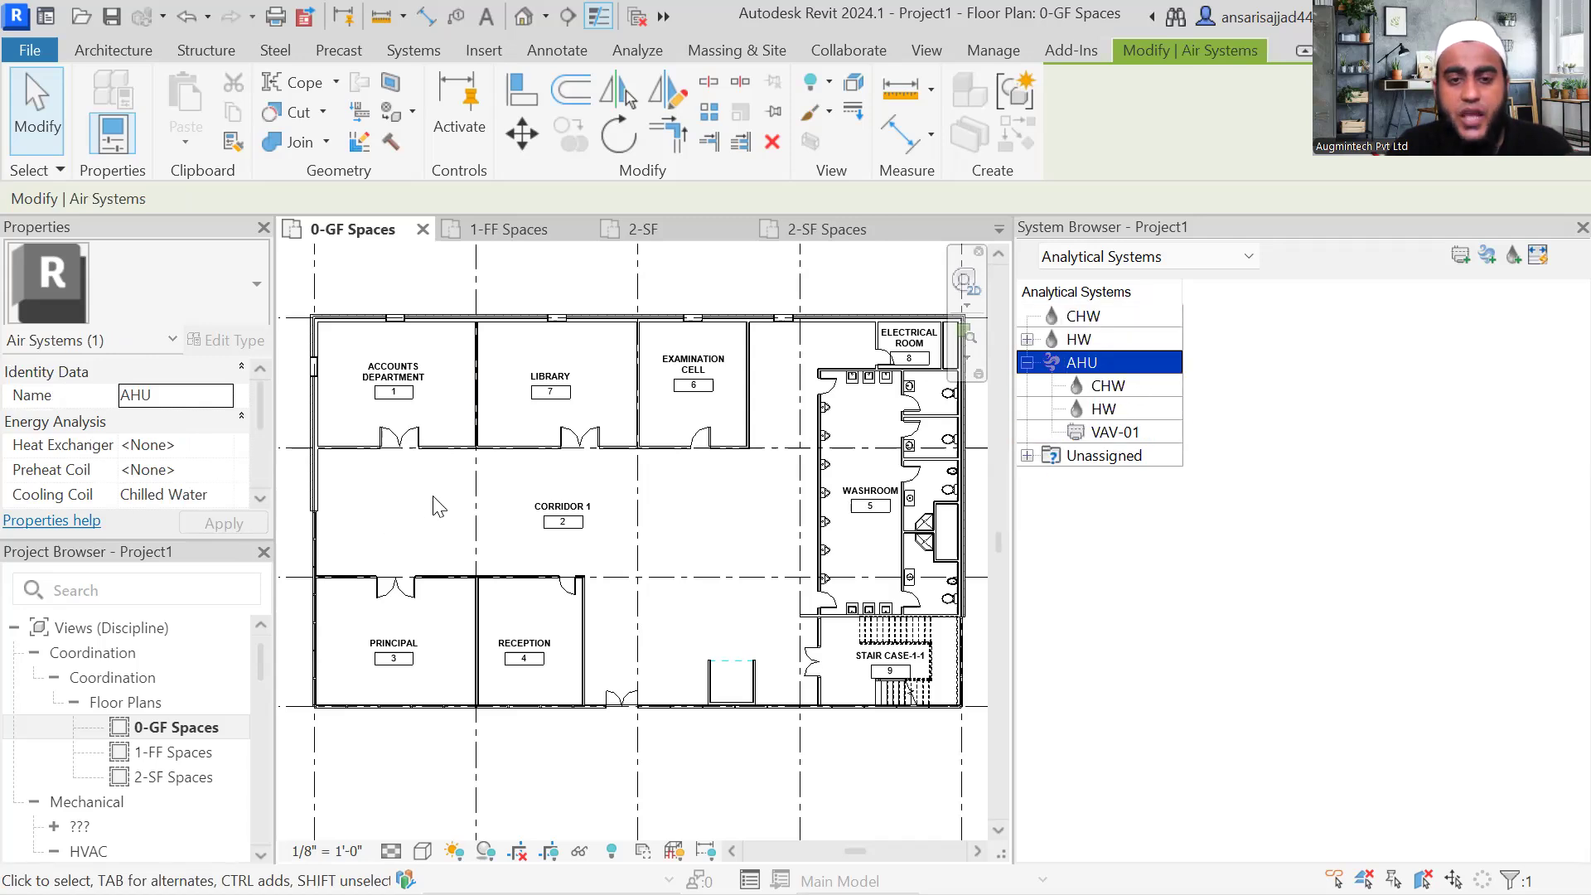
pyautogui.scroll(3, 547, 519)
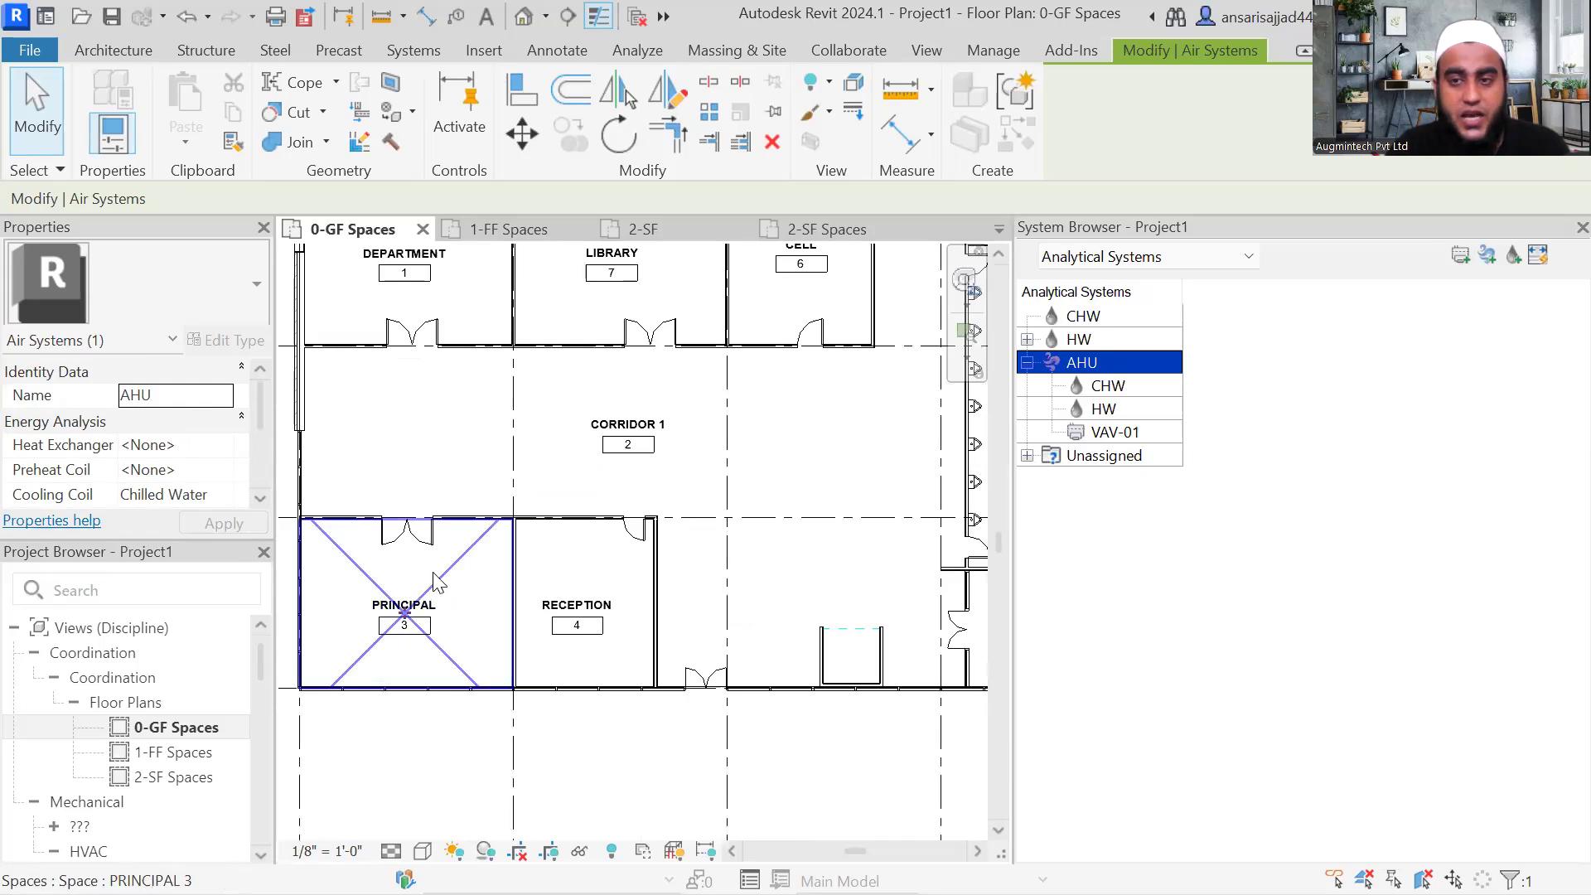
pyautogui.scroll(-1, 418, 572)
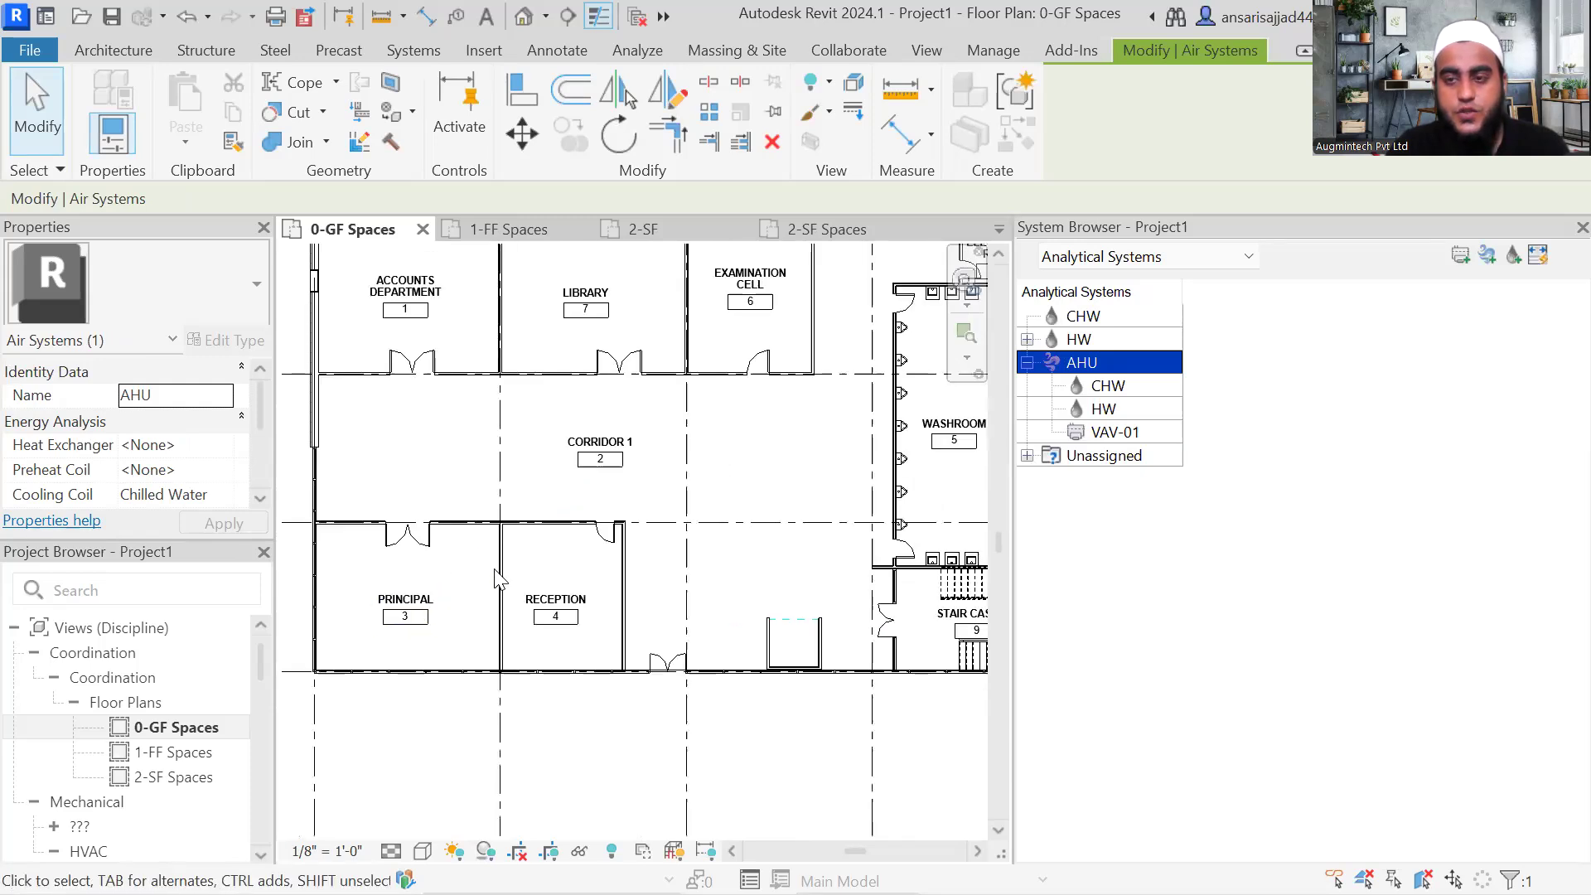
pyautogui.moveTo(494, 612); pyautogui.dragTo(492, 637, button='middle')
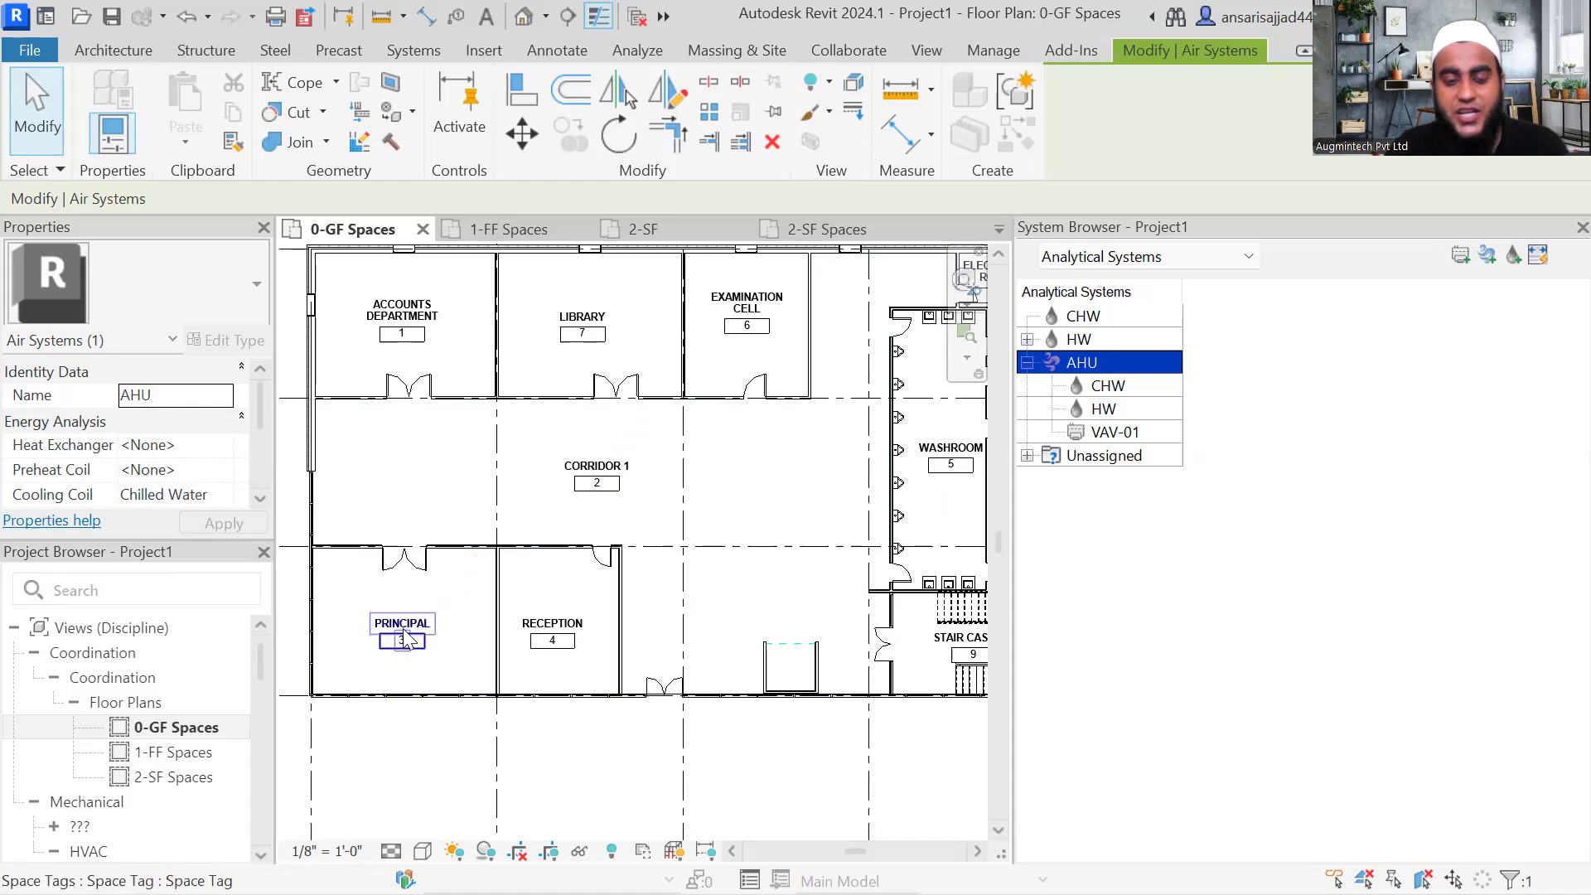
# Step: Add a second zone equipment item to the analytical systems and name it VAV-02
pyautogui.moveTo(332, 653); pyautogui.dragTo(344, 676, button='middle')
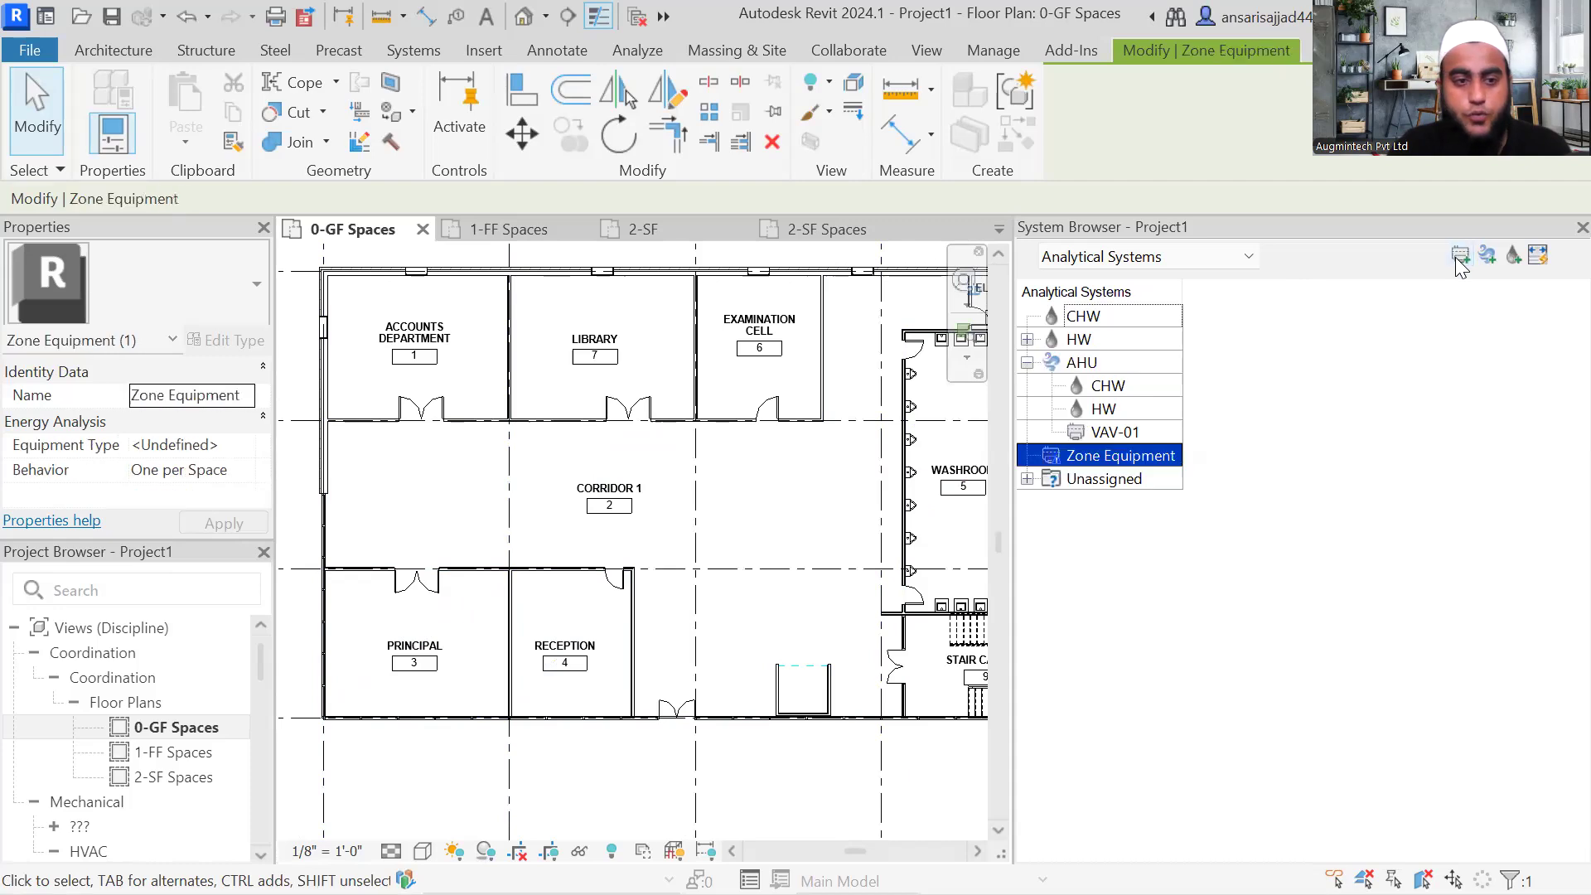
pyautogui.click(111, 394)
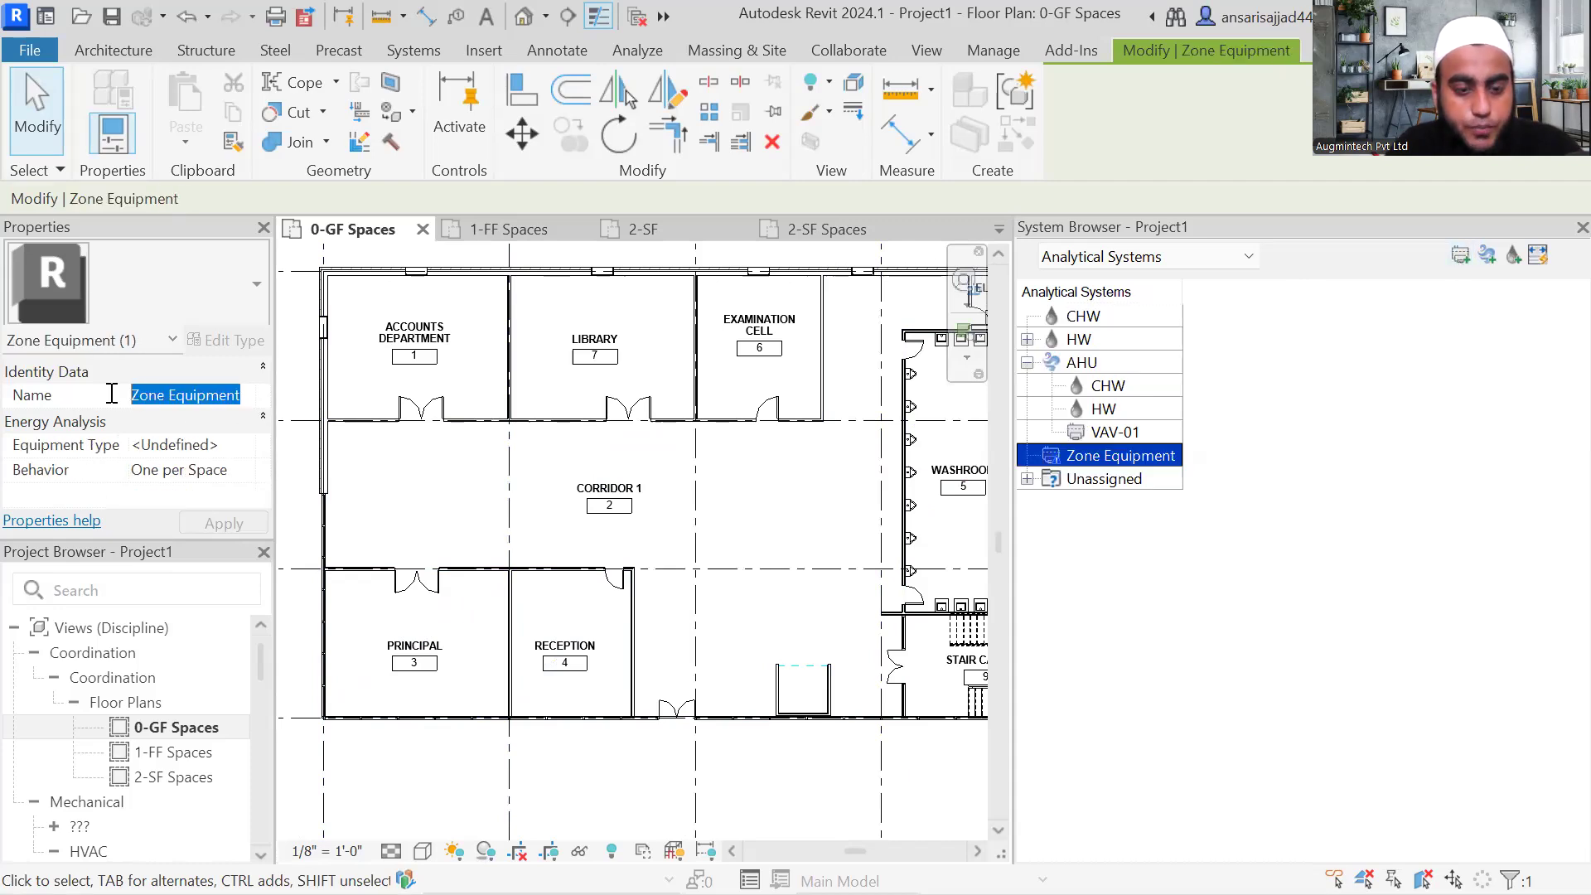
pyautogui.write('VAV-02')
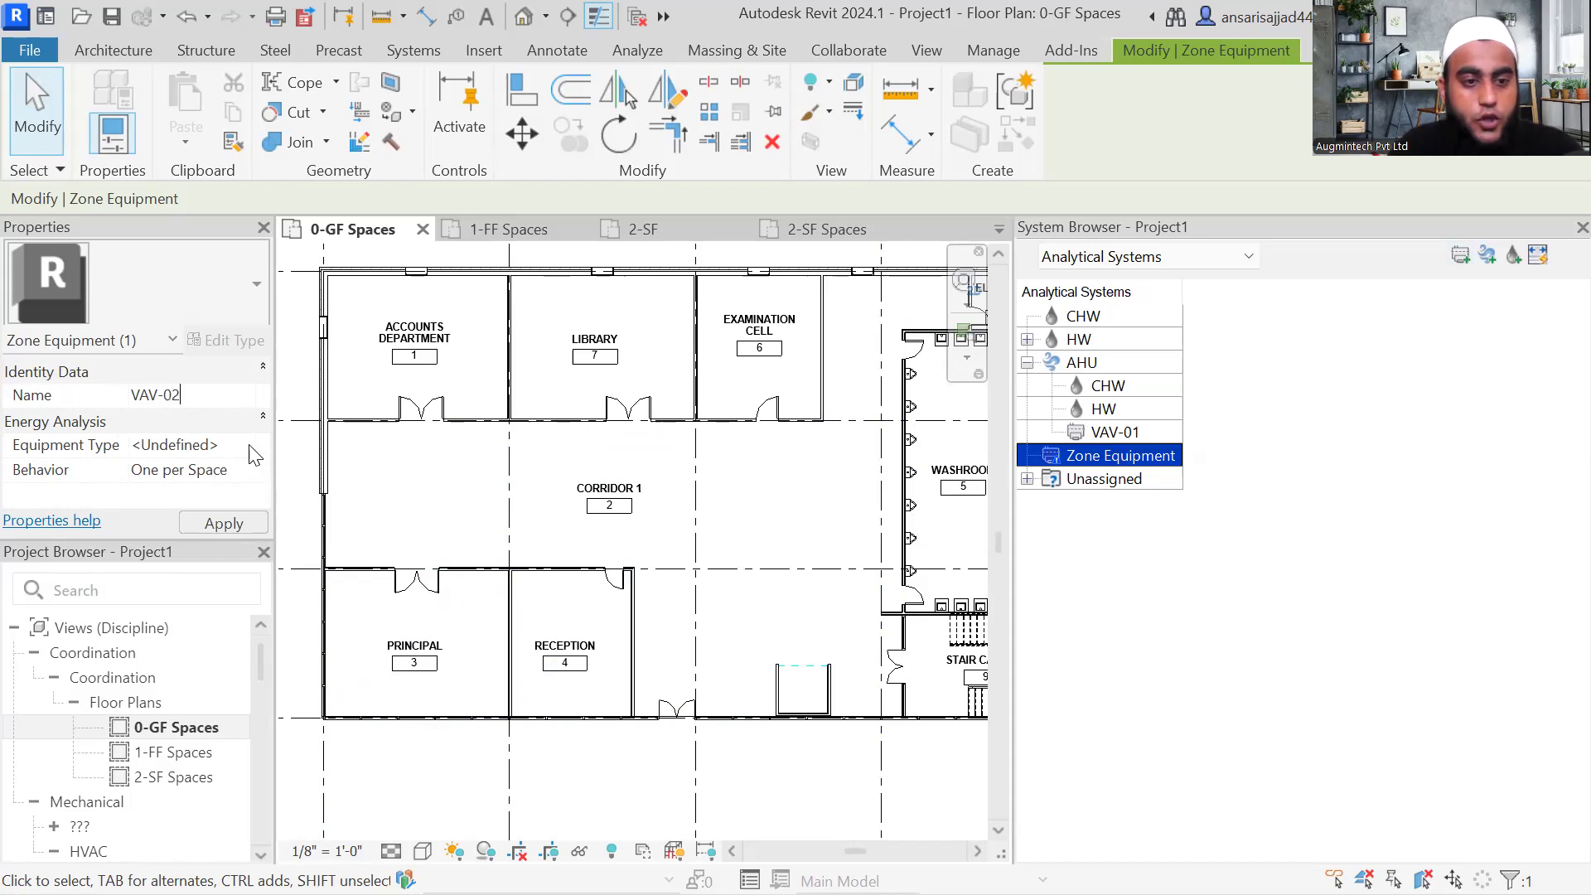
# Step: Set the equipment type of VAV-02 to Variable Air Volume Box and its behavior to Groups Spaces on Equipment
pyautogui.click(244, 451)
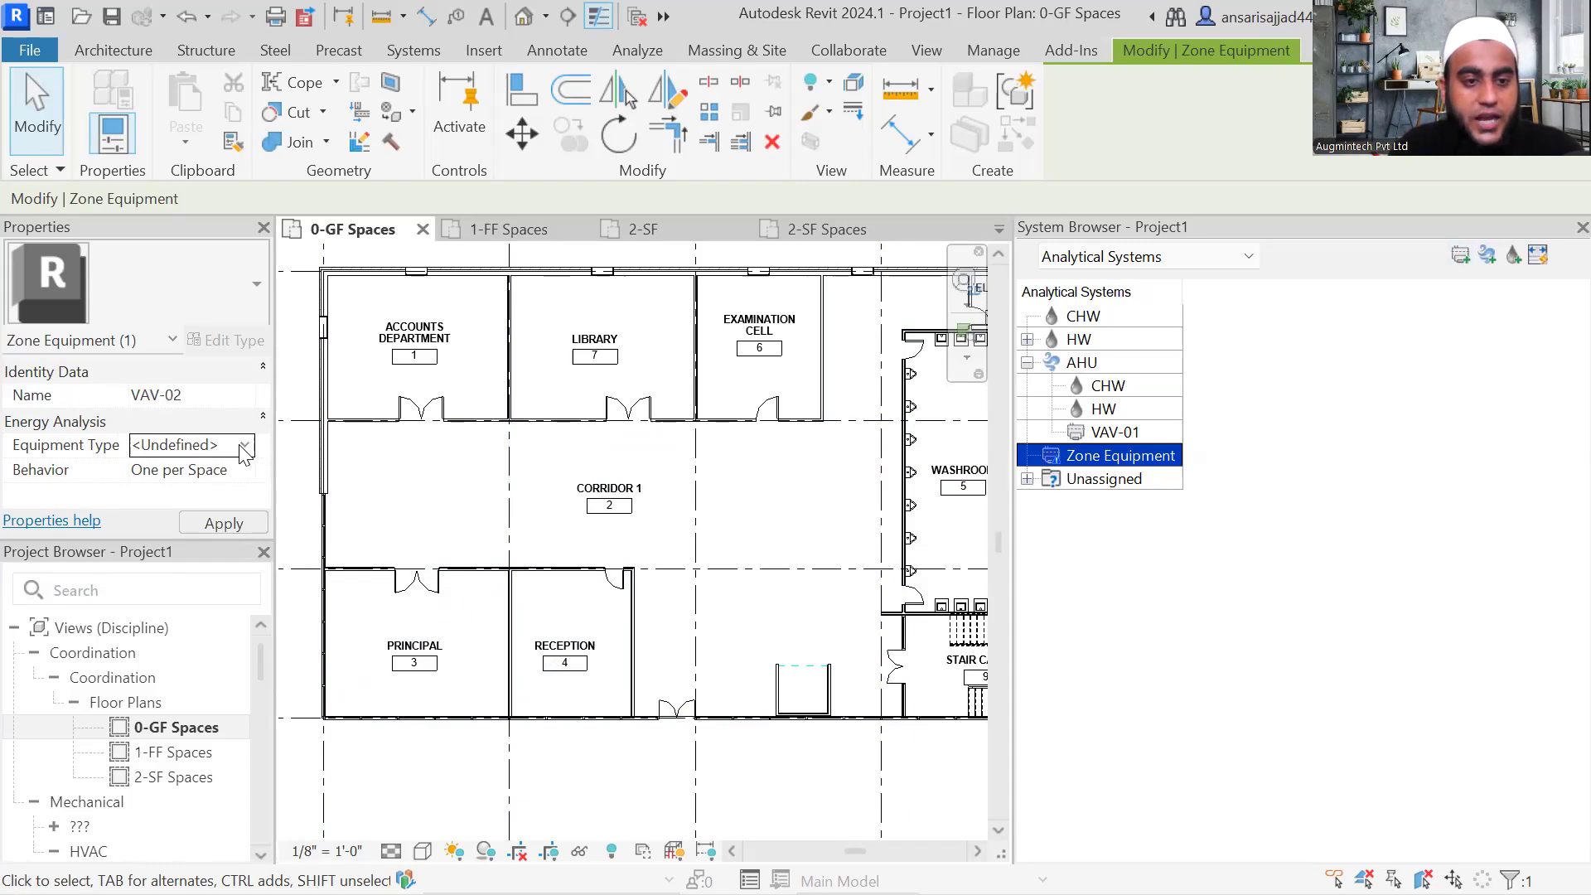
pyautogui.scroll(-6, 214, 523)
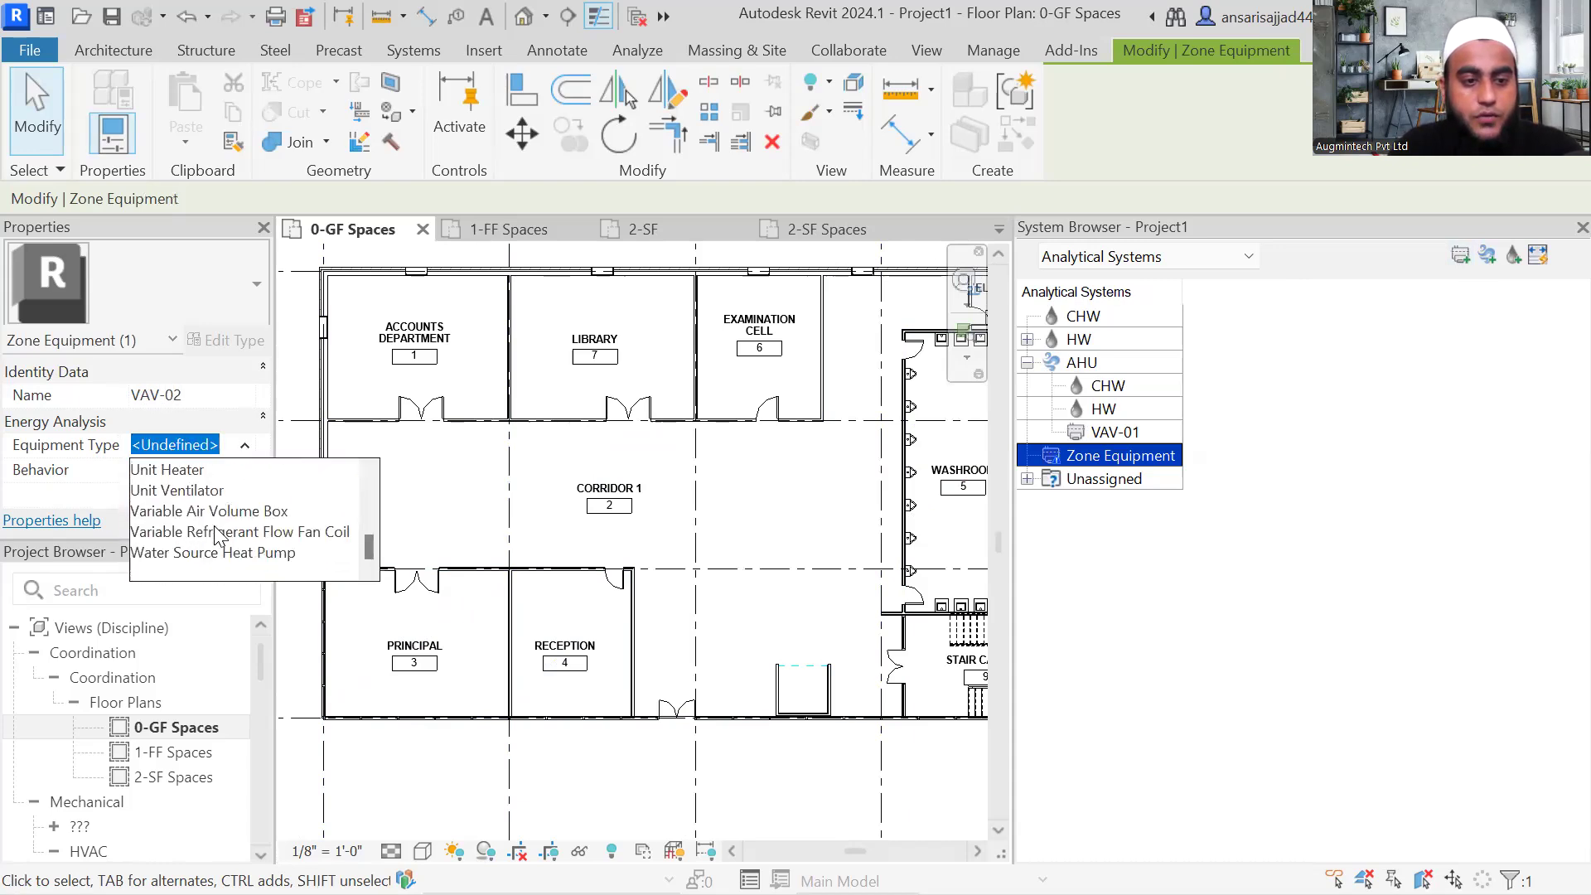
pyautogui.click(209, 510)
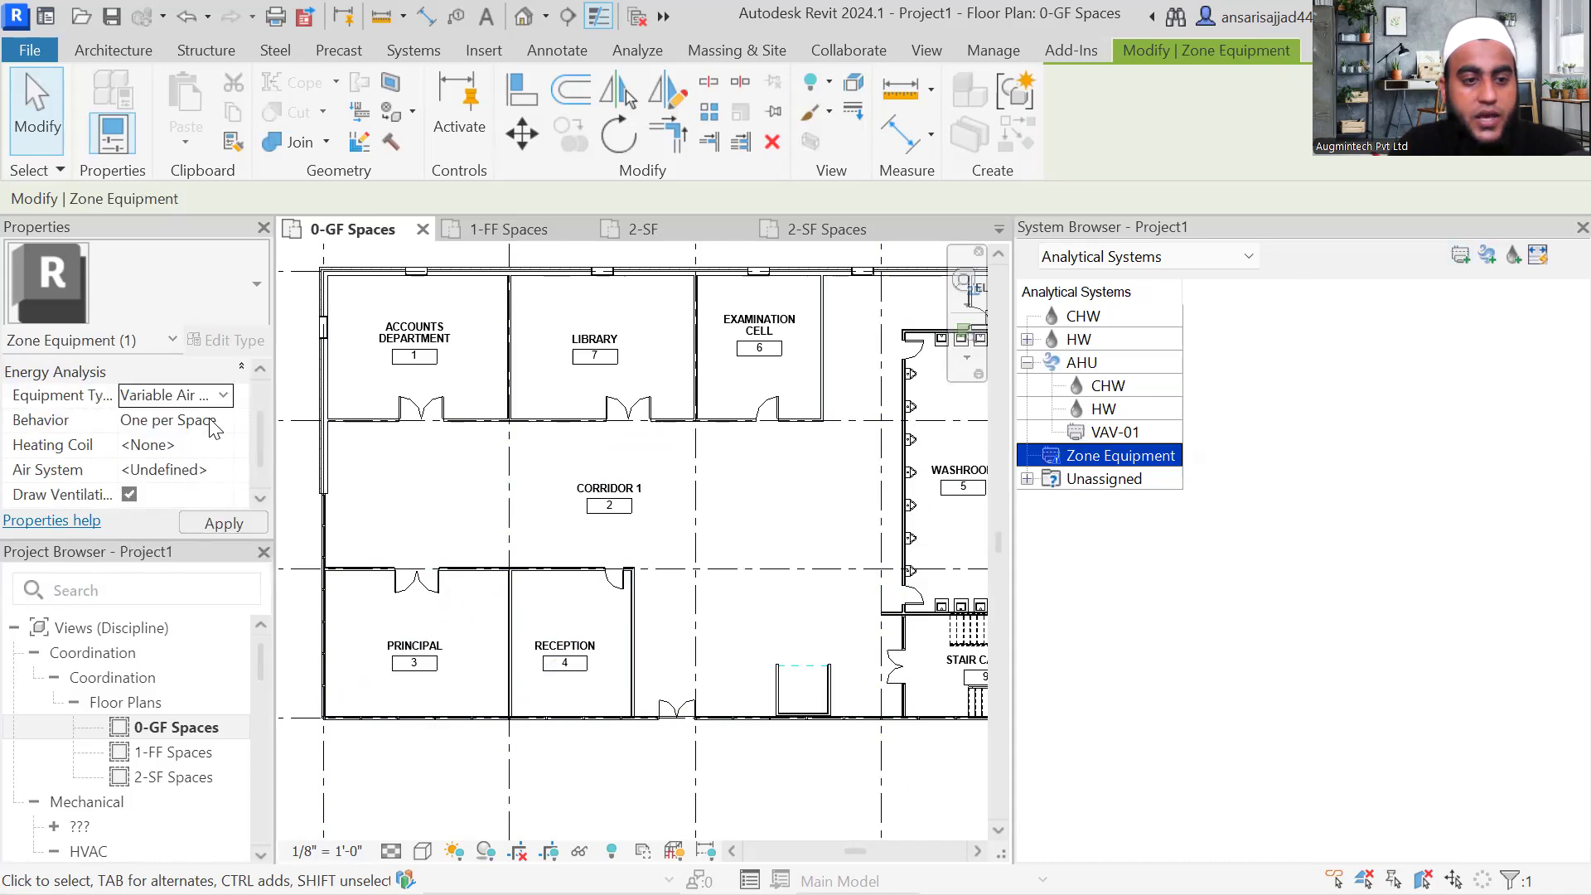
pyautogui.click(227, 427)
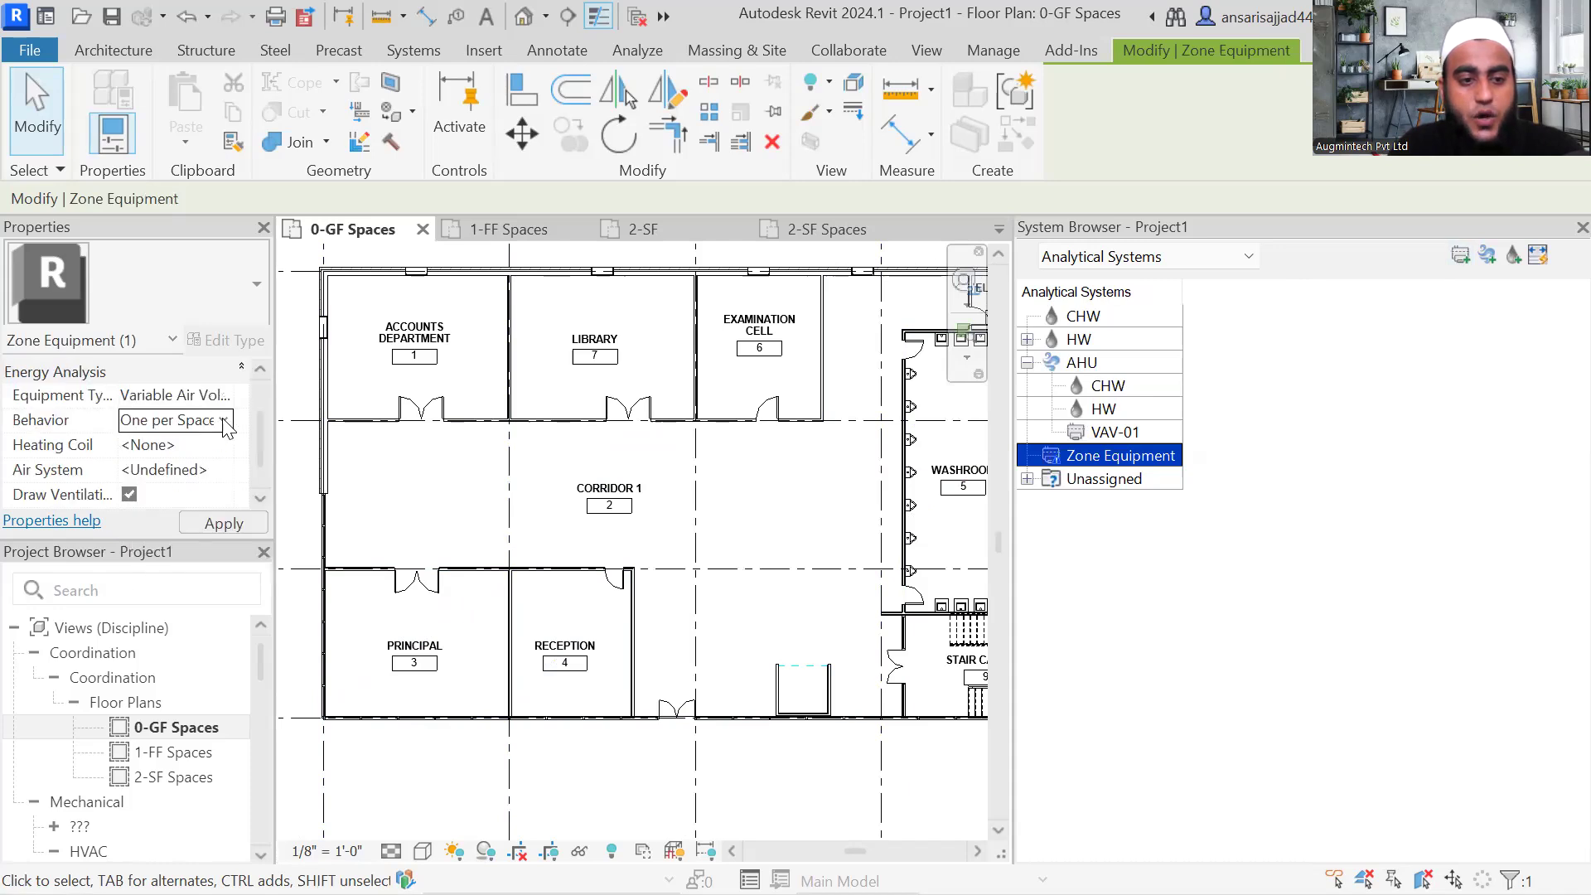
pyautogui.click(223, 421)
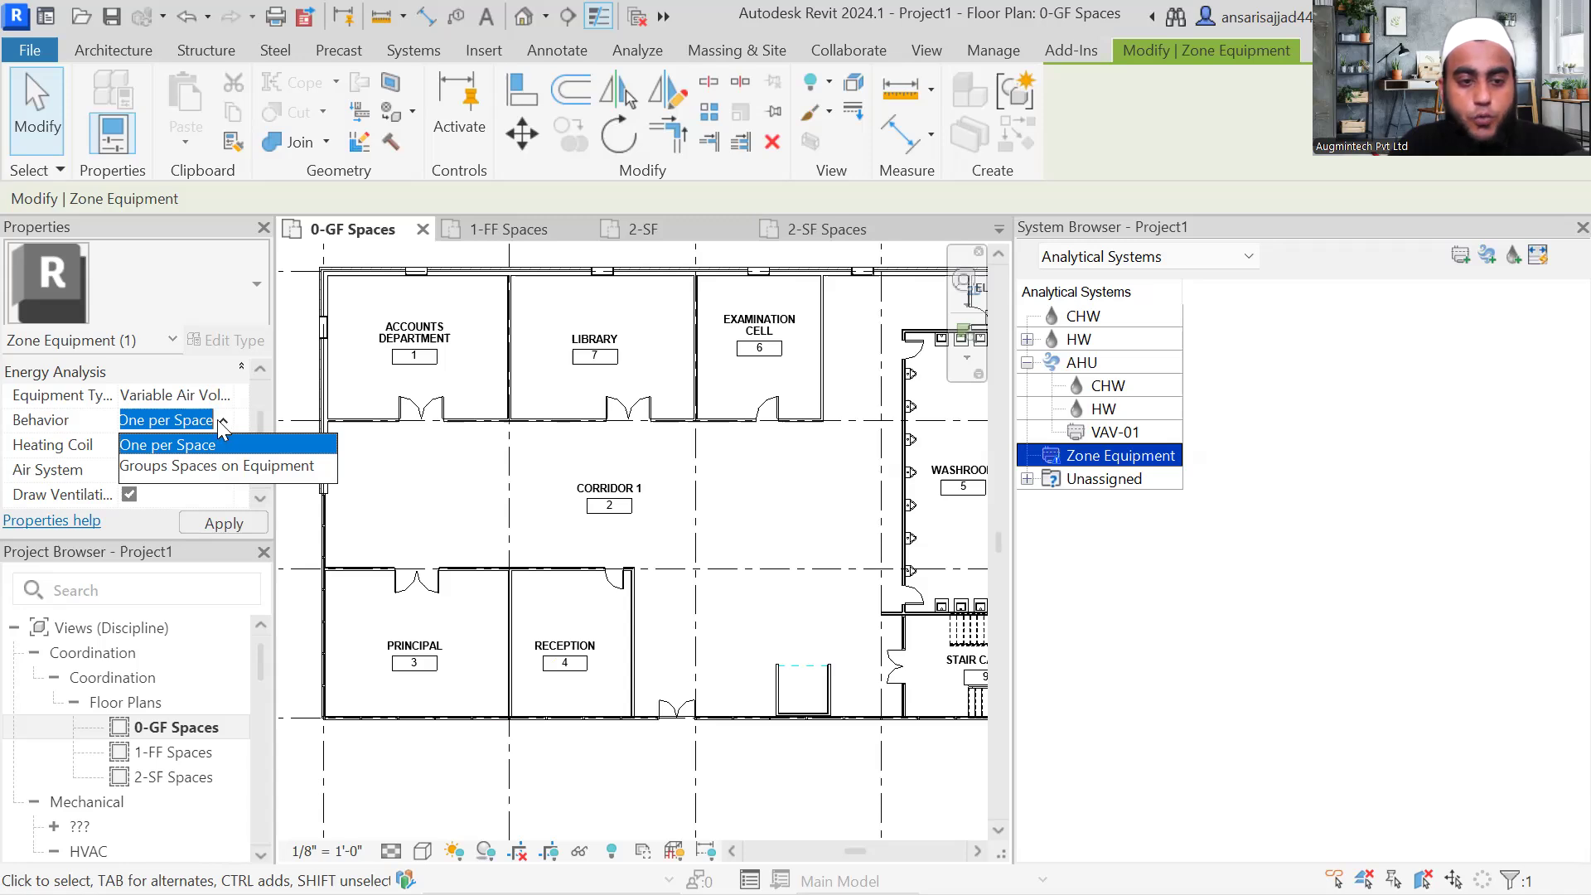
pyautogui.click(219, 467)
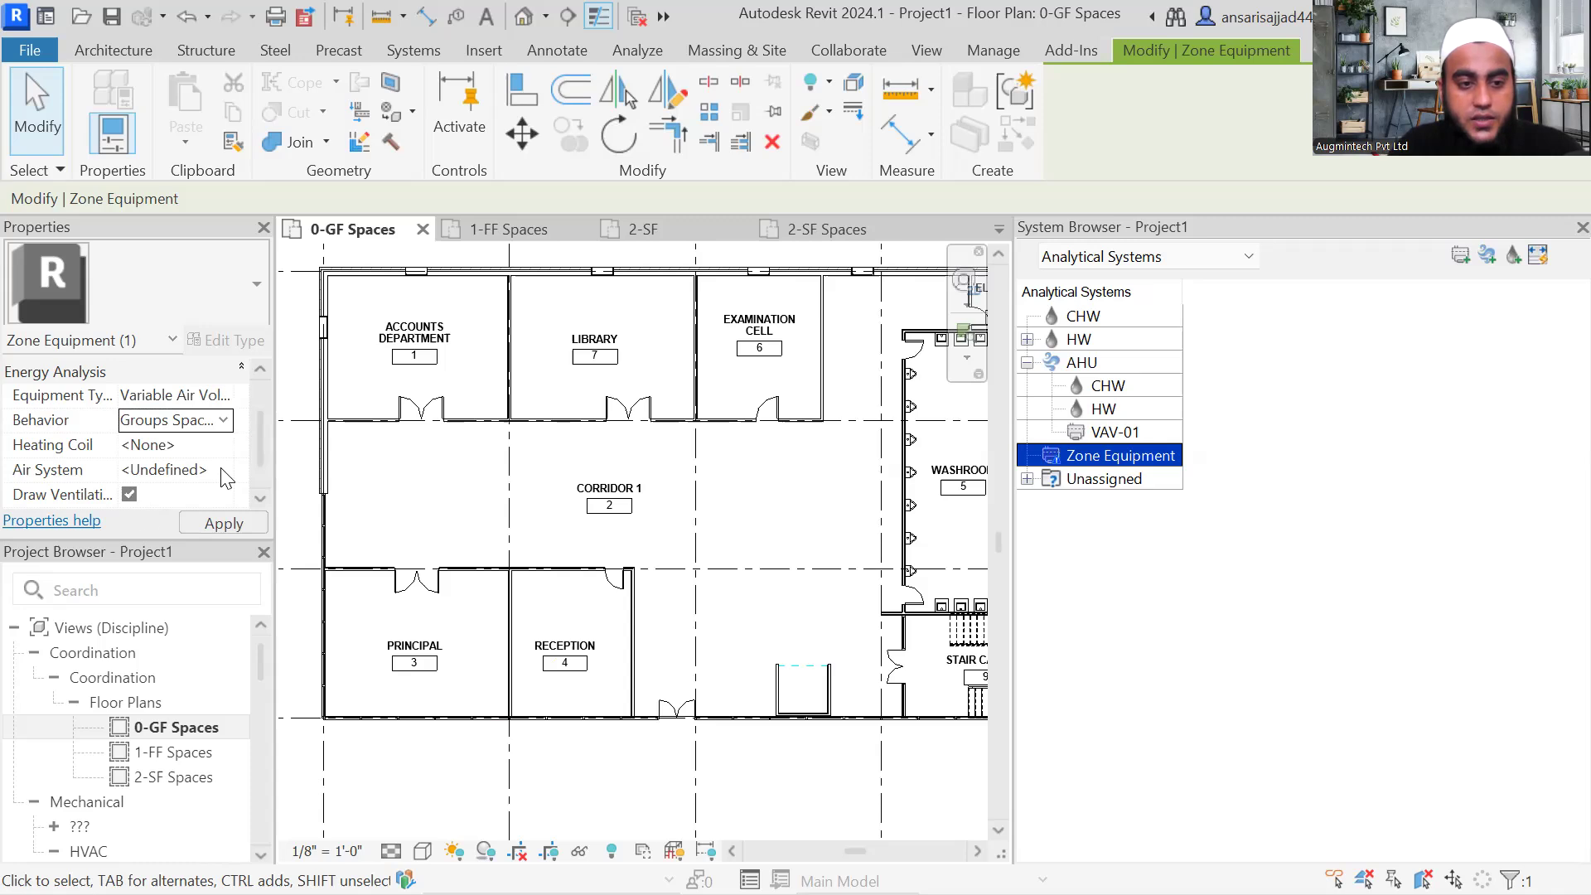
# Step: Give VAV-02 a Hot Water heating coil on the HW loop and assign AHU as its air system
pyautogui.click(224, 471)
pyautogui.scroll(-1, 210, 449)
pyautogui.click(226, 445)
pyautogui.click(227, 448)
pyautogui.click(160, 490)
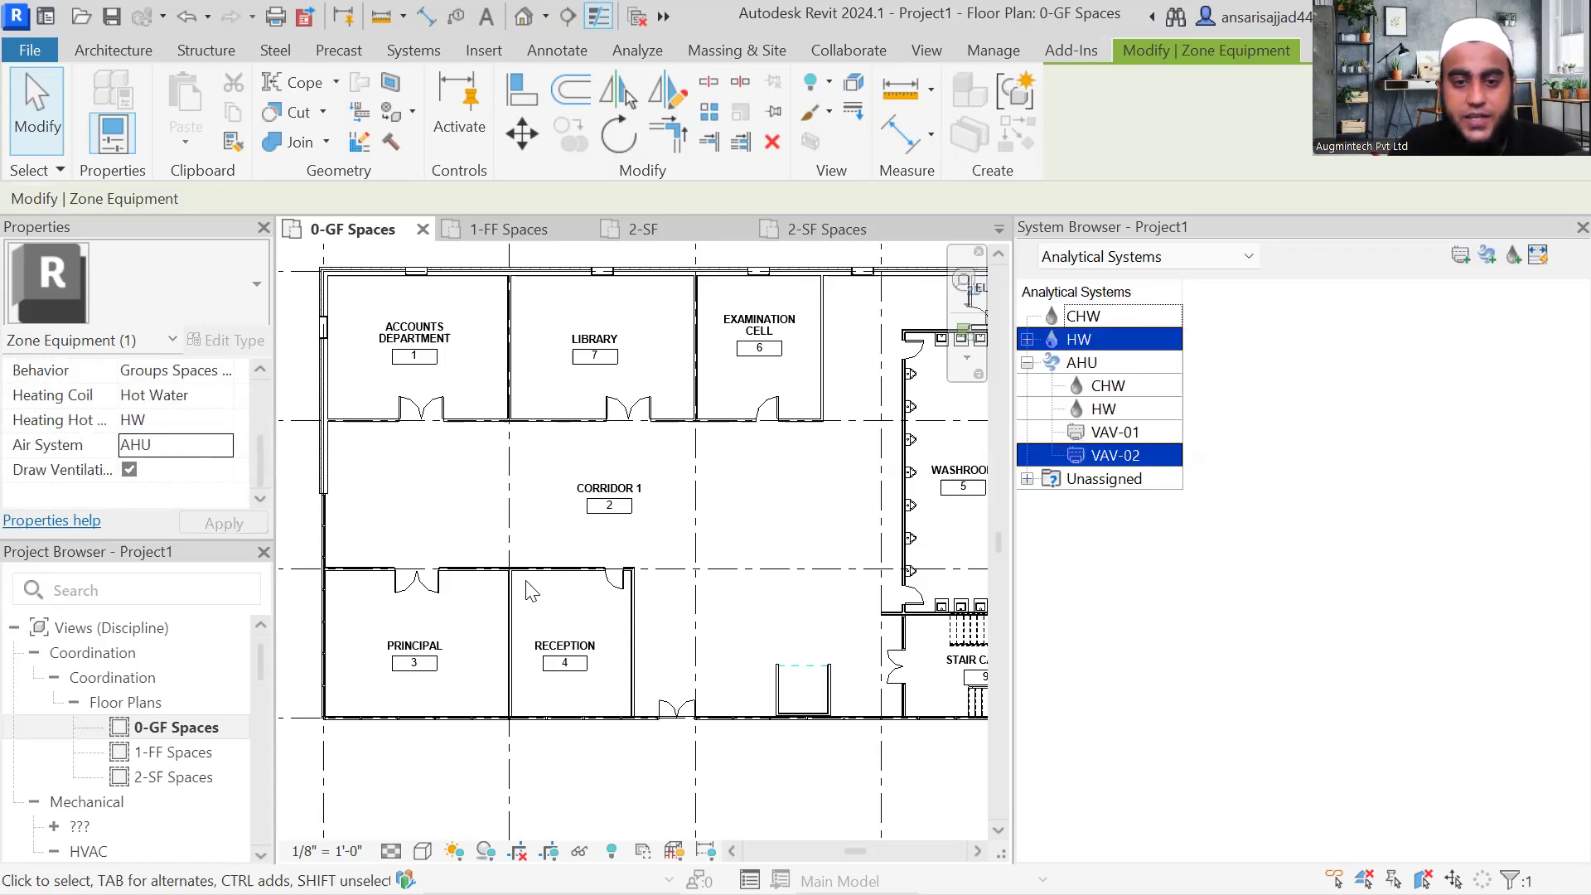
# Step: Open the 1-FF Spaces floor plan and examine the layout of the first-floor rooms for grouping onto zone equipment
pyautogui.scroll(-2, 532, 591)
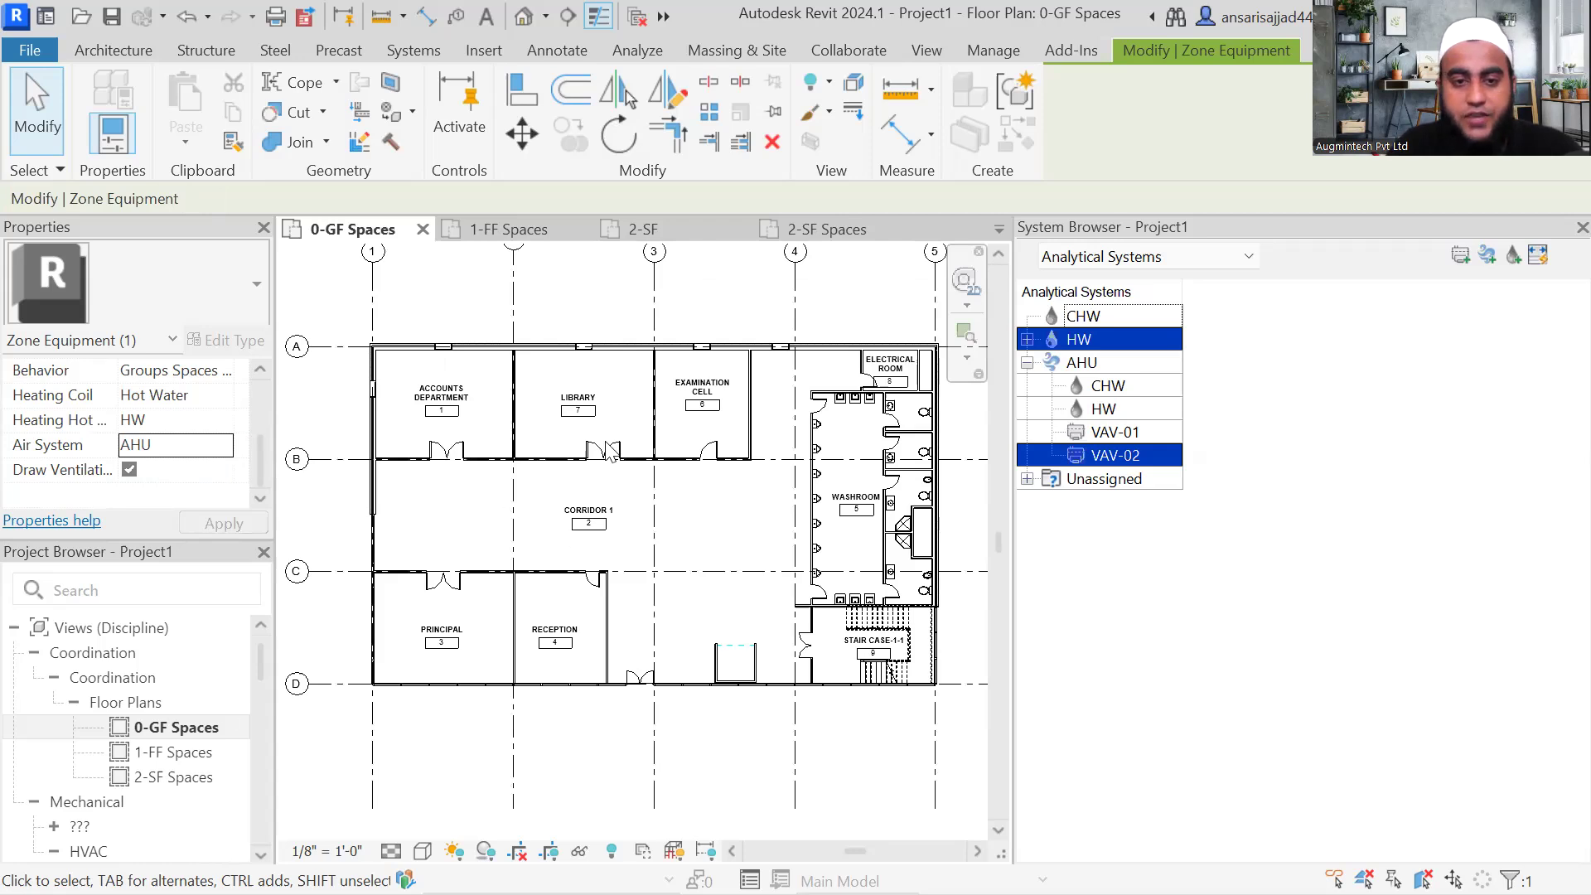
pyautogui.doubleClick(178, 753)
pyautogui.moveTo(703, 394); pyautogui.dragTo(581, 433, button='middle')
pyautogui.scroll(1, 581, 434)
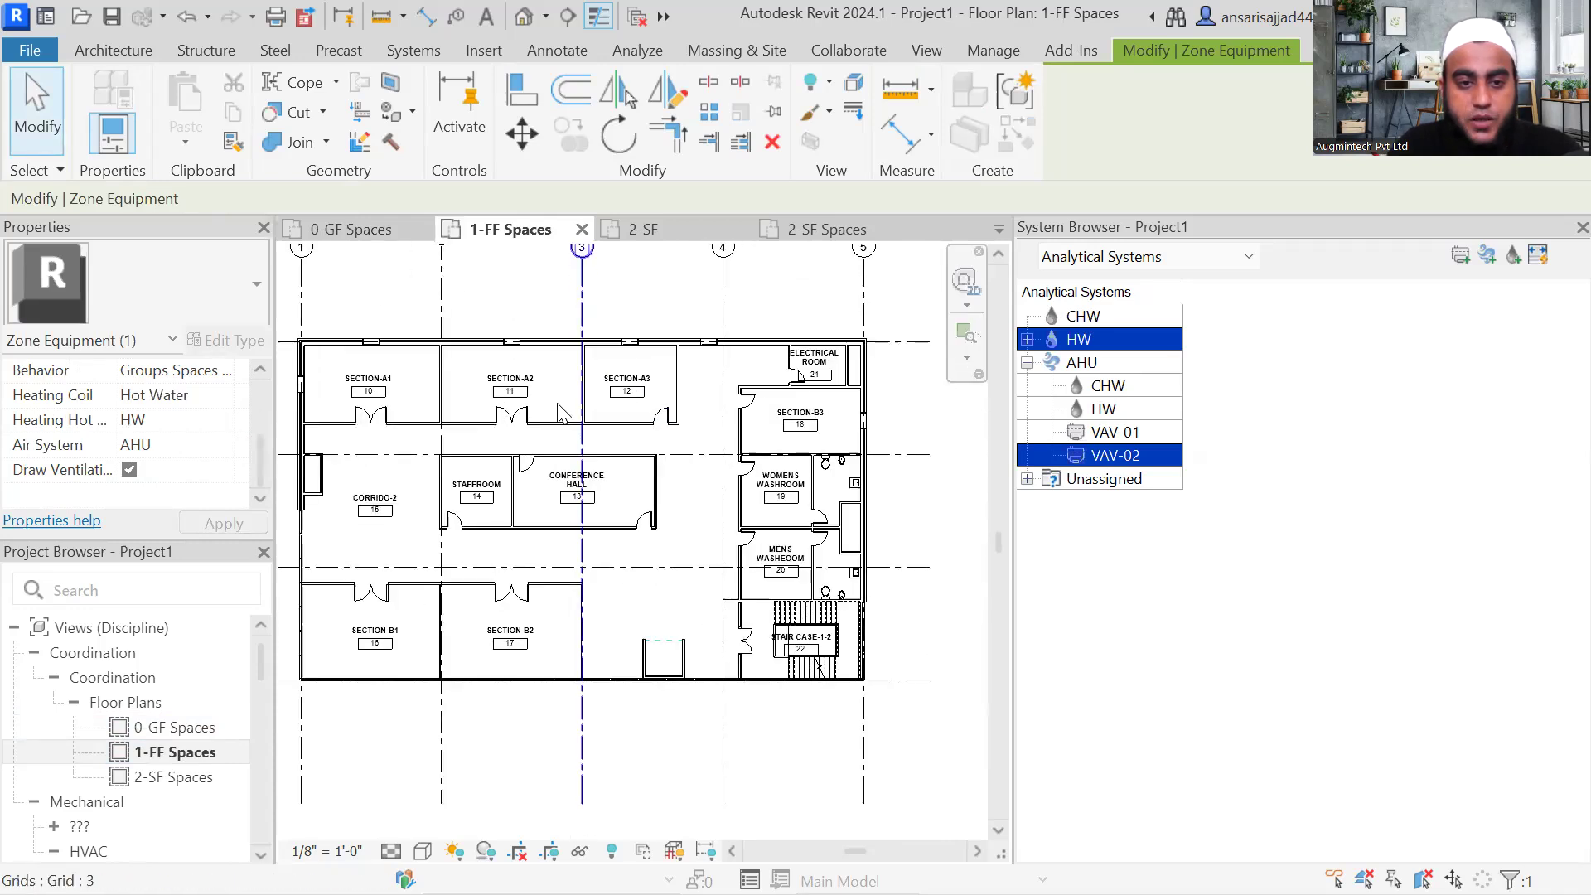
pyautogui.scroll(1, 560, 412)
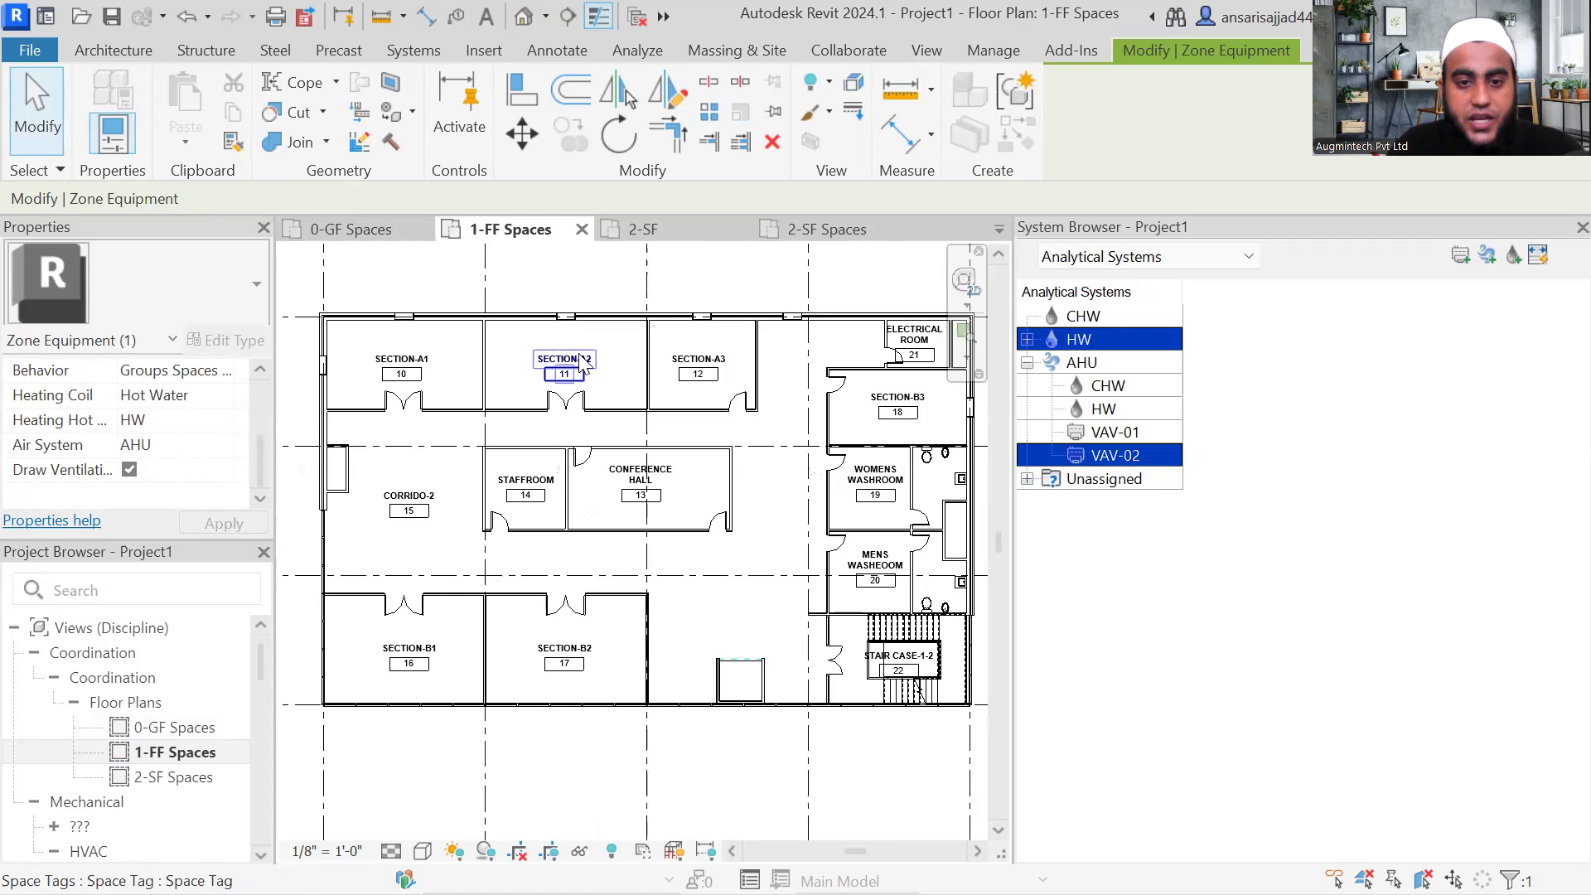
pyautogui.moveTo(737, 367); pyautogui.dragTo(729, 372, button='middle')
pyautogui.scroll(1, 901, 406)
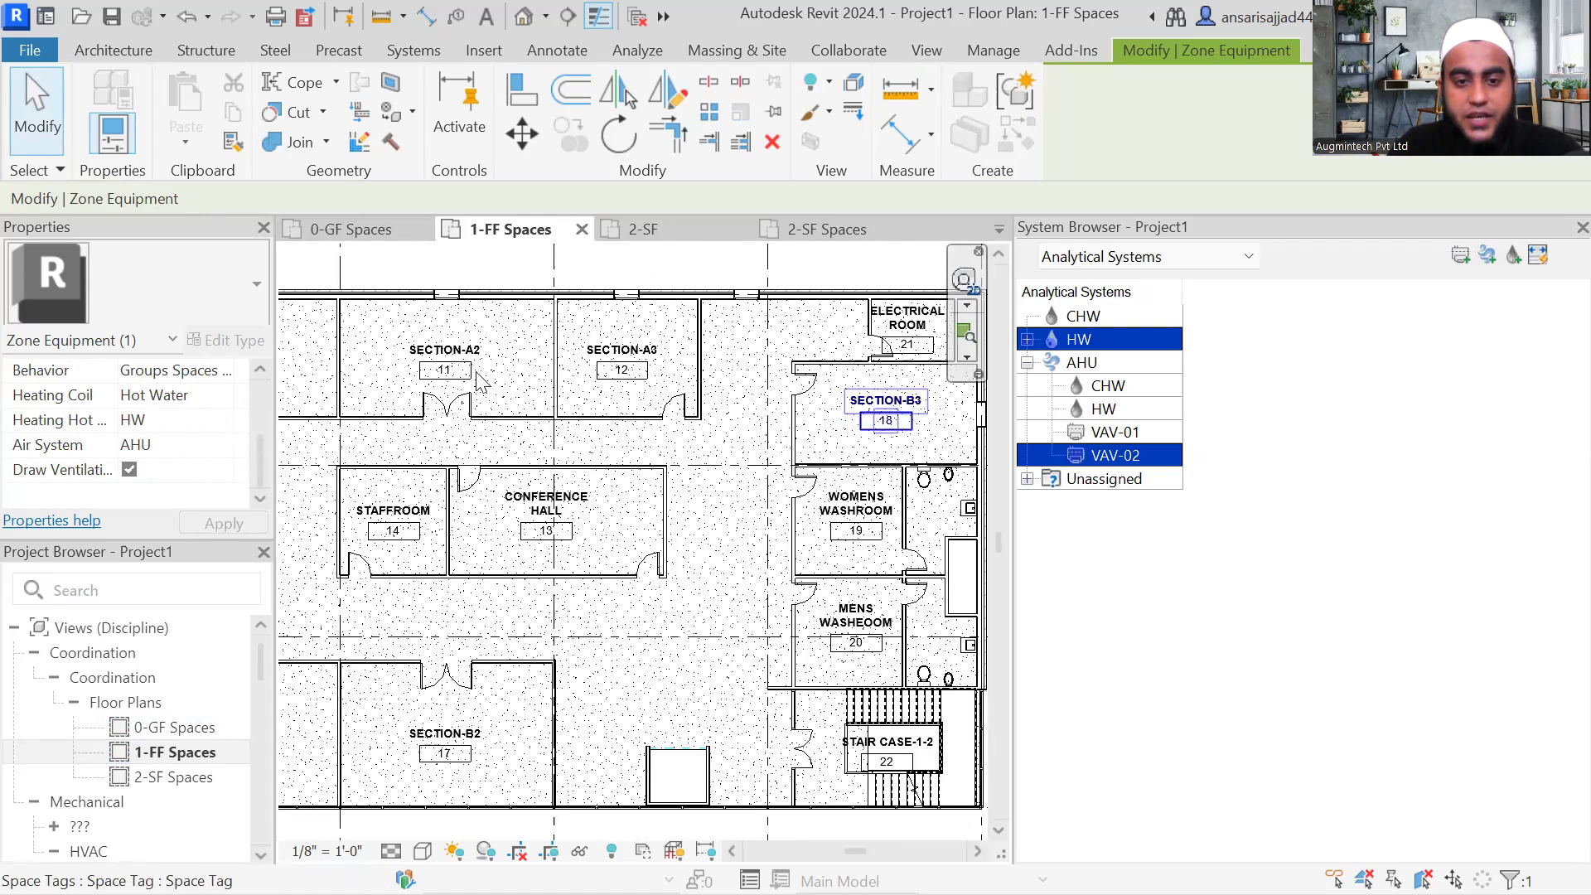
pyautogui.scroll(-1, 918, 401)
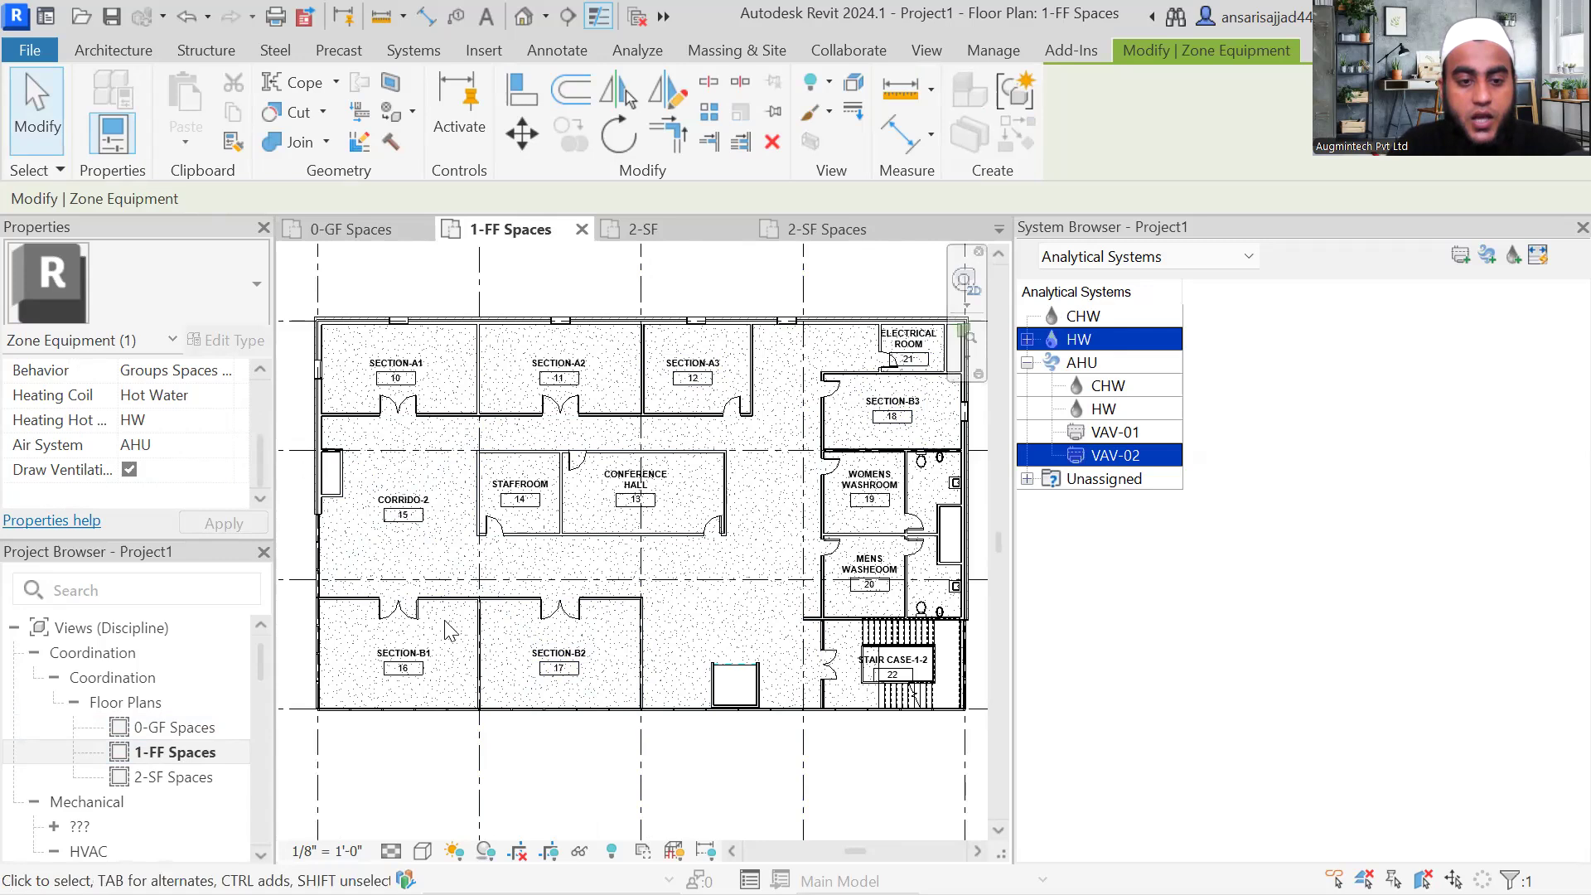
pyautogui.scroll(1, 433, 652)
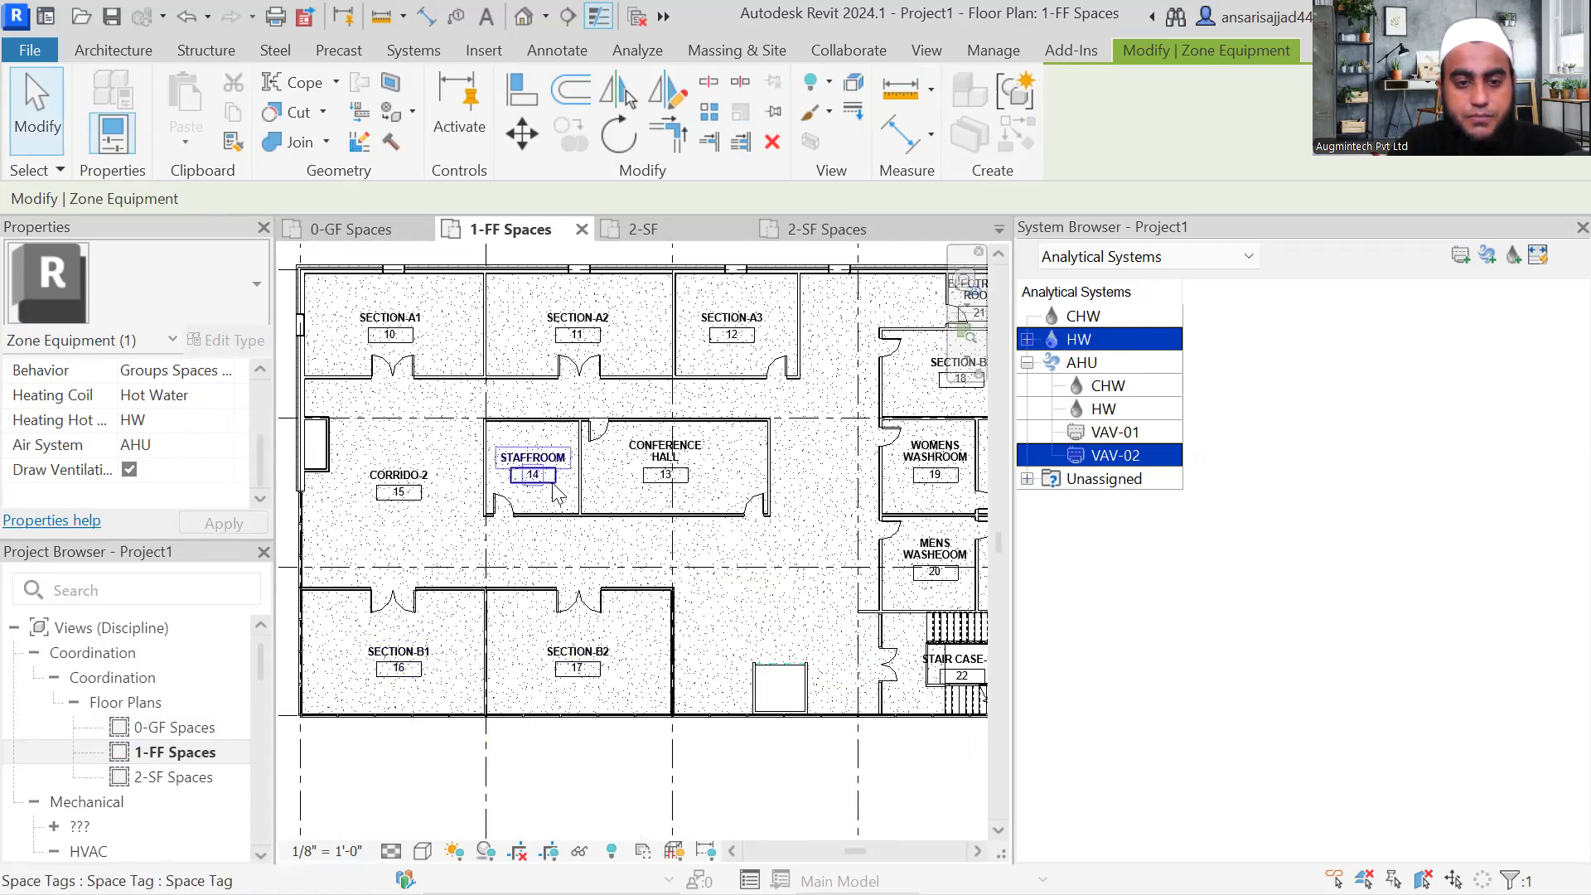
pyautogui.scroll(-1, 694, 464)
pyautogui.moveTo(550, 558); pyautogui.dragTo(513, 571, button='middle')
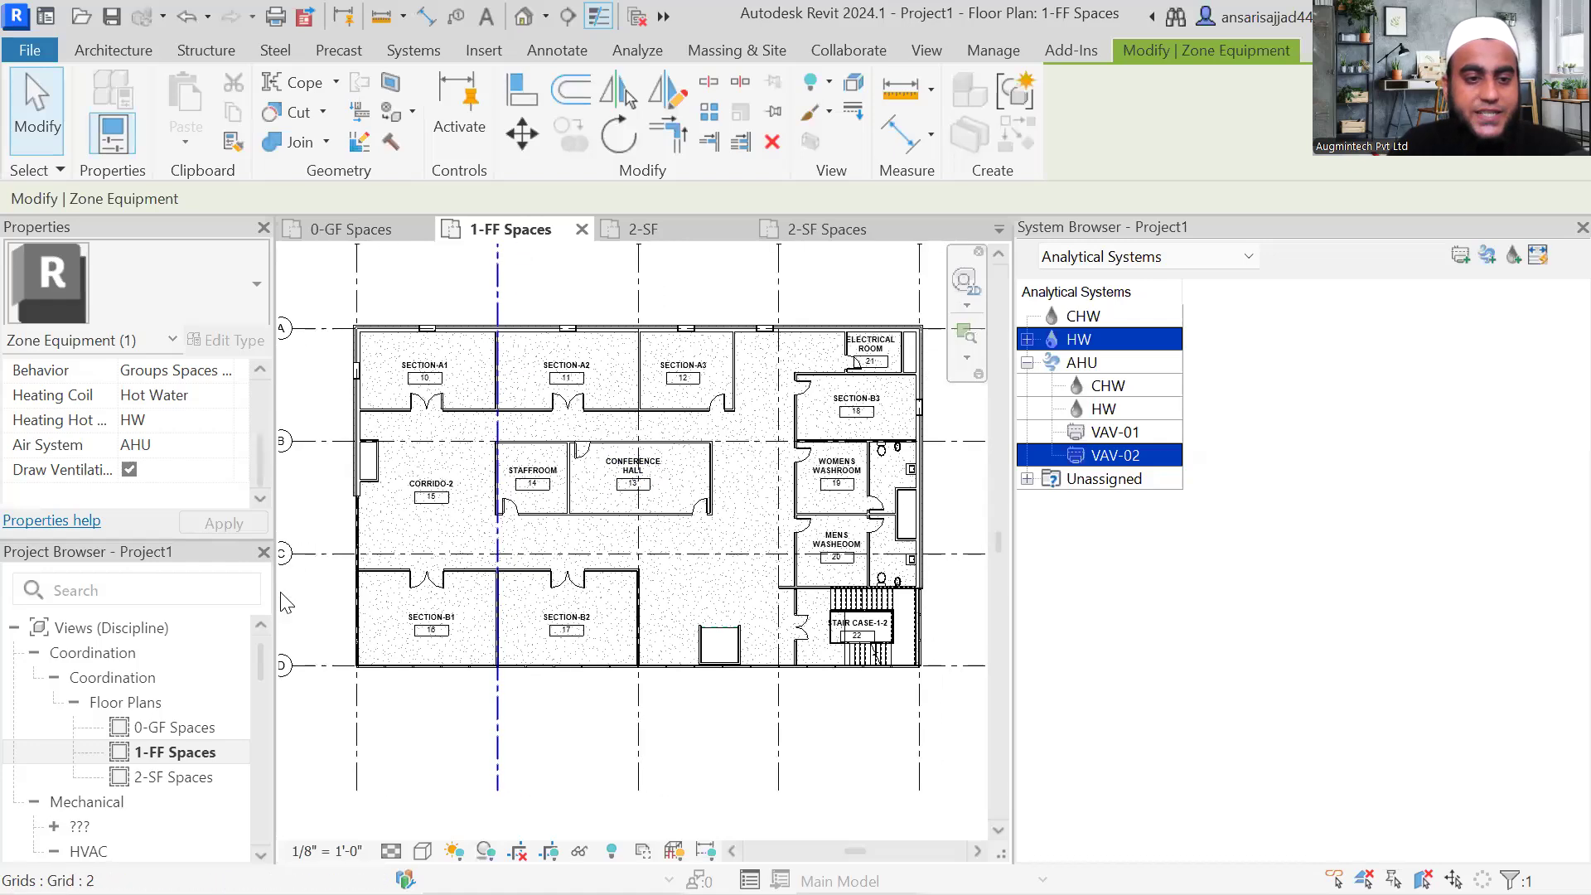
# Step: Add a third zone equipment item to the analytical systems and name it VAV-03
pyautogui.click(1461, 255)
pyautogui.click(248, 396)
pyautogui.moveTo(250, 401); pyautogui.dragTo(135, 401)
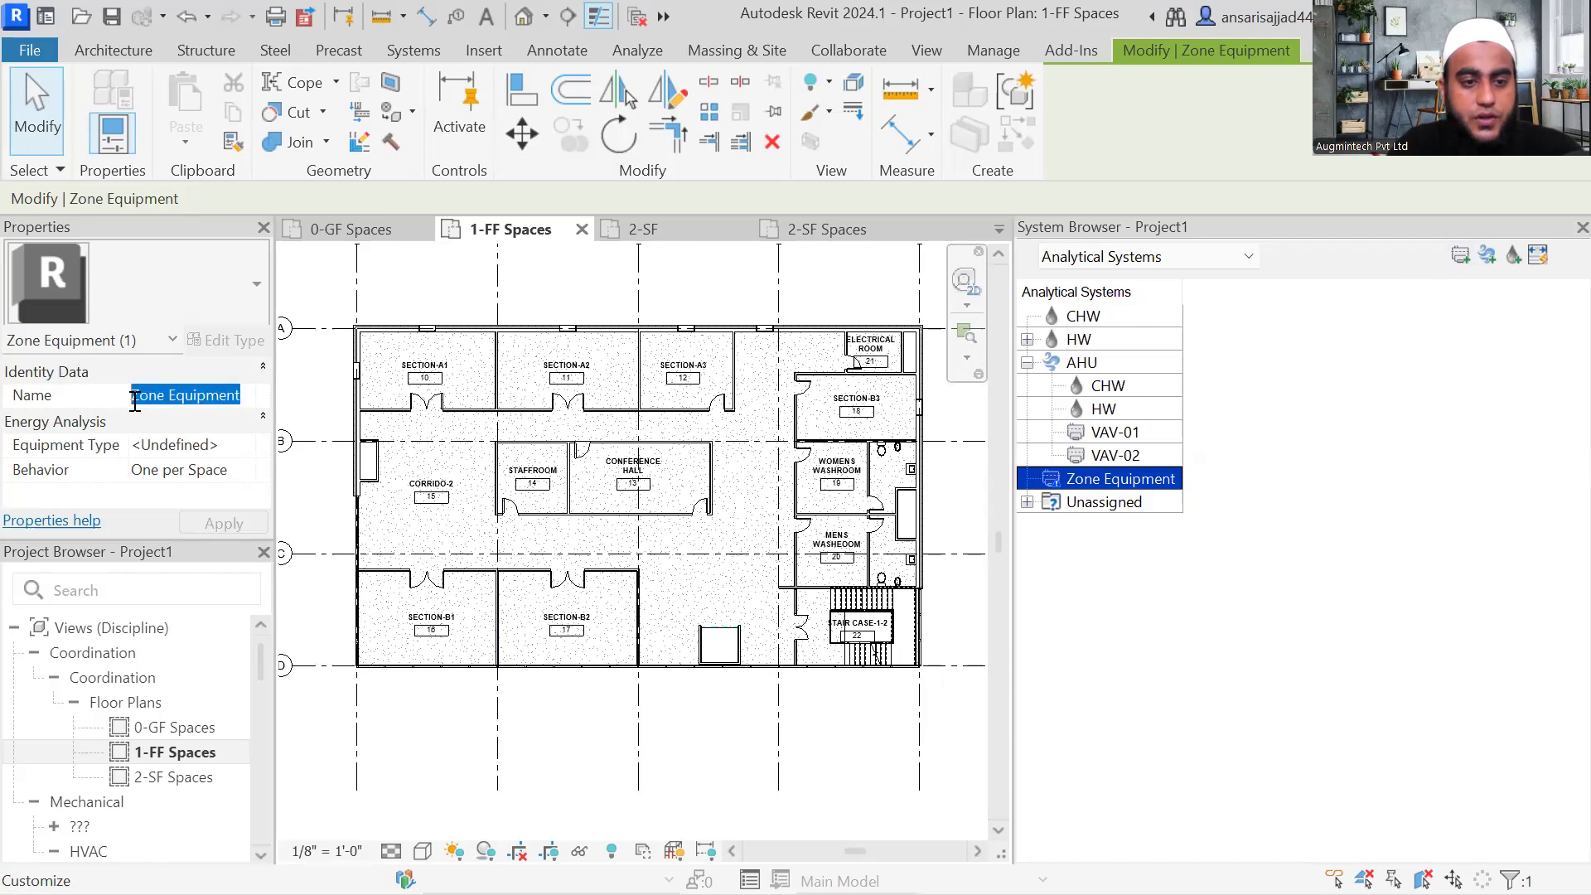
pyautogui.write('VAV-03')
# Step: Set the equipment type of VAV-03 to Variable Air Volume Box and its behavior to Groups Spaces on Equipment
pyautogui.click(240, 452)
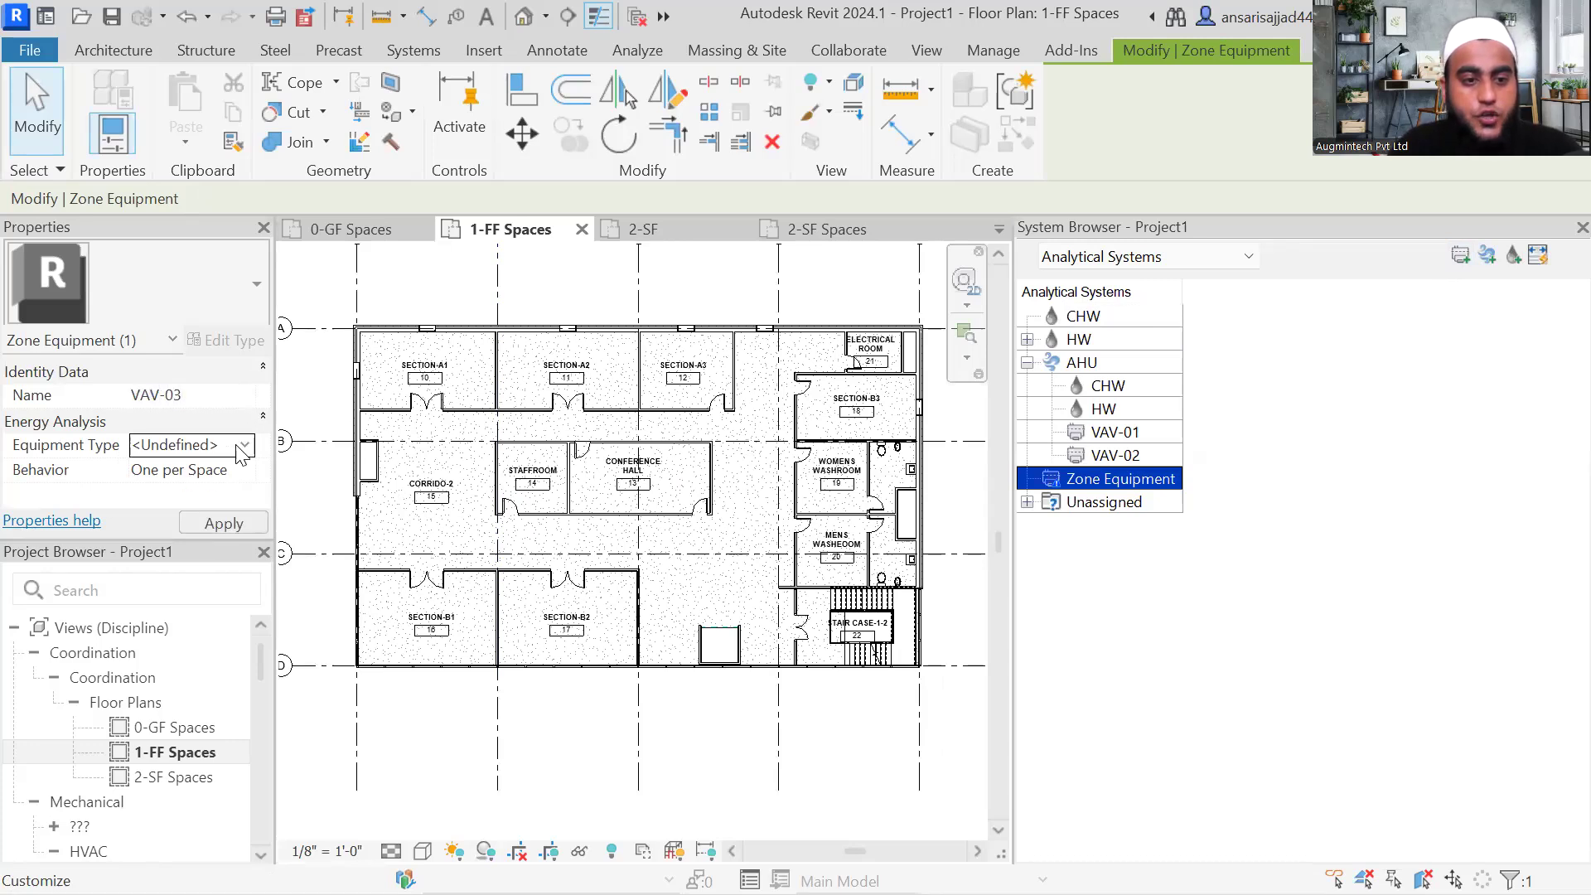
pyautogui.click(245, 445)
pyautogui.scroll(-6, 225, 522)
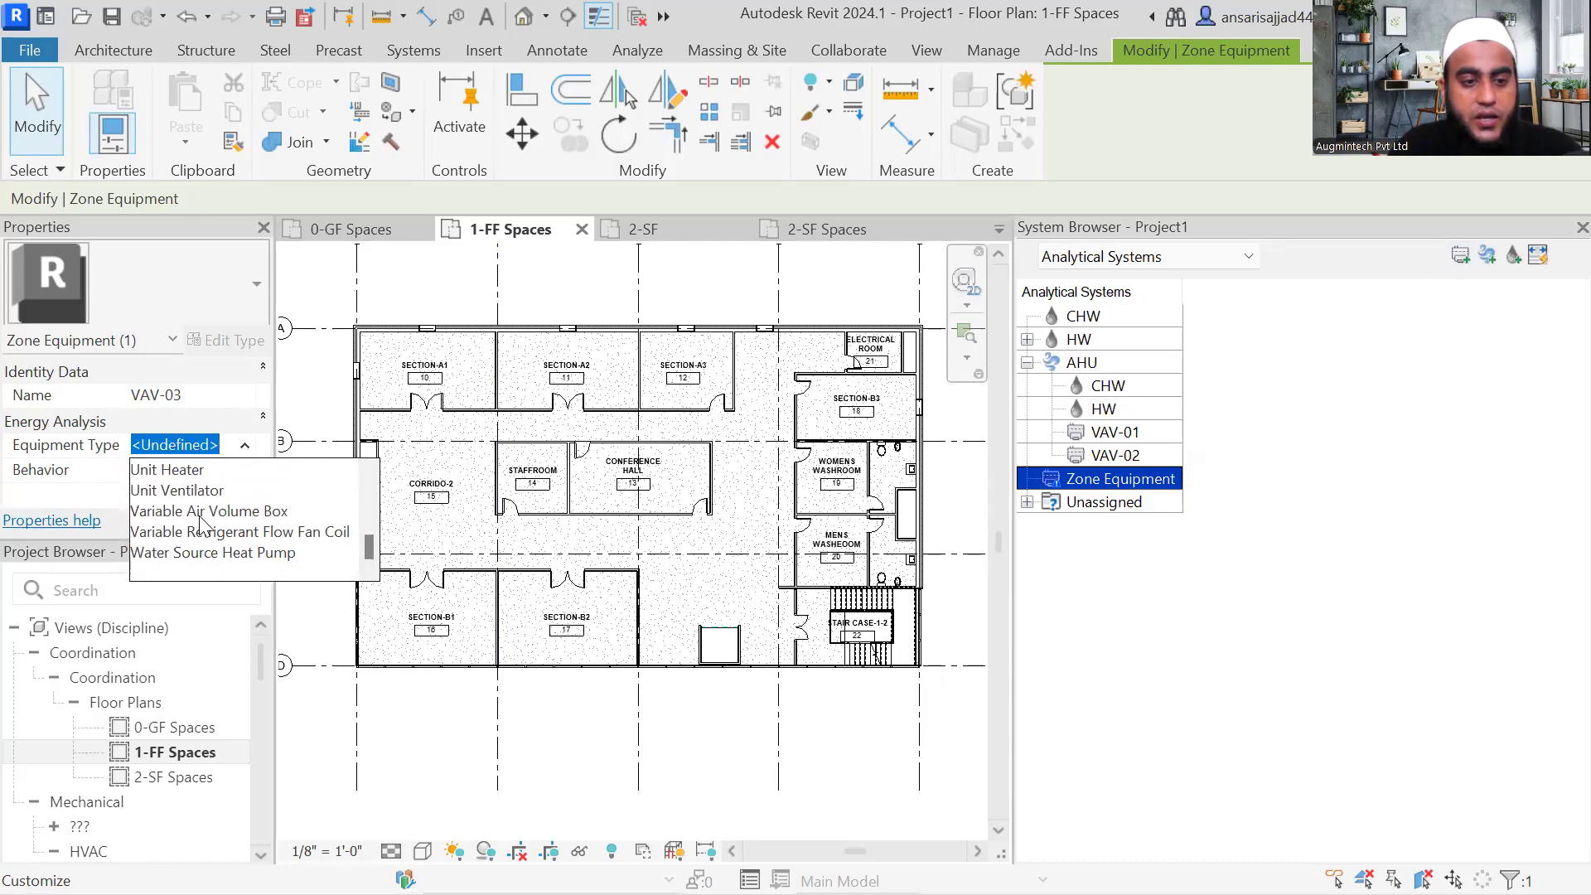
pyautogui.click(203, 512)
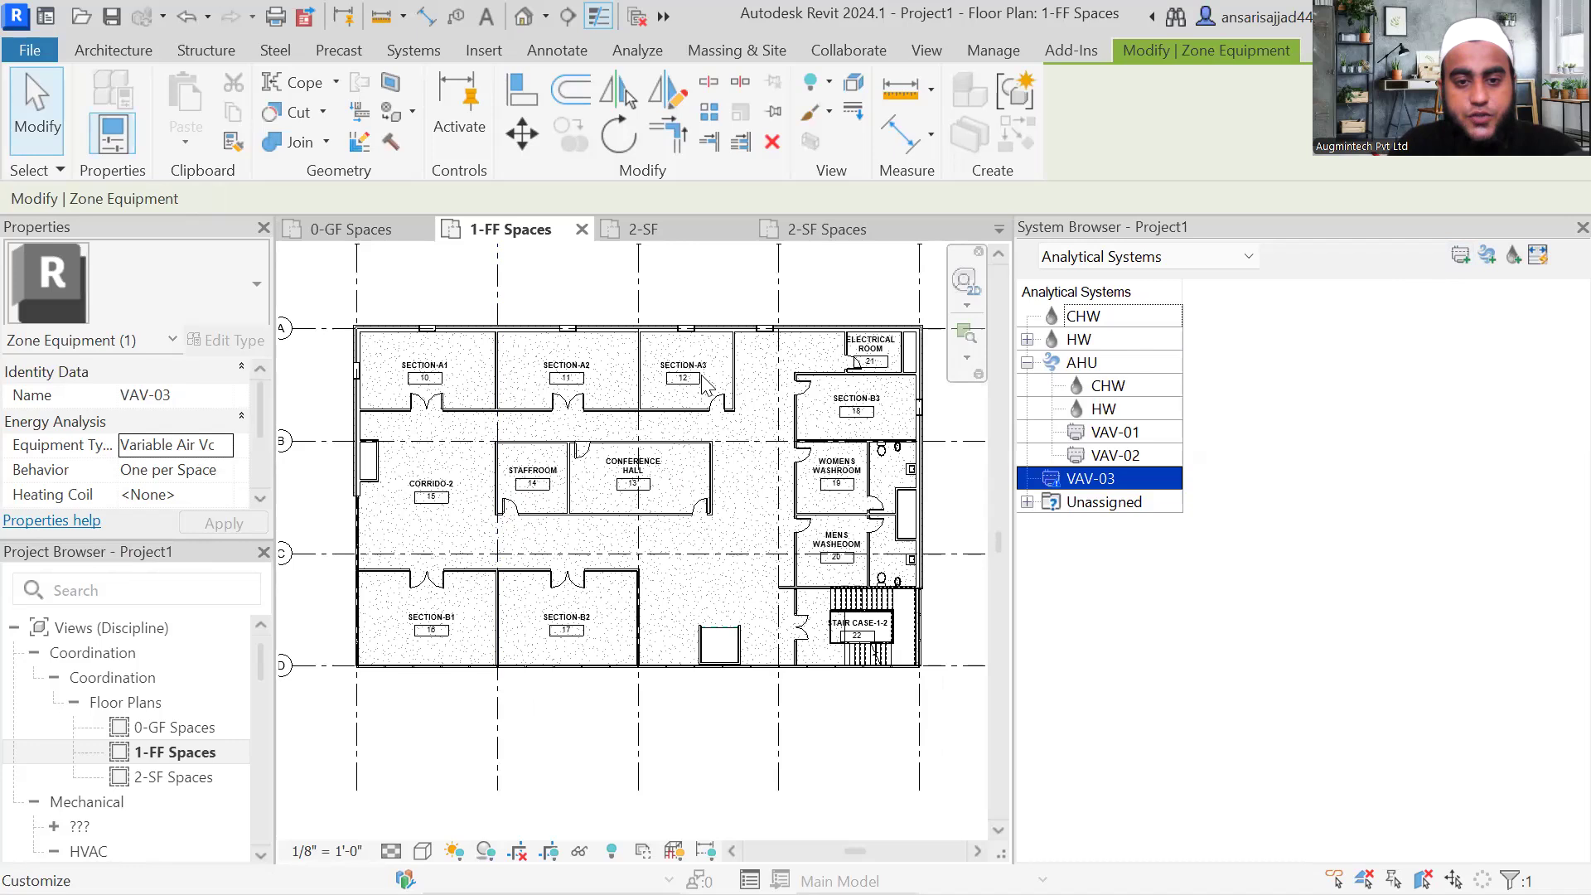
pyautogui.click(224, 474)
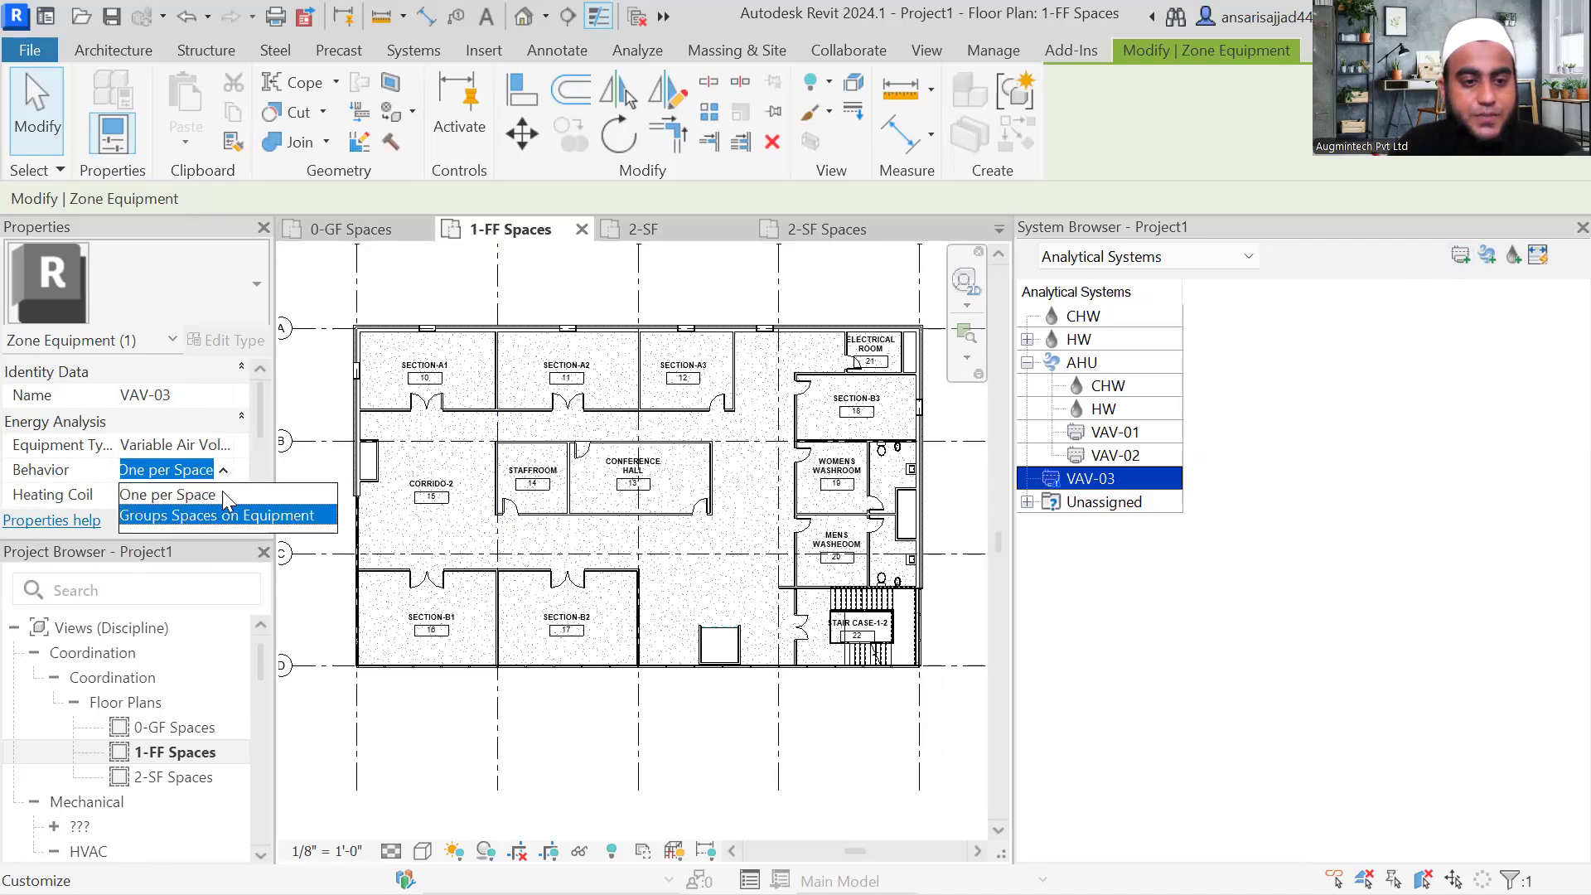
pyautogui.click(186, 514)
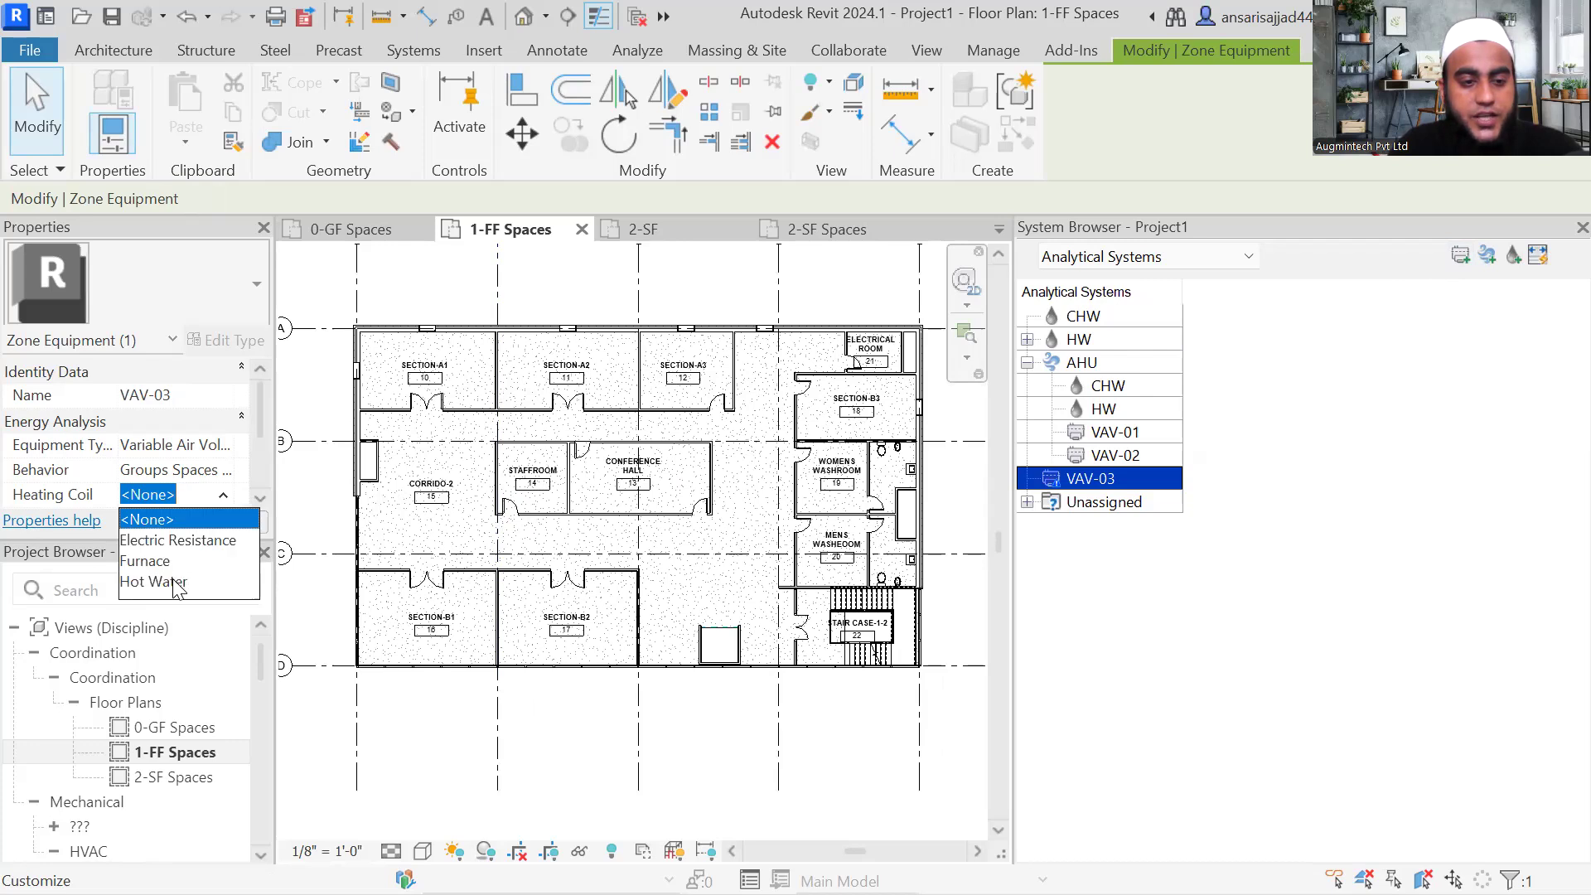
# Step: Give VAV-03 a Hot Water heating coil on the HW loop, assign AHU as its air system and apply the properties
pyautogui.click(170, 582)
pyautogui.click(229, 430)
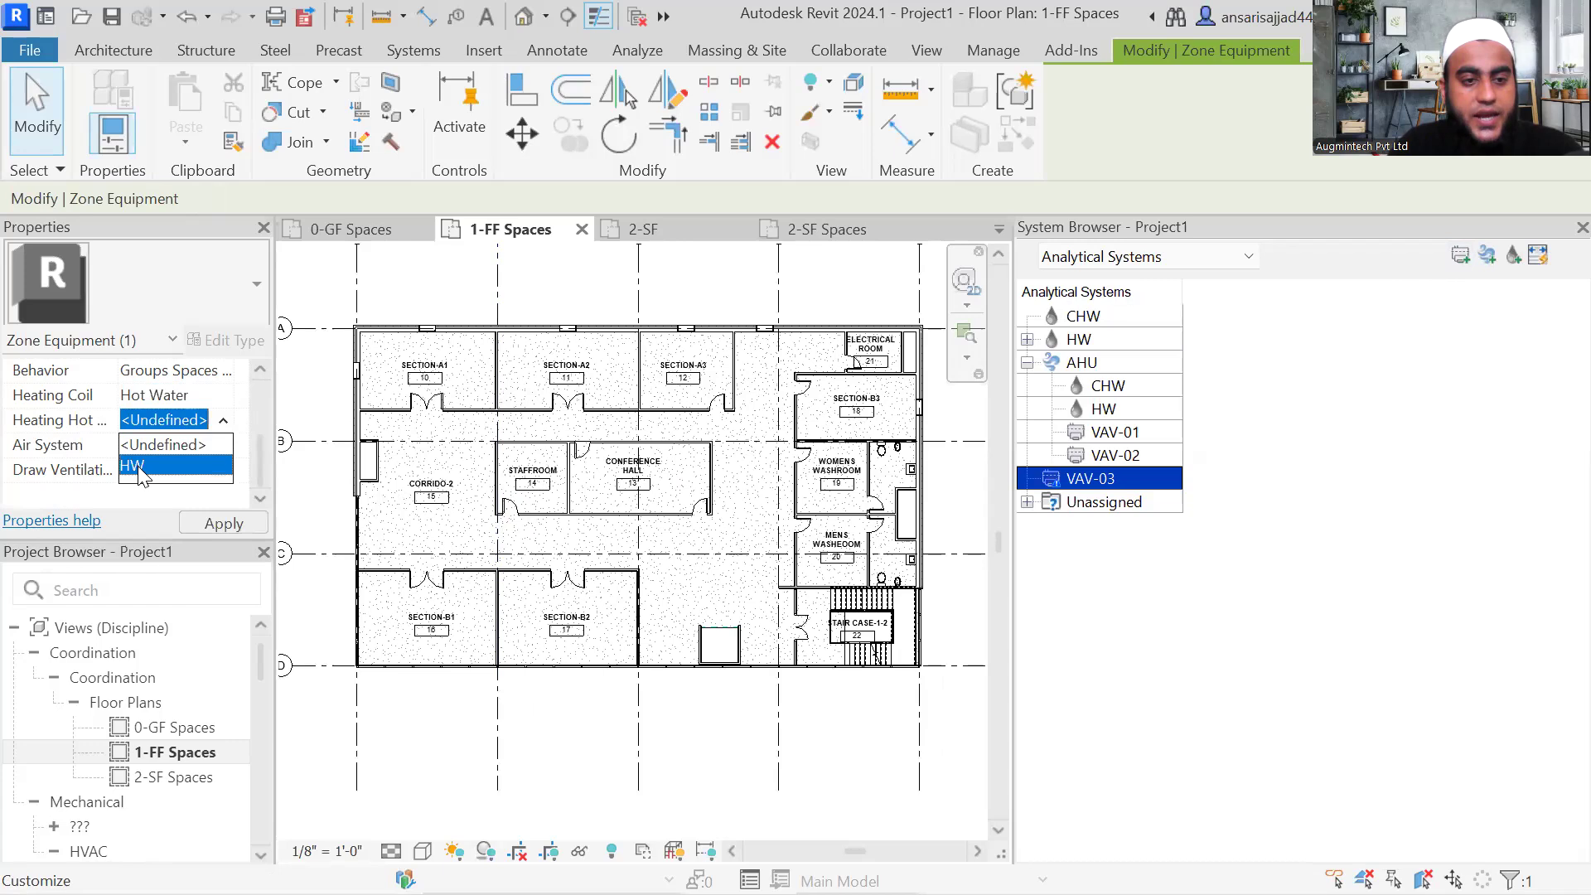
pyautogui.click(139, 467)
pyautogui.click(226, 448)
pyautogui.click(144, 491)
pyautogui.click(223, 523)
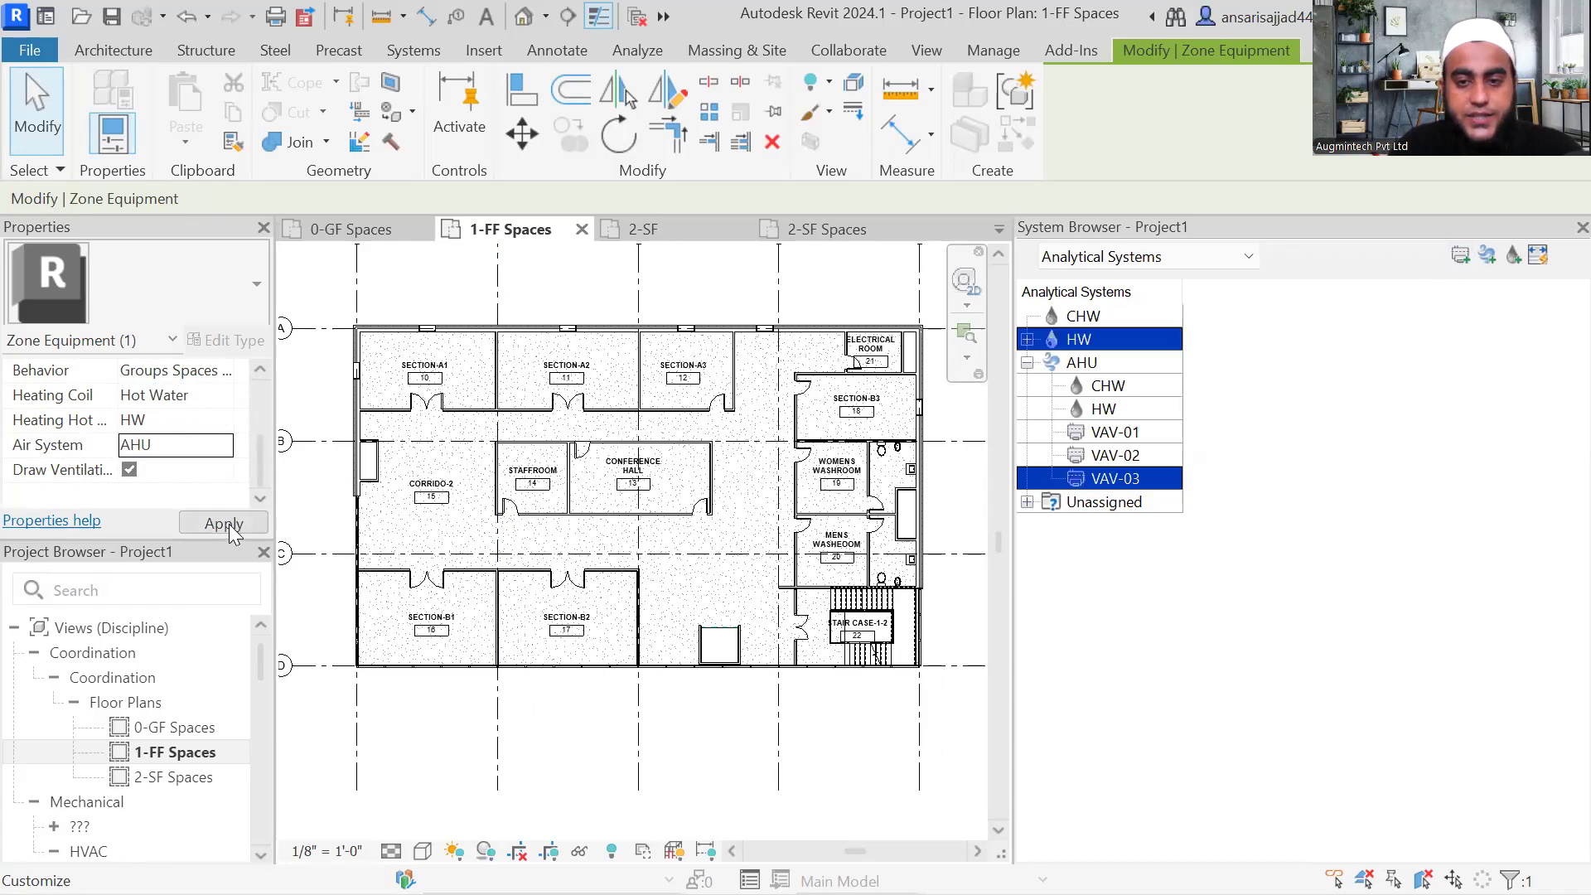
# Step: Add a fourth zone equipment item to the analytical systems and name it VAV-04
pyautogui.click(1461, 259)
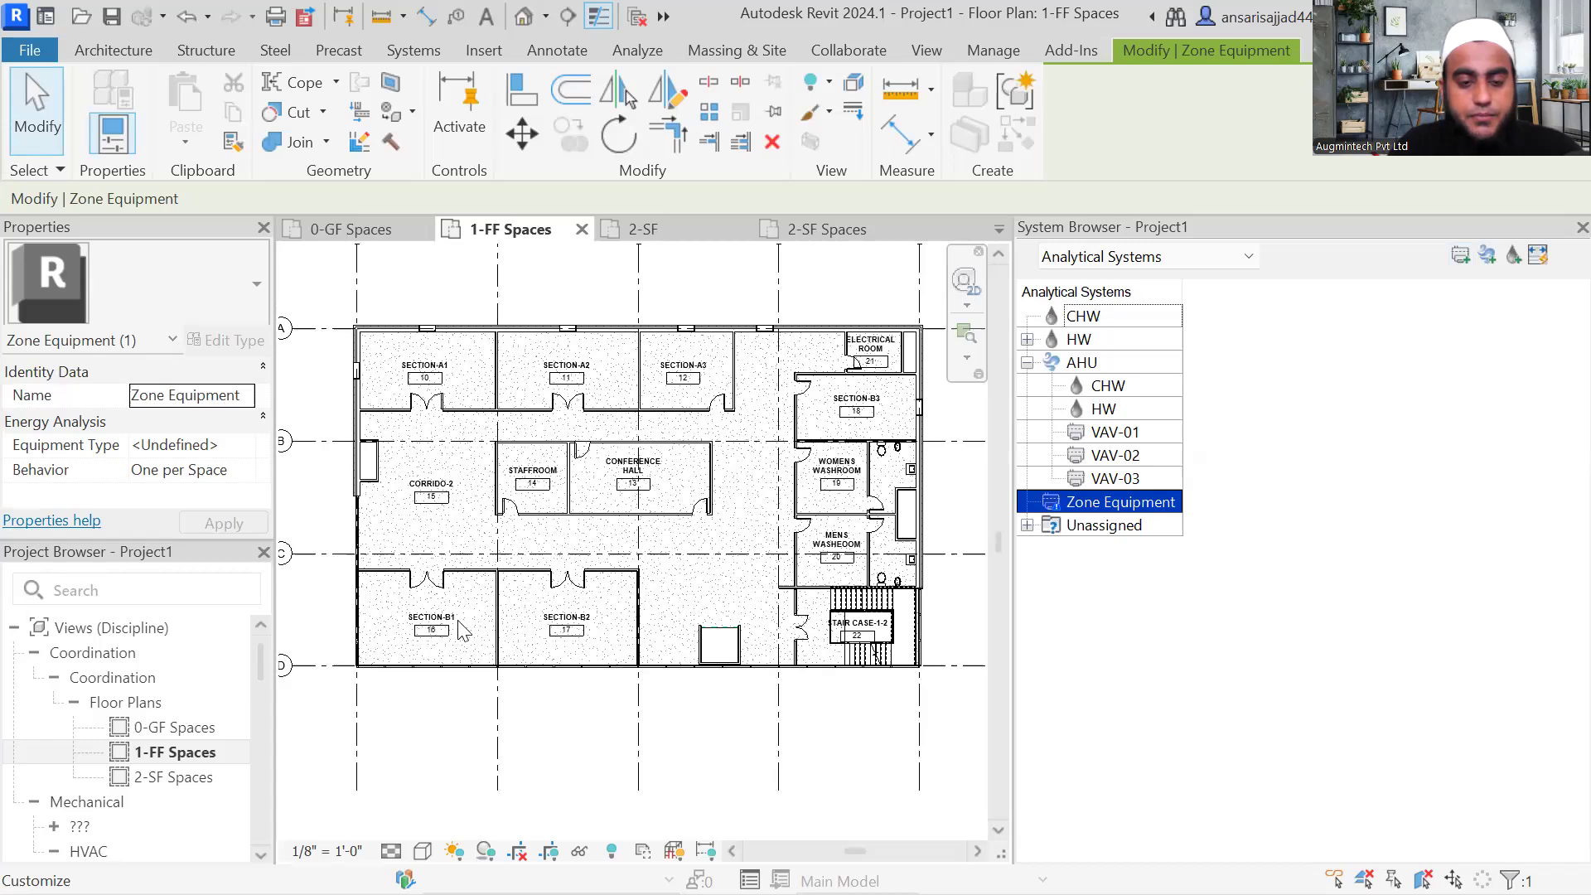
pyautogui.click(249, 396)
pyautogui.moveTo(249, 396); pyautogui.dragTo(98, 396)
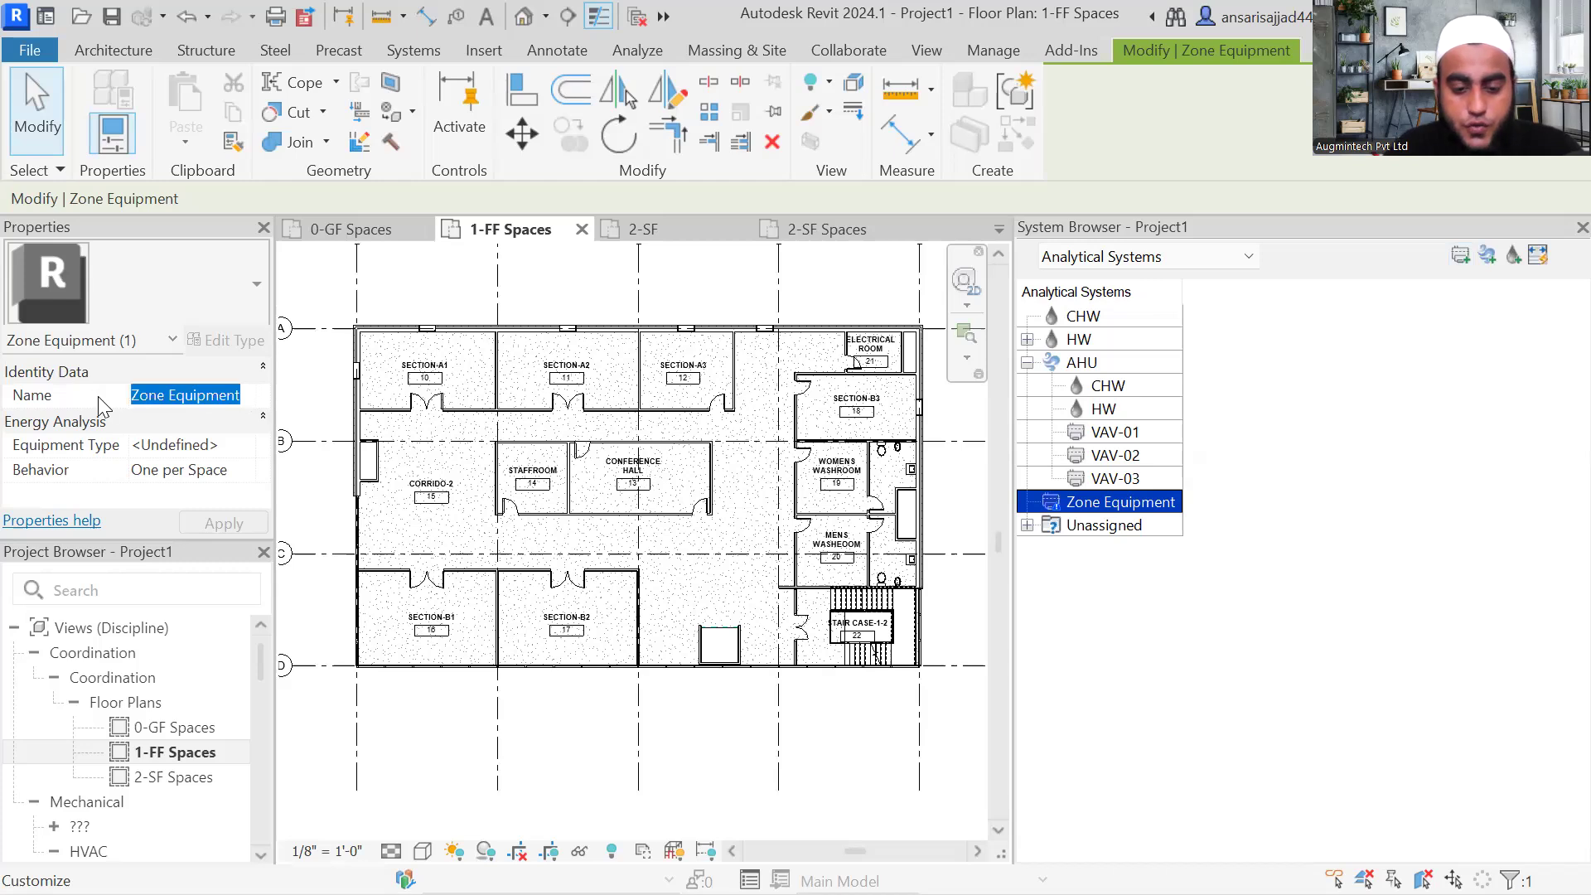
pyautogui.write('VAV-04')
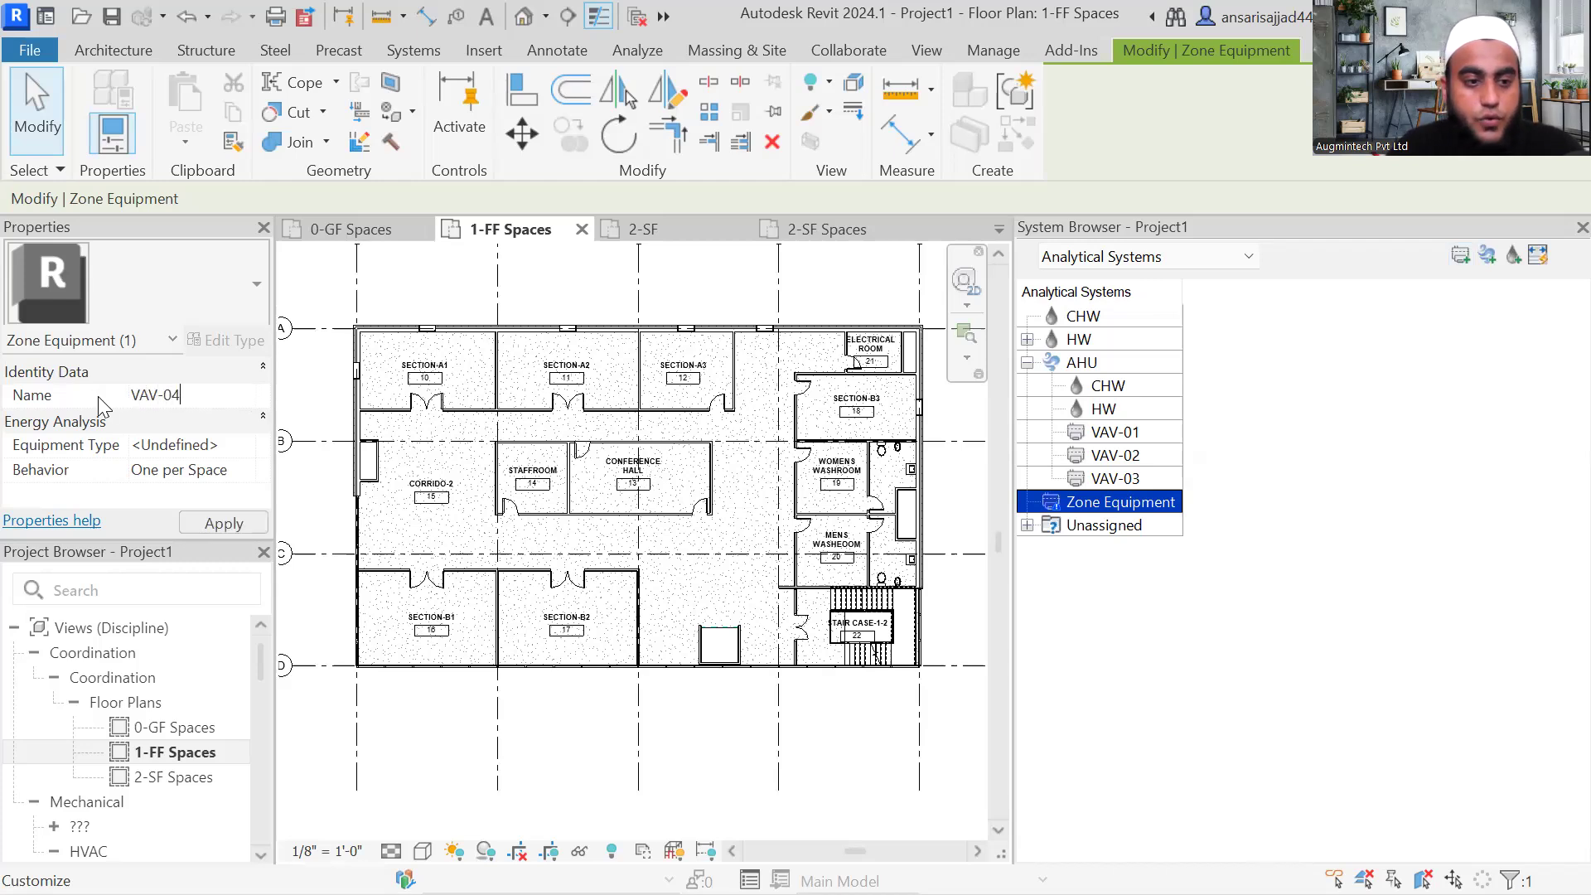
# Step: Set the equipment type of VAV-04 to Variable Air Volume Box and its behavior to Groups Spaces on Equipment
pyautogui.click(247, 448)
pyautogui.click(244, 445)
pyautogui.scroll(-2, 201, 543)
pyautogui.scroll(-2, 223, 531)
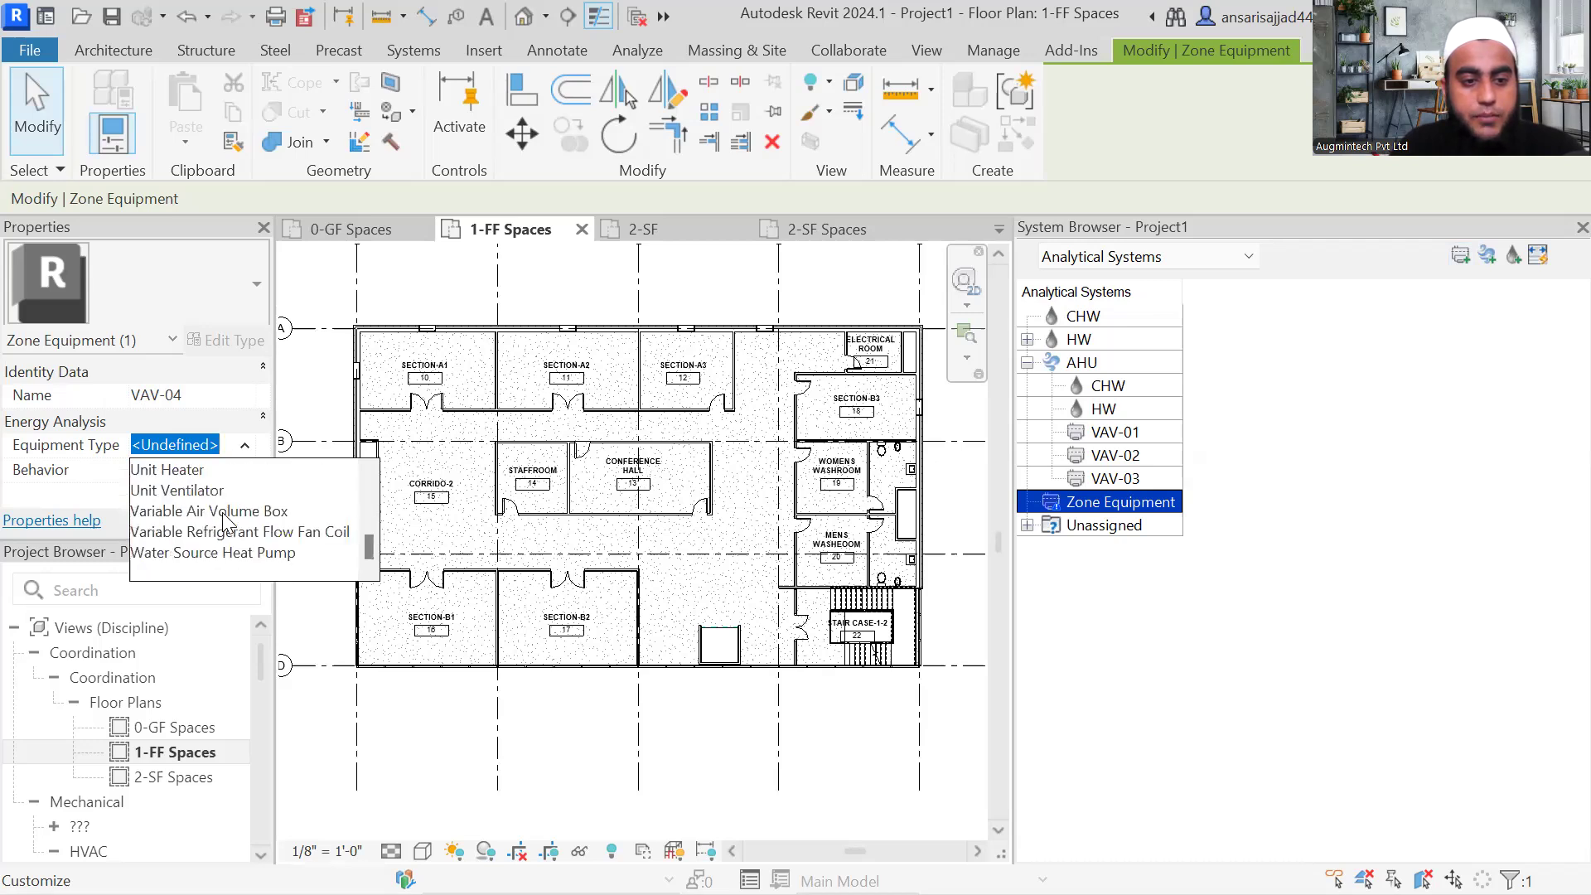
pyautogui.click(222, 513)
pyautogui.click(190, 470)
pyautogui.click(204, 470)
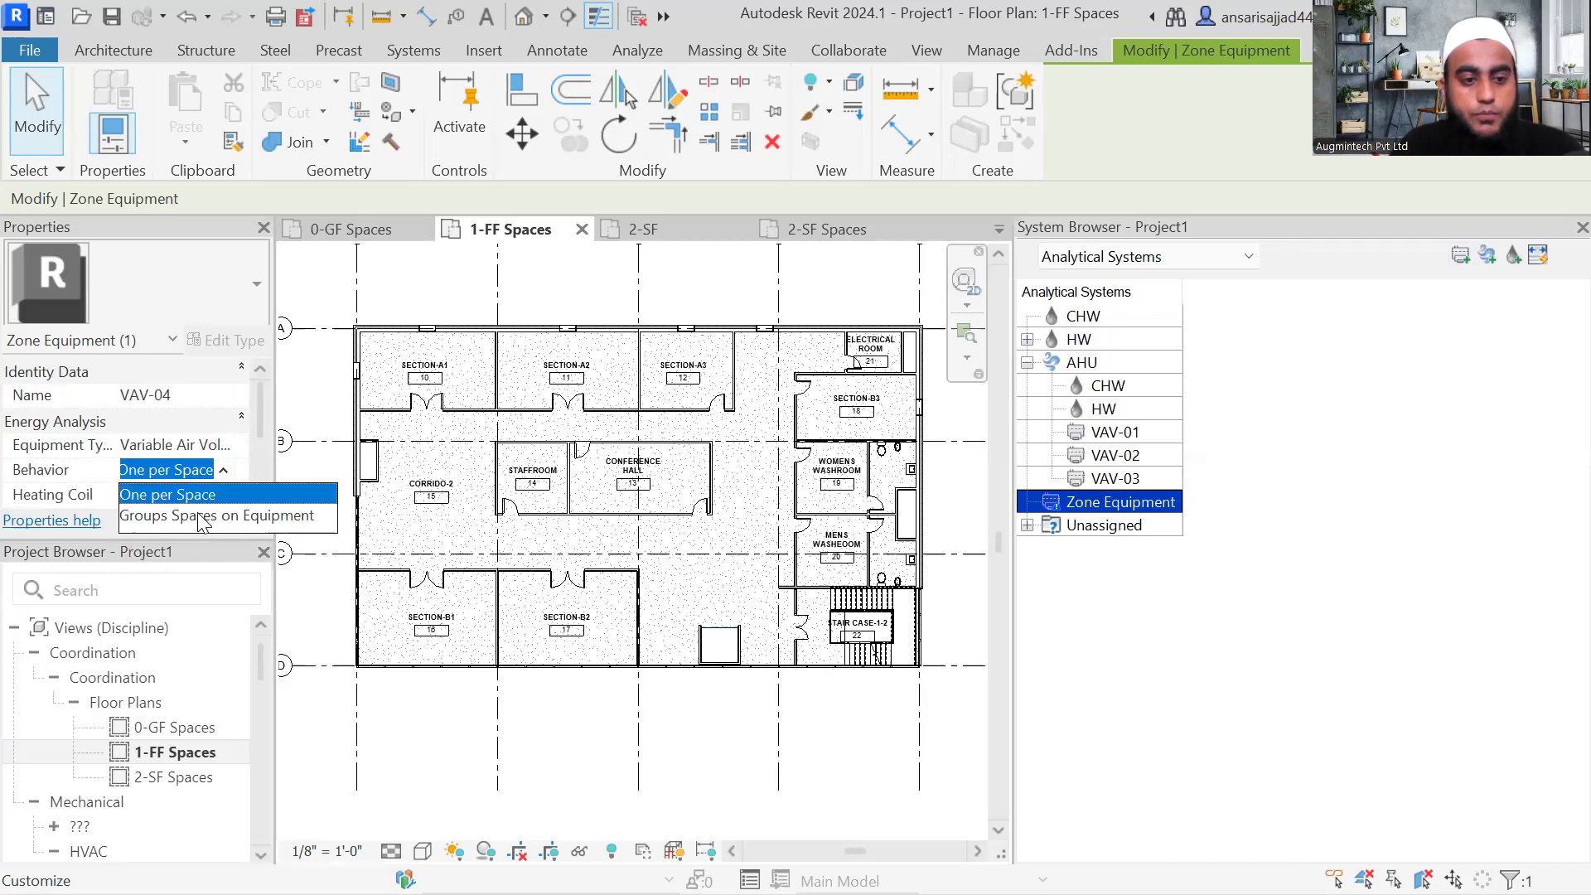
pyautogui.click(199, 516)
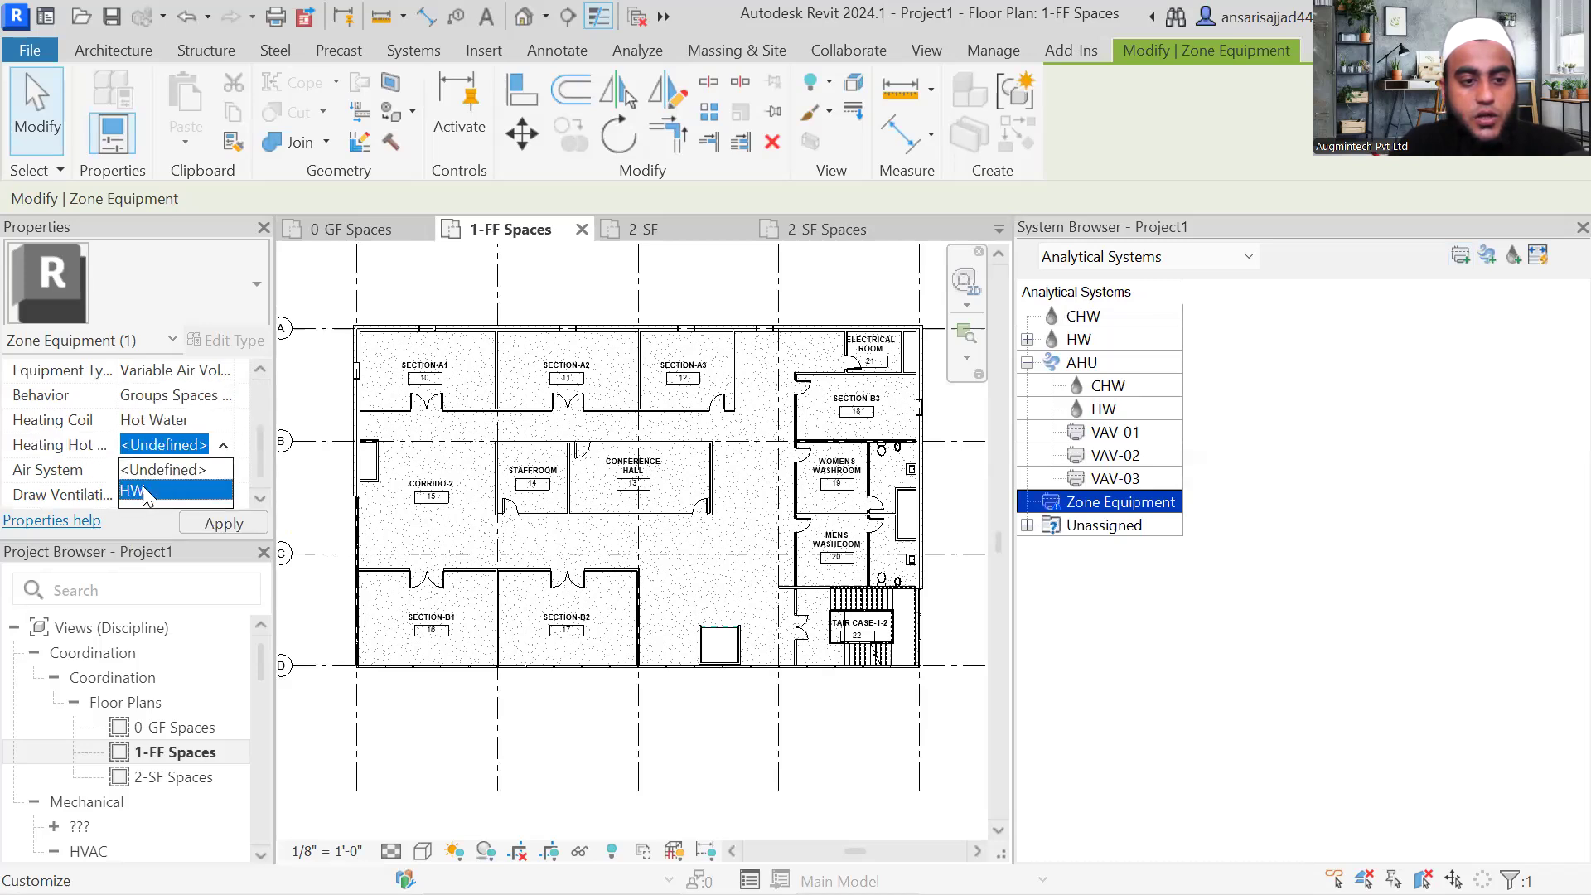
# Step: Give VAV-04 a Hot Water heating coil on the HW loop and assign AHU as its air system
pyautogui.click(144, 494)
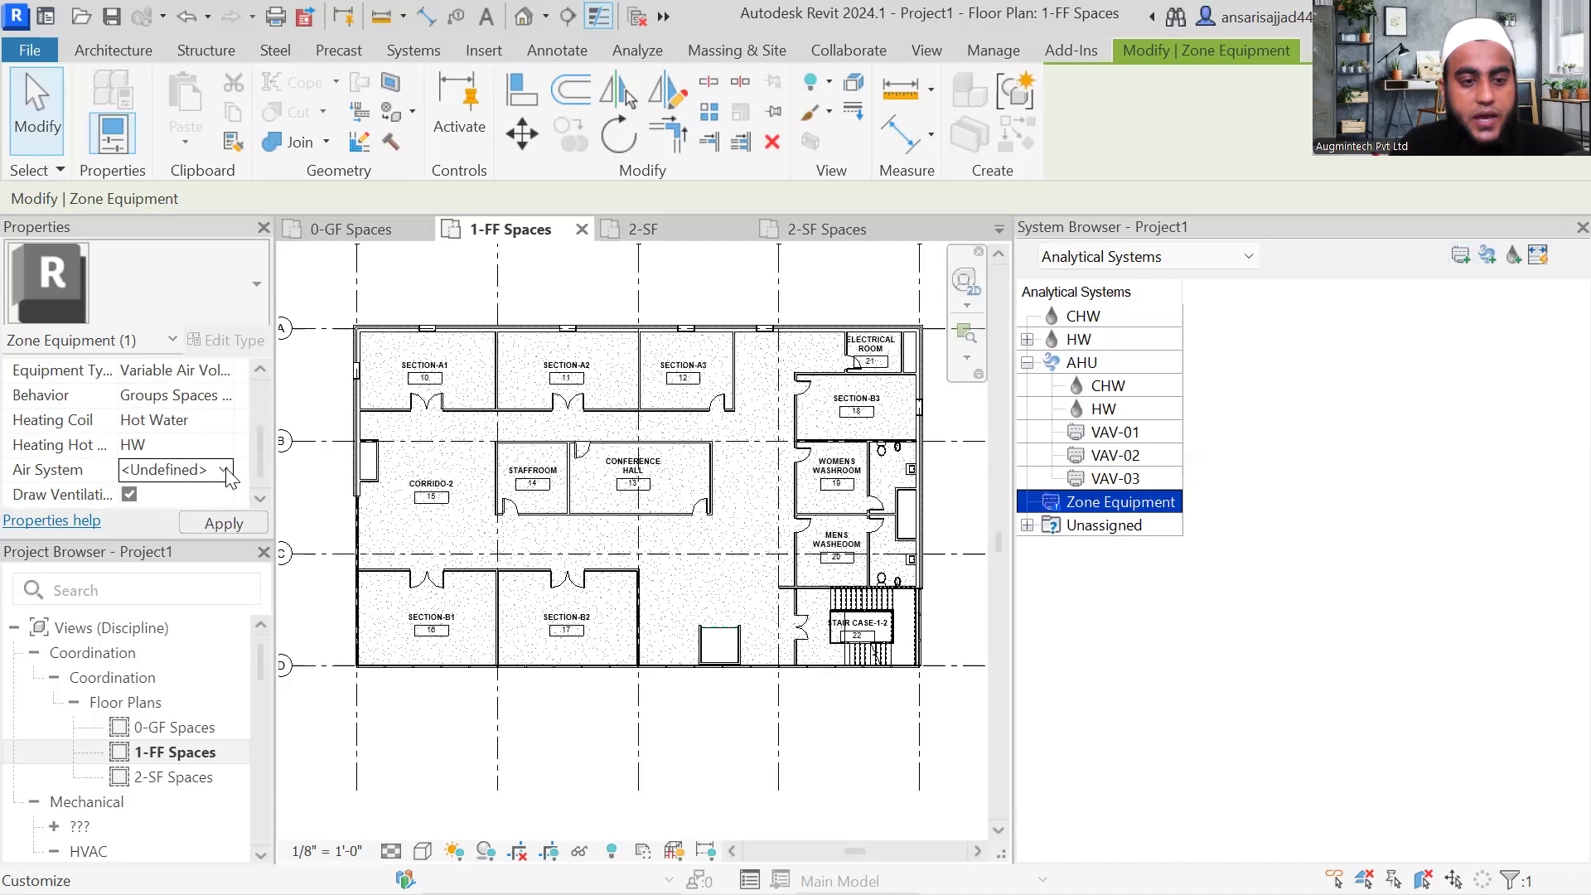
pyautogui.click(225, 470)
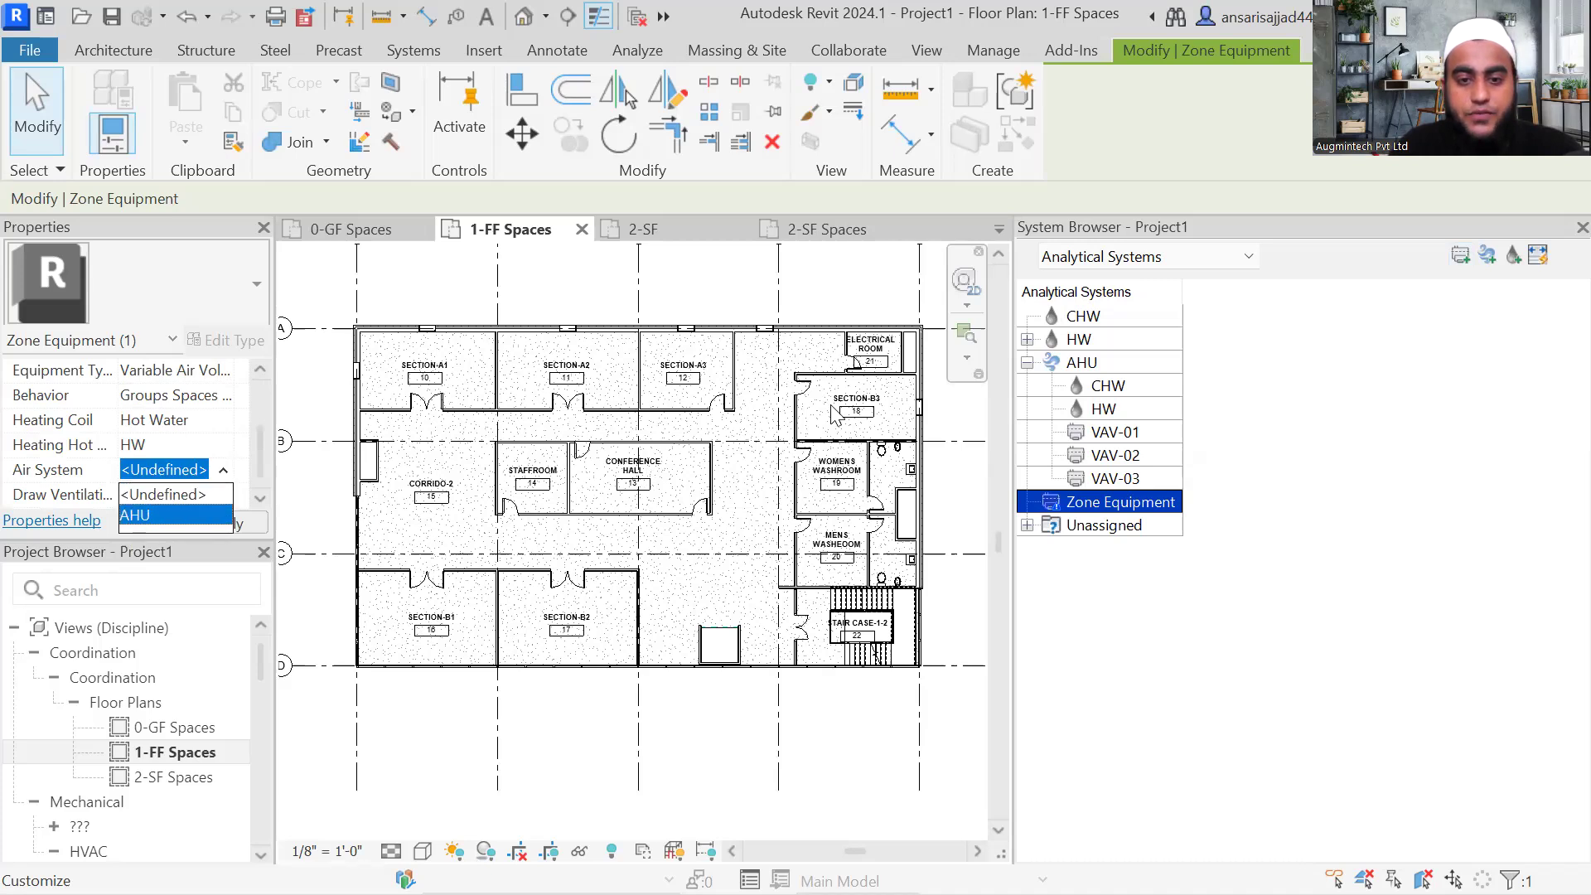
pyautogui.click(135, 515)
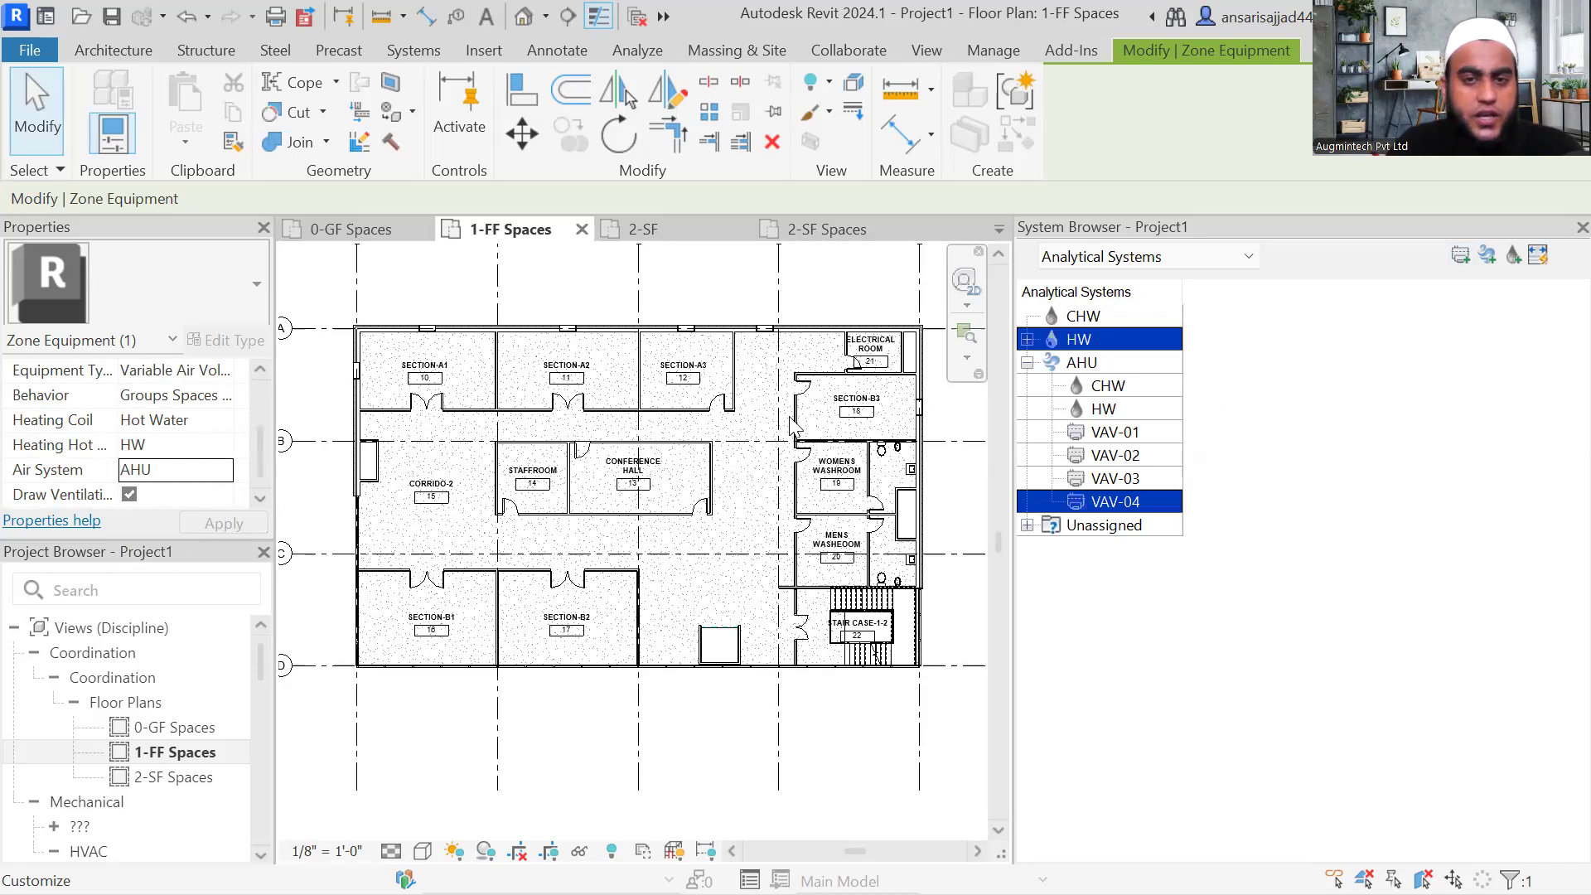
# Step: Look over the first-floor rooms, and open the 2-SF Spaces floor plan to examine the second-floor rooms
pyautogui.scroll(-1, 508, 527)
pyautogui.moveTo(509, 526)
pyautogui.mouseDown(button='middle')
pyautogui.moveTo(561, 493)
pyautogui.moveTo(523, 525)
pyautogui.mouseUp(button='middle')
pyautogui.scroll(1, 602, 338)
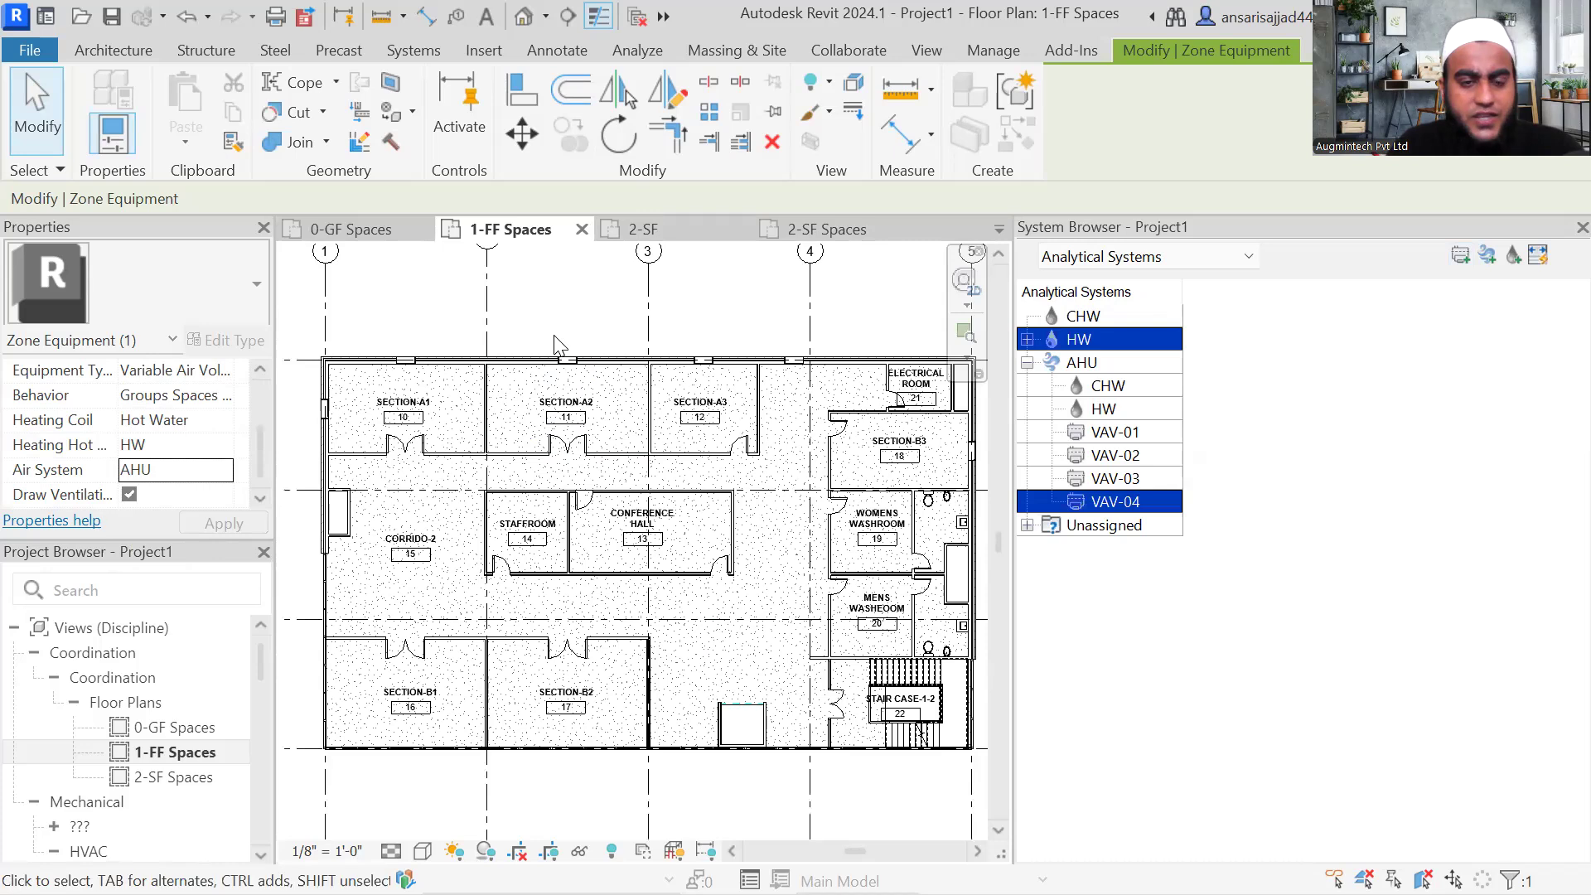
pyautogui.scroll(-1, 554, 337)
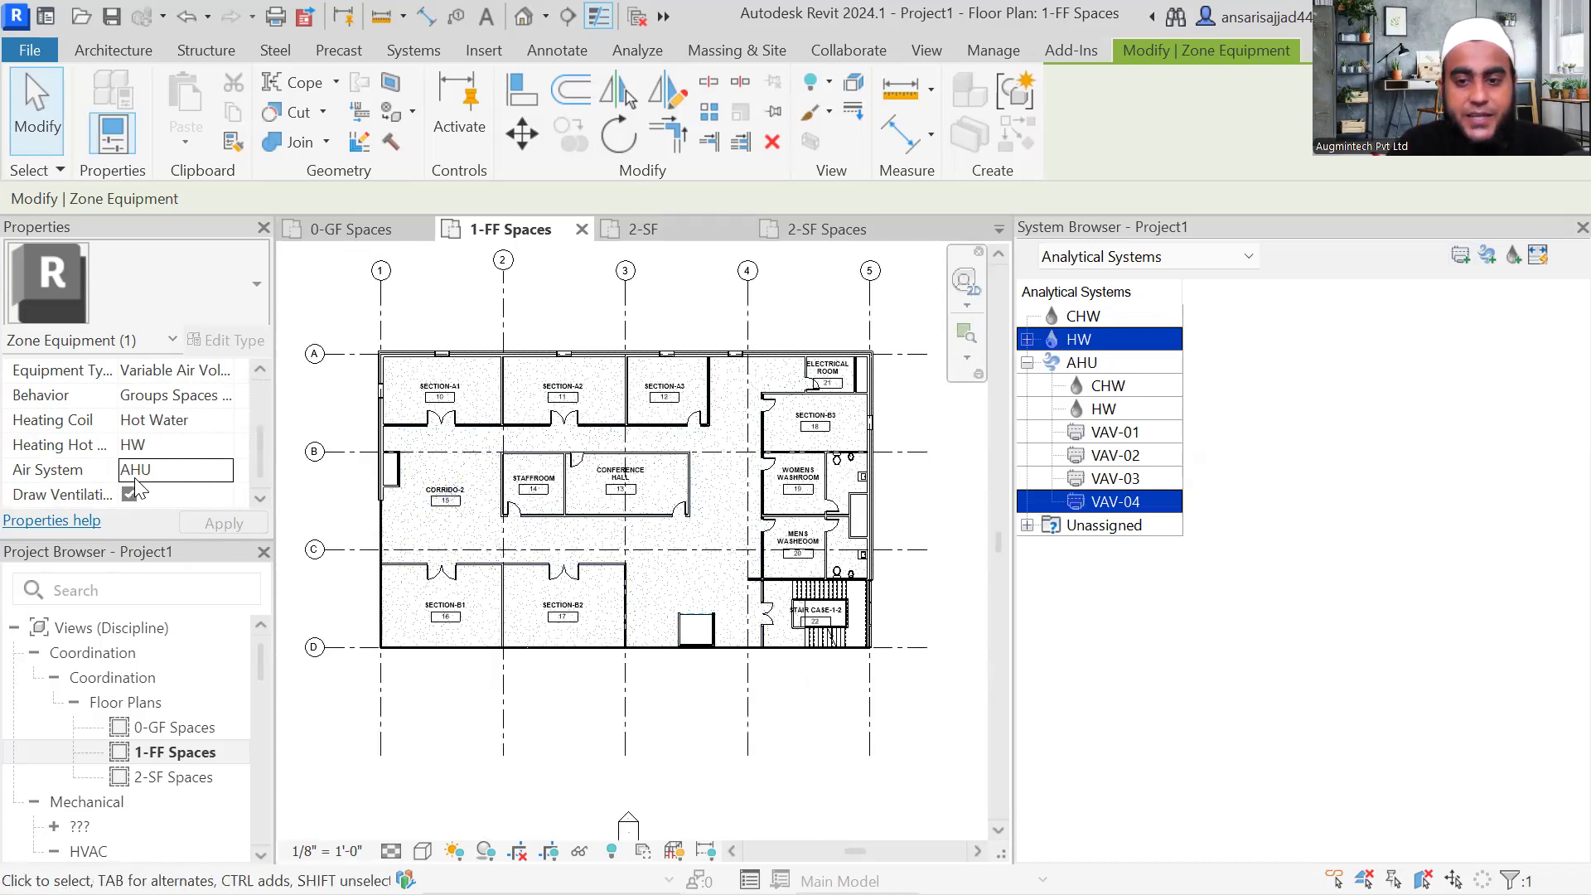
pyautogui.doubleClick(170, 778)
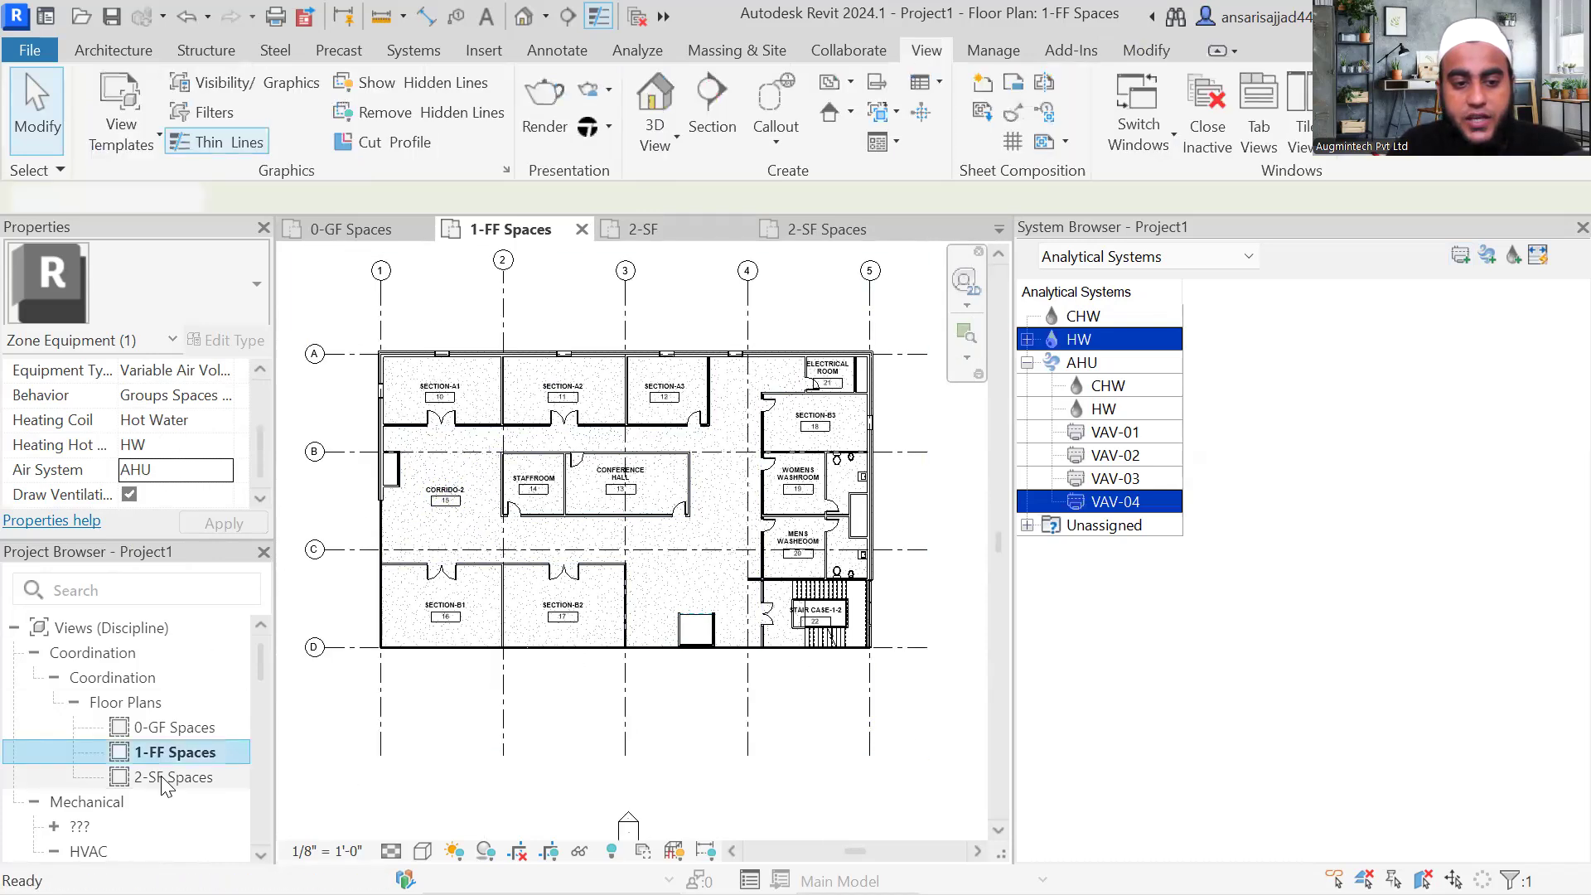
pyautogui.moveTo(743, 430); pyautogui.dragTo(664, 381, button='middle')
pyautogui.scroll(1, 455, 500)
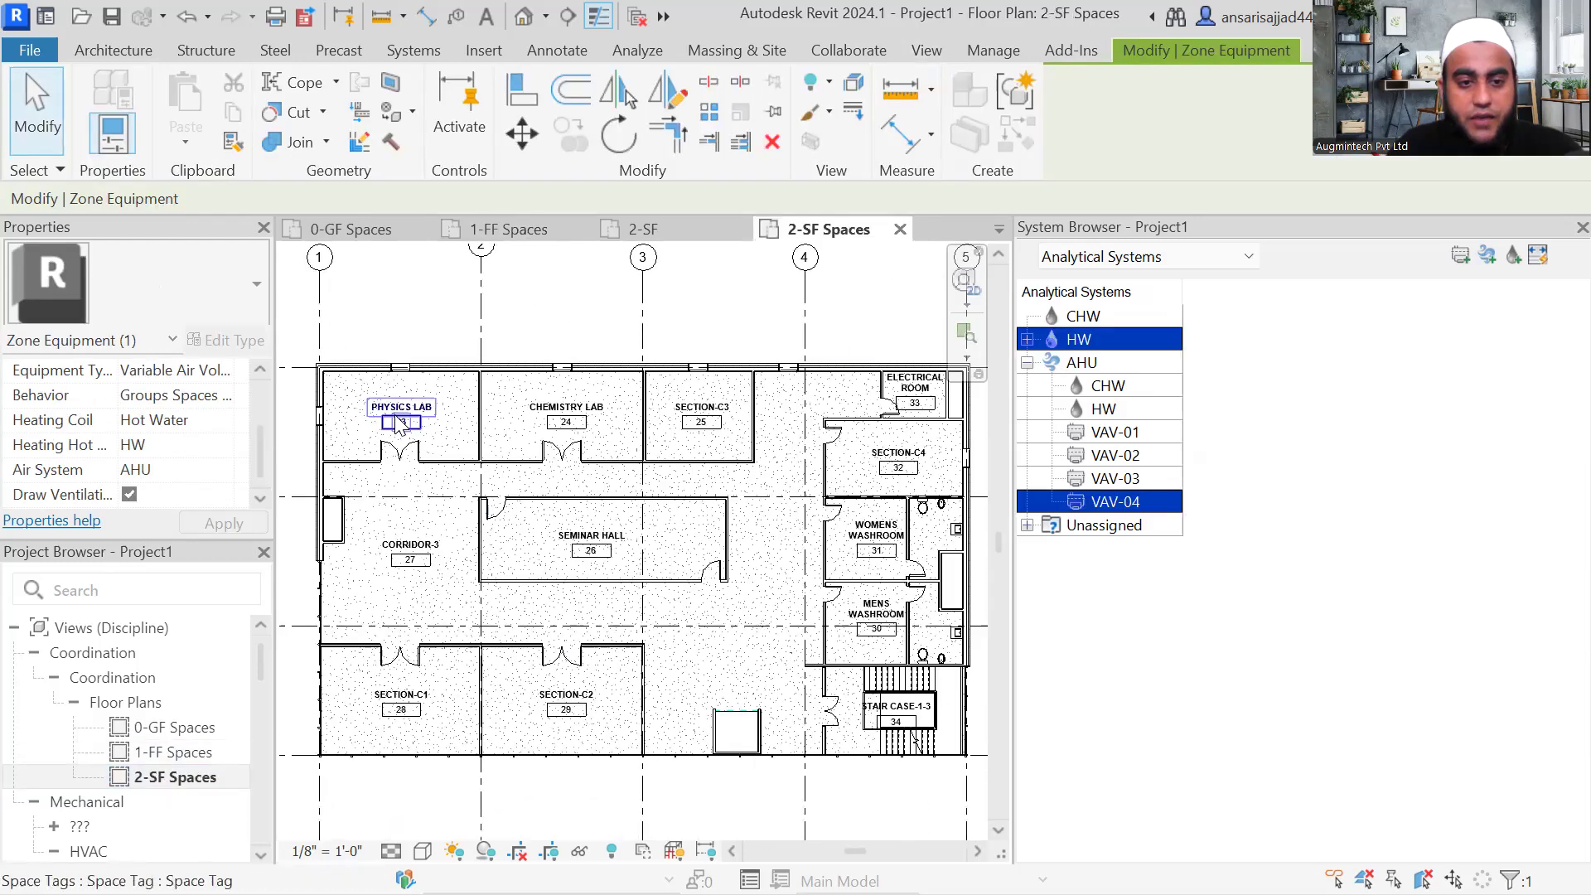
# Step: Add a fifth zone equipment item to the analytical systems and name it VAV-05
pyautogui.moveTo(506, 441); pyautogui.dragTo(475, 397, button='middle')
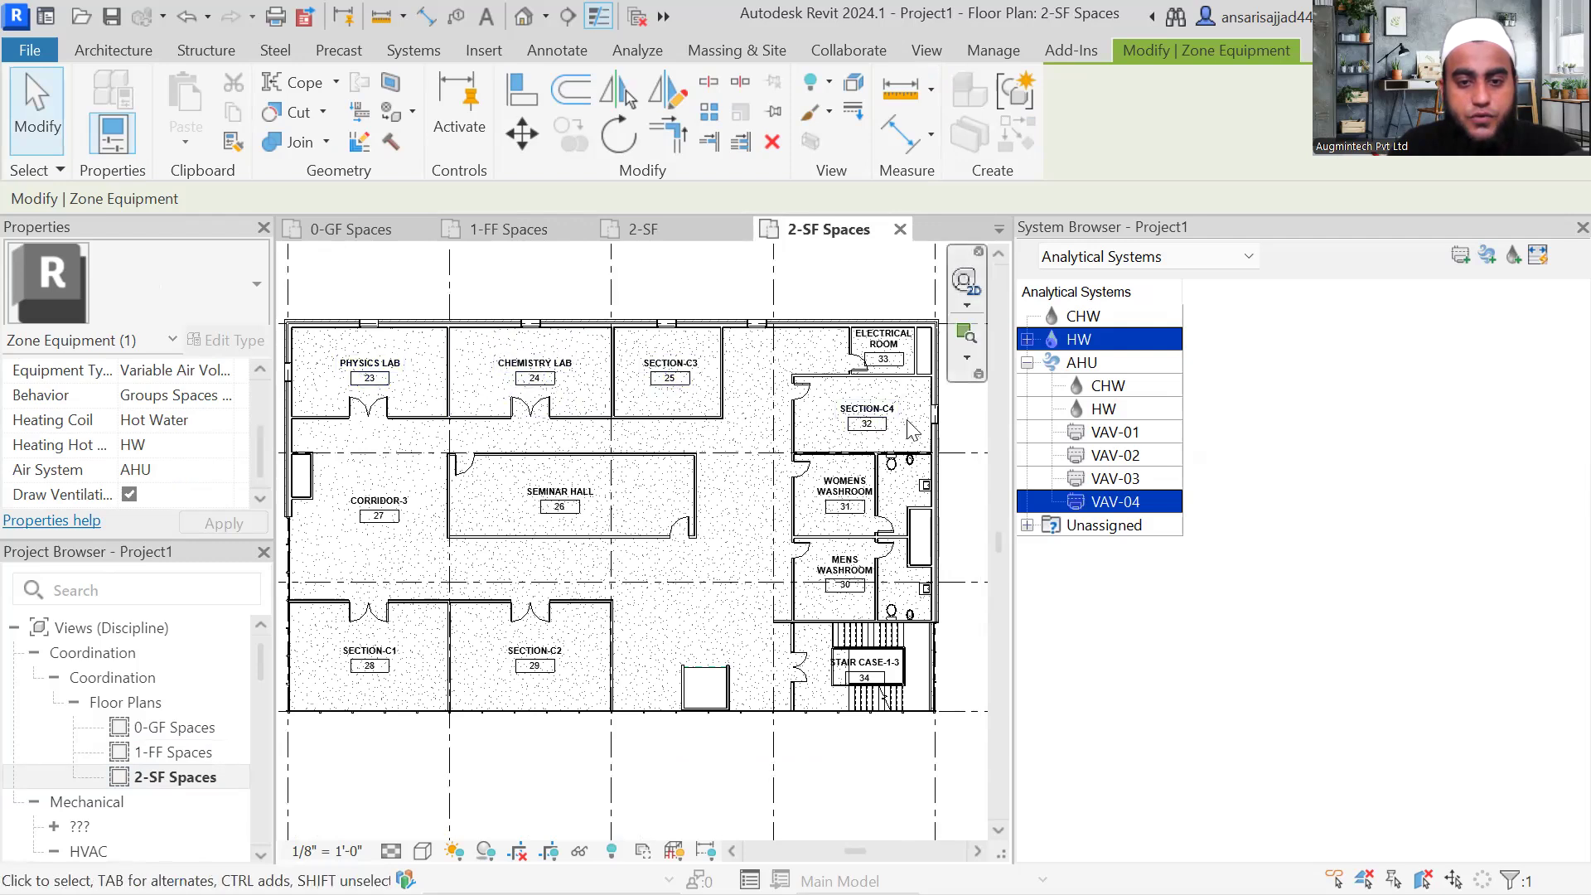
pyautogui.scroll(-1, 895, 421)
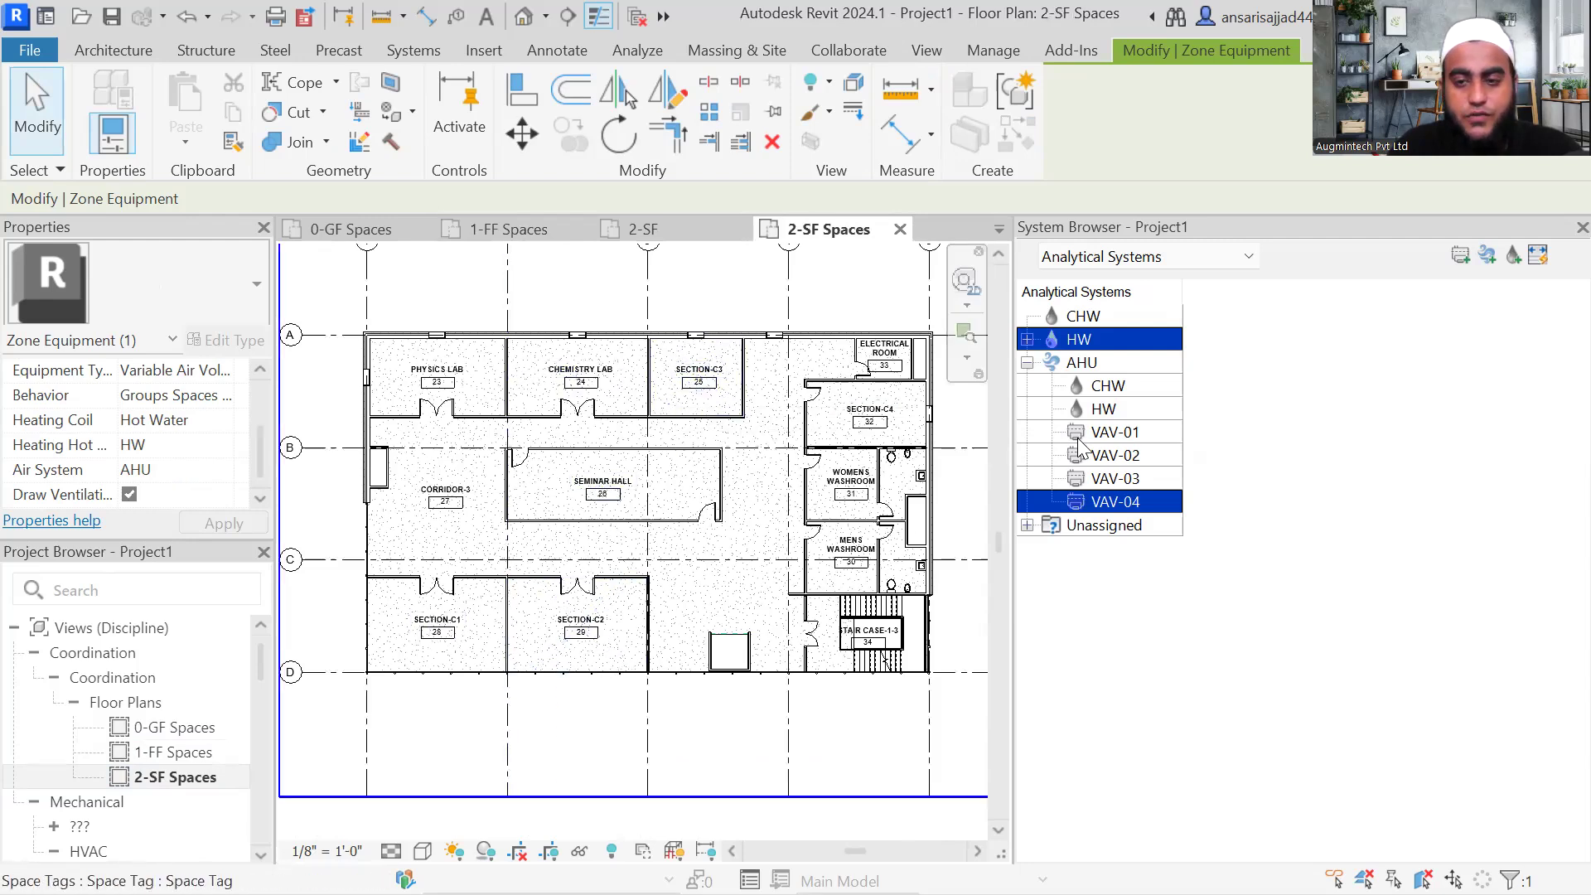
pyautogui.click(1461, 255)
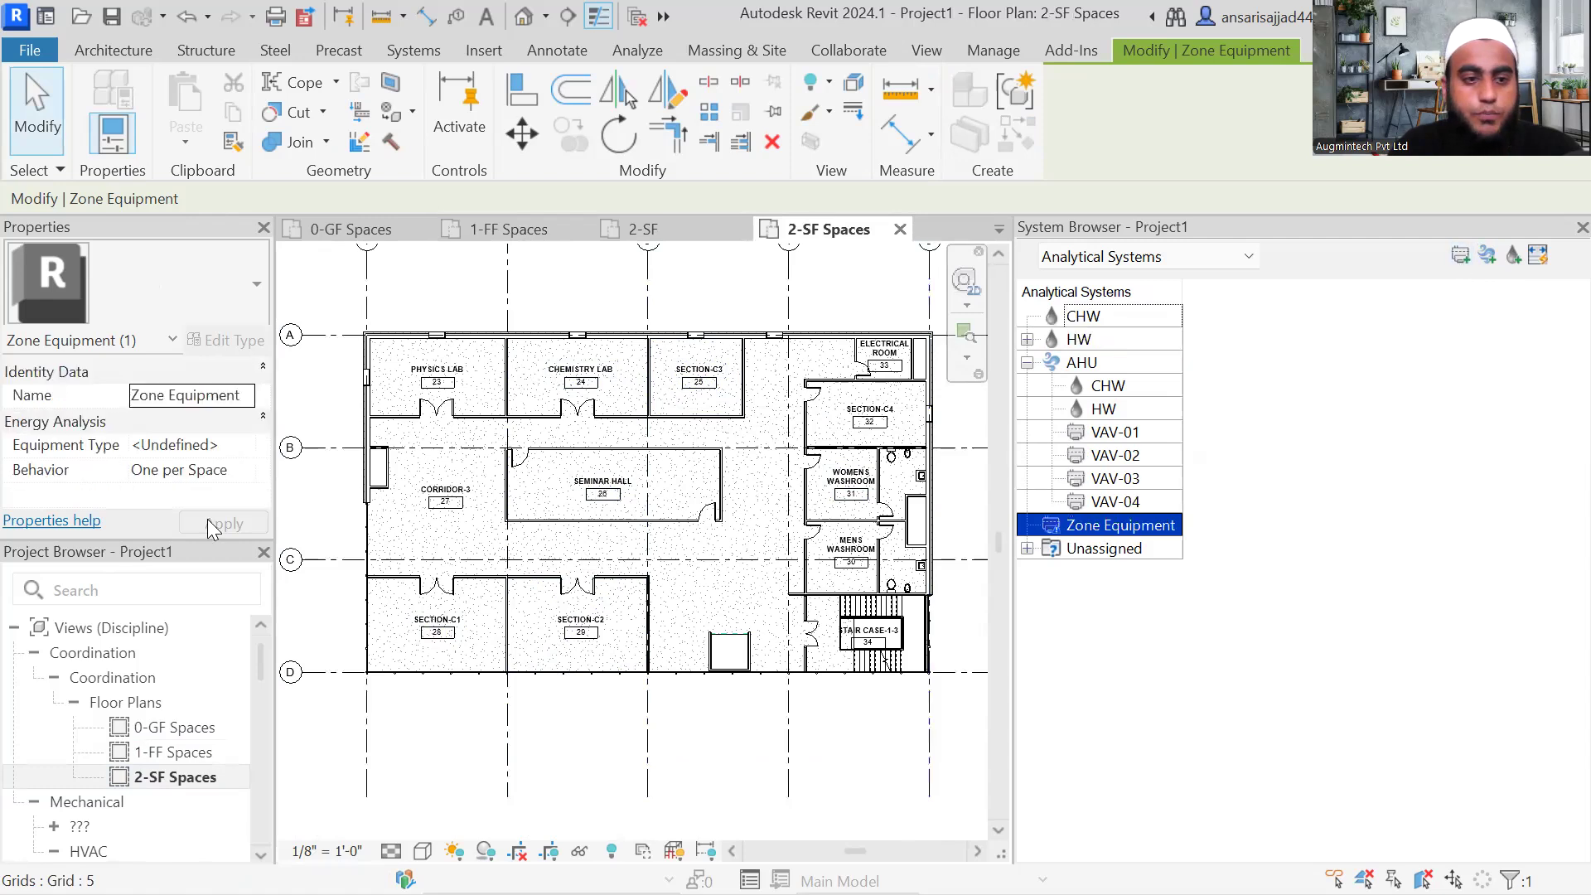
pyautogui.click(247, 397)
pyautogui.moveTo(247, 396); pyautogui.dragTo(121, 401)
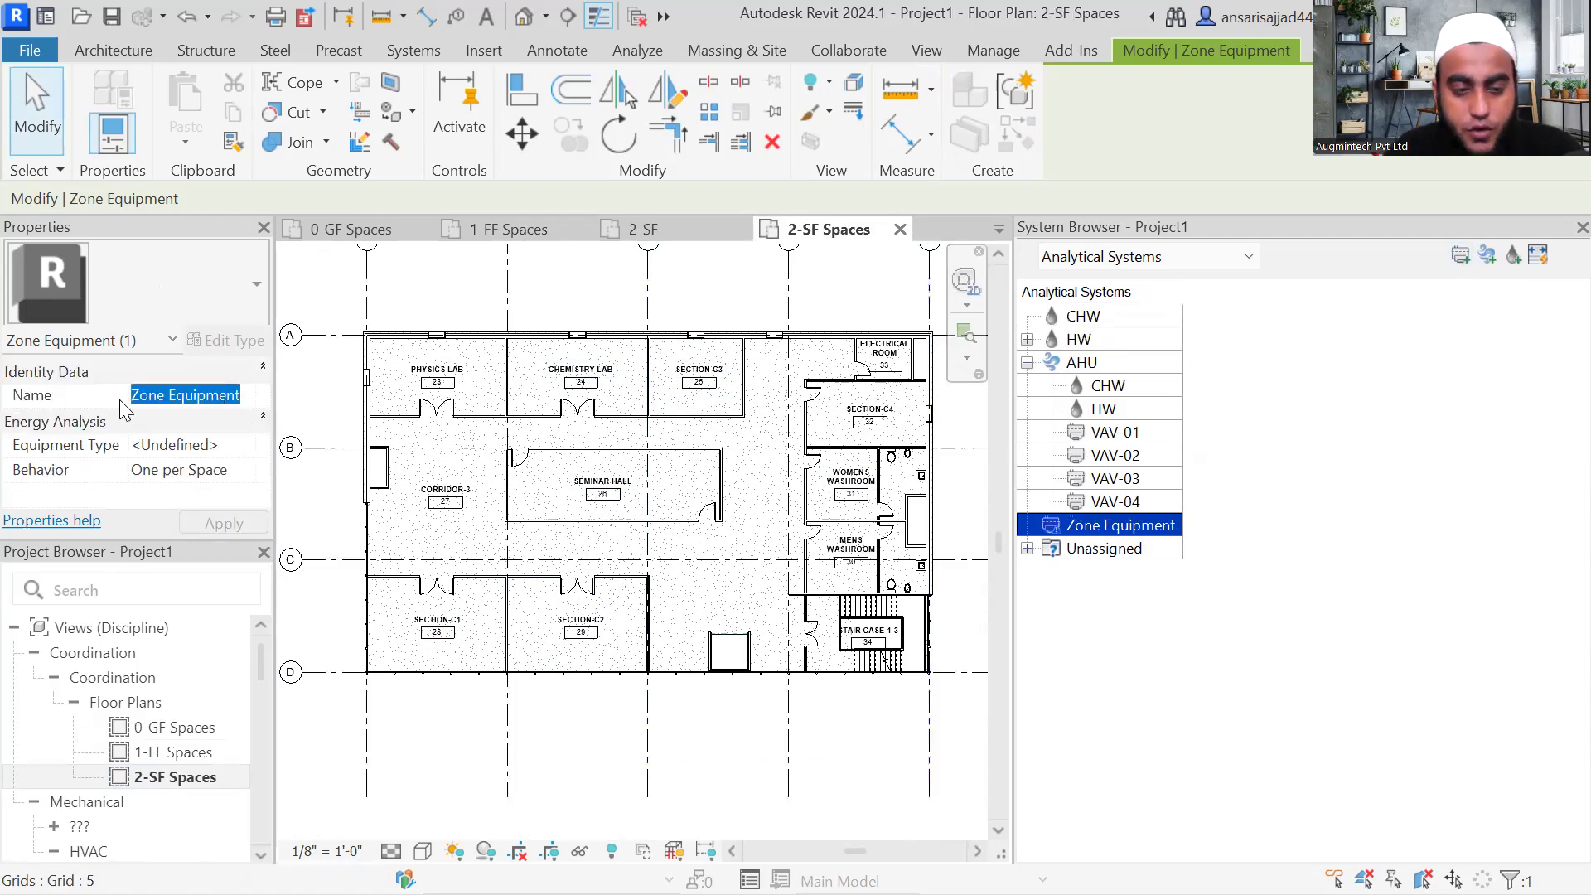
pyautogui.write('VAV-05')
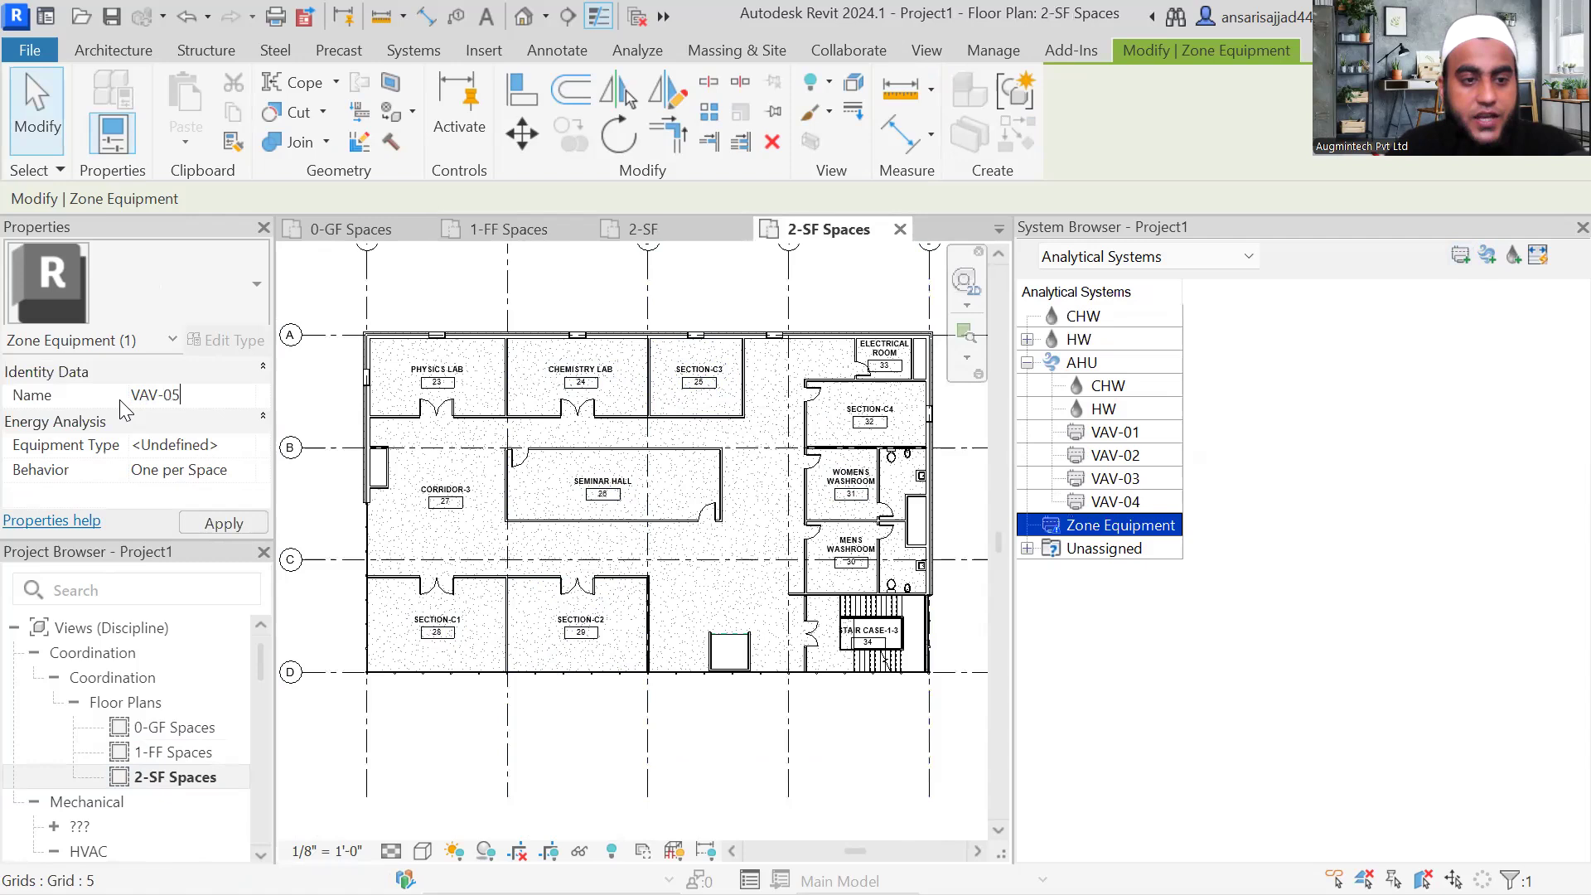
# Step: Set the equipment type of VAV-05 to Variable Air Volume Box and its behavior to Groups Spaces on Equipment
pyautogui.click(236, 448)
pyautogui.click(244, 447)
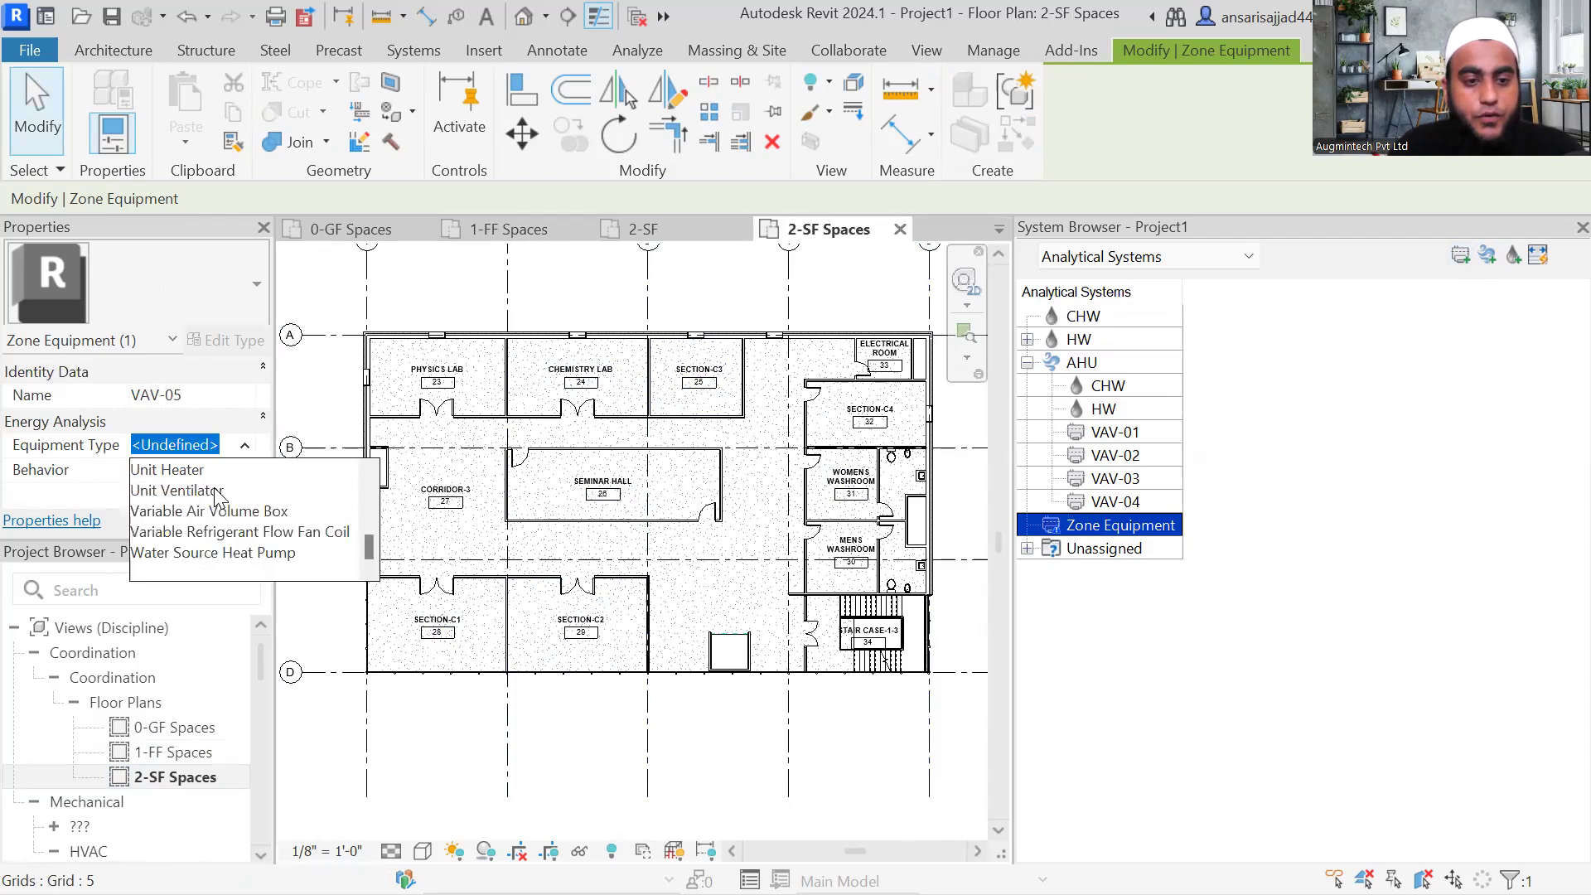
pyautogui.click(225, 510)
pyautogui.click(230, 471)
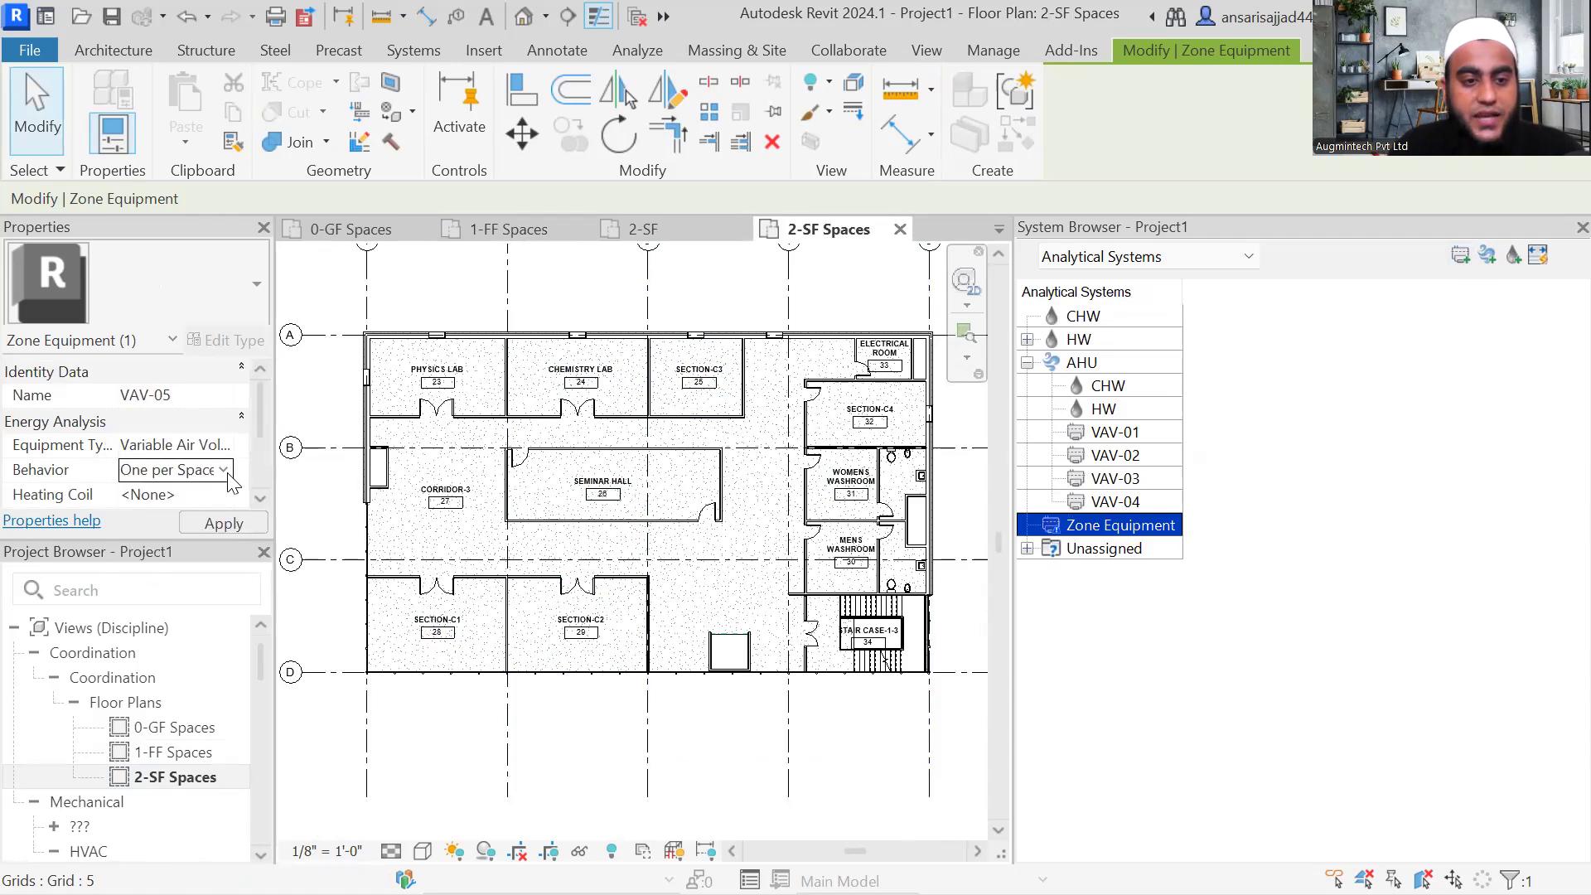
pyautogui.scroll(-1, 231, 464)
# Step: Give VAV-05 a Hot Water heating coil on the HW loop and assign AHU as its air system
pyautogui.click(226, 453)
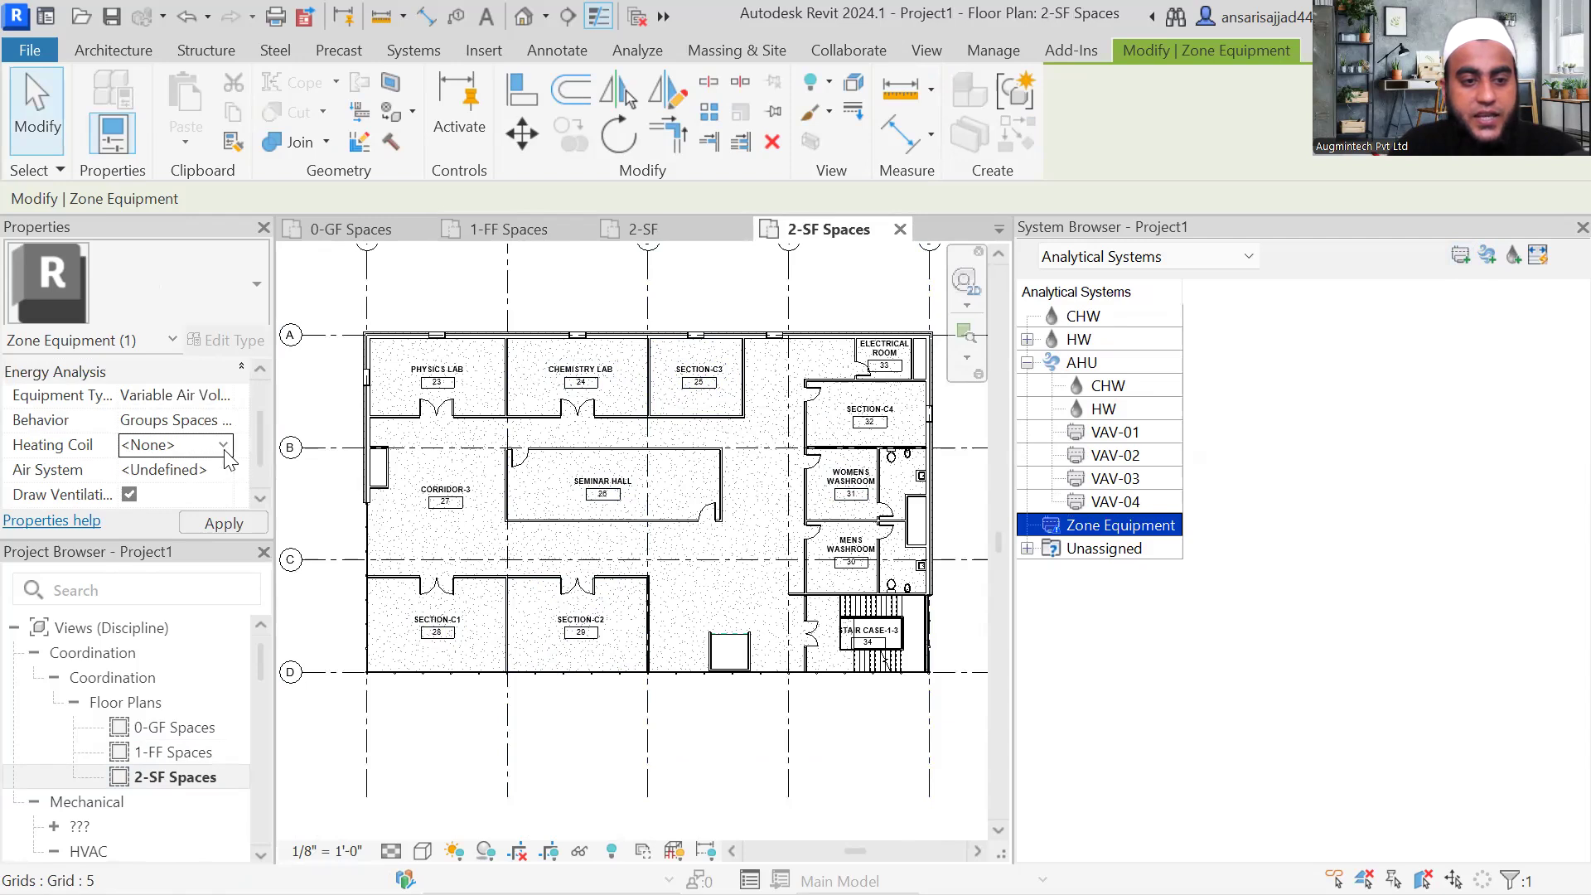
pyautogui.click(224, 445)
pyautogui.click(174, 531)
pyautogui.click(221, 470)
pyautogui.click(224, 470)
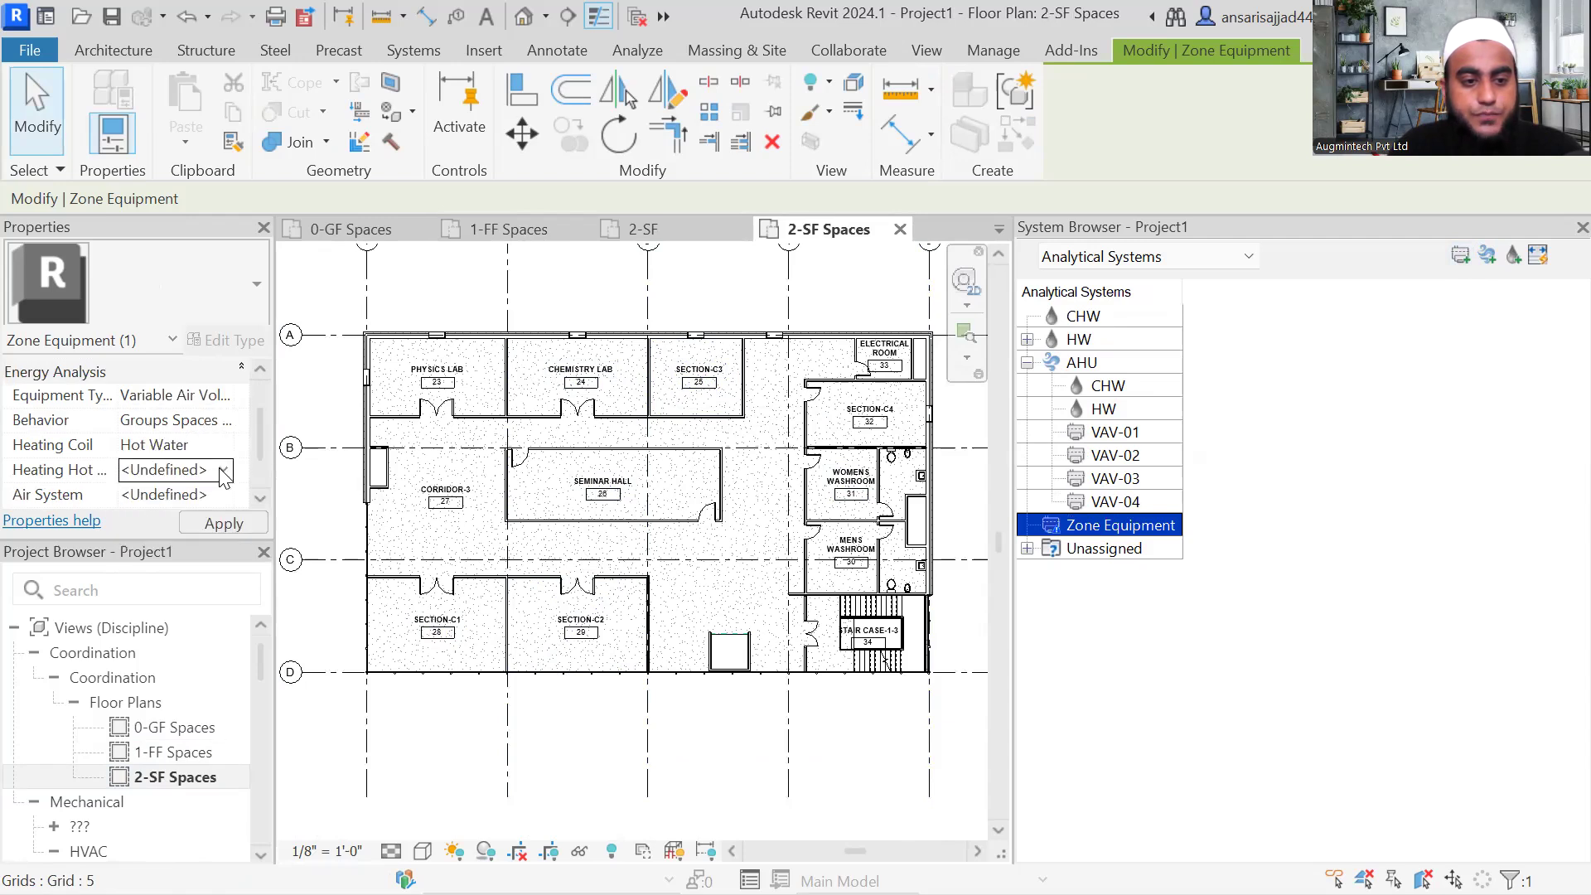
pyautogui.click(144, 517)
pyautogui.scroll(-1, 199, 481)
pyautogui.click(223, 448)
pyautogui.click(223, 448)
pyautogui.click(172, 494)
# Step: Add a sixth zone equipment item to the analytical systems and name it VAV-06
pyautogui.click(1461, 259)
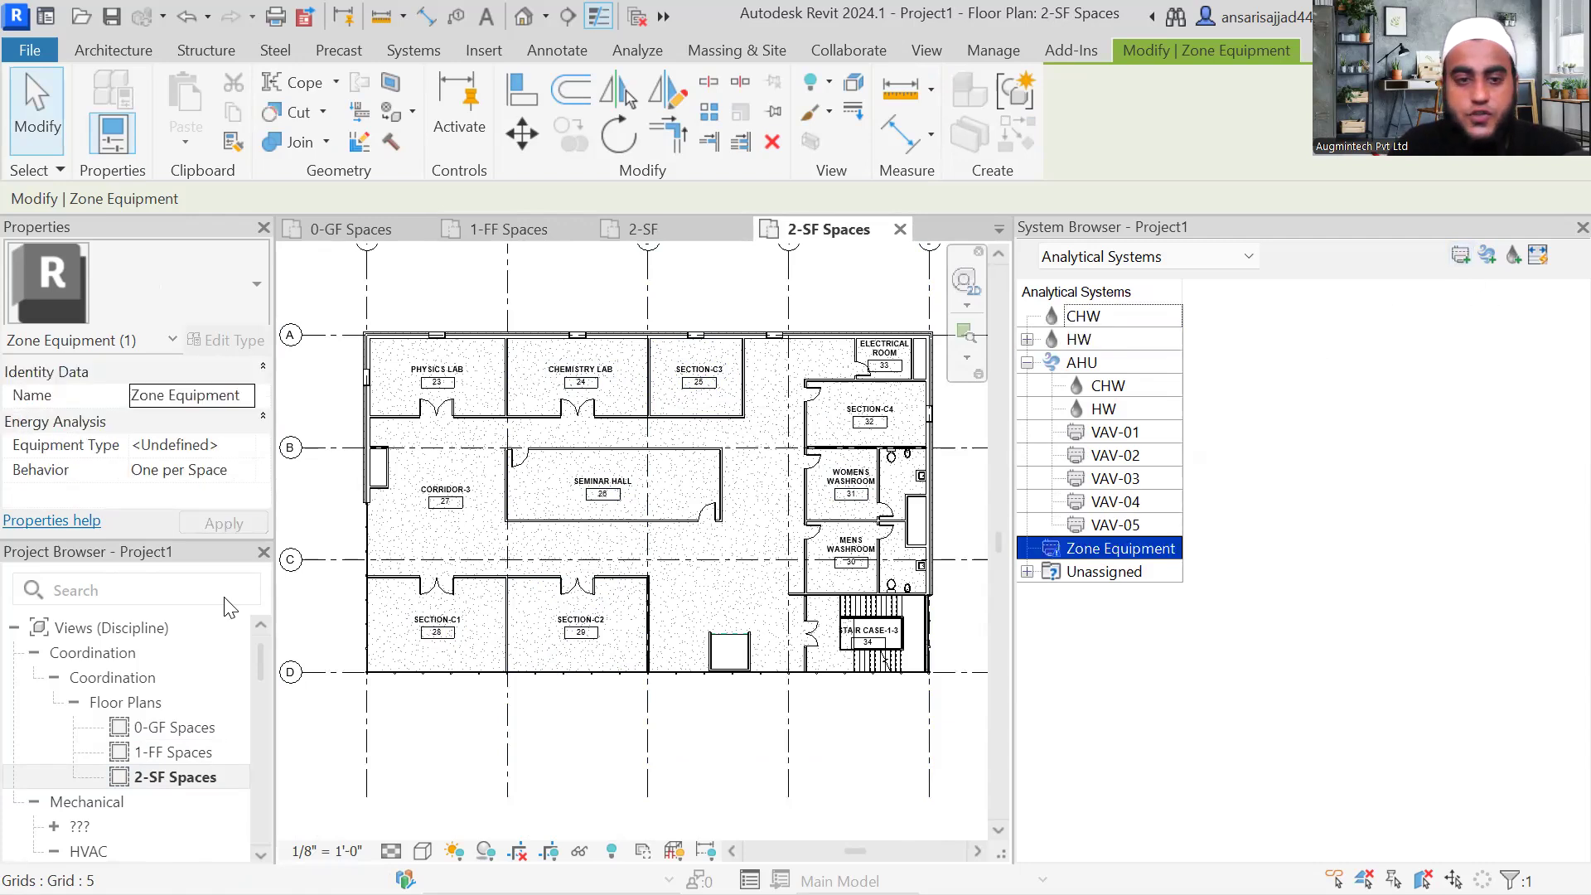
pyautogui.click(106, 402)
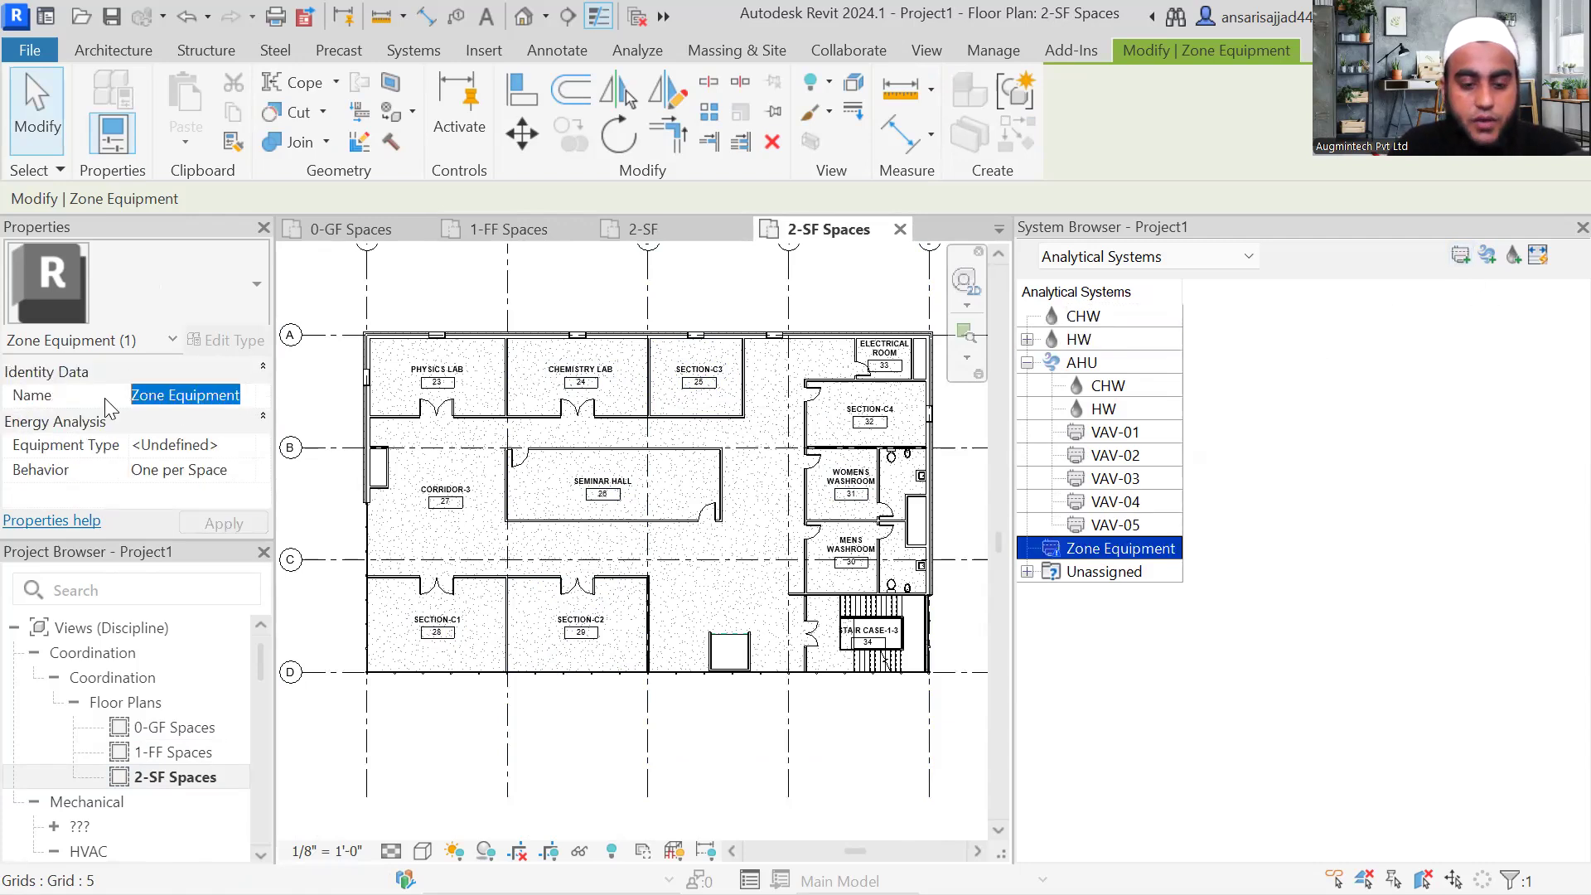
pyautogui.write('VAV-0')
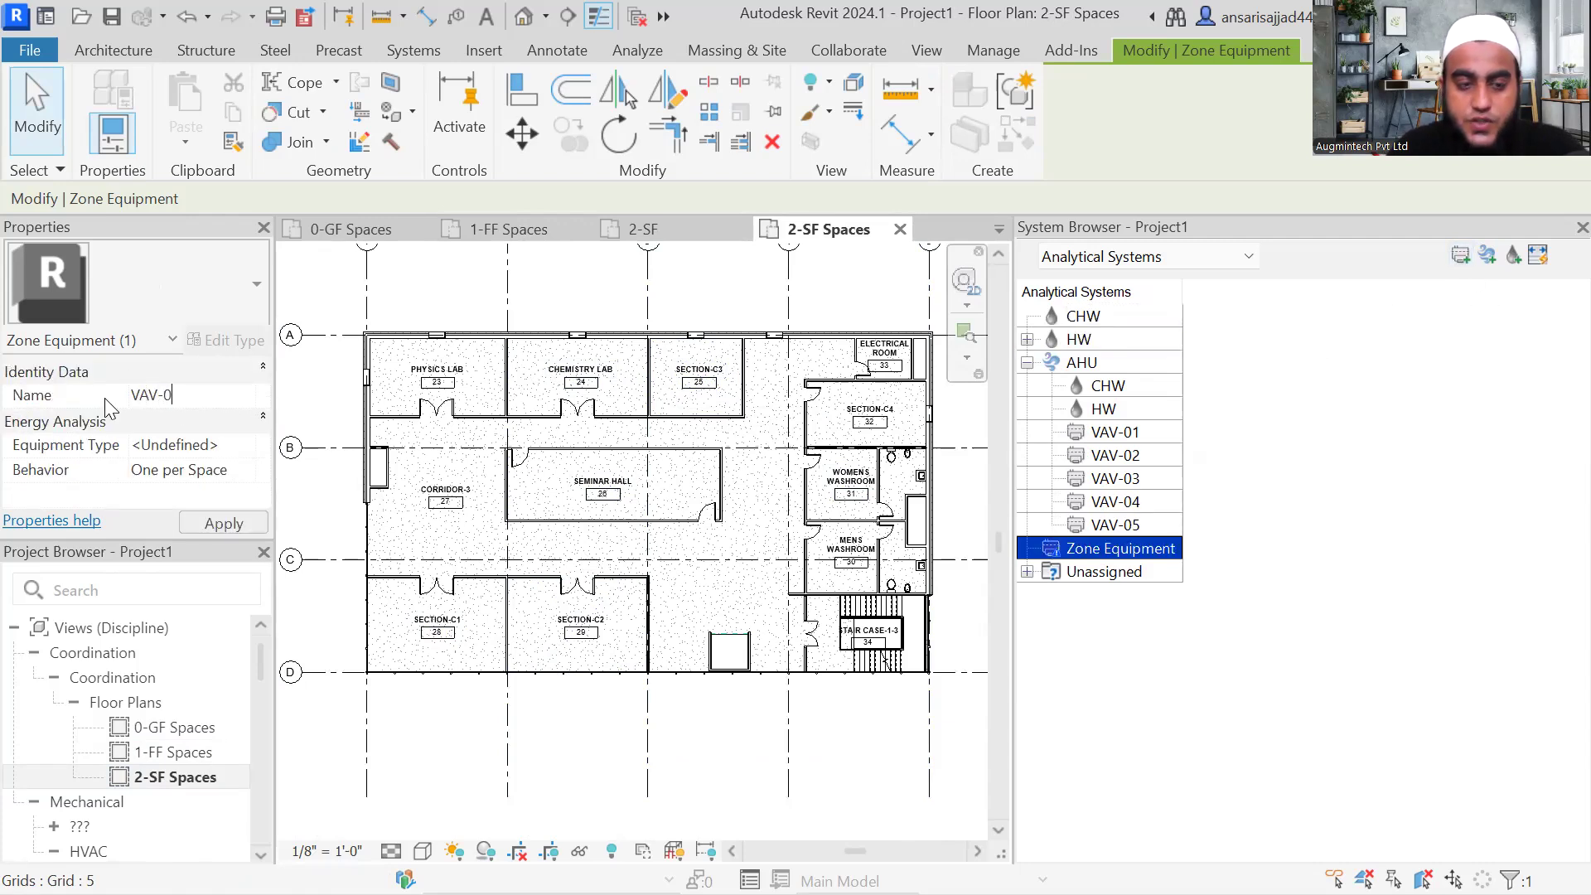
# Step: Set the equipment type of VAV-06 to Variable Air Volume Box and its behavior to Groups Spaces on Equipment
pyautogui.click(247, 453)
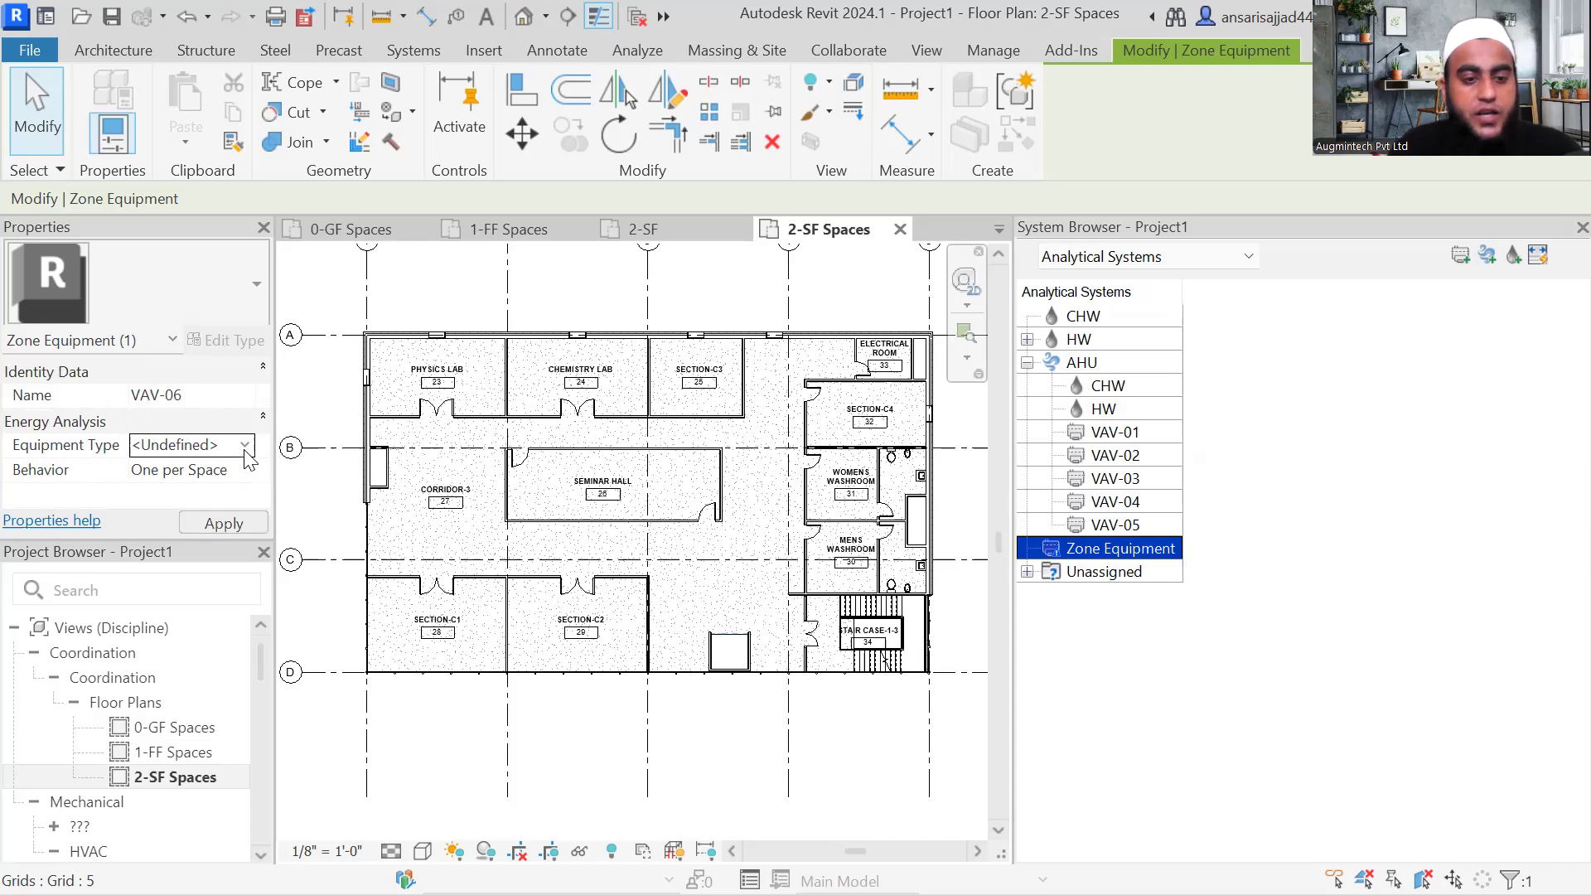
pyautogui.click(245, 446)
pyautogui.scroll(-4, 223, 534)
pyautogui.click(224, 512)
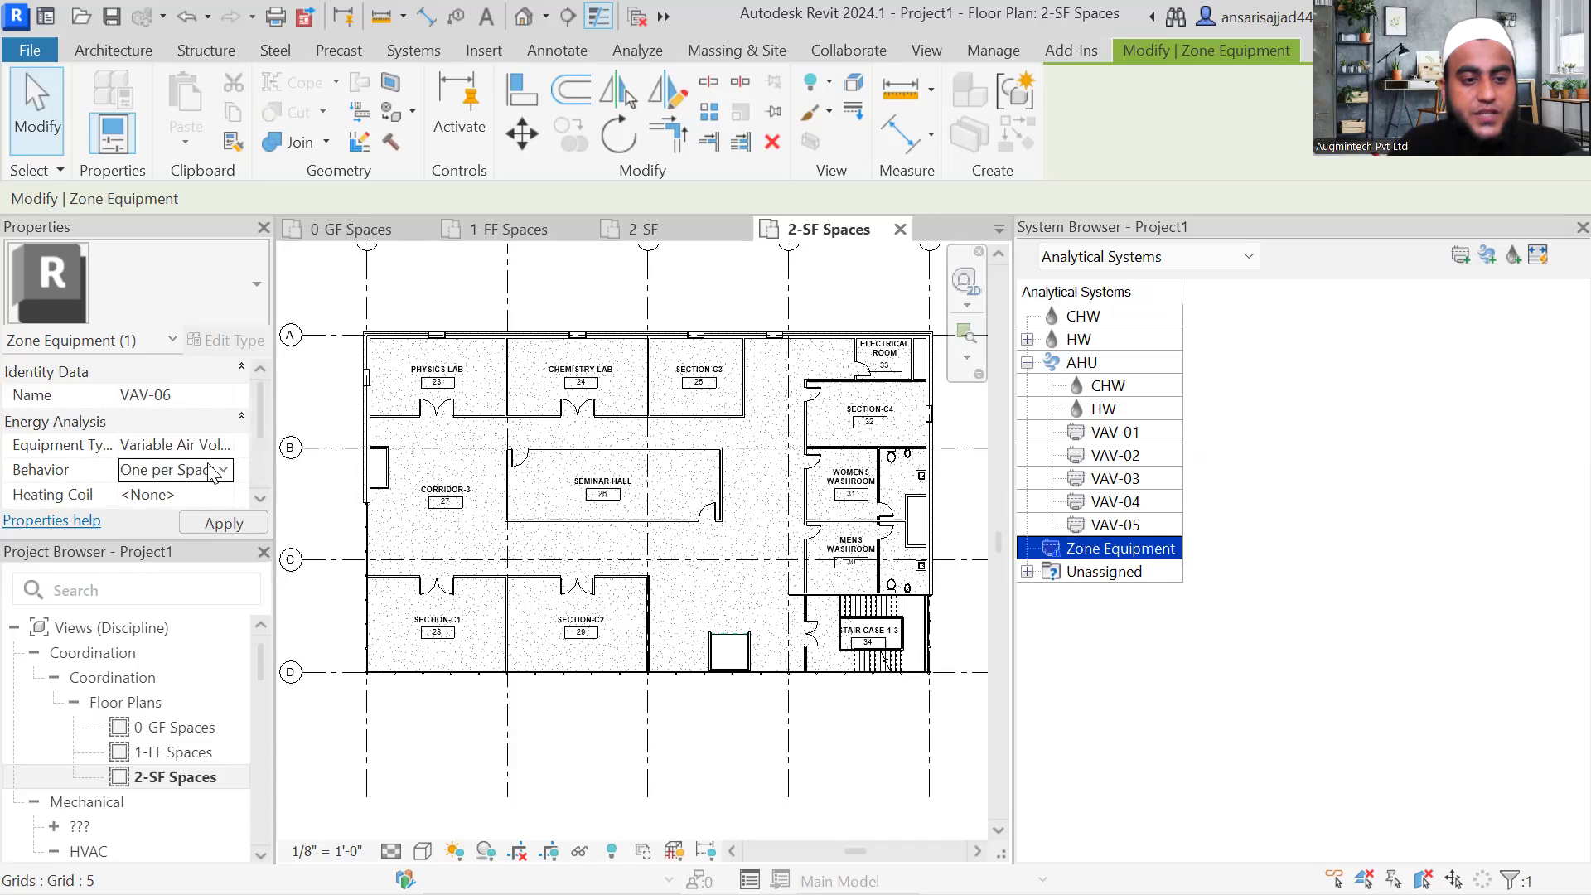
pyautogui.click(192, 523)
# Step: Give VAV-06 a Hot Water heating coil on the HW loop and assign AHU as its air system
pyautogui.click(166, 420)
pyautogui.click(223, 421)
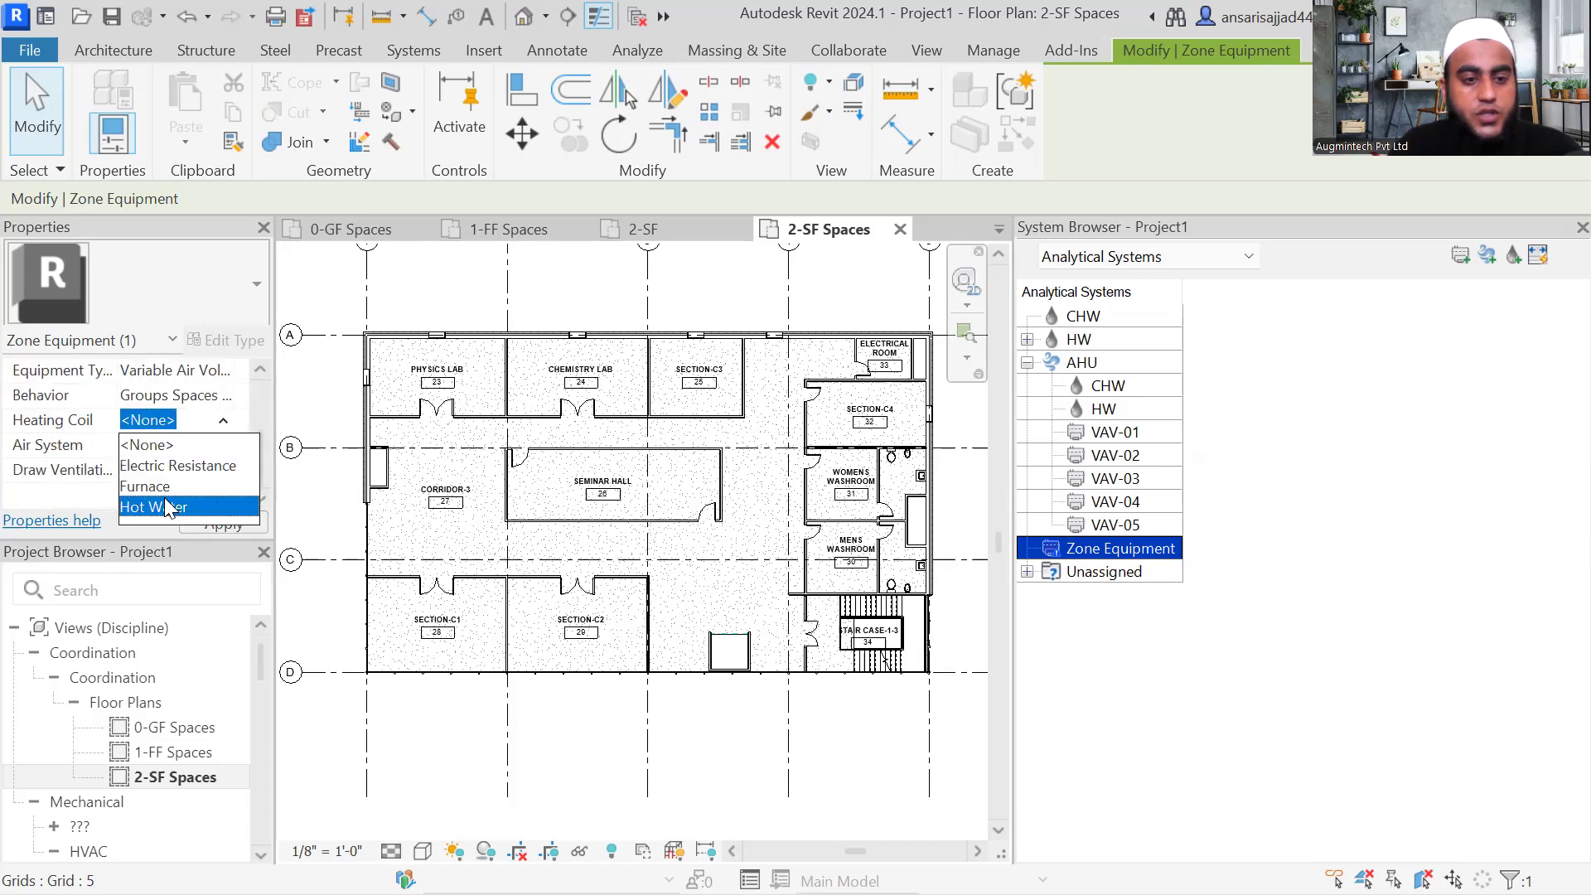
pyautogui.click(170, 506)
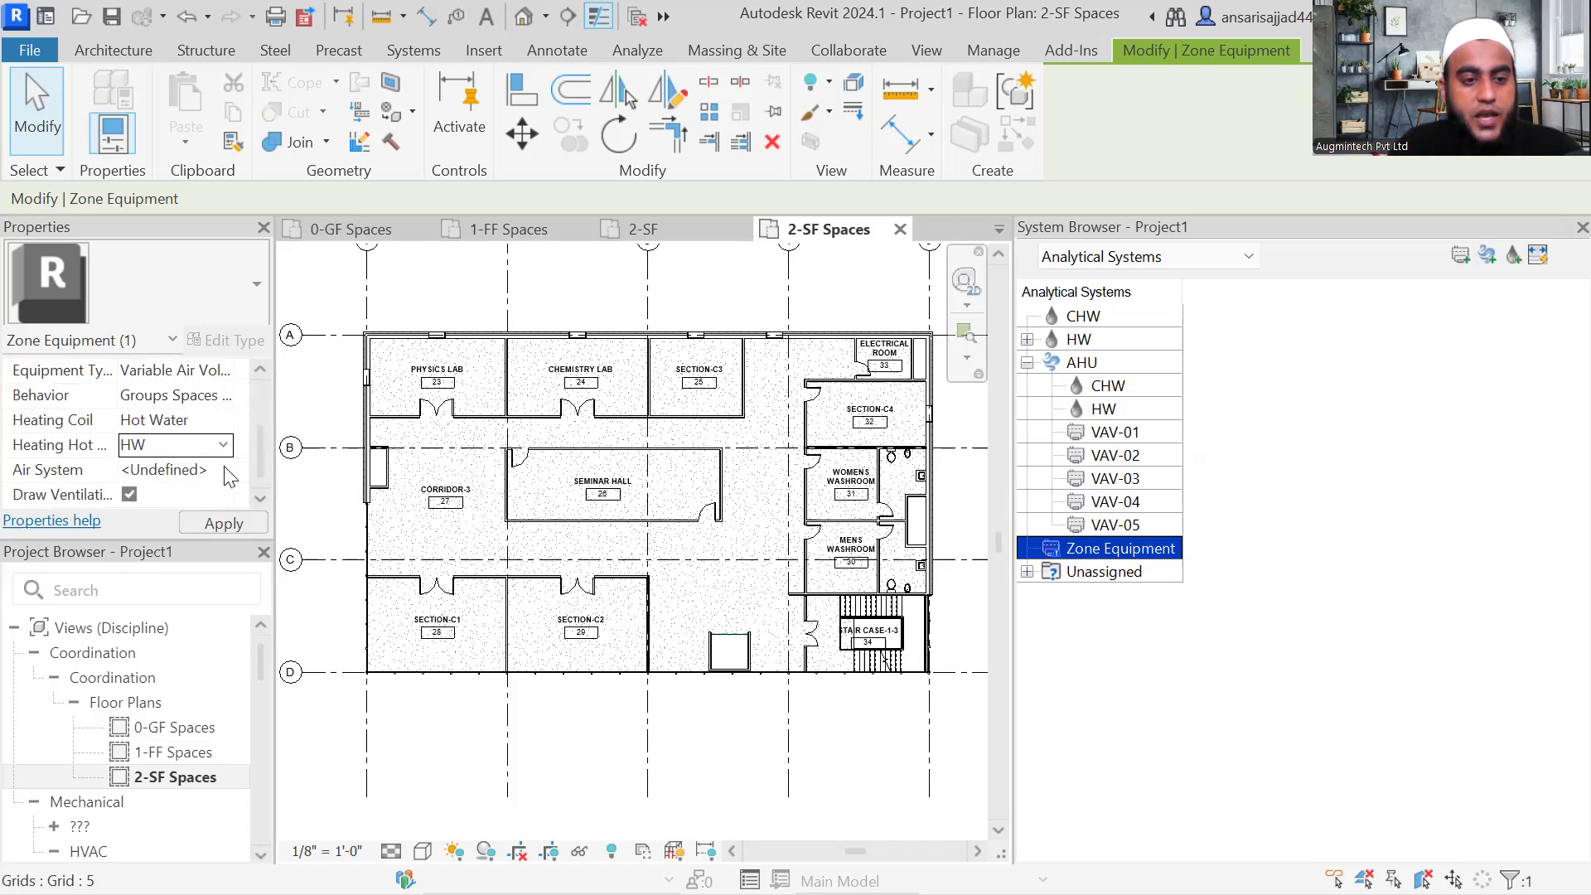
pyautogui.click(220, 523)
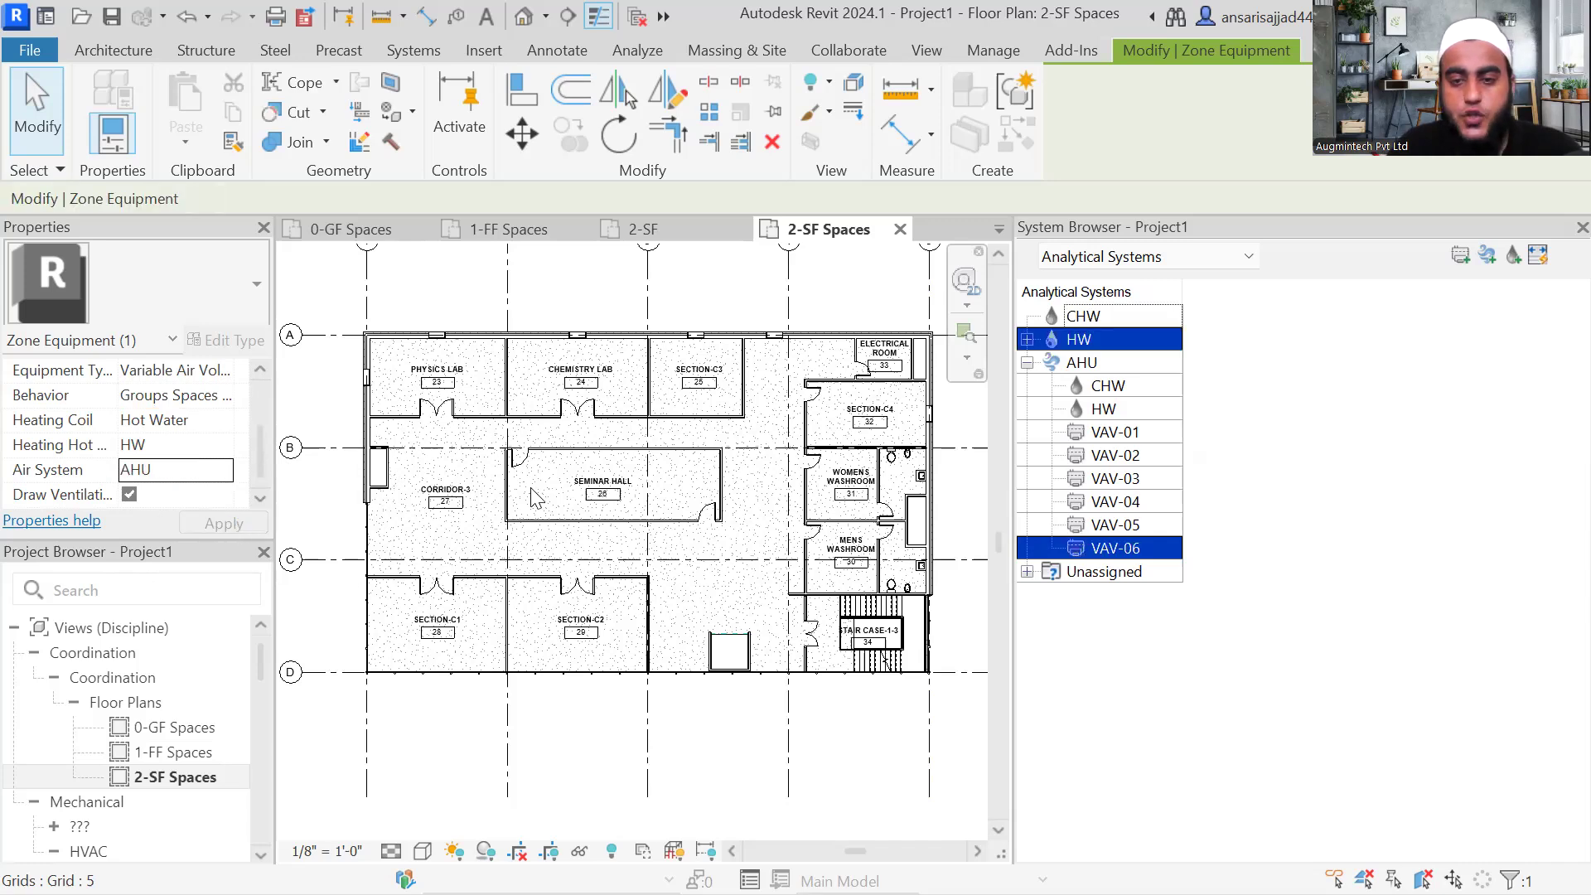
# Step: Review the VAV equipment listed under AHU and examine the spaces in the Unassigned group of the analytical systems
pyautogui.scroll(-2, 530, 489)
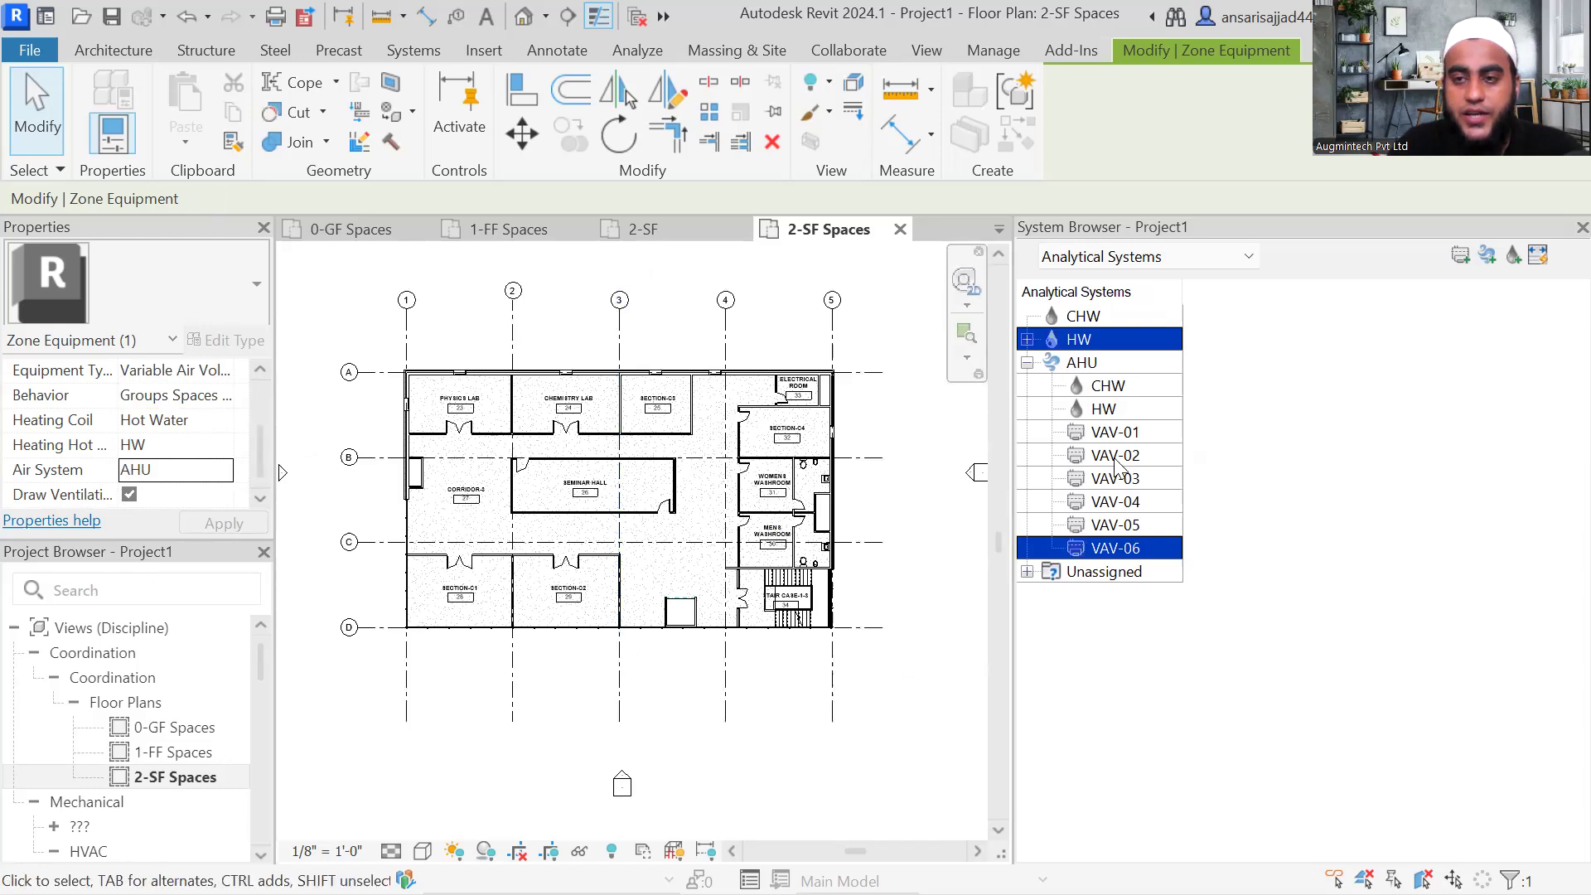
pyautogui.keyDown('ctrl'); pyautogui.click(1148, 458); pyautogui.keyUp('ctrl')
pyautogui.keyDown('ctrl'); pyautogui.click(1149, 457); pyautogui.keyUp('ctrl')
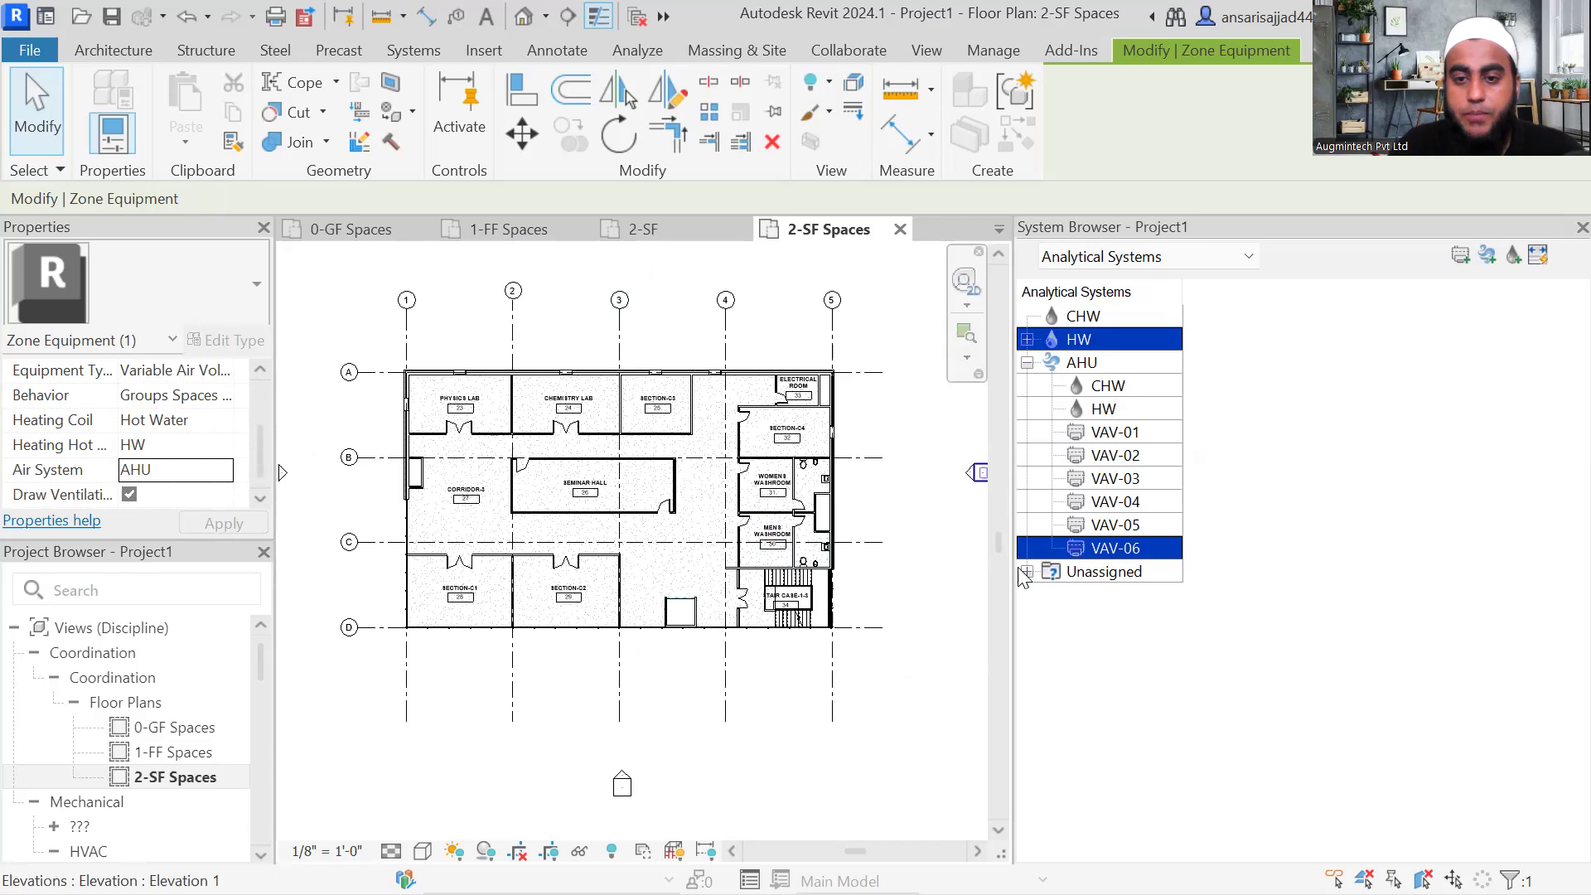
pyautogui.keyDown('ctrl'); pyautogui.click(1030, 365); pyautogui.keyUp('ctrl')
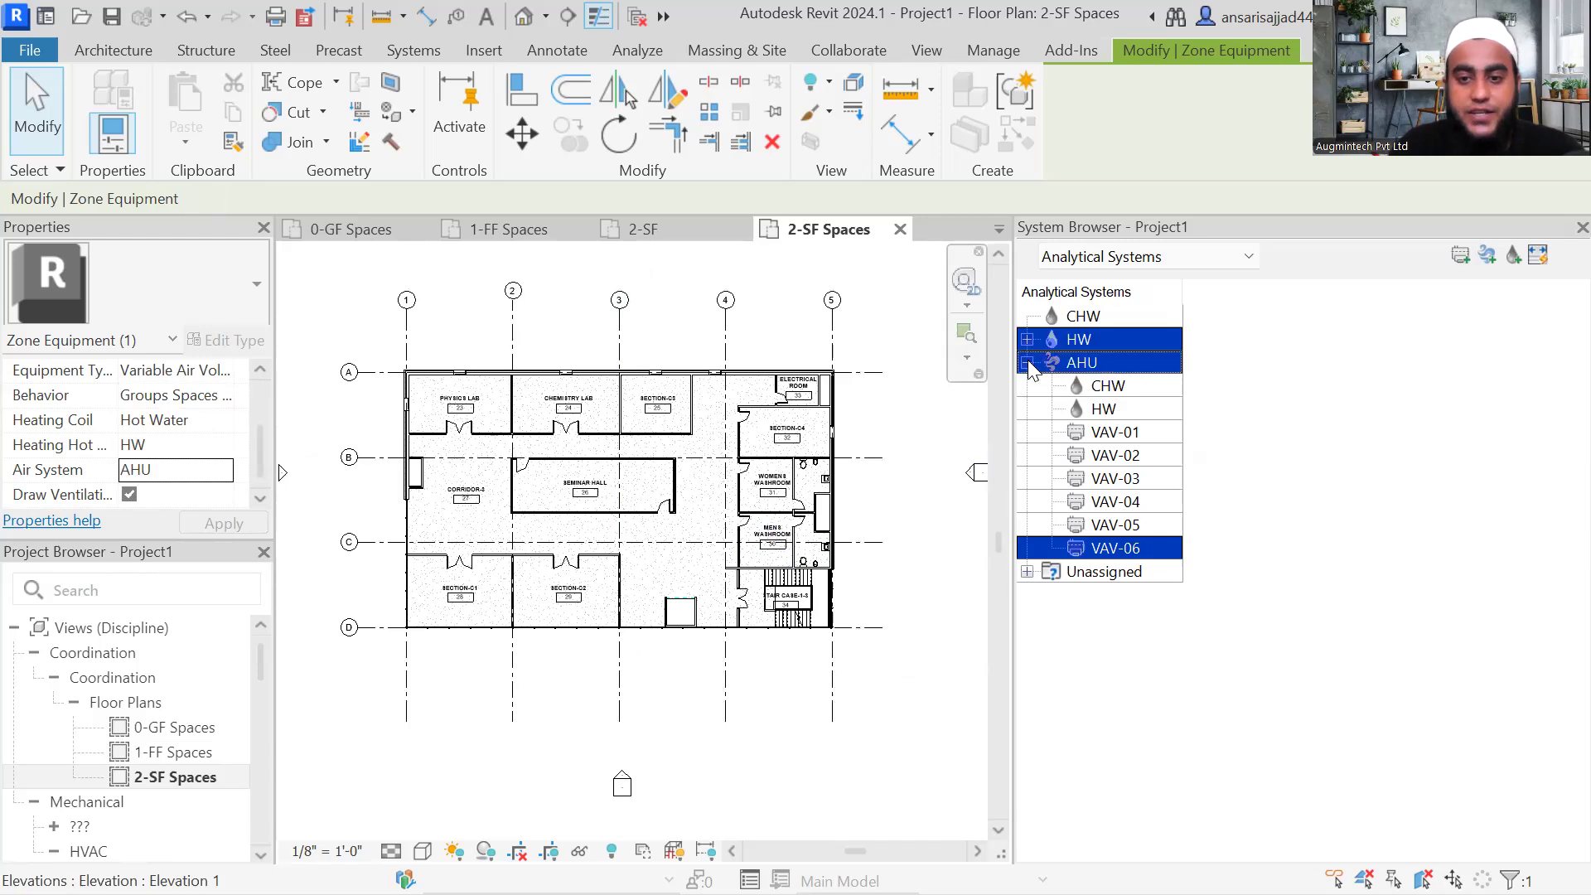
pyautogui.keyDown('ctrl'); pyautogui.click(1051, 572); pyautogui.keyUp('ctrl')
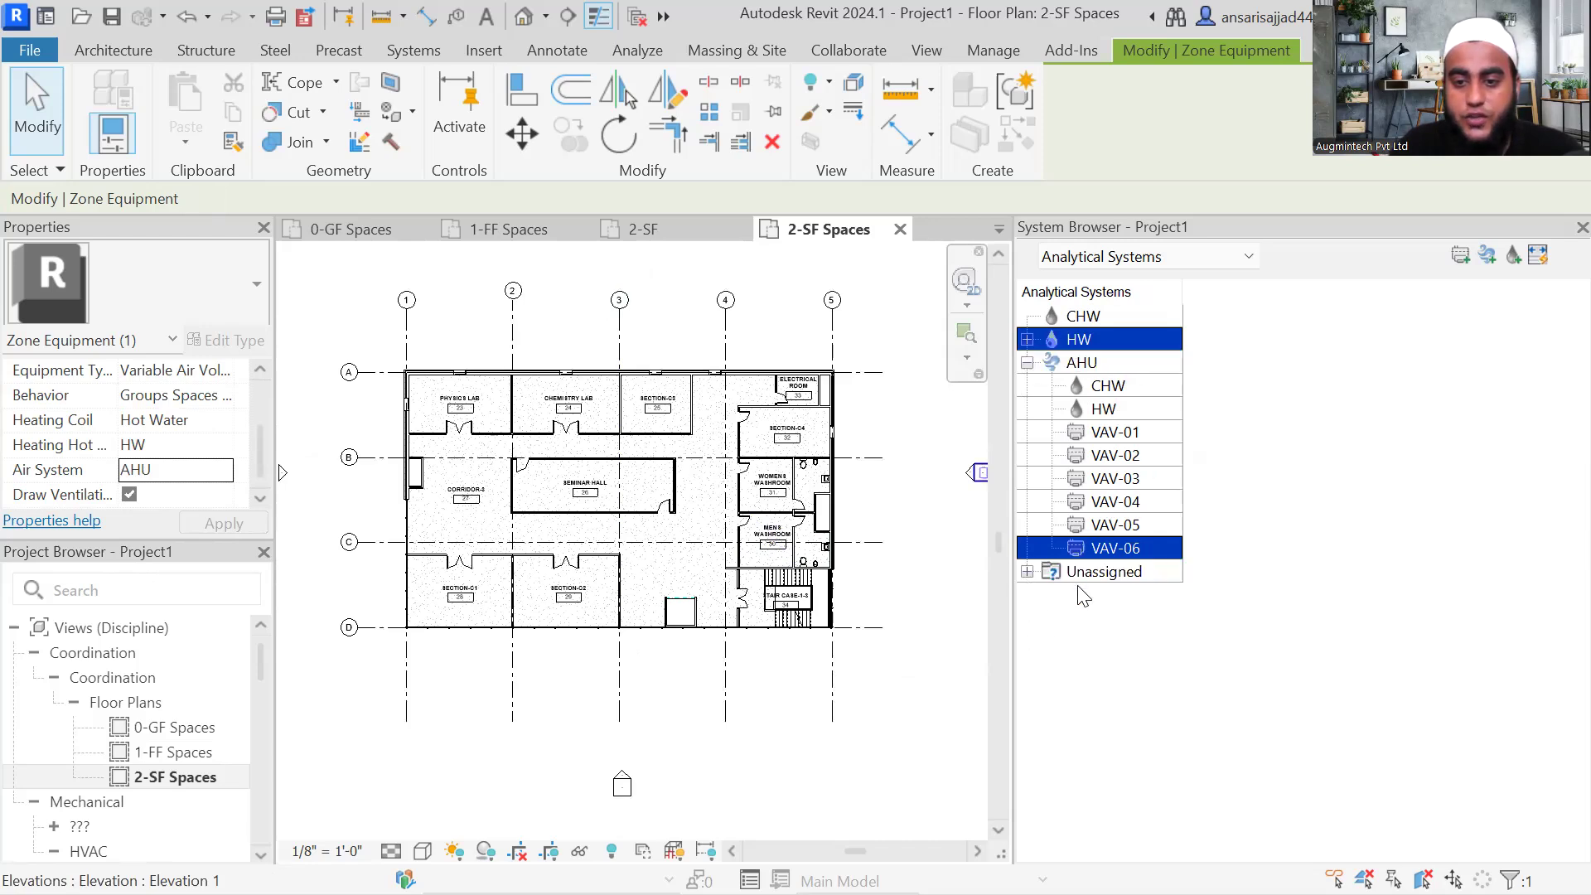
pyautogui.click(1027, 573)
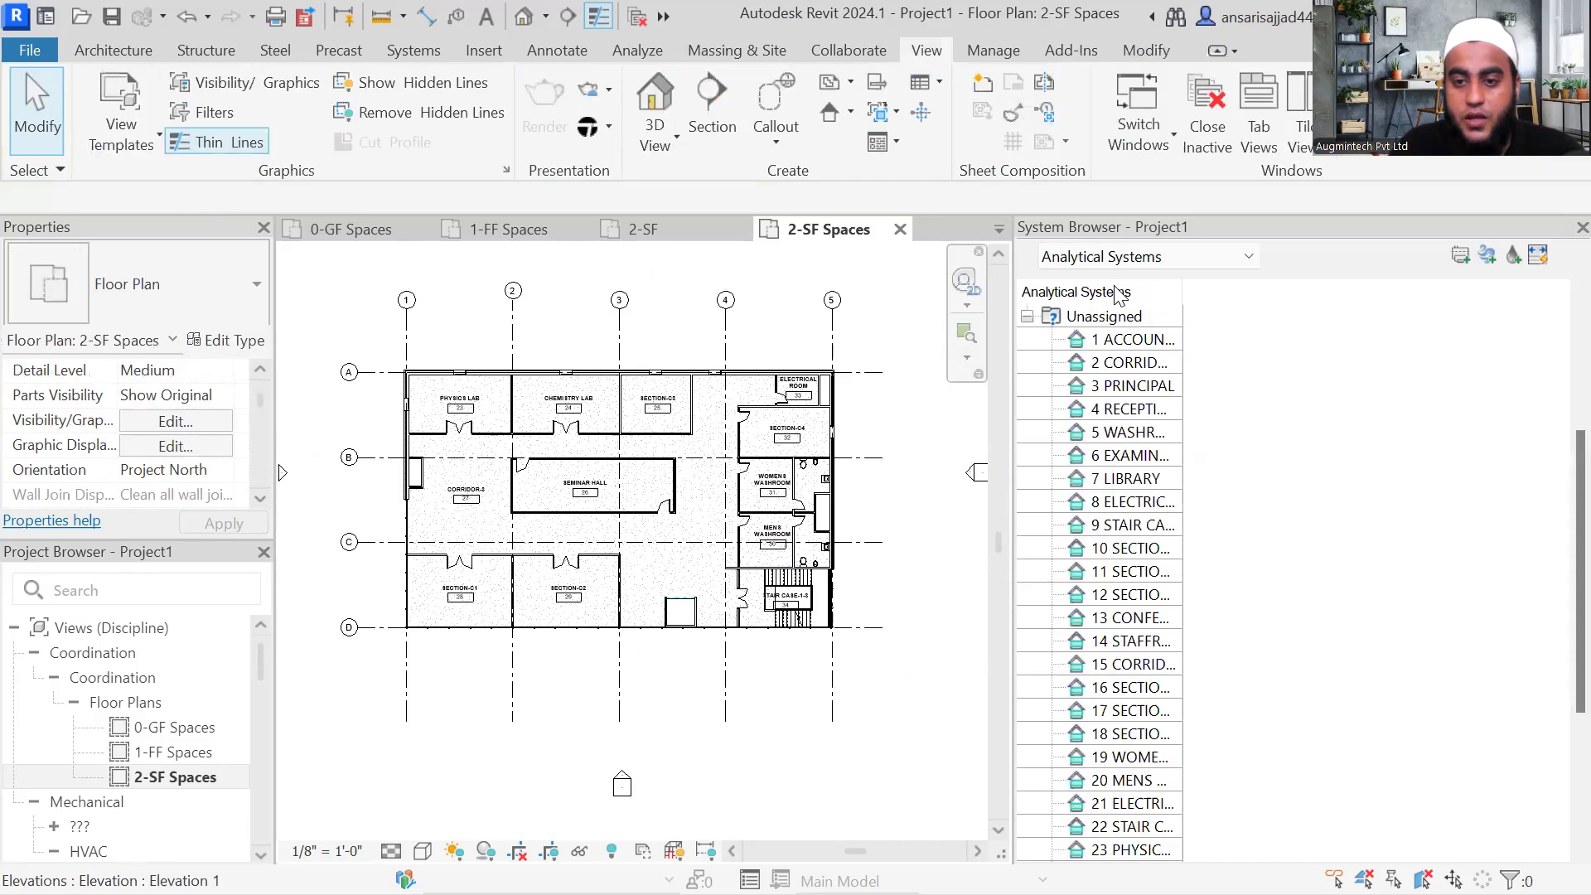
pyautogui.scroll(3, 1126, 572)
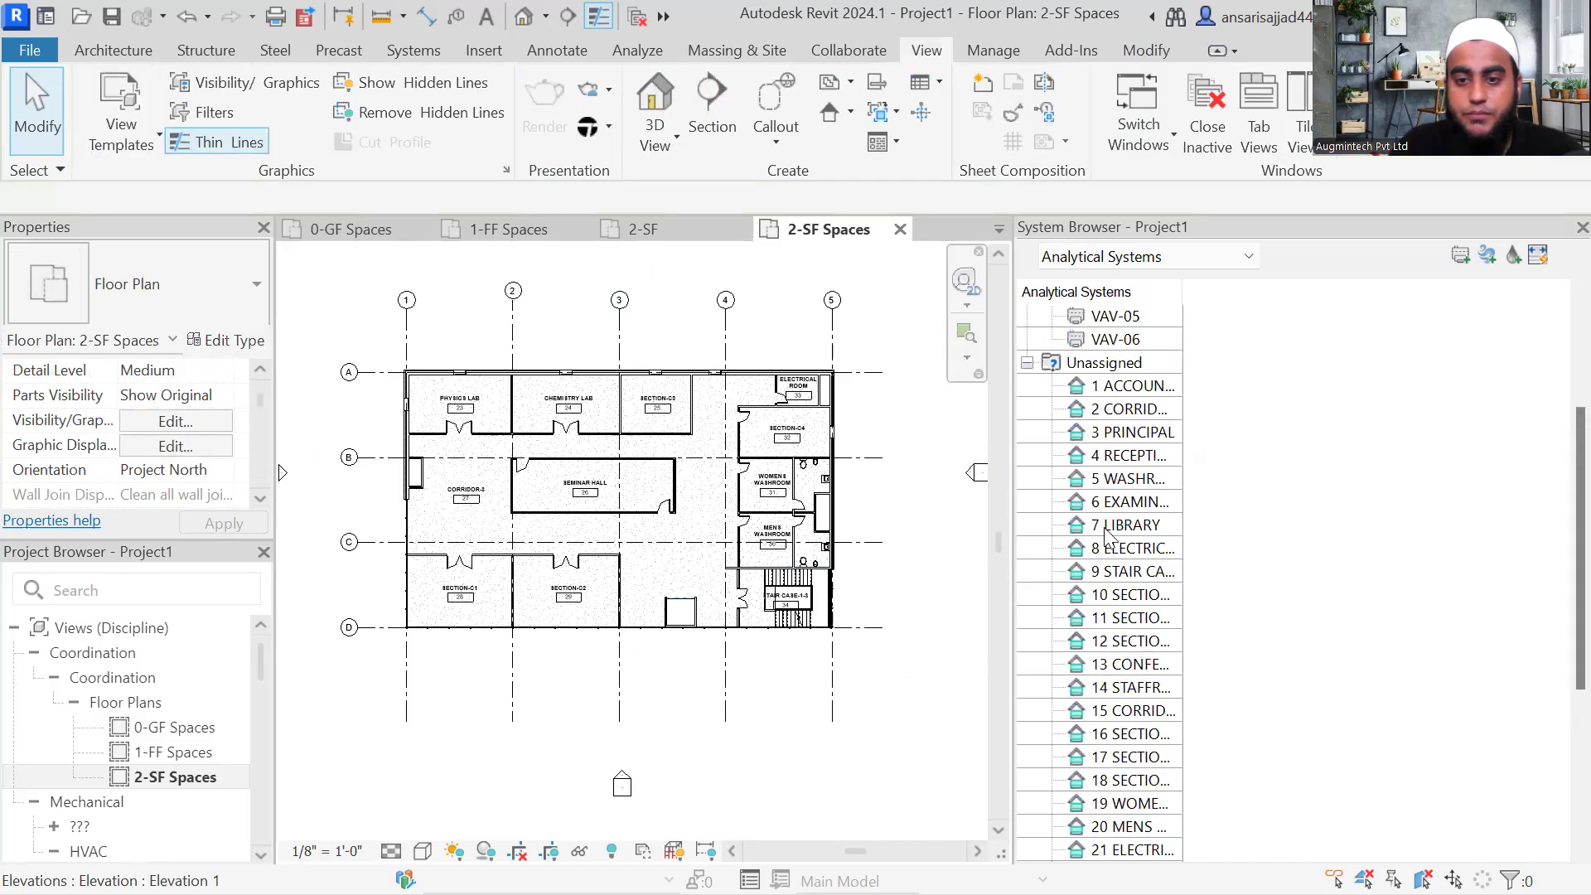
pyautogui.click(1103, 455)
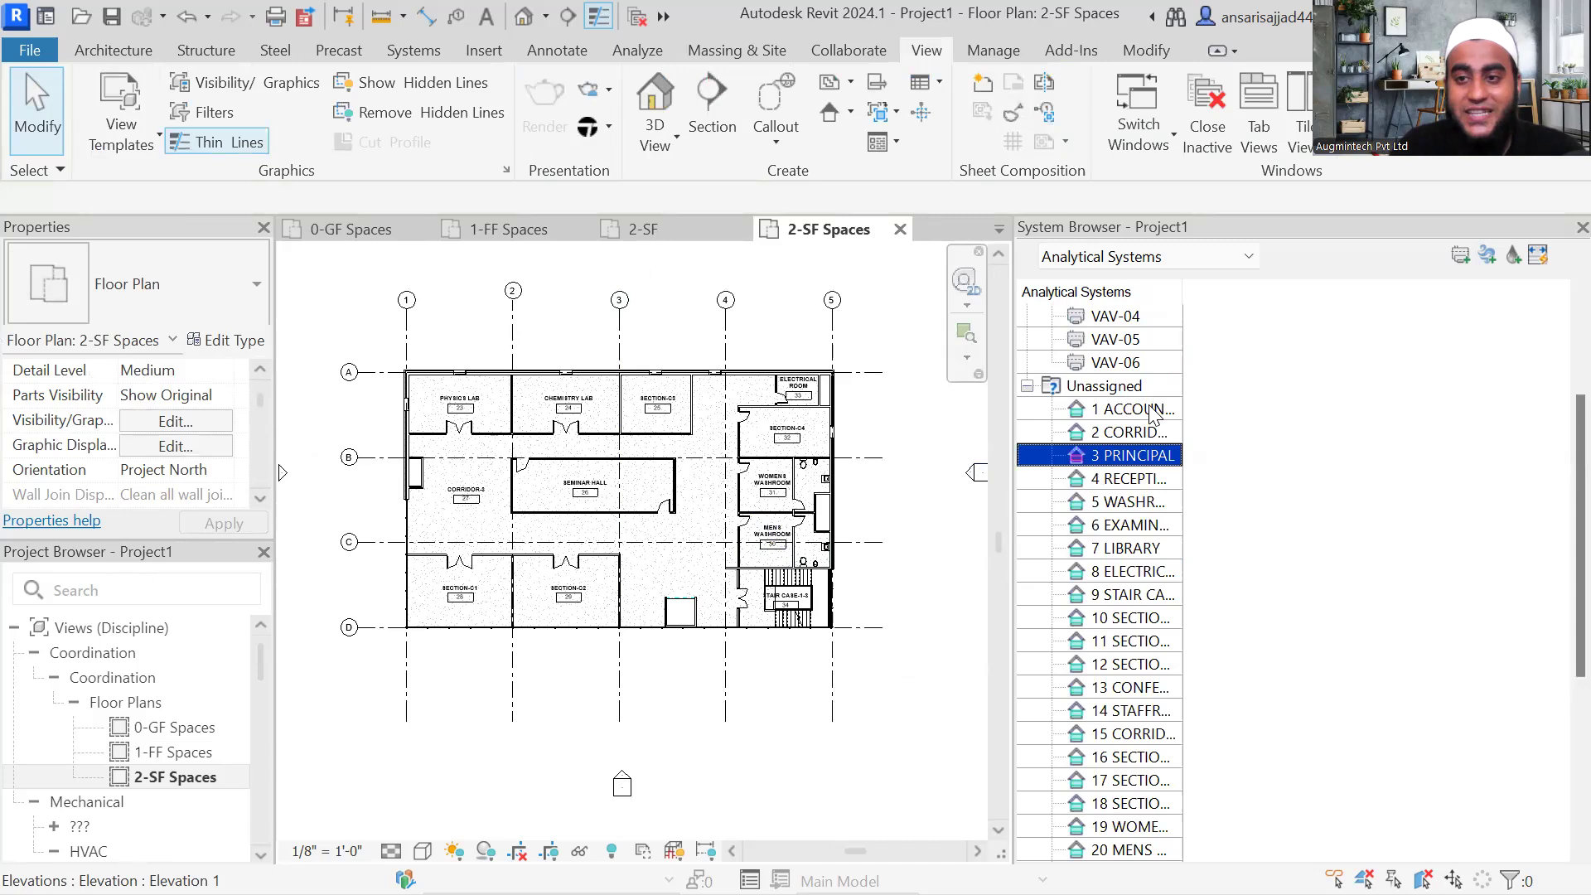
pyautogui.click(1129, 479)
pyautogui.scroll(6, 1129, 479)
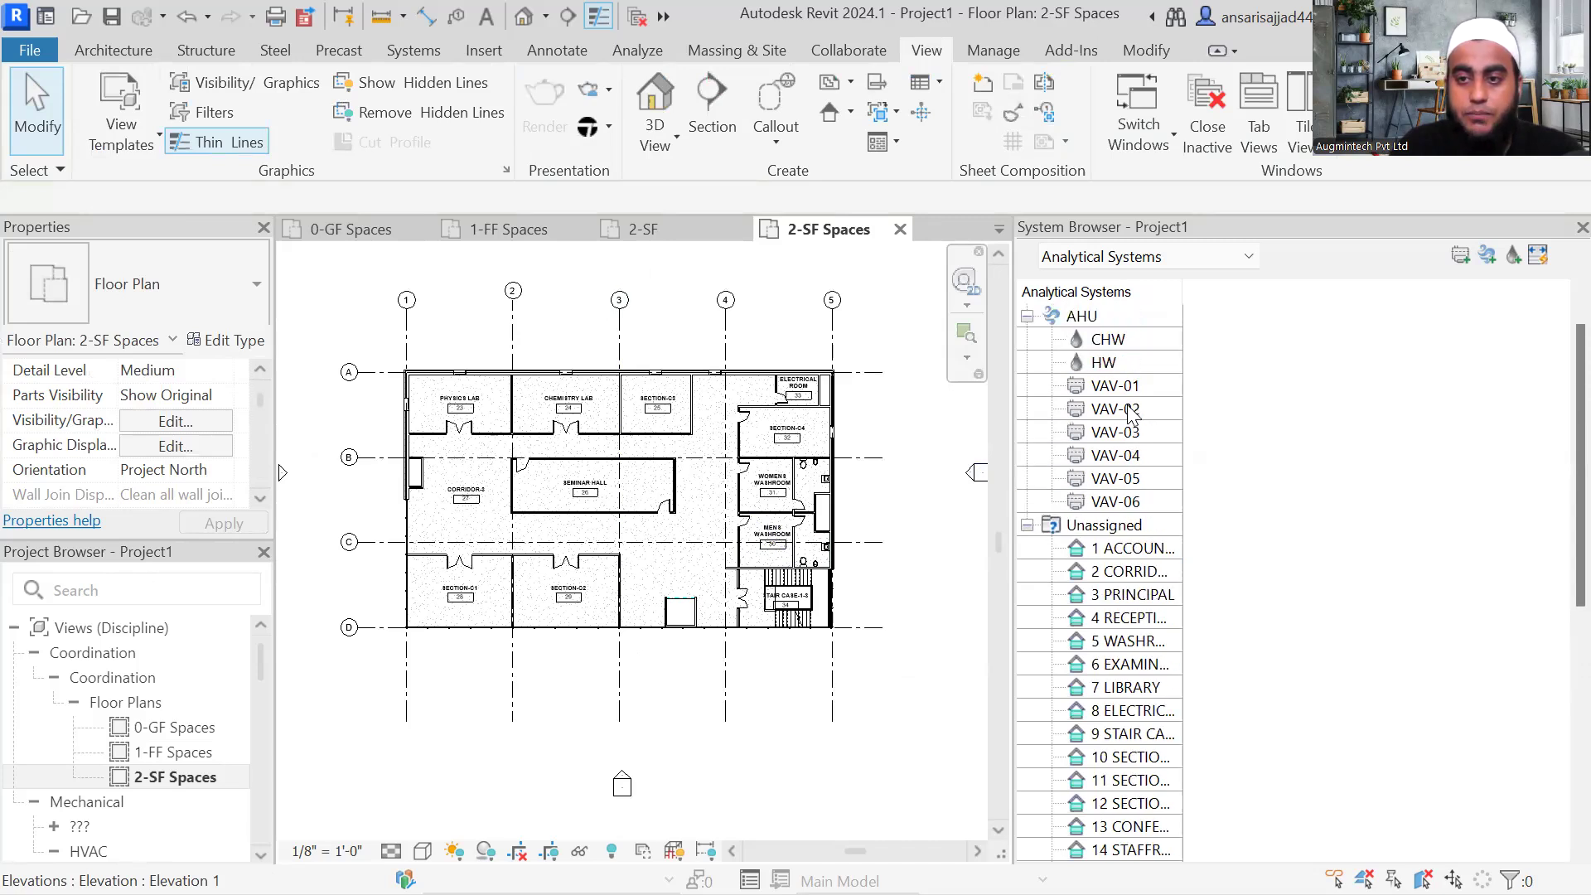
pyautogui.click(1133, 408)
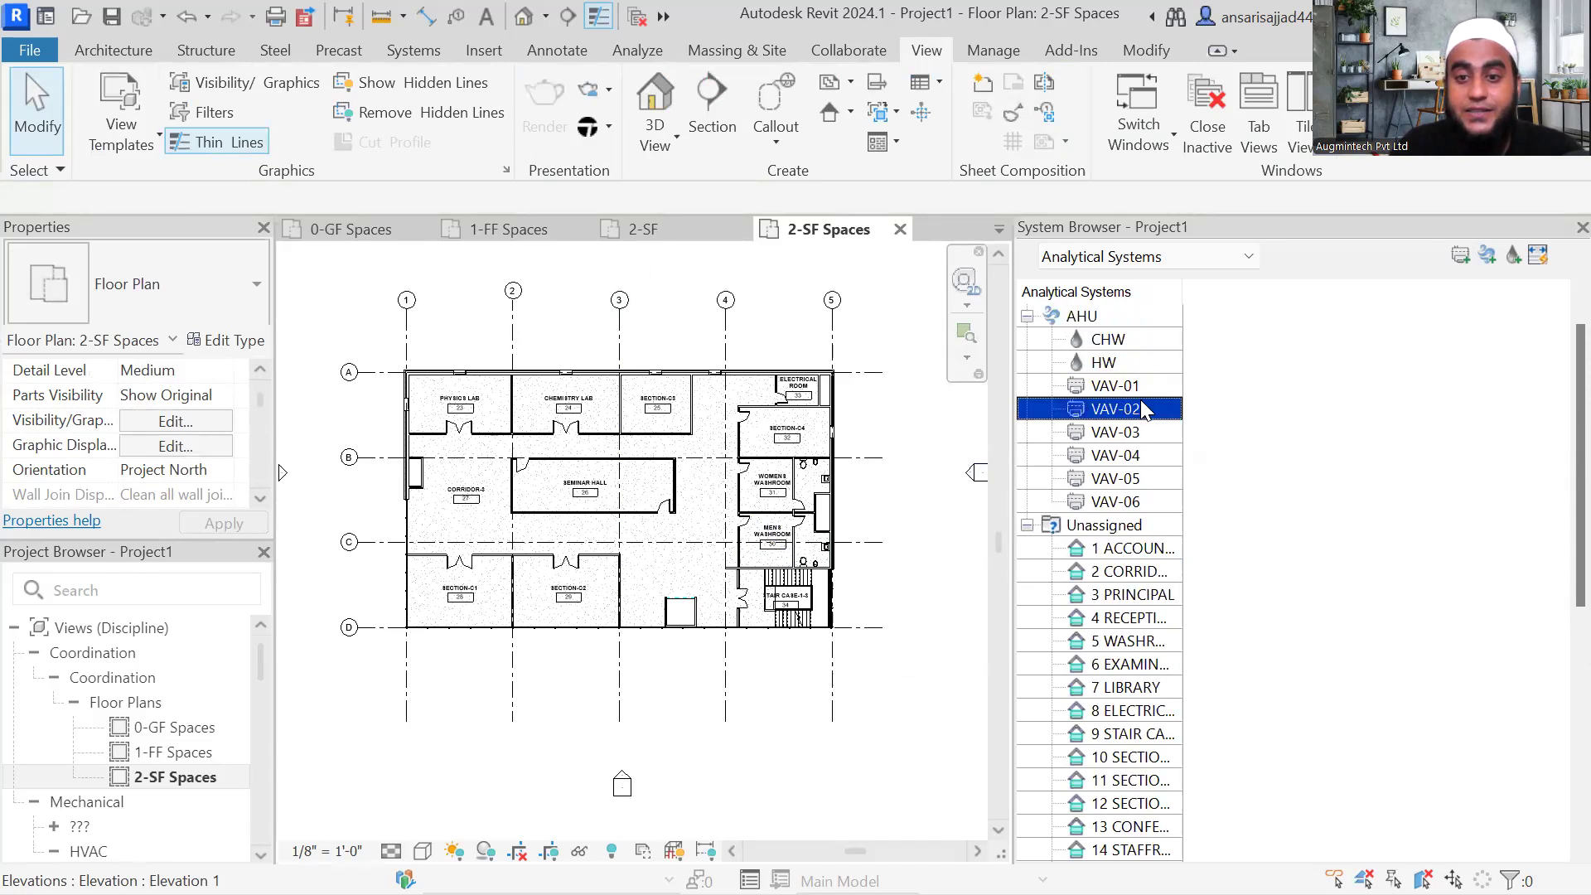
pyautogui.click(1110, 457)
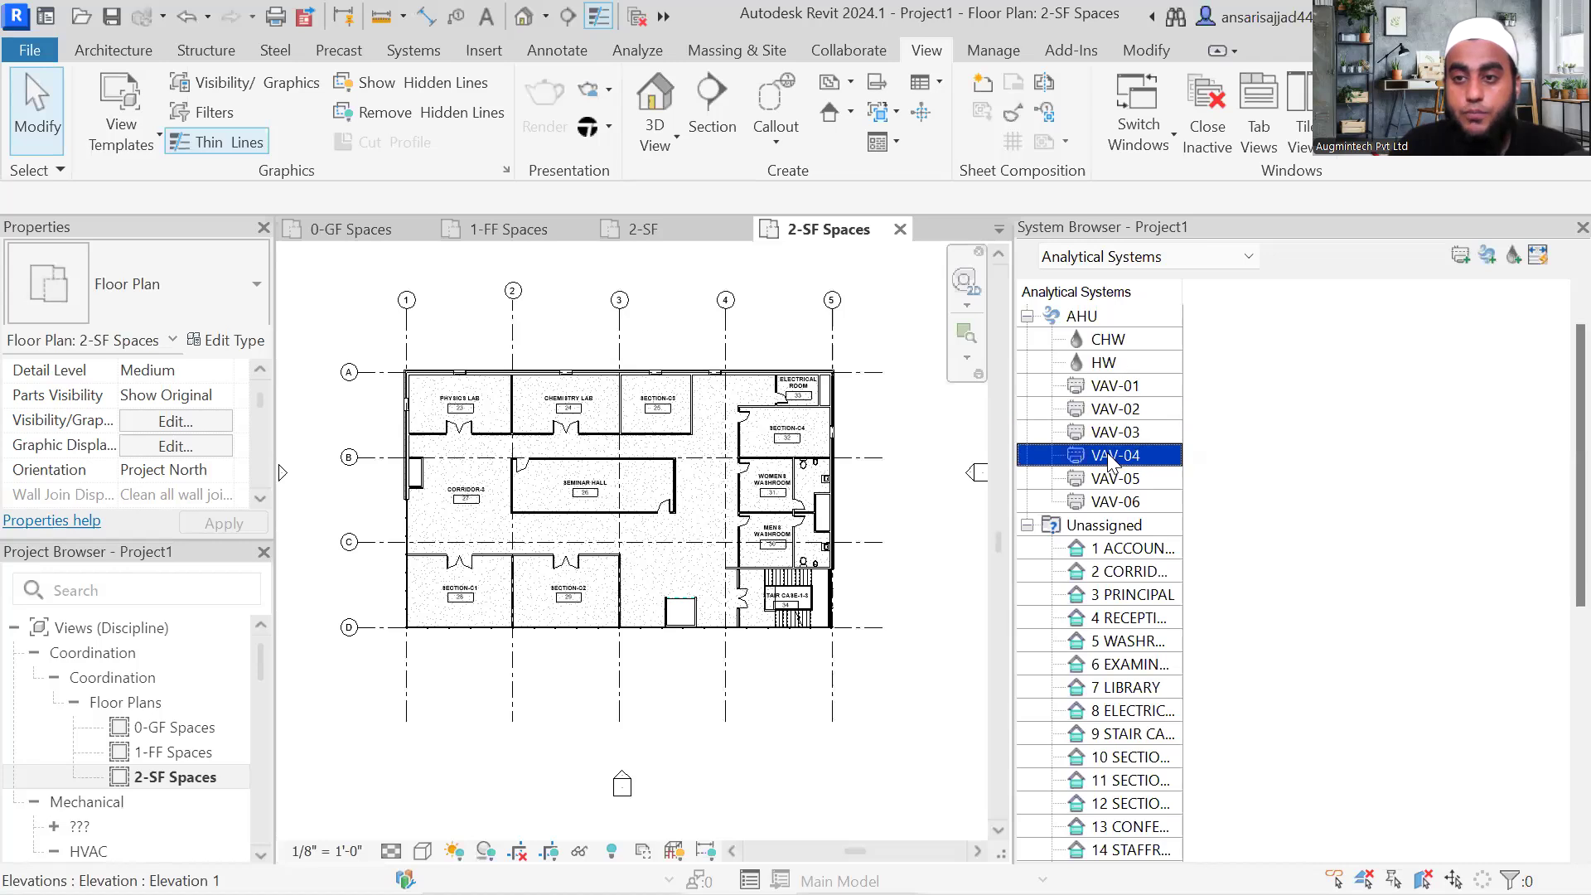
pyautogui.click(1028, 527)
pyautogui.click(1028, 529)
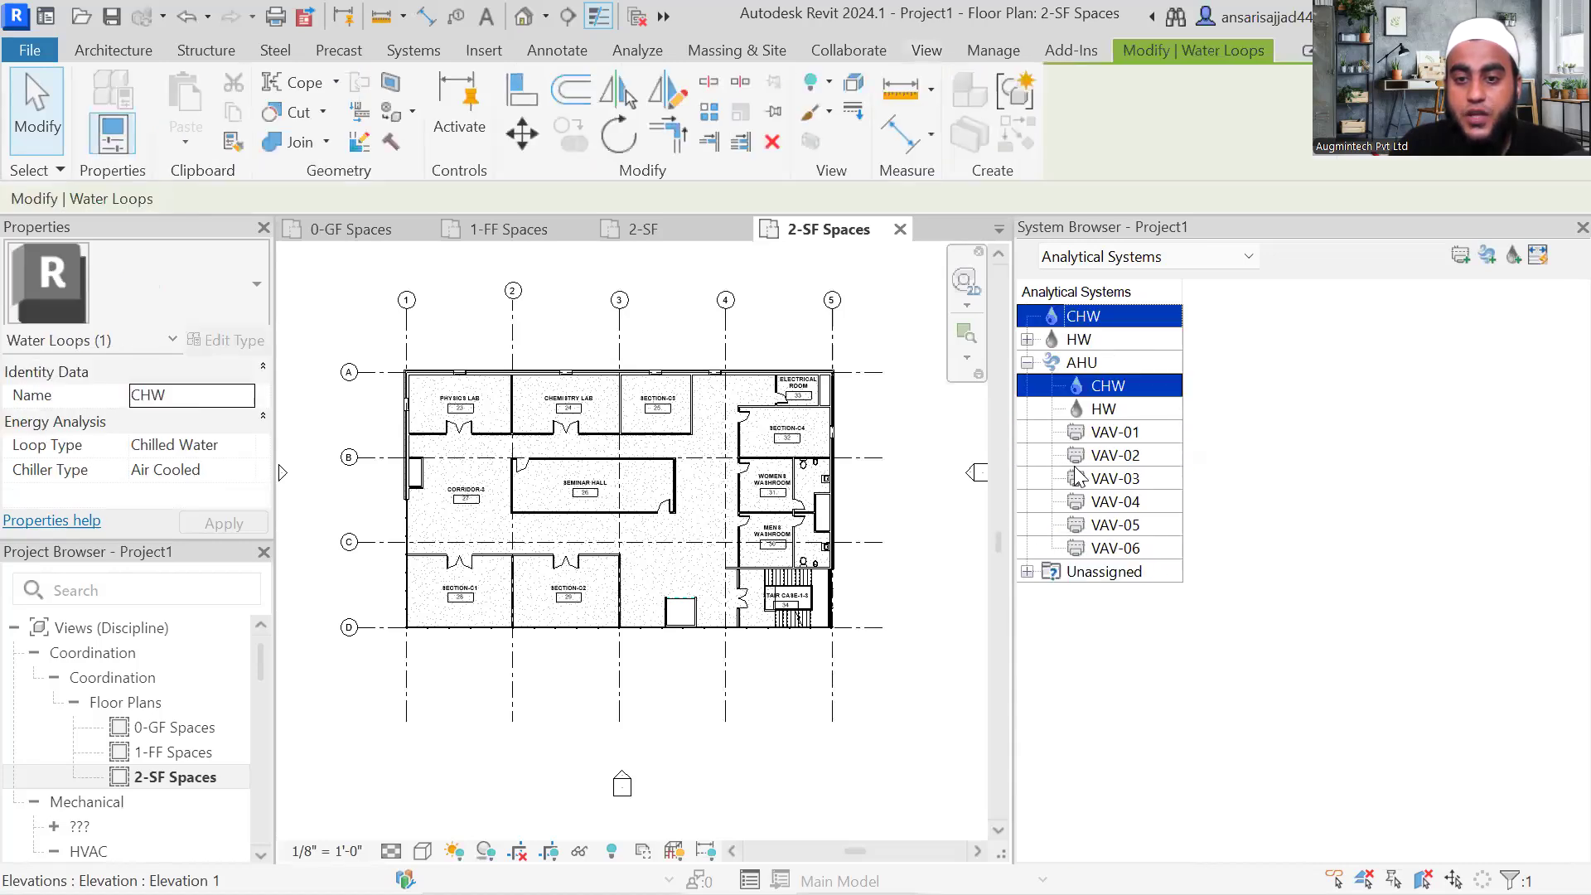
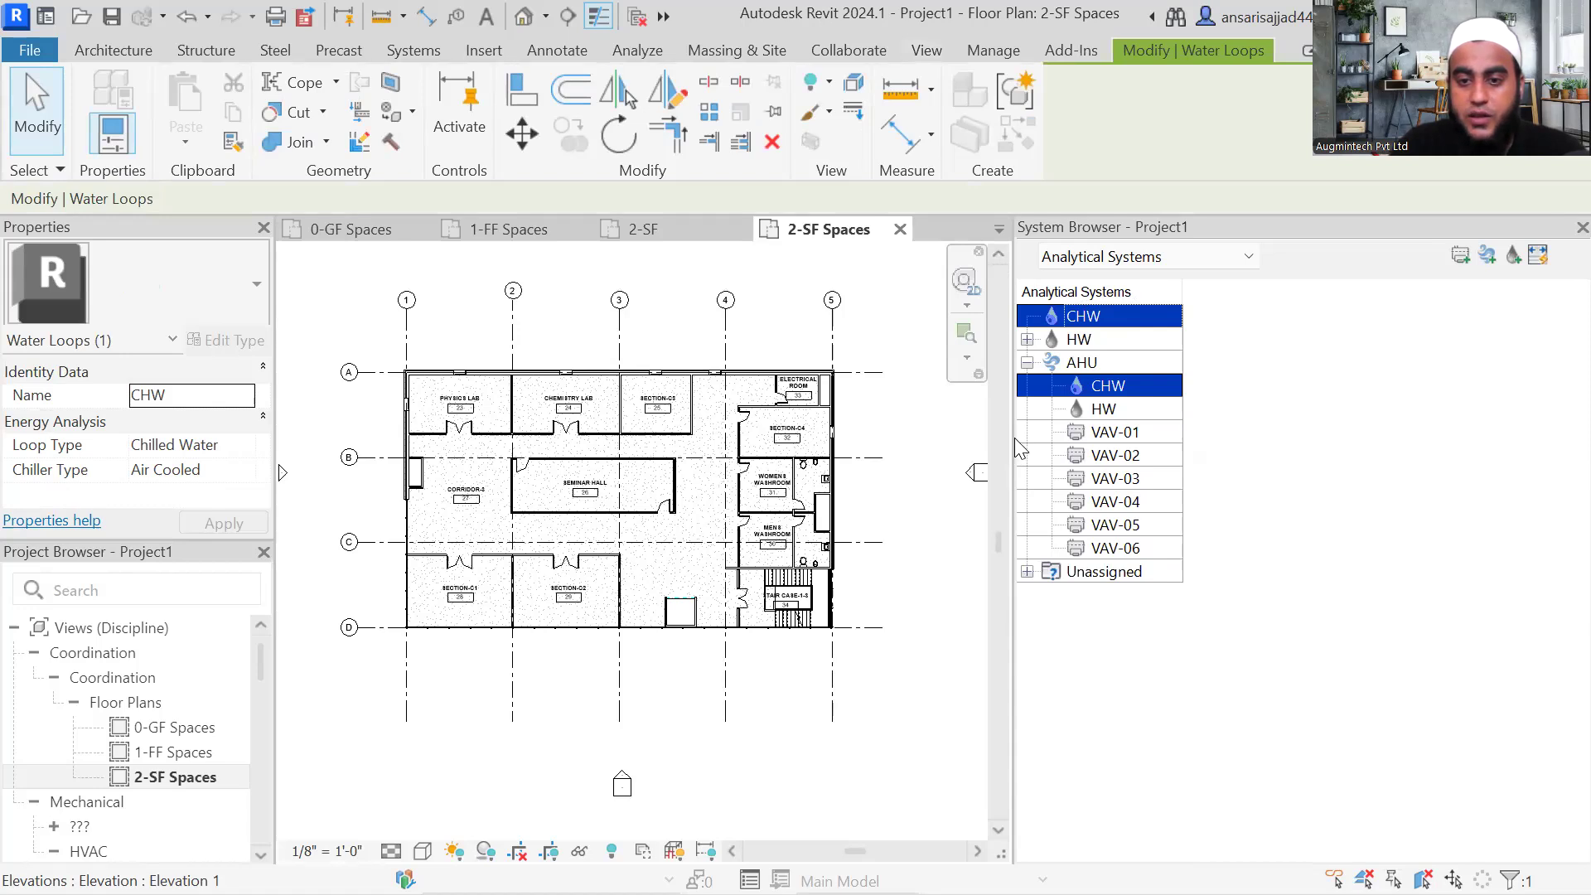
# Step: Narrow the System Browser to give the second-floor spaces plan more drawing area
pyautogui.moveTo(1015, 439); pyautogui.dragTo(1231, 452)
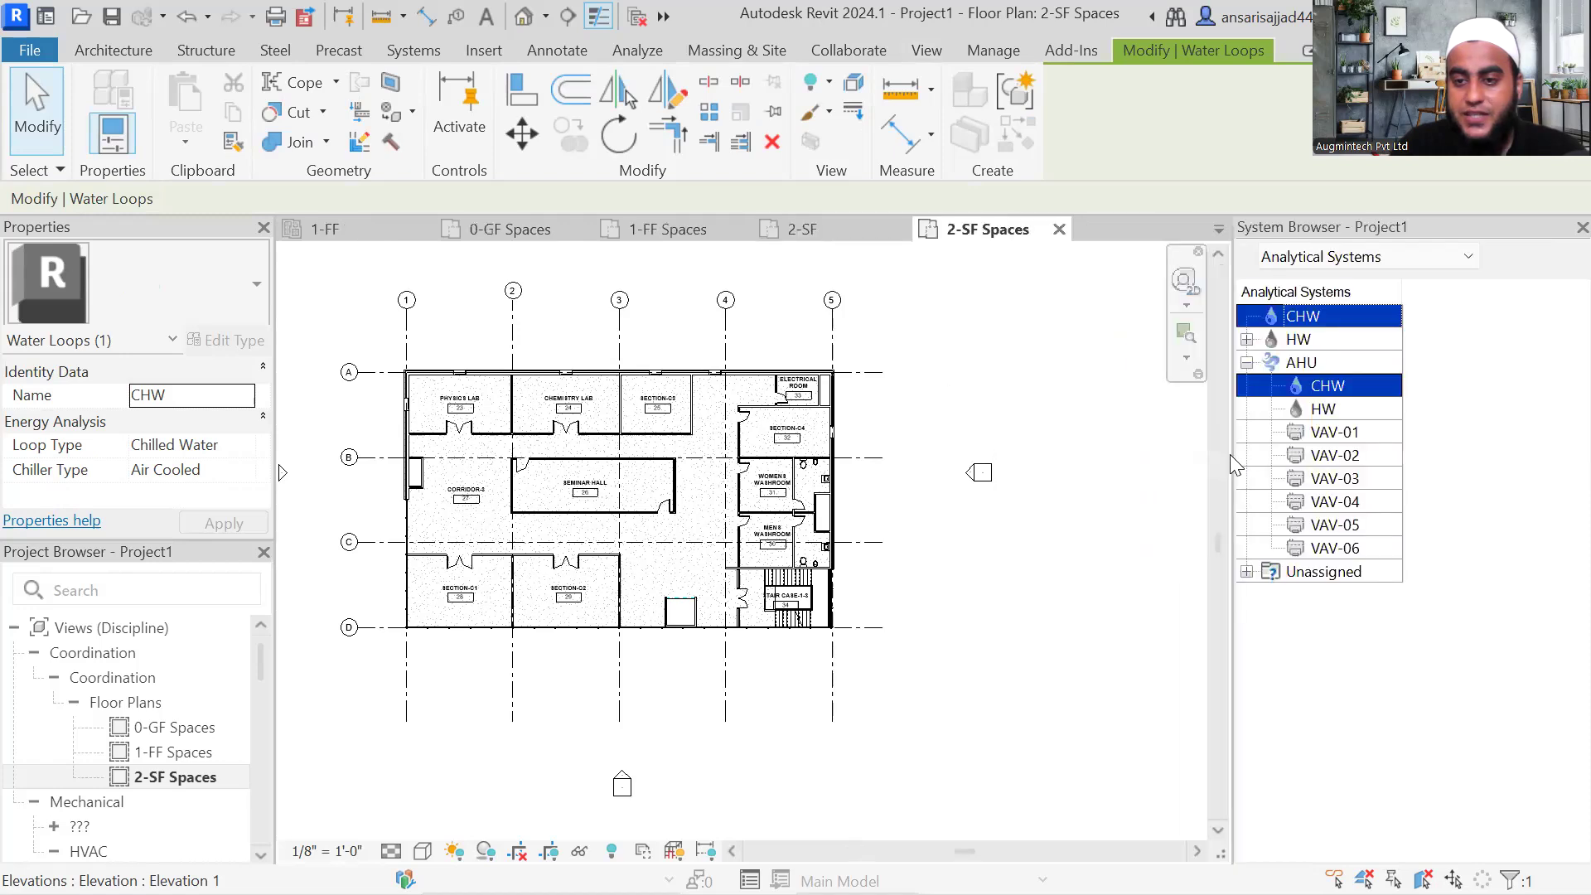
pyautogui.moveTo(886, 381); pyautogui.dragTo(968, 399, button='middle')
pyautogui.scroll(3, 972, 408)
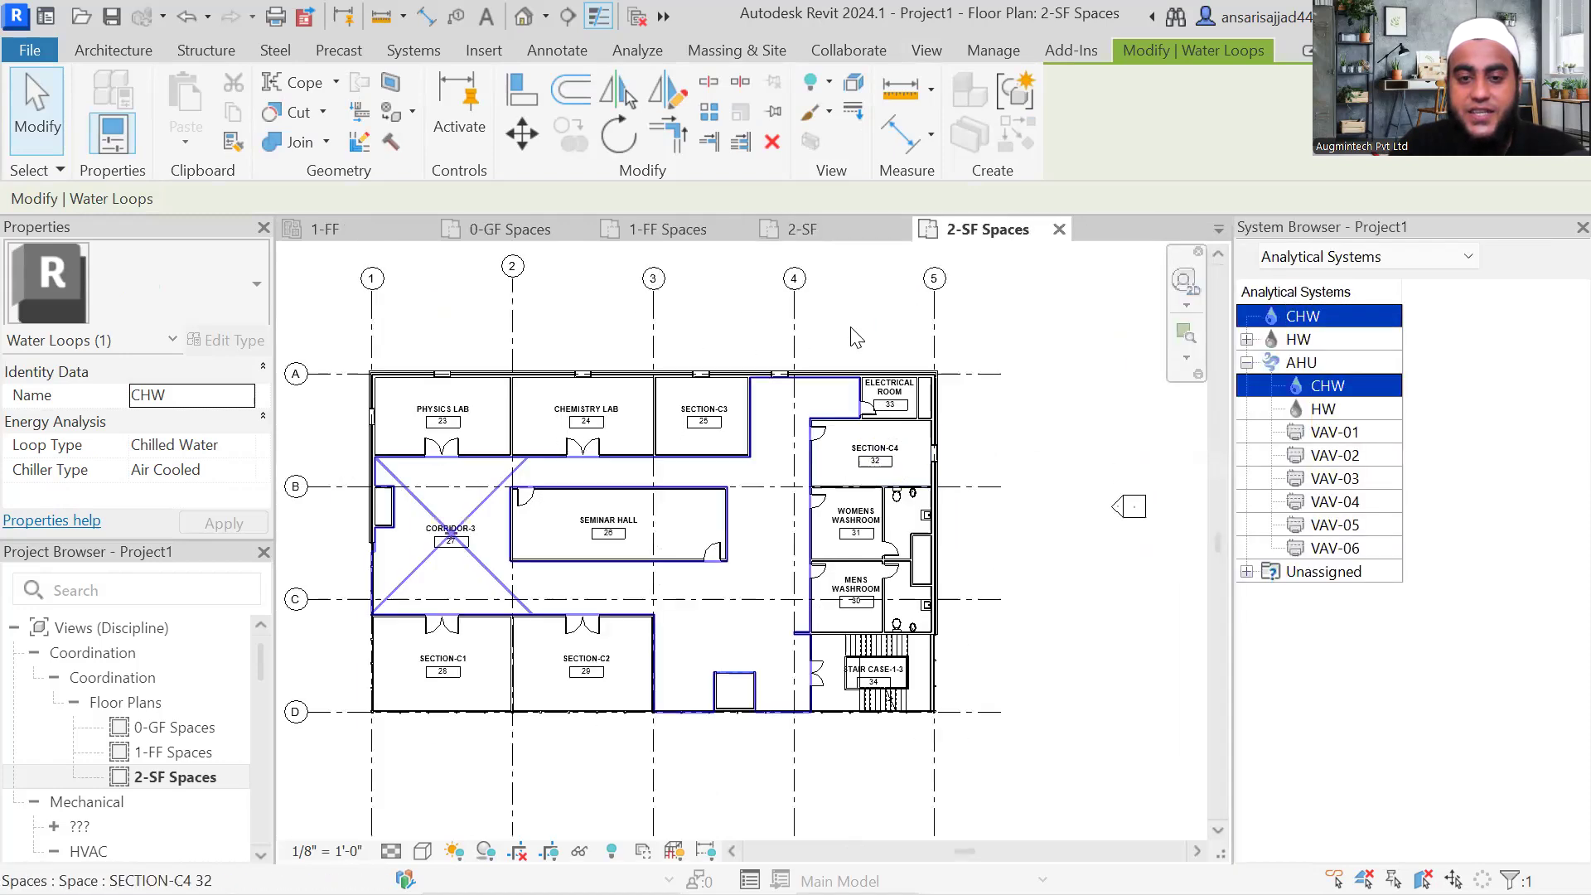
# Step: Open the 0-GF Spaces floor plan for zoning the ground-floor spaces
pyautogui.click(638, 50)
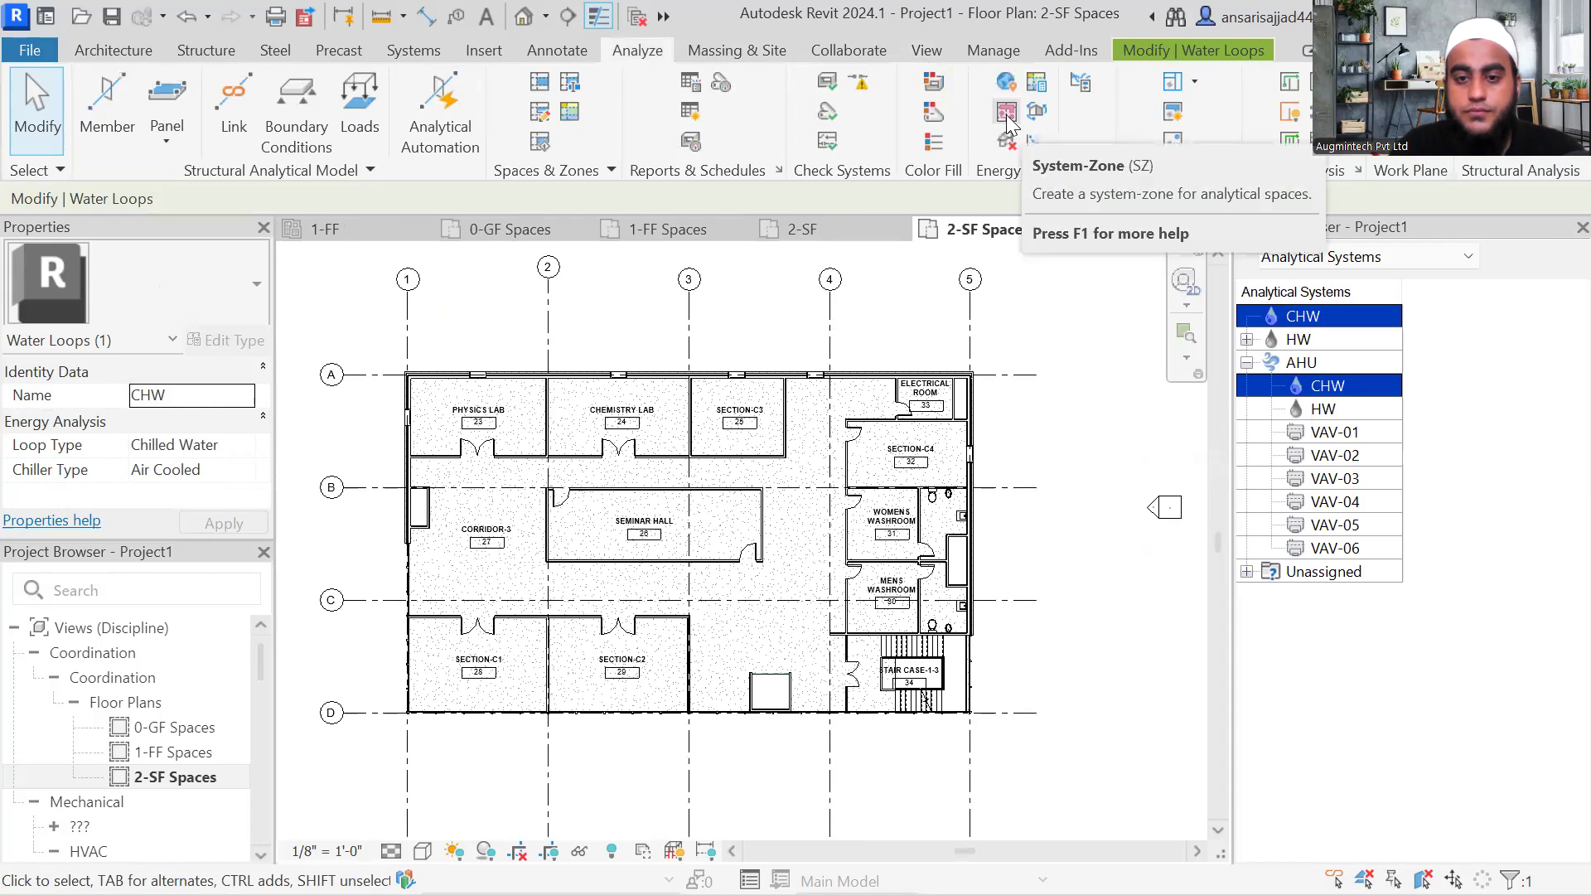
pyautogui.doubleClick(174, 727)
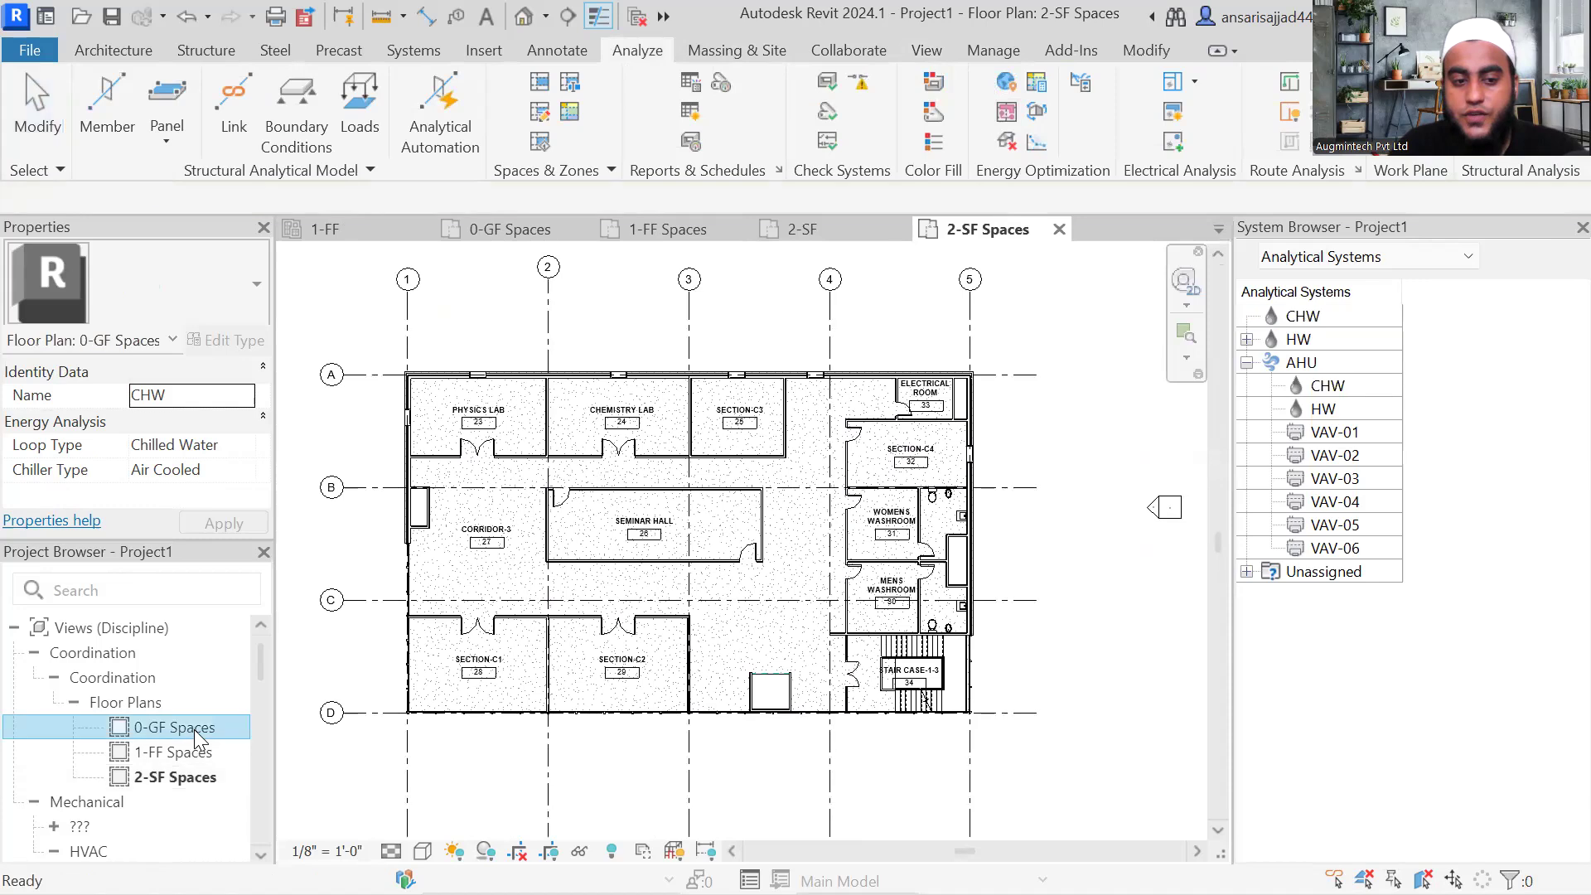
pyautogui.moveTo(703, 461); pyautogui.dragTo(802, 484, button='middle')
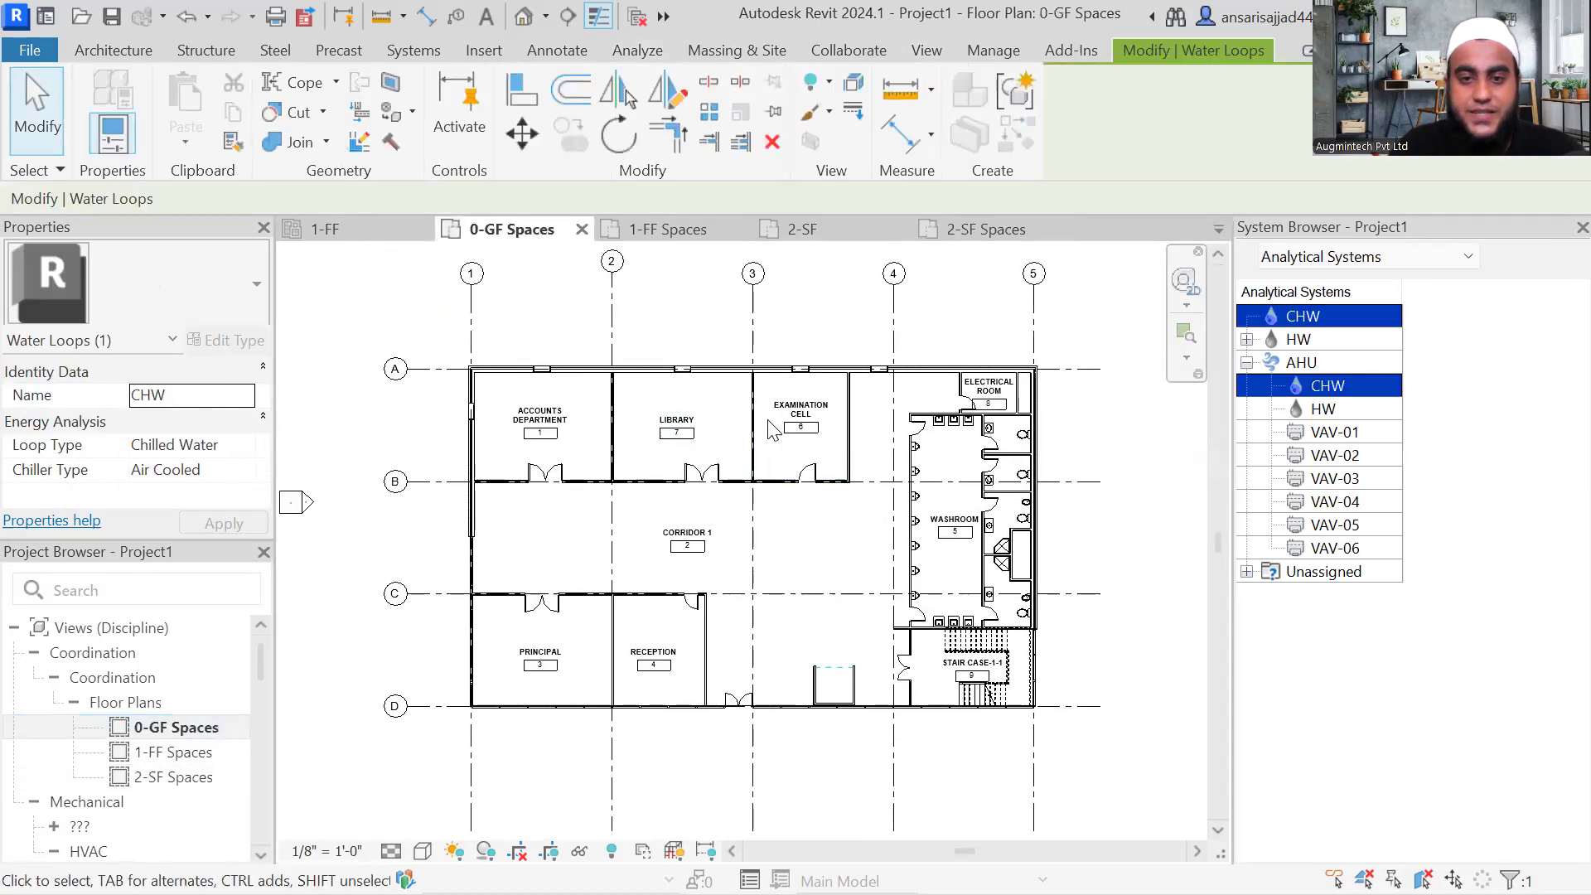
# Step: Start a new system-zone on the ground-floor spaces plan and name it Zone 01
pyautogui.click(637, 49)
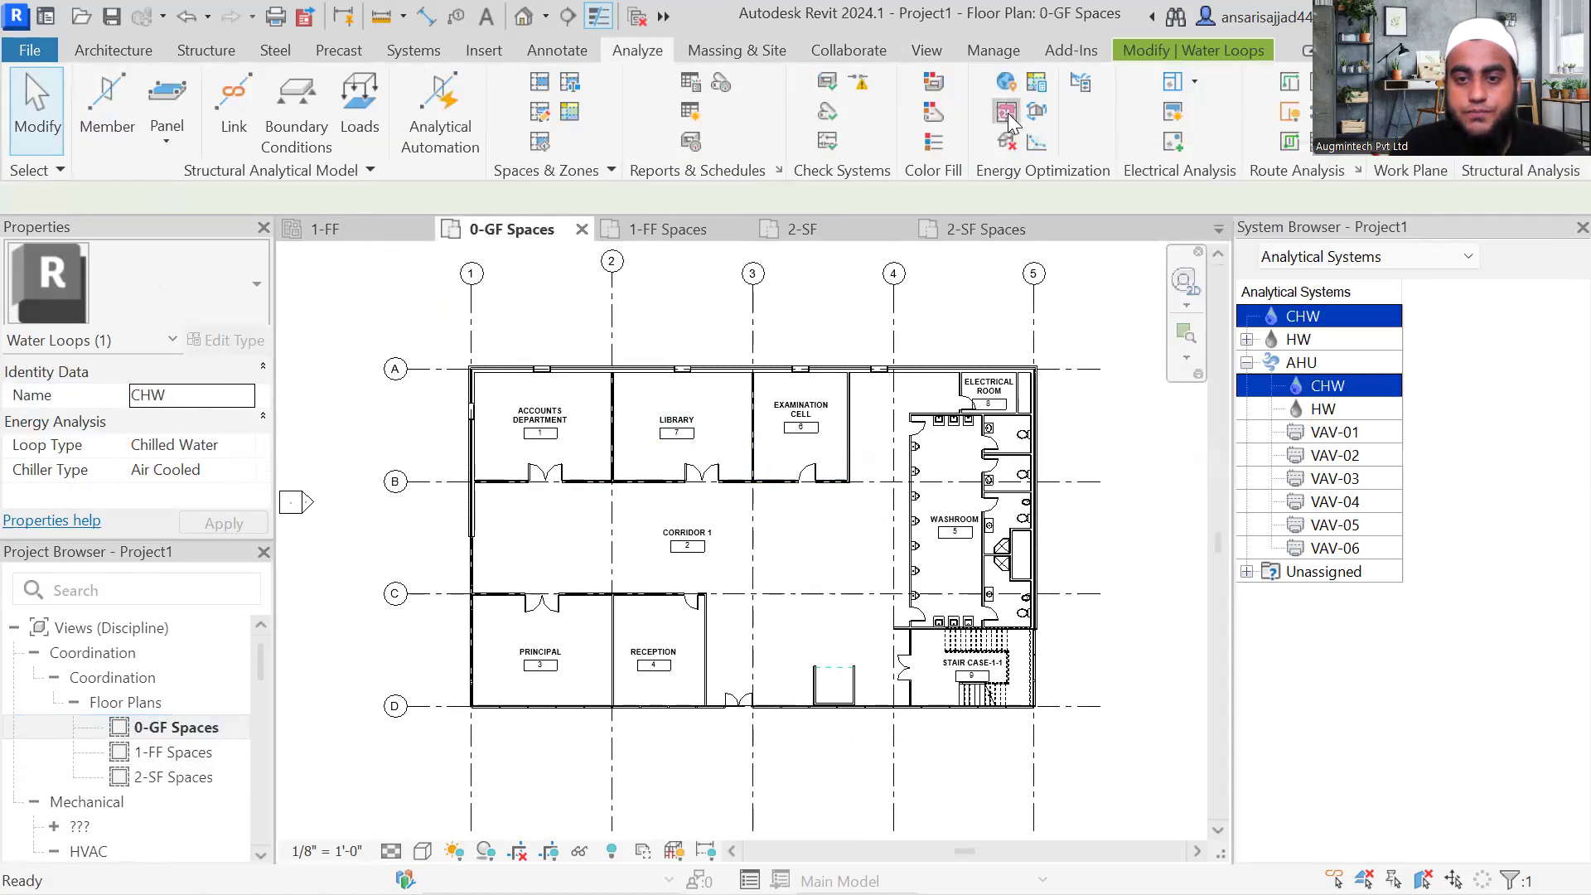
pyautogui.click(1006, 112)
pyautogui.scroll(1, 708, 587)
pyautogui.moveTo(798, 609); pyautogui.dragTo(769, 628, button='middle')
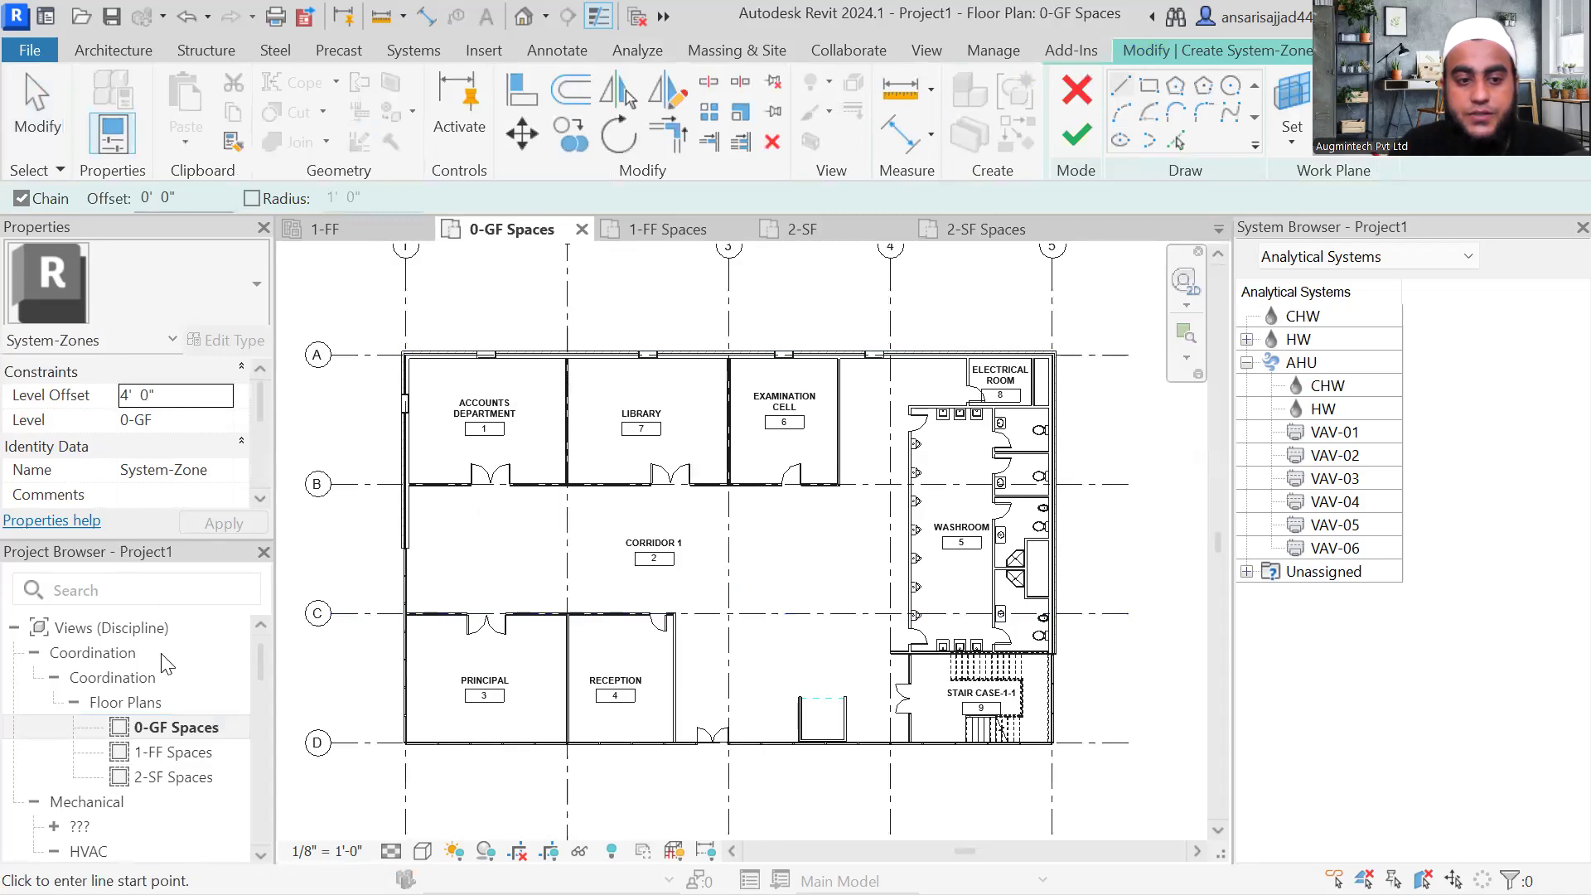
pyautogui.scroll(-5, 153, 647)
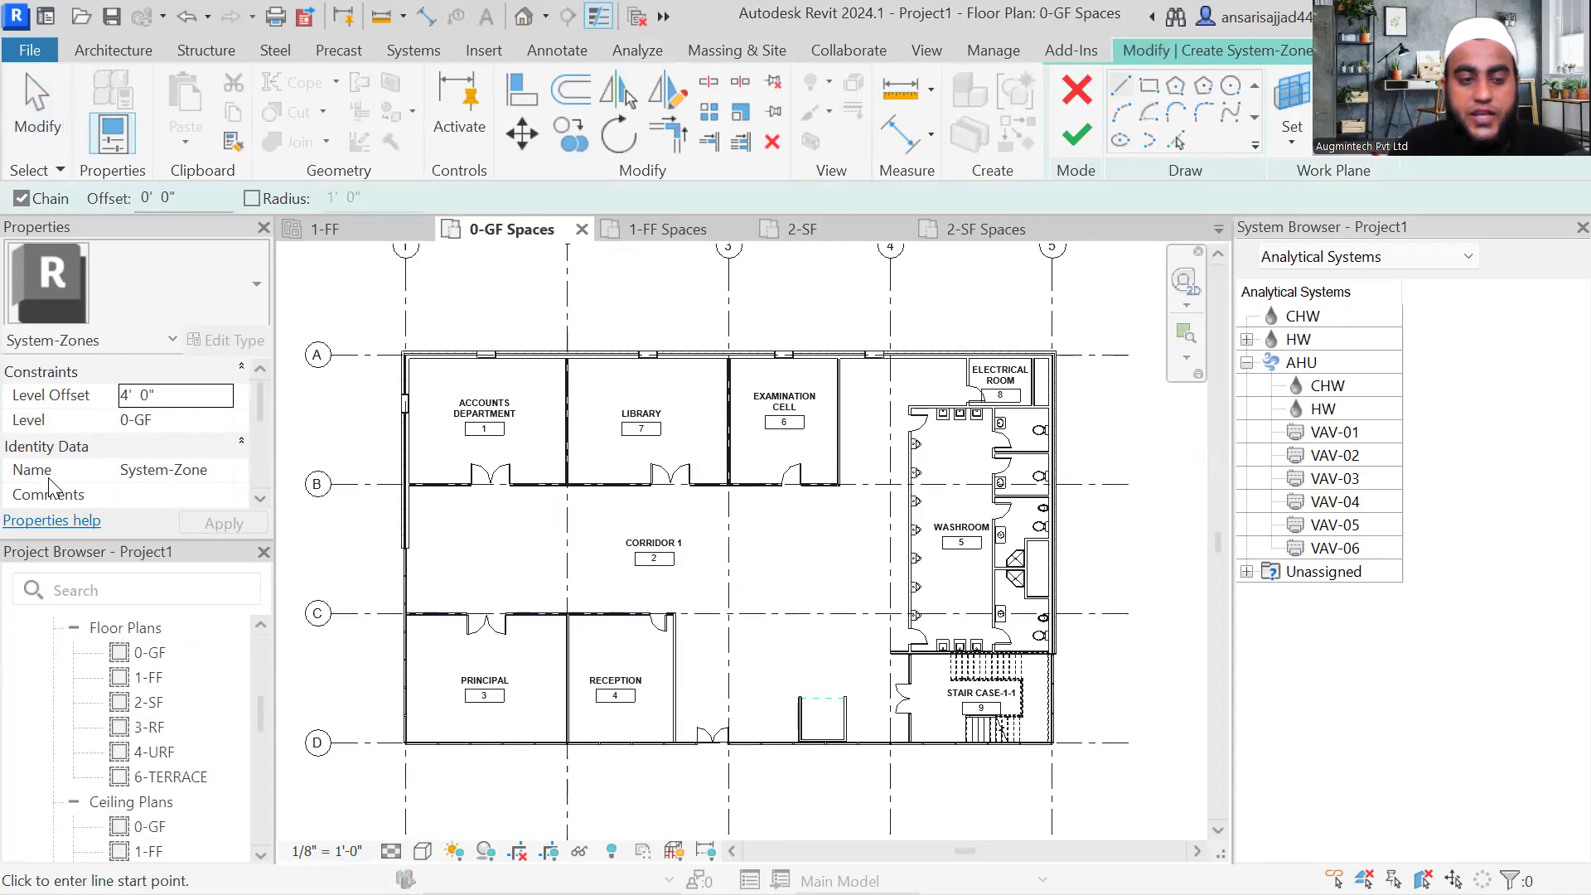
pyautogui.click(220, 470)
pyautogui.moveTo(219, 470); pyautogui.dragTo(115, 472)
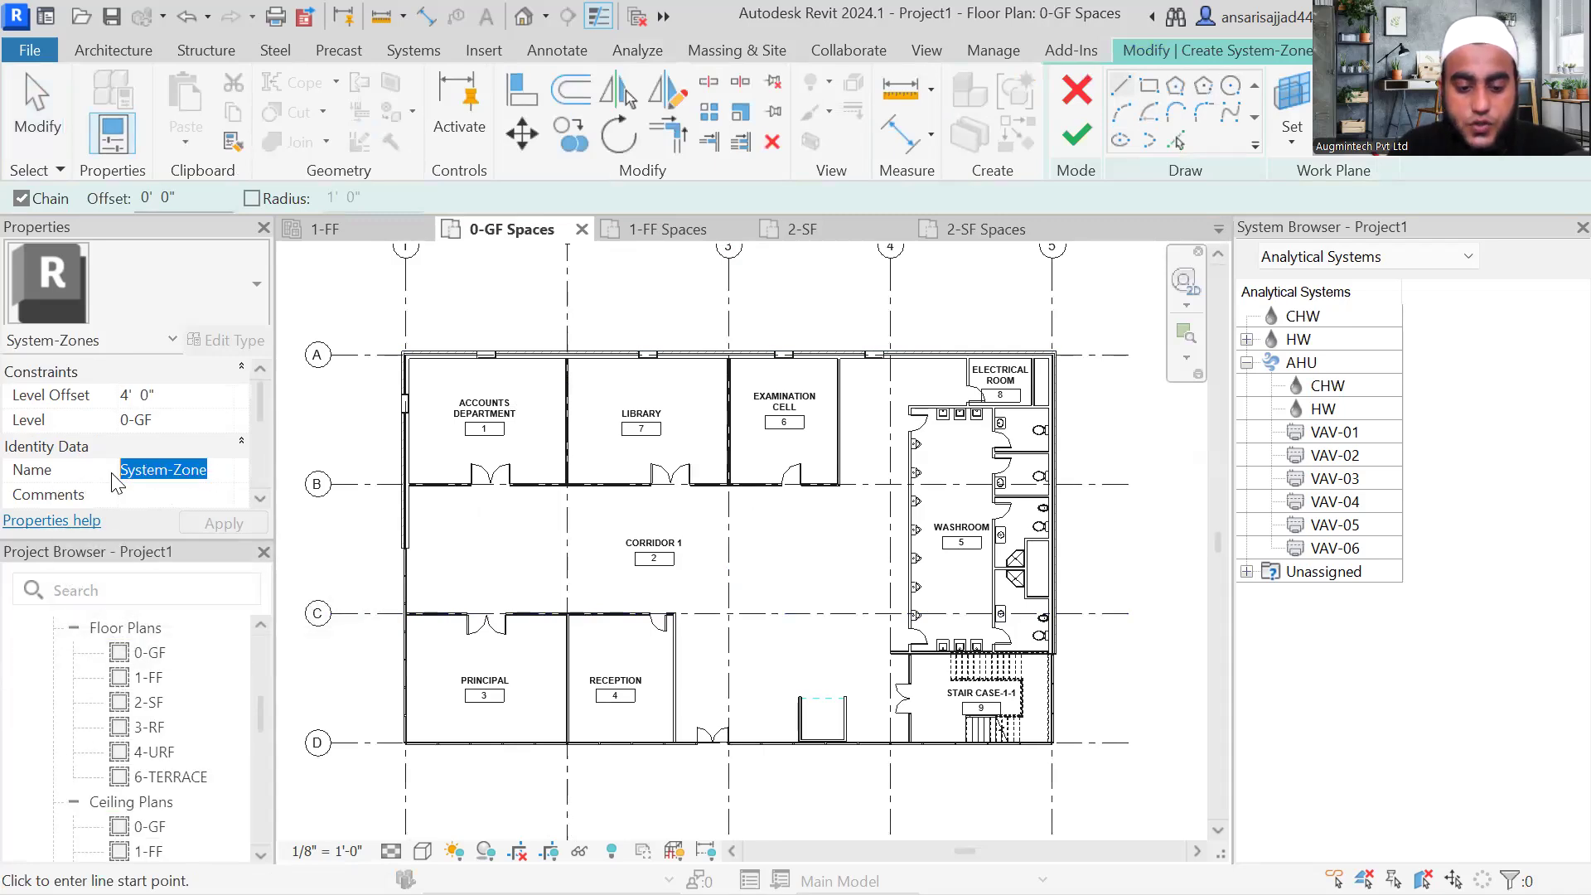
pyautogui.write('Zone 01')
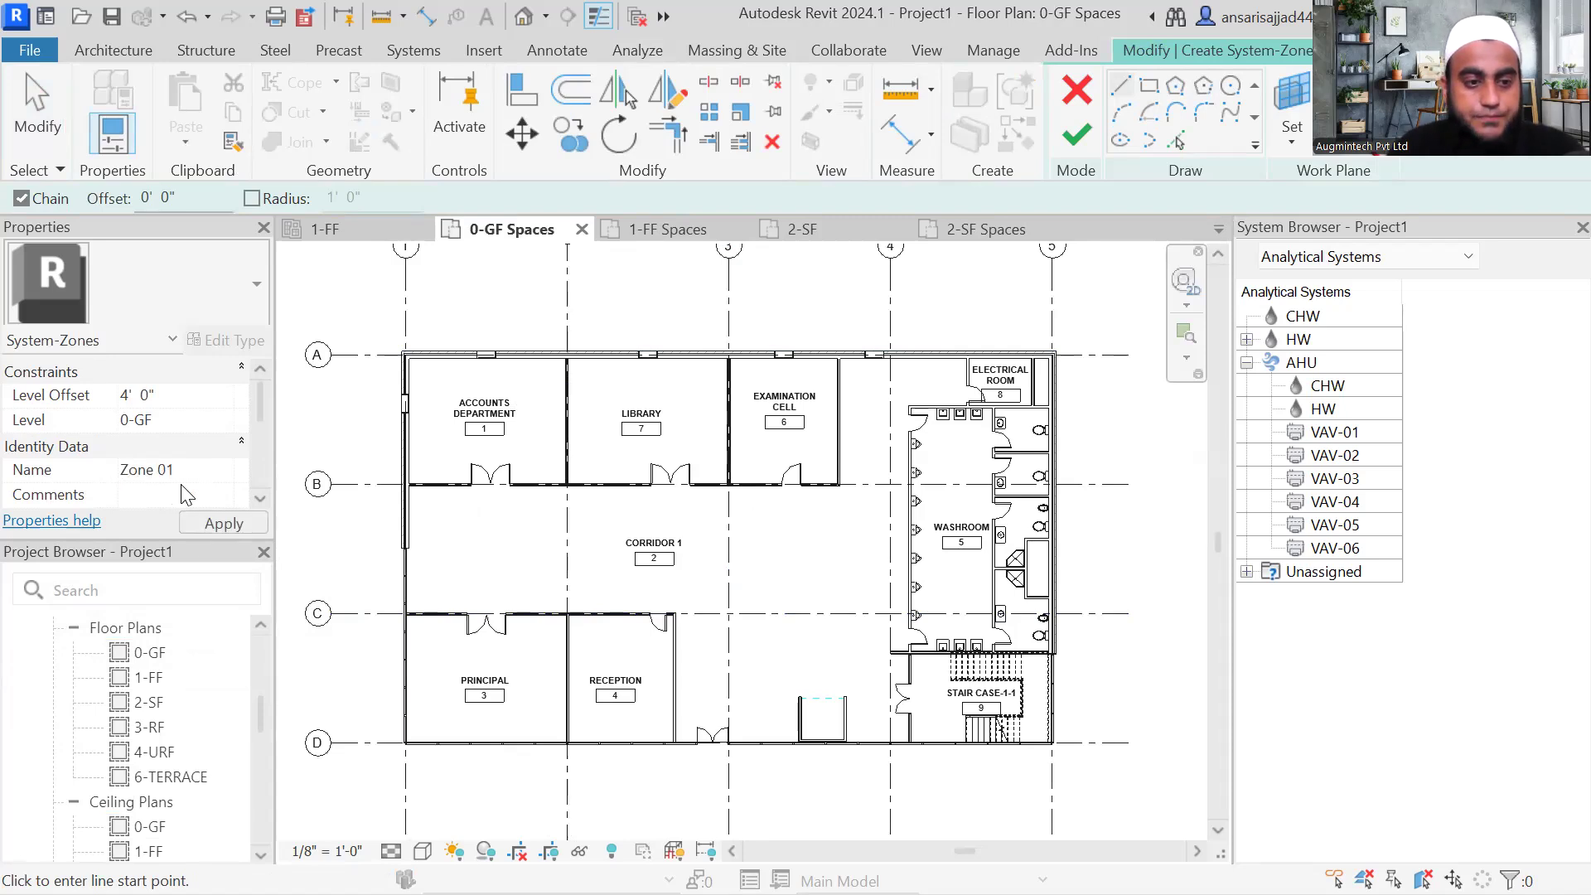
# Step: Assign VAV-01 as the zone equipment of Zone 01
pyautogui.scroll(-3, 181, 495)
pyautogui.scroll(1, 192, 464)
pyautogui.scroll(-1, 196, 461)
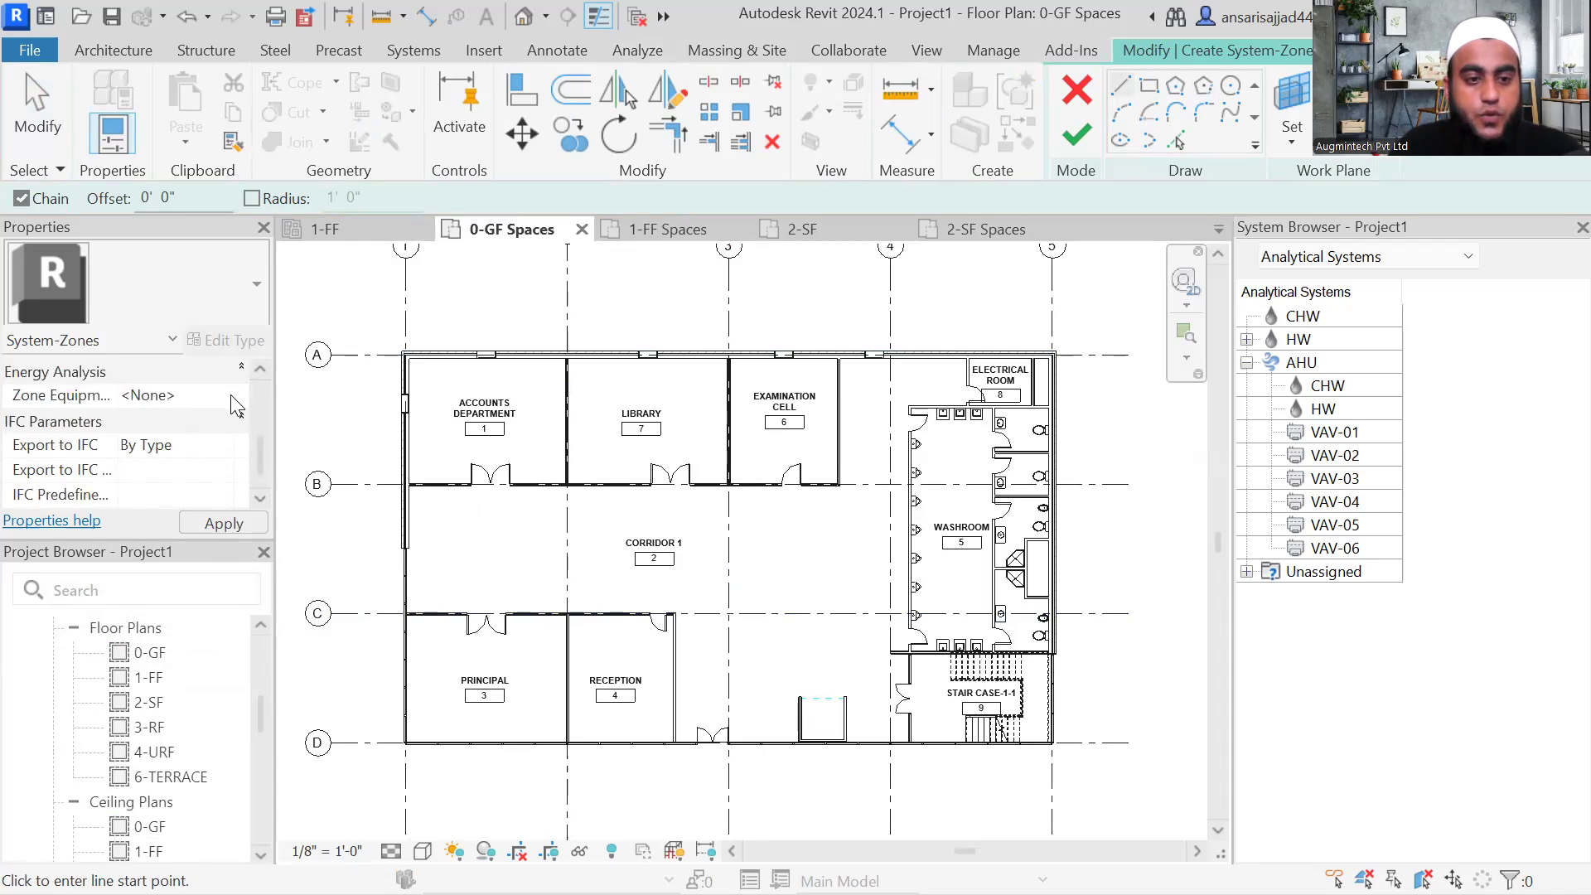
pyautogui.click(234, 398)
pyautogui.click(170, 441)
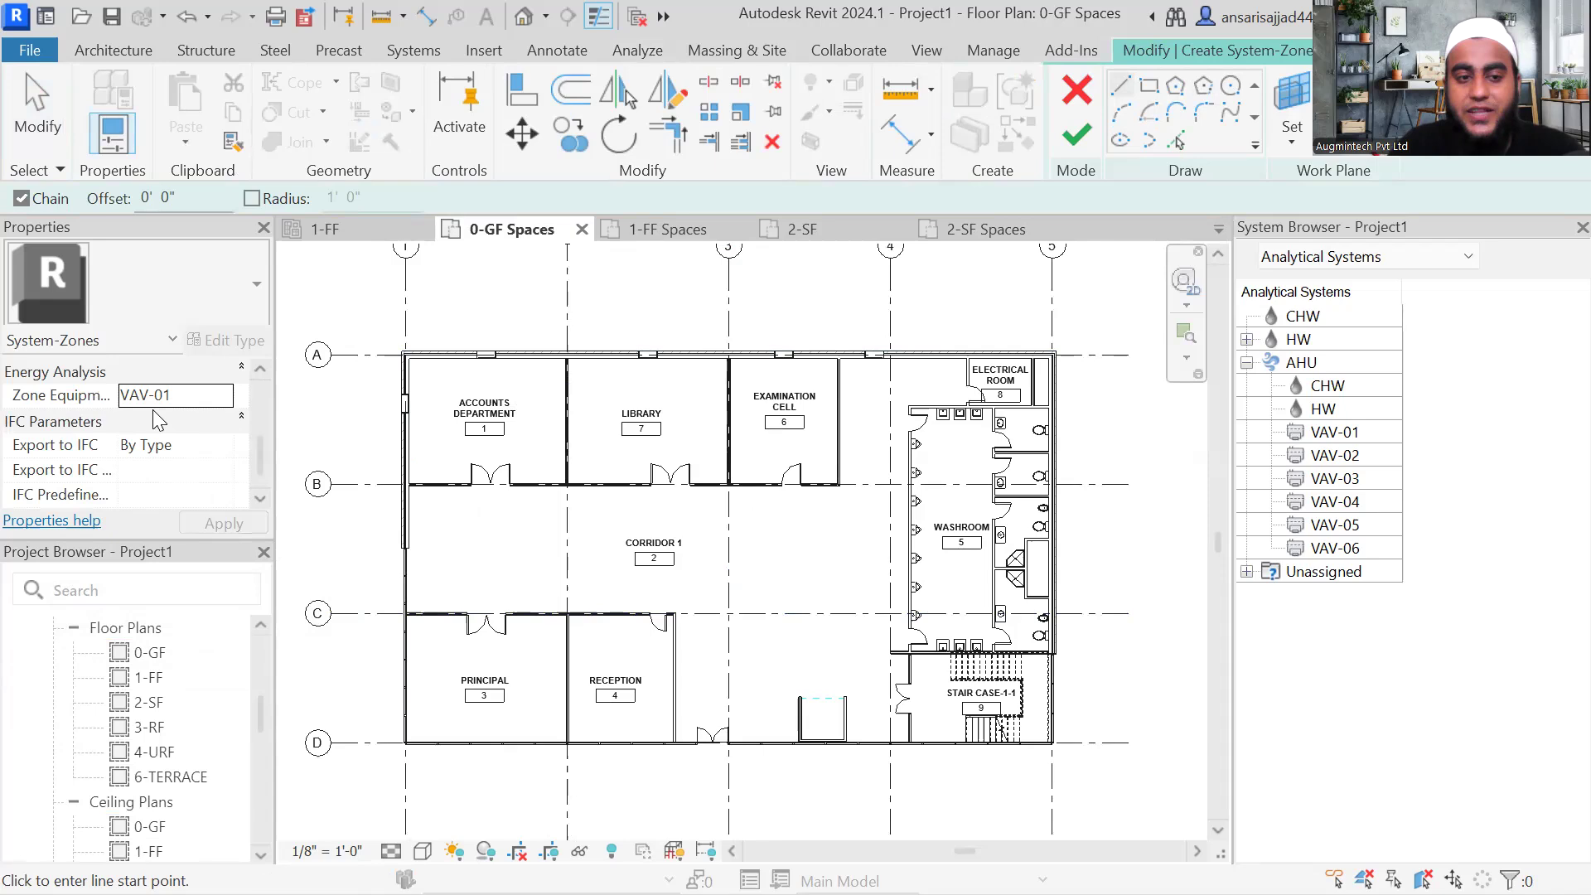
# Step: Sketch a horizontal zone line about 34'-6" long from Accounts Department through Library into Examination Cell and finish Zone 01
pyautogui.moveTo(399, 435); pyautogui.dragTo(438, 441, button='middle')
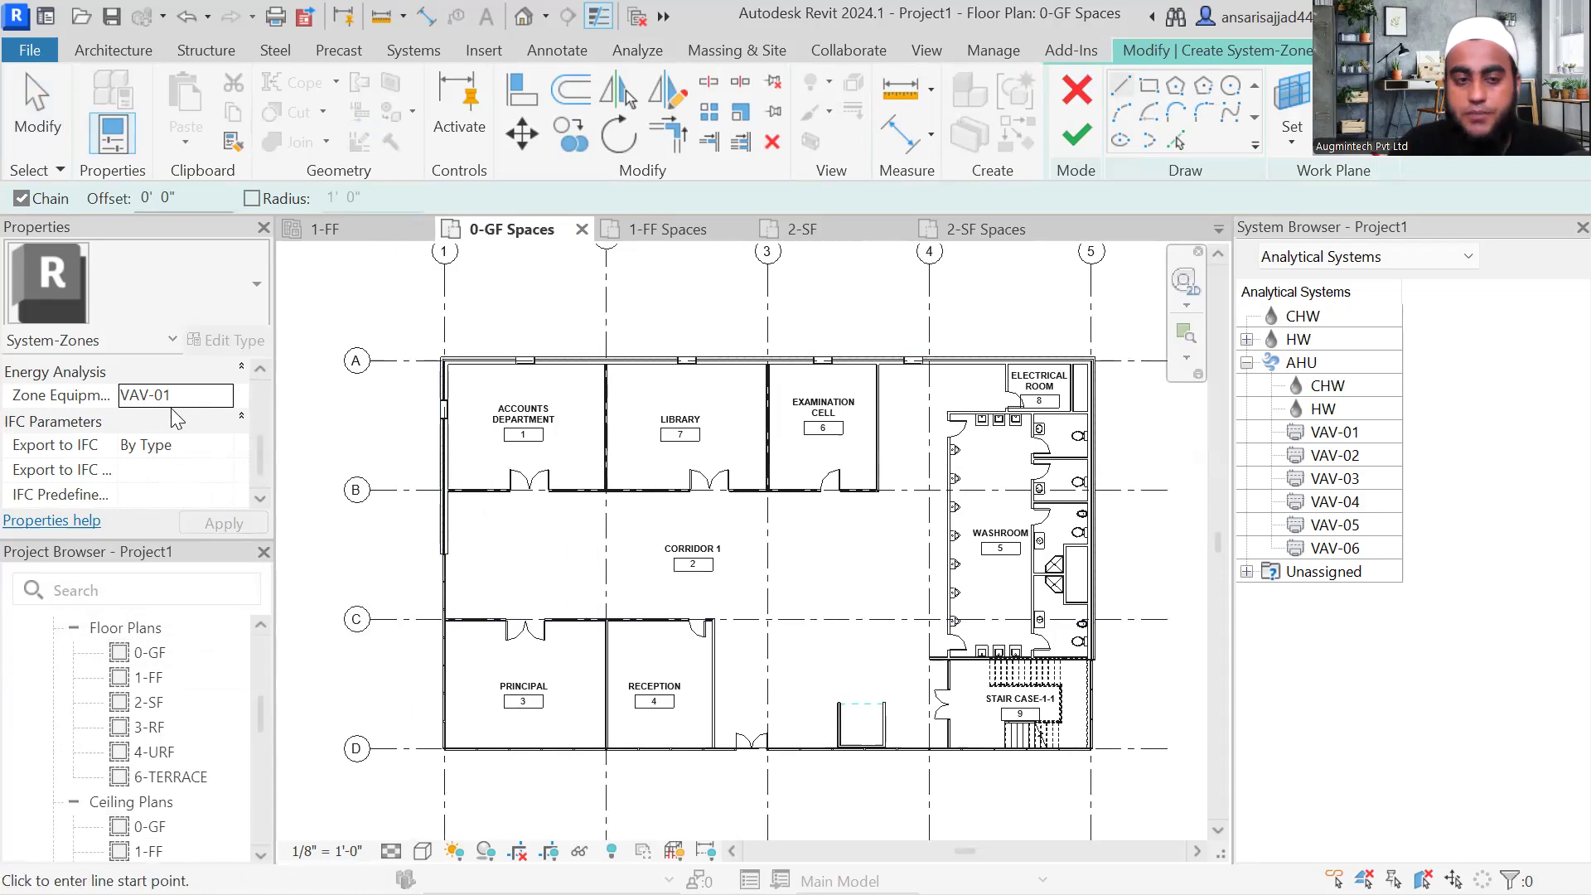
pyautogui.scroll(2, 464, 460)
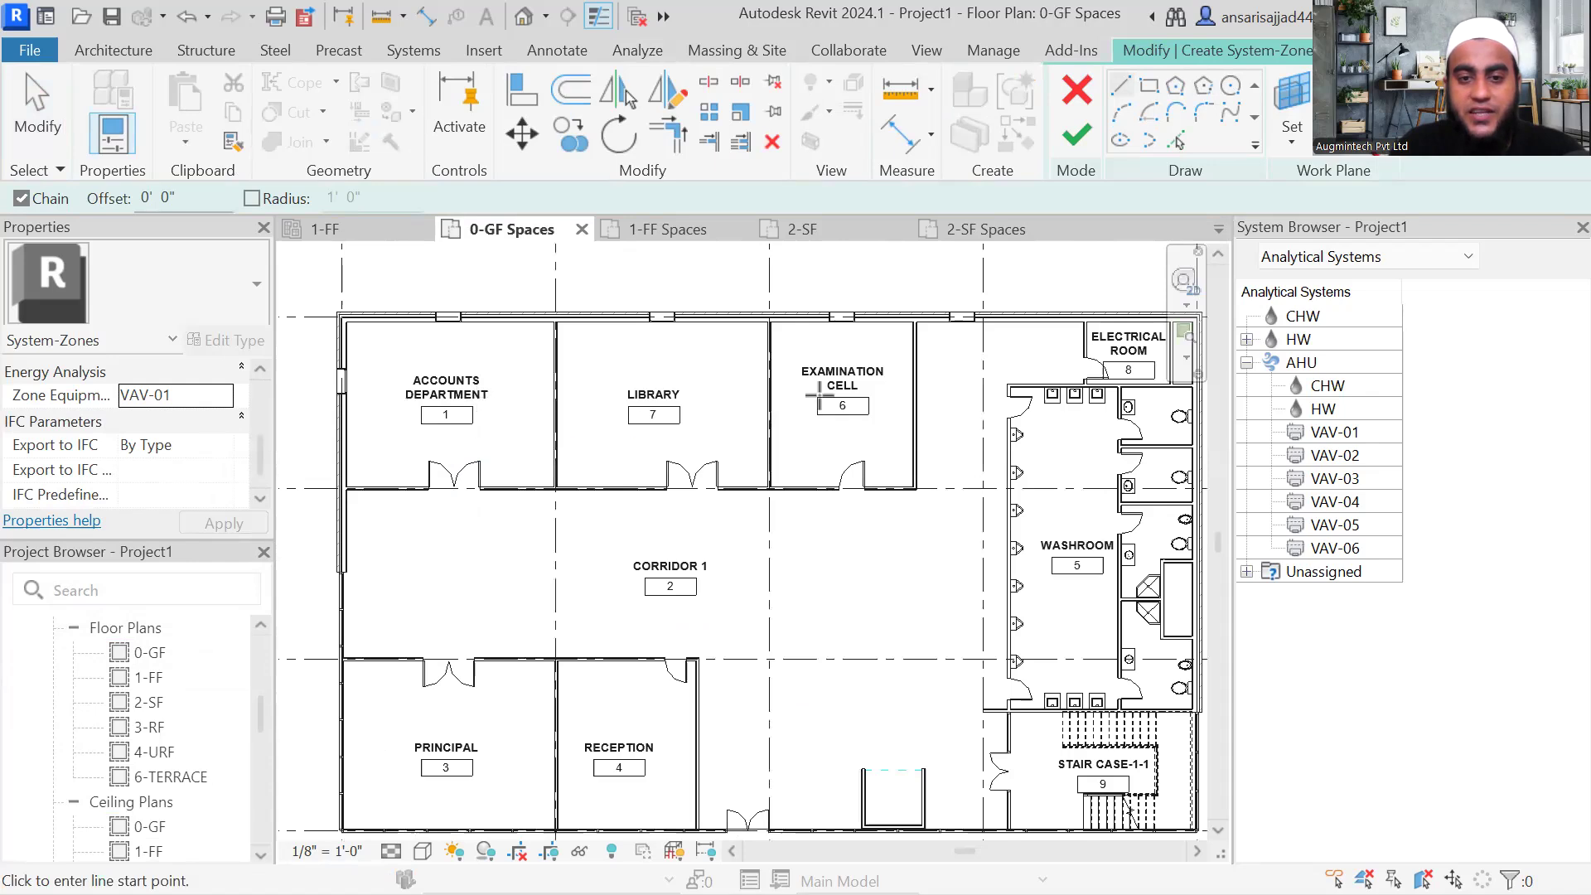
pyautogui.moveTo(611, 390); pyautogui.dragTo(568, 381, button='middle')
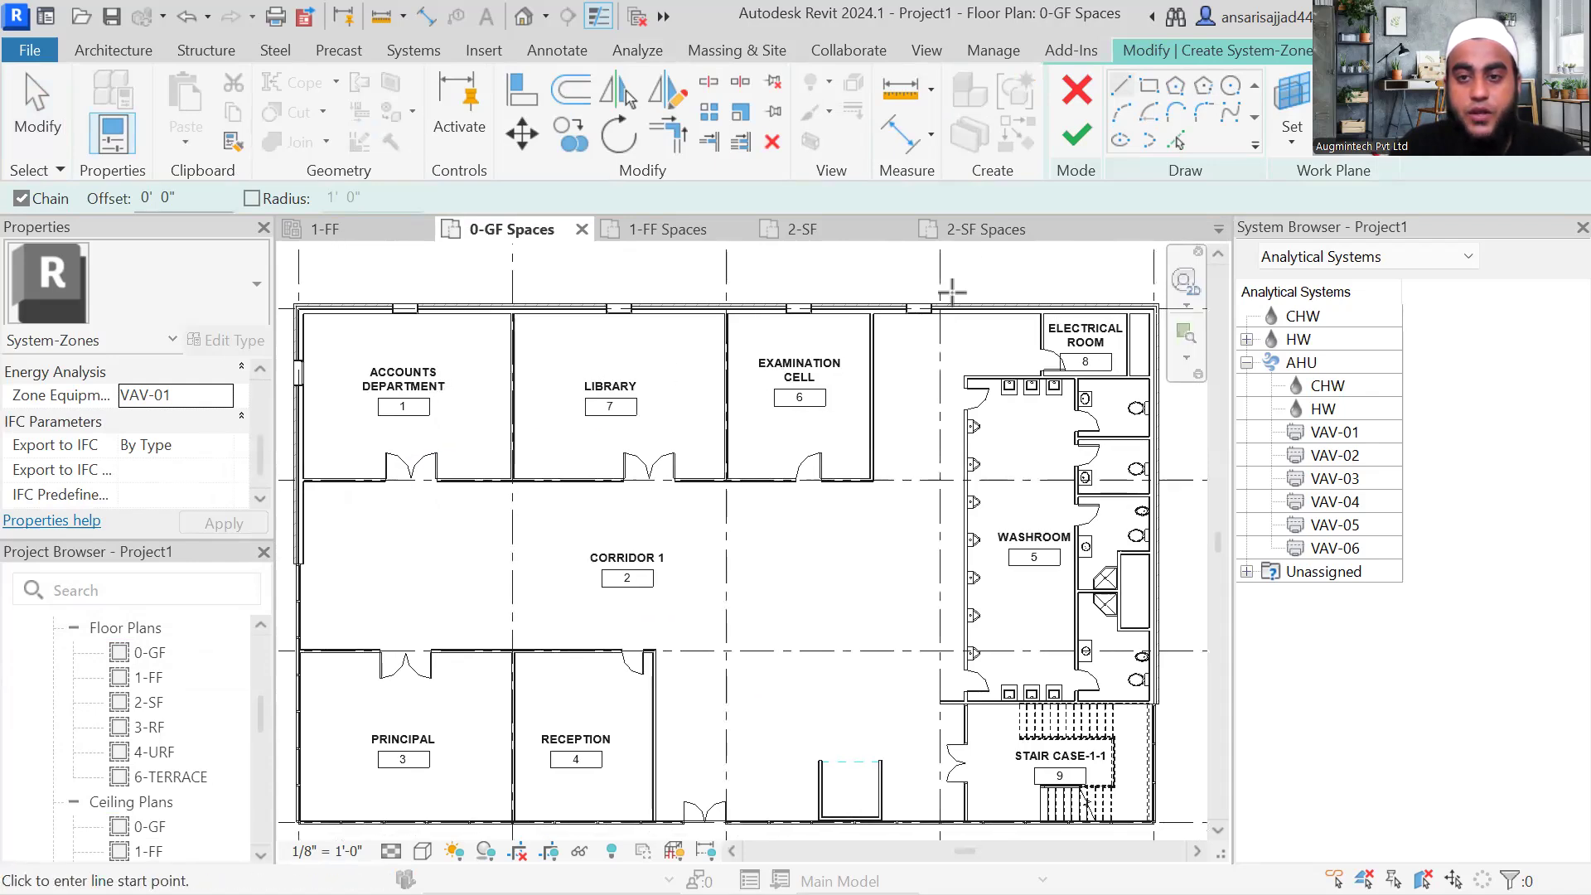
pyautogui.click(467, 375)
pyautogui.click(763, 375)
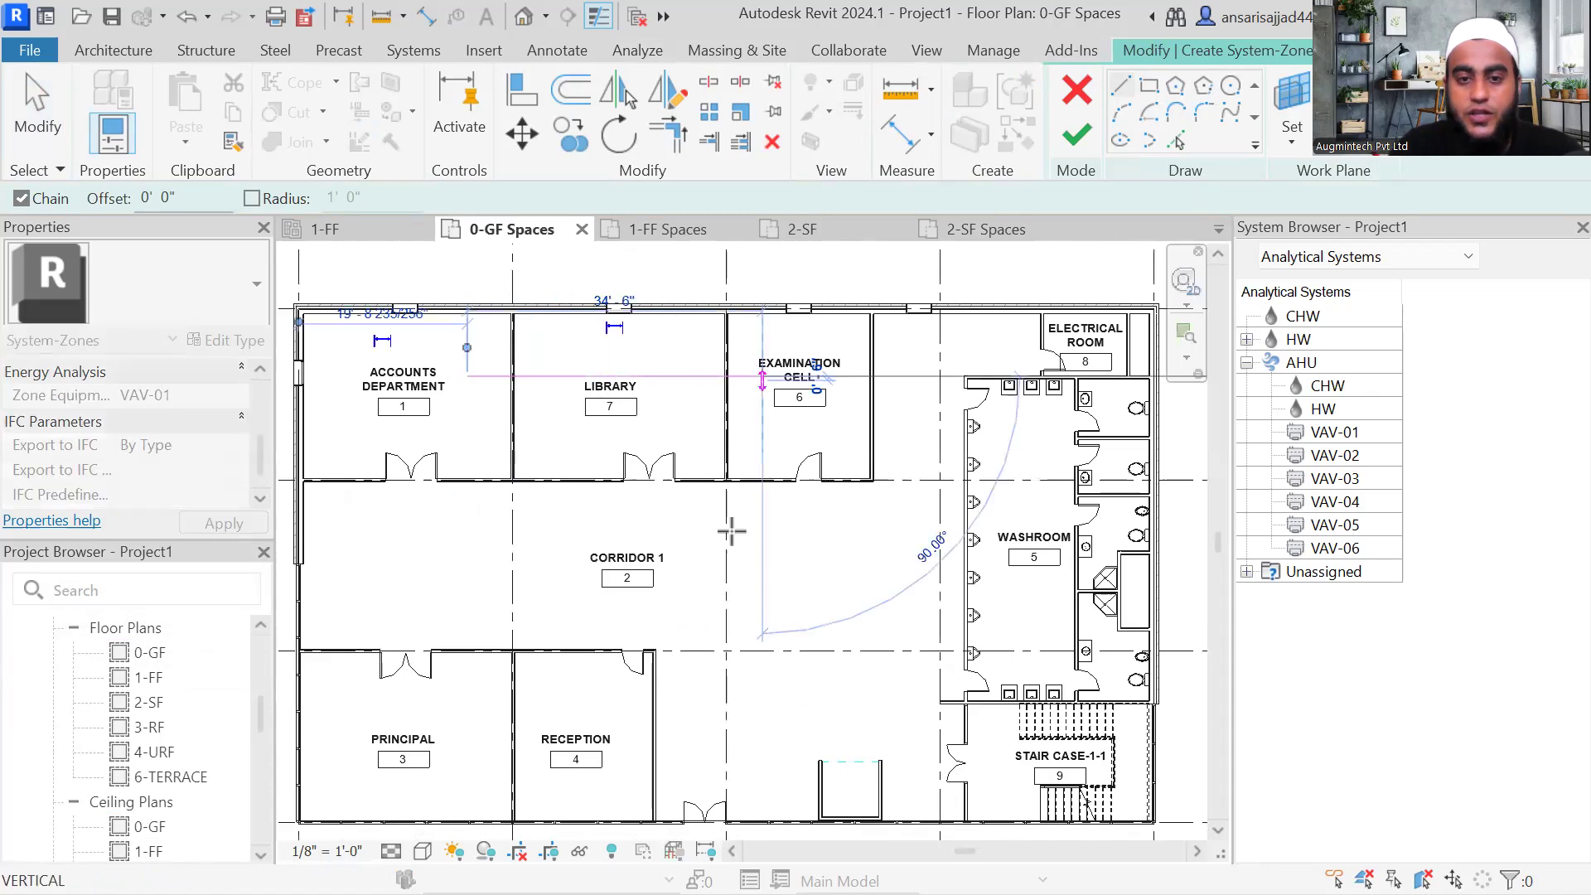
pyautogui.click(1078, 139)
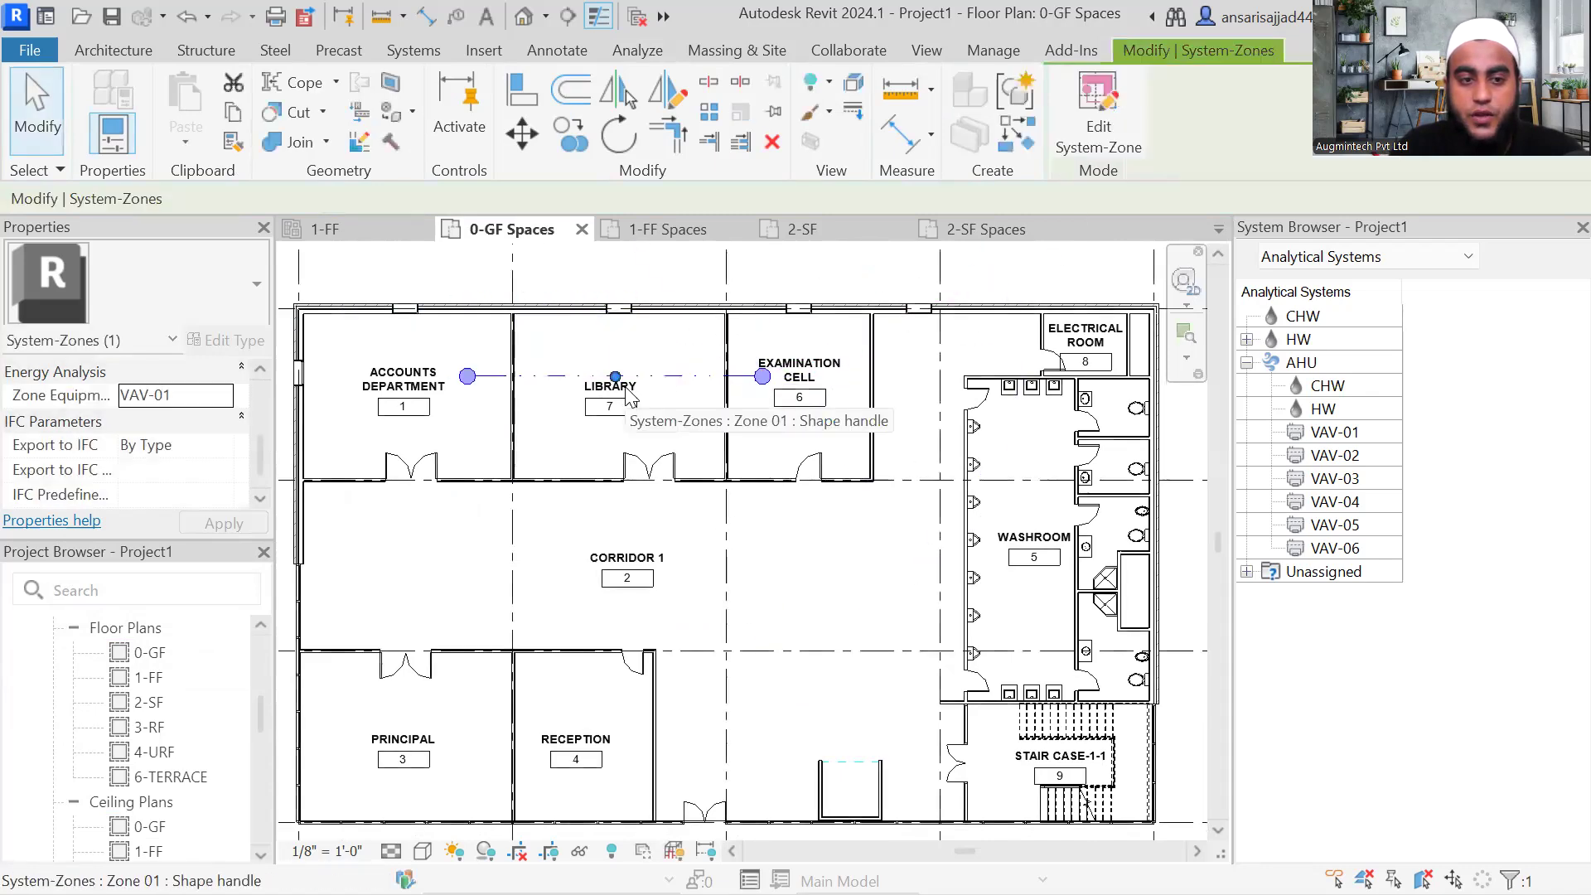
pyautogui.moveTo(547, 595); pyautogui.dragTo(582, 536, button='middle')
pyautogui.press('Escape')
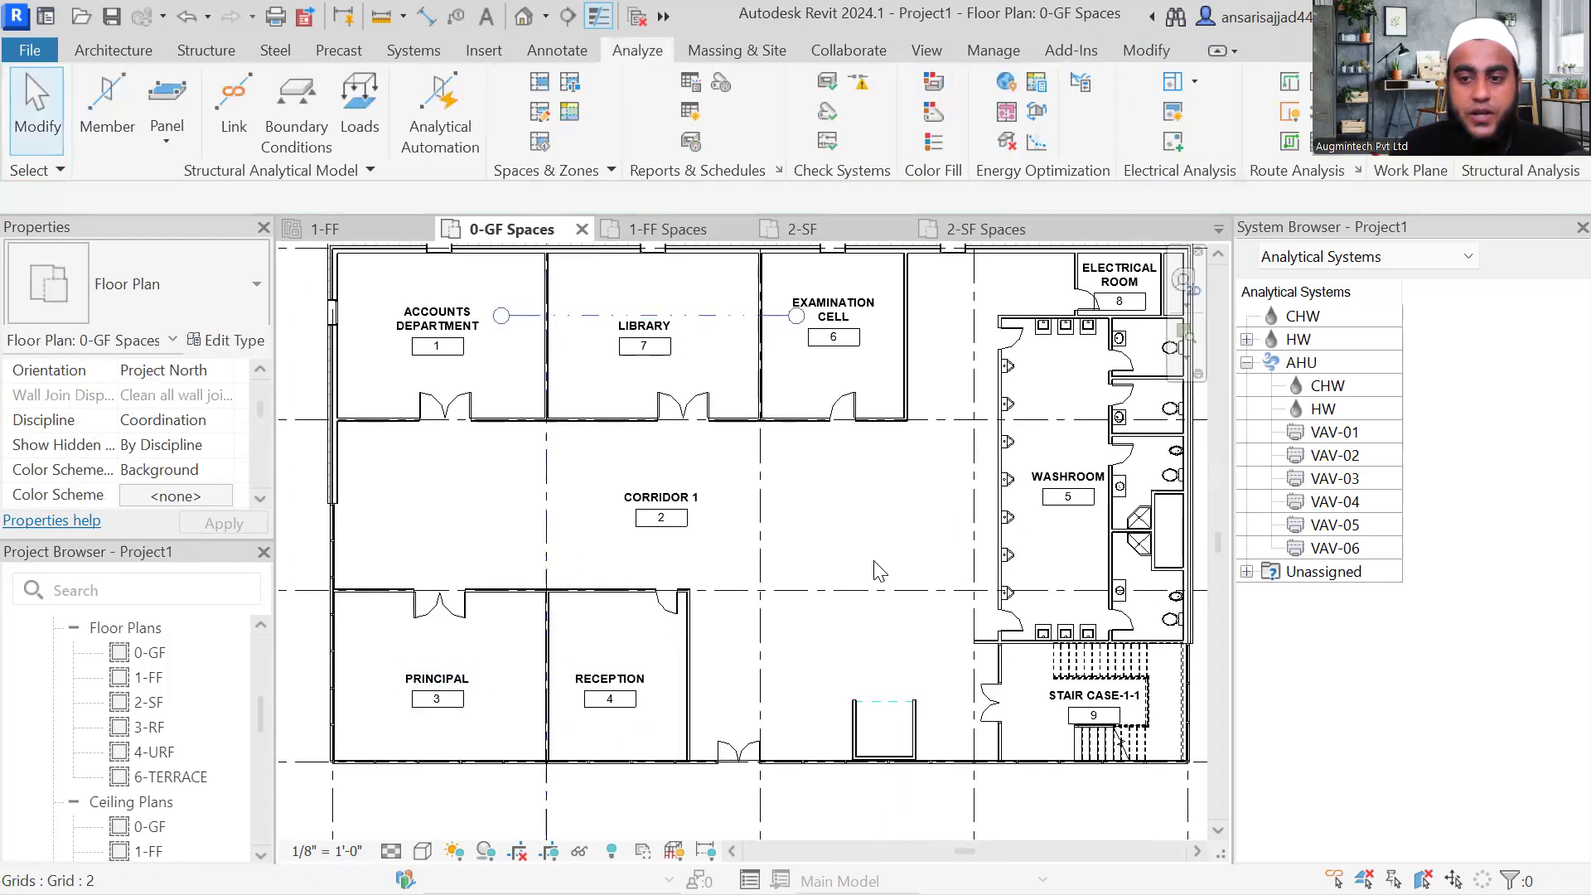
# Step: Start another ground-floor system-zone, name it Zone 02 and assign VAV-02 as its zone equipment
pyautogui.click(1008, 113)
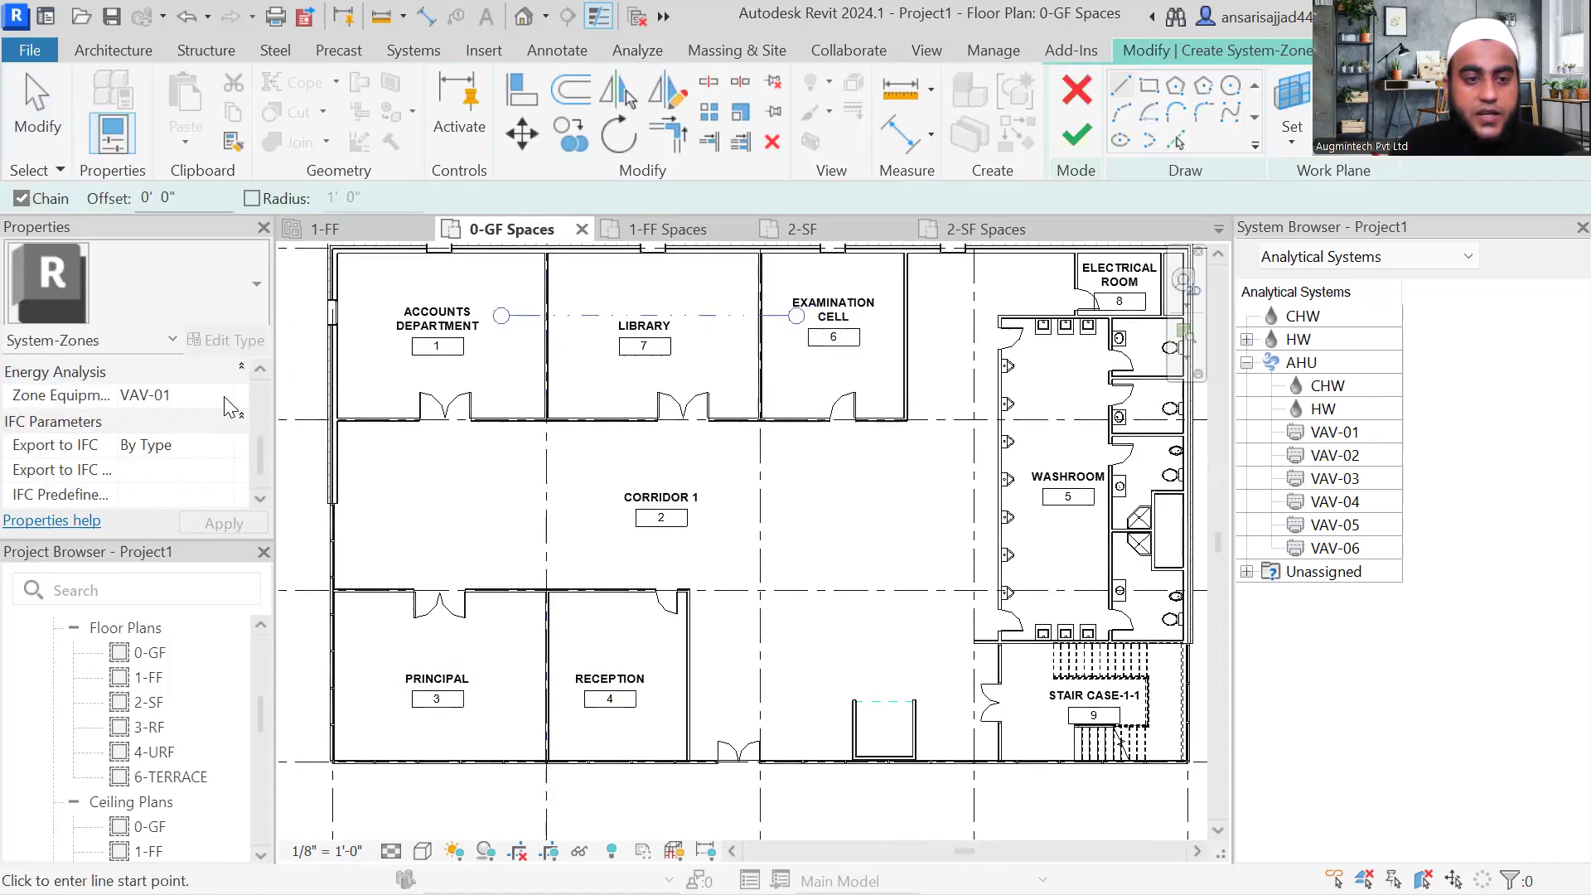
pyautogui.scroll(2, 229, 407)
pyautogui.click(207, 423)
pyautogui.moveTo(207, 423); pyautogui.dragTo(167, 424)
pyautogui.write('2')
pyautogui.scroll(-2, 214, 468)
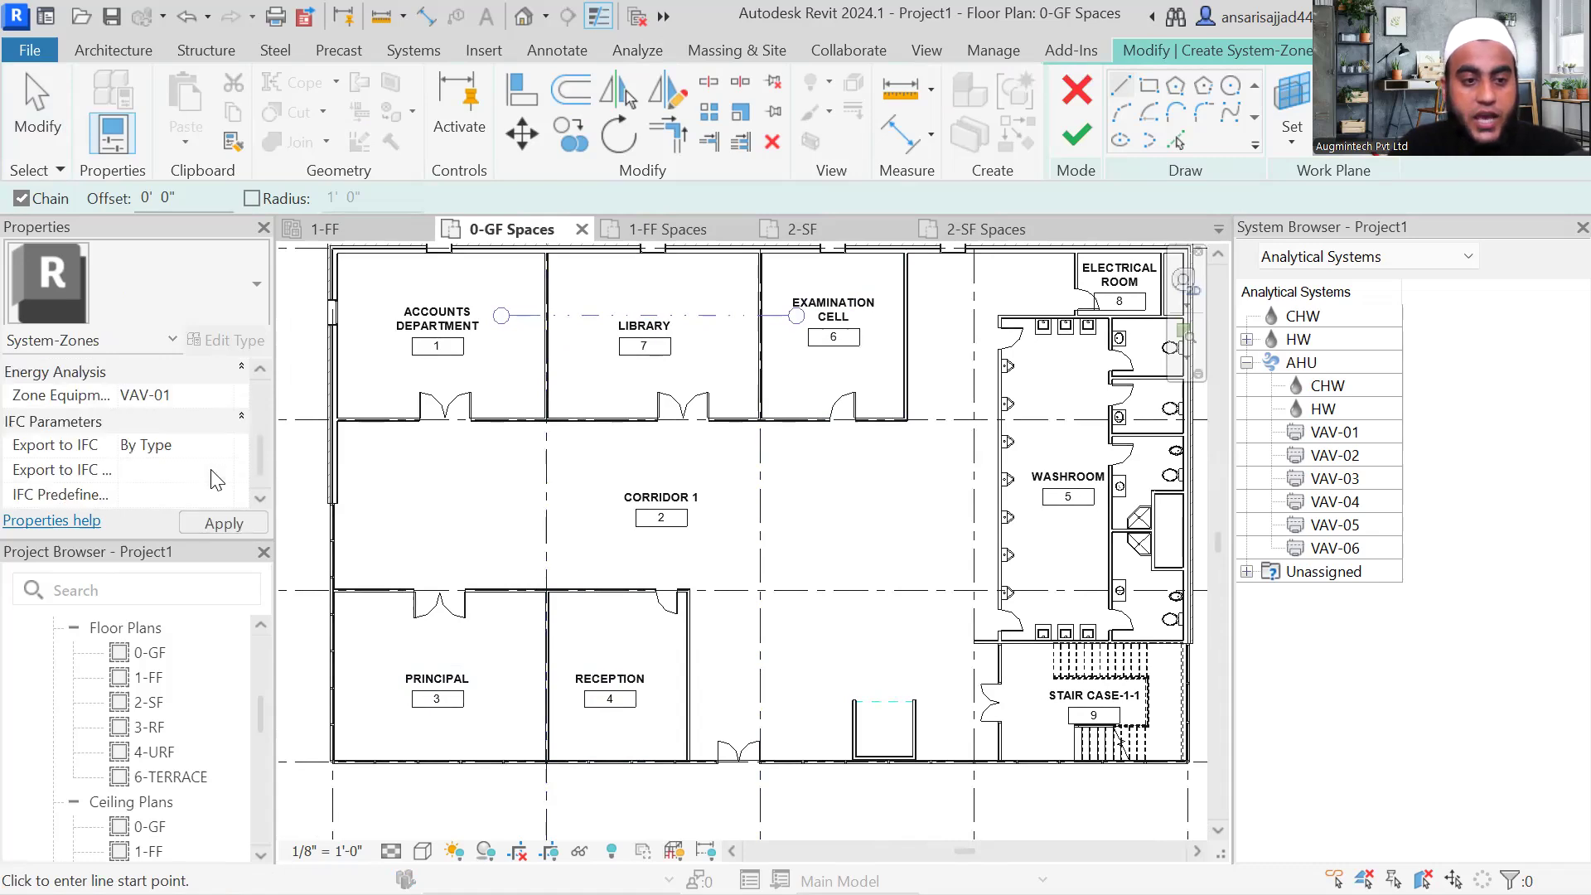
pyautogui.click(222, 398)
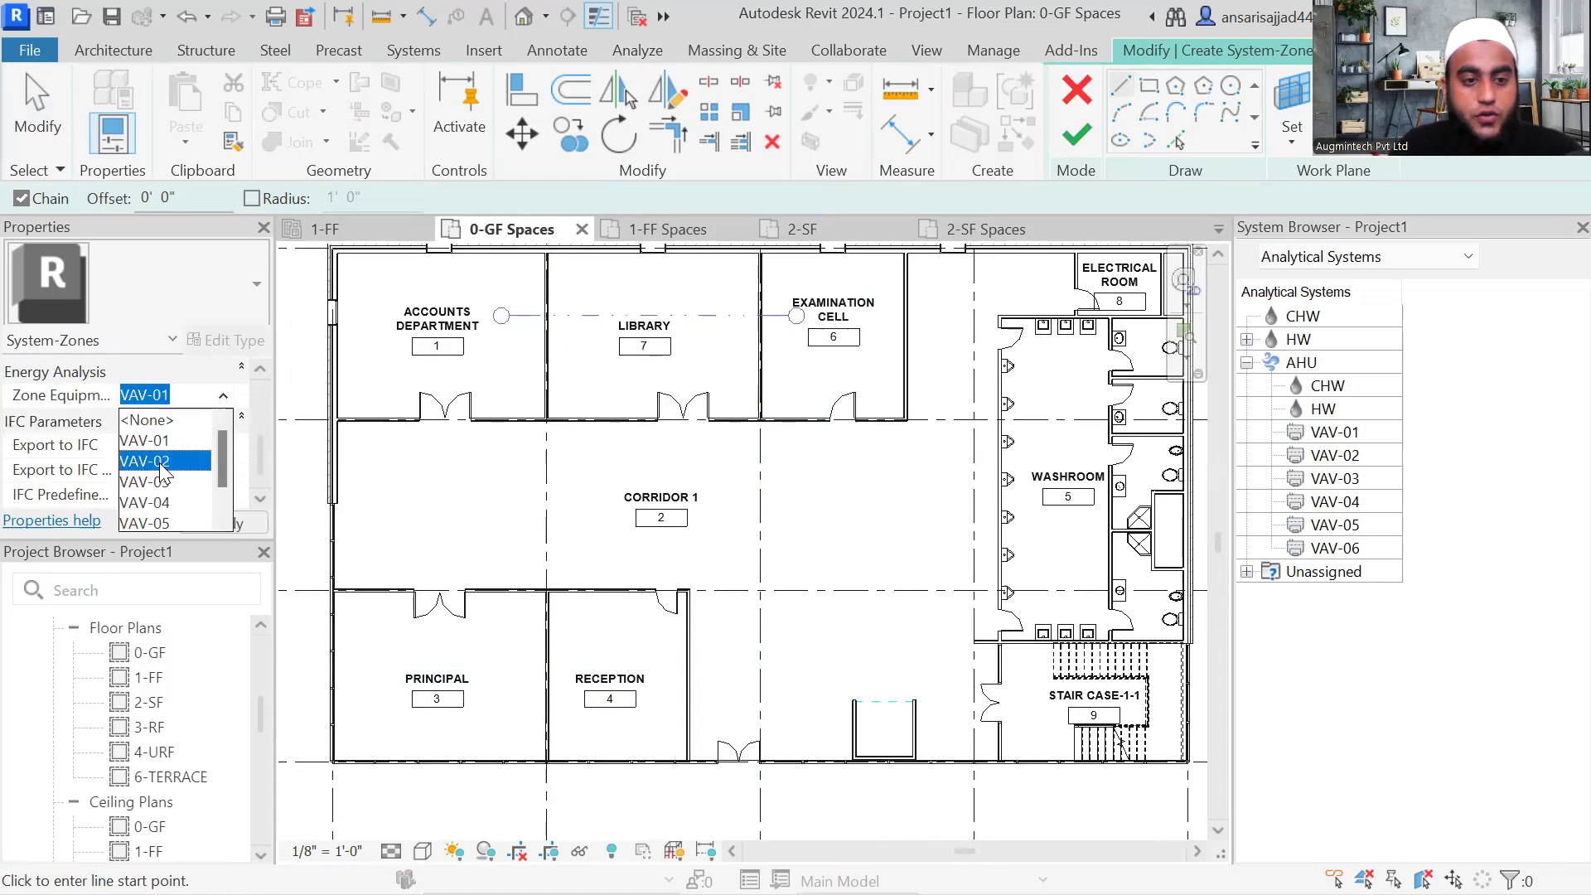
pyautogui.click(143, 455)
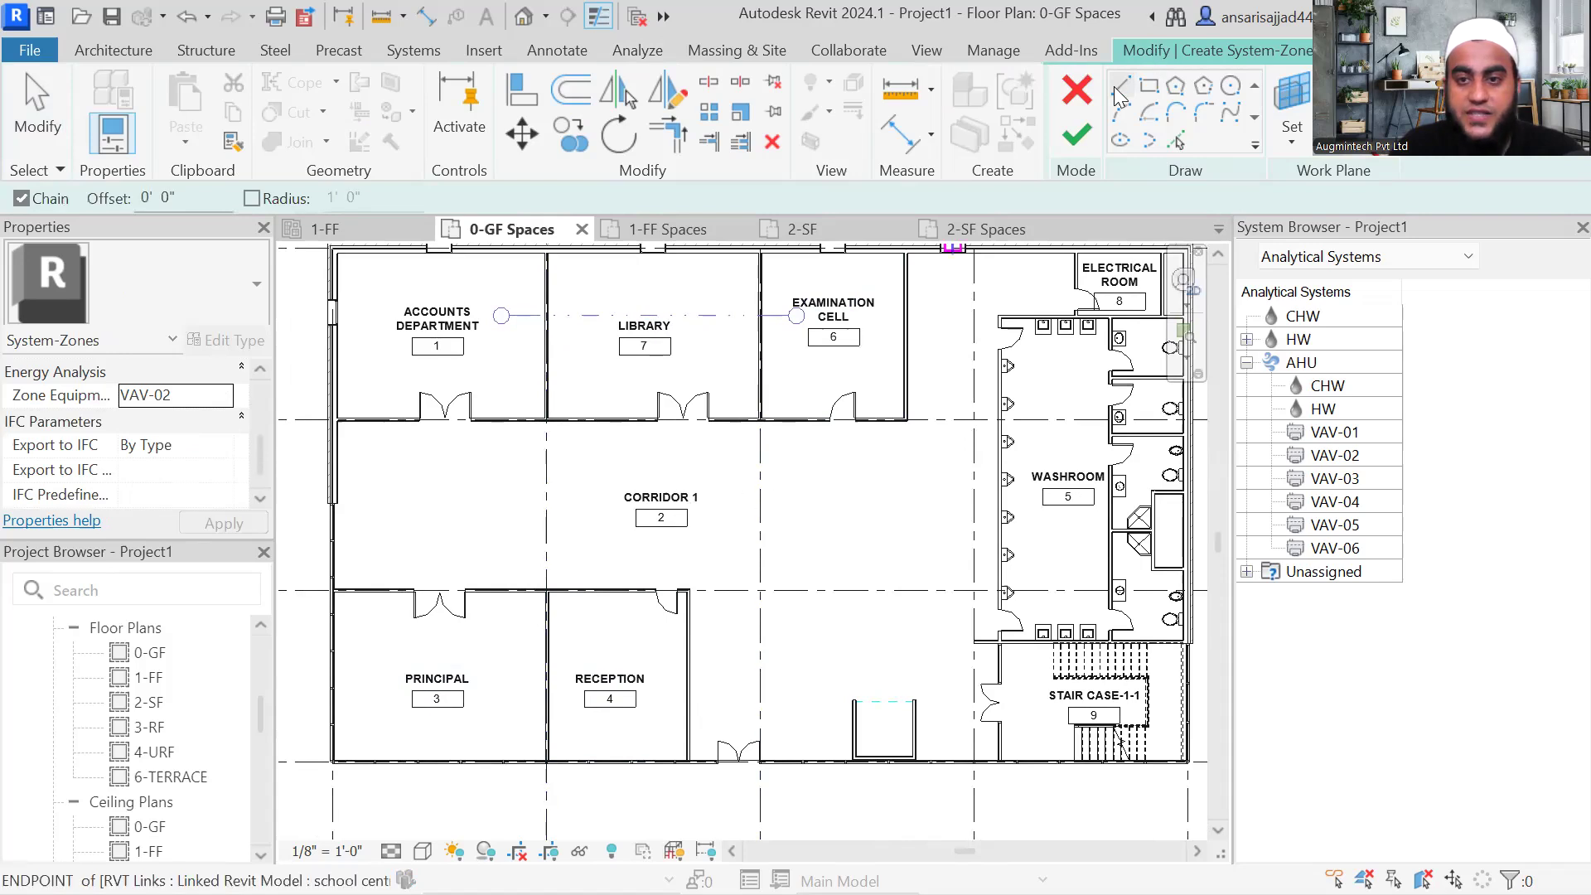
# Step: Sketch a horizontal zone line about 15'-6" long from Principal into Reception and finish Zone 02
pyautogui.click(483, 643)
pyautogui.click(617, 642)
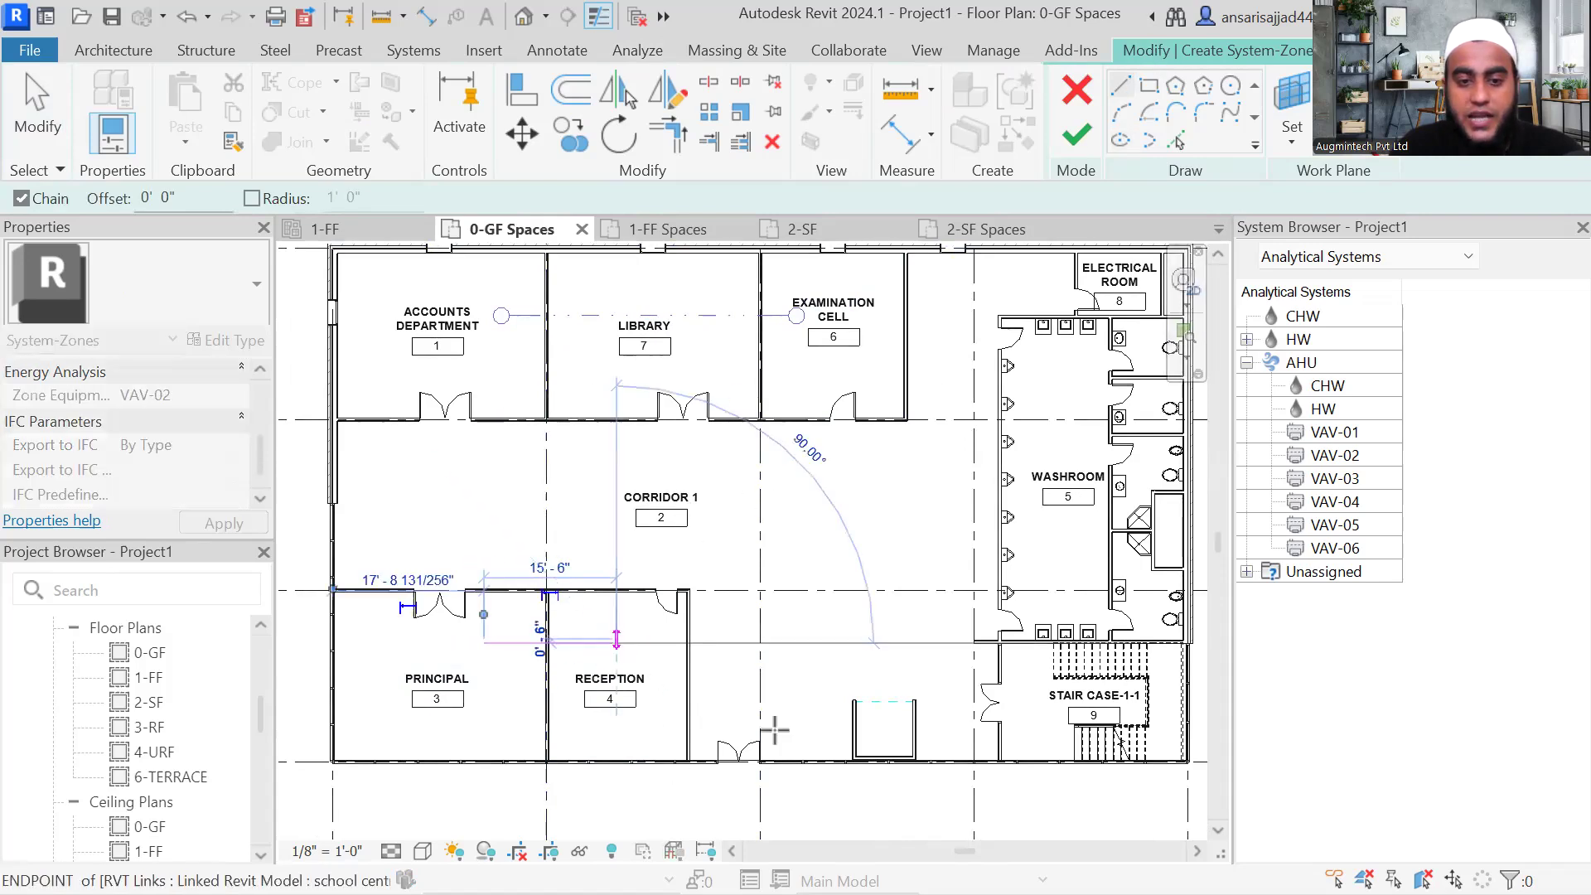
pyautogui.click(1076, 146)
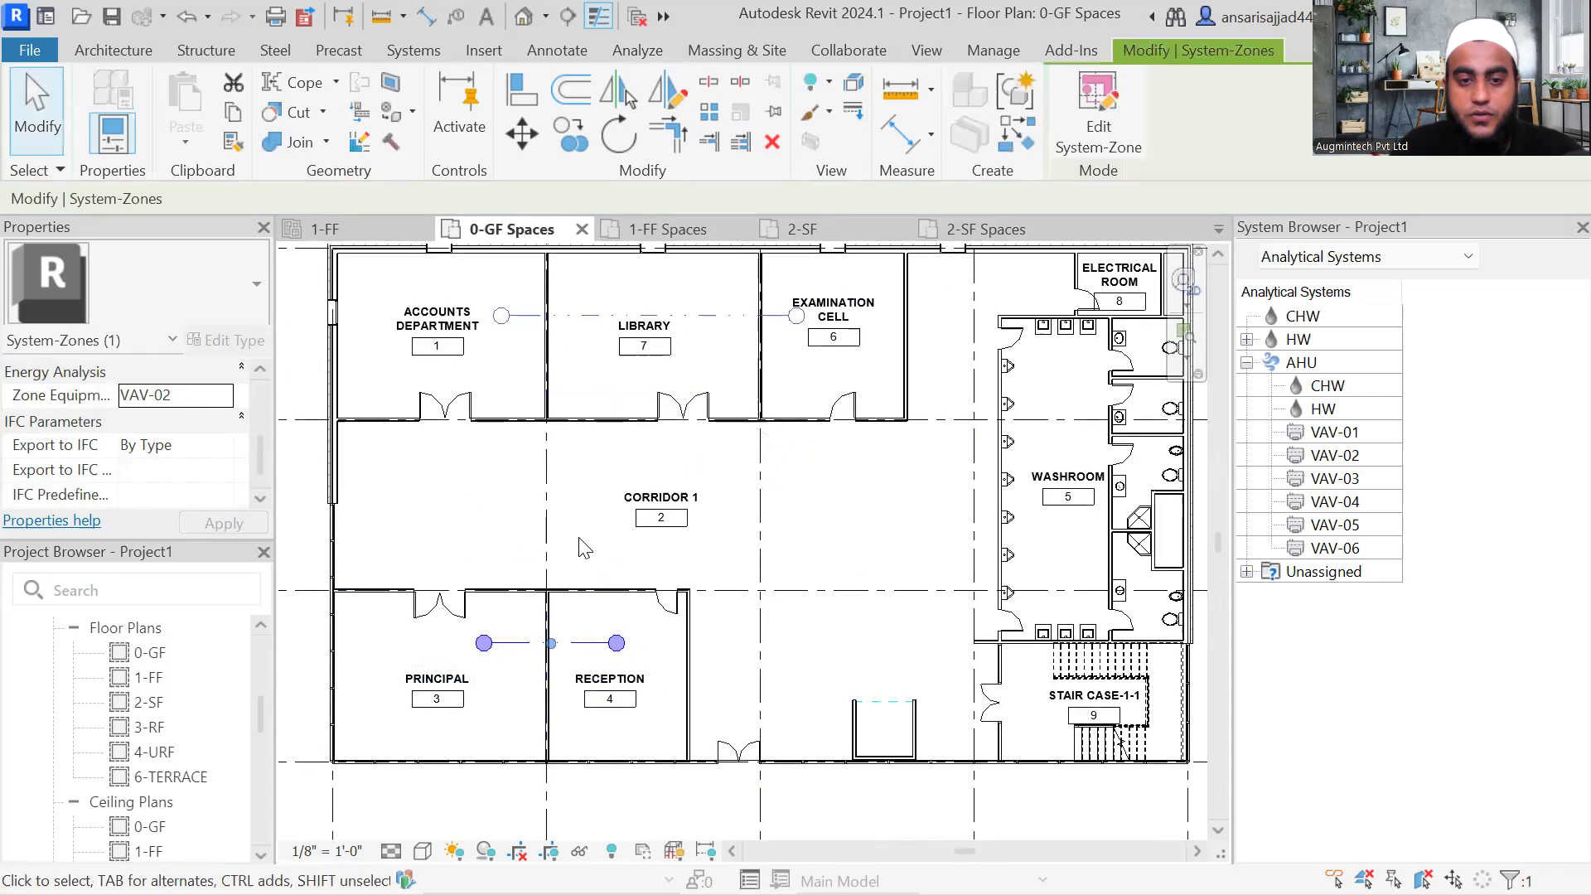
pyautogui.scroll(-2, 580, 543)
# Step: Open the 1-FF Spaces floor plan for zoning the first-floor spaces
pyautogui.scroll(-10, 165, 705)
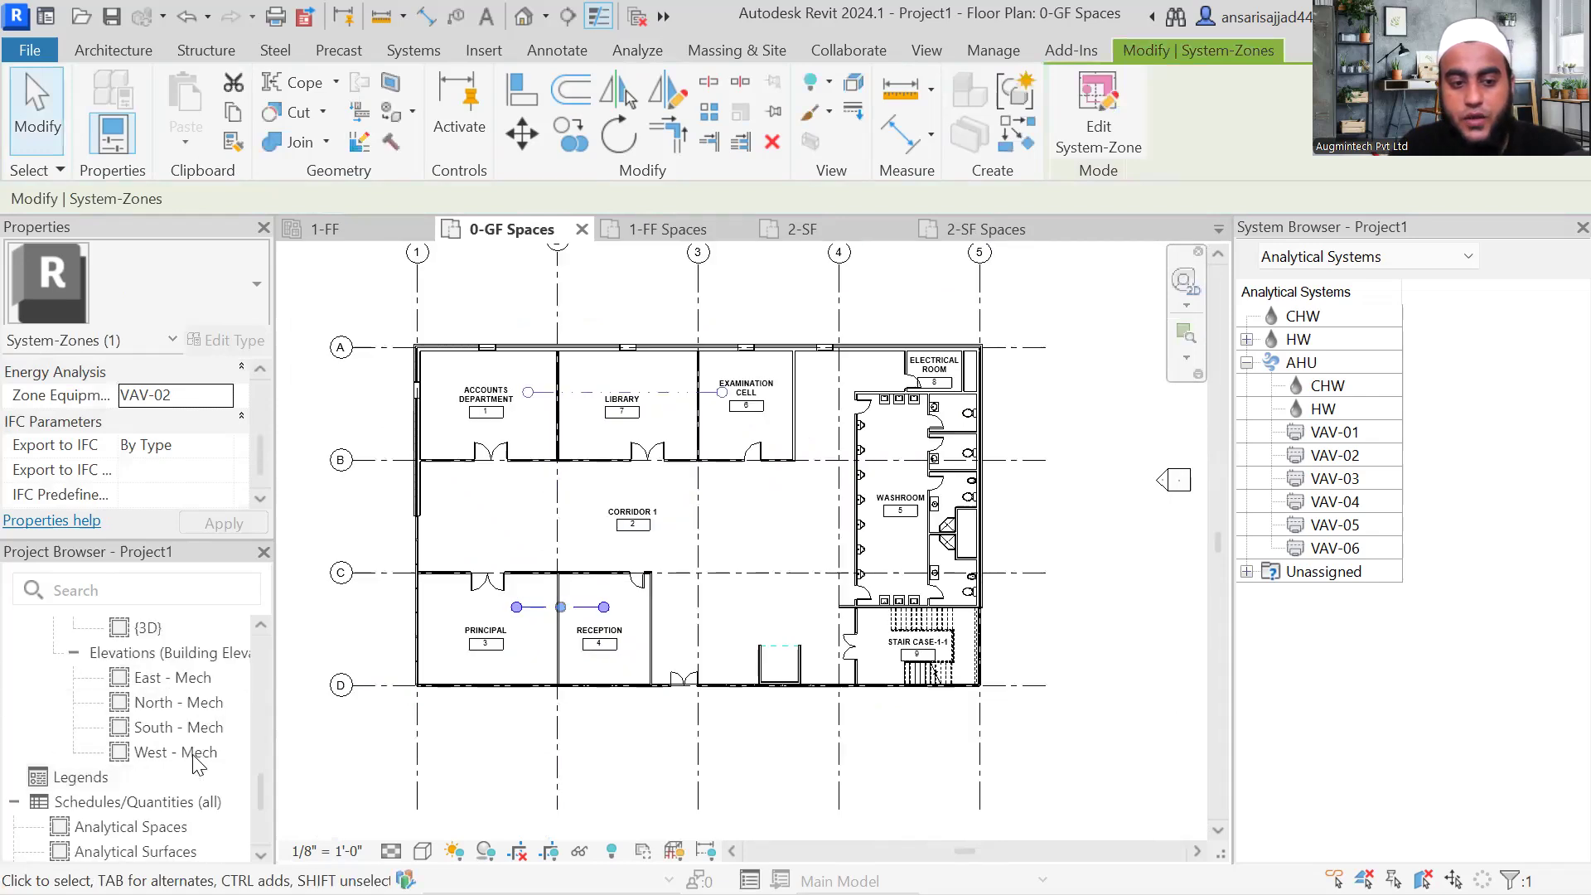
pyautogui.doubleClick(173, 748)
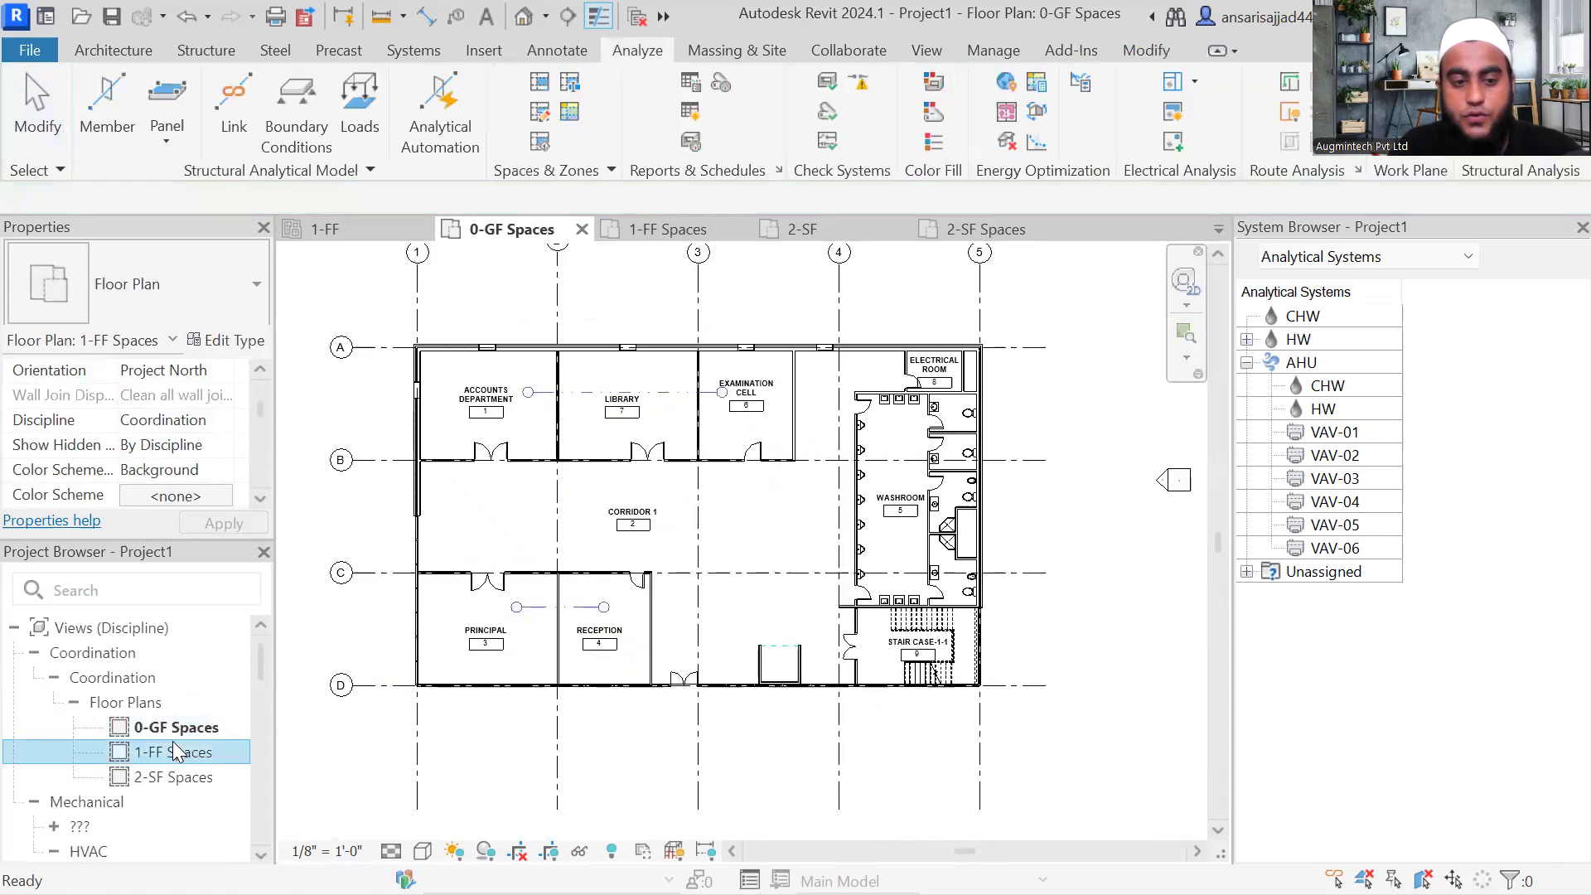
pyautogui.scroll(1, 371, 443)
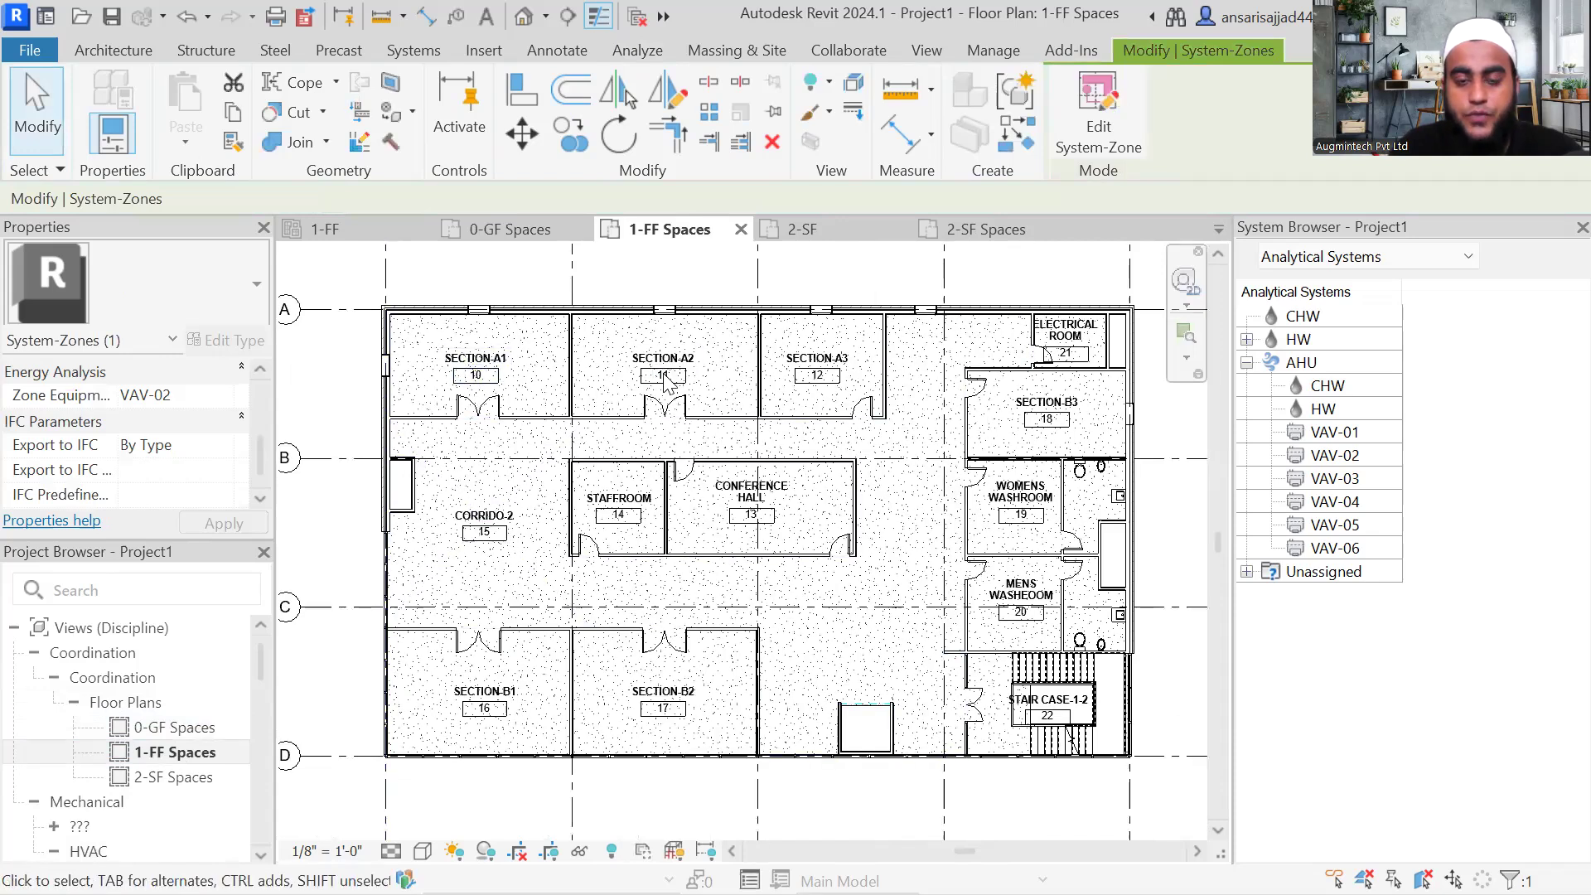
pyautogui.moveTo(1012, 449); pyautogui.dragTo(972, 462, button='middle')
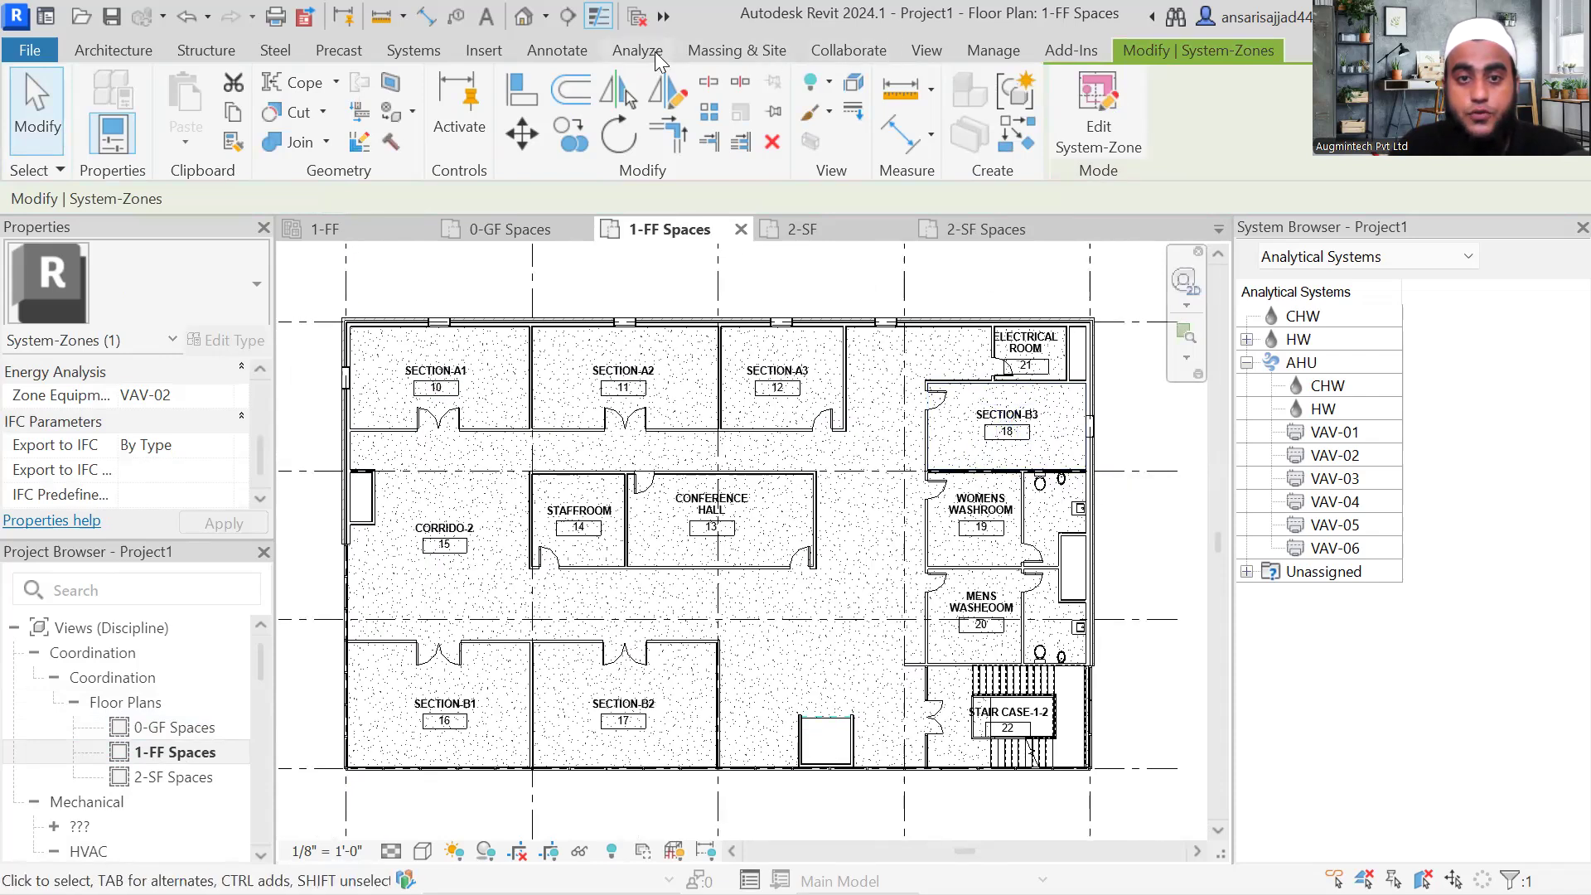
# Step: Start a new system-zone from the first-floor plan, name it Zone 03 and assign VAV-03 as its zone equipment
pyautogui.click(657, 54)
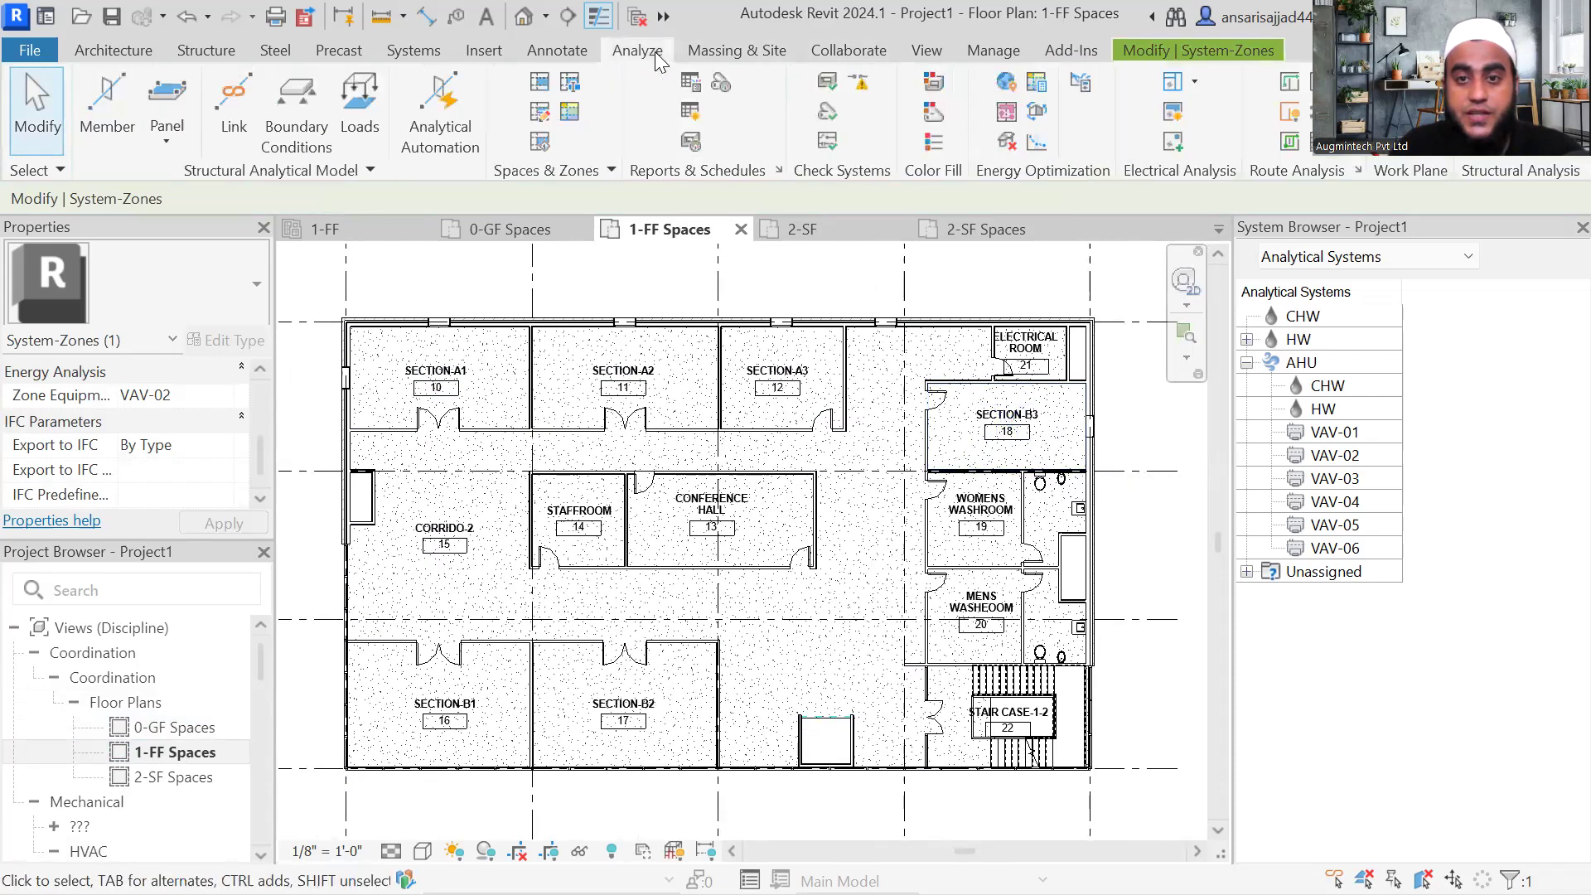
pyautogui.click(1006, 112)
pyautogui.click(196, 469)
pyautogui.click(193, 469)
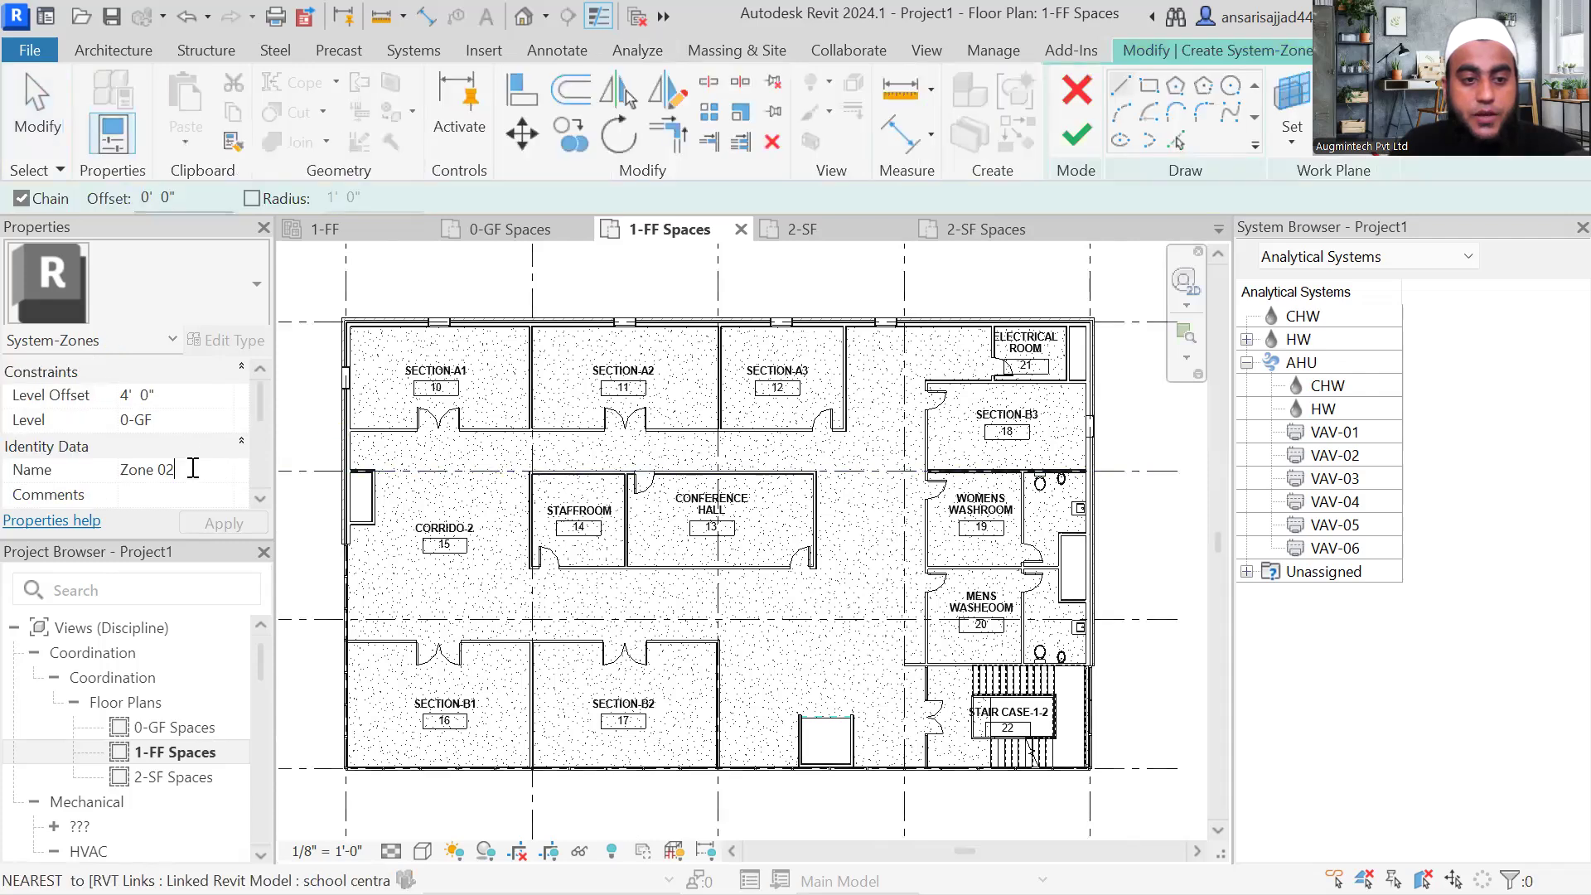
pyautogui.scroll(-3, 199, 464)
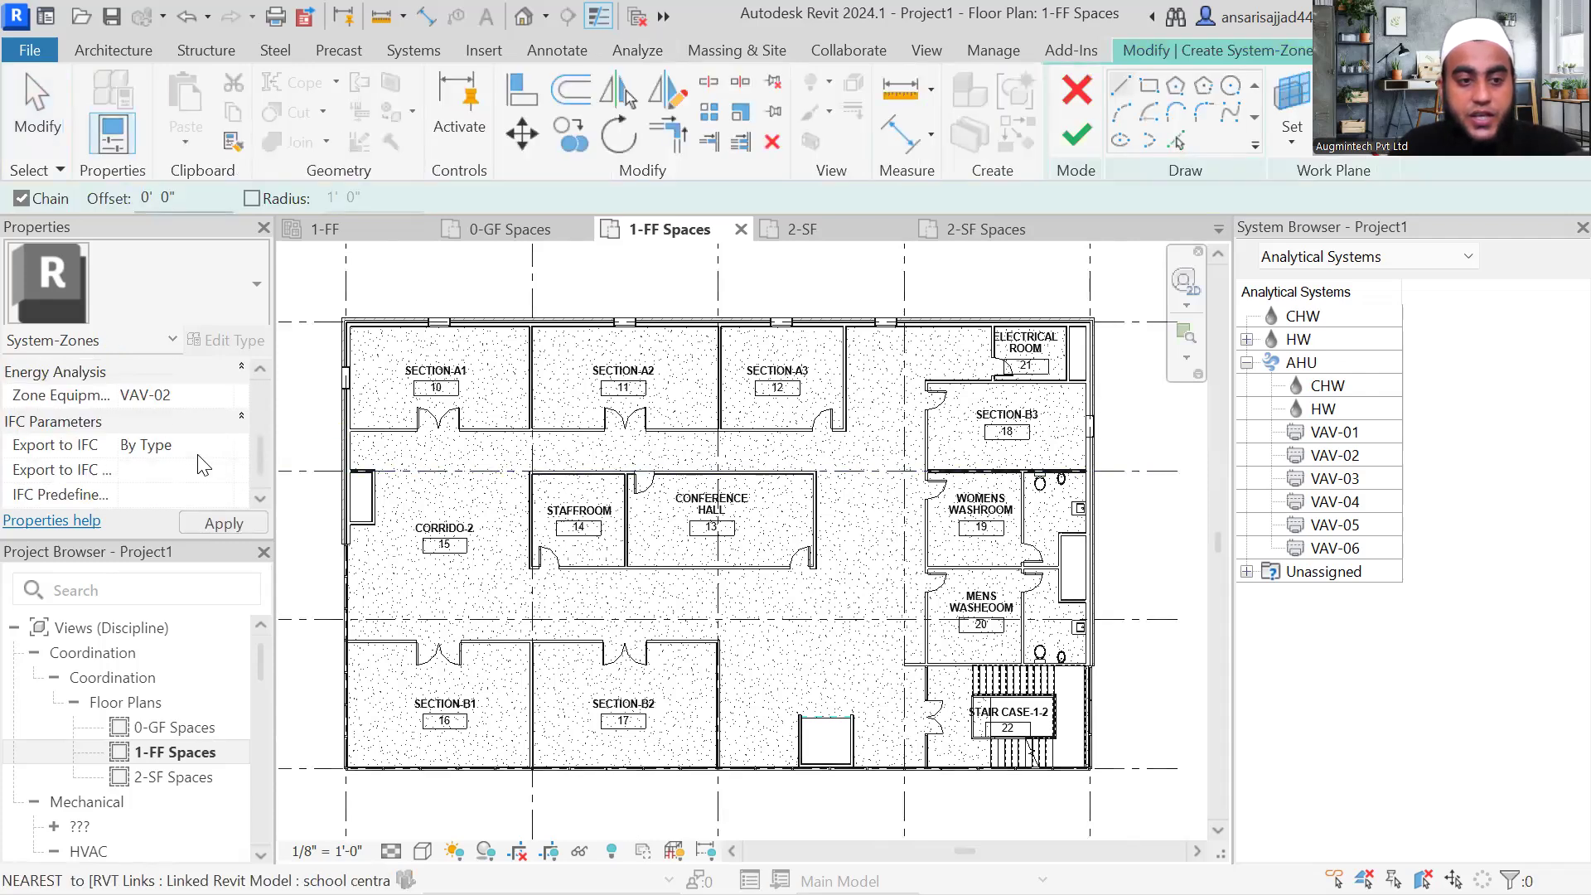
pyautogui.click(229, 395)
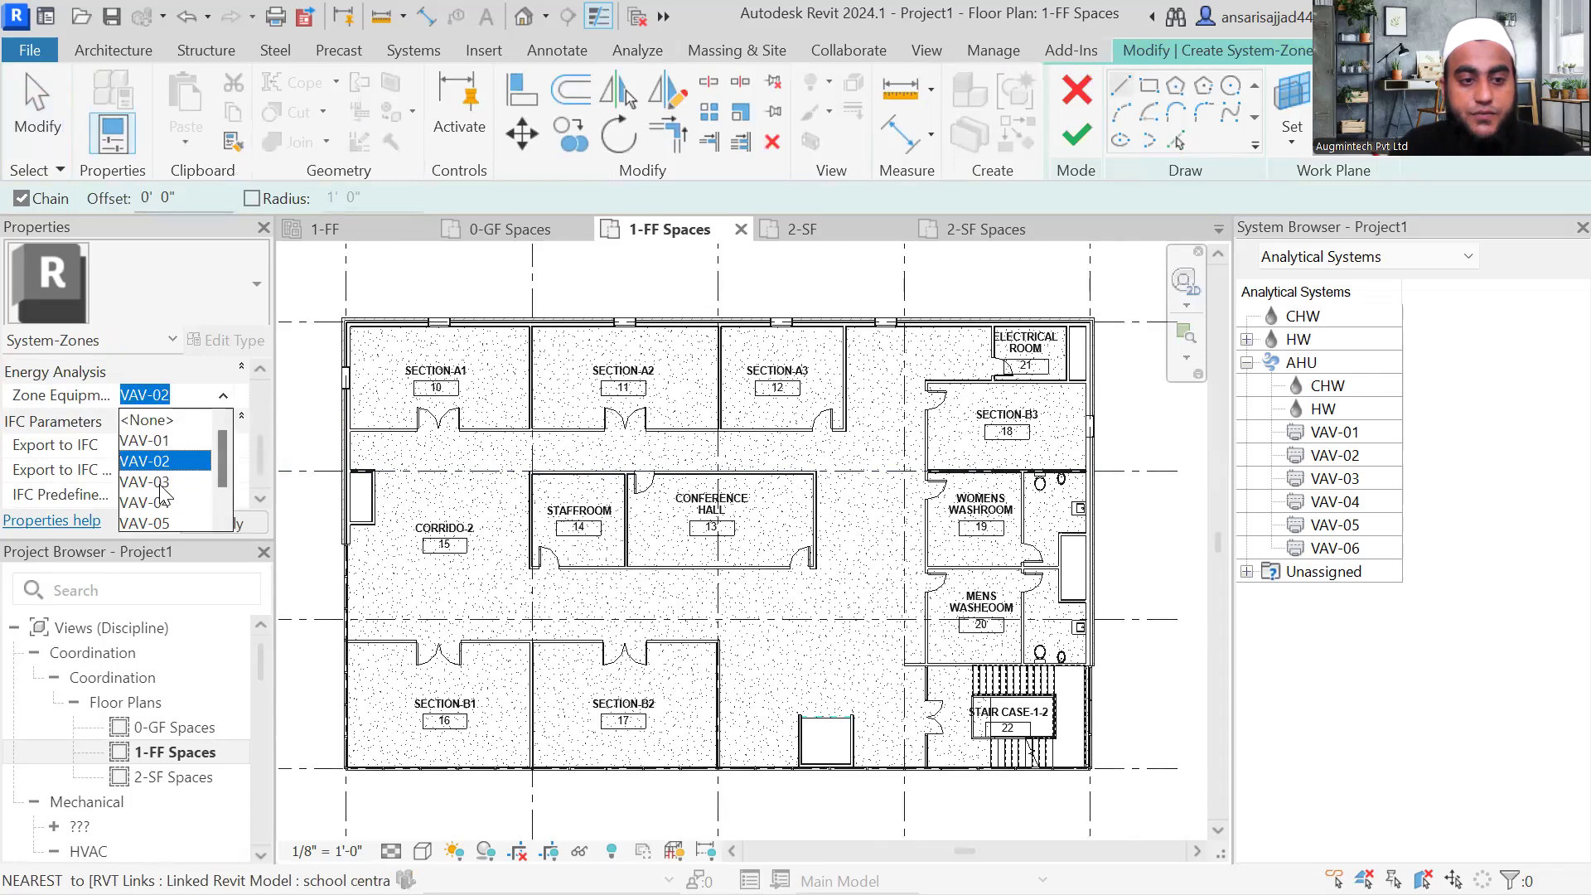
pyautogui.click(164, 485)
# Step: Sketch a horizontal zone line from Section-A1 through Section-A2 into Section-A3
pyautogui.scroll(2, 514, 410)
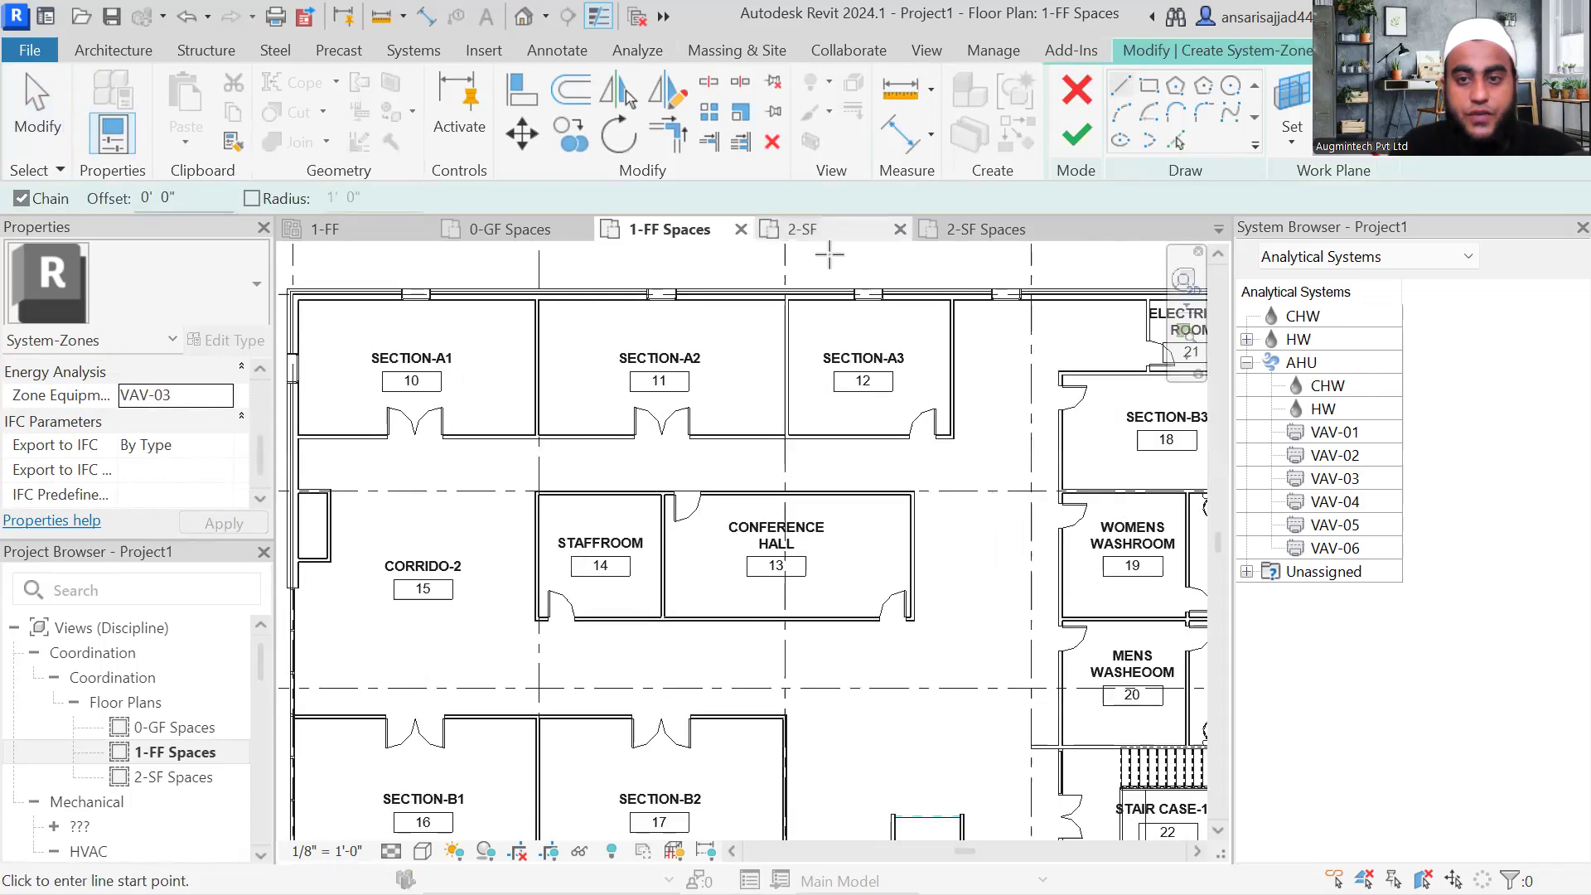
pyautogui.click(507, 388)
pyautogui.click(822, 388)
pyautogui.scroll(-2, 734, 538)
pyautogui.moveTo(988, 490); pyautogui.dragTo(934, 487, button='middle')
pyautogui.scroll(2, 934, 487)
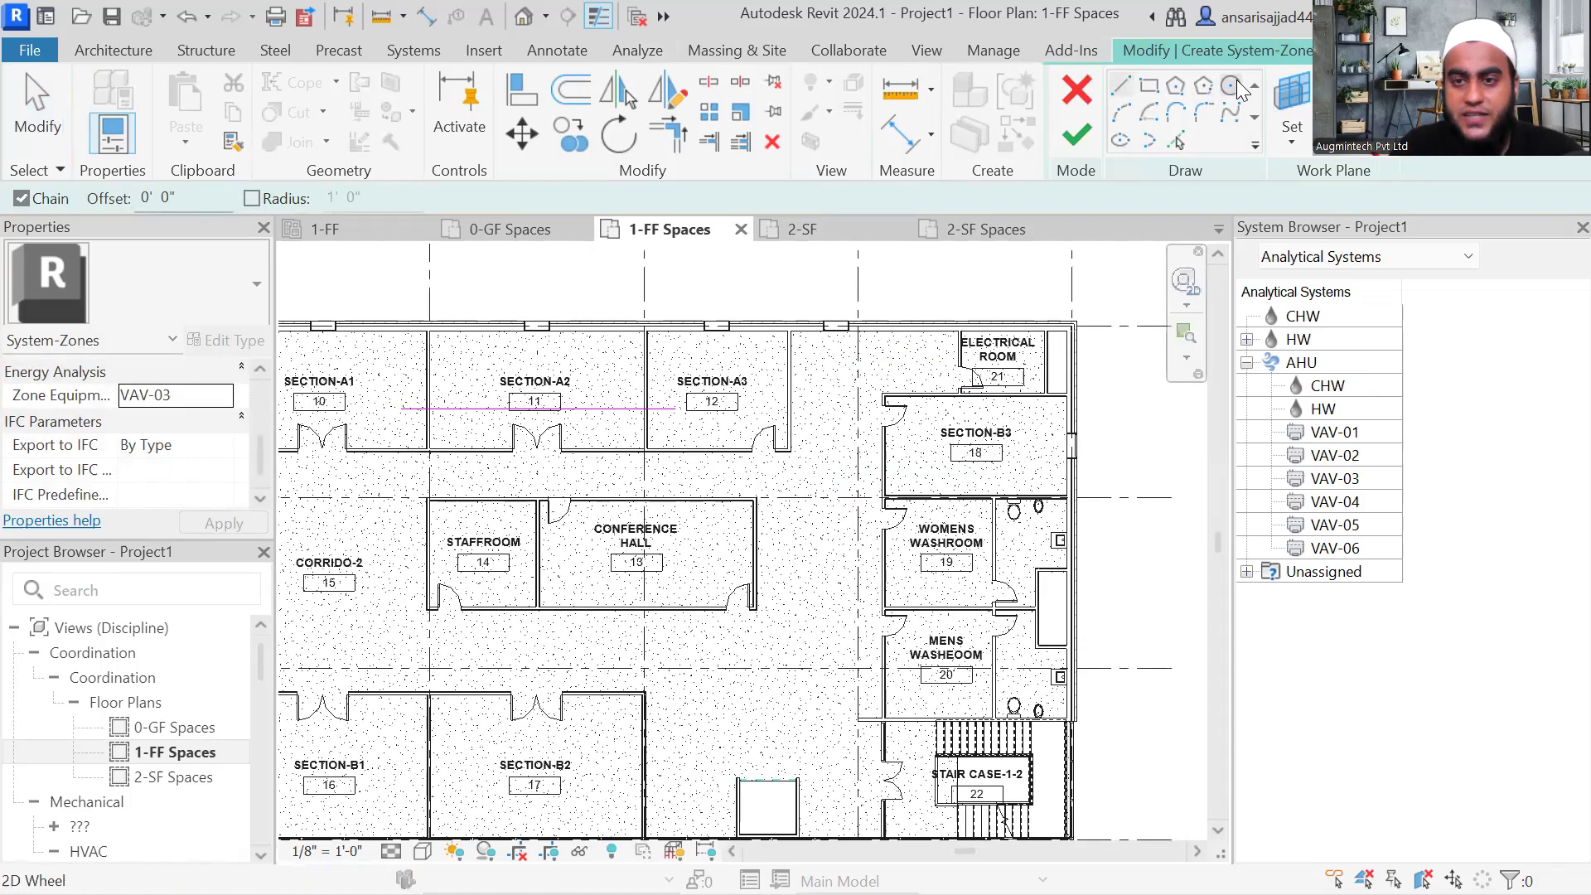
# Step: Add a small circle inside Section-B3 to the zone sketch and finish the Zone 03 system-zone
pyautogui.click(1232, 86)
pyautogui.scroll(2, 932, 451)
pyautogui.click(922, 445)
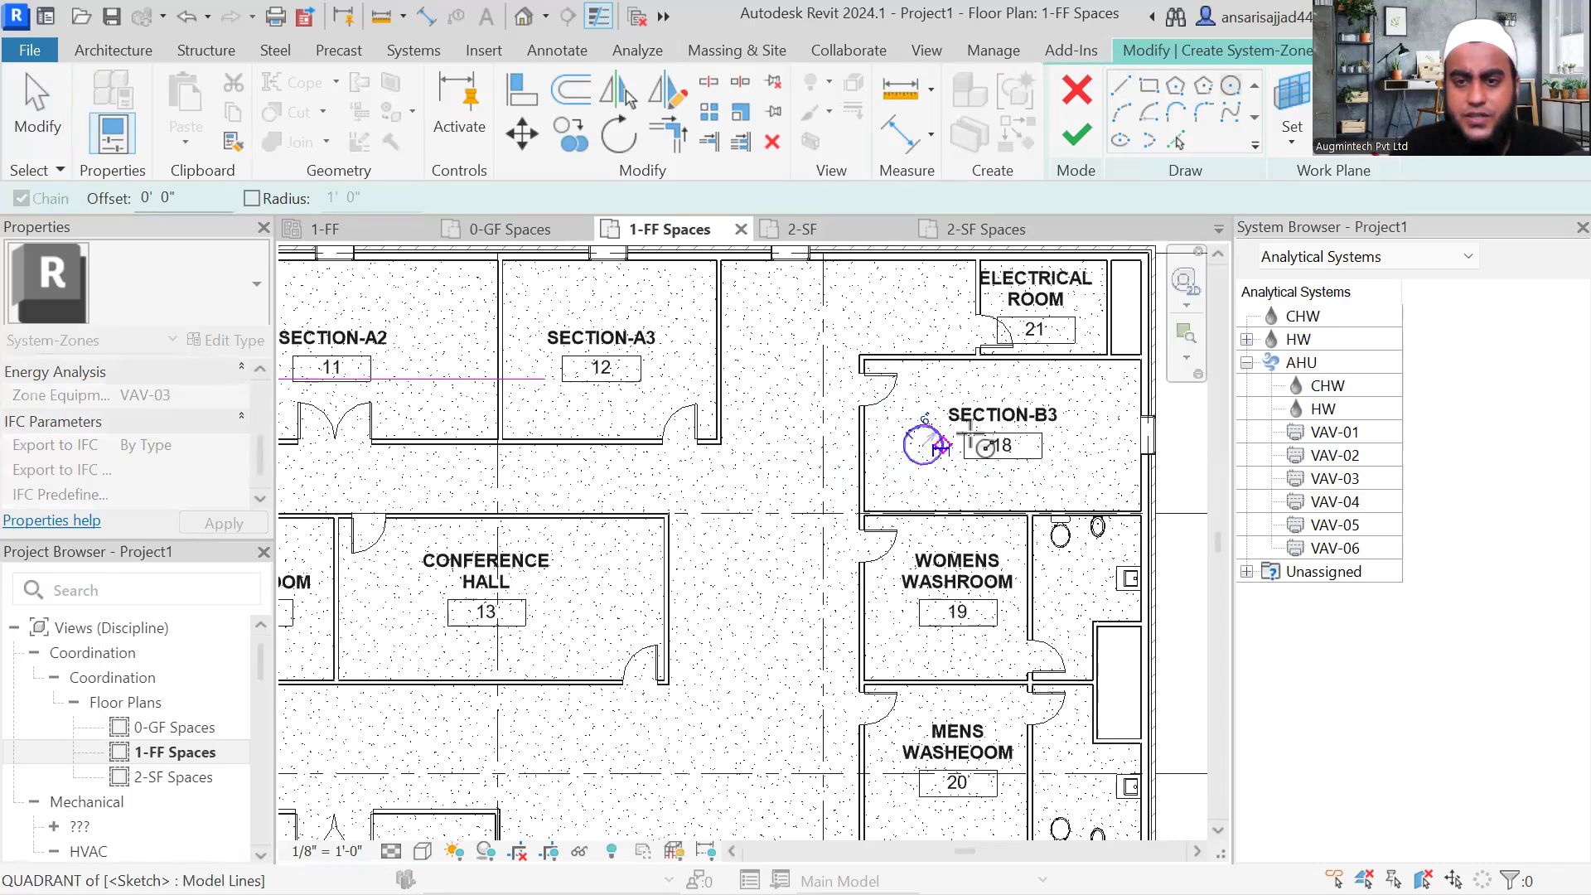
pyautogui.click(1079, 139)
pyautogui.click(989, 244)
pyautogui.scroll(-3, 994, 385)
pyautogui.scroll(-2, 862, 530)
pyautogui.scroll(2, 853, 522)
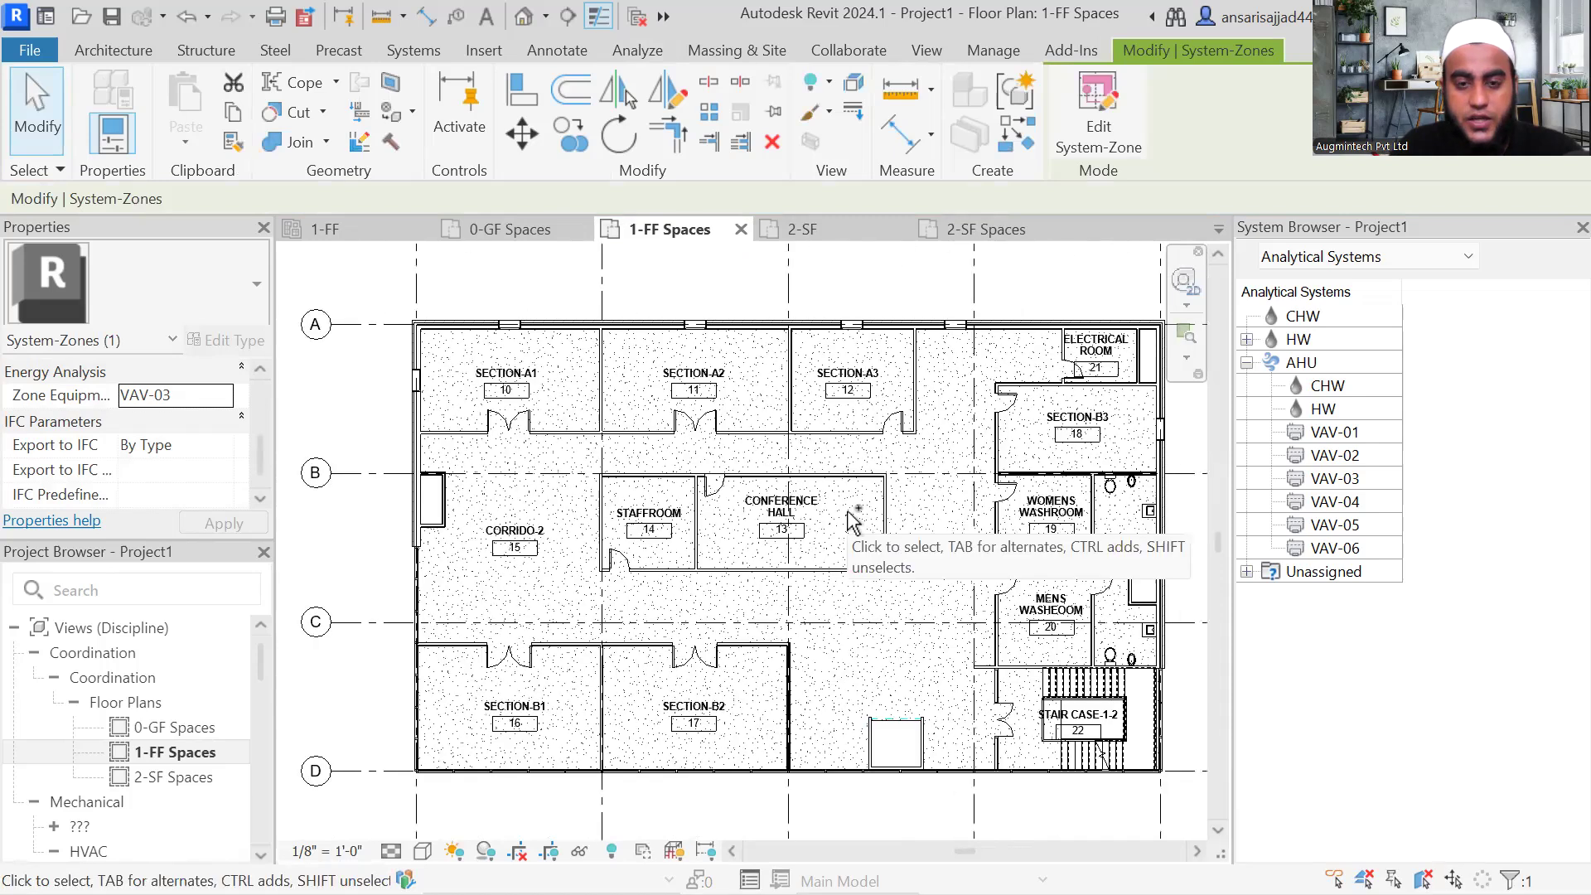
pyautogui.moveTo(638, 451); pyautogui.dragTo(619, 462, button='middle')
pyautogui.scroll(5, 87, 462)
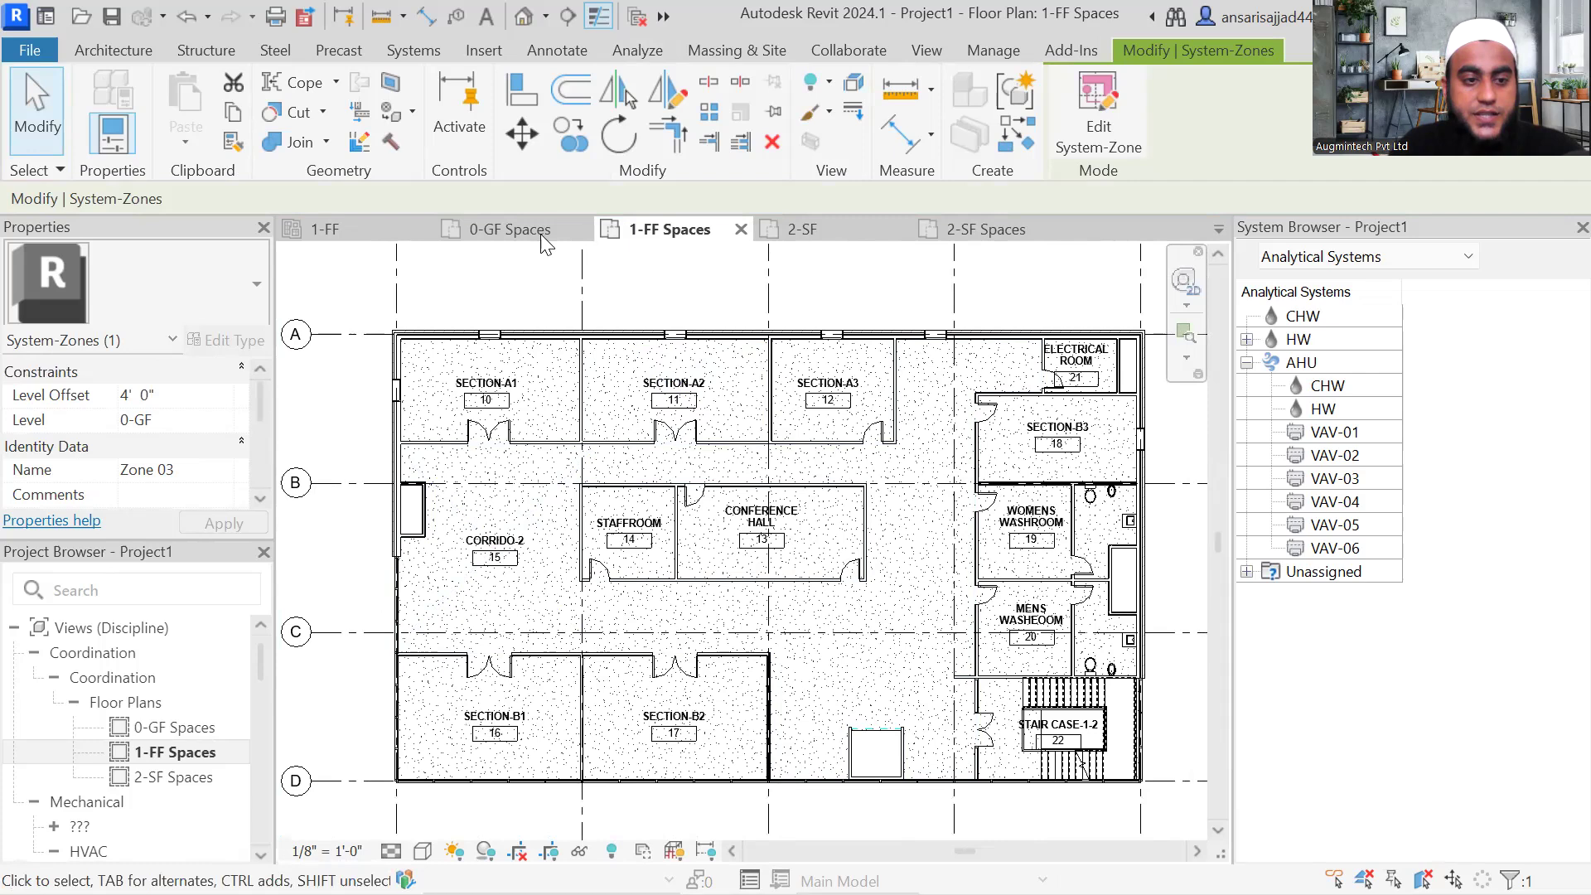
# Step: Return to the Zone 03 system-zone sketch assigned to level 0-GF and discard that system-zone
pyautogui.click(211, 420)
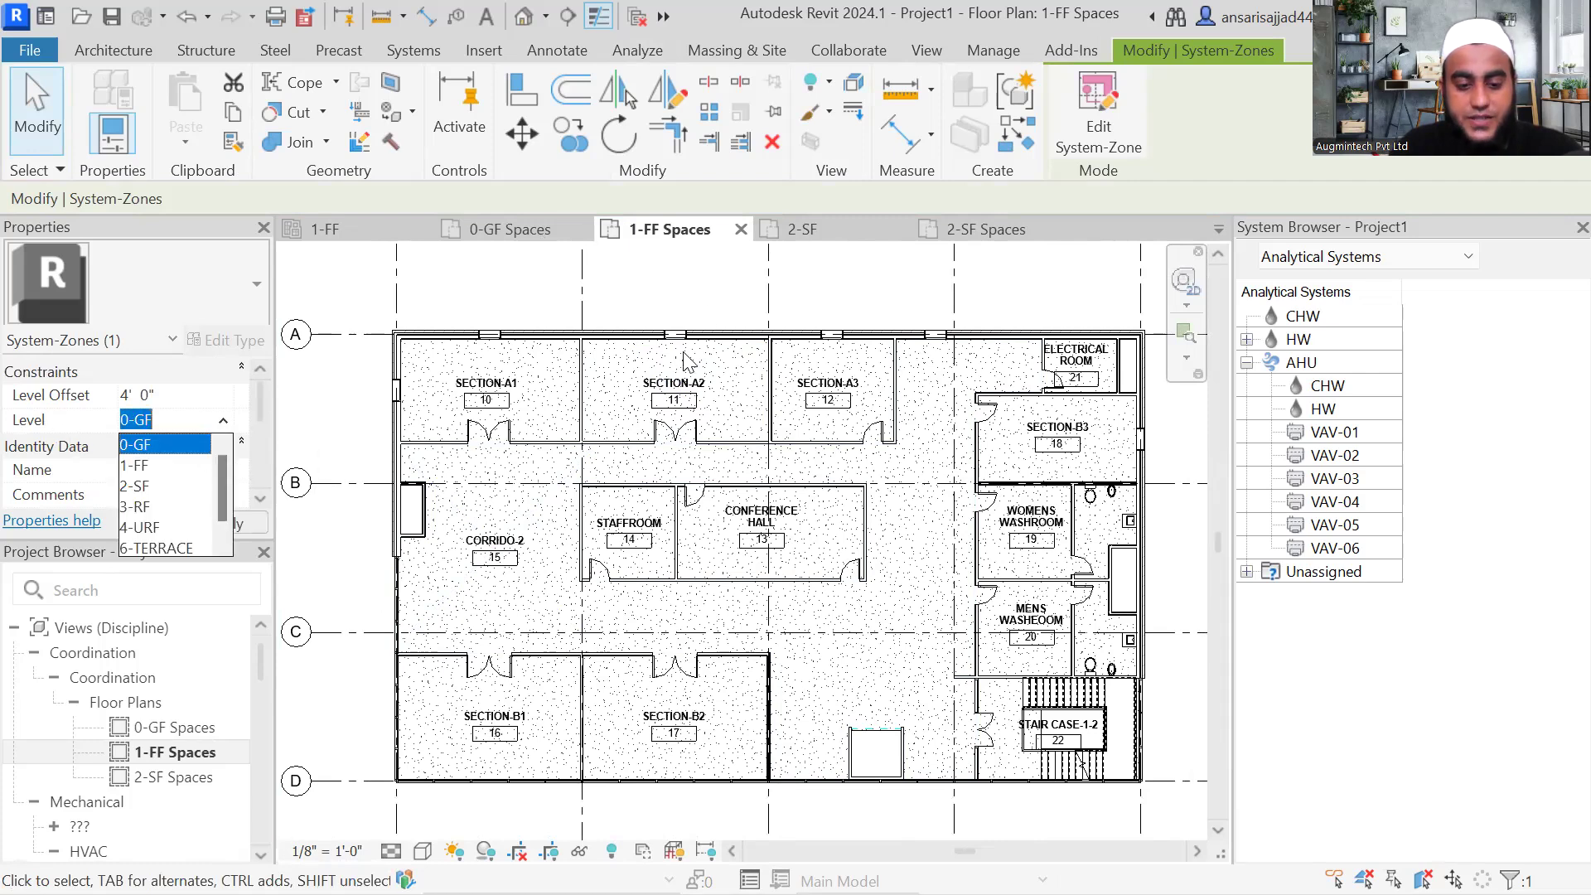
pyautogui.doubleClick(699, 318)
pyautogui.scroll(-3, 661, 371)
pyautogui.scroll(5, 663, 414)
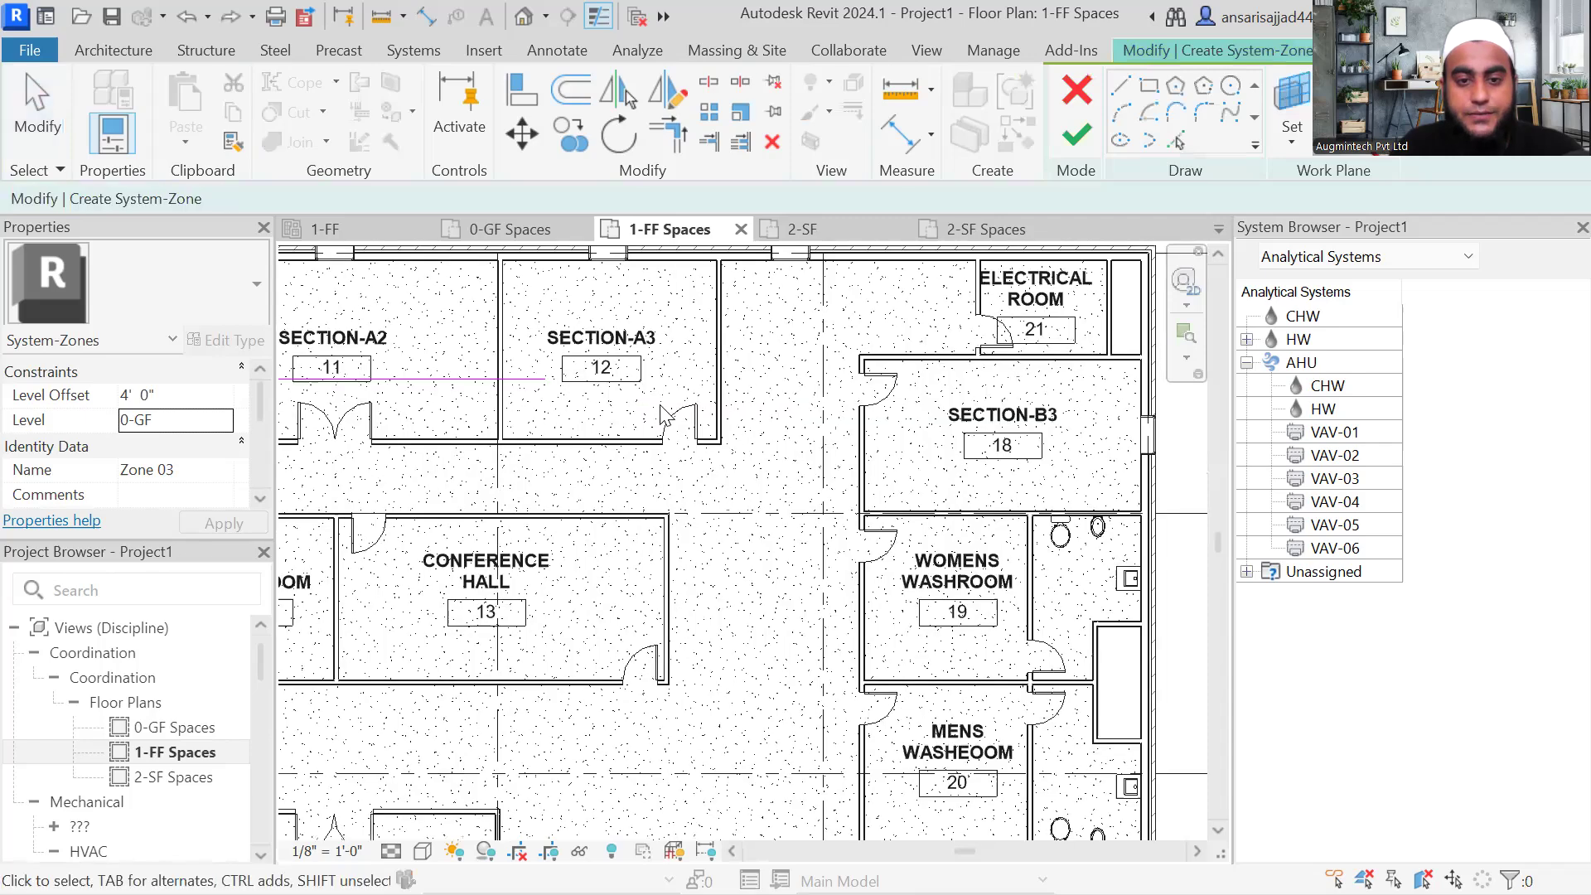
pyautogui.scroll(-4, 663, 415)
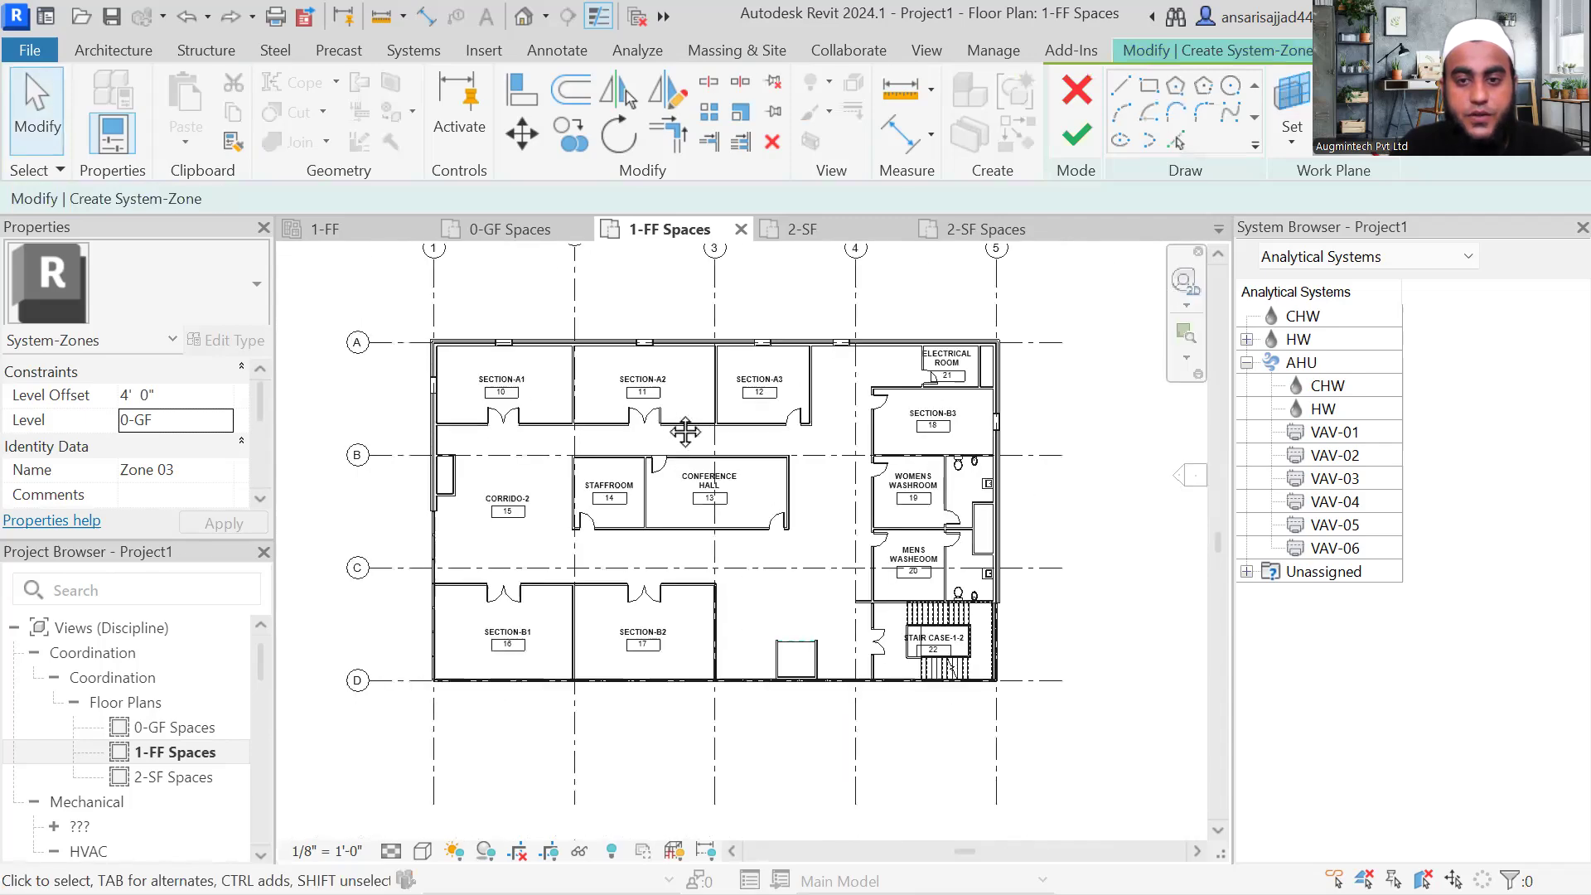
pyautogui.click(1077, 90)
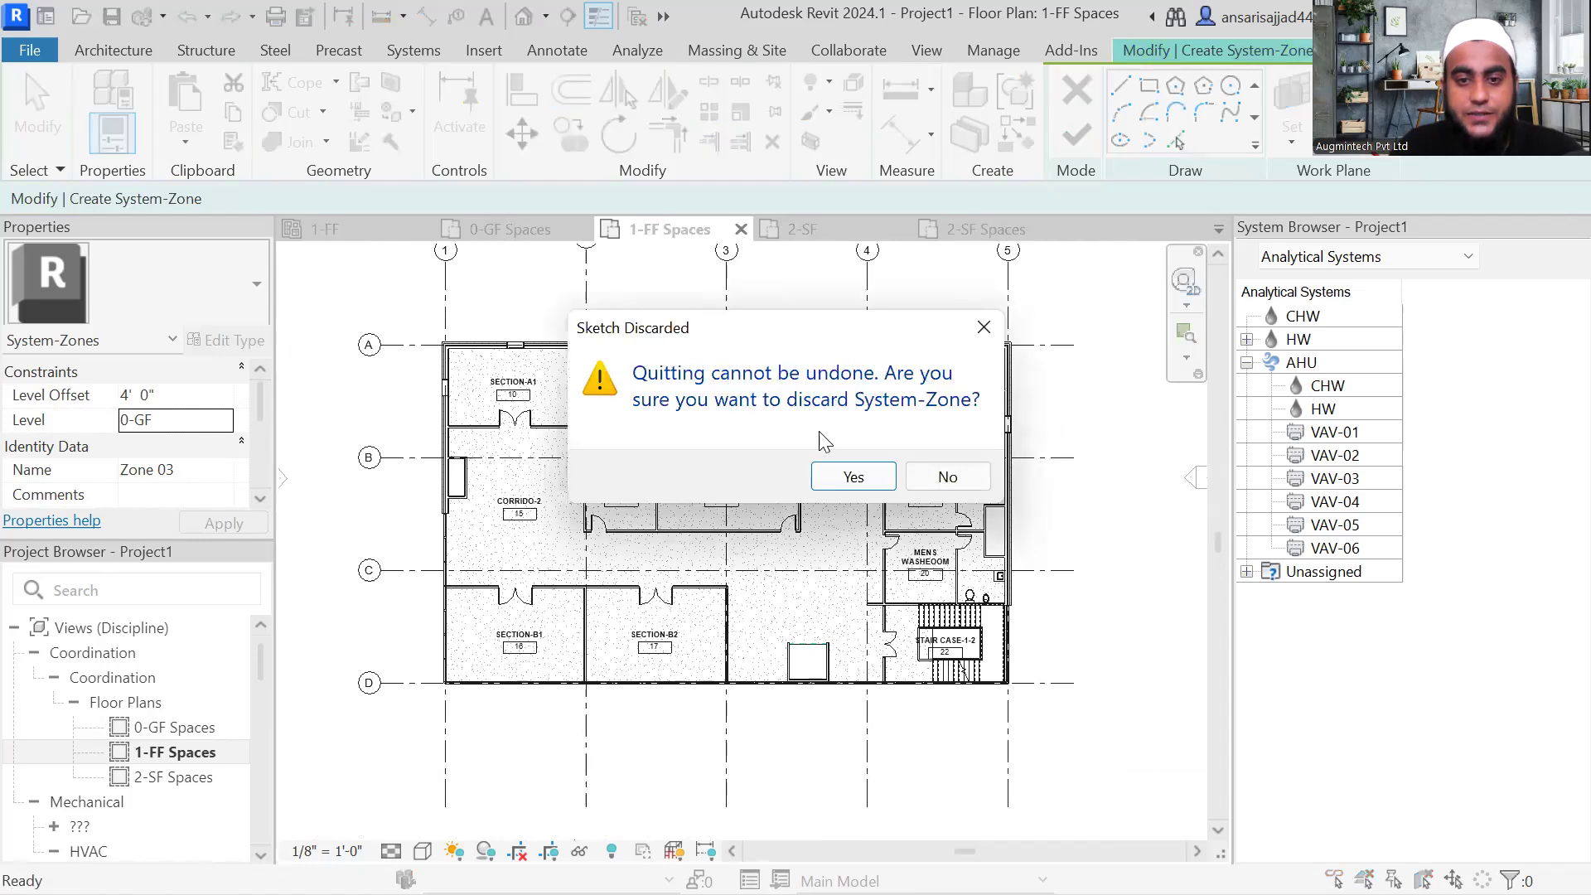
pyautogui.click(853, 477)
# Step: Check the 0-GF Spaces plan, then start a new system-zone in 1-FF Spaces and set its level to 1-FF
pyautogui.doubleClick(180, 728)
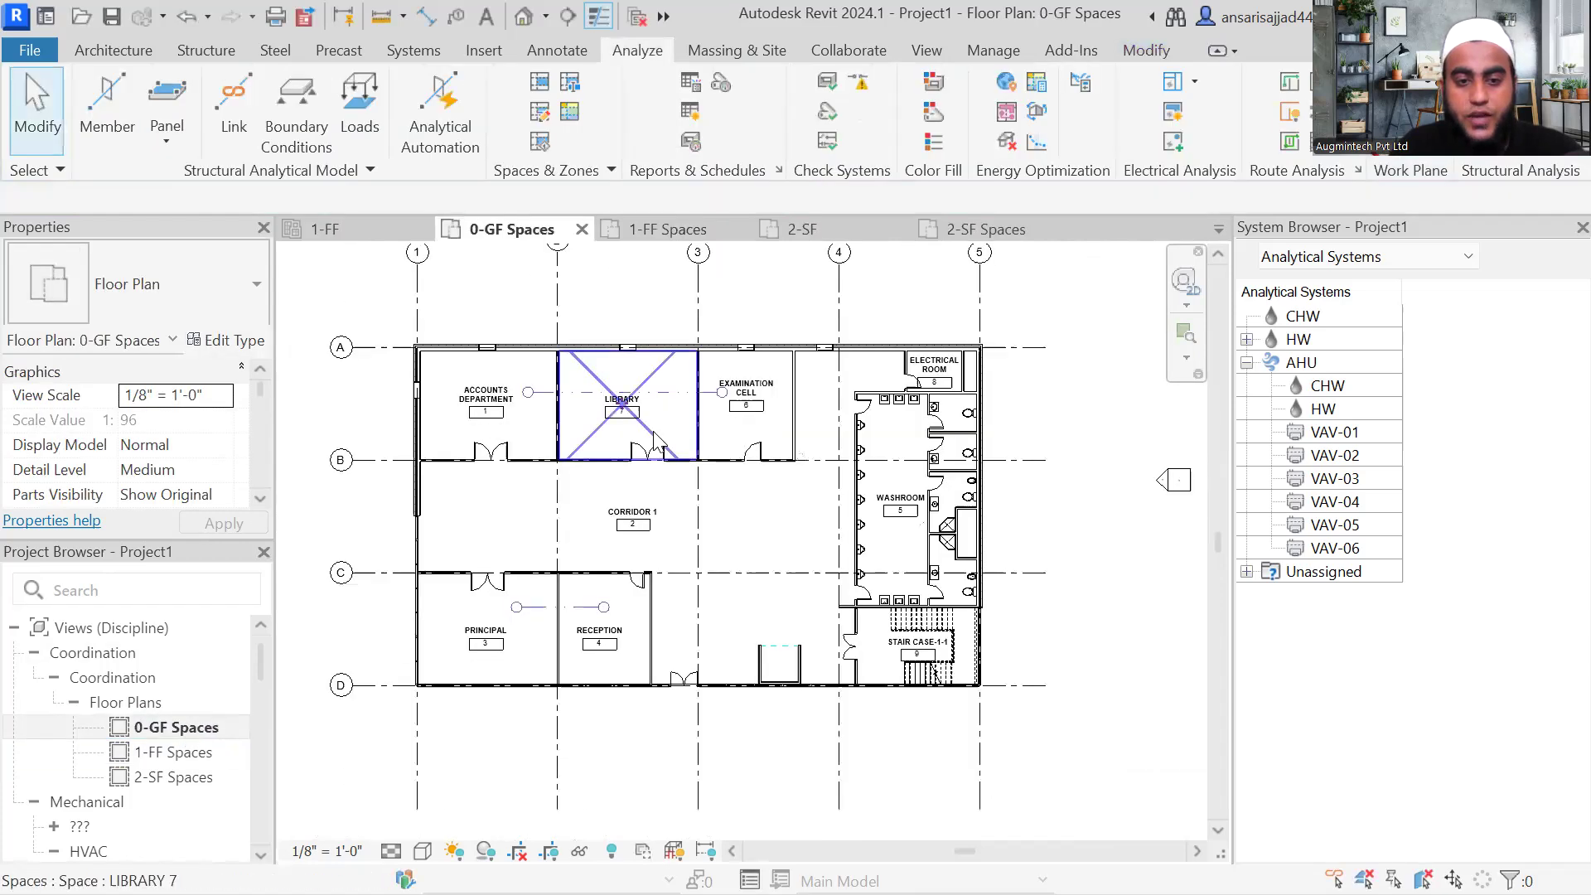
pyautogui.doubleClick(207, 751)
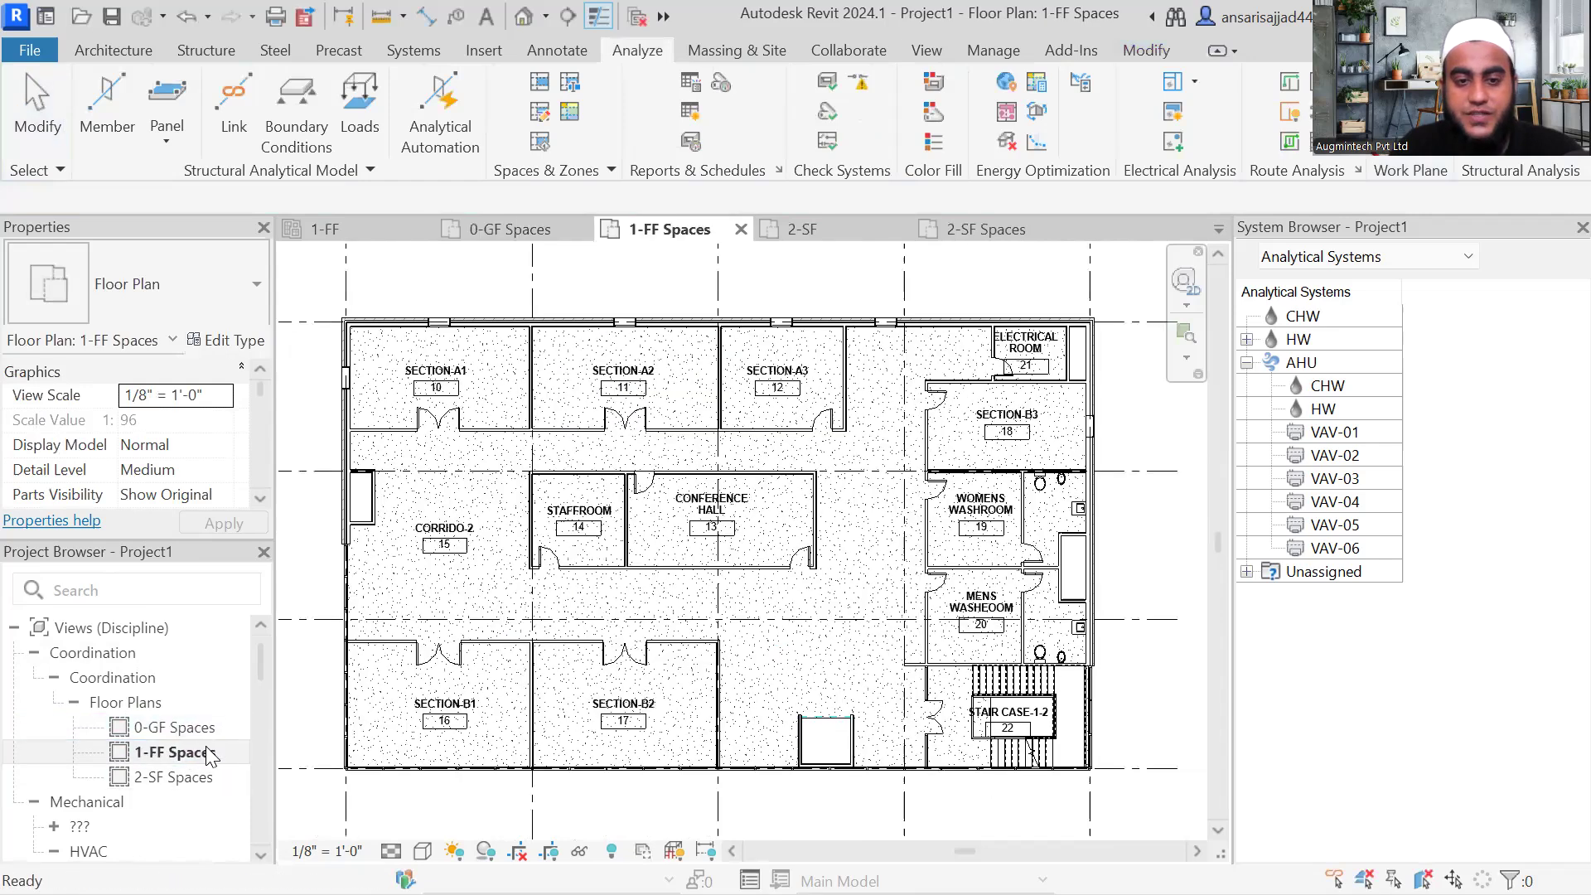
pyautogui.click(1015, 118)
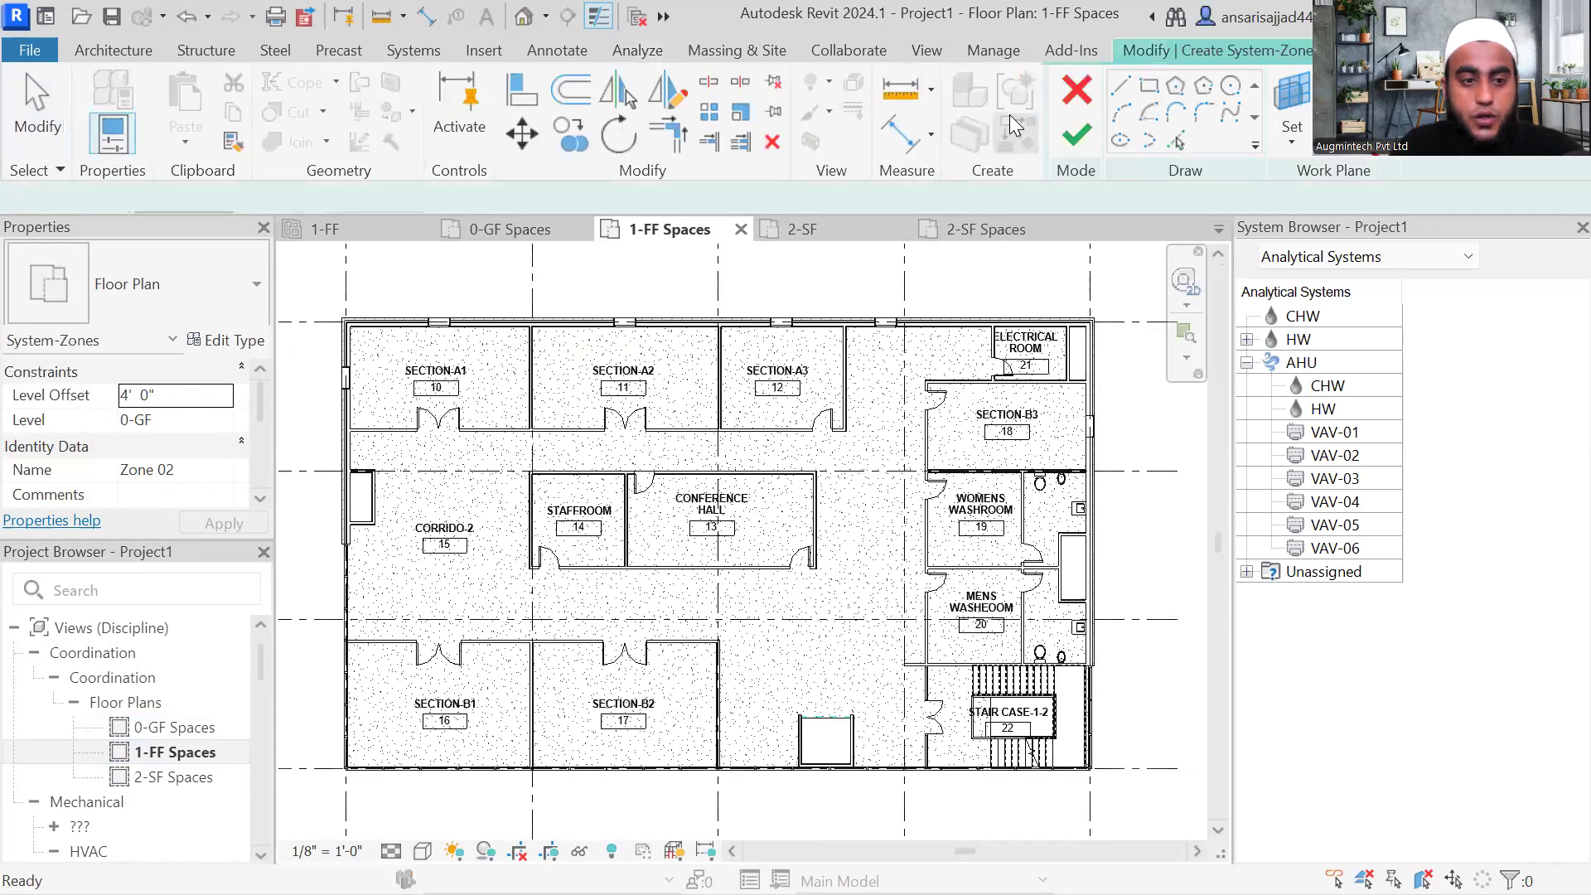
pyautogui.click(227, 425)
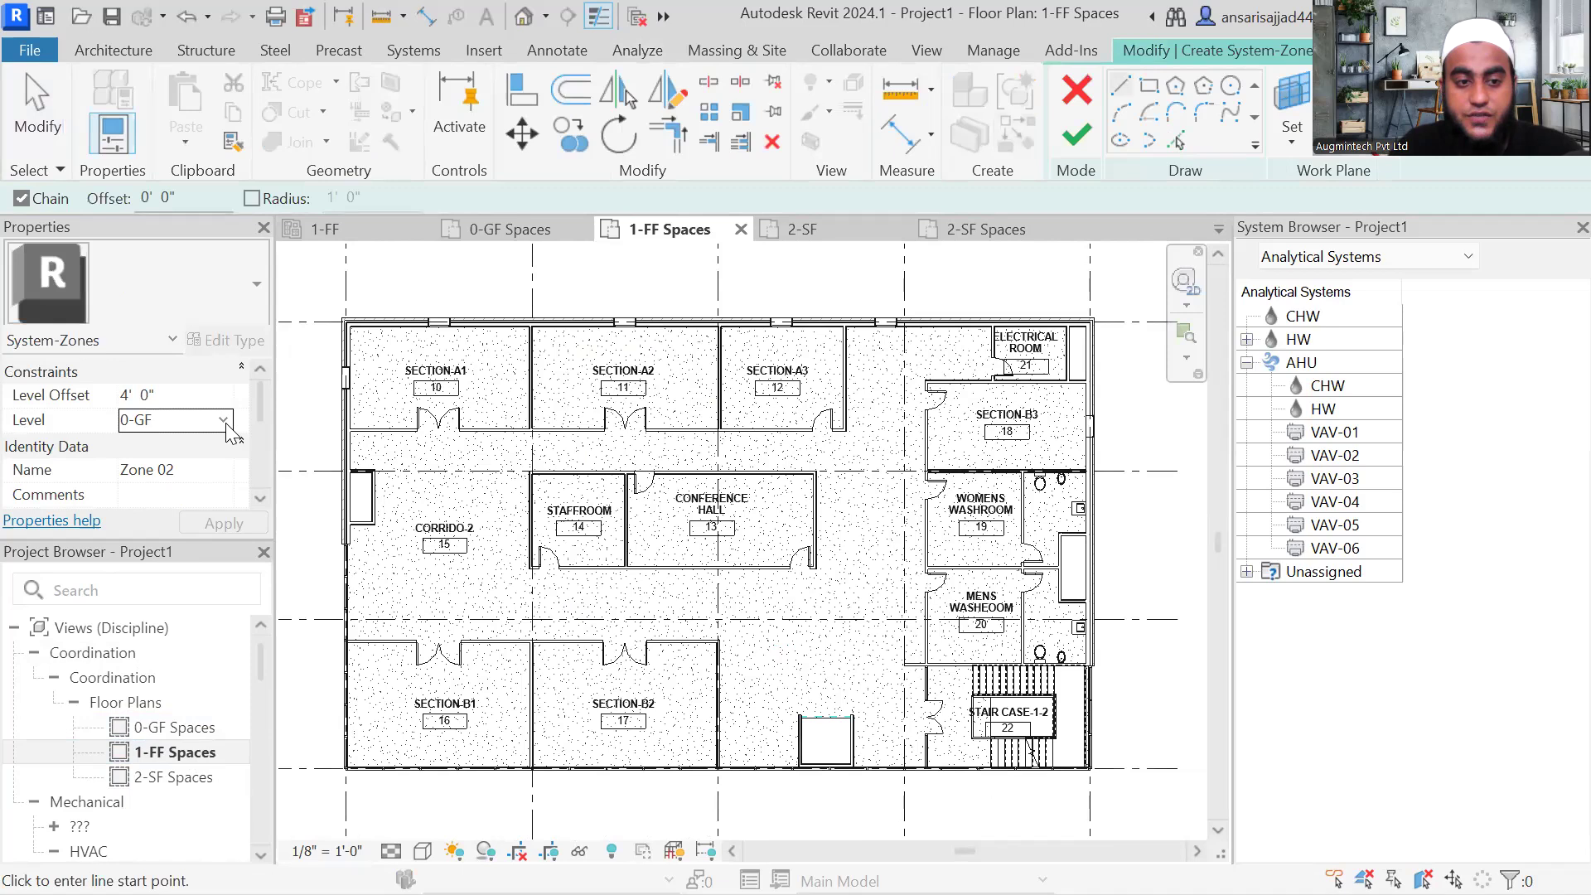
pyautogui.click(224, 421)
pyautogui.click(151, 465)
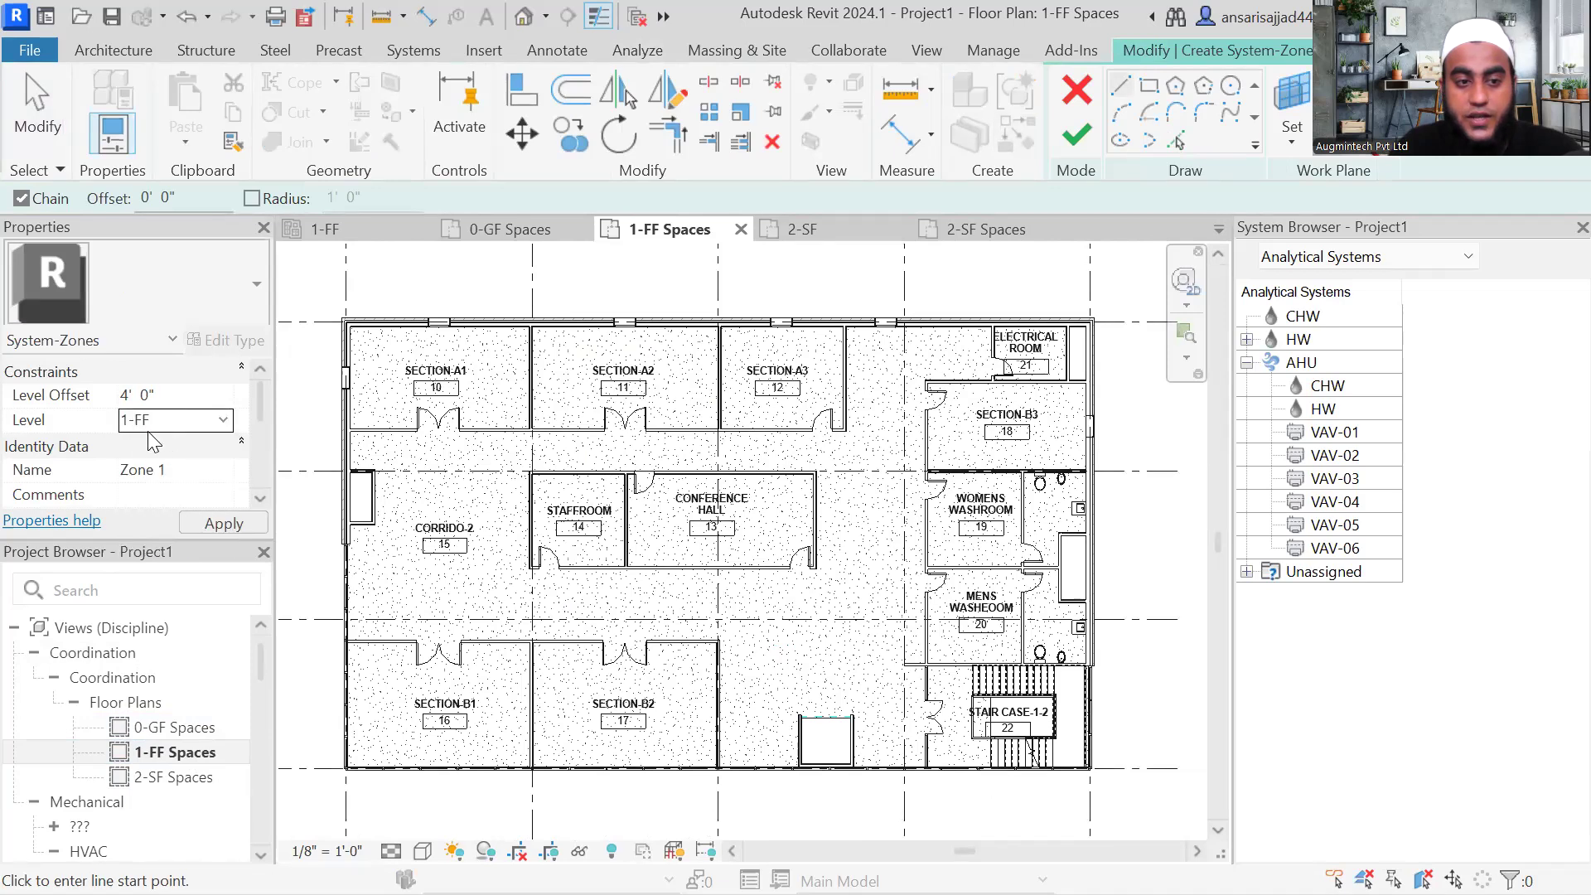
# Step: Name the first-floor system-zone Zone 03 and assign VAV-03 as its zone equipment
pyautogui.click(196, 470)
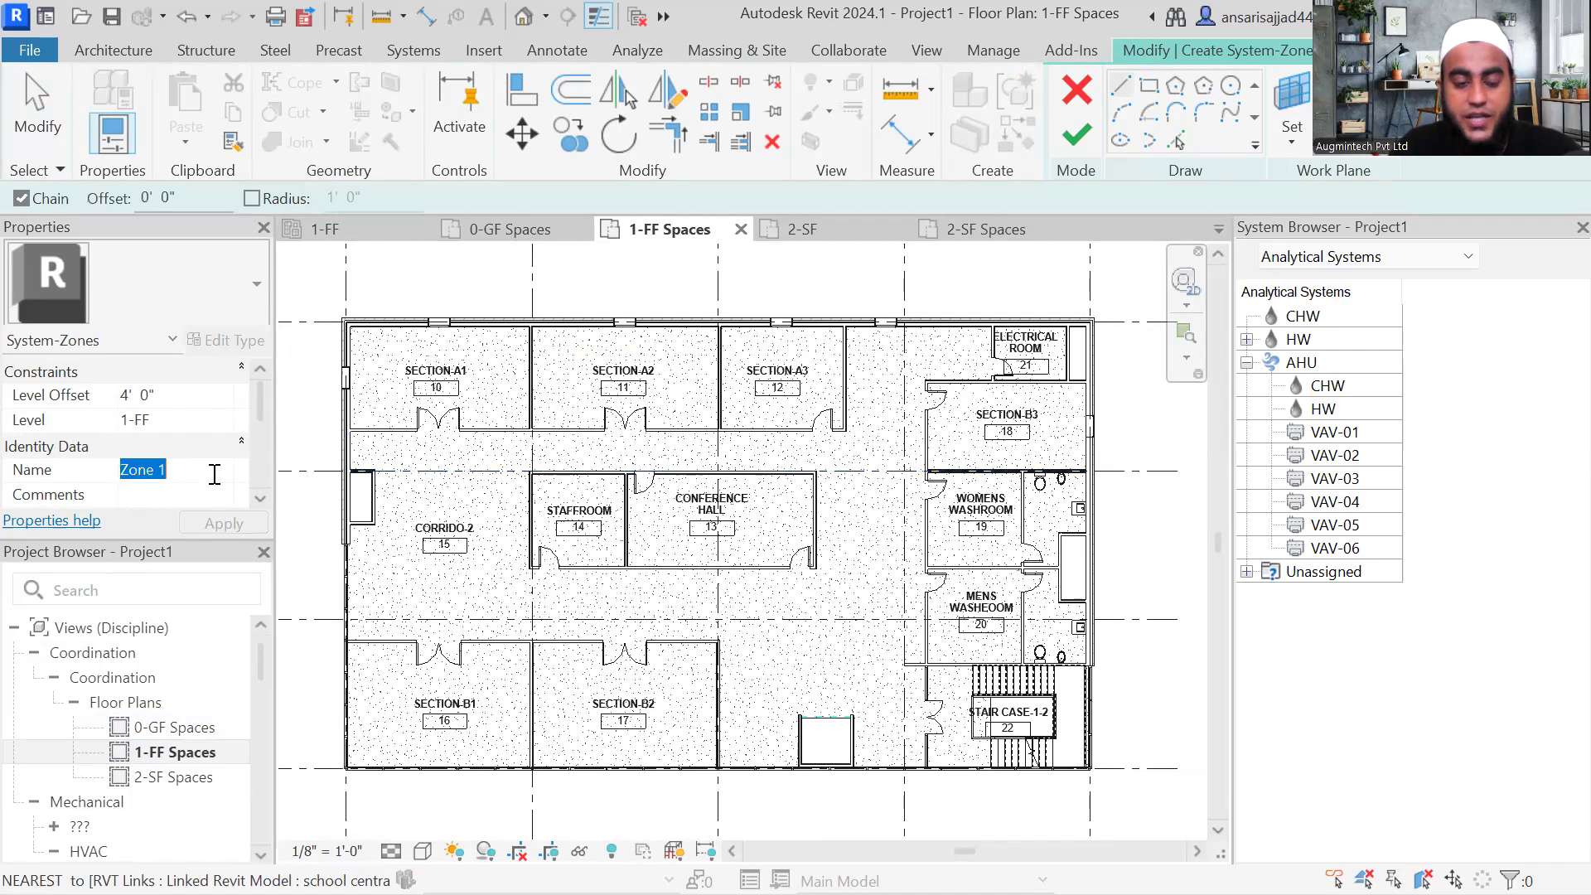
pyautogui.write('Z')
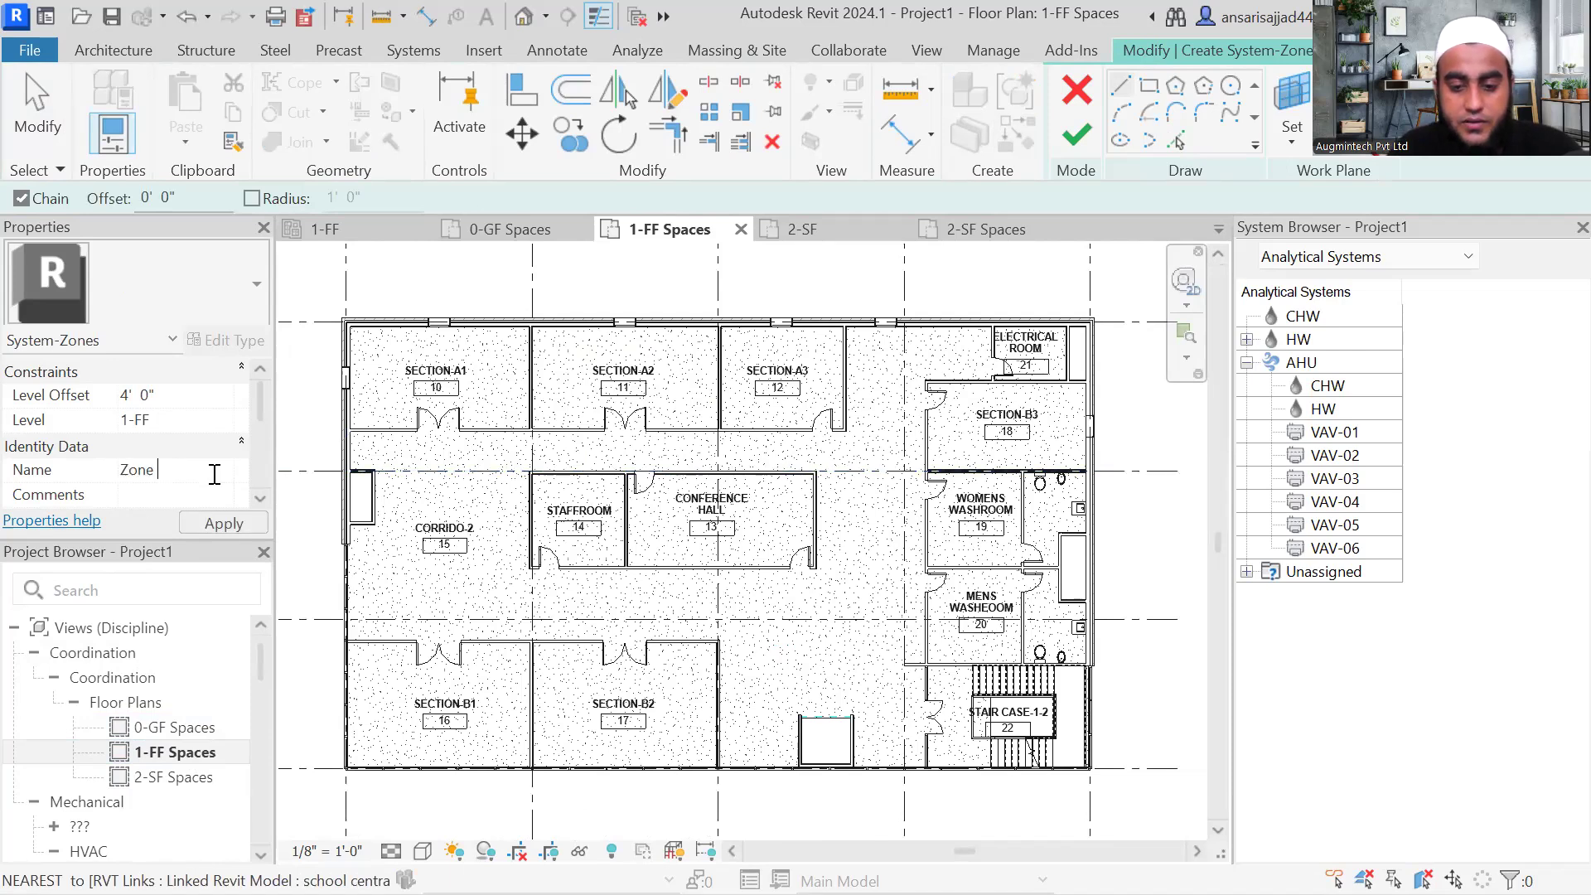
pyautogui.scroll(-2, 154, 458)
pyautogui.click(233, 450)
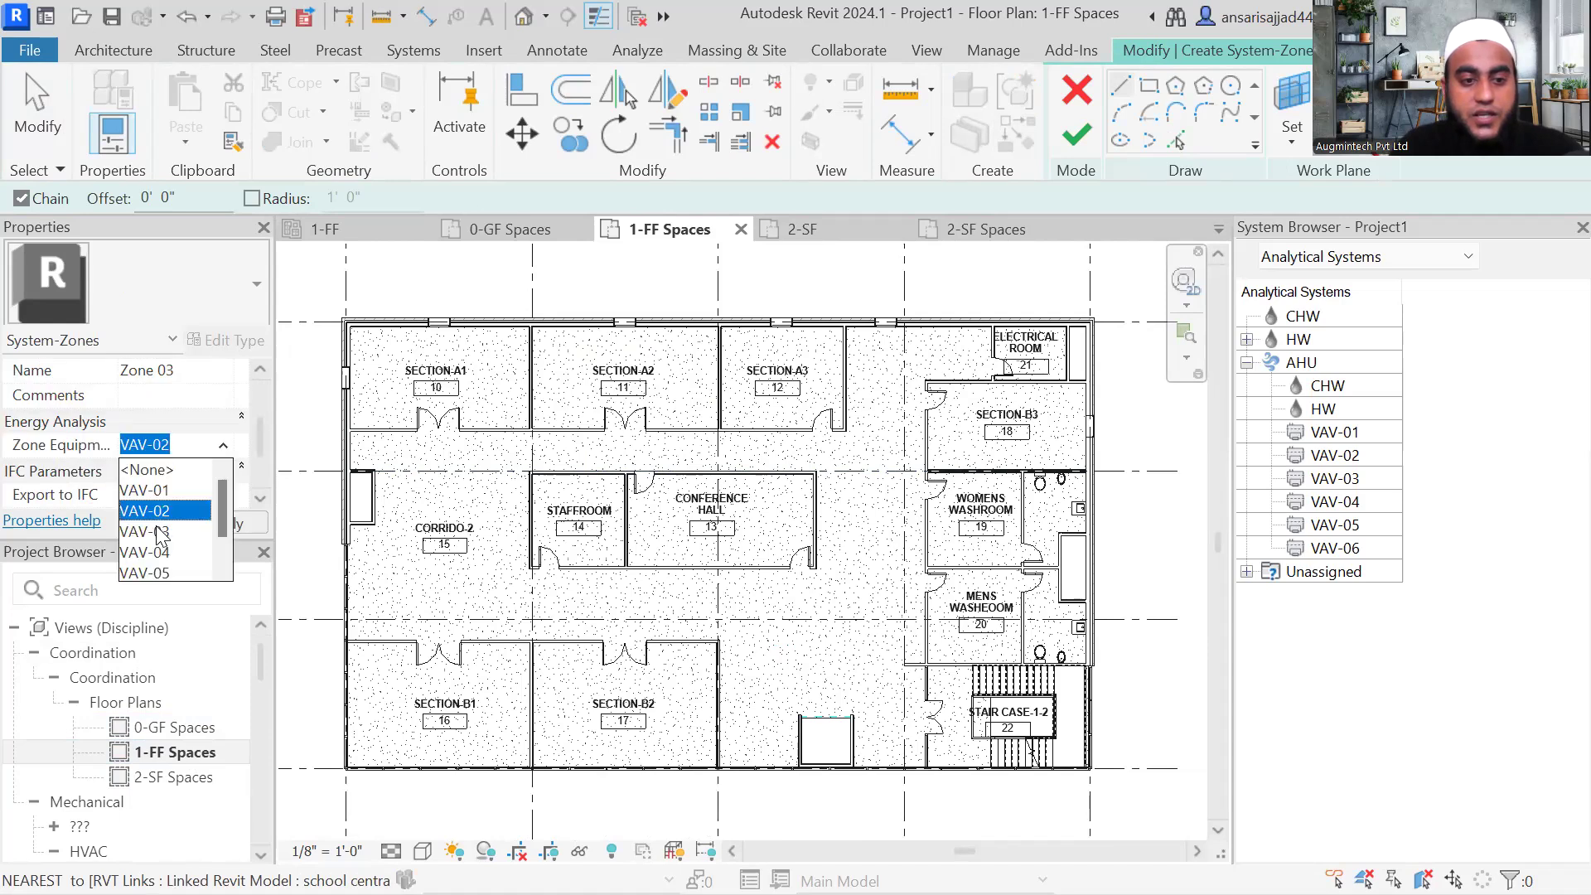
pyautogui.click(145, 520)
# Step: Sketch a horizontal zone line on level 1-FF from Section-A1 through Section-A2 into Section-A3
pyautogui.click(1122, 91)
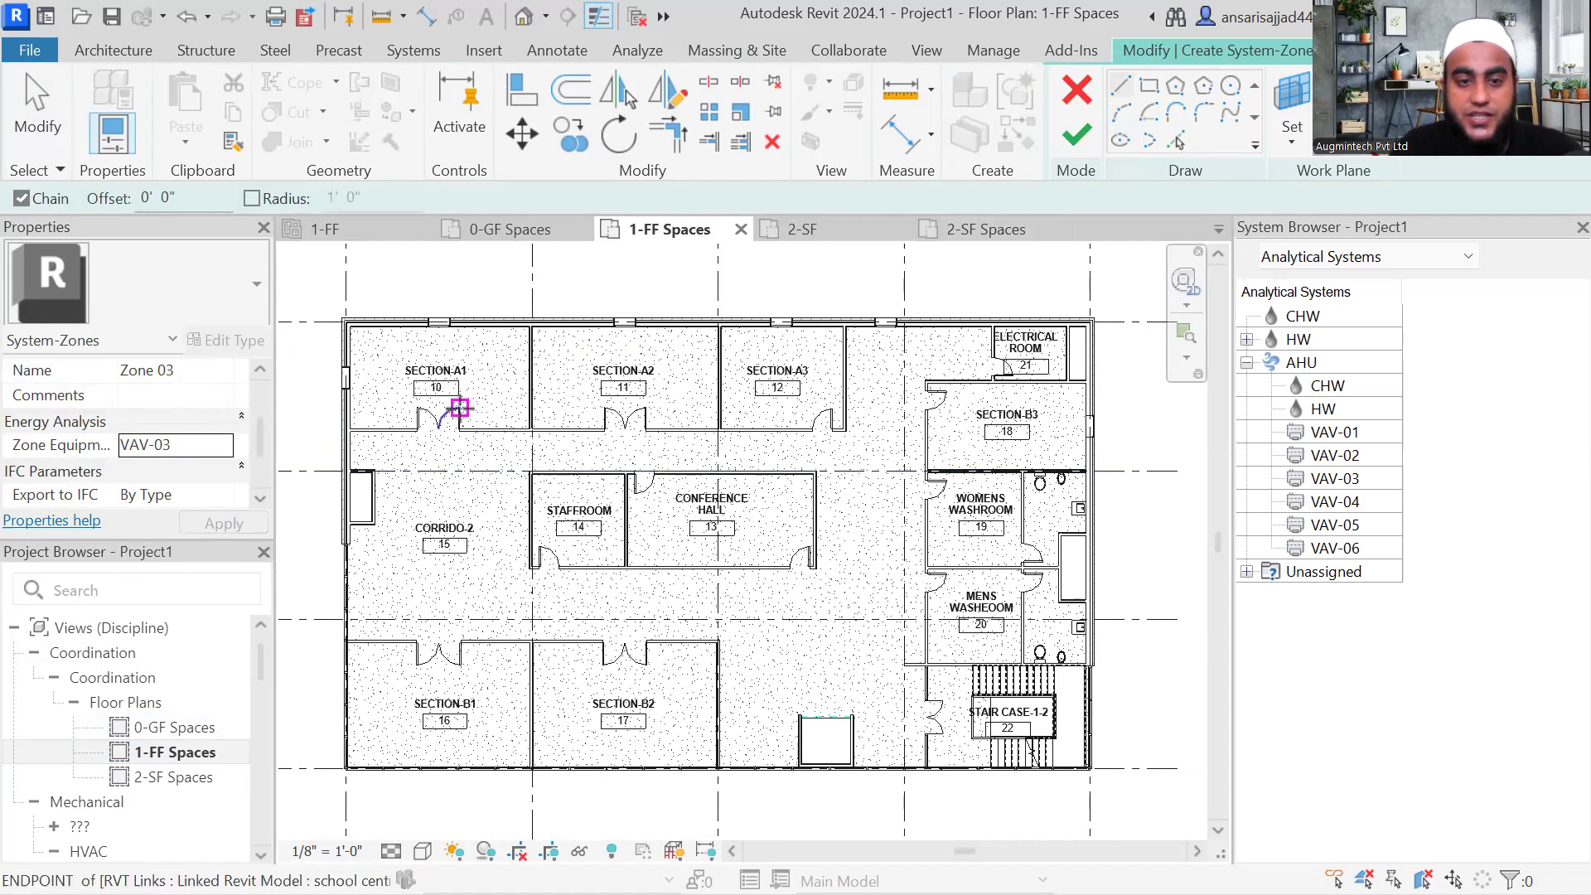
pyautogui.scroll(2, 460, 409)
pyautogui.click(507, 385)
pyautogui.click(832, 391)
pyautogui.scroll(-2, 853, 554)
pyautogui.moveTo(859, 555); pyautogui.dragTo(729, 540, button='middle')
pyautogui.press('Escape')
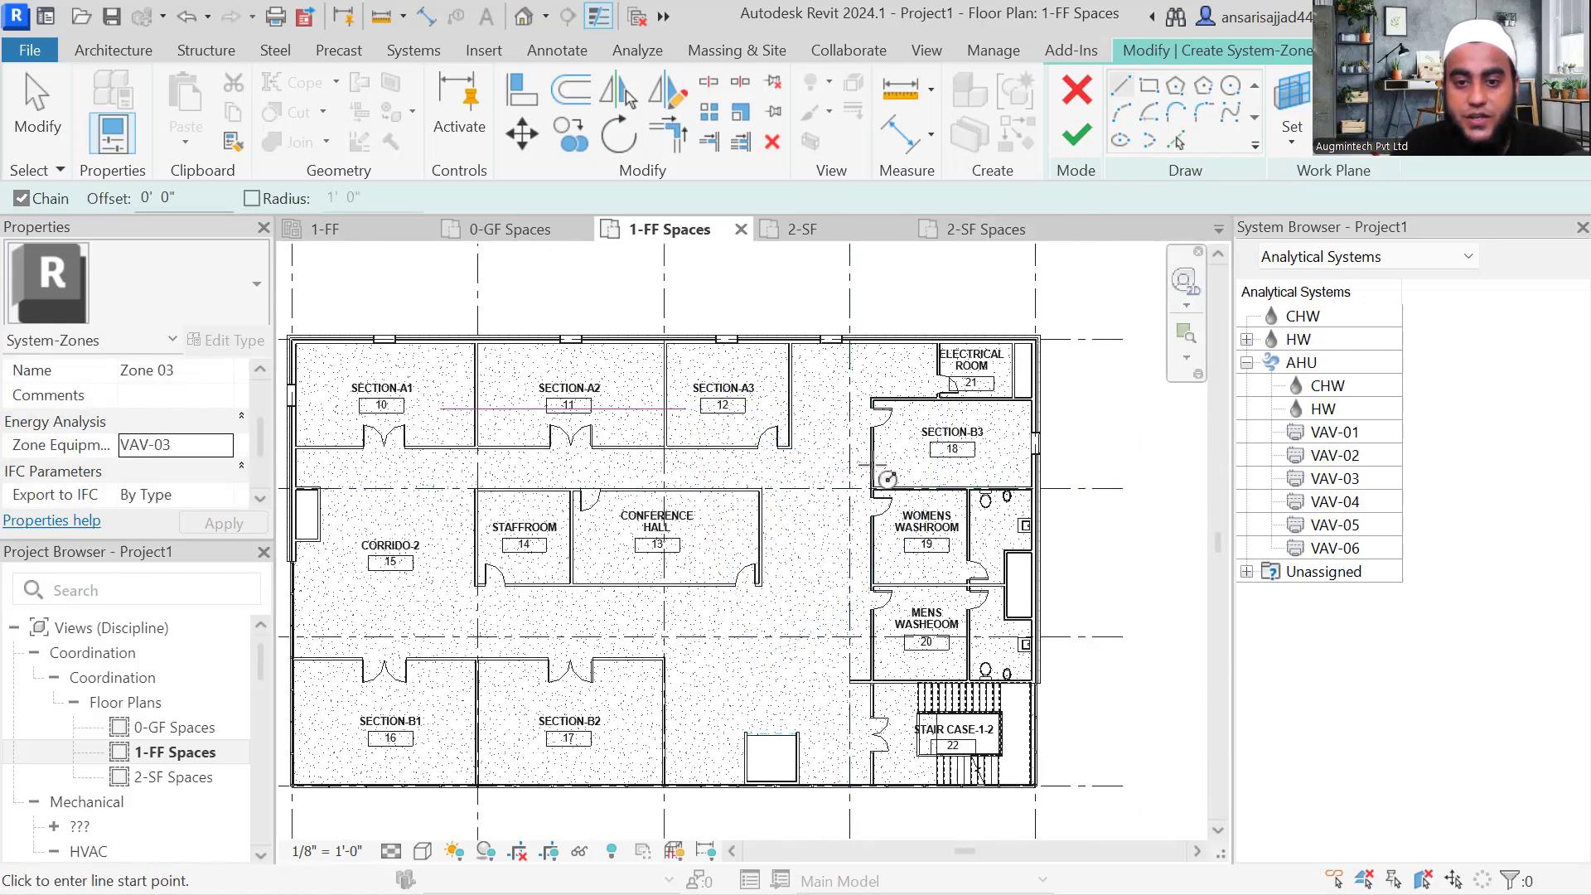
# Step: Add a small circle inside Section-B3 to the Zone 03 sketch and finish the system-zone
pyautogui.scroll(2, 922, 469)
pyautogui.click(894, 438)
pyautogui.click(906, 452)
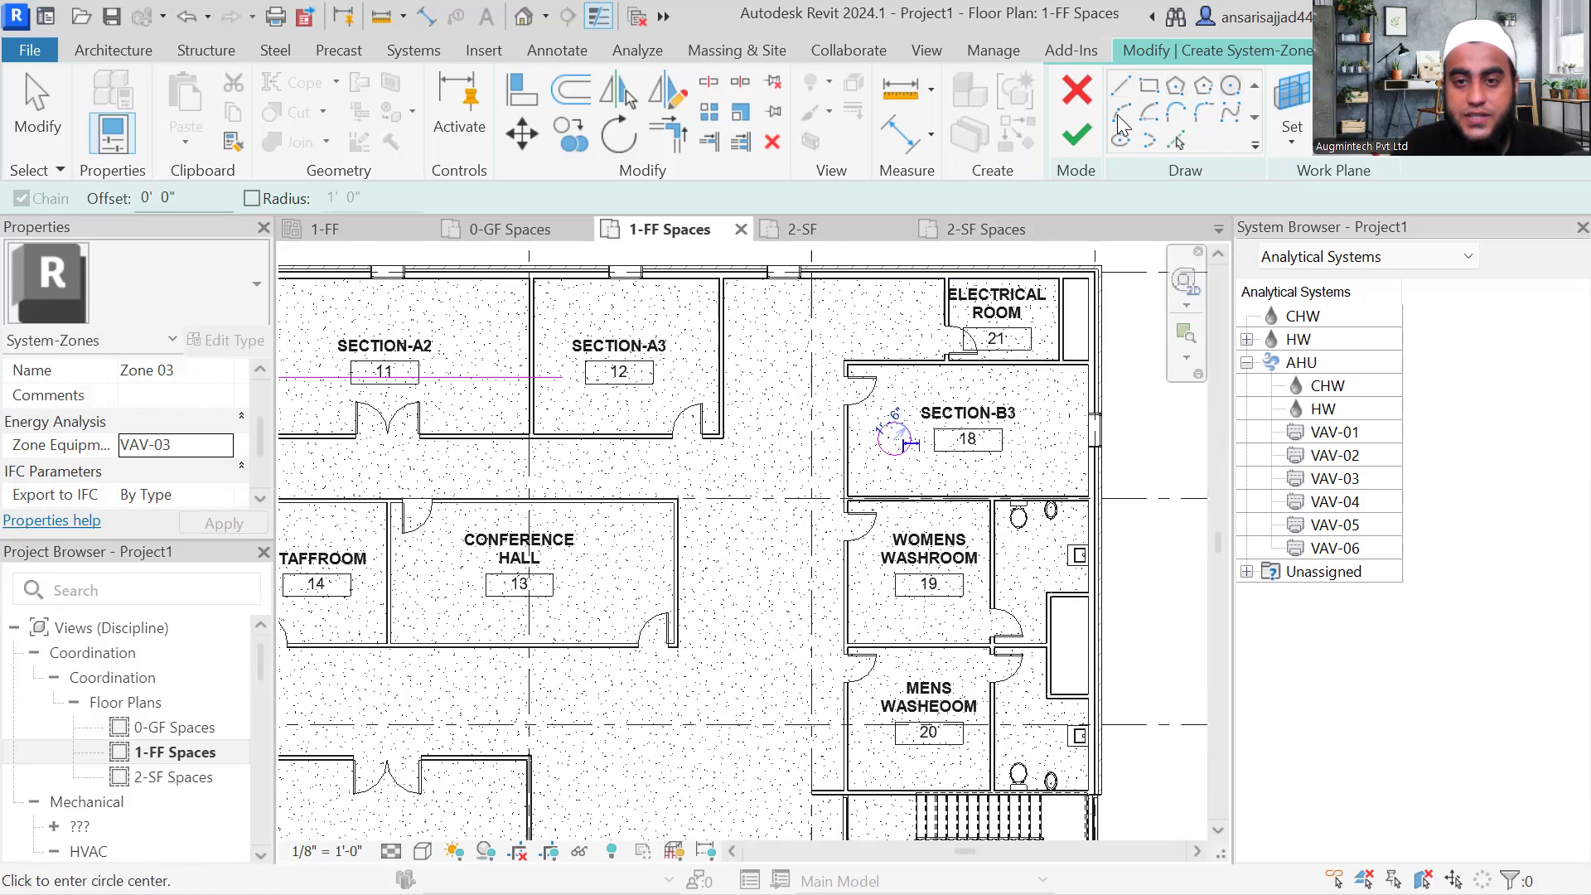
pyautogui.click(1076, 134)
pyautogui.scroll(-2, 820, 489)
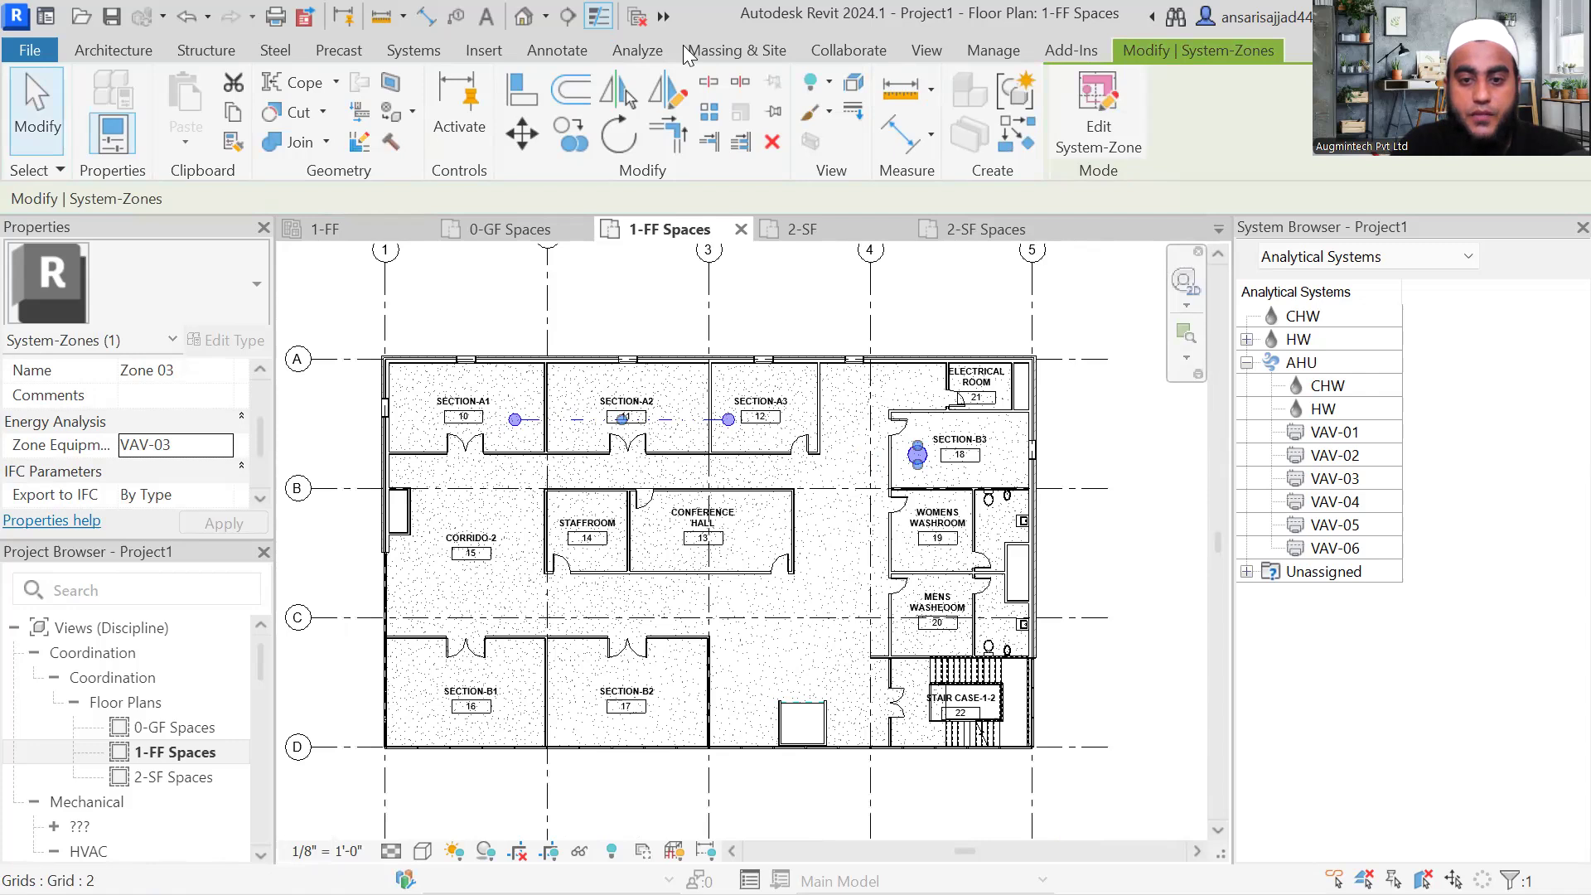
pyautogui.press('Escape')
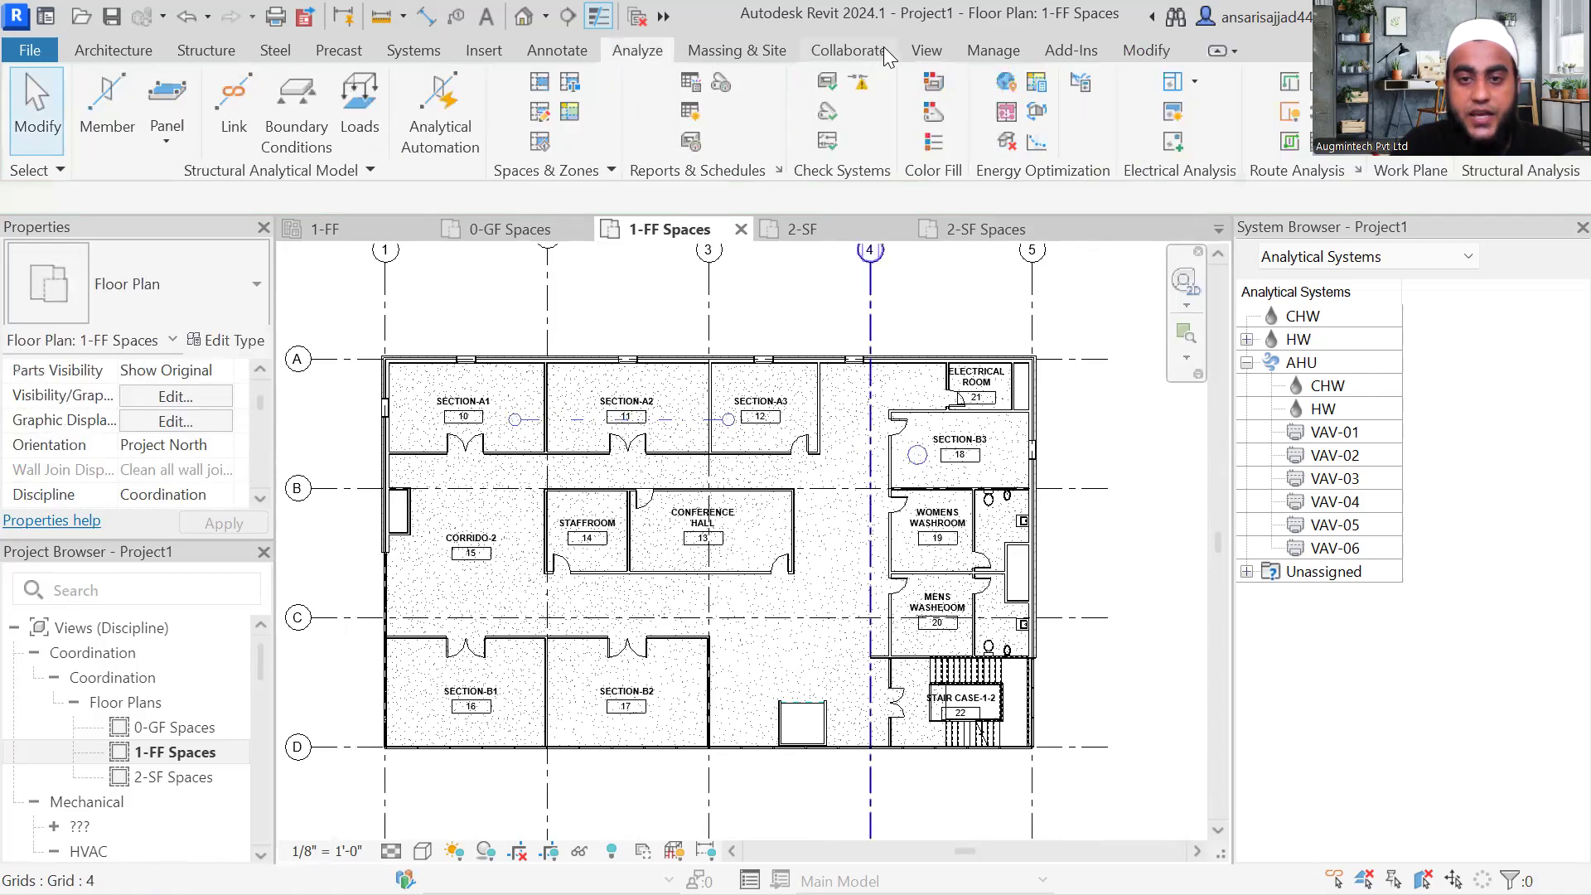
# Step: Start another system-zone on level 1-FF, name it Zone 04 and assign VAV-04 as its zone equipment
pyautogui.click(1007, 116)
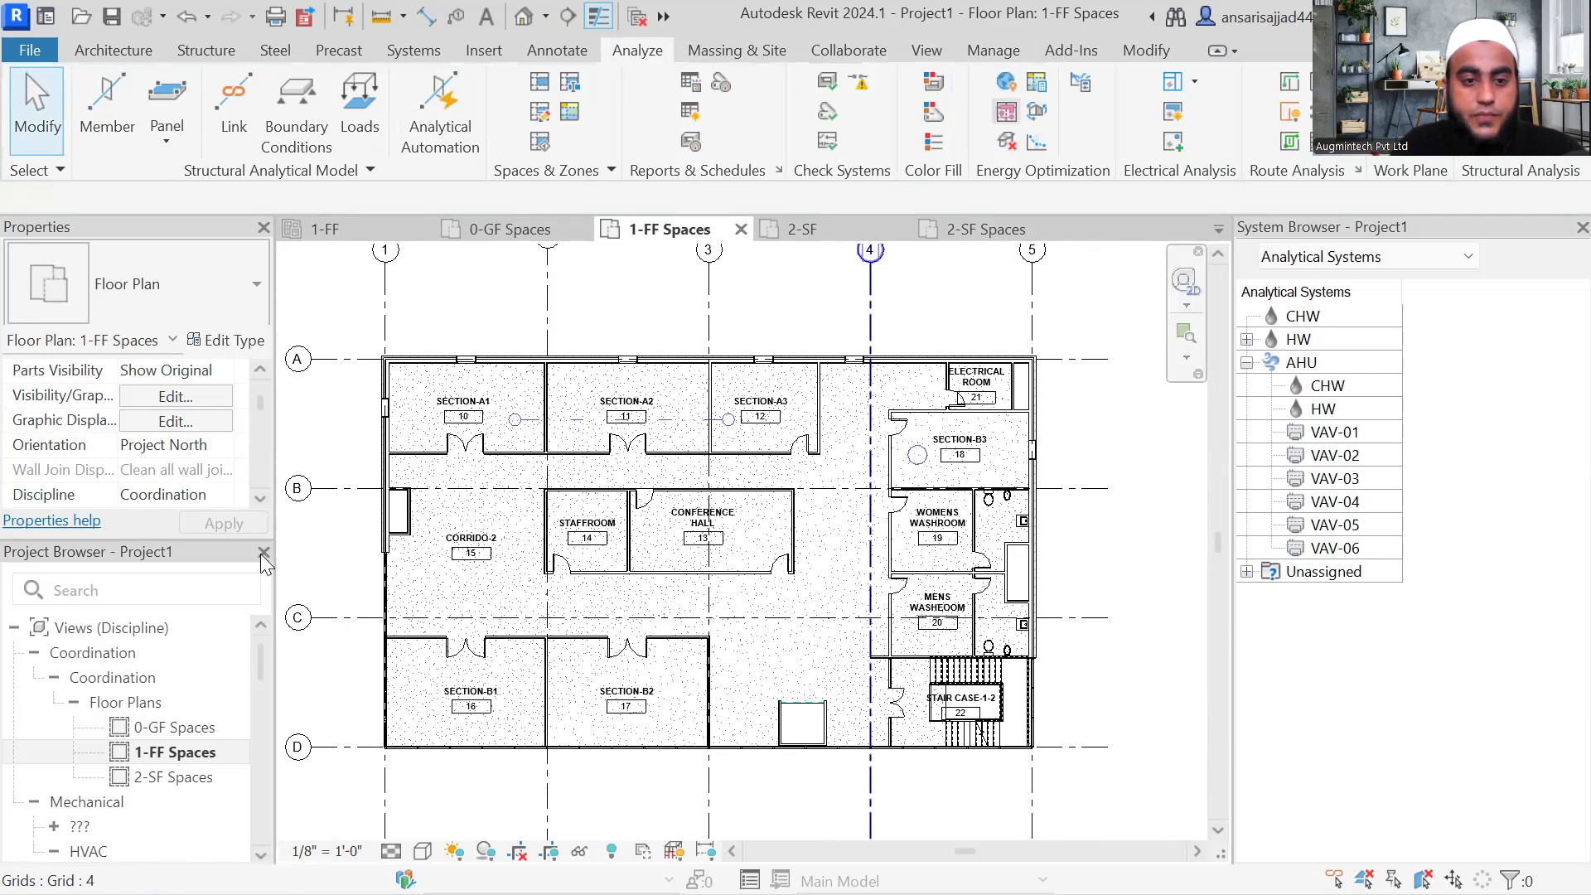
pyautogui.click(205, 471)
pyautogui.moveTo(199, 470); pyautogui.dragTo(168, 470)
pyautogui.write('4')
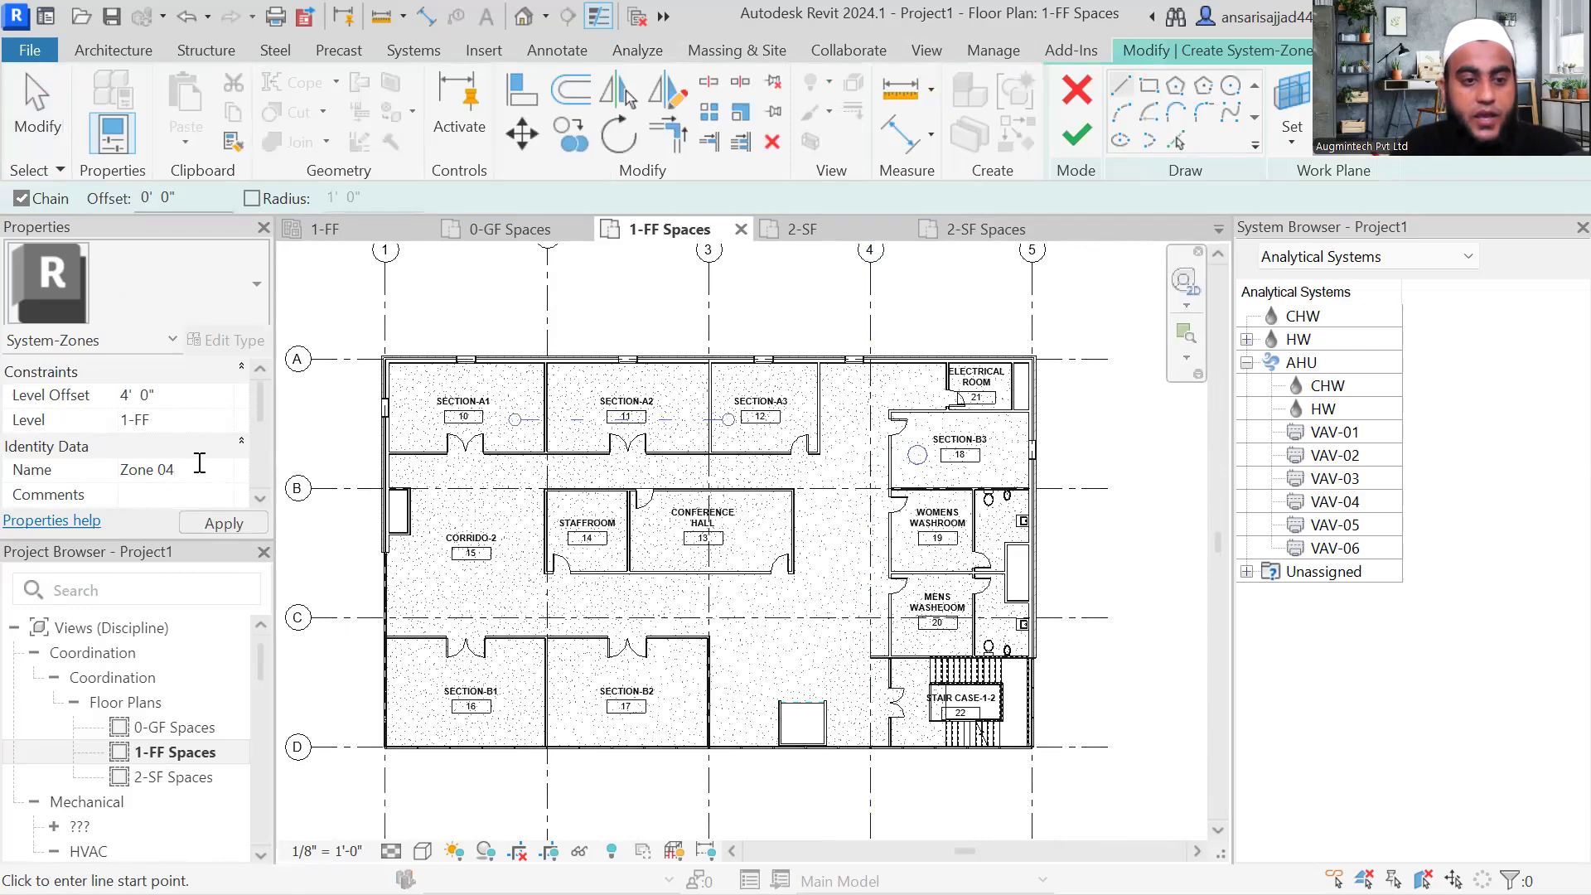
pyautogui.scroll(-3, 207, 466)
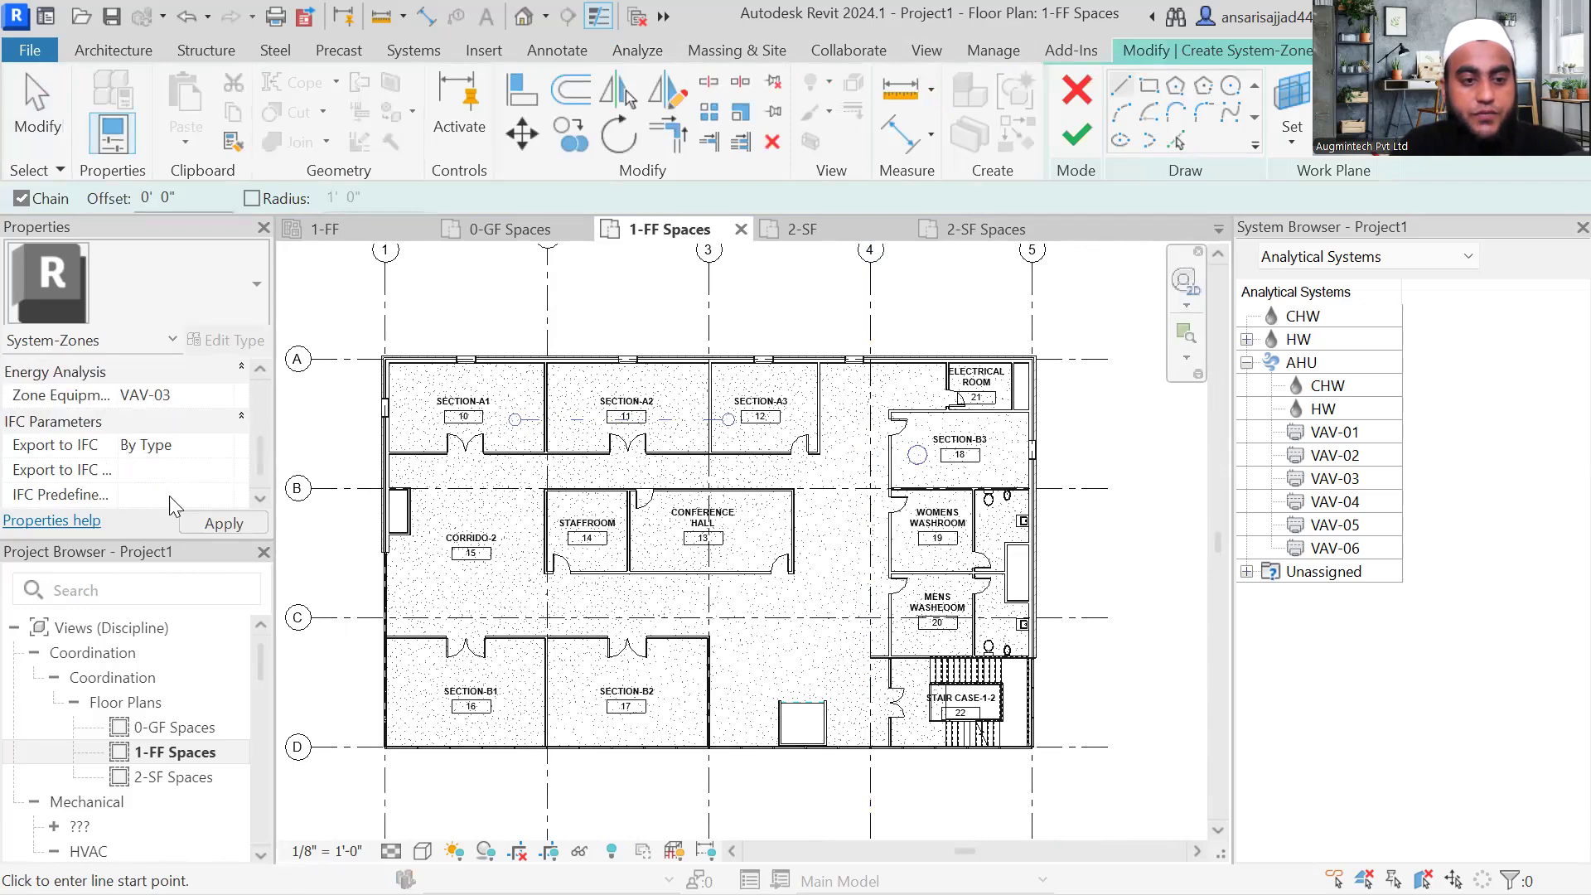
pyautogui.click(236, 396)
pyautogui.click(149, 504)
# Step: Sketch a short horizontal zone line crossing the wall between Section-B1 and Section-B2
pyautogui.scroll(2, 522, 671)
pyautogui.moveTo(513, 666); pyautogui.dragTo(522, 630, button='middle')
pyautogui.scroll(1, 489, 617)
pyautogui.click(568, 605)
pyautogui.scroll(-2, 570, 606)
pyautogui.press('Escape')
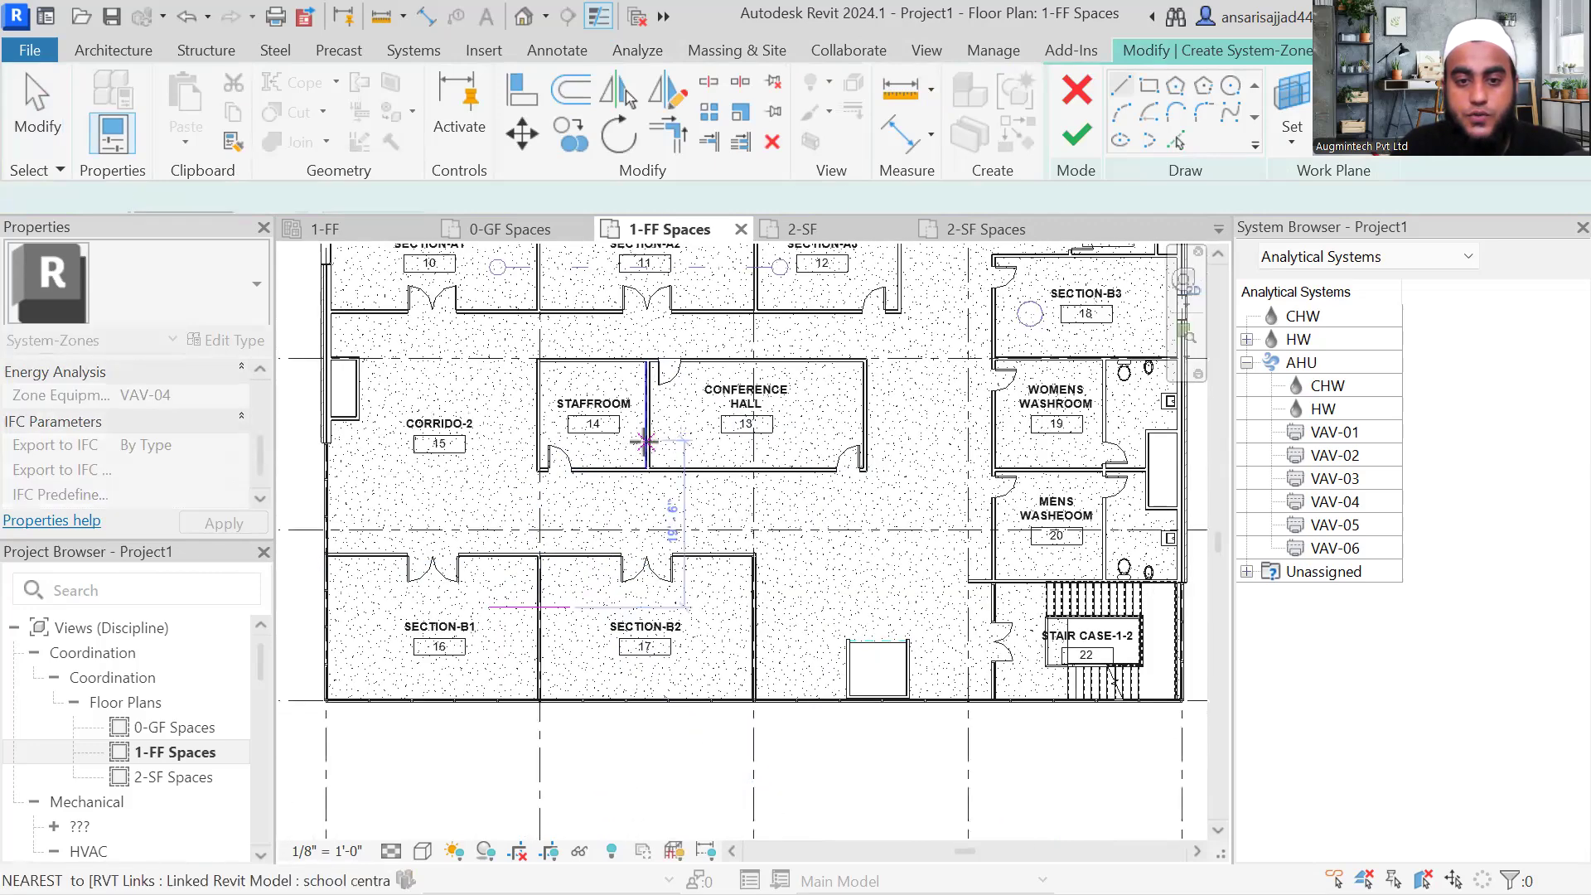
# Step: Add a short horizontal line from the Staffroom into the Conference Hall and finish the Zone 04 system-zone
pyautogui.scroll(1, 641, 443)
pyautogui.click(629, 445)
pyautogui.click(691, 446)
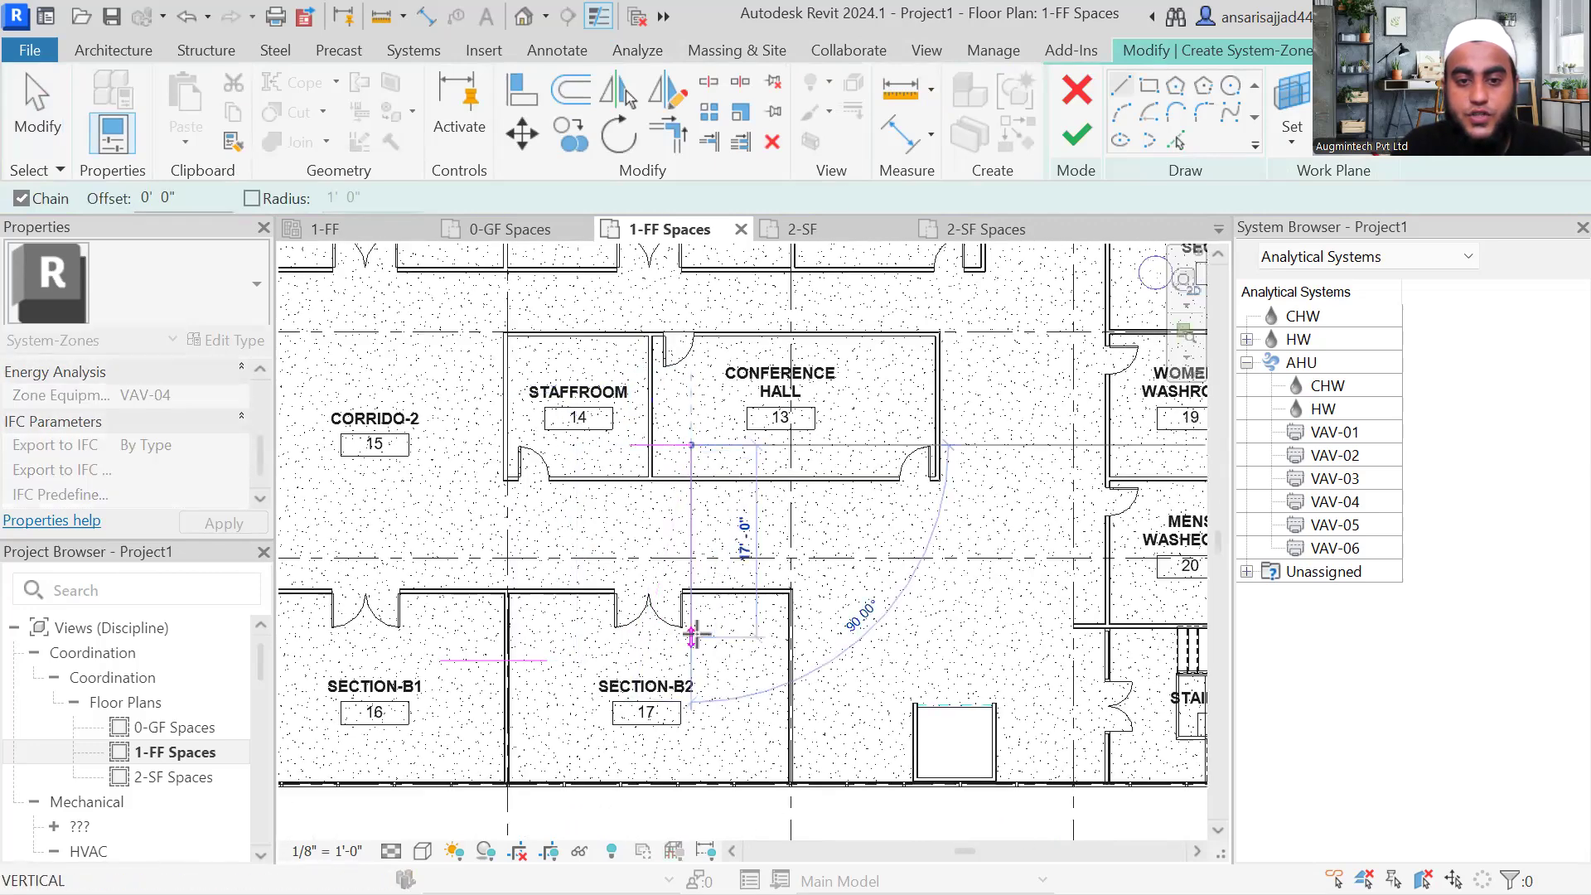
pyautogui.press('Escape')
pyautogui.click(1076, 143)
pyautogui.scroll(-3, 596, 661)
pyautogui.press('Escape')
# Step: Open the 2-SF Spaces floor plan, start a new system-zone there and set its level to 2-SF
pyautogui.doubleClick(174, 776)
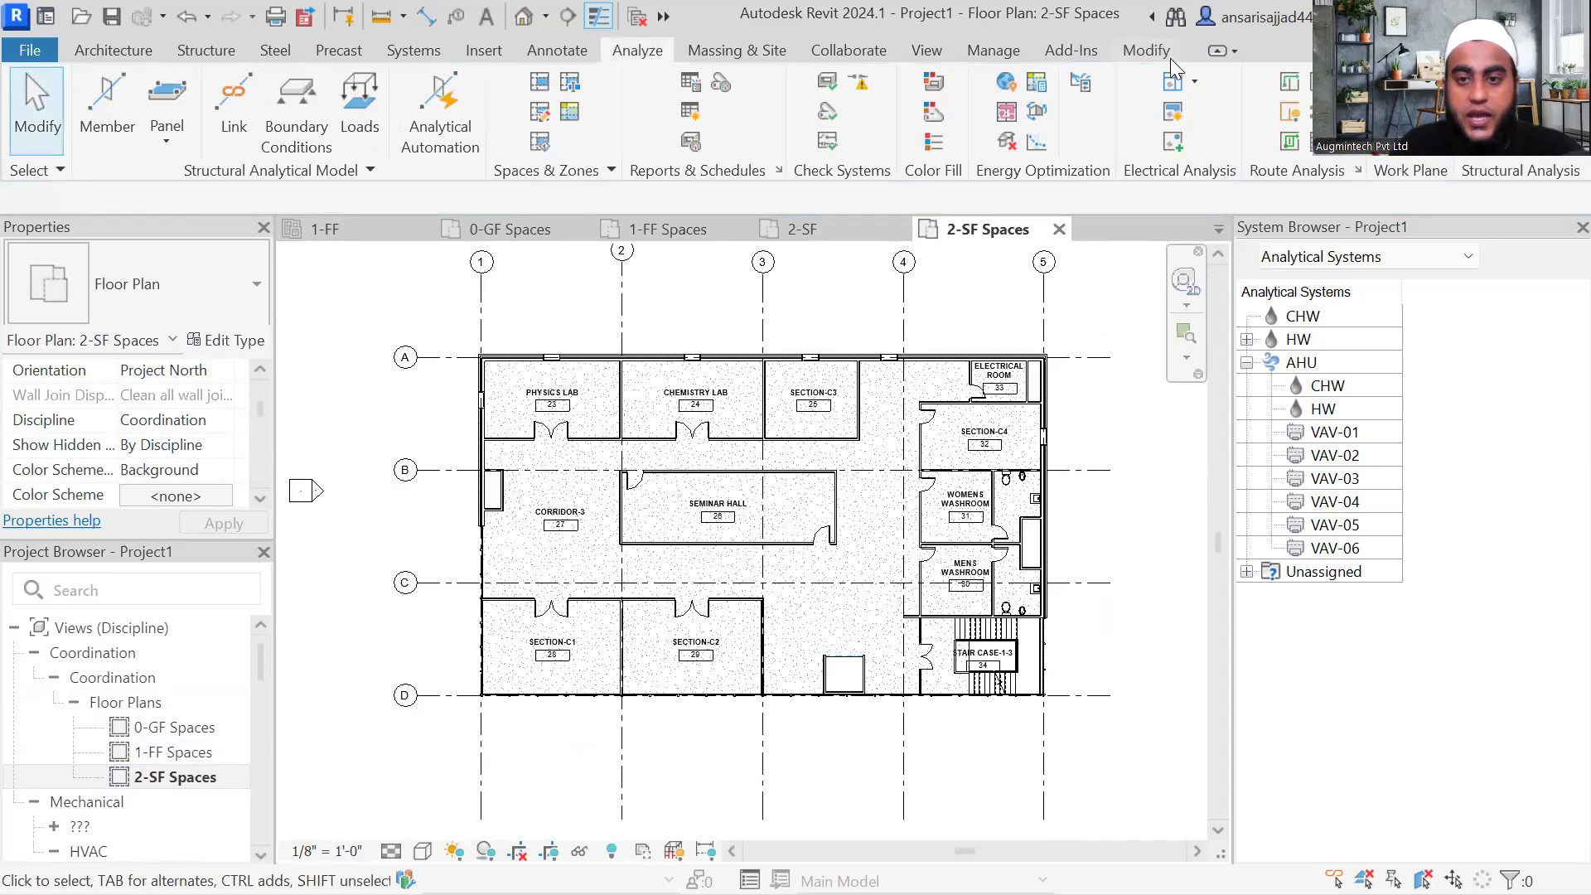
pyautogui.click(1007, 114)
pyautogui.scroll(5, 166, 452)
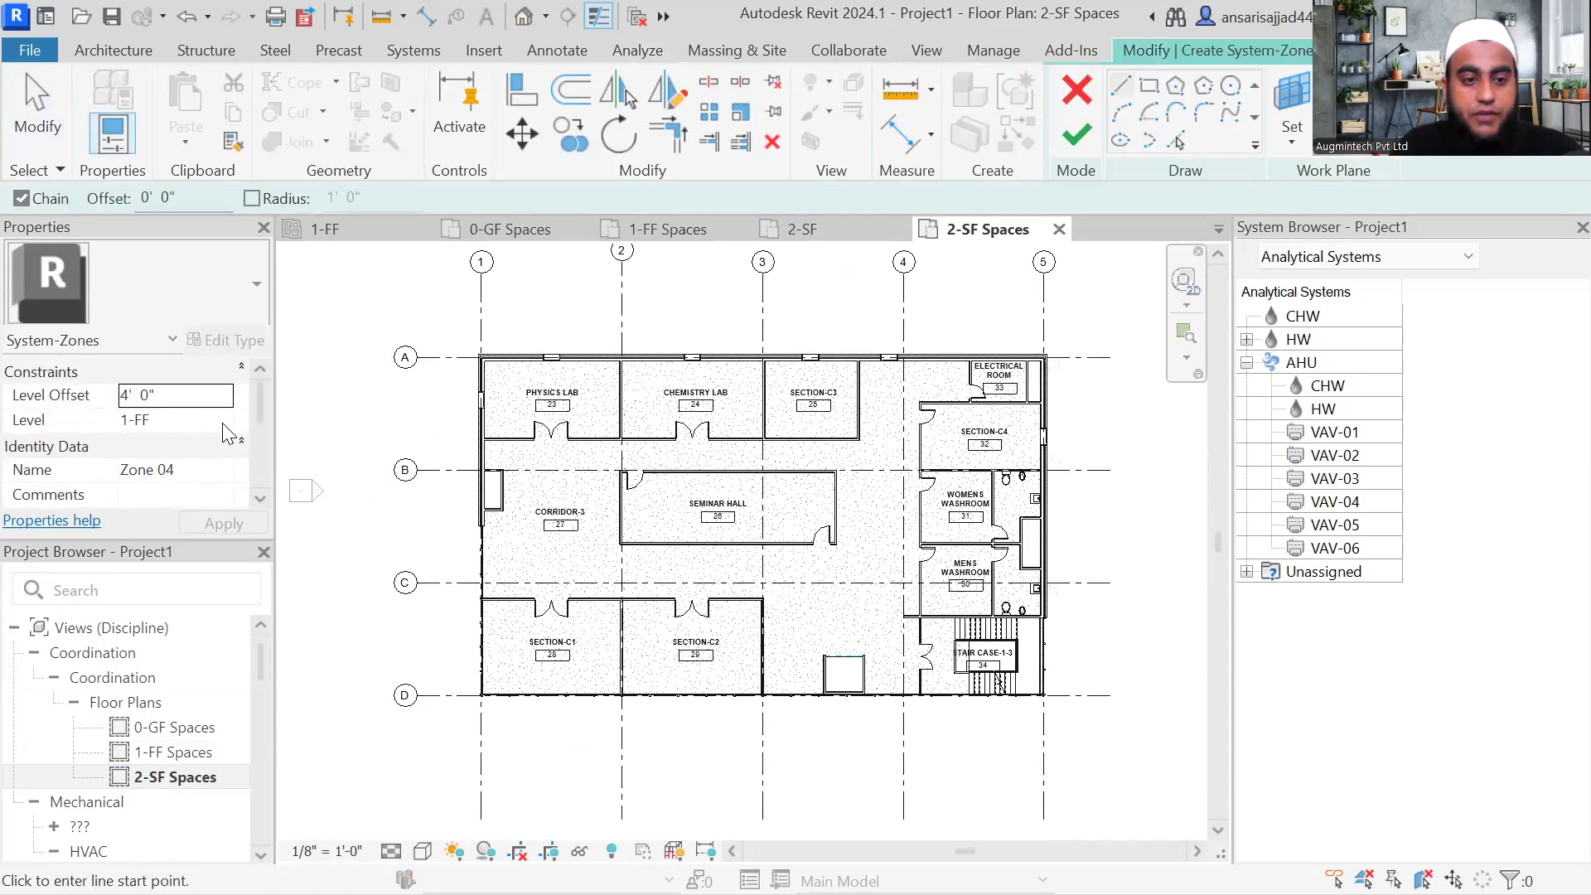
pyautogui.click(223, 422)
pyautogui.click(137, 487)
# Step: Name the second-floor system-zone Zone 05 and assign VAV-05 as its zone equipment
pyautogui.click(210, 474)
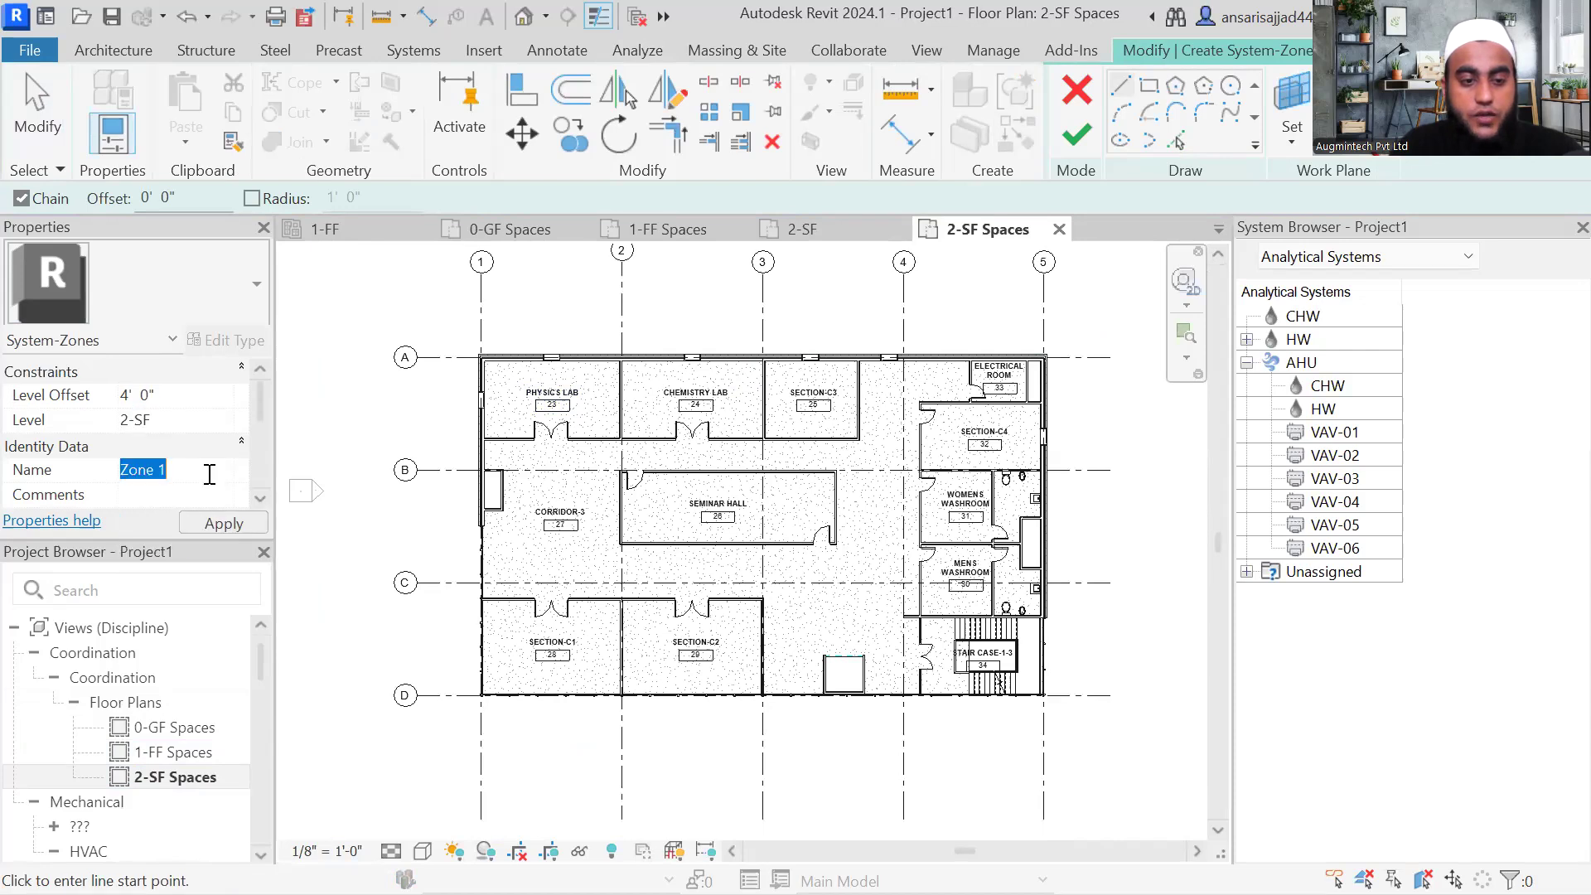
pyautogui.write('Z')
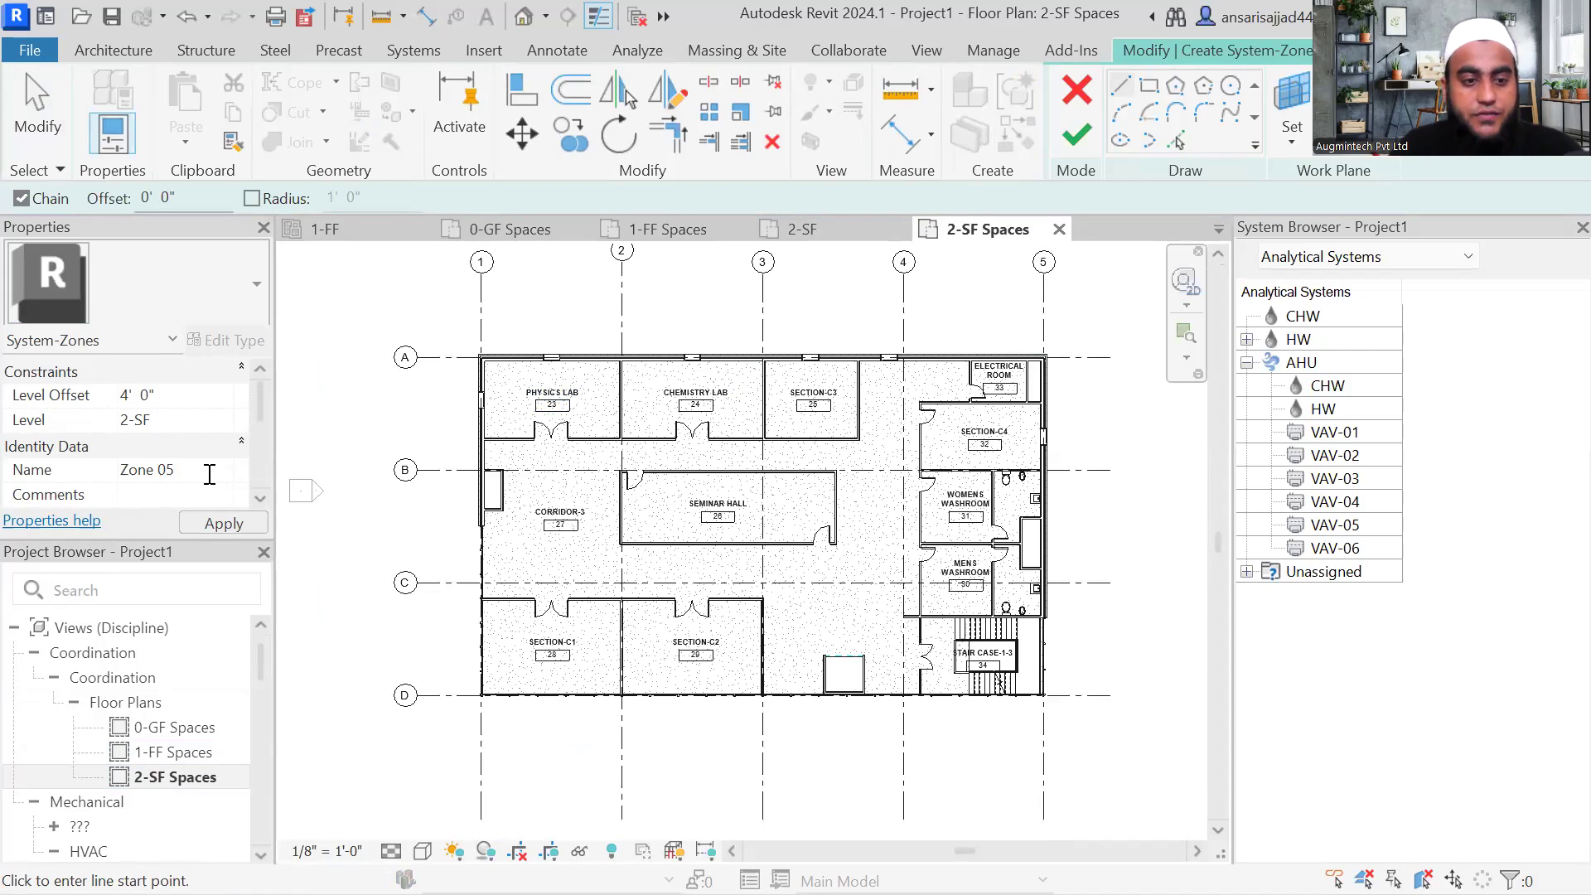
pyautogui.scroll(-2, 168, 462)
pyautogui.click(228, 443)
pyautogui.click(224, 446)
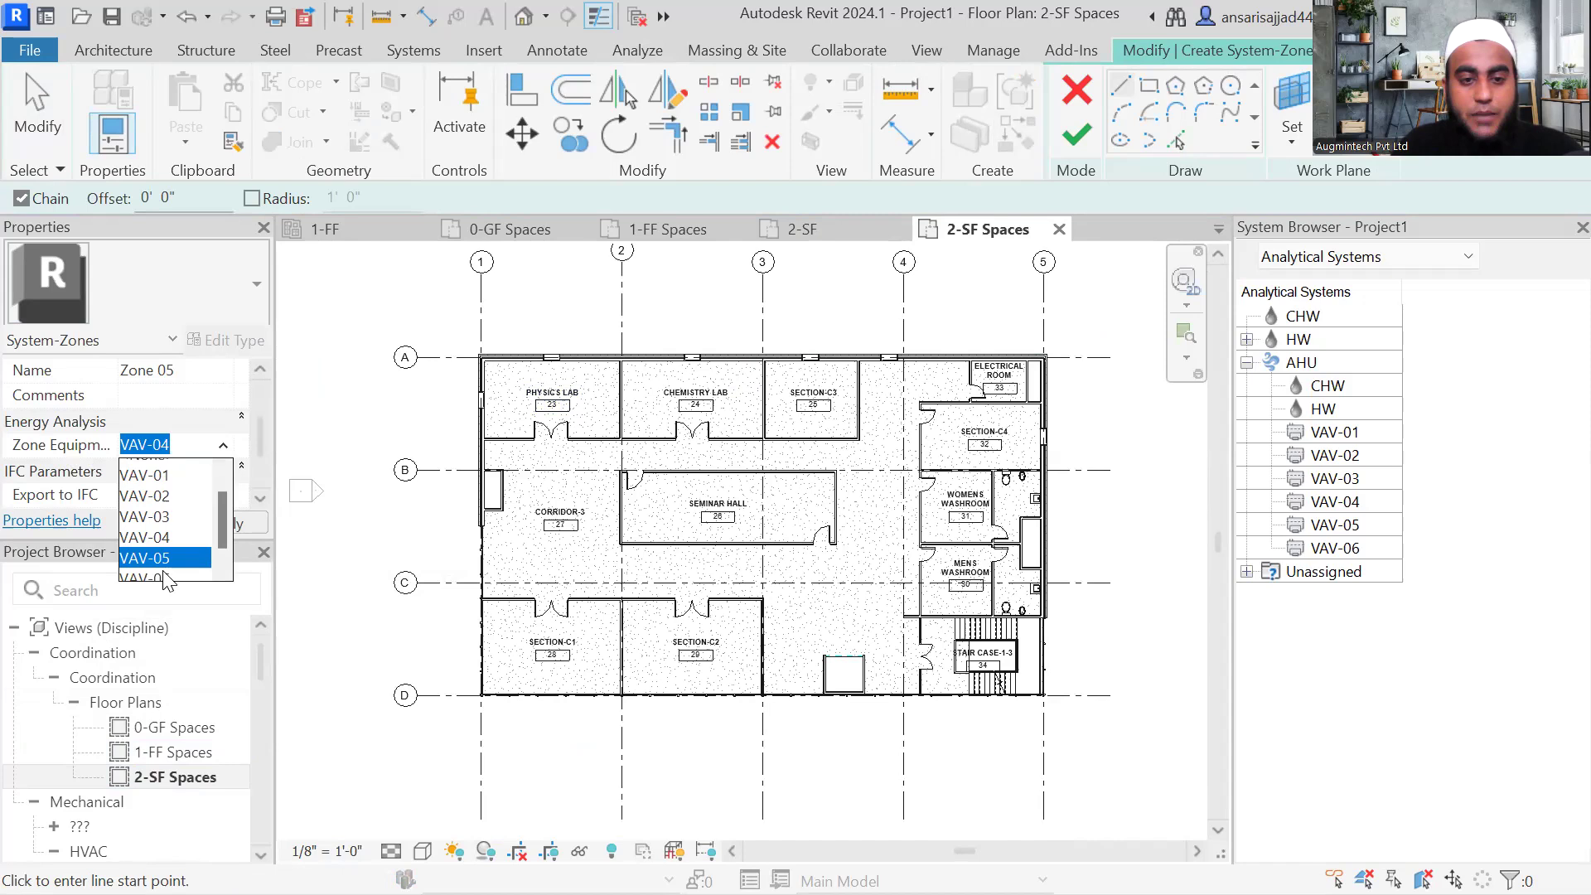
pyautogui.click(164, 564)
# Step: Sketch a horizontal zone line from the Physics Lab through the Chemistry Lab into Section-C3
pyautogui.scroll(2, 700, 424)
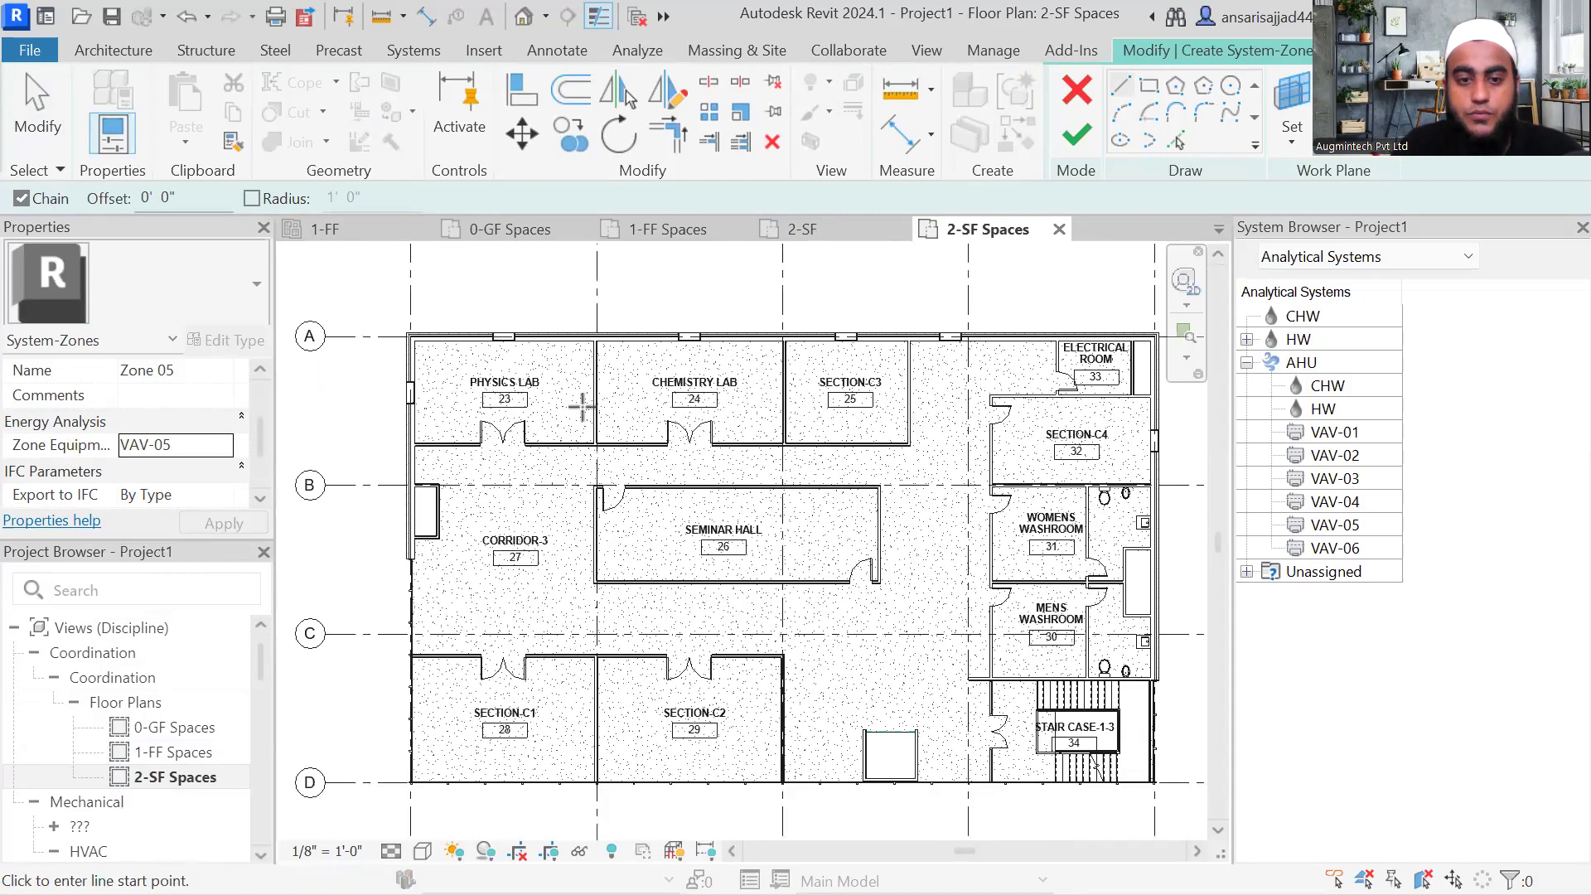
pyautogui.click(819, 406)
pyautogui.press('Escape')
pyautogui.moveTo(838, 530); pyautogui.dragTo(715, 539, button='middle')
# Step: Add a small circle inside Section-C4 to the Zone 05 sketch and finish the system-zone
pyautogui.scroll(2, 943, 456)
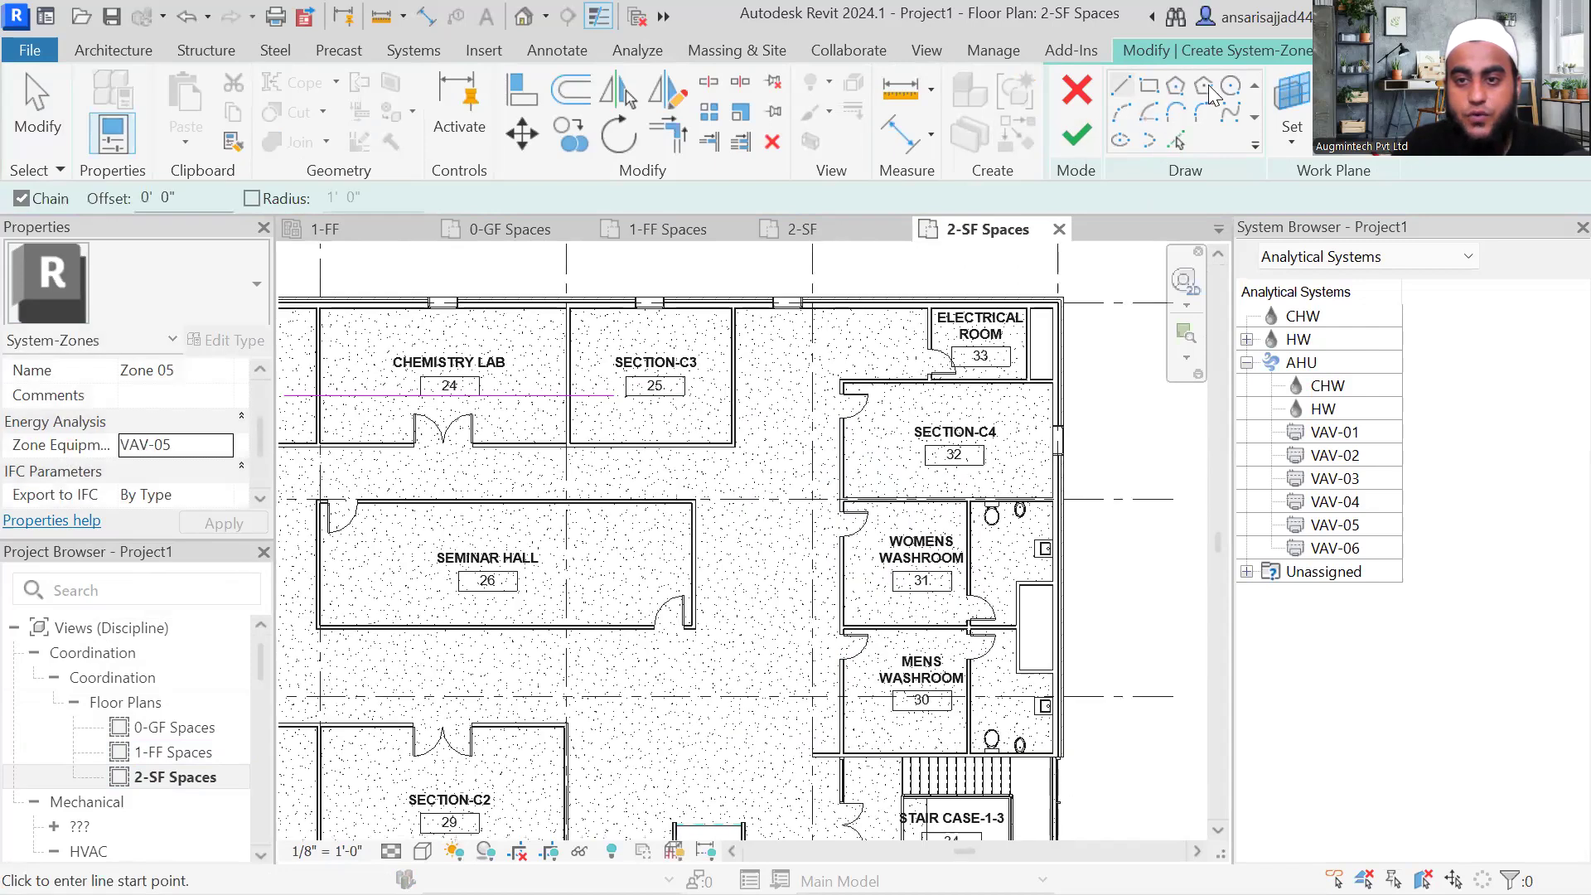
pyautogui.click(1230, 85)
pyautogui.scroll(2, 930, 400)
pyautogui.click(881, 429)
pyautogui.click(889, 439)
pyautogui.click(1078, 145)
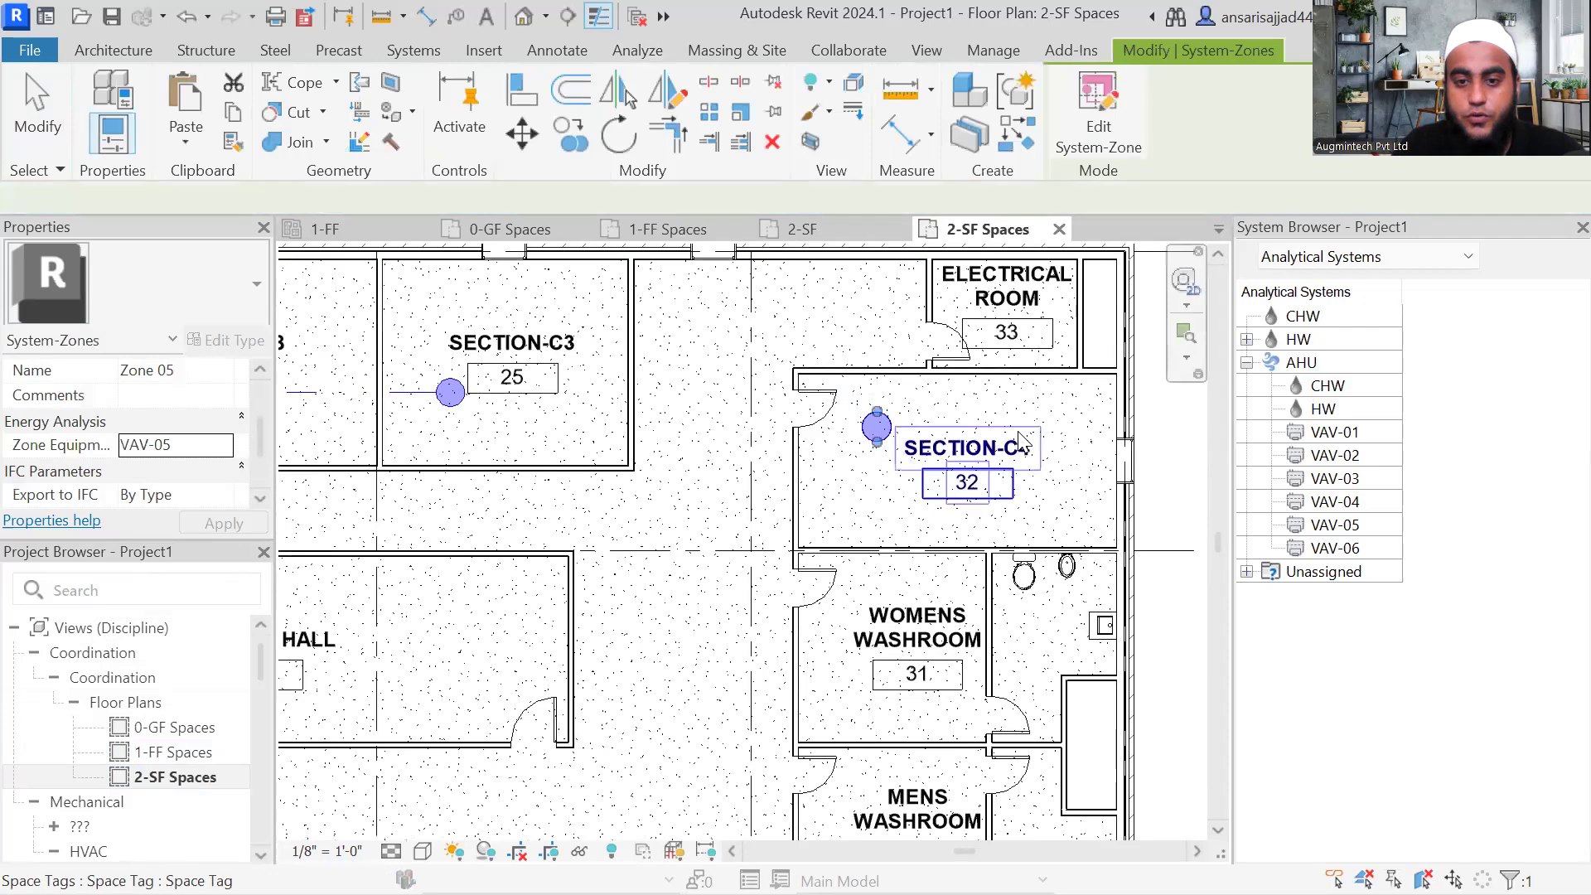
pyautogui.scroll(-3, 1021, 443)
pyautogui.press('Escape')
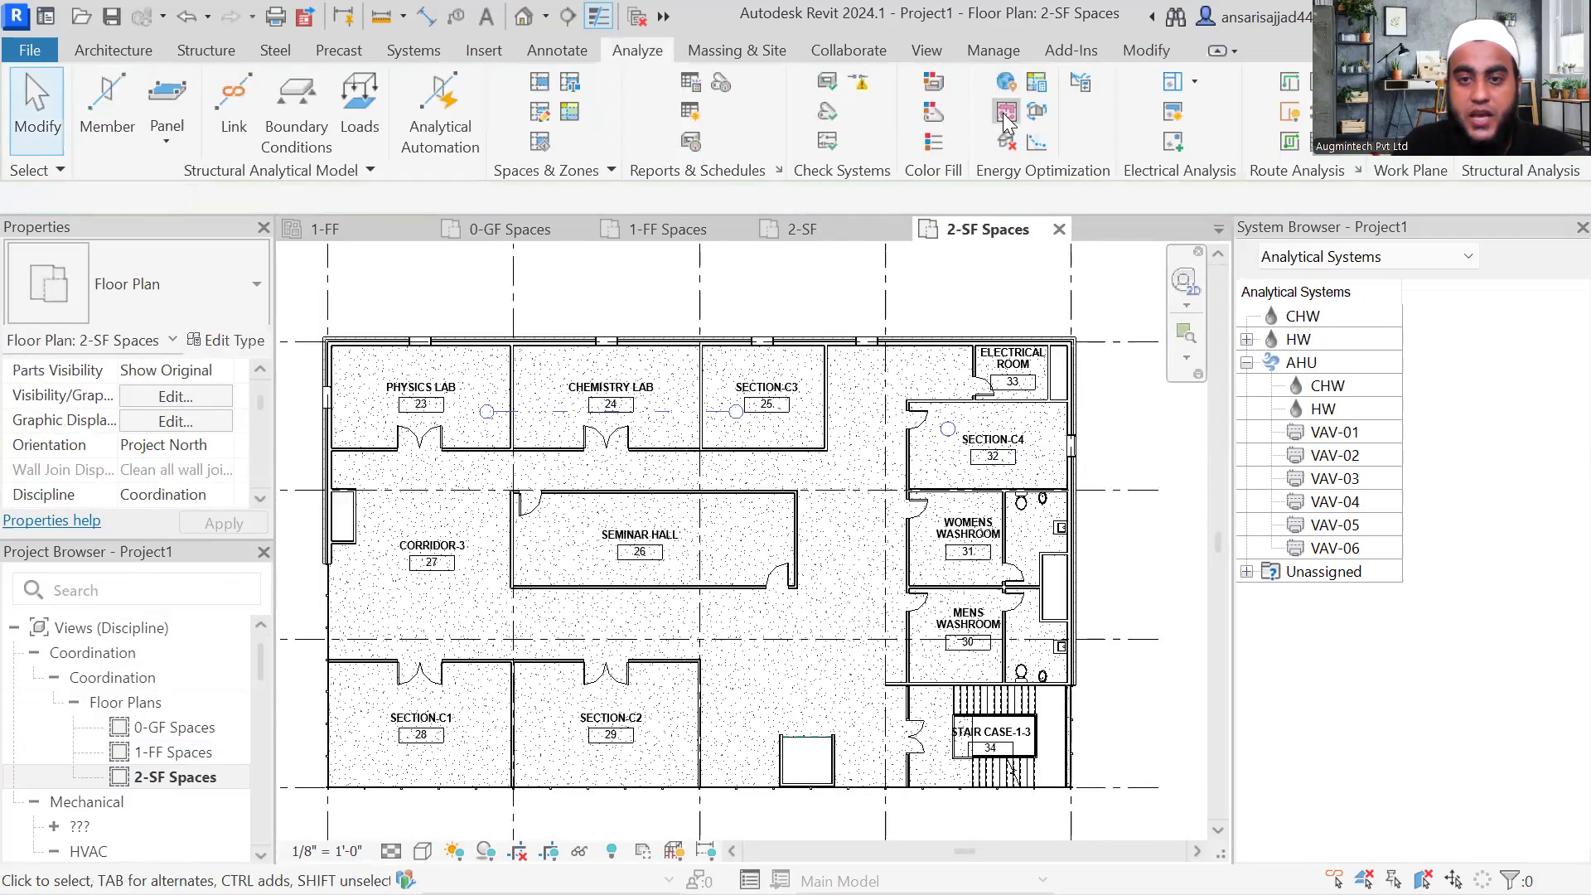
# Step: Start another system-zone on level 2-SF, name it Zone 06 and assign VAV-06 as its zone equipment
pyautogui.click(1005, 116)
pyautogui.scroll(-2, 208, 440)
pyautogui.scroll(2, 207, 446)
pyautogui.click(202, 419)
pyautogui.click(177, 421)
pyautogui.write('6')
pyautogui.click(224, 501)
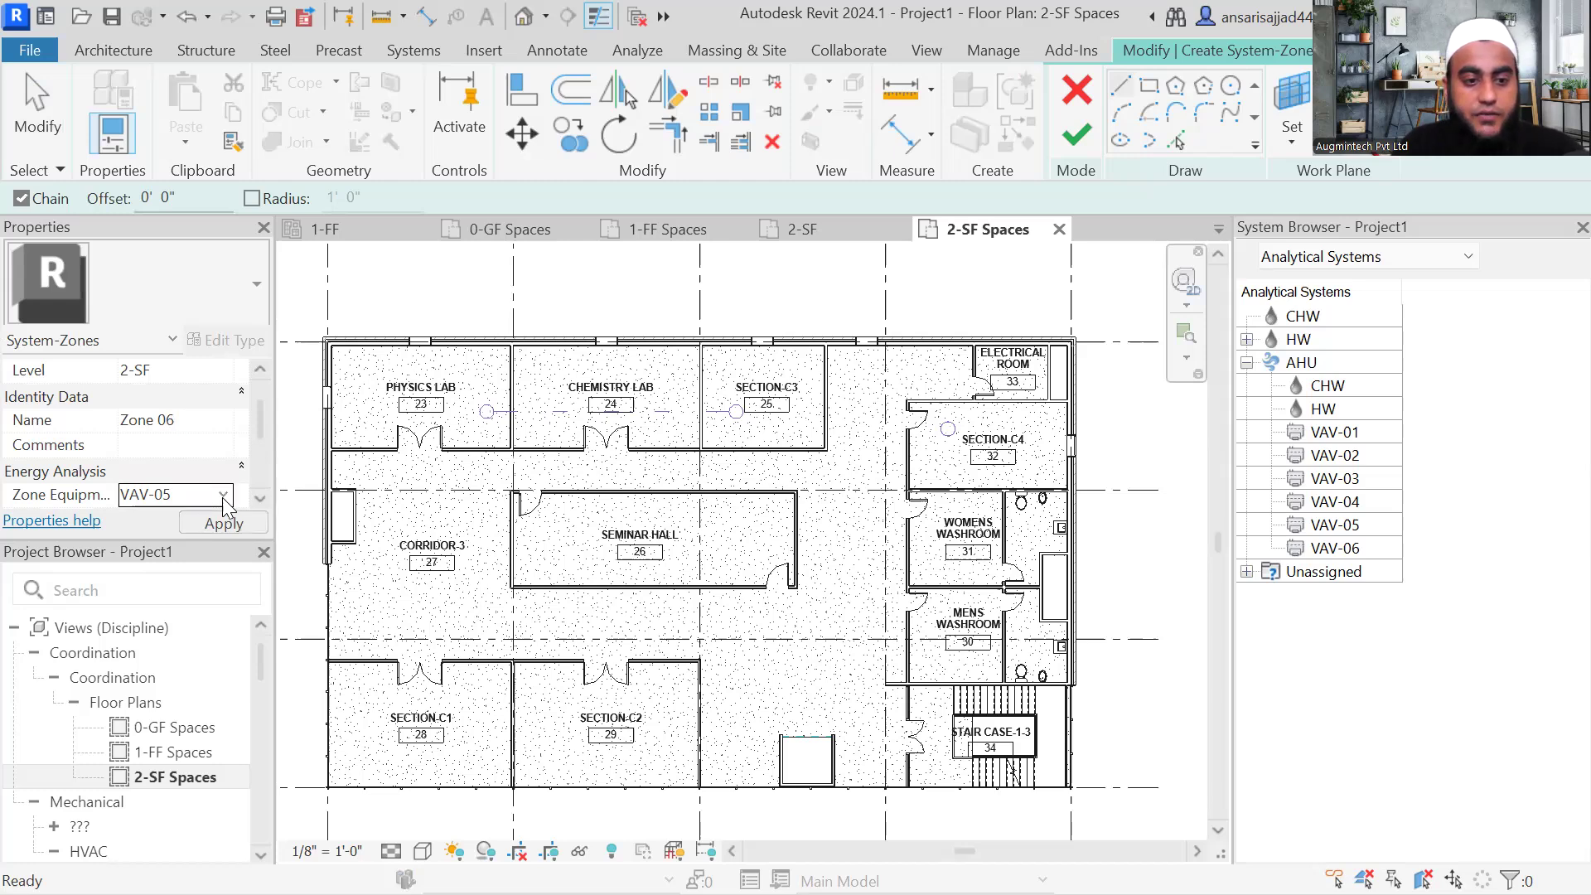
pyautogui.click(223, 498)
pyautogui.click(169, 636)
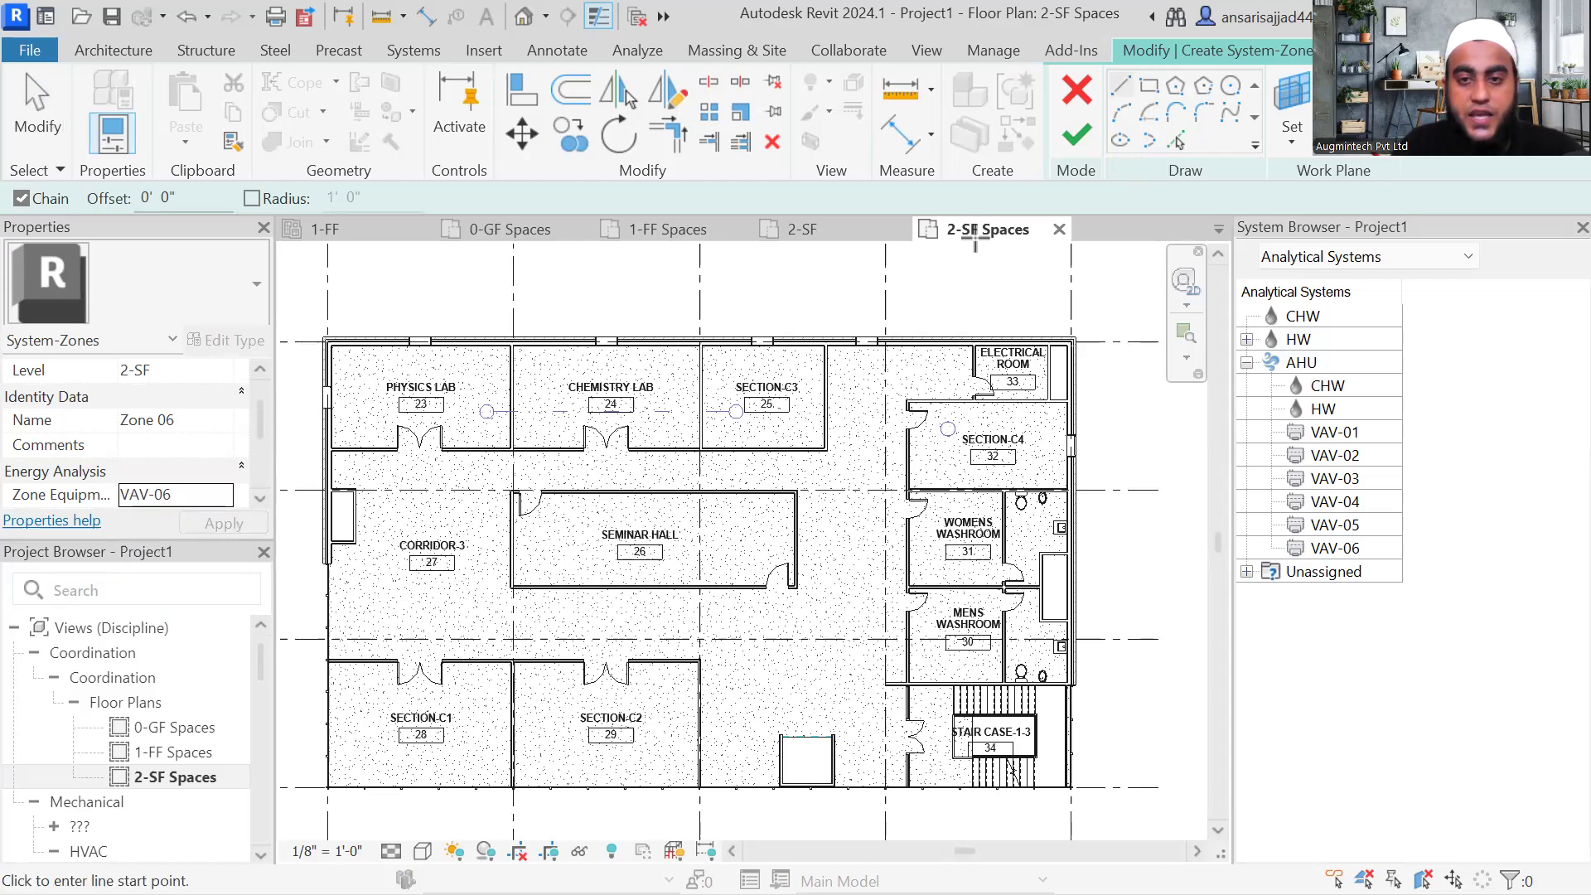
# Step: Sketch a horizontal zone line about 10' 6" long from Section-C1 into Section-C2
pyautogui.click(472, 707)
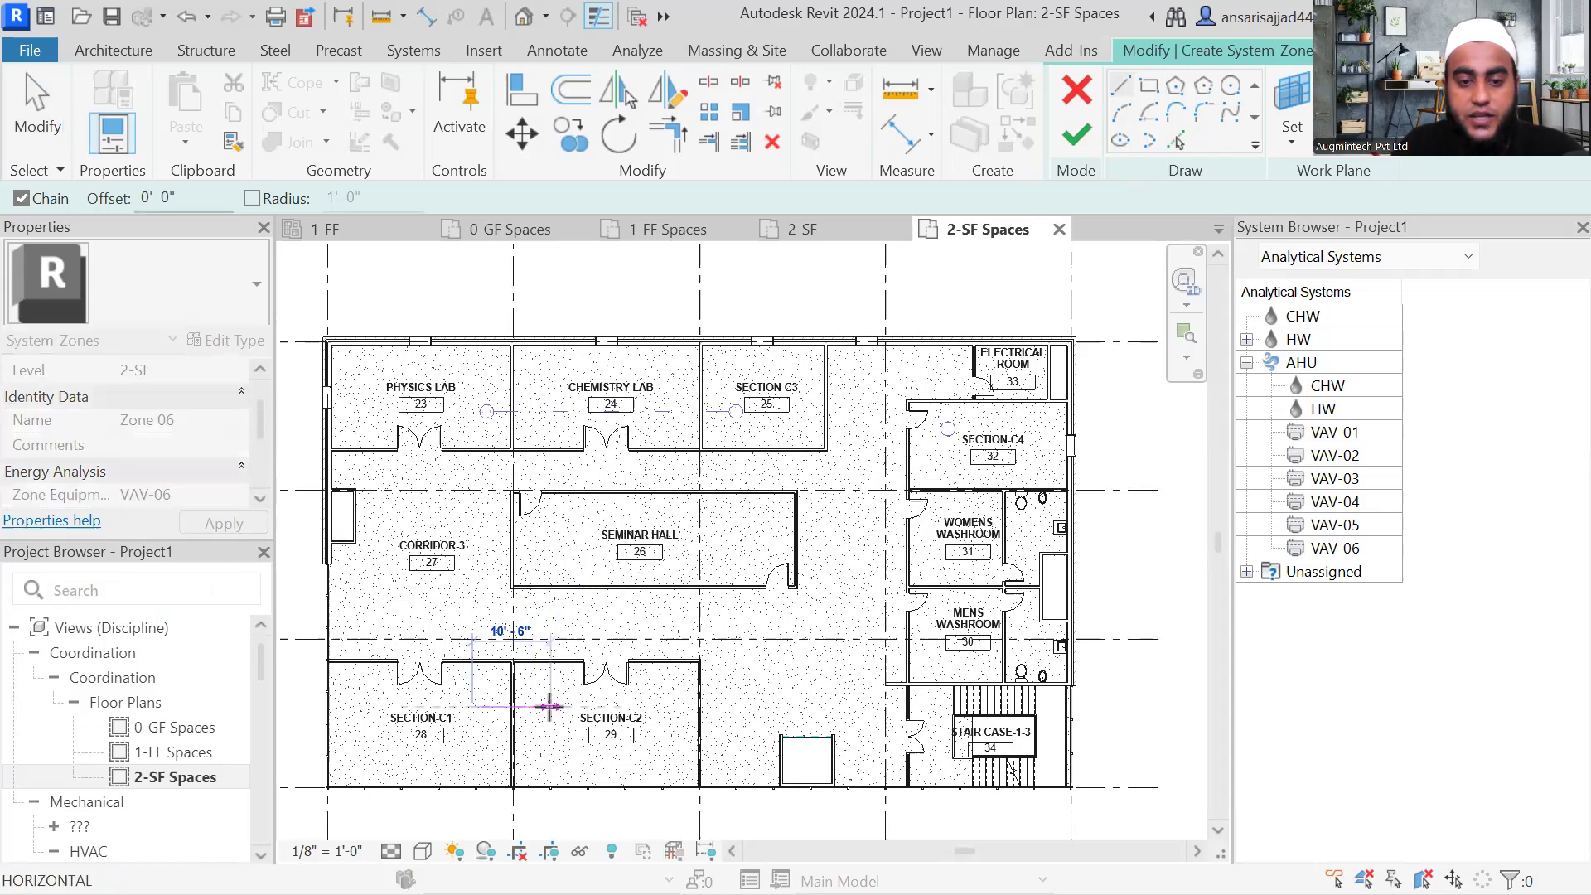
pyautogui.click(550, 707)
pyautogui.press('Escape')
# Step: Add a small circle inside the Seminar Hall to the Zone 06 sketch and finish the system-zone
pyautogui.click(1231, 86)
pyautogui.scroll(2, 696, 535)
pyautogui.click(503, 537)
pyautogui.click(528, 538)
pyautogui.click(1077, 134)
pyautogui.scroll(-2, 905, 410)
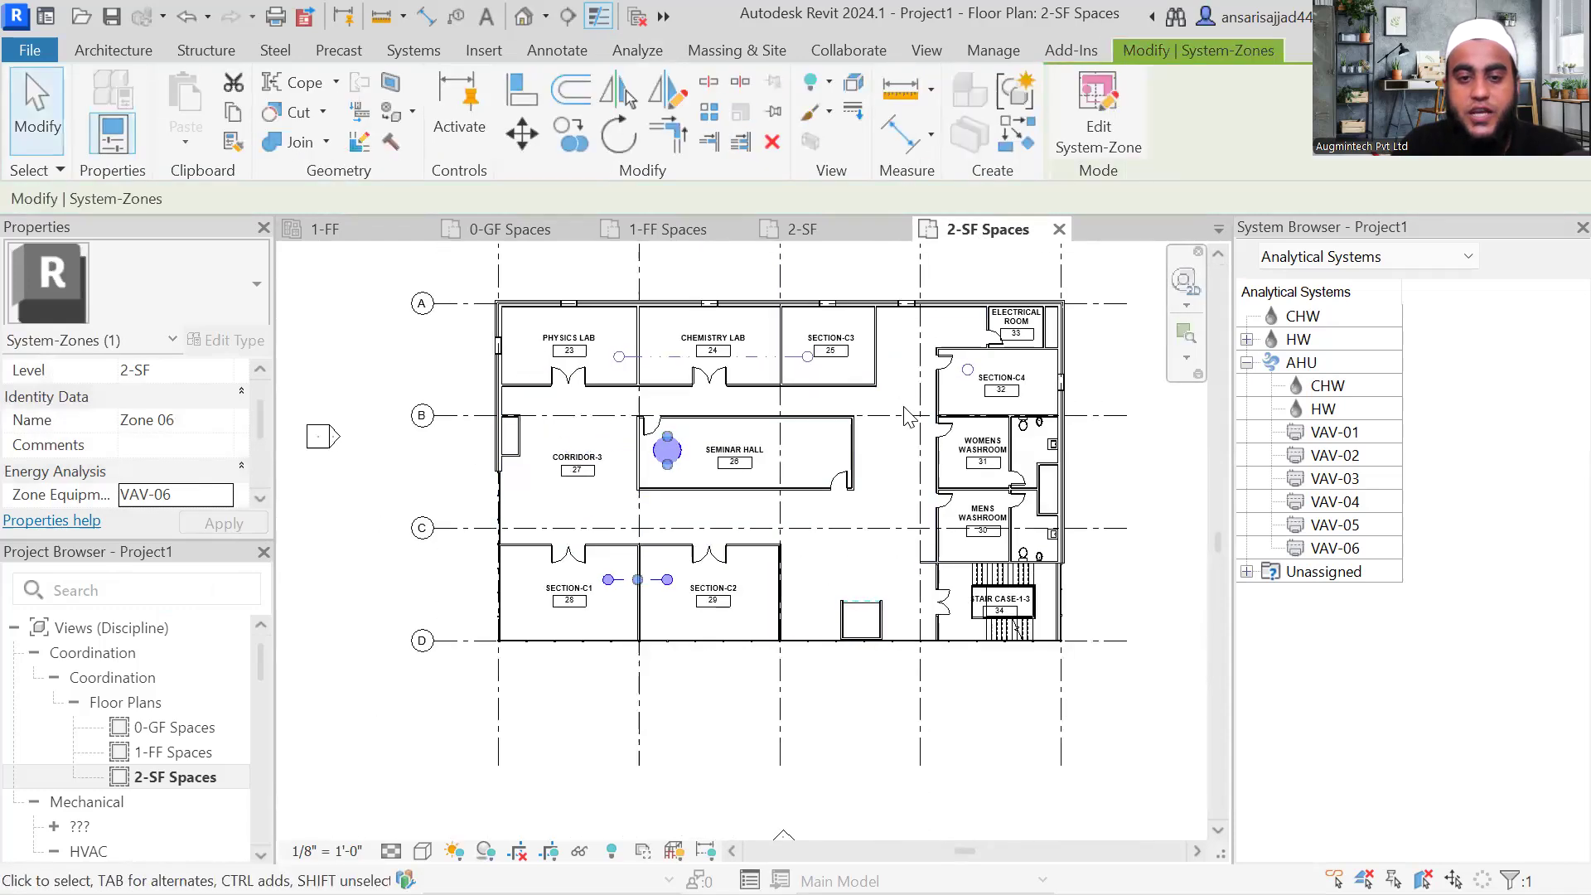
# Step: Deselect the finished zone and review the spaces listed as Unassigned among the analytical systems
pyautogui.click(1087, 455)
pyautogui.moveTo(1087, 455); pyautogui.dragTo(963, 534, button='middle')
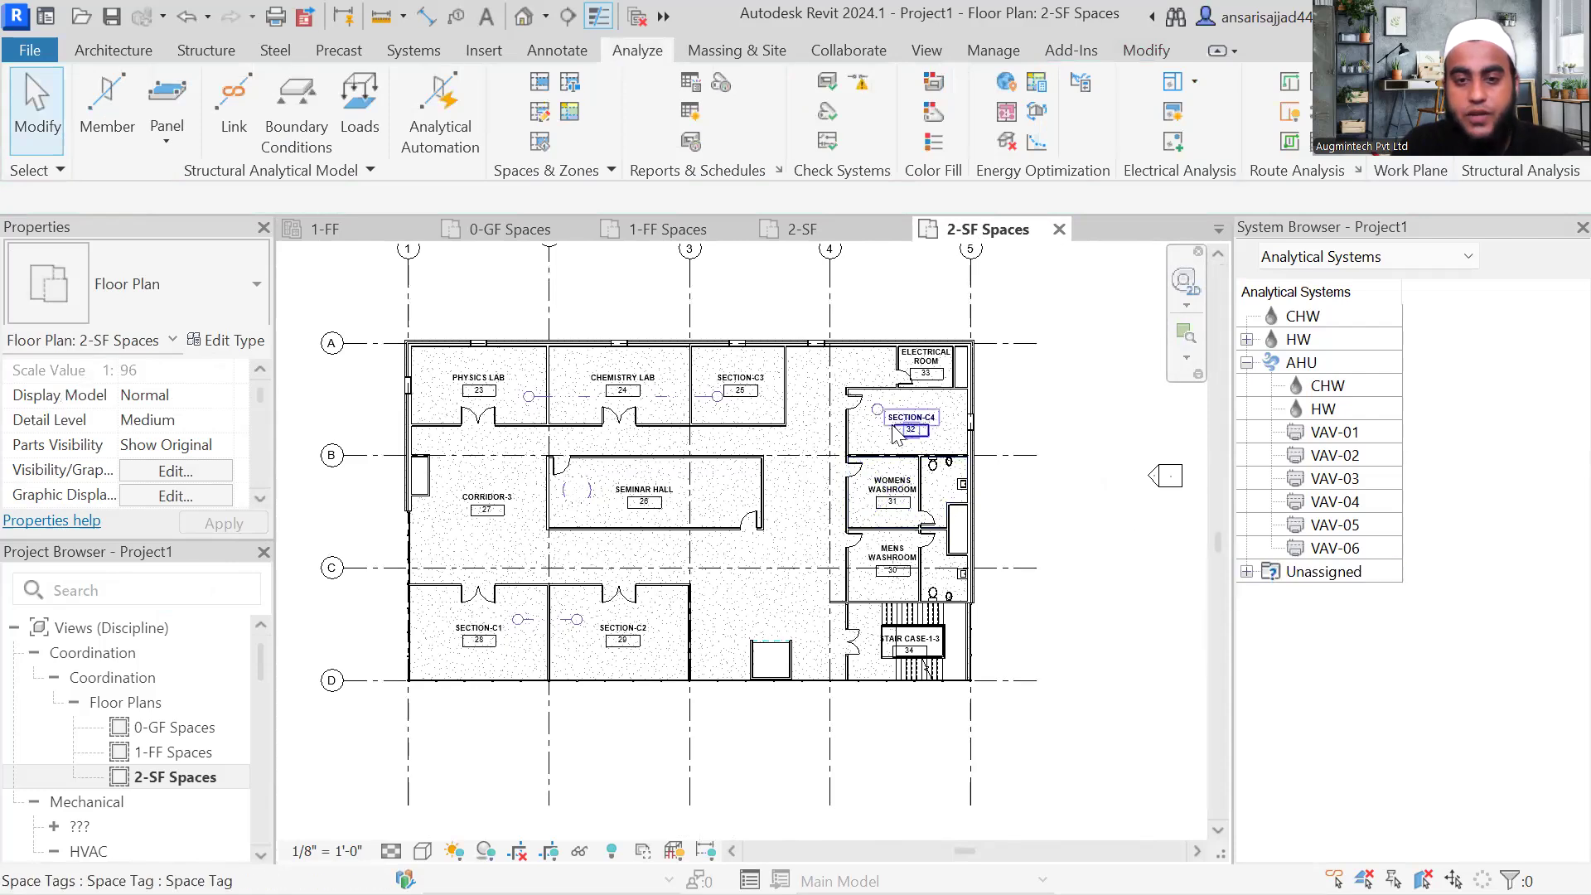
pyautogui.scroll(2, 895, 472)
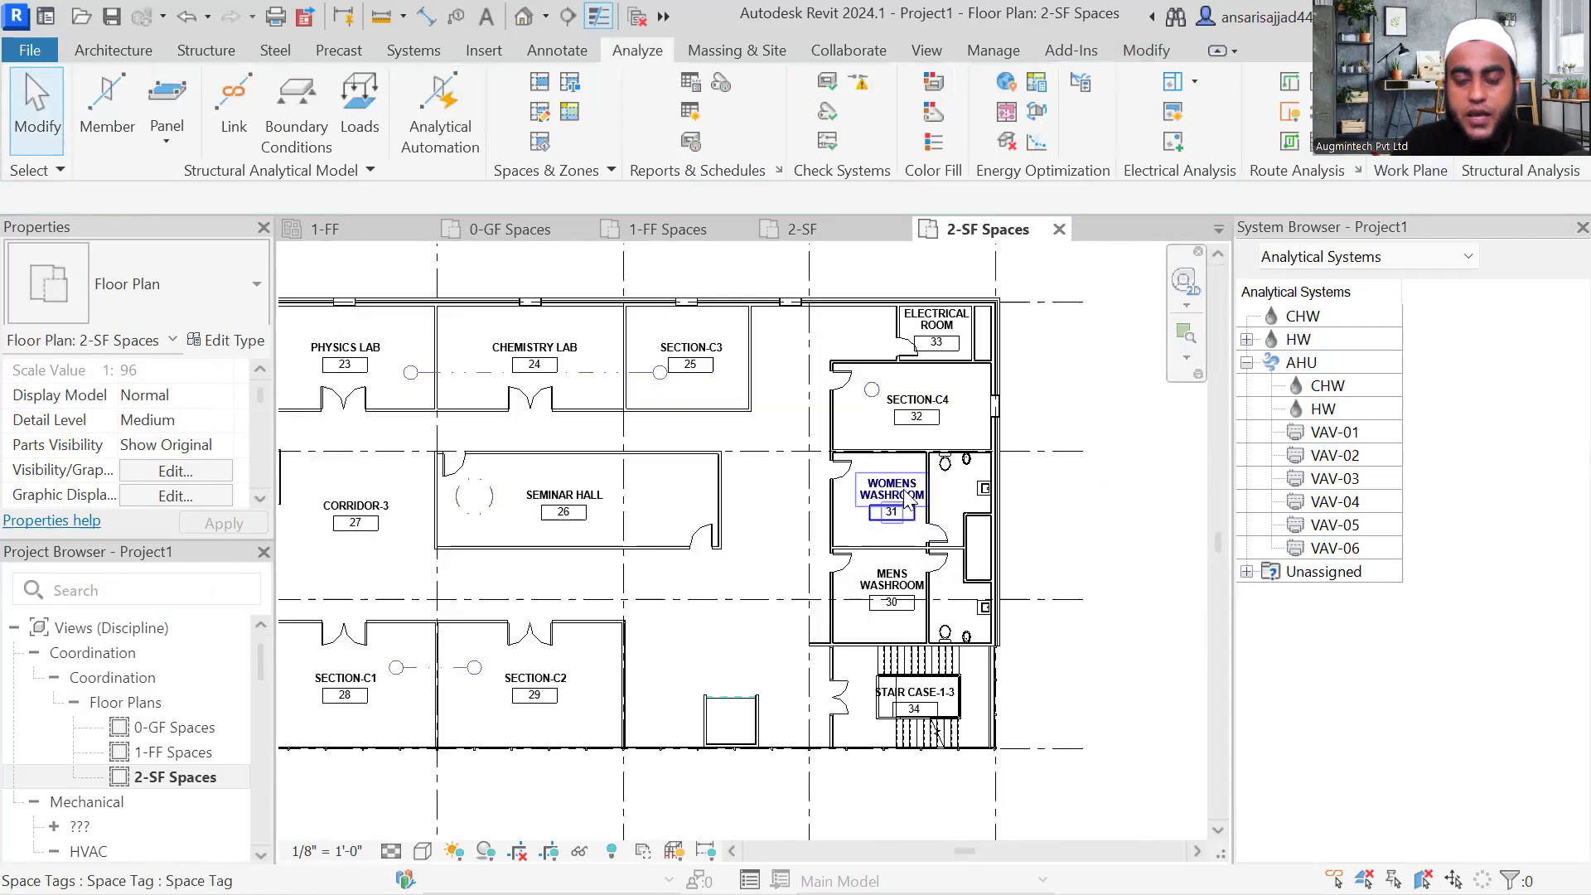
pyautogui.click(1247, 572)
pyautogui.click(1252, 580)
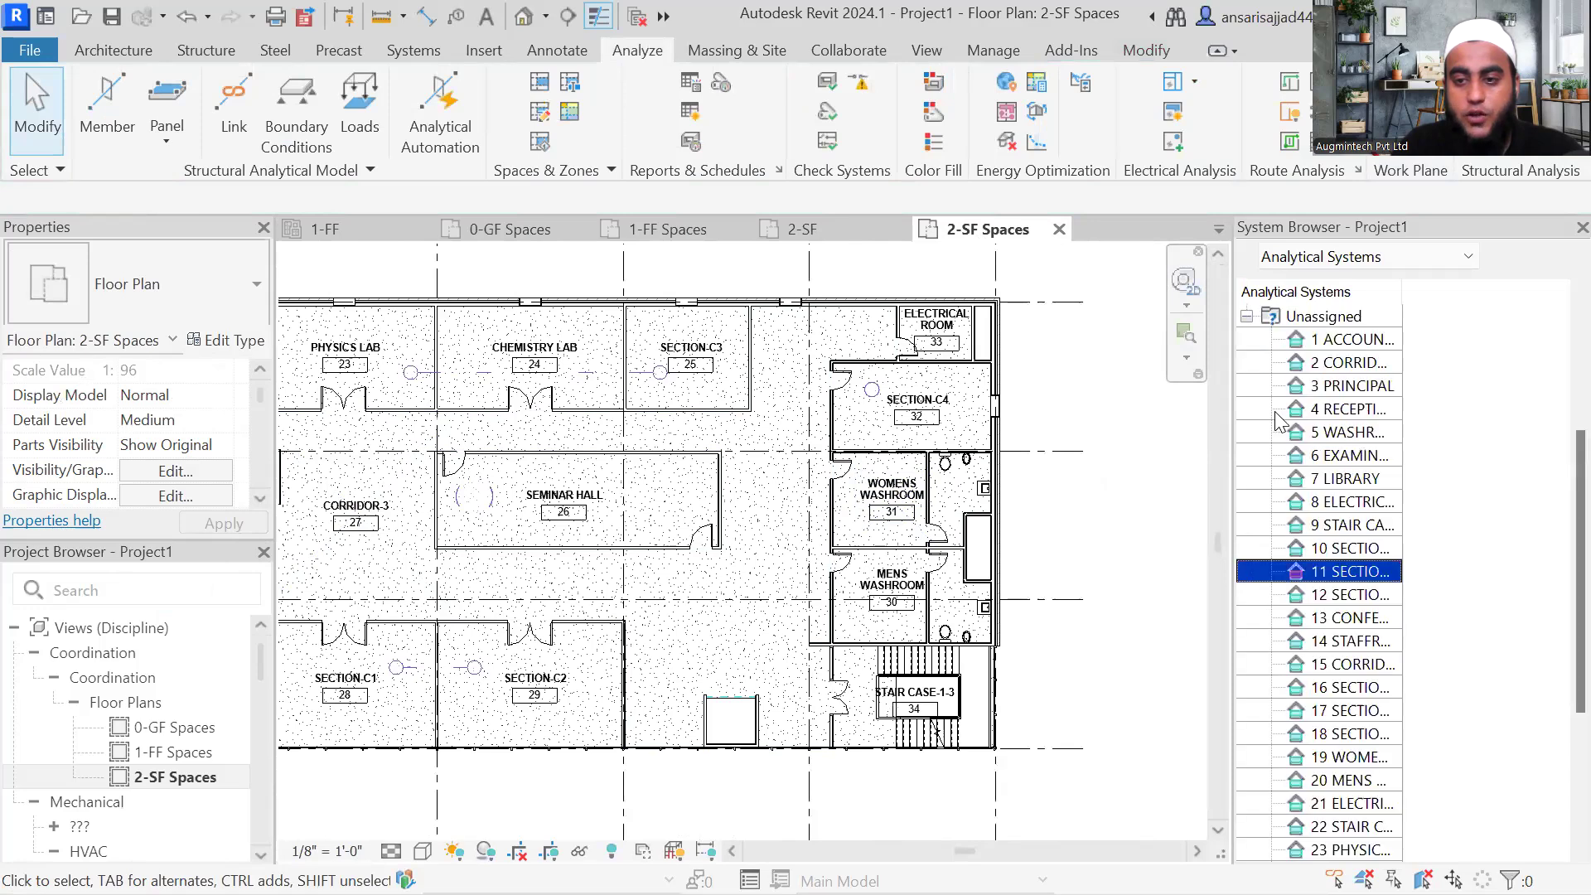
pyautogui.click(1247, 317)
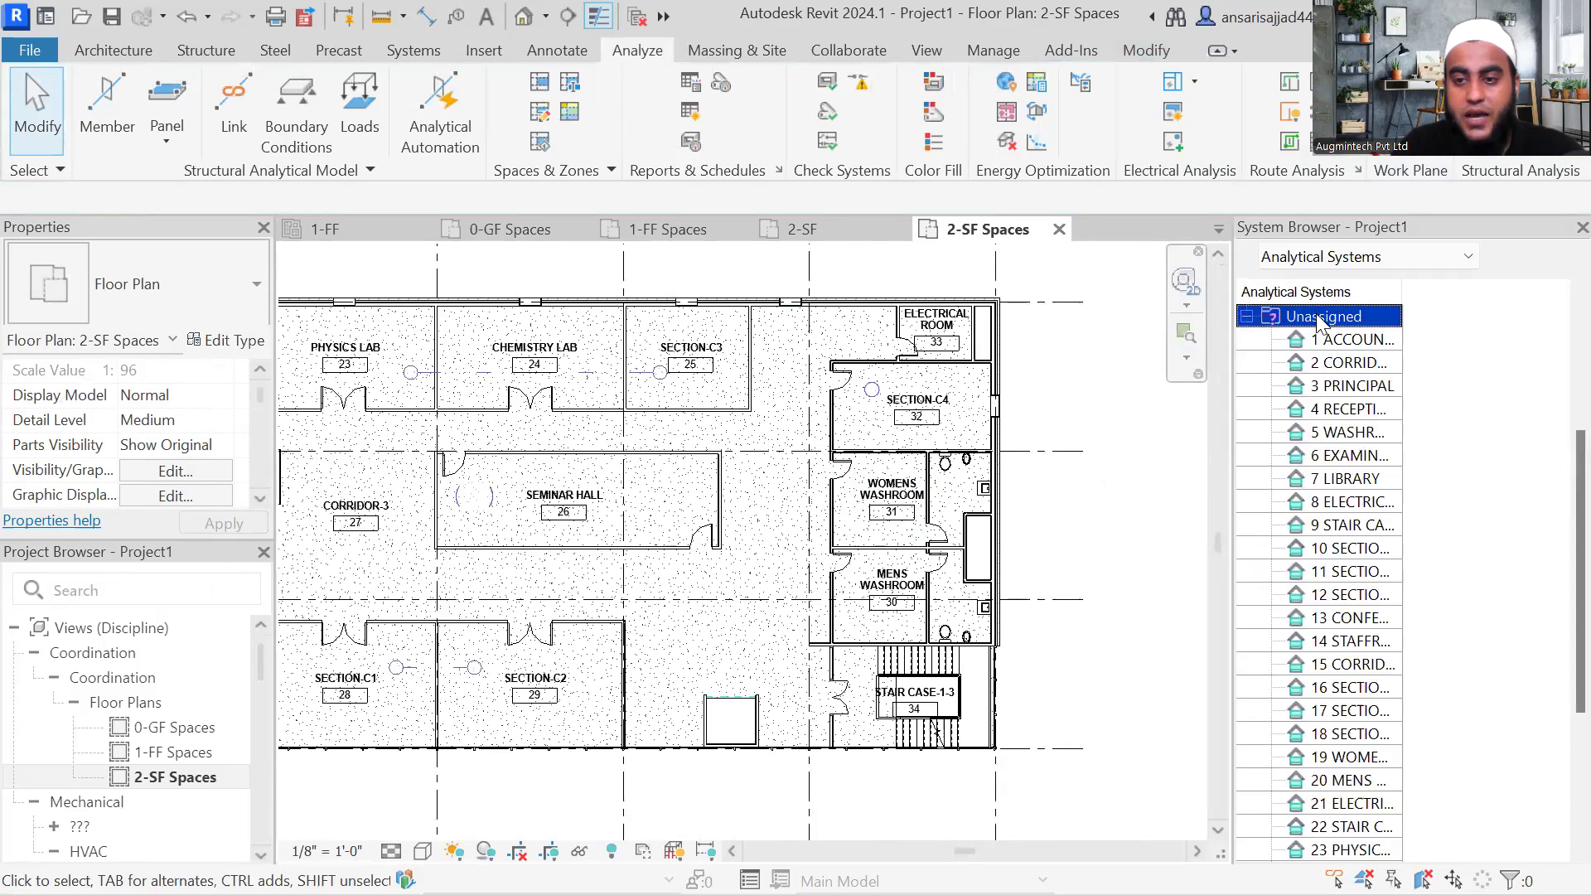
pyautogui.click(1248, 316)
pyautogui.click(1012, 543)
pyautogui.moveTo(1107, 507); pyautogui.dragTo(1110, 511, button='middle')
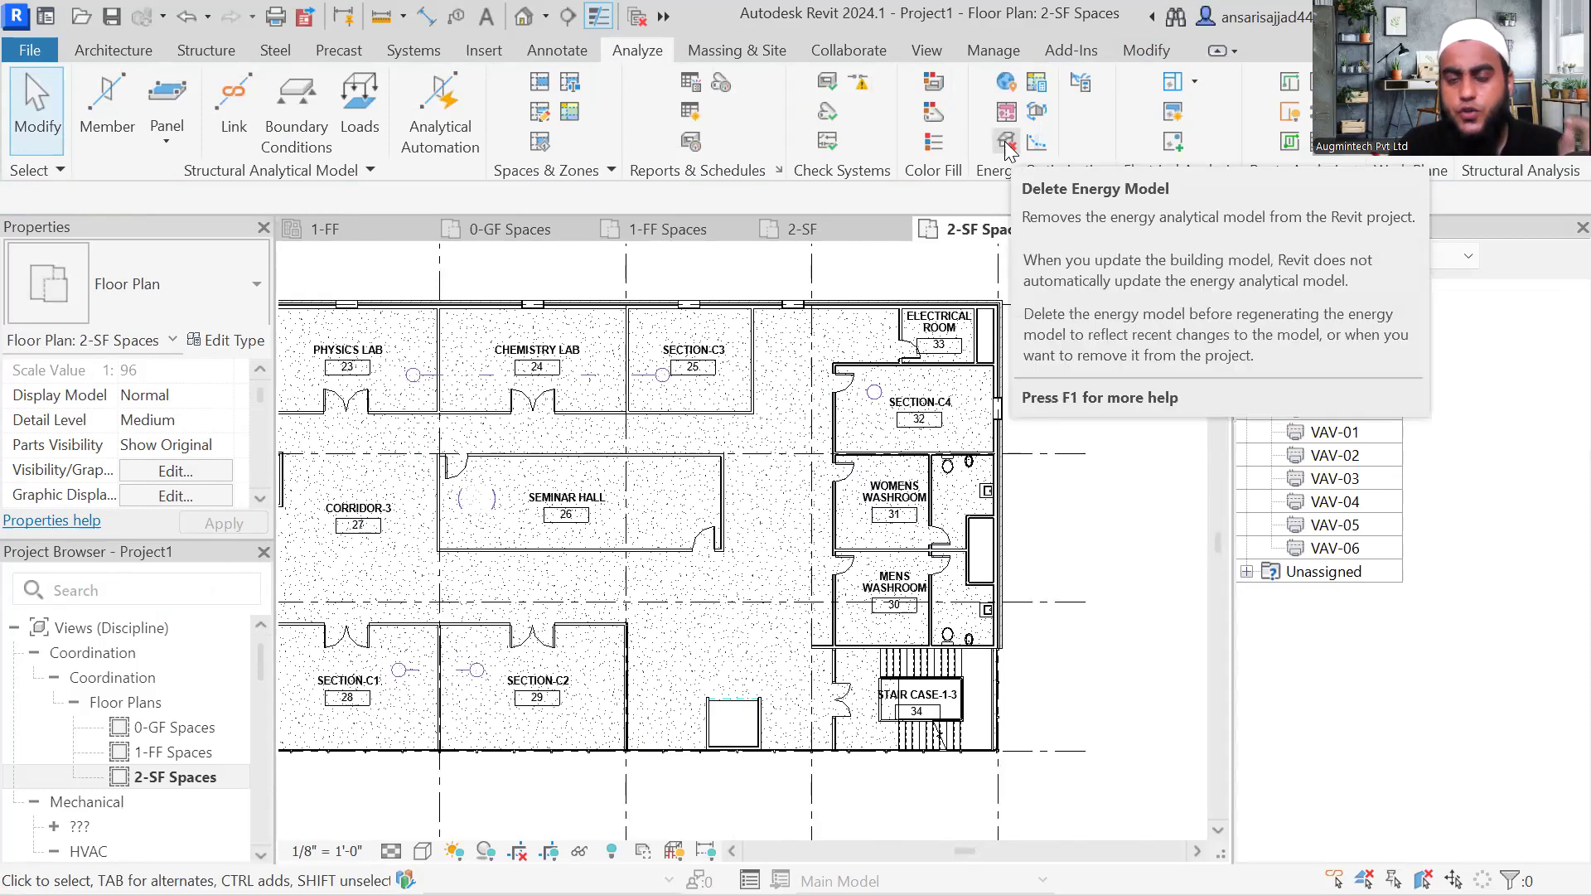
# Step: Delete the existing energy model geometry and create a new Energy Analytical Model
pyautogui.click(1007, 146)
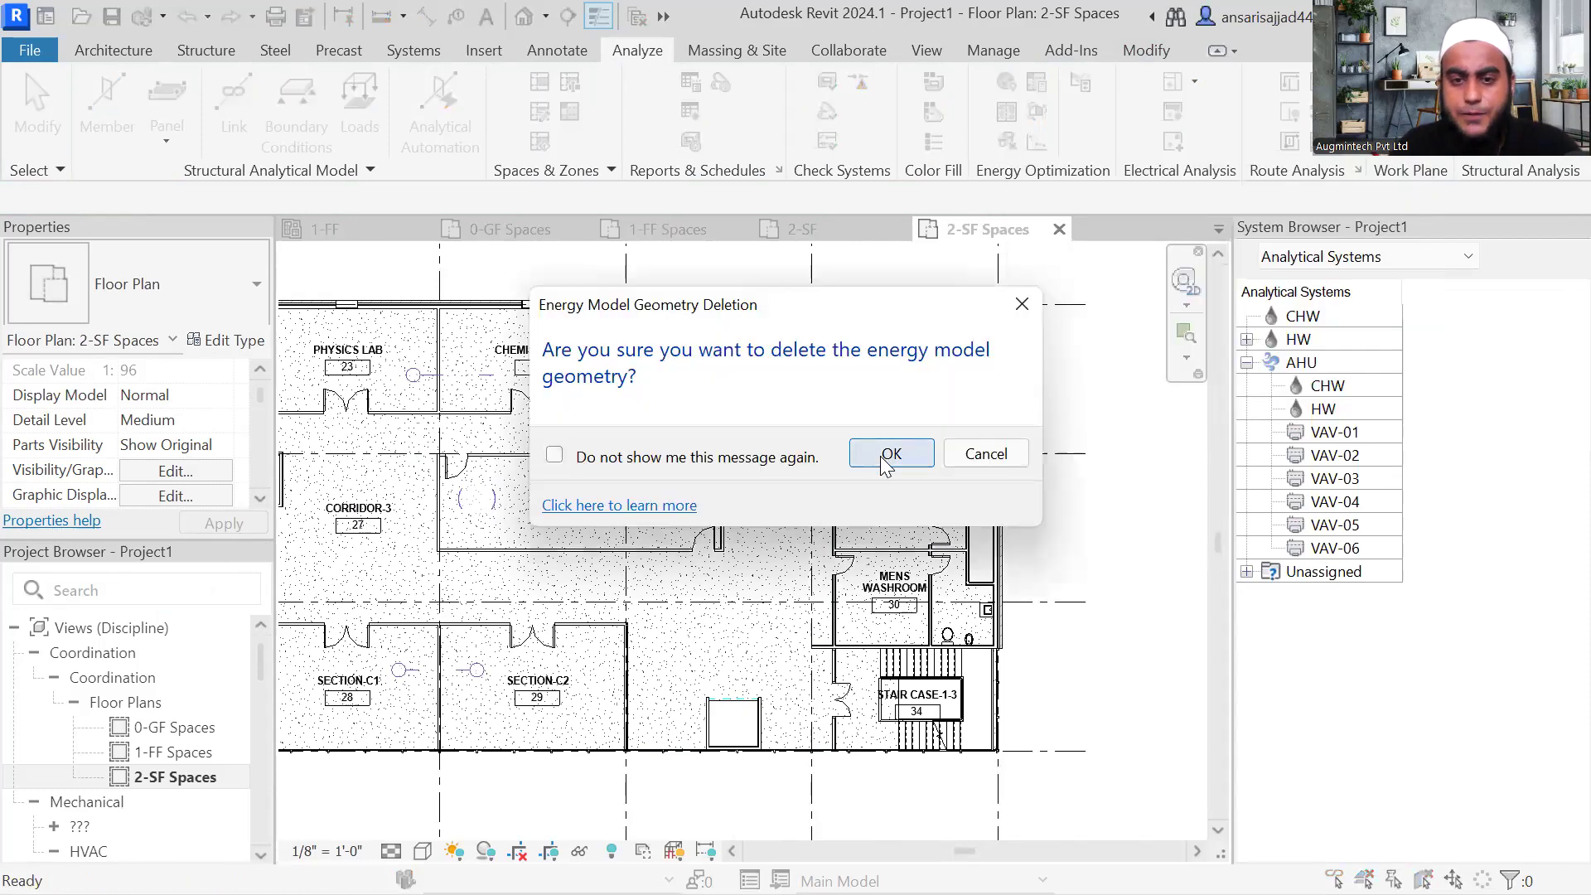
pyautogui.click(891, 454)
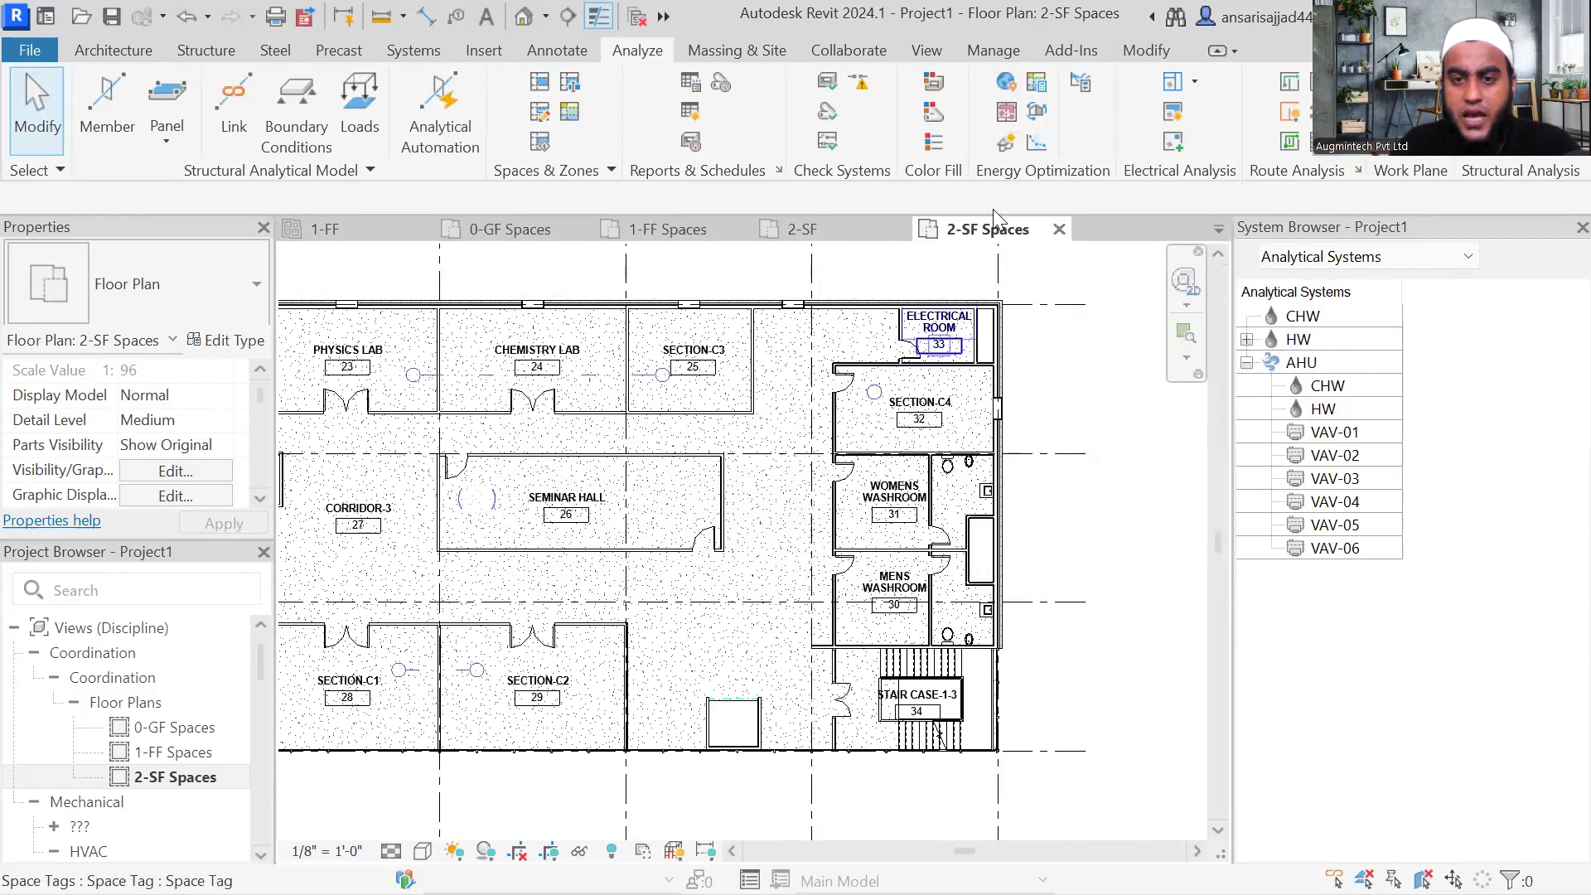
pyautogui.click(1007, 147)
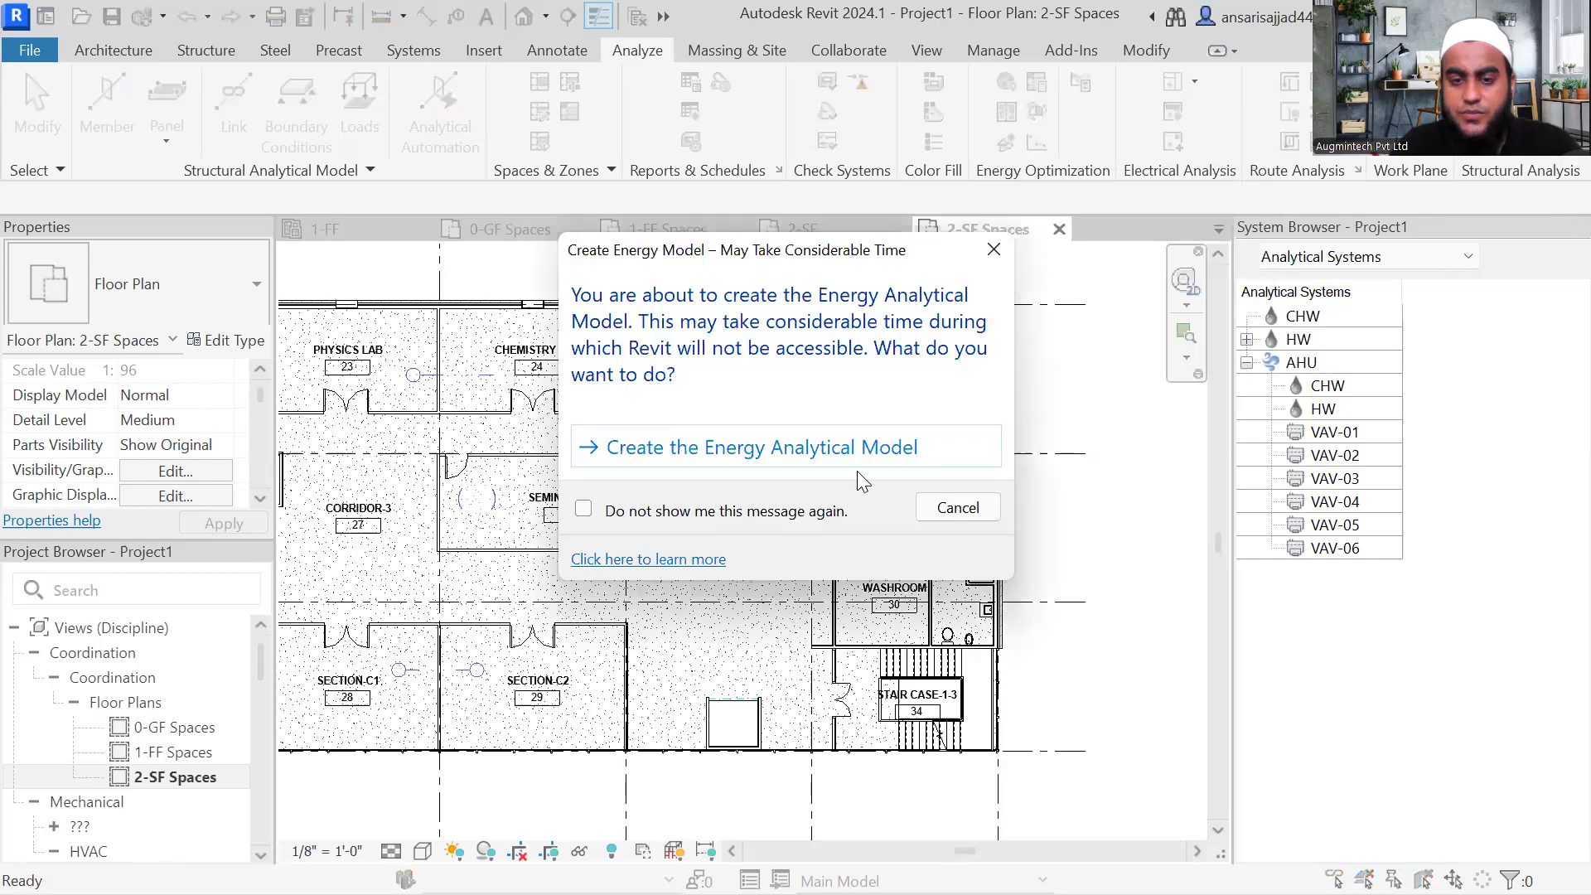
pyautogui.click(773, 455)
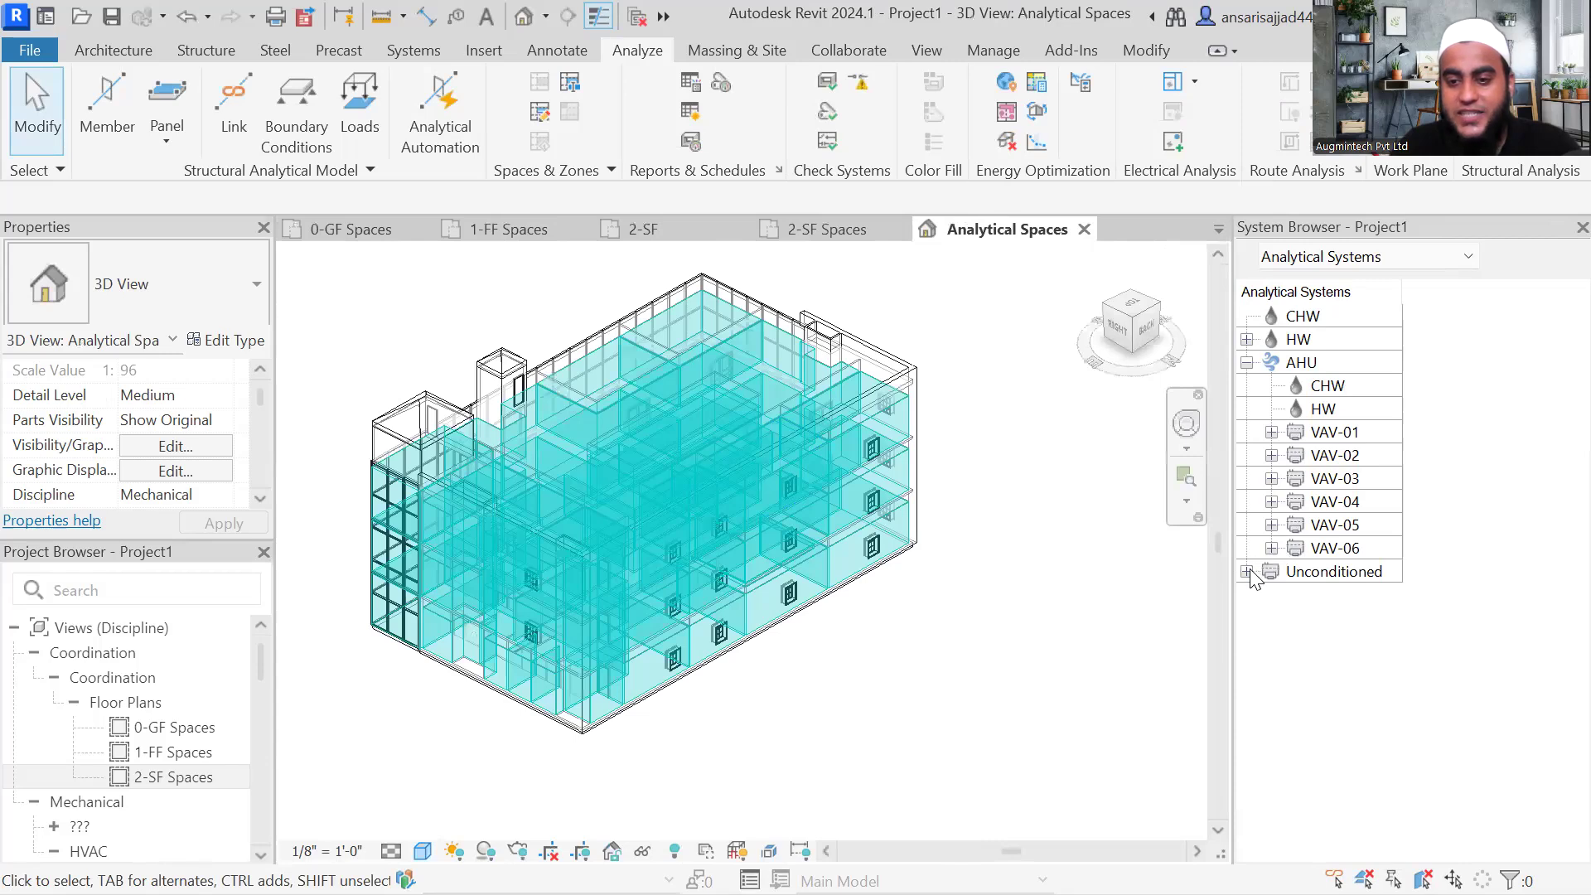
# Step: Examine which spaces the Unconditioned group of the analytical systems contains, including its first entry
pyautogui.click(1249, 576)
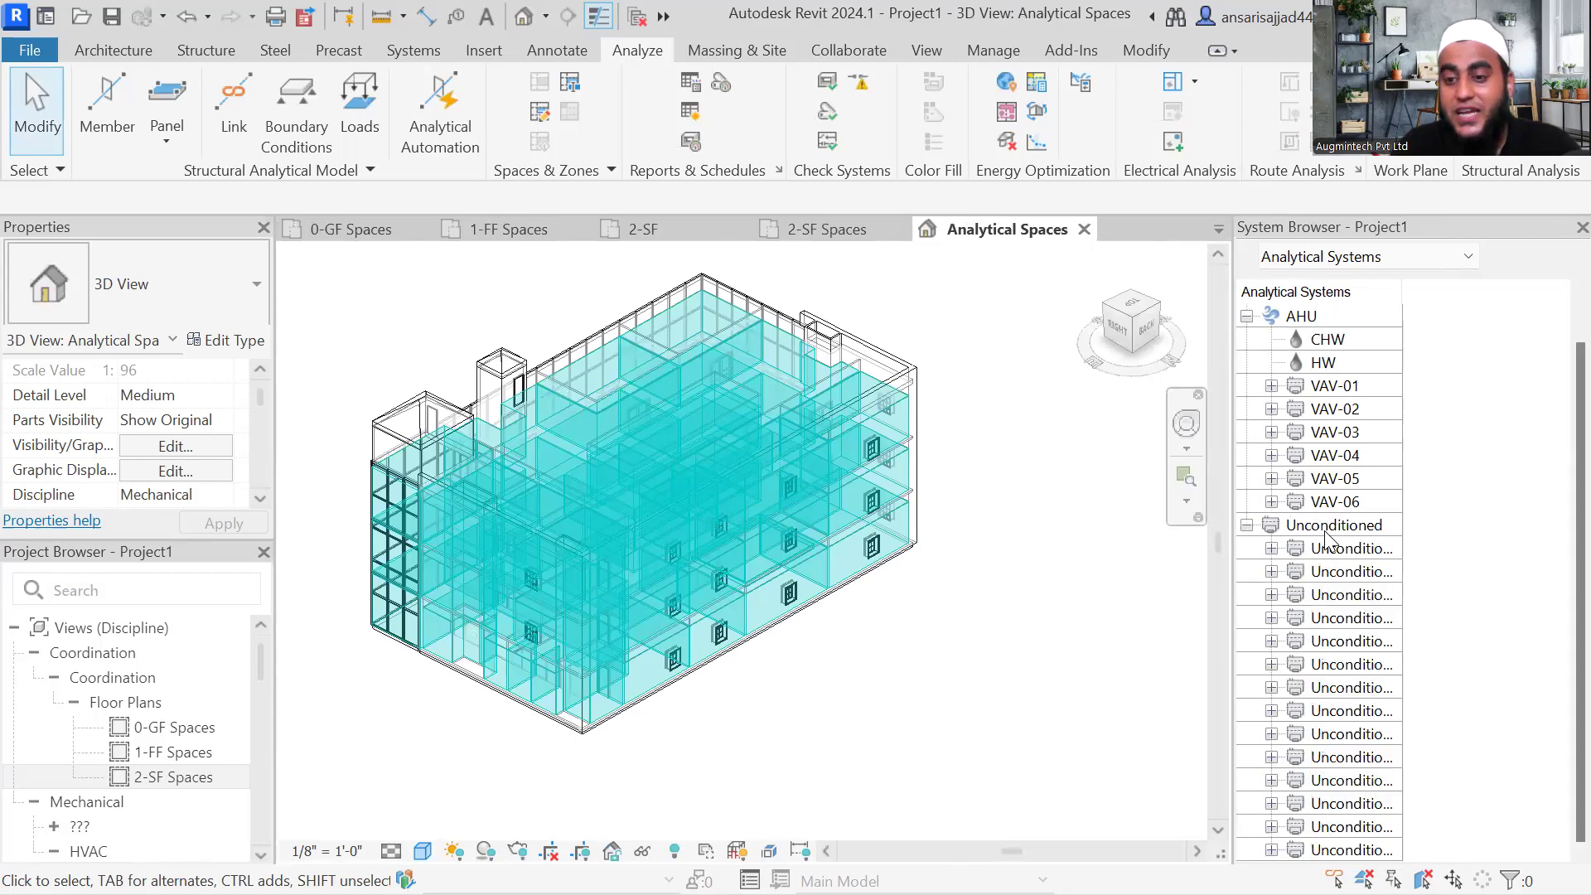
pyautogui.click(1274, 552)
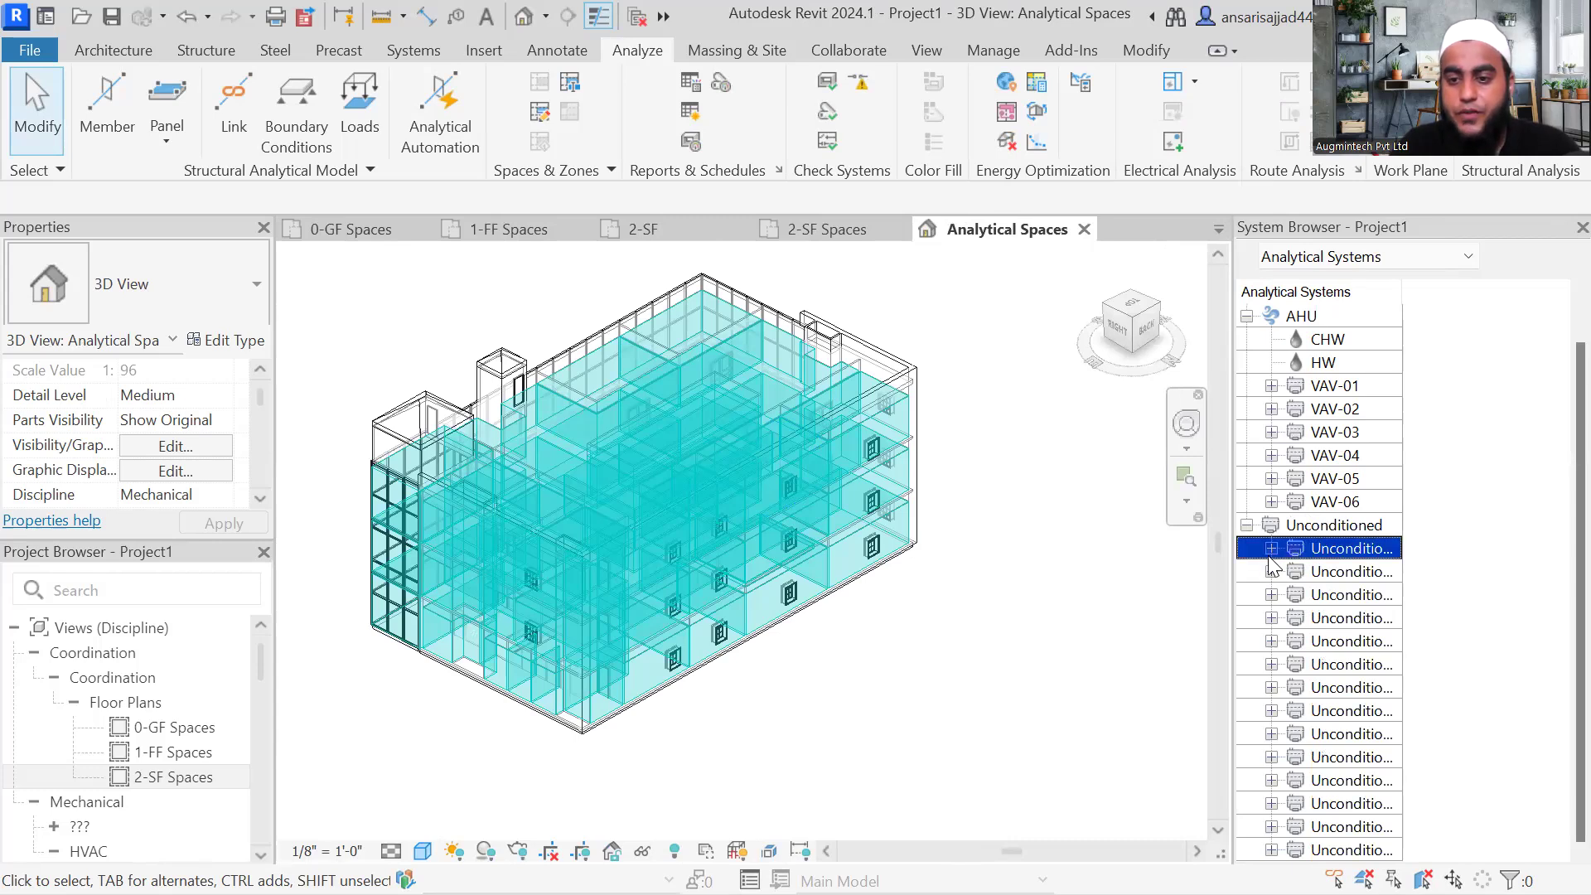
pyautogui.click(1273, 549)
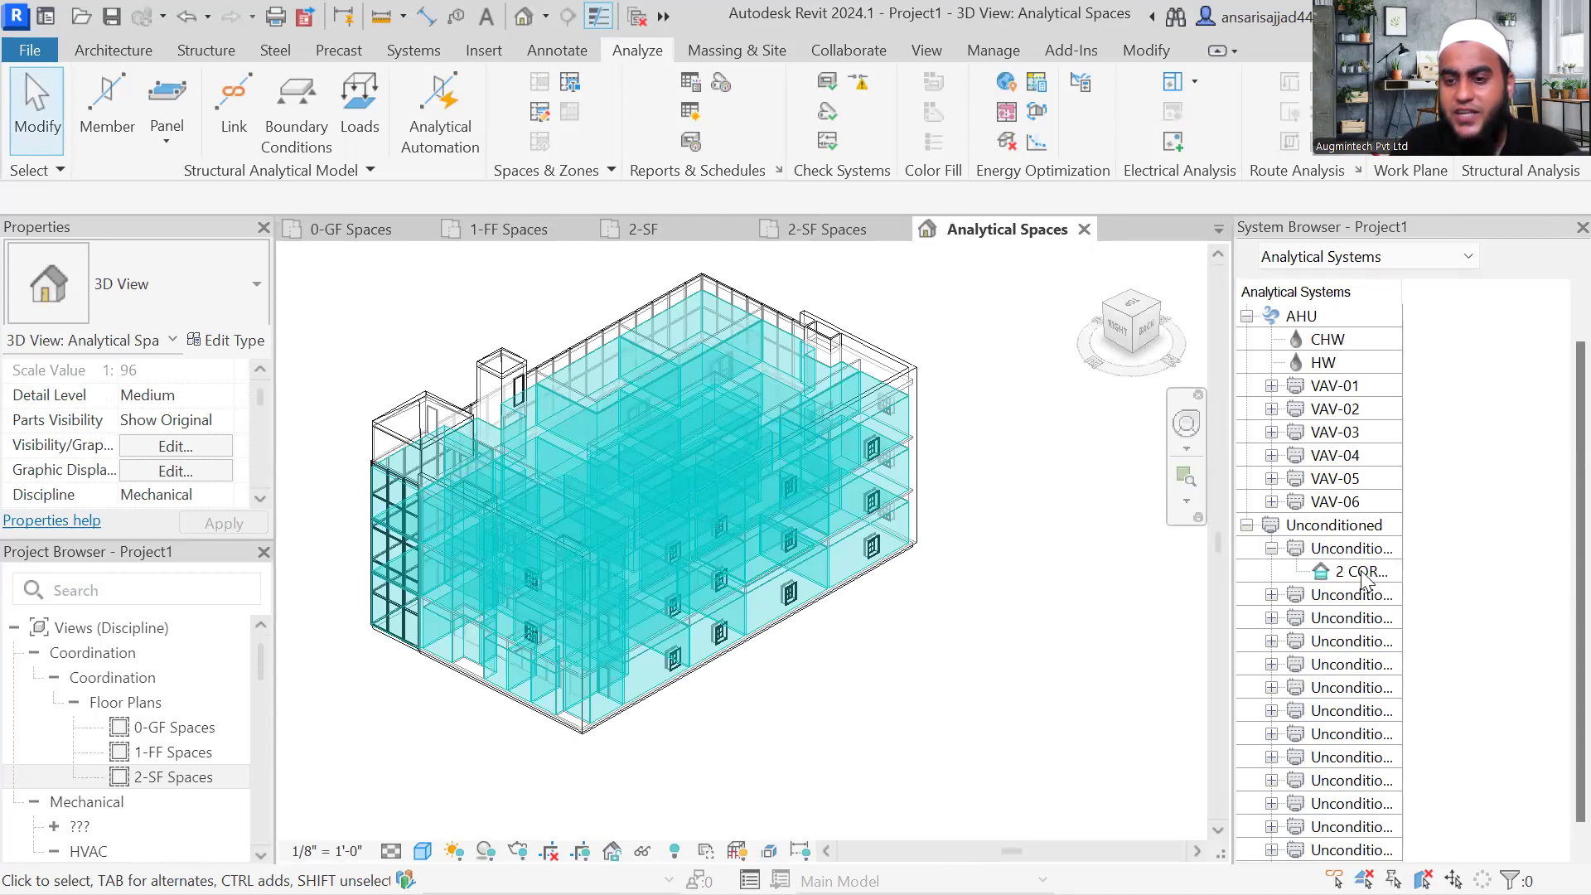
pyautogui.click(1248, 527)
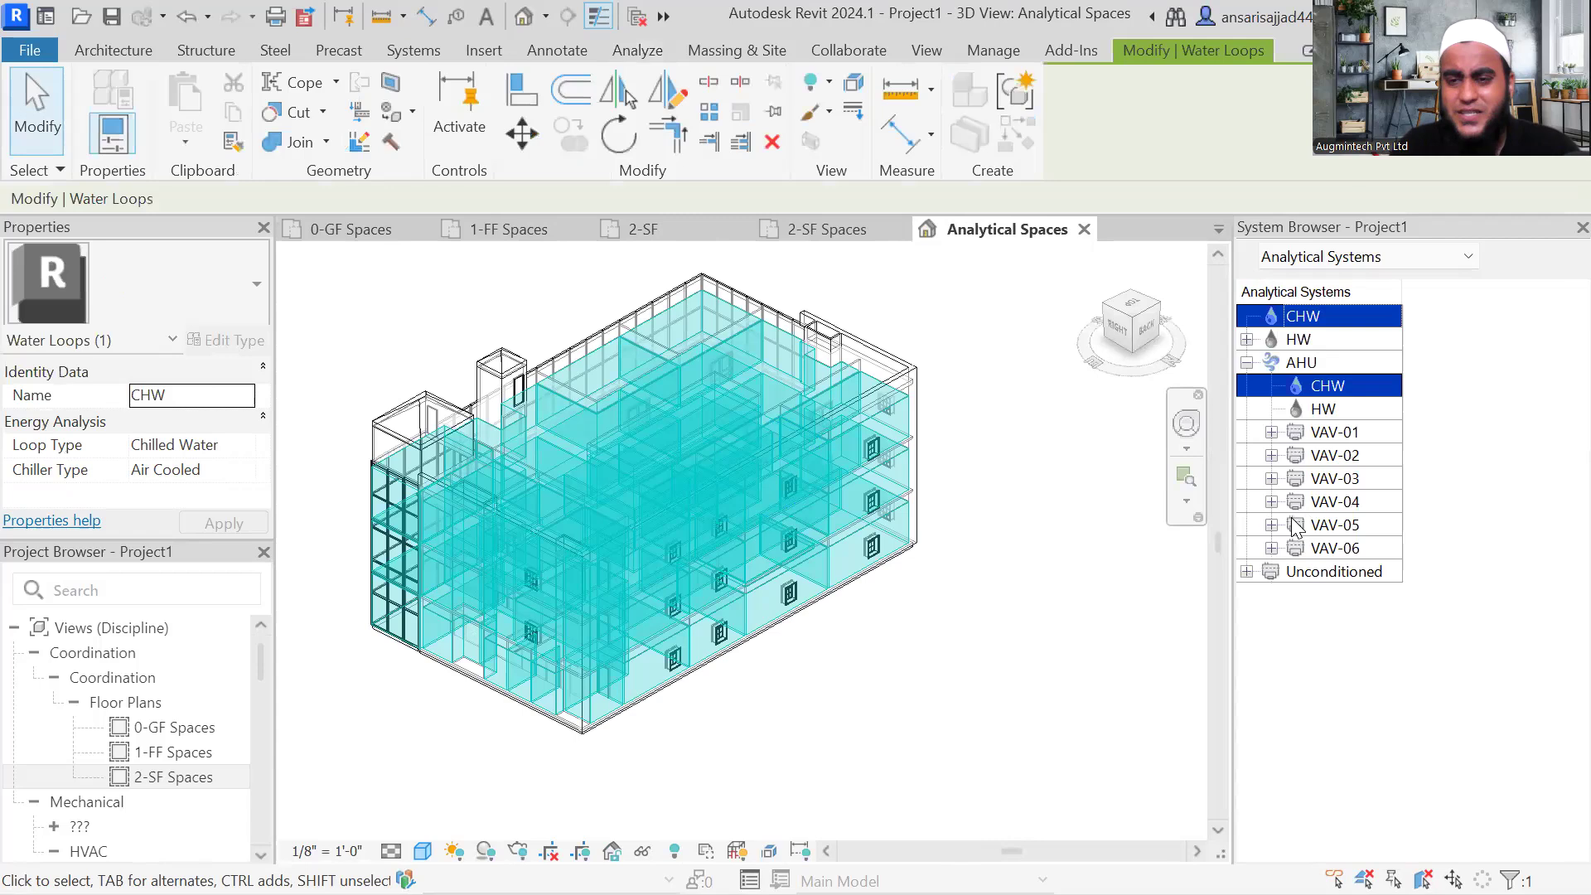
pyautogui.moveTo(990, 436); pyautogui.dragTo(1040, 495, button='middle')
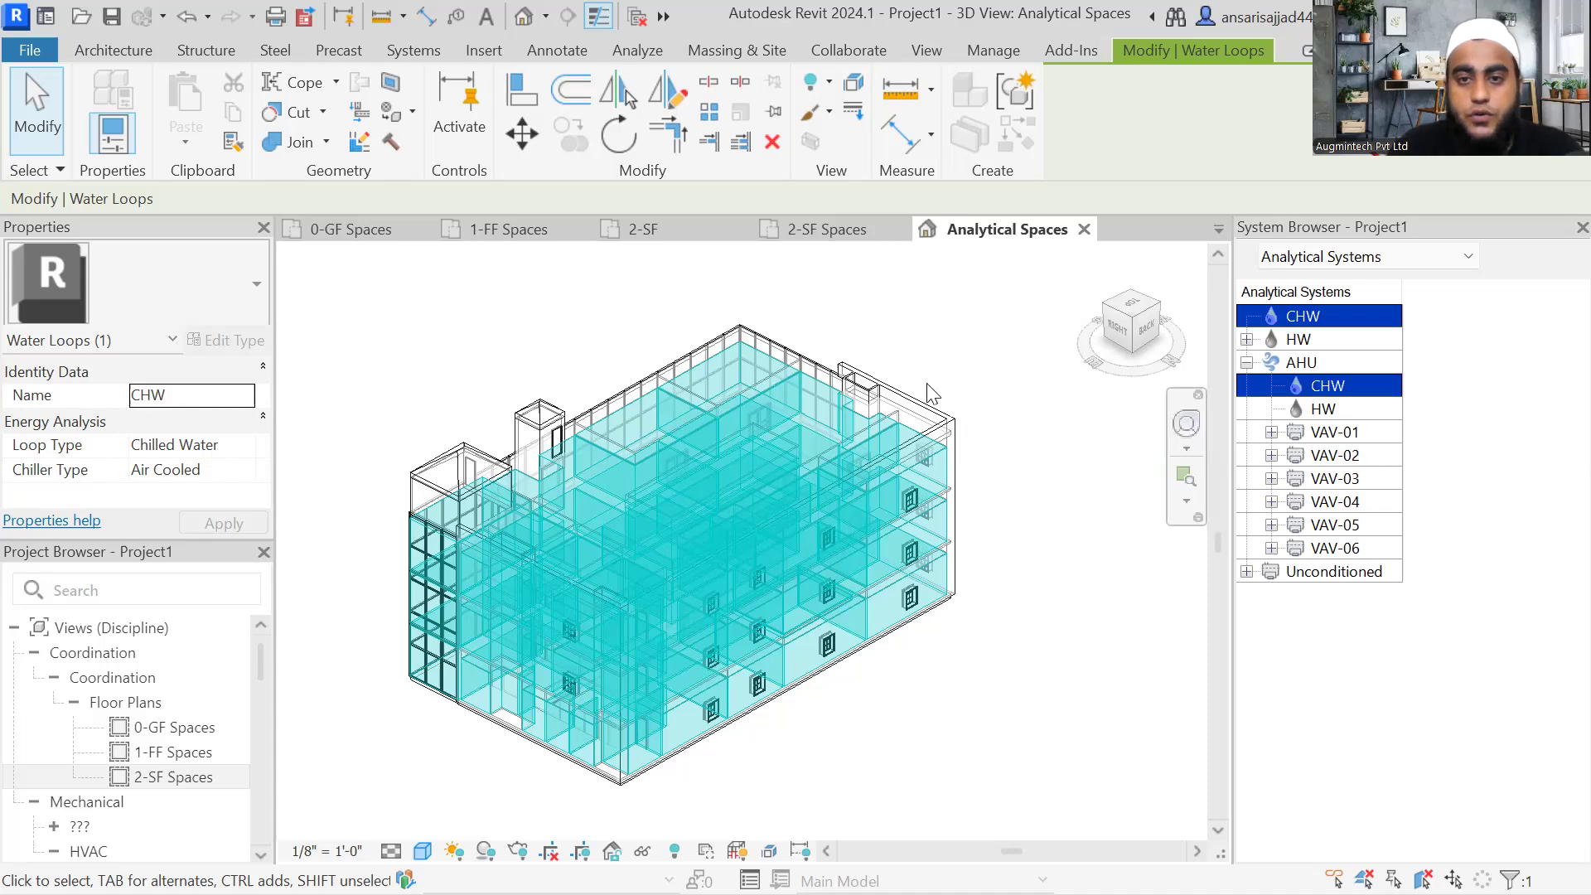
# Step: Run a Systems Analysis with the HVAC Systems Loads and Sizing workflow, keeping the report name Analysis Report
pyautogui.click(640, 53)
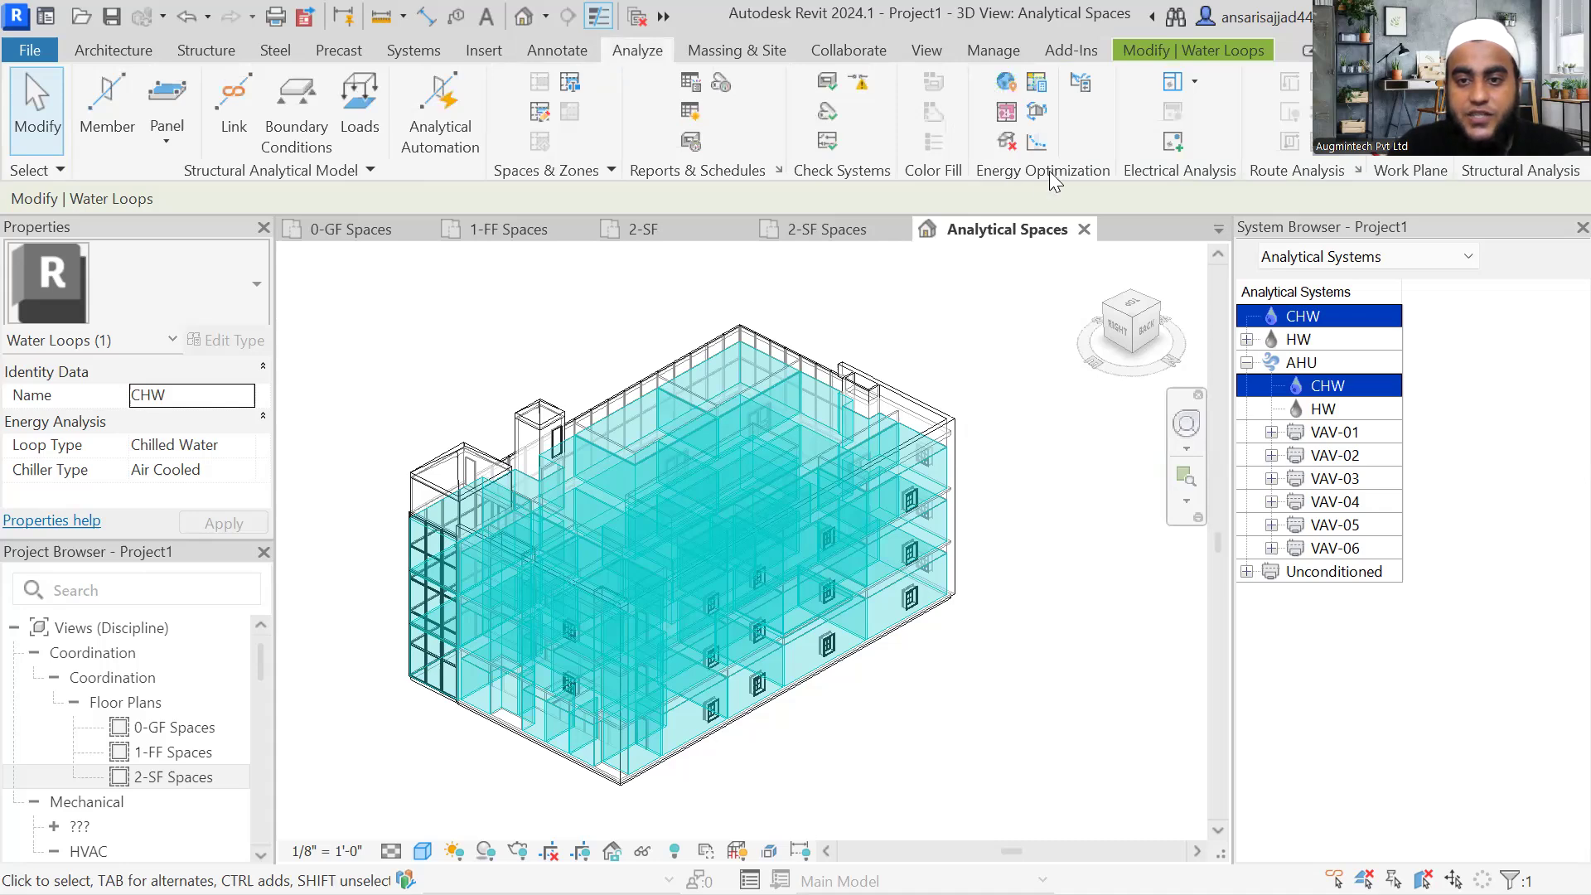
pyautogui.click(1035, 91)
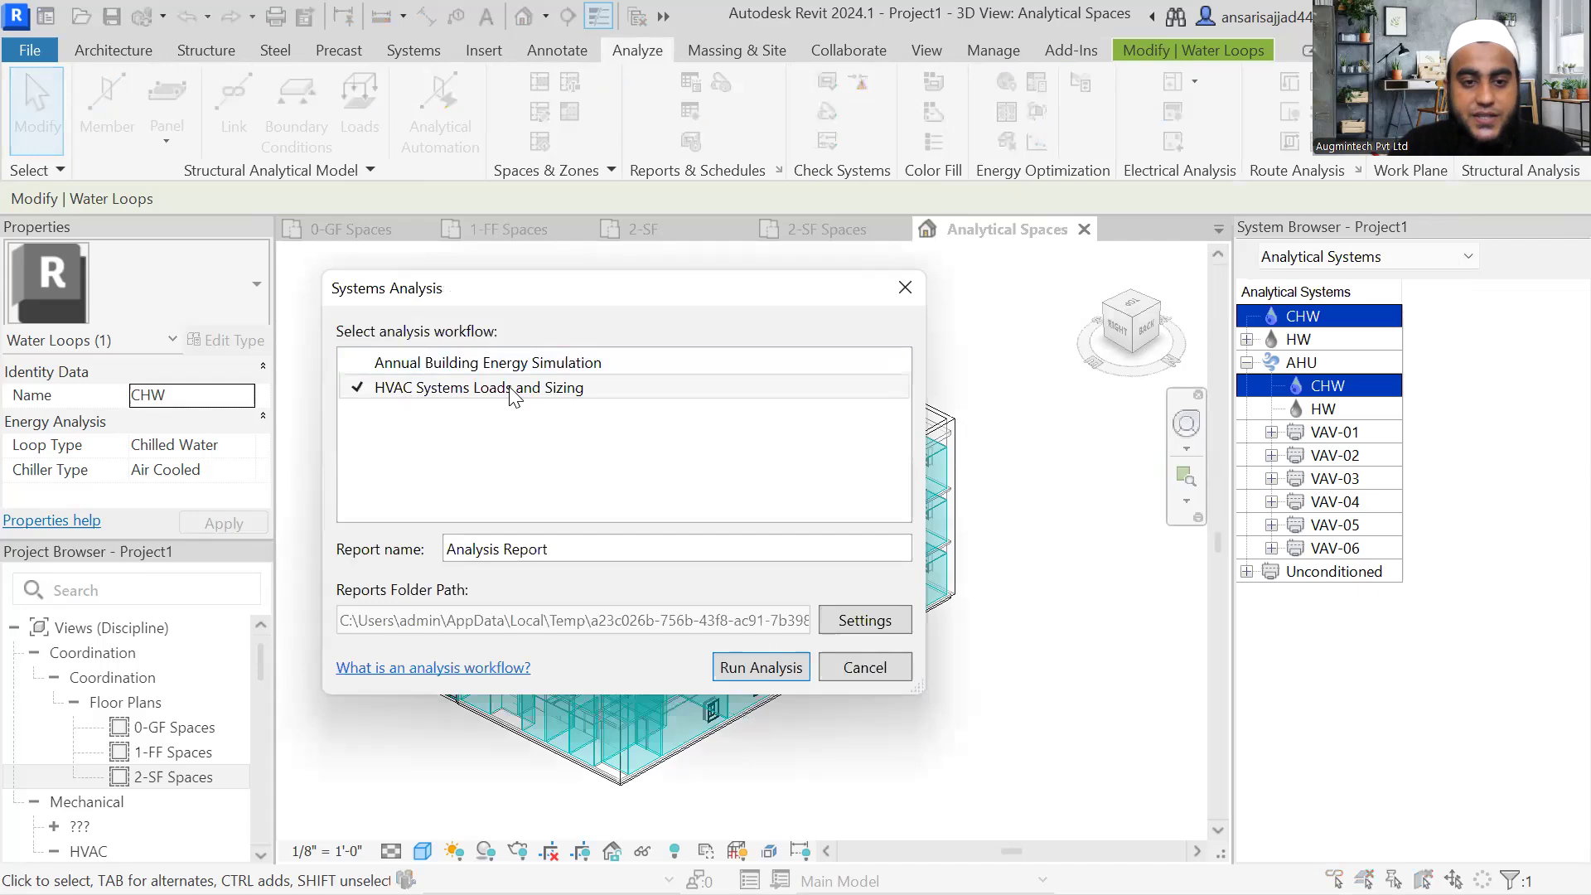
pyautogui.click(759, 668)
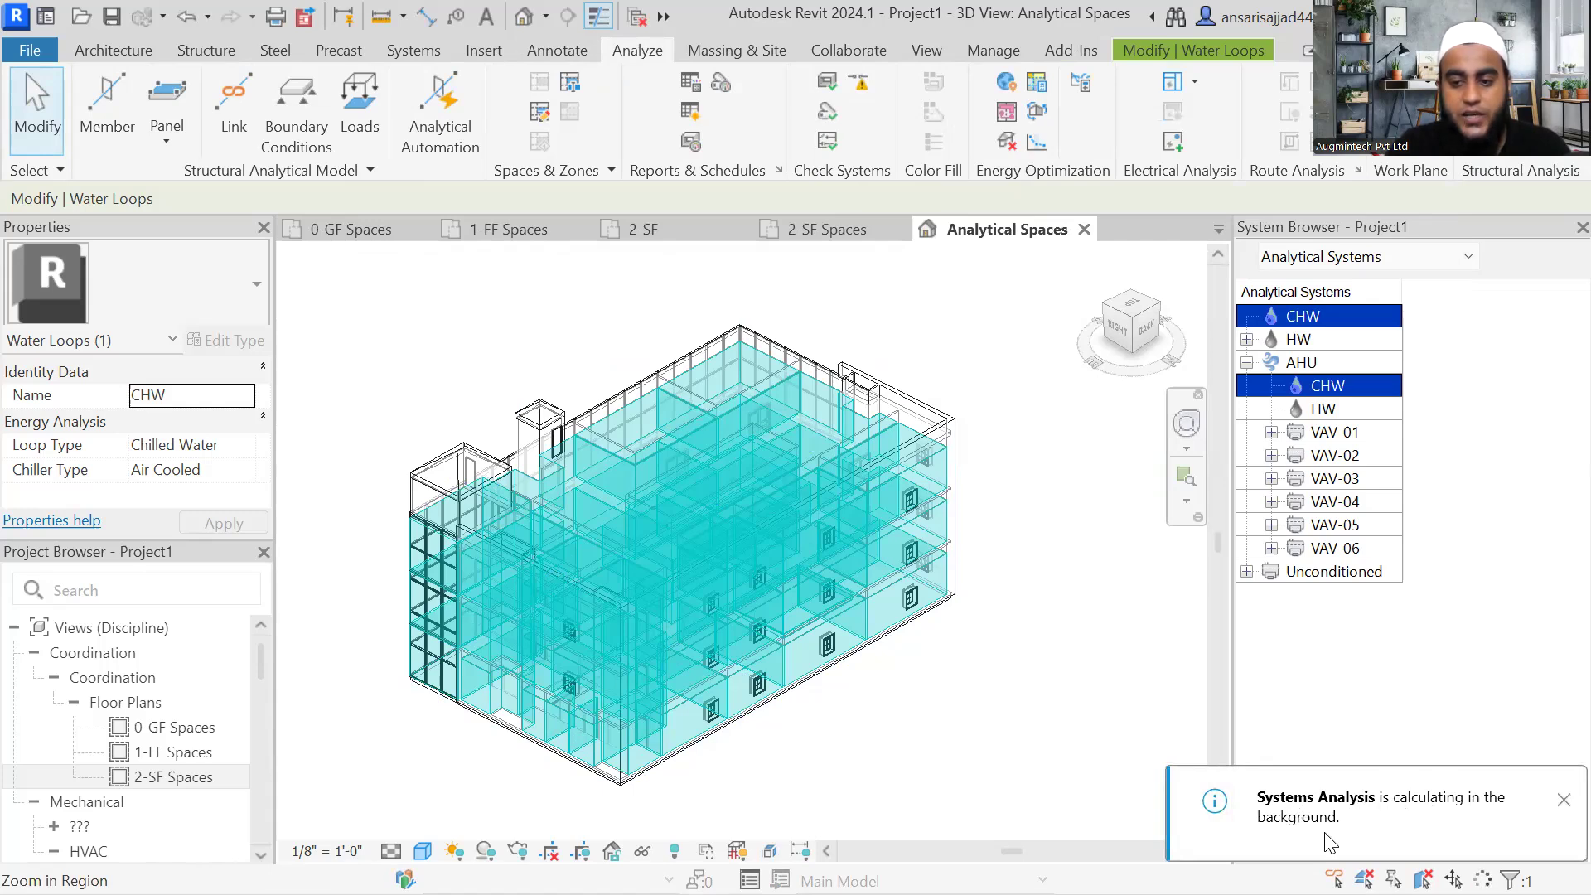
# Step: Find the generated Analysis Report among the project's analysis reports and open it
pyautogui.scroll(-5, 141, 704)
pyautogui.scroll(5, 139, 705)
pyautogui.scroll(-5, 149, 705)
pyautogui.scroll(-5, 99, 680)
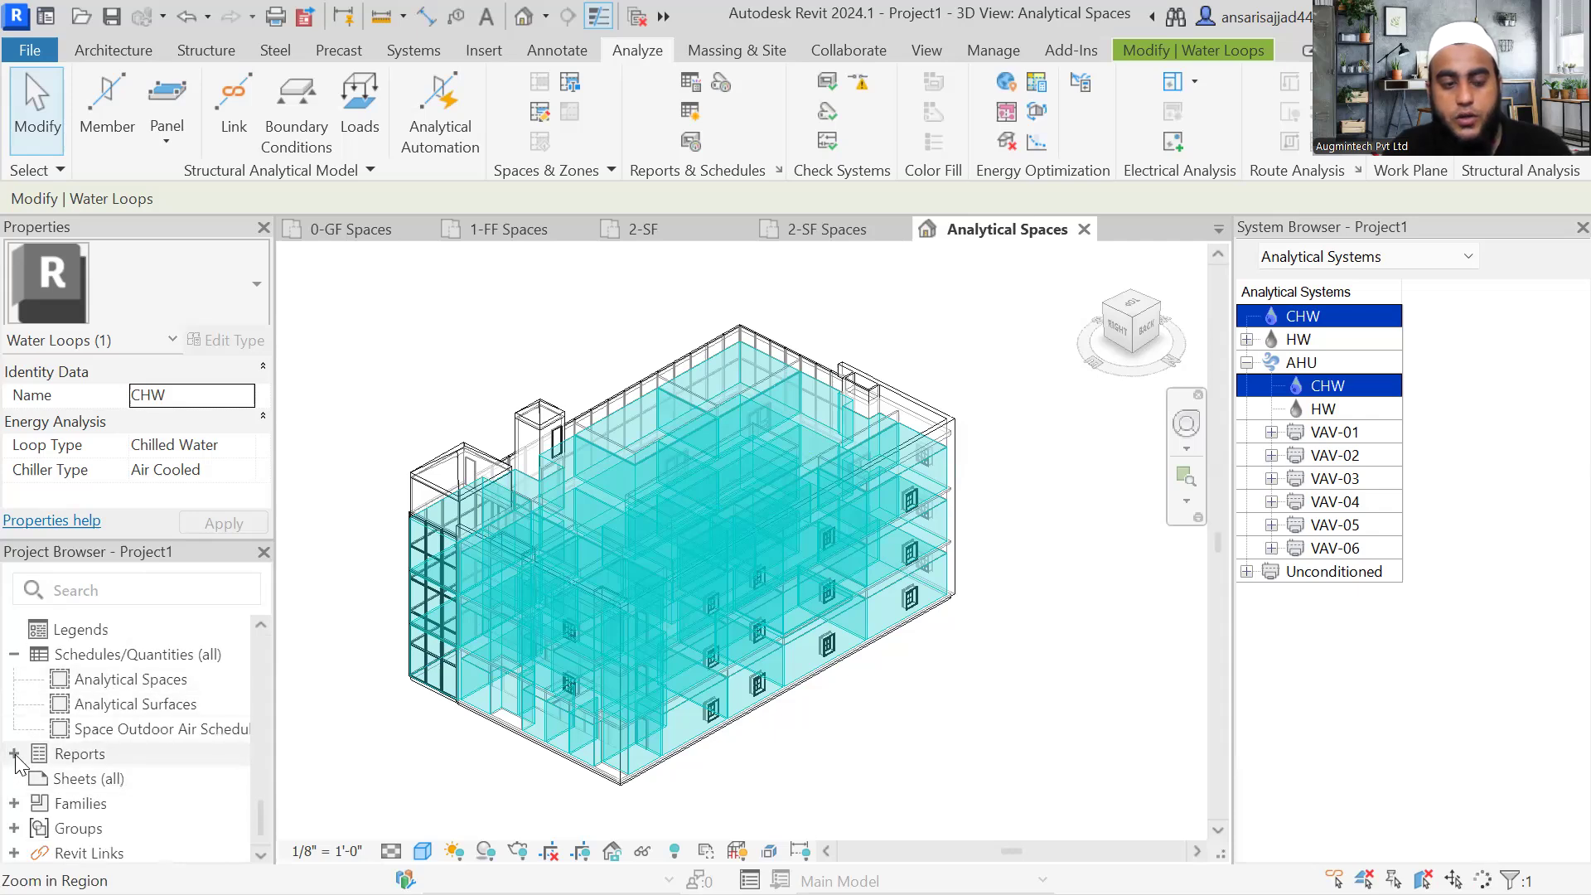
pyautogui.click(14, 754)
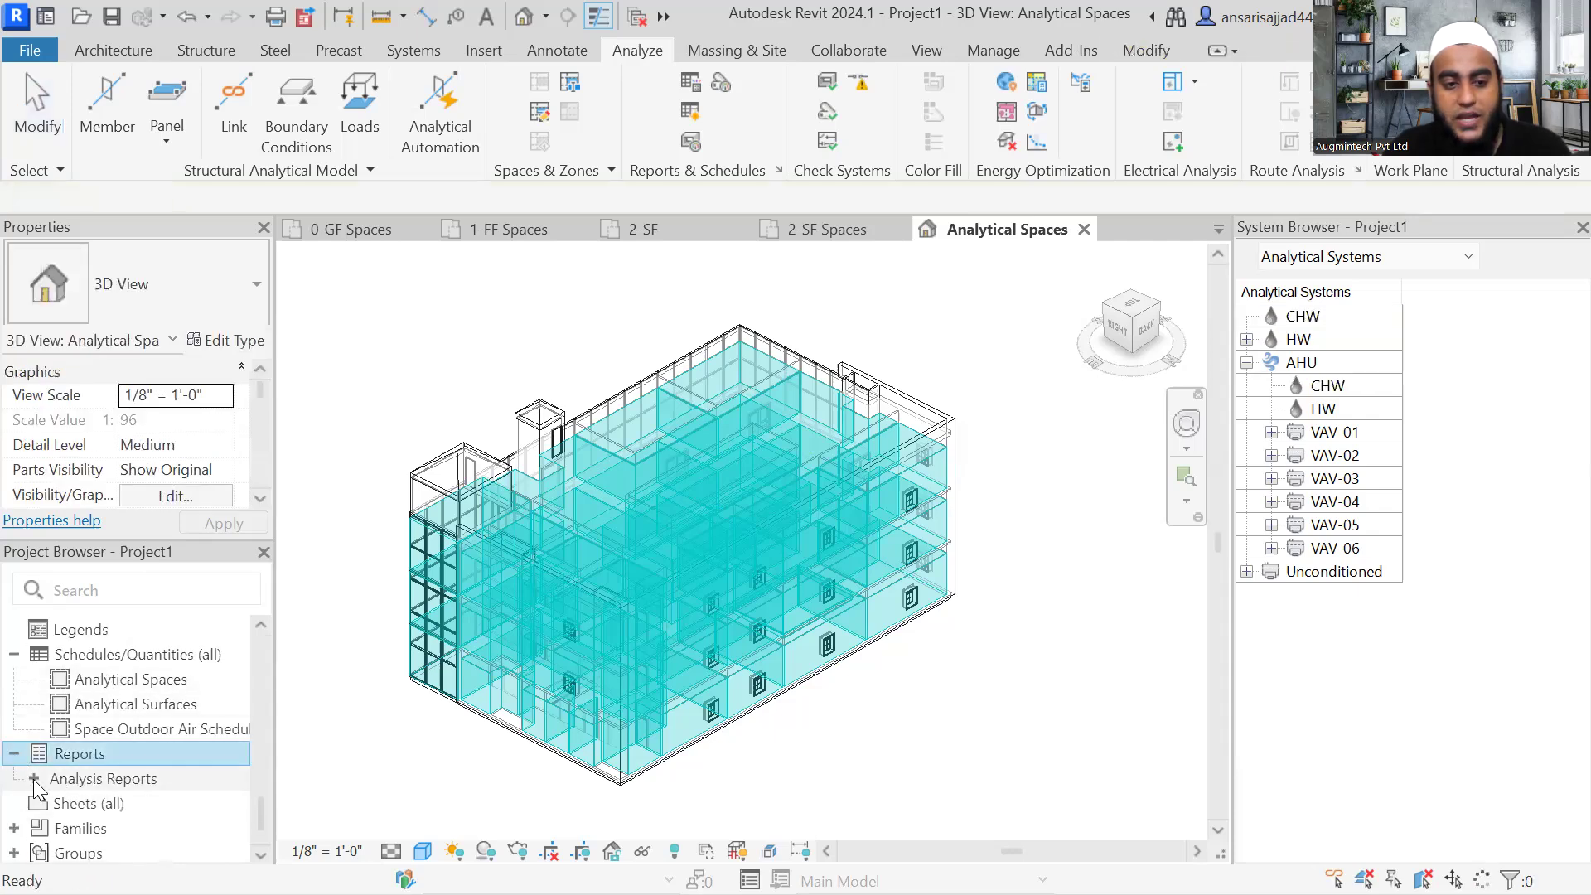
pyautogui.click(34, 779)
pyautogui.doubleClick(102, 805)
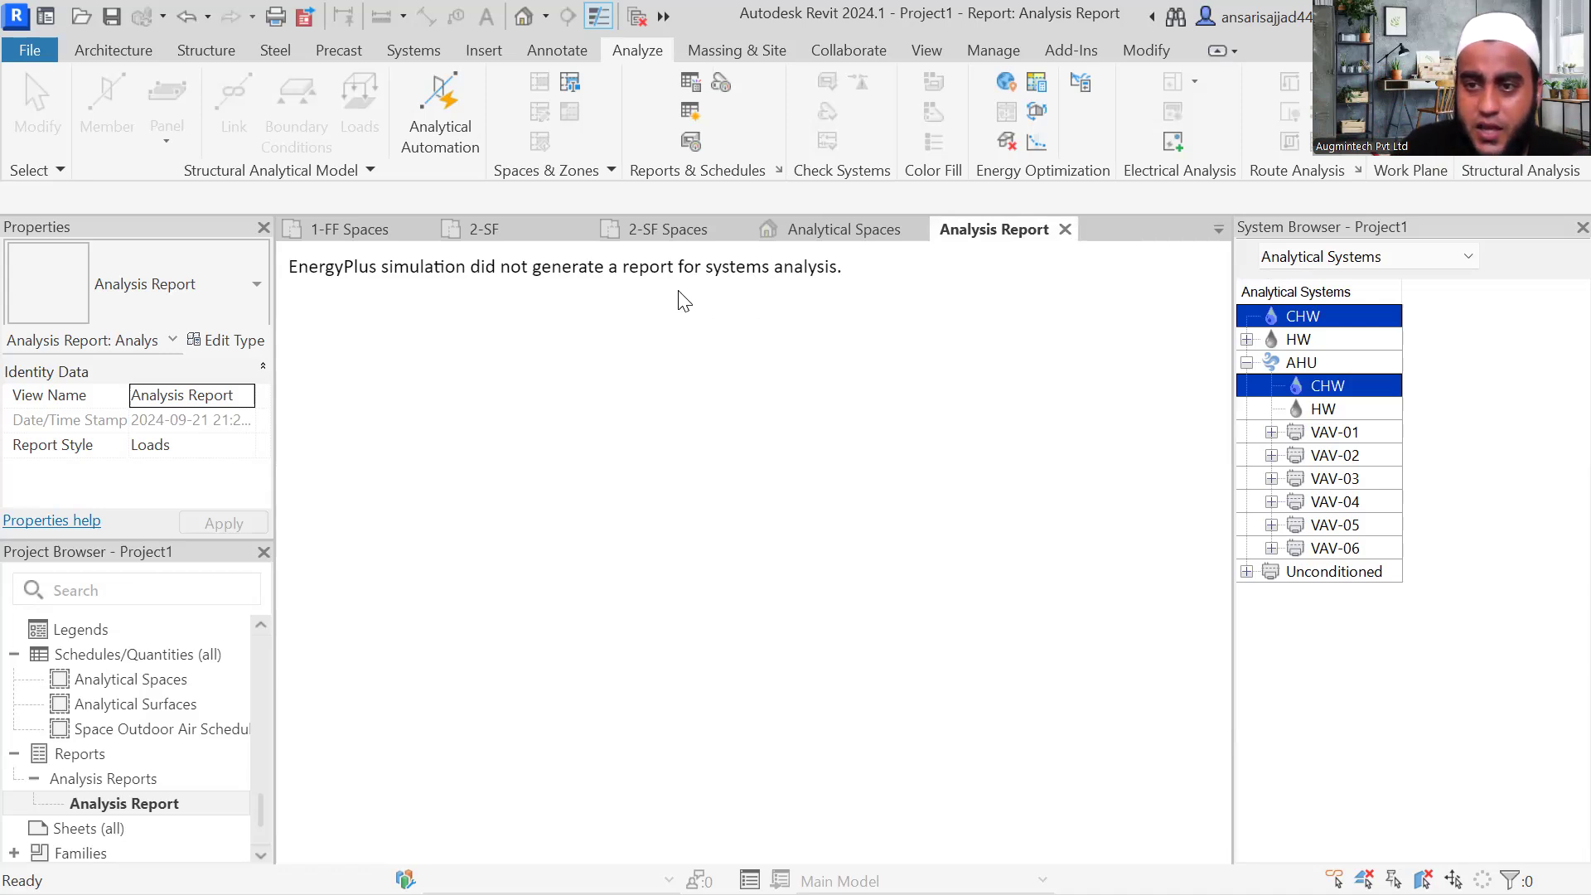
# Step: Close the opened Analysis Report and delete it from the project
pyautogui.click(1066, 230)
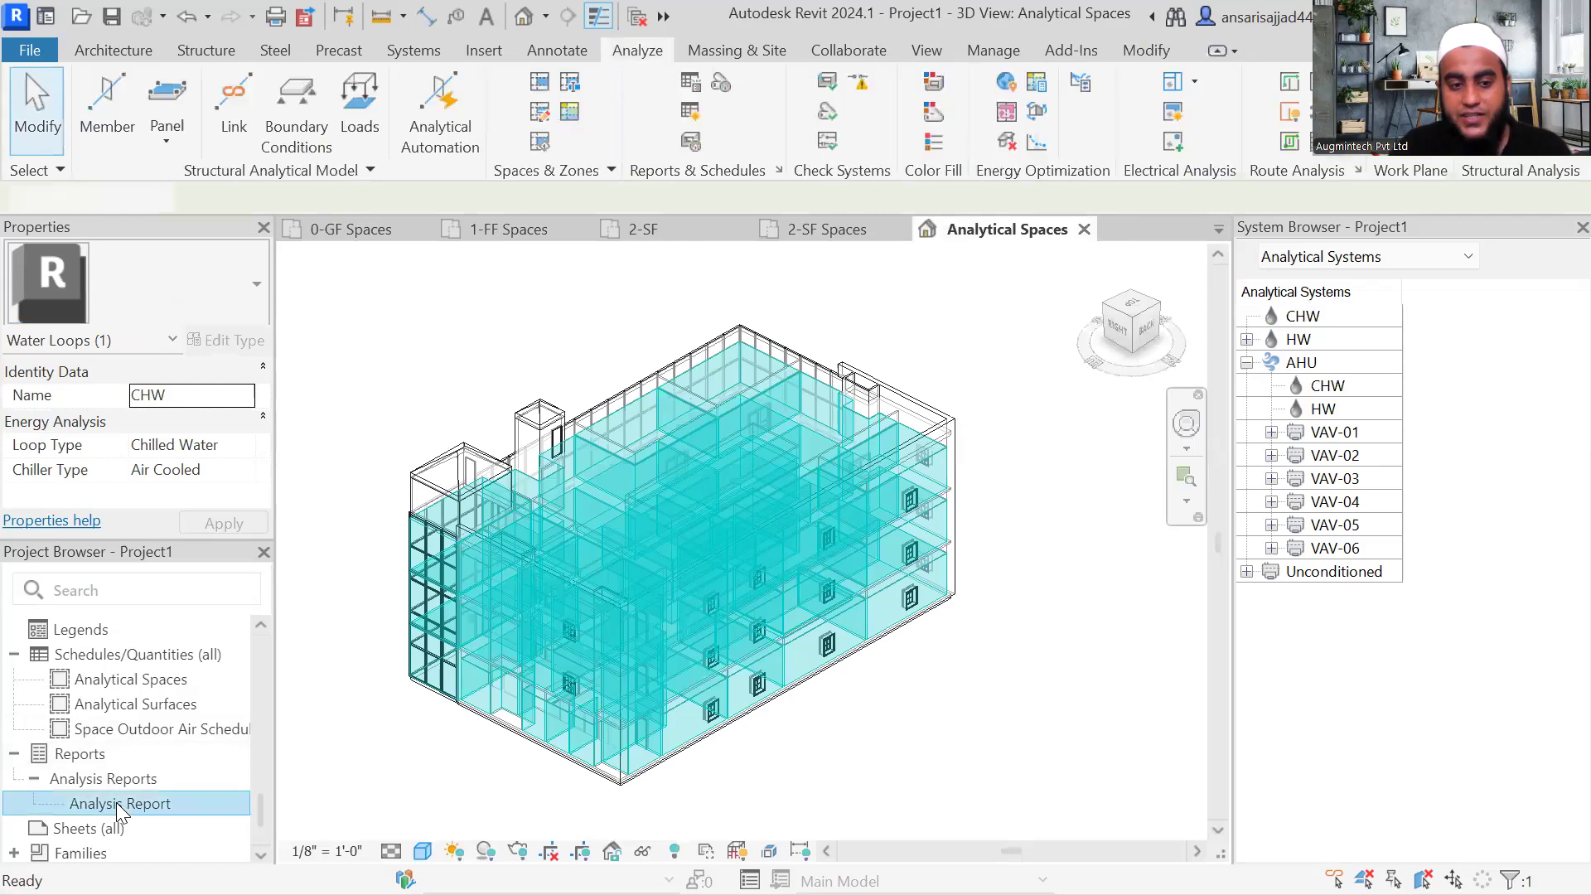
pyautogui.rightClick(120, 810)
pyautogui.click(199, 529)
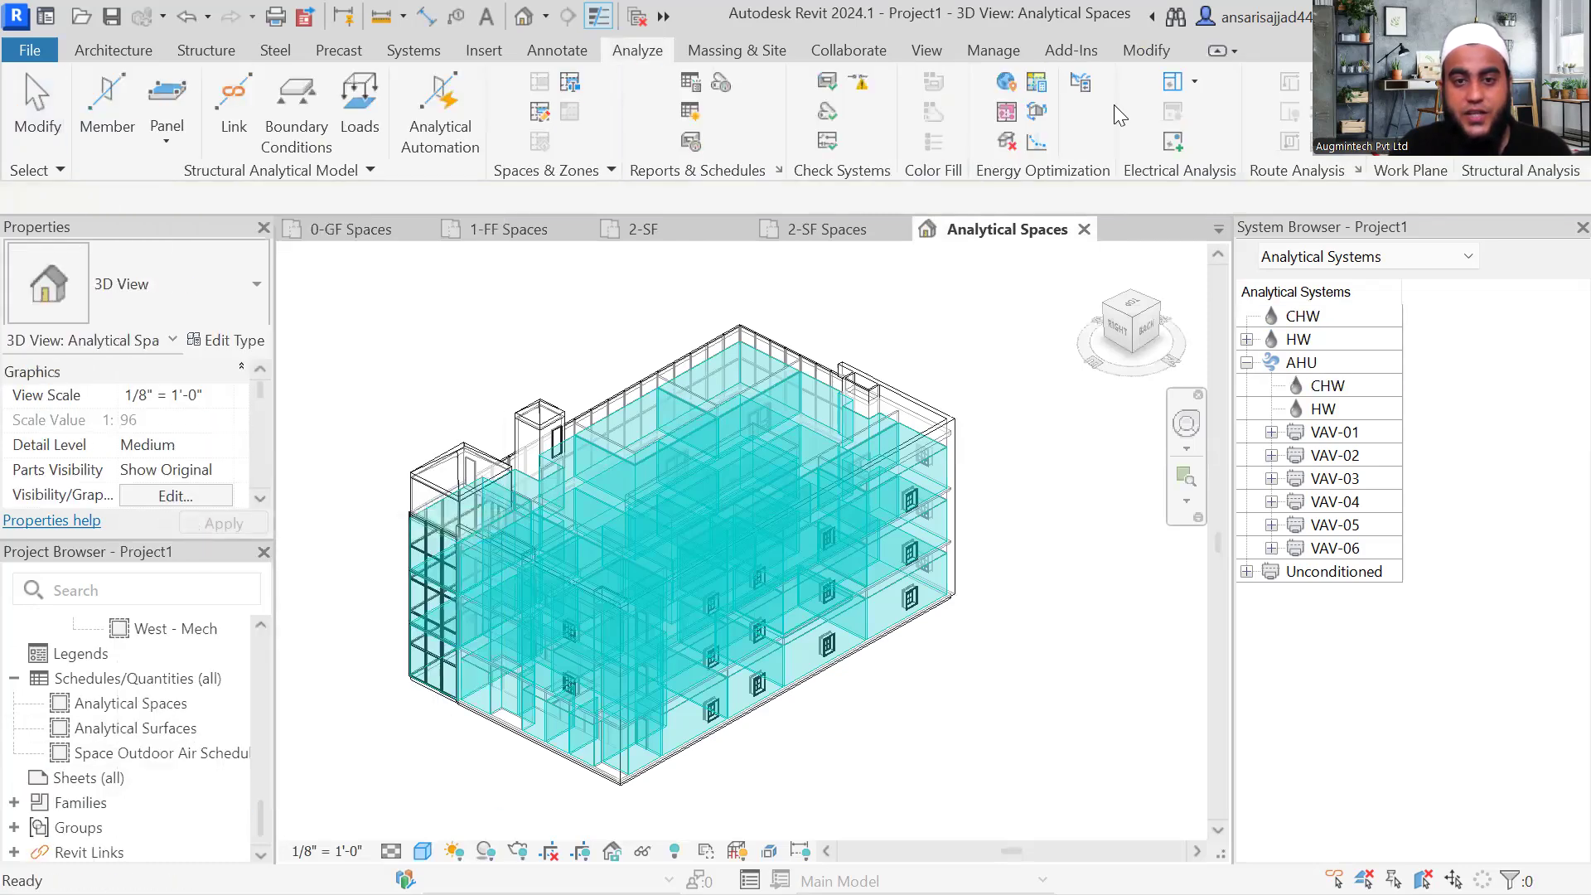
# Step: Search for New Delhi as the project address and set the matching New Delhi result as the project location
pyautogui.click(1005, 85)
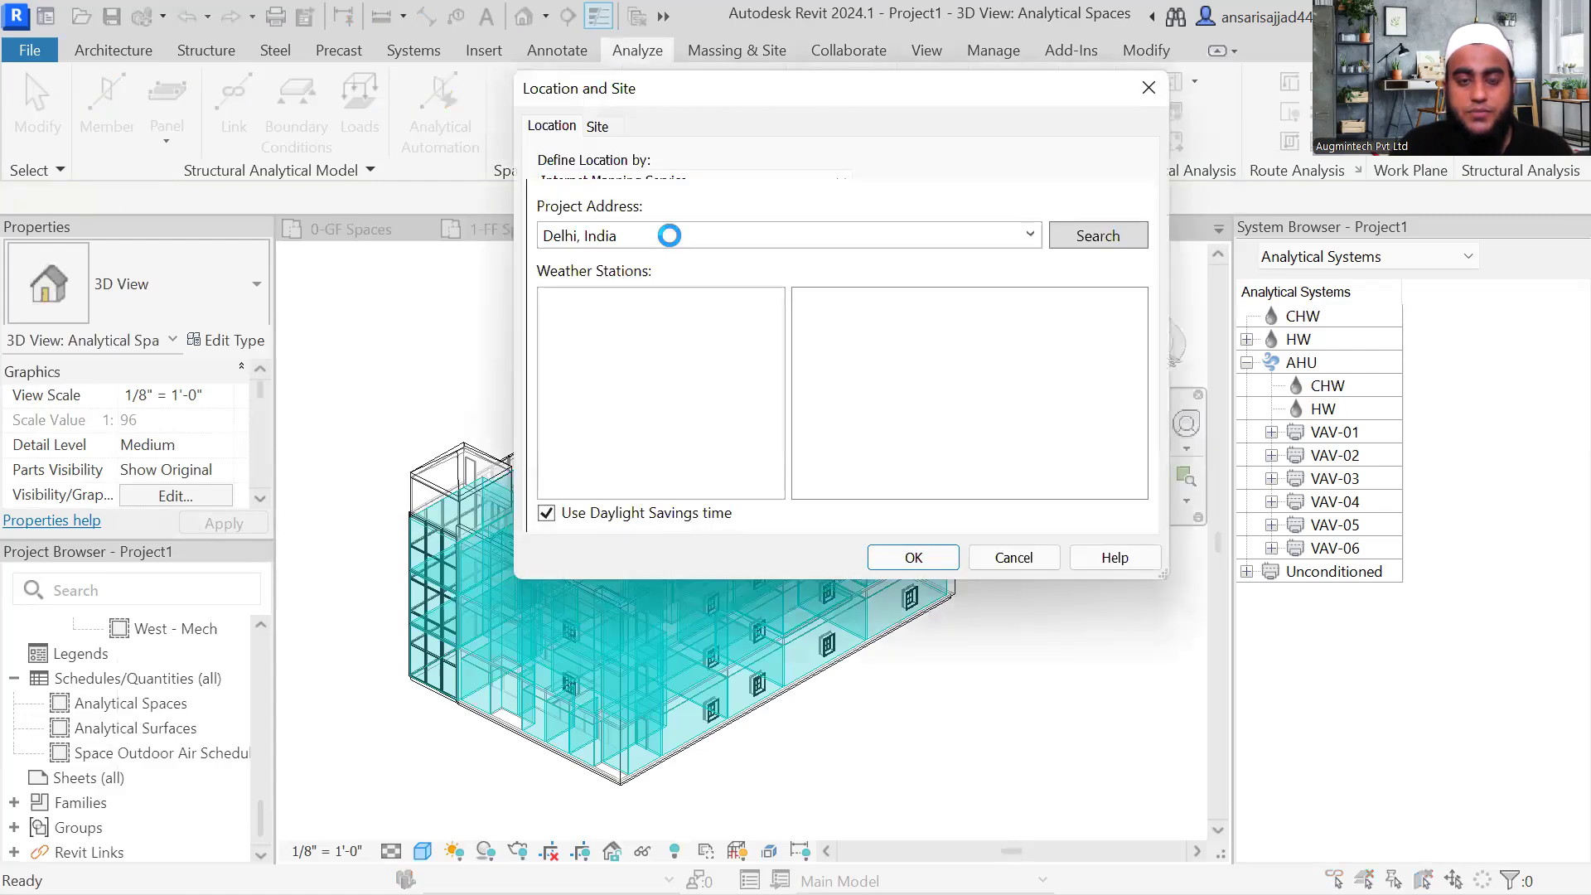
pyautogui.write('New Delhi')
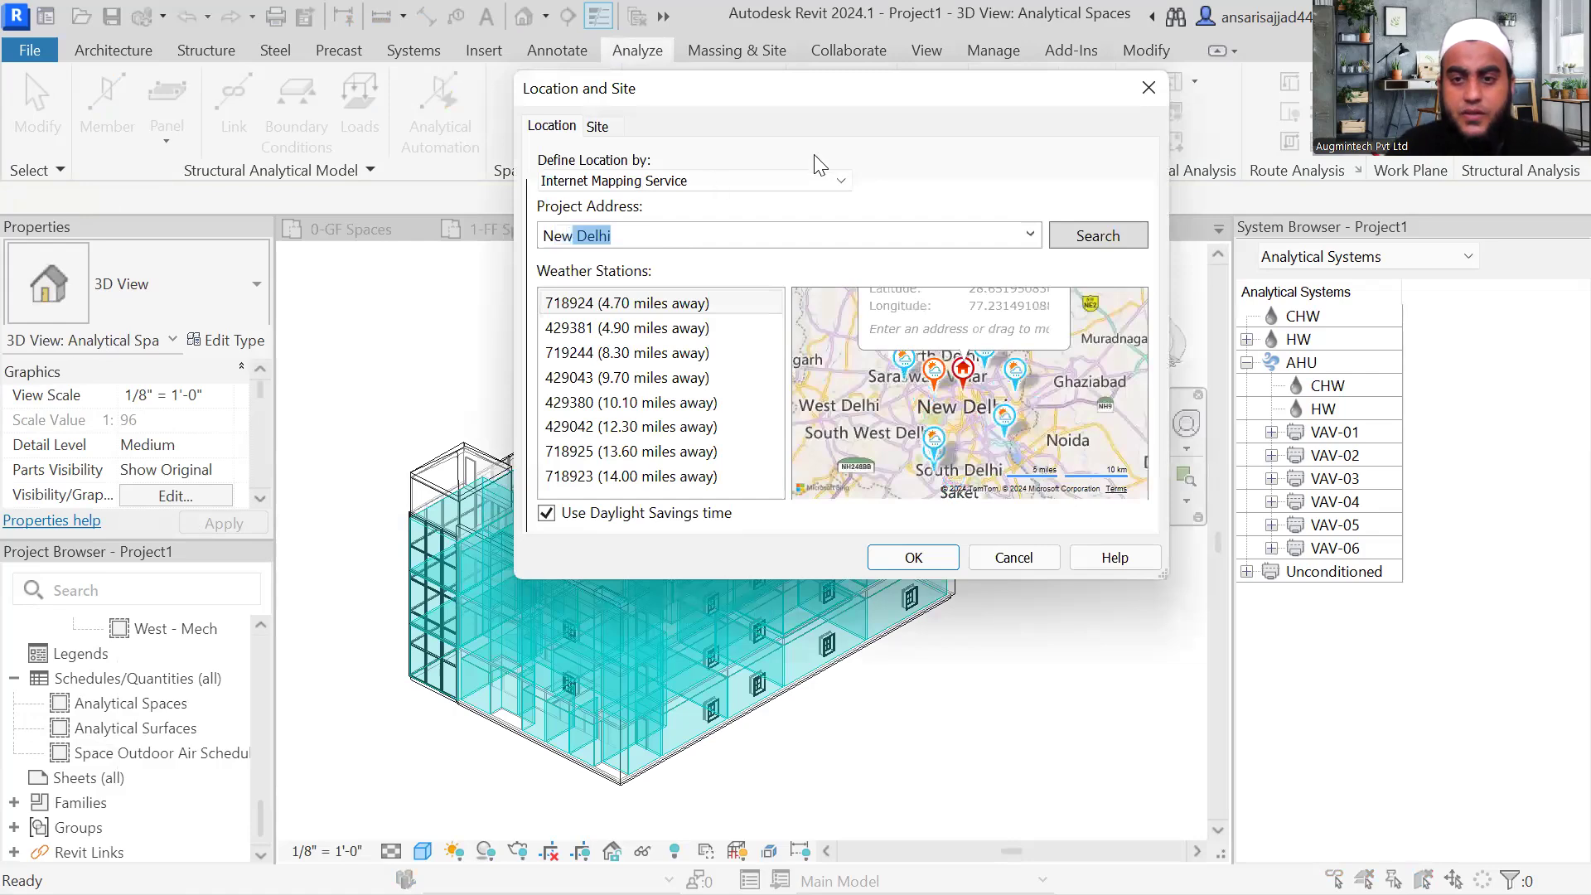
pyautogui.click(1080, 229)
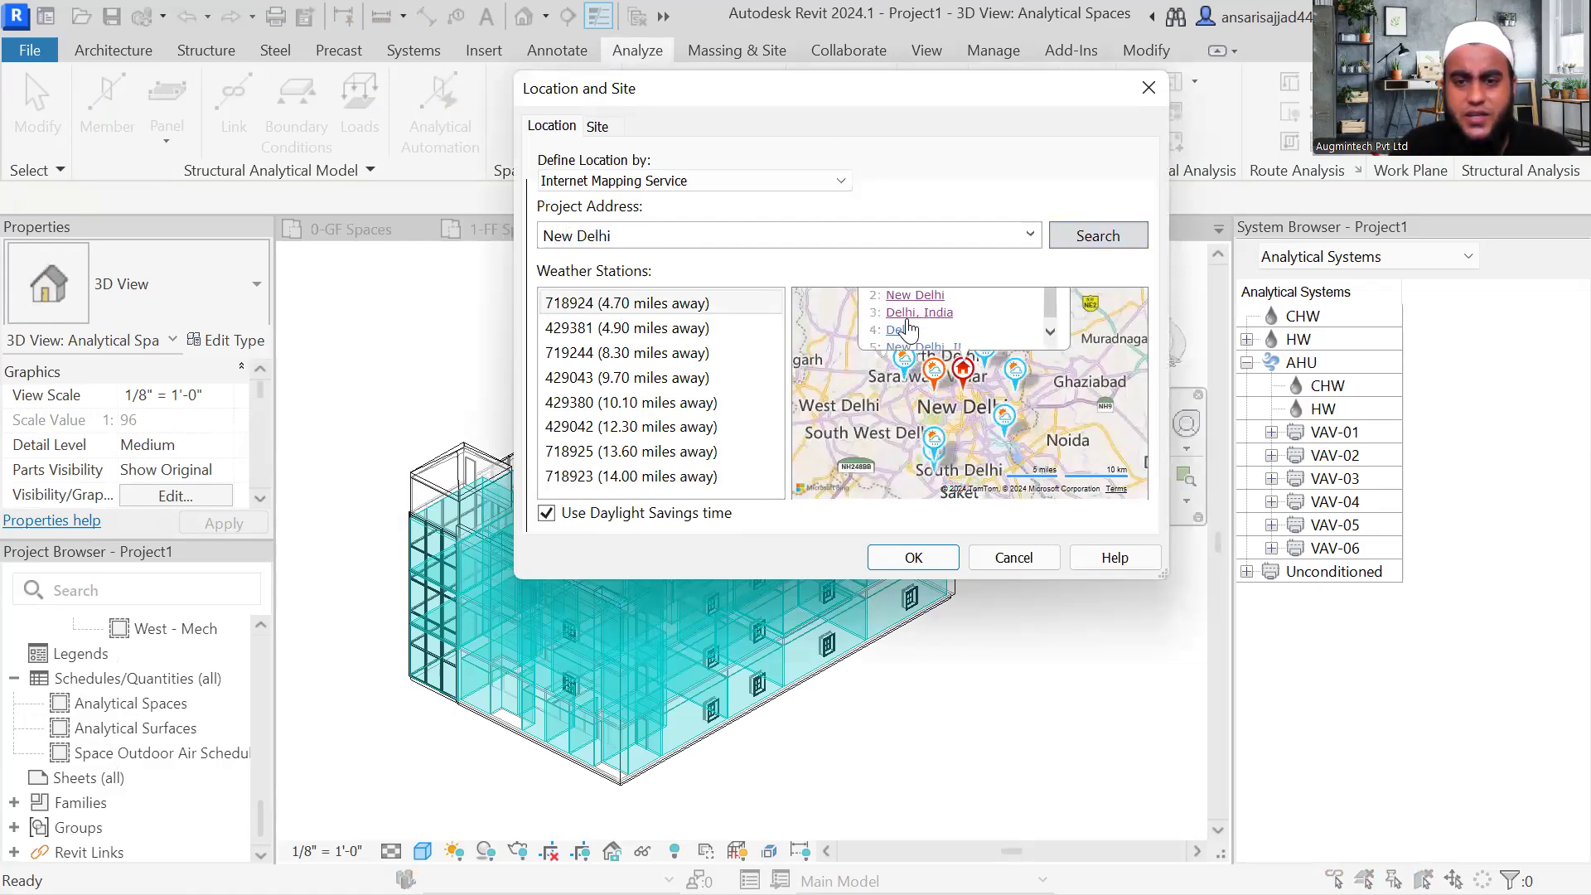
pyautogui.click(912, 296)
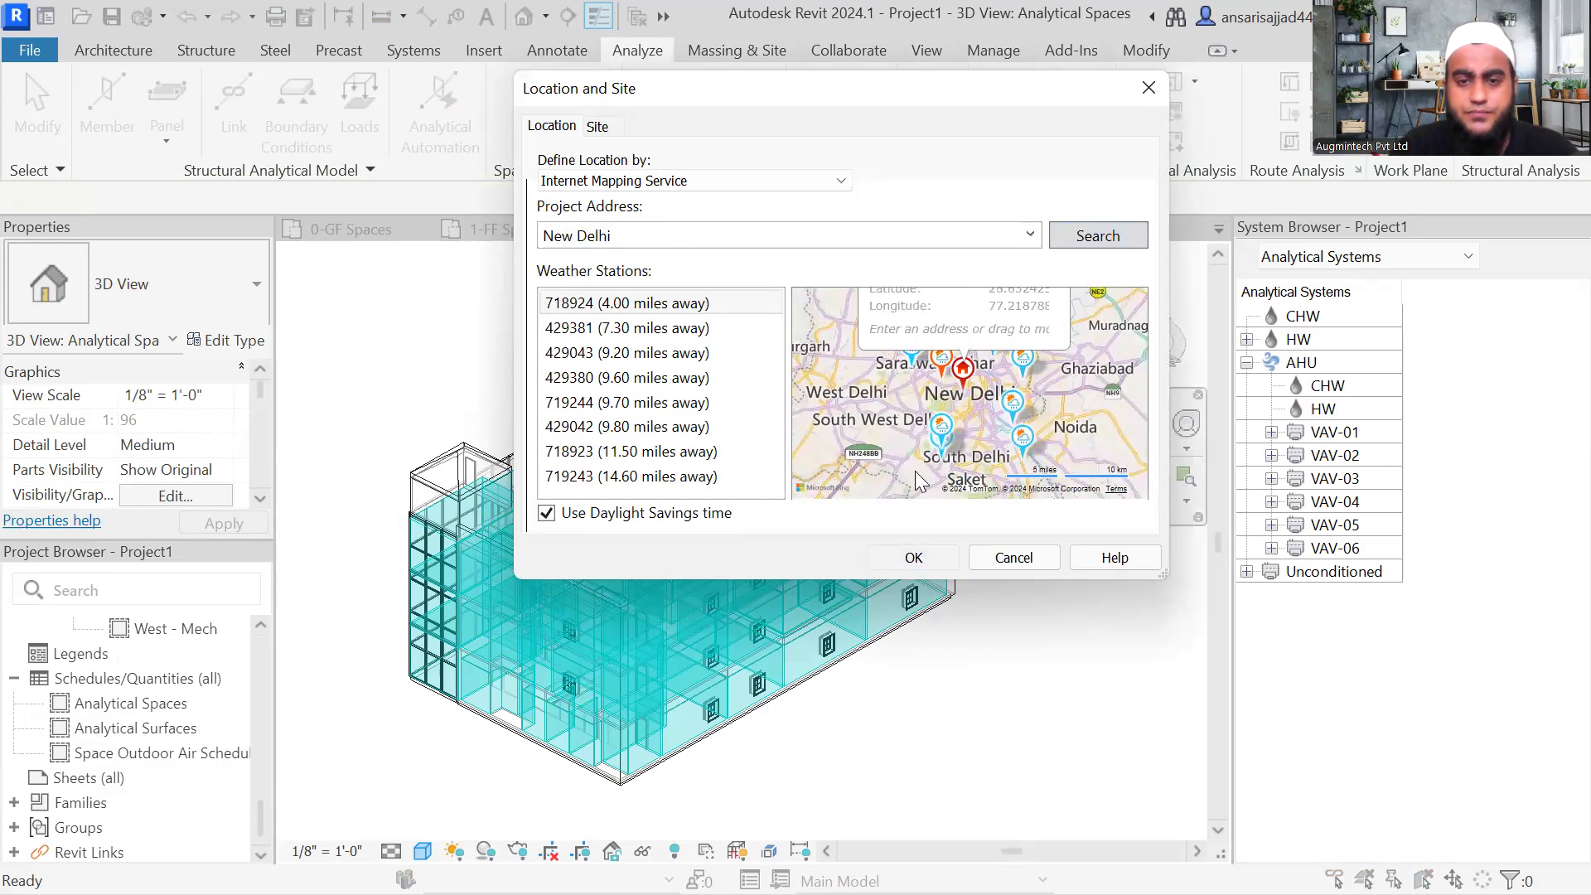
pyautogui.click(914, 549)
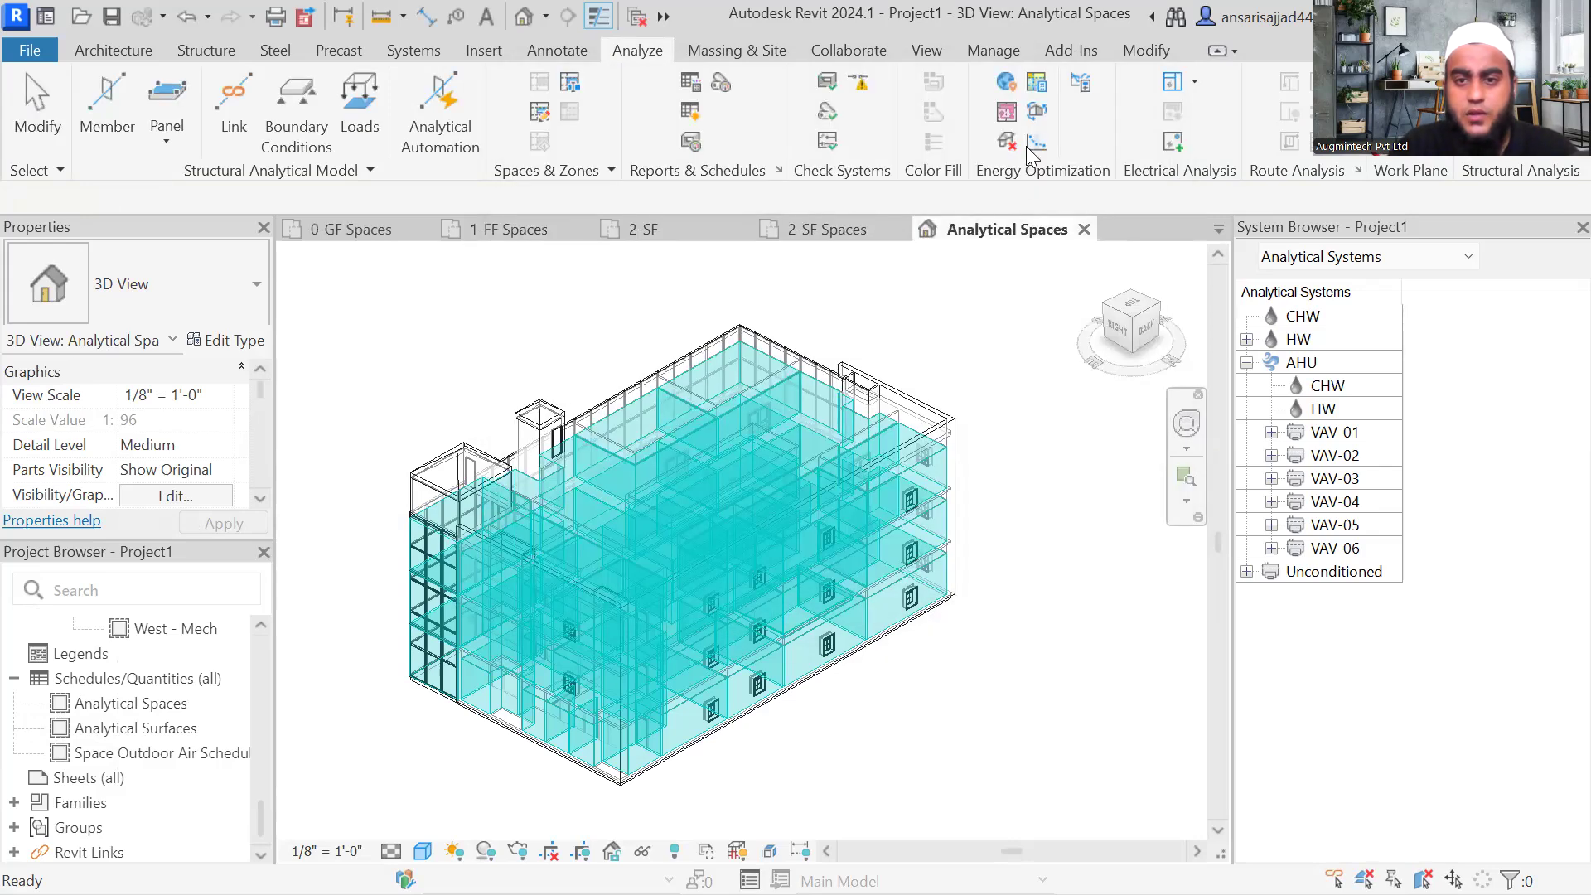
# Step: Rerun the HVAC Systems Loads and Sizing analysis for the changed location, keeping the report name Analysis Report
pyautogui.click(1038, 93)
pyautogui.click(485, 393)
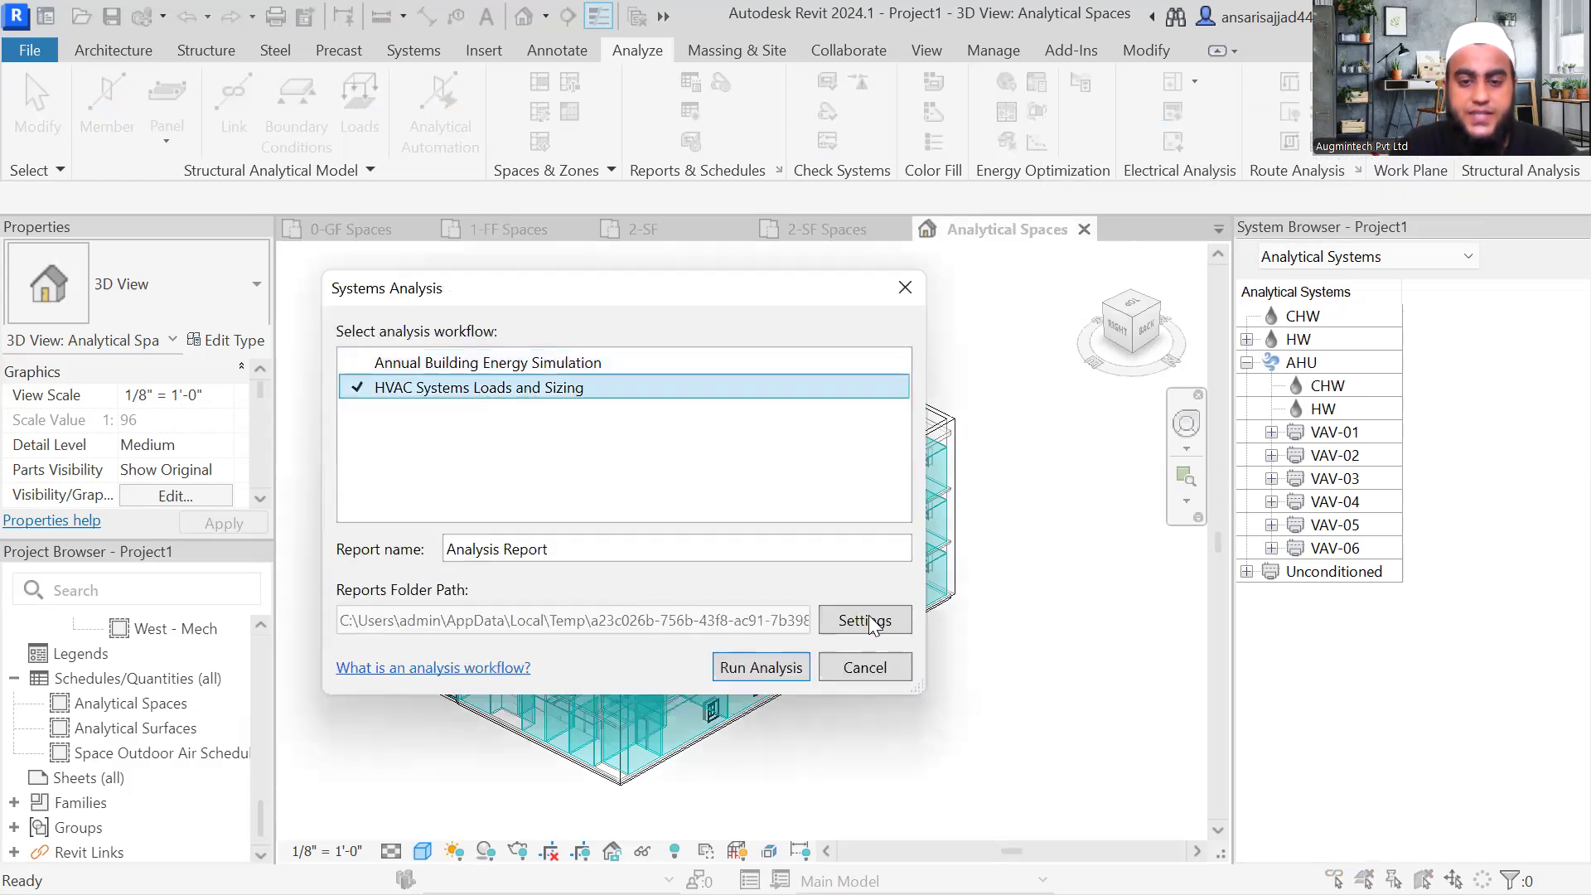
pyautogui.click(744, 670)
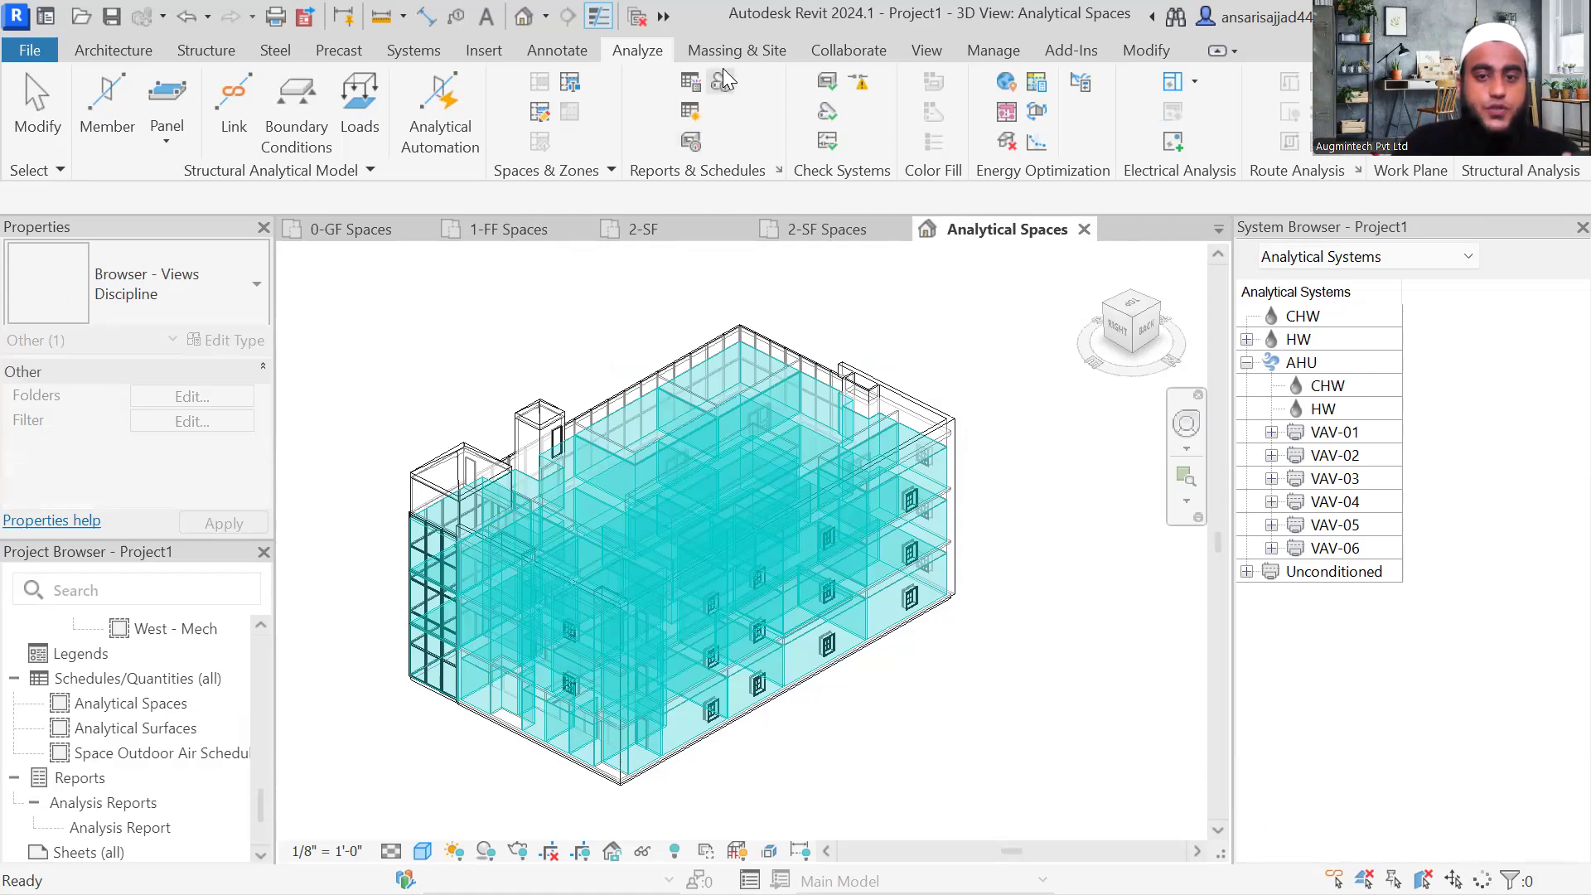
# Step: Open the Analysis Report produced by the repeated systems analysis
pyautogui.scroll(-1, 133, 704)
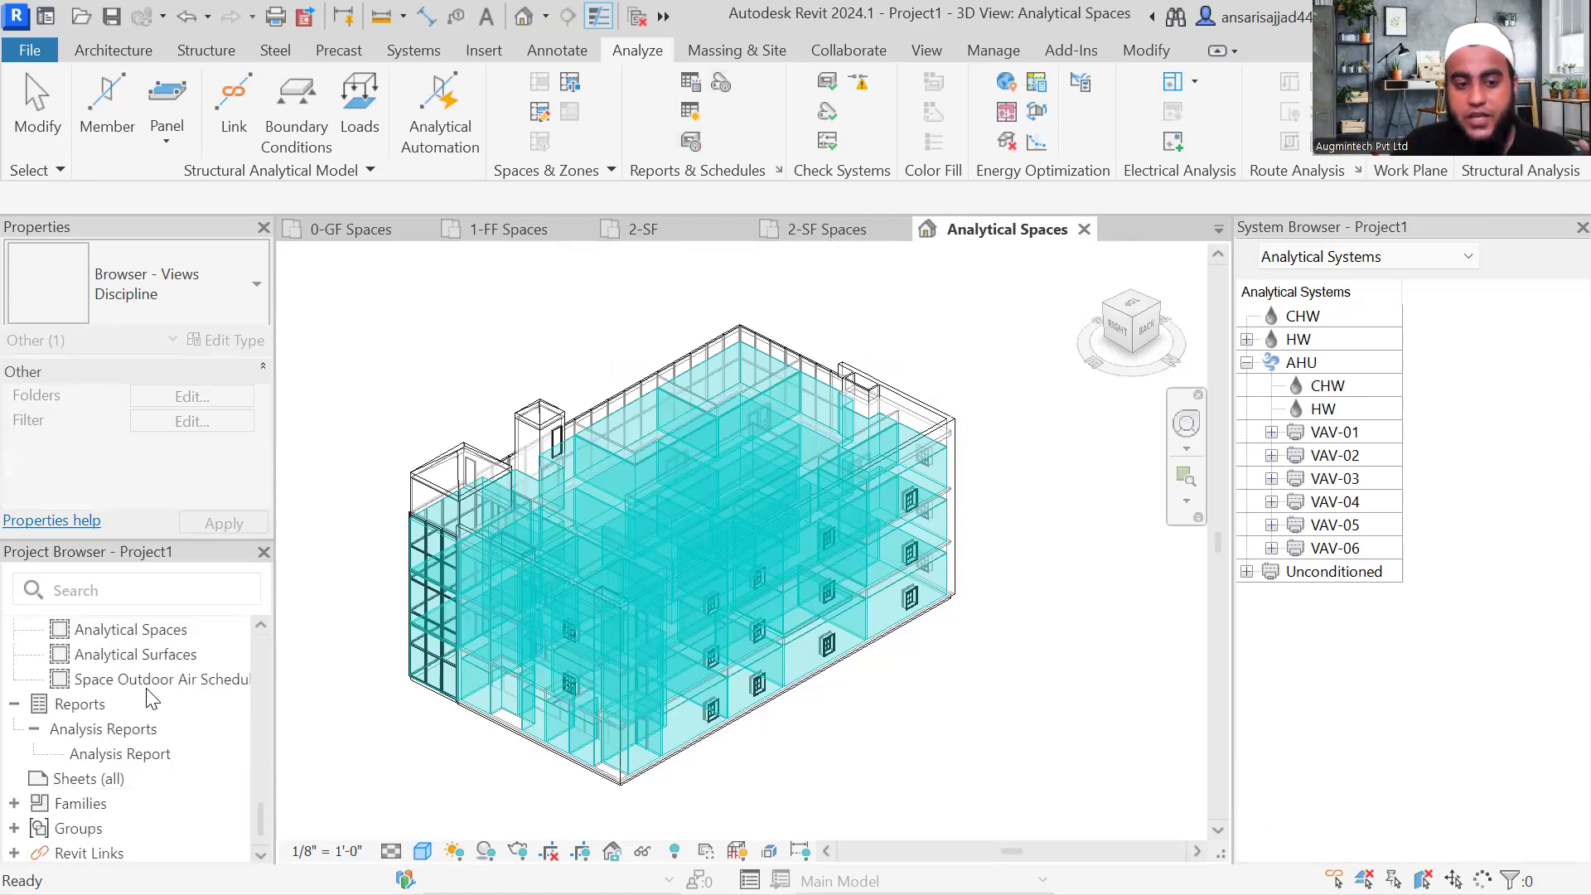
pyautogui.click(143, 756)
pyautogui.click(140, 756)
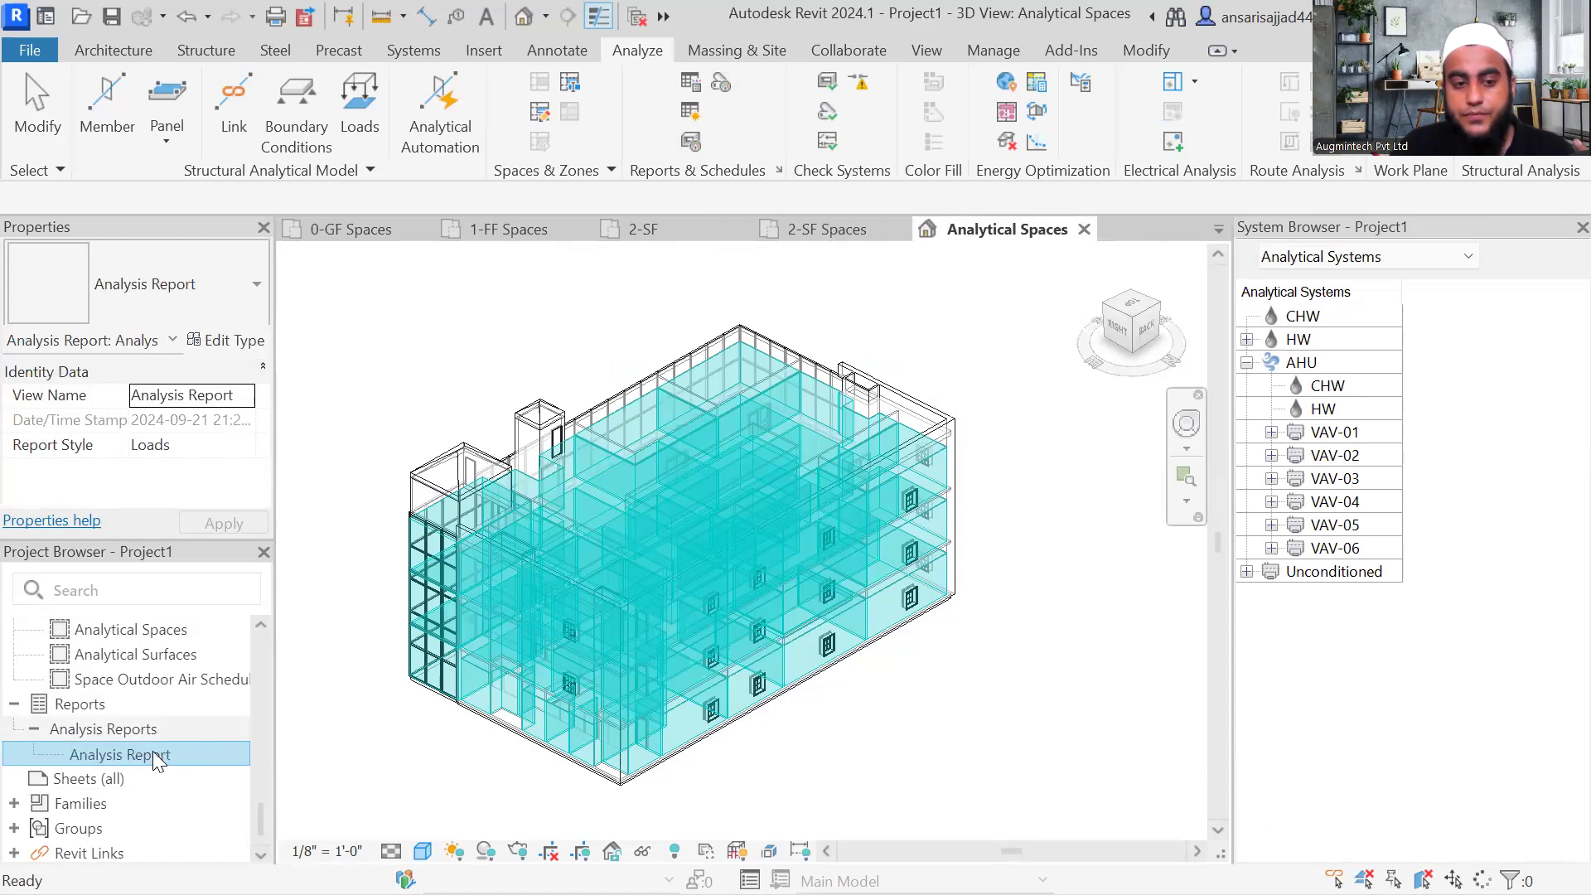
pyautogui.doubleClick(153, 756)
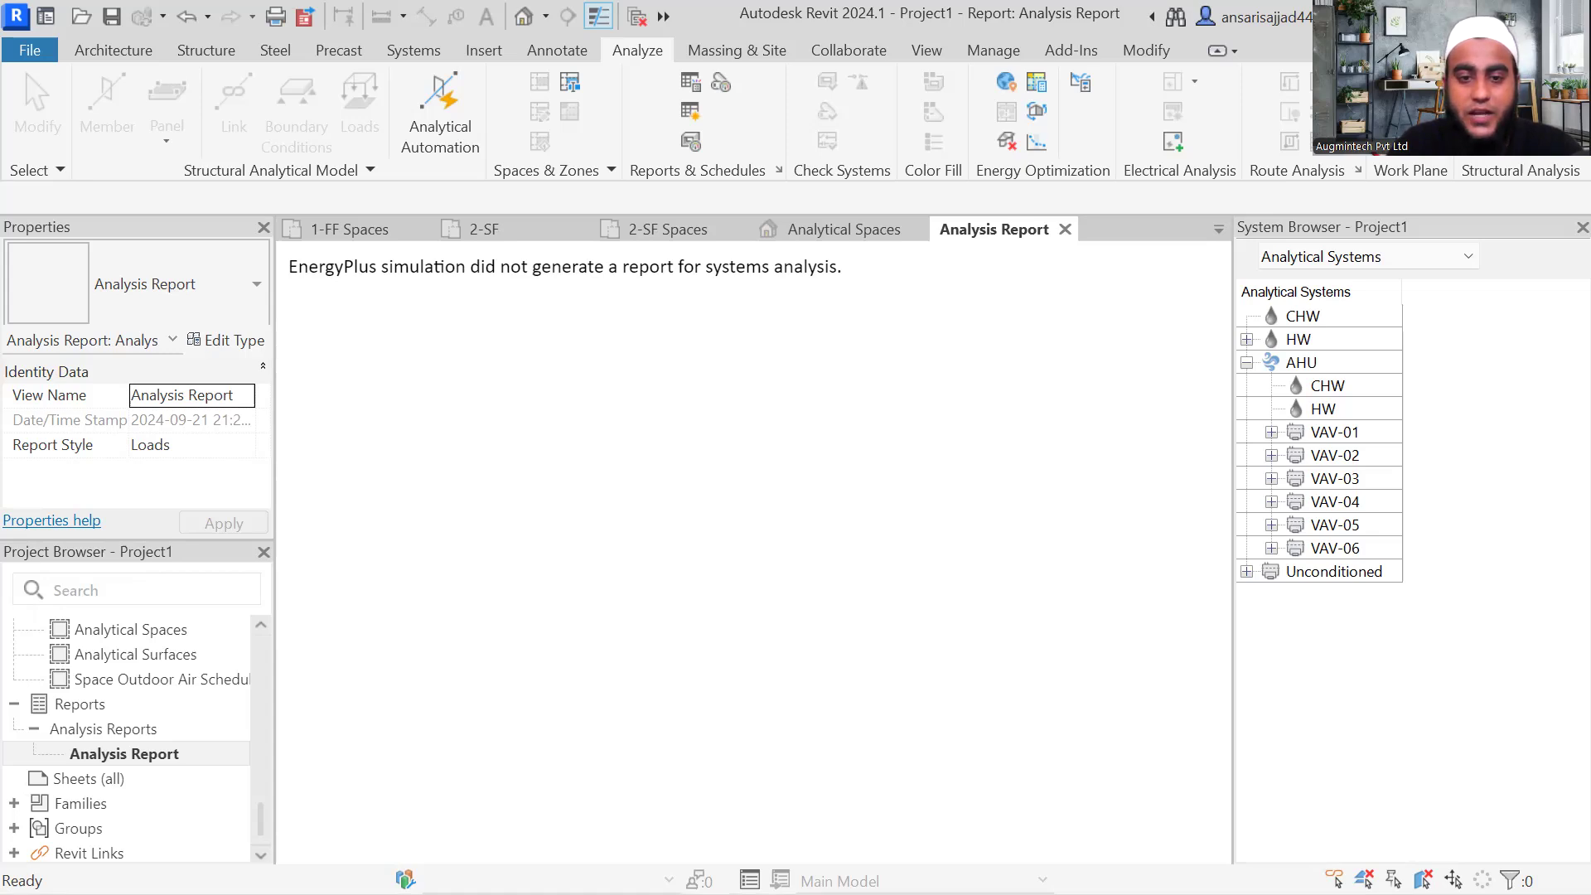
# Step: Search for Delhi, India as the project address and set the matching Delhi, India result as the project location
pyautogui.click(1012, 83)
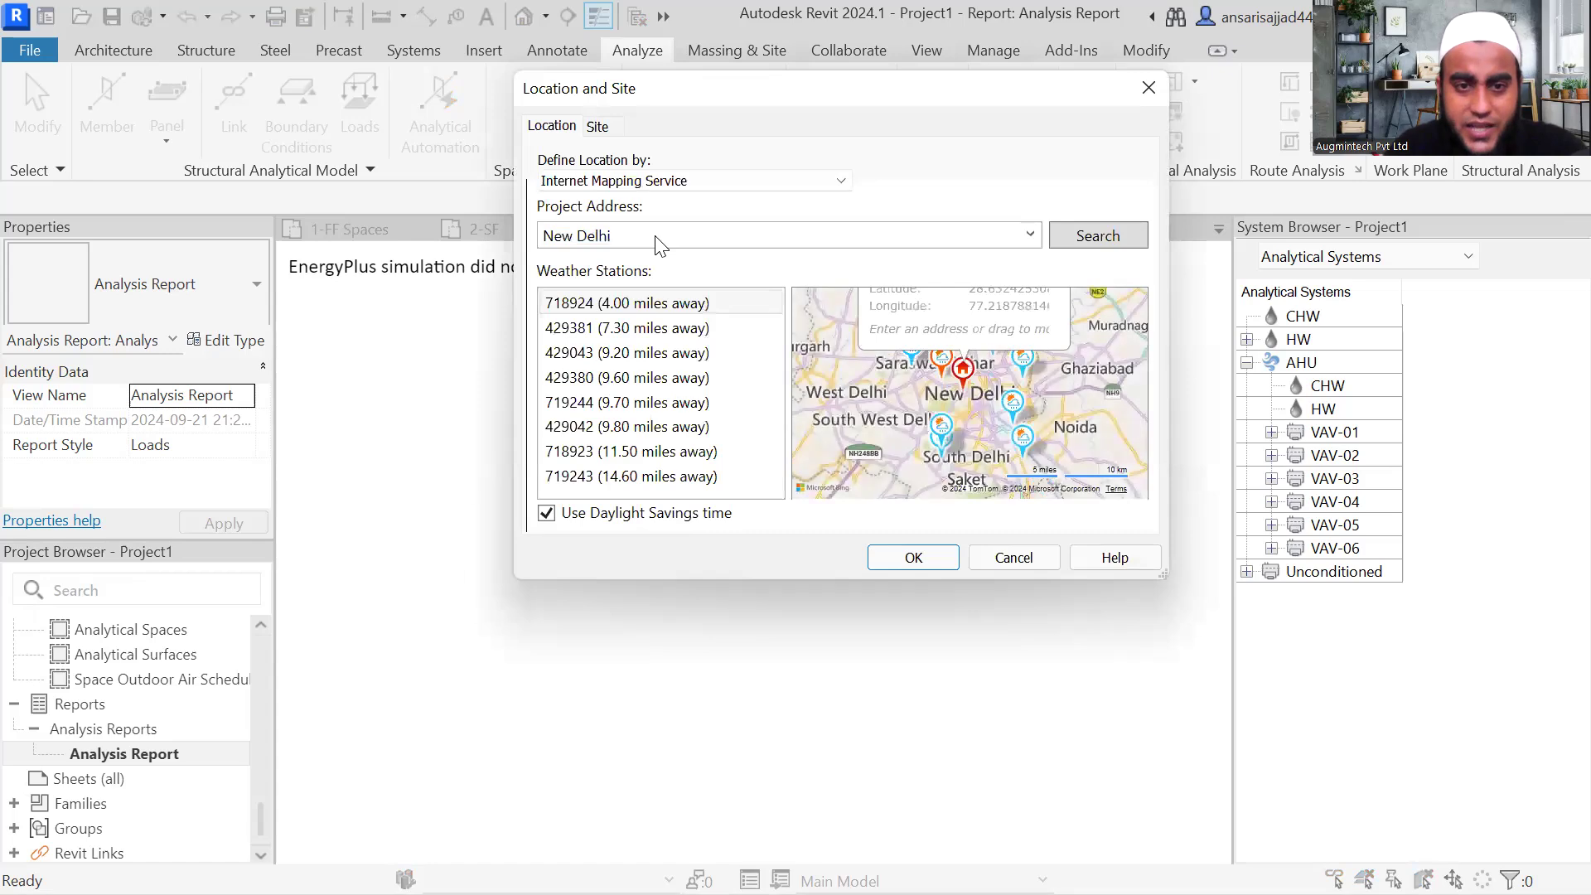
pyautogui.doubleClick(627, 240)
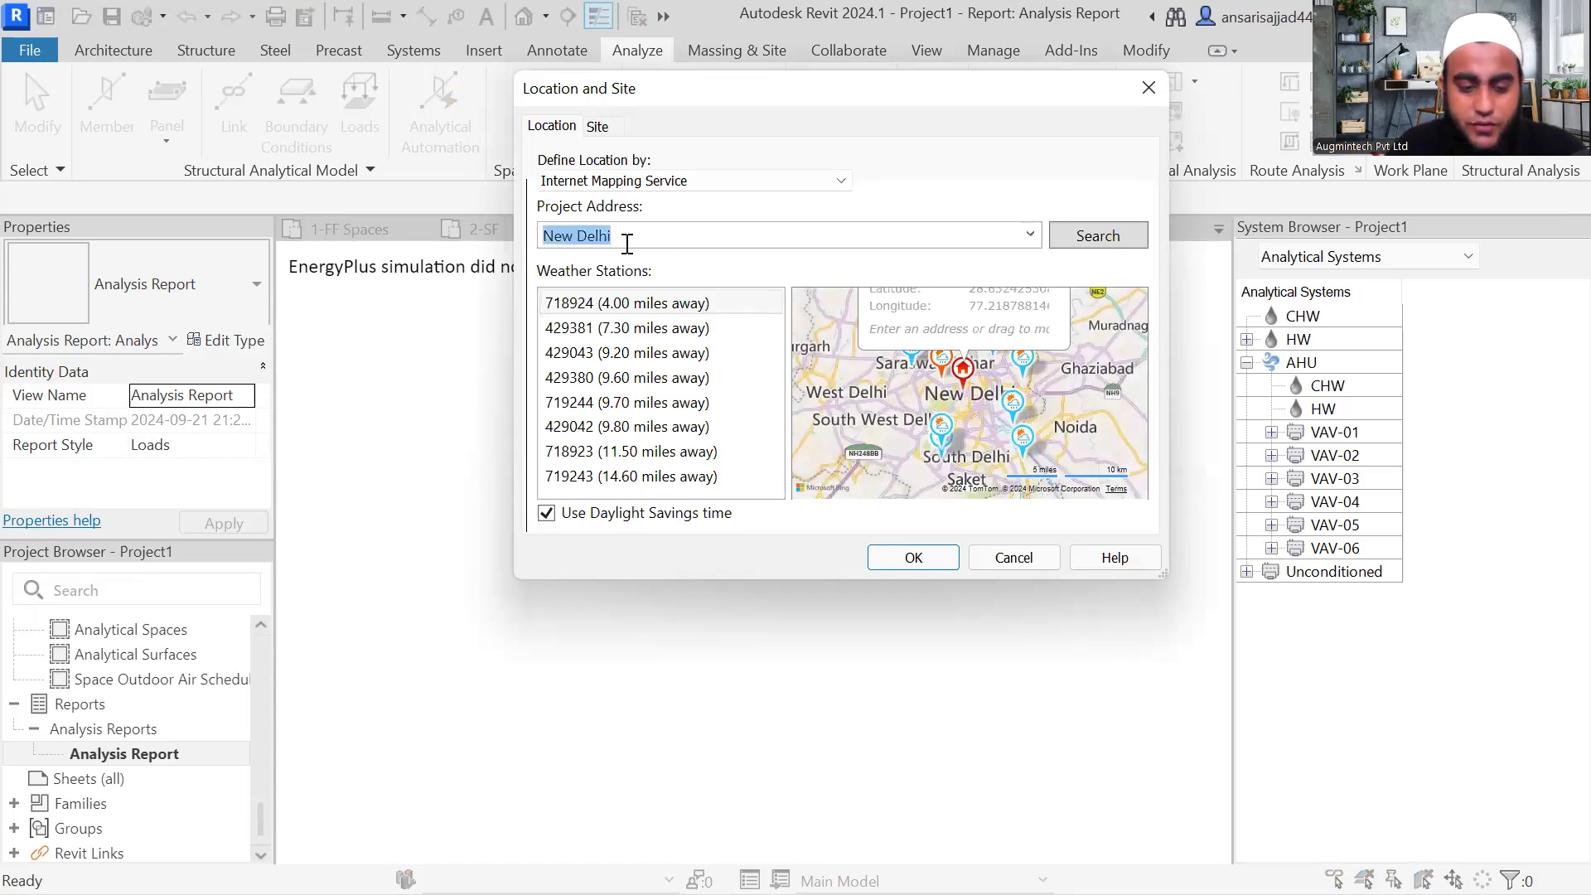
pyautogui.write('De')
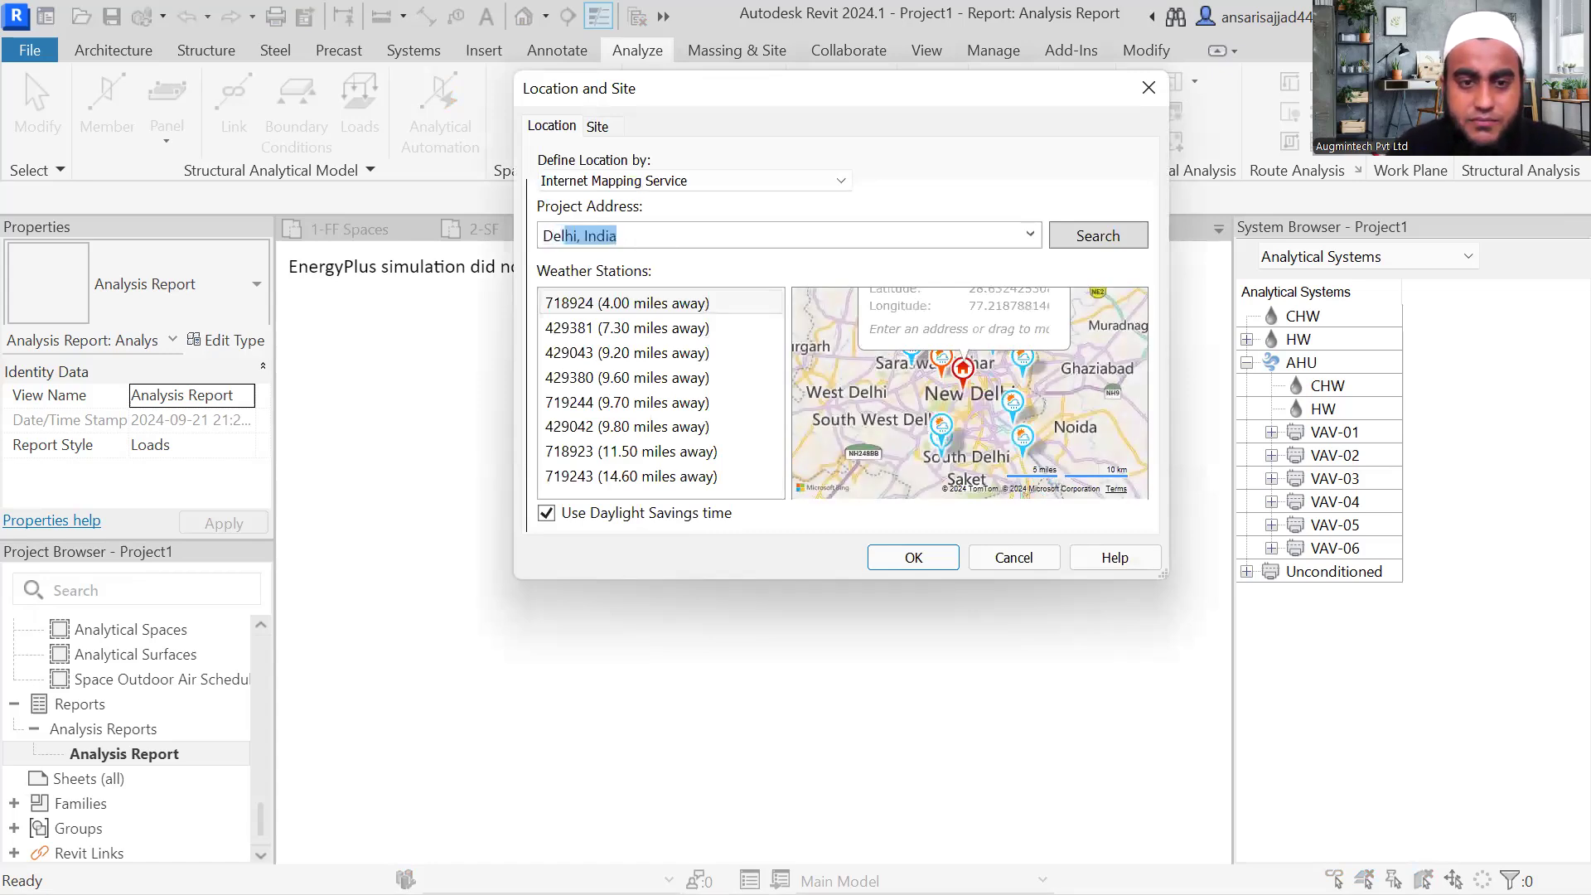
pyautogui.click(1077, 230)
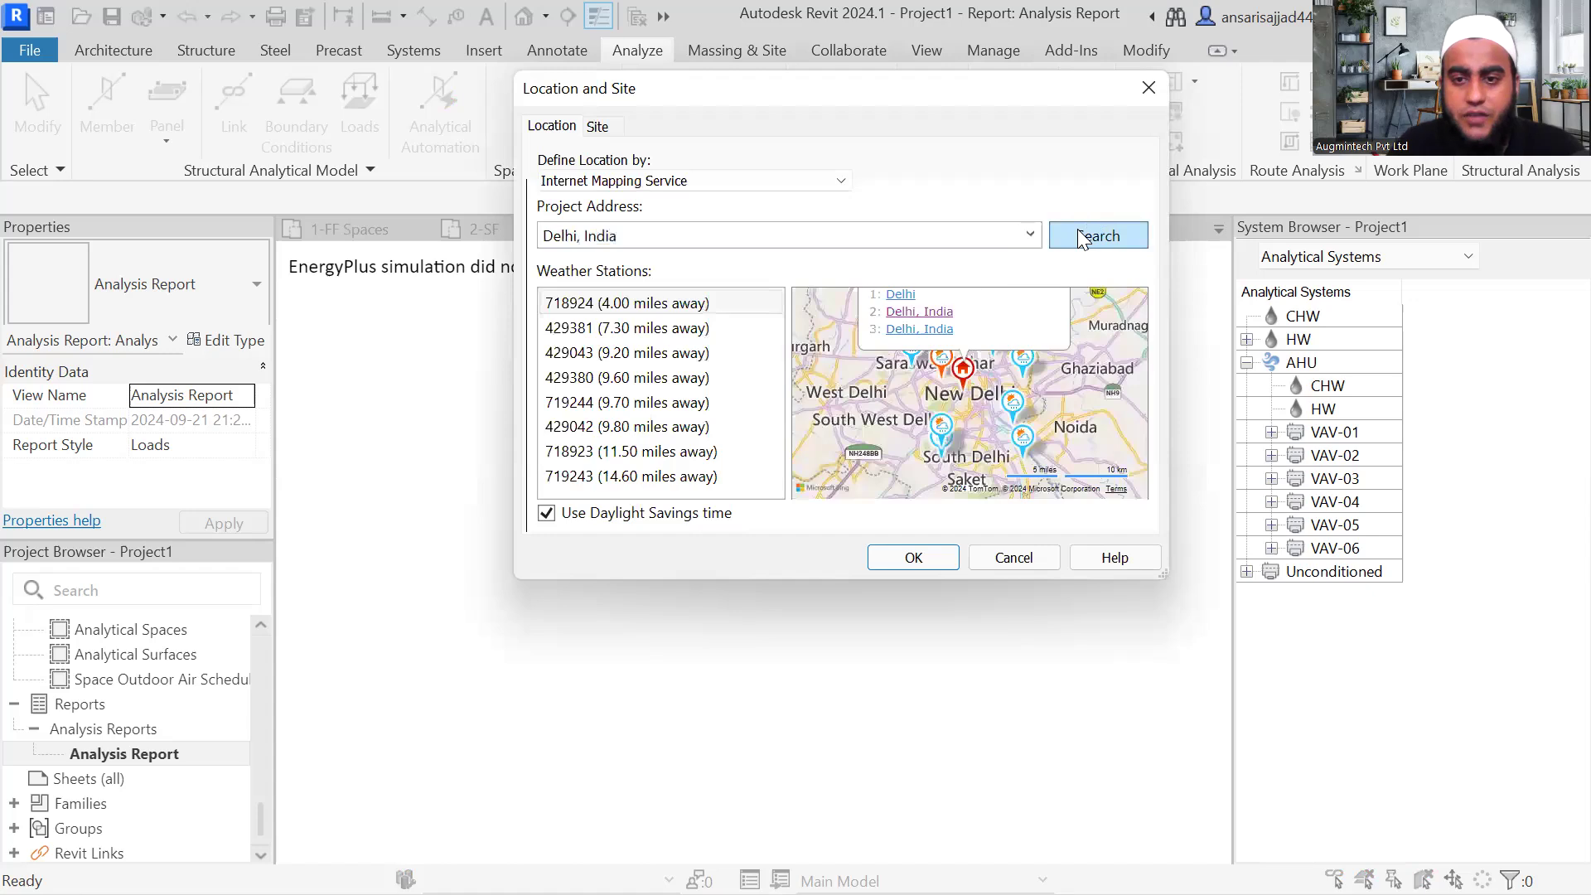
pyautogui.click(924, 311)
pyautogui.click(915, 559)
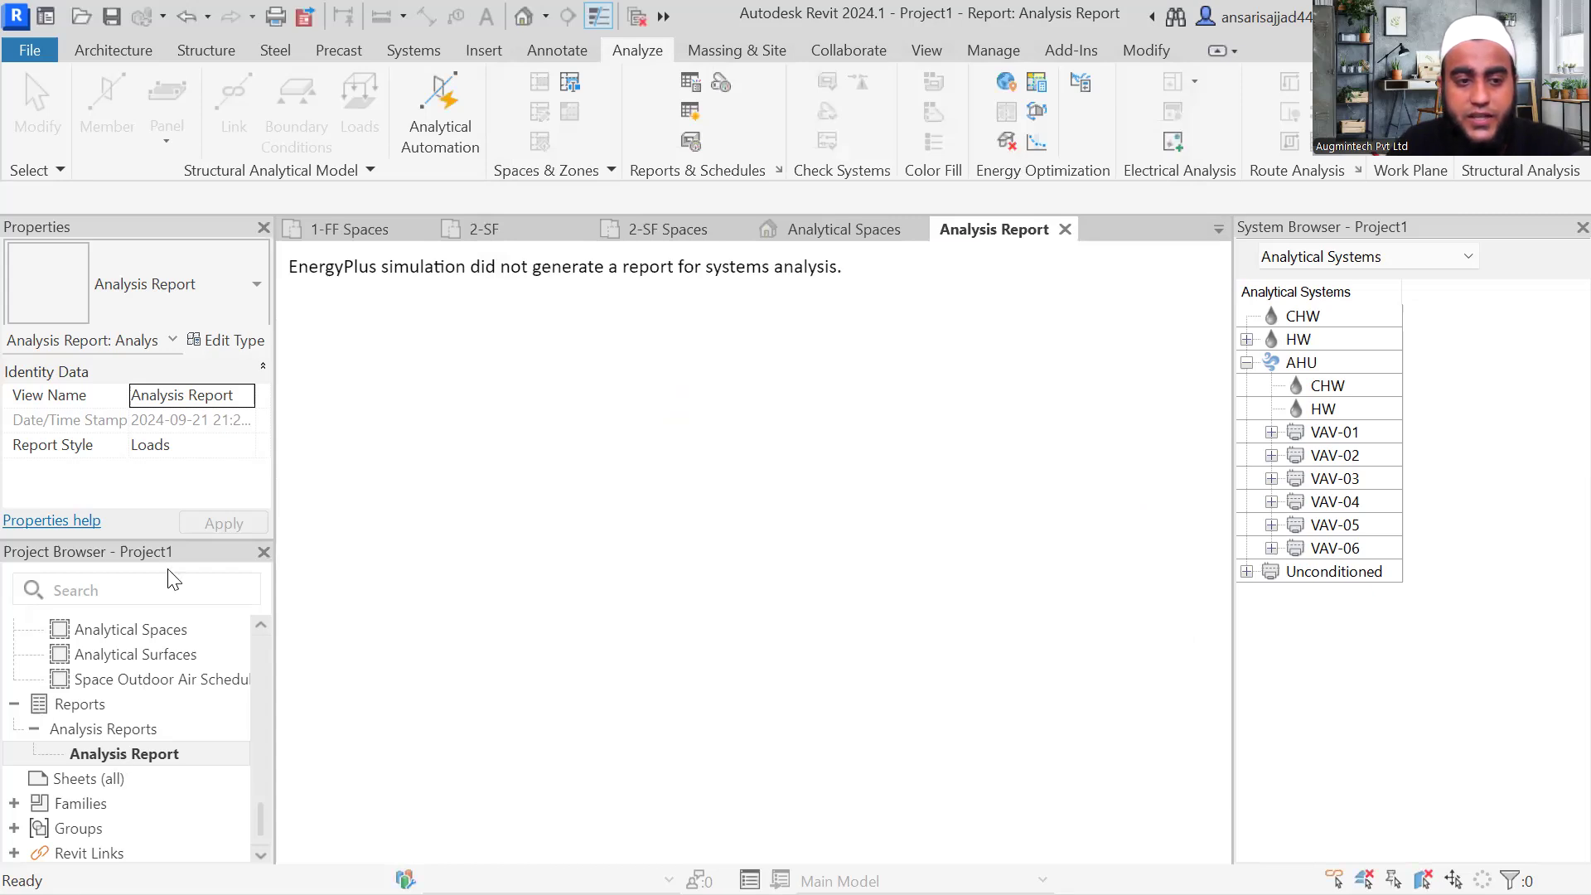
# Step: Delete the old Analysis Report from the project and replace the energy model with a newly generated one
pyautogui.rightClick(120, 756)
pyautogui.click(198, 479)
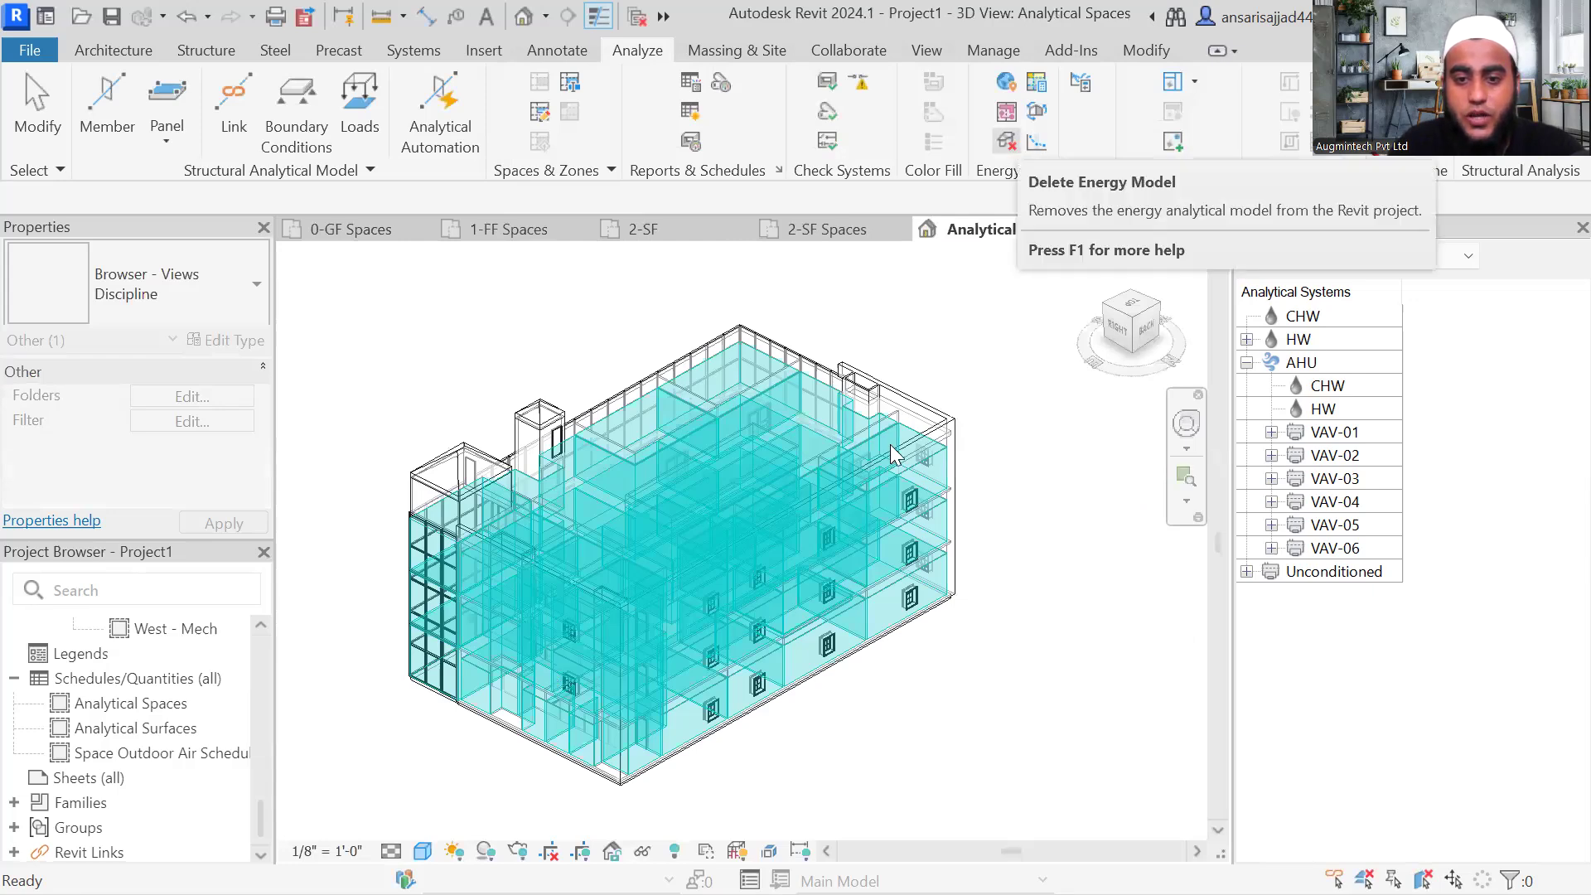
pyautogui.click(1008, 145)
pyautogui.click(894, 452)
pyautogui.click(1006, 143)
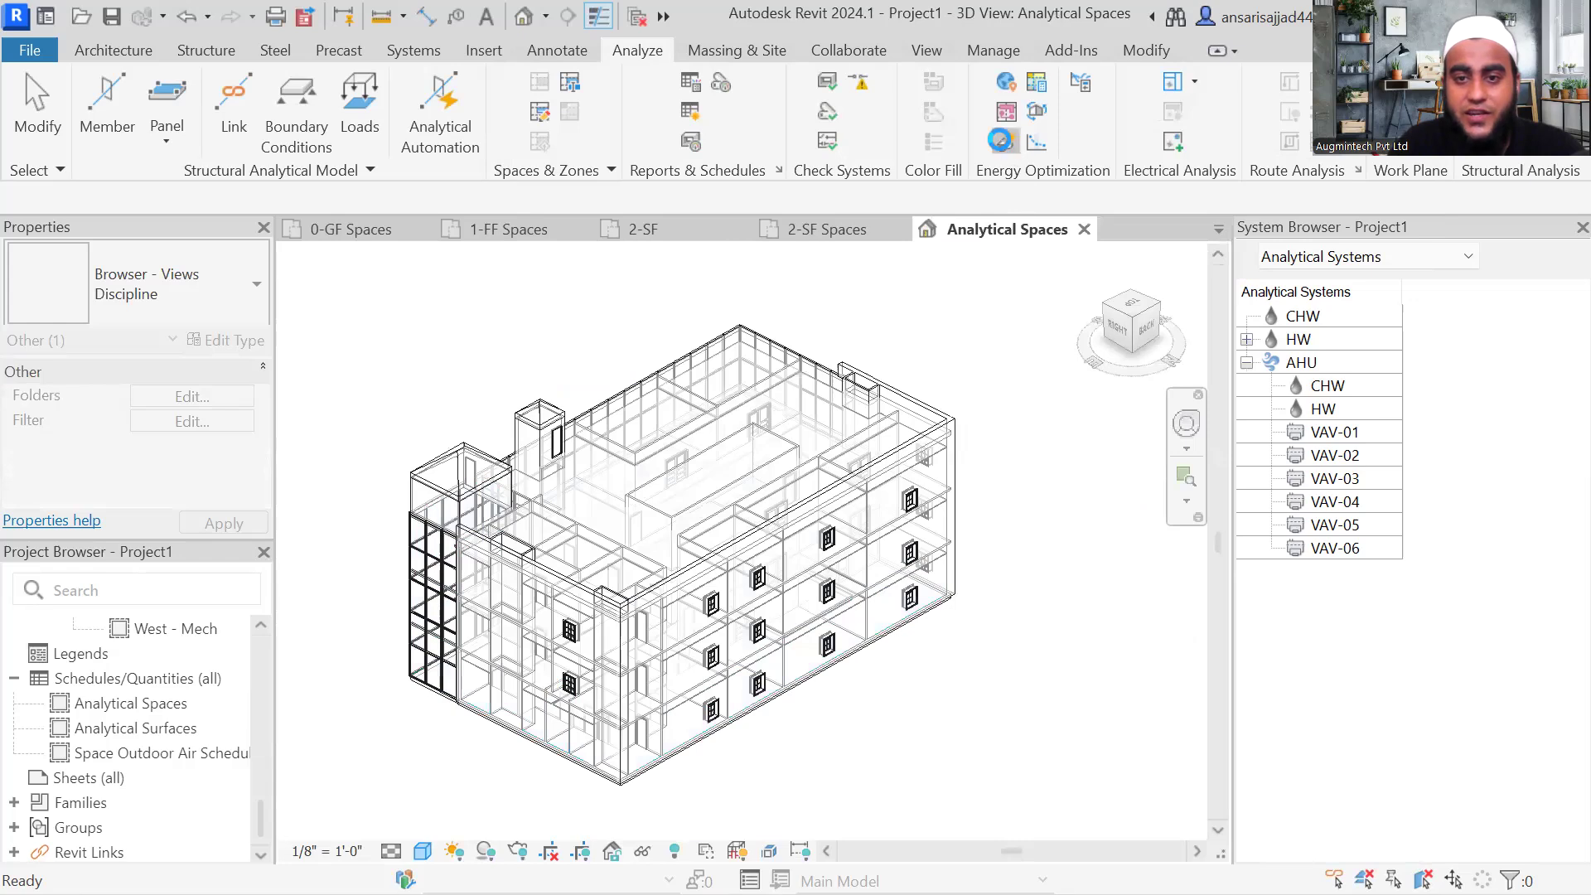
pyautogui.click(783, 458)
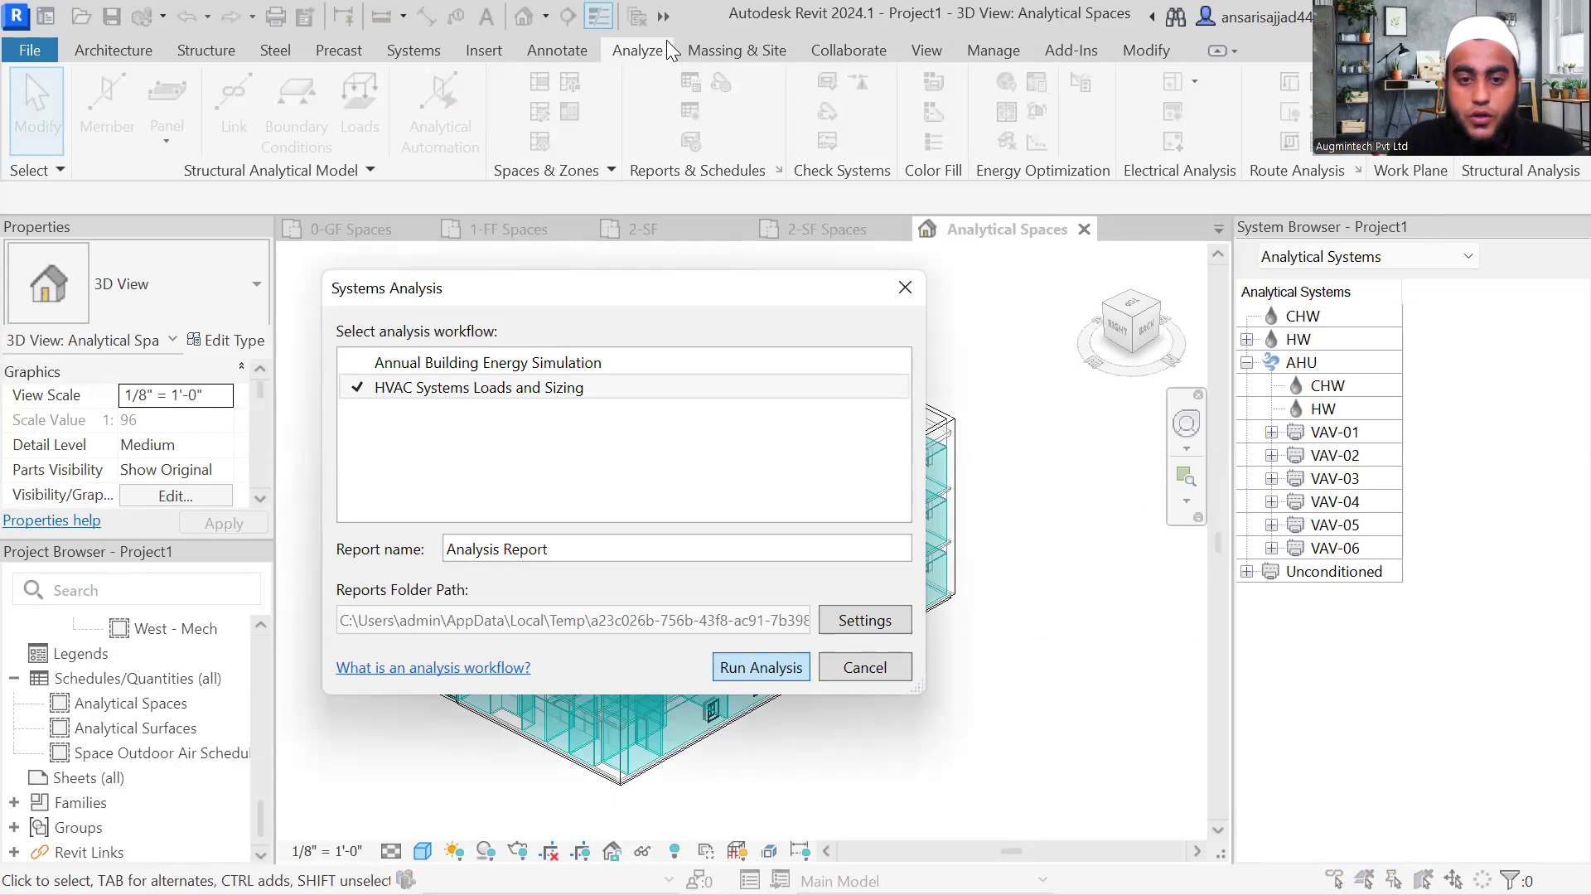
# Step: Run the HVAC Systems Loads and Sizing analysis under the report name Analysis Report and open the resulting report
pyautogui.press('Return')
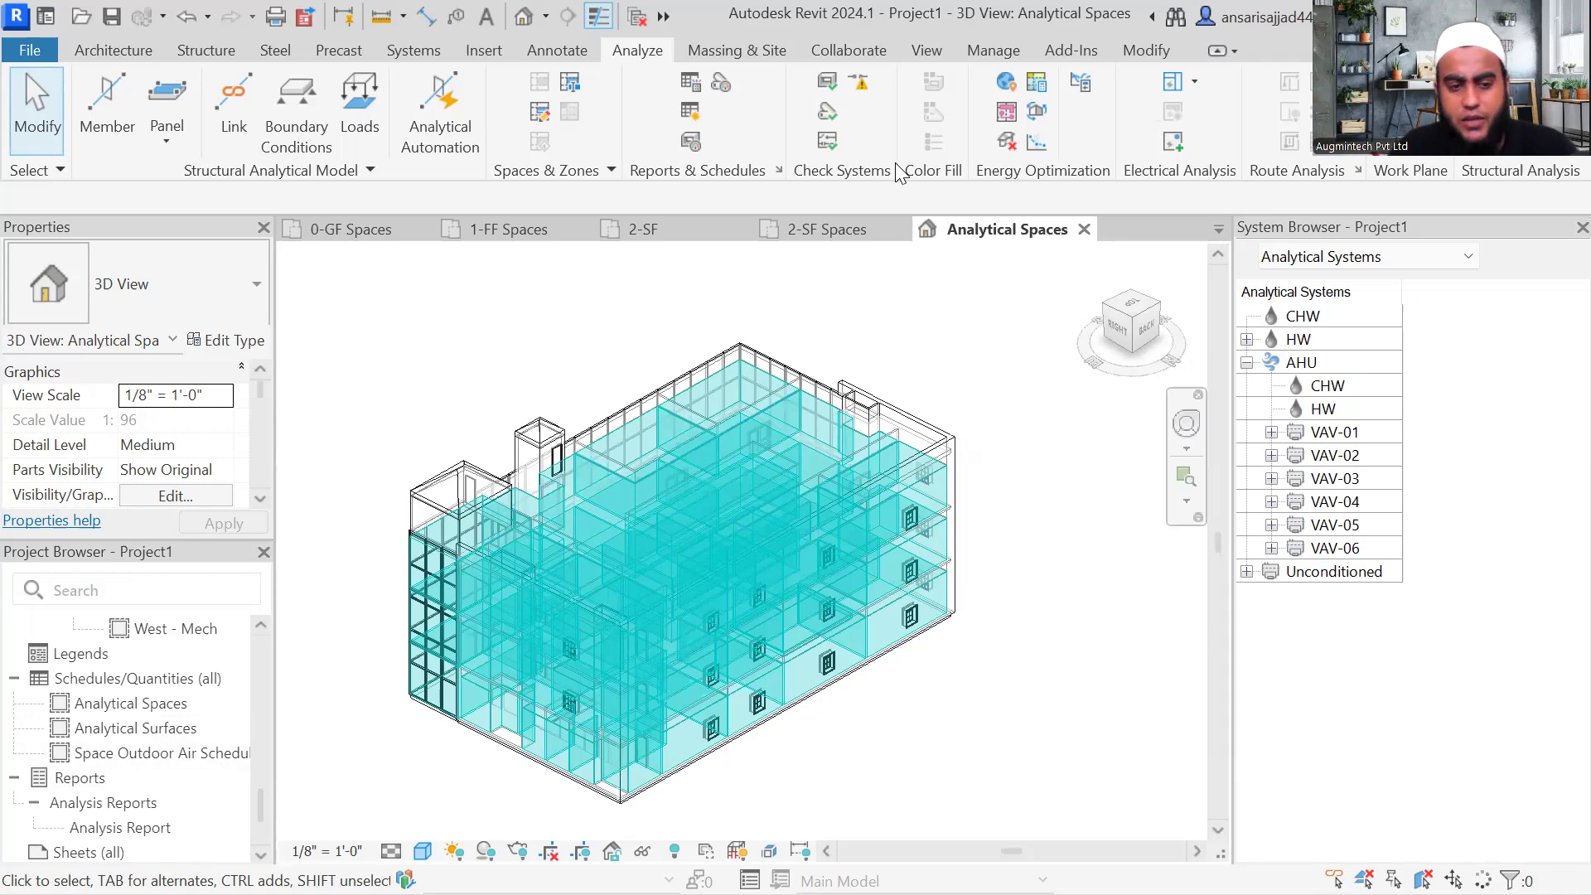
pyautogui.doubleClick(124, 828)
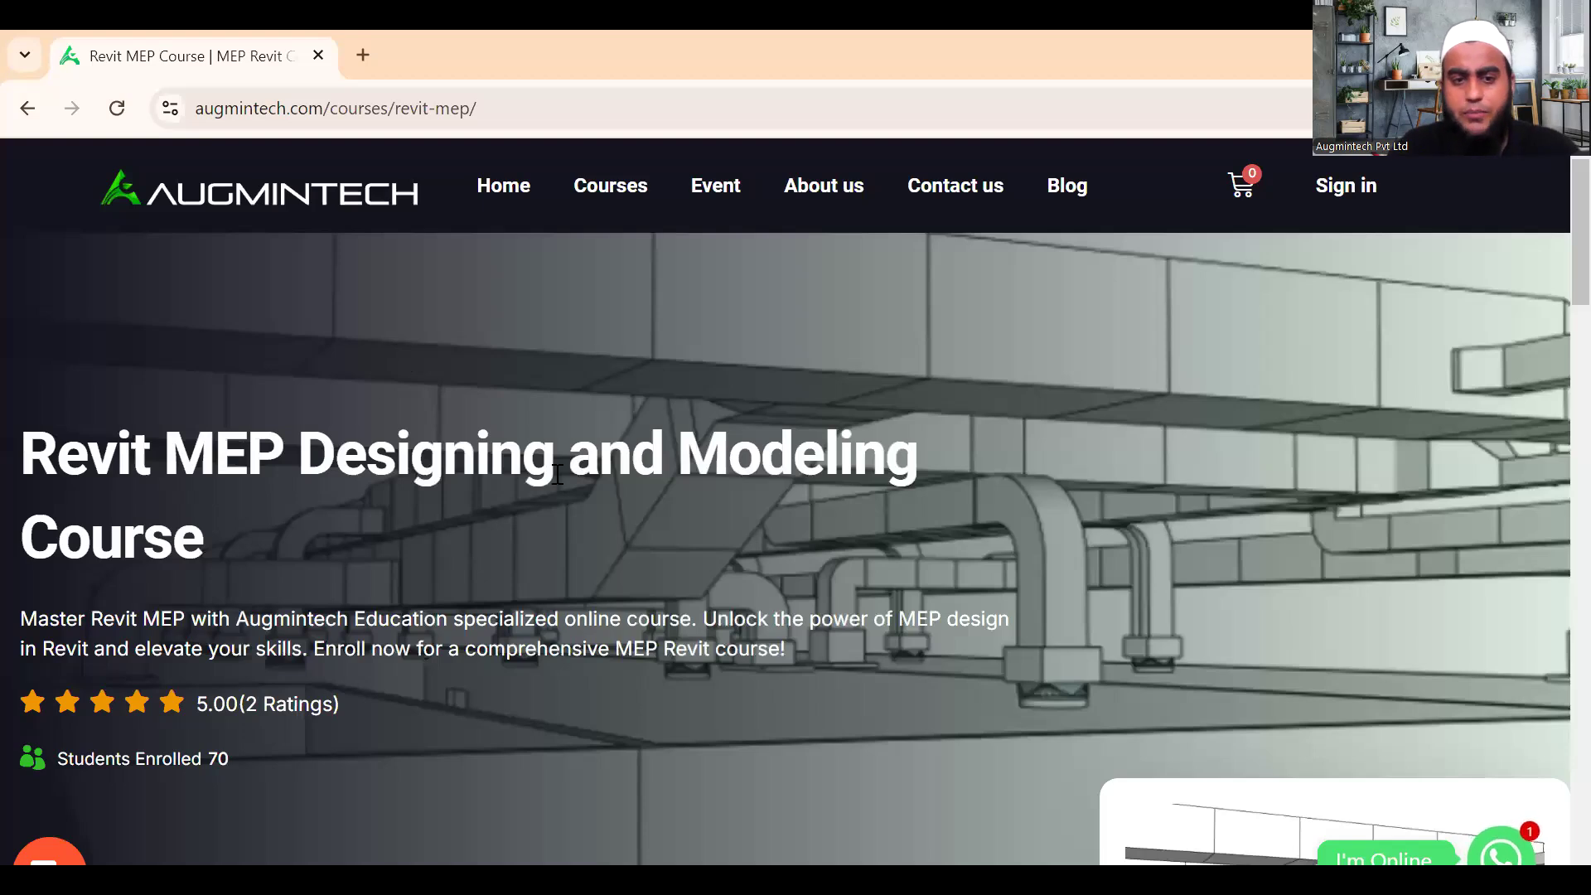
# Step: Switch to the Revit MEP course page in the browser and look through its introduction and About Course section
pyautogui.scroll(-2, 761, 362)
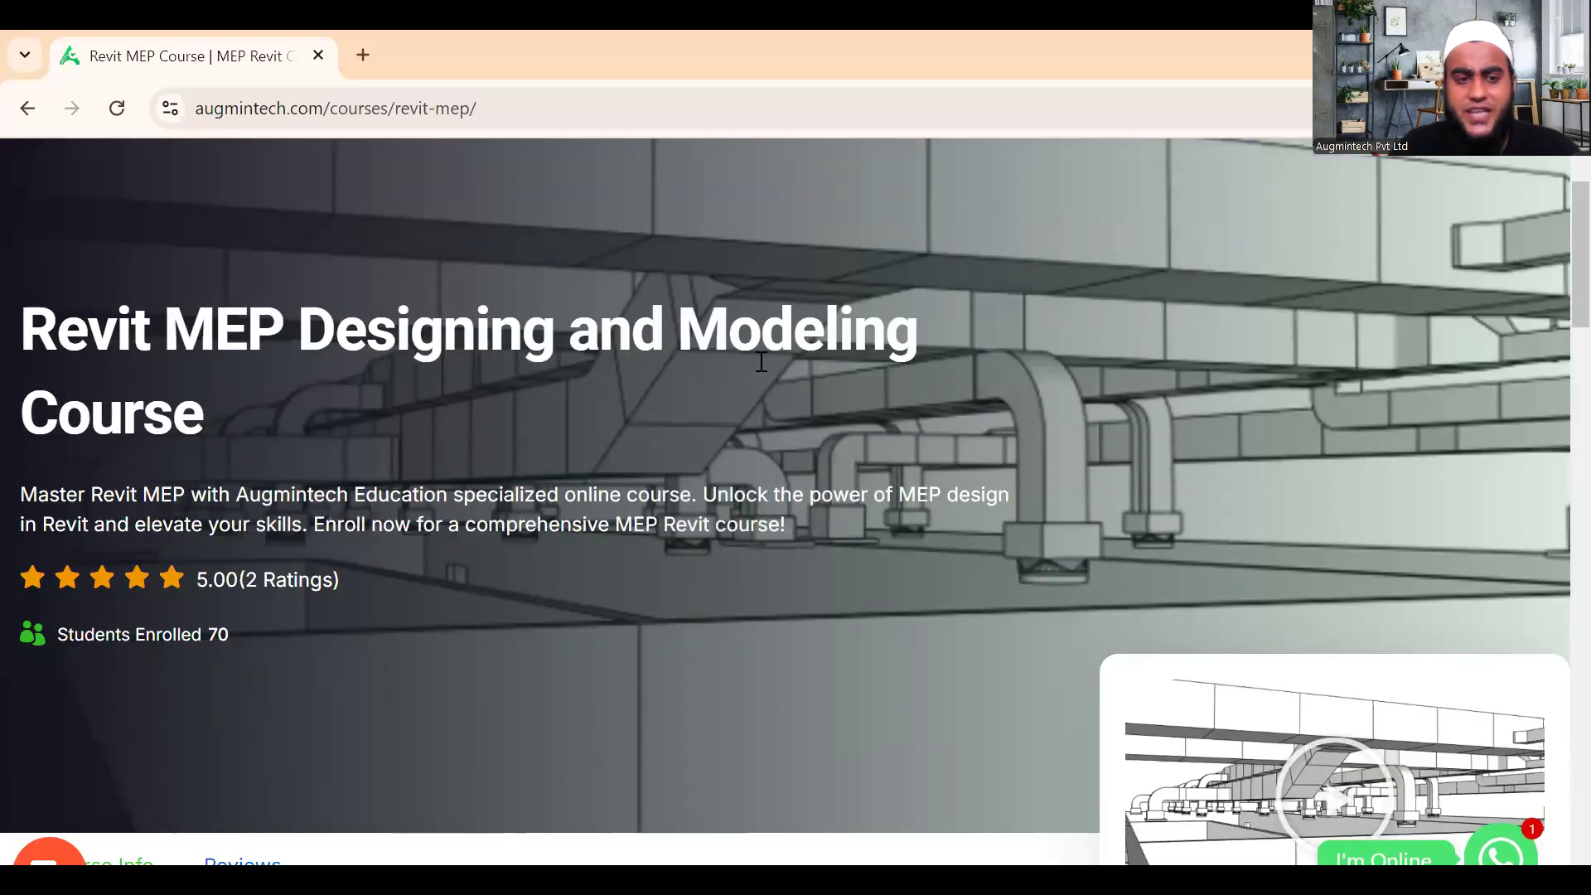
pyautogui.scroll(-1, 299, 431)
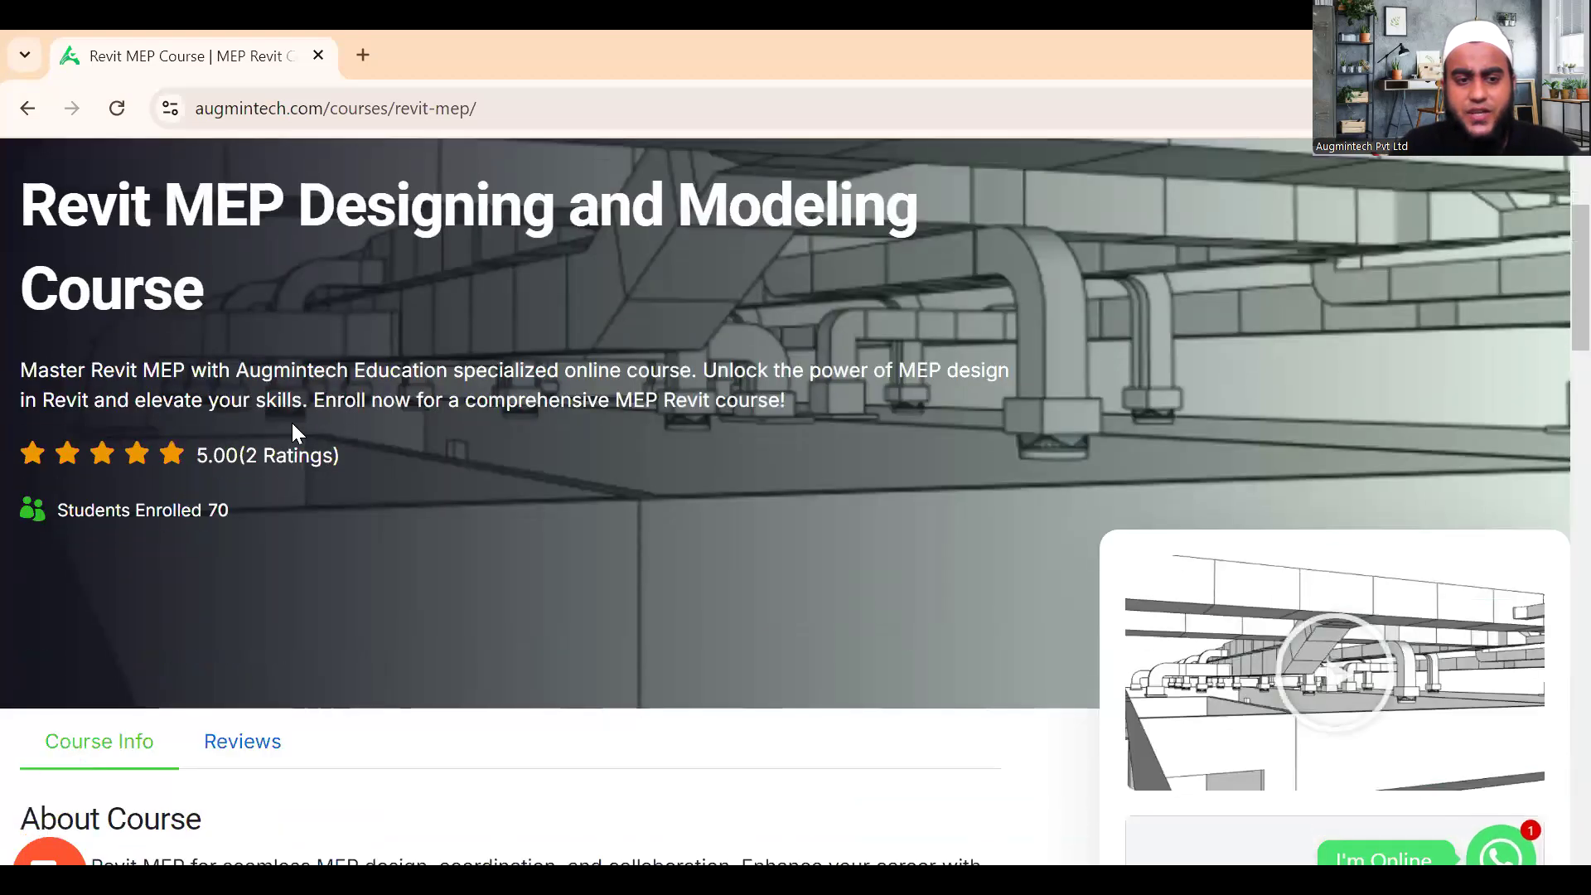
pyautogui.scroll(-2, 165, 281)
pyautogui.scroll(-3, 166, 306)
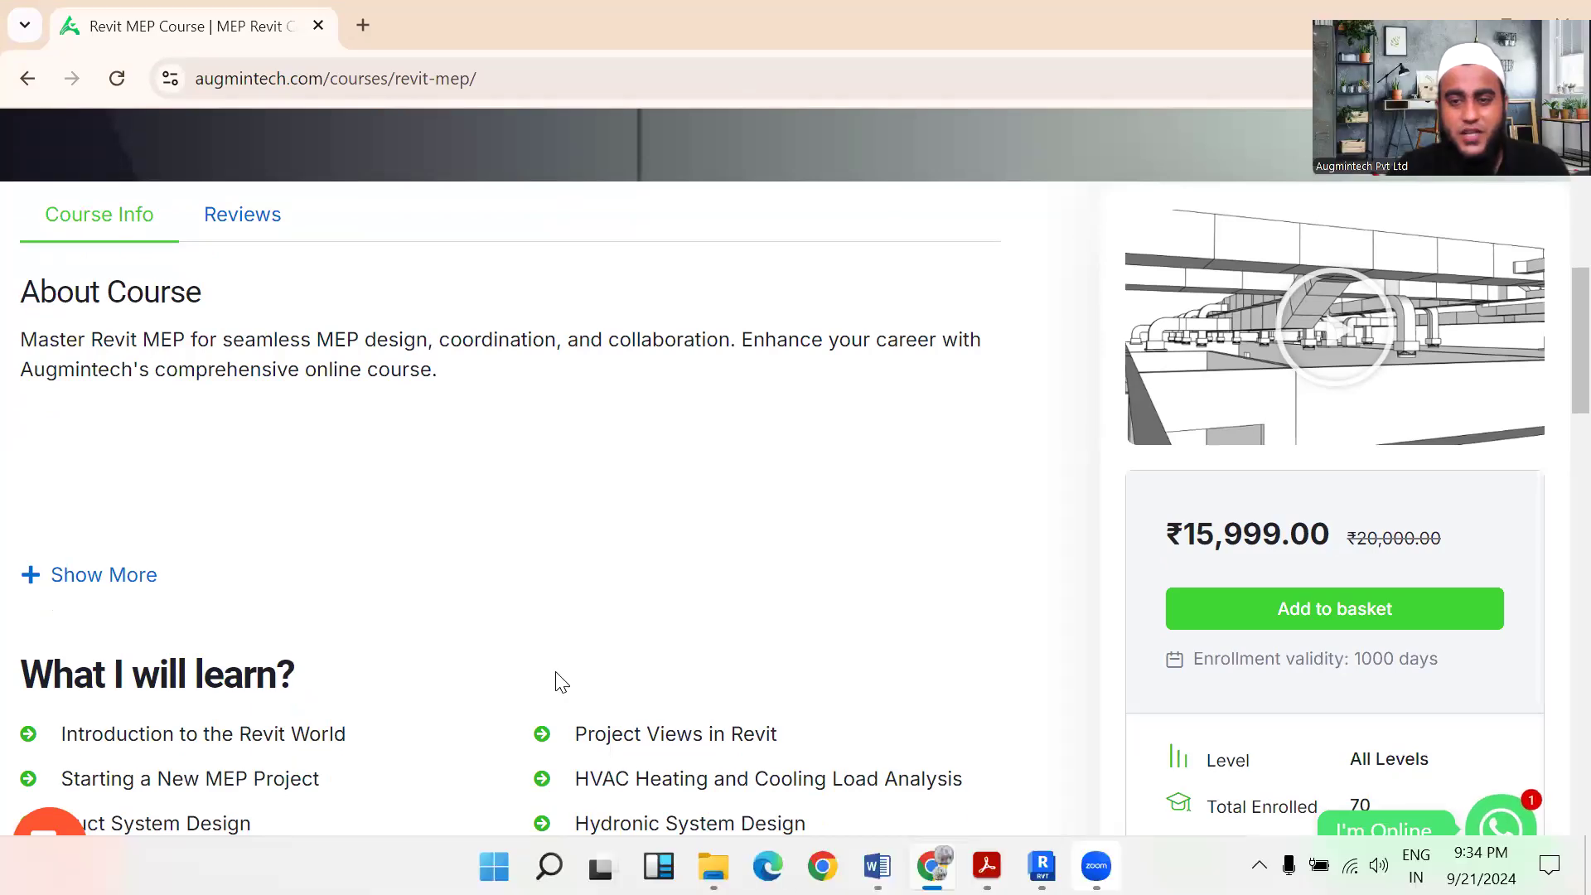
pyautogui.click(550, 866)
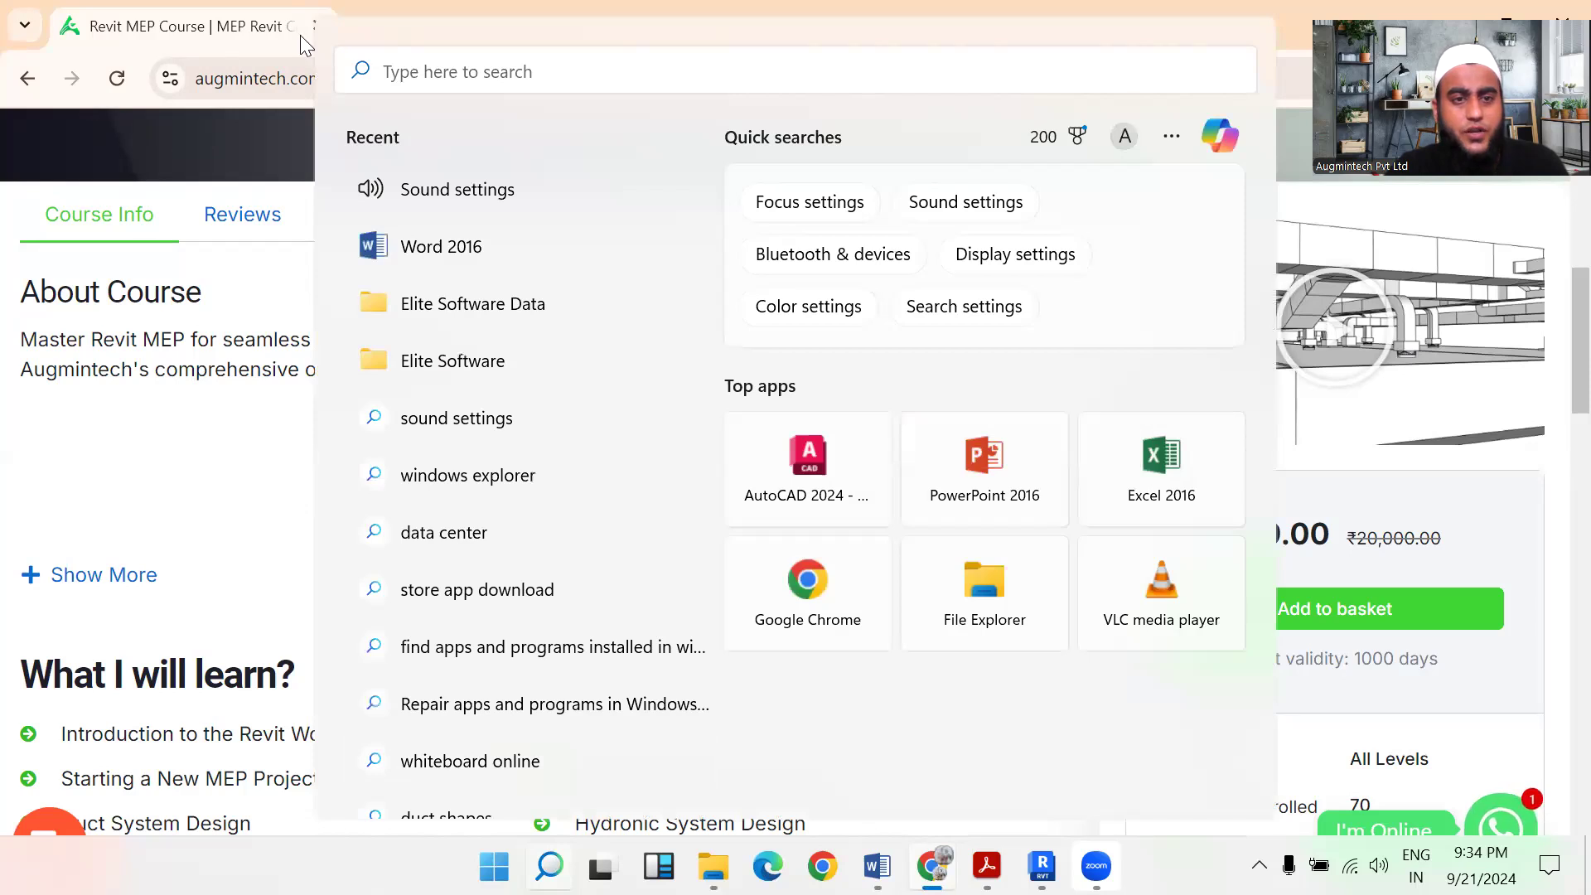
pyautogui.click(530, 71)
pyautogui.click(244, 146)
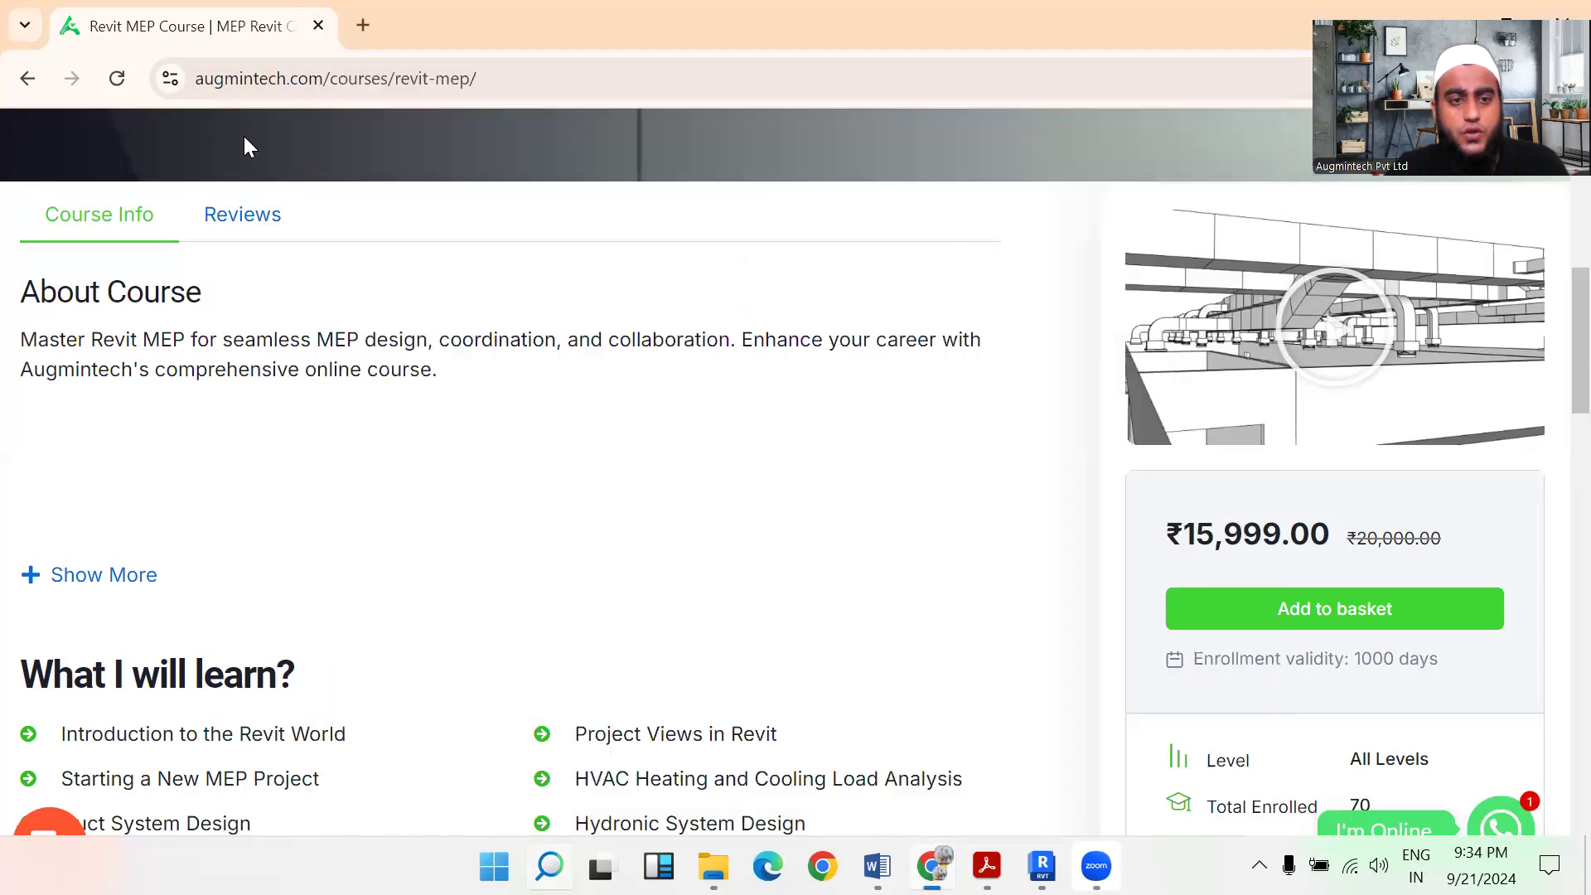
# Step: Examine the course page's learning topics, price, curriculum modules, included materials and target audience
pyautogui.scroll(-3, 594, 572)
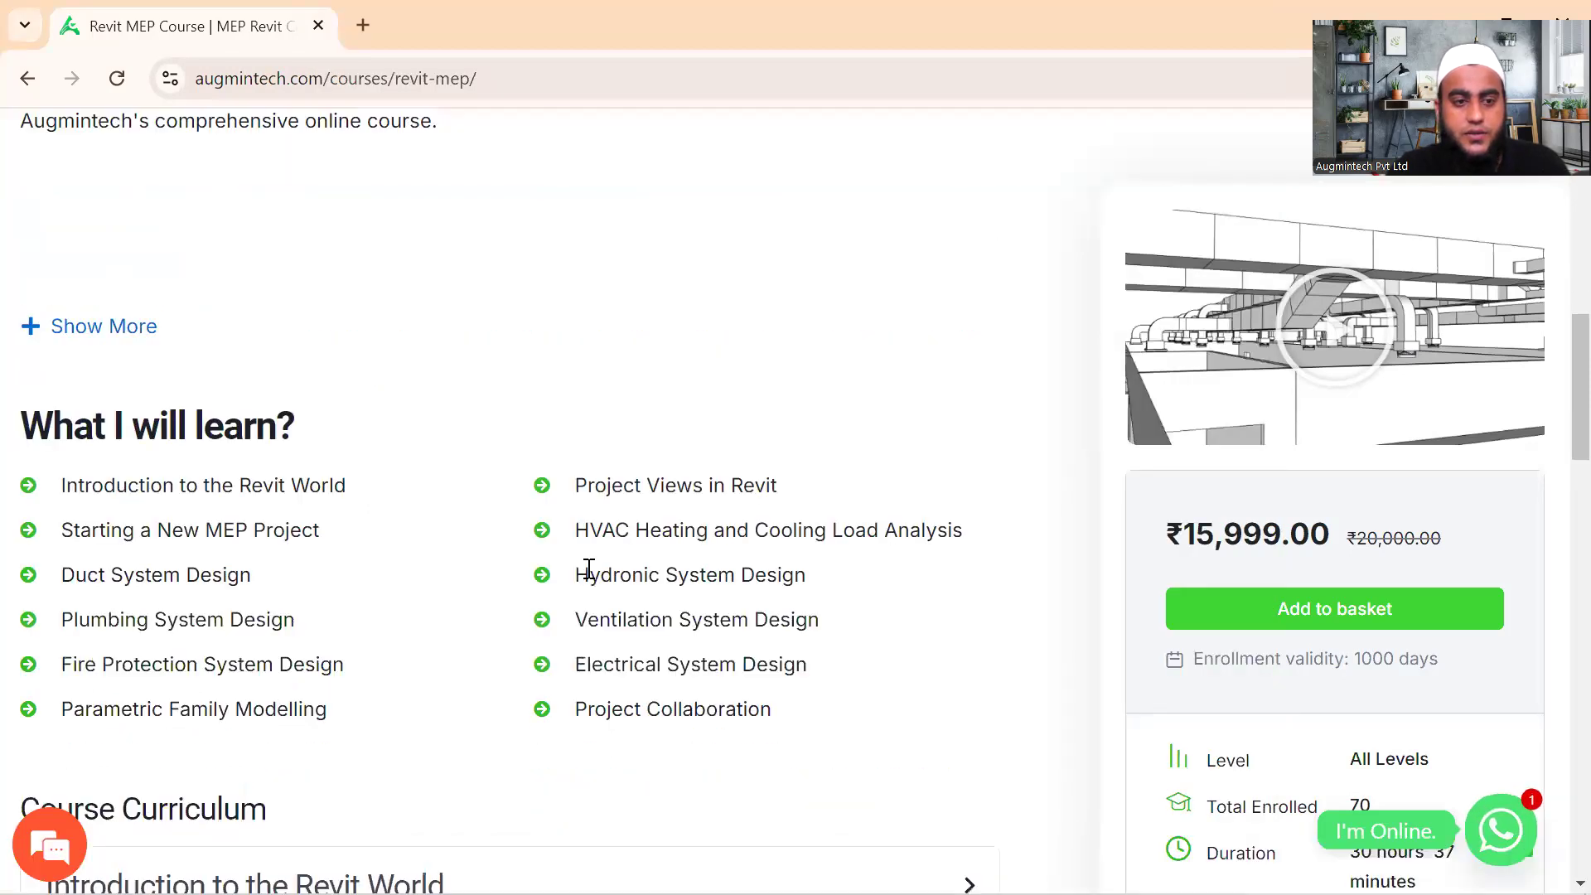
pyautogui.scroll(3, 476, 486)
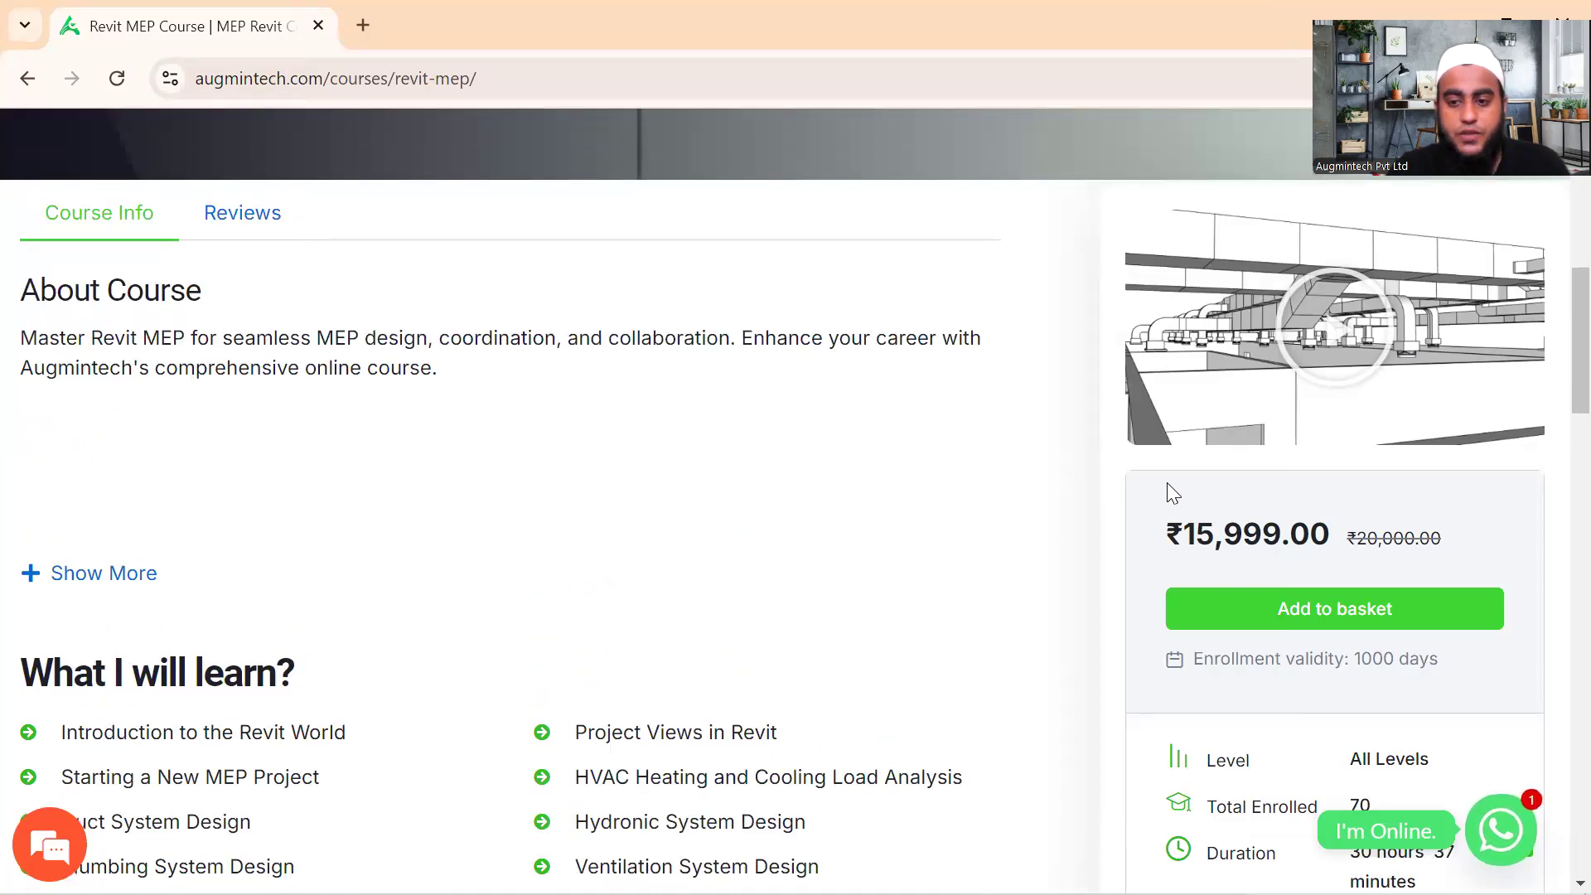
pyautogui.scroll(-1, 1168, 489)
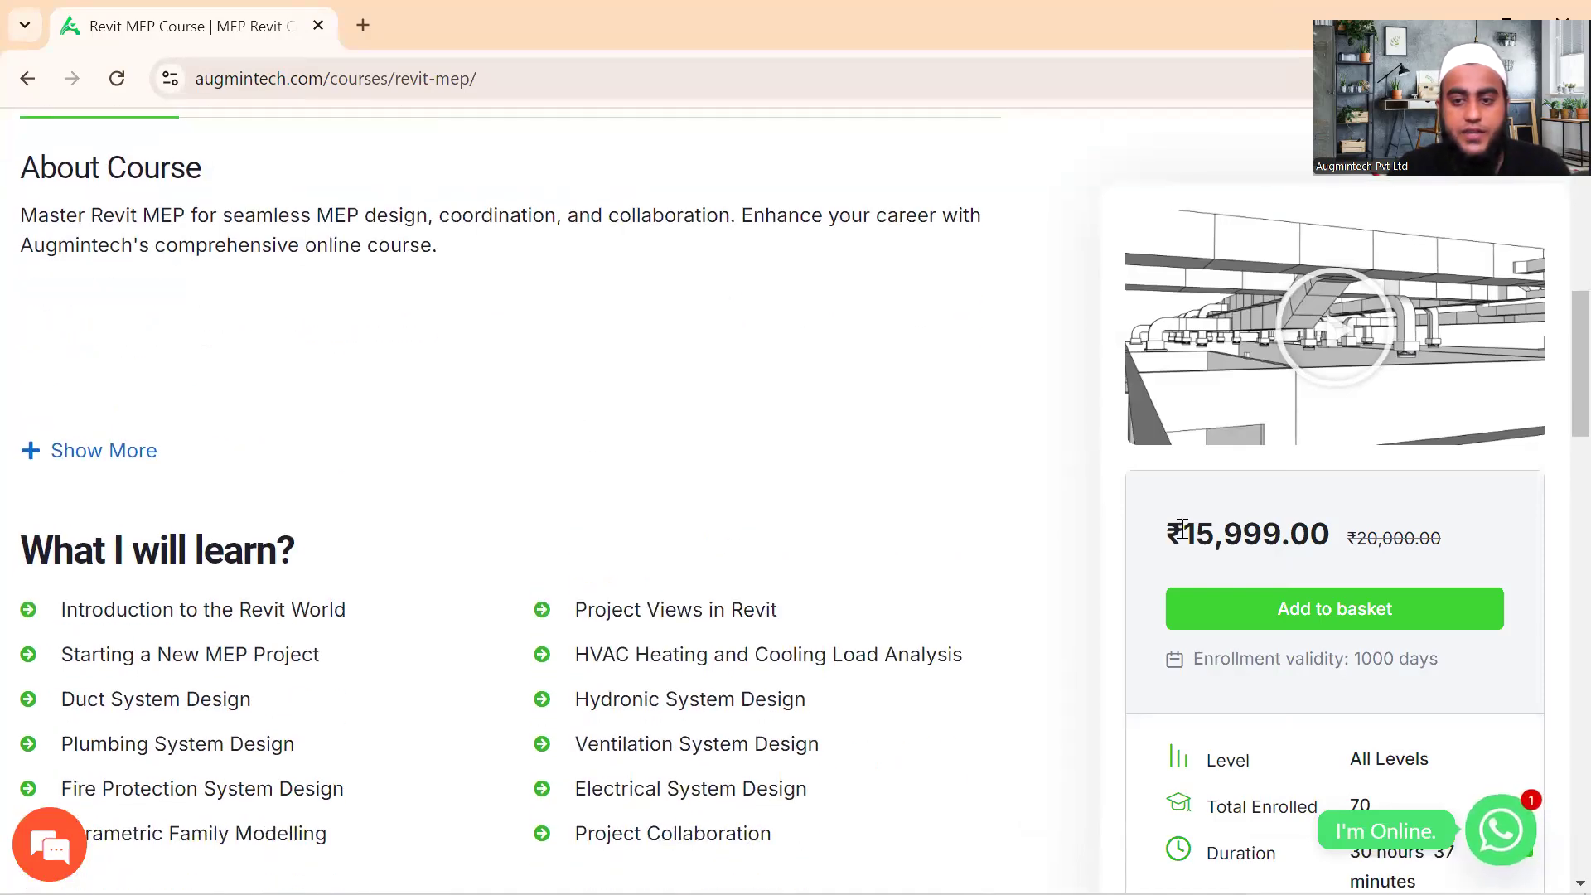
pyautogui.scroll(-10, 1235, 665)
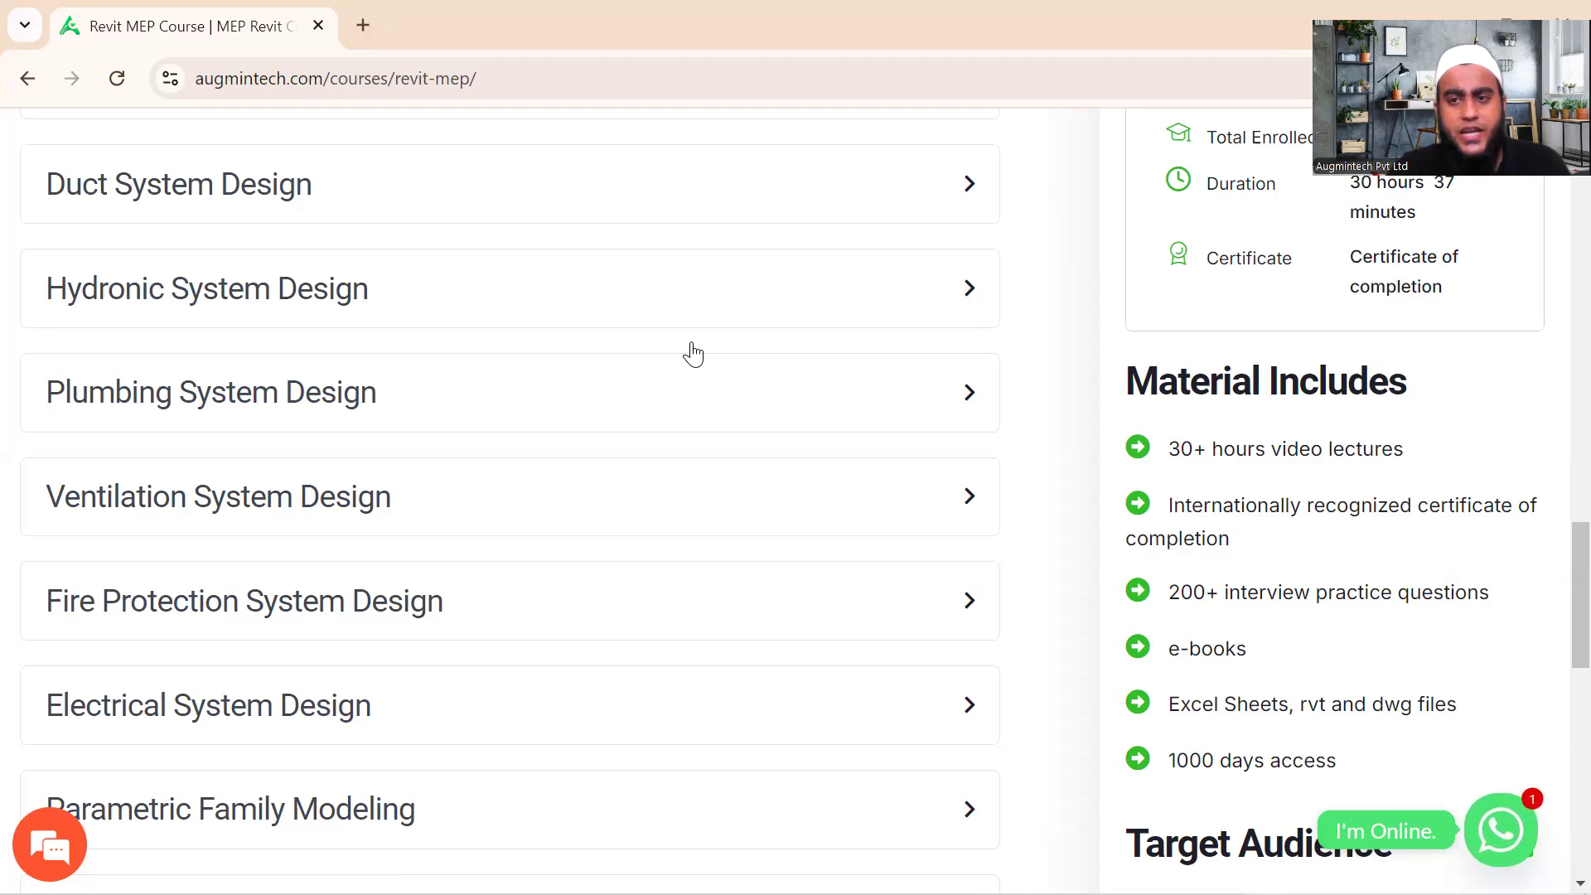
pyautogui.scroll(-2, 1201, 386)
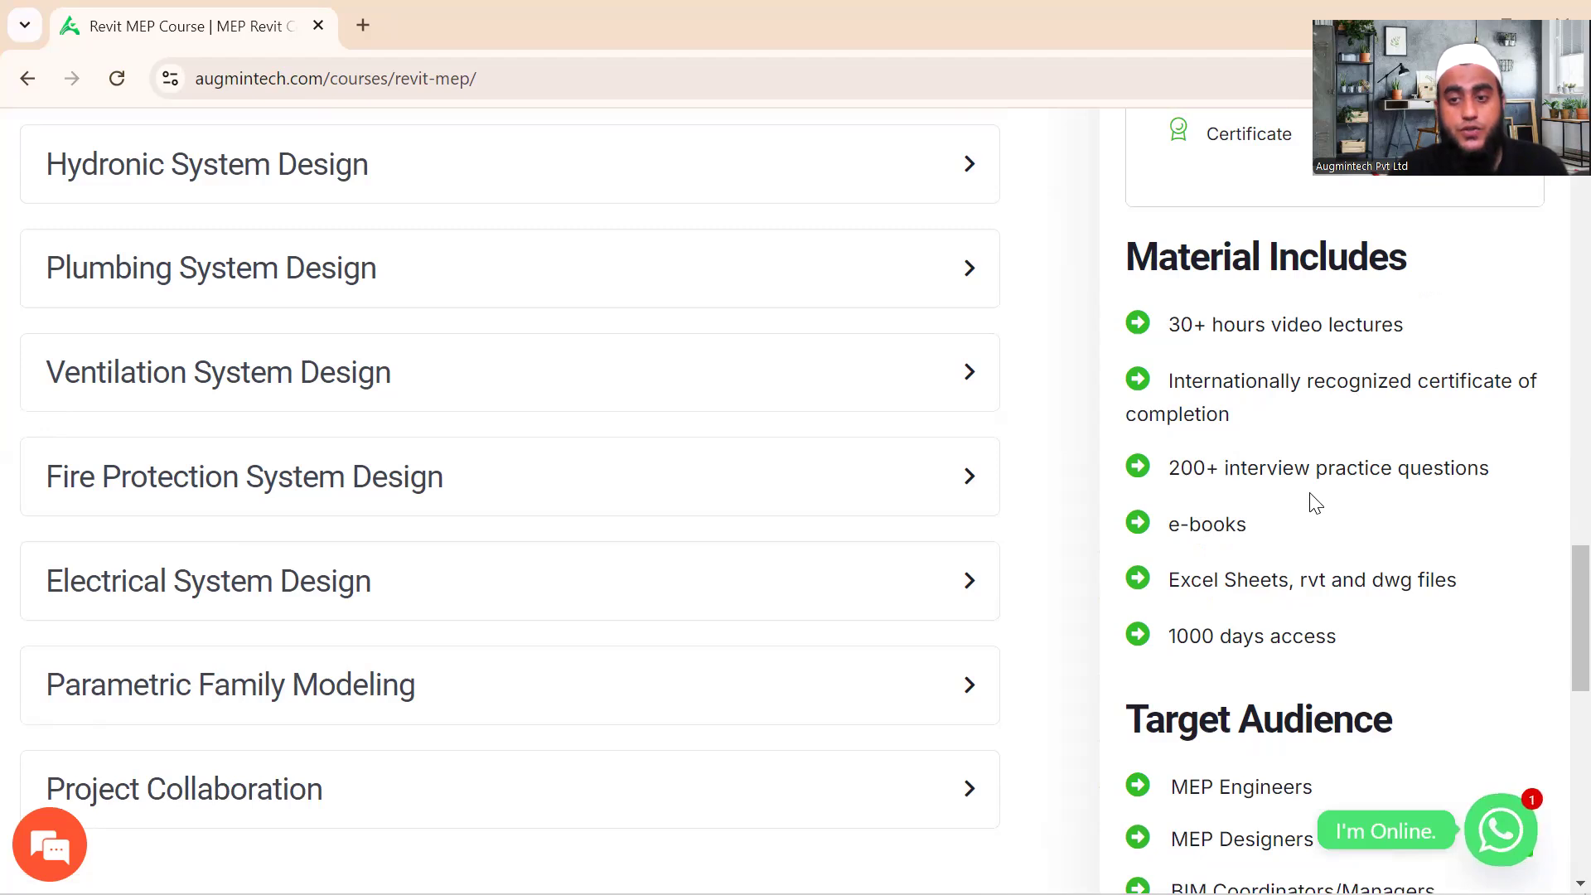
pyautogui.scroll(-1, 1206, 553)
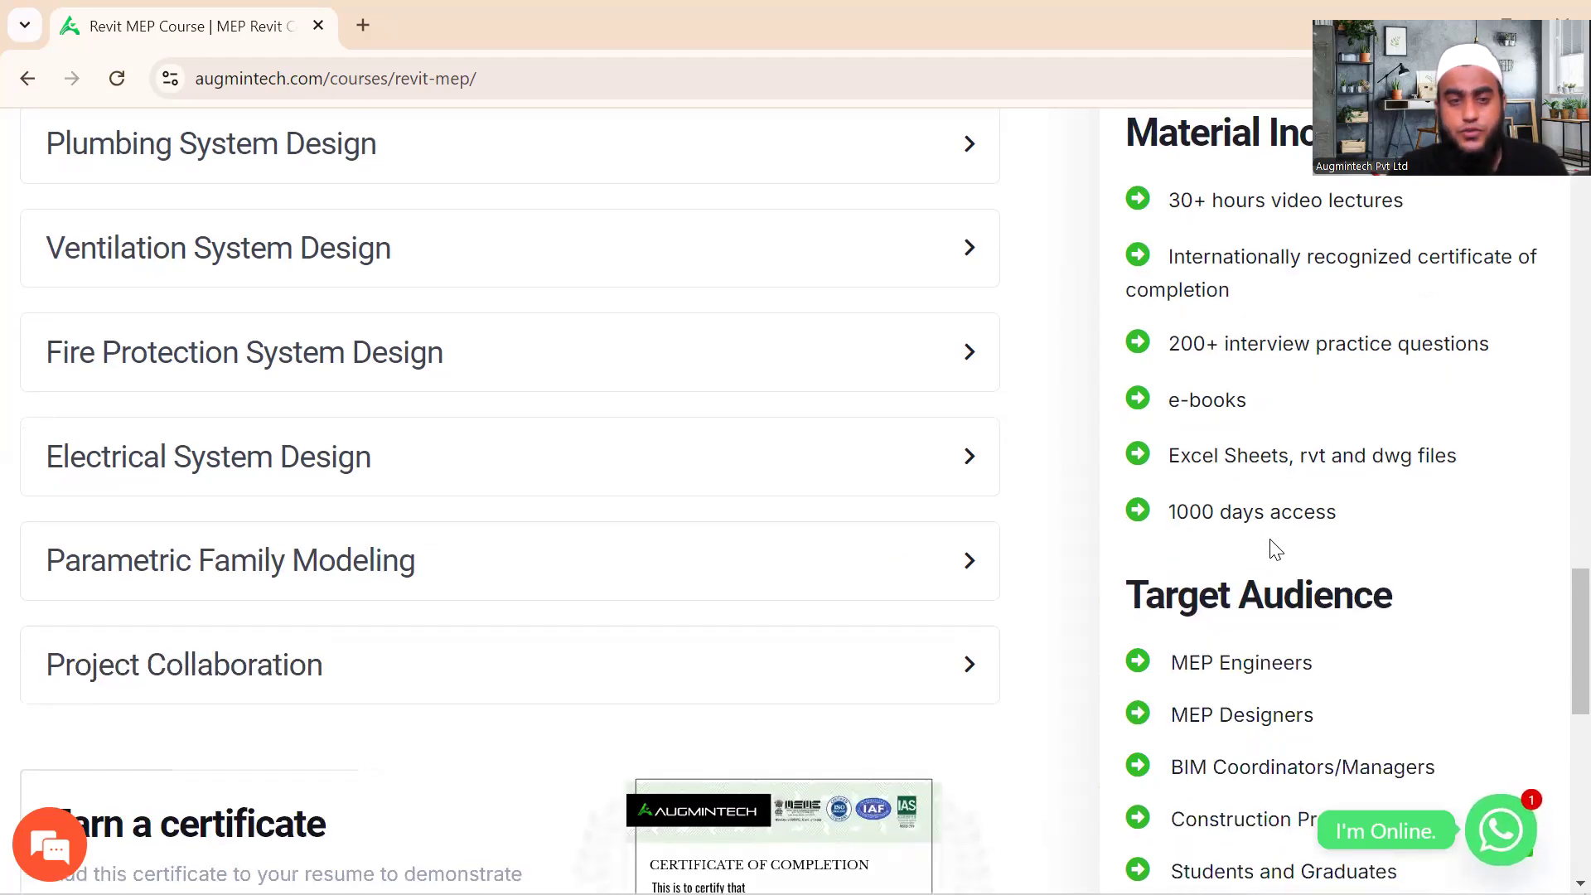
pyautogui.scroll(10, 622, 451)
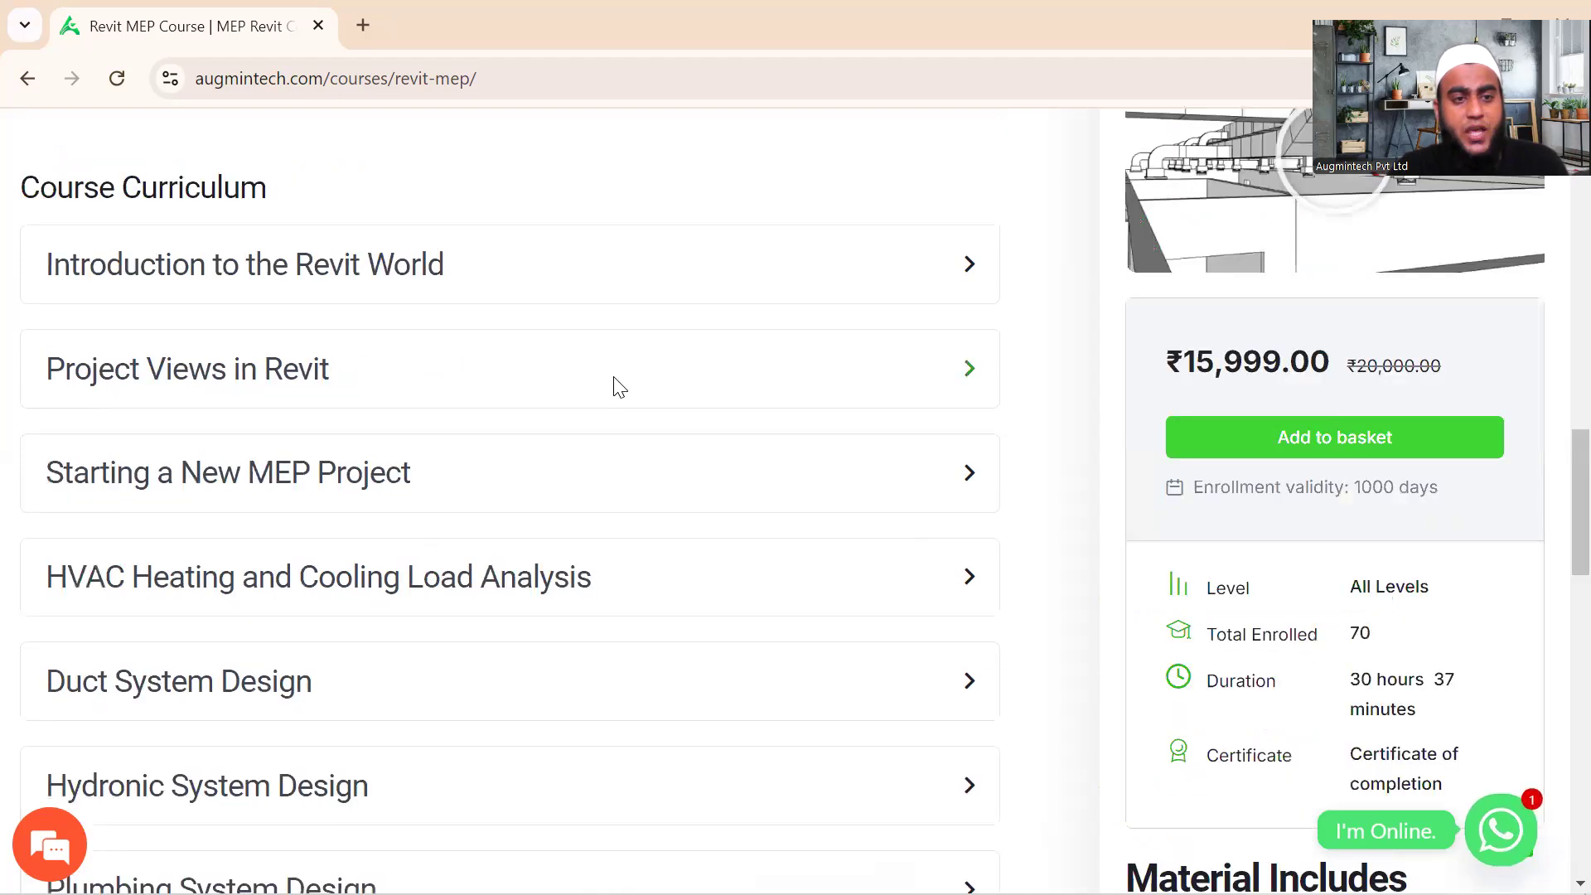
pyautogui.scroll(-1, 651, 473)
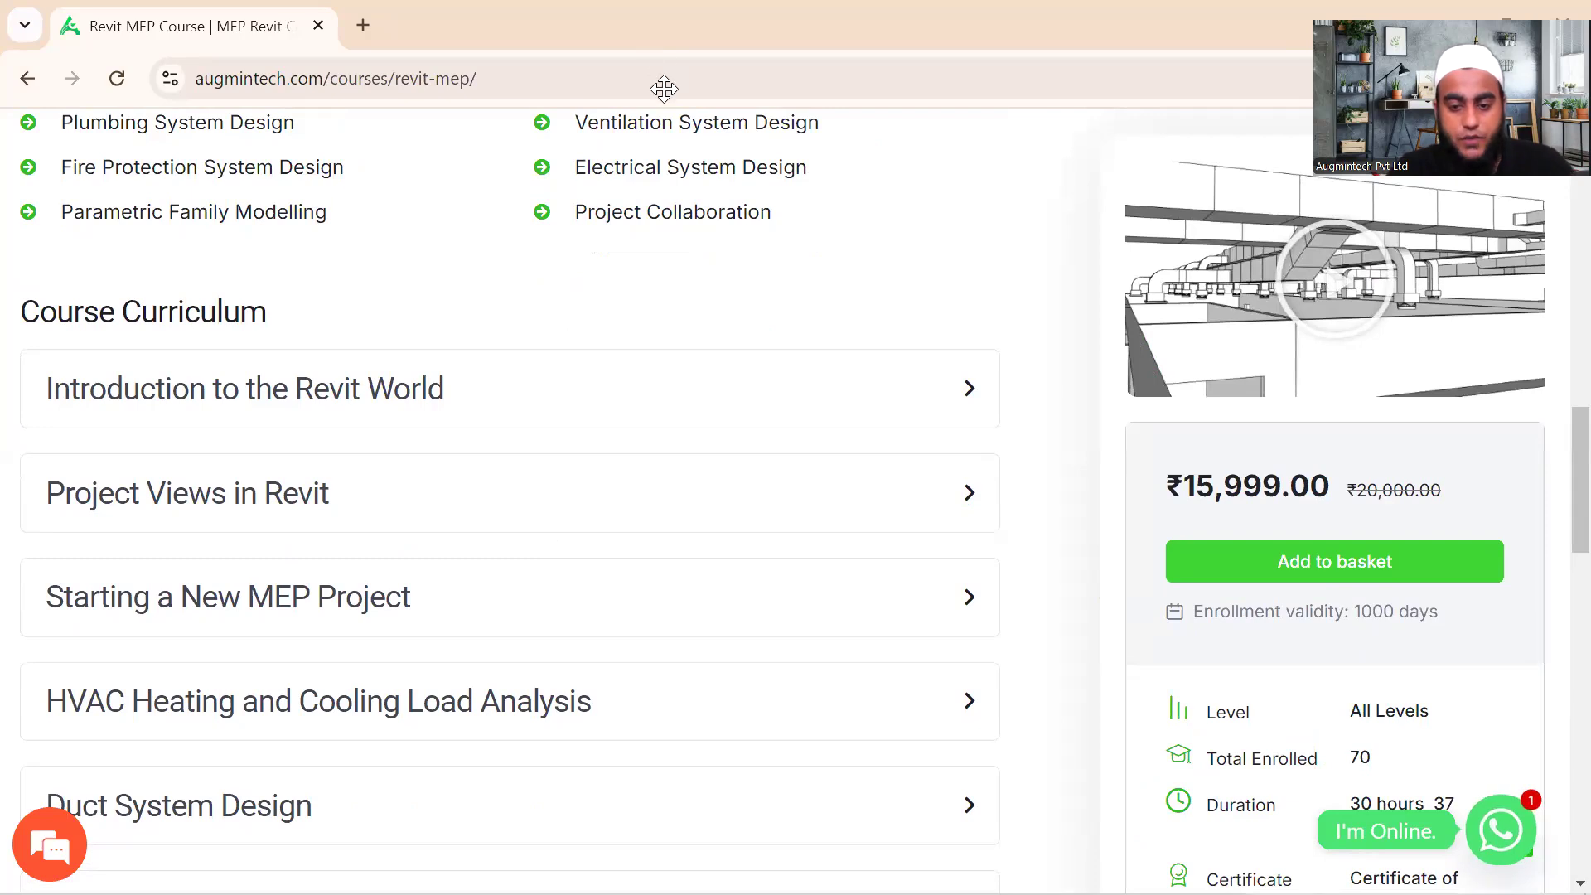
# Step: Switch to the Review link document in Word and select the lines with the INR and USD payment links
pyautogui.click(877, 866)
pyautogui.moveTo(408, 480); pyautogui.dragTo(811, 572)
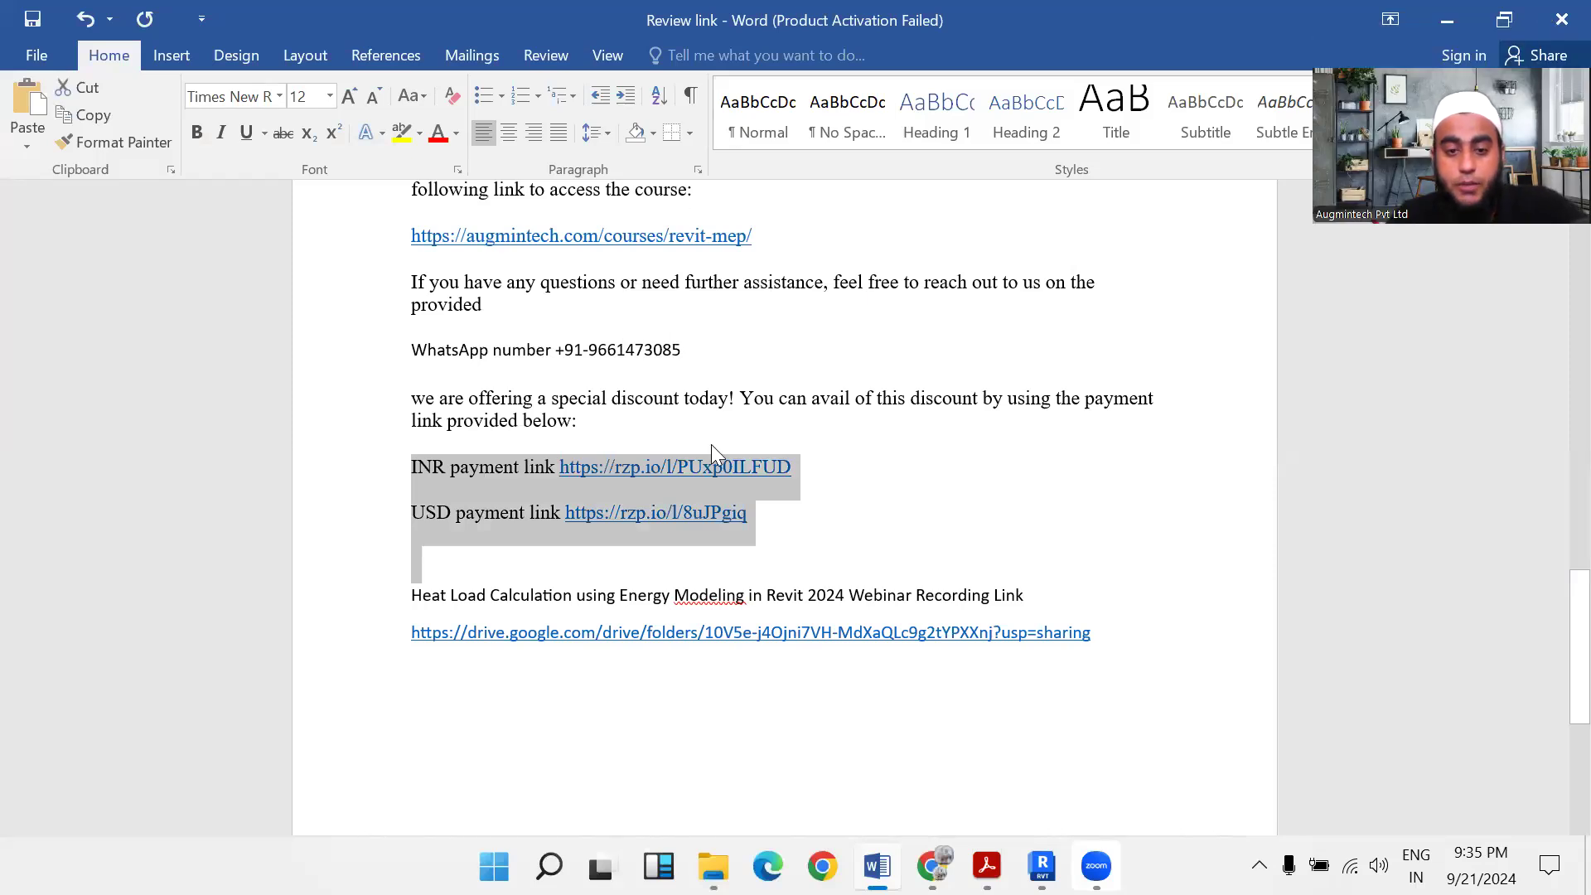
# Step: Return to the course page in the browser and expand the Introduction to the Revit World module in the curriculum
pyautogui.hotkey('alt', 'Tab')
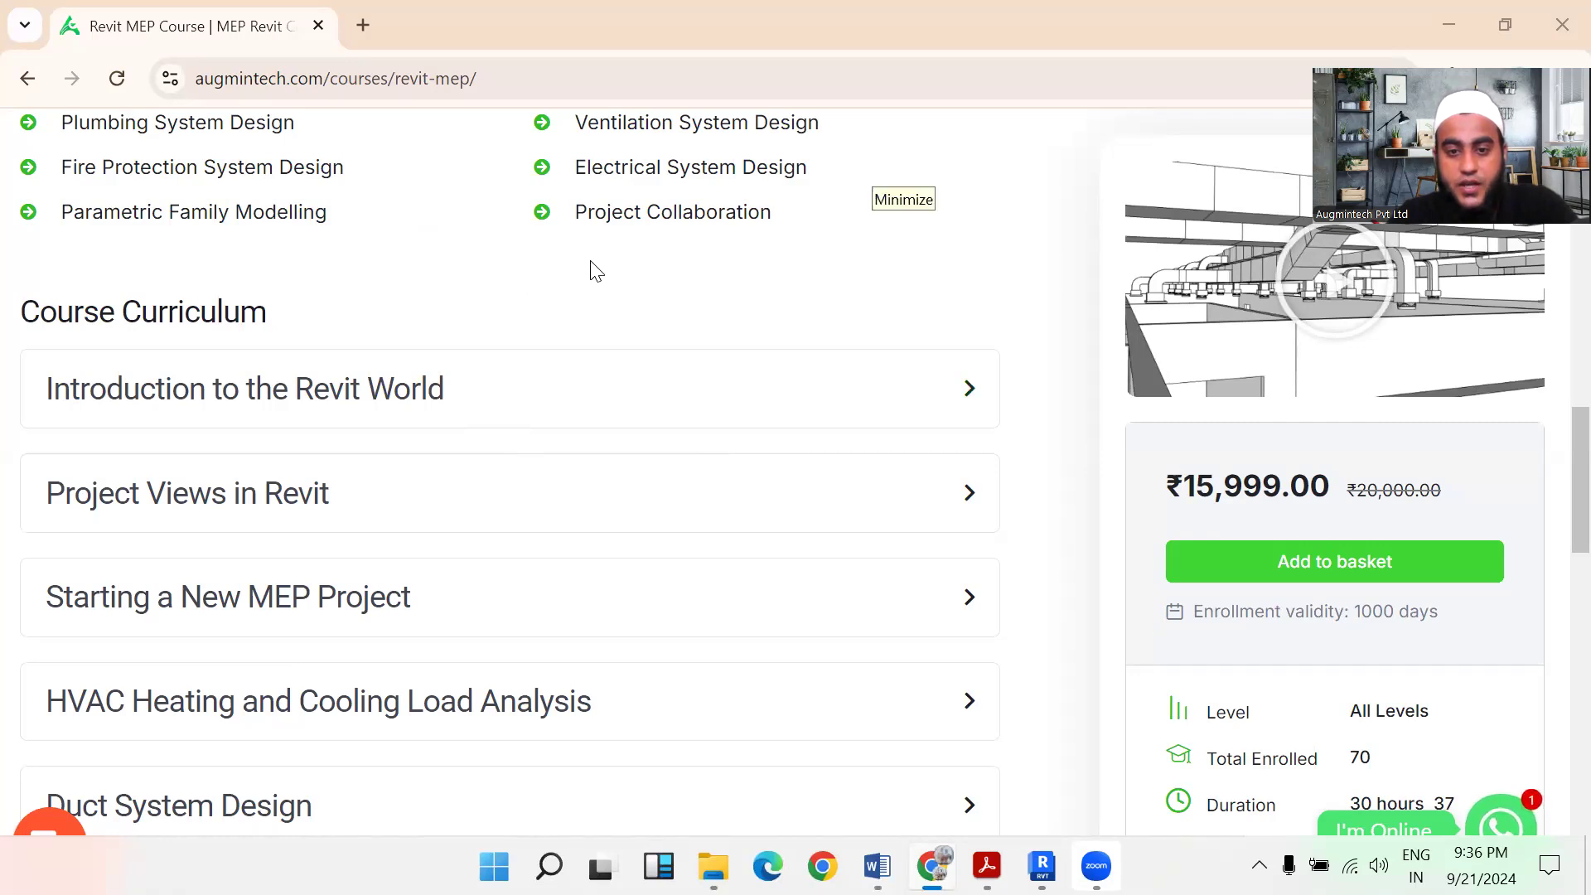
pyautogui.scroll(4, 306, 391)
pyautogui.scroll(-5, 356, 390)
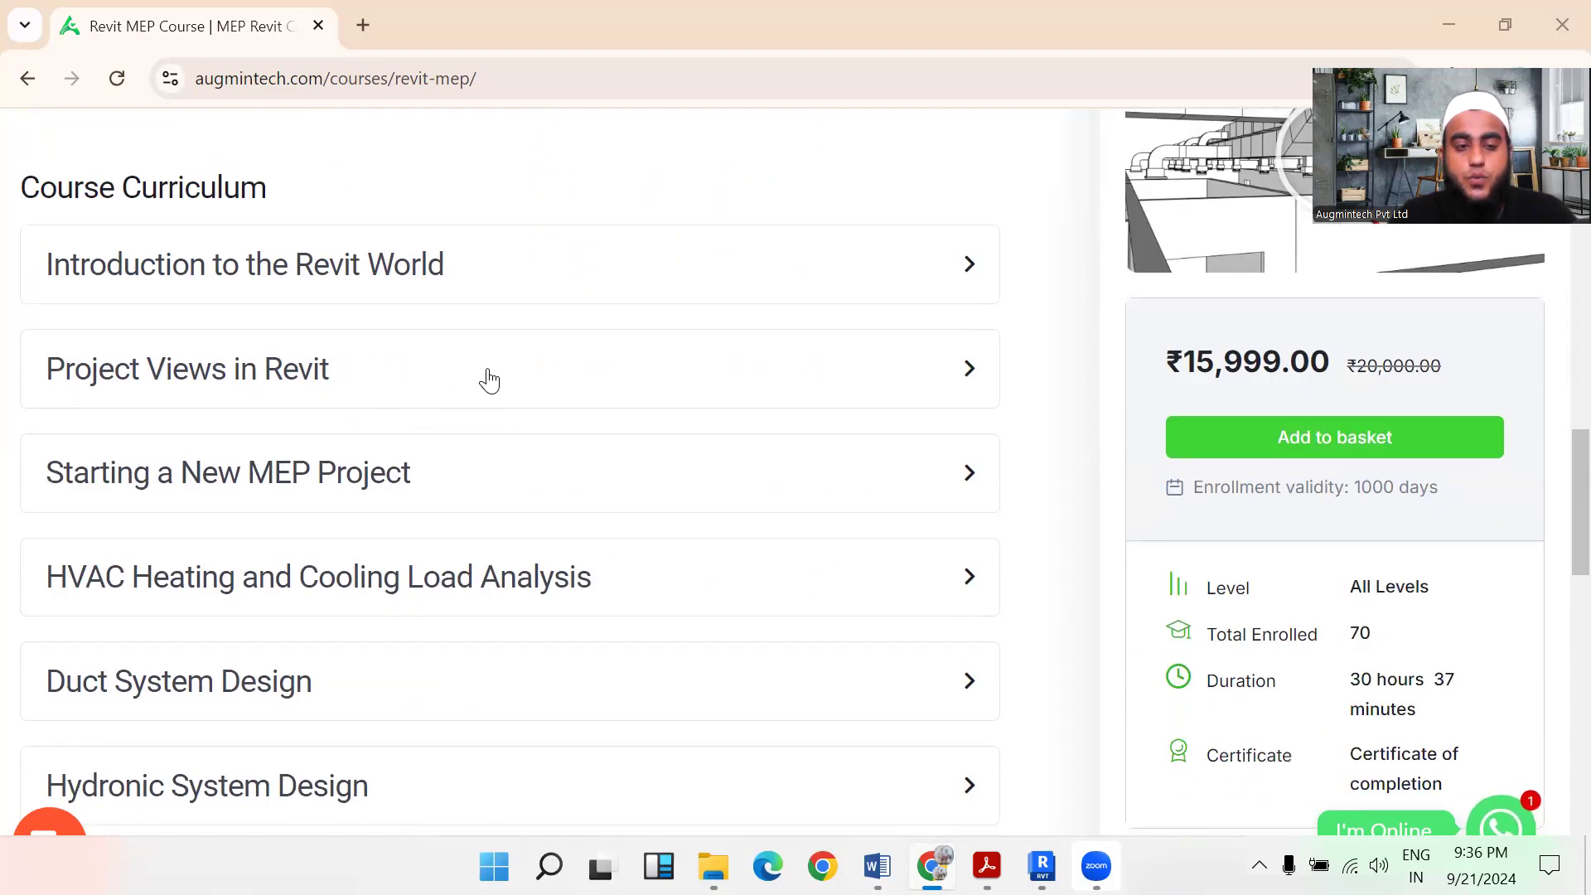
pyautogui.scroll(-3, 177, 270)
pyautogui.scroll(3, 290, 308)
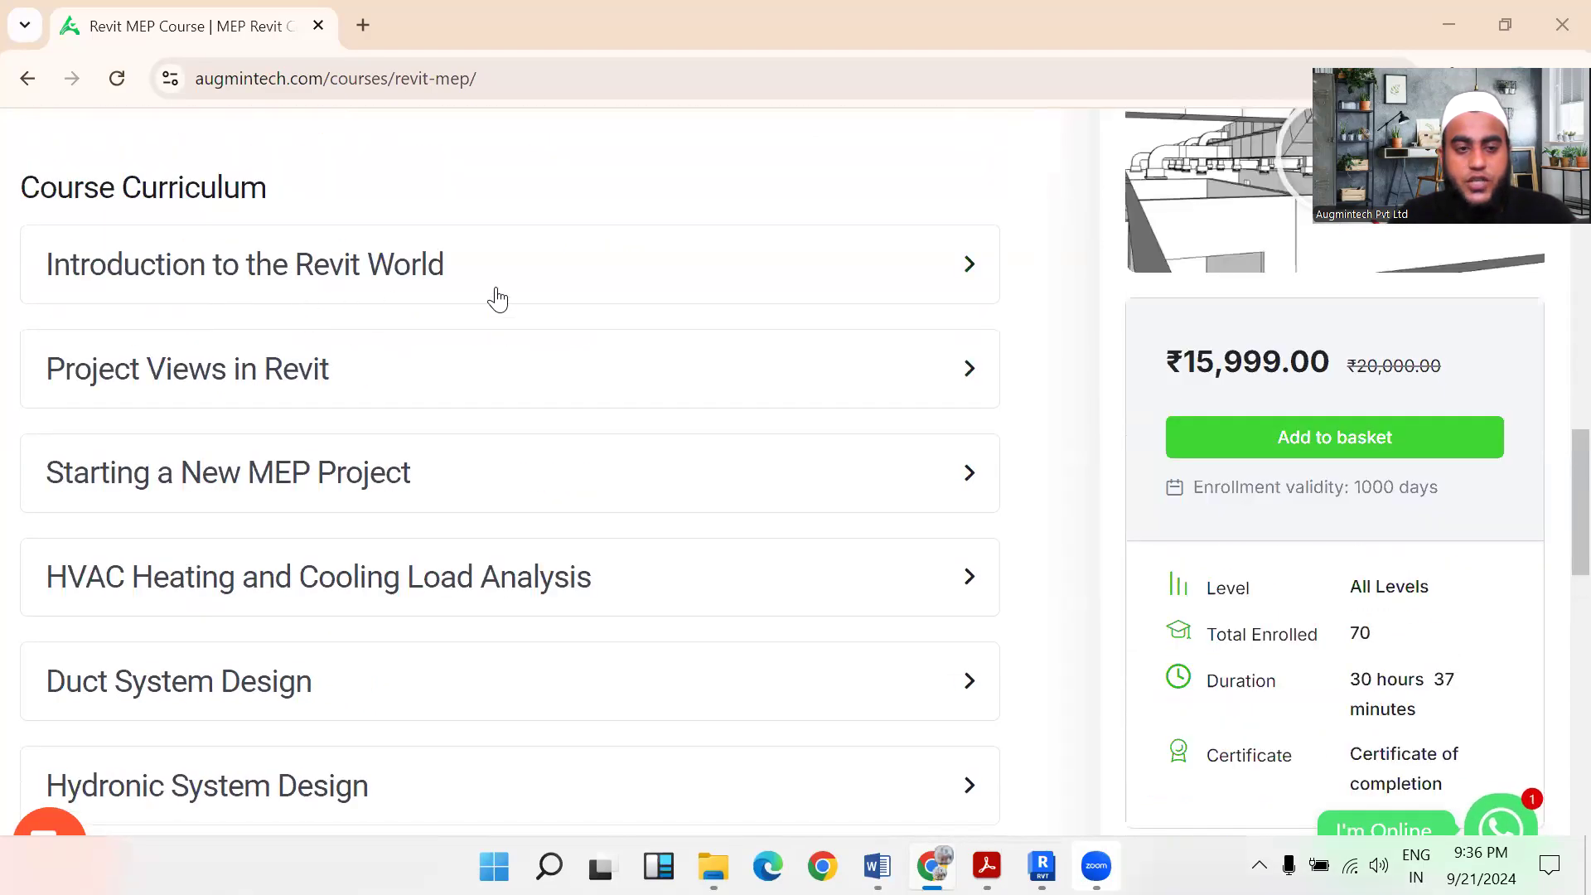
pyautogui.scroll(3, 683, 370)
pyautogui.scroll(-3, 682, 368)
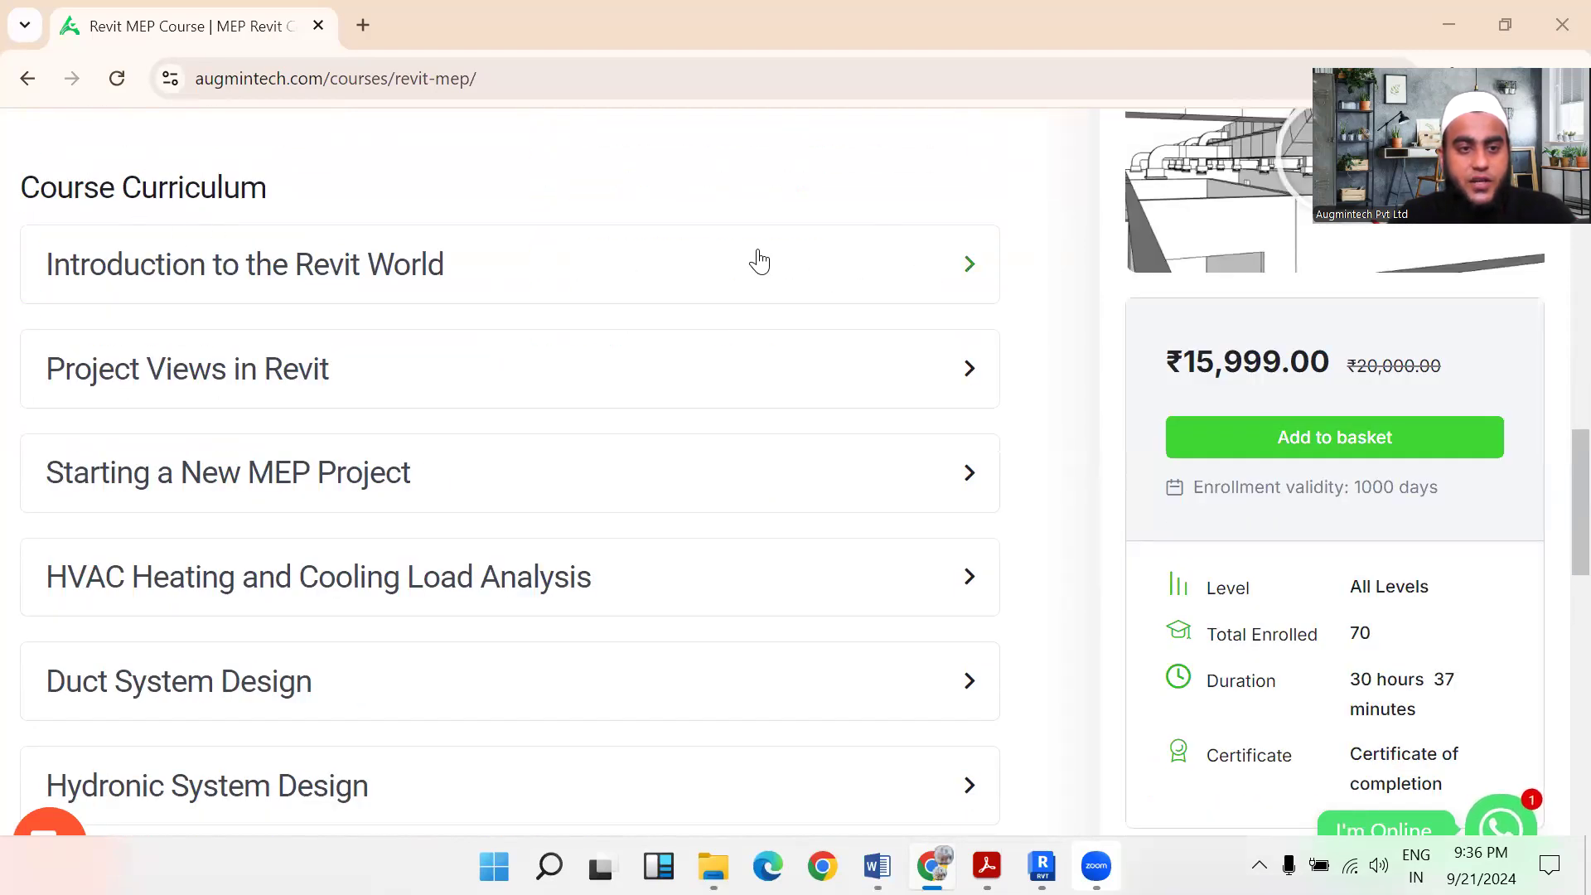
pyautogui.click(907, 295)
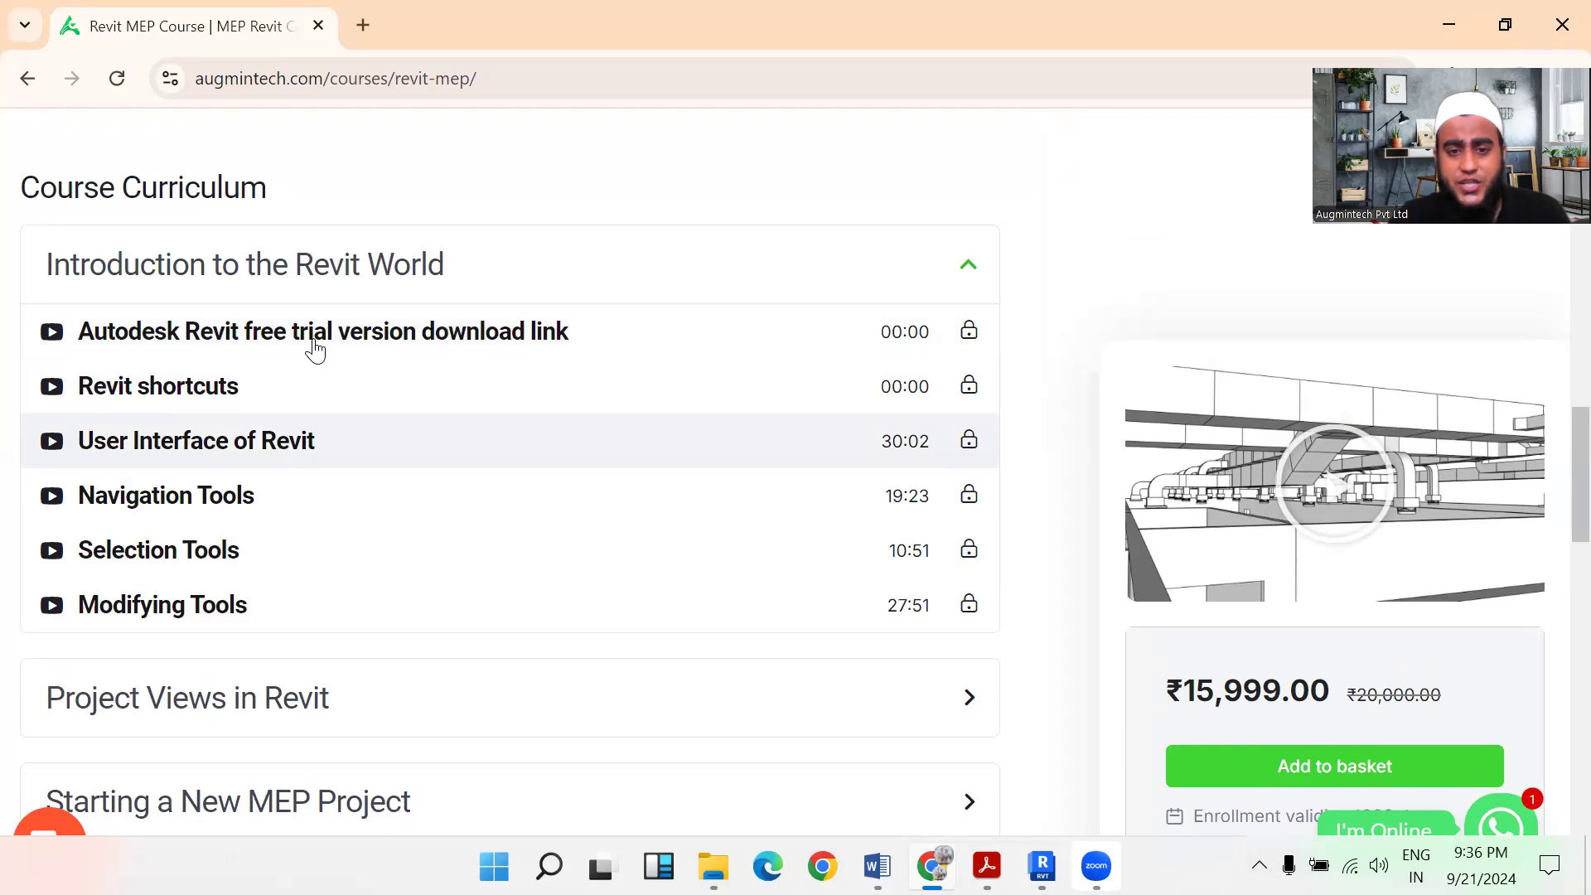
# Step: Expand the Project Views in Revit module in the course curriculum to view its lessons
pyautogui.scroll(-3, 315, 351)
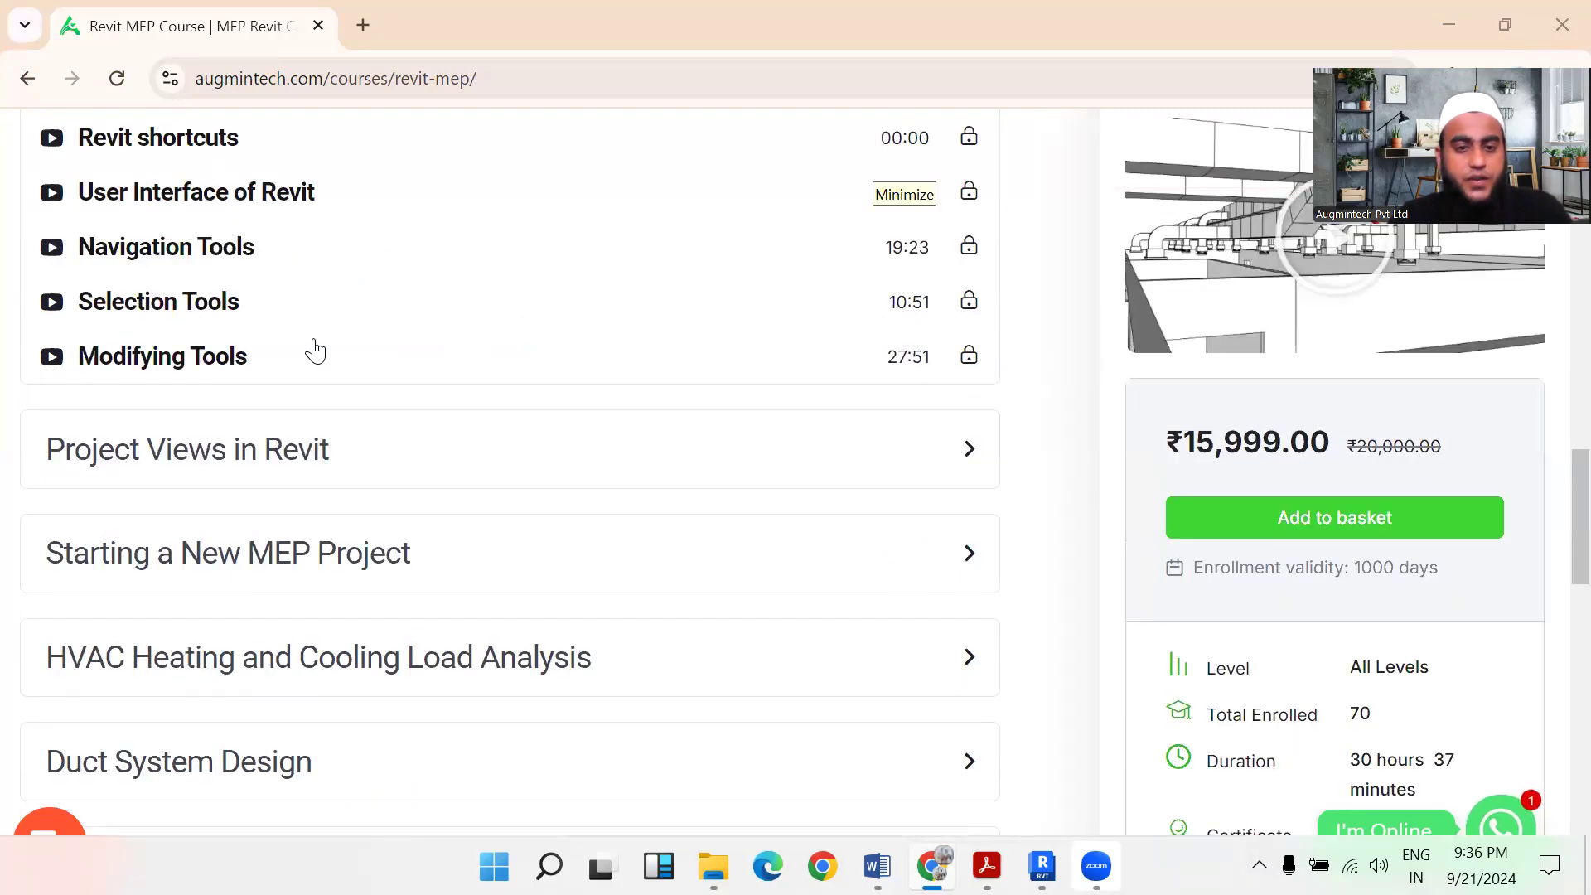
pyautogui.scroll(-3, 210, 449)
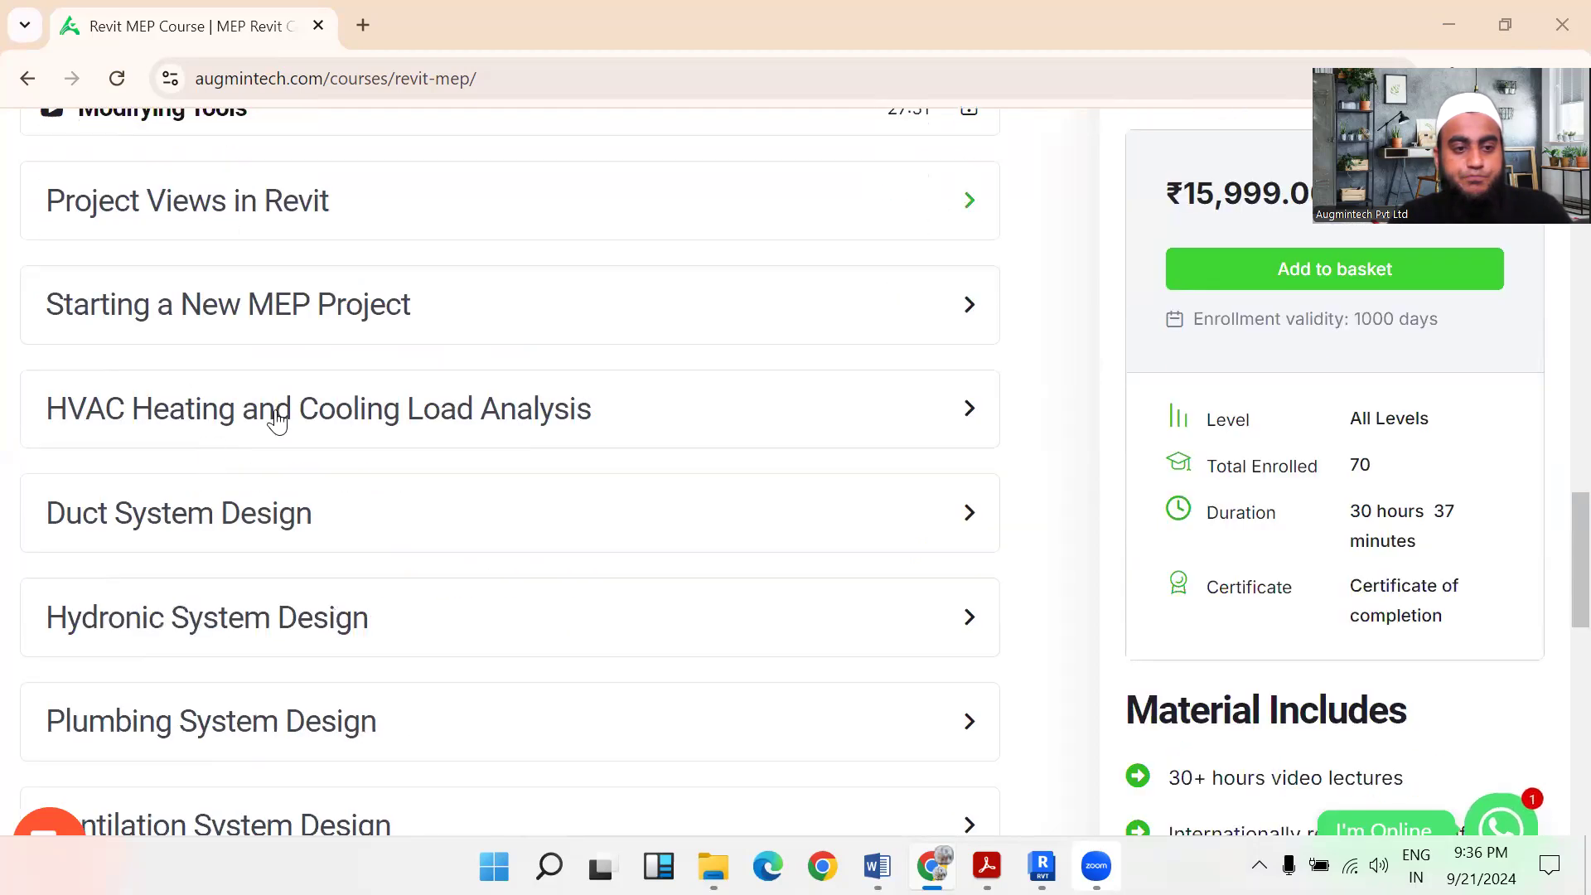
pyautogui.scroll(3, 340, 385)
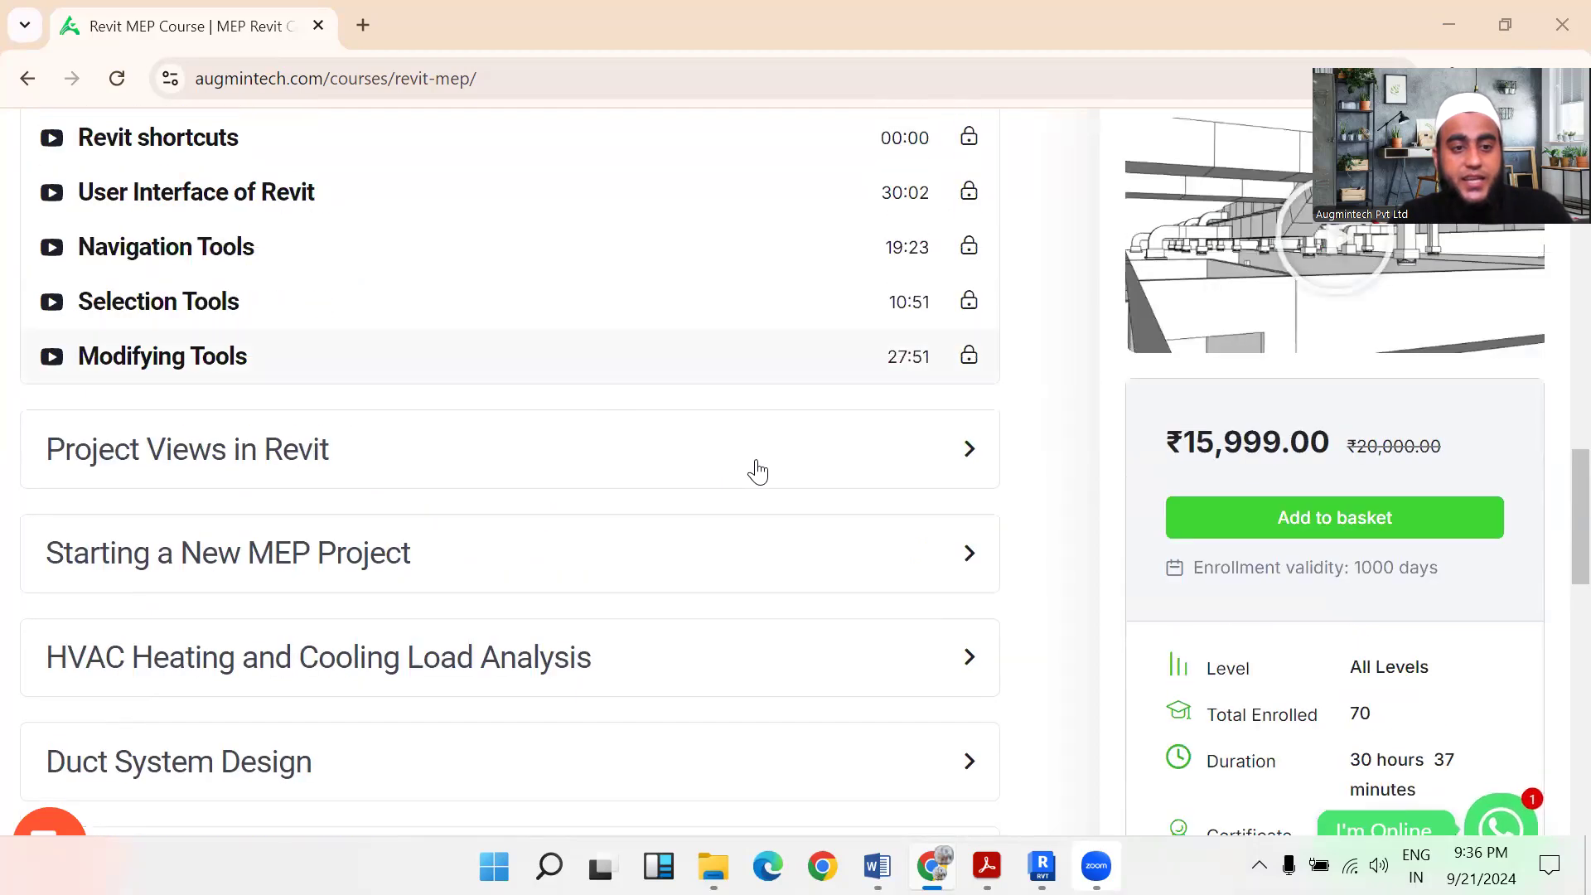
pyautogui.click(907, 462)
pyautogui.scroll(-3, 340, 490)
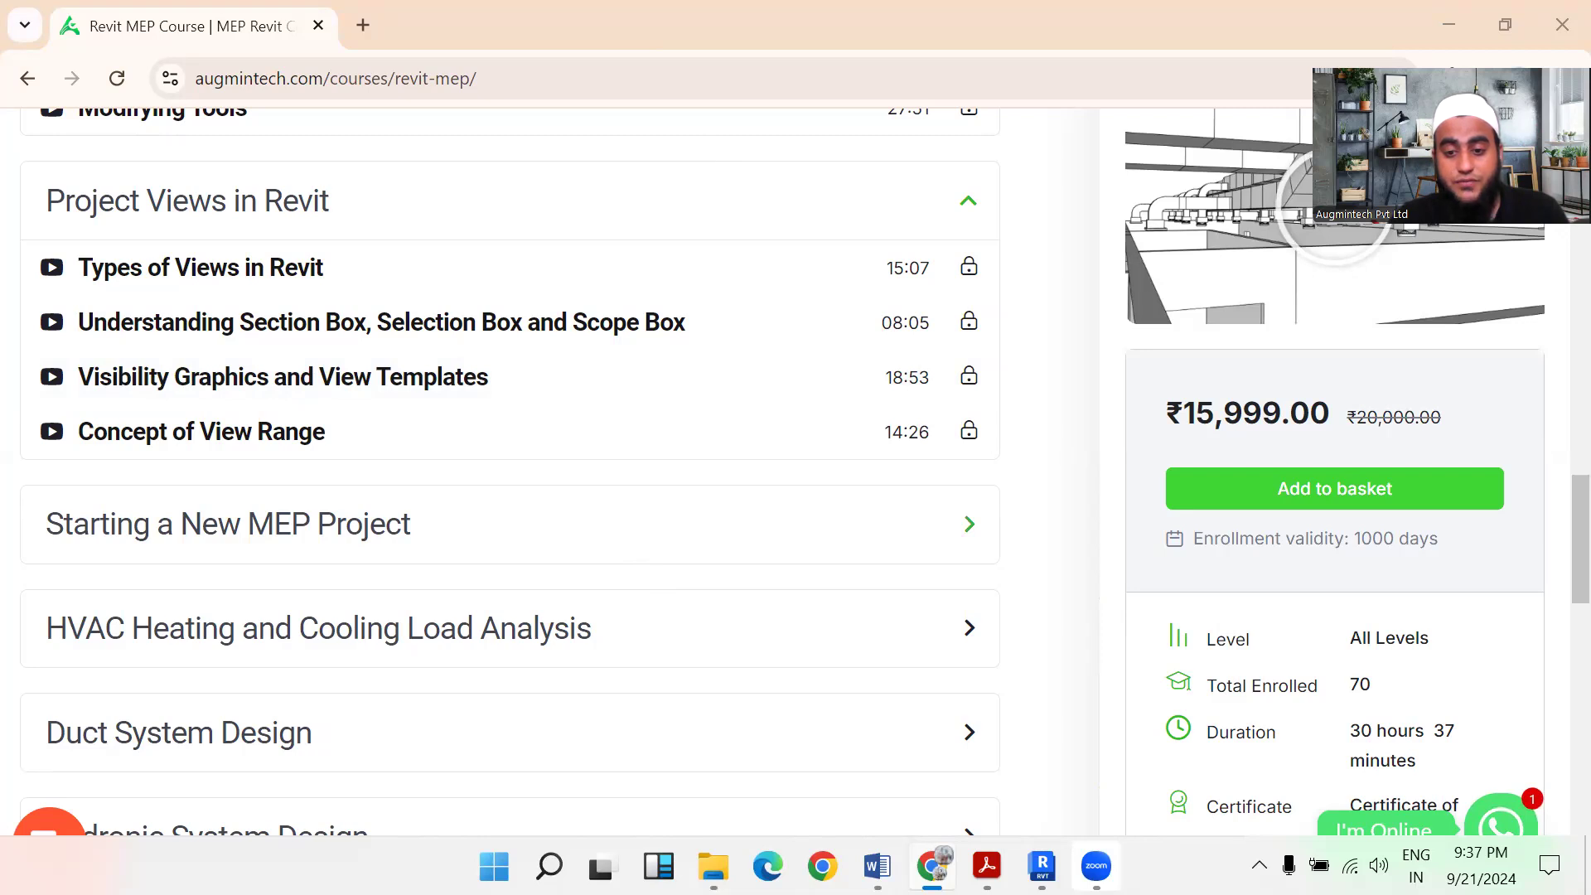
# Step: Switch back to the Review link document in Word and select the USD payment link line
pyautogui.click(877, 866)
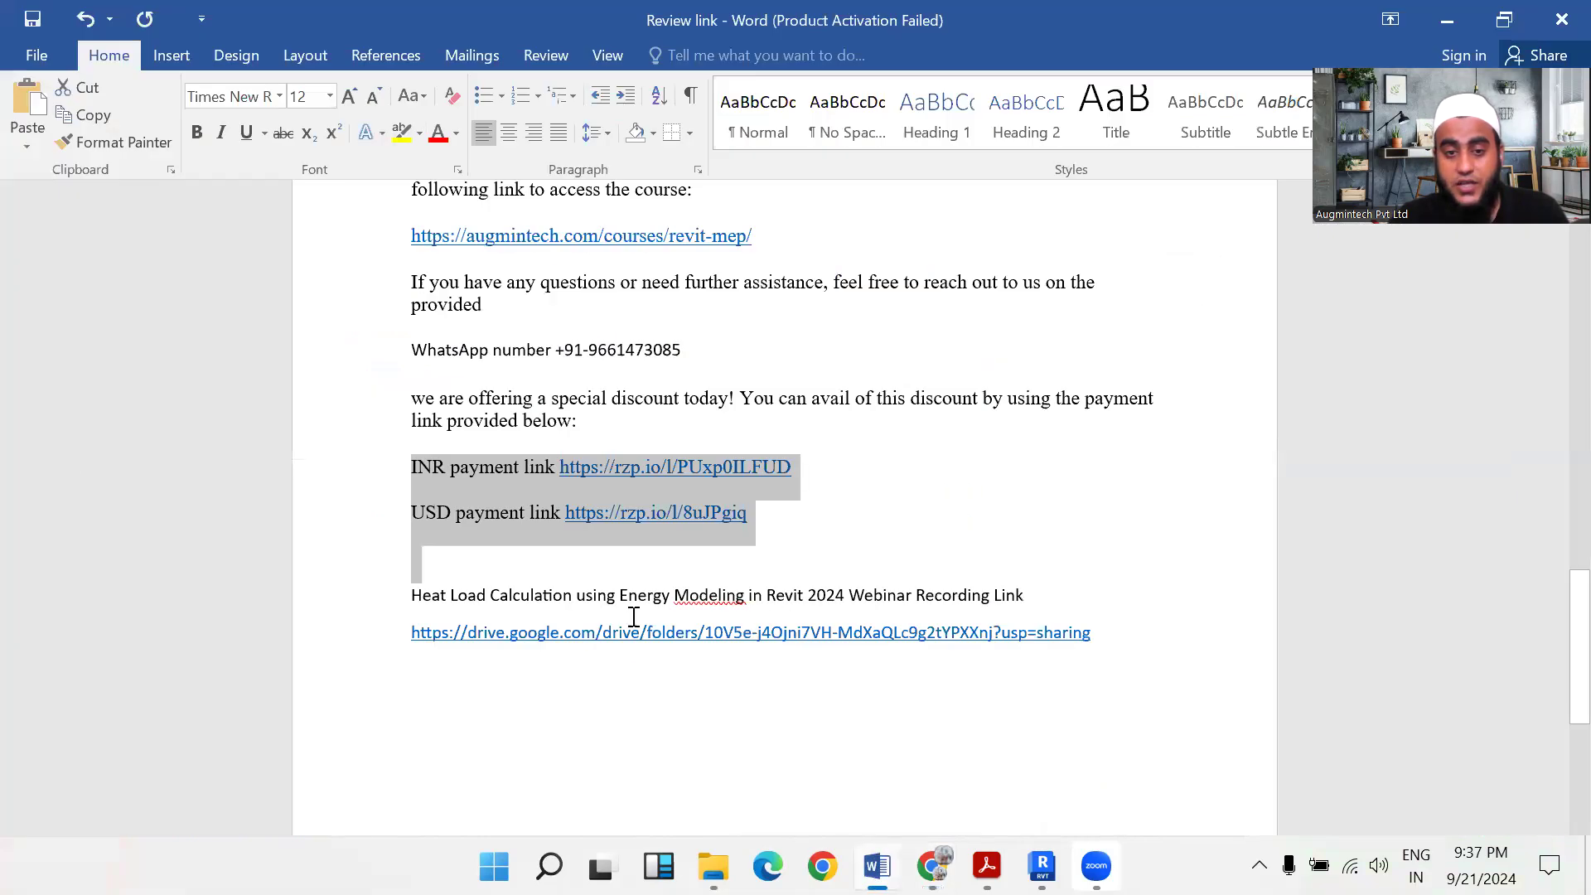
pyautogui.click(383, 514)
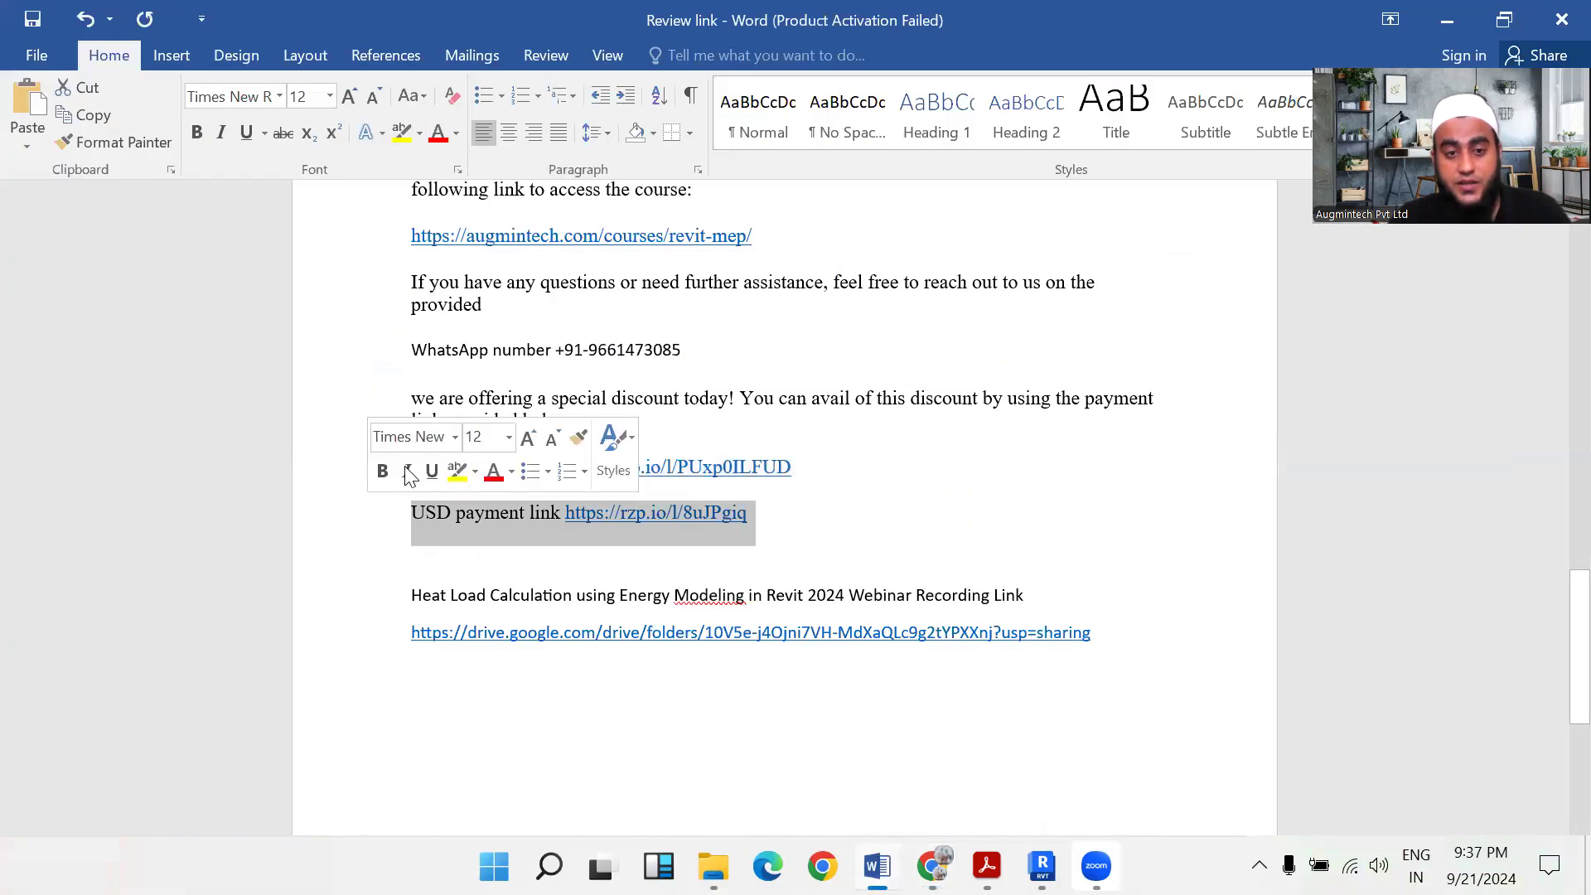
# Step: Select the paragraph introducing the Revit MEP Complete Course together with its course page link
pyautogui.click(383, 565)
pyautogui.scroll(3, 365, 359)
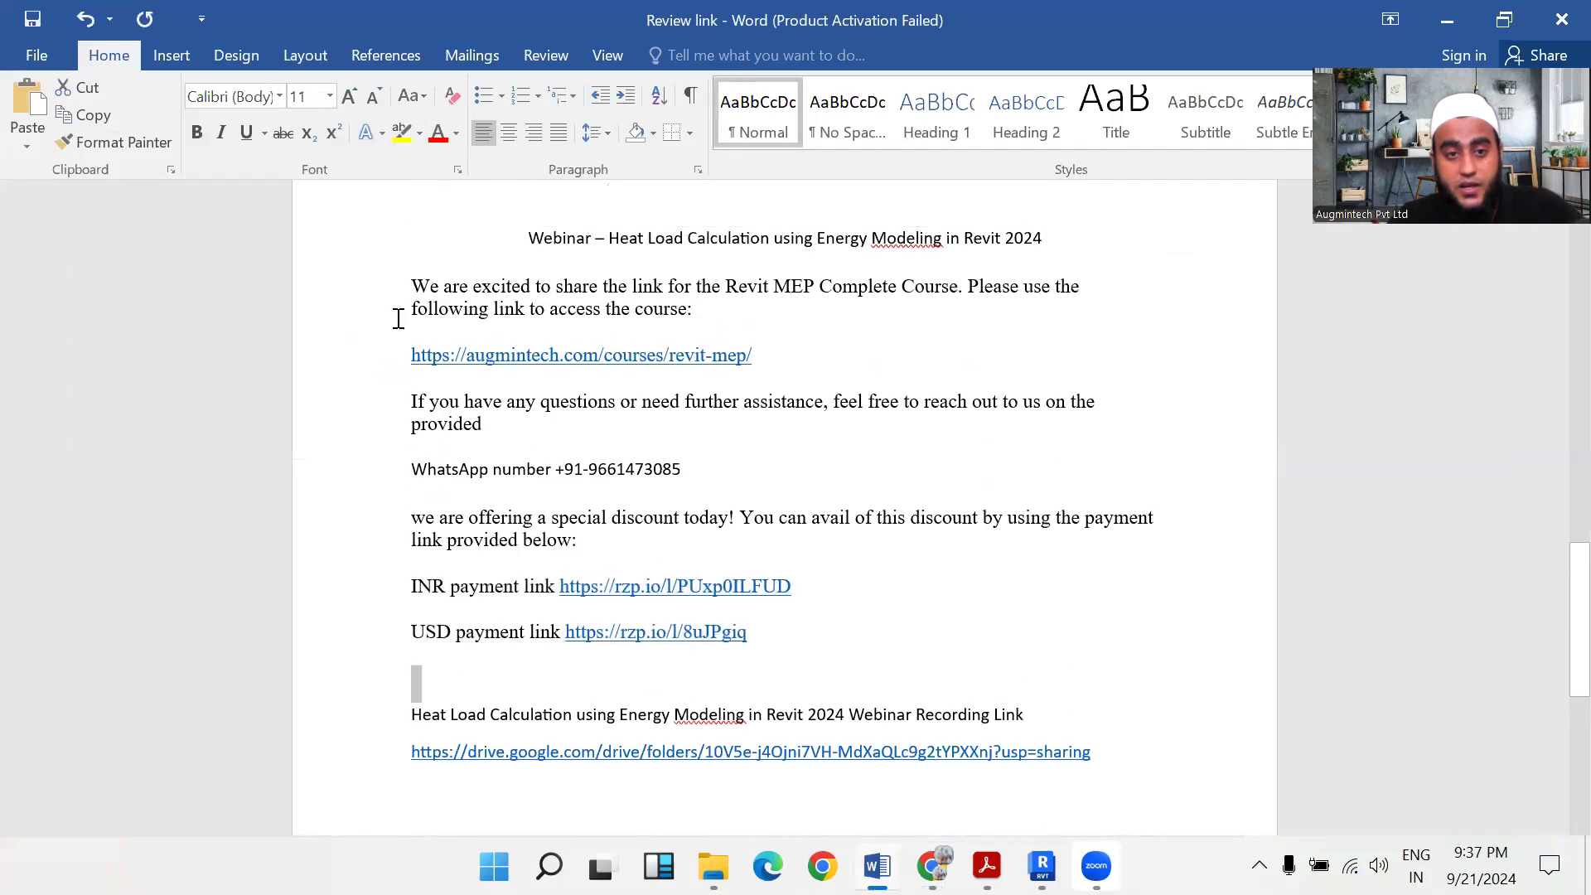
pyautogui.moveTo(411, 291); pyautogui.dragTo(782, 359)
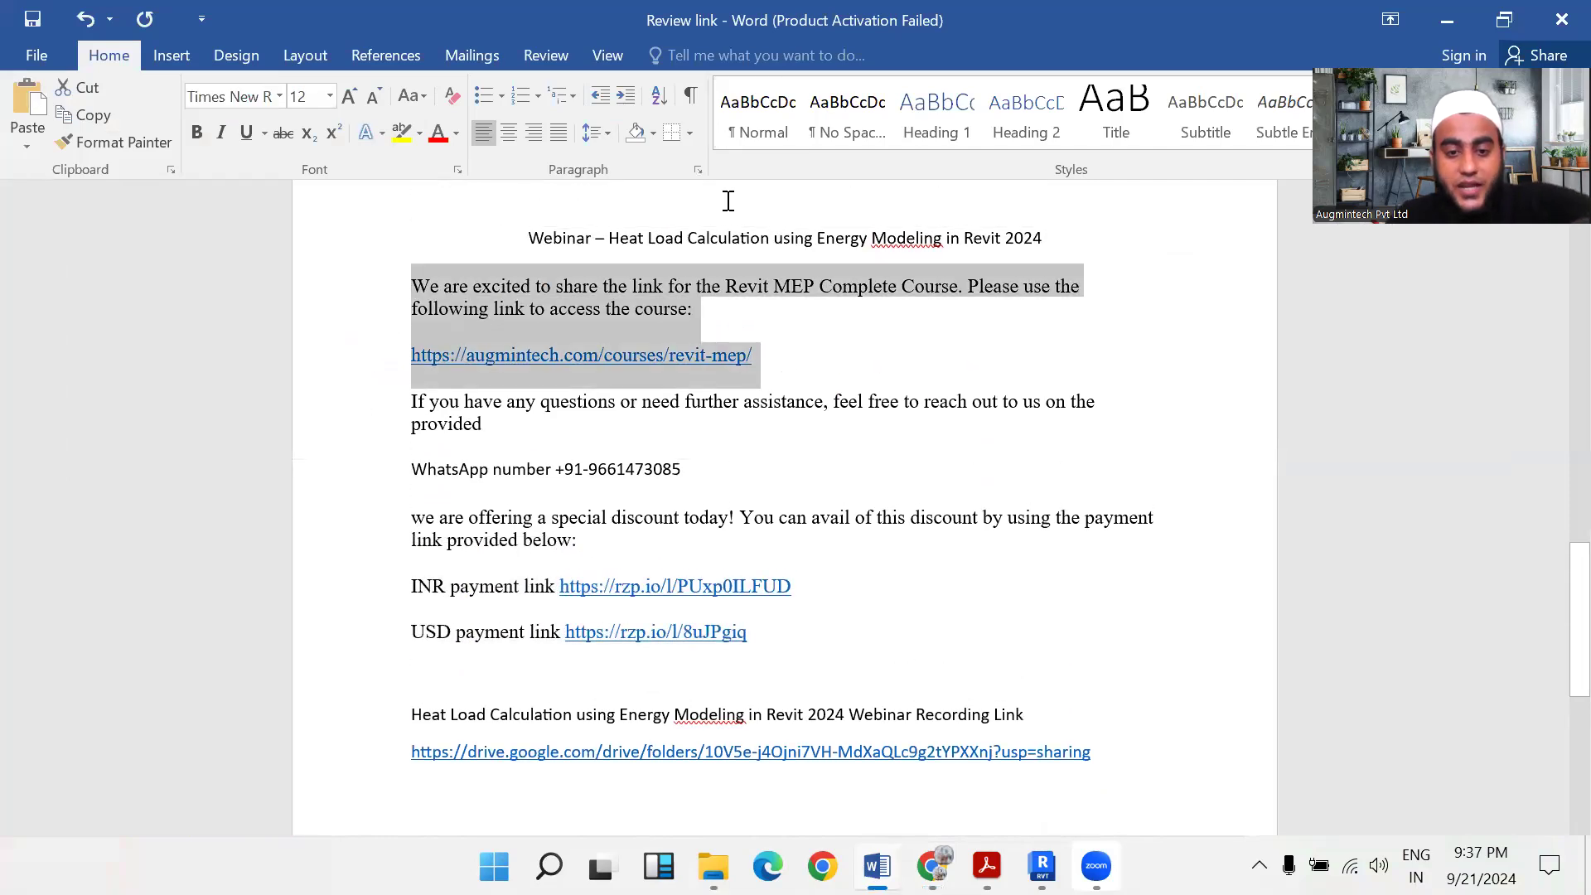
pyautogui.click(725, 666)
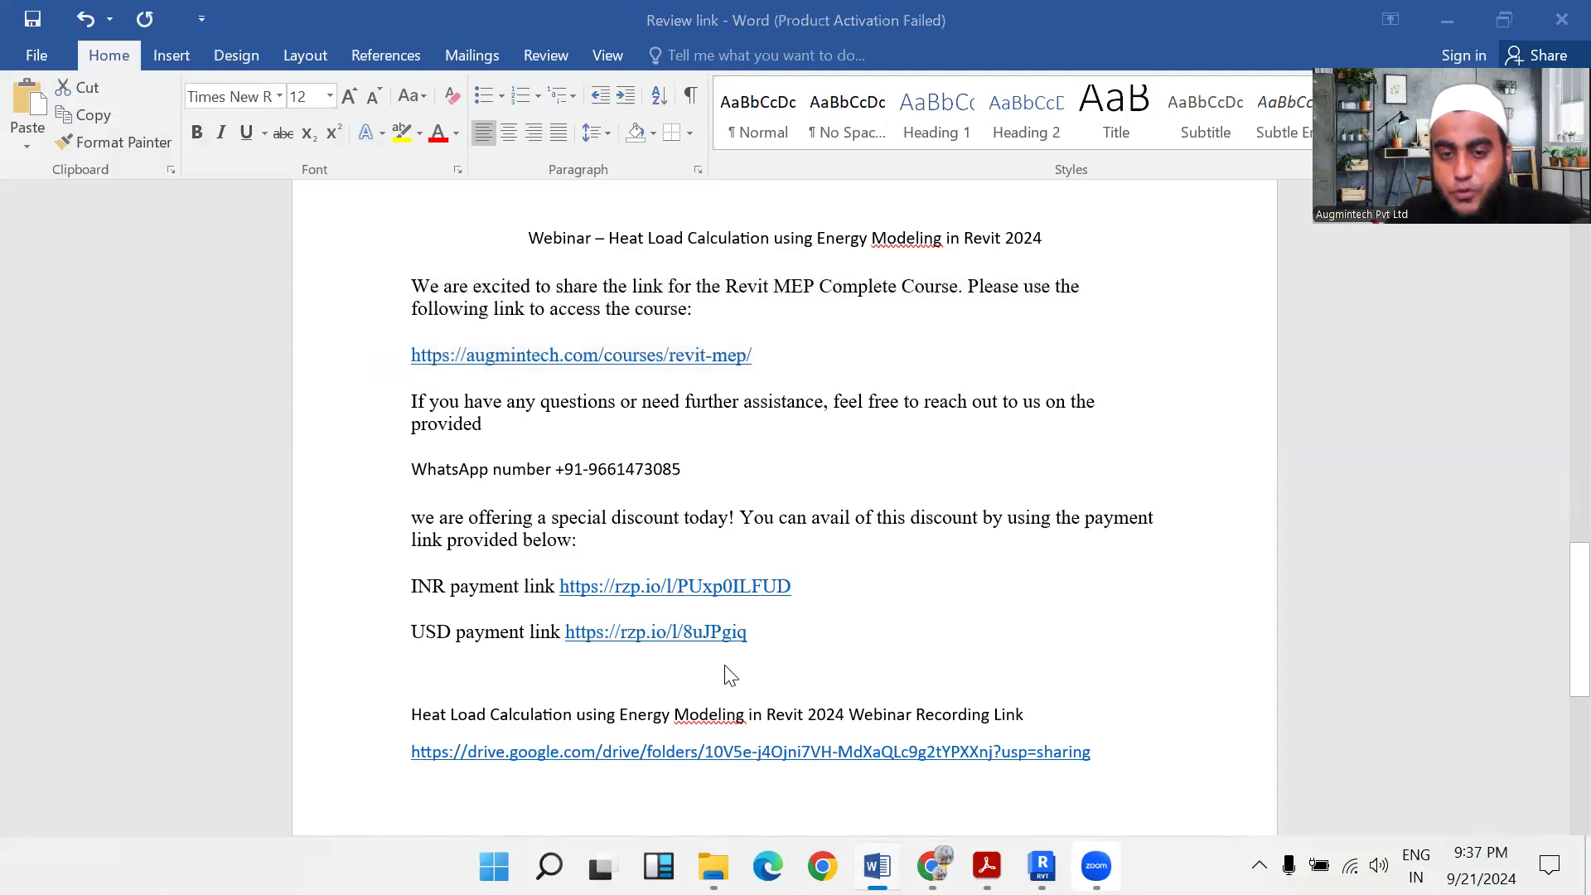
# Step: Select the special discount paragraph along with the INR and USD payment link lines
pyautogui.scroll(-2, 520, 543)
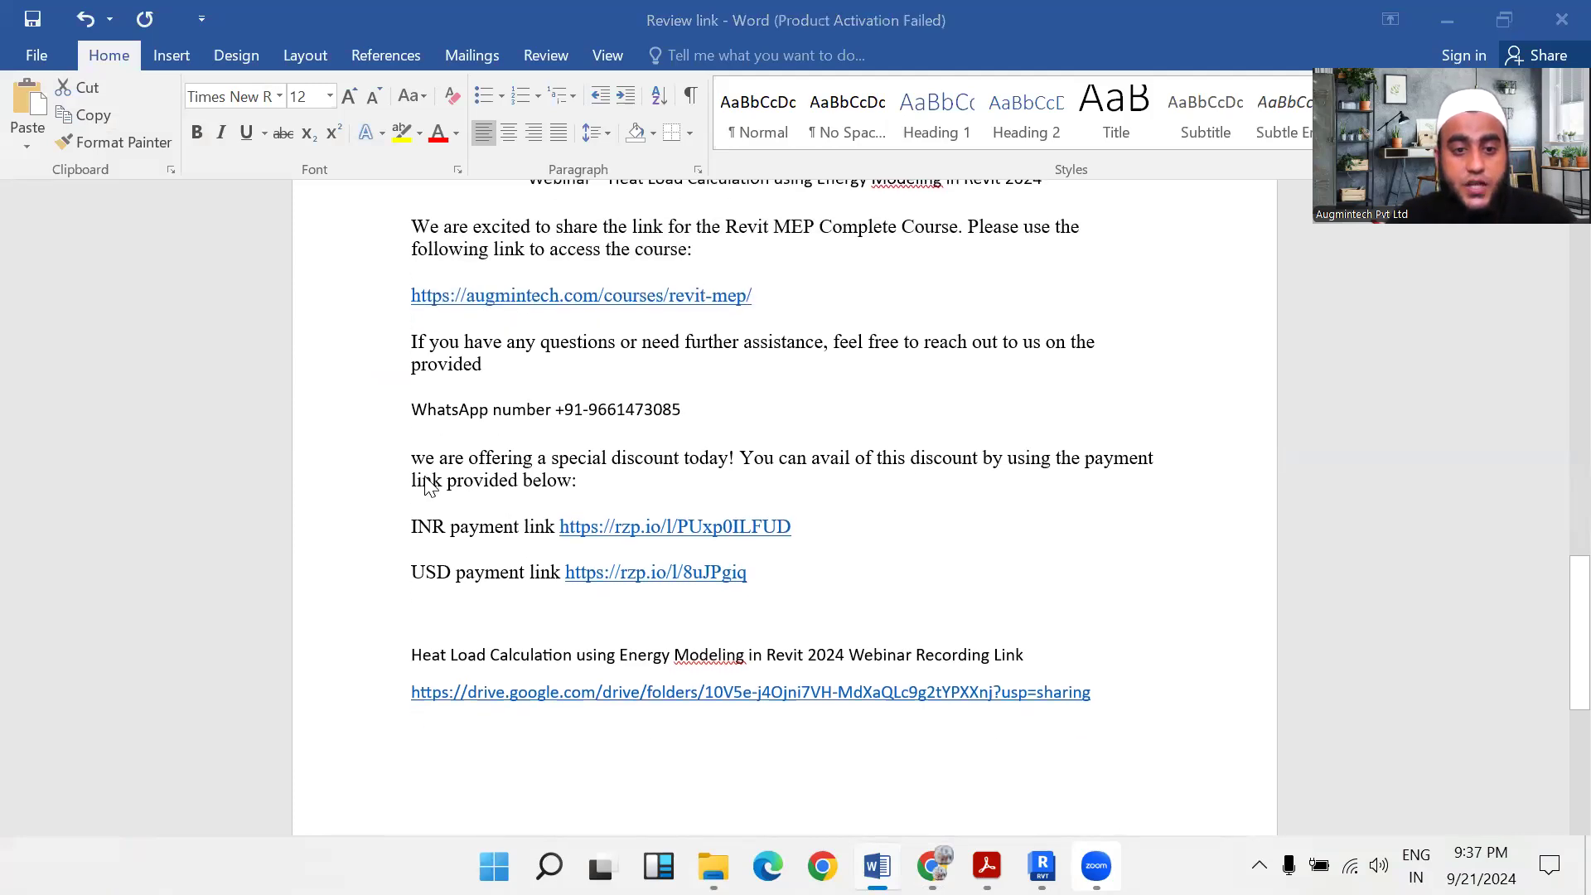
pyautogui.moveTo(412, 463); pyautogui.dragTo(771, 593)
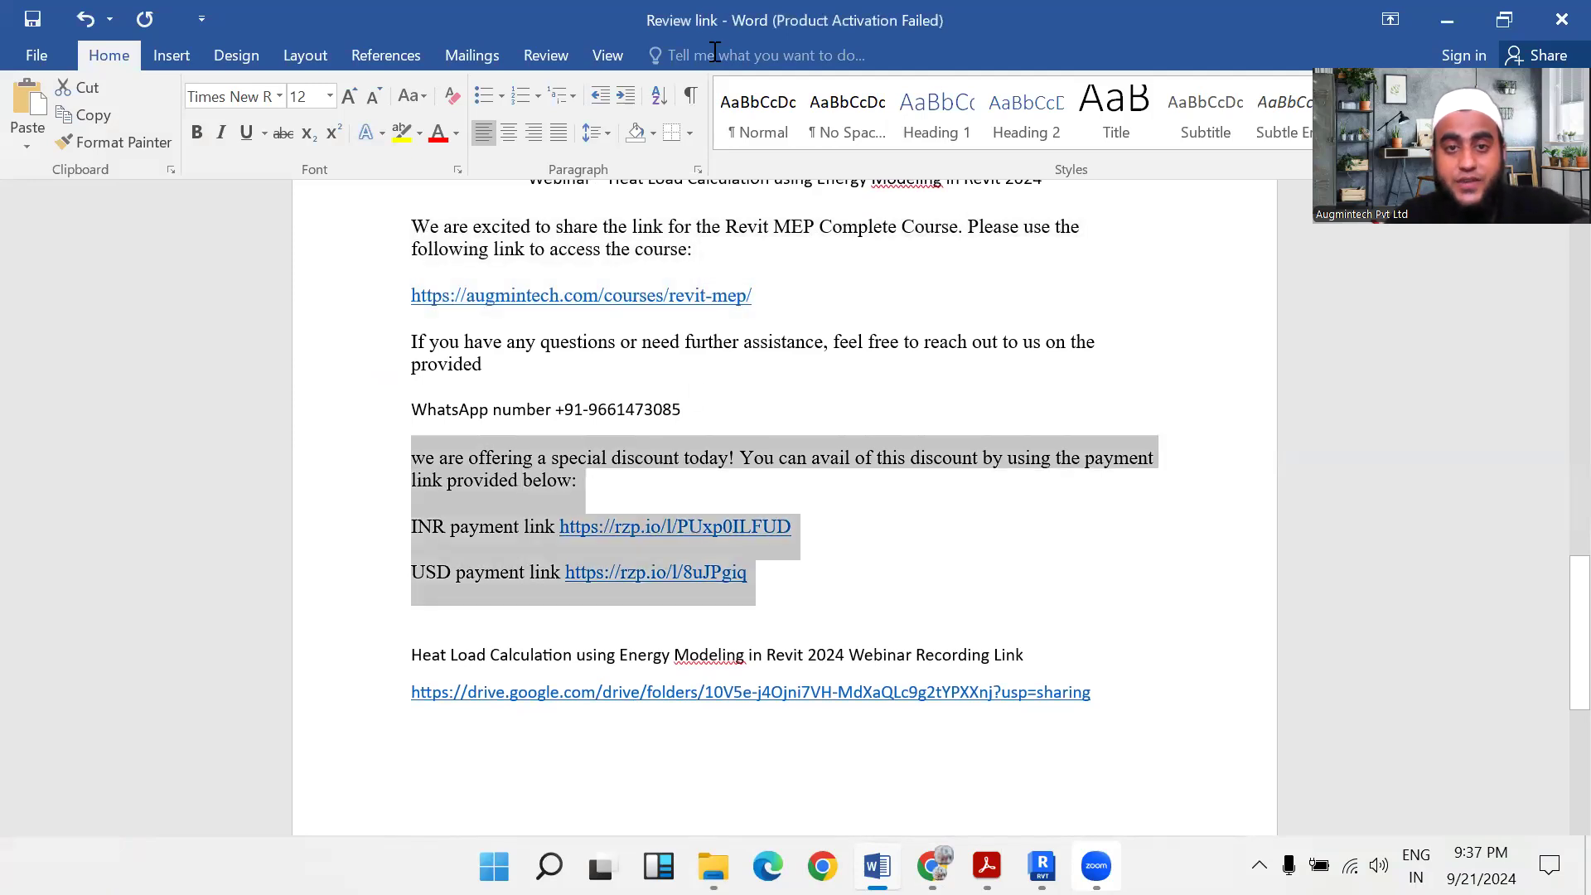
pyautogui.click(747, 660)
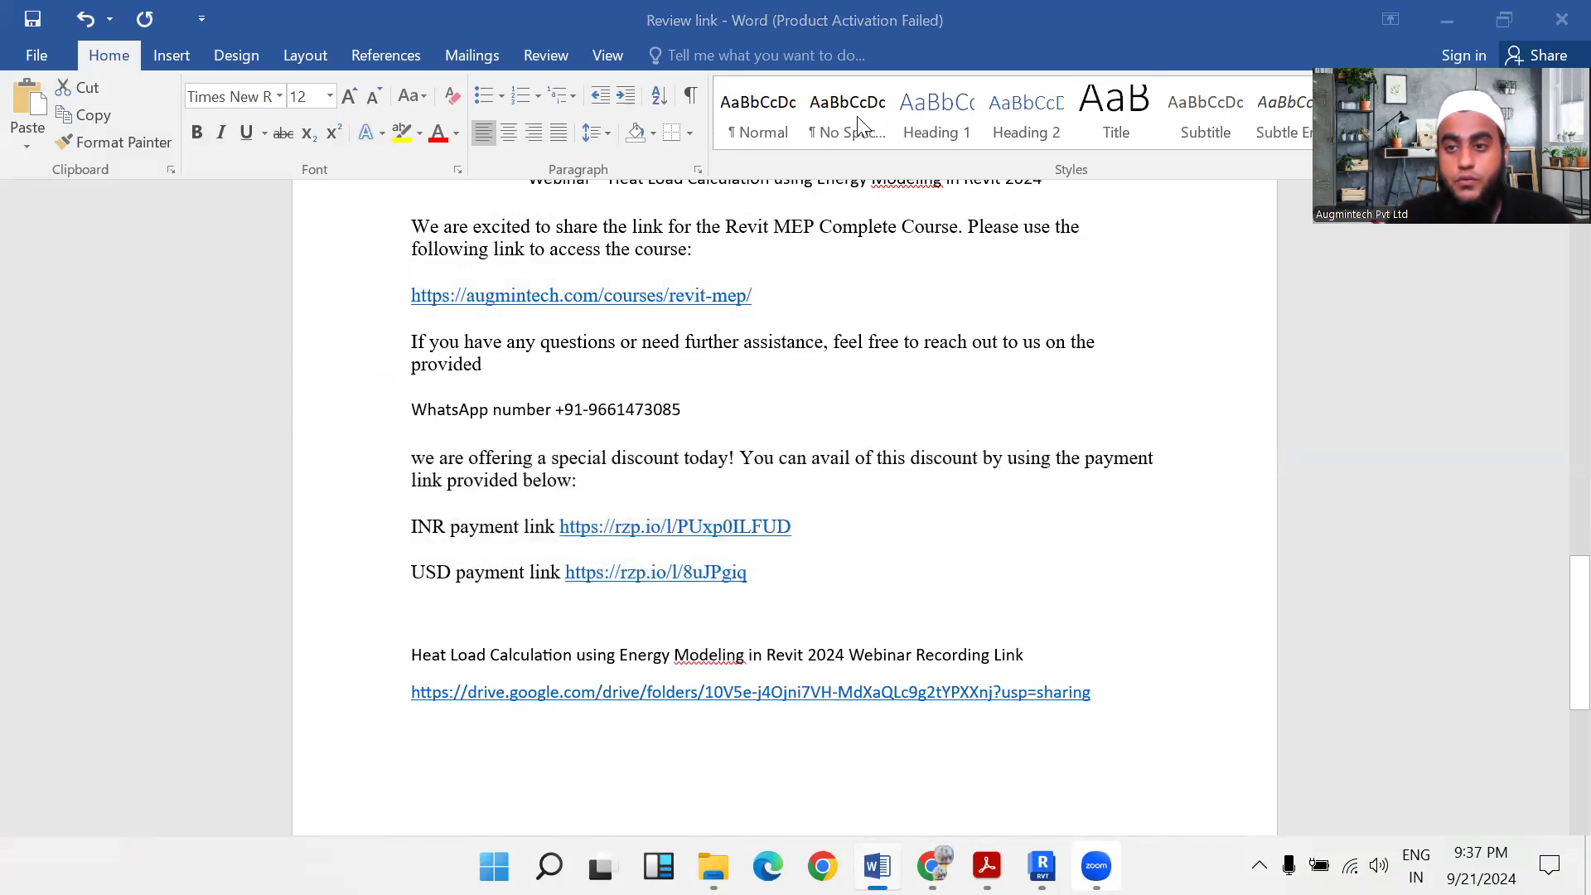
# Step: Return to the Revit MEP course page in the browser and expand the Starting a New MEP Project module to view its lessons
pyautogui.click(1448, 19)
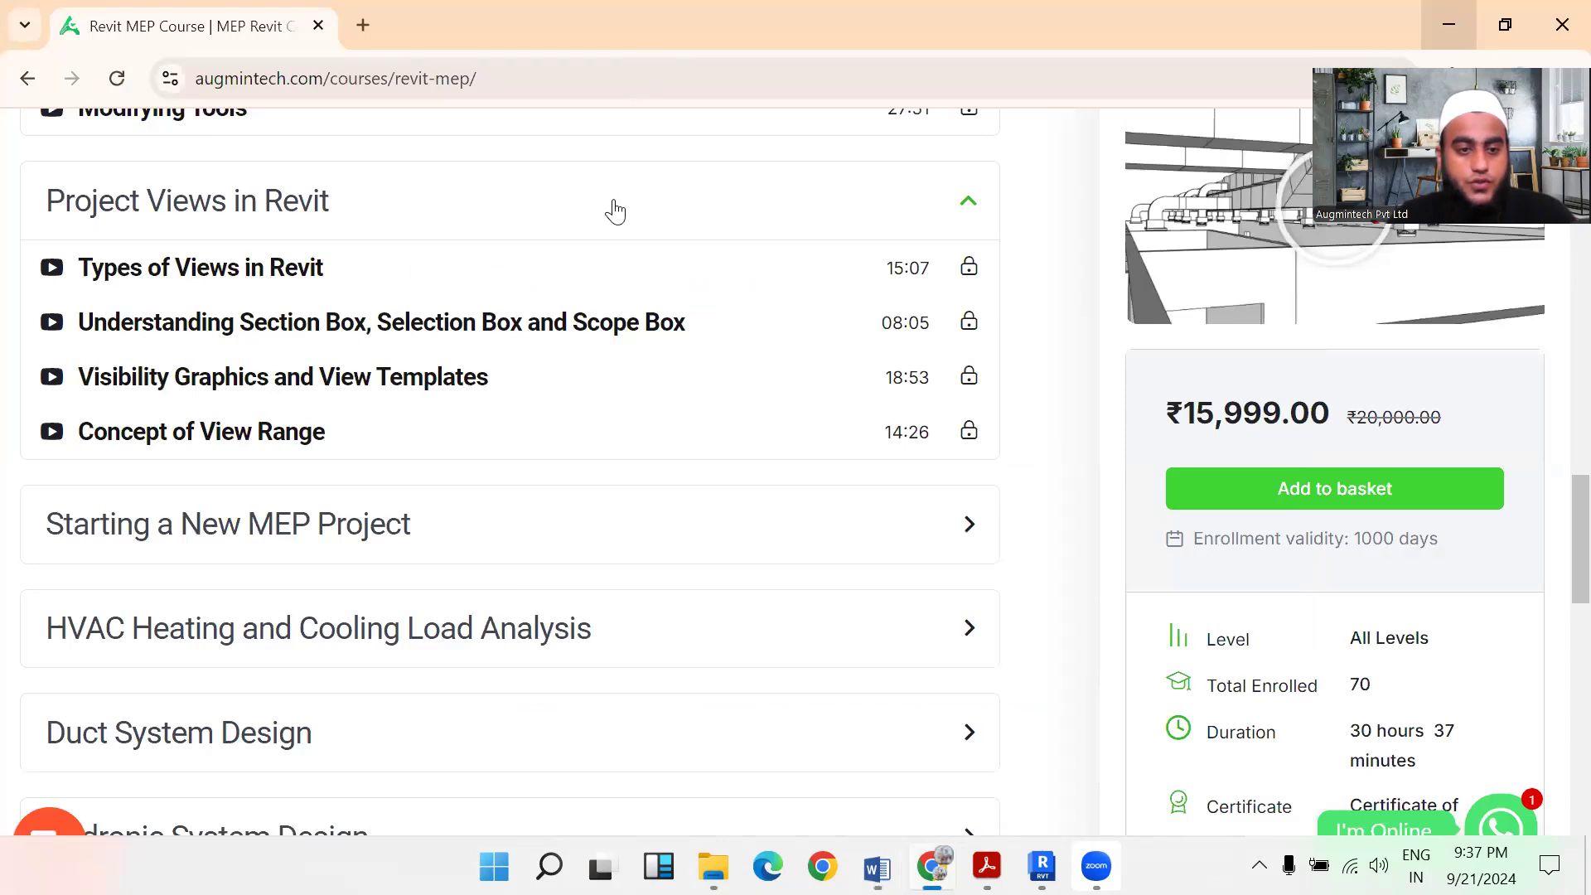
pyautogui.scroll(-3, 286, 323)
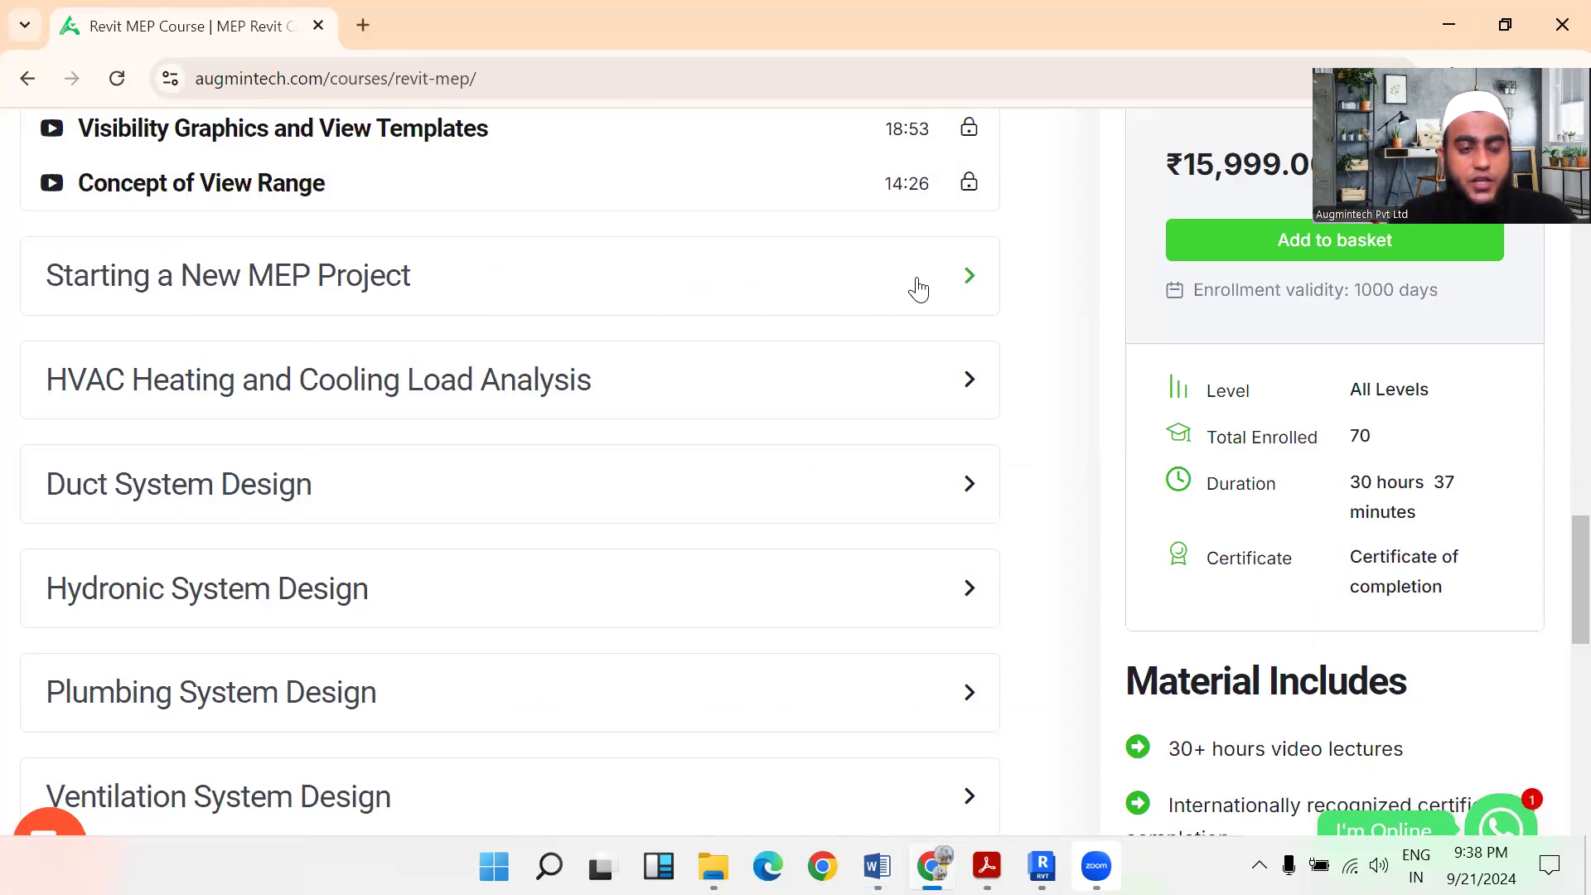
pyautogui.click(383, 297)
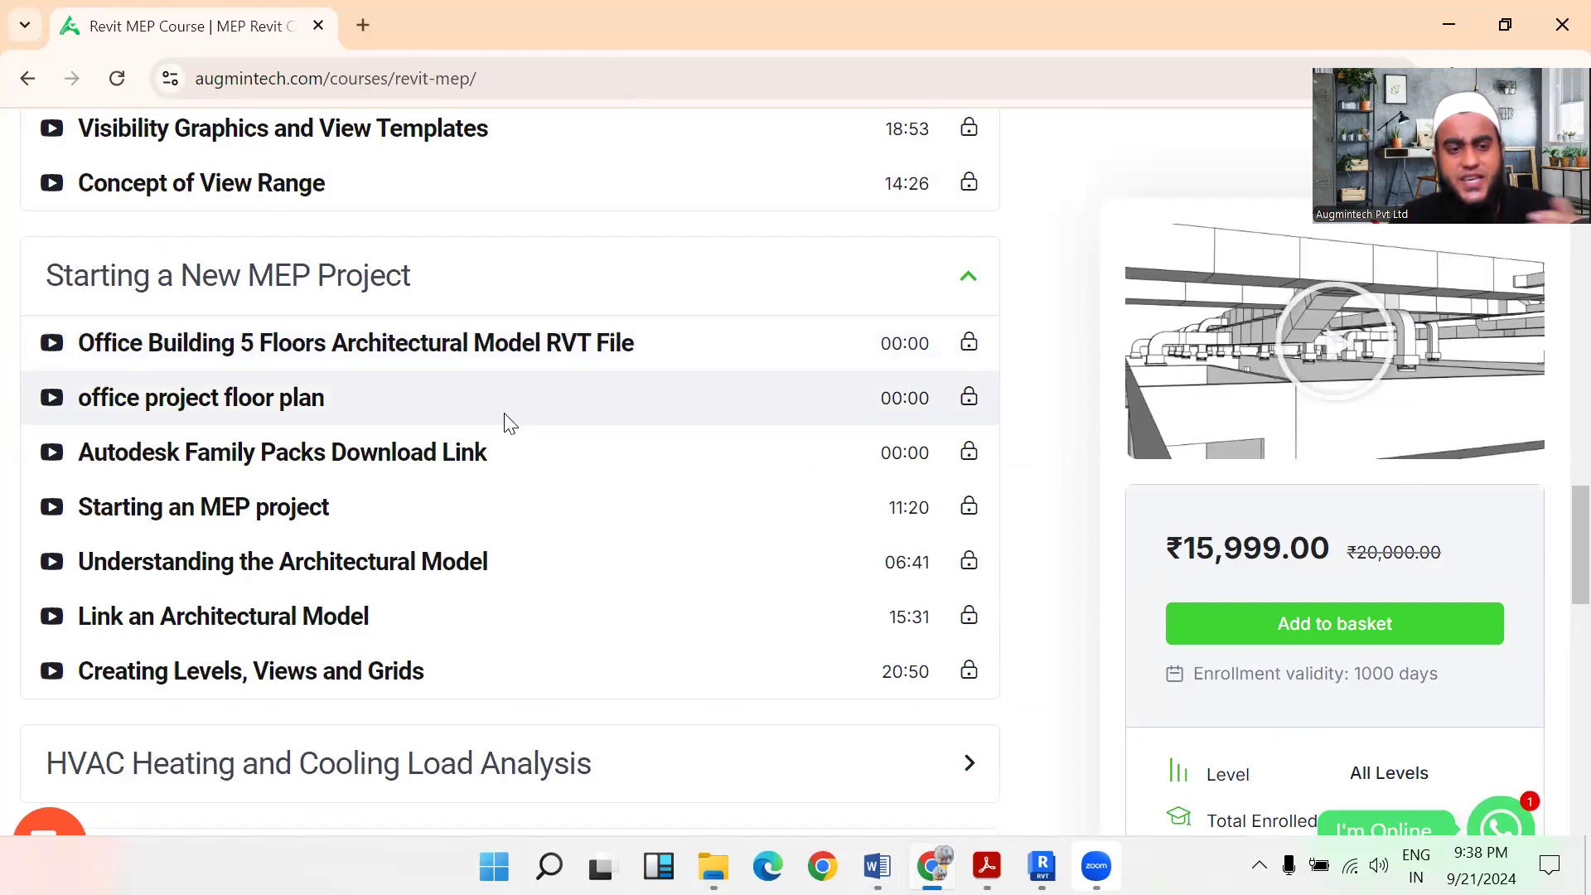
pyautogui.scroll(-1, 501, 423)
pyautogui.scroll(-1, 439, 393)
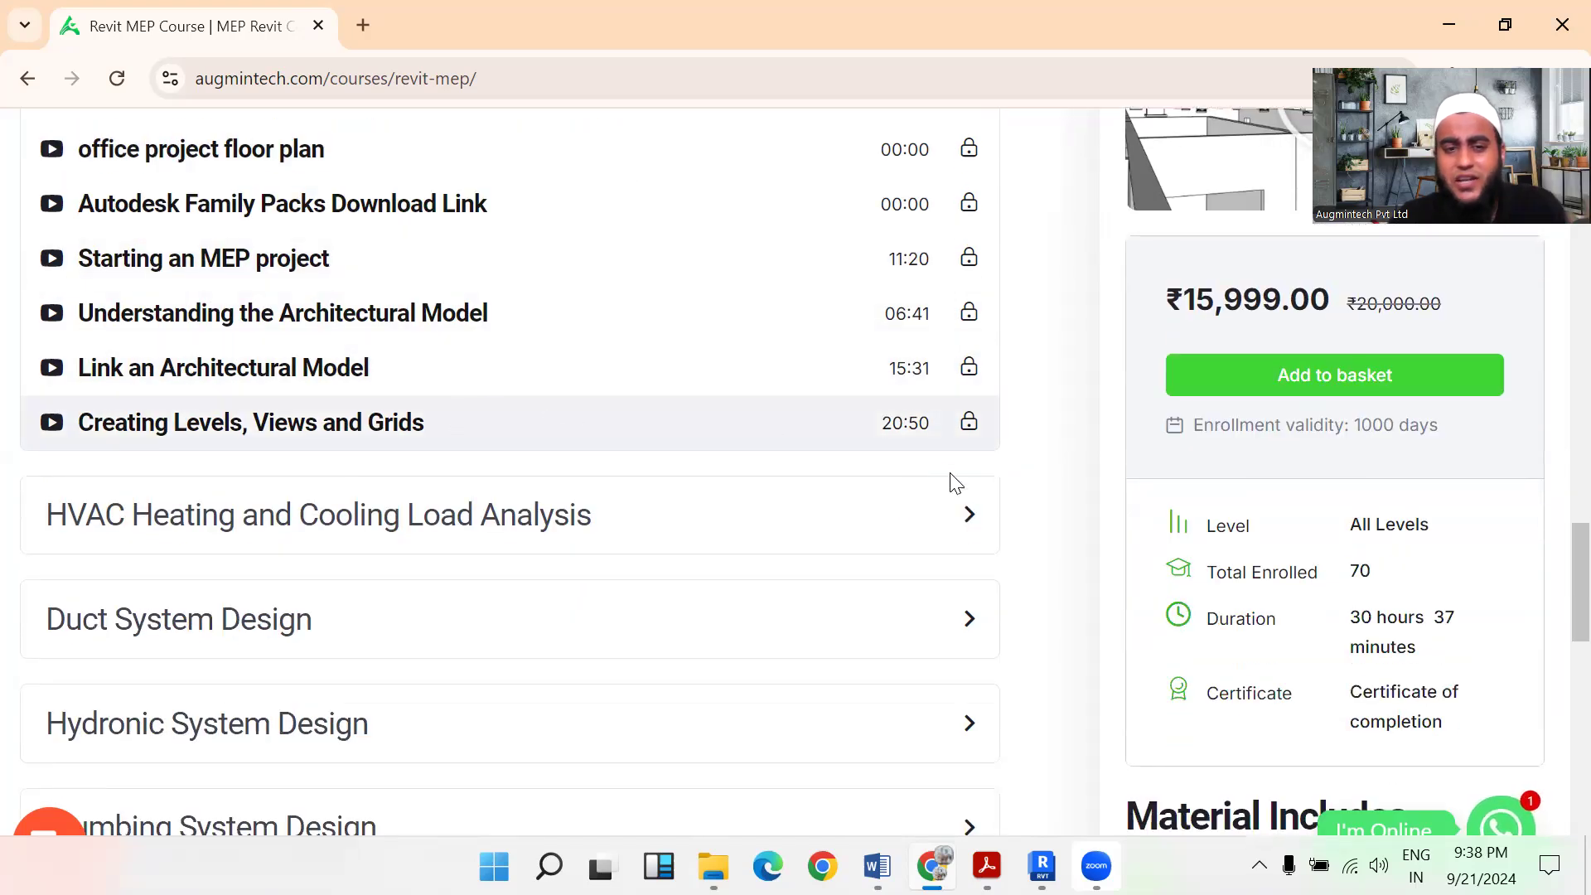
# Step: Expand the HVAC Heating and Cooling Load Analysis module and look through its lessons
pyautogui.click(968, 517)
pyautogui.scroll(-3, 676, 458)
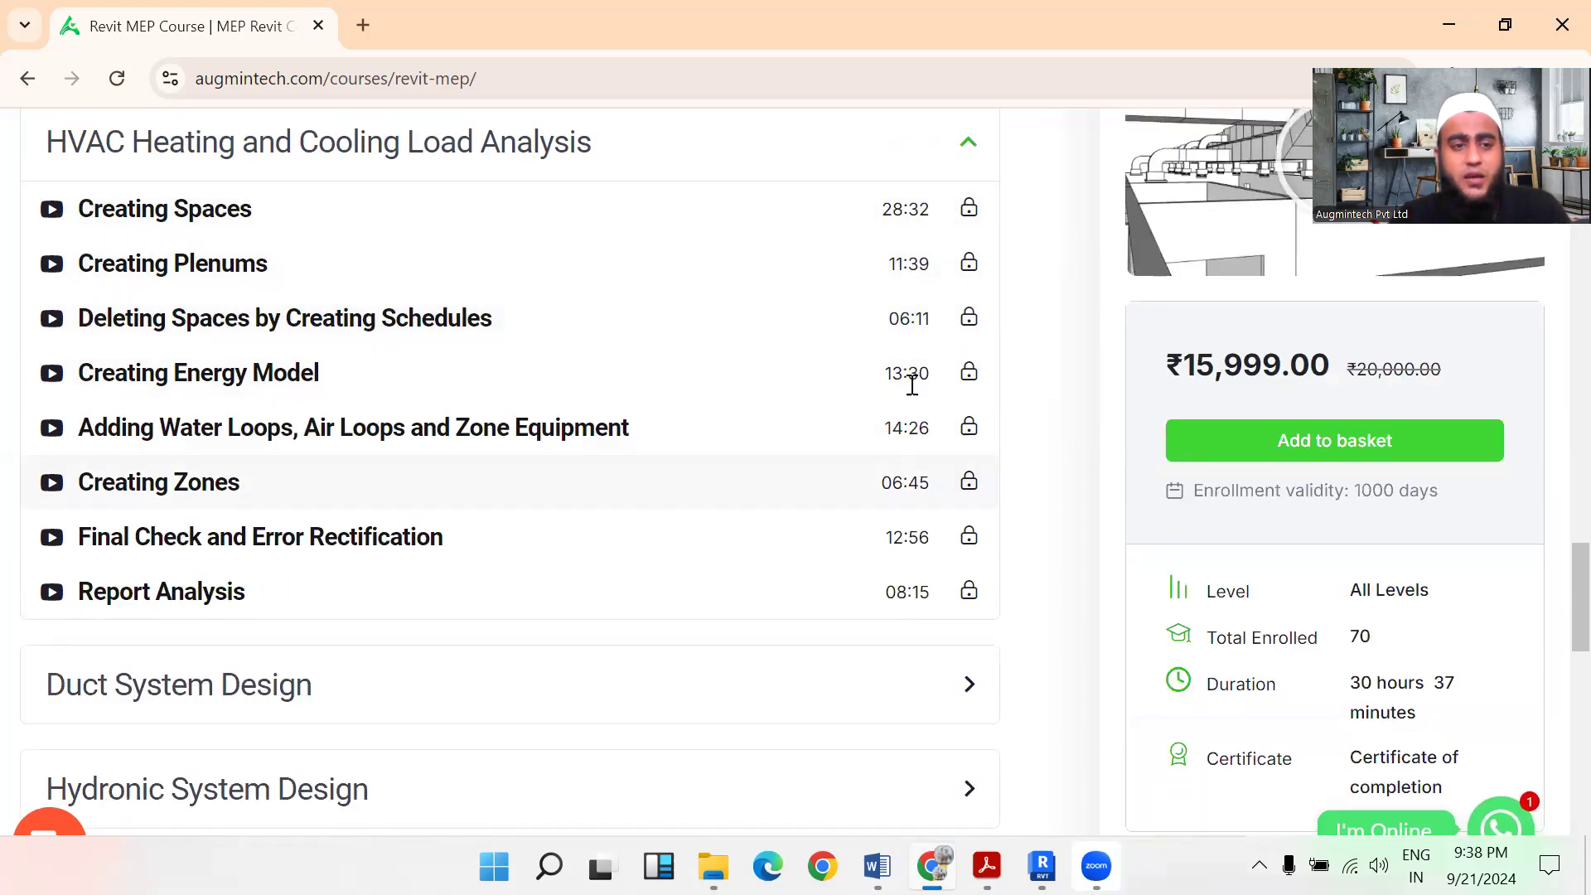
pyautogui.scroll(-2, 544, 531)
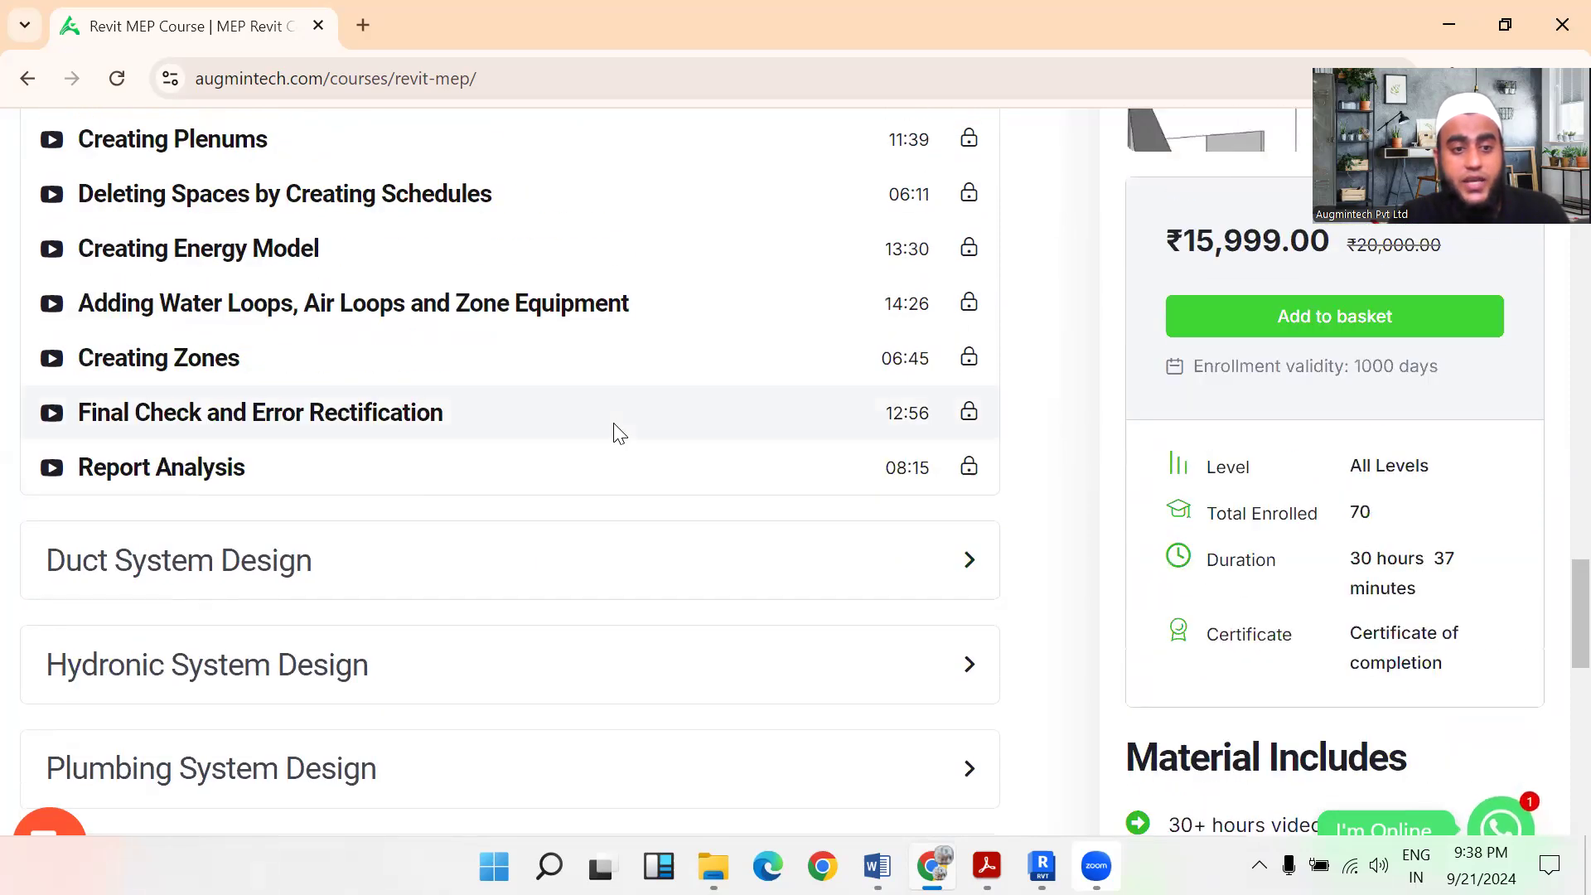
# Step: Expand the Duct System Design module and review its lessons on air terminals, duct creation and duct sizing
pyautogui.scroll(-1, 896, 462)
pyautogui.click(947, 448)
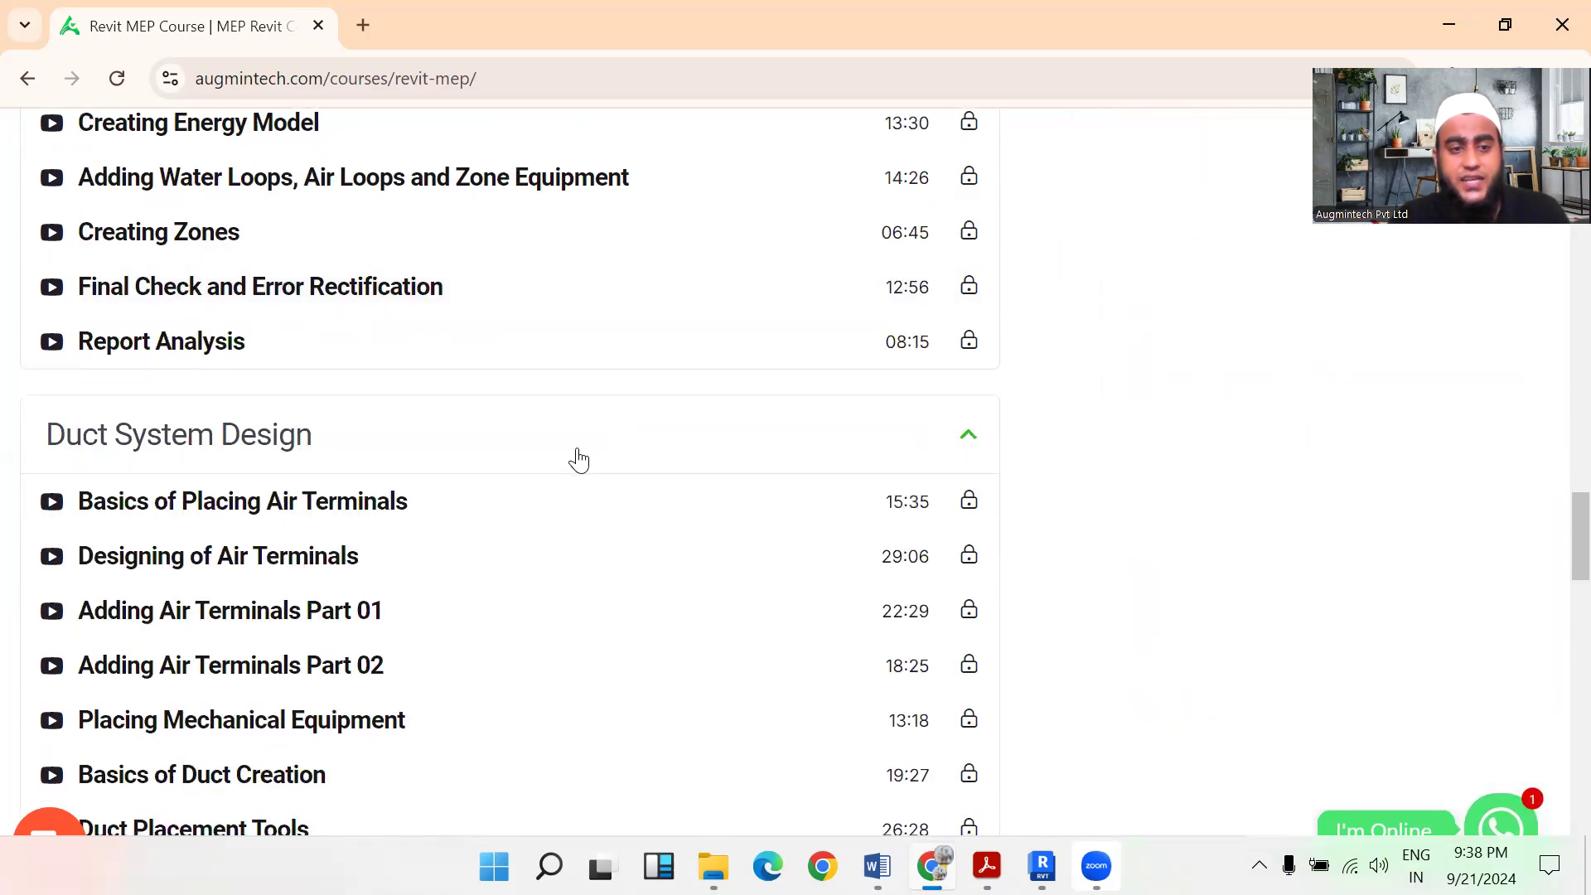
pyautogui.scroll(-3, 257, 351)
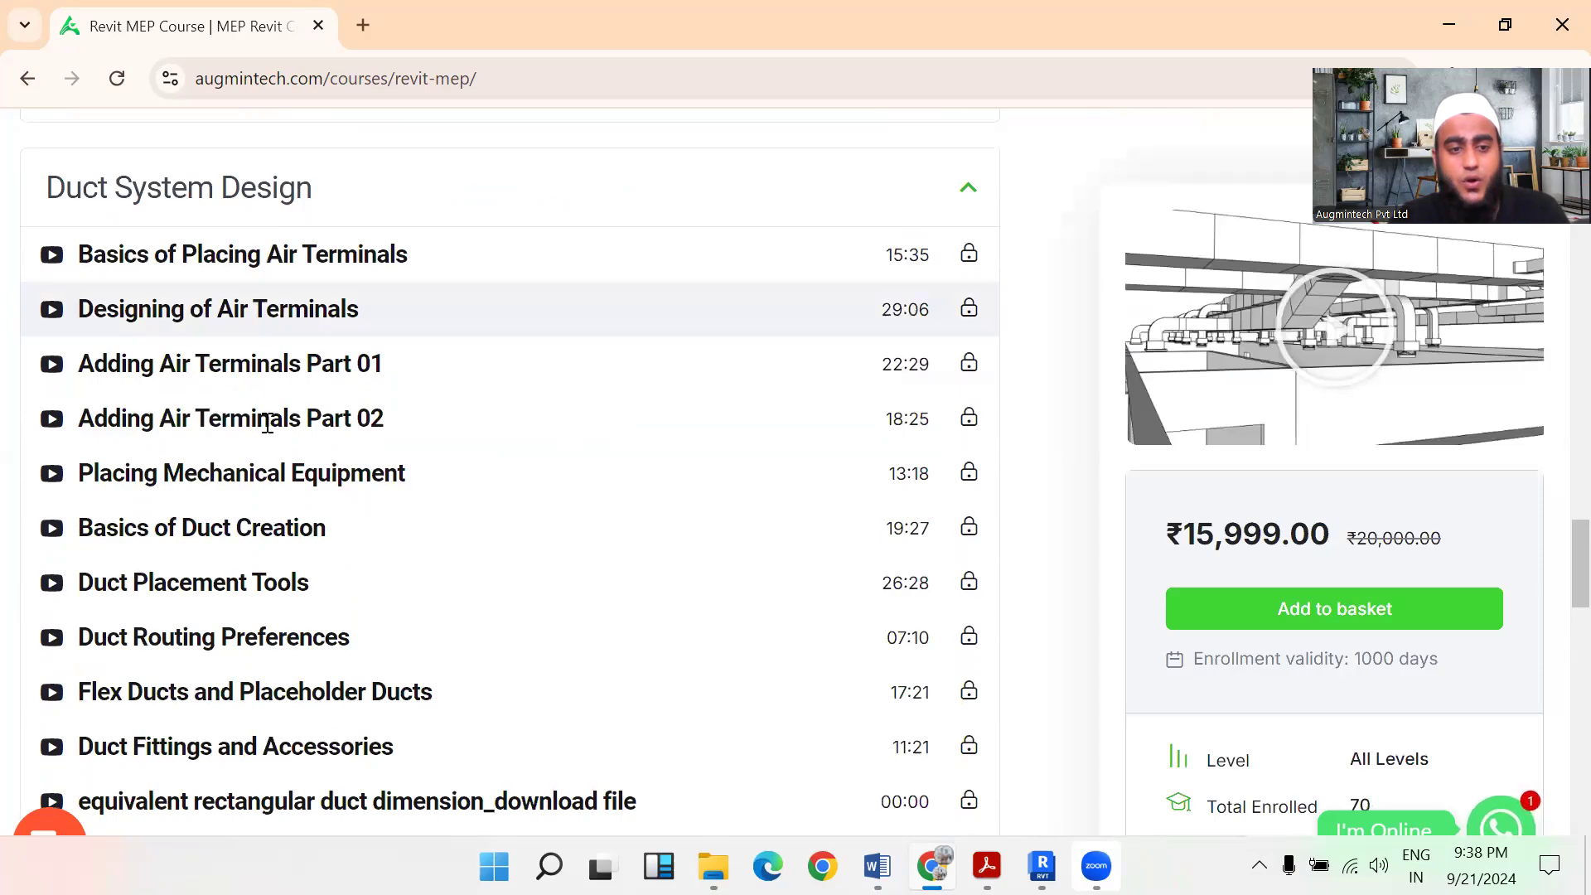
pyautogui.scroll(-4, 273, 395)
pyautogui.scroll(-4, 346, 412)
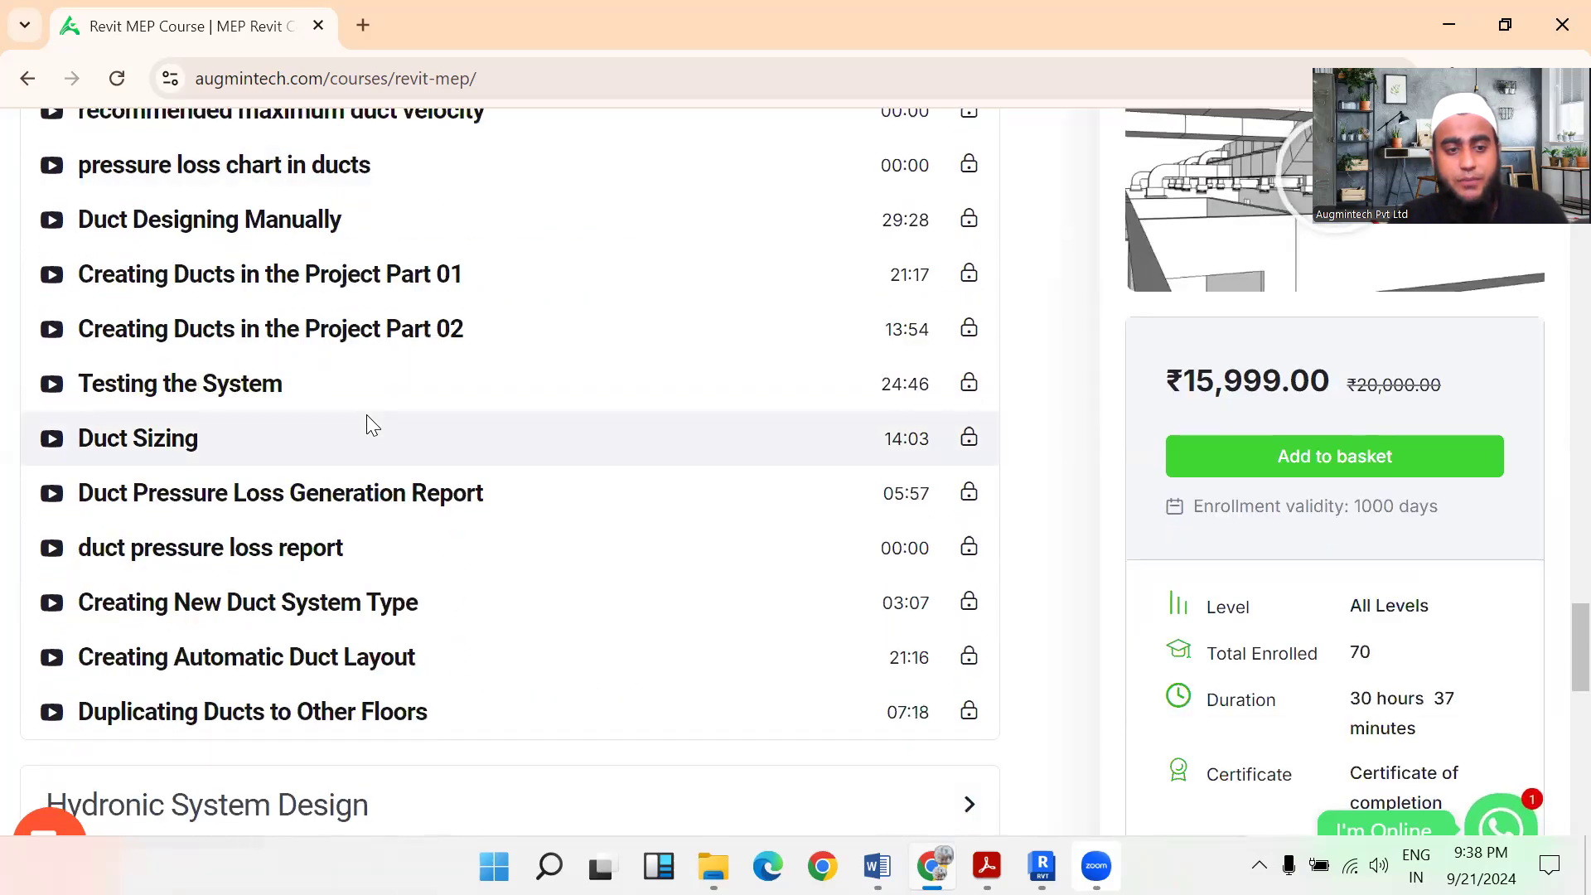
pyautogui.scroll(3, 455, 302)
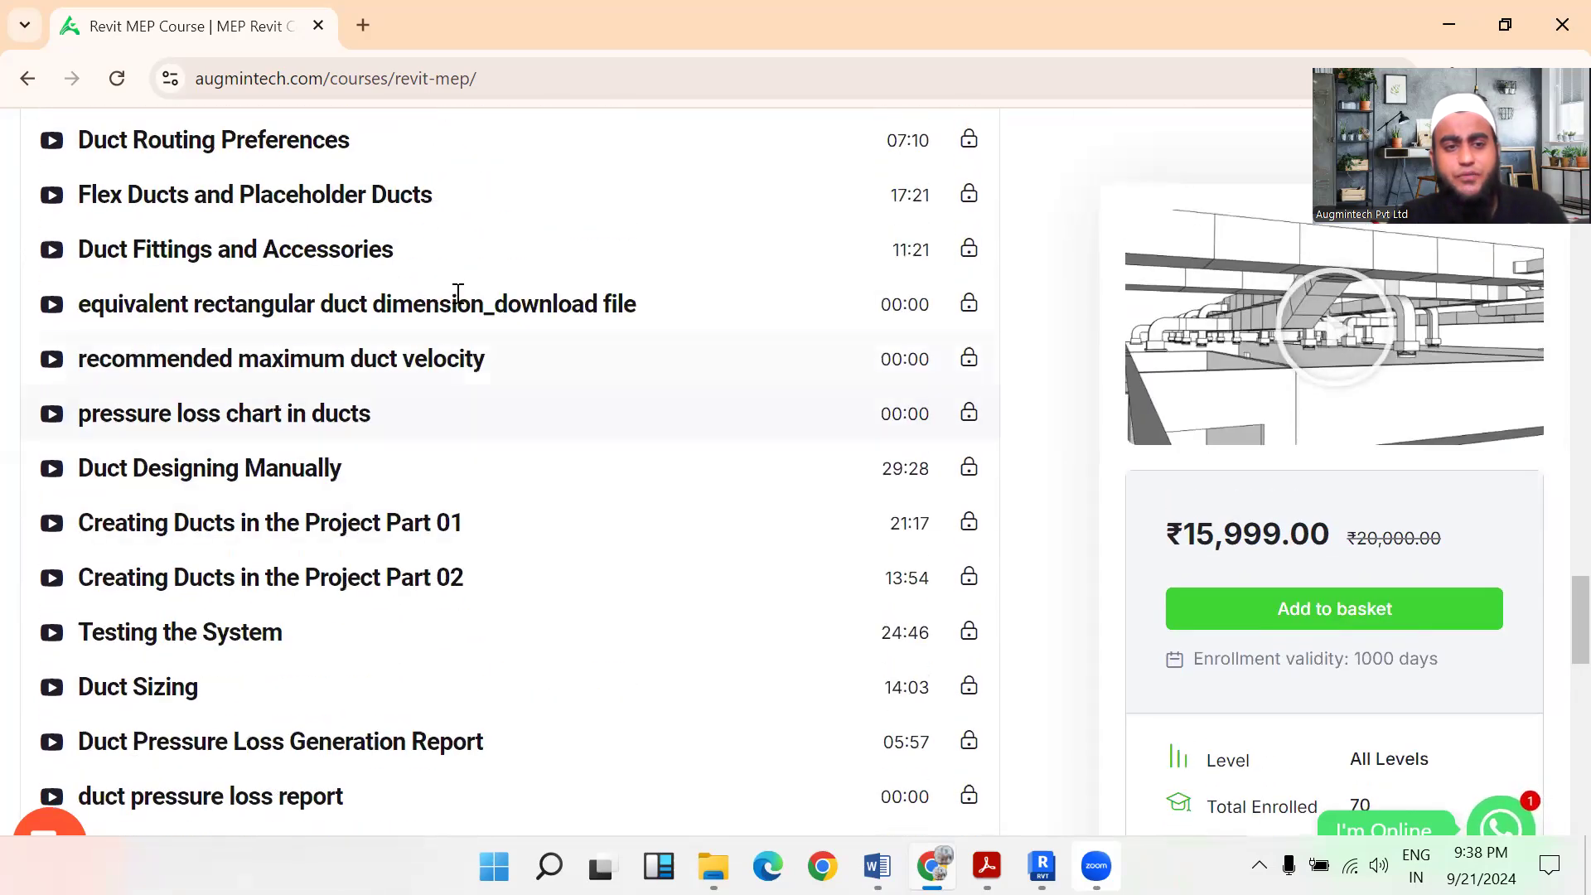
# Step: Expand the Hydronic System Design module and review its lessons on pipe modeling, pump selection and pipe layout
pyautogui.scroll(-7, 455, 299)
pyautogui.scroll(-1, 463, 307)
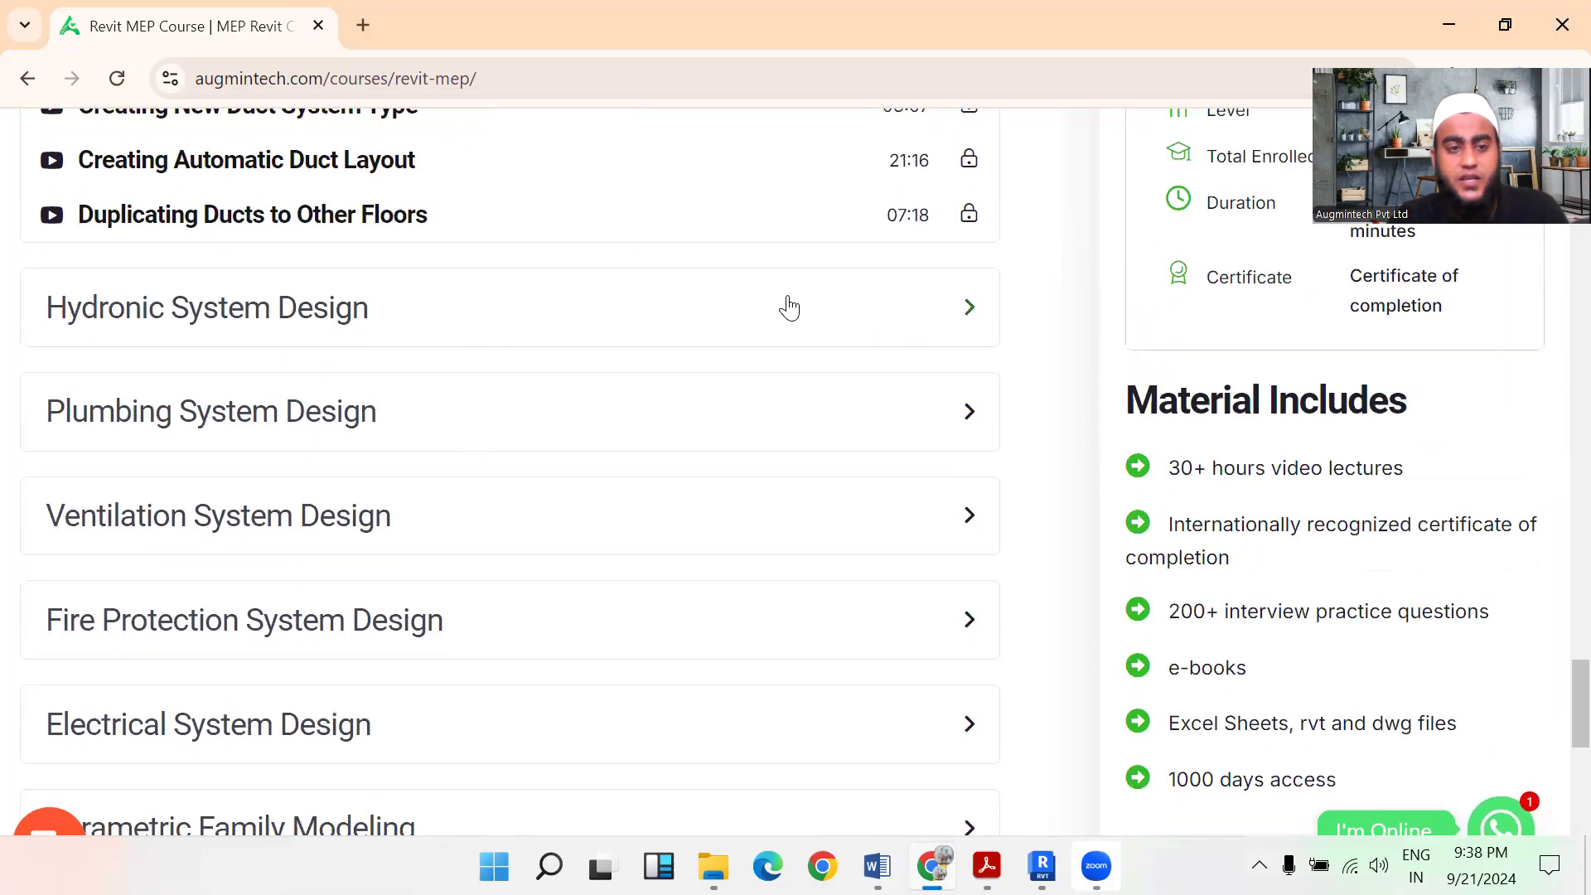
pyautogui.click(856, 338)
pyautogui.scroll(-4, 352, 342)
pyautogui.scroll(3, 331, 324)
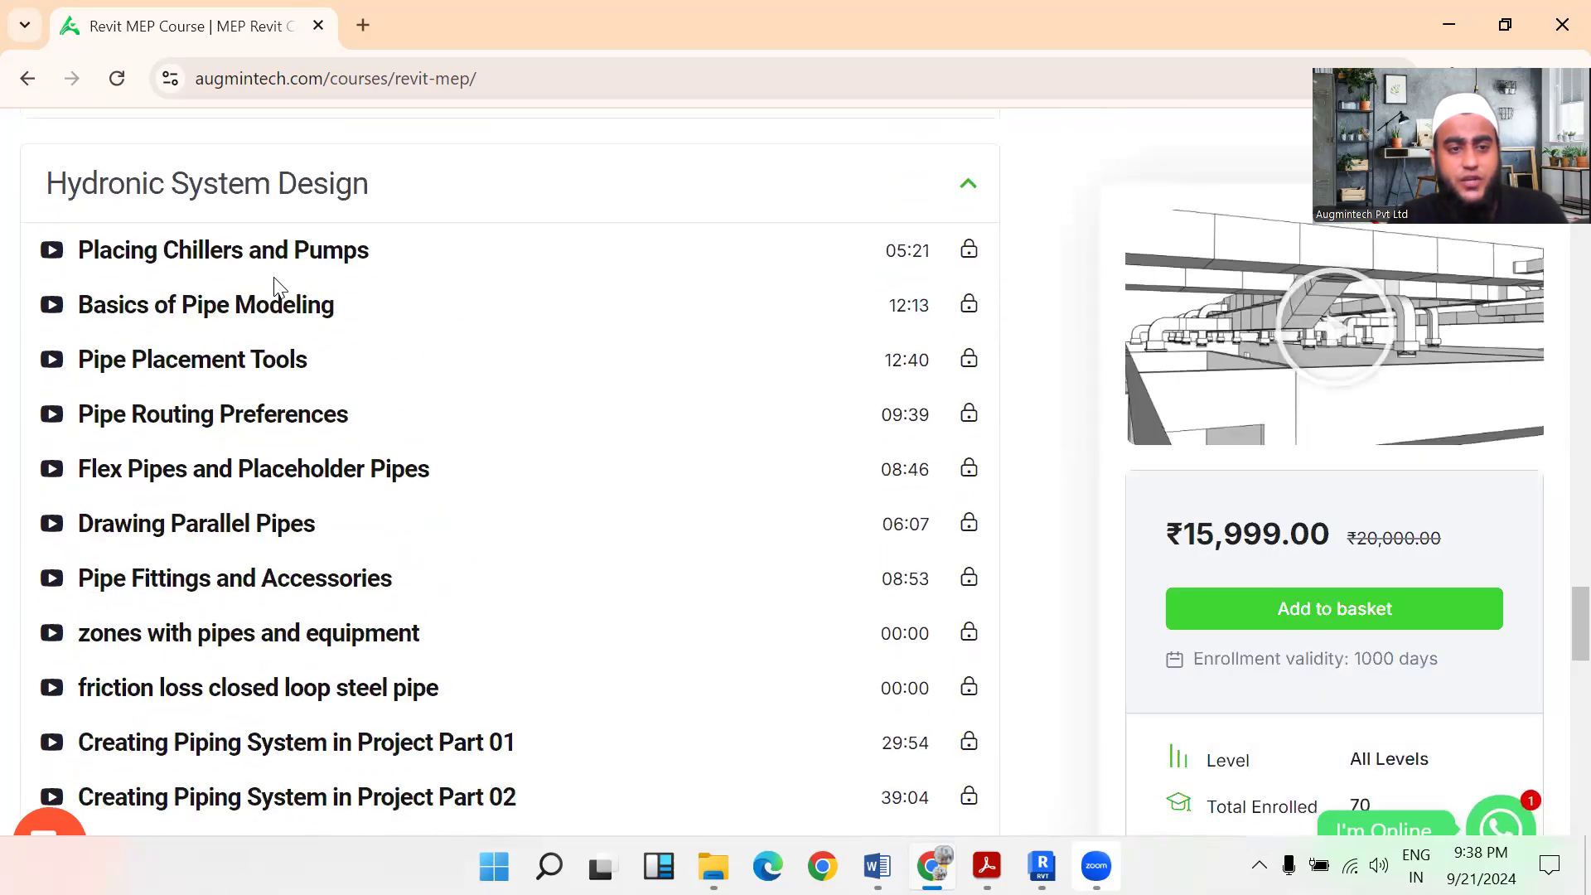
pyautogui.scroll(-9, 539, 305)
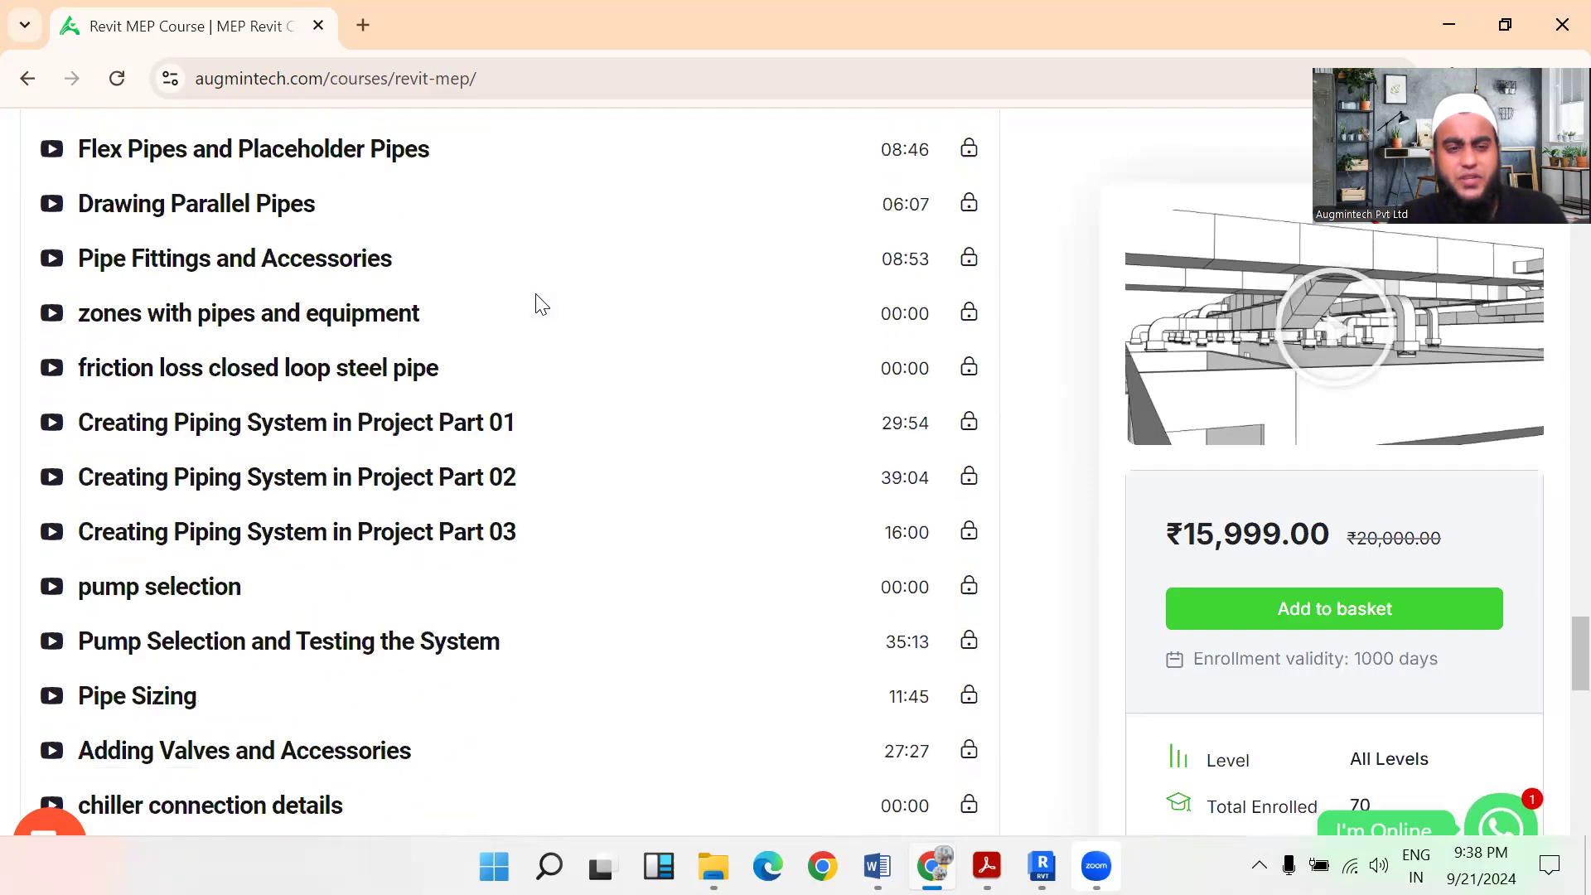
pyautogui.scroll(-6, 538, 306)
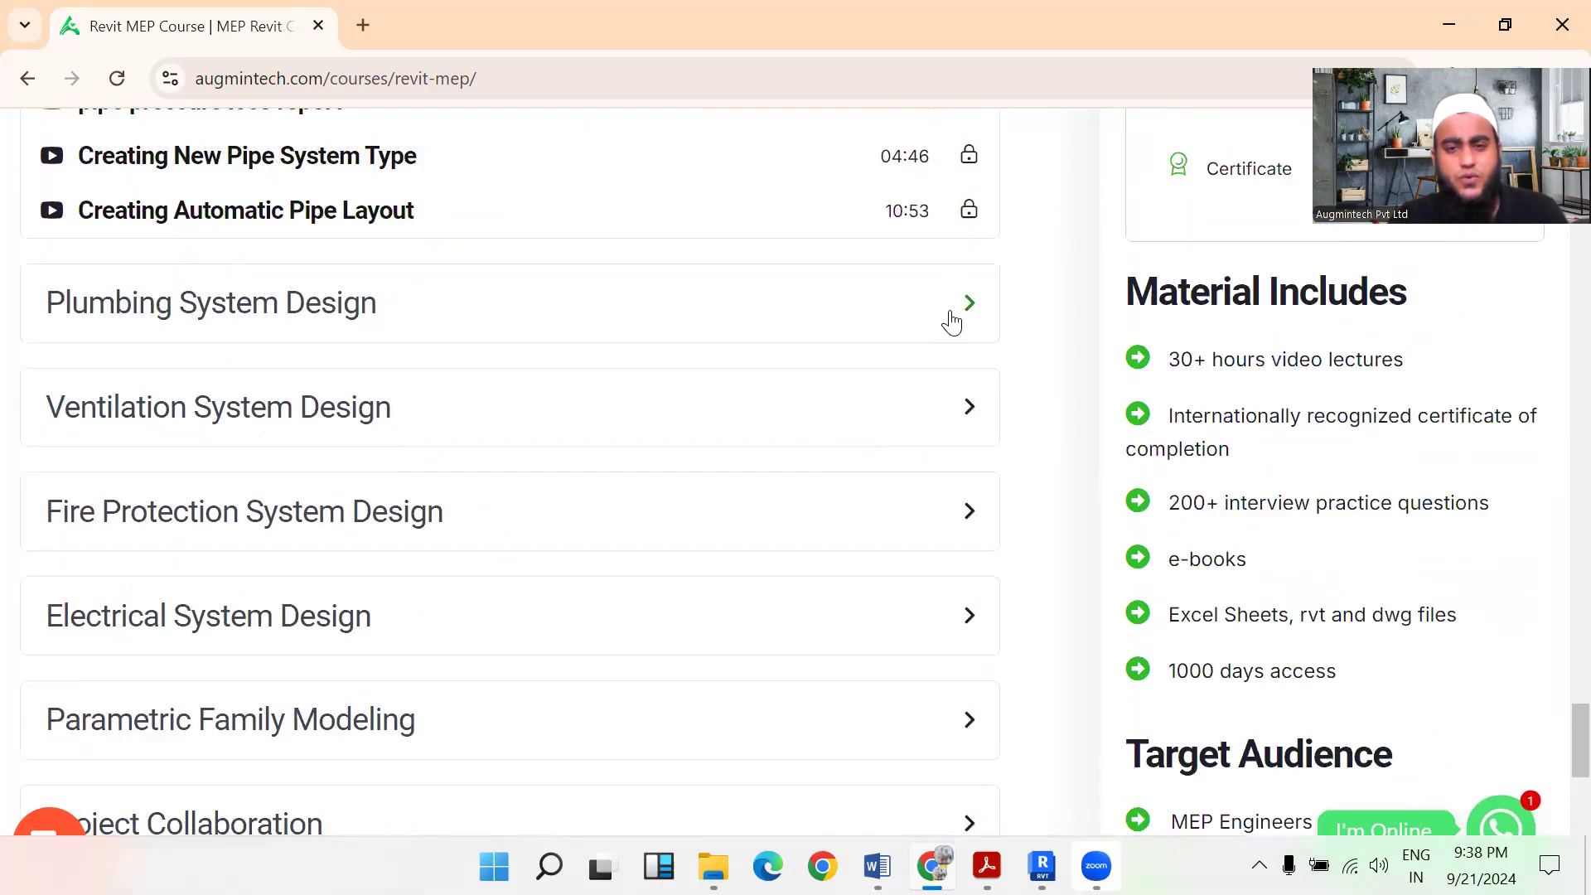
# Step: Expand the Plumbing System Design and Ventilation System Design modules to view their lessons
pyautogui.click(947, 317)
pyautogui.scroll(-10, 572, 423)
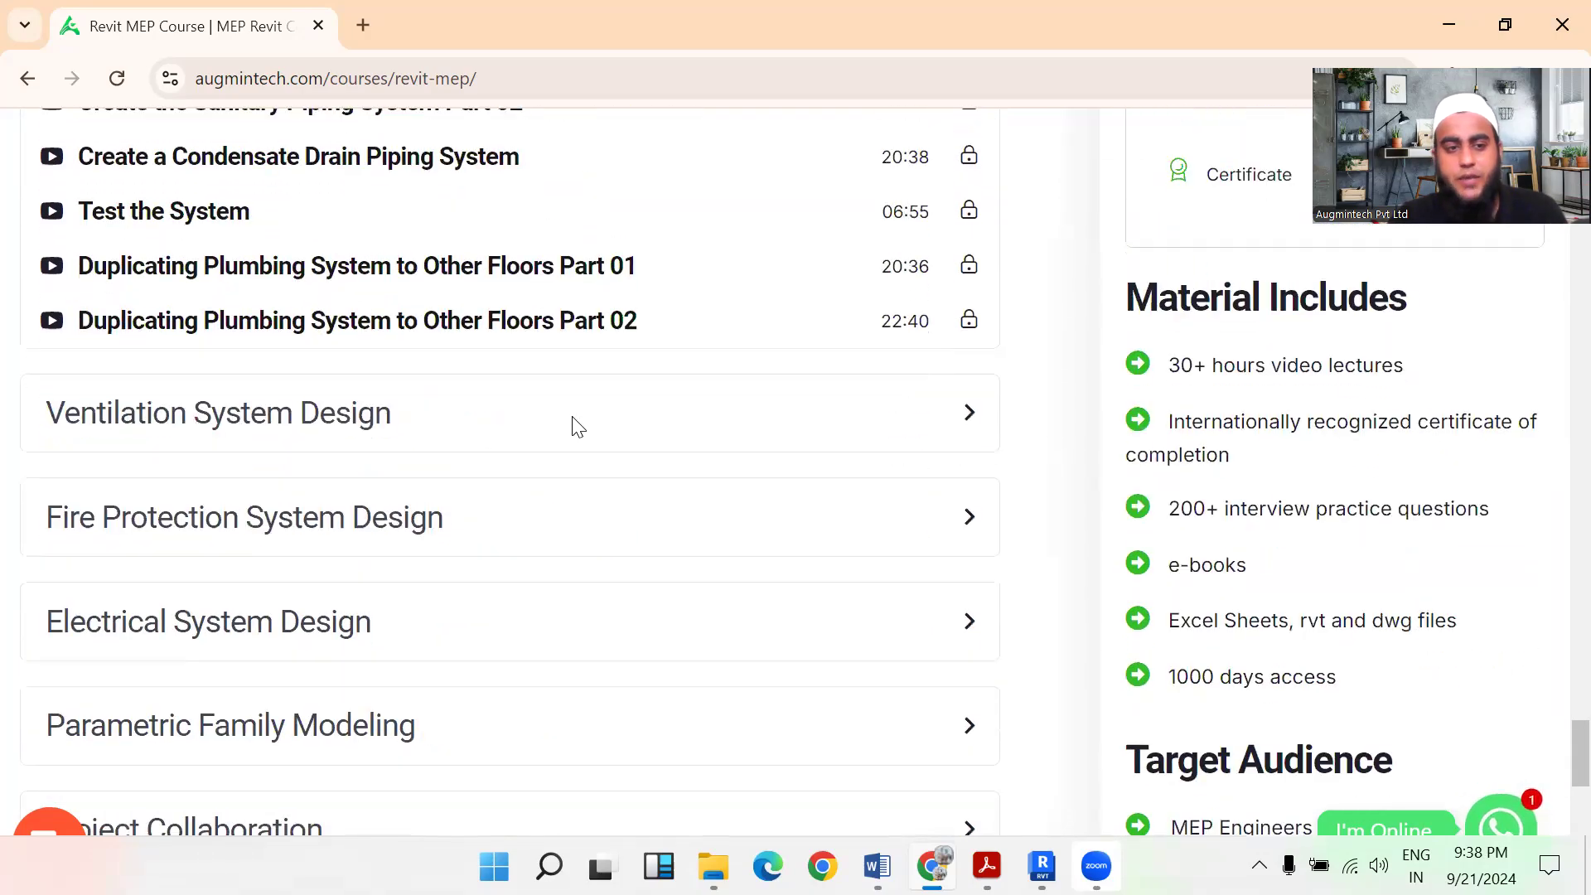
pyautogui.click(931, 412)
pyautogui.scroll(-5, 928, 410)
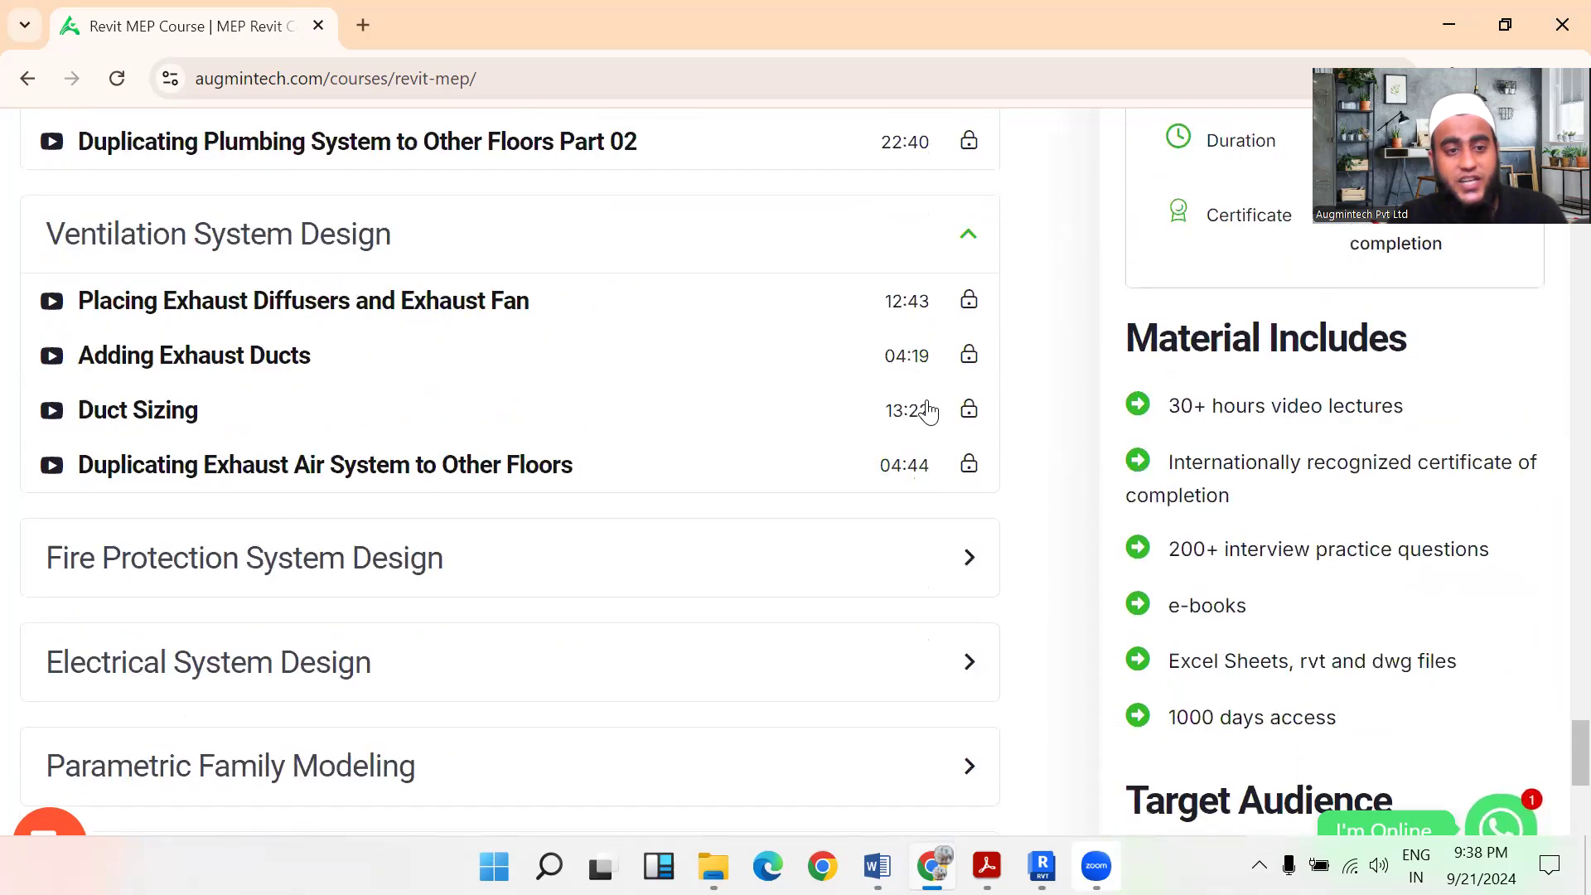
# Step: Expand the Fire Protection System Design module and look through its lessons
pyautogui.click(938, 359)
pyautogui.scroll(-3, 817, 383)
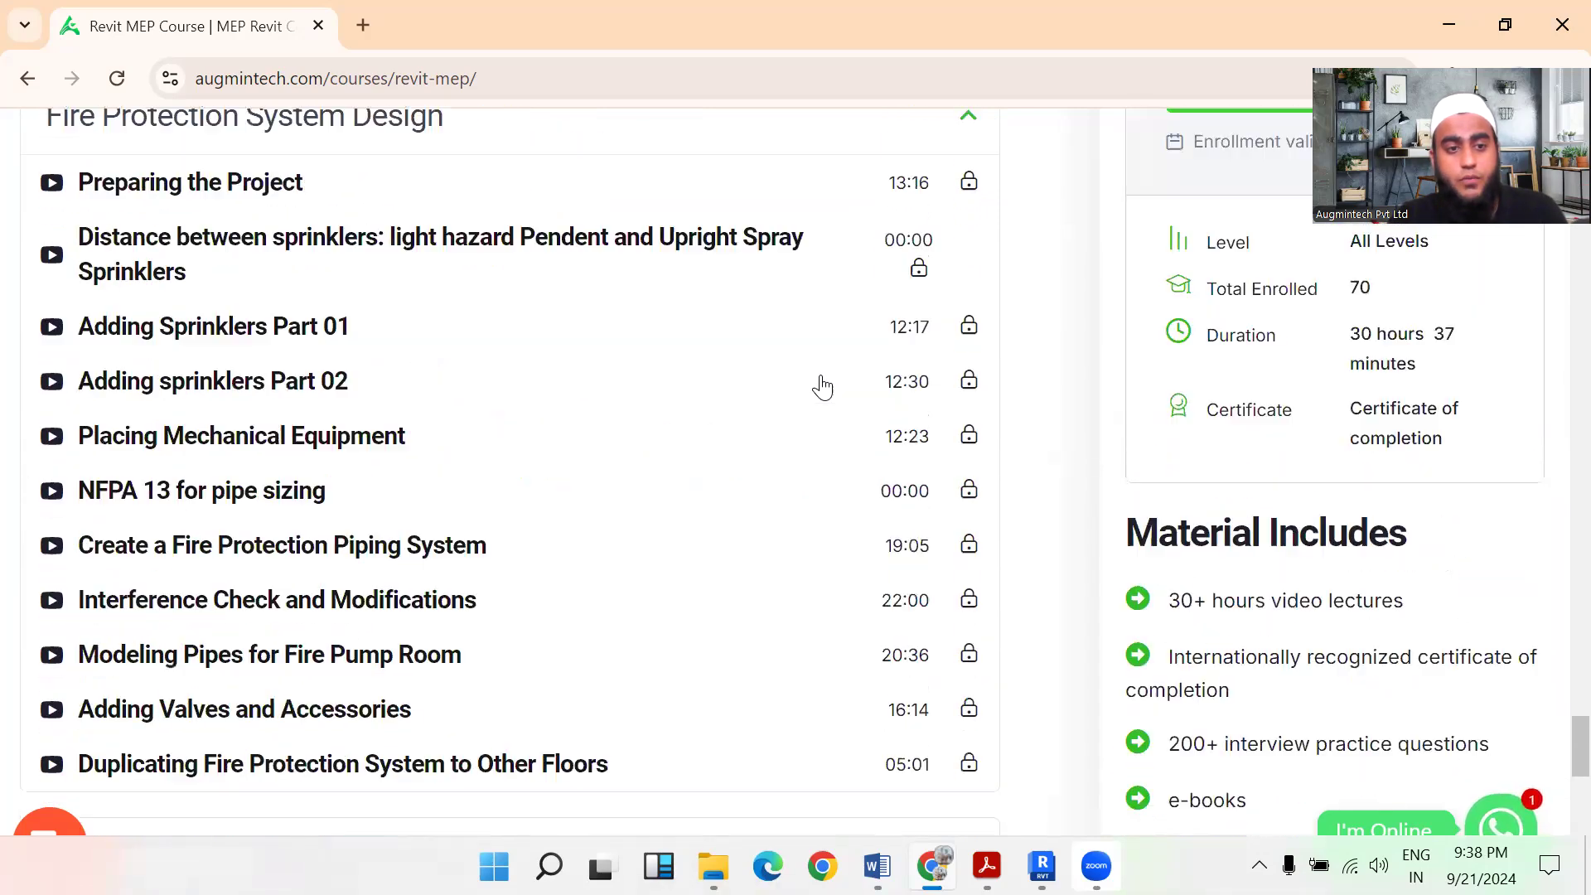
pyautogui.scroll(-6, 824, 384)
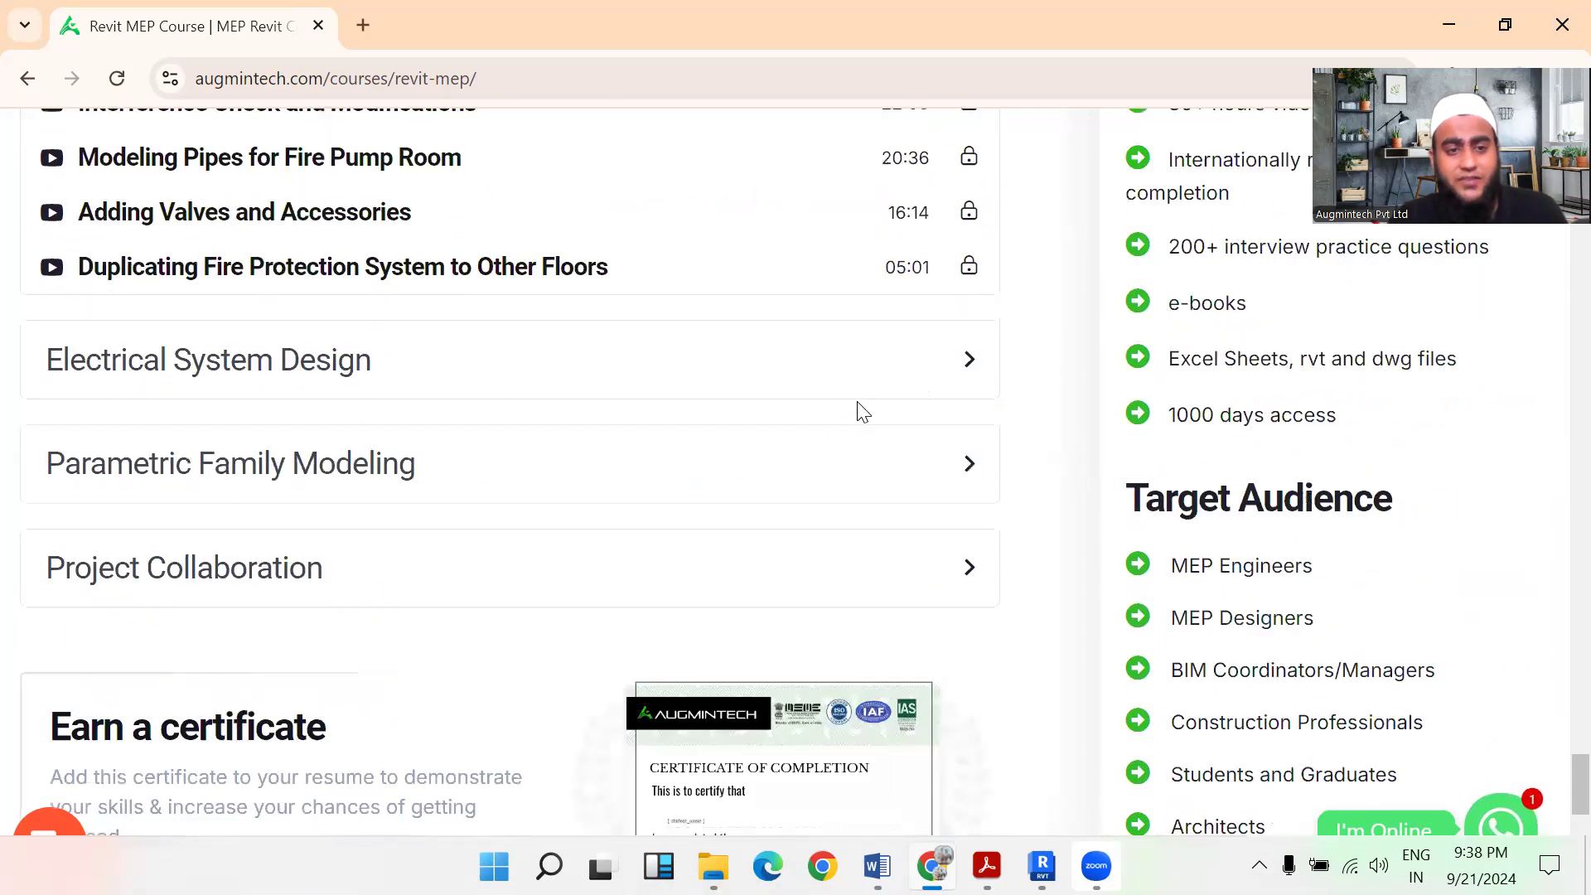
# Step: Expand the Electrical System Design and Parametric Family Modeling modules to show their lessons
pyautogui.click(870, 383)
pyautogui.scroll(-7, 870, 383)
pyautogui.scroll(-7, 552, 340)
pyautogui.click(749, 362)
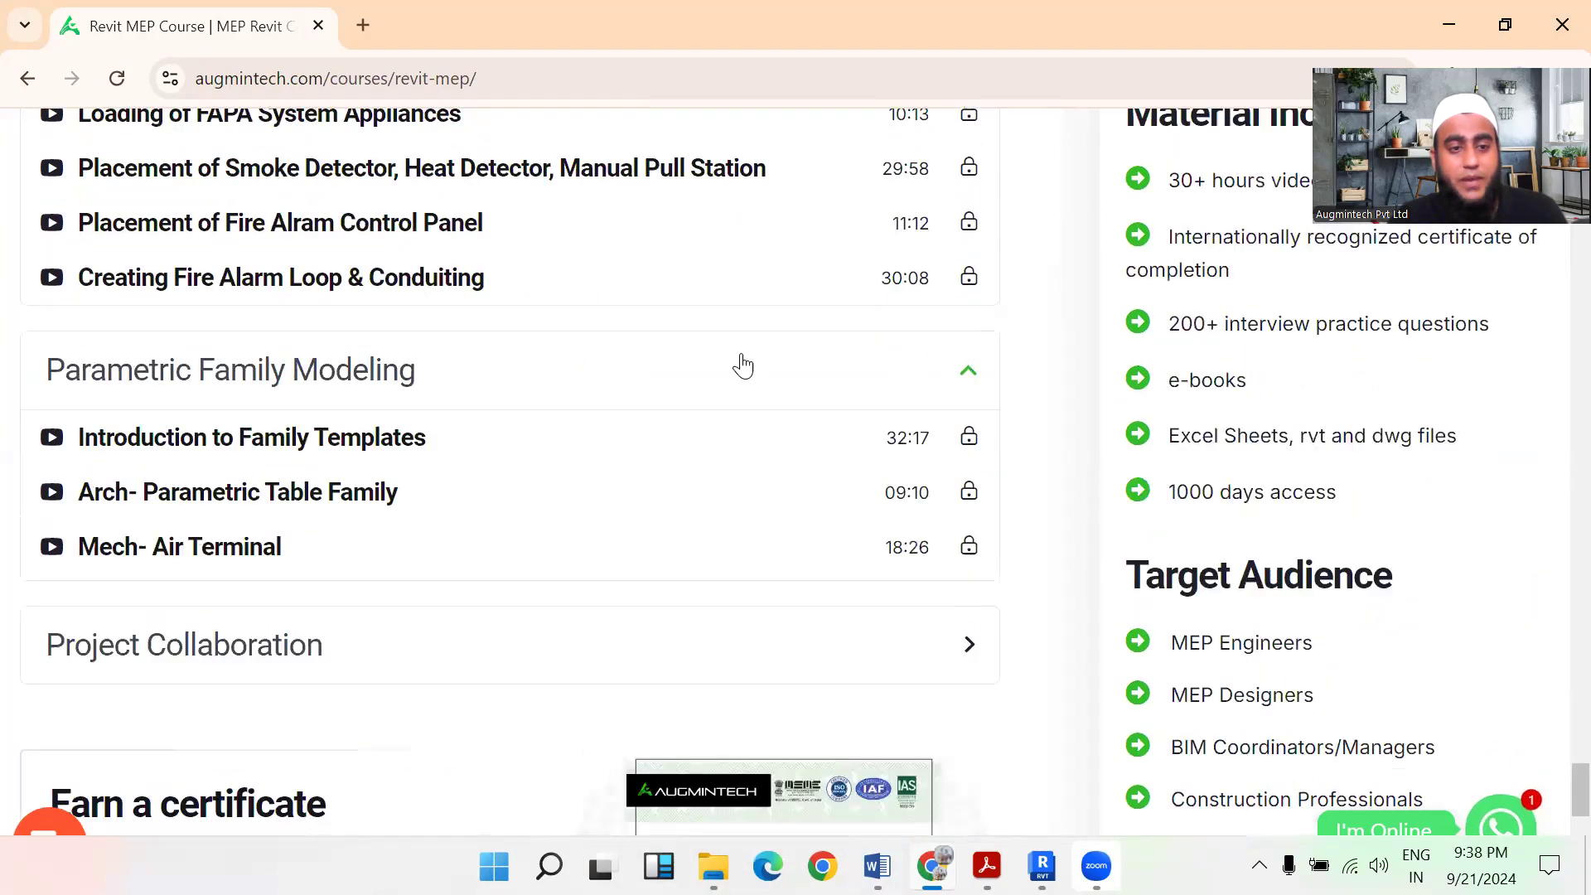
pyautogui.scroll(-4, 710, 365)
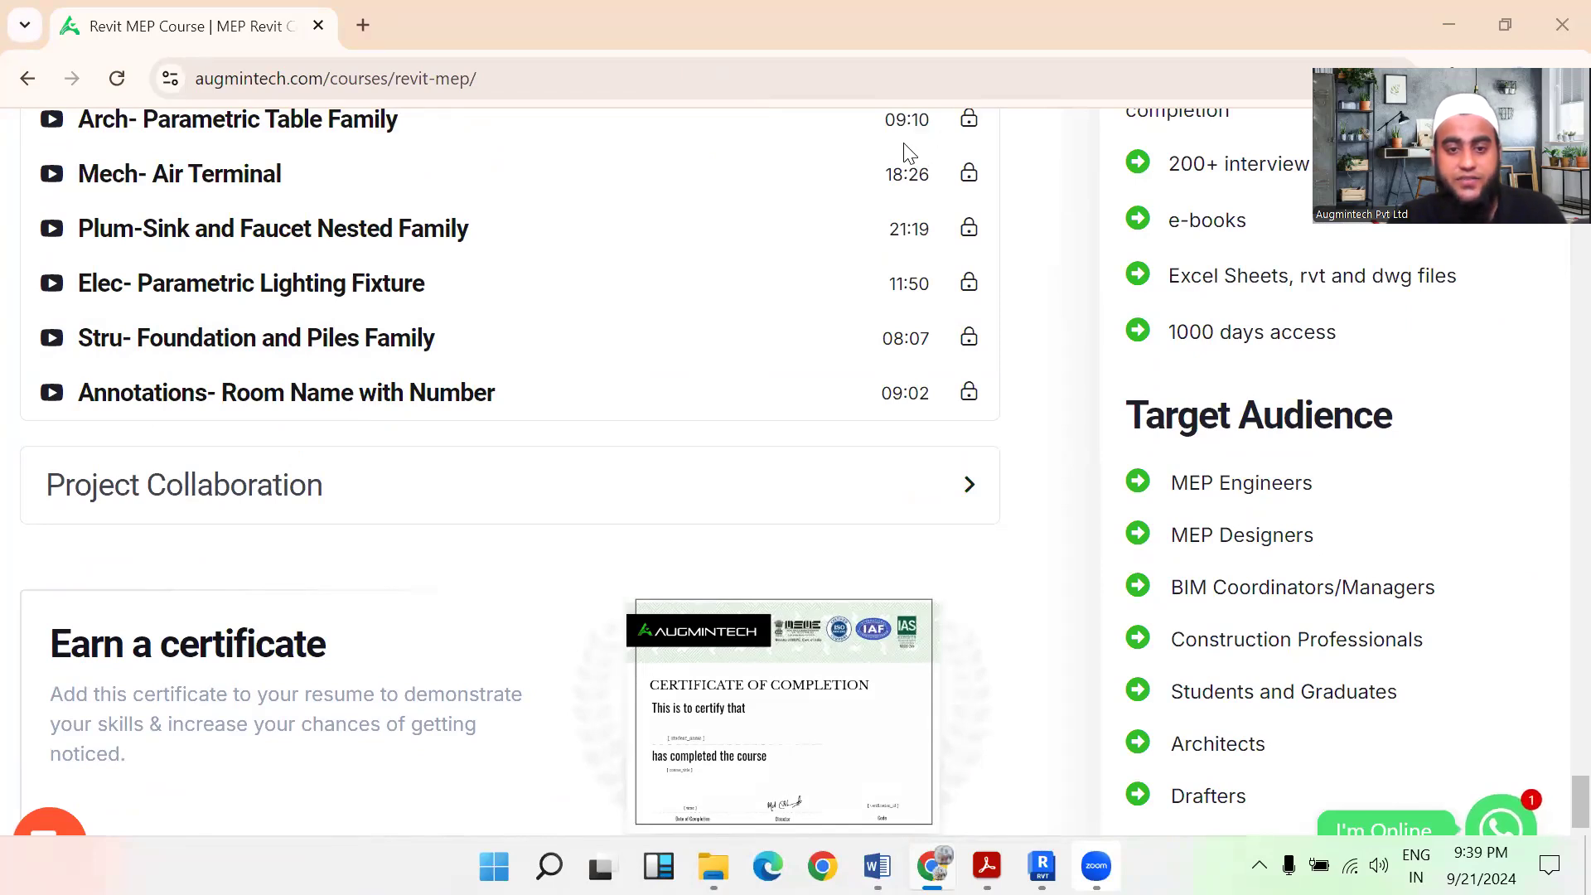
# Step: Review the Electrical System Design lessons from the School Building Architecture file through Creating Fire Alarm Loop & Conduiting
pyautogui.scroll(12, 372, 387)
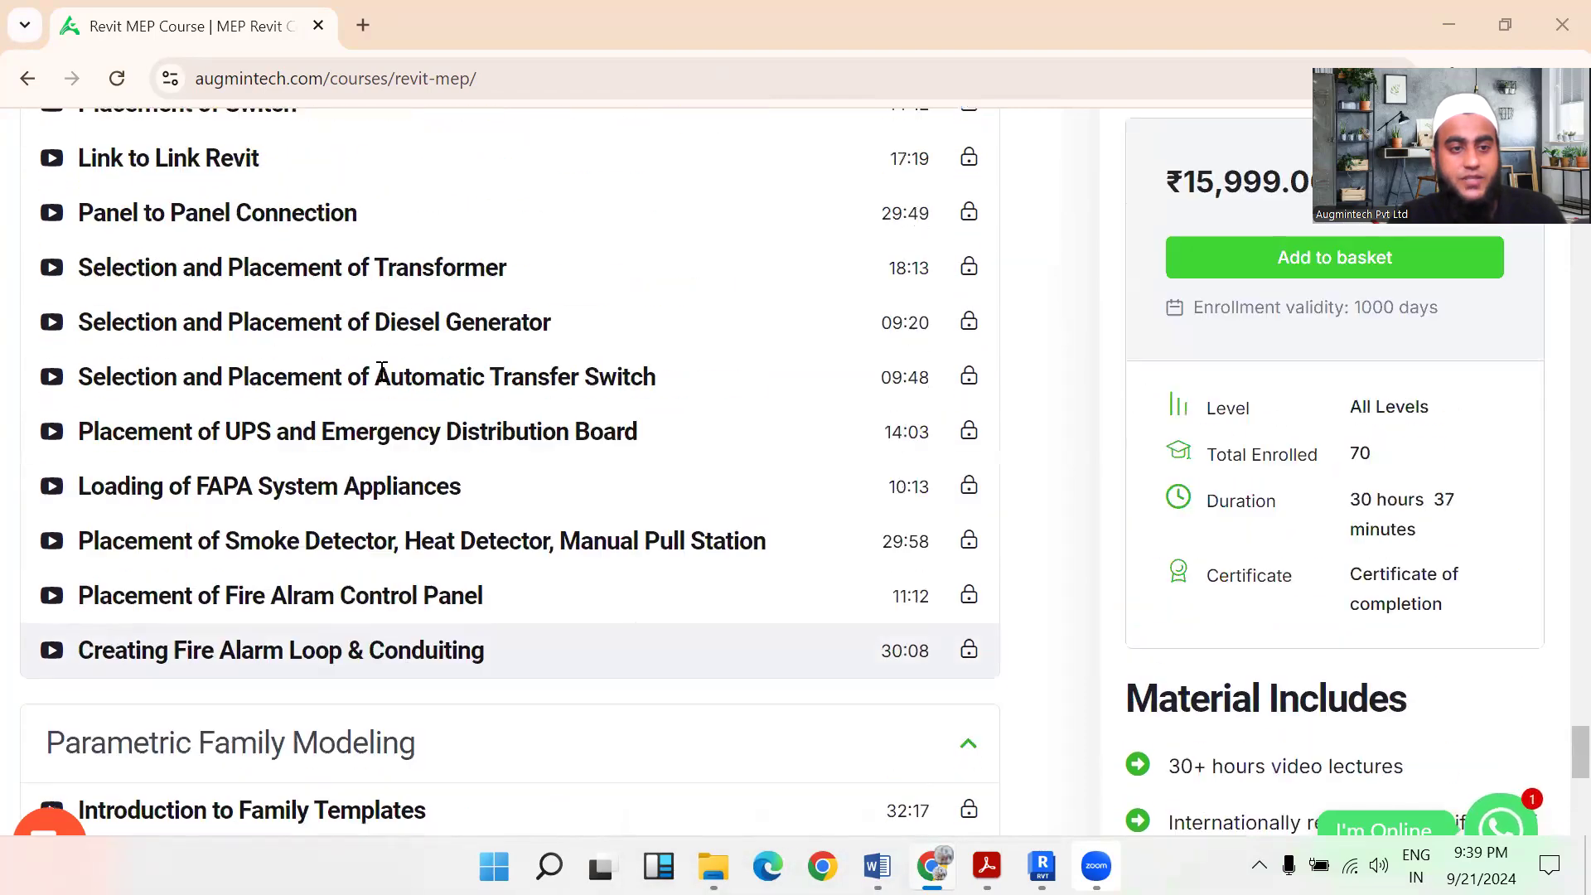
pyautogui.scroll(6, 365, 348)
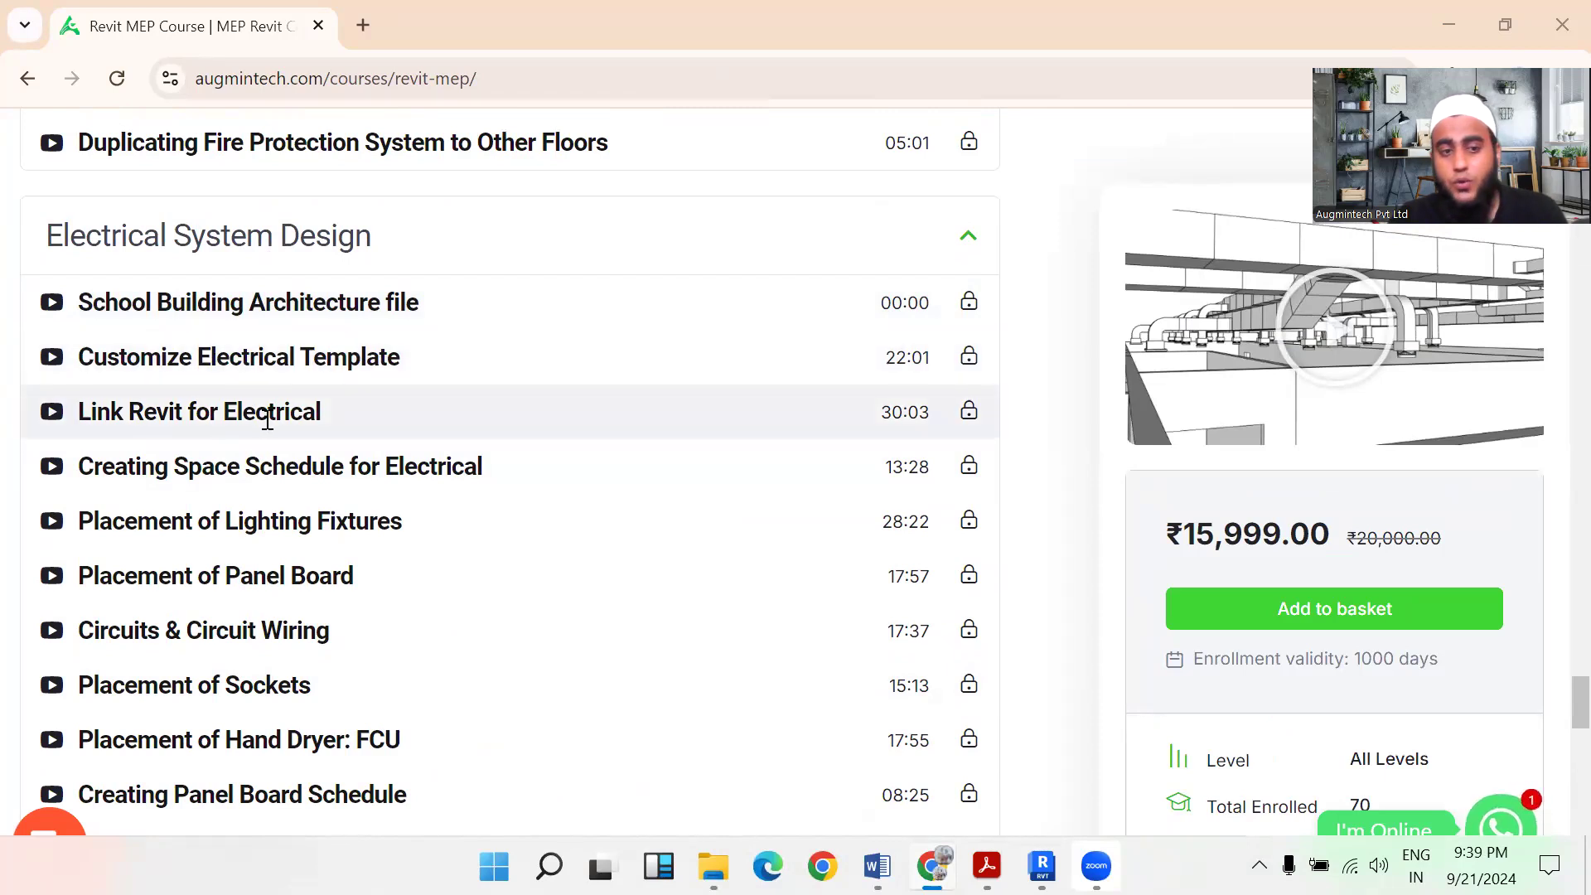
pyautogui.scroll(-1, 419, 445)
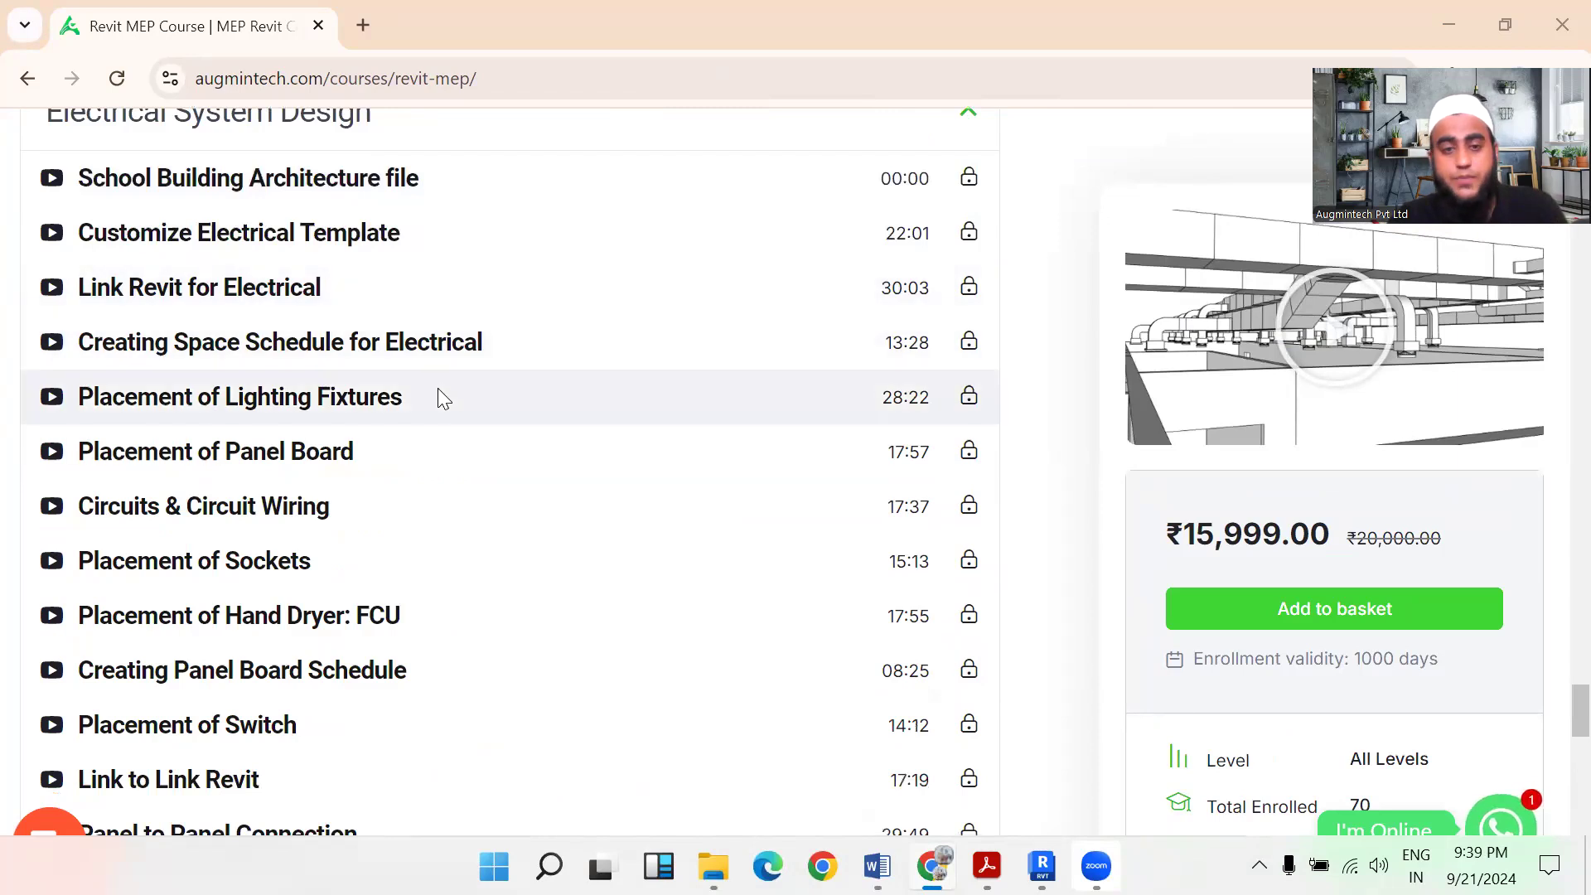
pyautogui.scroll(-1, 331, 431)
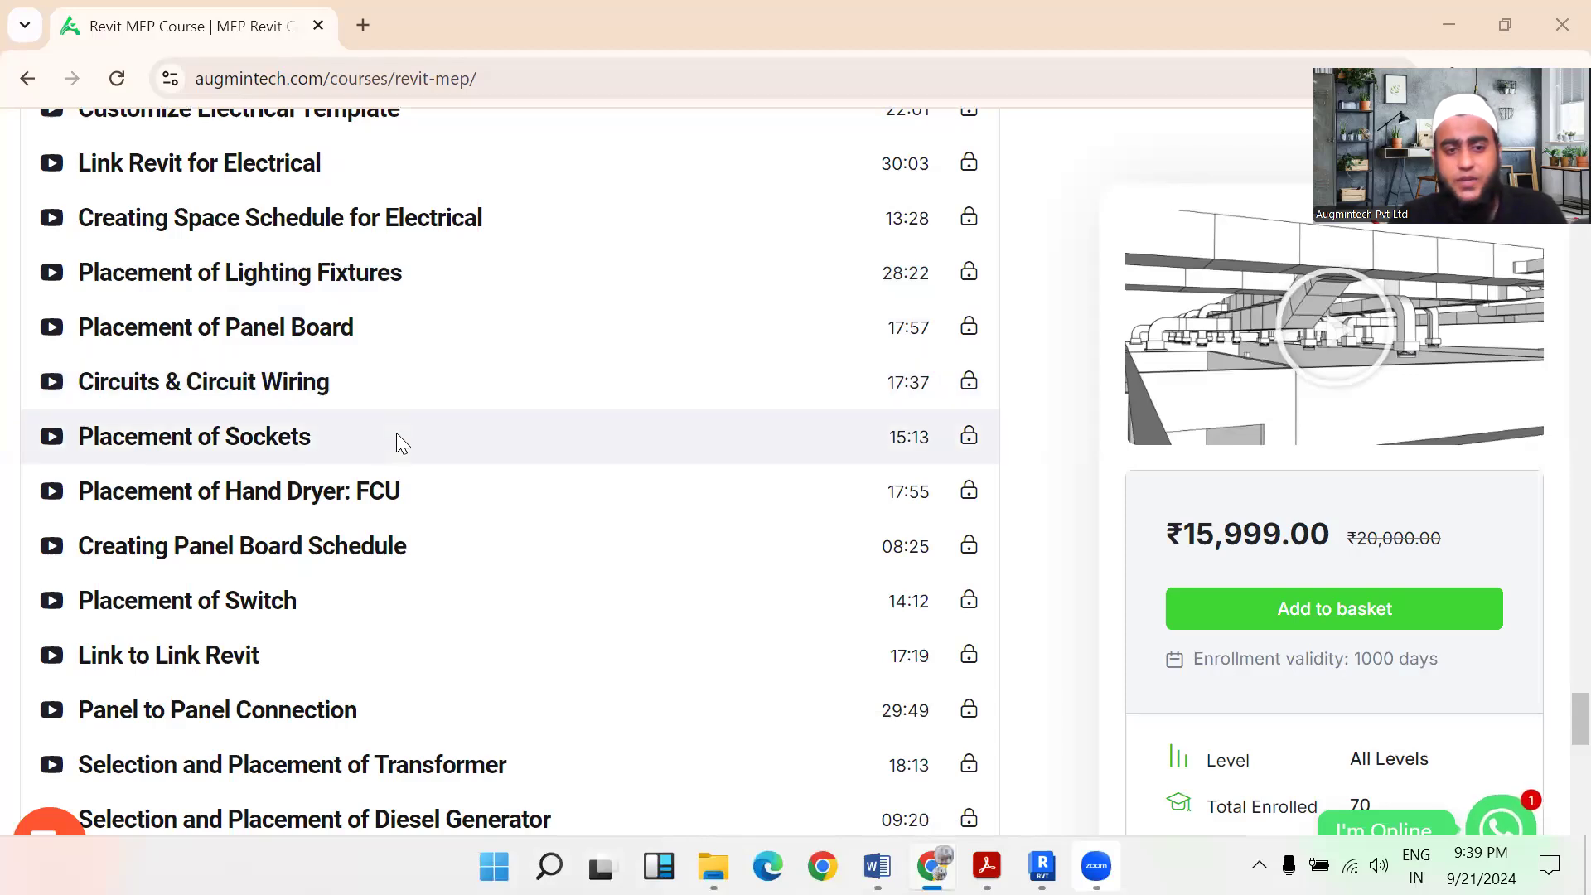
pyautogui.scroll(-2, 398, 435)
pyautogui.scroll(1, 401, 442)
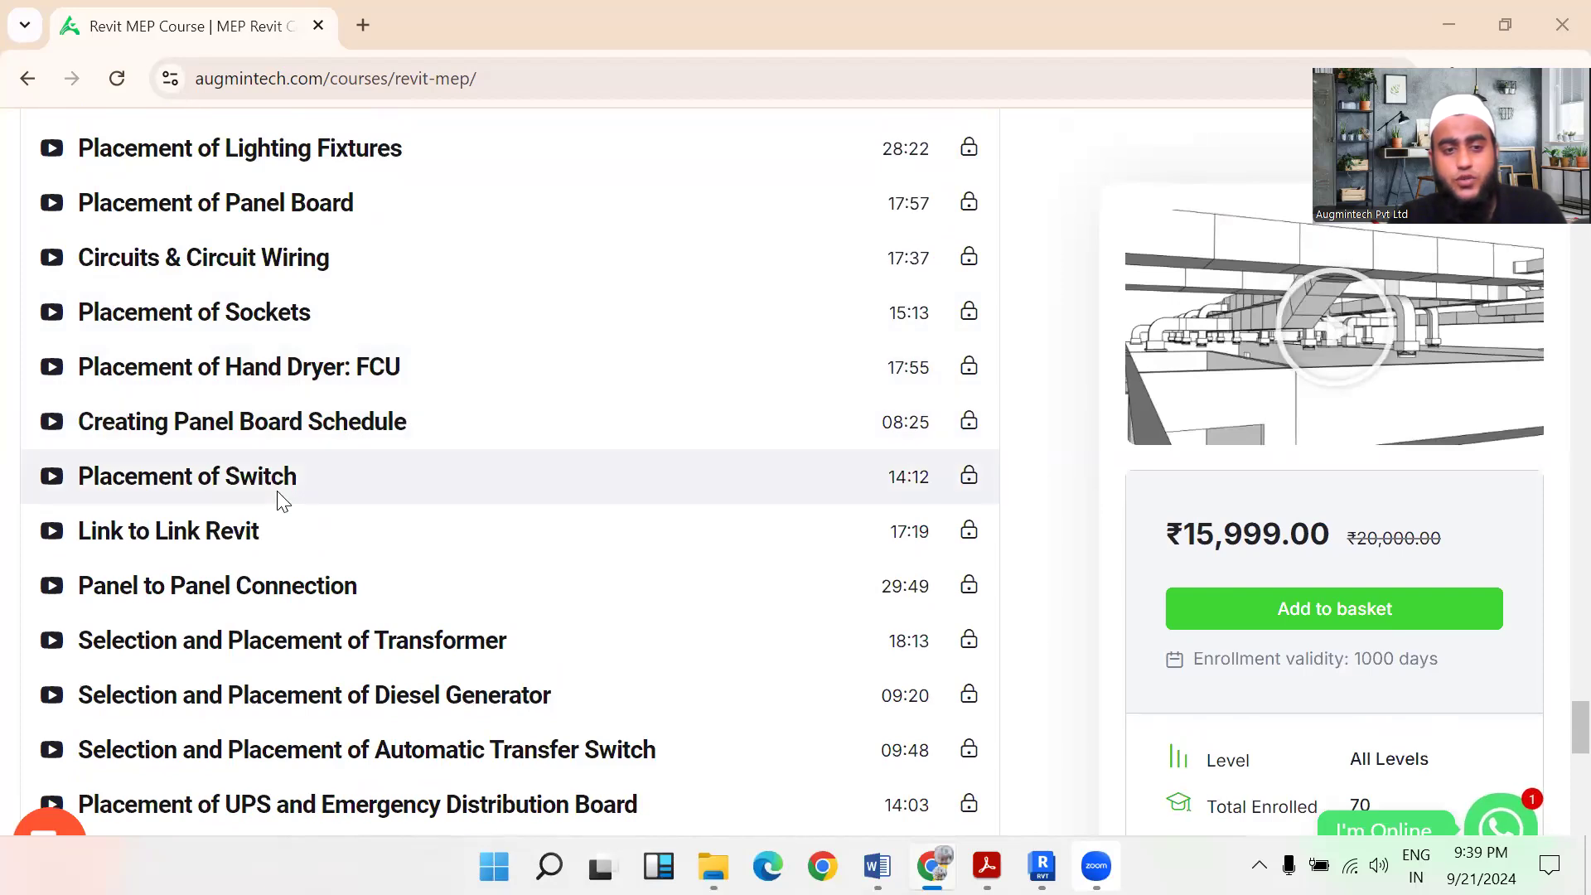
pyautogui.scroll(-1, 283, 484)
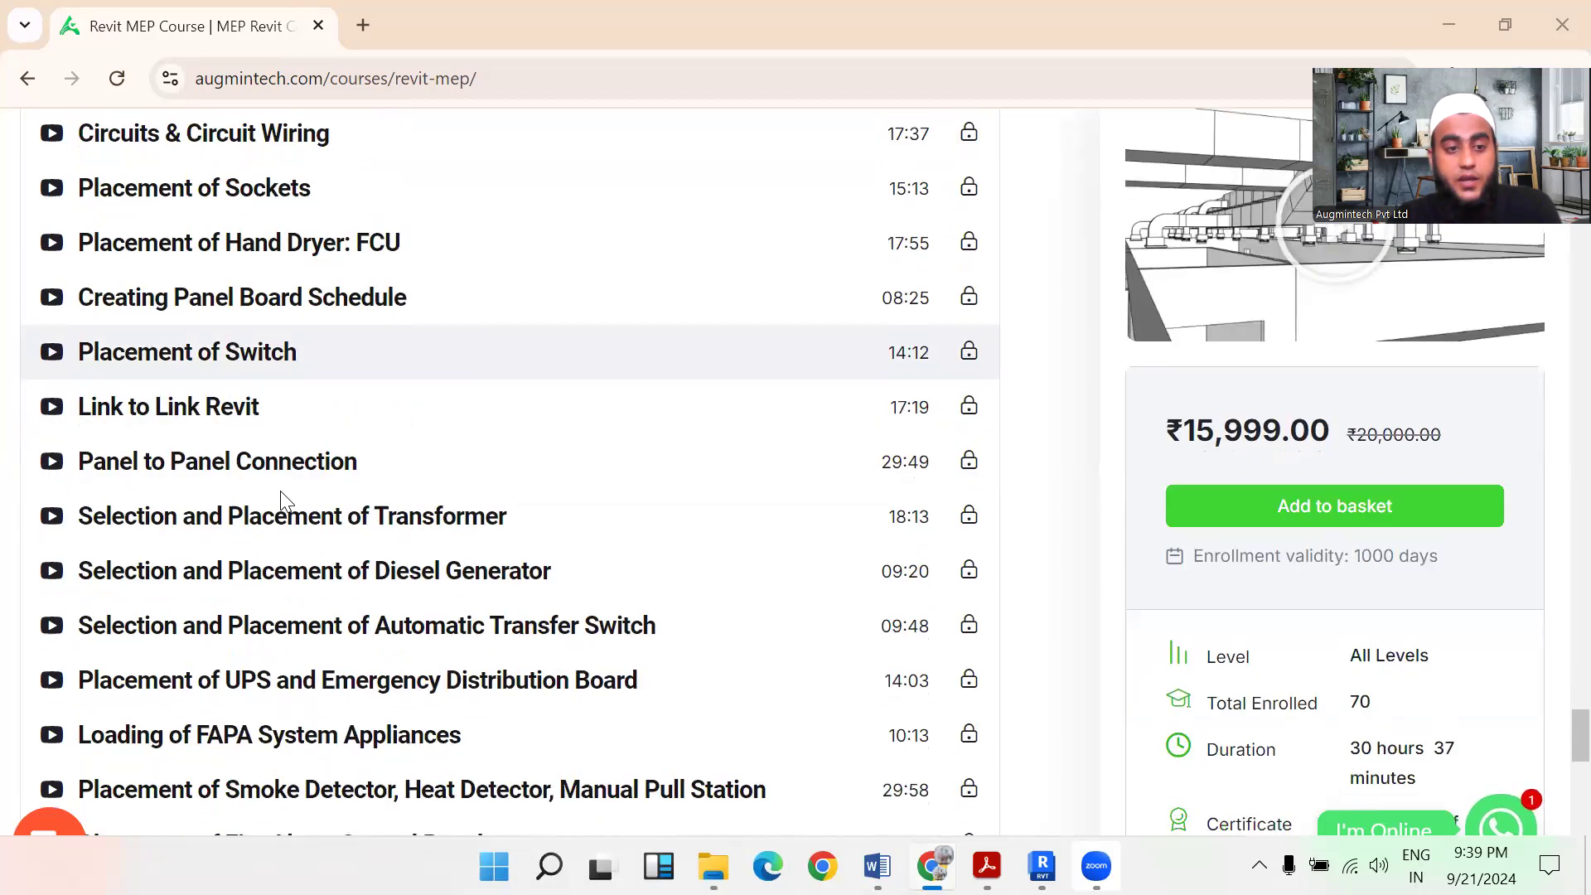
pyautogui.scroll(-1, 321, 476)
pyautogui.scroll(-2, 321, 476)
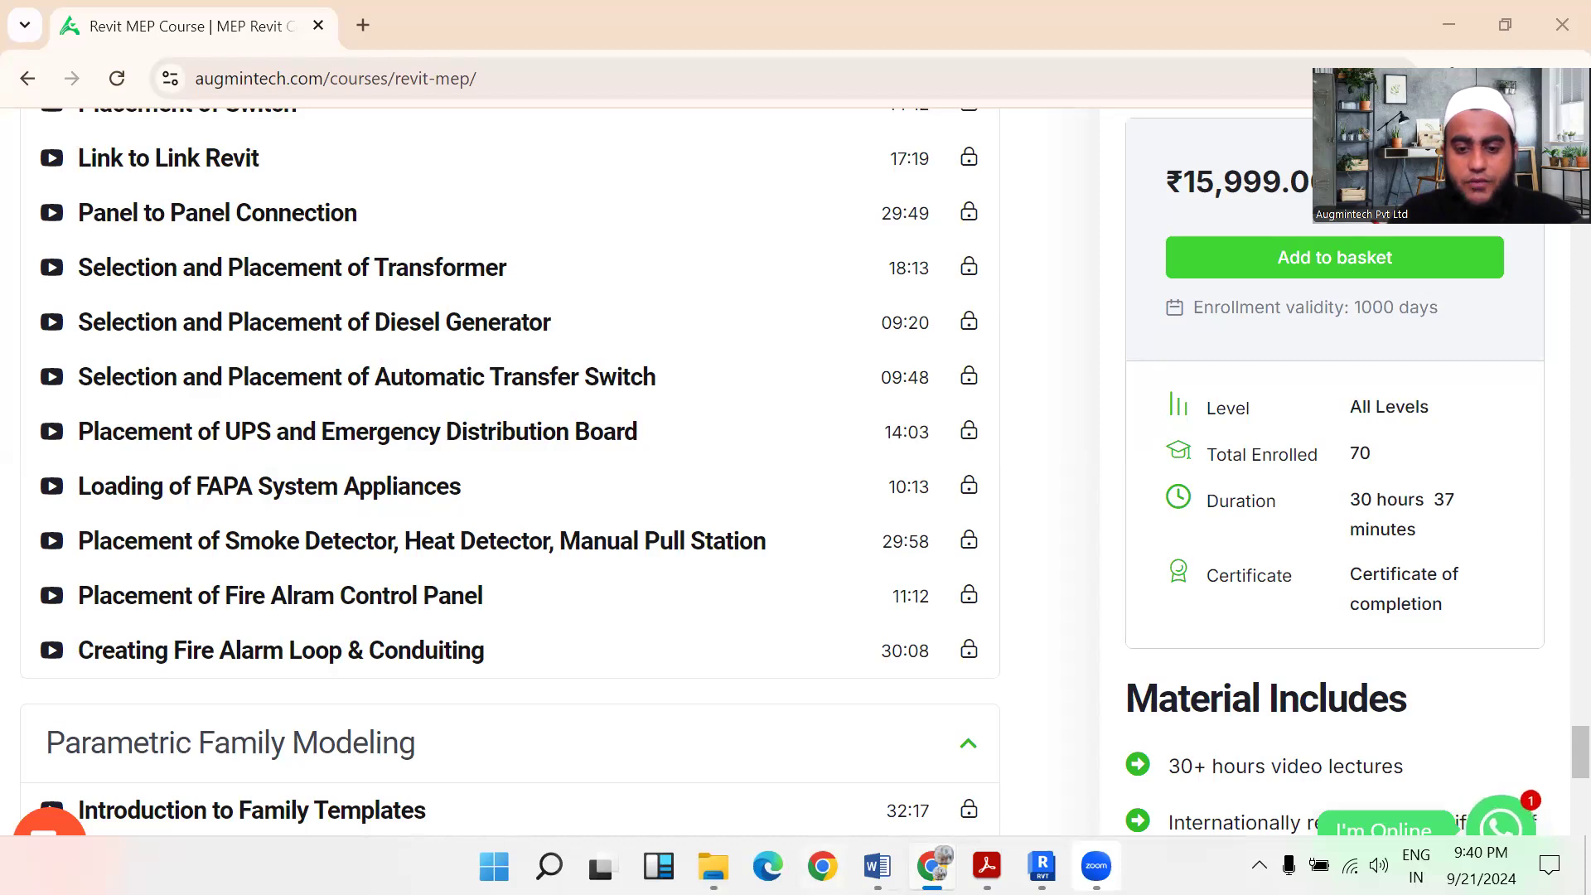
# Step: Switch to the Review link document in Word and select the Heat Load Calculation webinar recording title with its Google Drive link
pyautogui.hotkey('alt', 'Tab')
pyautogui.click(410, 652)
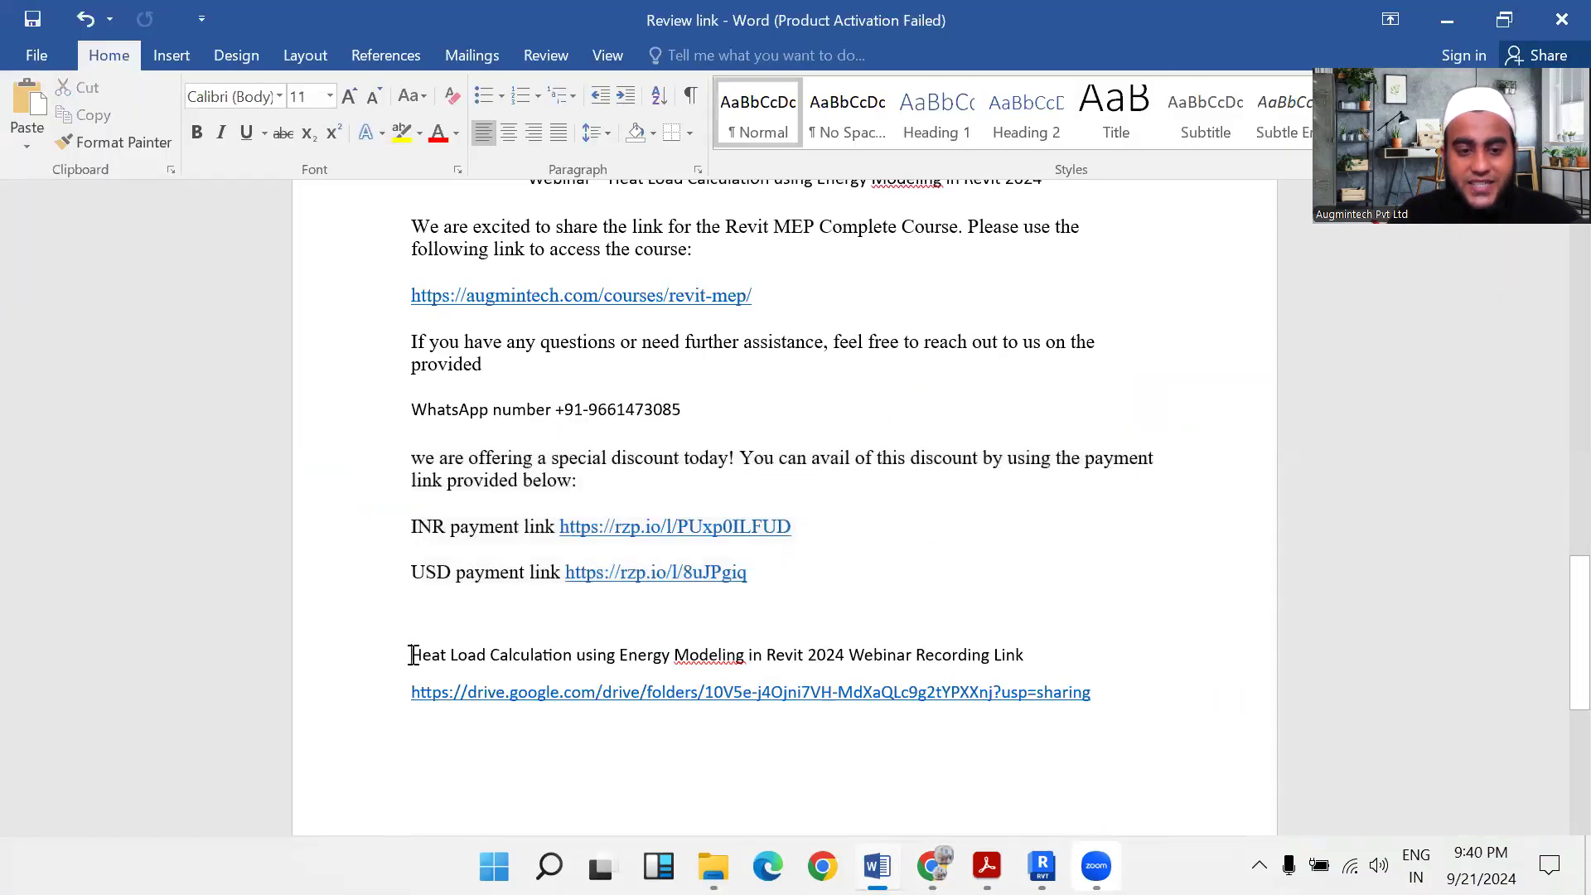
pyautogui.keyDown('shift'); pyautogui.click(1088, 692); pyautogui.keyUp('shift')
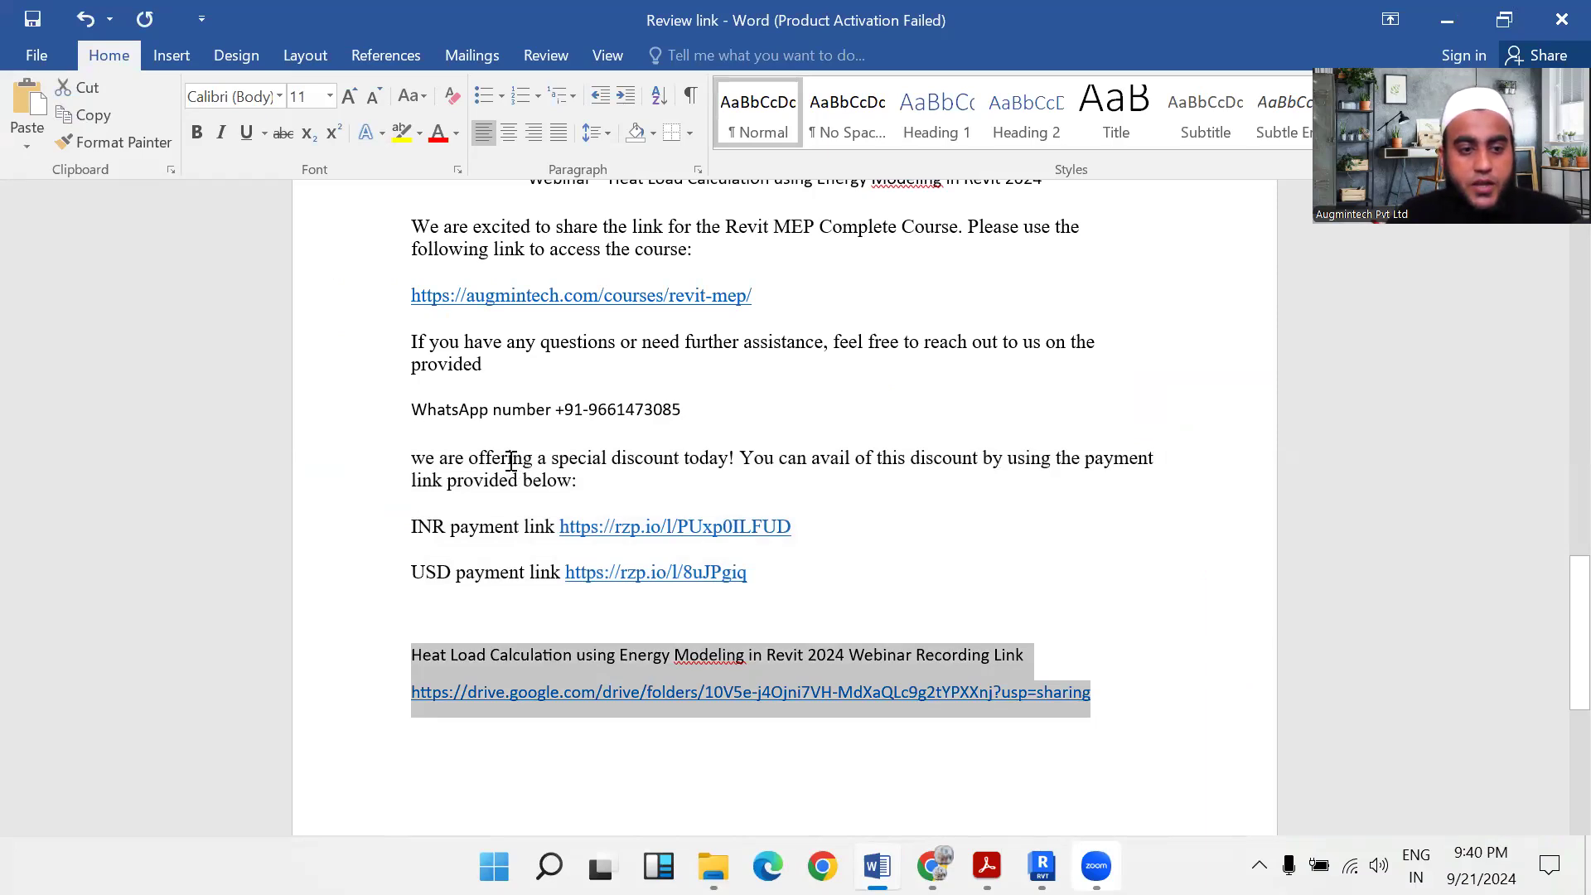
# Step: Switch to the Revit MEP course page in Chrome and review the Electrical System Design and Parametric Family Modeling lessons
pyautogui.hotkey('alt', 'Tab')
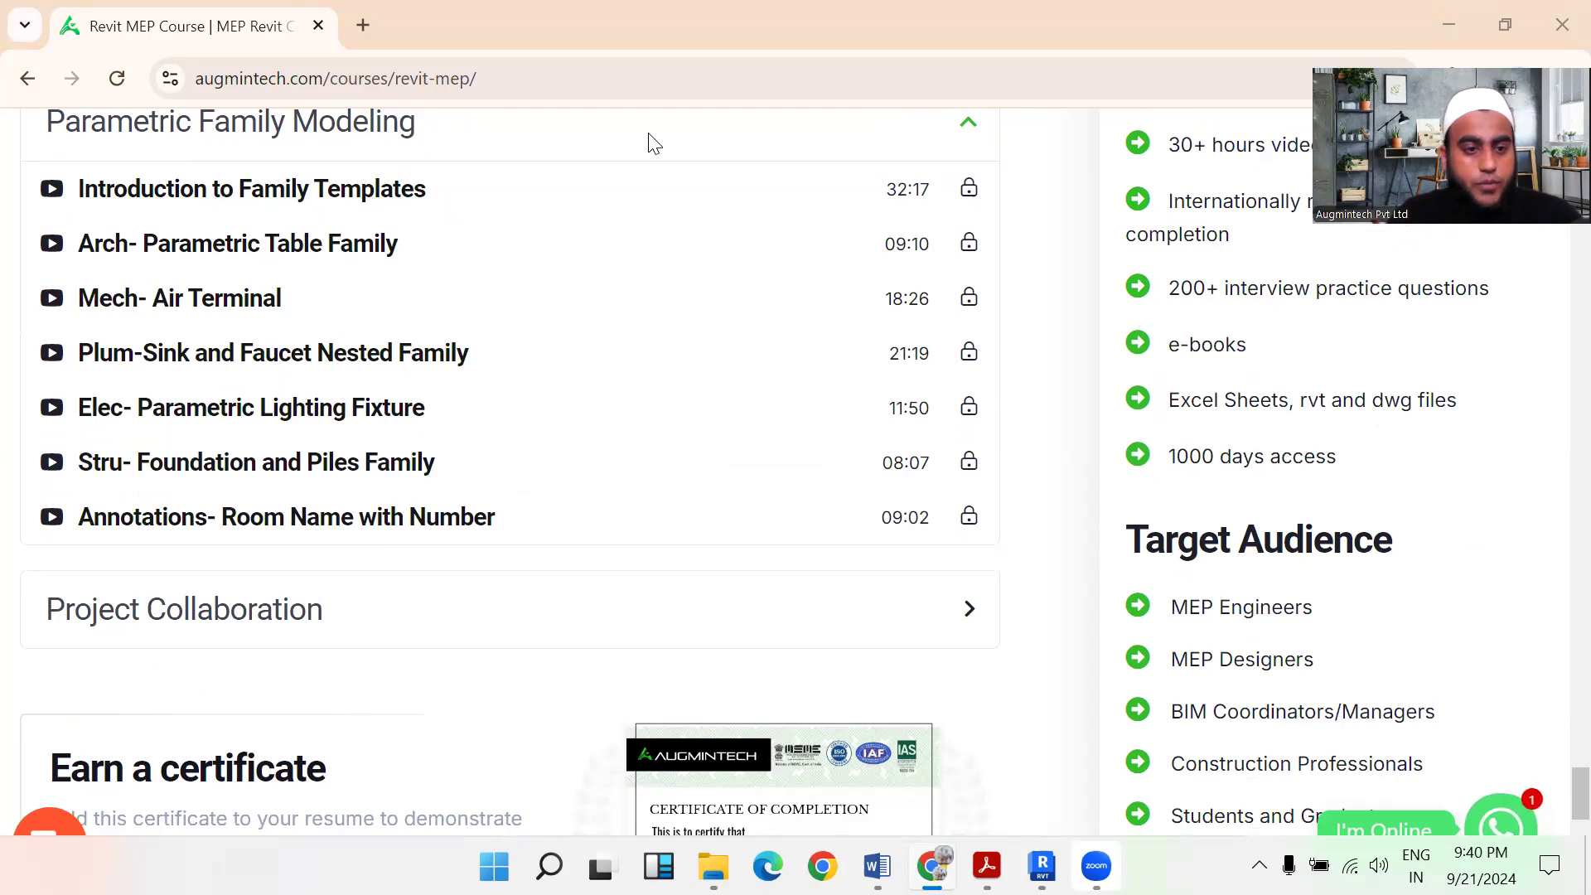
pyautogui.scroll(5, 259, 502)
pyautogui.scroll(5, 250, 492)
pyautogui.scroll(-2, 295, 517)
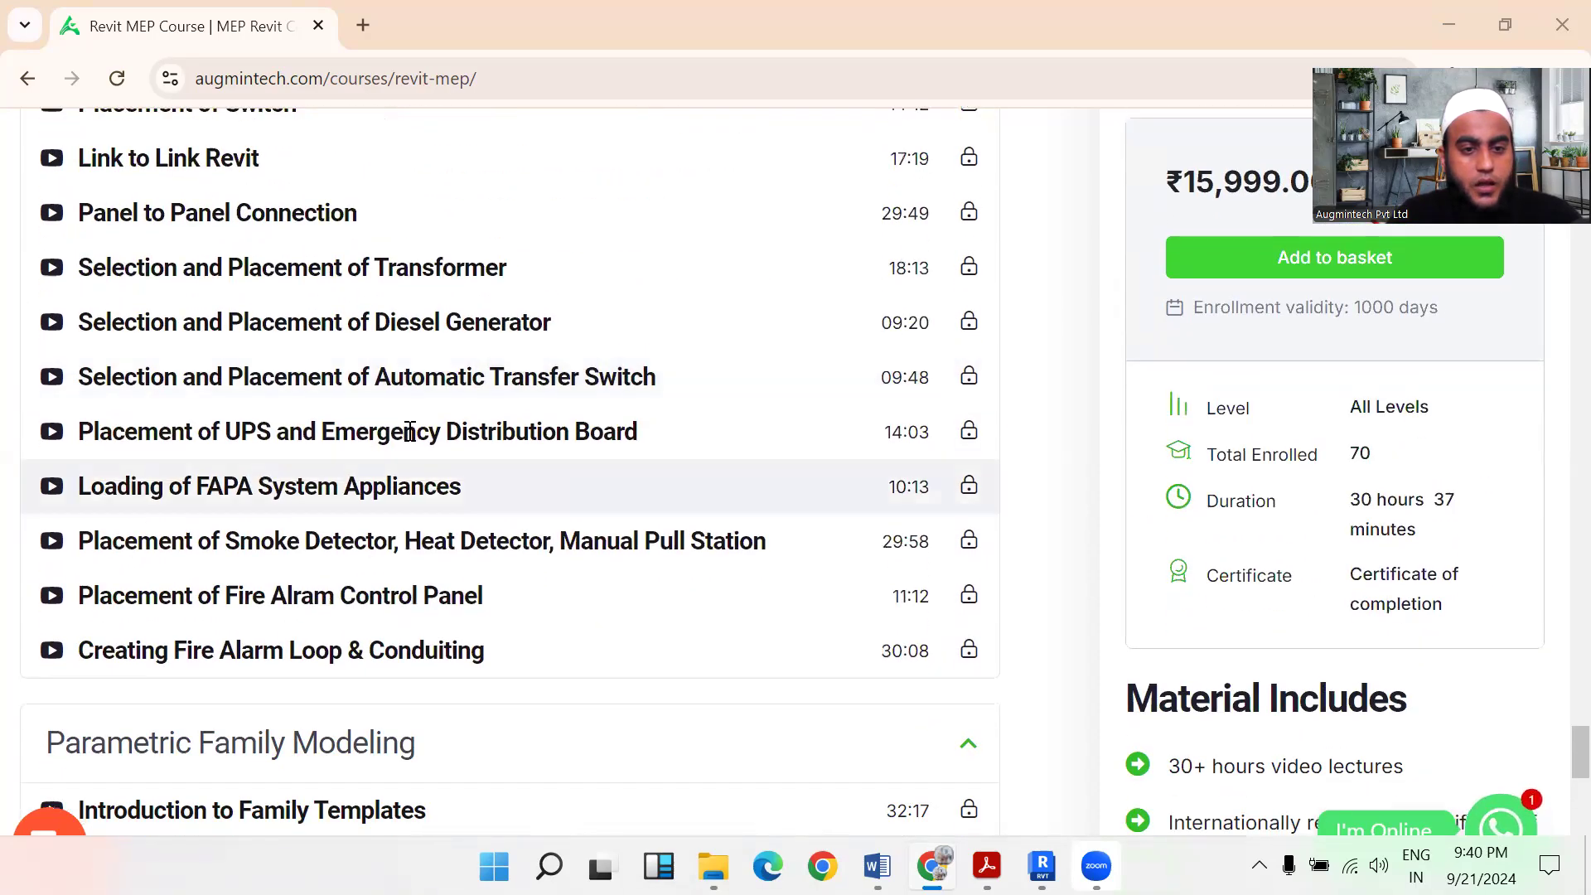
pyautogui.scroll(2, 515, 452)
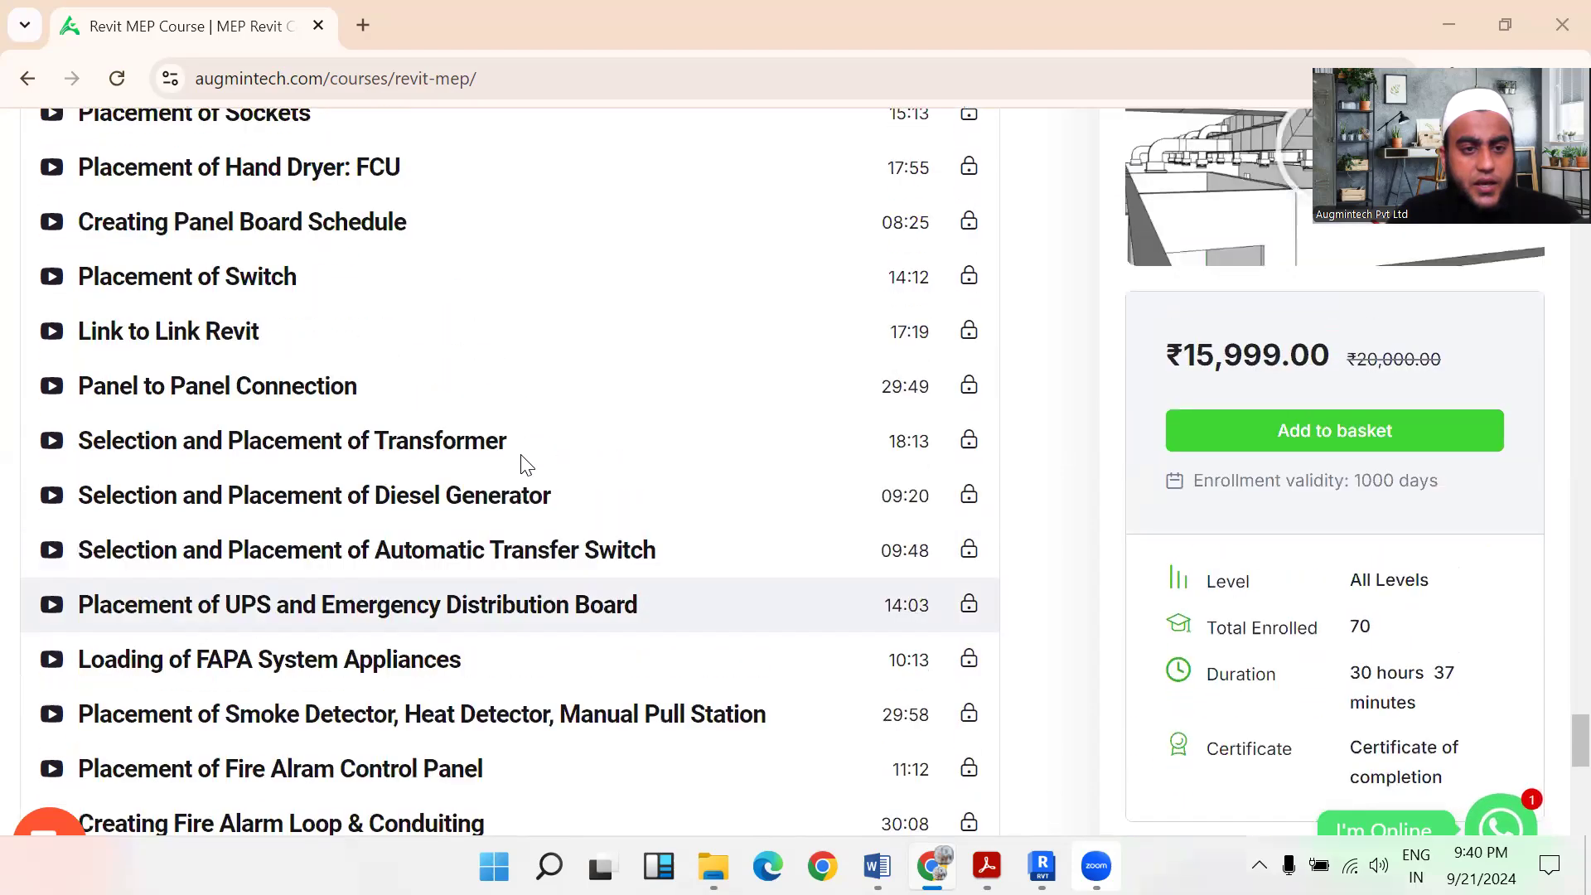
pyautogui.scroll(4, 527, 464)
pyautogui.scroll(-13, 527, 464)
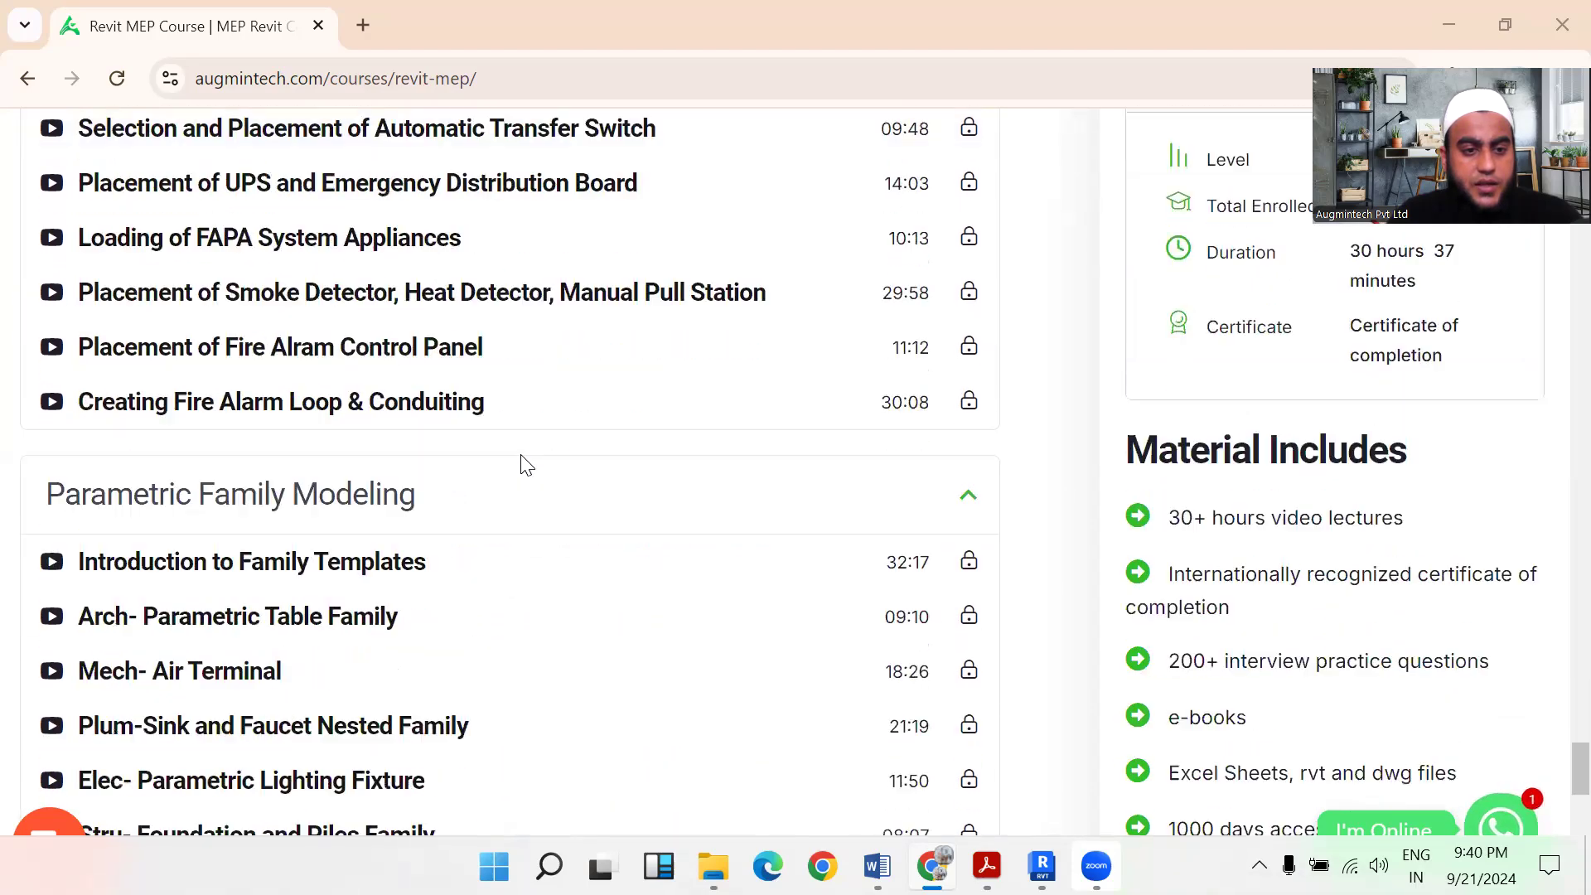
pyautogui.scroll(3, 516, 451)
pyautogui.scroll(-2, 196, 437)
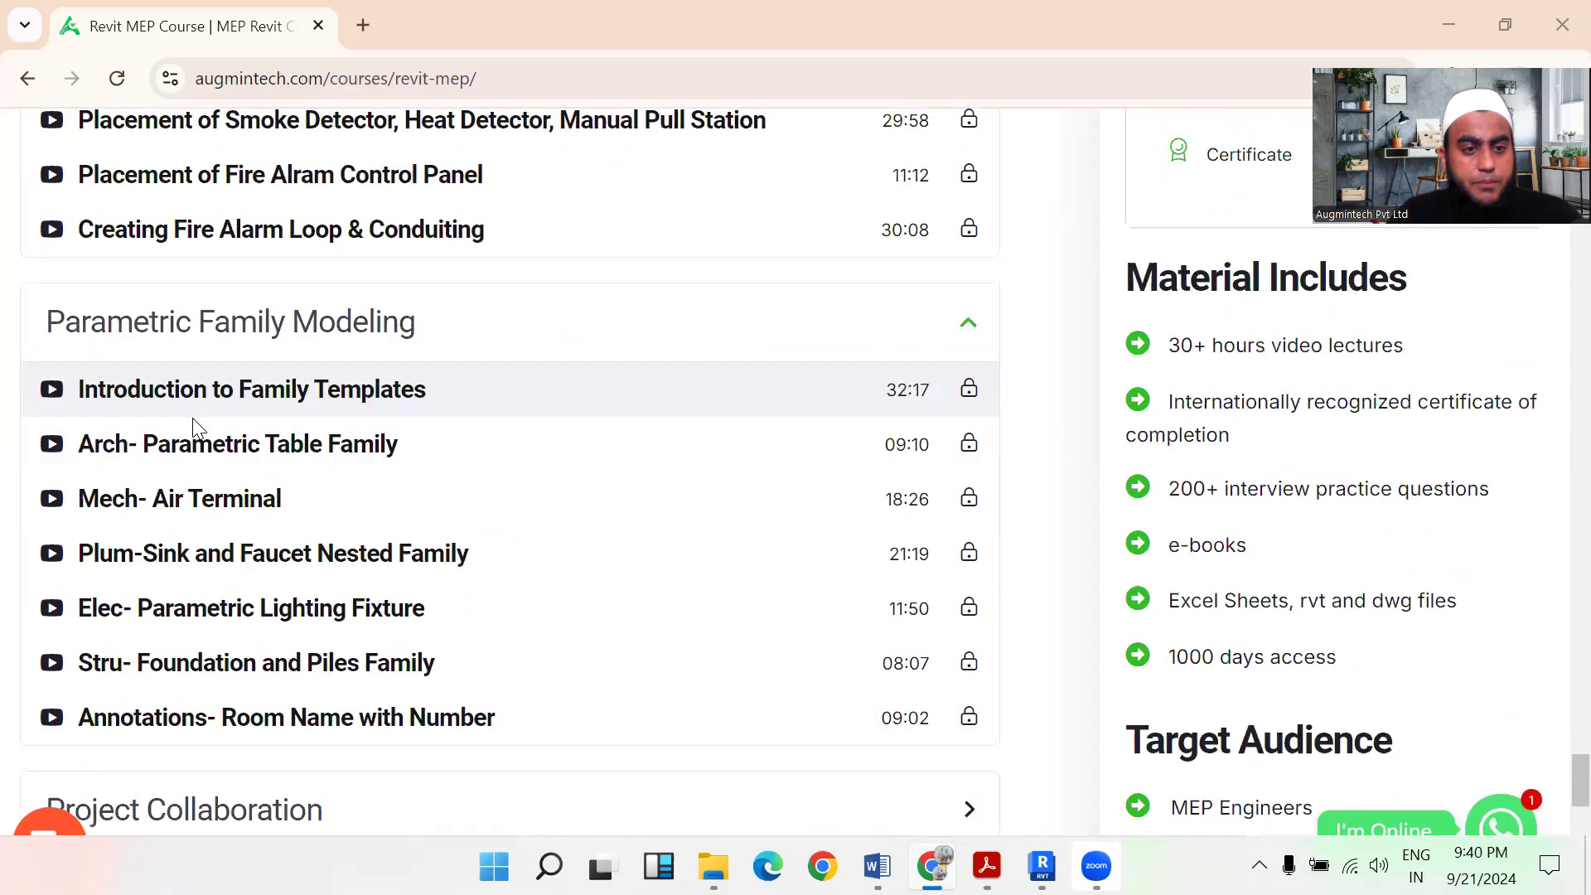
# Step: Expand the Project Collaboration module to show its lessons
pyautogui.scroll(-4, 410, 345)
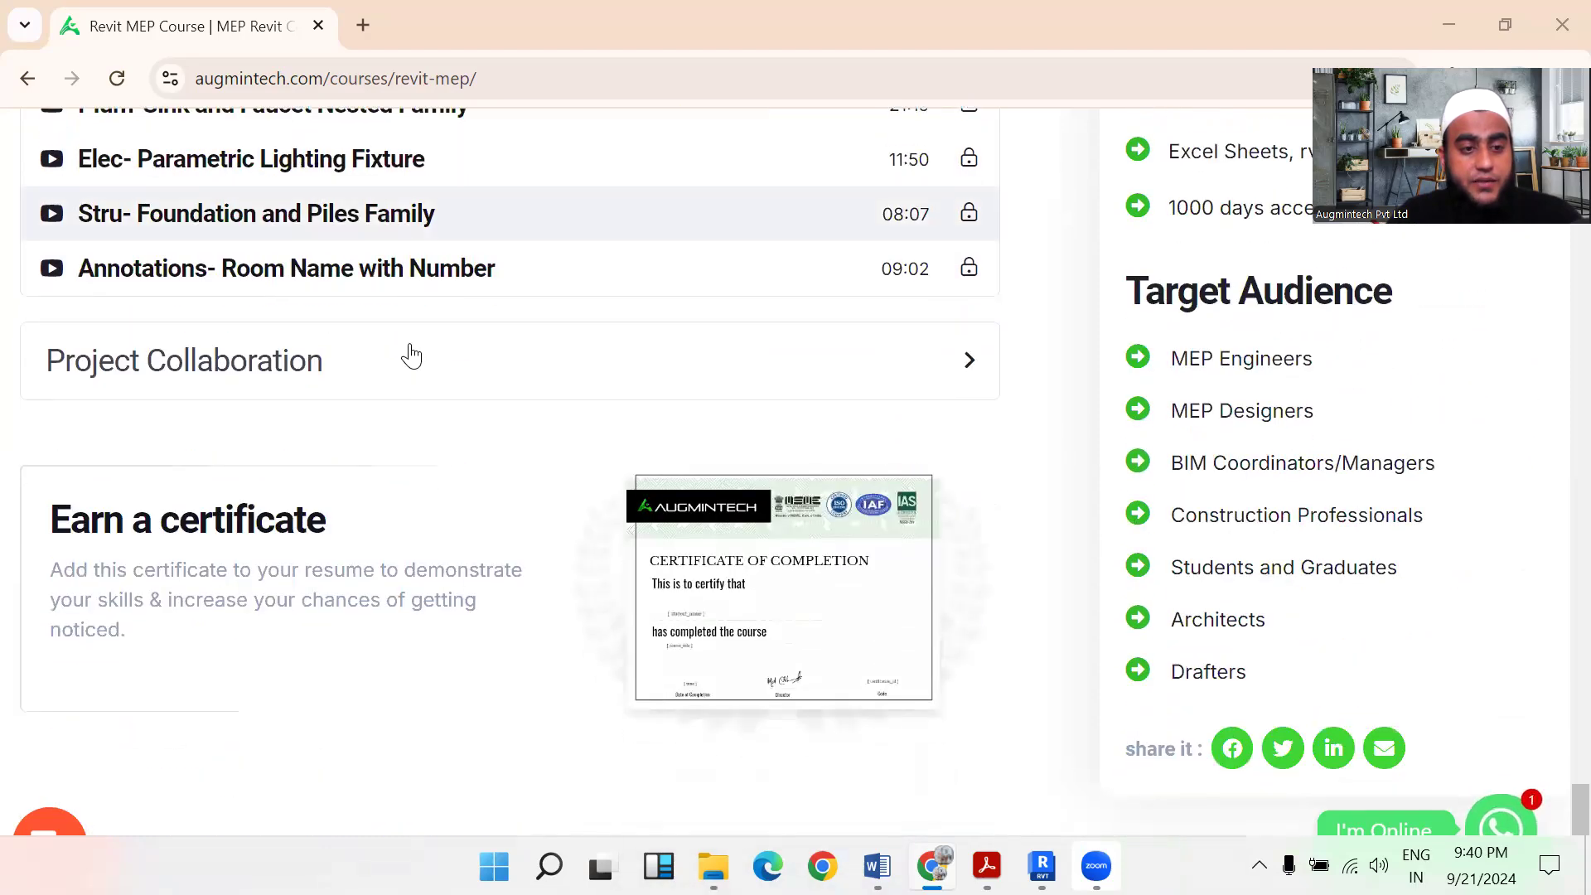
pyautogui.scroll(2, 940, 498)
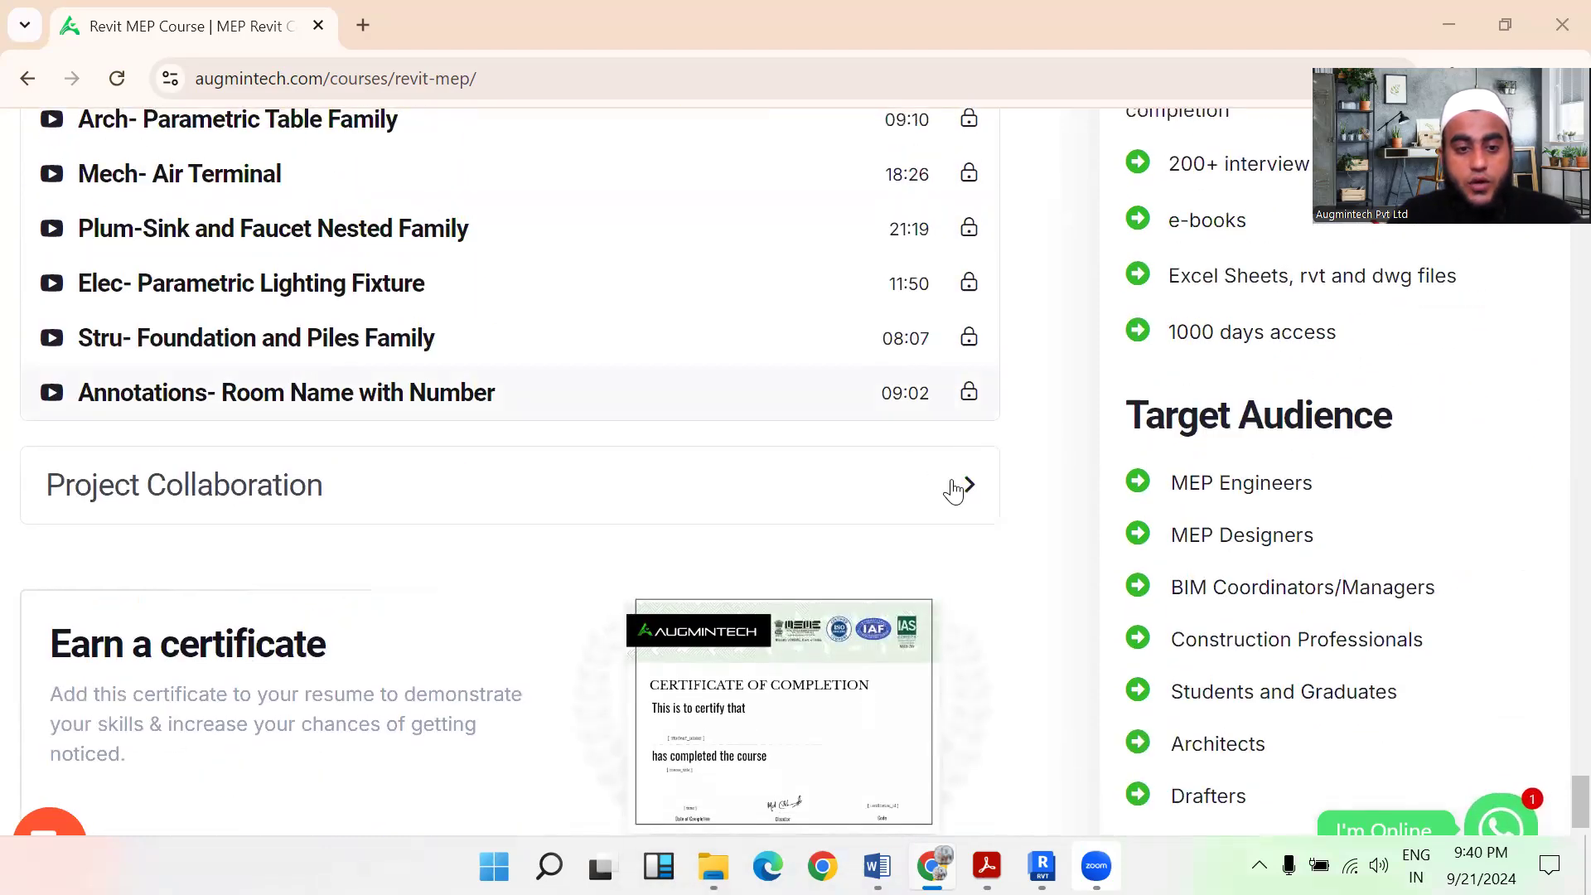
pyautogui.click(954, 491)
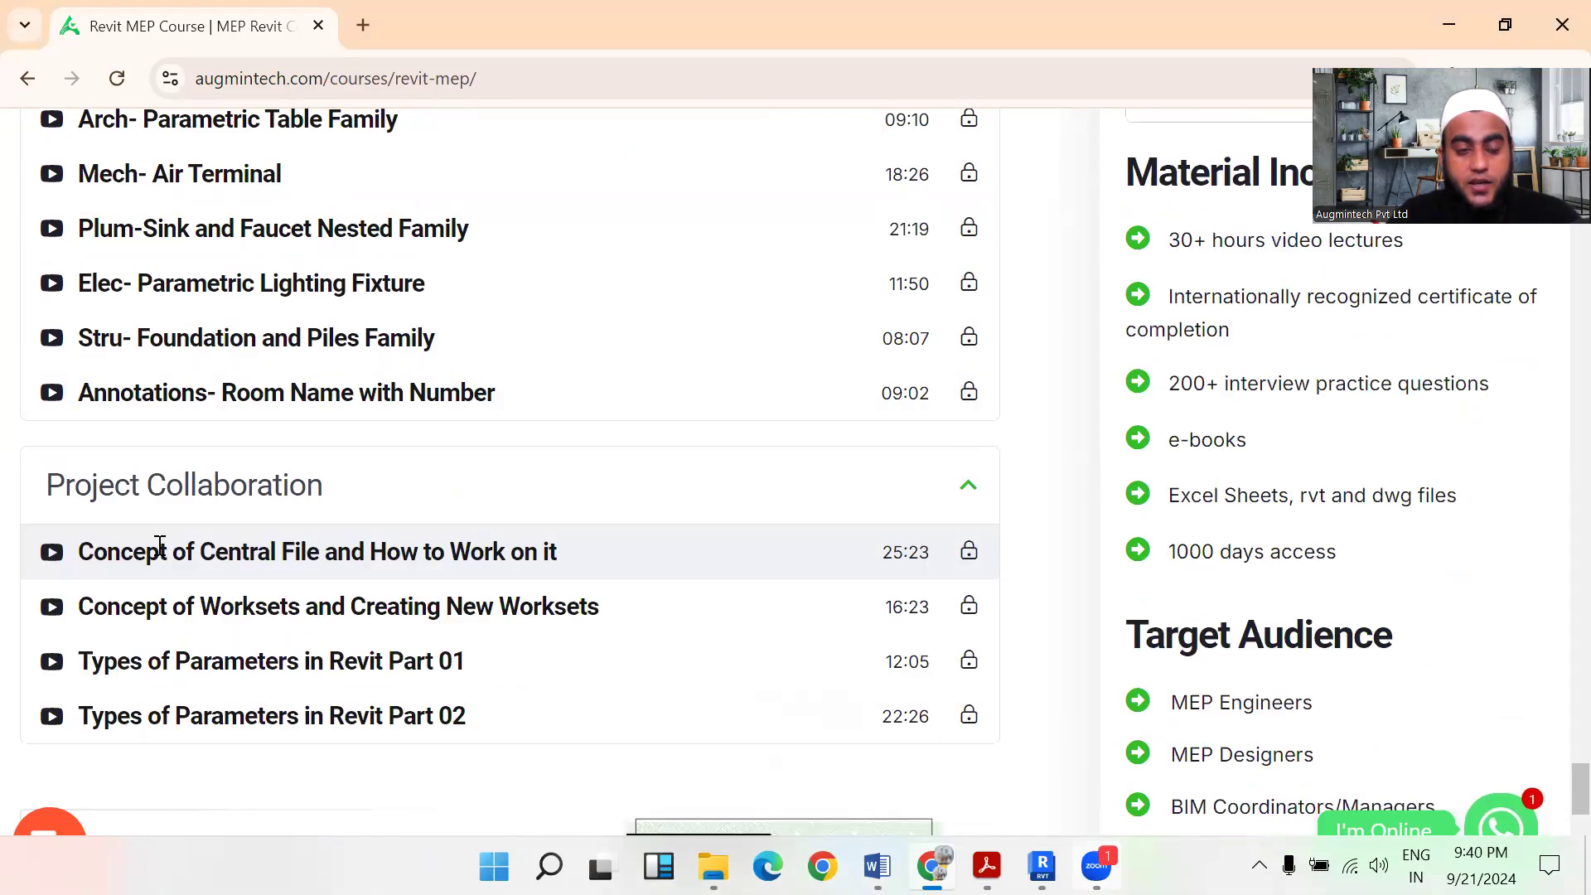
# Step: Review the course modules from Project Collaboration back up to the course introduction and select all the page text
pyautogui.scroll(3, 163, 549)
pyautogui.scroll(15, 163, 549)
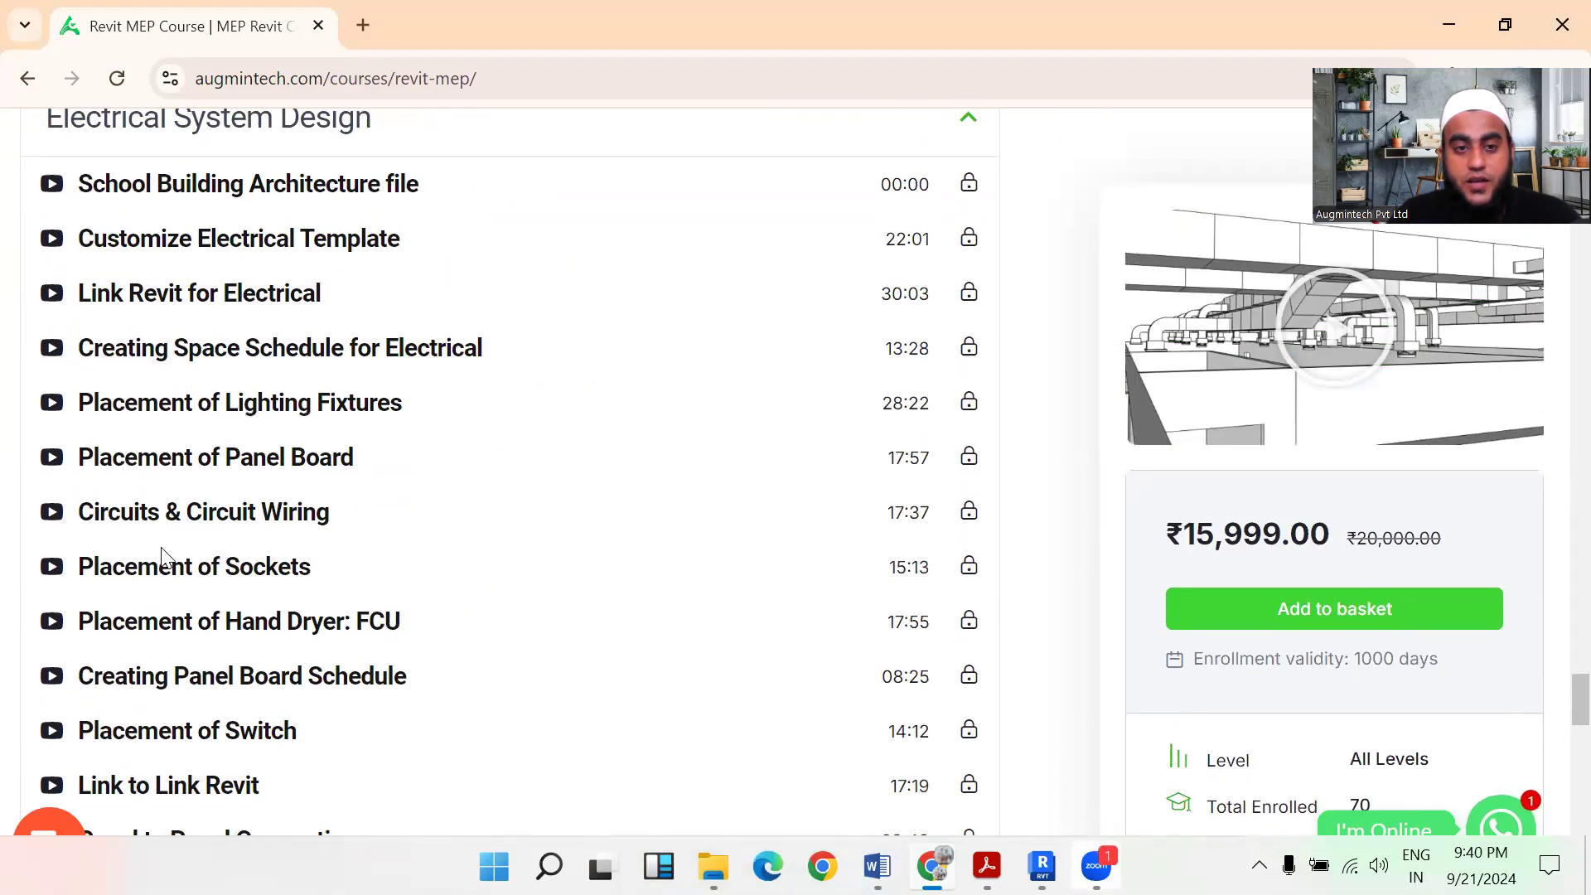
pyautogui.scroll(3, 165, 557)
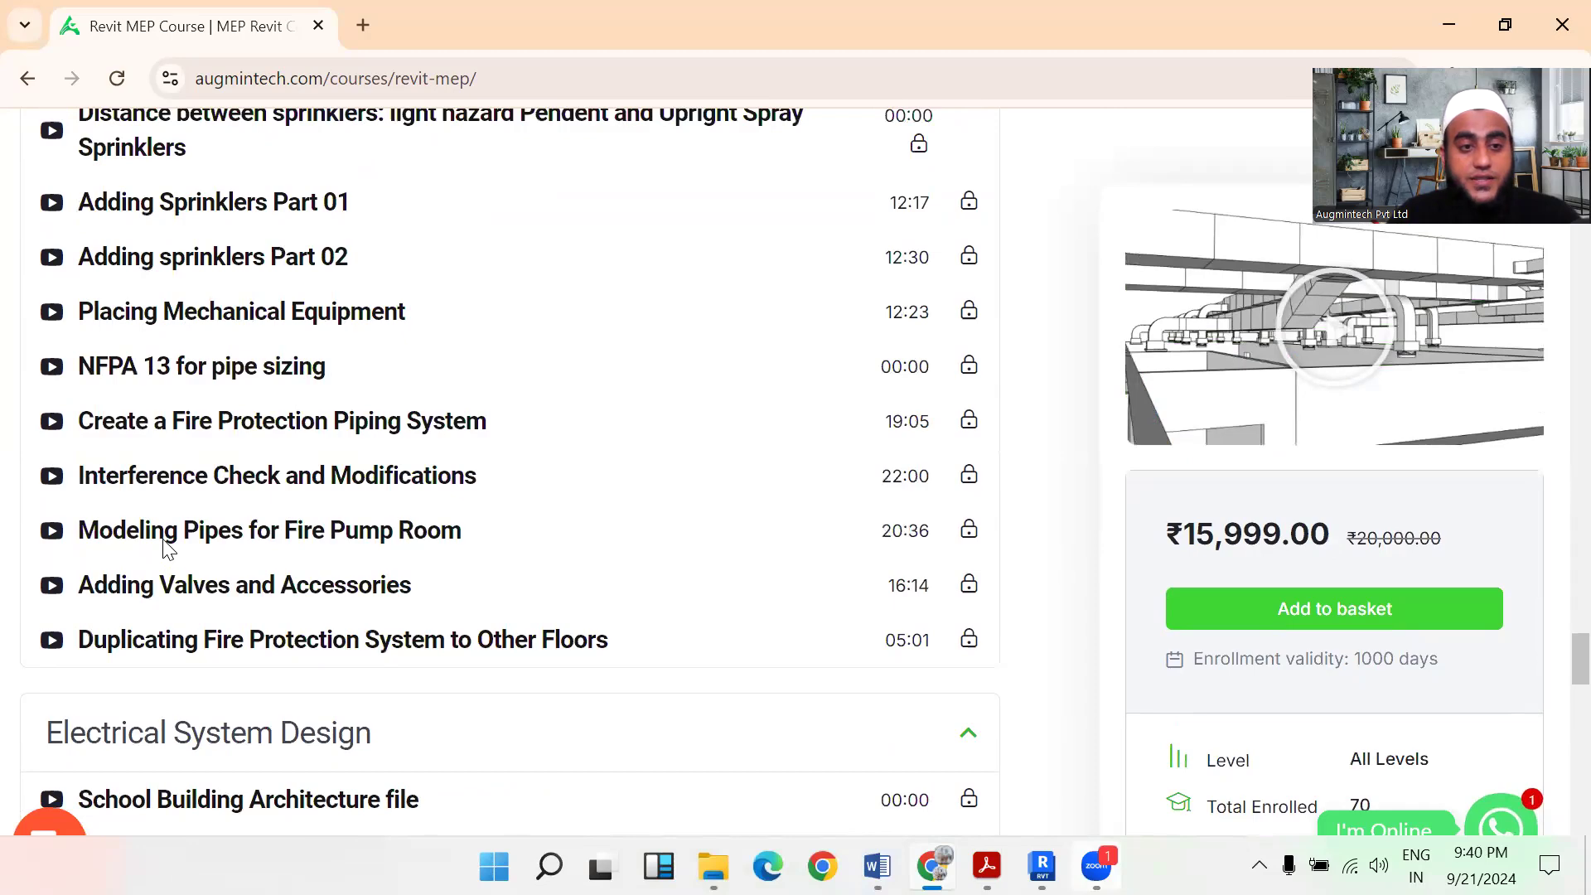
pyautogui.scroll(20, 167, 549)
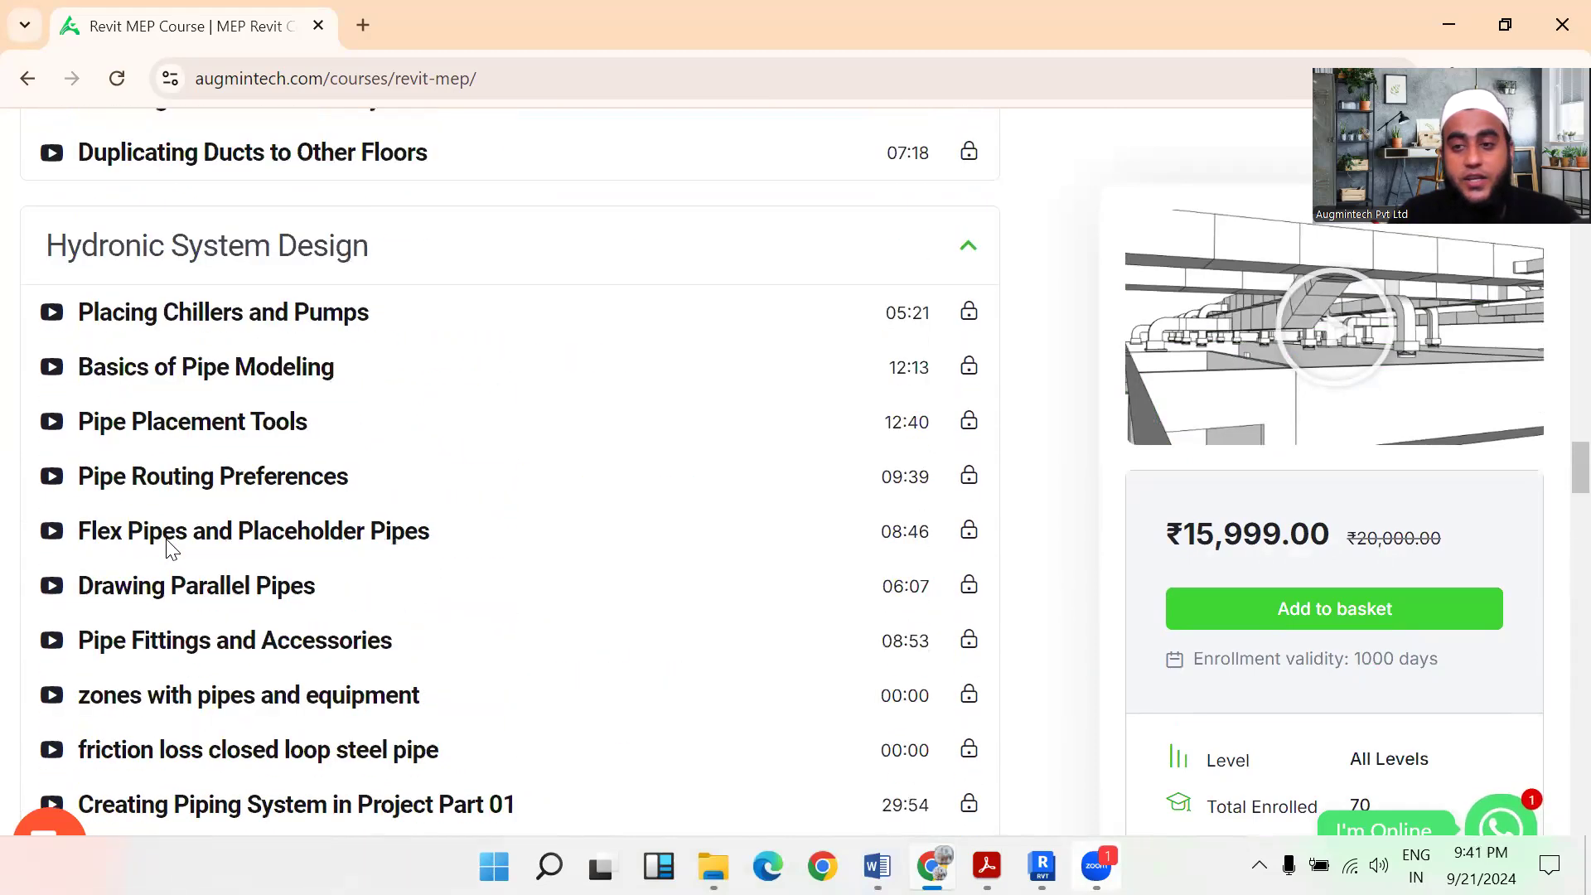
pyautogui.scroll(10, 170, 548)
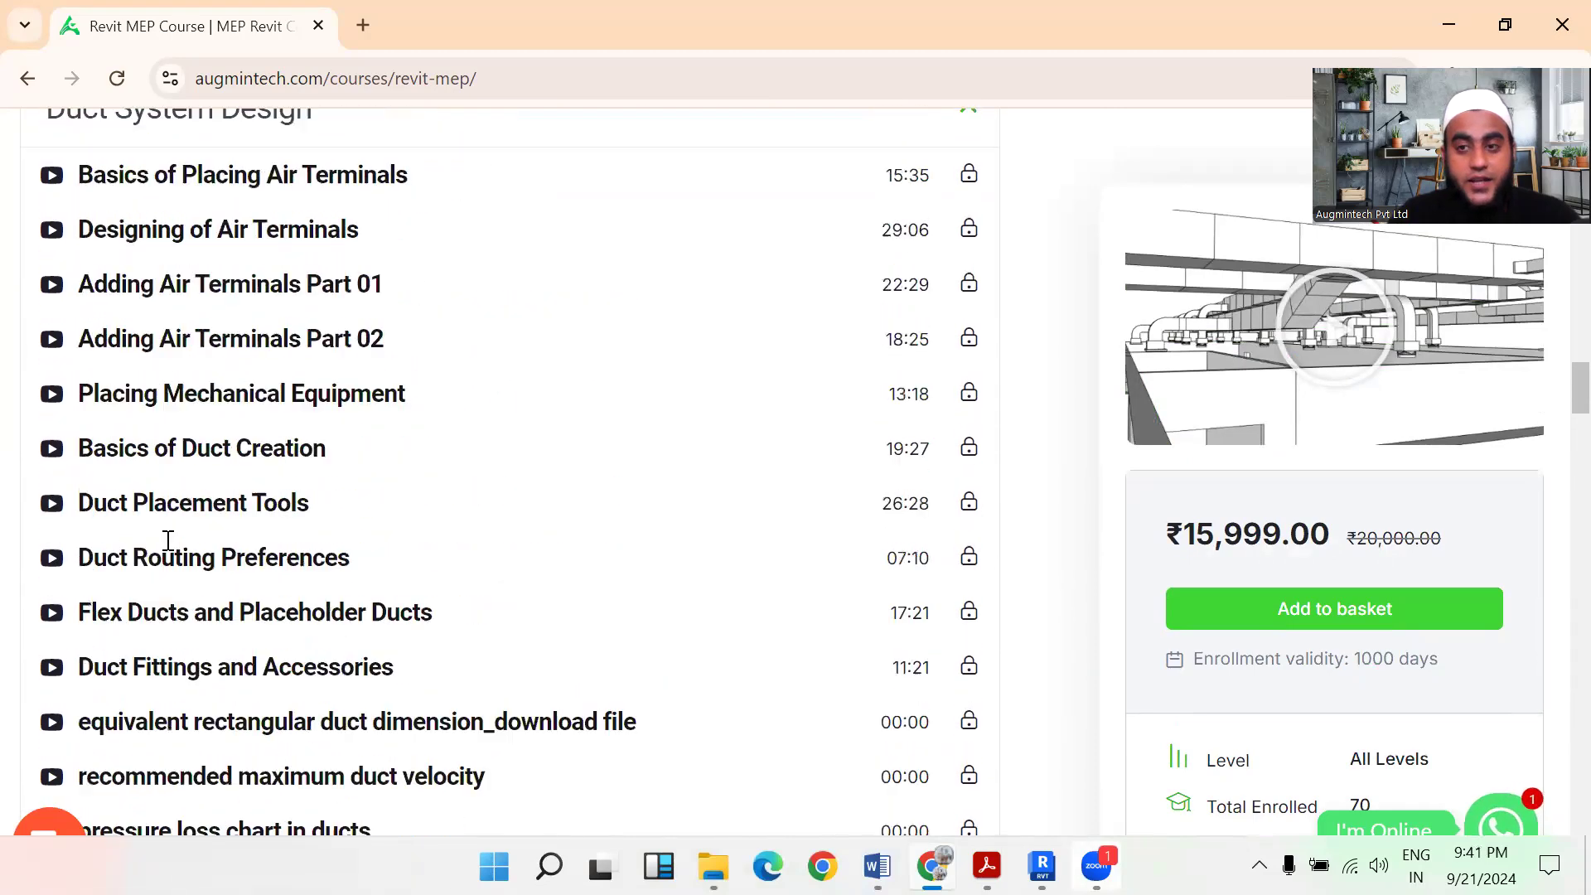
pyautogui.scroll(20, 167, 540)
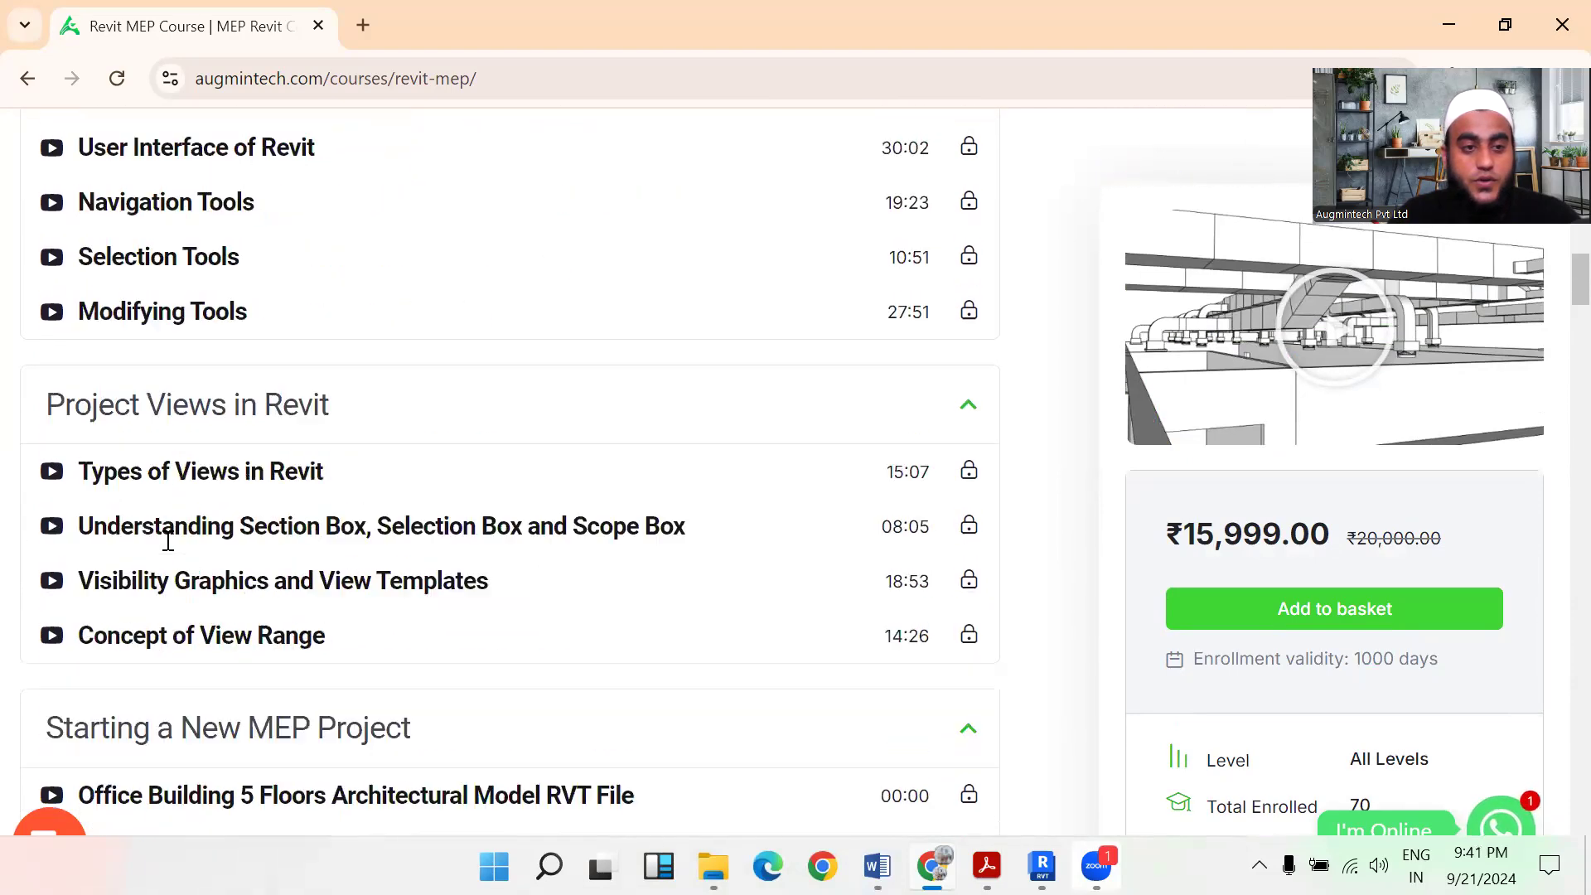
pyautogui.scroll(8, 167, 540)
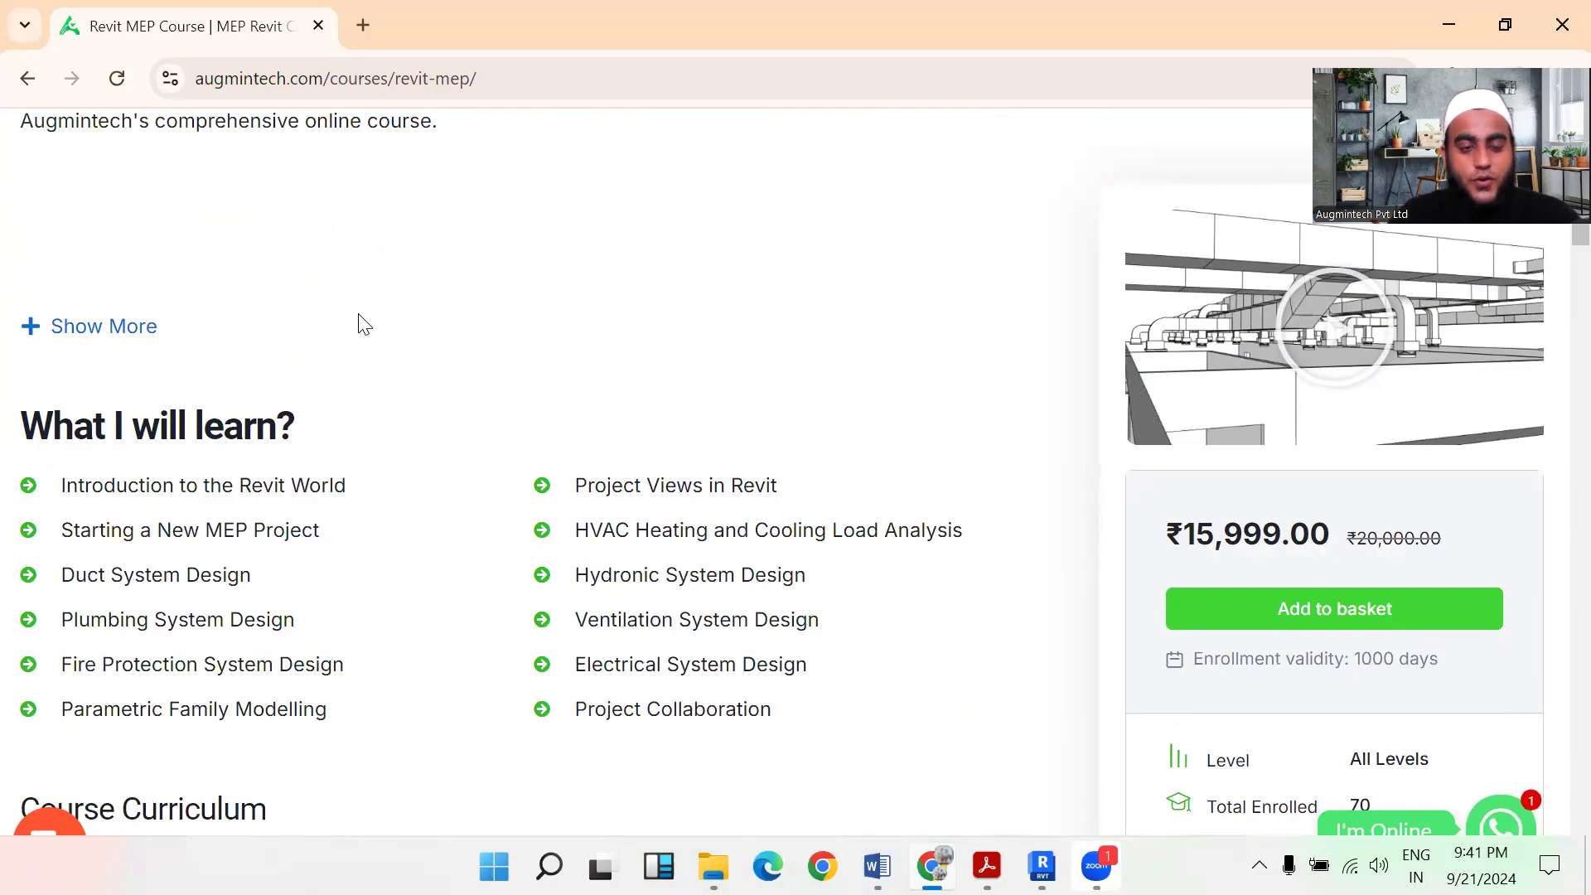
pyautogui.scroll(8, 353, 319)
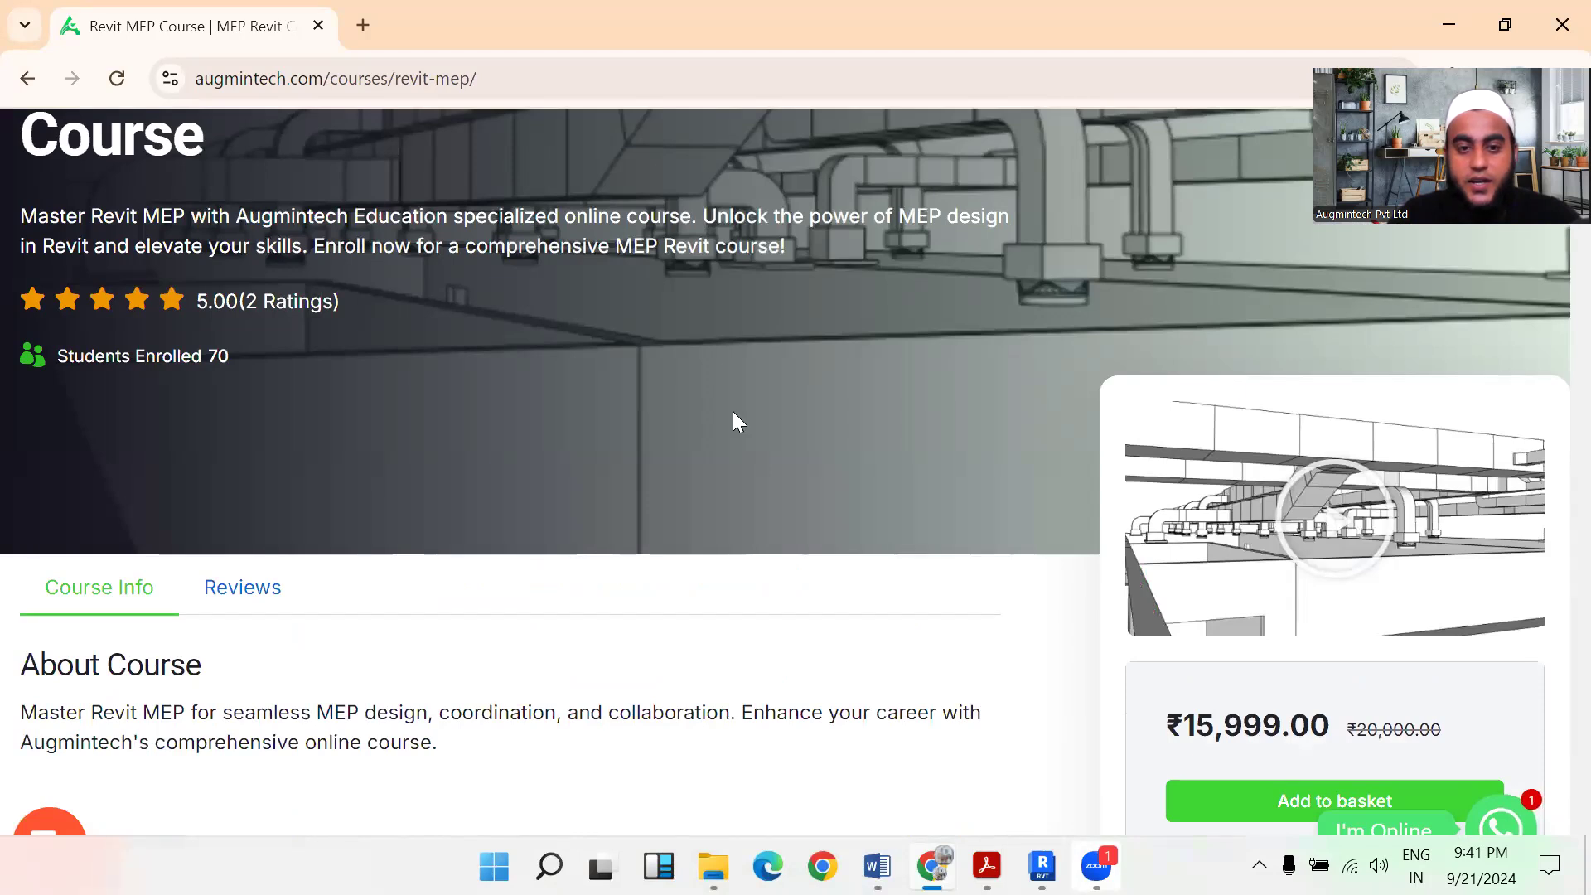
pyautogui.hotkey('ctrl', 'a')
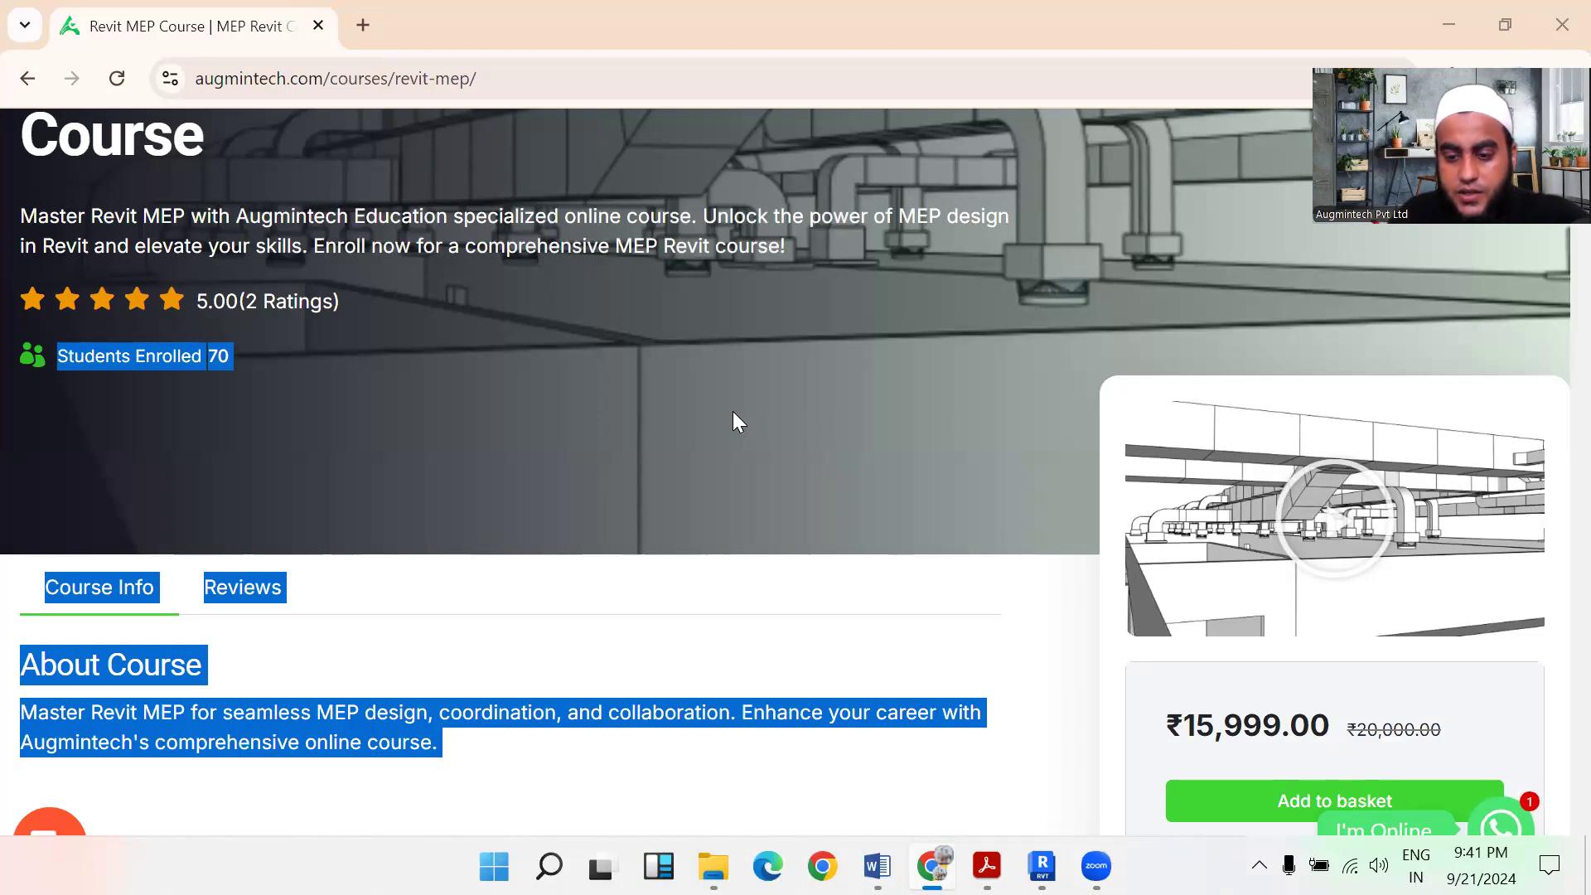
# Step: Switch to the Review link document in Word and highlight the INR and USD payment link lines
pyautogui.moveTo(988, 866)
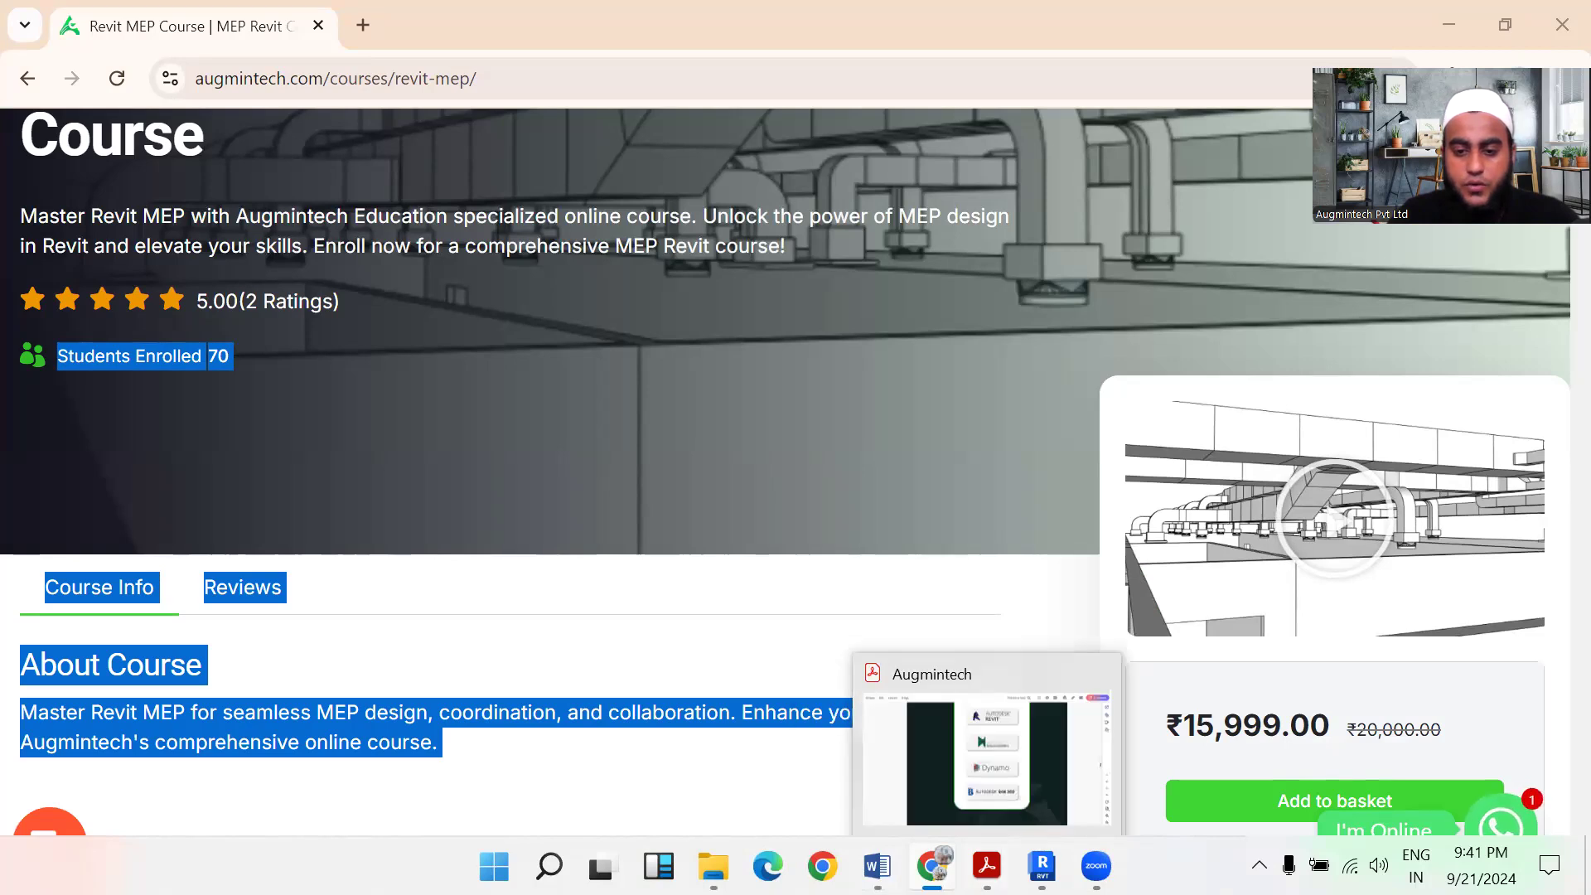
pyautogui.moveTo(933, 867)
pyautogui.click(877, 866)
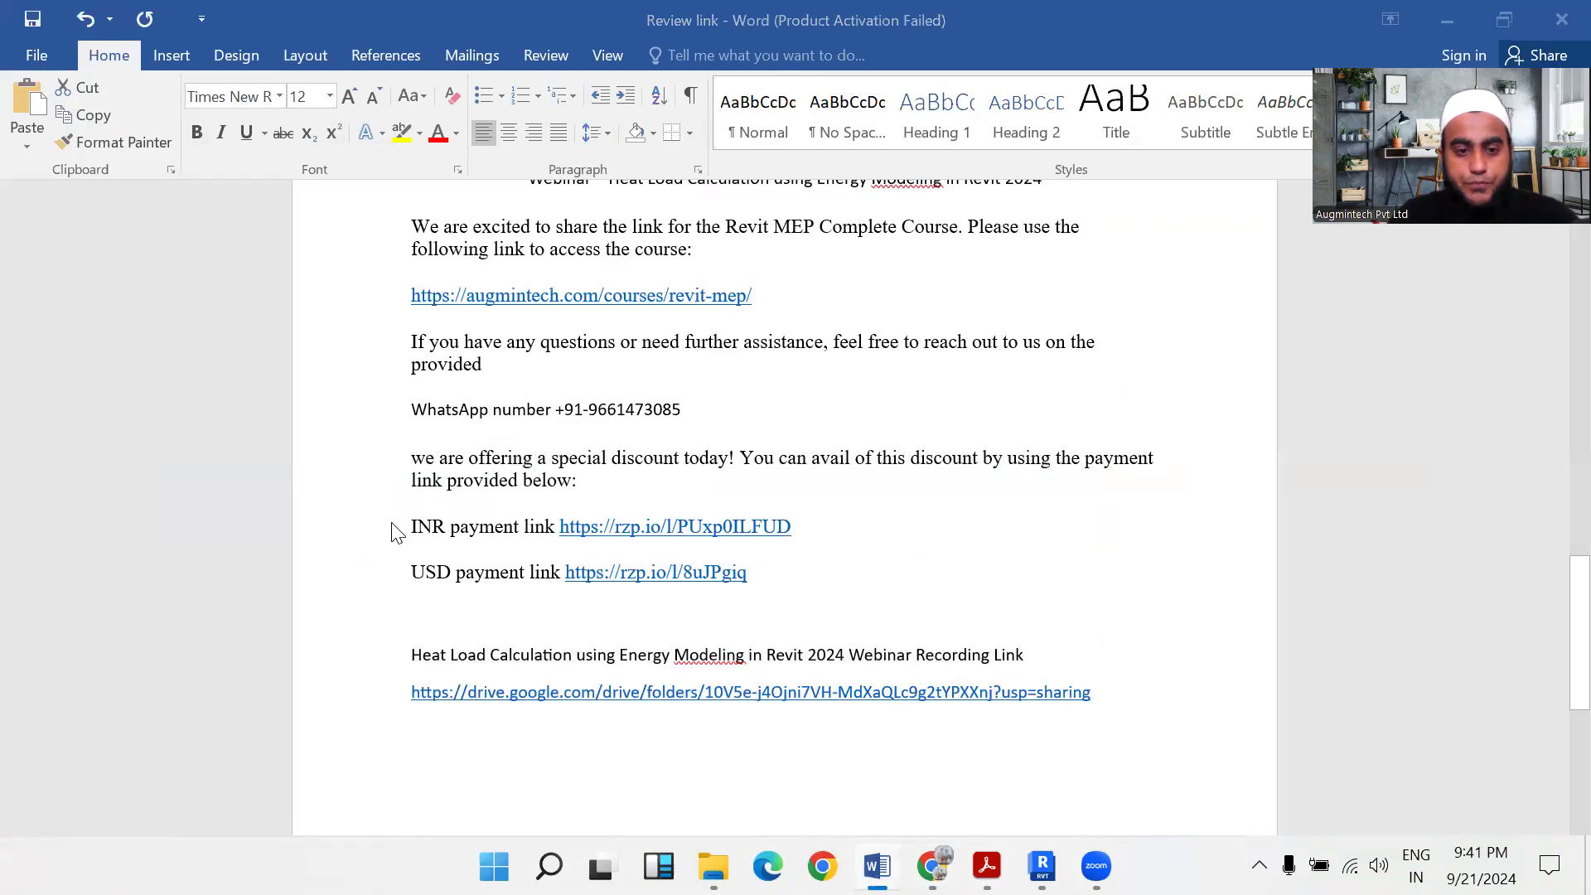
pyautogui.moveTo(408, 527); pyautogui.dragTo(753, 575)
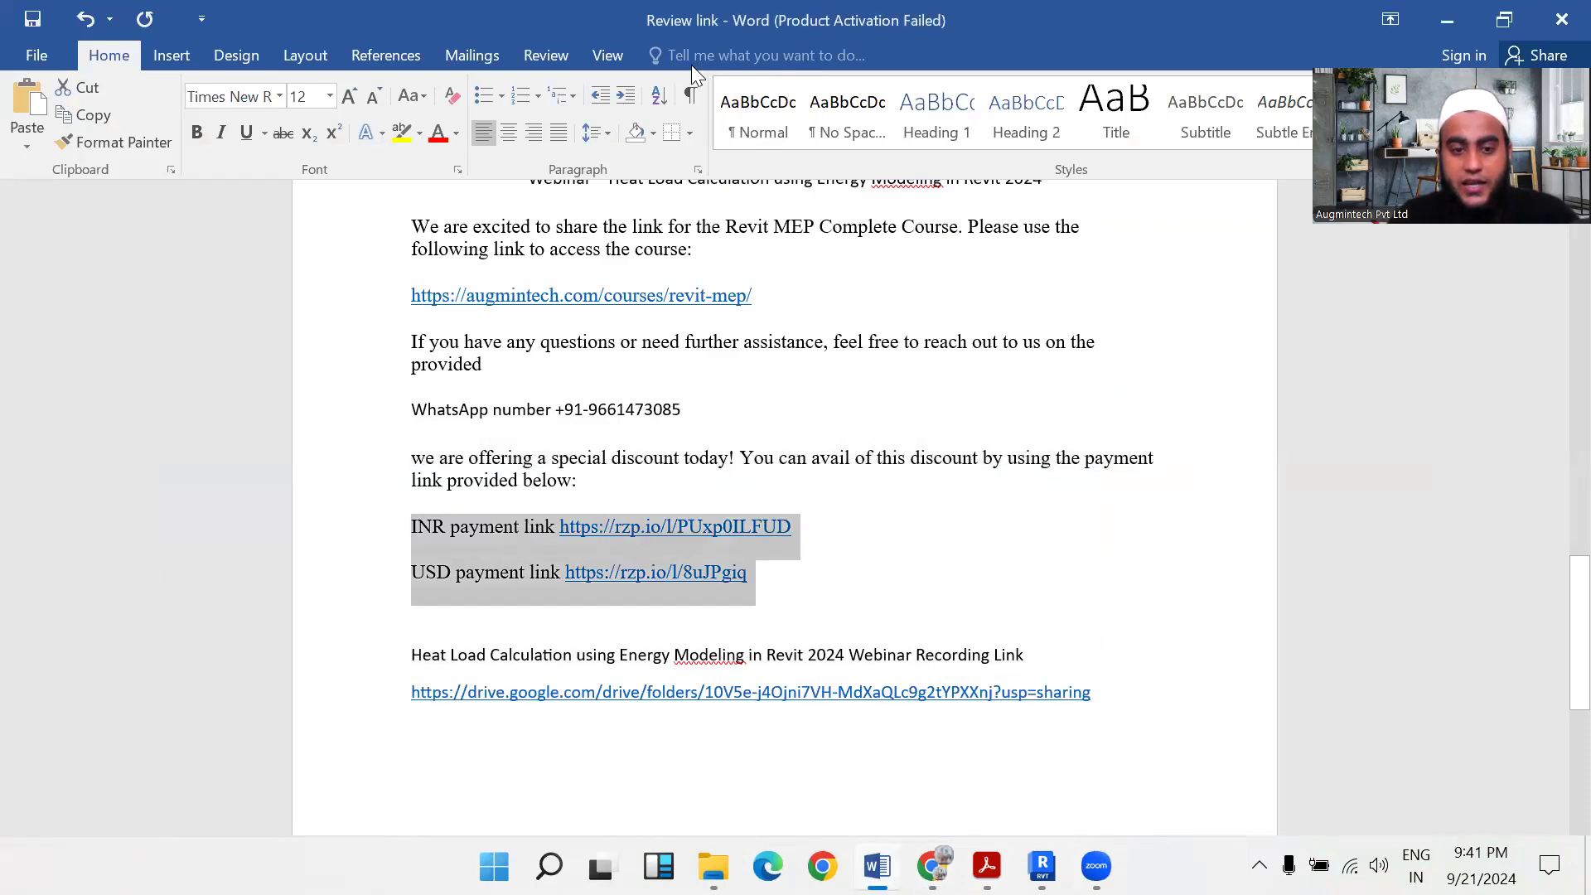
pyautogui.click(827, 552)
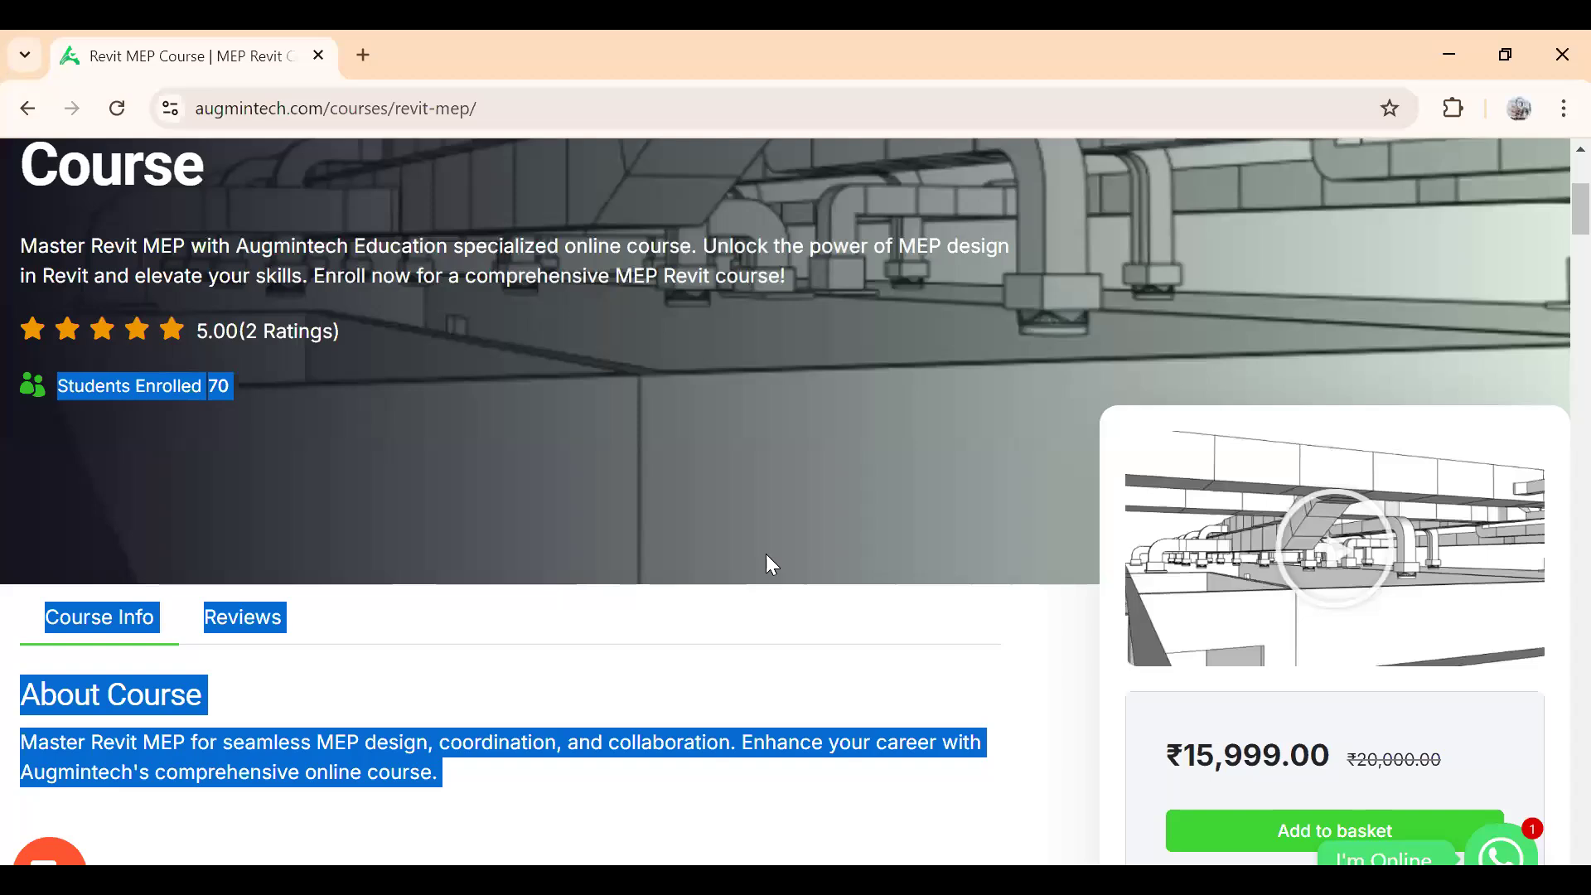
# Step: Look at the price and overview sections of the course page and clear the text selection
pyautogui.scroll(-6, 962, 531)
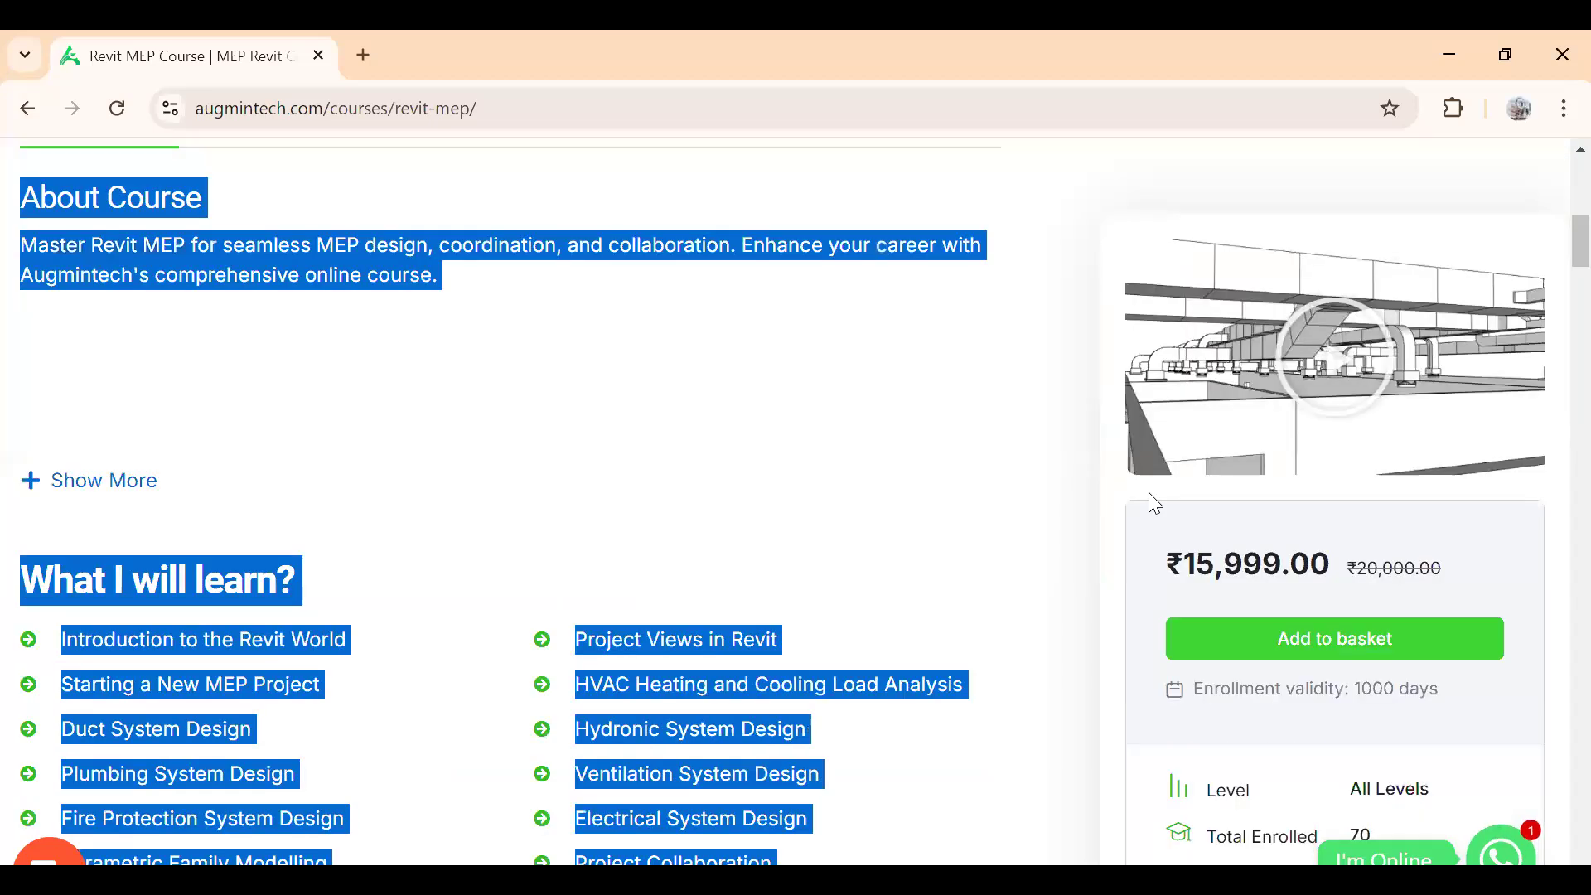
pyautogui.scroll(2, 1091, 490)
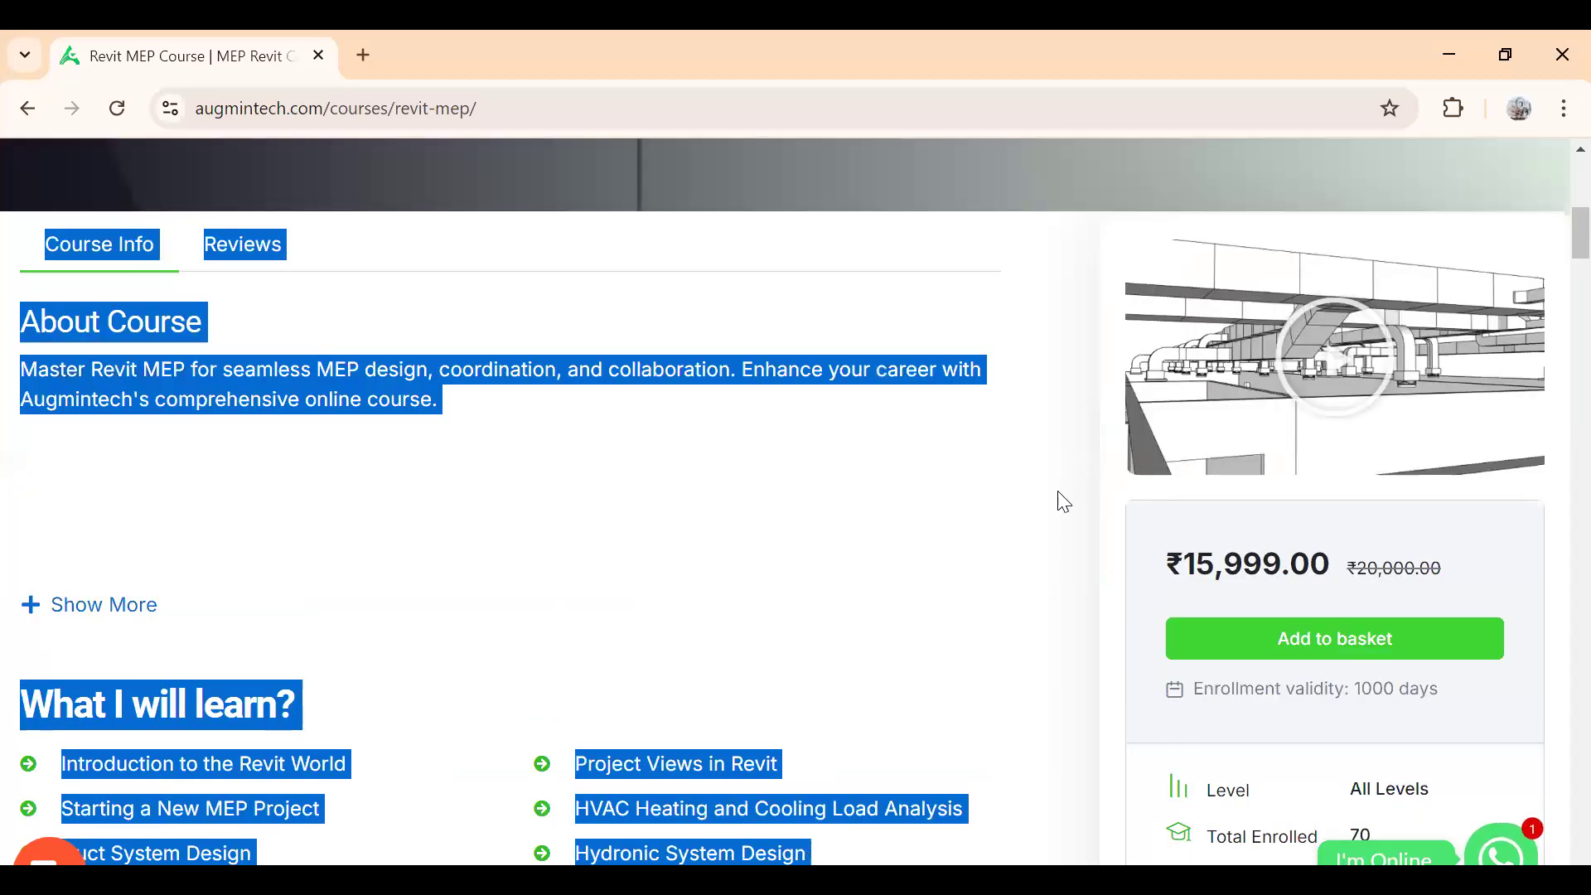
pyautogui.click(1058, 501)
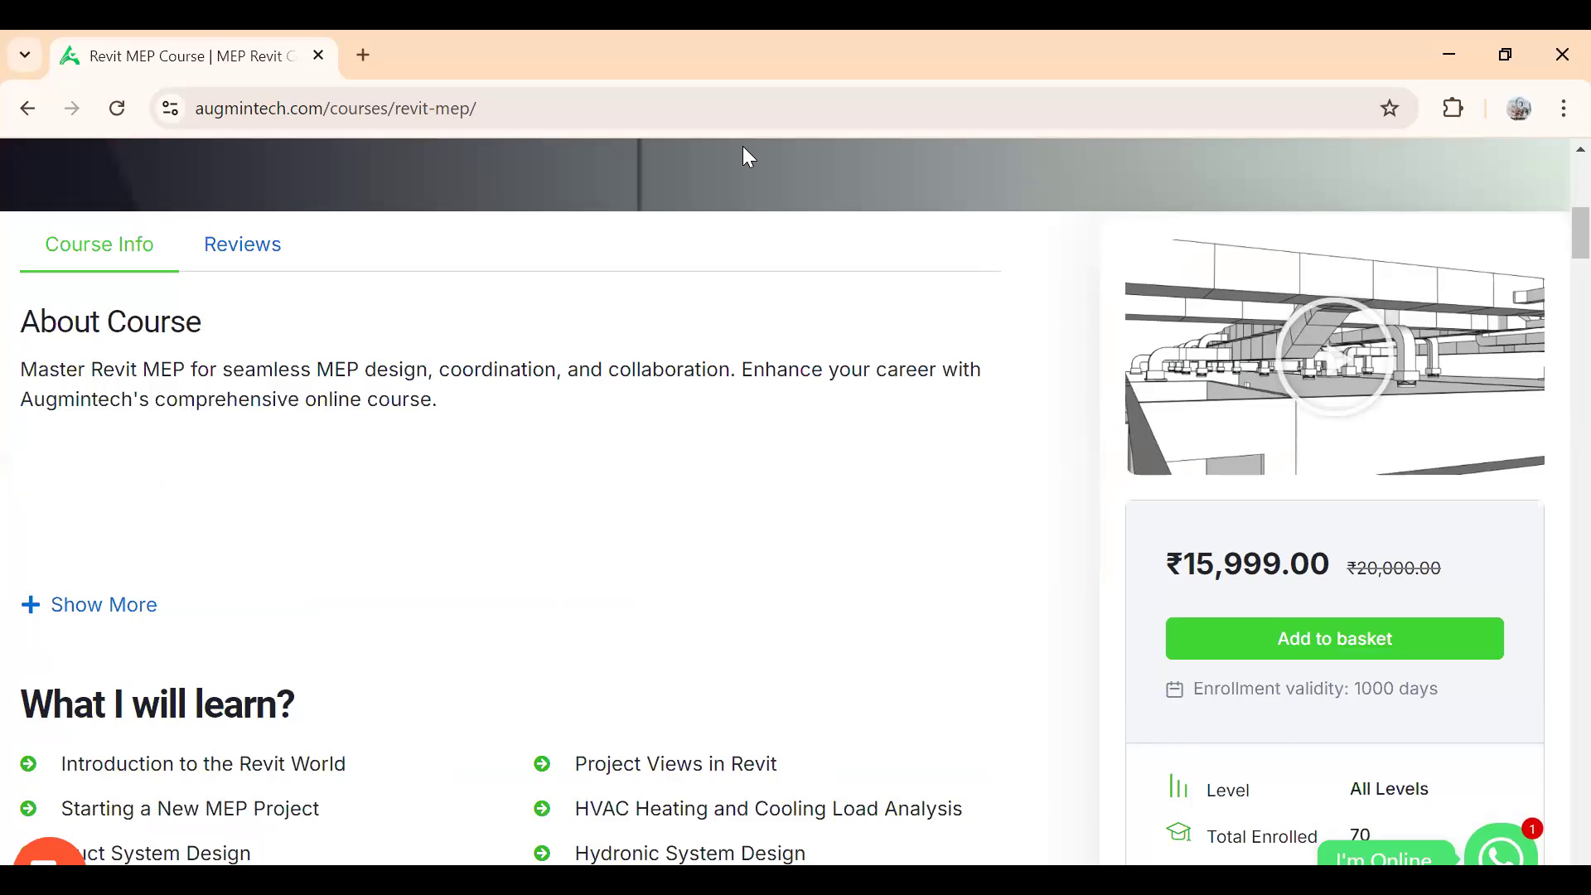
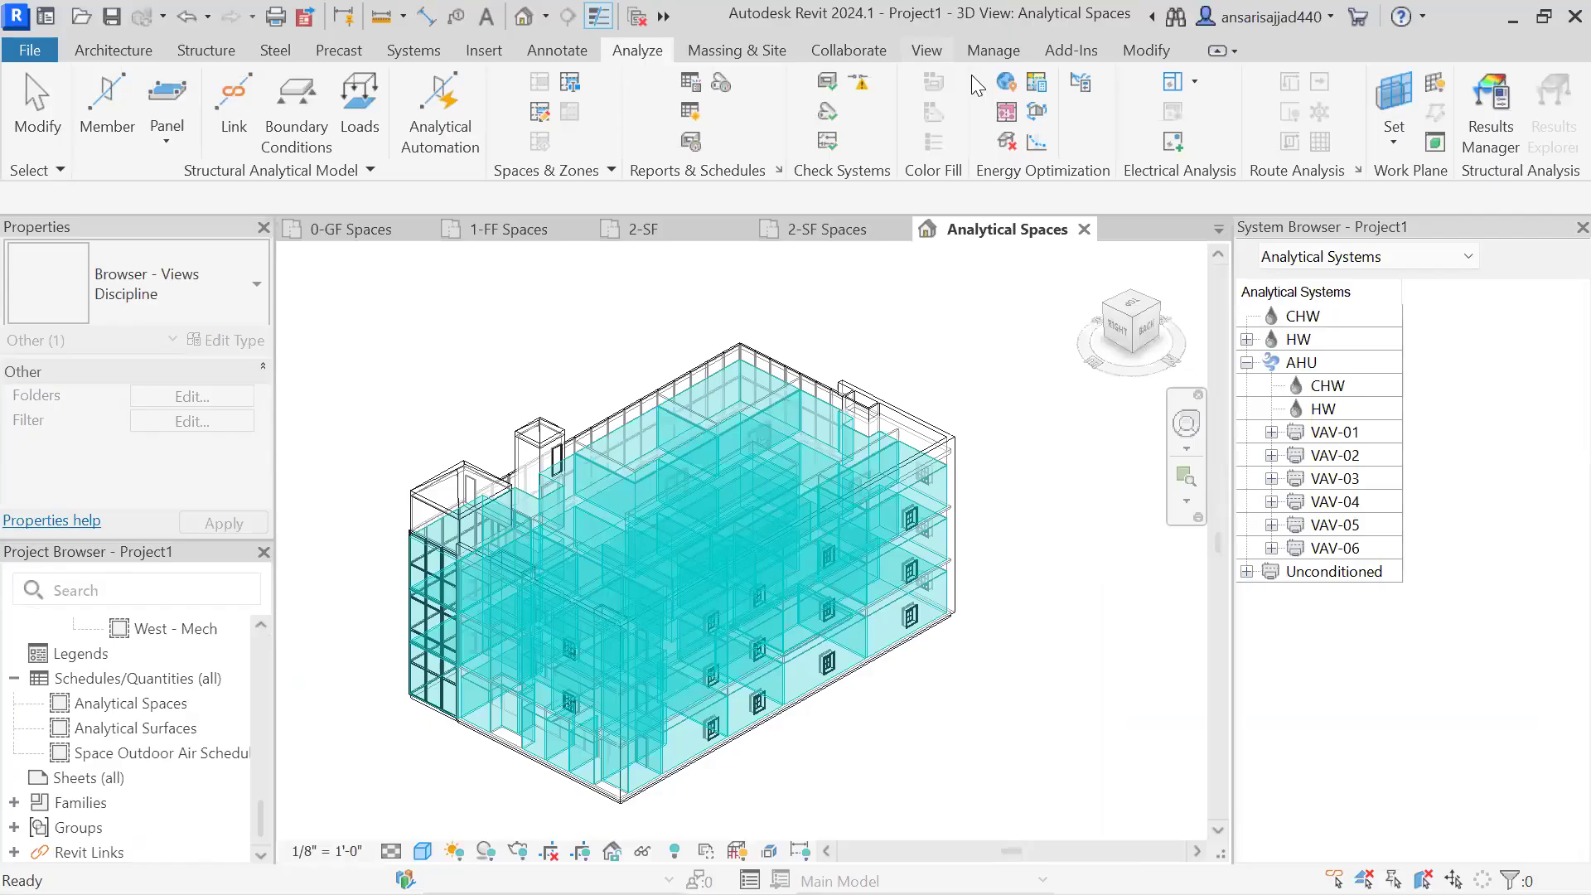
# Step: Set the Revit project location by searching for New Delhi and choosing the second result, New Delhi
pyautogui.click(1005, 90)
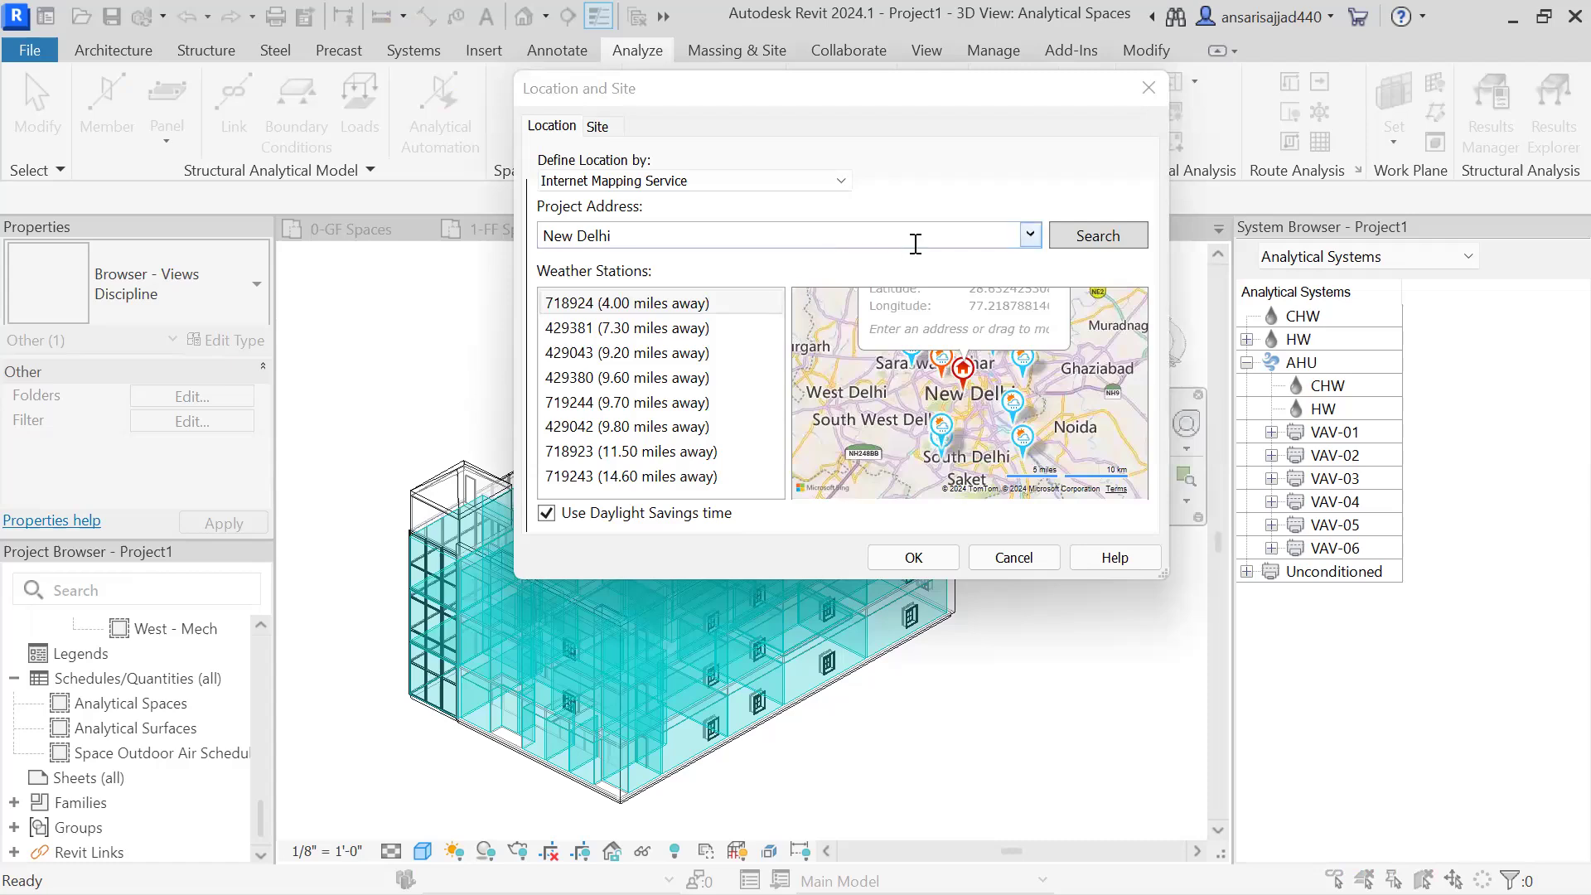
pyautogui.click(1103, 243)
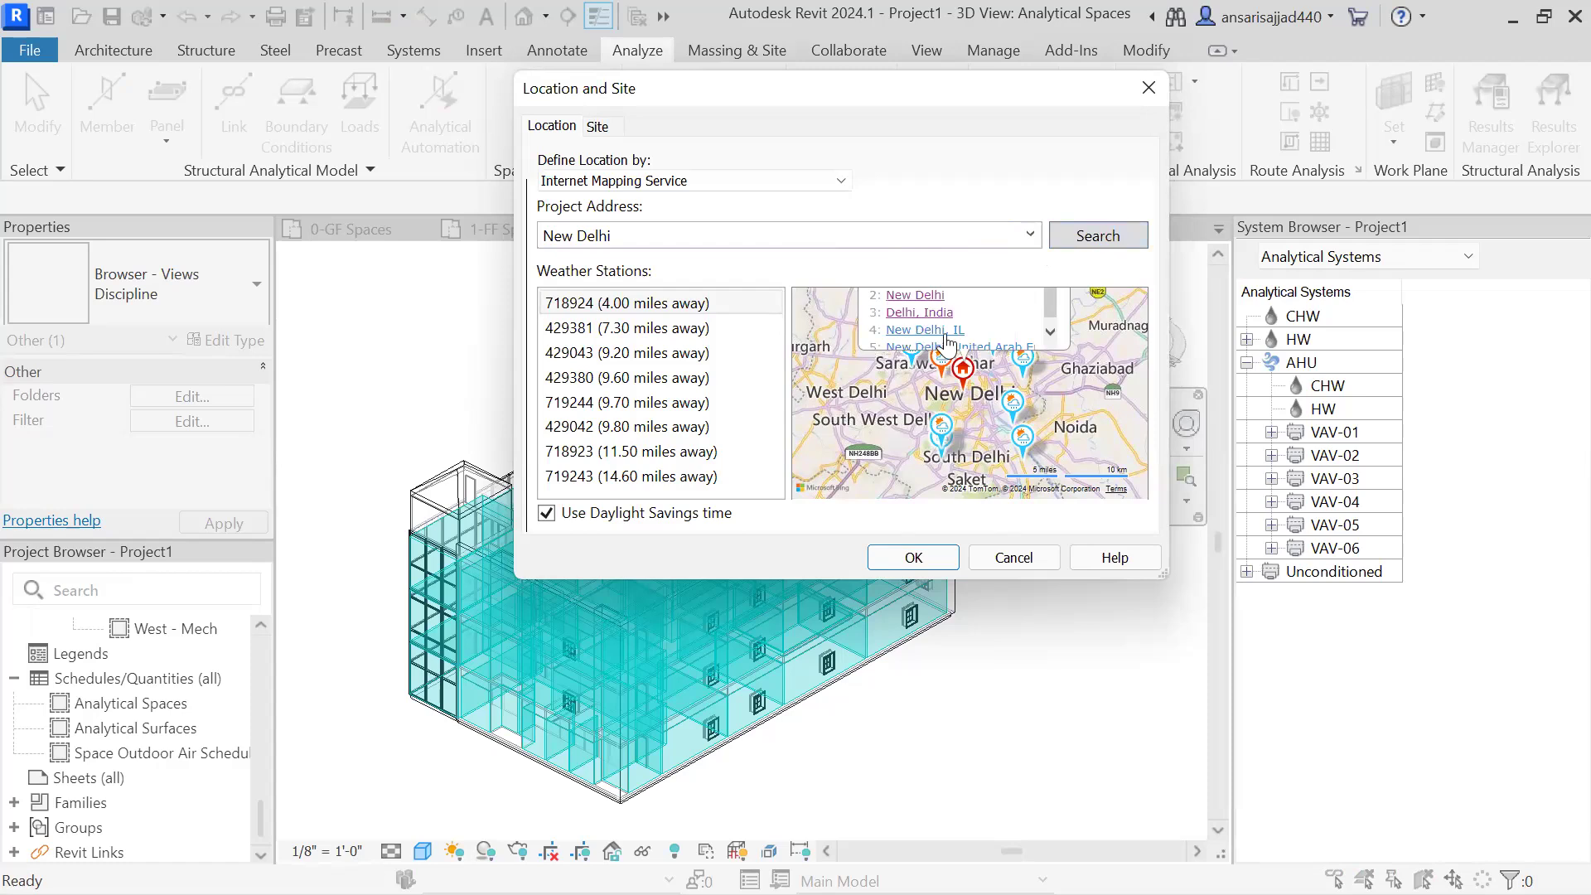
pyautogui.click(935, 297)
pyautogui.click(901, 557)
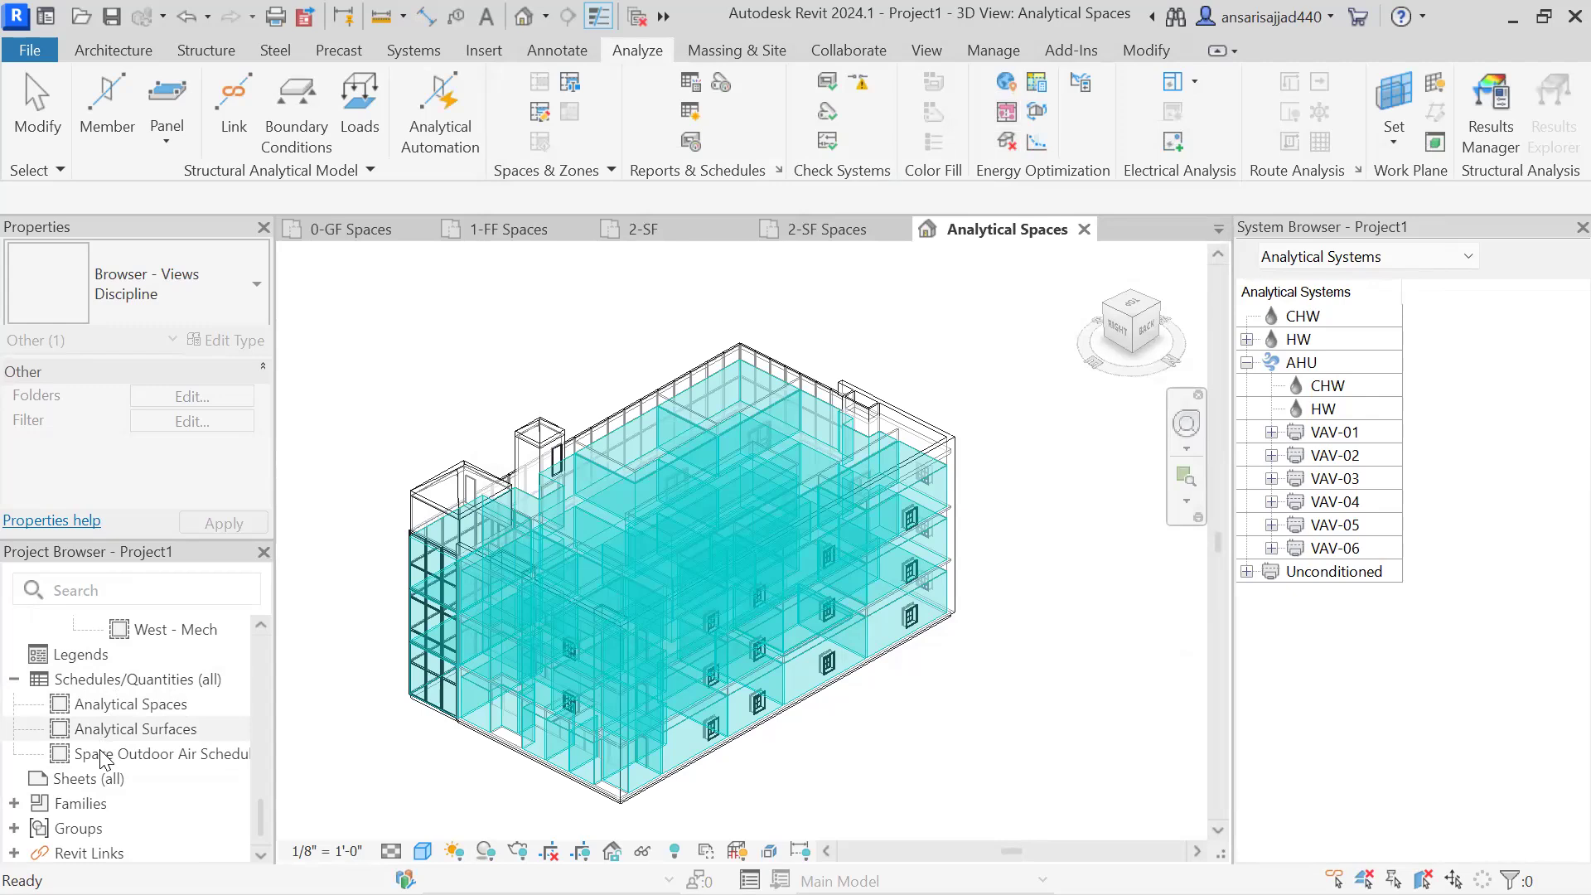
# Step: Open Systems Analysis with the HVAC Systems Loads and Sizing workflow and look at its settings without running the analysis
pyautogui.scroll(5, 99, 756)
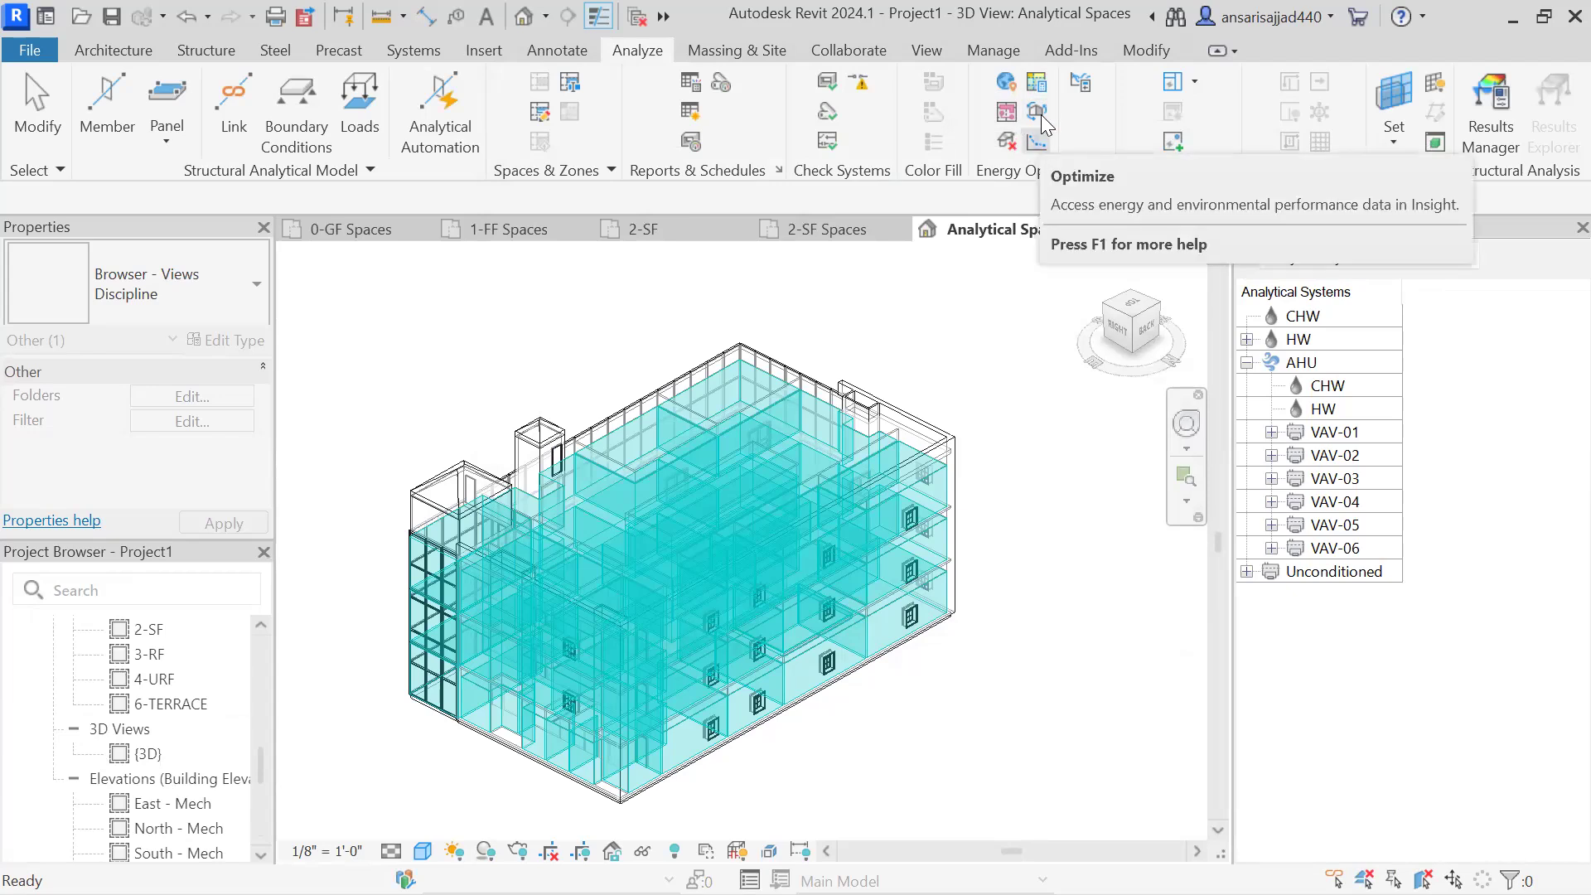
pyautogui.click(1078, 87)
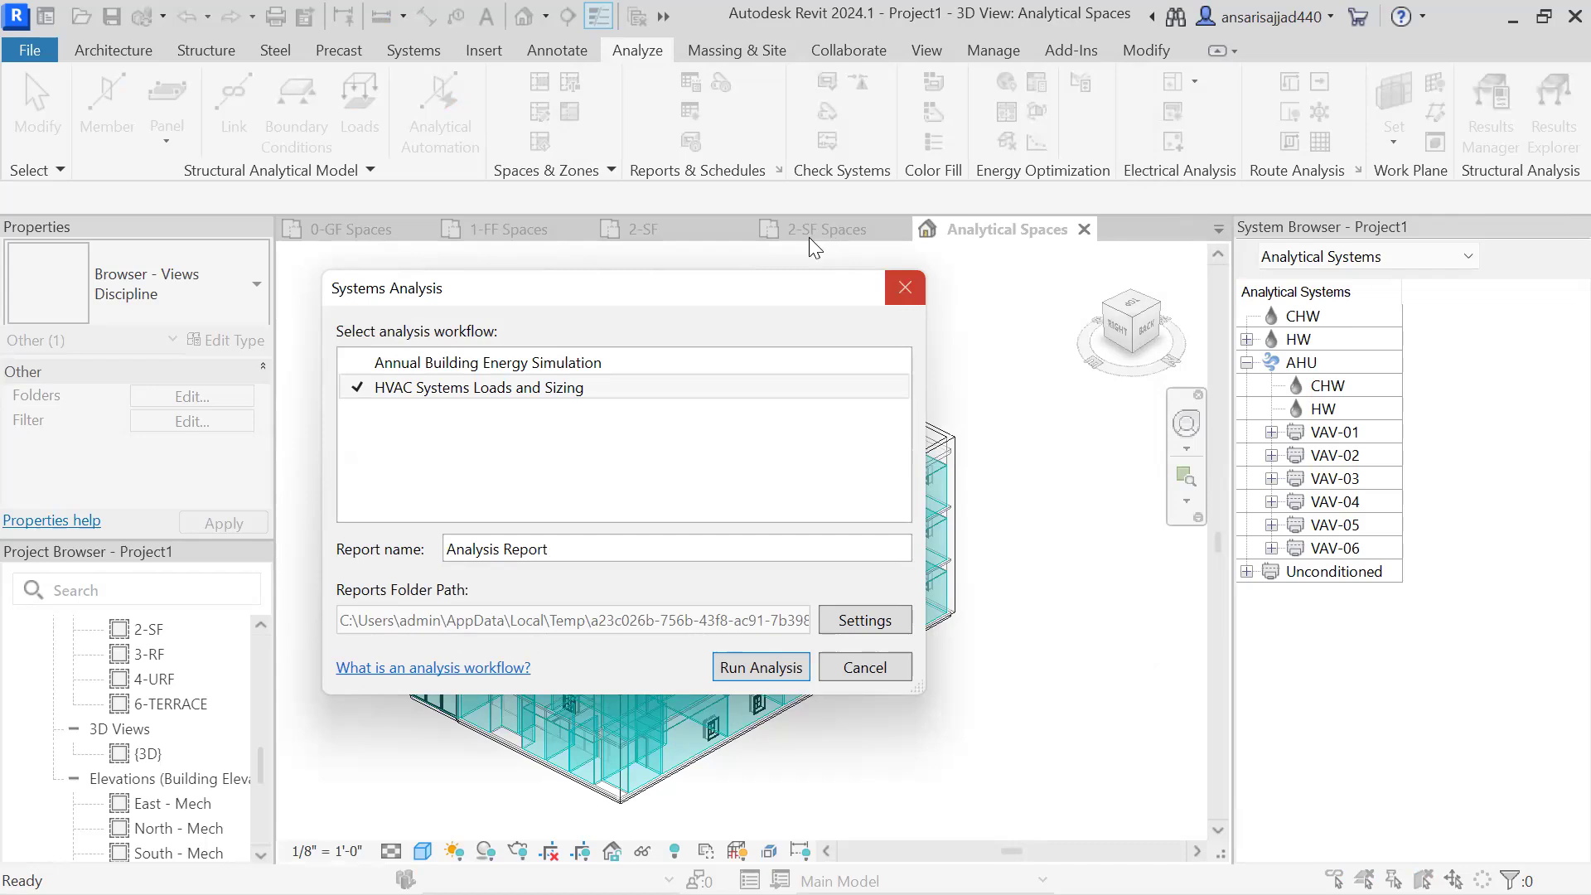
pyautogui.press('Escape')
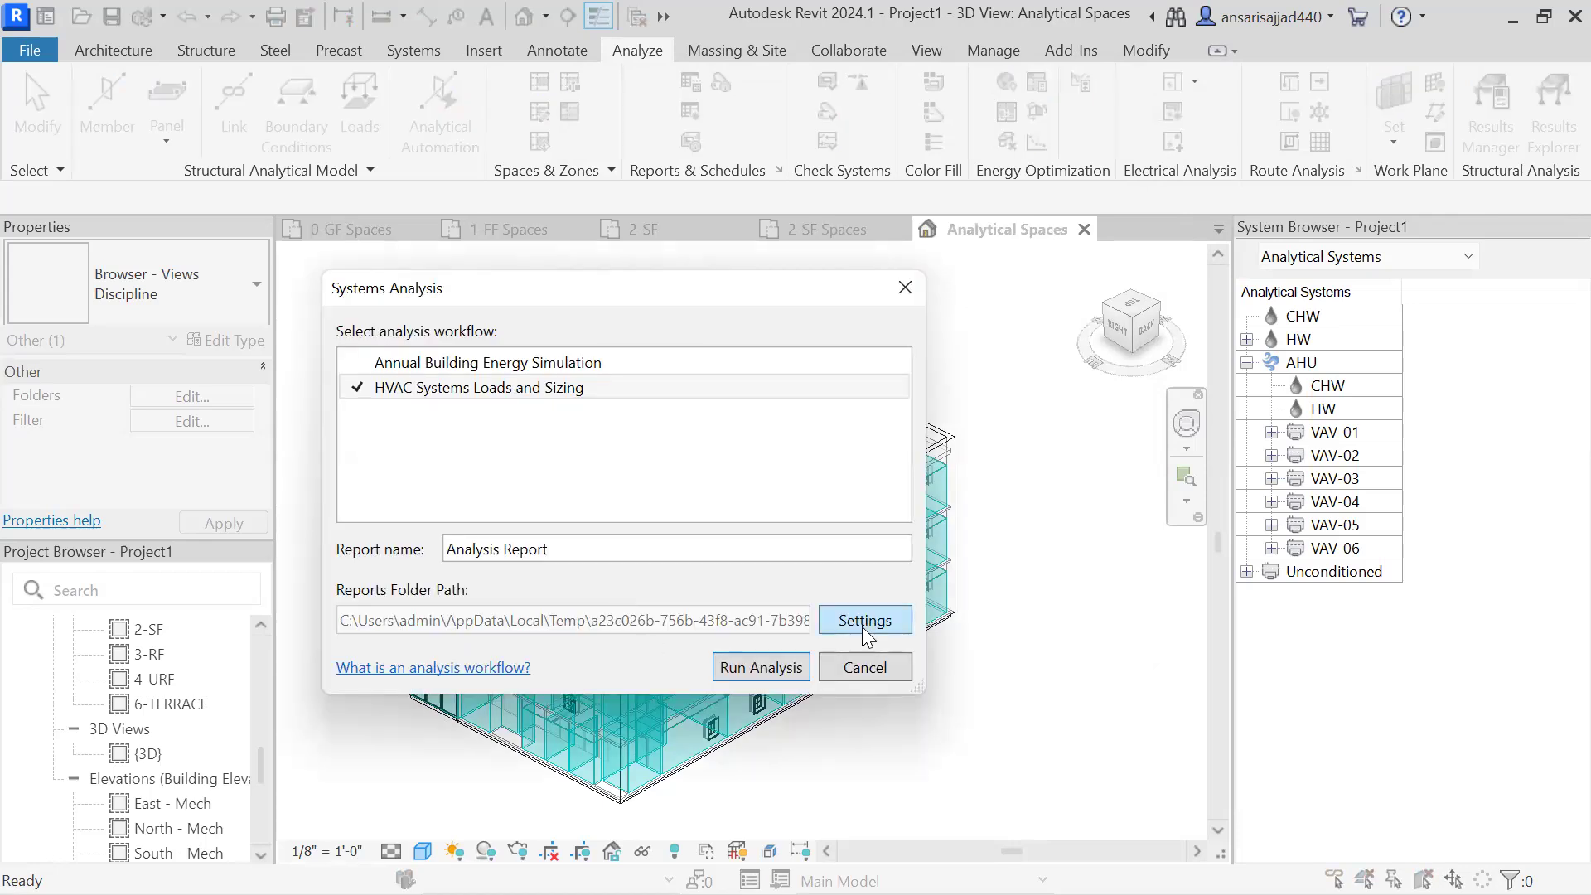
pyautogui.click(863, 623)
pyautogui.click(1111, 93)
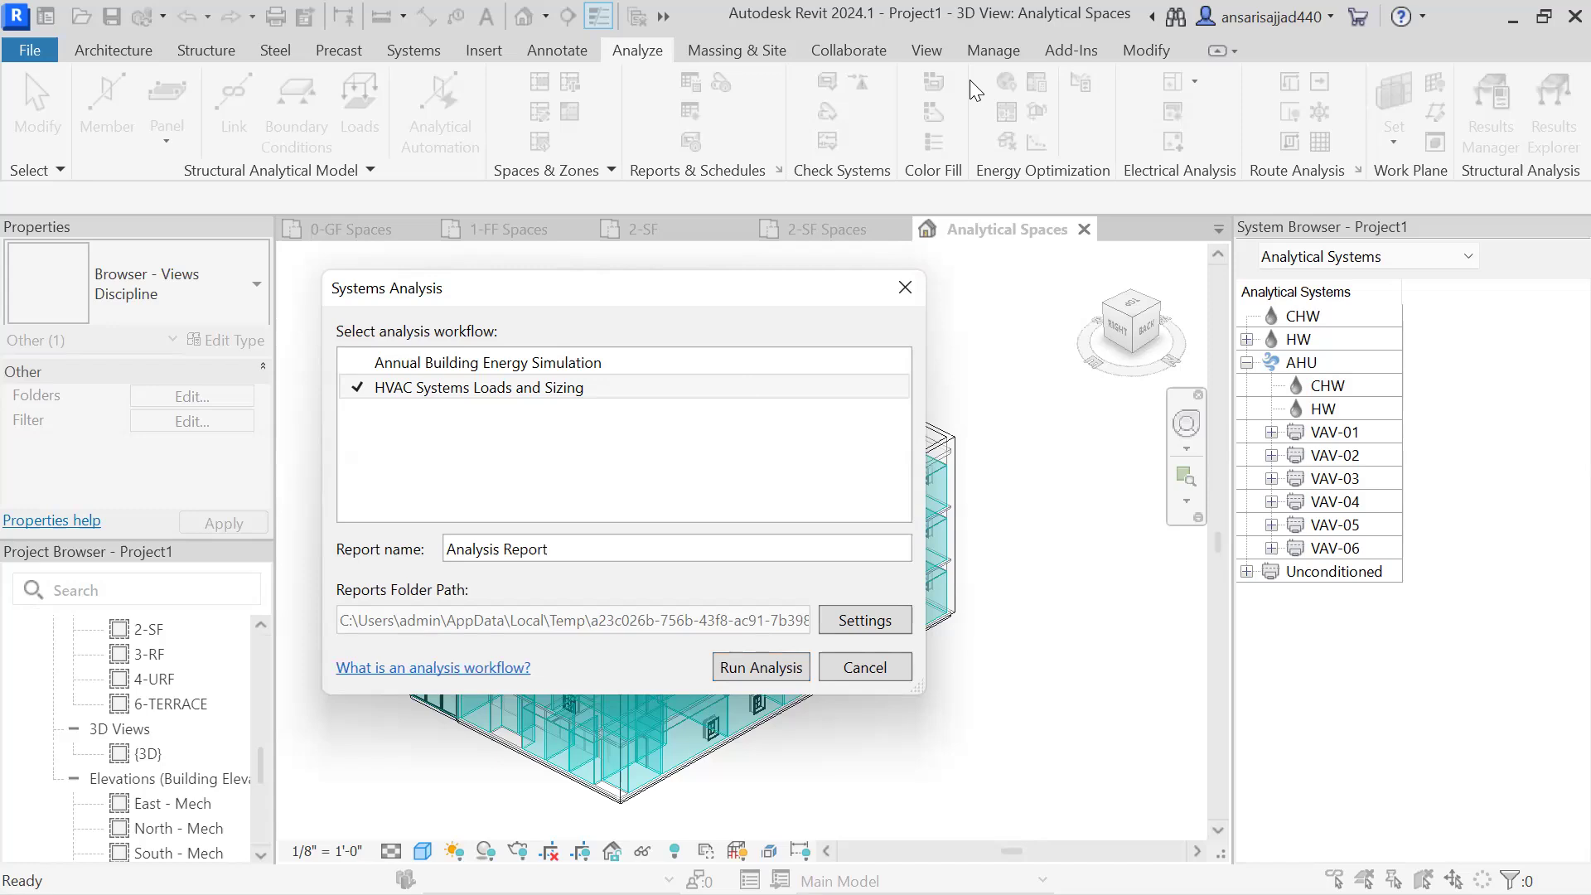
pyautogui.click(867, 625)
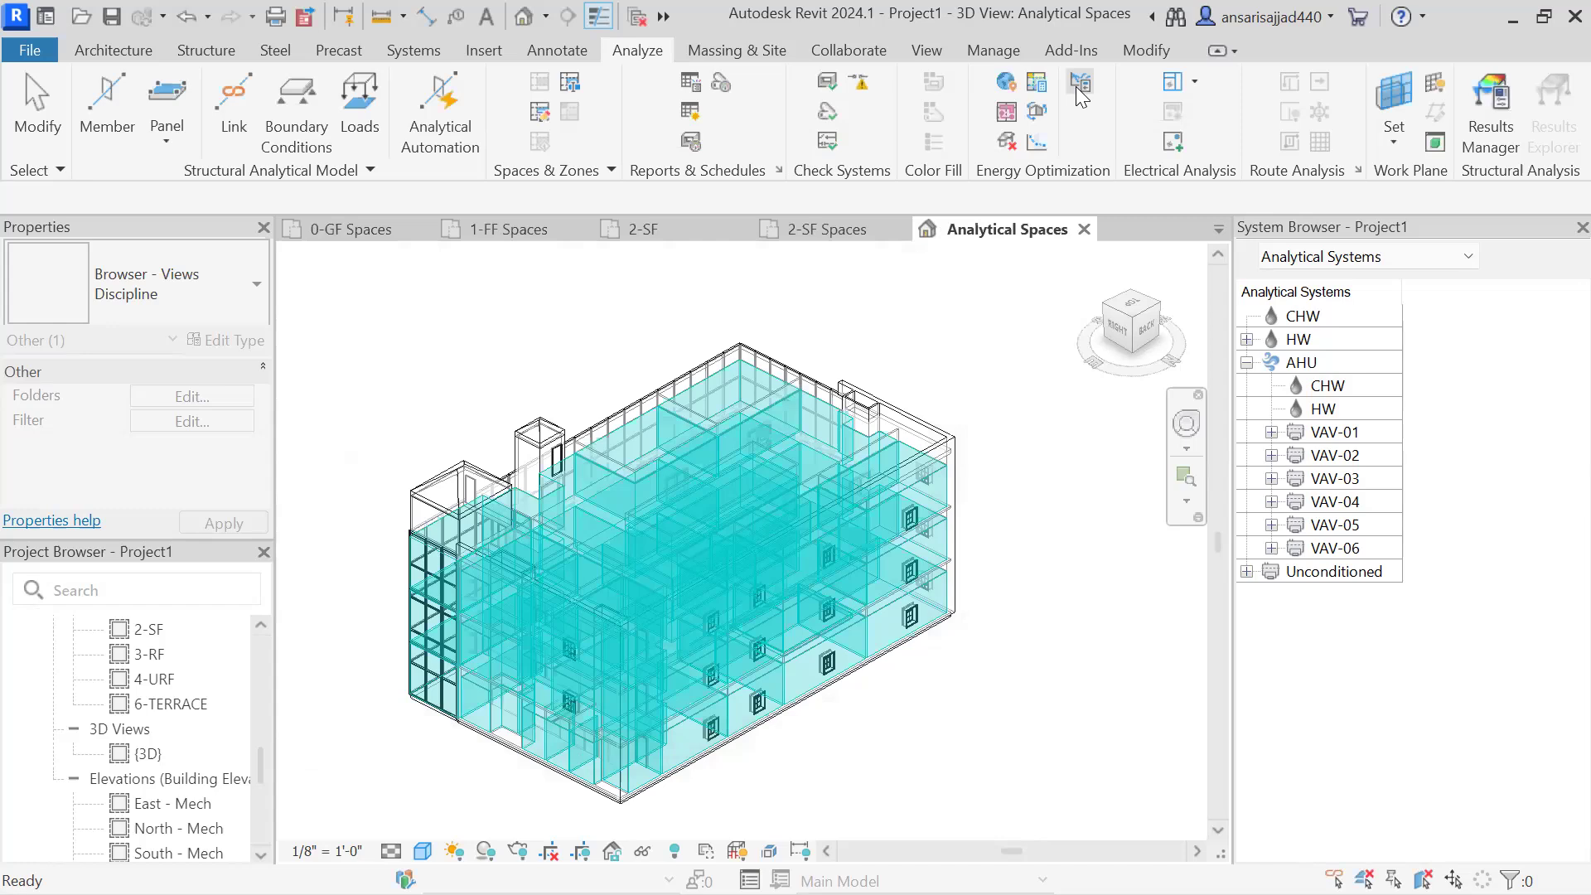
# Step: Open the Energy Settings at the Reports Folder Path parameter, dismissing the reminder without saving the project
pyautogui.click(1080, 87)
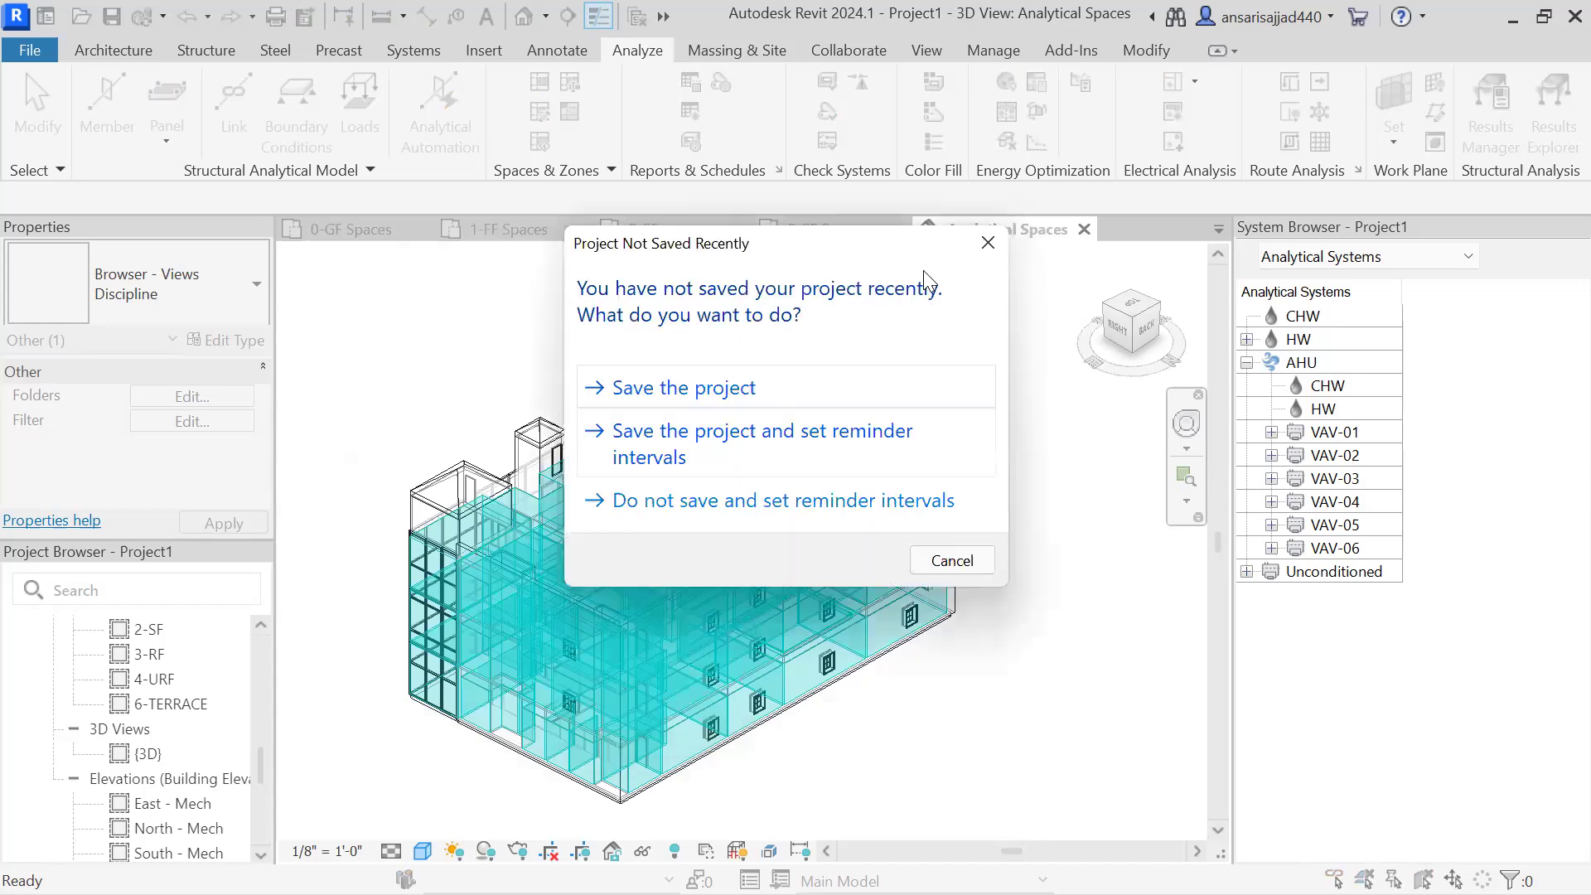
pyautogui.click(983, 240)
pyautogui.scroll(-2, 846, 360)
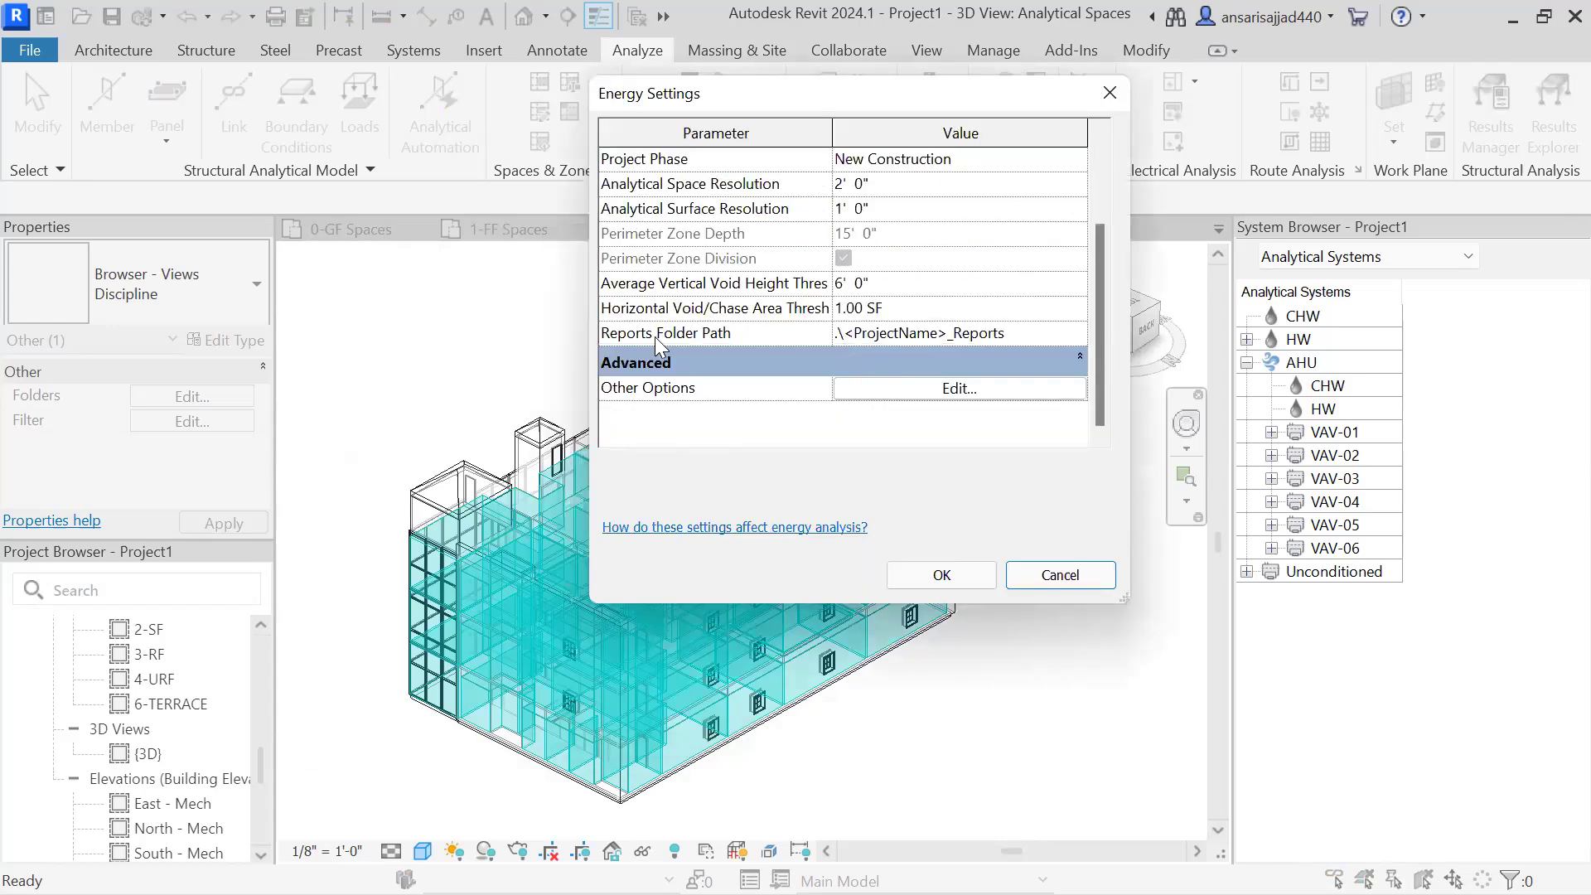
# Step: Try to set the Reports Folder Path to a folder named Heat Load Report on the Desktop
pyautogui.click(902, 338)
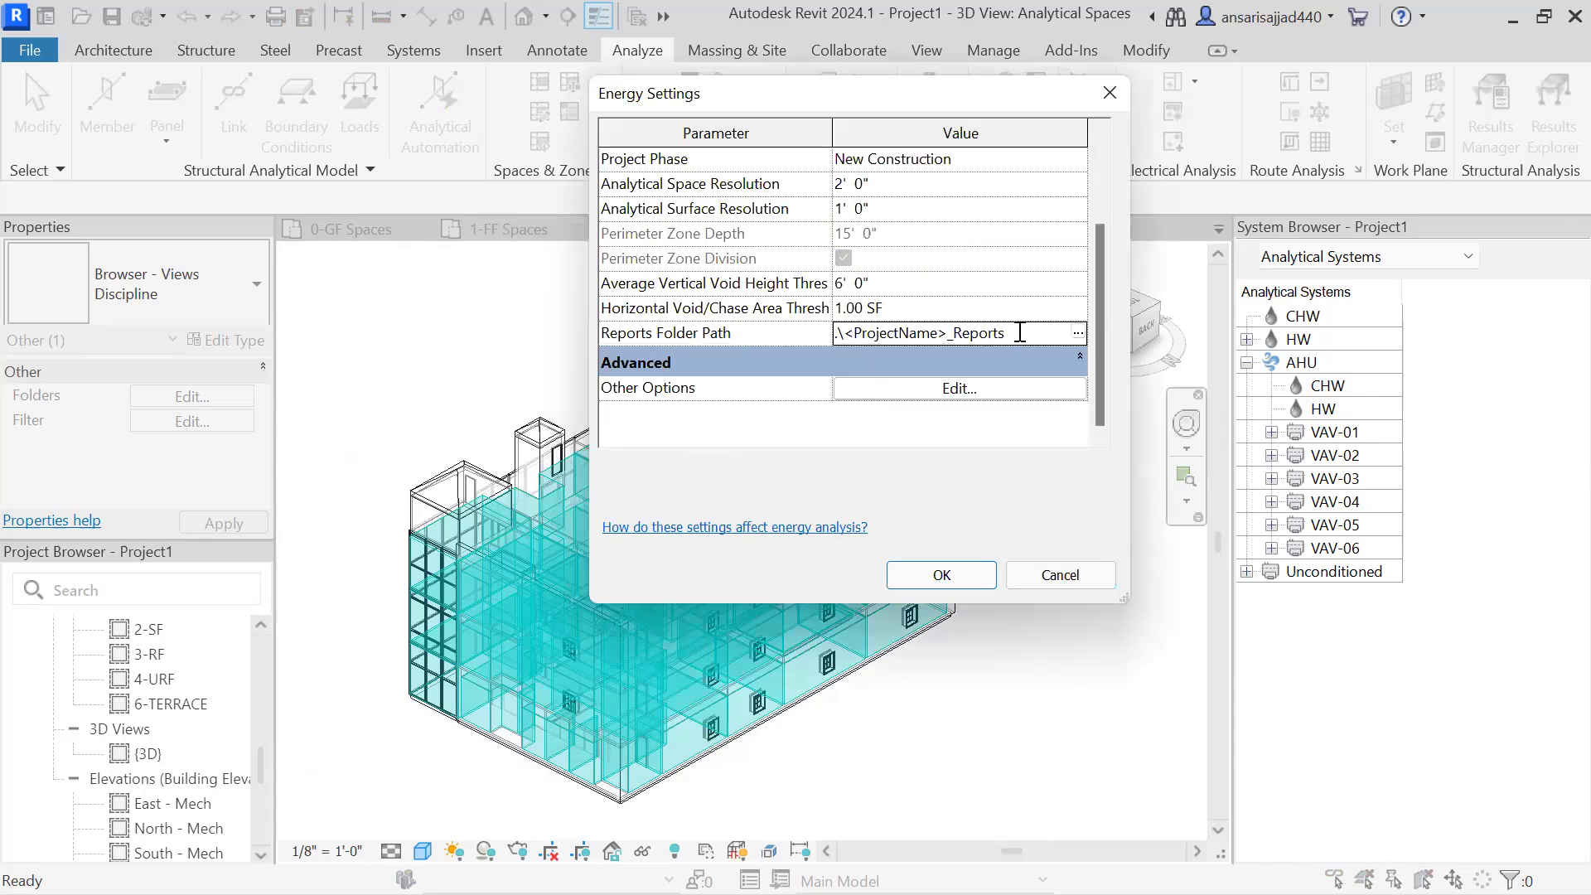
pyautogui.click(1077, 333)
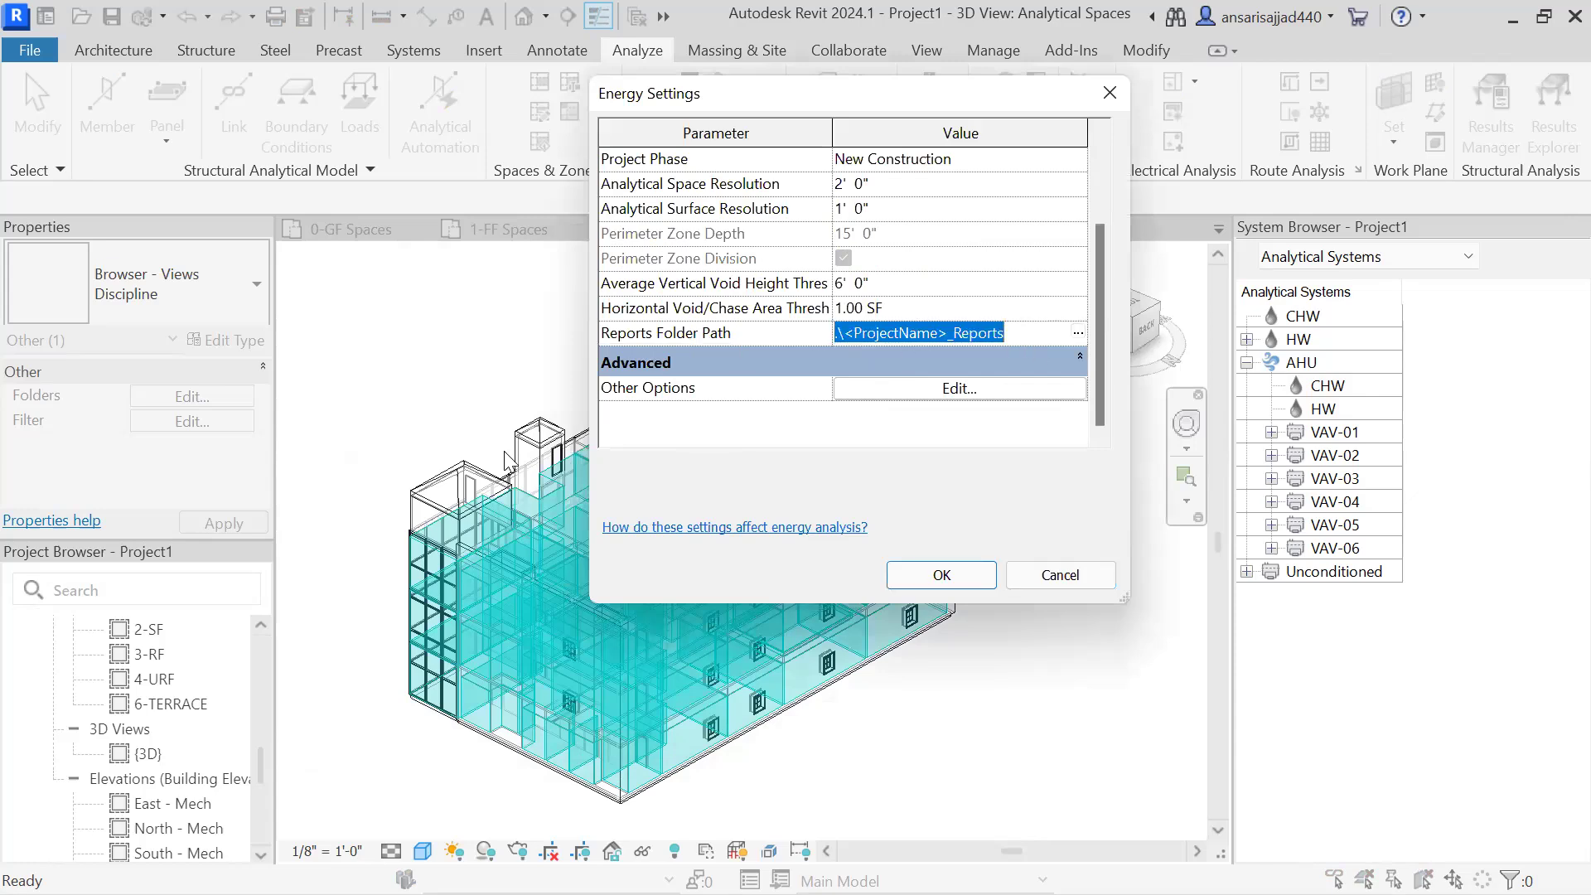
pyautogui.click(393, 582)
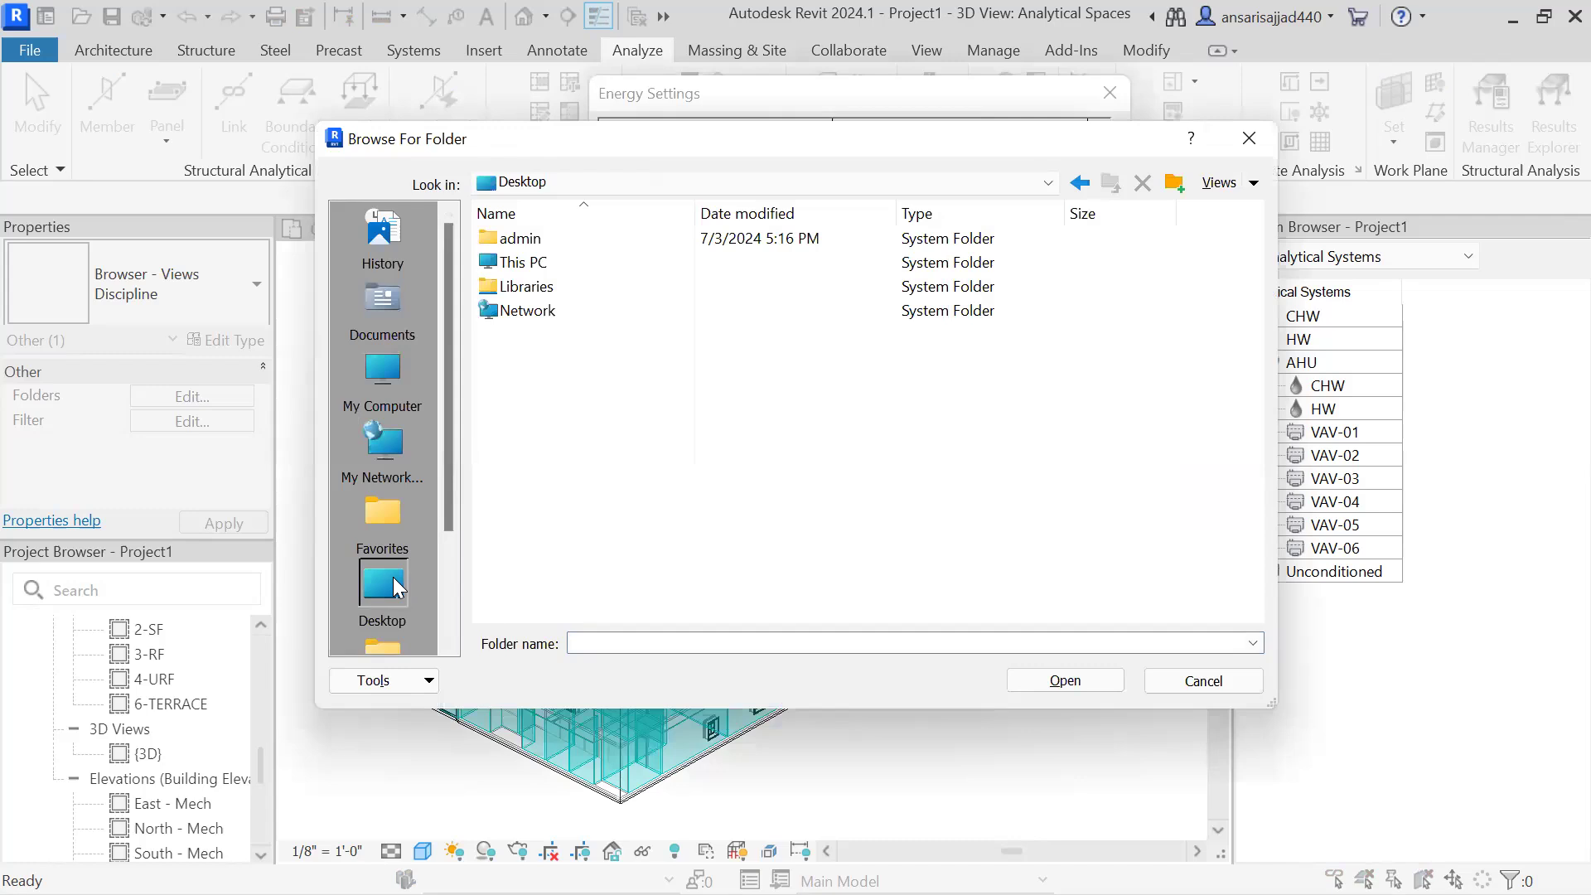
pyautogui.click(754, 644)
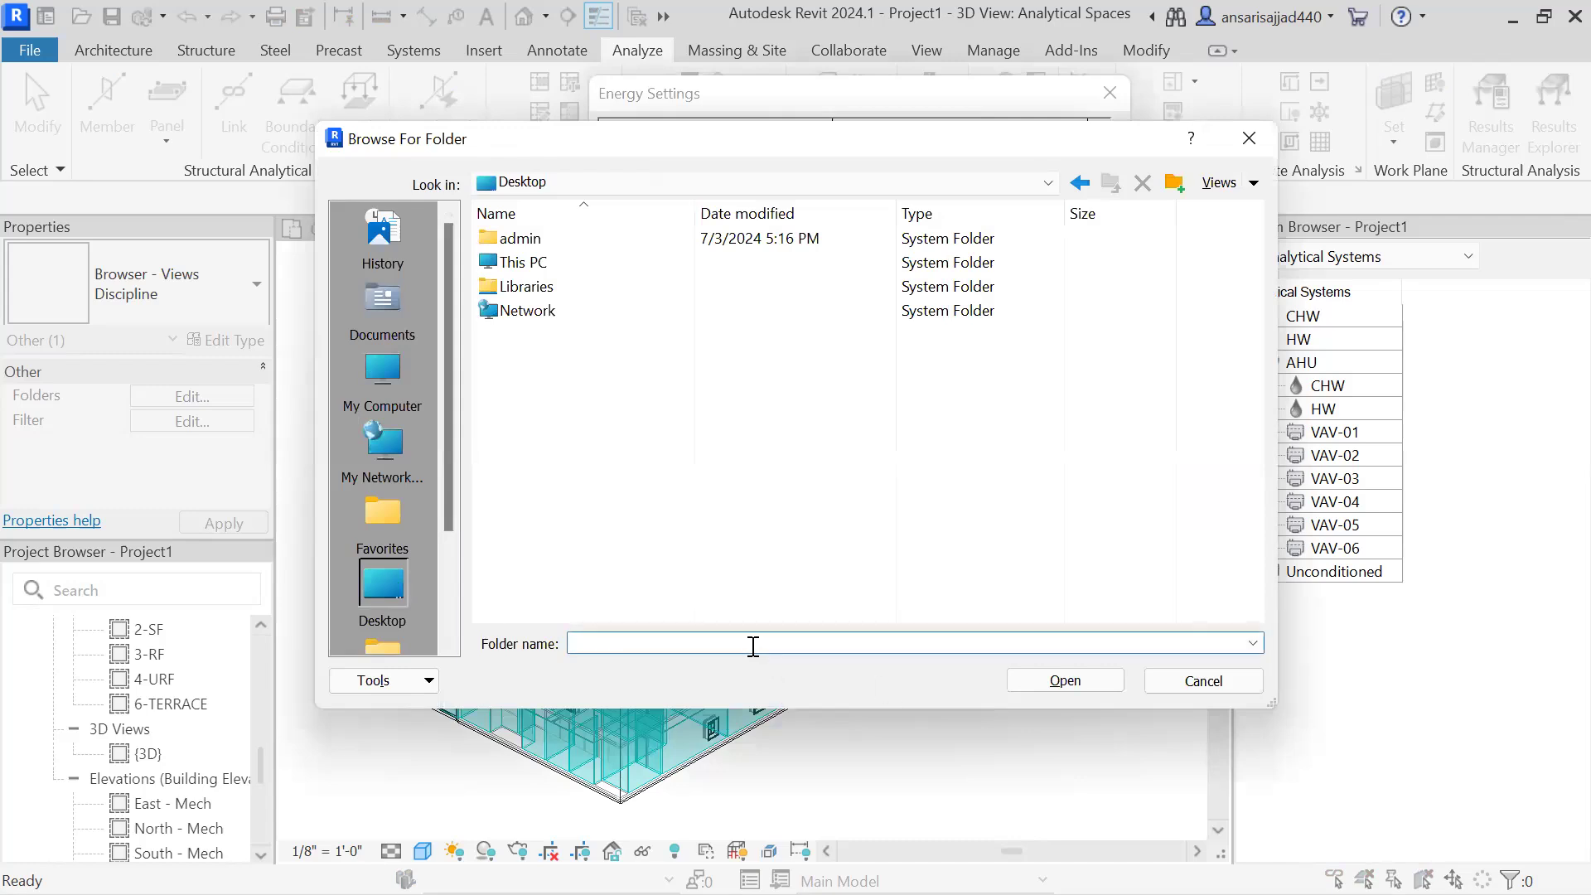
pyautogui.write('Report')
pyautogui.click(574, 644)
pyautogui.write('Heat Load')
pyautogui.click(1072, 683)
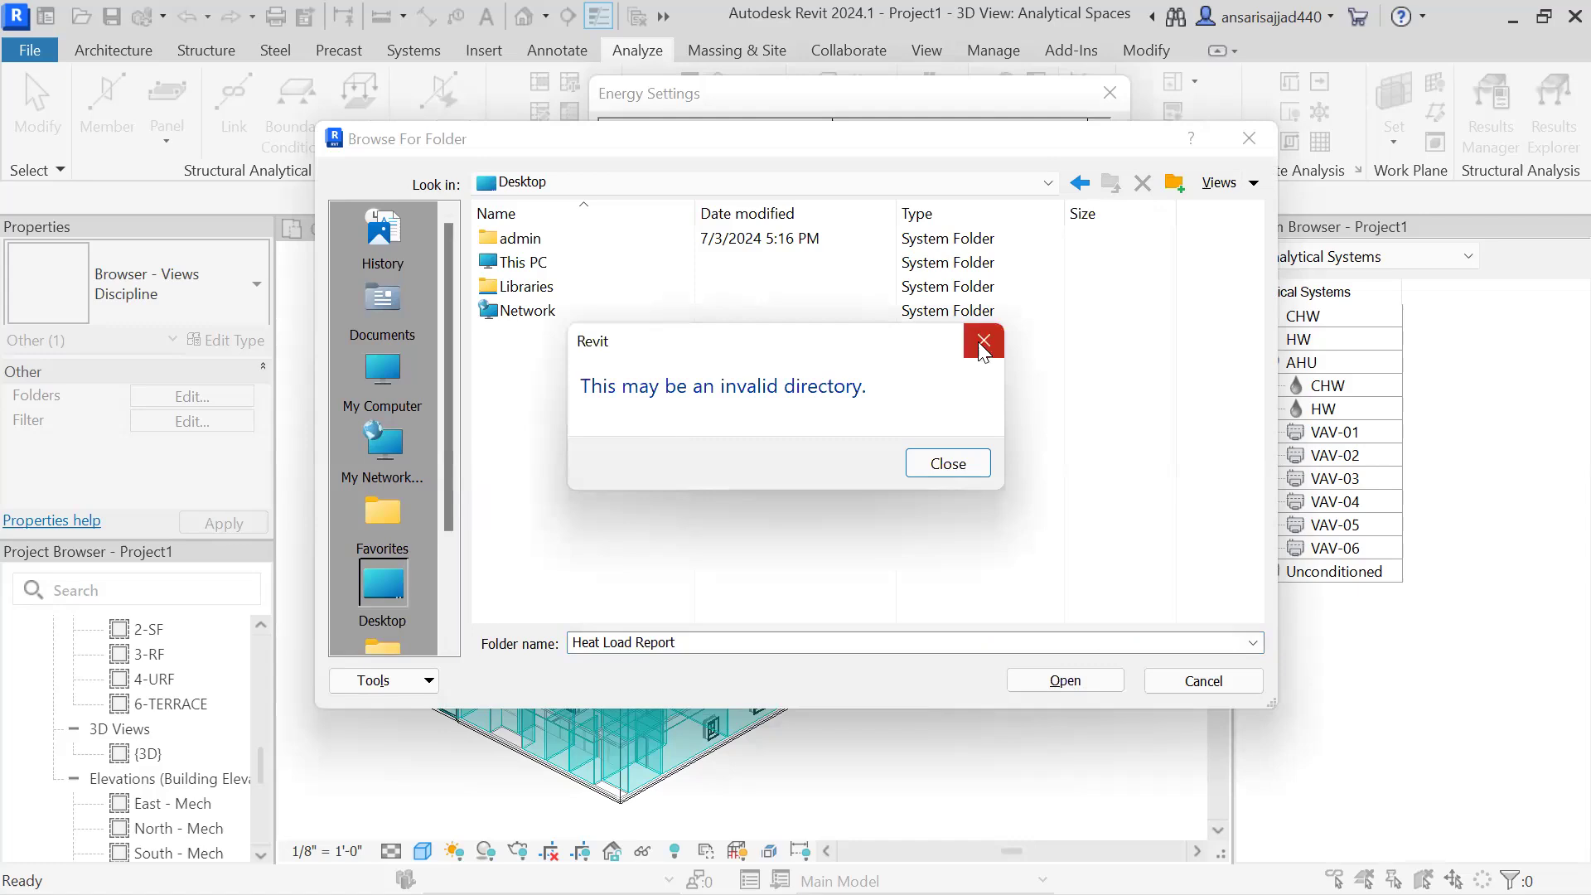
pyautogui.press('Return')
# Step: Try a Desktop folder named 1 as the reports location, and cancel the folder selection
pyautogui.write('1')
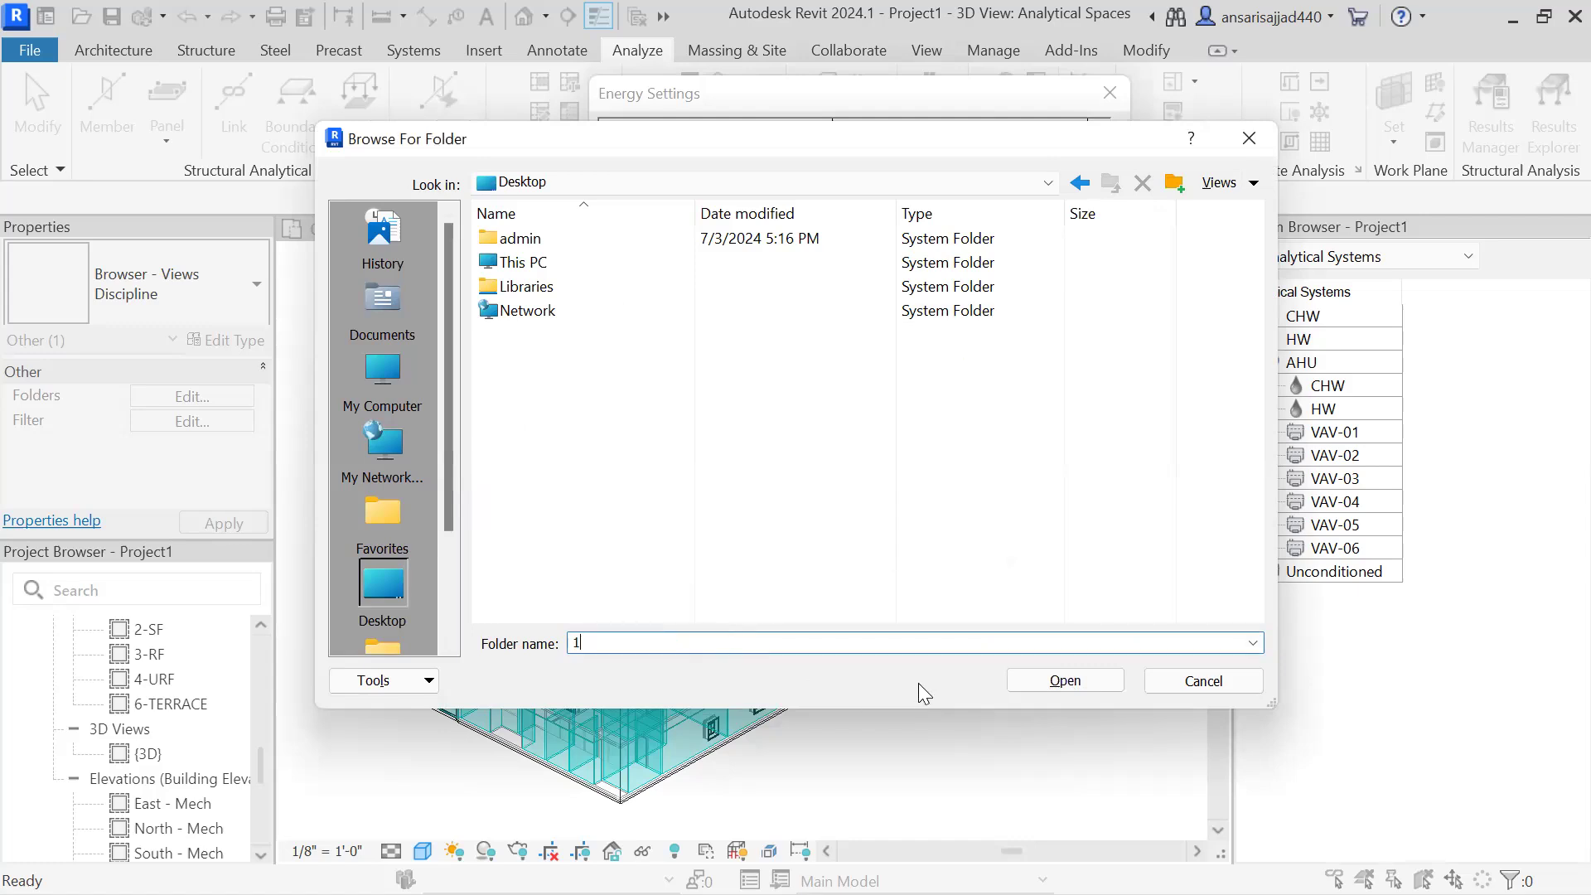
pyautogui.click(1069, 685)
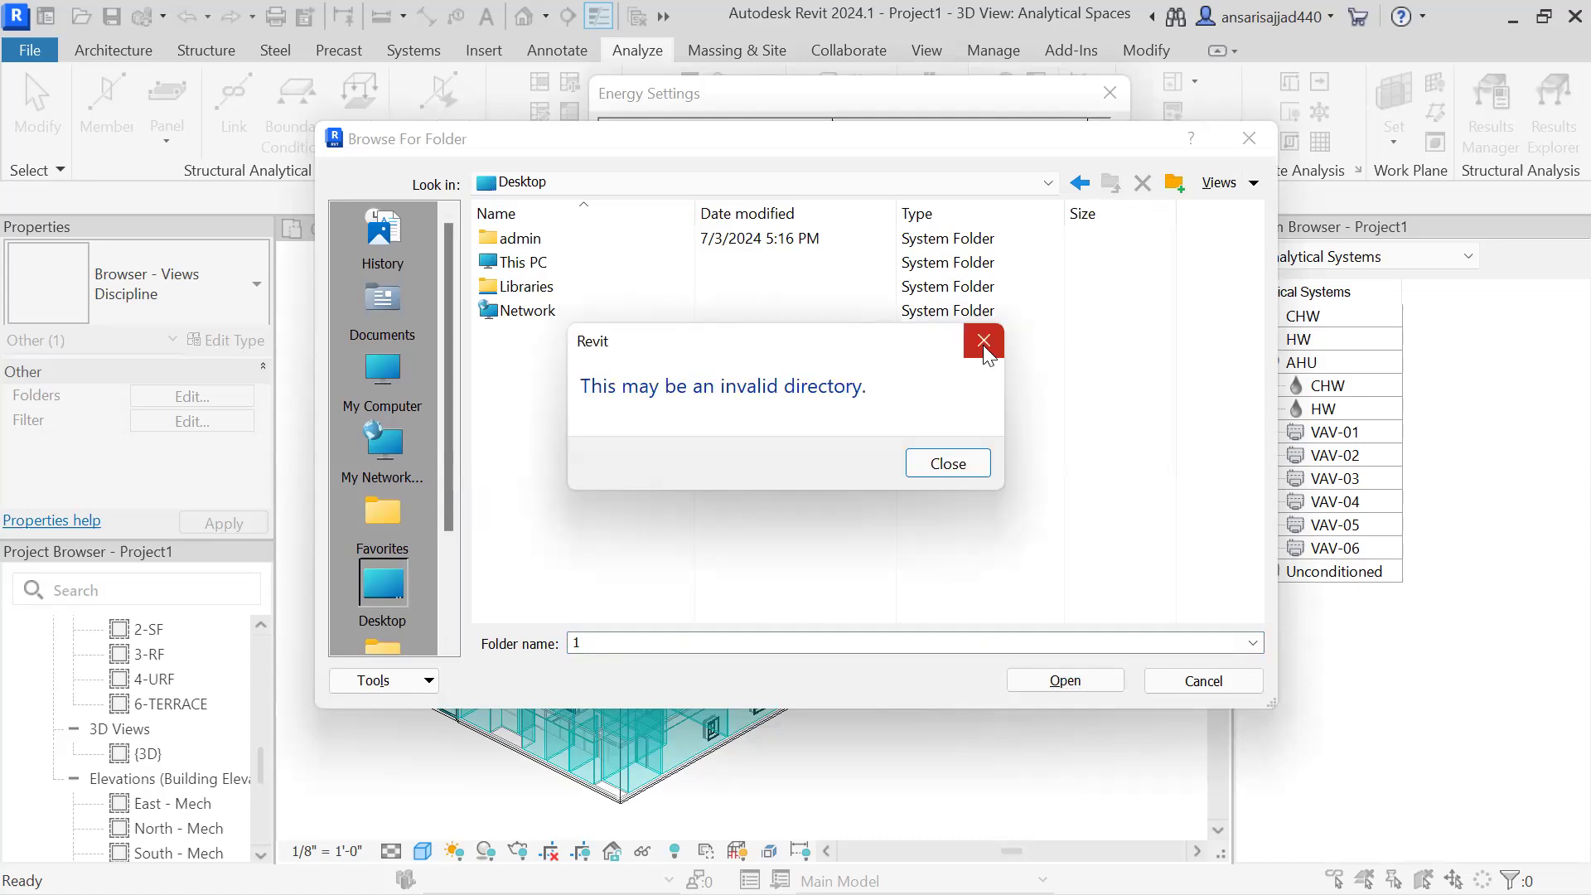
pyautogui.click(983, 345)
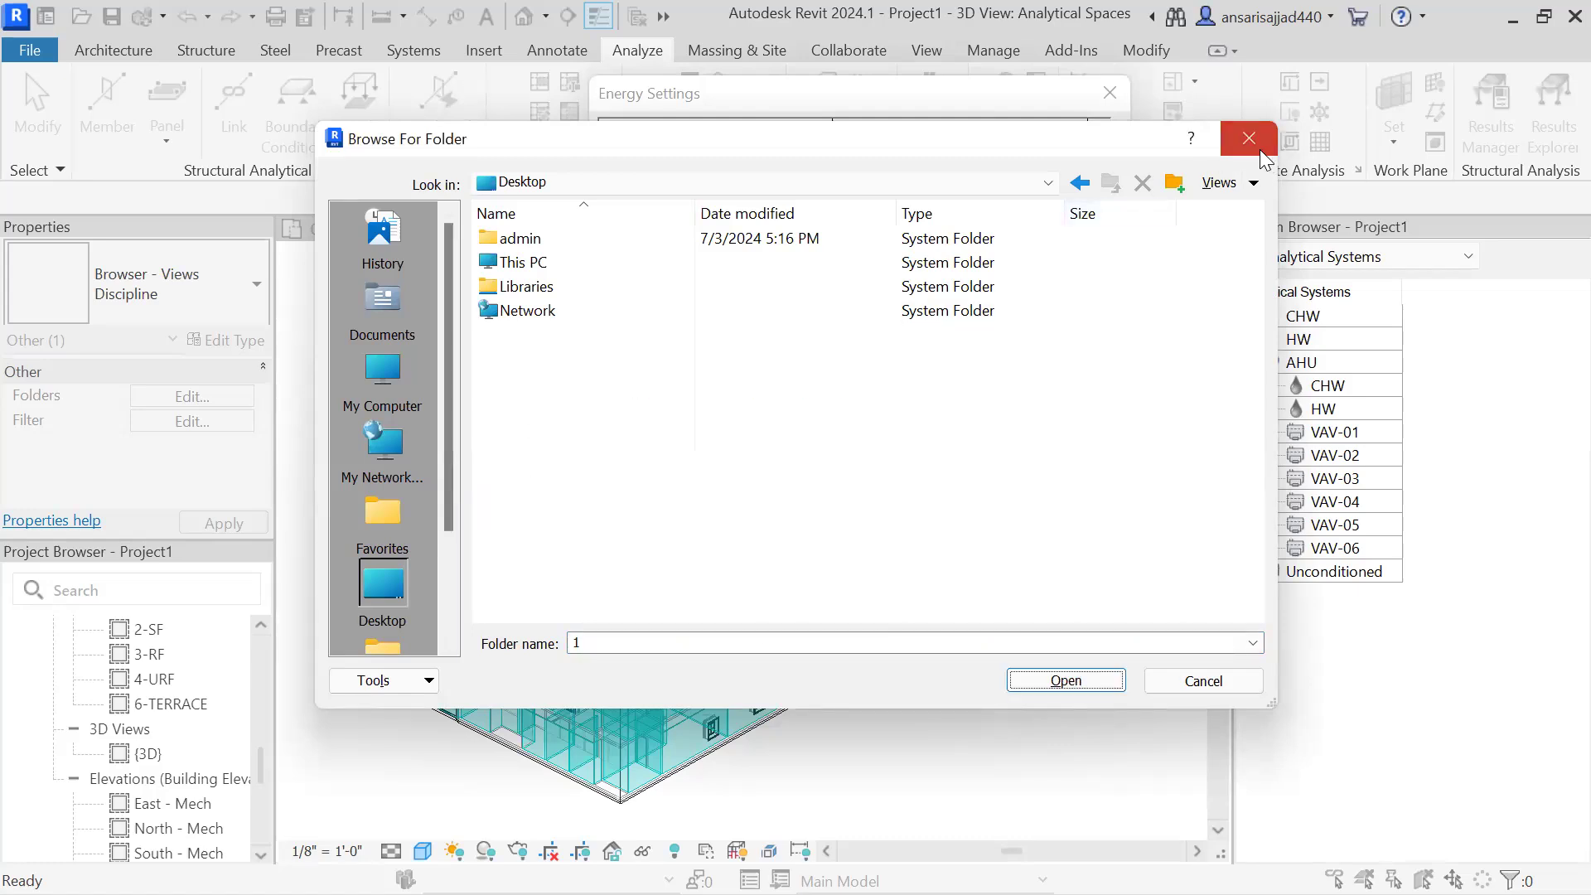
pyautogui.click(1259, 150)
# Step: Look through the building, HVAC system and room/space data in the Advanced Energy Settings without changing anything
pyautogui.click(941, 405)
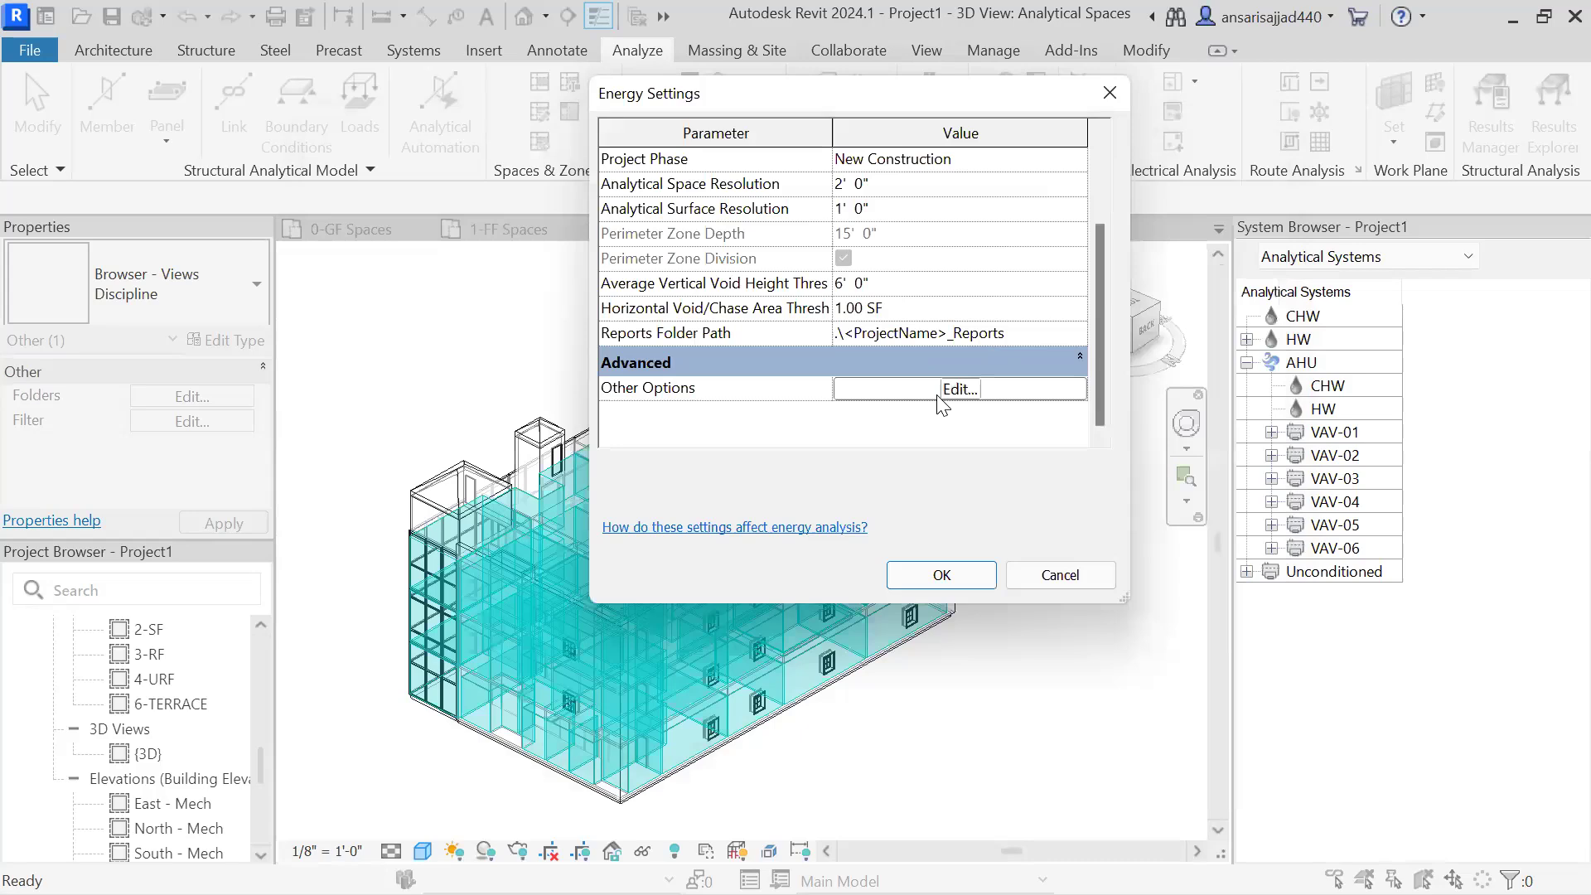
pyautogui.scroll(-3, 940, 397)
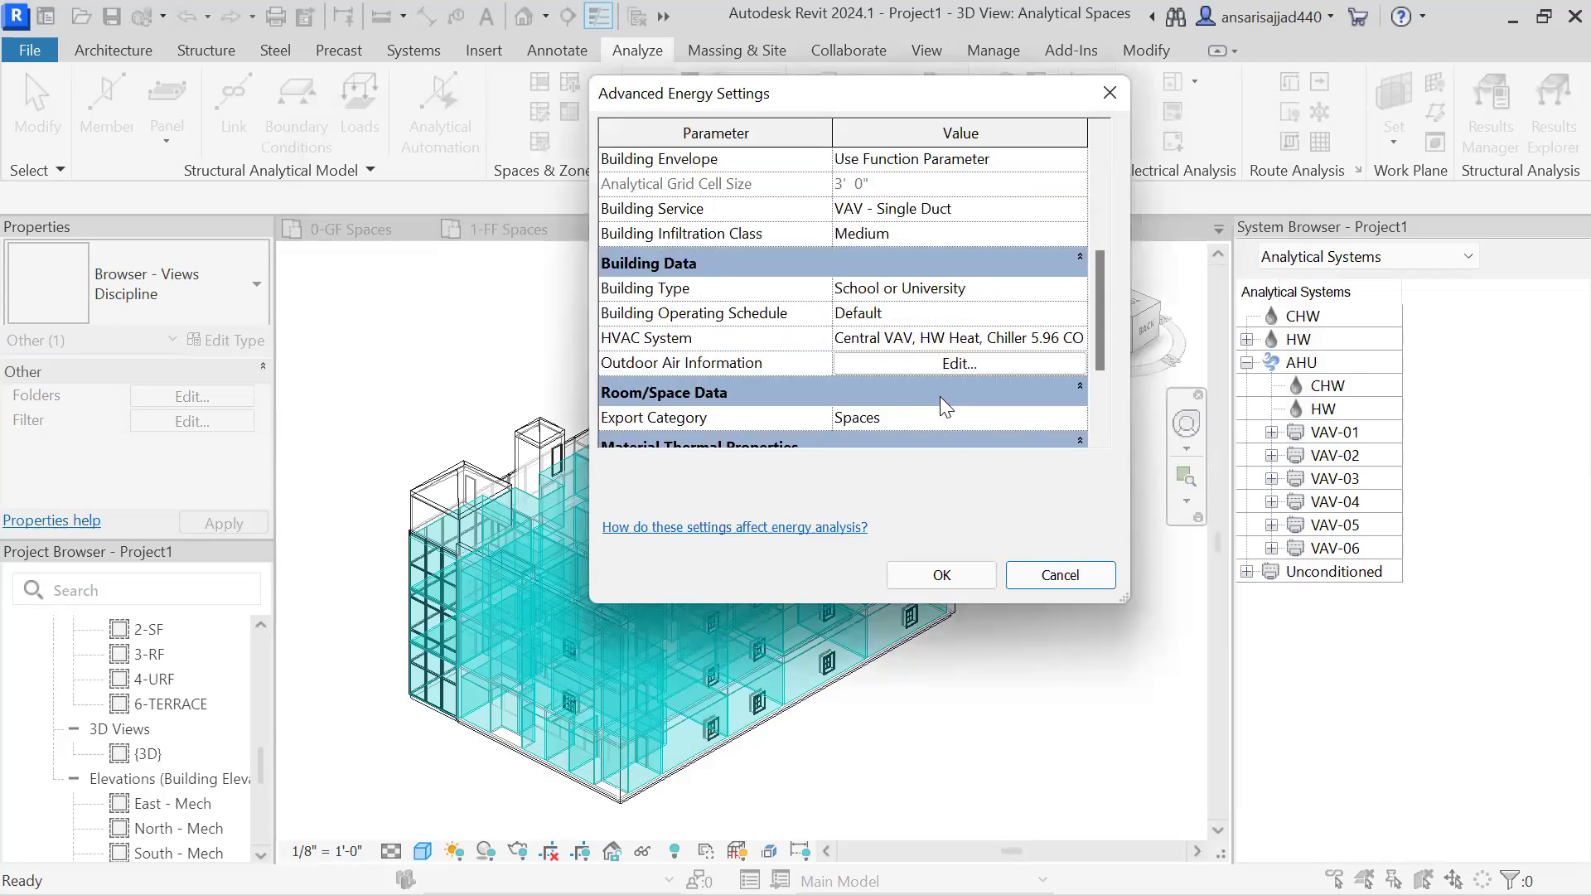
pyautogui.scroll(6, 855, 346)
pyautogui.click(1110, 93)
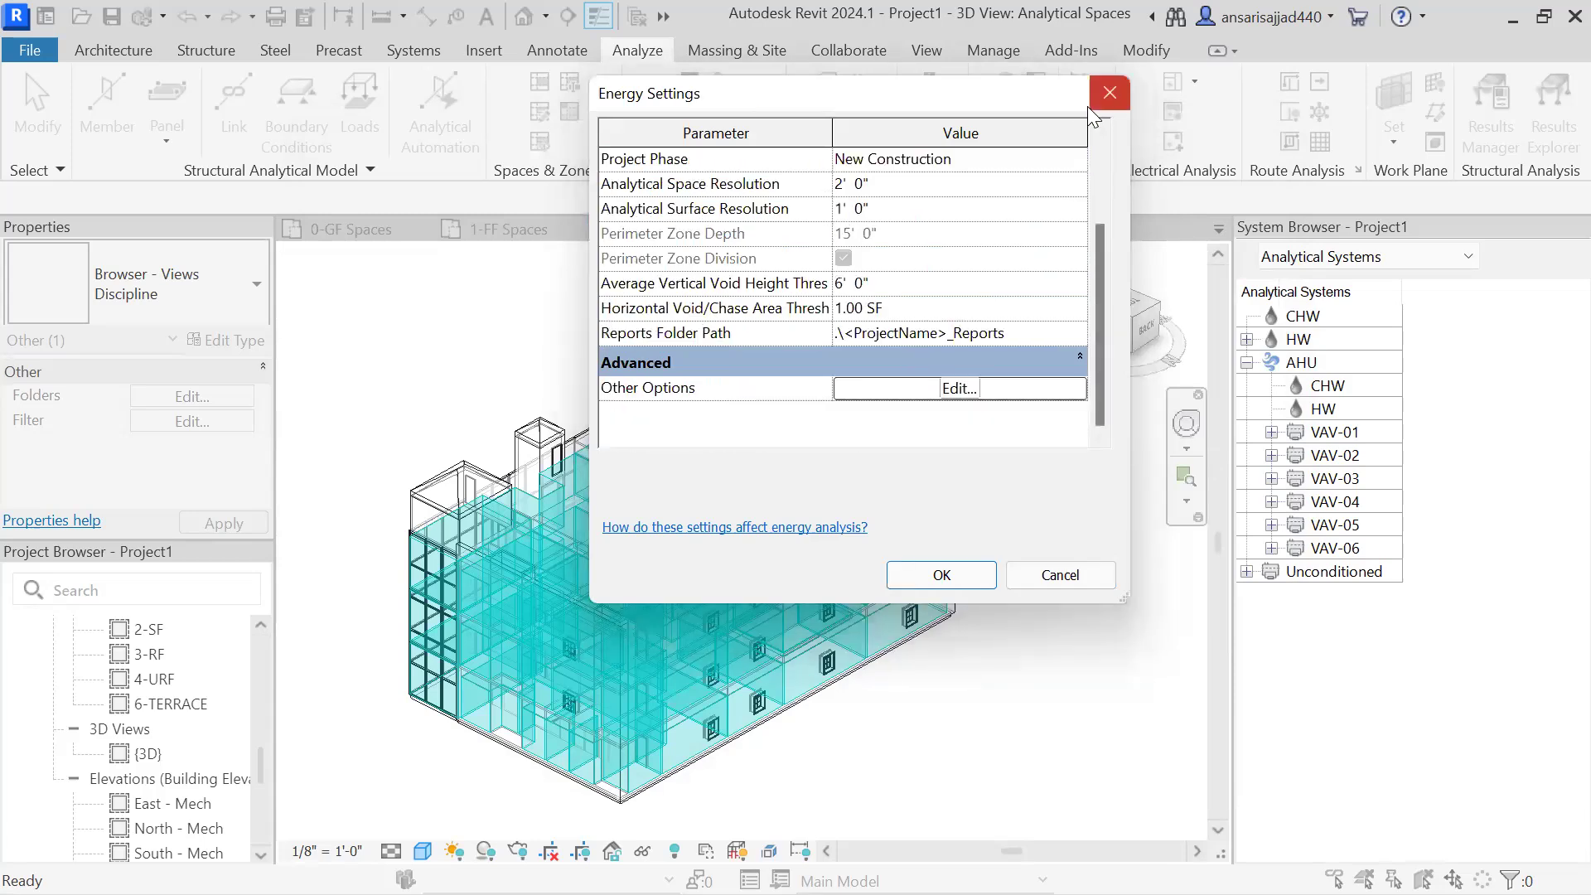
# Step: Set the Reports Folder Path to the Desktop folder and apply the Energy Settings
pyautogui.click(1048, 331)
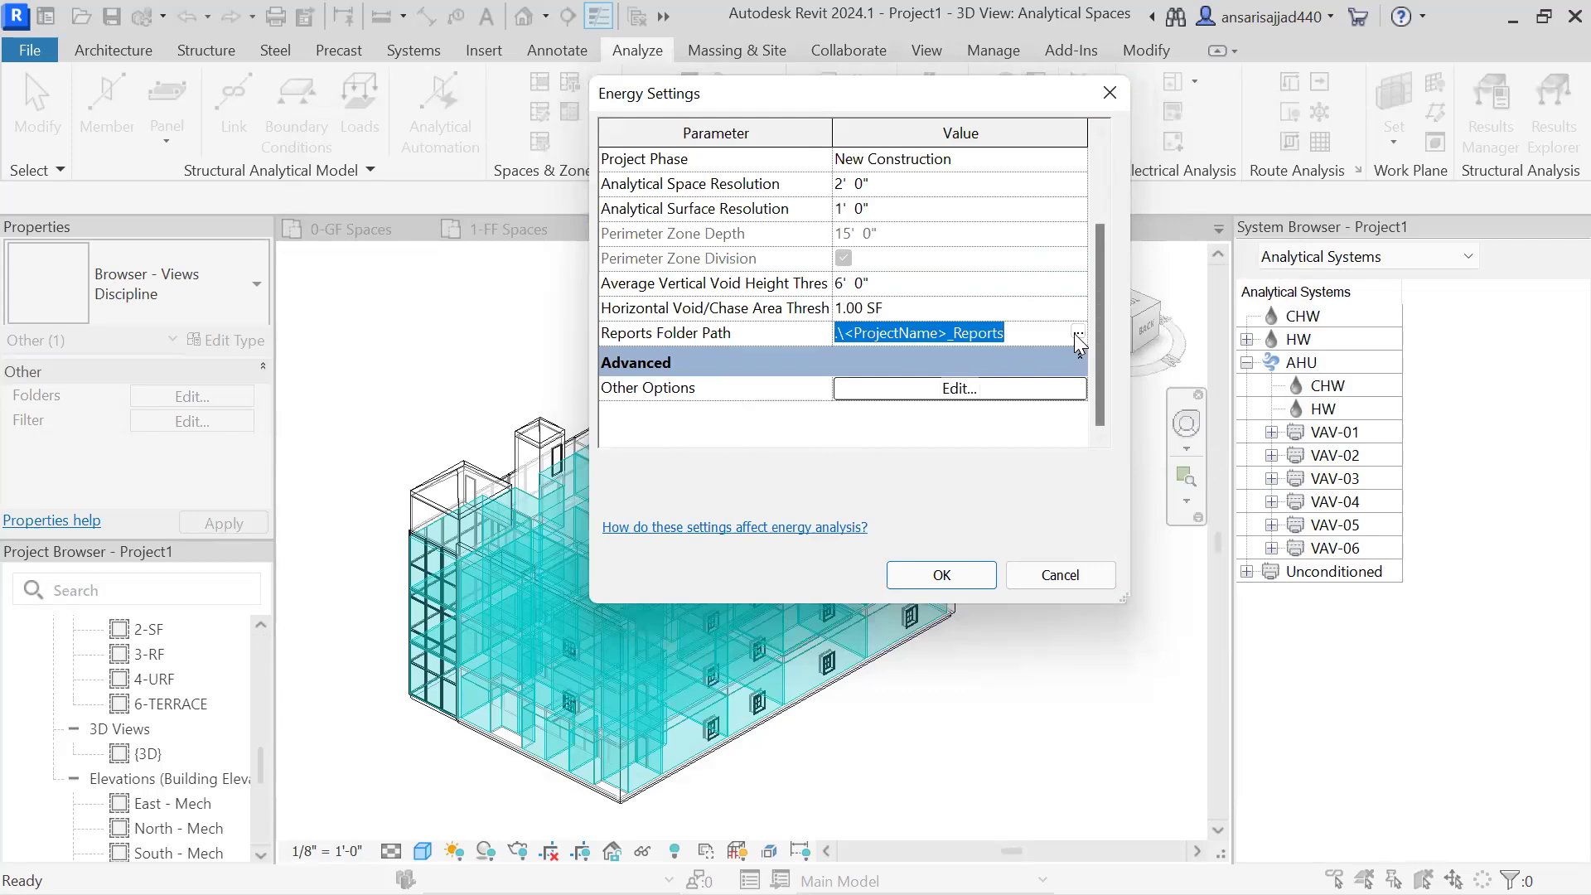
pyautogui.click(1074, 334)
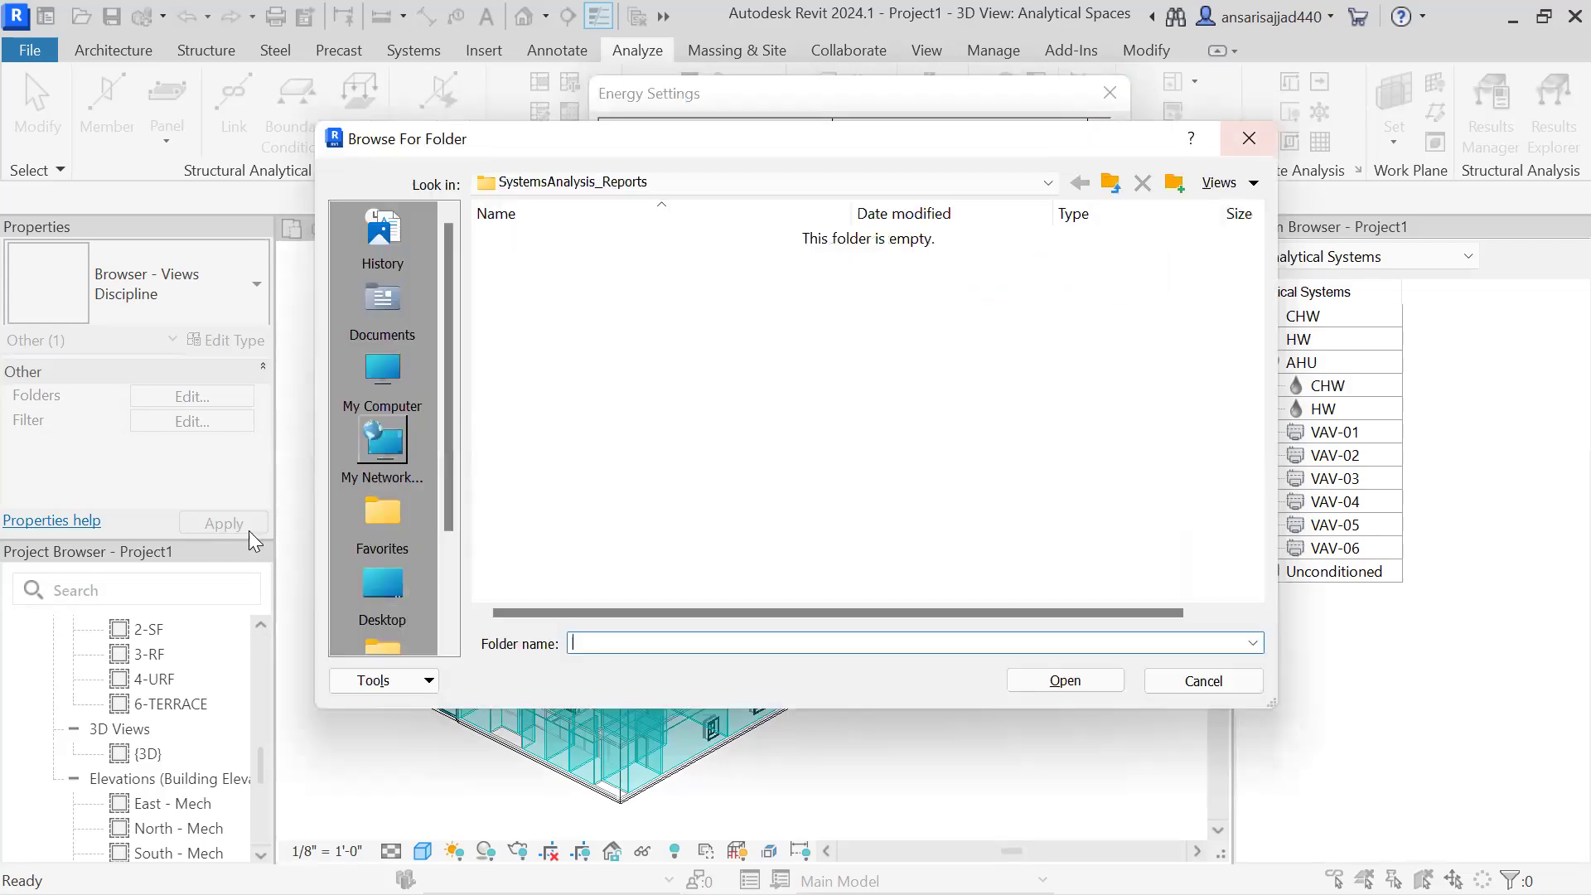
pyautogui.click(356, 570)
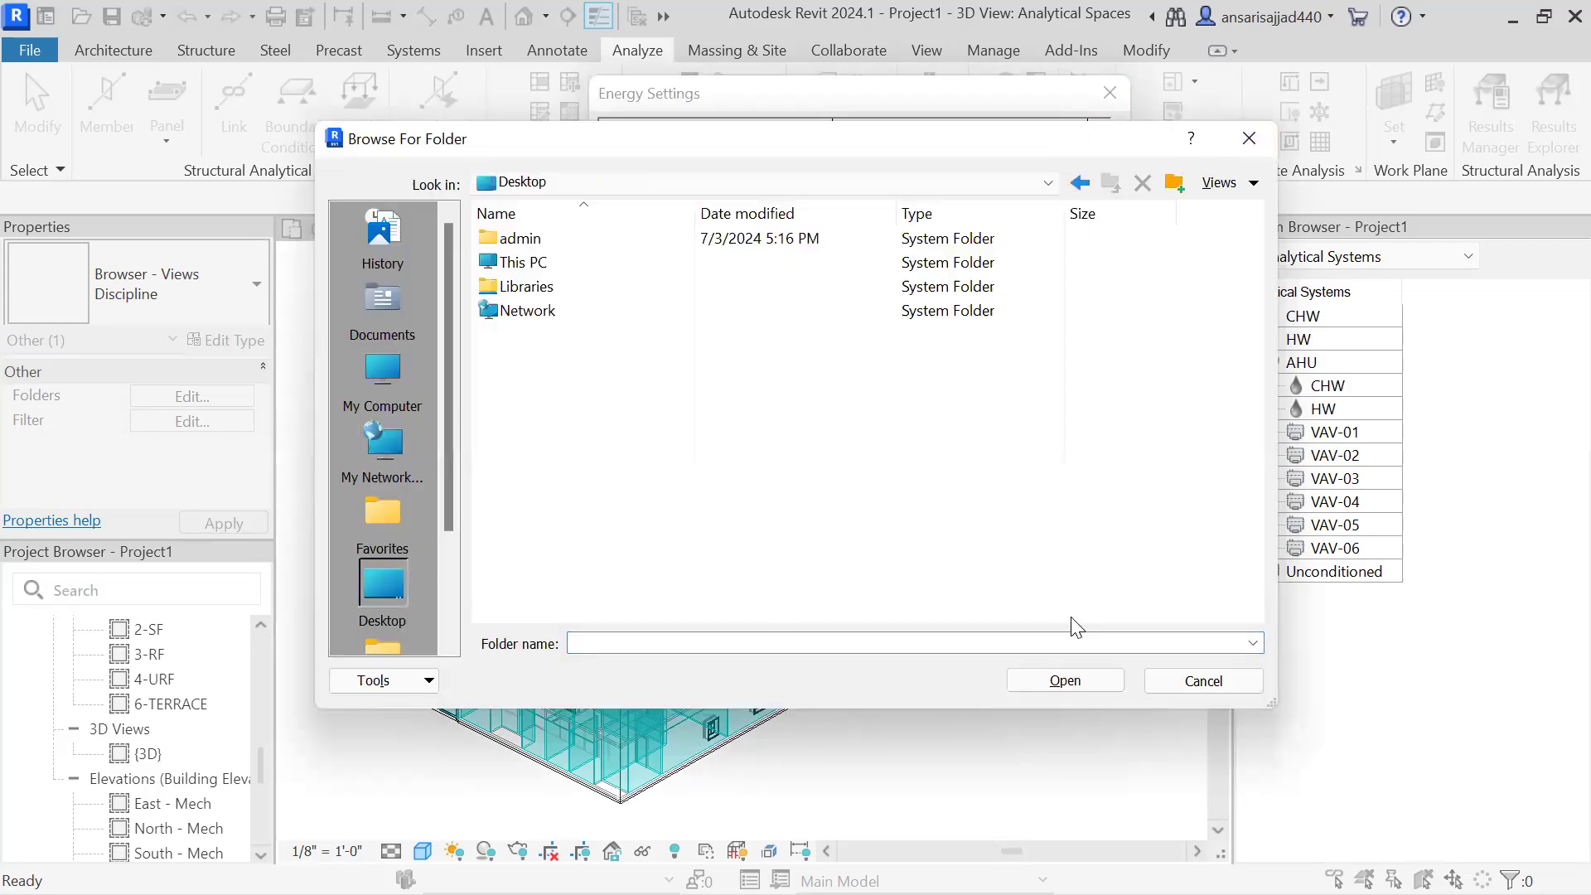
pyautogui.click(1054, 689)
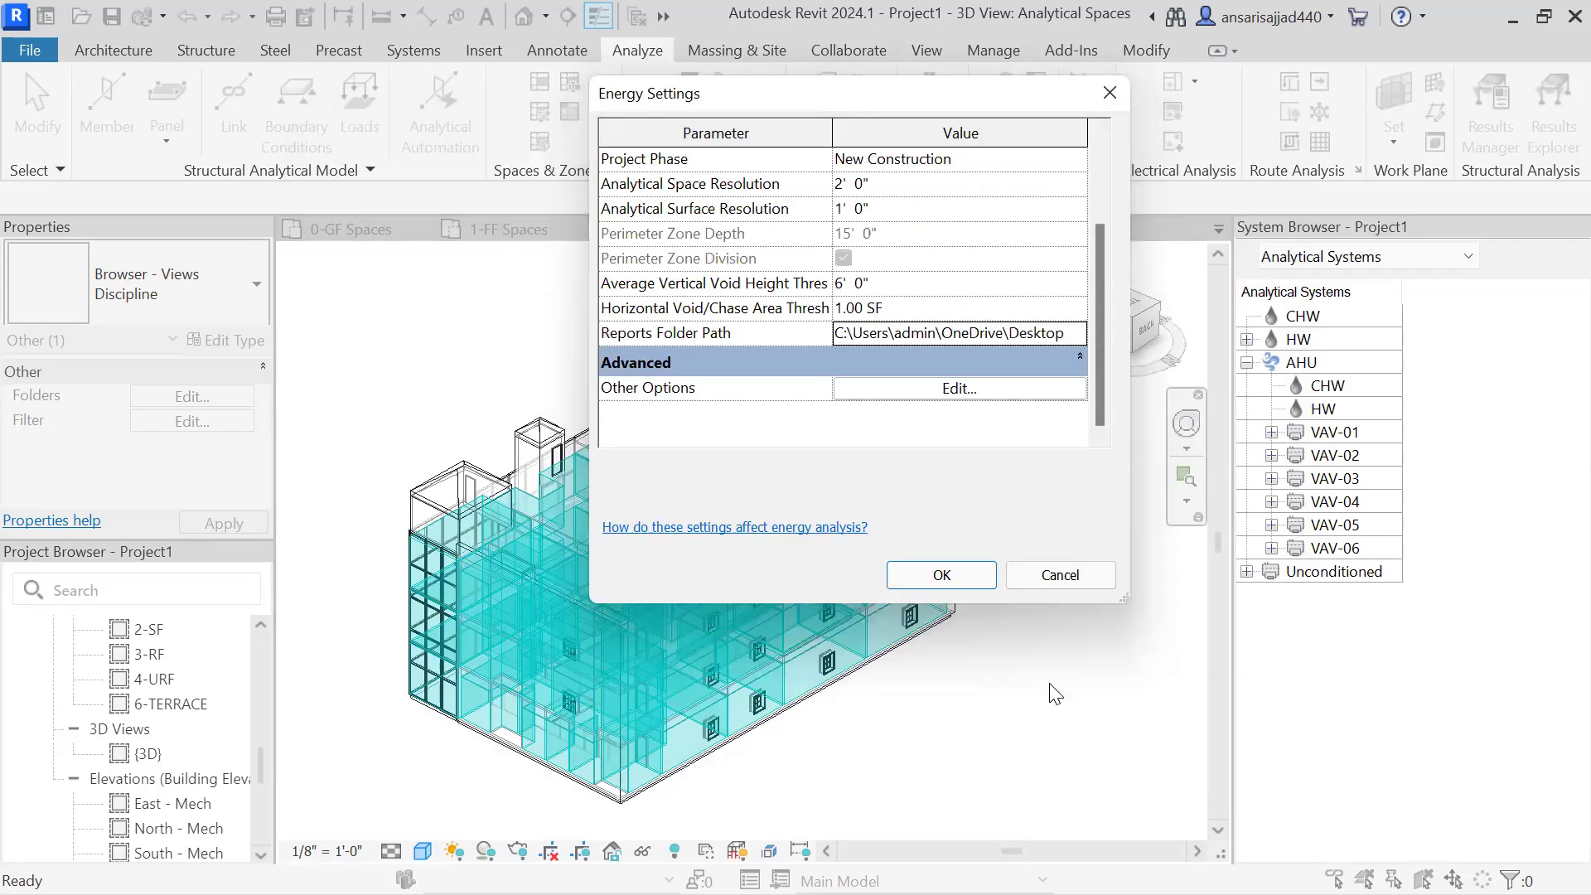
pyautogui.click(943, 577)
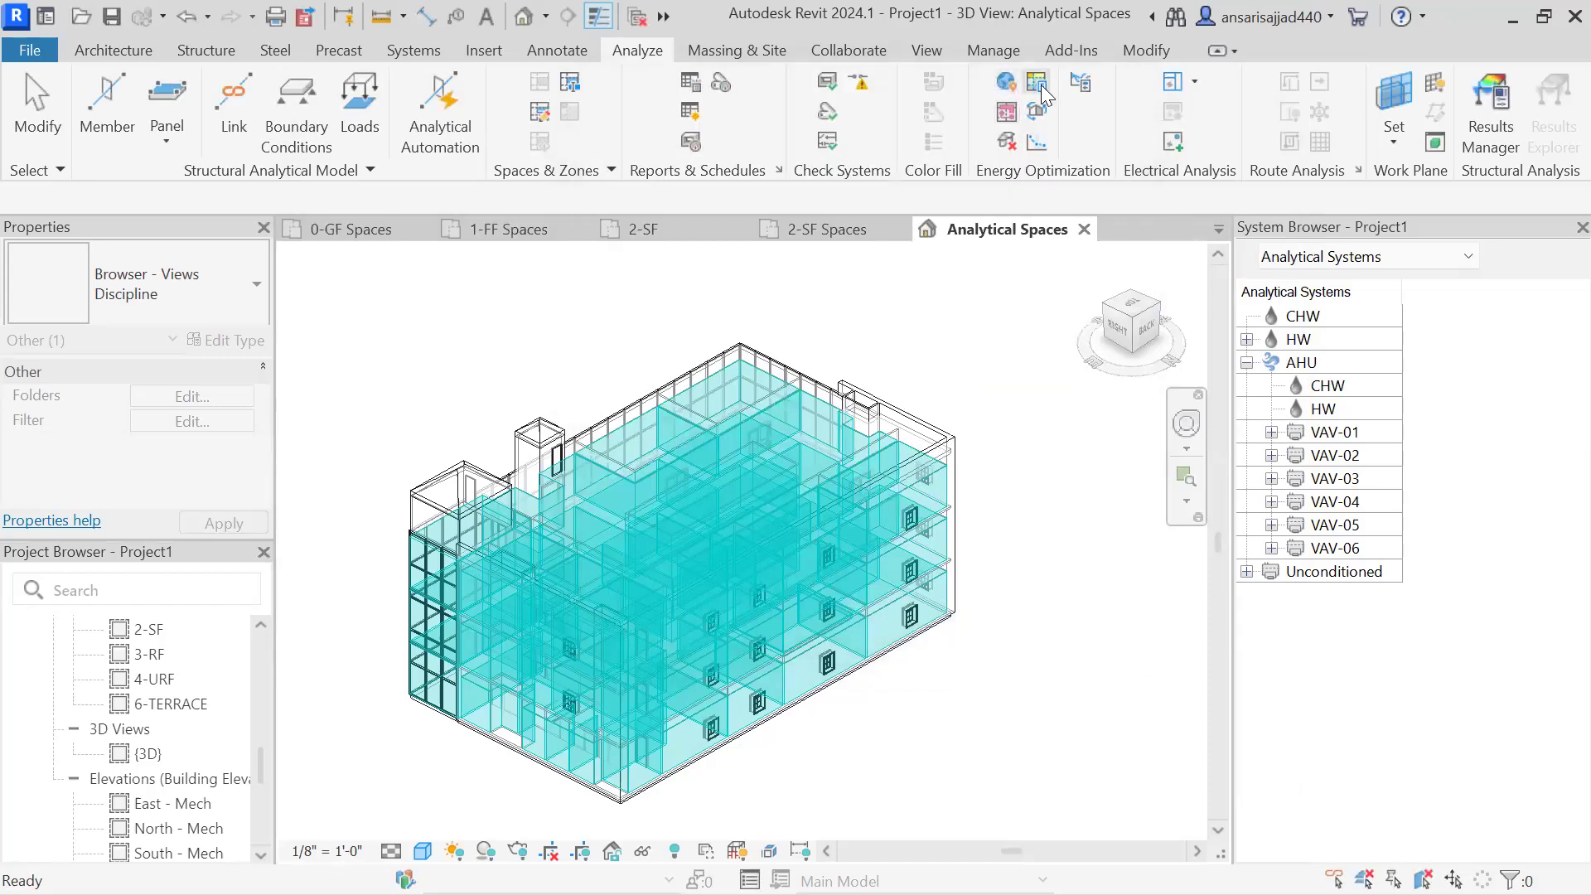
# Step: Run the HVAC Systems Loads and Sizing analysis with the report name Analysis Report and open that report
pyautogui.click(1041, 85)
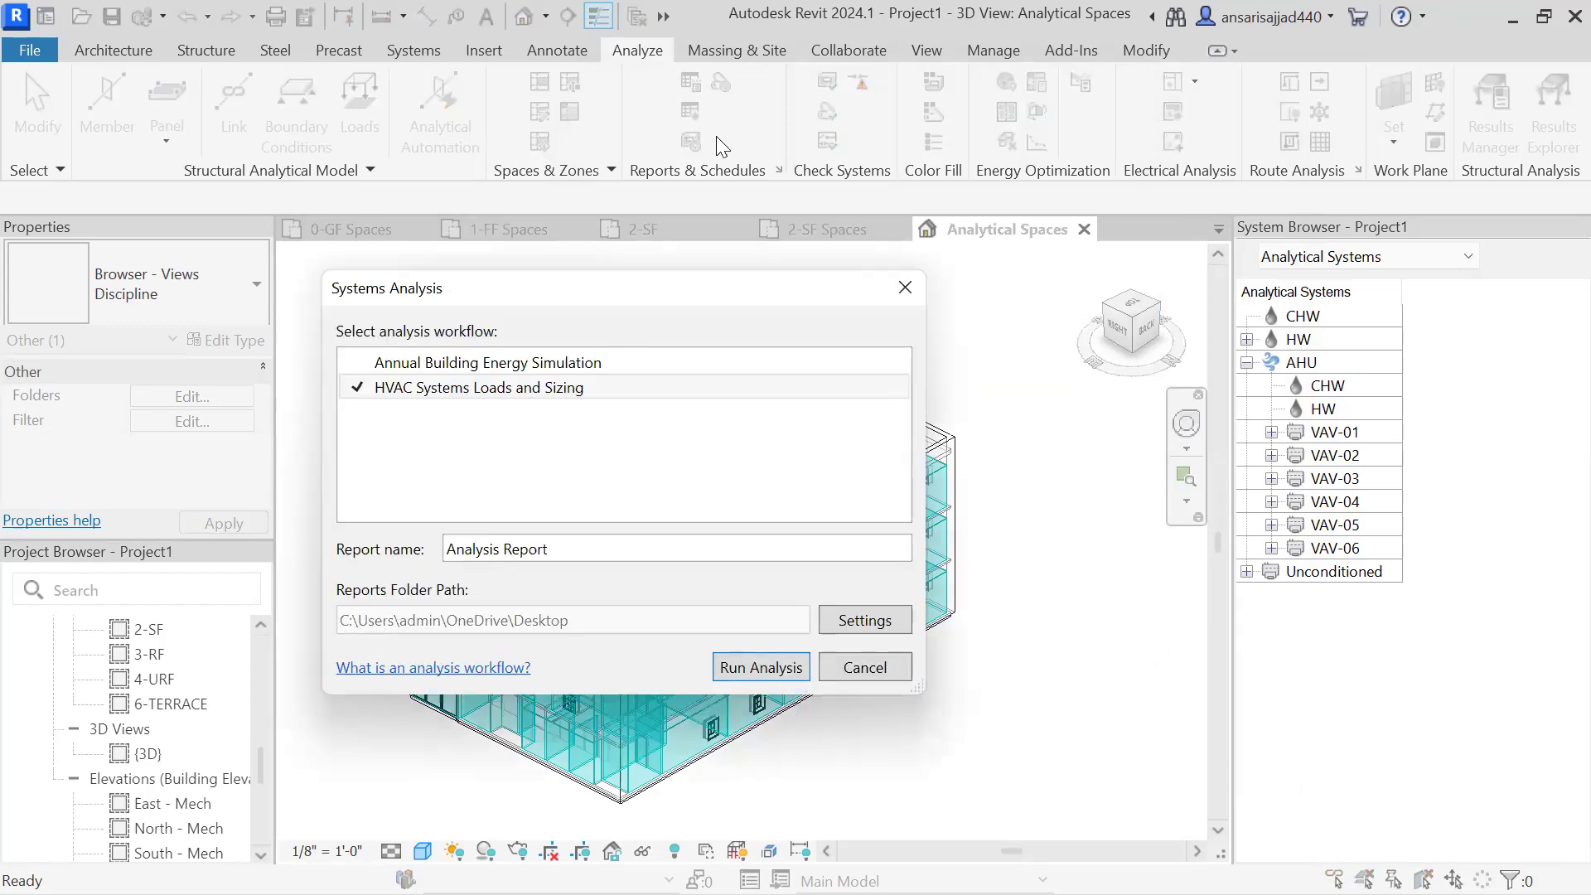
pyautogui.click(763, 668)
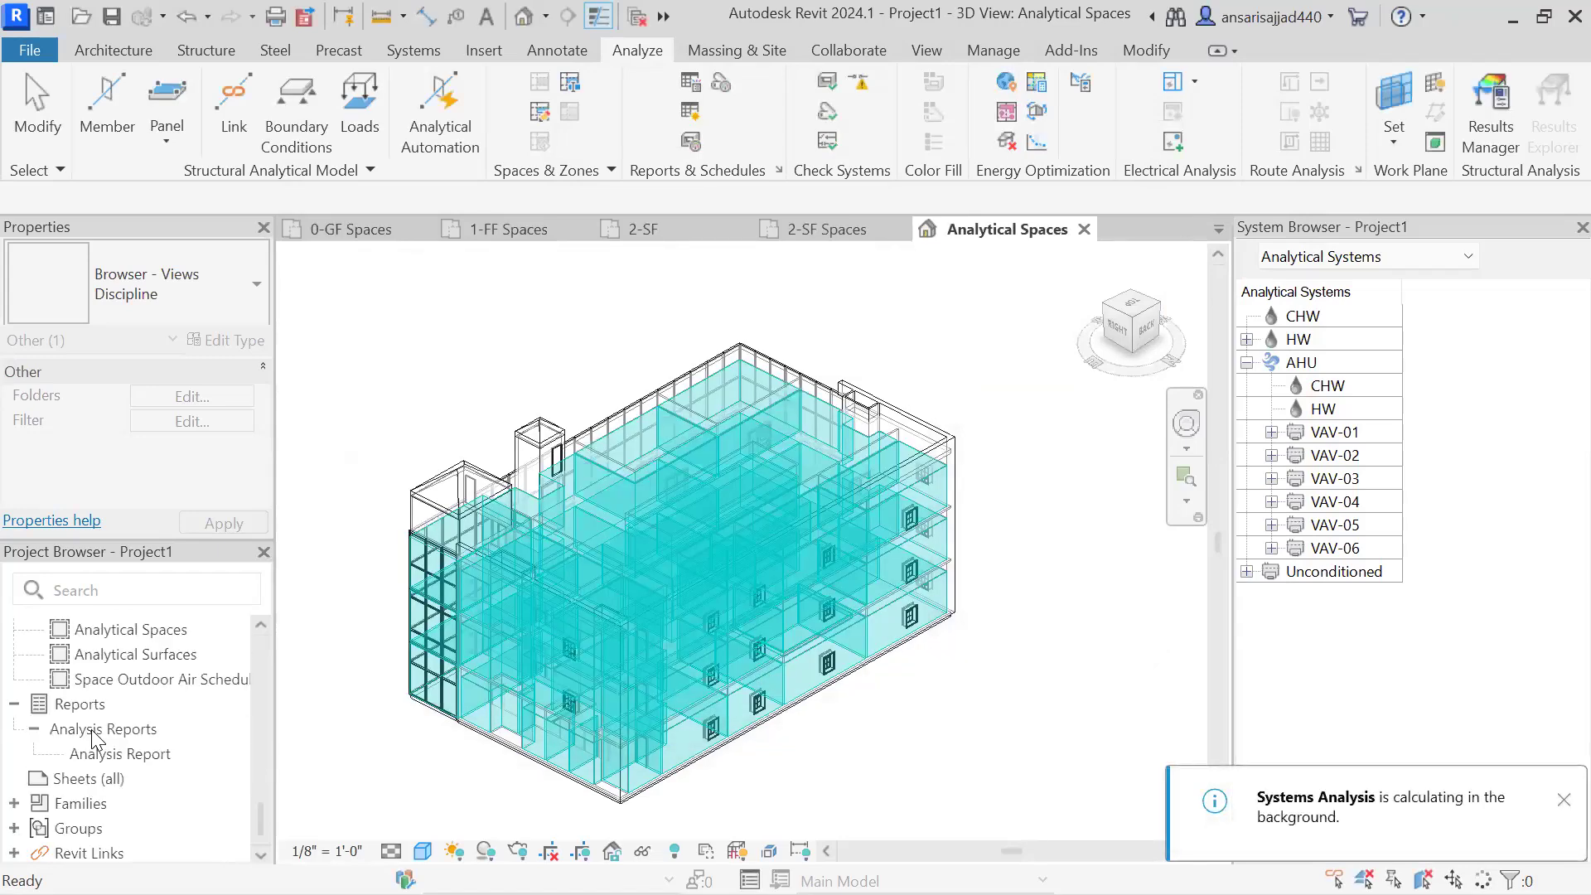
pyautogui.doubleClick(96, 753)
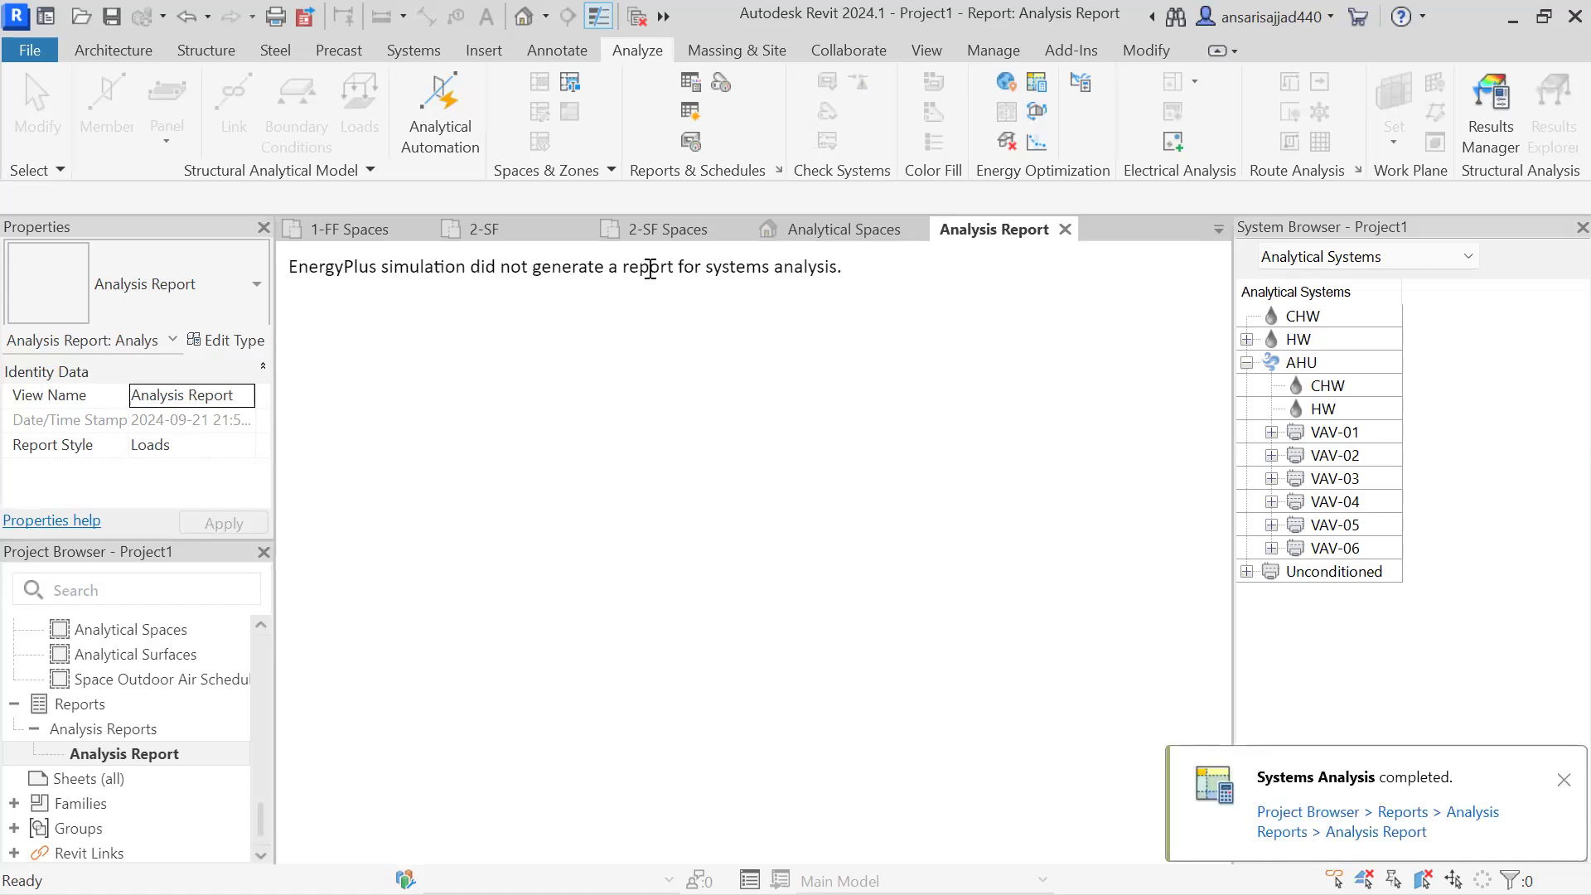
# Step: Close the Analysis Report view and delete the report from the project
pyautogui.click(1065, 229)
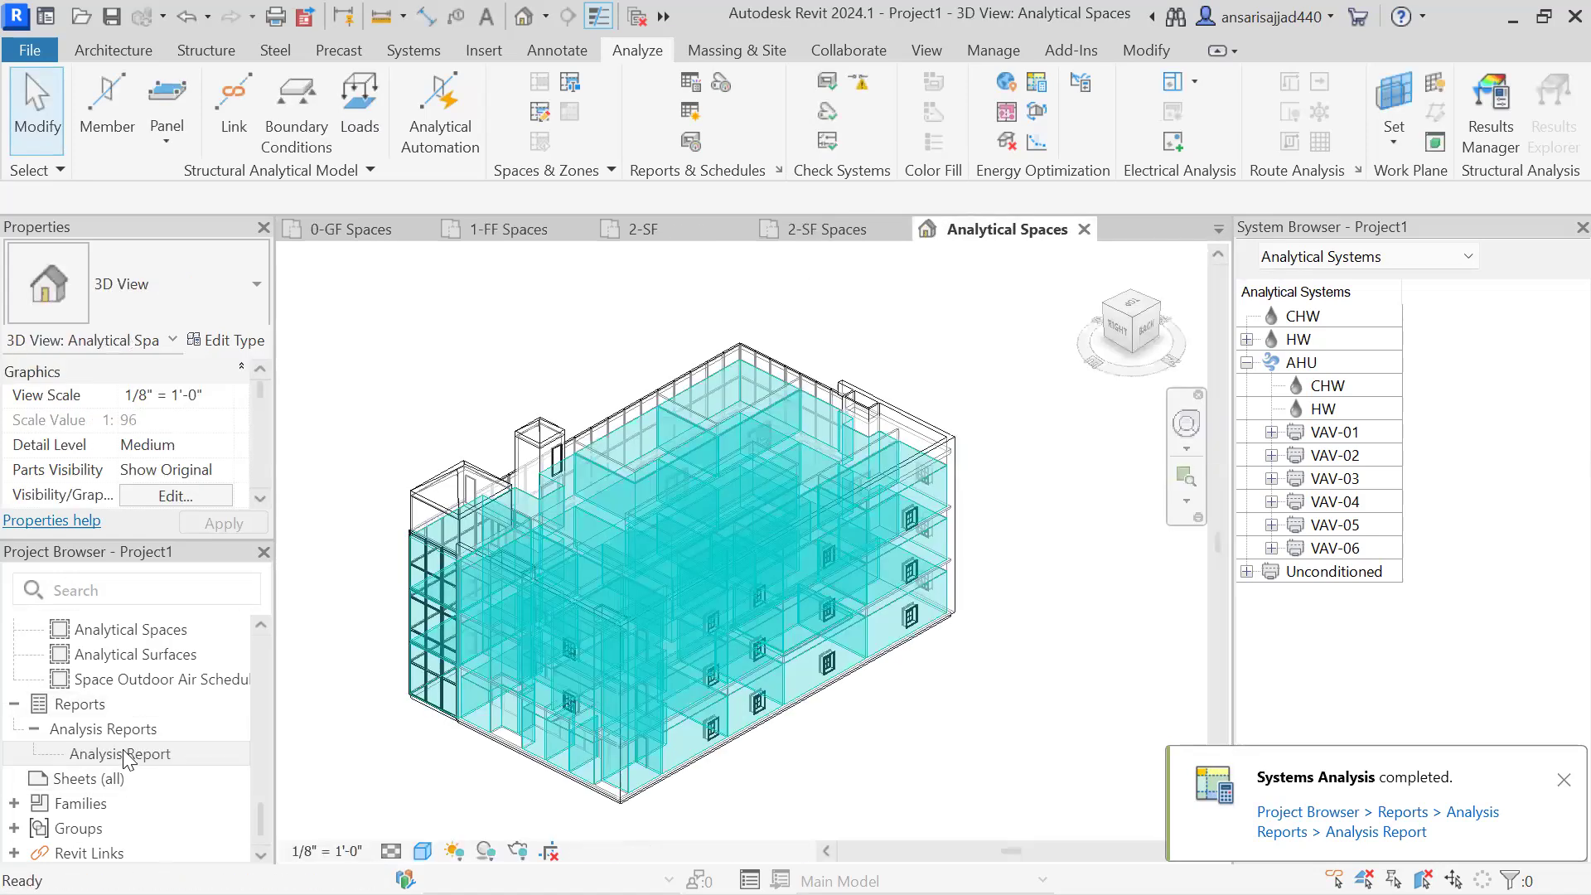
pyautogui.rightClick(125, 754)
pyautogui.click(190, 473)
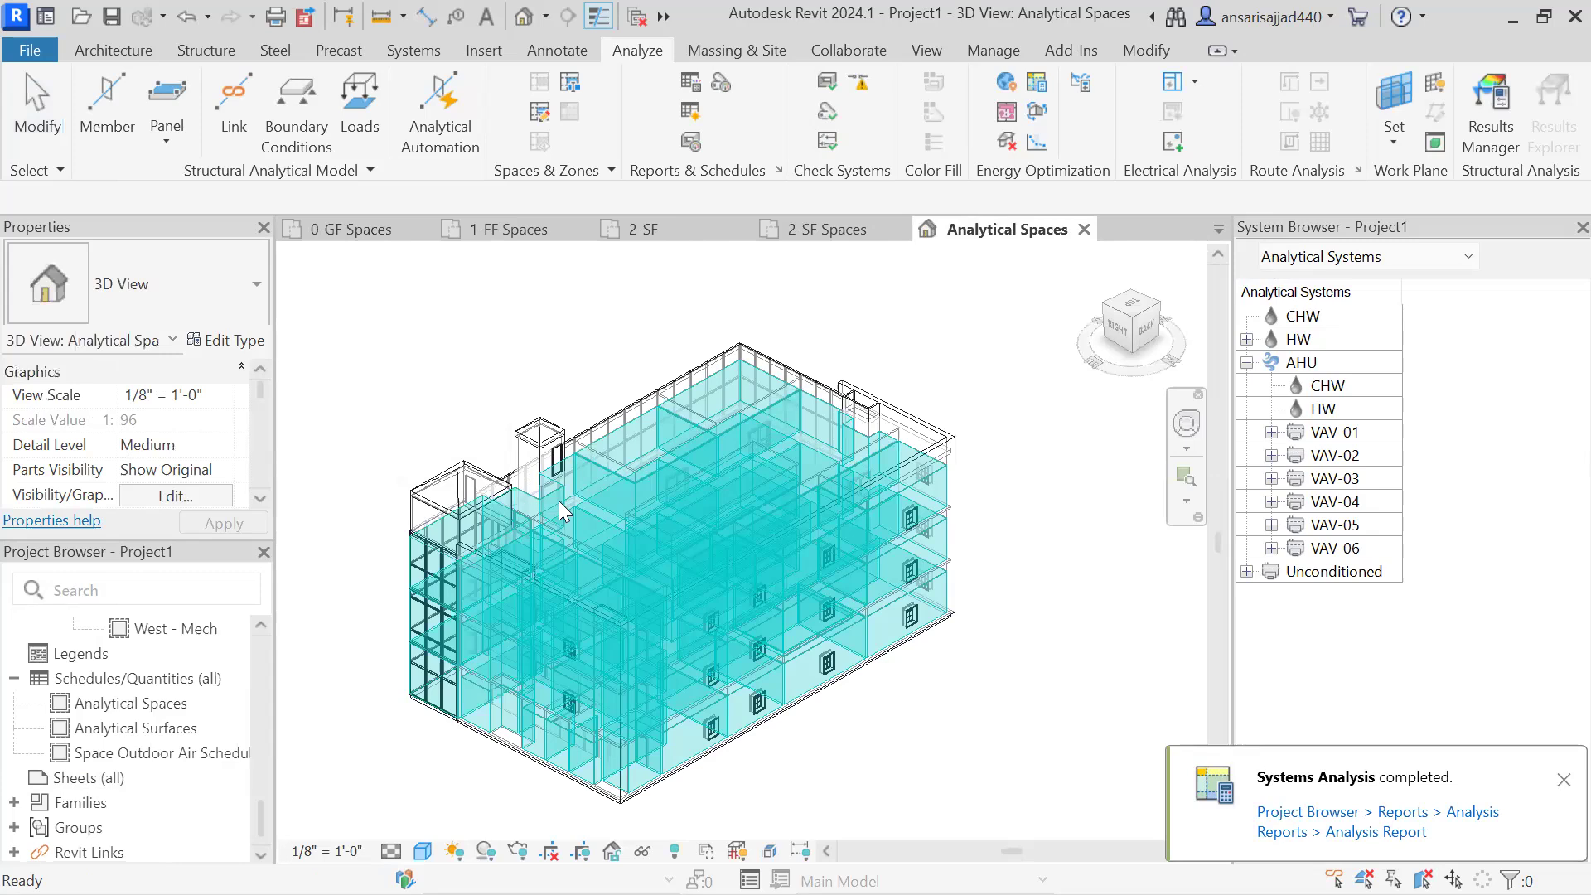
# Step: Set the project location by searching for Delhi, India and choosing the second suggested match, Delhi, India
pyautogui.click(1012, 80)
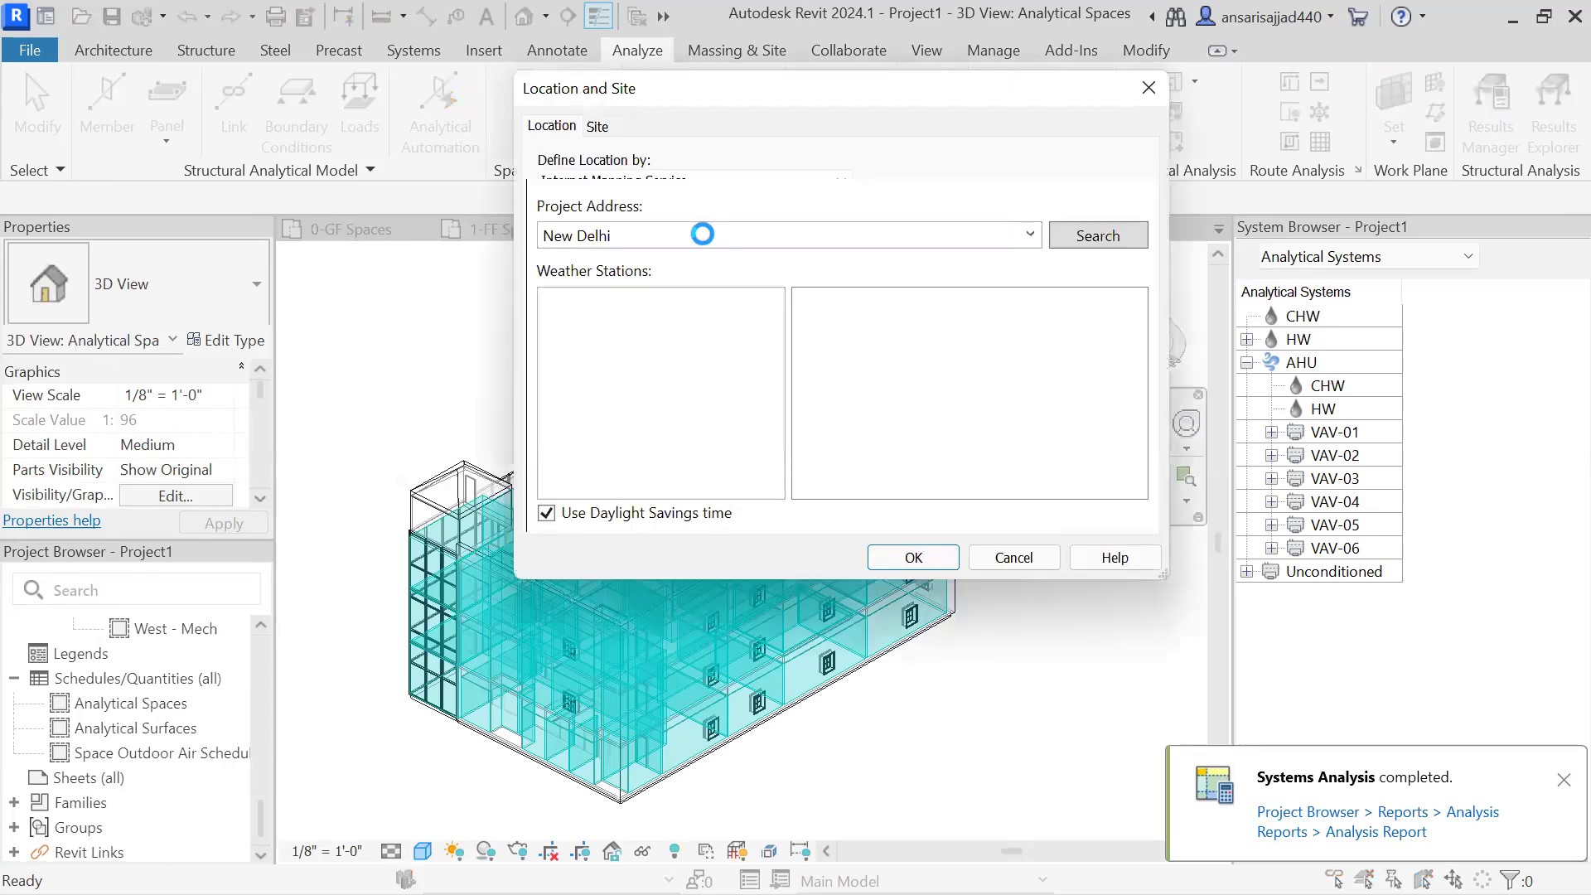
pyautogui.write('Delhi')
pyautogui.click(747, 235)
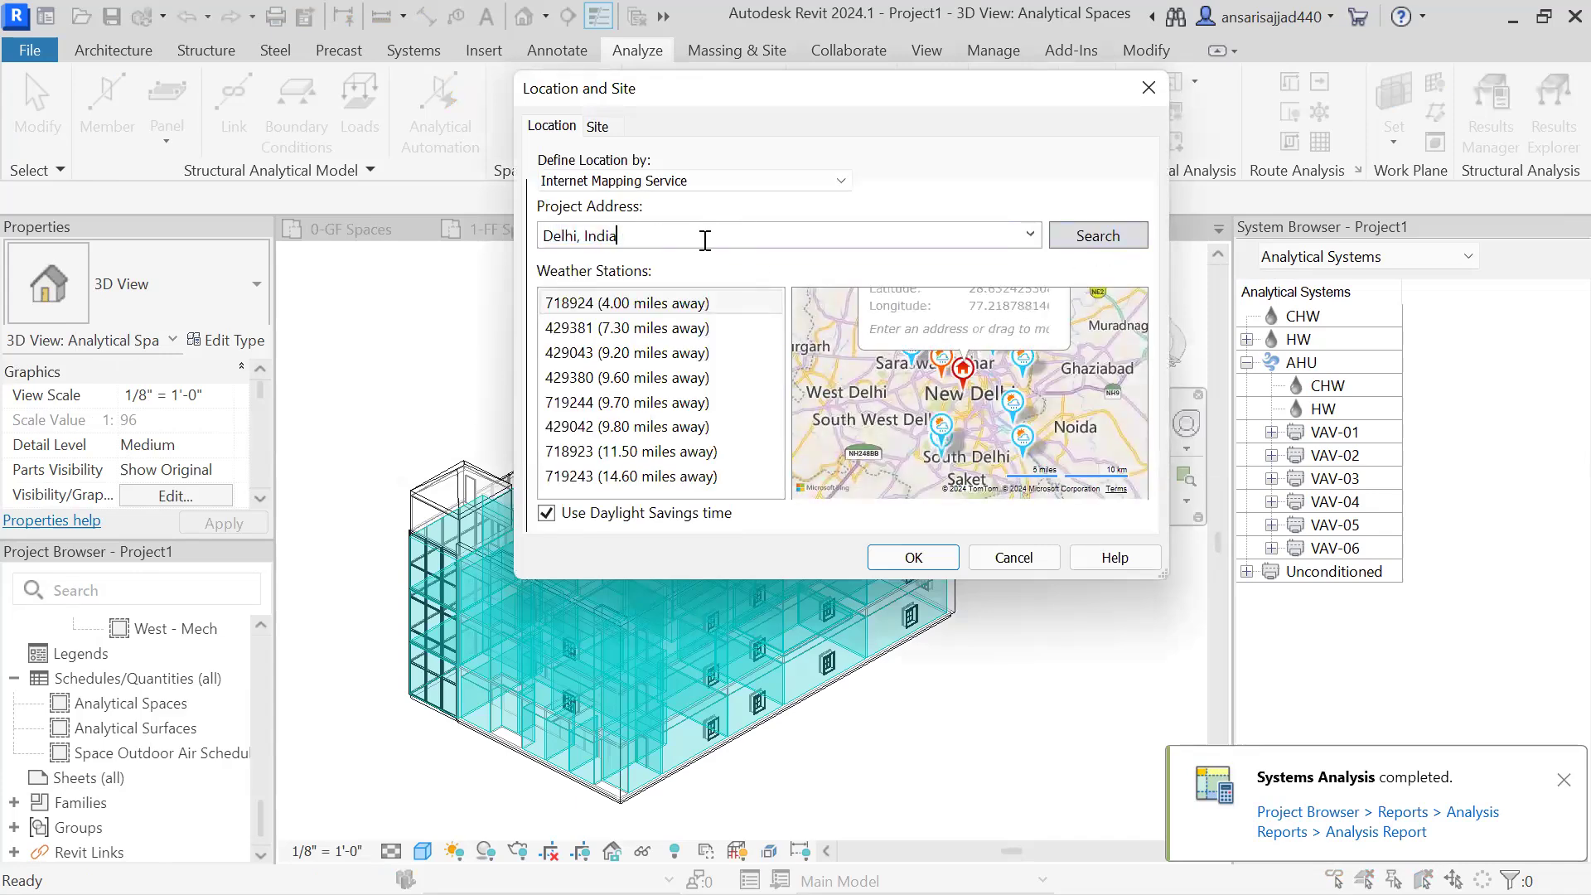
pyautogui.click(1067, 239)
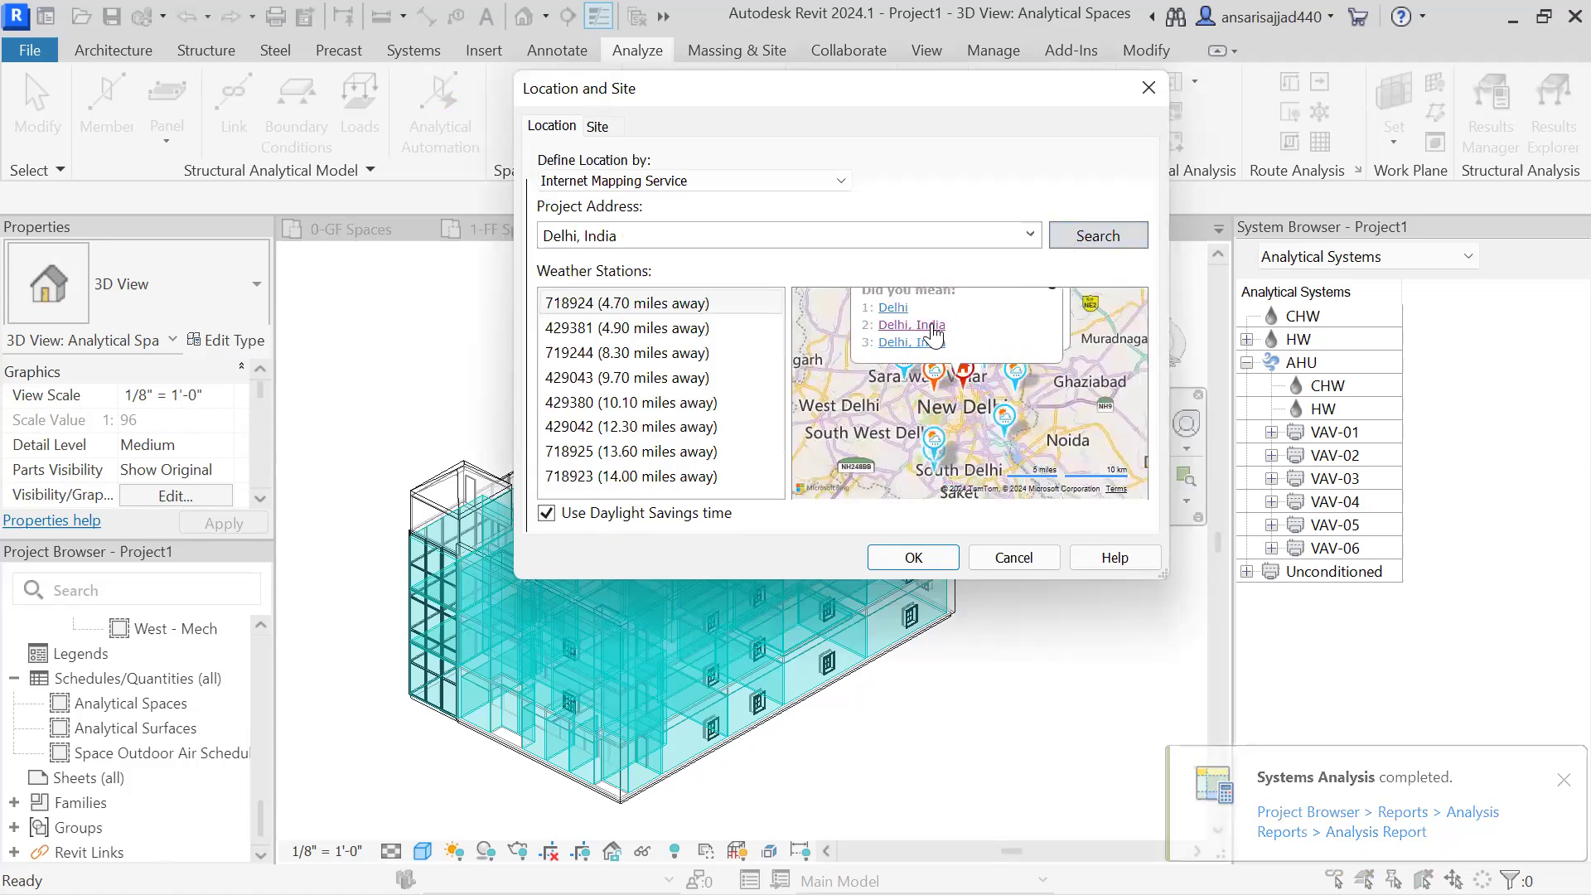
pyautogui.click(923, 324)
pyautogui.click(932, 567)
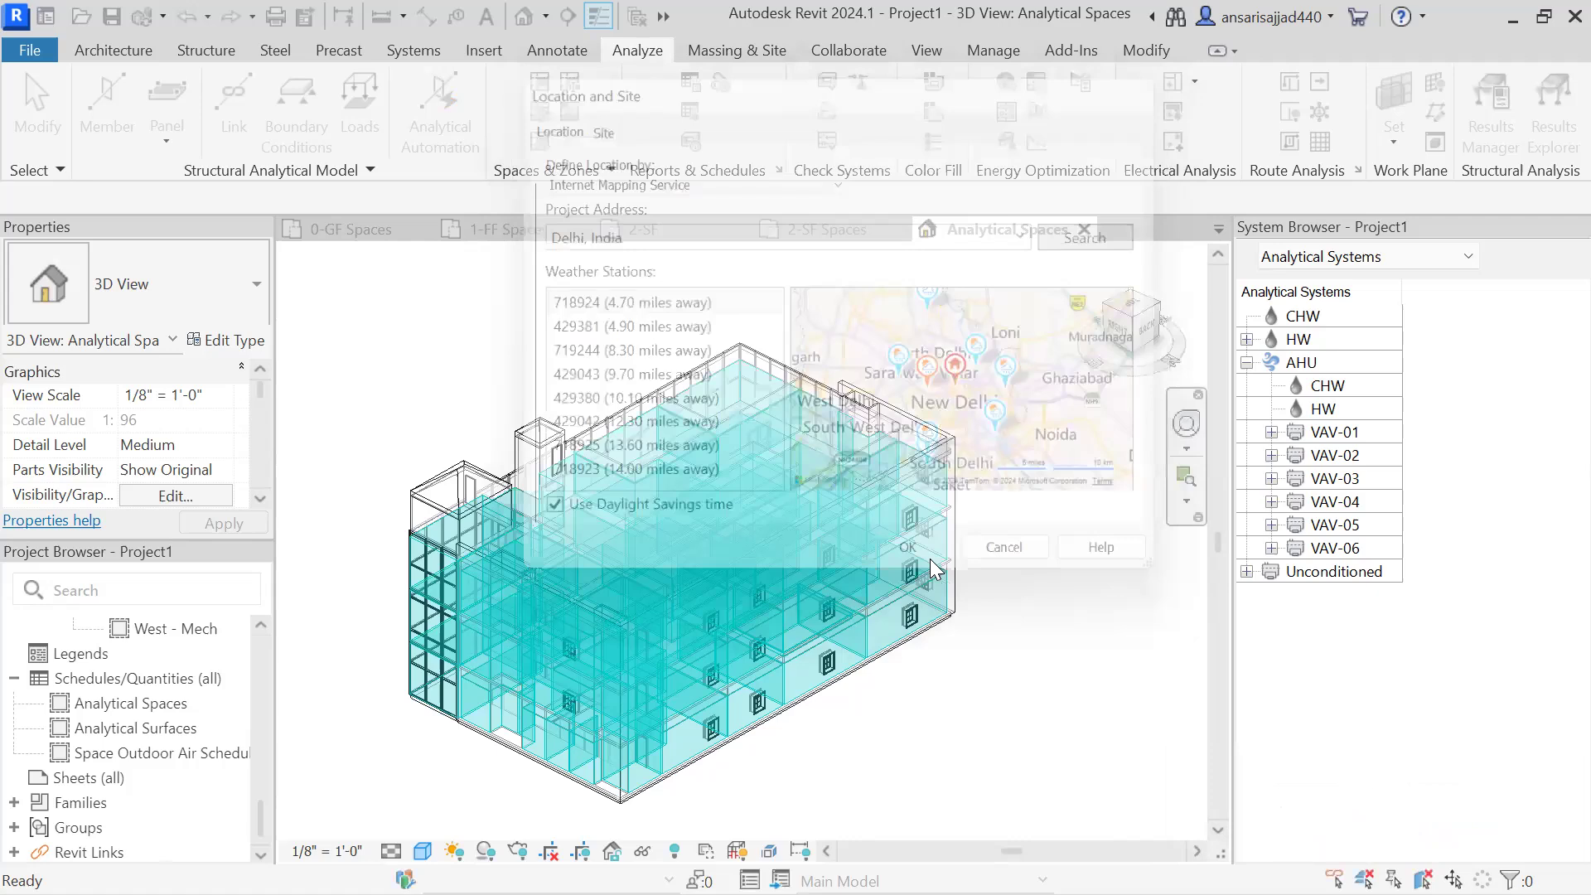
# Step: Delete the existing energy model geometry and recreate the Energy Analytical Model
pyautogui.click(1008, 142)
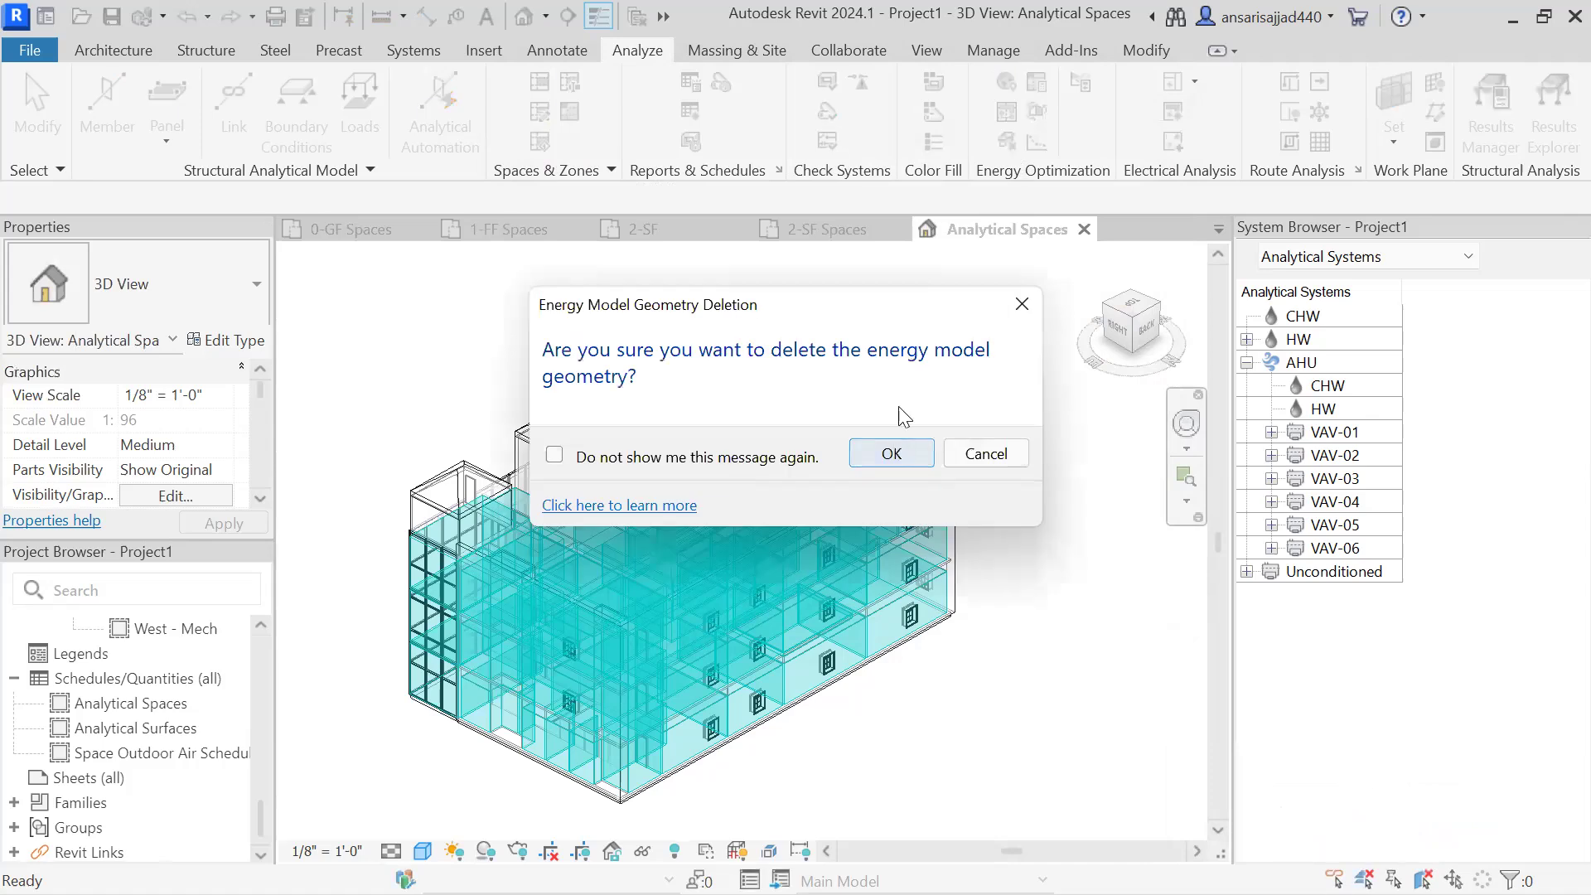
pyautogui.click(891, 454)
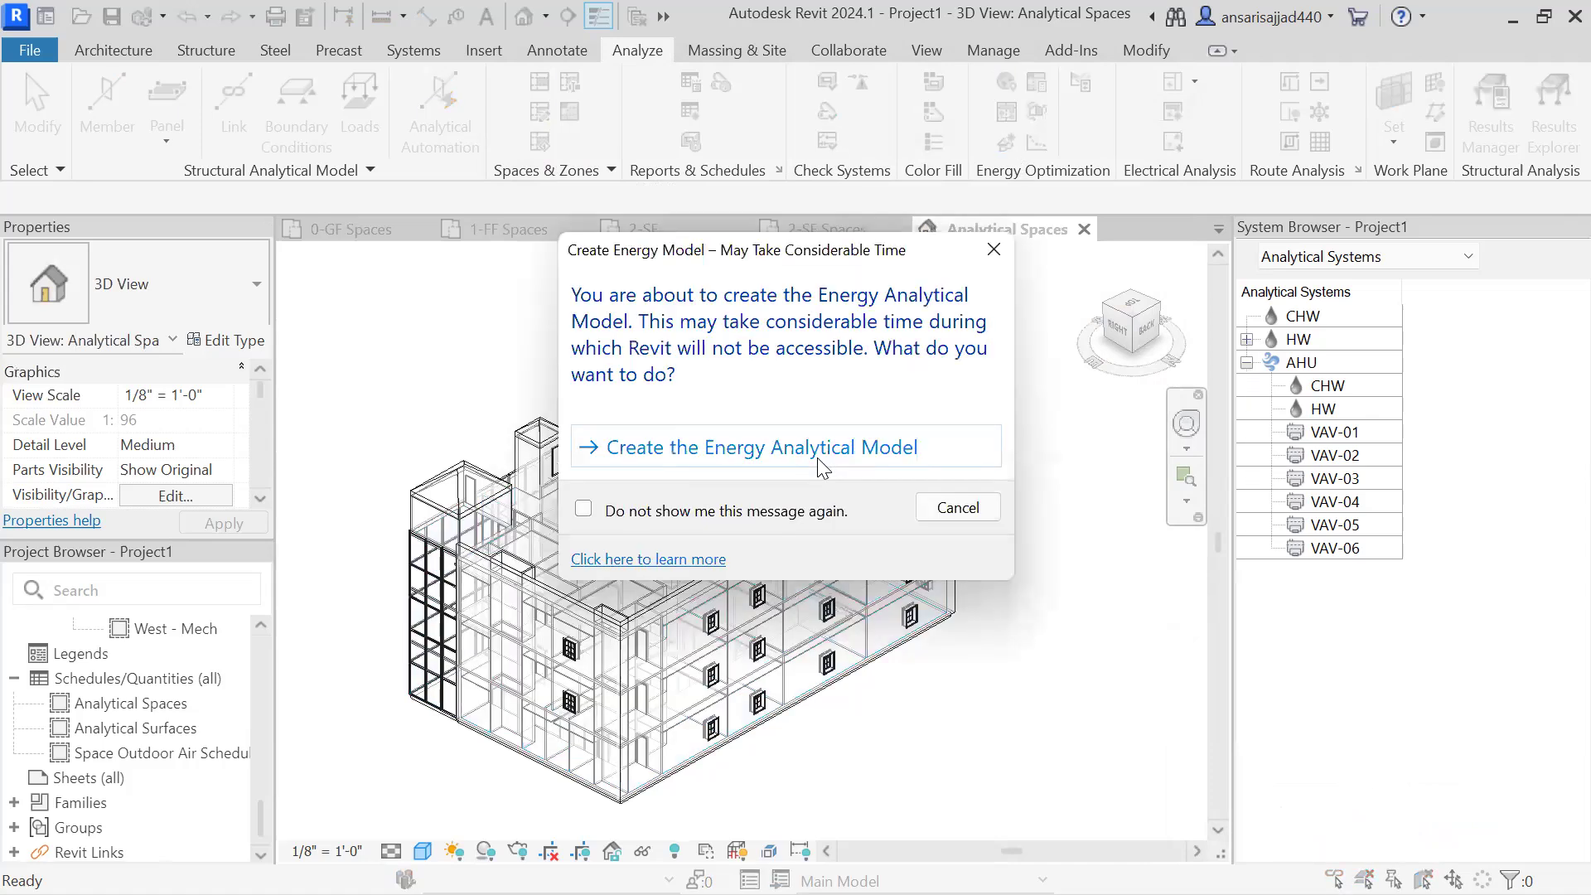
pyautogui.click(817, 457)
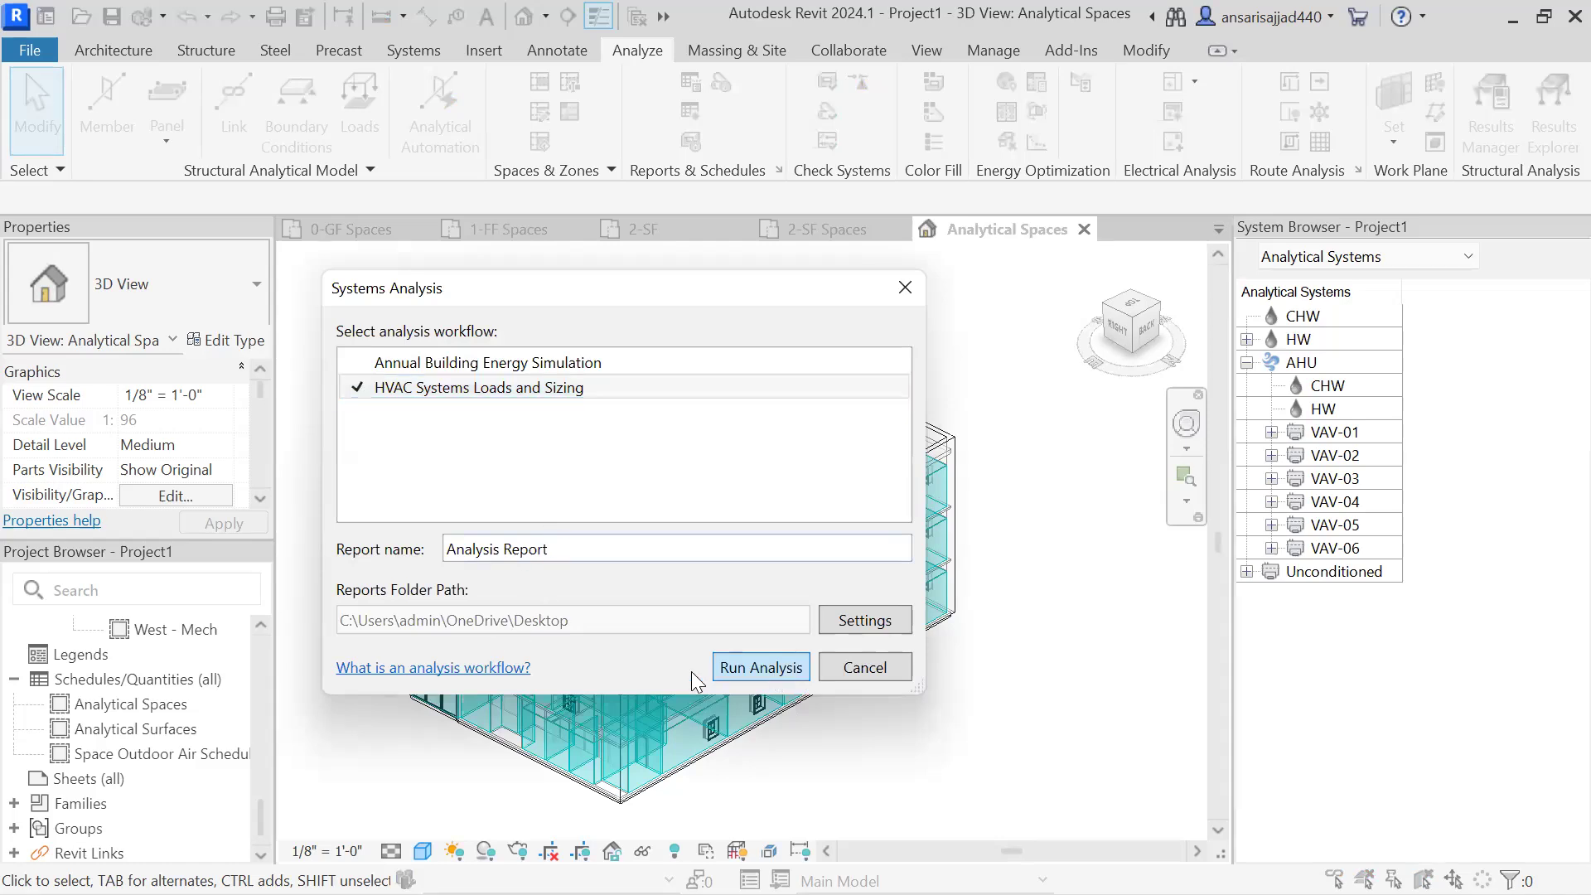
# Step: Run the HVAC Systems Loads and Sizing analysis on the recreated model, then check and close the Analysis Report
pyautogui.press('Return')
pyautogui.doubleClick(124, 754)
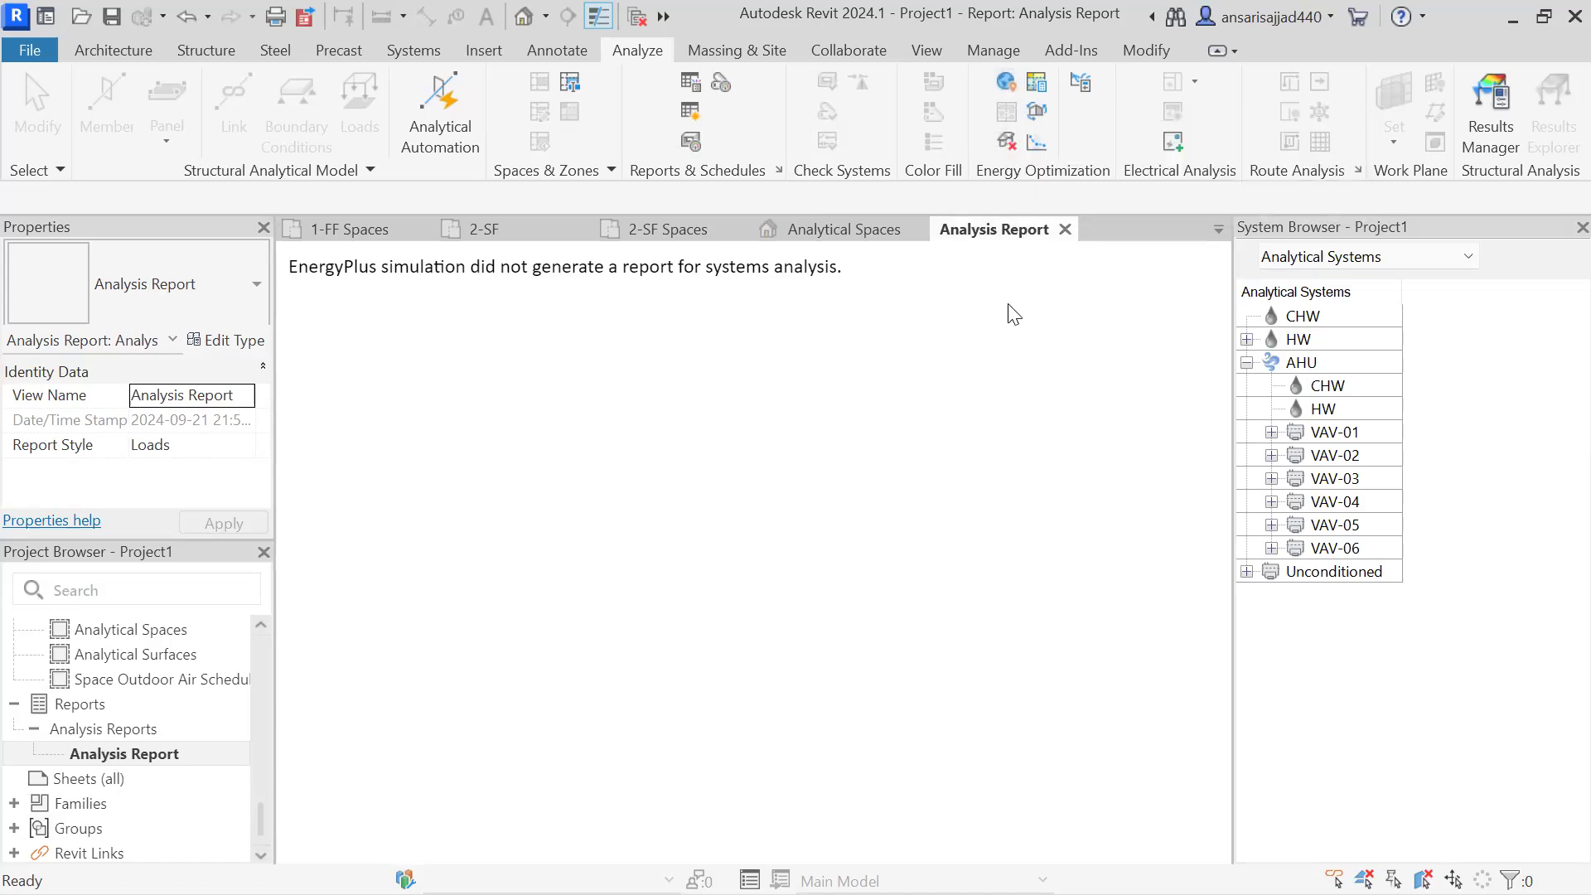
pyautogui.click(1065, 229)
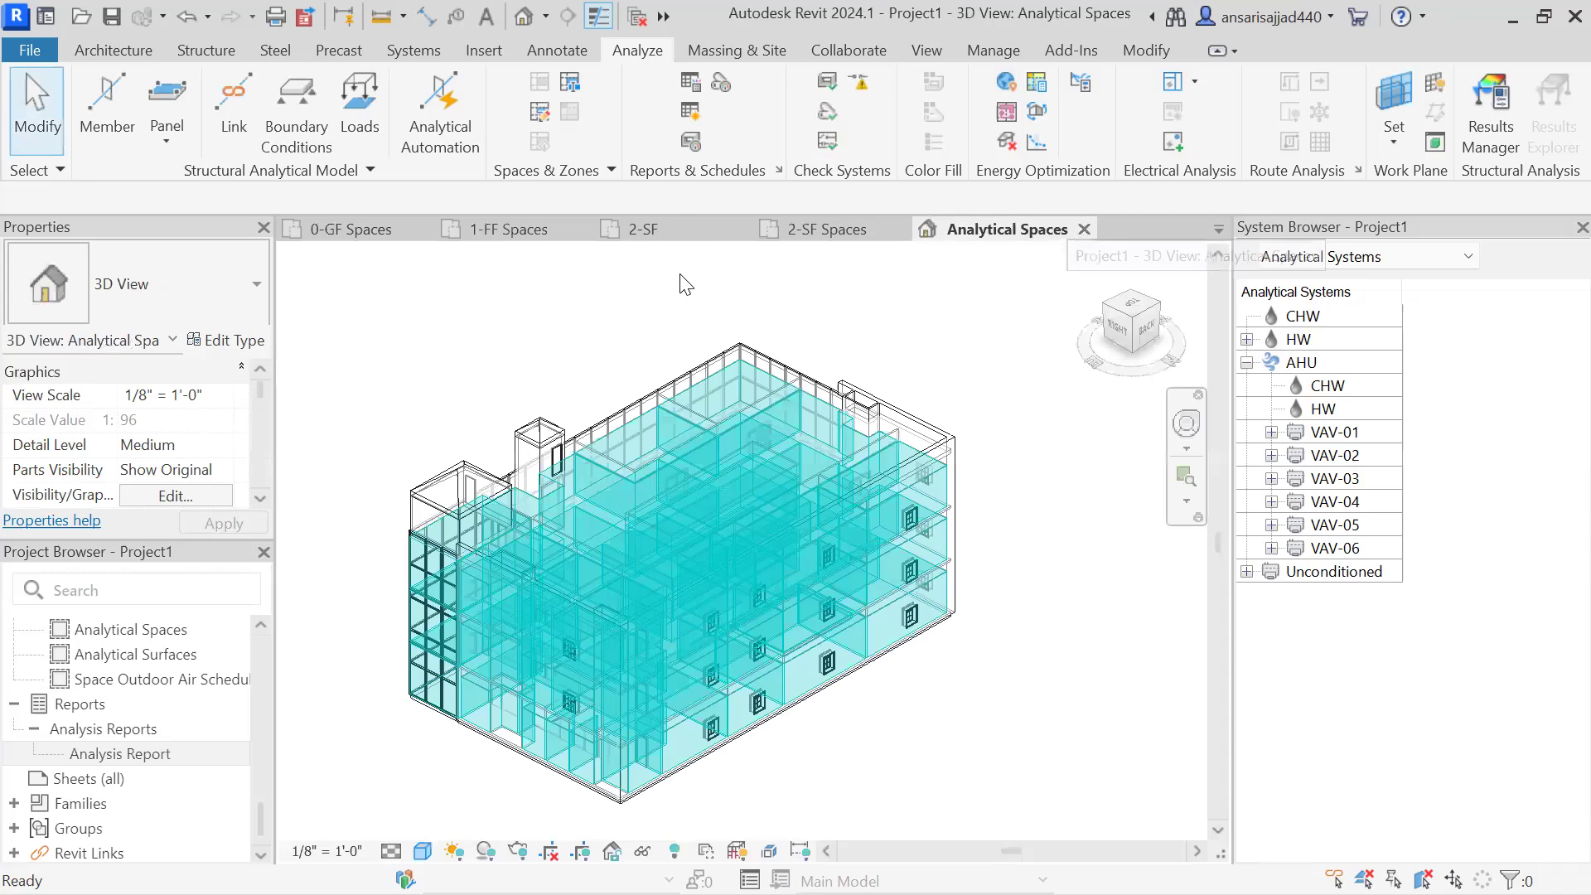